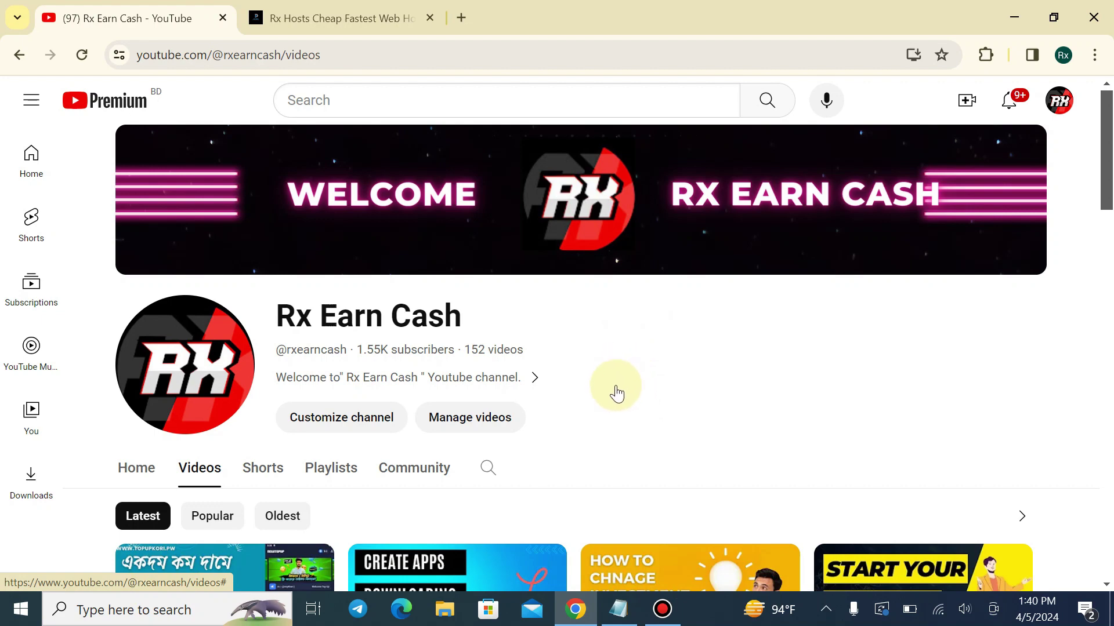
Bring the business_start.txt notes forward and highlight the Own Domain, Reseller Hosting and Whmcs items
{"action": "left_click", "coordinate": [618, 613]}
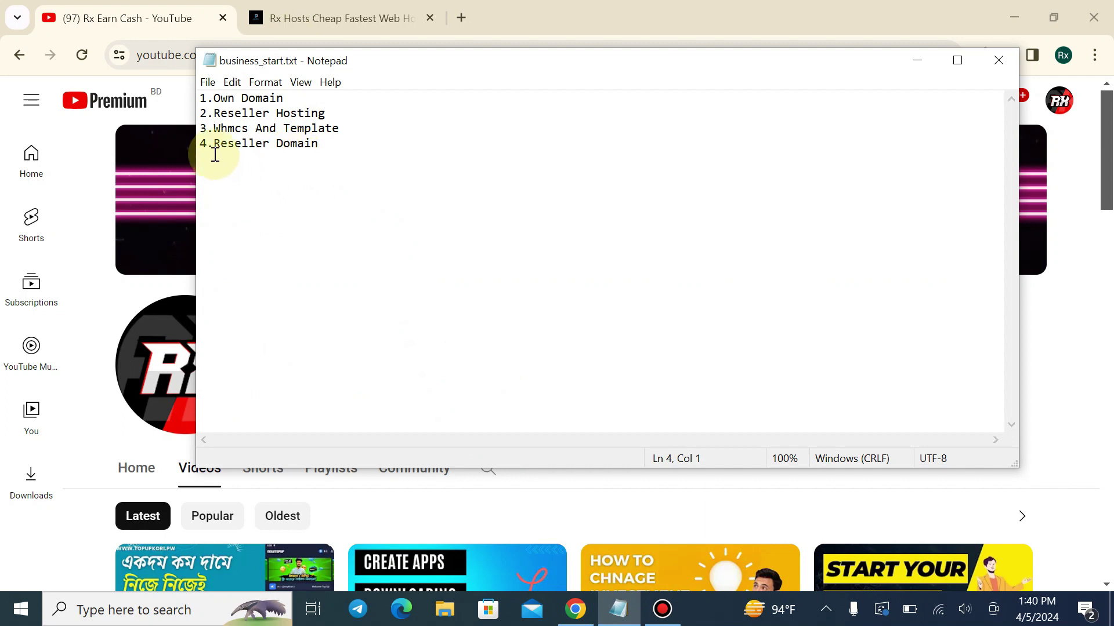
{"action": "left_click_drag", "start_coordinate": [199, 97], "coordinate": [308, 100]}
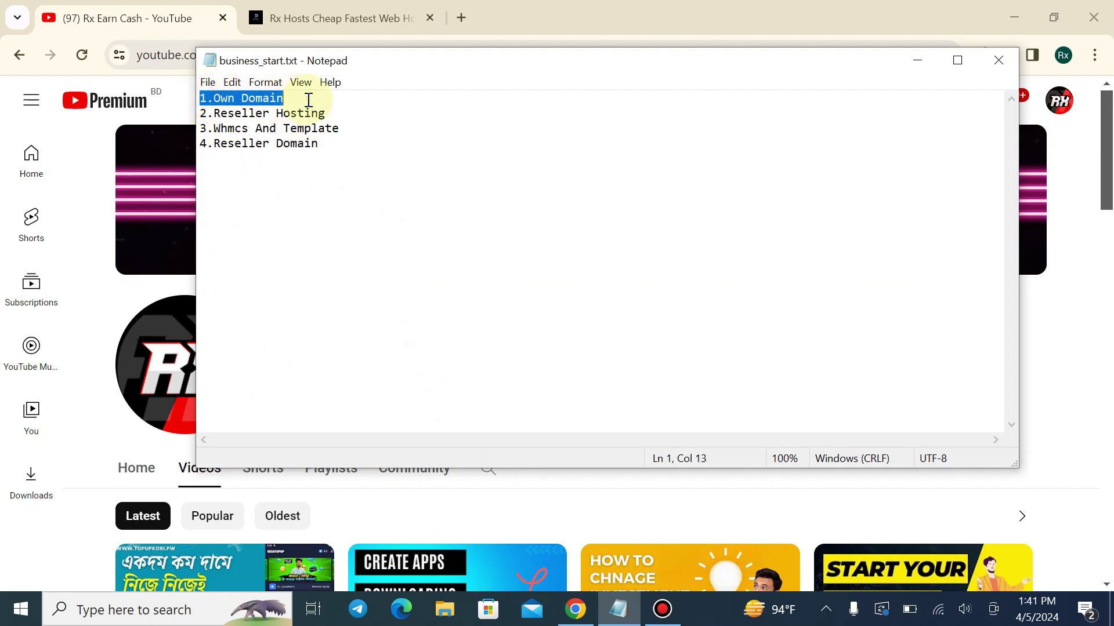
{"action": "left_click", "coordinate": [307, 100]}
{"action": "left_click_drag", "start_coordinate": [207, 110], "coordinate": [321, 110]}
{"action": "left_click_drag", "start_coordinate": [320, 111], "coordinate": [323, 110]}
{"action": "left_click_drag", "start_coordinate": [221, 128], "coordinate": [318, 95]}
{"action": "left_click", "coordinate": [365, 174]}
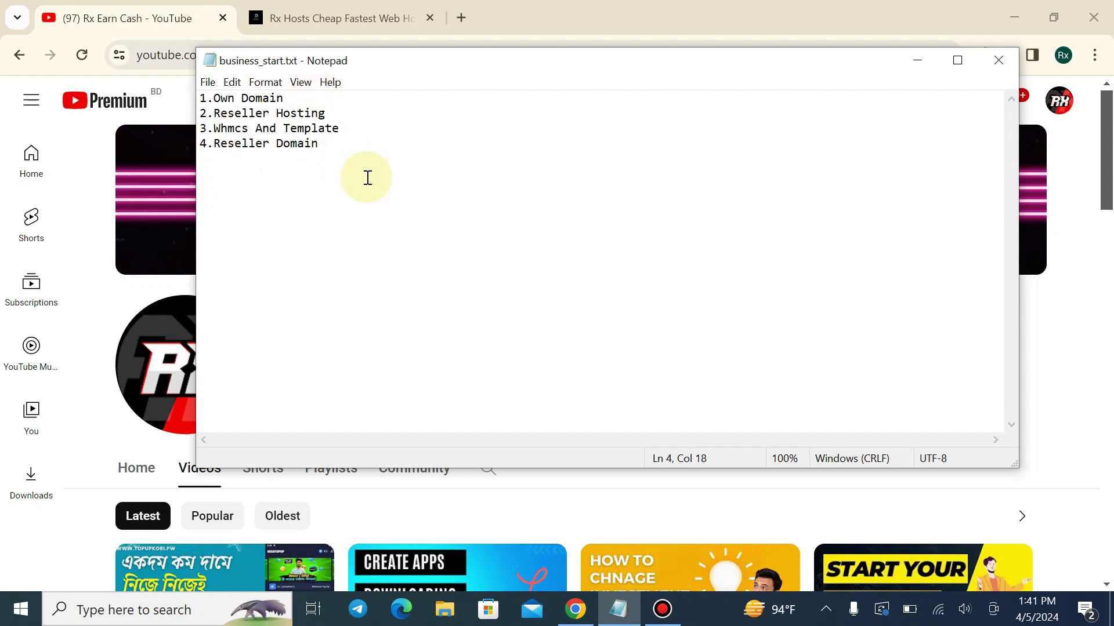
{"action": "left_click_drag", "start_coordinate": [212, 98], "coordinate": [246, 96]}
{"action": "left_click", "coordinate": [284, 96]}
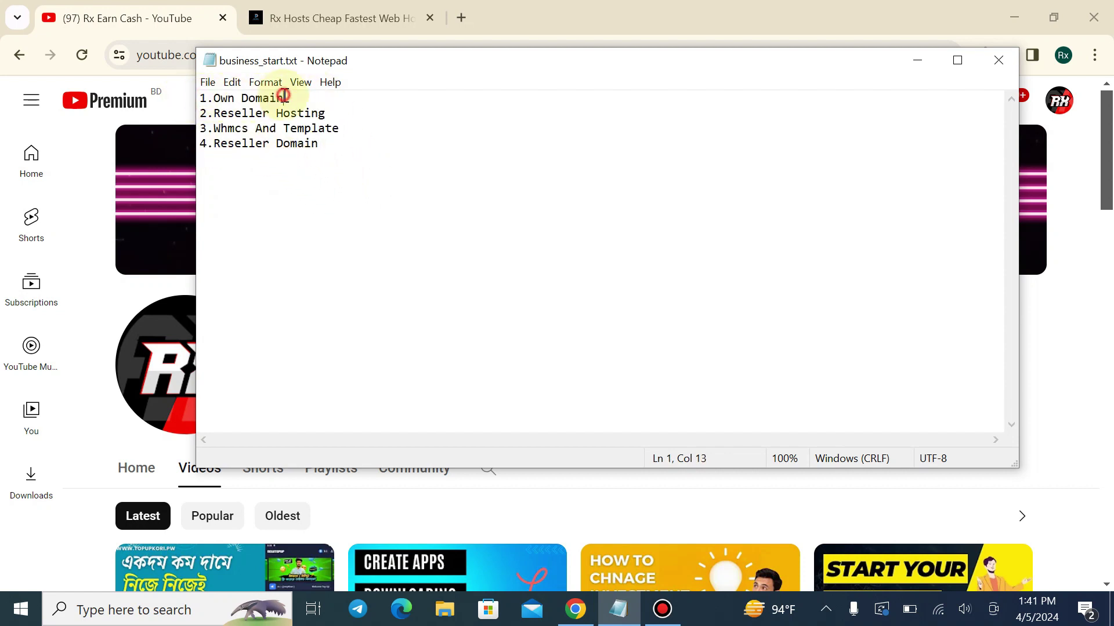
Check the Rx Hosts site address, return to the YouTube page, and bring the notes back
{"action": "left_click", "coordinate": [324, 18]}
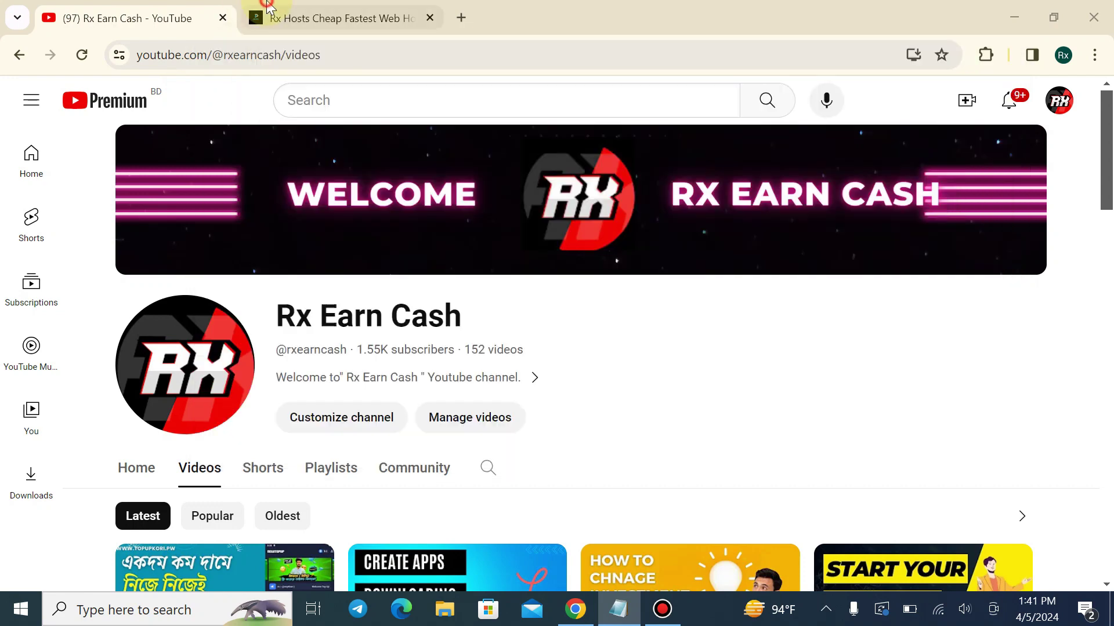
{"action": "double_click", "coordinate": [189, 54]}
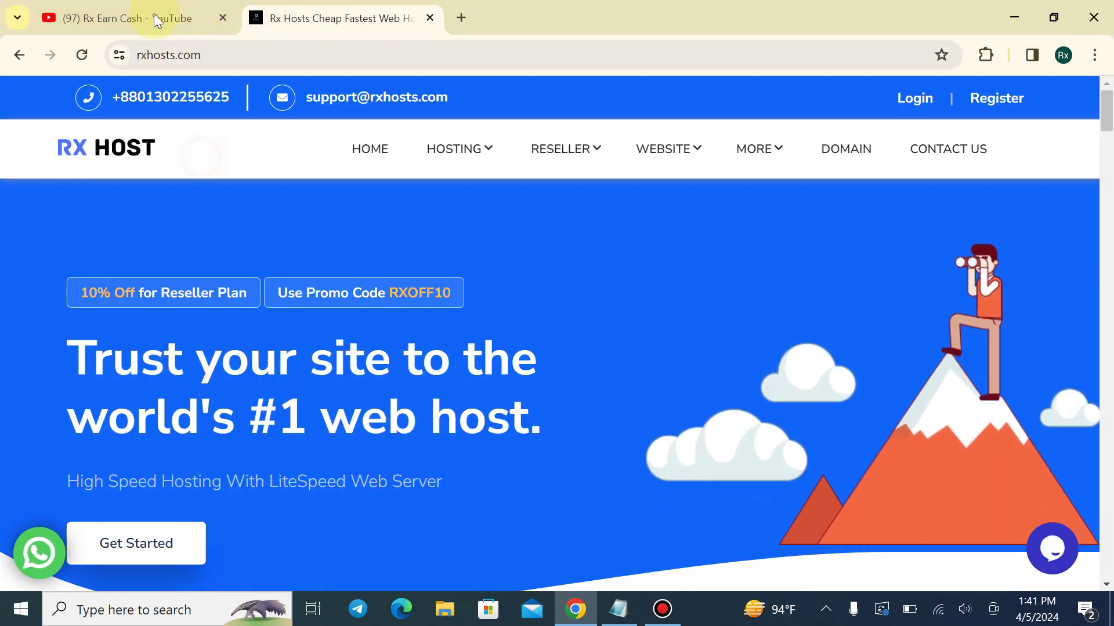
{"action": "left_click", "coordinate": [154, 15]}
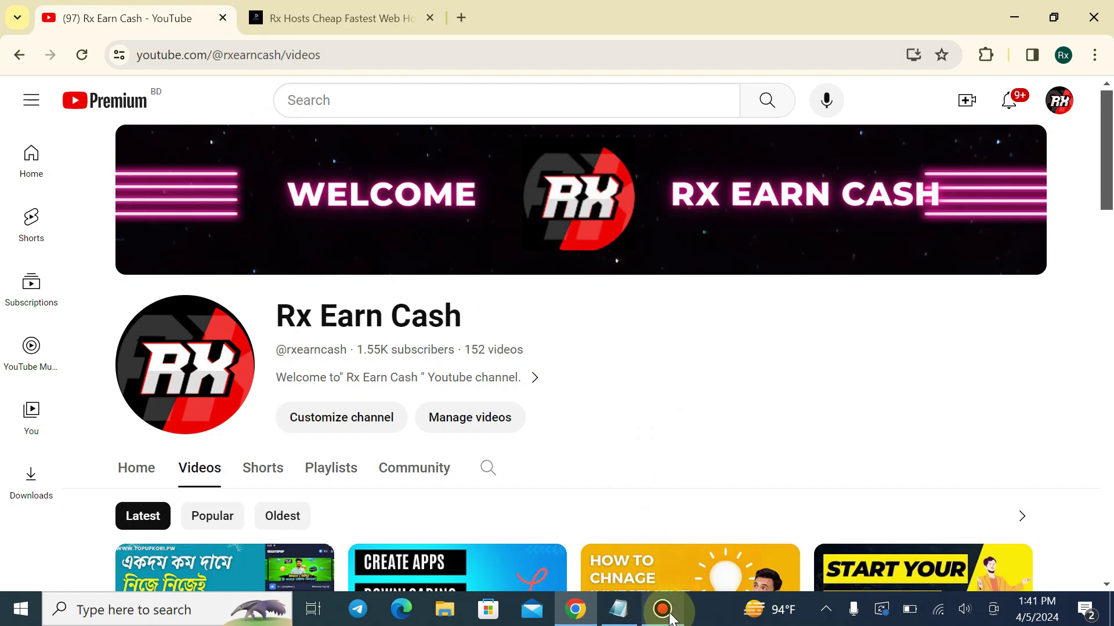
{"action": "left_click", "coordinate": [618, 609]}
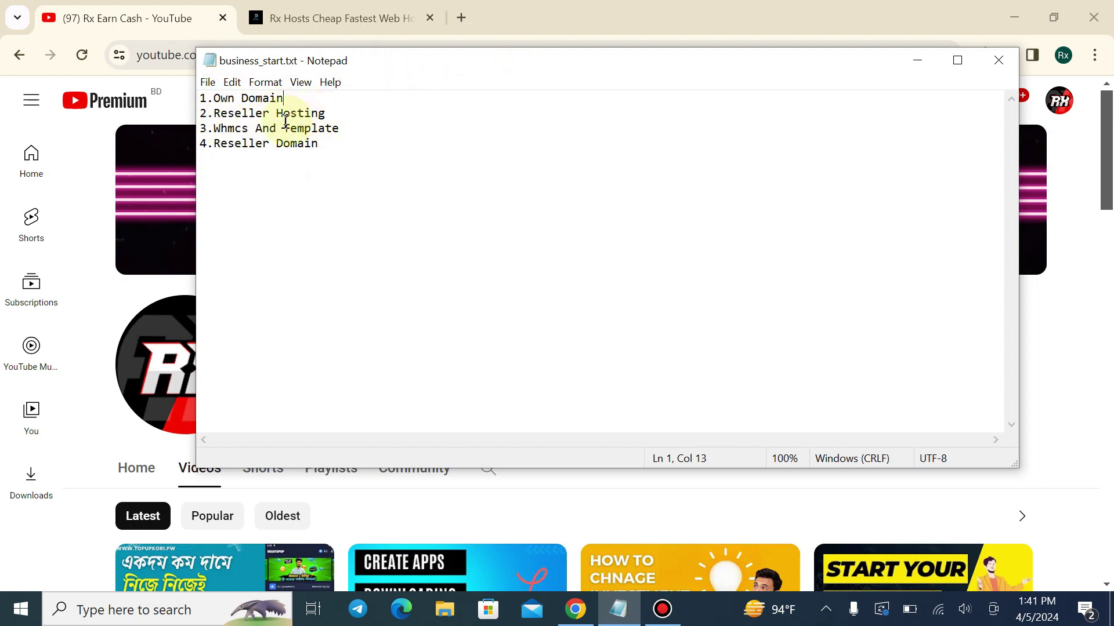
Highlight the Reseller Hosting item, then the words Whmcs and Template on line three
{"action": "left_click", "coordinate": [218, 113]}
{"action": "left_click_drag", "start_coordinate": [218, 113], "coordinate": [331, 114]}
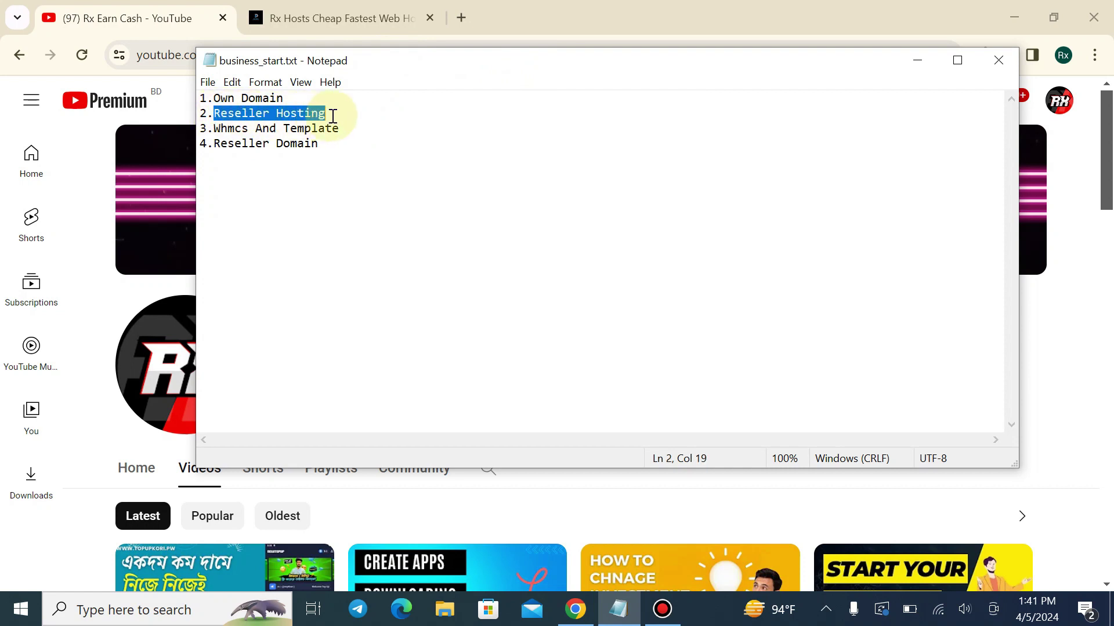
{"action": "left_click", "coordinate": [330, 114]}
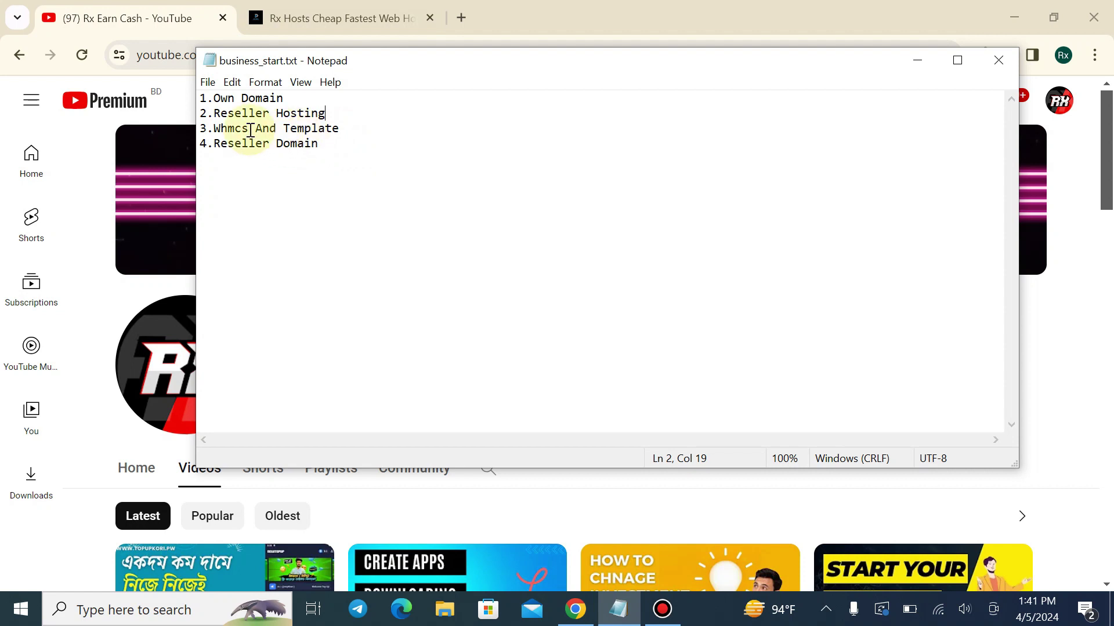
{"action": "left_click_drag", "start_coordinate": [213, 130], "coordinate": [249, 128]}
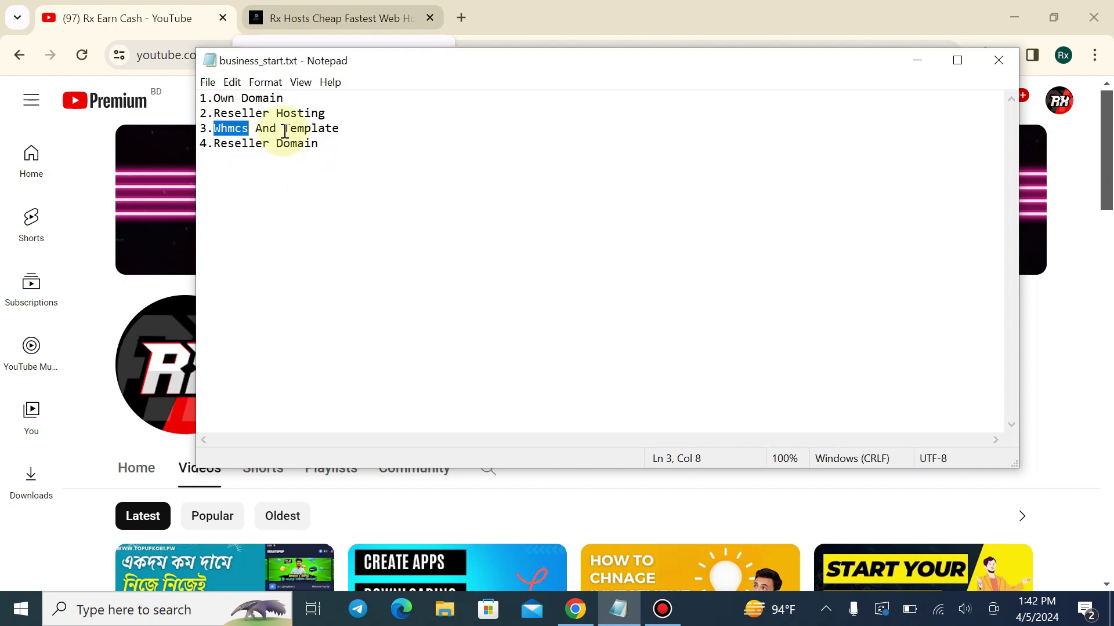
{"action": "left_click_drag", "start_coordinate": [284, 131], "coordinate": [348, 128]}
{"action": "left_click", "coordinate": [351, 124]}
{"action": "left_click", "coordinate": [348, 128]}
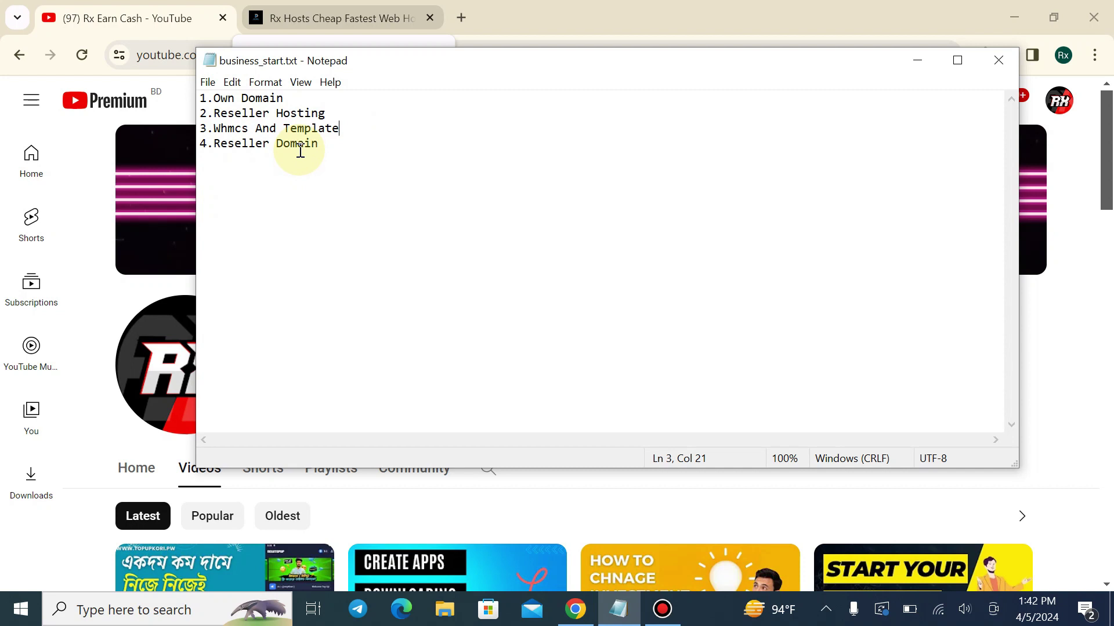
Highlight all four list items, then minimize Notepad to reveal the YouTube Videos page
{"action": "left_click", "coordinate": [334, 143]}
{"action": "left_click_drag", "start_coordinate": [333, 144], "coordinate": [199, 92]}
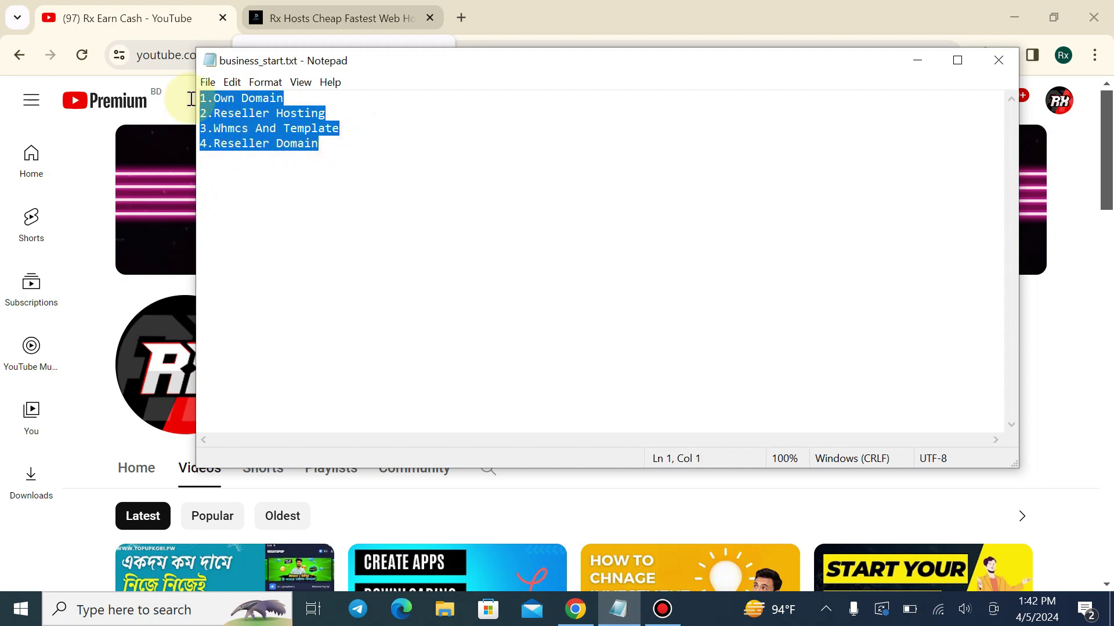
{"action": "left_click", "coordinate": [404, 194]}
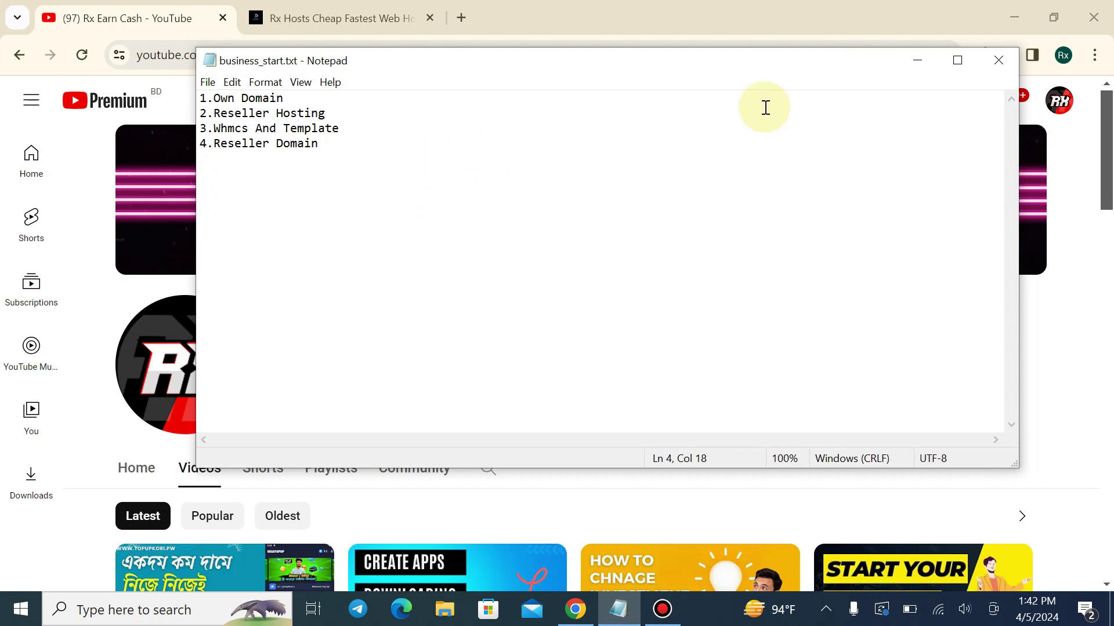
{"action": "left_click", "coordinate": [916, 61]}
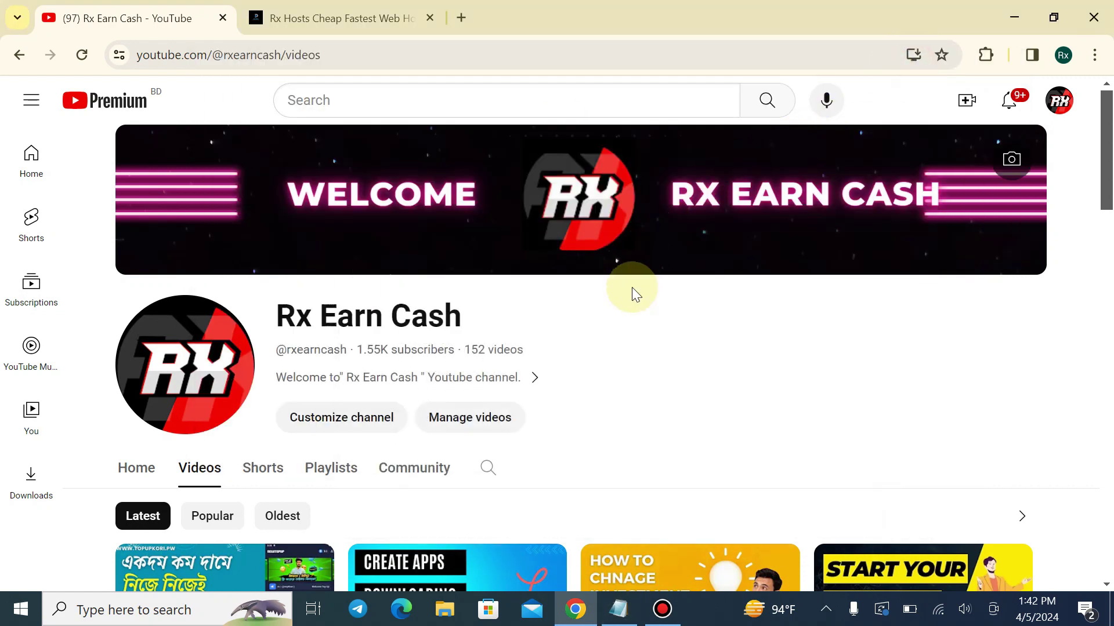
Launch Calculator by searching 'cal', then swap the Rx Hosts tab for a new blank tab
{"action": "left_click", "coordinate": [174, 612]}
{"action": "type", "text": "cal"}
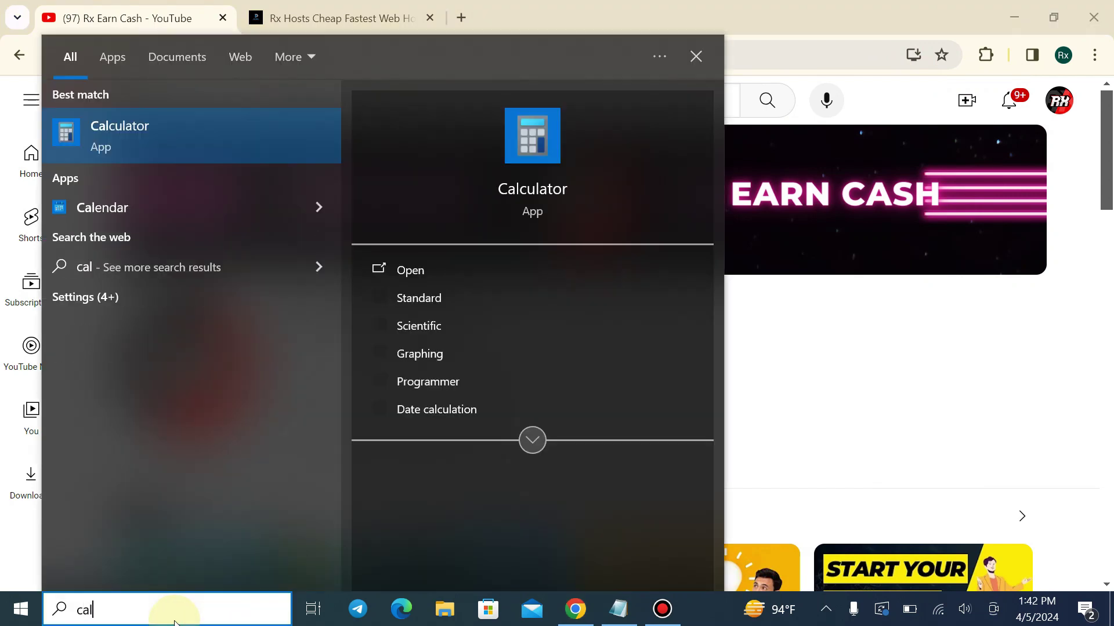
{"action": "left_click", "coordinate": [99, 140]}
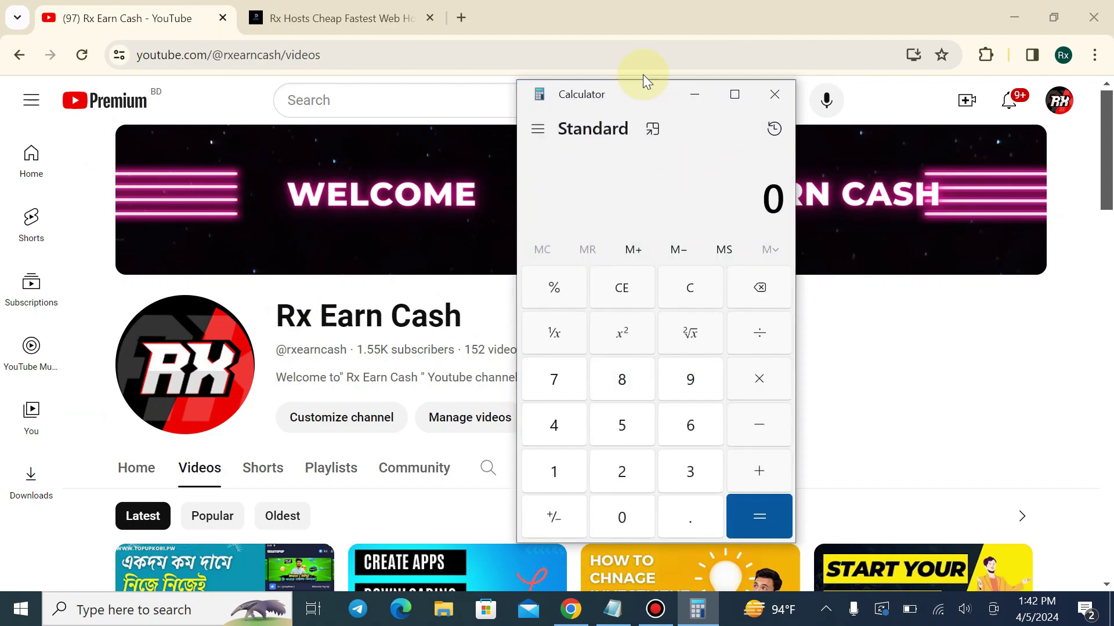
{"action": "left_click", "coordinate": [429, 17]}
{"action": "left_click", "coordinate": [253, 20]}
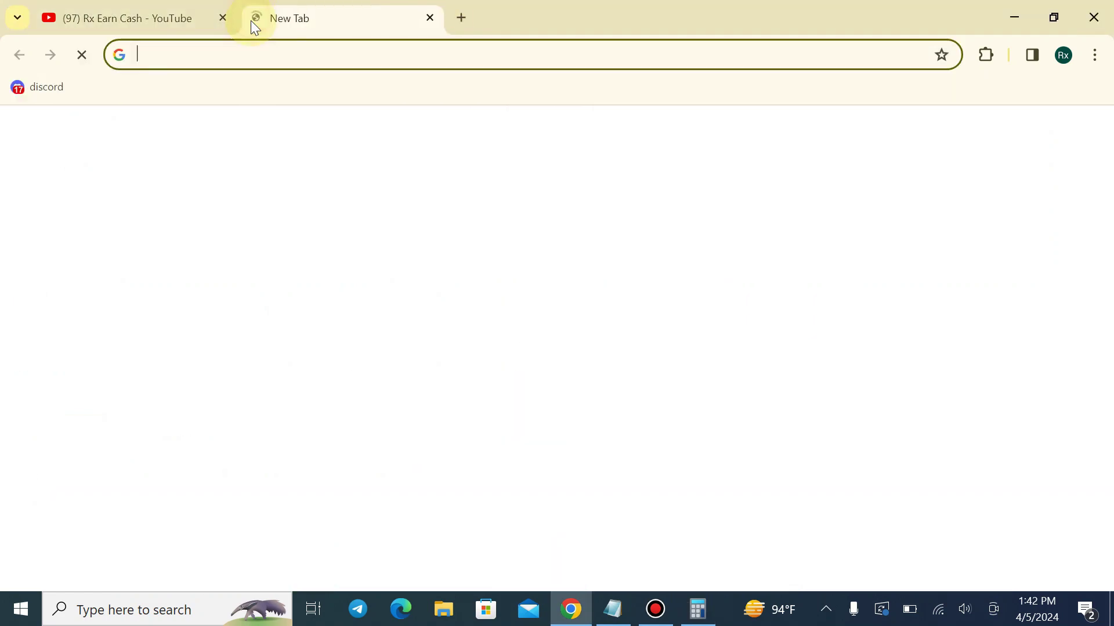
Go to rxhosts.com and open its Reseller Hosting plans page
{"action": "type", "text": "rxhos"}
{"action": "key", "text": "Return"}
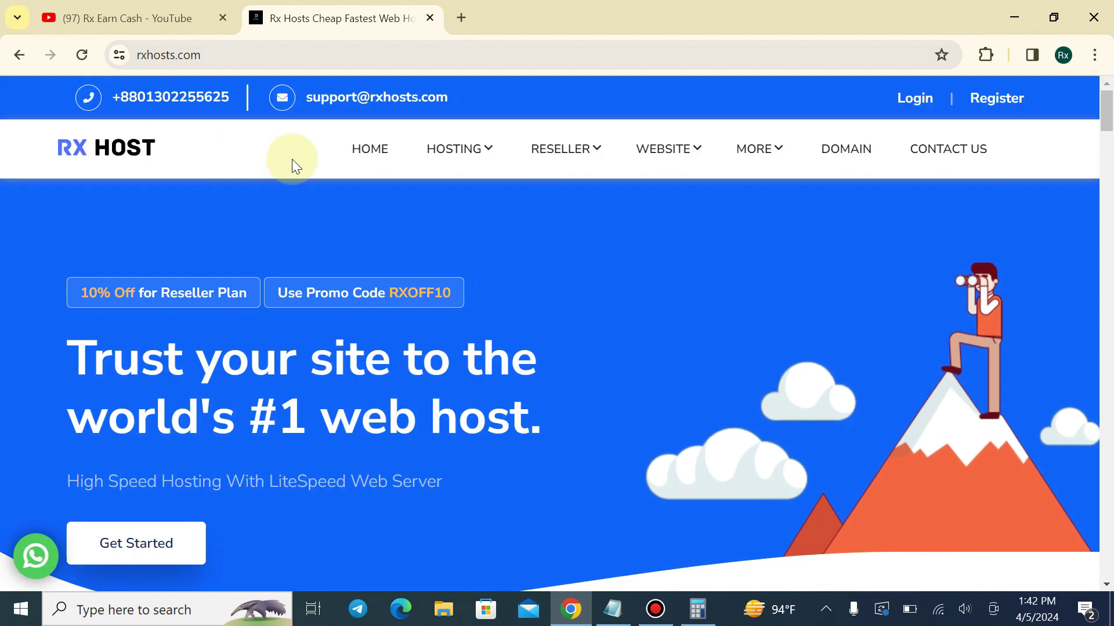
{"action": "mouse_move", "coordinate": [566, 145]}
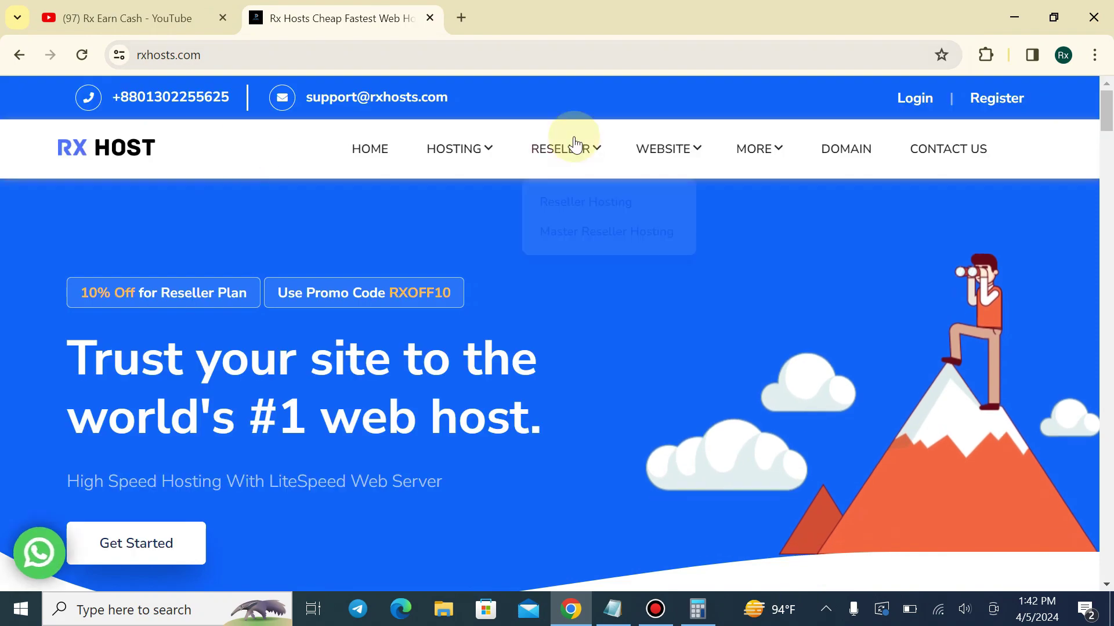
{"action": "left_click", "coordinate": [582, 198]}
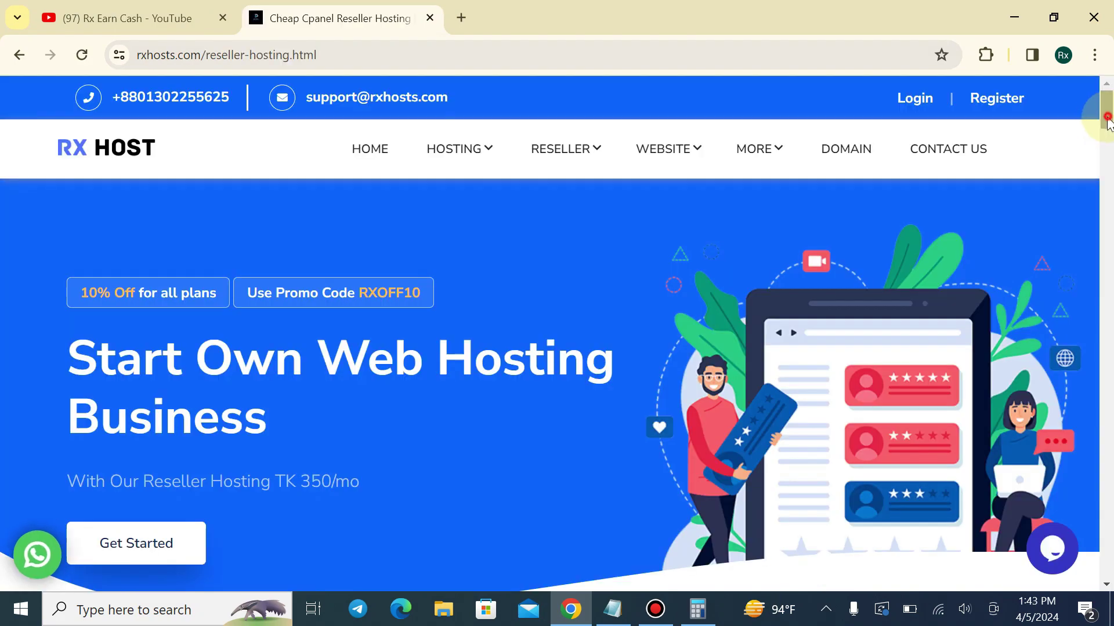
Highlight the RESELLER R1, R2 and R3 plan headings to compare them
{"action": "left_click_drag", "start_coordinate": [1109, 119], "coordinate": [738, 231]}
{"action": "left_click_drag", "start_coordinate": [103, 183], "coordinate": [329, 178]}
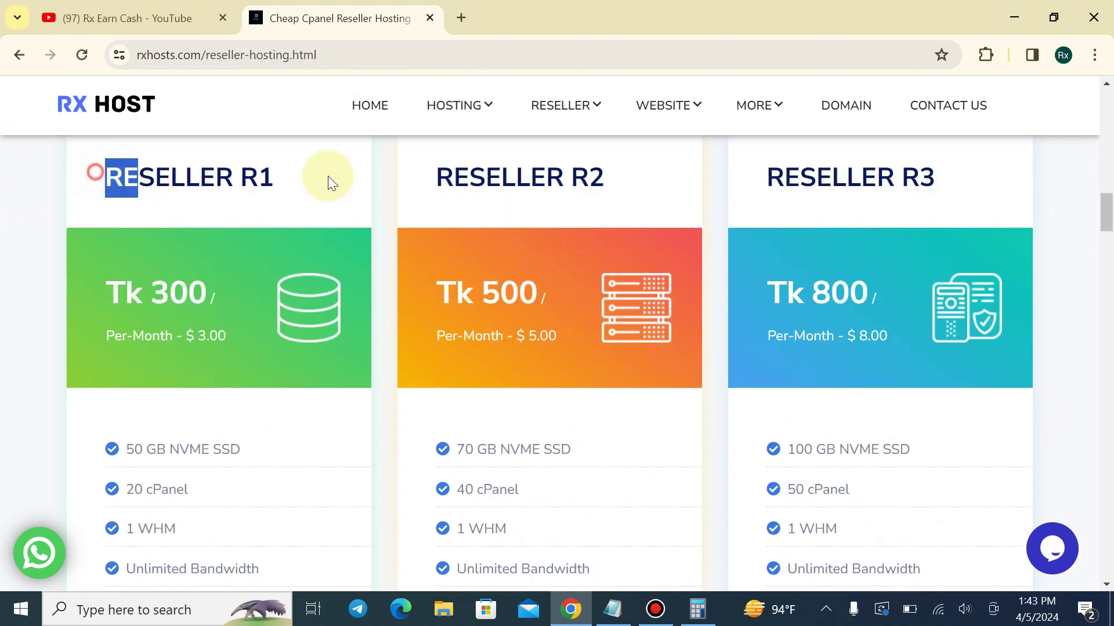
{"action": "left_click_drag", "start_coordinate": [403, 174], "coordinate": [614, 176]}
{"action": "left_click_drag", "start_coordinate": [743, 182], "coordinate": [1060, 189]}
{"action": "left_click", "coordinate": [1060, 189]}
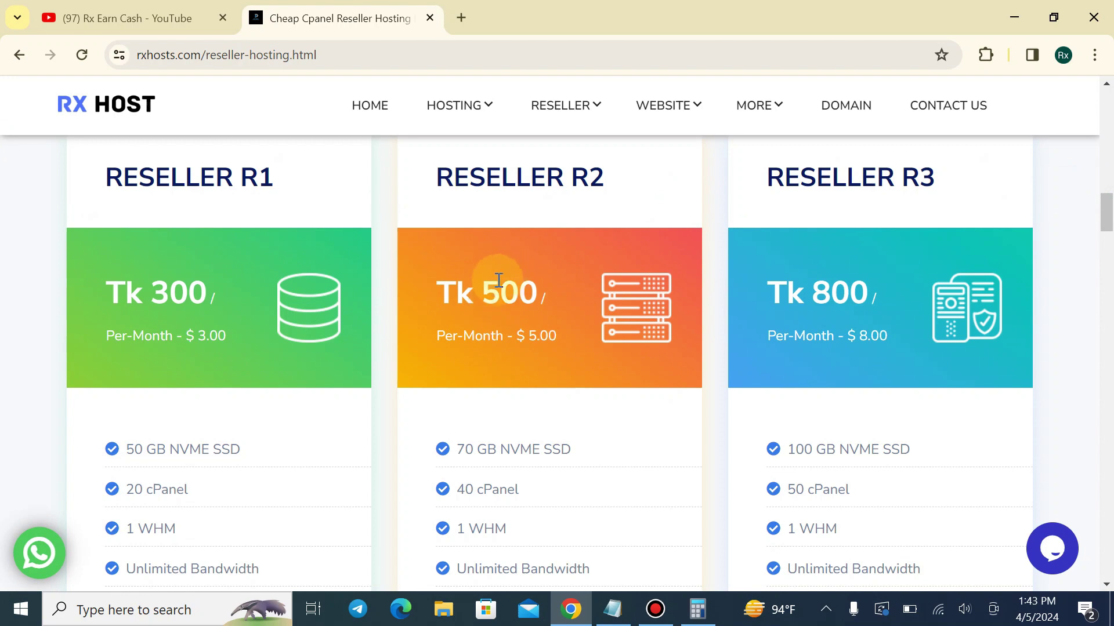
{"action": "left_click_drag", "start_coordinate": [99, 184], "coordinate": [288, 184]}
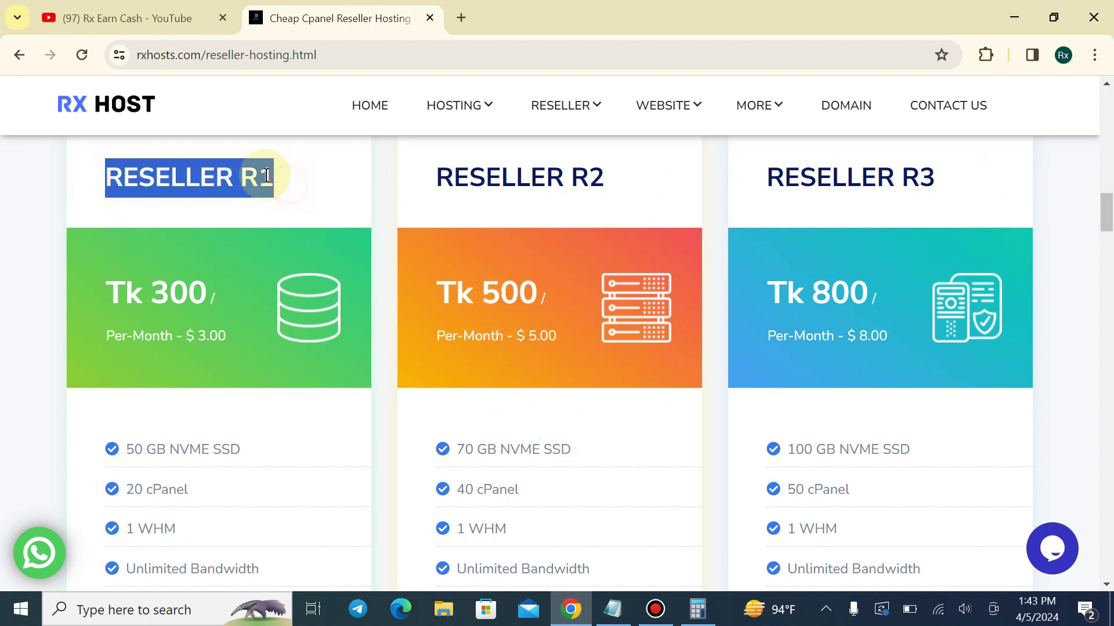
{"action": "left_click", "coordinate": [107, 290]}
{"action": "left_click", "coordinate": [248, 287]}
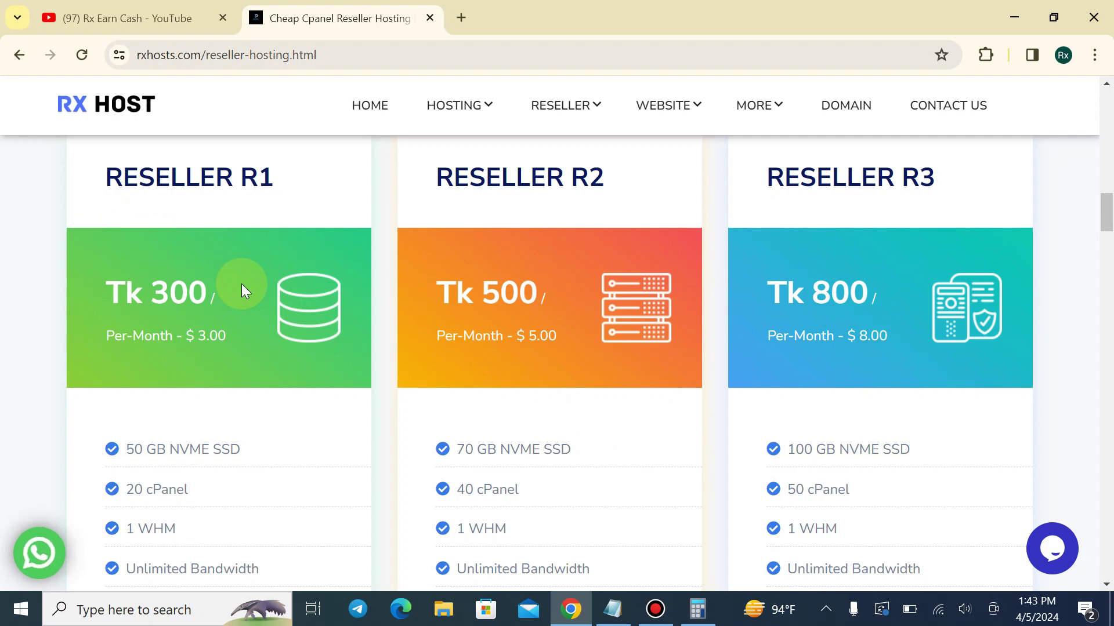
{"action": "left_click_drag", "start_coordinate": [98, 193], "coordinate": [268, 199]}
{"action": "left_click", "coordinate": [283, 195]}
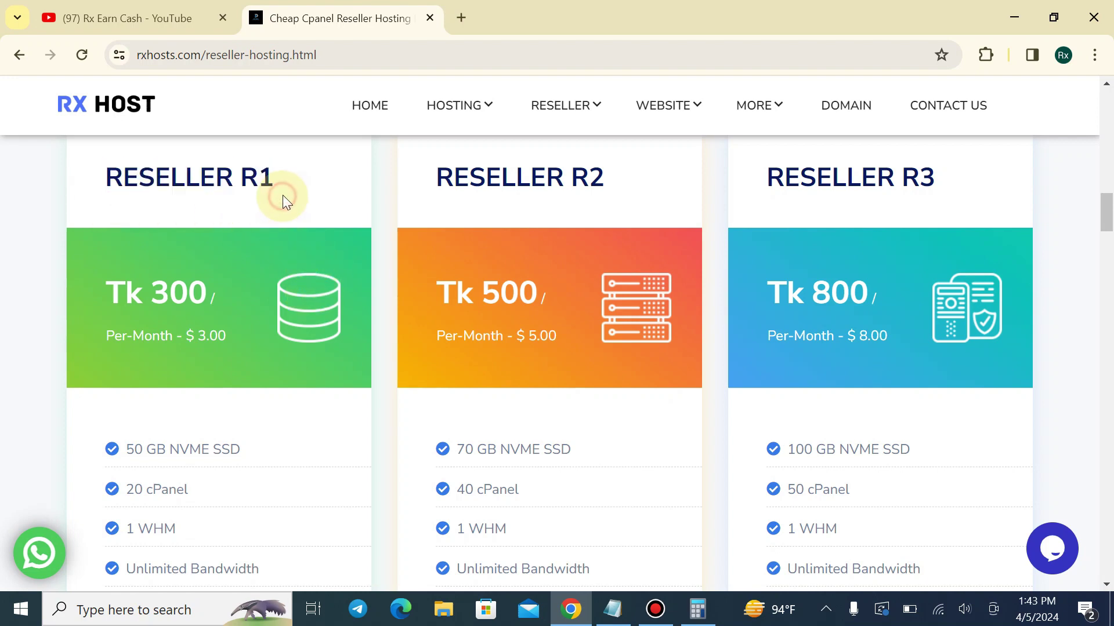
Point out the R2 and R3 plan names, scroll down, and bring the business_start.txt notes back
{"action": "left_click_drag", "start_coordinate": [447, 187], "coordinate": [901, 196]}
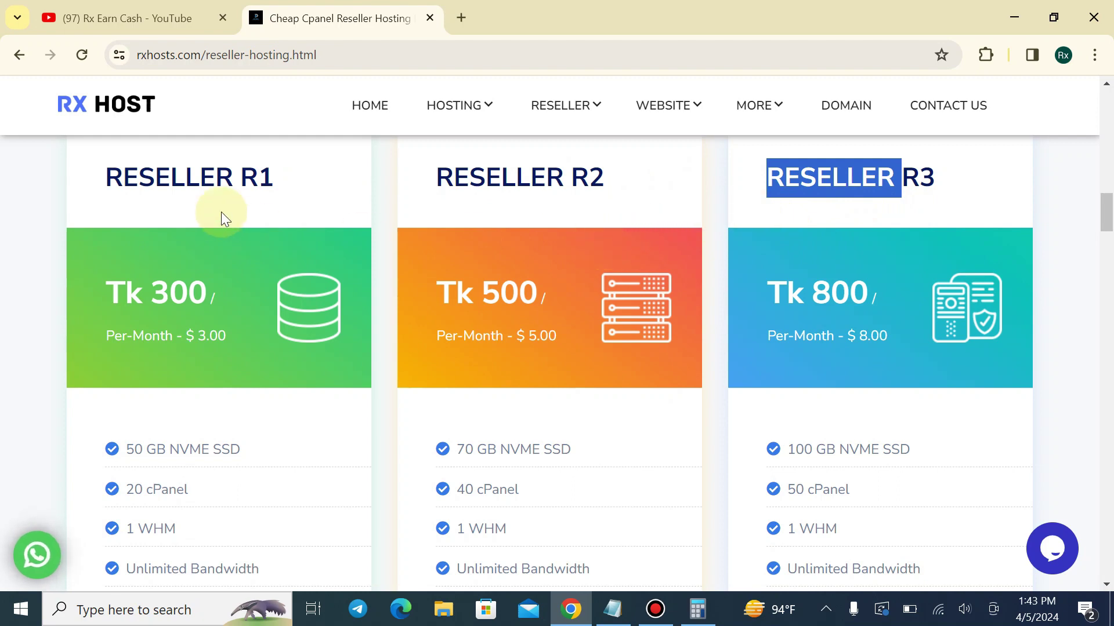
{"action": "left_click_drag", "start_coordinate": [418, 175], "coordinate": [656, 168]}
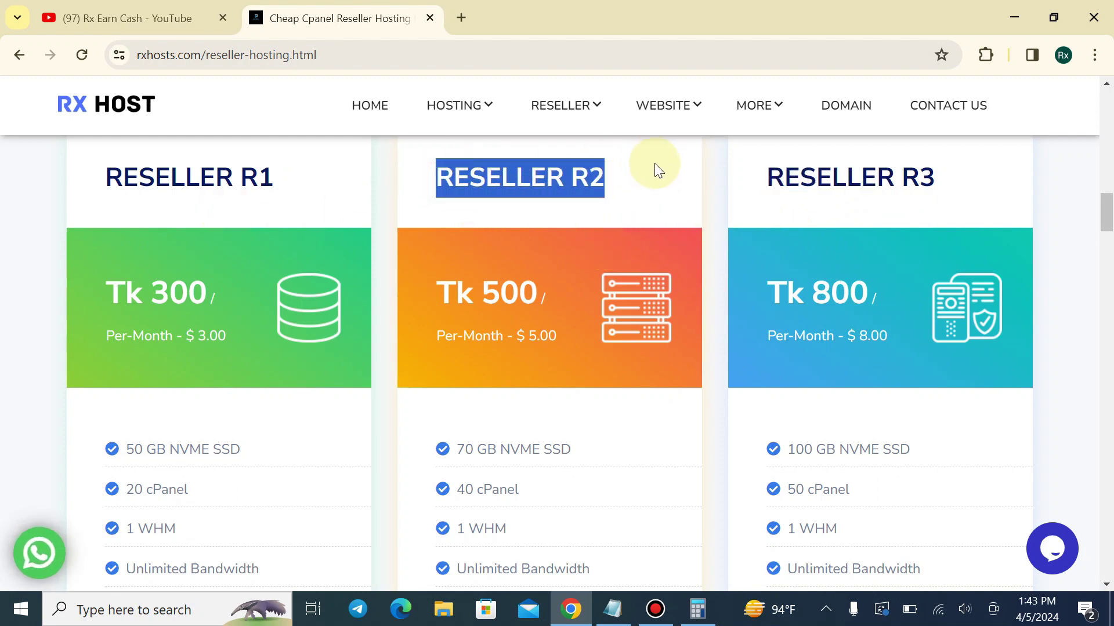
{"action": "left_click", "coordinate": [656, 174]}
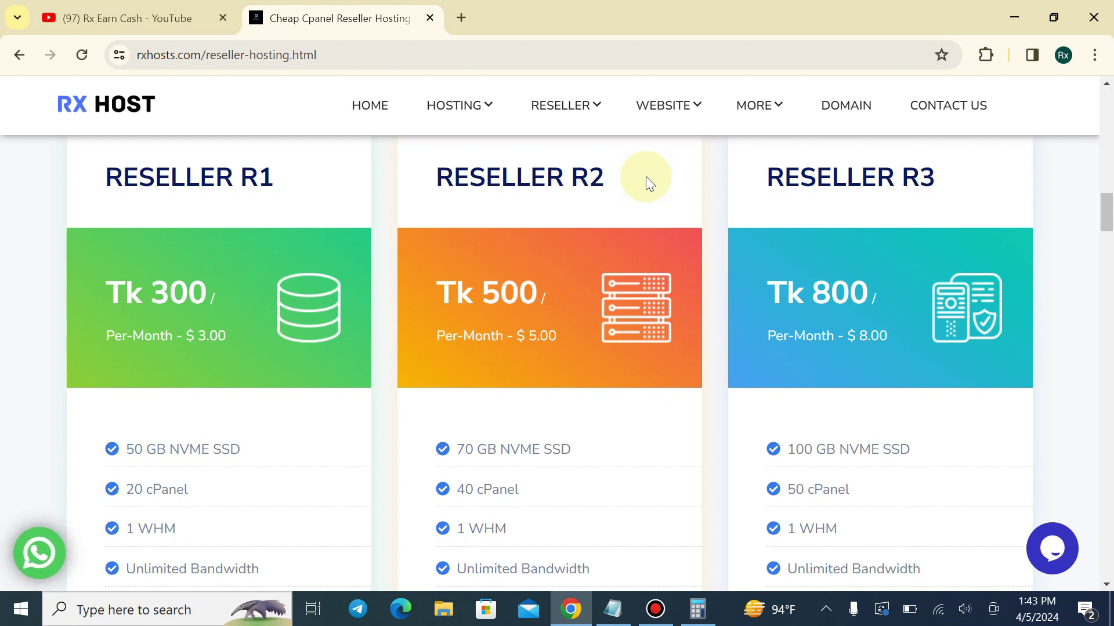
{"action": "left_click_drag", "start_coordinate": [430, 169], "coordinate": [528, 175]}
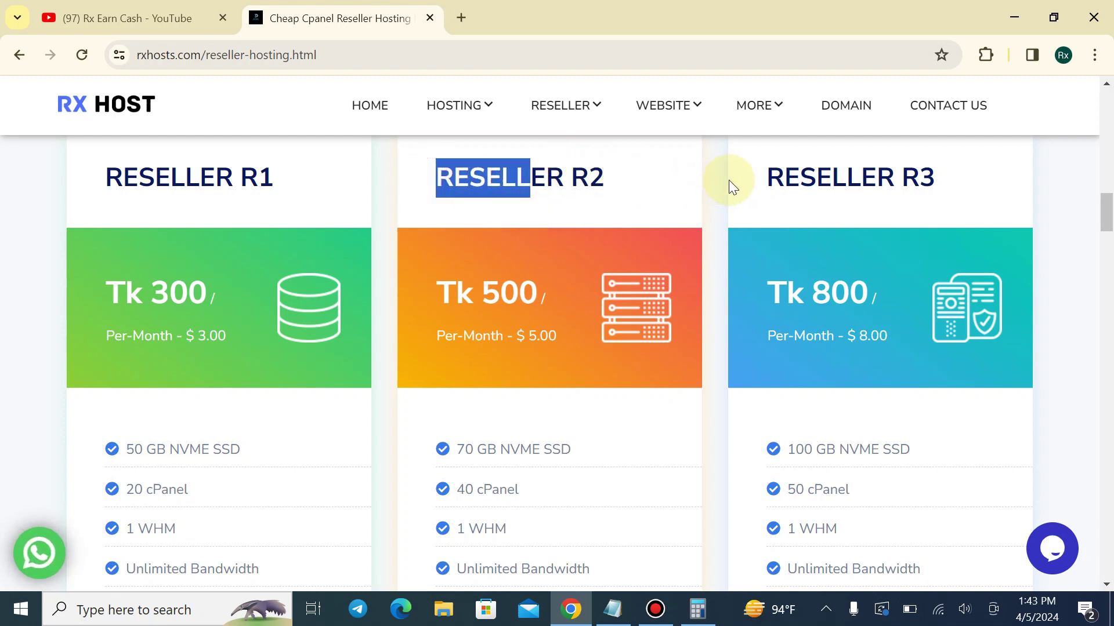
{"action": "left_click_drag", "start_coordinate": [756, 177], "coordinate": [964, 166]}
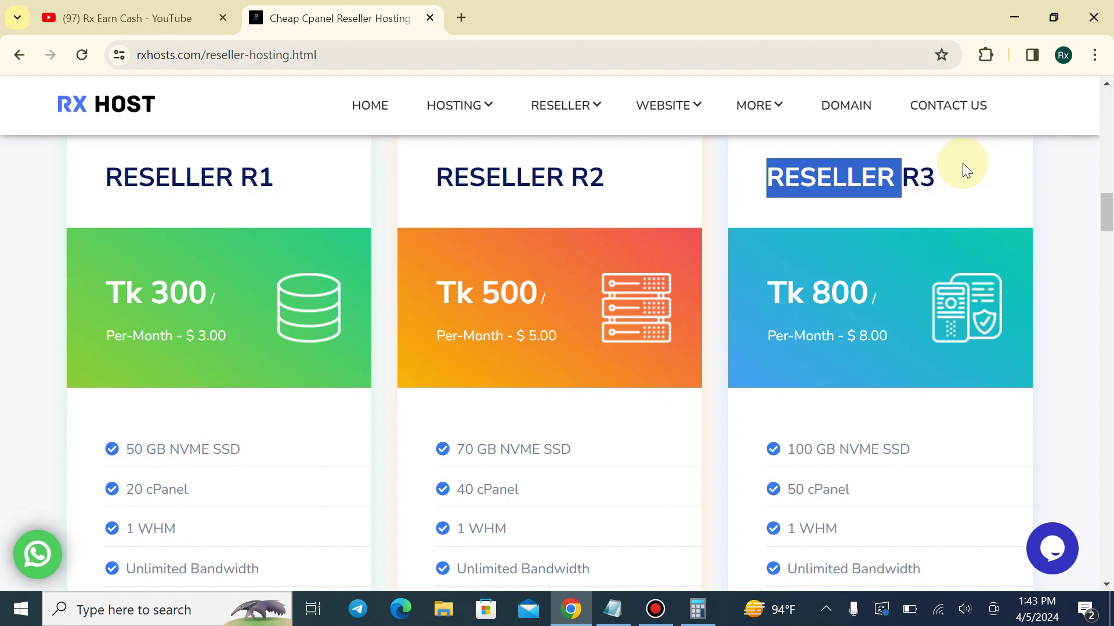
{"action": "scroll", "coordinate": [574, 369], "scroll_direction": "down", "scroll_amount": 1}
{"action": "scroll", "coordinate": [529, 313], "scroll_direction": "down", "scroll_amount": 4}
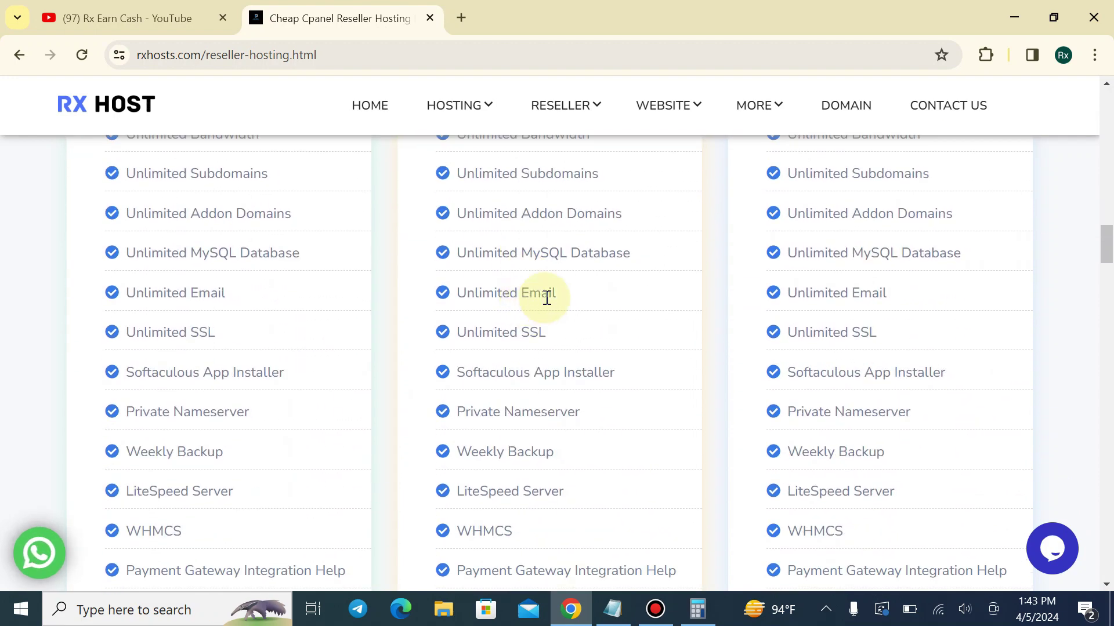
{"action": "left_click", "coordinate": [612, 609]}
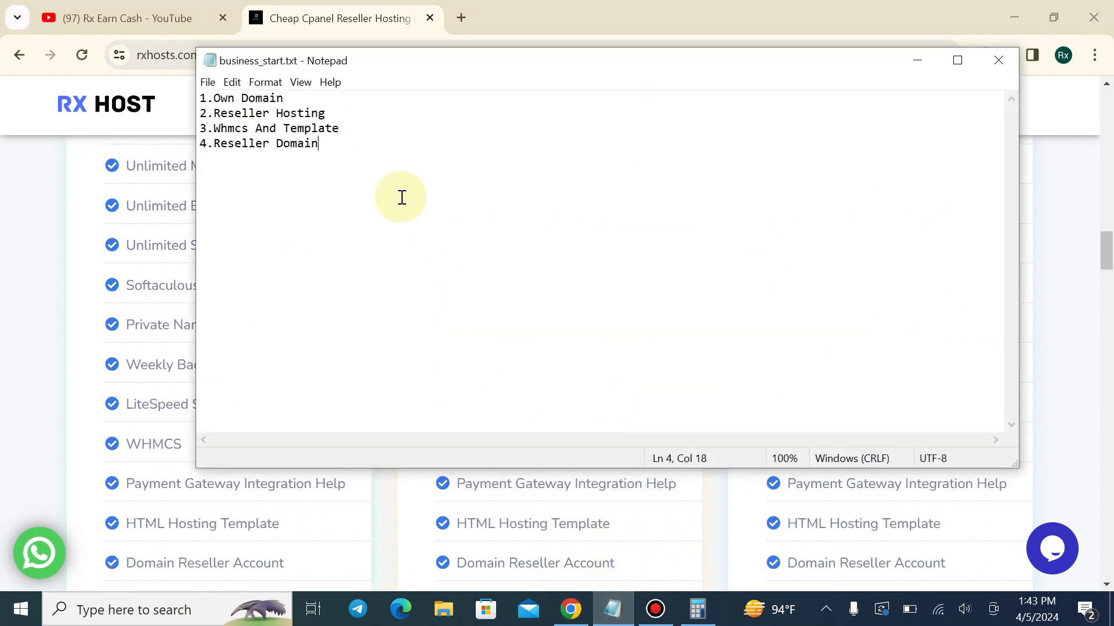
Highlight parts of the Whmcs And Template line, then return to the reseller hosting page
{"action": "left_click_drag", "start_coordinate": [221, 129], "coordinate": [235, 130]}
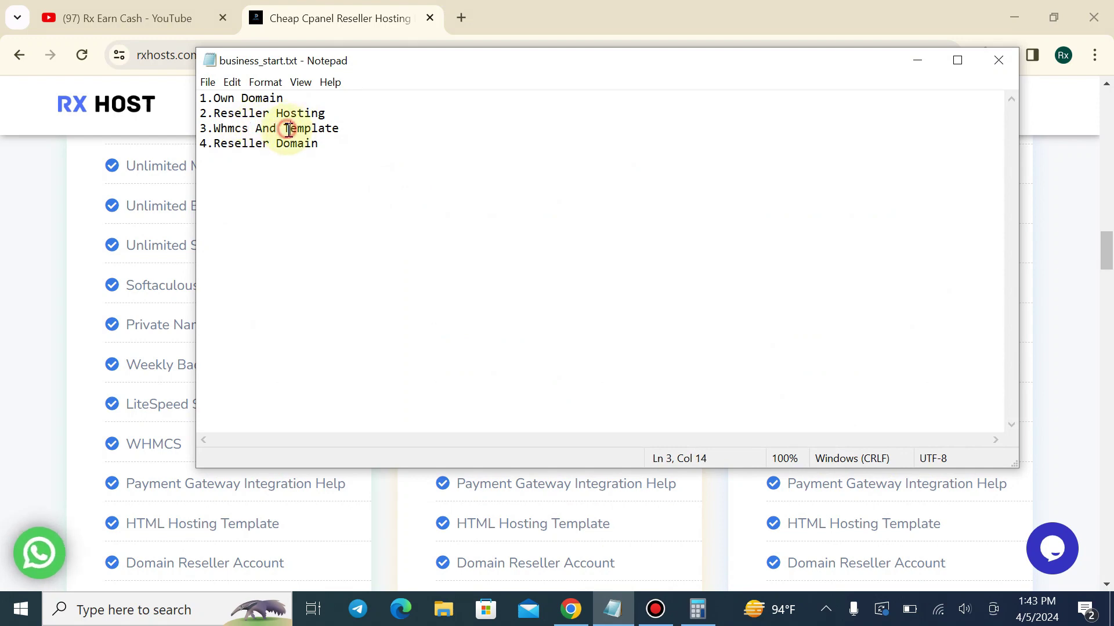
{"action": "left_click", "coordinate": [324, 128]}
{"action": "left_click", "coordinate": [346, 125]}
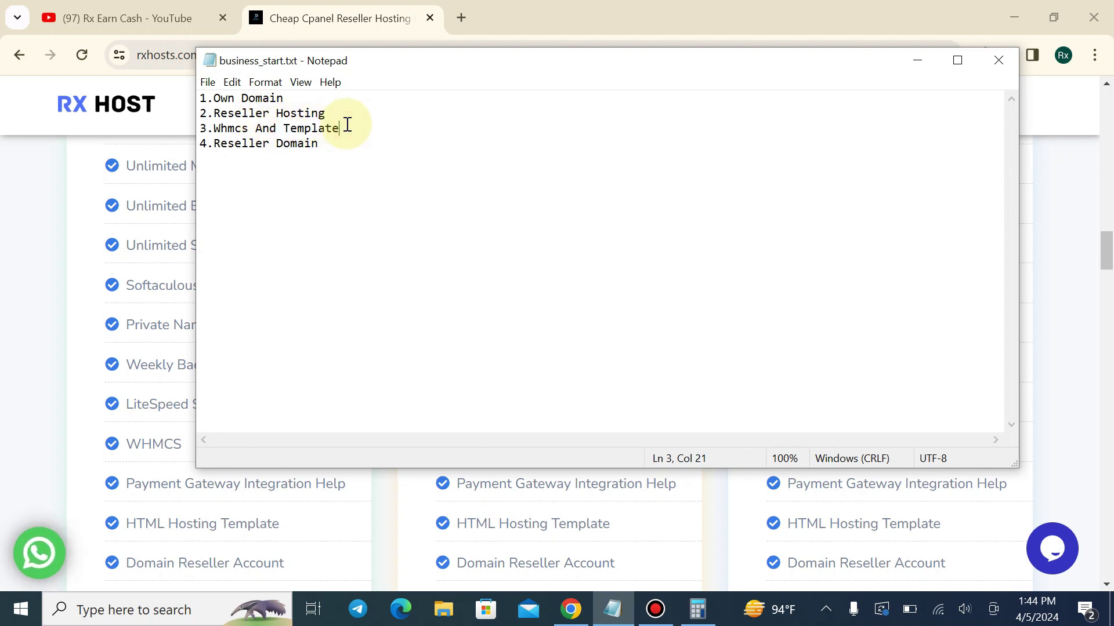
{"action": "left_click_drag", "start_coordinate": [285, 129], "coordinate": [326, 129]}
{"action": "left_click", "coordinate": [326, 128]}
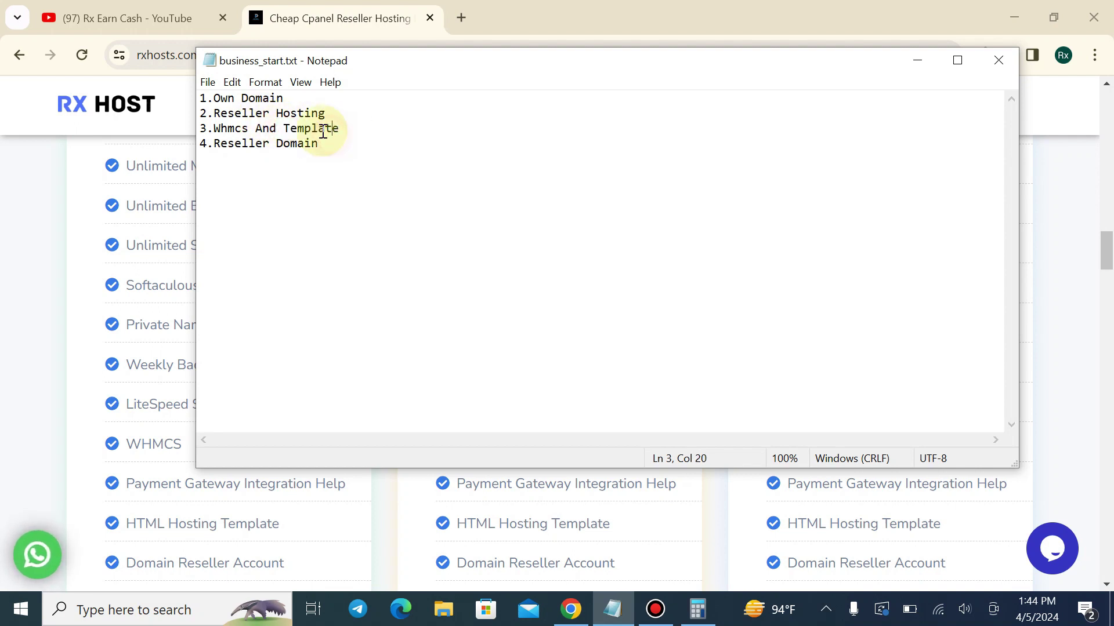
{"action": "left_click", "coordinate": [152, 291]}
Point out Reseller R1's WHMCS, HTML Hosting Template and Domain Reseller Account features
{"action": "scroll", "coordinate": [186, 236], "scroll_direction": "up", "scroll_amount": 5}
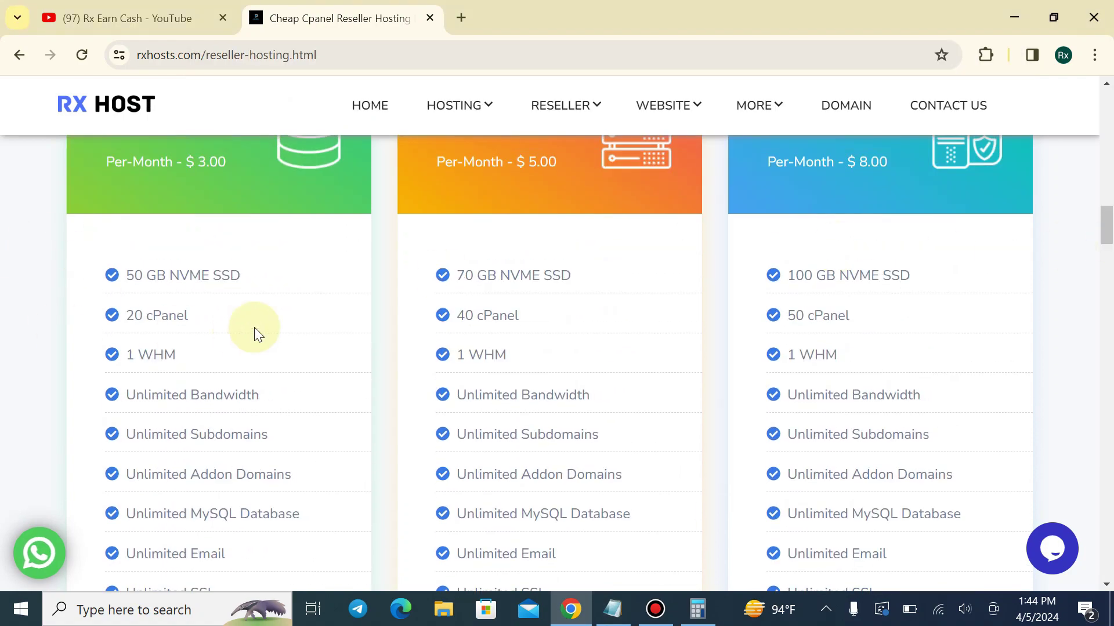
{"action": "scroll", "coordinate": [255, 331], "scroll_direction": "down", "scroll_amount": 6}
{"action": "scroll", "coordinate": [265, 278], "scroll_direction": "up", "scroll_amount": 8}
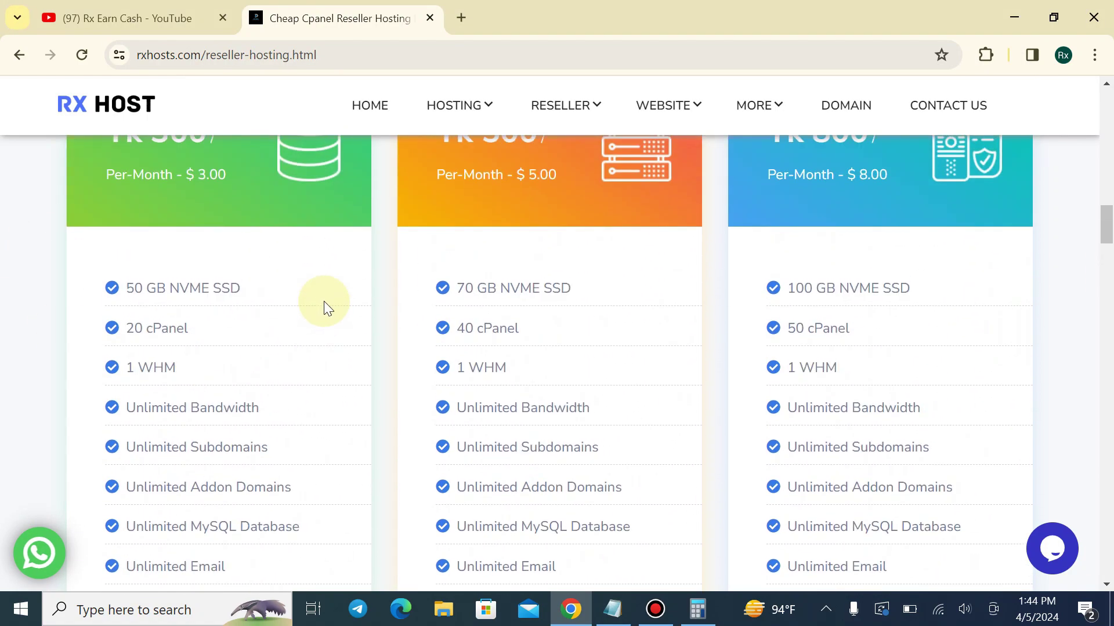
{"action": "scroll", "coordinate": [323, 293], "scroll_direction": "down", "scroll_amount": 6}
{"action": "scroll", "coordinate": [322, 290], "scroll_direction": "down", "scroll_amount": 3}
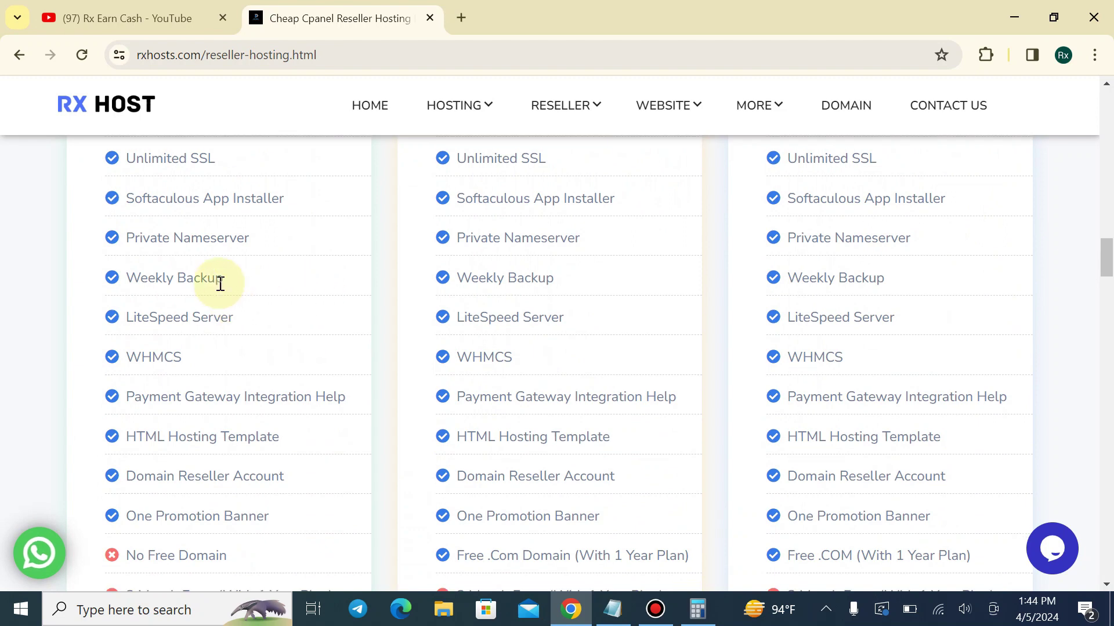
{"action": "scroll", "coordinate": [174, 266], "scroll_direction": "down", "scroll_amount": 2}
{"action": "scroll", "coordinate": [130, 260], "scroll_direction": "down", "scroll_amount": 3}
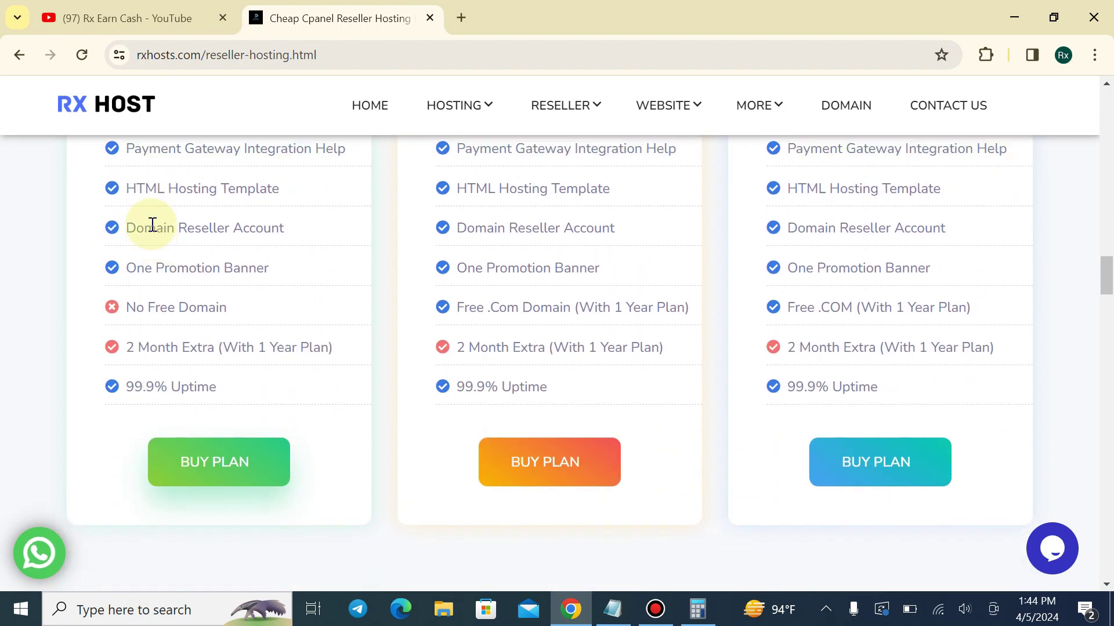
{"action": "scroll", "coordinate": [139, 215], "scroll_direction": "up", "scroll_amount": 1}
{"action": "left_click_drag", "start_coordinate": [176, 197], "coordinate": [181, 190]}
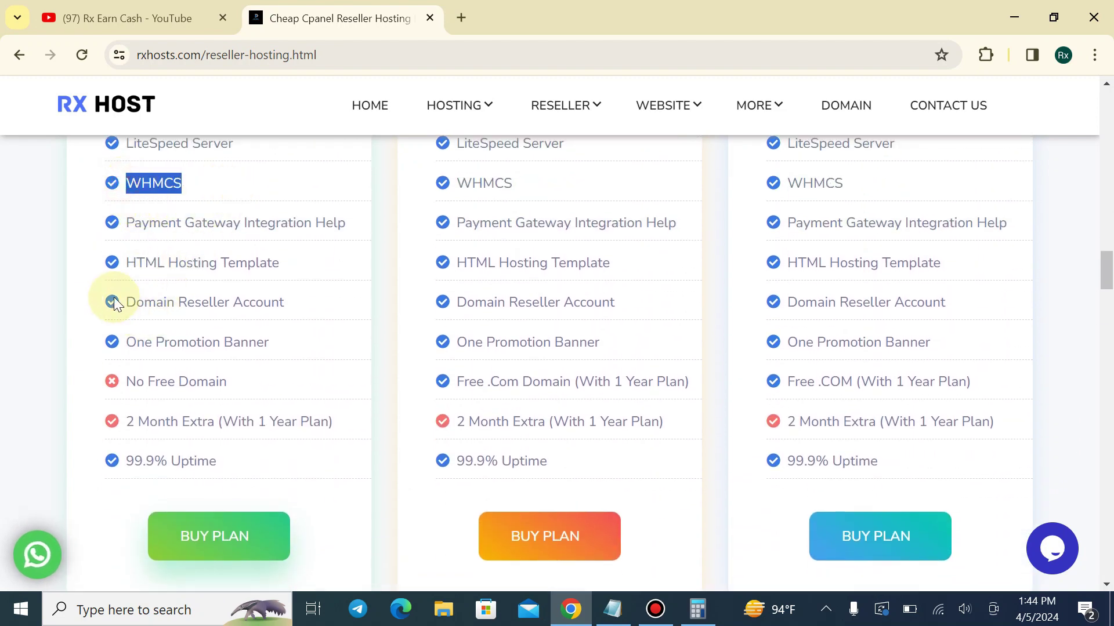
{"action": "left_click_drag", "start_coordinate": [114, 302], "coordinate": [319, 302]}
{"action": "left_click_drag", "start_coordinate": [110, 264], "coordinate": [293, 269]}
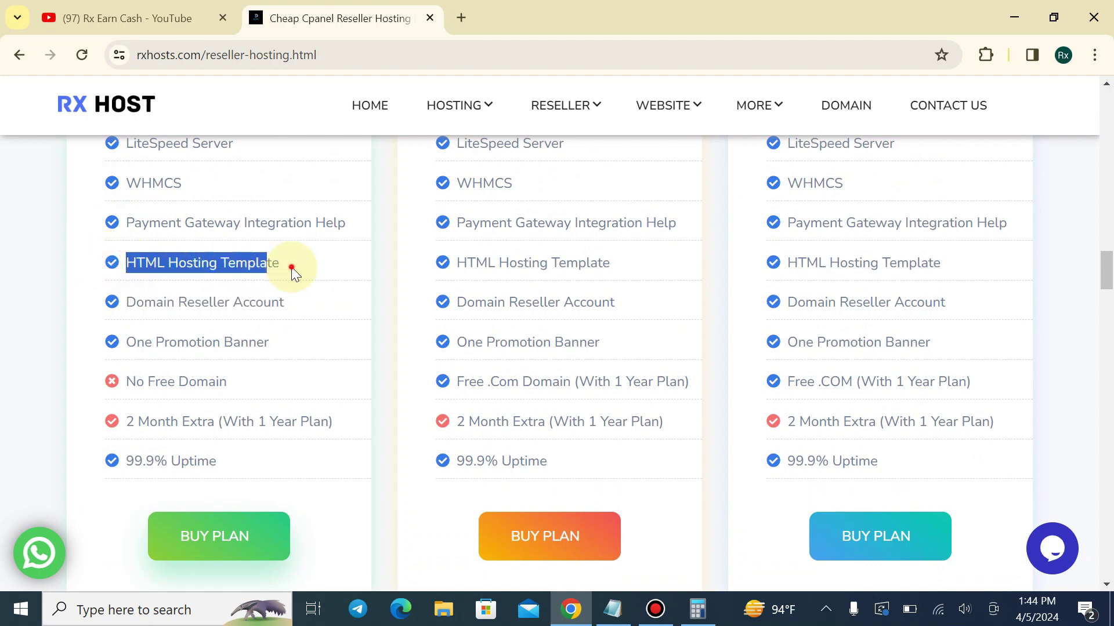
{"action": "left_click", "coordinate": [289, 276]}
Highlight the RESELLER R2 and RESELLER R3 plan headings
{"action": "scroll", "coordinate": [218, 356], "scroll_direction": "up", "scroll_amount": 3}
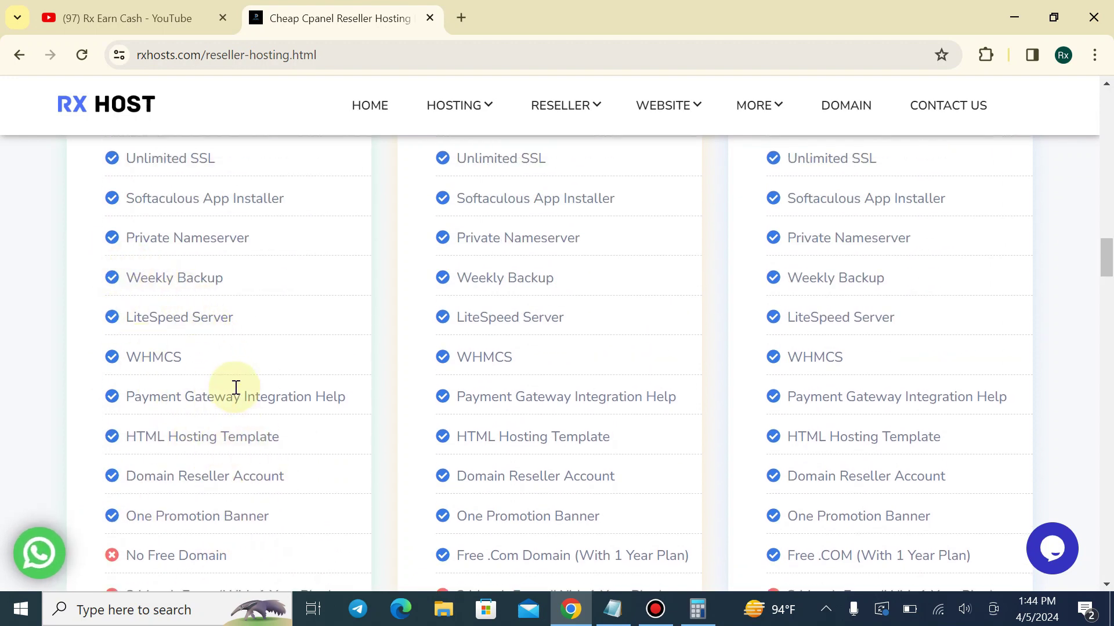
{"action": "scroll", "coordinate": [137, 318], "scroll_direction": "up", "scroll_amount": 8}
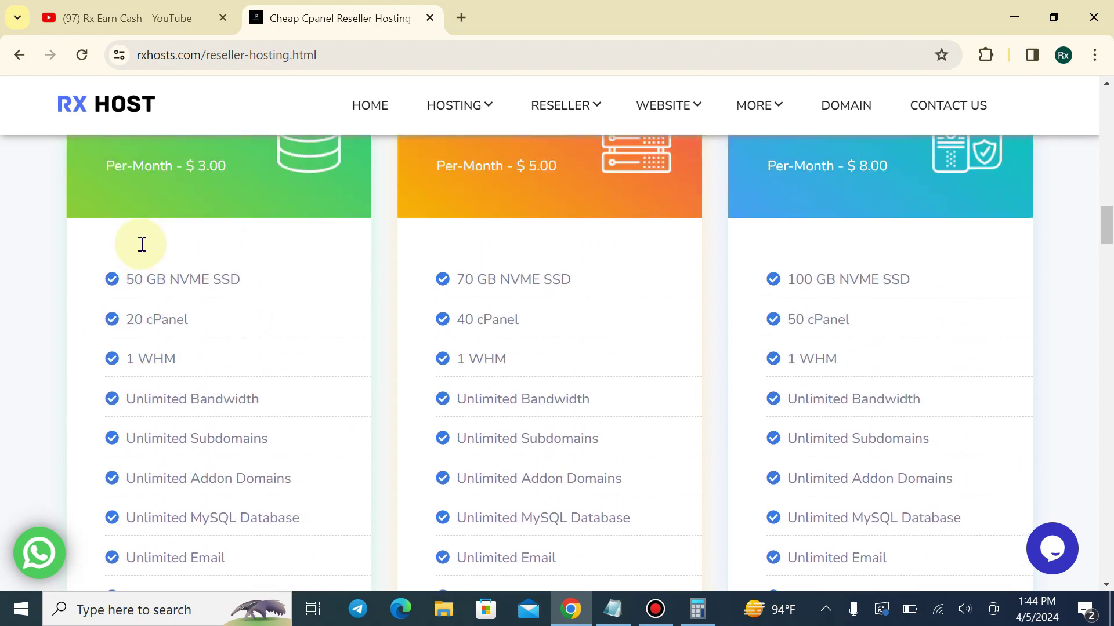
{"action": "scroll", "coordinate": [156, 261], "scroll_direction": "up", "scroll_amount": 7}
{"action": "scroll", "coordinate": [172, 281], "scroll_direction": "down", "scroll_amount": 6}
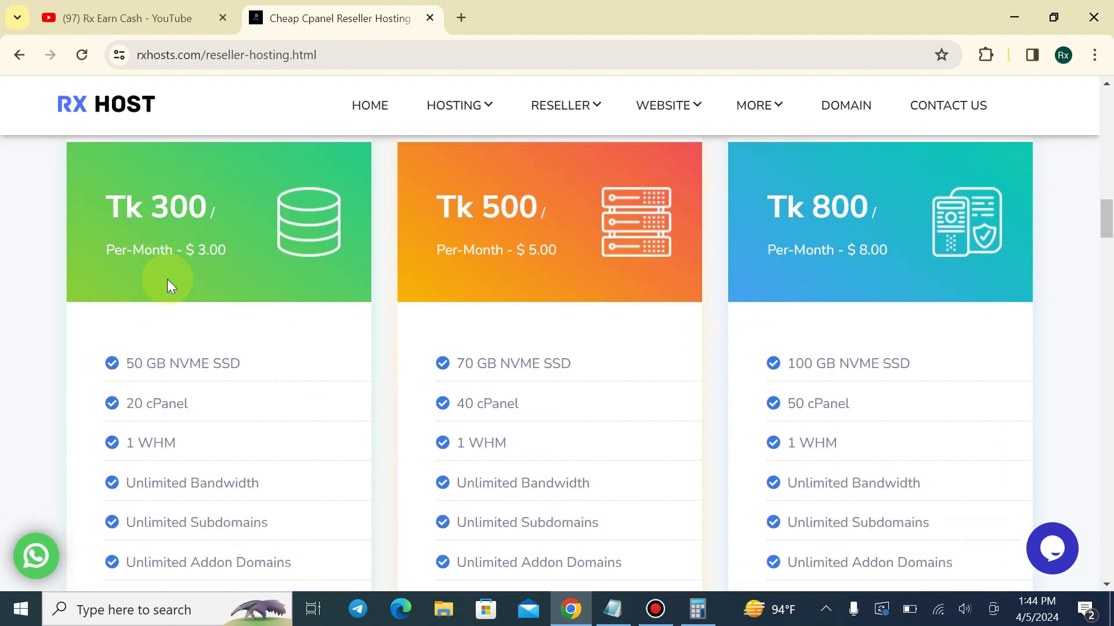
{"action": "scroll", "coordinate": [168, 281], "scroll_direction": "down", "scroll_amount": 13}
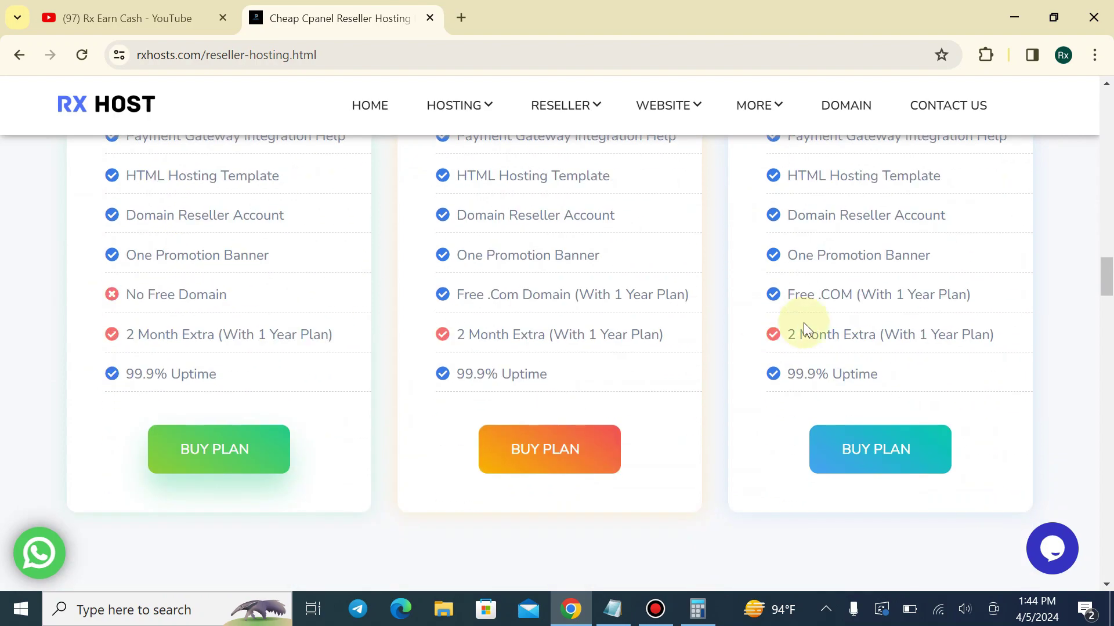
{"action": "left_click_drag", "start_coordinate": [1105, 277], "coordinate": [1107, 216]}
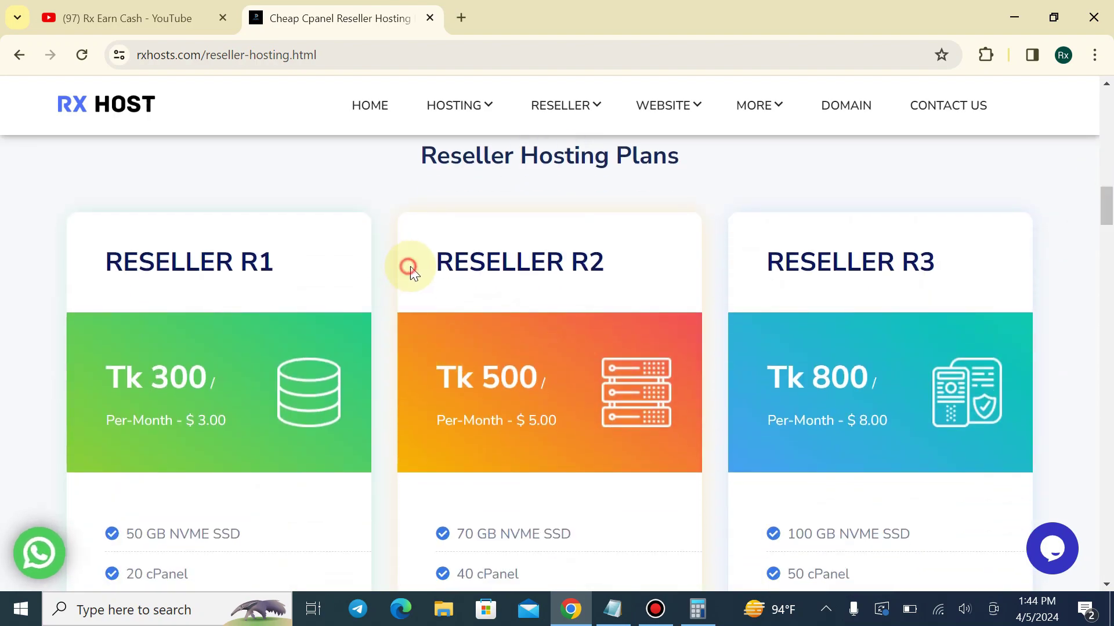
{"action": "left_click_drag", "start_coordinate": [408, 264], "coordinate": [626, 255]}
{"action": "left_click", "coordinate": [626, 255]}
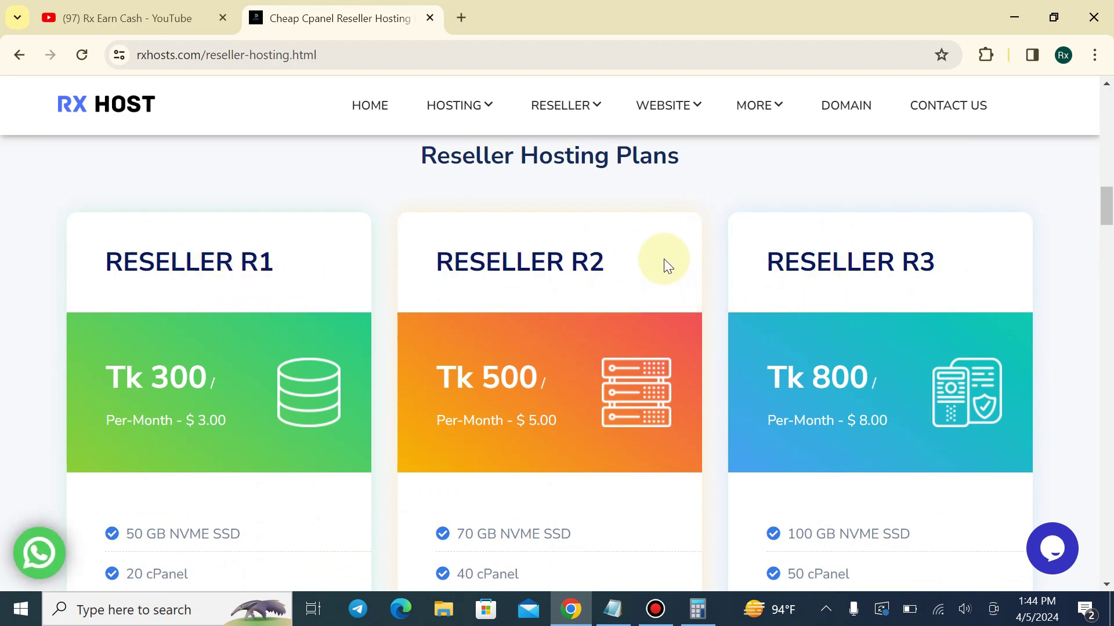
{"action": "left_click_drag", "start_coordinate": [757, 271], "coordinate": [990, 270]}
{"action": "left_click", "coordinate": [980, 270]}
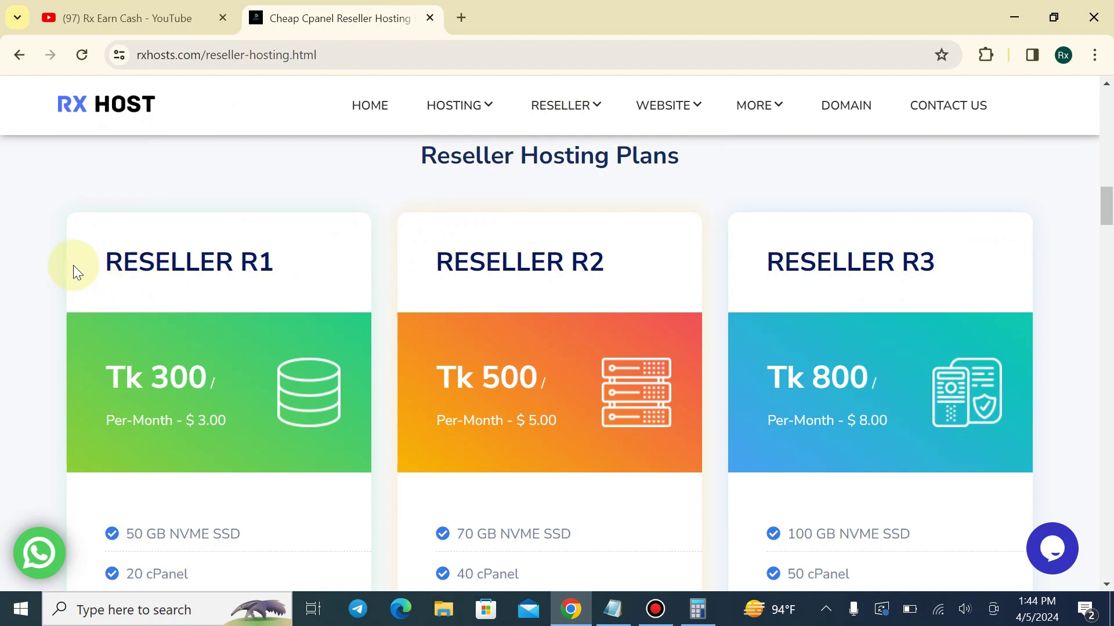
Highlight the RESELLER R1 heading, then order the Reseller R1 plan with BUY PLAN
{"action": "left_click_drag", "start_coordinate": [73, 265], "coordinate": [278, 266]}
{"action": "left_click", "coordinate": [278, 267]}
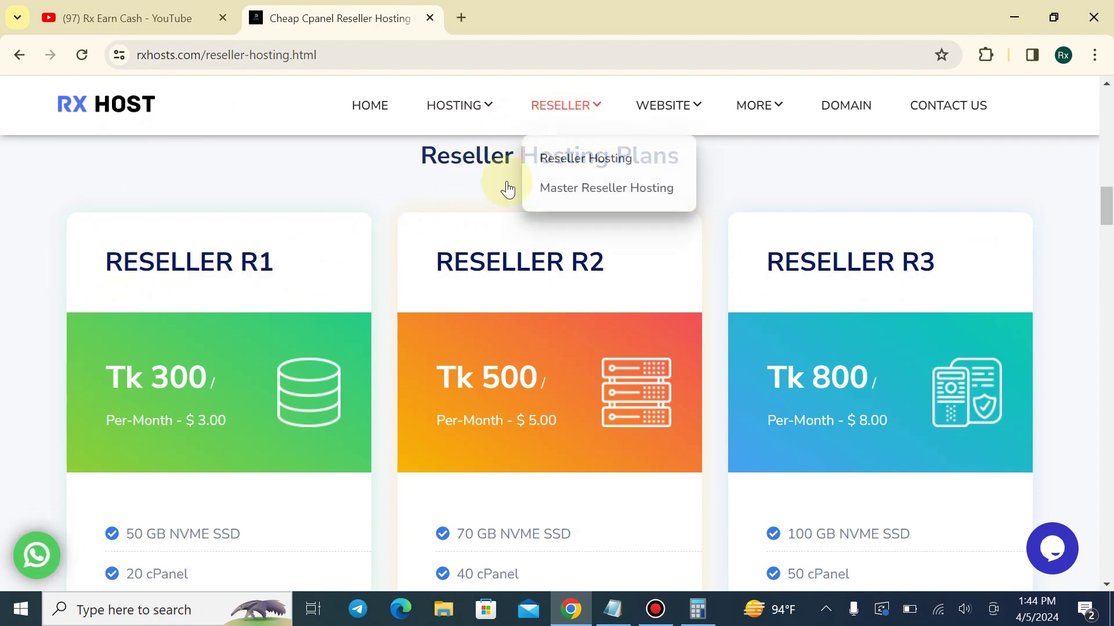
{"action": "left_click_drag", "start_coordinate": [1106, 212], "coordinate": [1105, 313]}
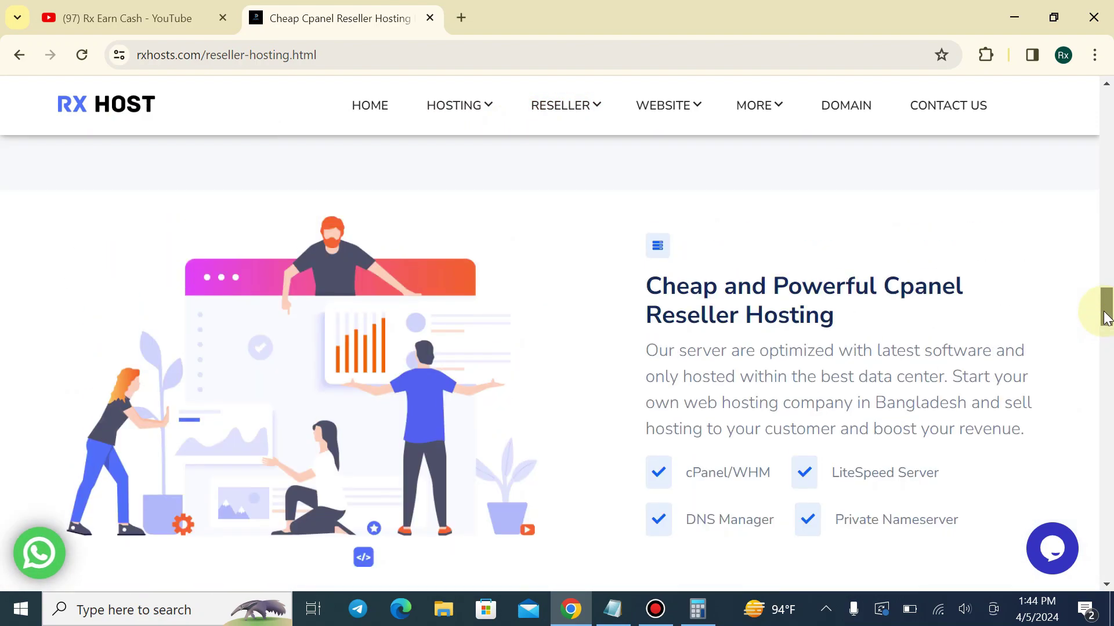
{"action": "scroll", "coordinate": [316, 376], "scroll_direction": "up", "scroll_amount": 5}
{"action": "left_click", "coordinate": [159, 367]}
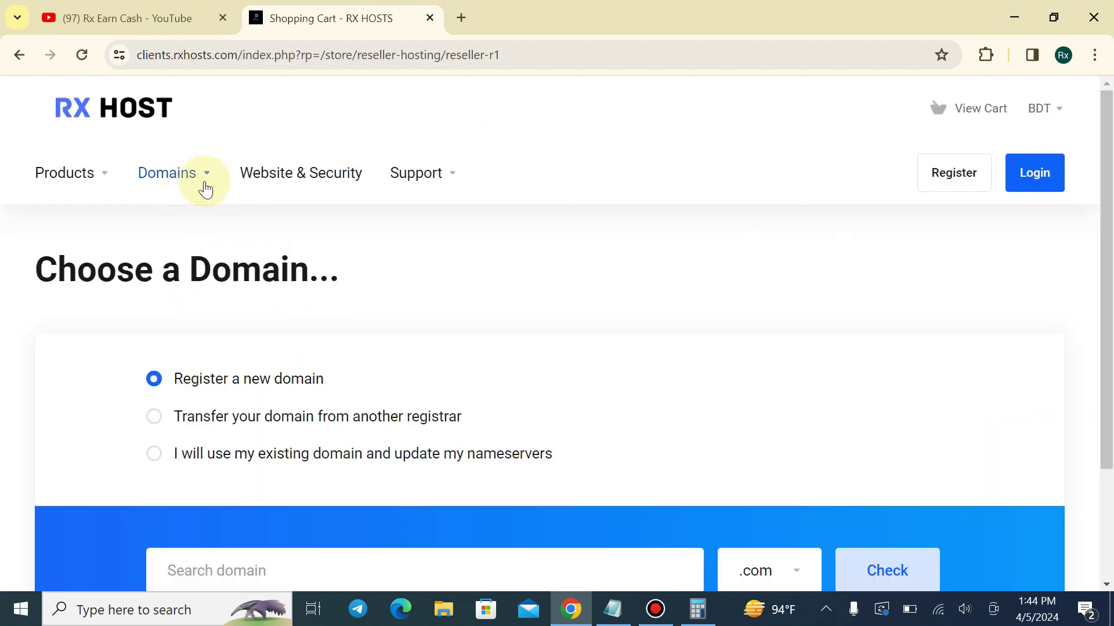
Open the store's Reseller Hosting plans via Products and highlight the RESELLER R4 heading
{"action": "left_click", "coordinate": [89, 174]}
{"action": "left_click", "coordinate": [119, 286]}
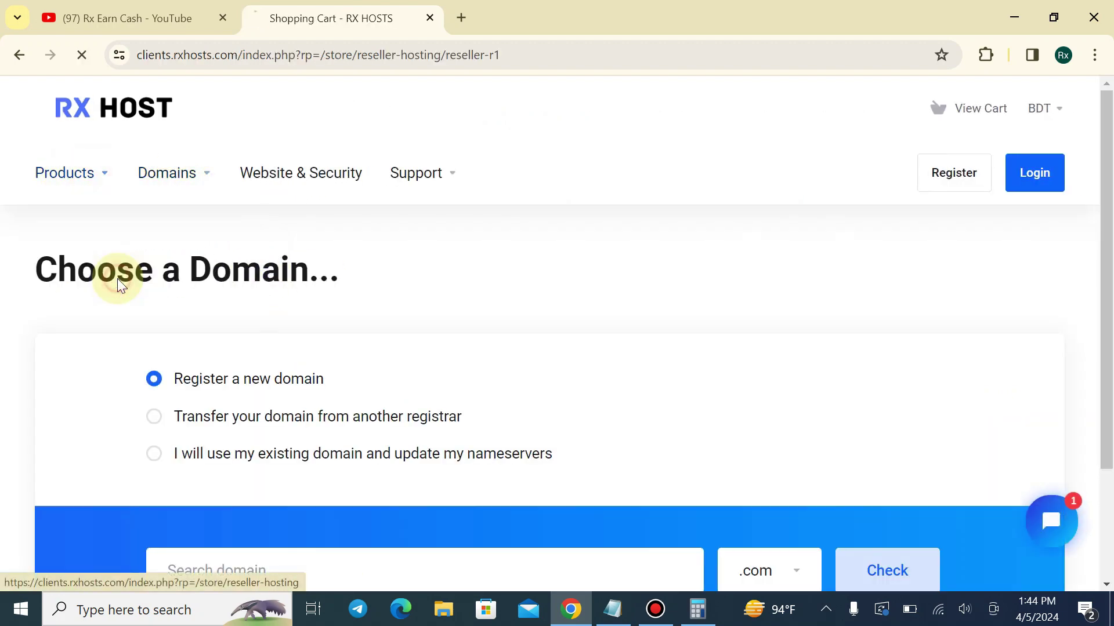
{"action": "left_click_drag", "start_coordinate": [1109, 146], "coordinate": [1111, 399]}
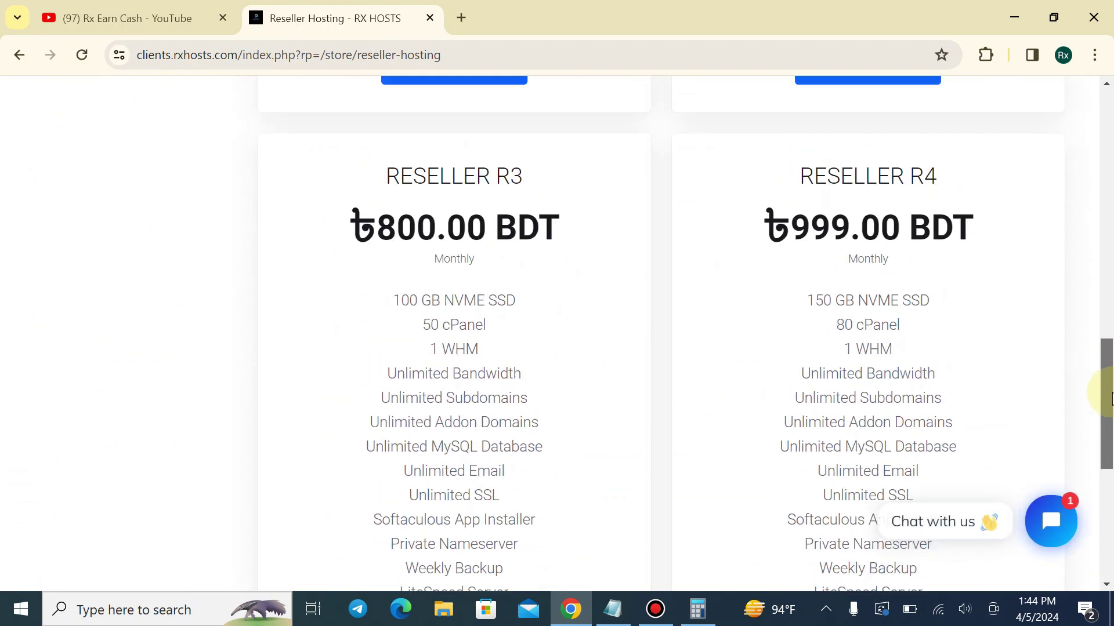
{"action": "left_click_drag", "start_coordinate": [771, 163], "coordinate": [958, 155]}
{"action": "left_click", "coordinate": [958, 155]}
Point out Reseller R4's 150 GB NVME SSD and 80 cPanel features
{"action": "scroll", "coordinate": [1015, 267], "scroll_direction": "down", "scroll_amount": 1}
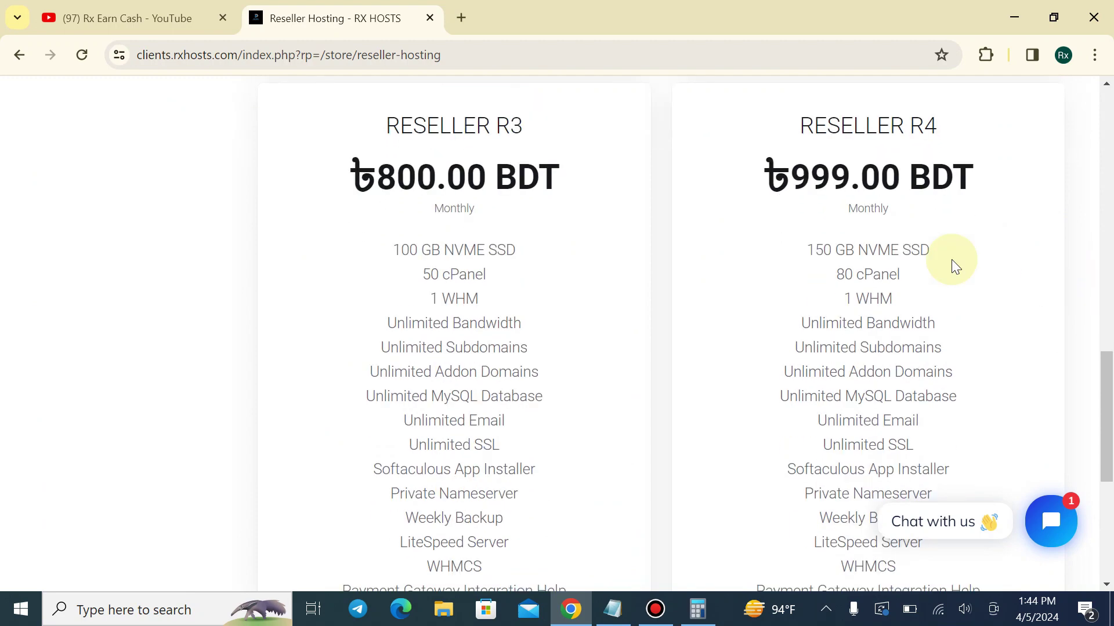
{"action": "scroll", "coordinate": [952, 260], "scroll_direction": "down", "scroll_amount": 2}
{"action": "left_click_drag", "start_coordinate": [760, 137], "coordinate": [957, 137]}
{"action": "left_click", "coordinate": [957, 137]}
{"action": "left_click", "coordinate": [982, 152]}
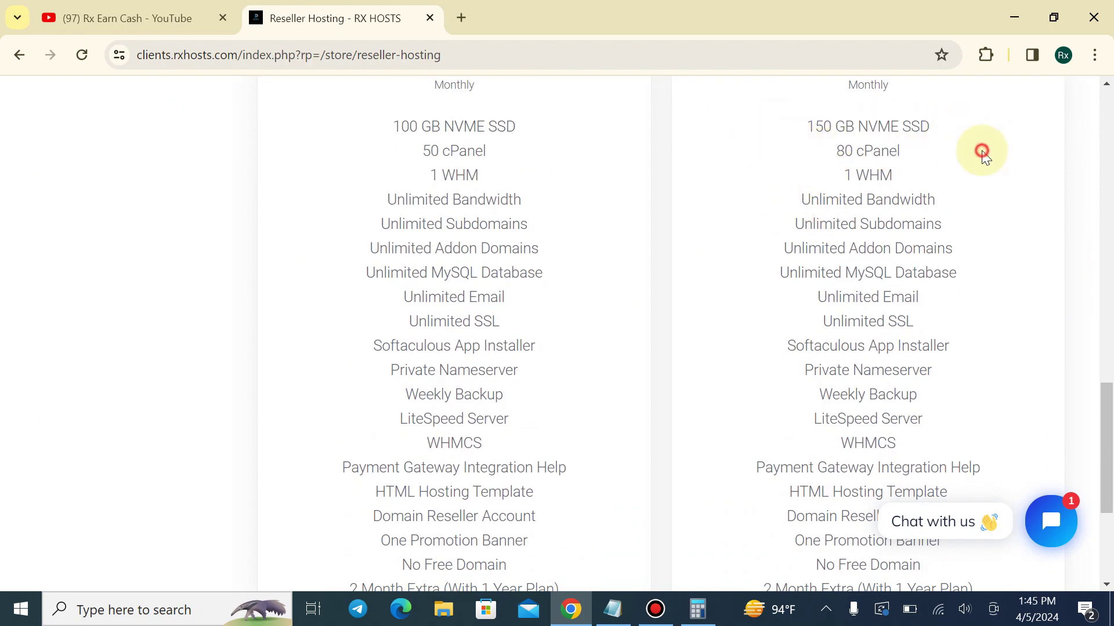
{"action": "left_click_drag", "start_coordinate": [822, 152], "coordinate": [950, 181]}
{"action": "left_click", "coordinate": [950, 182]}
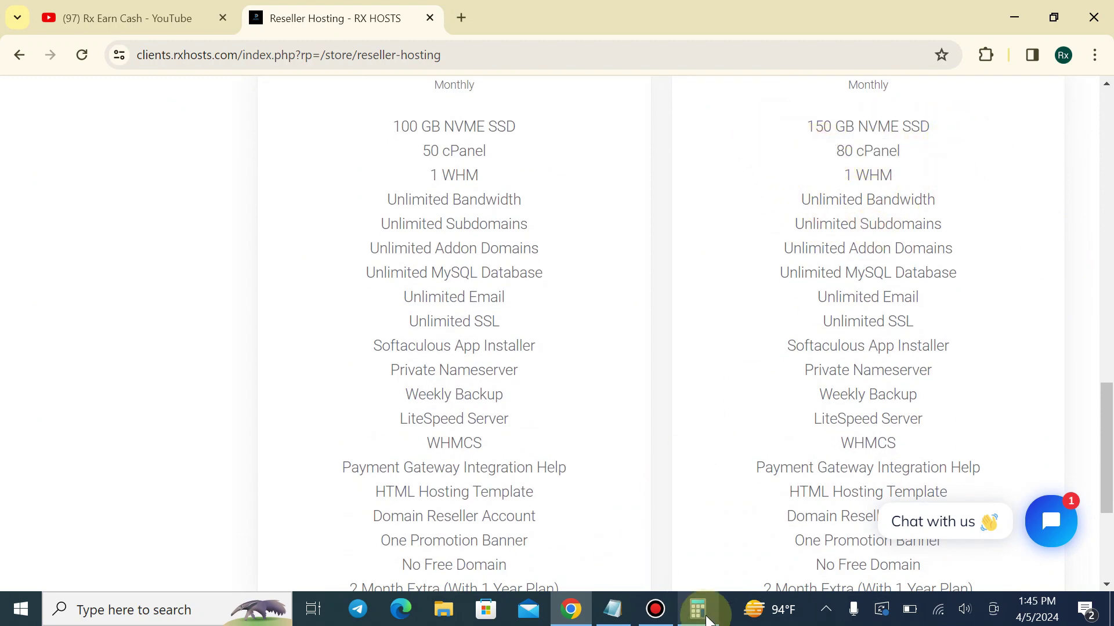
{"action": "left_click", "coordinate": [707, 619]}
Move the Calculator window aside and scroll up the reseller plans page
{"action": "left_click_drag", "start_coordinate": [678, 104], "coordinate": [492, 109]}
{"action": "scroll", "coordinate": [922, 218], "scroll_direction": "up", "scroll_amount": 3}
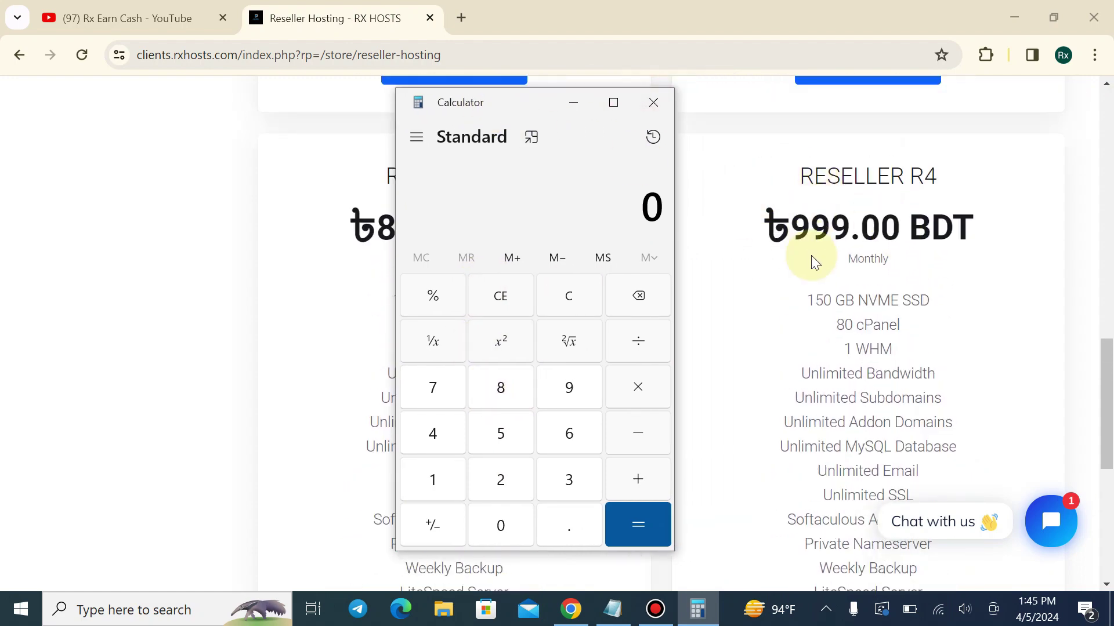
{"action": "scroll", "coordinate": [815, 200], "scroll_direction": "up", "scroll_amount": 4}
{"action": "left_click_drag", "start_coordinate": [533, 97], "coordinate": [840, 167]}
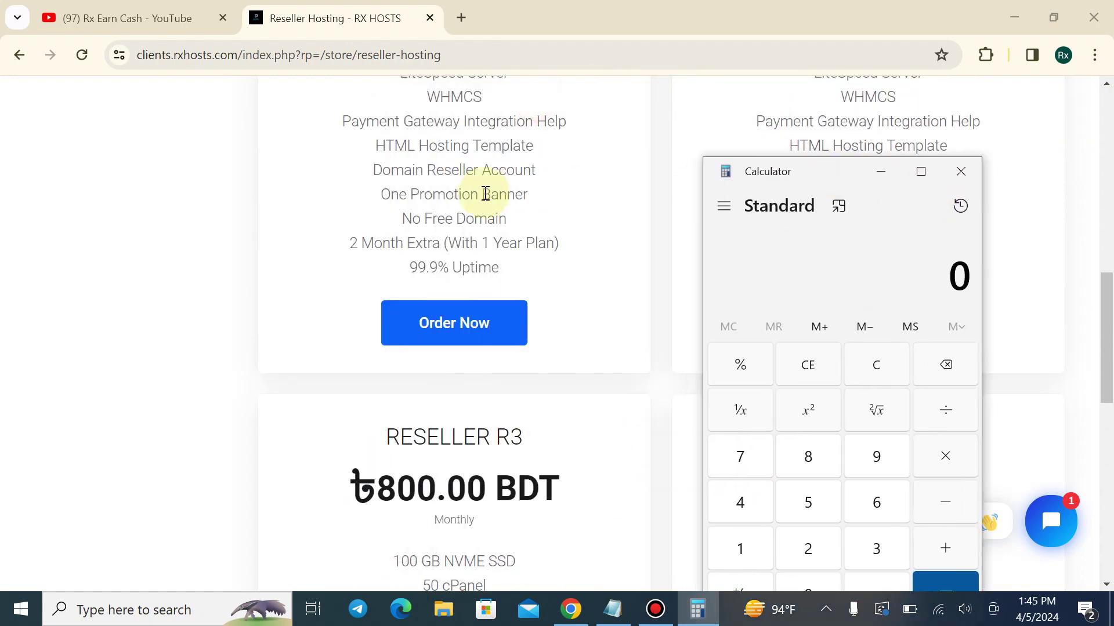
{"action": "scroll", "coordinate": [486, 193], "scroll_direction": "up", "scroll_amount": 9}
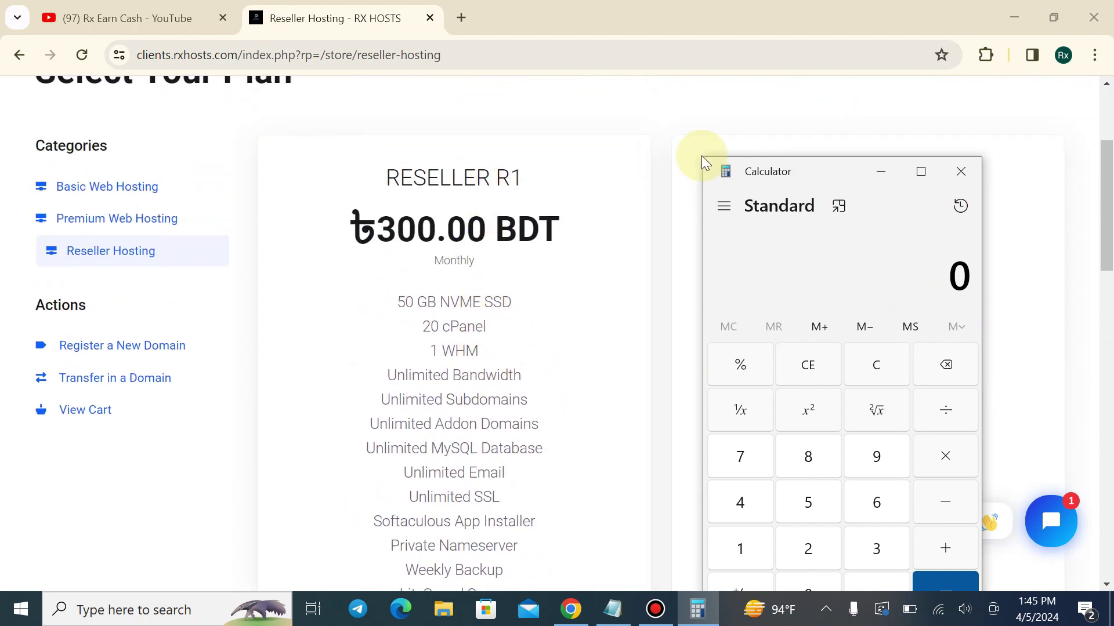
{"action": "left_click_drag", "start_coordinate": [813, 179], "coordinate": [794, 116]}
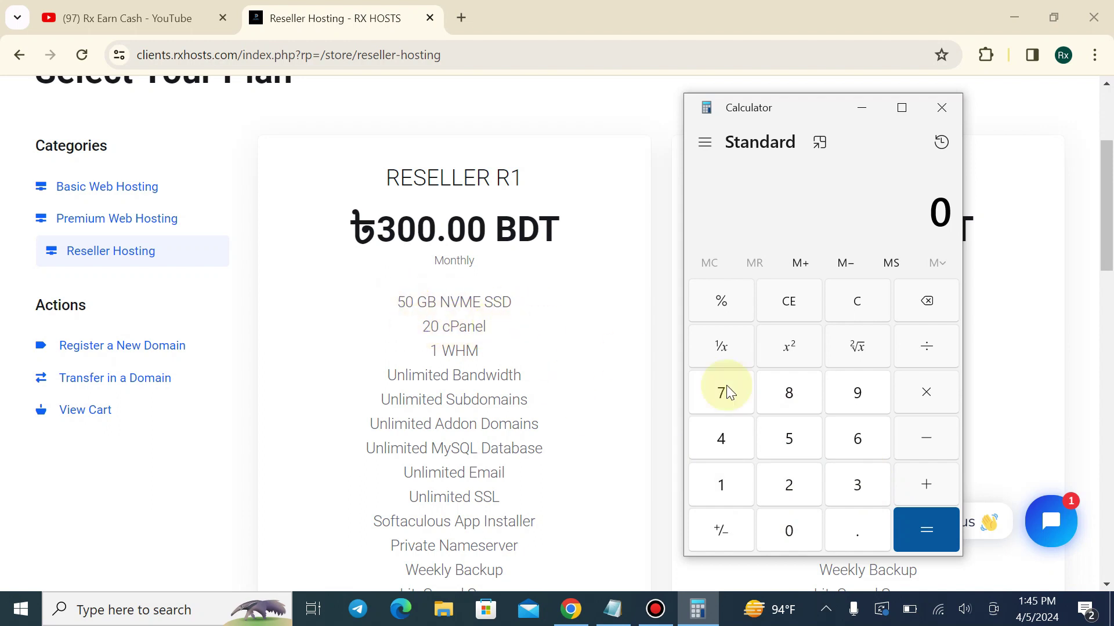
Calculate R1 profit: 20 × 100 = 2,000, minus 300 gives 1,700, then clear
{"action": "left_click", "coordinate": [789, 500]}
{"action": "left_click", "coordinate": [794, 524]}
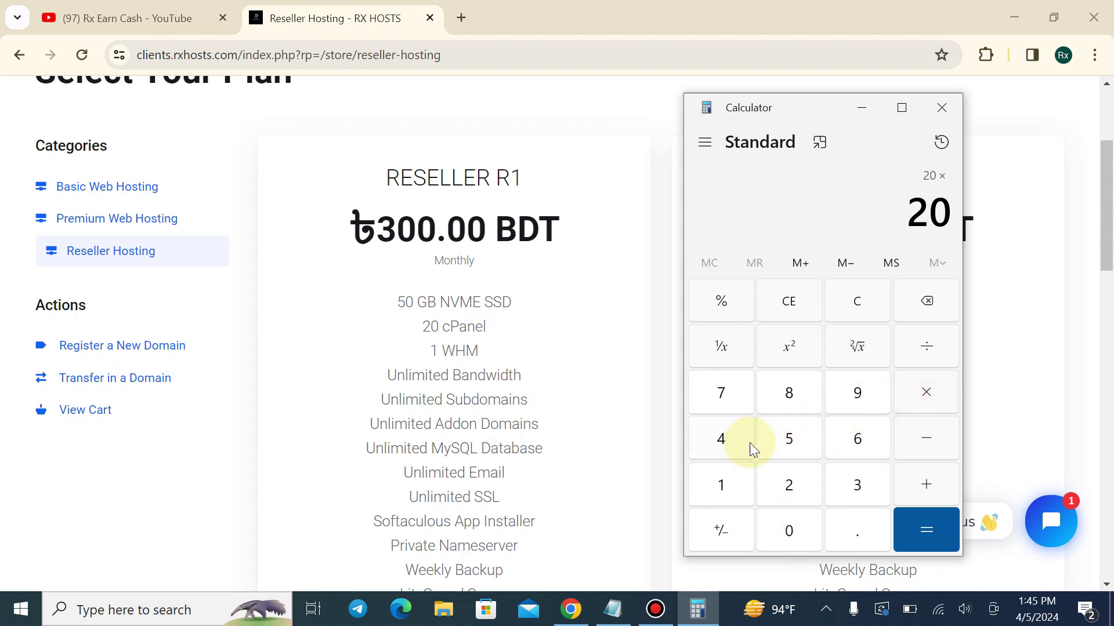
{"action": "left_click", "coordinate": [725, 479]}
{"action": "left_click", "coordinate": [795, 527]}
{"action": "left_click", "coordinate": [796, 527]}
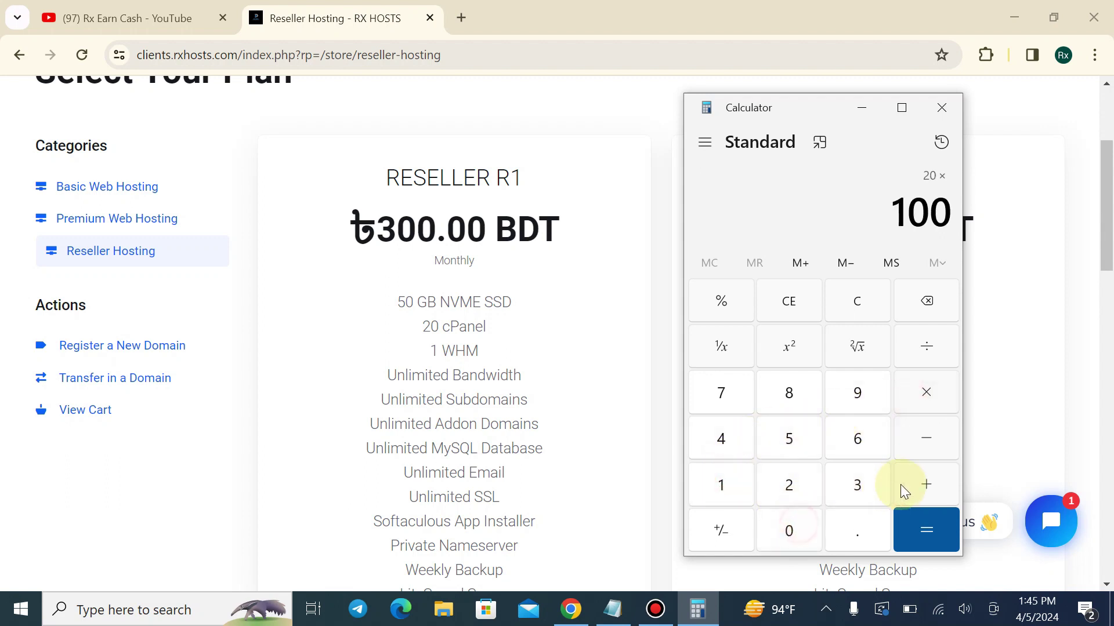
{"action": "left_click", "coordinate": [930, 525]}
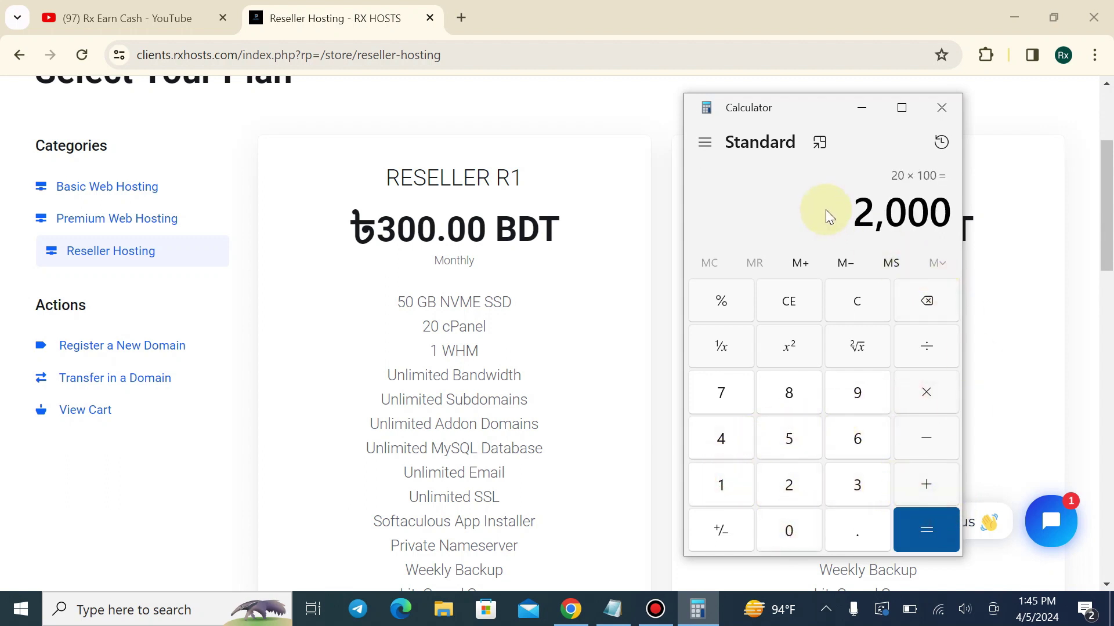
{"action": "left_click", "coordinate": [857, 479]}
{"action": "left_click", "coordinate": [801, 516]}
{"action": "left_click", "coordinate": [801, 516]}
{"action": "left_click", "coordinate": [934, 527]}
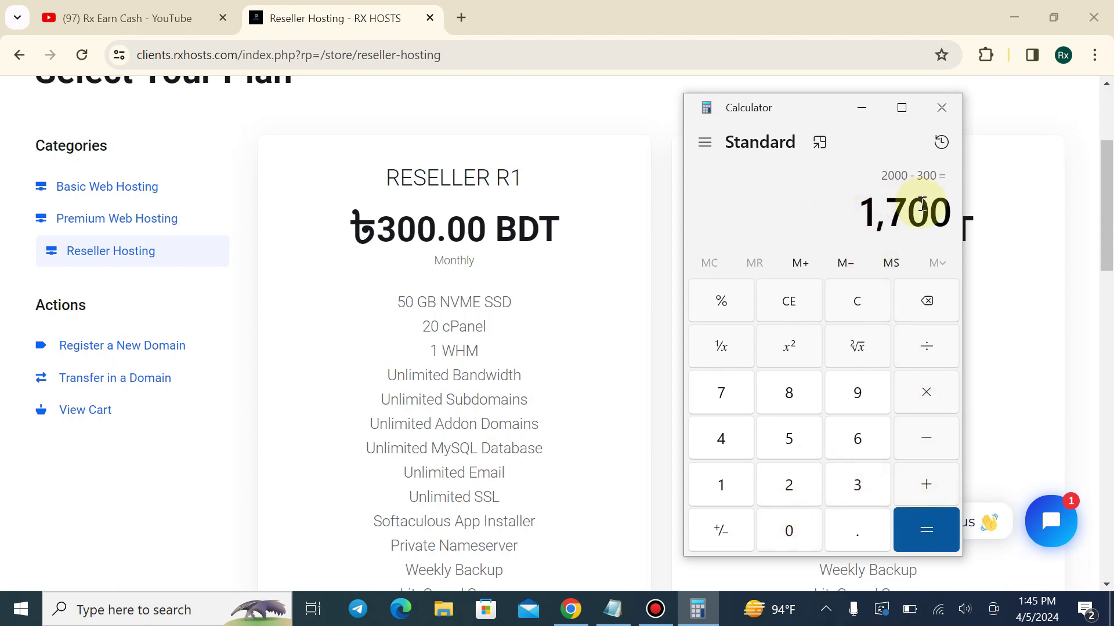
{"action": "left_click", "coordinate": [870, 308]}
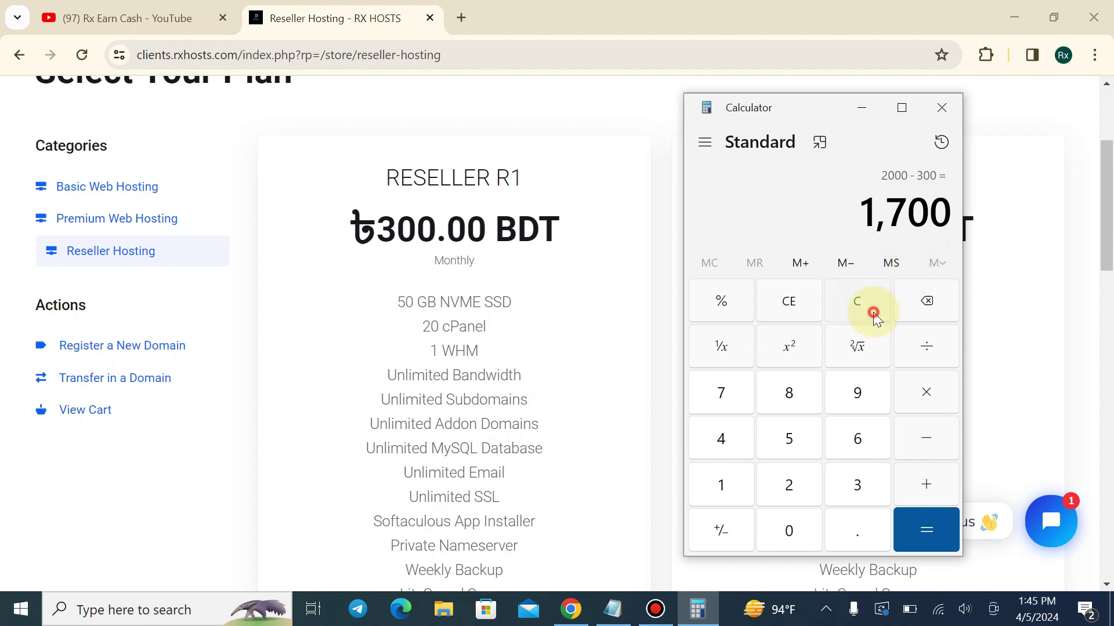
{"action": "left_click_drag", "start_coordinate": [805, 107], "coordinate": [437, 97]}
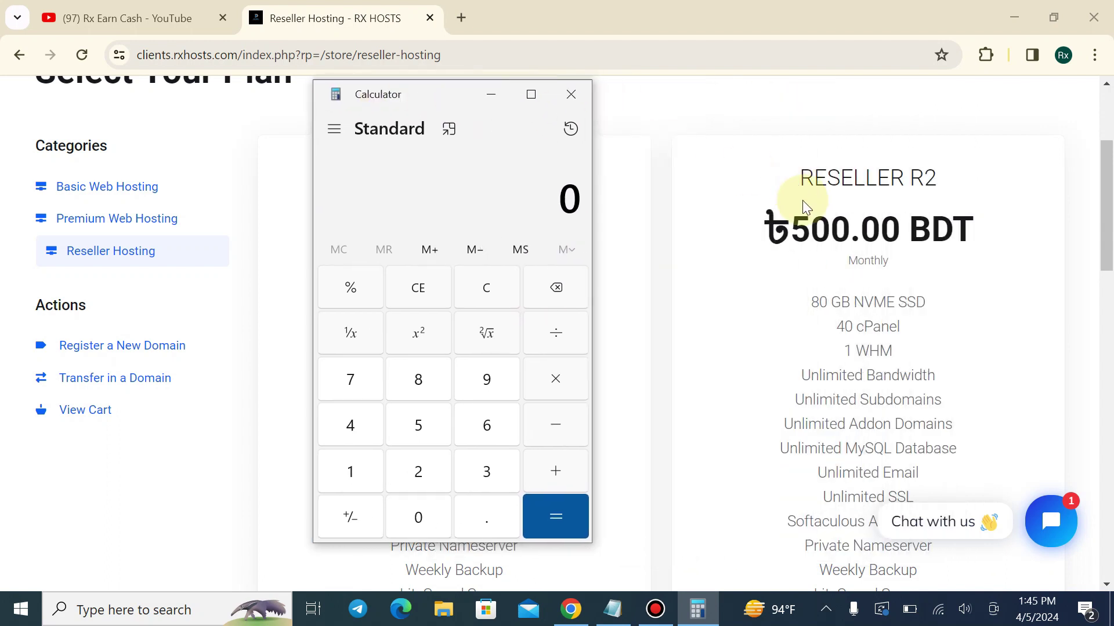
Calculate R2 profit: 40 × 100 = 4,000, minus 500 gives 3,500, then clear
{"action": "left_click", "coordinate": [347, 425]}
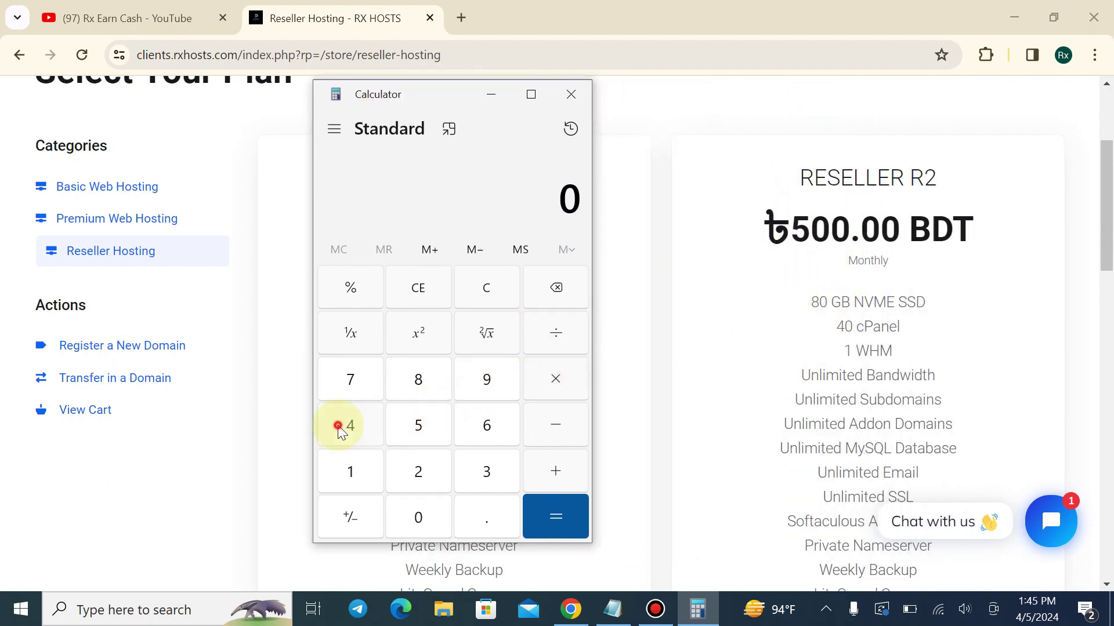
{"action": "left_click", "coordinate": [406, 515]}
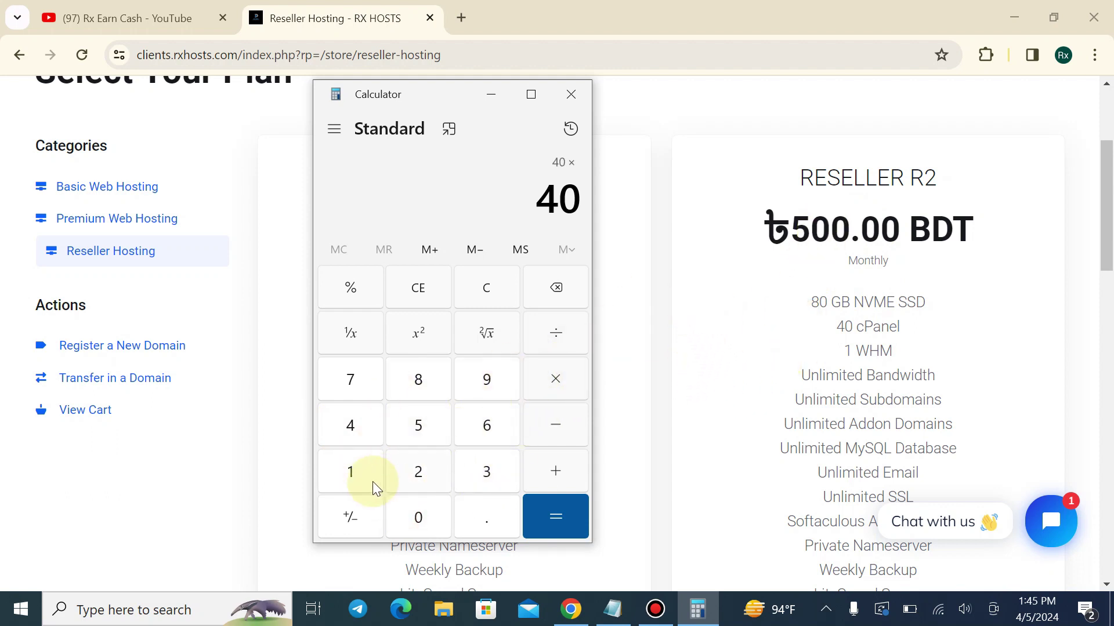
{"action": "left_click", "coordinate": [352, 482]}
{"action": "double_click", "coordinate": [400, 516]}
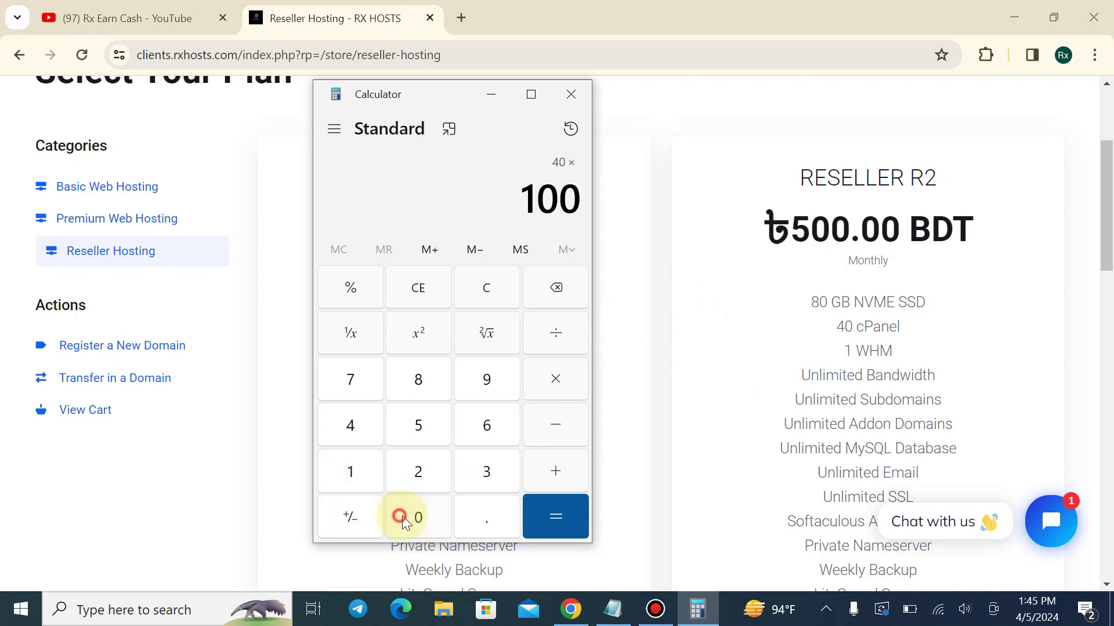
{"action": "left_click", "coordinate": [538, 520]}
{"action": "left_click", "coordinate": [552, 435]}
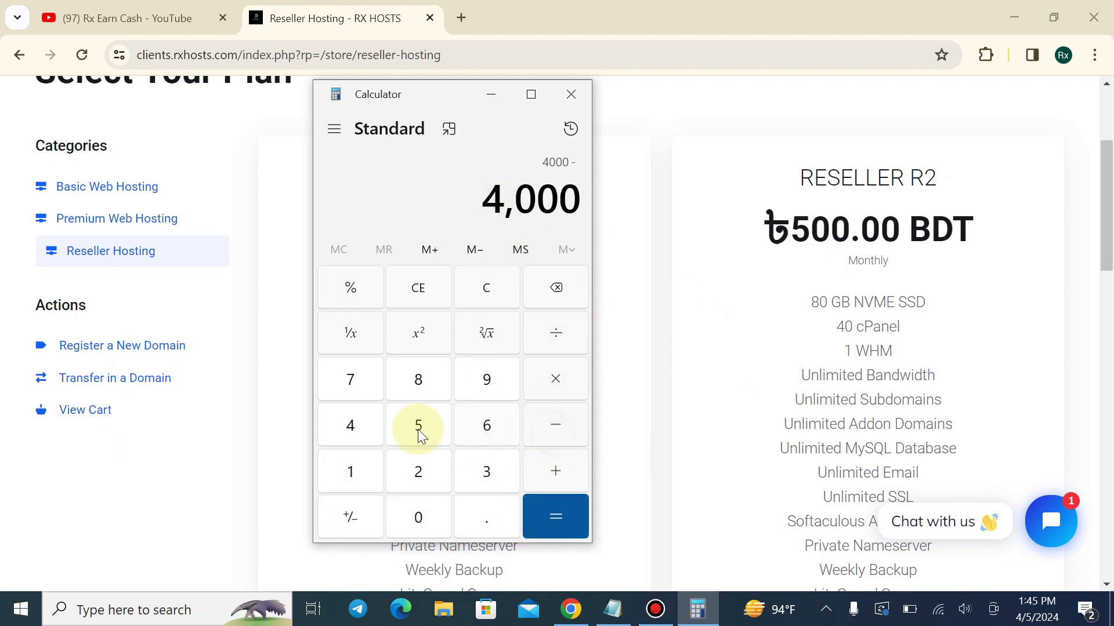
{"action": "left_click", "coordinate": [418, 428]}
{"action": "double_click", "coordinate": [421, 515]}
{"action": "left_click", "coordinate": [538, 521]}
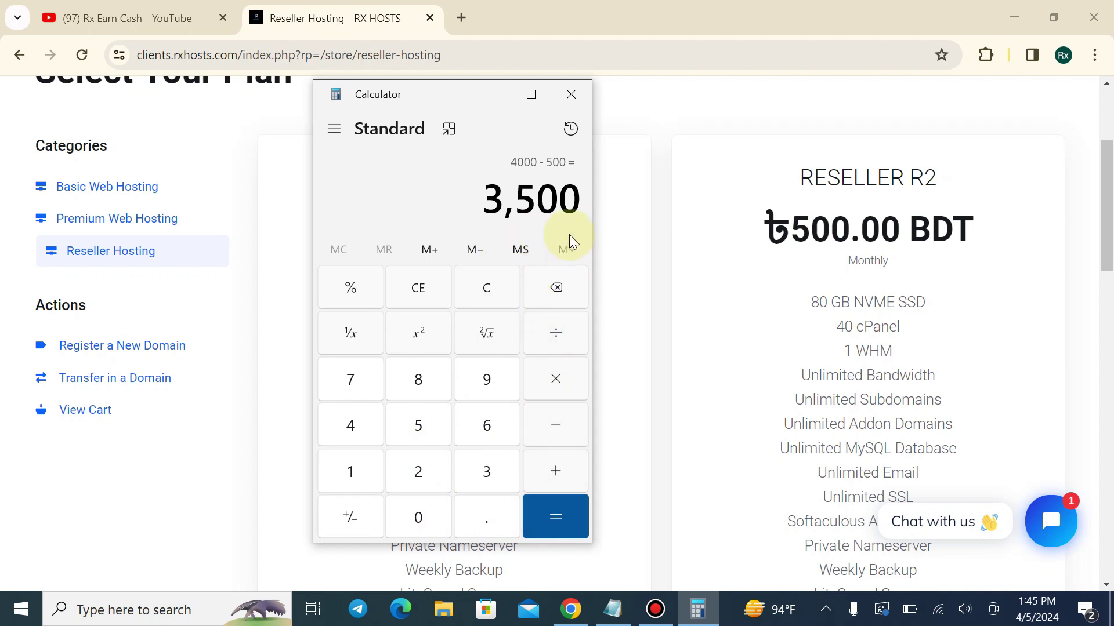
{"action": "left_click", "coordinate": [496, 291]}
Start a new calculation: 150 × 20 = 3,000
{"action": "left_click", "coordinate": [350, 458]}
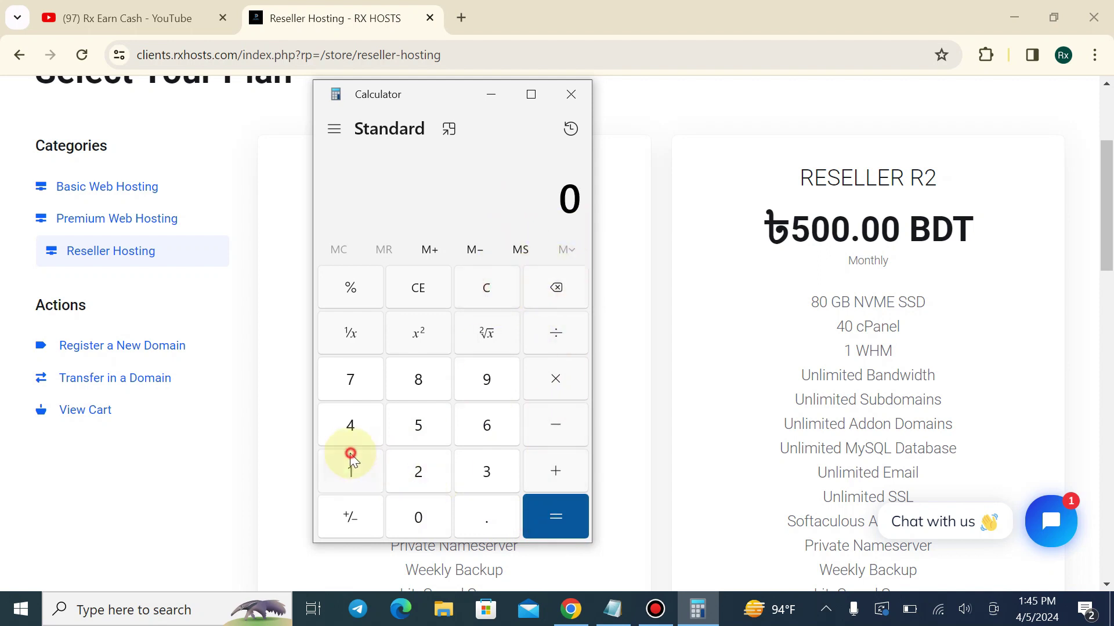
{"action": "left_click", "coordinate": [494, 288]}
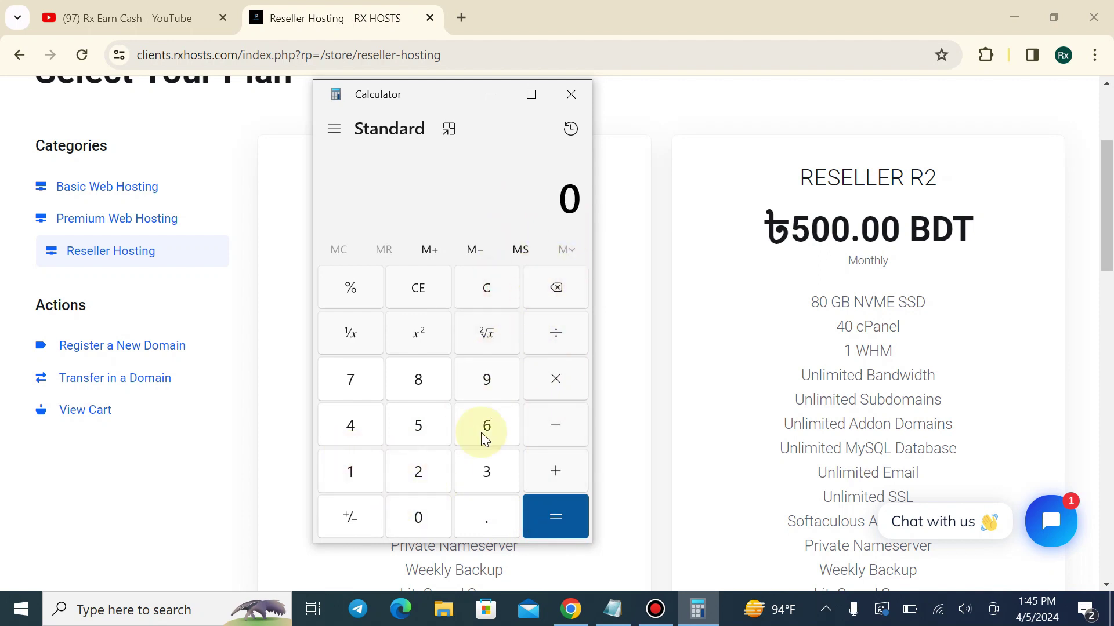
{"action": "left_click", "coordinate": [355, 471]}
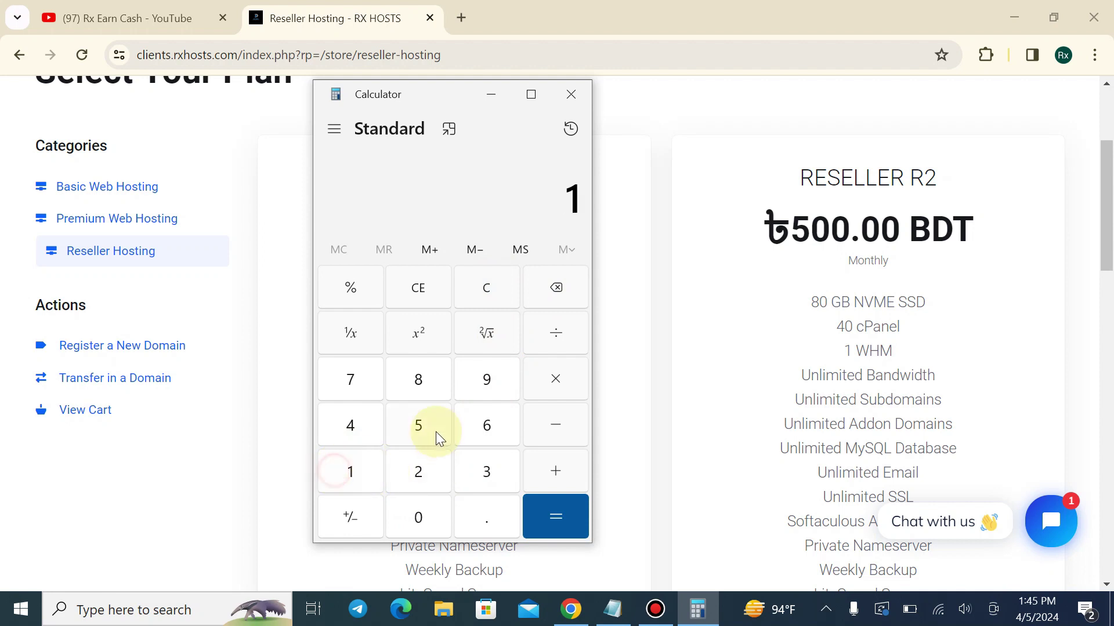
{"action": "left_click", "coordinate": [426, 513]}
{"action": "left_click", "coordinate": [563, 384]}
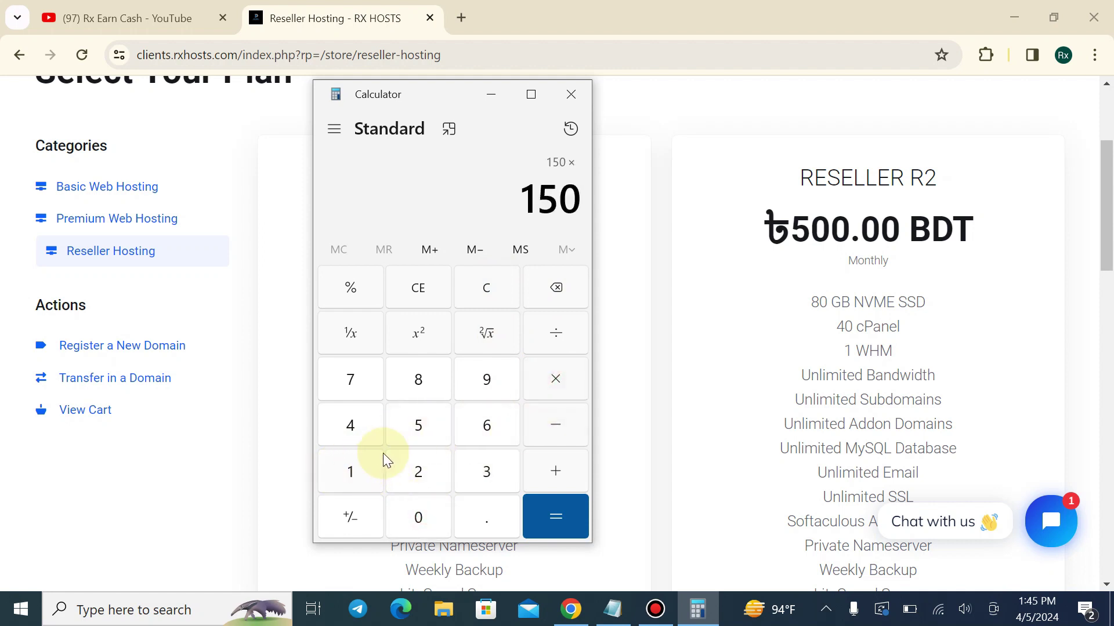
{"action": "left_click", "coordinate": [405, 469]}
{"action": "left_click", "coordinate": [412, 515]}
{"action": "left_click", "coordinate": [565, 516]}
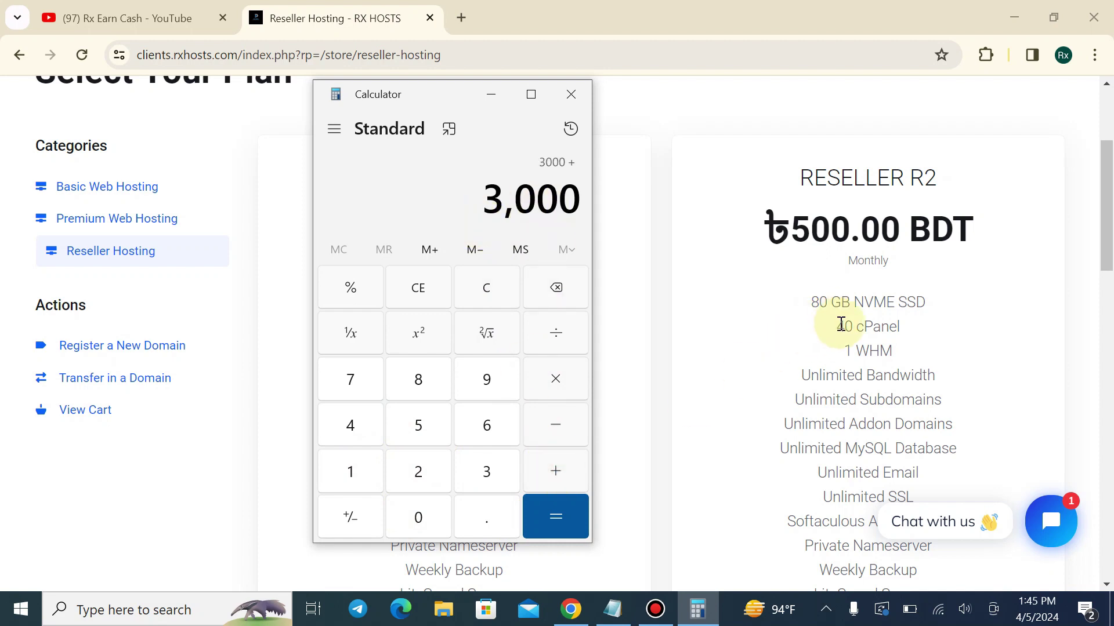
Add 2000 for 5,000, subtract 500 to get 4,500, then close Calculator
{"action": "left_click", "coordinate": [437, 470]}
{"action": "left_click", "coordinate": [422, 515]}
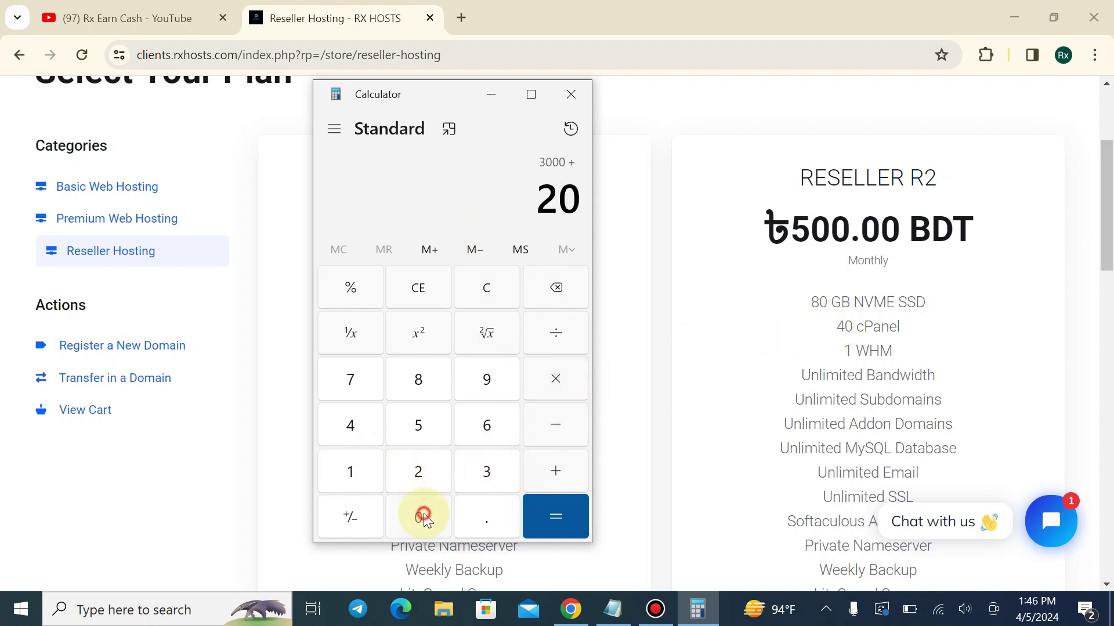
{"action": "left_click", "coordinate": [420, 515]}
{"action": "left_click", "coordinate": [542, 513]}
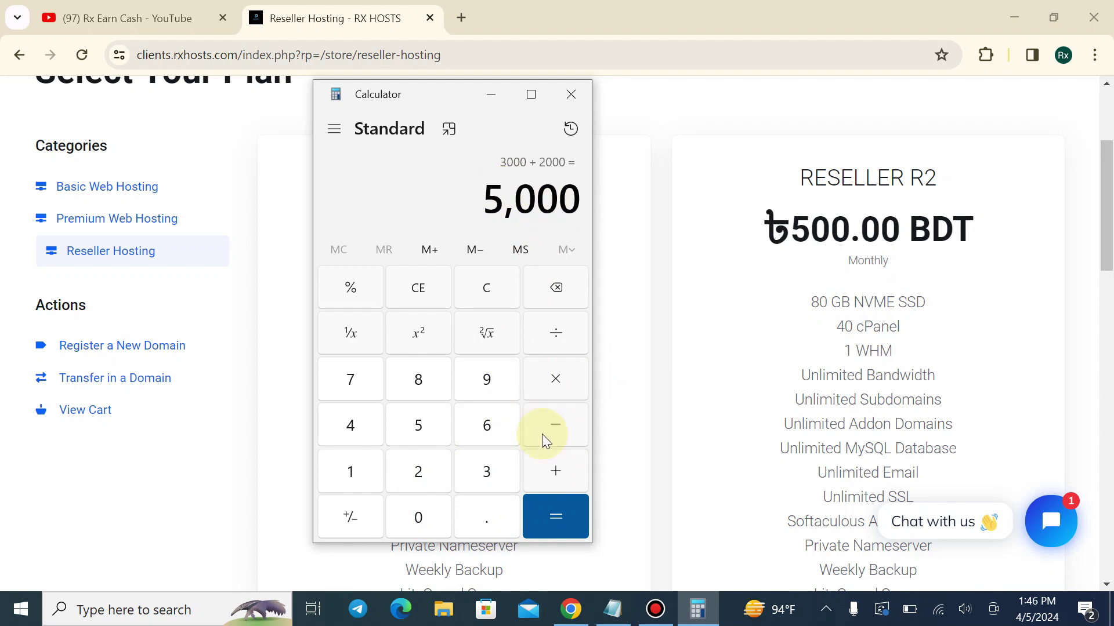
{"action": "left_click", "coordinate": [563, 422]}
{"action": "left_click", "coordinate": [417, 433]}
{"action": "left_click", "coordinate": [432, 514]}
{"action": "left_click", "coordinate": [432, 514]}
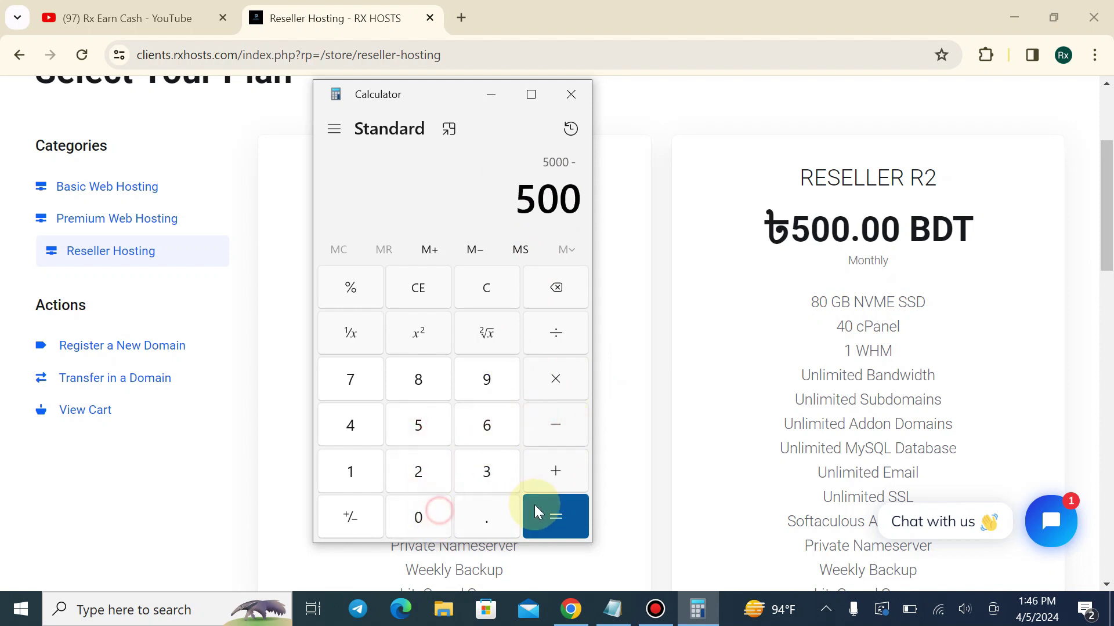
{"action": "left_click", "coordinate": [551, 513]}
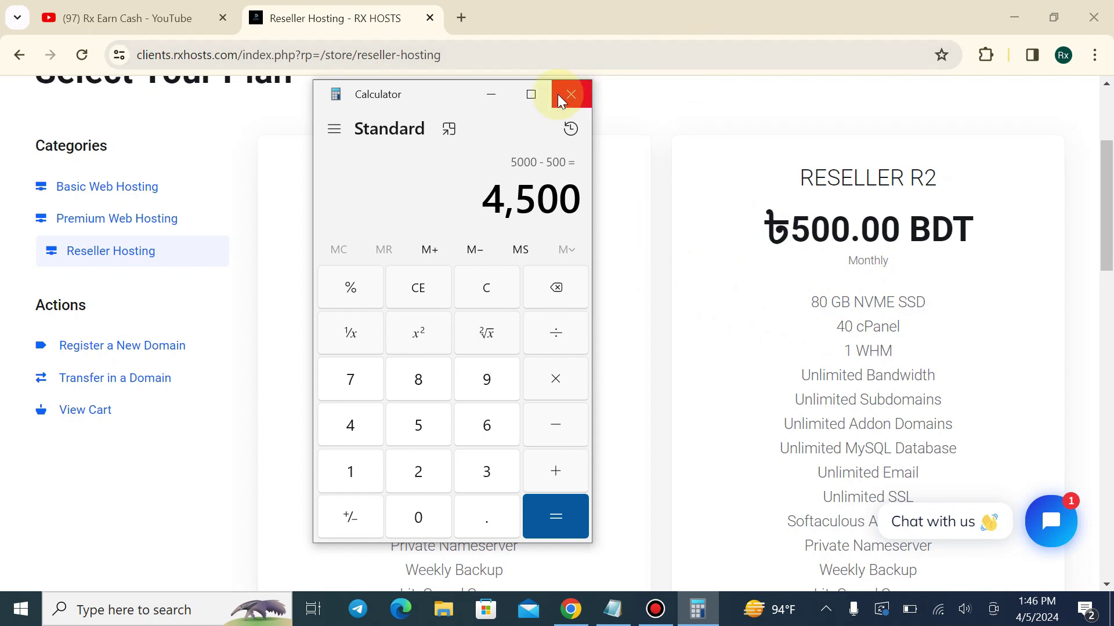
{"action": "left_click", "coordinate": [575, 98]}
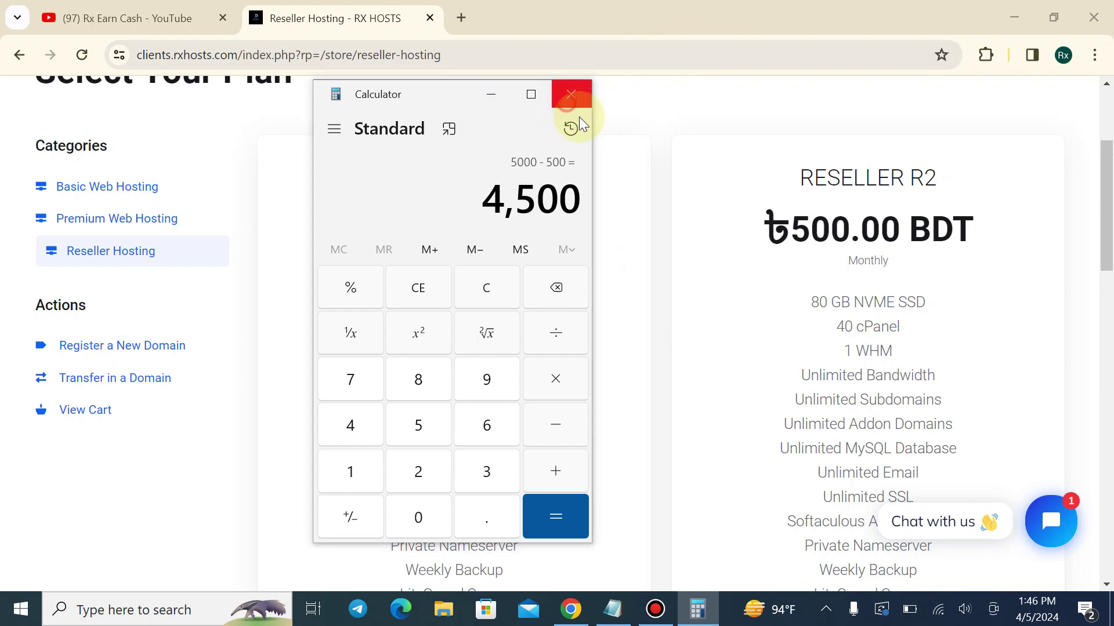
Compare the Reseller R1 and R2 plans and start ordering Reseller R2 at ৳500.00 BDT monthly
{"action": "scroll", "coordinate": [649, 215], "scroll_direction": "up", "scroll_amount": 3}
{"action": "left_click_drag", "start_coordinate": [1109, 149], "coordinate": [1105, 326]}
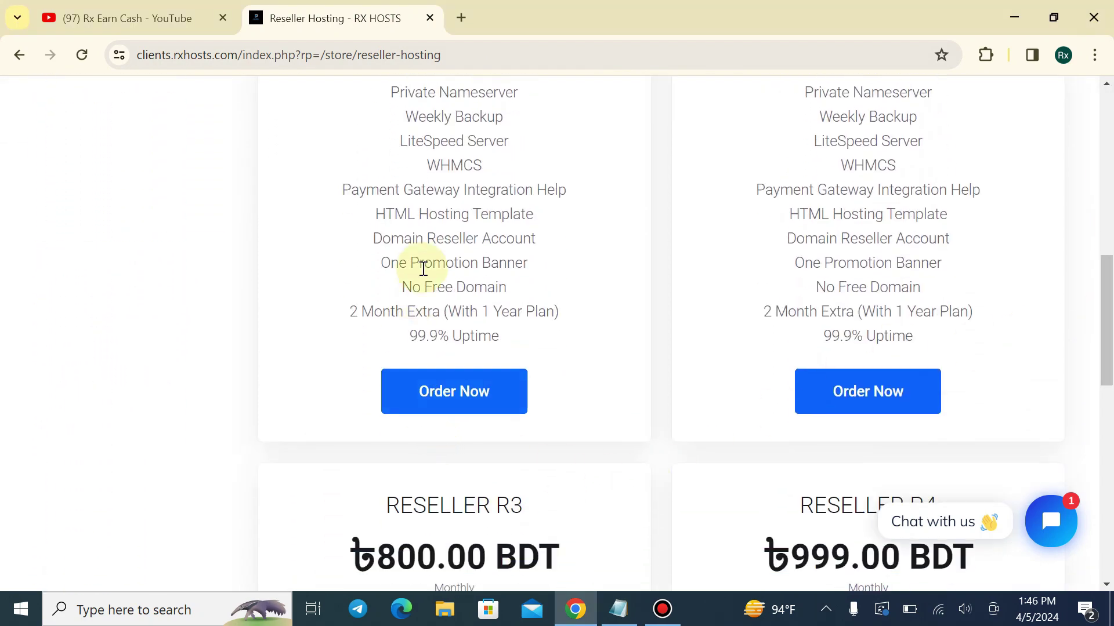
{"action": "scroll", "coordinate": [423, 261], "scroll_direction": "up", "scroll_amount": 7}
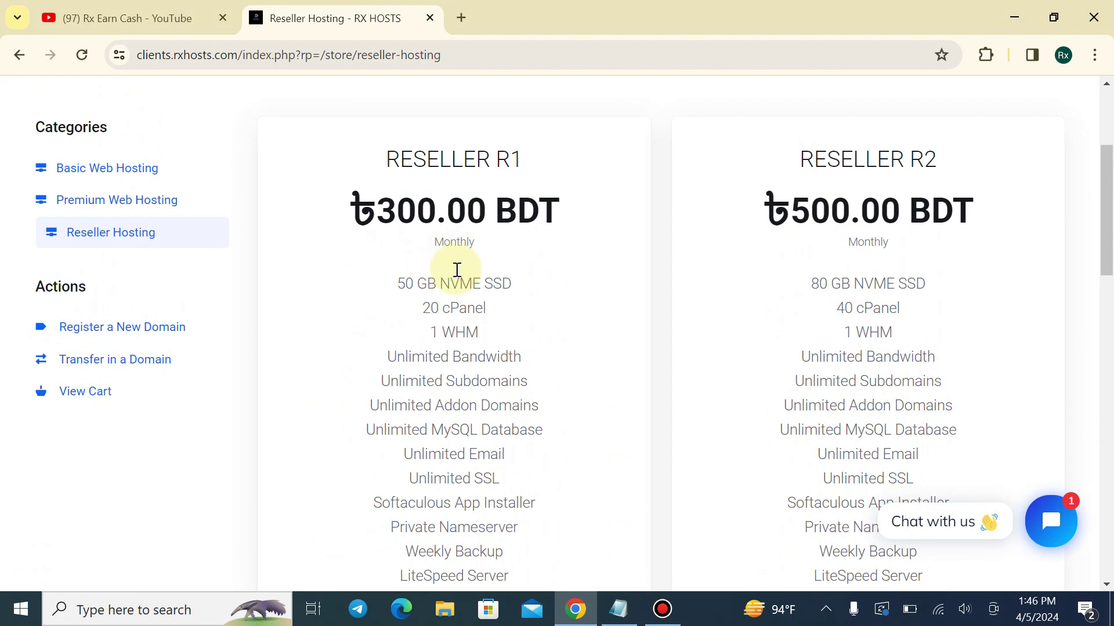
{"action": "scroll", "coordinate": [464, 272], "scroll_direction": "down", "scroll_amount": 4}
{"action": "scroll", "coordinate": [725, 238], "scroll_direction": "up", "scroll_amount": 2}
{"action": "scroll", "coordinate": [779, 211], "scroll_direction": "up", "scroll_amount": 2}
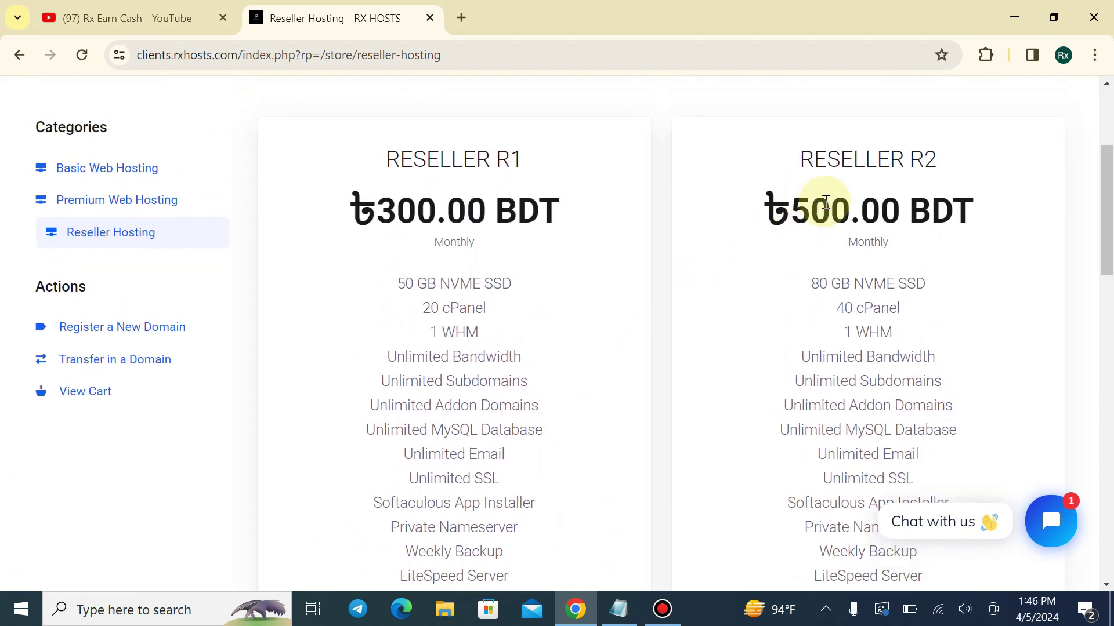
{"action": "left_click_drag", "start_coordinate": [795, 162], "coordinate": [969, 162]}
{"action": "left_click", "coordinate": [965, 165]}
{"action": "scroll", "coordinate": [958, 173], "scroll_direction": "down", "scroll_amount": 1}
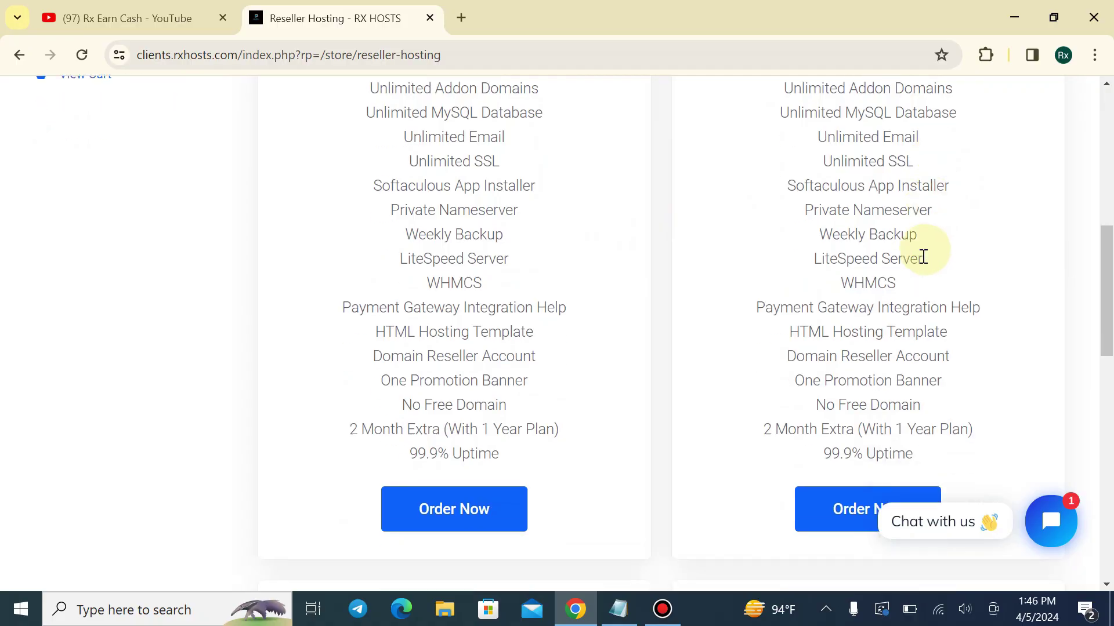
{"action": "scroll", "coordinate": [923, 257], "scroll_direction": "down", "scroll_amount": 2}
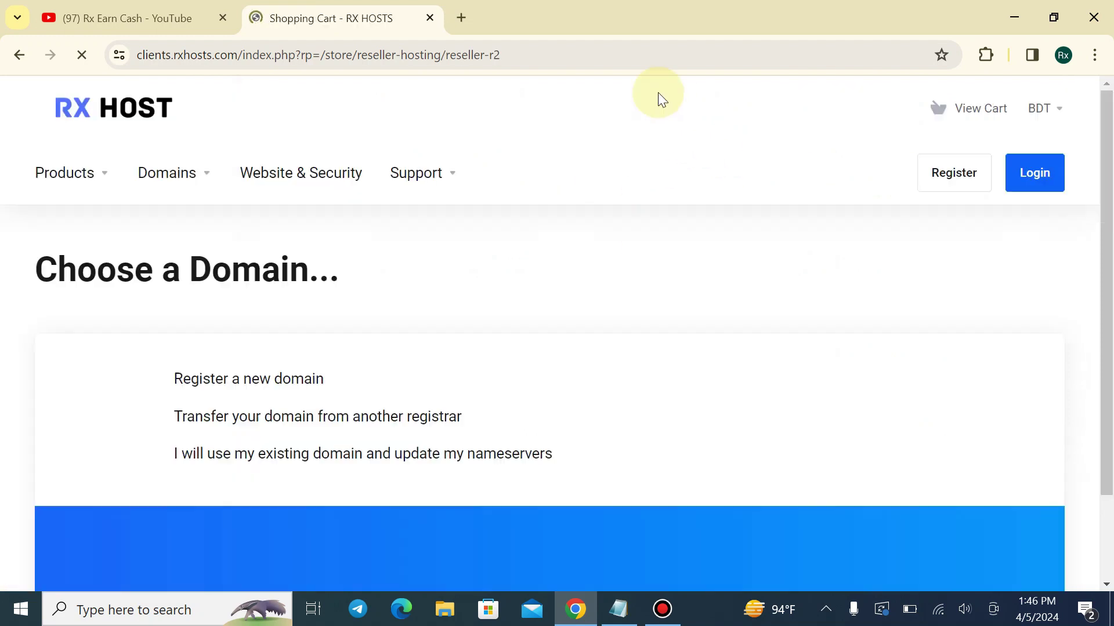
Check whether rxwebhosting.com is available to register as a new domain
{"action": "scroll", "coordinate": [384, 299], "scroll_direction": "down", "scroll_amount": 3}
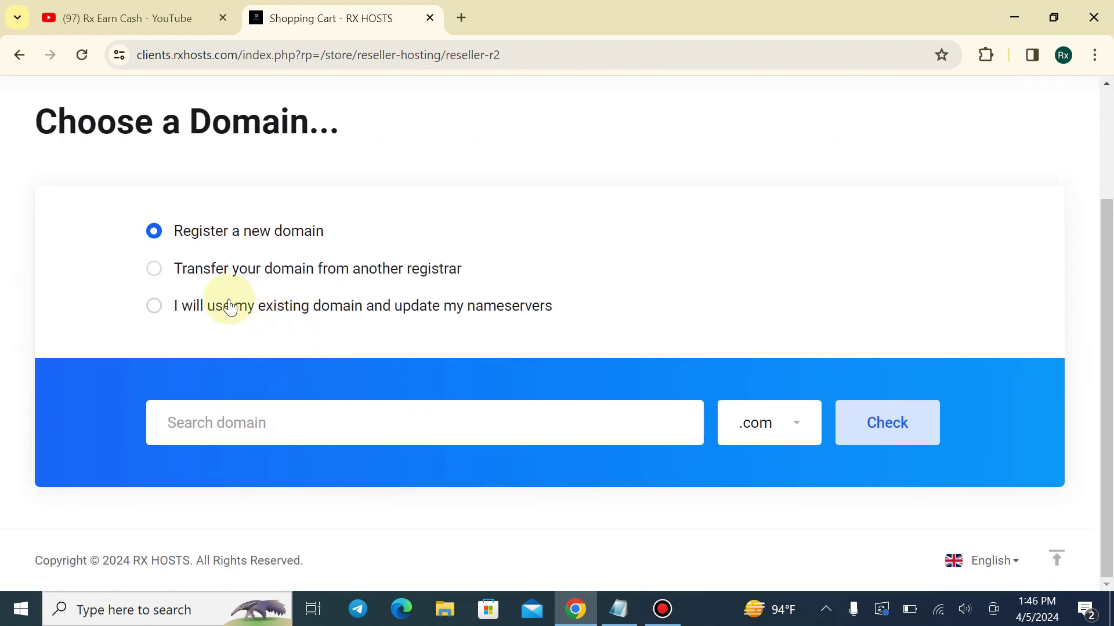
{"action": "left_click", "coordinate": [151, 313]}
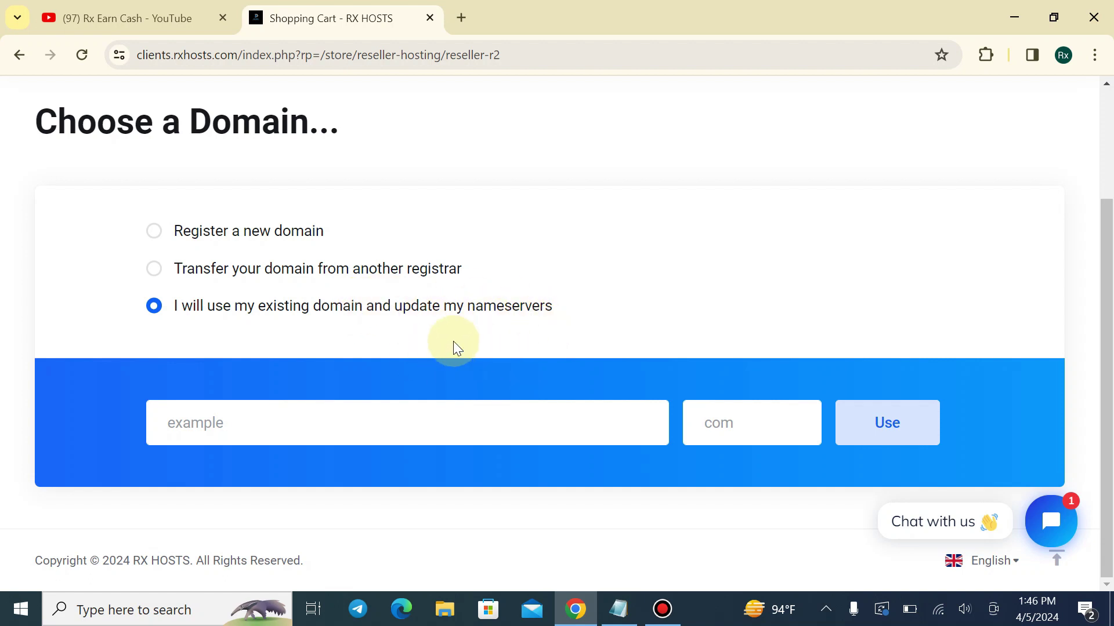
{"action": "left_click", "coordinate": [340, 430]}
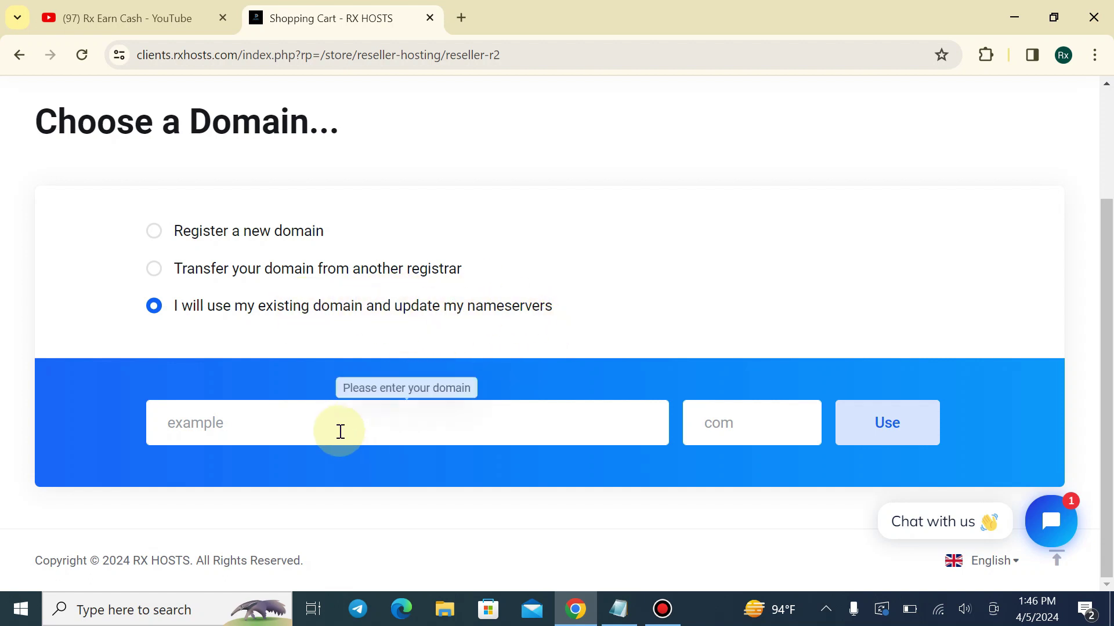
{"action": "left_click", "coordinate": [93, 392]}
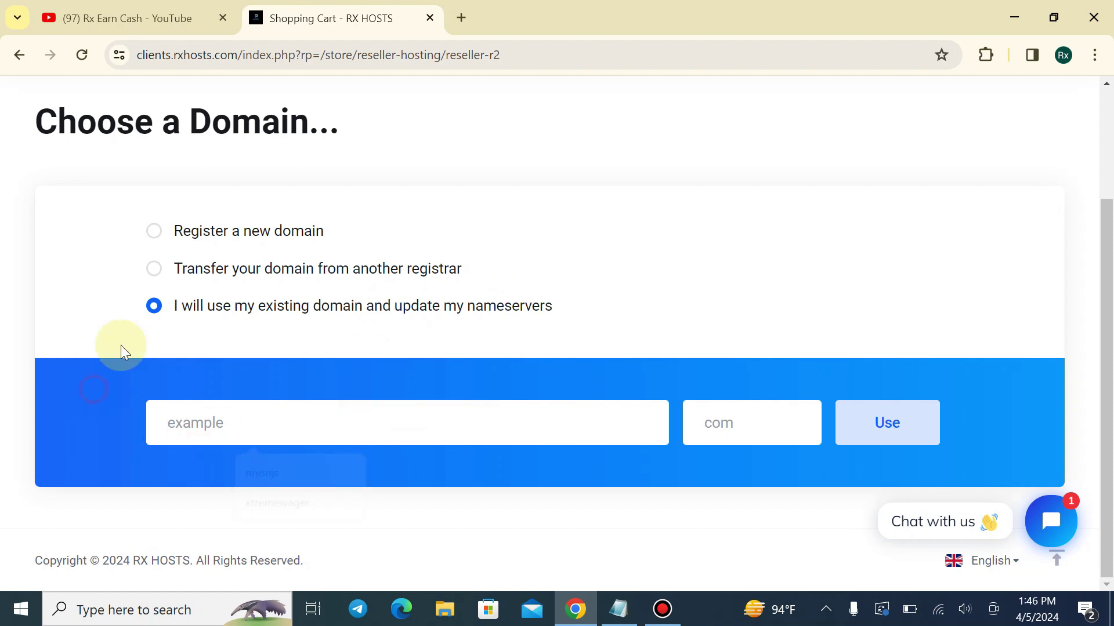
{"action": "left_click", "coordinate": [154, 231]}
{"action": "left_click", "coordinate": [246, 419]}
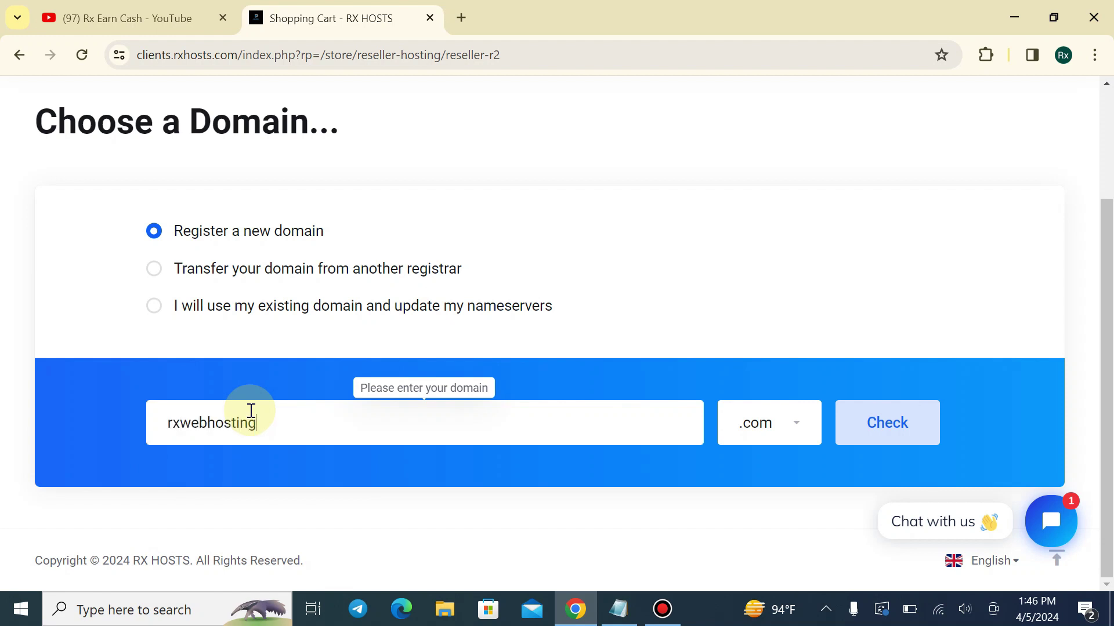
{"action": "left_click", "coordinate": [906, 426]}
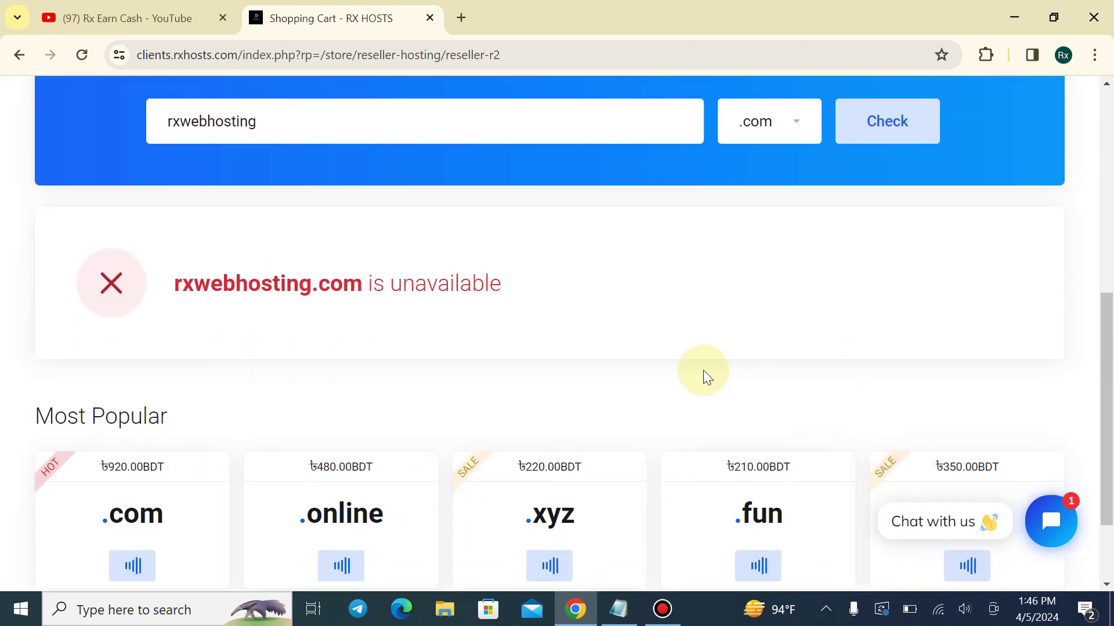
Check rxwebhostingbd.com availability and note its ৳920.00BDT price
{"action": "left_click", "coordinate": [292, 123]}
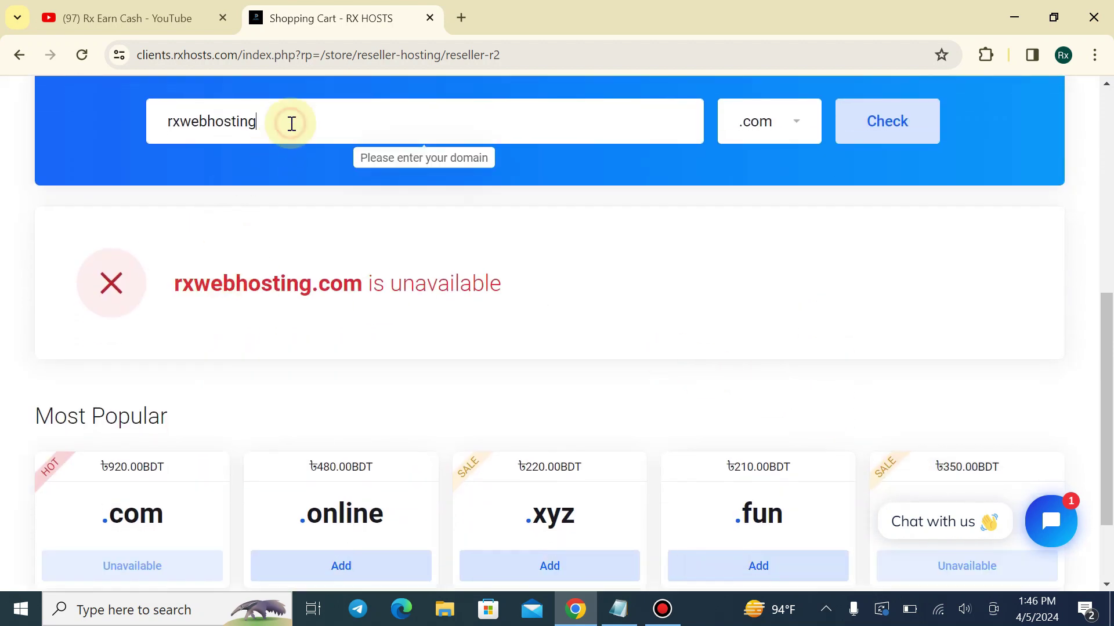
{"action": "type", "text": "bd"}
{"action": "key", "text": "Return"}
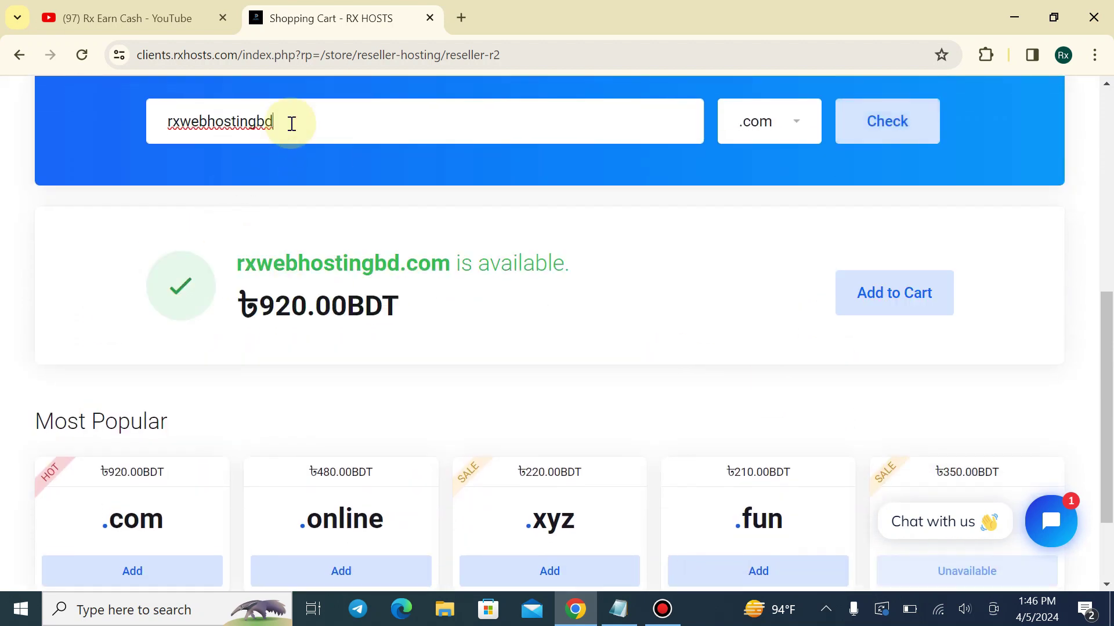
{"action": "left_click_drag", "start_coordinate": [238, 305], "coordinate": [293, 301]}
{"action": "left_click", "coordinate": [406, 288]}
{"action": "left_click", "coordinate": [238, 296]}
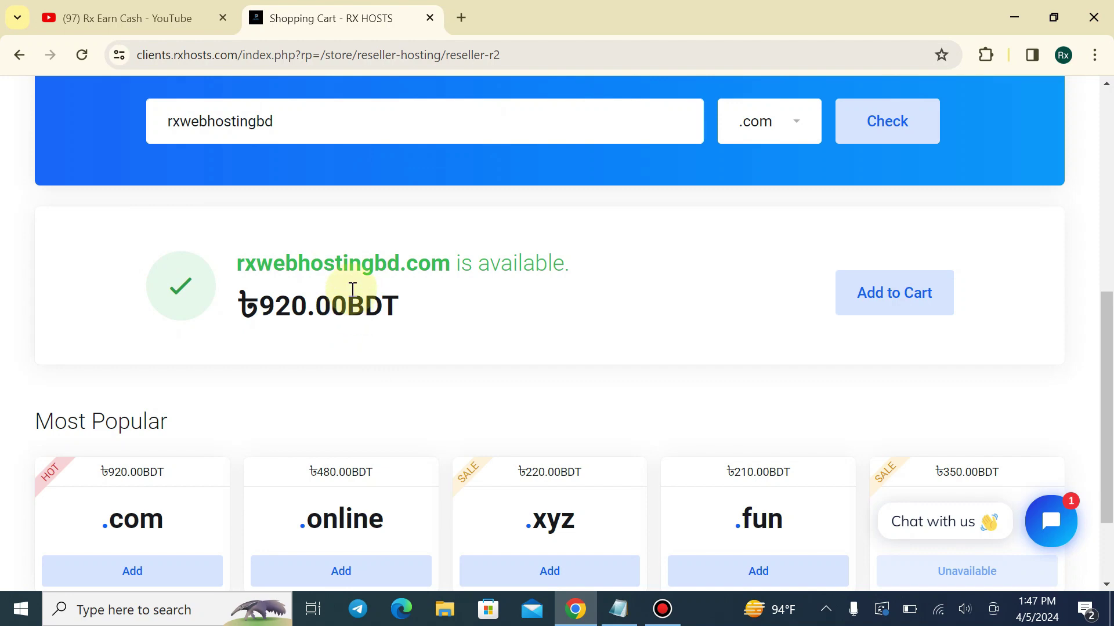
{"action": "scroll", "coordinate": [351, 289], "scroll_direction": "down", "scroll_amount": 2}
{"action": "scroll", "coordinate": [351, 289], "scroll_direction": "up", "scroll_amount": 1}
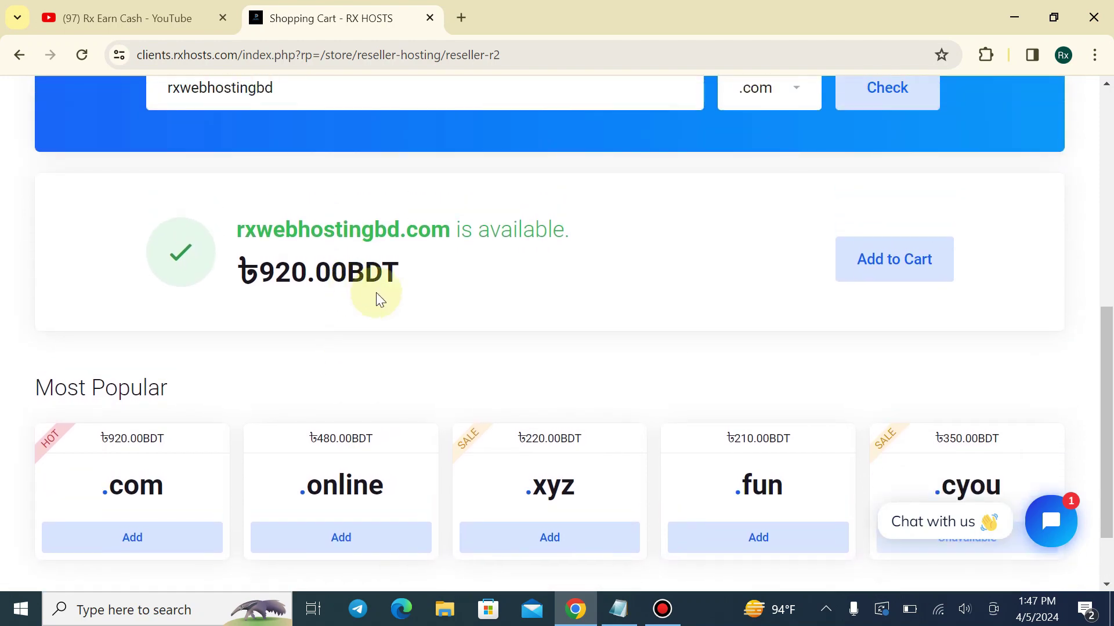
{"action": "scroll", "coordinate": [374, 287], "scroll_direction": "up", "scroll_amount": 5}
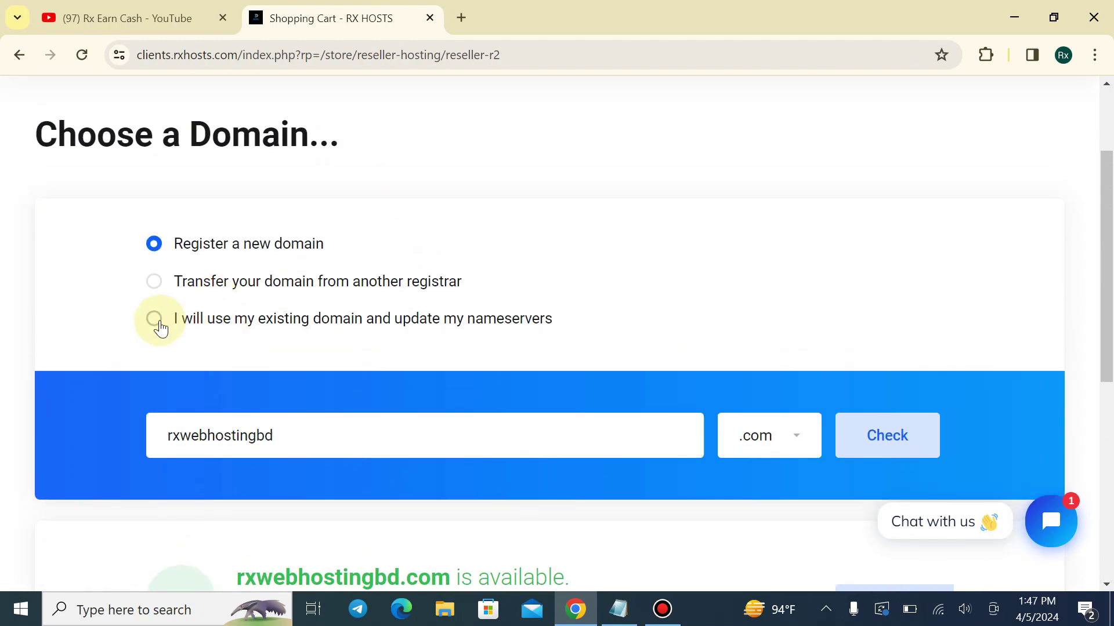
Use the existing domain xtremewager.com for the hosting order
{"action": "left_click", "coordinate": [156, 320]}
{"action": "left_click", "coordinate": [215, 421]}
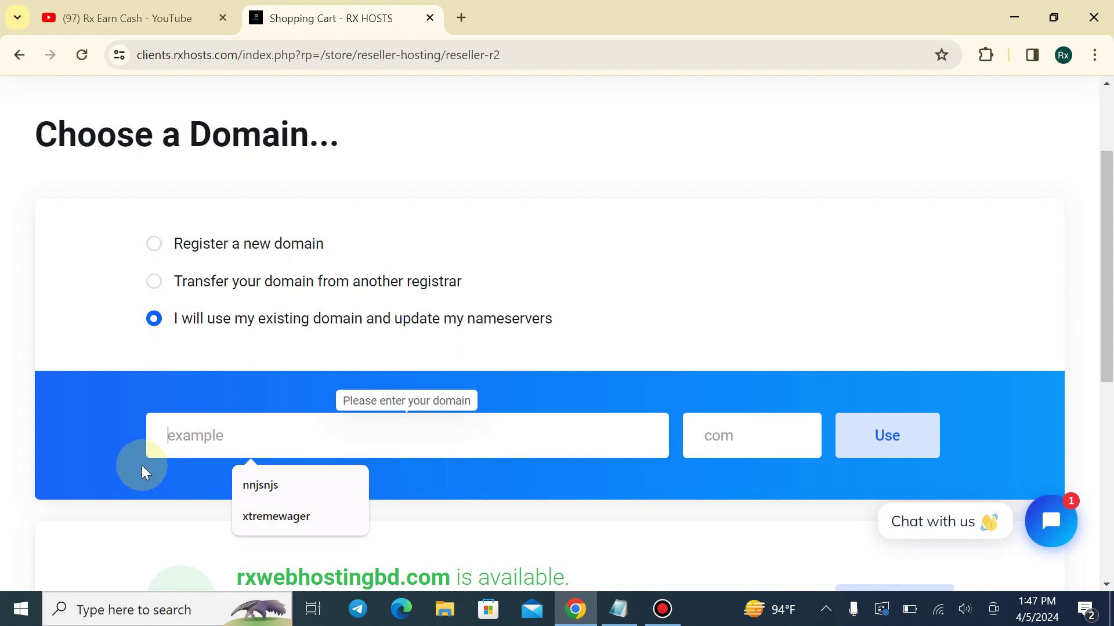
{"action": "left_click", "coordinate": [242, 517]}
{"action": "left_click", "coordinate": [719, 450]}
{"action": "left_click", "coordinate": [757, 485]}
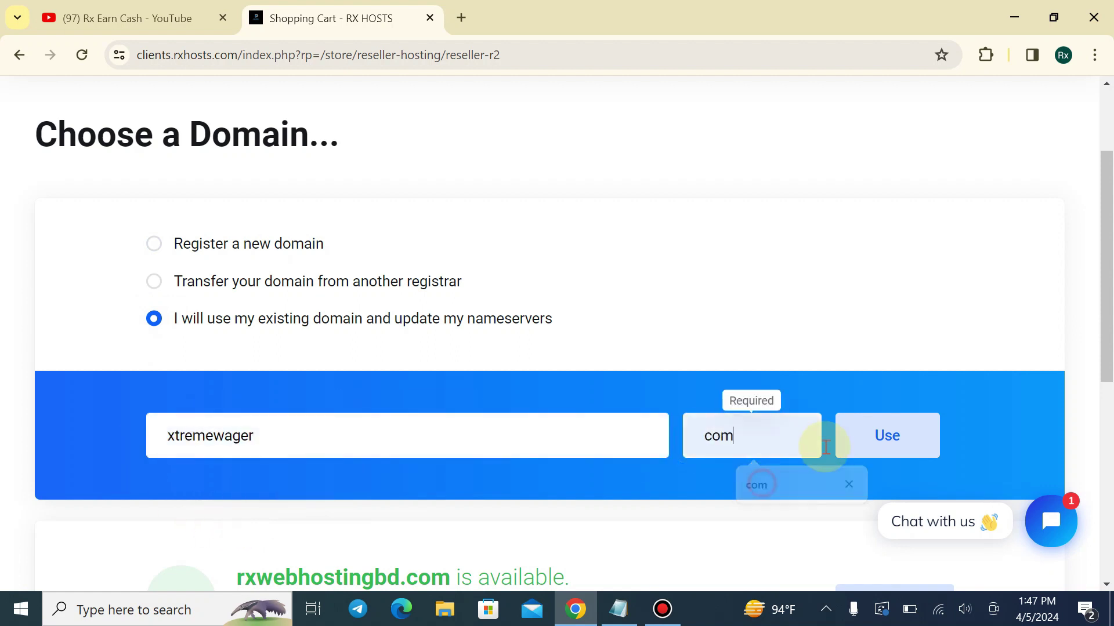
{"action": "left_click", "coordinate": [841, 444]}
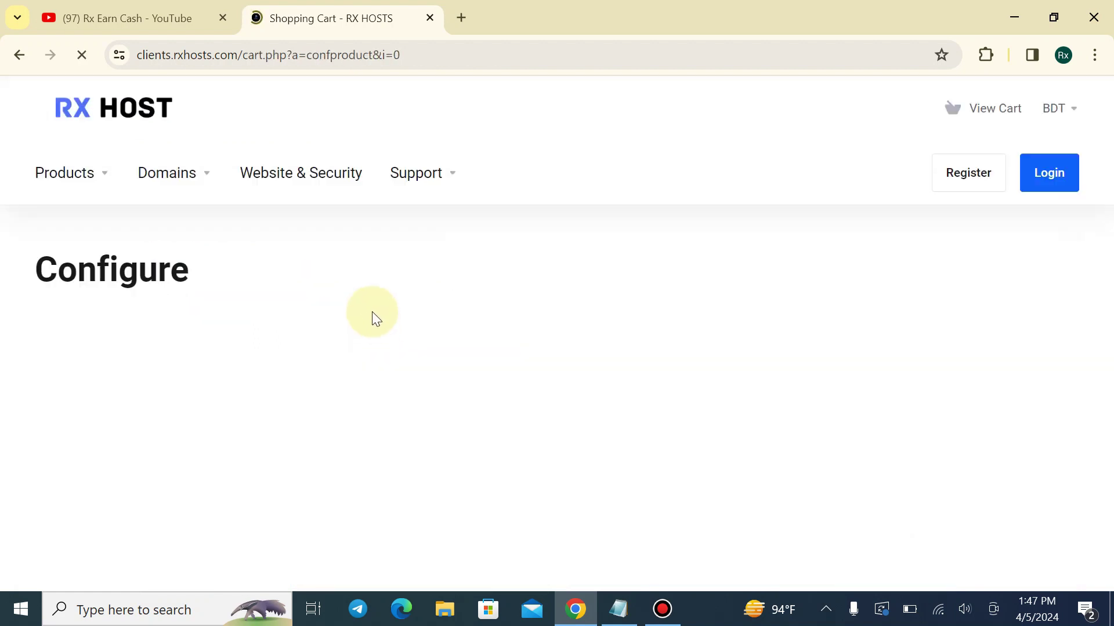
Compare the quarterly, semi-annual, annual and monthly billing cycles for Reseller R2
{"action": "scroll", "coordinate": [224, 231], "scroll_direction": "down", "scroll_amount": 3}
{"action": "scroll", "coordinate": [567, 307], "scroll_direction": "down", "scroll_amount": 3}
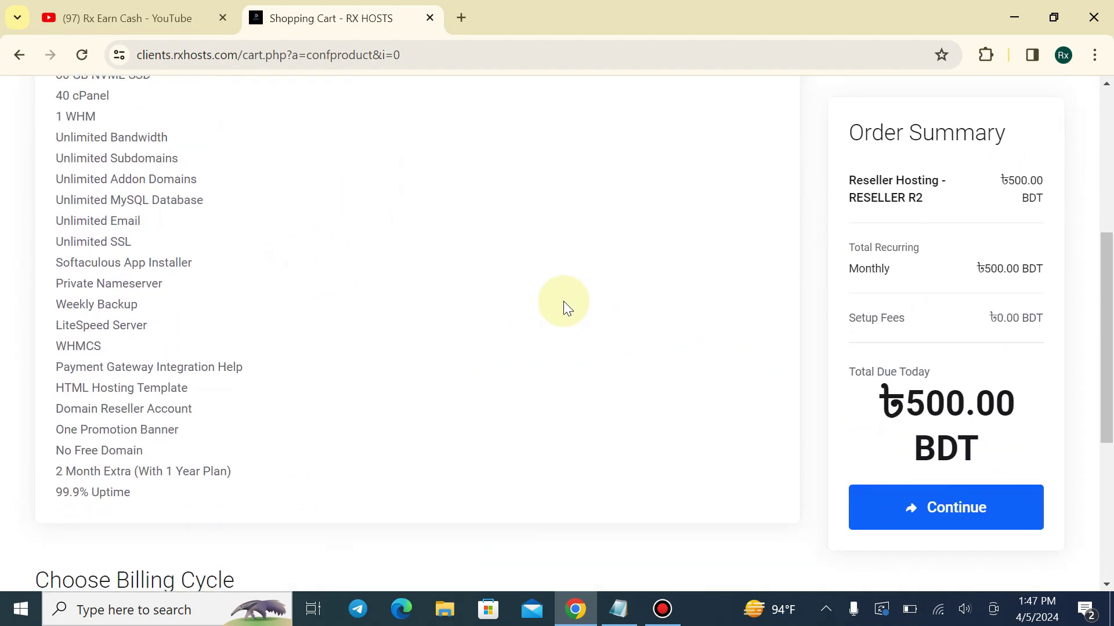
{"action": "scroll", "coordinate": [344, 343], "scroll_direction": "down", "scroll_amount": 5}
{"action": "left_click", "coordinate": [318, 311]}
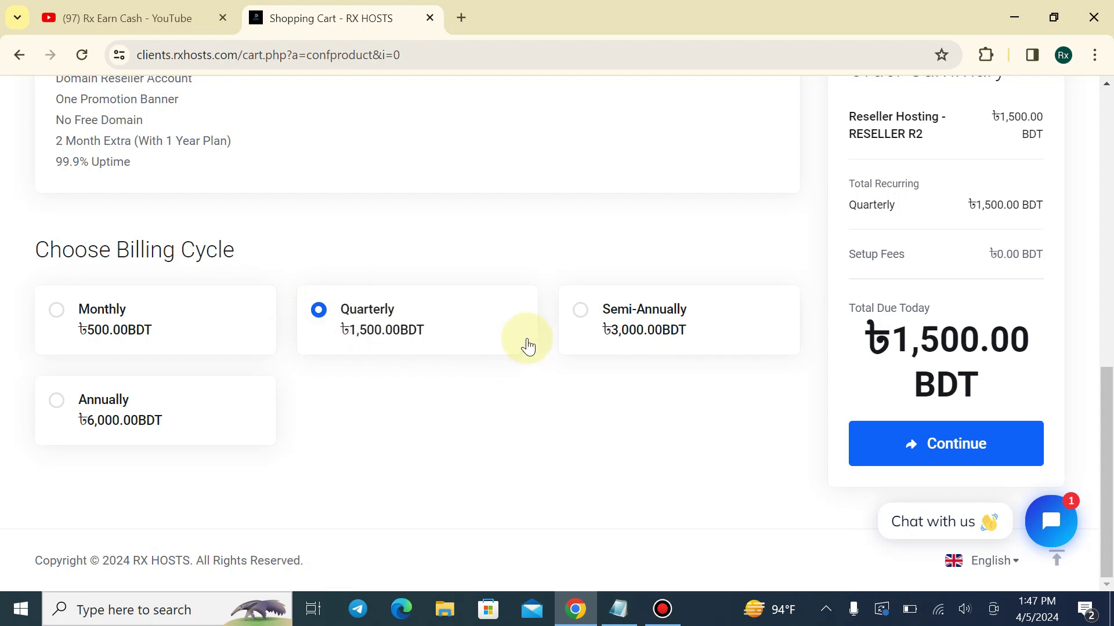
{"action": "left_click", "coordinate": [580, 310]}
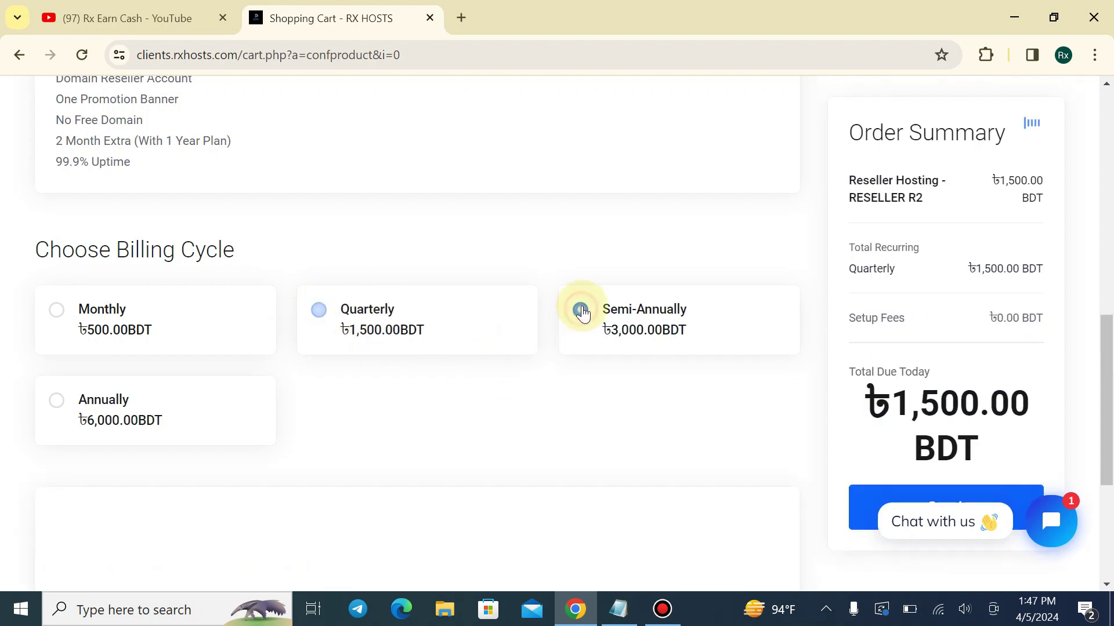
{"action": "left_click", "coordinate": [57, 427]}
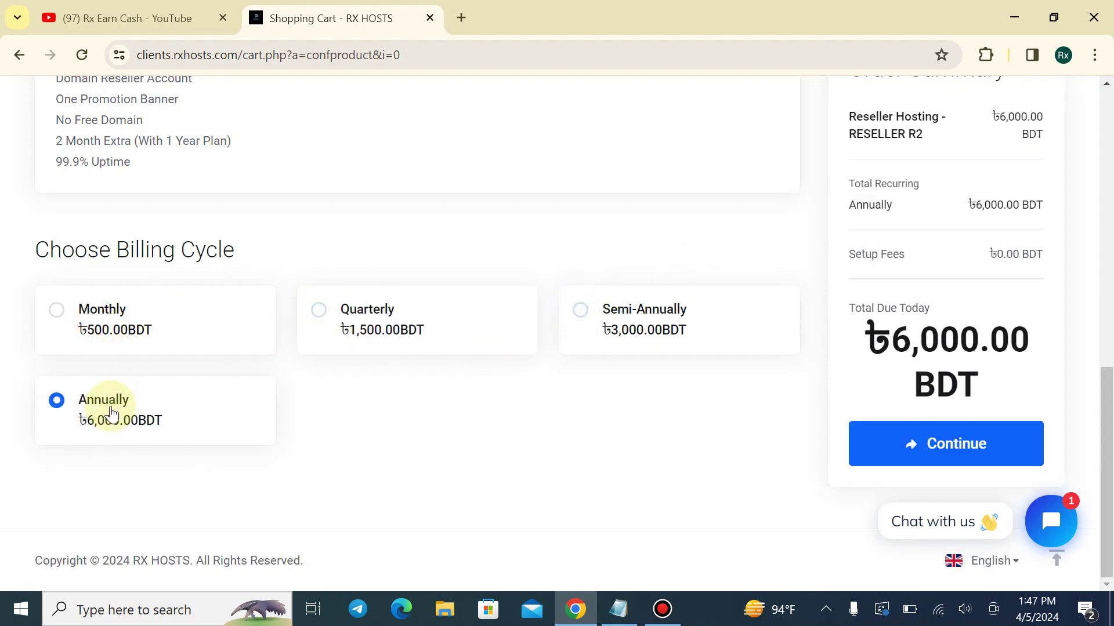
{"action": "left_click", "coordinate": [423, 325]}
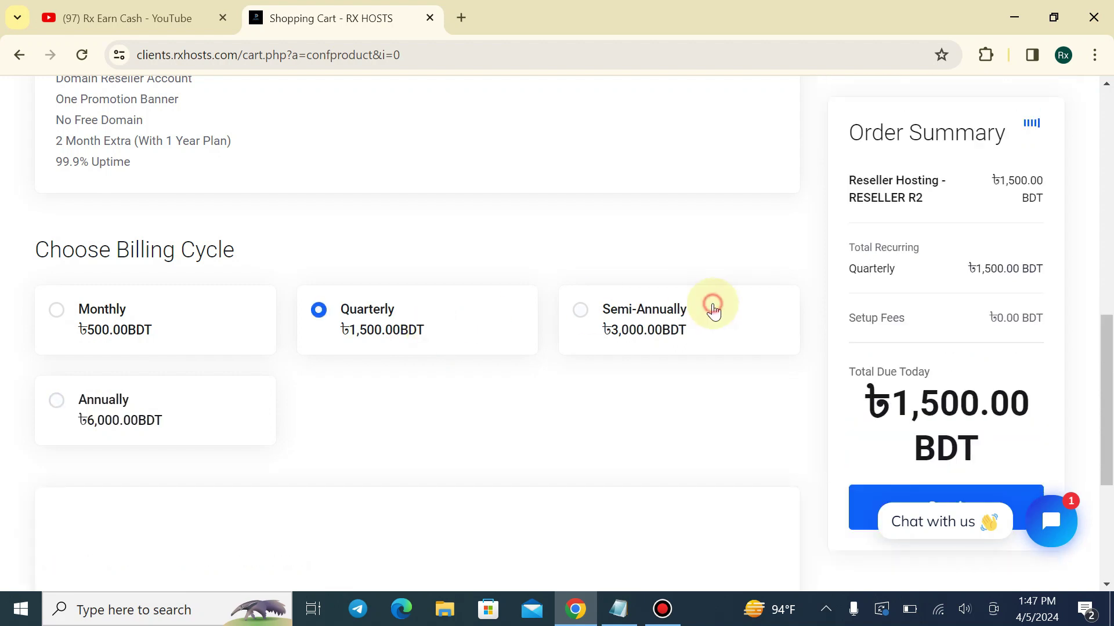
{"action": "left_click", "coordinate": [127, 304]}
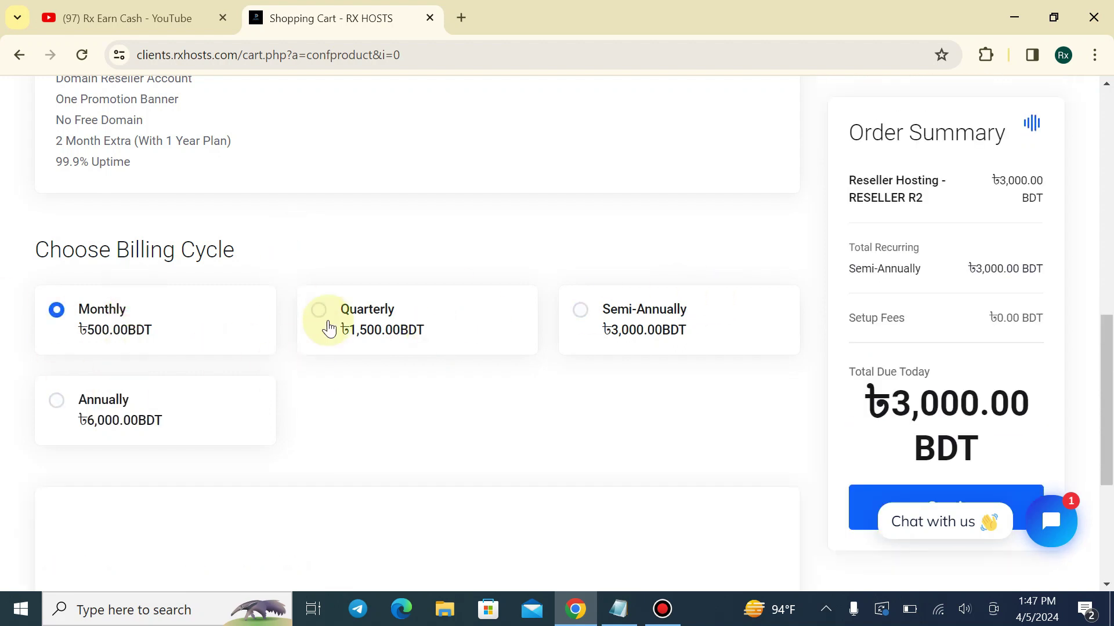
Settle on Monthly billing at ৳500.00 BDT and continue to Review & Checkout
{"action": "left_click", "coordinate": [385, 318]}
{"action": "left_click", "coordinate": [579, 318]}
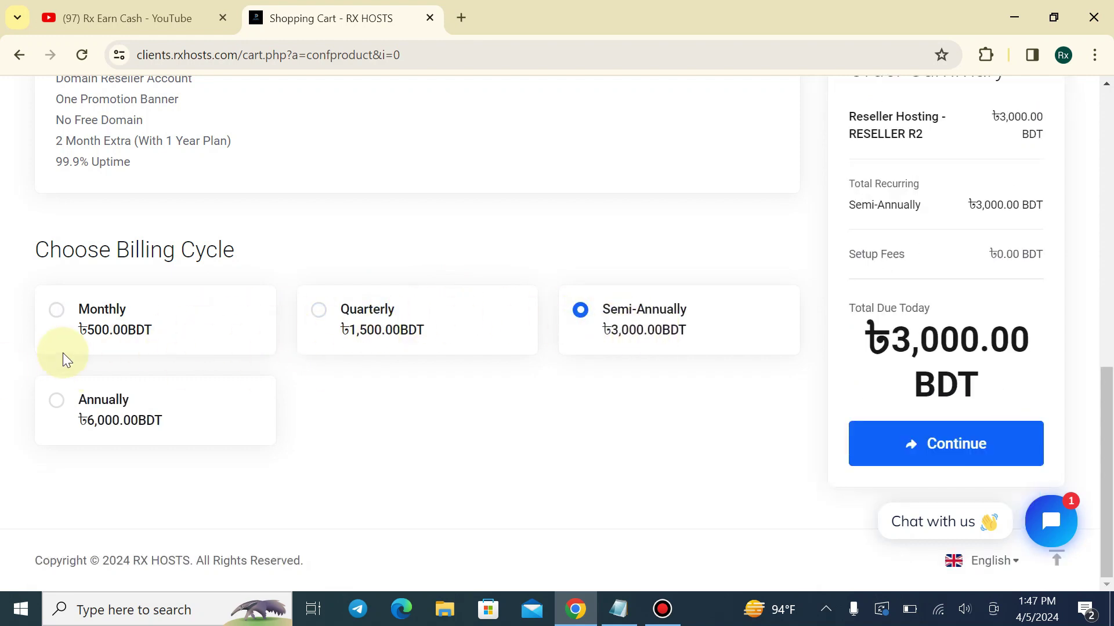
{"action": "left_click", "coordinate": [156, 403]}
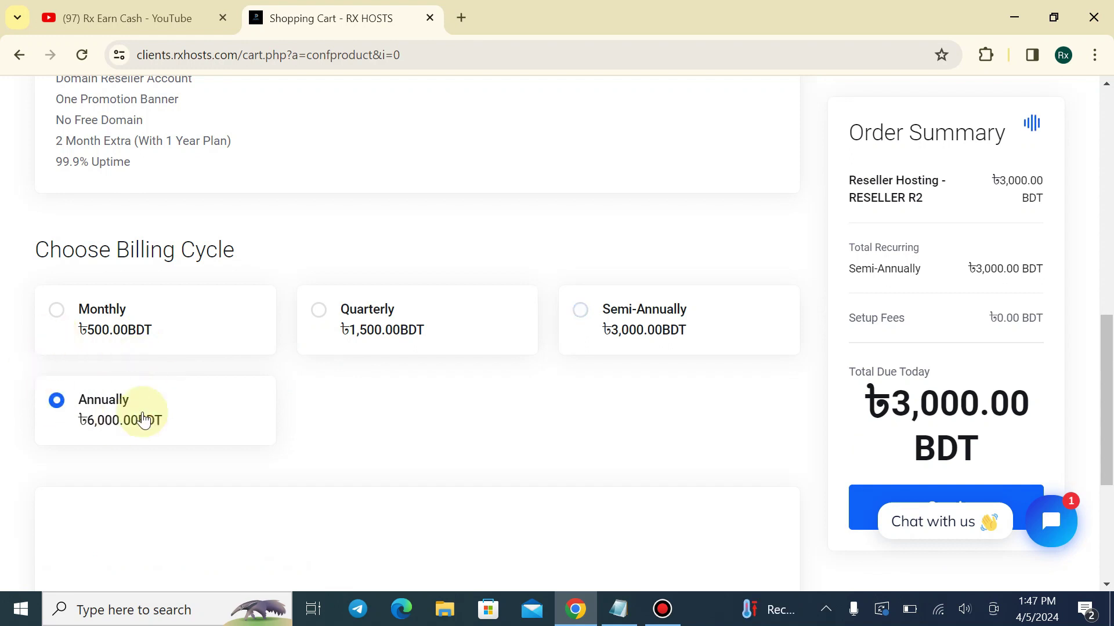
{"action": "left_click", "coordinate": [230, 333]}
{"action": "left_click", "coordinate": [894, 458]}
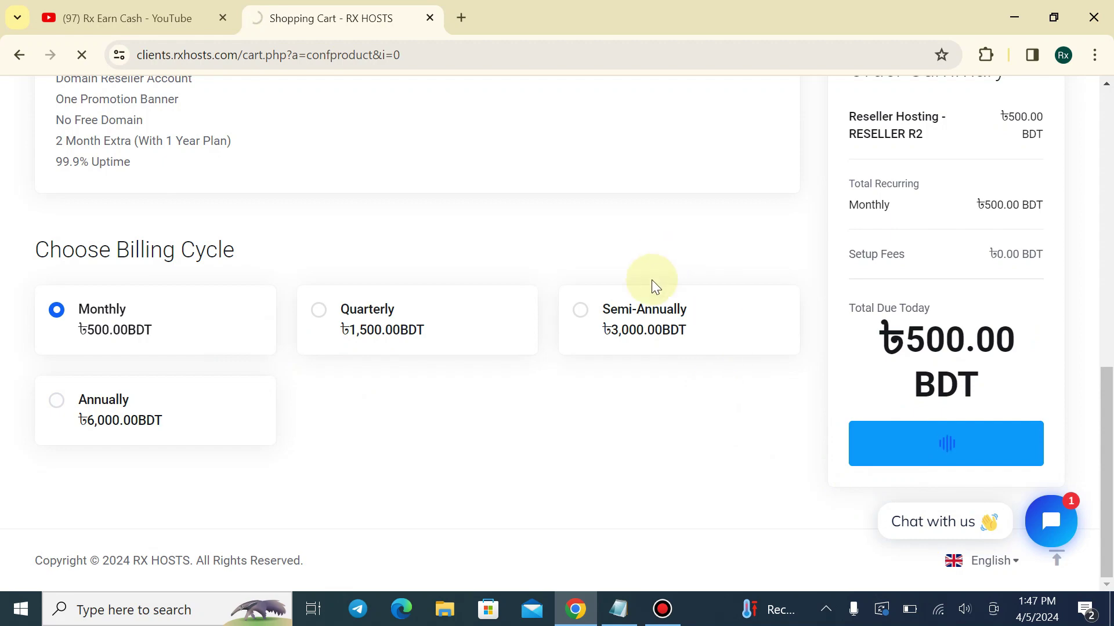
{"action": "scroll", "coordinate": [583, 315], "scroll_direction": "down", "scroll_amount": 2}
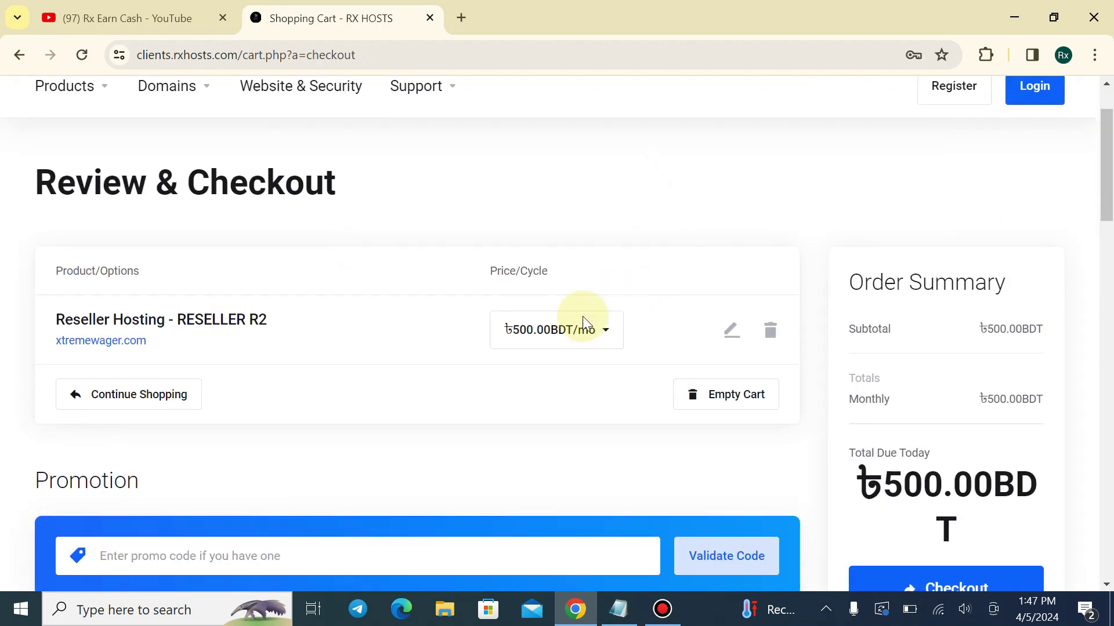
Load the rxhosts.com homepage in a new tab
{"action": "scroll", "coordinate": [286, 393], "scroll_direction": "down", "scroll_amount": 3}
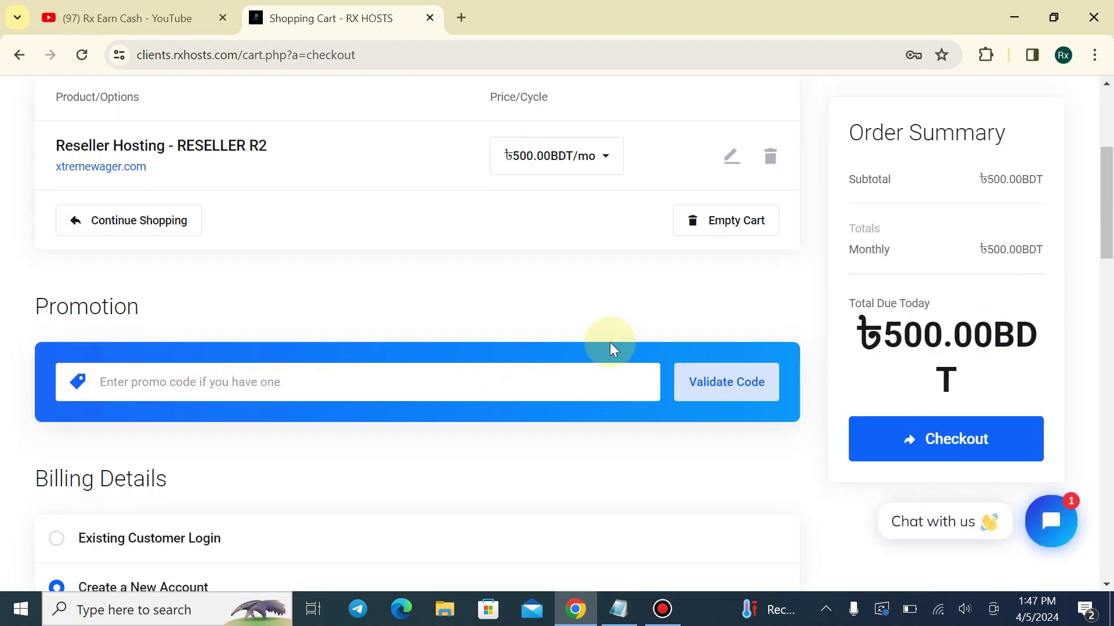
{"action": "left_click", "coordinate": [461, 17]}
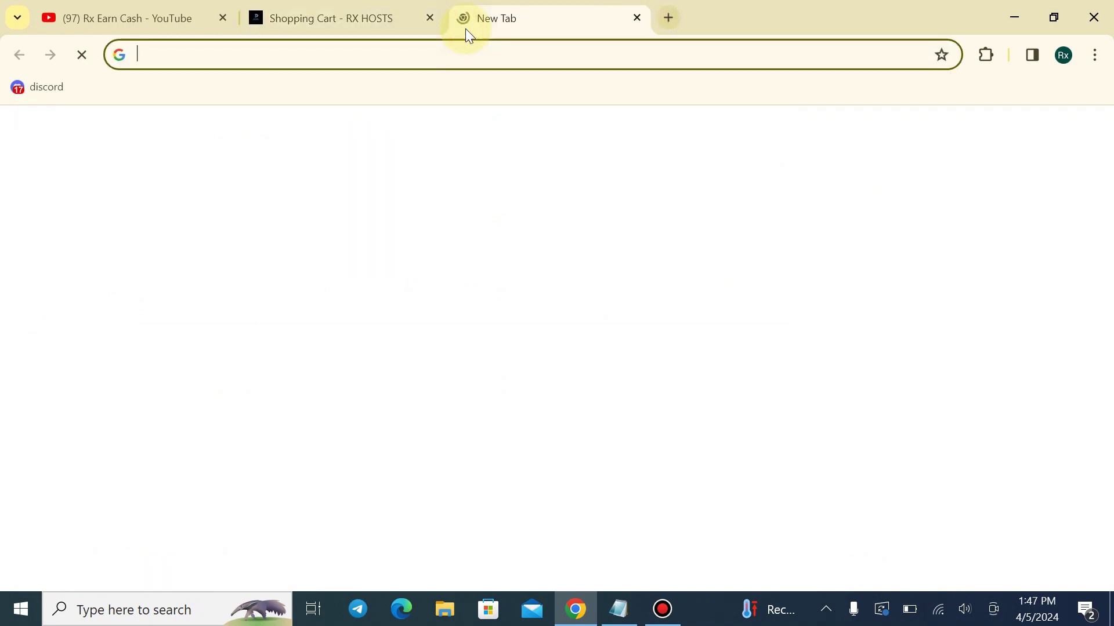
{"action": "type", "text": "rxhosts"}
{"action": "key", "text": "Return"}
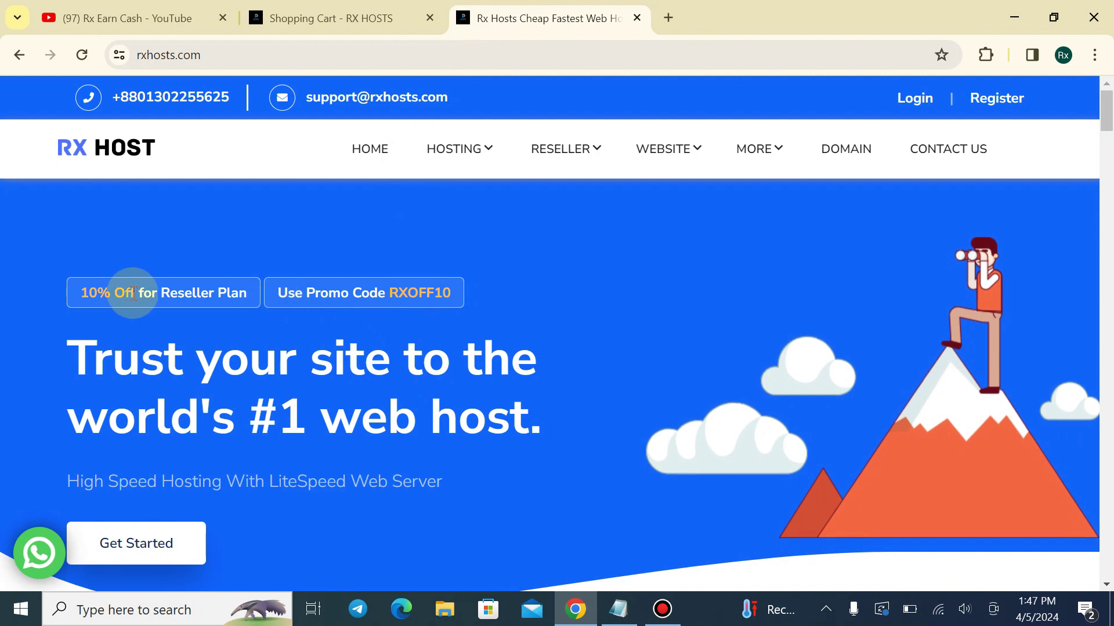
Copy the promo code RXOFF10 and go back to the cart's promo code field
{"action": "left_click_drag", "start_coordinate": [79, 293], "coordinate": [456, 296]}
{"action": "key", "text": "ctrl+c"}
{"action": "left_click", "coordinate": [420, 295]}
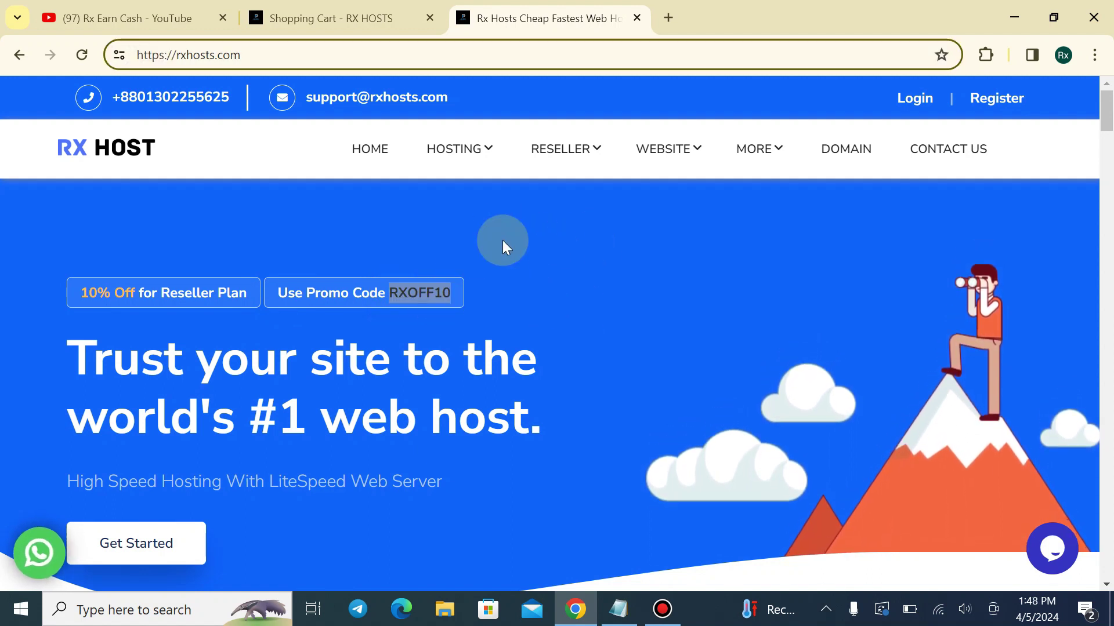
{"action": "left_click", "coordinate": [350, 10]}
{"action": "left_click", "coordinate": [278, 394]}
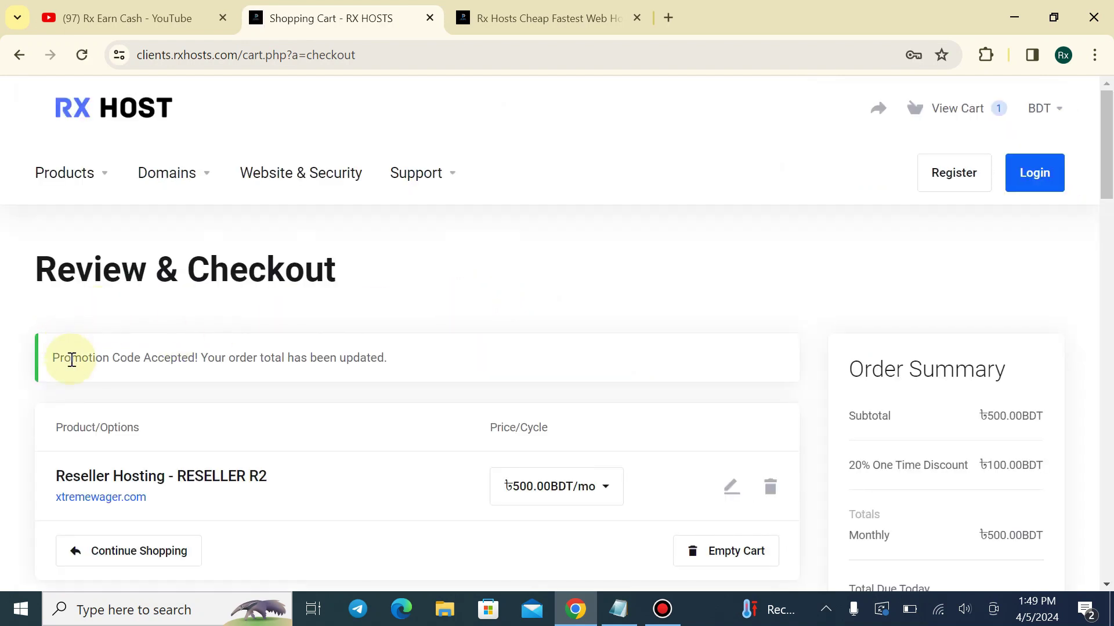
Review the checkout total currently showing ৳400.00 due
{"action": "scroll", "coordinate": [476, 291], "scroll_direction": "down", "scroll_amount": 5}
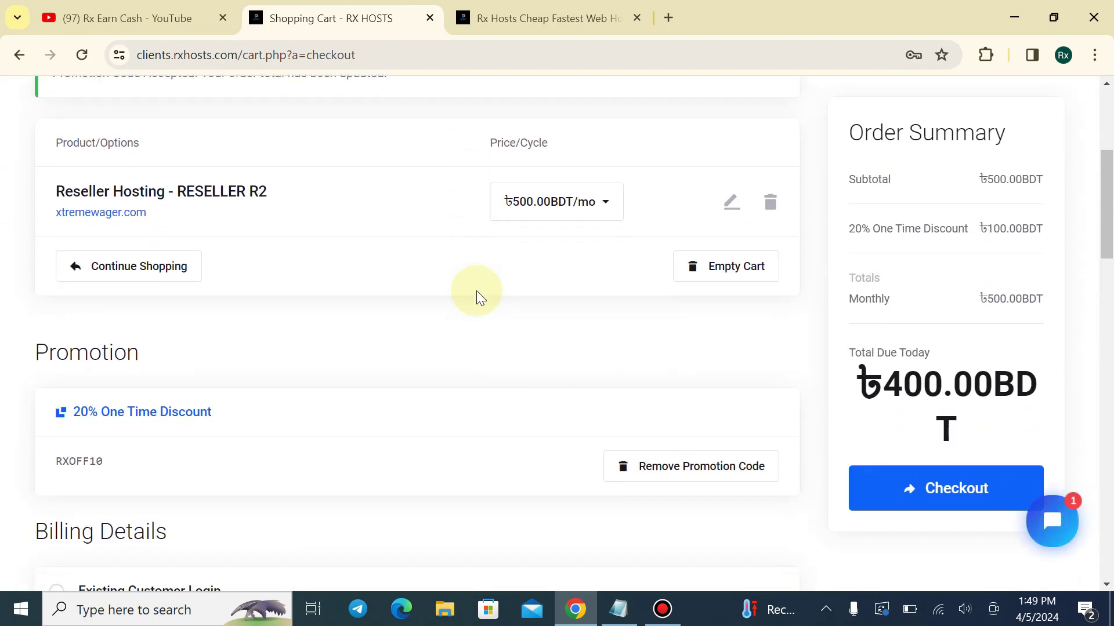
{"action": "scroll", "coordinate": [476, 291], "scroll_direction": "down", "scroll_amount": 1}
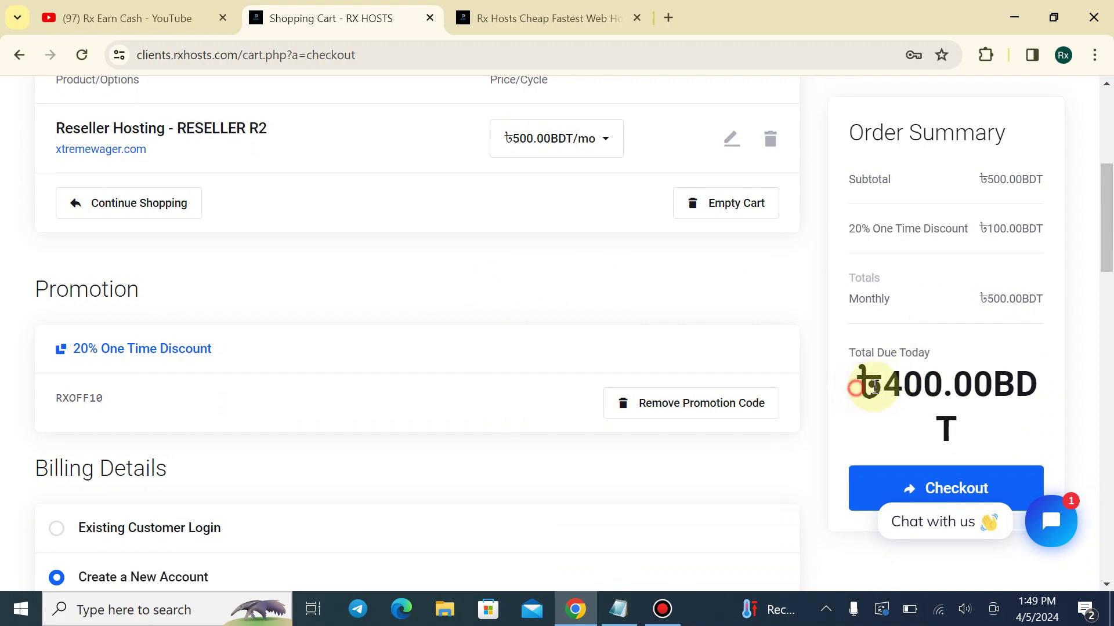
{"action": "left_click_drag", "start_coordinate": [875, 388], "coordinate": [1041, 387]}
{"action": "left_click", "coordinate": [1038, 391]}
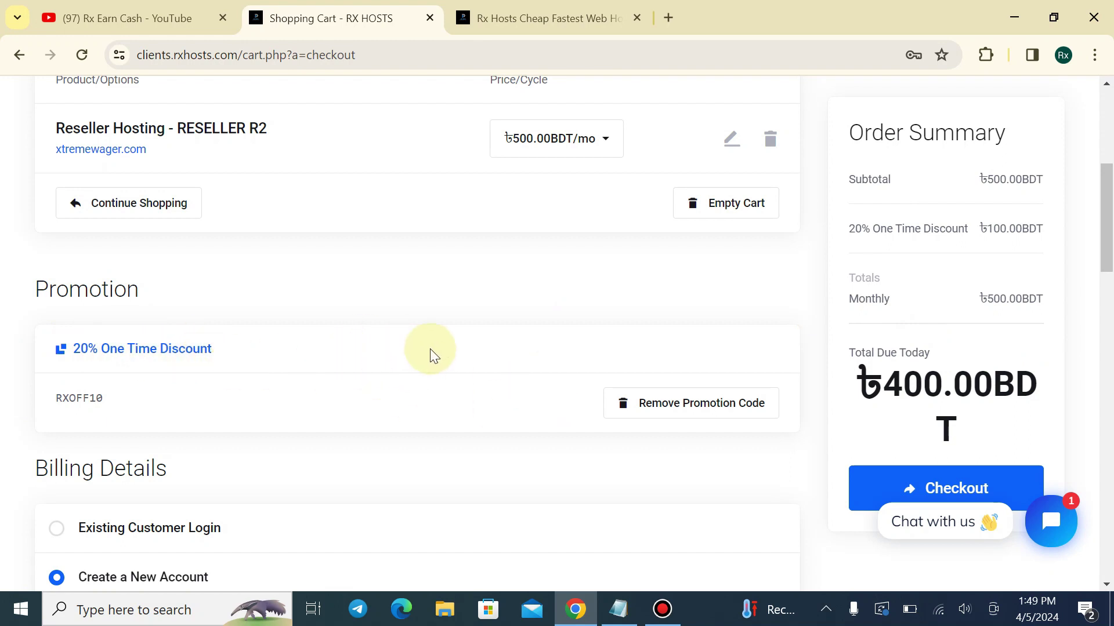
{"action": "scroll", "coordinate": [360, 187], "scroll_direction": "up", "scroll_amount": 5}
{"action": "scroll", "coordinate": [312, 235], "scroll_direction": "down", "scroll_amount": 5}
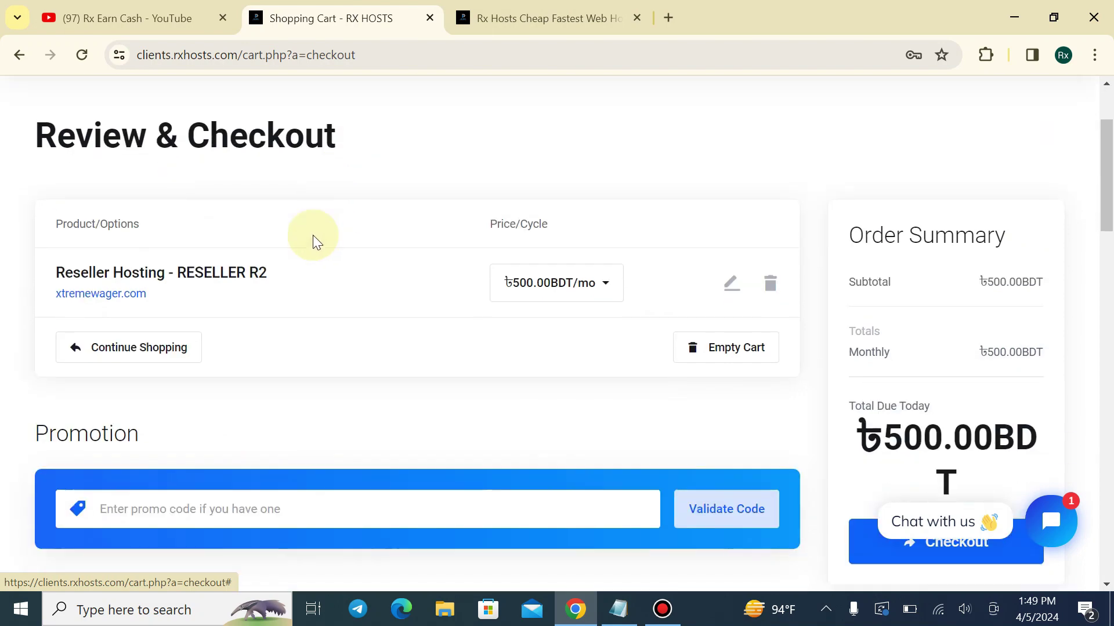
Paste RXOFF10 into the promo field and validate it, bringing the total due to ৳450.00 BDT
{"action": "left_click", "coordinate": [198, 300]}
{"action": "key", "text": "ctrl+v"}
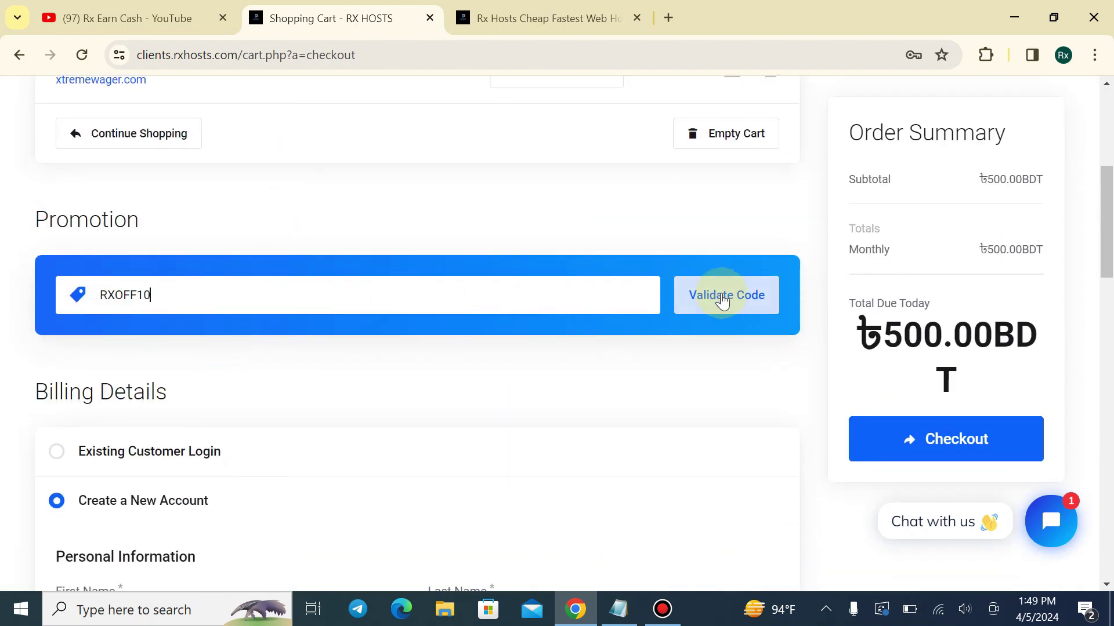
{"action": "left_click", "coordinate": [725, 299]}
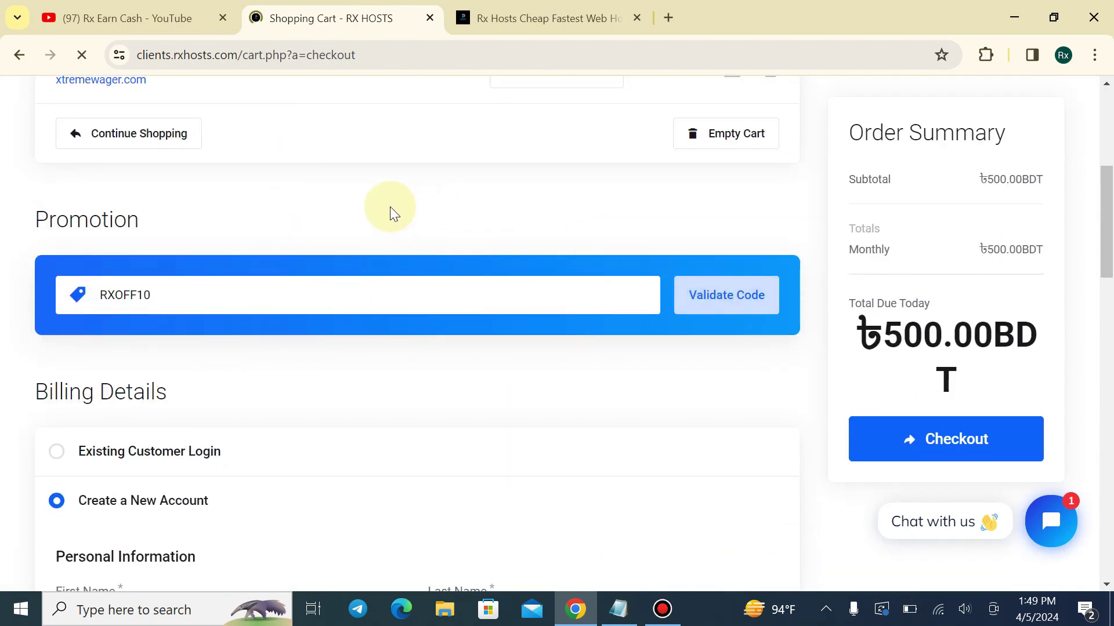
{"action": "scroll", "coordinate": [411, 290], "scroll_direction": "down", "scroll_amount": 3}
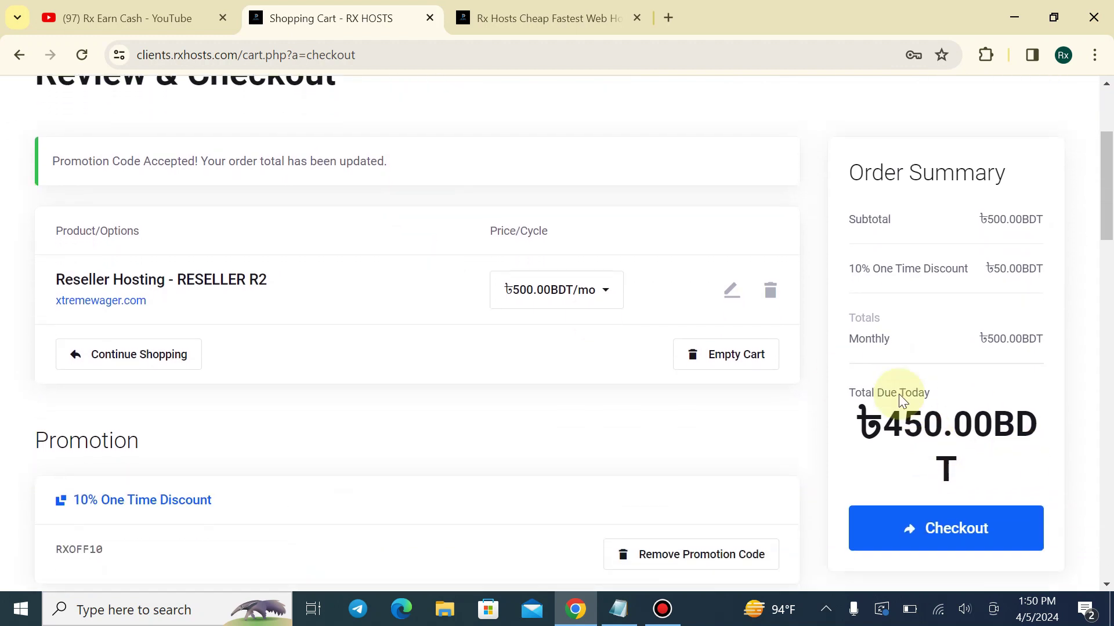
{"action": "scroll", "coordinate": [901, 400], "scroll_direction": "down", "scroll_amount": 1}
{"action": "left_click_drag", "start_coordinate": [848, 383], "coordinate": [1038, 382]}
{"action": "left_click", "coordinate": [1038, 381]}
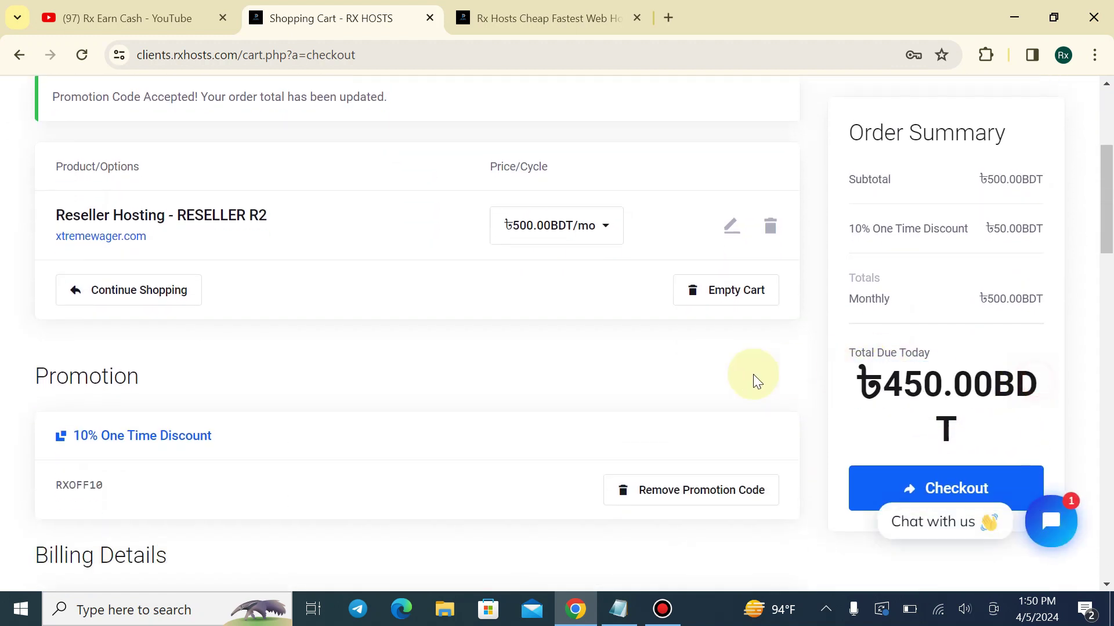
{"action": "scroll", "coordinate": [757, 381], "scroll_direction": "down", "scroll_amount": 3}
{"action": "scroll", "coordinate": [285, 329], "scroll_direction": "down", "scroll_amount": 3}
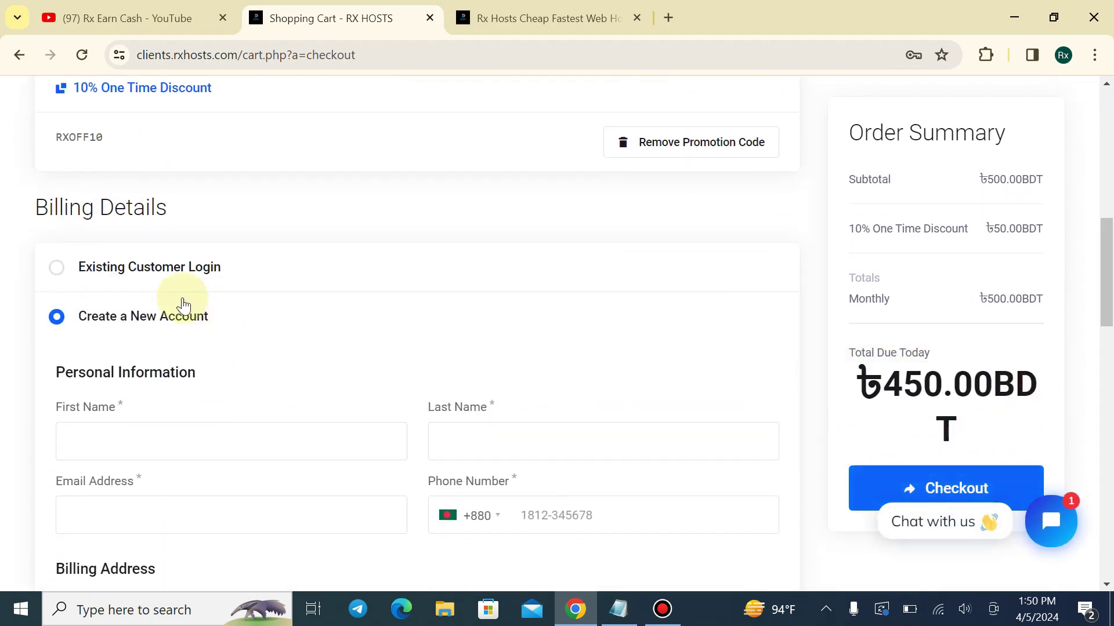
Sign in with the existing customer account's e-mail and password
{"action": "scroll", "coordinate": [177, 323], "scroll_direction": "down", "scroll_amount": 3}
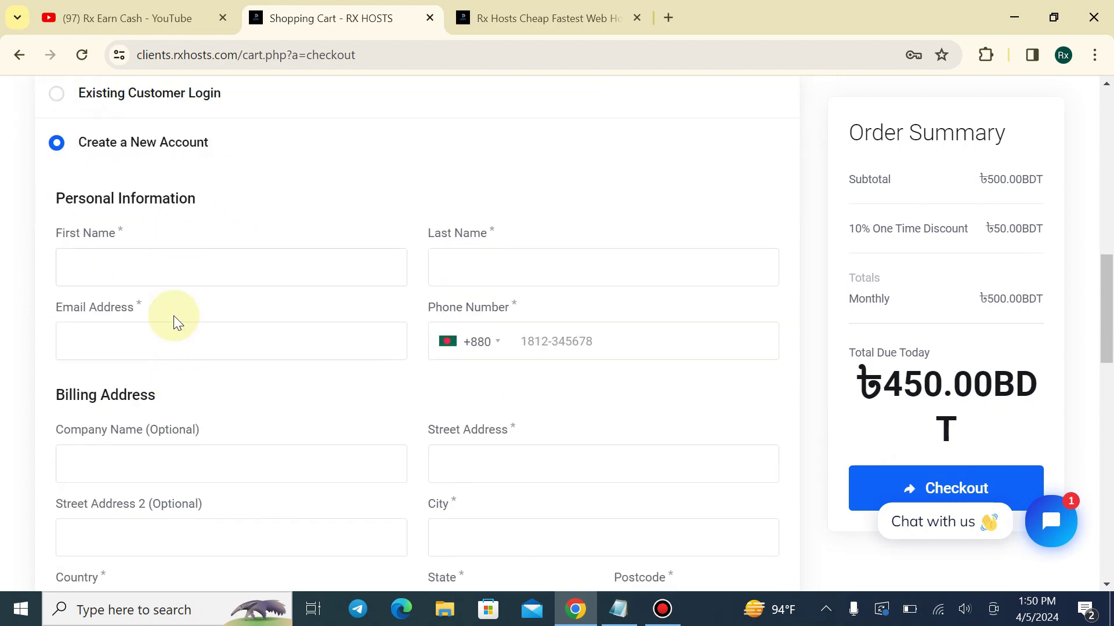
{"action": "scroll", "coordinate": [137, 299], "scroll_direction": "up", "scroll_amount": 4}
{"action": "left_click", "coordinate": [110, 266]}
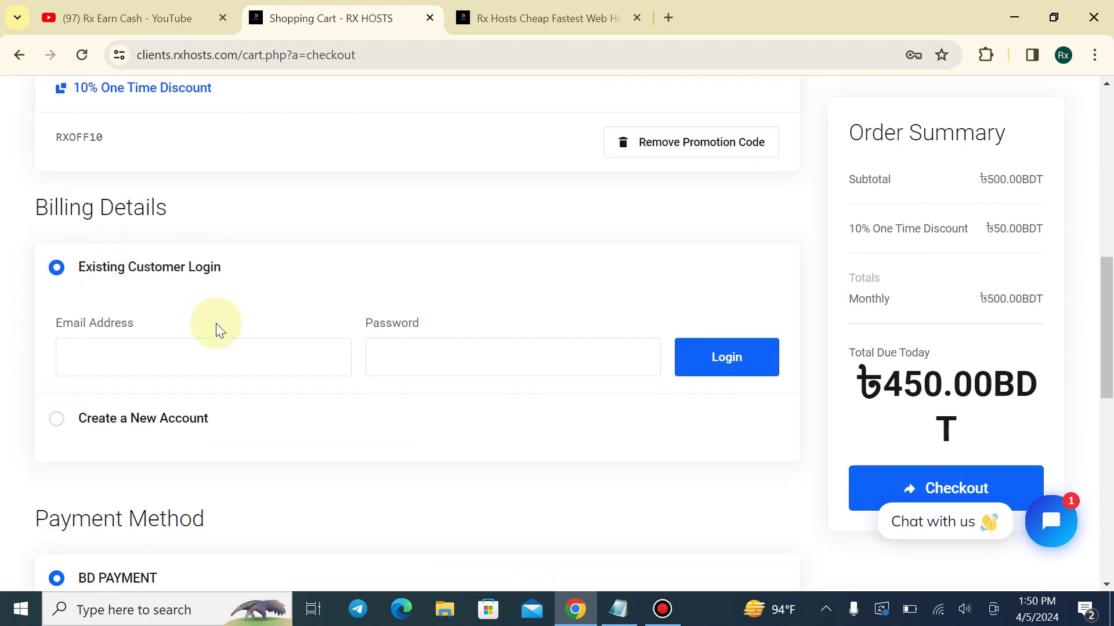
{"action": "scroll", "coordinate": [216, 322], "scroll_direction": "down", "scroll_amount": 2}
{"action": "left_click", "coordinate": [196, 269]}
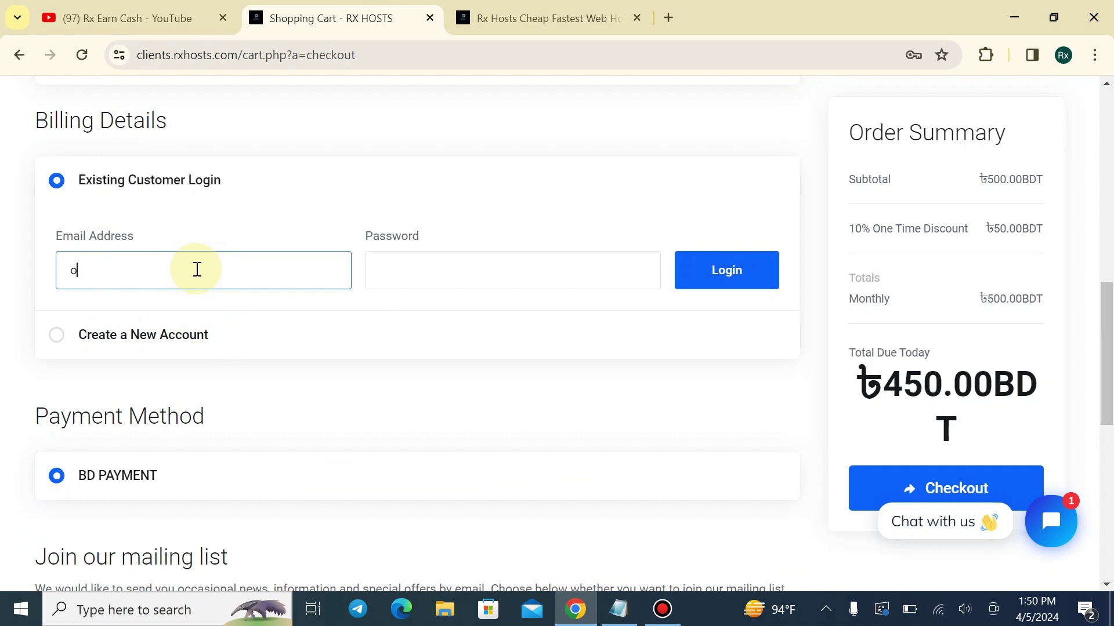
{"action": "type", "text": "o"}
{"action": "left_click", "coordinate": [677, 278]}
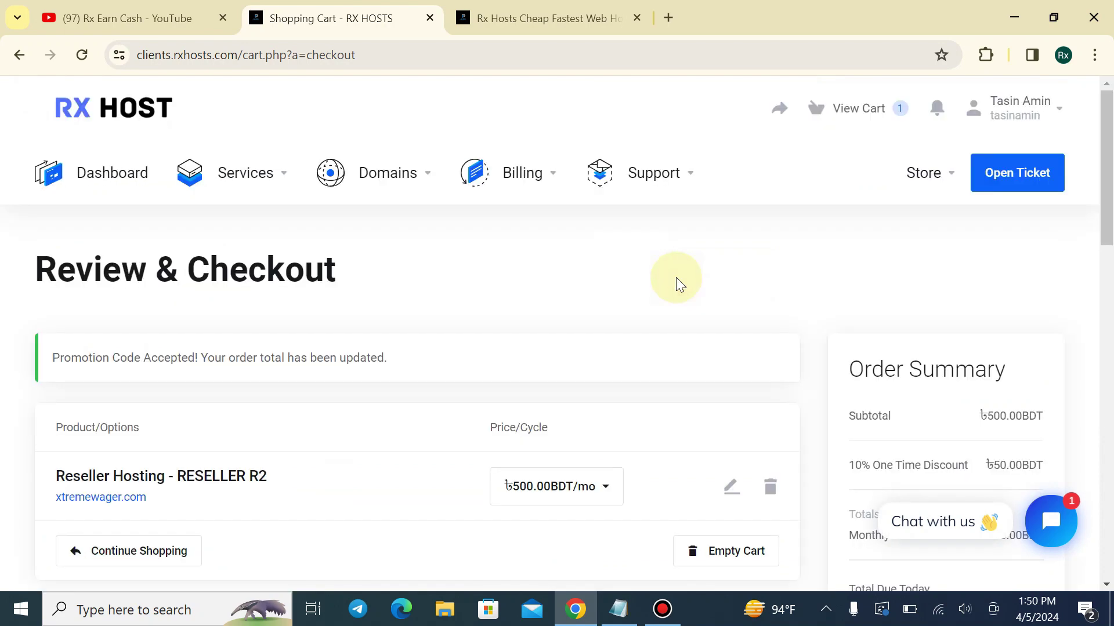
Place the ৳450.00 BDT order via Checkout to bring up its invoice
{"action": "scroll", "coordinate": [492, 316], "scroll_direction": "down", "scroll_amount": 3}
{"action": "scroll", "coordinate": [490, 314], "scroll_direction": "down", "scroll_amount": 6}
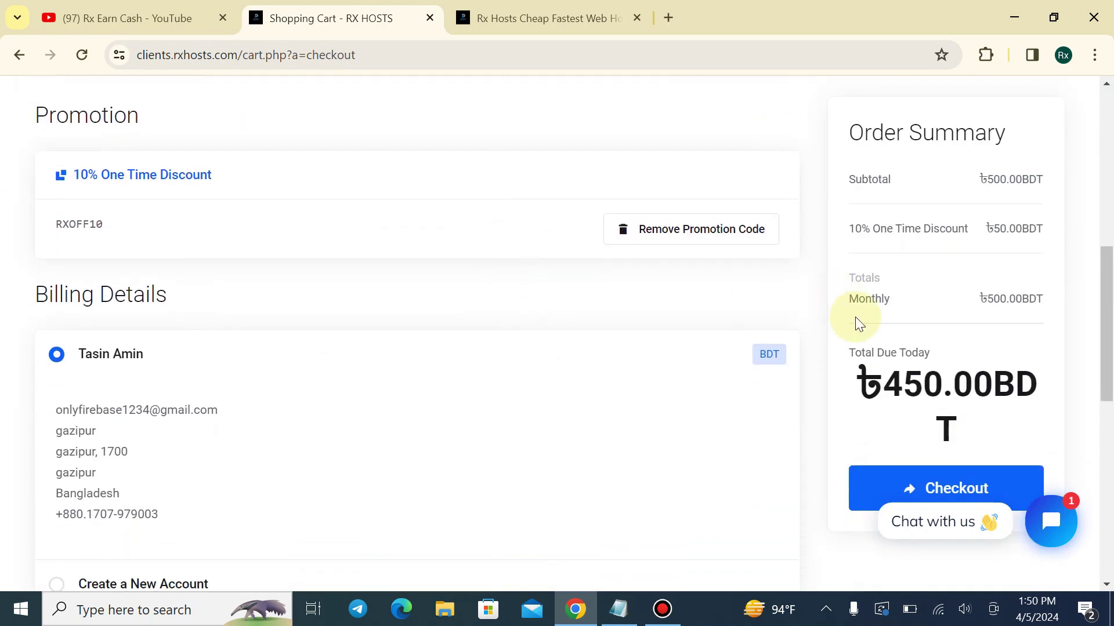
{"action": "left_click", "coordinate": [893, 472]}
{"action": "scroll", "coordinate": [569, 291], "scroll_direction": "down", "scroll_amount": 4}
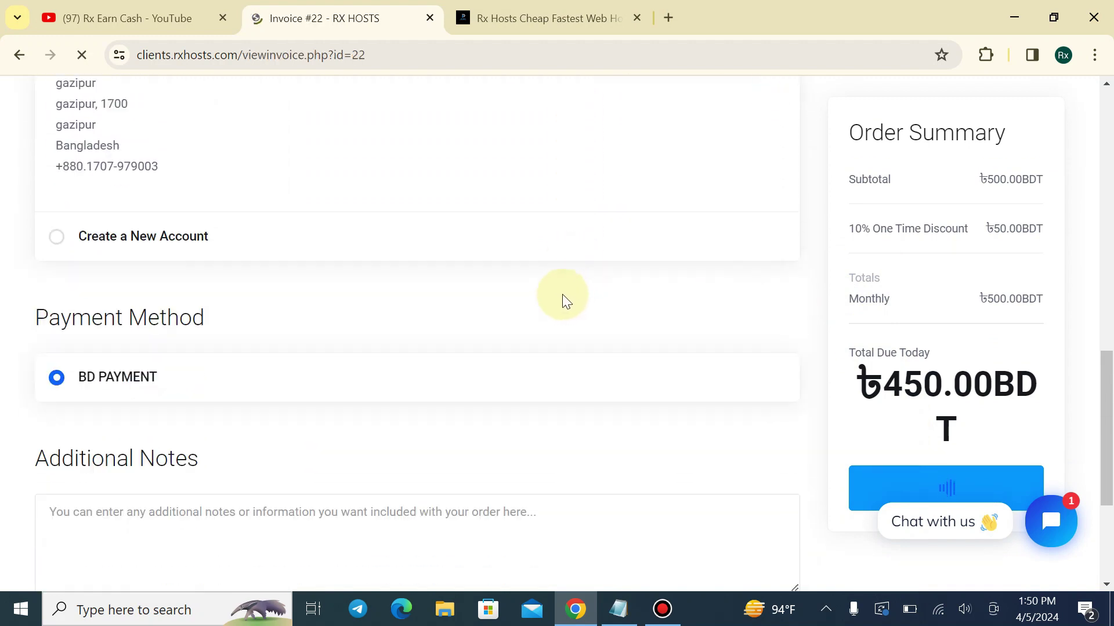
{"action": "scroll", "coordinate": [534, 284], "scroll_direction": "down", "scroll_amount": 3}
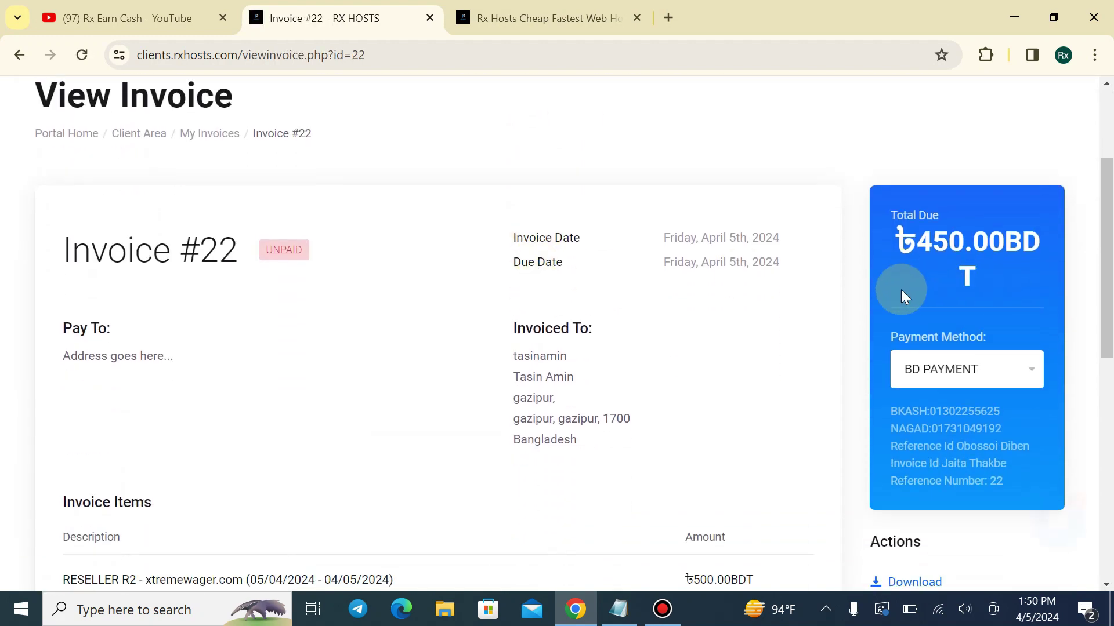
{"action": "scroll", "coordinate": [902, 296], "scroll_direction": "down", "scroll_amount": 1}
{"action": "left_click_drag", "start_coordinate": [882, 323], "coordinate": [1001, 325]}
{"action": "left_click", "coordinate": [887, 352]}
{"action": "left_click_drag", "start_coordinate": [887, 351], "coordinate": [1002, 340]}
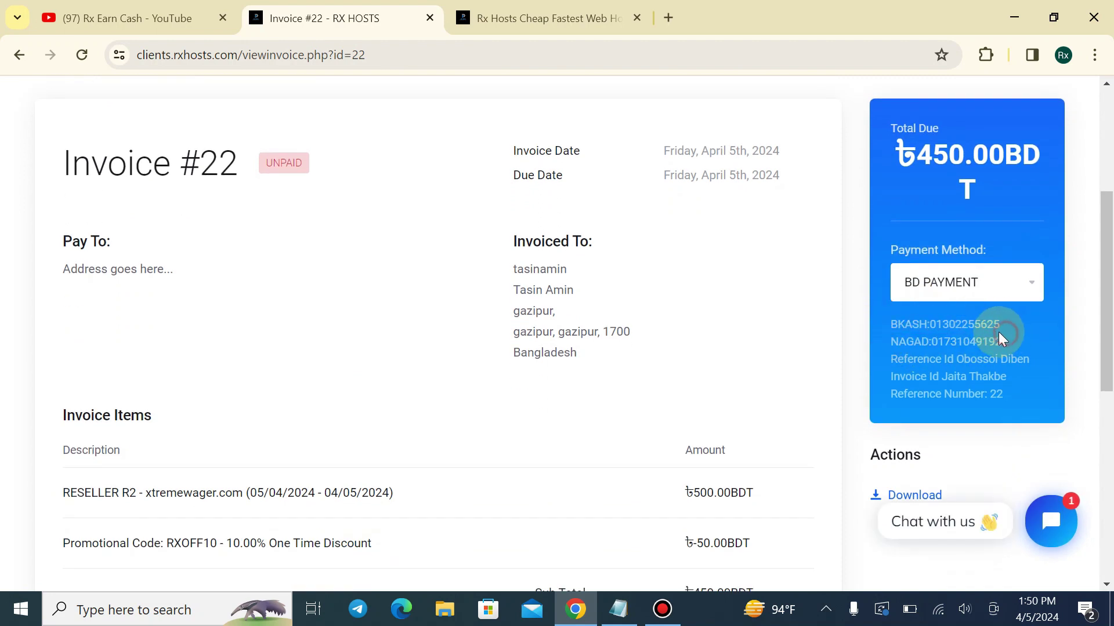
{"action": "left_click", "coordinate": [923, 360]}
{"action": "left_click_drag", "start_coordinate": [896, 363], "coordinate": [1039, 361]}
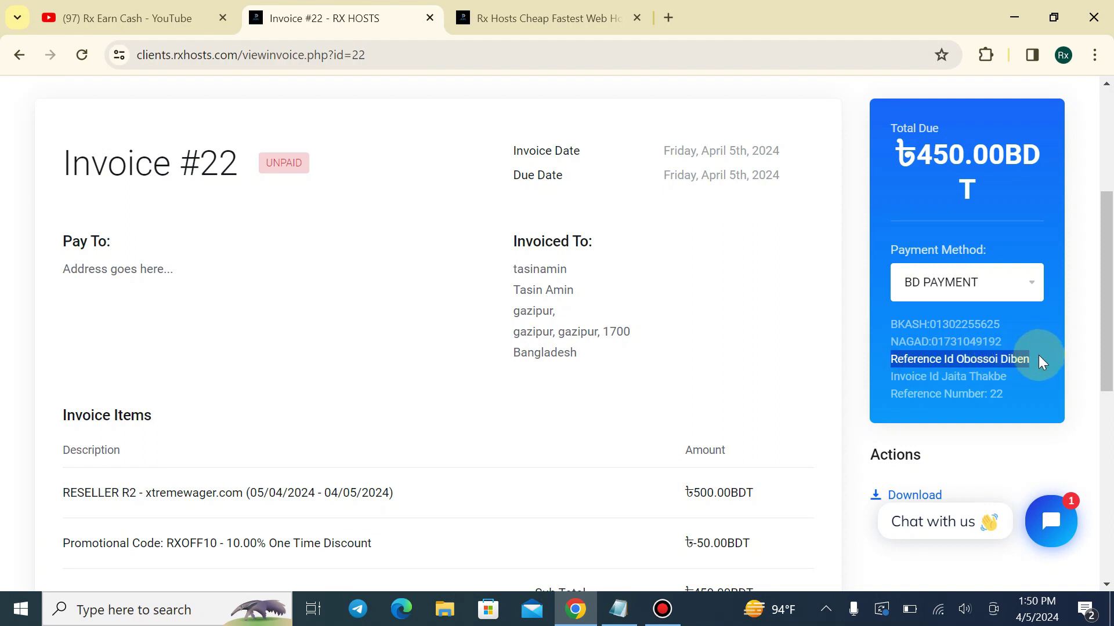
{"action": "left_click_drag", "start_coordinate": [888, 376], "coordinate": [992, 394]}
{"action": "left_click", "coordinate": [995, 394]}
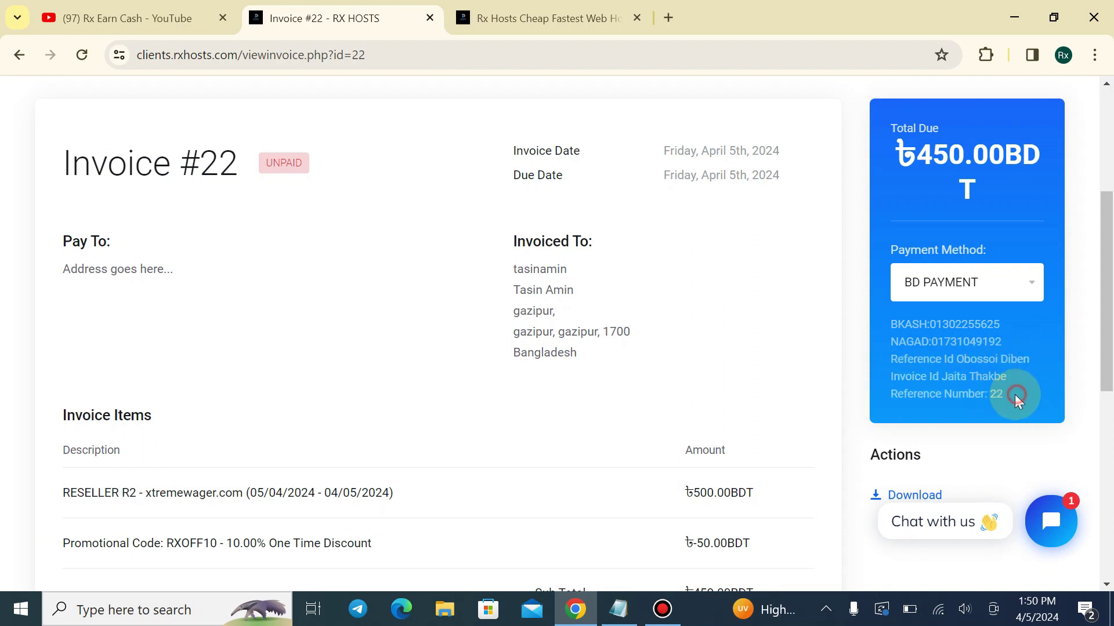
{"action": "scroll", "coordinate": [336, 285], "scroll_direction": "up", "scroll_amount": 3}
{"action": "left_click_drag", "start_coordinate": [199, 337], "coordinate": [251, 338]}
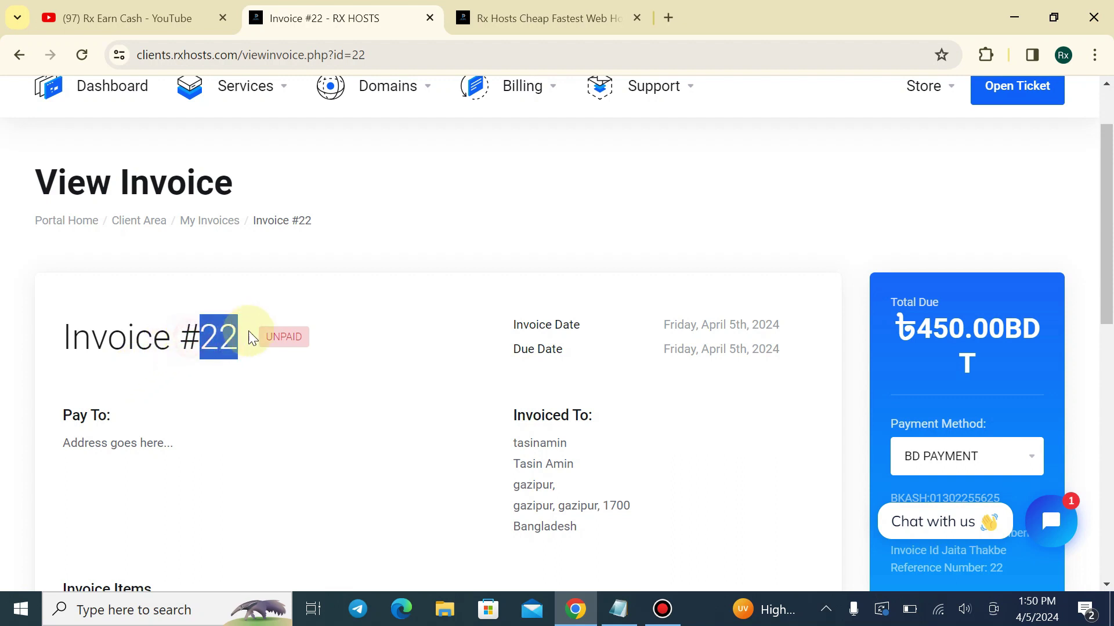
{"action": "left_click", "coordinate": [251, 338]}
{"action": "scroll", "coordinate": [758, 209], "scroll_direction": "down", "scroll_amount": 3}
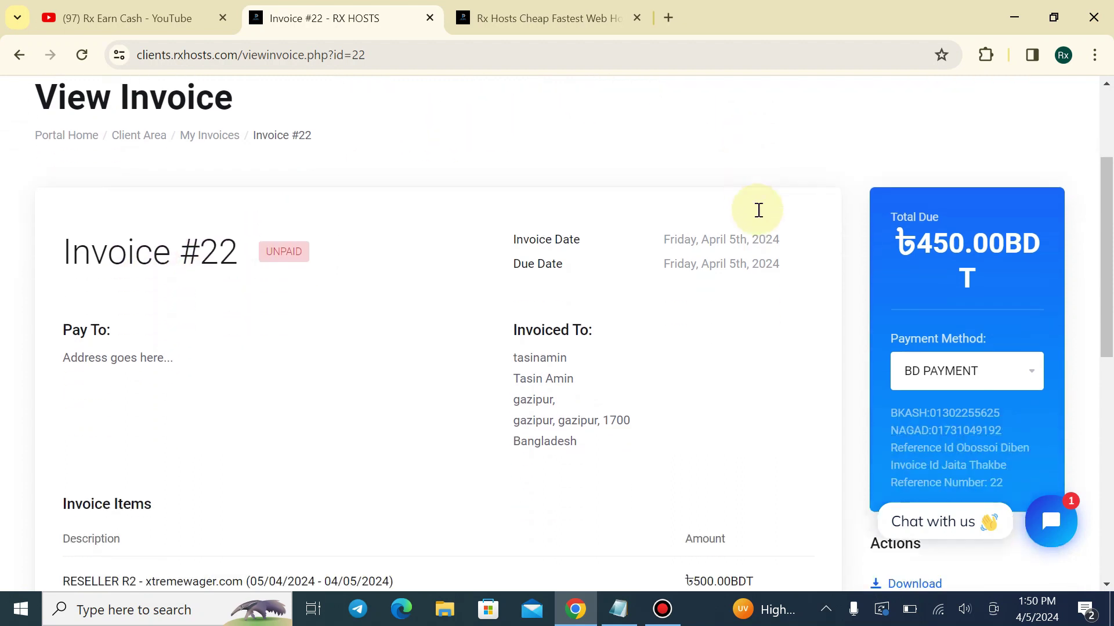
{"action": "left_click_drag", "start_coordinate": [891, 324], "coordinate": [1052, 327]}
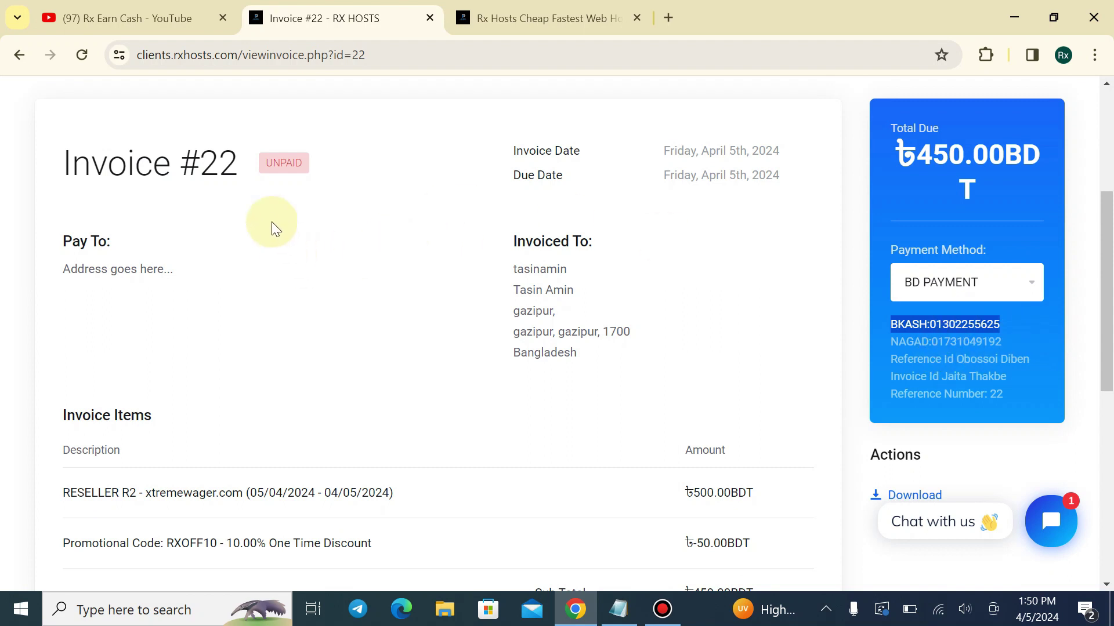
{"action": "left_click_drag", "start_coordinate": [199, 156], "coordinate": [228, 152]}
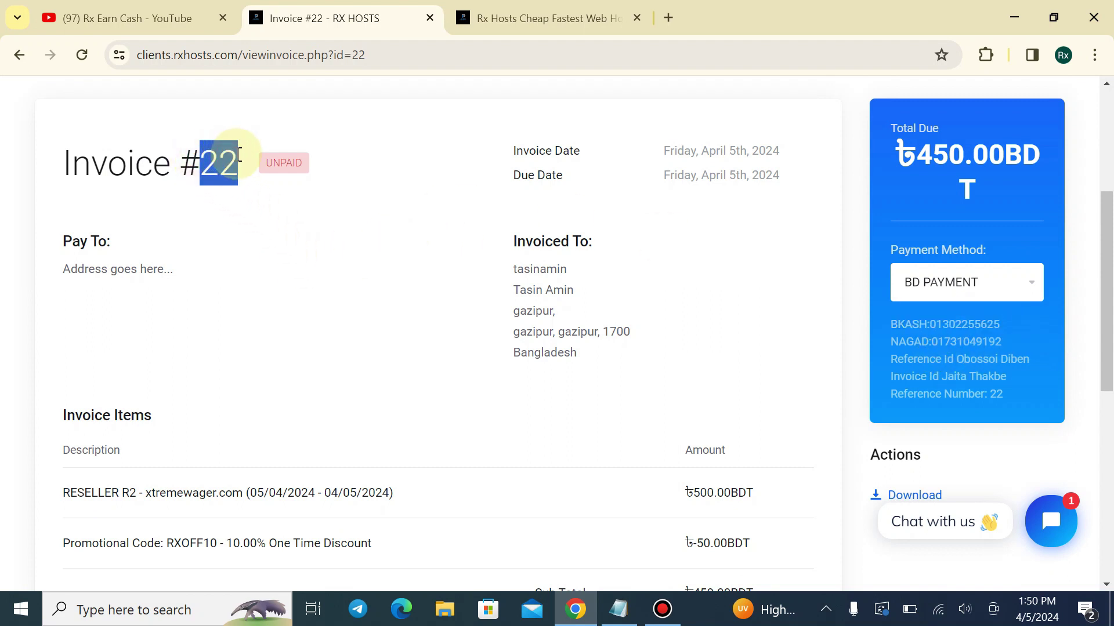
{"action": "left_click", "coordinate": [212, 171]}
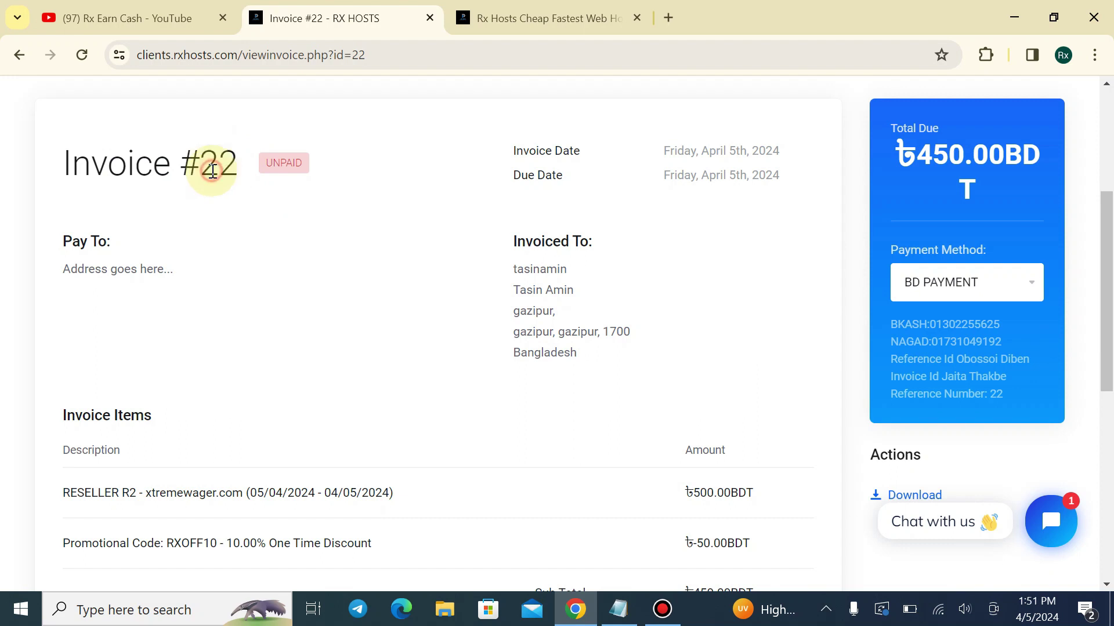
{"action": "scroll", "coordinate": [487, 146], "scroll_direction": "down", "scroll_amount": 3}
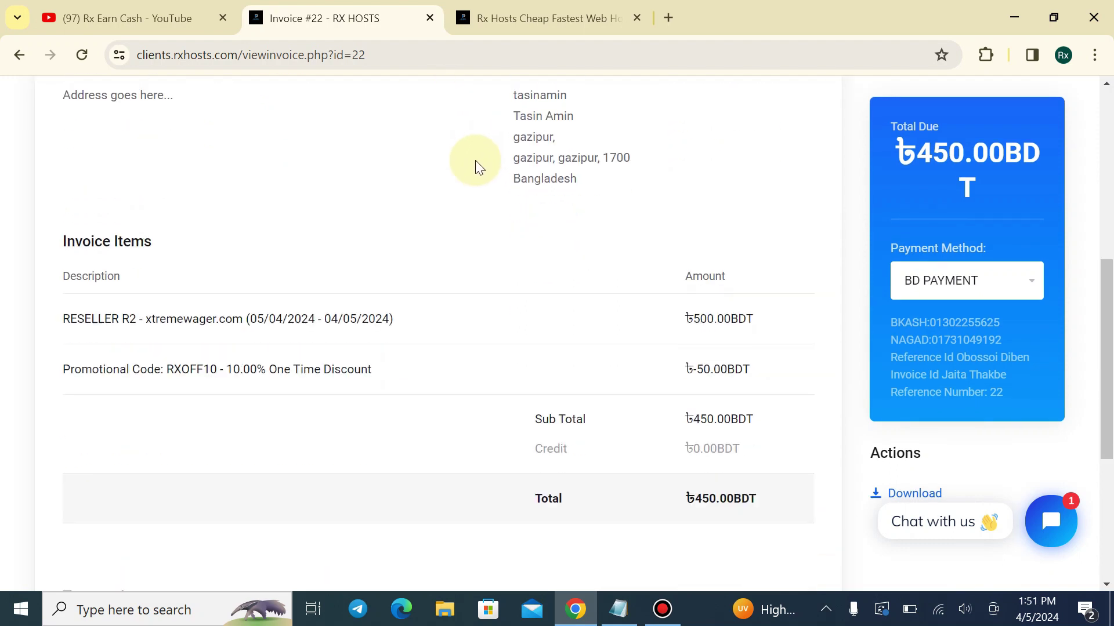
{"action": "left_click", "coordinate": [1052, 515]}
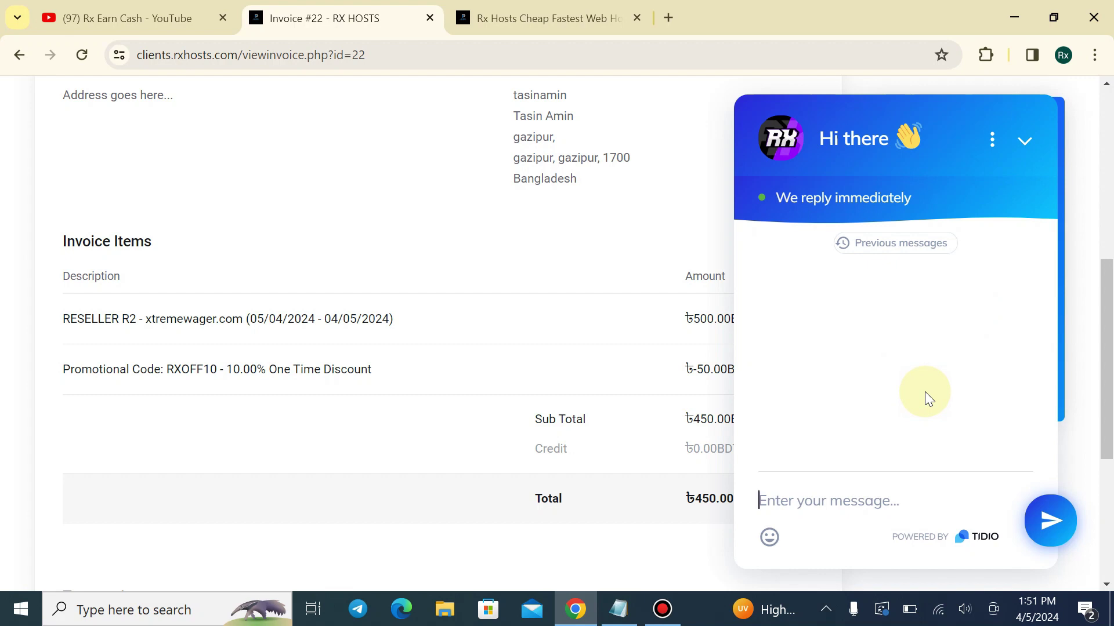
{"action": "left_click", "coordinate": [1021, 143]}
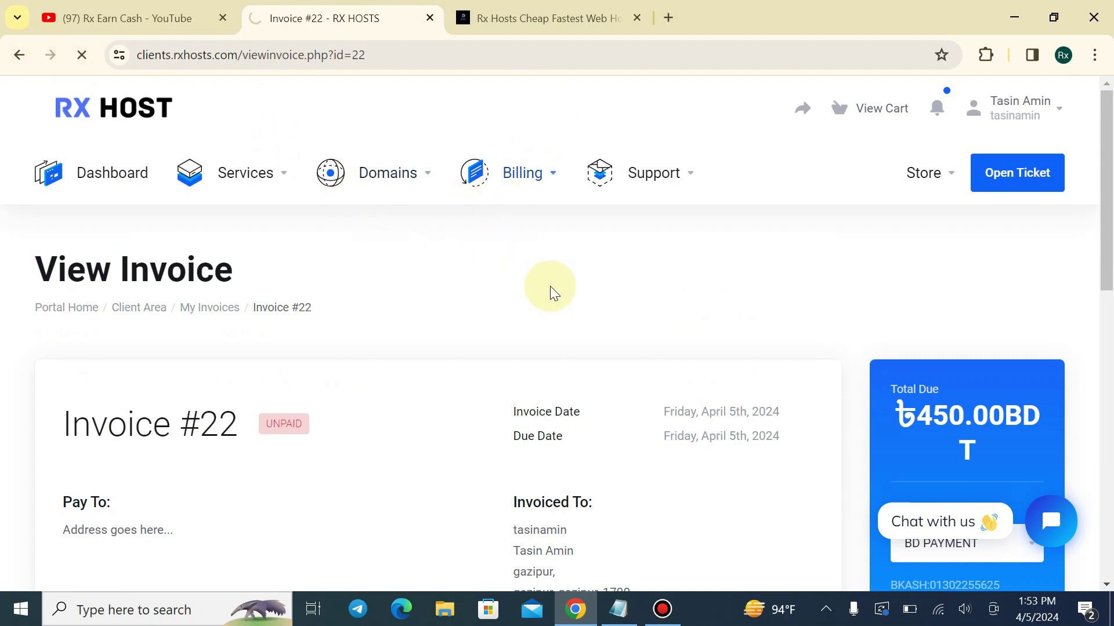
Continue from the order confirmation to the My Dashboard client area showing 2 services
{"action": "scroll", "coordinate": [531, 300], "scroll_direction": "down", "scroll_amount": 2}
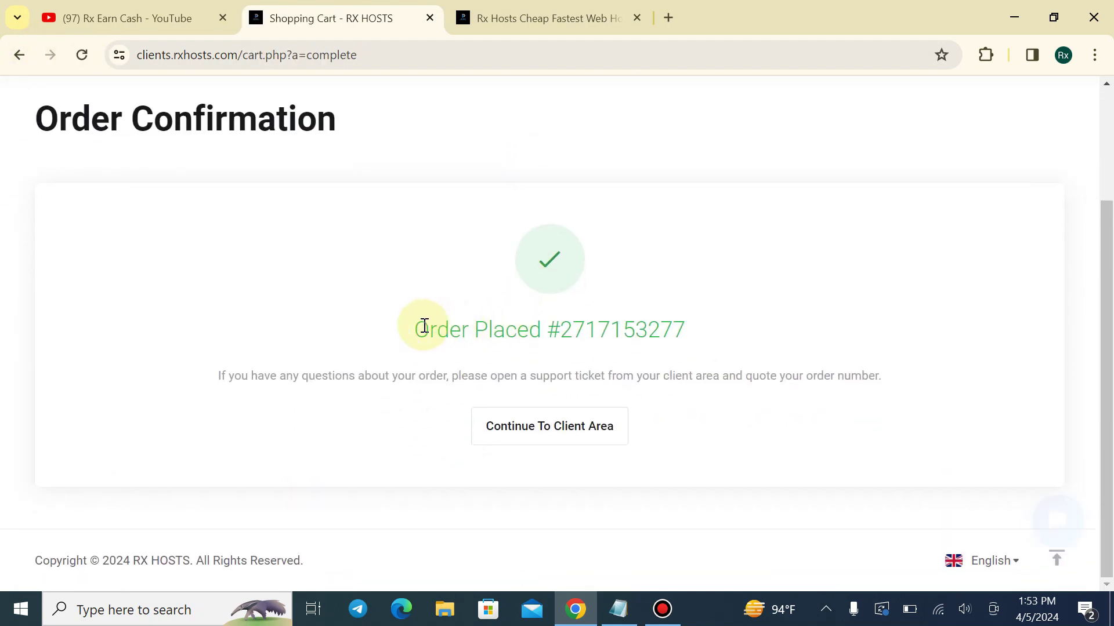
{"action": "left_click_drag", "start_coordinate": [423, 330], "coordinate": [709, 340]}
{"action": "left_click", "coordinate": [709, 339]}
{"action": "left_click", "coordinate": [571, 440]}
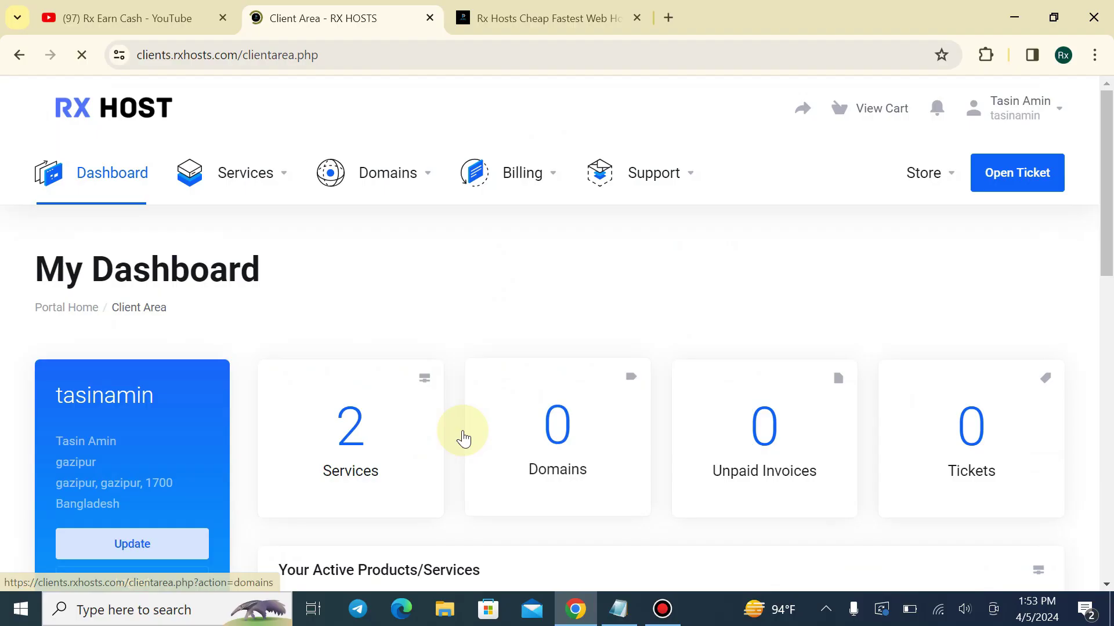
{"action": "scroll", "coordinate": [464, 439], "scroll_direction": "down", "scroll_amount": 6}
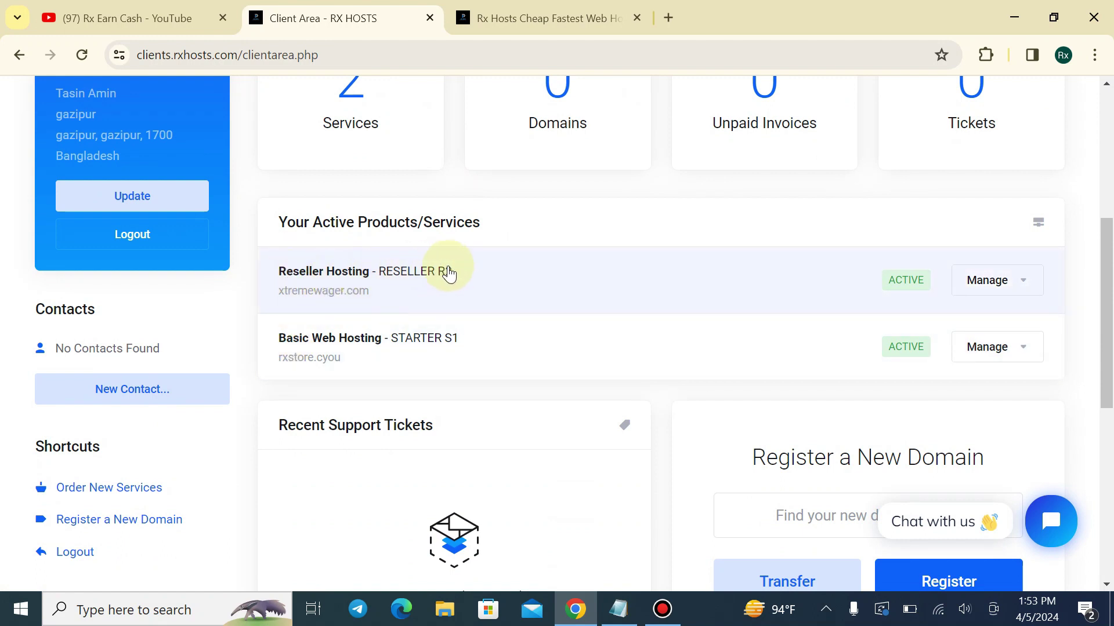
{"action": "left_click", "coordinate": [734, 290]}
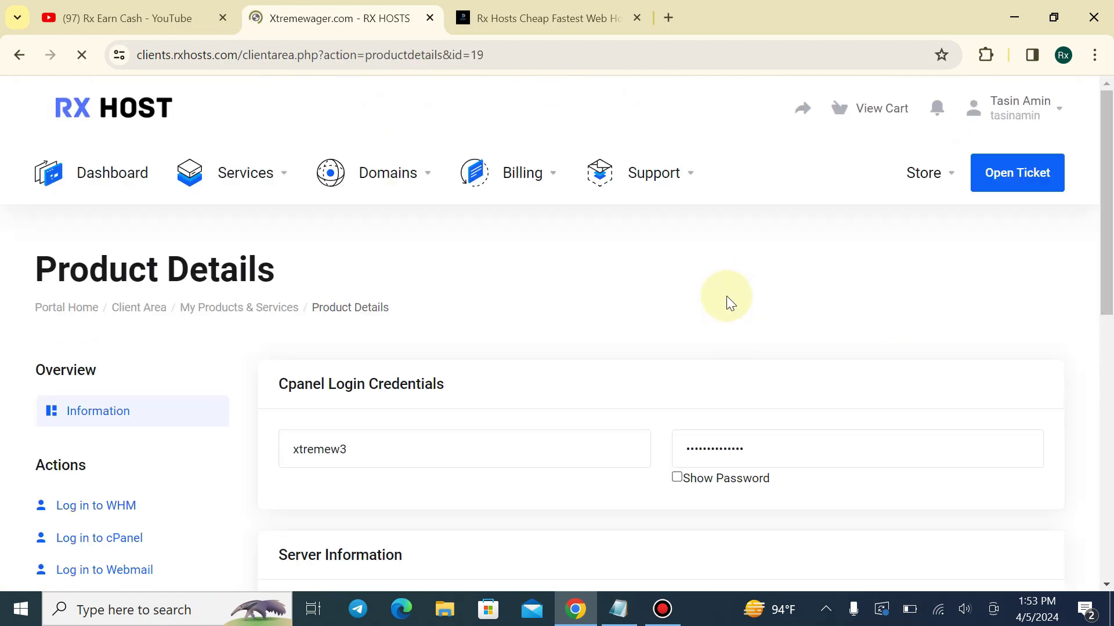
{"action": "scroll", "coordinate": [371, 296], "scroll_direction": "down", "scroll_amount": 3}
{"action": "scroll", "coordinate": [348, 249], "scroll_direction": "down", "scroll_amount": 1}
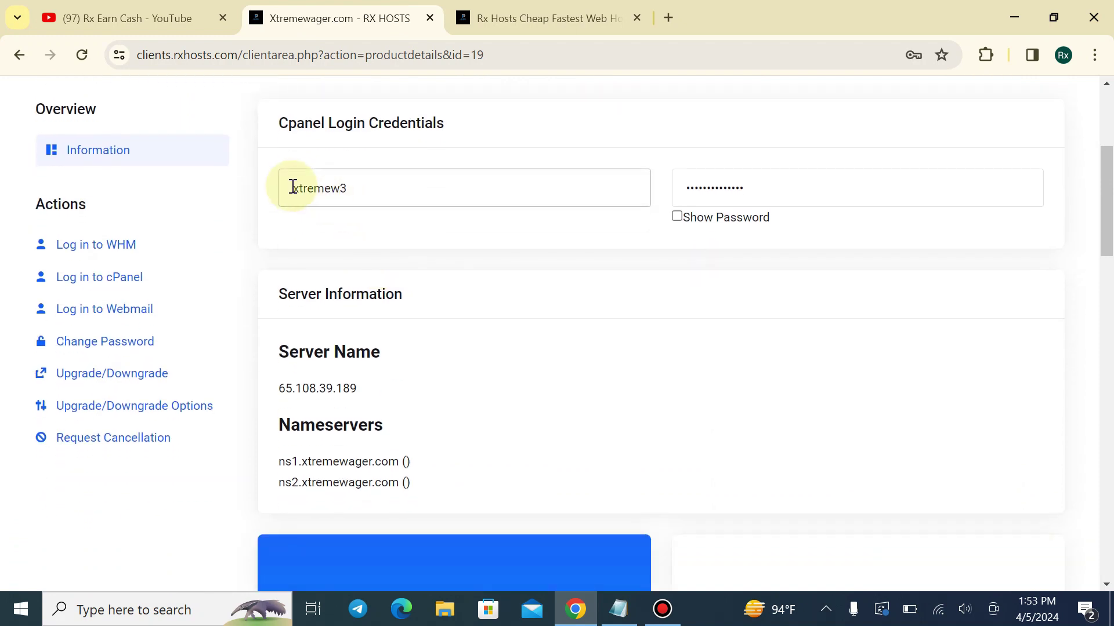
{"action": "scroll", "coordinate": [435, 360], "scroll_direction": "down", "scroll_amount": 1}
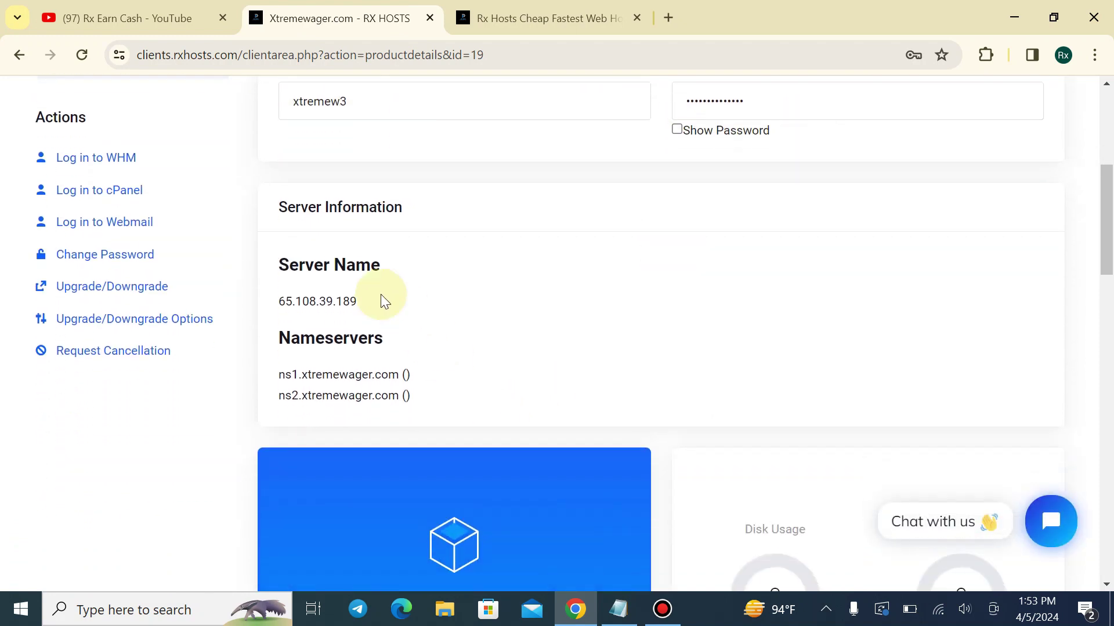
{"action": "left_click_drag", "start_coordinate": [279, 261], "coordinate": [433, 259]}
{"action": "left_click_drag", "start_coordinate": [300, 338], "coordinate": [429, 352]}
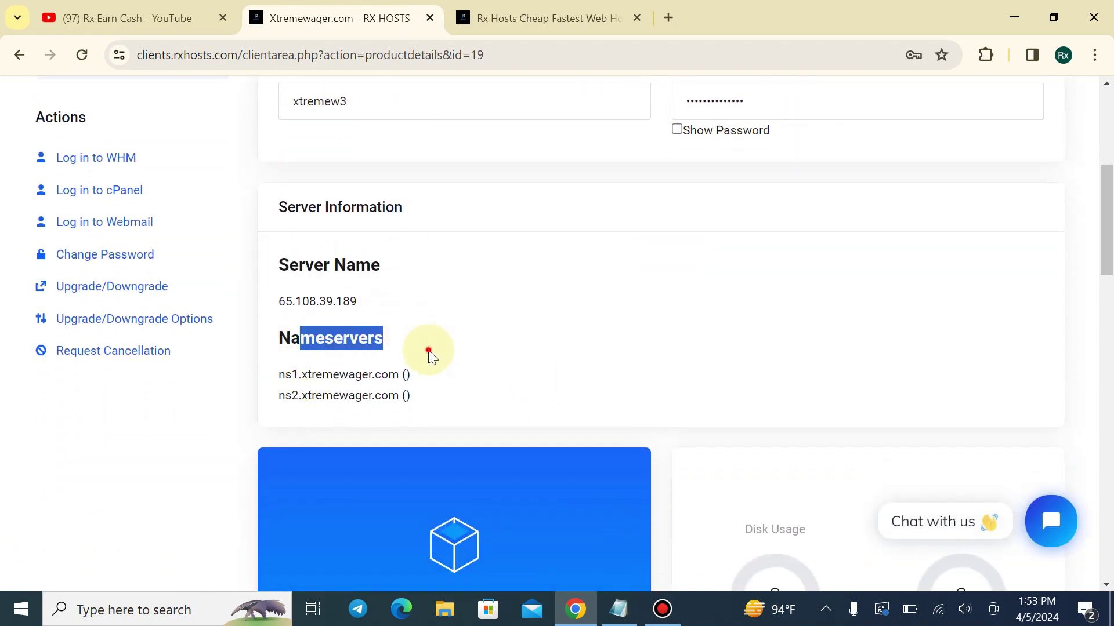
{"action": "left_click", "coordinate": [347, 377]}
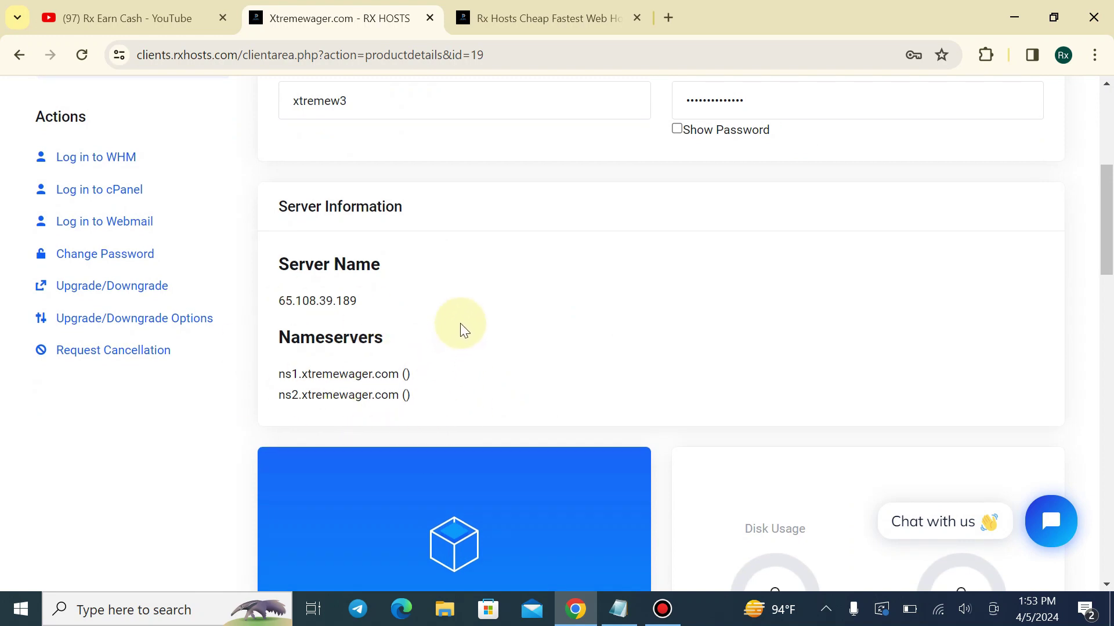
{"action": "scroll", "coordinate": [460, 330], "scroll_direction": "down", "scroll_amount": 1}
{"action": "left_click_drag", "start_coordinate": [259, 255], "coordinate": [406, 257]}
{"action": "left_click", "coordinate": [406, 257]}
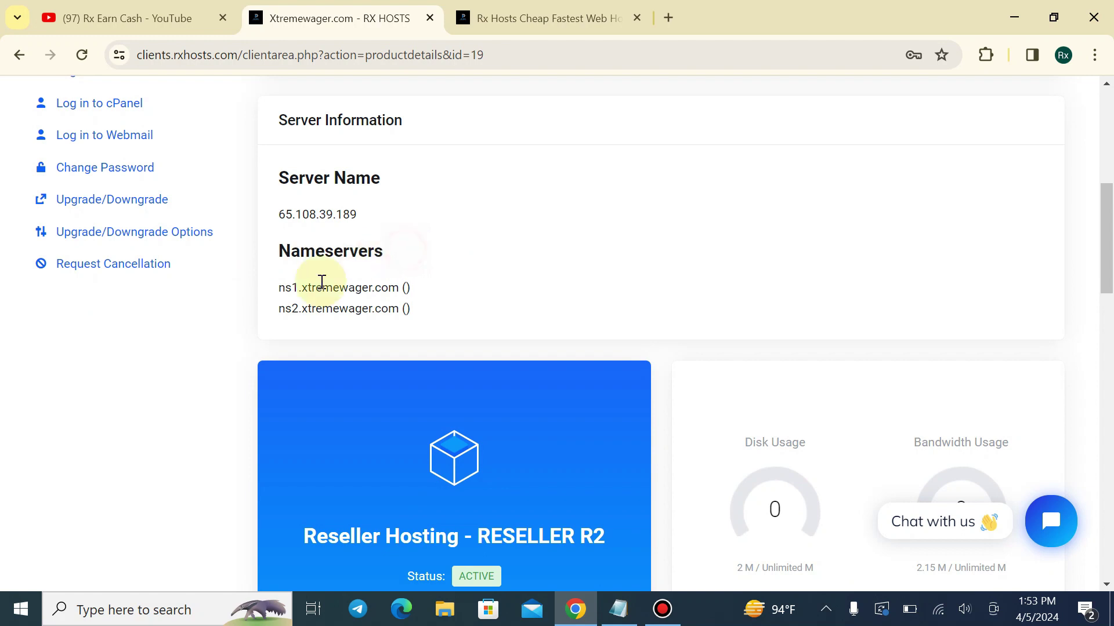
{"action": "left_click_drag", "start_coordinate": [282, 285], "coordinate": [393, 280]}
{"action": "left_click", "coordinate": [398, 280]}
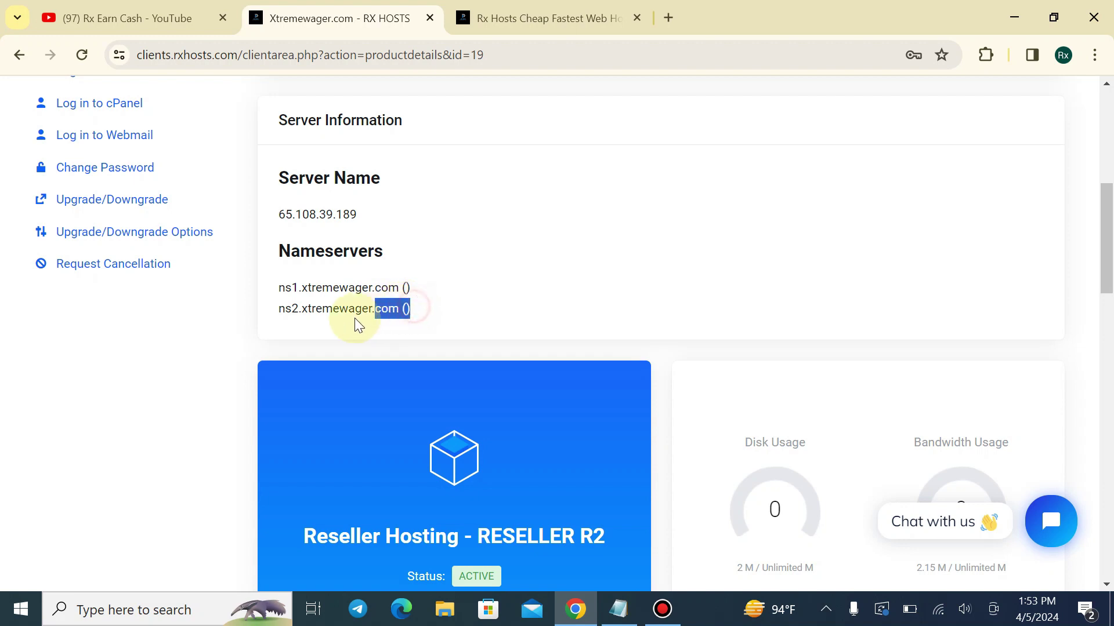
{"action": "left_click_drag", "start_coordinate": [283, 297], "coordinate": [427, 317]}
{"action": "left_click", "coordinate": [261, 282]}
{"action": "left_click", "coordinate": [427, 307]}
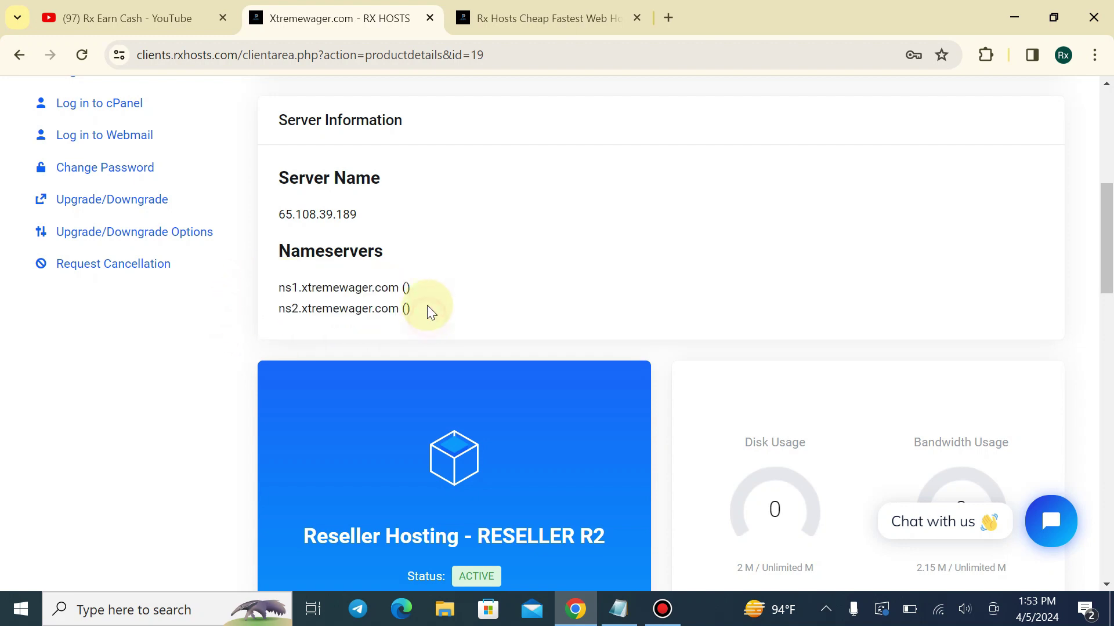
{"action": "left_click_drag", "start_coordinate": [281, 285], "coordinate": [423, 311]}
{"action": "left_click", "coordinate": [429, 309]}
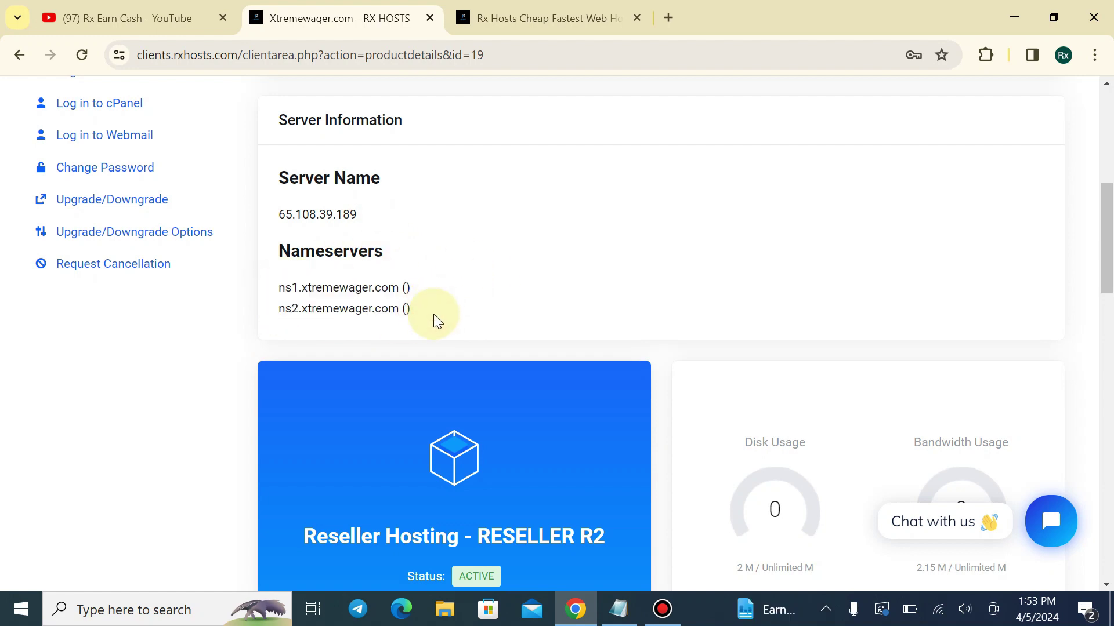
{"action": "scroll", "coordinate": [409, 296], "scroll_direction": "up", "scroll_amount": 5}
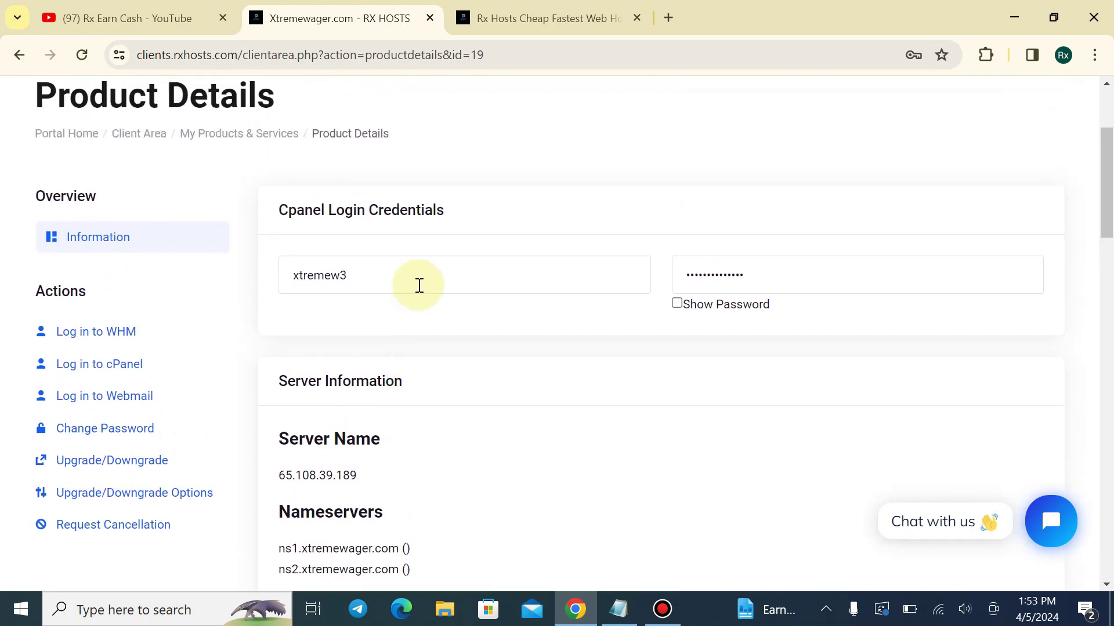
{"action": "left_click", "coordinate": [420, 285]}
{"action": "scroll", "coordinate": [438, 283], "scroll_direction": "down", "scroll_amount": 3}
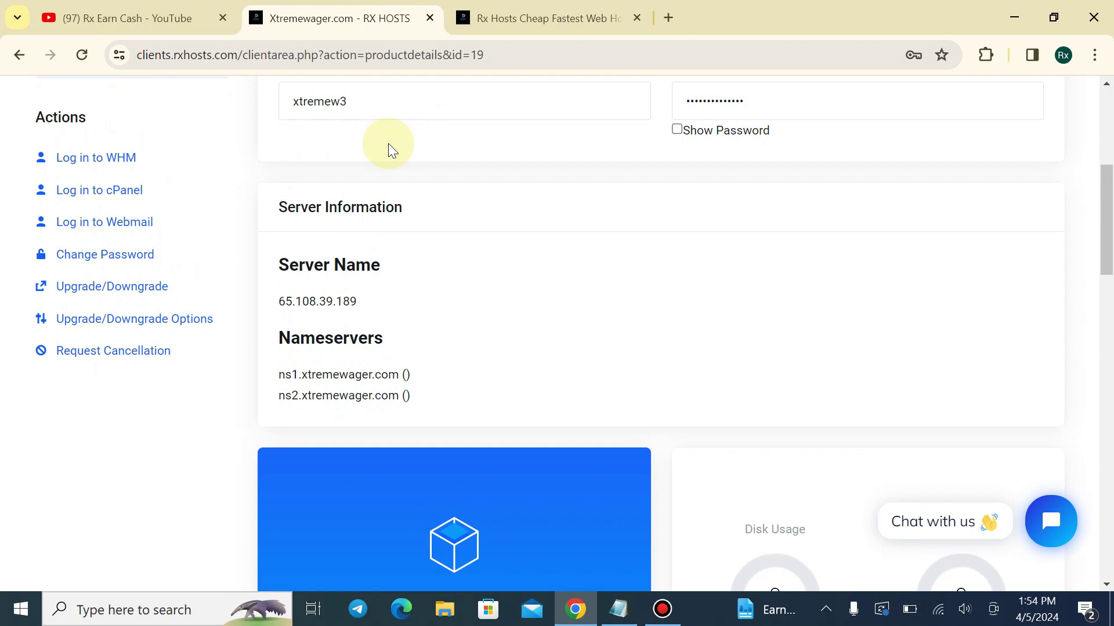
{"action": "scroll", "coordinate": [390, 138], "scroll_direction": "up", "scroll_amount": 1}
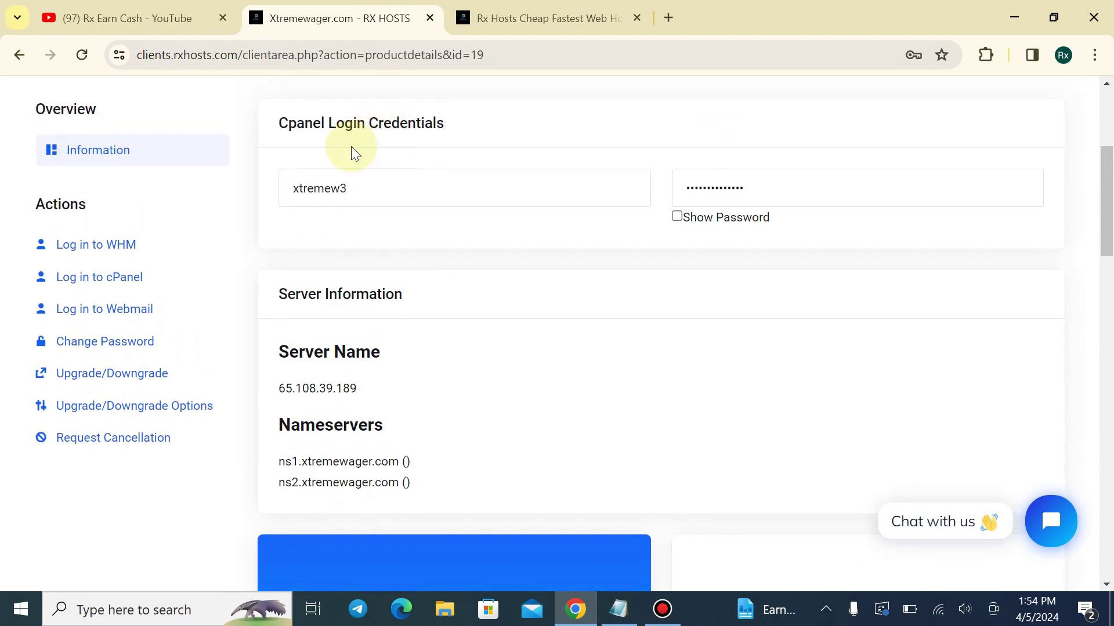
{"action": "scroll", "coordinate": [406, 285], "scroll_direction": "down", "scroll_amount": 3}
{"action": "scroll", "coordinate": [394, 256], "scroll_direction": "up", "scroll_amount": 1}
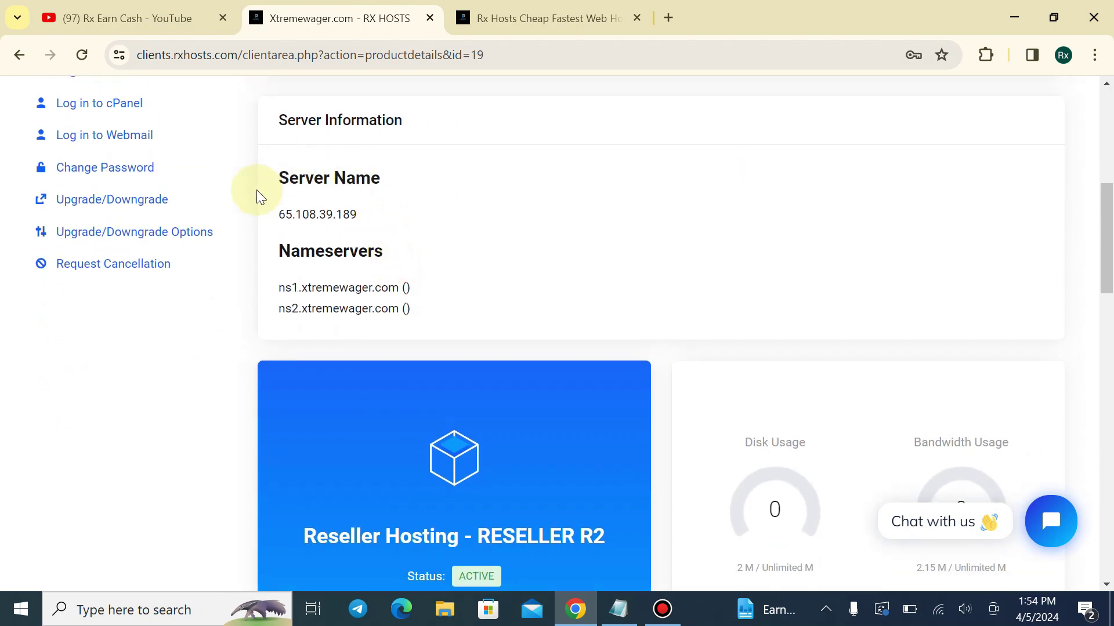
{"action": "scroll", "coordinate": [174, 180], "scroll_direction": "up", "scroll_amount": 1}
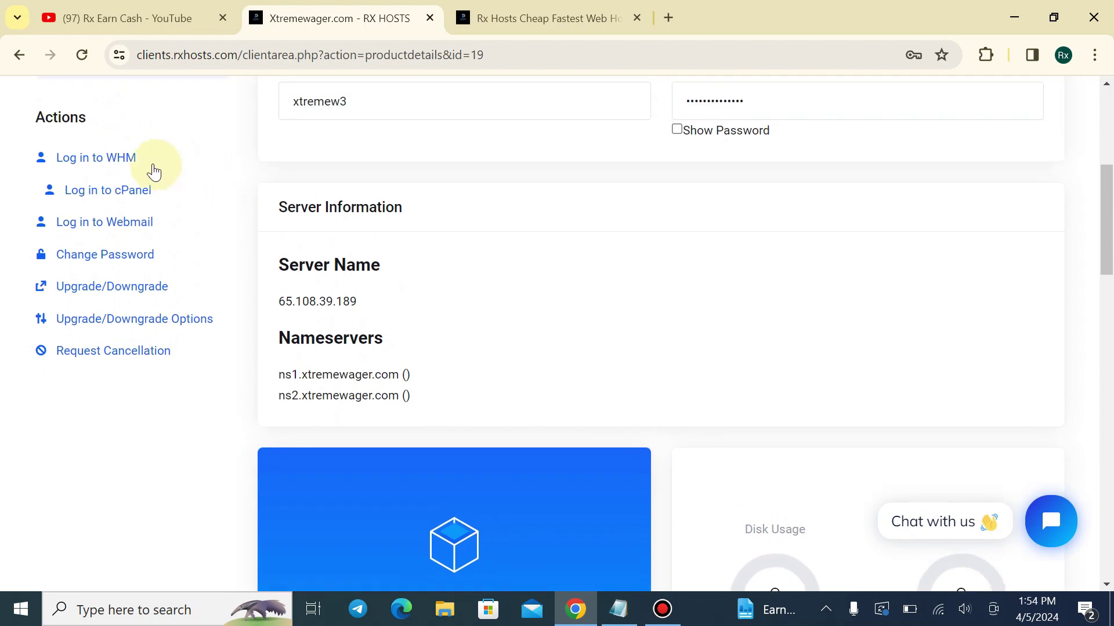
Log in to cPanel and WHM in new tabs and close the unused store tab
{"action": "left_click", "coordinate": [132, 199]}
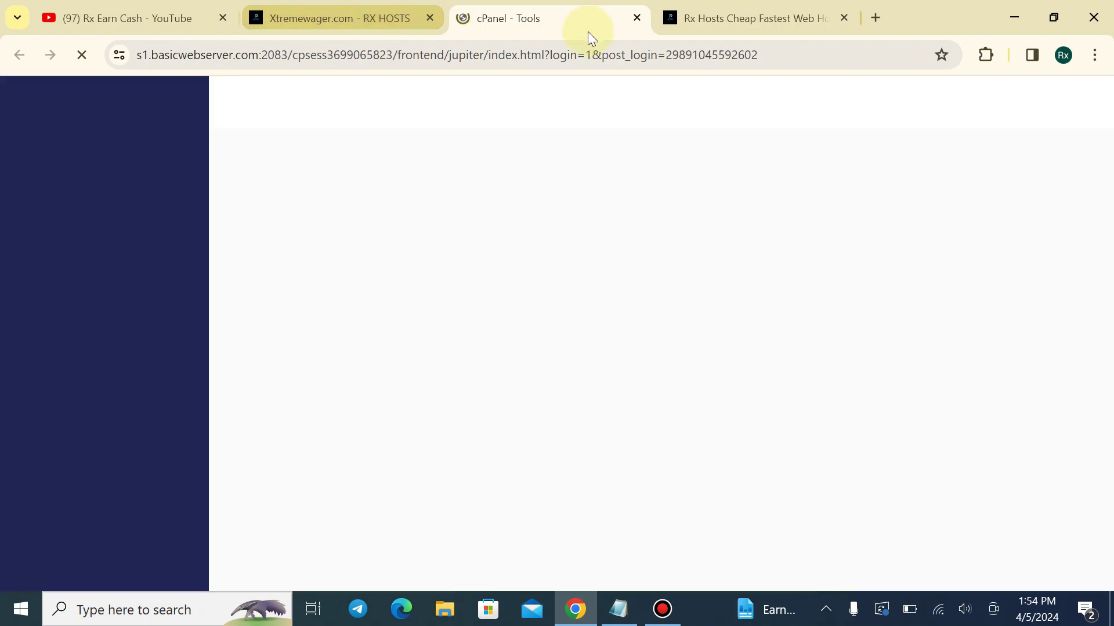
{"action": "left_click", "coordinate": [370, 23]}
{"action": "scroll", "coordinate": [185, 379], "scroll_direction": "down", "scroll_amount": 3}
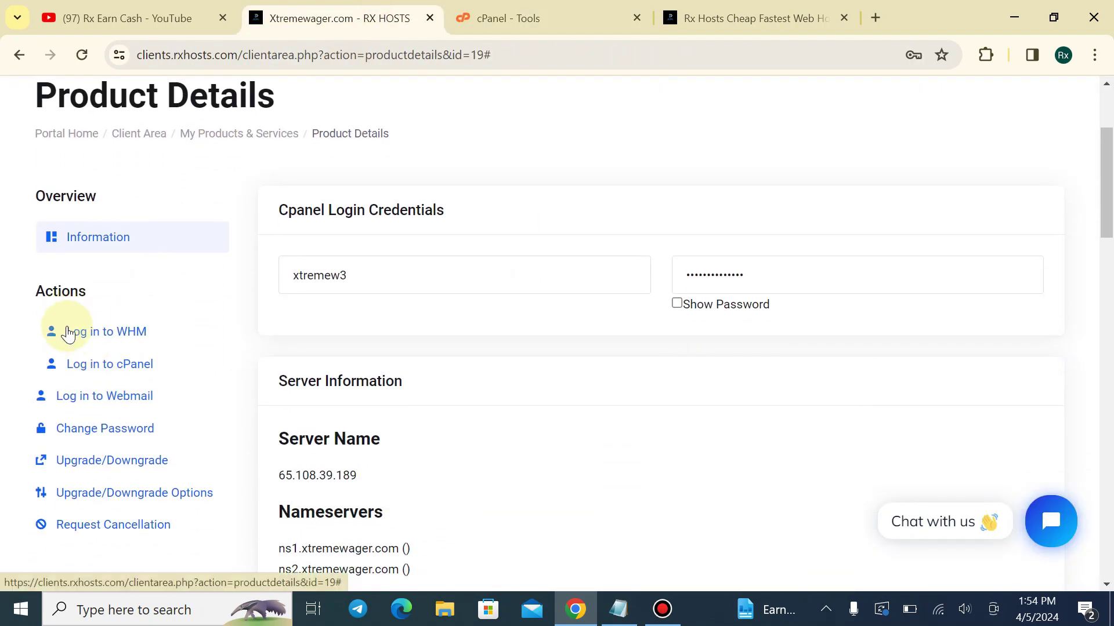
{"action": "left_click", "coordinate": [70, 338]}
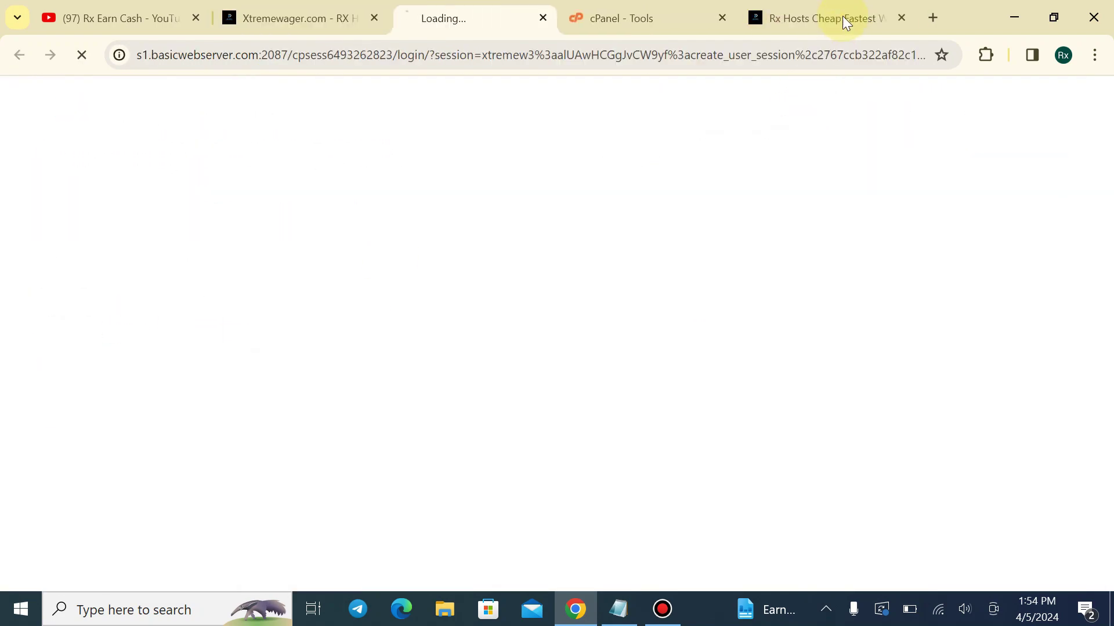
{"action": "left_click", "coordinate": [904, 20]}
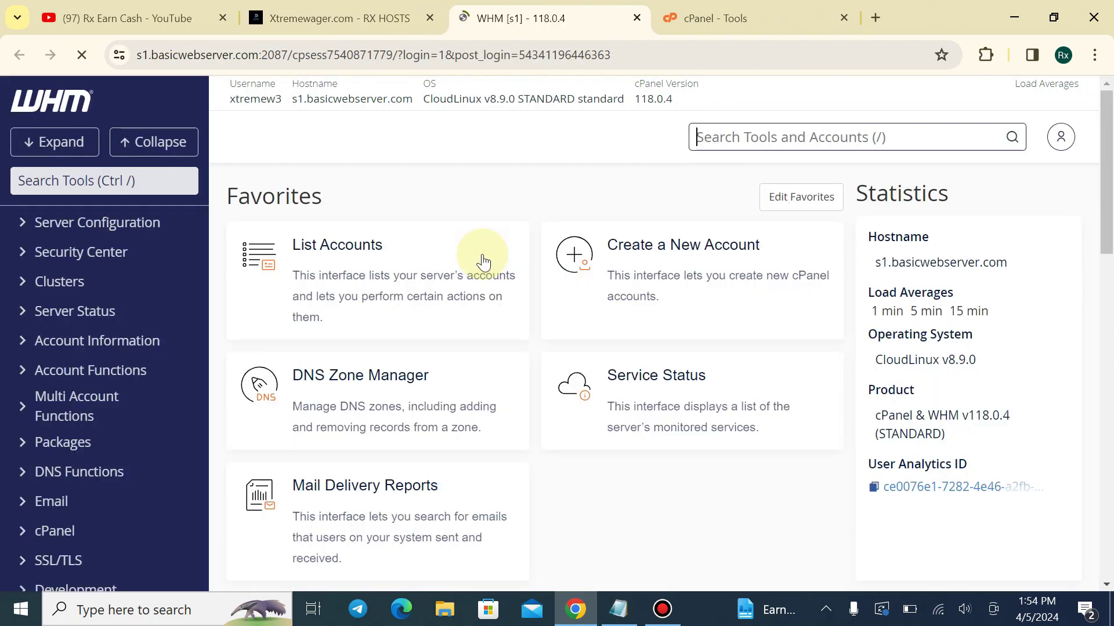
View WHM's Basic WebHost Manager Setup default nameserver ns1.basicwebserver.com
{"action": "left_click", "coordinate": [110, 223]}
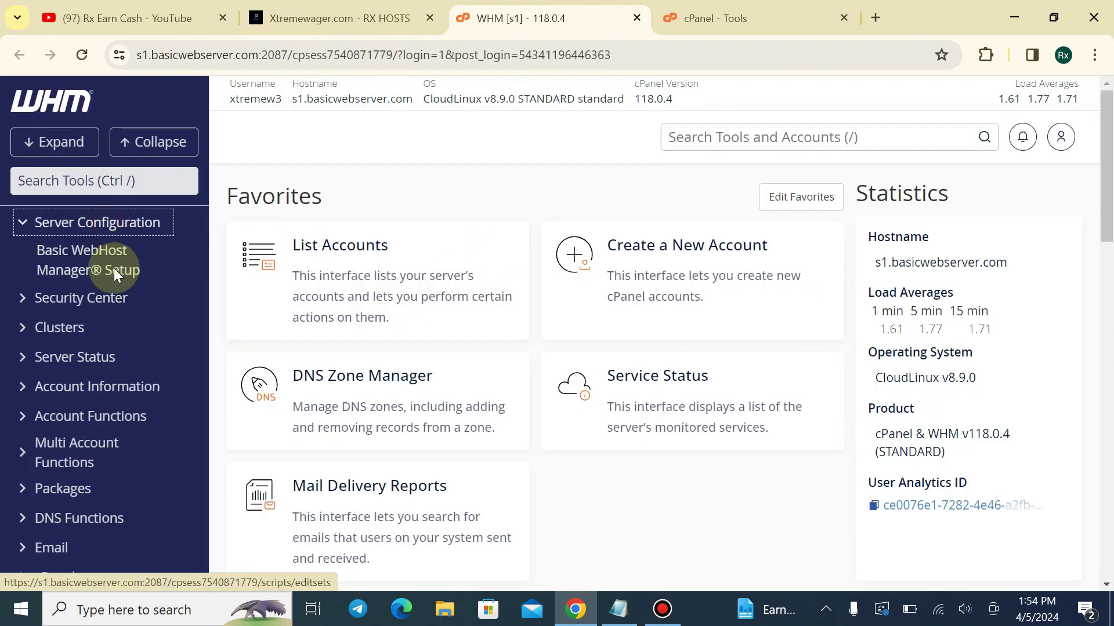
{"action": "left_click", "coordinate": [101, 262]}
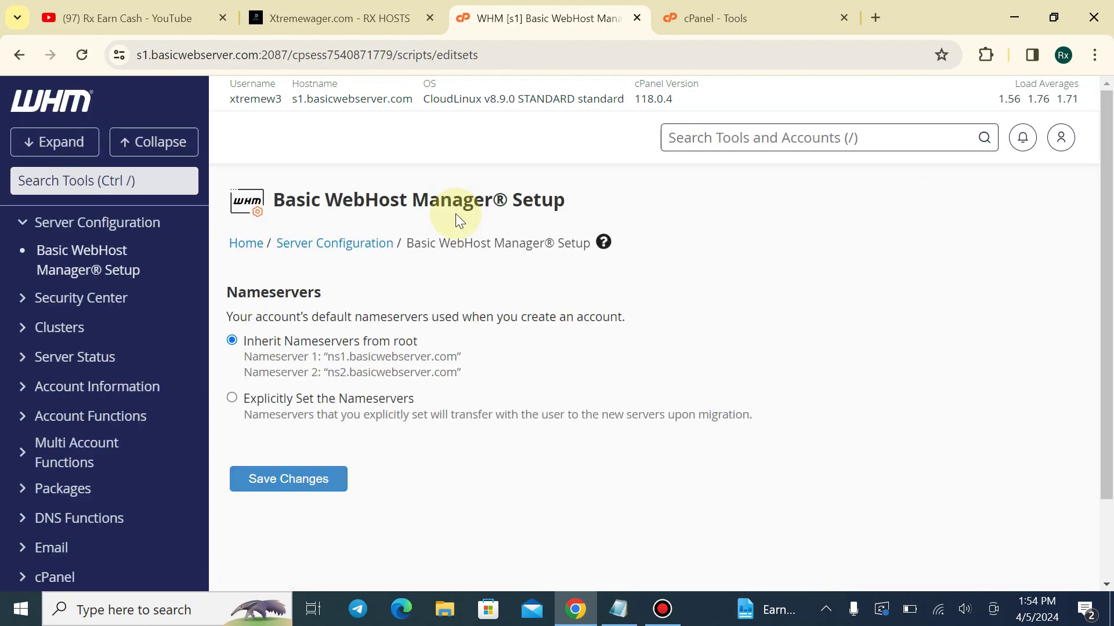
{"action": "scroll", "coordinate": [455, 213], "scroll_direction": "down", "scroll_amount": 2}
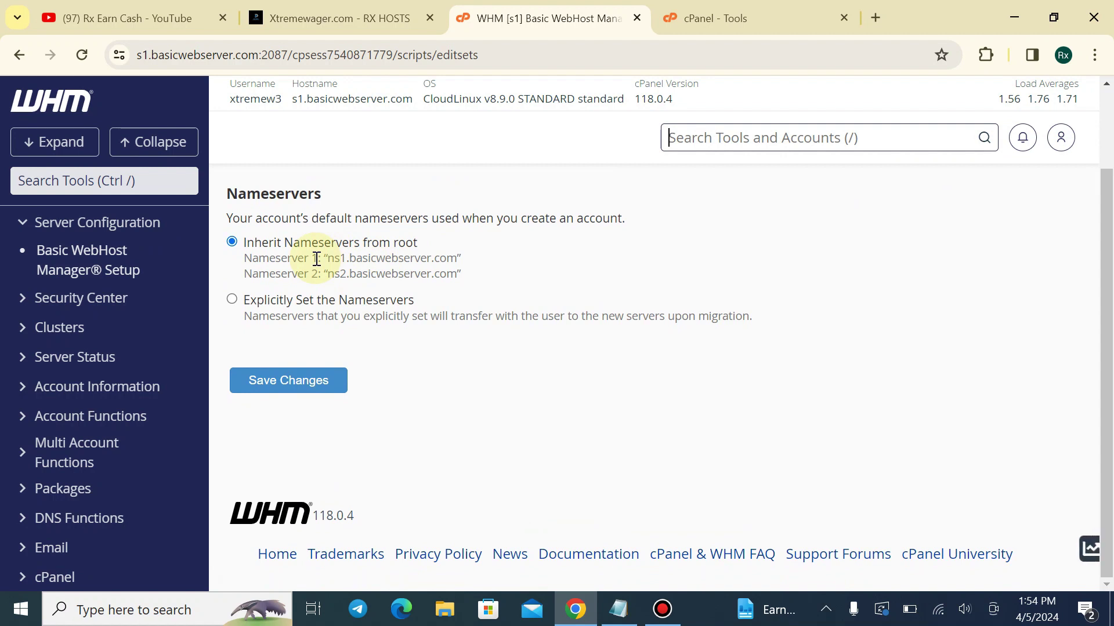
{"action": "left_click_drag", "start_coordinate": [329, 260], "coordinate": [456, 258]}
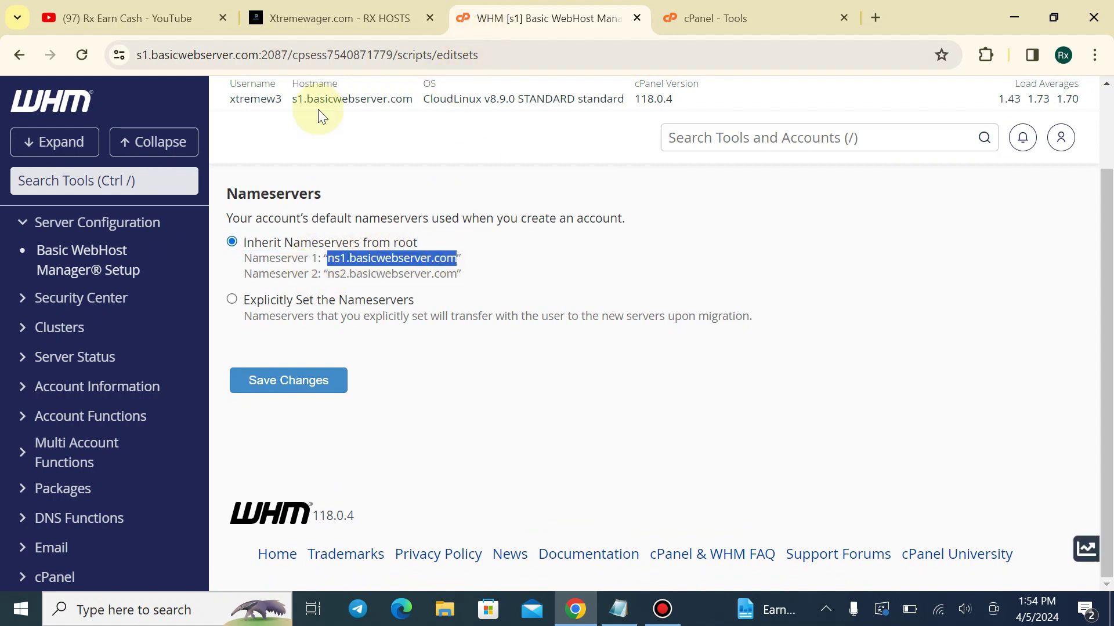
Check the client area product details, then switch back to the cPanel tab
{"action": "left_click", "coordinate": [341, 8]}
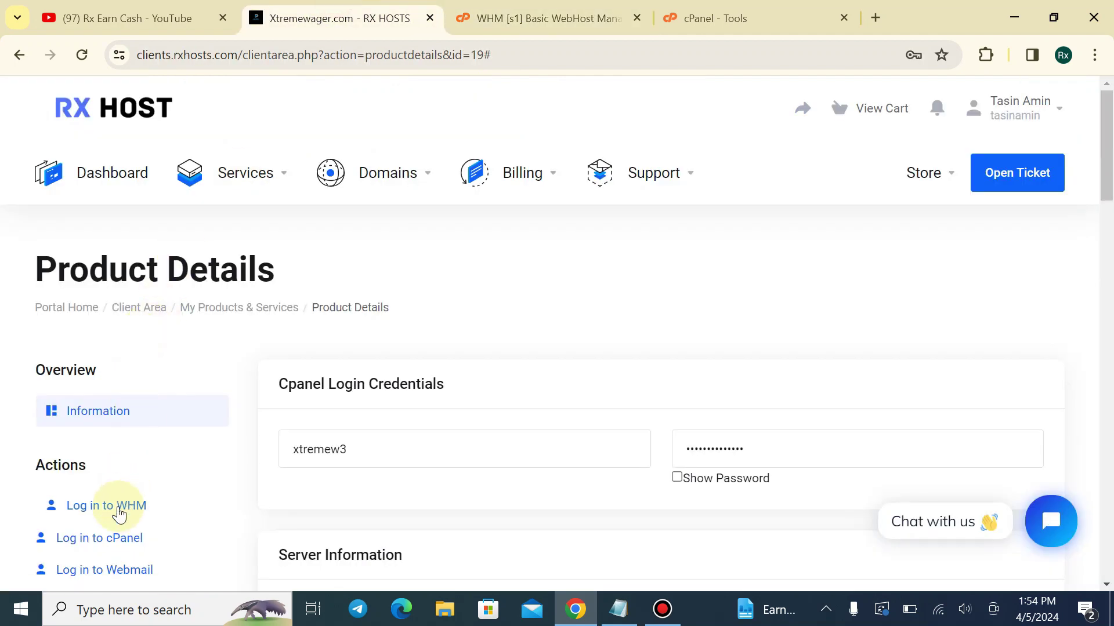
{"action": "scroll", "coordinate": [385, 498], "scroll_direction": "down", "scroll_amount": 3}
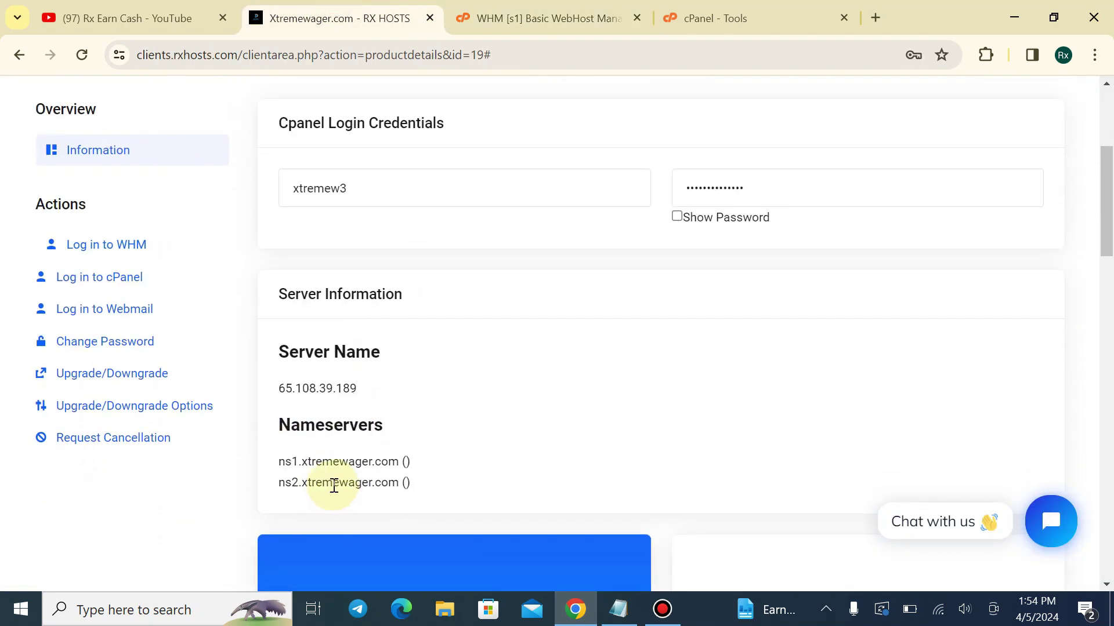
{"action": "left_click", "coordinate": [522, 18]}
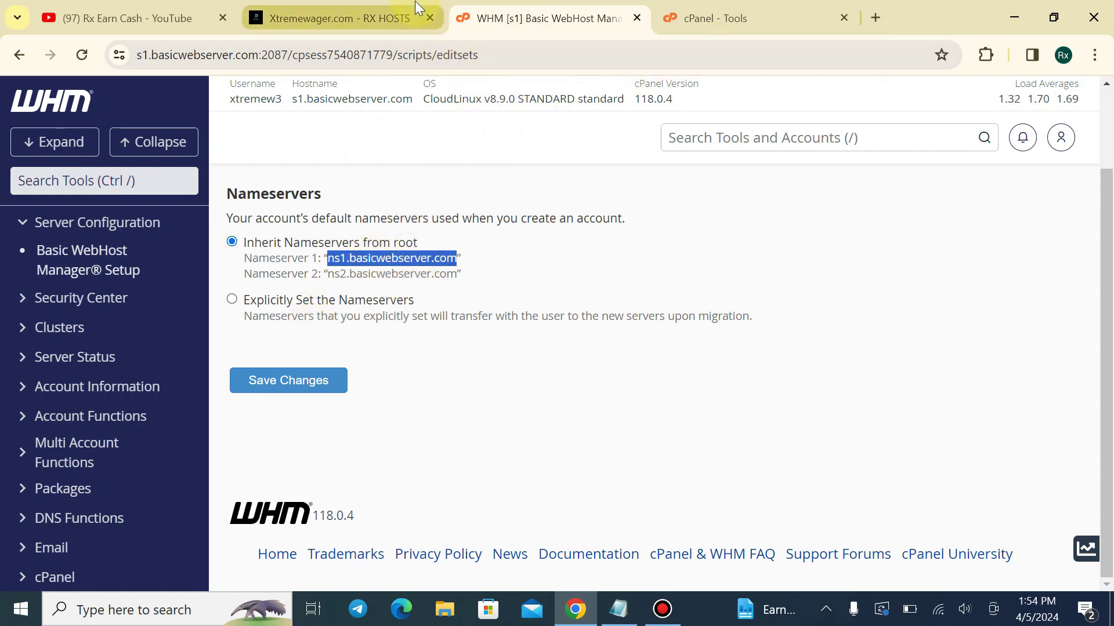
{"action": "left_click", "coordinate": [719, 18]}
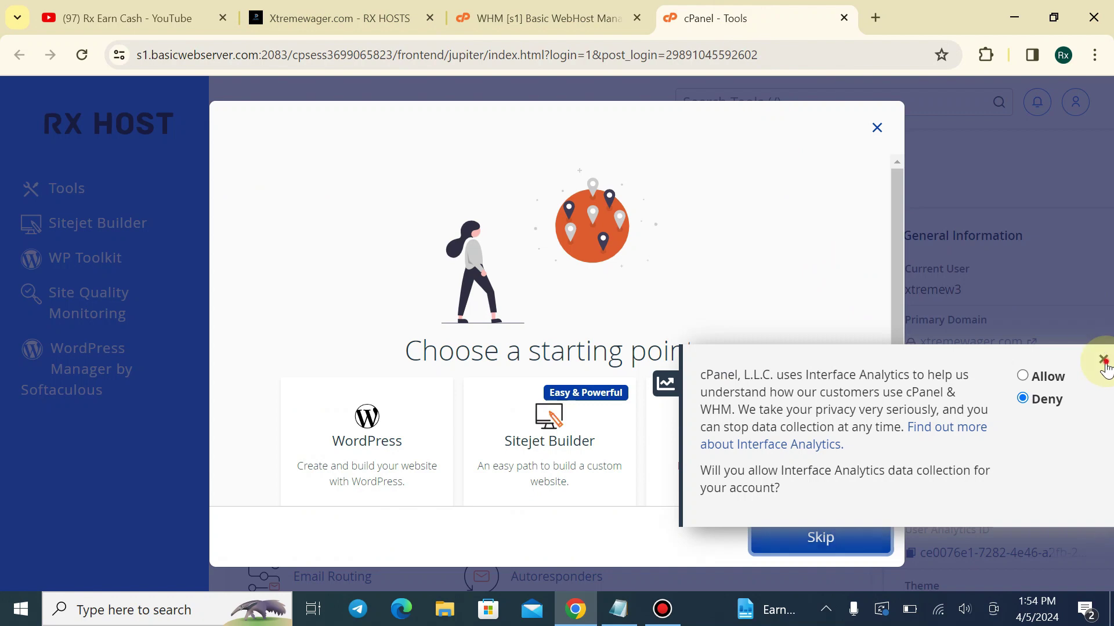
Skip the cPanel welcome prompt and open xtremewager.com in a new tab
{"action": "left_click", "coordinate": [861, 545]}
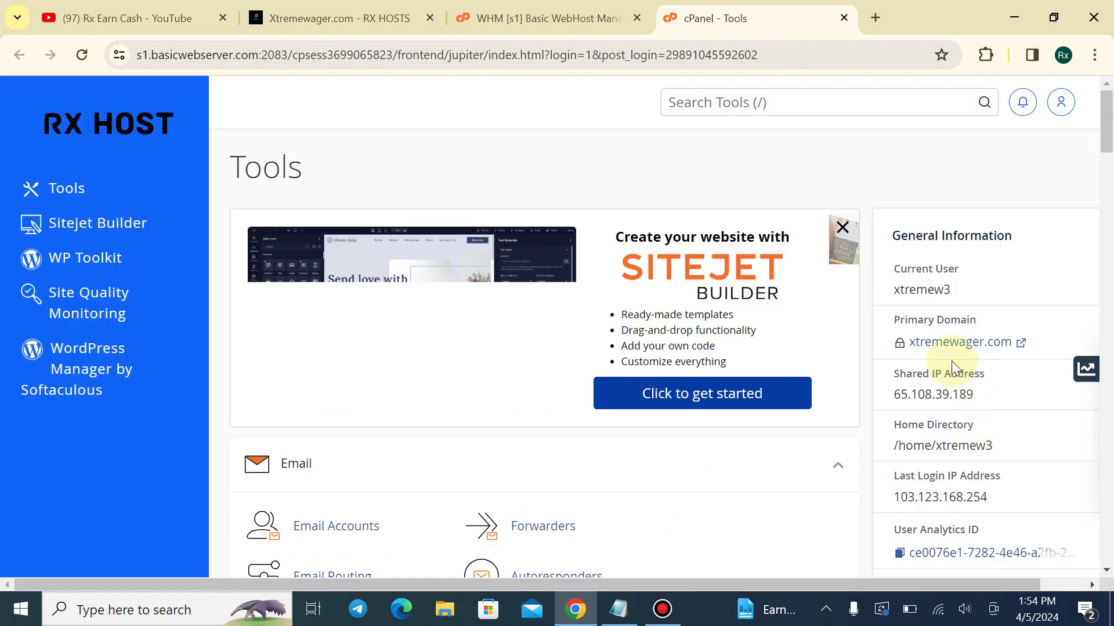
{"action": "left_click", "coordinate": [937, 342]}
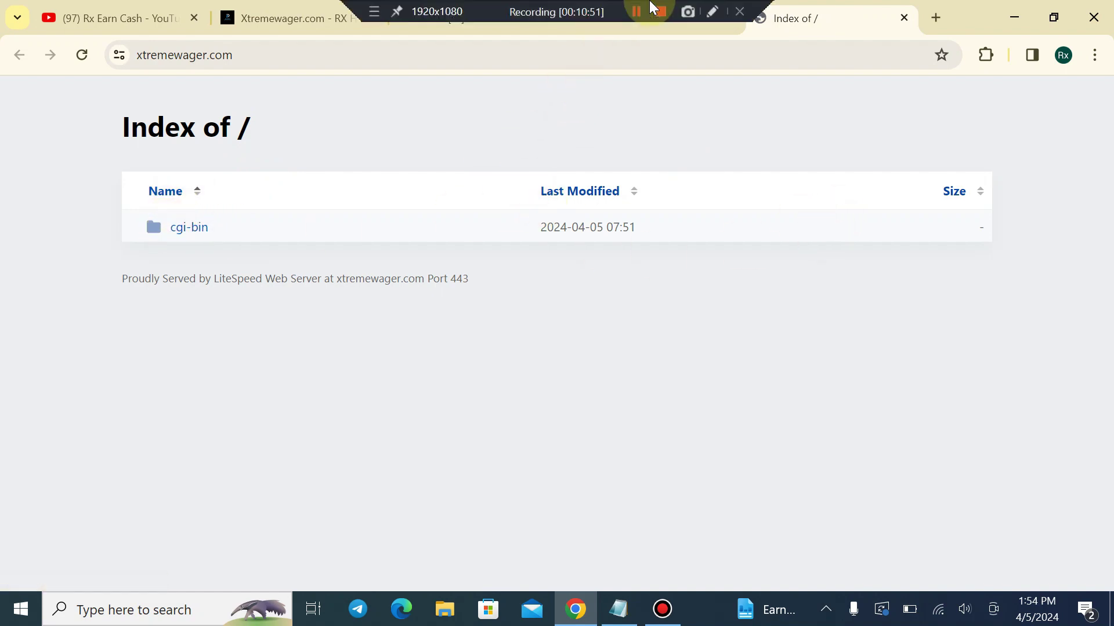
{"action": "left_click", "coordinate": [631, 19]}
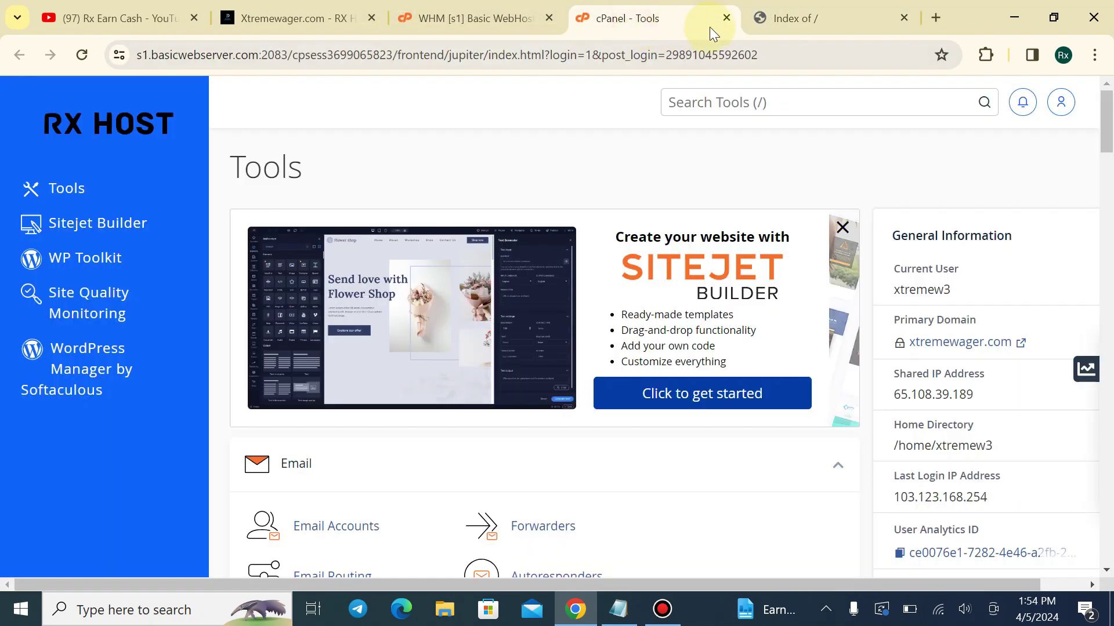
{"action": "left_click", "coordinate": [540, 16]}
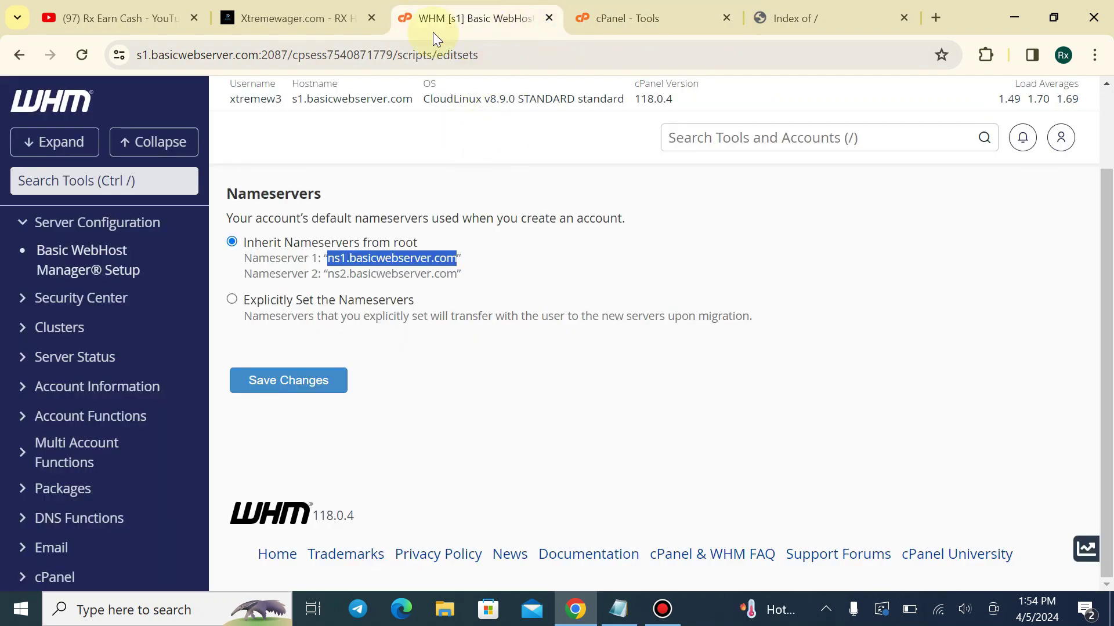
{"action": "left_click", "coordinate": [313, 18]}
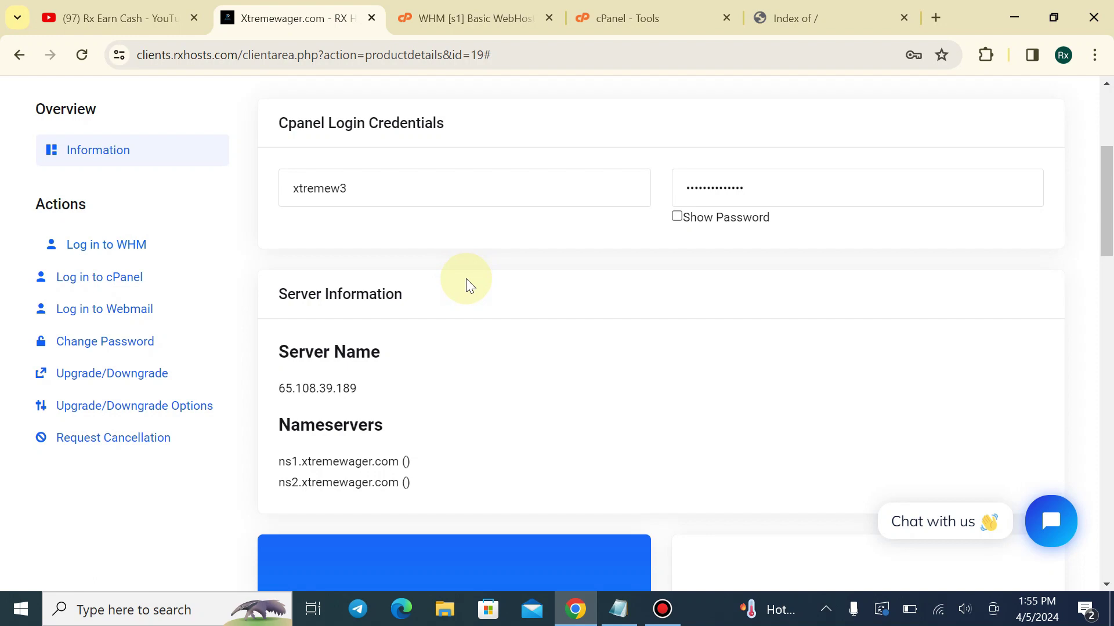
{"action": "scroll", "coordinate": [470, 286], "scroll_direction": "up", "scroll_amount": 5}
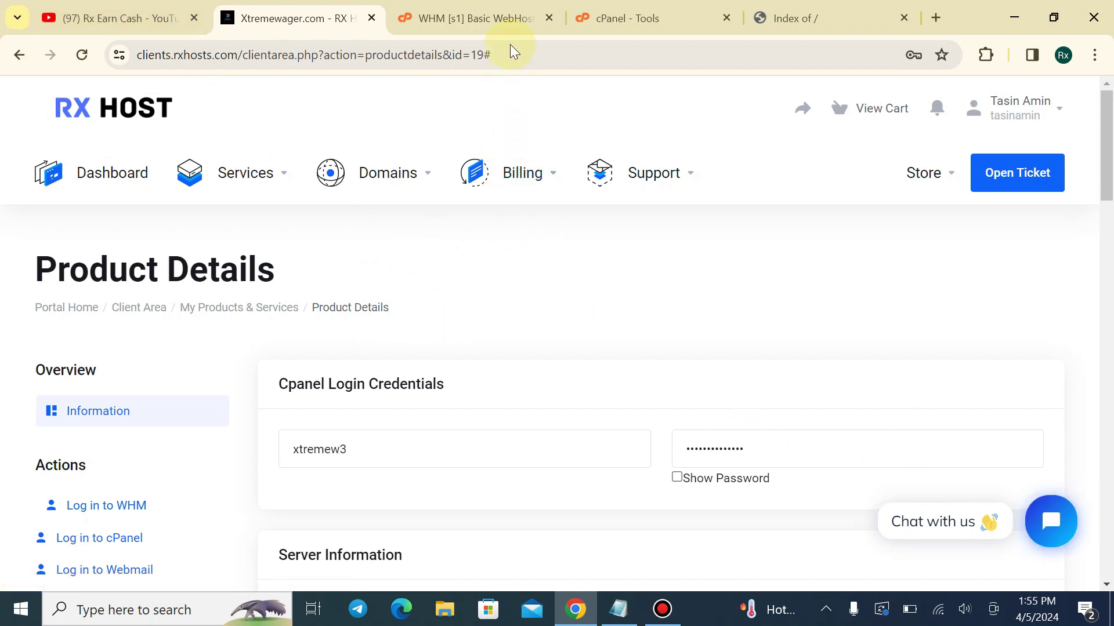
Close the cPanel Tools and WHM tabs and return to the Product Details page
{"action": "left_click", "coordinate": [509, 25]}
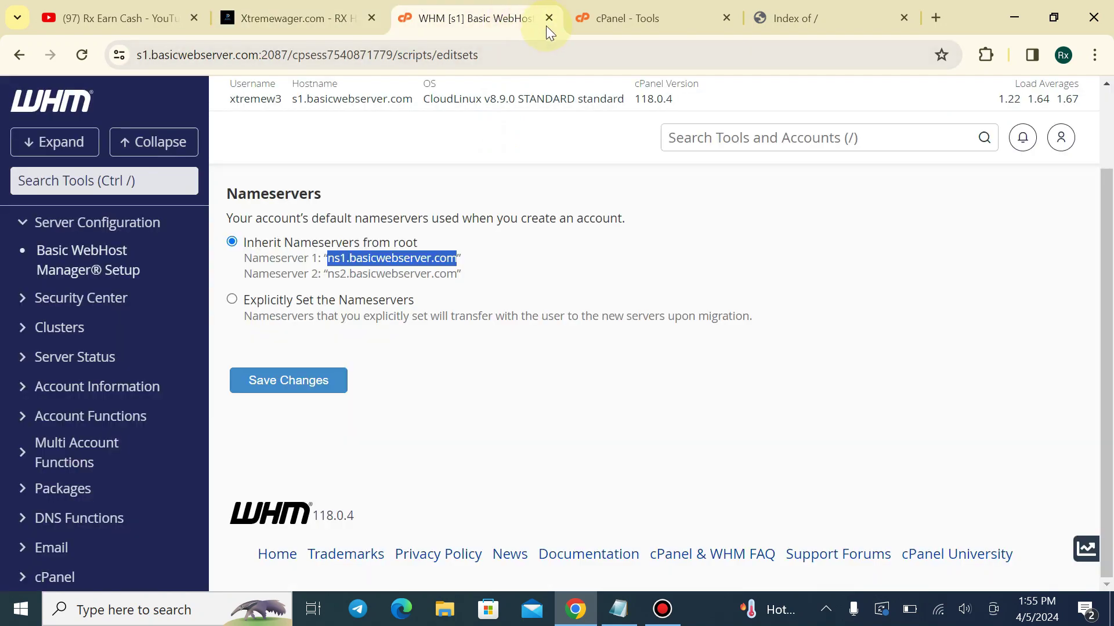
{"action": "left_click", "coordinate": [705, 23]}
{"action": "left_click", "coordinate": [724, 18]}
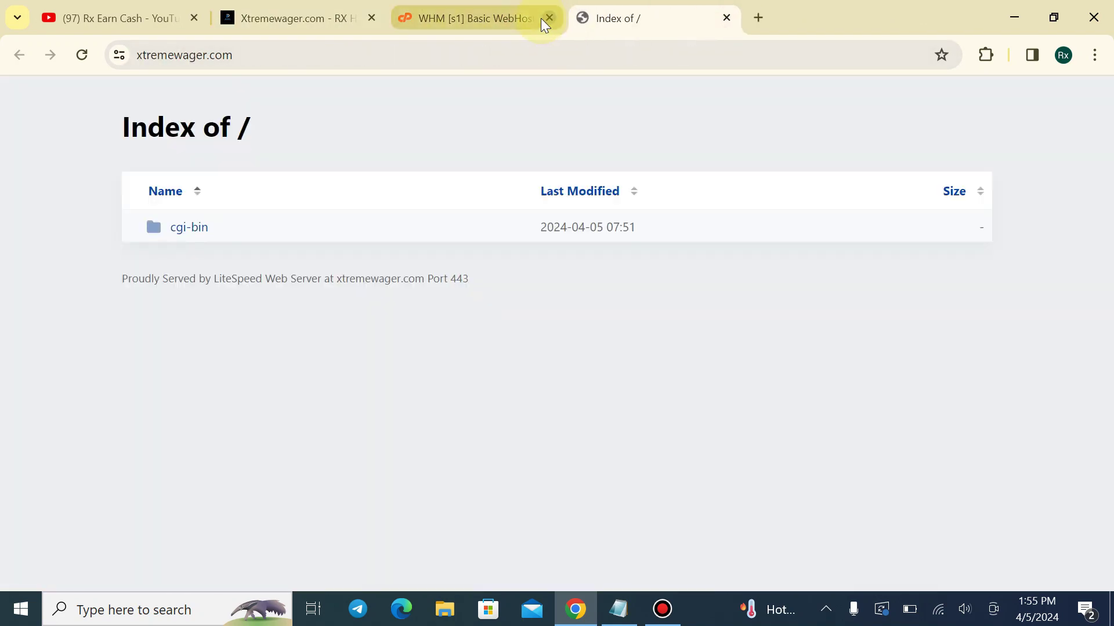
{"action": "left_click", "coordinate": [551, 17]}
{"action": "left_click", "coordinate": [340, 7]}
{"action": "left_click", "coordinate": [426, 14]}
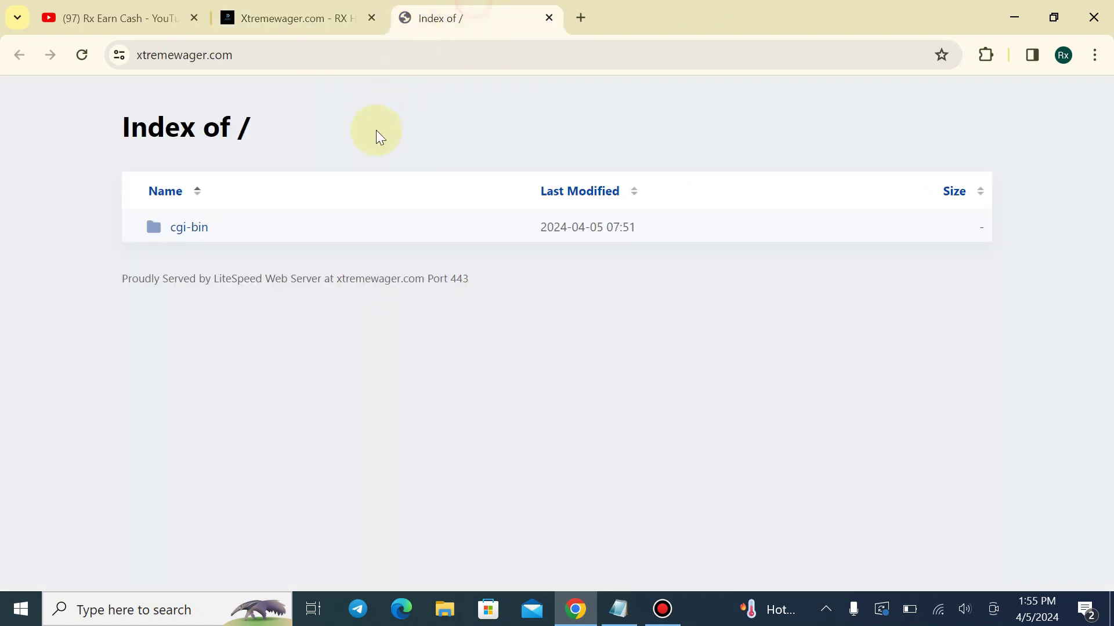
{"action": "key", "text": "ctrl+shift+Tab"}
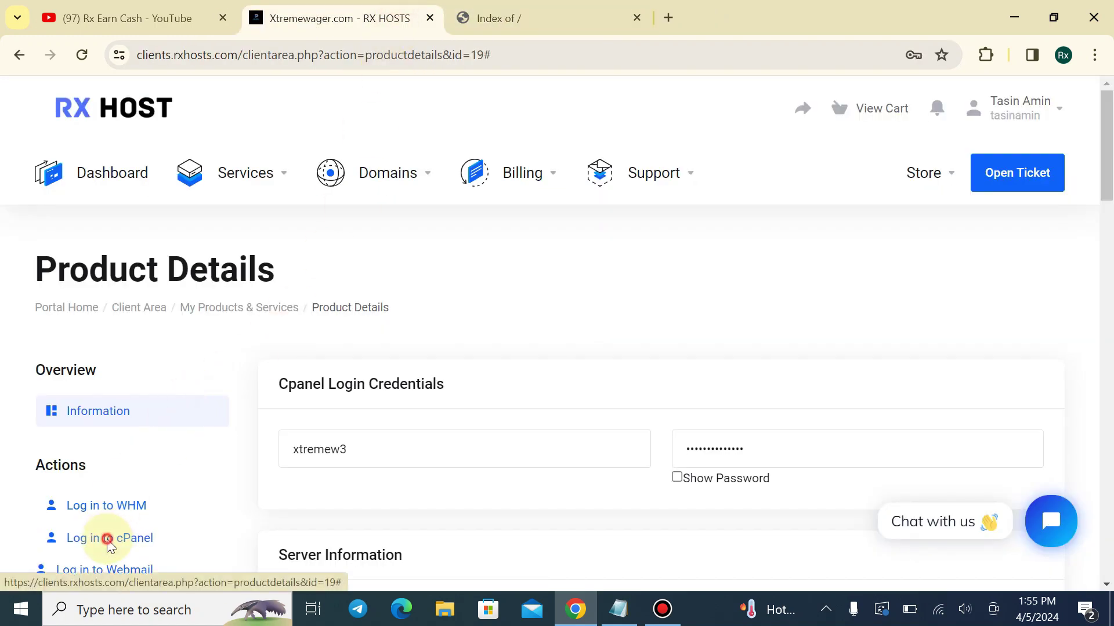
Launch cPanel and check off Own Domain, Reseller Hosting and Whmcs And Template in the notes
{"action": "left_click", "coordinate": [104, 536]}
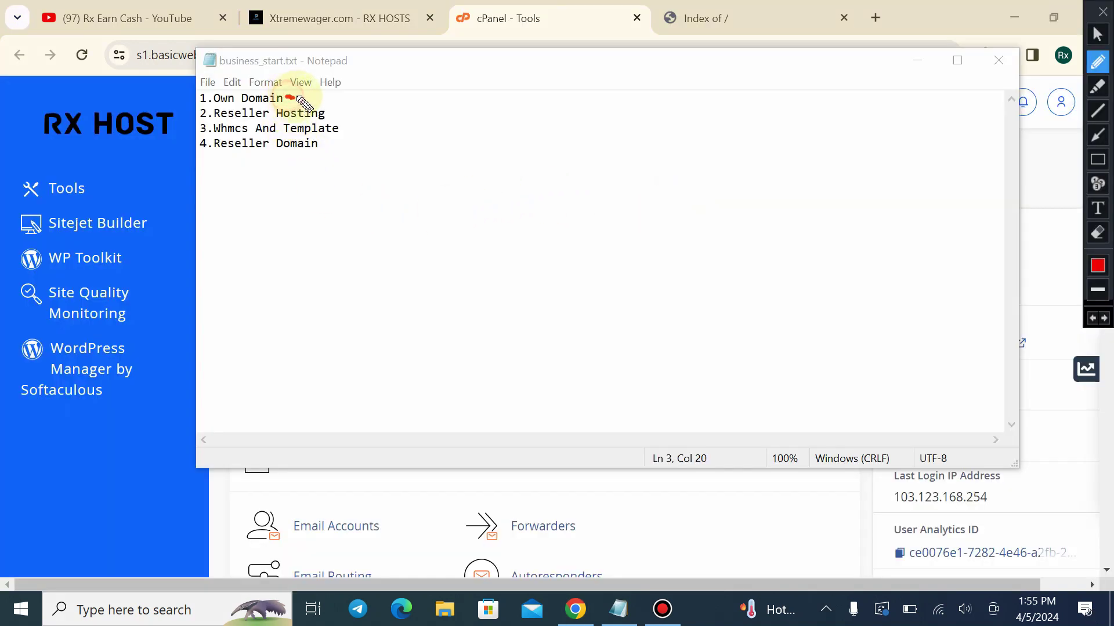
{"action": "left_click_drag", "start_coordinate": [298, 99], "coordinate": [334, 68]}
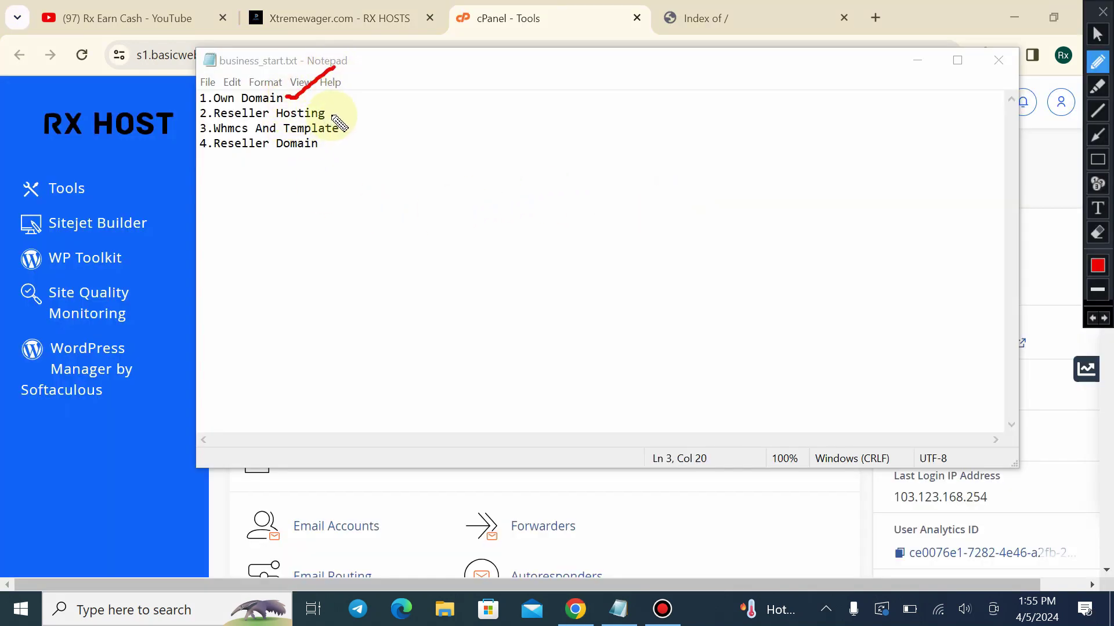
{"action": "left_click_drag", "start_coordinate": [332, 116], "coordinate": [367, 85]}
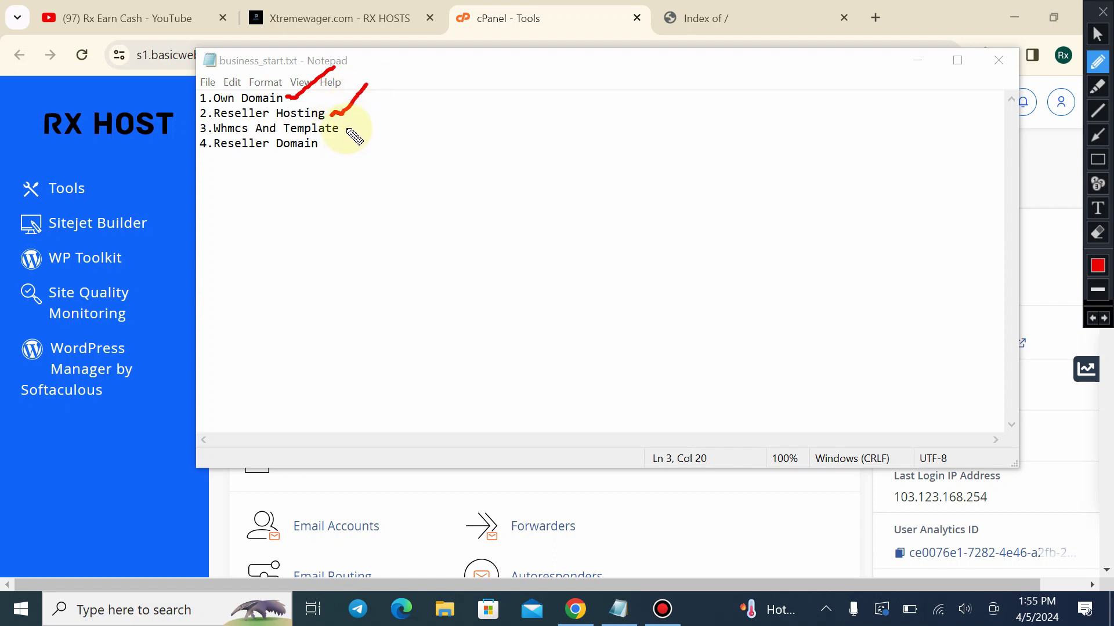
{"action": "left_click_drag", "start_coordinate": [359, 139], "coordinate": [400, 116]}
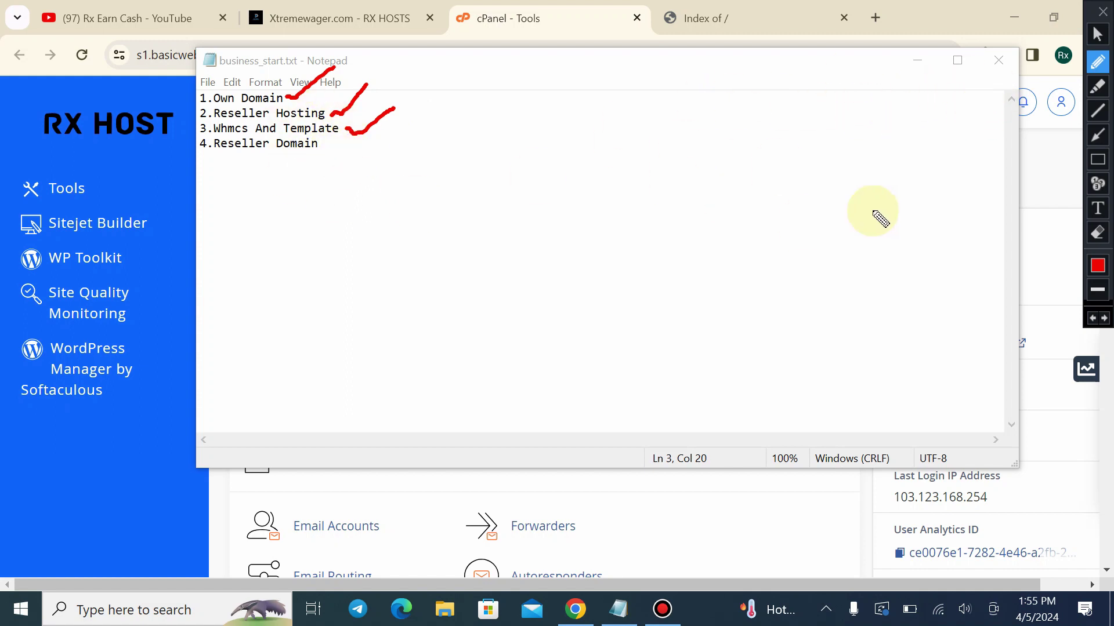
Draw arrows to those three plan items, then clear the annotations
{"action": "left_click", "coordinate": [1094, 137]}
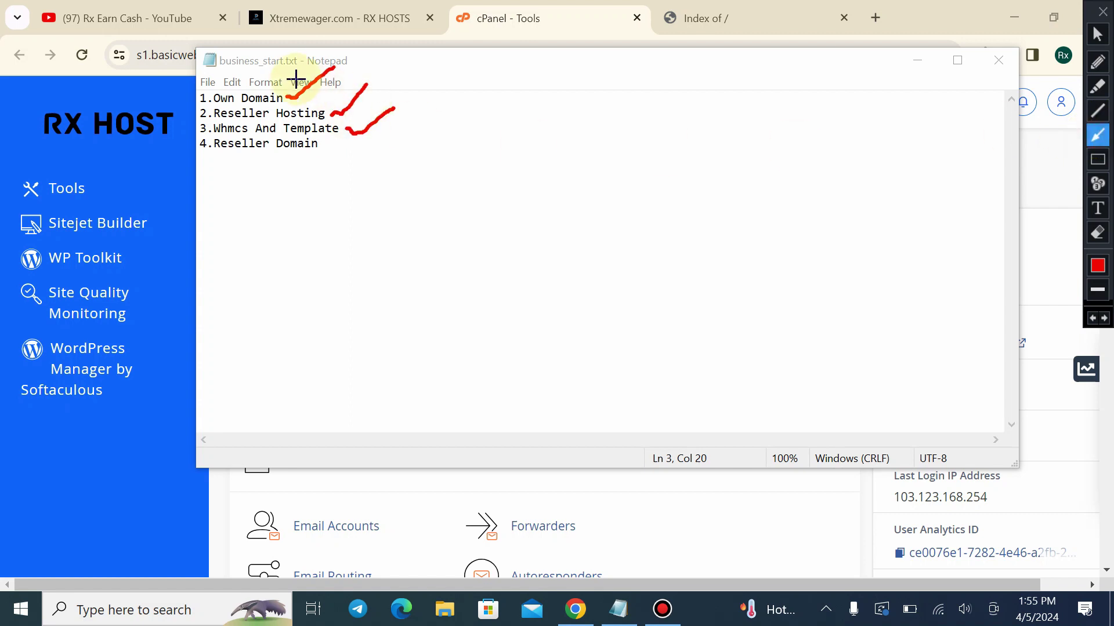
{"action": "left_click_drag", "start_coordinate": [396, 74], "coordinate": [329, 84]}
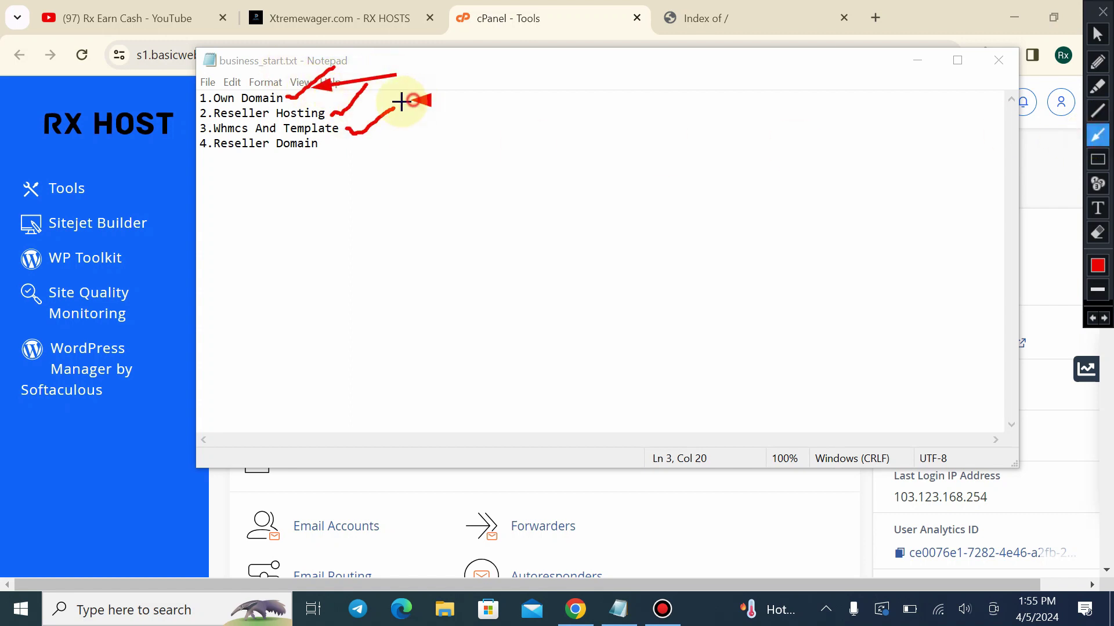
{"action": "left_click_drag", "start_coordinate": [413, 100], "coordinate": [335, 113]}
{"action": "left_click_drag", "start_coordinate": [400, 136], "coordinate": [347, 129]}
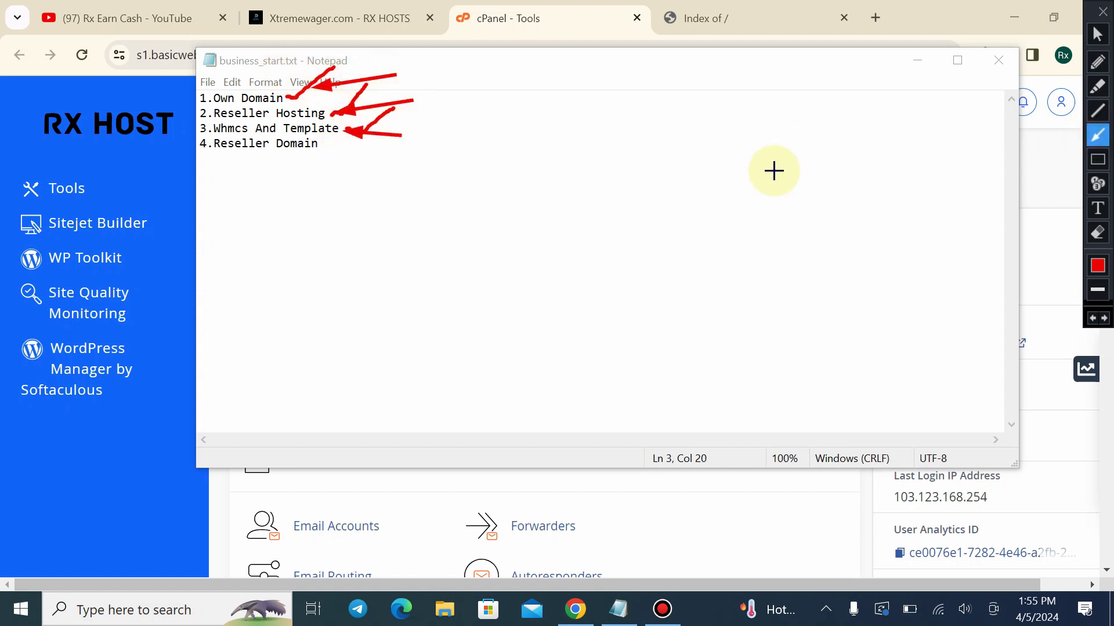
{"action": "left_click", "coordinate": [1102, 14]}
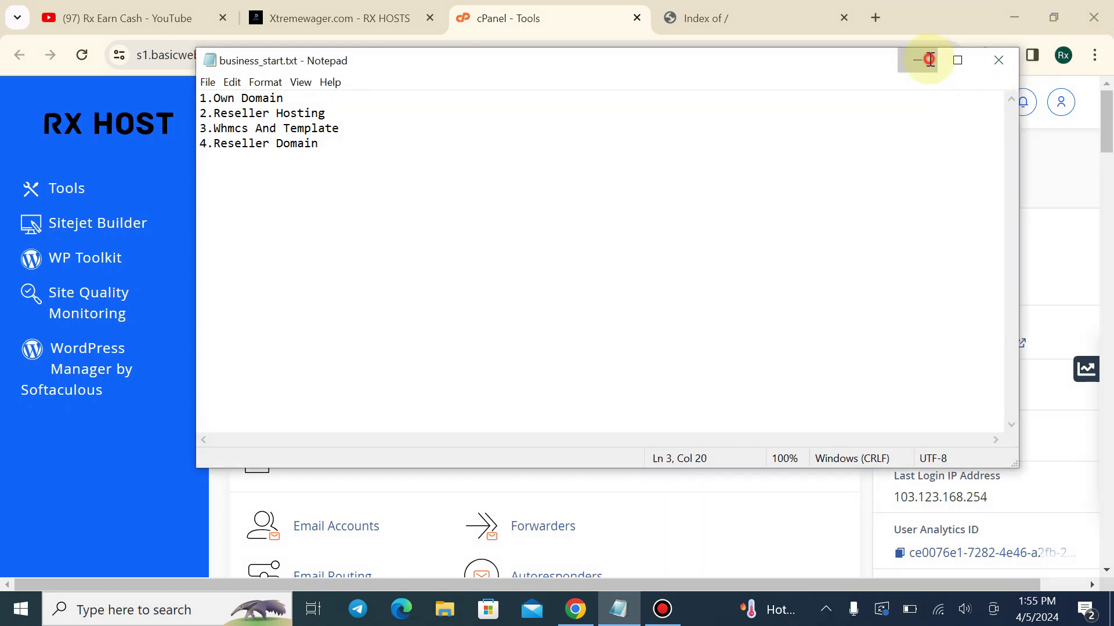
Minimize the Notepad list and open cPanel's File Manager
{"action": "left_click", "coordinate": [918, 59]}
{"action": "scroll", "coordinate": [304, 391], "scroll_direction": "down", "scroll_amount": 5}
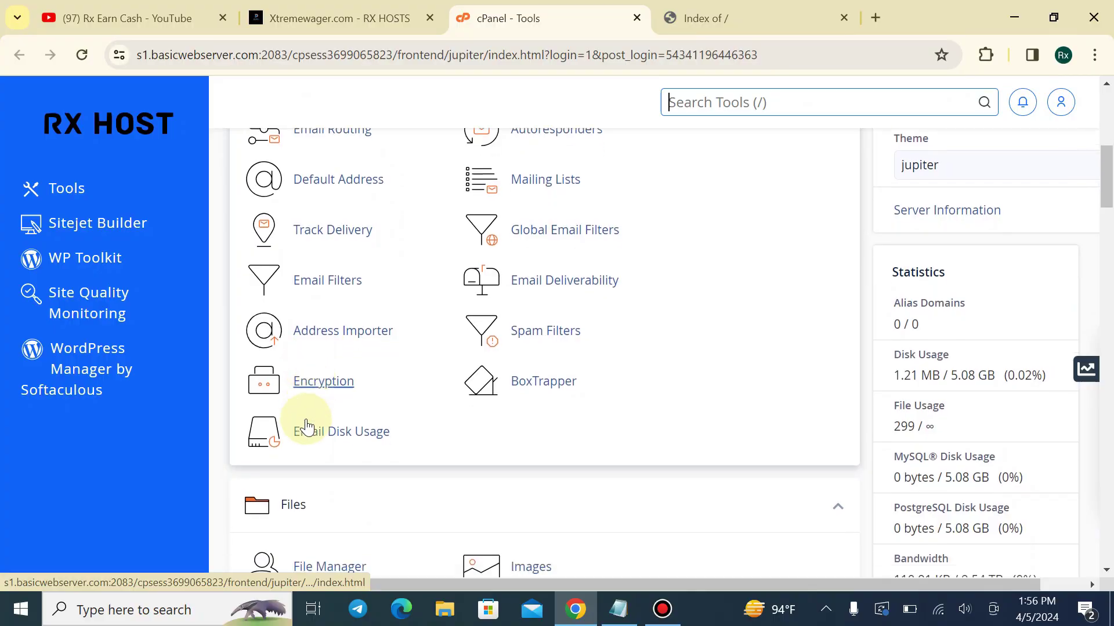
{"action": "scroll", "coordinate": [298, 423], "scroll_direction": "down", "scroll_amount": 3}
{"action": "left_click", "coordinate": [323, 494]}
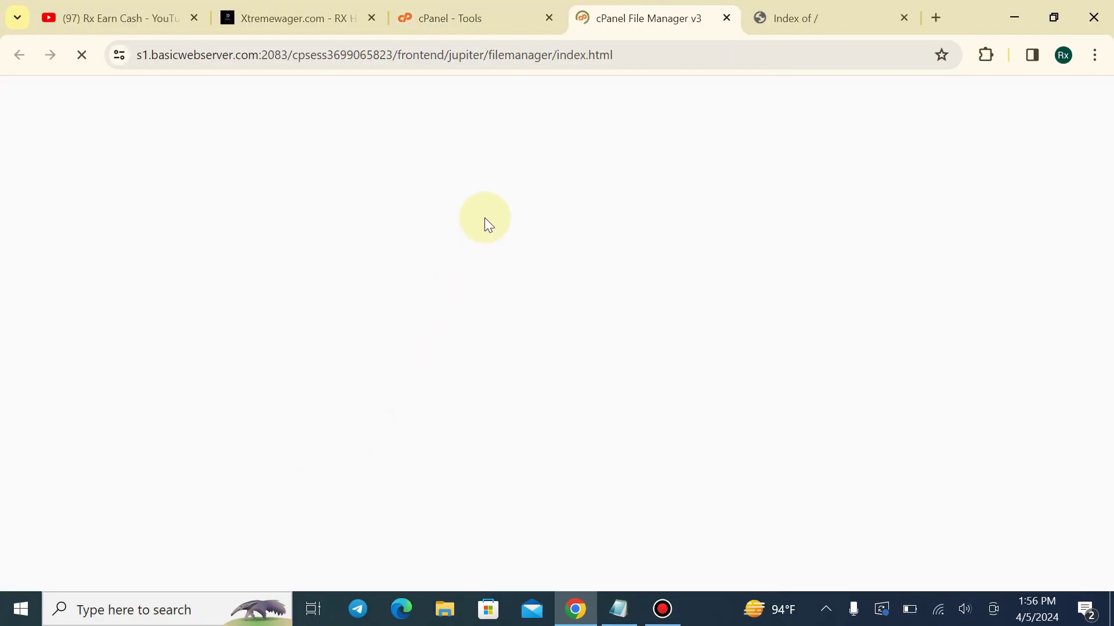
Open public_html and delete the cgi-bin folder to the trash
{"action": "left_click", "coordinate": [99, 382]}
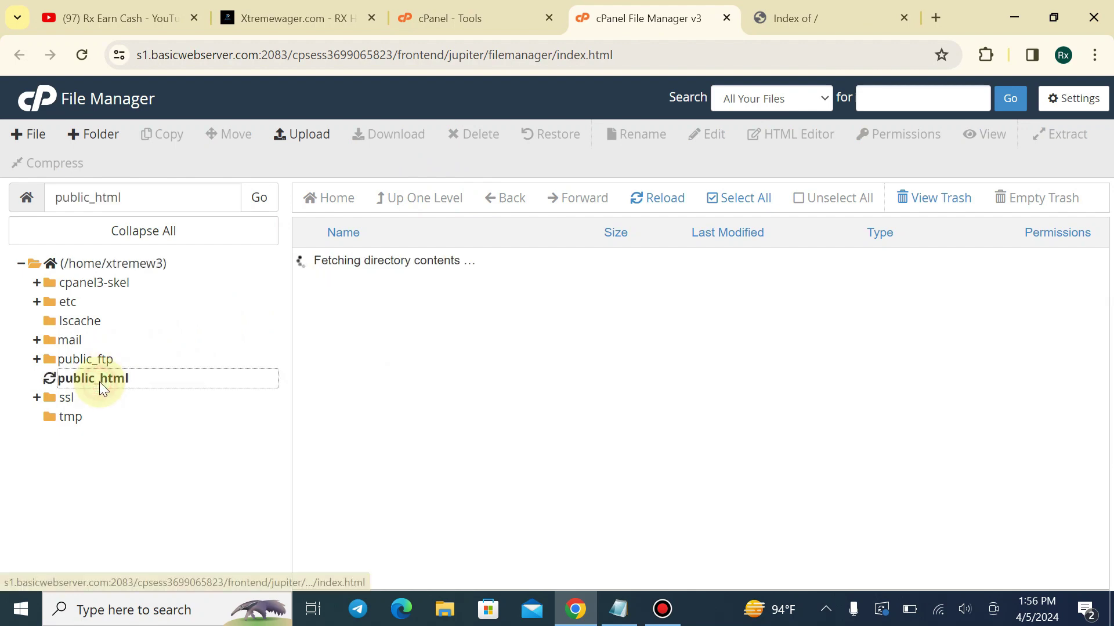
{"action": "left_click", "coordinate": [742, 193]}
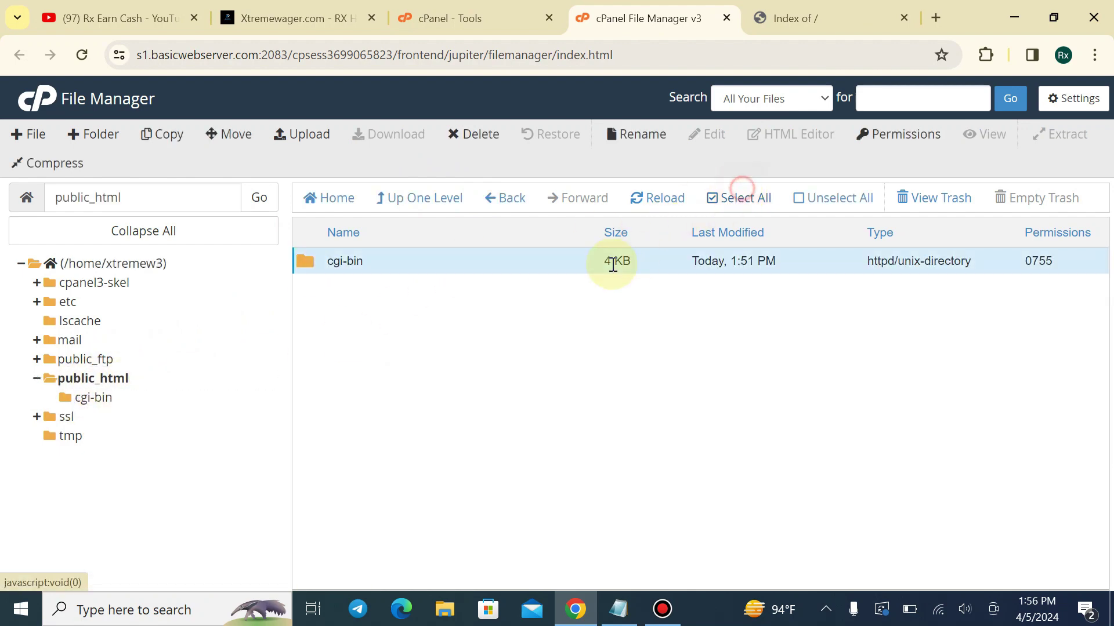
{"action": "right_click", "coordinate": [529, 273]}
{"action": "left_click", "coordinate": [562, 385]}
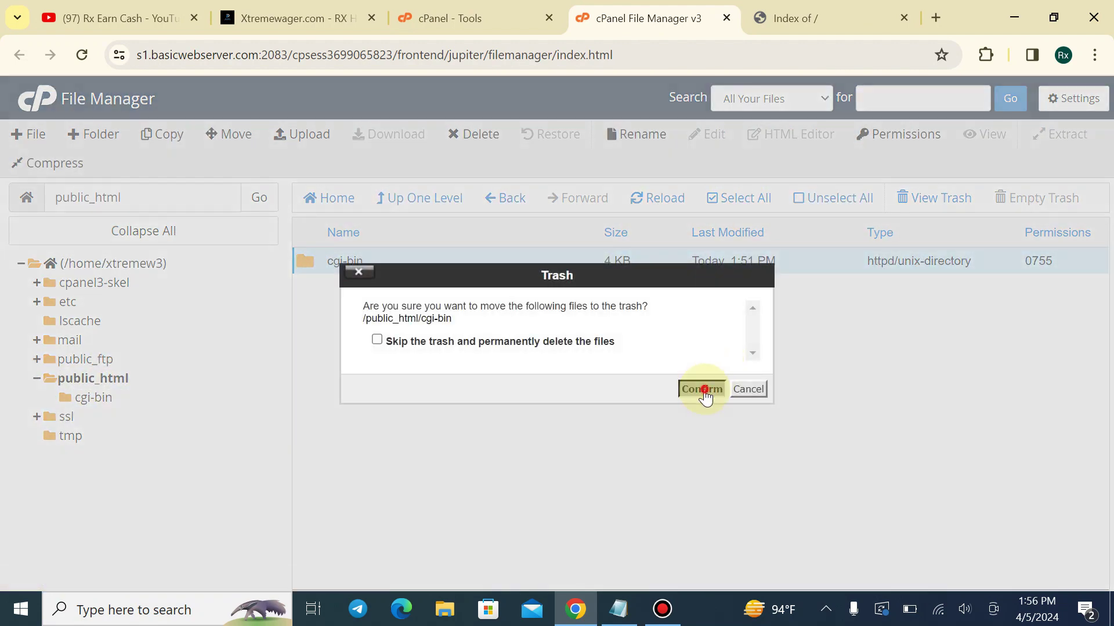
{"action": "left_click", "coordinate": [703, 390]}
Turn on Show Hidden Files, then delete the .well-known folder
{"action": "left_click", "coordinate": [1073, 98]}
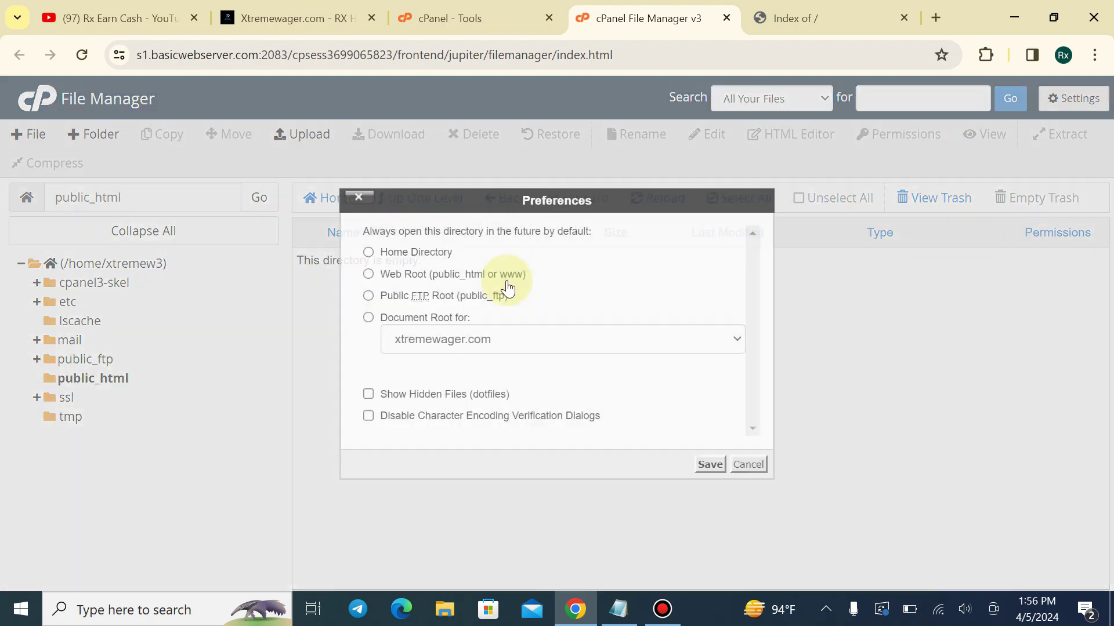
{"action": "left_click", "coordinate": [403, 400]}
{"action": "left_click", "coordinate": [710, 465]}
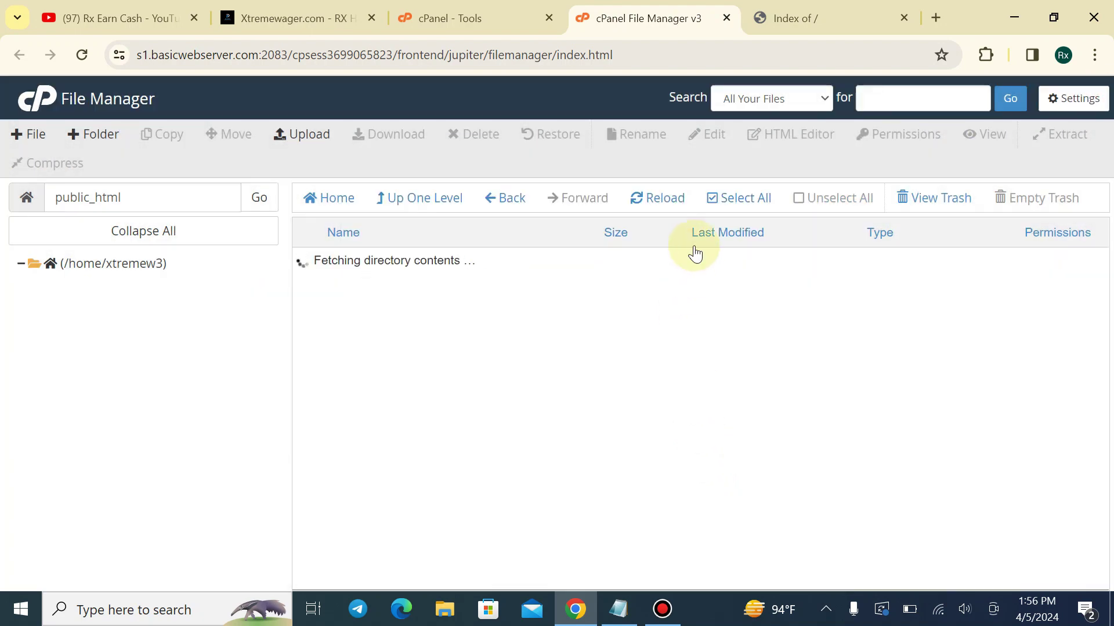
{"action": "left_click", "coordinate": [405, 260]}
{"action": "right_click", "coordinate": [409, 263]}
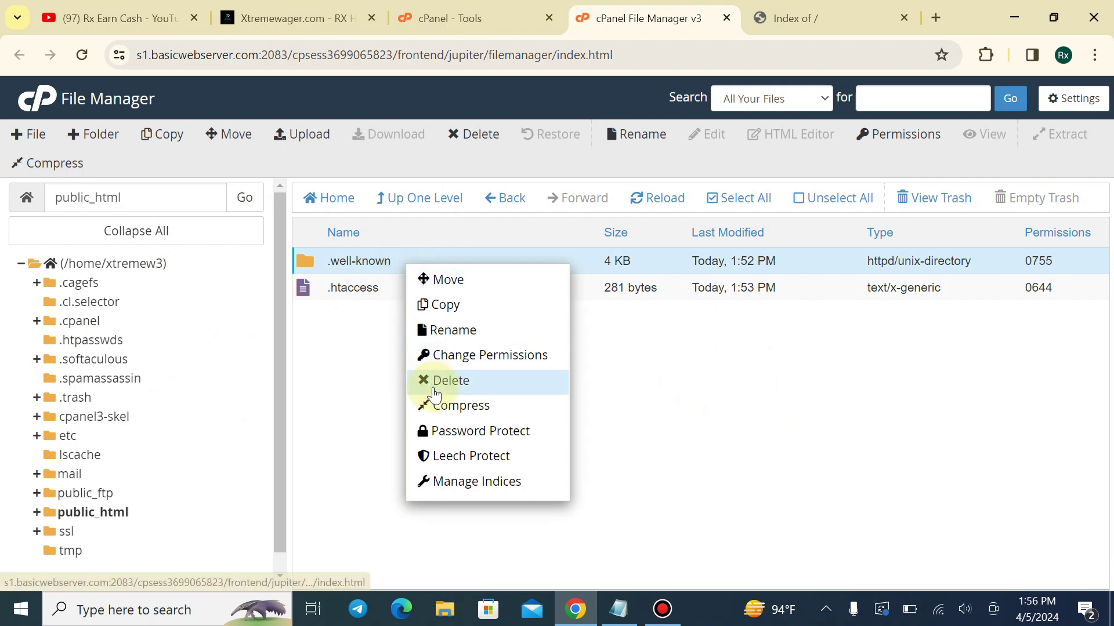
{"action": "left_click", "coordinate": [432, 380]}
{"action": "left_click", "coordinate": [707, 395]}
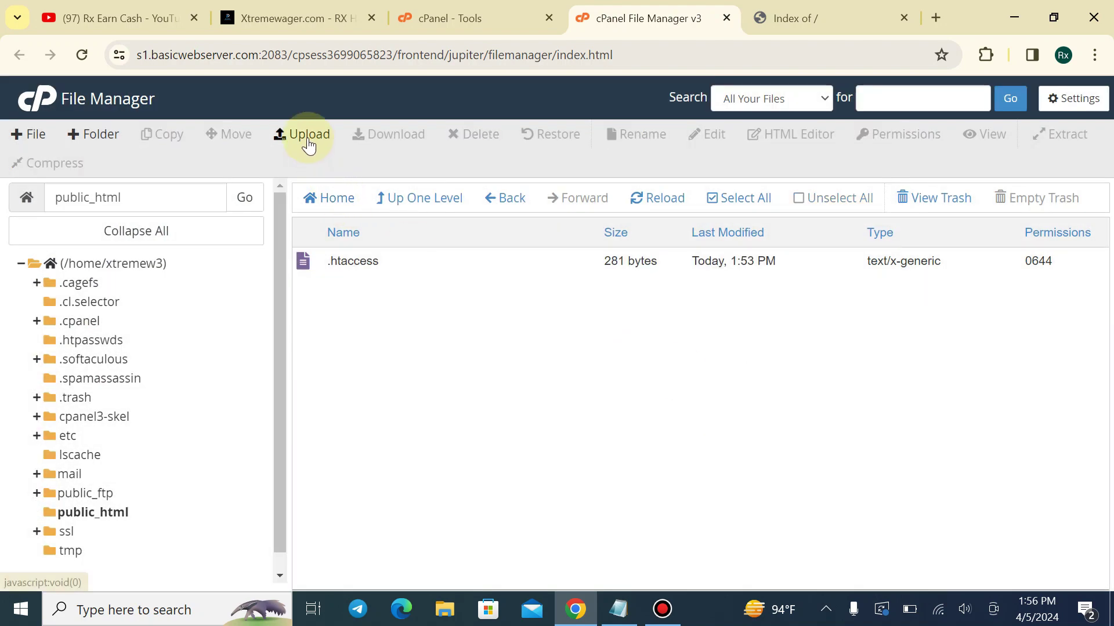
Upload whmcs_v861.zip (104.08 MB) and go back to /home/xtremew3/public_html
{"action": "left_click", "coordinate": [306, 137]}
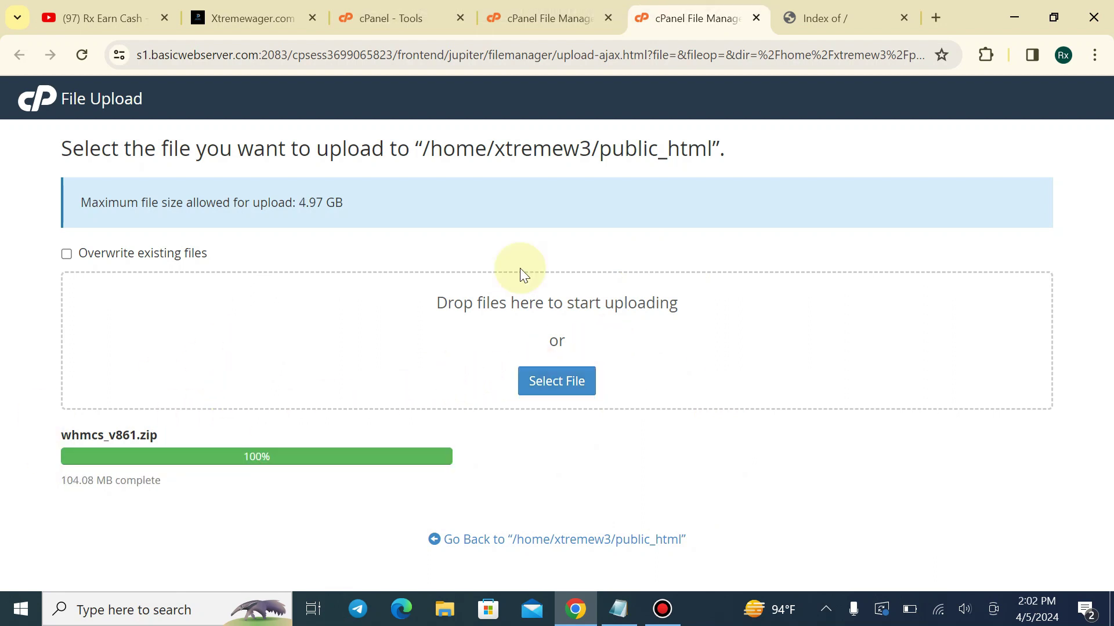
{"action": "left_click", "coordinate": [591, 540]}
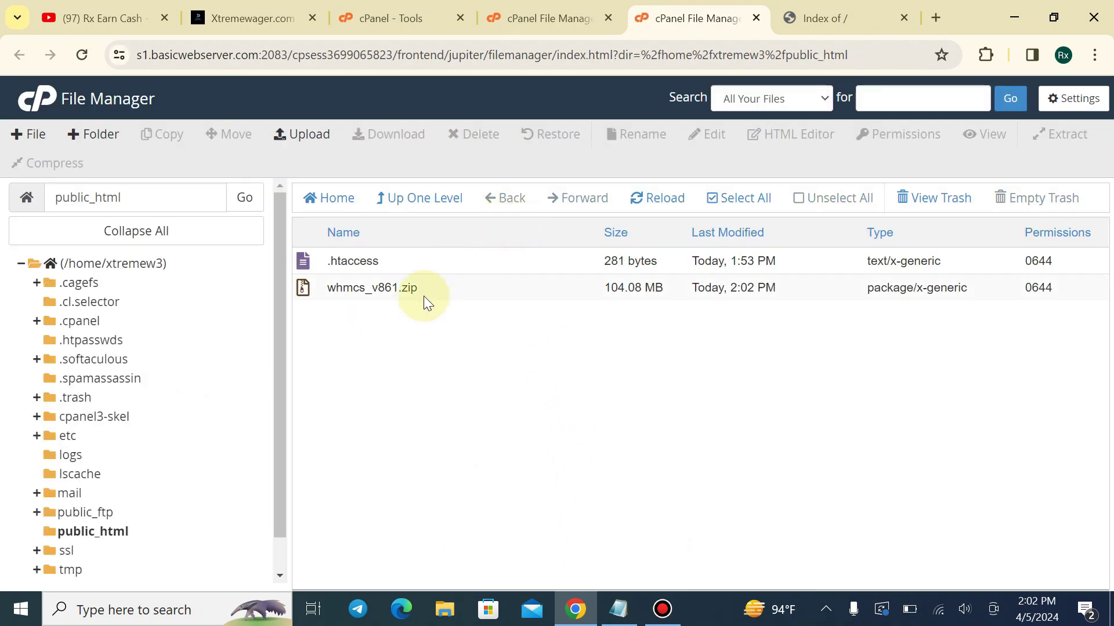
Extract the whmcs_v861.zip archive into public_html
{"action": "right_click", "coordinate": [429, 290]}
{"action": "left_click", "coordinate": [447, 482]}
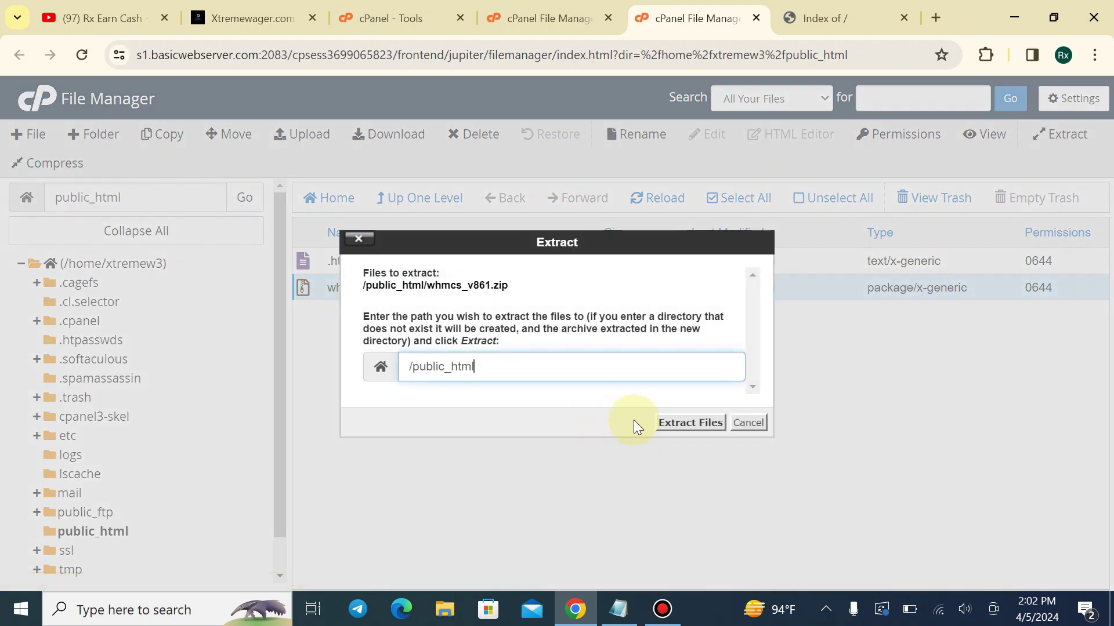
{"action": "left_click", "coordinate": [686, 429]}
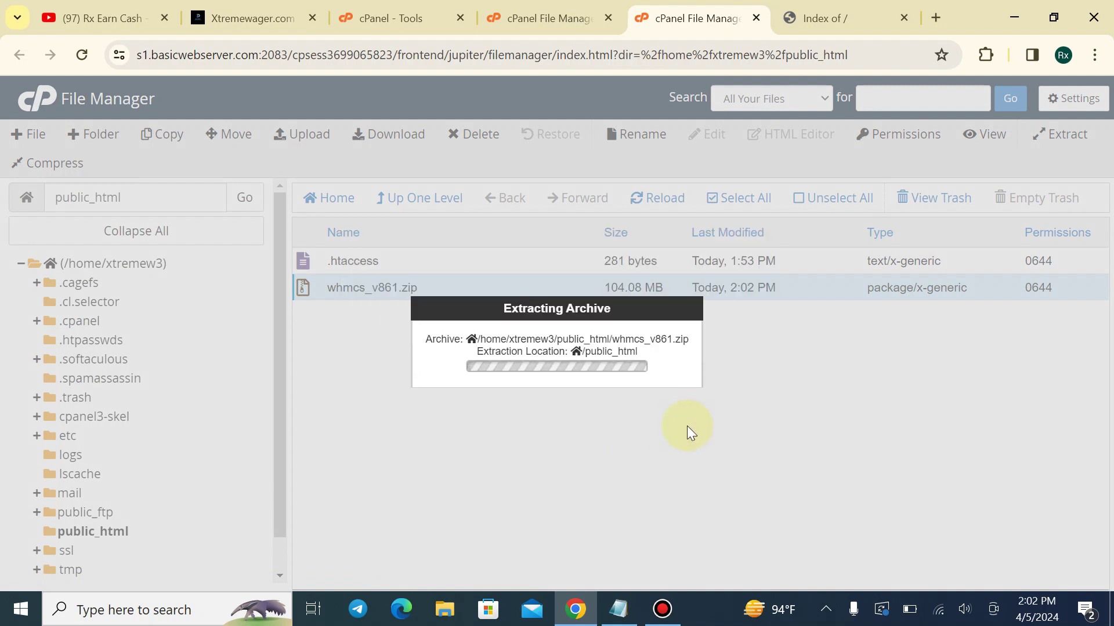
Search the cPanel tools for 'my' and open MySQL Databases
{"action": "left_click", "coordinate": [608, 19]}
{"action": "left_click", "coordinate": [406, 17]}
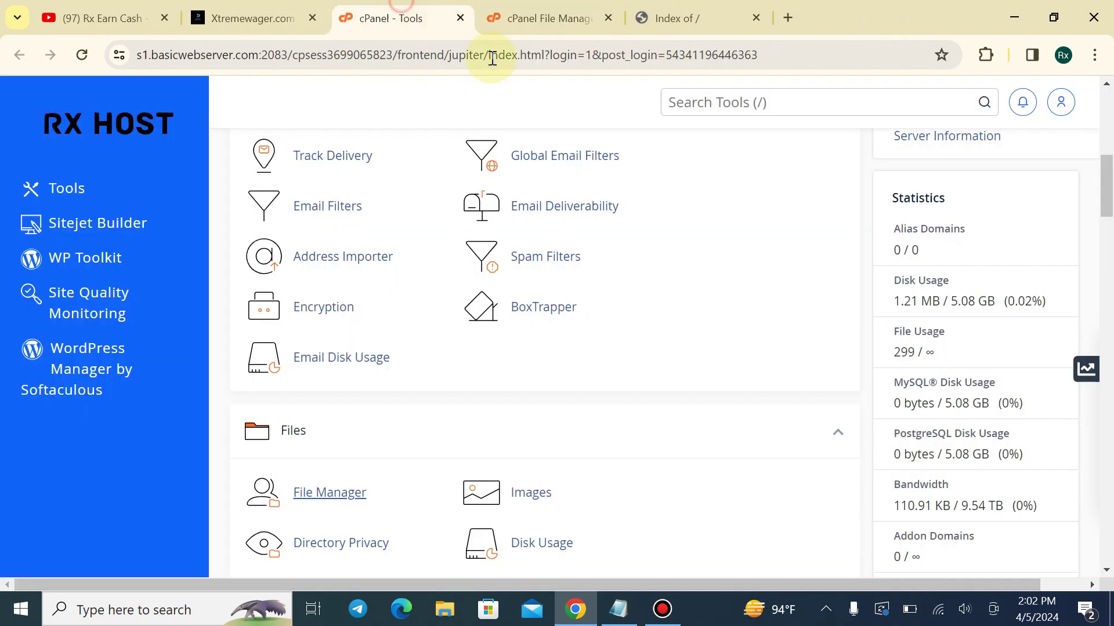
{"action": "left_click", "coordinate": [700, 110]}
{"action": "type", "text": "my"}
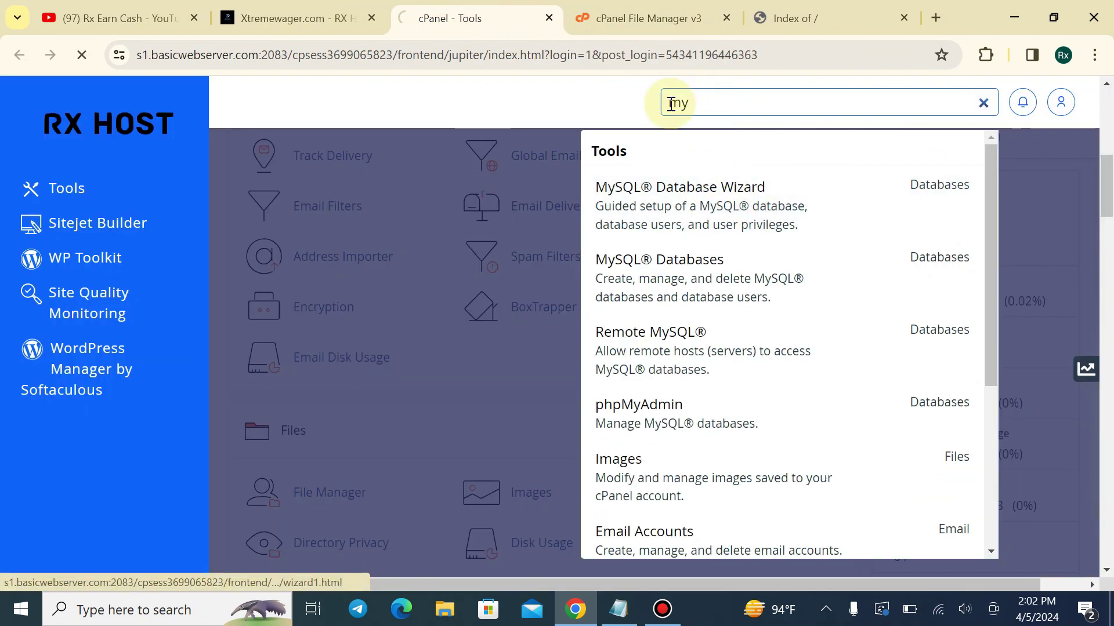
{"action": "left_click", "coordinate": [641, 18]}
Move all files from whmcs_v861/whmcs up into /public_html/
{"action": "left_click", "coordinate": [838, 512]}
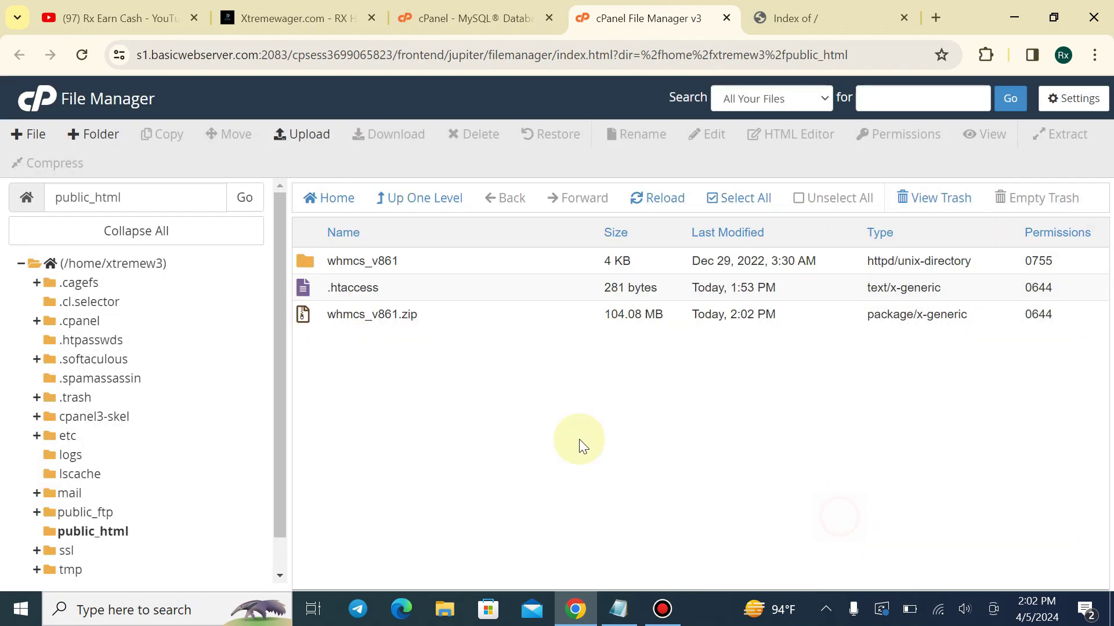
{"action": "double_click", "coordinate": [430, 266]}
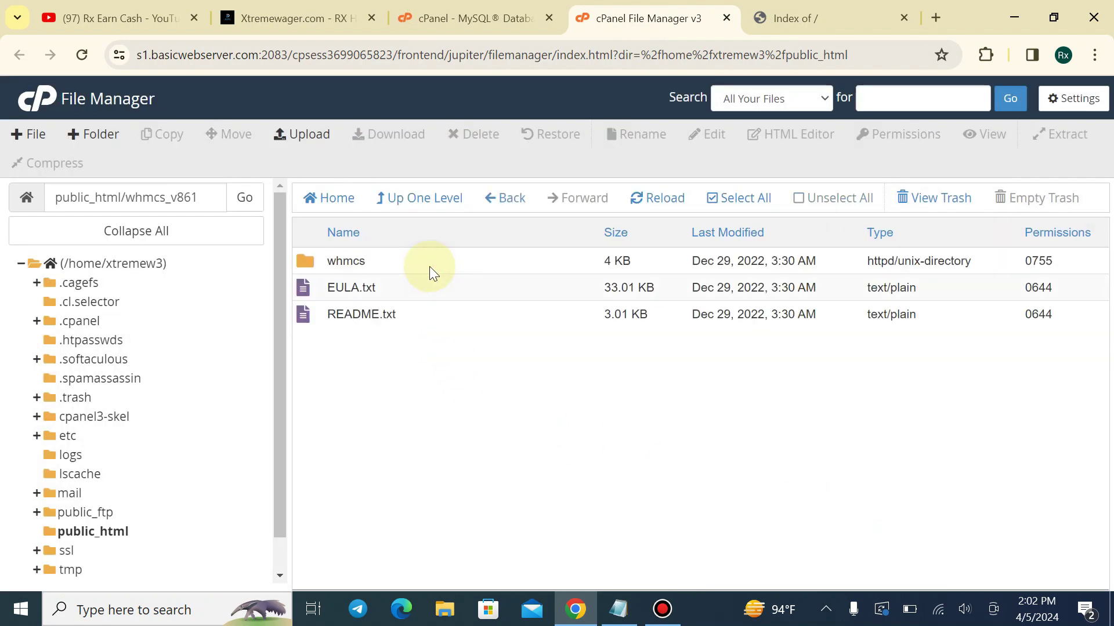
{"action": "double_click", "coordinate": [428, 266]}
{"action": "left_click", "coordinate": [736, 198]}
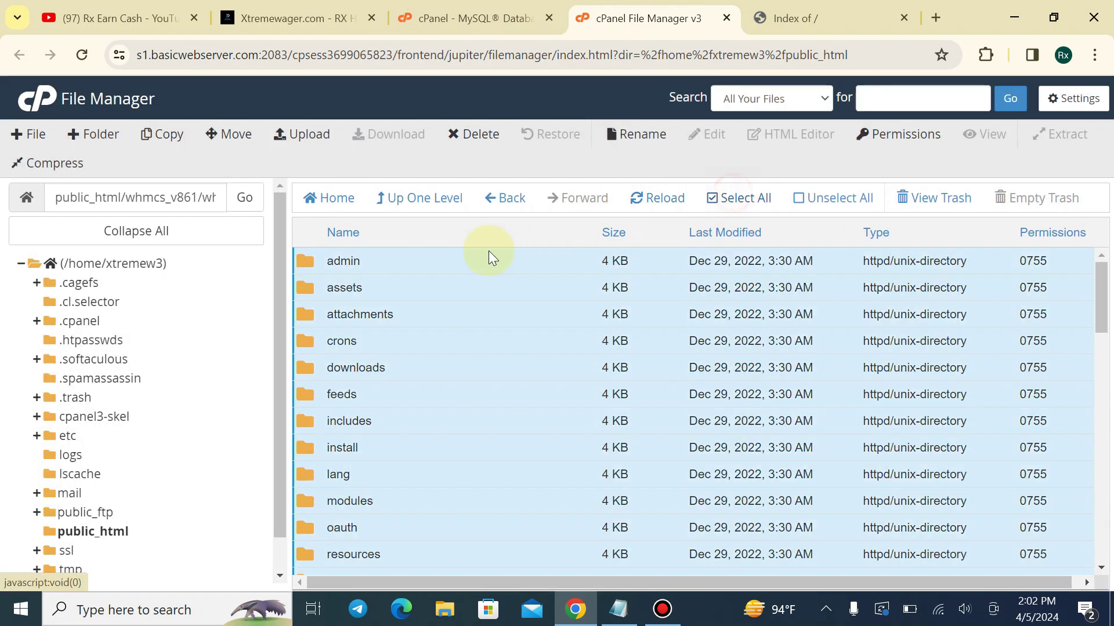
{"action": "right_click", "coordinate": [489, 254]}
{"action": "left_click", "coordinate": [511, 265]}
{"action": "left_click_drag", "start_coordinate": [597, 410], "coordinate": [484, 421]}
{"action": "key", "text": "BackSpace"}
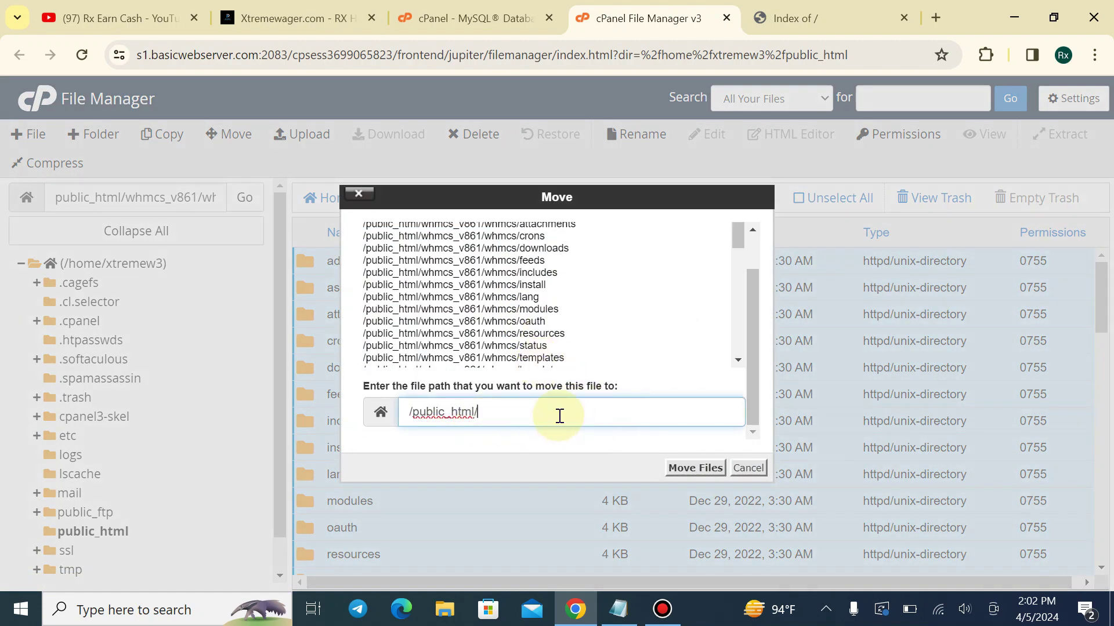
{"action": "key", "text": "Return"}
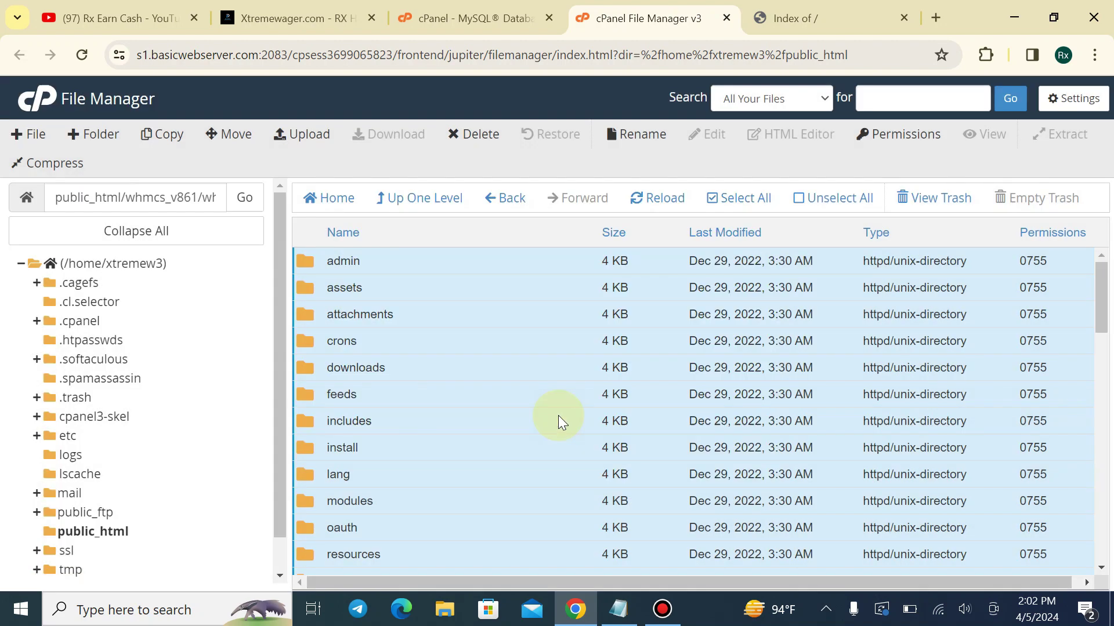
Return to public_html and delete the leftover whmcs_v861 folder
{"action": "left_click", "coordinate": [432, 218]}
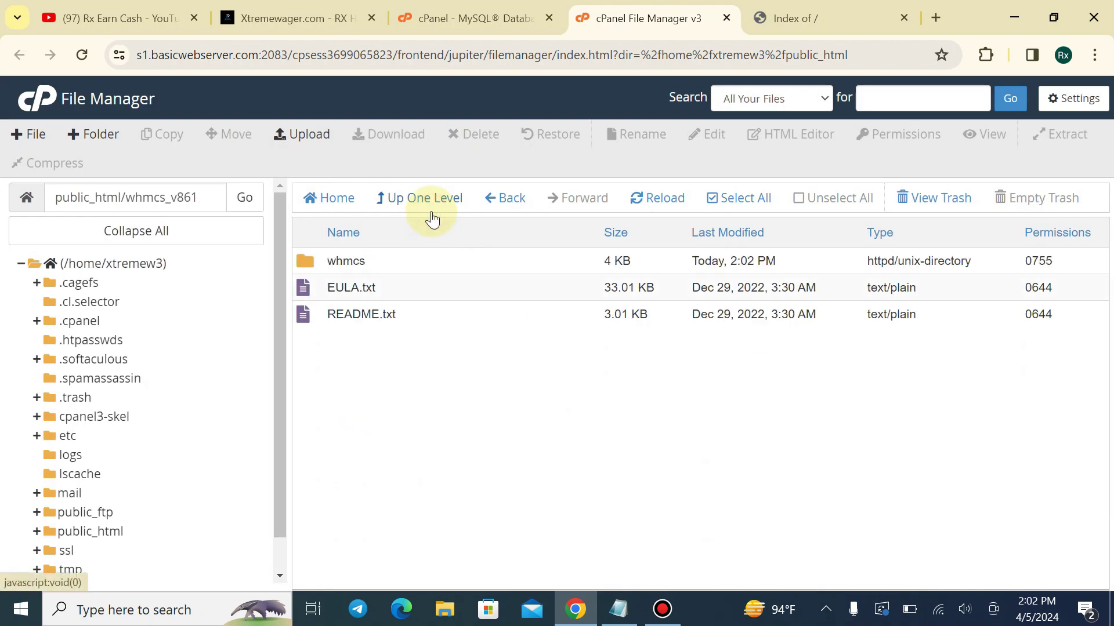
{"action": "left_click", "coordinate": [431, 218]}
{"action": "scroll", "coordinate": [389, 406], "scroll_direction": "down", "scroll_amount": 6}
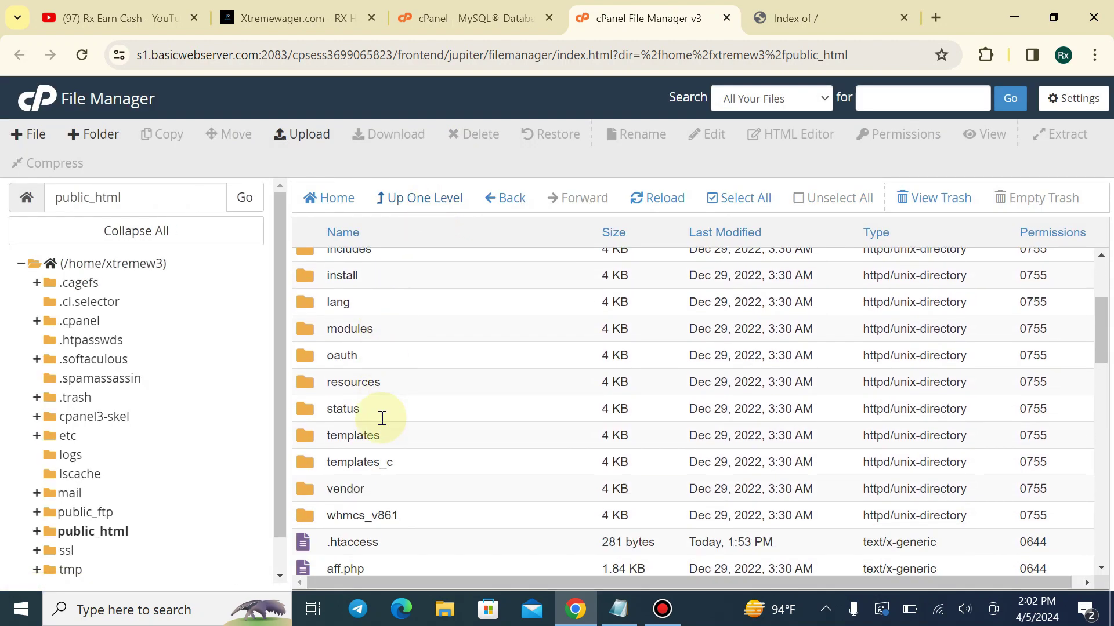
{"action": "scroll", "coordinate": [392, 354], "scroll_direction": "down", "scroll_amount": 3}
{"action": "scroll", "coordinate": [400, 325], "scroll_direction": "up", "scroll_amount": 3}
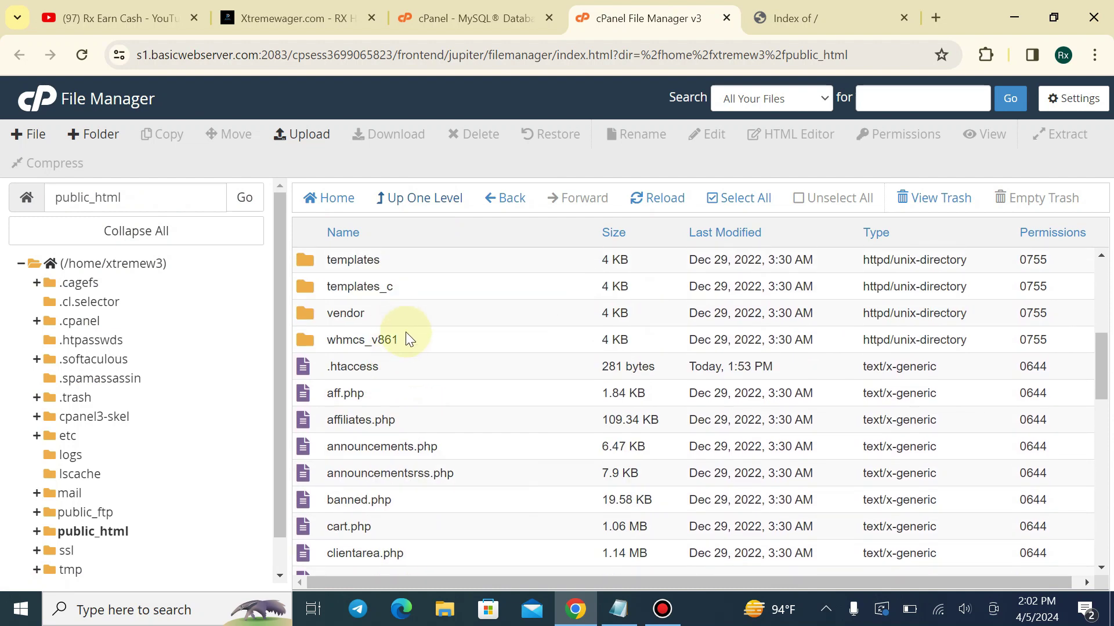
{"action": "right_click", "coordinate": [408, 336]}
{"action": "left_click", "coordinate": [458, 450]}
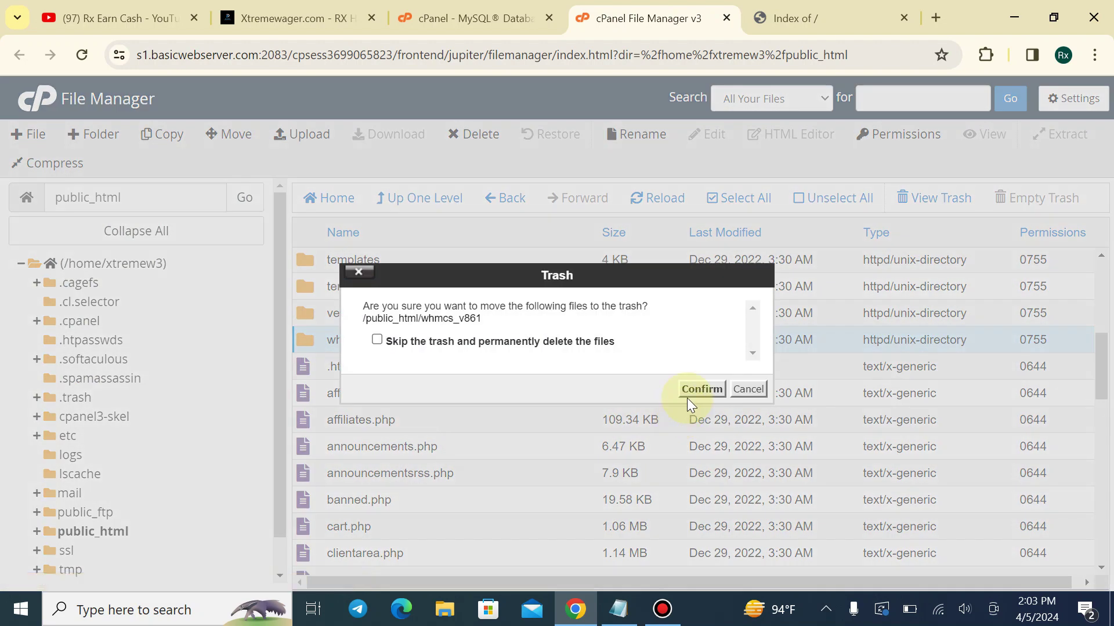
{"action": "left_click", "coordinate": [701, 390]}
Delete the whmcs_v861.zip archive from public_html
{"action": "scroll", "coordinate": [441, 442], "scroll_direction": "down", "scroll_amount": 14}
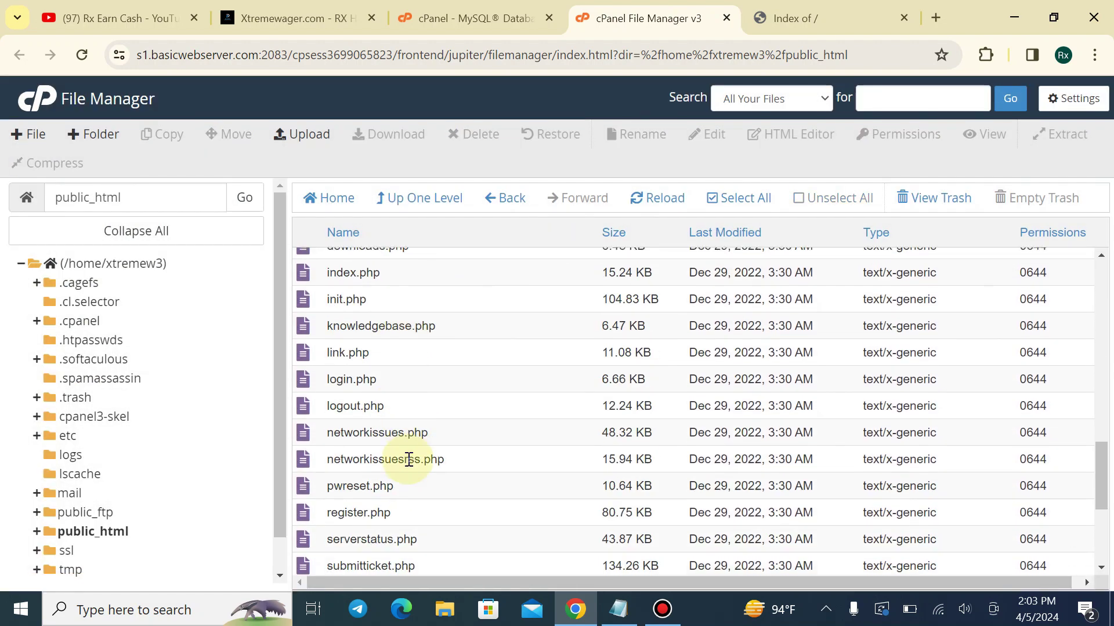
{"action": "right_click", "coordinate": [430, 532]}
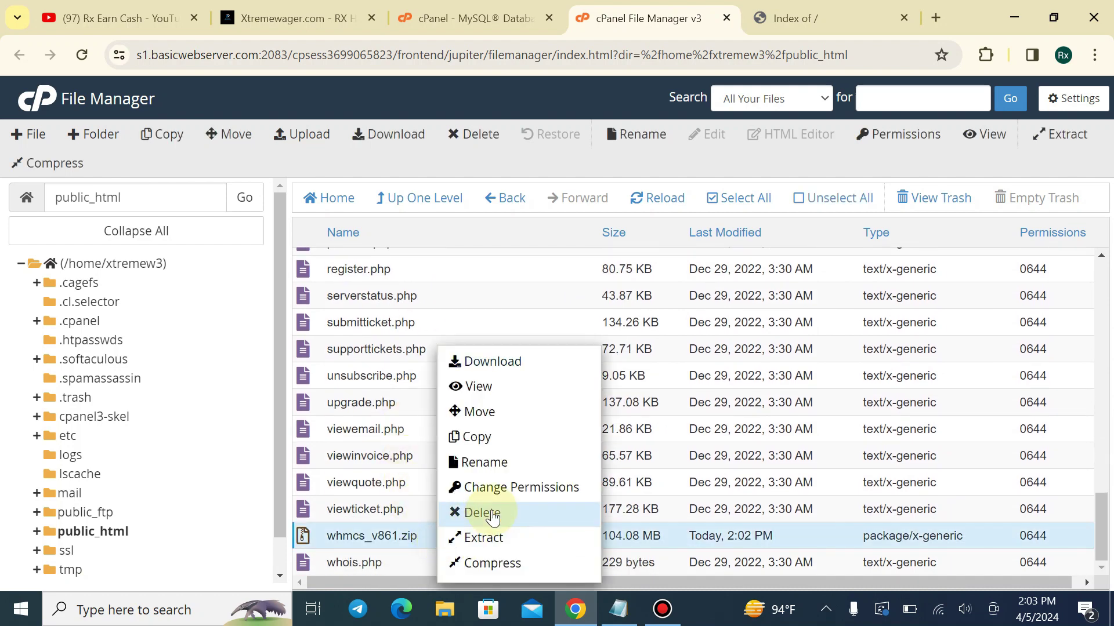
{"action": "left_click", "coordinate": [480, 510]}
{"action": "left_click", "coordinate": [699, 388]}
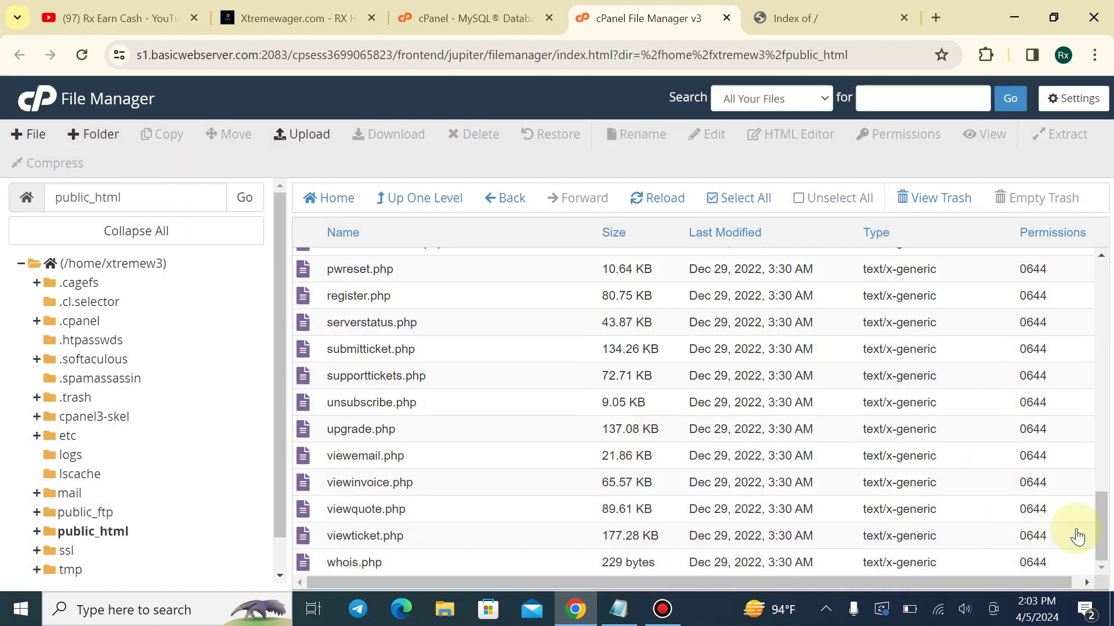
{"action": "left_click_drag", "start_coordinate": [1103, 529], "coordinate": [1066, 281]}
{"action": "scroll", "coordinate": [1071, 325], "scroll_direction": "down", "scroll_amount": 4}
{"action": "scroll", "coordinate": [1071, 326], "scroll_direction": "up", "scroll_amount": 4}
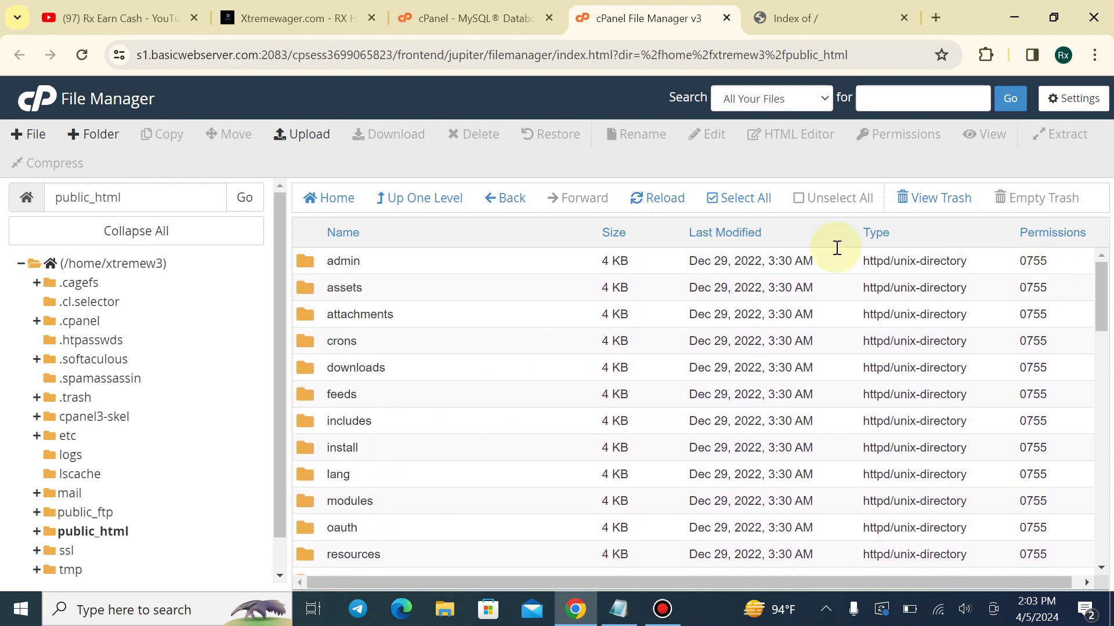
{"action": "left_click", "coordinate": [489, 33]}
Create the database xtremew3_datawhmcs in the MySQL Database Wizard
{"action": "left_click", "coordinate": [422, 376]}
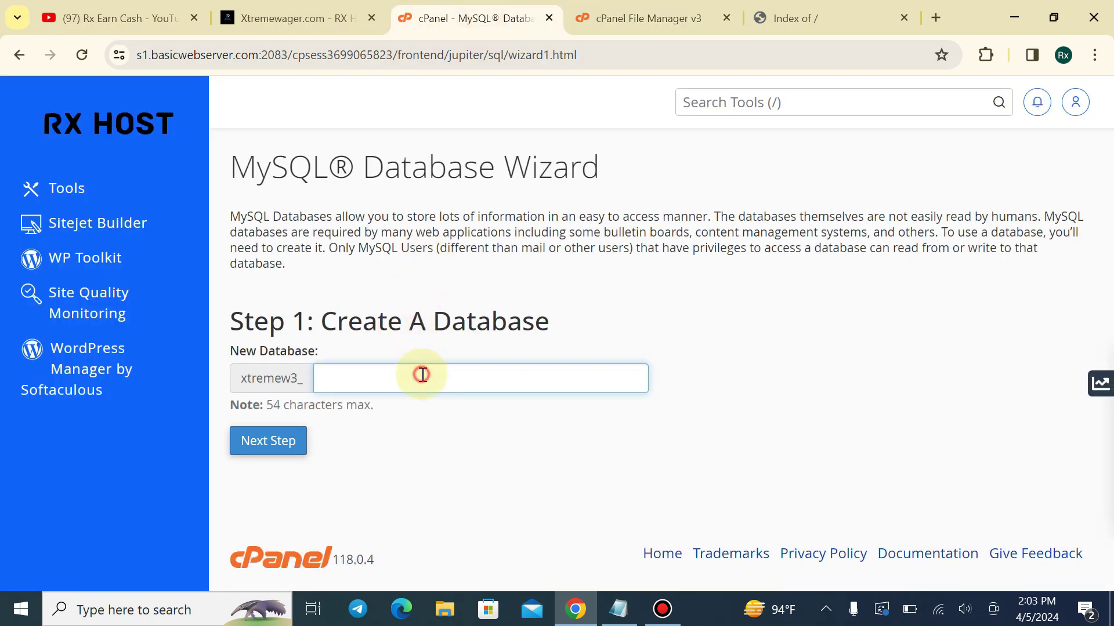
{"action": "type", "text": "dataw"}
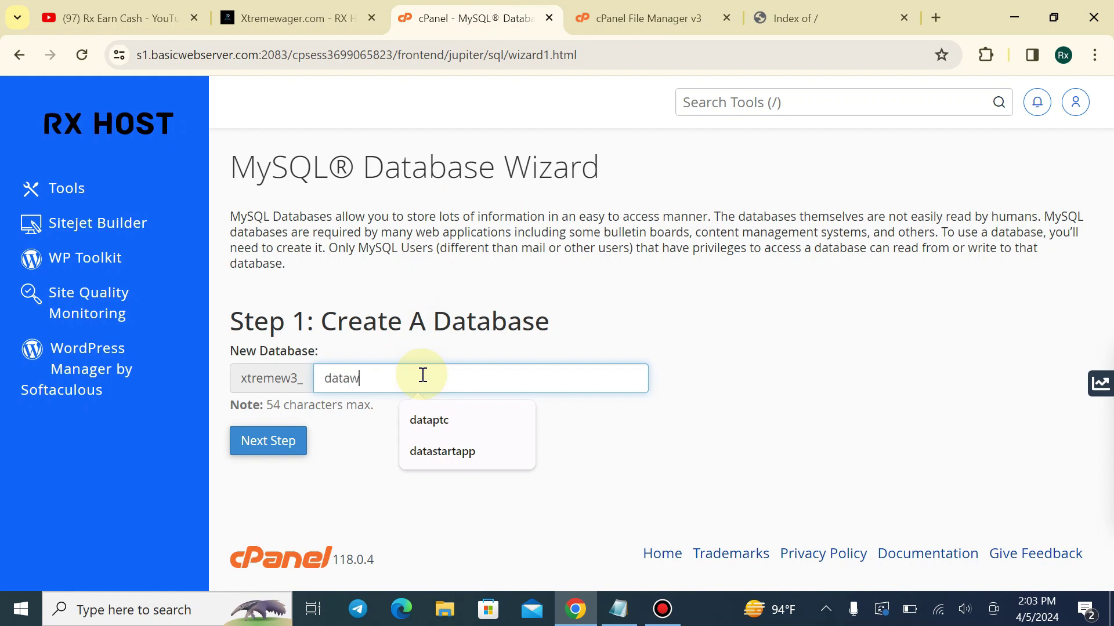
{"action": "type", "text": "hmcs"}
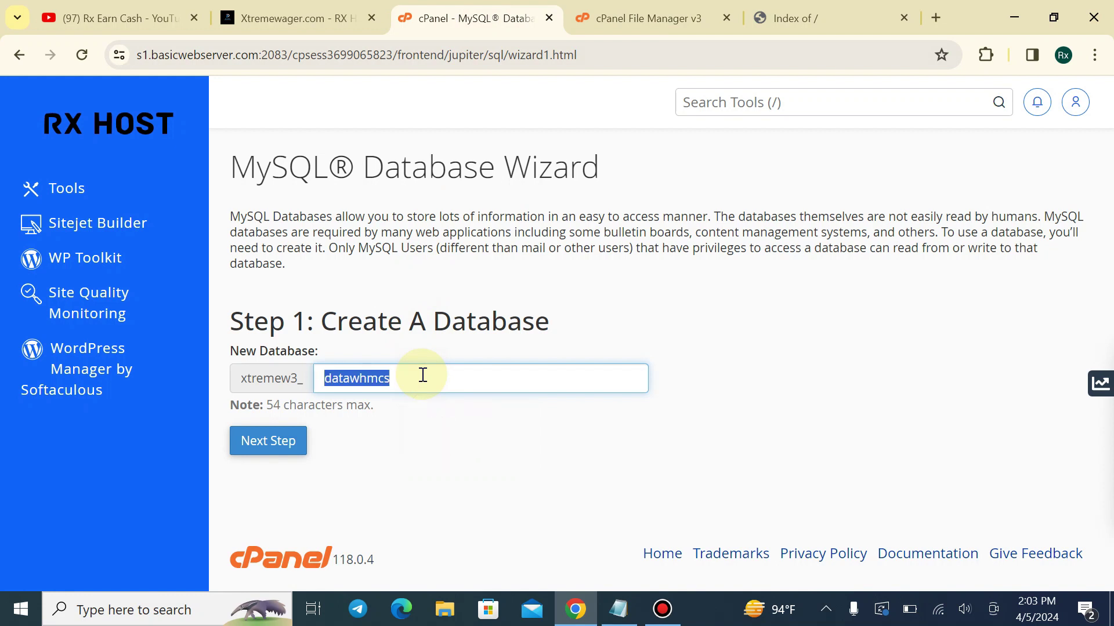
{"action": "left_click", "coordinate": [268, 441]}
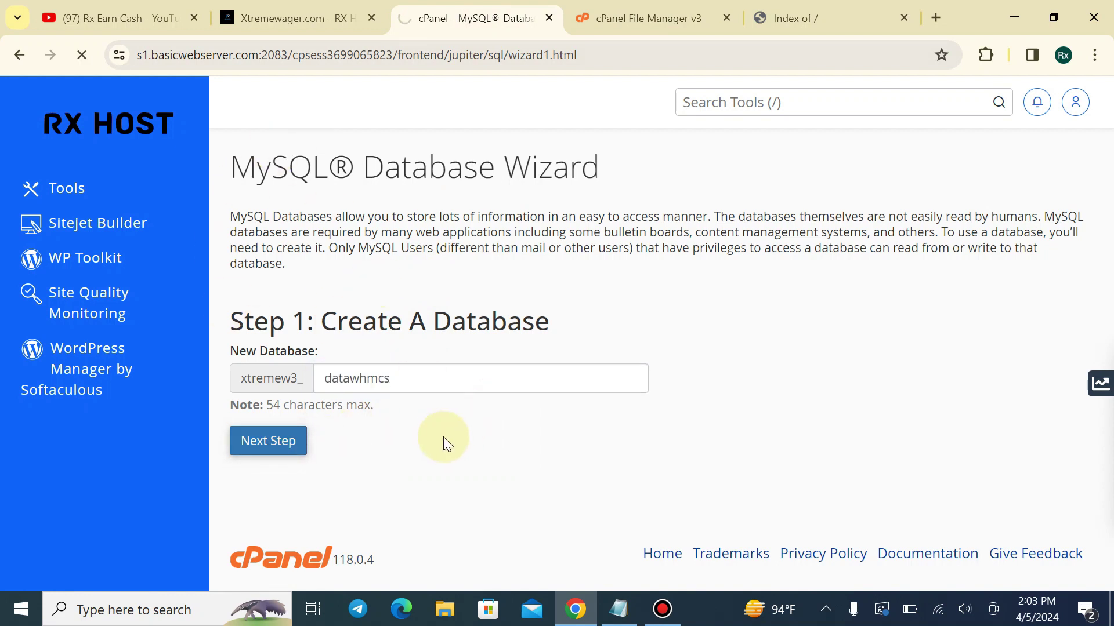
Create the datawhmcs database user with the pasted password entered twice
{"action": "type", "text": "datawhmcs"}
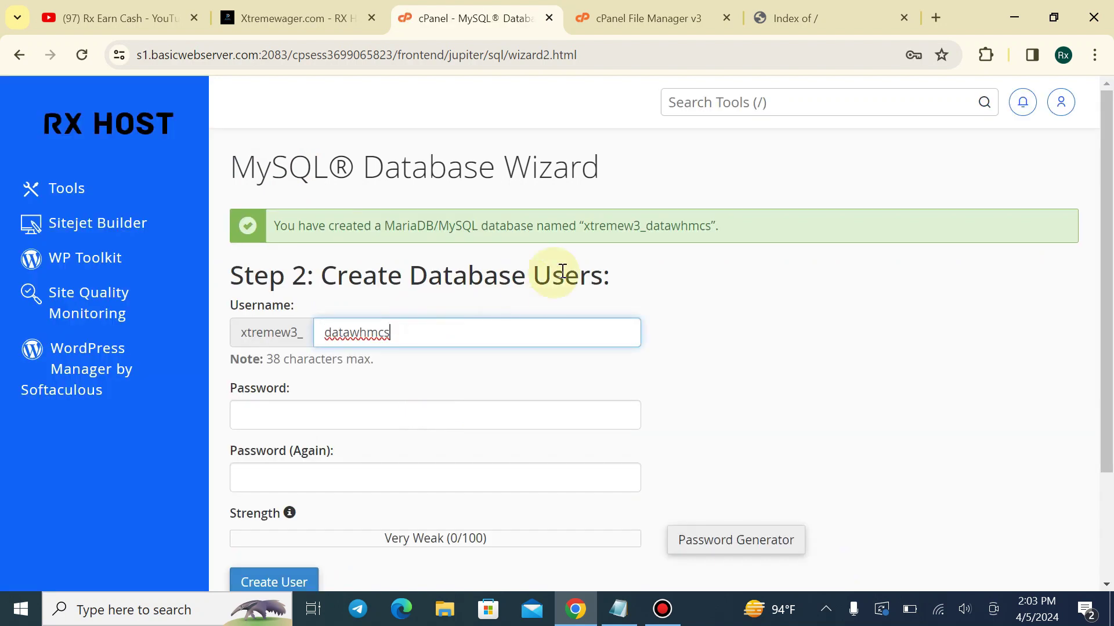
{"action": "double_click", "coordinate": [616, 226]}
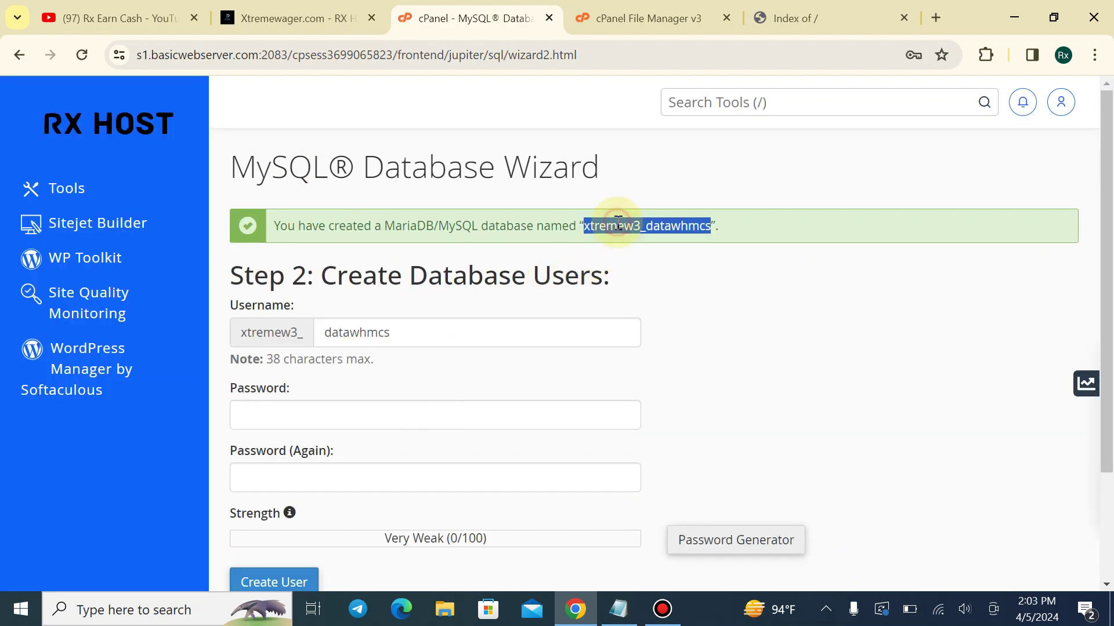
{"action": "left_click", "coordinate": [527, 422]}
{"action": "key", "text": "ctrl+v"}
{"action": "left_click", "coordinate": [593, 492]}
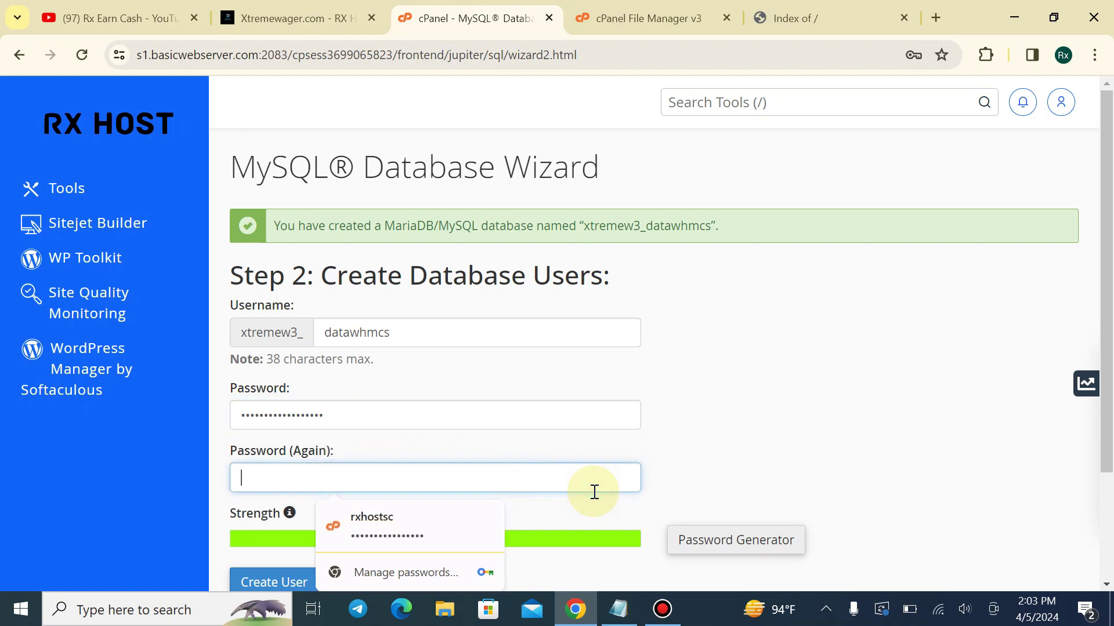
{"action": "key", "text": "ctrl+v"}
{"action": "scroll", "coordinate": [313, 524], "scroll_direction": "down", "scroll_amount": 2}
{"action": "left_click", "coordinate": [284, 443]}
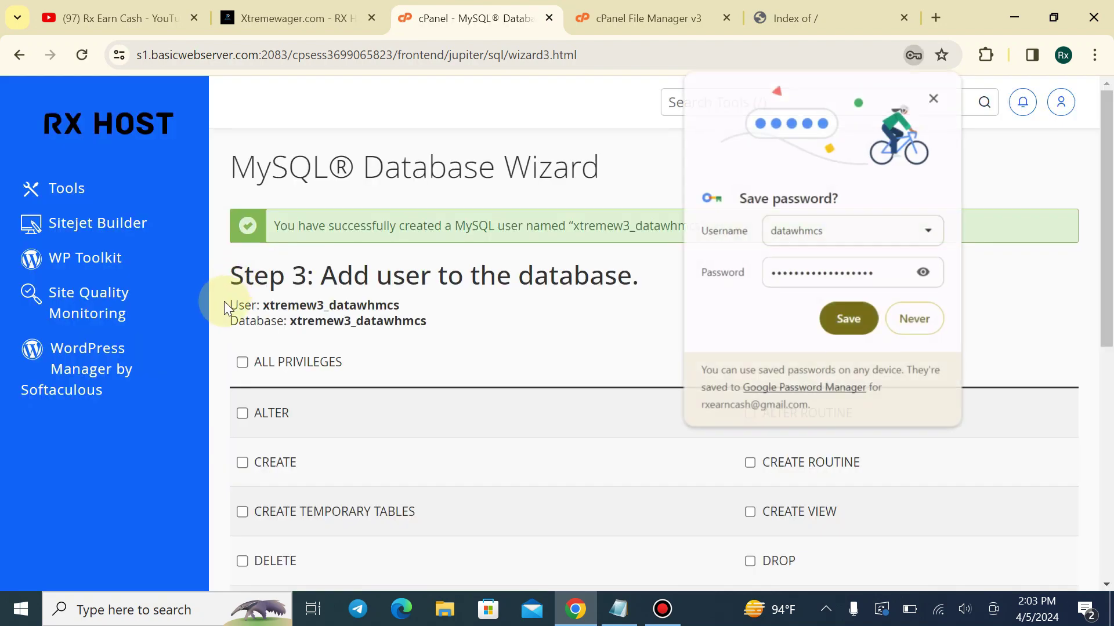
Grant the new user ALL PRIVILEGES on the database and apply the changes
{"action": "left_click", "coordinate": [243, 363]}
{"action": "left_click", "coordinate": [913, 319]}
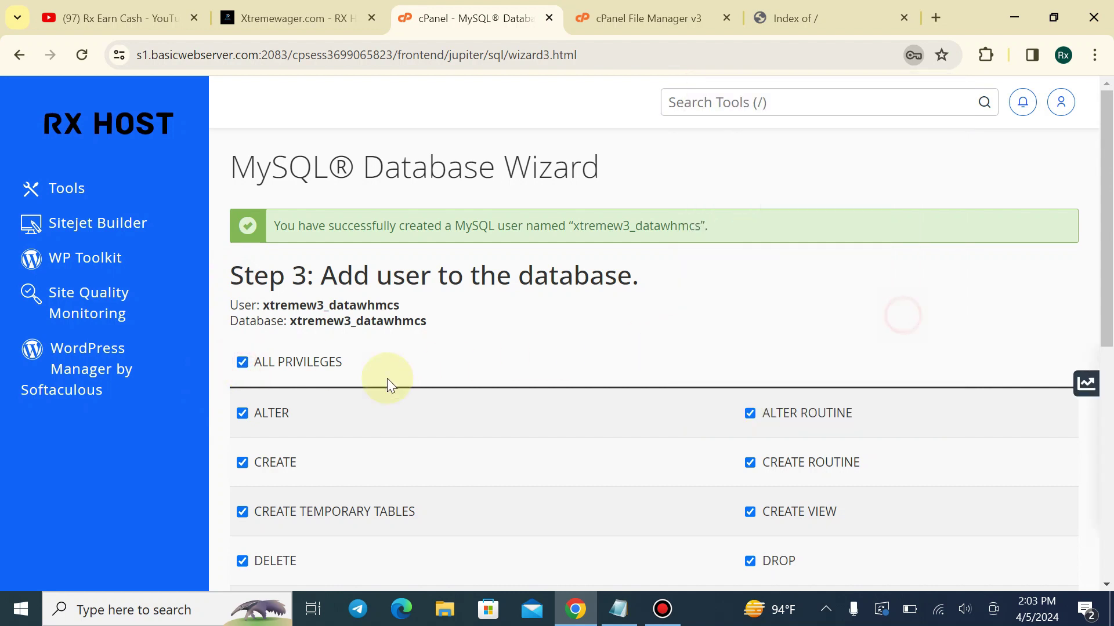
{"action": "scroll", "coordinate": [348, 400], "scroll_direction": "down", "scroll_amount": 4}
{"action": "scroll", "coordinate": [308, 415], "scroll_direction": "down", "scroll_amount": 4}
{"action": "left_click", "coordinate": [309, 434]}
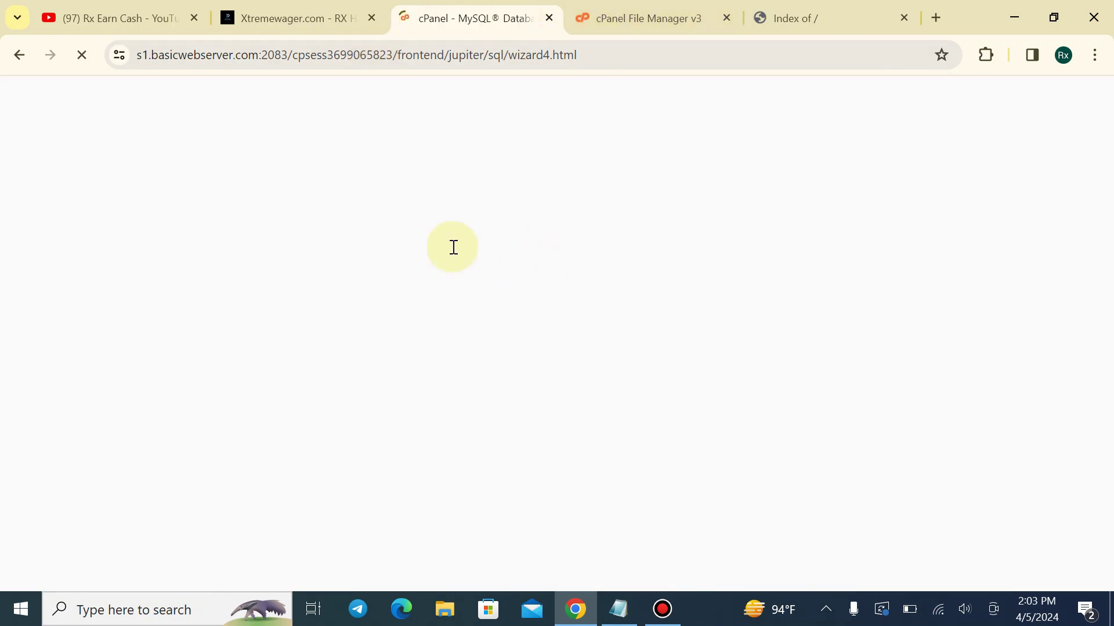
Return to the cPanel home page and switch to the xtremewager.com Index of / tab
{"action": "left_click", "coordinate": [107, 140]}
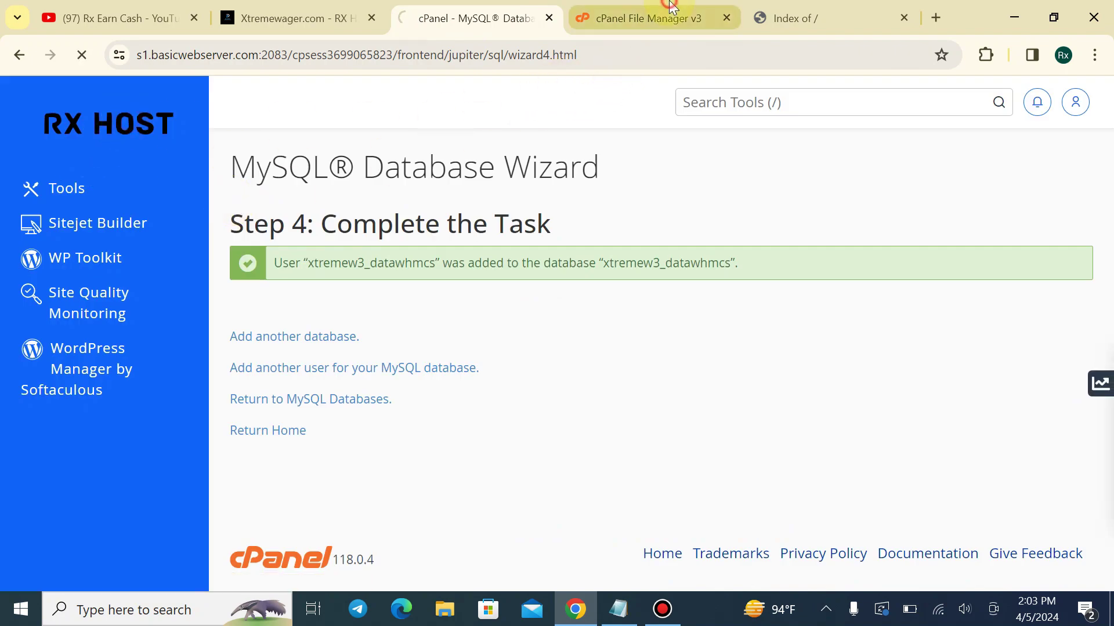
{"action": "left_click", "coordinate": [615, 16]}
{"action": "left_click", "coordinate": [807, 8]}
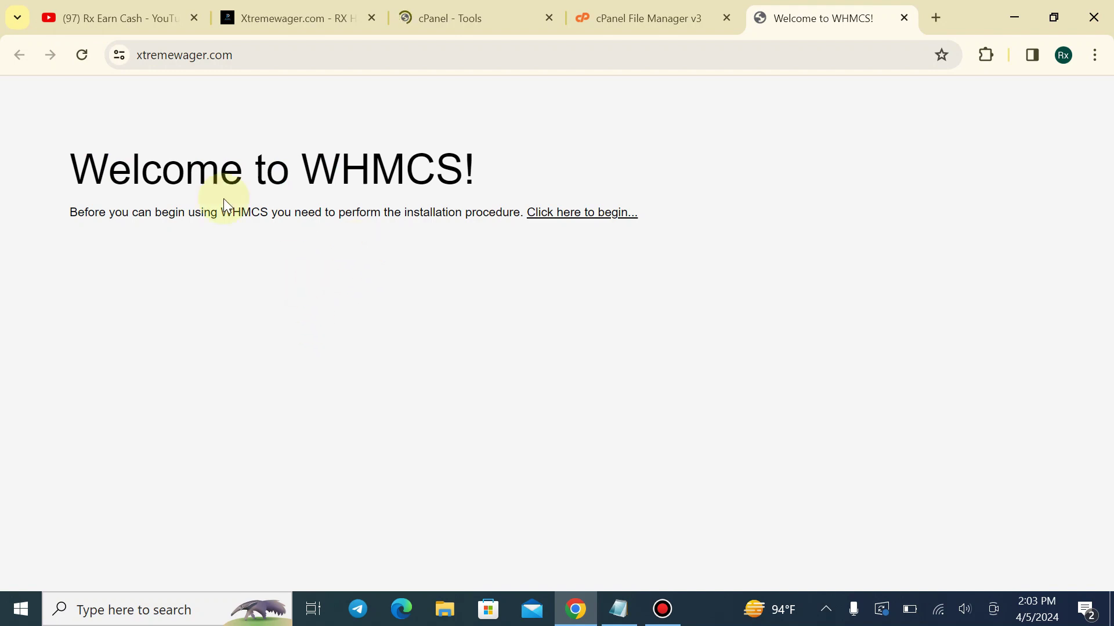
Agree to the WHMCS licence agreement and begin a new installation
{"action": "left_click_drag", "start_coordinate": [29, 167], "coordinate": [531, 162]}
{"action": "left_click", "coordinate": [532, 161]}
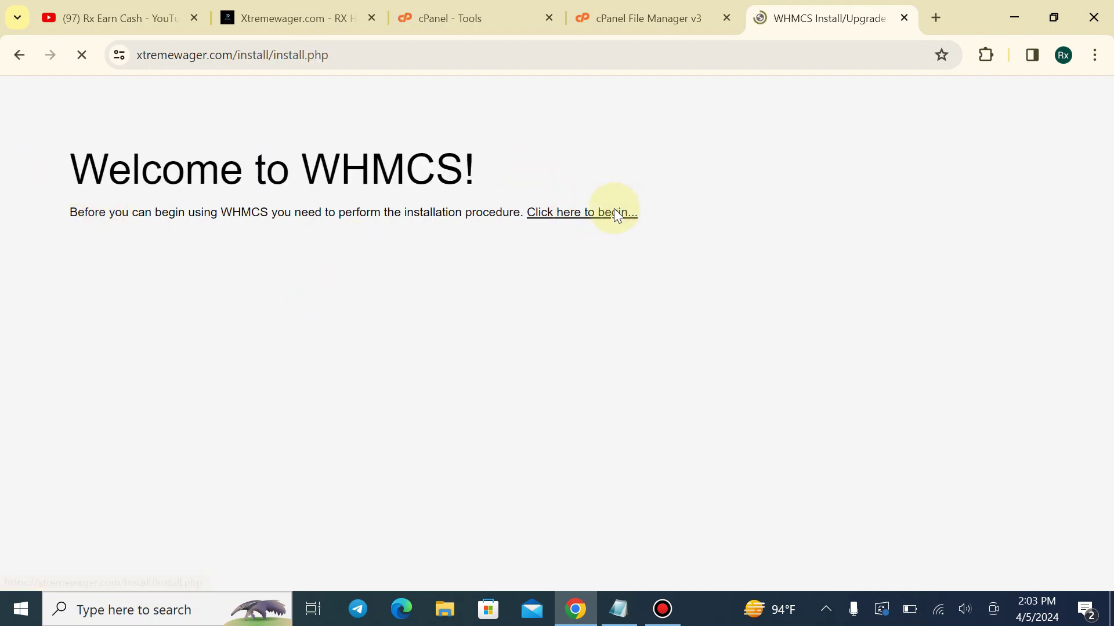
{"action": "scroll", "coordinate": [442, 273], "scroll_direction": "down", "scroll_amount": 6}
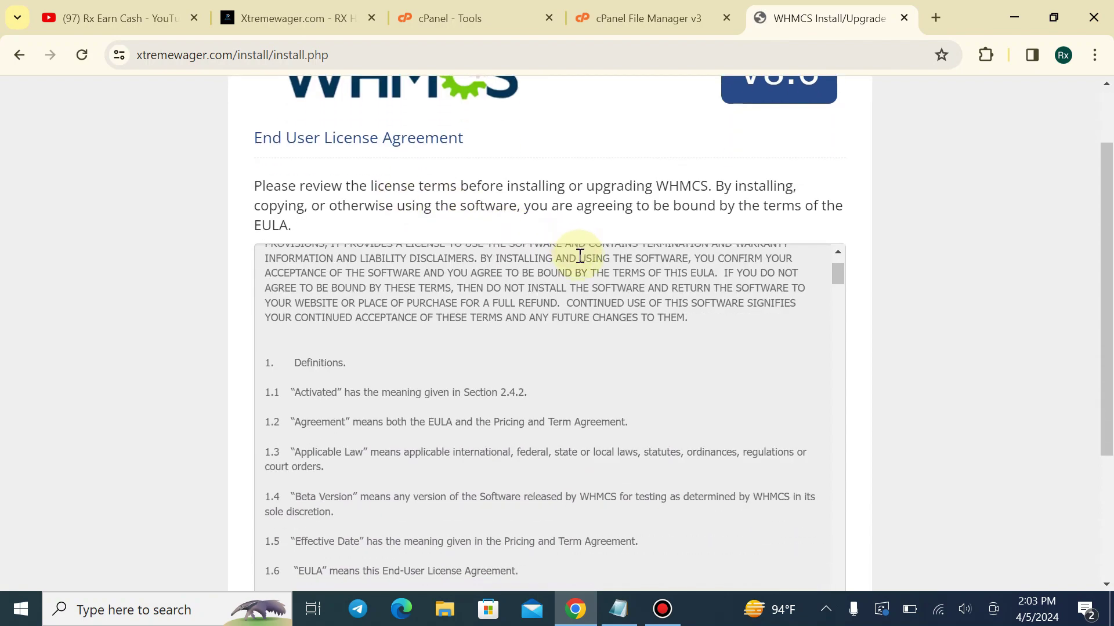
{"action": "scroll", "coordinate": [1033, 406], "scroll_direction": "down", "scroll_amount": 3}
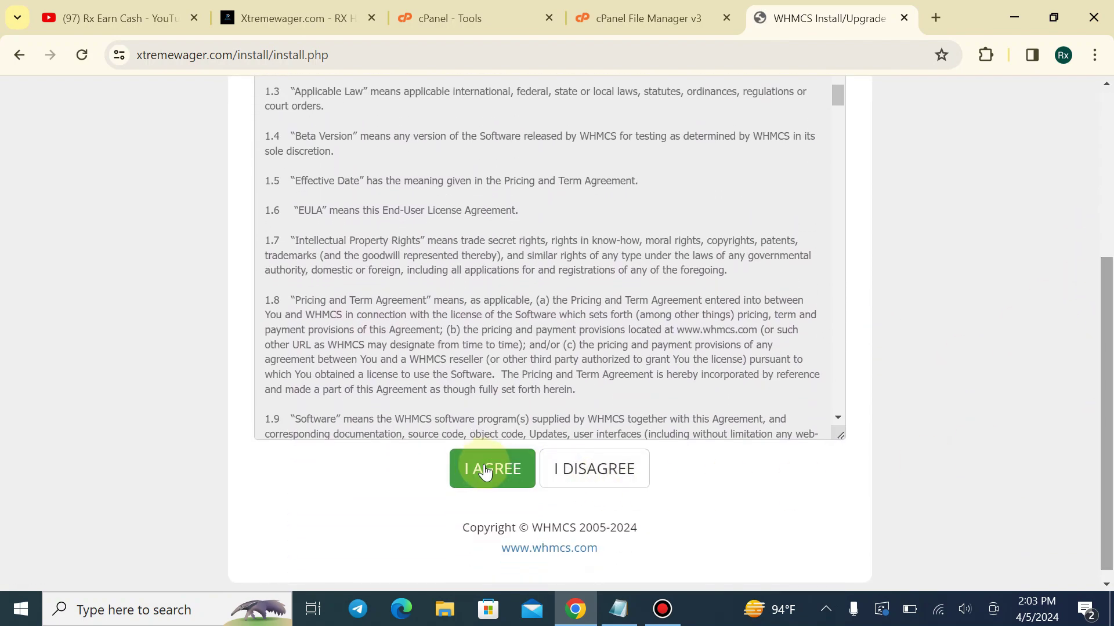
{"action": "left_click", "coordinate": [480, 466]}
{"action": "scroll", "coordinate": [627, 394], "scroll_direction": "down", "scroll_amount": 1}
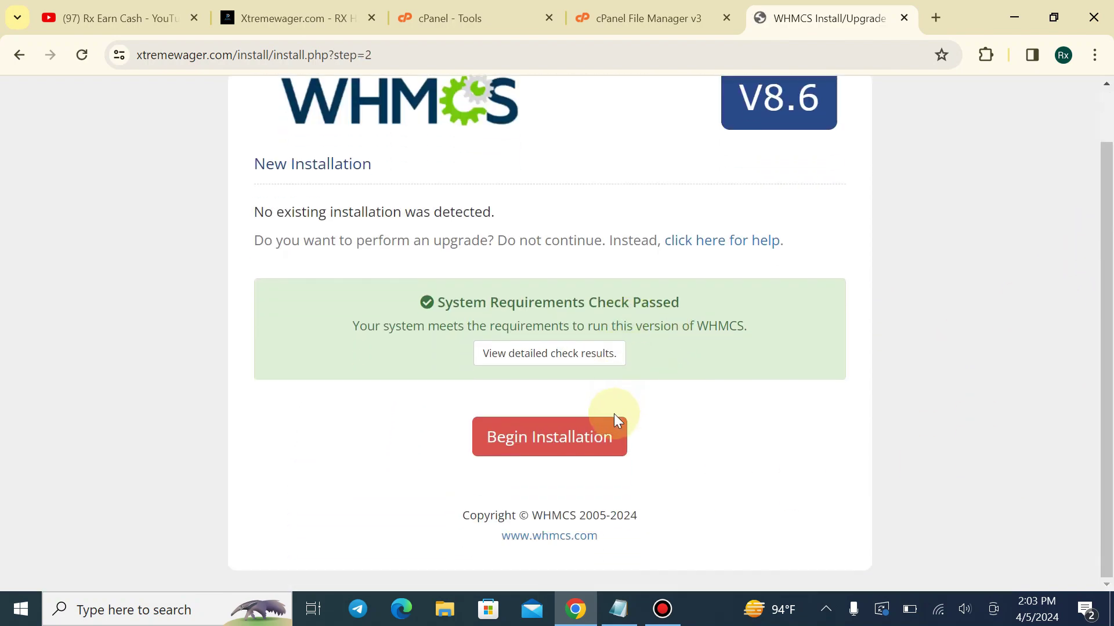
{"action": "left_click", "coordinate": [580, 442]}
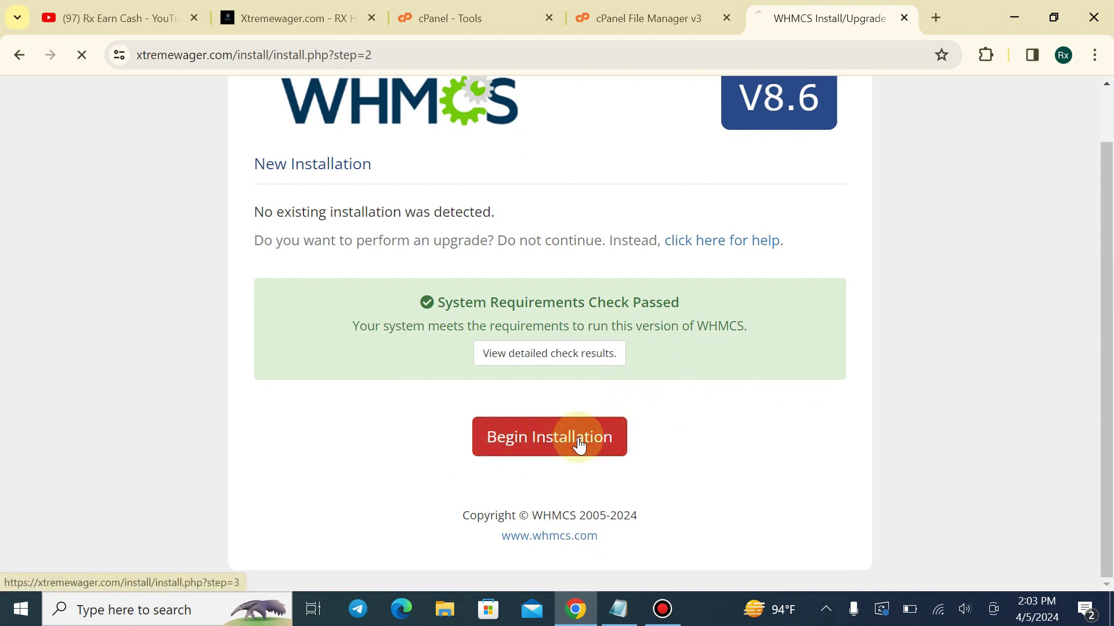
Fill in the licence key from the browser's saved suggestions
{"action": "scroll", "coordinate": [454, 258], "scroll_direction": "down", "scroll_amount": 1}
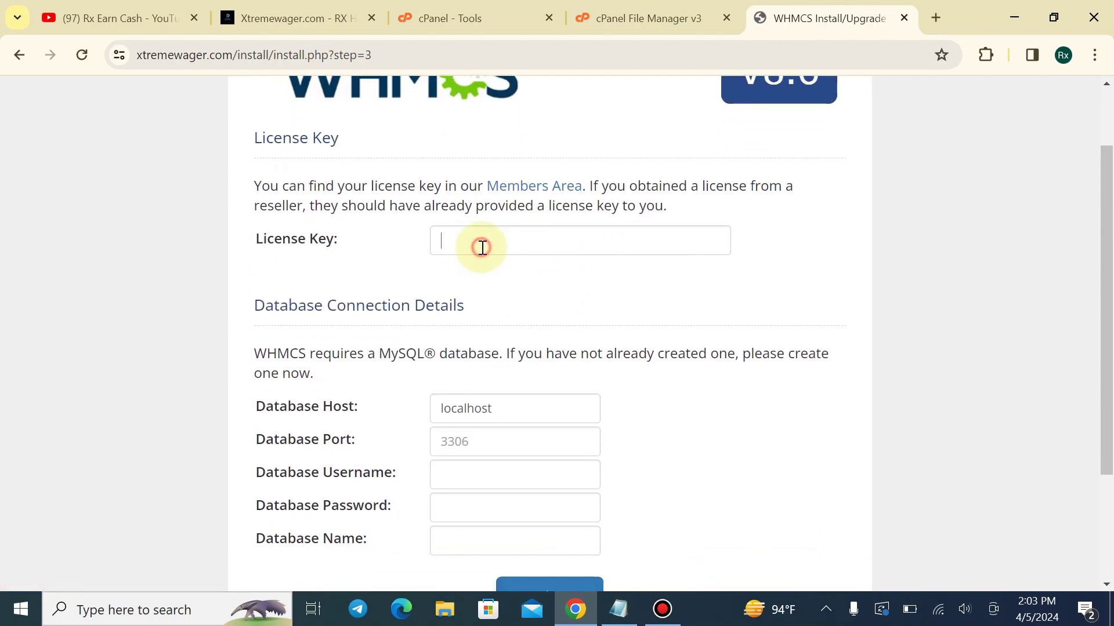
{"action": "left_click", "coordinate": [482, 247]}
{"action": "left_click", "coordinate": [587, 281]}
{"action": "scroll", "coordinate": [497, 308], "scroll_direction": "down", "scroll_amount": 1}
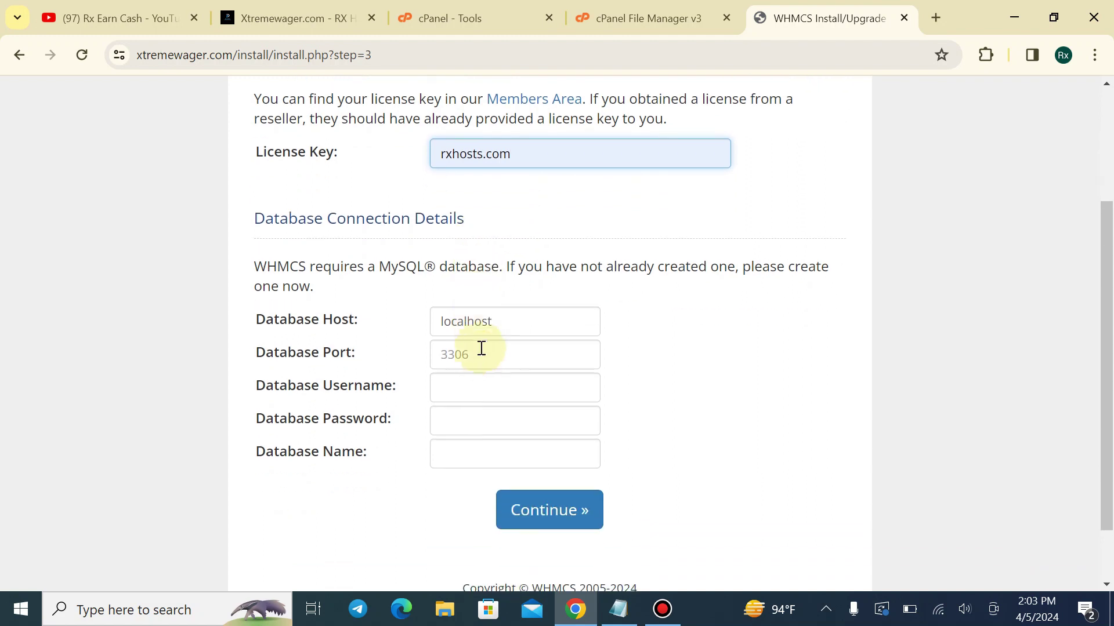
{"action": "left_click", "coordinate": [481, 362]}
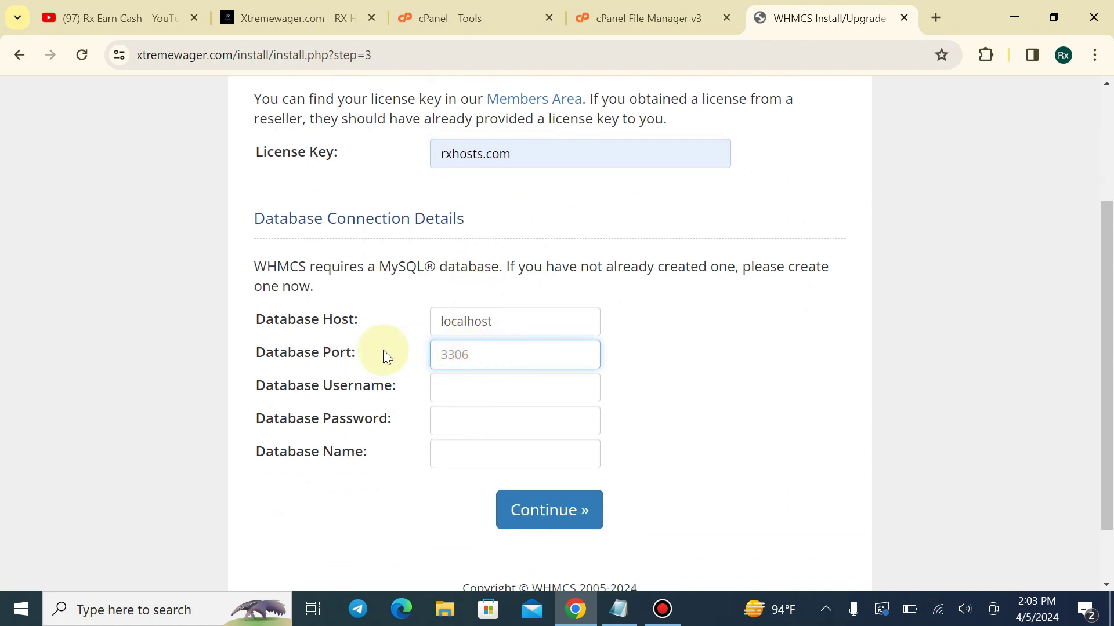
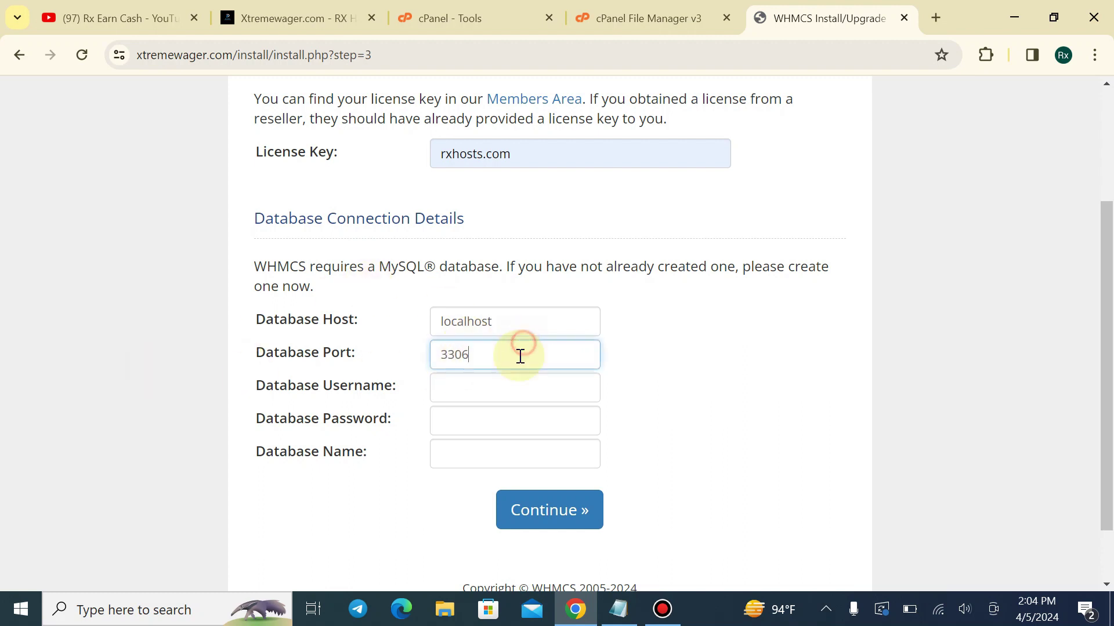
Paste the database username, password and database name, then initialise the database
{"action": "left_click", "coordinate": [560, 386]}
{"action": "key", "text": "ctrl+v"}
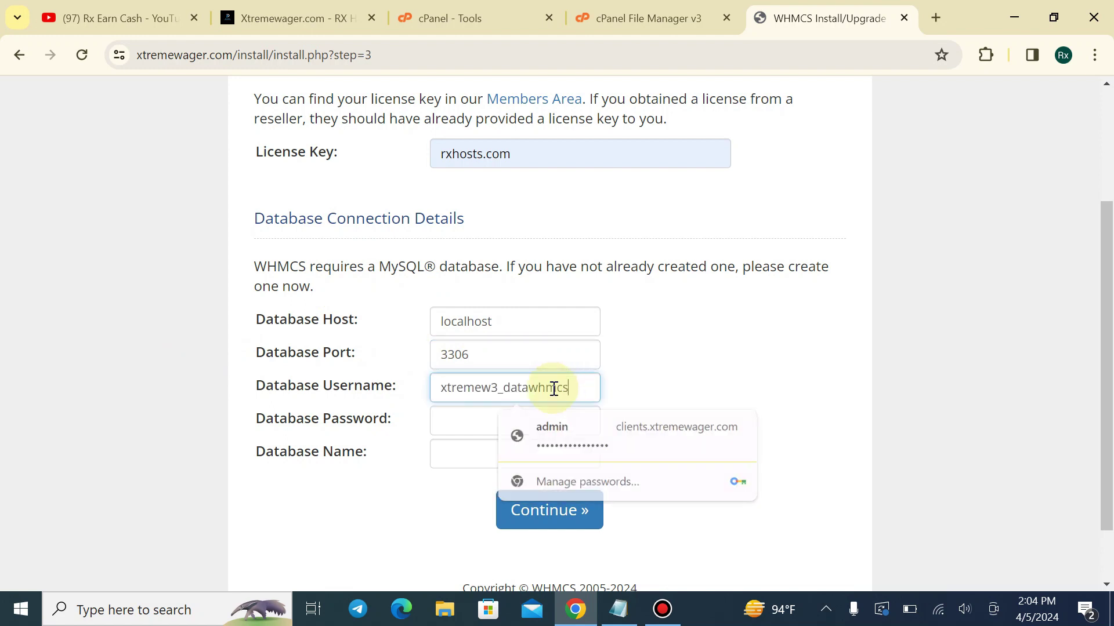
{"action": "left_click", "coordinate": [509, 420]}
{"action": "key", "text": "ctrl+v"}
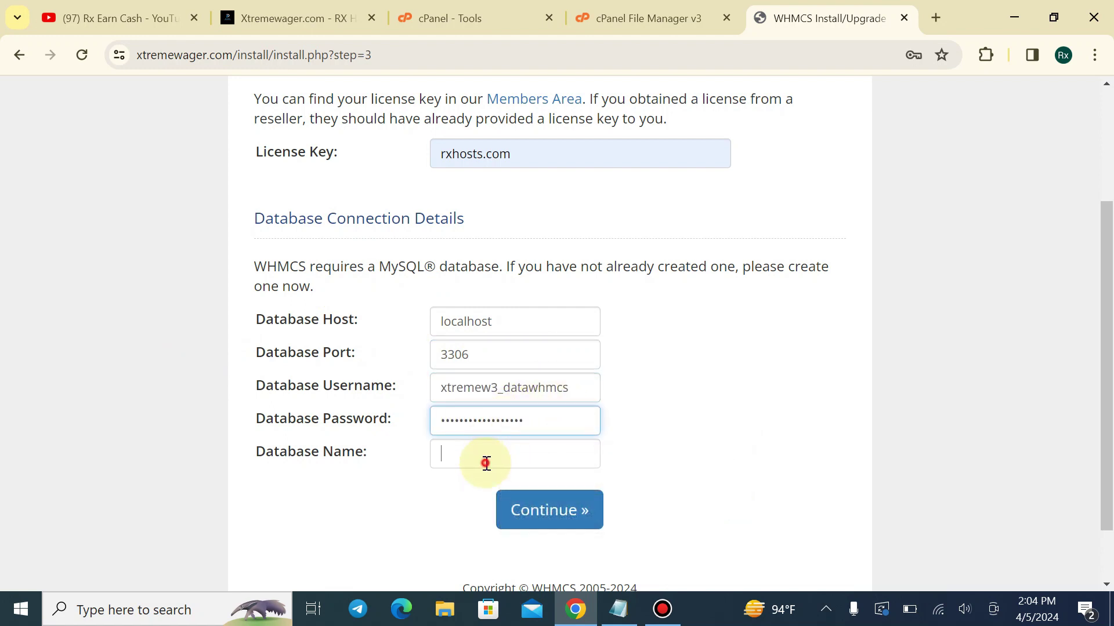
{"action": "left_click", "coordinate": [486, 462]}
{"action": "type", "text": "xtremew3_datawhmcs"}
{"action": "left_click", "coordinate": [352, 475]}
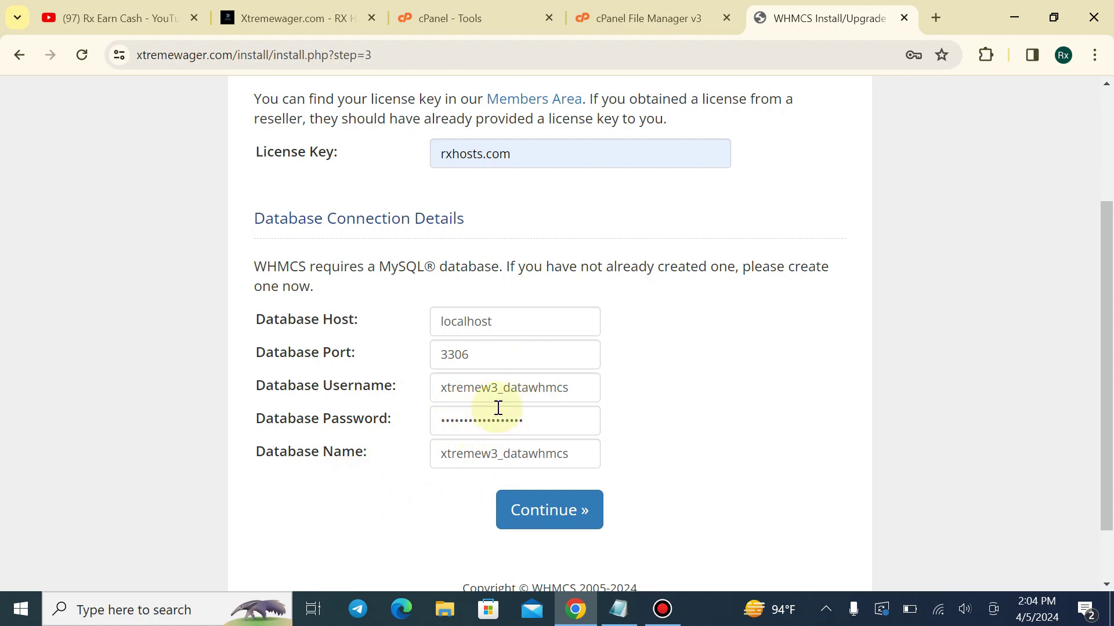
{"action": "left_click", "coordinate": [558, 529]}
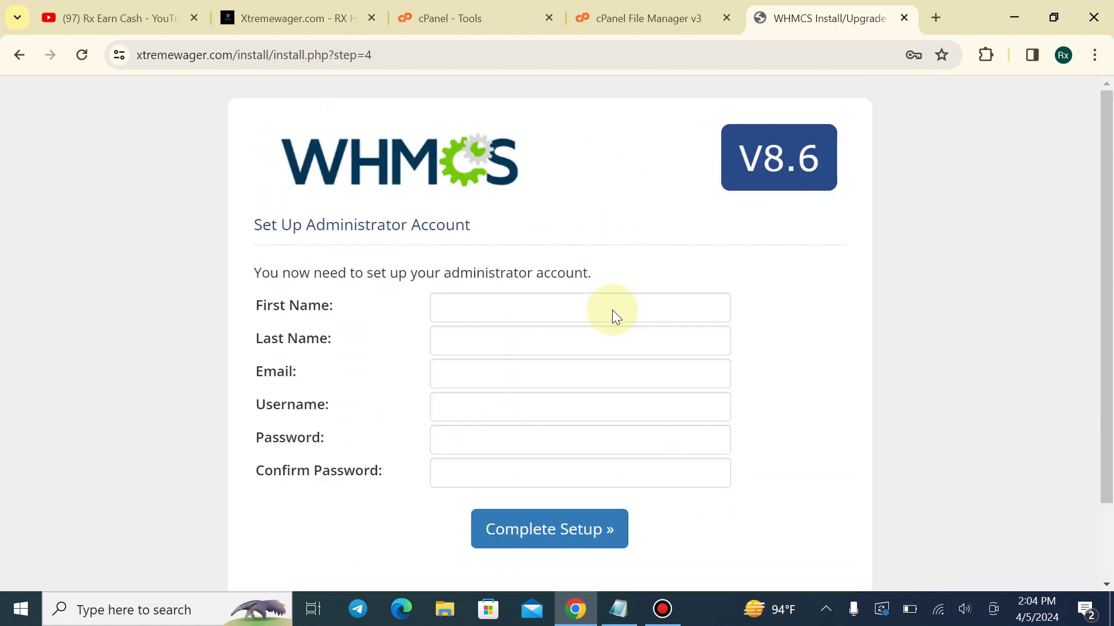
Enter administrator first name Rx, last name Admin, and the saved e-mail address
{"action": "left_click", "coordinate": [532, 302]}
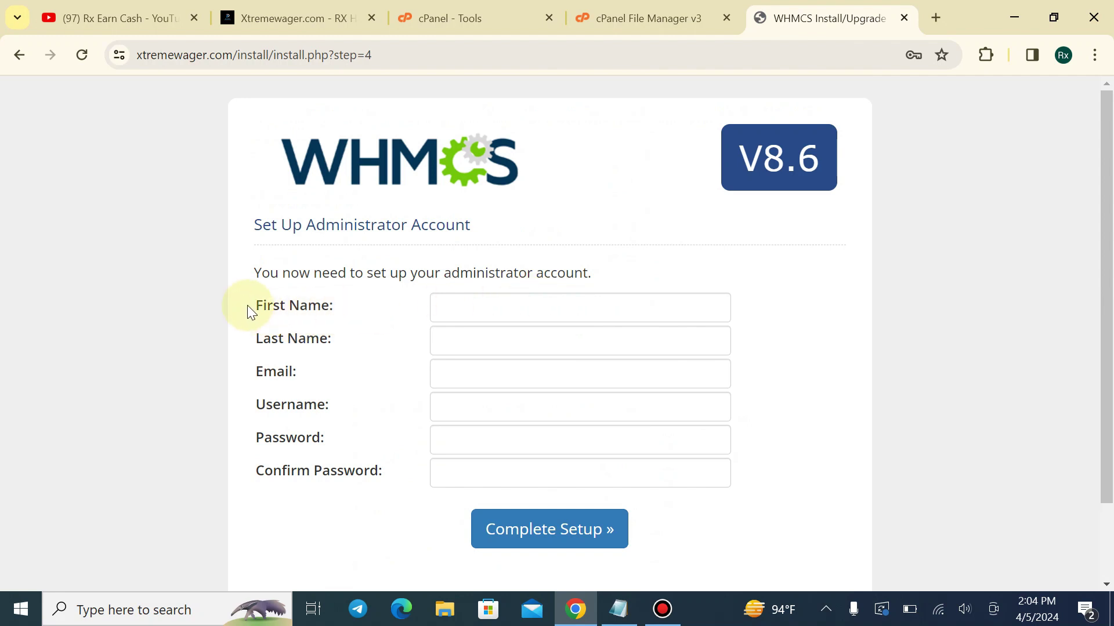
{"action": "left_click_drag", "start_coordinate": [258, 339], "coordinate": [344, 340]}
{"action": "left_click_drag", "start_coordinate": [253, 370], "coordinate": [341, 406]}
{"action": "left_click_drag", "start_coordinate": [314, 472], "coordinate": [383, 472]}
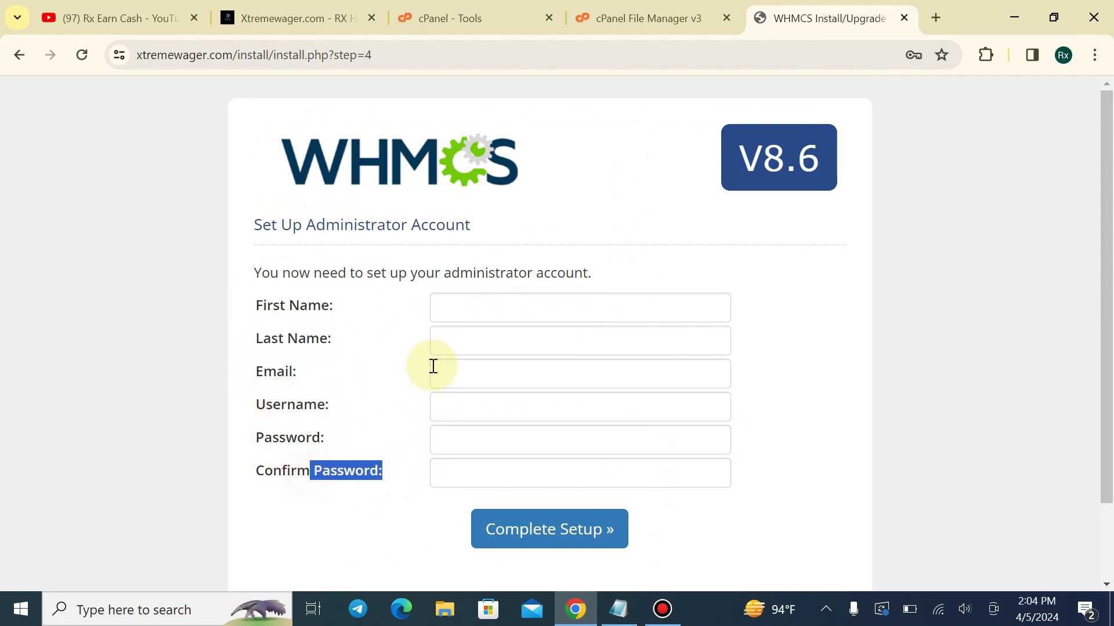
{"action": "left_click", "coordinate": [251, 331]}
{"action": "left_click", "coordinate": [498, 315]}
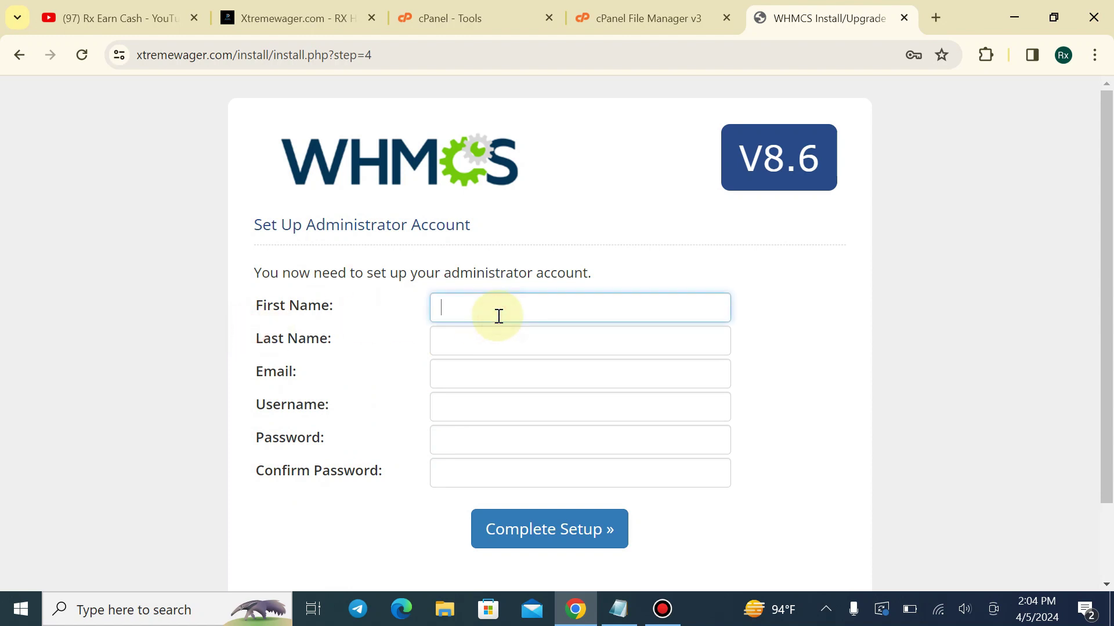
{"action": "type", "text": "Rx"}
{"action": "left_click", "coordinate": [493, 346]}
{"action": "type", "text": "A"}
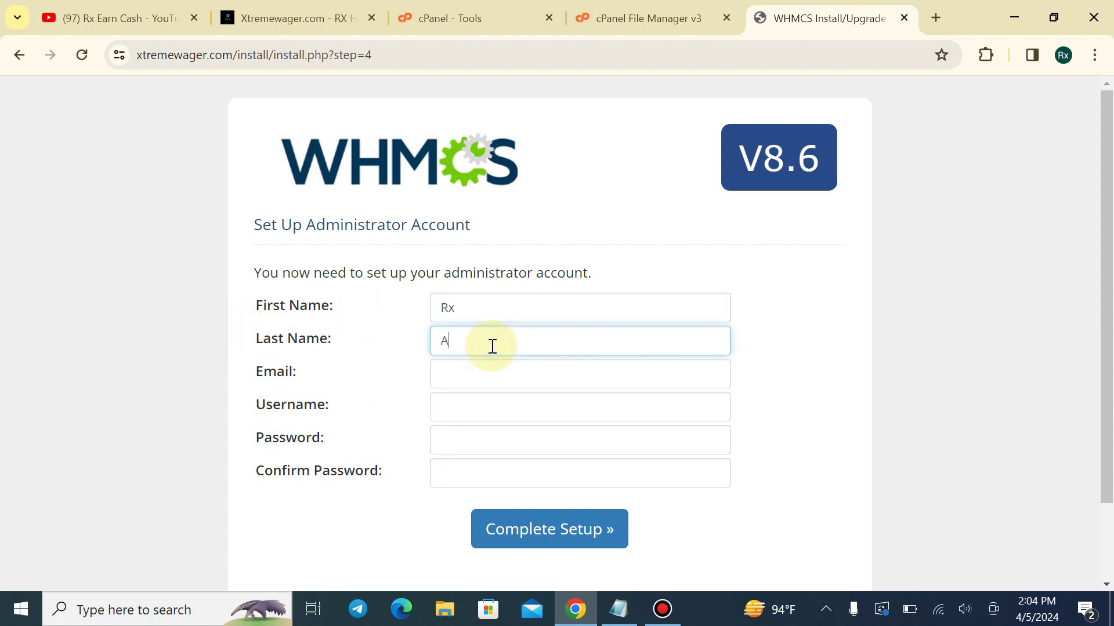
{"action": "type", "text": "dmin"}
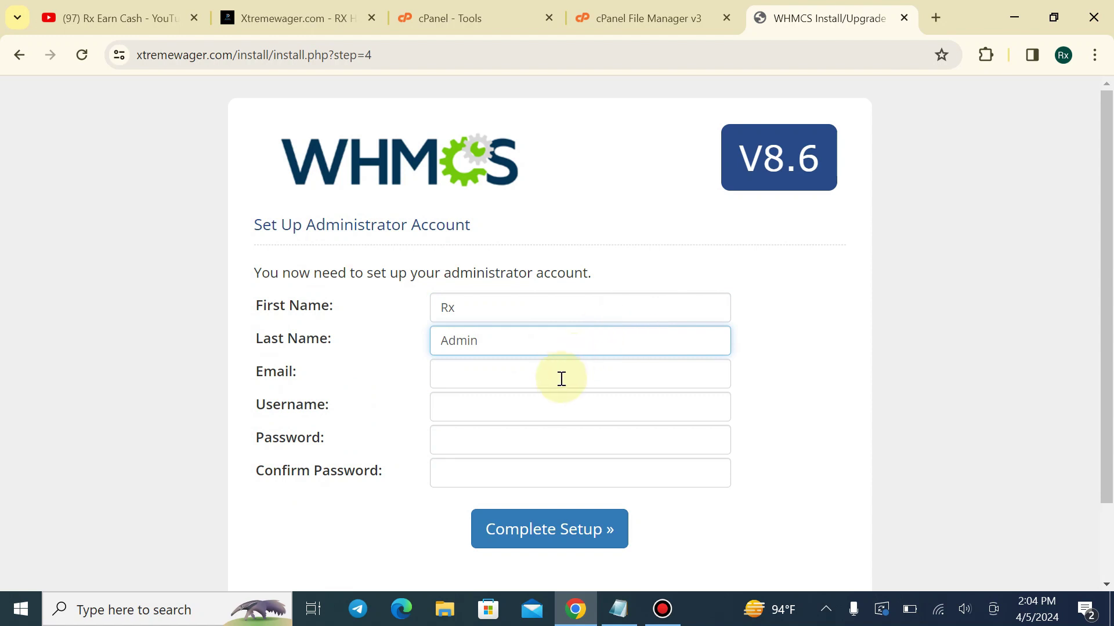
{"action": "left_click", "coordinate": [553, 377]}
{"action": "left_click", "coordinate": [580, 450]}
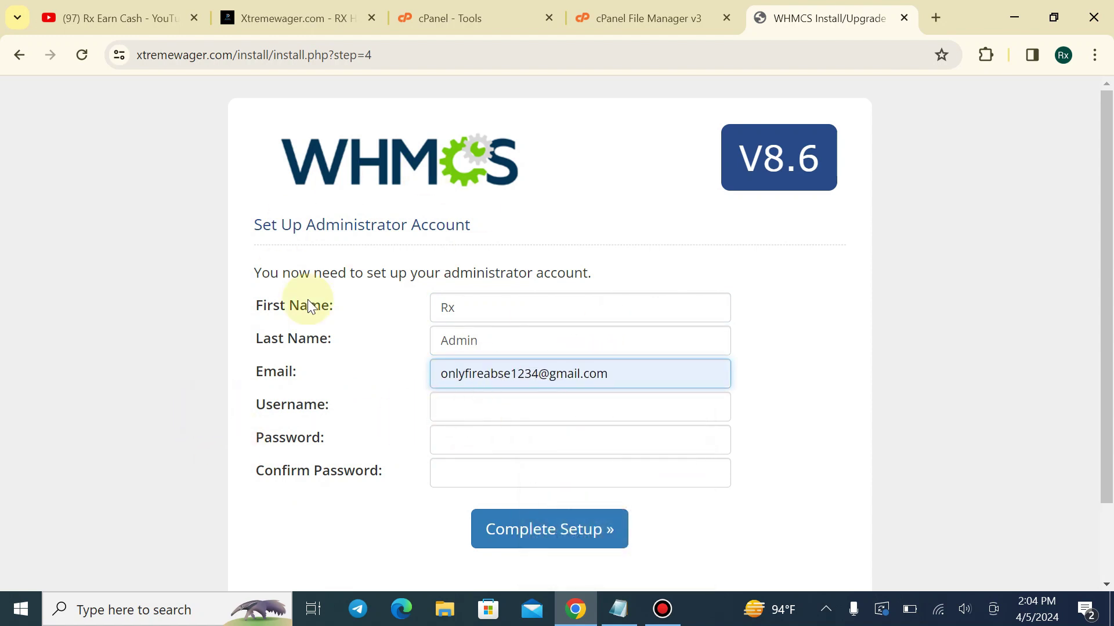
Fill the admin username and password from the saved login, confirm the password, and complete setup
{"action": "left_click", "coordinate": [518, 401]}
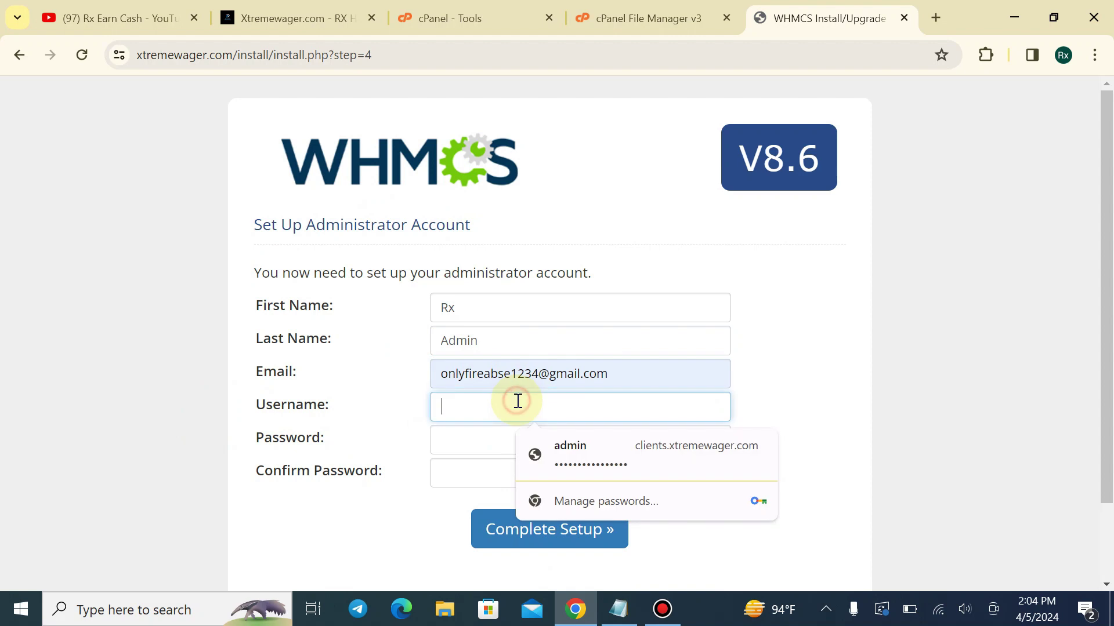
{"action": "left_click", "coordinate": [497, 441]}
{"action": "left_click", "coordinate": [562, 498]}
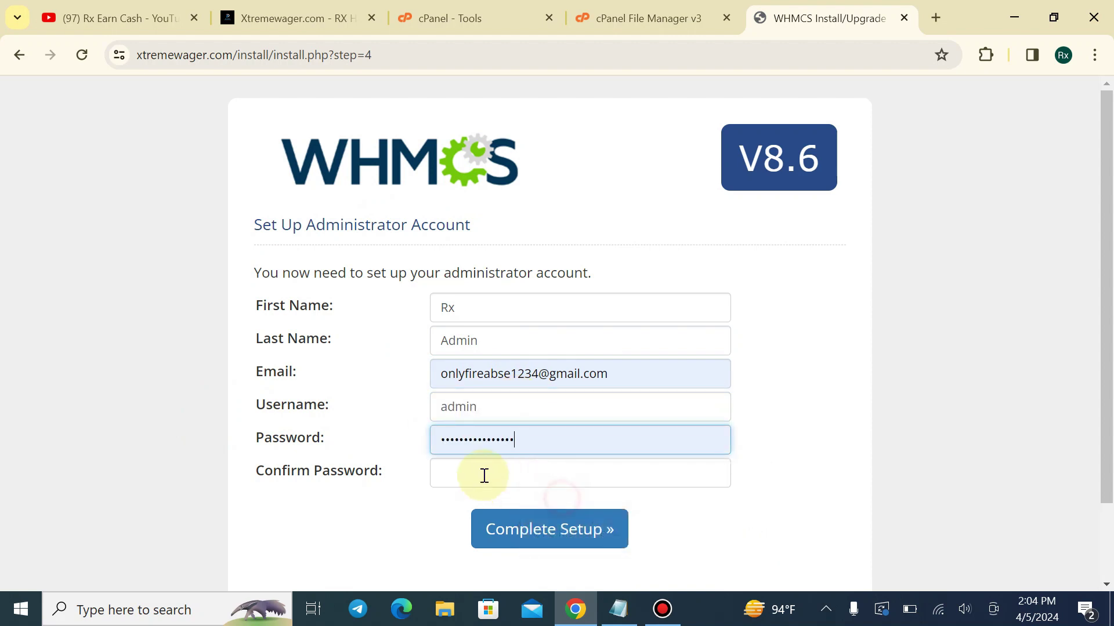
{"action": "left_click", "coordinate": [484, 474]}
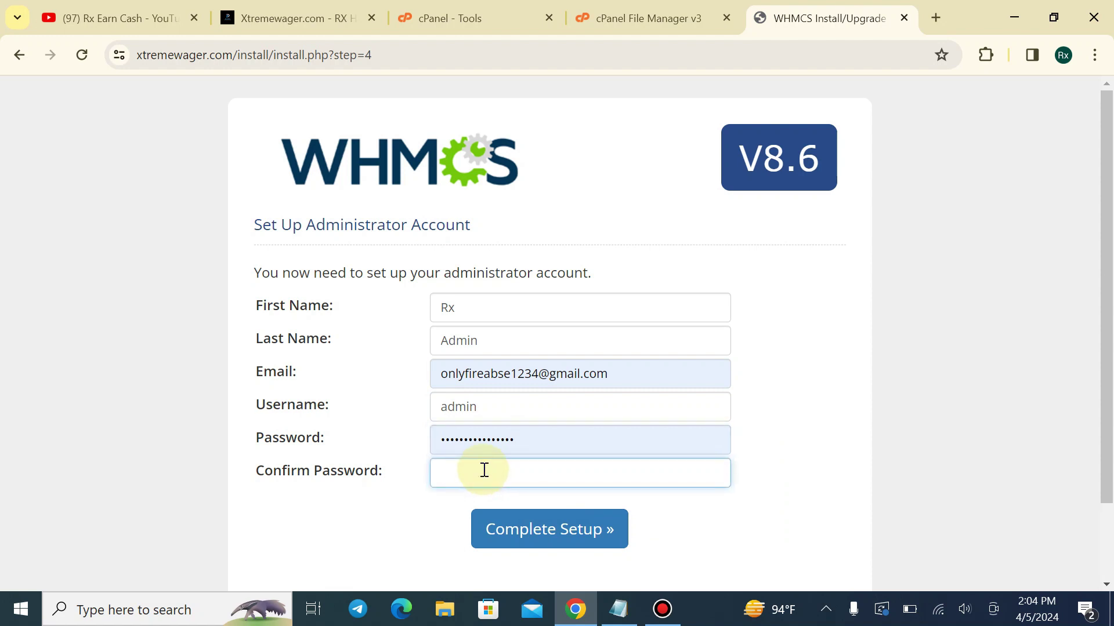
{"action": "left_click", "coordinate": [542, 448]}
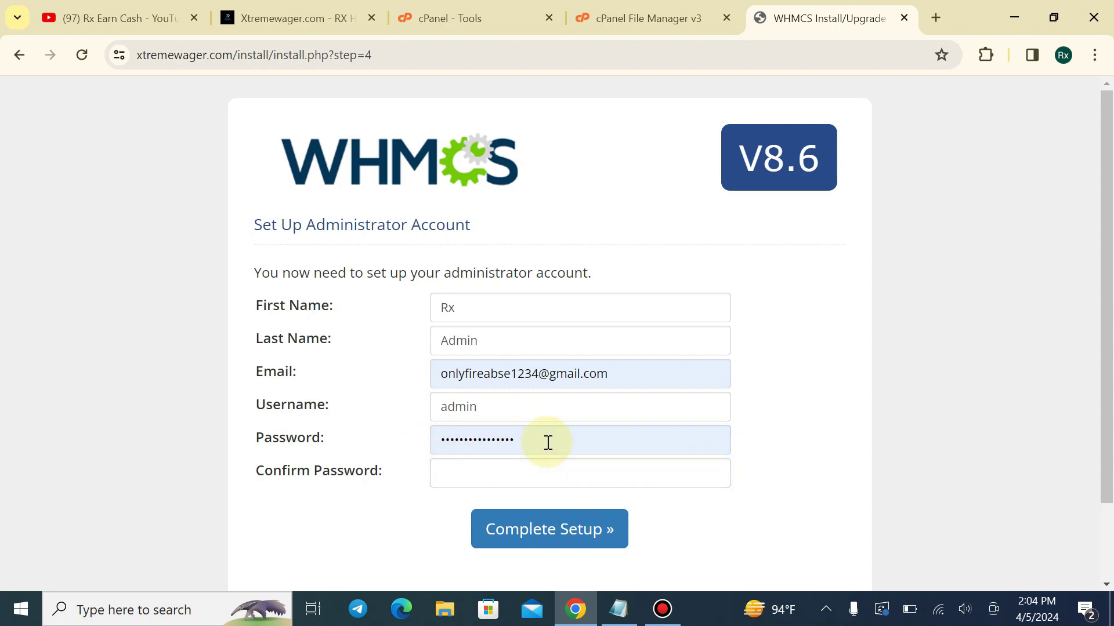
{"action": "left_click", "coordinate": [415, 472]}
{"action": "key", "text": "ctrl+v"}
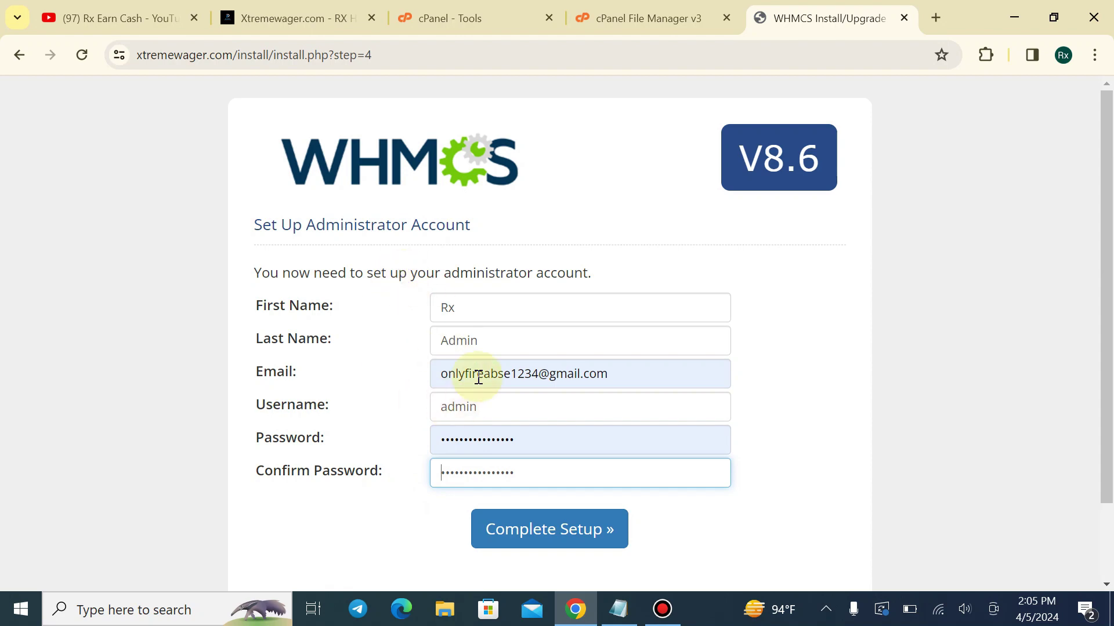
{"action": "left_click", "coordinate": [527, 544]}
Copy the daily cron command from step 3 of the installation-complete page
{"action": "scroll", "coordinate": [650, 322], "scroll_direction": "down", "scroll_amount": 1}
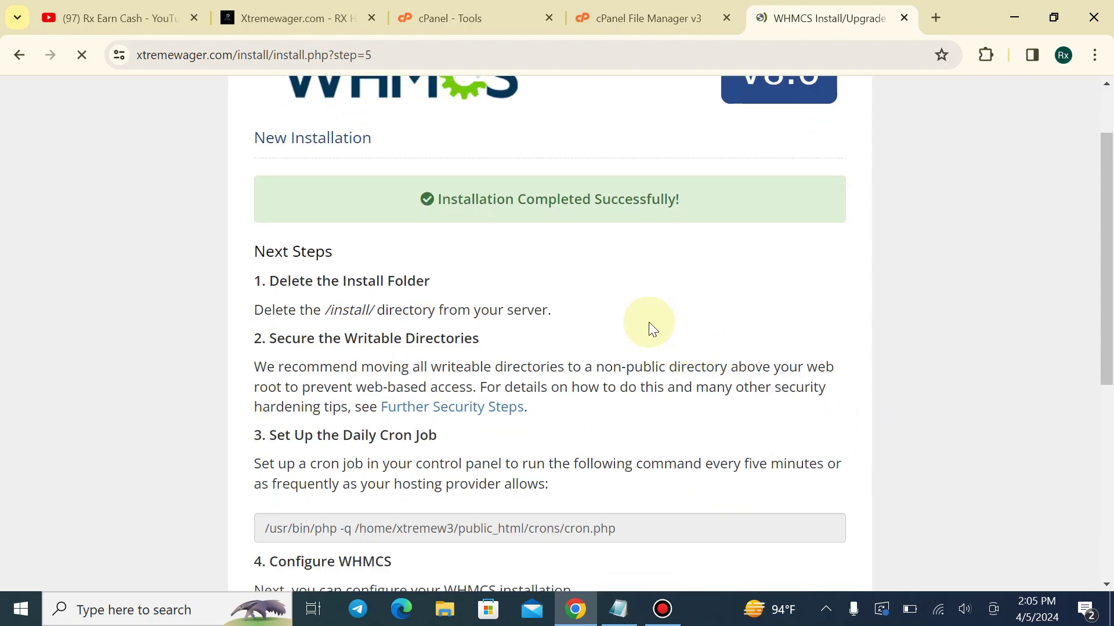
{"action": "left_click_drag", "start_coordinate": [577, 196], "coordinate": [741, 194]}
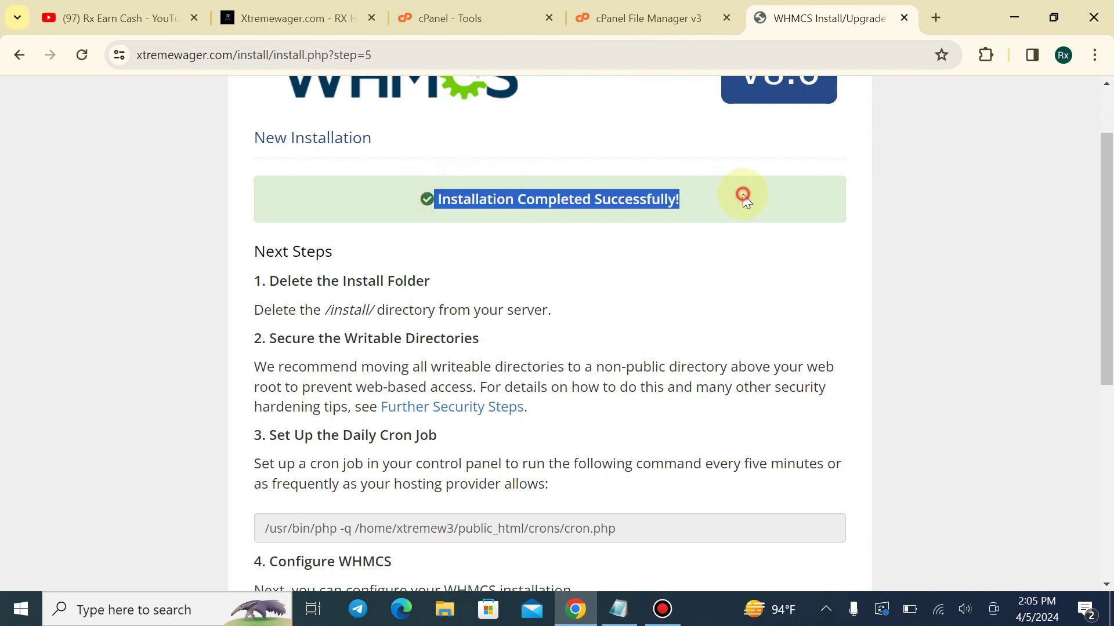
{"action": "left_click", "coordinate": [583, 284]}
{"action": "scroll", "coordinate": [583, 285], "scroll_direction": "down", "scroll_amount": 4}
{"action": "left_click", "coordinate": [585, 265]}
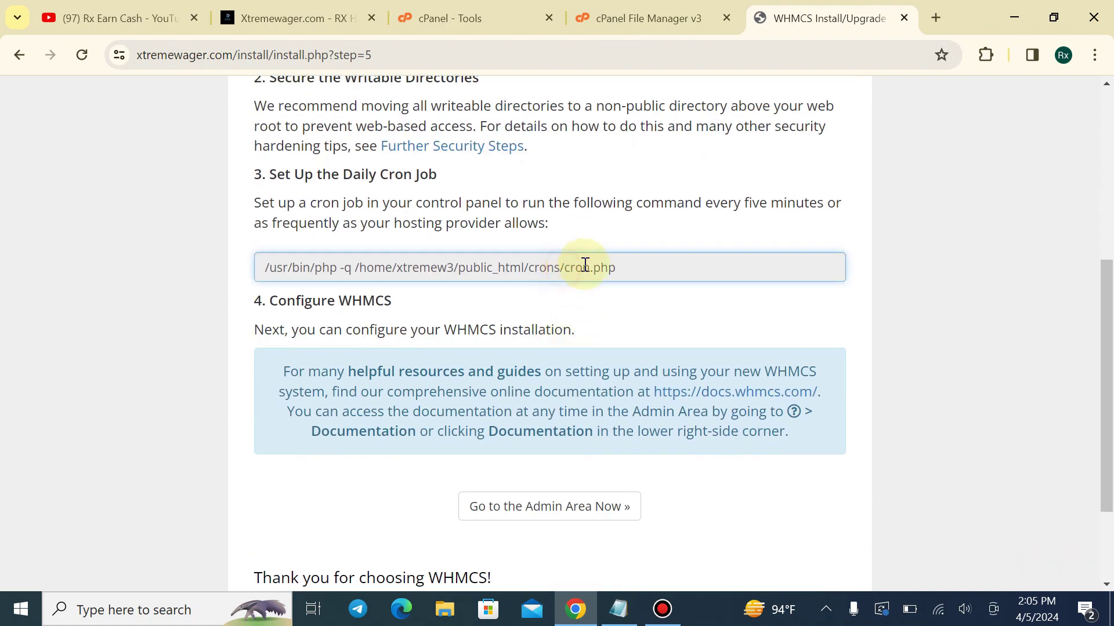
{"action": "left_click_drag", "start_coordinate": [636, 266], "coordinate": [264, 266]}
{"action": "key", "text": "ctrl+c"}
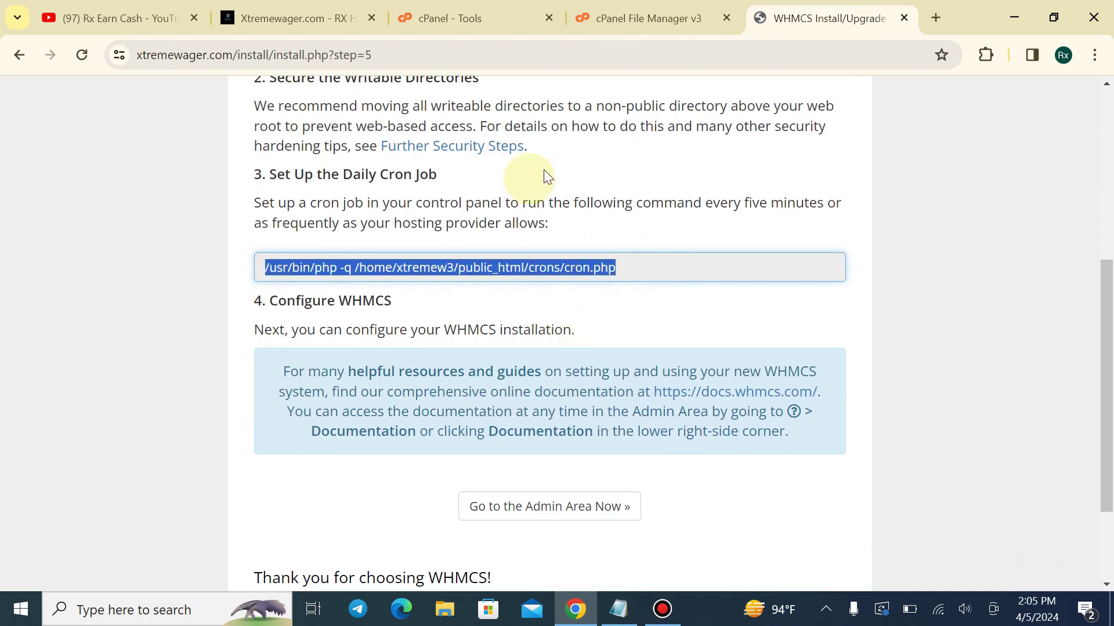
{"action": "left_click", "coordinate": [644, 17]}
{"action": "left_click", "coordinate": [458, 18]}
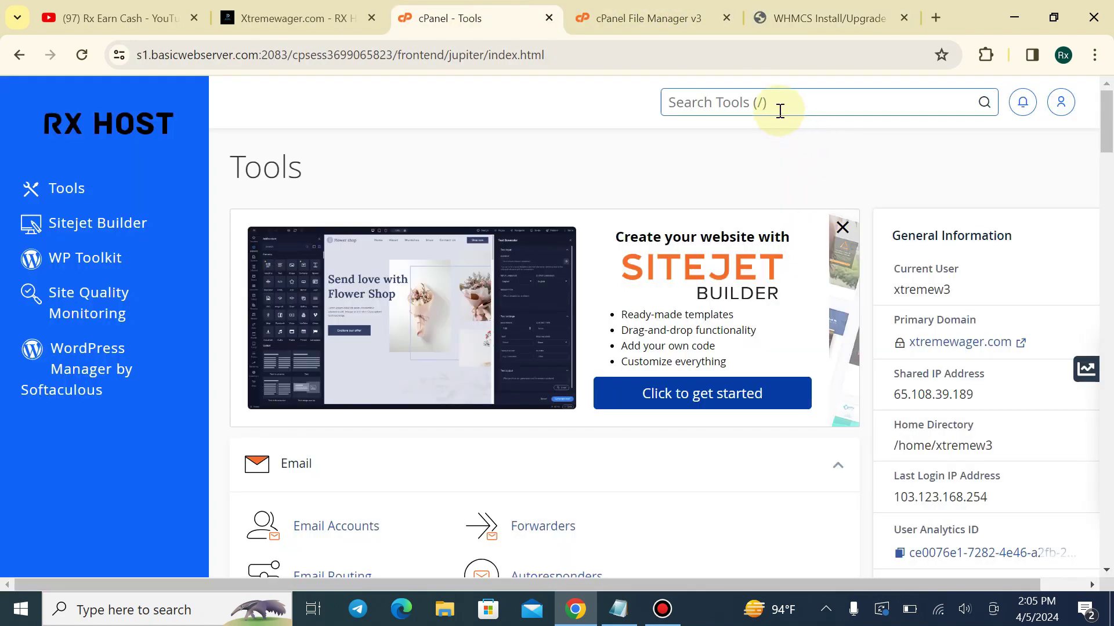
Add a once-per-minute cPanel cron job running /usr/bin/php -q /home/xtremew3/public_html/crons/cron.php
{"action": "type", "text": "cron"}
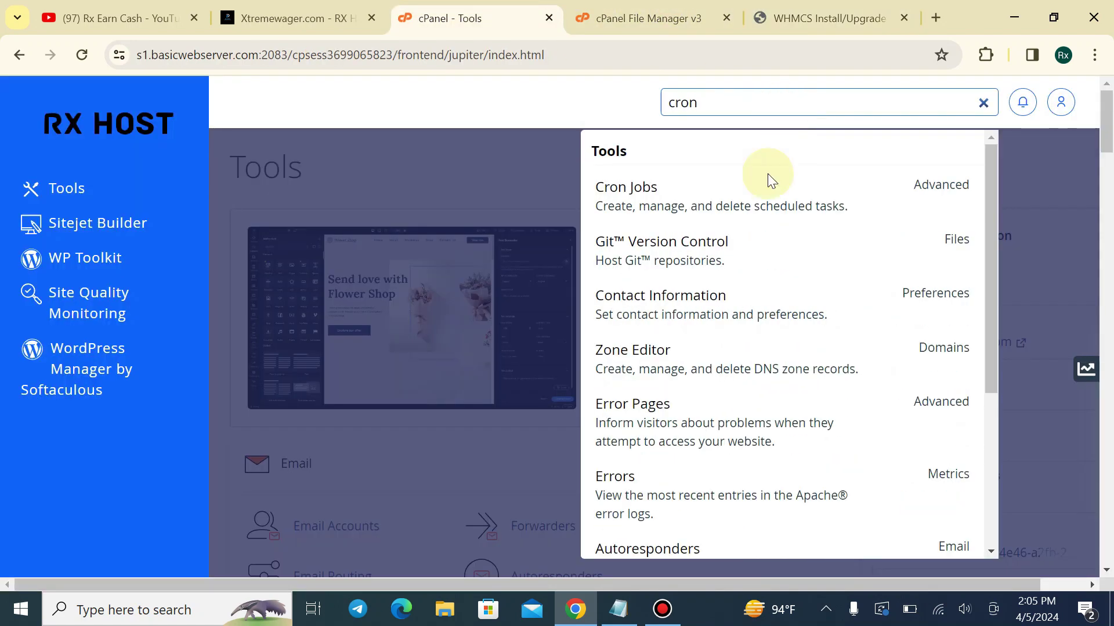
{"action": "left_click", "coordinate": [734, 194]}
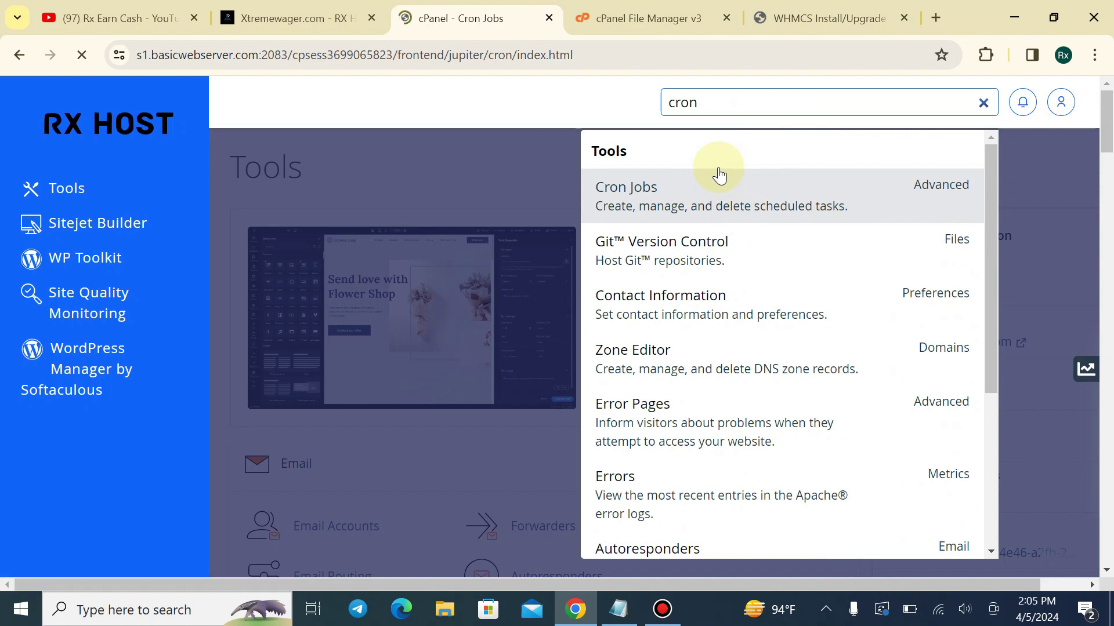
{"action": "scroll", "coordinate": [412, 391], "scroll_direction": "down", "scroll_amount": 9}
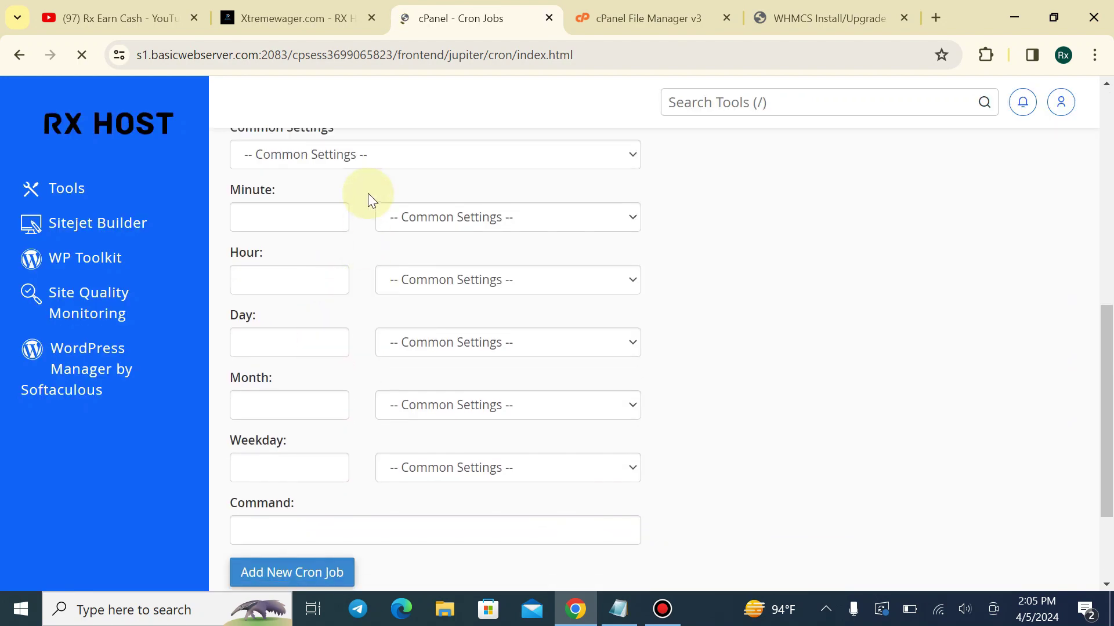
{"action": "left_click", "coordinate": [370, 160]}
{"action": "left_click", "coordinate": [358, 195]}
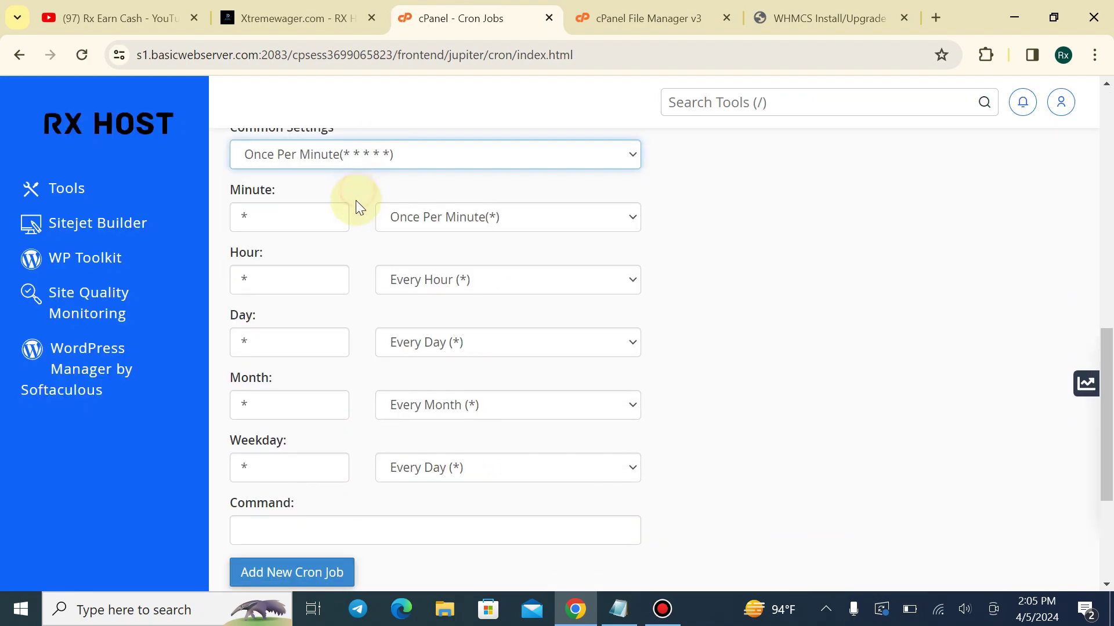
{"action": "scroll", "coordinate": [348, 423], "scroll_direction": "down", "scroll_amount": 3}
{"action": "left_click", "coordinate": [364, 356]}
{"action": "key", "text": "ctrl+v"}
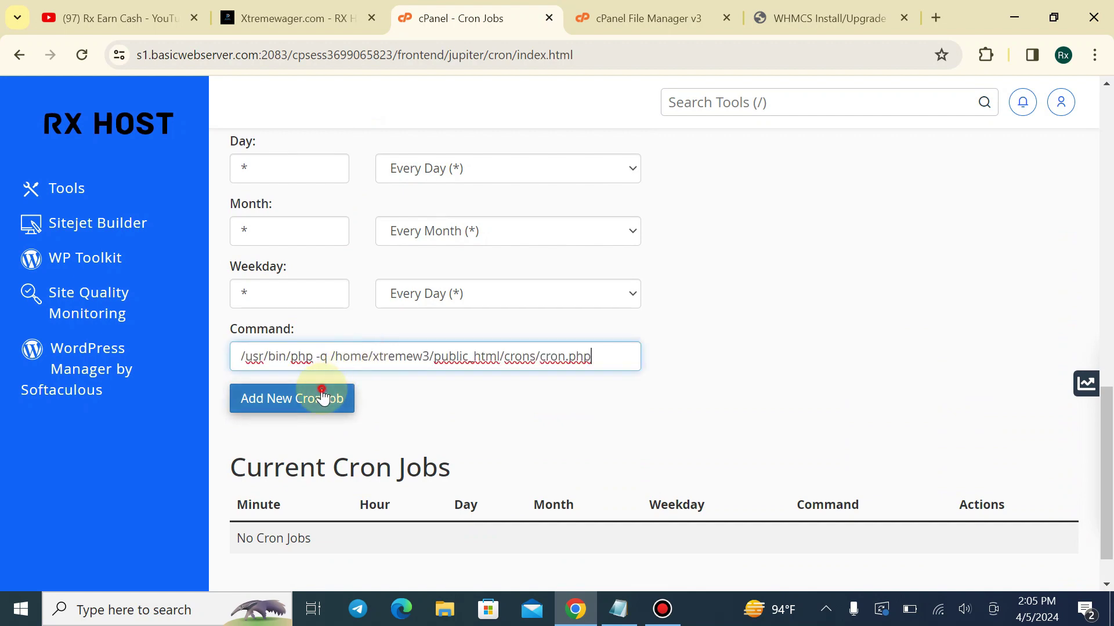
{"action": "left_click", "coordinate": [308, 399]}
{"action": "scroll", "coordinate": [559, 287], "scroll_direction": "down", "scroll_amount": 2}
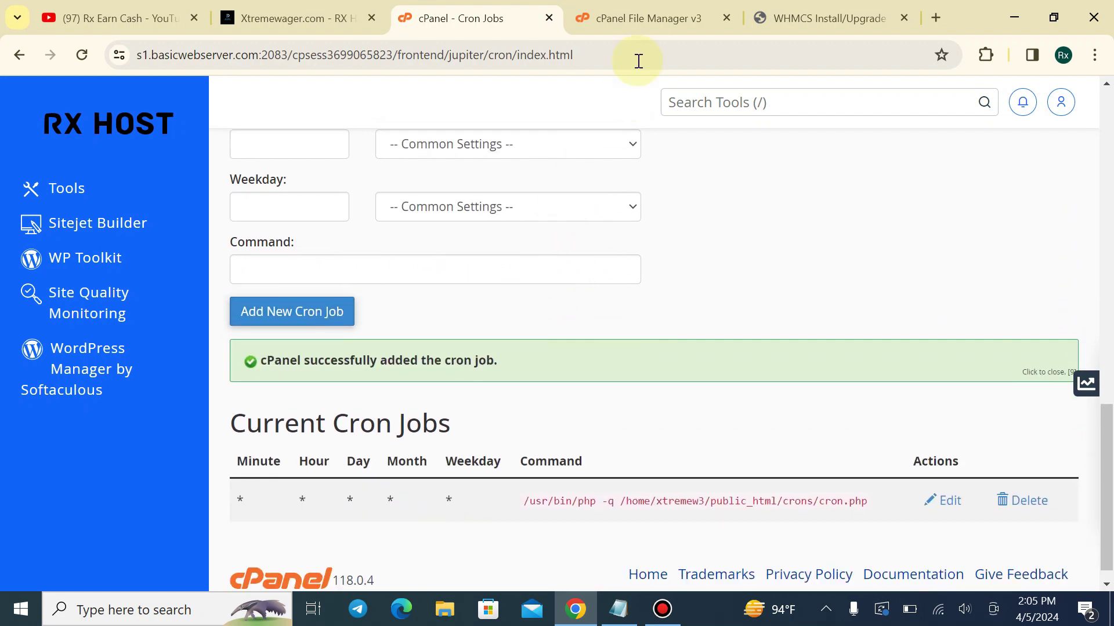
{"action": "left_click", "coordinate": [859, 18]}
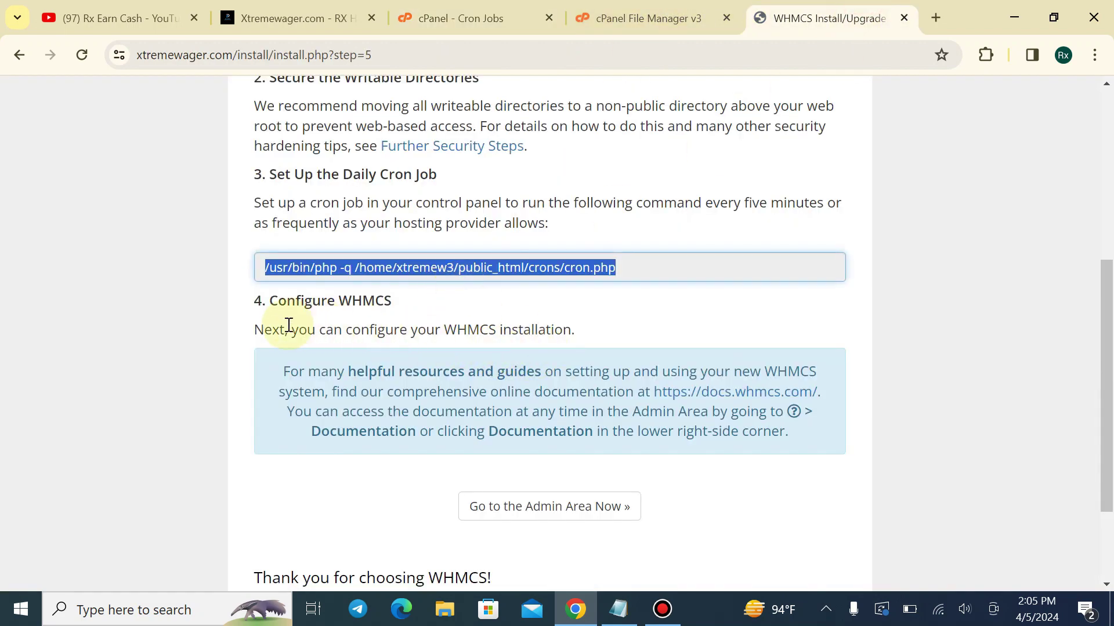
Highlight the step-5 note about deleting the /install/ directory
{"action": "scroll", "coordinate": [502, 462], "scroll_direction": "down", "scroll_amount": 2}
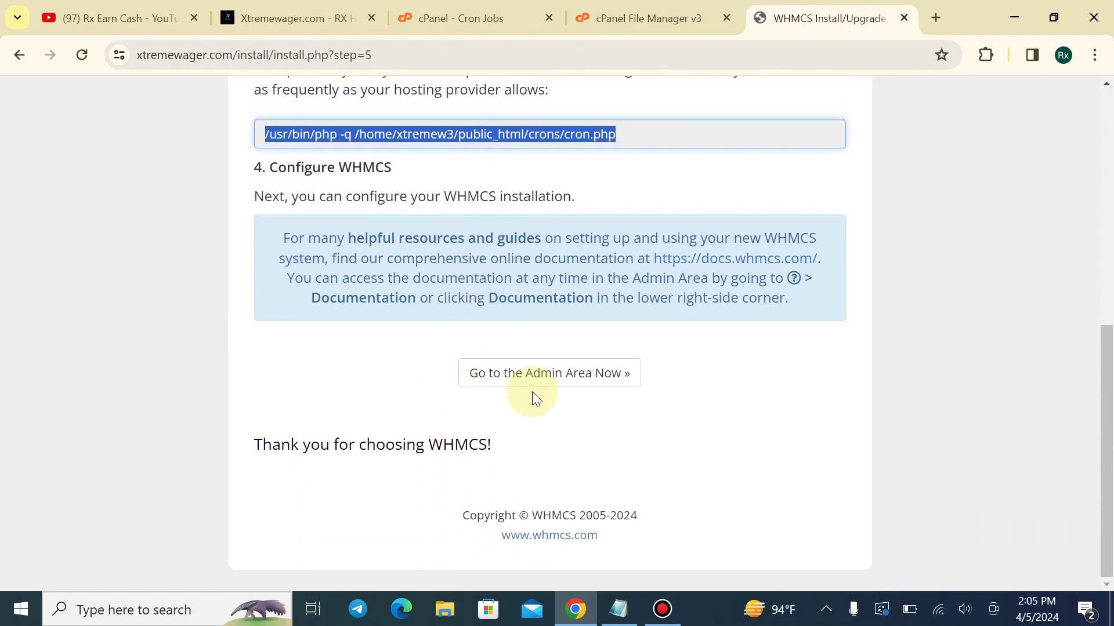
{"action": "scroll", "coordinate": [539, 394], "scroll_direction": "up", "scroll_amount": 4}
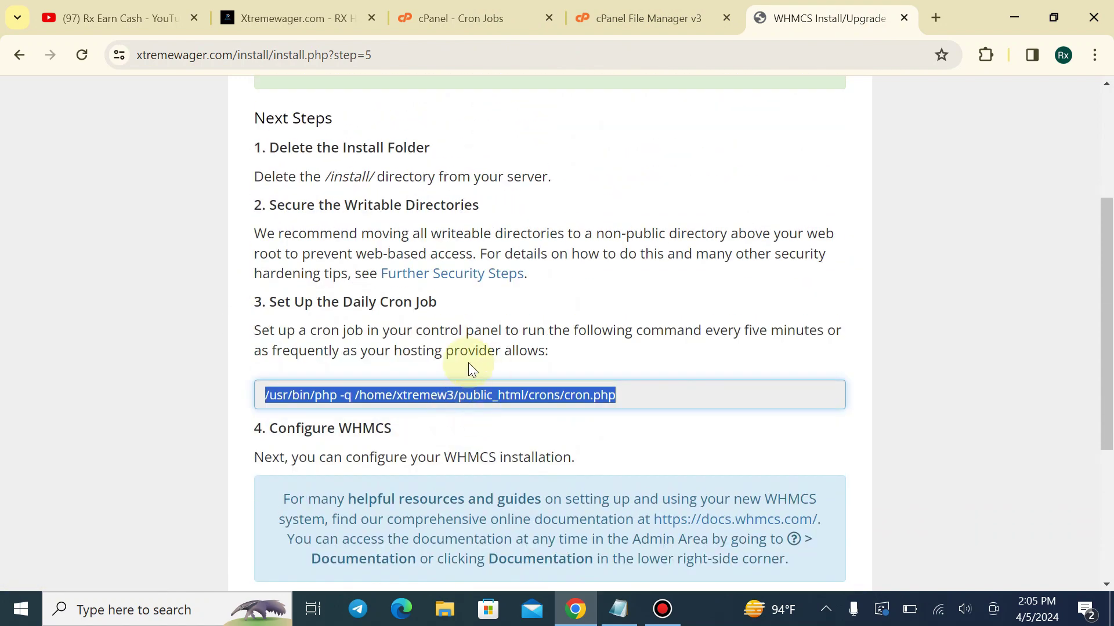
{"action": "left_click_drag", "start_coordinate": [323, 174], "coordinate": [535, 168]}
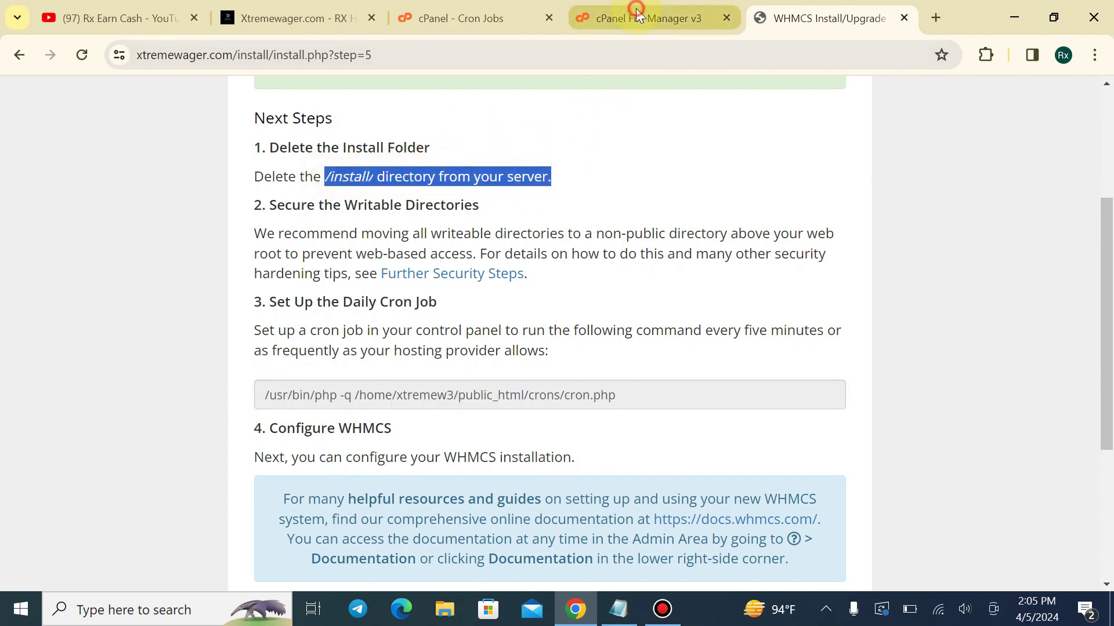
{"action": "left_click", "coordinate": [638, 17]}
Move the public_html/install folder to the trash in File Manager
{"action": "scroll", "coordinate": [401, 406], "scroll_direction": "down", "scroll_amount": 3}
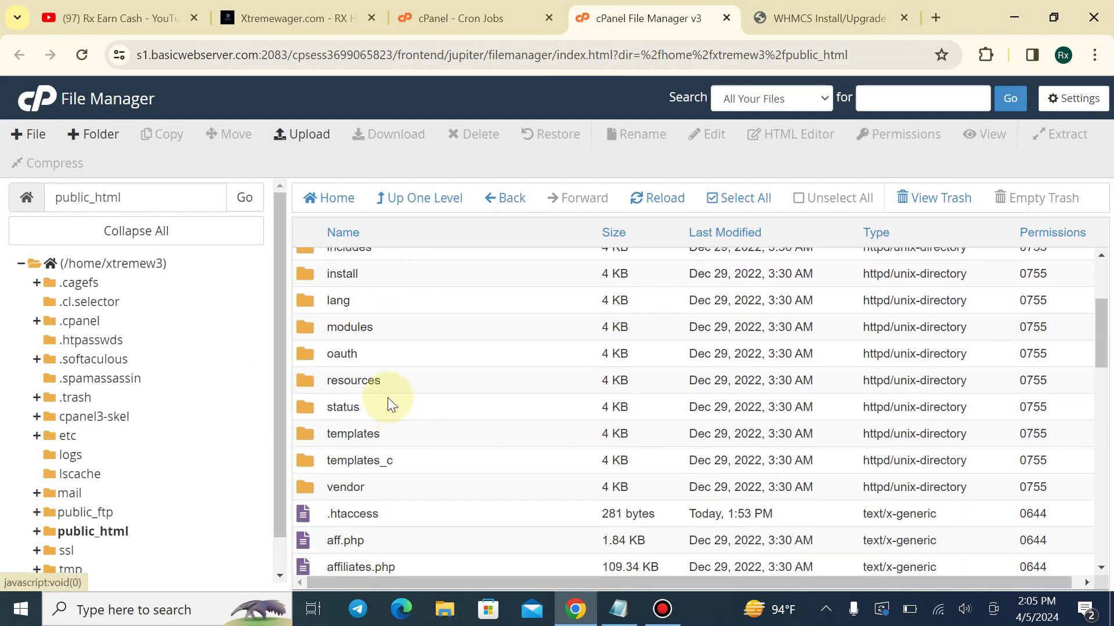
{"action": "scroll", "coordinate": [387, 398], "scroll_direction": "up", "scroll_amount": 2}
{"action": "scroll", "coordinate": [107, 485], "scroll_direction": "down", "scroll_amount": 1}
{"action": "left_click", "coordinate": [112, 497]}
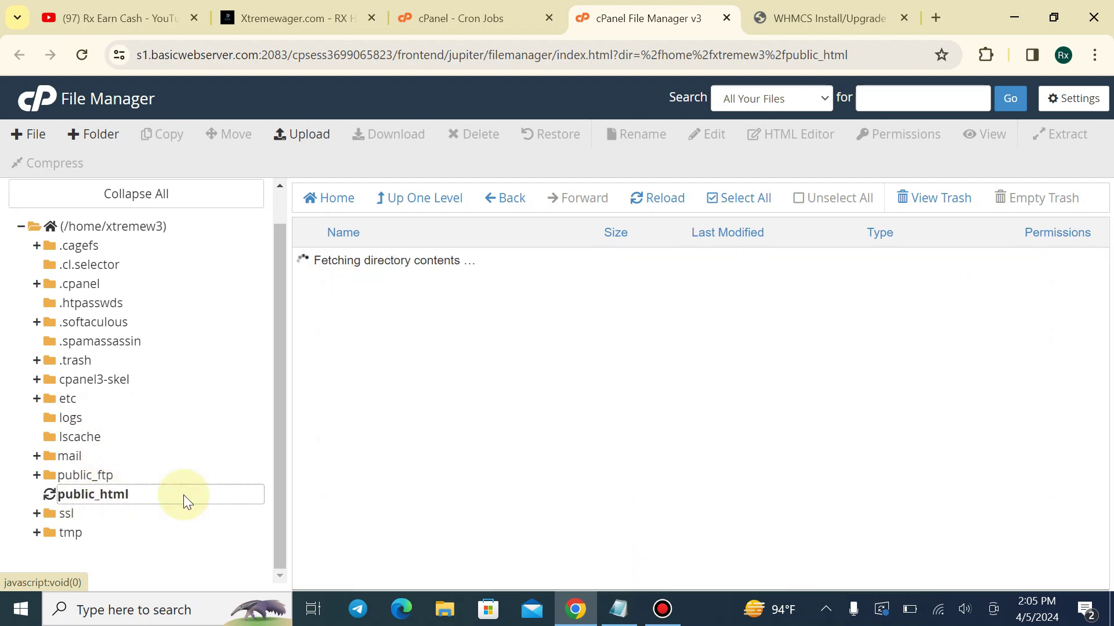
{"action": "scroll", "coordinate": [400, 325], "scroll_direction": "down", "scroll_amount": 3}
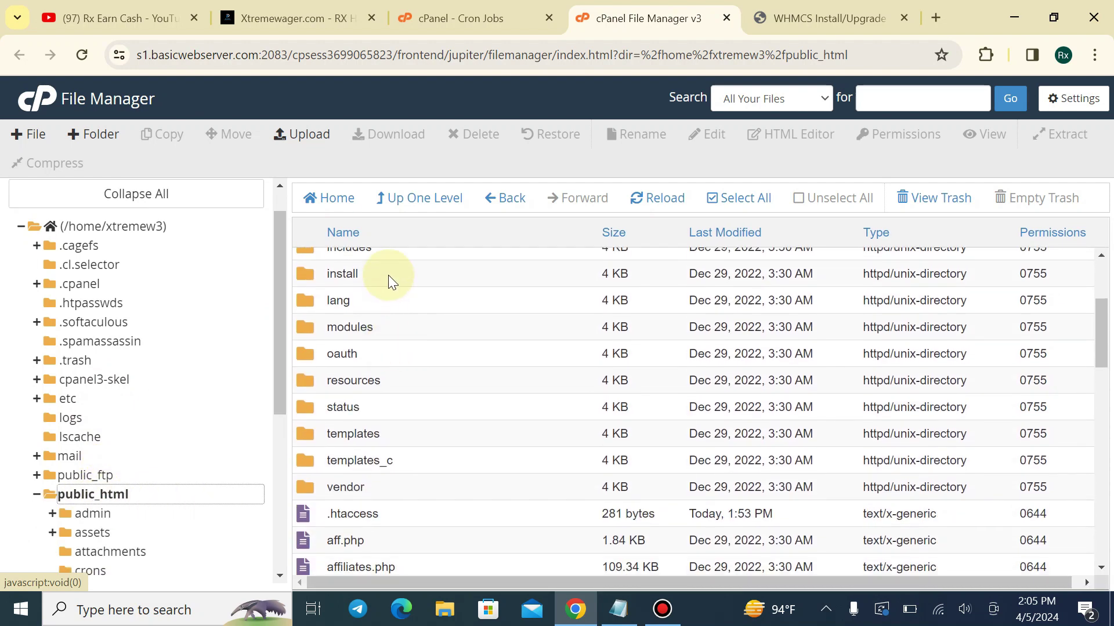
{"action": "right_click", "coordinate": [389, 275]}
{"action": "left_click", "coordinate": [435, 389]}
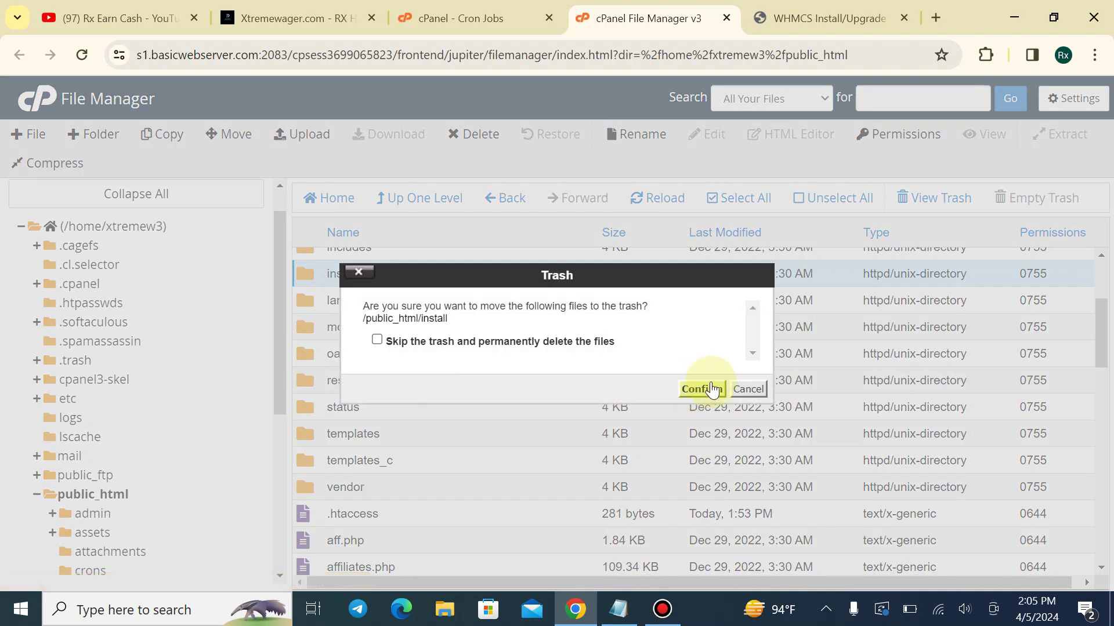
{"action": "left_click", "coordinate": [699, 389]}
{"action": "left_click", "coordinate": [823, 18]}
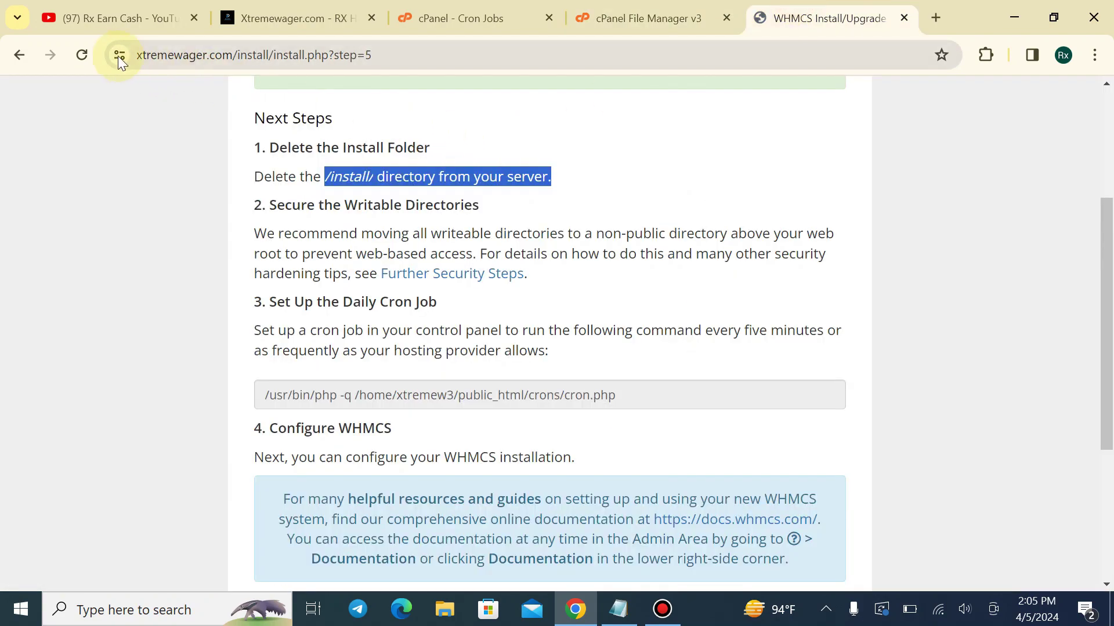
Open the WHMCS admin area from the installer and log in with saved credentials
{"action": "scroll", "coordinate": [702, 480], "scroll_direction": "down", "scroll_amount": 3}
{"action": "left_click", "coordinate": [557, 380]}
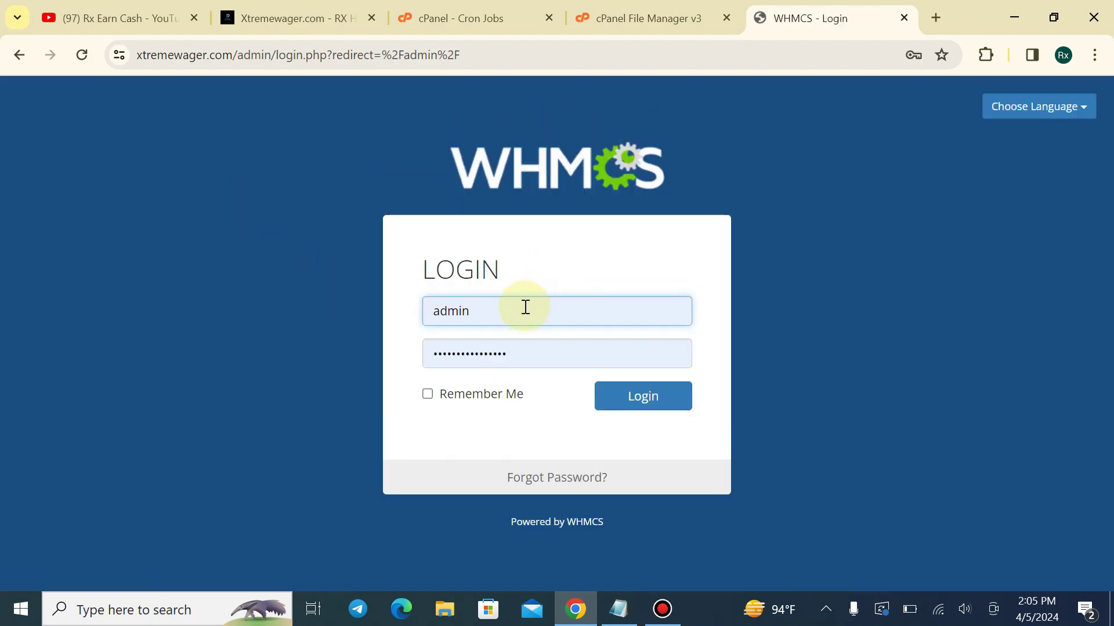
{"action": "left_click", "coordinate": [624, 401]}
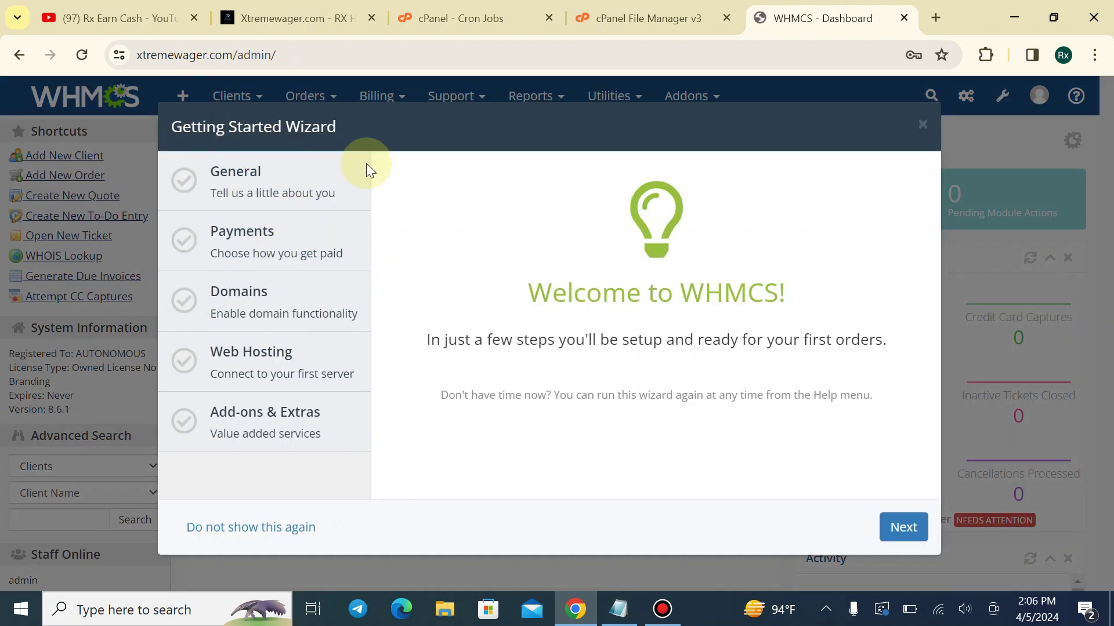
Check the cron job, close File Manager, return cPanel to Tools, and go back to the WHMCS dashboard
{"action": "double_click", "coordinate": [249, 126]}
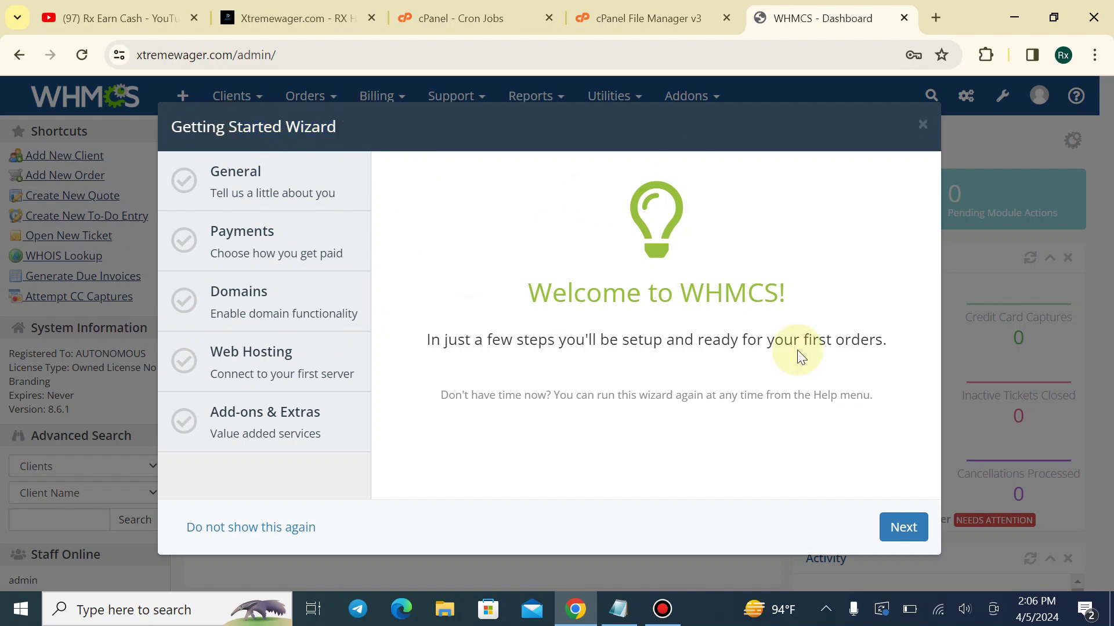
{"action": "left_click", "coordinate": [464, 18]}
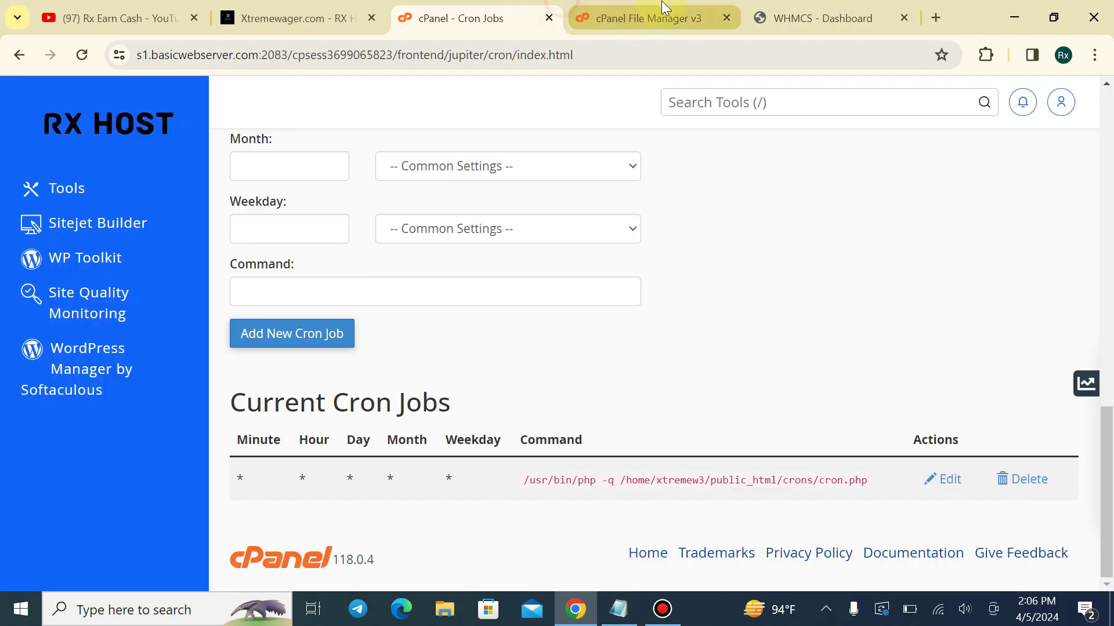
{"action": "left_click", "coordinate": [726, 19]}
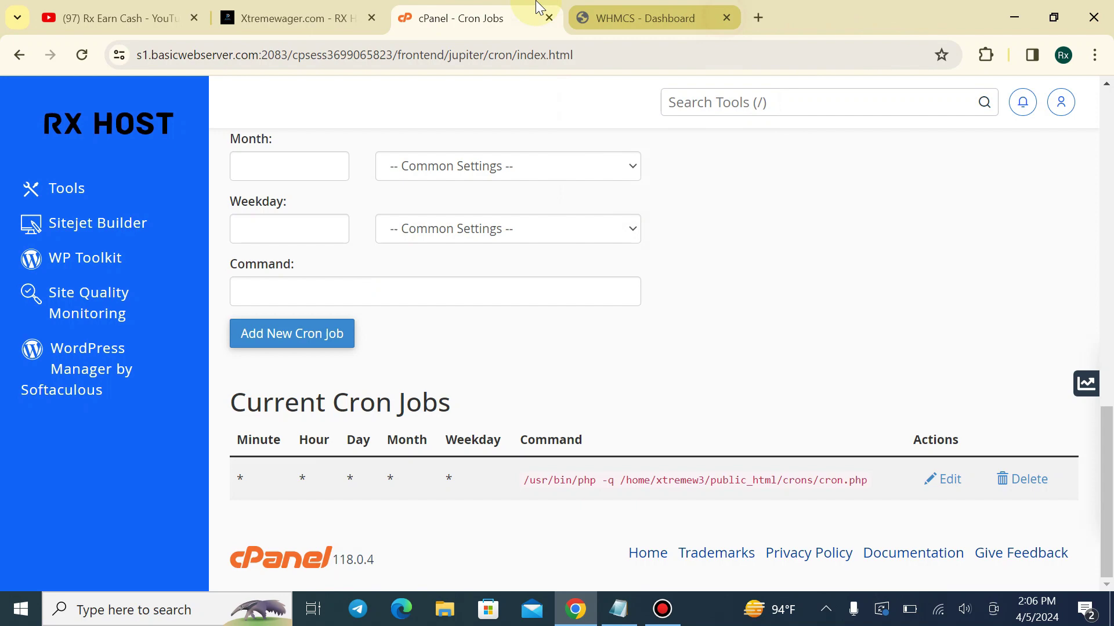
{"action": "left_click", "coordinate": [124, 129]}
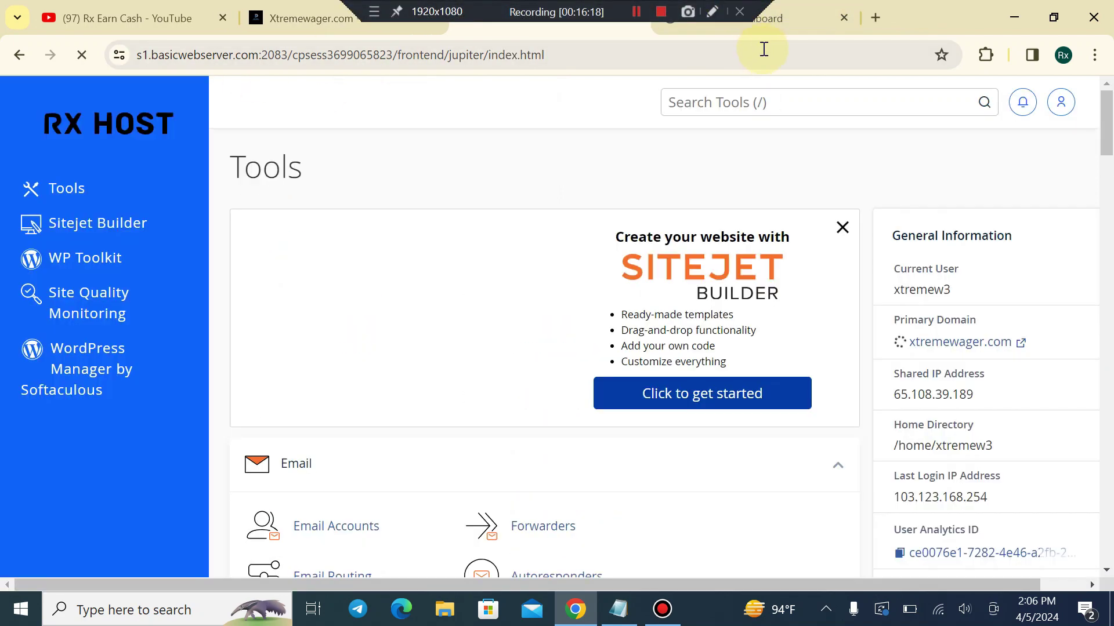
{"action": "left_click", "coordinate": [806, 5]}
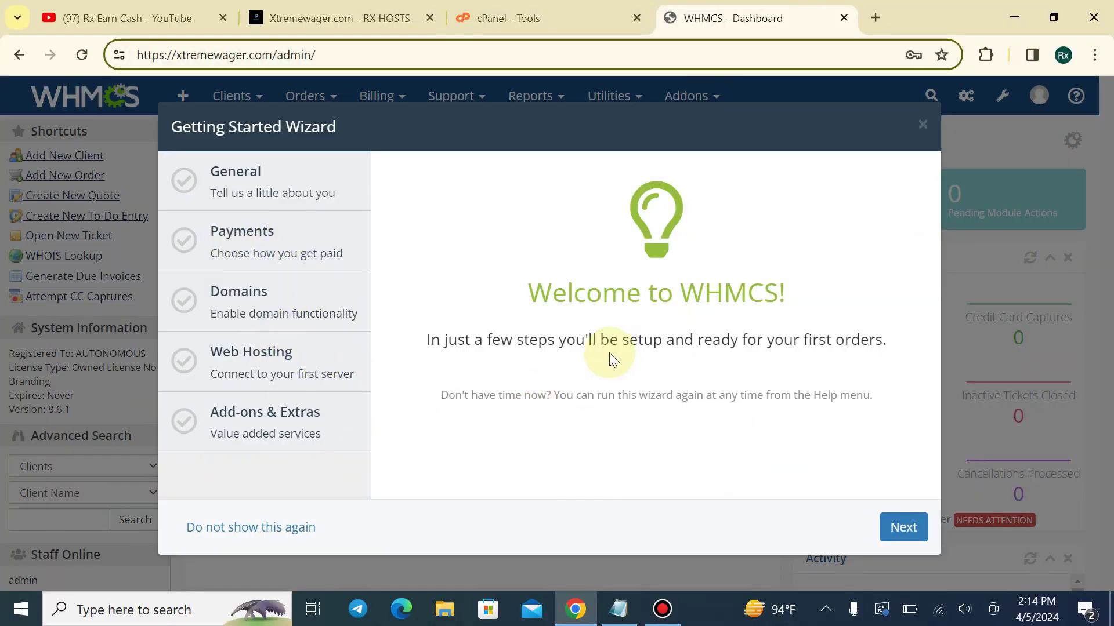
Start the wizard and set company name HOSTING TUTORIAL, logo images.png and the business e-mail
{"action": "left_click", "coordinate": [896, 535]}
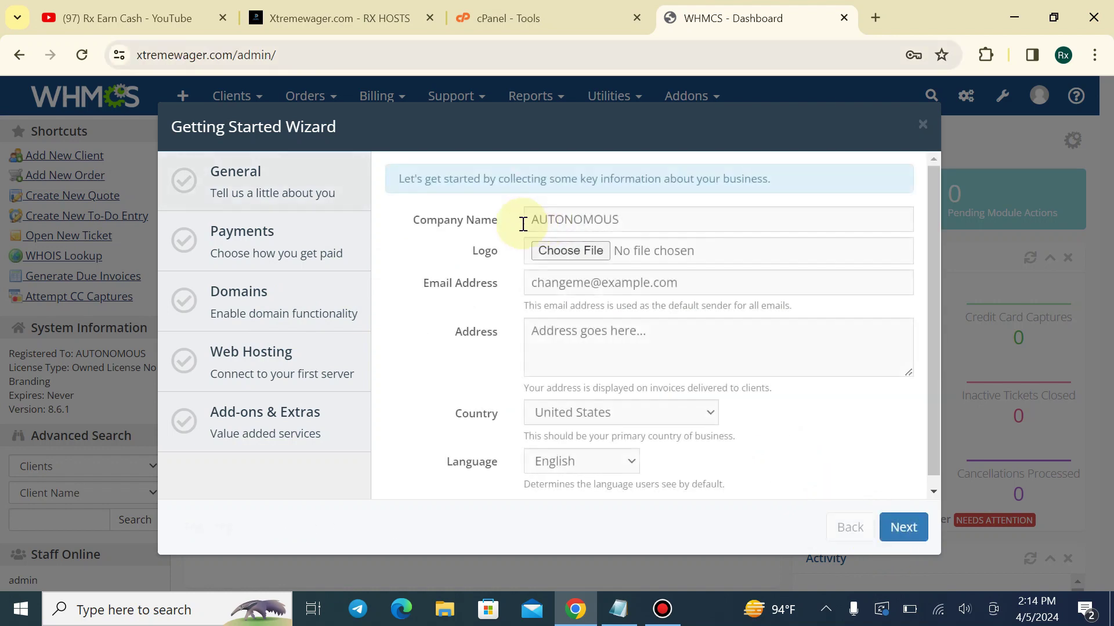
{"action": "left_click_drag", "start_coordinate": [531, 220], "coordinate": [699, 221]}
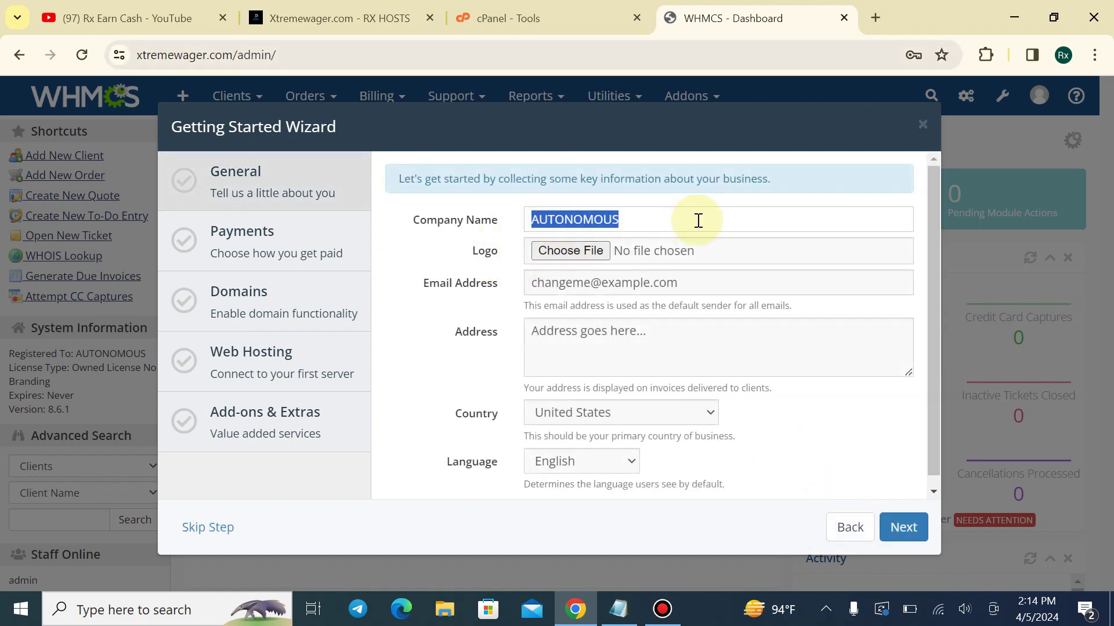
{"action": "type", "text": "RIAL"}
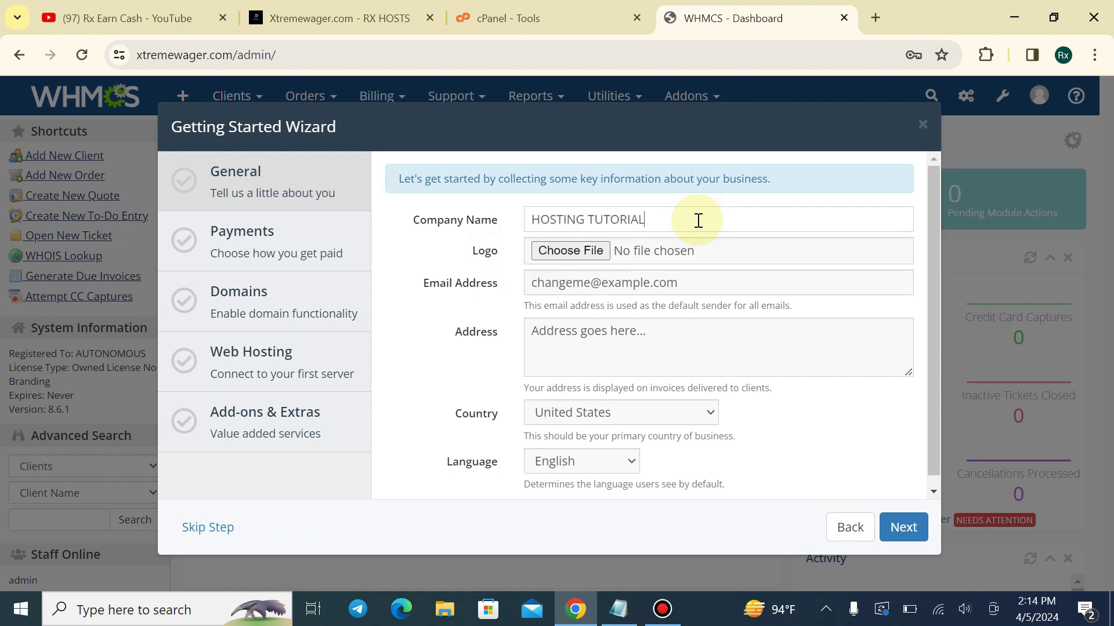
{"action": "left_click", "coordinate": [599, 254]}
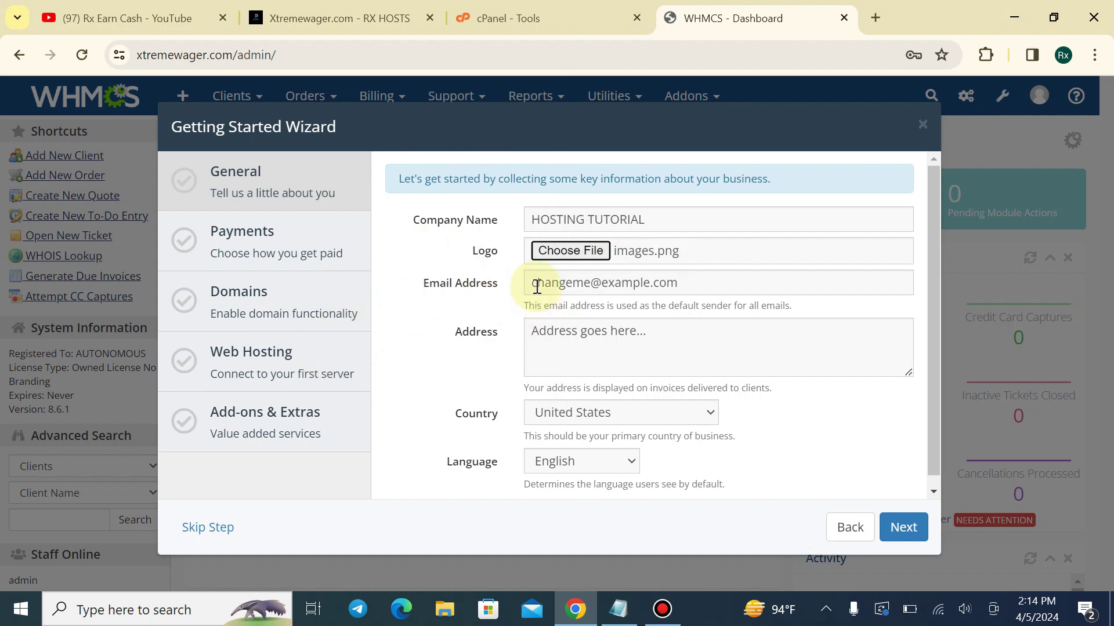
{"action": "mouse_move", "coordinate": [537, 287]}
{"action": "left_mouse_down"}
{"action": "mouse_move", "coordinate": [743, 284]}
{"action": "mouse_move", "coordinate": [537, 295]}
{"action": "left_mouse_up"}
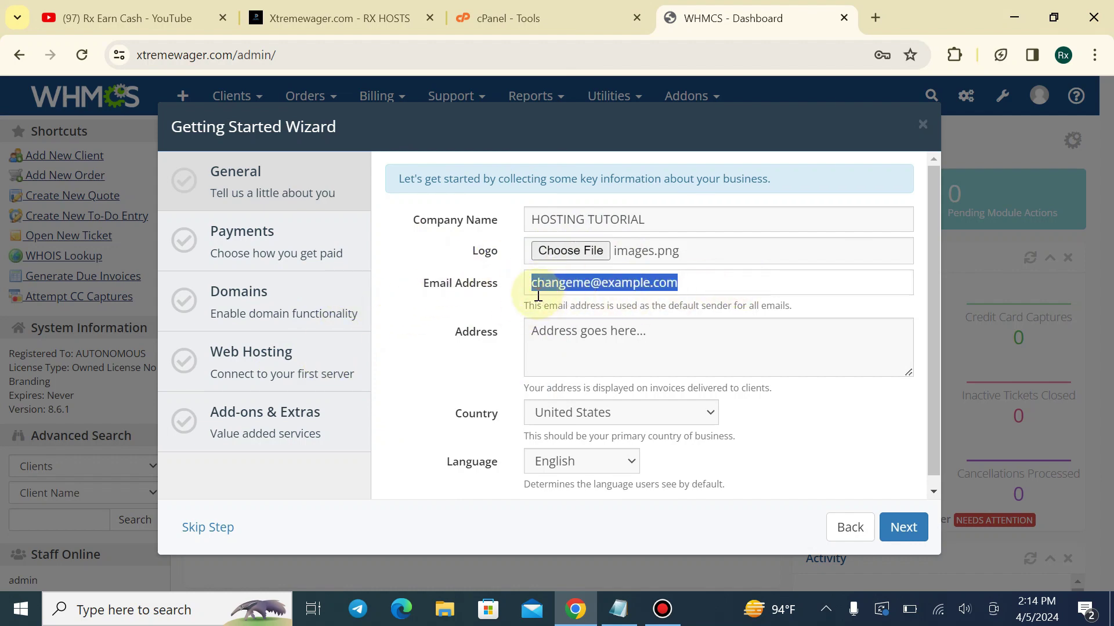
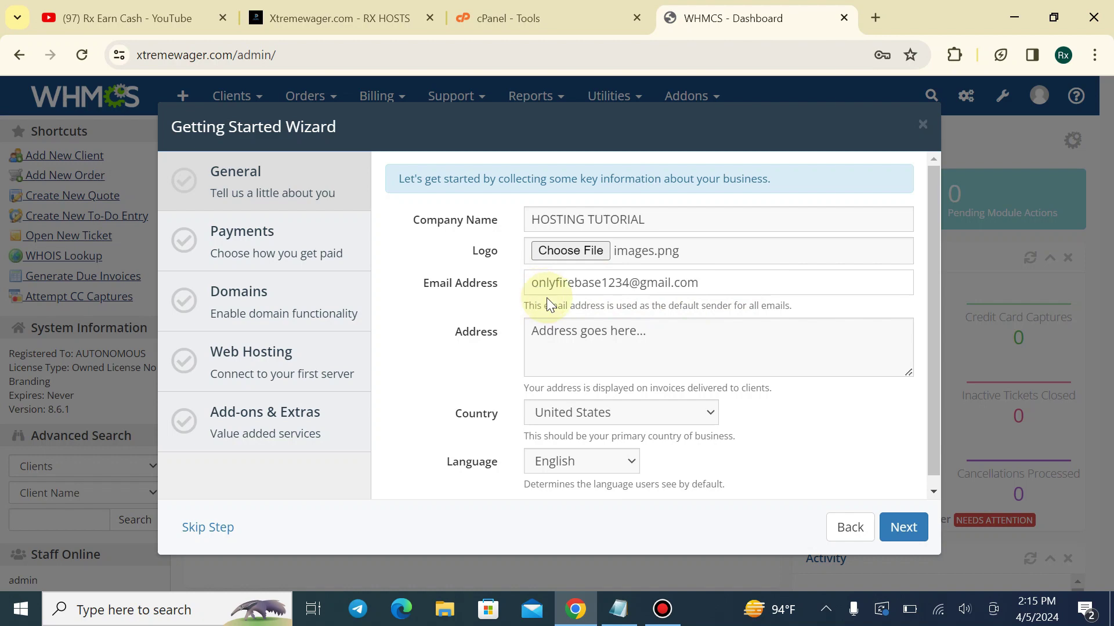
Choose Bangladesh as the company's country
{"action": "scroll", "coordinate": [551, 342], "scroll_direction": "down", "scroll_amount": 1}
{"action": "left_click", "coordinate": [552, 409]}
{"action": "scroll", "coordinate": [583, 248], "scroll_direction": "down", "scroll_amount": 3}
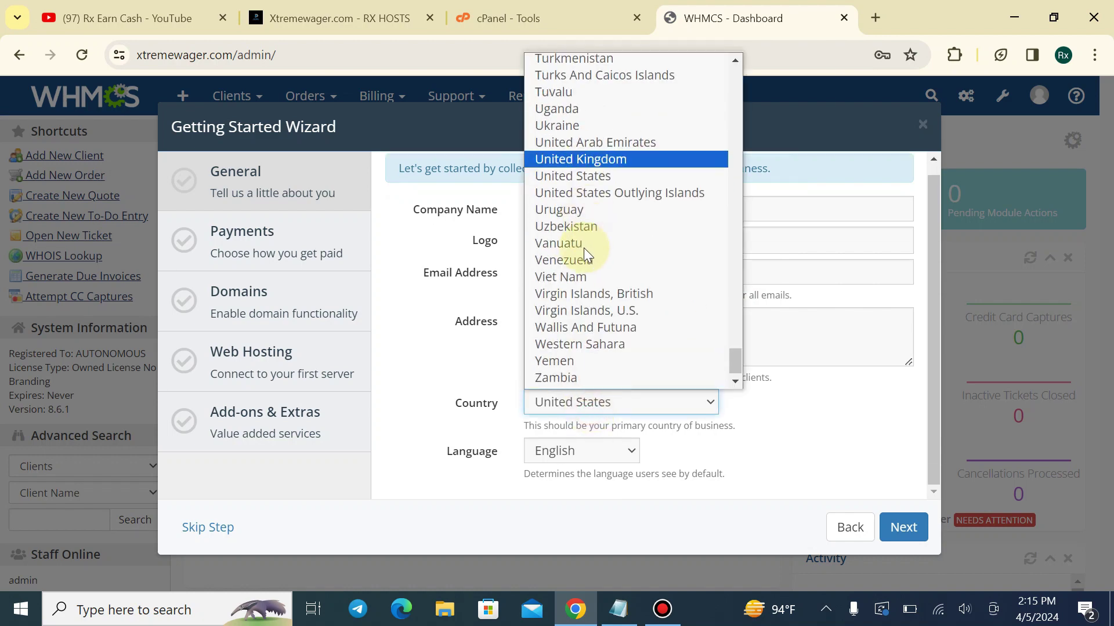
{"action": "scroll", "coordinate": [583, 244], "scroll_direction": "up", "scroll_amount": 15}
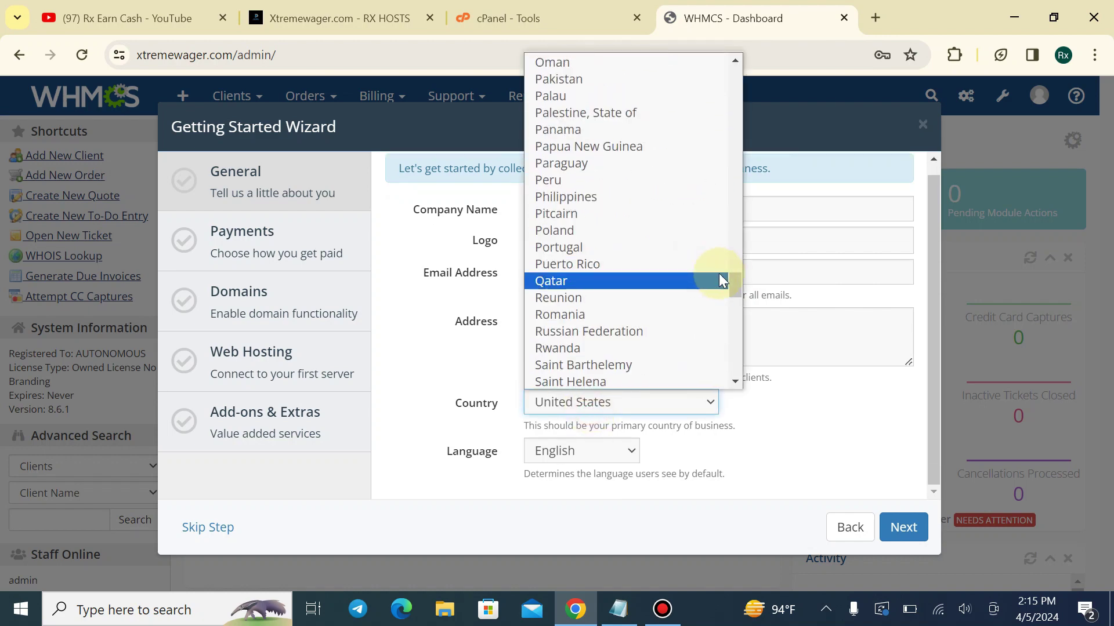
{"action": "left_click_drag", "start_coordinate": [734, 283], "coordinate": [757, 87]}
{"action": "left_click", "coordinate": [635, 157]}
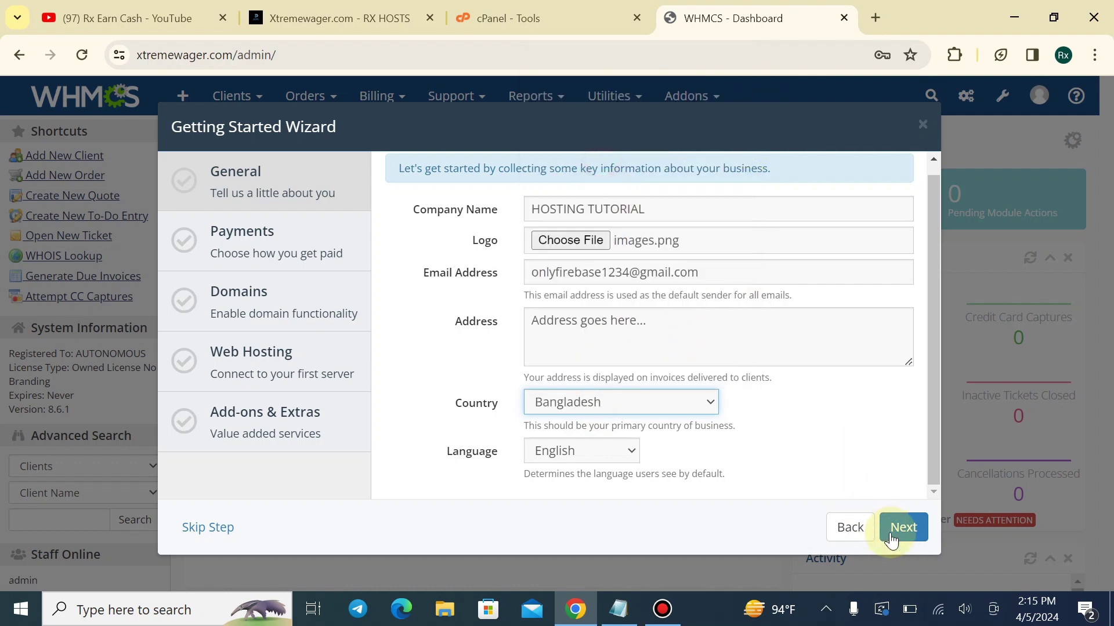
Disable PayPal on Payments and skip the free eNom account on Domains
{"action": "left_click", "coordinate": [902, 528]}
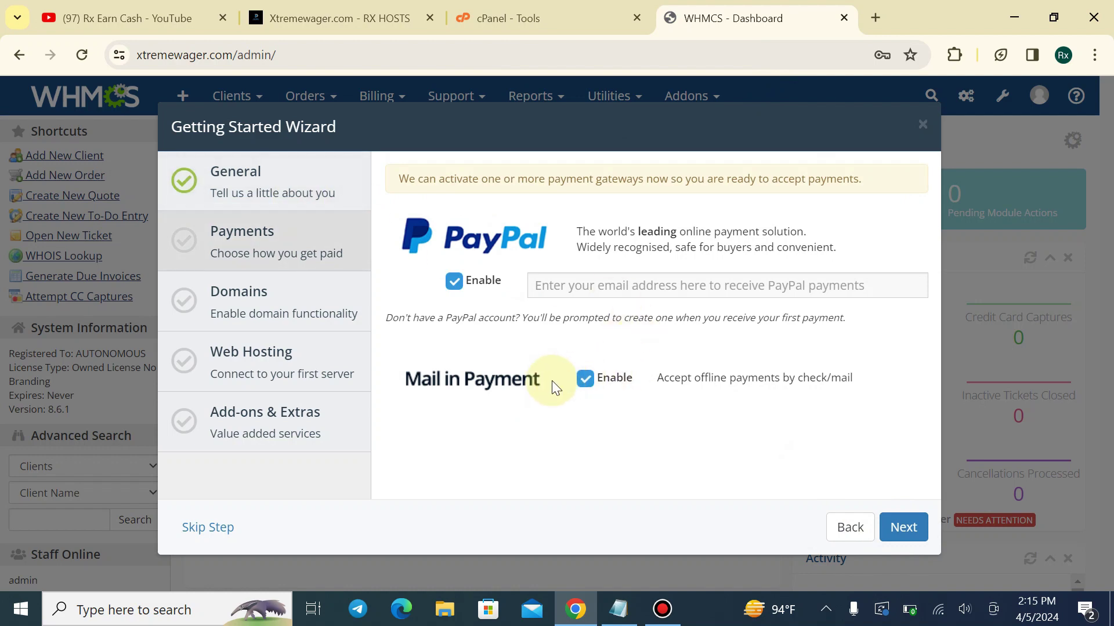
{"action": "left_click", "coordinate": [449, 293]}
{"action": "left_click", "coordinate": [899, 529]}
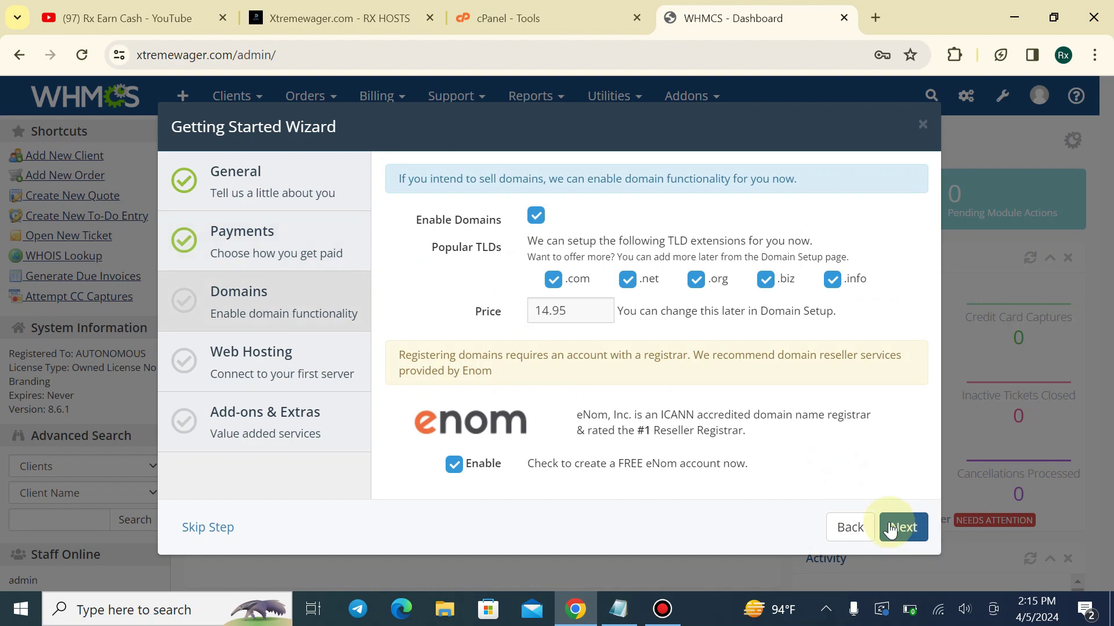
{"action": "left_click", "coordinate": [451, 467]}
{"action": "left_click", "coordinate": [893, 527]}
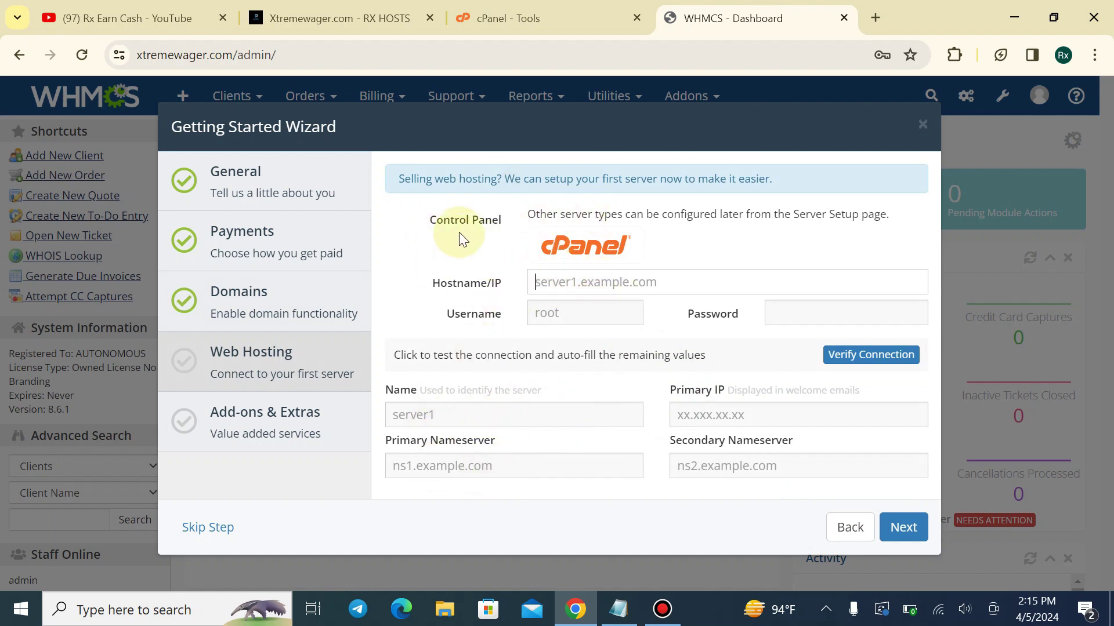
Copy the server IP 65.108.39.189 from the client area and paste it as the hostname
{"action": "left_click_drag", "start_coordinate": [528, 215], "coordinate": [900, 217]}
{"action": "left_click", "coordinate": [900, 217]}
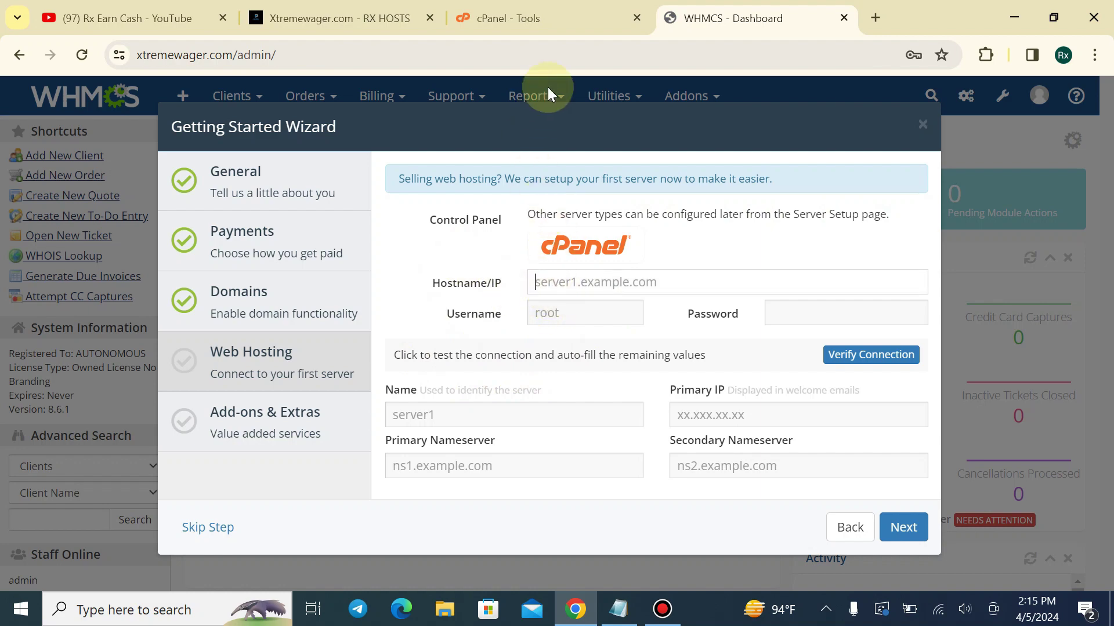
{"action": "left_click", "coordinate": [340, 18]}
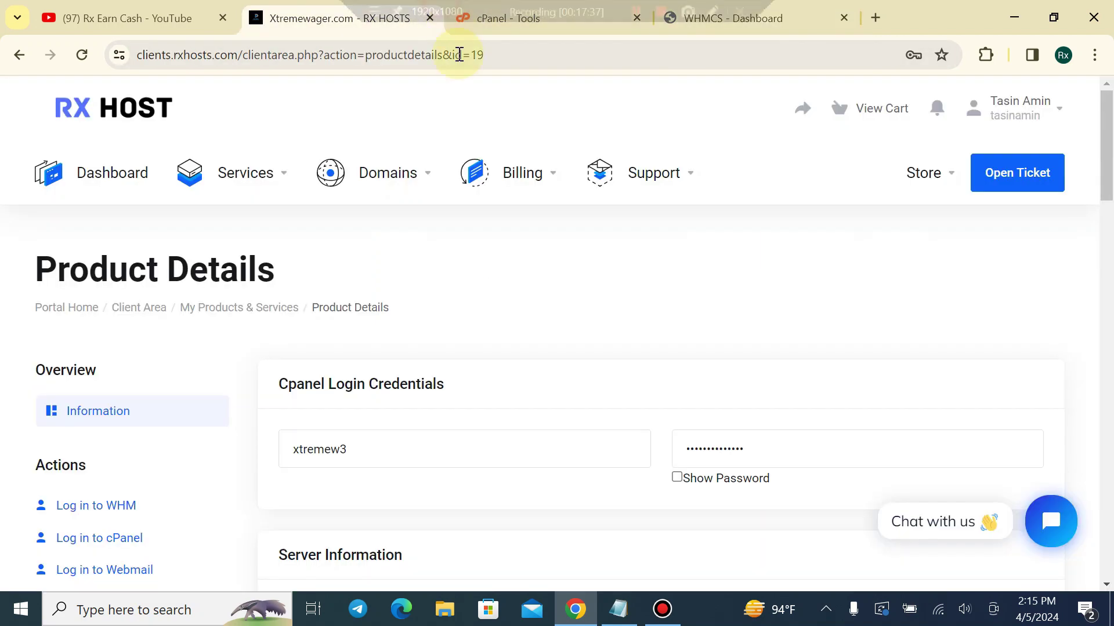
{"action": "scroll", "coordinate": [435, 441], "scroll_direction": "down", "scroll_amount": 5}
{"action": "left_click_drag", "start_coordinate": [383, 387], "coordinate": [279, 396]}
{"action": "key", "text": "ctrl+c"}
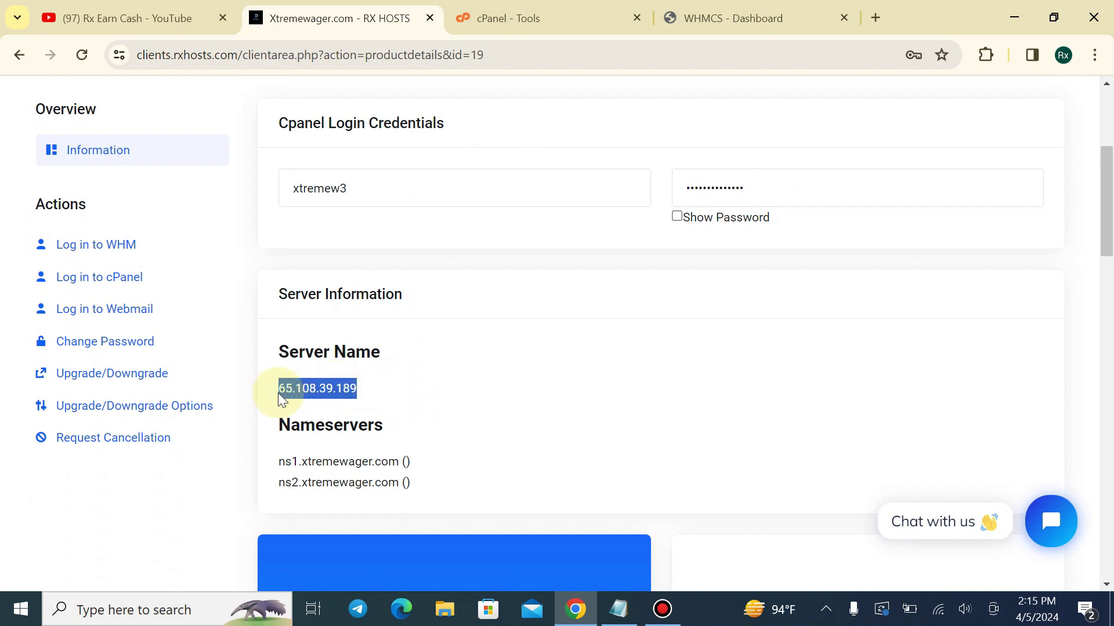
{"action": "left_click", "coordinate": [685, 18]}
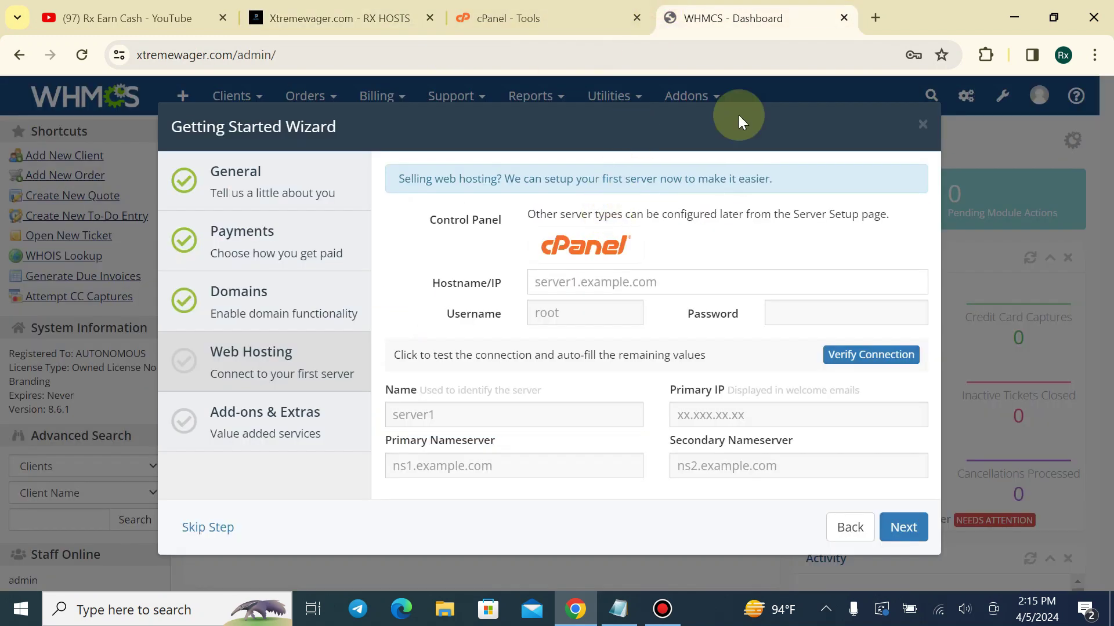
{"action": "left_click_drag", "start_coordinate": [803, 15], "coordinate": [673, 9]}
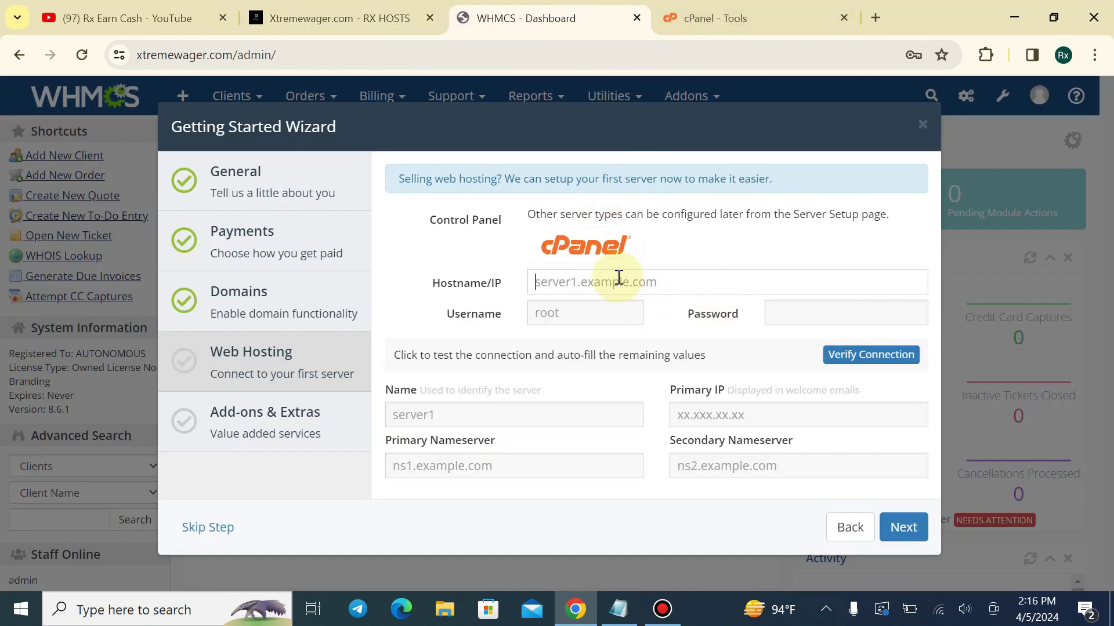
{"action": "key", "text": "ctrl+v"}
Copy the cPanel username and the account password from the hosting account details into the wizard
{"action": "left_click", "coordinate": [553, 312]}
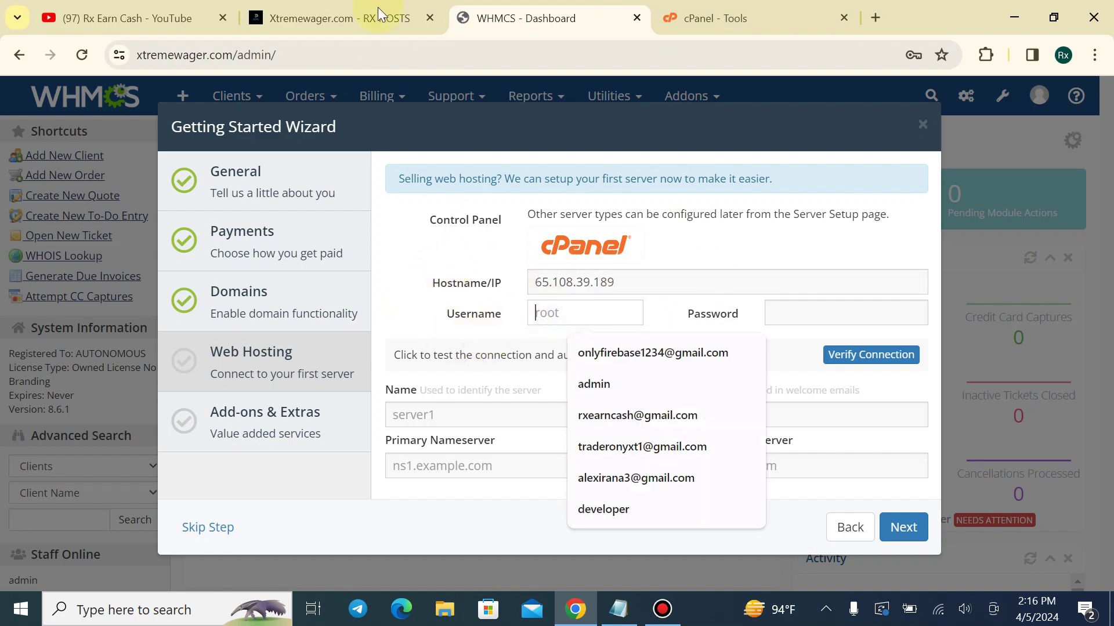
{"action": "left_click", "coordinate": [379, 13]}
{"action": "scroll", "coordinate": [621, 313], "scroll_direction": "up", "scroll_amount": 2}
{"action": "left_click", "coordinate": [417, 361]}
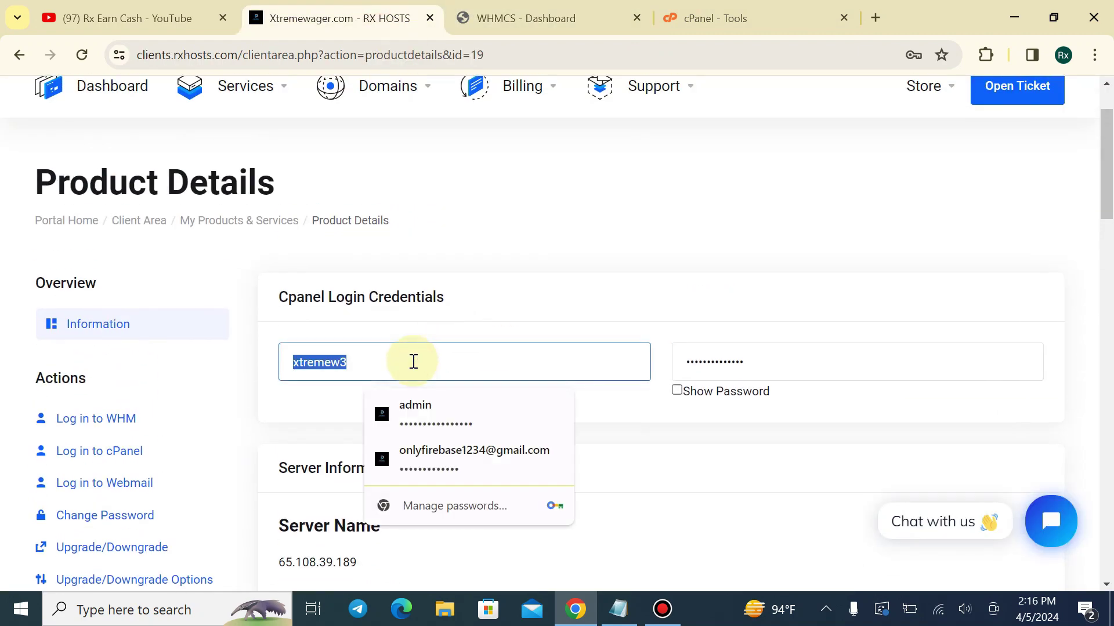
{"action": "left_click", "coordinate": [539, 18]}
{"action": "left_click", "coordinate": [577, 307]}
{"action": "type", "text": "xtremew3"}
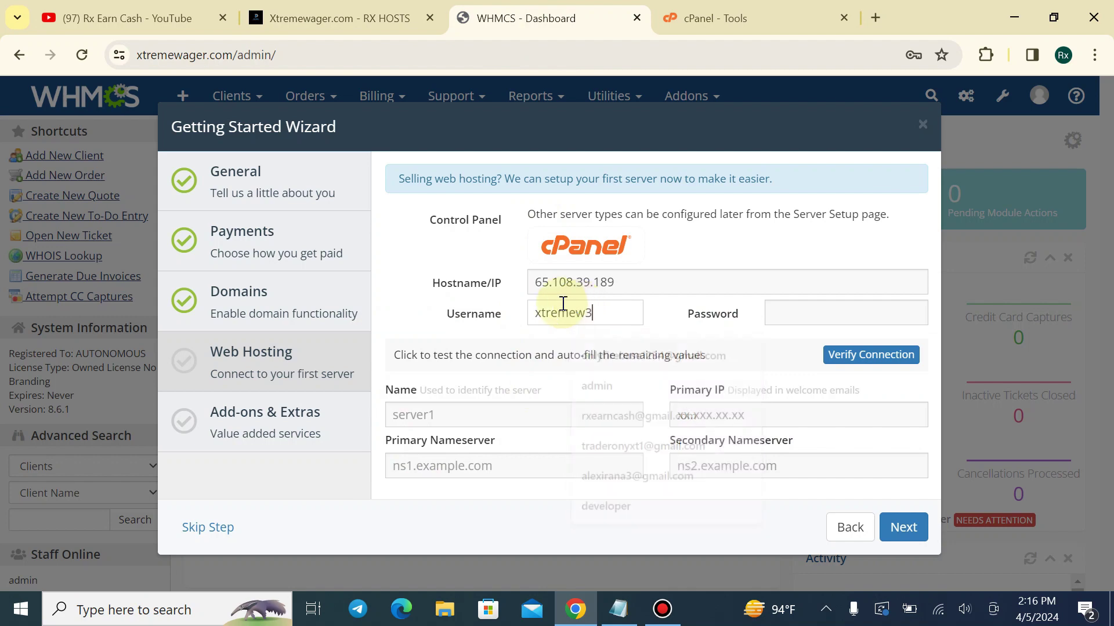
{"action": "left_click", "coordinate": [336, 18]}
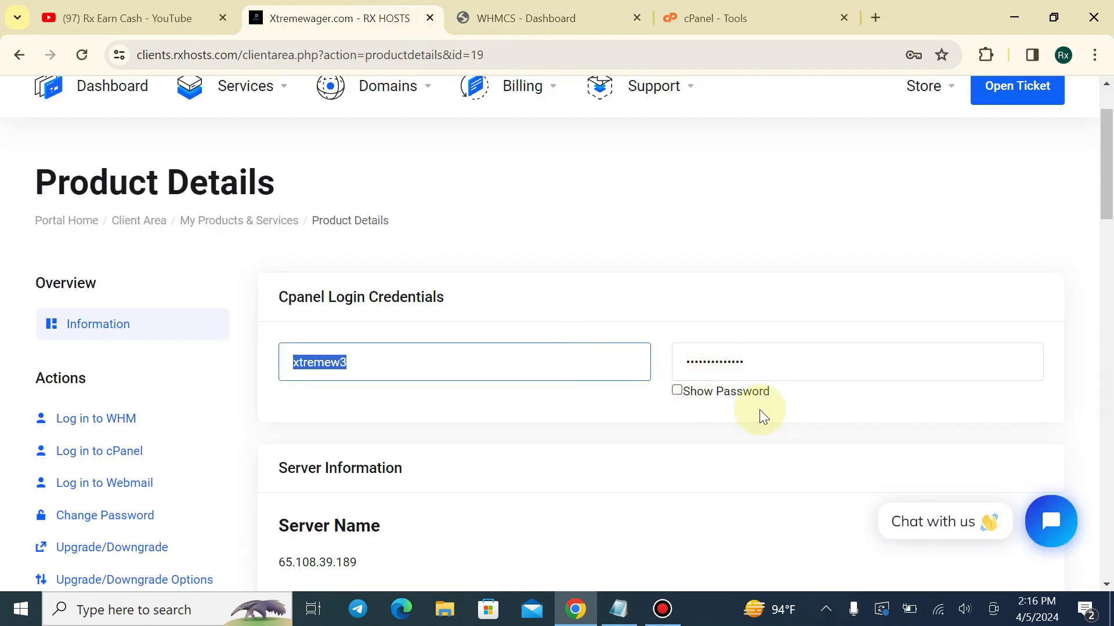
{"action": "left_click", "coordinate": [729, 363]}
{"action": "key", "text": "ctrl+Tab"}
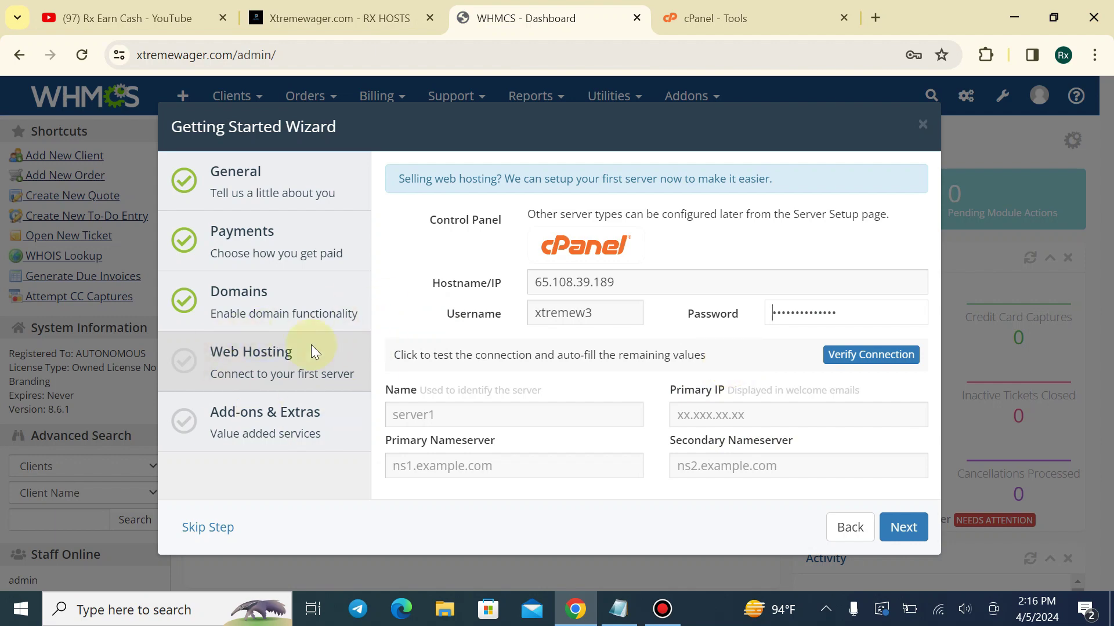
Verify the connection, confirming the auto-filled server name s1 and primary IP 65.108.39.189
{"action": "left_click", "coordinate": [853, 367]}
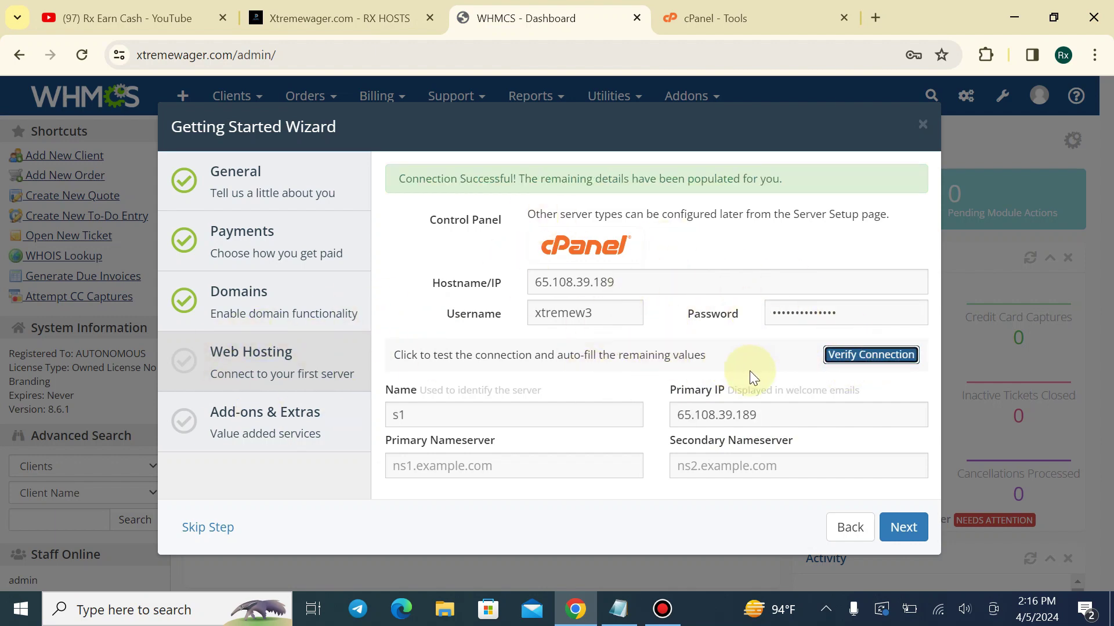
{"action": "left_click_drag", "start_coordinate": [386, 181], "coordinate": [794, 176]}
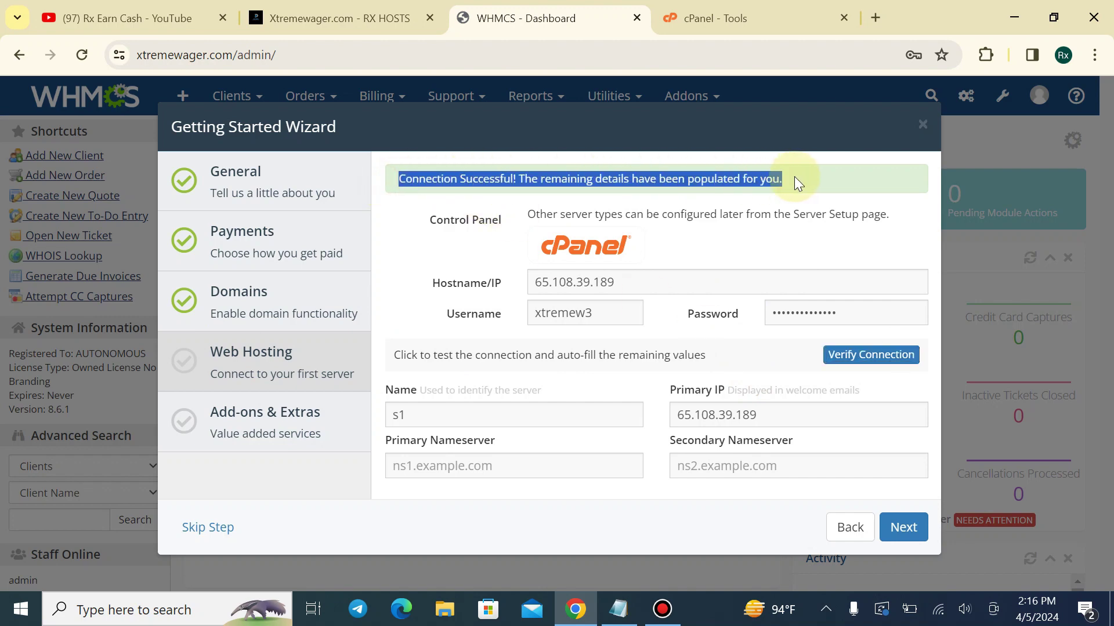
{"action": "left_click", "coordinate": [794, 176]}
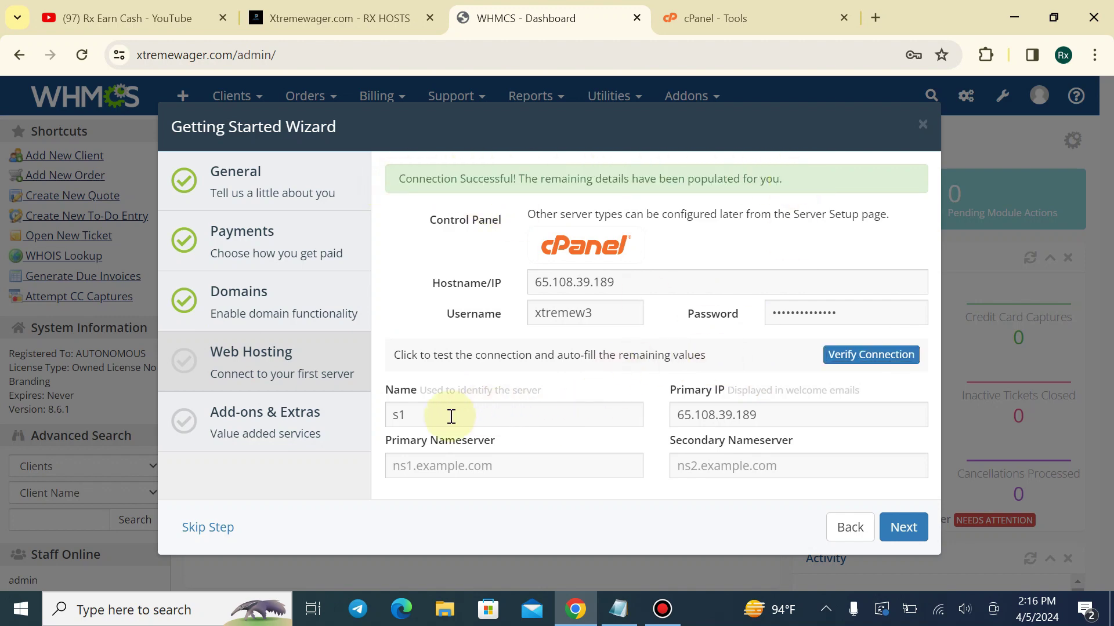
{"action": "double_click", "coordinate": [406, 416]}
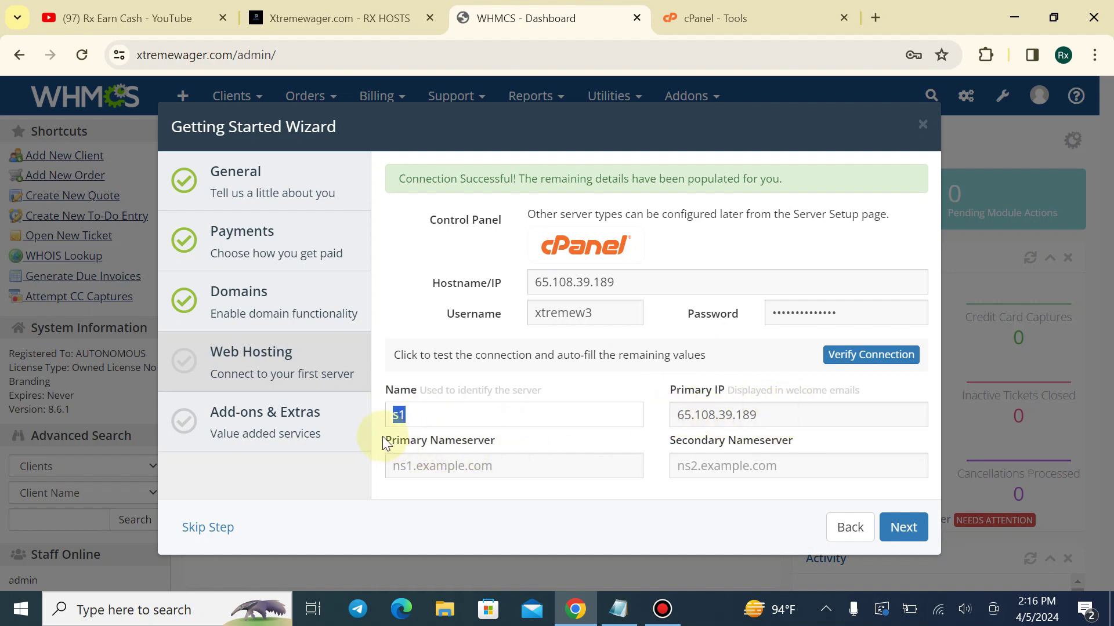
{"action": "left_click_drag", "start_coordinate": [382, 438], "coordinate": [496, 436]}
{"action": "left_click", "coordinate": [519, 434]}
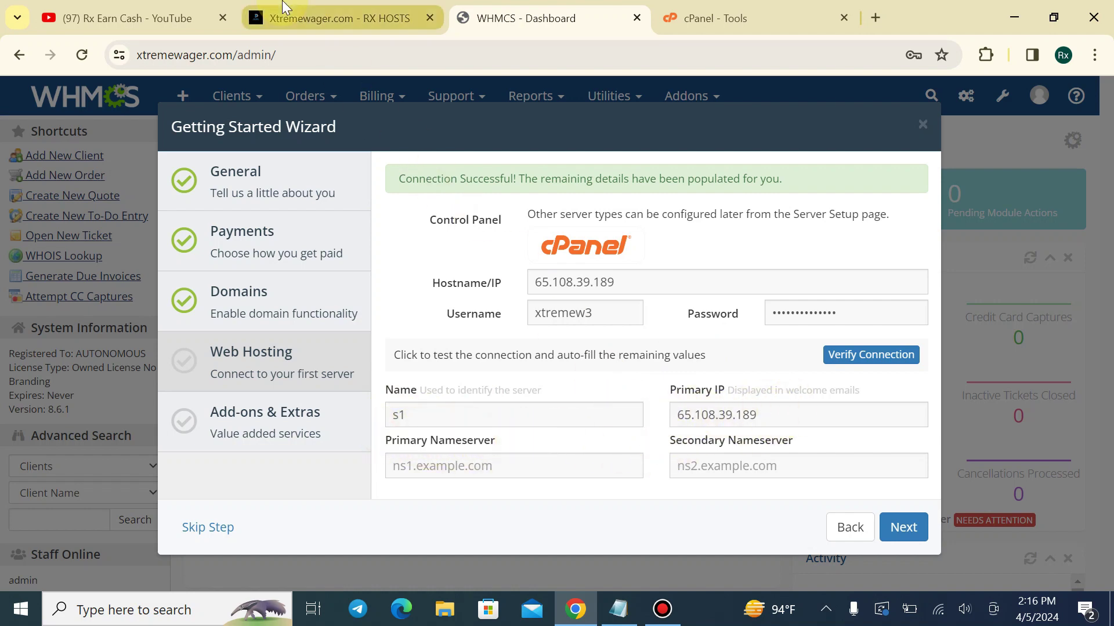
{"action": "left_click", "coordinate": [287, 13]}
Check the listed nameservers, then go to Email History and open the Reseller Account Information email
{"action": "scroll", "coordinate": [394, 357], "scroll_direction": "down", "scroll_amount": 4}
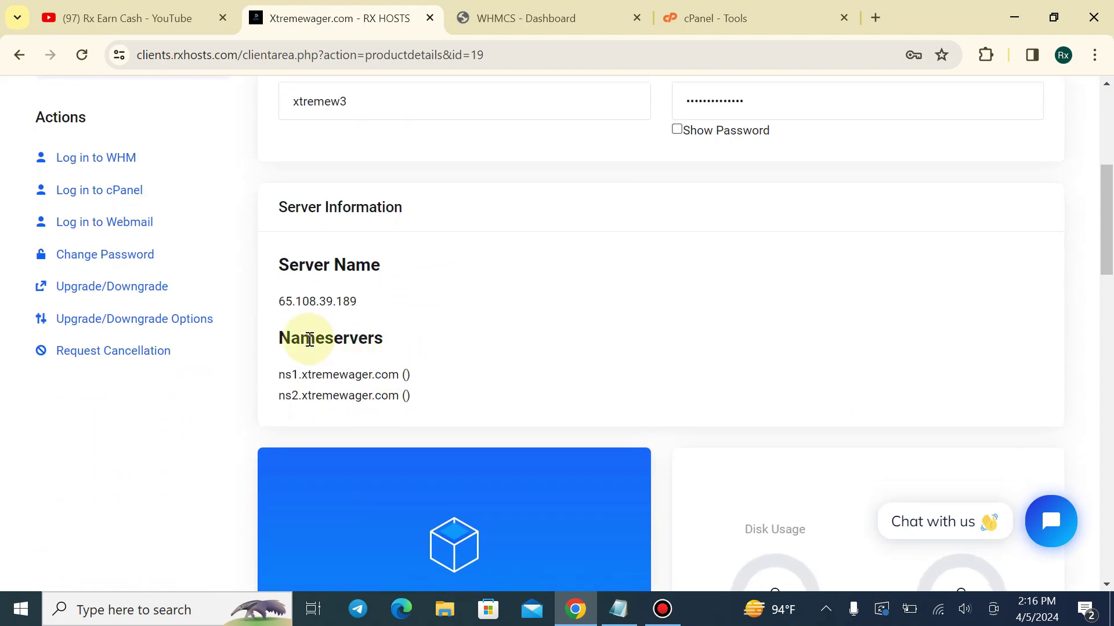
{"action": "left_click_drag", "start_coordinate": [276, 338], "coordinate": [437, 400]}
{"action": "left_click", "coordinate": [437, 400]}
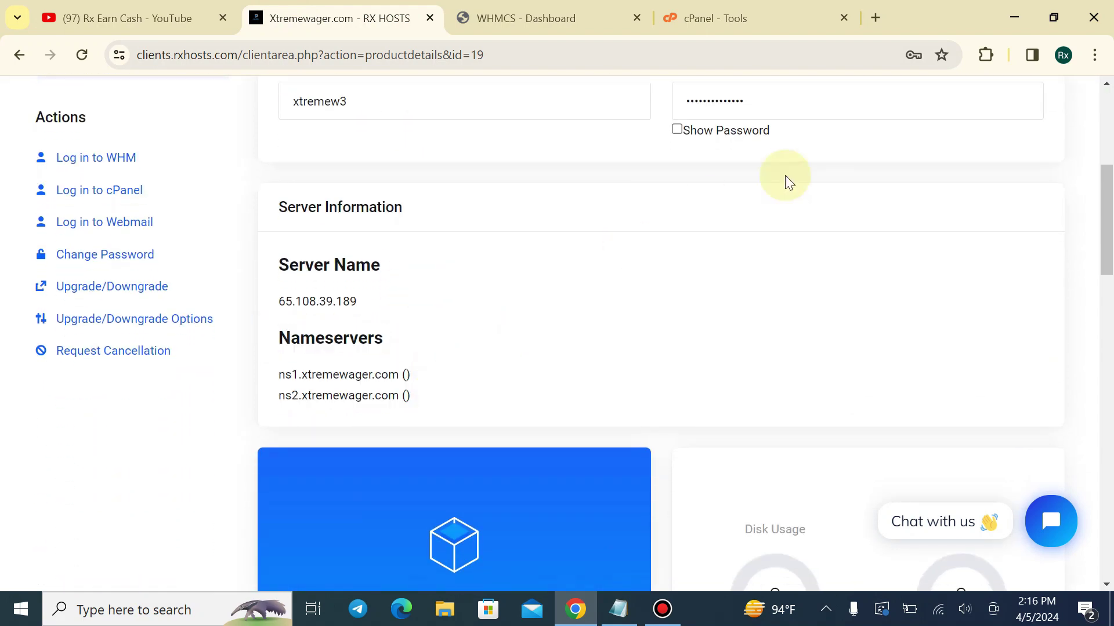
{"action": "scroll", "coordinate": [786, 176], "scroll_direction": "up", "scroll_amount": 6}
{"action": "left_click", "coordinate": [1053, 116]}
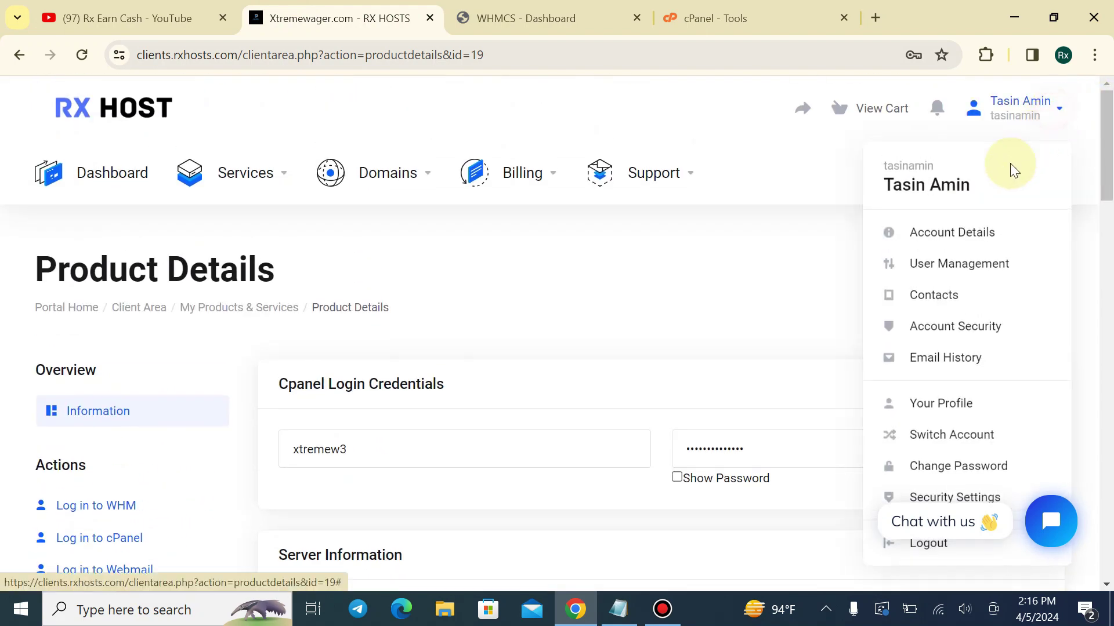
{"action": "left_click", "coordinate": [944, 355]}
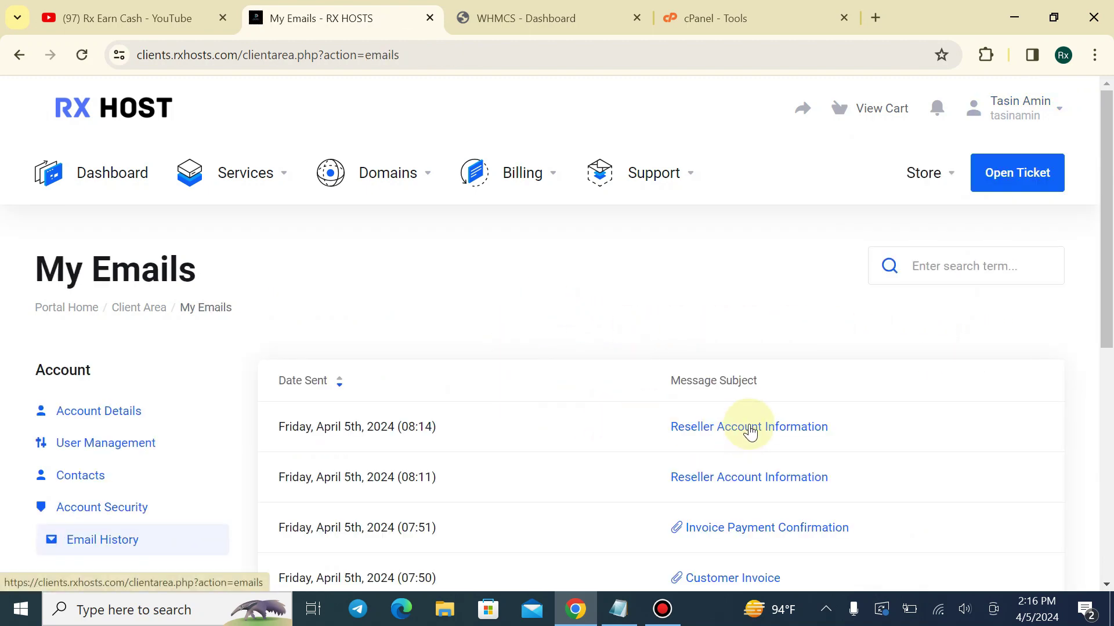
{"action": "left_click", "coordinate": [749, 428]}
Copy ns1.basicwebserver.com from the welcome email into the Primary Nameserver field
{"action": "scroll", "coordinate": [441, 371], "scroll_direction": "down", "scroll_amount": 5}
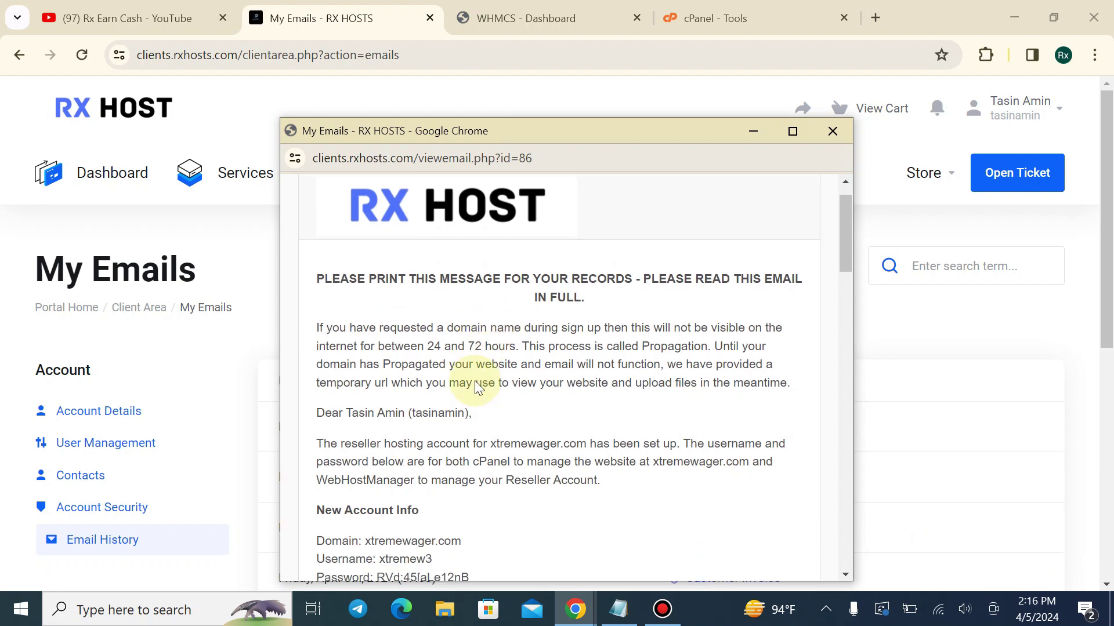
{"action": "scroll", "coordinate": [418, 344], "scroll_direction": "down", "scroll_amount": 5}
{"action": "scroll", "coordinate": [394, 348], "scroll_direction": "down", "scroll_amount": 1}
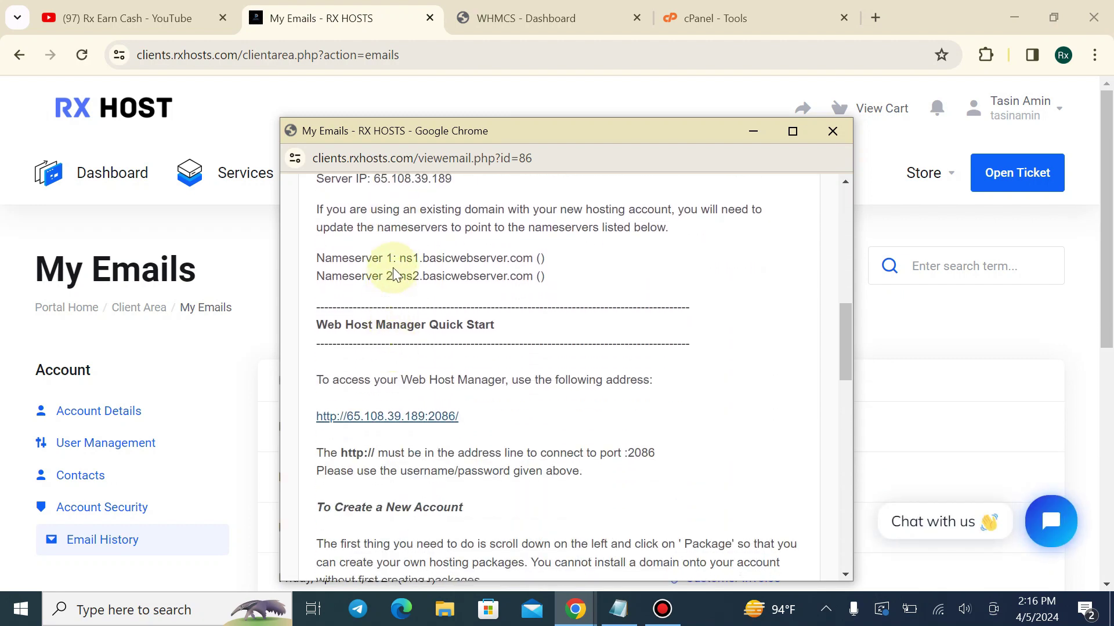
{"action": "left_click_drag", "start_coordinate": [413, 259], "coordinate": [512, 255]}
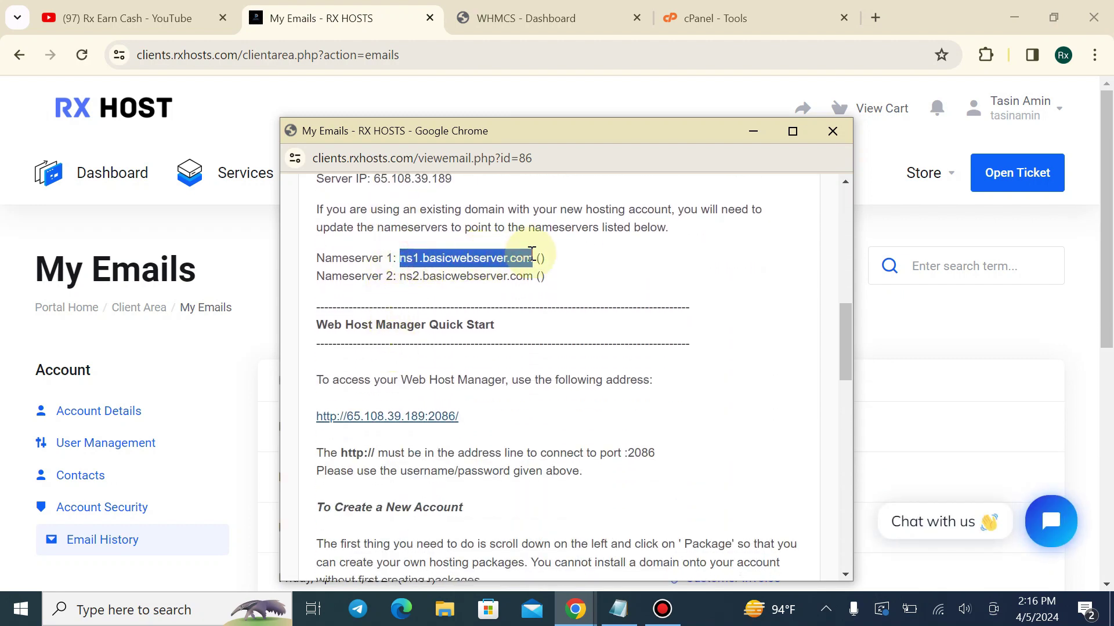
{"action": "left_click", "coordinate": [510, 18]}
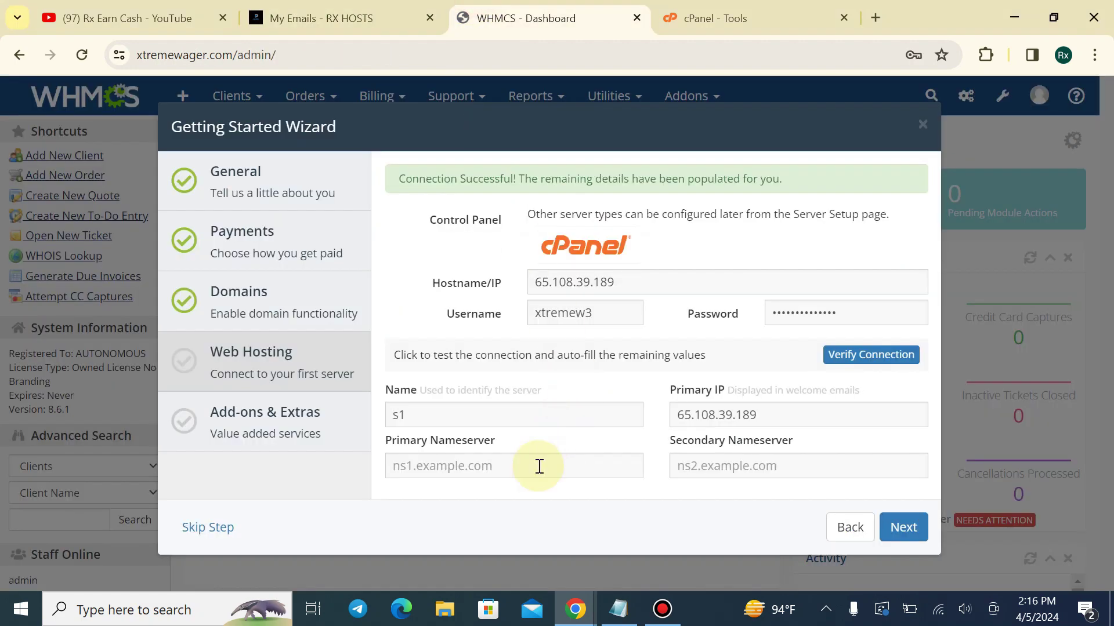
{"action": "type", "text": "ns1.basicwebserver.com"}
Fill the Secondary Nameserver with ns2.basicwebserver.com and continue past the Web Hosting step
{"action": "left_click", "coordinate": [323, 18]}
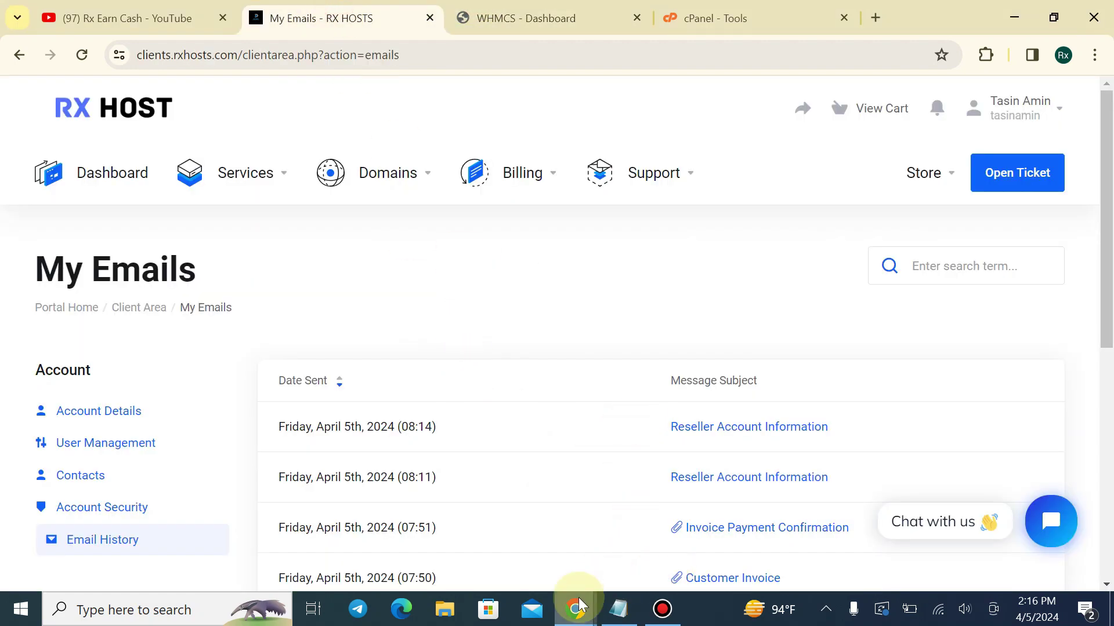
{"action": "mouse_move", "coordinate": [580, 606]}
{"action": "left_click", "coordinate": [651, 534]}
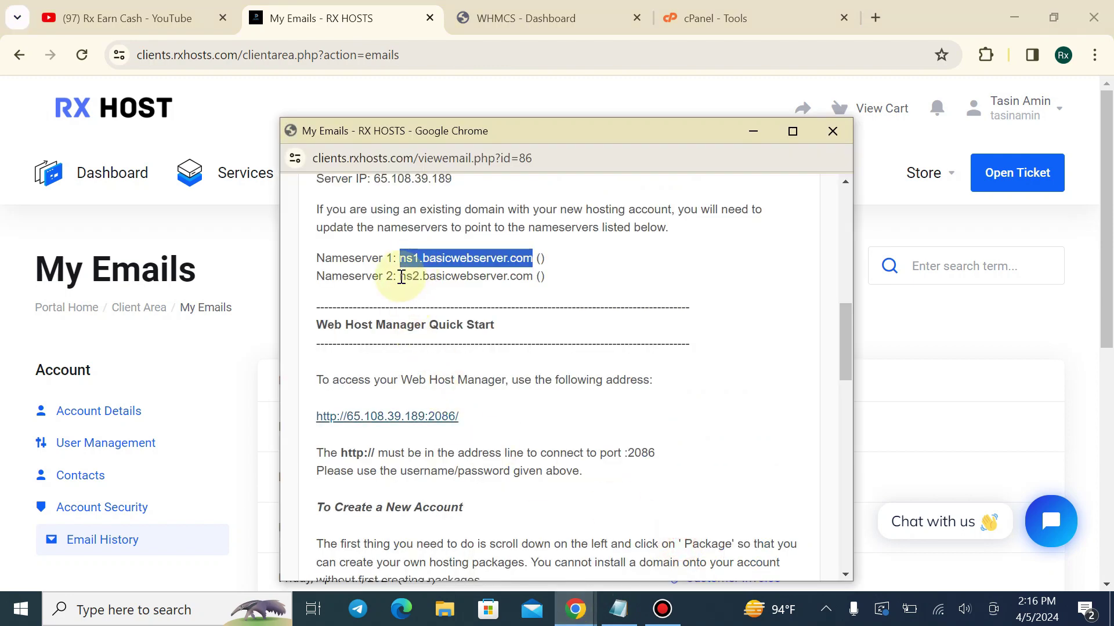
{"action": "left_click_drag", "start_coordinate": [401, 277], "coordinate": [532, 282]}
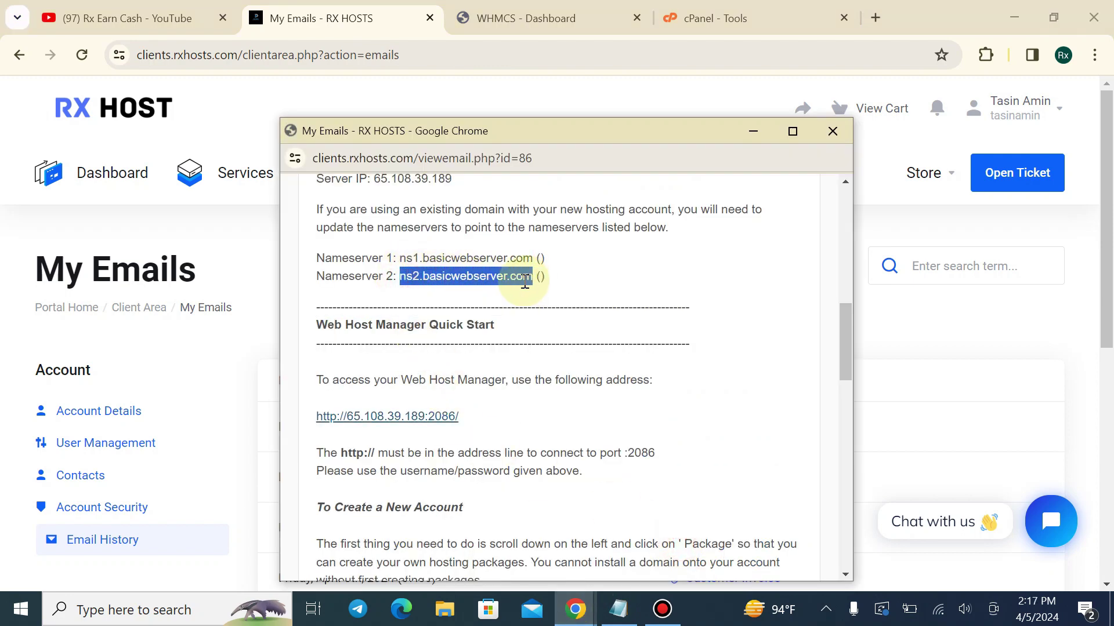
{"action": "left_click", "coordinate": [516, 18]}
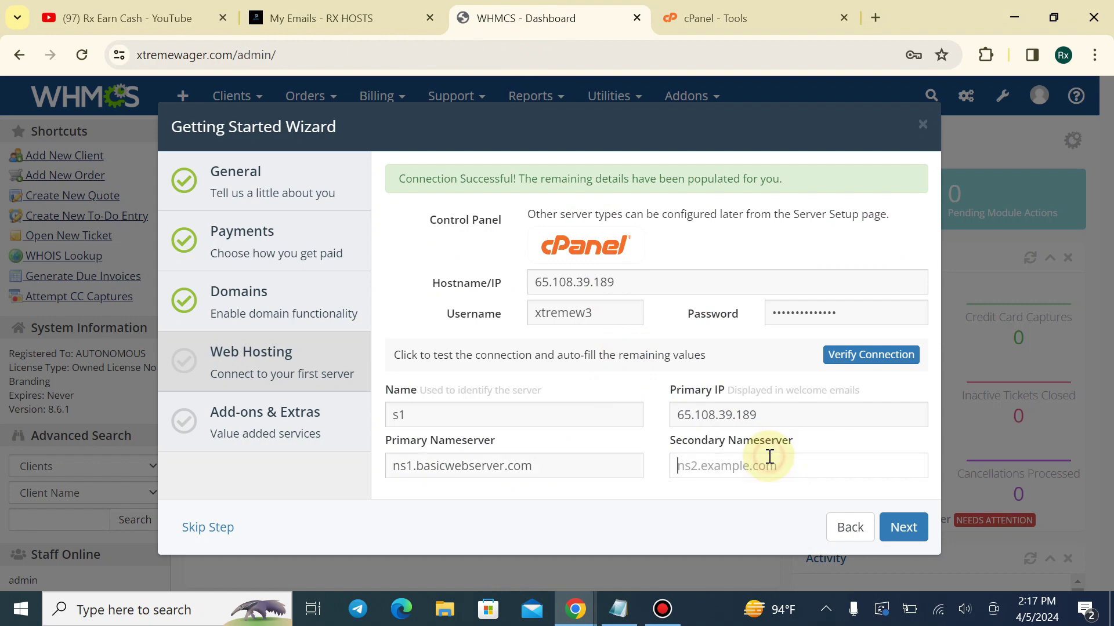
{"action": "left_click", "coordinate": [908, 527]}
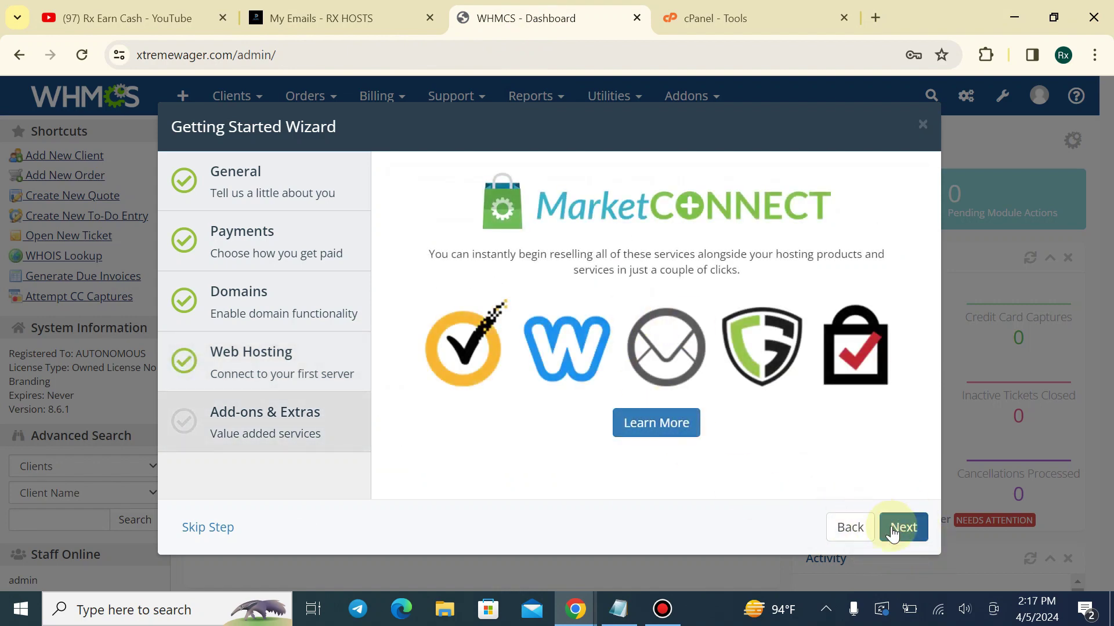
Skip MarketConnect, decline saving the password, finish the wizard, close What's New and open the update
{"action": "left_click", "coordinate": [893, 532]}
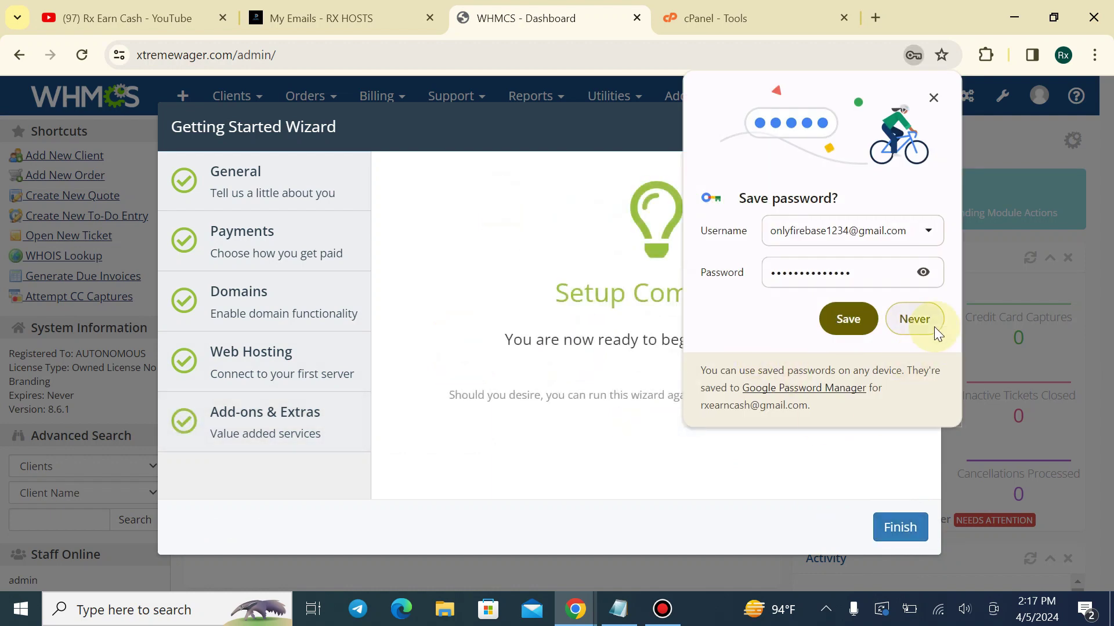
{"action": "left_click", "coordinate": [914, 319]}
{"action": "left_click", "coordinate": [893, 524]}
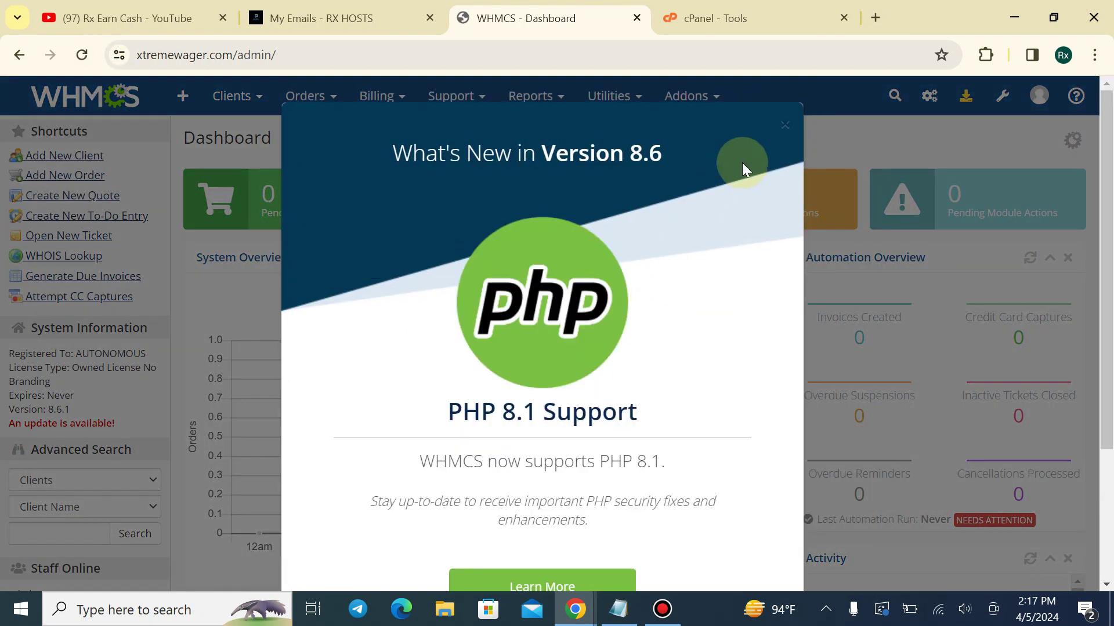
{"action": "left_click", "coordinate": [790, 124]}
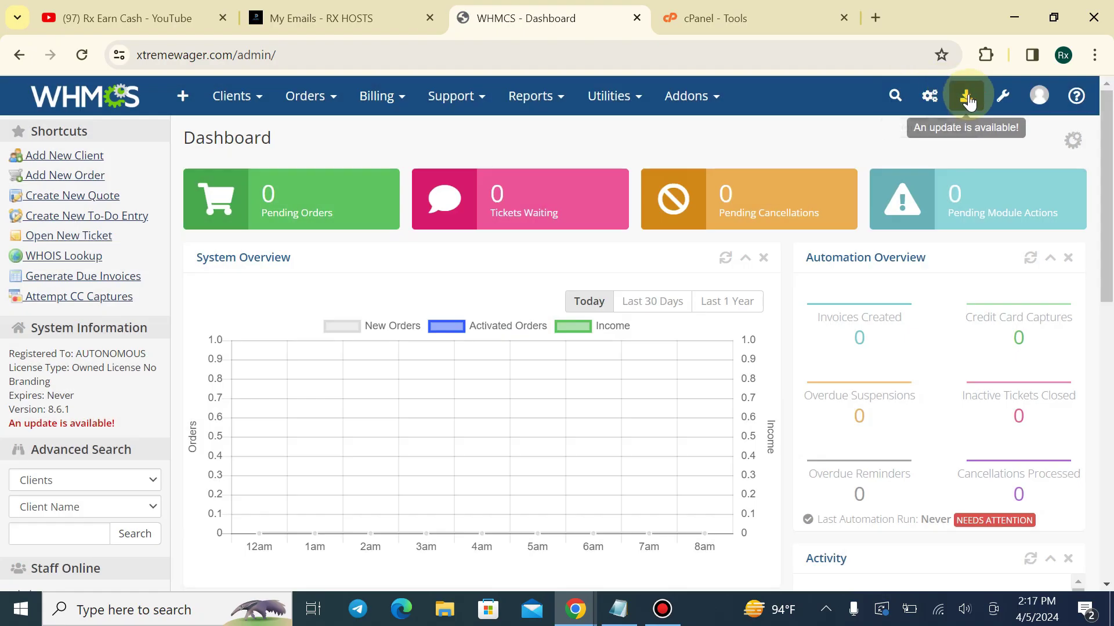
{"action": "left_click", "coordinate": [967, 97]}
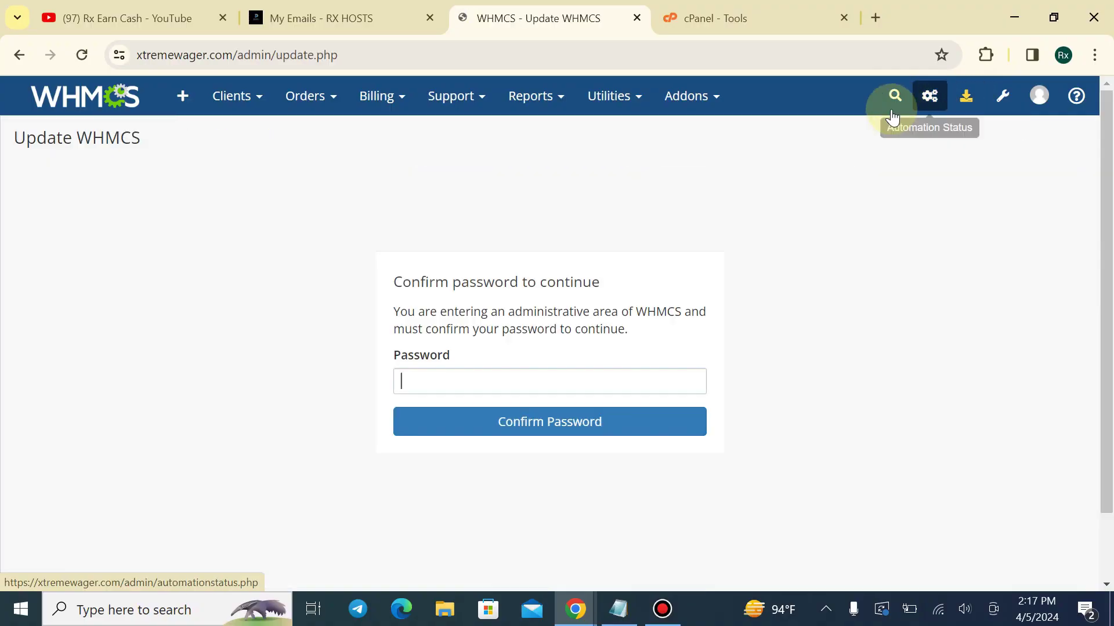
Confirm the admin password, check for updates, and compare installed 8.6.1 with available 8.9.0
{"action": "left_click", "coordinate": [576, 370]}
{"action": "left_click", "coordinate": [572, 410]}
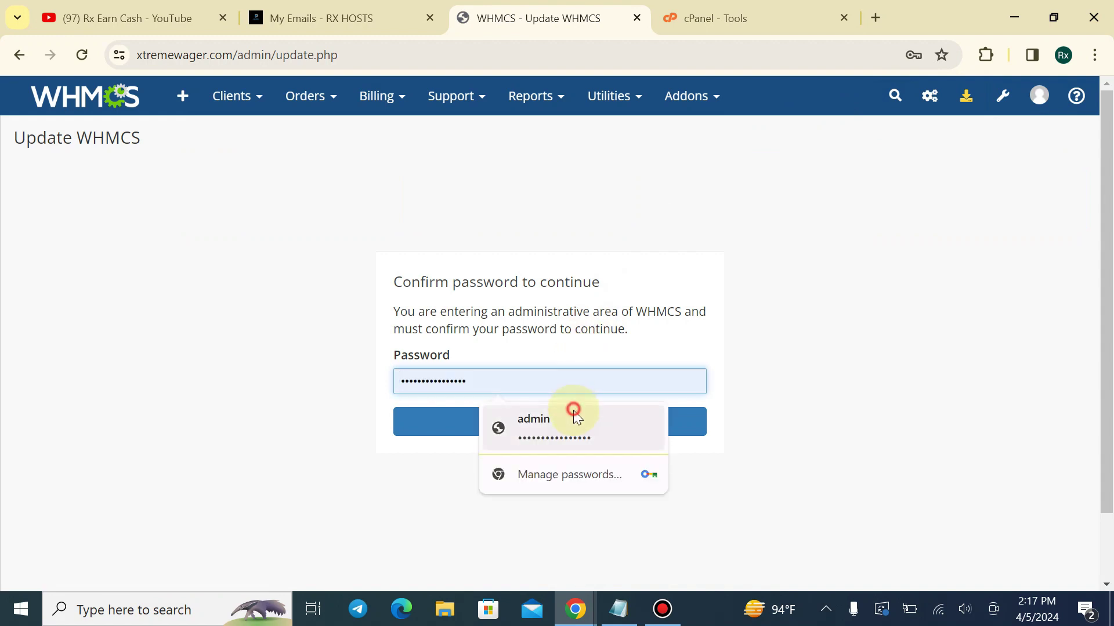
{"action": "left_click", "coordinate": [575, 414]}
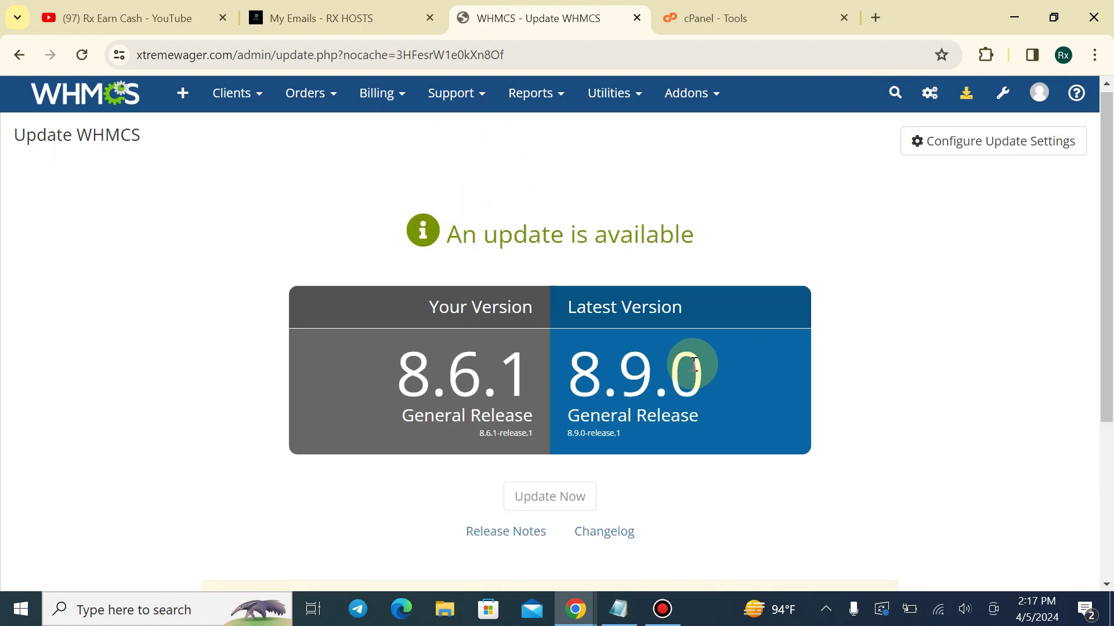
{"action": "scroll", "coordinate": [686, 368], "scroll_direction": "down", "scroll_amount": 3}
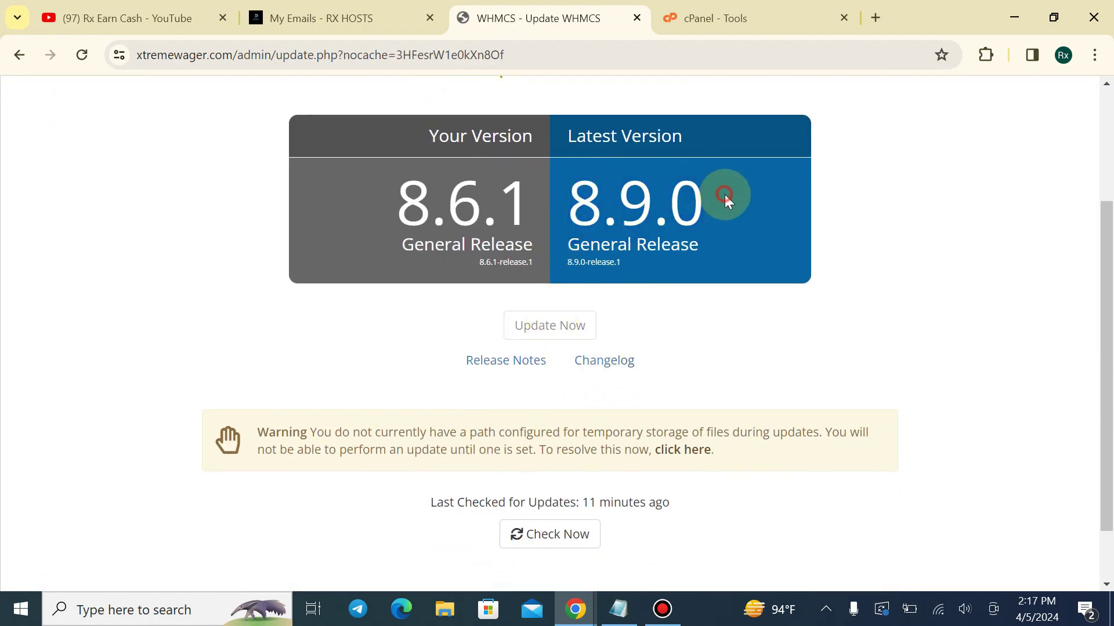
{"action": "left_click", "coordinate": [568, 536]}
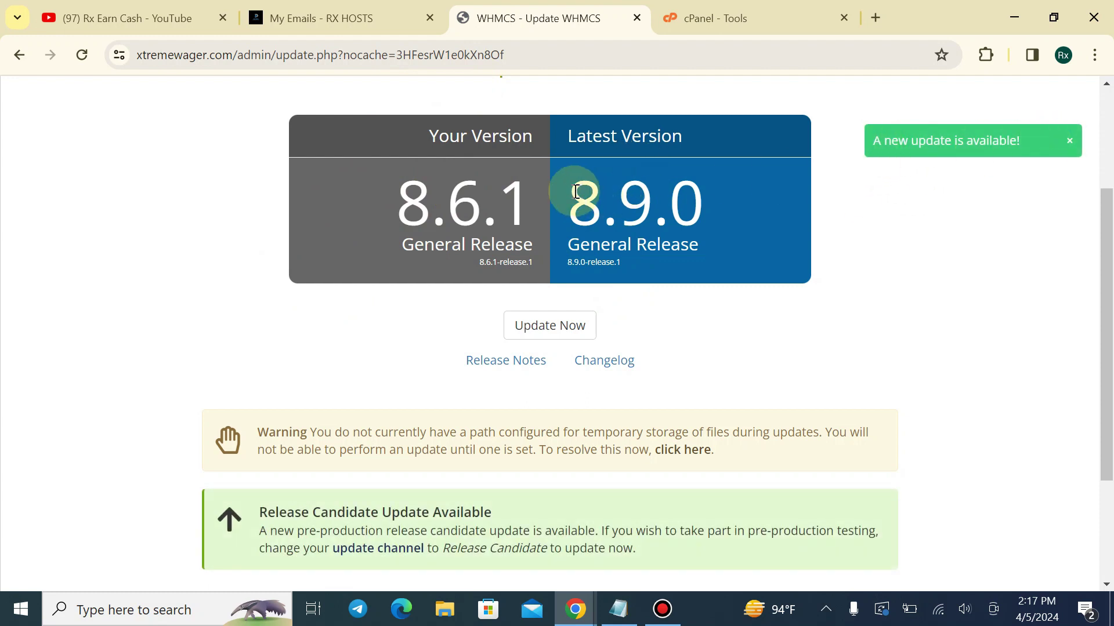
{"action": "left_click_drag", "start_coordinate": [365, 191], "coordinate": [722, 210]}
{"action": "left_click", "coordinate": [678, 332]}
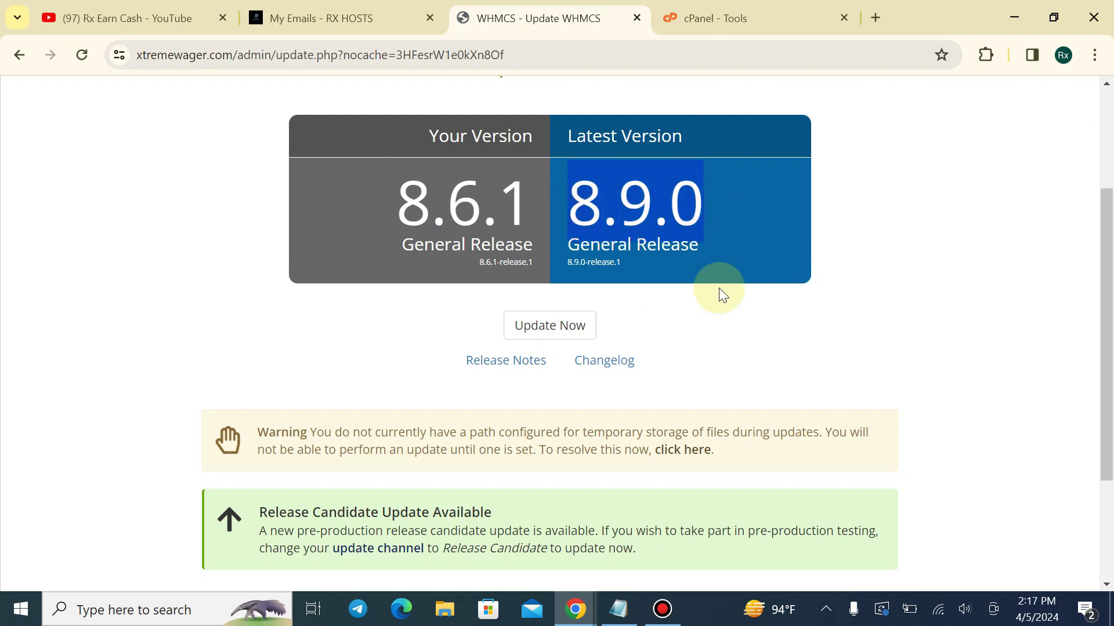
{"action": "left_click", "coordinate": [720, 319]}
{"action": "scroll", "coordinate": [659, 321], "scroll_direction": "up", "scroll_amount": 3}
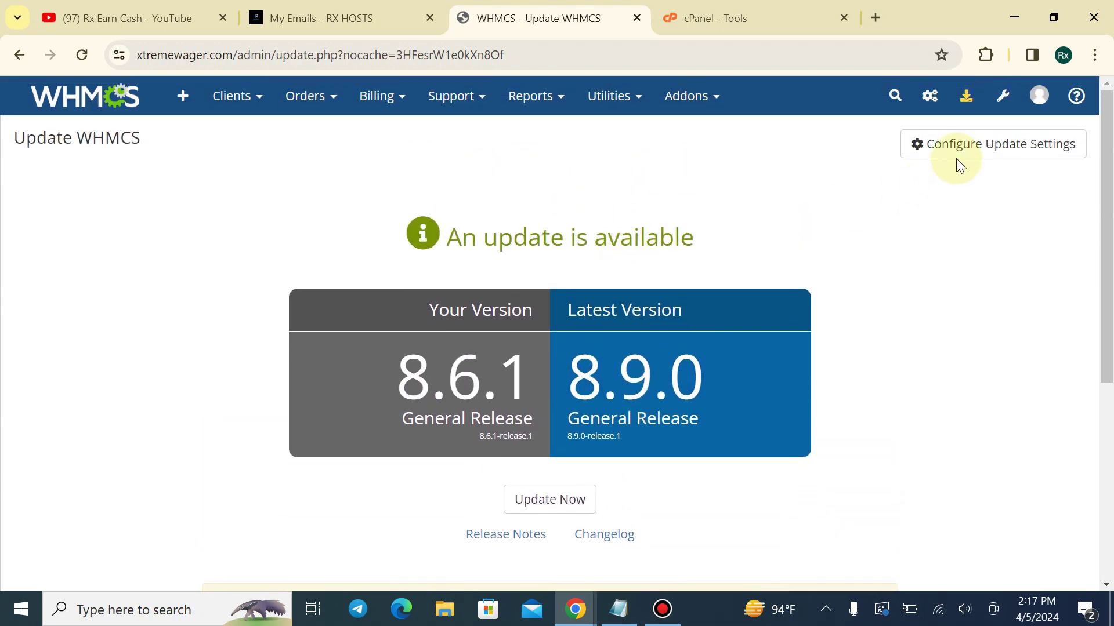
Open Configure Update Settings at the Temporary Path field, then go to the cPanel Tools page
{"action": "left_click", "coordinate": [941, 152]}
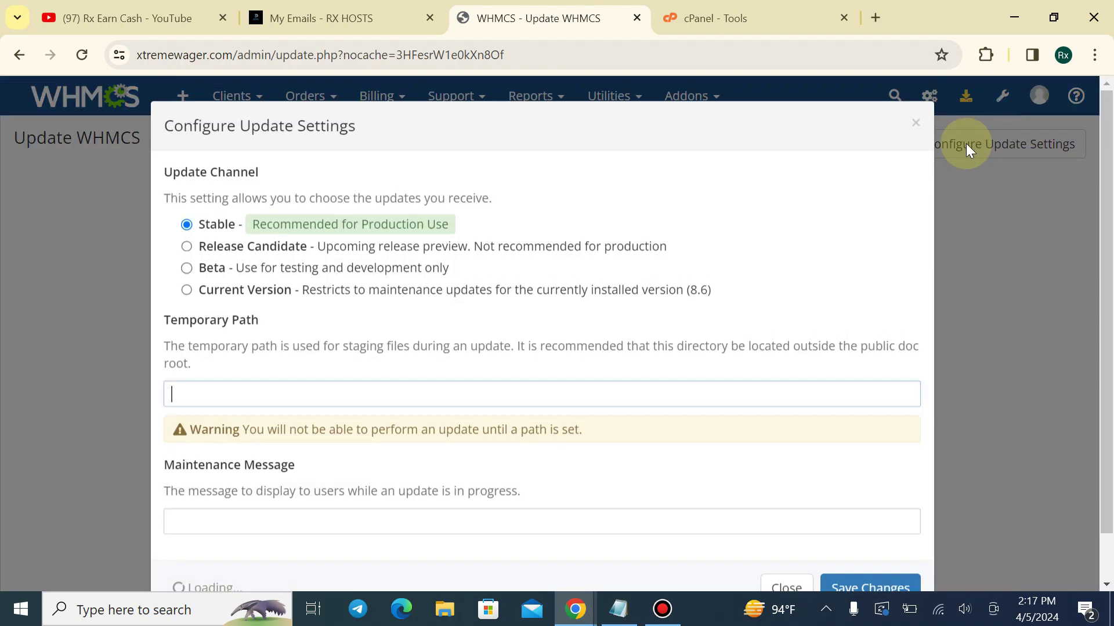
{"action": "scroll", "coordinate": [366, 348], "scroll_direction": "down", "scroll_amount": 1}
{"action": "left_click", "coordinate": [281, 342]}
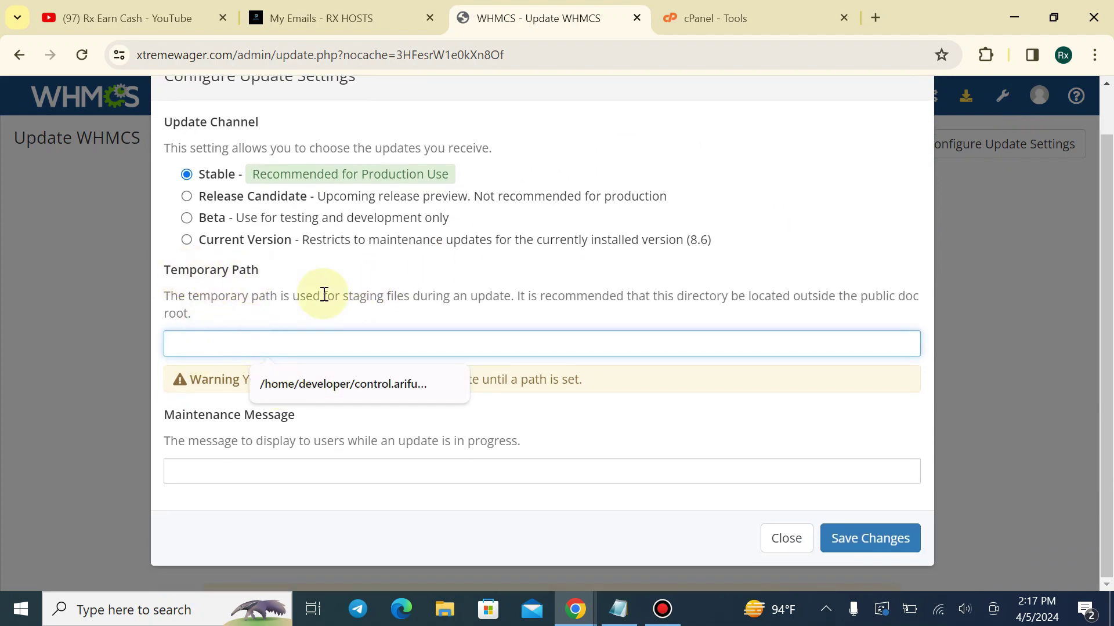
{"action": "left_click", "coordinate": [732, 13]}
{"action": "scroll", "coordinate": [522, 191], "scroll_direction": "down", "scroll_amount": 9}
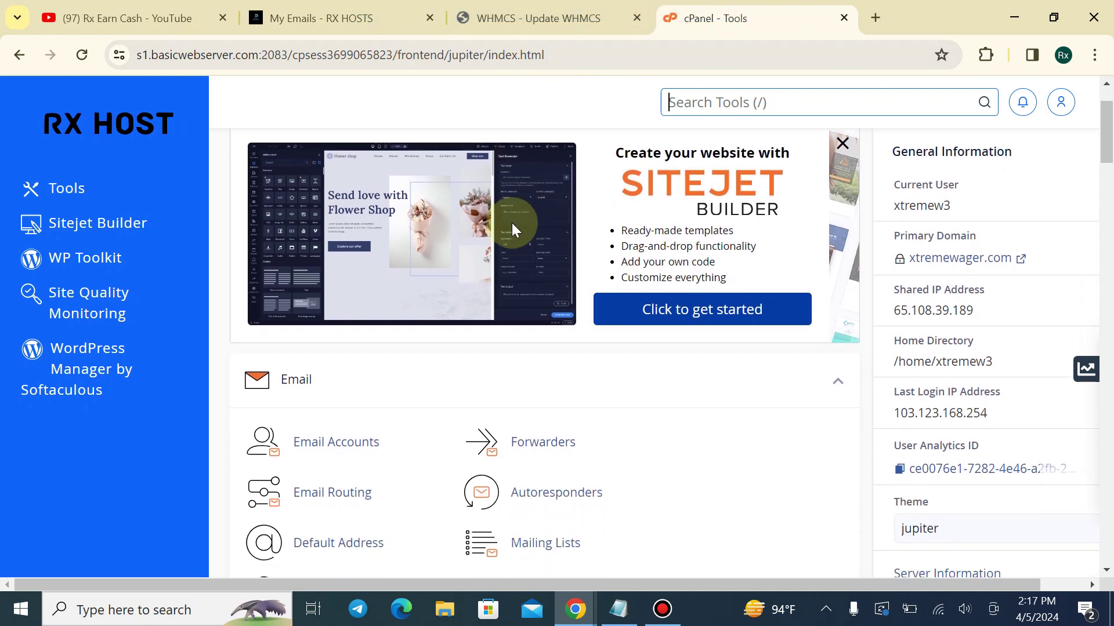
Open File Manager in a new tab listing /home/xtremew3, then return to the WHMCS update settings
{"action": "scroll", "coordinate": [347, 477], "scroll_direction": "down", "scroll_amount": 1}
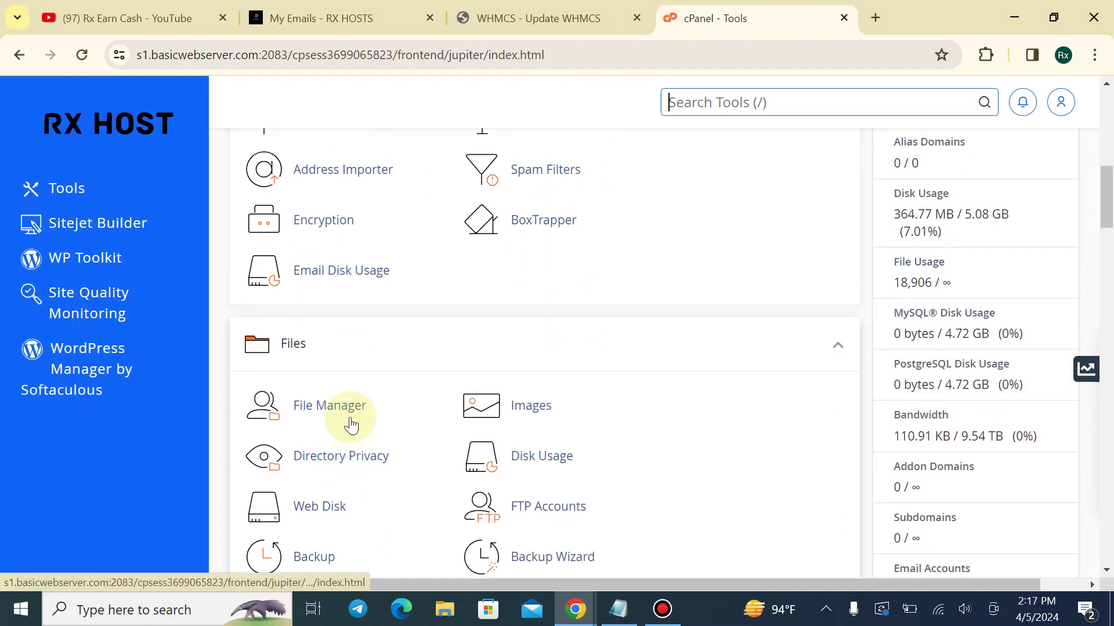
{"action": "left_click", "coordinate": [350, 415]}
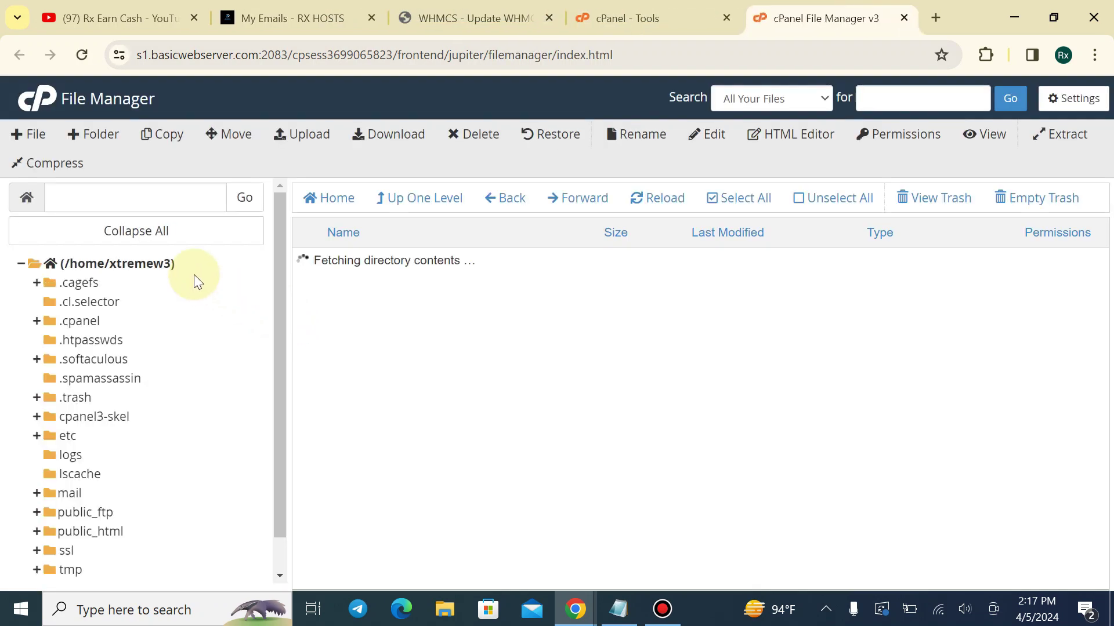
{"action": "left_click", "coordinate": [74, 268]}
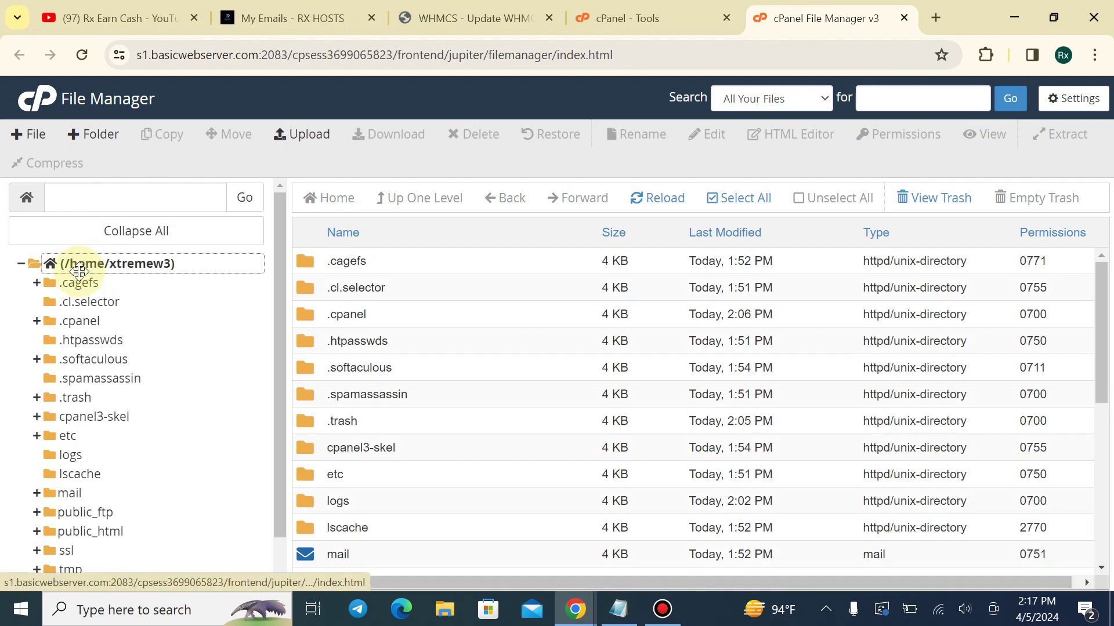
{"action": "left_click", "coordinate": [626, 18]}
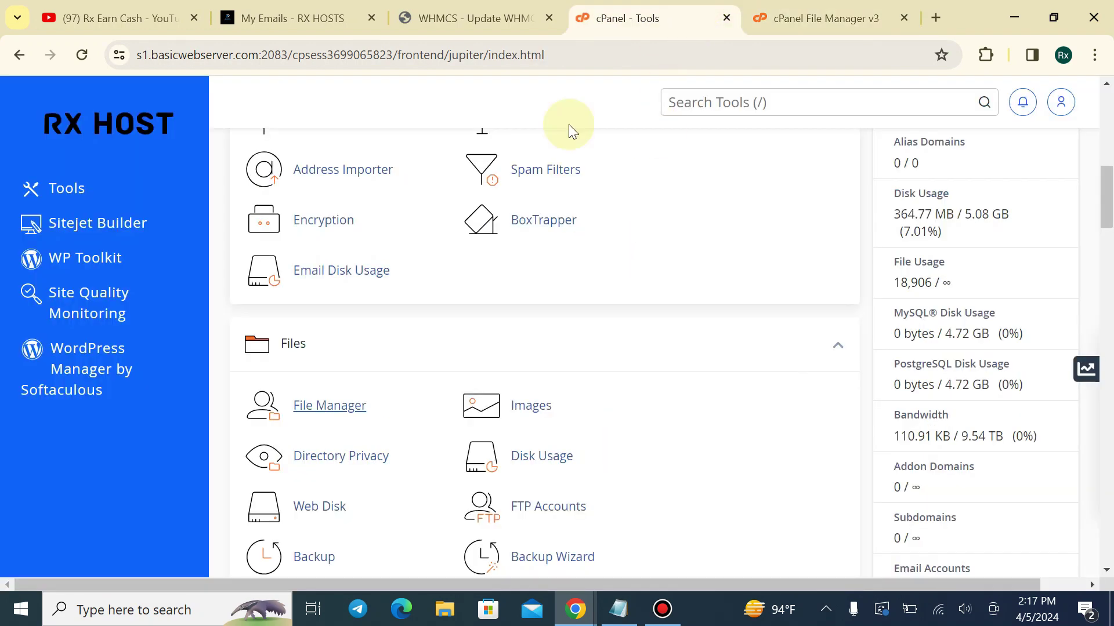
{"action": "left_click", "coordinate": [473, 18]}
Fill the Temporary Path from the saved suggestion and check the home directory name in File Manager
{"action": "left_click", "coordinate": [380, 344]}
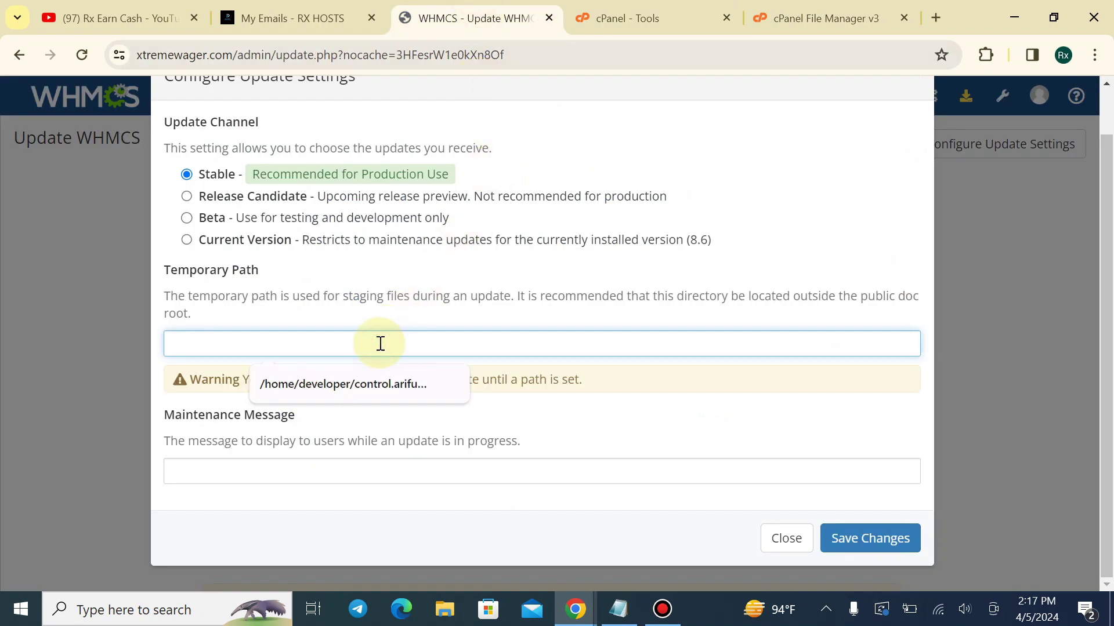
{"action": "left_click", "coordinate": [302, 377]}
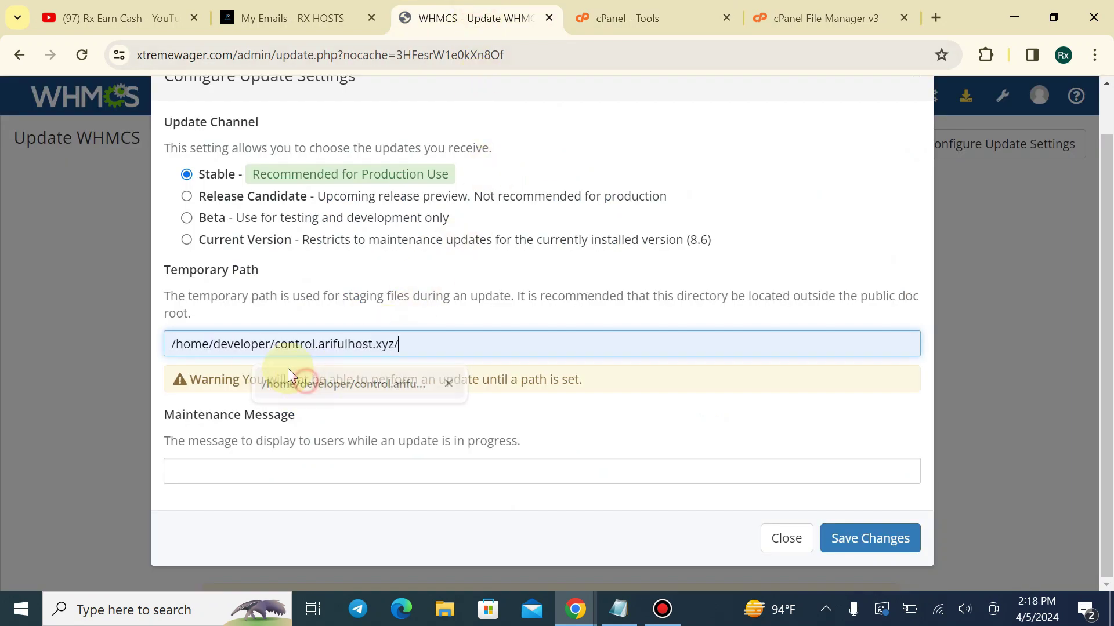
{"action": "left_click", "coordinate": [247, 346]}
{"action": "left_click", "coordinate": [823, 18]}
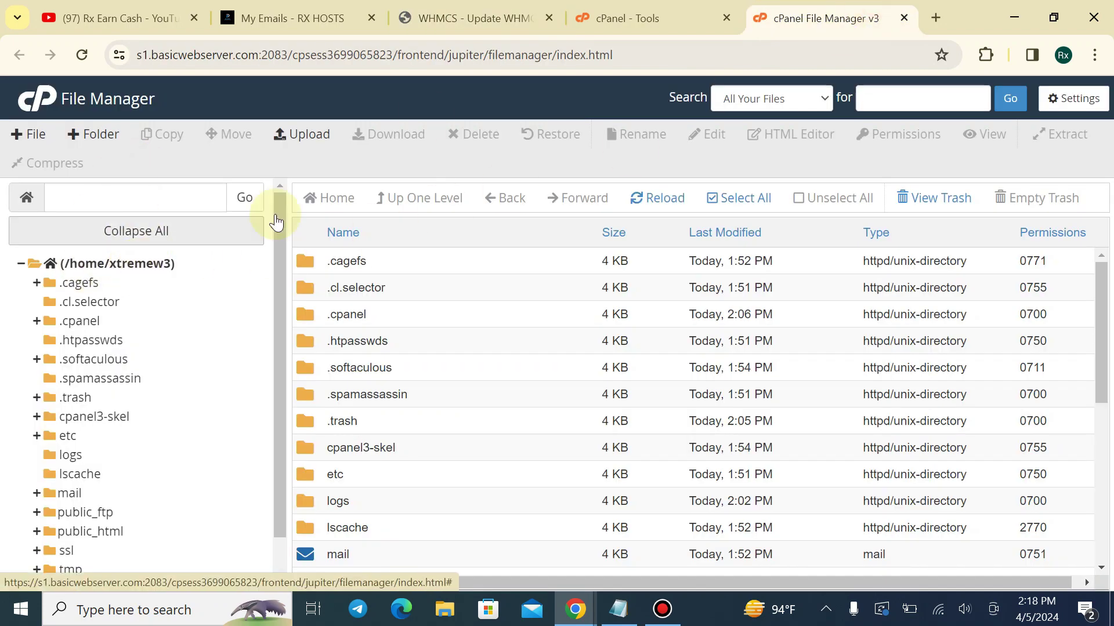
{"action": "left_click", "coordinate": [626, 18]}
{"action": "left_click", "coordinate": [475, 17]}
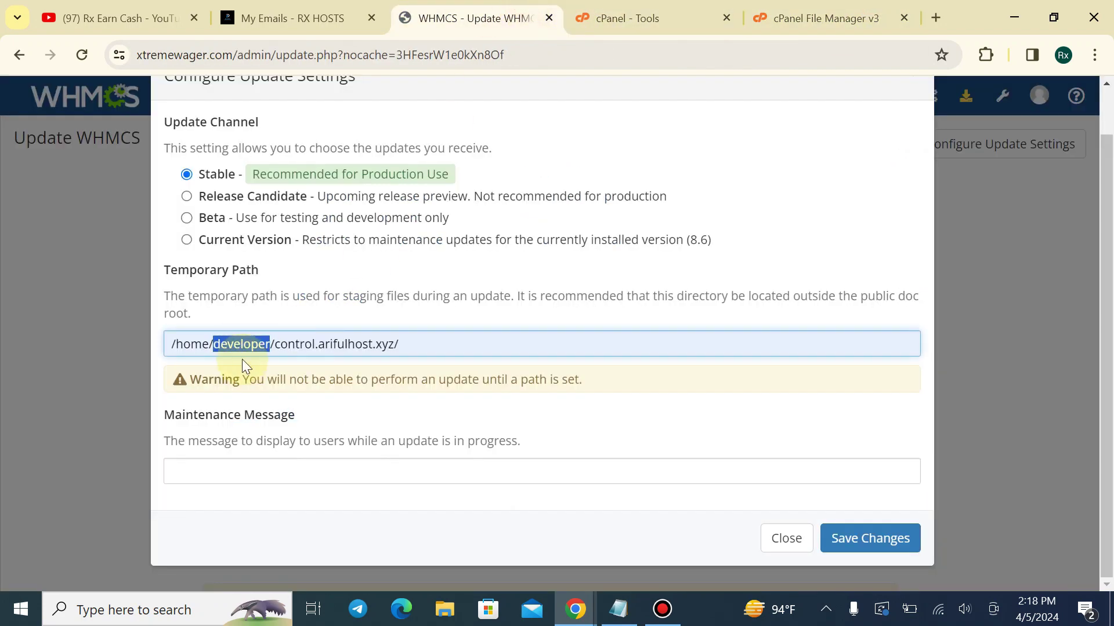
Correct the Temporary Path to /home/xtremew3/, comparing it against the File Manager listing
{"action": "type", "text": "xtreme3"}
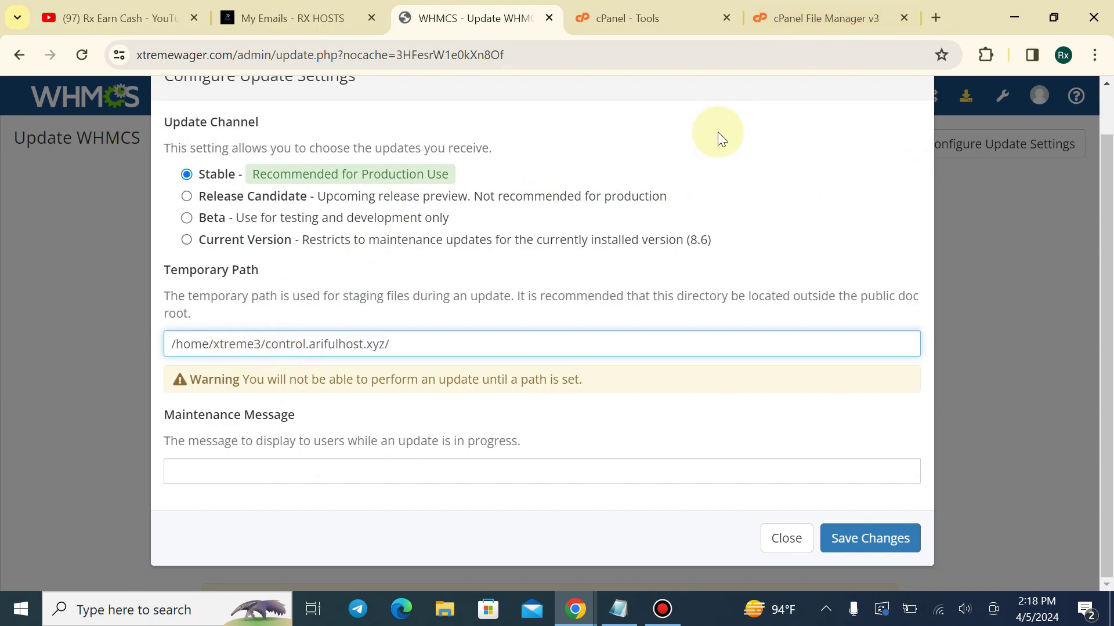
{"action": "left_click", "coordinate": [848, 7]}
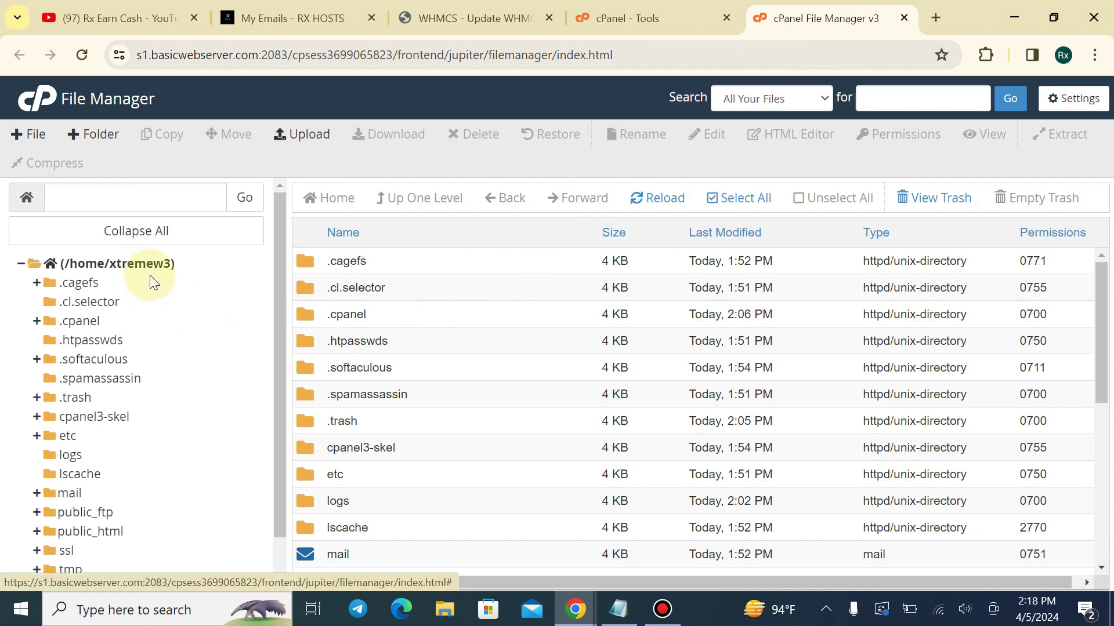
{"action": "left_click", "coordinate": [485, 24]}
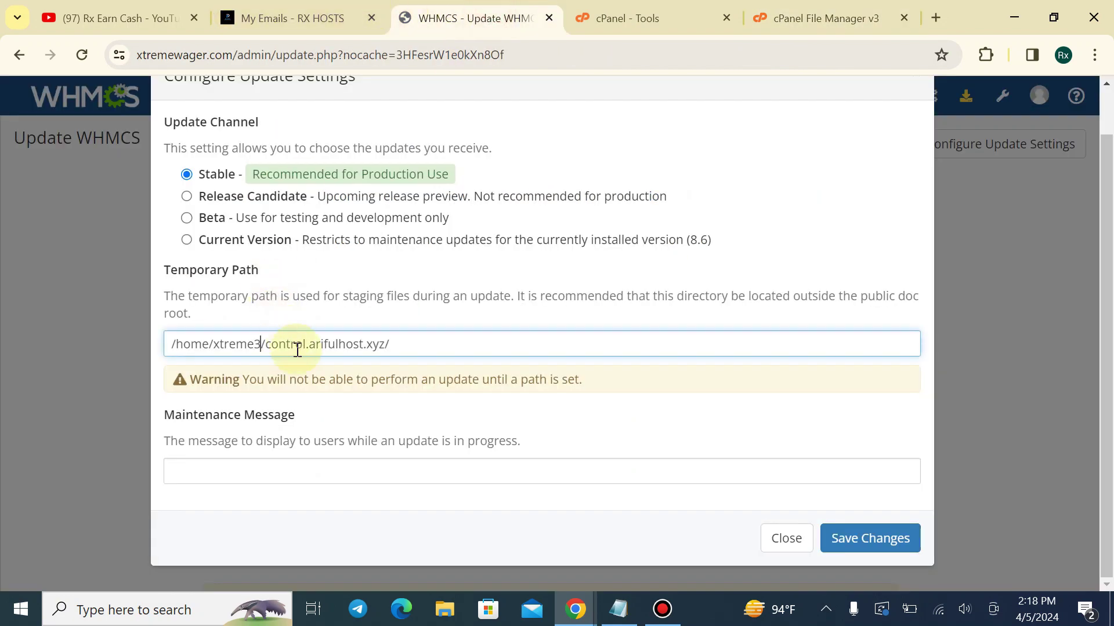
{"action": "type", "text": "3"}
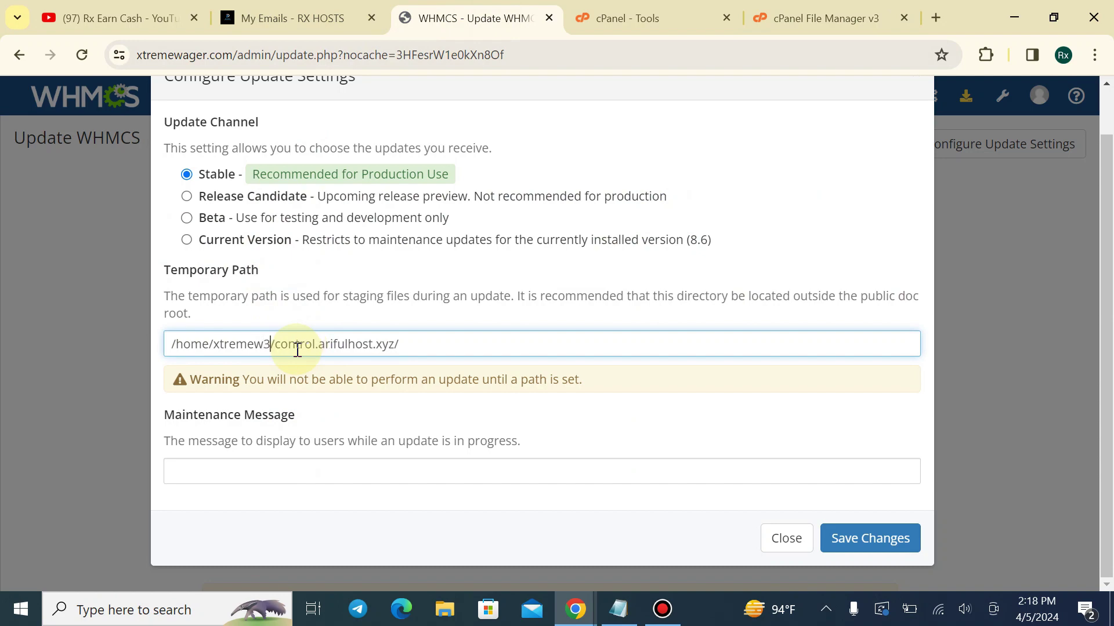
{"action": "double_click", "coordinate": [298, 349]}
{"action": "left_click", "coordinate": [827, 18]}
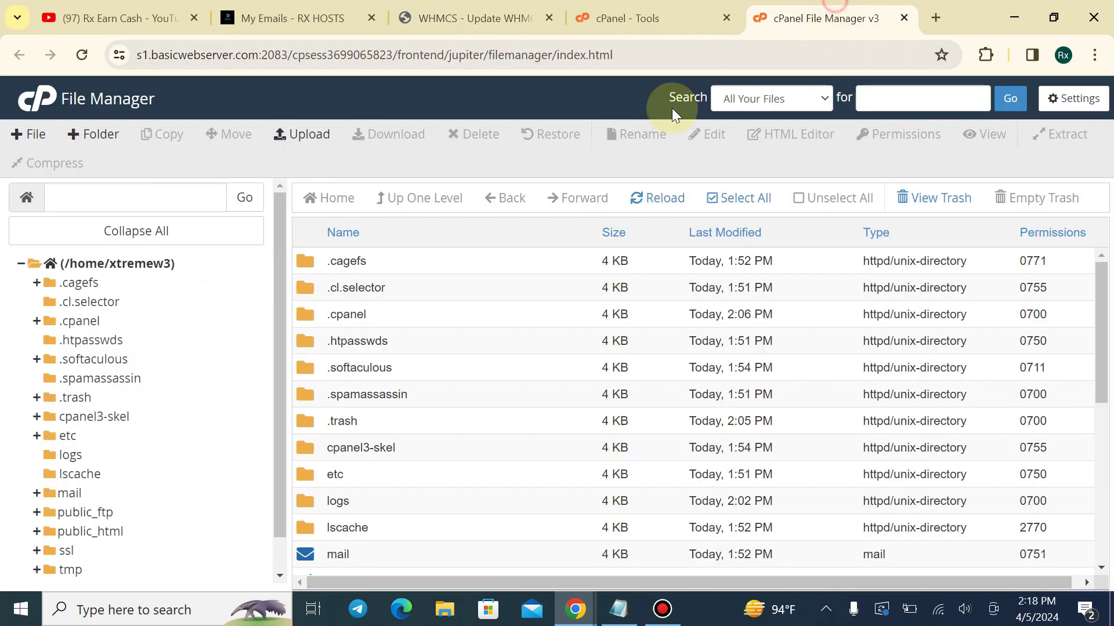
{"action": "left_click", "coordinate": [296, 18]}
{"action": "left_click", "coordinate": [470, 18]}
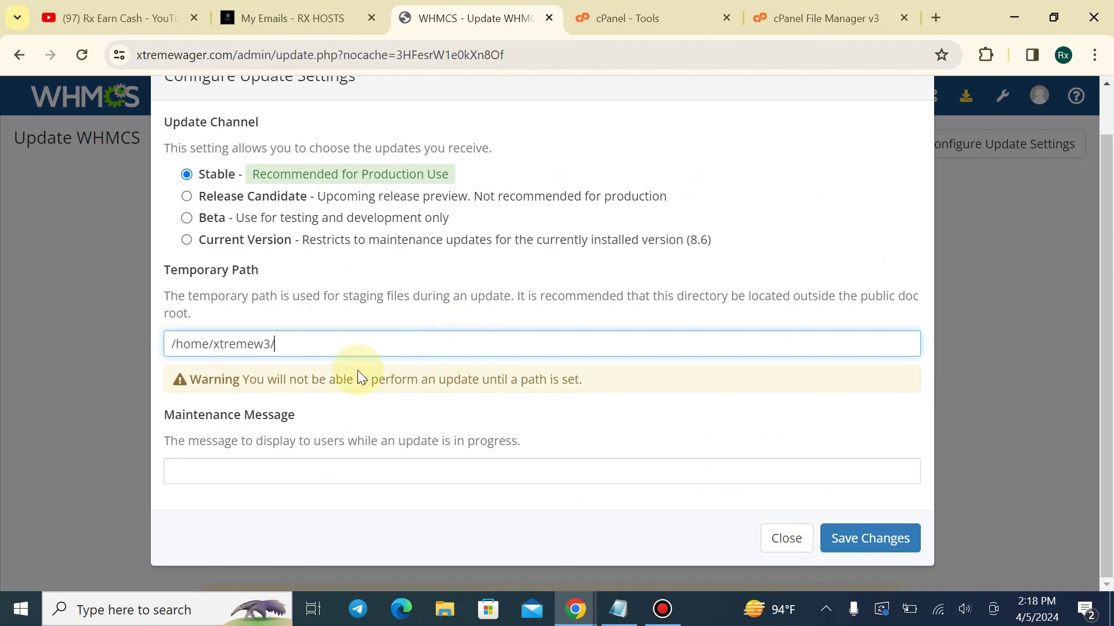
{"action": "left_click", "coordinate": [826, 18]}
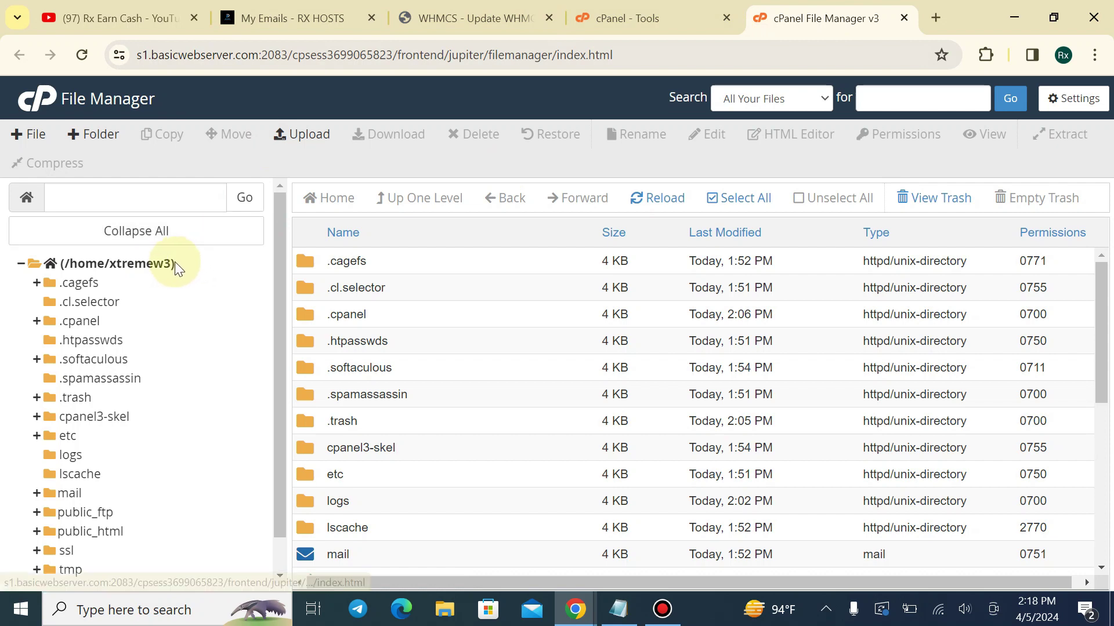
{"action": "left_click", "coordinate": [429, 7]}
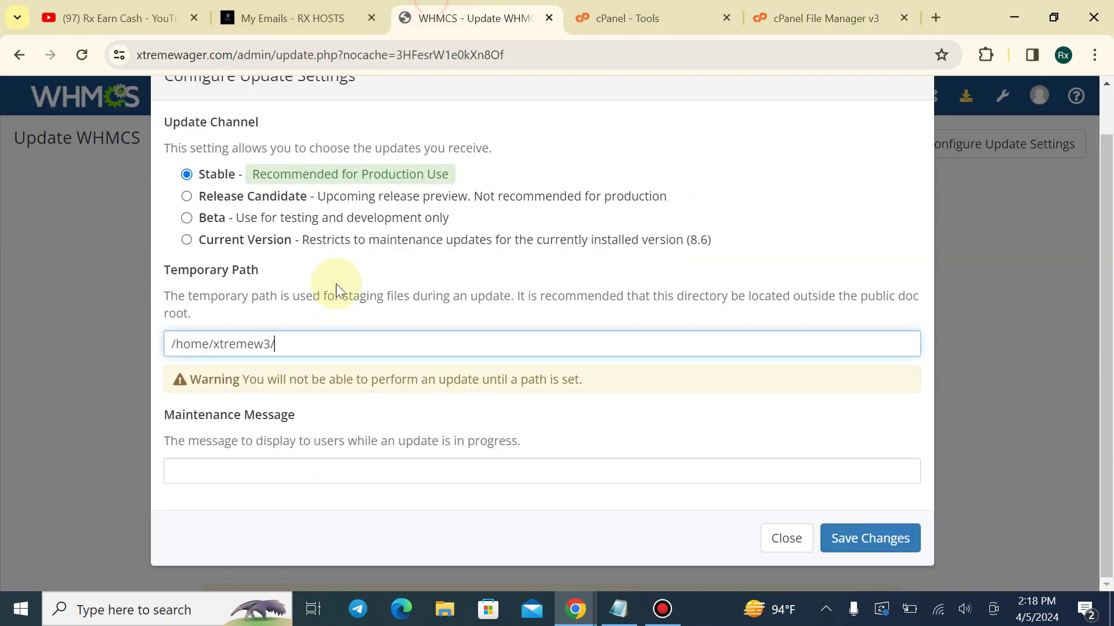
Set the maintenance message to 'site now updating' and save the update settings
{"action": "left_click", "coordinate": [495, 471]}
{"action": "left_click", "coordinate": [339, 514]}
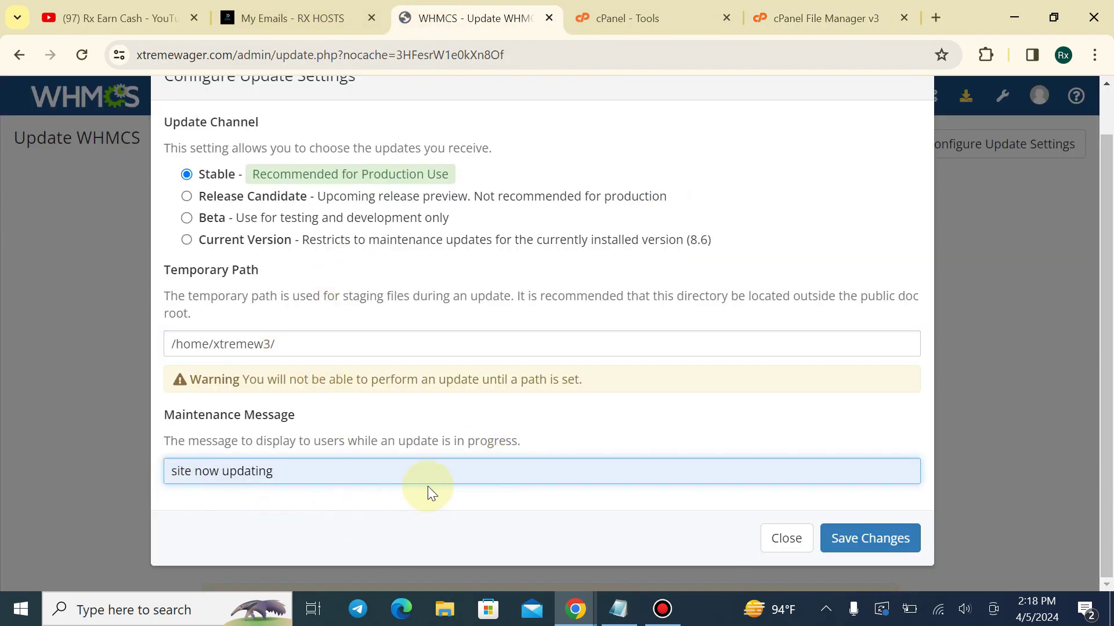
{"action": "left_click", "coordinate": [835, 549]}
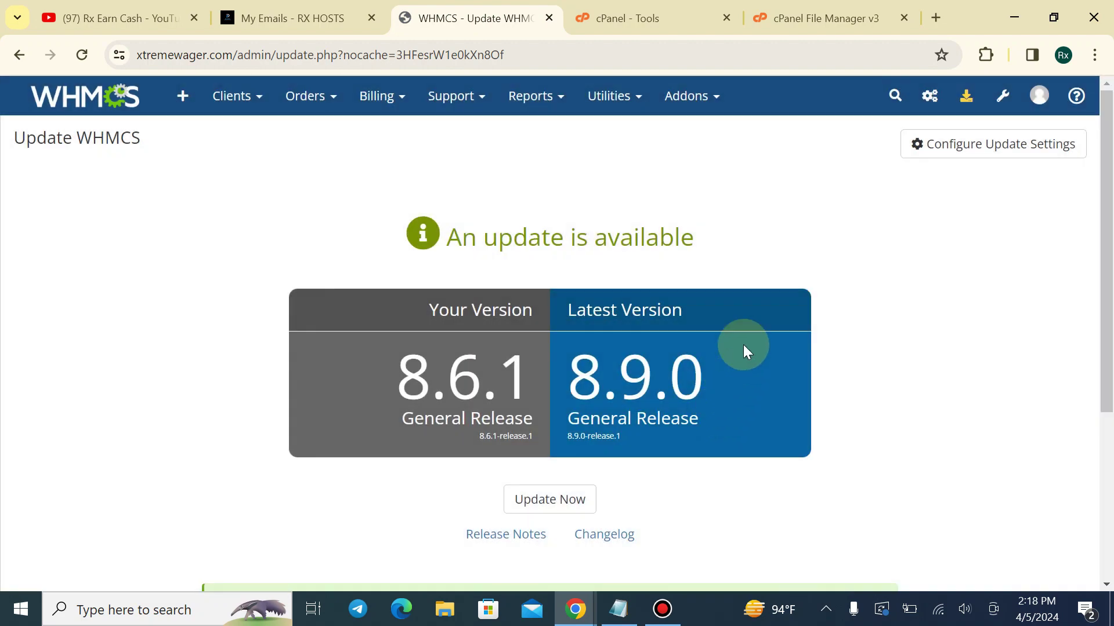
{"action": "scroll", "coordinate": [746, 308], "scroll_direction": "down", "scroll_amount": 1}
{"action": "scroll", "coordinate": [746, 305], "scroll_direction": "down", "scroll_amount": 3}
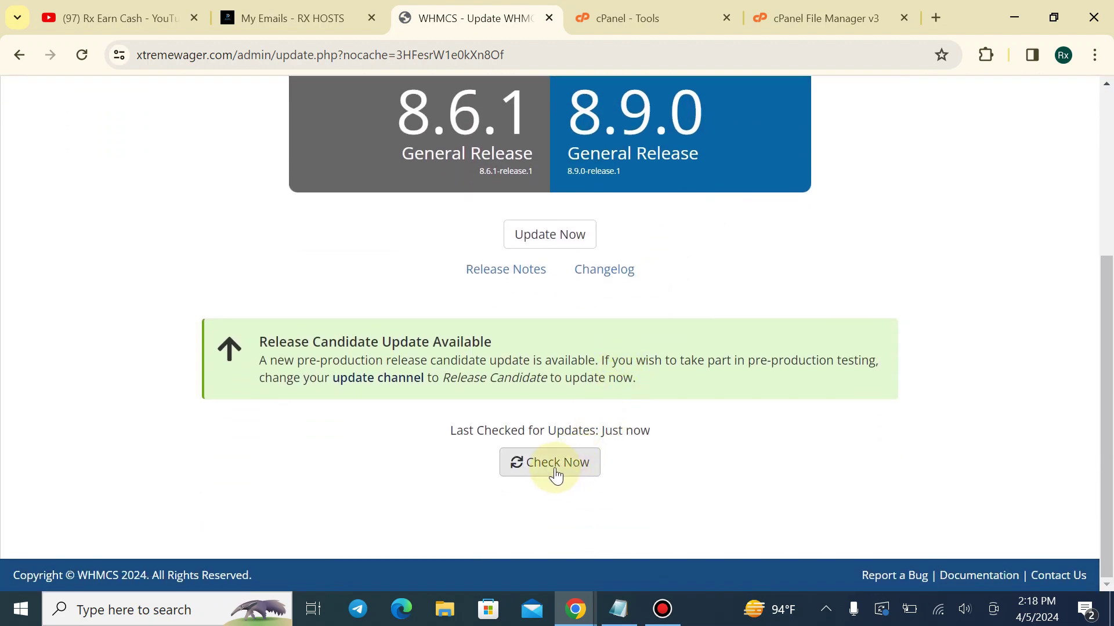
{"action": "scroll", "coordinate": [831, 227], "scroll_direction": "up", "scroll_amount": 4}
{"action": "scroll", "coordinate": [694, 283], "scroll_direction": "down", "scroll_amount": 1}
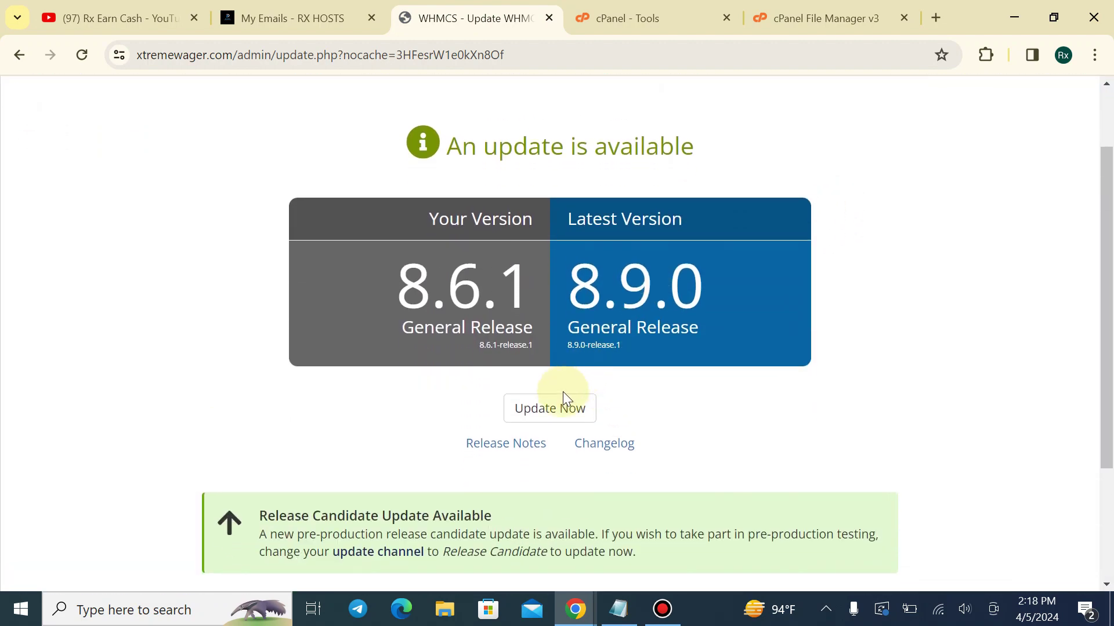
Start the 8.9.0 update, review the release number, and open public_html in File Manager
{"action": "left_click", "coordinate": [564, 411]}
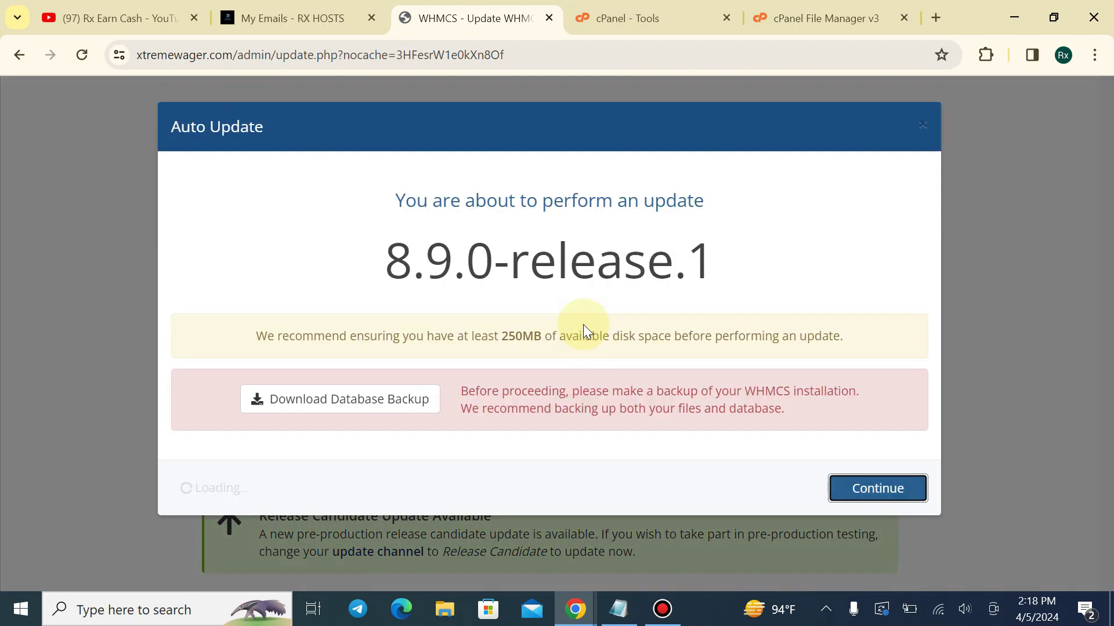
{"action": "left_click_drag", "start_coordinate": [374, 277], "coordinate": [693, 259]}
{"action": "left_click", "coordinate": [728, 267]}
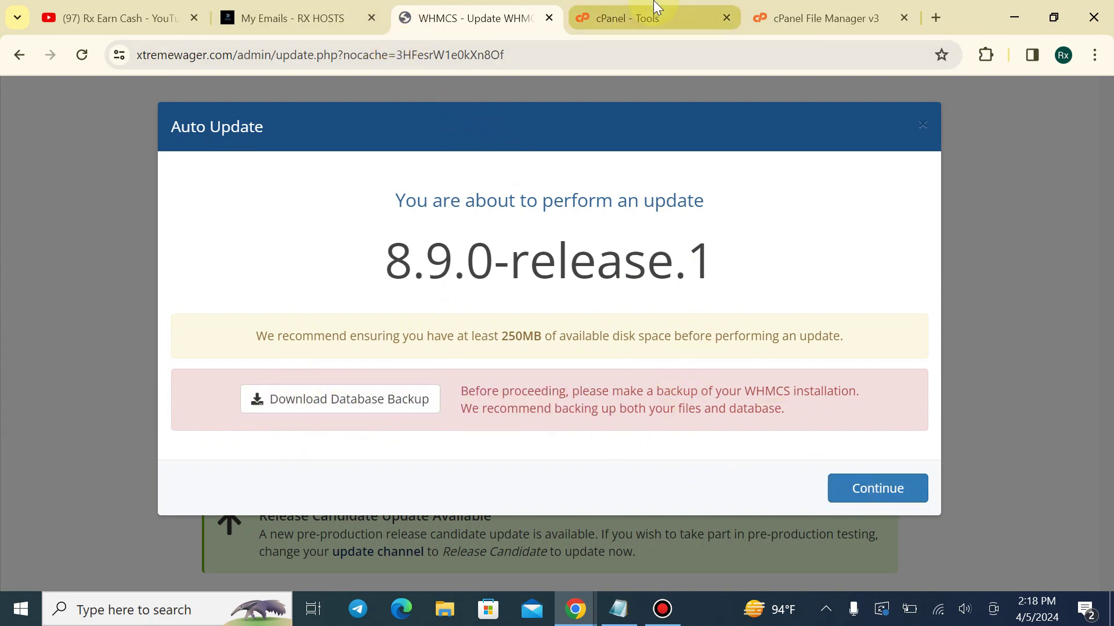
{"action": "left_click", "coordinate": [809, 19]}
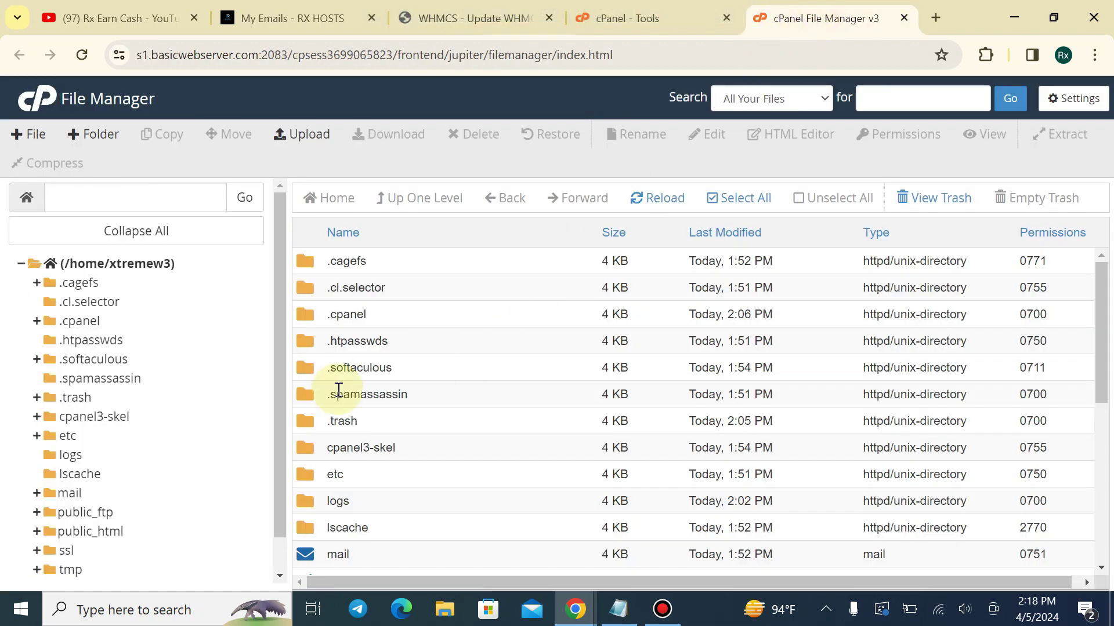
{"action": "scroll", "coordinate": [340, 400], "scroll_direction": "down", "scroll_amount": 5}
{"action": "left_click", "coordinate": [113, 529]}
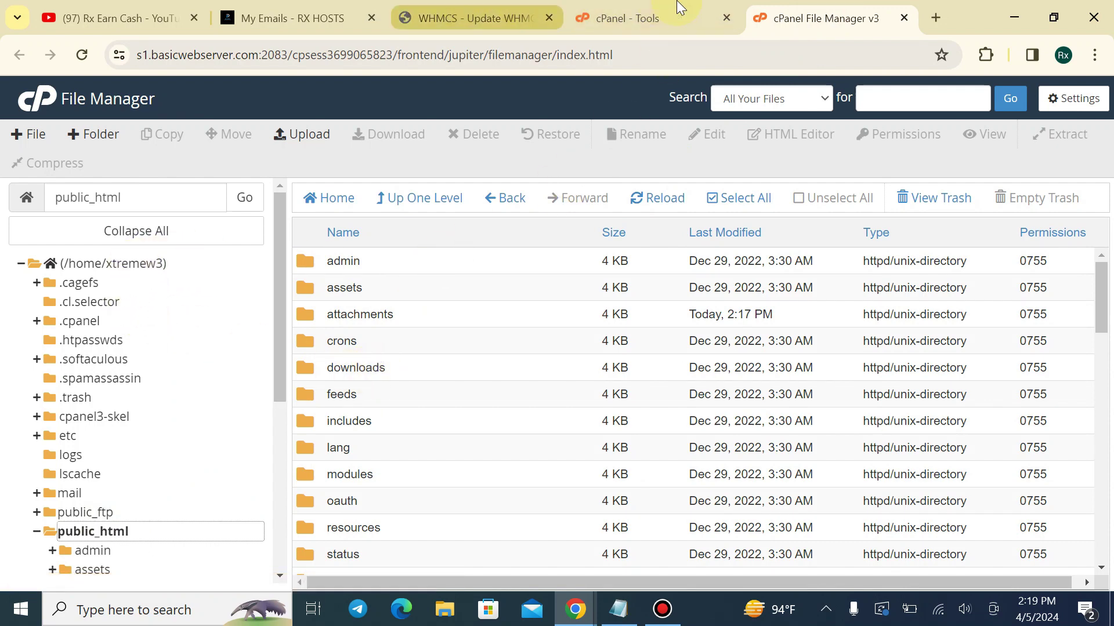
Close the pending update prompt and open the update settings instead
{"action": "left_click", "coordinate": [627, 18]}
{"action": "left_click", "coordinate": [509, 11]}
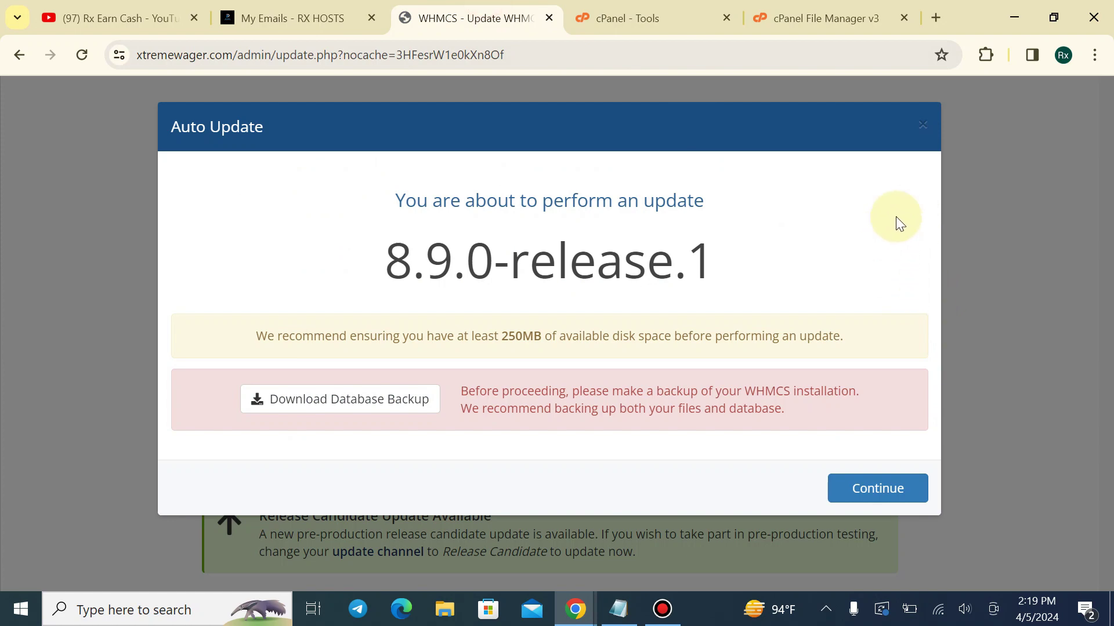
{"action": "double_click", "coordinate": [929, 124]}
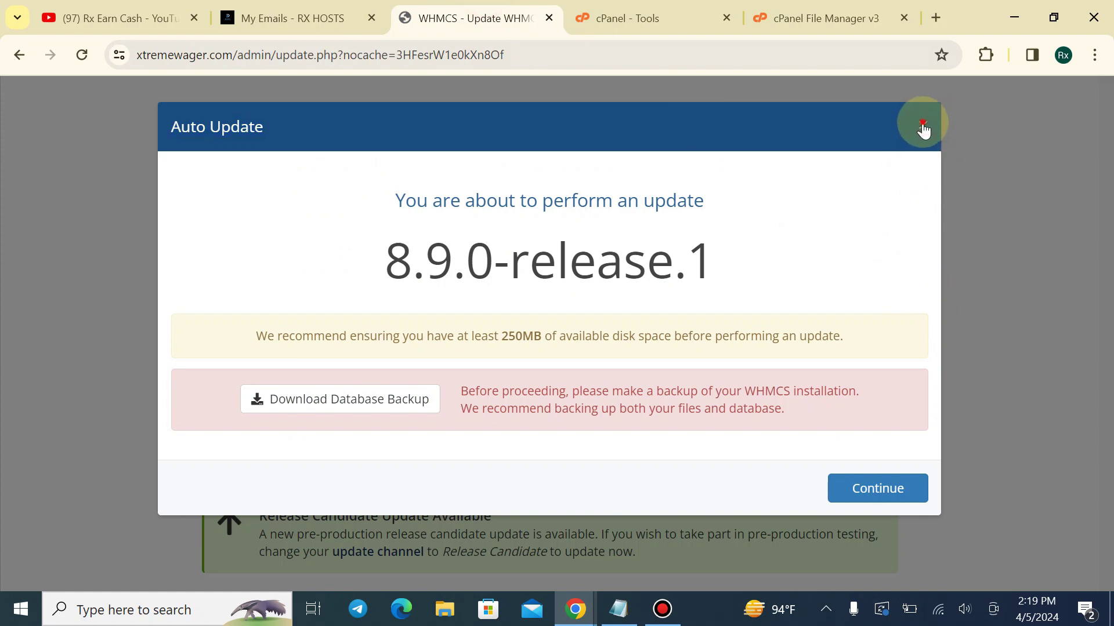
{"action": "left_click", "coordinate": [923, 124]}
{"action": "scroll", "coordinate": [935, 222], "scroll_direction": "up", "scroll_amount": 2}
{"action": "left_click", "coordinate": [976, 146]}
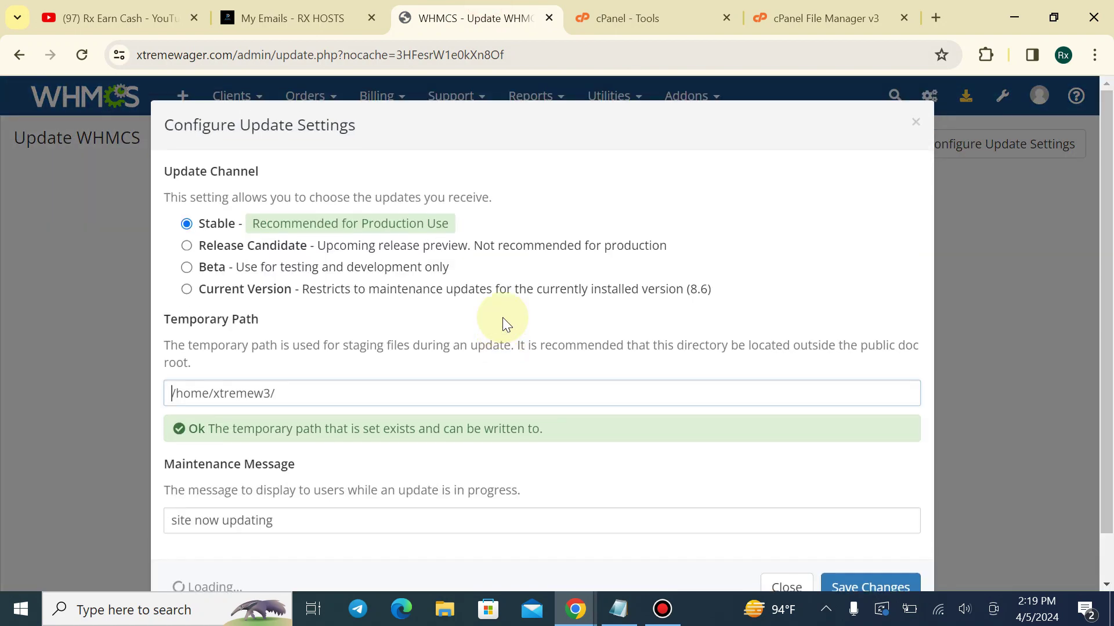
Append public_html from File Manager to make the Temporary Path /home/xtremew3/public_html/
{"action": "left_click", "coordinate": [319, 399]}
{"action": "left_click", "coordinate": [603, 8]}
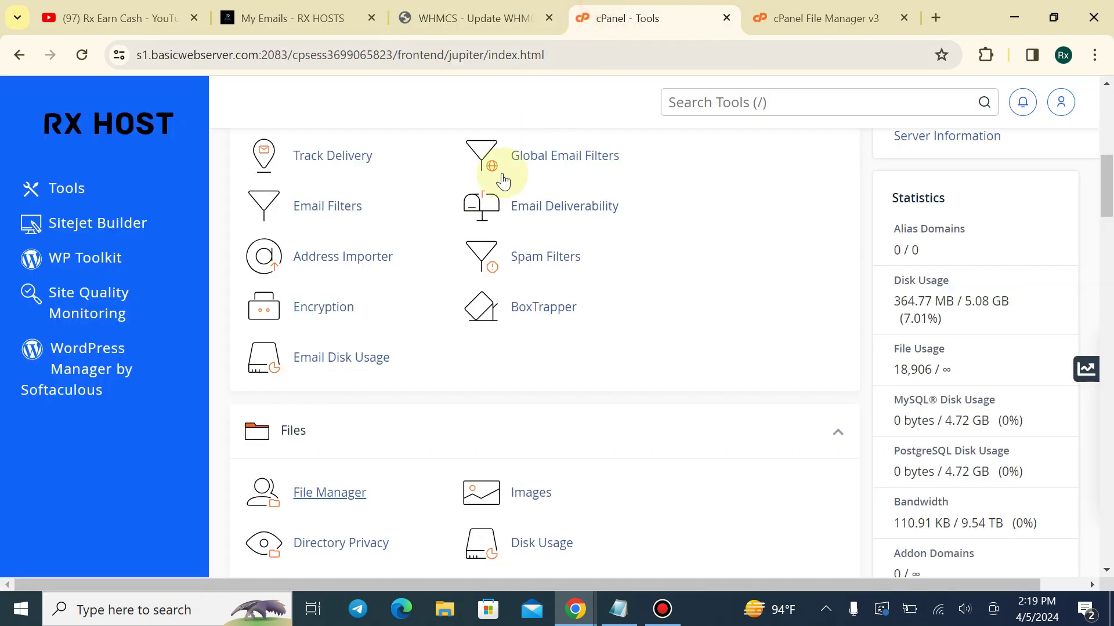
{"action": "left_click", "coordinate": [830, 18]}
{"action": "left_click_drag", "start_coordinate": [140, 200], "coordinate": [55, 197]}
{"action": "key", "text": "ctrl+c"}
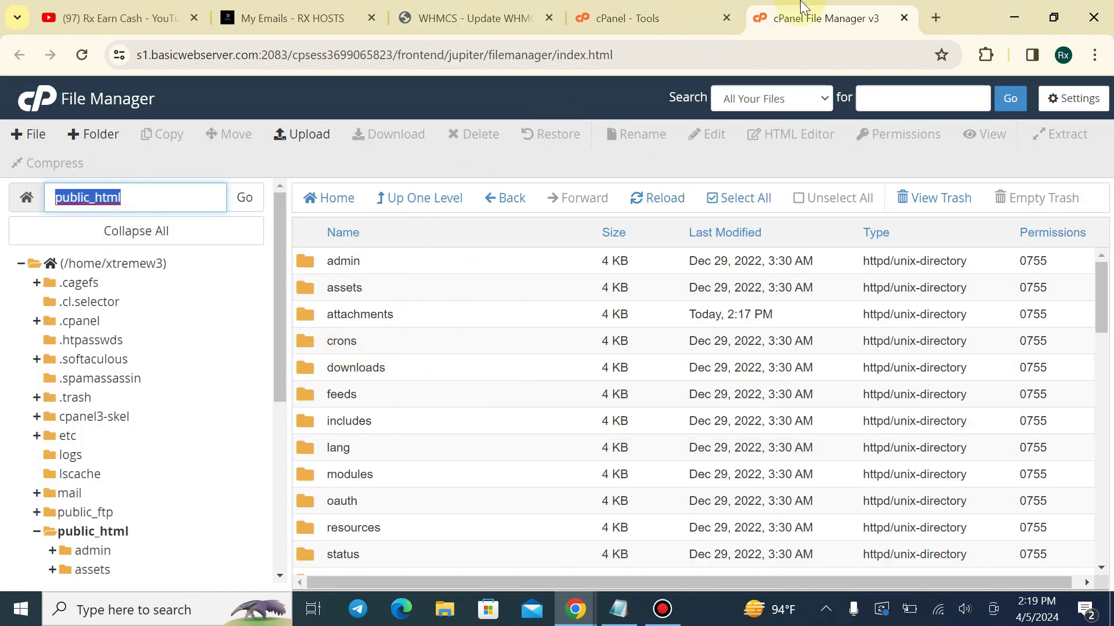
{"action": "left_click", "coordinate": [662, 16]}
{"action": "left_click", "coordinate": [522, 16]}
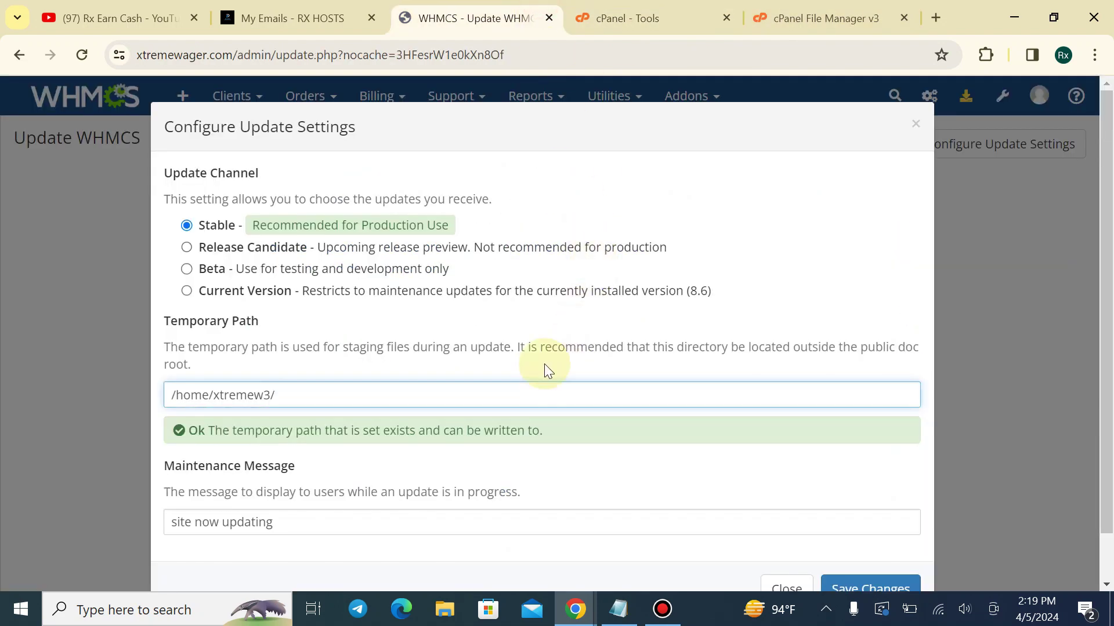
{"action": "key", "text": "ctrl+v"}
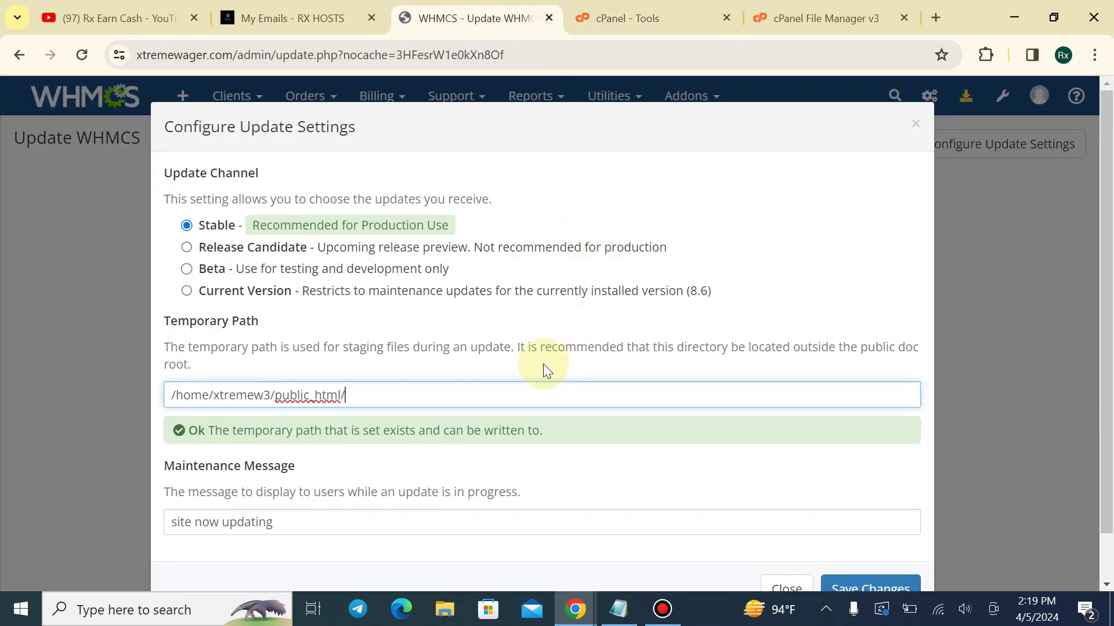
Save the update settings and start updating to the latest version
{"action": "scroll", "coordinate": [808, 521], "scroll_direction": "down", "scroll_amount": 1}
{"action": "left_click", "coordinate": [847, 534]}
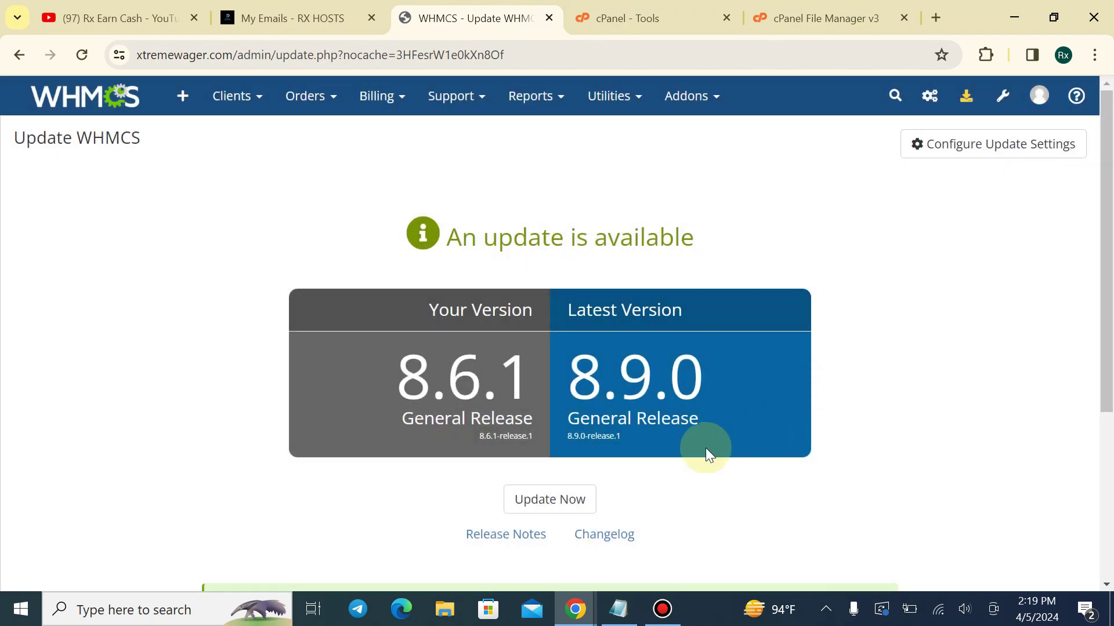
{"action": "scroll", "coordinate": [705, 448], "scroll_direction": "down", "scroll_amount": 4}
{"action": "left_click", "coordinate": [551, 246]}
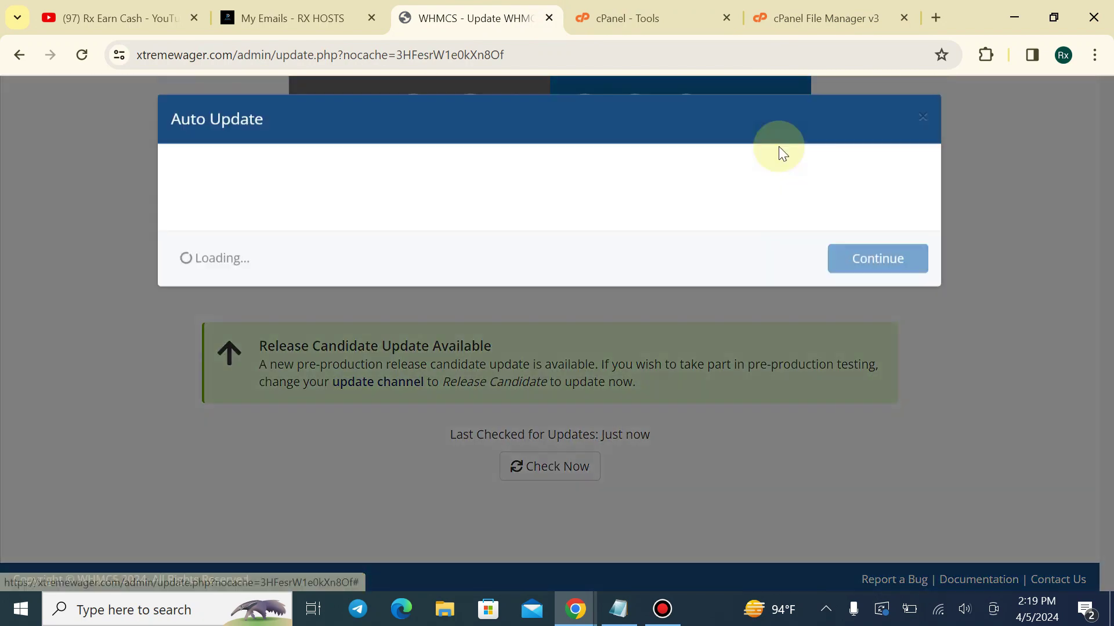
{"action": "left_click", "coordinate": [823, 18]}
Browse to public_html/vendor/whmcs/whmcs-foundation/lib in File Manager
{"action": "scroll", "coordinate": [388, 410], "scroll_direction": "down", "scroll_amount": 4}
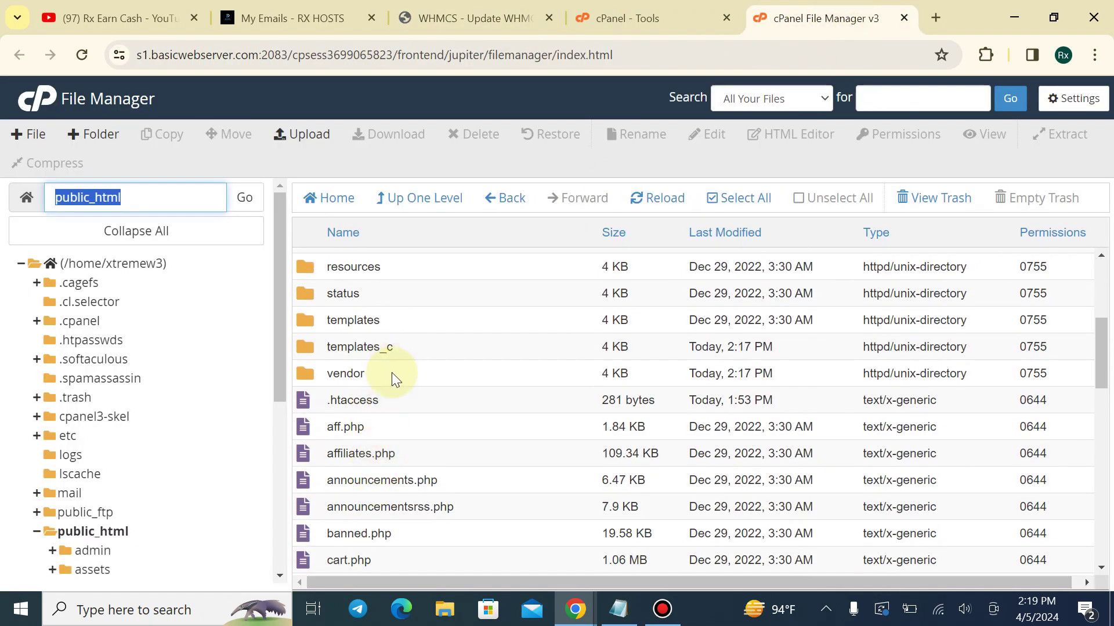
{"action": "double_click", "coordinate": [392, 372]}
{"action": "scroll", "coordinate": [448, 343], "scroll_direction": "down", "scroll_amount": 6}
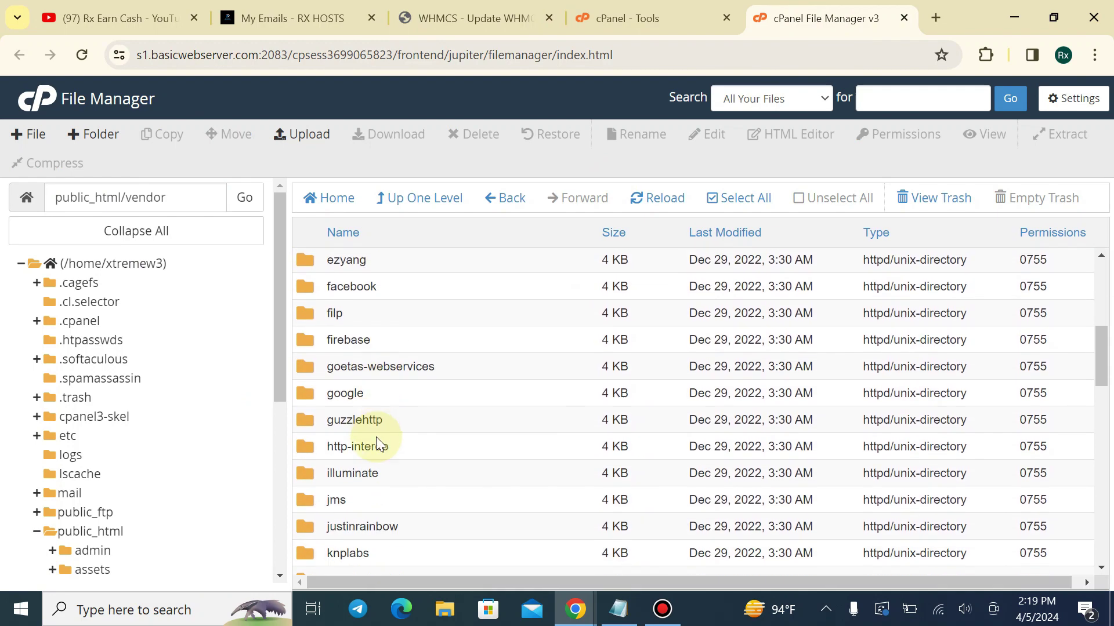
{"action": "scroll", "coordinate": [385, 441], "scroll_direction": "down", "scroll_amount": 10}
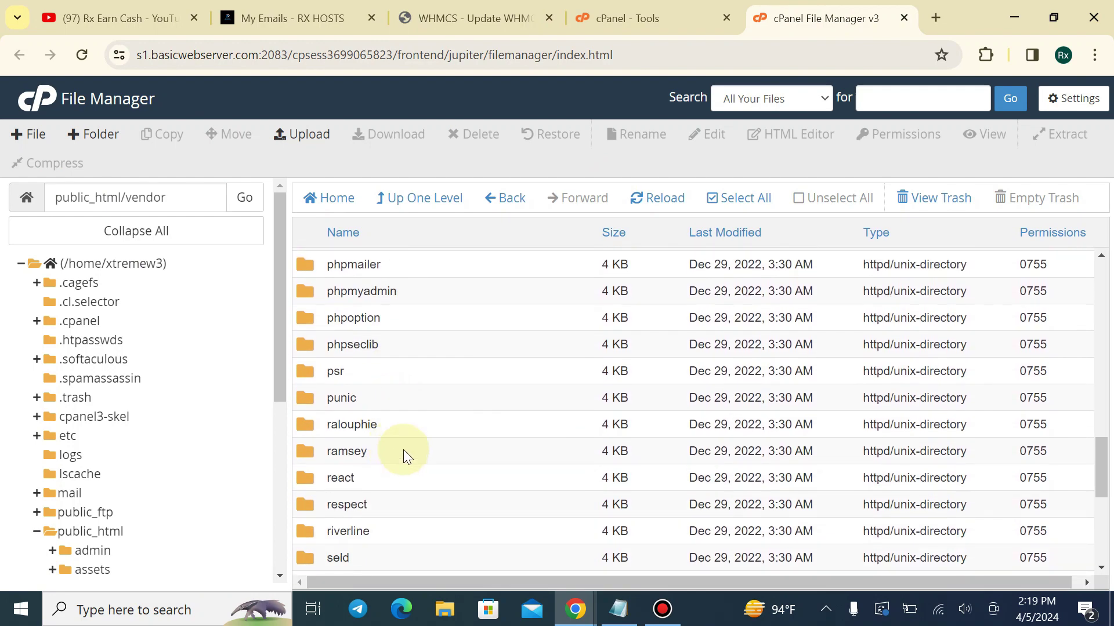
{"action": "scroll", "coordinate": [403, 450], "scroll_direction": "down", "scroll_amount": 5}
{"action": "double_click", "coordinate": [403, 483]}
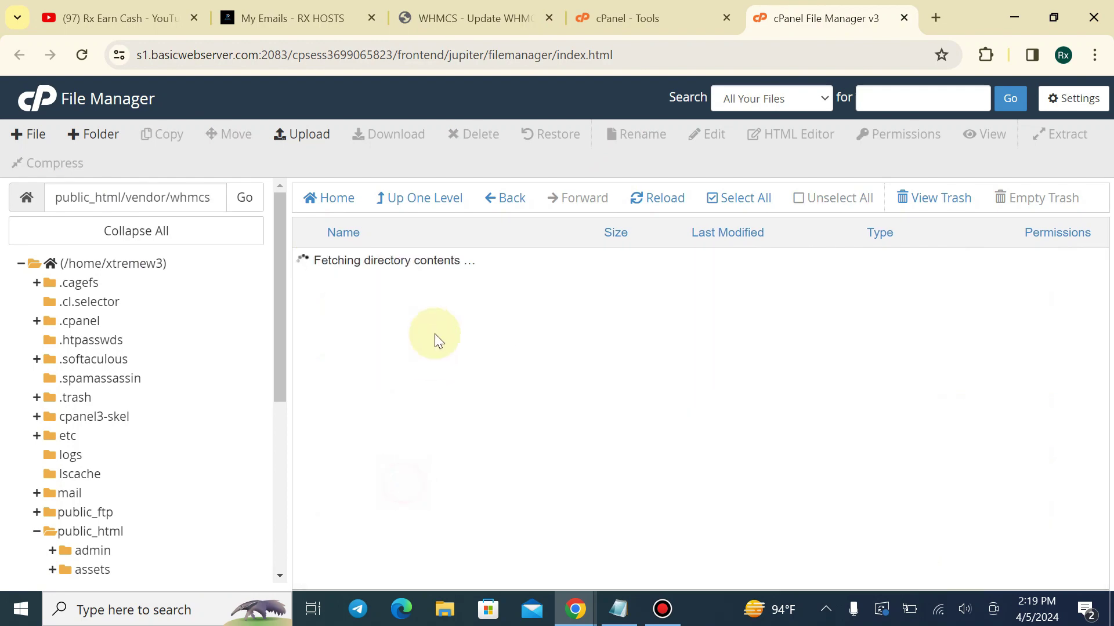
{"action": "double_click", "coordinate": [455, 264]}
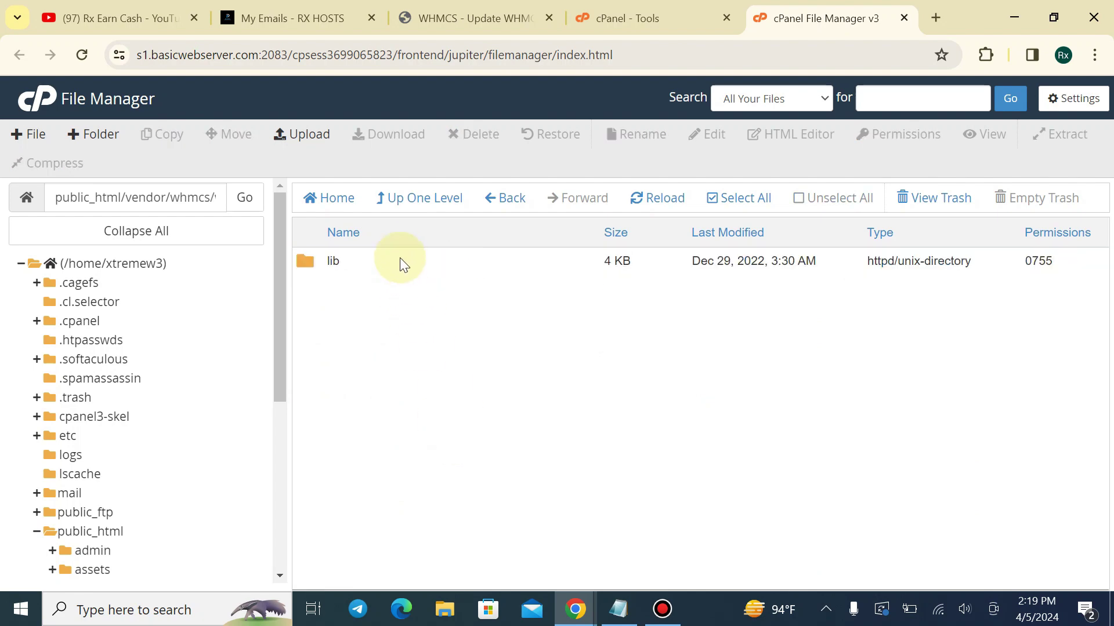
{"action": "double_click", "coordinate": [399, 261]}
{"action": "left_click_drag", "start_coordinate": [1101, 283], "coordinate": [1102, 500]}
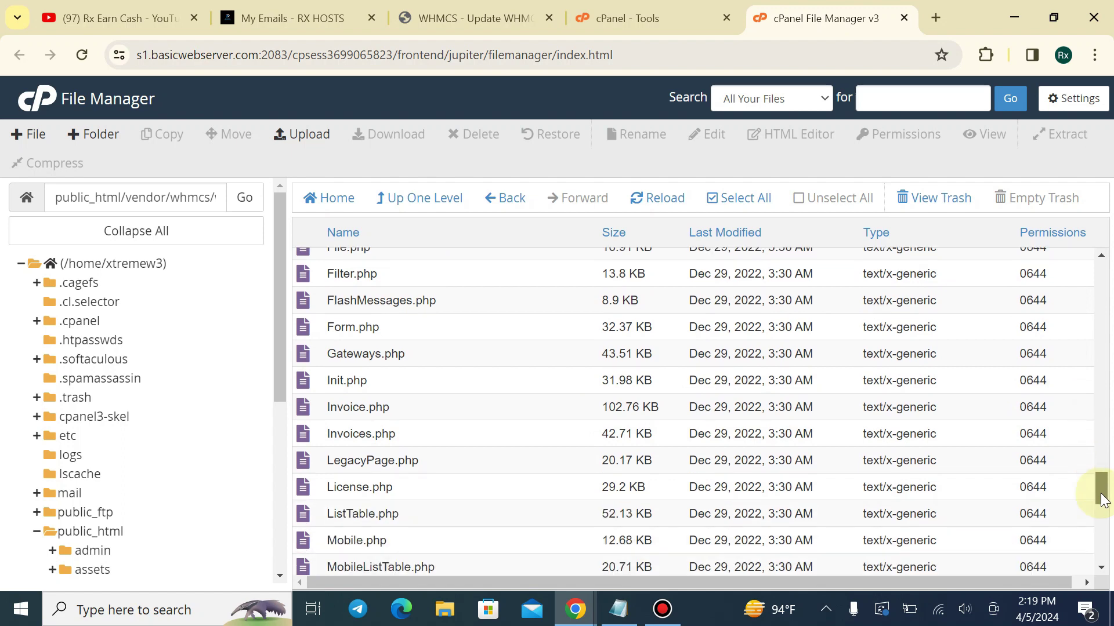
{"action": "scroll", "coordinate": [427, 437], "scroll_direction": "down", "scroll_amount": 1}
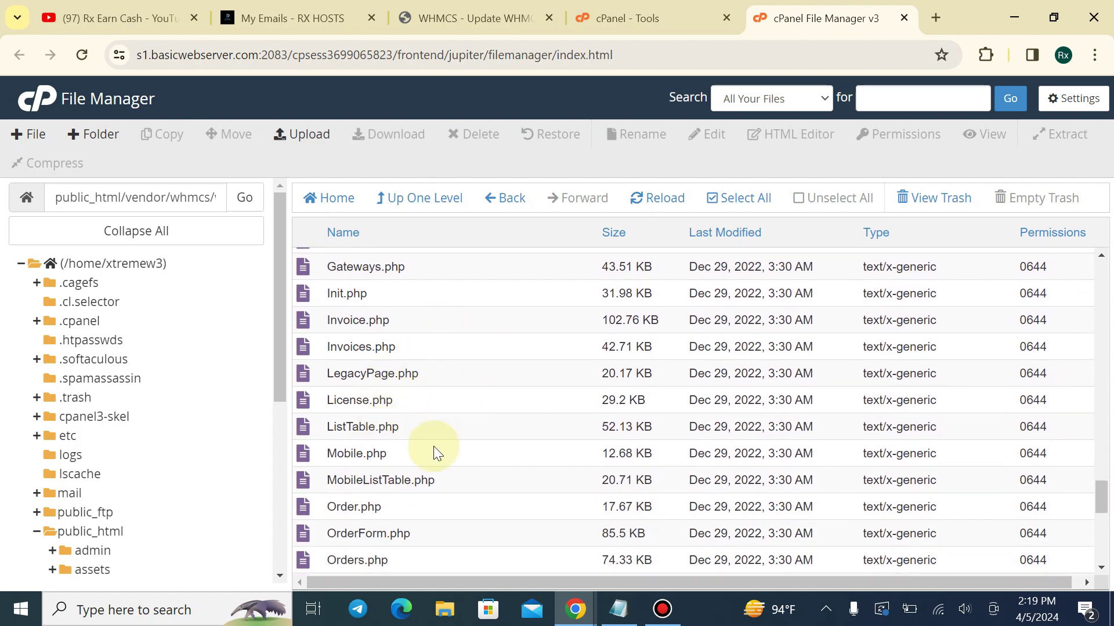
{"action": "scroll", "coordinate": [429, 446], "scroll_direction": "up", "scroll_amount": 1}
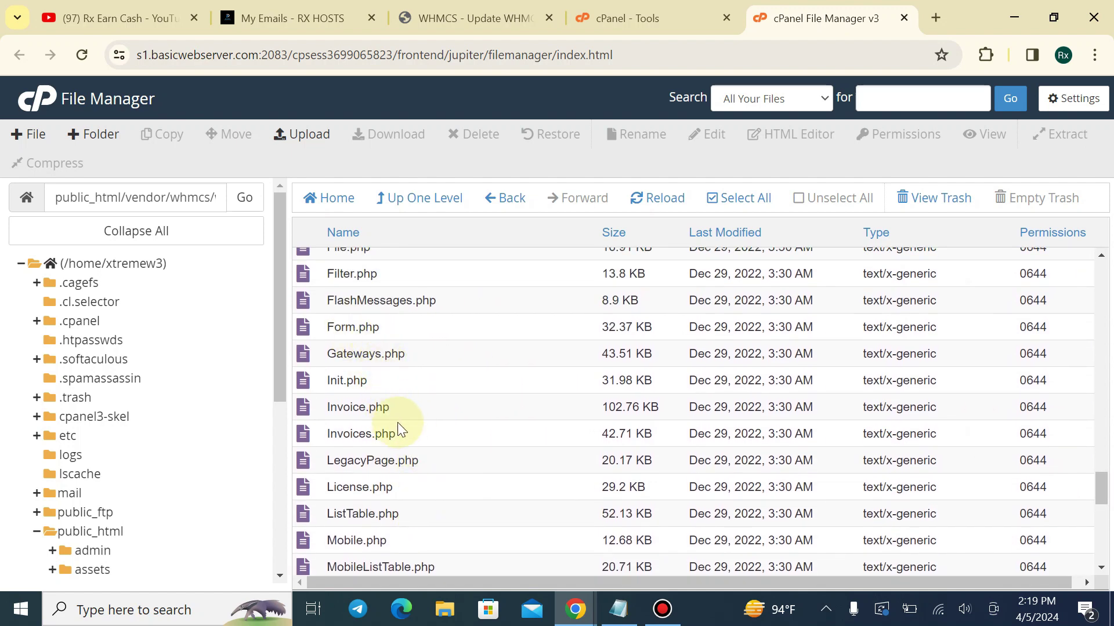
{"action": "scroll", "coordinate": [412, 434], "scroll_direction": "down", "scroll_amount": 2}
Open License.php in the code editor and select its entire contents
{"action": "right_click", "coordinate": [405, 316]}
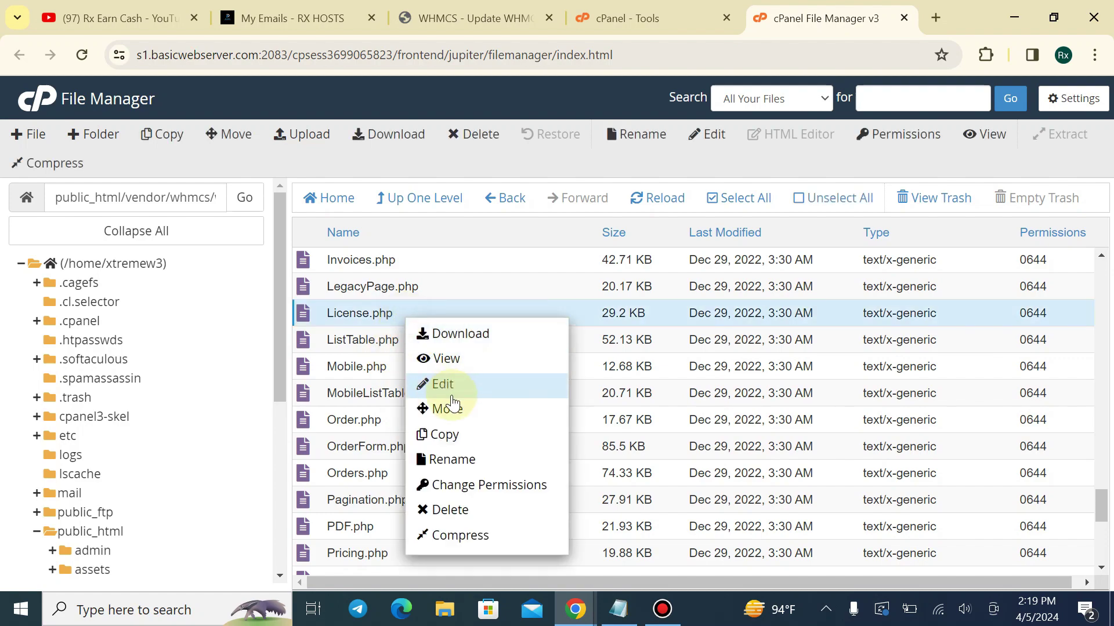
{"action": "left_click", "coordinate": [452, 399]}
{"action": "left_click", "coordinate": [713, 467]}
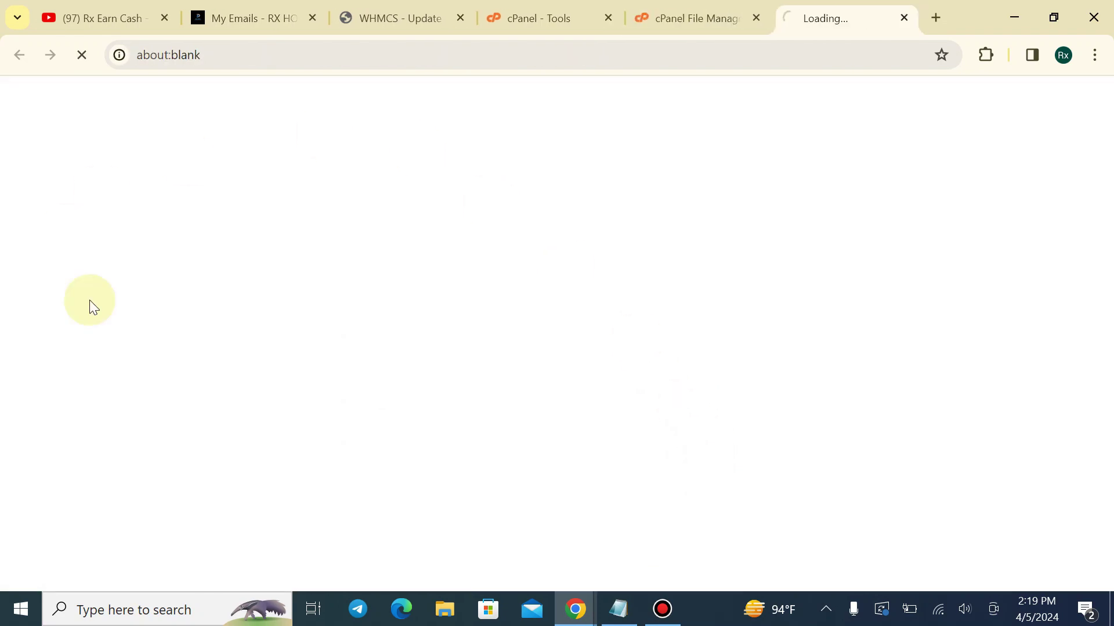
{"action": "key", "text": "ctrl+a"}
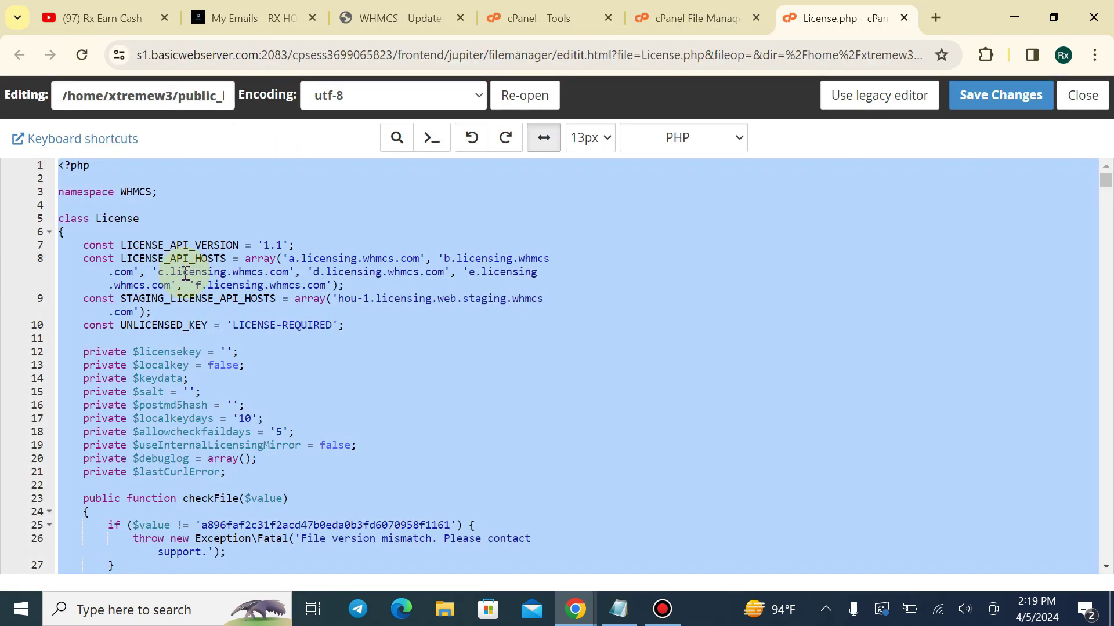
{"action": "left_click", "coordinate": [708, 19]}
Get past the backup warning and run the WHMCS update to 8.9.0-release.1 until it succeeds
{"action": "left_click", "coordinate": [525, 18]}
{"action": "left_click", "coordinate": [439, 7]}
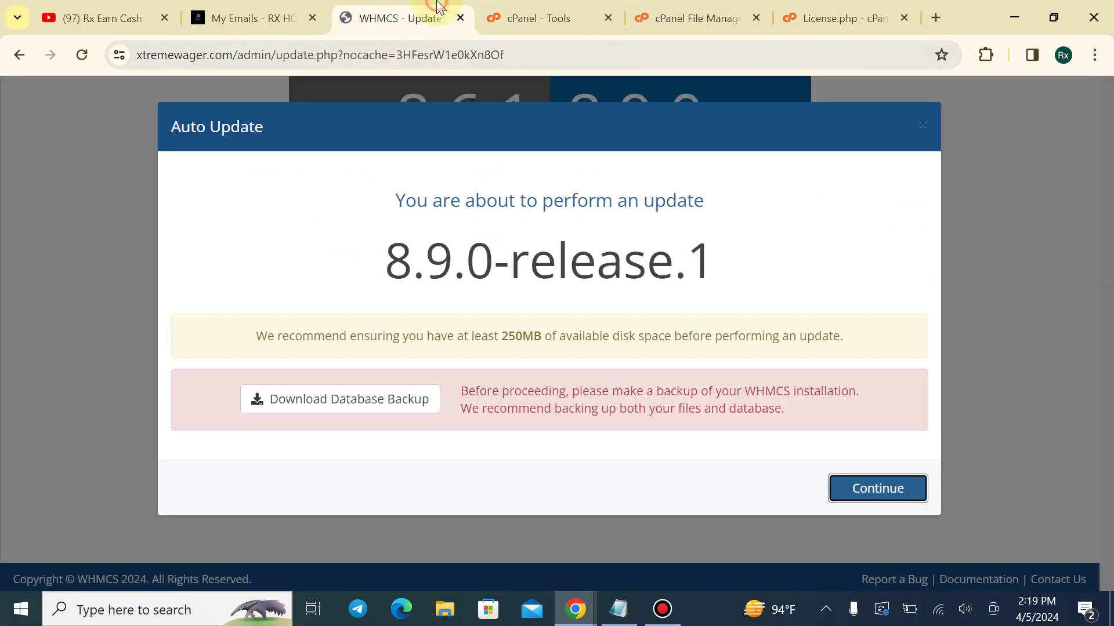
{"action": "left_click", "coordinate": [867, 489]}
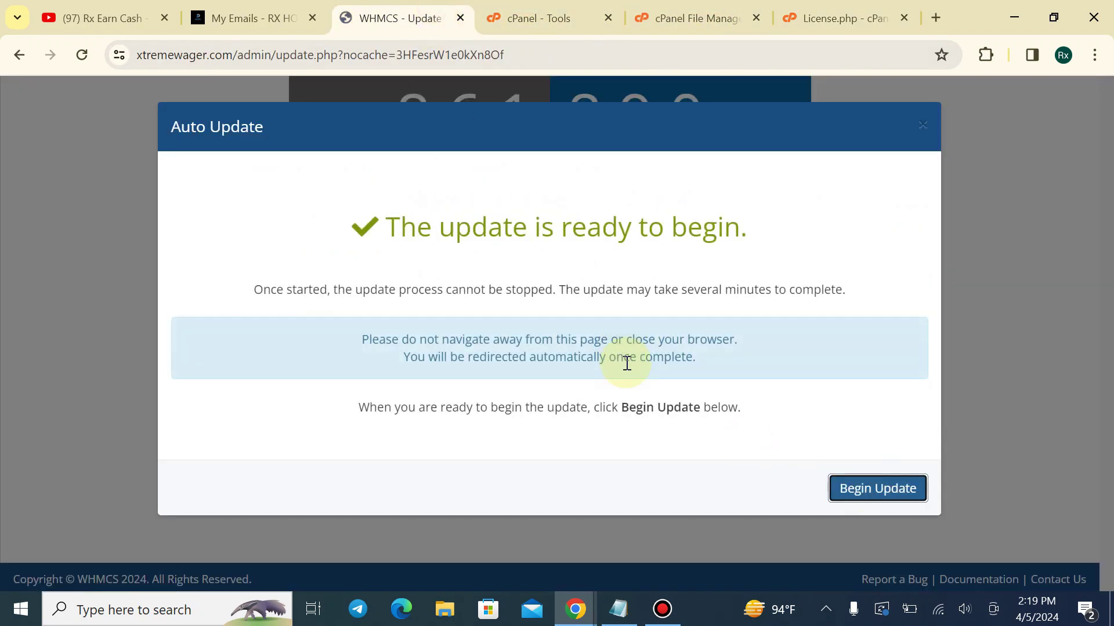
{"action": "left_click", "coordinate": [862, 493]}
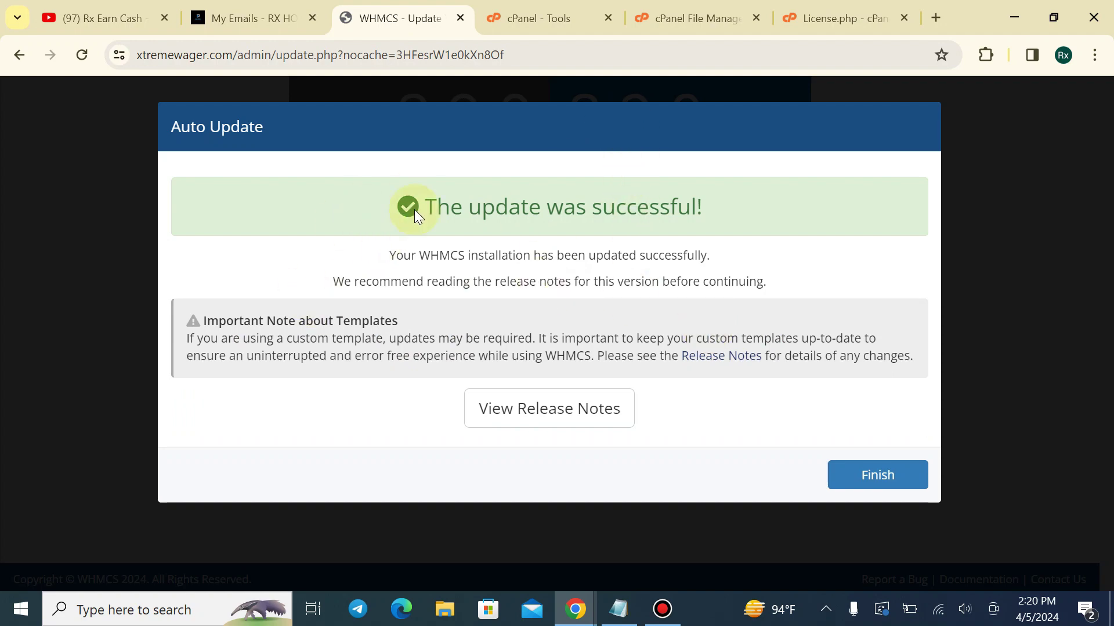
Finish the Auto Update dialog and reload the page, now showing 8.9.0 General Release installed
{"action": "left_click", "coordinate": [861, 479]}
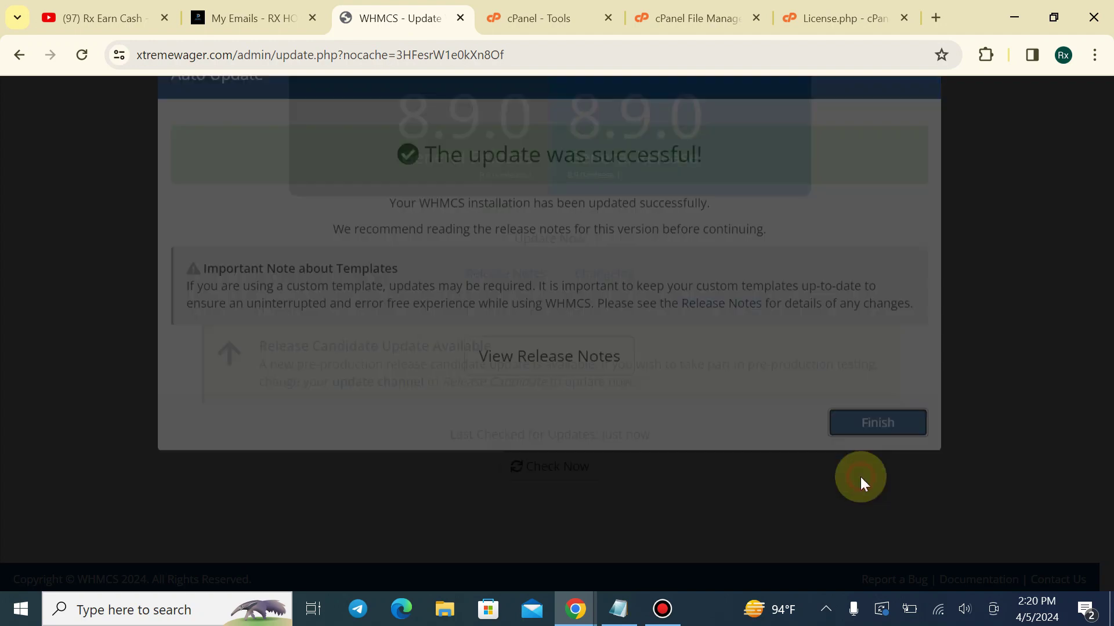
{"action": "scroll", "coordinate": [151, 126], "scroll_direction": "up", "scroll_amount": 3}
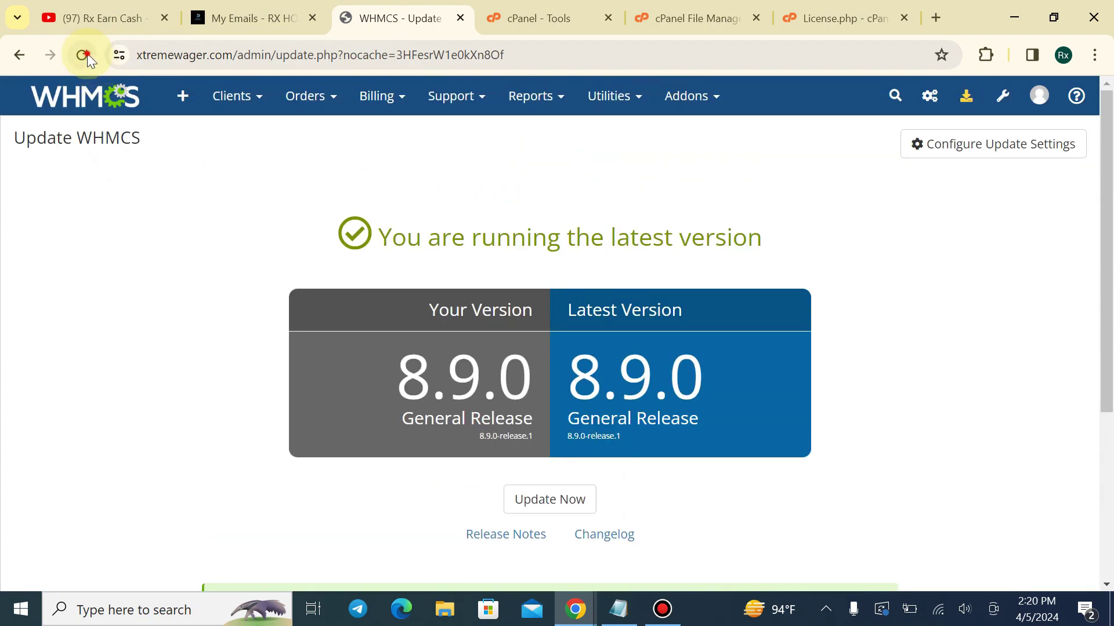
{"action": "left_click", "coordinate": [87, 57]}
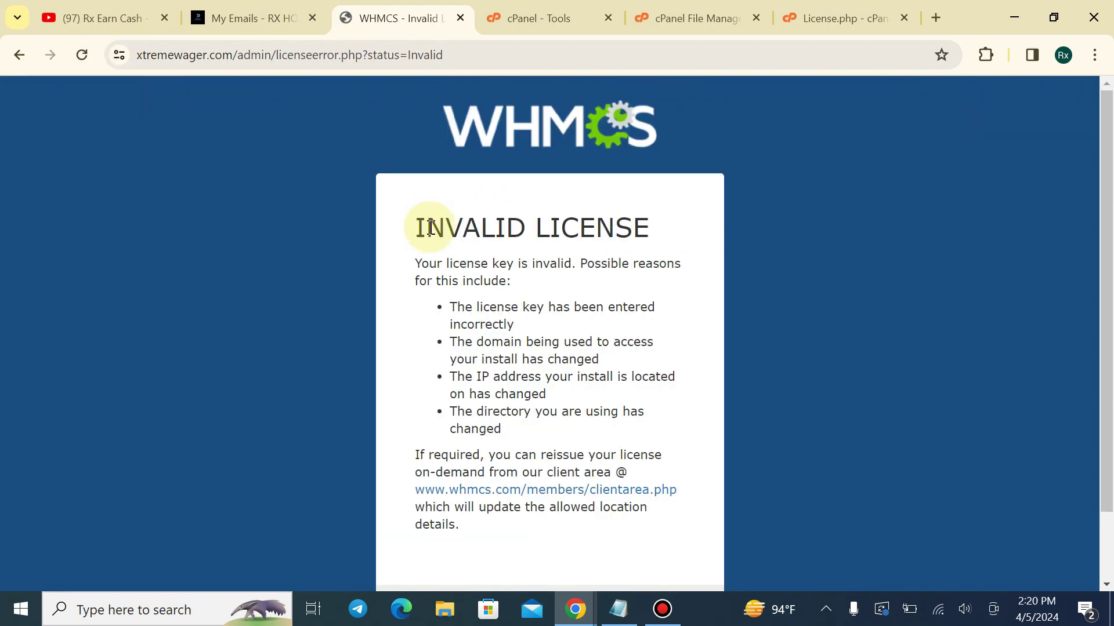
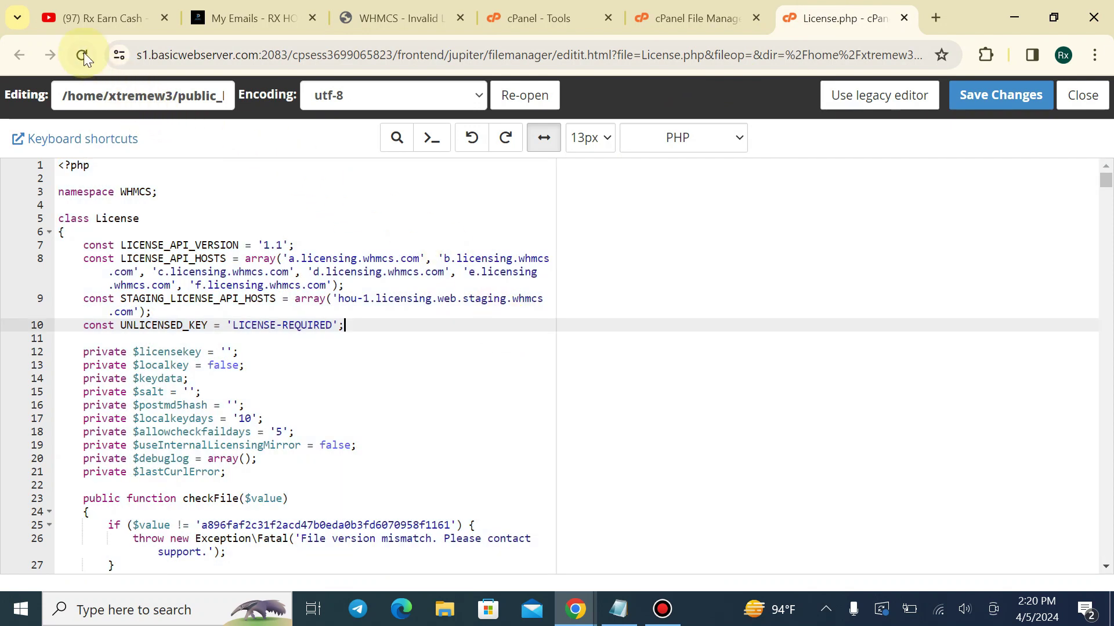
Reload the License.php editor and paste the modified WHMCS License class code over its entire contents
{"action": "left_click", "coordinate": [84, 53]}
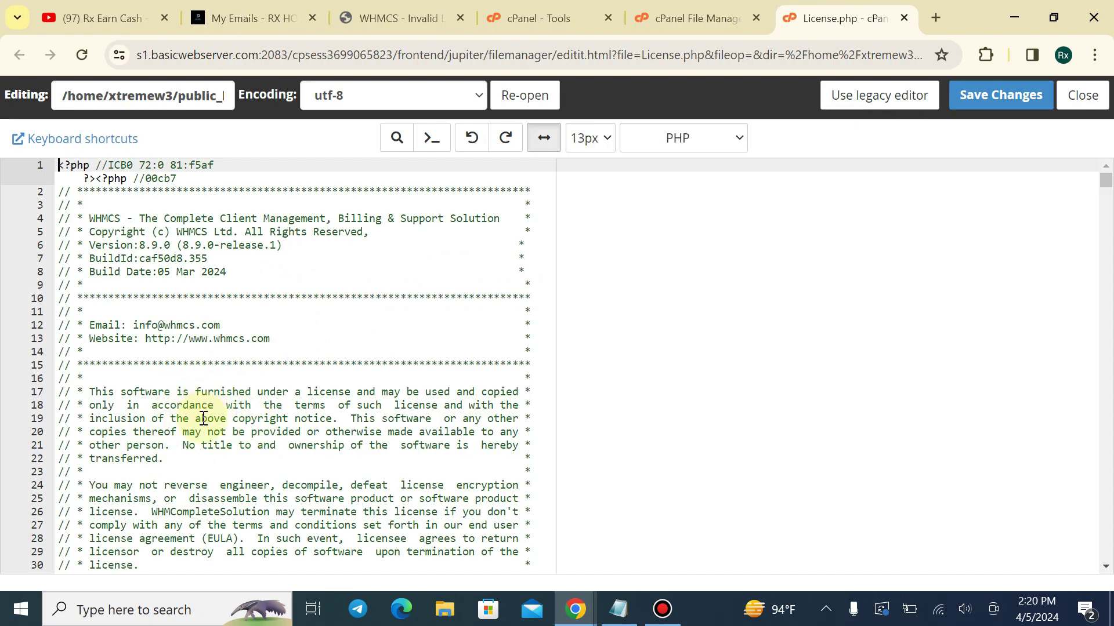
{"action": "left_click", "coordinate": [284, 354]}
{"action": "key", "text": "ctrl+a"}
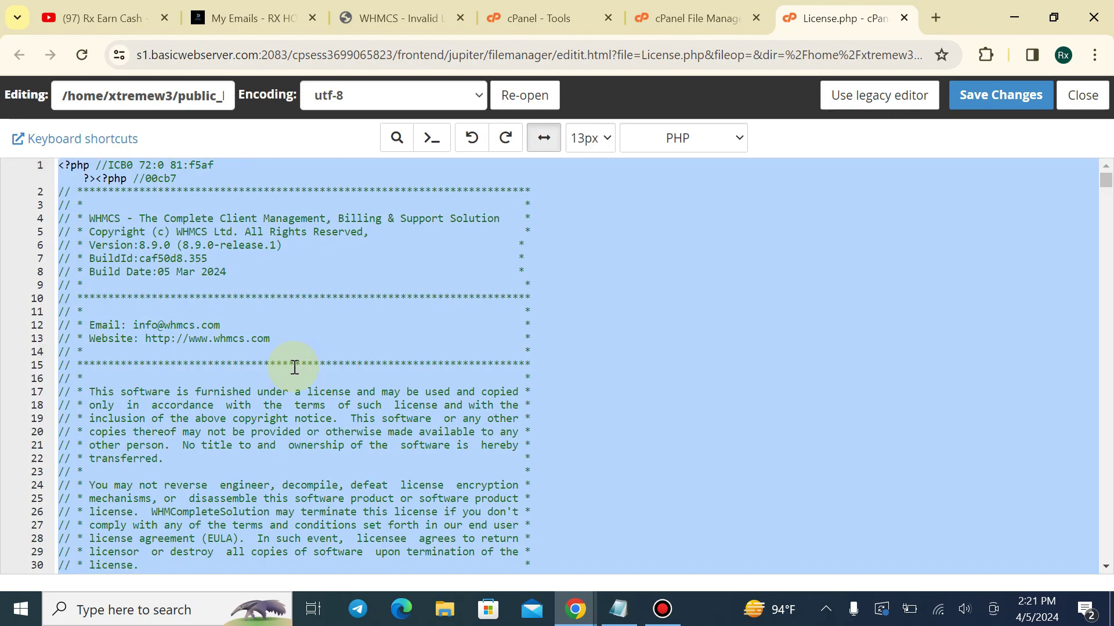
{"action": "key", "text": "ctrl+v"}
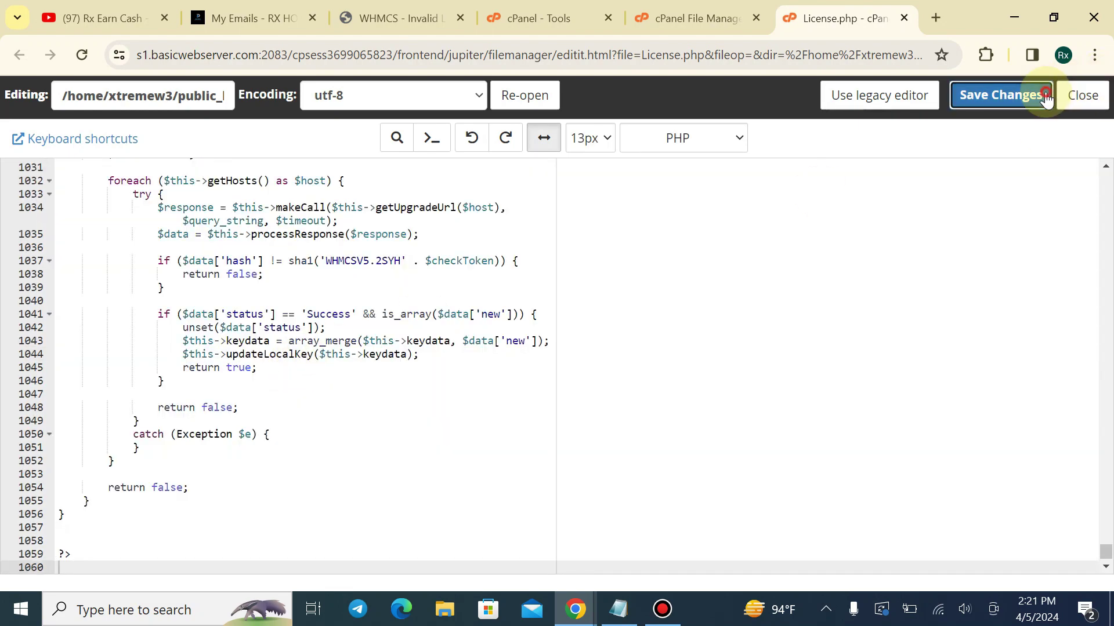
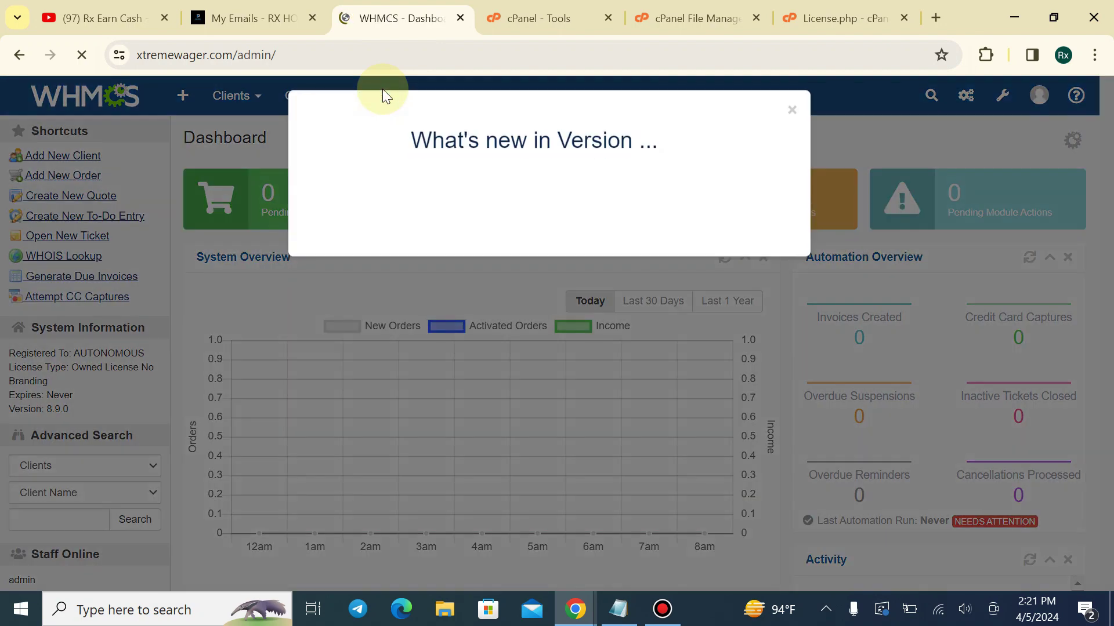
Dismiss the Version 8.9 What's New notice on the admin dashboard
{"action": "left_click_drag", "start_coordinate": [547, 147], "coordinate": [661, 154]}
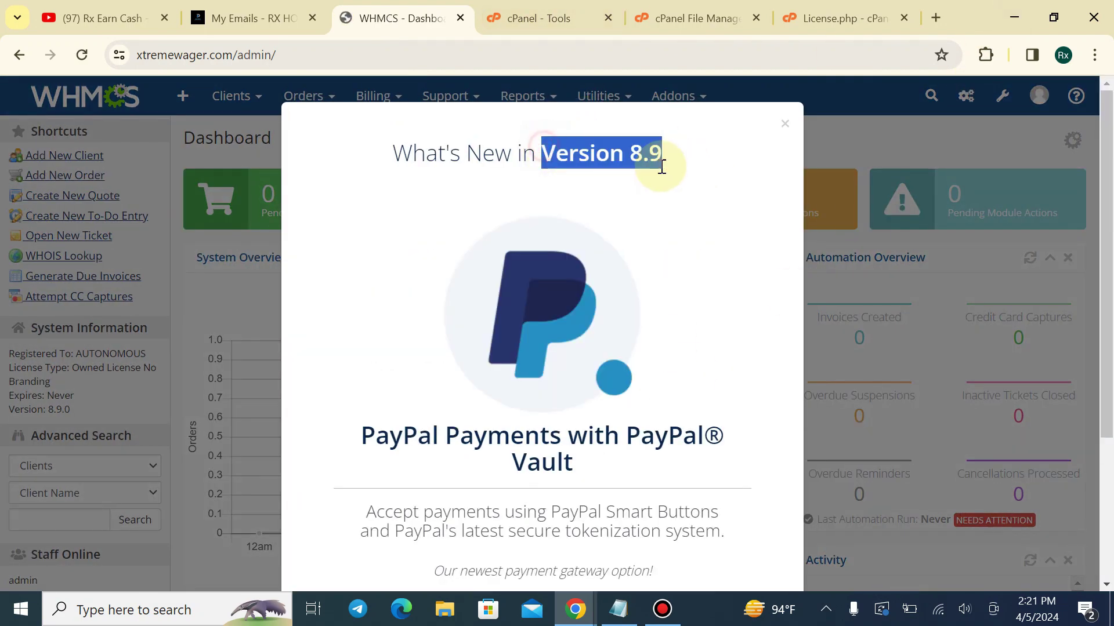
{"action": "left_click", "coordinate": [661, 153]}
{"action": "left_click", "coordinate": [783, 124]}
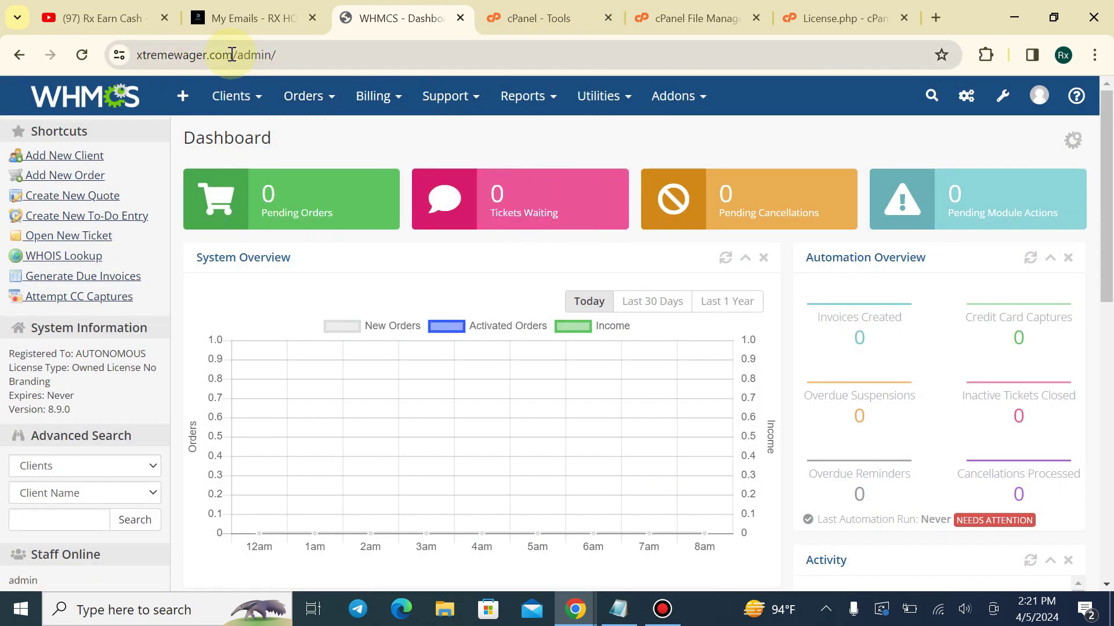
Close the File Manager and License.php tabs and load xtremewager.com in a new tab
{"action": "left_click_drag", "start_coordinate": [233, 55], "coordinate": [100, 48]}
{"action": "key", "text": "ctrl+c"}
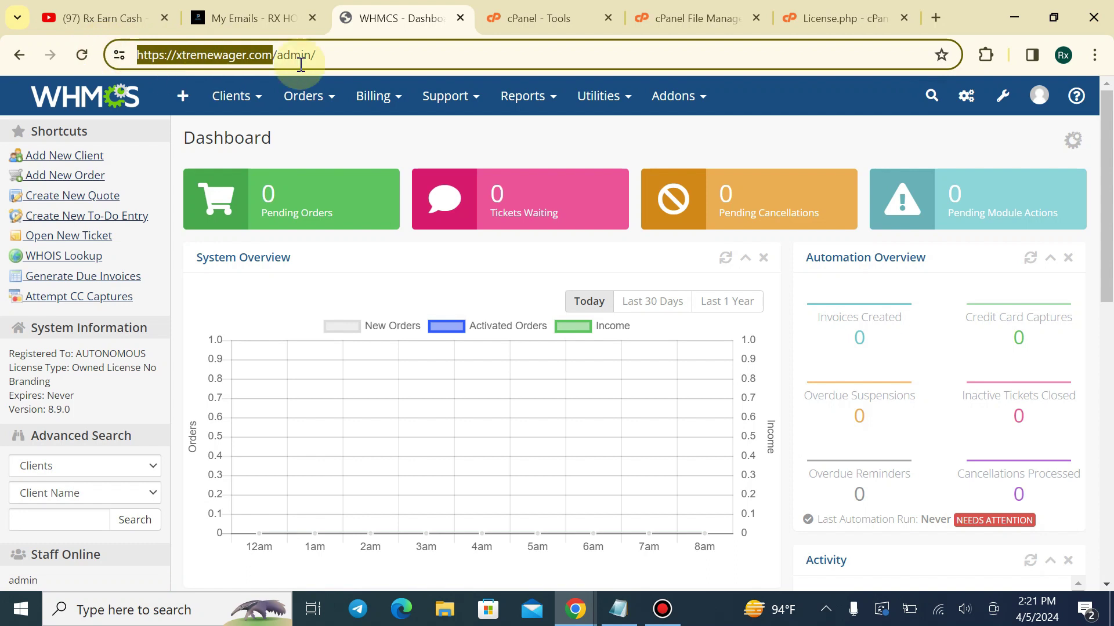
{"action": "left_click", "coordinate": [757, 18]}
{"action": "left_click", "coordinate": [758, 18]}
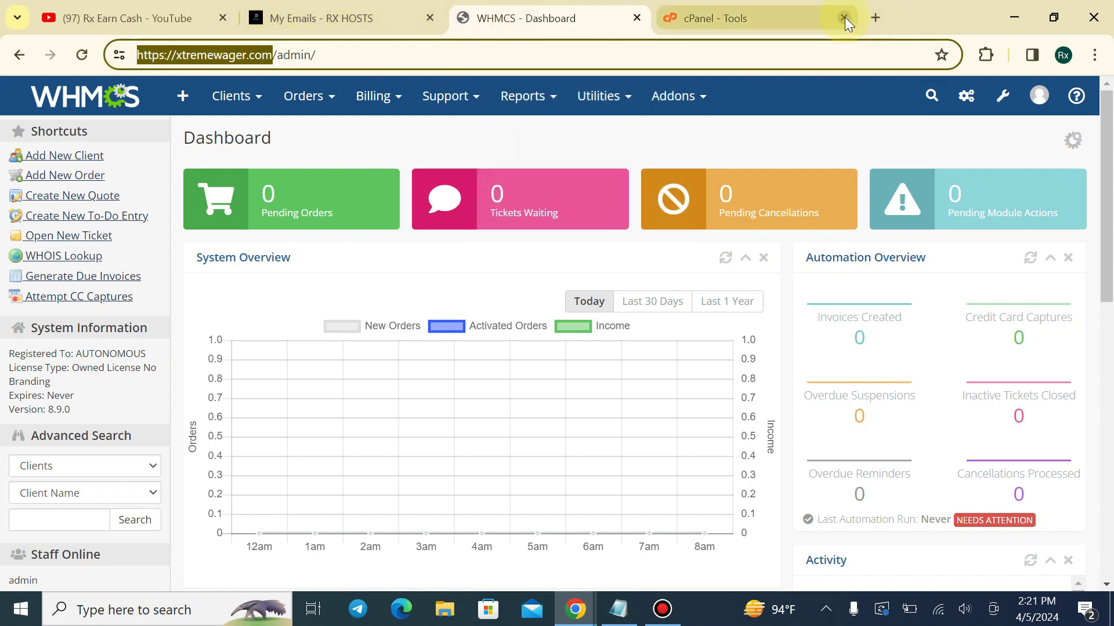
{"action": "left_click", "coordinate": [874, 18]}
{"action": "key", "text": "ctrl+v"}
{"action": "key", "text": "Return"}
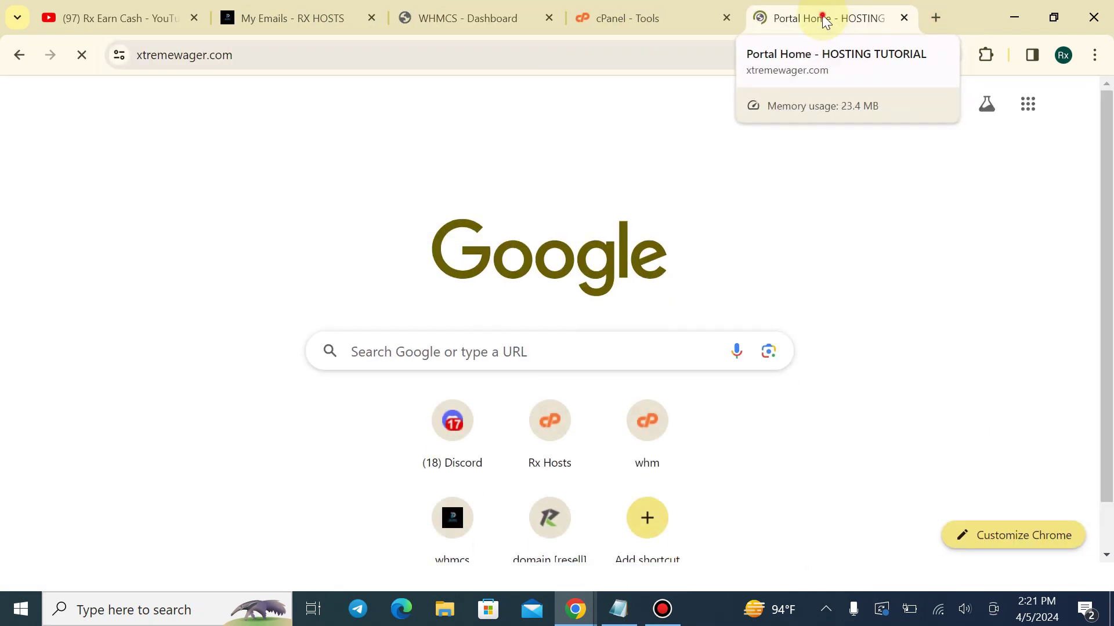
Scroll through the Portal Home domain search and product sections, then return to the admin dashboard
{"action": "left_click_drag", "start_coordinate": [827, 20], "coordinate": [473, 14]}
{"action": "scroll", "coordinate": [464, 232], "scroll_direction": "down", "scroll_amount": 2}
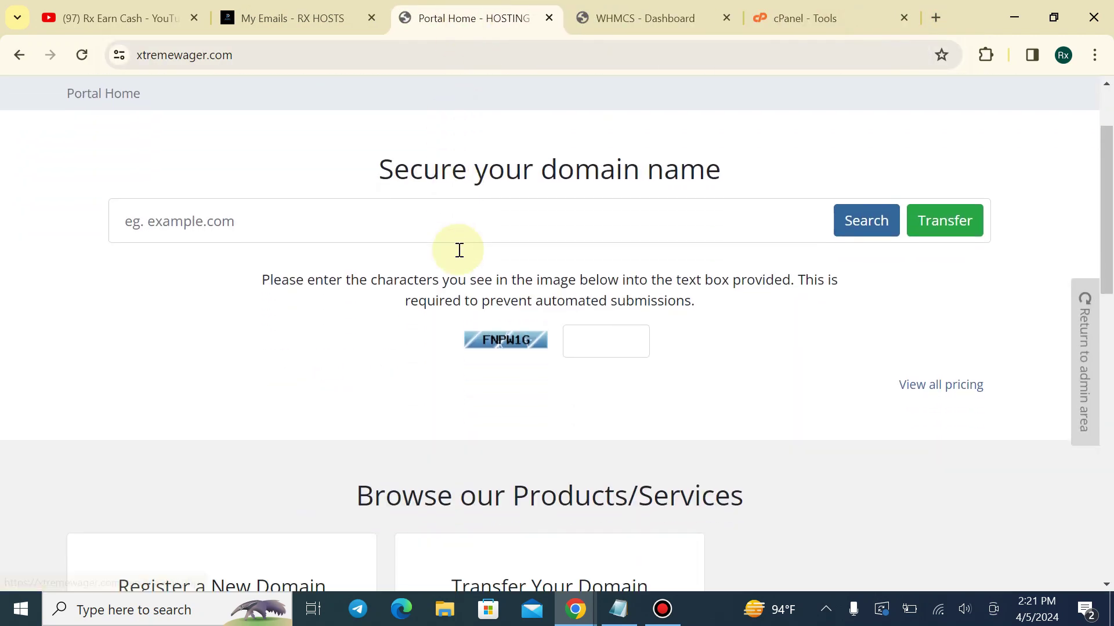
{"action": "scroll", "coordinate": [455, 240], "scroll_direction": "down", "scroll_amount": 3}
{"action": "scroll", "coordinate": [455, 241], "scroll_direction": "up", "scroll_amount": 6}
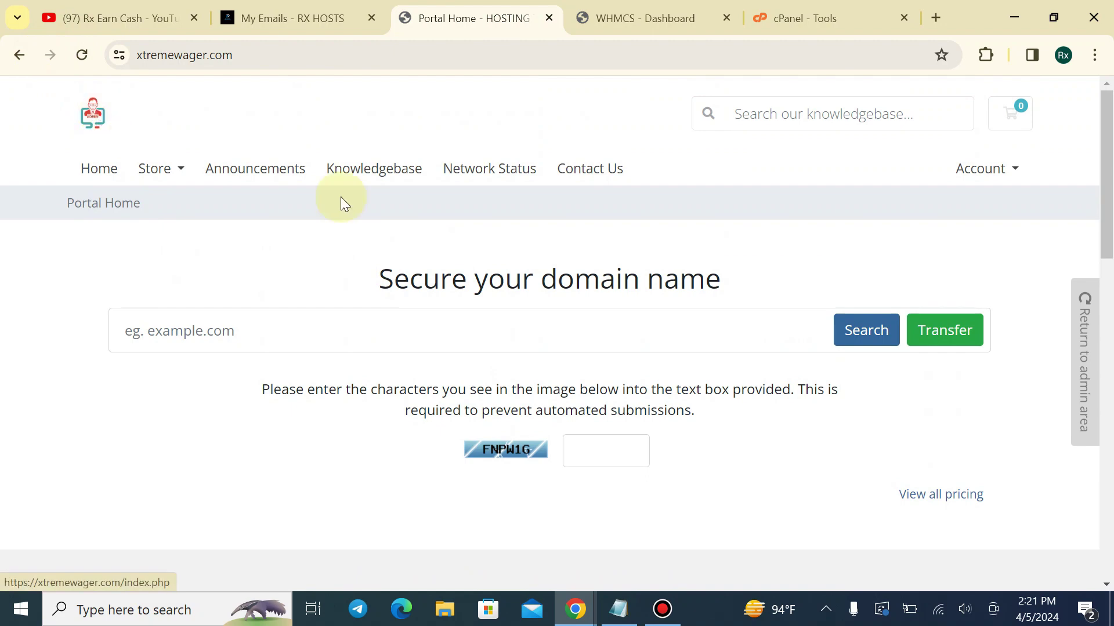
{"action": "left_click_drag", "start_coordinate": [1106, 238], "coordinate": [1097, 203]}
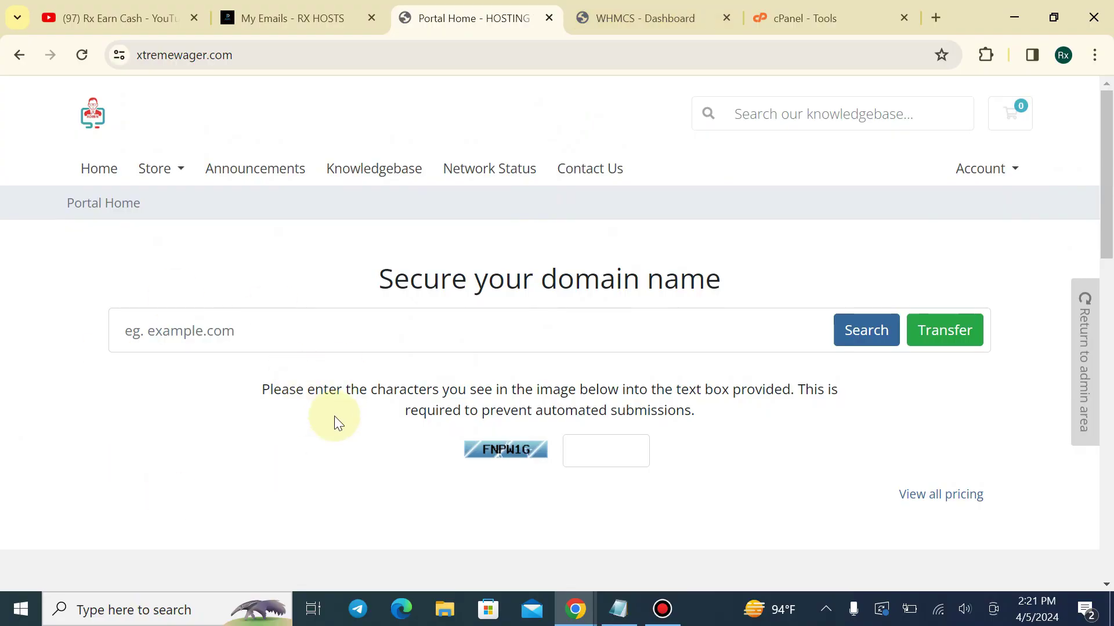
{"action": "left_click", "coordinate": [603, 8]}
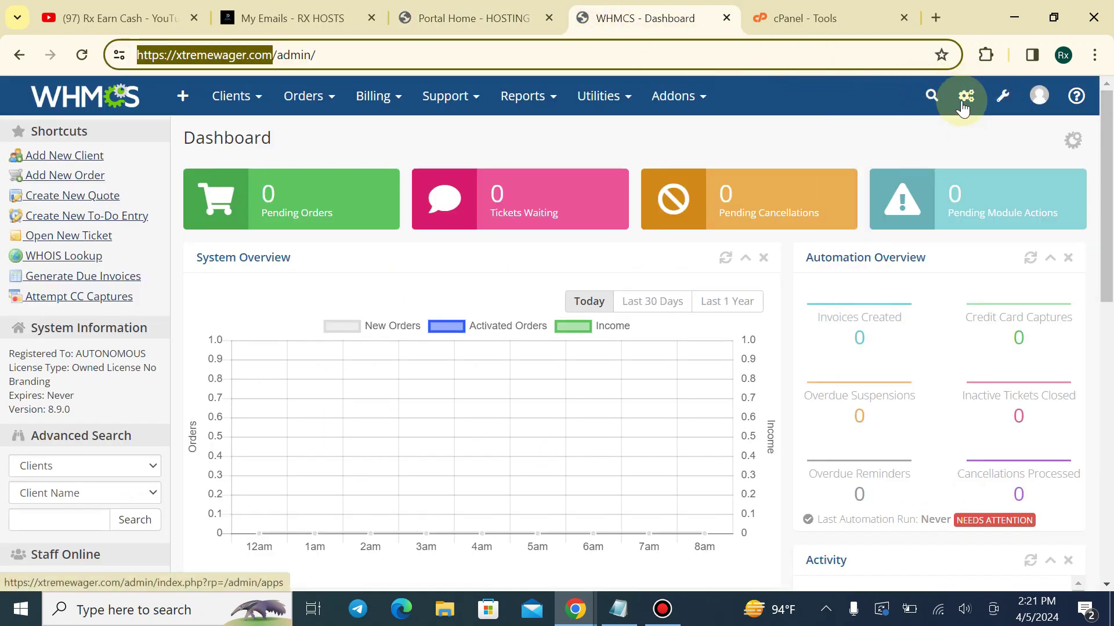
Change the System Theme in General Settings from Twenty-One to Six and save
{"action": "mouse_move", "coordinate": [963, 107]}
{"action": "left_click", "coordinate": [876, 162]}
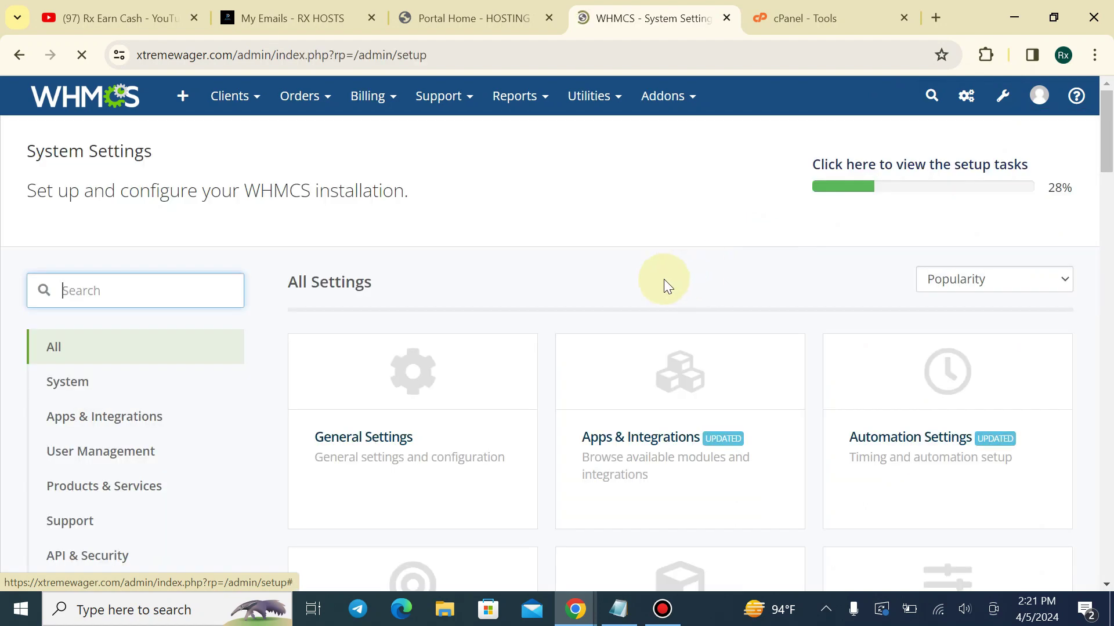
{"action": "left_click", "coordinate": [365, 374]}
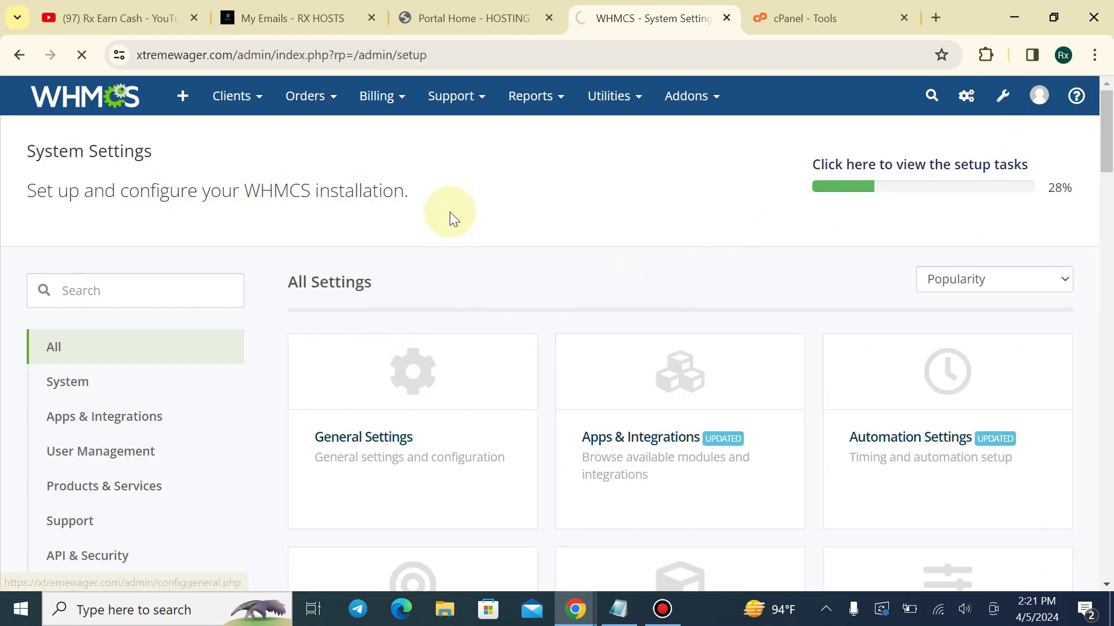
{"action": "scroll", "coordinate": [447, 235], "scroll_direction": "down", "scroll_amount": 2}
{"action": "scroll", "coordinate": [478, 325], "scroll_direction": "down", "scroll_amount": 8}
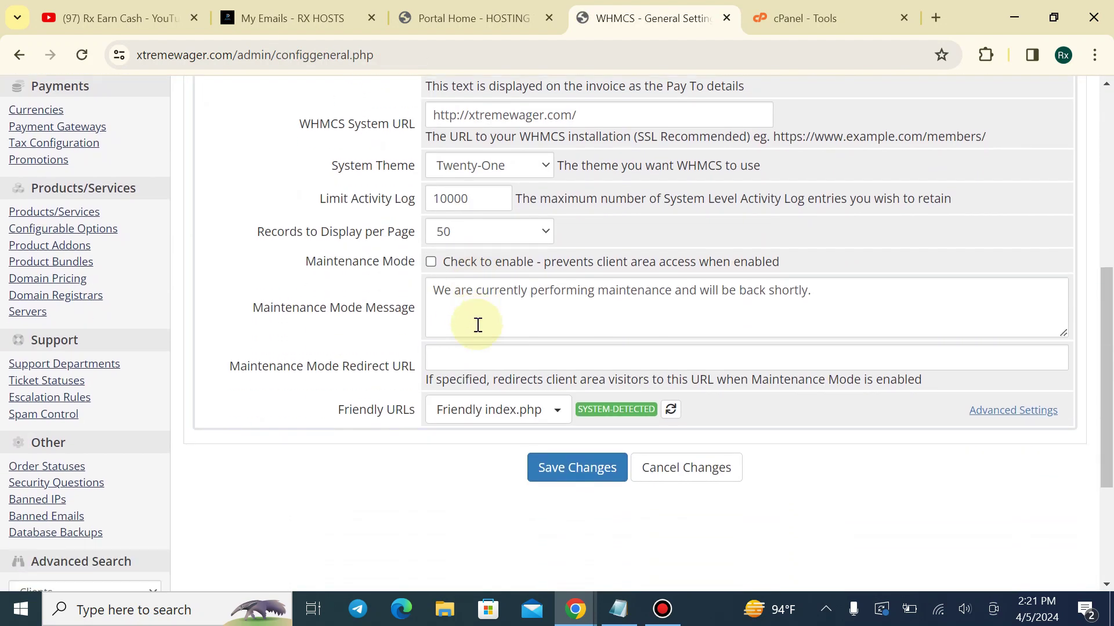
{"action": "left_click", "coordinate": [479, 145]}
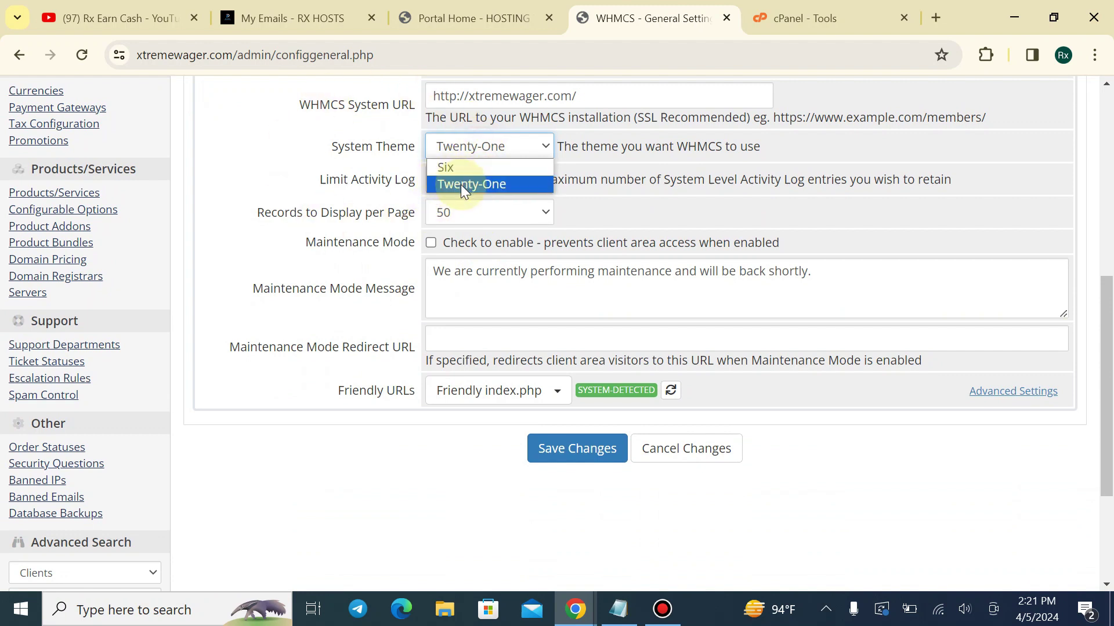
{"action": "left_click", "coordinate": [476, 168]}
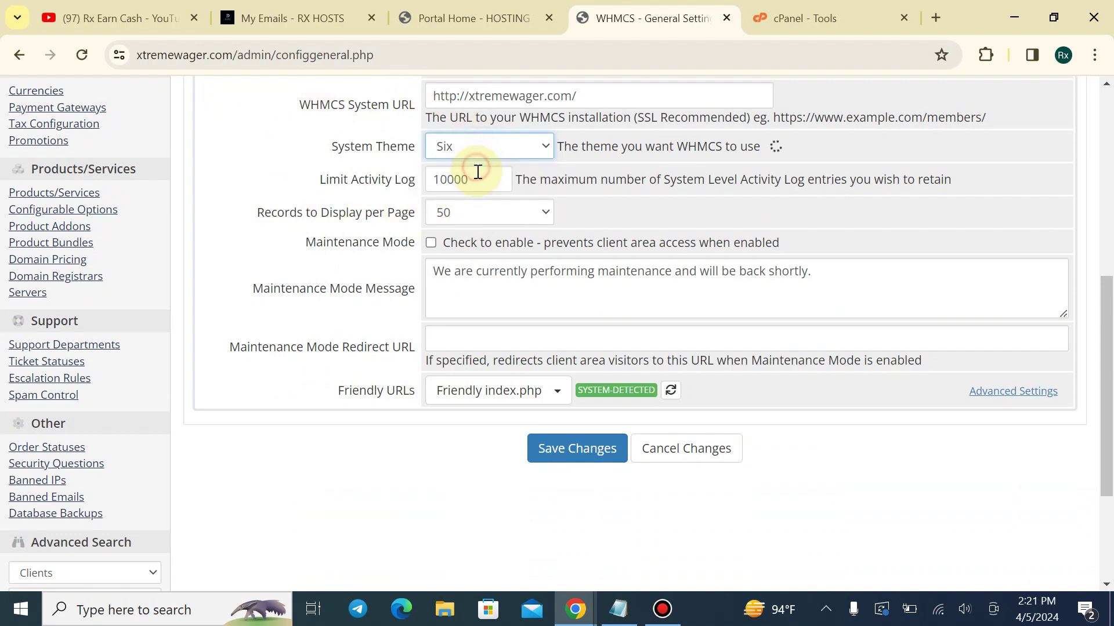
{"action": "left_click", "coordinate": [603, 468]}
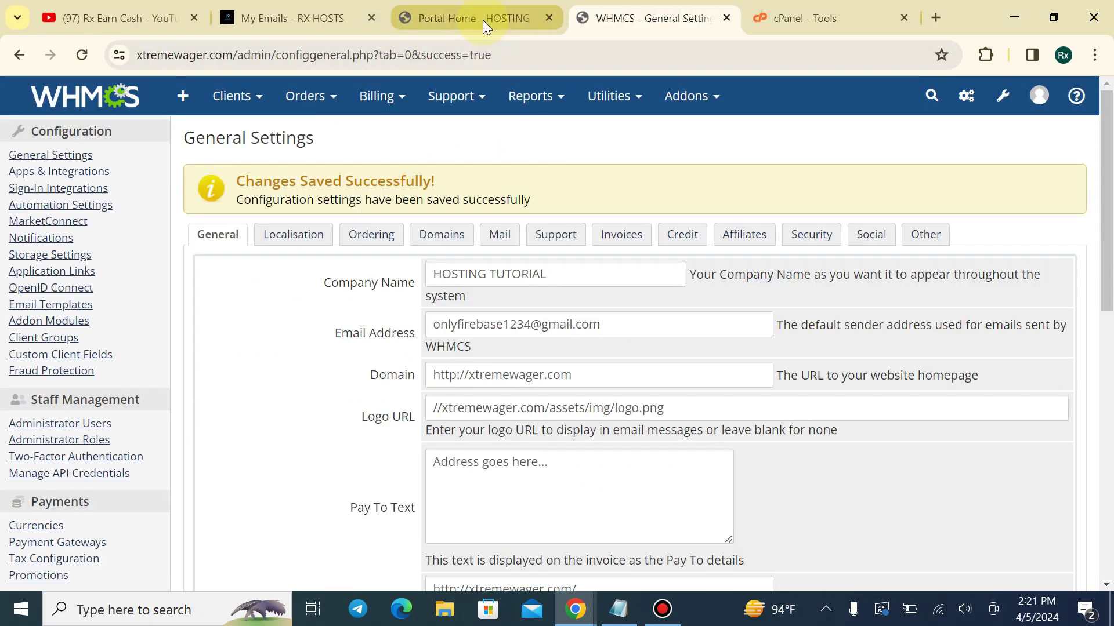
Reload Portal Home to view the Six theme, checking General Settings again in between
{"action": "left_click", "coordinate": [483, 19]}
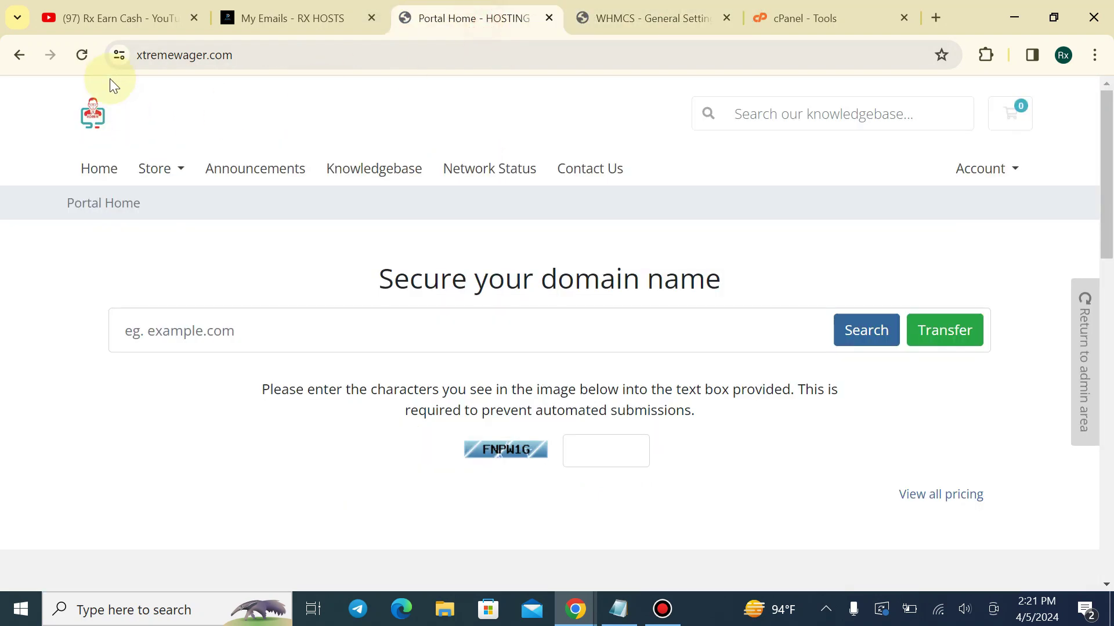
{"action": "left_click", "coordinate": [80, 55]}
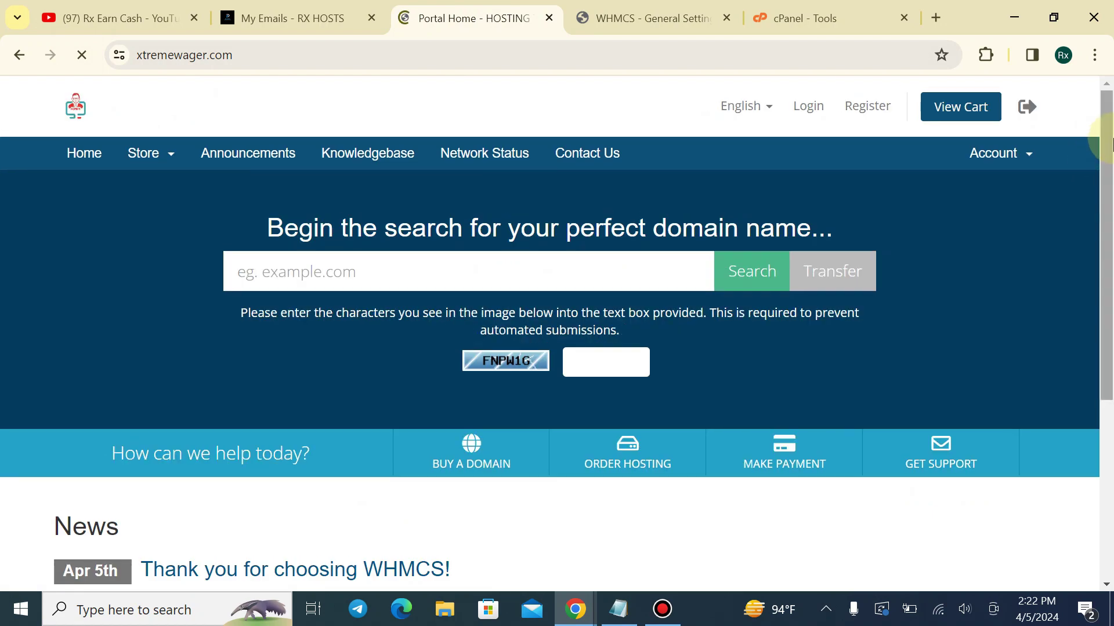
{"action": "scroll", "coordinate": [1093, 154], "scroll_direction": "down", "scroll_amount": 5}
{"action": "scroll", "coordinate": [1094, 139], "scroll_direction": "up", "scroll_amount": 5}
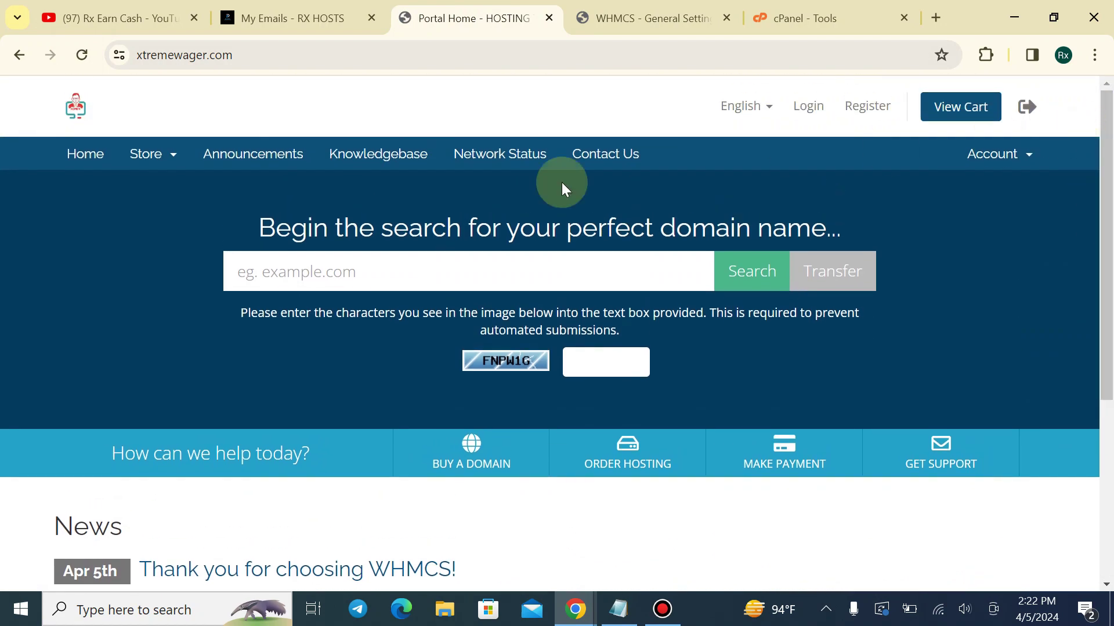
{"action": "left_click", "coordinate": [650, 18]}
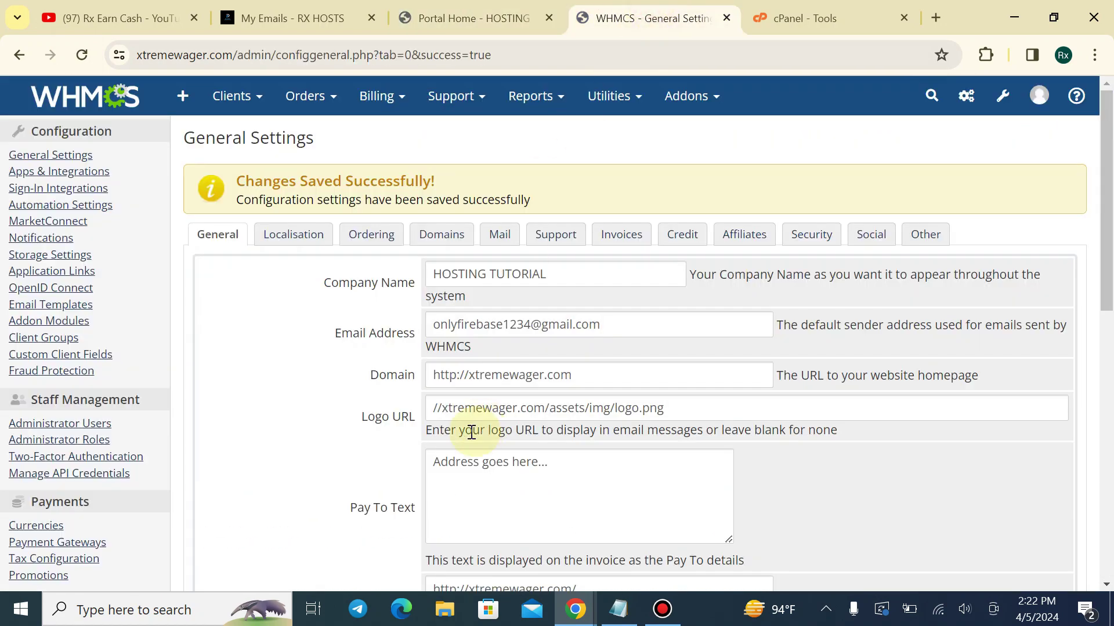
{"action": "scroll", "coordinate": [472, 432], "scroll_direction": "down", "scroll_amount": 3}
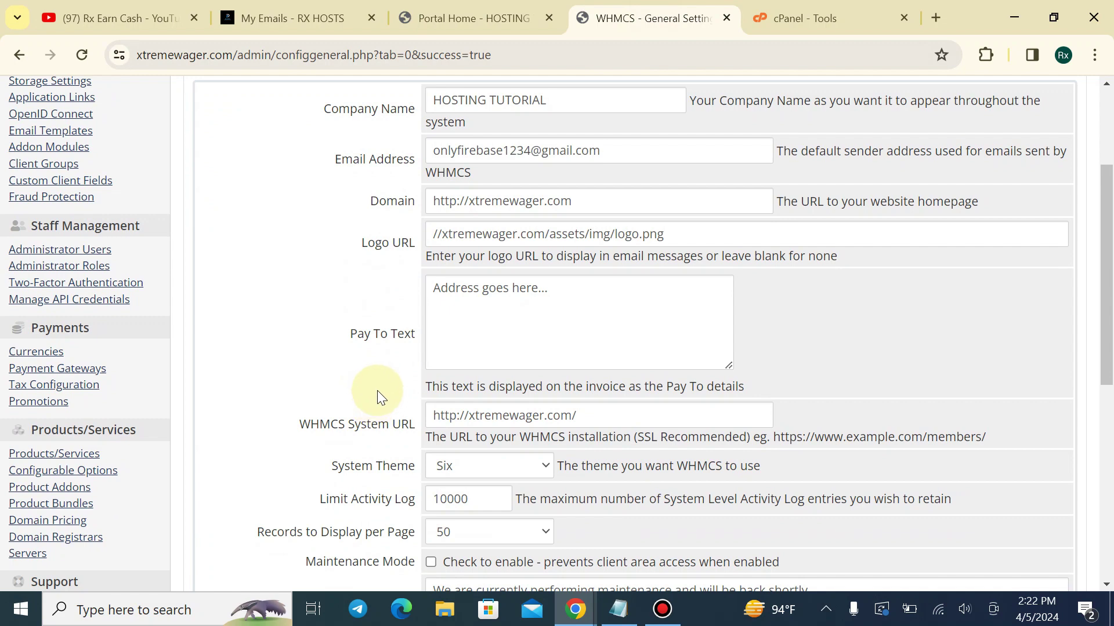
{"action": "scroll", "coordinate": [377, 391], "scroll_direction": "down", "scroll_amount": 2}
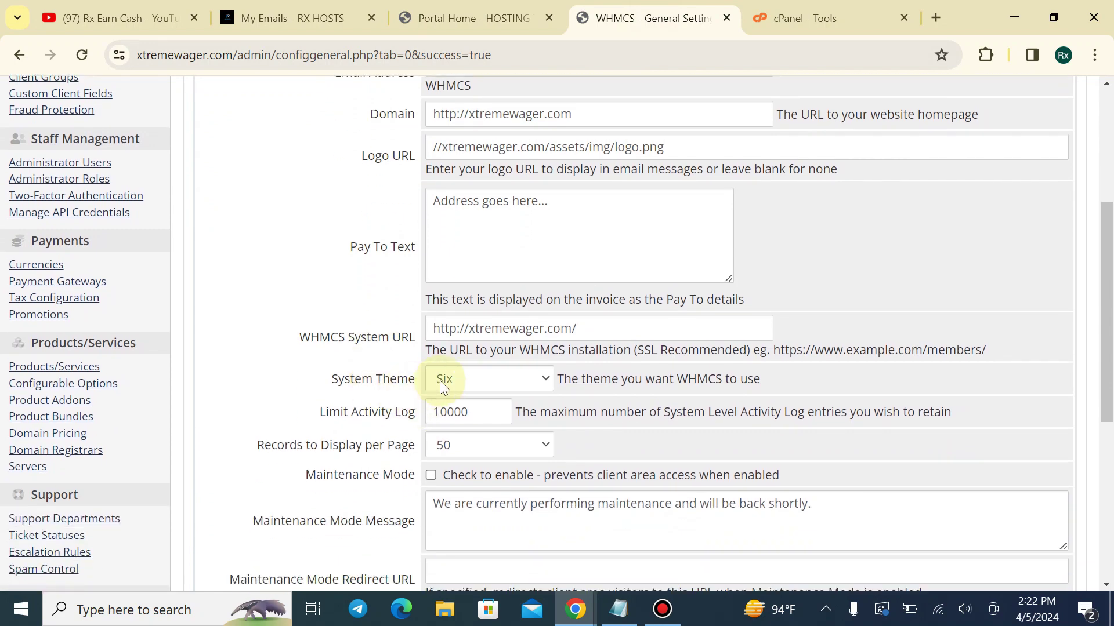
{"action": "left_click", "coordinate": [481, 18]}
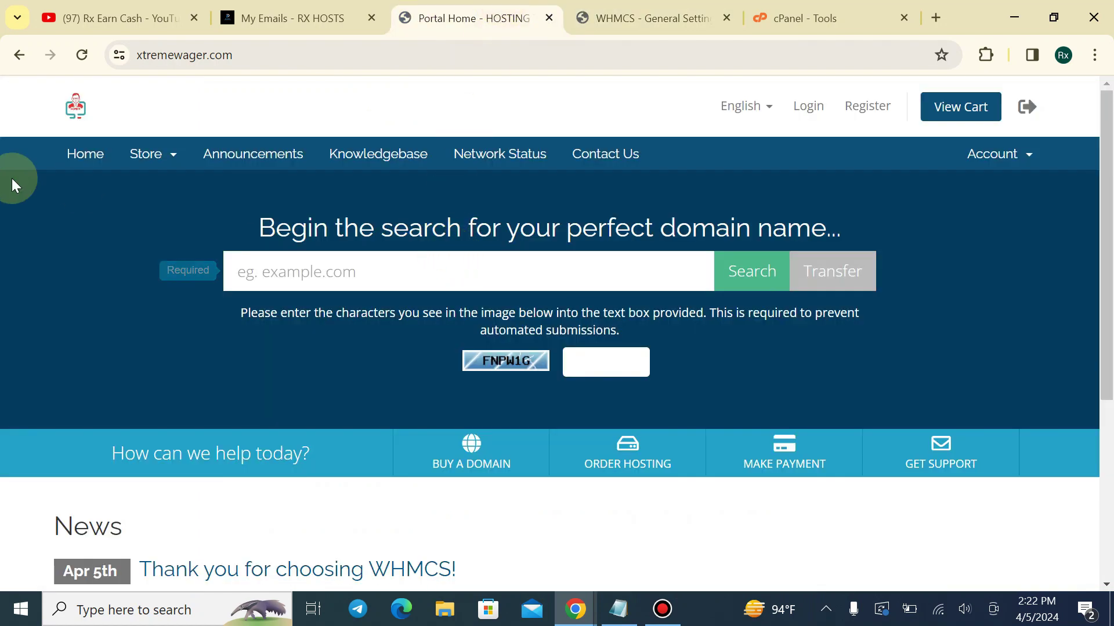
Explore the Six portal's Store menu and domain search box, dismissing the required-field notice
{"action": "left_click", "coordinate": [171, 156]}
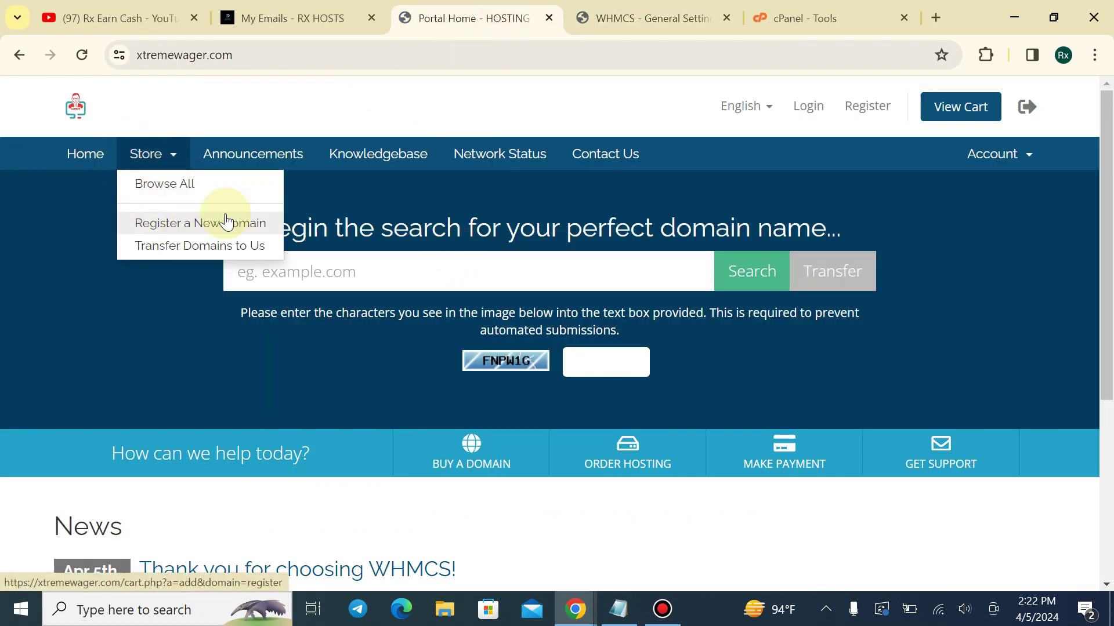
{"action": "scroll", "coordinate": [504, 283], "scroll_direction": "down", "scroll_amount": 1}
{"action": "left_click", "coordinate": [382, 288]}
{"action": "scroll", "coordinate": [370, 220], "scroll_direction": "up", "scroll_amount": 1}
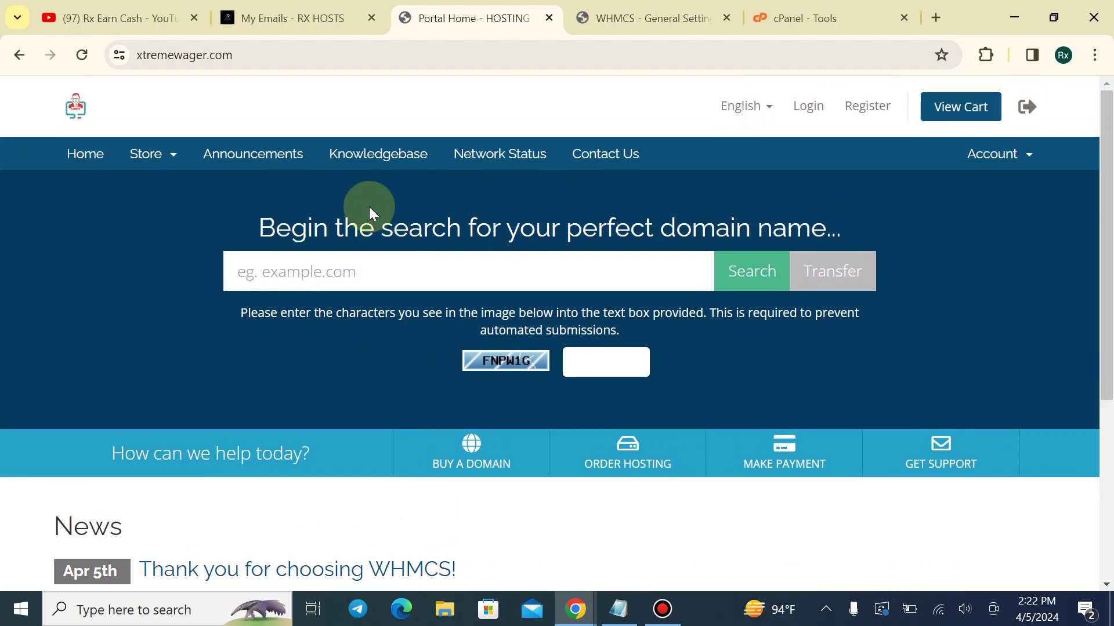
{"action": "left_click_drag", "start_coordinate": [359, 232], "coordinate": [837, 236]}
{"action": "left_click", "coordinate": [859, 237]}
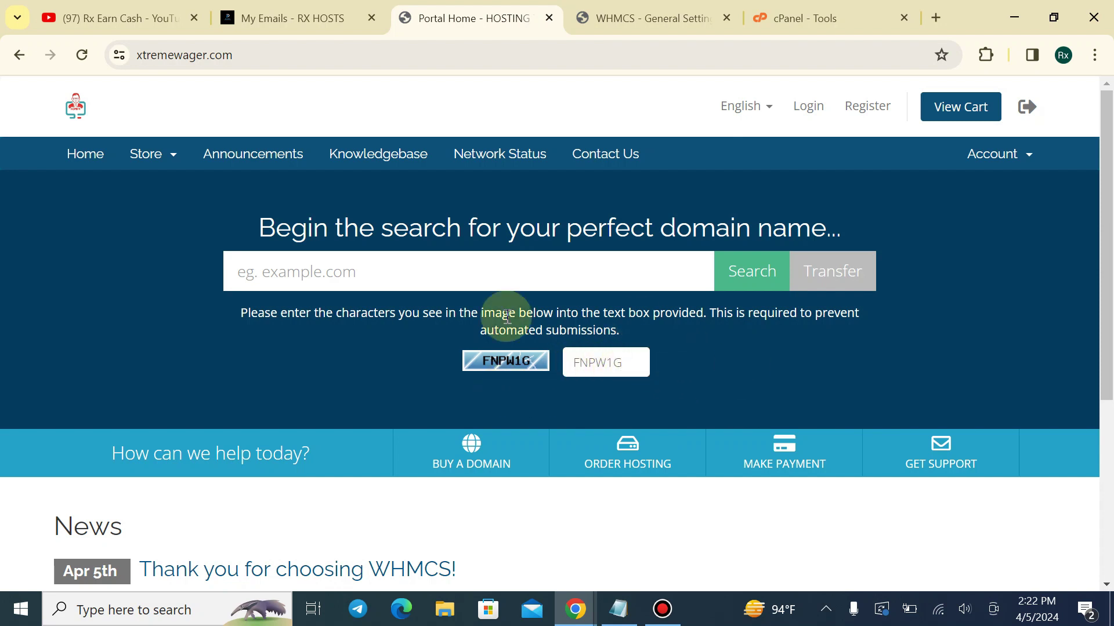
{"action": "left_click", "coordinate": [582, 258]}
{"action": "left_click", "coordinate": [436, 384]}
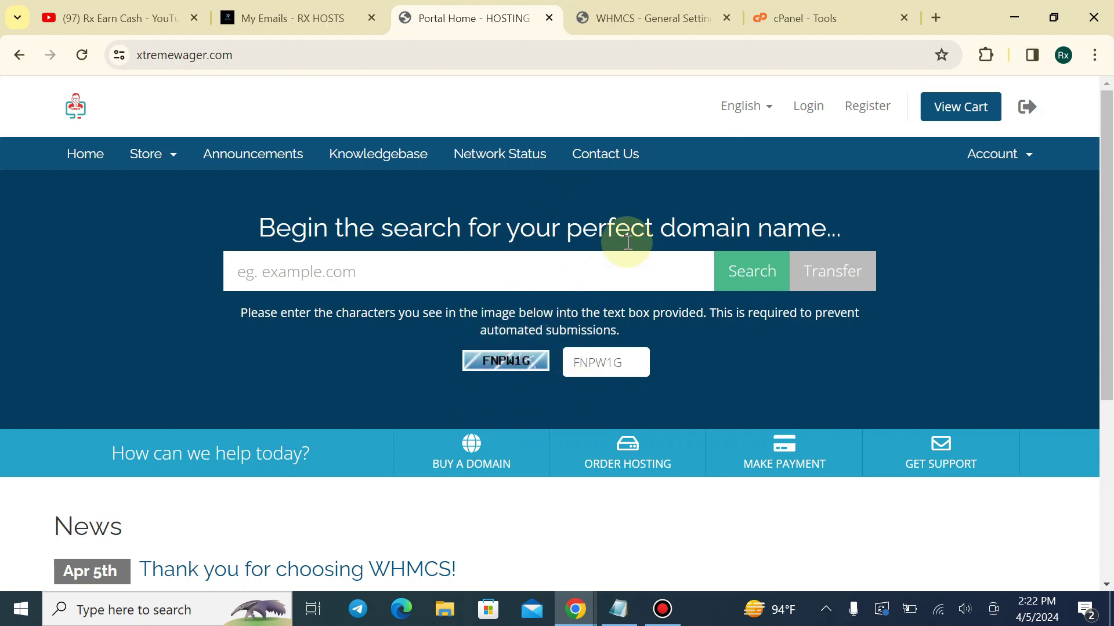
Open the Register page, scroll its form, then return to General Settings
{"action": "left_click", "coordinate": [873, 106]}
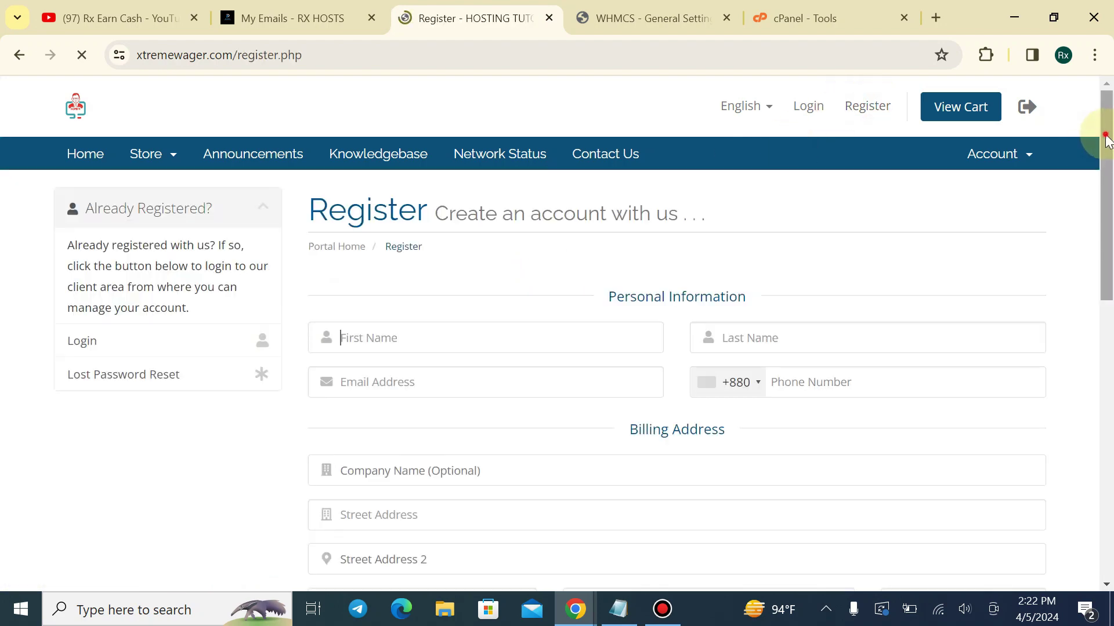
{"action": "left_click_drag", "start_coordinate": [1106, 137], "coordinate": [1111, 182]}
{"action": "left_click", "coordinate": [653, 18]}
{"action": "scroll", "coordinate": [760, 210], "scroll_direction": "up", "scroll_amount": 5}
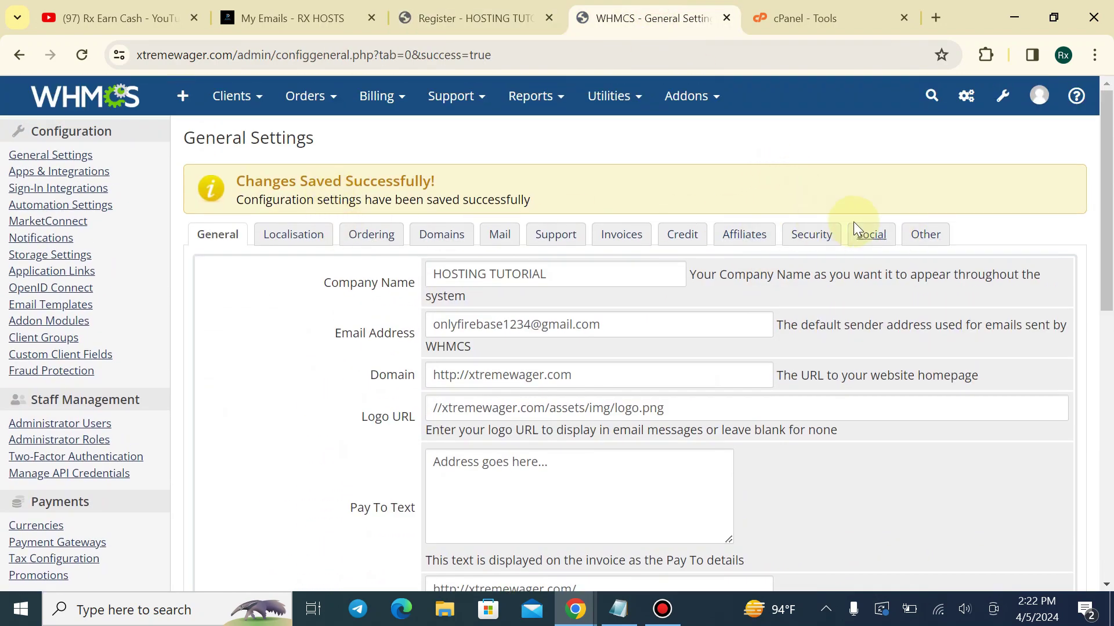
Set Captcha Form Protection to Always Off on the Security tab and save
{"action": "left_click", "coordinate": [924, 236]}
{"action": "scroll", "coordinate": [521, 180], "scroll_direction": "down", "scroll_amount": 4}
{"action": "scroll", "coordinate": [446, 165], "scroll_direction": "up", "scroll_amount": 3}
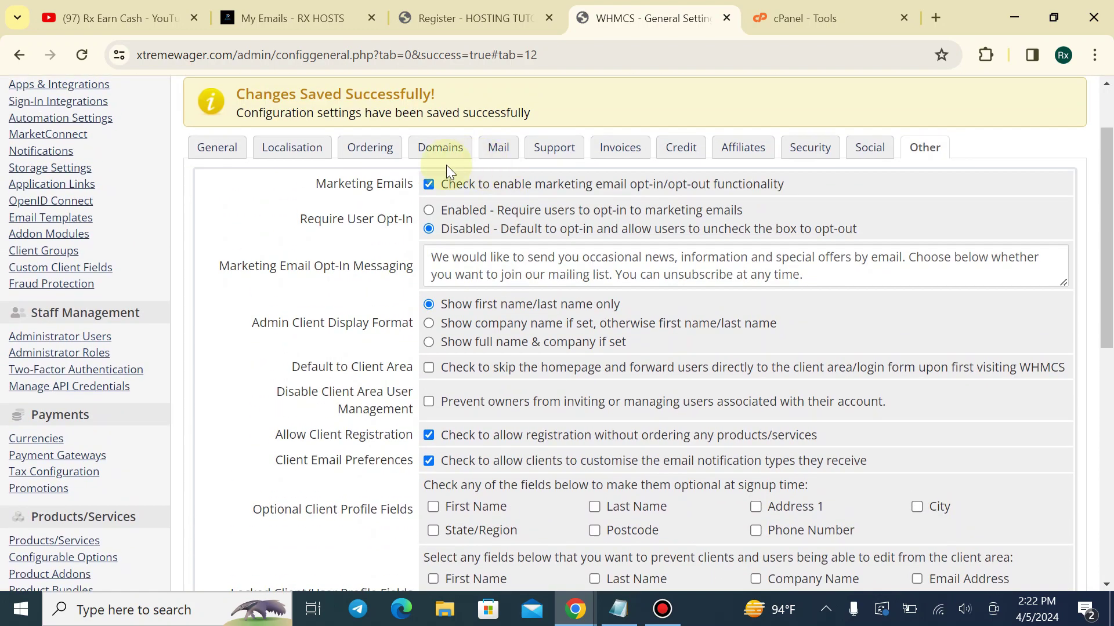
{"action": "scroll", "coordinate": [416, 242], "scroll_direction": "down", "scroll_amount": 1}
{"action": "right_click", "coordinate": [420, 287]}
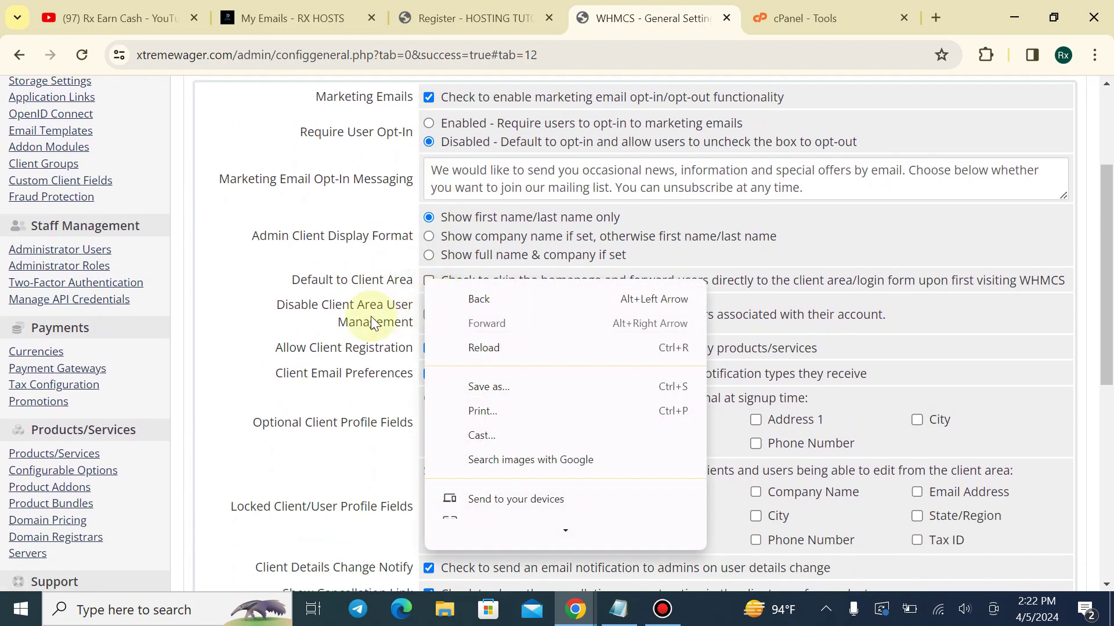
{"action": "left_click", "coordinate": [235, 322]}
{"action": "scroll", "coordinate": [533, 291], "scroll_direction": "down", "scroll_amount": 3}
{"action": "scroll", "coordinate": [790, 204], "scroll_direction": "up", "scroll_amount": 4}
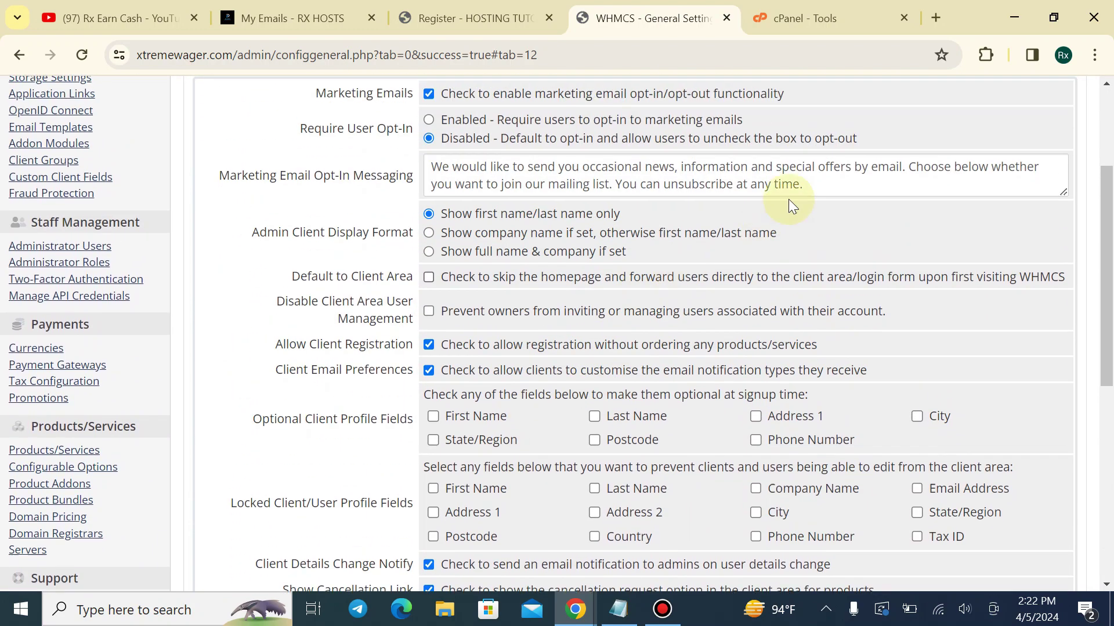
{"action": "left_click", "coordinate": [810, 152]}
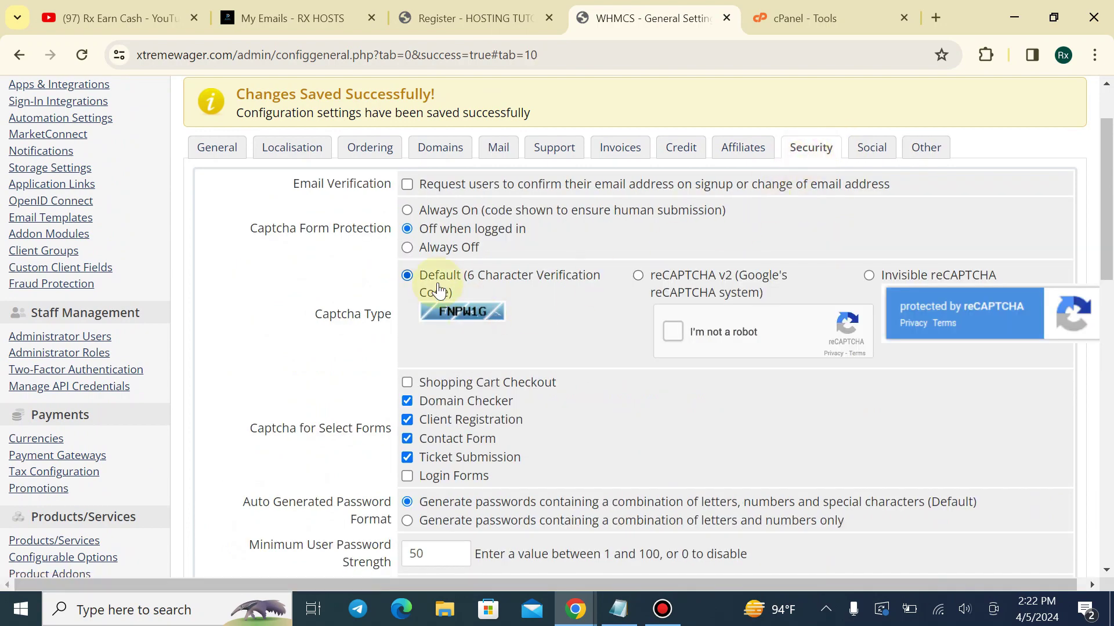
{"action": "left_click", "coordinate": [408, 247]}
{"action": "scroll", "coordinate": [1080, 210], "scroll_direction": "down", "scroll_amount": 15}
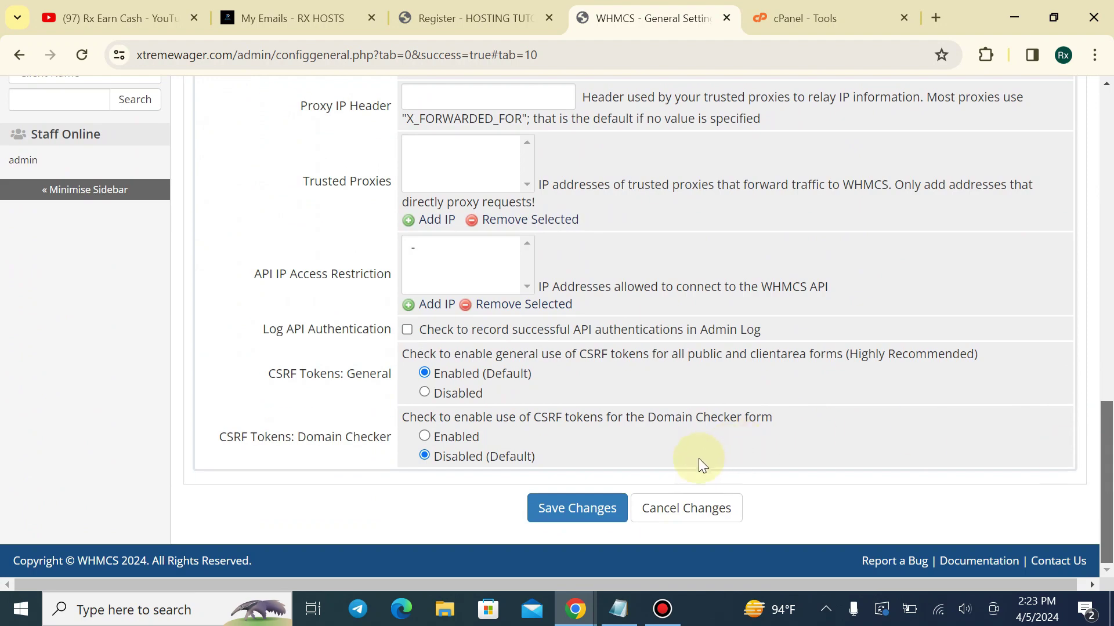
{"action": "left_click", "coordinate": [576, 508]}
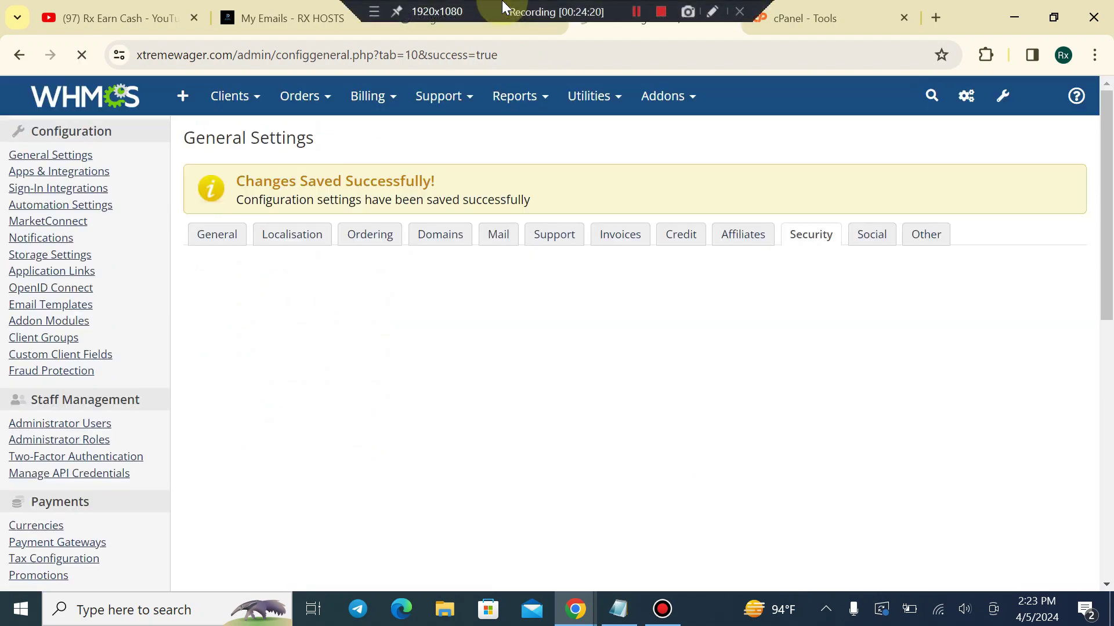
Reload the client registration page and browse the client area home page
{"action": "left_click", "coordinate": [478, 22]}
{"action": "left_click", "coordinate": [82, 54]}
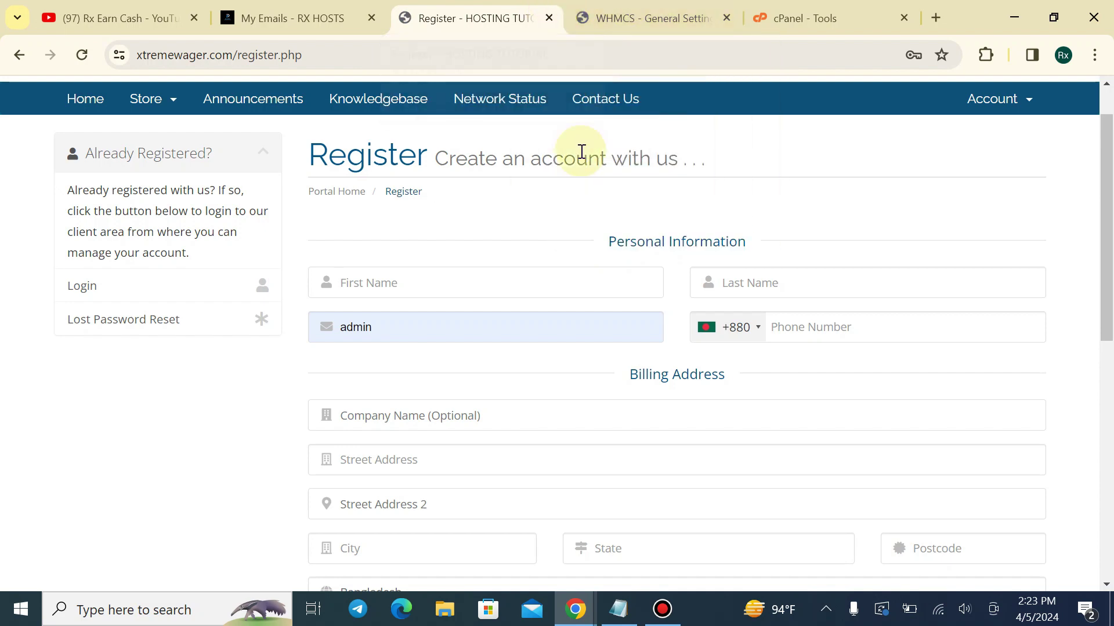
{"action": "scroll", "coordinate": [581, 151], "scroll_direction": "down", "scroll_amount": 7}
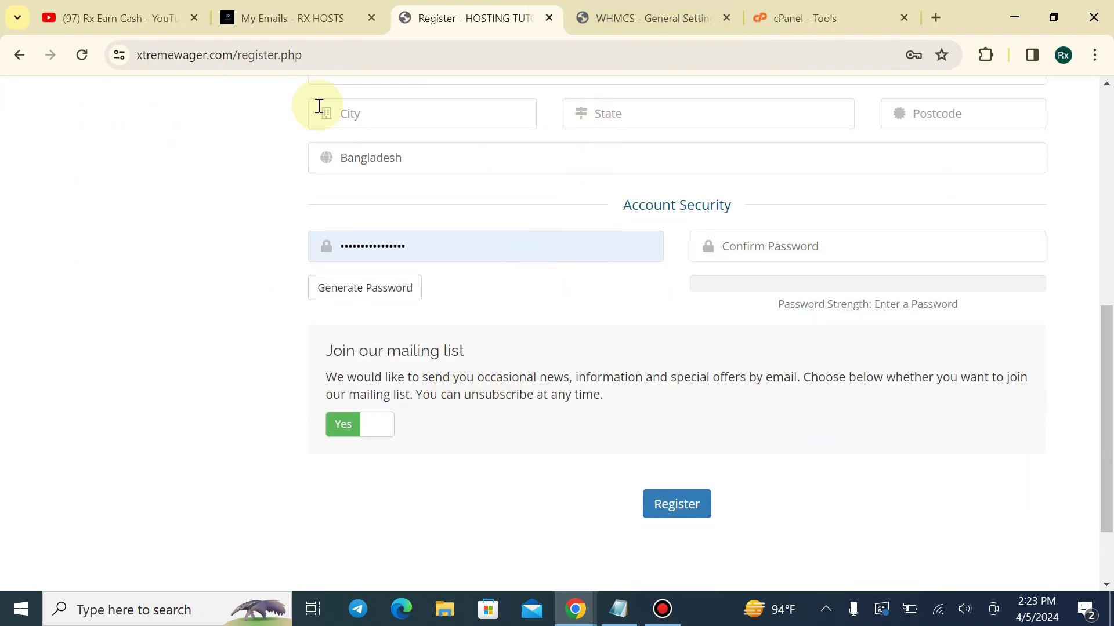
{"action": "scroll", "coordinate": [35, 116], "scroll_direction": "up", "scroll_amount": 10}
{"action": "left_click", "coordinate": [78, 98]}
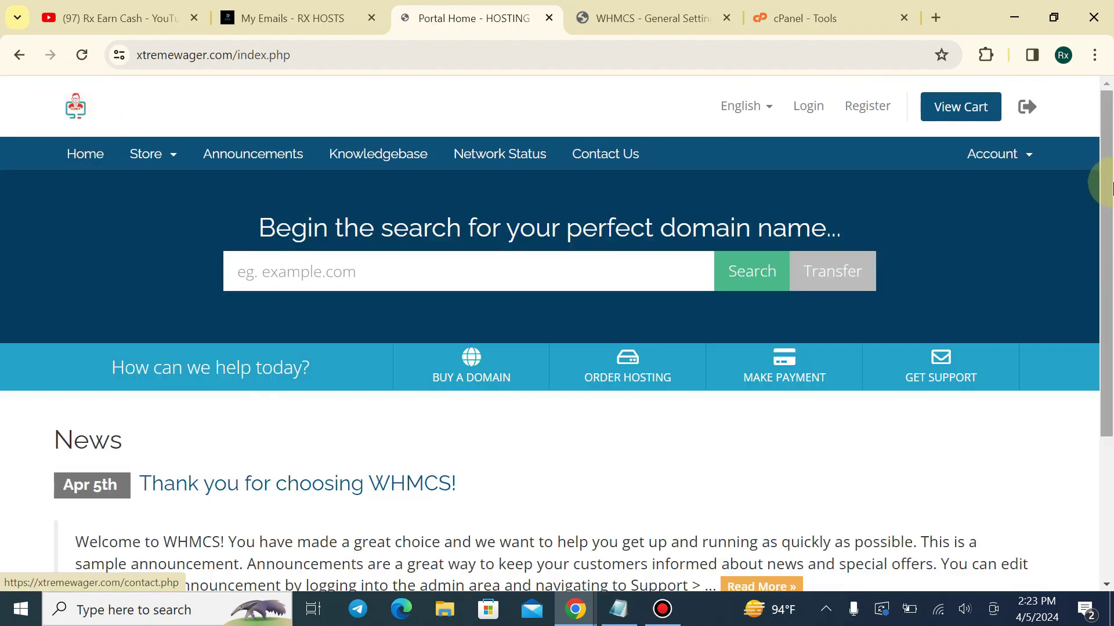
{"action": "left_click_drag", "start_coordinate": [1110, 184], "coordinate": [1085, 186]}
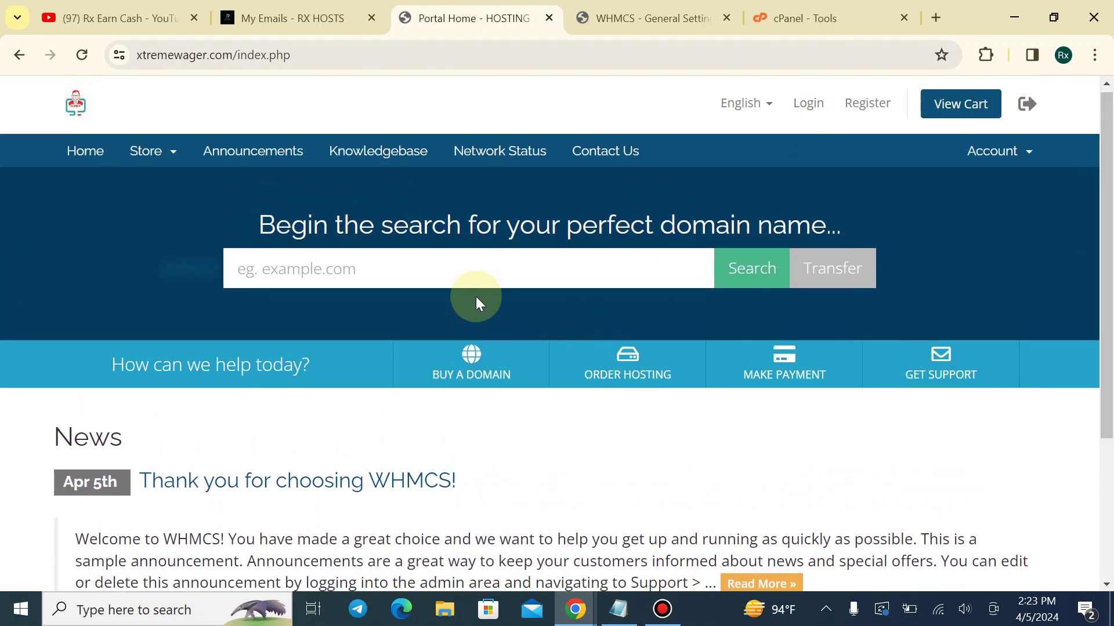
{"action": "scroll", "coordinate": [476, 297], "scroll_direction": "down", "scroll_amount": 2}
{"action": "scroll", "coordinate": [398, 285], "scroll_direction": "up", "scroll_amount": 1}
{"action": "scroll", "coordinate": [392, 290], "scroll_direction": "down", "scroll_amount": 2}
{"action": "scroll", "coordinate": [405, 281], "scroll_direction": "up", "scroll_amount": 1}
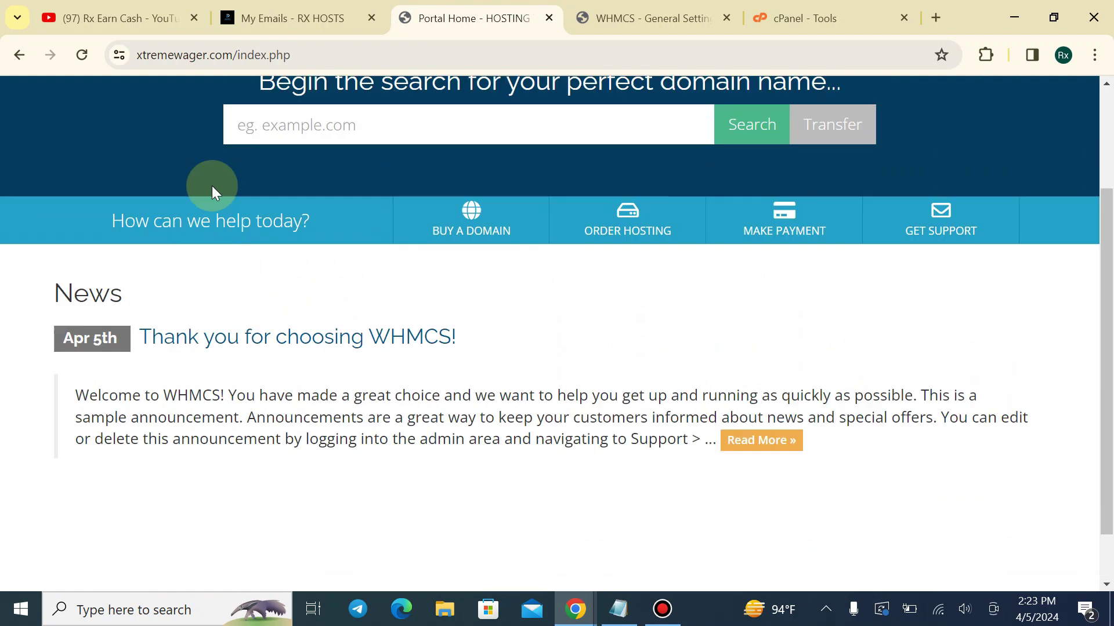
{"action": "scroll", "coordinate": [211, 186], "scroll_direction": "up", "scroll_amount": 3}
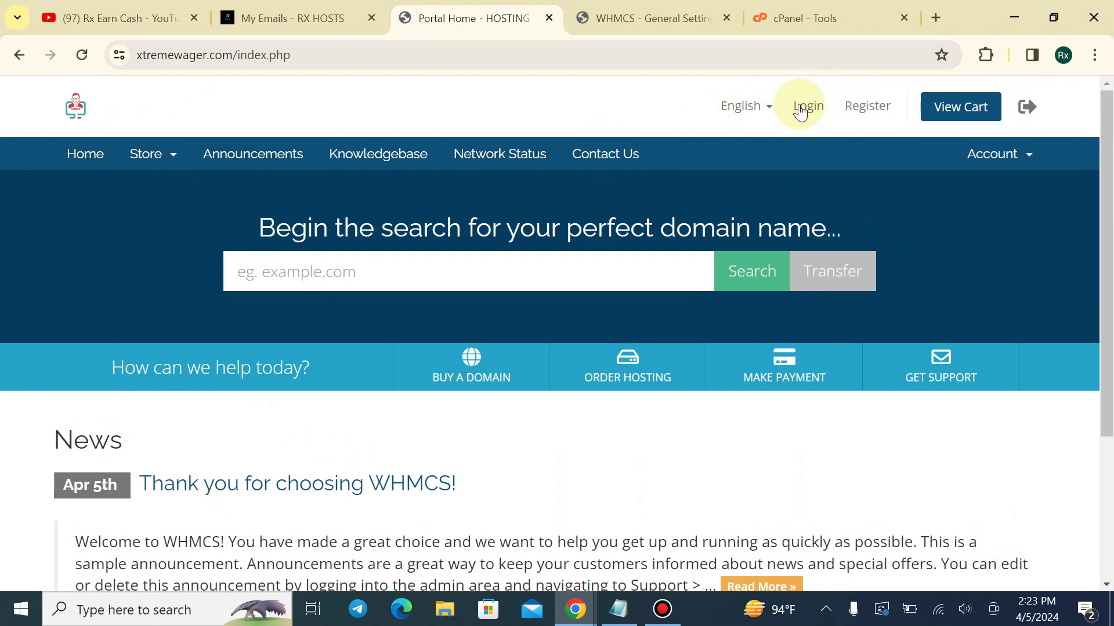
{"action": "left_click", "coordinate": [705, 17]}
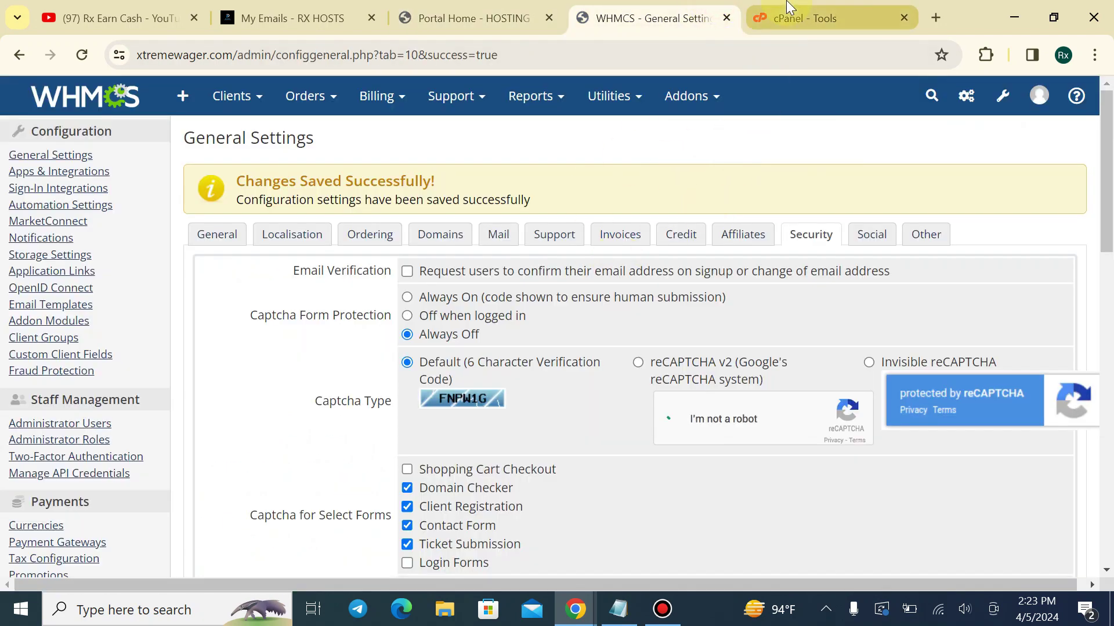
Open File Manager from the cPanel tools page
{"action": "left_click", "coordinate": [789, 7]}
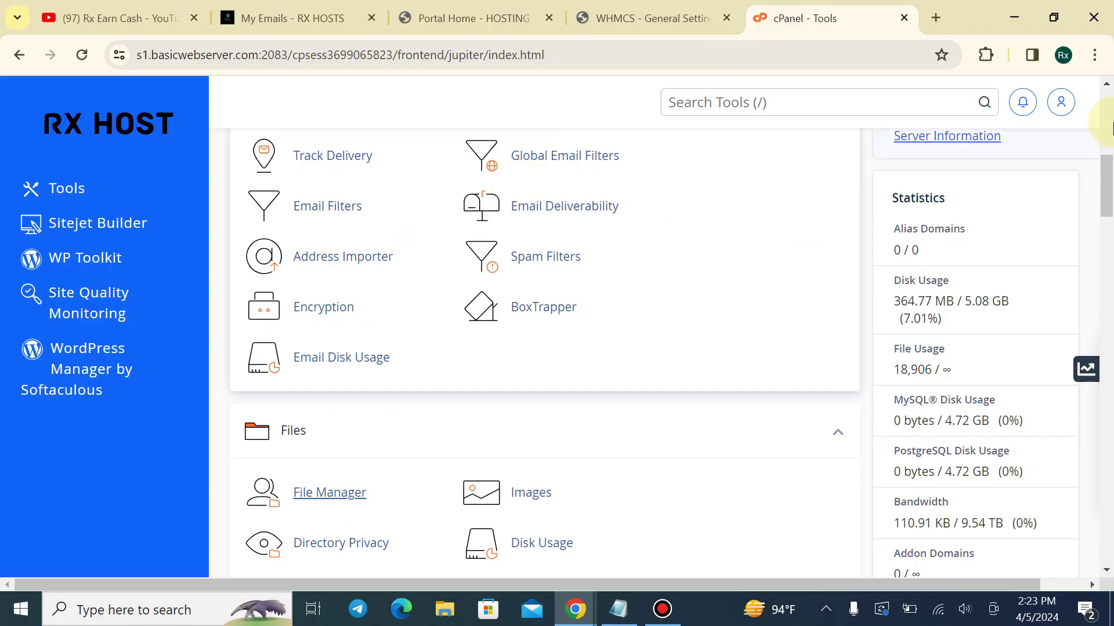
{"action": "mouse_move", "coordinate": [1108, 232]}
{"action": "left_mouse_down"}
{"action": "mouse_move", "coordinate": [1107, 96]}
{"action": "mouse_move", "coordinate": [1106, 216]}
{"action": "left_mouse_up"}
{"action": "left_click", "coordinate": [352, 192]}
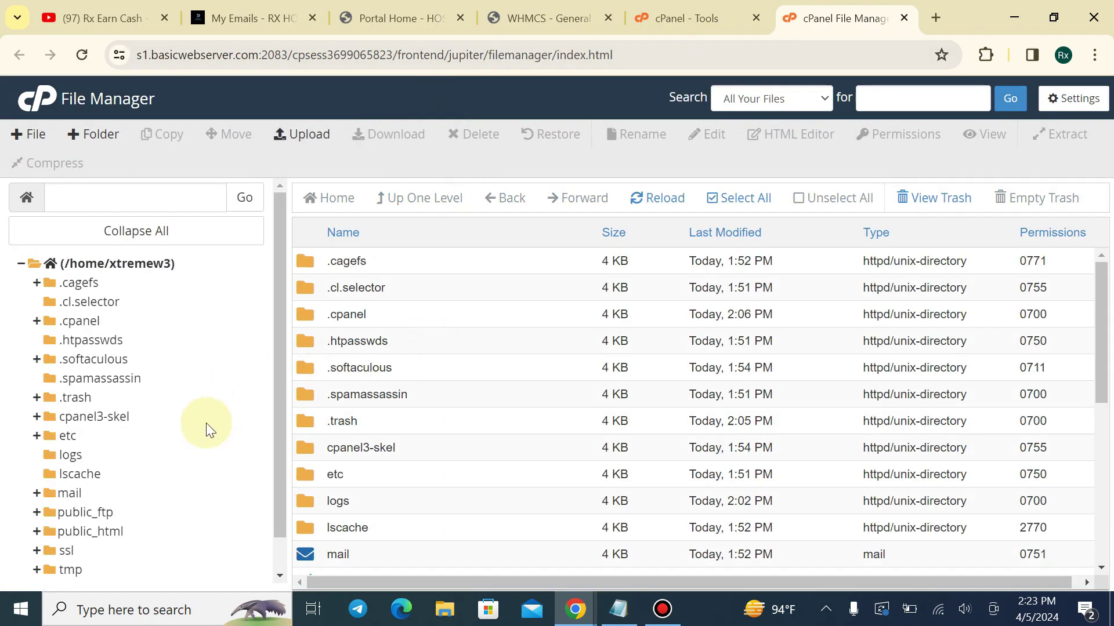
Navigate to the public_html/templates folder
{"action": "scroll", "coordinate": [122, 487], "scroll_direction": "down", "scroll_amount": 1}
{"action": "left_click", "coordinate": [114, 496]}
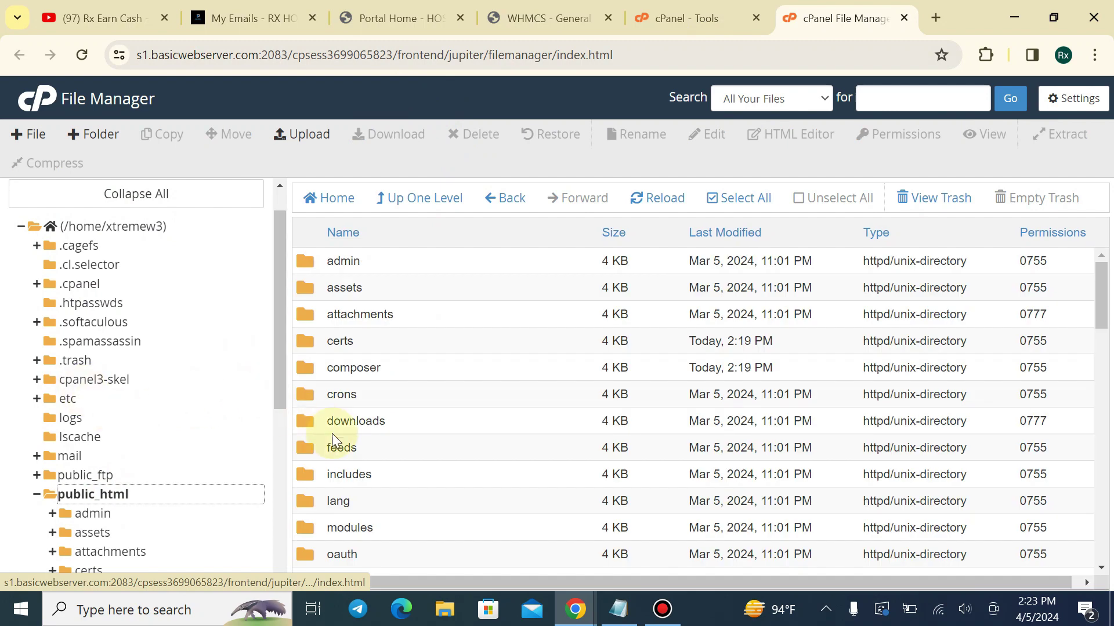
{"action": "scroll", "coordinate": [332, 433], "scroll_direction": "down", "scroll_amount": 5}
{"action": "double_click", "coordinate": [393, 383]}
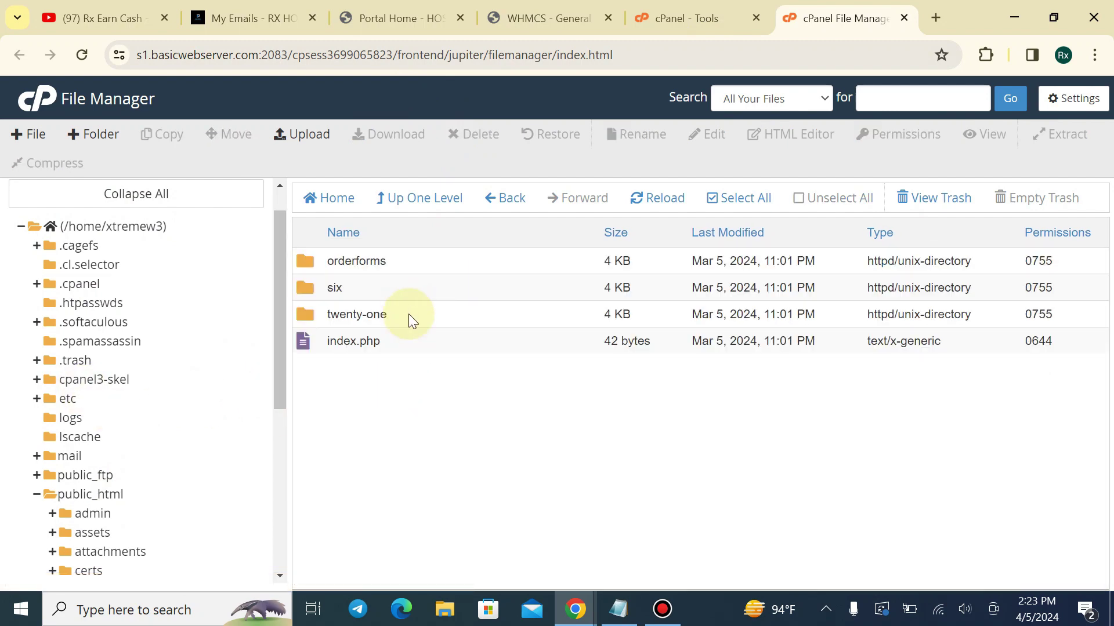
Upload the local templates/lagom2.zip archive into public_html/templates
{"action": "left_click", "coordinate": [318, 136]}
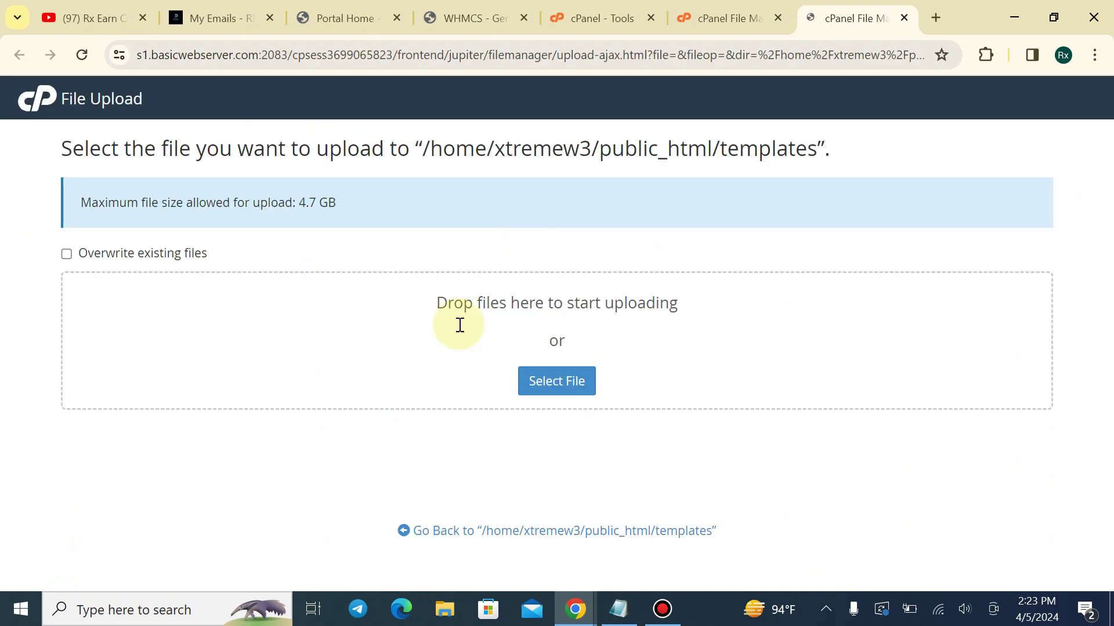
{"action": "left_click_drag", "start_coordinate": [417, 299], "coordinate": [672, 287]}
{"action": "left_click", "coordinate": [713, 285]}
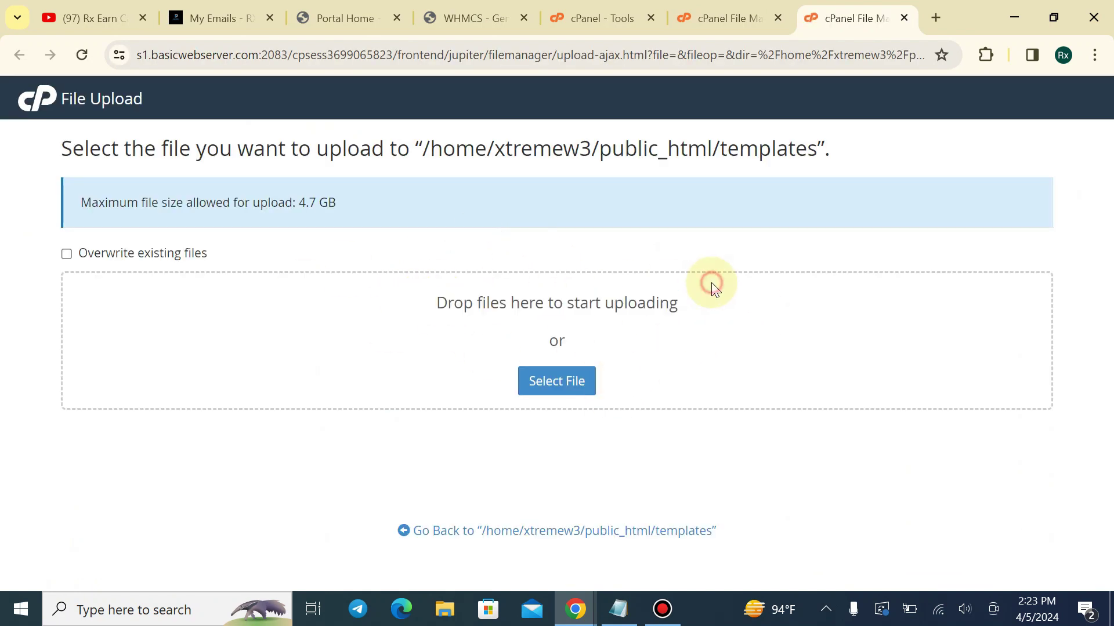
{"action": "left_click_drag", "start_coordinate": [439, 302], "coordinate": [699, 300]}
{"action": "left_click", "coordinate": [700, 298]}
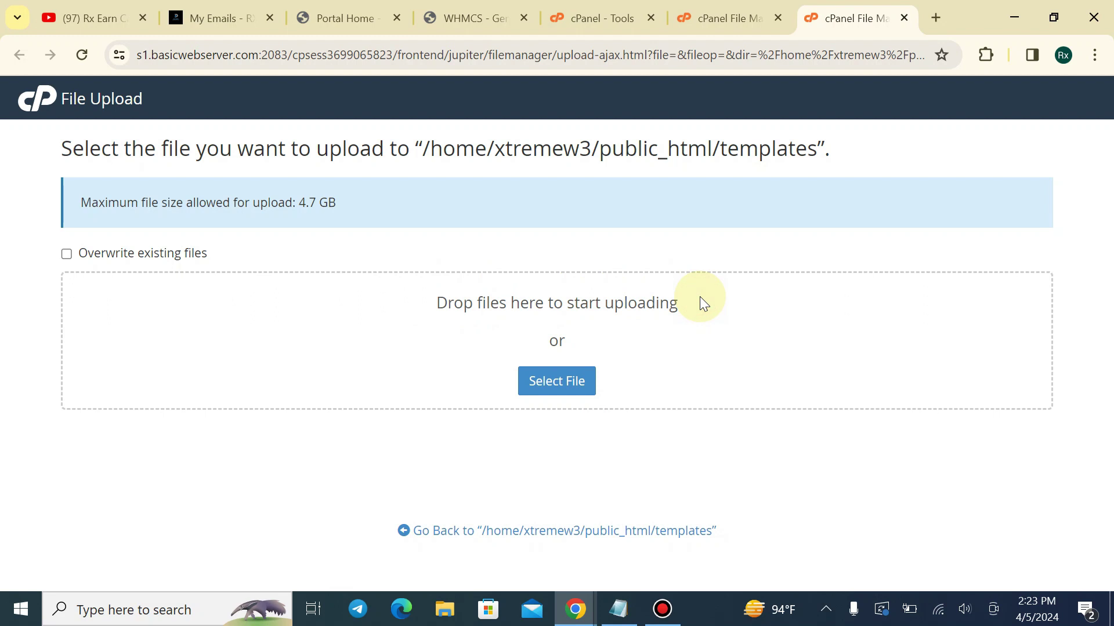
{"action": "left_click", "coordinate": [700, 297]}
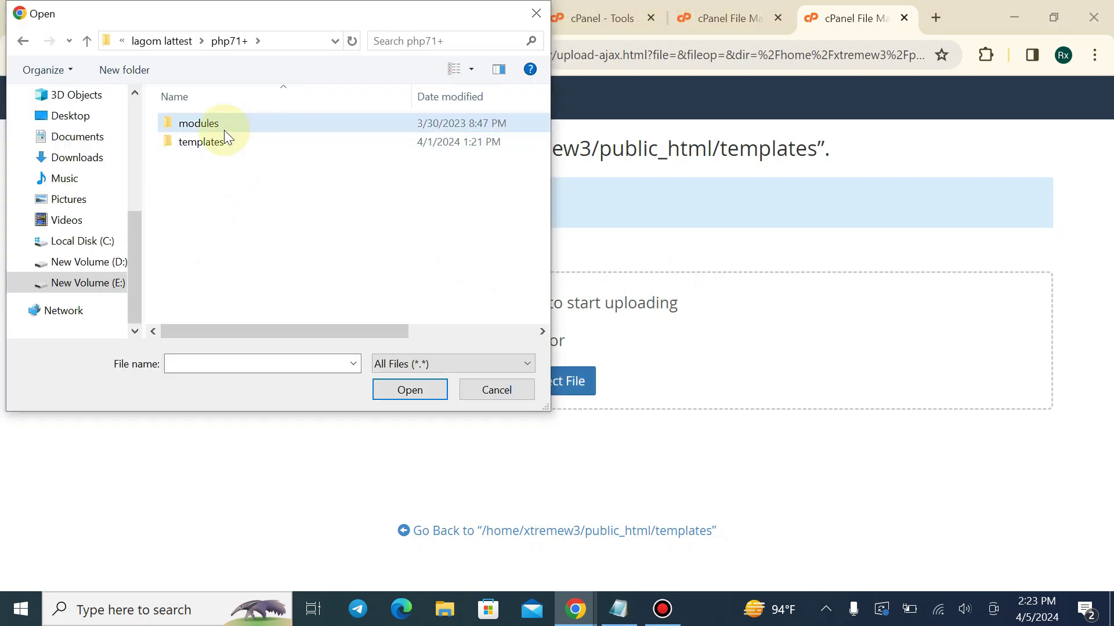
{"action": "left_click", "coordinate": [194, 145]}
{"action": "left_click", "coordinate": [195, 122]}
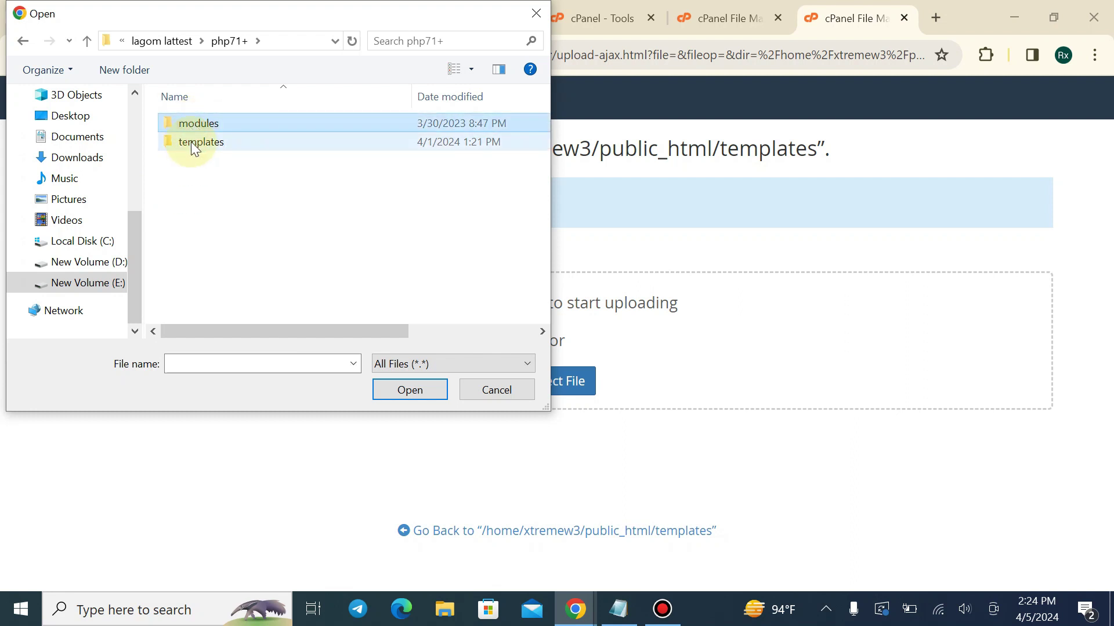
{"action": "double_click", "coordinate": [194, 145]}
{"action": "left_click", "coordinate": [192, 165]}
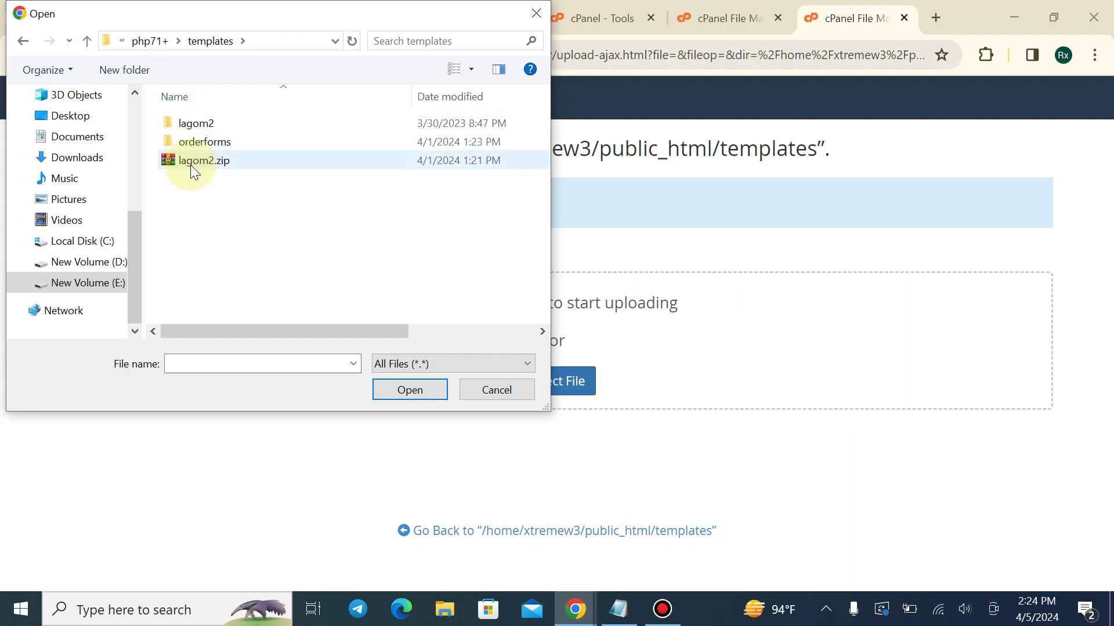
{"action": "left_click", "coordinate": [218, 166]}
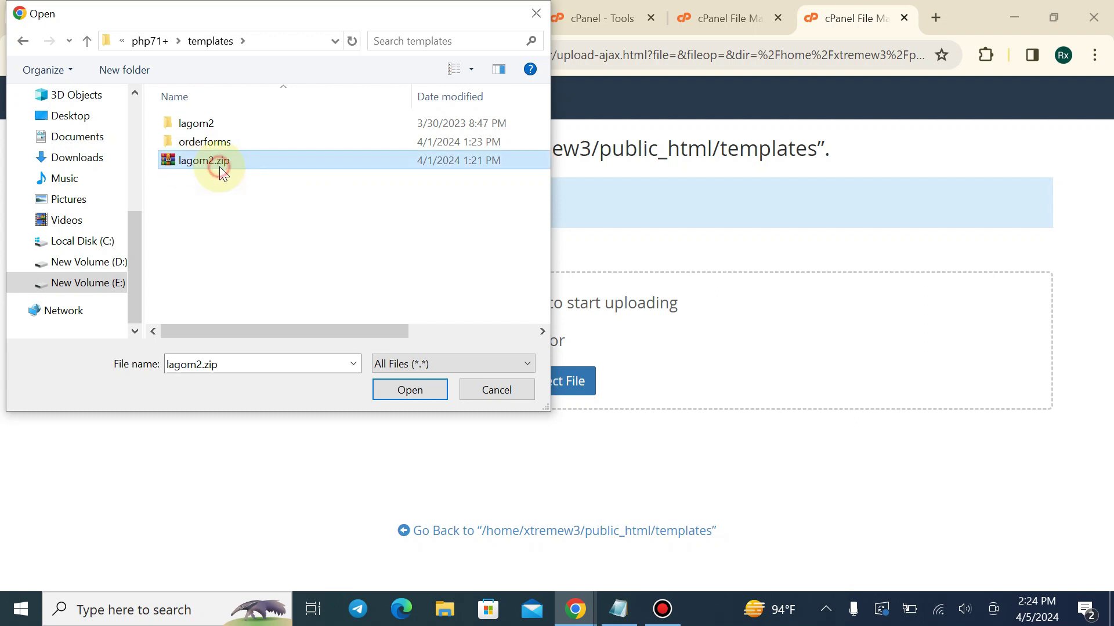
{"action": "left_click", "coordinate": [409, 392]}
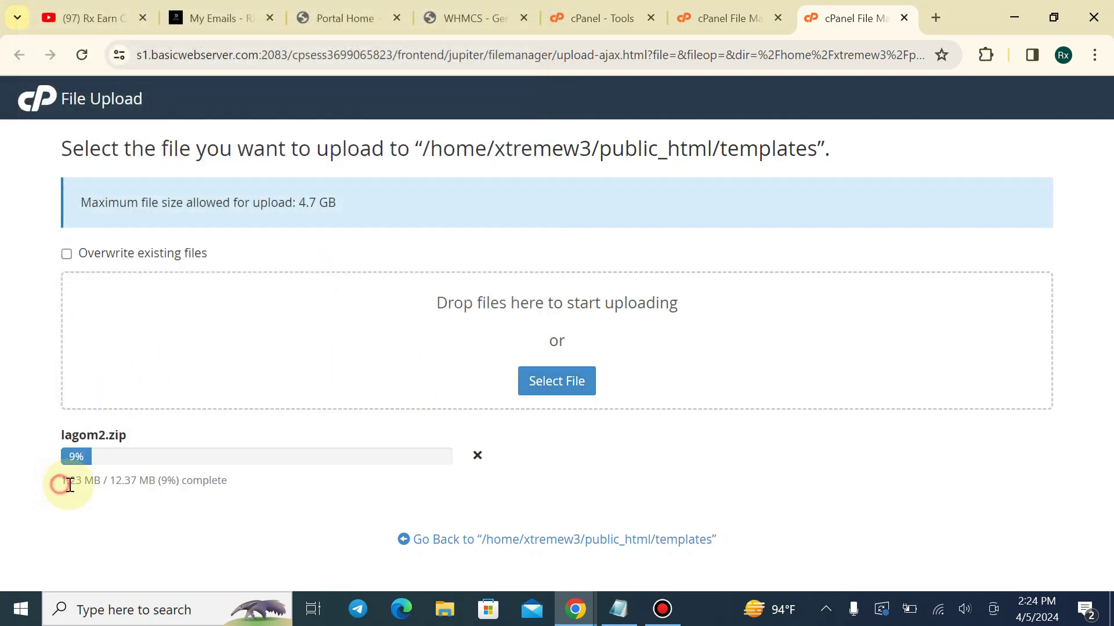
{"action": "left_click_drag", "start_coordinate": [62, 482], "coordinate": [199, 480]}
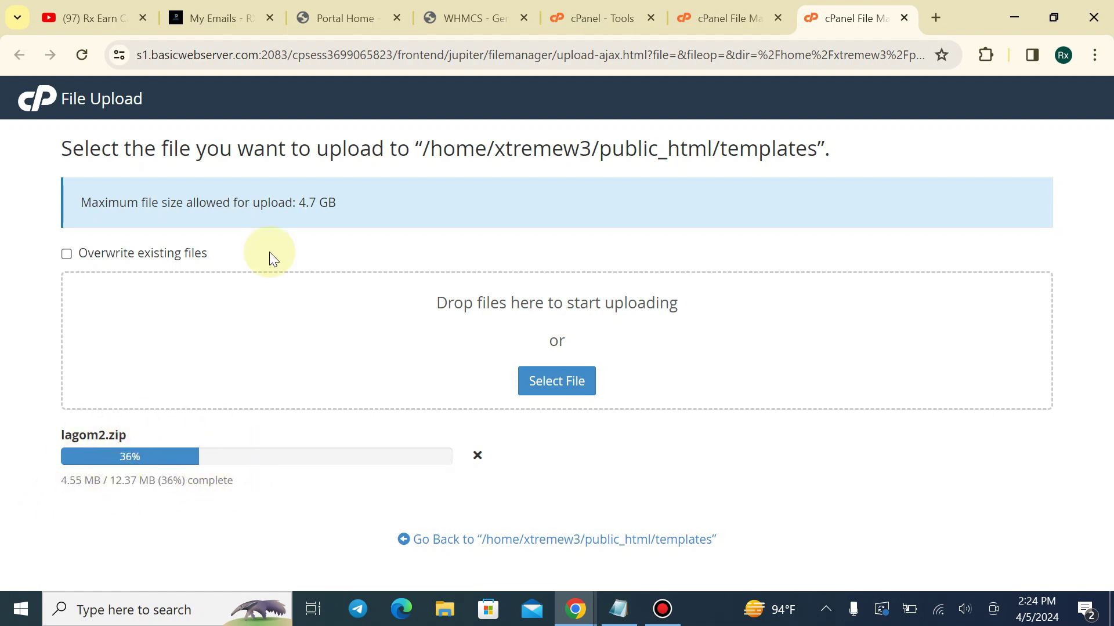
{"action": "left_click", "coordinate": [471, 545]}
Extract lagom2.zip into templates, confirm the lagom2 folder, and open orderforms
{"action": "left_click", "coordinate": [778, 18]}
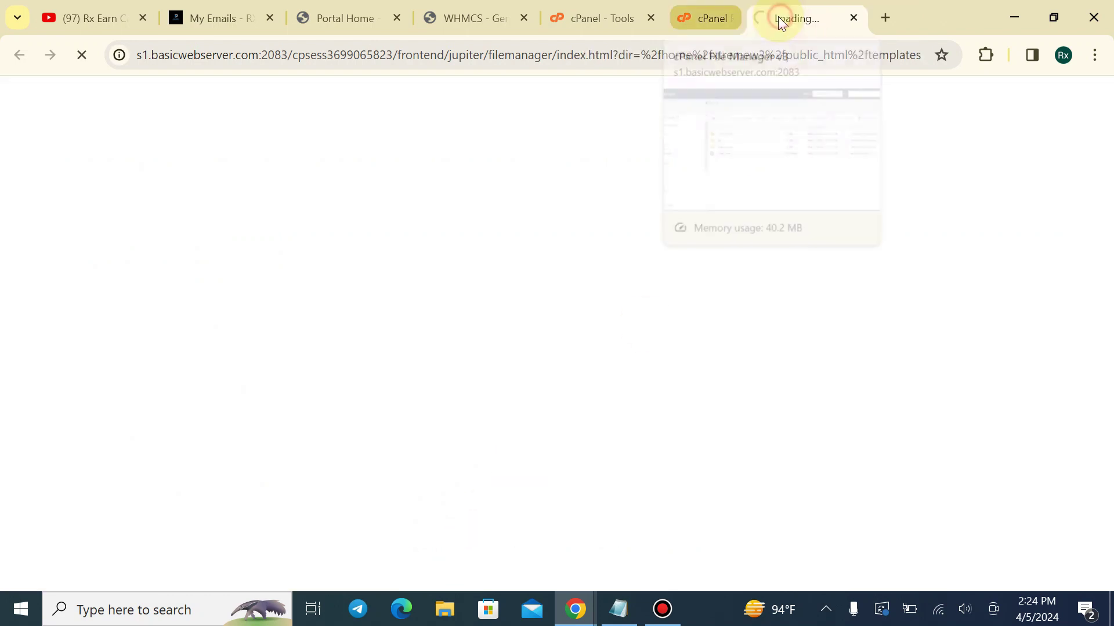
{"action": "right_click", "coordinate": [385, 364]}
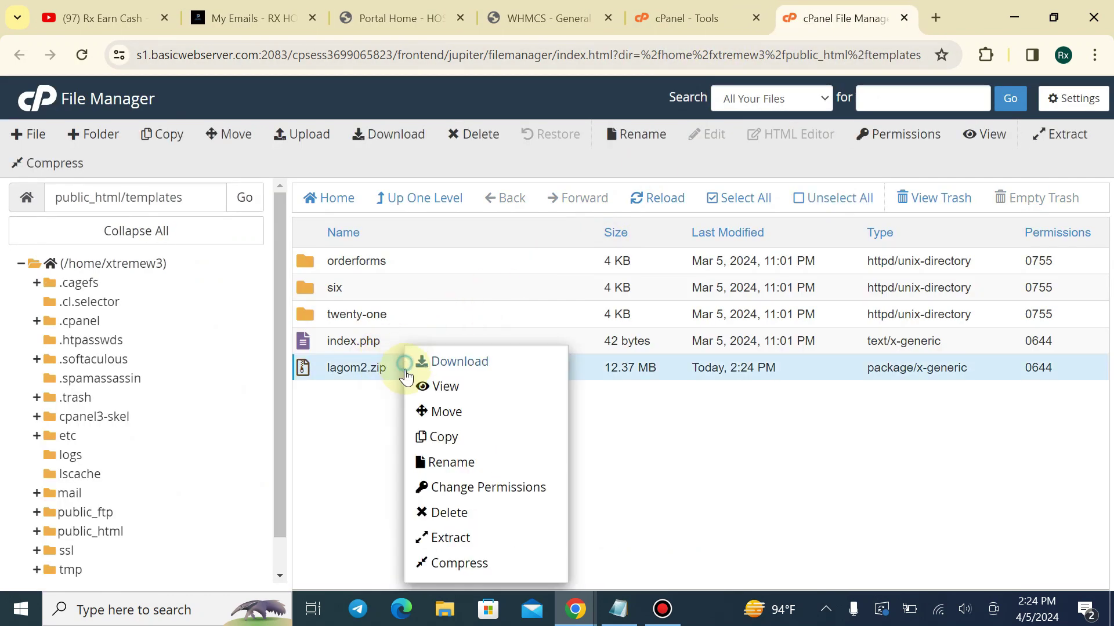
{"action": "left_click", "coordinate": [444, 537]}
{"action": "left_click", "coordinate": [702, 422]}
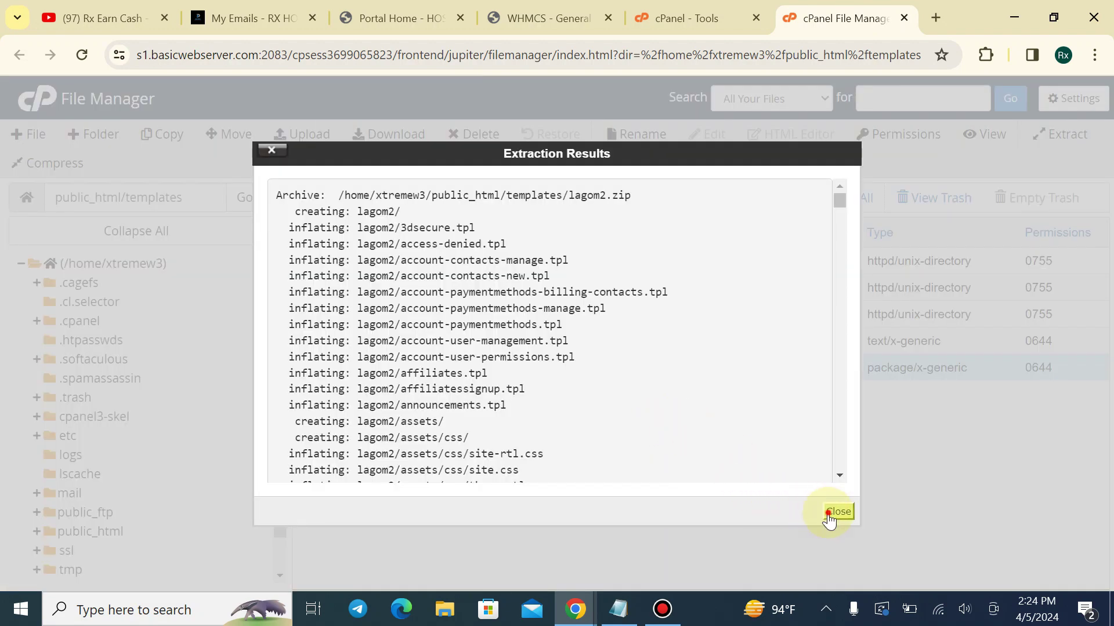
{"action": "left_click", "coordinate": [829, 513]}
{"action": "left_click", "coordinate": [661, 199]}
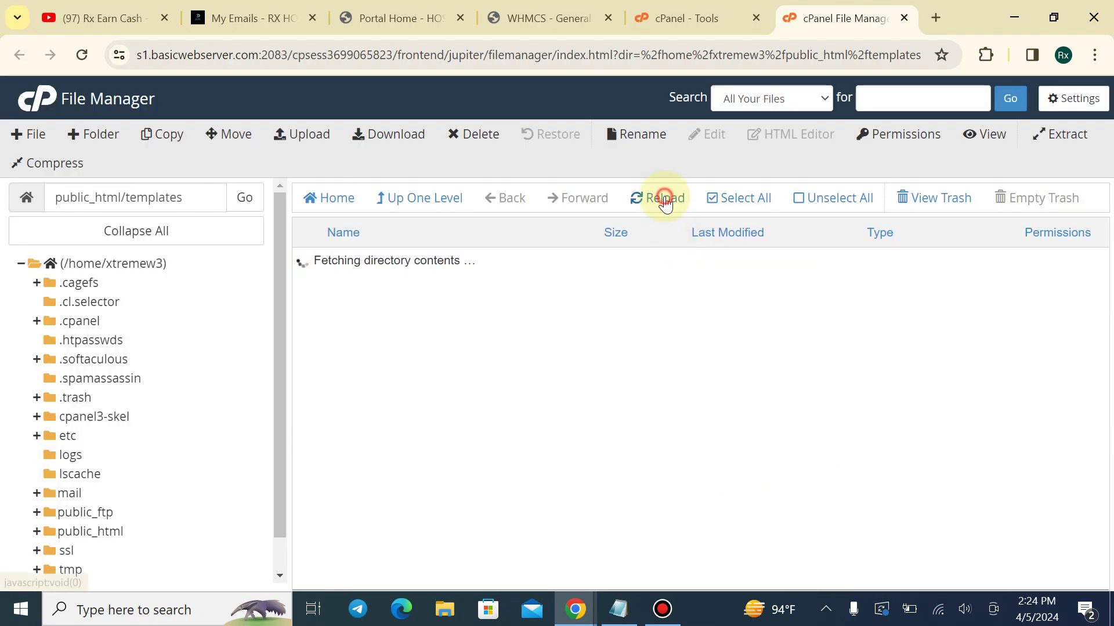
{"action": "left_click", "coordinate": [388, 267]}
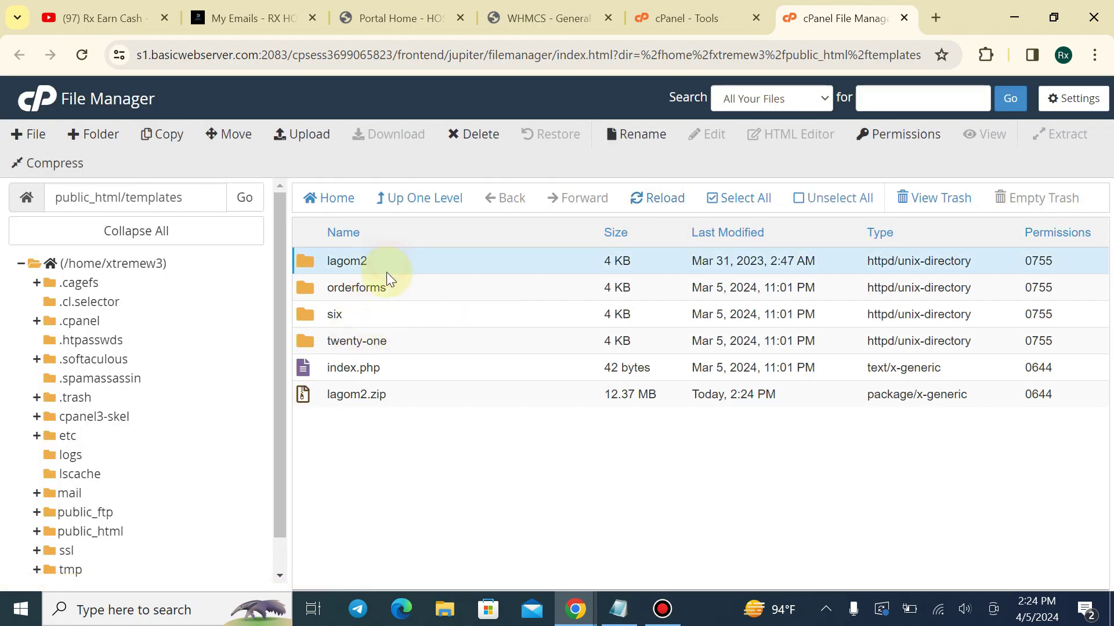
{"action": "double_click", "coordinate": [420, 291]}
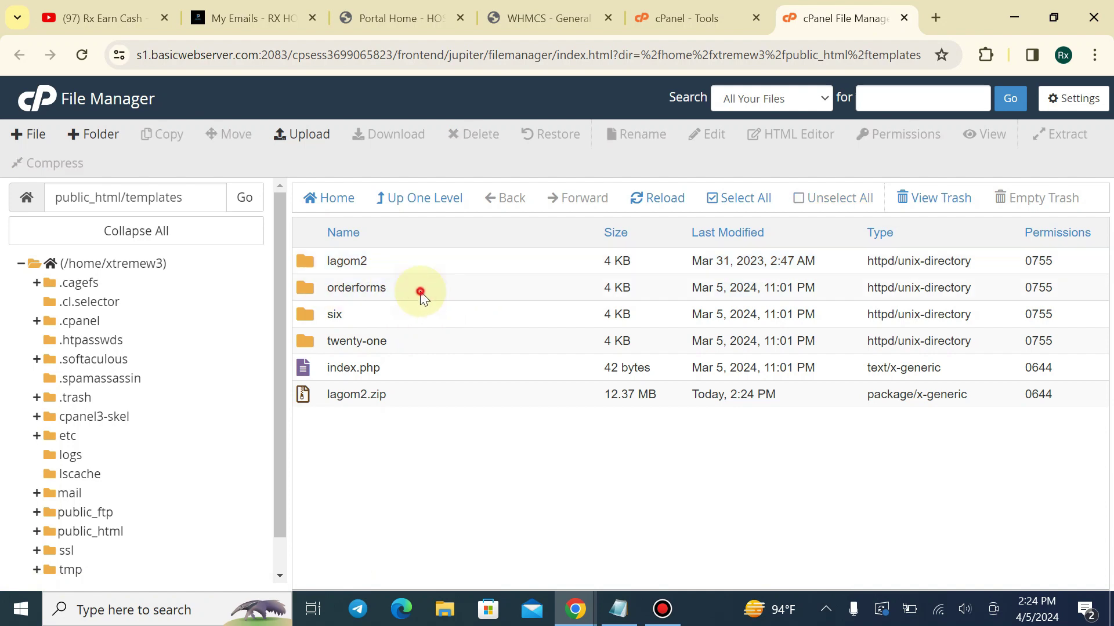
Upload the local orderforms/lagom2.zip into templates/orderforms
{"action": "left_click", "coordinate": [321, 143]}
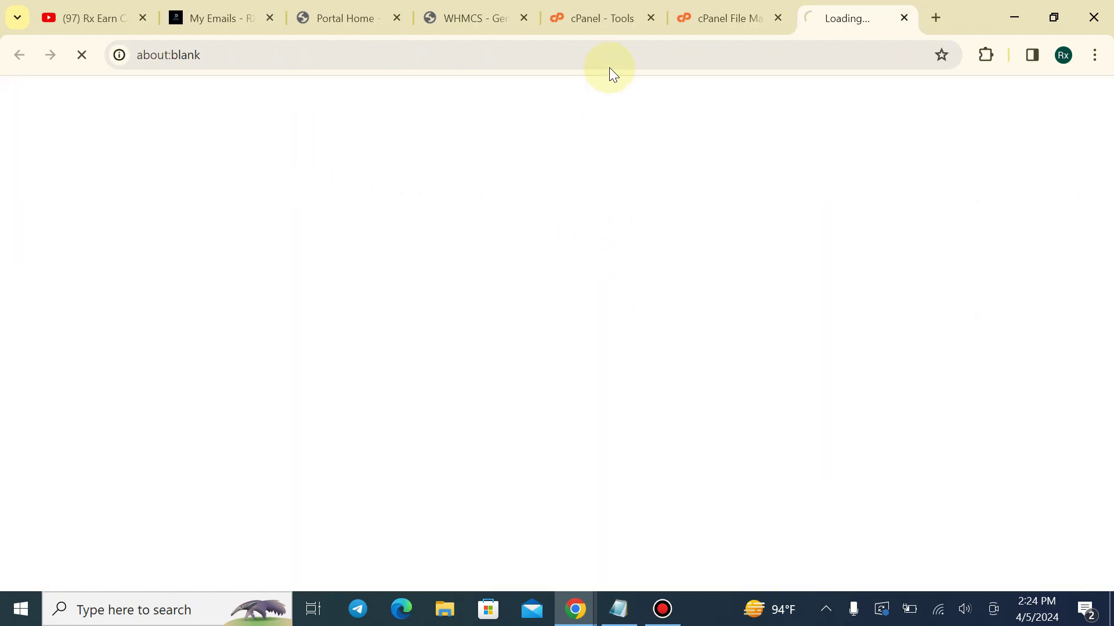
{"action": "left_click", "coordinate": [775, 20]}
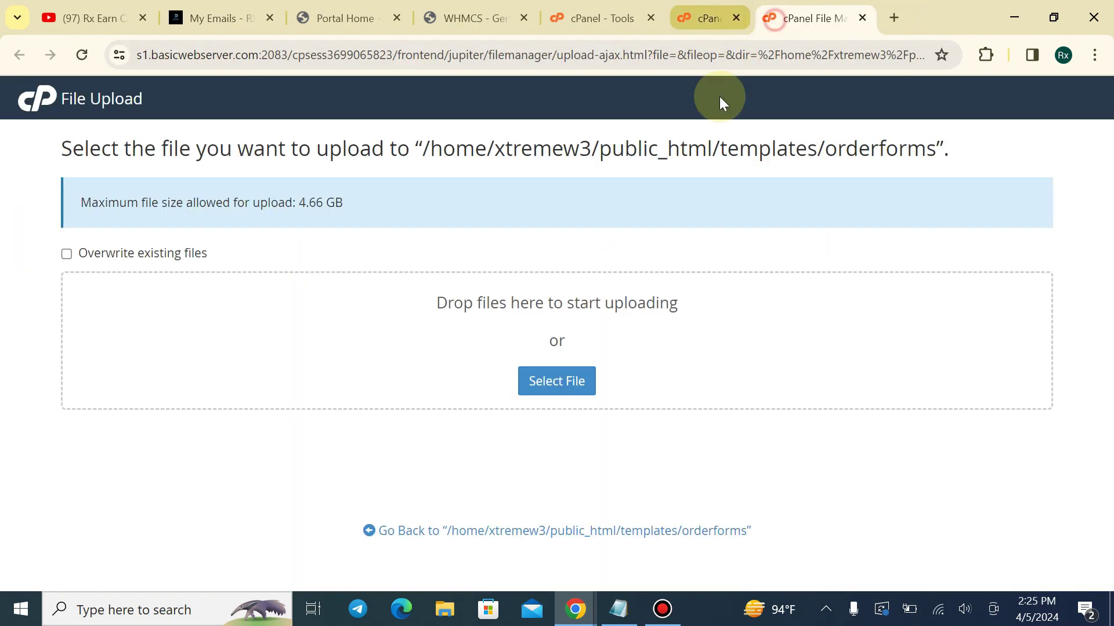
{"action": "left_click", "coordinate": [570, 383]}
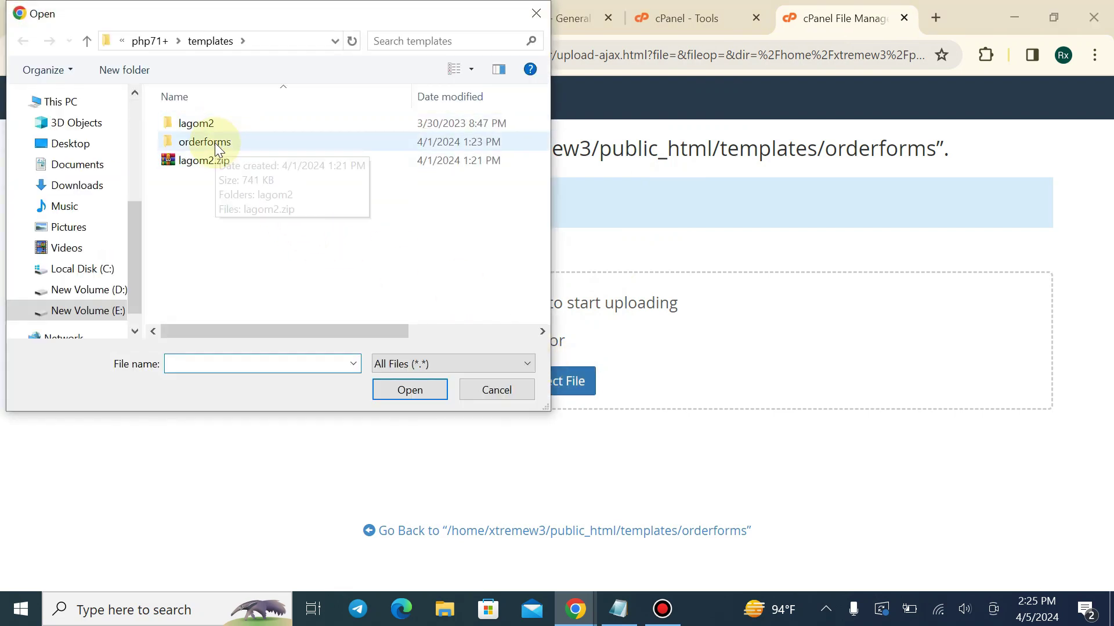
{"action": "double_click", "coordinate": [219, 146]}
{"action": "left_click", "coordinate": [218, 149]}
{"action": "left_click", "coordinate": [419, 391]}
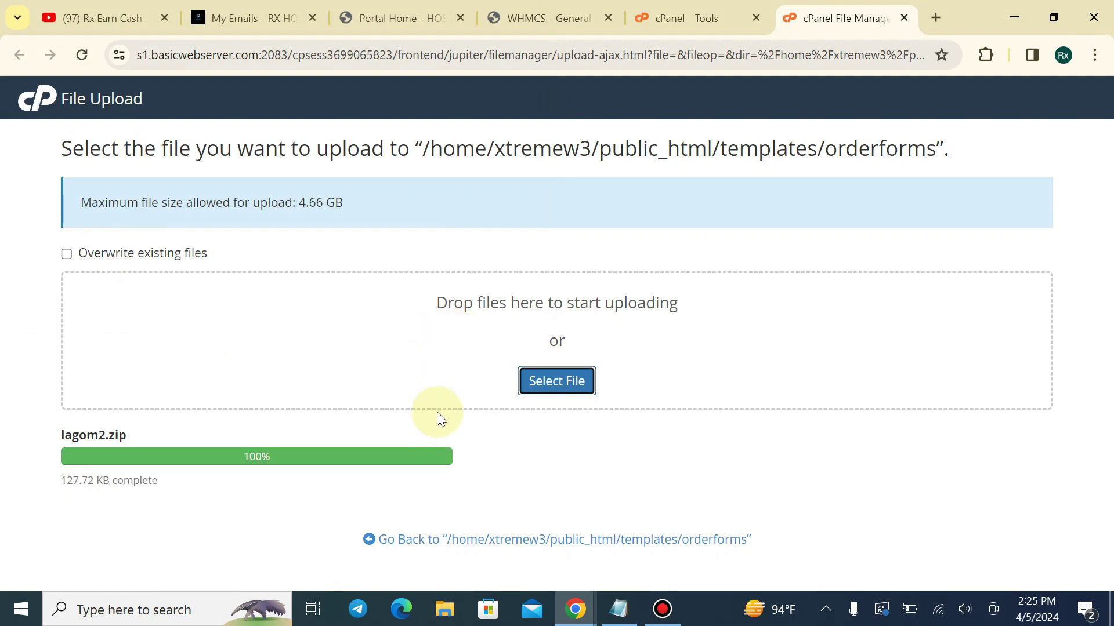
{"action": "left_click", "coordinate": [512, 539]}
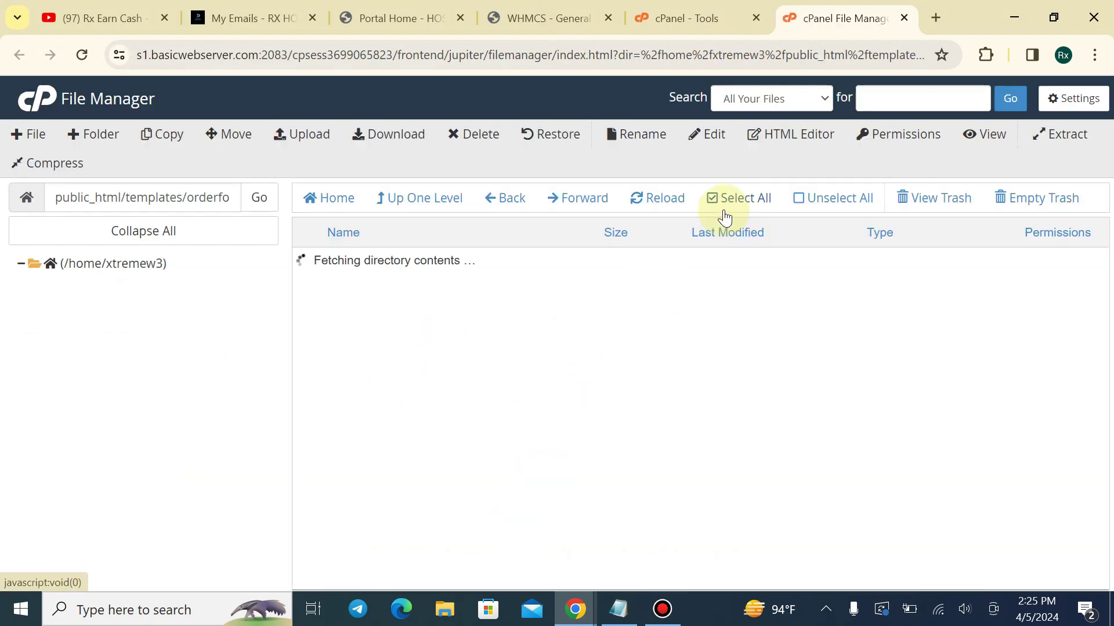
Extract lagom2.zip into a lagom2 folder in orderforms, then go up to templates
{"action": "left_click", "coordinate": [428, 502]}
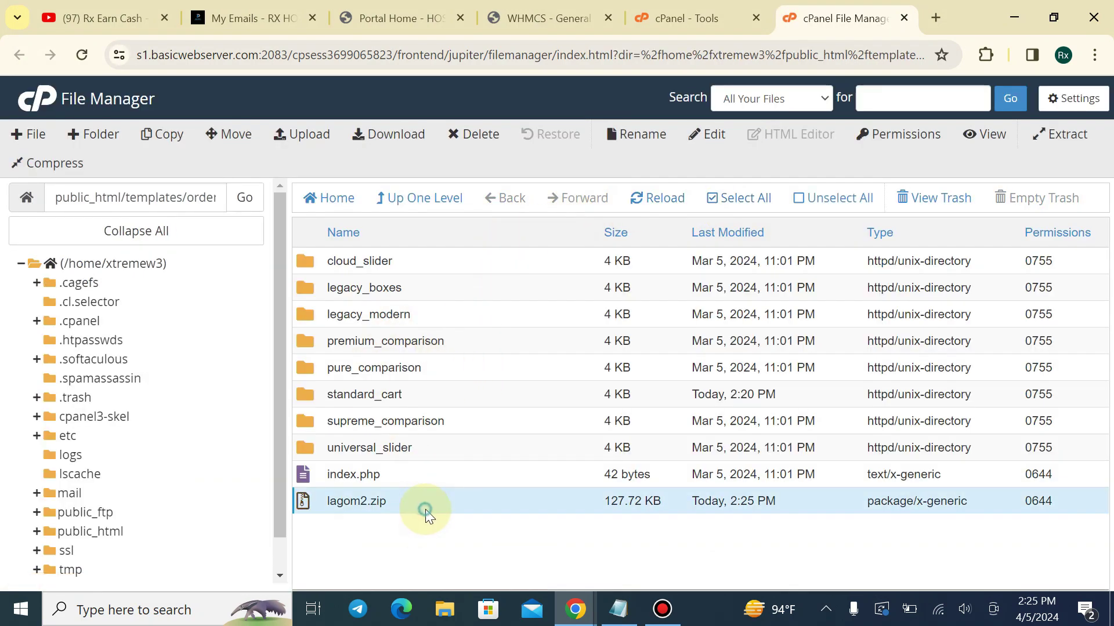
{"action": "right_click", "coordinate": [429, 503]}
{"action": "left_click", "coordinate": [458, 537]}
{"action": "left_click", "coordinate": [671, 425]}
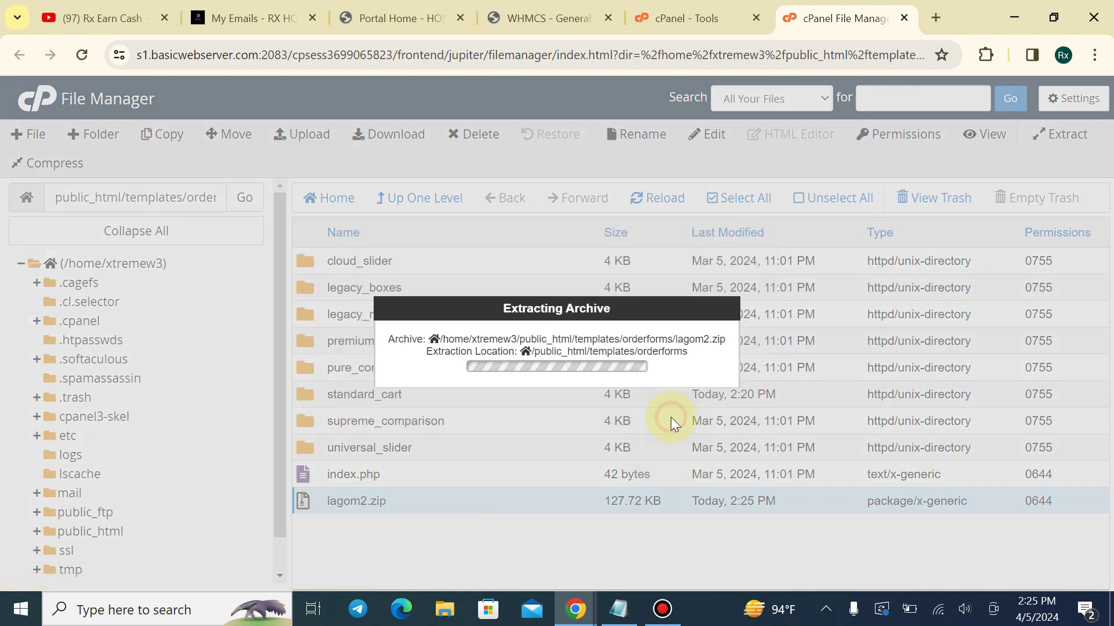
{"action": "left_click", "coordinate": [838, 512]}
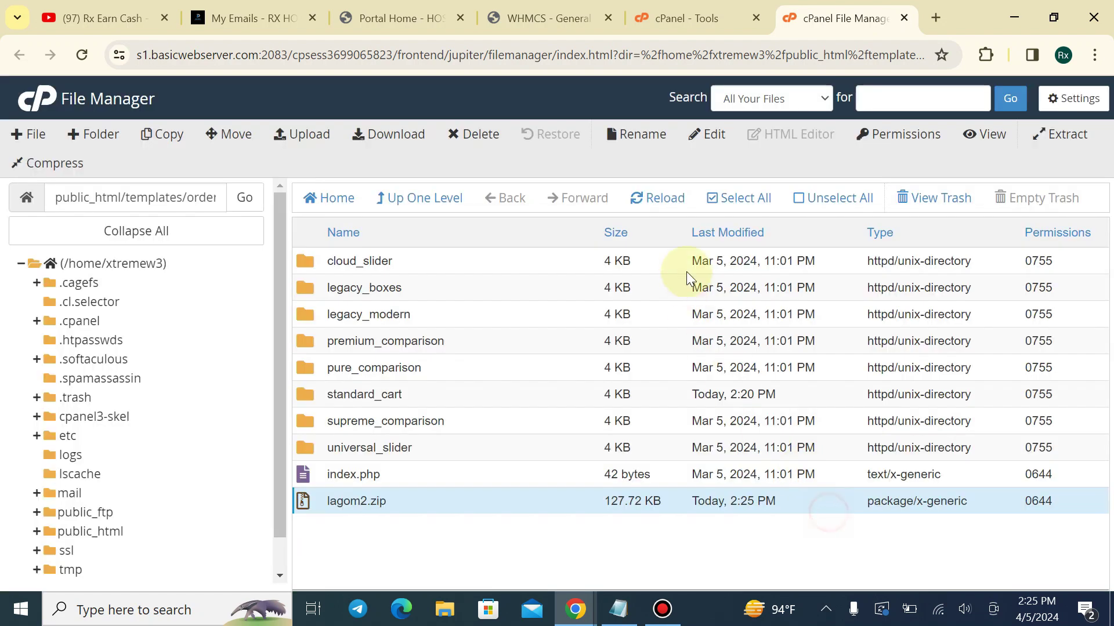
{"action": "left_click", "coordinate": [667, 210]}
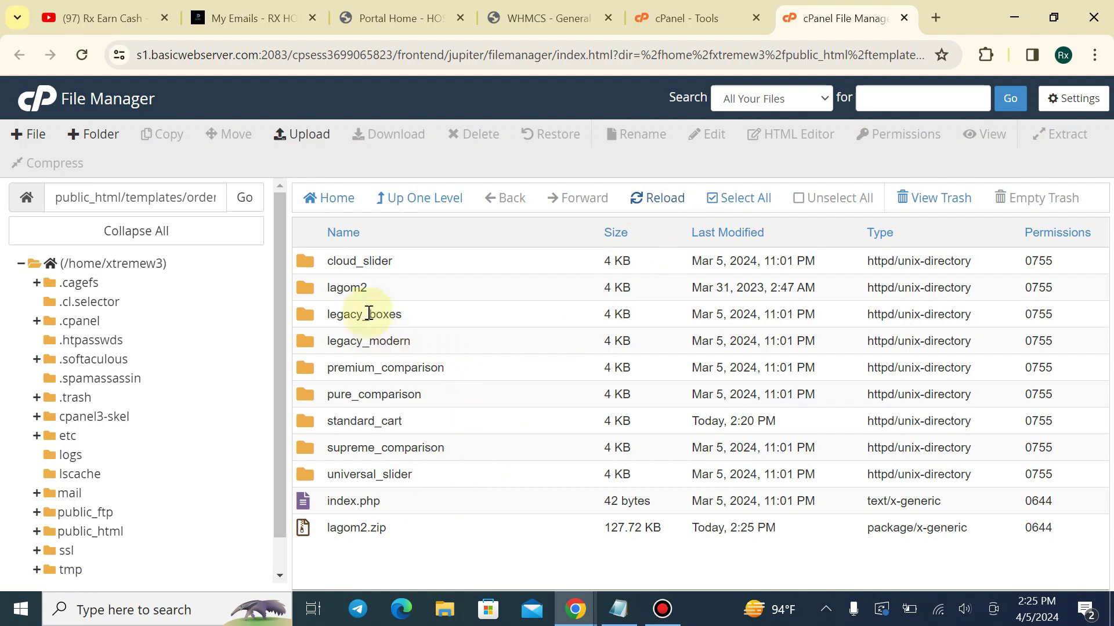
{"action": "left_click", "coordinate": [374, 293]}
{"action": "left_click", "coordinate": [413, 199]}
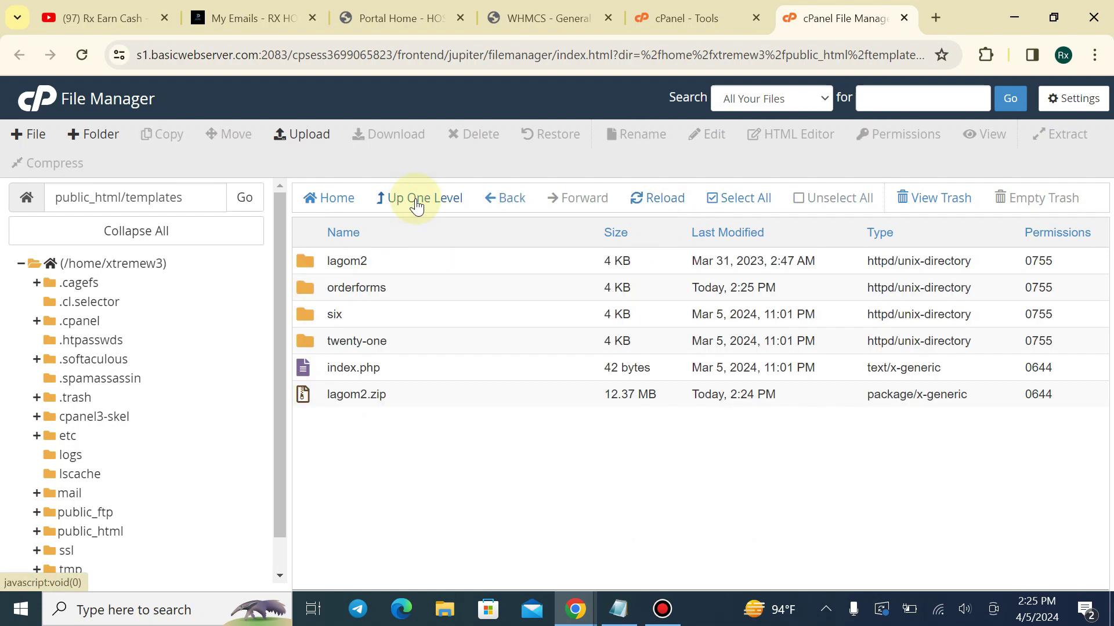
Navigate to the public_html/modules/addons folder
{"action": "left_click", "coordinate": [417, 199]}
{"action": "scroll", "coordinate": [388, 336], "scroll_direction": "down", "scroll_amount": 3}
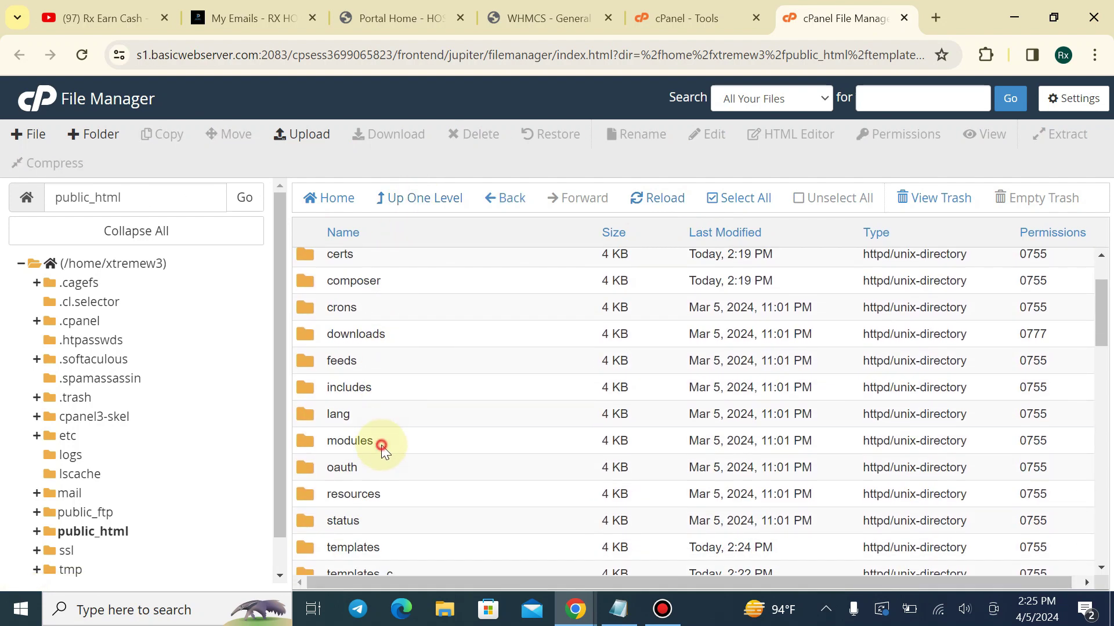
{"action": "double_click", "coordinate": [381, 444]}
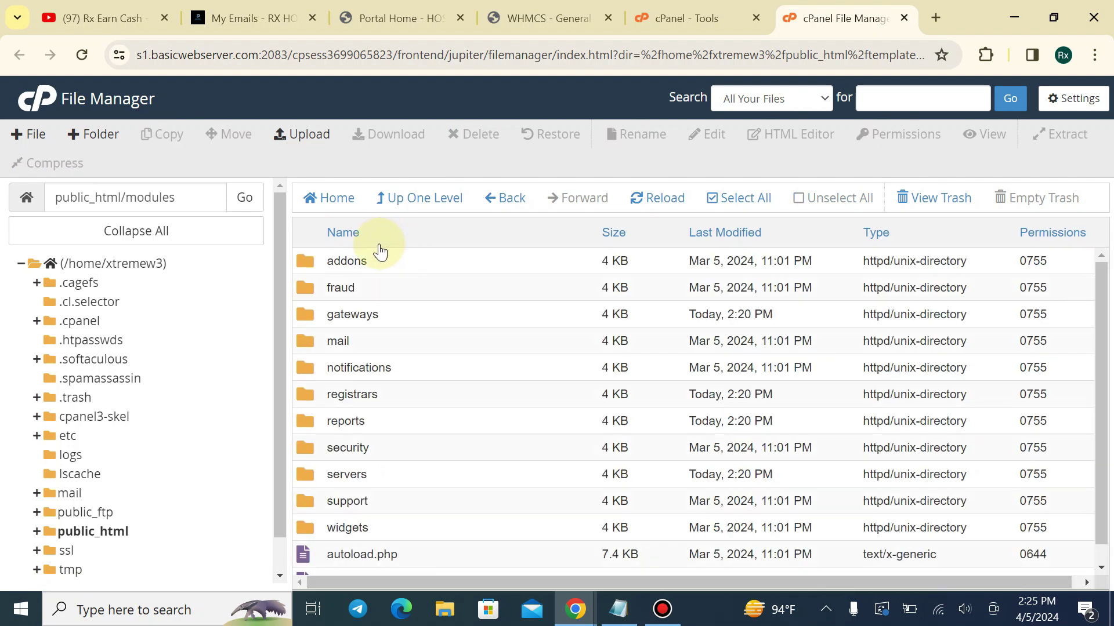
{"action": "double_click", "coordinate": [376, 268]}
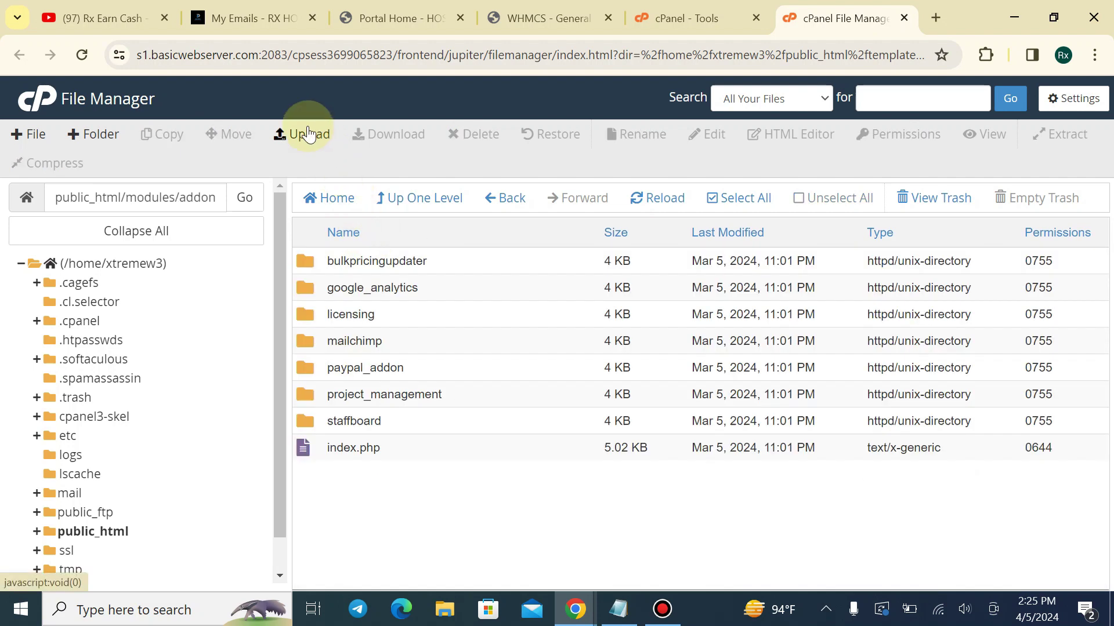
Upload the local modules/addons/RSThemes.zip into public_html/modules/addons
{"action": "left_click", "coordinate": [302, 134]}
{"action": "left_click", "coordinate": [551, 382]}
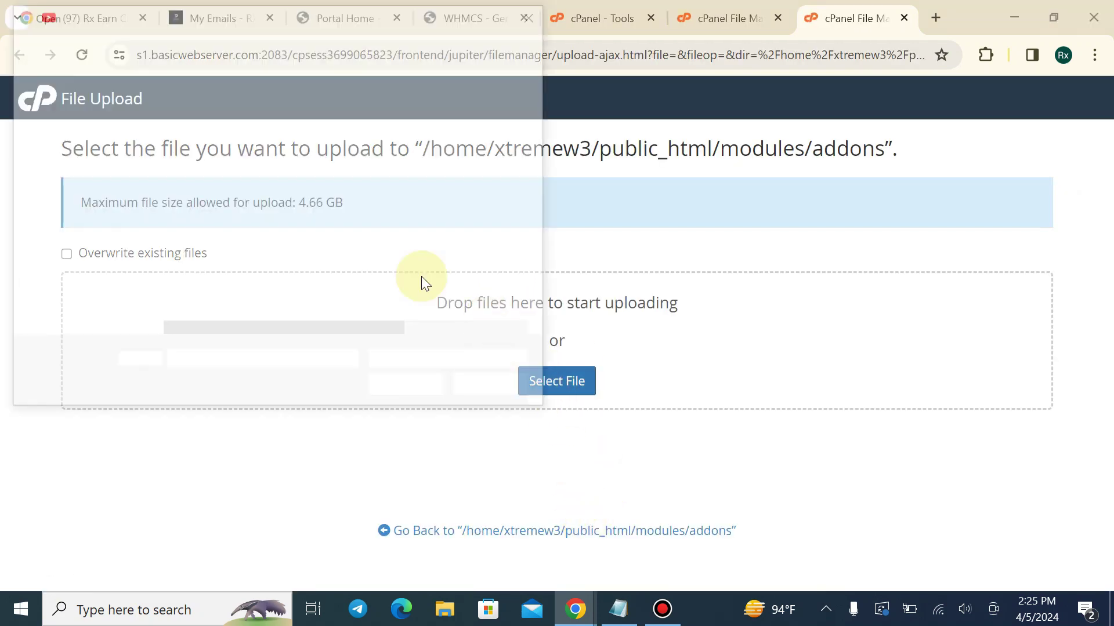
{"action": "left_click", "coordinate": [158, 46]}
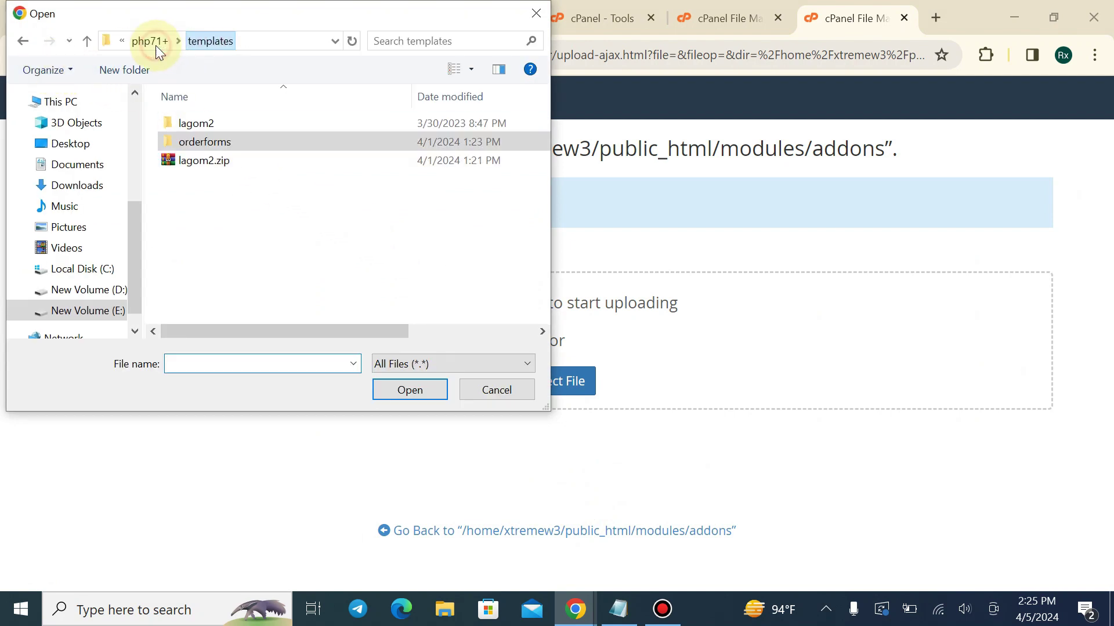
{"action": "left_click", "coordinate": [147, 47]}
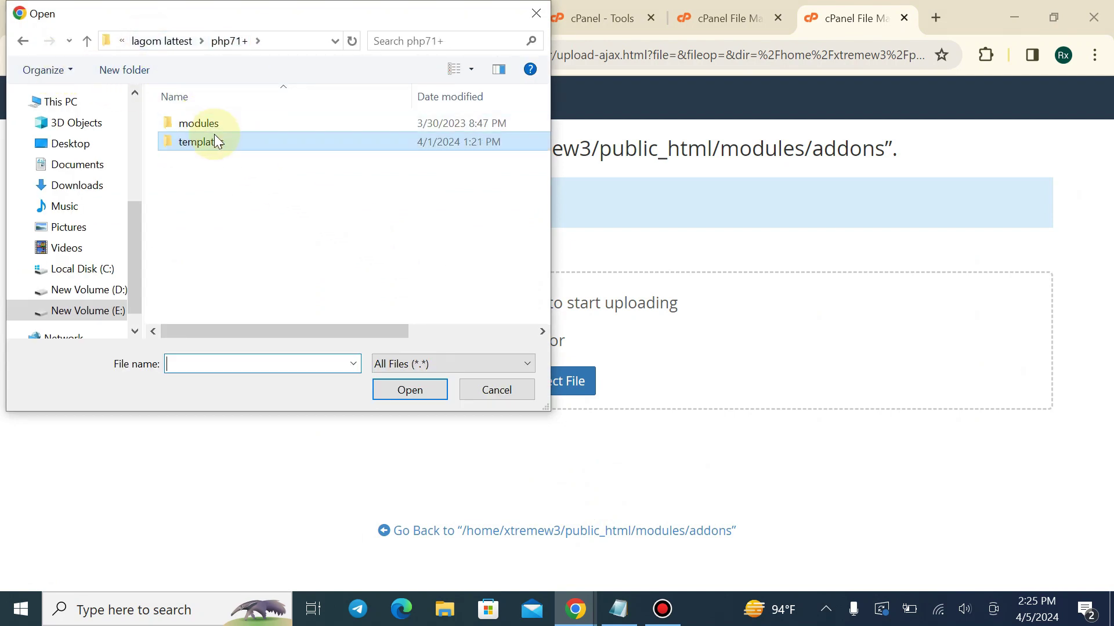
{"action": "double_click", "coordinate": [212, 123]}
{"action": "double_click", "coordinate": [219, 128]}
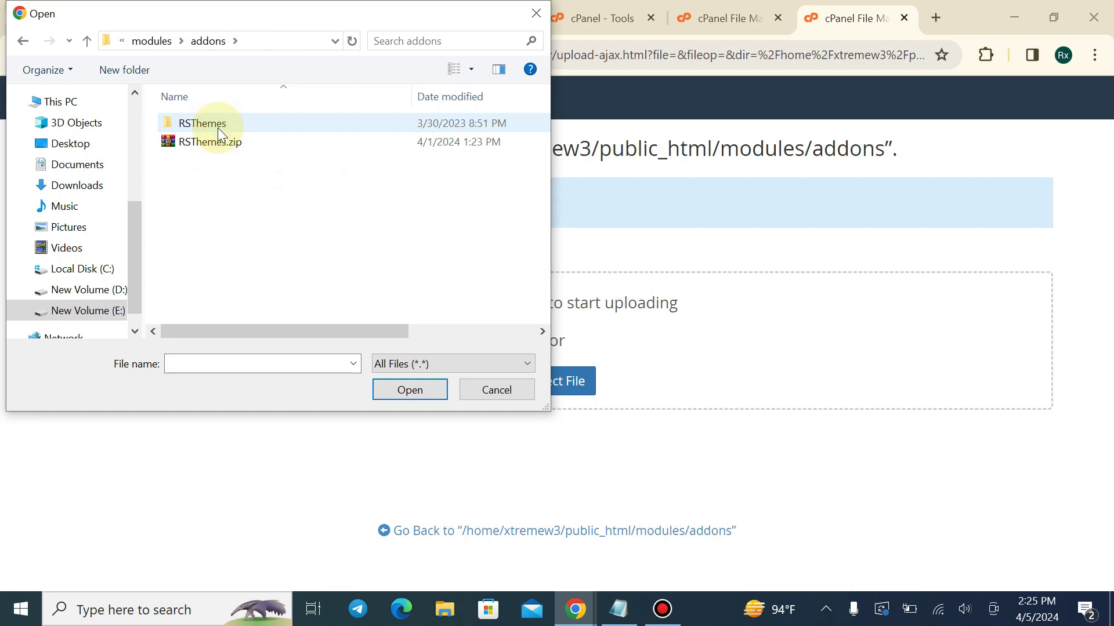
{"action": "left_click", "coordinate": [211, 142]}
{"action": "left_click", "coordinate": [420, 390]}
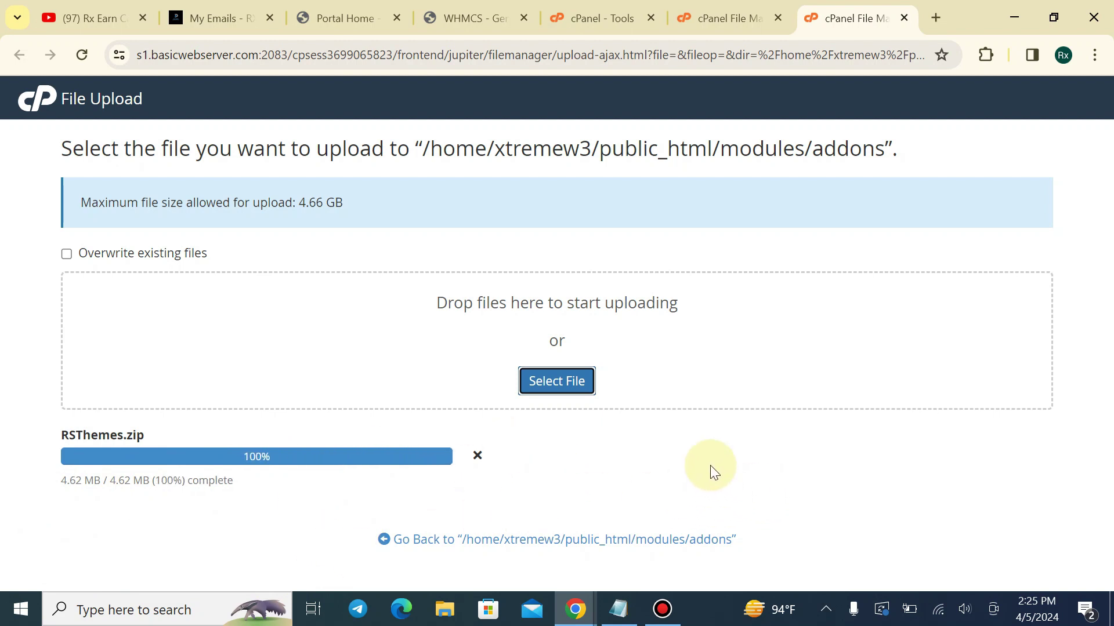
{"action": "left_click", "coordinate": [778, 19]}
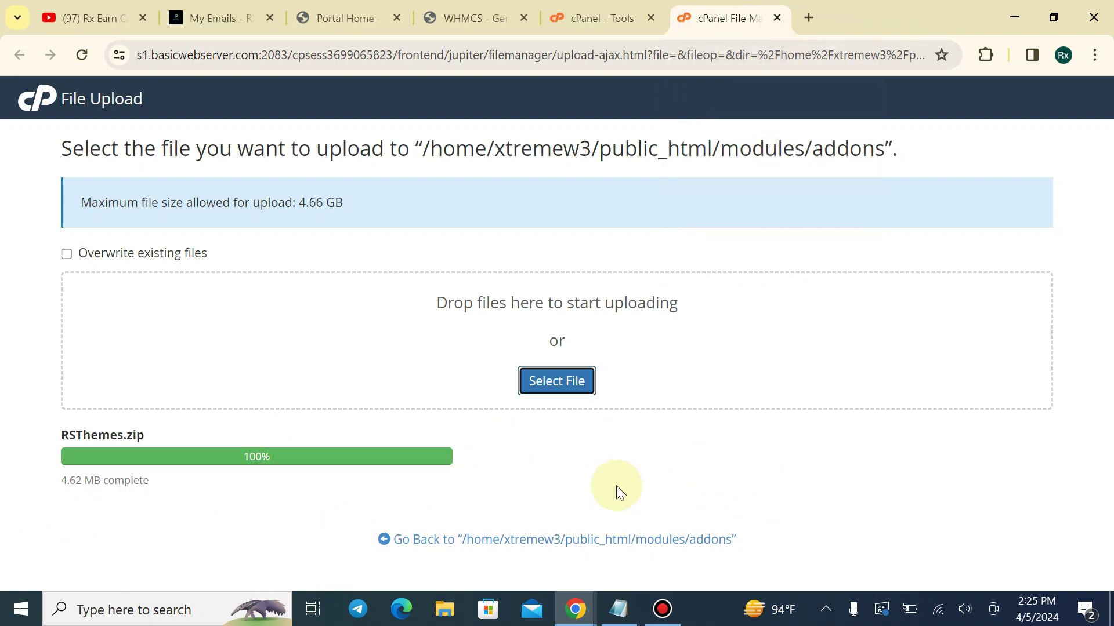
{"action": "left_click", "coordinate": [598, 541]}
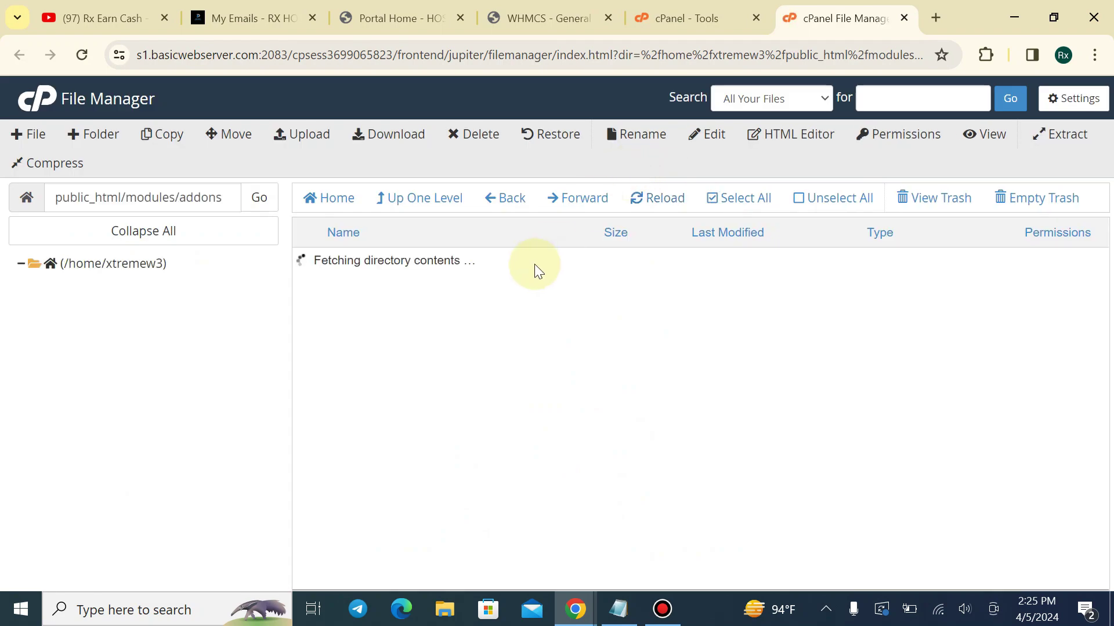
Extract RSThemes.zip in addons and refresh to reveal the RSThemes folder
{"action": "right_click", "coordinate": [418, 475]}
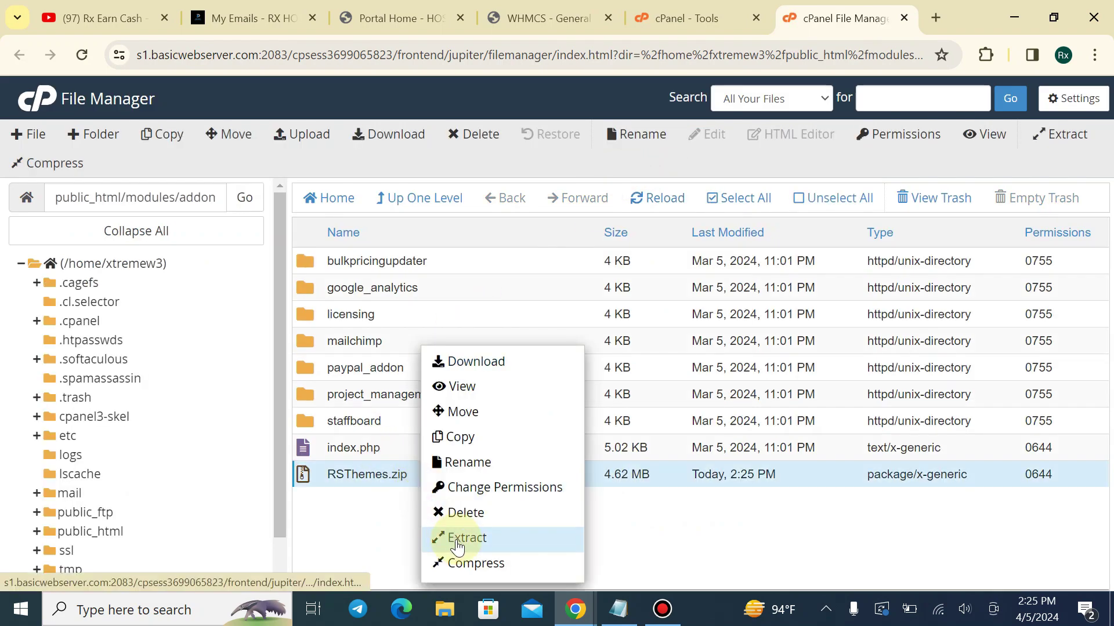
{"action": "left_click", "coordinate": [452, 536]}
{"action": "left_click", "coordinate": [674, 422]}
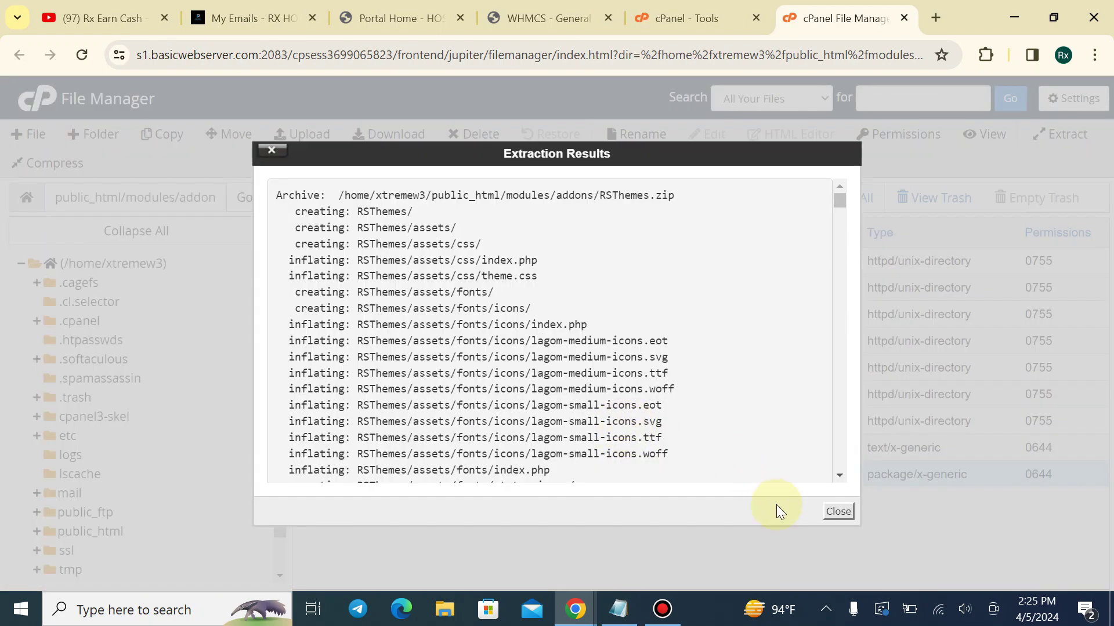
{"action": "left_click", "coordinate": [838, 511]}
{"action": "left_click", "coordinate": [662, 198]}
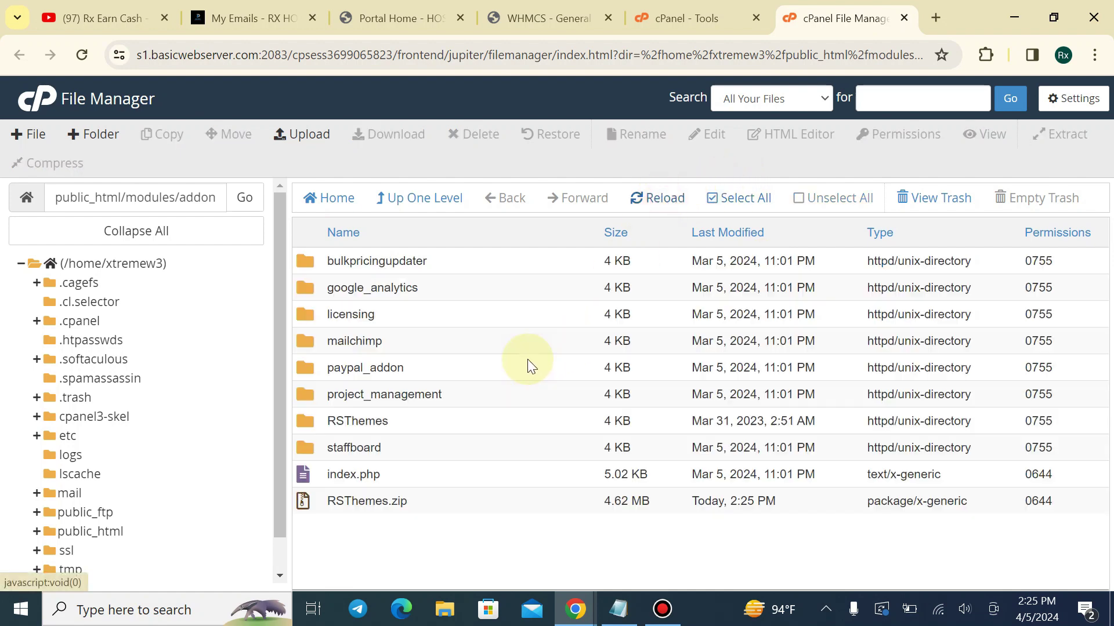
{"action": "left_click", "coordinate": [390, 425]}
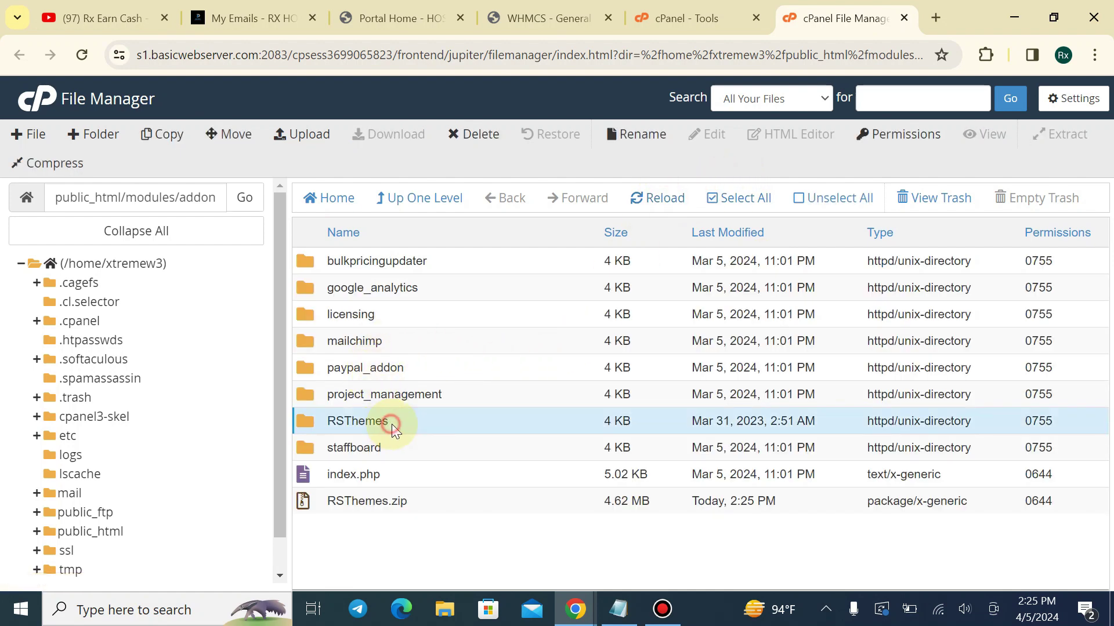
Set the System Theme to Lagom 2 in General Settings and save
{"action": "left_click", "coordinate": [545, 18]}
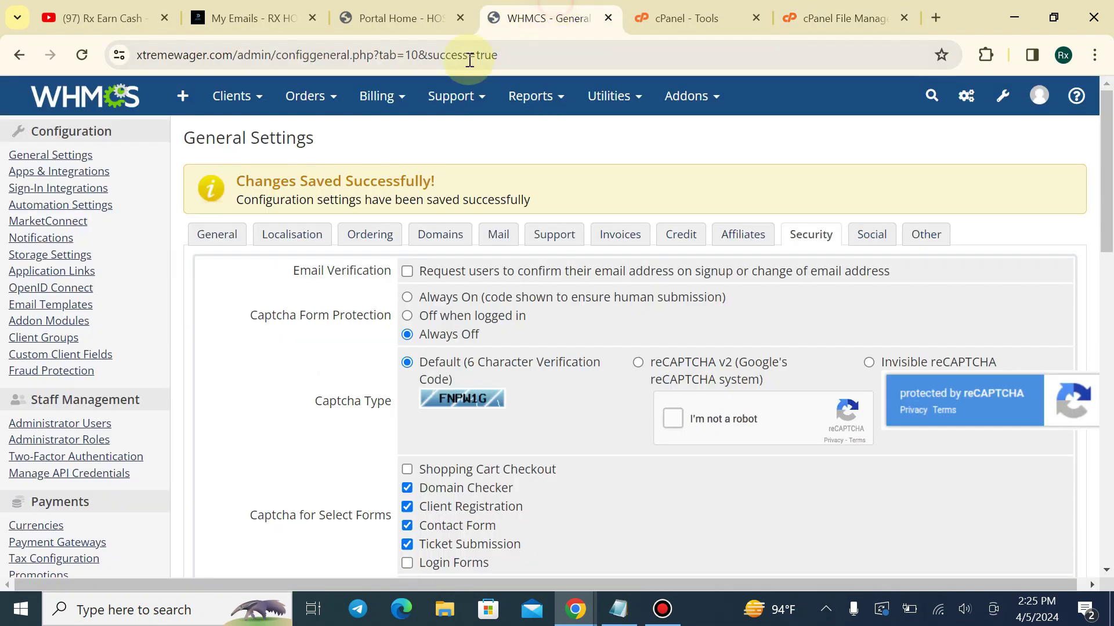
{"action": "left_click", "coordinate": [96, 94]}
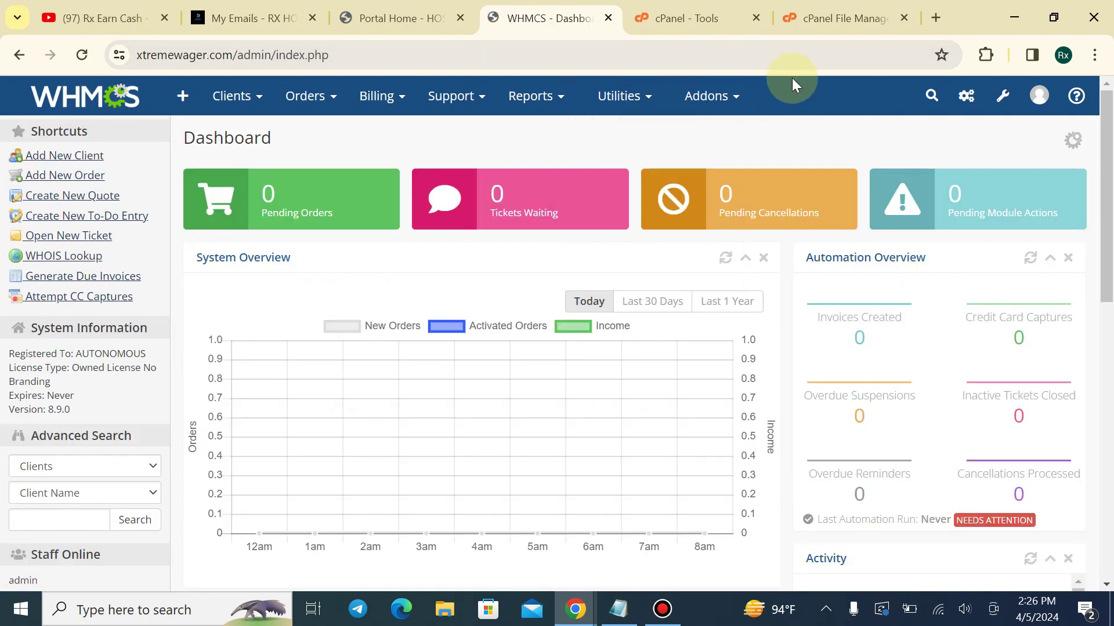
{"action": "left_click", "coordinate": [903, 18]}
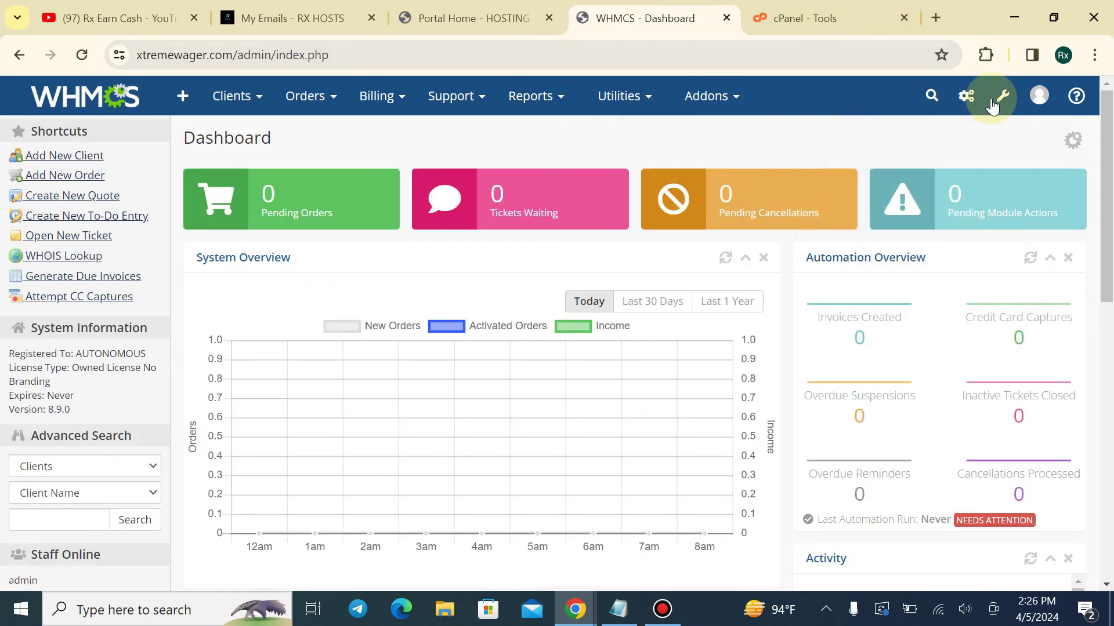
{"action": "left_click", "coordinate": [1002, 96]}
{"action": "left_click", "coordinate": [875, 142]}
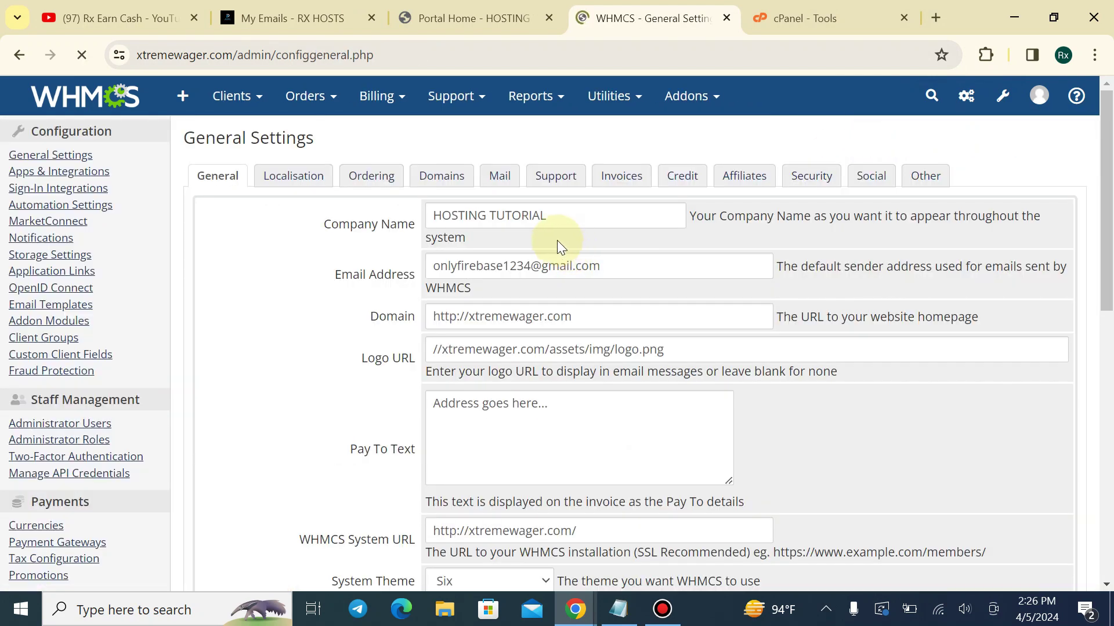
{"action": "scroll", "coordinate": [464, 324], "scroll_direction": "down", "scroll_amount": 5}
{"action": "left_click", "coordinate": [461, 323]}
{"action": "left_click", "coordinate": [461, 341]}
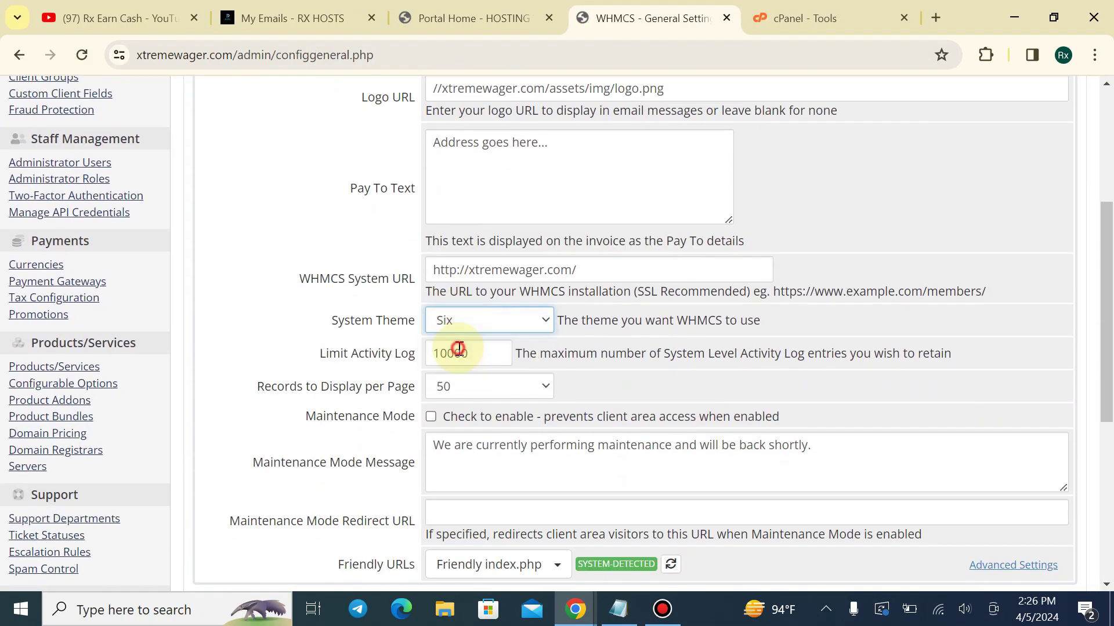
{"action": "scroll", "coordinate": [459, 354], "scroll_direction": "down", "scroll_amount": 3}
{"action": "left_click", "coordinate": [541, 451]}
{"action": "scroll", "coordinate": [361, 245], "scroll_direction": "up", "scroll_amount": 3}
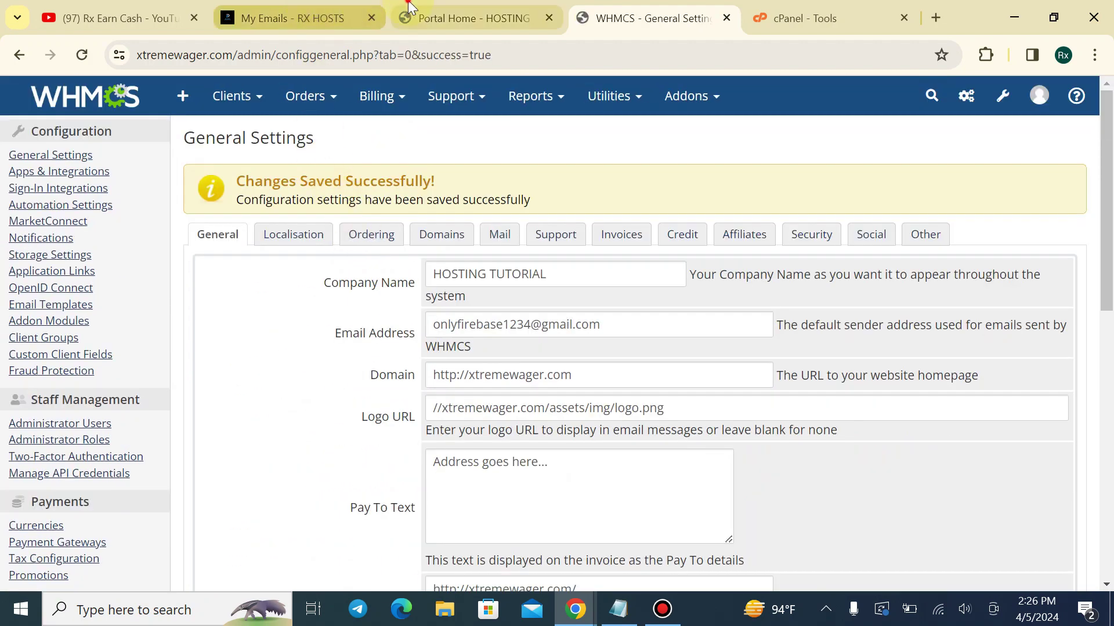
Reload the client portal, which now shows an 'Oops!' error page
{"action": "left_click", "coordinate": [470, 18]}
{"action": "left_click", "coordinate": [82, 55]}
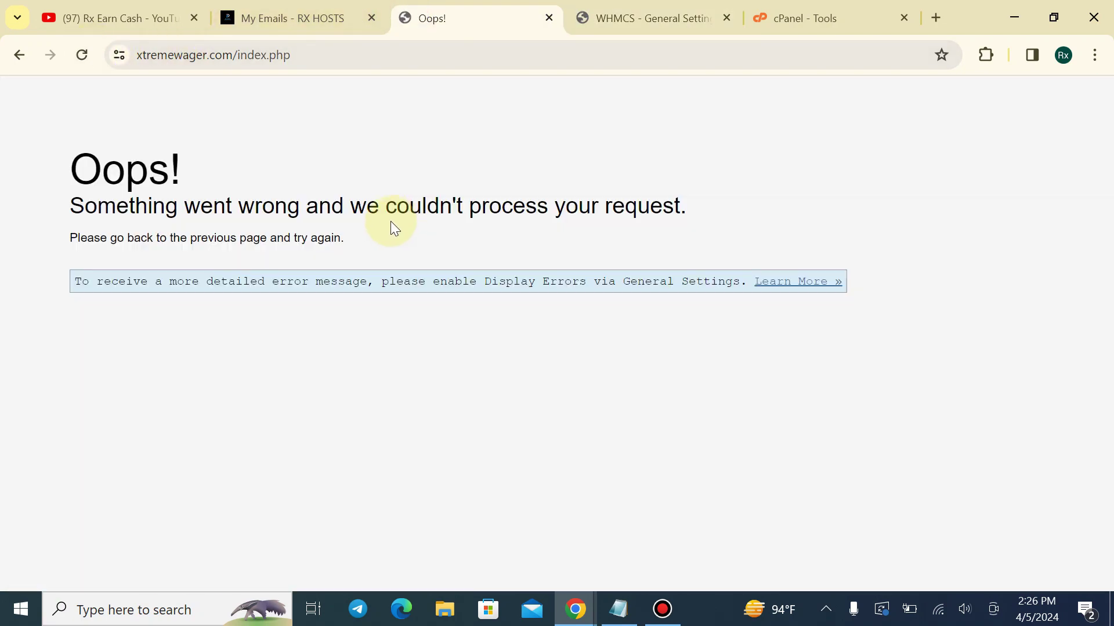
{"action": "left_click_drag", "start_coordinate": [85, 170], "coordinate": [648, 197]}
{"action": "left_click", "coordinate": [652, 195]}
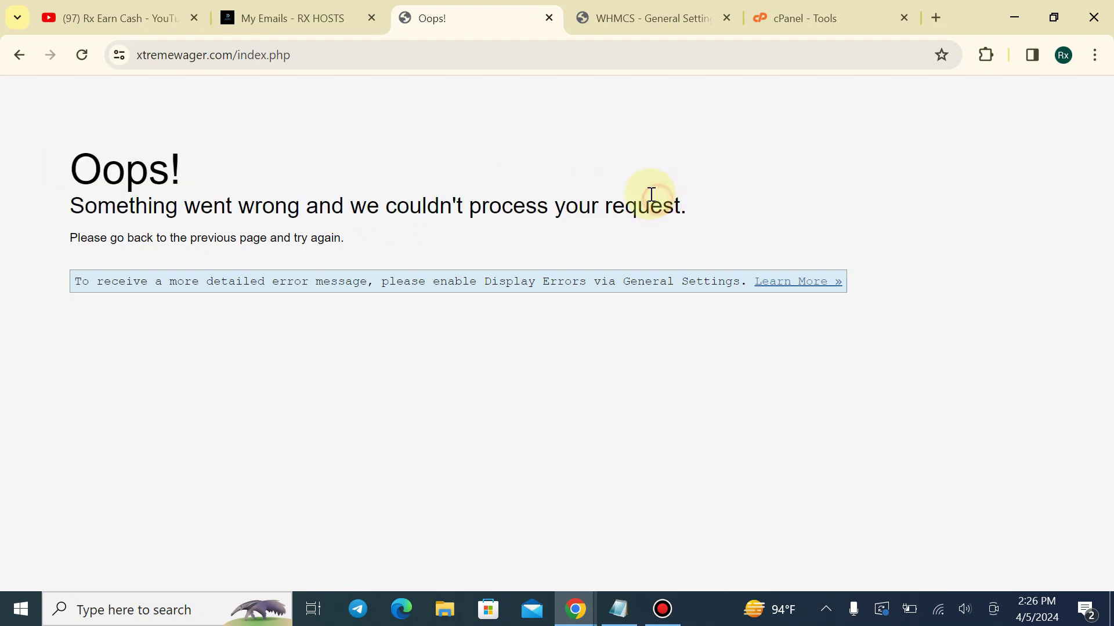
{"action": "left_click", "coordinate": [585, 5]}
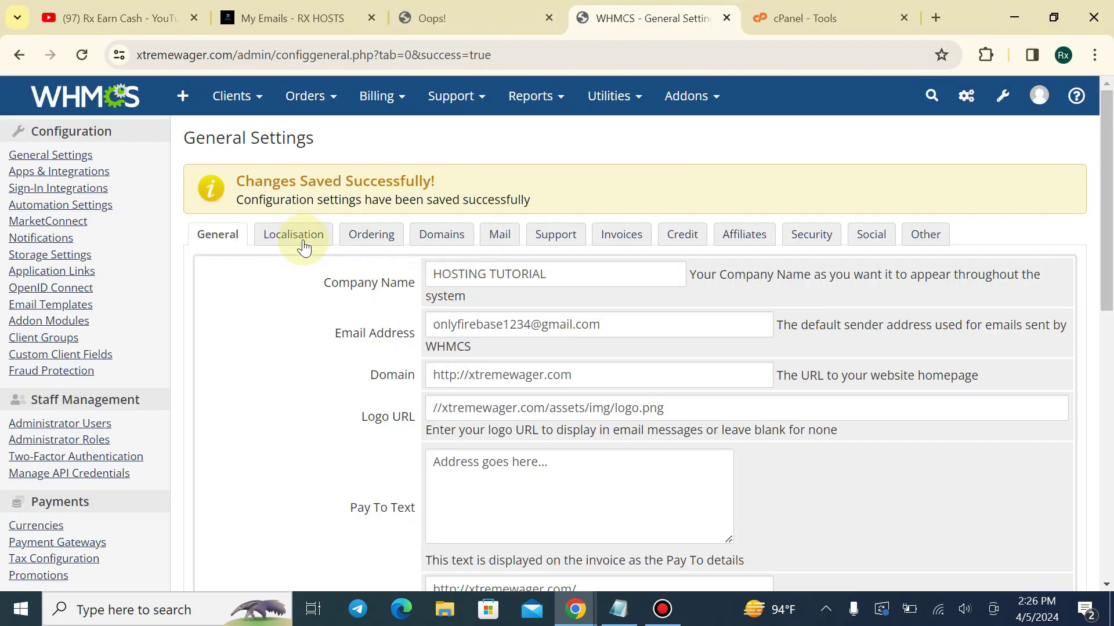
Choose Lagom2 as the default order form template on the Ordering tab and save
{"action": "left_click", "coordinate": [380, 246]}
{"action": "scroll", "coordinate": [609, 314], "scroll_direction": "down", "scroll_amount": 1}
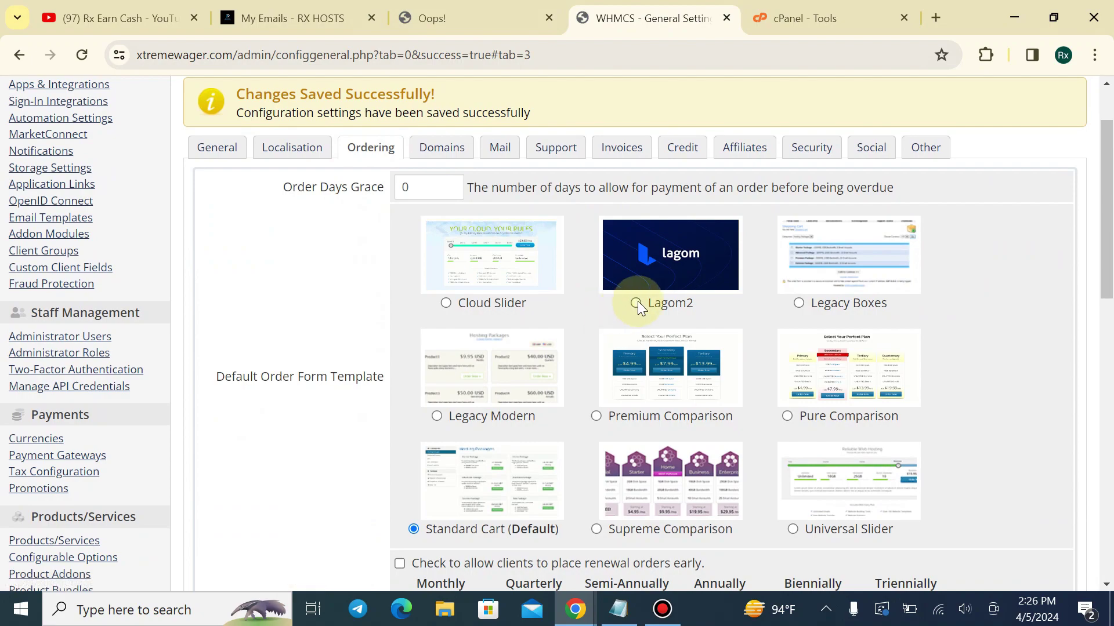
{"action": "left_click", "coordinate": [636, 302]}
{"action": "scroll", "coordinate": [638, 301], "scroll_direction": "down", "scroll_amount": 15}
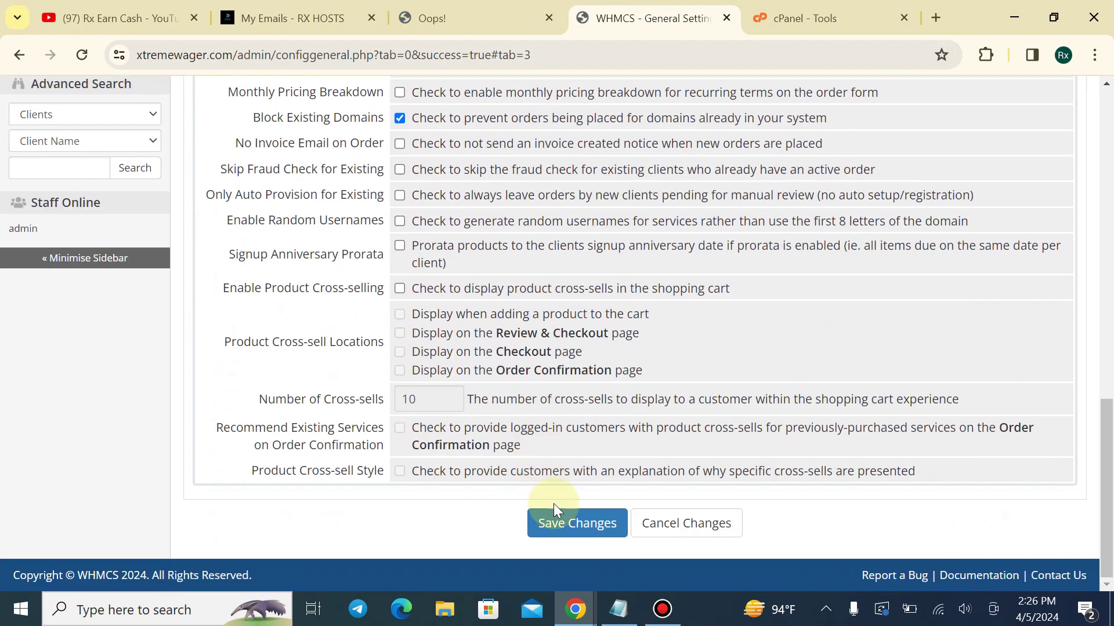
{"action": "scroll", "coordinate": [540, 223], "scroll_direction": "up", "scroll_amount": 3}
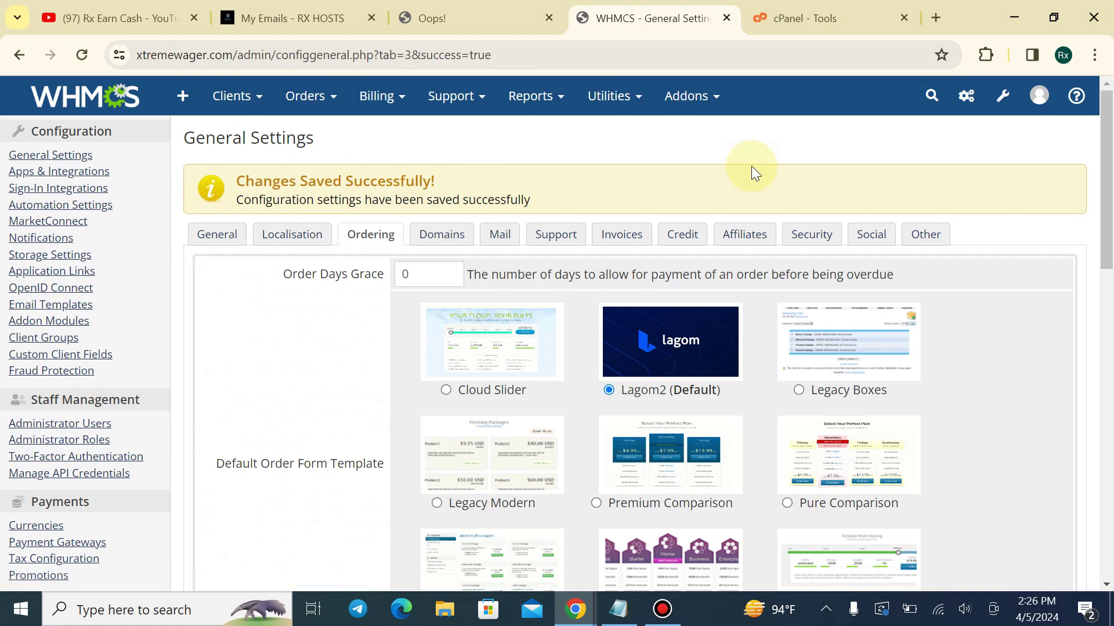
{"action": "left_click", "coordinate": [441, 18]}
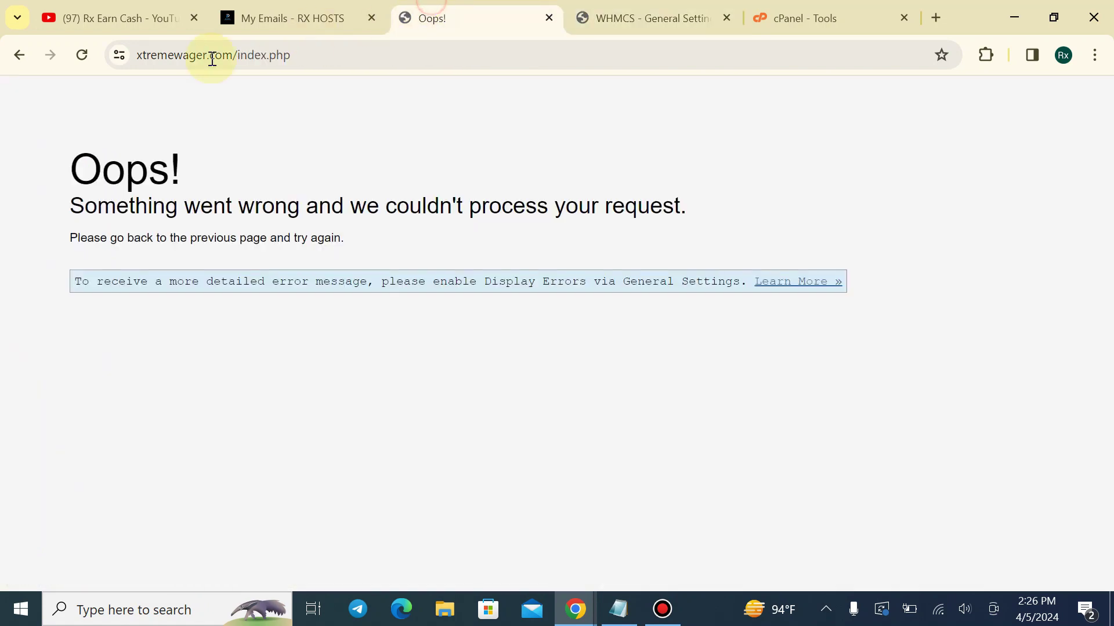
{"action": "left_click", "coordinate": [670, 8]}
Search setup options for 'add' and open the Addon Modules page
{"action": "left_click", "coordinate": [952, 109]}
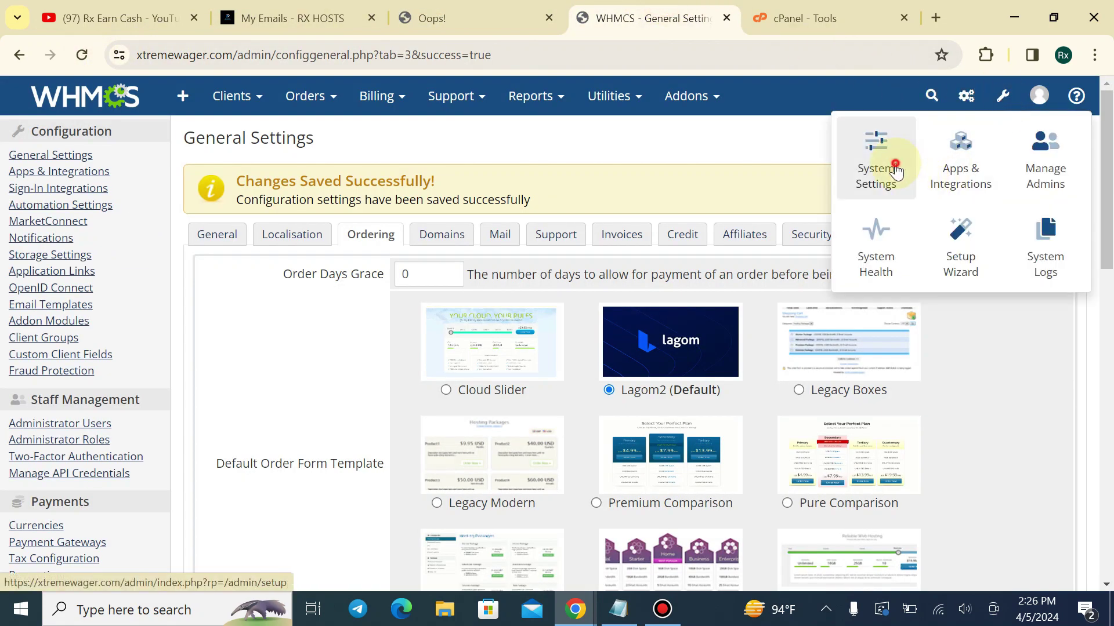
{"action": "type", "text": "add"}
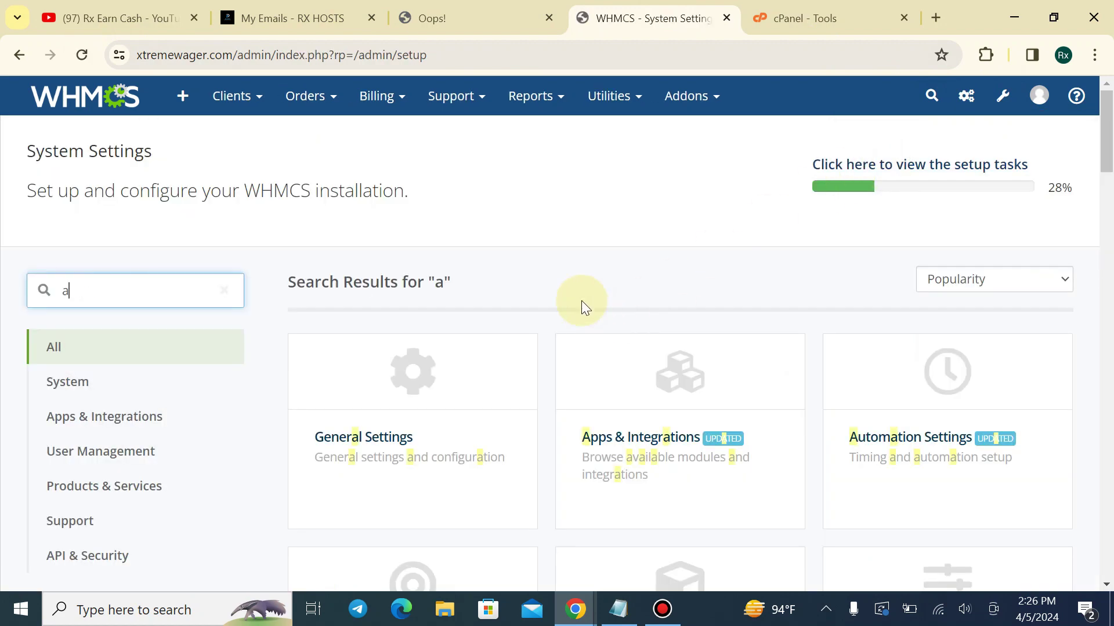
{"action": "left_click", "coordinate": [762, 374]}
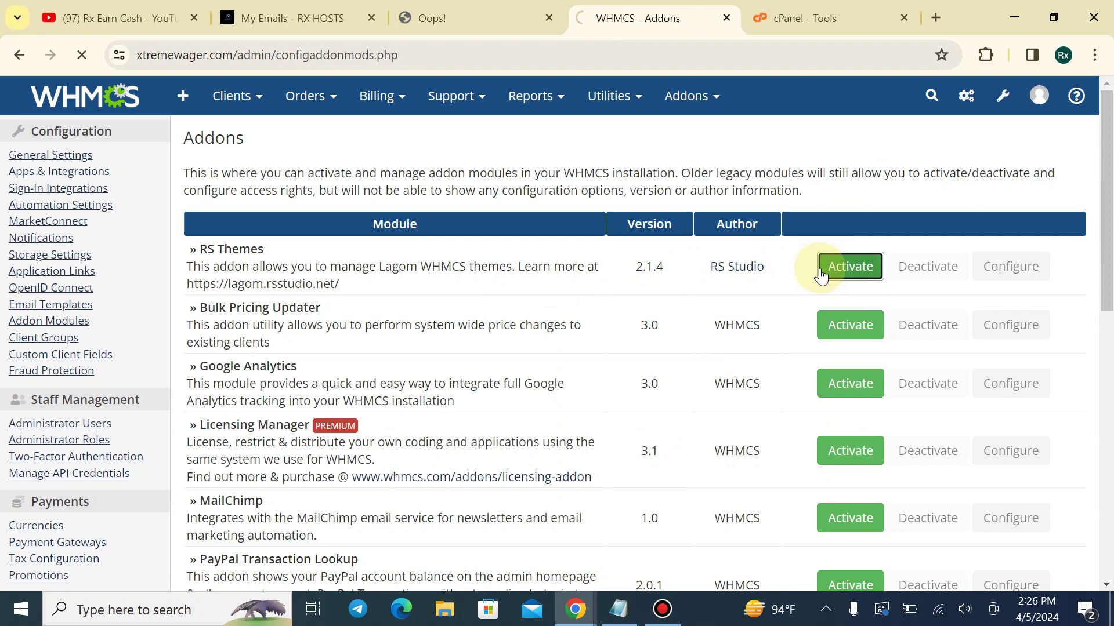
Activate RS Themes, save its access settings, and reload the client portal
{"action": "left_click", "coordinate": [1010, 323]}
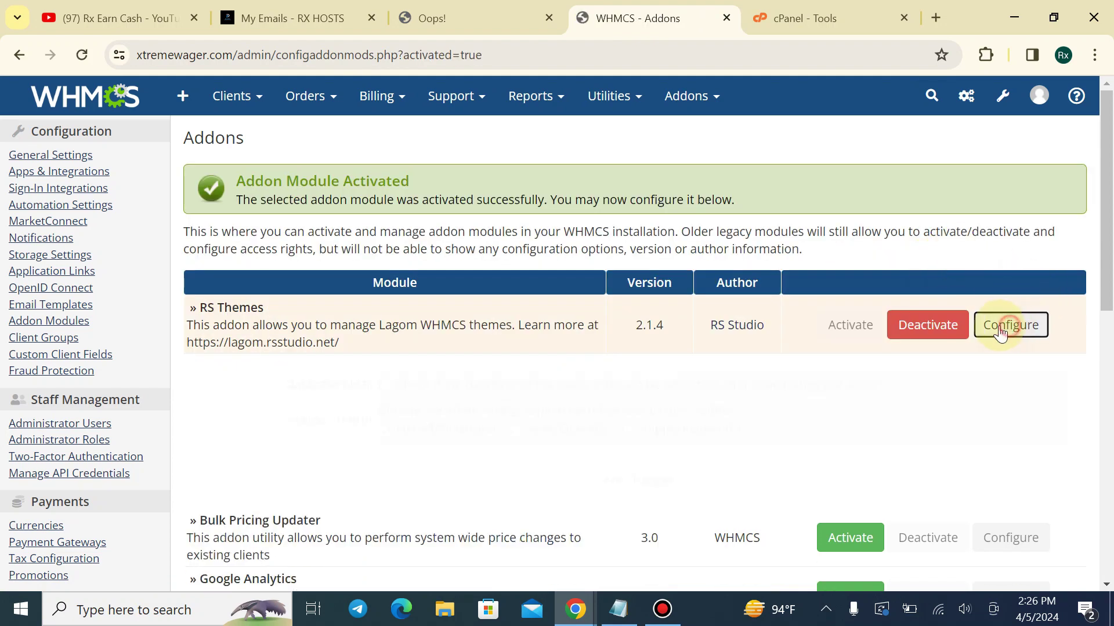
{"action": "scroll", "coordinate": [521, 342], "scroll_direction": "down", "scroll_amount": 2}
{"action": "scroll", "coordinate": [523, 347], "scroll_direction": "down", "scroll_amount": 1}
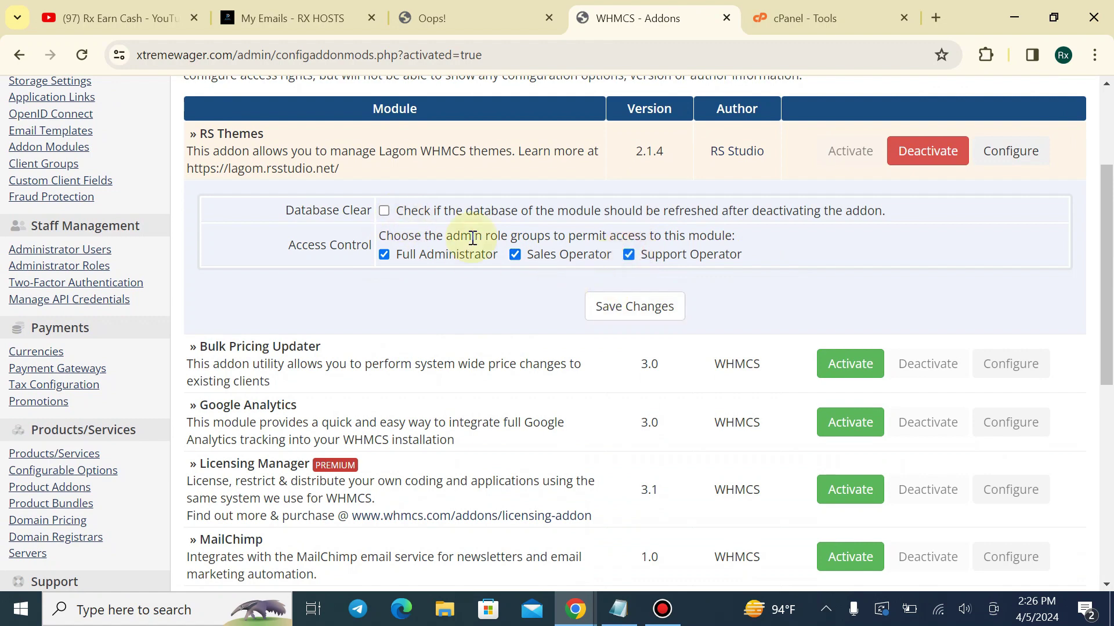
{"action": "left_click", "coordinate": [666, 312]}
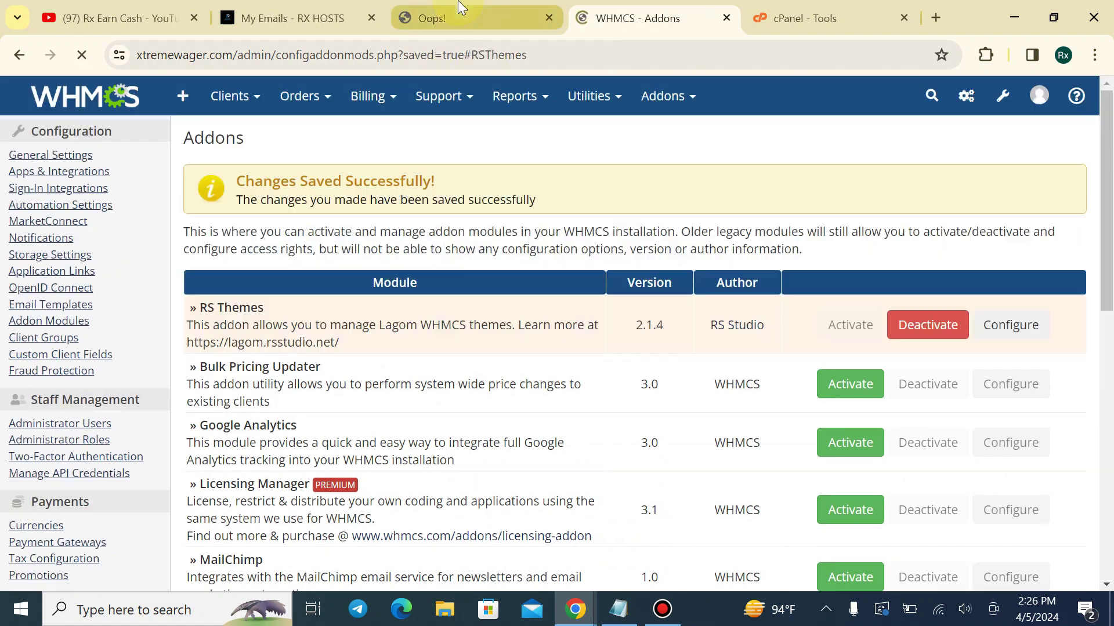
{"action": "left_click", "coordinate": [432, 18]}
{"action": "left_click", "coordinate": [82, 57]}
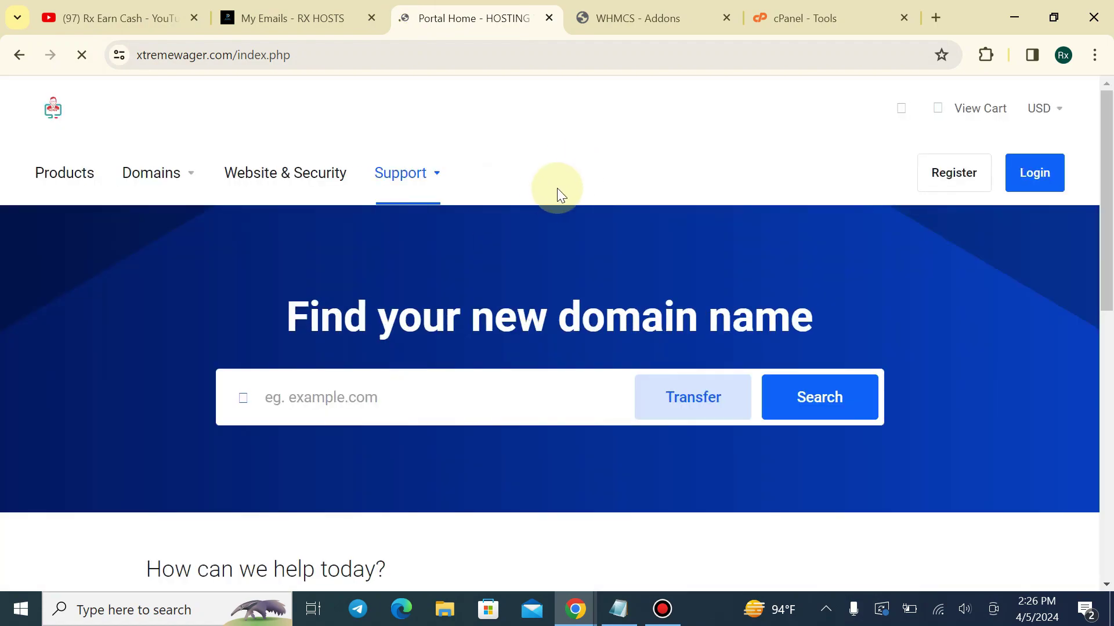
Fill in the Lagom 2 licence key and activate the licence
{"action": "scroll", "coordinate": [548, 194], "scroll_direction": "down", "scroll_amount": 2}
{"action": "scroll", "coordinate": [517, 219], "scroll_direction": "down", "scroll_amount": 5}
{"action": "scroll", "coordinate": [516, 218], "scroll_direction": "up", "scroll_amount": 8}
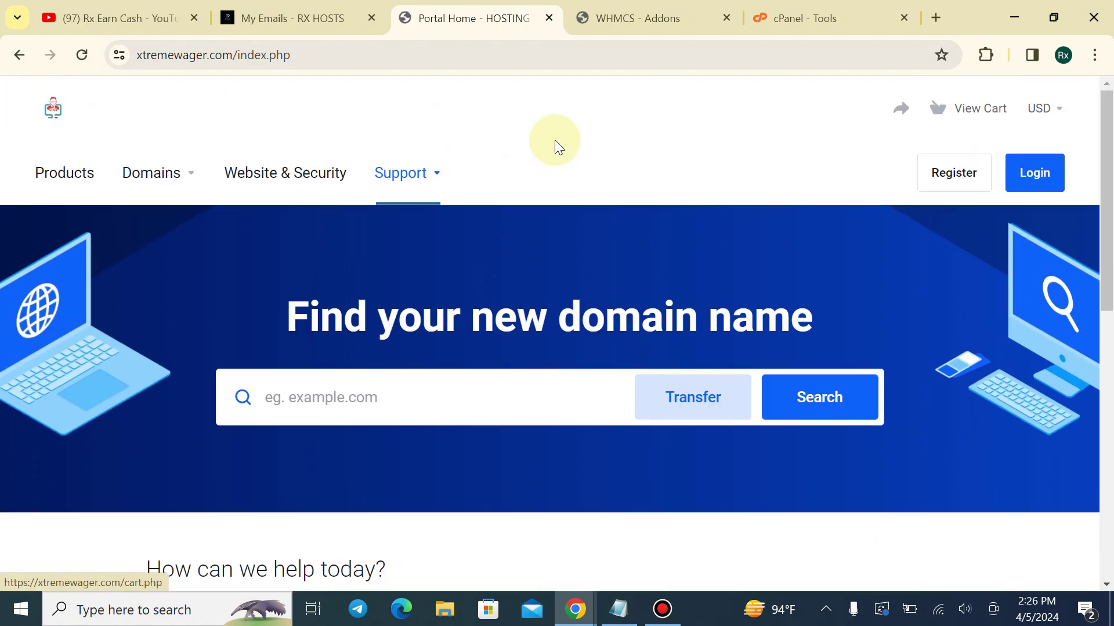
{"action": "left_click", "coordinate": [631, 6]}
{"action": "scroll", "coordinate": [709, 189], "scroll_direction": "up", "scroll_amount": 5}
{"action": "mouse_move", "coordinate": [690, 96]}
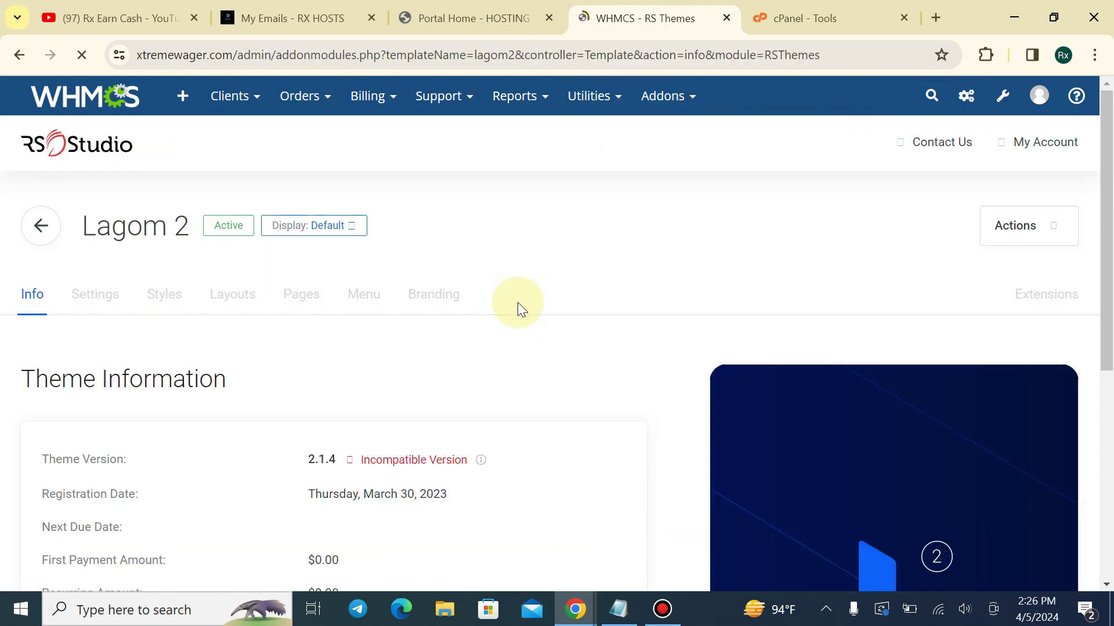
{"action": "scroll", "coordinate": [517, 305], "scroll_direction": "down", "scroll_amount": 4}
{"action": "scroll", "coordinate": [420, 336], "scroll_direction": "down", "scroll_amount": 2}
{"action": "left_click", "coordinate": [259, 410]}
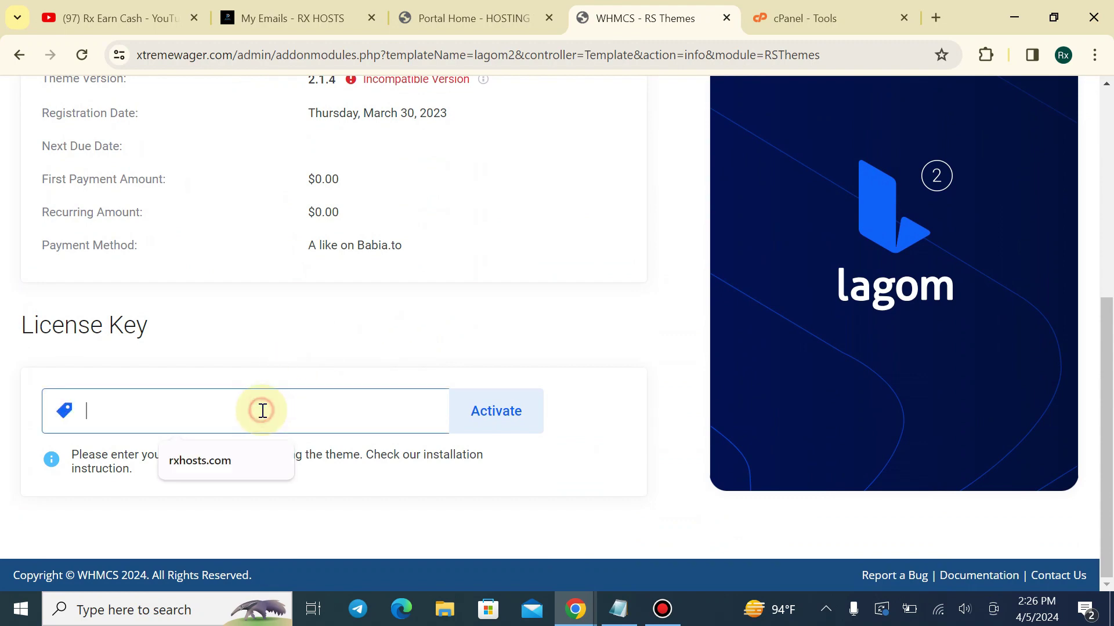
{"action": "left_click", "coordinate": [227, 456]}
{"action": "left_click", "coordinate": [485, 419]}
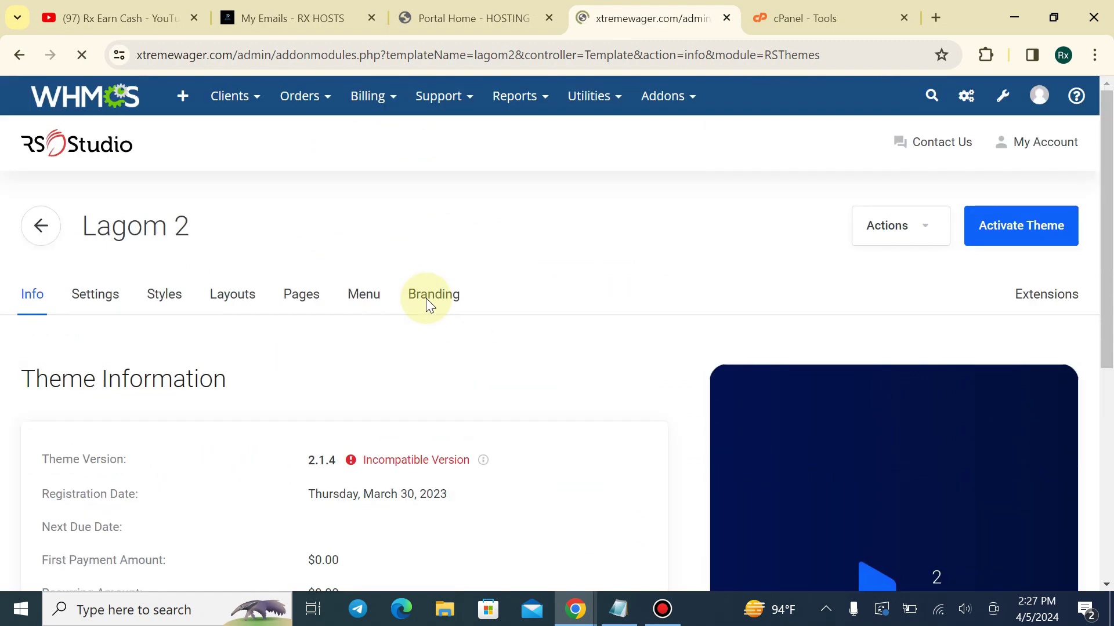
Activate the Lagom 2 theme and preview it in the client portal
{"action": "scroll", "coordinate": [423, 301], "scroll_direction": "down", "scroll_amount": 6}
{"action": "scroll", "coordinate": [222, 397], "scroll_direction": "up", "scroll_amount": 7}
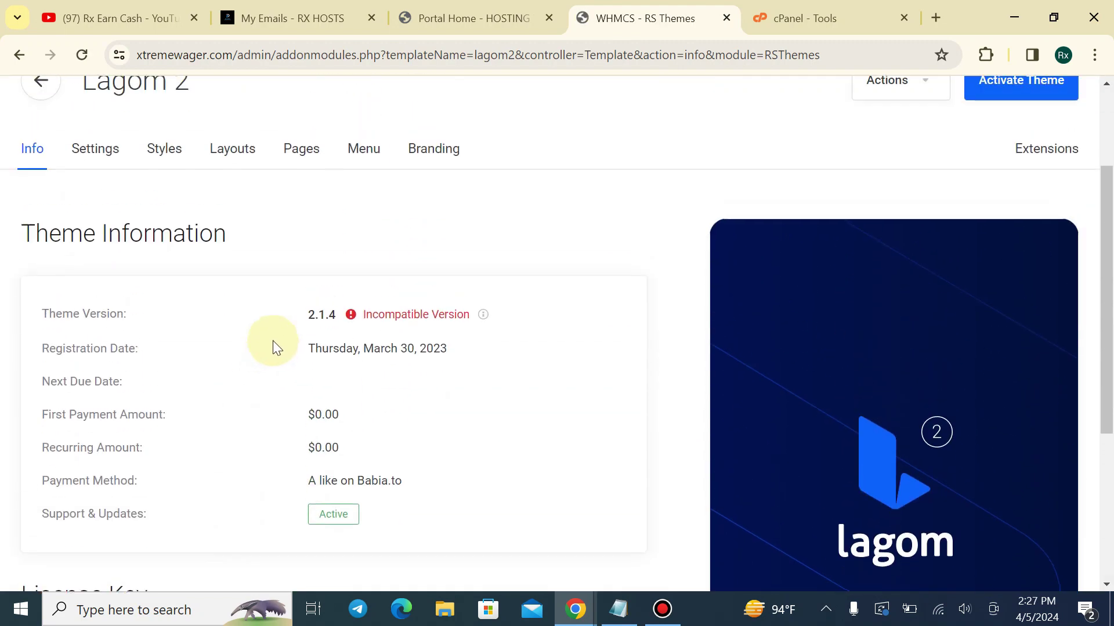
{"action": "left_click", "coordinate": [1062, 225]}
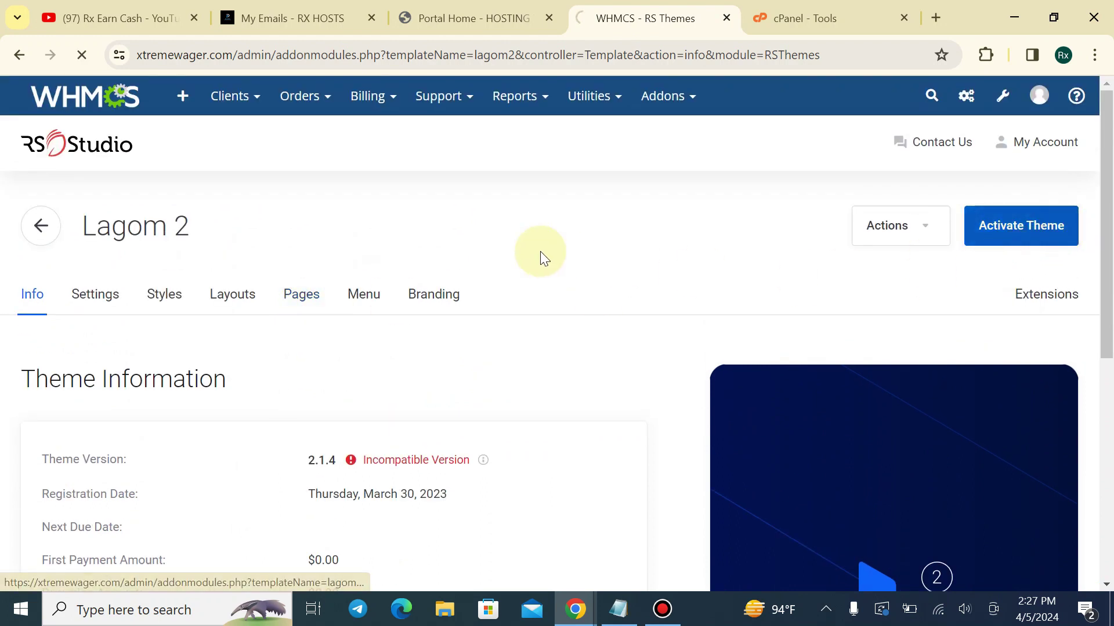
{"action": "left_click", "coordinate": [456, 12]}
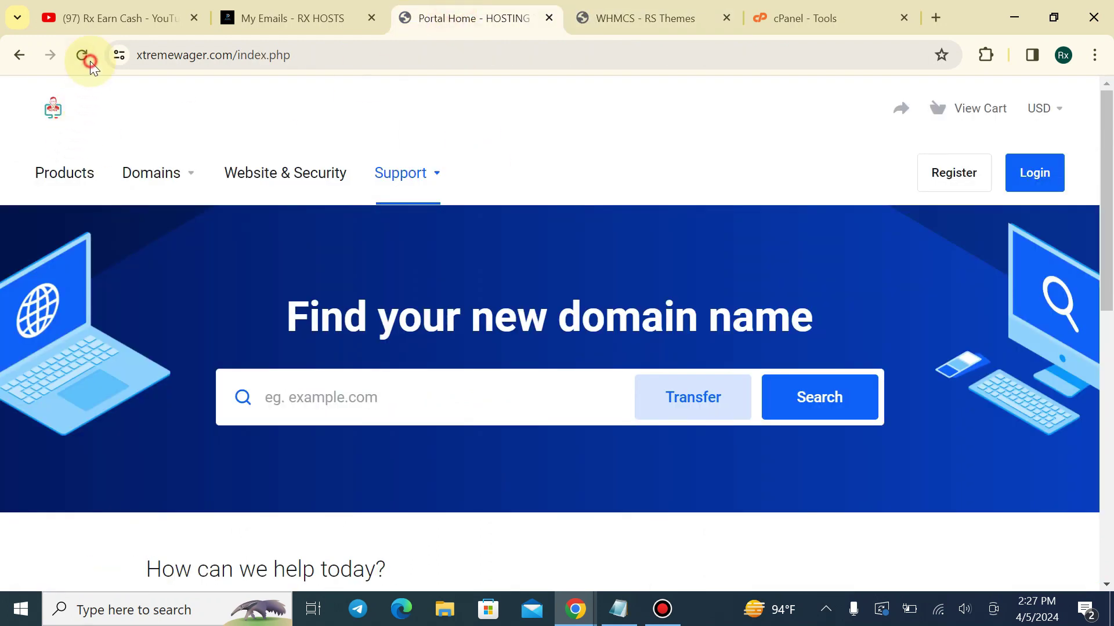
{"action": "scroll", "coordinate": [963, 251], "scroll_direction": "down", "scroll_amount": 8}
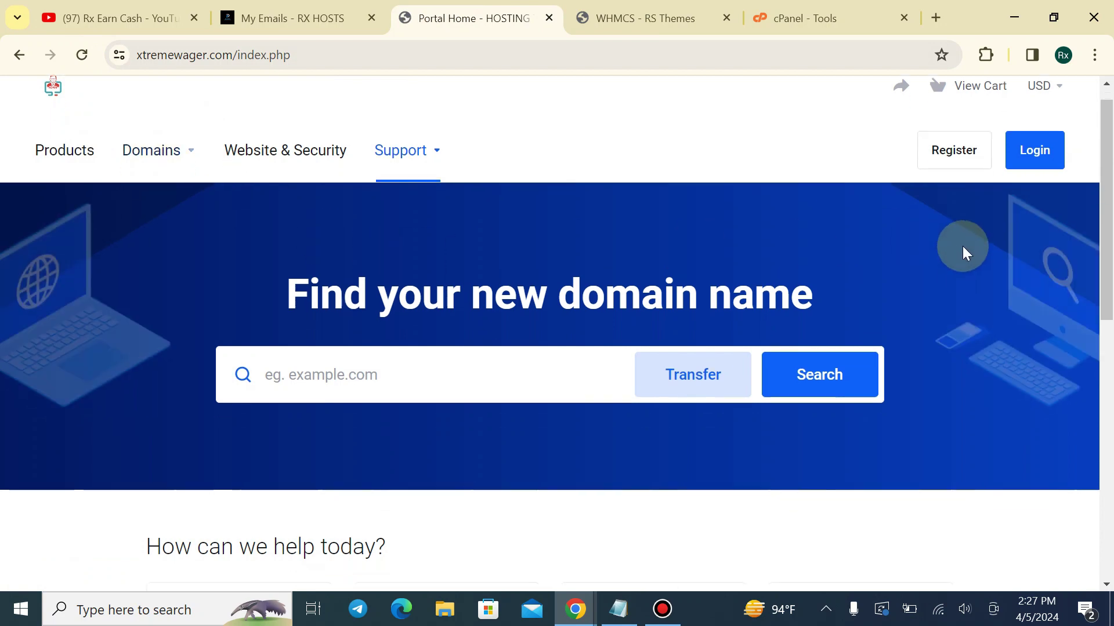
{"action": "scroll", "coordinate": [1104, 367], "scroll_direction": "down", "scroll_amount": 2}
{"action": "scroll", "coordinate": [1103, 367], "scroll_direction": "up", "scroll_amount": 10}
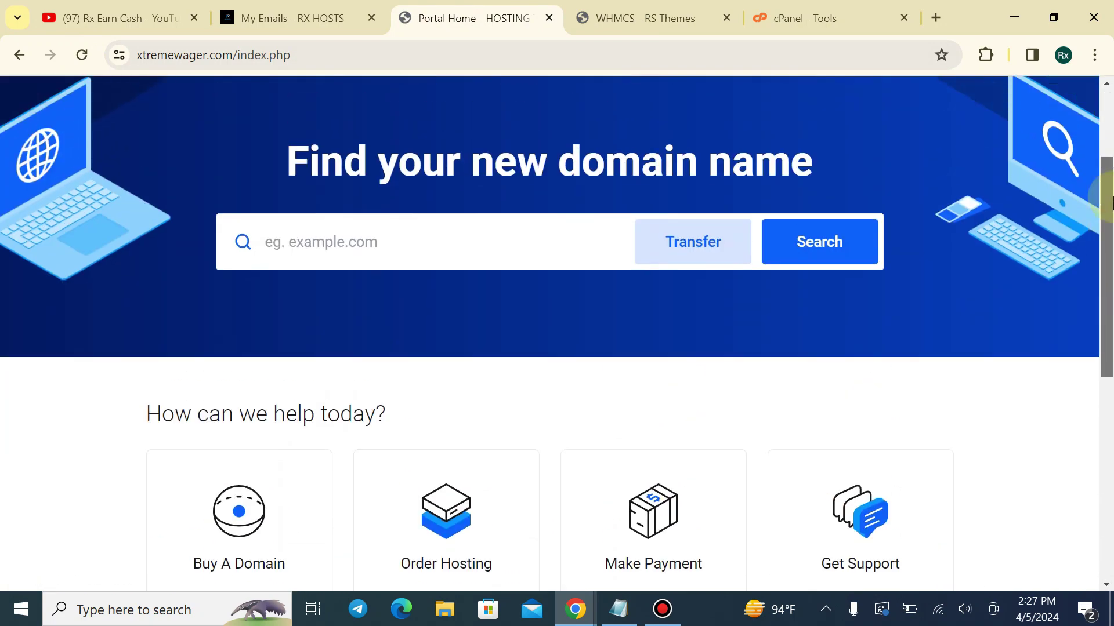
{"action": "left_click", "coordinate": [364, 366]}
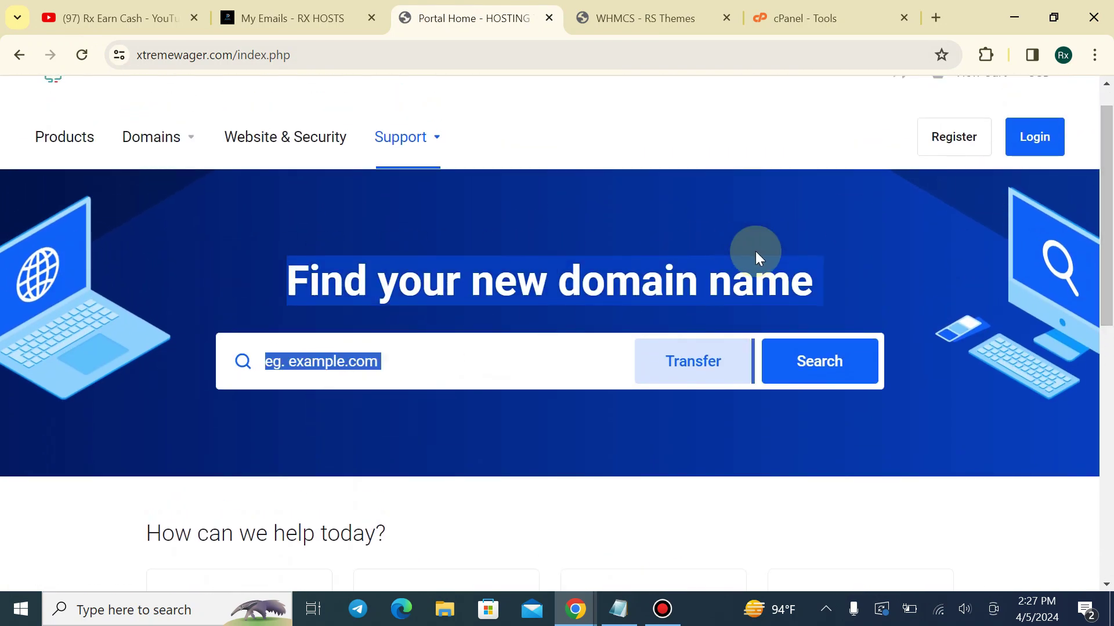
{"action": "left_click", "coordinate": [628, 11]}
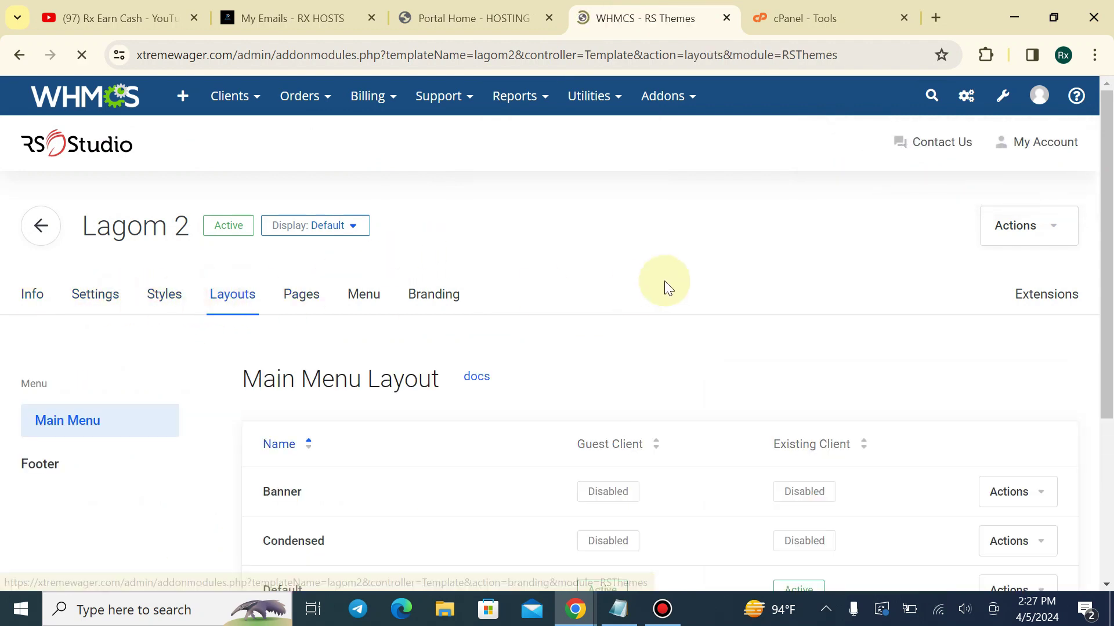
Show the Lagom 2 styles list and activate the Modern style
{"action": "scroll", "coordinate": [661, 280], "scroll_direction": "down", "scroll_amount": 4}
{"action": "scroll", "coordinate": [360, 255], "scroll_direction": "up", "scroll_amount": 3}
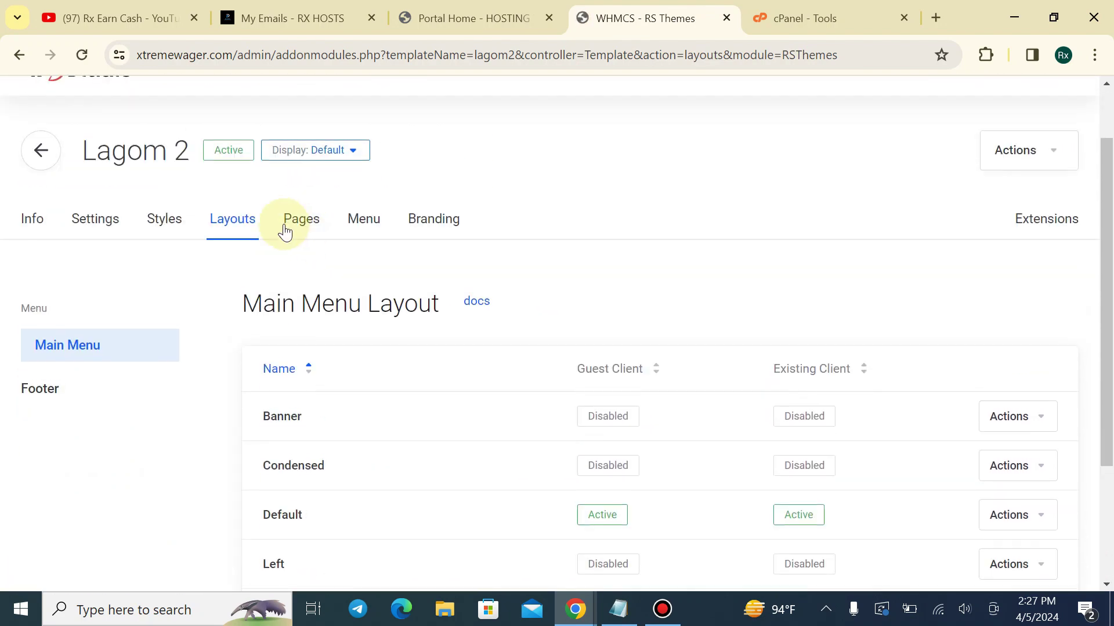
{"action": "left_click", "coordinate": [174, 221]}
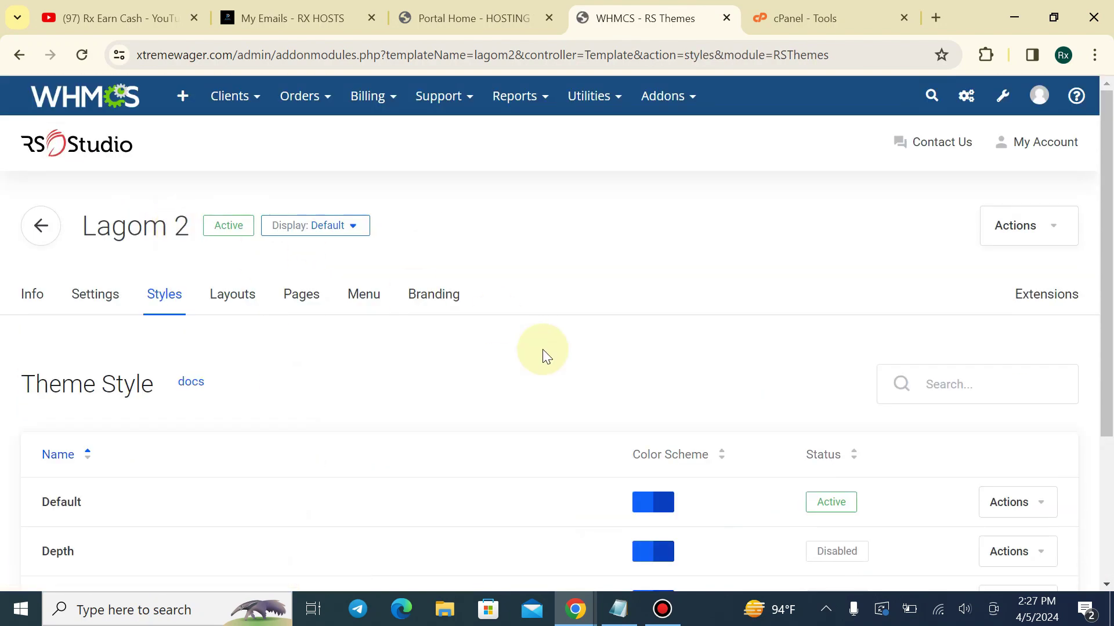
{"action": "scroll", "coordinate": [164, 368], "scroll_direction": "down", "scroll_amount": 3}
{"action": "scroll", "coordinate": [91, 367], "scroll_direction": "down", "scroll_amount": 1}
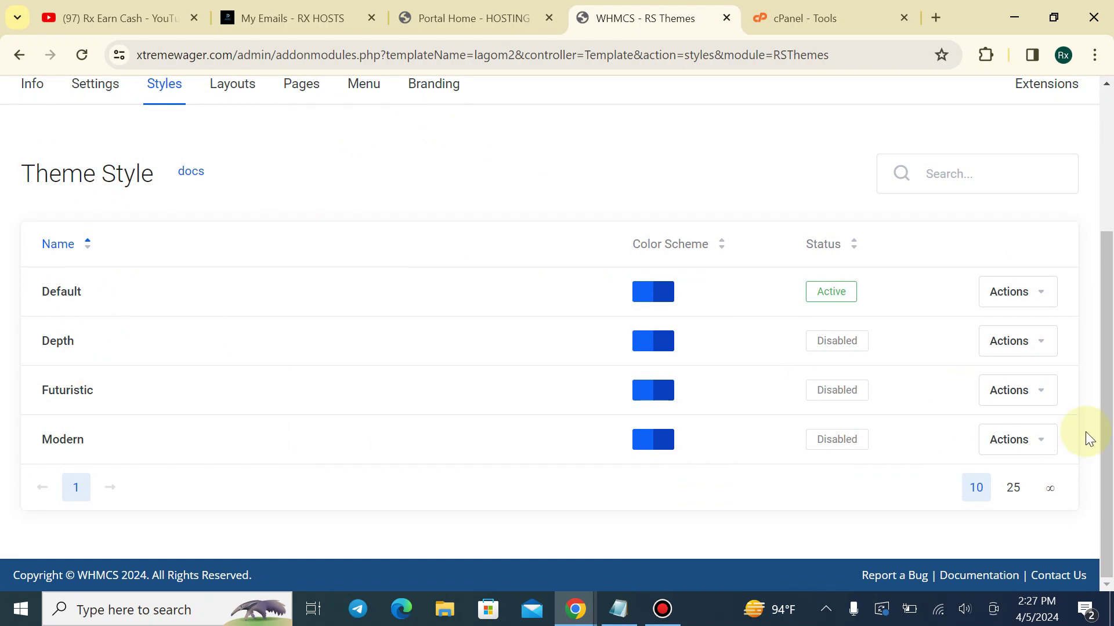
{"action": "left_click", "coordinate": [1012, 440]}
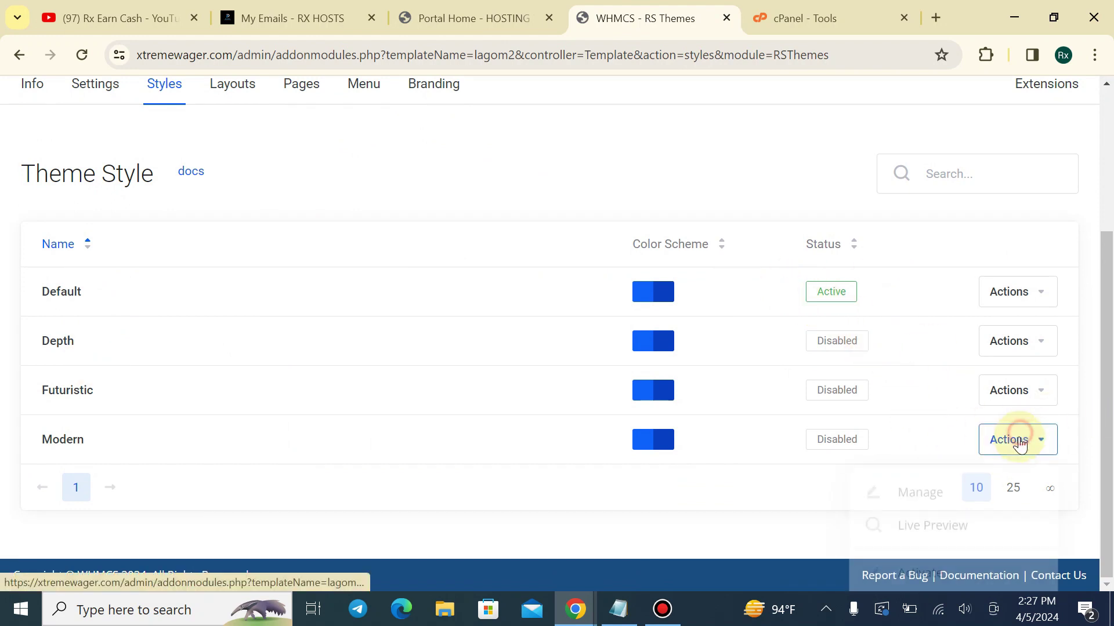
{"action": "left_click", "coordinate": [922, 567]}
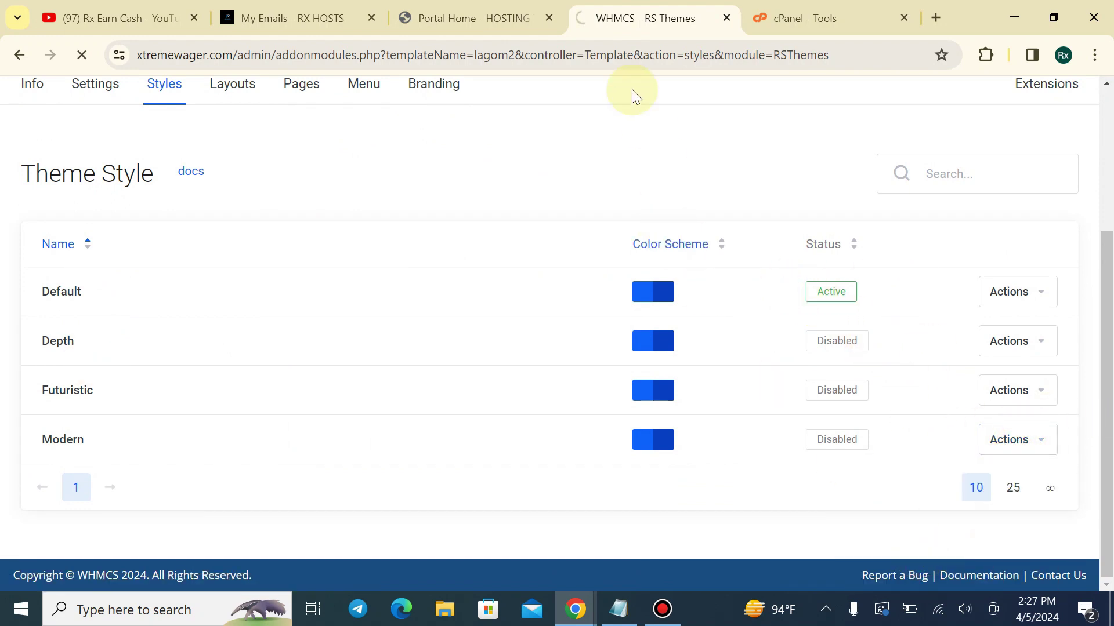
Review the Modern style on the client home page and open the Register page
{"action": "left_click", "coordinate": [458, 18]}
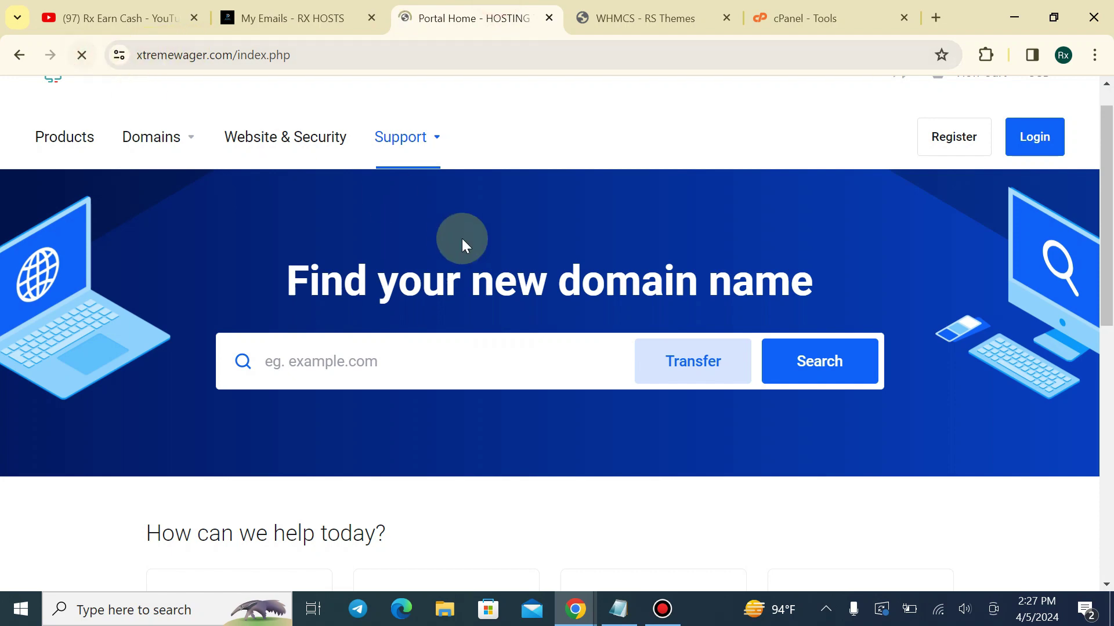
{"action": "scroll", "coordinate": [429, 244], "scroll_direction": "down", "scroll_amount": 7}
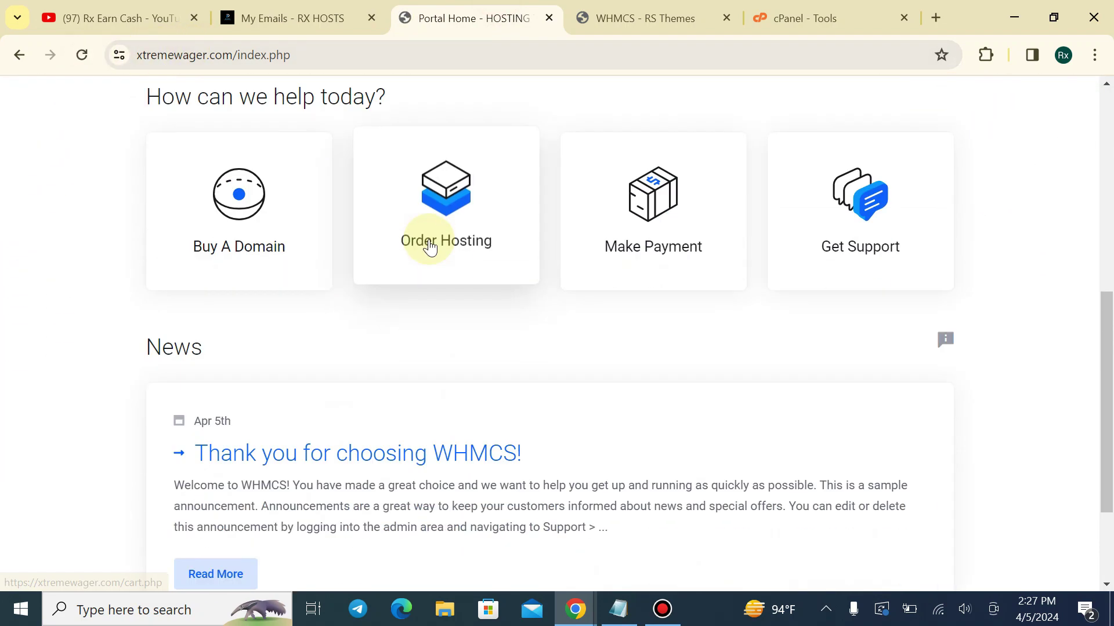
{"action": "scroll", "coordinate": [429, 246], "scroll_direction": "up", "scroll_amount": 8}
{"action": "scroll", "coordinate": [428, 229], "scroll_direction": "down", "scroll_amount": 5}
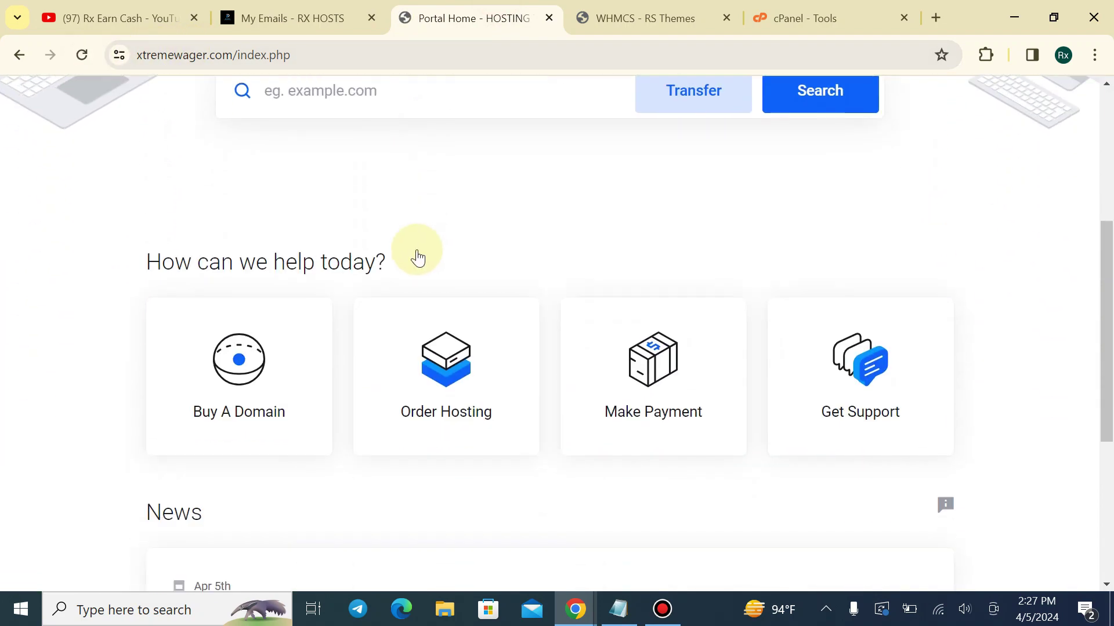
{"action": "scroll", "coordinate": [420, 259], "scroll_direction": "down", "scroll_amount": 3}
{"action": "scroll", "coordinate": [429, 220], "scroll_direction": "up", "scroll_amount": 5}
{"action": "left_click", "coordinate": [609, 16]}
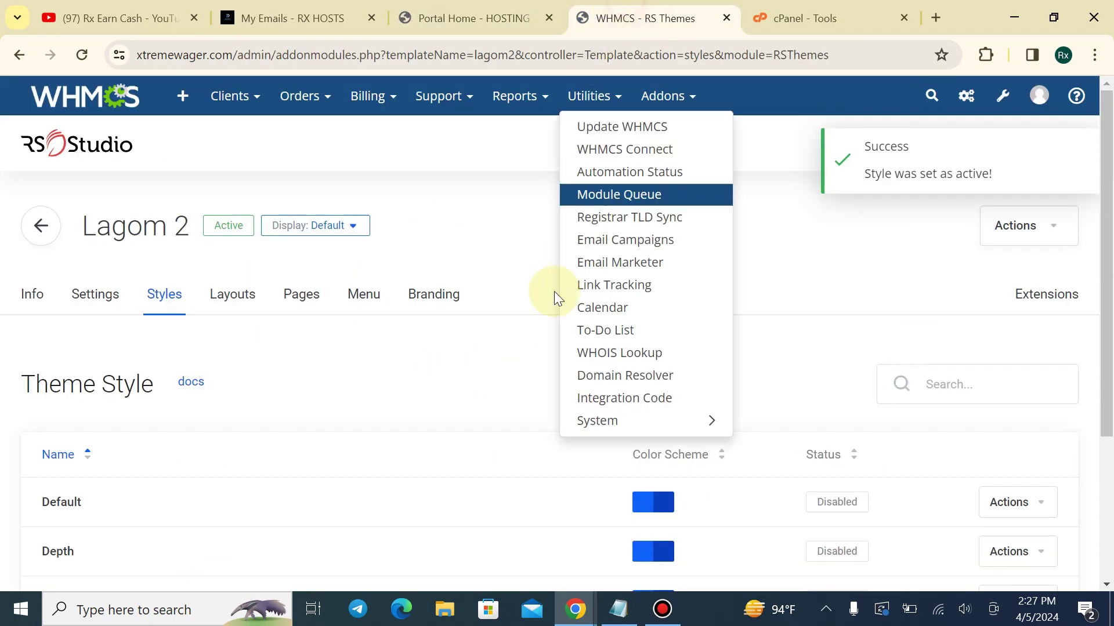
{"action": "scroll", "coordinate": [402, 380], "scroll_direction": "down", "scroll_amount": 4}
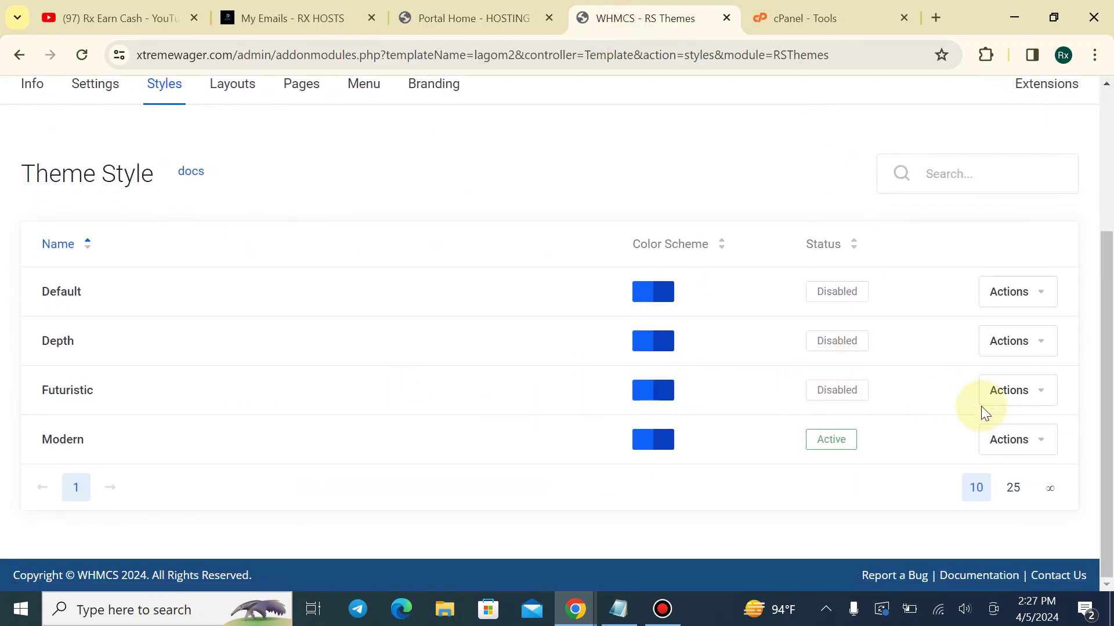
{"action": "left_click", "coordinate": [470, 17]}
{"action": "scroll", "coordinate": [634, 368], "scroll_direction": "up", "scroll_amount": 4}
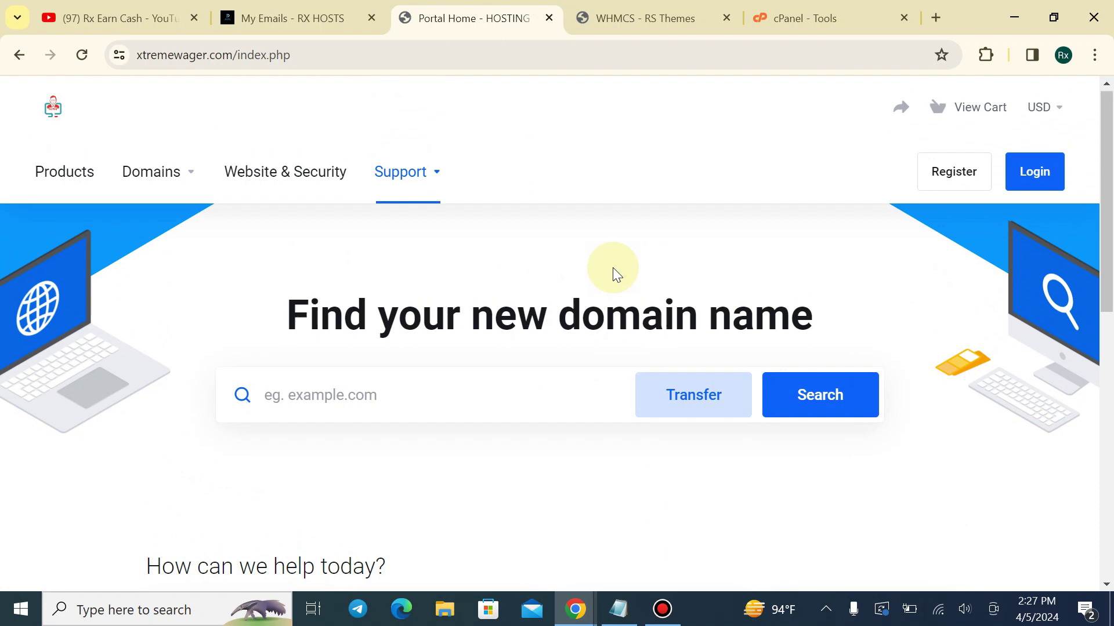
{"action": "left_click", "coordinate": [961, 188]}
{"action": "scroll", "coordinate": [464, 325], "scroll_direction": "down", "scroll_amount": 5}
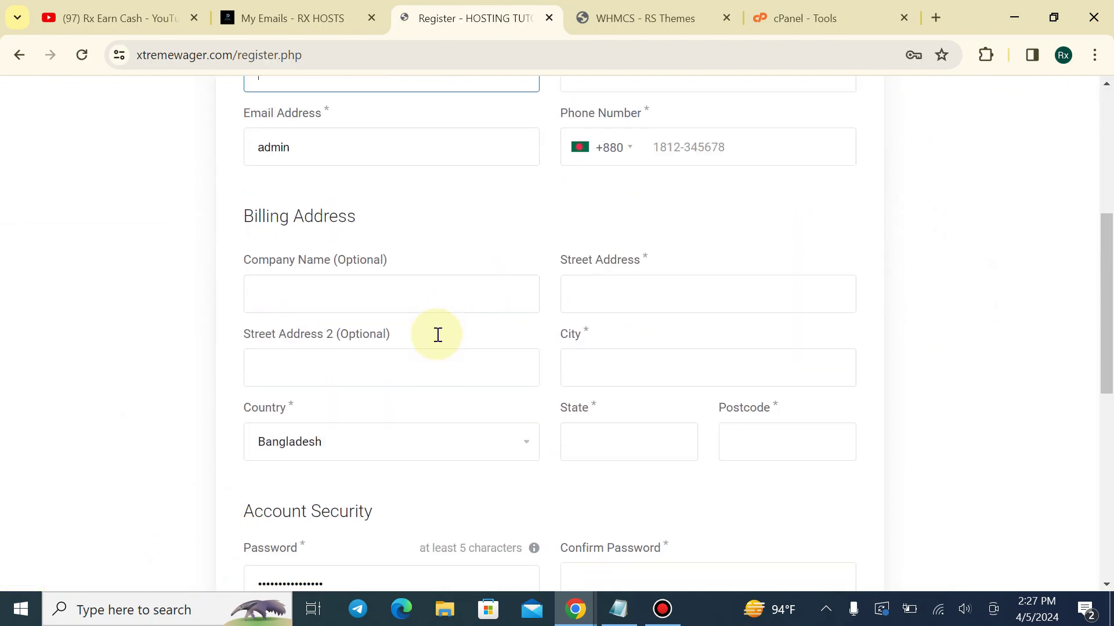
{"action": "scroll", "coordinate": [493, 261], "scroll_direction": "up", "scroll_amount": 5}
Activate the Depth style and check it on the Register page
{"action": "left_click", "coordinate": [652, 18]}
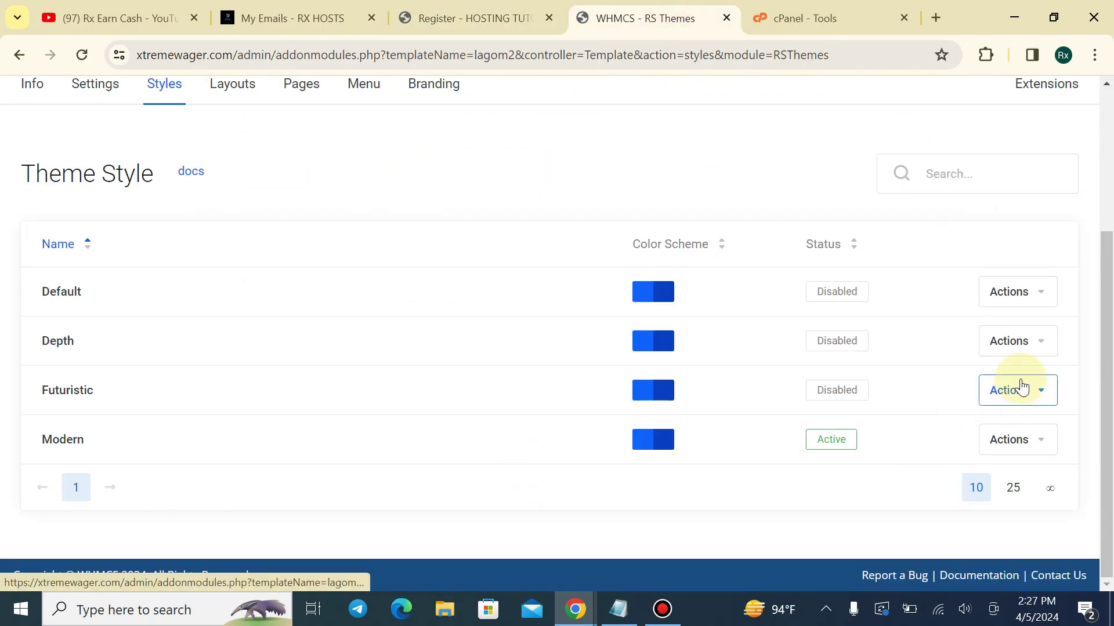
{"action": "left_click", "coordinate": [1017, 335]}
{"action": "left_click", "coordinate": [909, 467]}
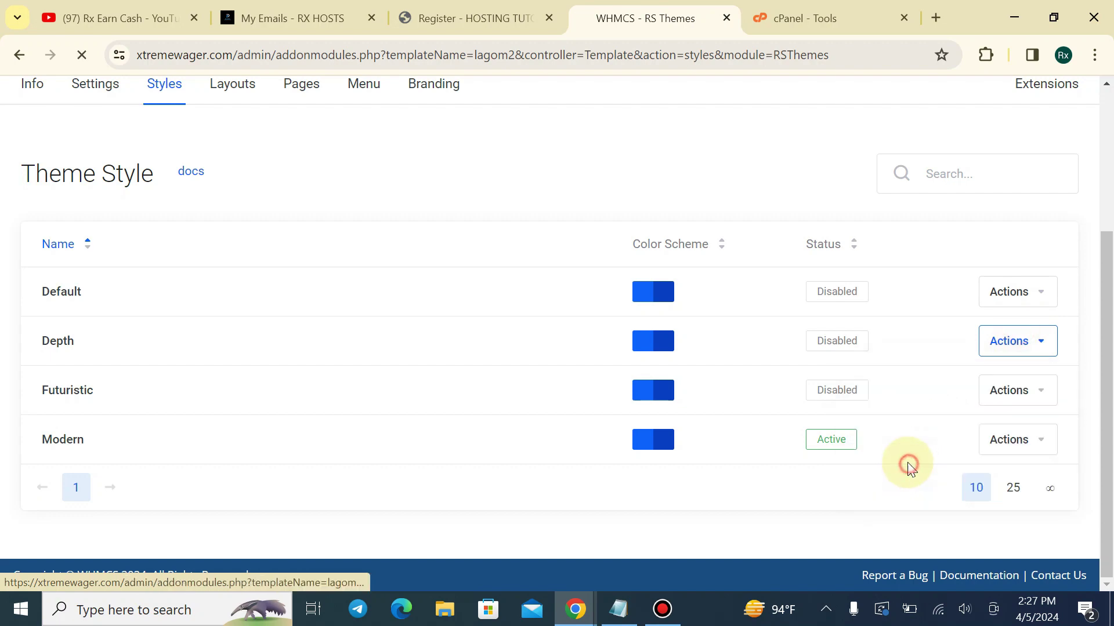
{"action": "left_click", "coordinate": [510, 14]}
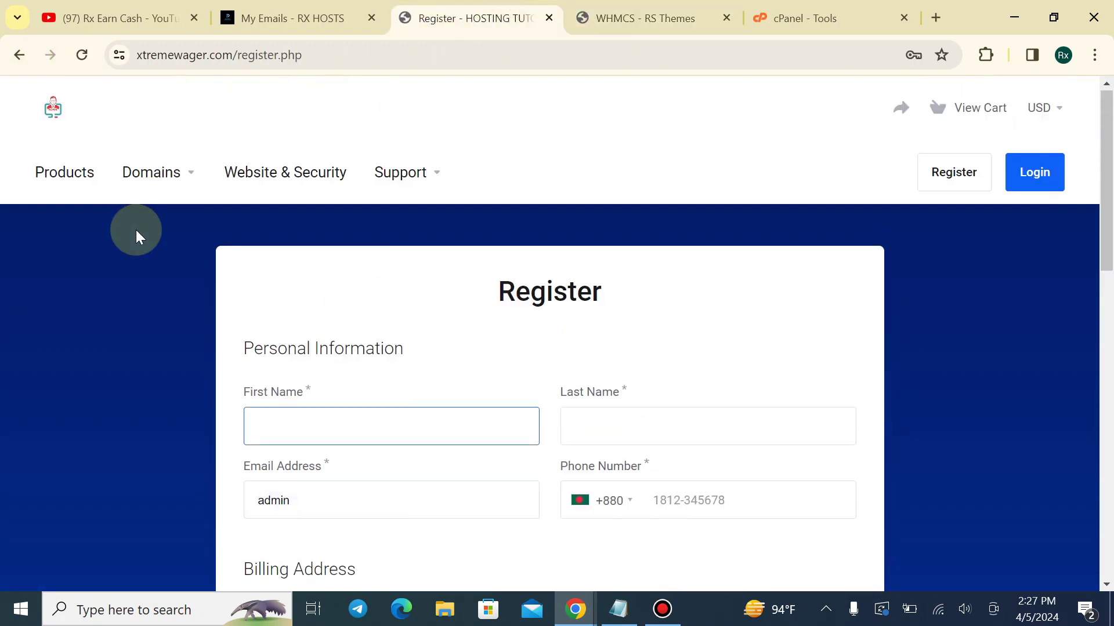
{"action": "scroll", "coordinate": [431, 236], "scroll_direction": "down", "scroll_amount": 7}
{"action": "scroll", "coordinate": [496, 238], "scroll_direction": "down", "scroll_amount": 5}
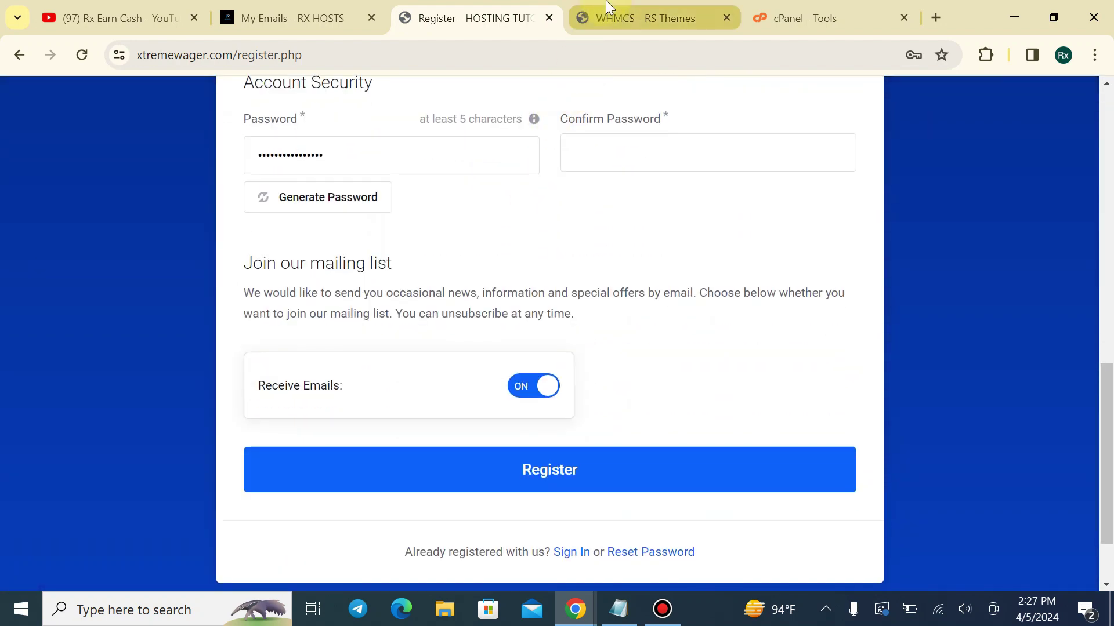
Activate the Futuristic style and check it on the Register page
{"action": "left_click", "coordinate": [643, 18]}
{"action": "scroll", "coordinate": [858, 435], "scroll_direction": "down", "scroll_amount": 1}
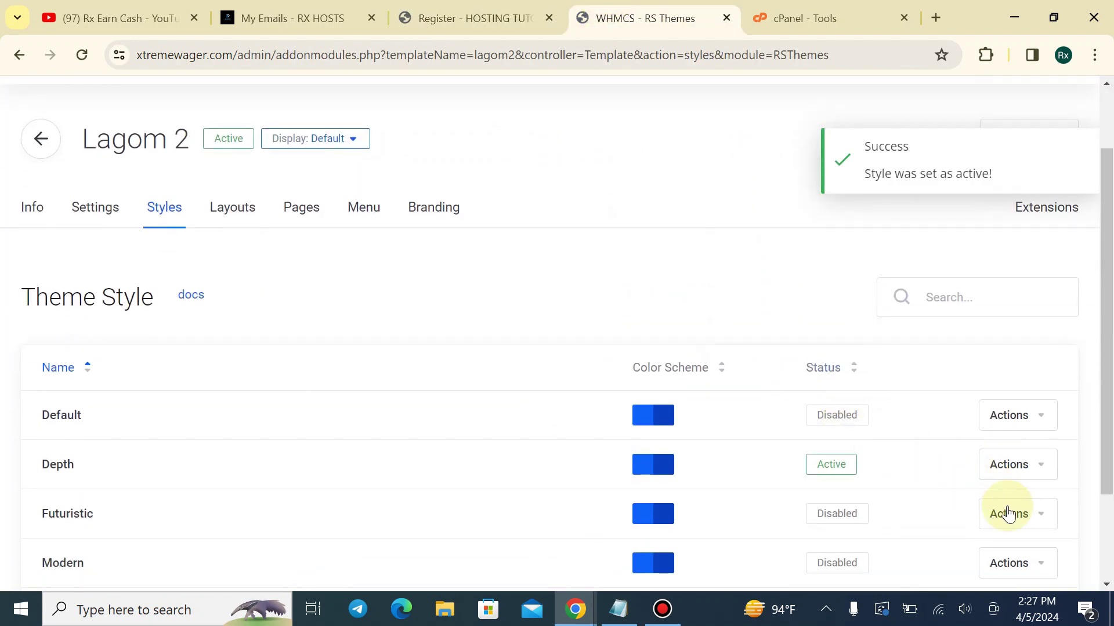
{"action": "left_click", "coordinate": [987, 525]}
{"action": "left_click", "coordinate": [922, 469]}
{"action": "left_click", "coordinate": [458, 17]}
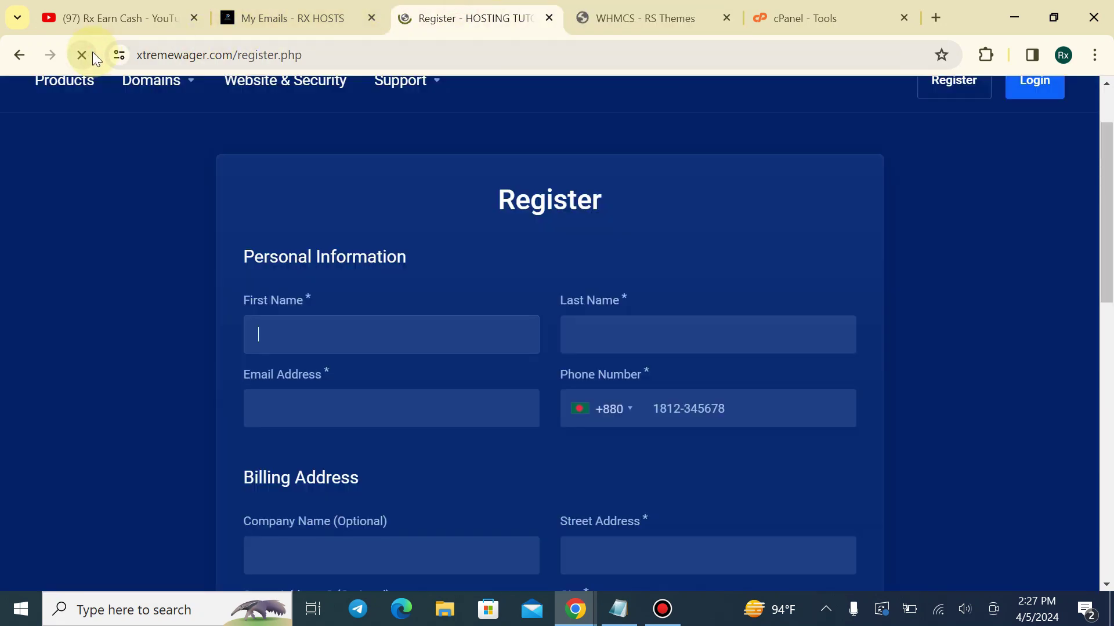
{"action": "scroll", "coordinate": [318, 301], "scroll_direction": "down", "scroll_amount": 2}
{"action": "scroll", "coordinate": [348, 267], "scroll_direction": "down", "scroll_amount": 4}
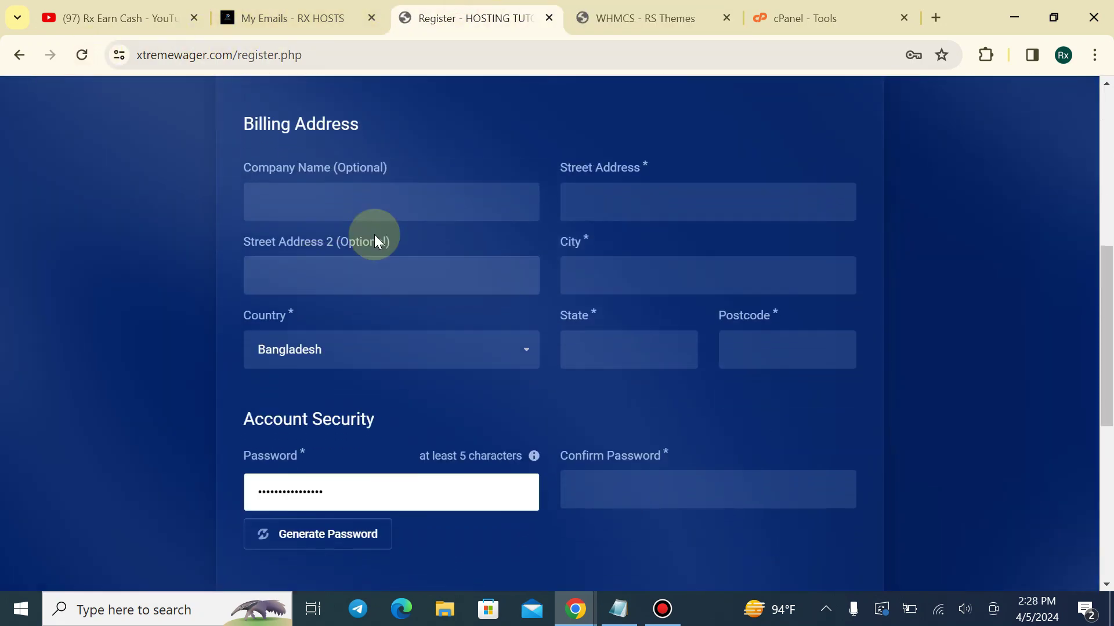
Live preview the Default style and reload the Register page
{"action": "left_click", "coordinate": [574, 16]}
{"action": "scroll", "coordinate": [857, 443], "scroll_direction": "down", "scroll_amount": 4}
{"action": "left_click", "coordinate": [997, 295]}
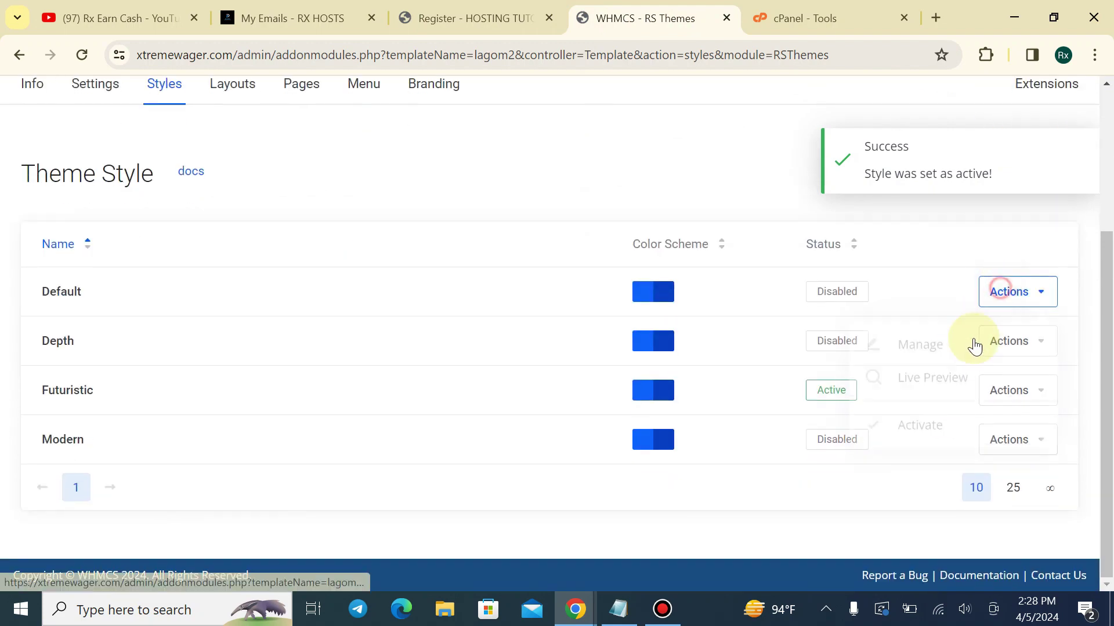
{"action": "left_click", "coordinate": [958, 399]}
{"action": "left_click", "coordinate": [475, 19]}
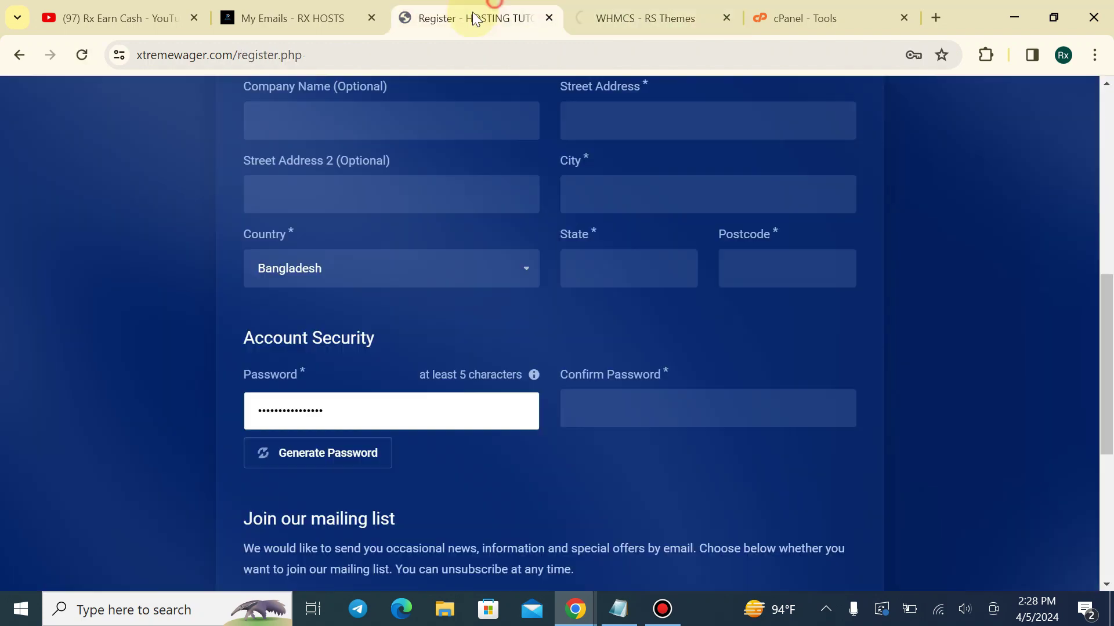
{"action": "left_click", "coordinate": [83, 56]}
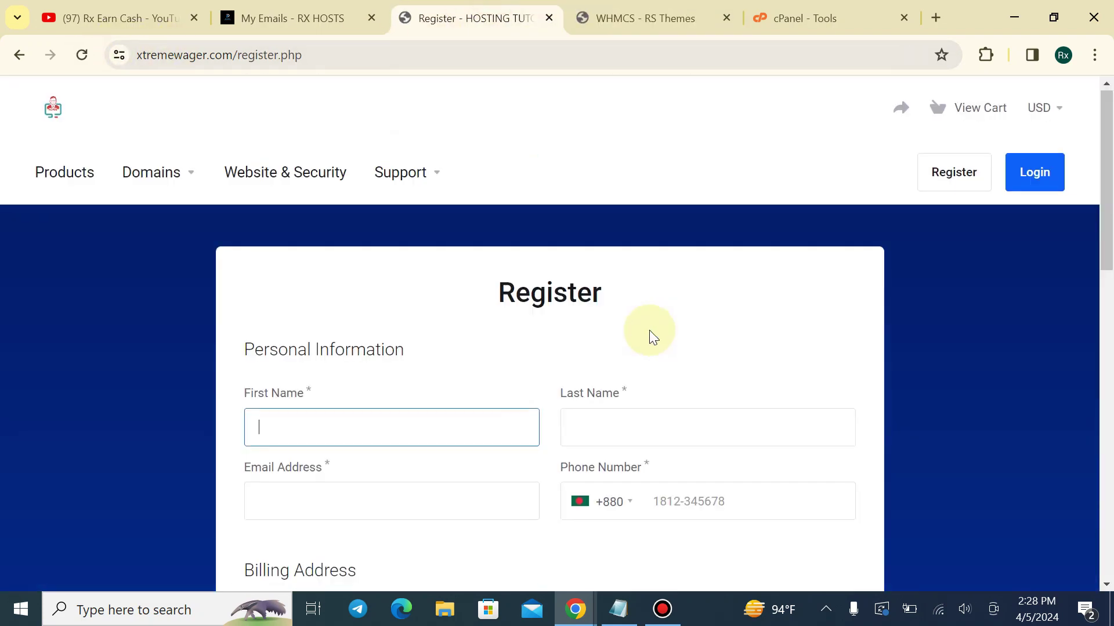
Replace the prefilled email with a suggested address on the registration form
{"action": "scroll", "coordinate": [511, 296], "scroll_direction": "down", "scroll_amount": 3}
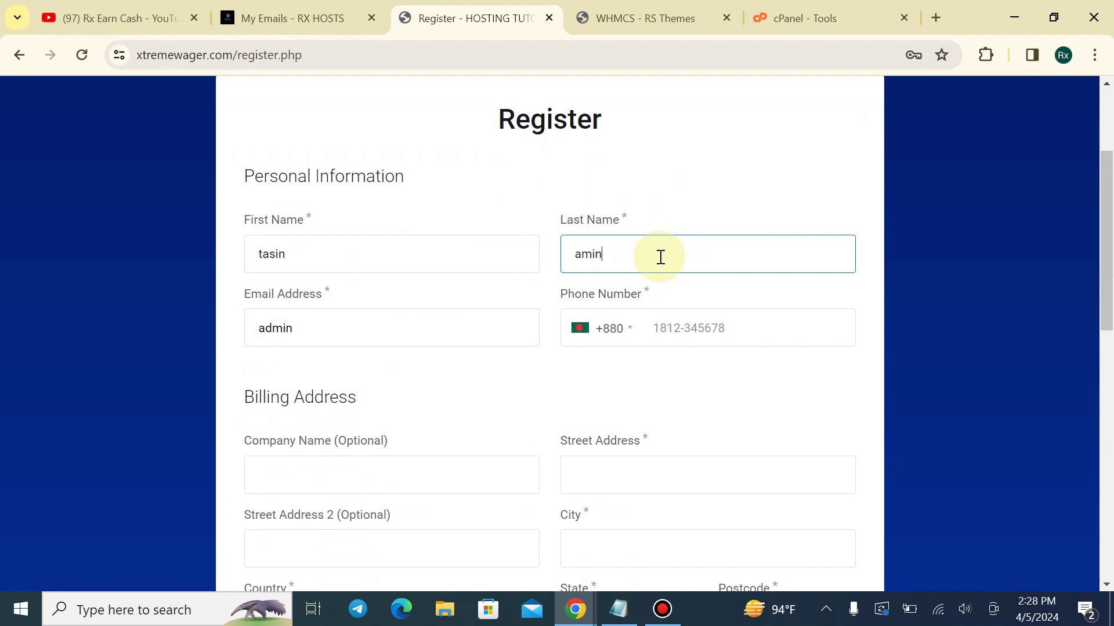
{"action": "double_click", "coordinate": [335, 343]}
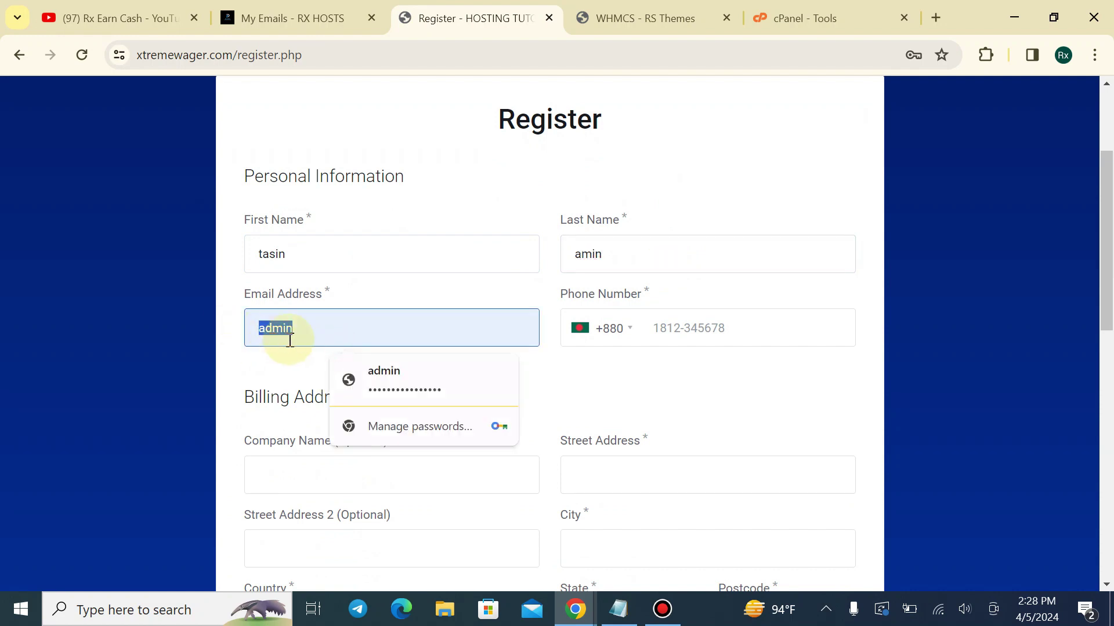
{"action": "type", "text": "on"}
{"action": "left_click", "coordinate": [371, 373]}
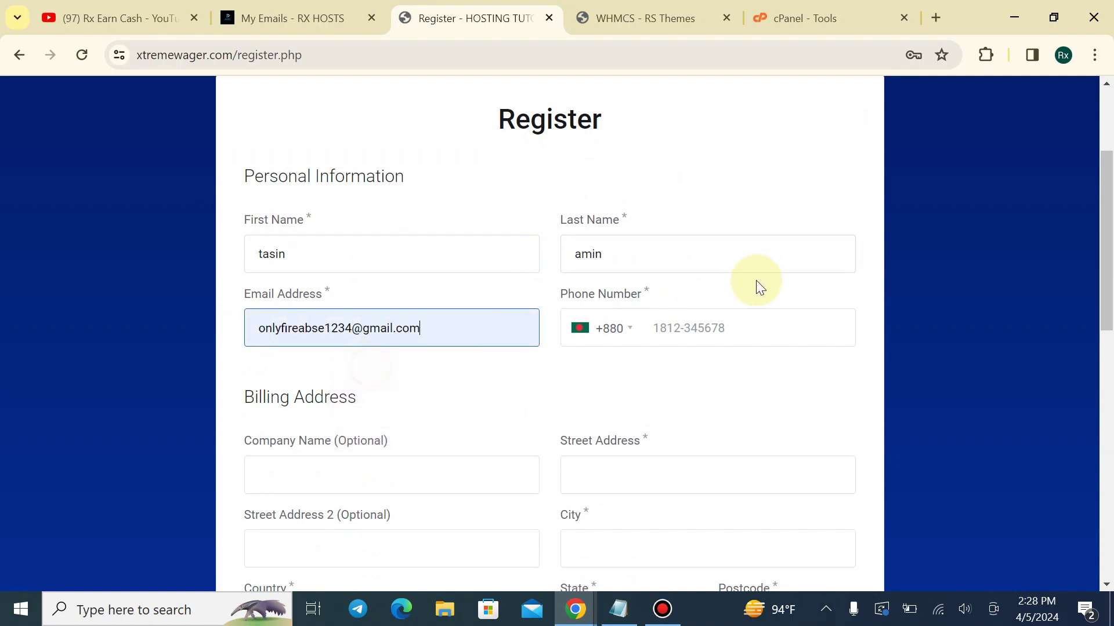
{"action": "left_click", "coordinate": [677, 332]}
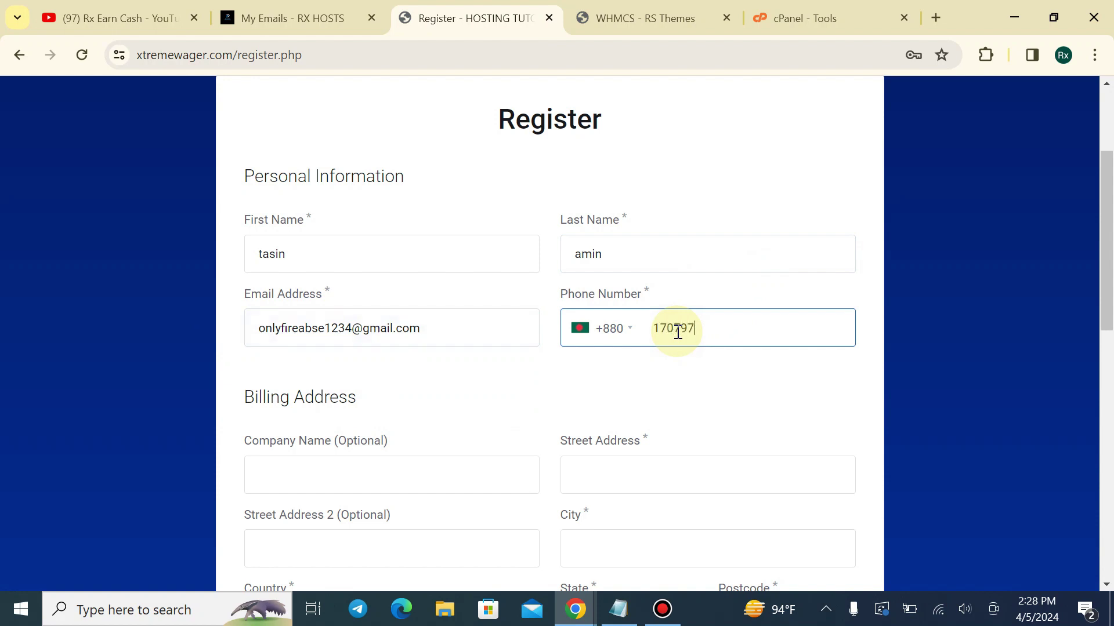
Fill in the company name, second street address line and city fields
{"action": "scroll", "coordinate": [368, 390], "scroll_direction": "down", "scroll_amount": 2}
{"action": "left_click", "coordinate": [337, 387]}
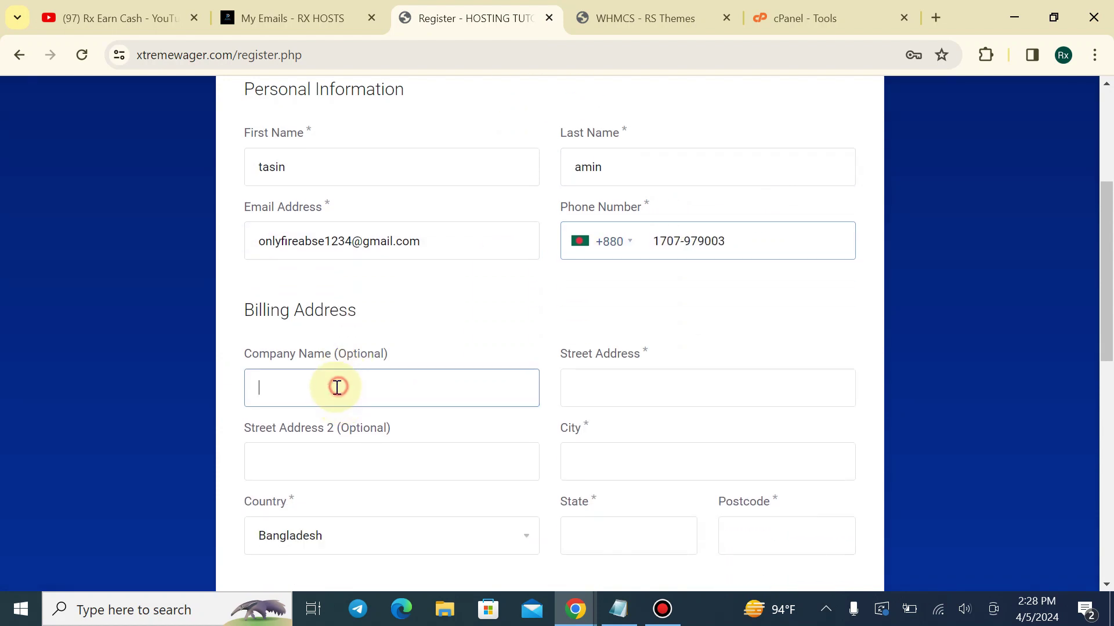
{"action": "type", "text": "rx"}
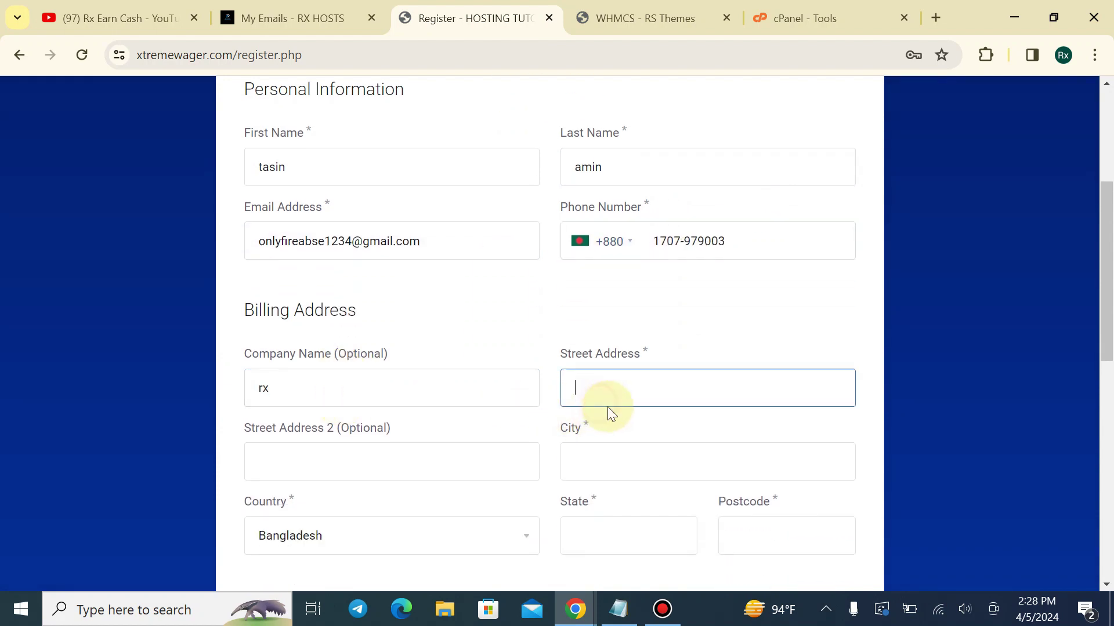
{"action": "type", "text": "g"}
{"action": "left_click", "coordinate": [297, 464]}
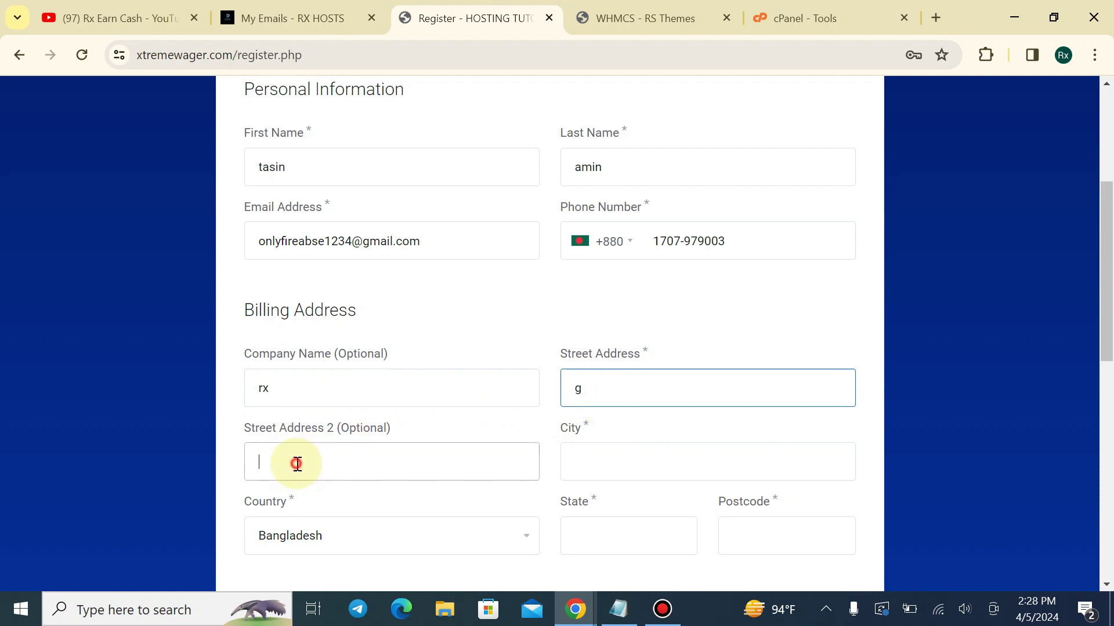
{"action": "type", "text": "g"}
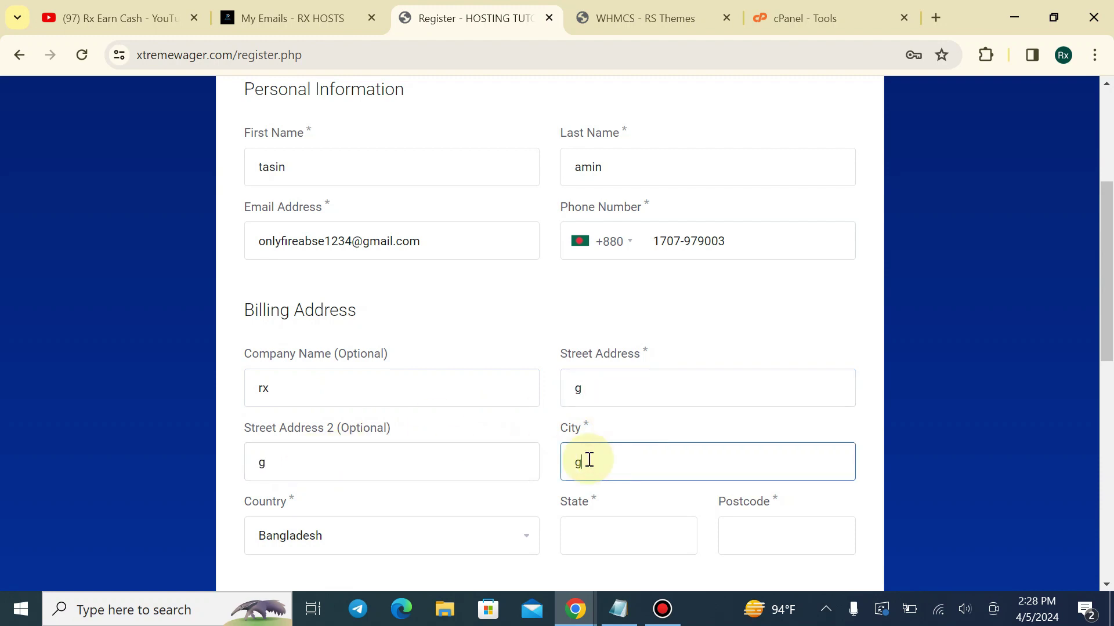
{"action": "left_click", "coordinate": [588, 460]}
{"action": "type", "text": "g"}
{"action": "scroll", "coordinate": [589, 460], "scroll_direction": "down", "scroll_amount": 3}
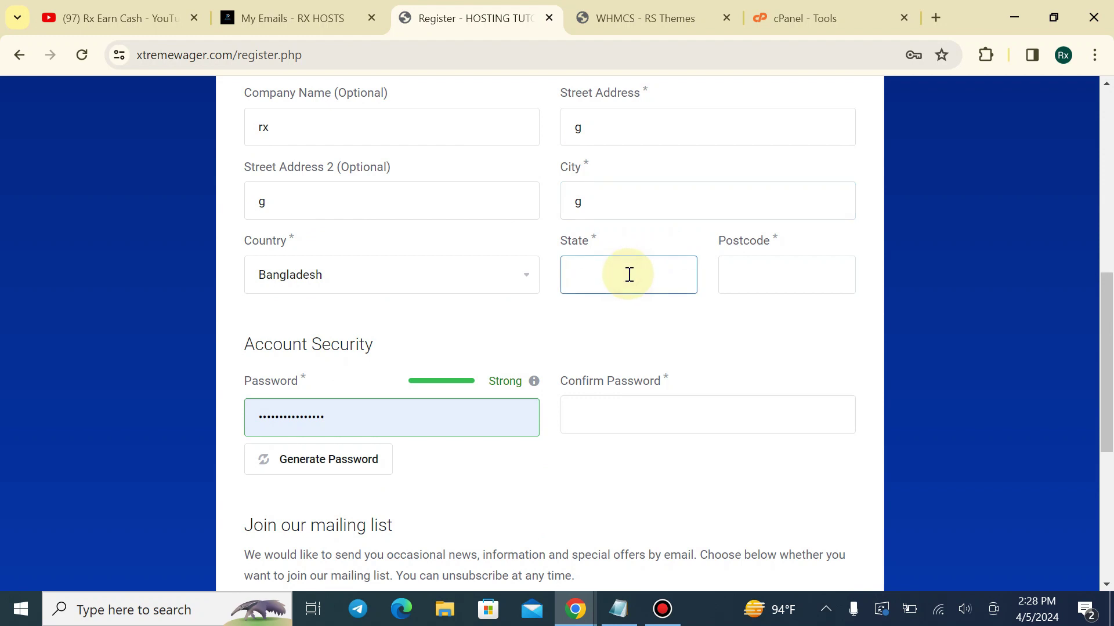
{"action": "type", "text": "f"}
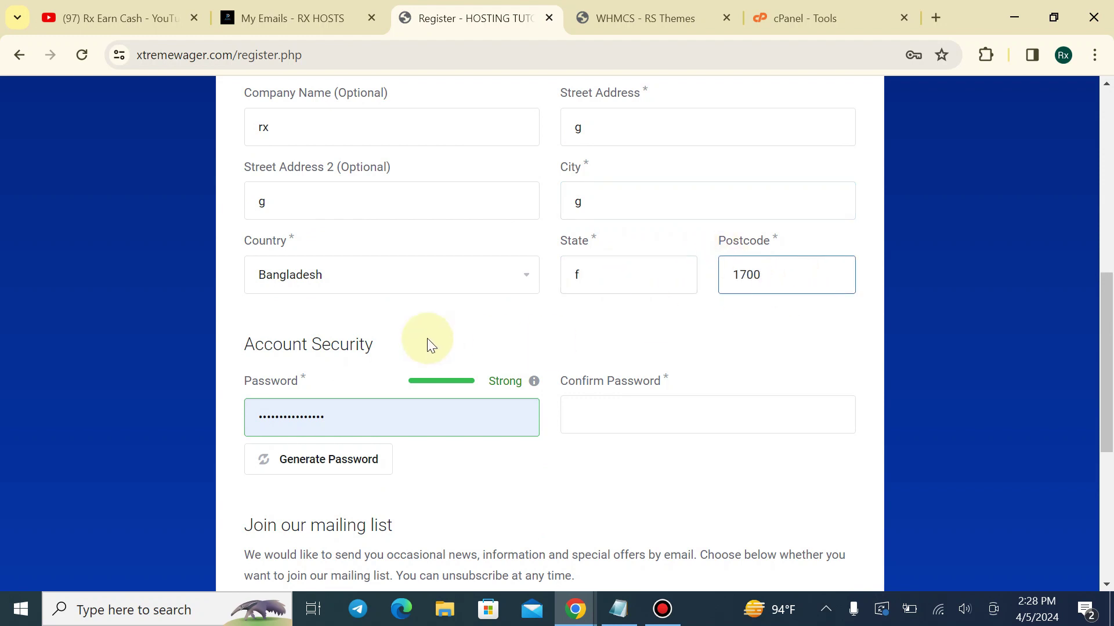
Generate a strong password and insert it into both password fields
{"action": "scroll", "coordinate": [428, 342], "scroll_direction": "down", "scroll_amount": 3}
{"action": "left_click", "coordinate": [401, 252]}
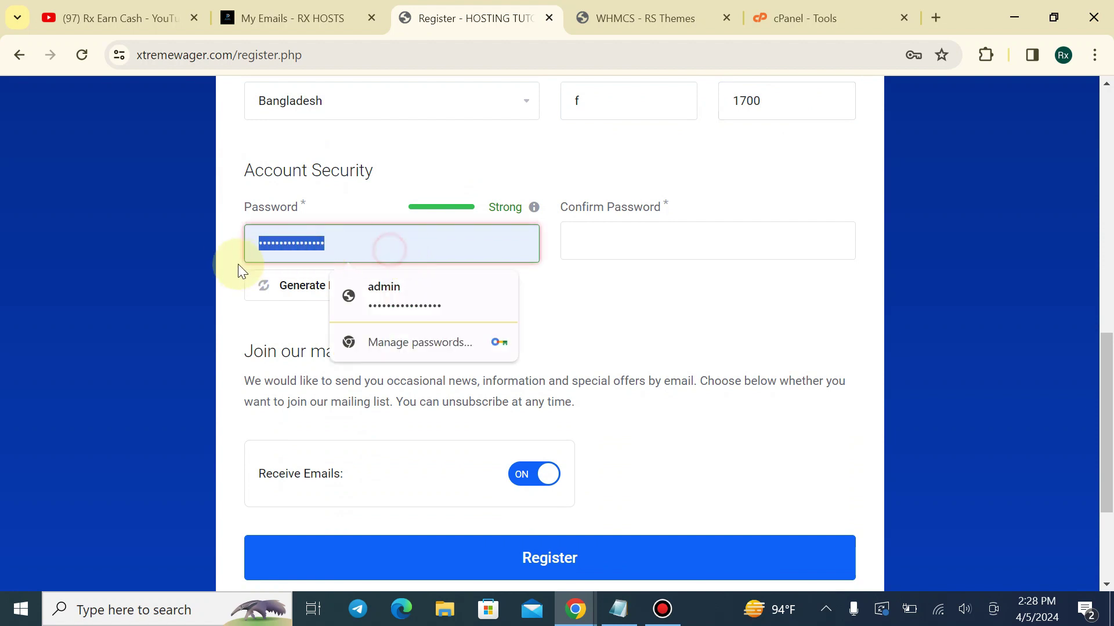
{"action": "left_click", "coordinate": [266, 287]}
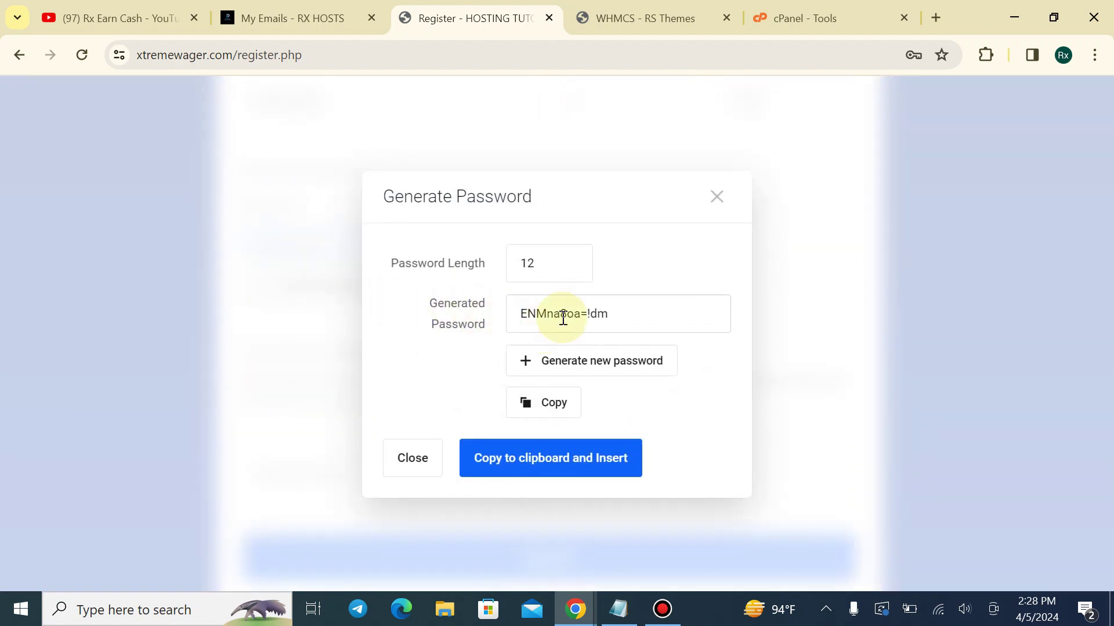
{"action": "left_click", "coordinate": [616, 311]}
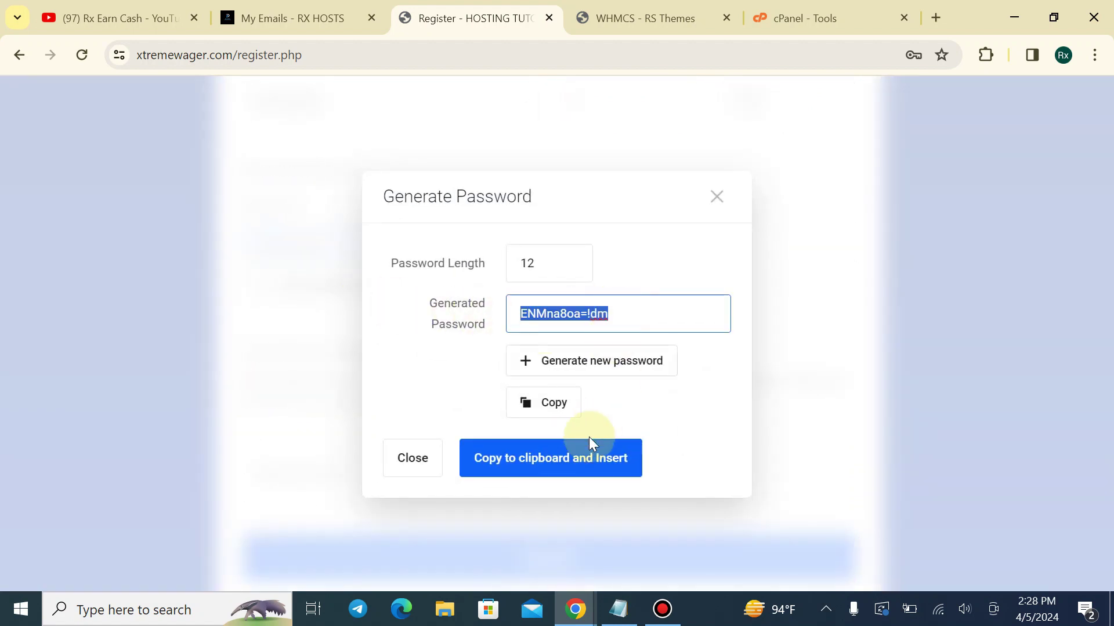
{"action": "left_click", "coordinate": [556, 473]}
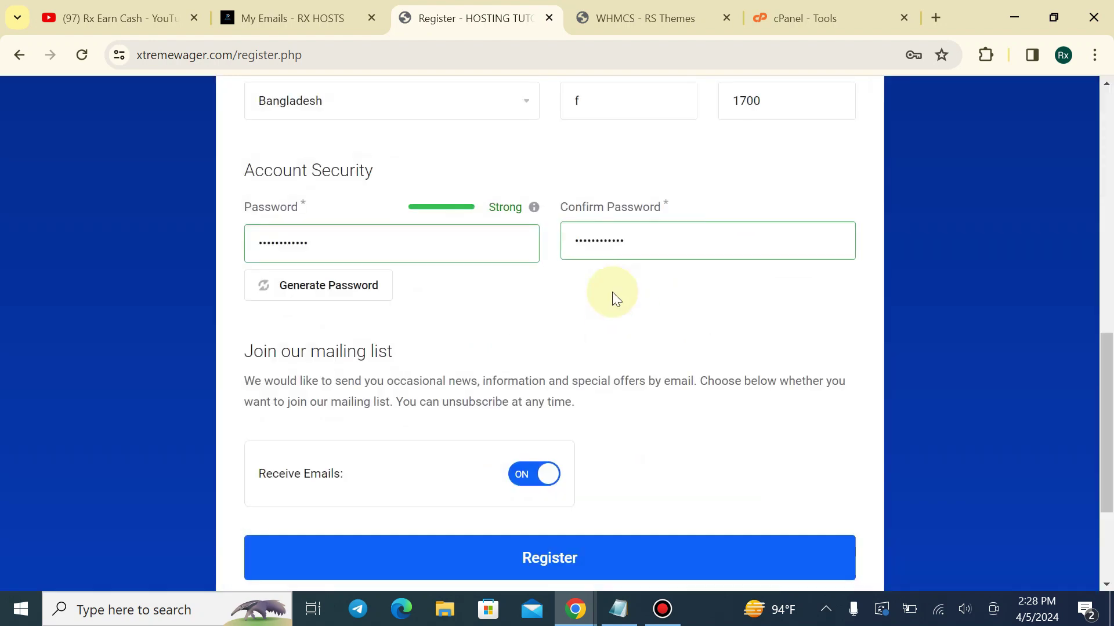
{"action": "scroll", "coordinate": [430, 441], "scroll_direction": "down", "scroll_amount": 1}
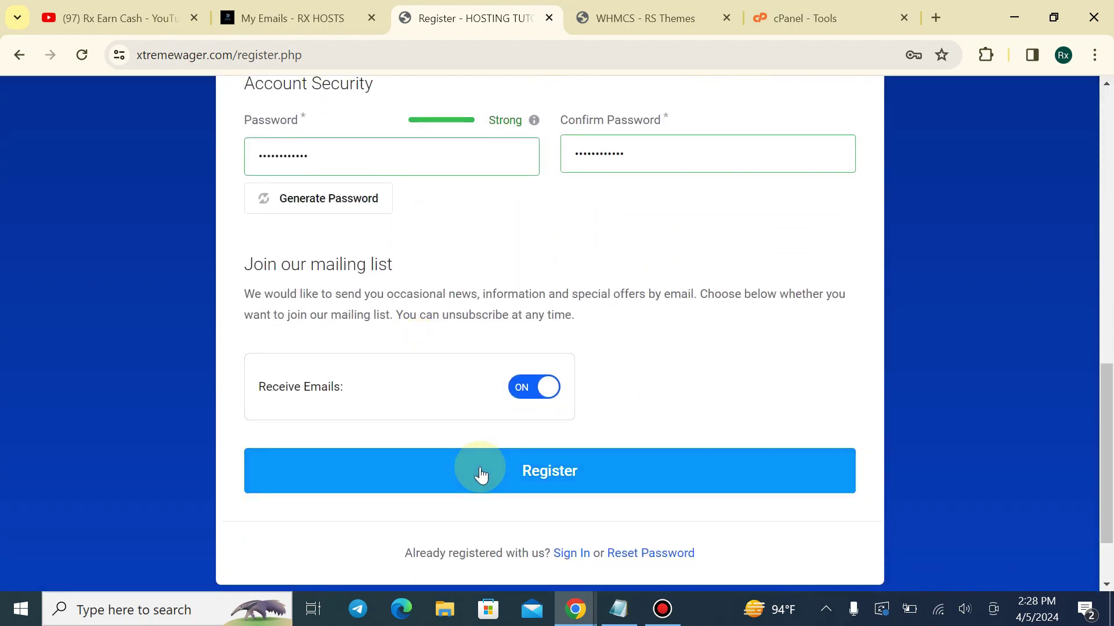
Submit the registration, decline the browser's password save, and review the new dashboard
{"action": "left_click", "coordinate": [896, 409]}
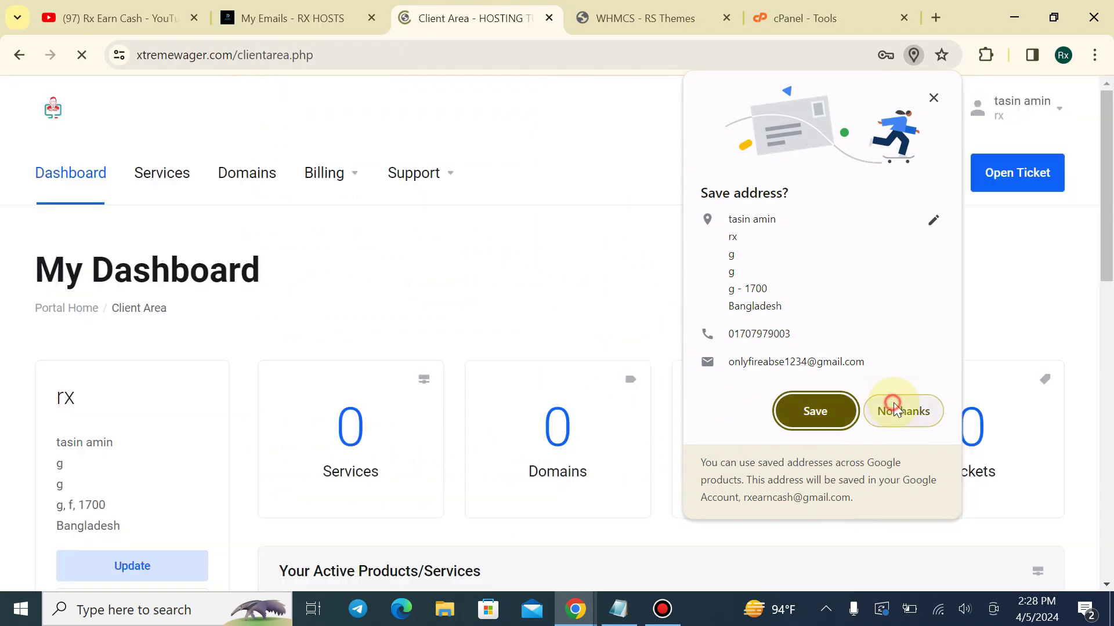
{"action": "left_click", "coordinate": [908, 320]}
{"action": "scroll", "coordinate": [154, 368], "scroll_direction": "down", "scroll_amount": 6}
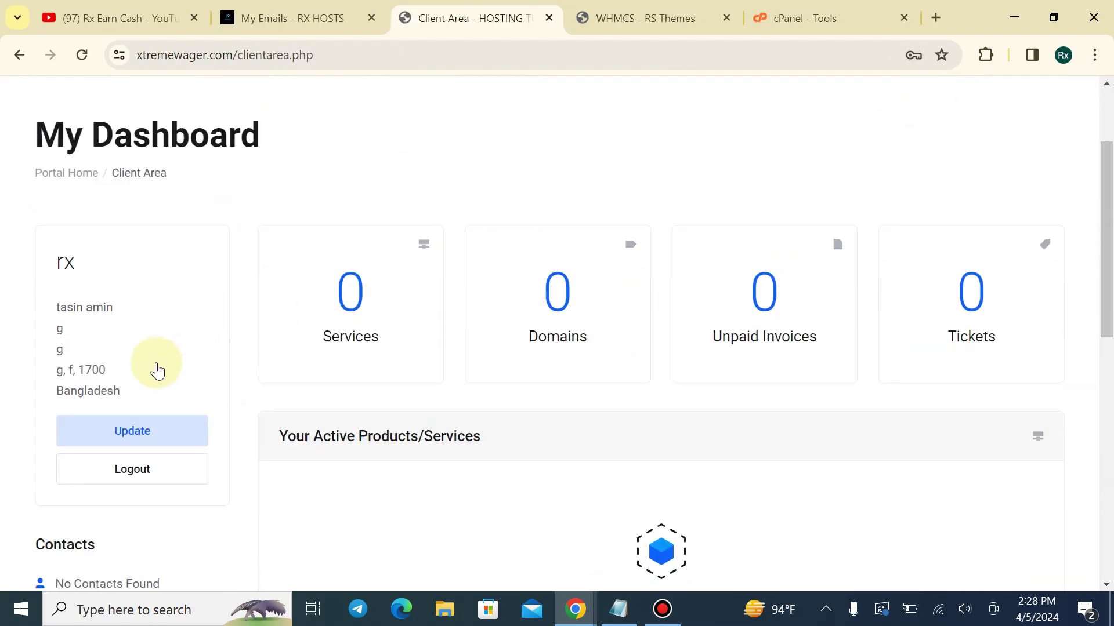
{"action": "scroll", "coordinate": [165, 367], "scroll_direction": "up", "scroll_amount": 3}
{"action": "scroll", "coordinate": [165, 363], "scroll_direction": "up", "scroll_amount": 3}
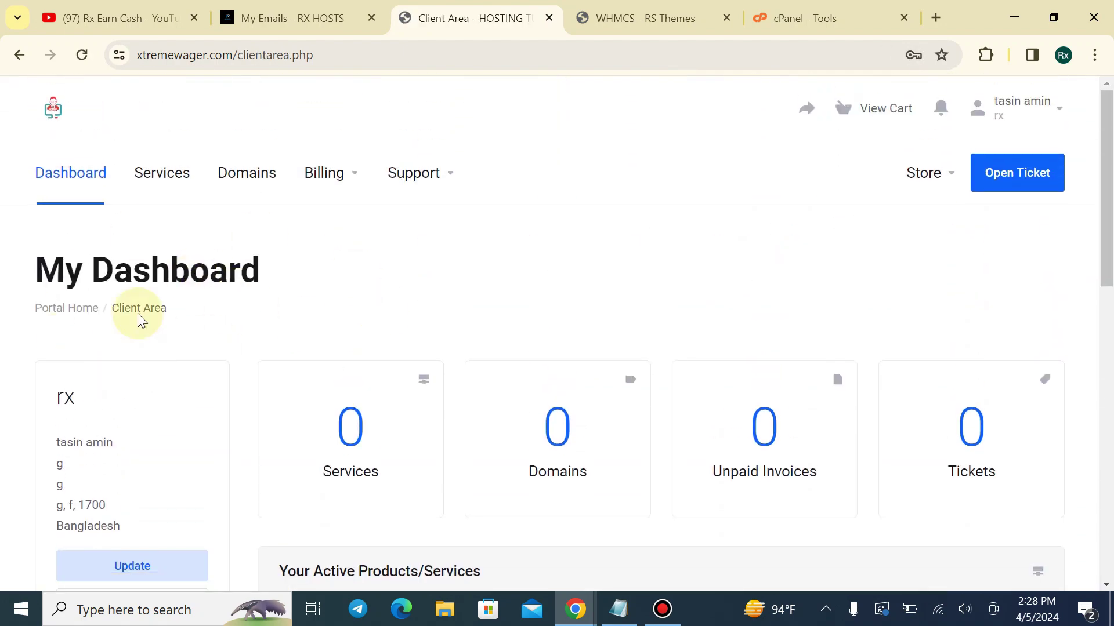
{"action": "scroll", "coordinate": [956, 215], "scroll_direction": "down", "scroll_amount": 2}
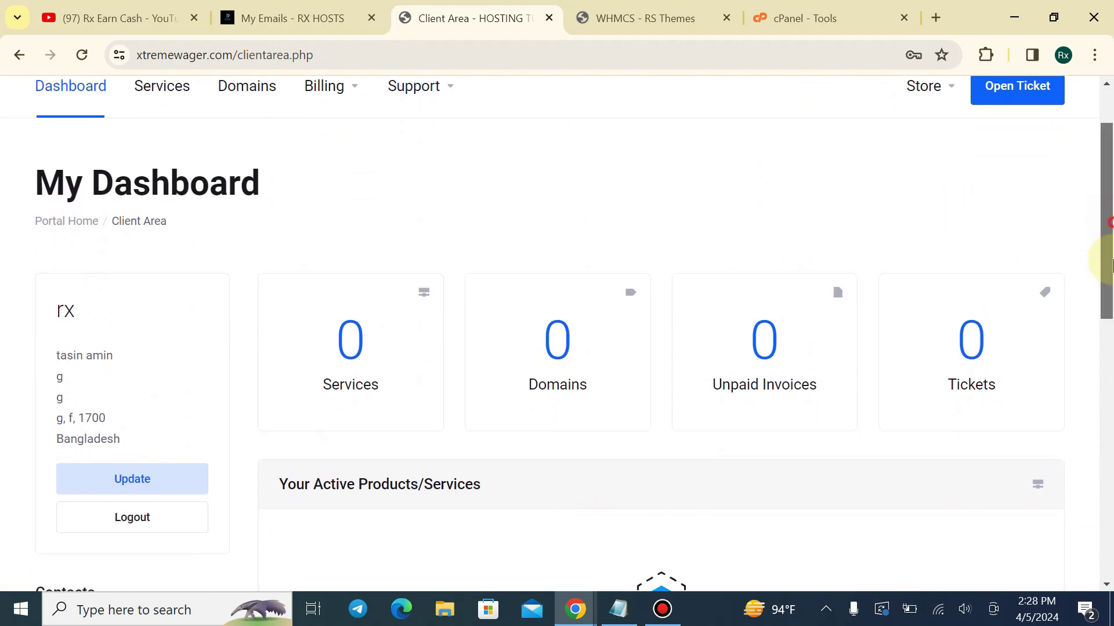
{"action": "left_click_drag", "start_coordinate": [1106, 249], "coordinate": [1105, 471]}
{"action": "scroll", "coordinate": [1084, 348], "scroll_direction": "up", "scroll_amount": 9}
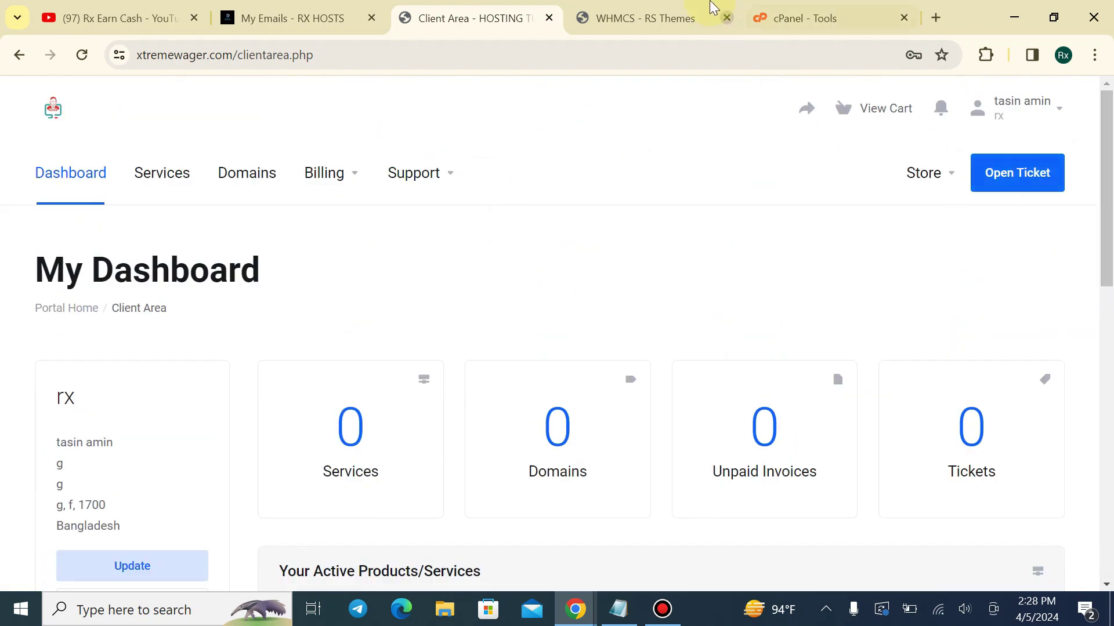
Activate the Depth style and check the client area
{"action": "left_click", "coordinate": [673, 16]}
{"action": "scroll", "coordinate": [691, 261], "scroll_direction": "down", "scroll_amount": 3}
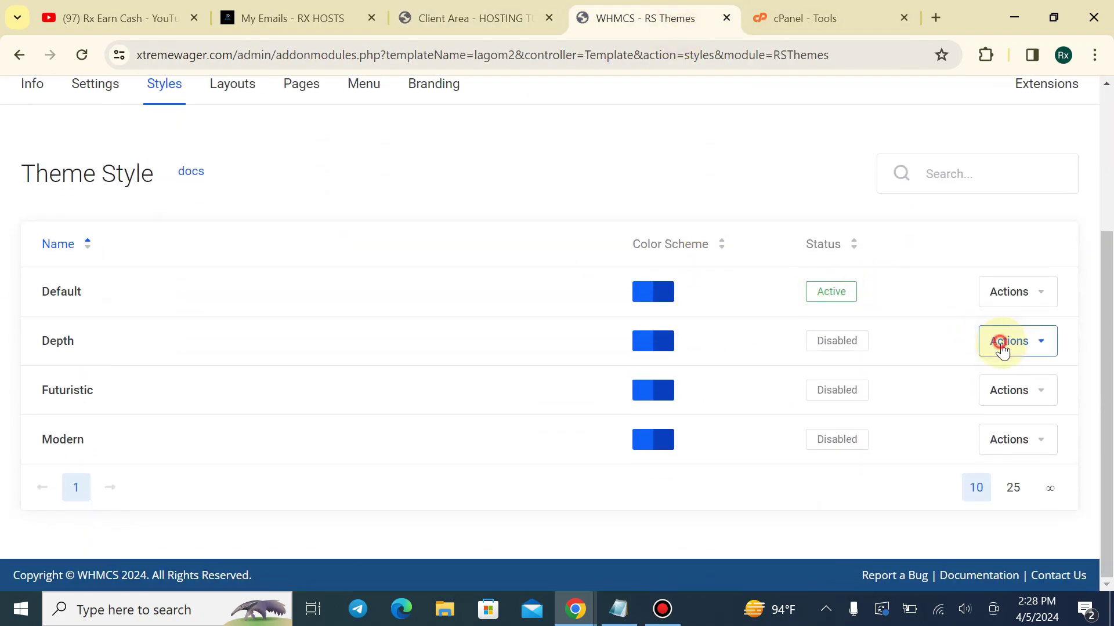
{"action": "left_click", "coordinate": [1002, 348]}
{"action": "left_click", "coordinate": [919, 466]}
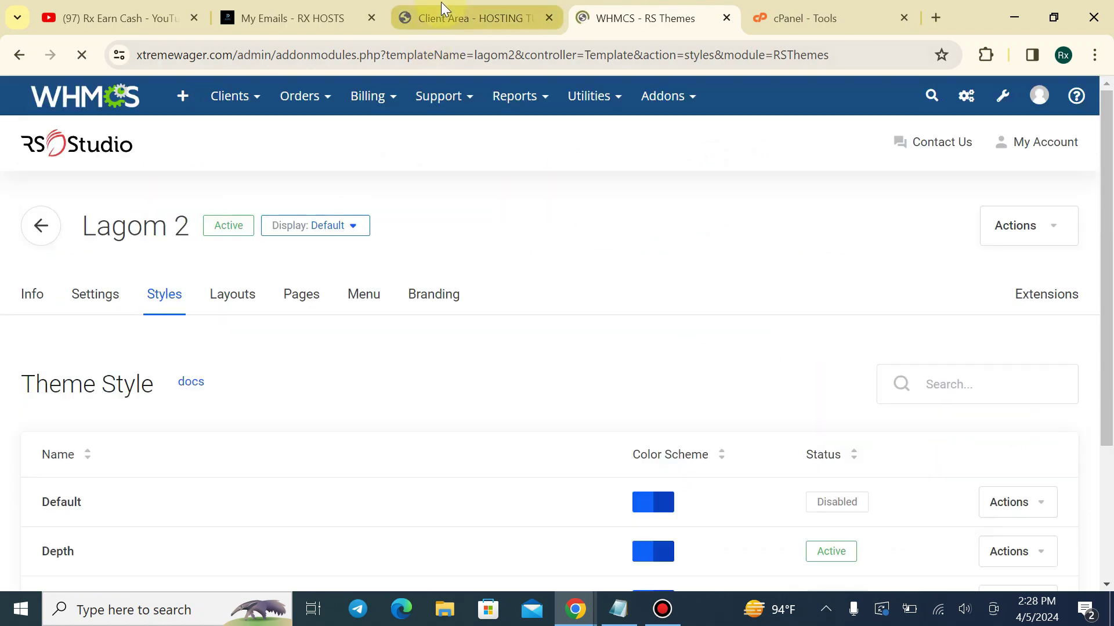
{"action": "left_click", "coordinate": [443, 16]}
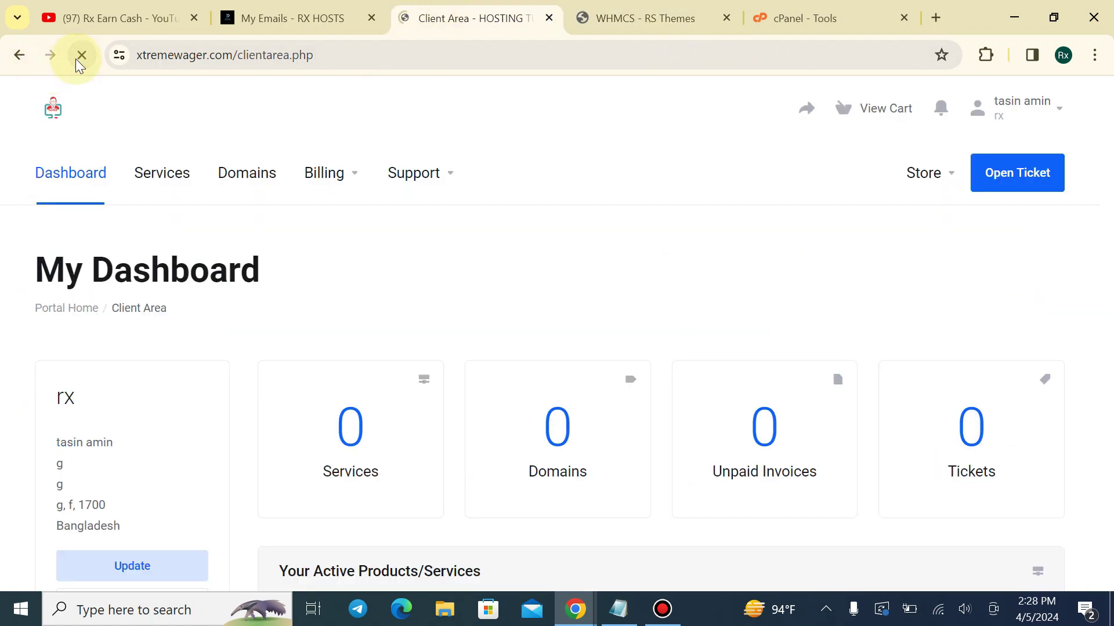
{"action": "scroll", "coordinate": [458, 290], "scroll_direction": "down", "scroll_amount": 3}
{"action": "key", "text": "ctrl+Tab"}
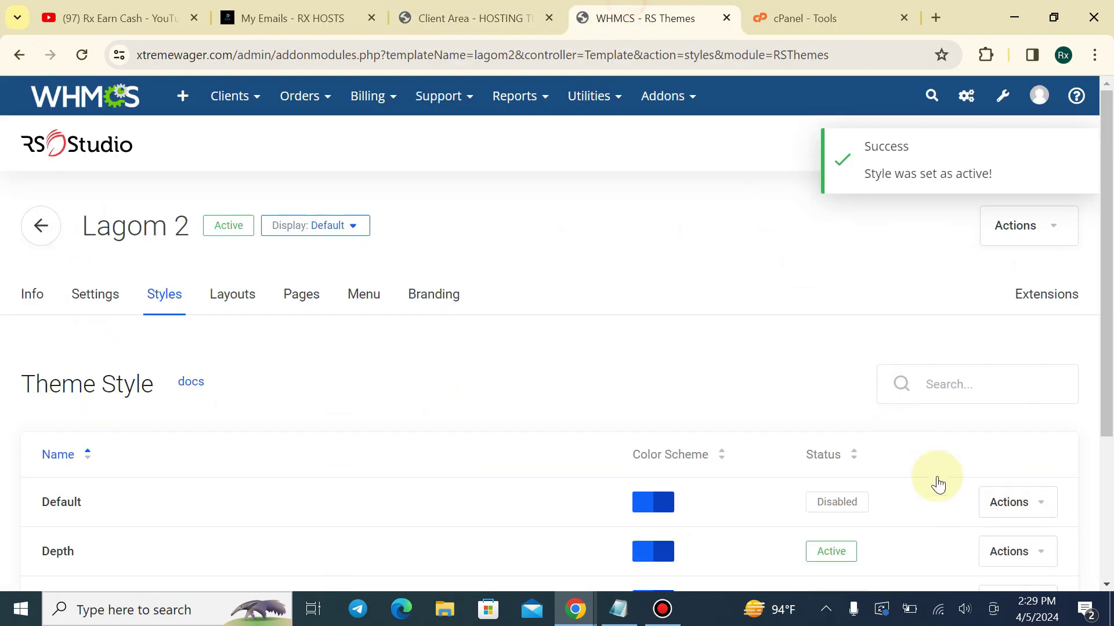
Activate the Futuristic style and reload the client area
{"action": "scroll", "coordinate": [938, 484], "scroll_direction": "down", "scroll_amount": 3}
{"action": "left_click", "coordinate": [1014, 431]}
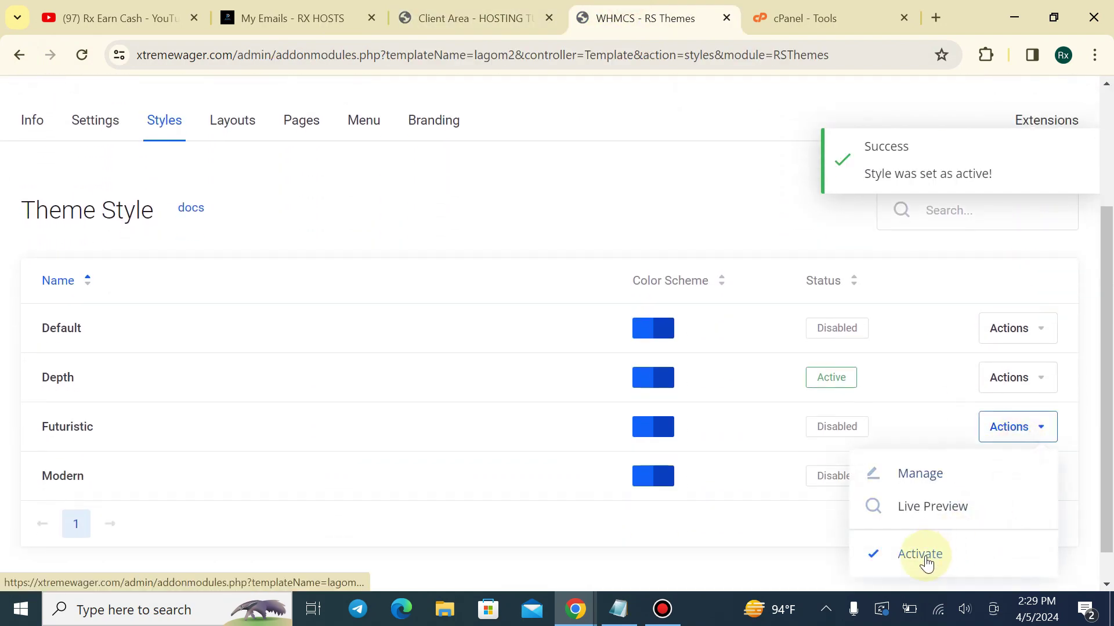
{"action": "left_click", "coordinate": [923, 555]}
{"action": "left_click", "coordinate": [481, 17]}
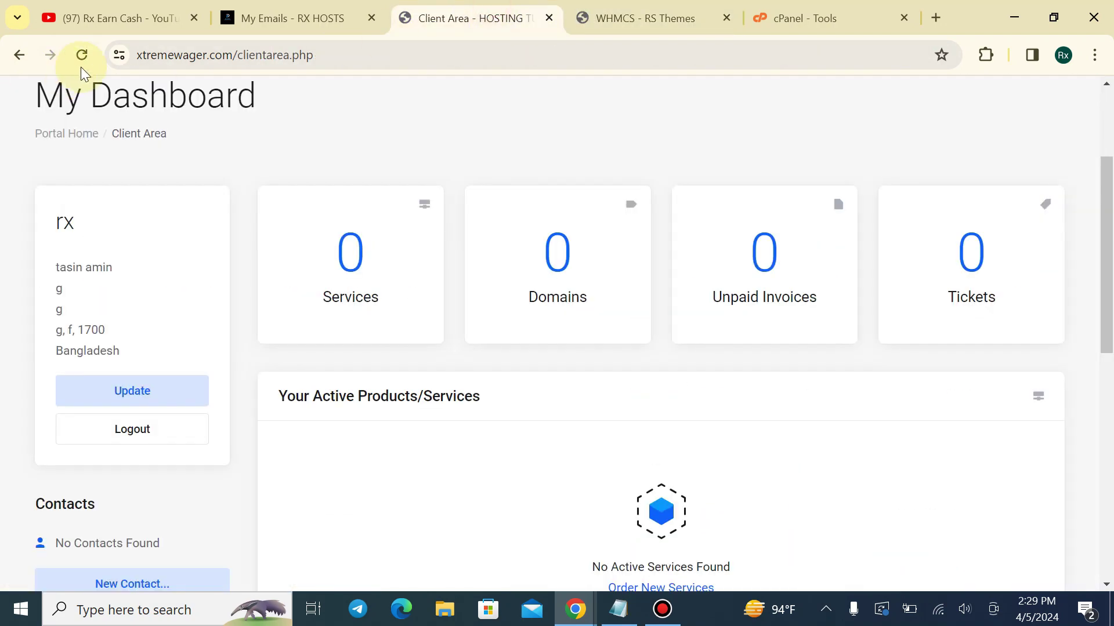
{"action": "left_click", "coordinate": [93, 64]}
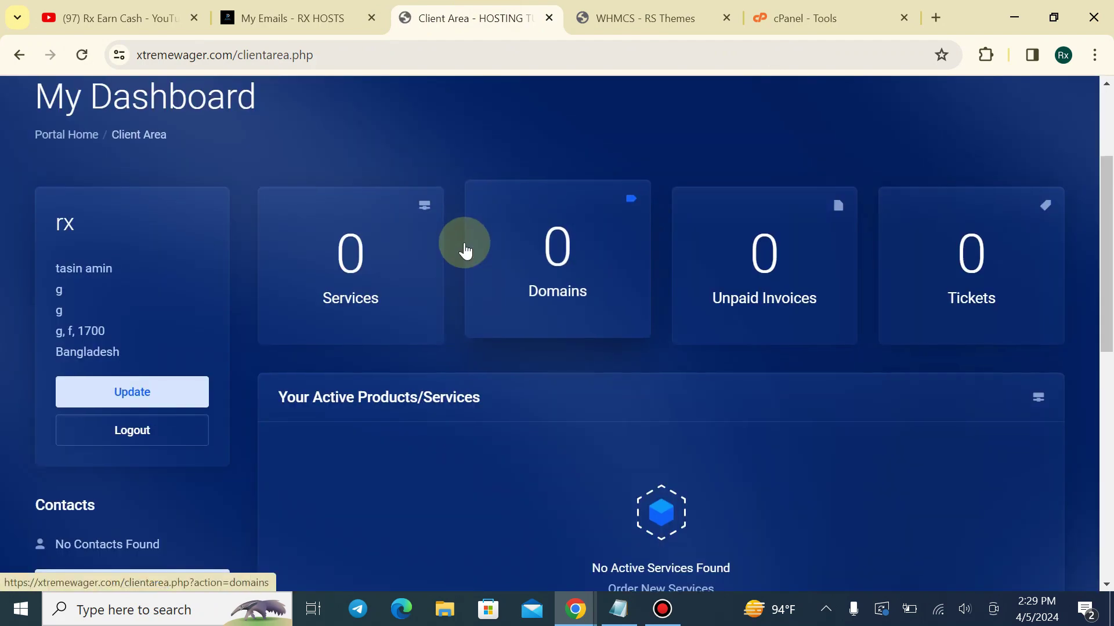
Activate the Modern style and reload the client dashboard to view it
{"action": "left_click", "coordinate": [643, 18]}
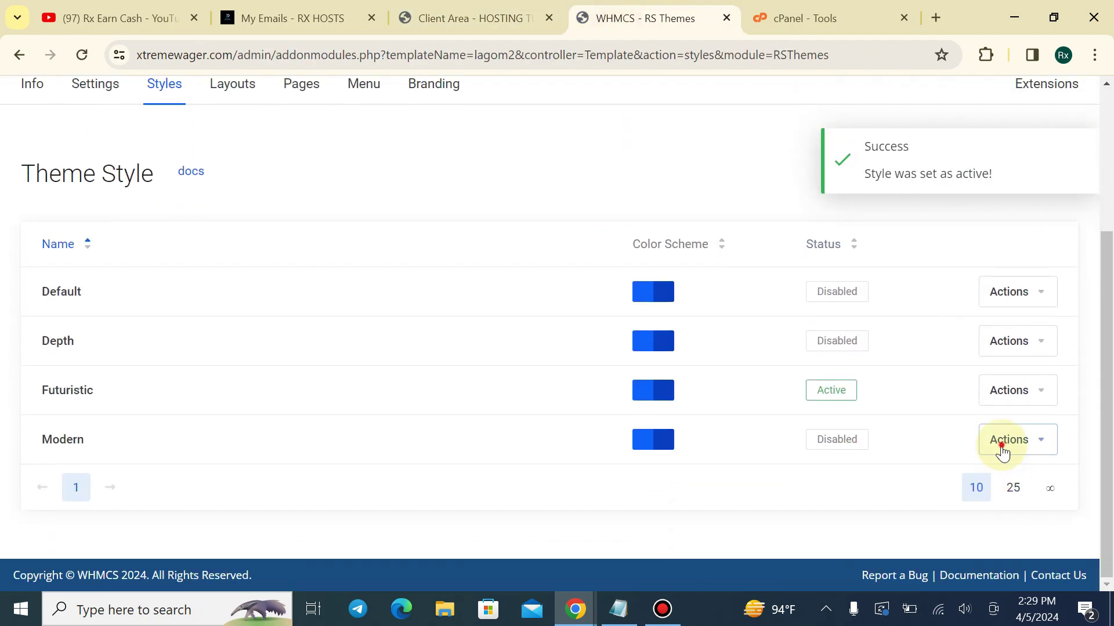
{"action": "left_click", "coordinate": [1007, 445]}
{"action": "left_click", "coordinate": [920, 564]}
{"action": "left_click", "coordinate": [461, 17]}
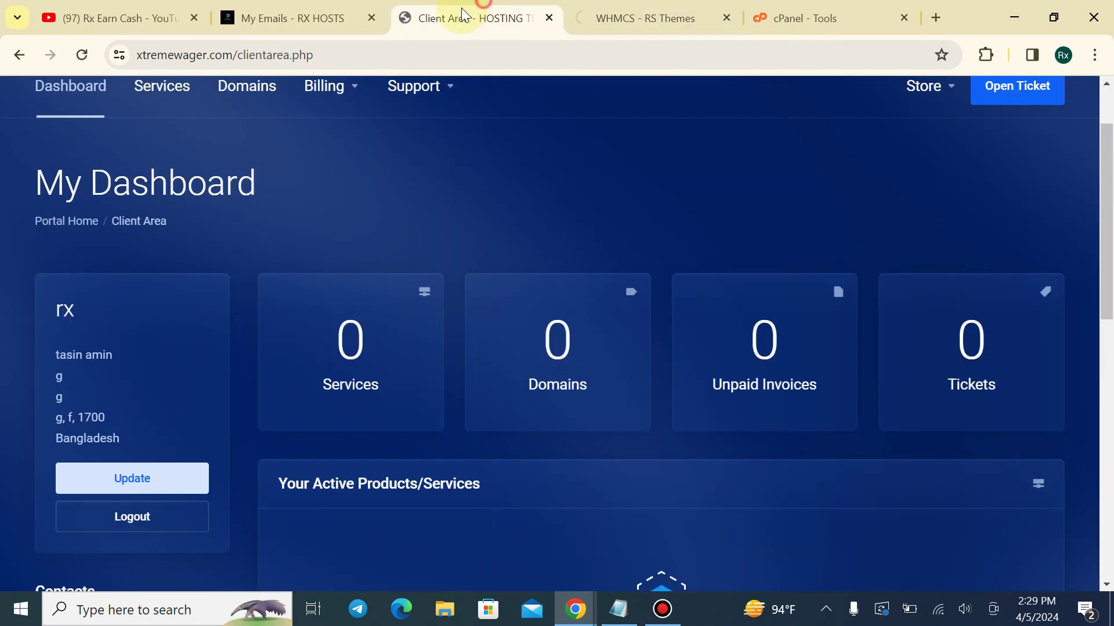
{"action": "left_click", "coordinate": [84, 54]}
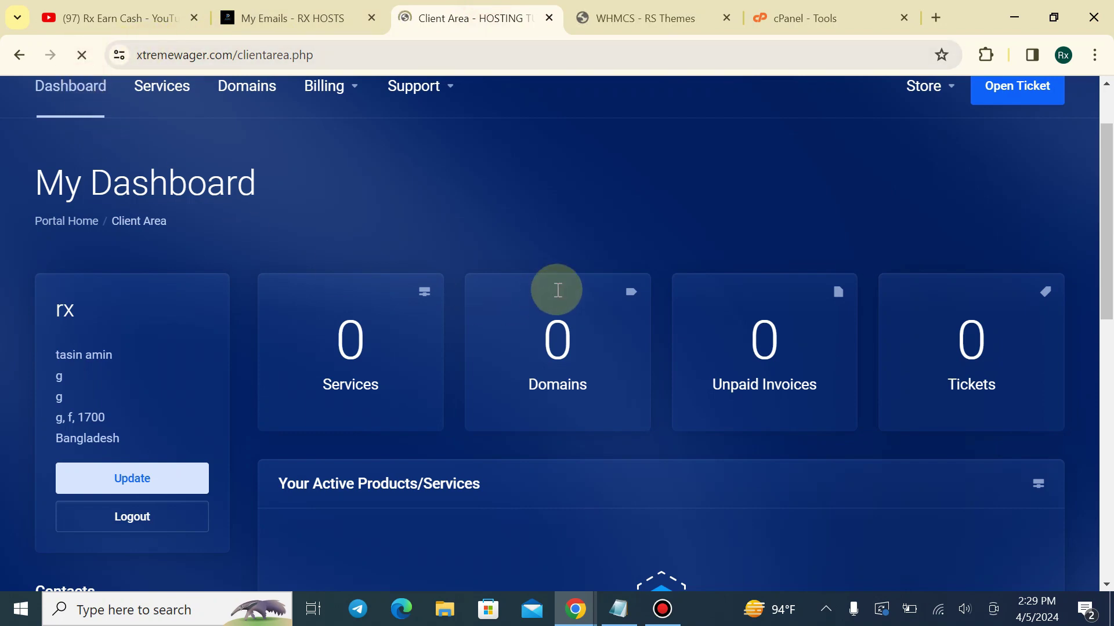
{"action": "scroll", "coordinate": [560, 292], "scroll_direction": "up", "scroll_amount": 2}
{"action": "scroll", "coordinate": [557, 288], "scroll_direction": "down", "scroll_amount": 5}
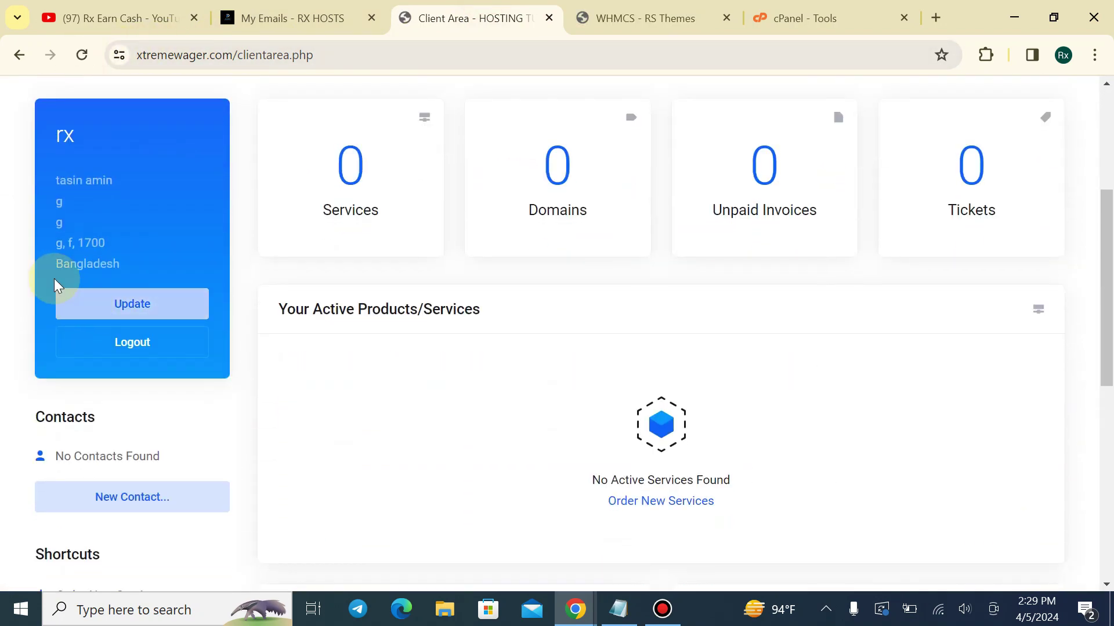
{"action": "scroll", "coordinate": [490, 296], "scroll_direction": "up", "scroll_amount": 5}
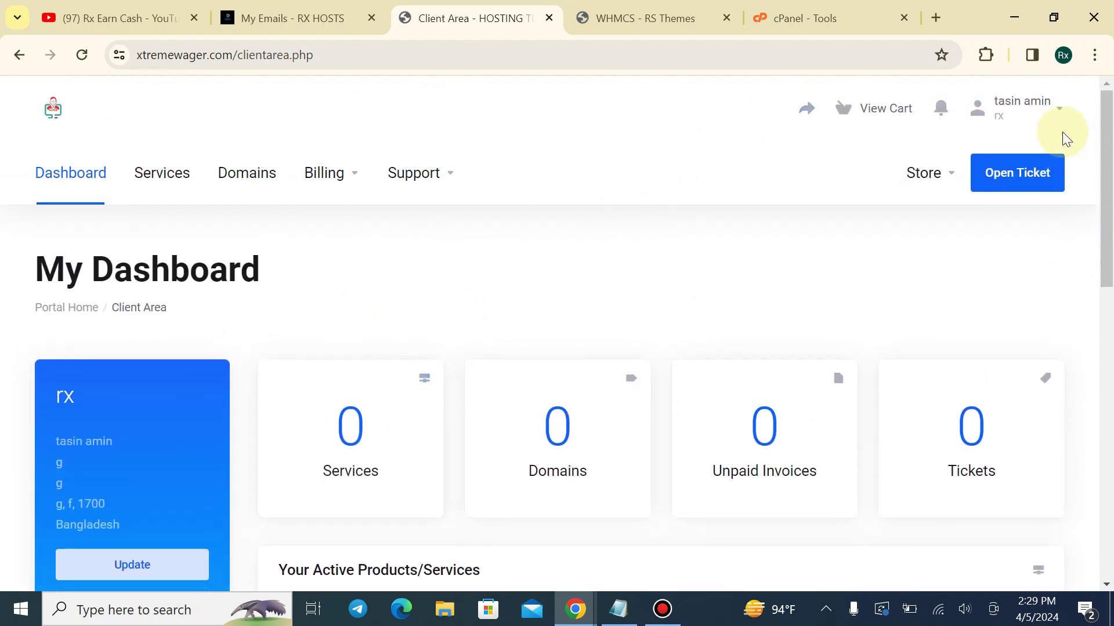
{"action": "left_click", "coordinate": [1066, 116]}
Compare the RX HOSTS provider dashboard with the new client's dashboard across the two tabs
{"action": "left_click", "coordinate": [290, 18]}
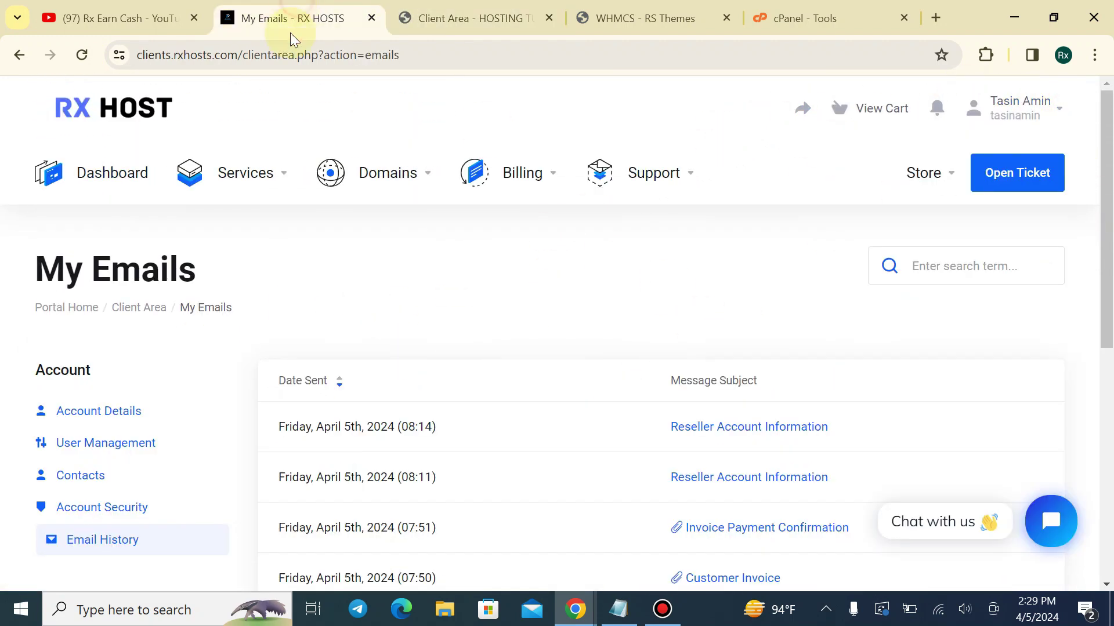
{"action": "left_click", "coordinate": [148, 109]}
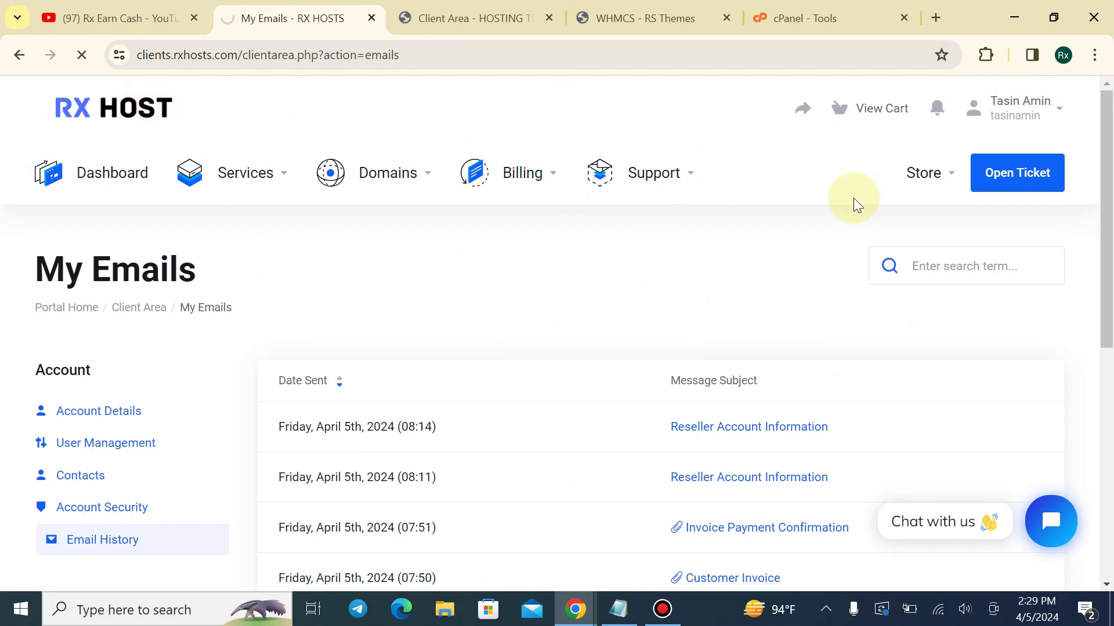
{"action": "scroll", "coordinate": [681, 239], "scroll_direction": "down", "scroll_amount": 5}
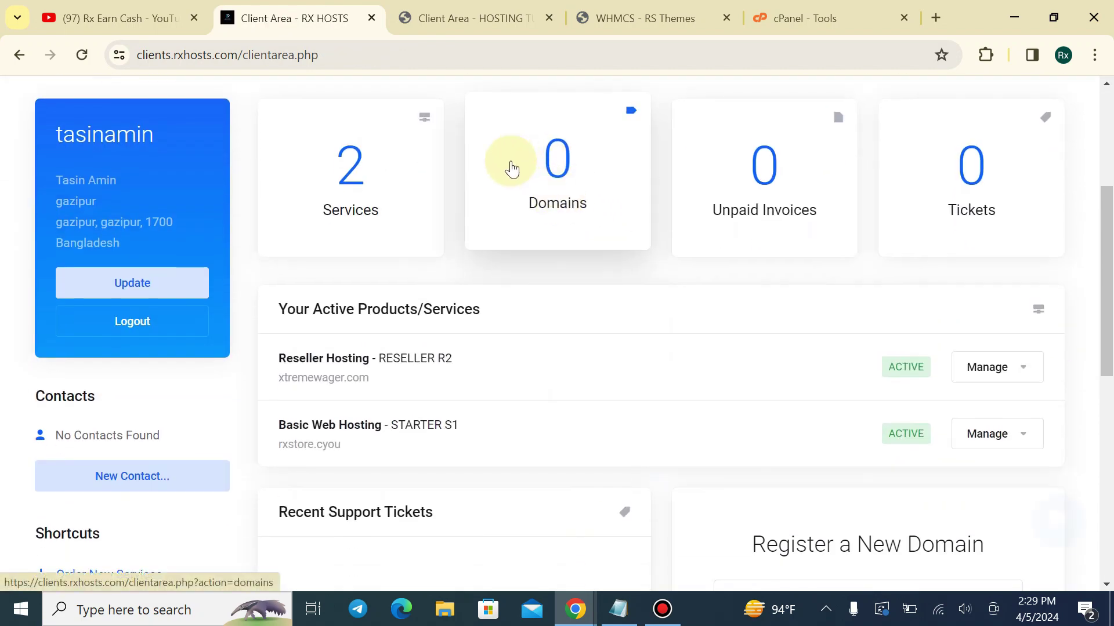
{"action": "left_click", "coordinate": [467, 18]}
{"action": "scroll", "coordinate": [199, 373], "scroll_direction": "down", "scroll_amount": 3}
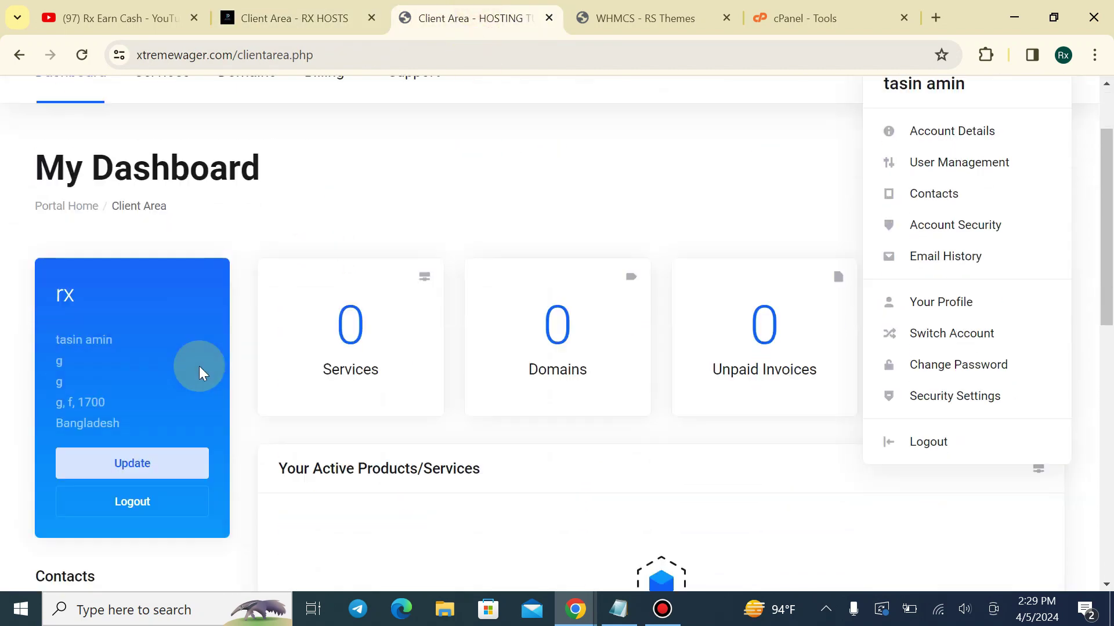
{"action": "left_click", "coordinate": [312, 7]}
{"action": "scroll", "coordinate": [266, 284], "scroll_direction": "down", "scroll_amount": 7}
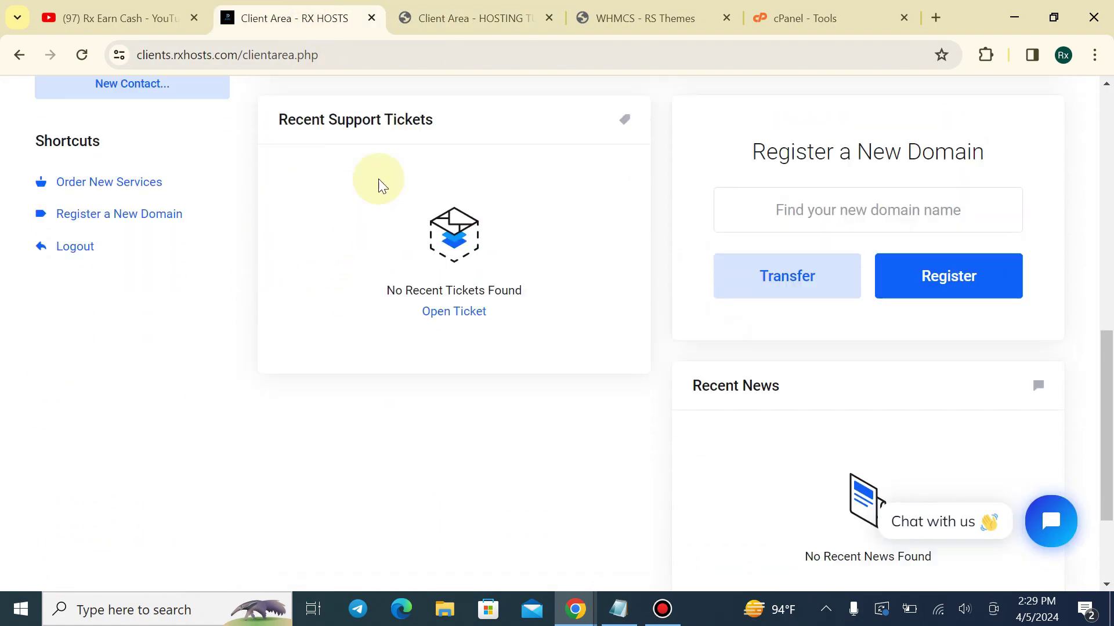
{"action": "left_click", "coordinate": [473, 18]}
{"action": "scroll", "coordinate": [528, 246], "scroll_direction": "down", "scroll_amount": 6}
{"action": "scroll", "coordinate": [524, 275], "scroll_direction": "up", "scroll_amount": 9}
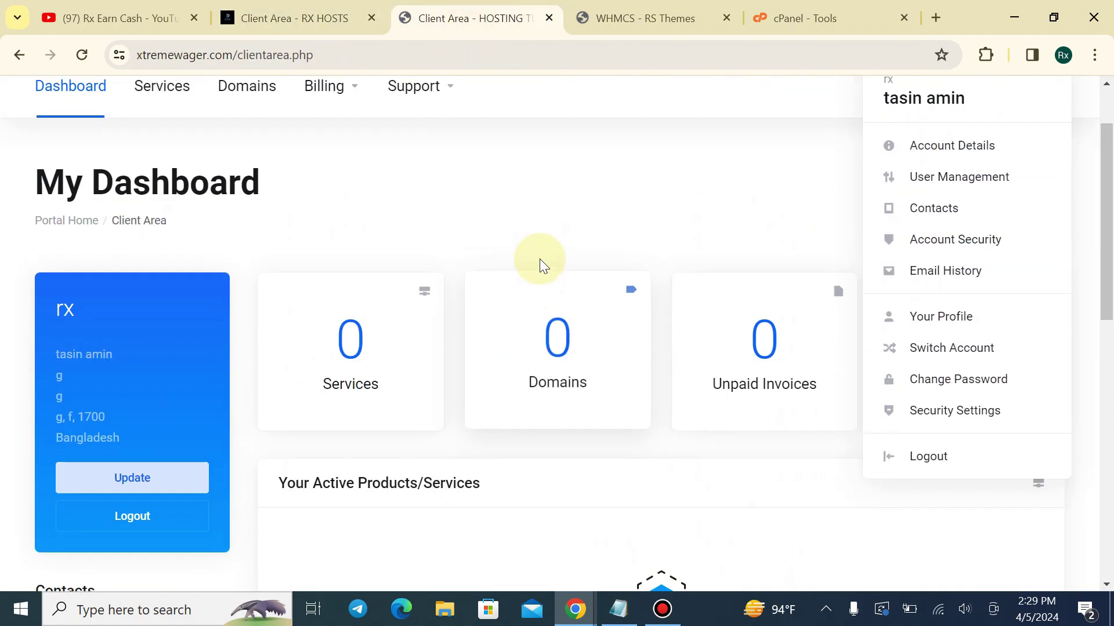
Return to the RX HOSTS client area and show its Domains menu options
{"action": "left_click", "coordinate": [538, 250]}
{"action": "key", "text": "ctrl+shift+Tab"}
{"action": "scroll", "coordinate": [443, 266], "scroll_direction": "up", "scroll_amount": 3}
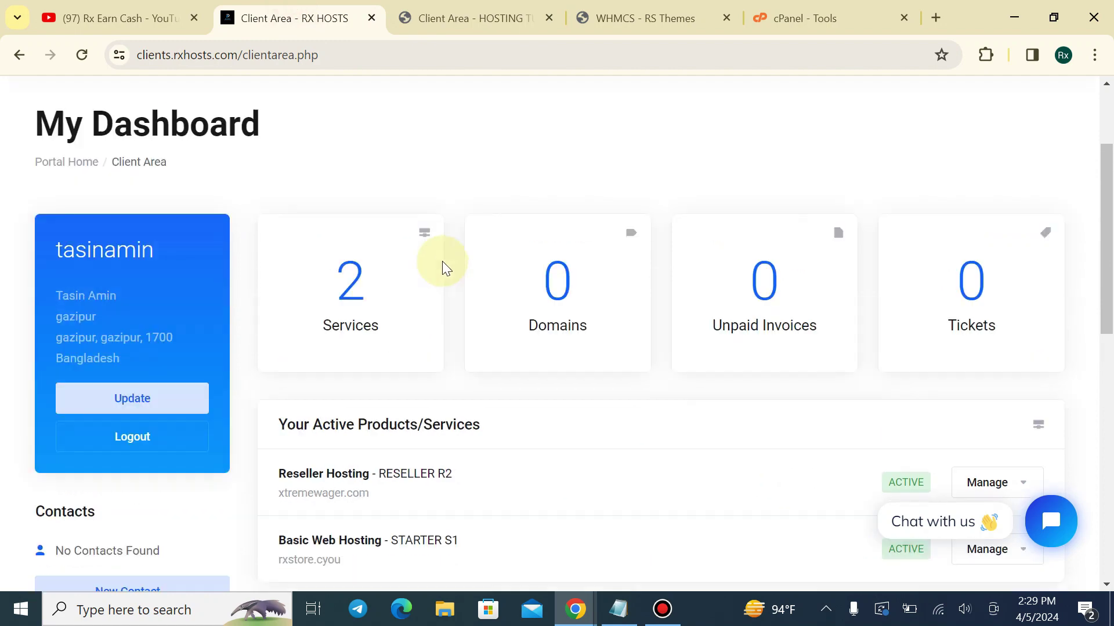
{"action": "scroll", "coordinate": [257, 238], "scroll_direction": "up", "scroll_amount": 1}
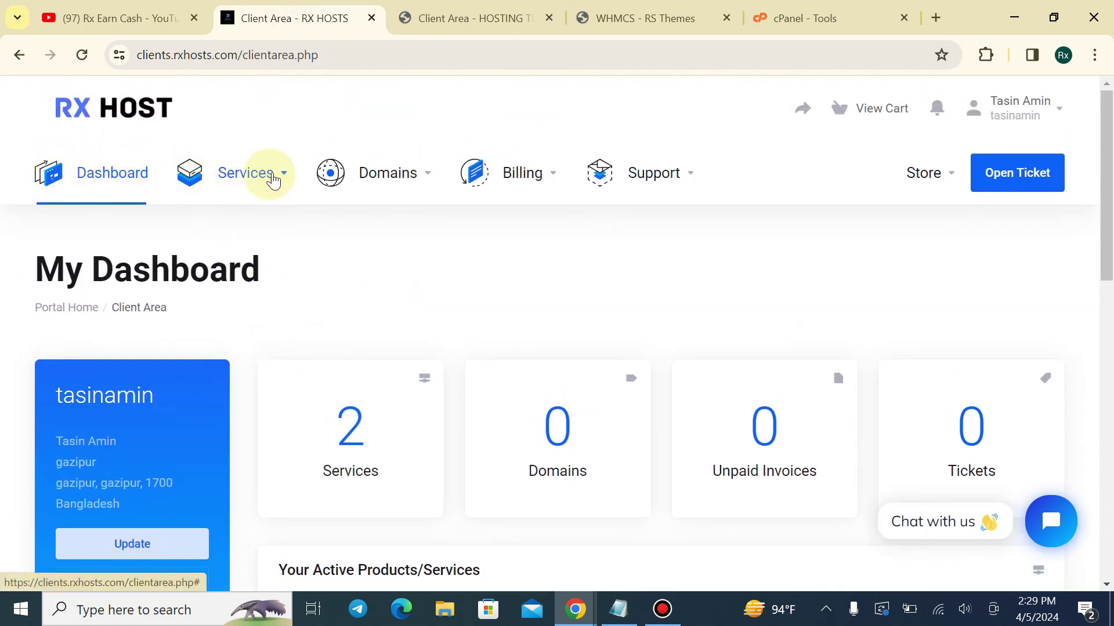
{"action": "left_click", "coordinate": [434, 181]}
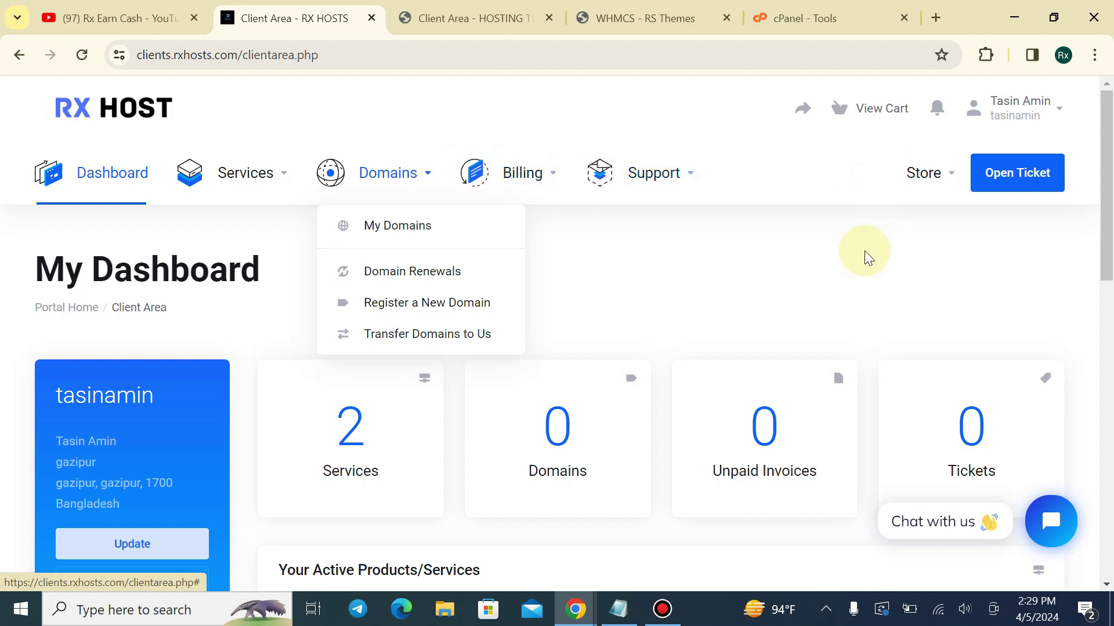
In the xtremewager client area, check the Support and Billing menus, then open Unpaid Invoices
{"action": "left_click", "coordinate": [482, 18]}
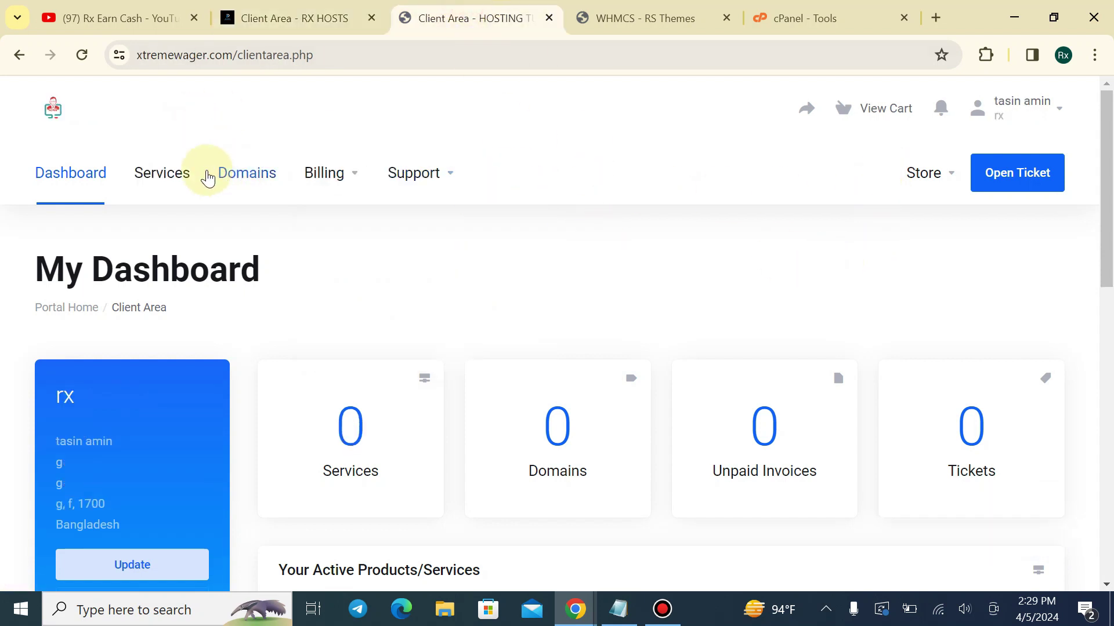
{"action": "left_click", "coordinate": [429, 173]}
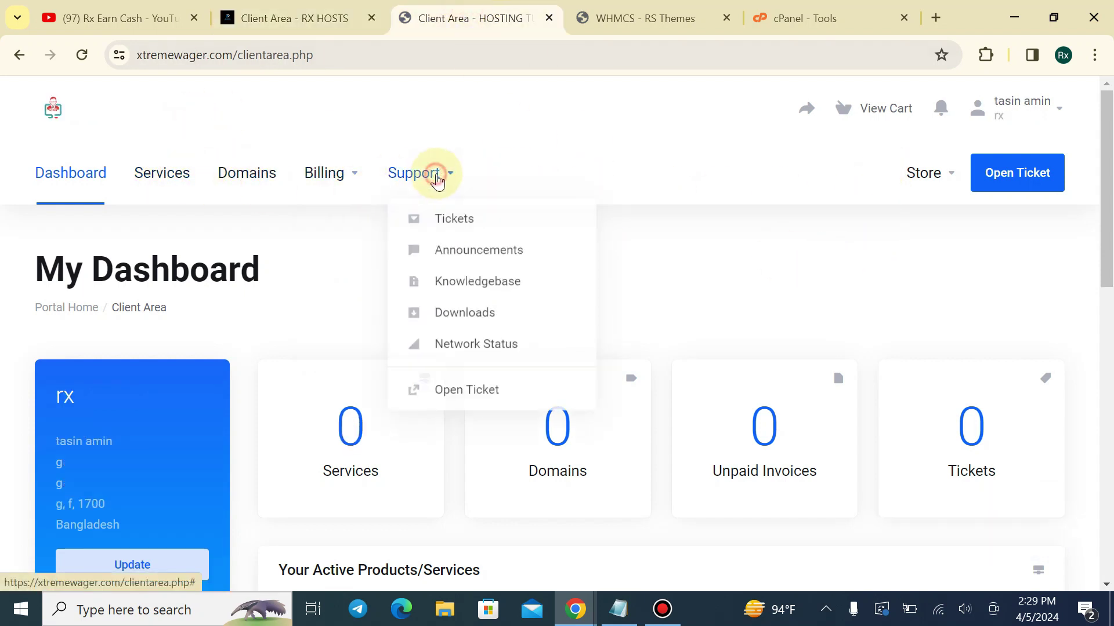
{"action": "left_click", "coordinate": [345, 173]}
{"action": "left_click", "coordinate": [776, 367]}
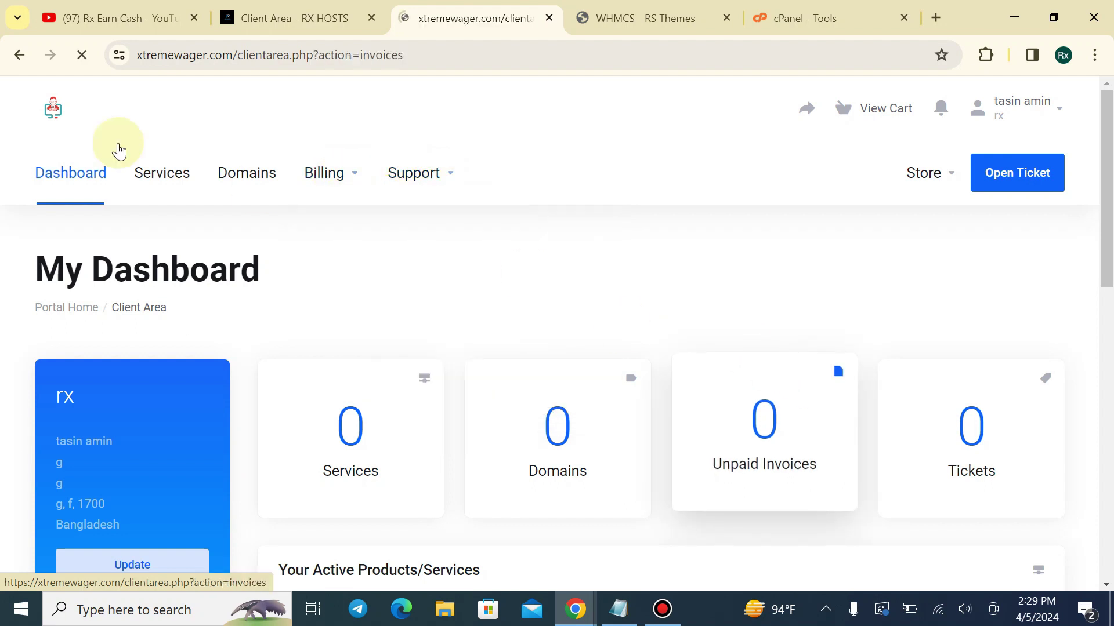
Go to the Lagom 2 theme's Layouts settings in WHMCS Admin
{"action": "left_click", "coordinate": [592, 21]}
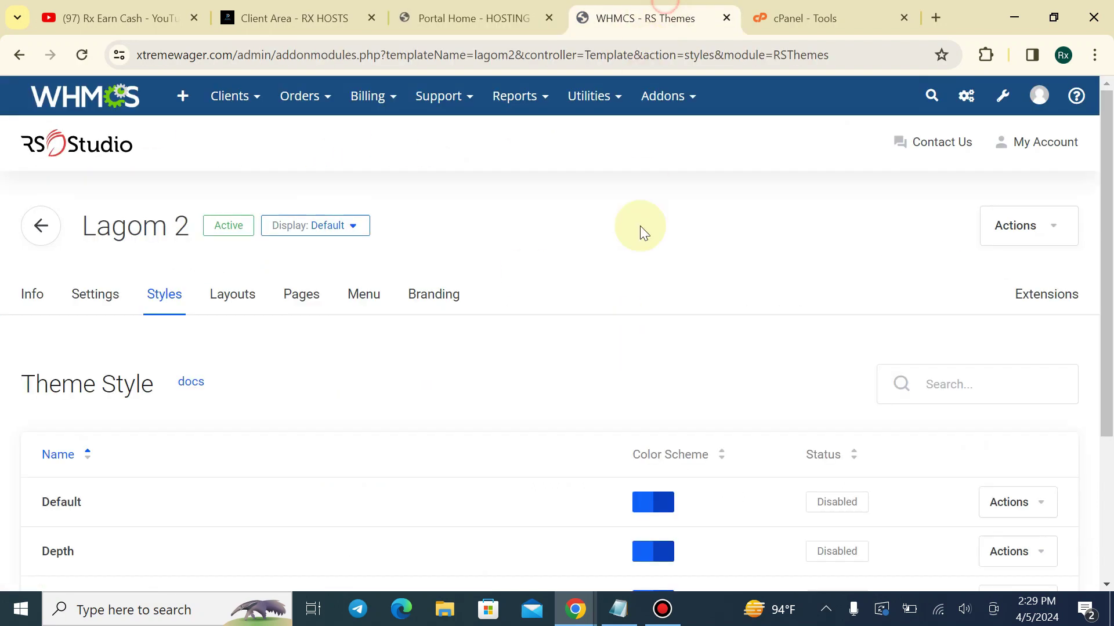
{"action": "left_click", "coordinate": [251, 301]}
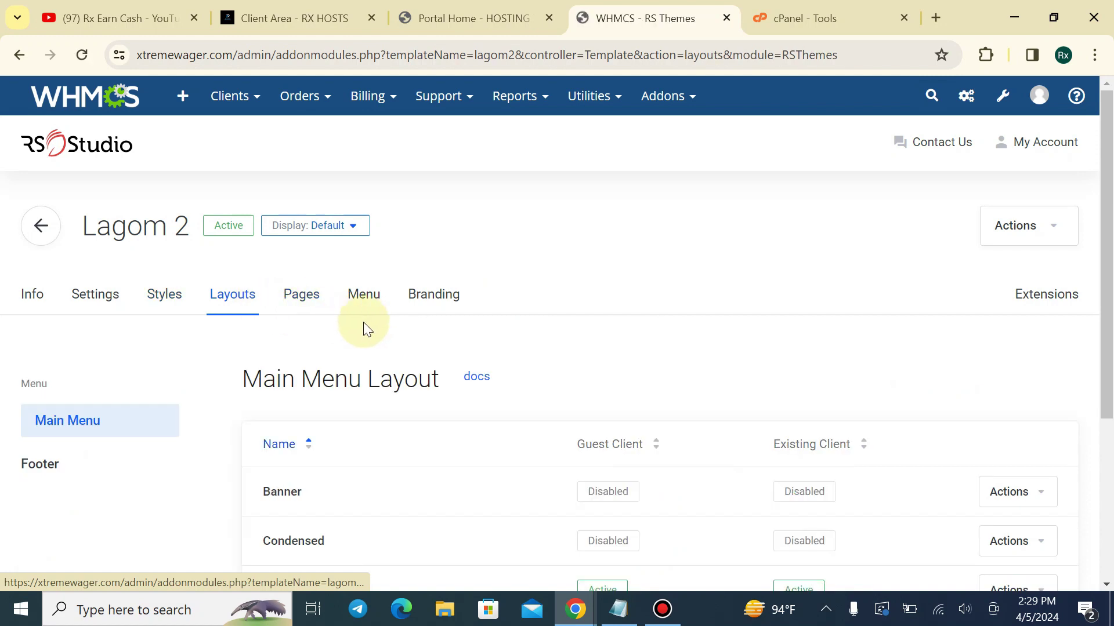
{"action": "scroll", "coordinate": [351, 331], "scroll_direction": "down", "scroll_amount": 5}
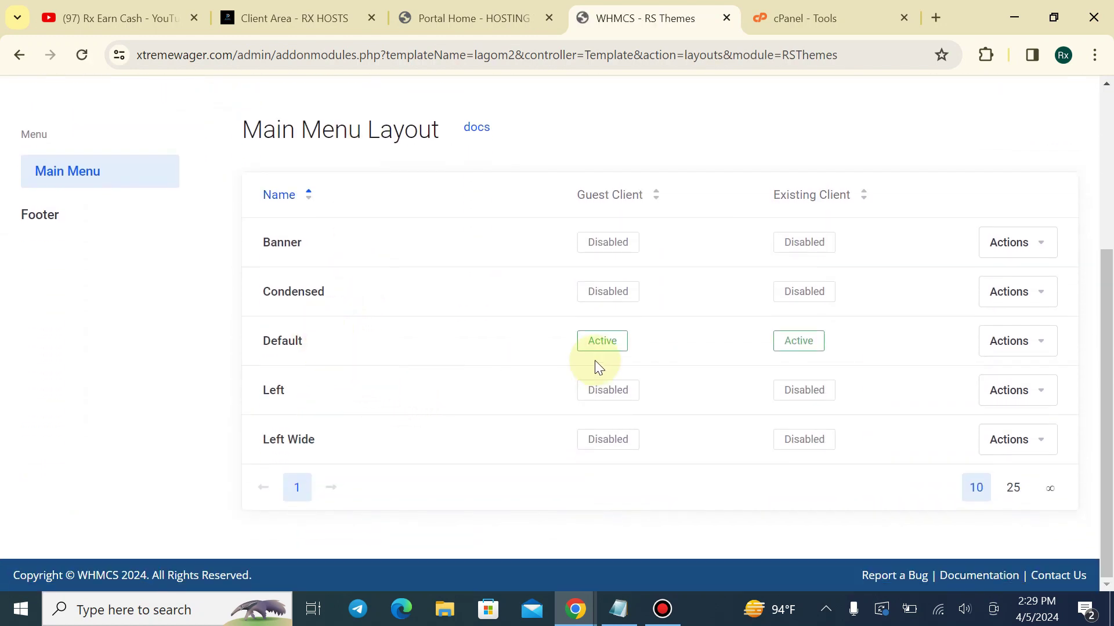
Review the xtremewager client portal home, Store menu and dashboard against RX HOSTS
{"action": "left_click", "coordinate": [477, 18]}
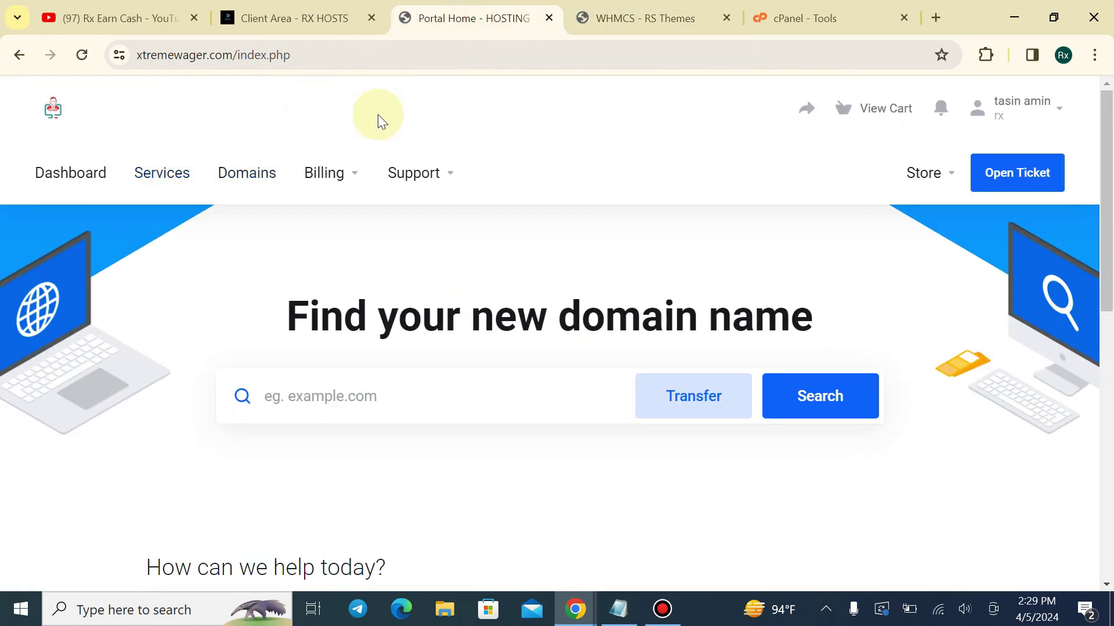
{"action": "left_click", "coordinate": [928, 173]}
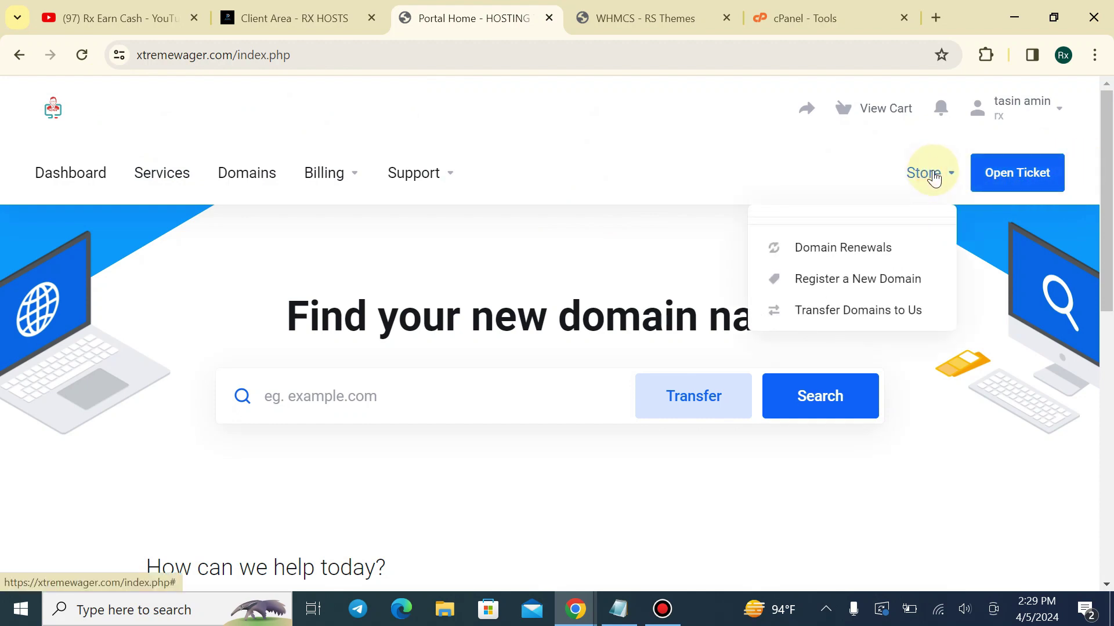
{"action": "left_click", "coordinate": [928, 173]}
{"action": "left_click", "coordinate": [84, 174]}
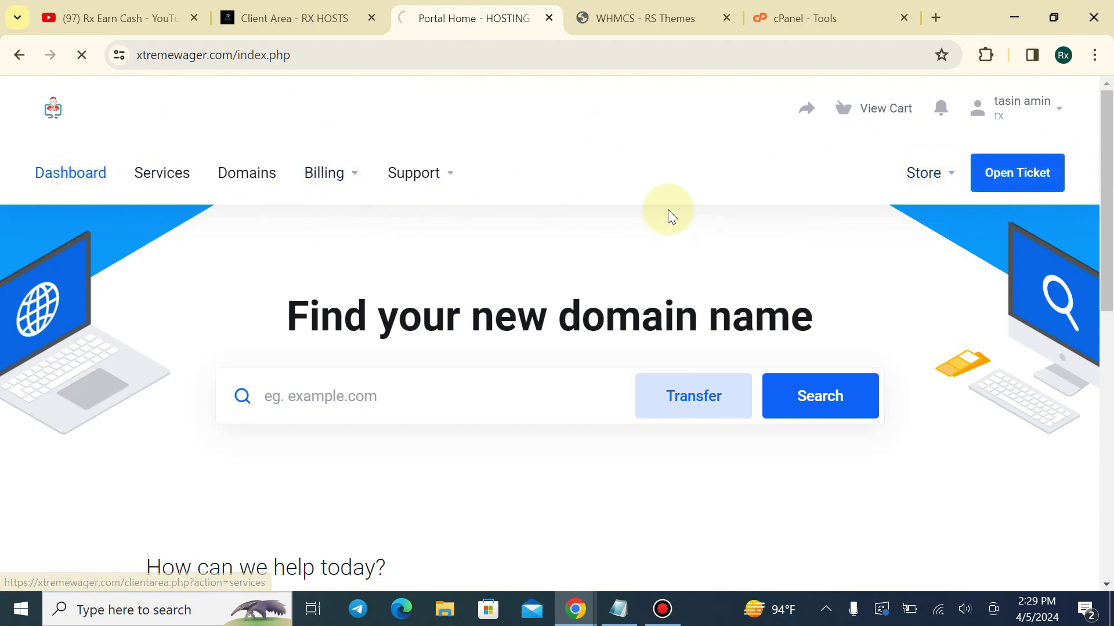
{"action": "scroll", "coordinate": [412, 262], "scroll_direction": "down", "scroll_amount": 3}
{"action": "scroll", "coordinate": [412, 231], "scroll_direction": "up", "scroll_amount": 3}
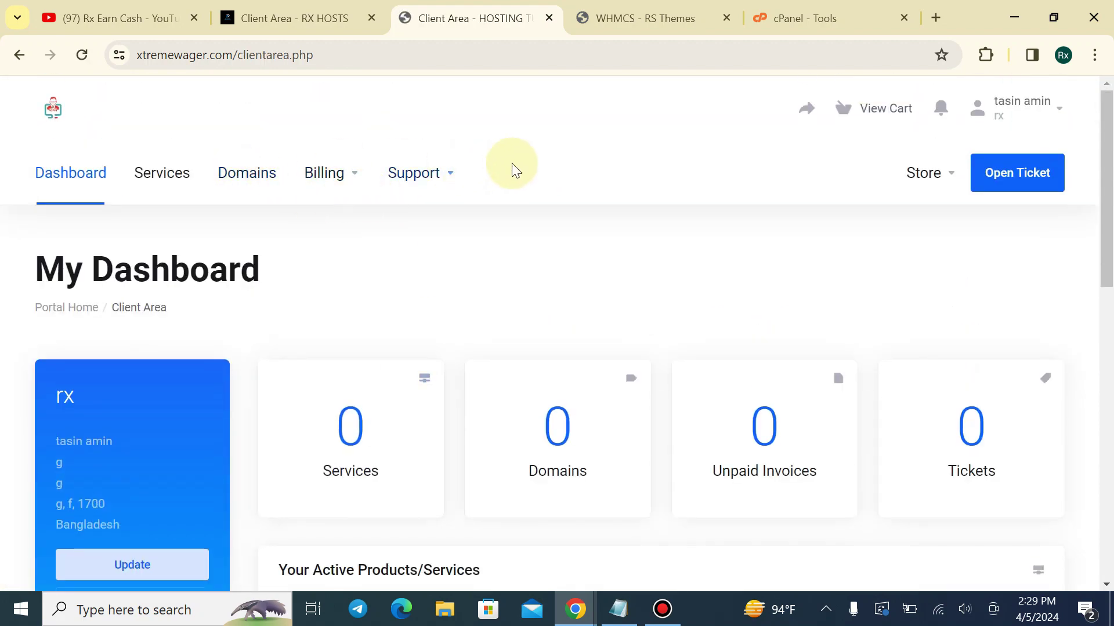
{"action": "left_click", "coordinate": [343, 12]}
{"action": "left_click", "coordinate": [513, 12]}
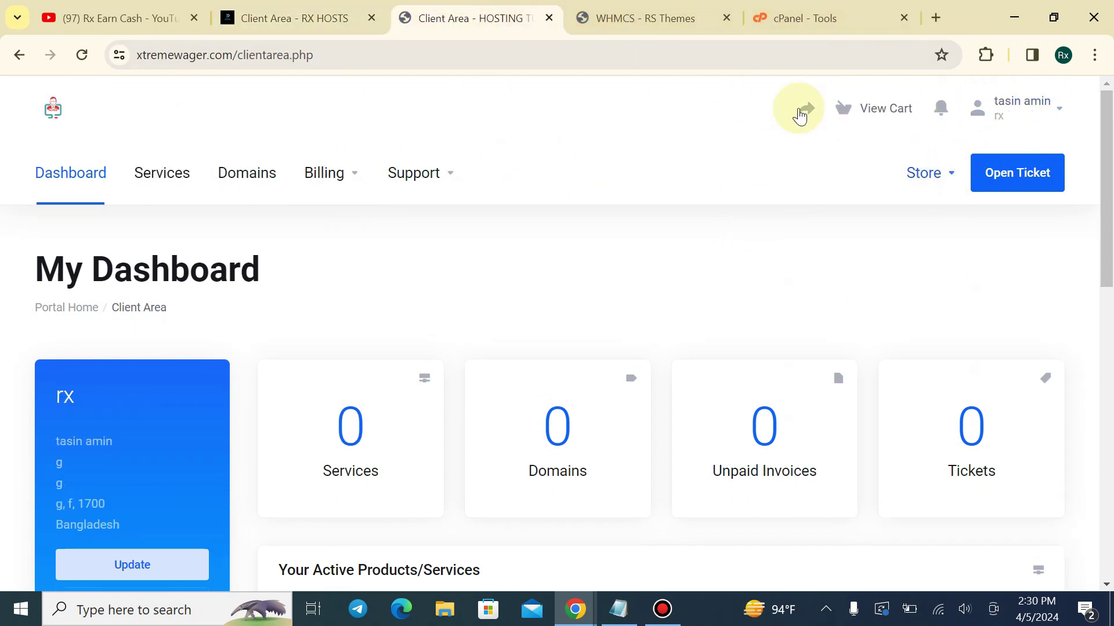
Activate the Banner main menu layout for existing clients
{"action": "left_click", "coordinate": [664, 11]}
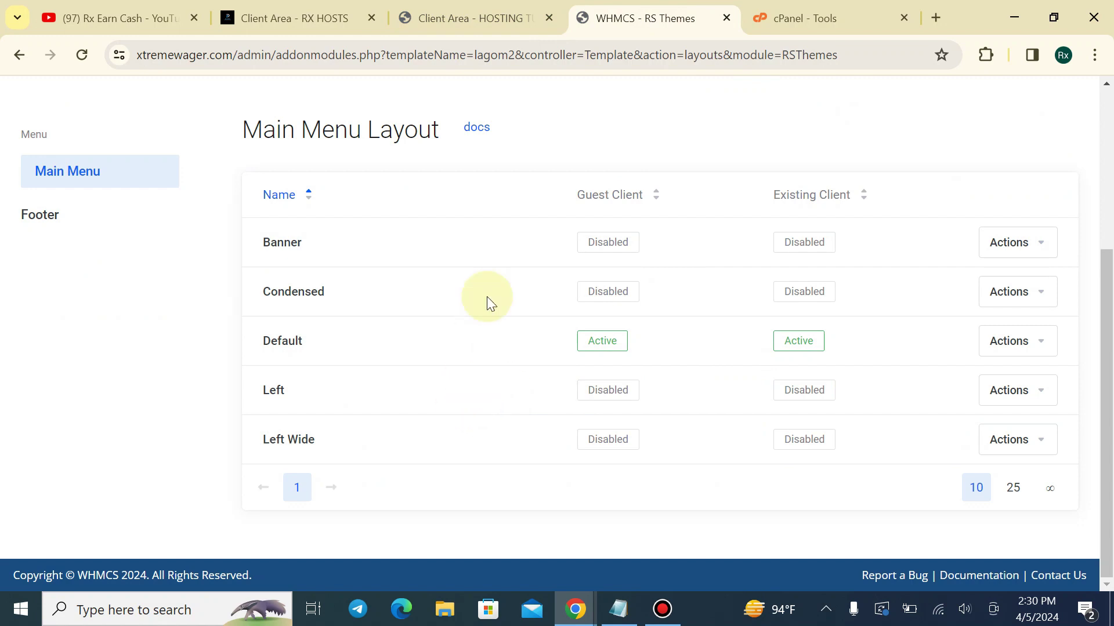
{"action": "left_click", "coordinate": [1027, 243]}
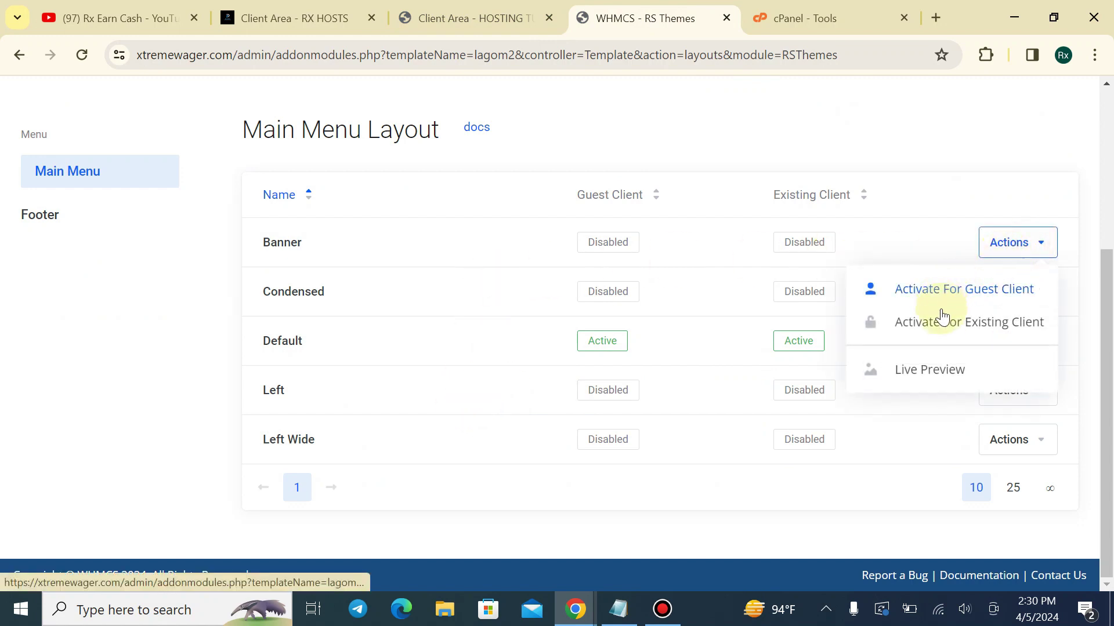
{"action": "left_click", "coordinate": [972, 329]}
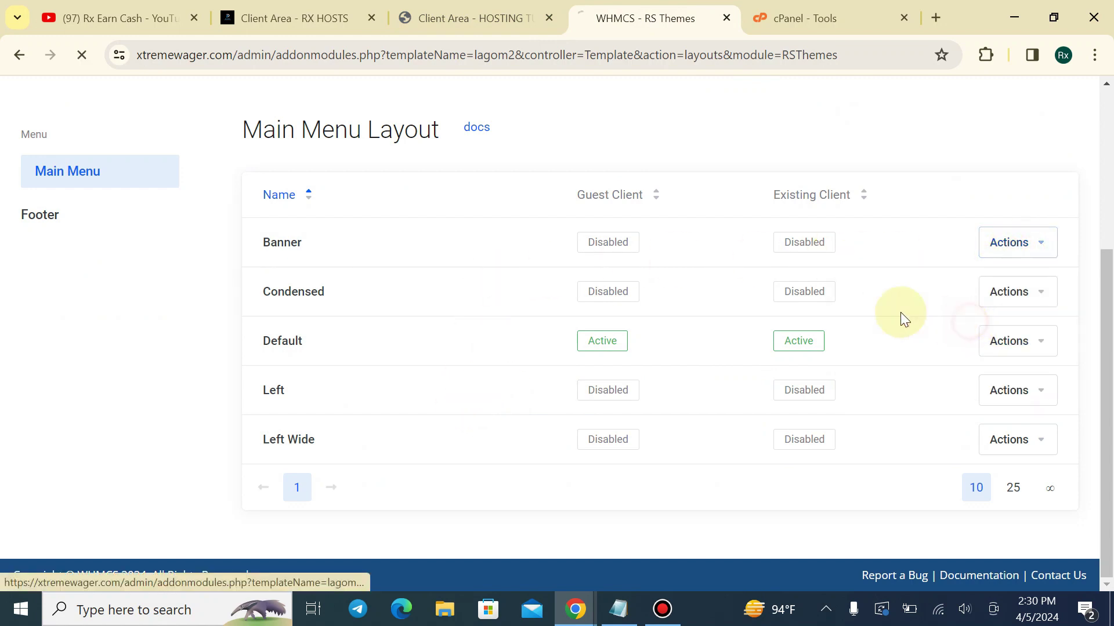
Check the xtremewager dashboard in the Banner layout against RX HOSTS, then return to Lagom 2 settings
{"action": "left_click", "coordinate": [461, 12]}
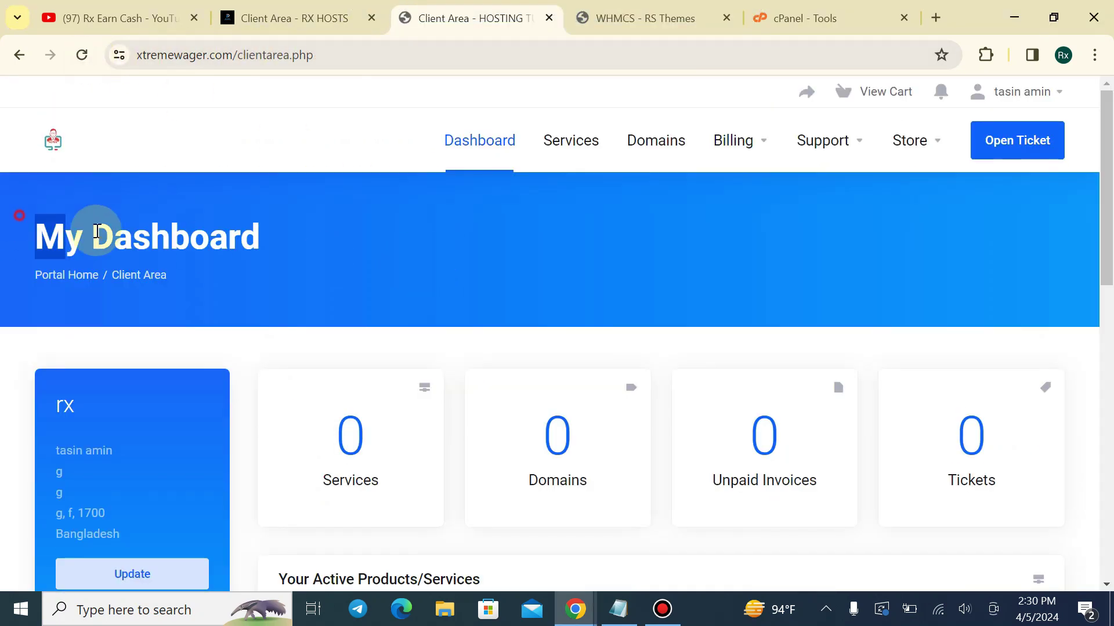
{"action": "left_click", "coordinate": [275, 14]}
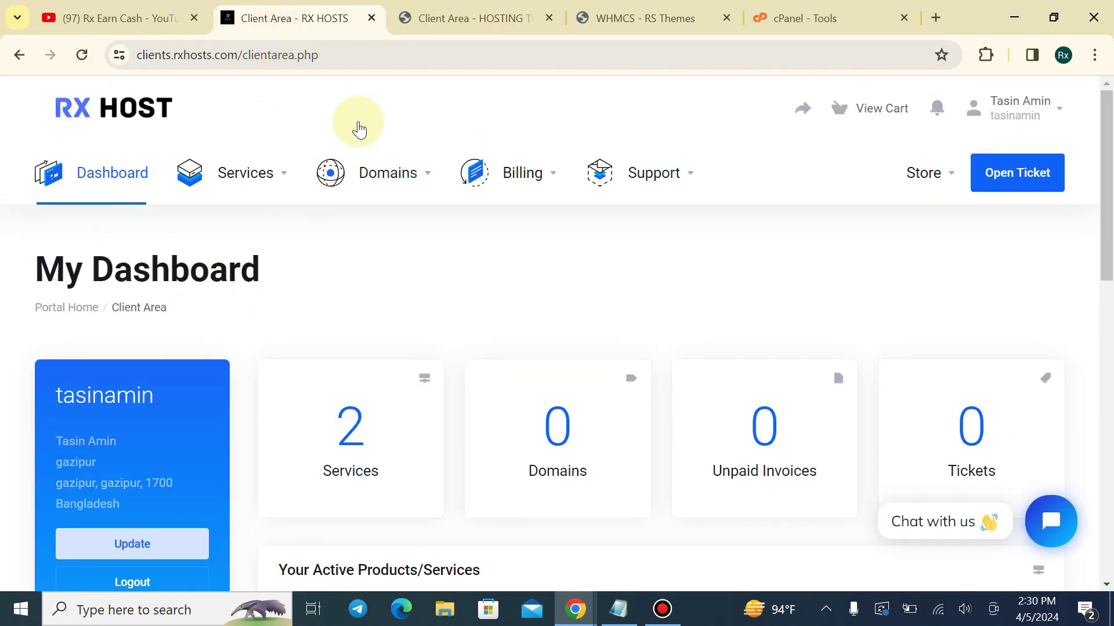
{"action": "left_click", "coordinate": [419, 15]}
{"action": "scroll", "coordinate": [447, 210], "scroll_direction": "down", "scroll_amount": 7}
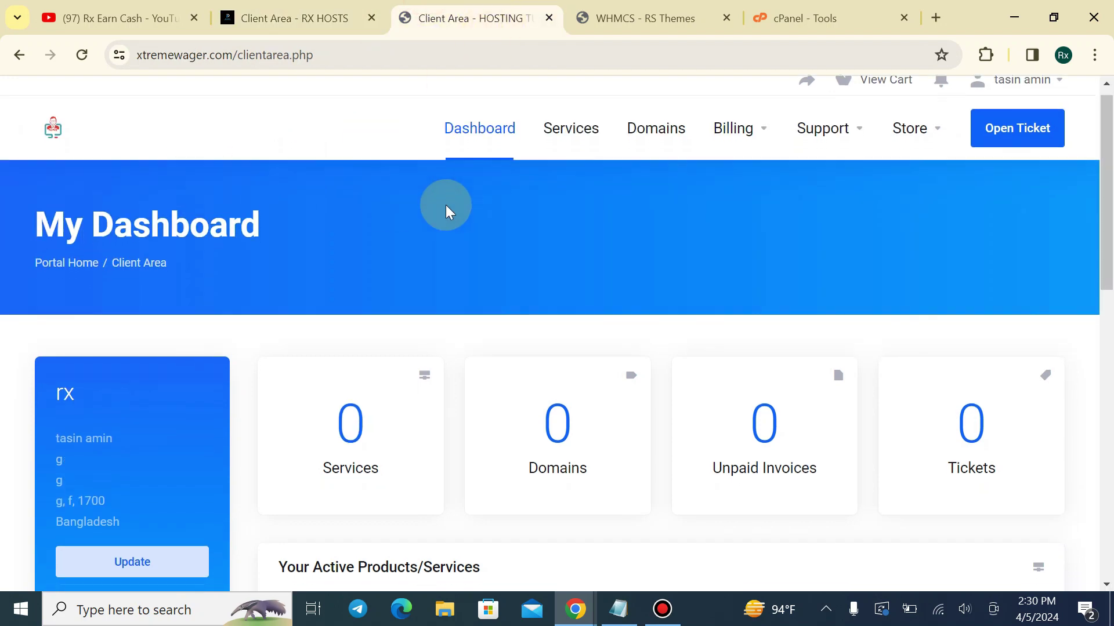
{"action": "scroll", "coordinate": [406, 180], "scroll_direction": "up", "scroll_amount": 7}
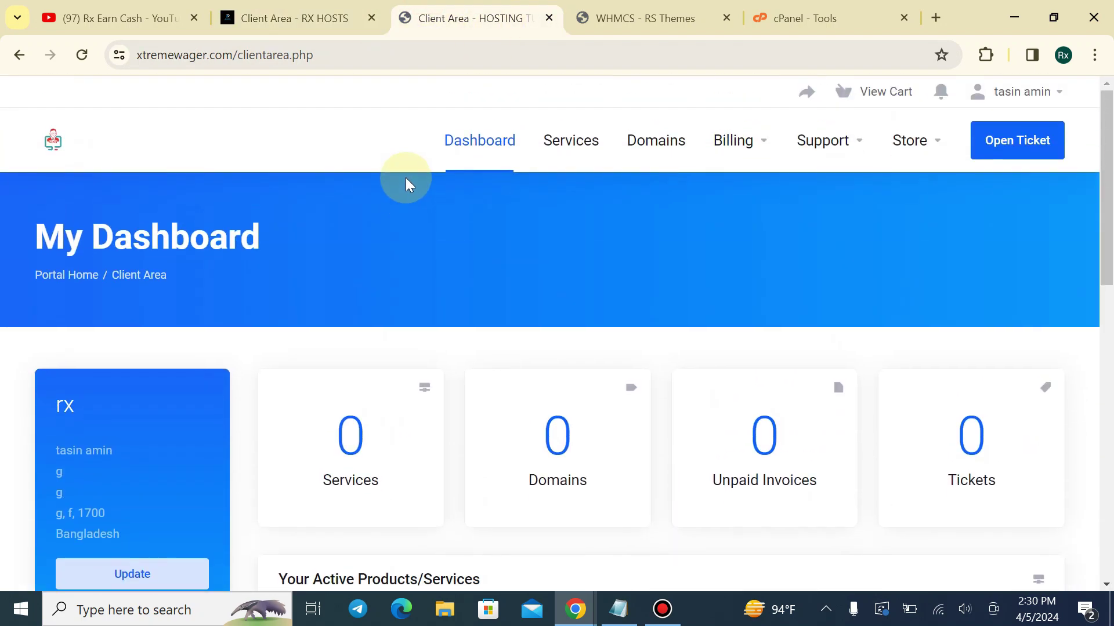
{"action": "scroll", "coordinate": [653, 184], "scroll_direction": "down", "scroll_amount": 4}
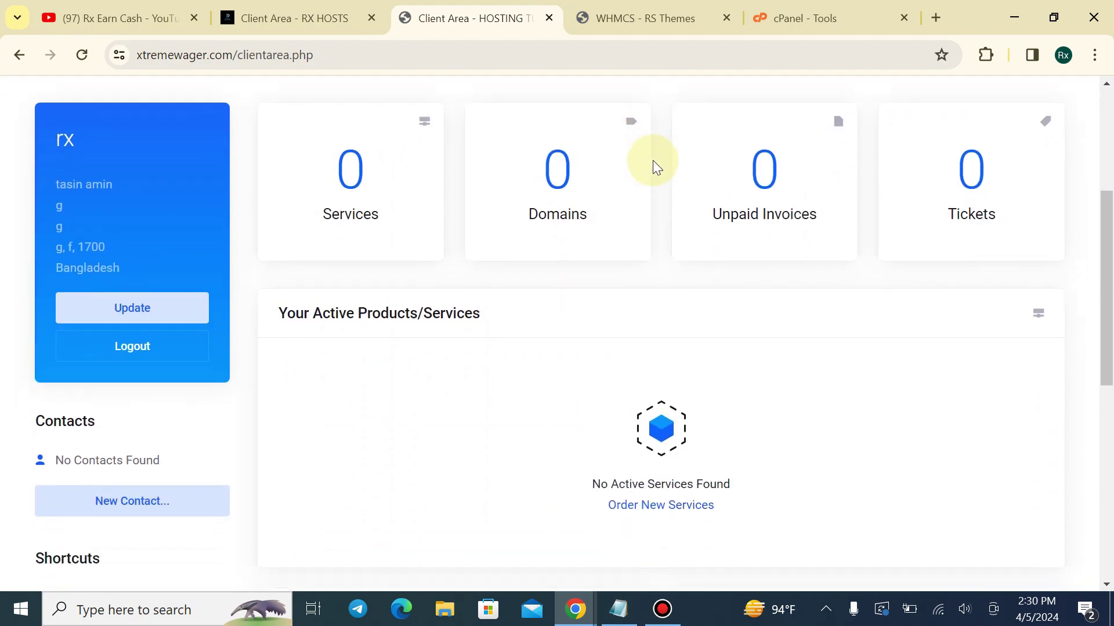
{"action": "scroll", "coordinate": [654, 163], "scroll_direction": "up", "scroll_amount": 2}
{"action": "left_click", "coordinate": [652, 11]}
{"action": "scroll", "coordinate": [861, 405], "scroll_direction": "down", "scroll_amount": 4}
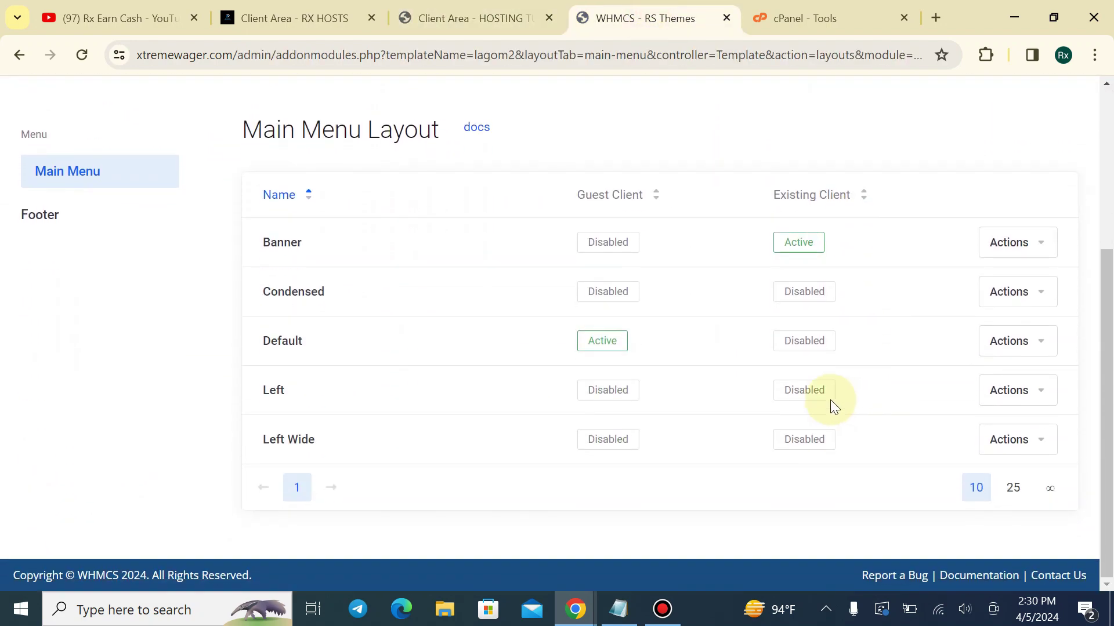
{"action": "scroll", "coordinate": [499, 290], "scroll_direction": "up", "scroll_amount": 4}
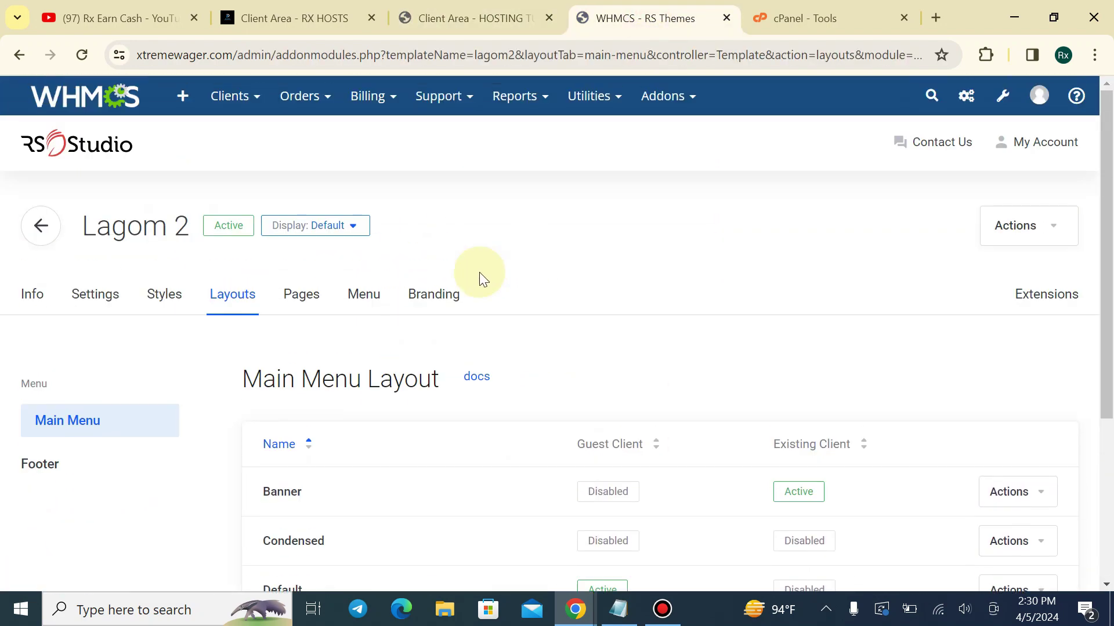
Browse the Lagom 2 Client Area Pages and Menu settings, then reach Branding
{"action": "left_click", "coordinate": [302, 295]}
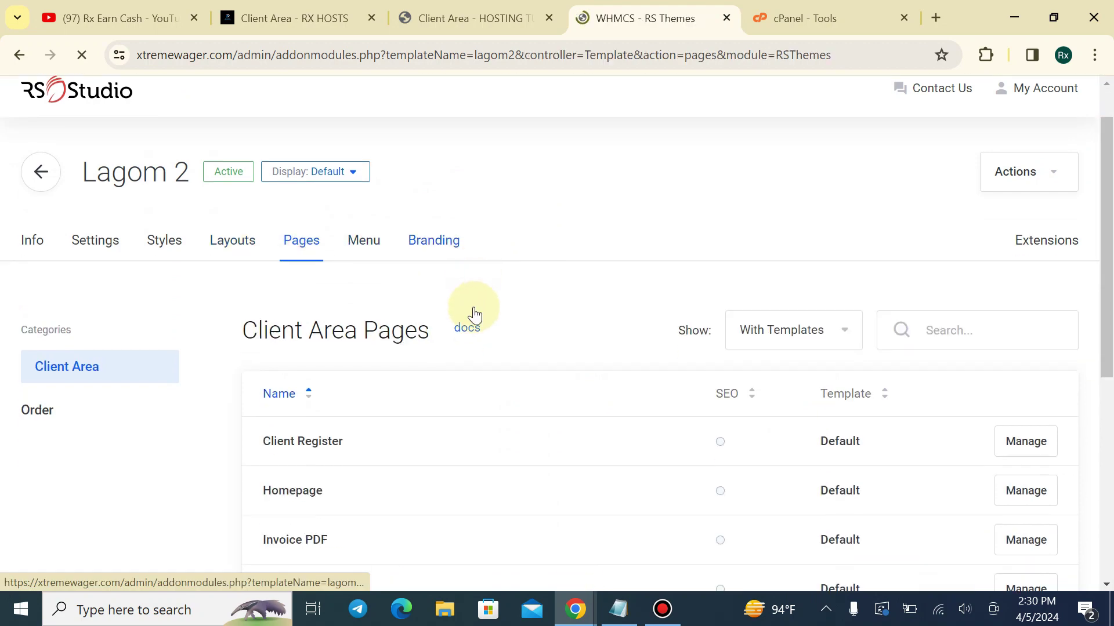
{"action": "scroll", "coordinate": [447, 317], "scroll_direction": "down", "scroll_amount": 5}
{"action": "scroll", "coordinate": [446, 314], "scroll_direction": "up", "scroll_amount": 4}
{"action": "left_click", "coordinate": [383, 225]}
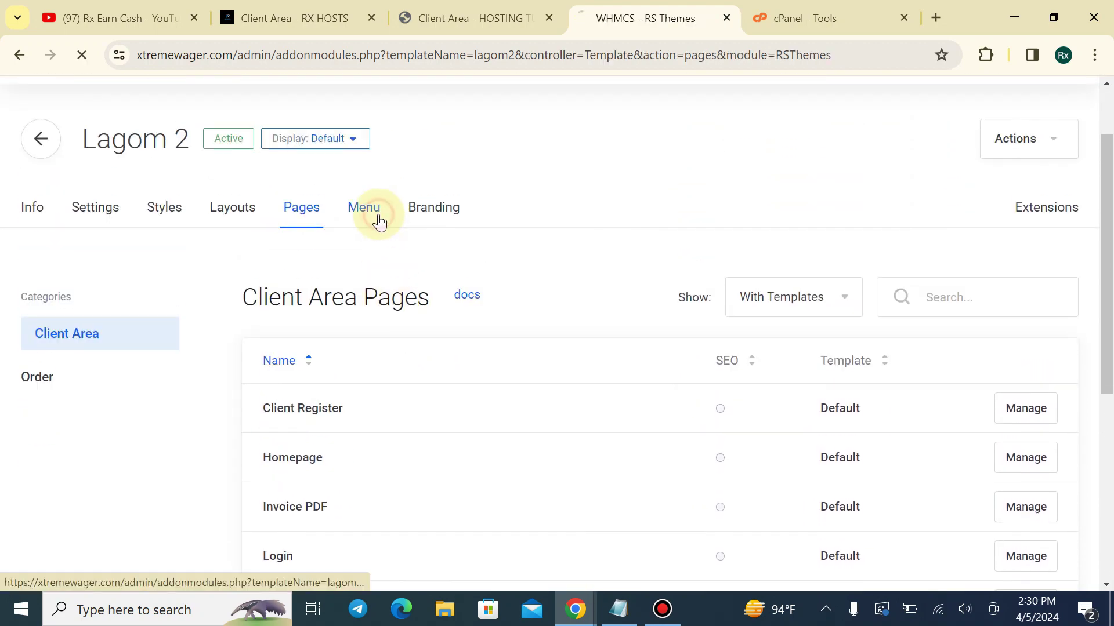
{"action": "scroll", "coordinate": [398, 337], "scroll_direction": "down", "scroll_amount": 4}
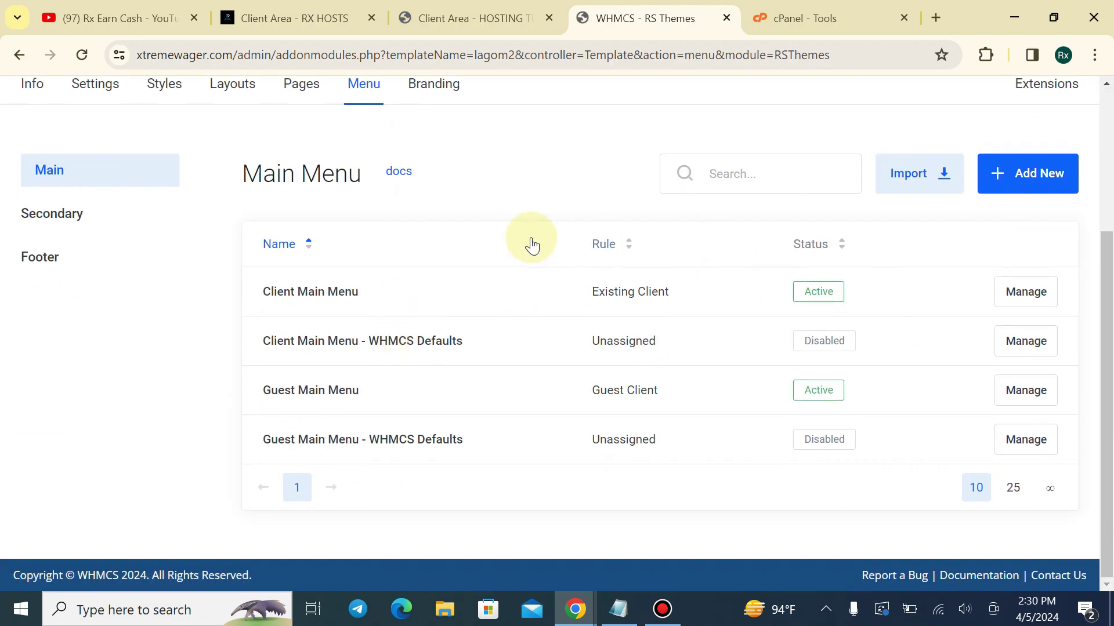
{"action": "scroll", "coordinate": [532, 246], "scroll_direction": "up", "scroll_amount": 2}
{"action": "left_click", "coordinate": [448, 175]}
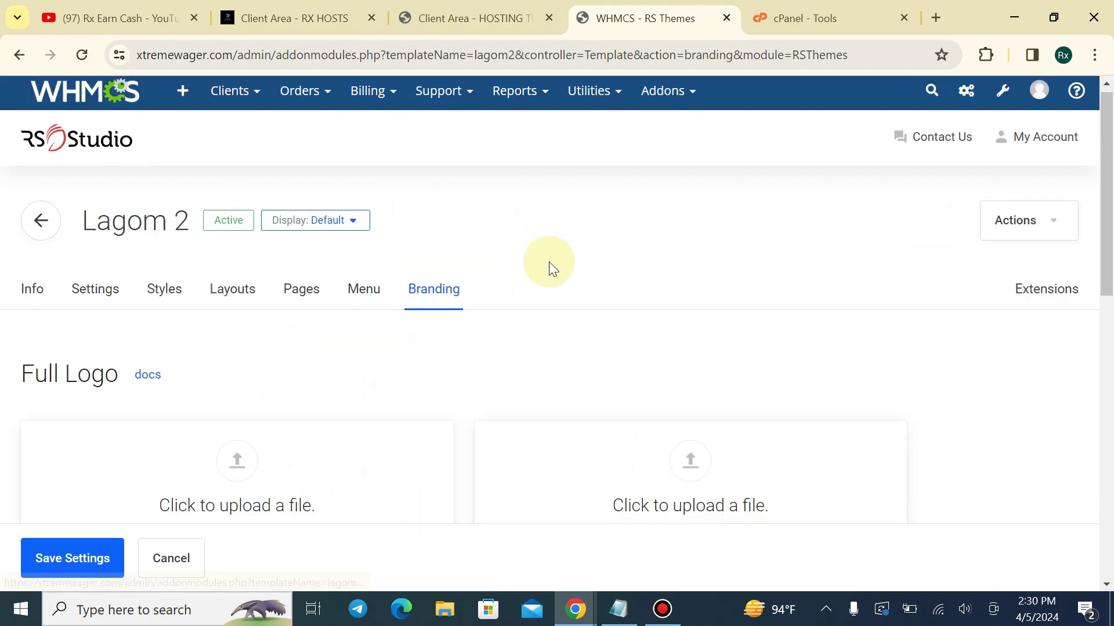
{"action": "scroll", "coordinate": [549, 263], "scroll_direction": "down", "scroll_amount": 4}
Compare the client dashboard with the Lagom 2 Branding settings and scroll to the logo fields
{"action": "left_click", "coordinate": [493, 18]}
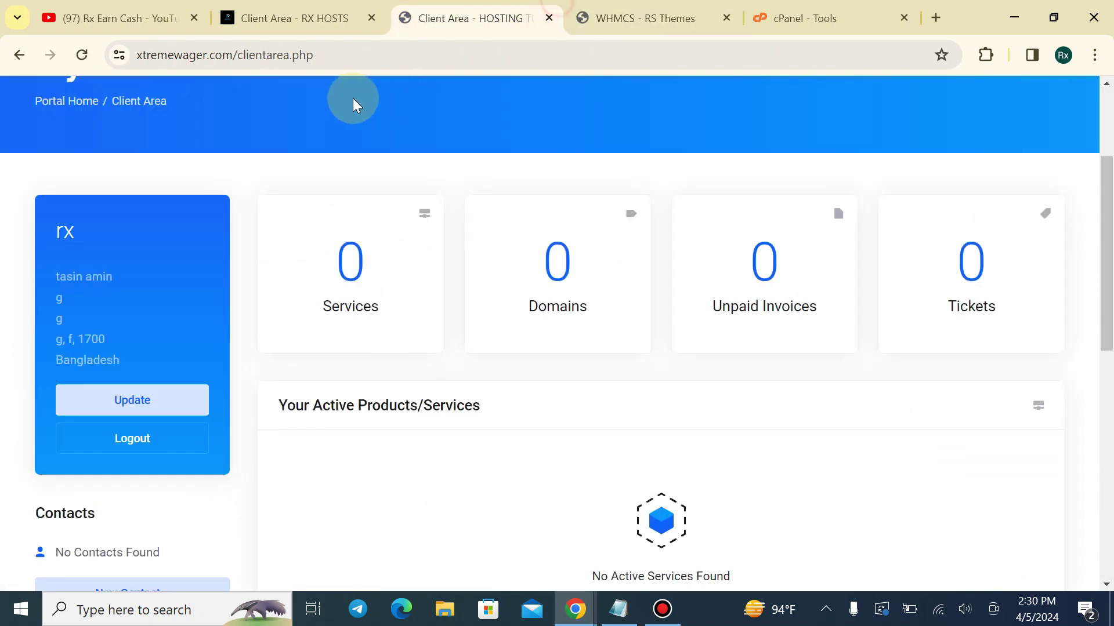
{"action": "scroll", "coordinate": [352, 98], "scroll_direction": "up", "scroll_amount": 3}
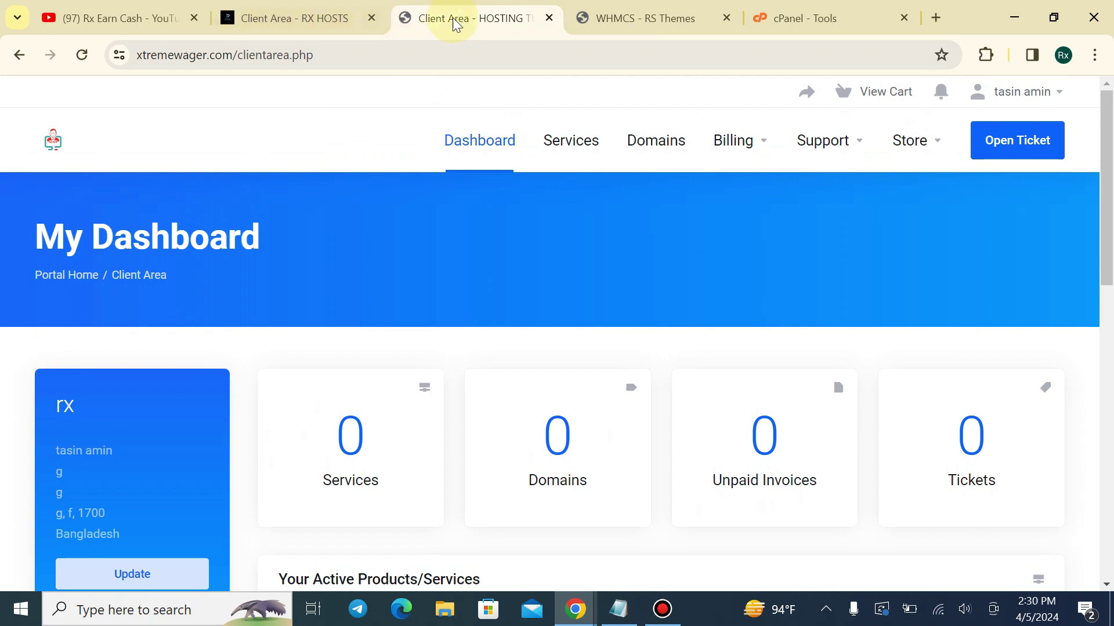
{"action": "left_click", "coordinate": [638, 18]}
{"action": "scroll", "coordinate": [298, 169], "scroll_direction": "down", "scroll_amount": 2}
{"action": "scroll", "coordinate": [285, 157], "scroll_direction": "up", "scroll_amount": 5}
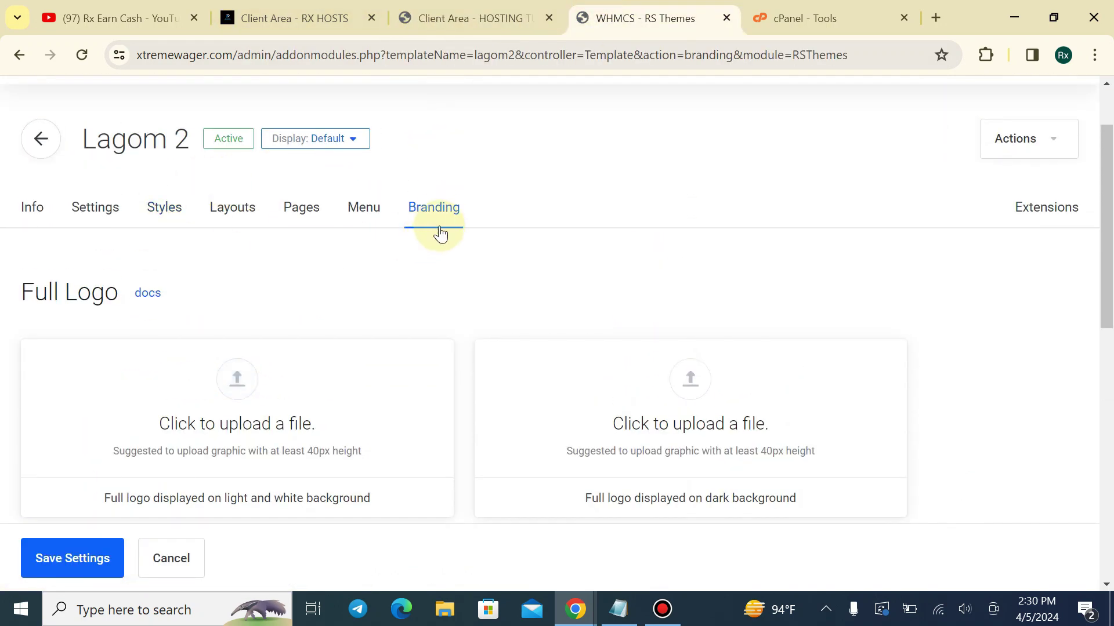
{"action": "left_click", "coordinate": [437, 208]}
{"action": "left_click", "coordinate": [506, 17]}
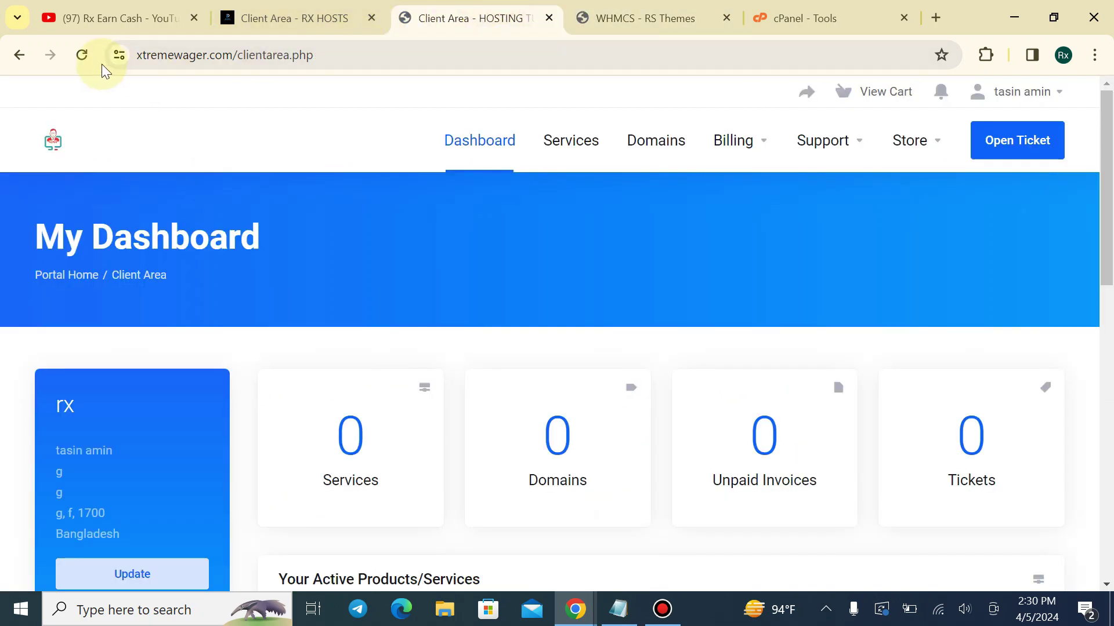
{"action": "left_click", "coordinate": [638, 18]}
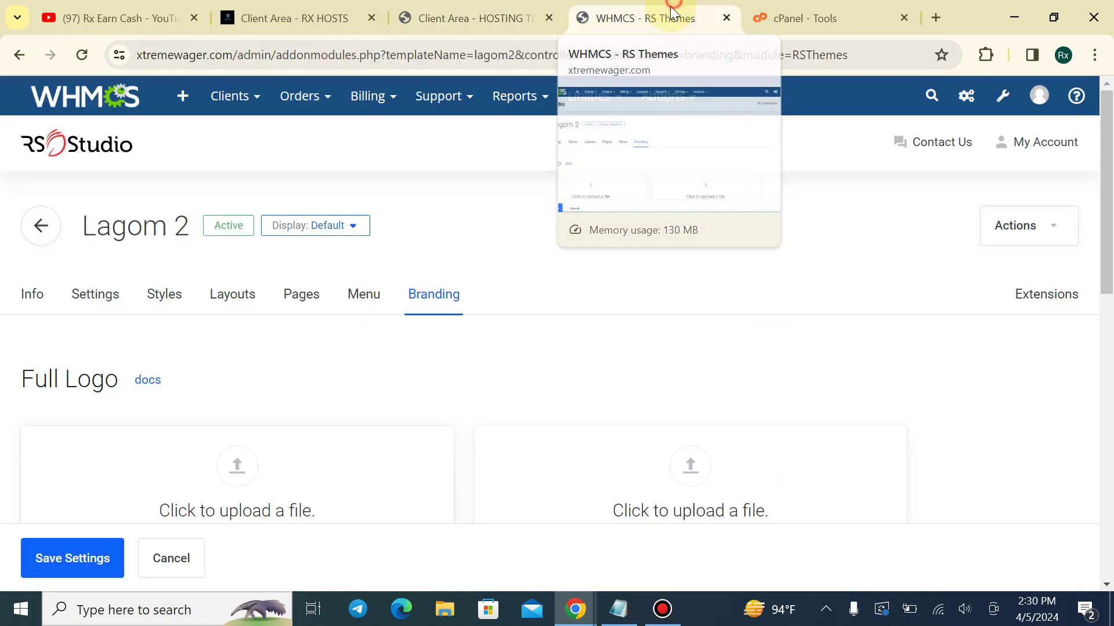
{"action": "scroll", "coordinate": [348, 313], "scroll_direction": "down", "scroll_amount": 5}
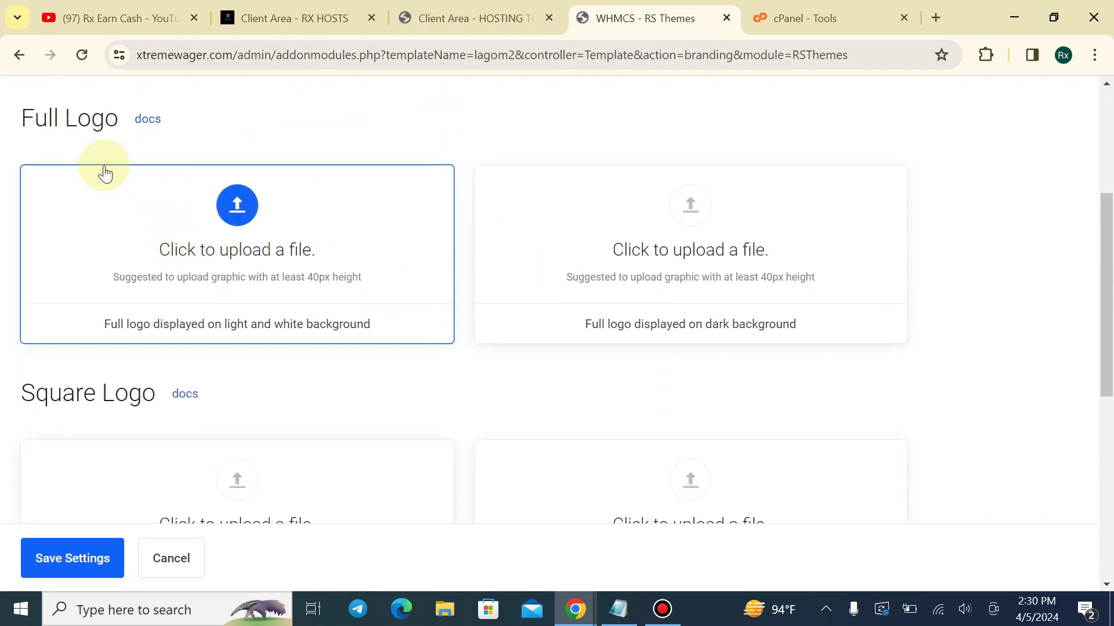
{"action": "scroll", "coordinate": [390, 316], "scroll_direction": "down", "scroll_amount": 2}
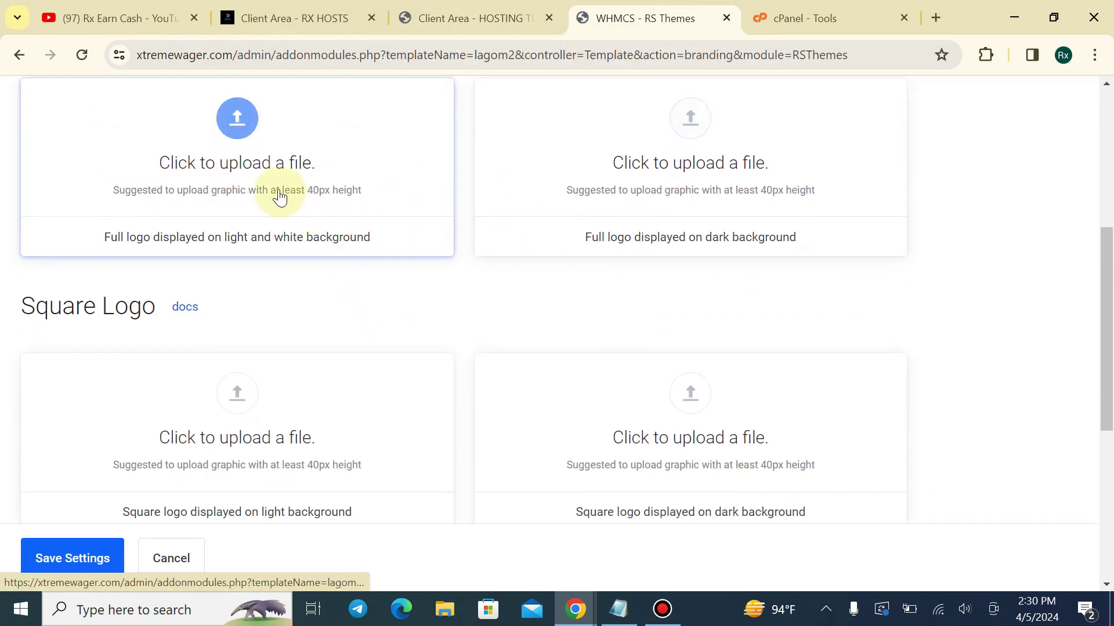
Choose the image for the Full Logo versions
{"action": "left_click", "coordinate": [239, 145]}
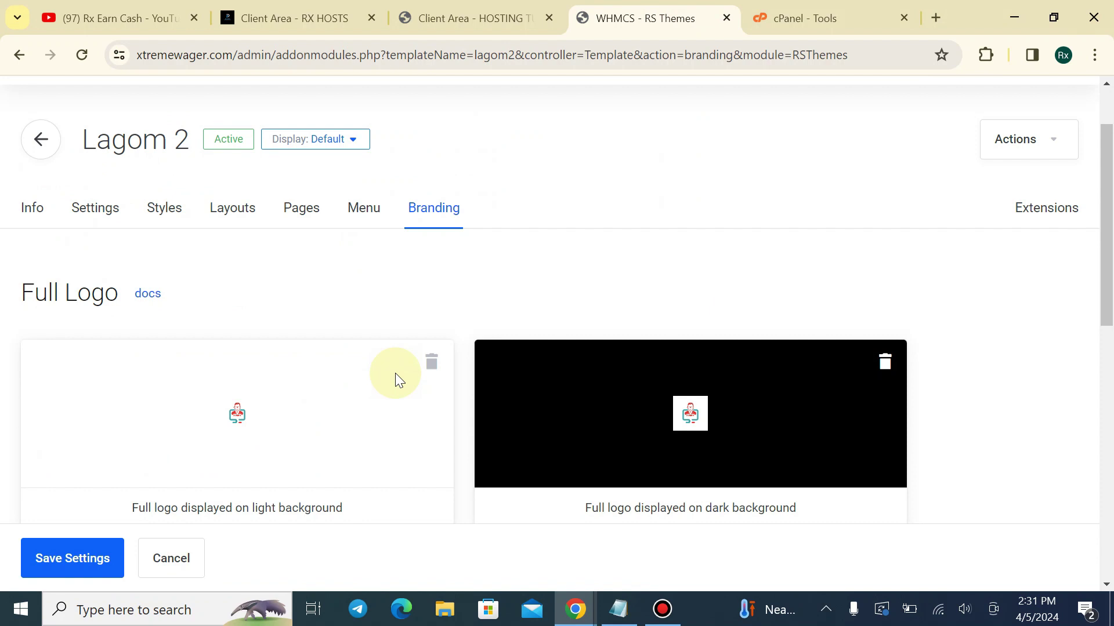
{"action": "scroll", "coordinate": [396, 371], "scroll_direction": "up", "scroll_amount": 2}
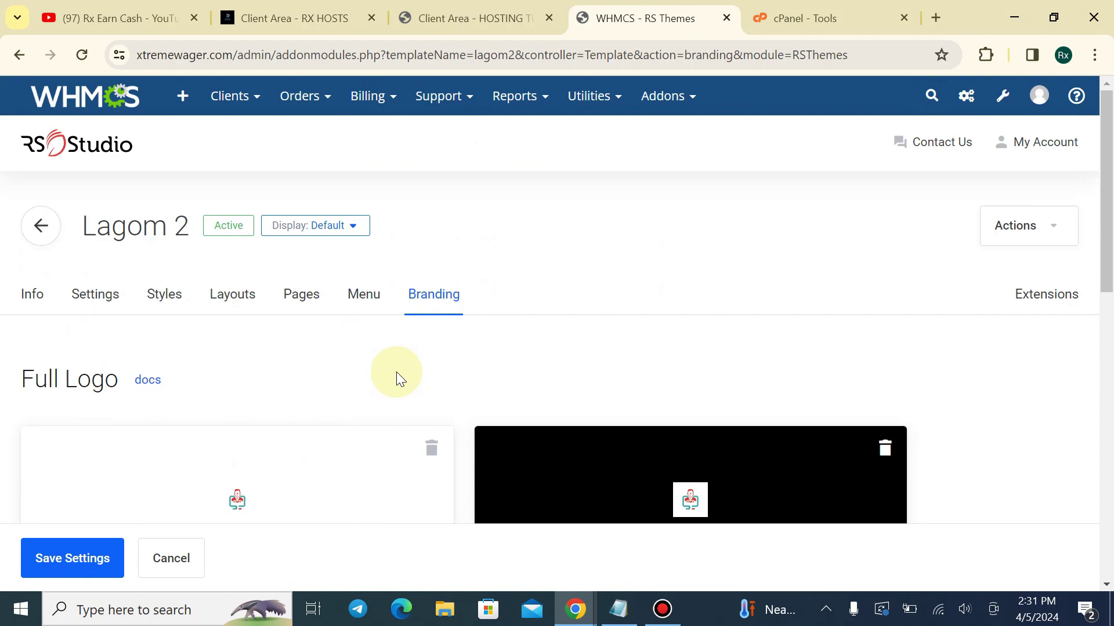
{"action": "scroll", "coordinate": [406, 302], "scroll_direction": "down", "scroll_amount": 4}
{"action": "scroll", "coordinate": [131, 325], "scroll_direction": "down", "scroll_amount": 4}
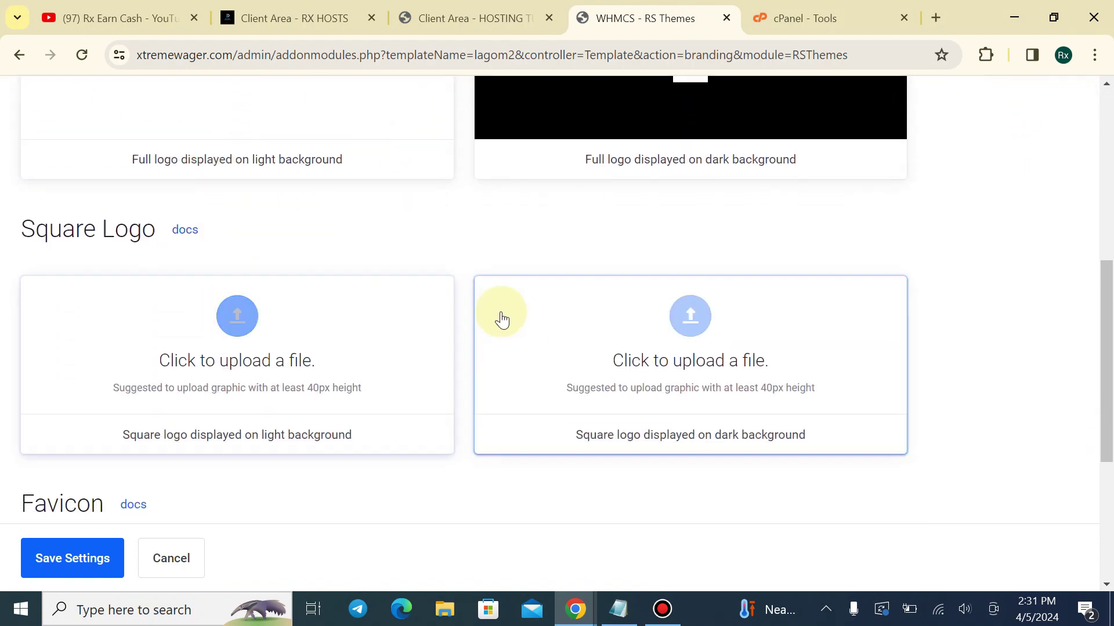
{"action": "scroll", "coordinate": [269, 406], "scroll_direction": "down", "scroll_amount": 3}
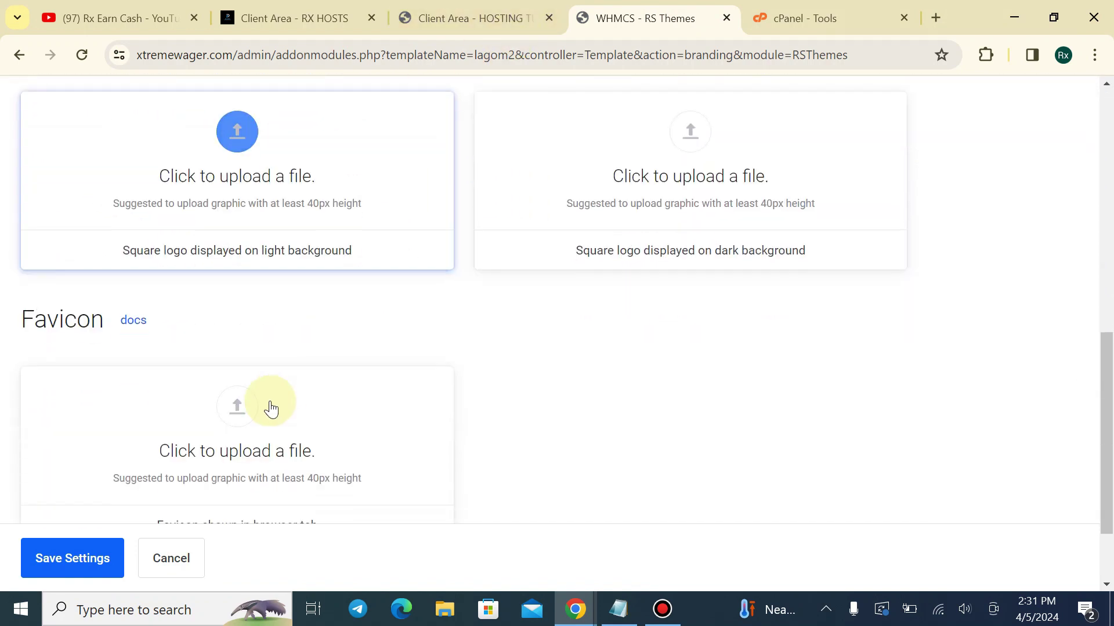
Upload images.png as the favicon
{"action": "left_click", "coordinate": [242, 297]}
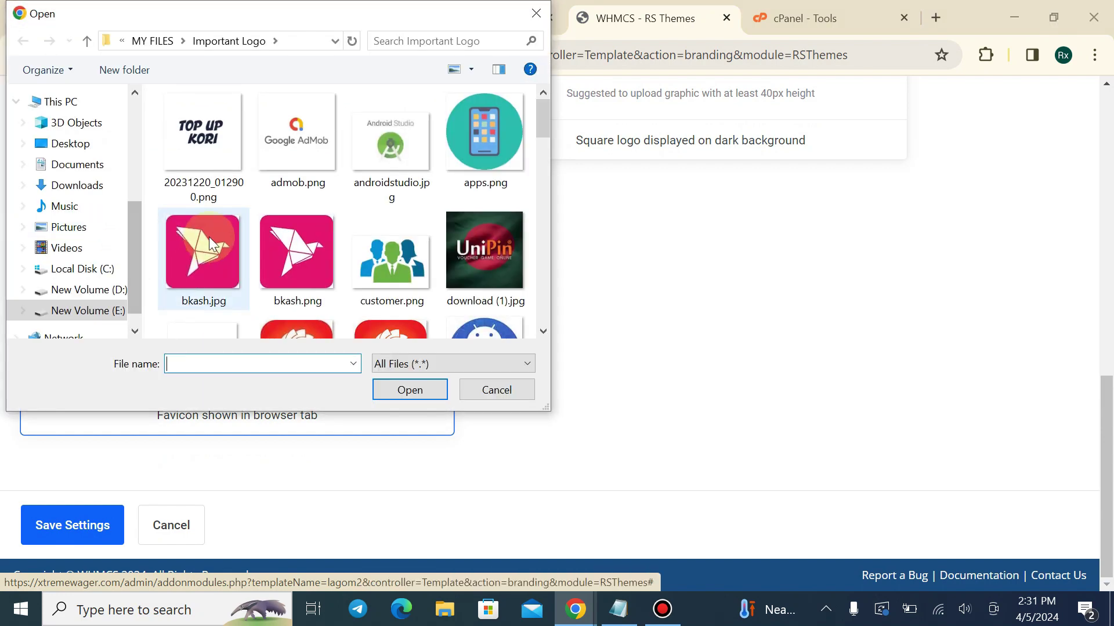
{"action": "scroll", "coordinate": [209, 237], "scroll_direction": "down", "scroll_amount": 3}
{"action": "left_click", "coordinate": [205, 200]}
{"action": "left_click", "coordinate": [426, 390]}
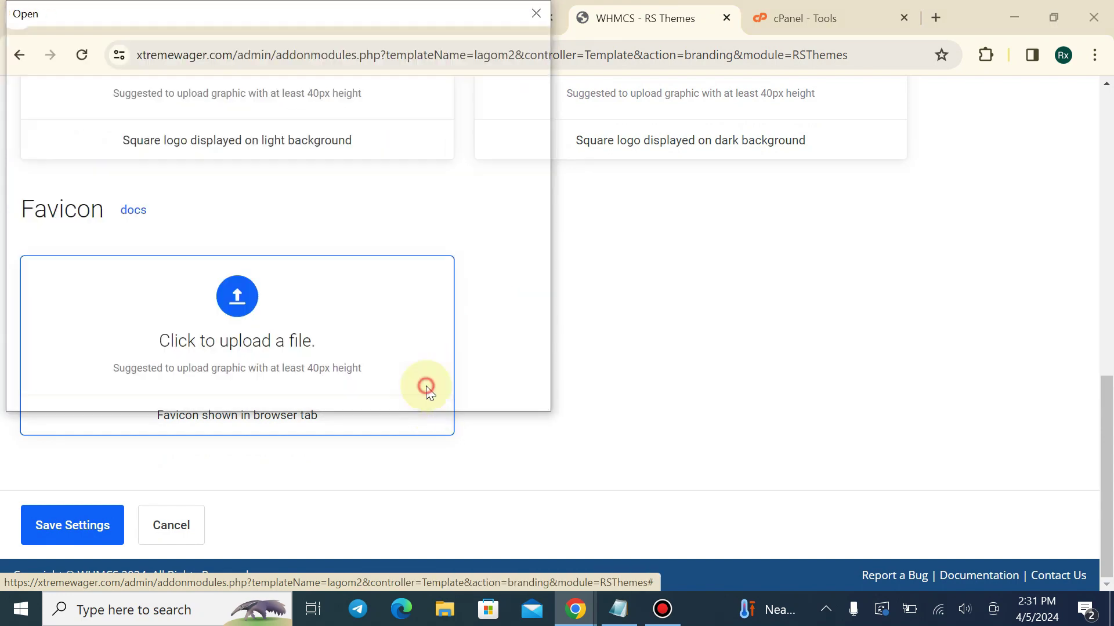
Save the Lagom 2 branding settings and check the client area
{"action": "left_click", "coordinate": [107, 532]}
{"action": "scroll", "coordinate": [651, 298], "scroll_direction": "up", "scroll_amount": 5}
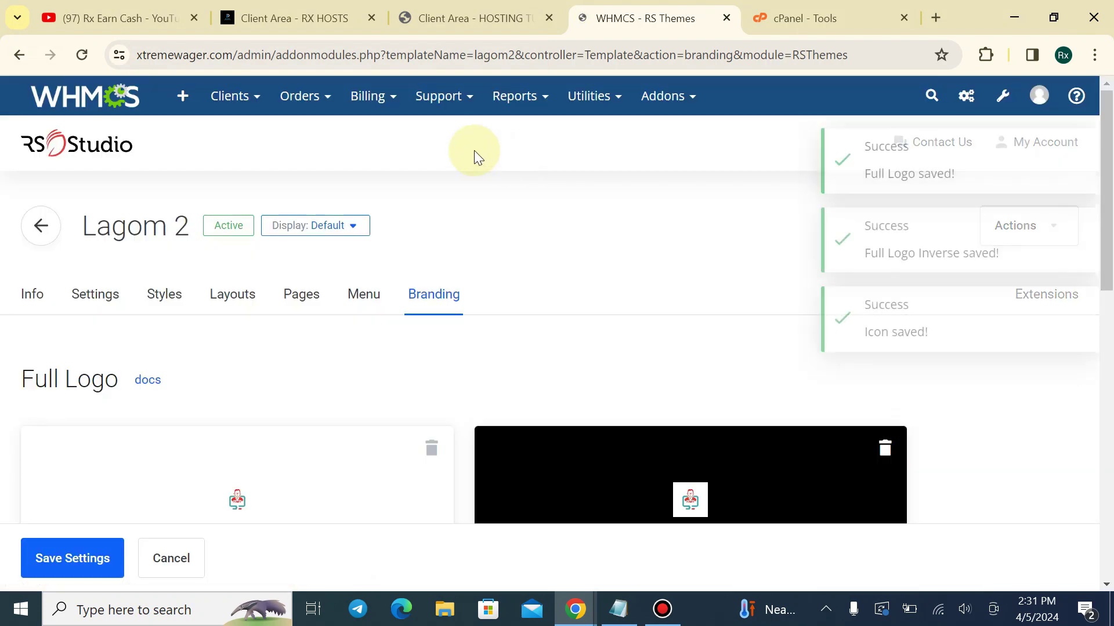
{"action": "left_click", "coordinate": [458, 18]}
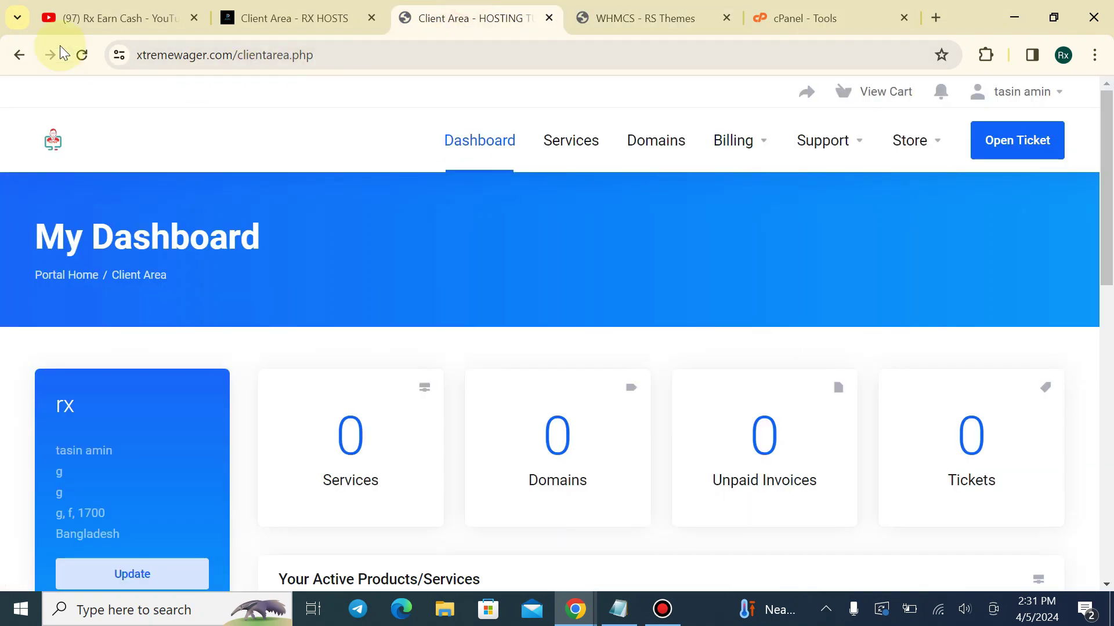
Reload the client area to display the new logo, glancing at the admin dashboard
{"action": "left_click", "coordinate": [91, 56]}
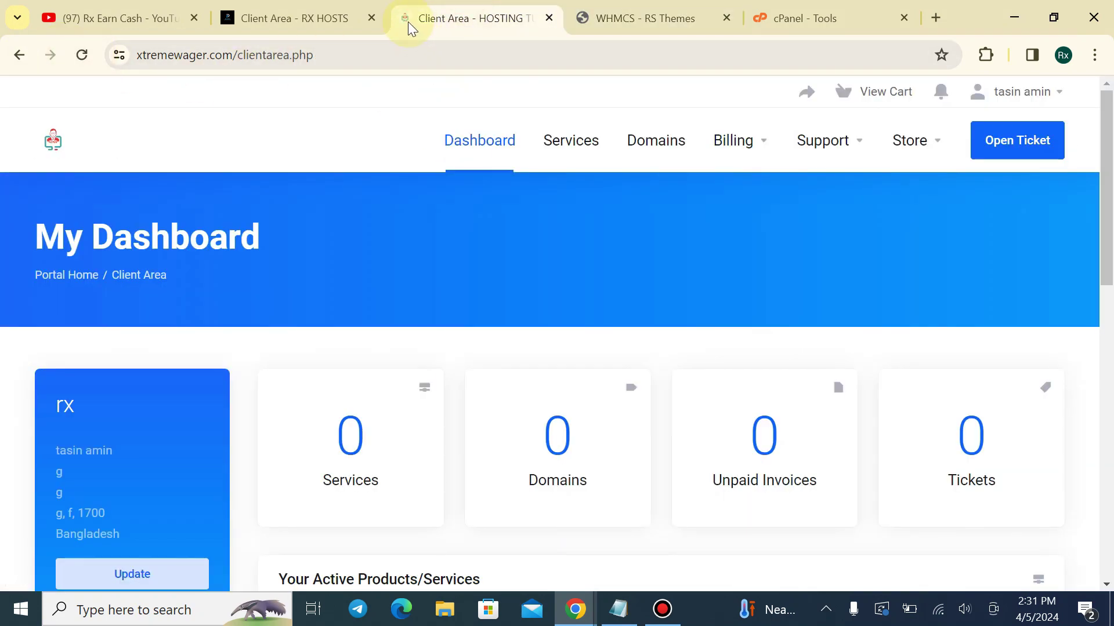
{"action": "scroll", "coordinate": [413, 219], "scroll_direction": "down", "scroll_amount": 7}
{"action": "scroll", "coordinate": [415, 194], "scroll_direction": "up", "scroll_amount": 5}
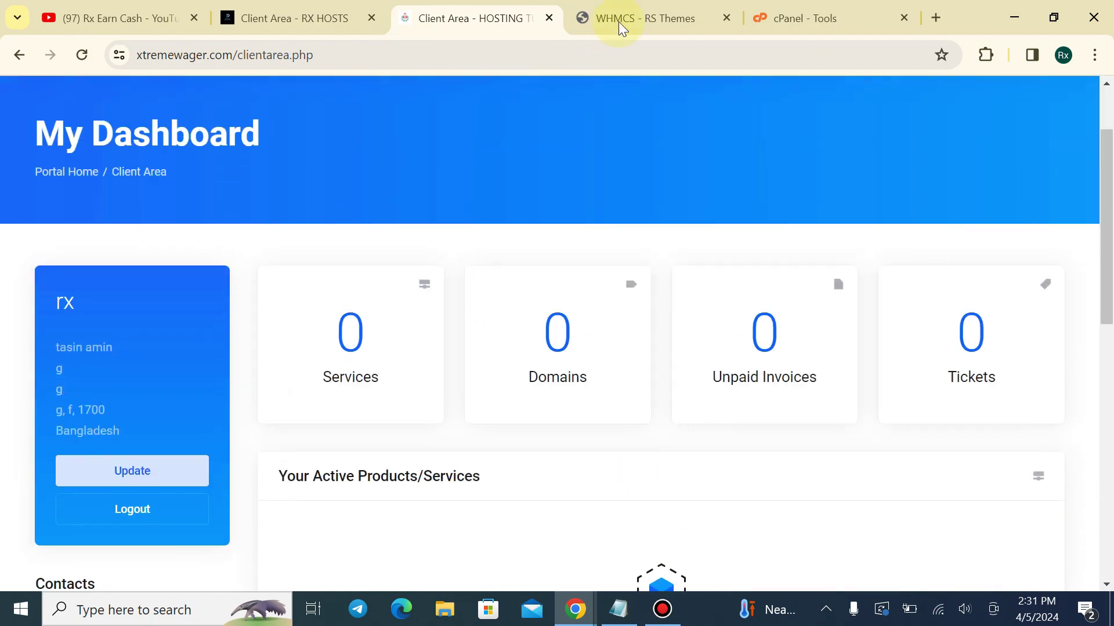
{"action": "left_click", "coordinate": [622, 23]}
{"action": "left_click", "coordinate": [86, 108]}
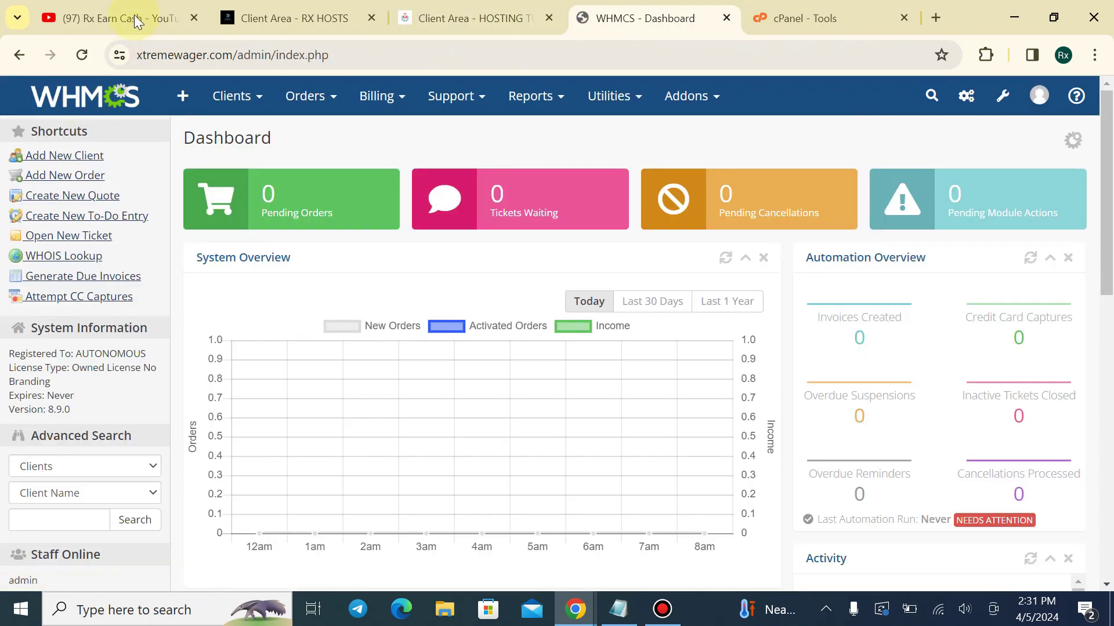
{"action": "left_click", "coordinate": [510, 17]}
{"action": "scroll", "coordinate": [557, 452], "scroll_direction": "up", "scroll_amount": 2}
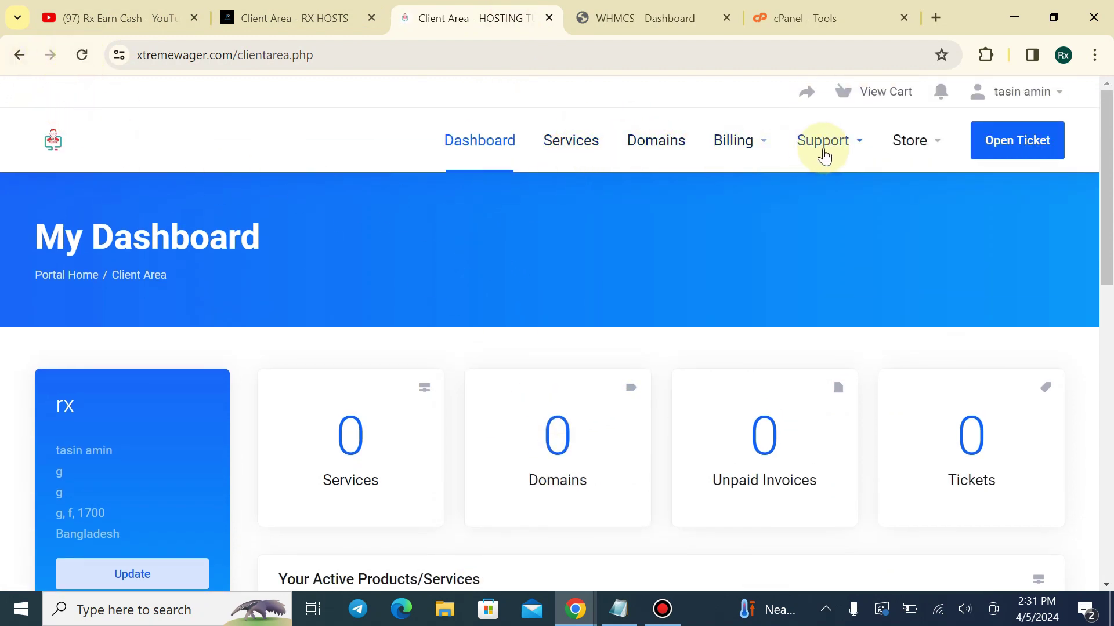
Browse the Support, Billing and Store menus, then view the client's Services list
{"action": "left_click", "coordinate": [860, 150]}
{"action": "left_click", "coordinate": [858, 151]}
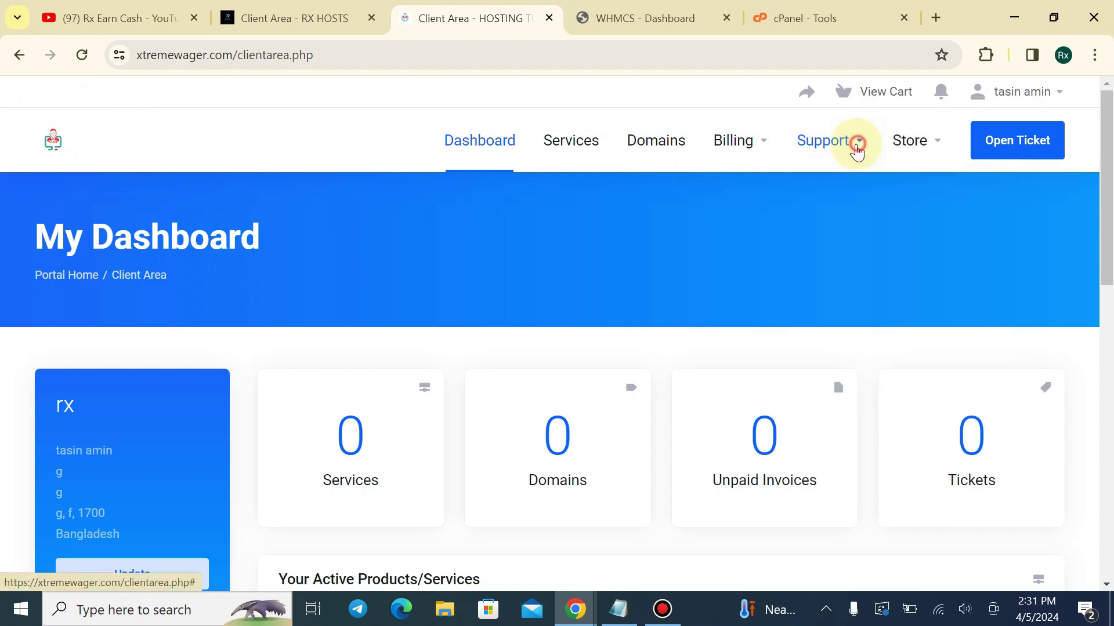
{"action": "left_click", "coordinate": [763, 145]}
{"action": "left_click", "coordinate": [938, 145]}
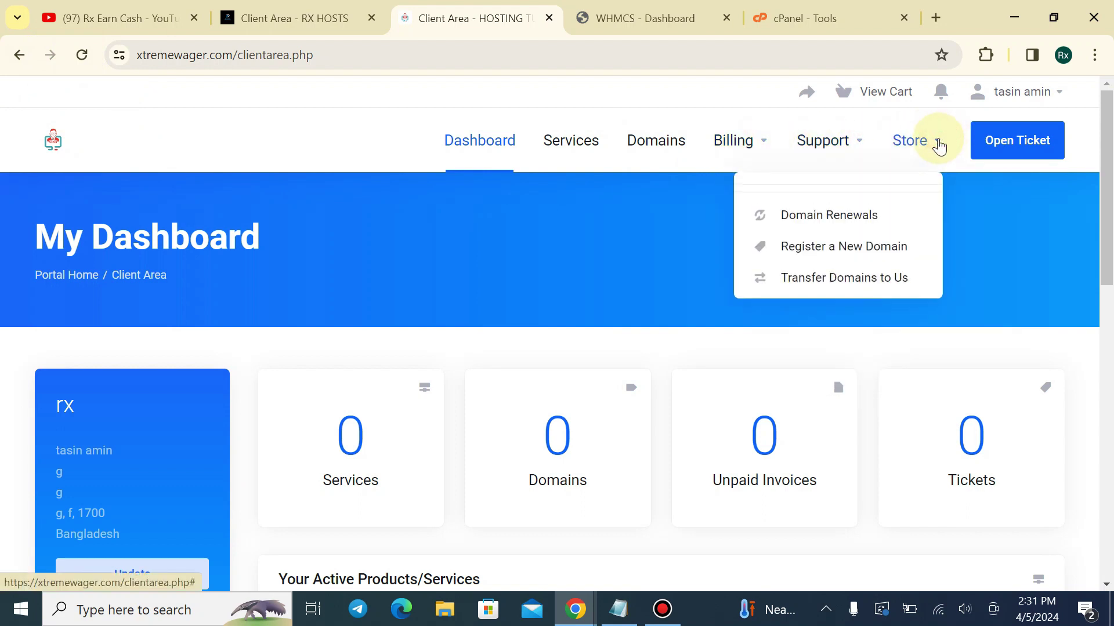
{"action": "left_click", "coordinate": [573, 150]}
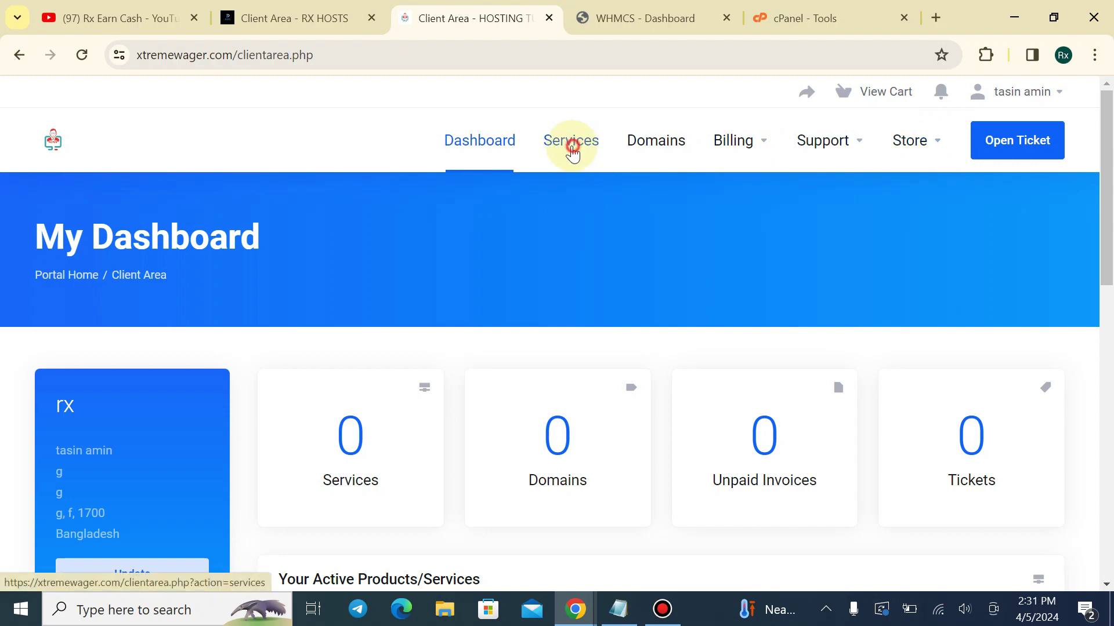
{"action": "scroll", "coordinate": [638, 371], "scroll_direction": "down", "scroll_amount": 2}
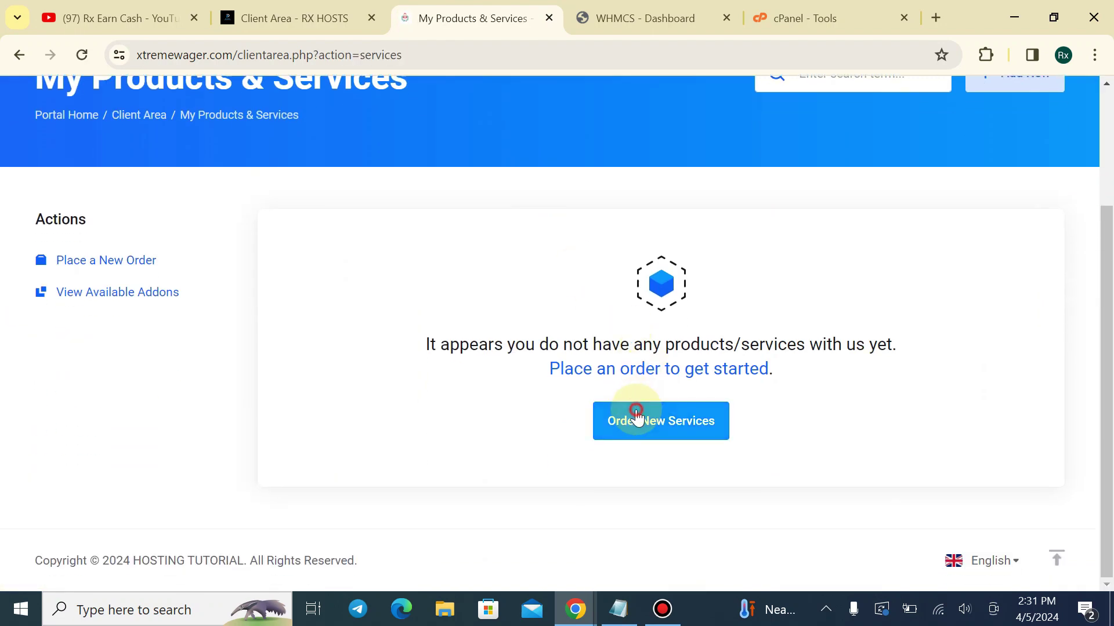
{"action": "scroll", "coordinate": [420, 220], "scroll_direction": "down", "scroll_amount": 2}
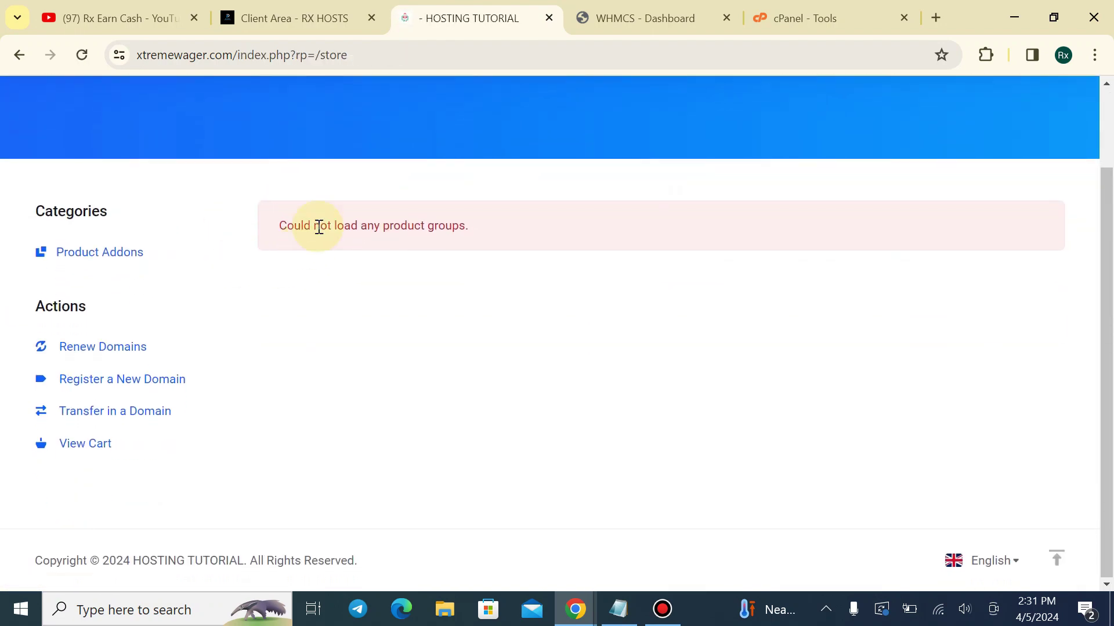
{"action": "scroll", "coordinate": [319, 224], "scroll_direction": "up", "scroll_amount": 1}
{"action": "scroll", "coordinate": [174, 174], "scroll_direction": "up", "scroll_amount": 1}
On RX HOSTS, go to Services > Order New Services to see the Basic Web Hosting plans
{"action": "left_click", "coordinate": [301, 18]}
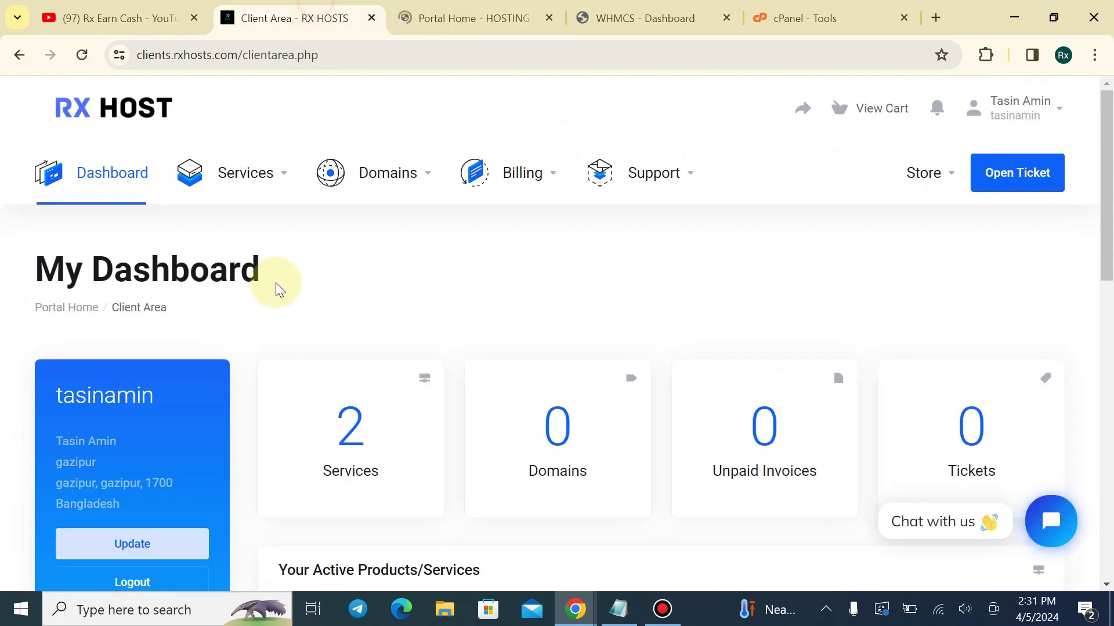
{"action": "left_click", "coordinate": [238, 174]}
{"action": "left_click", "coordinate": [251, 272]}
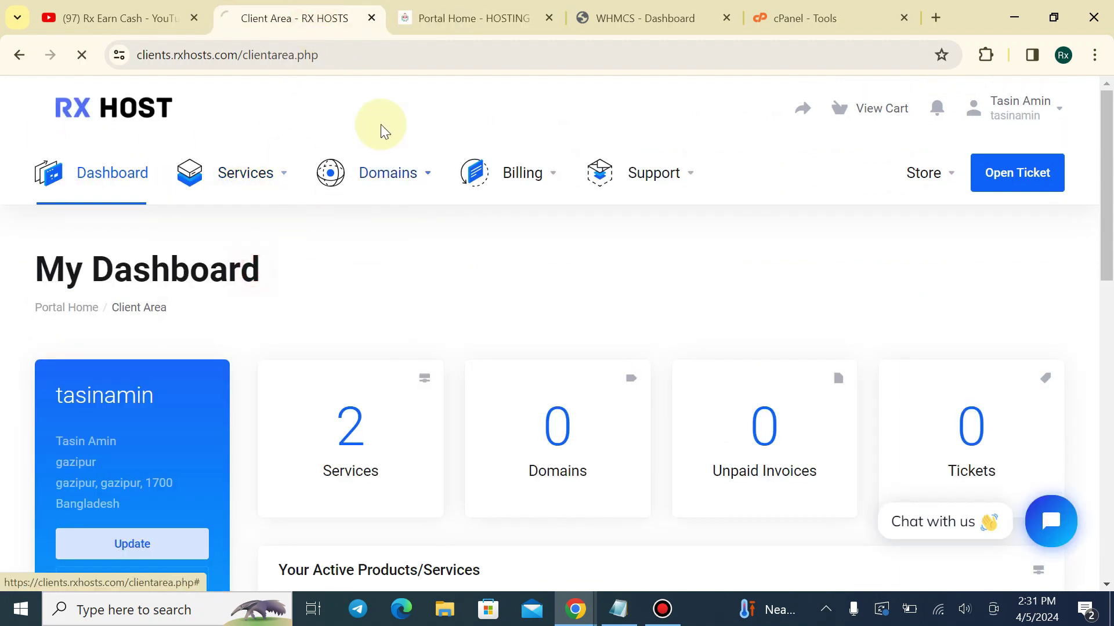
{"action": "scroll", "coordinate": [458, 308], "scroll_direction": "down", "scroll_amount": 5}
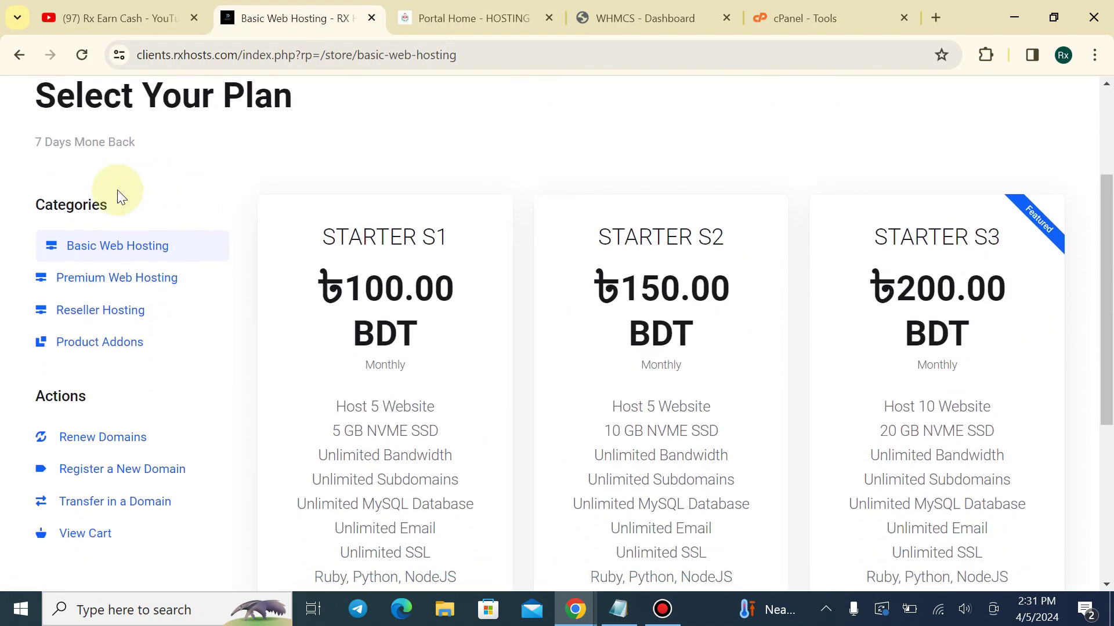
{"action": "left_click_drag", "start_coordinate": [32, 207], "coordinate": [126, 203]}
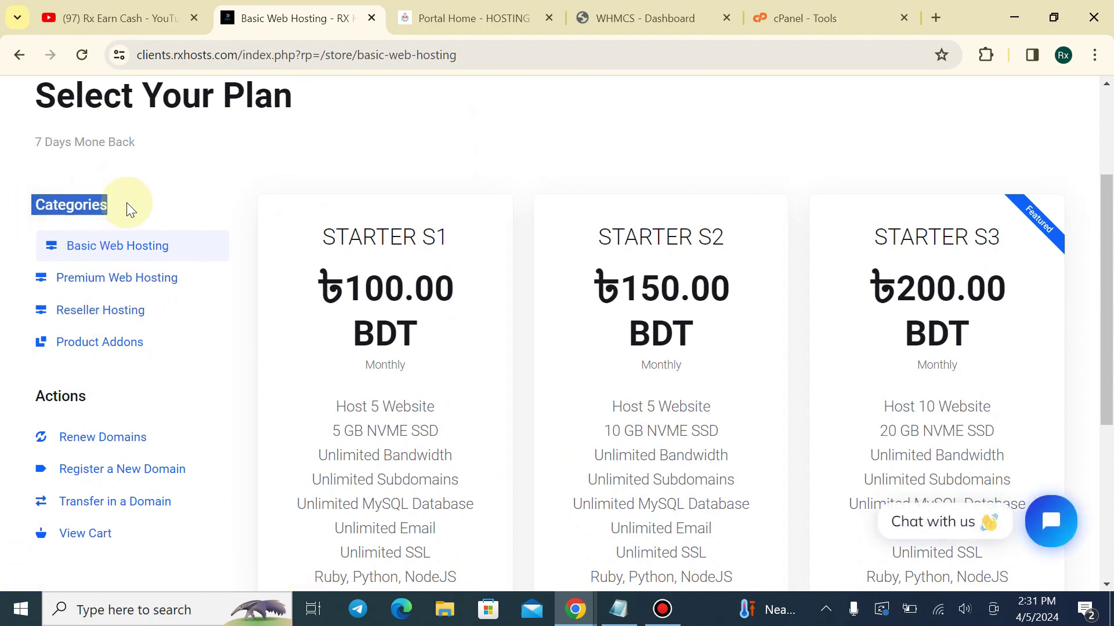
{"action": "left_click", "coordinate": [126, 203]}
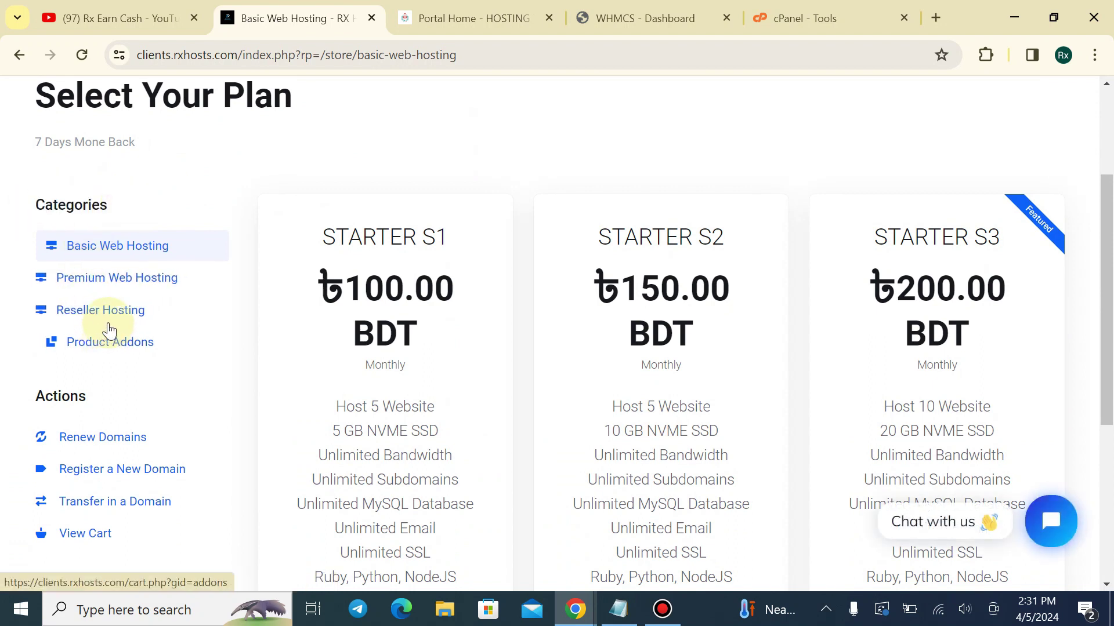
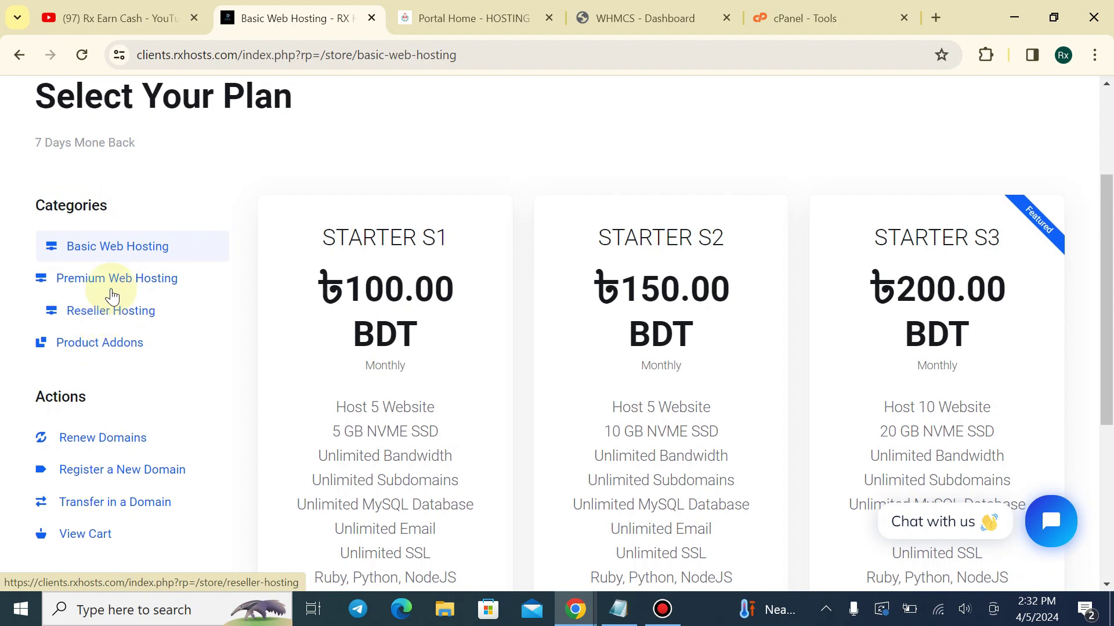
Check the Portal Home, WHMCS admin and cPanel Tools tabs, then return to the client area dashboard
{"action": "scroll", "coordinate": [145, 232], "scroll_direction": "up", "scroll_amount": 2}
{"action": "left_click", "coordinate": [130, 93]}
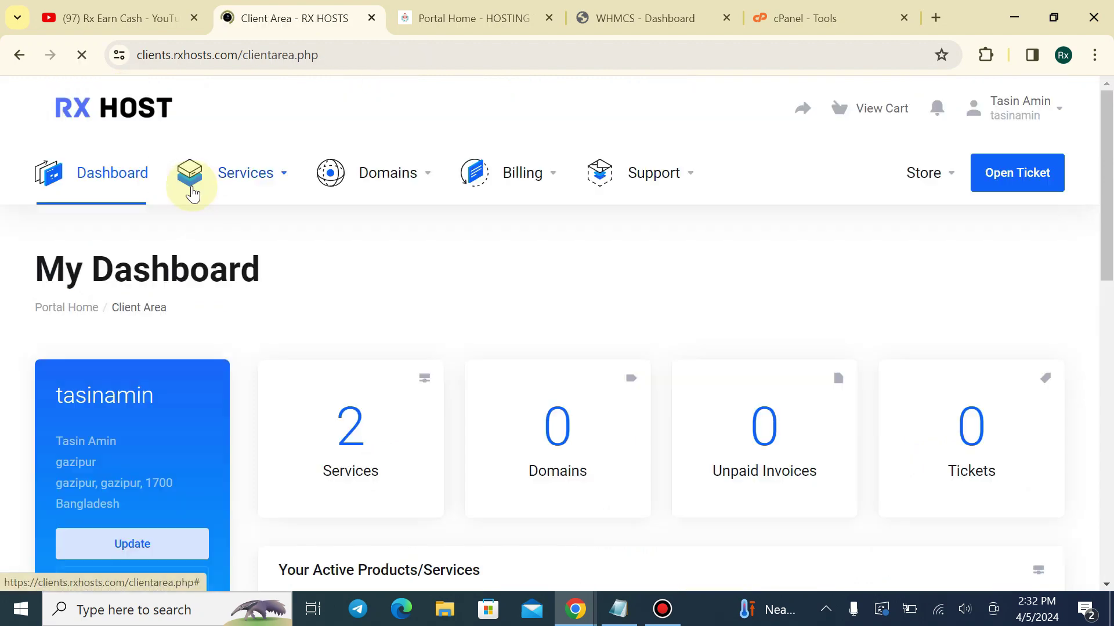
{"action": "left_click", "coordinate": [432, 17]}
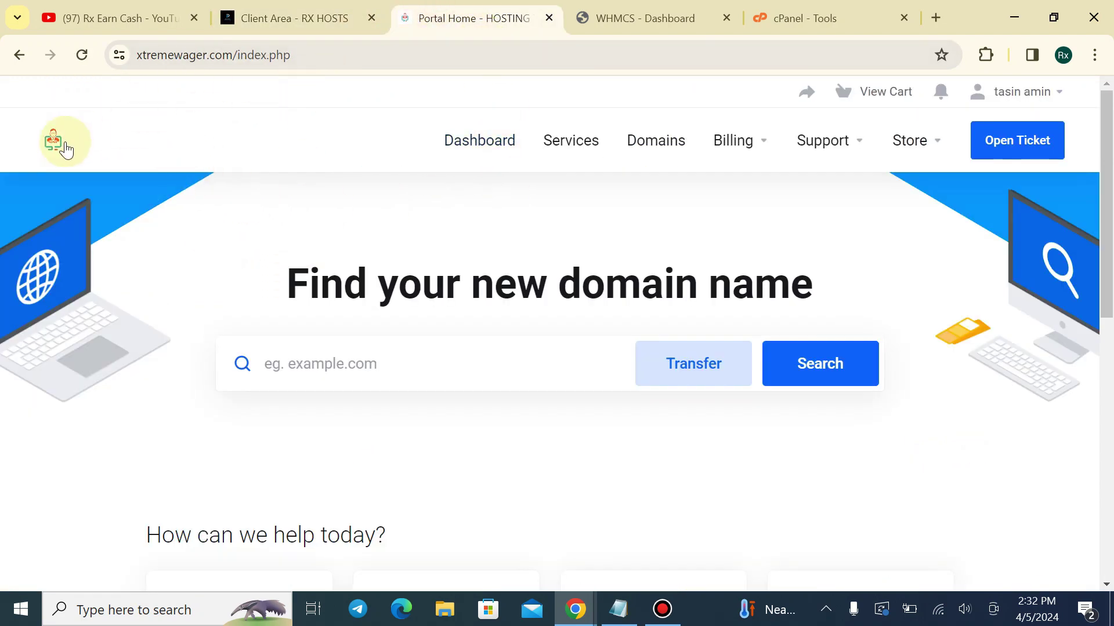
{"action": "left_click", "coordinate": [644, 20]}
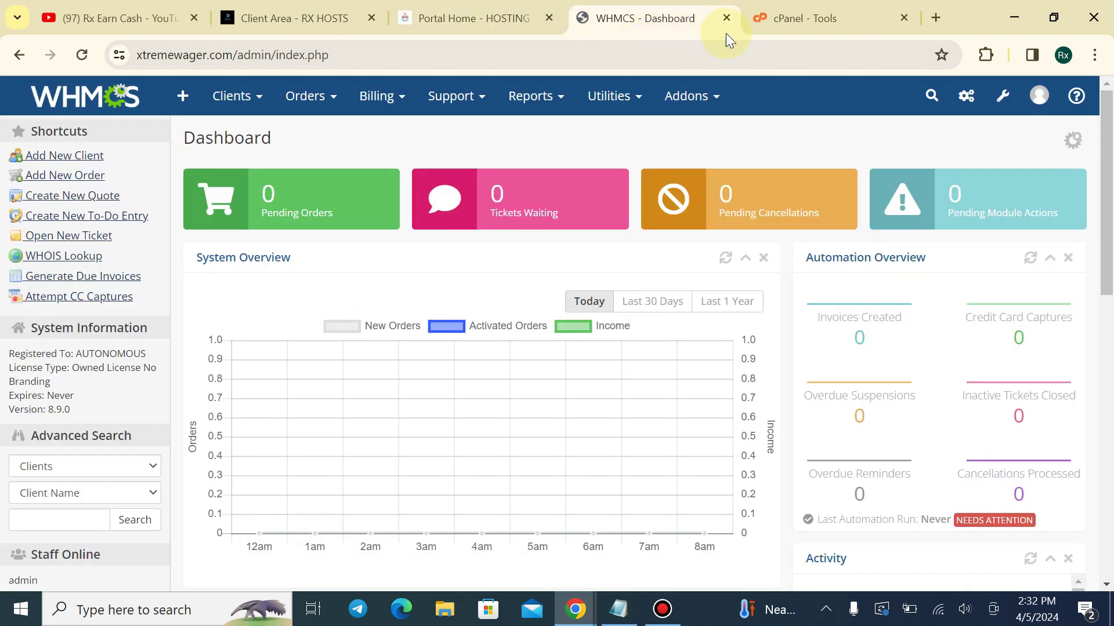
{"action": "left_click", "coordinate": [771, 19]}
{"action": "left_click", "coordinate": [325, 19]}
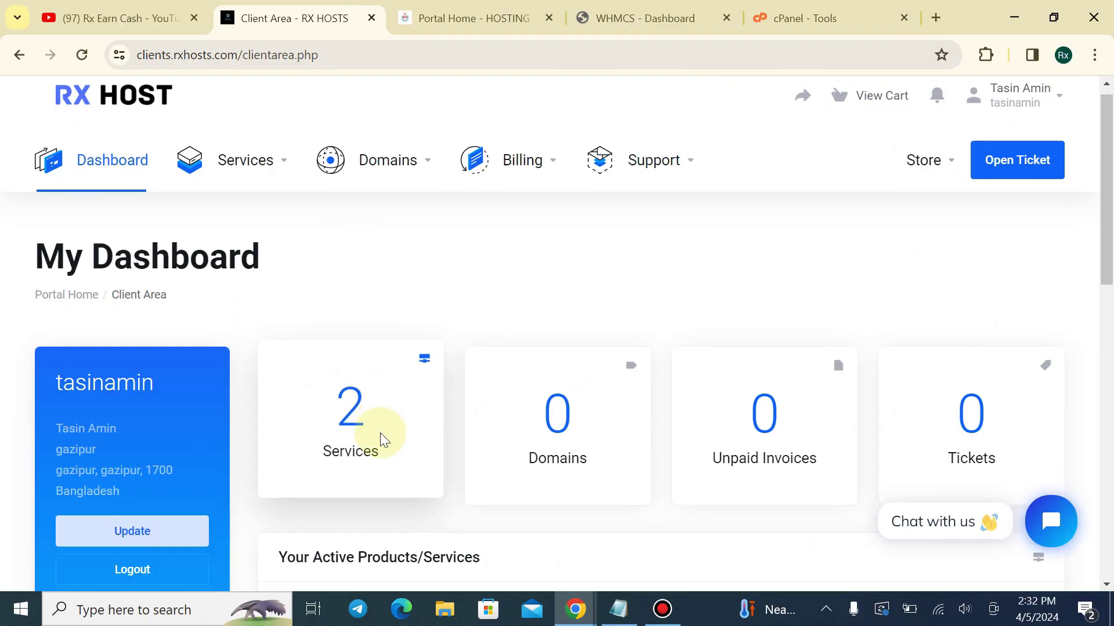
Log in to WHM from the Reseller Hosting product and close the old cPanel Tools tab
{"action": "scroll", "coordinate": [380, 433], "scroll_direction": "down", "scroll_amount": 5}
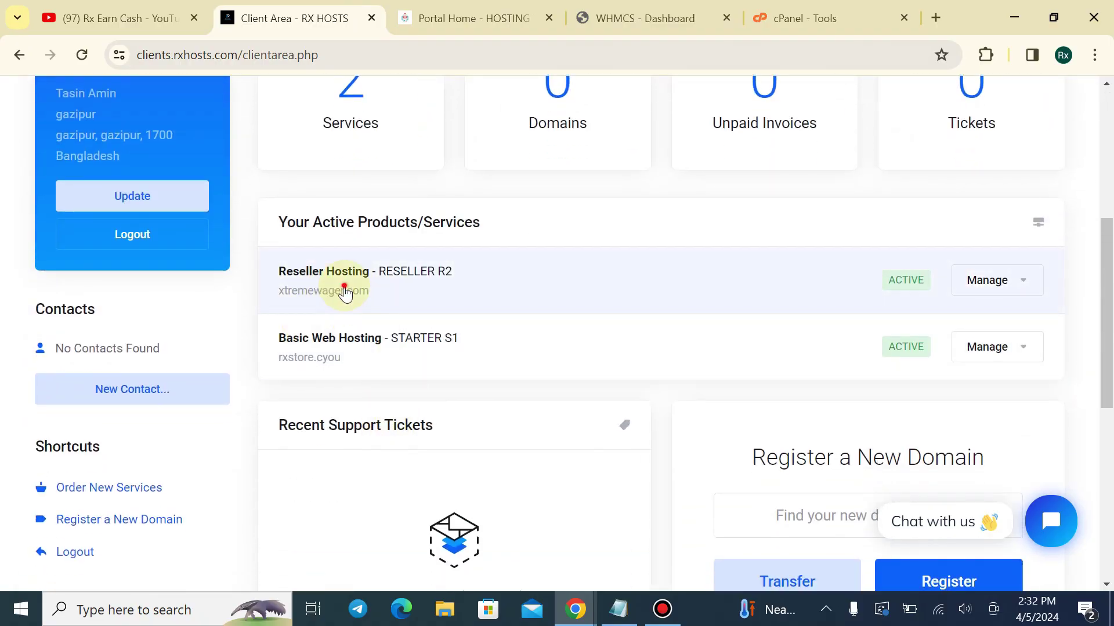
{"action": "scroll", "coordinate": [206, 410], "scroll_direction": "down", "scroll_amount": 1}
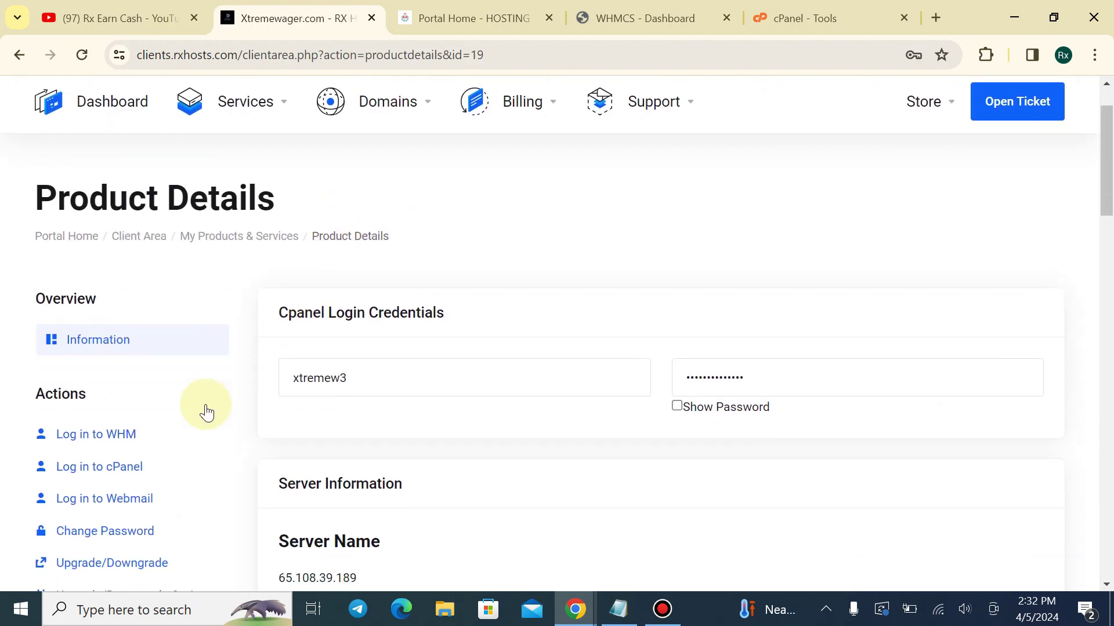
{"action": "left_click", "coordinate": [113, 420]}
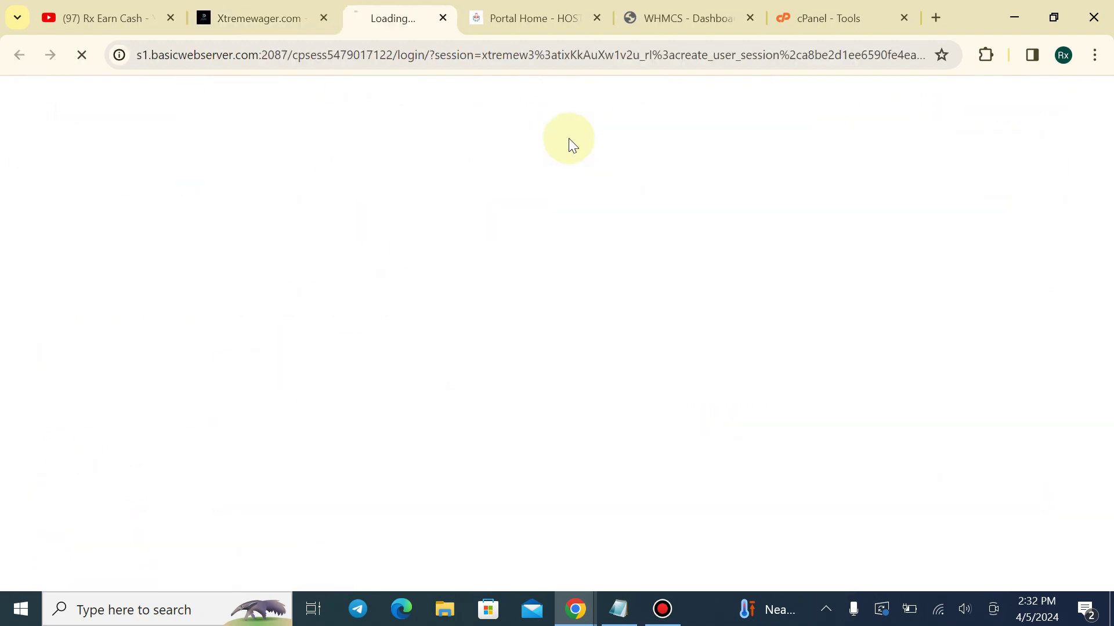
{"action": "left_click", "coordinate": [586, 21]}
{"action": "left_click", "coordinate": [743, 25]}
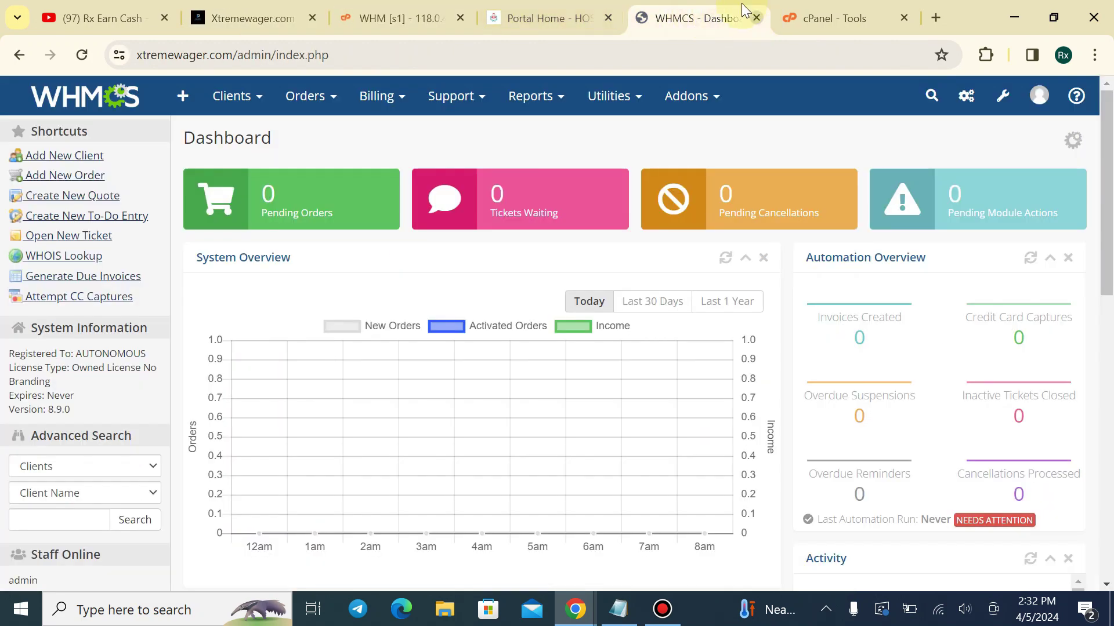
{"action": "left_click", "coordinate": [804, 7]}
{"action": "left_click", "coordinate": [904, 18]}
{"action": "left_click", "coordinate": [490, 10]}
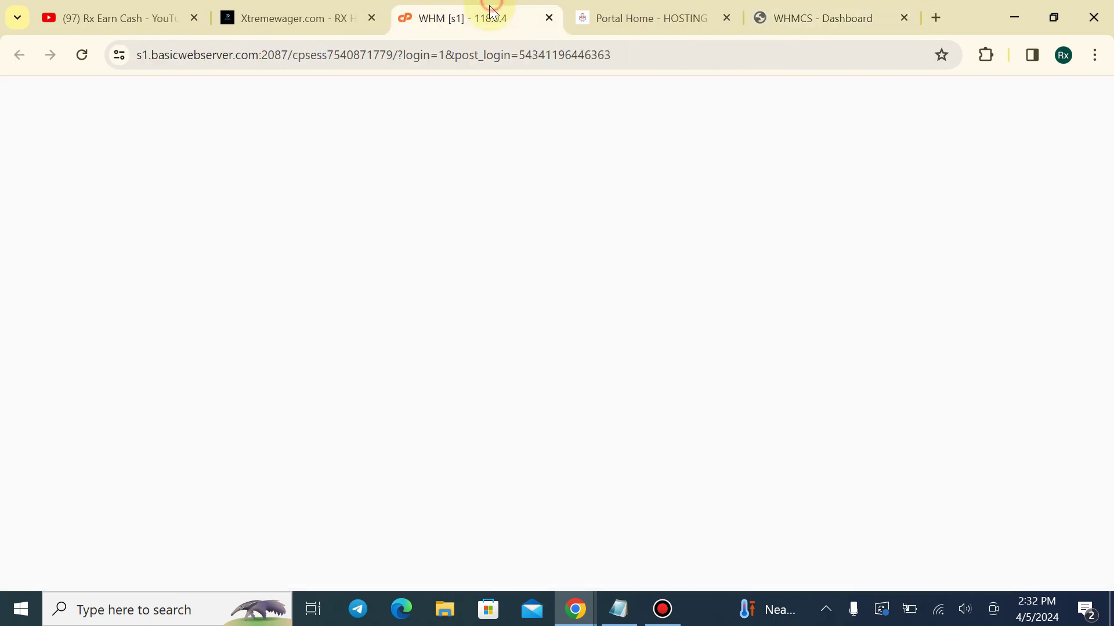
Expand Packages in the WHM sidebar and open Add a Package
{"action": "scroll", "coordinate": [212, 294], "scroll_direction": "down", "scroll_amount": 2}
{"action": "scroll", "coordinate": [211, 293], "scroll_direction": "down", "scroll_amount": 2}
{"action": "scroll", "coordinate": [93, 348], "scroll_direction": "down", "scroll_amount": 2}
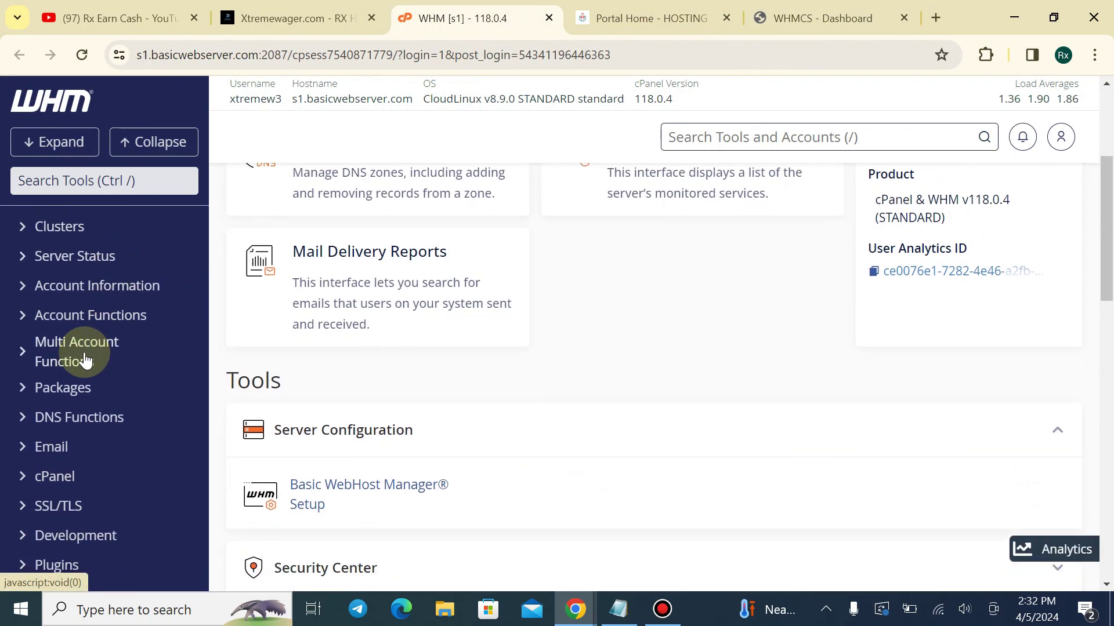
{"action": "left_click", "coordinate": [18, 477]}
{"action": "scroll", "coordinate": [105, 313], "scroll_direction": "down", "scroll_amount": 5}
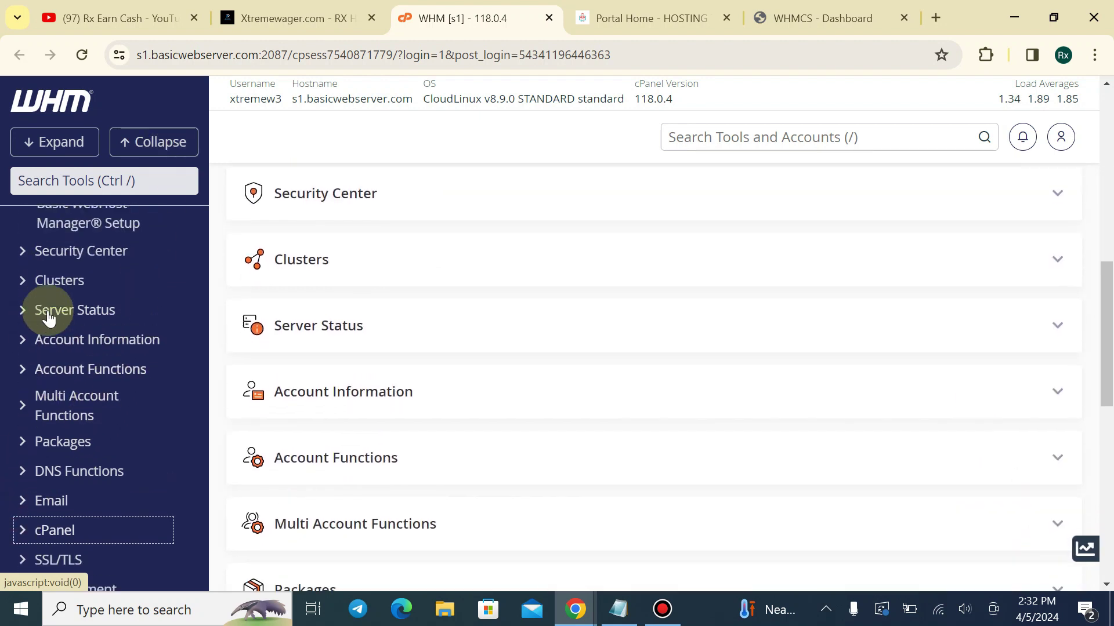
{"action": "scroll", "coordinate": [49, 318], "scroll_direction": "up", "scroll_amount": 1}
{"action": "scroll", "coordinate": [55, 377], "scroll_direction": "down", "scroll_amount": 2}
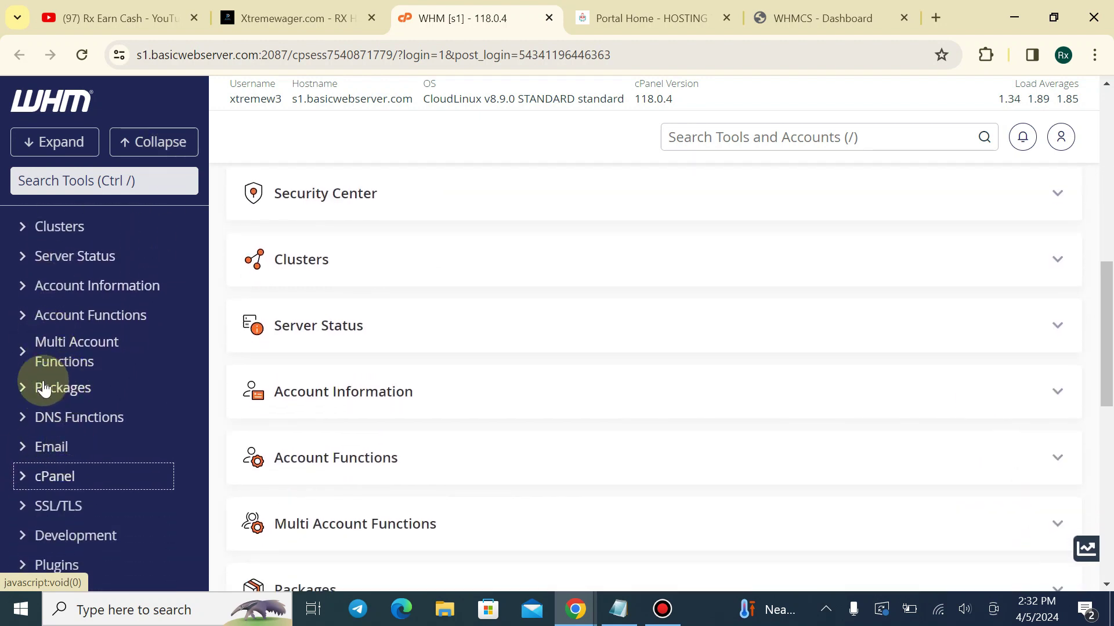
{"action": "left_click", "coordinate": [23, 389]}
{"action": "left_click", "coordinate": [48, 417]}
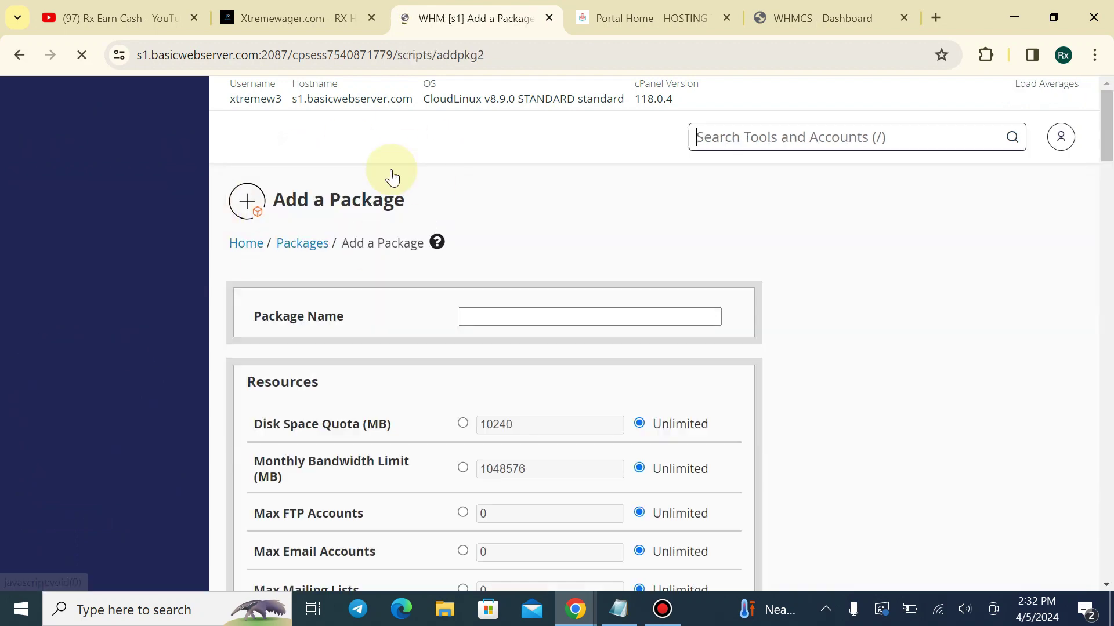
Enter 'Basic Plan' as the new package name
{"action": "left_click", "coordinate": [343, 19]}
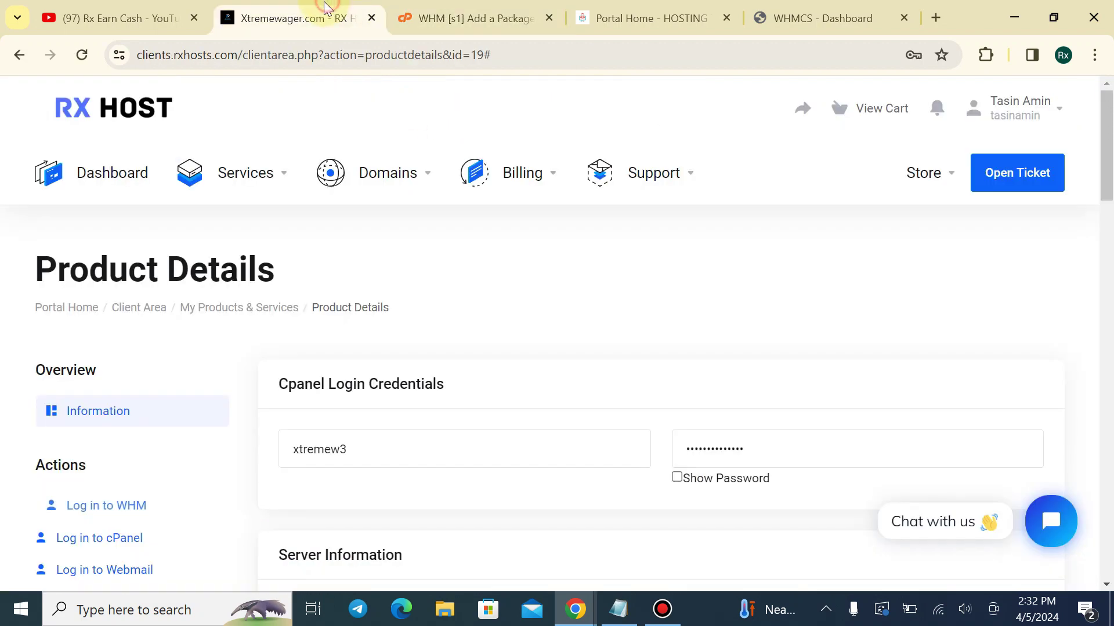
{"action": "scroll", "coordinate": [303, 318], "scroll_direction": "down", "scroll_amount": 3}
{"action": "scroll", "coordinate": [328, 168], "scroll_direction": "up", "scroll_amount": 3}
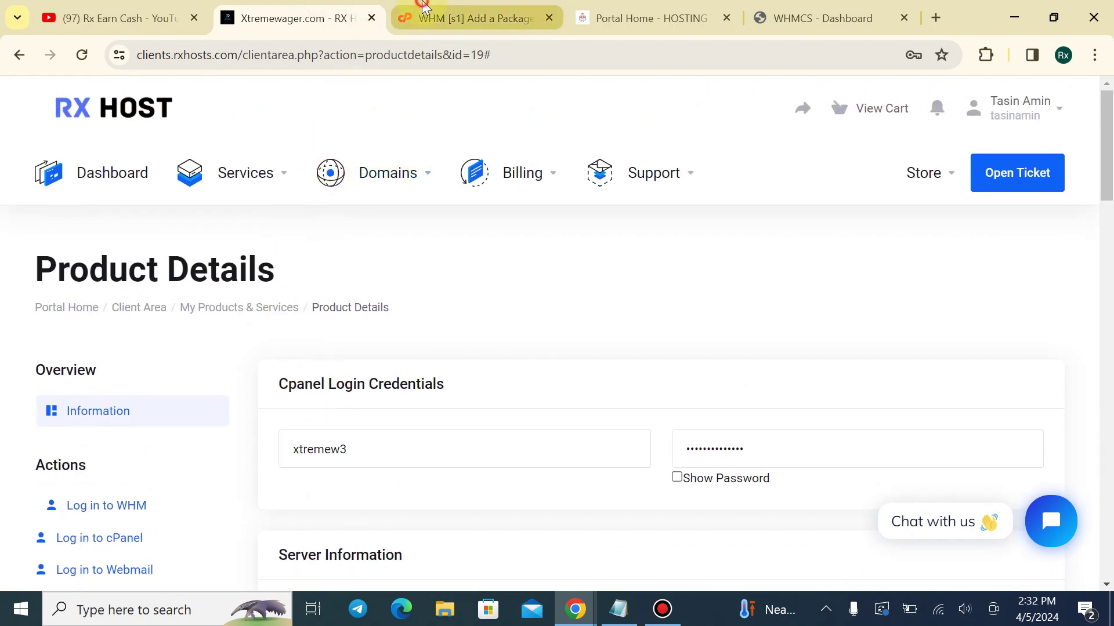
{"action": "left_click", "coordinate": [476, 18]}
{"action": "scroll", "coordinate": [348, 348], "scroll_direction": "down", "scroll_amount": 1}
{"action": "left_click", "coordinate": [525, 229]}
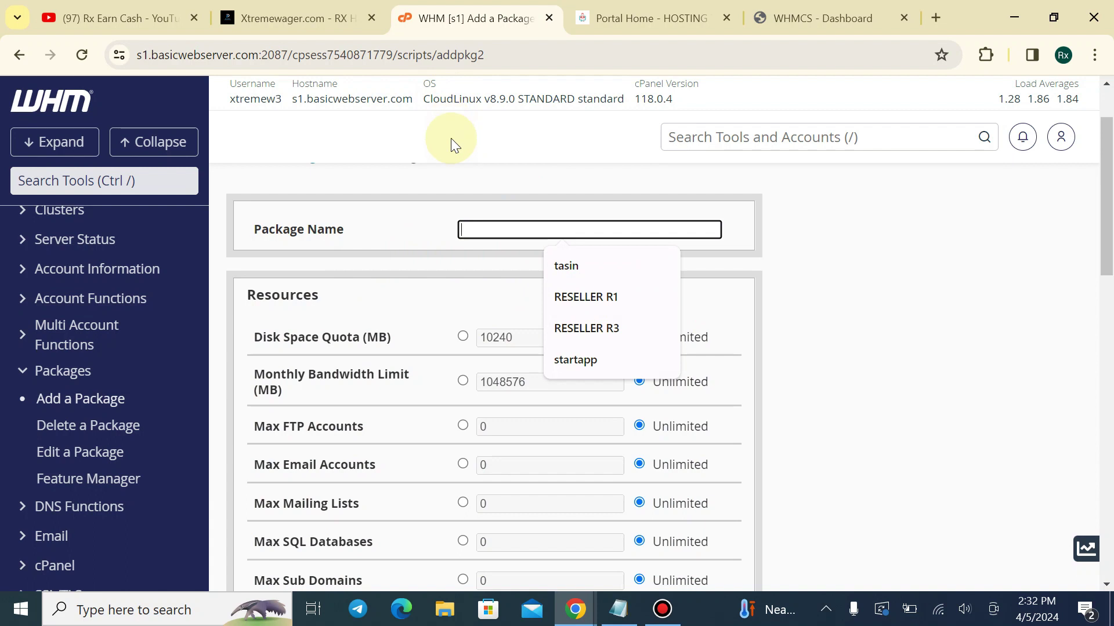
{"action": "type", "text": "S"}
{"action": "key", "text": "BackSpace"}
{"action": "type", "text": "B"}
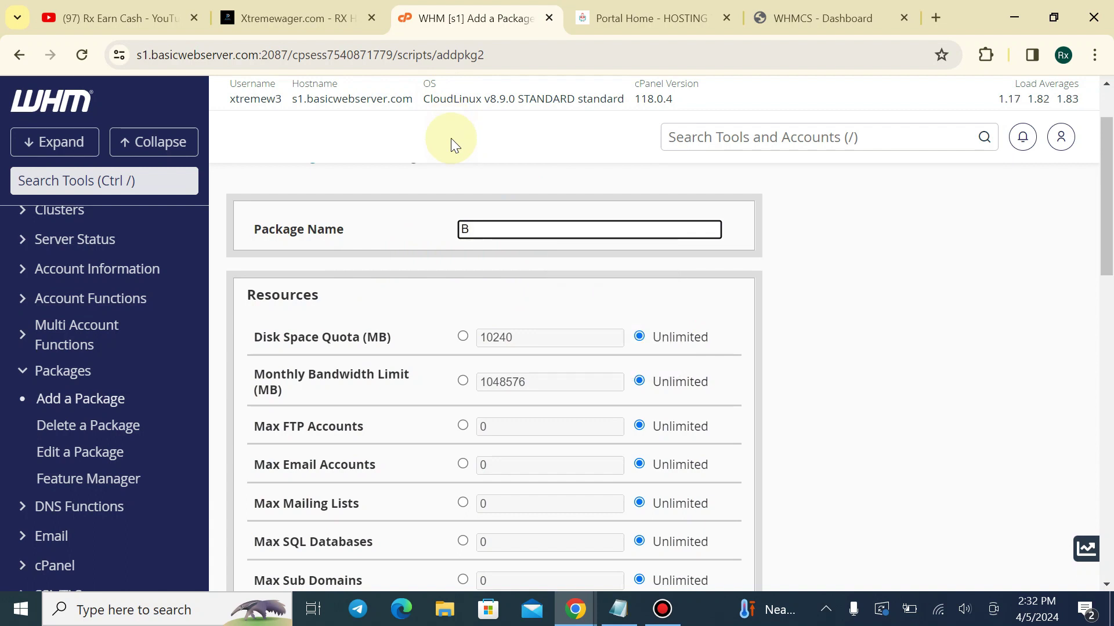
{"action": "type", "text": "asic Plan"}
Change Disk Space Quota from unlimited to a specific 5 MB, replacing the default 10240
{"action": "scroll", "coordinate": [484, 305], "scroll_direction": "down", "scroll_amount": 1}
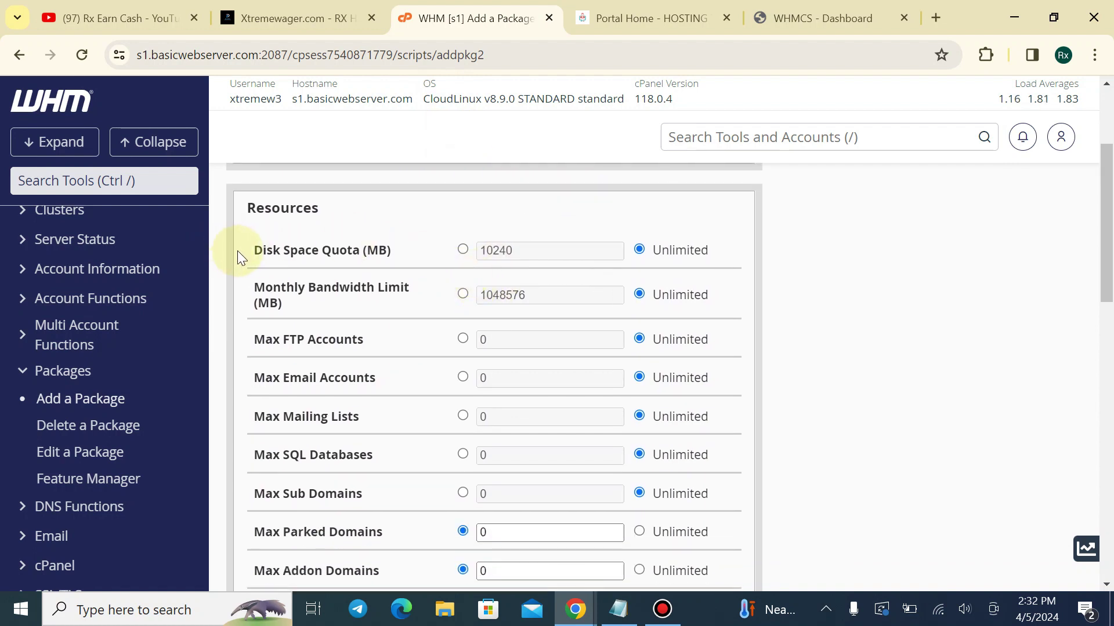
{"action": "left_click_drag", "start_coordinate": [241, 253], "coordinate": [409, 252]}
{"action": "left_click", "coordinate": [388, 249]}
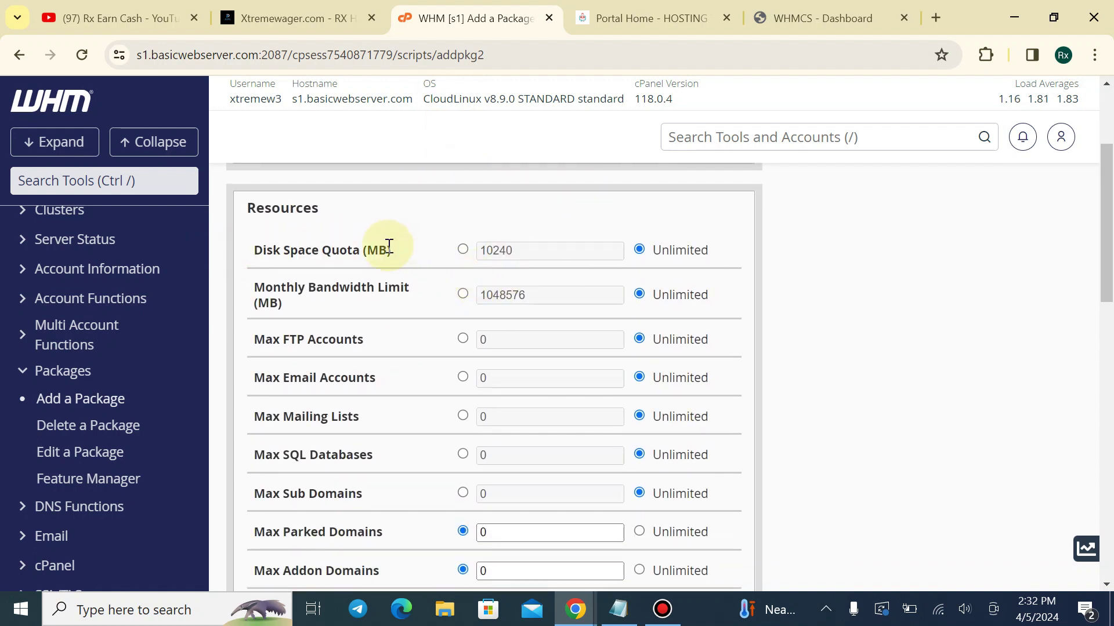
{"action": "left_click", "coordinate": [463, 249]}
{"action": "left_click_drag", "start_coordinate": [527, 253], "coordinate": [492, 254]}
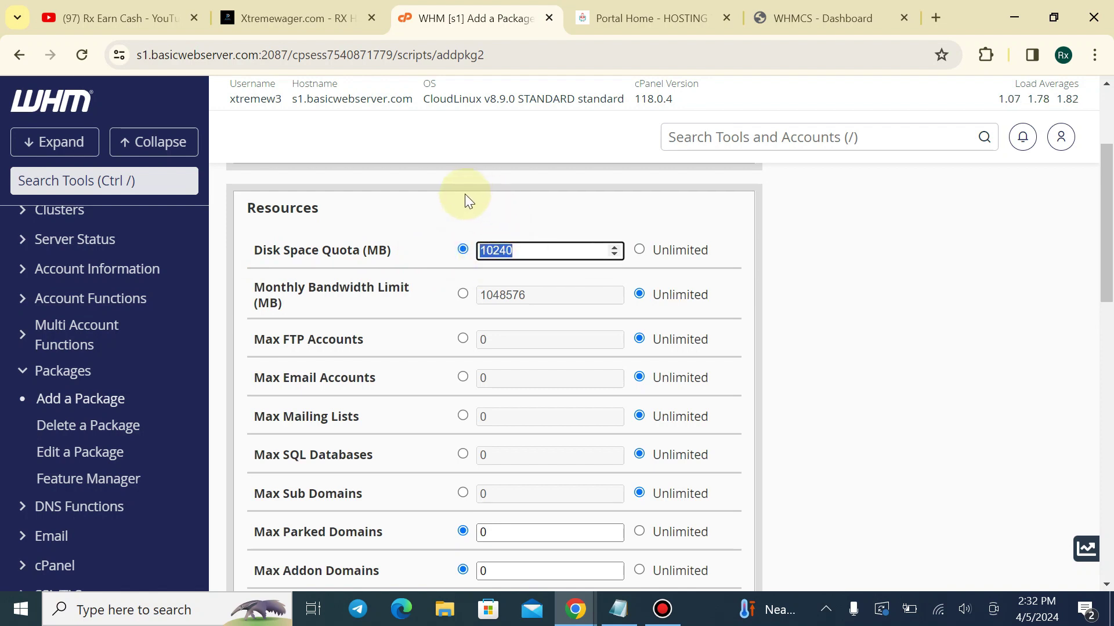
{"action": "key", "text": "BackSpace"}
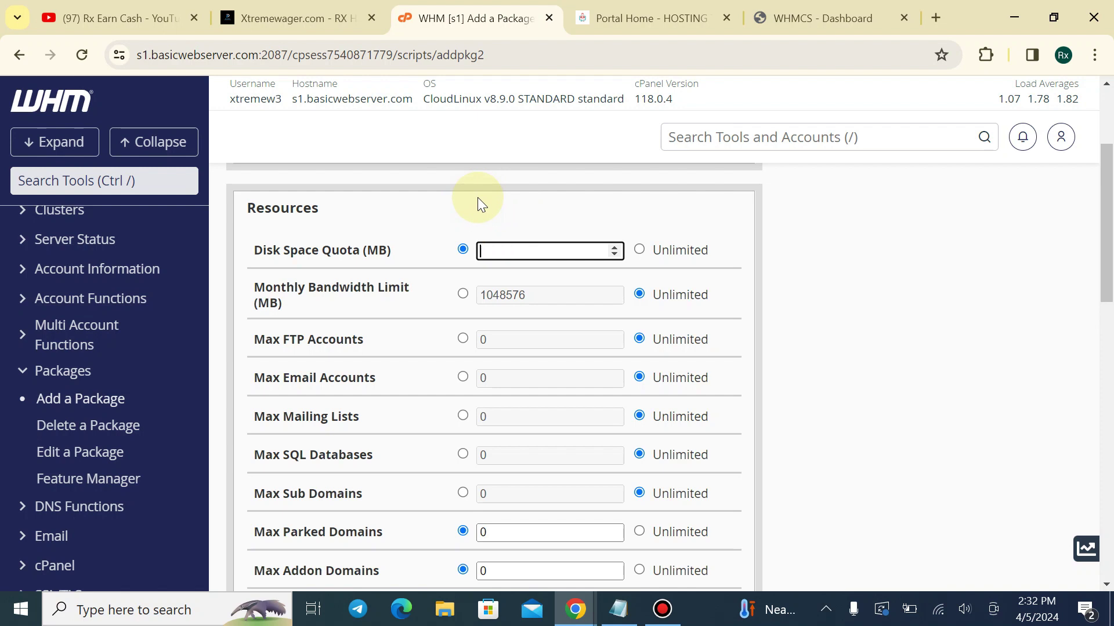
{"action": "mouse_move", "coordinate": [391, 252]}
{"action": "left_mouse_down"}
{"action": "mouse_move", "coordinate": [276, 269]}
{"action": "mouse_move", "coordinate": [395, 251]}
{"action": "left_mouse_up"}
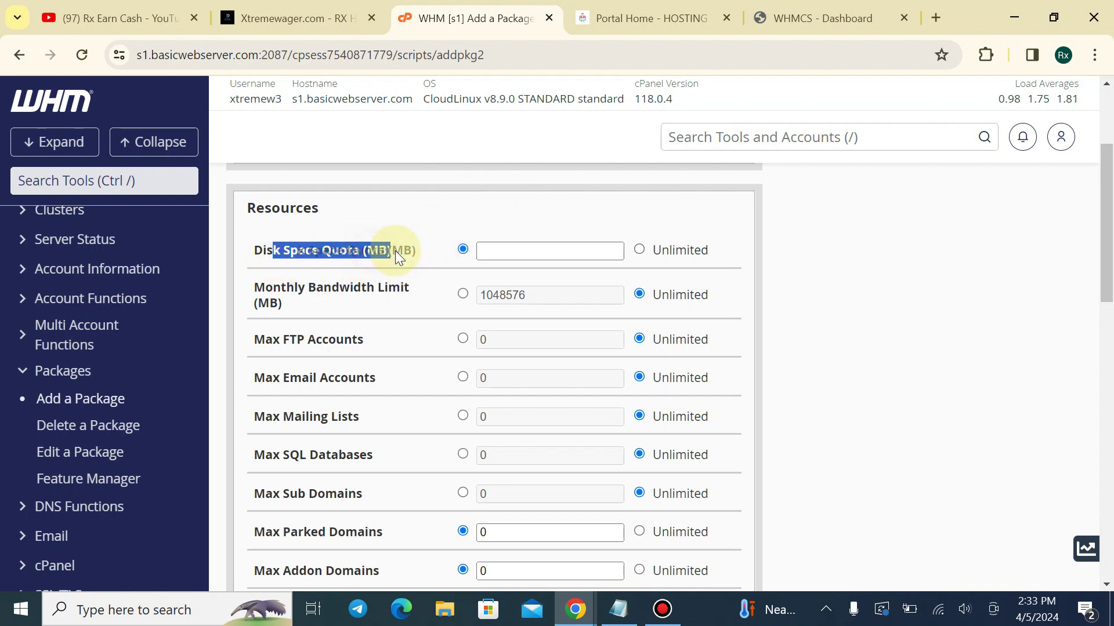
{"action": "left_click", "coordinate": [420, 251]}
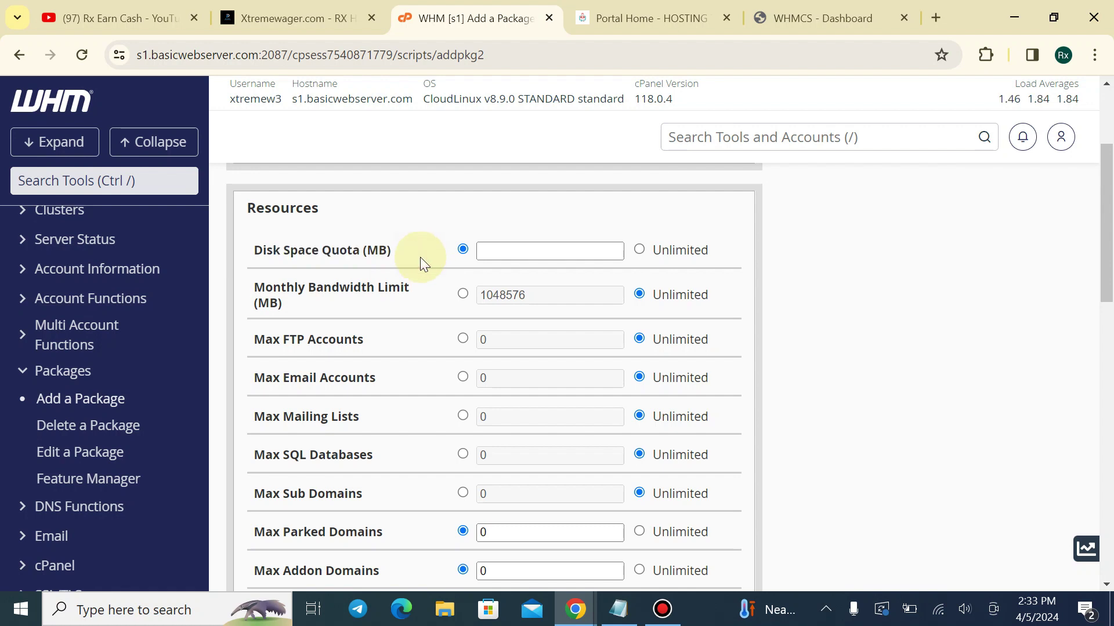
{"action": "scroll", "coordinate": [636, 283], "scroll_direction": "up", "scroll_amount": 3}
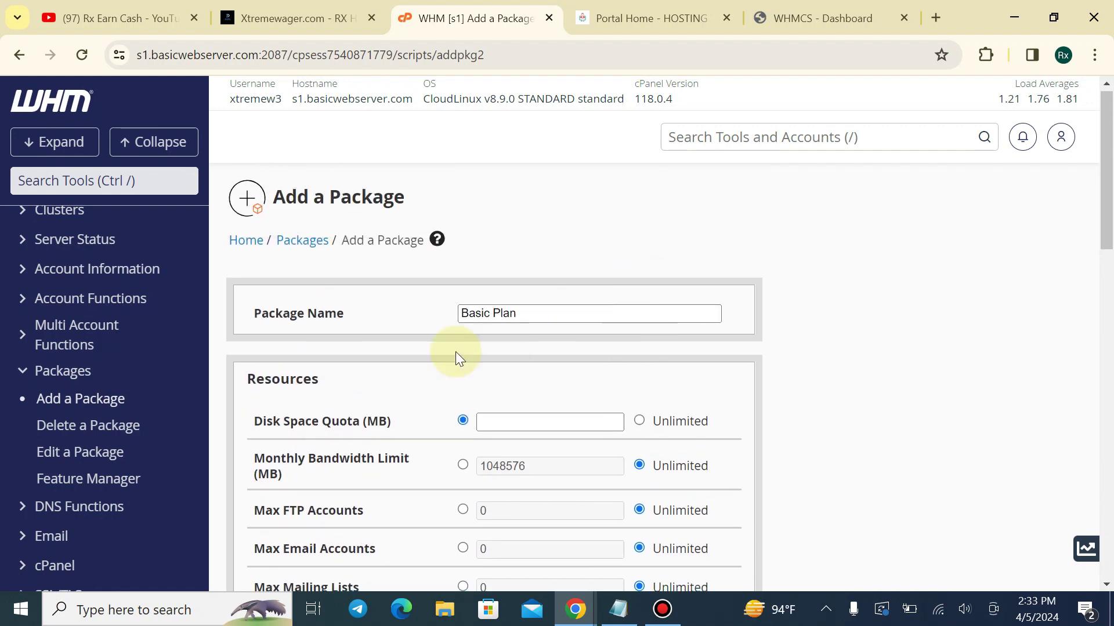
{"action": "scroll", "coordinate": [367, 305], "scroll_direction": "down", "scroll_amount": 3}
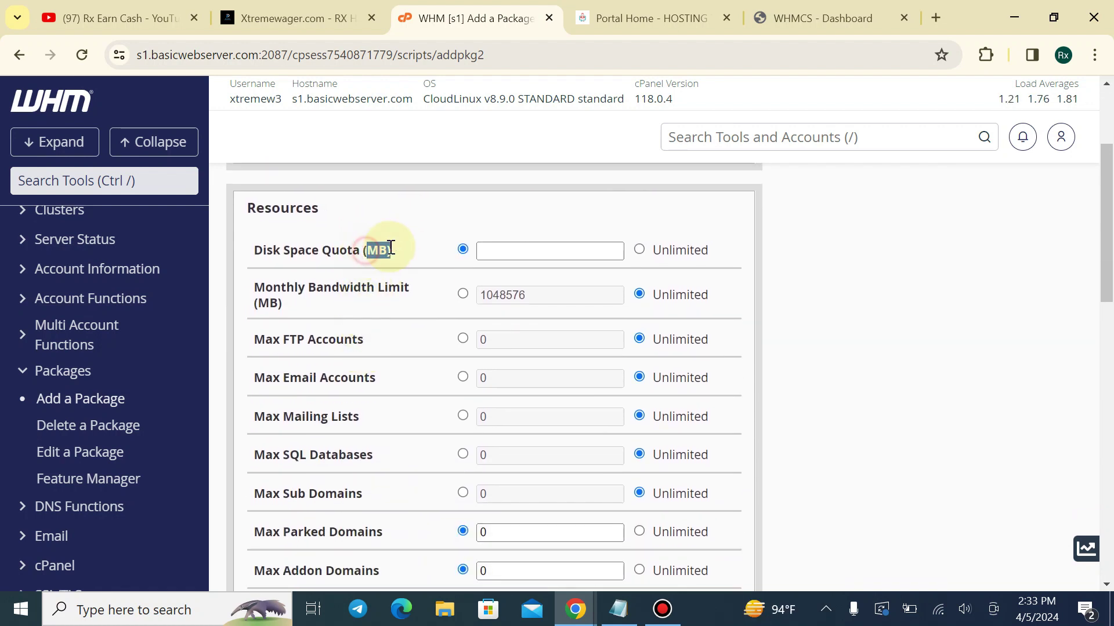
{"action": "left_click", "coordinate": [516, 254]}
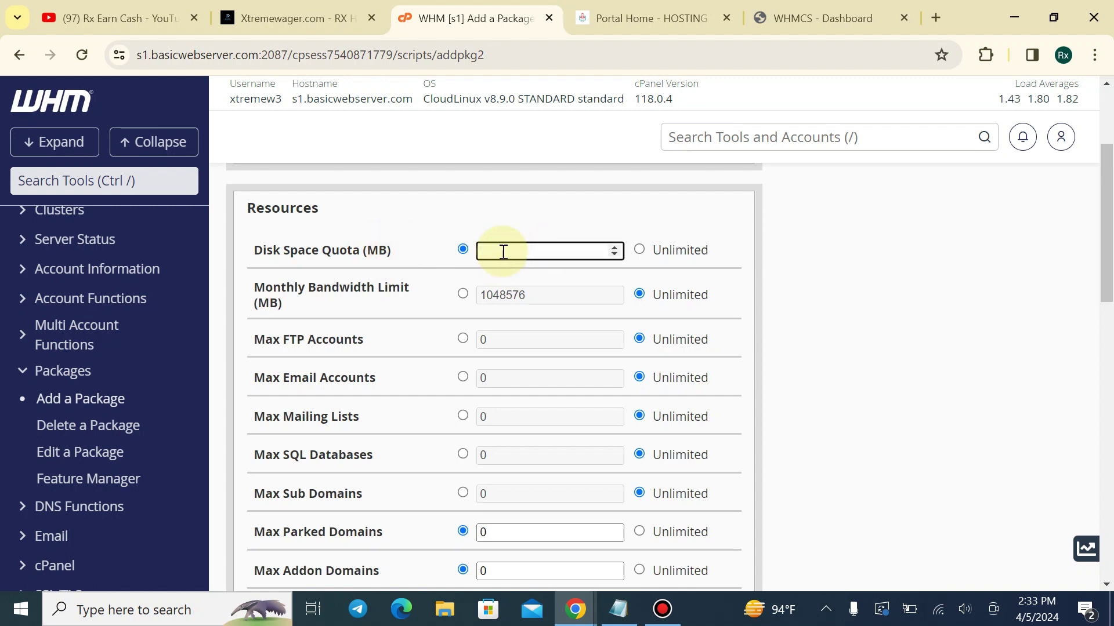
{"action": "type", "text": "5"}
{"action": "left_click", "coordinate": [500, 242]}
Search 'calc' in a new tab to bring up Google's calculator
{"action": "left_click", "coordinate": [945, 16]}
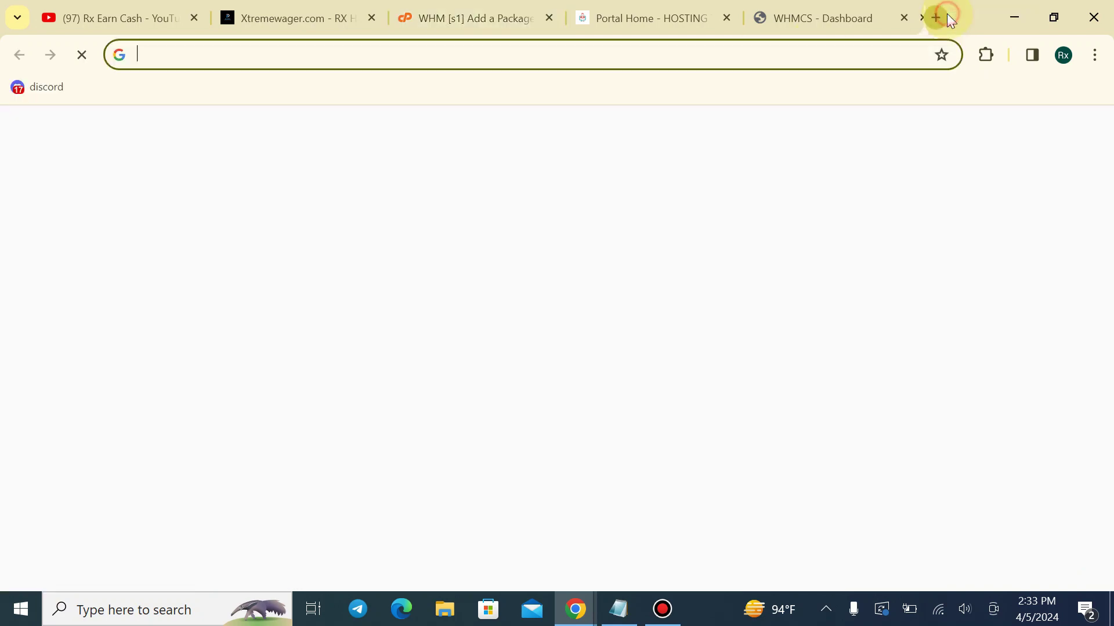
{"action": "type", "text": "calc"}
{"action": "key", "text": "Return"}
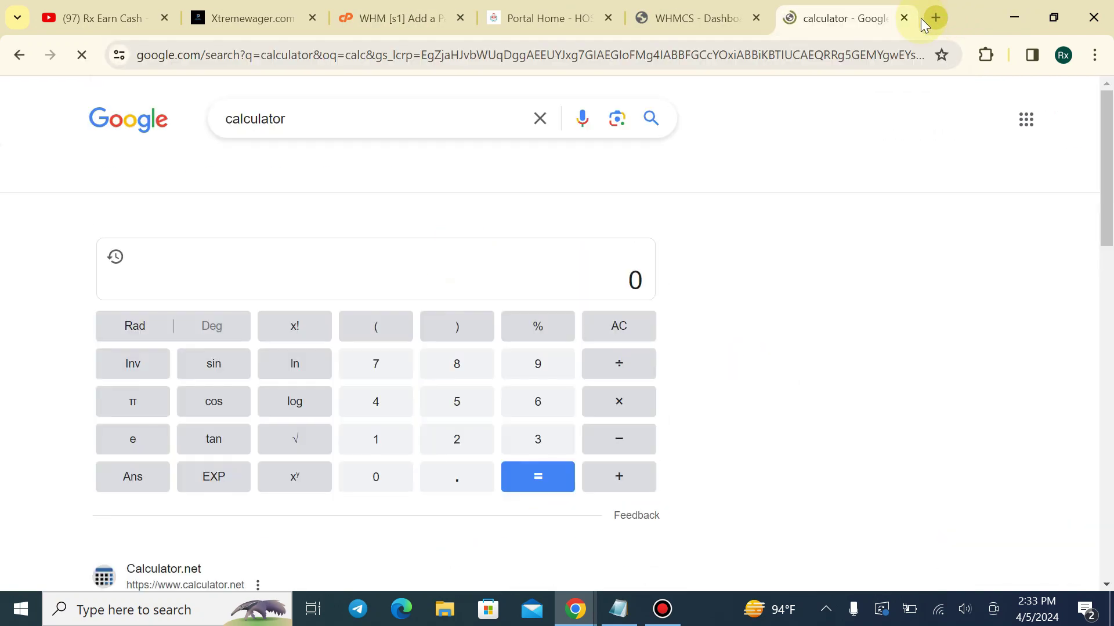
{"action": "left_click_drag", "start_coordinate": [884, 7], "coordinate": [522, 16]}
{"action": "left_click", "coordinate": [375, 7]}
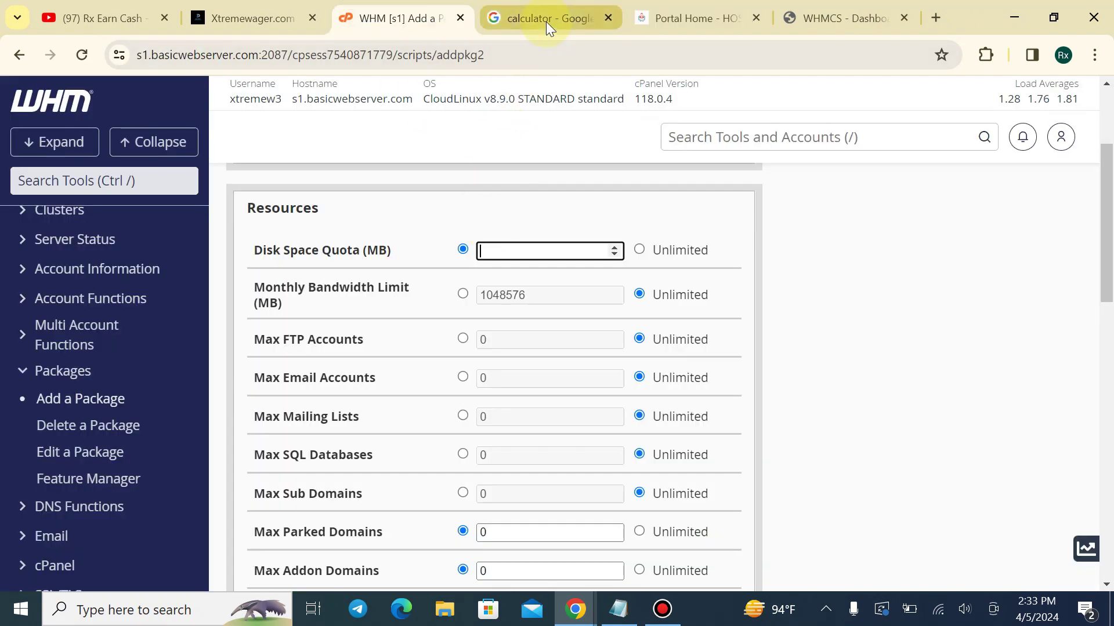
{"action": "left_click", "coordinate": [545, 22]}
Calculate 1024 × 5 = 5120, copy the result, and return to the Disk Space Quota field
{"action": "left_click", "coordinate": [383, 479]}
{"action": "left_click", "coordinate": [385, 513]}
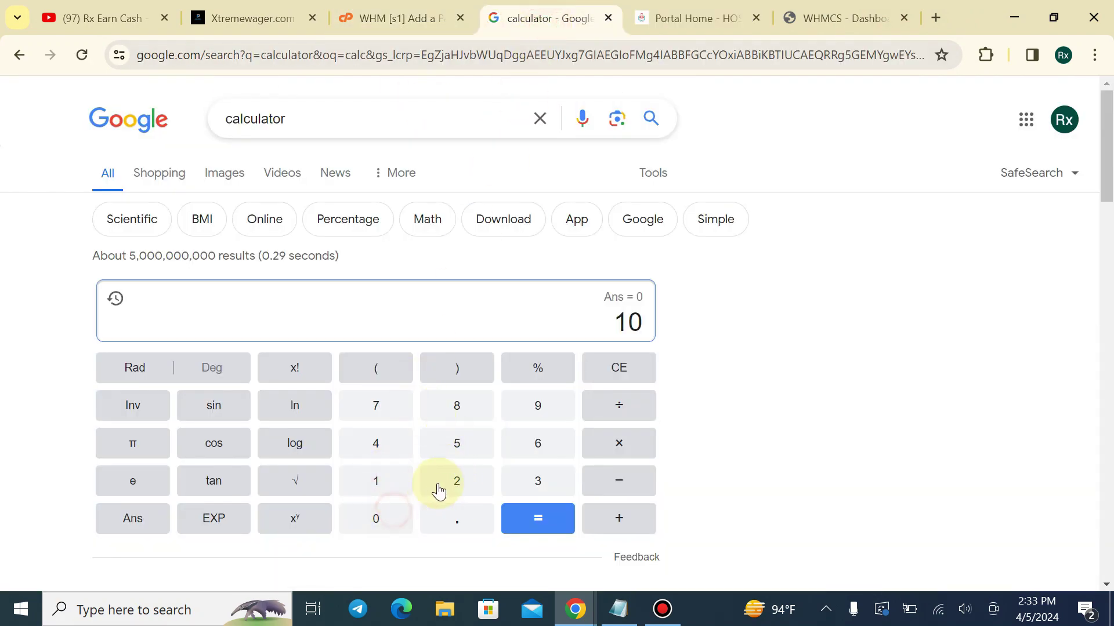
{"action": "left_click", "coordinate": [453, 482]}
{"action": "left_click", "coordinate": [380, 439]}
{"action": "left_click_drag", "start_coordinate": [587, 321], "coordinate": [644, 318]}
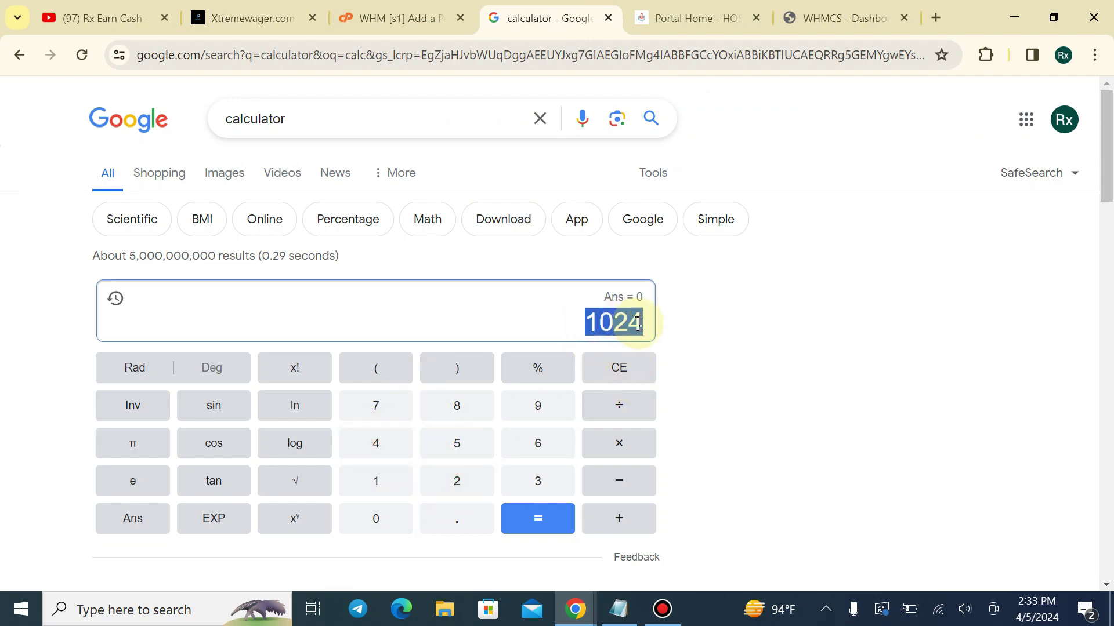
{"action": "left_click", "coordinate": [395, 18]}
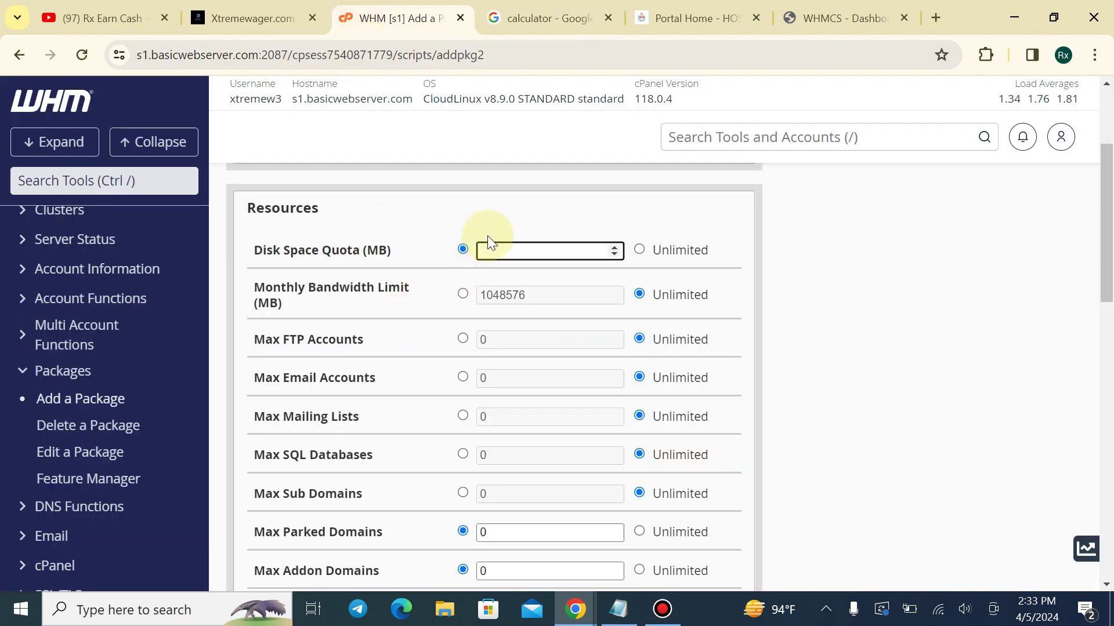
{"action": "left_click", "coordinate": [542, 17]}
{"action": "left_click", "coordinate": [621, 446]}
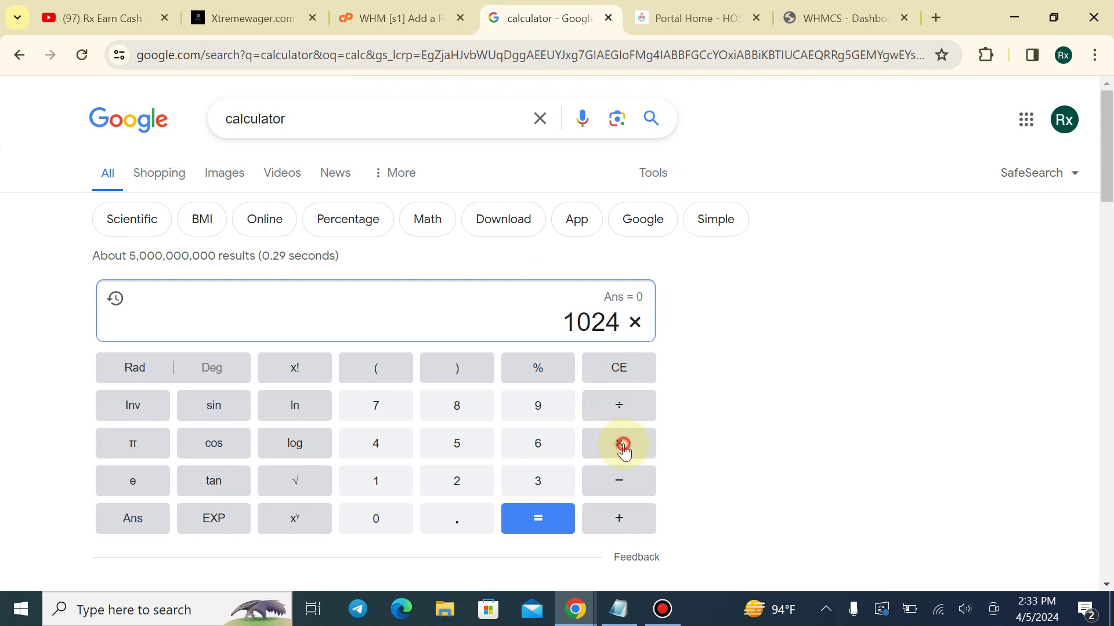
{"action": "left_click", "coordinate": [458, 448]}
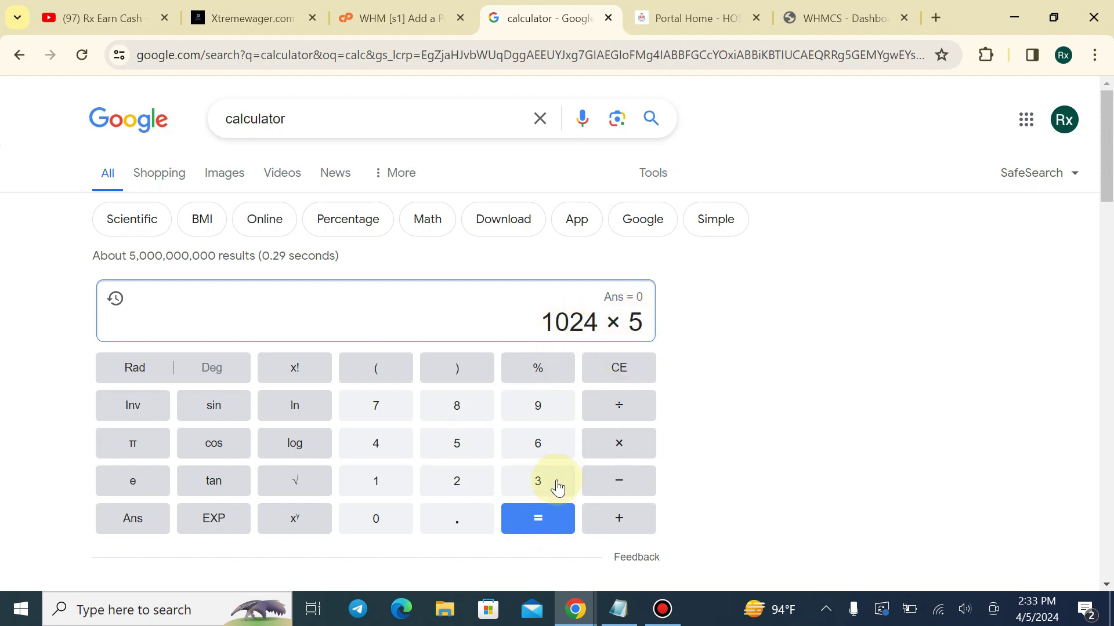
{"action": "left_click", "coordinate": [517, 538]}
{"action": "double_click", "coordinate": [630, 324]}
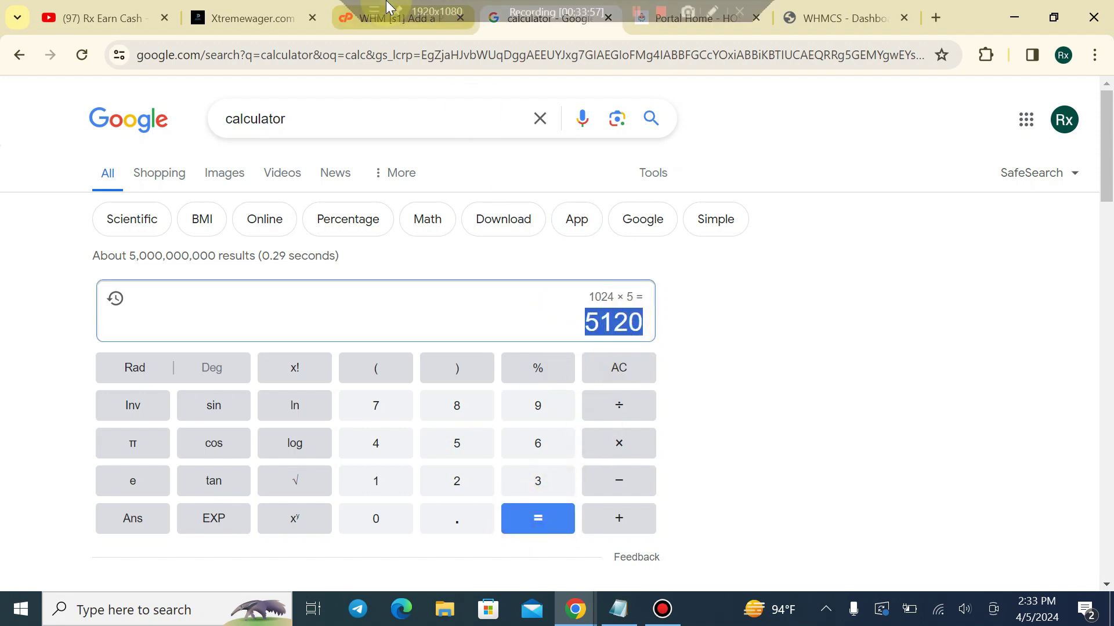
{"action": "left_click", "coordinate": [426, 17]}
{"action": "left_click", "coordinate": [531, 250]}
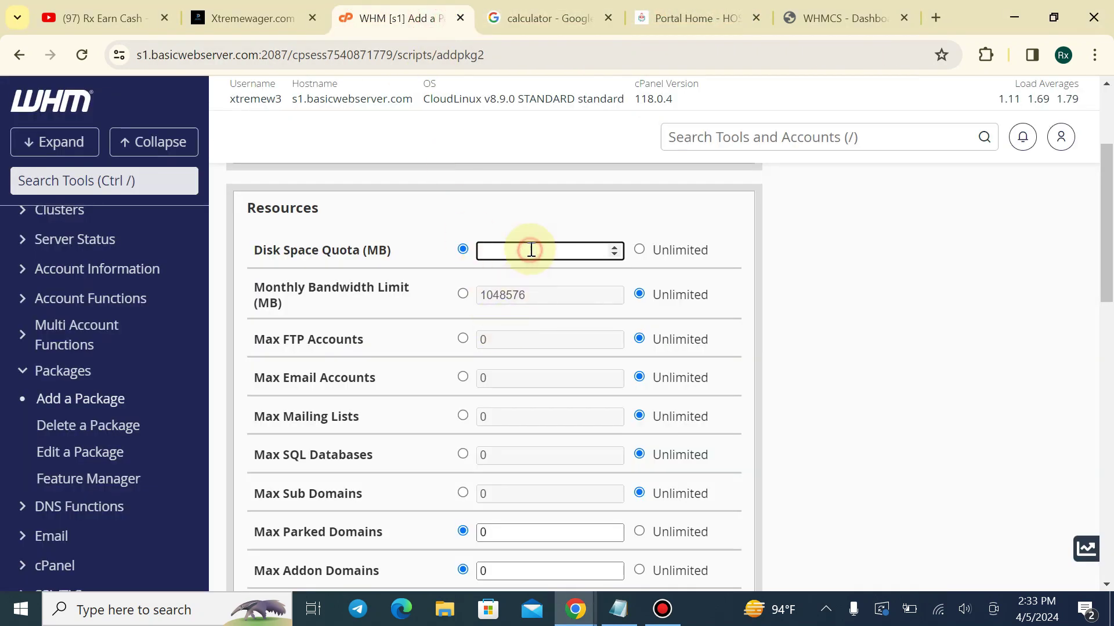
Try a specific bandwidth value, then leave Monthly Bandwidth Limit on Unlimited
{"action": "left_click", "coordinate": [520, 223]}
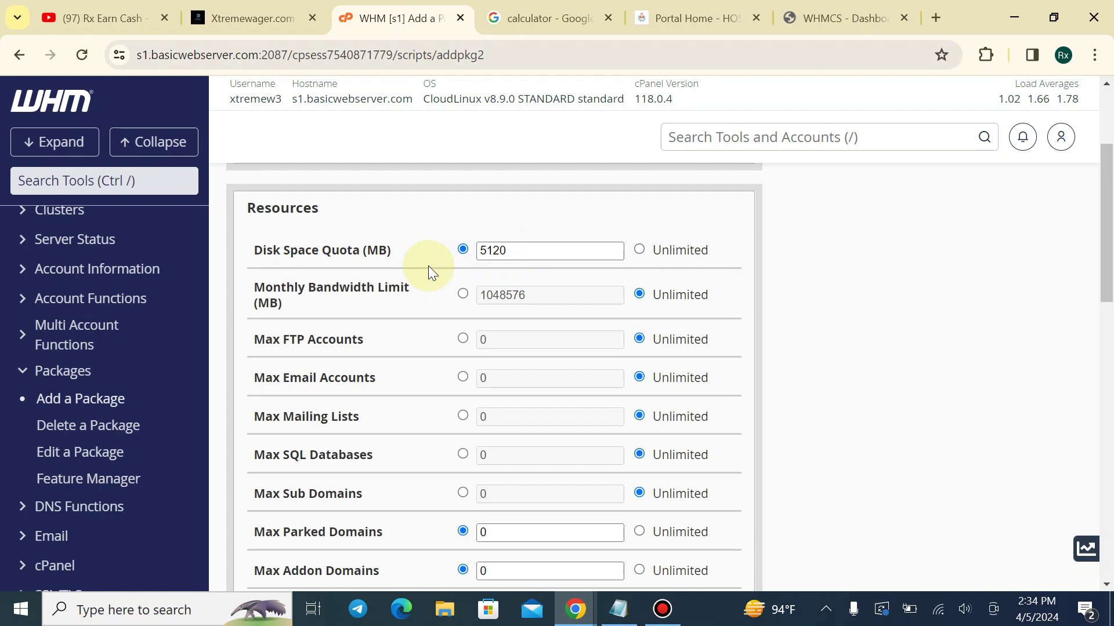
{"action": "scroll", "coordinate": [348, 249], "scroll_direction": "down", "scroll_amount": 1}
{"action": "left_click_drag", "start_coordinate": [254, 203], "coordinate": [429, 211]}
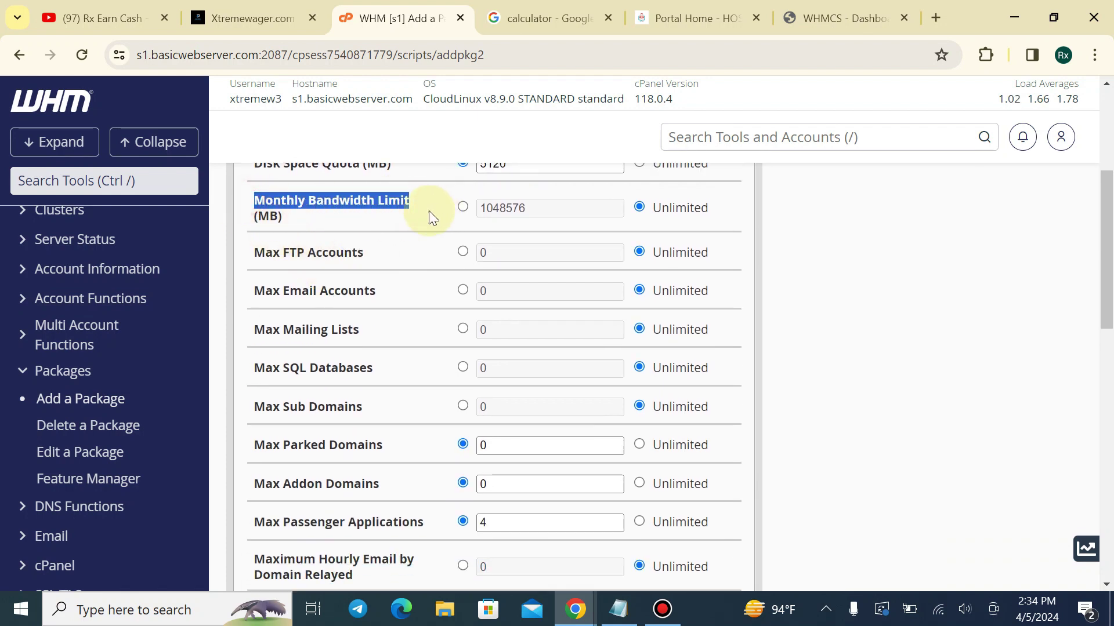
{"action": "left_click", "coordinate": [381, 226]}
{"action": "left_click", "coordinate": [462, 208]}
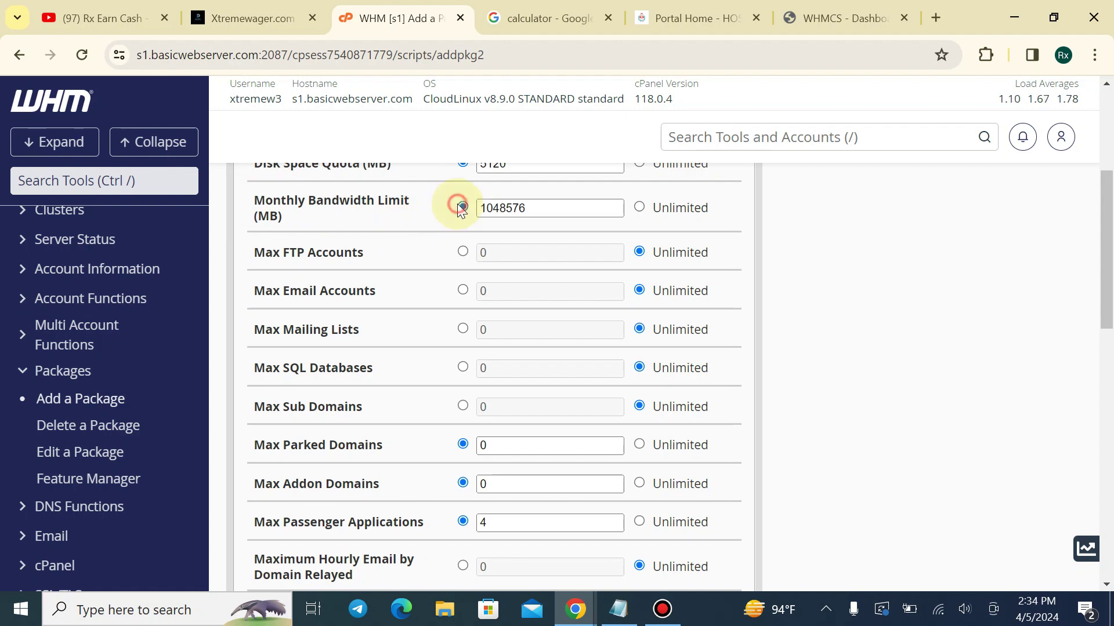
{"action": "double_click", "coordinate": [551, 210]}
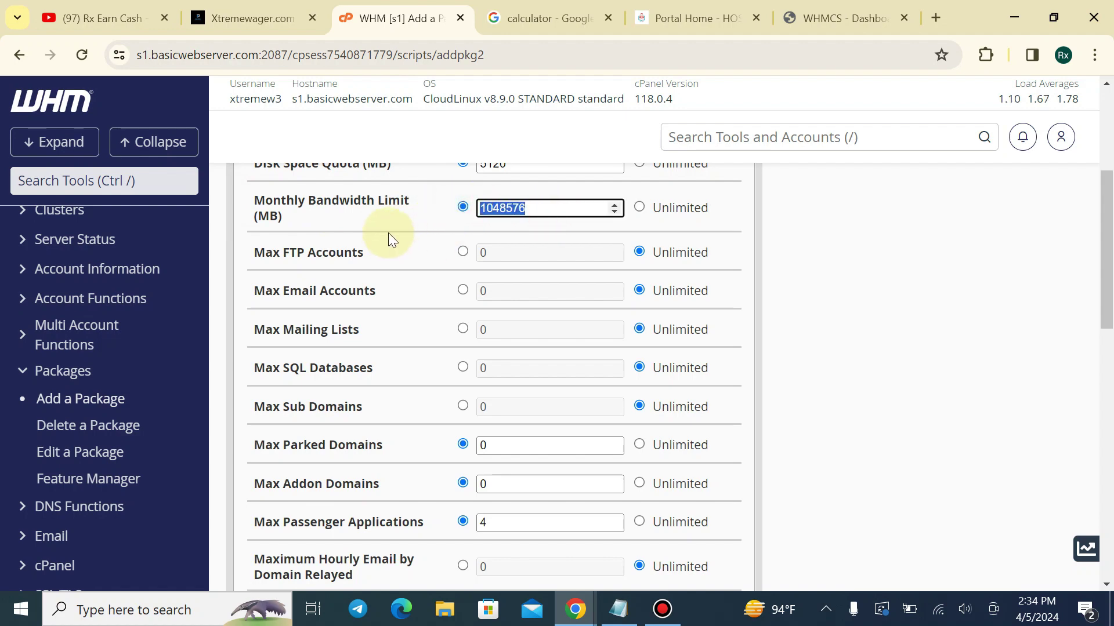
{"action": "left_click", "coordinate": [527, 20]}
{"action": "left_click", "coordinate": [437, 7]}
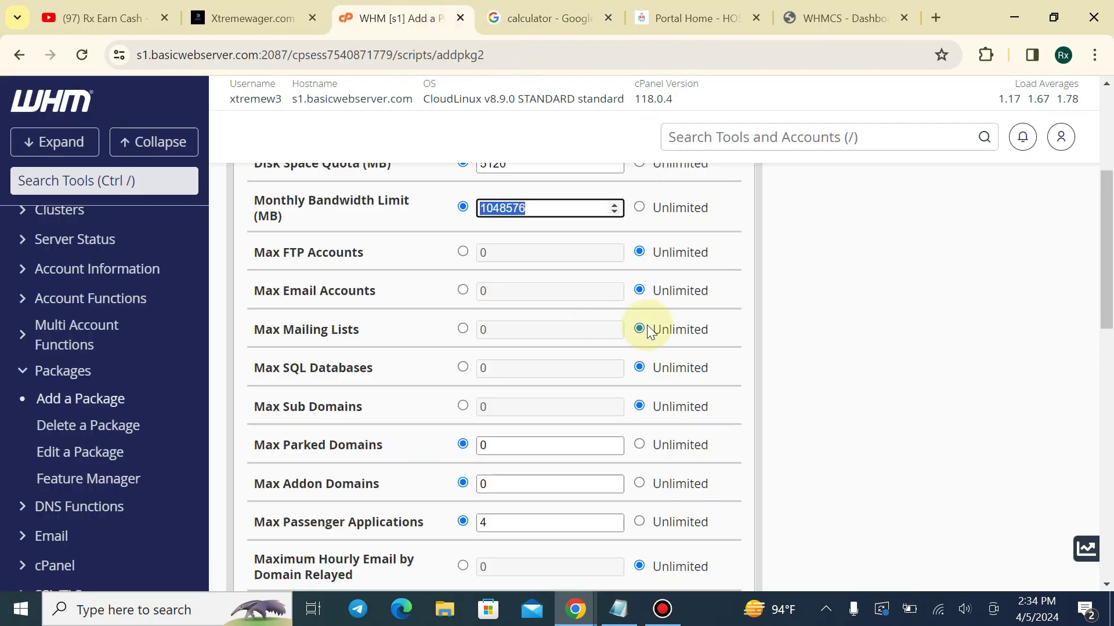
{"action": "type", "text": "1000000"}
{"action": "key", "text": "BackSpace"}
{"action": "left_click", "coordinate": [639, 207]}
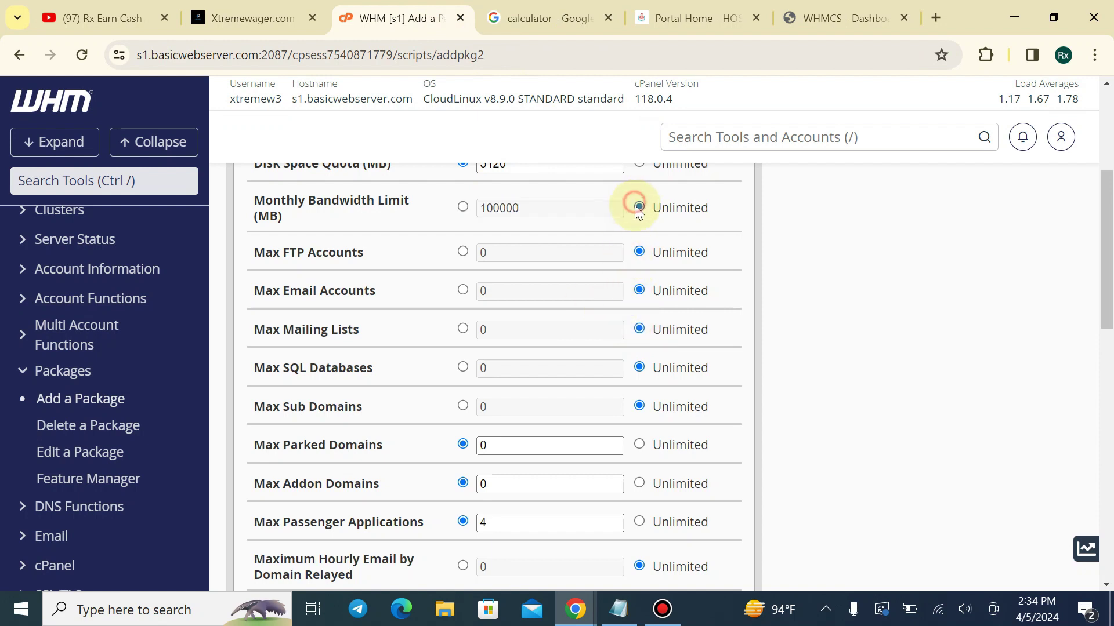
{"action": "left_click", "coordinate": [462, 207]}
{"action": "key", "text": "ctrl+a"}
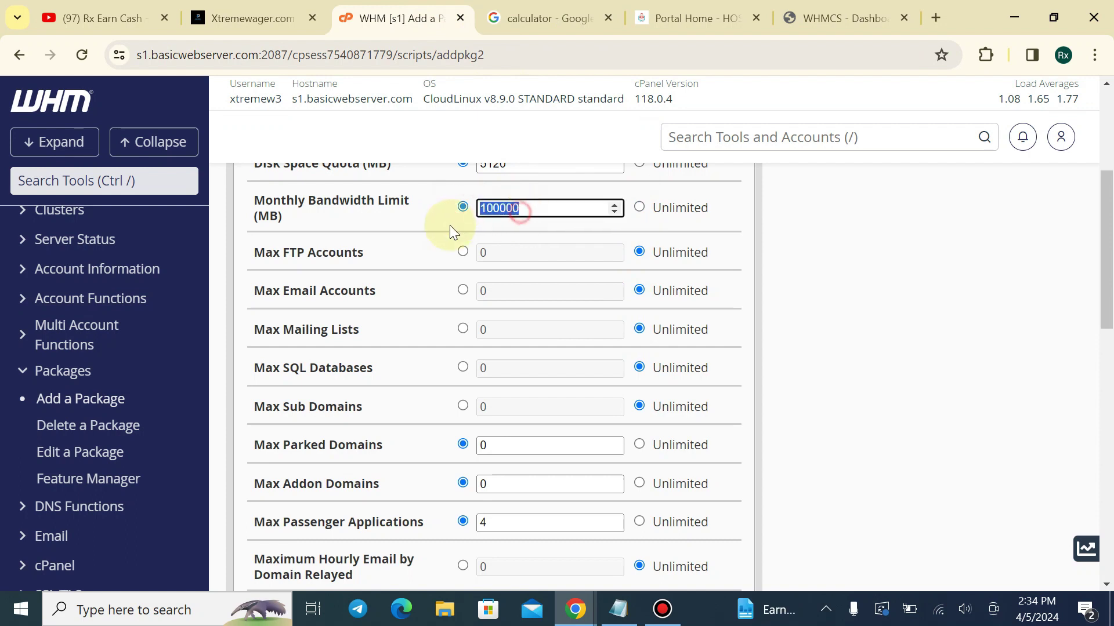
{"action": "key", "text": "BackSpace"}
{"action": "left_click", "coordinate": [657, 210]}
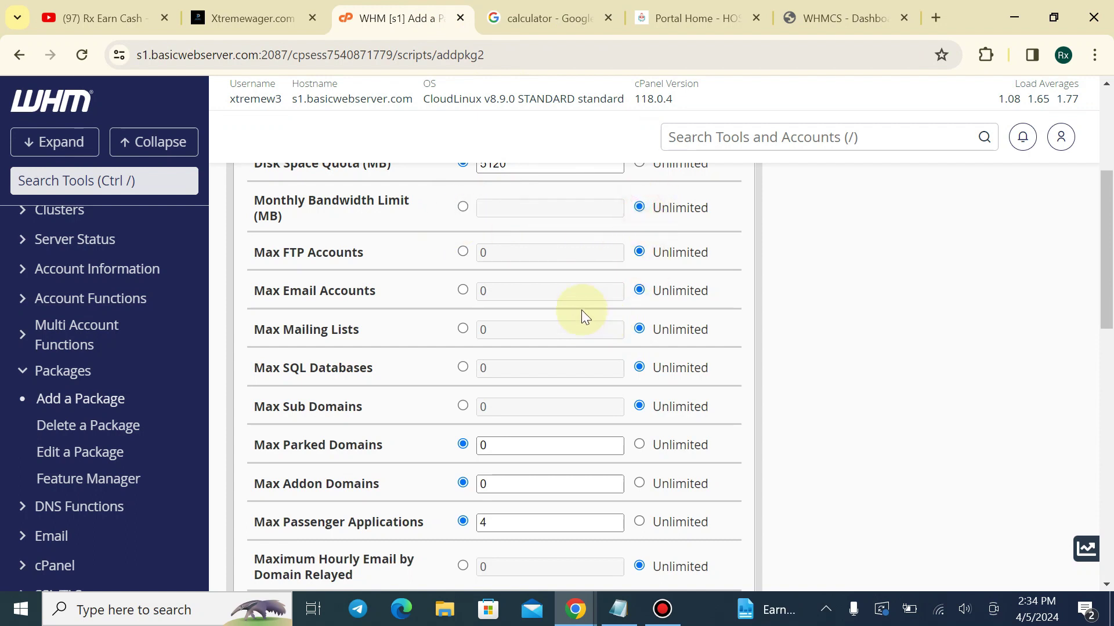
Review FTP and email account limits, keeping Mailing Lists and Monthly Bandwidth unlimited
{"action": "left_click_drag", "start_coordinate": [323, 251], "coordinate": [368, 291]}
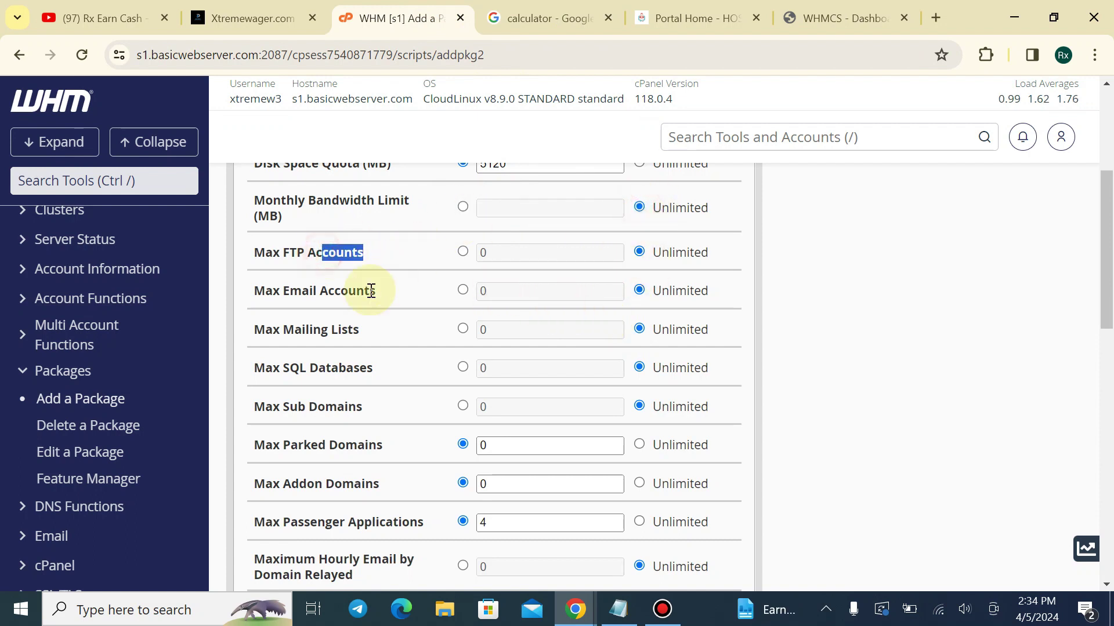
{"action": "left_click_drag", "start_coordinate": [266, 291], "coordinate": [326, 316]}
{"action": "scroll", "coordinate": [373, 305], "scroll_direction": "down", "scroll_amount": 1}
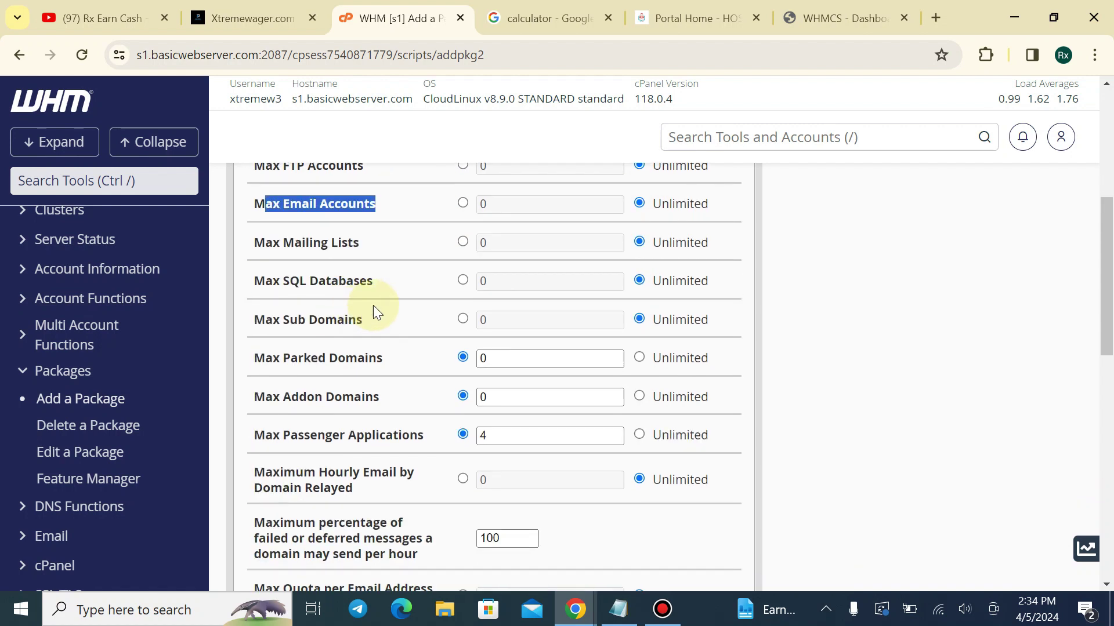
{"action": "left_click", "coordinate": [463, 243]}
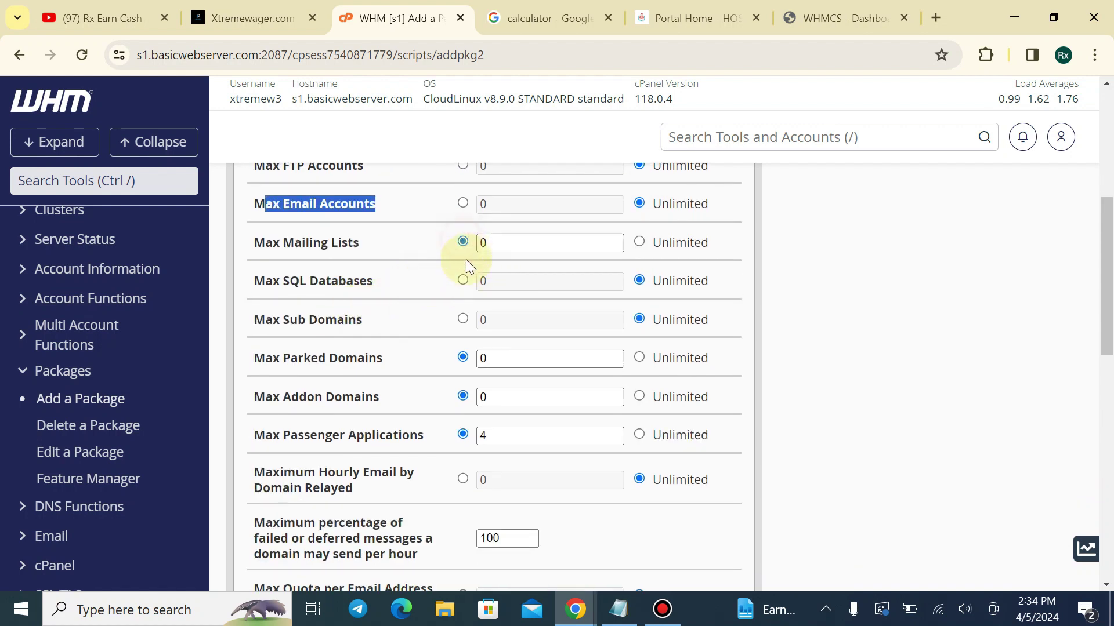
{"action": "left_click", "coordinate": [639, 242]}
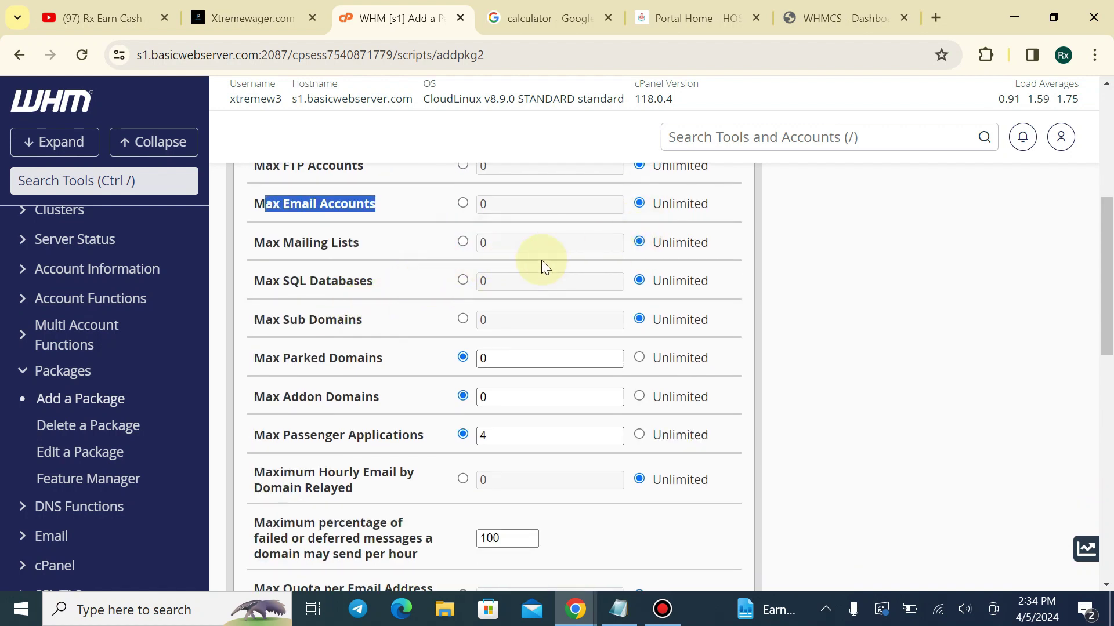
{"action": "scroll", "coordinate": [541, 260], "scroll_direction": "up", "scroll_amount": 1}
{"action": "left_click", "coordinate": [463, 207]}
{"action": "left_click", "coordinate": [494, 210]}
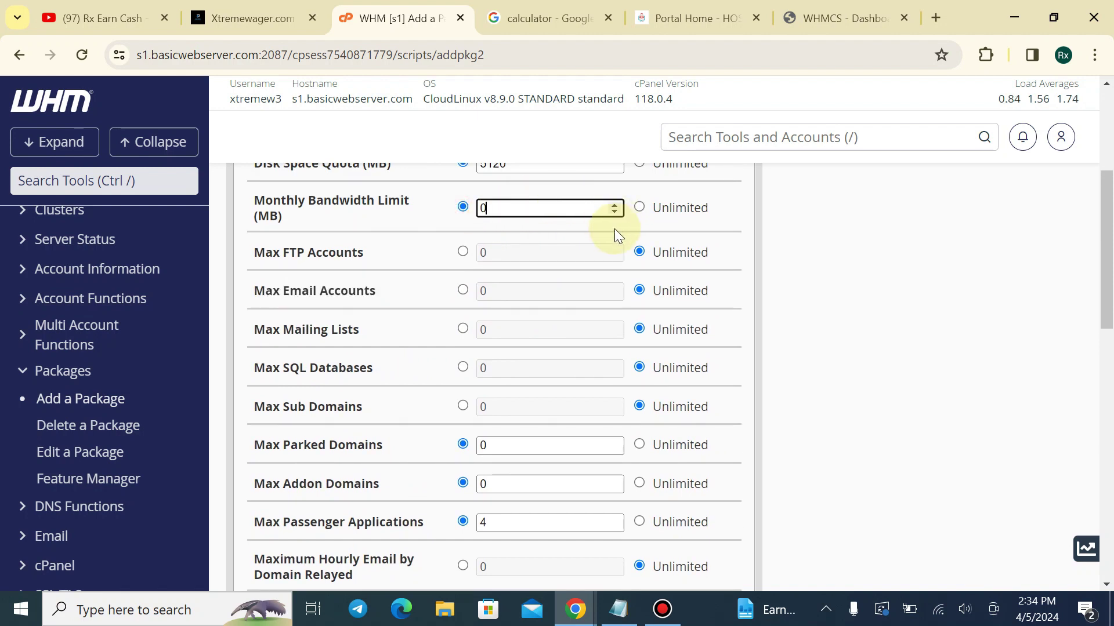
{"action": "left_click", "coordinate": [638, 208]}
{"action": "scroll", "coordinate": [654, 315], "scroll_direction": "down", "scroll_amount": 1}
{"action": "scroll", "coordinate": [482, 388], "scroll_direction": "down", "scroll_amount": 5}
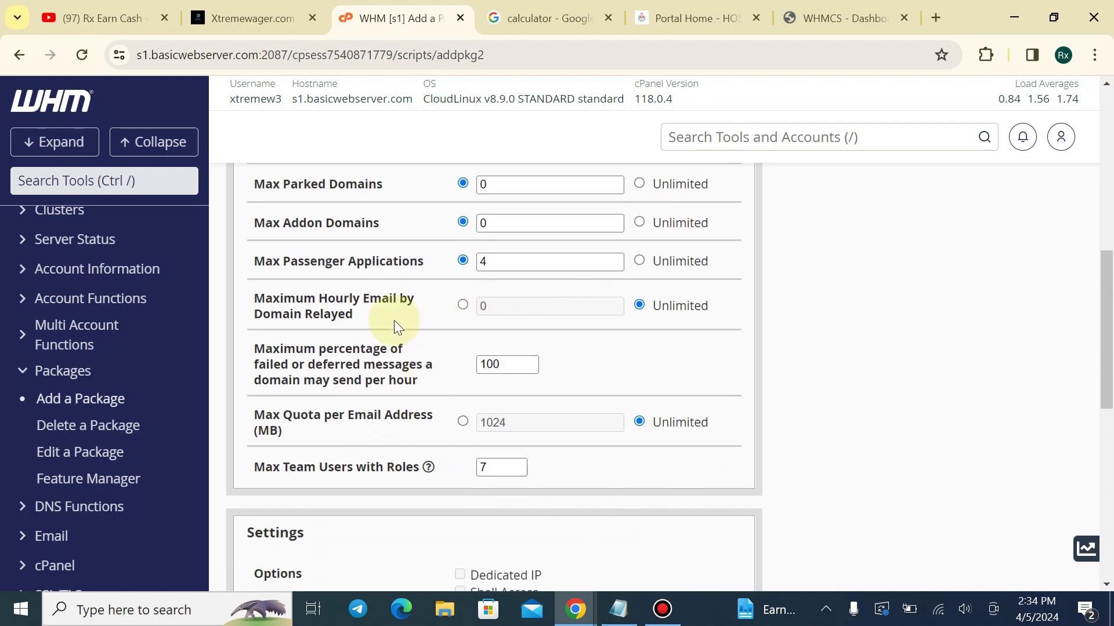
{"action": "scroll", "coordinate": [514, 329], "scroll_direction": "up", "scroll_amount": 2}
Set Max Addon Domains to 2
{"action": "left_click", "coordinate": [483, 310]}
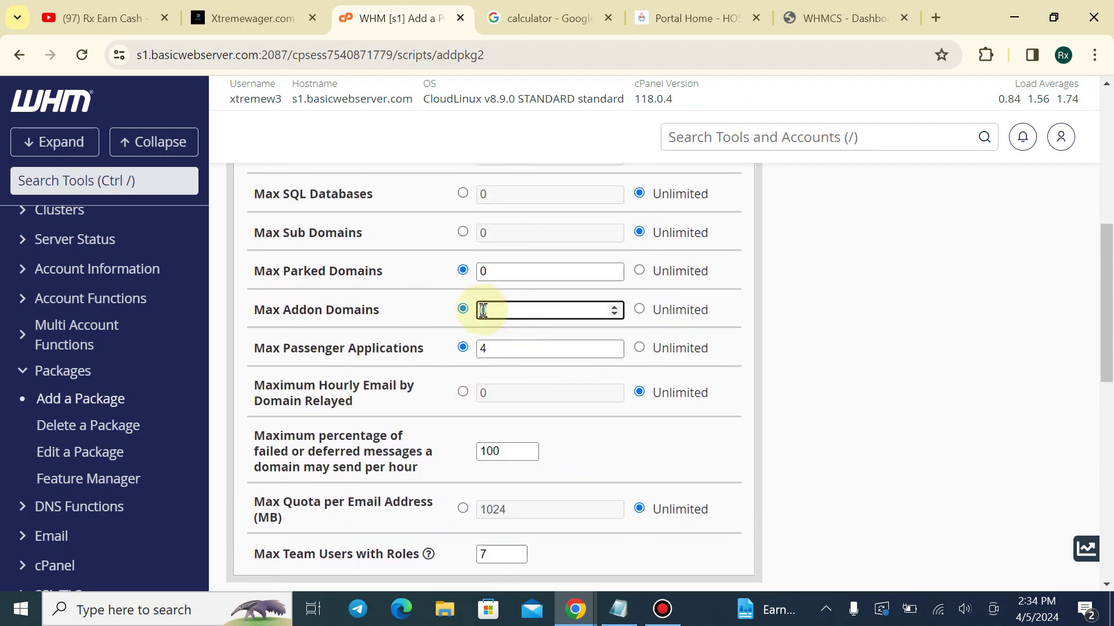
{"action": "double_click", "coordinate": [483, 310]}
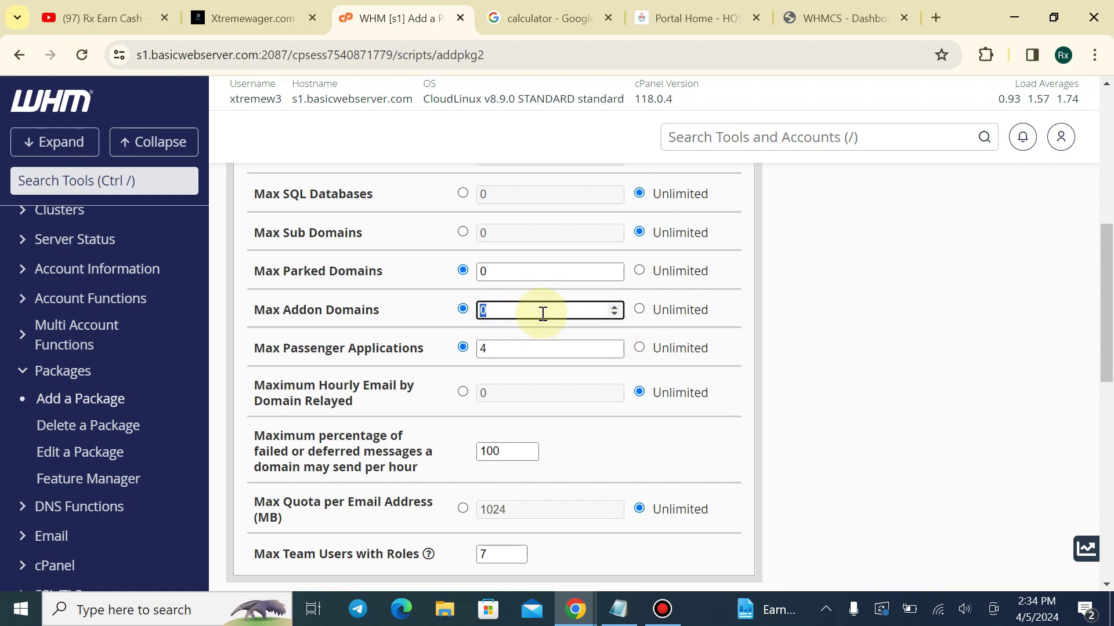
{"action": "type", "text": "2"}
{"action": "left_click", "coordinate": [756, 316]}
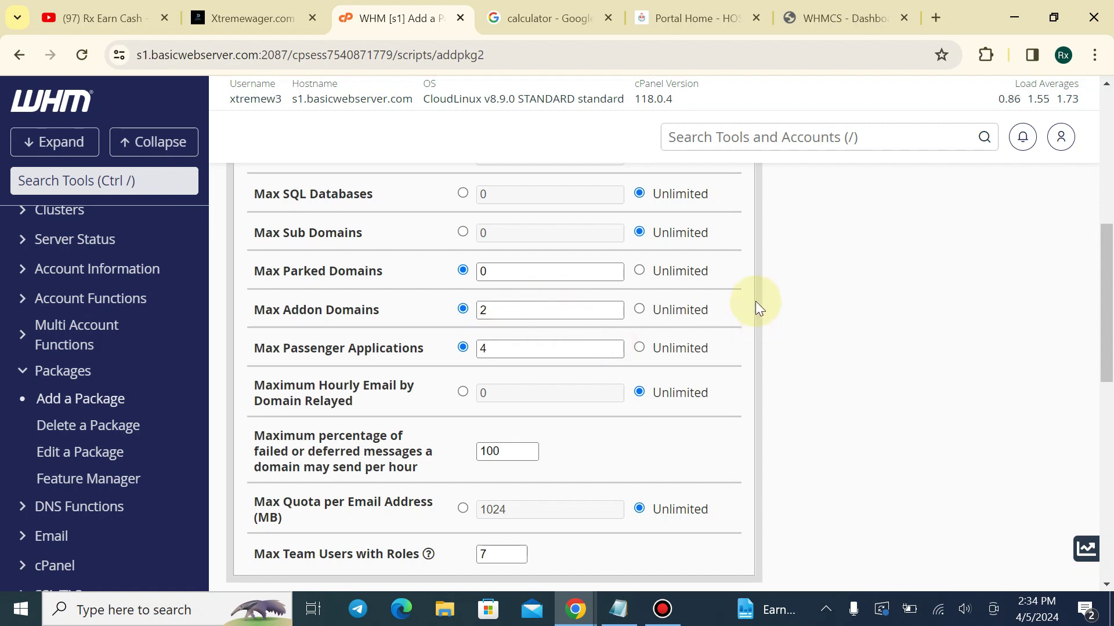
{"action": "scroll", "coordinate": [404, 295], "scroll_direction": "down", "scroll_amount": 2}
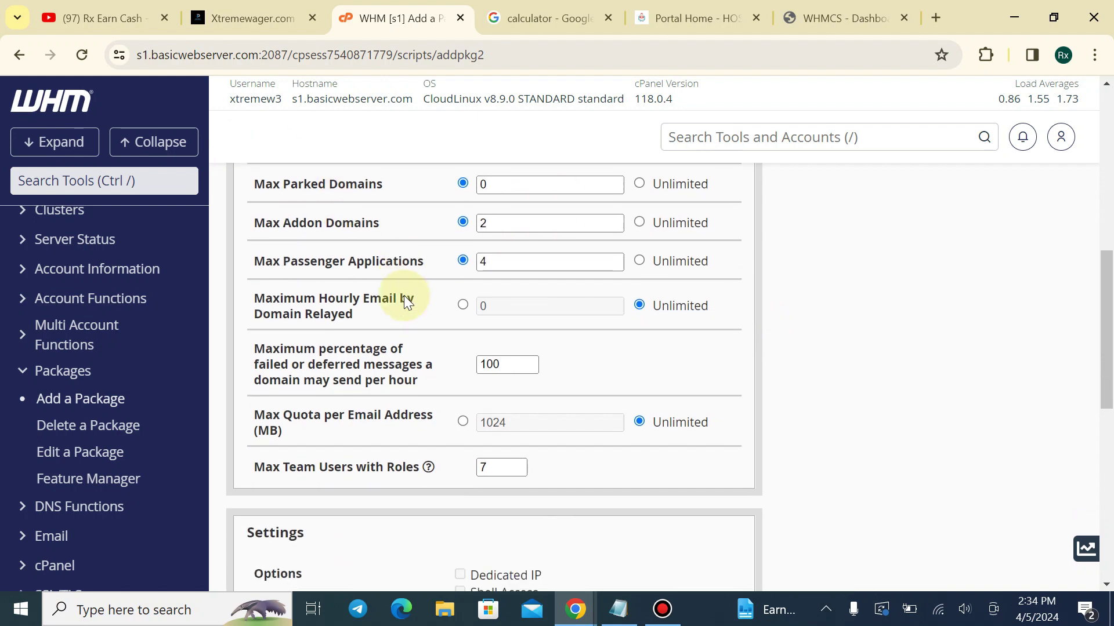
{"action": "scroll", "coordinate": [406, 313], "scroll_direction": "down", "scroll_amount": 2}
Leave WP Toolkit and WHMreseller Settings unchecked and add the Basic Plan package
{"action": "scroll", "coordinate": [444, 283], "scroll_direction": "down", "scroll_amount": 2}
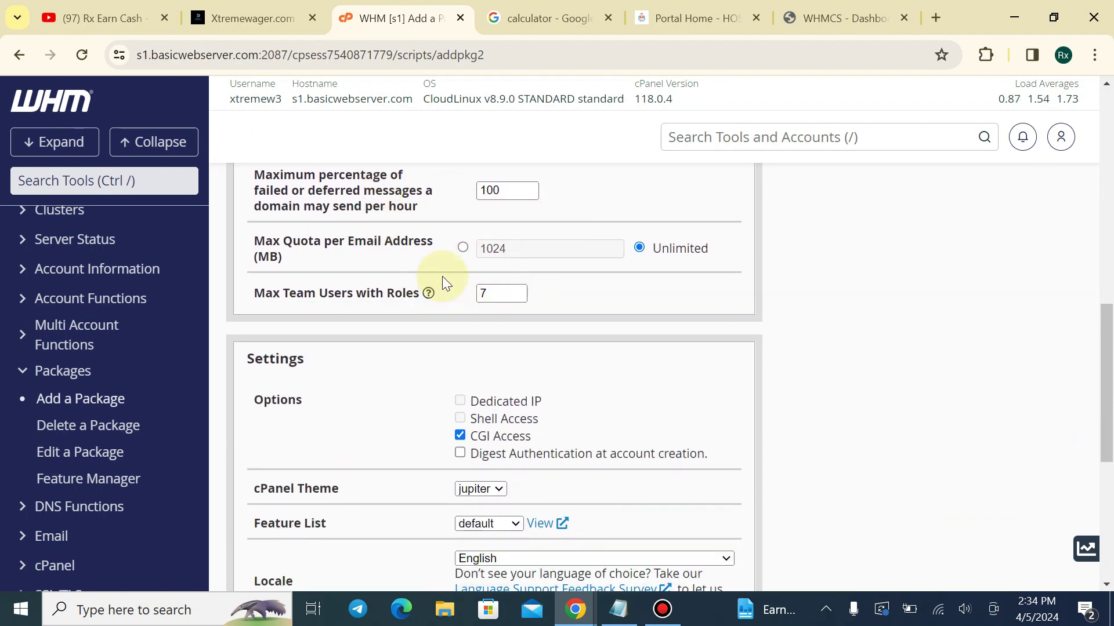
{"action": "scroll", "coordinate": [406, 296], "scroll_direction": "down", "scroll_amount": 3}
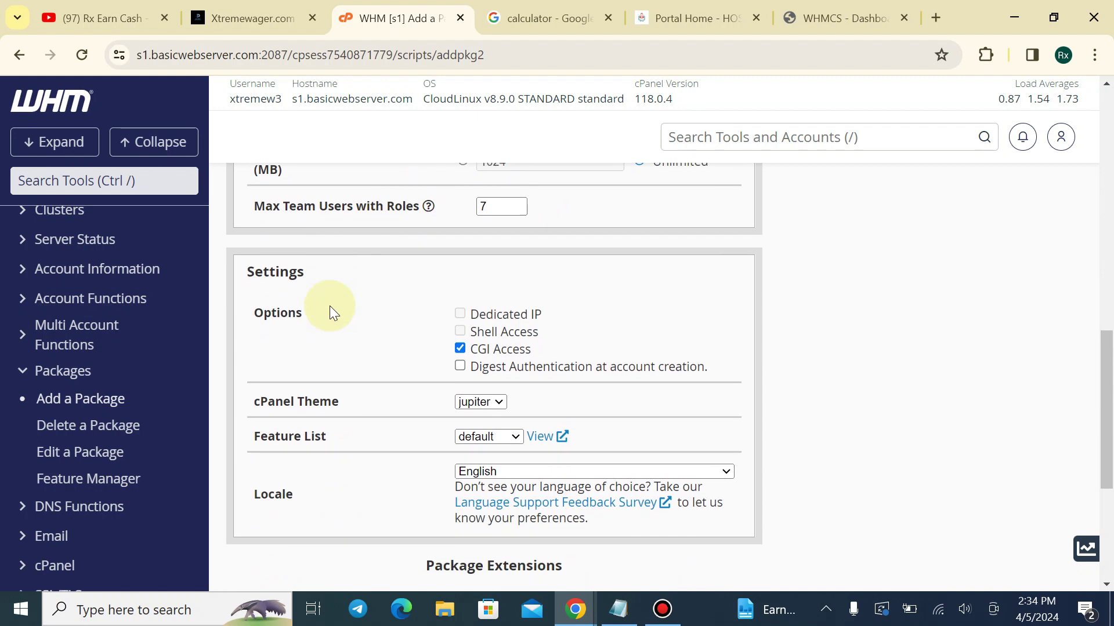
{"action": "scroll", "coordinate": [278, 447], "scroll_direction": "down", "scroll_amount": 2}
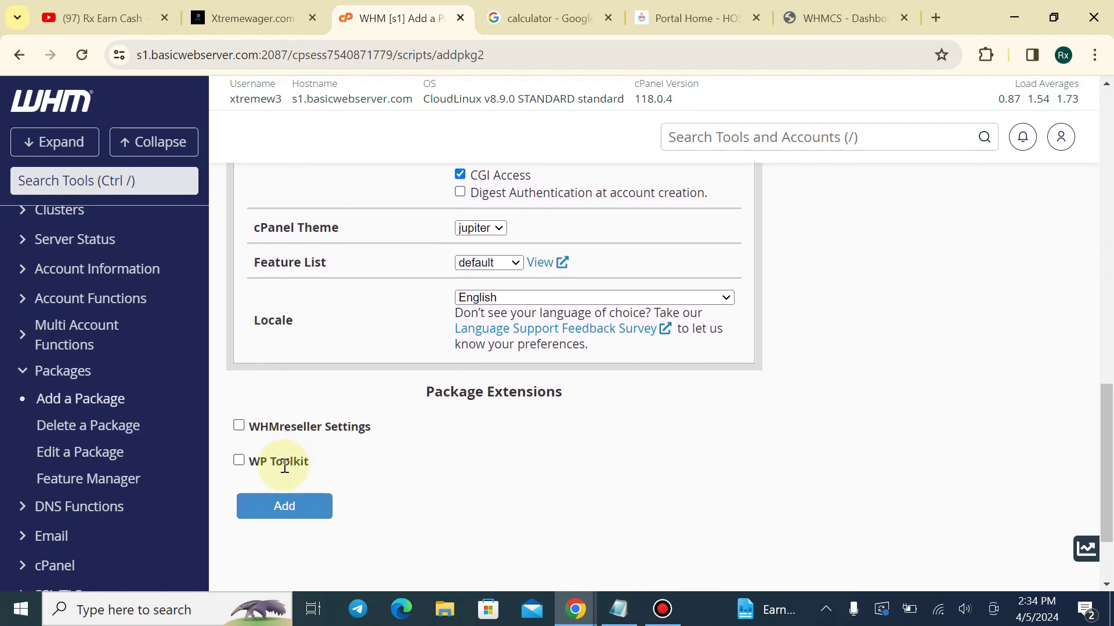
{"action": "left_click", "coordinate": [239, 460]}
{"action": "scroll", "coordinate": [510, 435], "scroll_direction": "down", "scroll_amount": 3}
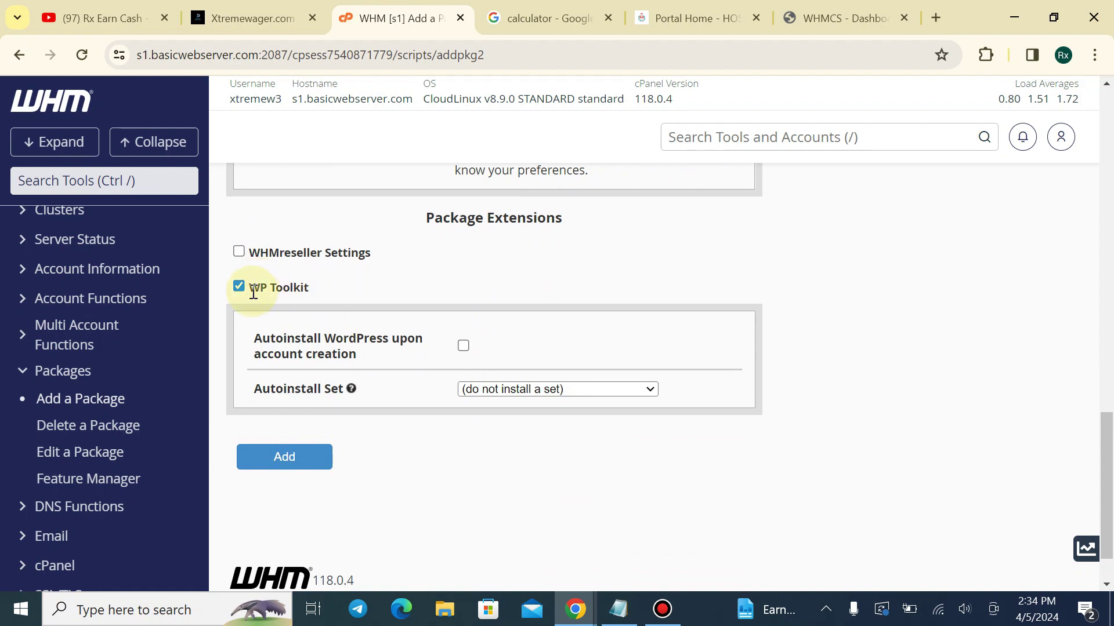
{"action": "left_click", "coordinate": [239, 286]}
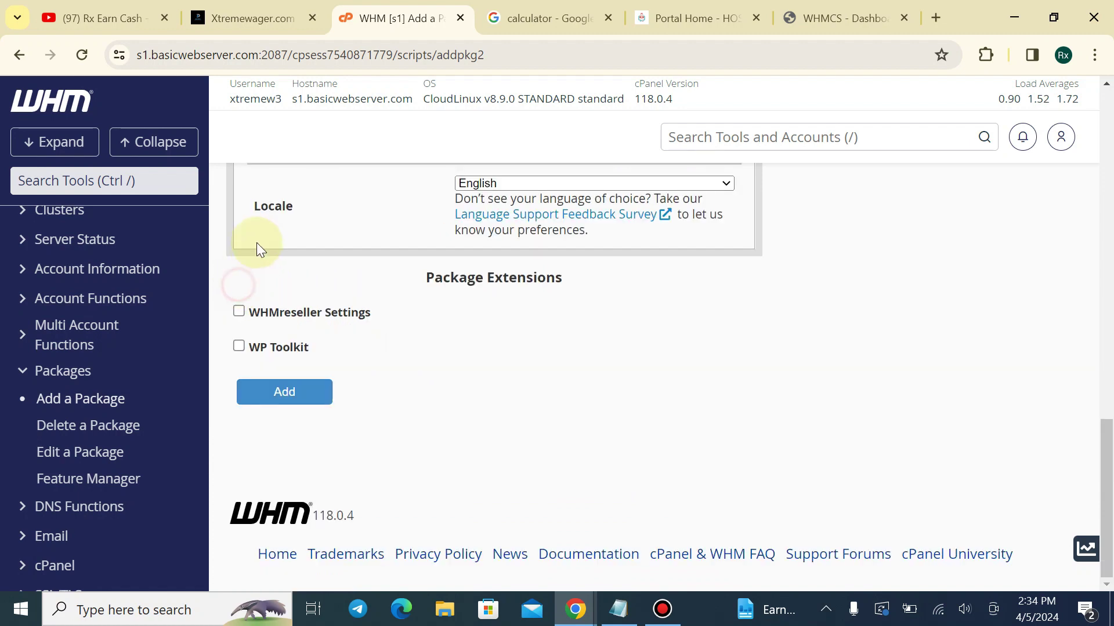
{"action": "left_click", "coordinate": [238, 313]}
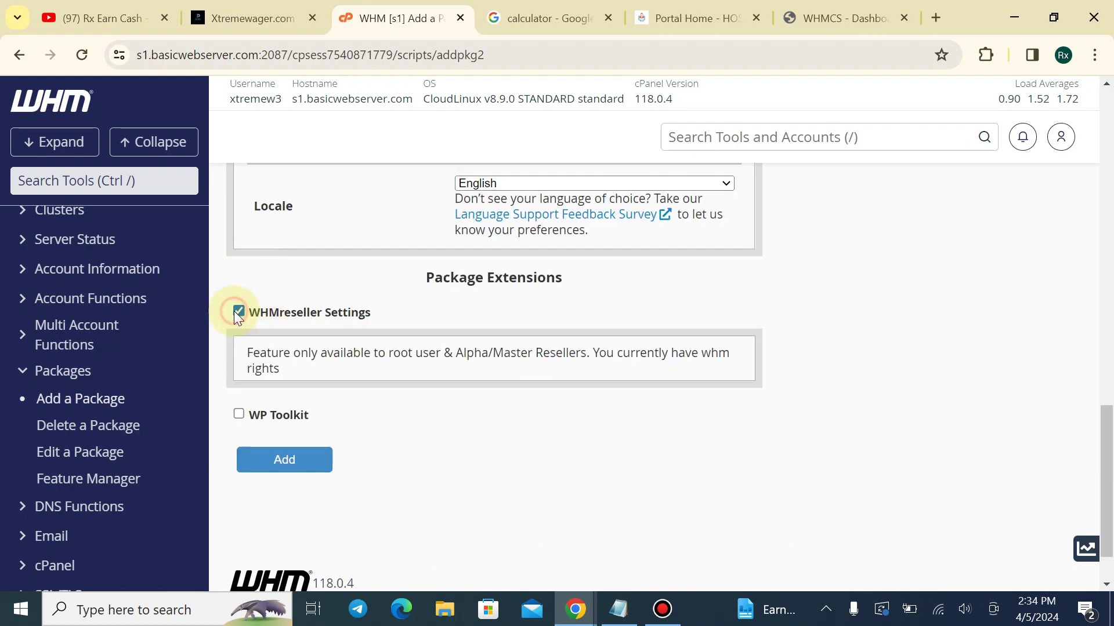
{"action": "left_click", "coordinate": [238, 312]}
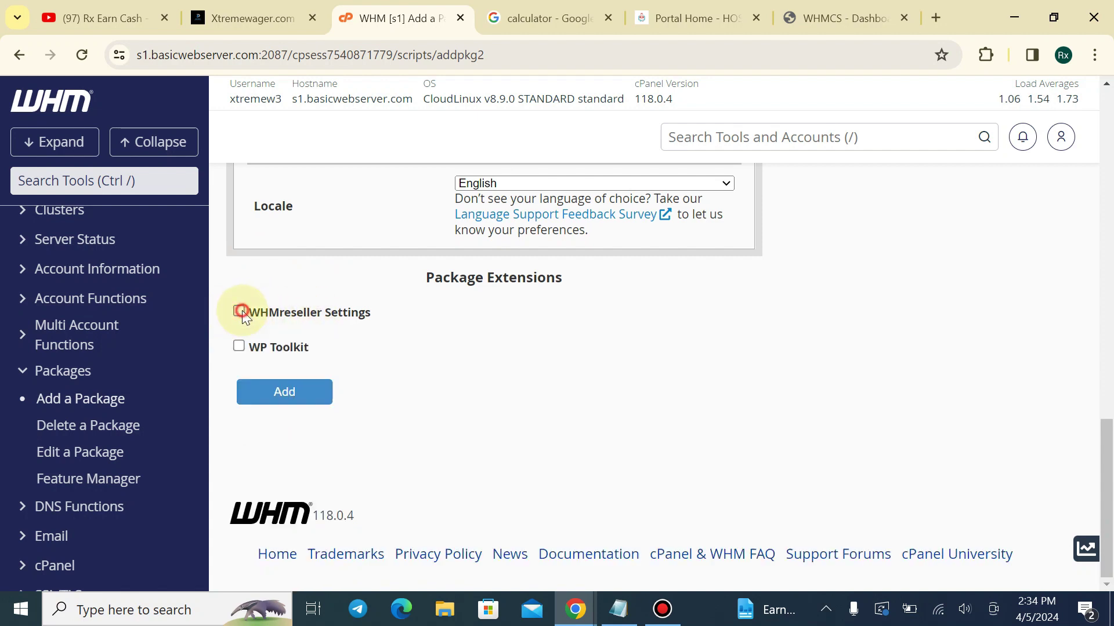
{"action": "scroll", "coordinate": [281, 323], "scroll_direction": "up", "scroll_amount": 6}
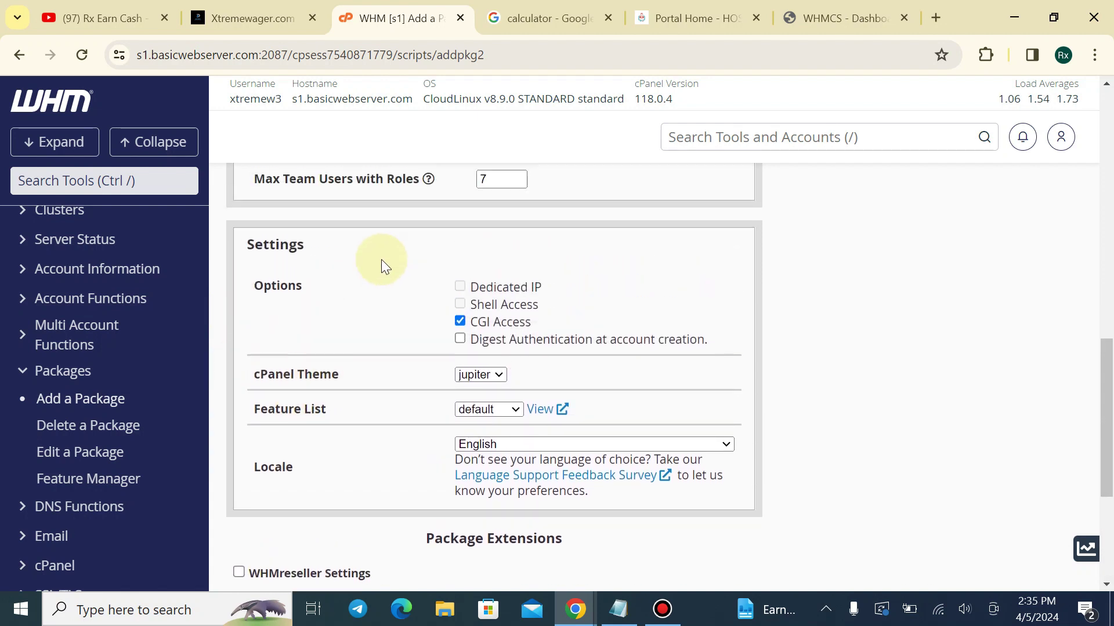
{"action": "scroll", "coordinate": [406, 250], "scroll_direction": "down", "scroll_amount": 6}
{"action": "left_click", "coordinate": [284, 393]}
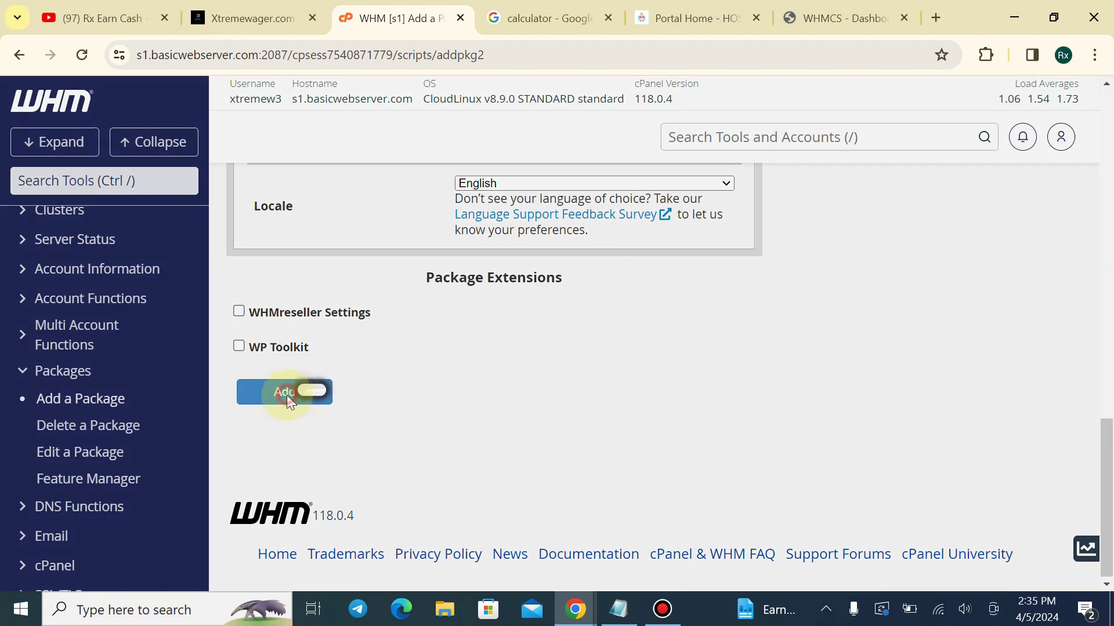
{"action": "scroll", "coordinate": [1092, 276], "scroll_direction": "up", "scroll_amount": 12}
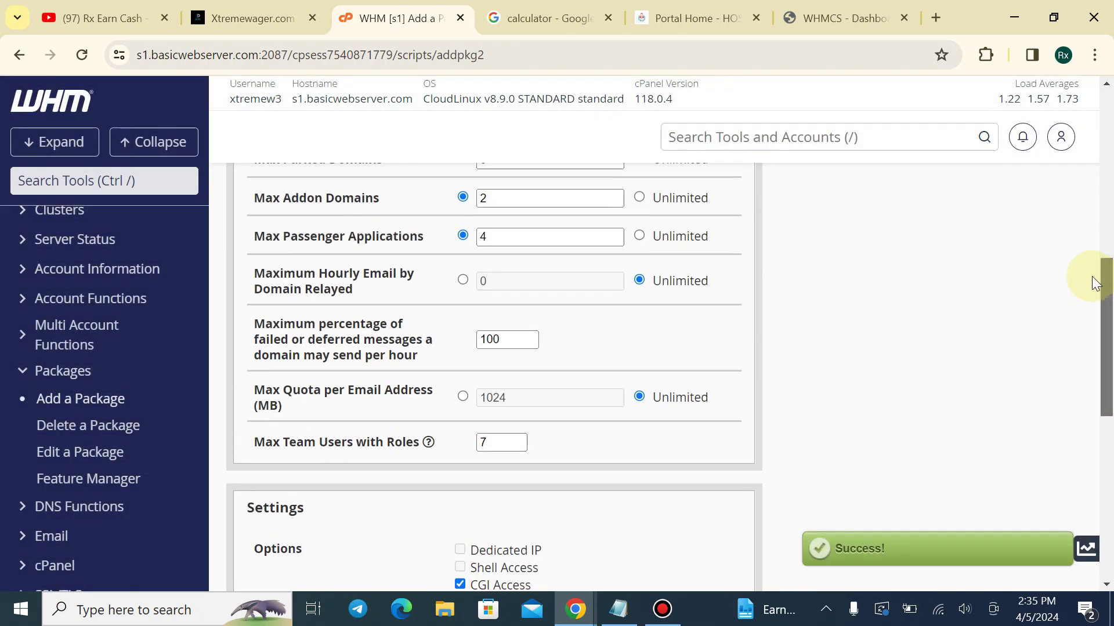
Rename the package to 'Gold Plan' and begin overwriting the 5120 disk quota with 1
{"action": "scroll", "coordinate": [1076, 168], "scroll_direction": "up", "scroll_amount": 3}
{"action": "left_click", "coordinate": [462, 336]}
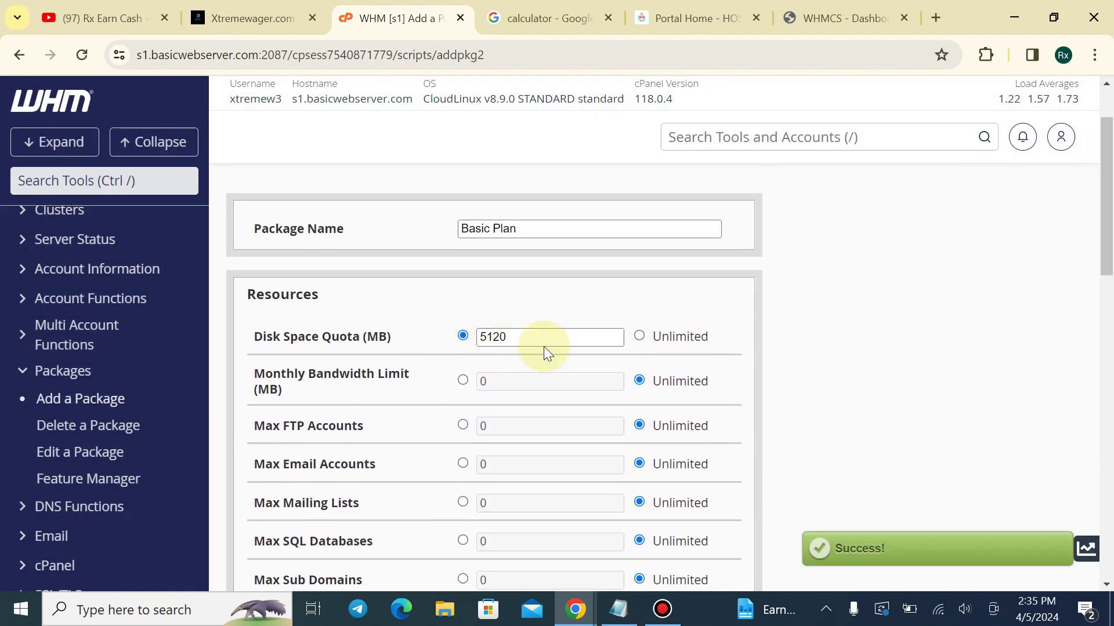
{"action": "double_click", "coordinate": [536, 338]}
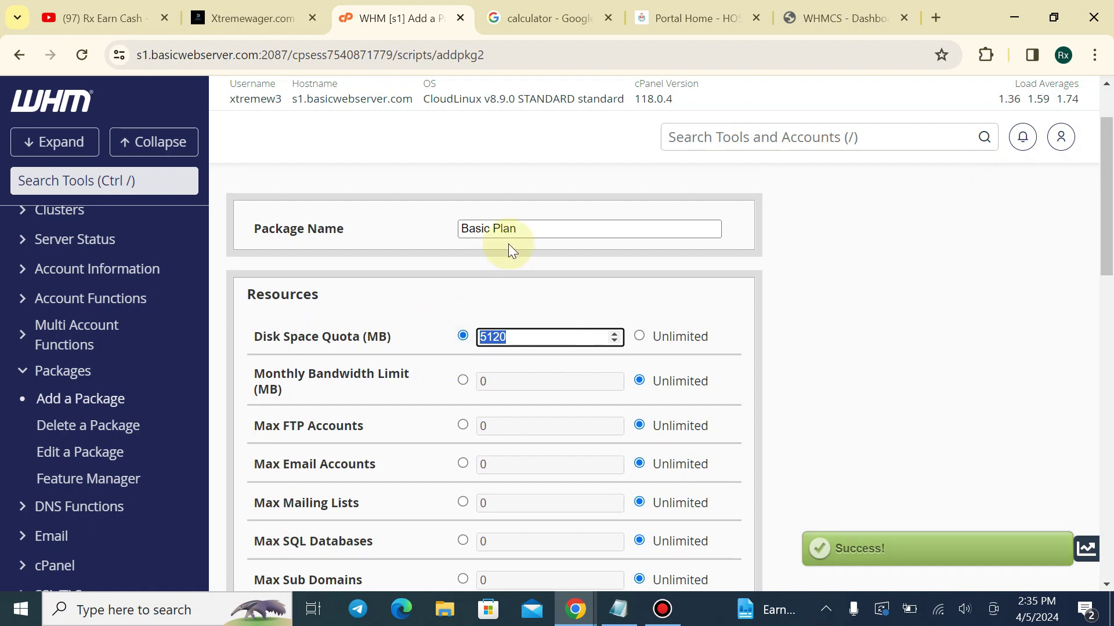
{"action": "left_click_drag", "start_coordinate": [489, 228], "coordinate": [458, 233]}
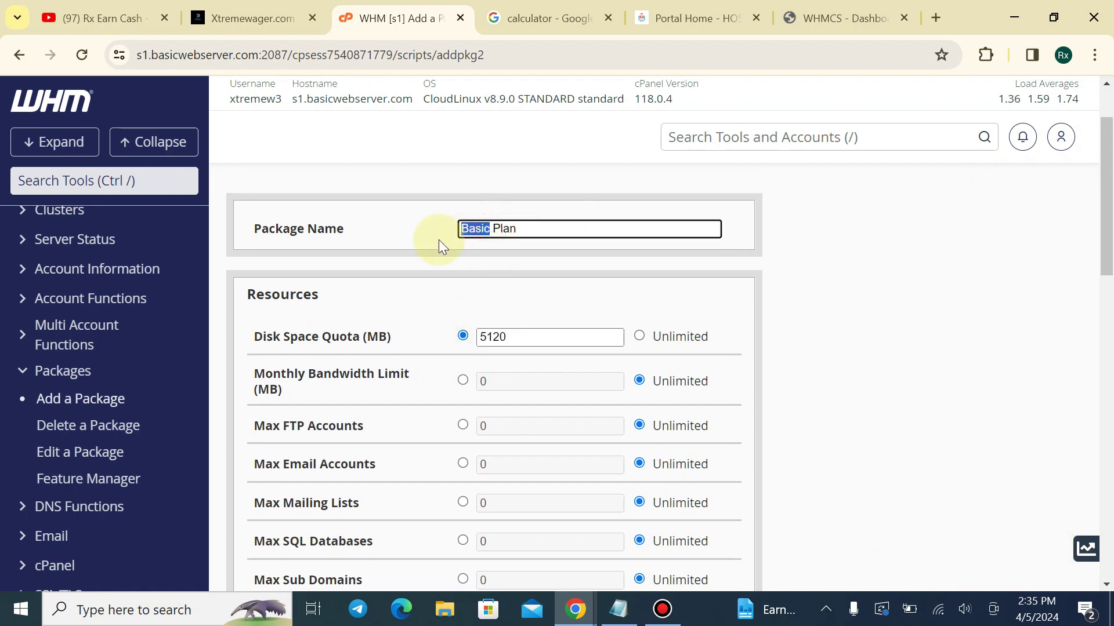
{"action": "type", "text": "Gold"}
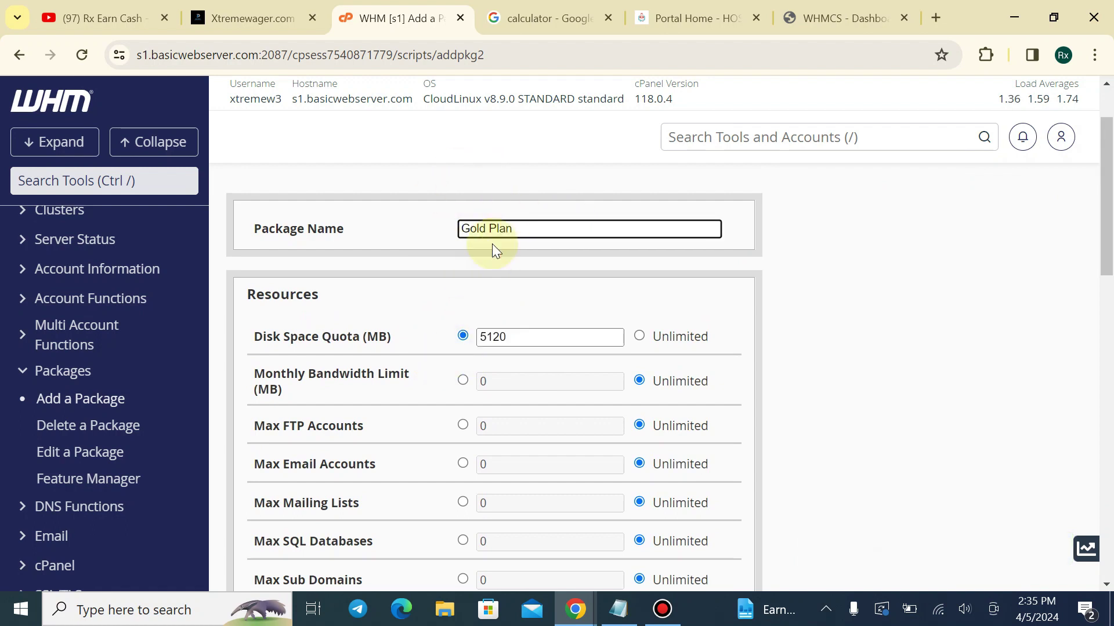
{"action": "double_click", "coordinate": [530, 341]}
{"action": "type", "text": "1"}
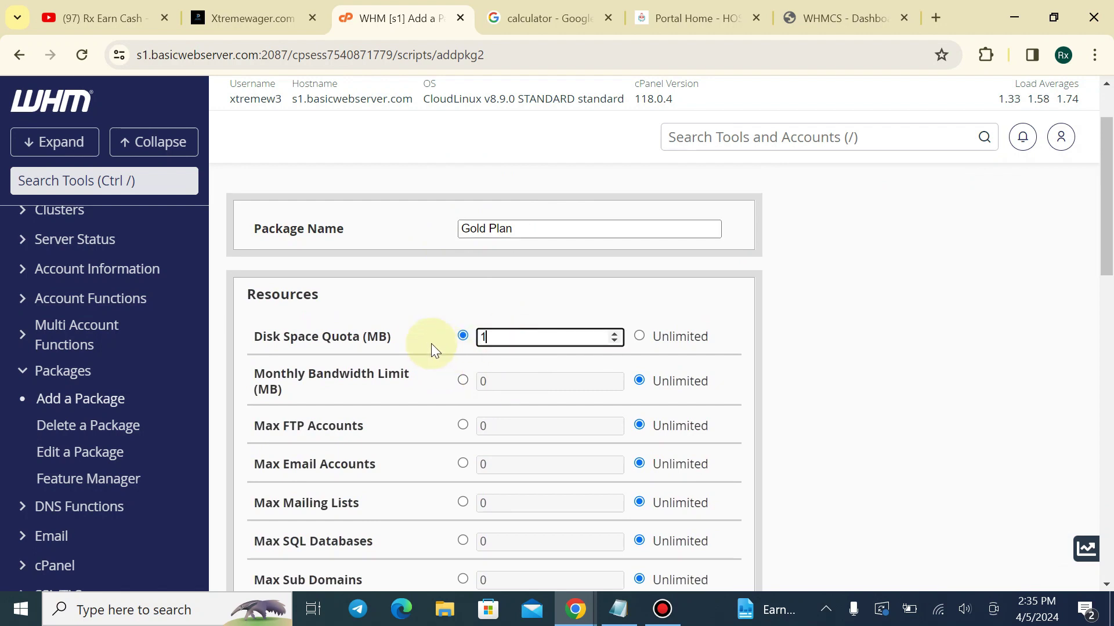
{"action": "left_click", "coordinate": [546, 18]}
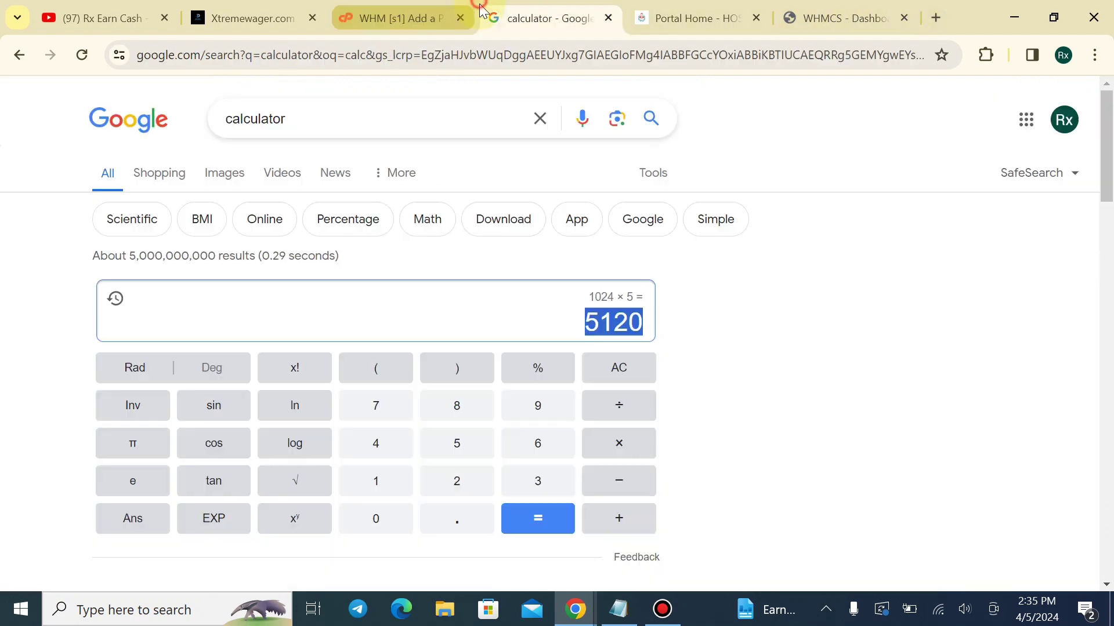
Clear the calculator, compute 1024 × 10 = 10240, copy it, and return to WHM
{"action": "left_click", "coordinate": [602, 368]}
{"action": "left_click", "coordinate": [377, 483]}
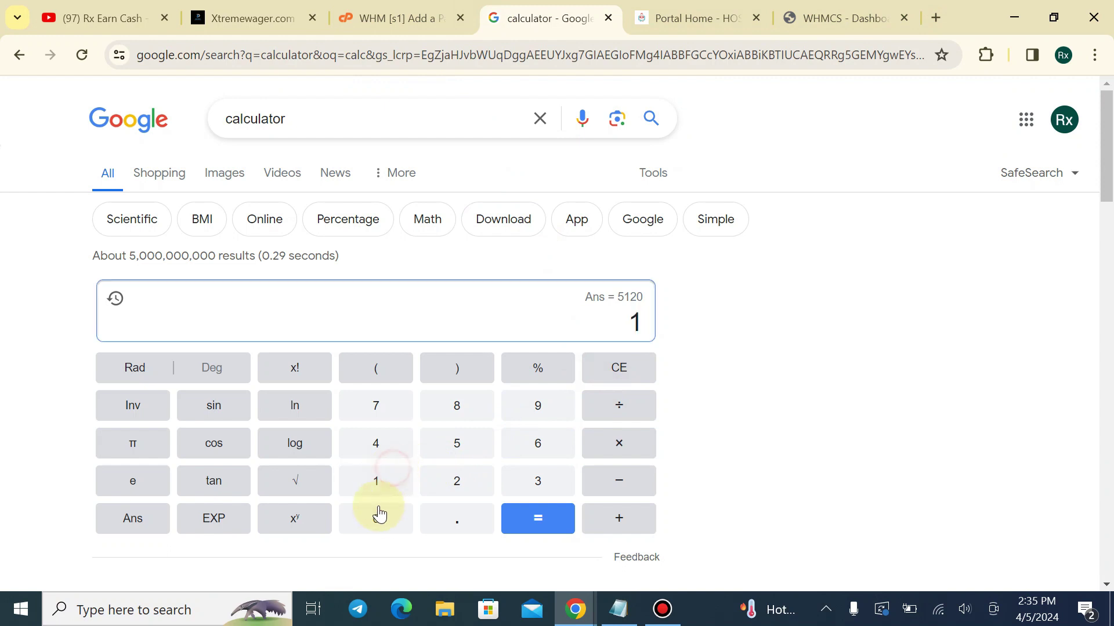
{"action": "left_click", "coordinate": [378, 515]}
{"action": "left_click", "coordinate": [462, 484]}
{"action": "left_click", "coordinate": [385, 432]}
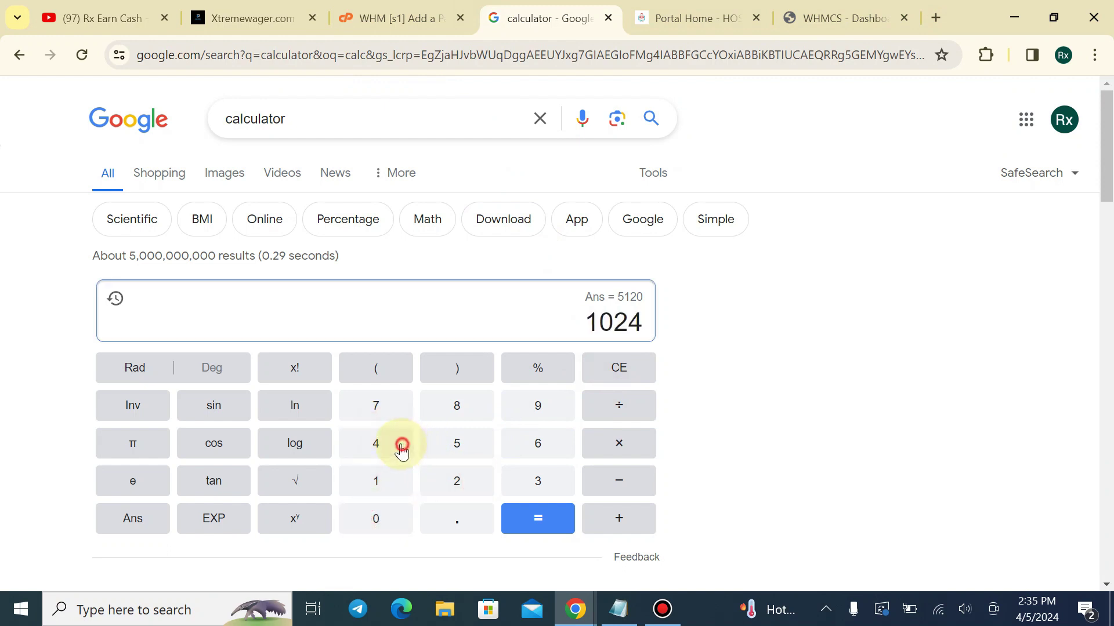
{"action": "left_click", "coordinate": [612, 446]}
{"action": "left_click", "coordinate": [402, 479]}
{"action": "left_click", "coordinate": [400, 513]}
{"action": "left_click", "coordinate": [516, 520]}
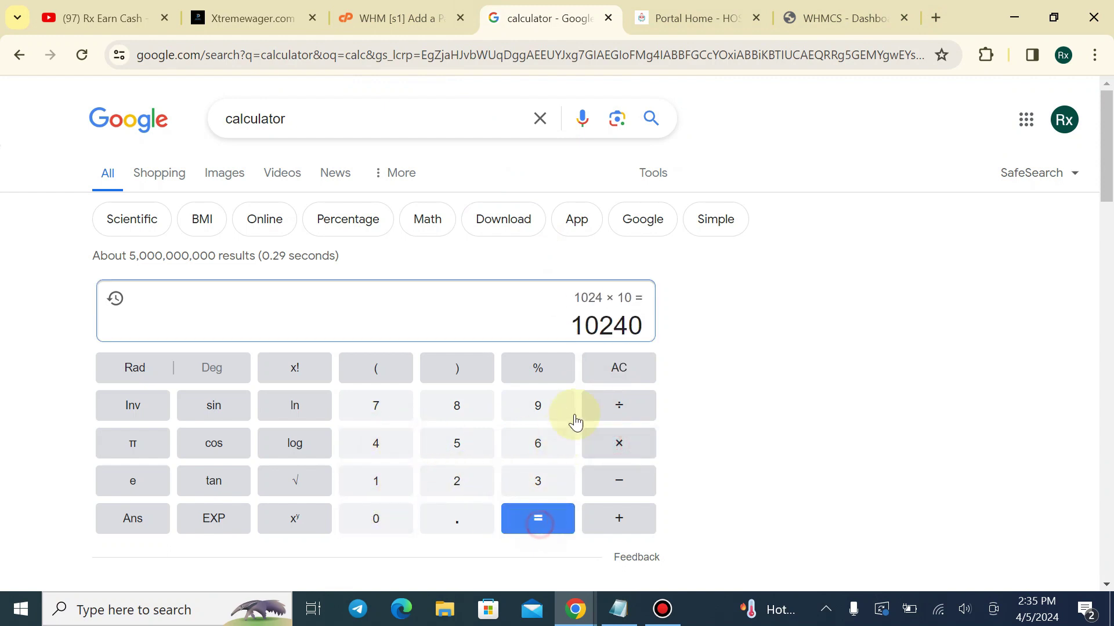
{"action": "double_click", "coordinate": [609, 321]}
{"action": "left_click", "coordinate": [400, 18]}
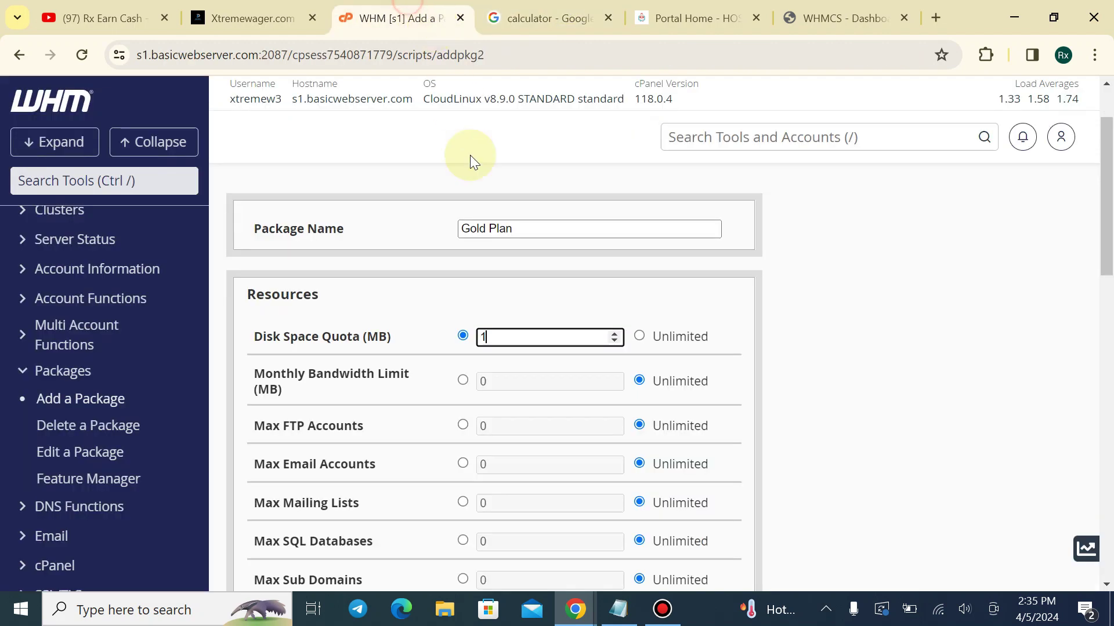
Save the Gold Plan package with a 10240 MB disk quota and 10 addon domains
{"action": "double_click", "coordinate": [506, 337]}
{"action": "scroll", "coordinate": [507, 336], "scroll_direction": "down", "scroll_amount": 5}
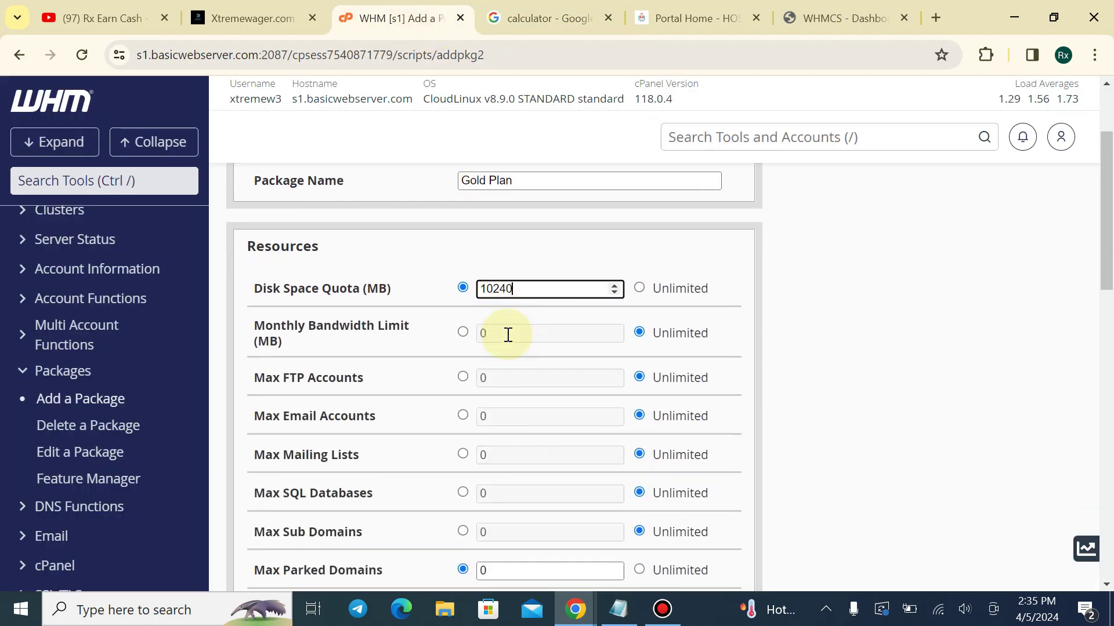
{"action": "double_click", "coordinate": [490, 396]}
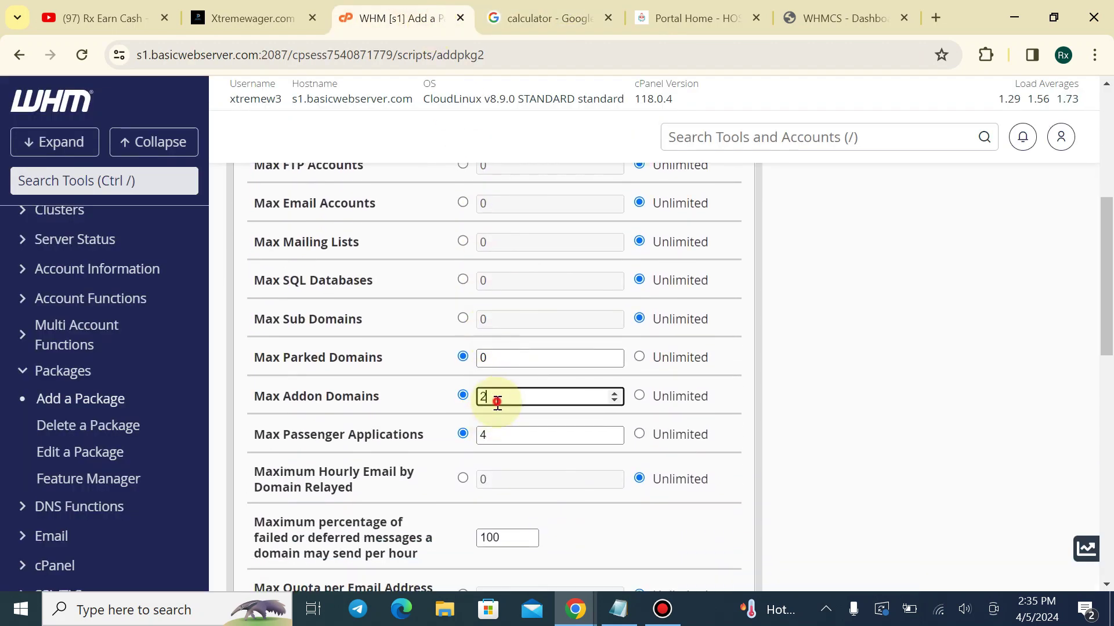
{"action": "type", "text": "5"}
{"action": "left_click", "coordinate": [796, 364]}
{"action": "scroll", "coordinate": [502, 368], "scroll_direction": "down", "scroll_amount": 3}
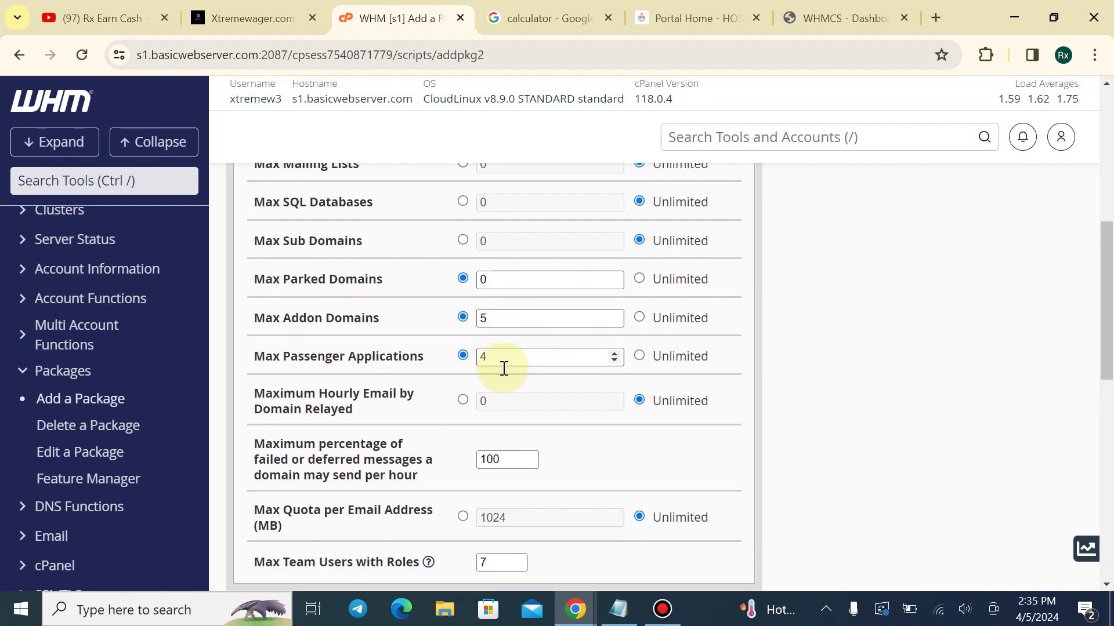
{"action": "left_click", "coordinate": [487, 224]}
{"action": "left_click_drag", "start_coordinate": [488, 226], "coordinate": [476, 227]}
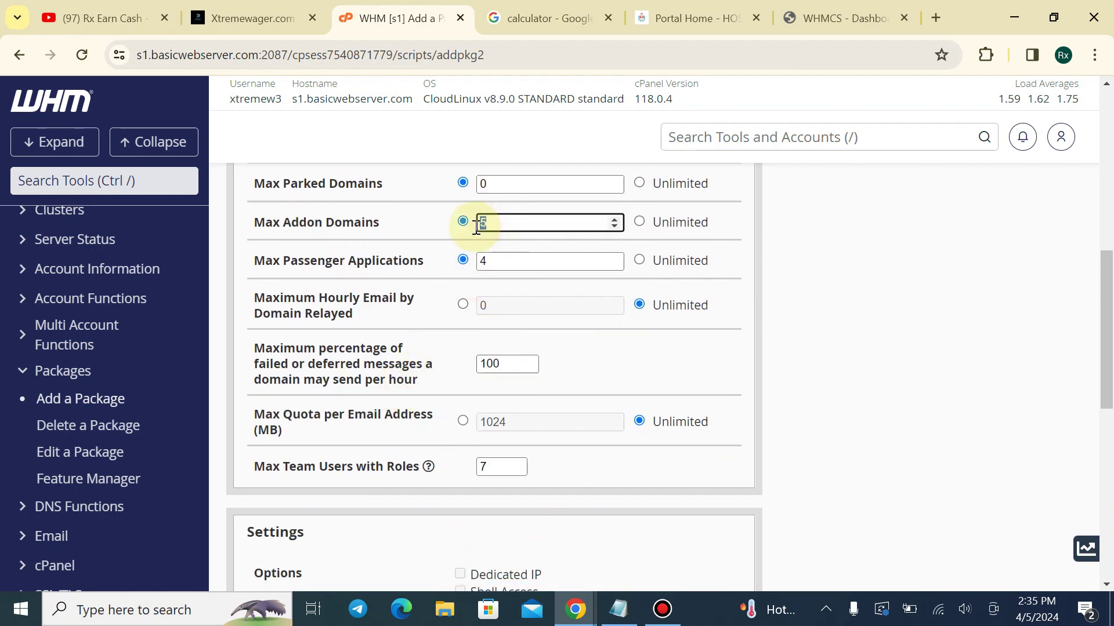
{"action": "type", "text": "10"}
{"action": "scroll", "coordinate": [475, 228], "scroll_direction": "down", "scroll_amount": 10}
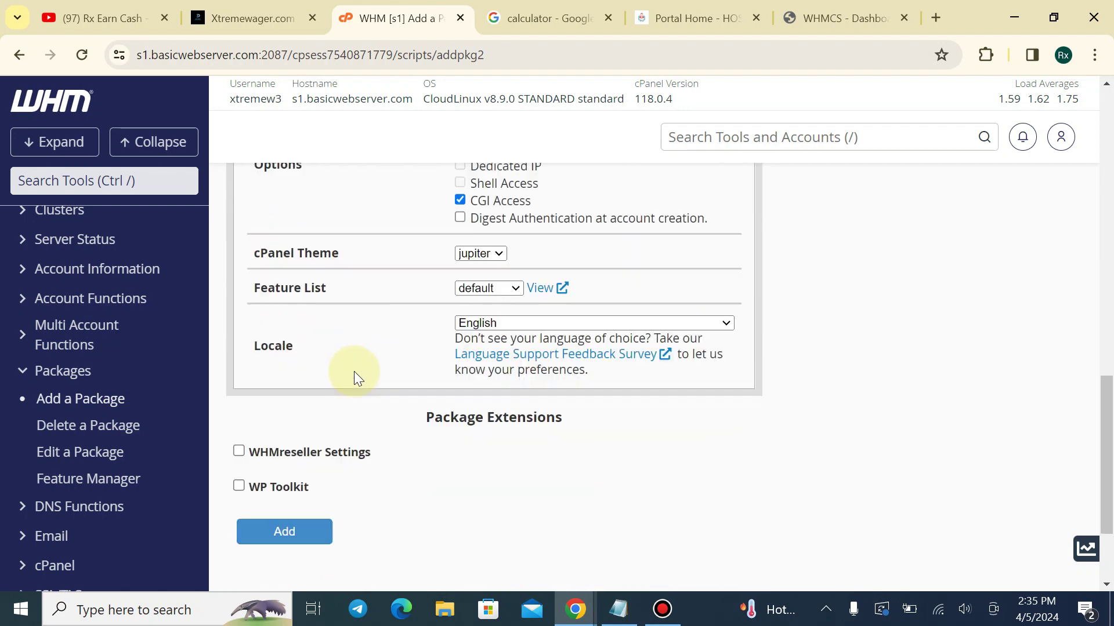
{"action": "left_click", "coordinate": [301, 432]}
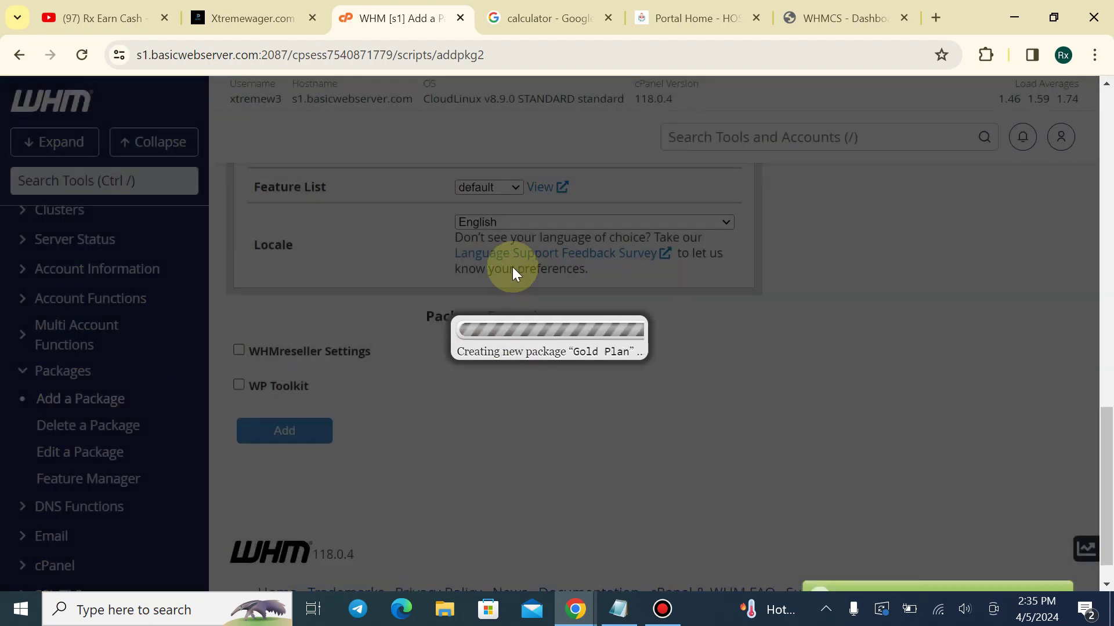
Rename the next package to Premium Plan and select its disk quota value
{"action": "scroll", "coordinate": [513, 267], "scroll_direction": "up", "scroll_amount": 7}
{"action": "scroll", "coordinate": [513, 267], "scroll_direction": "up", "scroll_amount": 10}
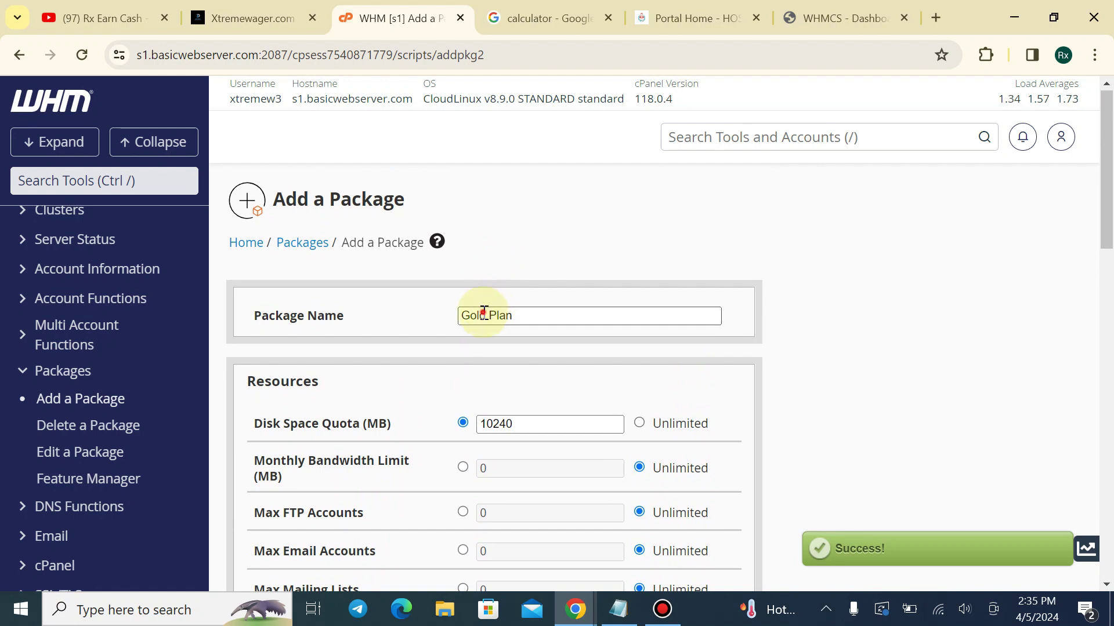
{"action": "double_click", "coordinate": [483, 315]}
{"action": "type", "text": "Premi "}
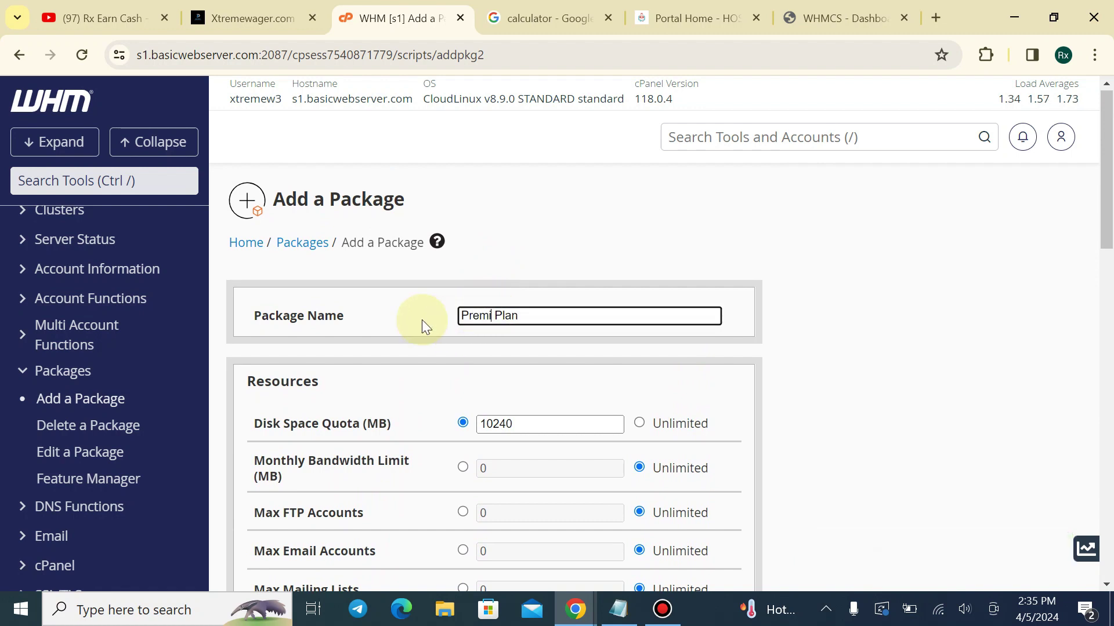
{"action": "type", "text": "um"}
{"action": "scroll", "coordinate": [503, 284], "scroll_direction": "down", "scroll_amount": 1}
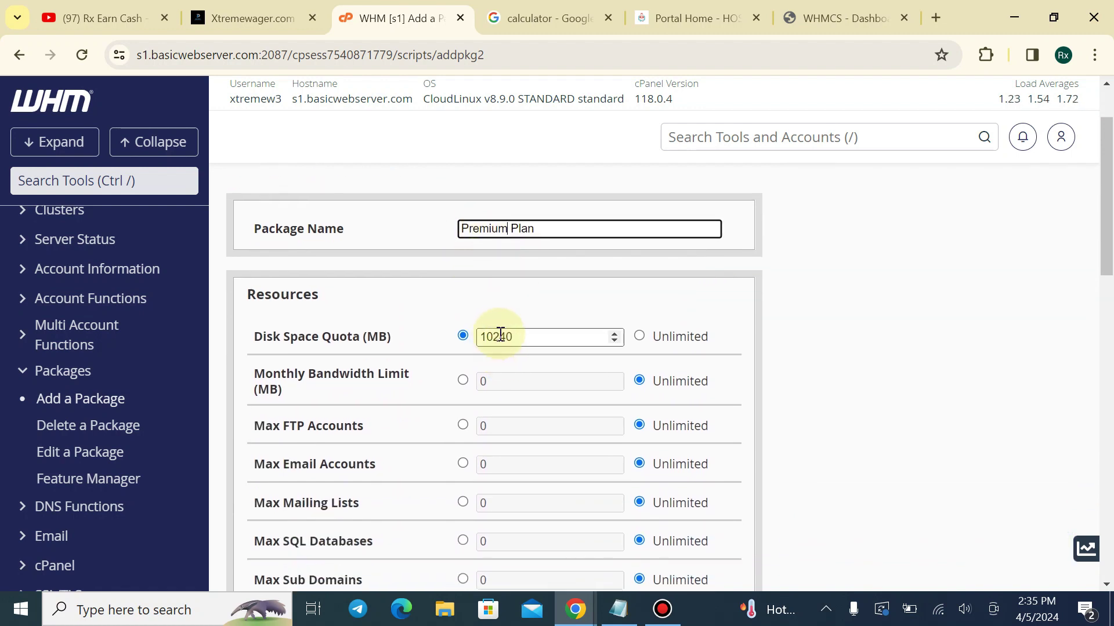
{"action": "double_click", "coordinate": [524, 336]}
{"action": "left_click", "coordinate": [546, 18]}
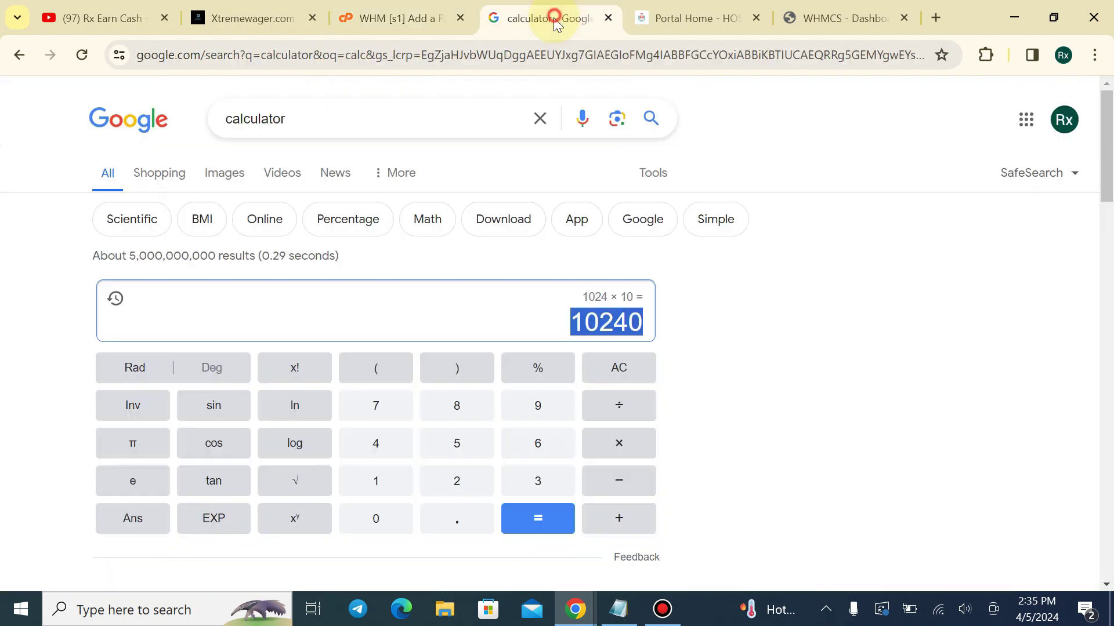
Compute 20 × 1024 = 20480 in the Google calculator and copy the result
{"action": "left_click", "coordinate": [619, 374]}
{"action": "left_click", "coordinate": [455, 479]}
{"action": "left_click", "coordinate": [389, 514]}
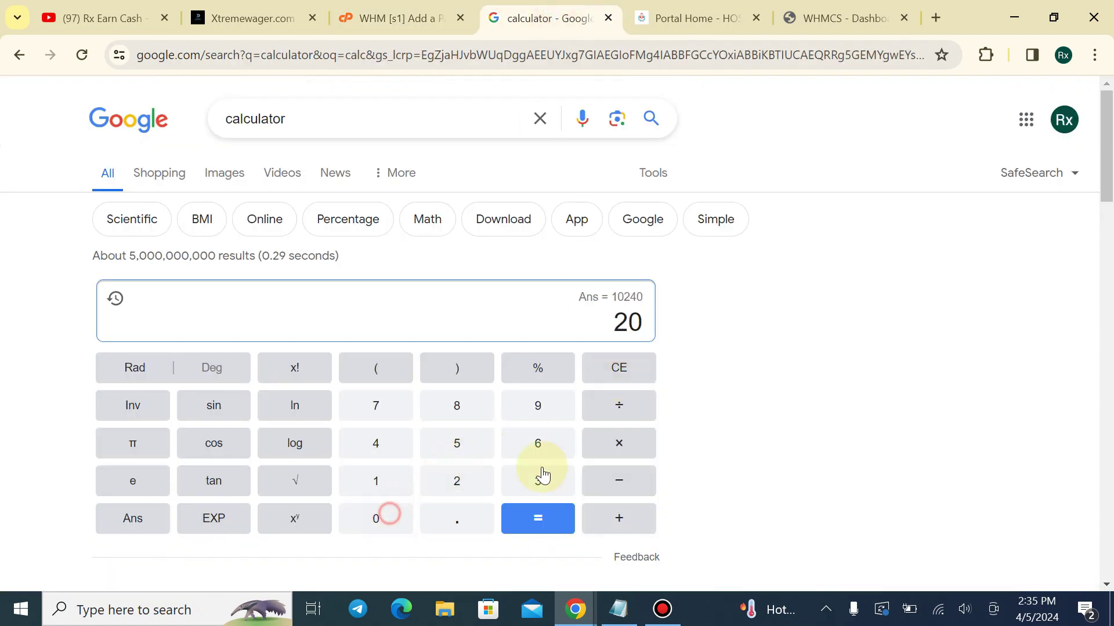
{"action": "left_click", "coordinate": [612, 447]}
{"action": "left_click", "coordinate": [385, 480]}
{"action": "left_click", "coordinate": [398, 517]}
{"action": "left_click", "coordinate": [447, 480]}
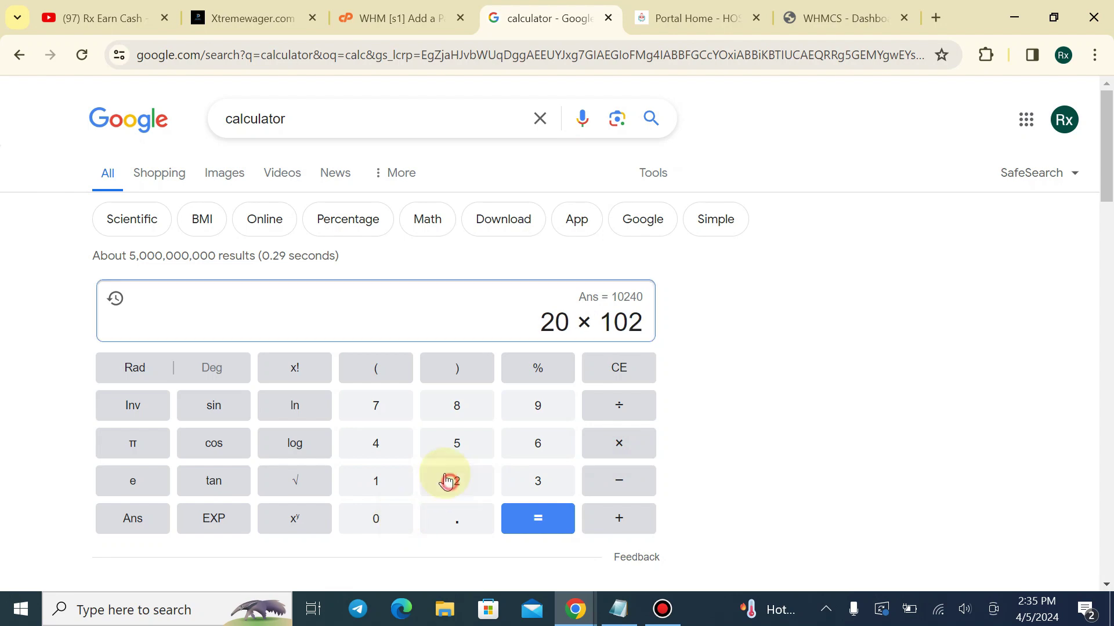
{"action": "left_click", "coordinate": [382, 442]}
{"action": "left_click", "coordinate": [538, 516]}
{"action": "double_click", "coordinate": [622, 316]}
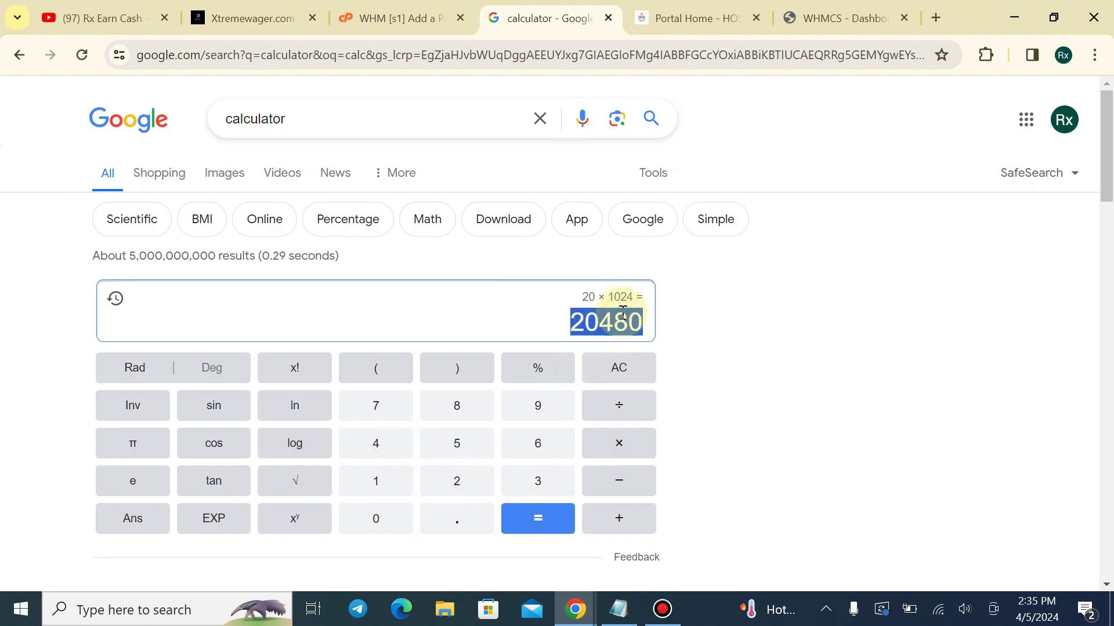
{"action": "left_click", "coordinate": [394, 18]}
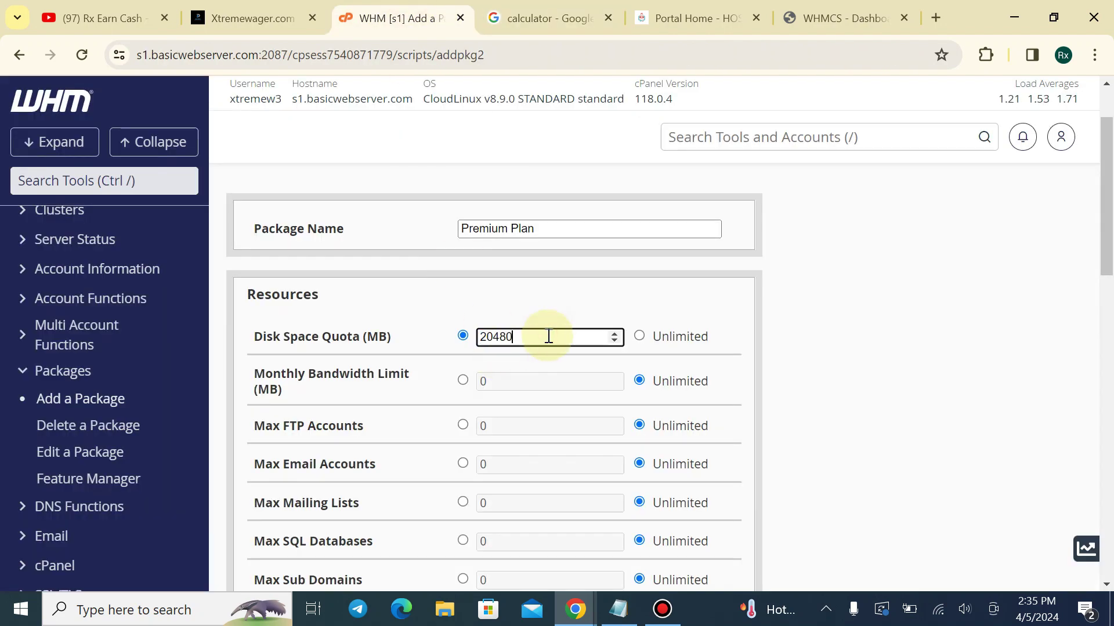
Give Premium Plan a 20480 MB disk quota and 20 addon domains, then add it
{"action": "scroll", "coordinate": [512, 482], "scroll_direction": "down", "scroll_amount": 5}
{"action": "left_click_drag", "start_coordinate": [493, 310], "coordinate": [461, 315]}
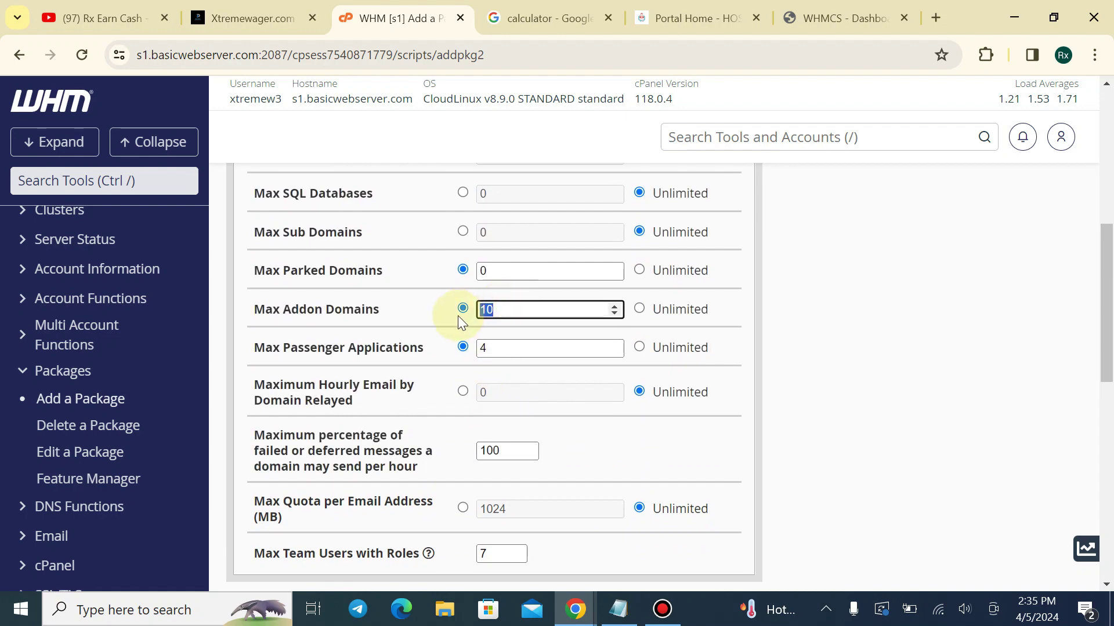
{"action": "scroll", "coordinate": [448, 331], "scroll_direction": "down", "scroll_amount": 8}
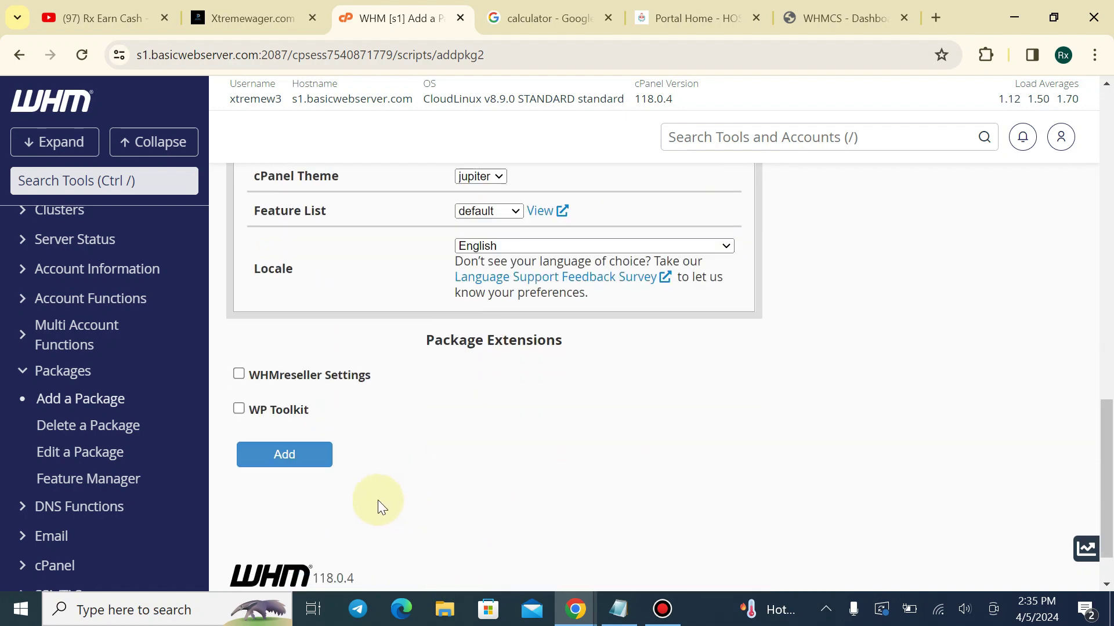
{"action": "left_click", "coordinate": [322, 514]}
{"action": "scroll", "coordinate": [492, 287], "scroll_direction": "up", "scroll_amount": 8}
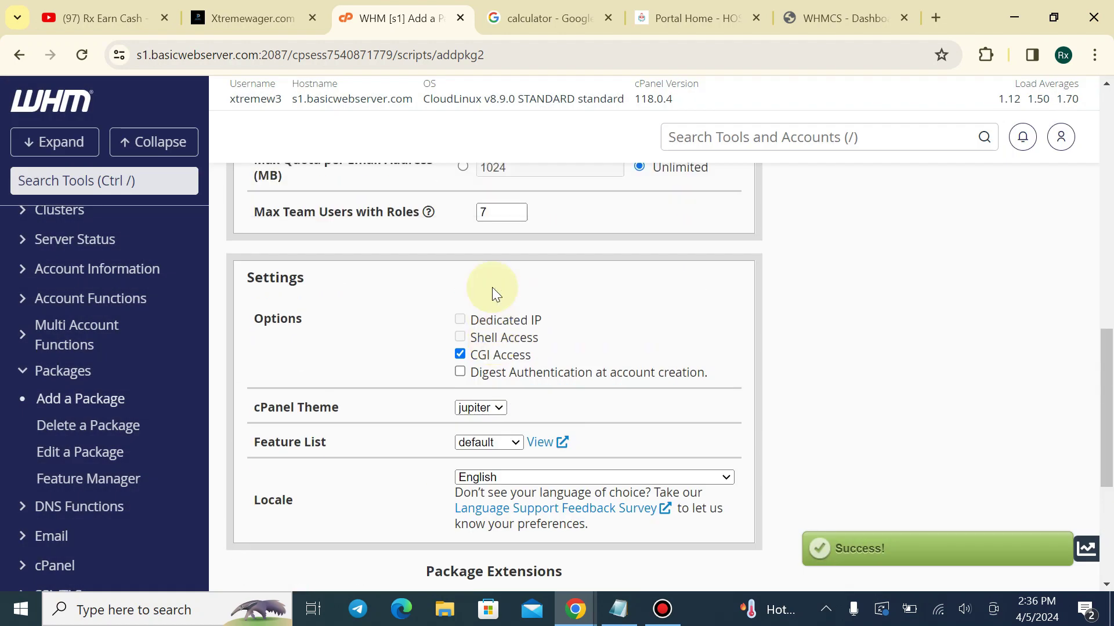
{"action": "scroll", "coordinate": [492, 283], "scroll_direction": "up", "scroll_amount": 2}
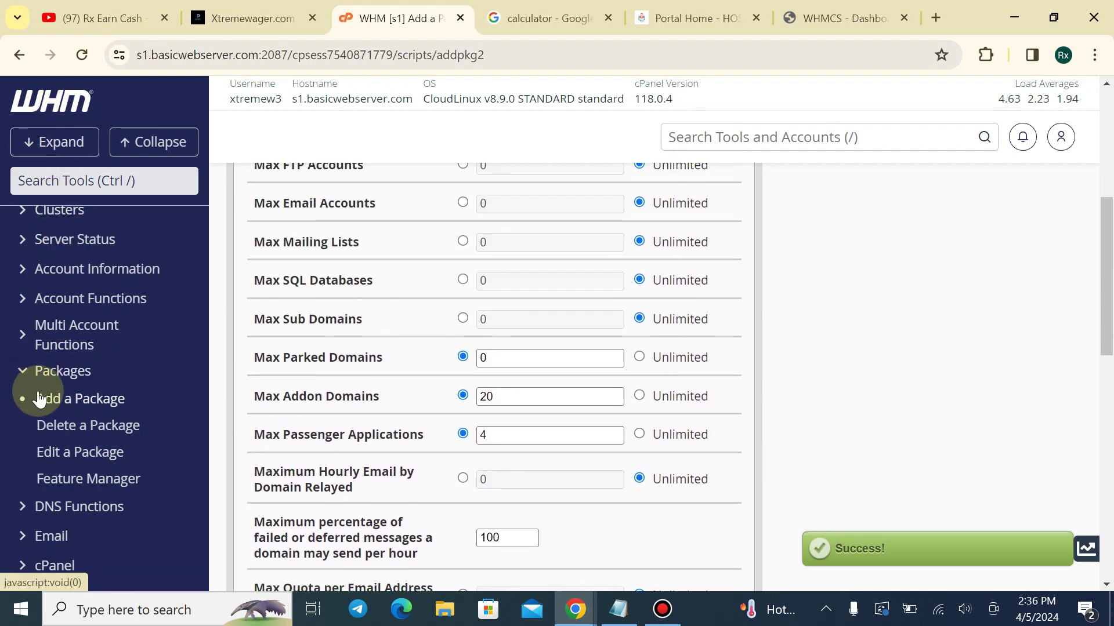
In Edit a Package, check Basic, Gold and Premium Plan in the package list
{"action": "left_click", "coordinate": [56, 453]}
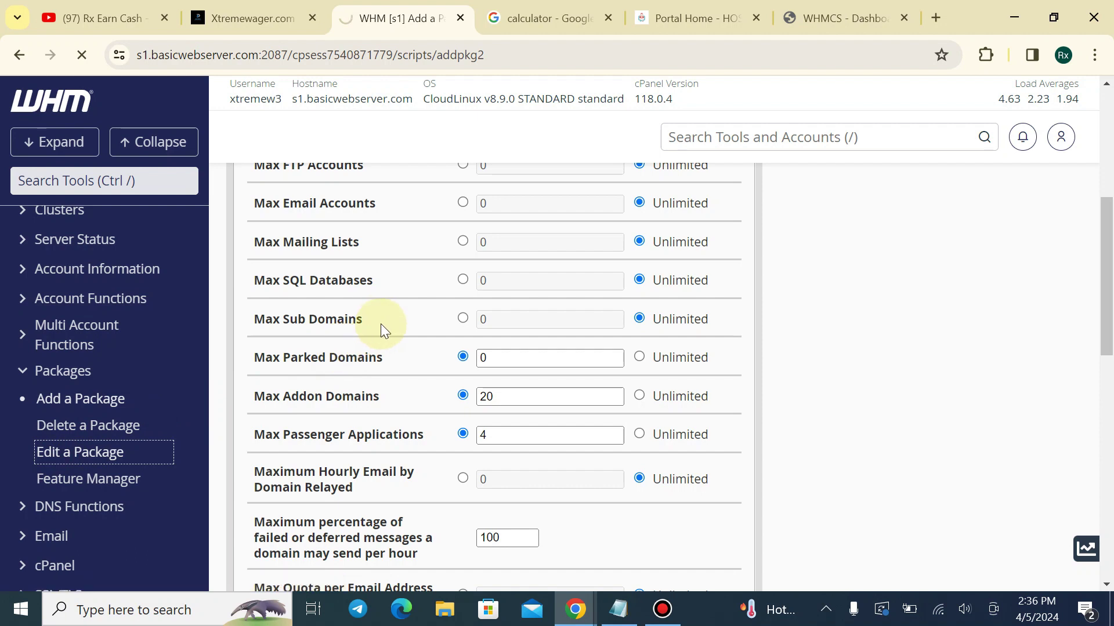
{"action": "left_click", "coordinate": [292, 338]}
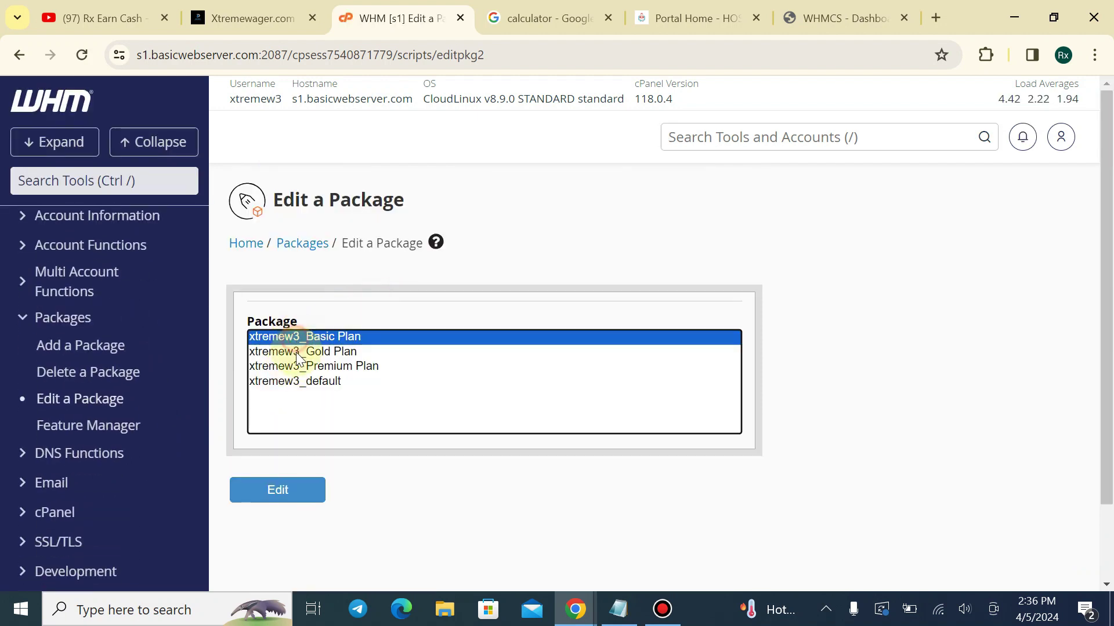
{"action": "left_click", "coordinate": [297, 352]}
{"action": "left_click", "coordinate": [301, 370]}
{"action": "left_click", "coordinate": [301, 383]}
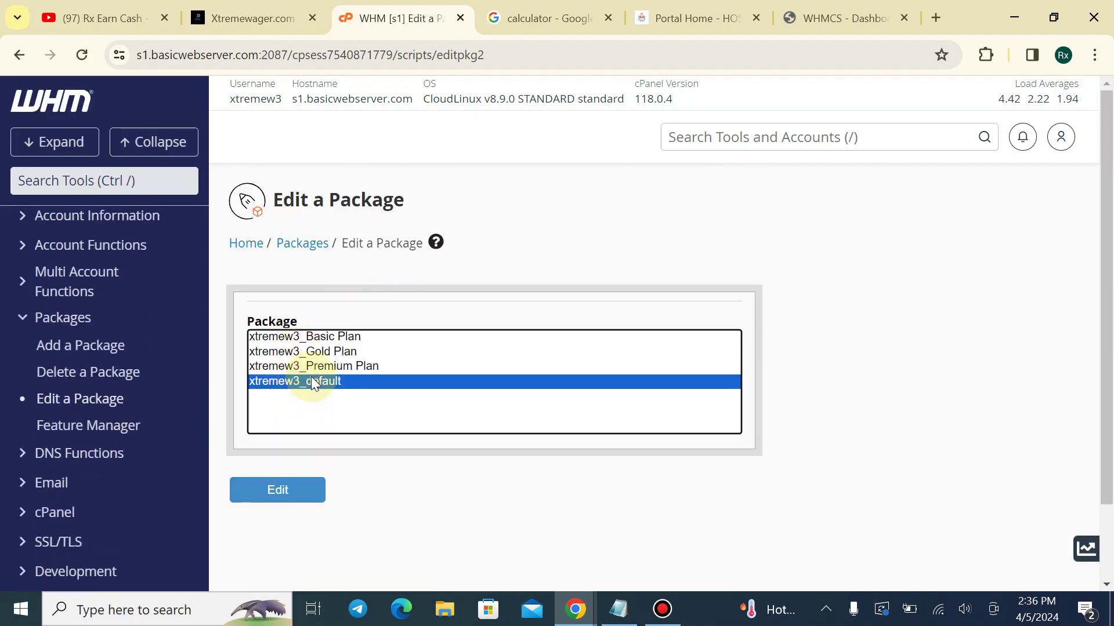
{"action": "left_click", "coordinate": [321, 366]}
{"action": "left_click", "coordinate": [321, 351]}
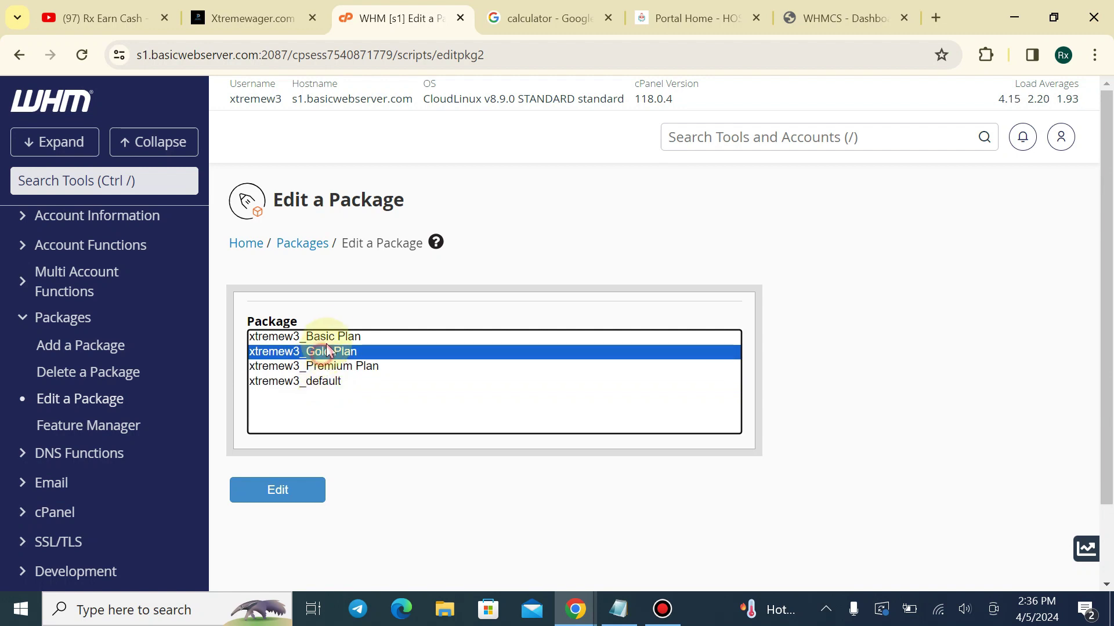
{"action": "left_click", "coordinate": [320, 337]}
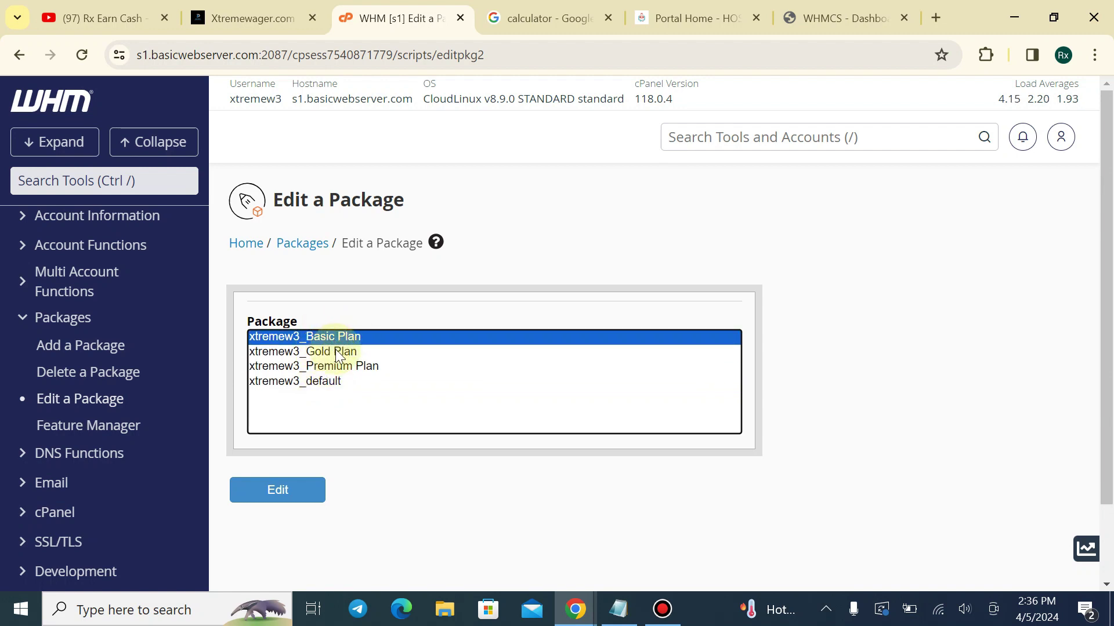
{"action": "left_click", "coordinate": [571, 19]}
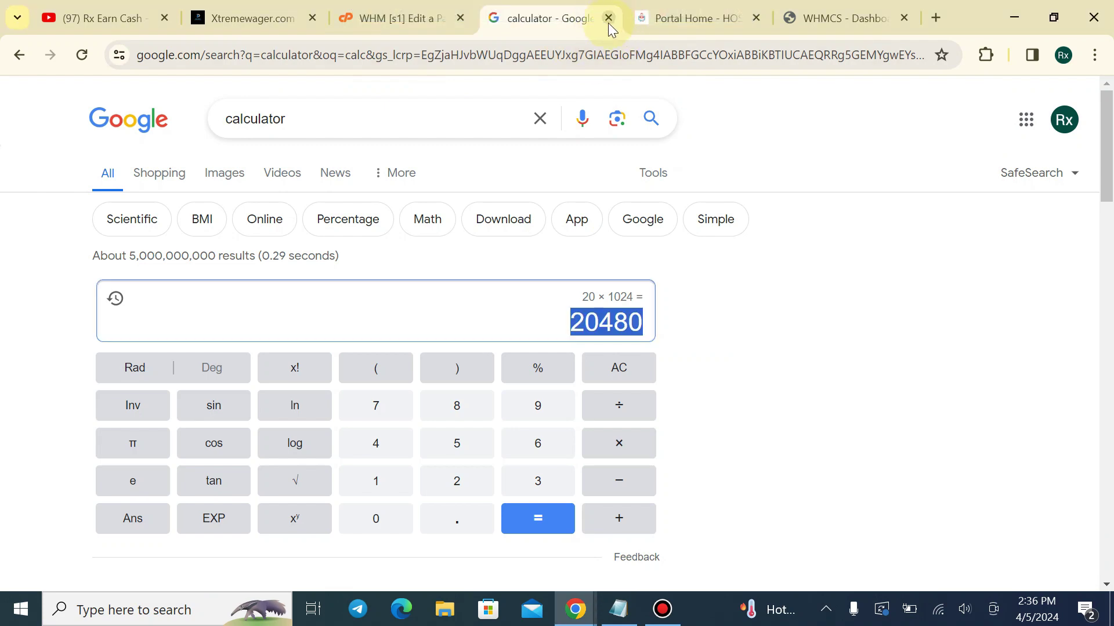
Close the calculator, return to the WHMCS dashboard and open System Settings
{"action": "left_click", "coordinate": [608, 18]}
{"action": "left_click", "coordinate": [696, 18]}
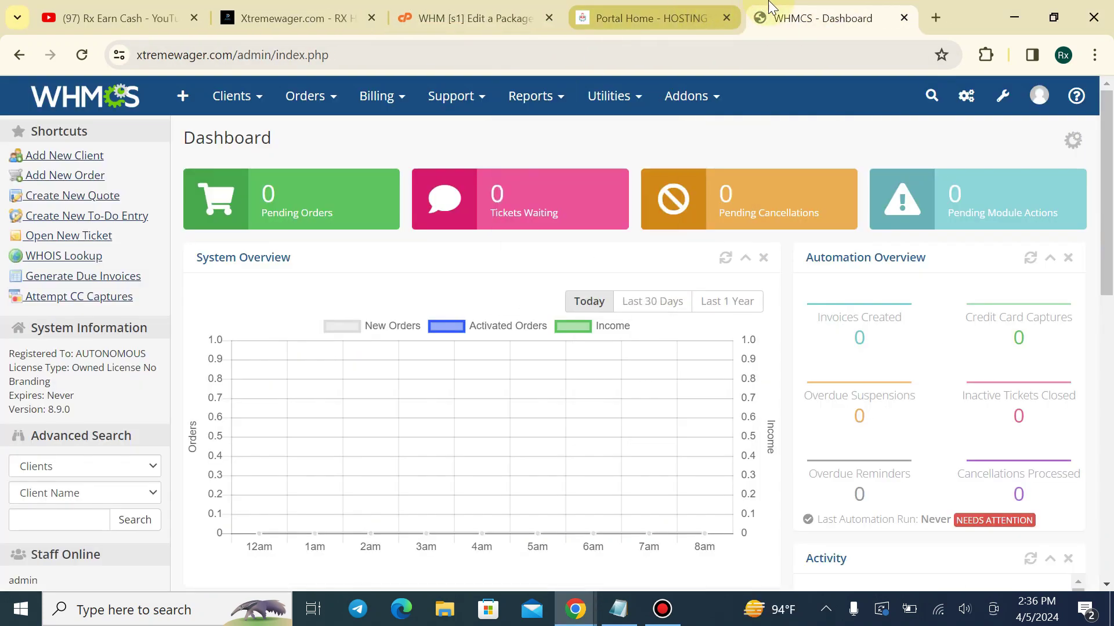
{"action": "key", "text": "ctrl+shift+Page_Up"}
{"action": "key", "text": "ctrl+shift+Page_Up"}
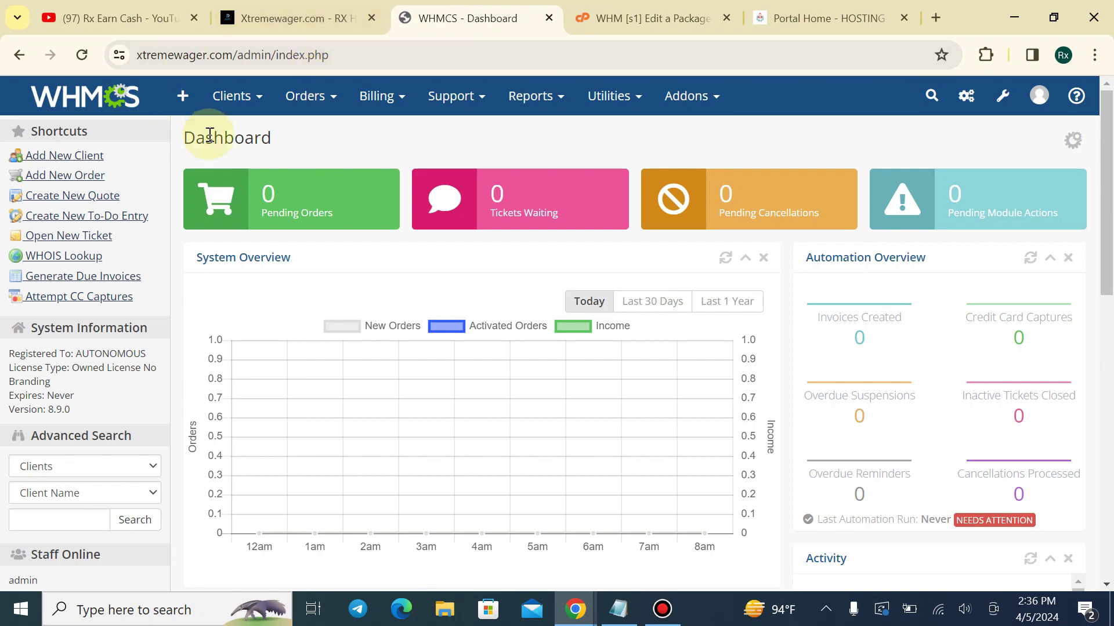
{"action": "left_click", "coordinate": [353, 8]}
{"action": "left_click", "coordinate": [450, 8]}
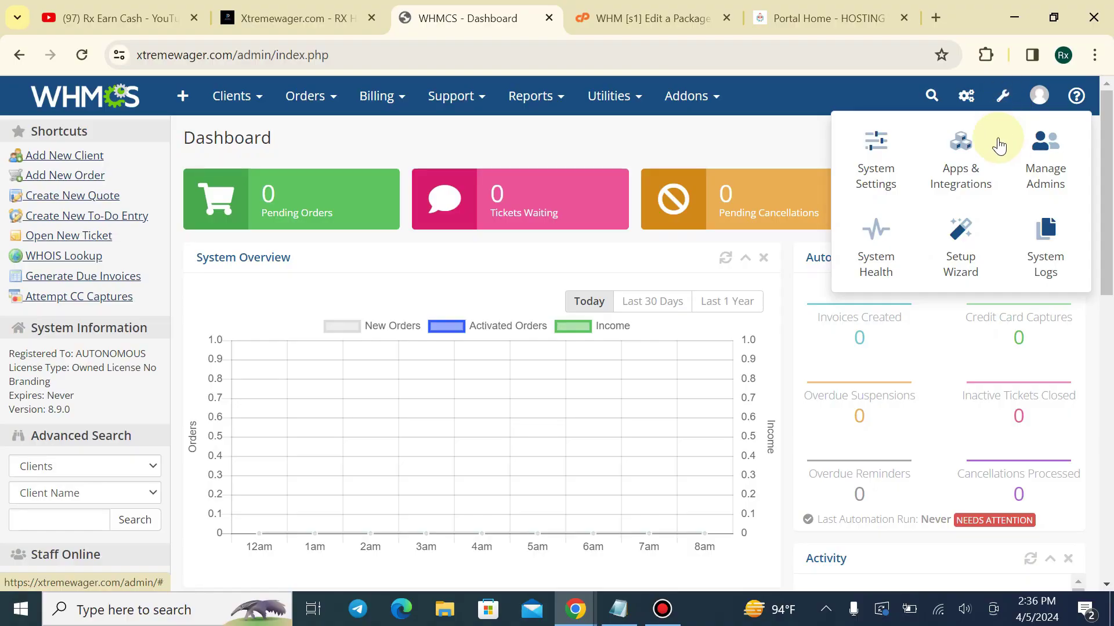
{"action": "left_click", "coordinate": [867, 162]}
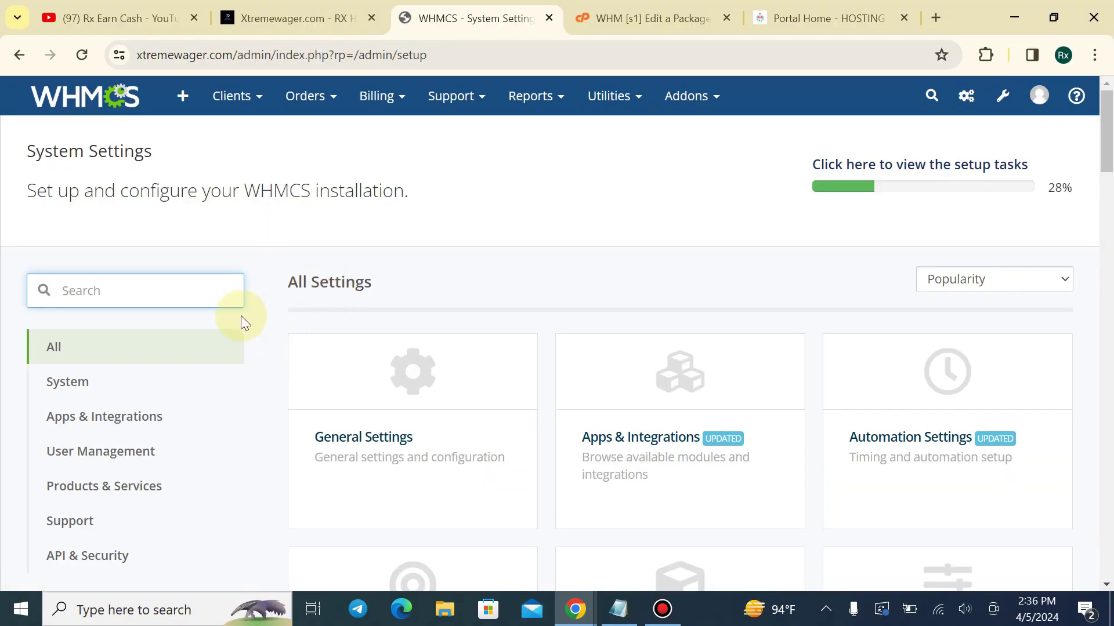
Search settings to open Products/Services in a new tab, then open the Servers page
{"action": "type", "text": "serv"}
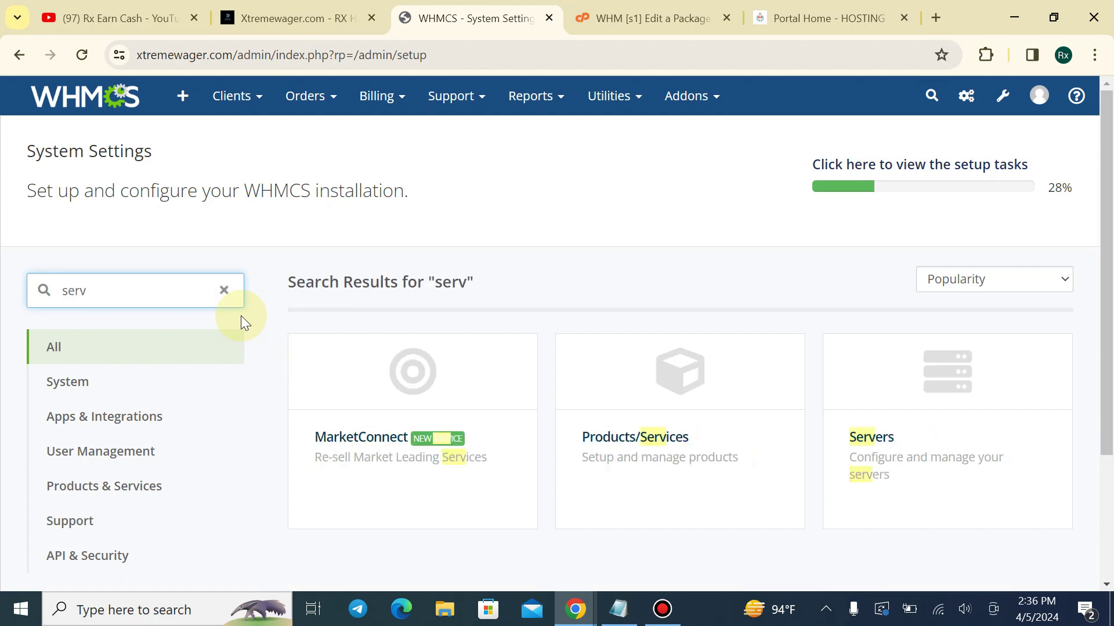
{"action": "type", "text": "ic"}
{"action": "right_click", "coordinate": [659, 392]}
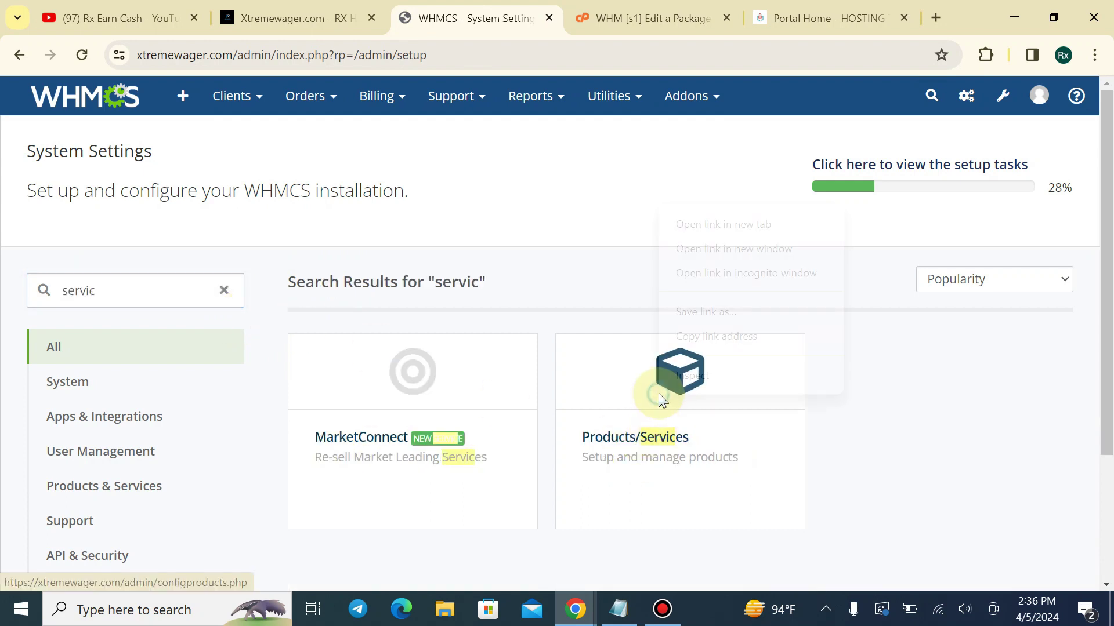
{"action": "left_click", "coordinate": [732, 232]}
{"action": "double_click", "coordinate": [82, 291]}
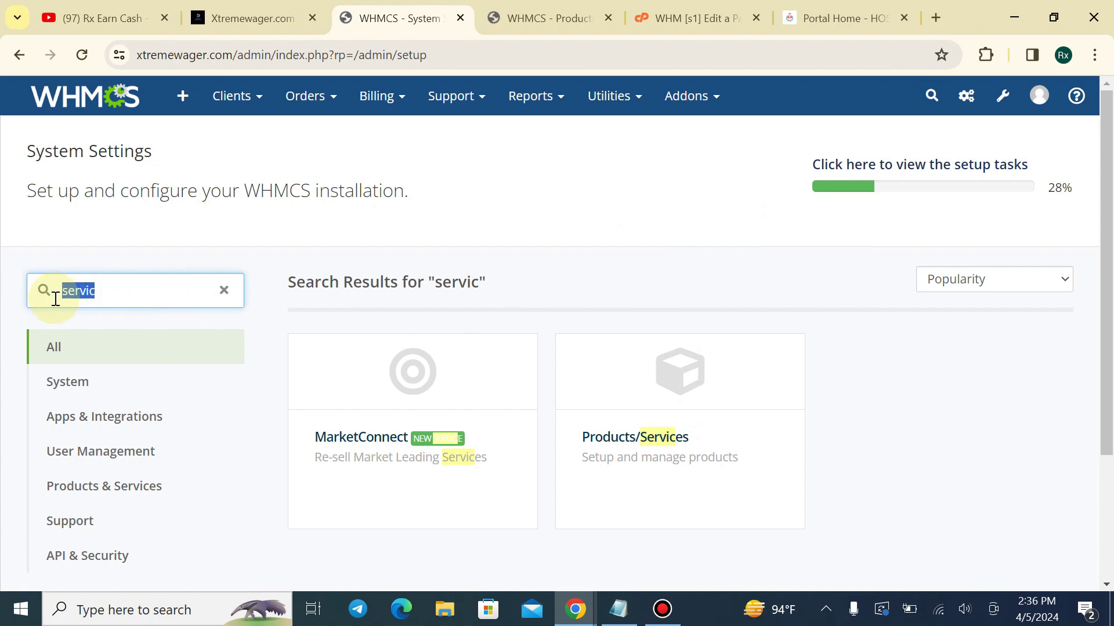
{"action": "type", "text": "server"}
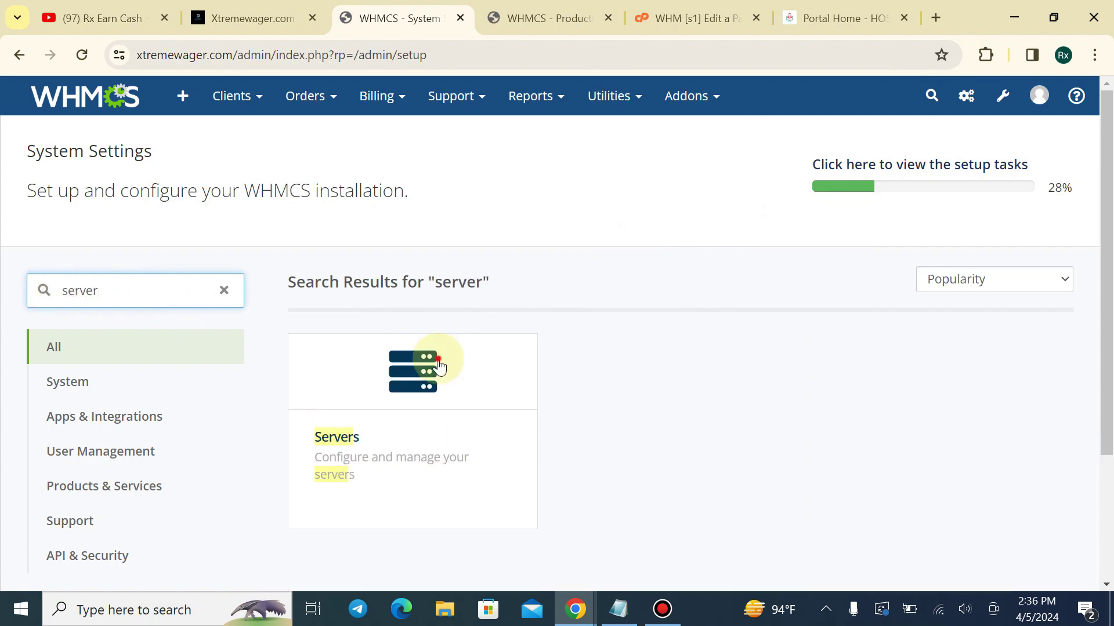
{"action": "left_click", "coordinate": [439, 364]}
Refresh all remote data for server s1 and test its WHM login
{"action": "scroll", "coordinate": [508, 308], "scroll_direction": "down", "scroll_amount": 1}
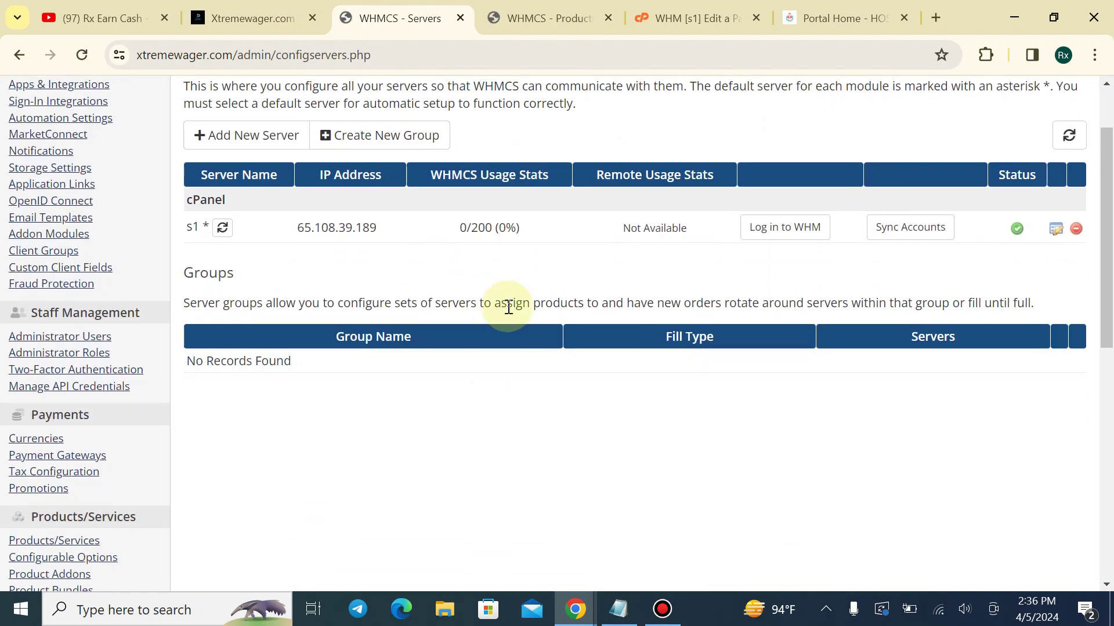
{"action": "left_click_drag", "start_coordinate": [609, 228], "coordinate": [687, 228]}
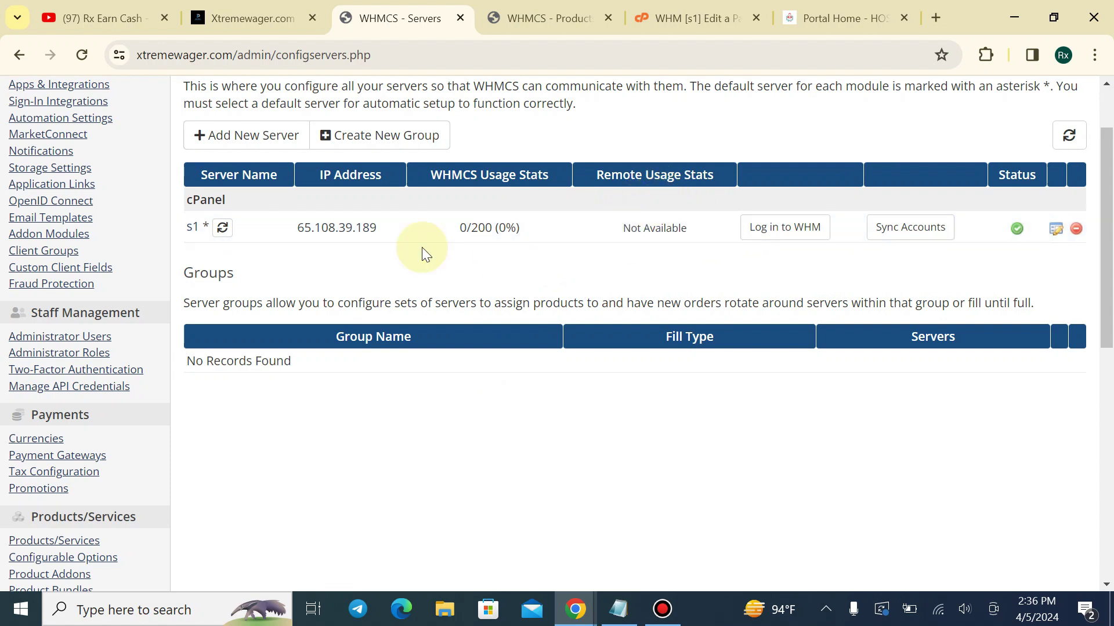
{"action": "left_click", "coordinate": [1076, 139]}
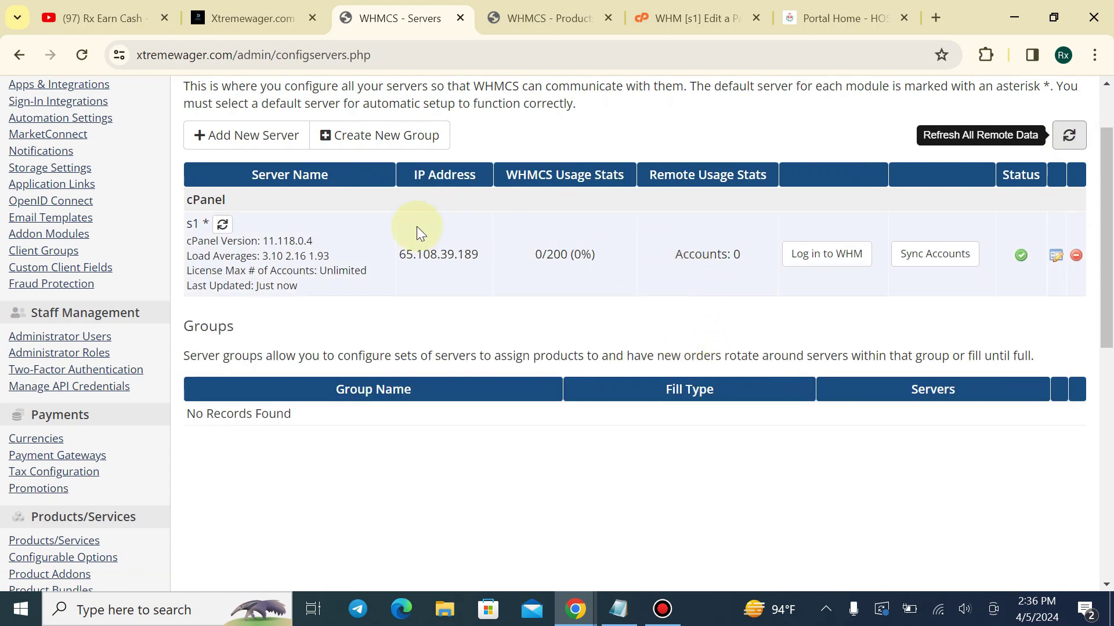
{"action": "left_click", "coordinate": [827, 254]}
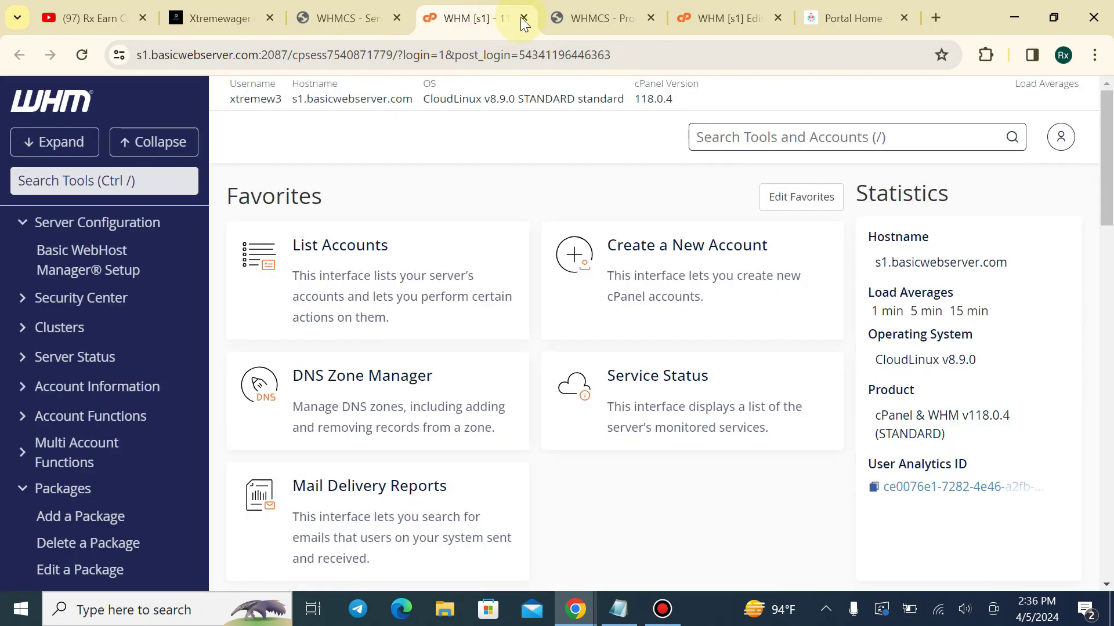
{"action": "left_click", "coordinate": [523, 17]}
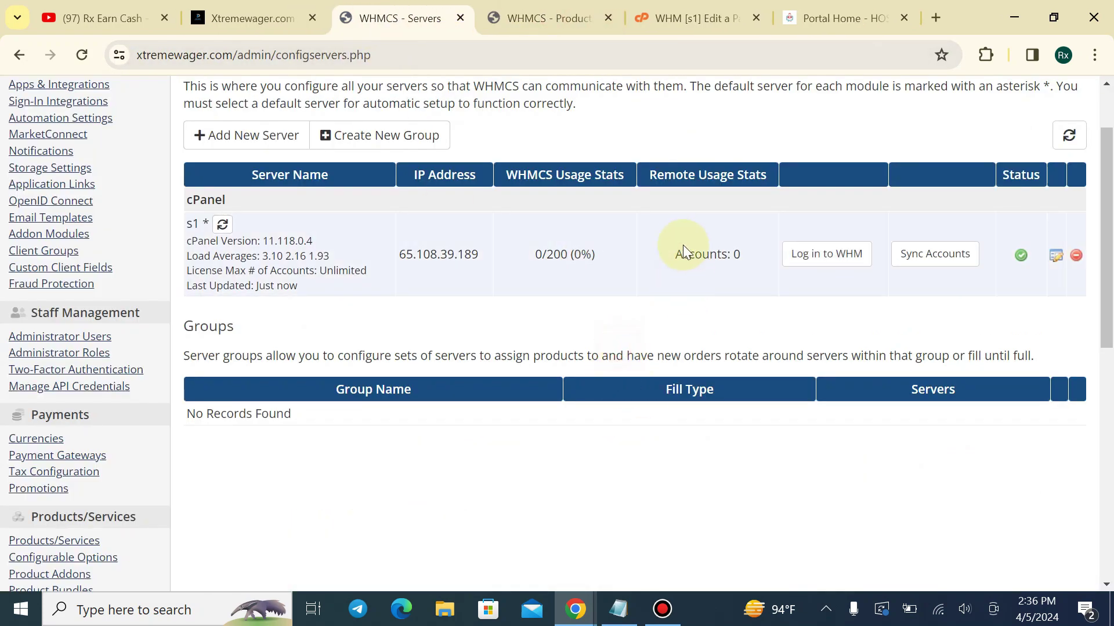
{"action": "left_click", "coordinate": [741, 253]}
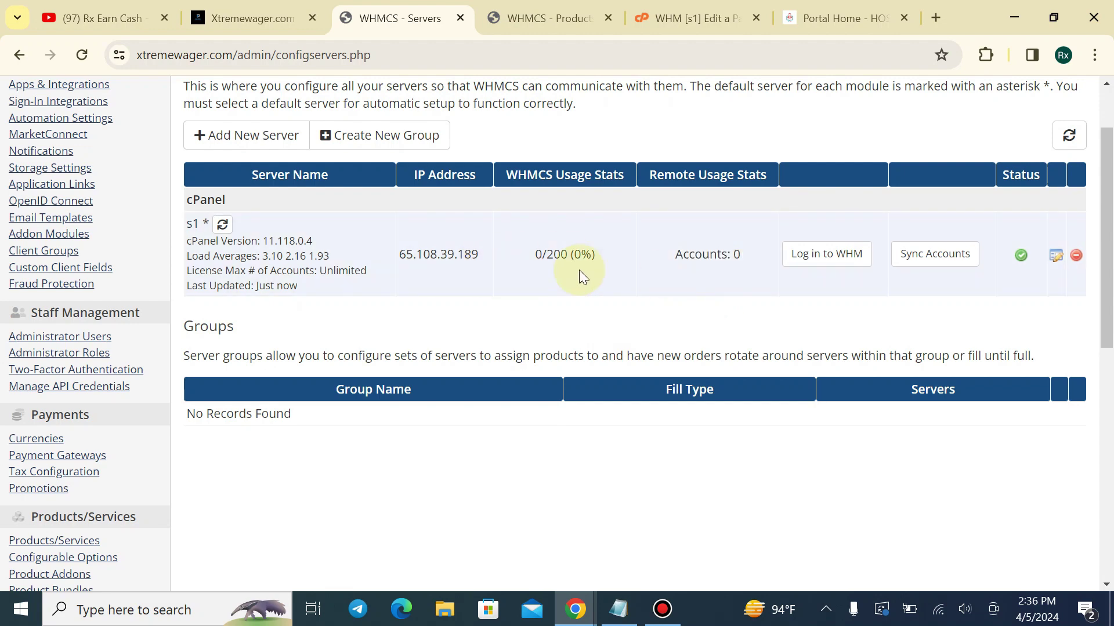
{"action": "scroll", "coordinate": [667, 241], "scroll_direction": "up", "scroll_amount": 2}
{"action": "left_click", "coordinate": [548, 18]}
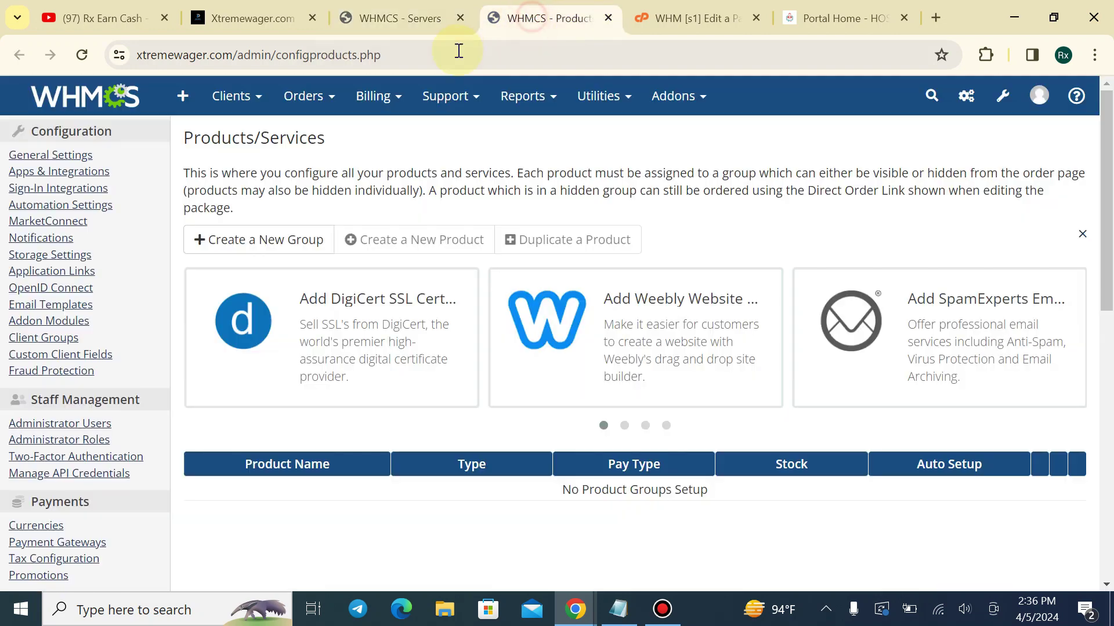
Close the Servers page and start creating a new product group
{"action": "left_click", "coordinate": [460, 18]}
{"action": "scroll", "coordinate": [403, 300], "scroll_direction": "down", "scroll_amount": 2}
{"action": "scroll", "coordinate": [385, 174], "scroll_direction": "up", "scroll_amount": 1}
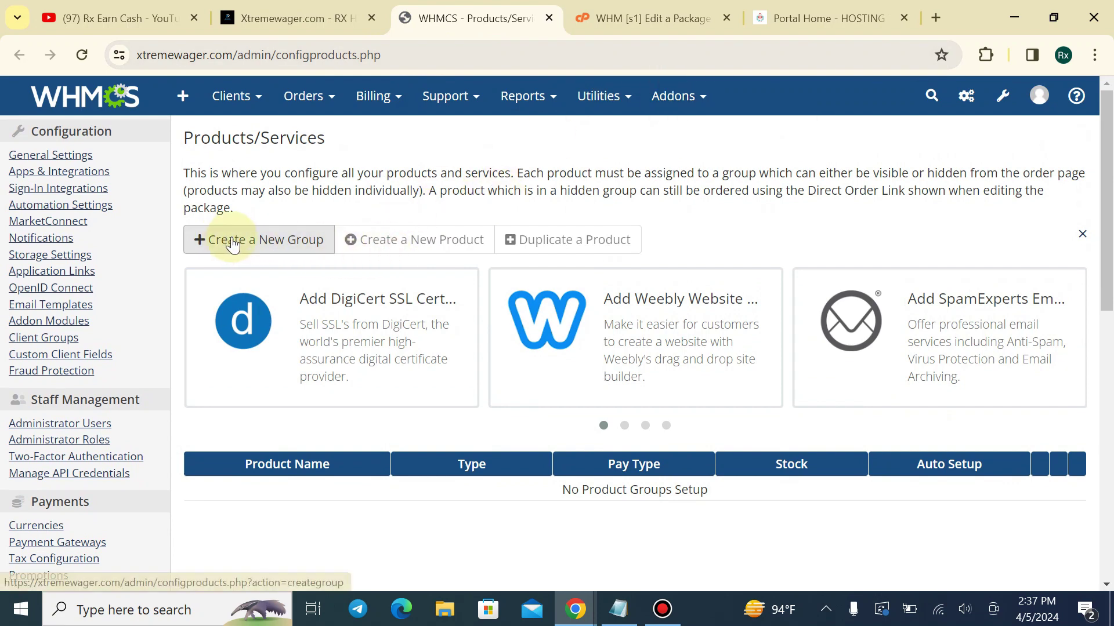
{"action": "left_click", "coordinate": [293, 241]}
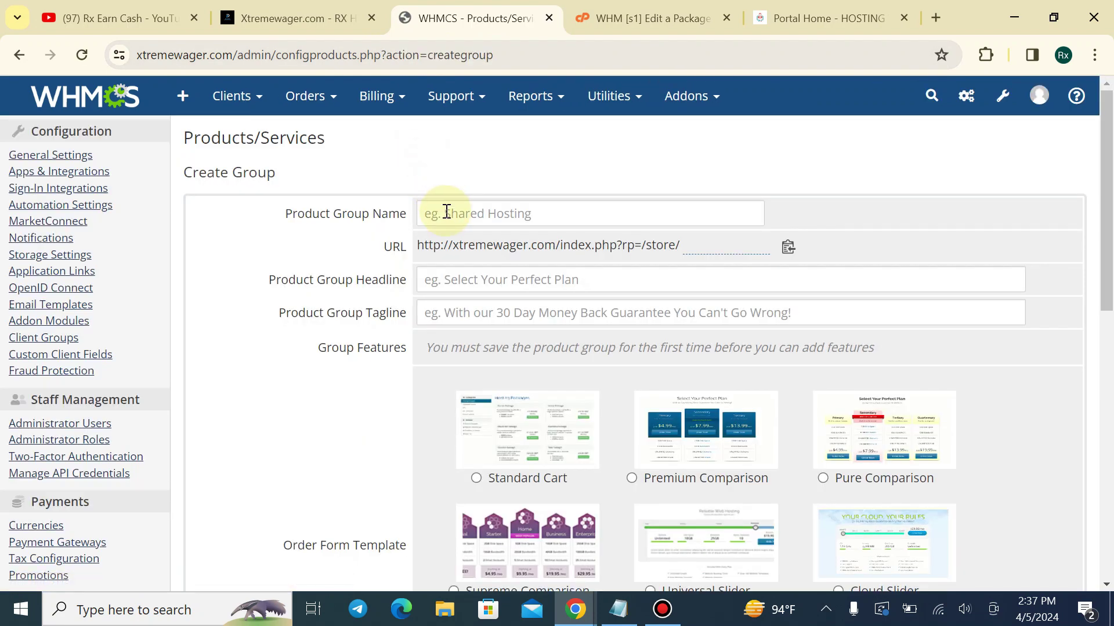
{"action": "left_click", "coordinate": [292, 18]}
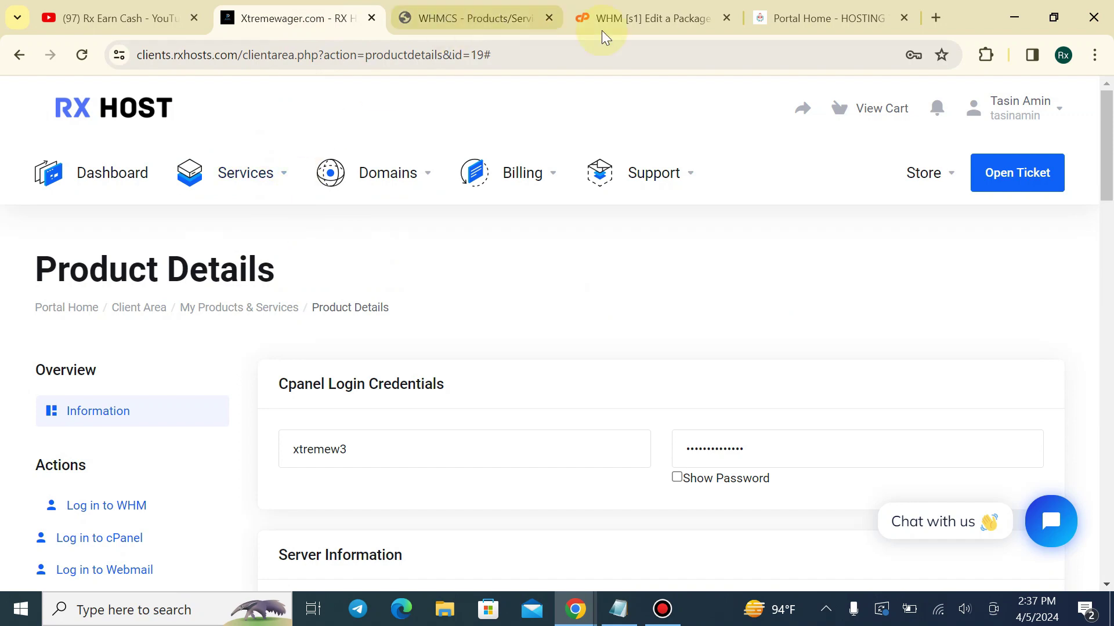
{"action": "left_click", "coordinate": [475, 18]}
Compare the reference host's product page with your own store, which has no product groups
{"action": "left_click_drag", "start_coordinate": [240, 52], "coordinate": [120, 63]}
{"action": "left_click", "coordinate": [261, 18]}
{"action": "left_click", "coordinate": [298, 51]}
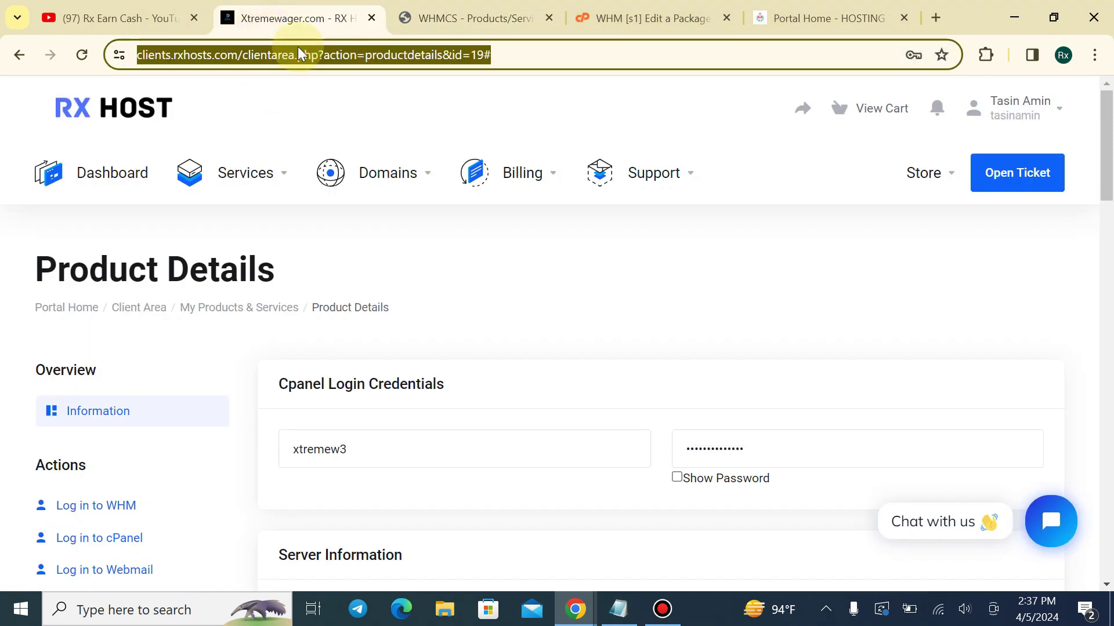
{"action": "left_click", "coordinate": [768, 16]}
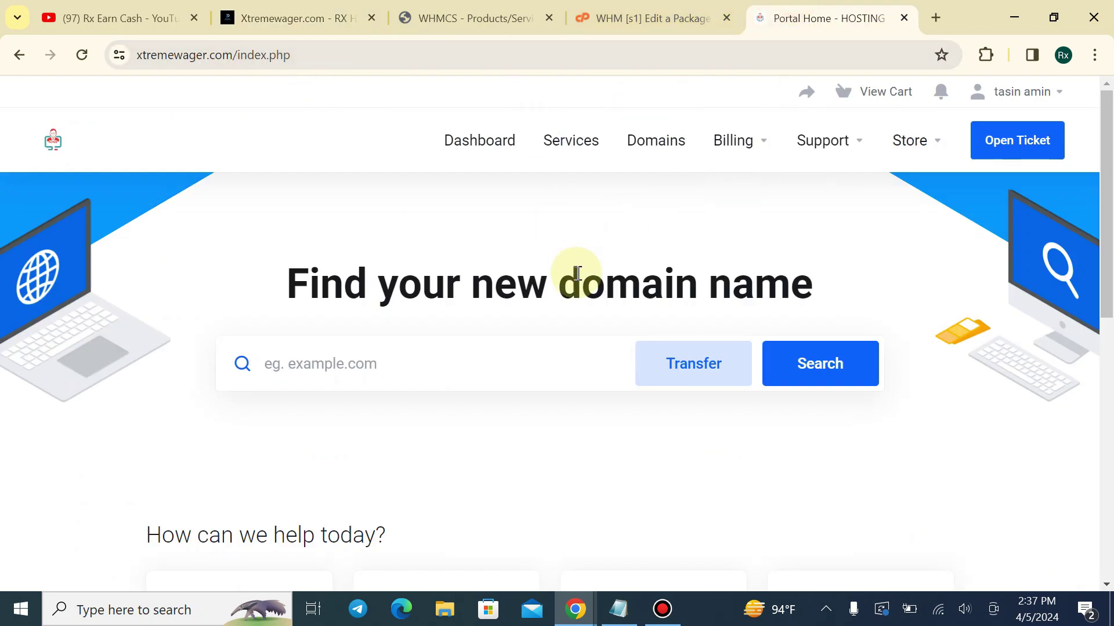
{"action": "left_click", "coordinate": [562, 142]}
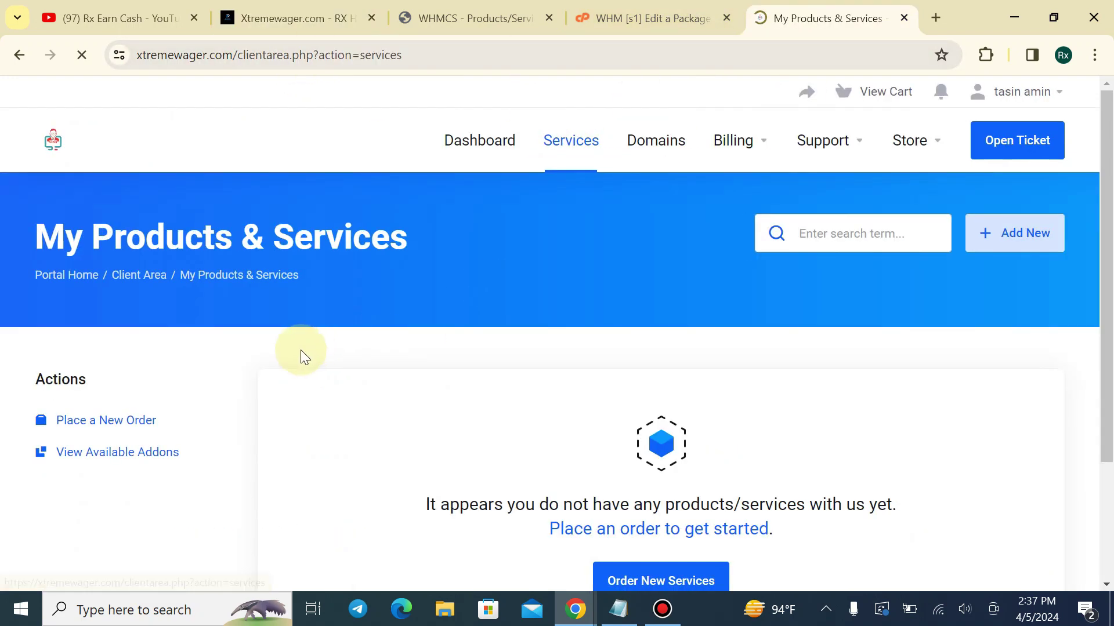
{"action": "scroll", "coordinate": [298, 354], "scroll_direction": "down", "scroll_amount": 3}
{"action": "left_click", "coordinate": [713, 421]}
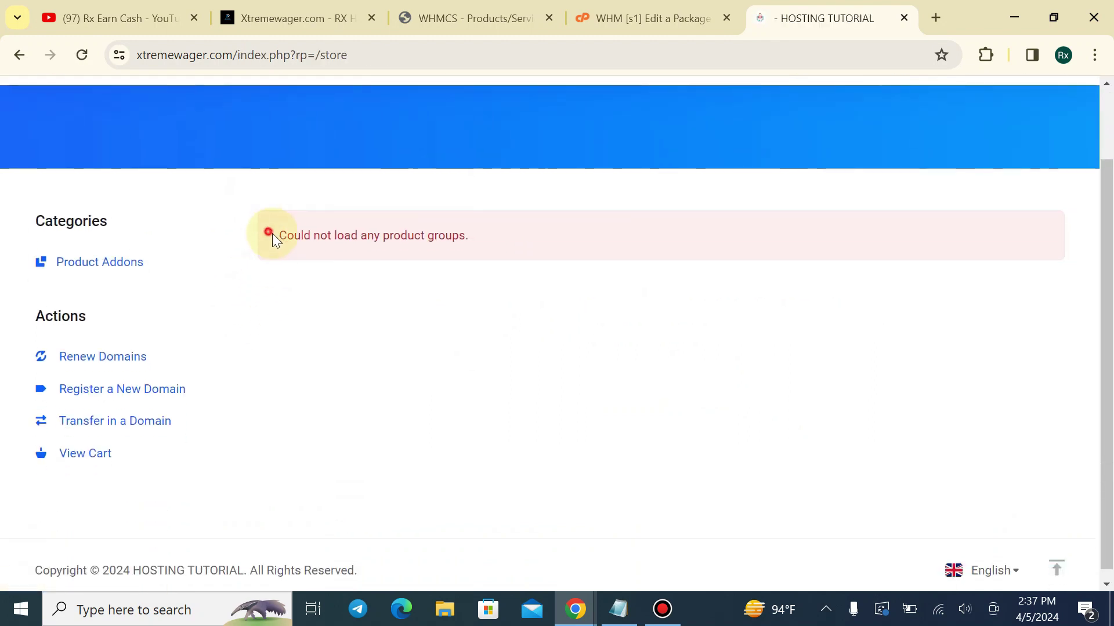
{"action": "left_click_drag", "start_coordinate": [275, 235], "coordinate": [455, 247]}
{"action": "left_click", "coordinate": [470, 248]}
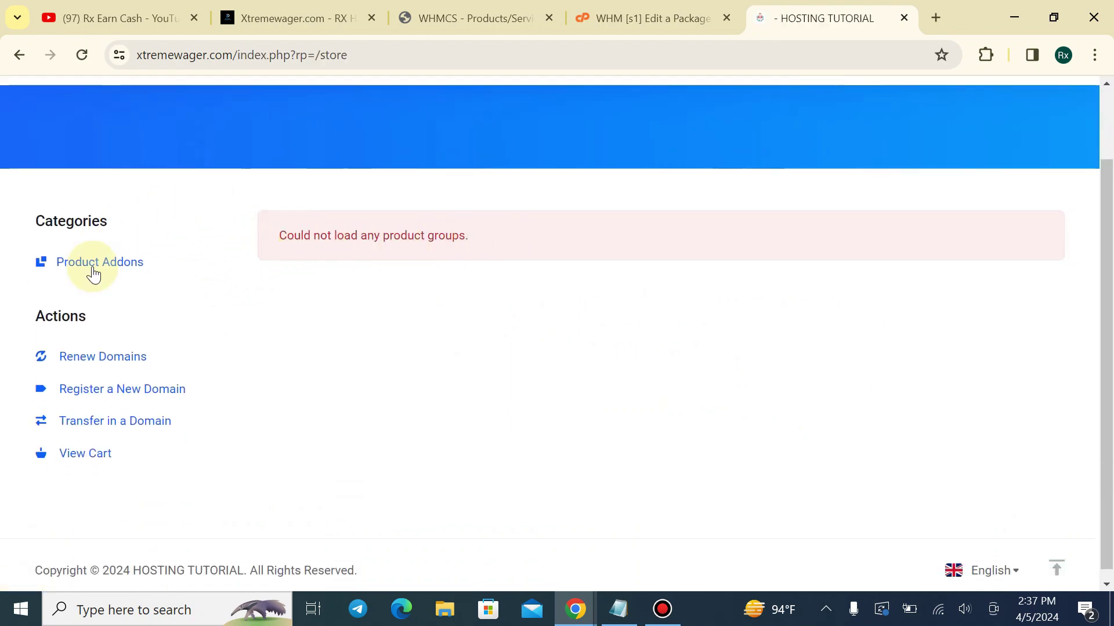
Browse the reference host's store plans for comparison
{"action": "key", "text": "ctrl+Page_Up"}
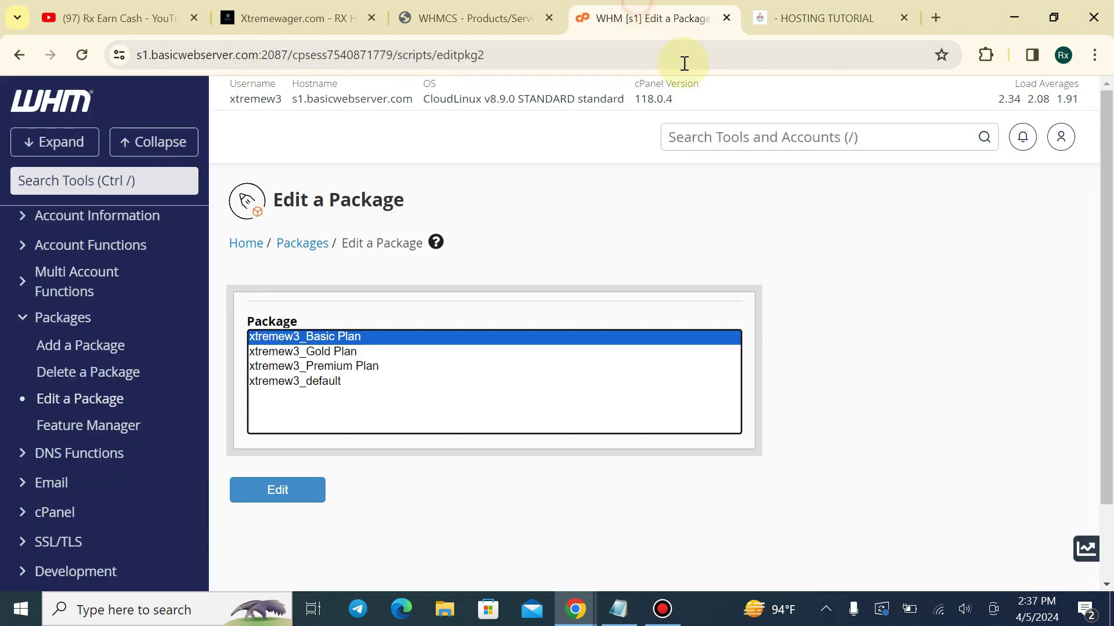
{"action": "left_click", "coordinate": [371, 8]}
{"action": "scroll", "coordinate": [99, 447], "scroll_direction": "down", "scroll_amount": 4}
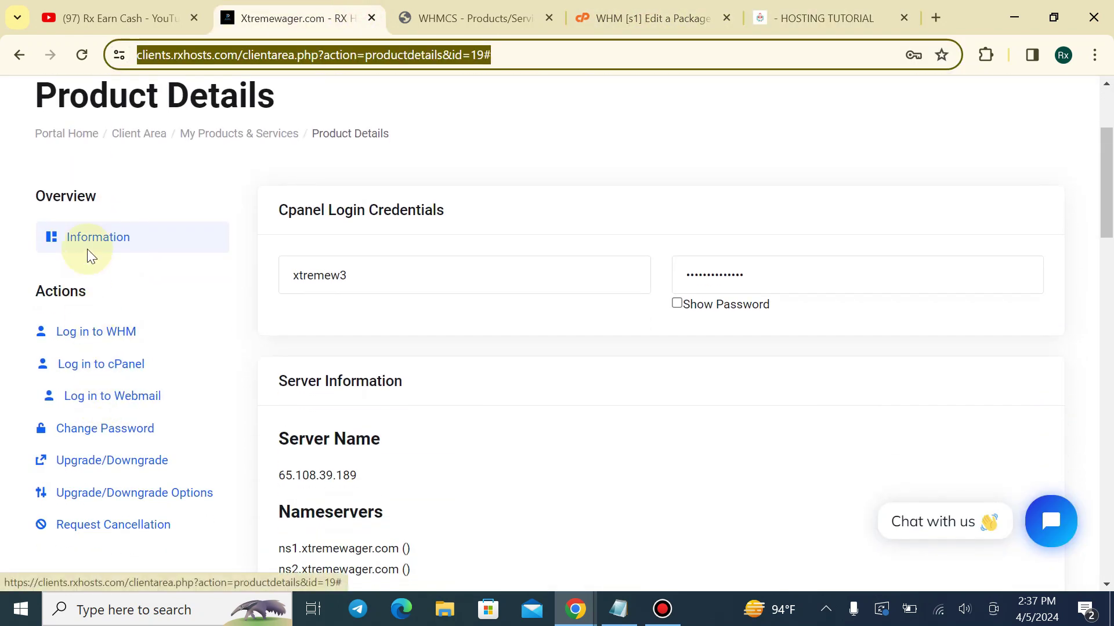
{"action": "scroll", "coordinate": [163, 172], "scroll_direction": "up", "scroll_amount": 3}
{"action": "left_click", "coordinate": [244, 174]}
{"action": "left_click", "coordinate": [249, 269]}
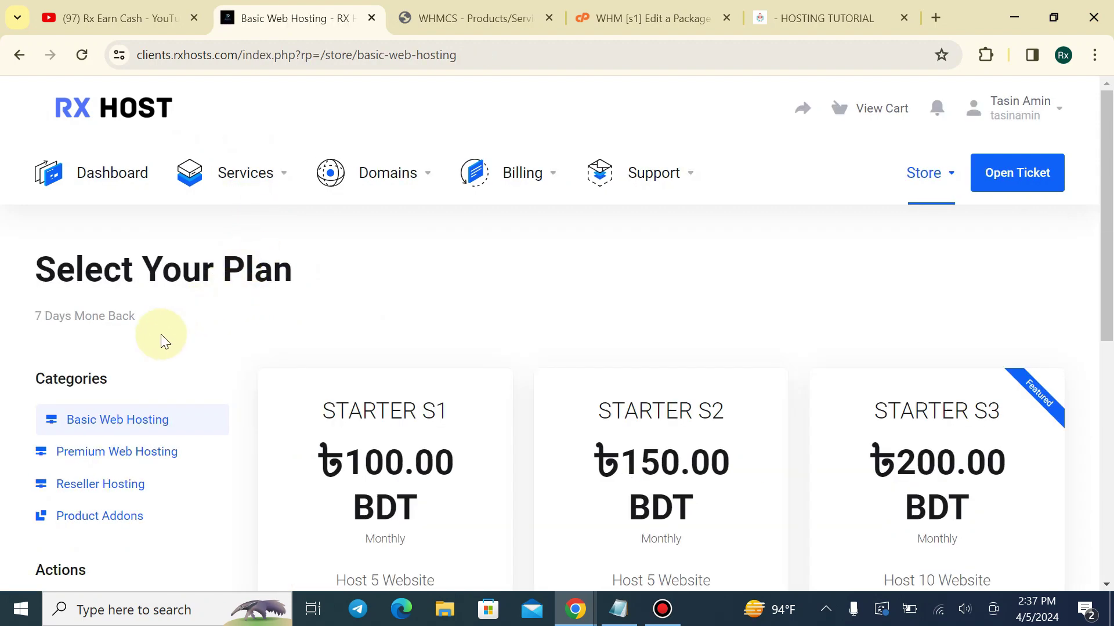
{"action": "scroll", "coordinate": [116, 342], "scroll_direction": "down", "scroll_amount": 2}
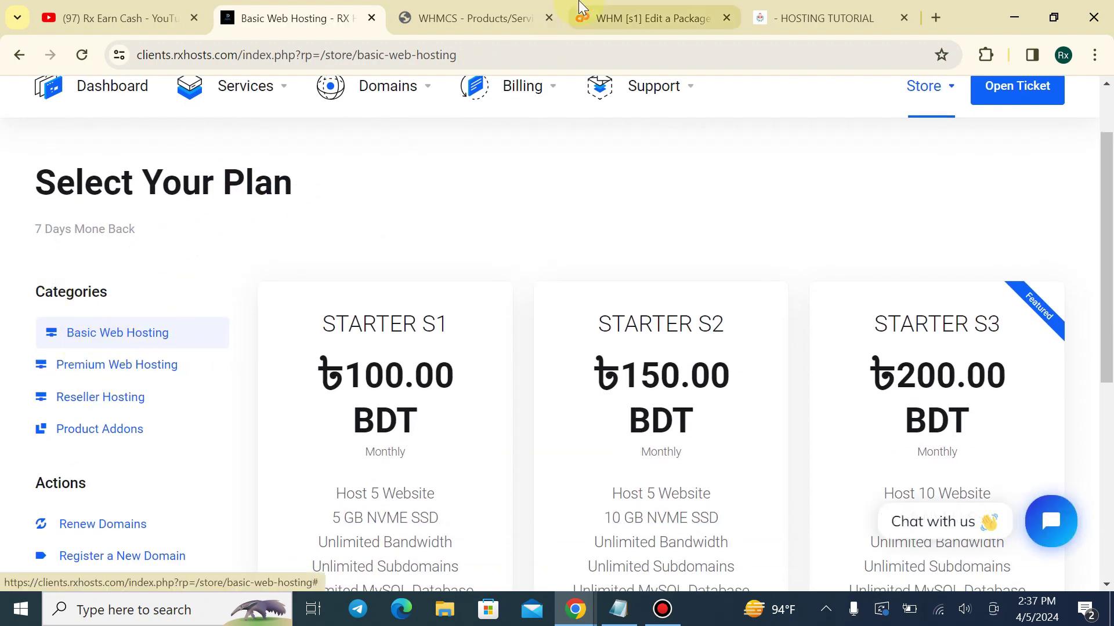
{"action": "left_click", "coordinate": [632, 18]}
{"action": "left_click", "coordinate": [486, 12]}
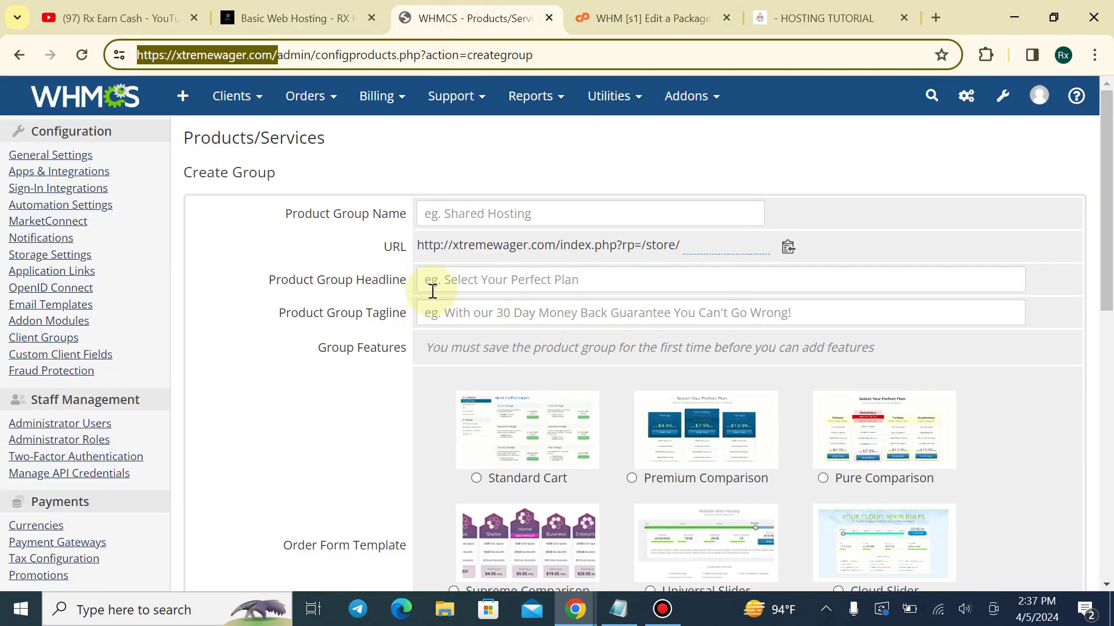
Name the product group 'Basic Web Hosting'
{"action": "left_click", "coordinate": [508, 215]}
{"action": "type", "text": "S"}
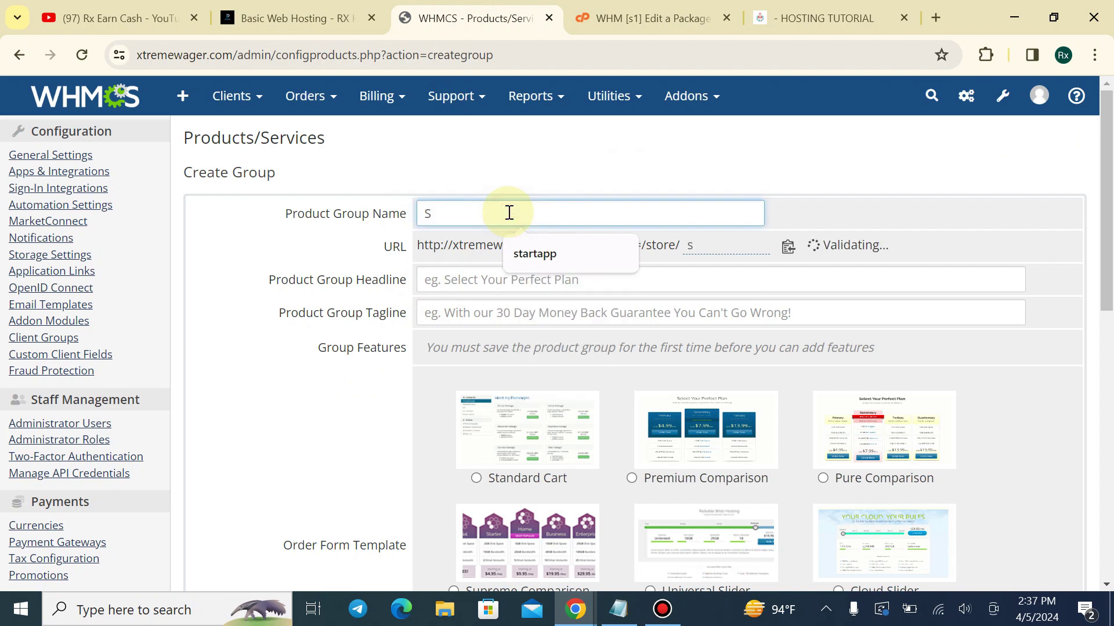
{"action": "type", "text": "ha"}
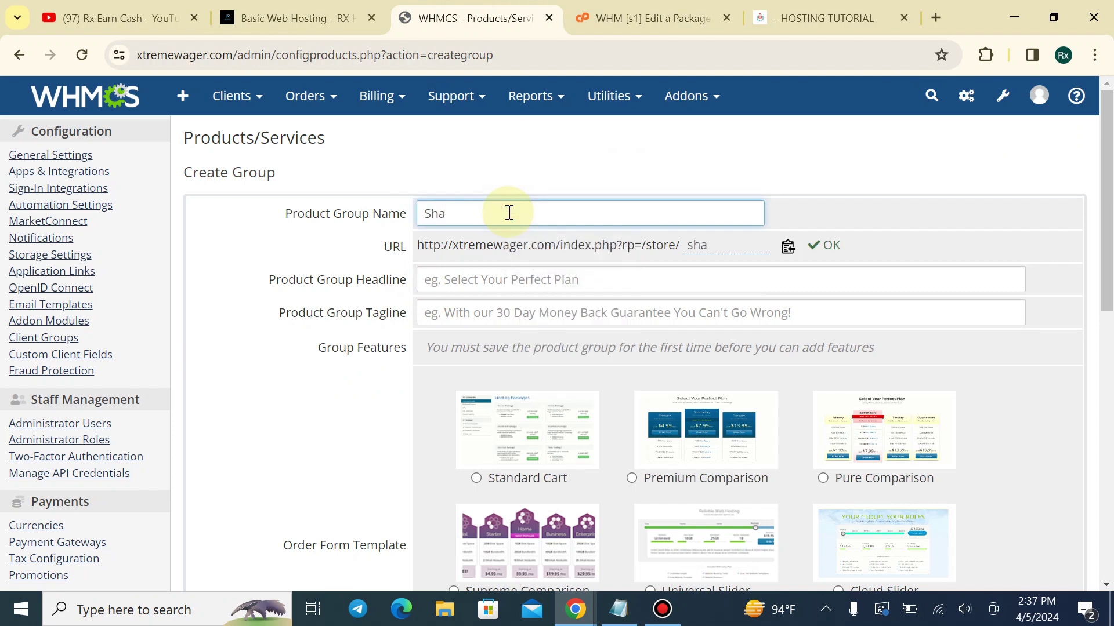
{"action": "key", "text": "BackSpace"}
{"action": "key", "text": "BackSpace"}
{"action": "key", "text": "BackSpace"}
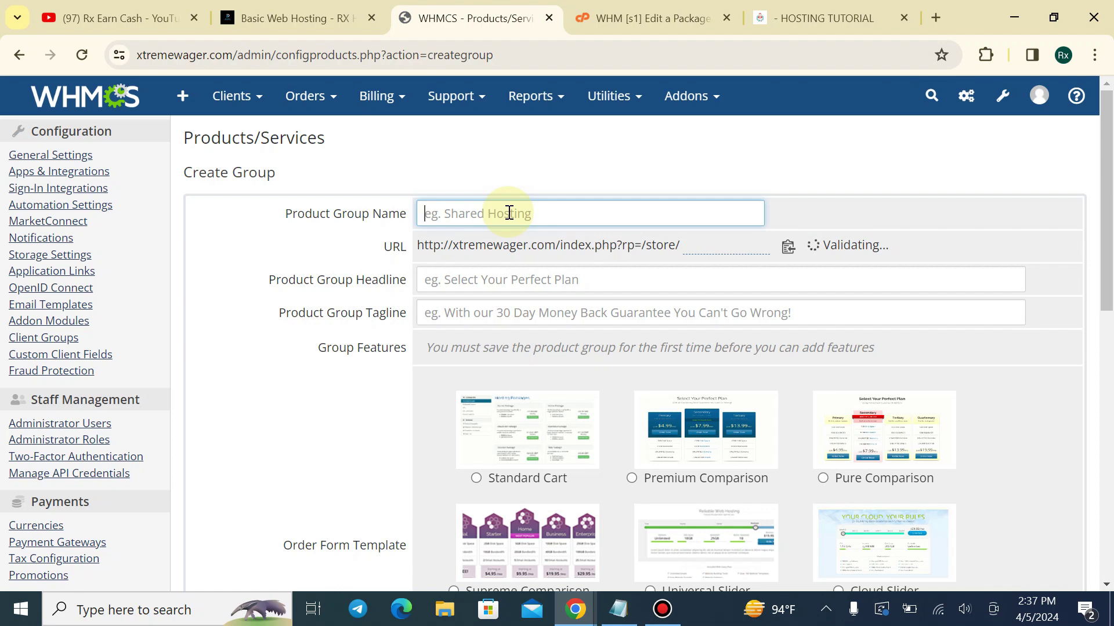
{"action": "type", "text": "Basic"}
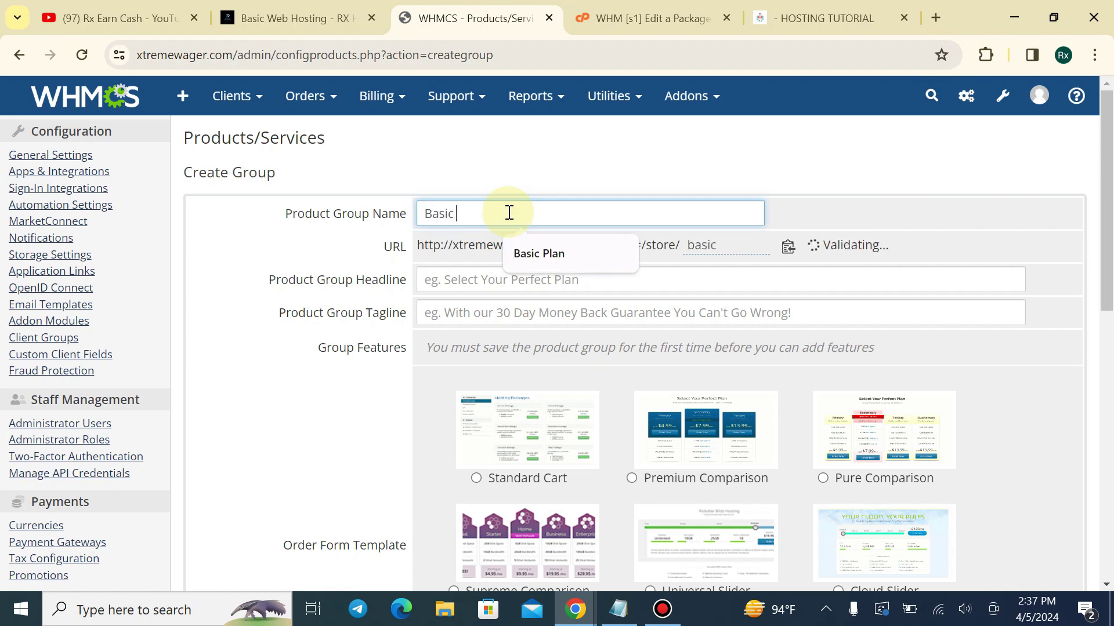
{"action": "type", "text": " Web Hosting"}
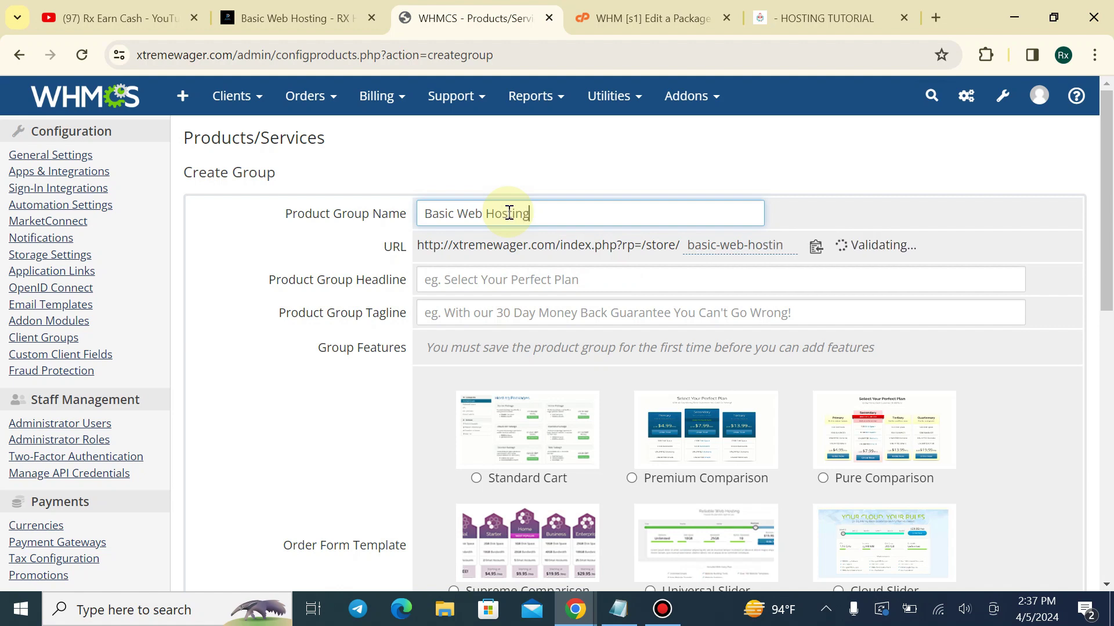
{"action": "left_click", "coordinate": [485, 280]}
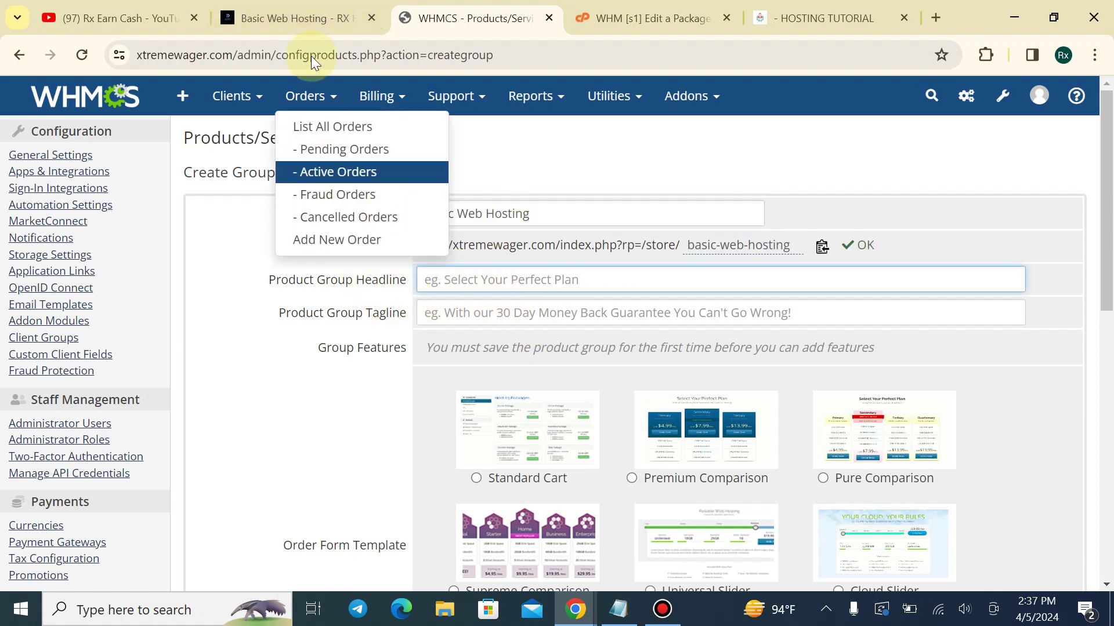
Copy 'Select Your Plan' from the reference store into the group headline
{"action": "left_click", "coordinate": [290, 18]}
{"action": "scroll", "coordinate": [79, 304], "scroll_direction": "up", "scroll_amount": 1}
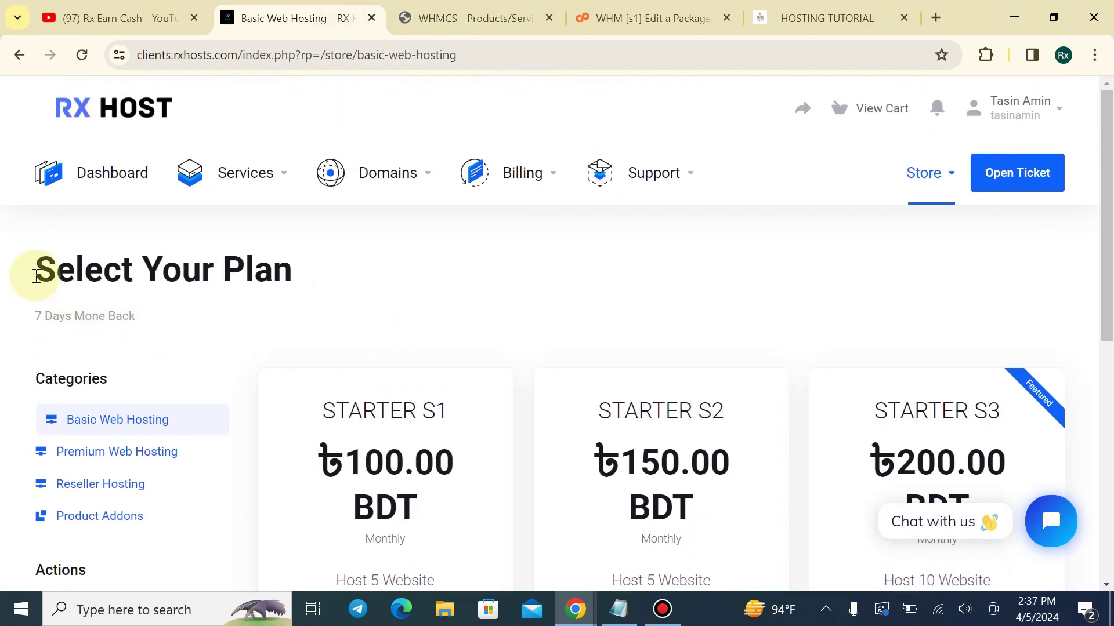
{"action": "left_click_drag", "start_coordinate": [36, 276], "coordinate": [385, 265]}
{"action": "left_click", "coordinate": [467, 18]}
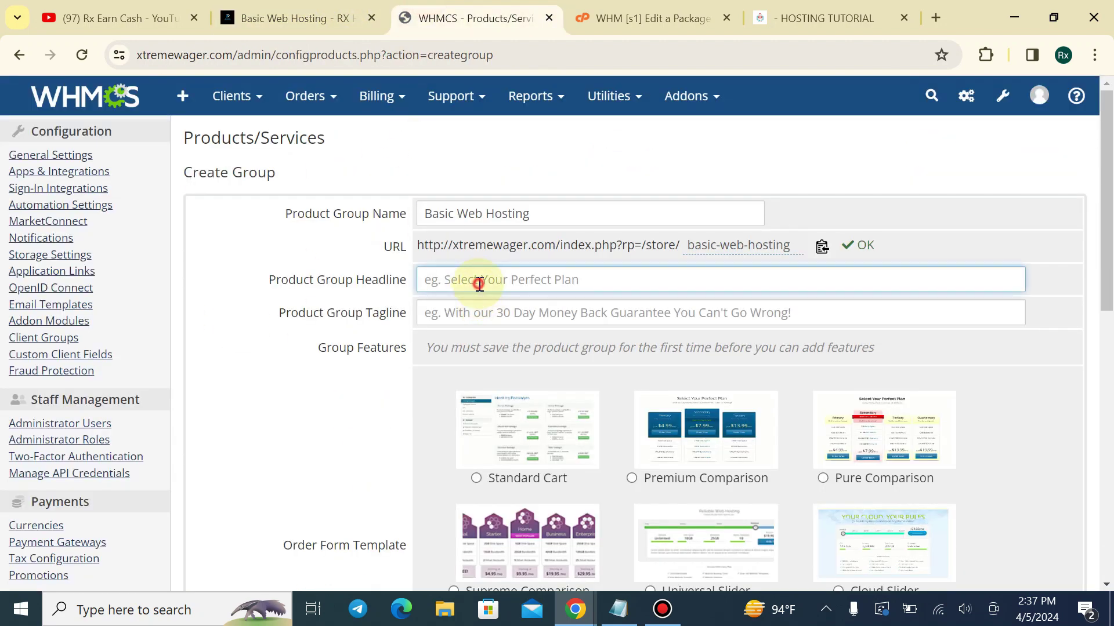
{"action": "left_click", "coordinate": [478, 284]}
{"action": "type", "text": "S"}
{"action": "left_click", "coordinate": [359, 13]}
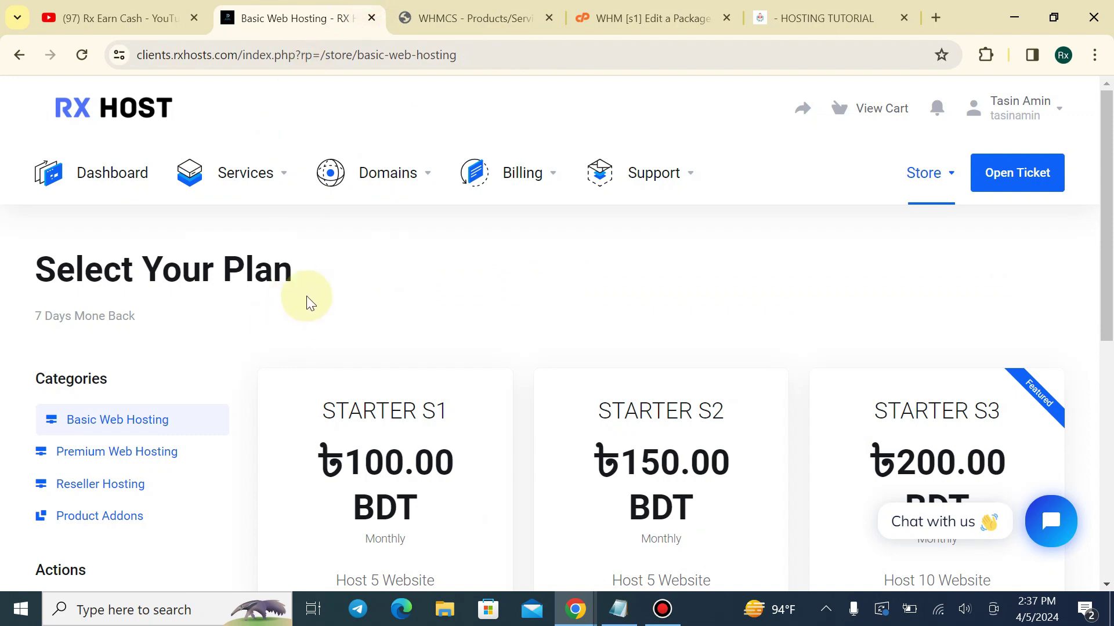
{"action": "left_click_drag", "start_coordinate": [304, 271], "coordinate": [63, 268]}
{"action": "key", "text": "ctrl+c"}
{"action": "left_click", "coordinate": [467, 18]}
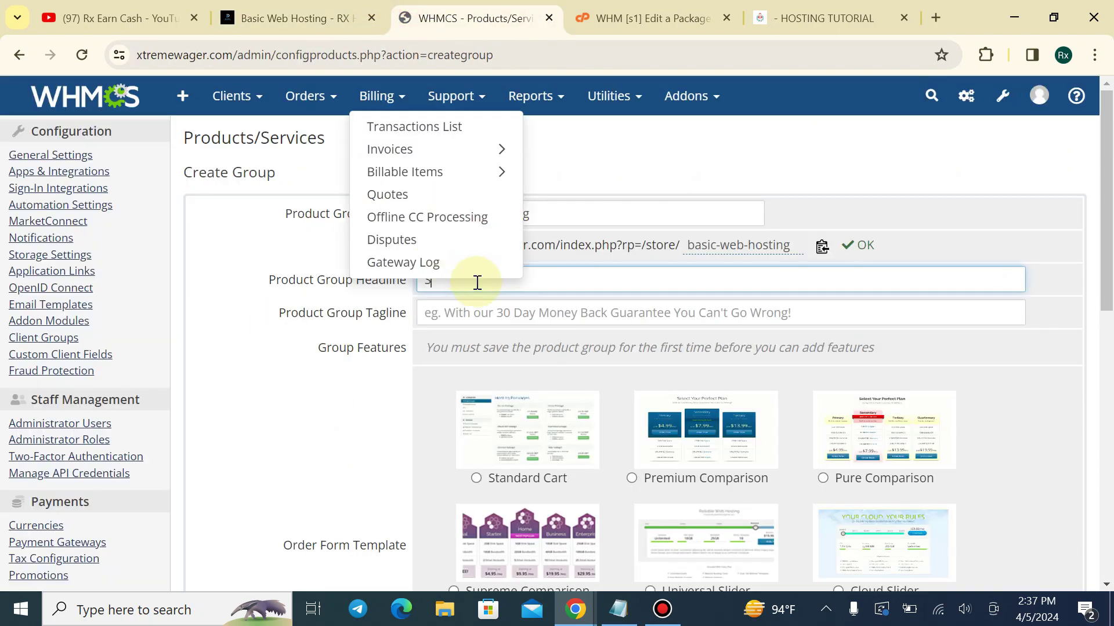
{"action": "key", "text": "ctrl+v"}
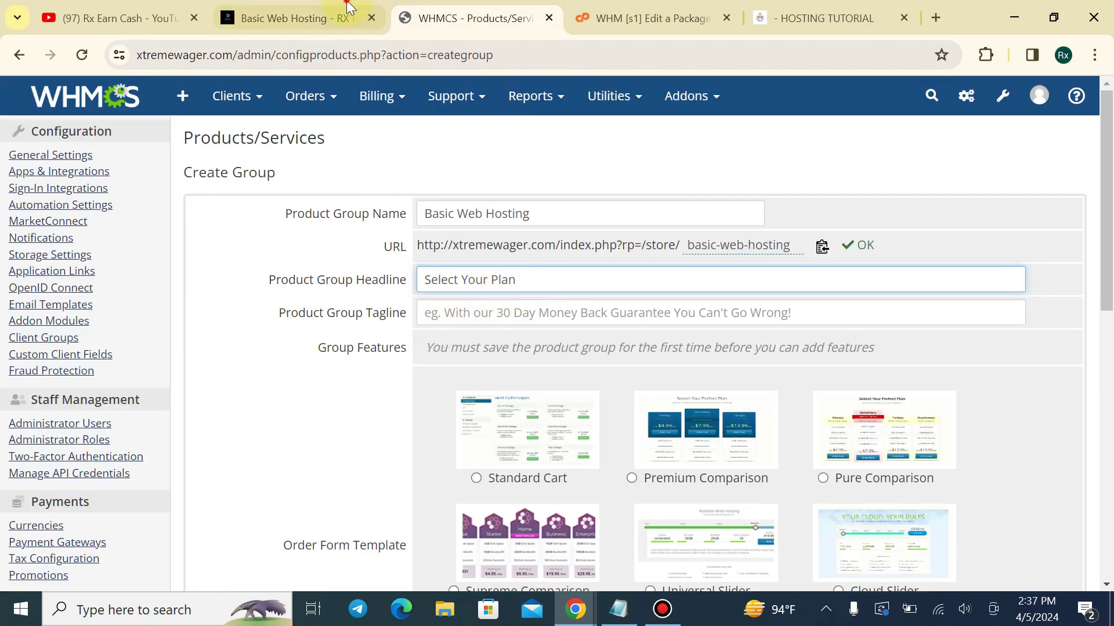
Paste '7 Days Mone Back' as the tagline and save the product group
{"action": "left_click", "coordinate": [290, 18]}
{"action": "mouse_move", "coordinate": [28, 321]}
{"action": "left_mouse_down"}
{"action": "mouse_move", "coordinate": [115, 331]}
{"action": "mouse_move", "coordinate": [137, 317]}
{"action": "left_mouse_up"}
{"action": "key", "text": "ctrl+c"}
{"action": "left_click", "coordinate": [468, 18]}
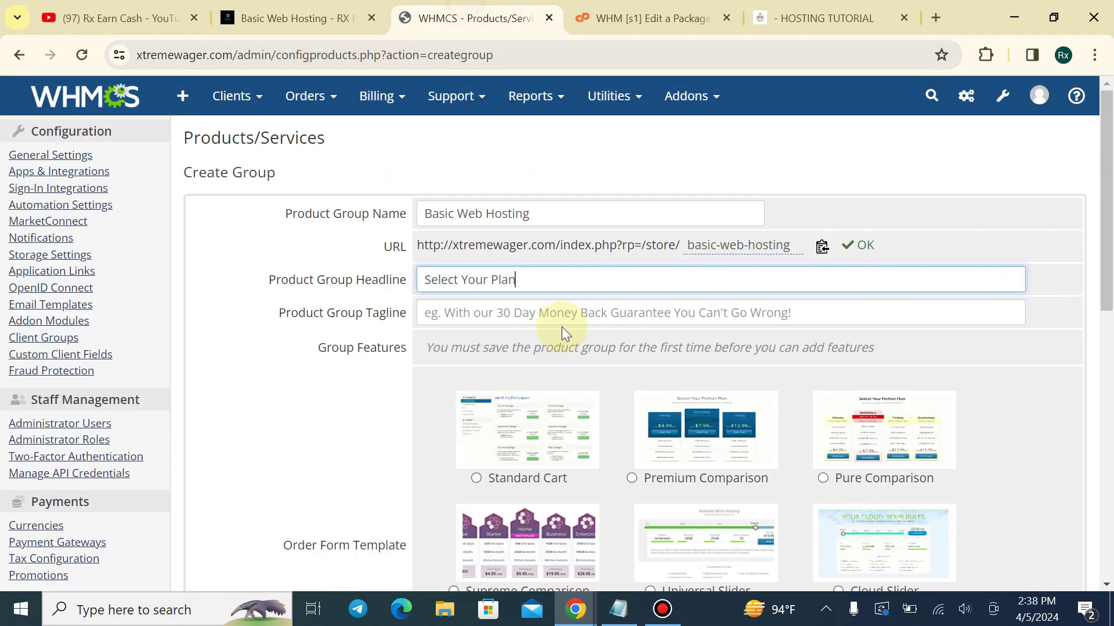
{"action": "left_click", "coordinate": [566, 315]}
{"action": "key", "text": "ctrl+v"}
{"action": "scroll", "coordinate": [522, 377], "scroll_direction": "down", "scroll_amount": 5}
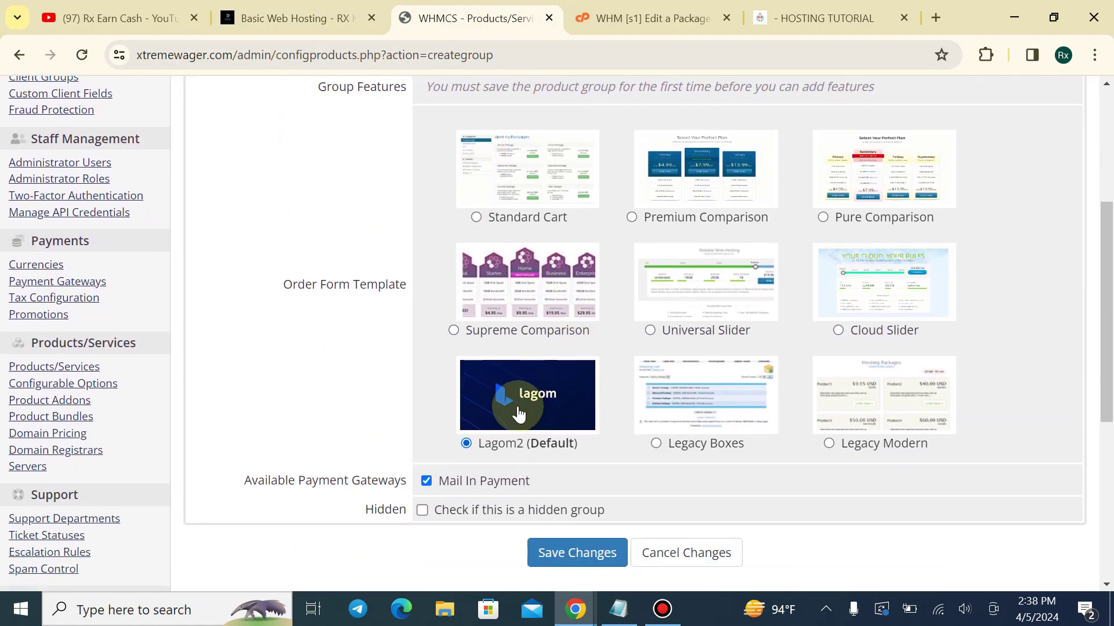
{"action": "scroll", "coordinate": [398, 442], "scroll_direction": "down", "scroll_amount": 1}
{"action": "left_click", "coordinate": [533, 465]}
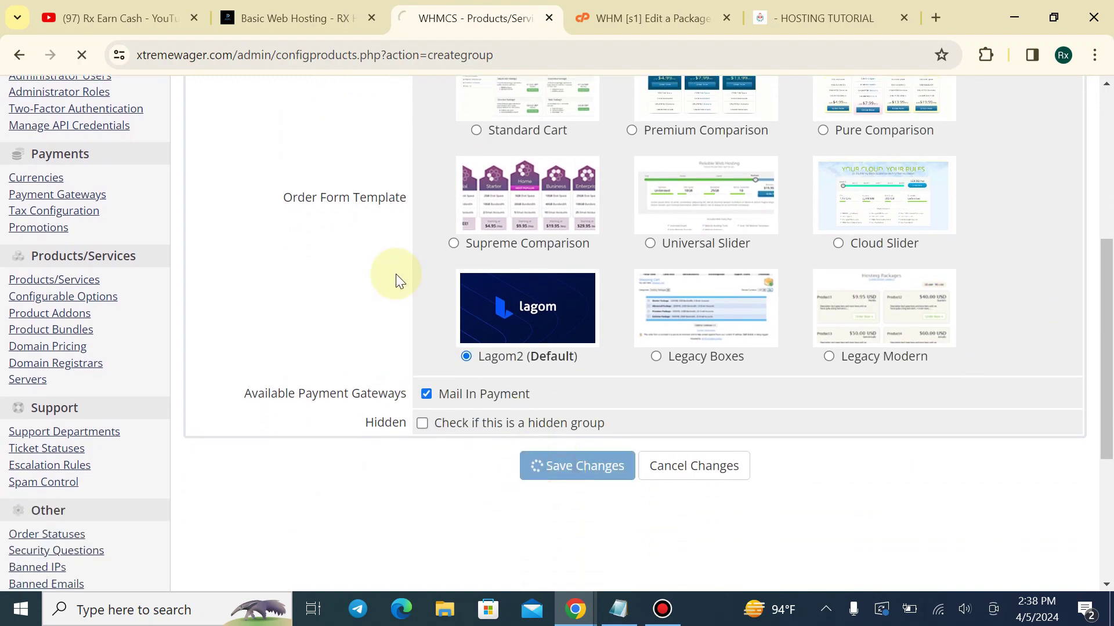
{"action": "scroll", "coordinate": [808, 290], "scroll_direction": "down", "scroll_amount": 1}
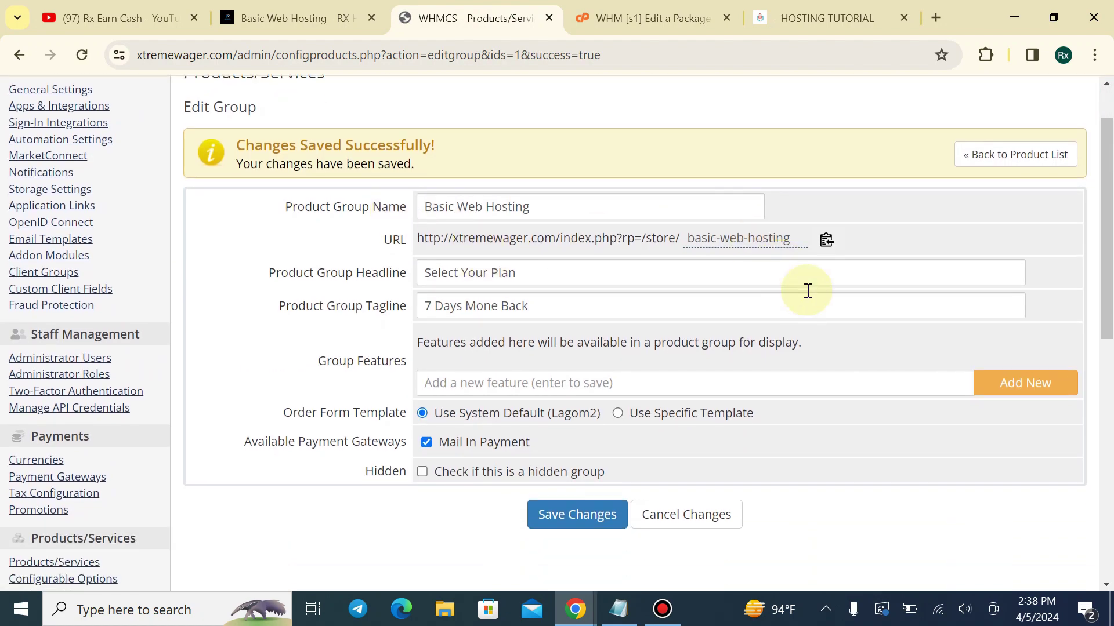
{"action": "scroll", "coordinate": [808, 290], "scroll_direction": "down", "scroll_amount": 1}
{"action": "left_click", "coordinate": [981, 133]}
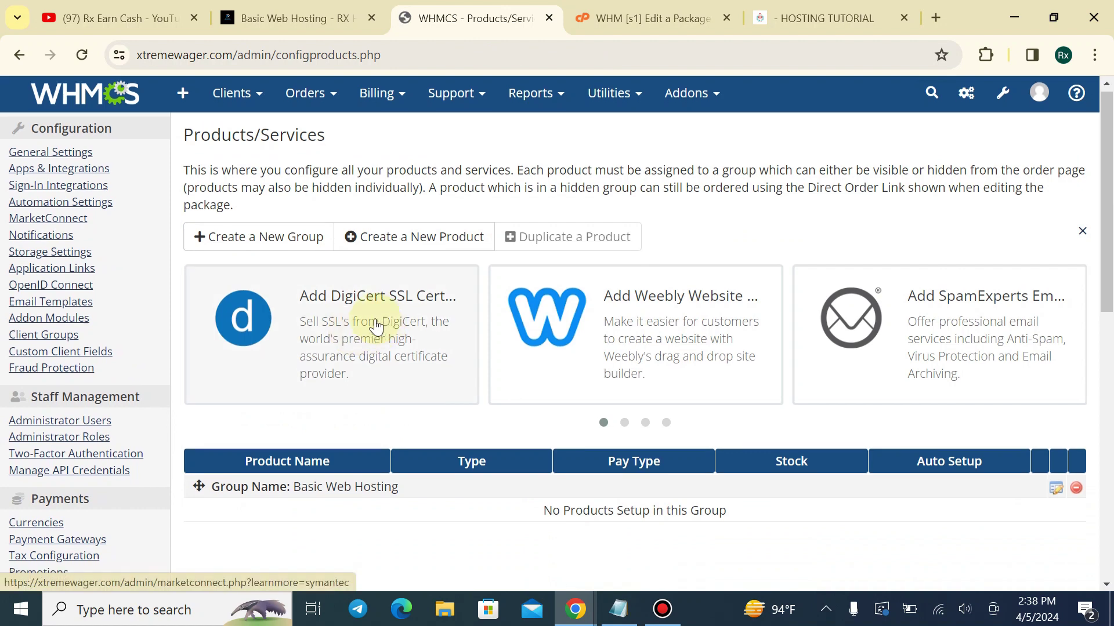
Start a new product and compare the reference store with your own store page
{"action": "scroll", "coordinate": [376, 326], "scroll_direction": "down", "scroll_amount": 2}
{"action": "left_click", "coordinate": [373, 150]}
{"action": "left_click", "coordinate": [278, 18]}
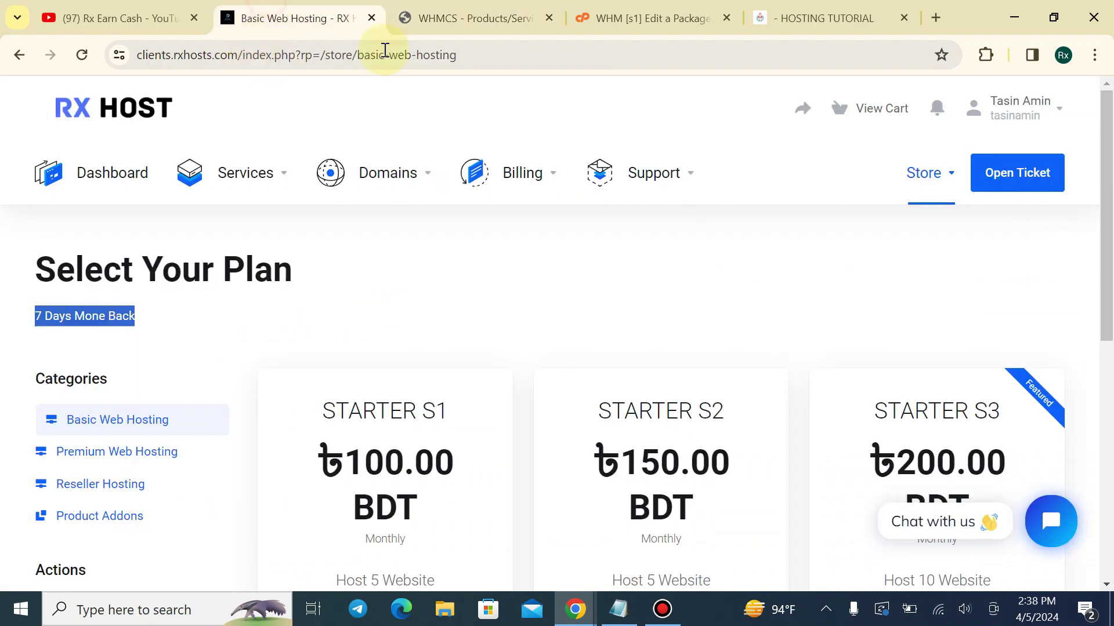
{"action": "left_click", "coordinate": [757, 15]}
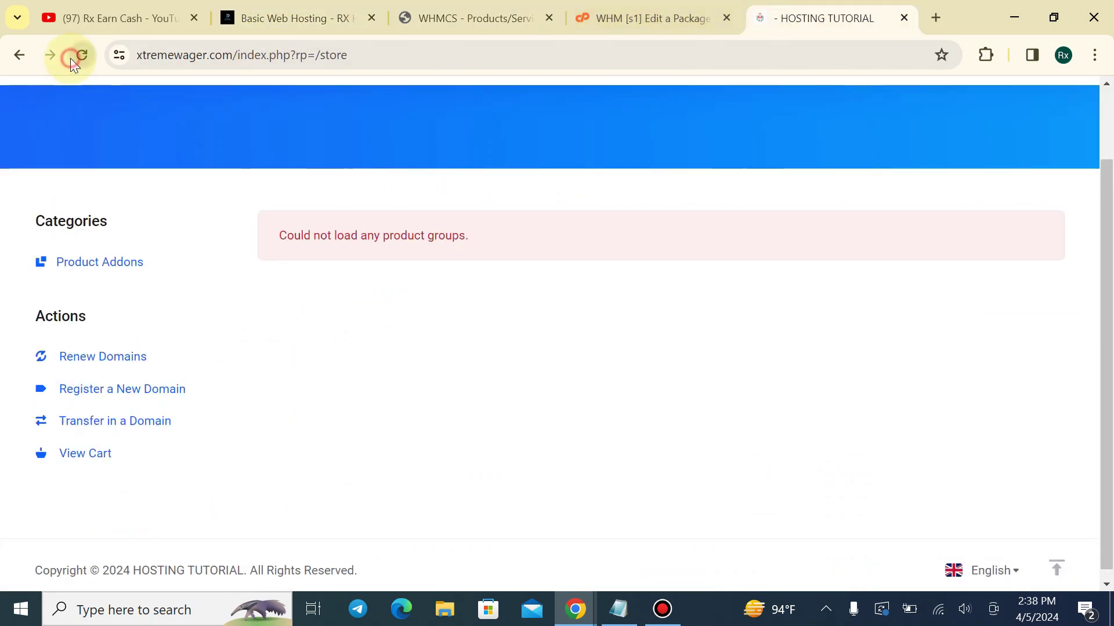
{"action": "scroll", "coordinate": [165, 368], "scroll_direction": "down", "scroll_amount": 1}
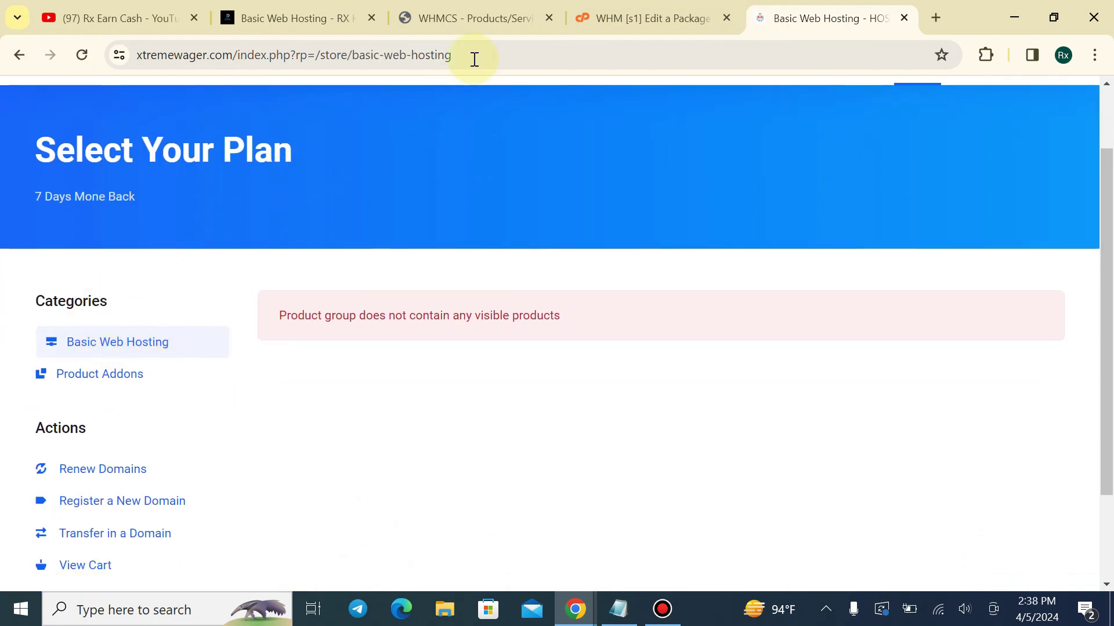
{"action": "left_click", "coordinate": [329, 19]}
{"action": "left_click", "coordinate": [464, 7]}
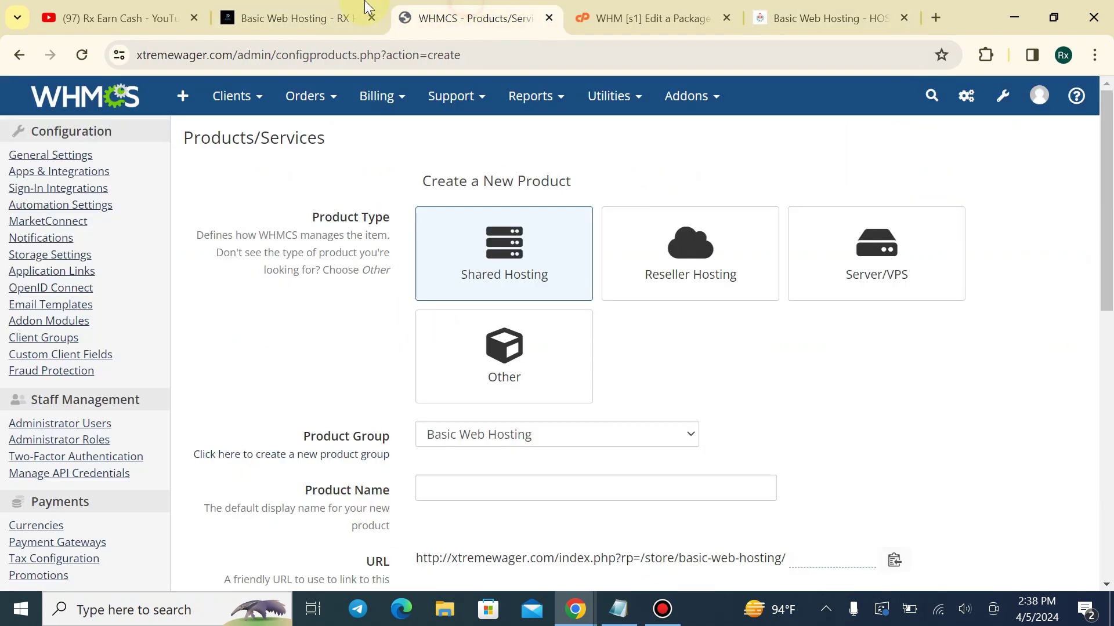
Review the Starter S1 plan's 100 BDT monthly price and features on the reference store
{"action": "left_click", "coordinate": [296, 18]}
{"action": "scroll", "coordinate": [348, 313], "scroll_direction": "down", "scroll_amount": 3}
{"action": "left_click", "coordinate": [299, 230]}
{"action": "left_click_drag", "start_coordinate": [343, 230], "coordinate": [480, 230]}
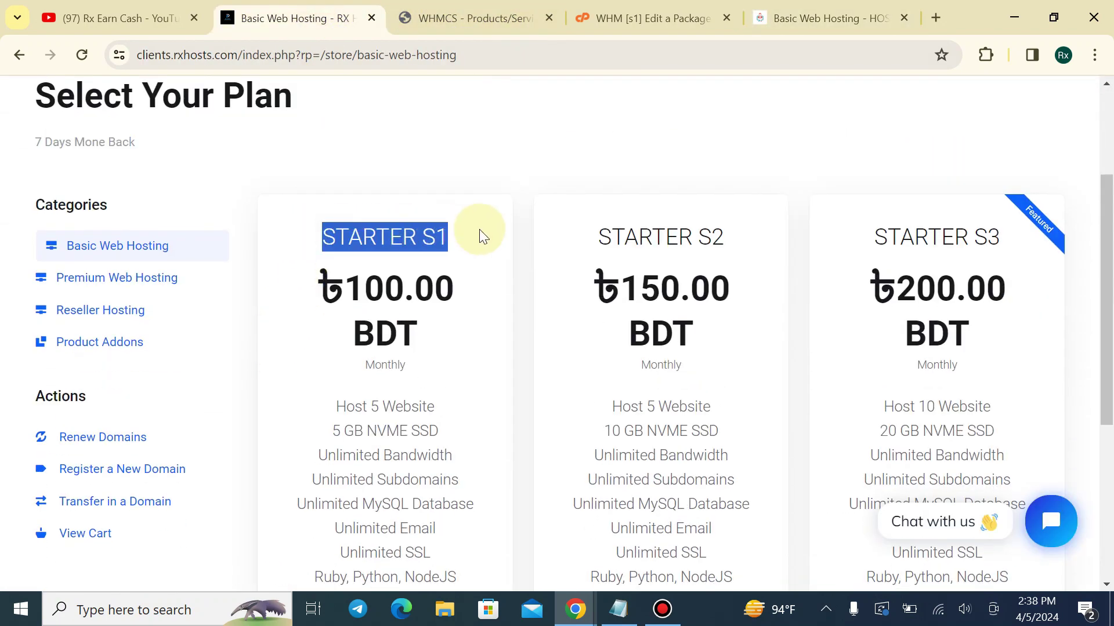
{"action": "left_click", "coordinate": [480, 231]}
{"action": "left_click_drag", "start_coordinate": [301, 284], "coordinate": [460, 331]}
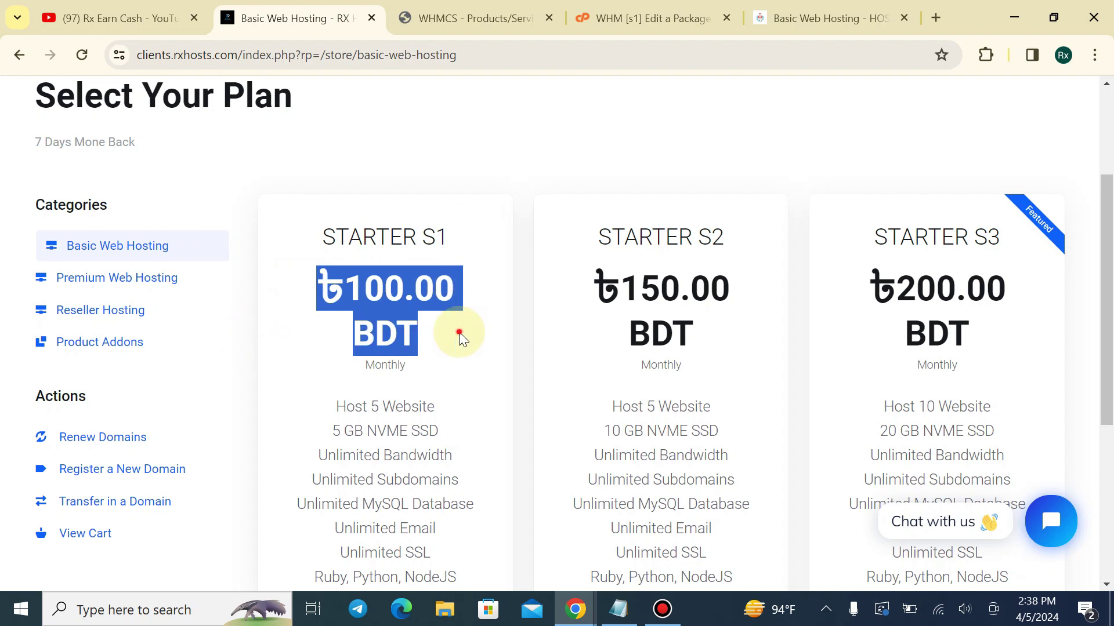
{"action": "left_click_drag", "start_coordinate": [326, 366], "coordinate": [462, 375]}
{"action": "left_click", "coordinate": [307, 343]}
{"action": "scroll", "coordinate": [307, 343], "scroll_direction": "down", "scroll_amount": 1}
{"action": "scroll", "coordinate": [307, 343], "scroll_direction": "down", "scroll_amount": 4}
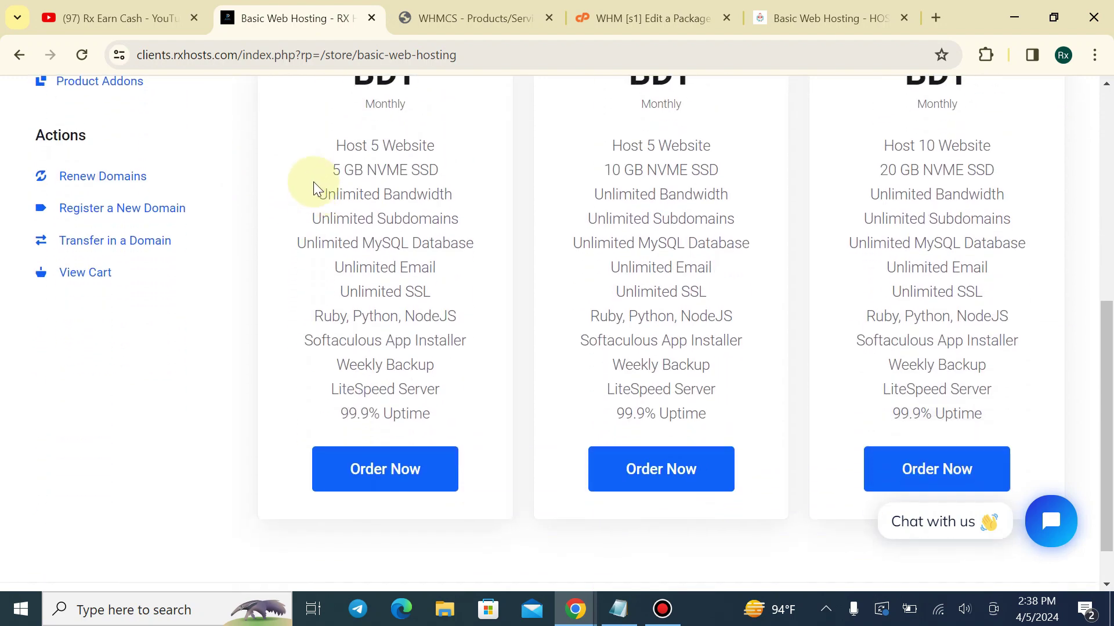
{"action": "key", "text": "ctrl+Tab"}
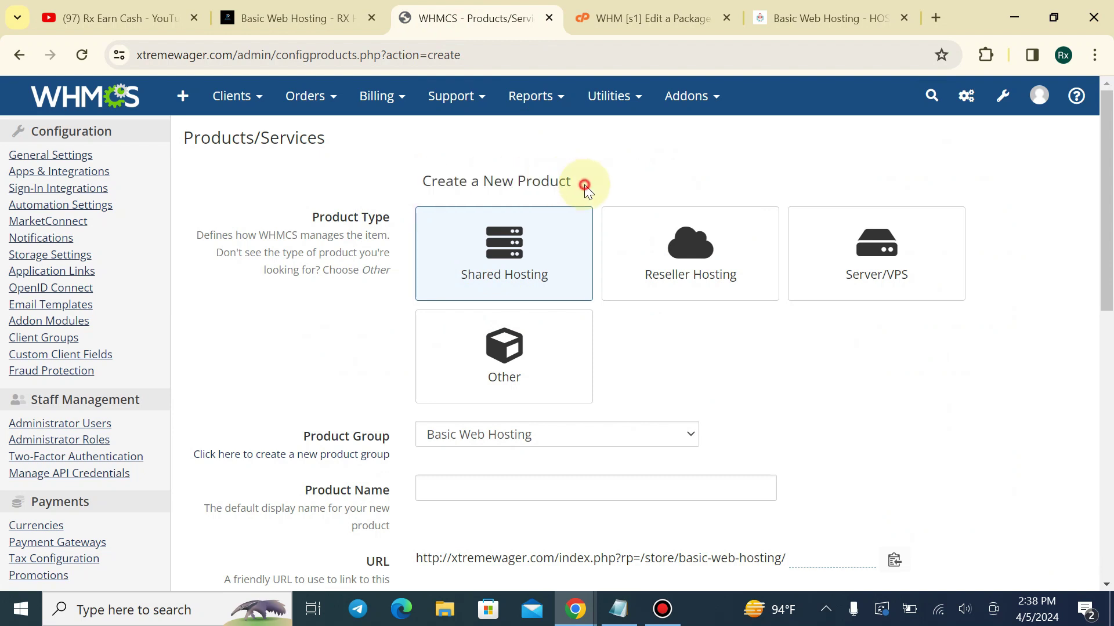
Choose Basic Web Hosting as the product group for the new shared hosting product
{"action": "scroll", "coordinate": [490, 263], "scroll_direction": "down", "scroll_amount": 3}
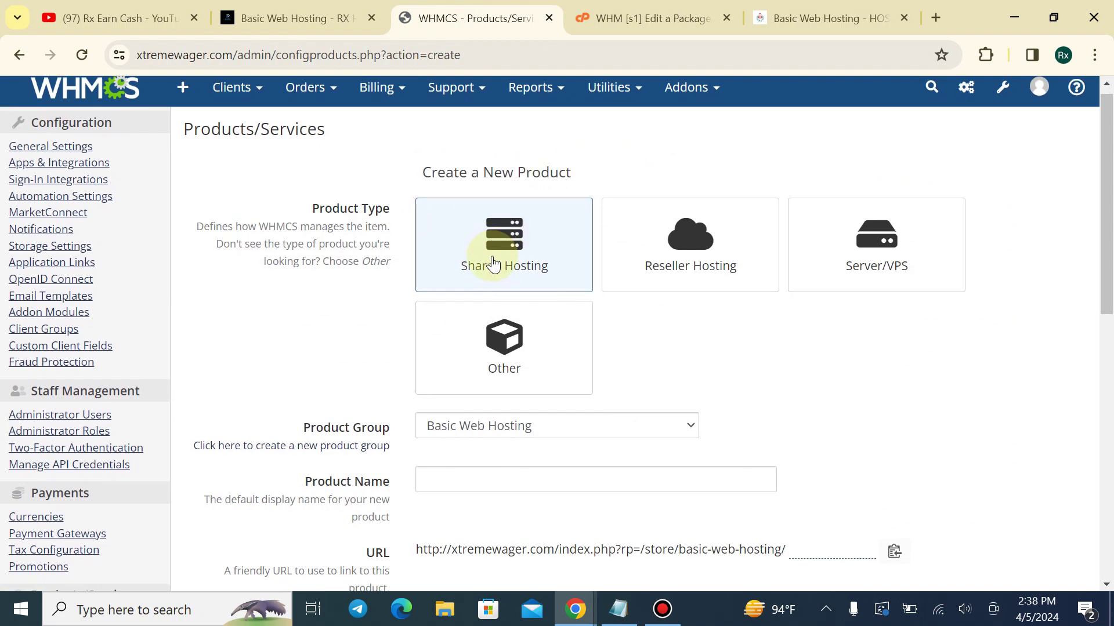
{"action": "left_click", "coordinate": [479, 261]}
{"action": "left_click", "coordinate": [482, 276]}
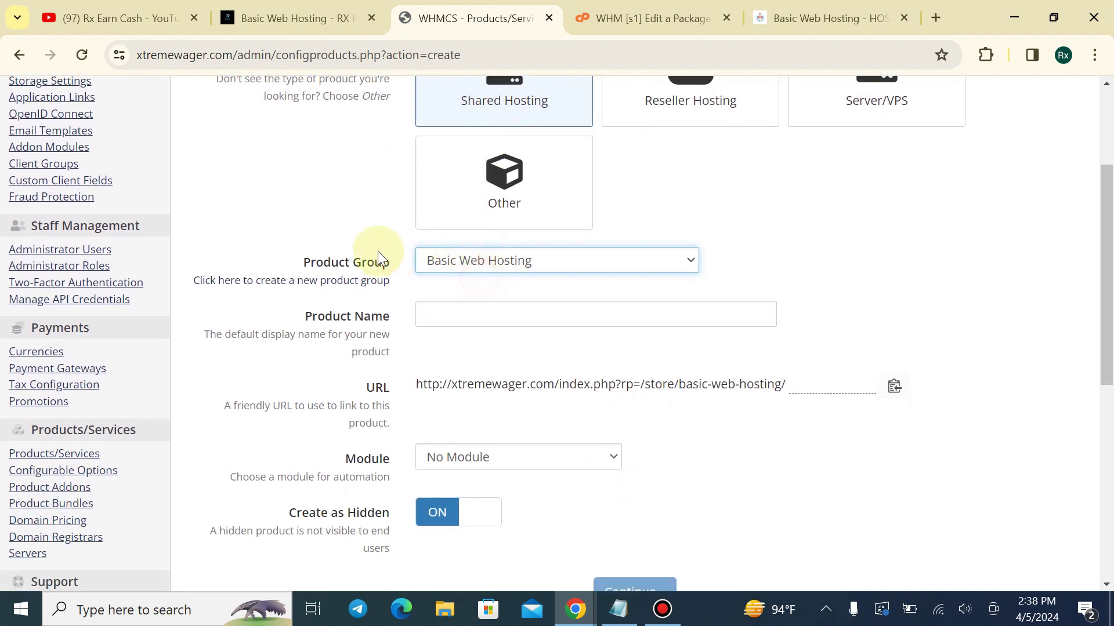
{"action": "left_click", "coordinate": [511, 264]}
{"action": "left_click", "coordinate": [464, 277]}
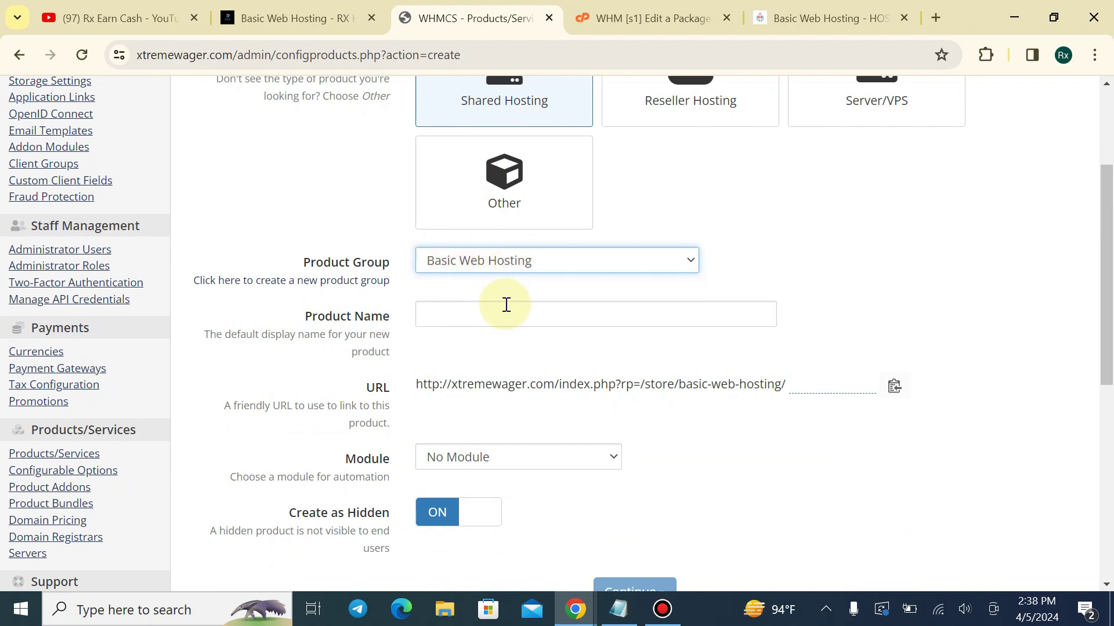
{"action": "left_click", "coordinate": [644, 13]}
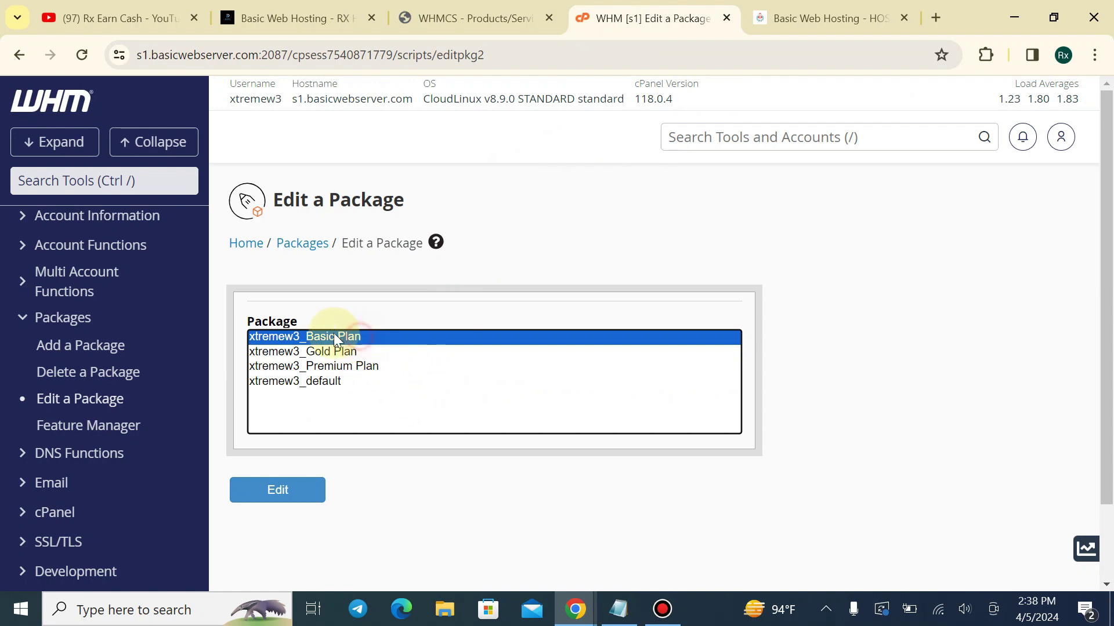
{"action": "left_click", "coordinate": [469, 18]}
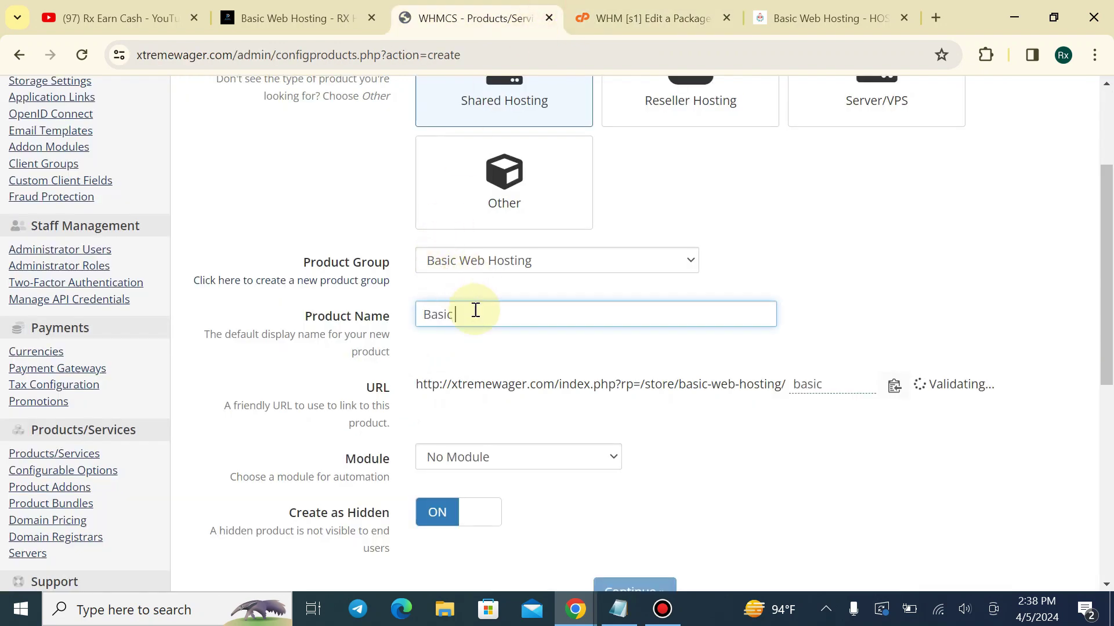
Set the Basic Plan's automation module to cPanel and turn off Create as Hidden
{"action": "scroll", "coordinate": [384, 237], "scroll_direction": "down", "scroll_amount": 1}
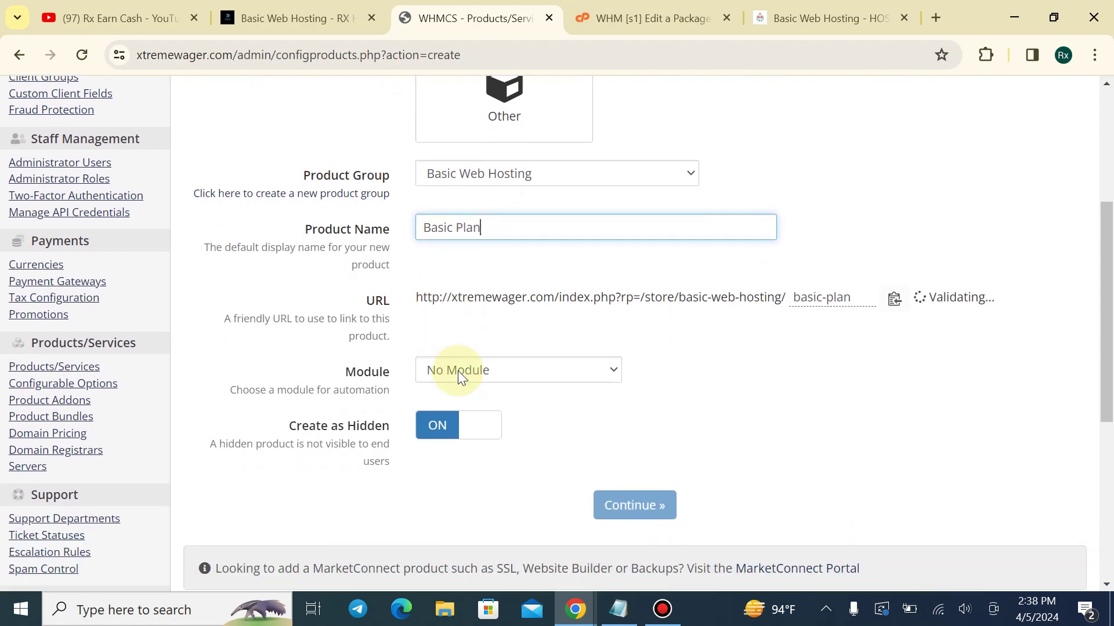
{"action": "left_click", "coordinate": [457, 371]}
{"action": "left_click", "coordinate": [479, 62]}
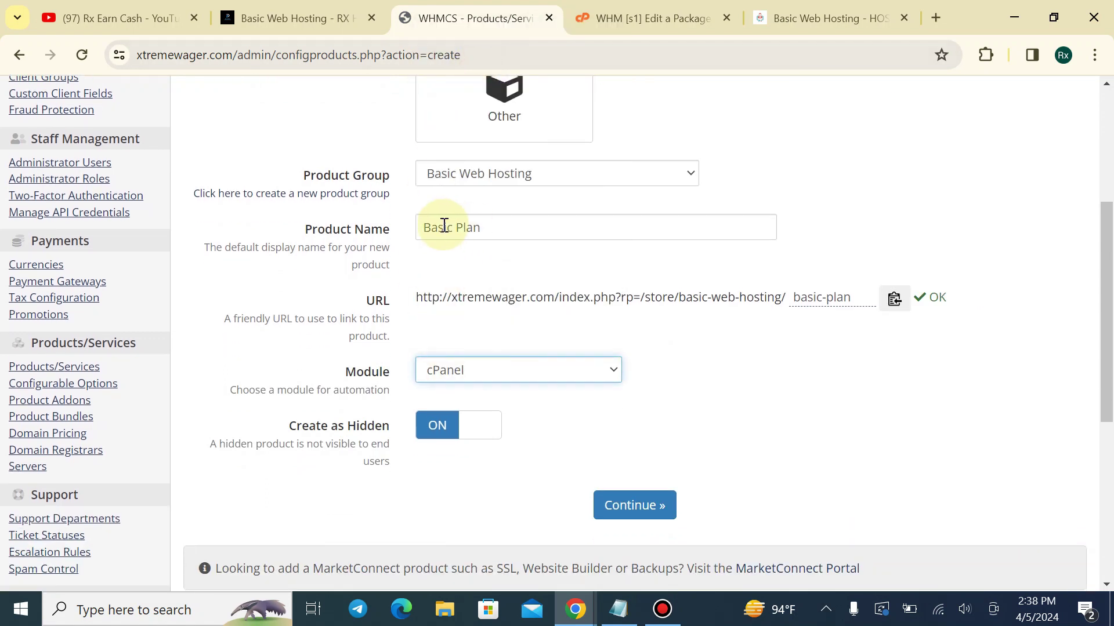
{"action": "left_click_drag", "start_coordinate": [425, 225], "coordinate": [509, 221]}
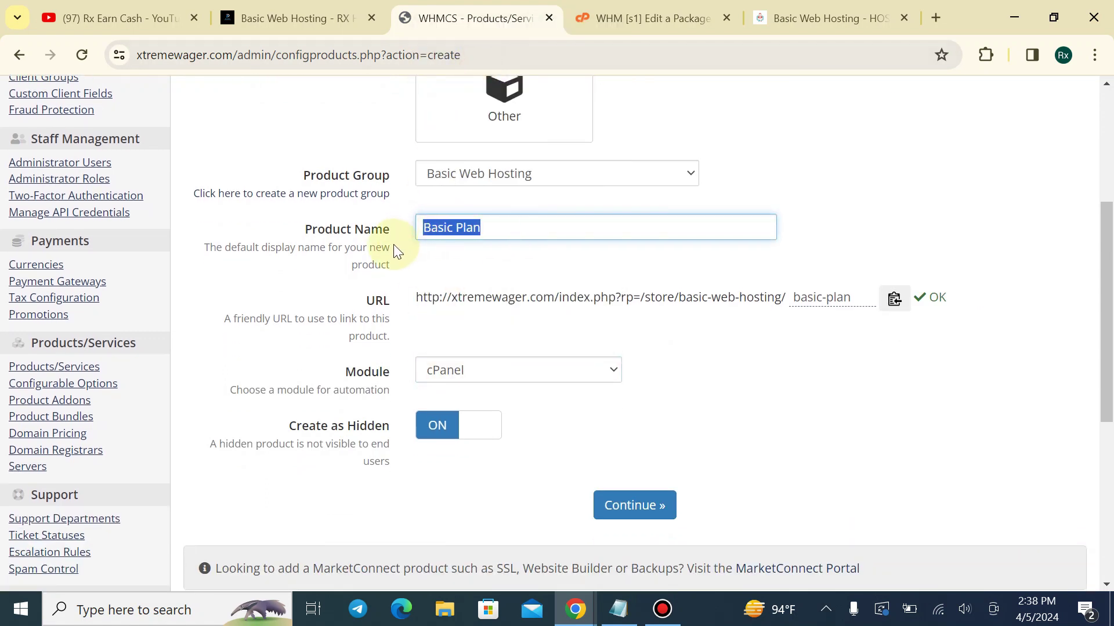
{"action": "left_click", "coordinate": [417, 254]}
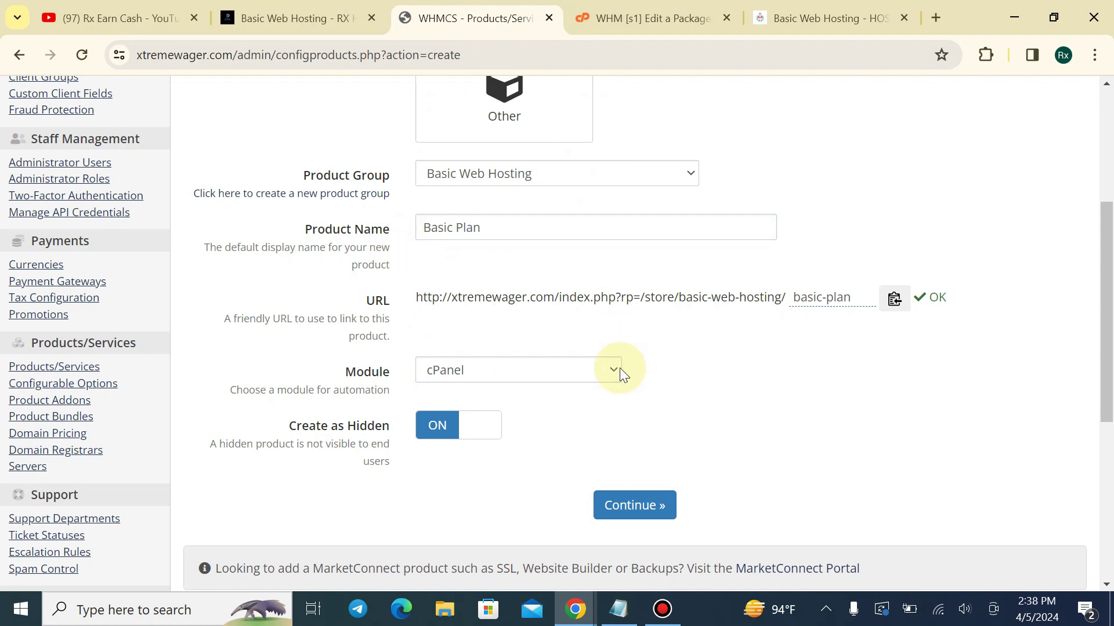
{"action": "left_click", "coordinate": [441, 432]}
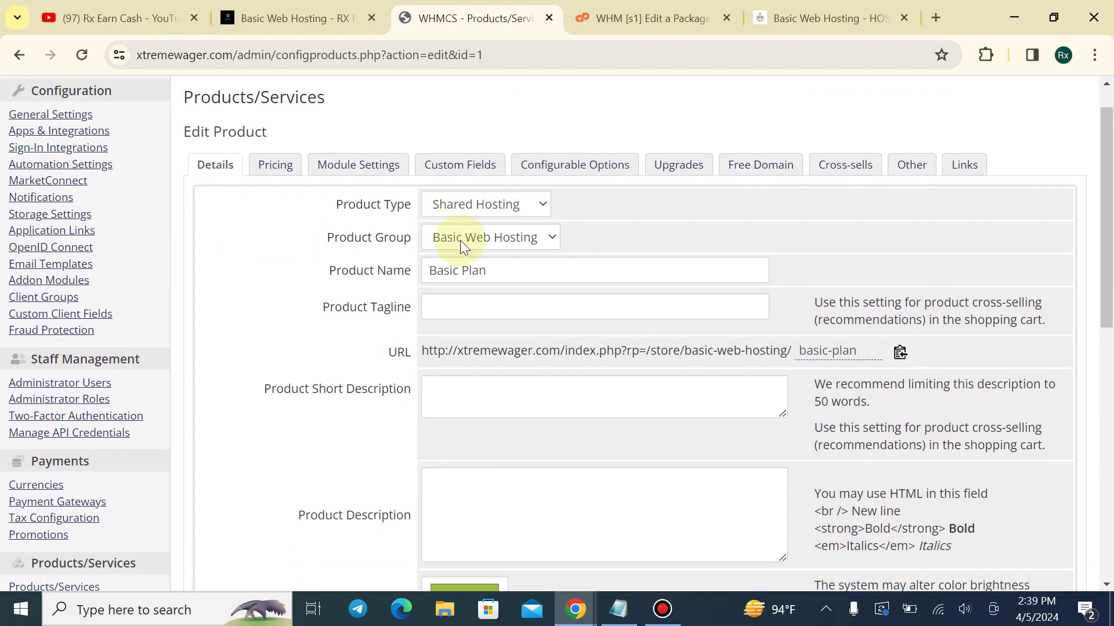
Reload the Basic Web Hosting store page to confirm Basic Plan is listed at $0.00 USD
{"action": "scroll", "coordinate": [460, 240], "scroll_direction": "down", "scroll_amount": 1}
{"action": "left_click", "coordinate": [342, 17]}
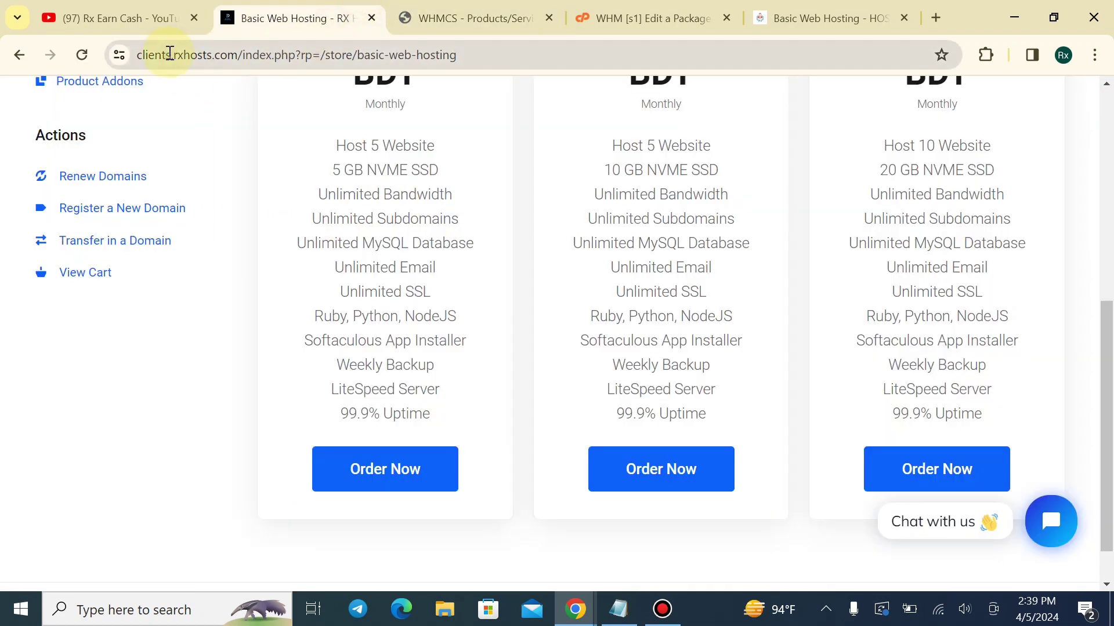
{"action": "left_click", "coordinate": [644, 18]}
{"action": "left_click", "coordinate": [766, 13]}
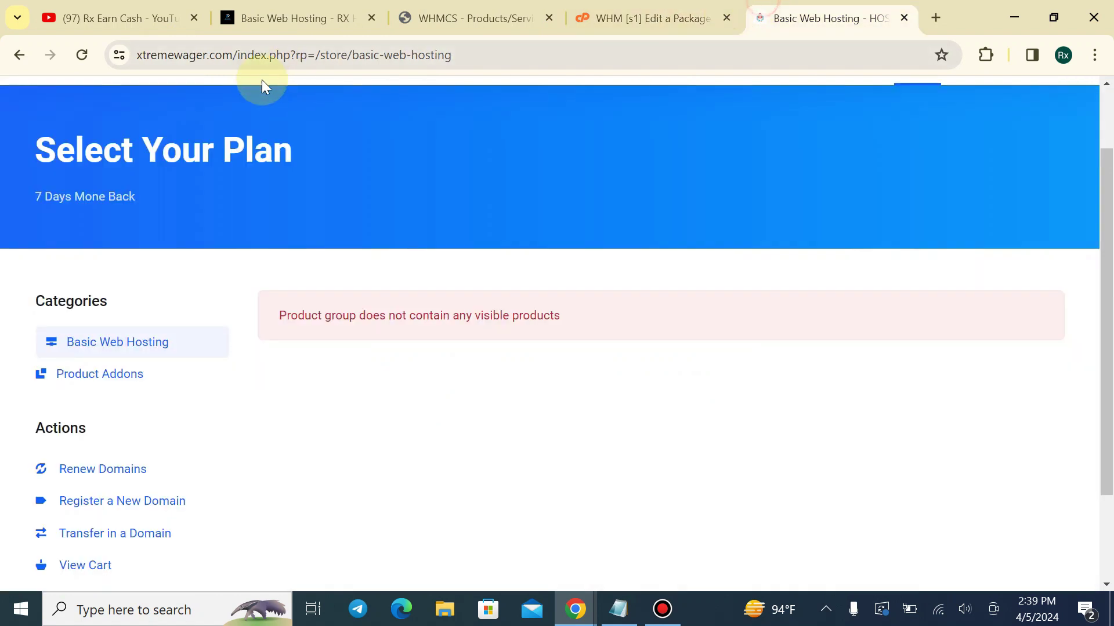
{"action": "left_click", "coordinate": [82, 54]}
{"action": "left_click_drag", "start_coordinate": [824, 17], "coordinate": [473, 17]}
{"action": "scroll", "coordinate": [664, 391], "scroll_direction": "down", "scroll_amount": 1}
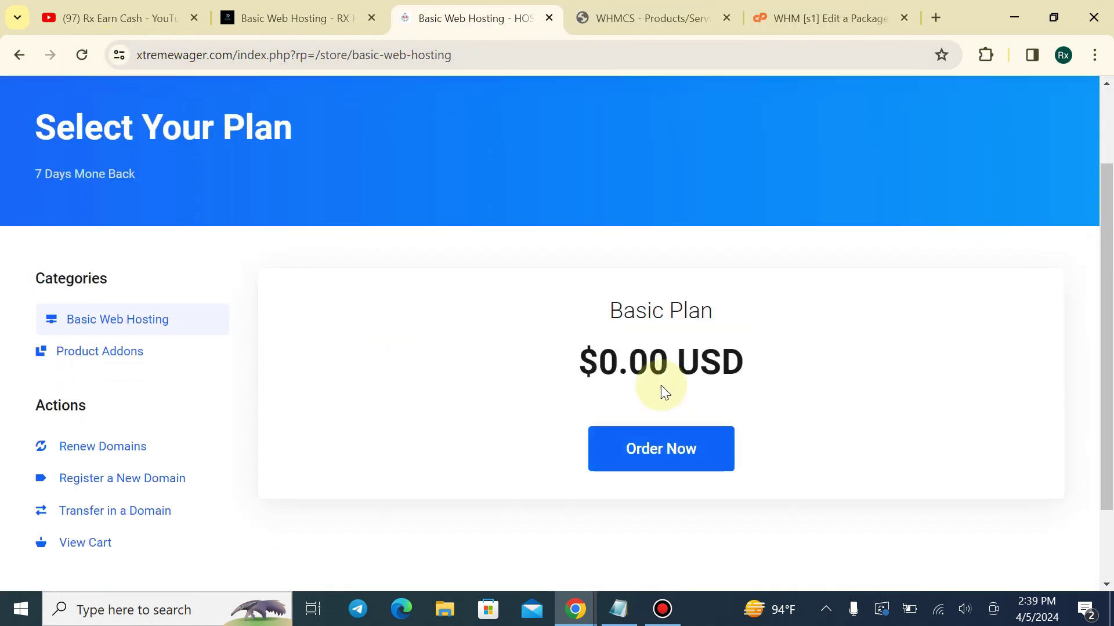
{"action": "scroll", "coordinate": [664, 392], "scroll_direction": "down", "scroll_amount": 1}
{"action": "left_click_drag", "start_coordinate": [562, 294], "coordinate": [776, 291]}
{"action": "left_click", "coordinate": [778, 287]}
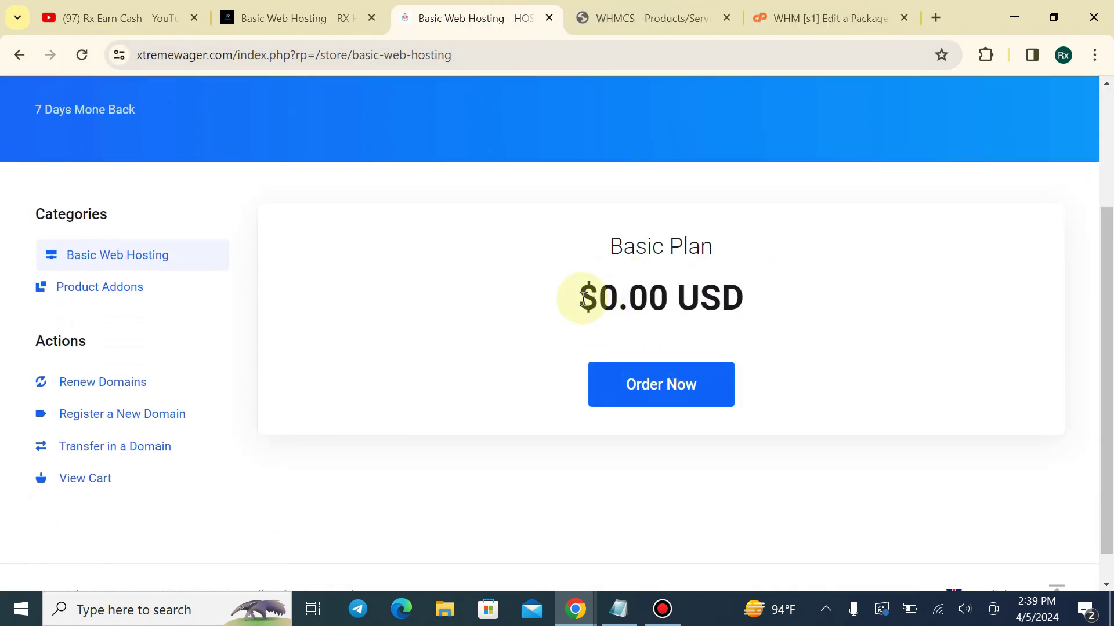
{"action": "left_click", "coordinate": [661, 13]}
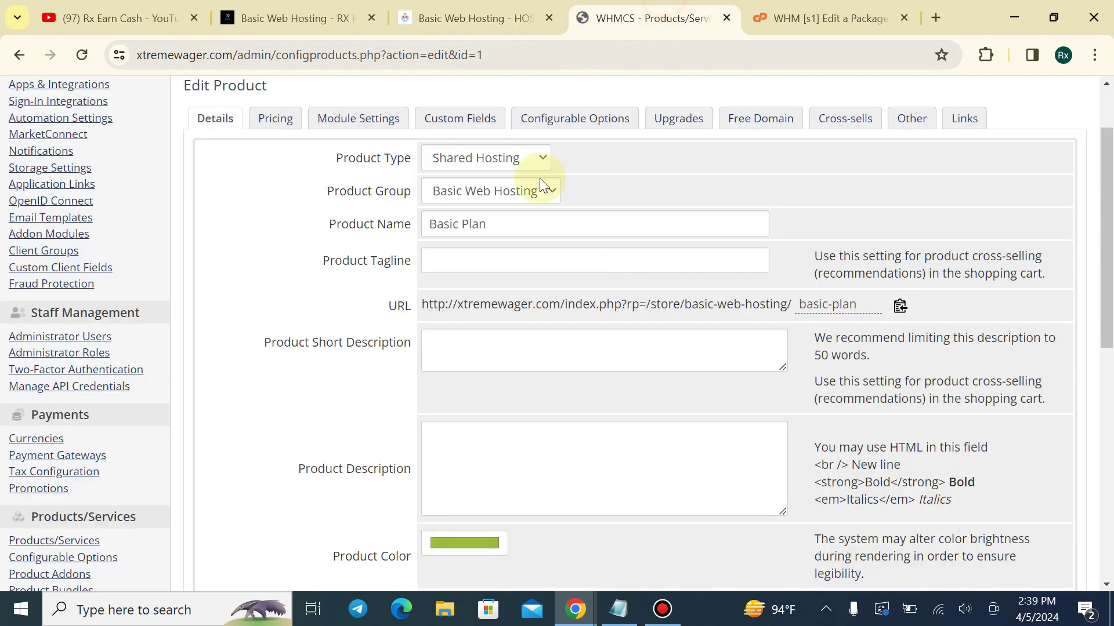
{"action": "scroll", "coordinate": [539, 179], "scroll_direction": "up", "scroll_amount": 2}
{"action": "left_click", "coordinate": [1003, 96]}
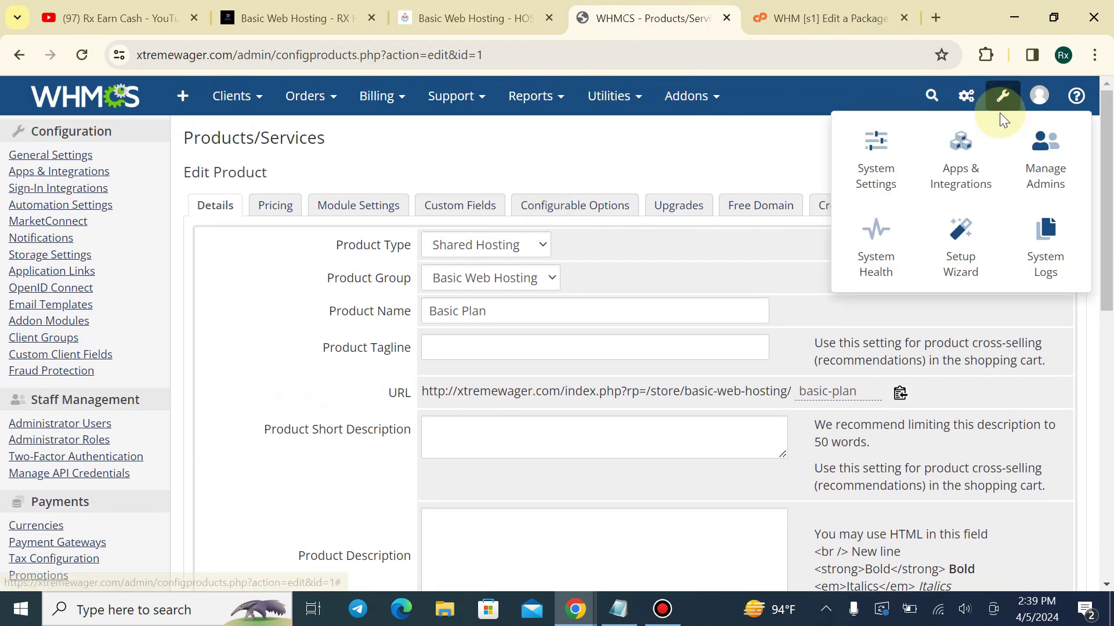
Find Currencies in System Settings with a 'cur' search and edit the USD row
{"action": "right_click", "coordinate": [887, 162]}
{"action": "left_click", "coordinate": [922, 174]}
{"action": "left_click", "coordinate": [410, 8]}
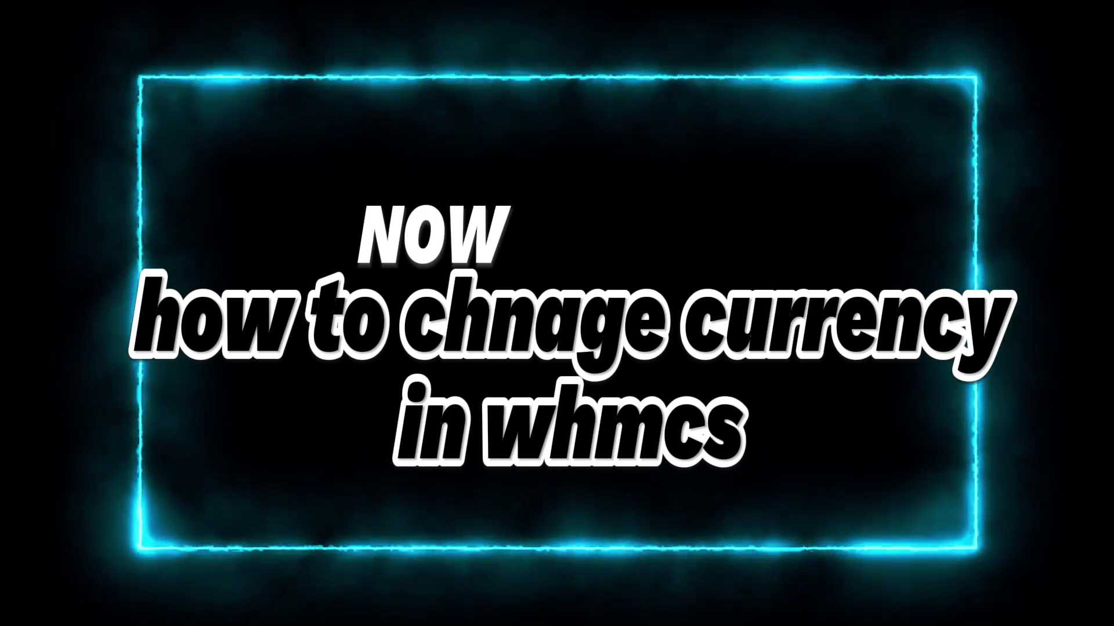
{"action": "left_click", "coordinate": [633, 23]}
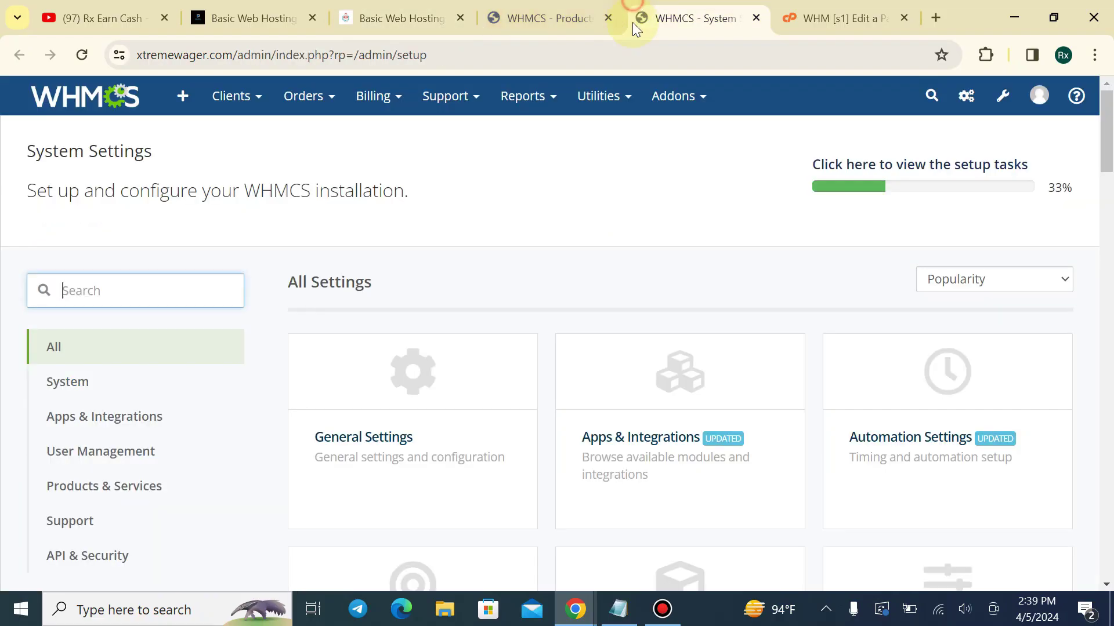
{"action": "left_click", "coordinate": [222, 291]}
{"action": "type", "text": "cure"}
{"action": "key", "text": "BackSpace"}
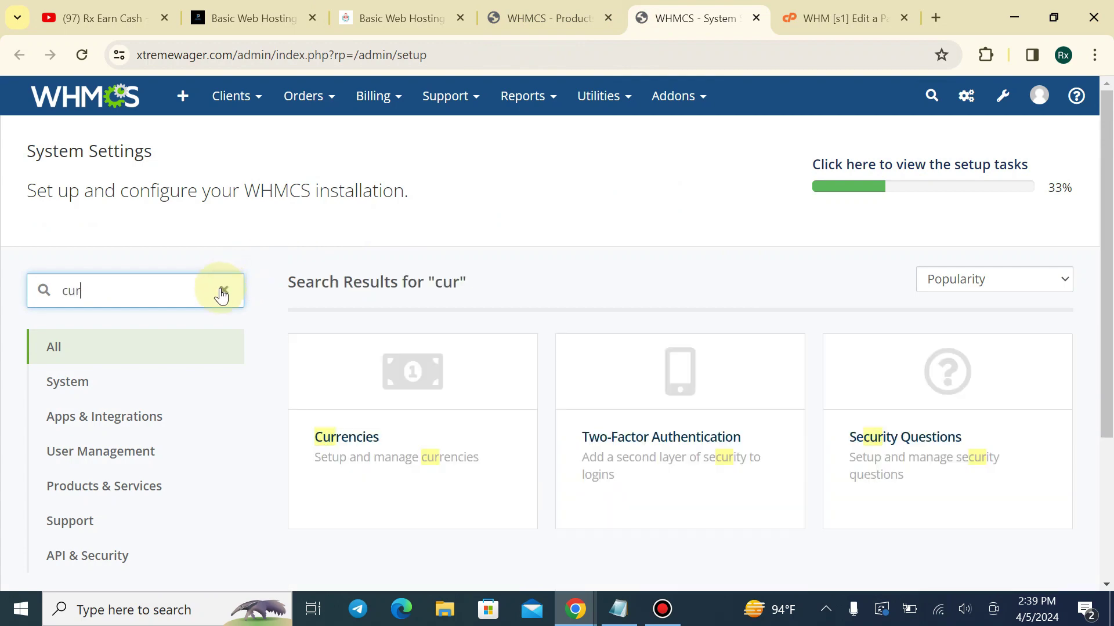
{"action": "left_click", "coordinate": [422, 368]}
{"action": "scroll", "coordinate": [375, 361], "scroll_direction": "down", "scroll_amount": 2}
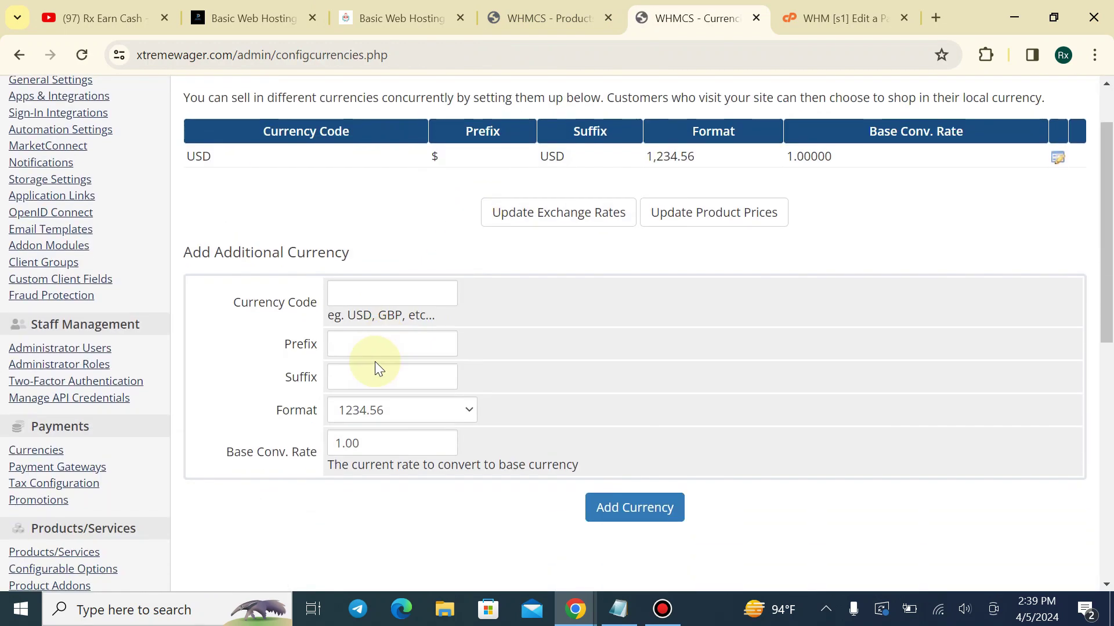
{"action": "scroll", "coordinate": [792, 117], "scroll_direction": "up", "scroll_amount": 1}
{"action": "left_click", "coordinate": [1059, 147]}
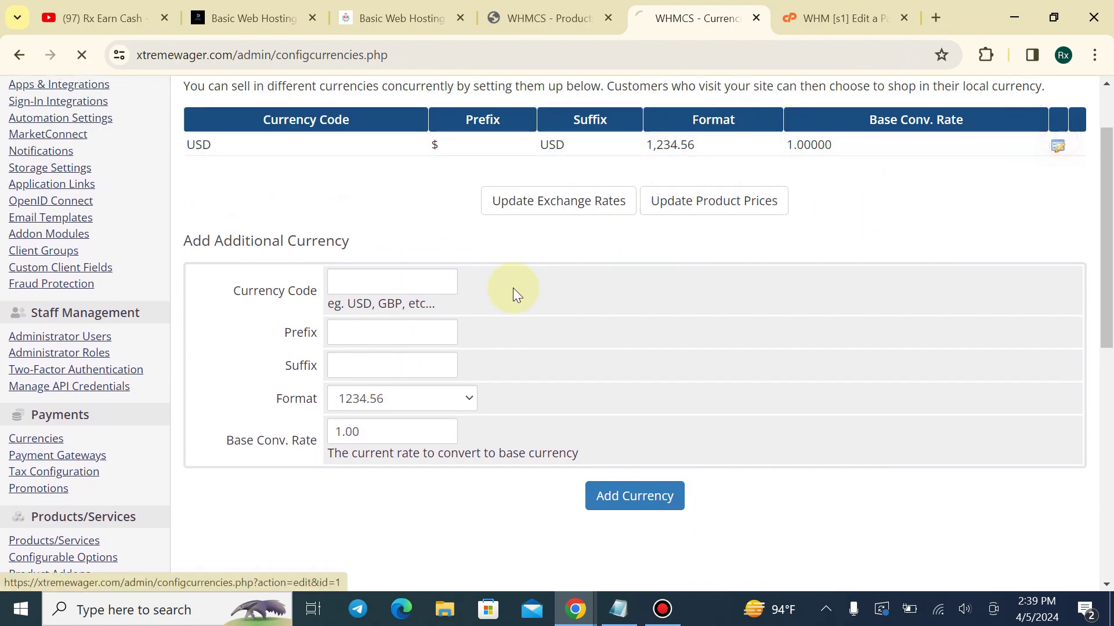
Change the currency code to BDT with a ৳ prefix and BDT suffix, and save
{"action": "left_click_drag", "start_coordinate": [370, 184], "coordinate": [284, 187]}
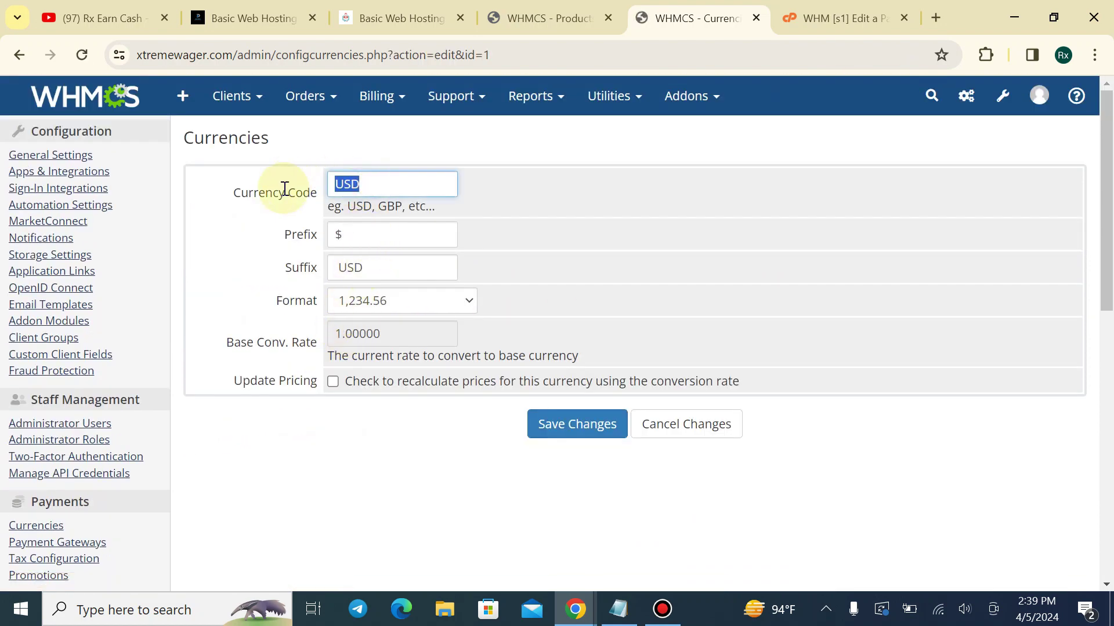
{"action": "type", "text": "BDT"}
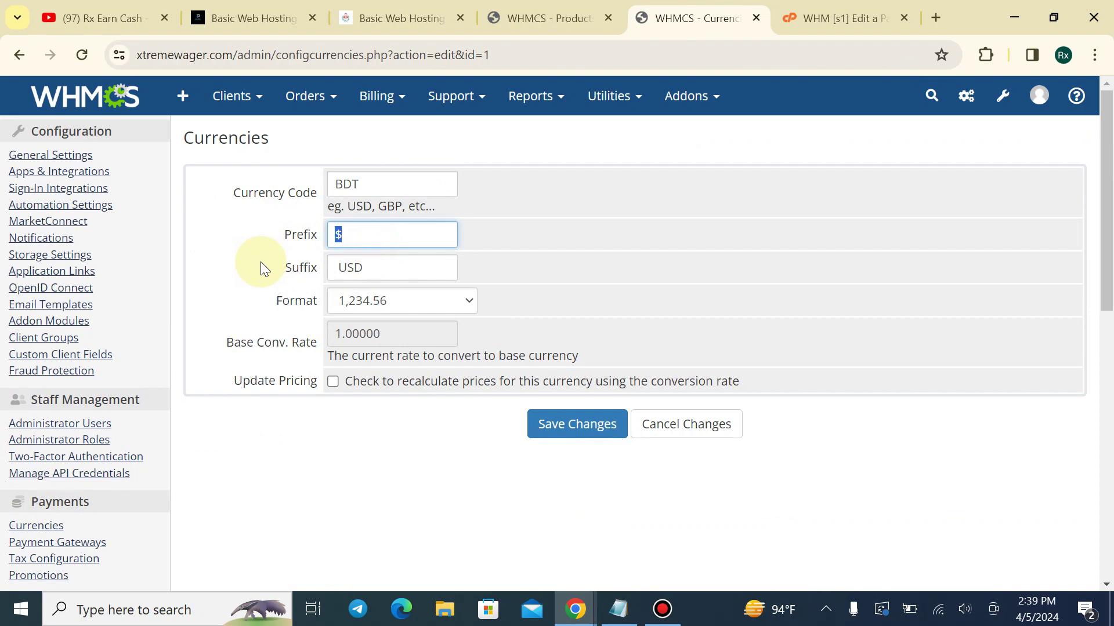
{"action": "key", "text": "super+period"}
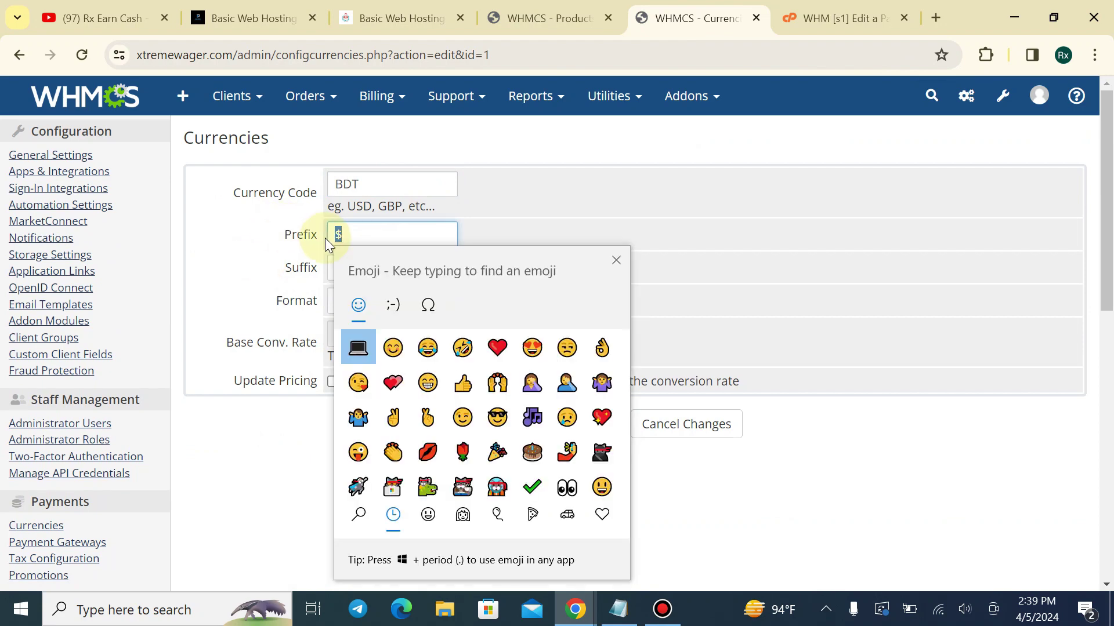
{"action": "type", "text": "tk"}
{"action": "key", "text": "BackSpace"}
{"action": "key", "text": "BackSpace"}
{"action": "scroll", "coordinate": [437, 454], "scroll_direction": "down", "scroll_amount": 1}
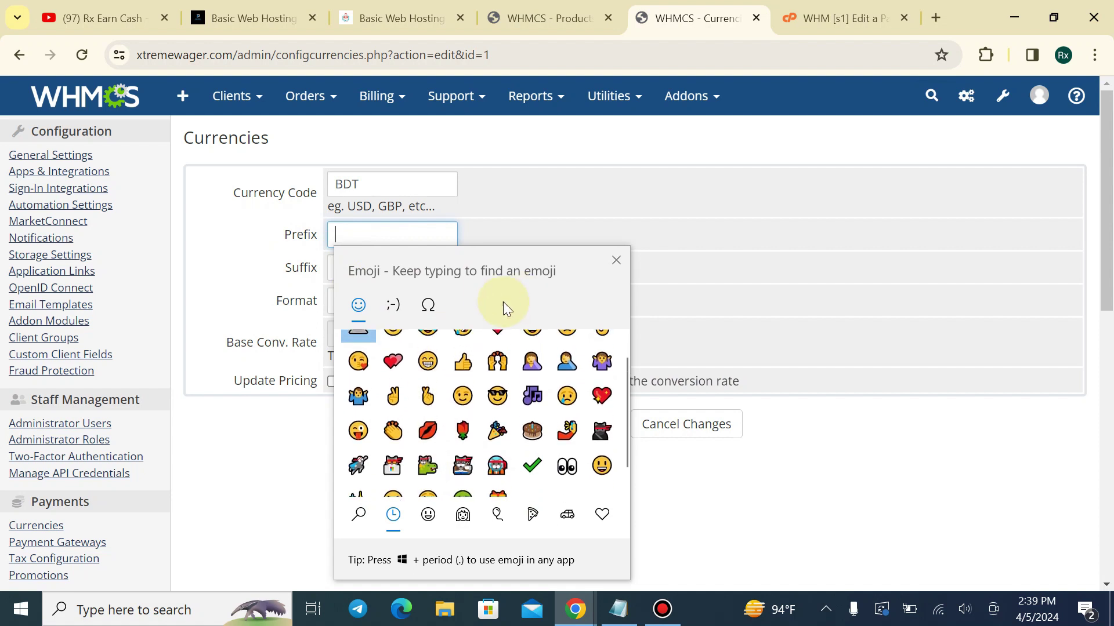
{"action": "left_click", "coordinate": [401, 308]}
{"action": "scroll", "coordinate": [448, 406], "scroll_direction": "down", "scroll_amount": 3}
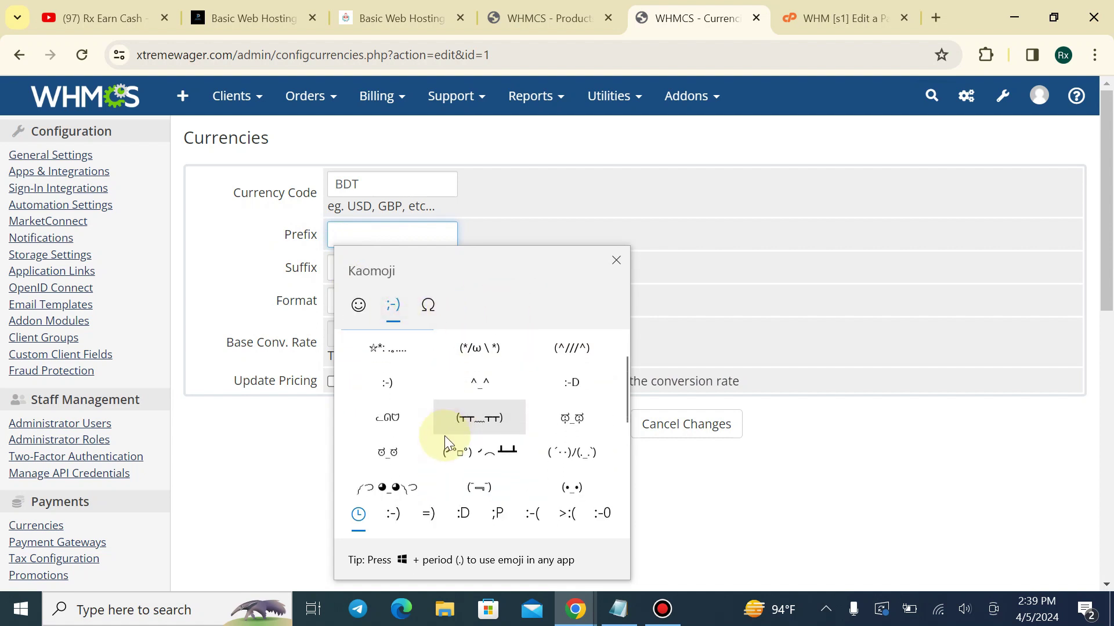
{"action": "left_click", "coordinate": [437, 312]}
{"action": "left_click", "coordinate": [429, 516]}
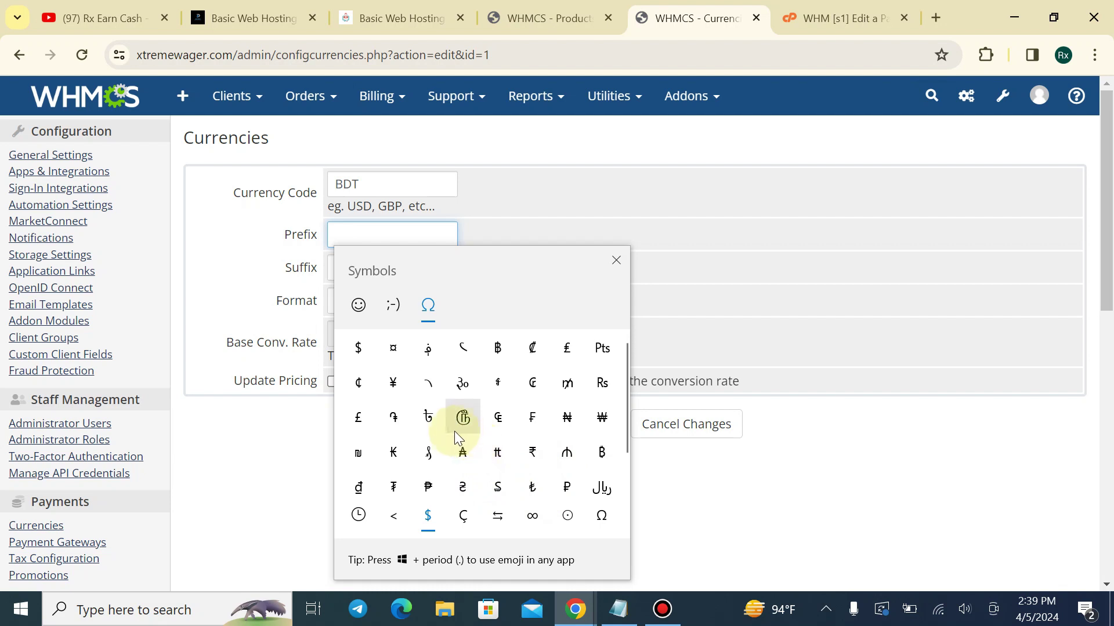
{"action": "left_click", "coordinate": [428, 418]}
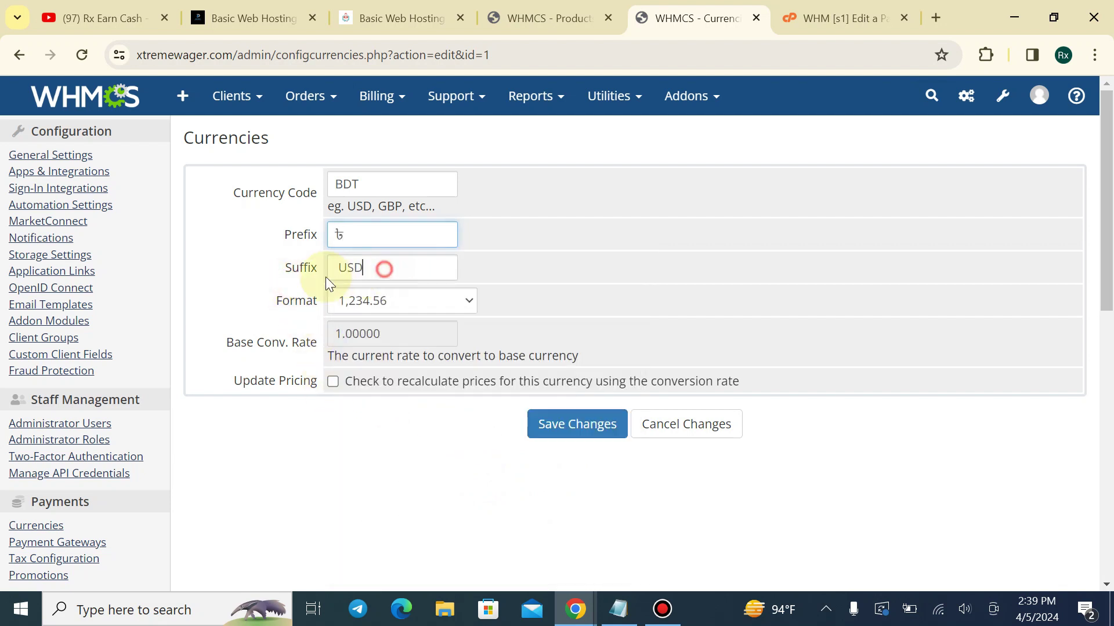
{"action": "key", "text": "Tab"}
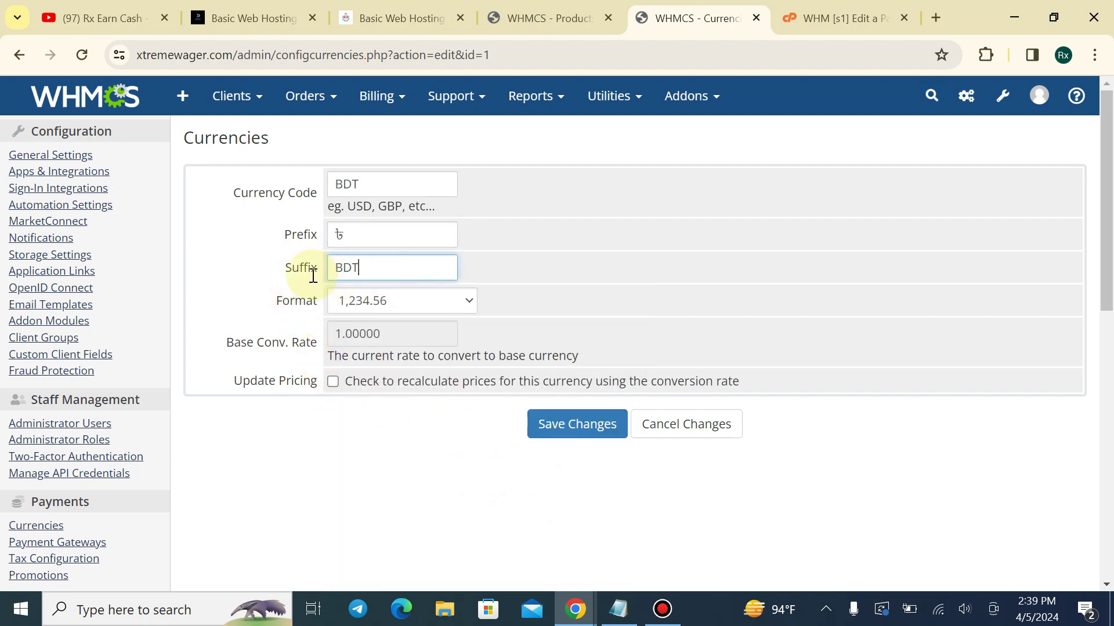
{"action": "left_click", "coordinate": [548, 427]}
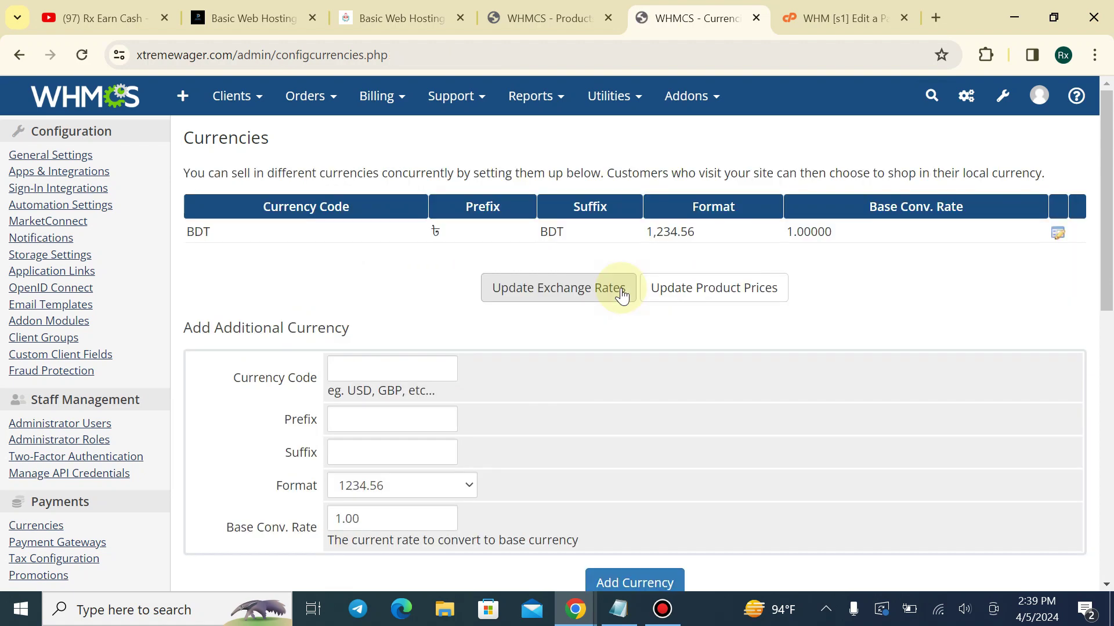
Reload the store to confirm Basic Plan now shows ৳0.00 BDT
{"action": "left_click", "coordinate": [586, 17]}
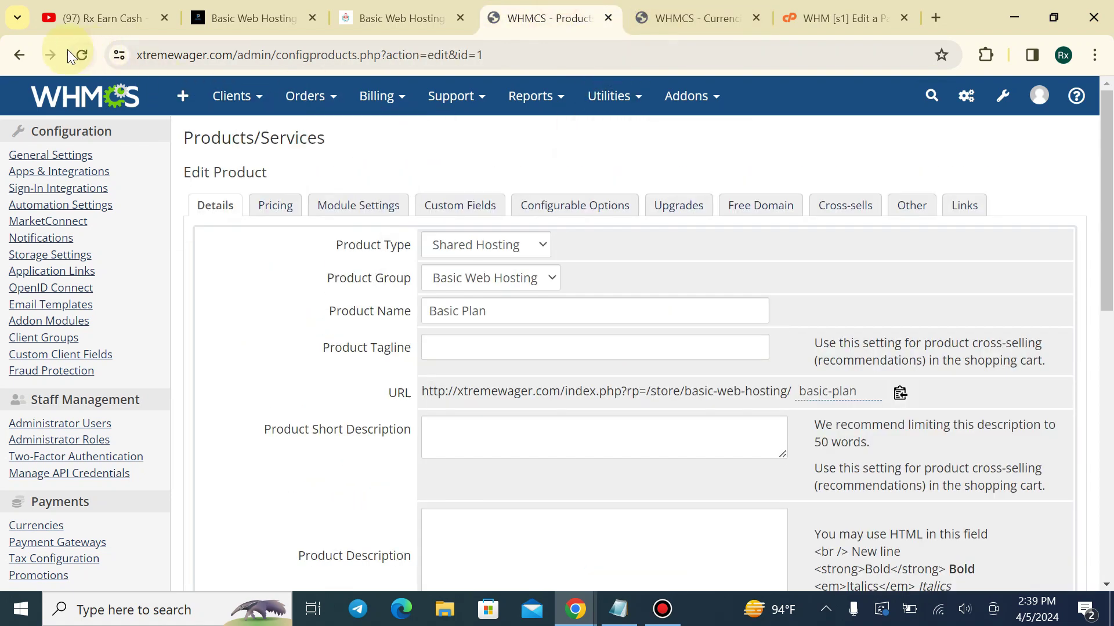
{"action": "left_click", "coordinate": [340, 18]}
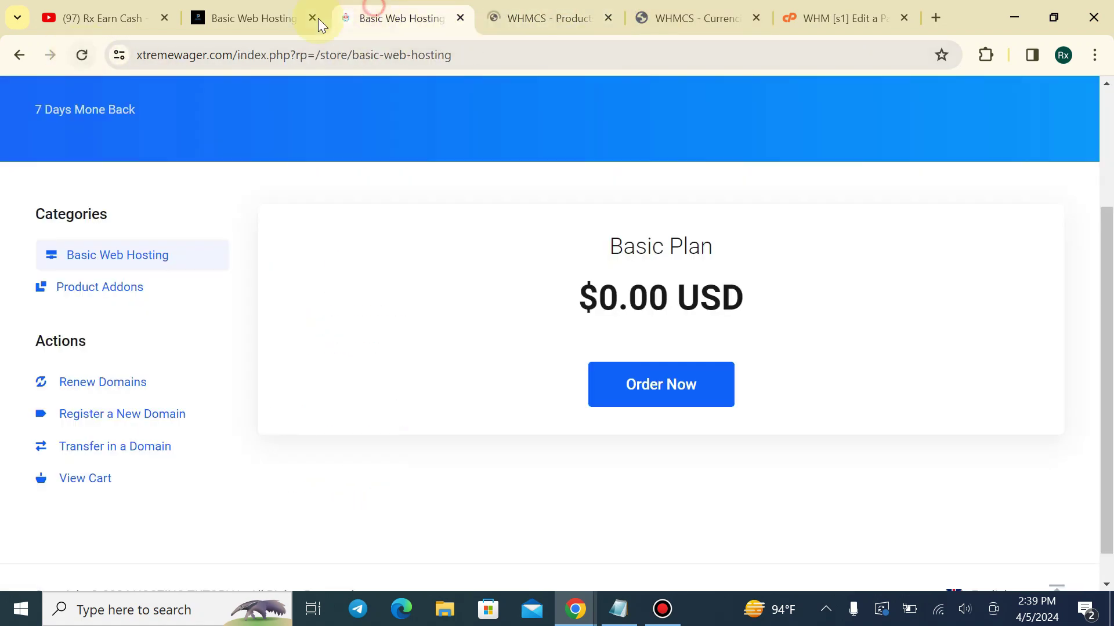
{"action": "left_click", "coordinate": [82, 55]}
{"action": "left_click_drag", "start_coordinate": [567, 293], "coordinate": [834, 301]}
{"action": "left_click", "coordinate": [834, 301]}
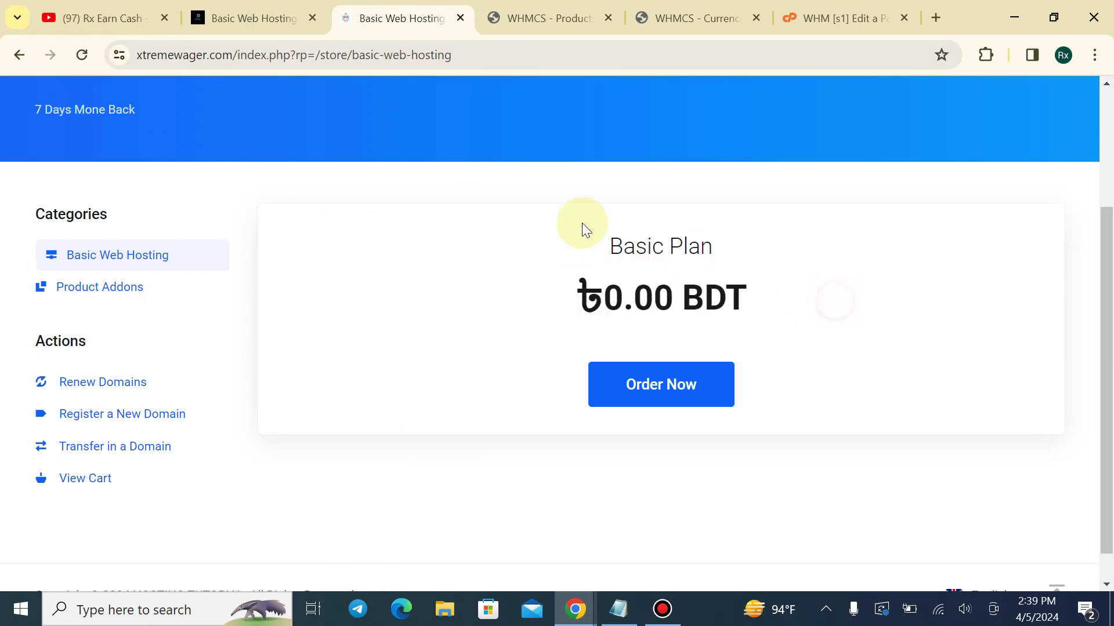
{"action": "left_click", "coordinate": [538, 25]}
{"action": "left_click", "coordinate": [417, 18]}
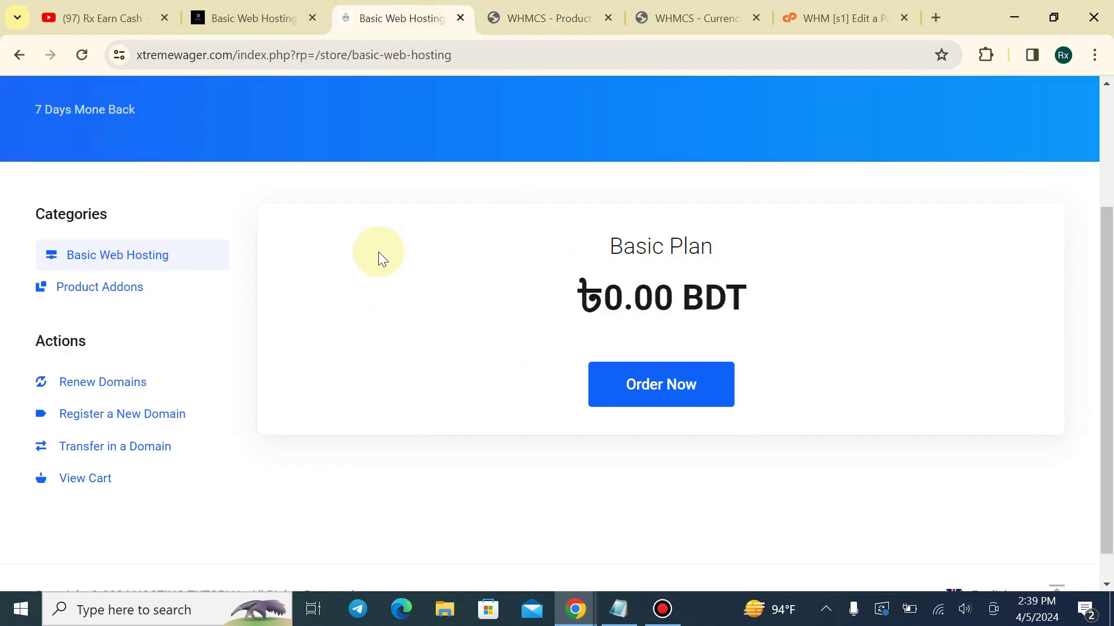
{"action": "left_click_drag", "start_coordinate": [568, 216], "coordinate": [716, 249]}
{"action": "left_click_drag", "start_coordinate": [532, 321], "coordinate": [837, 328]}
{"action": "left_click", "coordinate": [838, 328]}
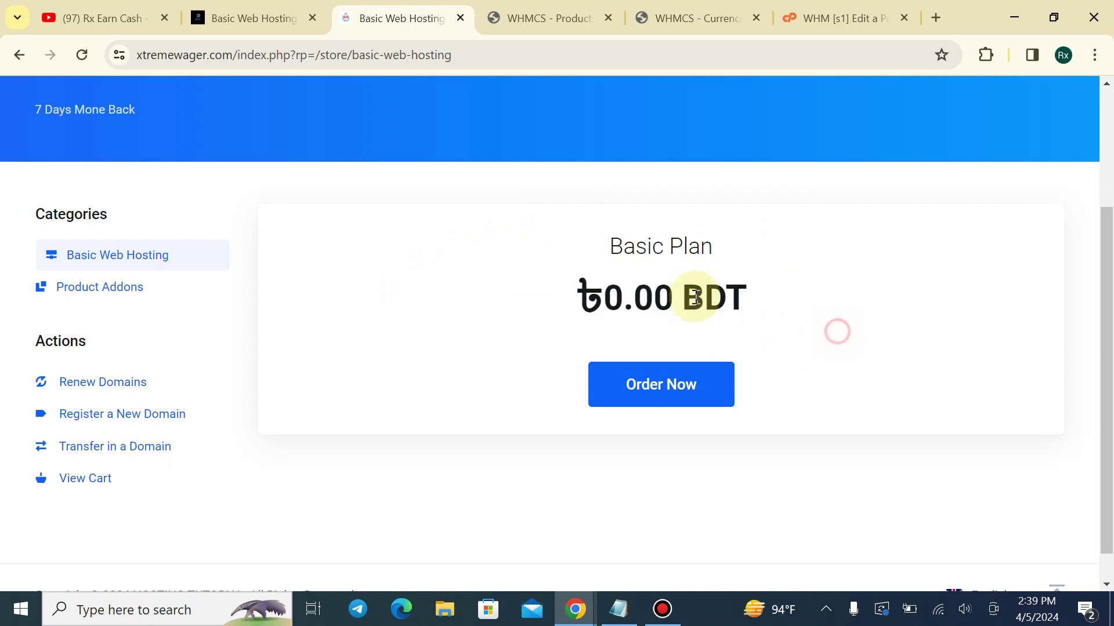
Check the Monthly billing label on the reference hosting pricing page
{"action": "key", "text": "ctrl+shift+Tab"}
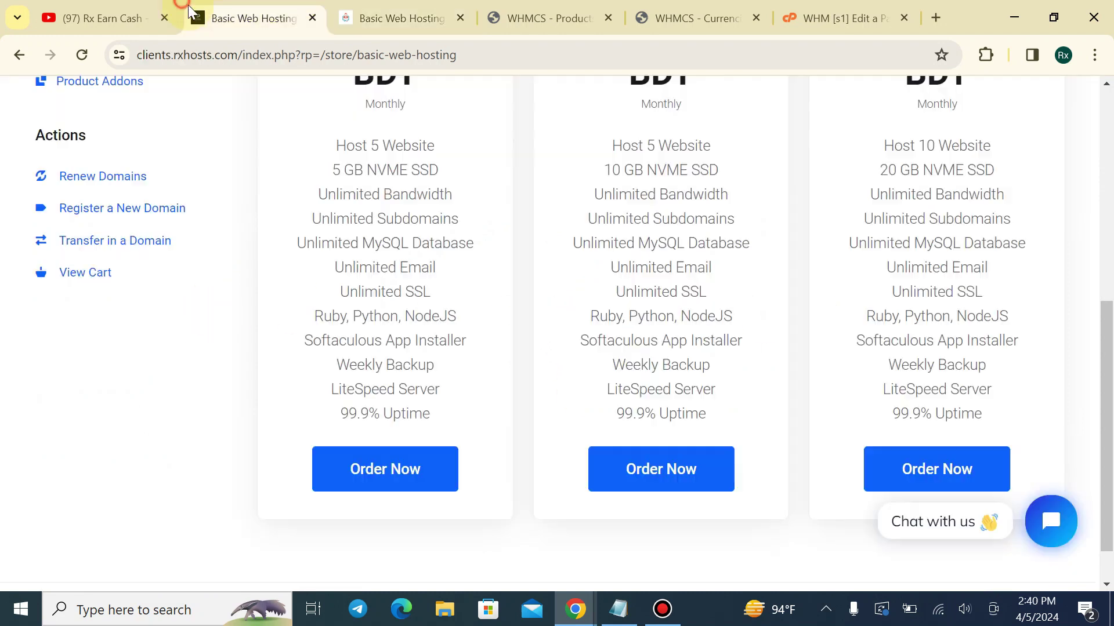
{"action": "scroll", "coordinate": [348, 151], "scroll_direction": "up", "scroll_amount": 2}
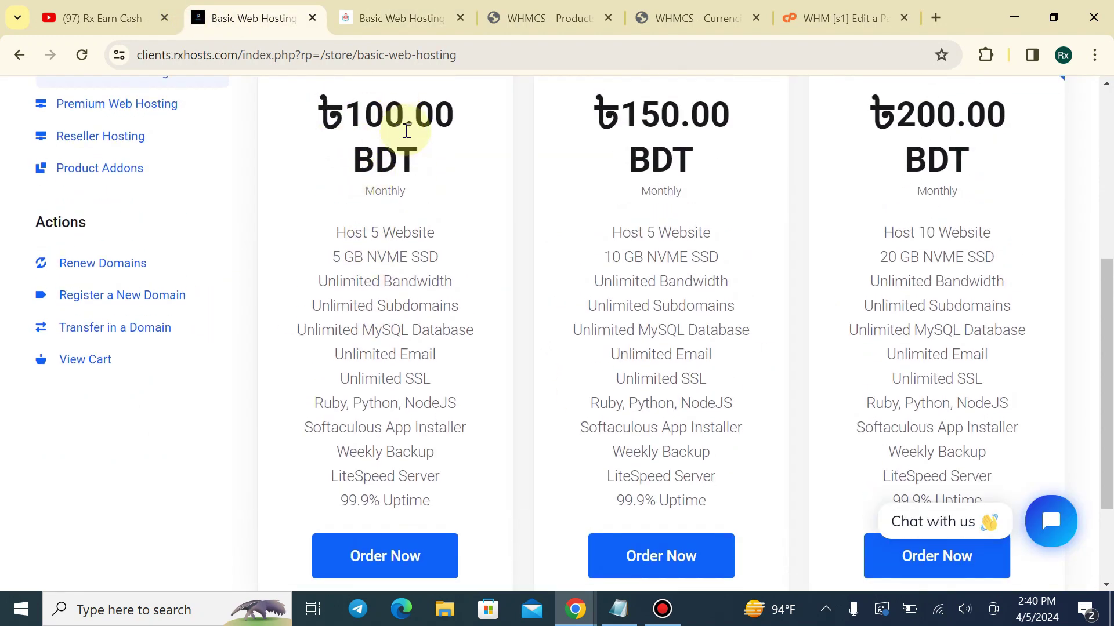
{"action": "left_click_drag", "start_coordinate": [353, 191], "coordinate": [429, 192]}
{"action": "left_click", "coordinate": [440, 191]}
{"action": "left_click", "coordinate": [573, 5]}
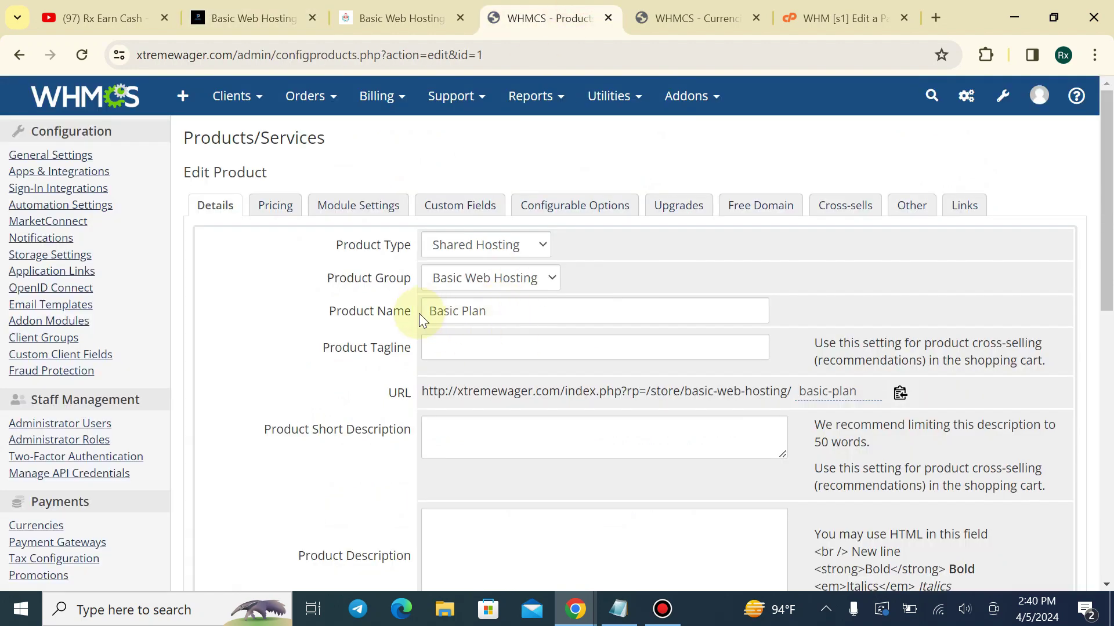
Paste the reference plan's feature list into Basic Plan's Product Description
{"action": "scroll", "coordinate": [455, 392], "scroll_direction": "down", "scroll_amount": 3}
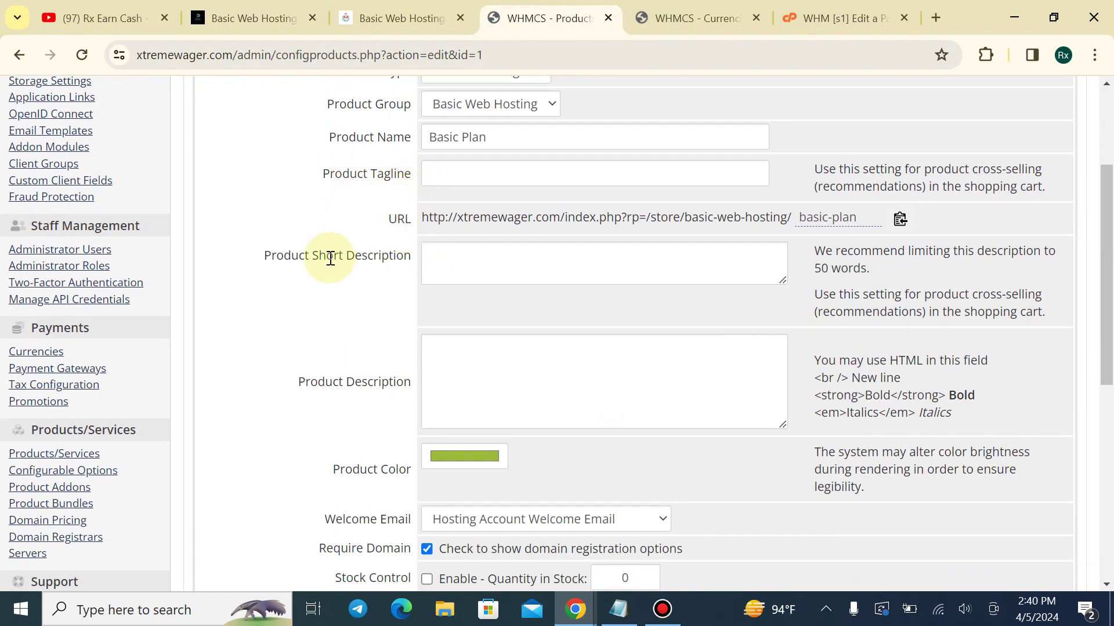
{"action": "left_click_drag", "start_coordinate": [285, 382], "coordinate": [404, 382]}
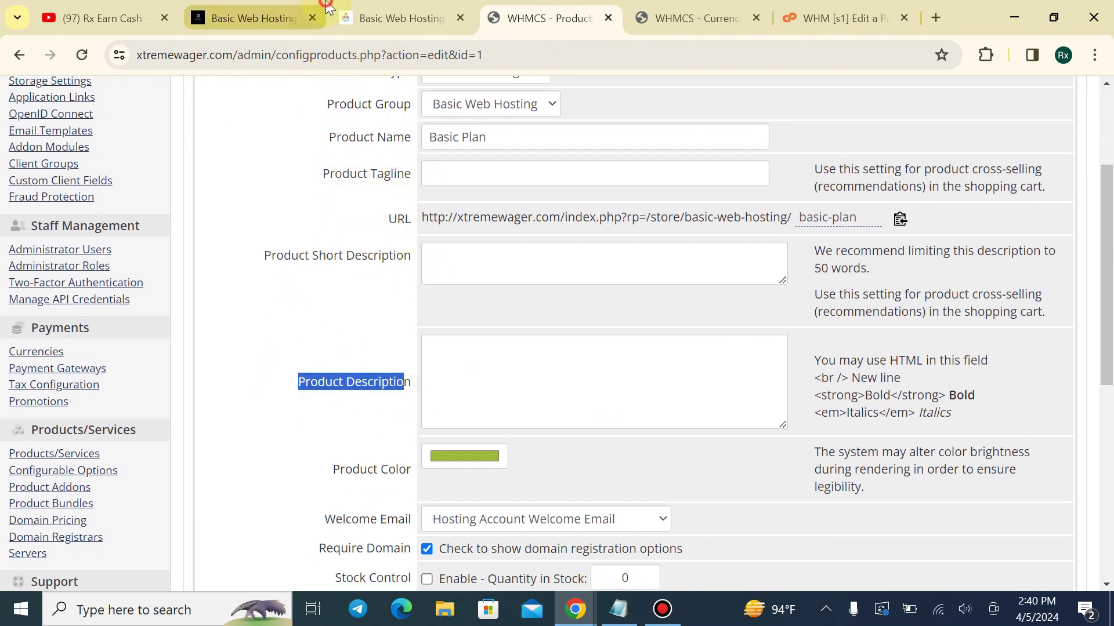
{"action": "left_click", "coordinate": [255, 18]}
{"action": "left_click_drag", "start_coordinate": [332, 229], "coordinate": [447, 498]}
{"action": "key", "text": "ctrl+c"}
{"action": "left_click", "coordinate": [556, 16]}
{"action": "left_click", "coordinate": [472, 377]}
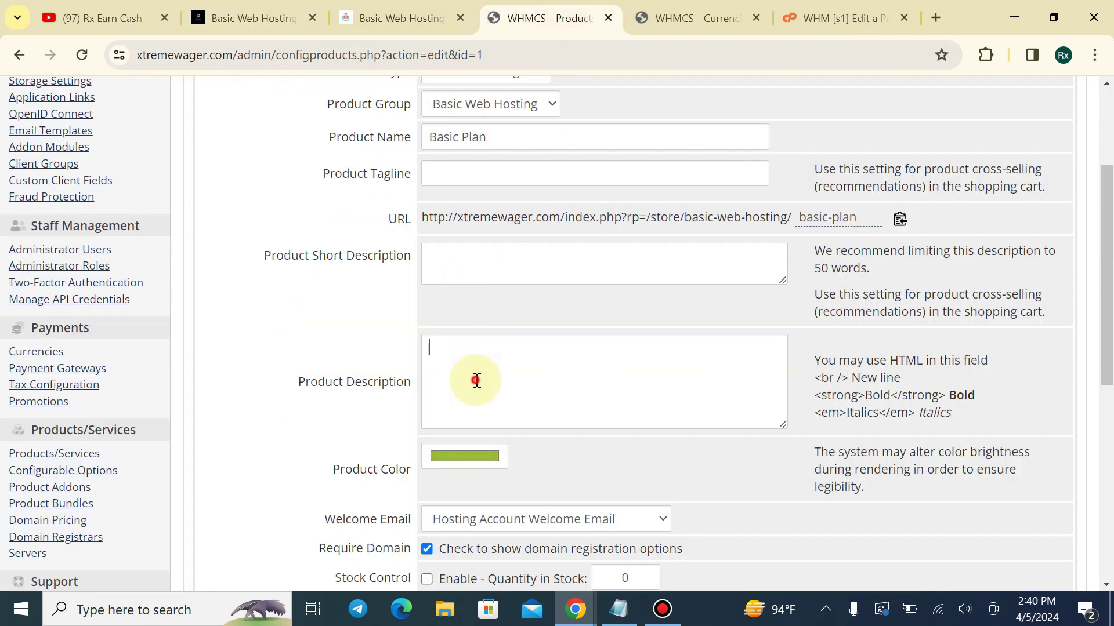
{"action": "key", "text": "ctrl+v"}
Change the first line to Host 2 Website and save the description
{"action": "scroll", "coordinate": [485, 365], "scroll_direction": "up", "scroll_amount": 5}
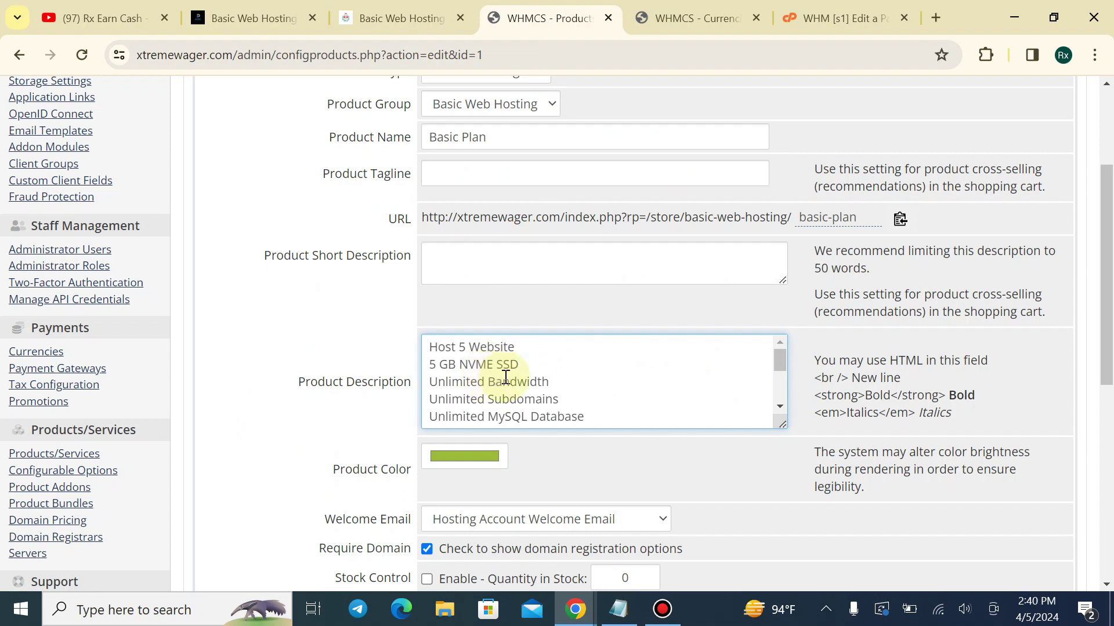
{"action": "double_click", "coordinate": [506, 378]}
{"action": "double_click", "coordinate": [511, 400]}
{"action": "left_click", "coordinate": [565, 398]}
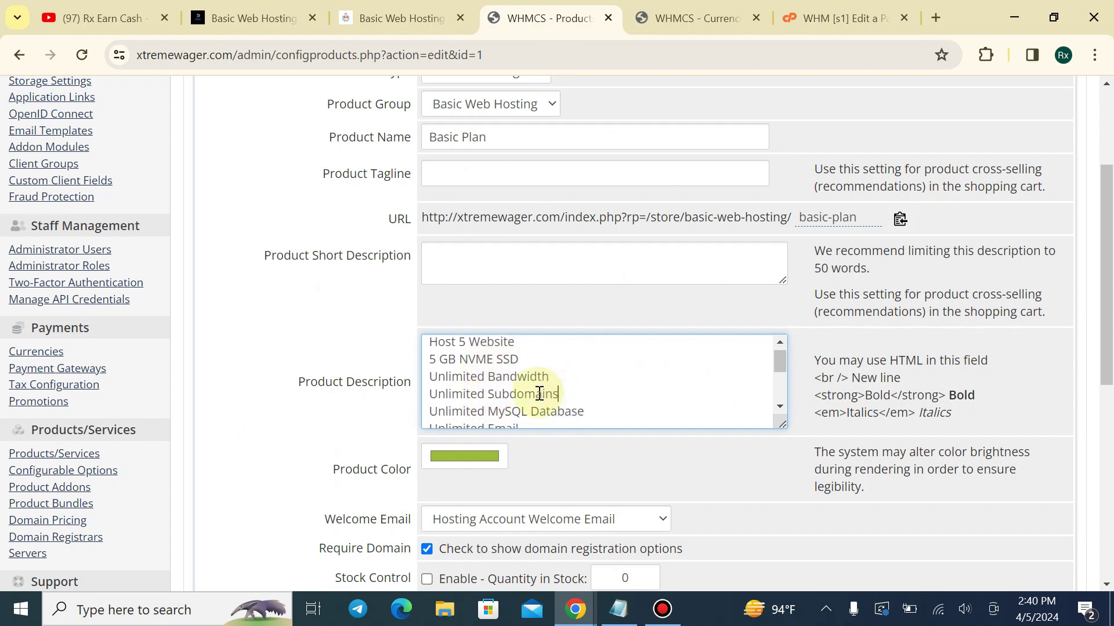
{"action": "scroll", "coordinate": [539, 394], "scroll_direction": "down", "scroll_amount": 3}
{"action": "scroll", "coordinate": [479, 363], "scroll_direction": "up", "scroll_amount": 4}
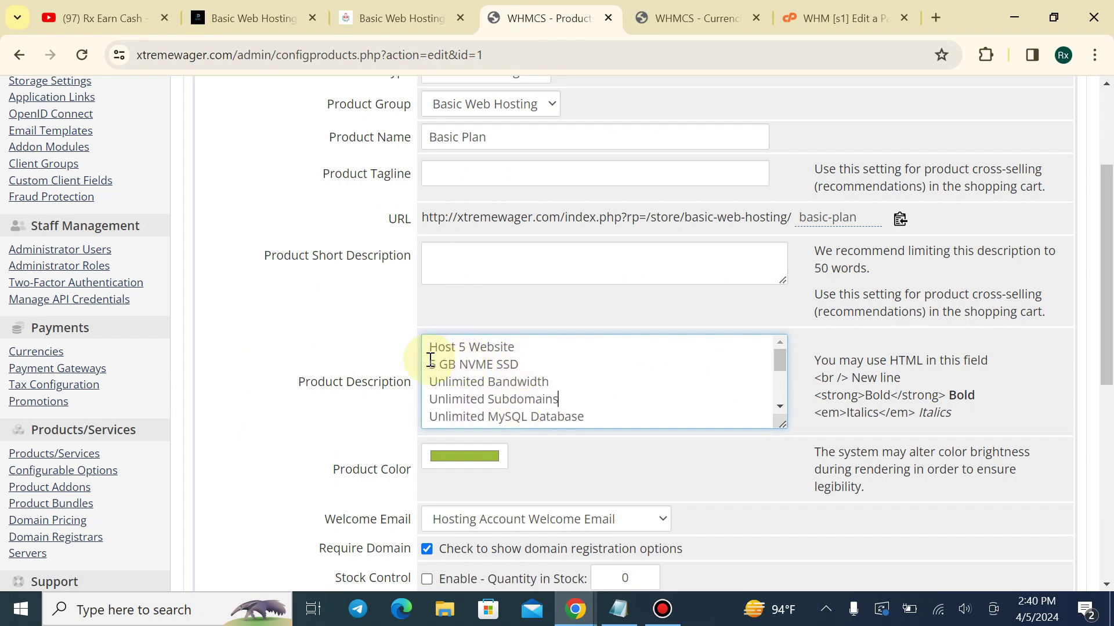
{"action": "triple_click", "coordinate": [430, 361]}
{"action": "left_click", "coordinate": [468, 346]}
{"action": "scroll", "coordinate": [522, 359], "scroll_direction": "down", "scroll_amount": 2}
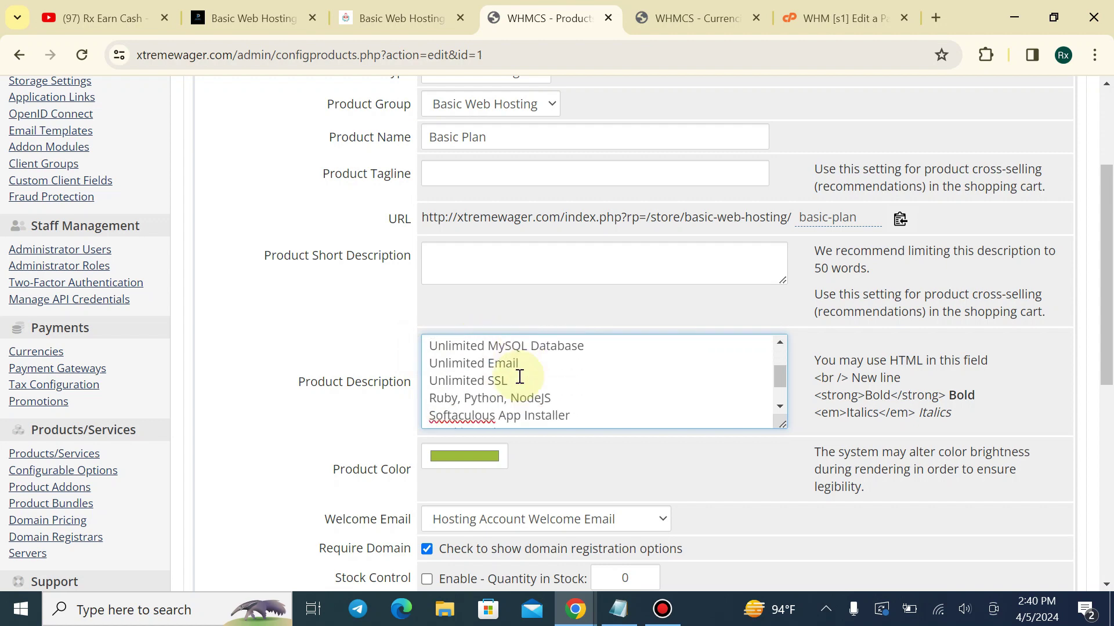
{"action": "scroll", "coordinate": [525, 370], "scroll_direction": "down", "scroll_amount": 1}
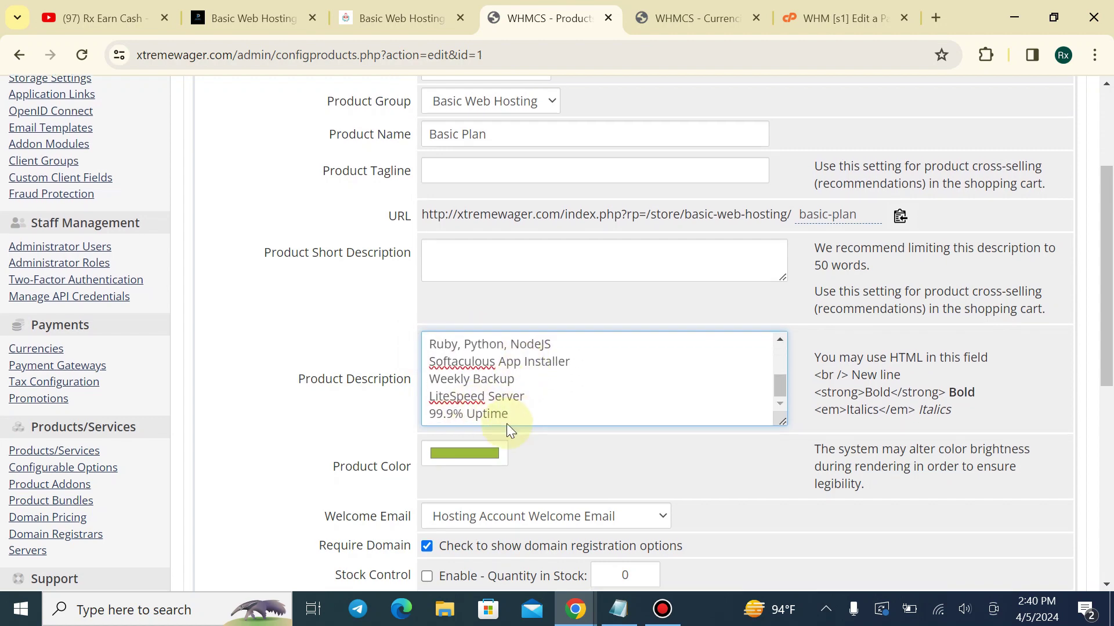
{"action": "scroll", "coordinate": [294, 401], "scroll_direction": "down", "scroll_amount": 5}
{"action": "scroll", "coordinate": [398, 283], "scroll_direction": "up", "scroll_amount": 1}
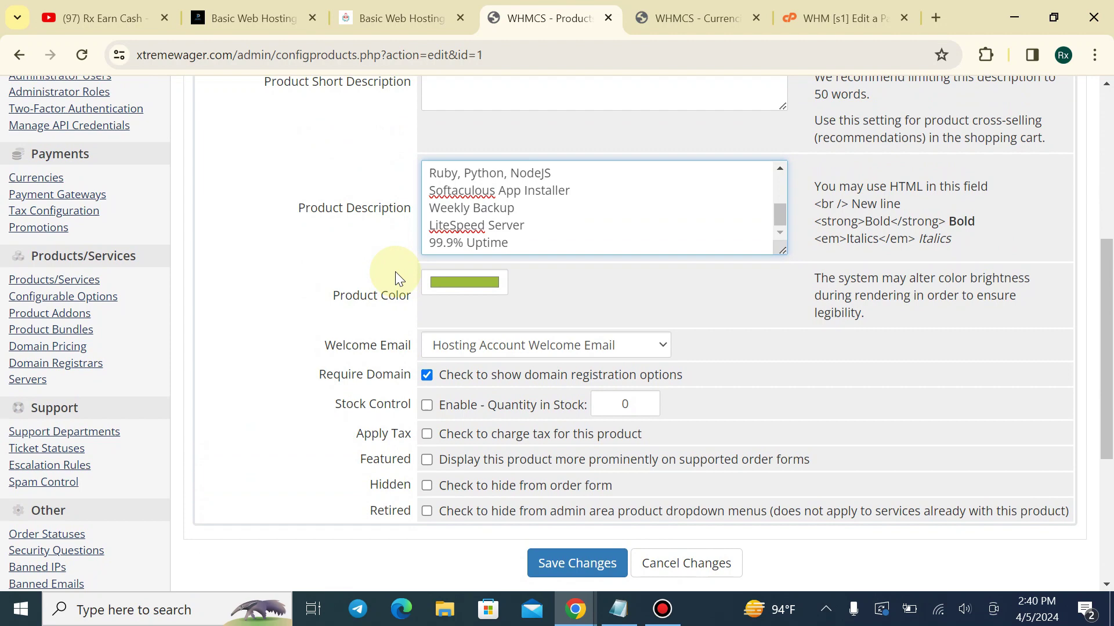
{"action": "left_click", "coordinate": [562, 547]}
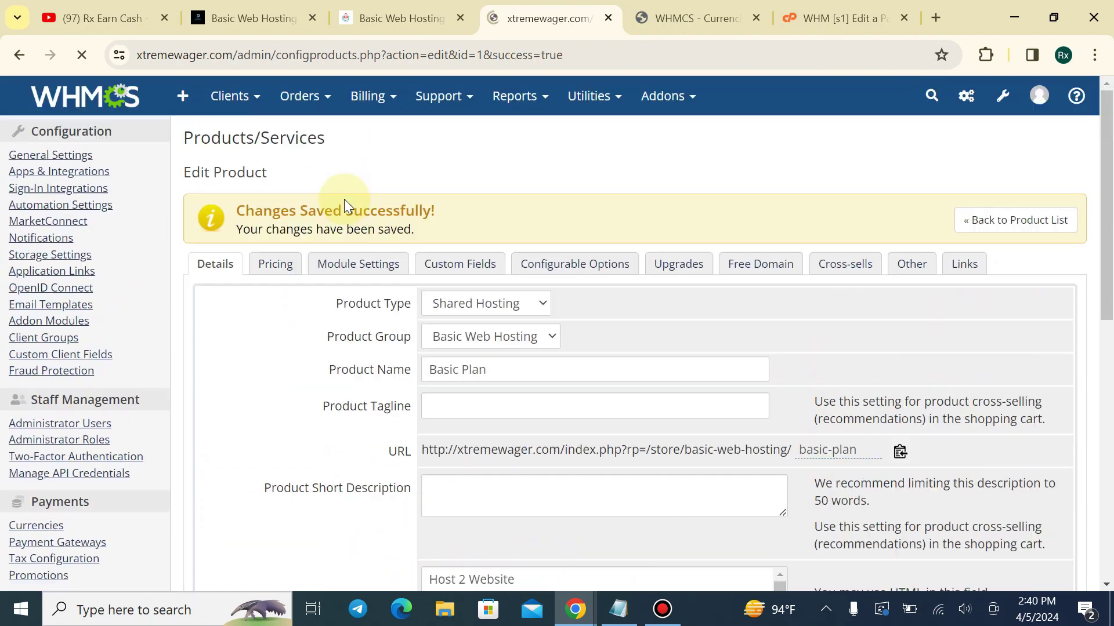
{"action": "left_click", "coordinate": [386, 14]}
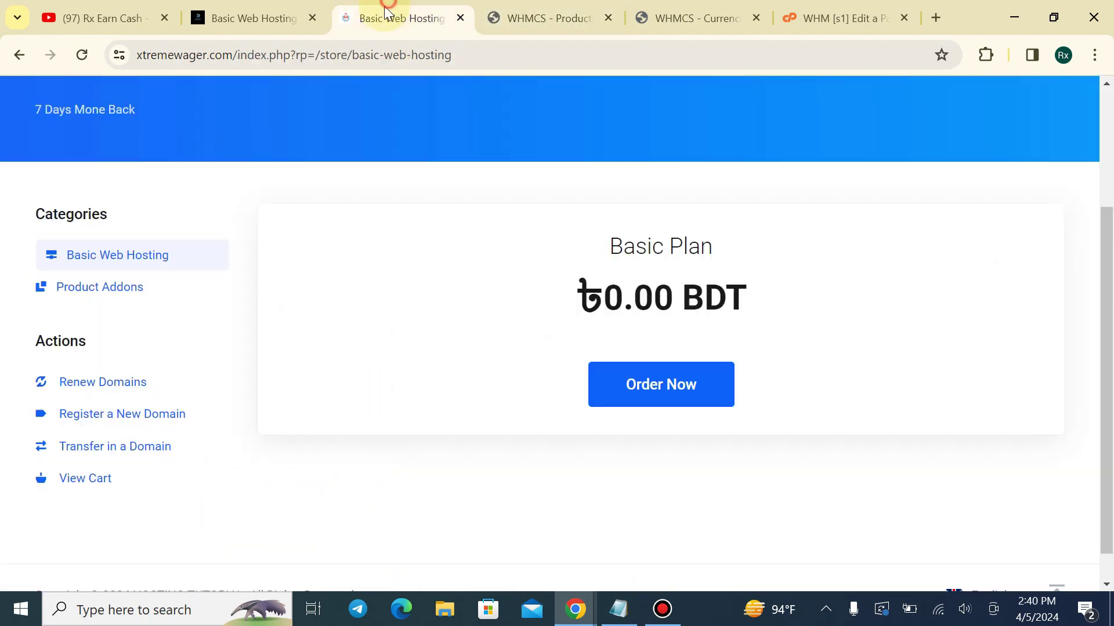
Reload the store and review Basic Plan's feature list under ৳0.00 BDT
{"action": "left_click", "coordinate": [82, 55]}
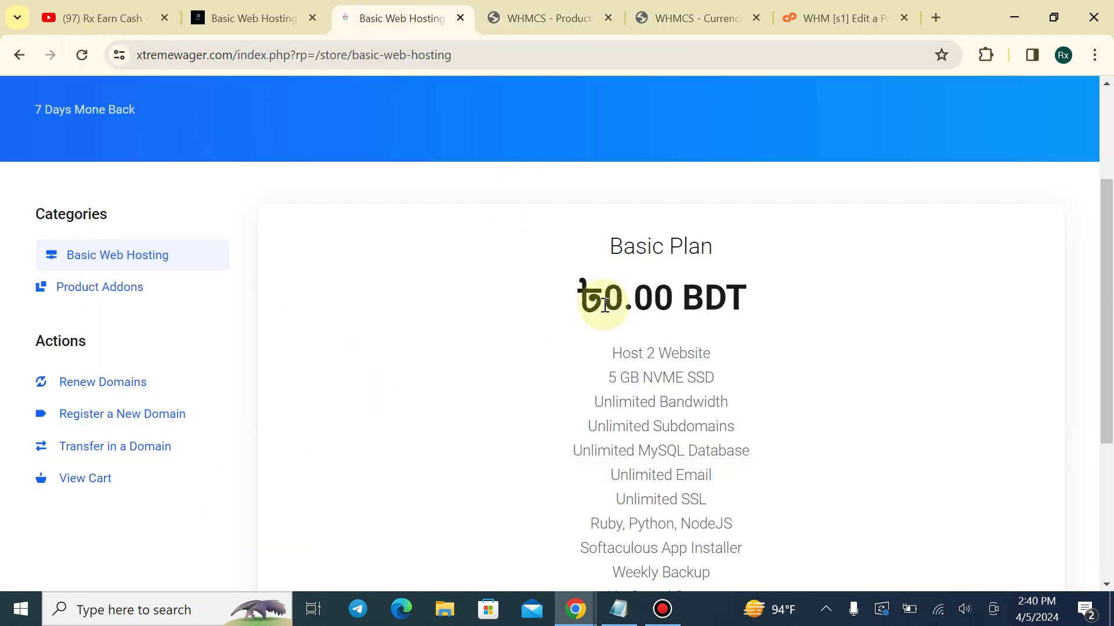
{"action": "scroll", "coordinate": [598, 296], "scroll_direction": "down", "scroll_amount": 3}
{"action": "left_click_drag", "start_coordinate": [610, 177], "coordinate": [691, 423]}
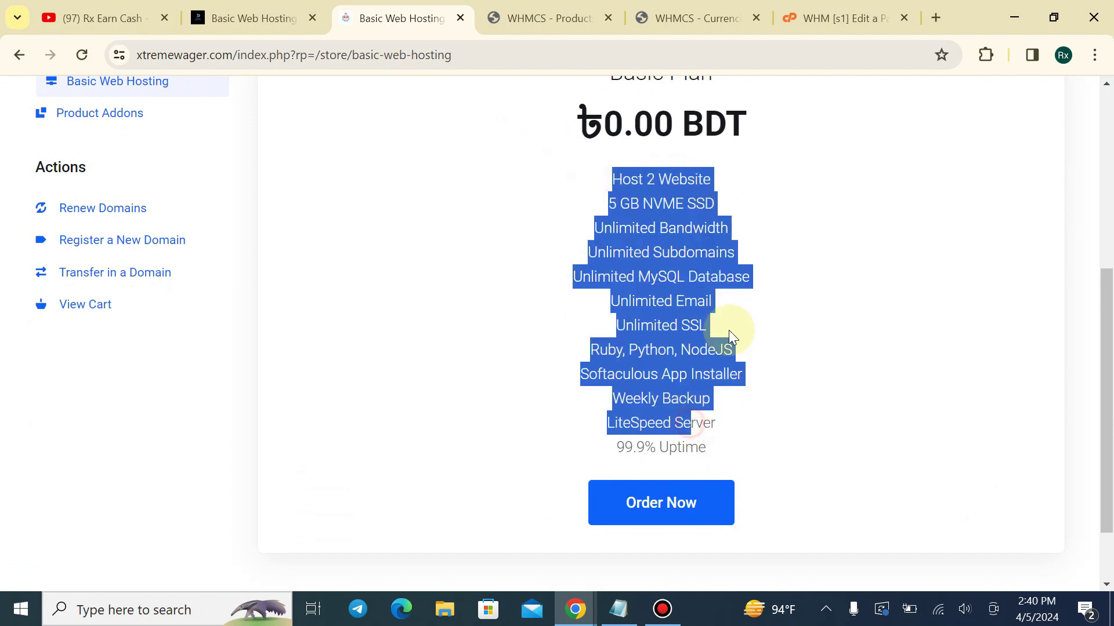
{"action": "scroll", "coordinate": [729, 329], "scroll_direction": "up", "scroll_amount": 1}
{"action": "left_click_drag", "start_coordinate": [555, 192], "coordinate": [749, 201]}
{"action": "left_click", "coordinate": [752, 200]}
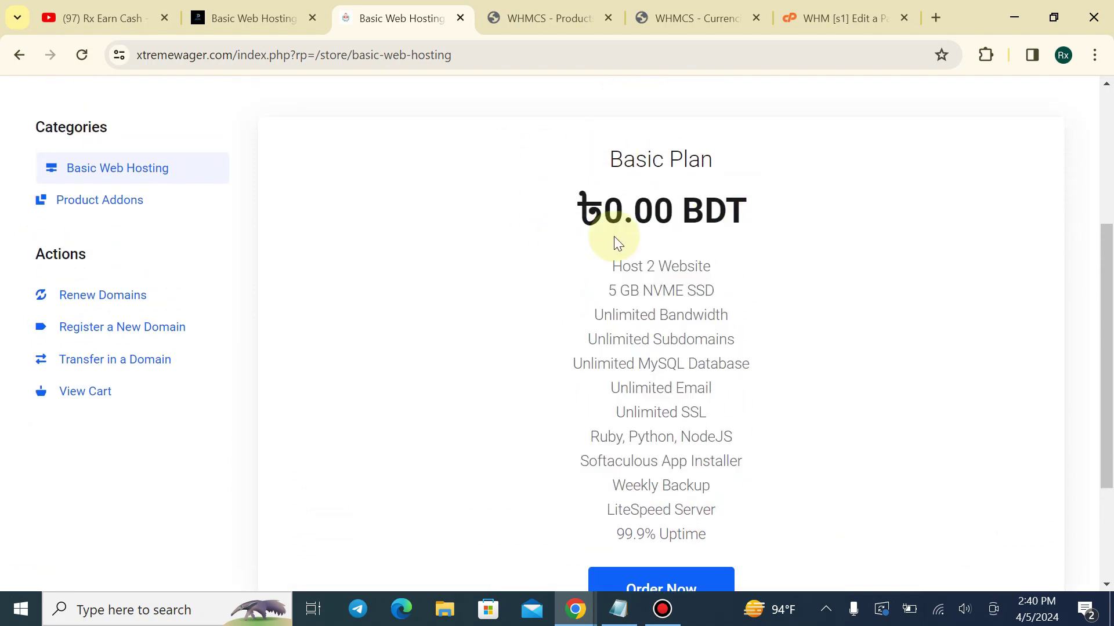
{"action": "left_click", "coordinate": [545, 18]}
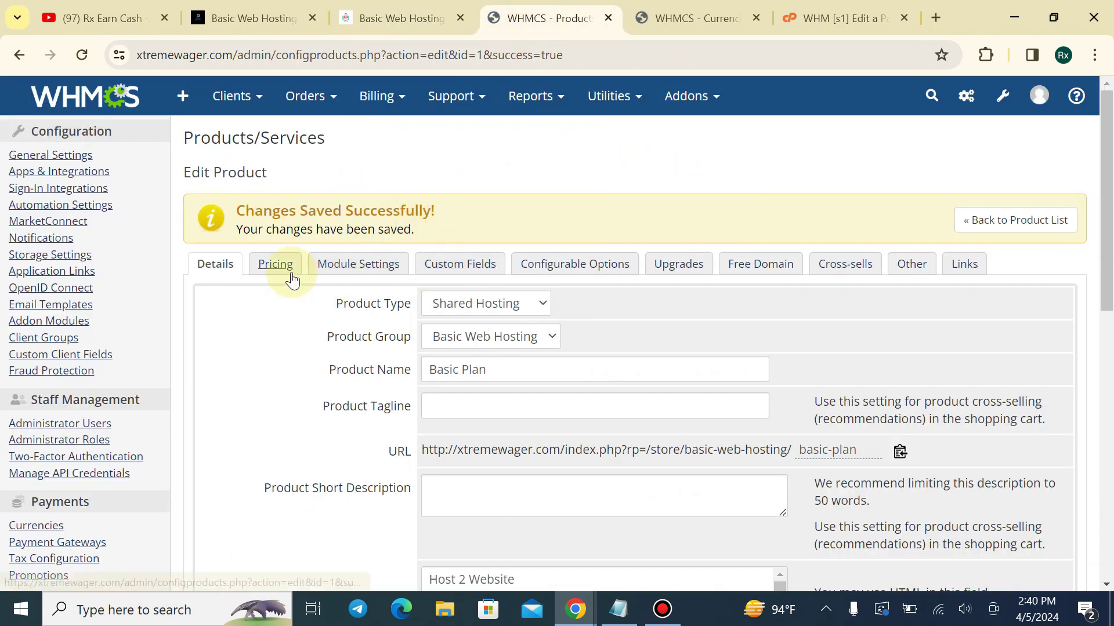
Set Basic Plan's payment type to Recurring on the Pricing tab
{"action": "left_click", "coordinate": [285, 268]}
{"action": "scroll", "coordinate": [534, 152], "scroll_direction": "down", "scroll_amount": 3}
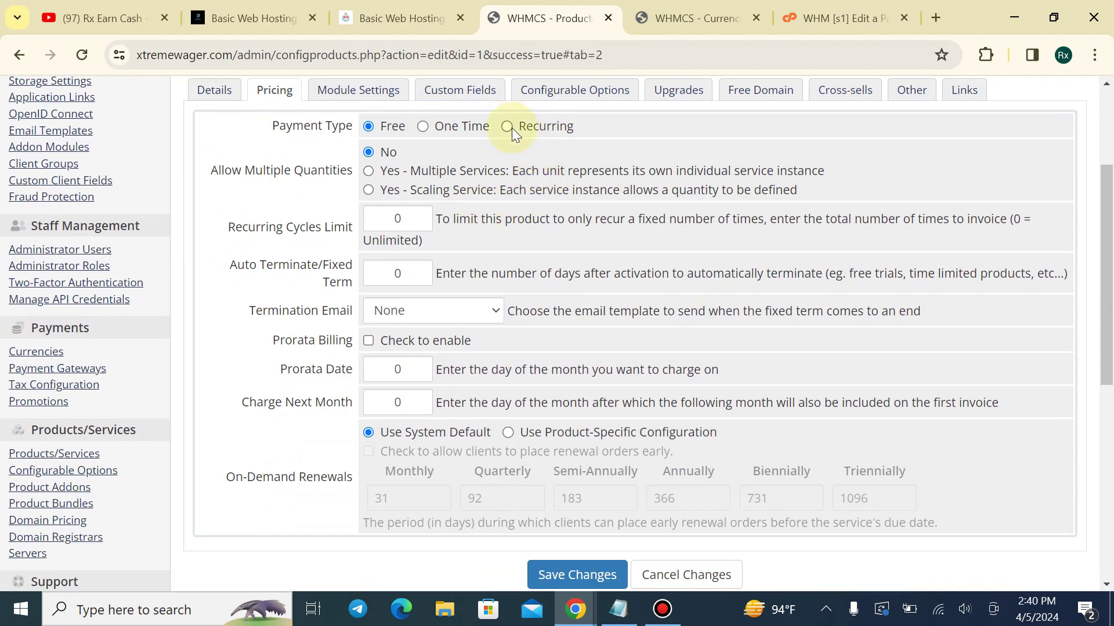
{"action": "left_click", "coordinate": [422, 126]}
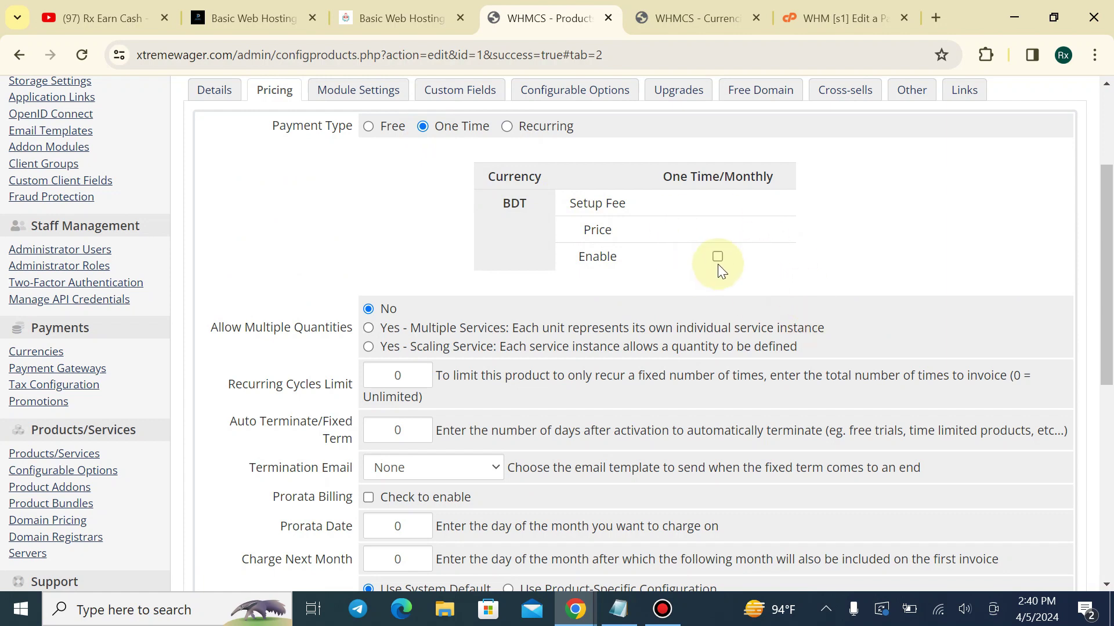
{"action": "left_click", "coordinate": [506, 128]}
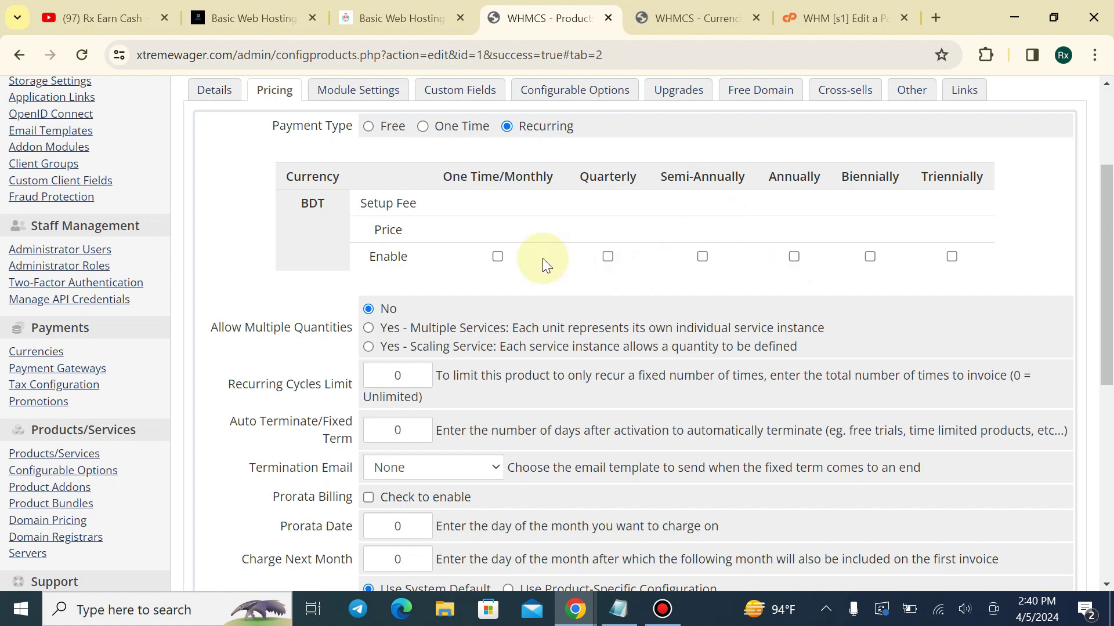
Review the BDT billing period headings from One Time/Monthly through Triennially
{"action": "left_click_drag", "start_coordinate": [443, 177], "coordinate": [583, 176]}
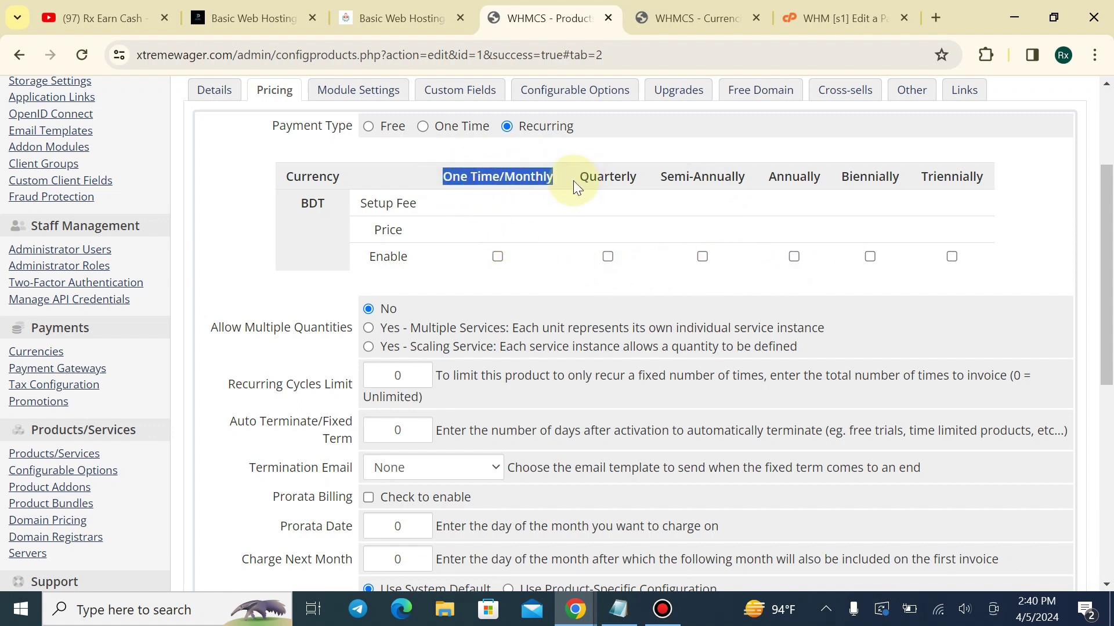
{"action": "left_click_drag", "start_coordinate": [690, 176], "coordinate": [808, 179]}
{"action": "left_click", "coordinate": [823, 179]}
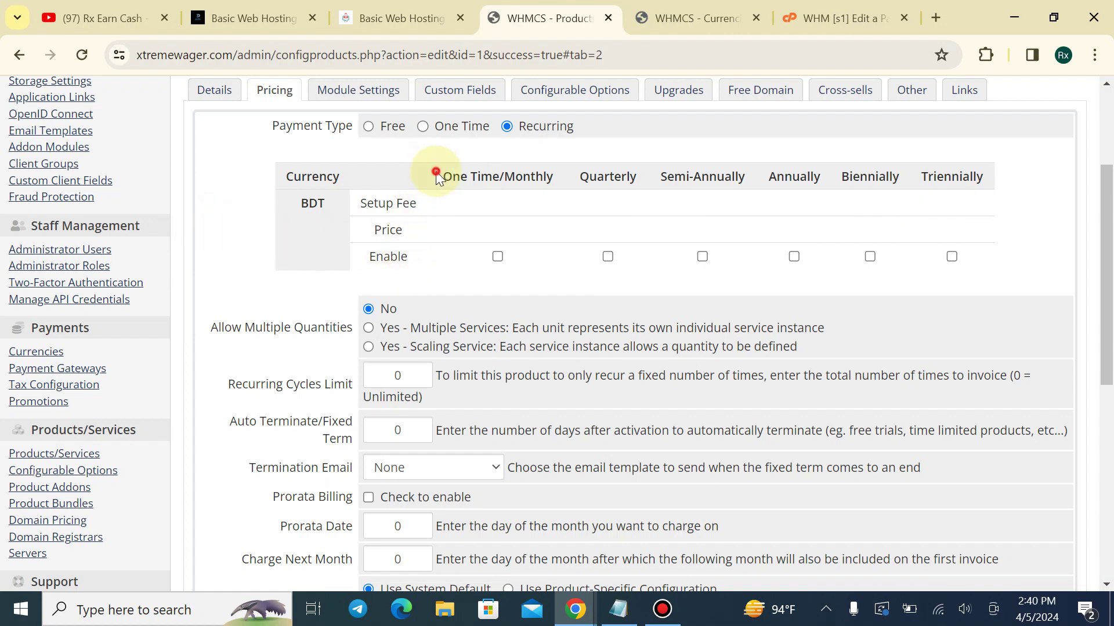
{"action": "left_click_drag", "start_coordinate": [435, 174], "coordinate": [554, 174]}
{"action": "left_click", "coordinate": [517, 180]}
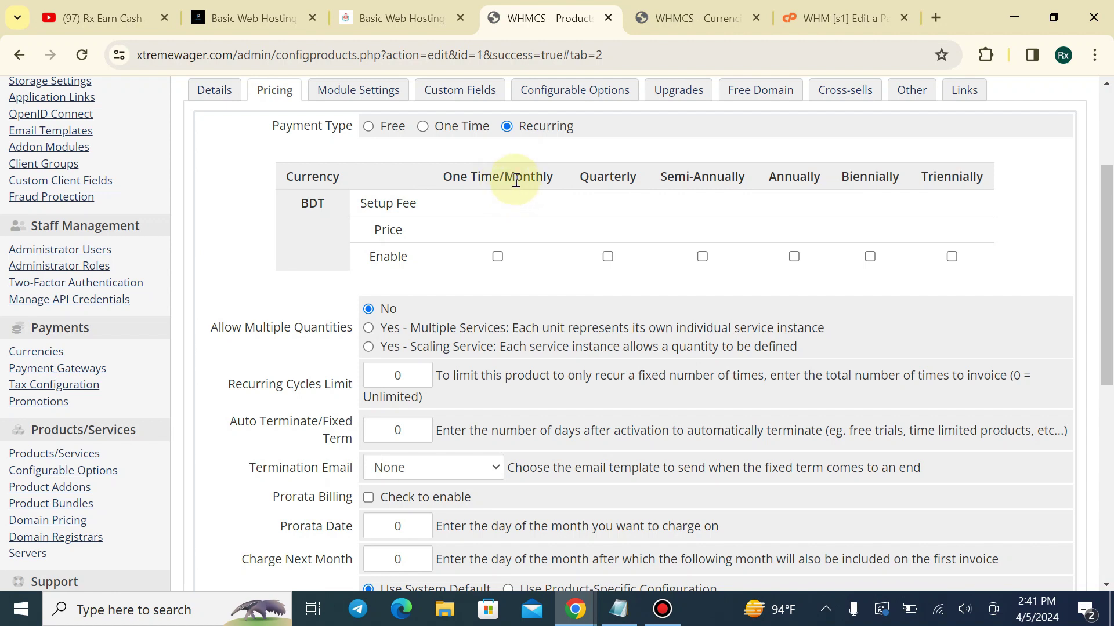
{"action": "left_click_drag", "start_coordinate": [504, 174], "coordinate": [539, 173]}
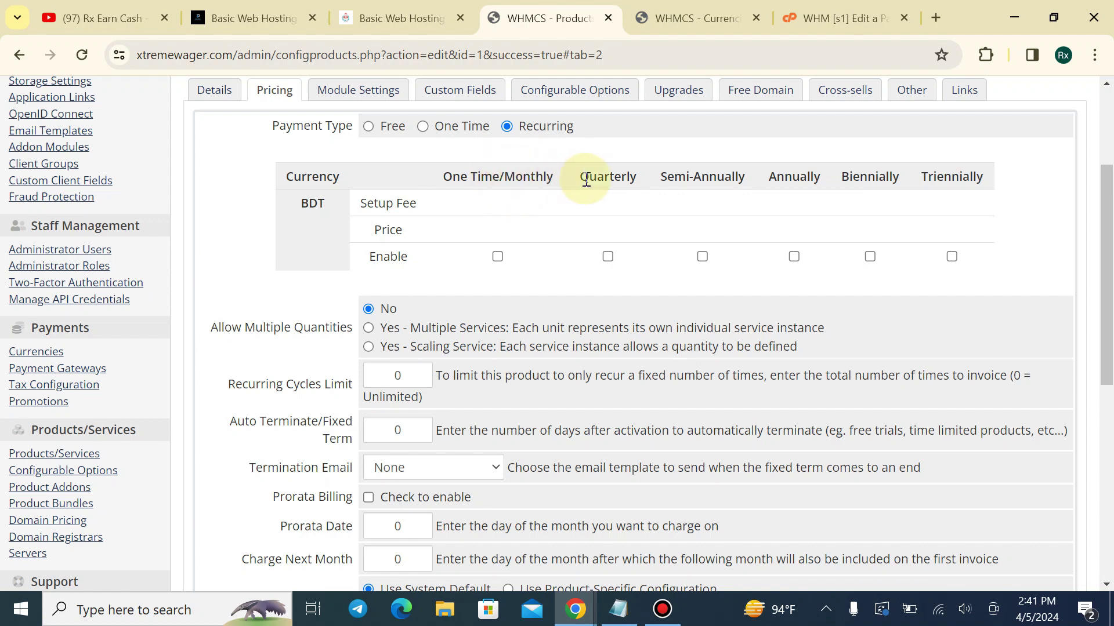
{"action": "left_click_drag", "start_coordinate": [575, 180], "coordinate": [631, 175]}
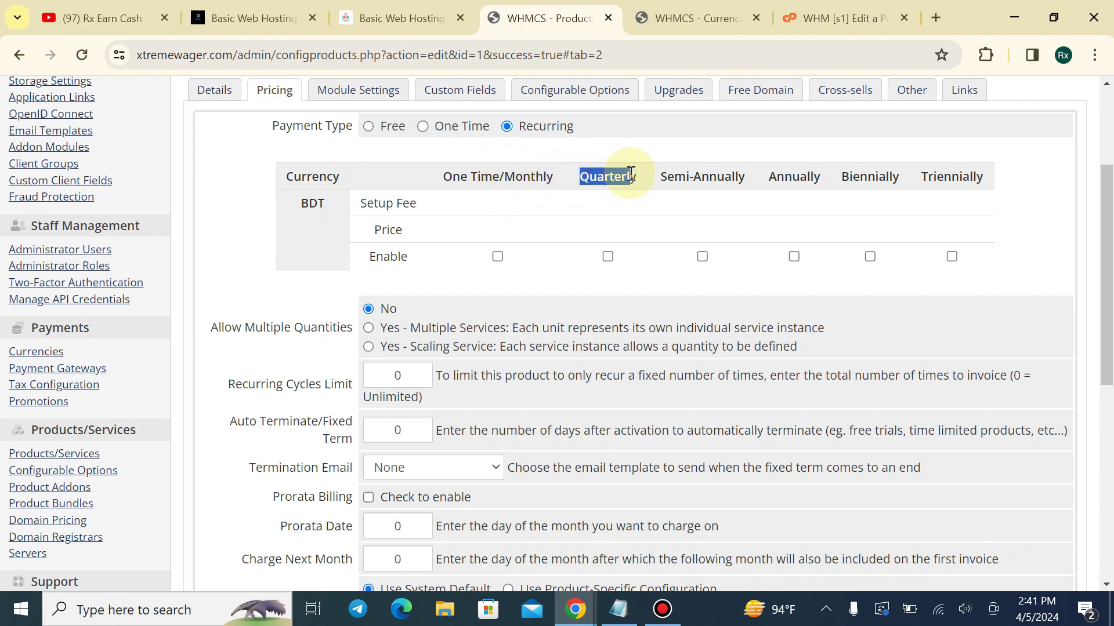
{"action": "left_click", "coordinate": [627, 177]}
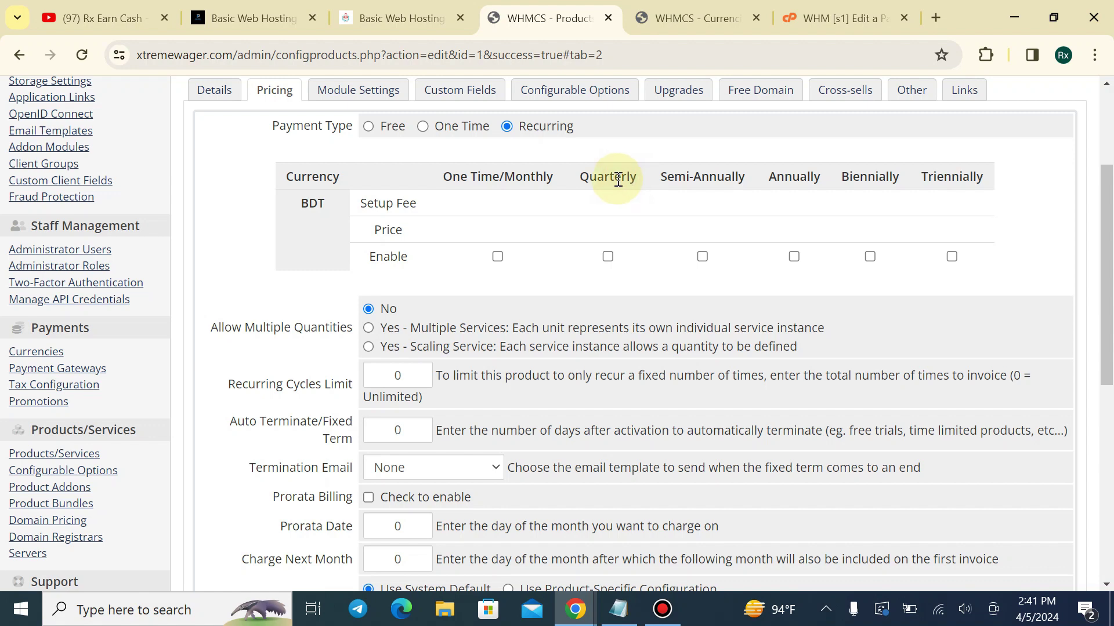
{"action": "left_click_drag", "start_coordinate": [577, 175], "coordinate": [872, 176]}
{"action": "left_click_drag", "start_coordinate": [951, 177], "coordinate": [980, 179]}
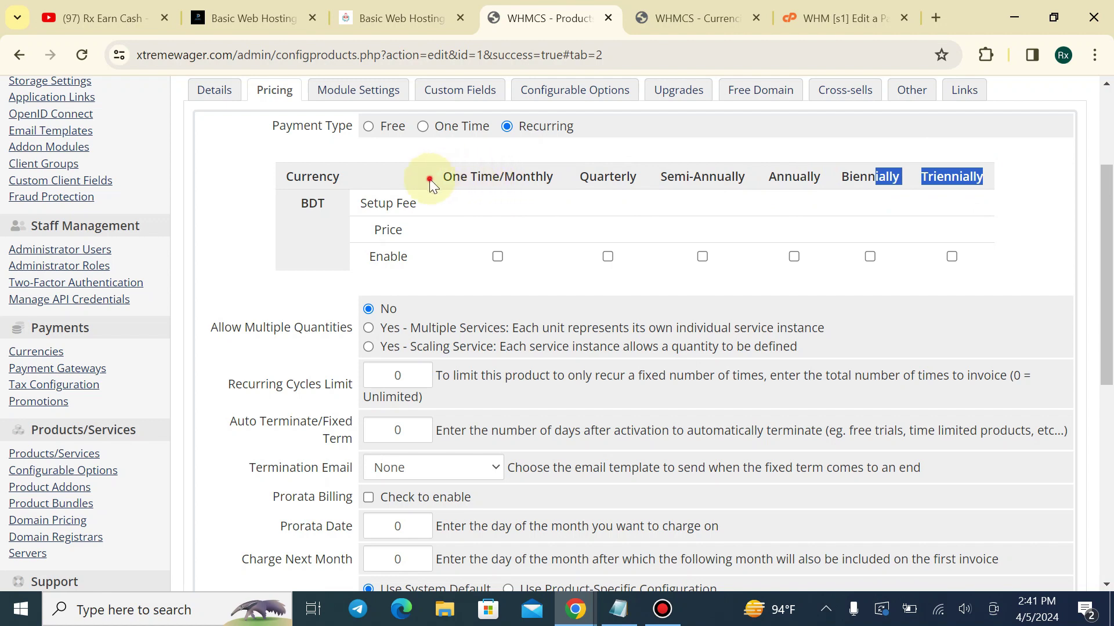
{"action": "left_click_drag", "start_coordinate": [427, 178], "coordinate": [817, 184]}
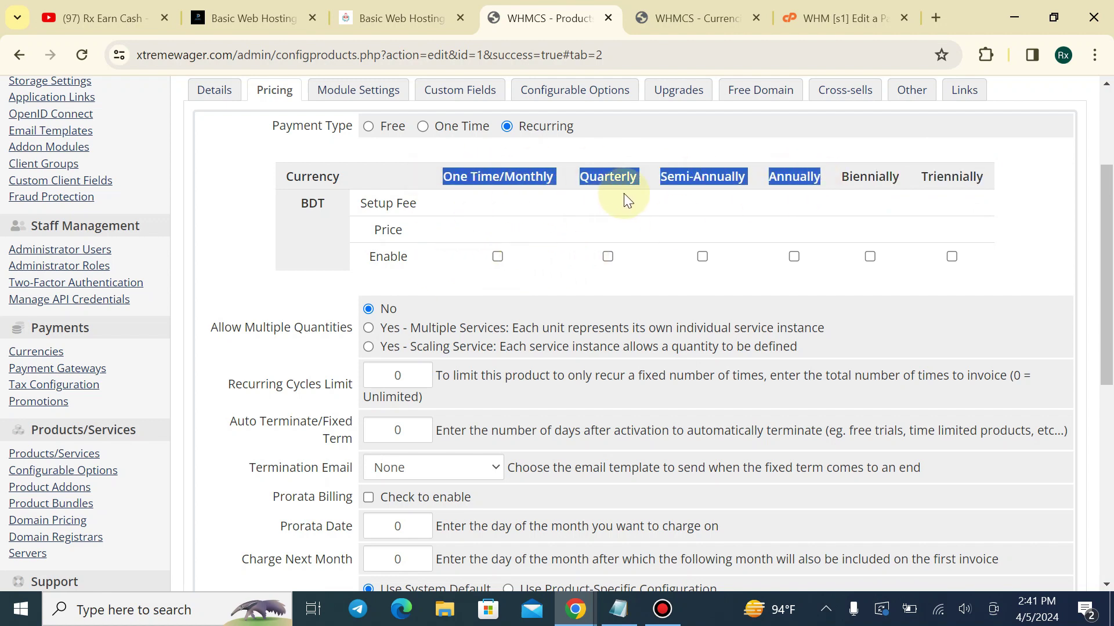
Enable BDT prices of 100 Monthly, 300 Quarterly, 600 Semi-Annually and 1200 Annually
{"action": "left_click", "coordinate": [500, 256]}
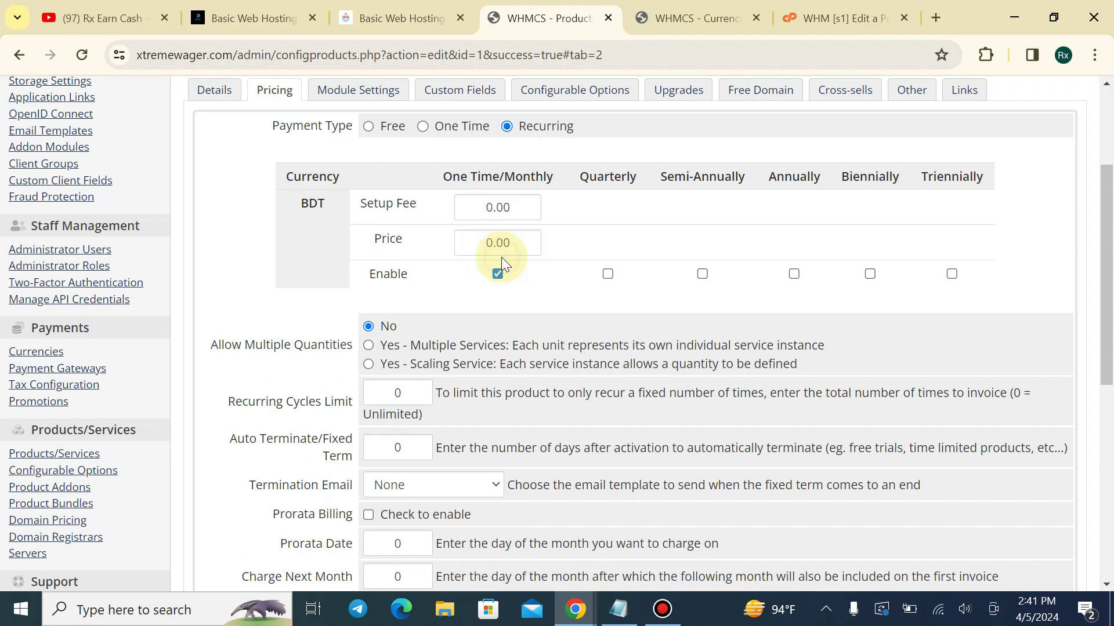
{"action": "left_click_drag", "start_coordinate": [509, 249], "coordinate": [464, 253]}
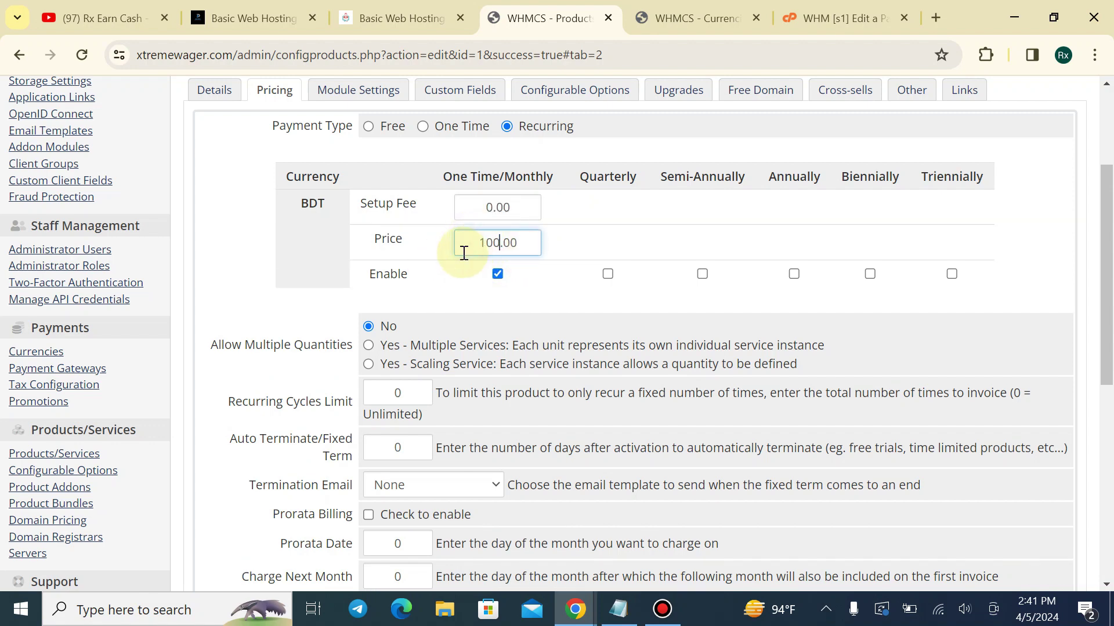
{"action": "left_click", "coordinate": [607, 274]}
{"action": "left_click_drag", "start_coordinate": [604, 241], "coordinate": [538, 259]}
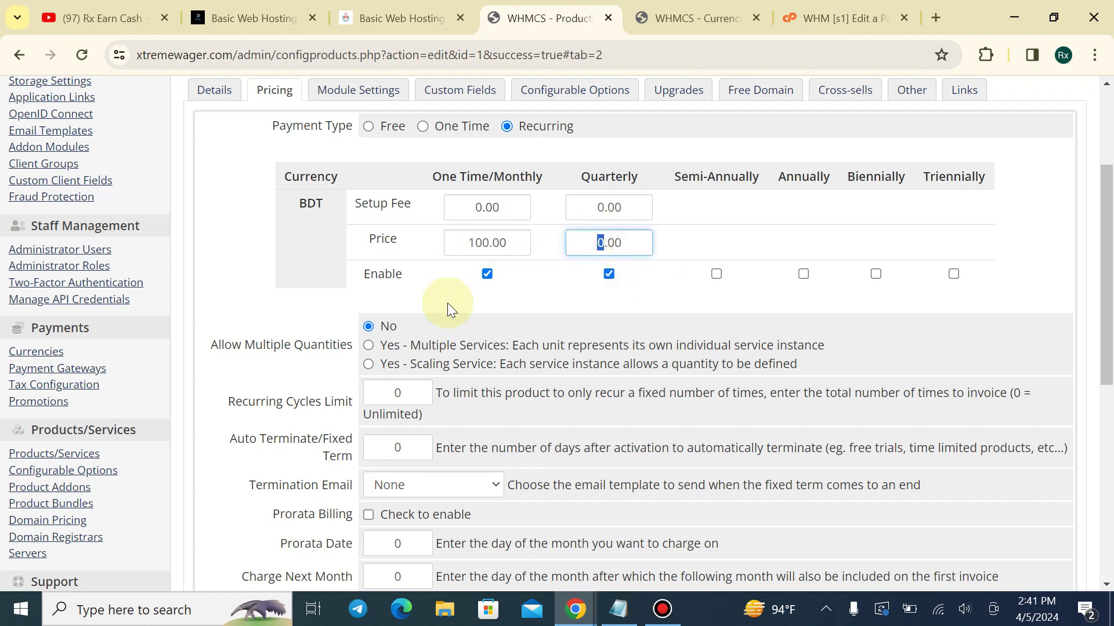
{"action": "type", "text": "300"}
{"action": "left_click", "coordinate": [716, 274]}
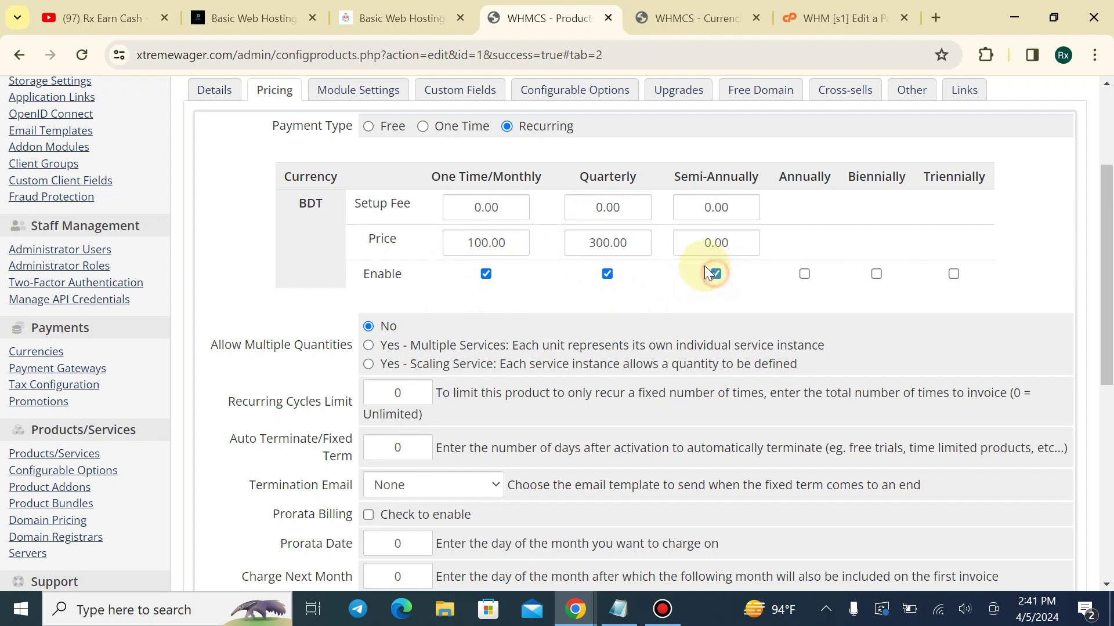
{"action": "left_click_drag", "start_coordinate": [711, 243], "coordinate": [677, 253]}
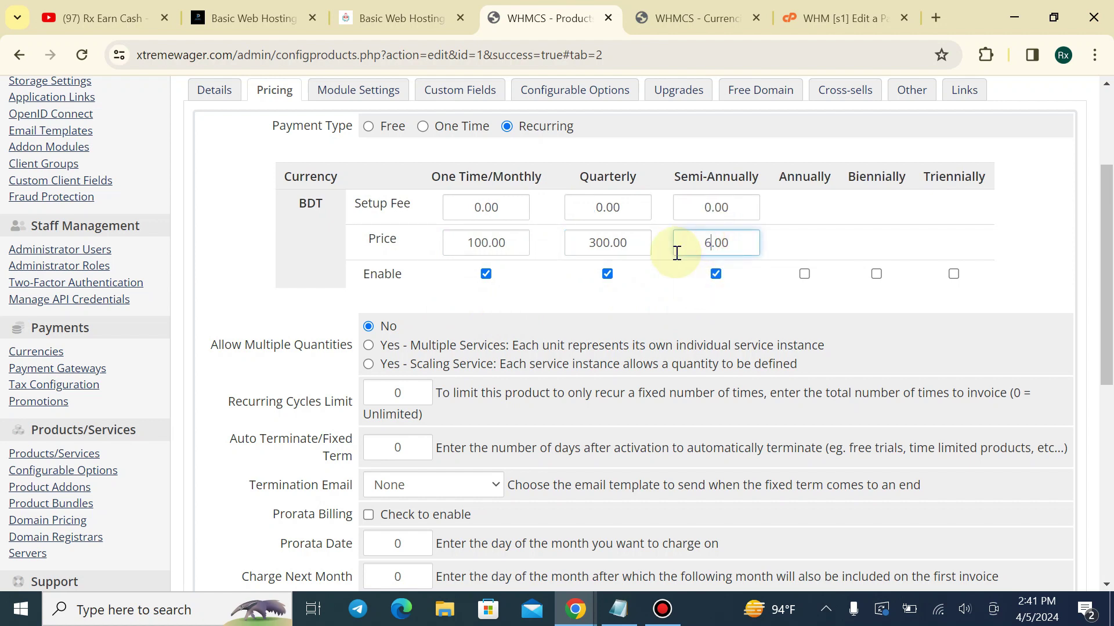
{"action": "type", "text": "600"}
{"action": "left_click", "coordinate": [802, 273]}
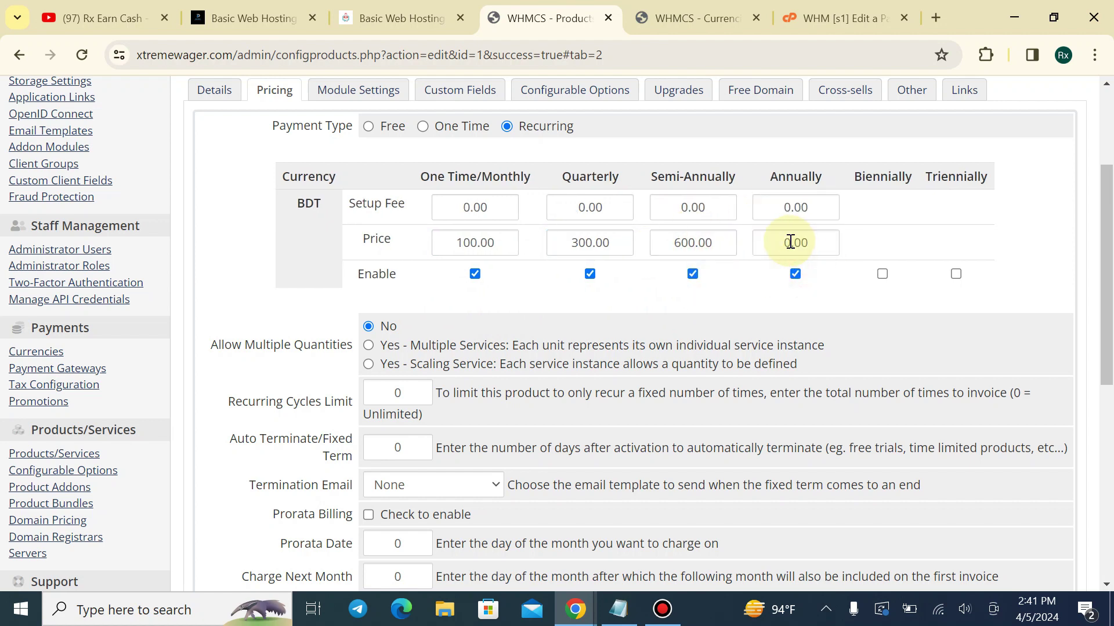
{"action": "left_click_drag", "start_coordinate": [790, 243], "coordinate": [749, 245]}
{"action": "type", "text": "1200"}
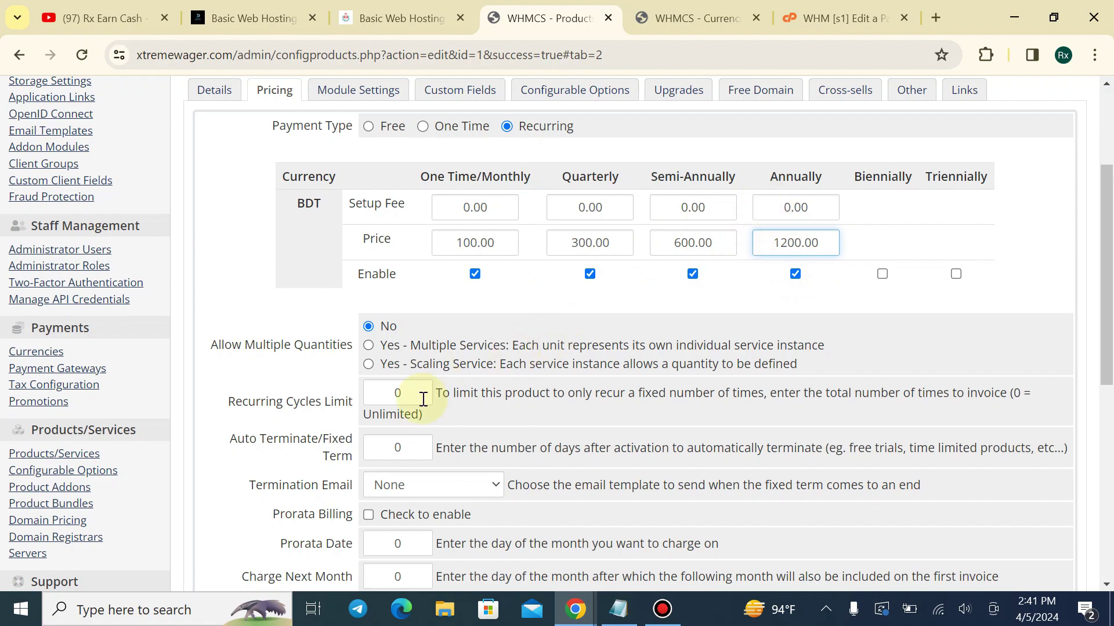
Save the pricing and confirm the store shows ৳100.00 BDT Monthly
{"action": "scroll", "coordinate": [406, 471], "scroll_direction": "down", "scroll_amount": 5}
{"action": "left_click", "coordinate": [558, 409]}
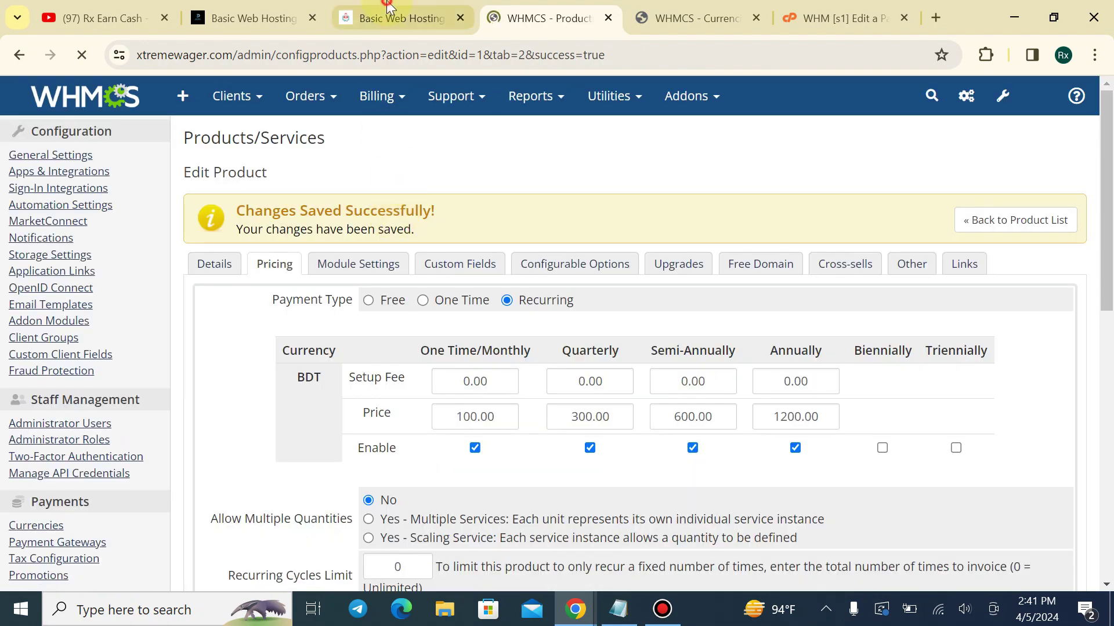
{"action": "left_click", "coordinate": [400, 18]}
{"action": "left_click", "coordinate": [81, 58]}
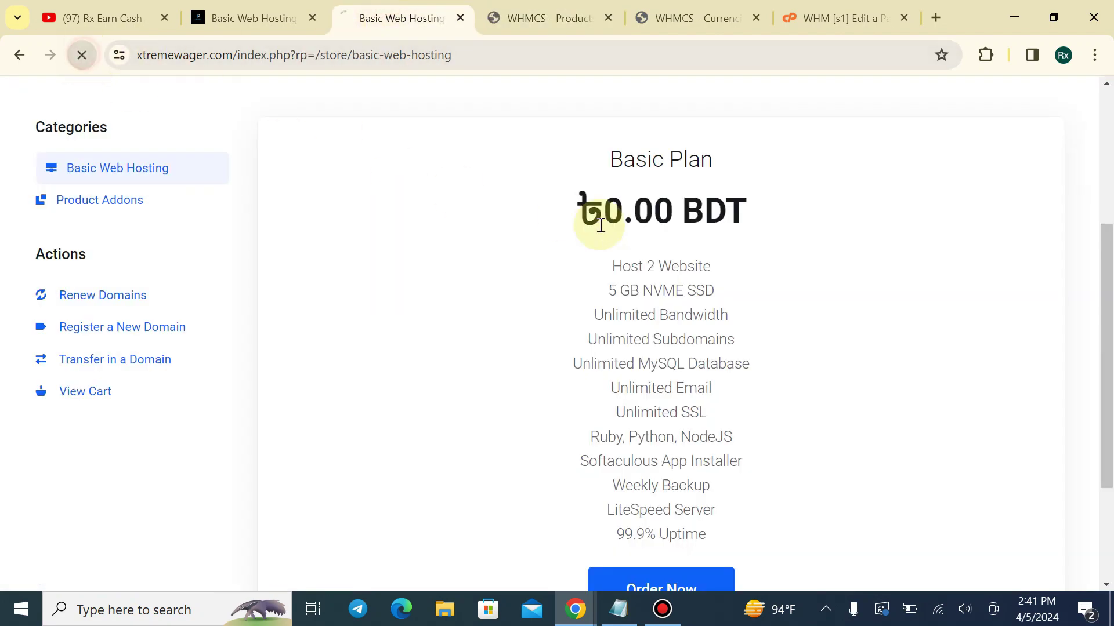
{"action": "scroll", "coordinate": [597, 214], "scroll_direction": "down", "scroll_amount": 2}
{"action": "scroll", "coordinate": [555, 198], "scroll_direction": "up", "scroll_amount": 2}
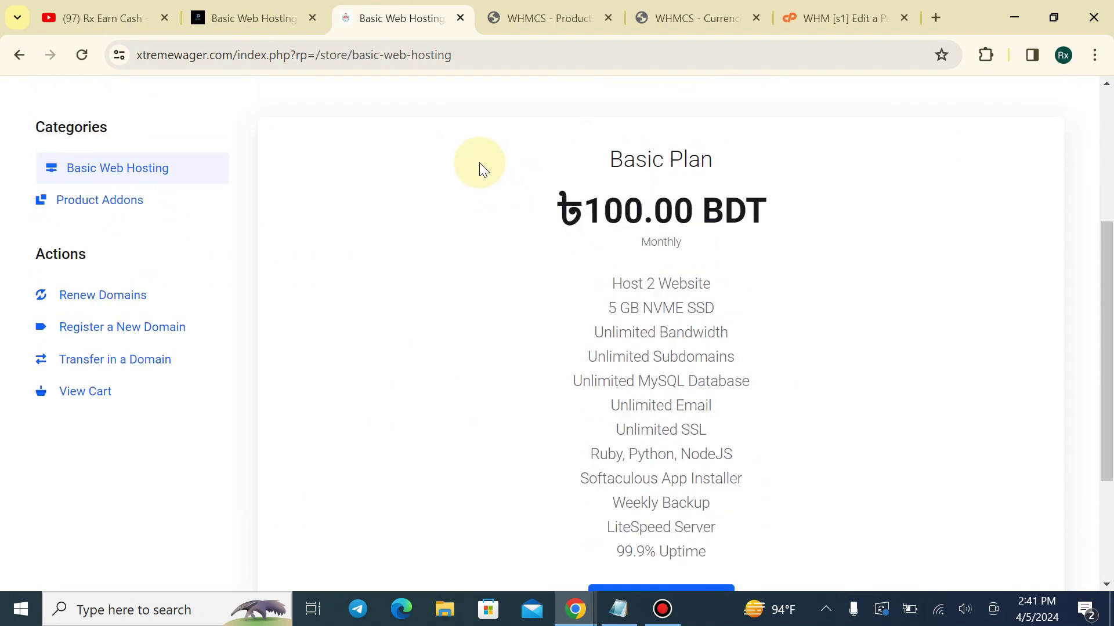
{"action": "left_click", "coordinate": [538, 18]}
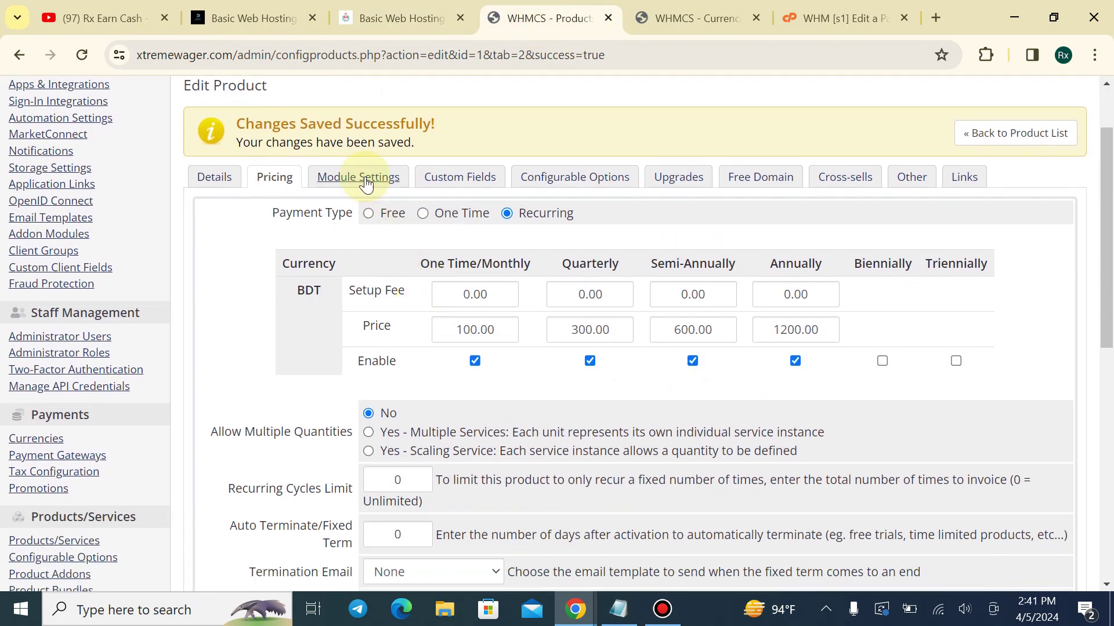
Review the WHM package and server group options in Module Settings, keeping cPanel as the module
{"action": "left_click", "coordinate": [361, 178]}
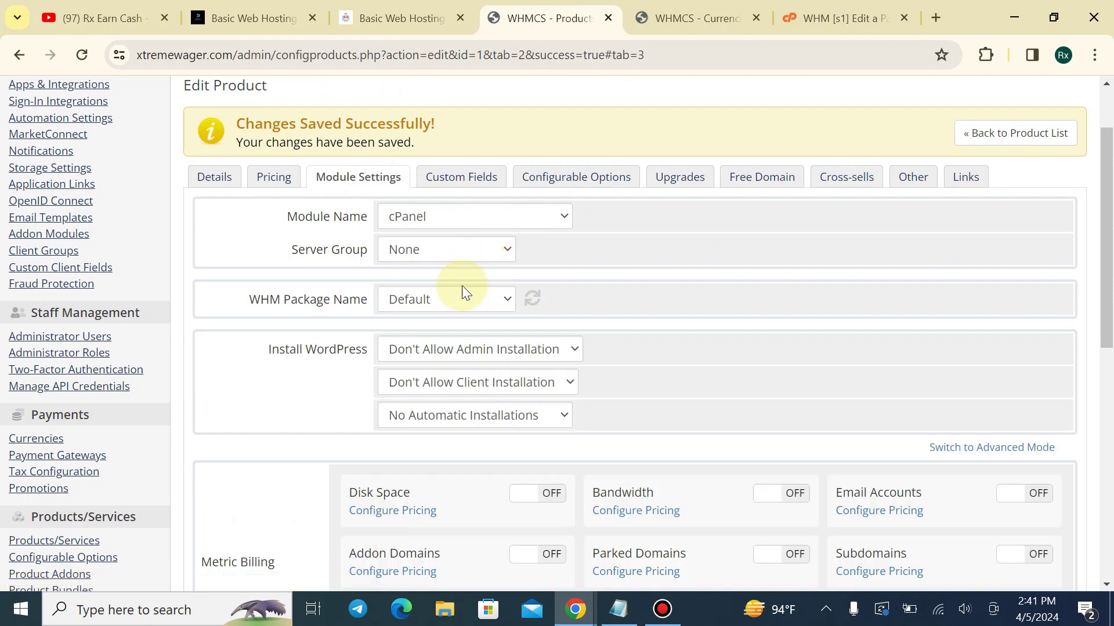
{"action": "left_click", "coordinate": [458, 290]}
{"action": "left_click", "coordinate": [458, 290]}
{"action": "left_click", "coordinate": [534, 297]}
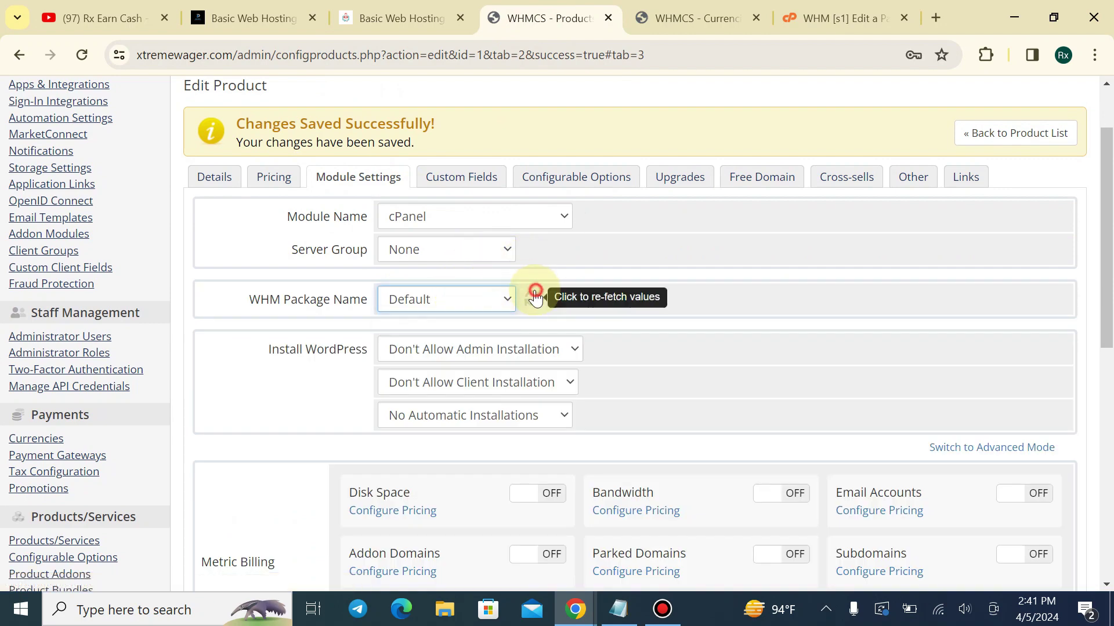
{"action": "left_click", "coordinate": [451, 300]}
{"action": "left_click", "coordinate": [451, 300]}
{"action": "left_click", "coordinate": [443, 251]}
{"action": "left_click", "coordinate": [447, 214]}
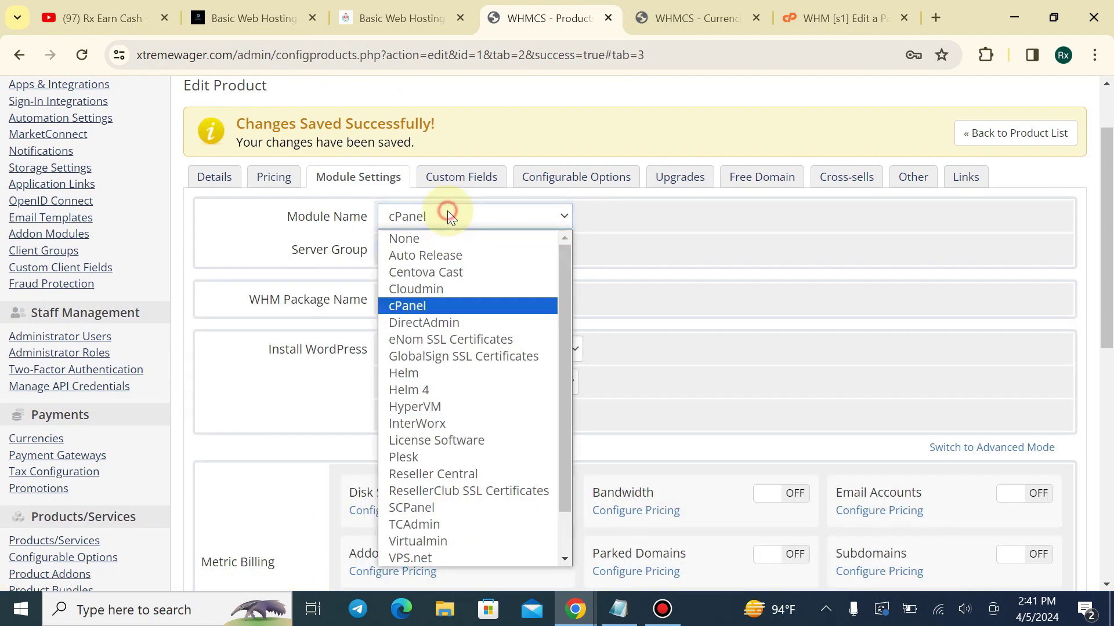
{"action": "left_click", "coordinate": [306, 293]}
Set the product to set up automatically once the first payment is received, and save
{"action": "scroll", "coordinate": [485, 336], "scroll_direction": "down", "scroll_amount": 1}
{"action": "scroll", "coordinate": [484, 336], "scroll_direction": "down", "scroll_amount": 8}
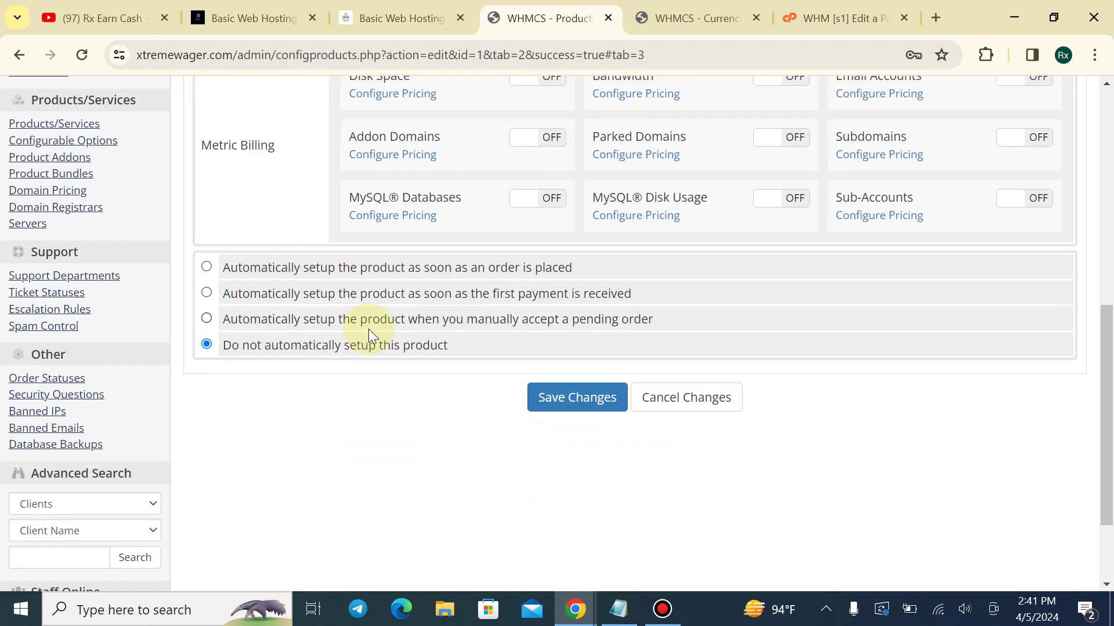
{"action": "left_click", "coordinate": [318, 194]}
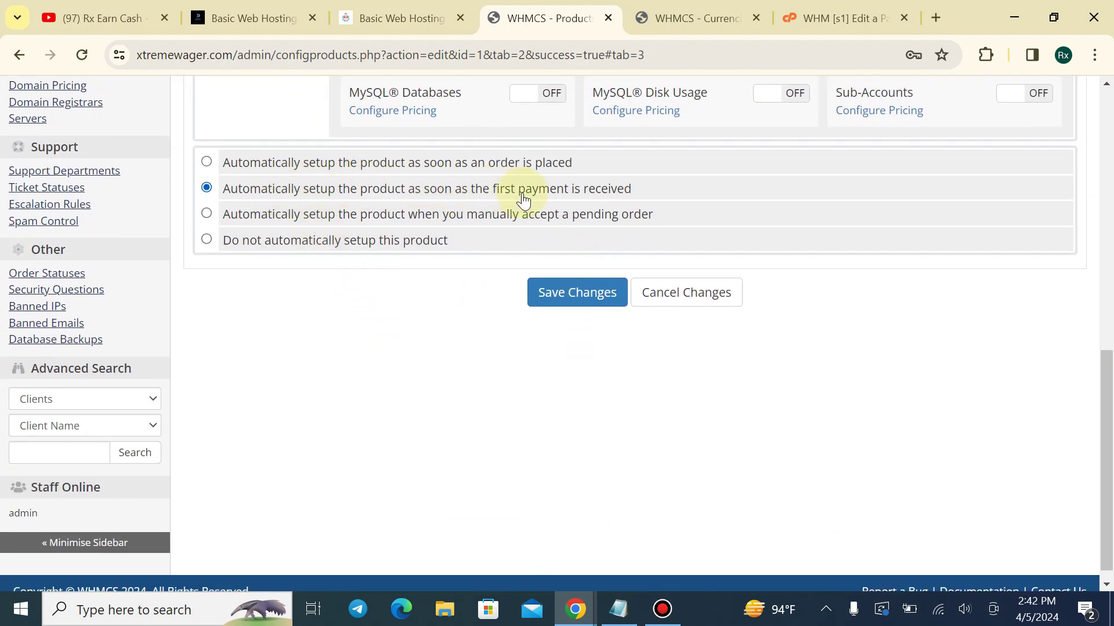
{"action": "left_click", "coordinate": [567, 306]}
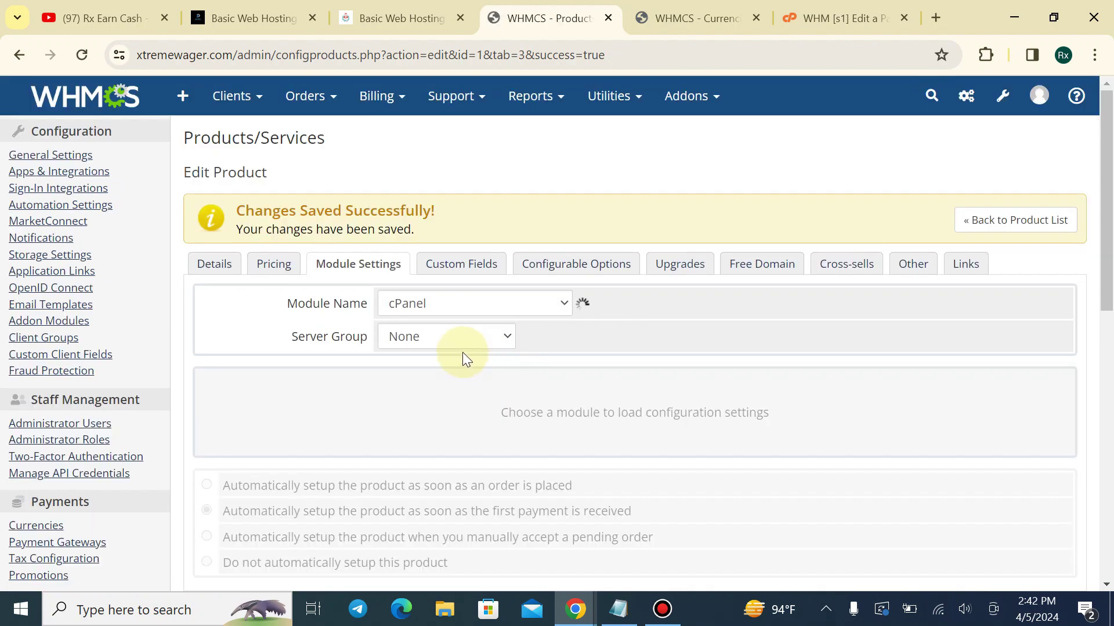
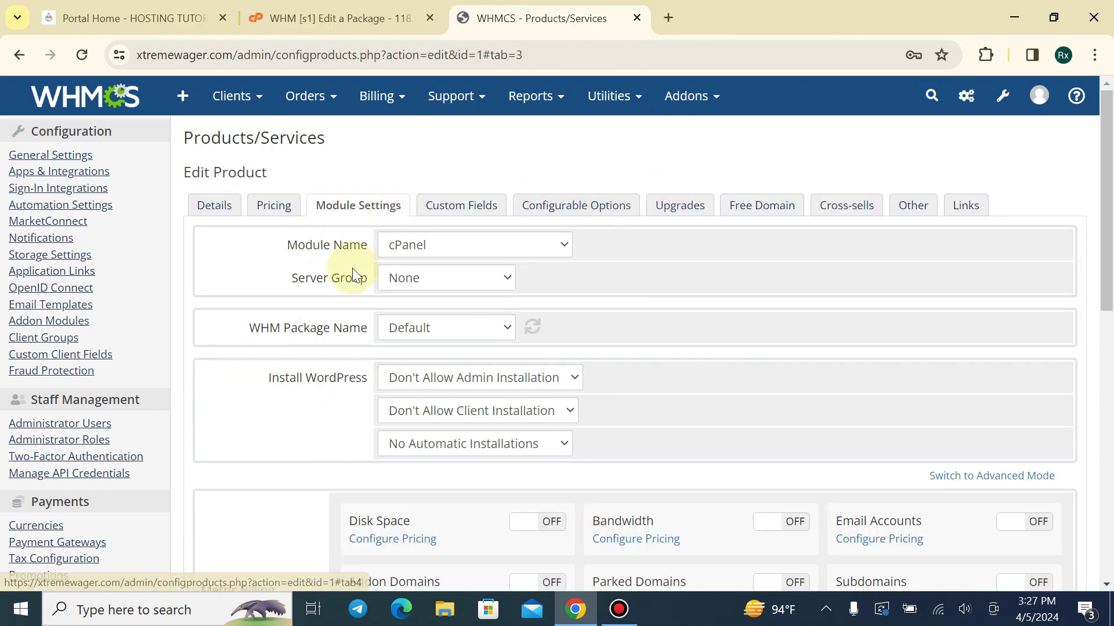
Refresh the WHM package list and select Basic Plan as the WHM Package Name
{"action": "scroll", "coordinate": [345, 314], "scroll_direction": "down", "scroll_amount": 1}
{"action": "left_click", "coordinate": [529, 239]}
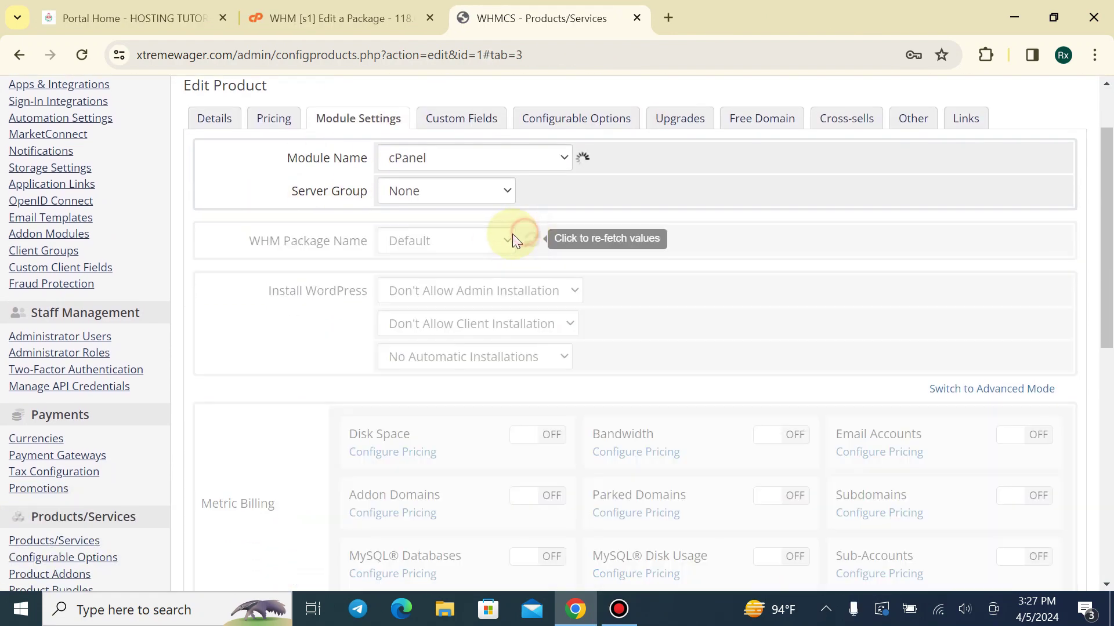
{"action": "left_click", "coordinate": [454, 246]}
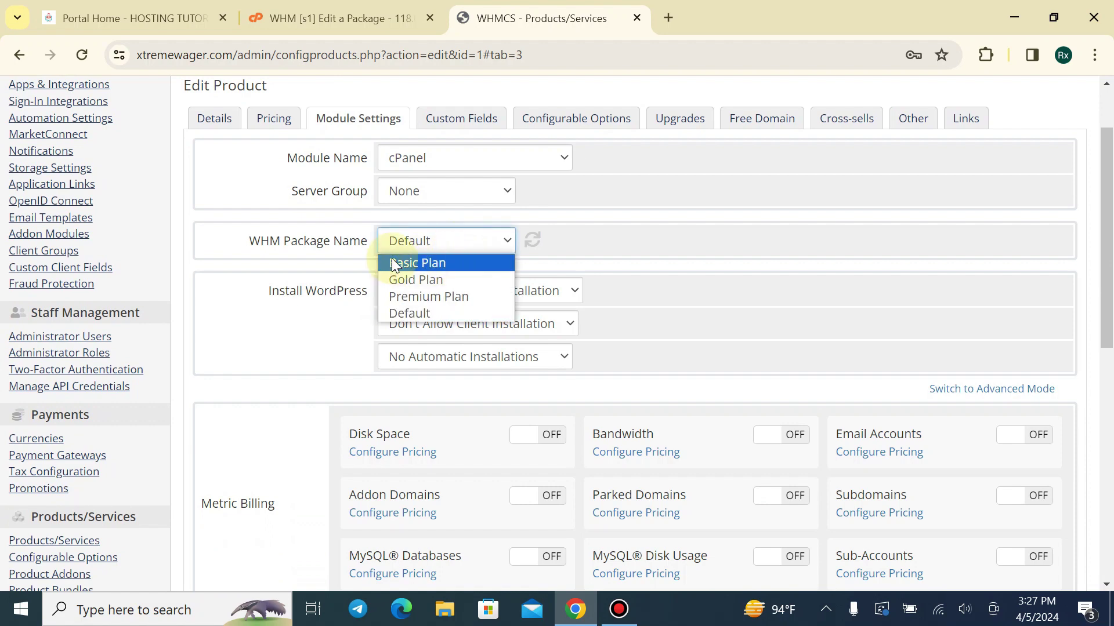
{"action": "scroll", "coordinate": [250, 212], "scroll_direction": "up", "scroll_amount": 1}
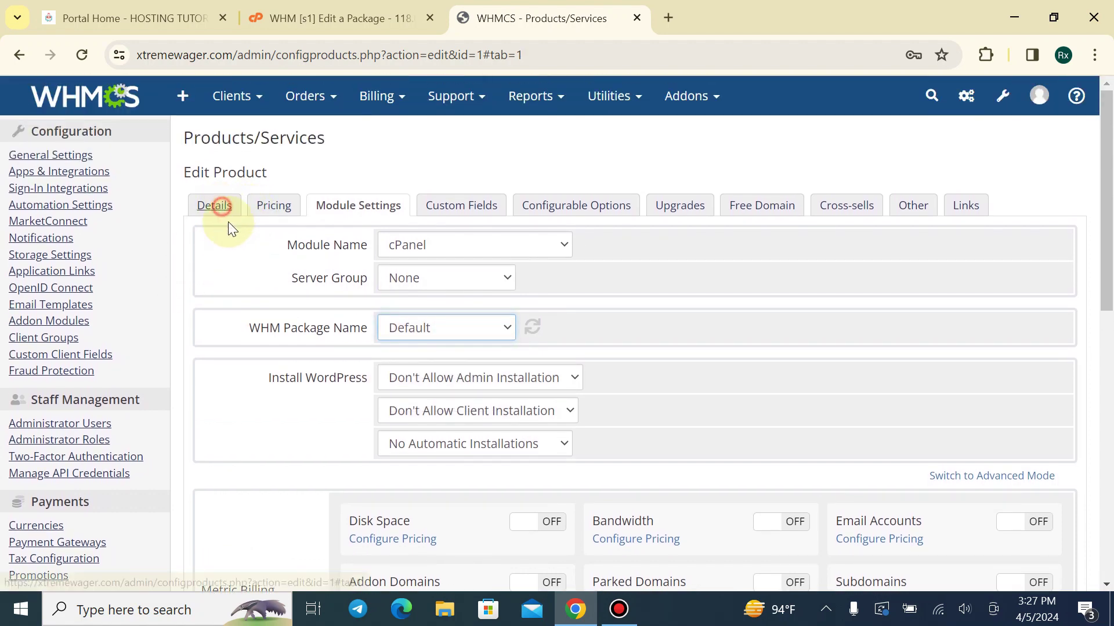
{"action": "left_click", "coordinate": [228, 219]}
{"action": "left_click", "coordinate": [348, 213]}
{"action": "left_click", "coordinate": [427, 278]}
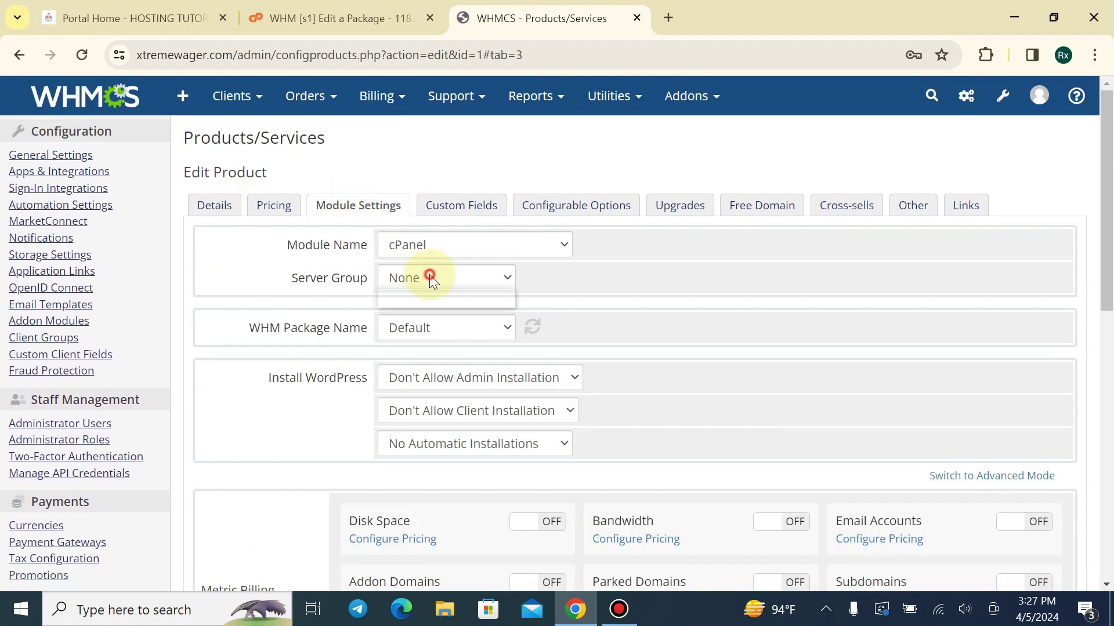
{"action": "left_click", "coordinate": [428, 327]}
{"action": "left_click", "coordinate": [436, 348]}
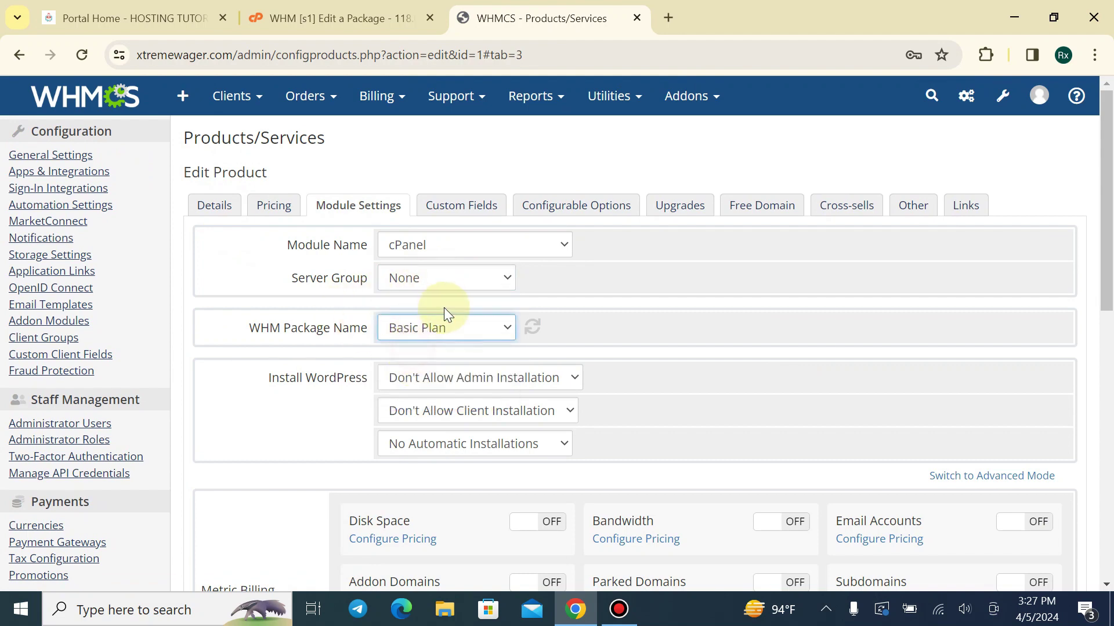
Save the module settings and return to the product list
{"action": "scroll", "coordinate": [436, 296], "scroll_direction": "down", "scroll_amount": 3}
{"action": "scroll", "coordinate": [432, 288], "scroll_direction": "down", "scroll_amount": 6}
{"action": "left_click", "coordinate": [558, 333]}
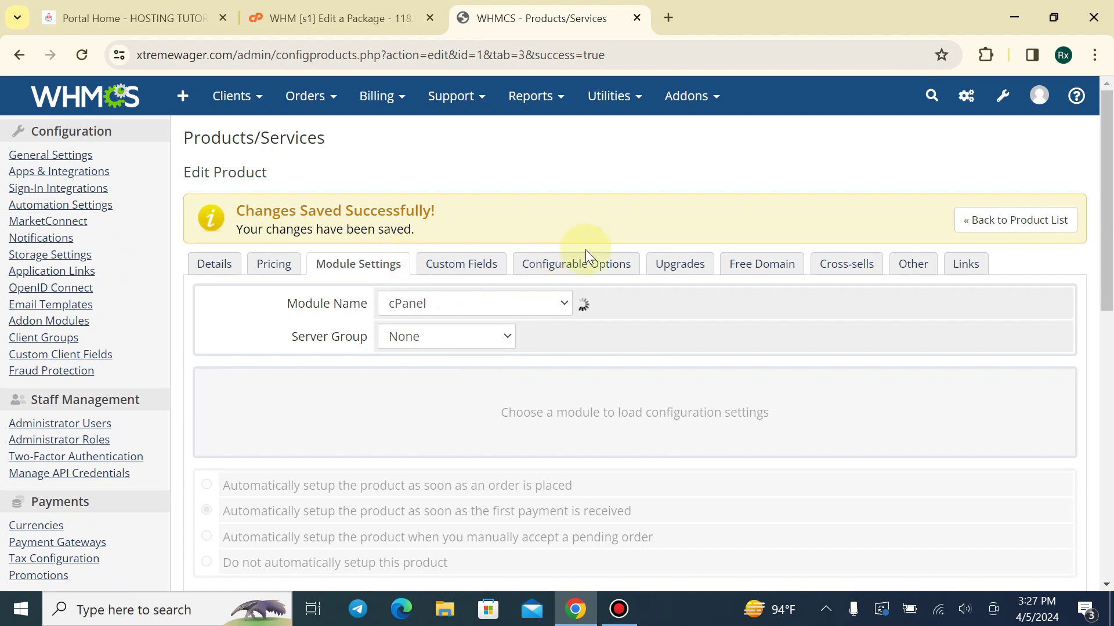
{"action": "left_click", "coordinate": [980, 220]}
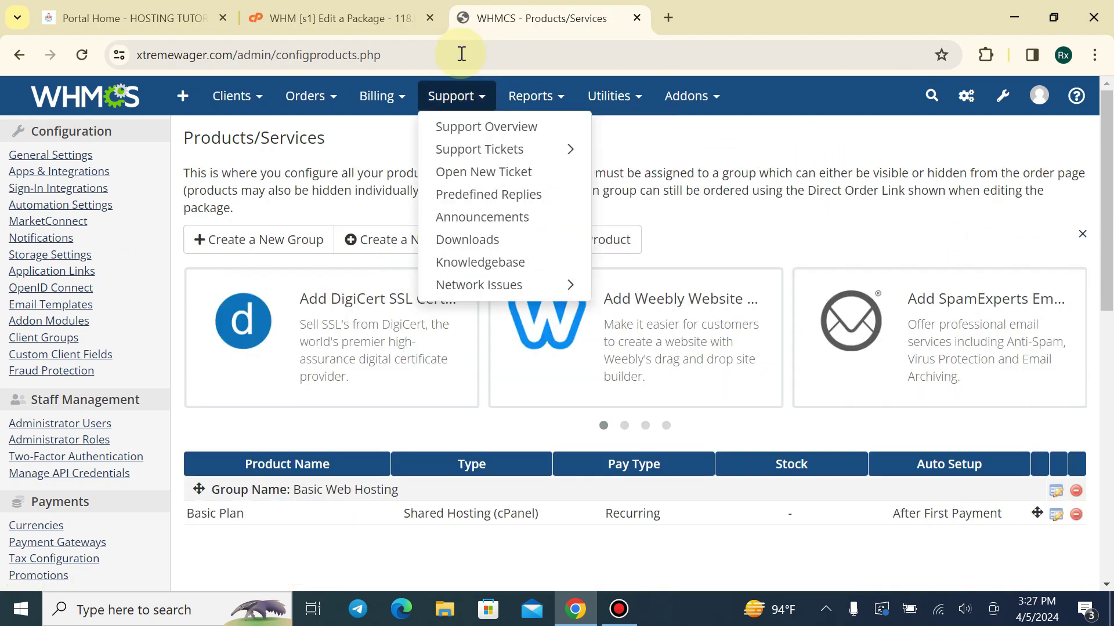
Review the Basic Plan card on the client portal's Basic Web Hosting page, then return to WHMCS products
{"action": "left_click", "coordinate": [133, 18]}
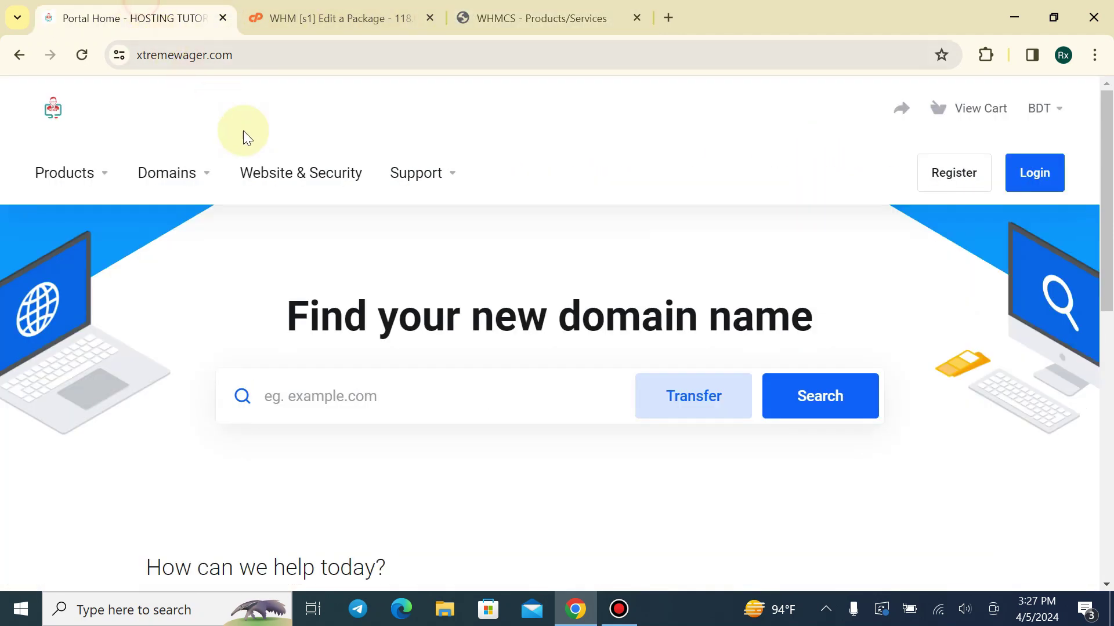
{"action": "left_click", "coordinate": [57, 174]}
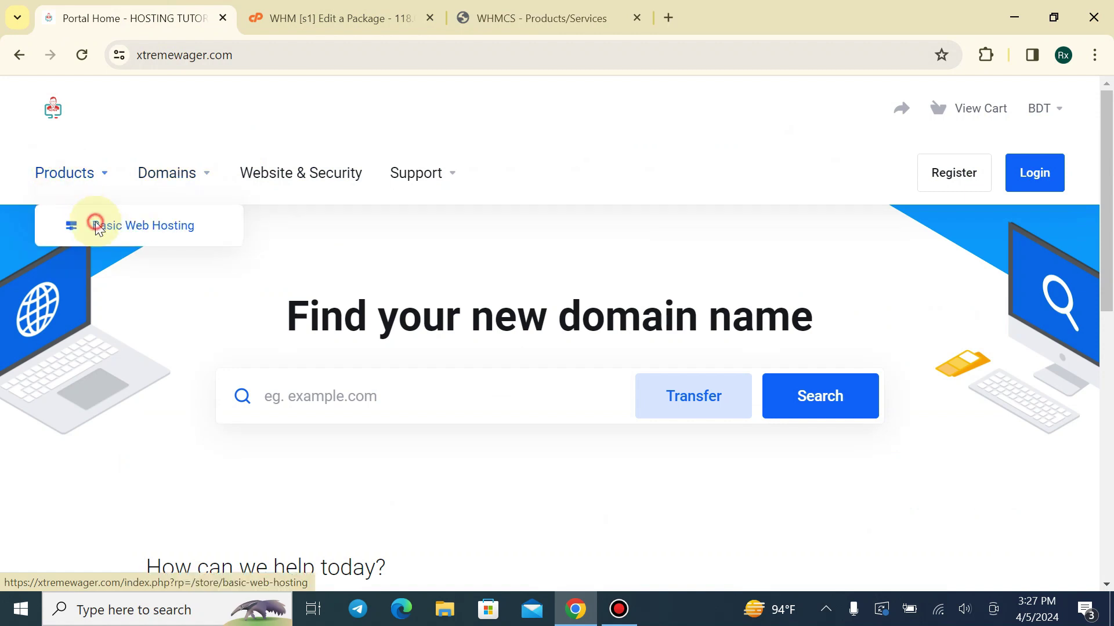
{"action": "left_click", "coordinate": [94, 222]}
{"action": "scroll", "coordinate": [207, 232], "scroll_direction": "down", "scroll_amount": 6}
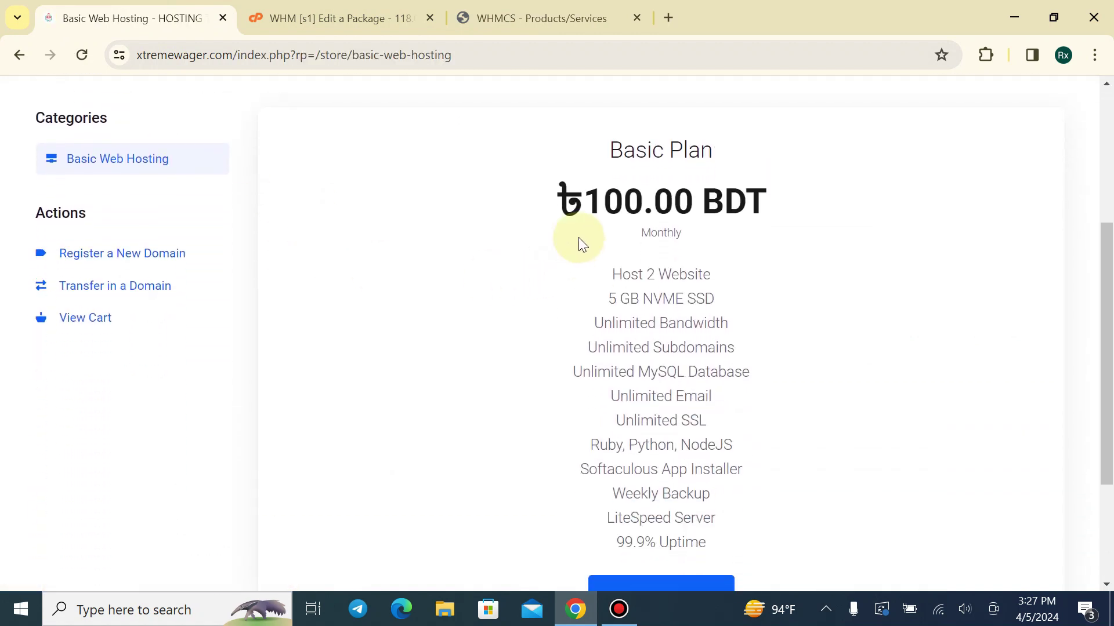
{"action": "scroll", "coordinate": [570, 204], "scroll_direction": "up", "scroll_amount": 1}
{"action": "scroll", "coordinate": [560, 203], "scroll_direction": "up", "scroll_amount": 2}
{"action": "left_click_drag", "start_coordinate": [577, 231], "coordinate": [783, 378]}
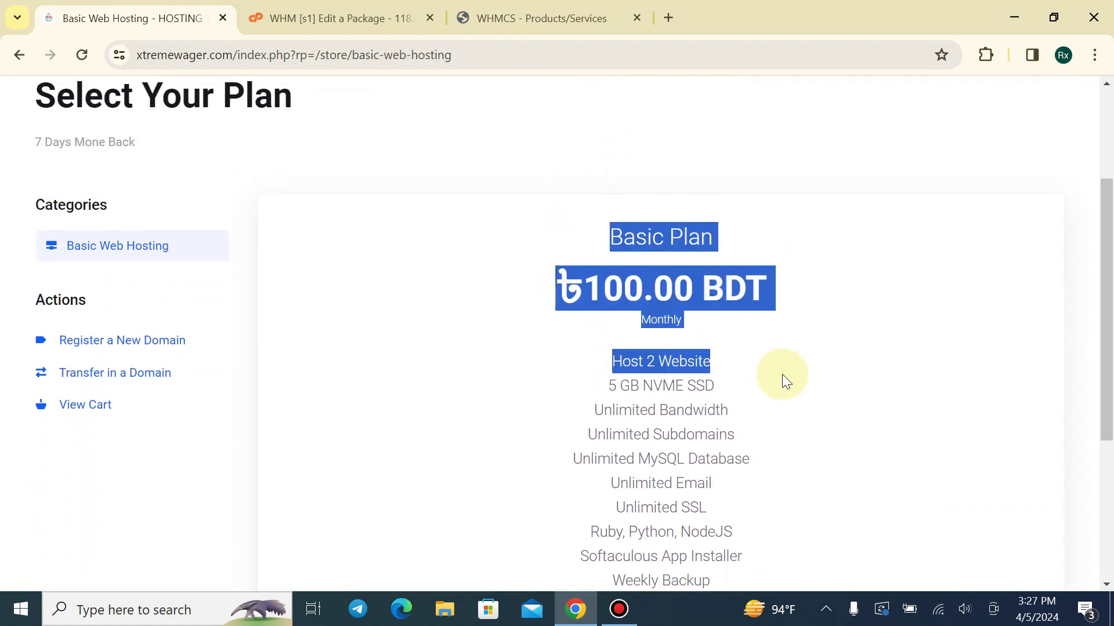
{"action": "left_click", "coordinate": [612, 370]}
{"action": "scroll", "coordinate": [612, 371], "scroll_direction": "down", "scroll_amount": 1}
{"action": "scroll", "coordinate": [386, 180], "scroll_direction": "down", "scroll_amount": 3}
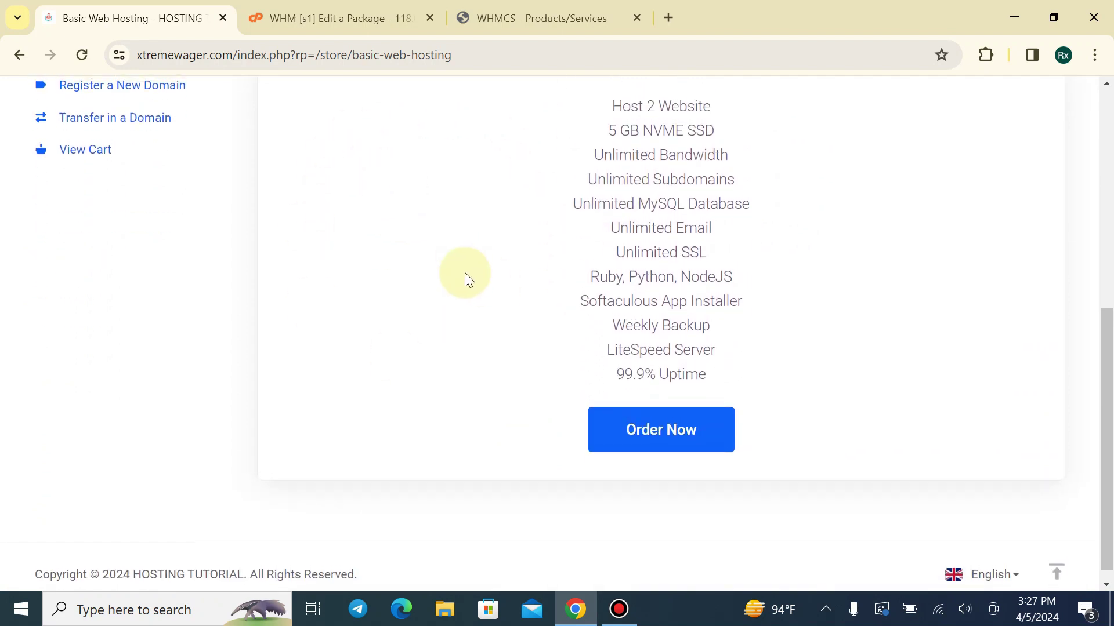
{"action": "scroll", "coordinate": [163, 218], "scroll_direction": "up", "scroll_amount": 3}
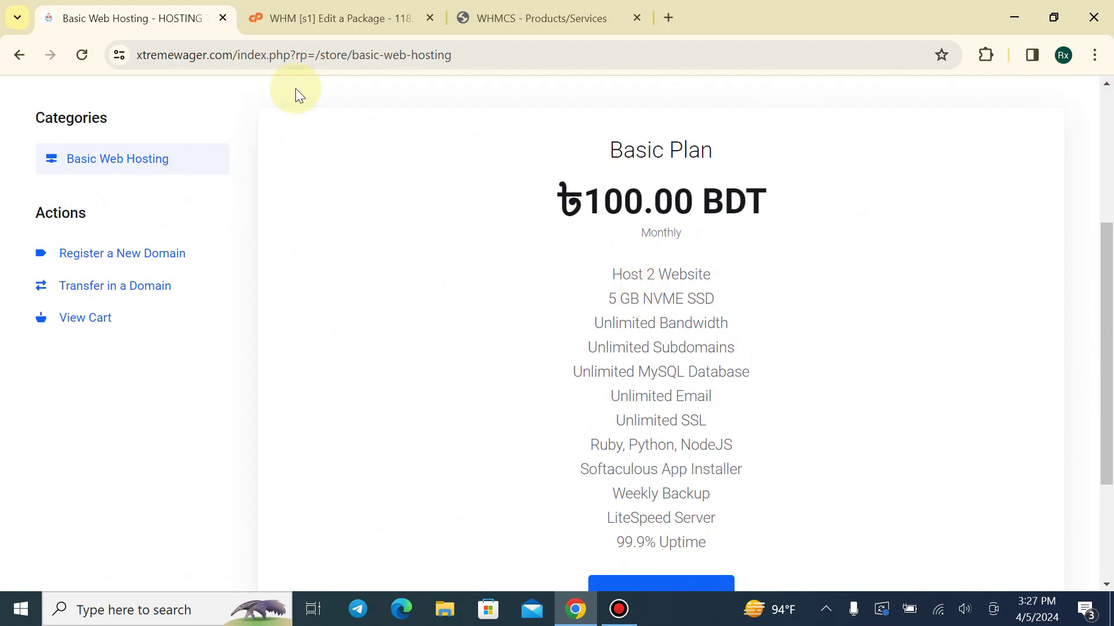
{"action": "left_click", "coordinate": [316, 17]}
{"action": "left_click", "coordinate": [519, 15]}
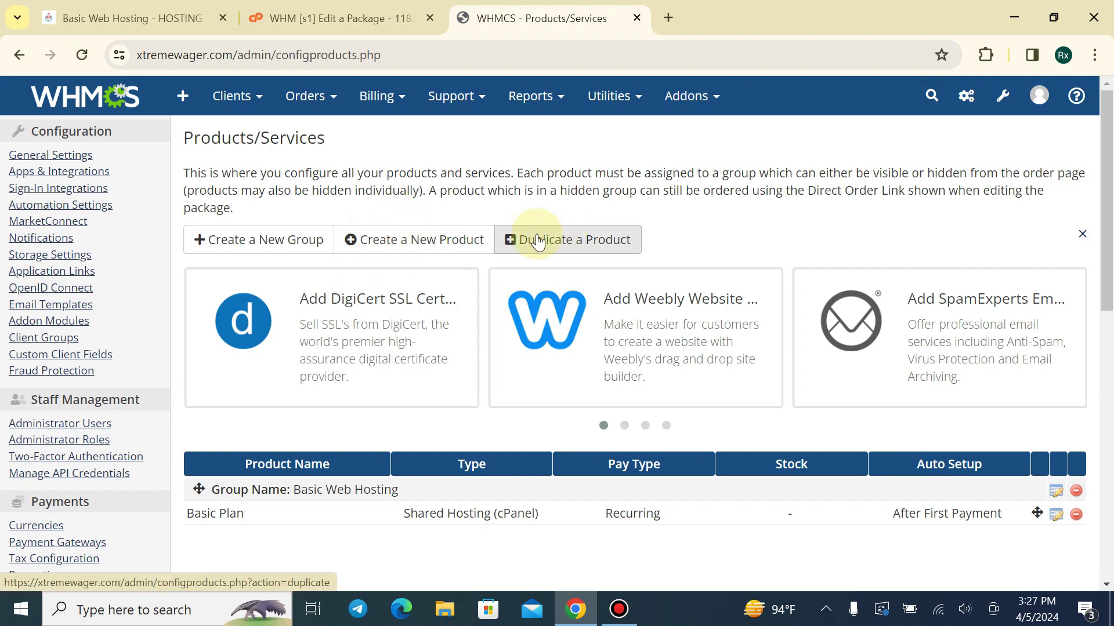
Start a product duplicate with Basic Web Hosting - Basic Plan as the source
{"action": "left_click", "coordinate": [516, 238]}
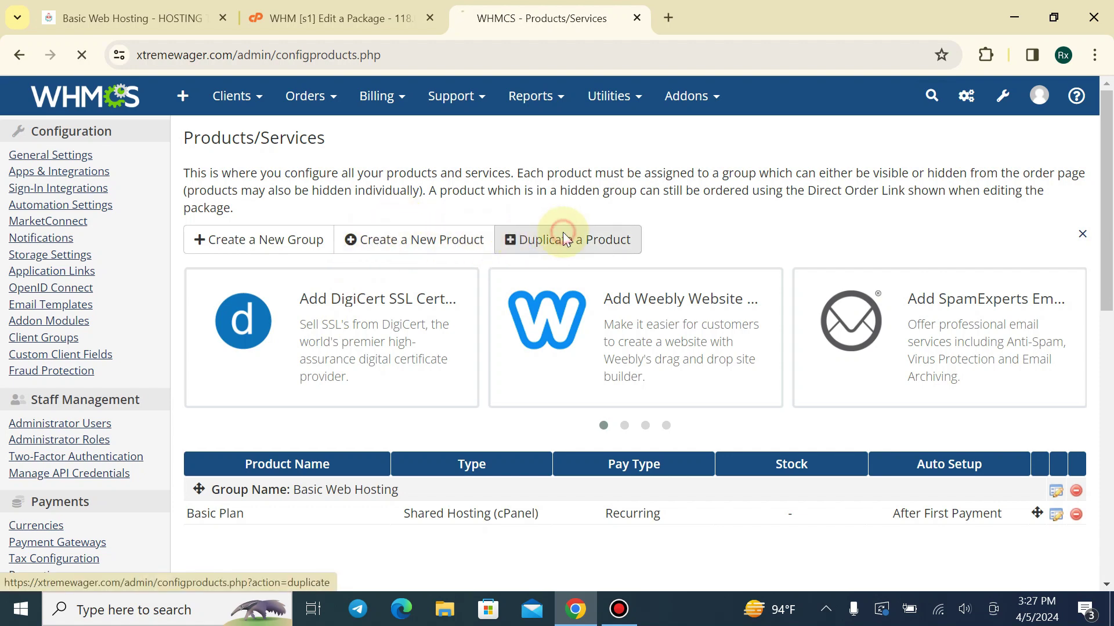
{"action": "scroll", "coordinate": [409, 130], "scroll_direction": "down", "scroll_amount": 1}
{"action": "left_click", "coordinate": [408, 129]}
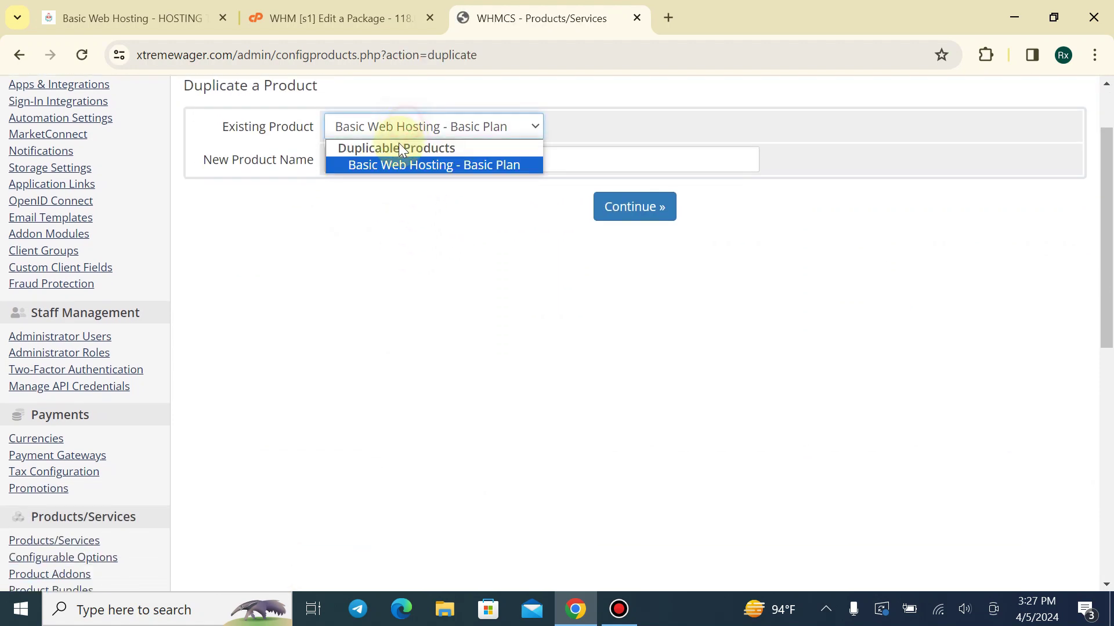
{"action": "left_click", "coordinate": [396, 166]}
{"action": "left_click", "coordinate": [435, 163]}
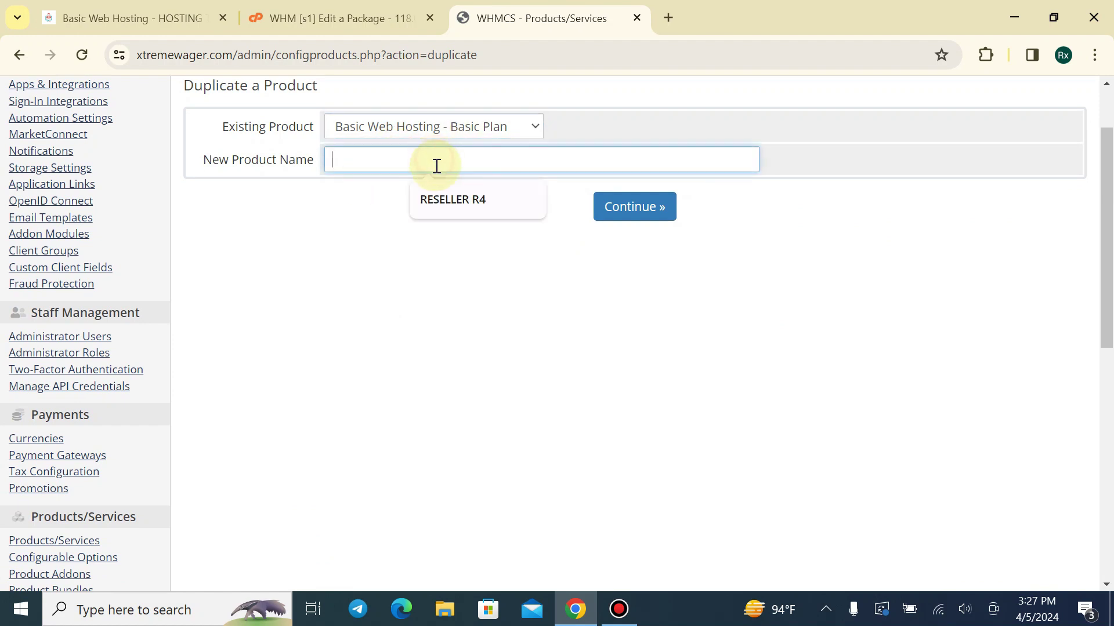
{"action": "left_click_drag", "start_coordinate": [207, 165], "coordinate": [290, 158]}
{"action": "left_click", "coordinate": [305, 254]}
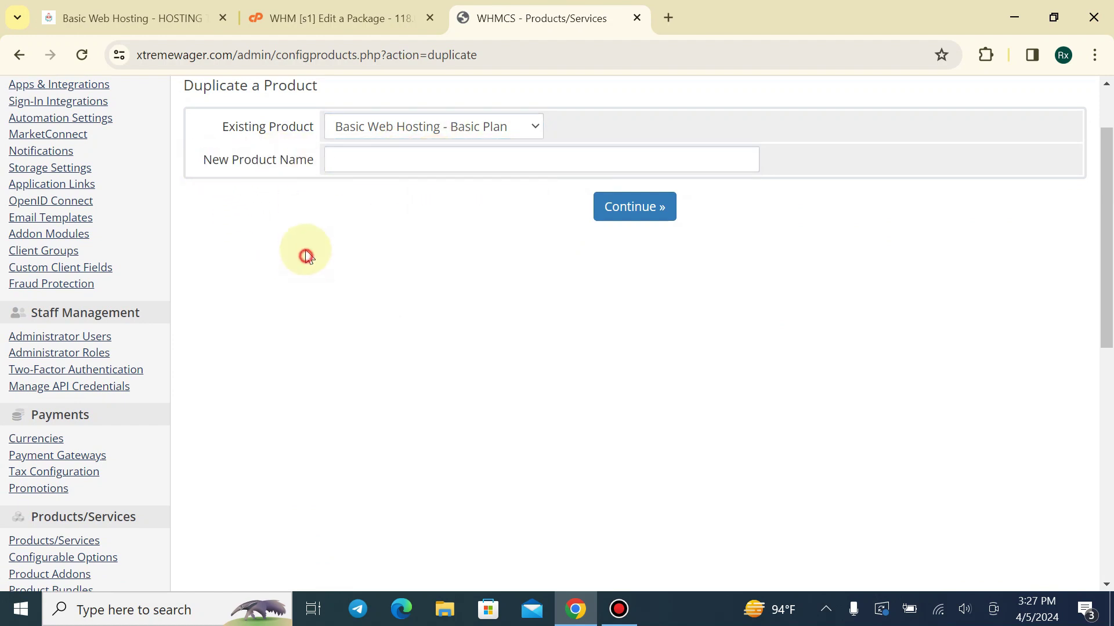
Name the new product 'Gold Plan' and create it
{"action": "left_click", "coordinate": [182, 18]}
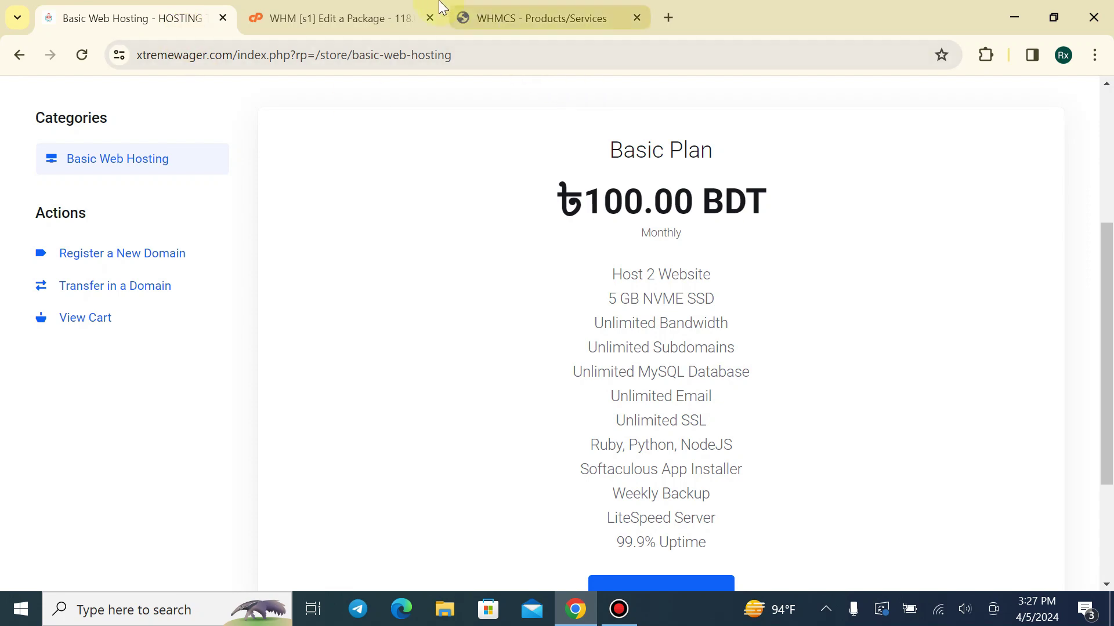
{"action": "left_click", "coordinate": [336, 18]}
{"action": "left_click", "coordinate": [533, 18]}
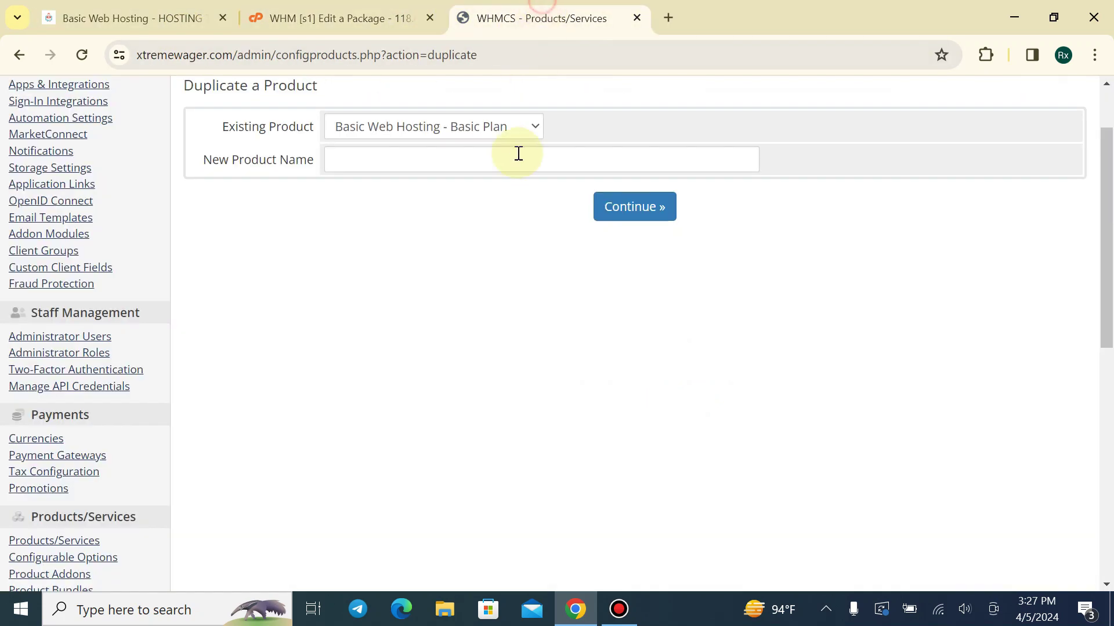
{"action": "left_click", "coordinate": [512, 149]}
{"action": "type", "text": "G"}
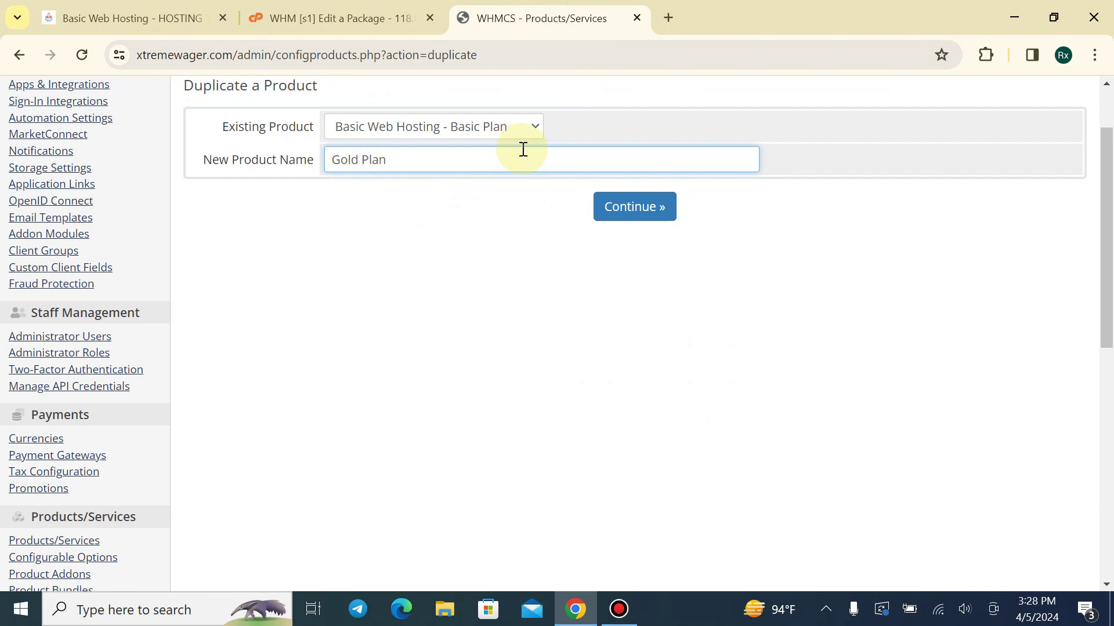
{"action": "type", "text": "old Plan"}
{"action": "left_click", "coordinate": [638, 205]}
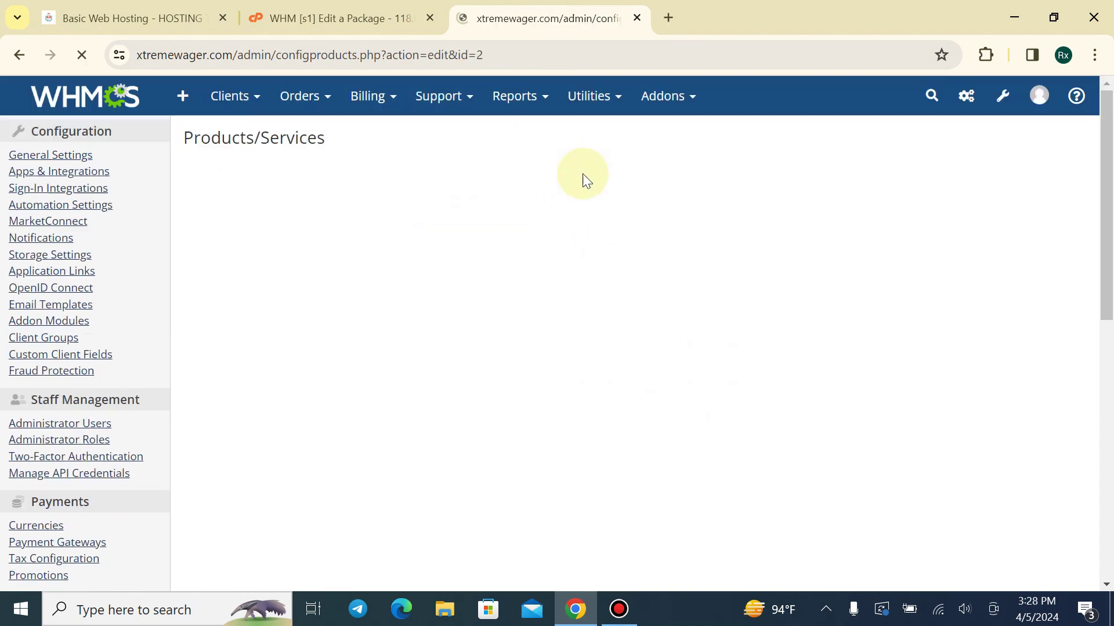
Reload the Basic Web Hosting store page so Gold Plan appears beside Basic Plan at ৳100.00 BDT monthly
{"action": "scroll", "coordinate": [377, 142], "scroll_direction": "down", "scroll_amount": 1}
{"action": "left_click", "coordinate": [493, 224]}
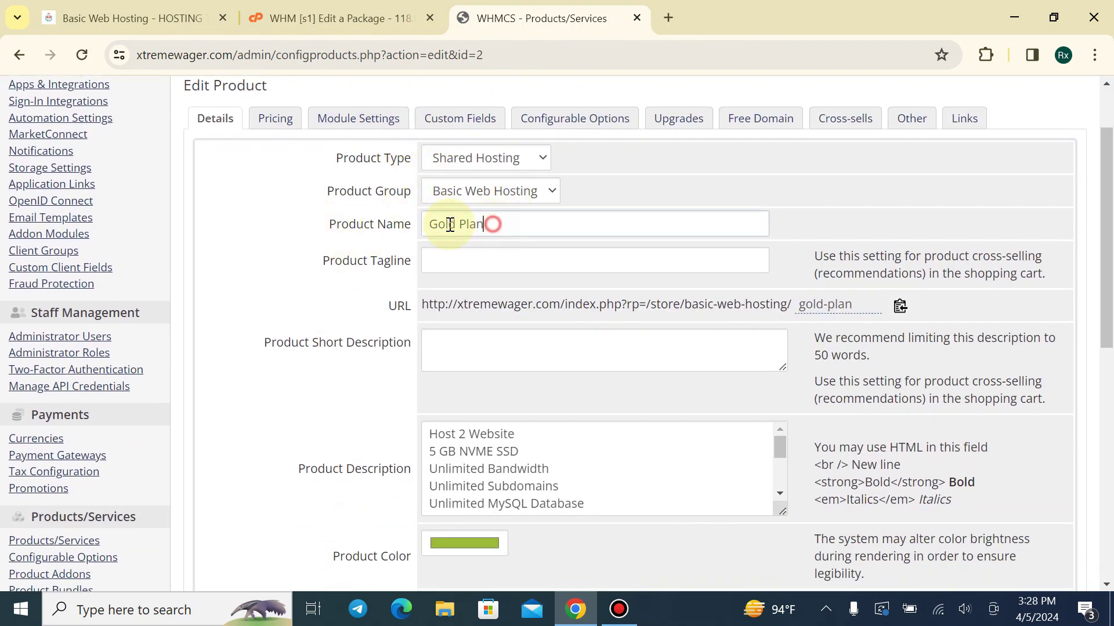
{"action": "left_click", "coordinate": [339, 18]}
{"action": "left_click", "coordinate": [87, 15]}
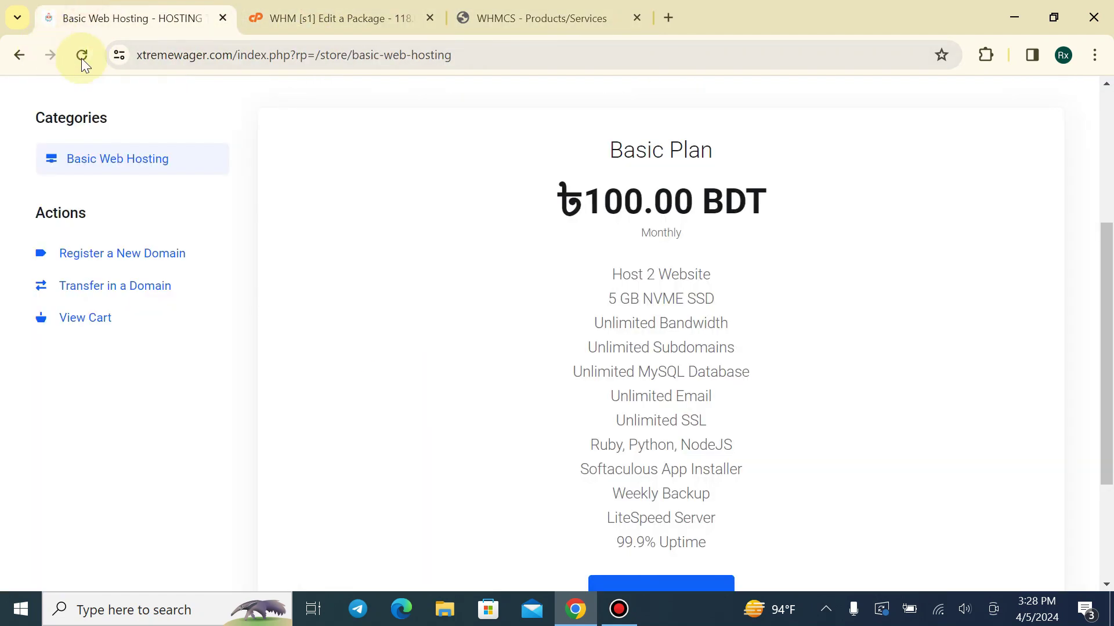
{"action": "left_click", "coordinate": [81, 58]}
{"action": "scroll", "coordinate": [774, 197], "scroll_direction": "up", "scroll_amount": 2}
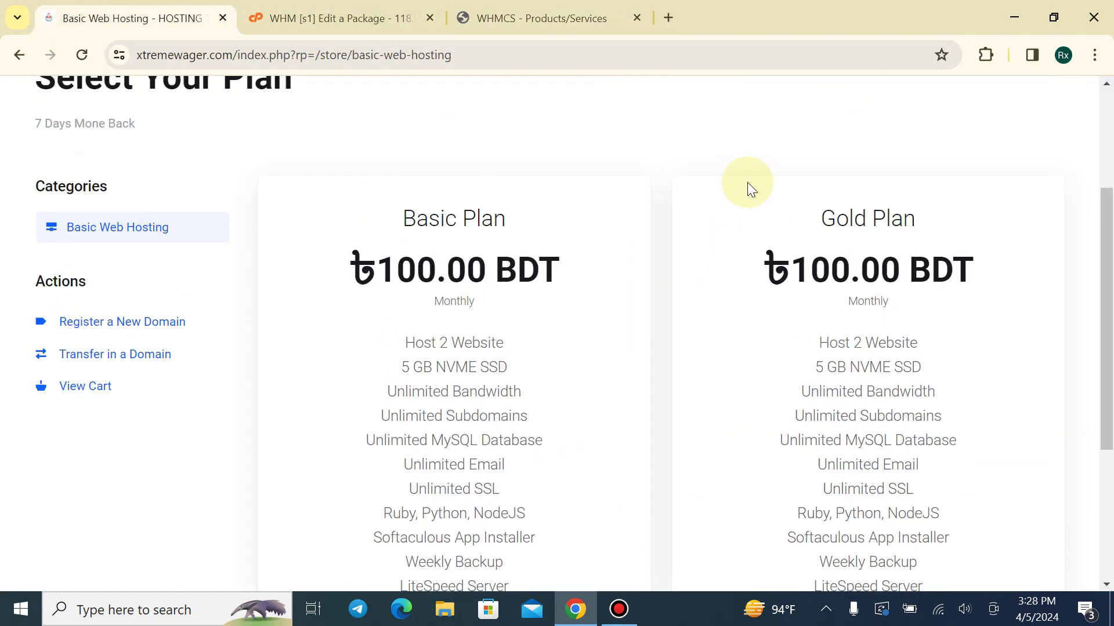
{"action": "scroll", "coordinate": [748, 182], "scroll_direction": "up", "scroll_amount": 1}
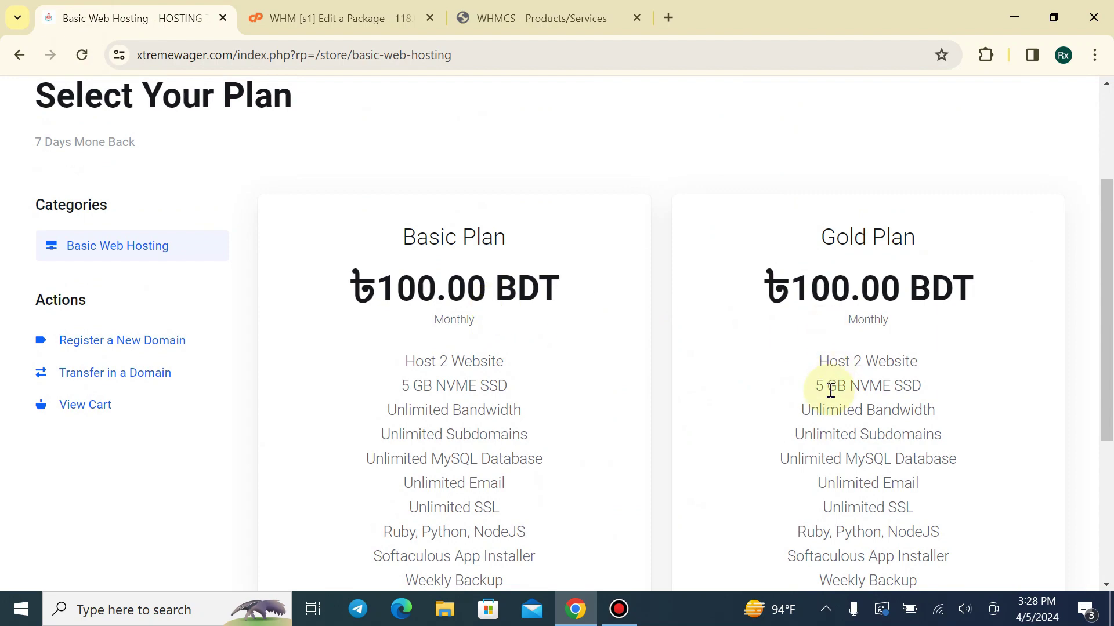
{"action": "scroll", "coordinate": [831, 390], "scroll_direction": "down", "scroll_amount": 2}
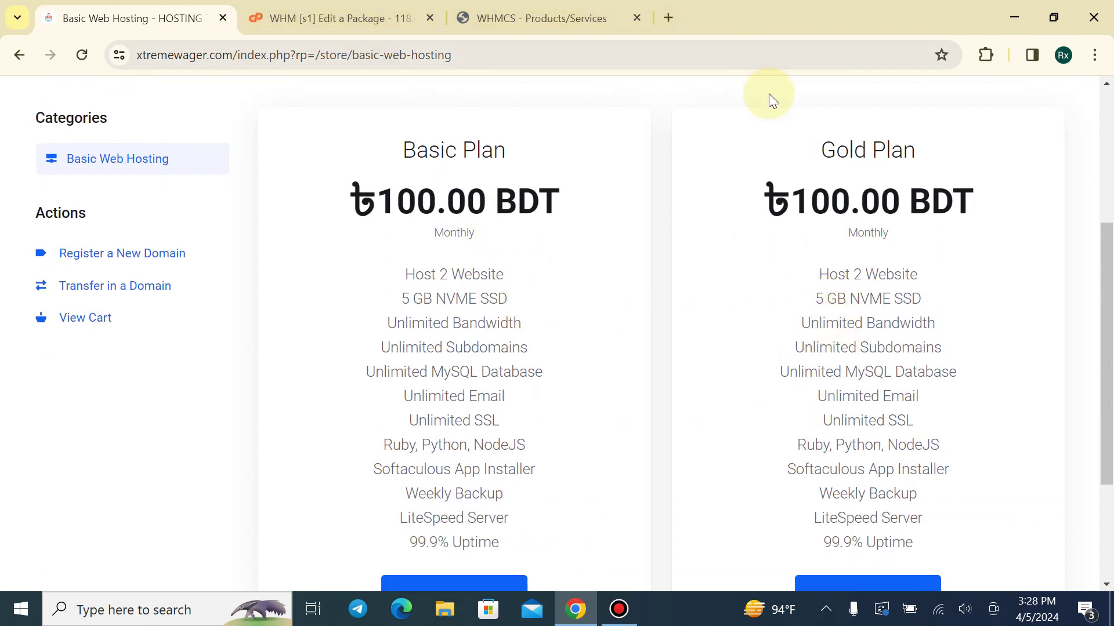
Open rxhosts.com in a new tab and go to its web hosting plans page
{"action": "left_click", "coordinate": [674, 19]}
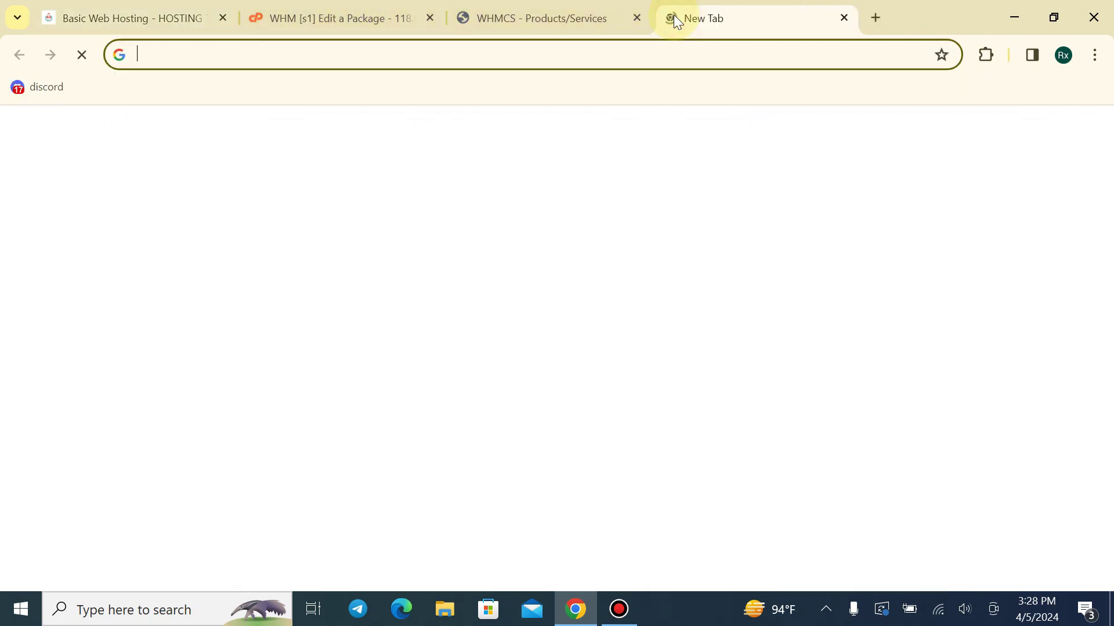
{"action": "type", "text": "rxhos"}
{"action": "key", "text": "Return"}
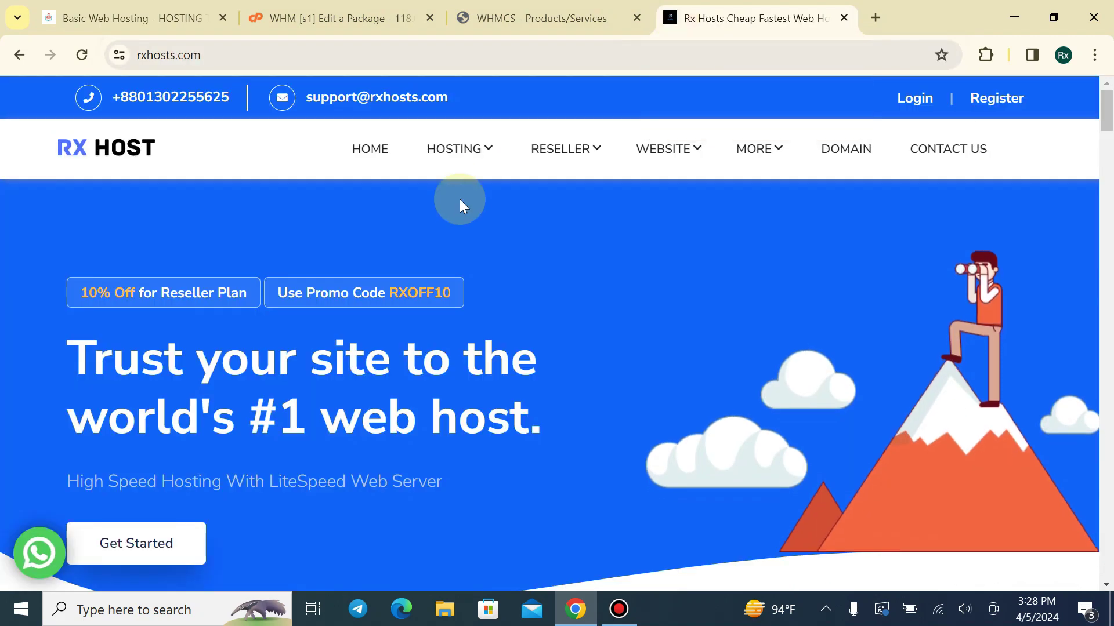
{"action": "mouse_move", "coordinate": [480, 159]}
{"action": "left_click", "coordinate": [472, 202]}
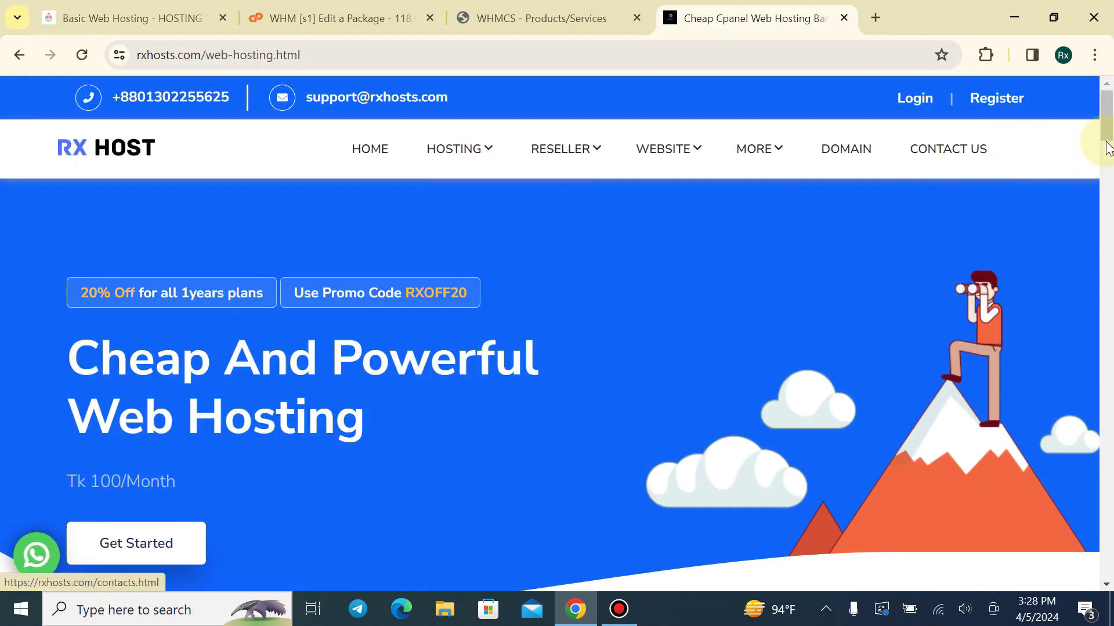
Select the third plan's features from 'Host 5 Website' to '99.9% Uptime' for copying
{"action": "left_click_drag", "start_coordinate": [1107, 139], "coordinate": [1105, 273]}
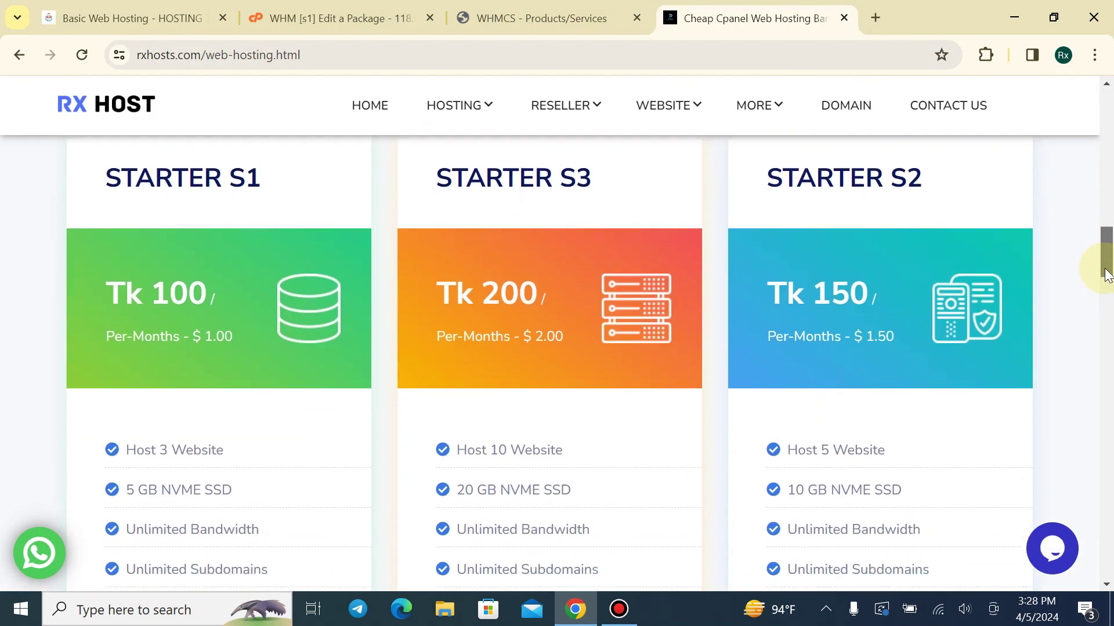
{"action": "scroll", "coordinate": [1105, 273], "scroll_direction": "down", "scroll_amount": 4}
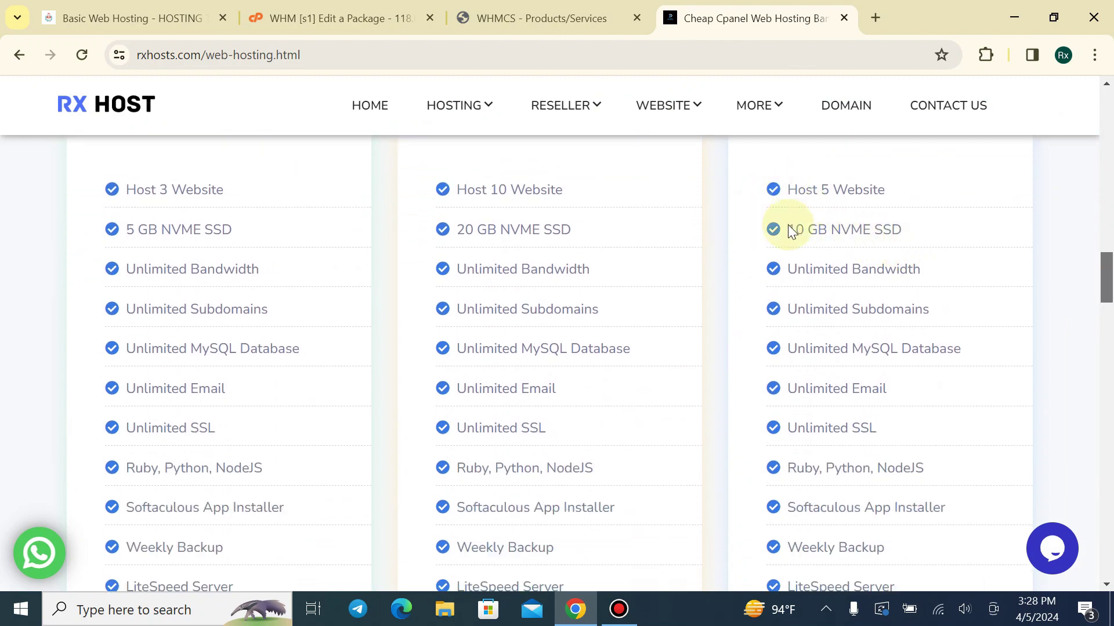
{"action": "scroll", "coordinate": [803, 226], "scroll_direction": "up", "scroll_amount": 1}
{"action": "scroll", "coordinate": [791, 219], "scroll_direction": "down", "scroll_amount": 1}
{"action": "left_click_drag", "start_coordinate": [787, 190], "coordinate": [913, 234]}
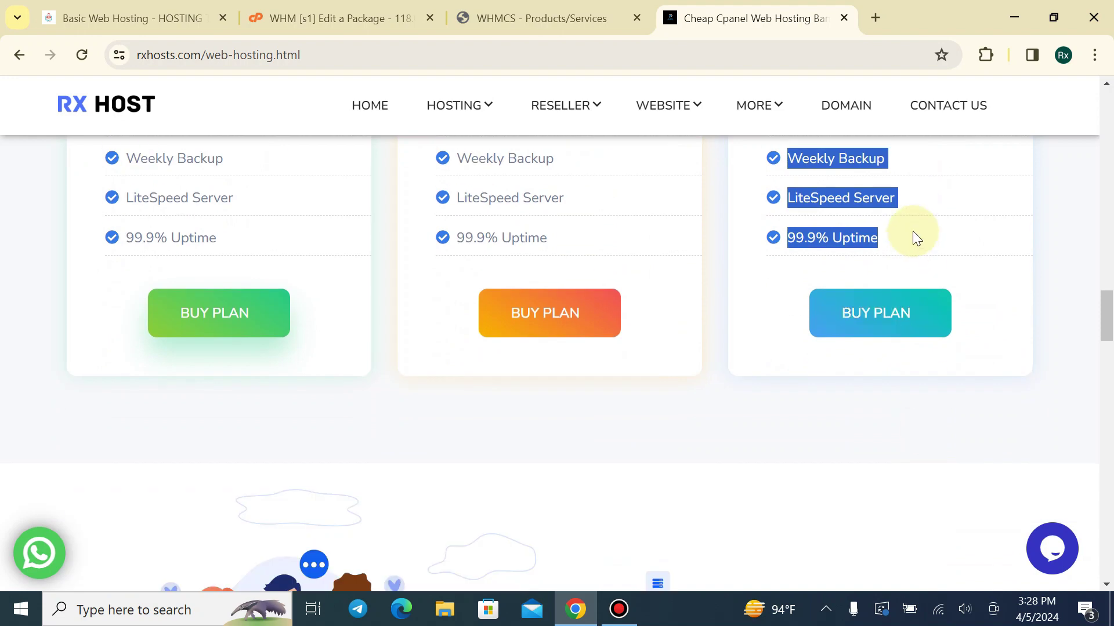
{"action": "left_click", "coordinate": [586, 18]}
Replace the Gold Plan product description with the pasted Host 5 Website feature list
{"action": "left_click", "coordinate": [581, 438]}
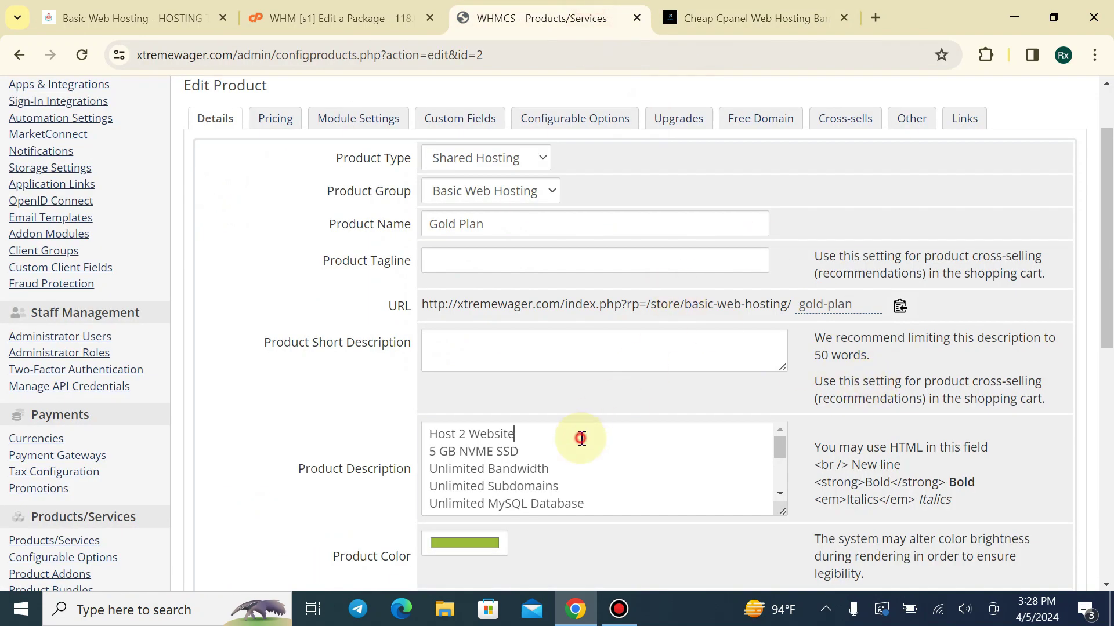
{"action": "key", "text": "ctrl+a"}
{"action": "key", "text": "ctrl+v"}
{"action": "scroll", "coordinate": [581, 438], "scroll_direction": "up", "scroll_amount": 5}
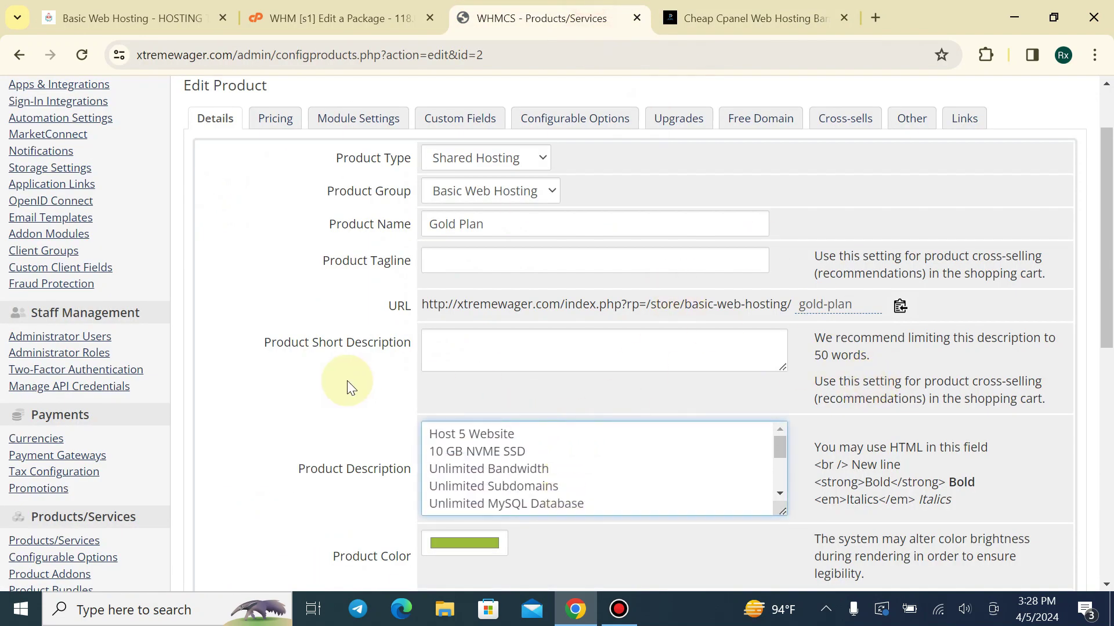
{"action": "scroll", "coordinate": [347, 380], "scroll_direction": "down", "scroll_amount": 3}
{"action": "scroll", "coordinate": [373, 383], "scroll_direction": "up", "scroll_amount": 3}
Price Gold Plan at 150.00 monthly and 1500.00 annually, disabling quarterly and semi-annual, and save
{"action": "left_click", "coordinate": [287, 115]}
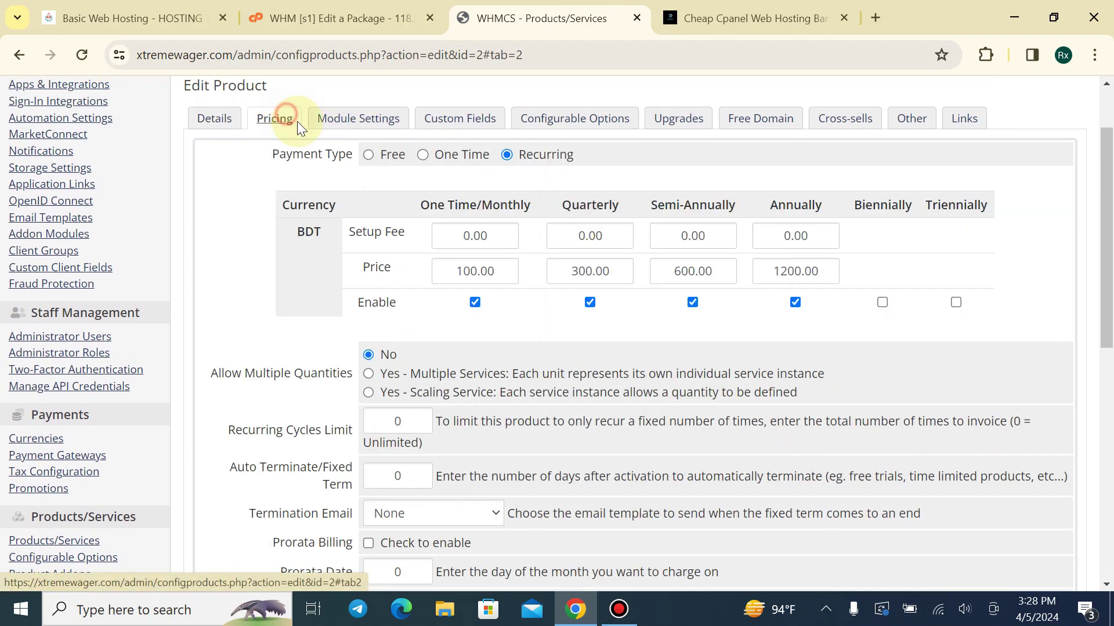
{"action": "left_click", "coordinate": [466, 268]}
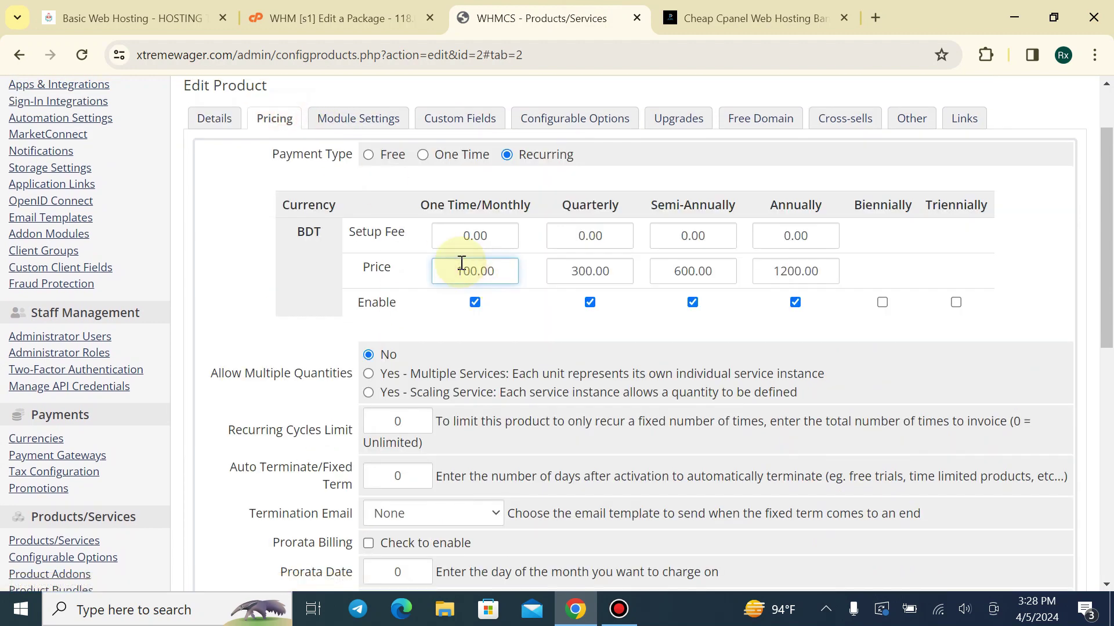
{"action": "type", "text": "5"}
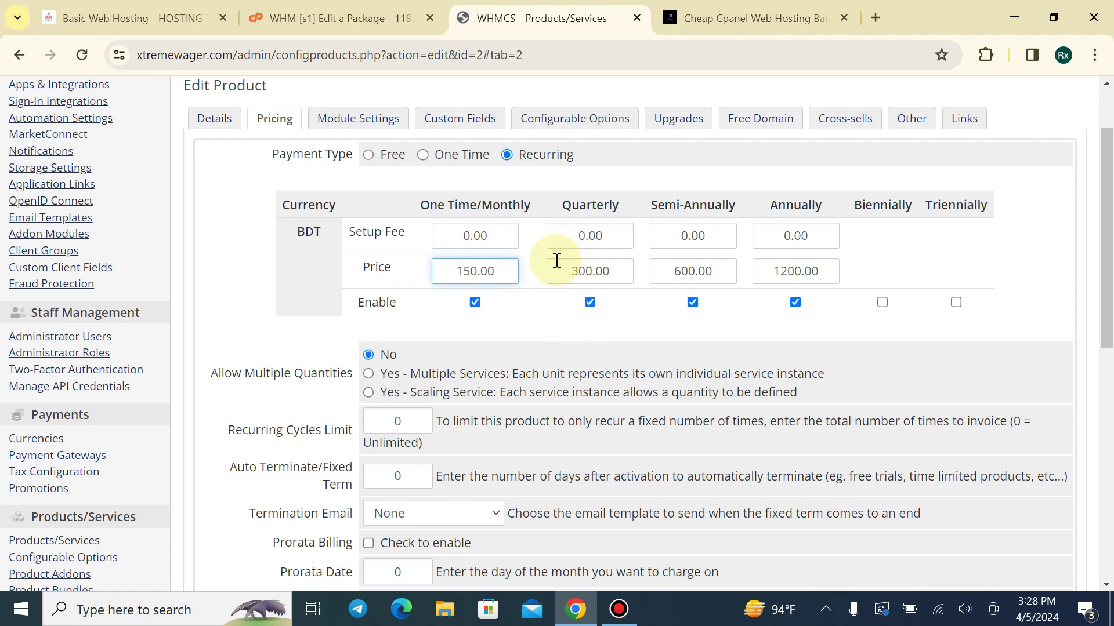
{"action": "left_click_drag", "start_coordinate": [586, 272], "coordinate": [552, 285]}
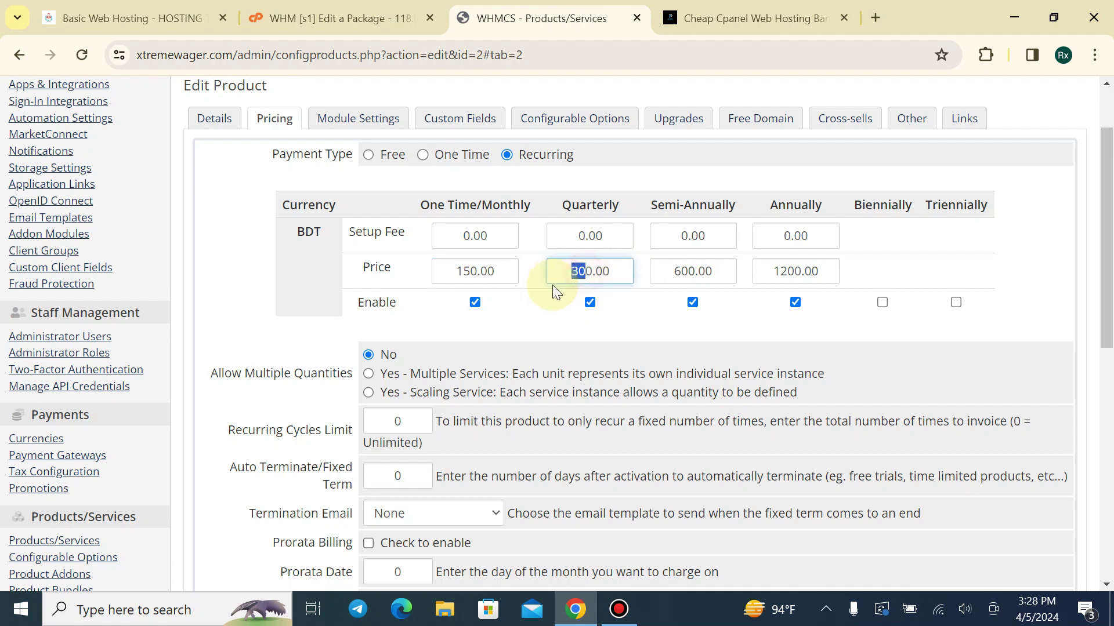
{"action": "type", "text": "45"}
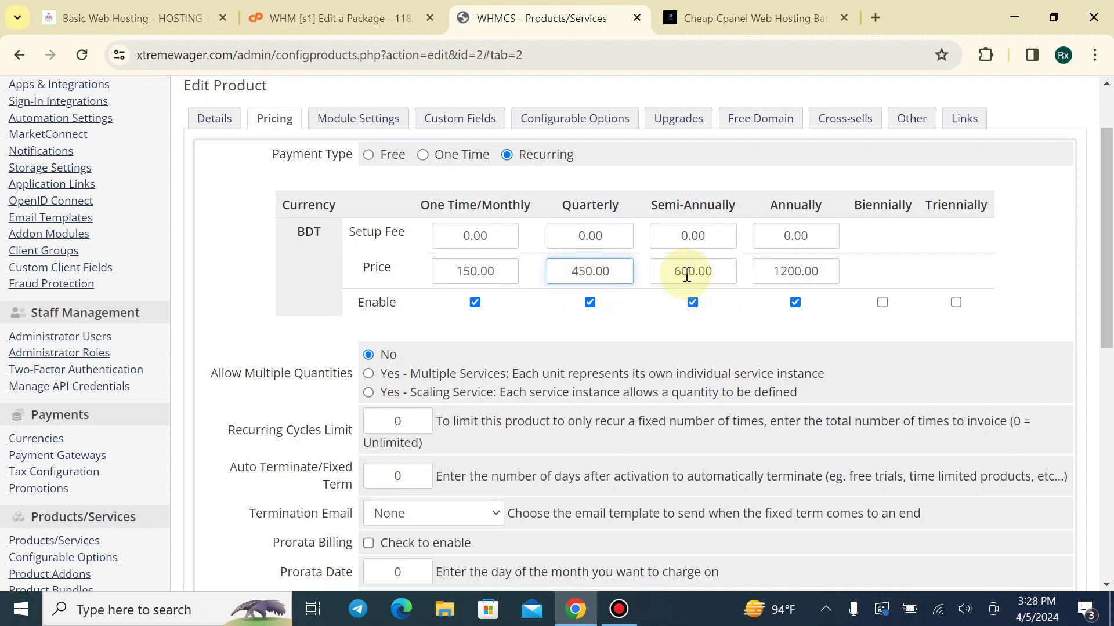
{"action": "left_click_drag", "start_coordinate": [685, 271], "coordinate": [668, 275]}
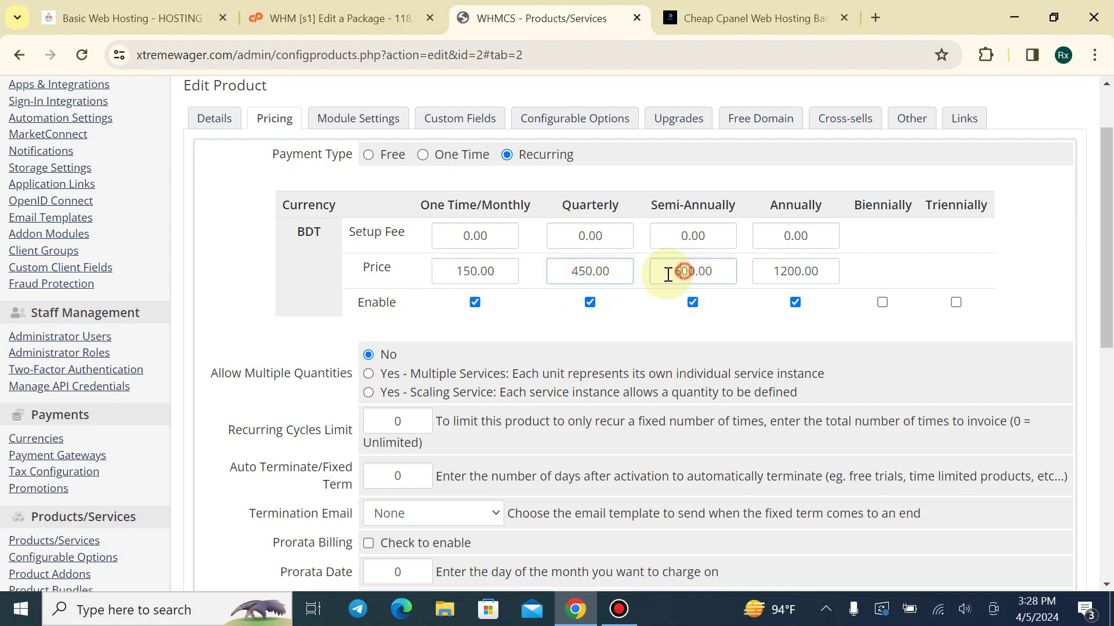
{"action": "left_click", "coordinate": [700, 297]}
{"action": "left_click", "coordinate": [691, 301]}
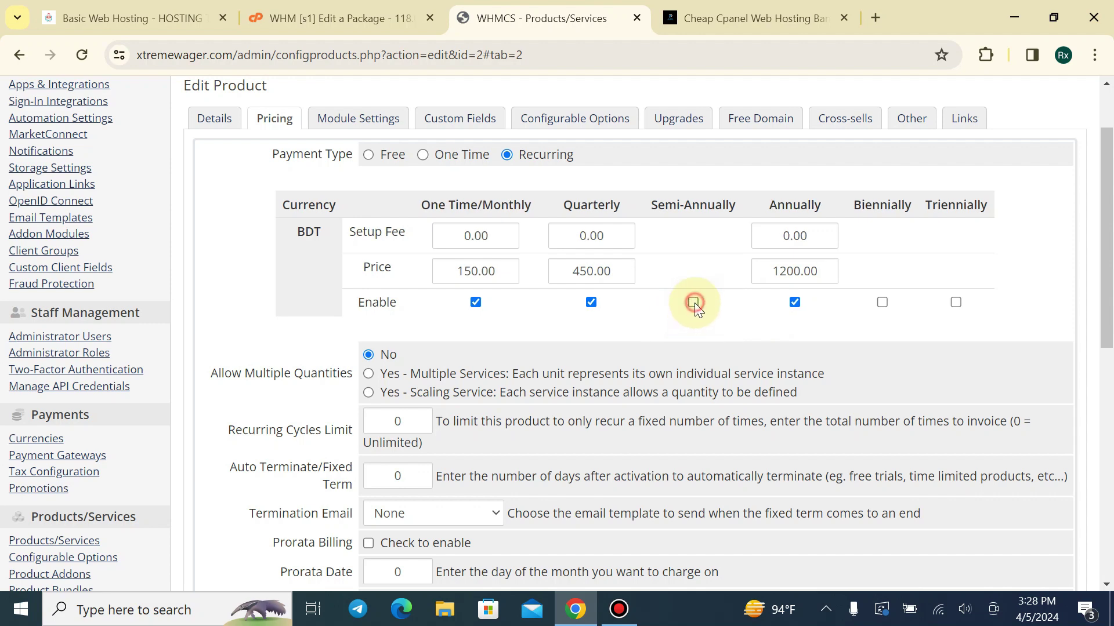
{"action": "left_click", "coordinate": [590, 301]}
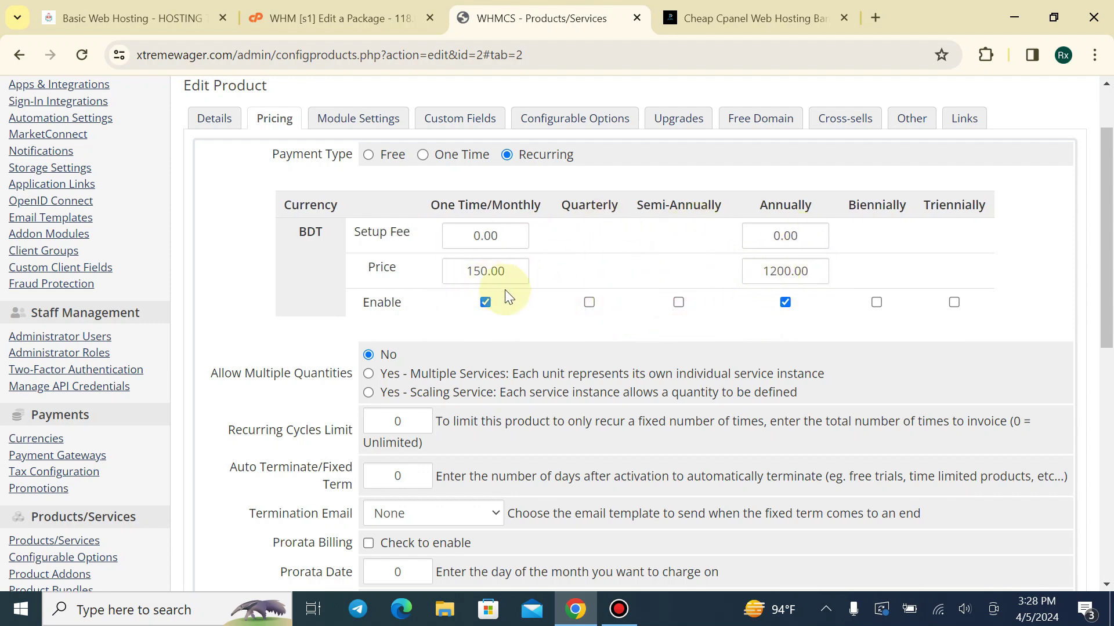
{"action": "double_click", "coordinate": [822, 272]}
{"action": "type", "text": "1"}
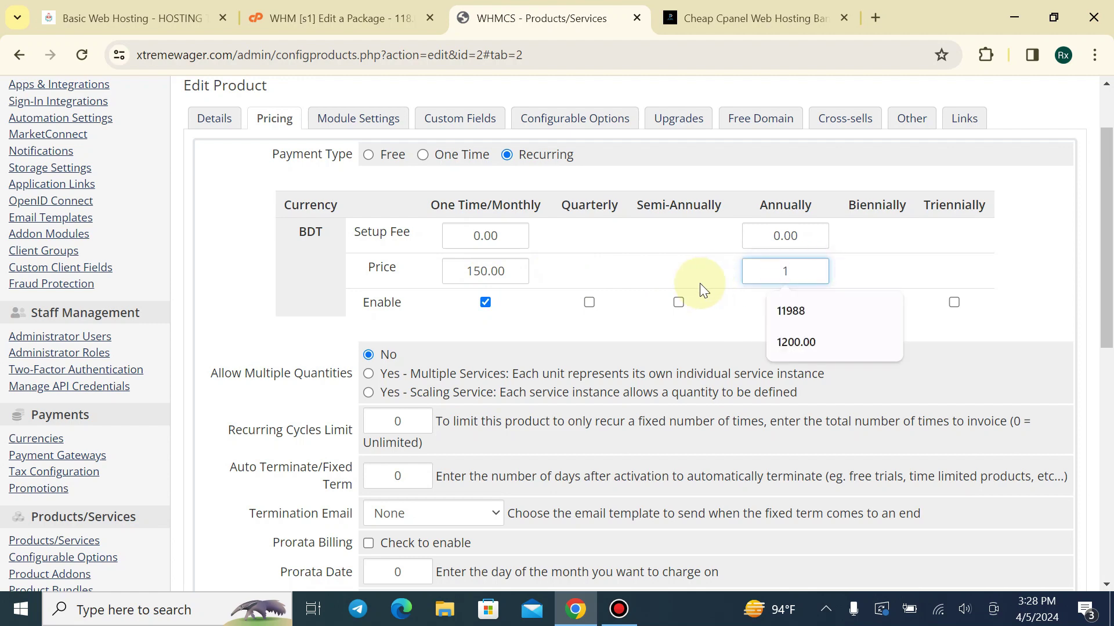
{"action": "type", "text": "500"}
{"action": "scroll", "coordinate": [566, 349], "scroll_direction": "down", "scroll_amount": 10}
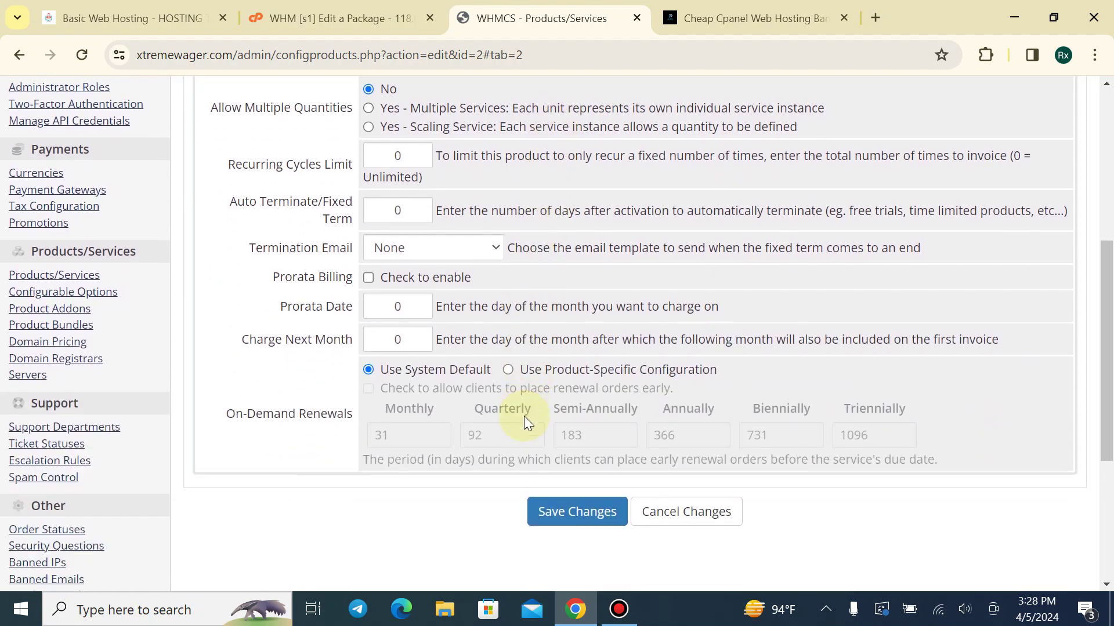
{"action": "left_click", "coordinate": [574, 258]}
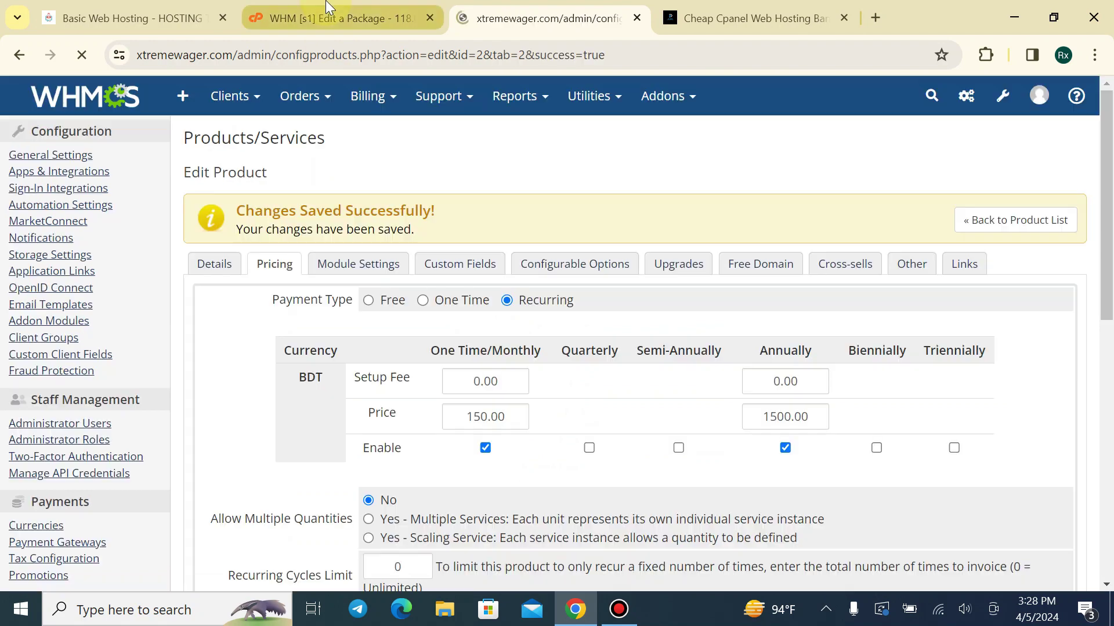
Confirm the store shows Gold Plan at ৳150.00 monthly, then return to the product list
{"action": "left_click", "coordinate": [327, 18]}
{"action": "left_click", "coordinate": [123, 7]}
{"action": "left_click", "coordinate": [82, 55]}
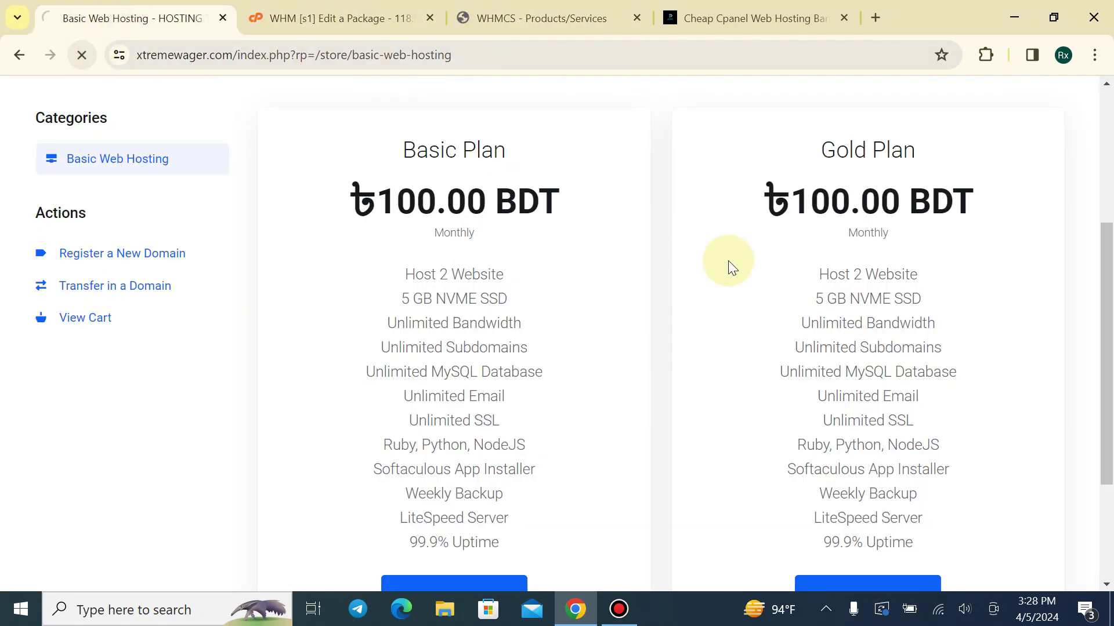
{"action": "left_click_drag", "start_coordinate": [764, 185], "coordinate": [1002, 197]}
{"action": "left_click", "coordinate": [833, 229]}
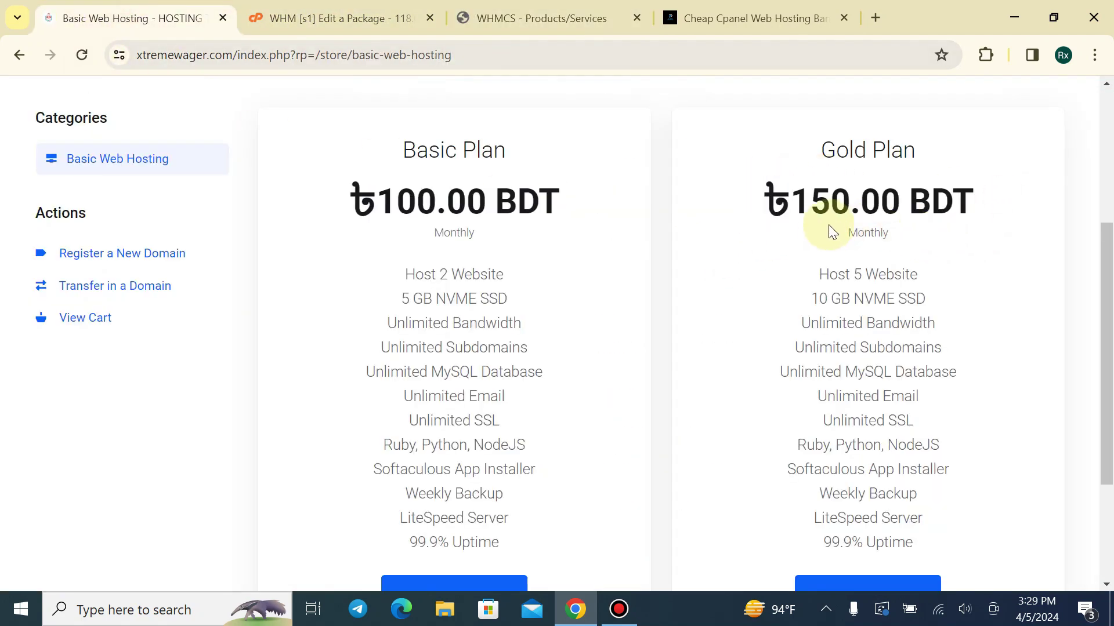
{"action": "scroll", "coordinate": [800, 226], "scroll_direction": "down", "scroll_amount": 2}
{"action": "scroll", "coordinate": [754, 218], "scroll_direction": "up", "scroll_amount": 1}
{"action": "scroll", "coordinate": [443, 117], "scroll_direction": "up", "scroll_amount": 3}
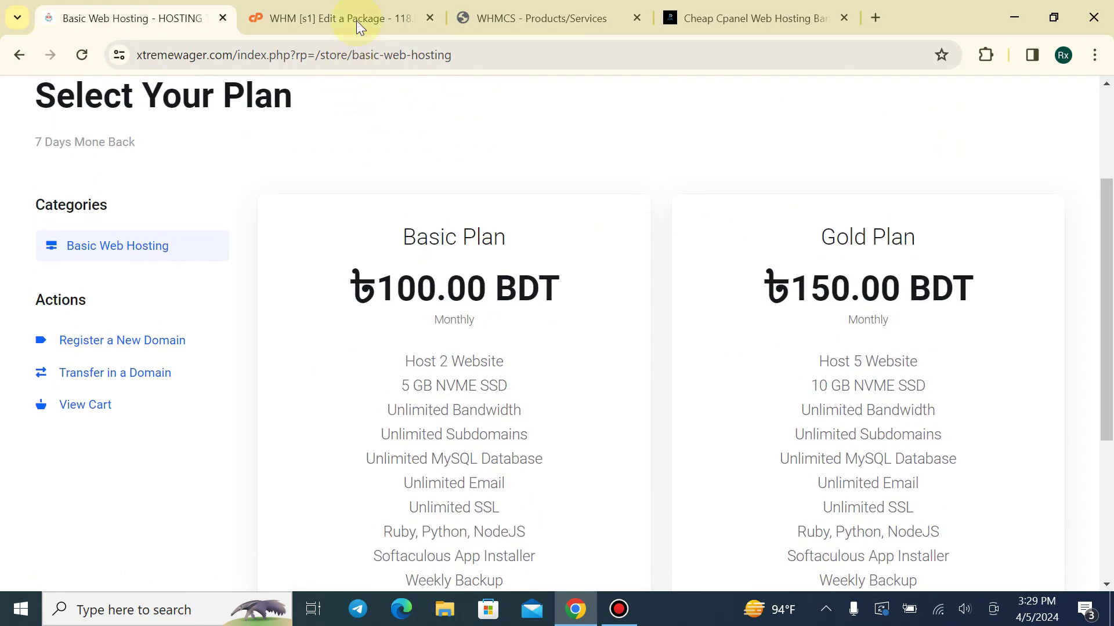
{"action": "left_click", "coordinate": [357, 18]}
{"action": "left_click", "coordinate": [534, 18]}
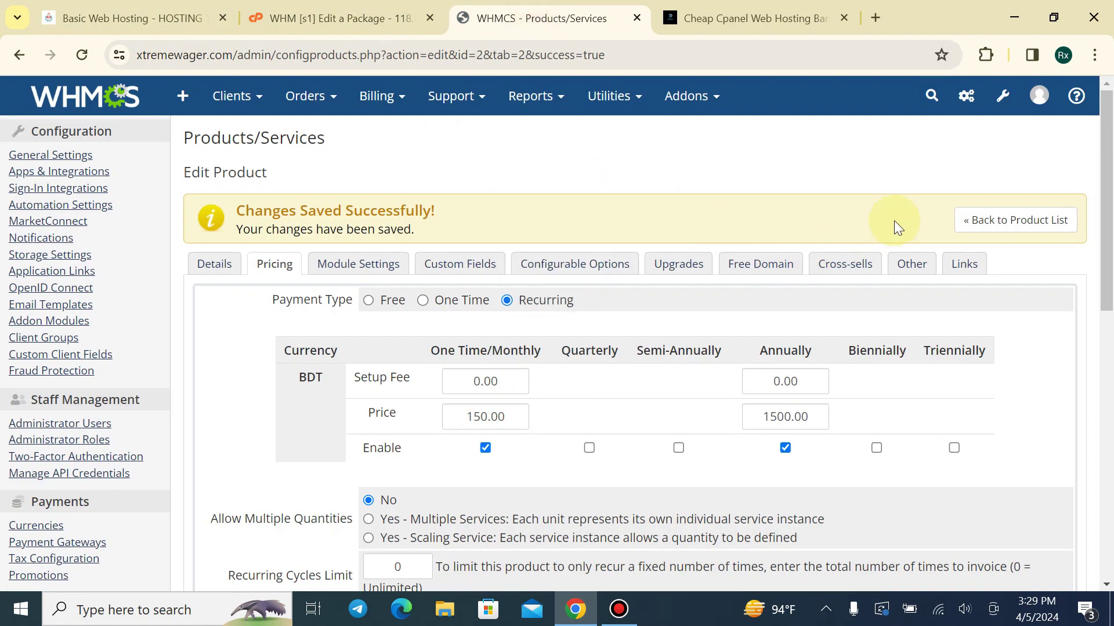
{"action": "left_click", "coordinate": [994, 221]}
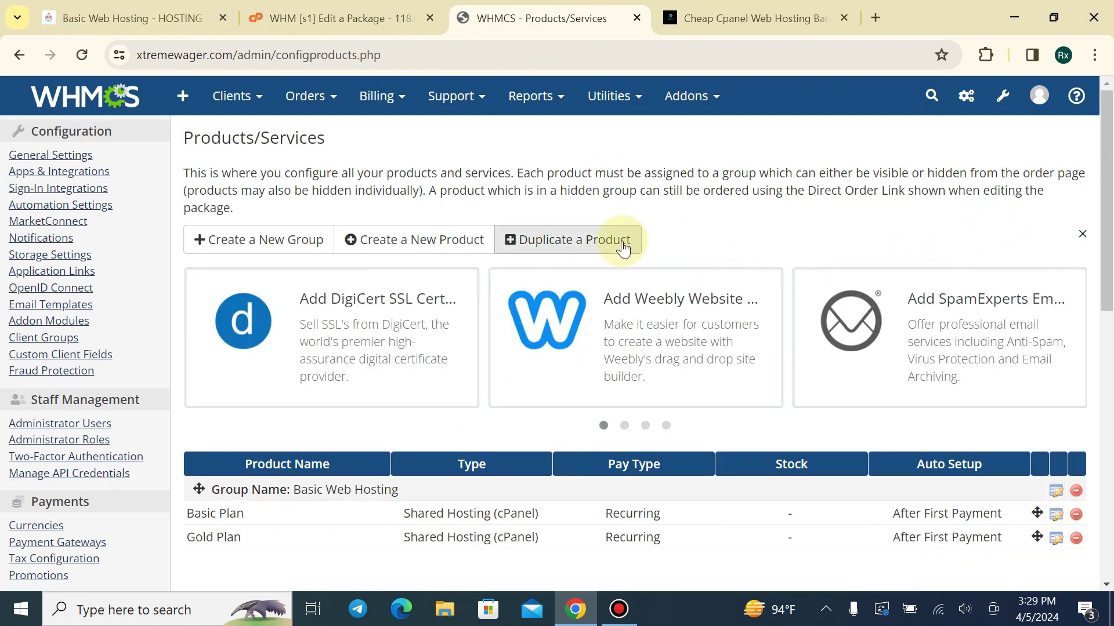
Duplicate the Basic Plan as a new product named 'Premium Plan'
{"action": "left_click", "coordinate": [619, 240]}
{"action": "left_click", "coordinate": [543, 251]}
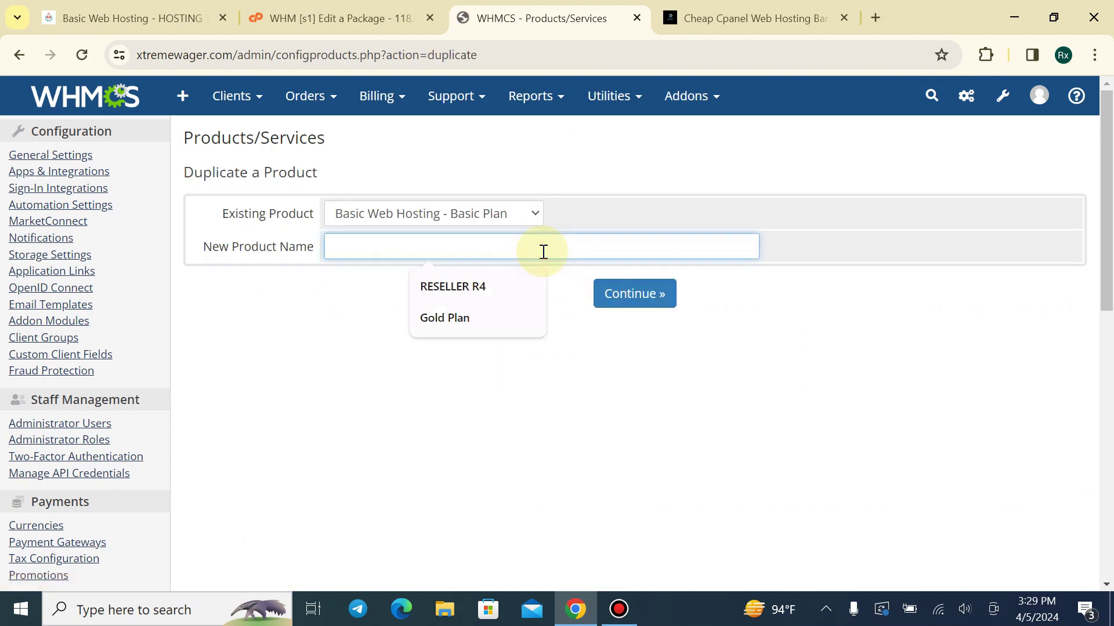
{"action": "type", "text": "Premium Plan"}
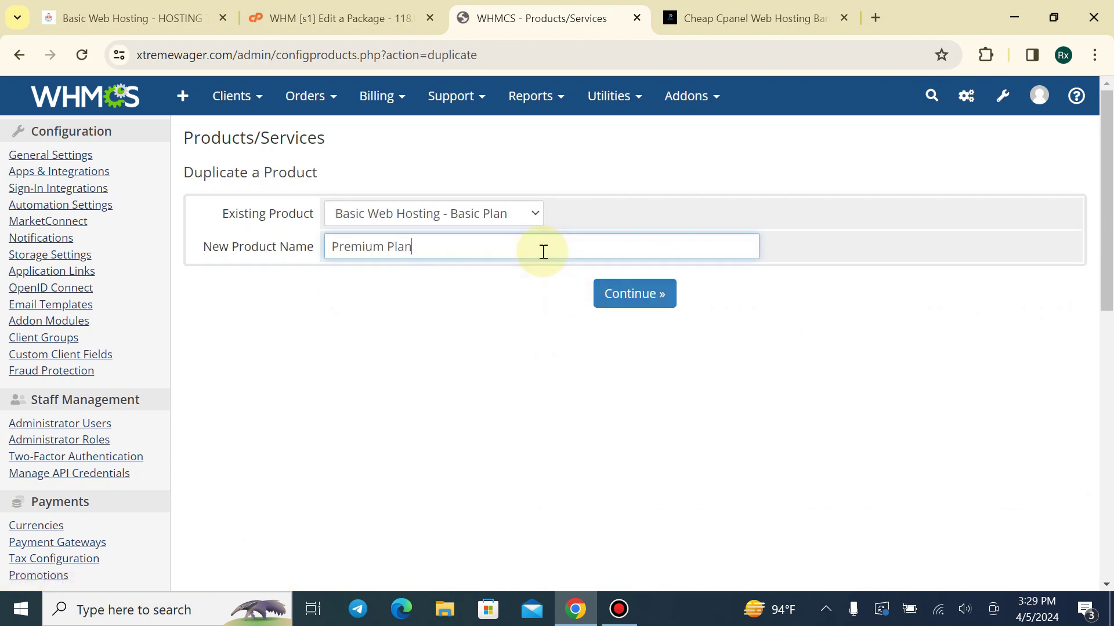
{"action": "left_click", "coordinate": [633, 293]}
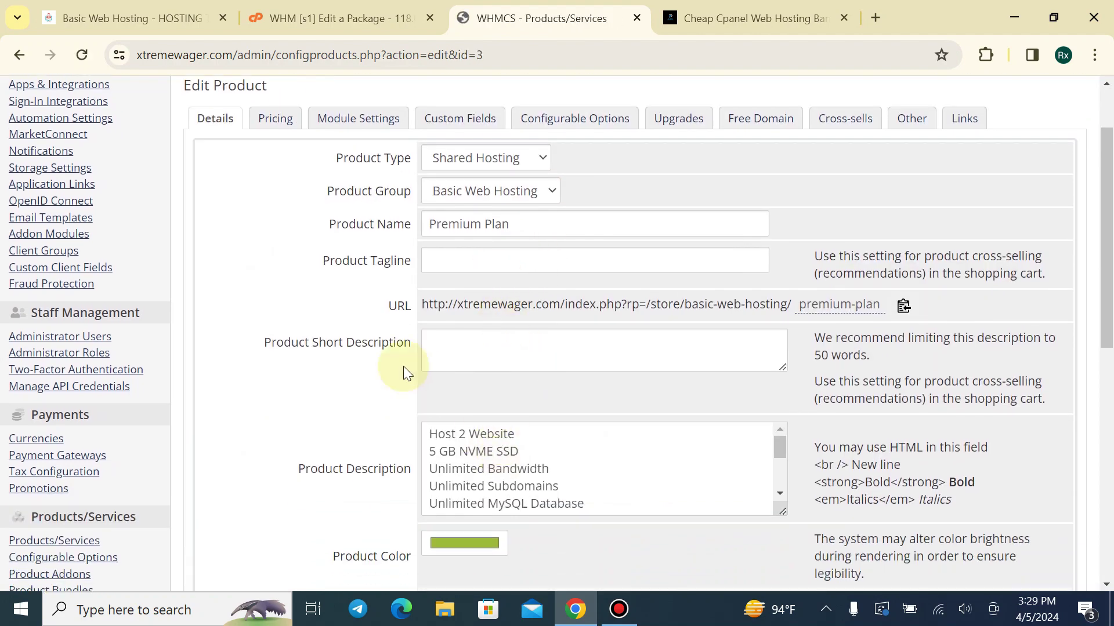
Paste RX Host's middle Host 10 Website feature list into Premium Plan's description and save
{"action": "left_click", "coordinate": [749, 18]}
{"action": "scroll", "coordinate": [470, 343], "scroll_direction": "up", "scroll_amount": 10}
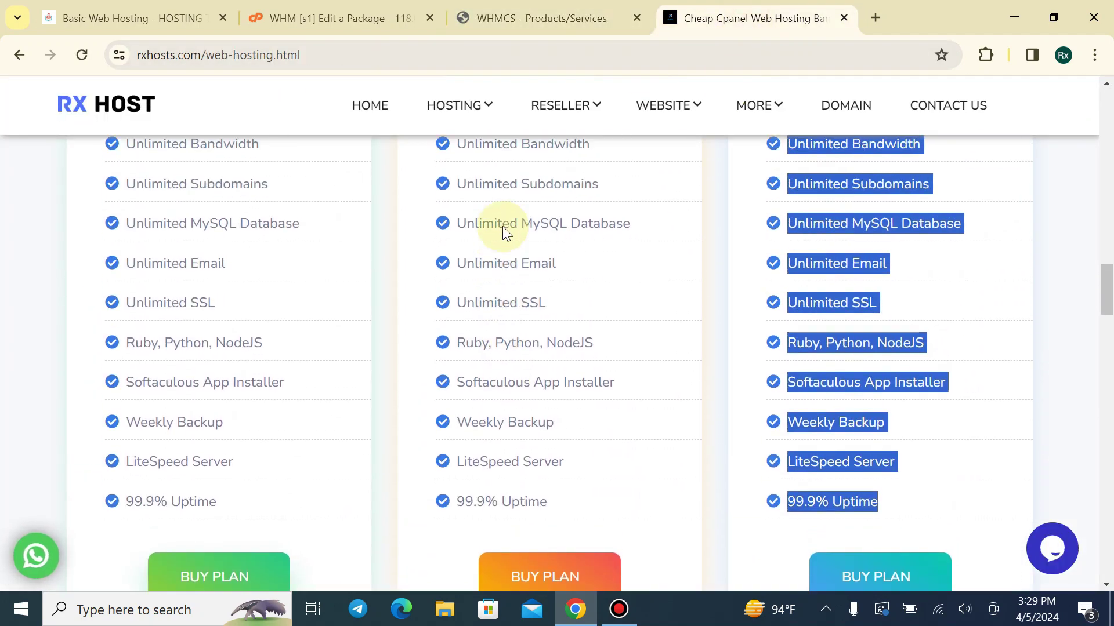
{"action": "left_click_drag", "start_coordinate": [452, 323], "coordinate": [559, 457]}
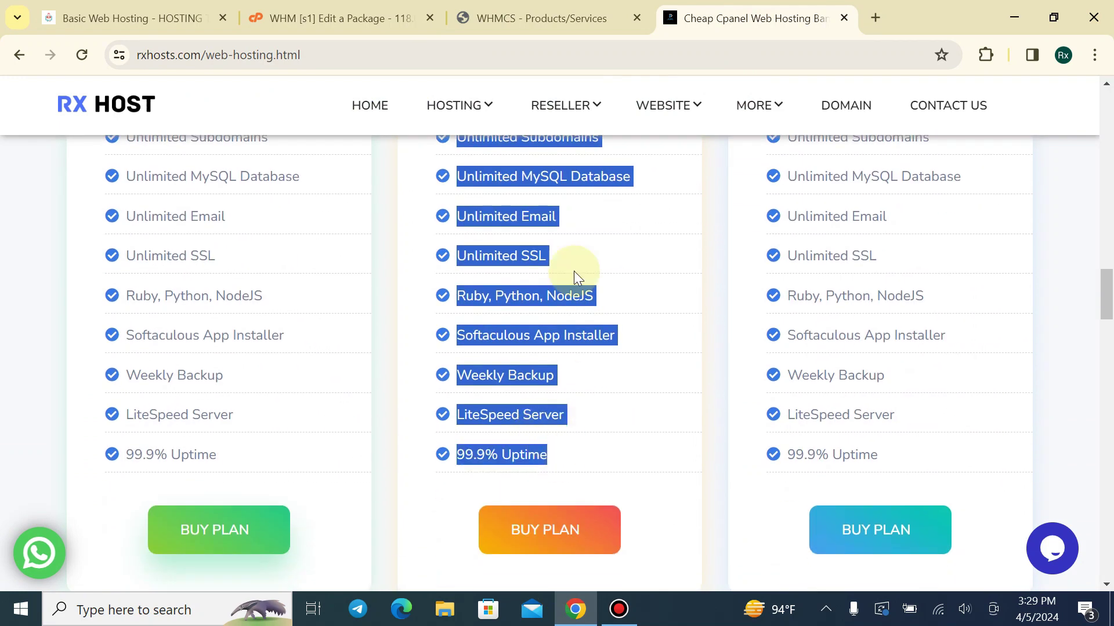
{"action": "key", "text": "ctrl+shift+Tab"}
{"action": "left_click", "coordinate": [568, 454]}
{"action": "key", "text": "ctrl+a"}
{"action": "key", "text": "ctrl+v"}
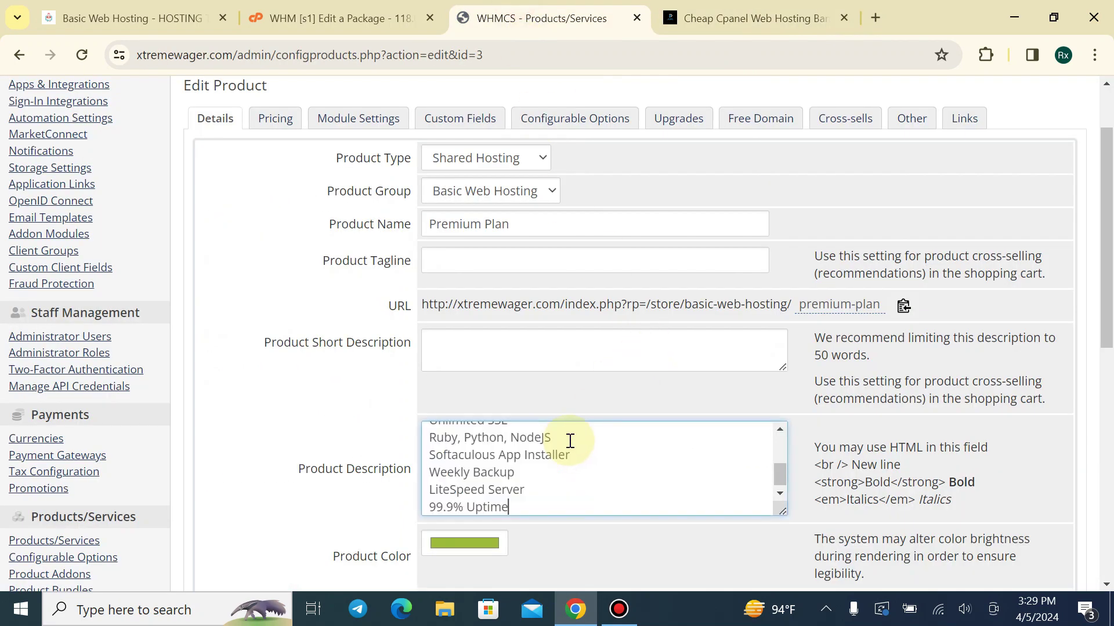
{"action": "scroll", "coordinate": [370, 368], "scroll_direction": "down", "scroll_amount": 6}
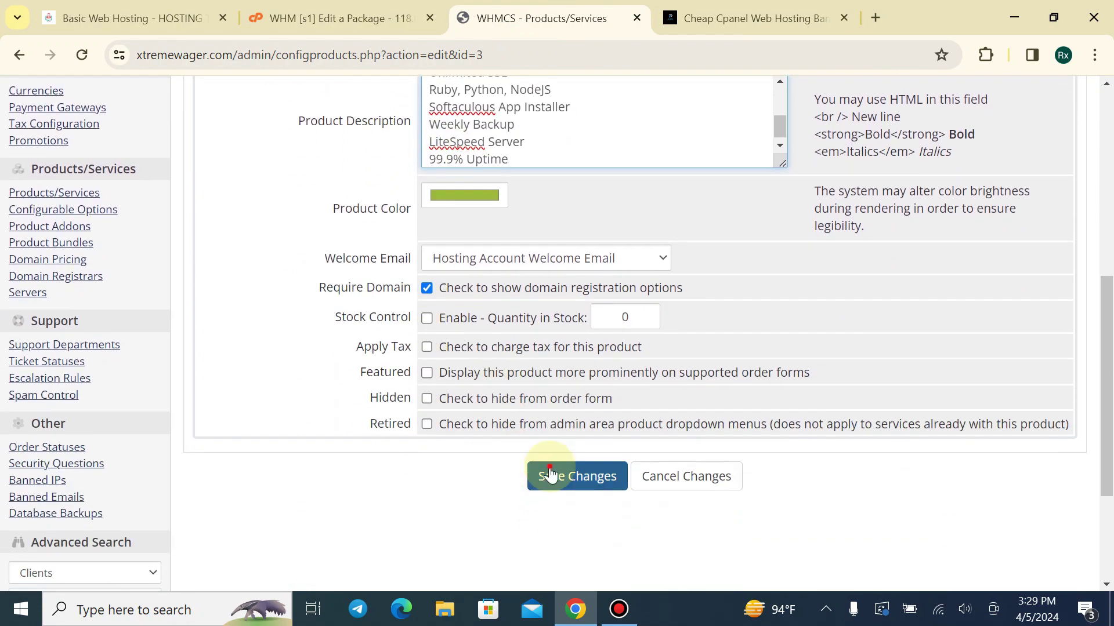
{"action": "left_click", "coordinate": [550, 474]}
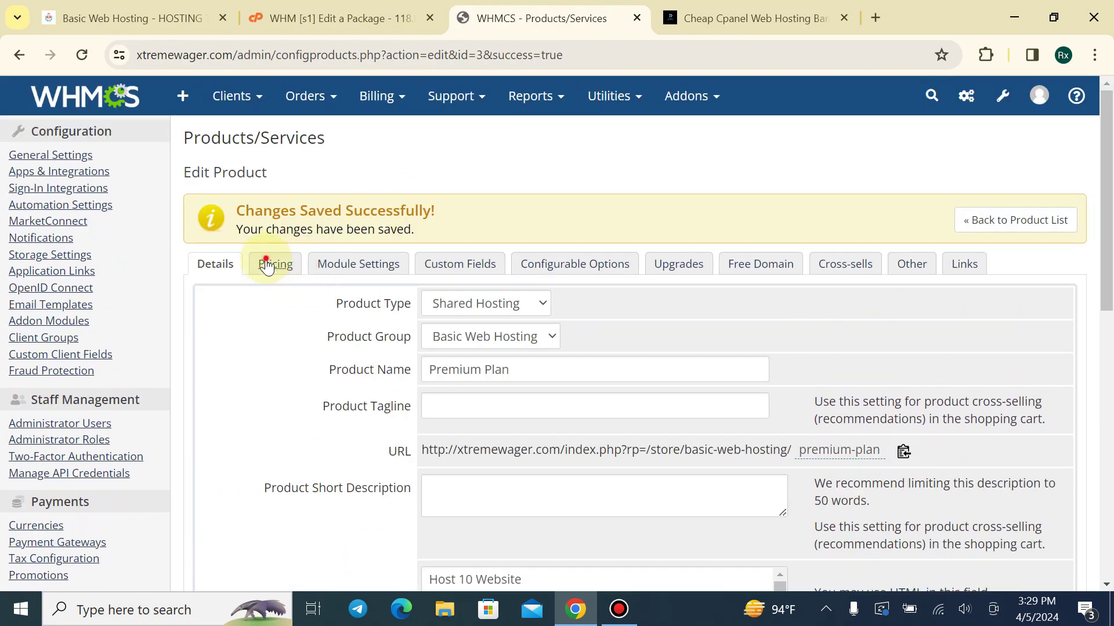
{"action": "left_click", "coordinate": [267, 265]}
{"action": "scroll", "coordinate": [464, 348], "scroll_direction": "down", "scroll_amount": 2}
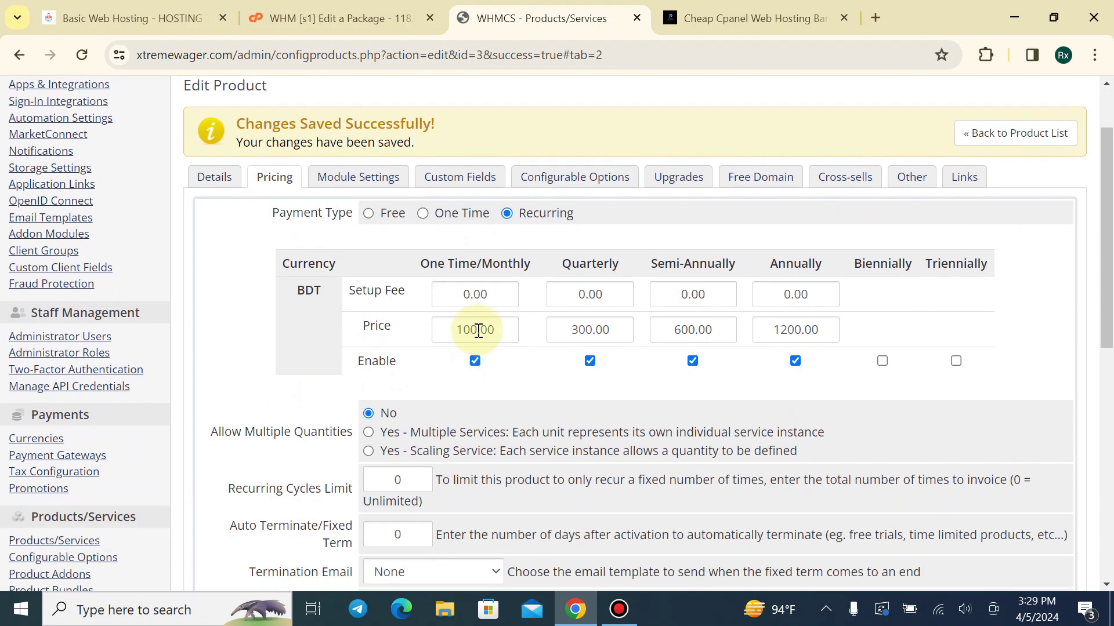
Set Premium Plan prices to 200.00 monthly, 600.00 quarterly, 1200.00 semi-annually, 2000.00 annually, and save
{"action": "left_click_drag", "start_coordinate": [475, 327], "coordinate": [426, 348]}
{"action": "type", "text": "20"}
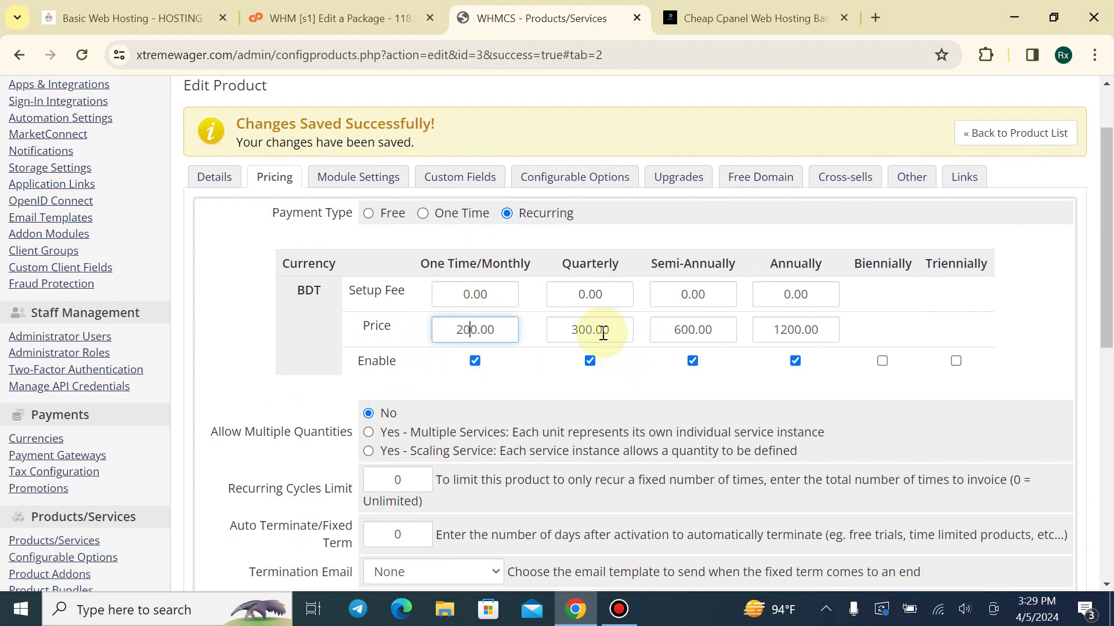
{"action": "left_click", "coordinate": [577, 328]}
{"action": "left_click_drag", "start_coordinate": [575, 328], "coordinate": [558, 328]}
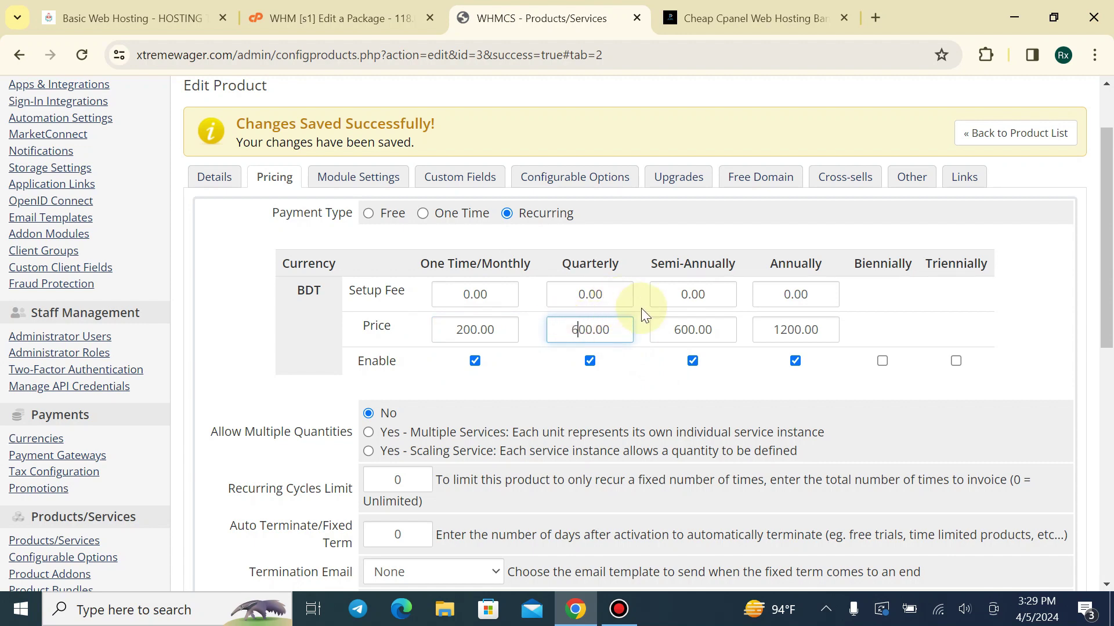
{"action": "left_click_drag", "start_coordinate": [687, 328], "coordinate": [671, 329]}
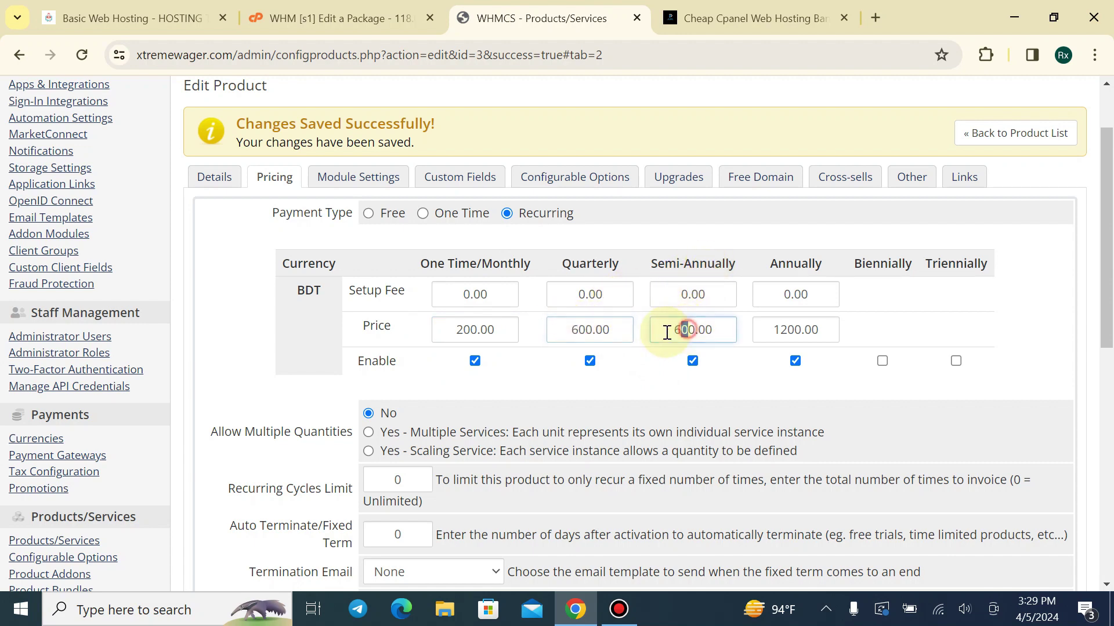
{"action": "type", "text": "120"}
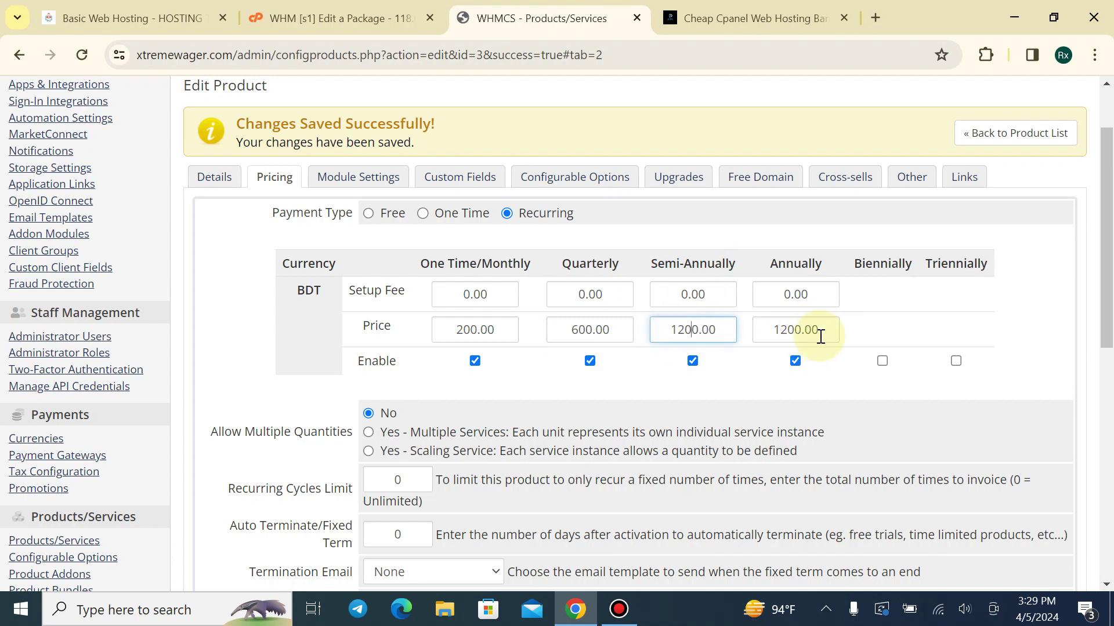
{"action": "left_click_drag", "start_coordinate": [820, 336], "coordinate": [737, 337]}
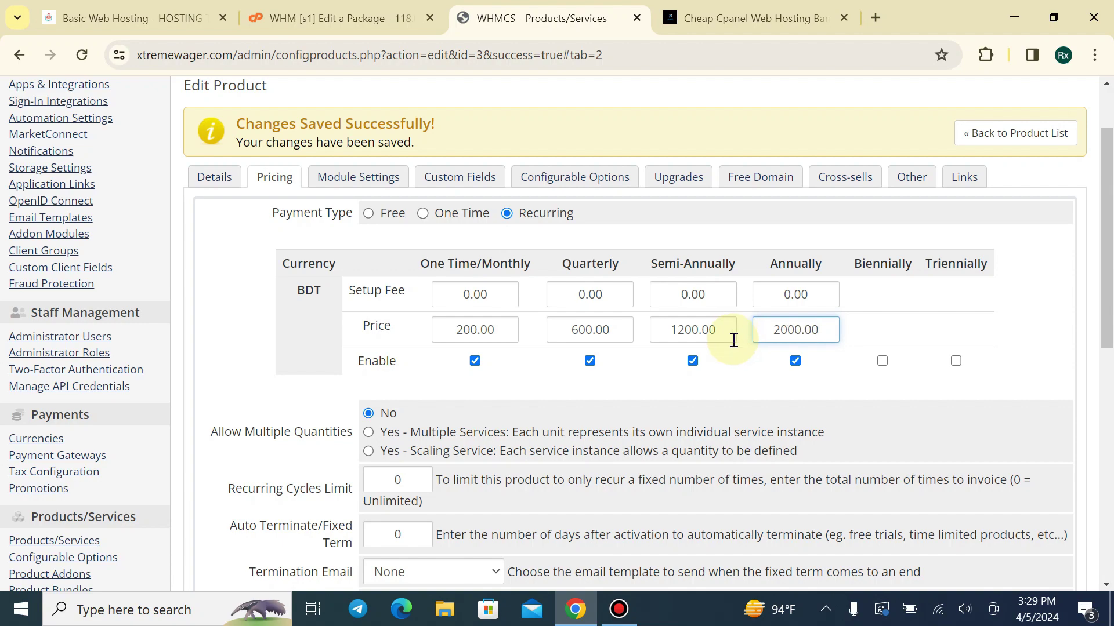
{"action": "scroll", "coordinate": [733, 340], "scroll_direction": "down", "scroll_amount": 8}
{"action": "left_click", "coordinate": [572, 401]}
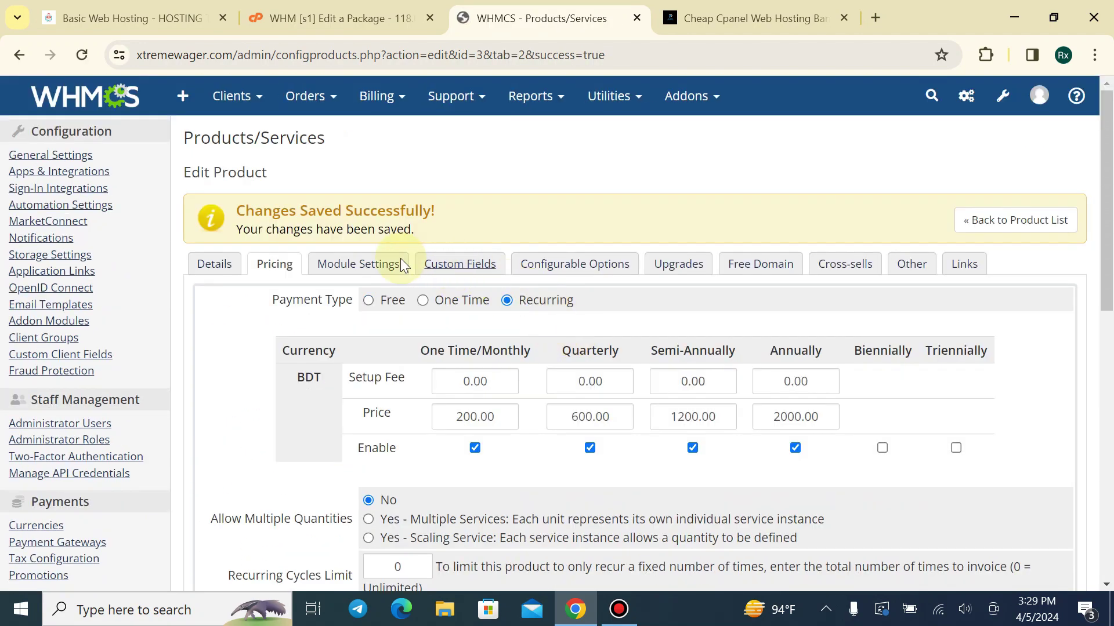
{"action": "left_click", "coordinate": [370, 264]}
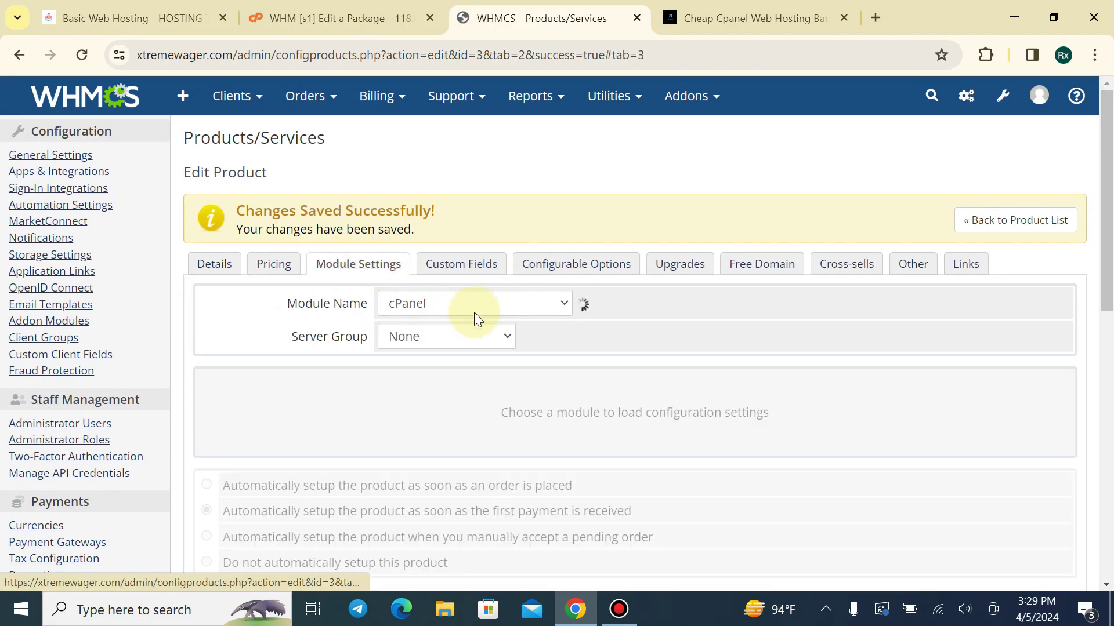
Assign the Premium Plan WHM package to the Premium Plan product and save
{"action": "scroll", "coordinate": [464, 308], "scroll_direction": "down", "scroll_amount": 1}
{"action": "left_click", "coordinate": [412, 299]}
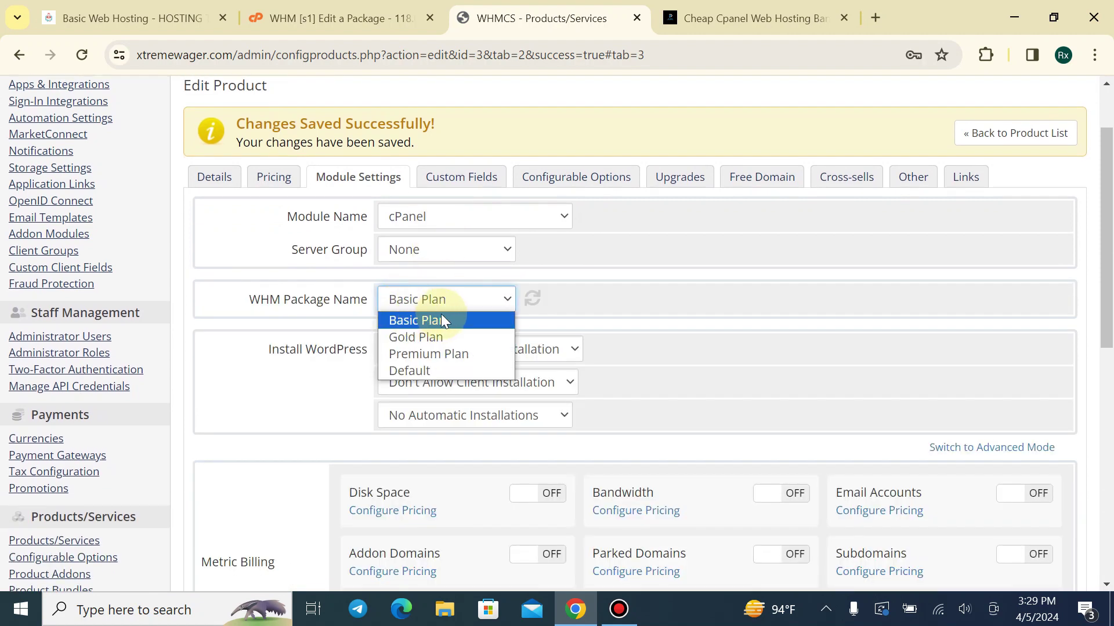
{"action": "left_click", "coordinate": [408, 353]}
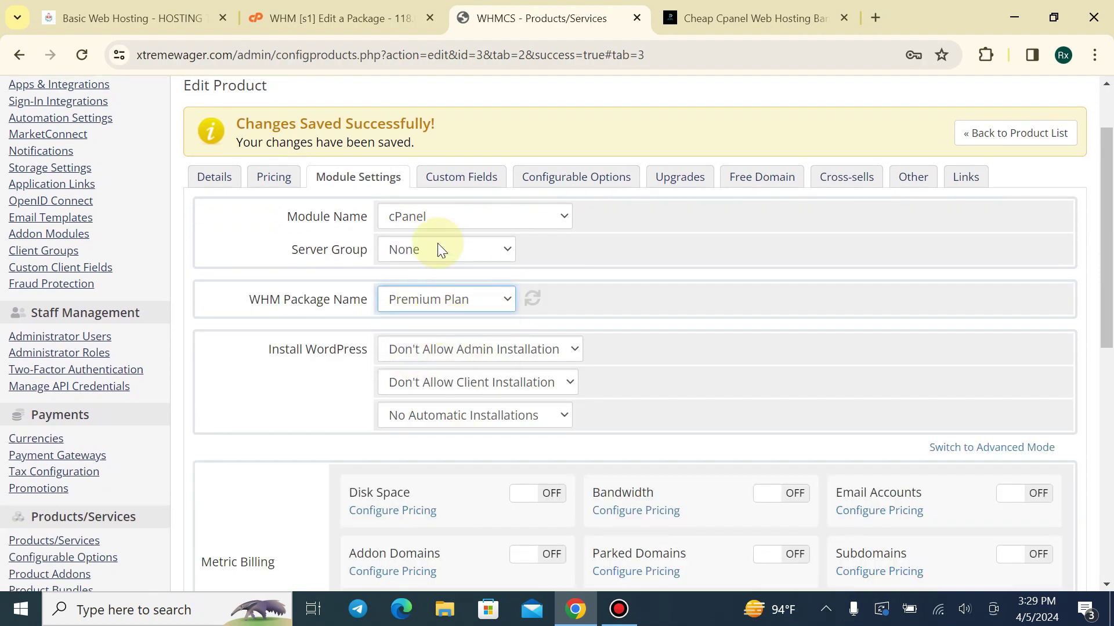
{"action": "left_click", "coordinate": [232, 178]}
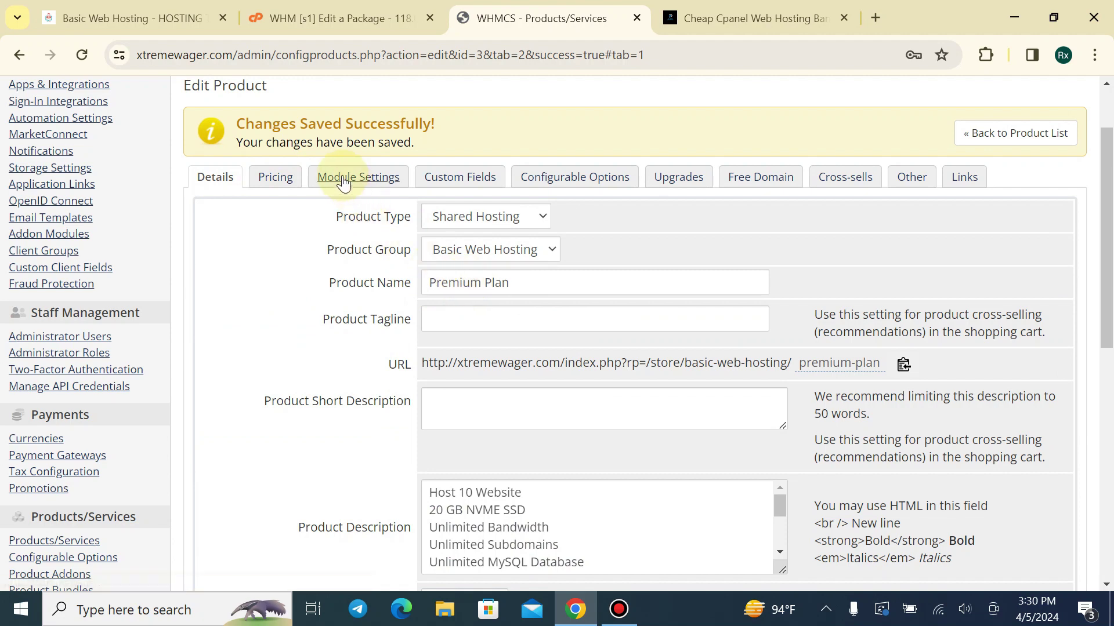
{"action": "left_click", "coordinate": [344, 178]}
{"action": "scroll", "coordinate": [1094, 174], "scroll_direction": "down", "scroll_amount": 10}
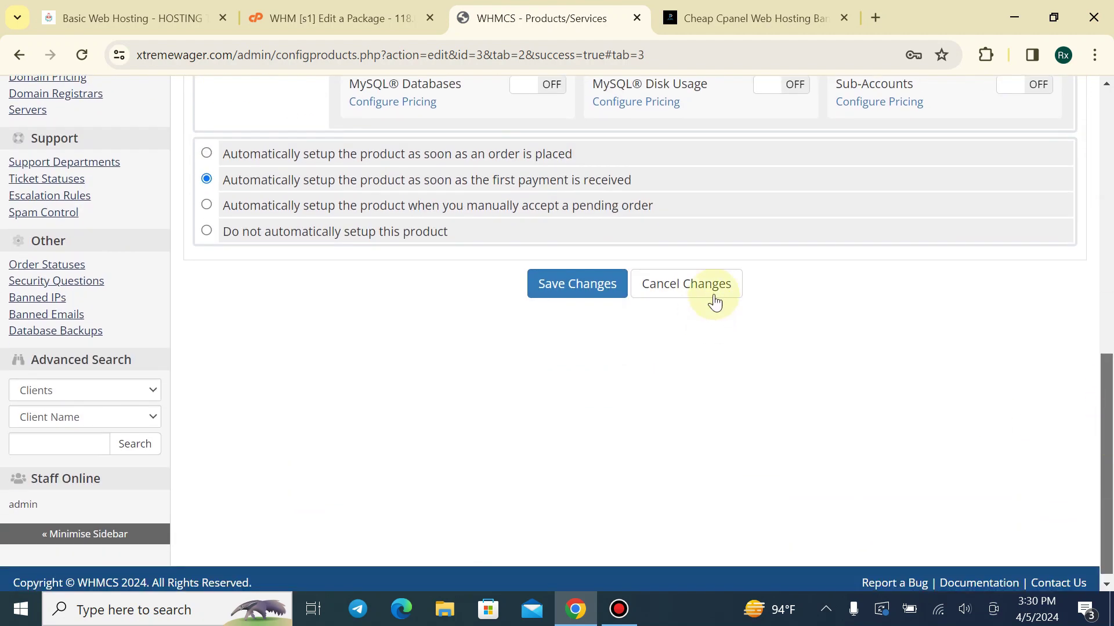
{"action": "left_click", "coordinate": [600, 284]}
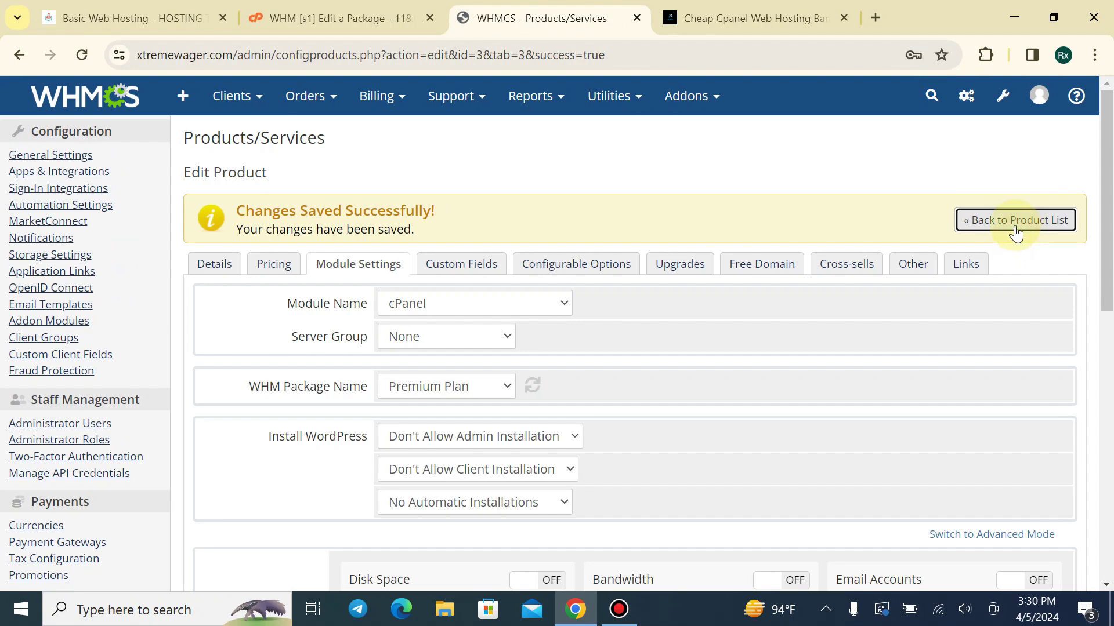
Assign the Gold Plan WHM package to the Gold Plan product and save
{"action": "left_click", "coordinate": [1015, 232]}
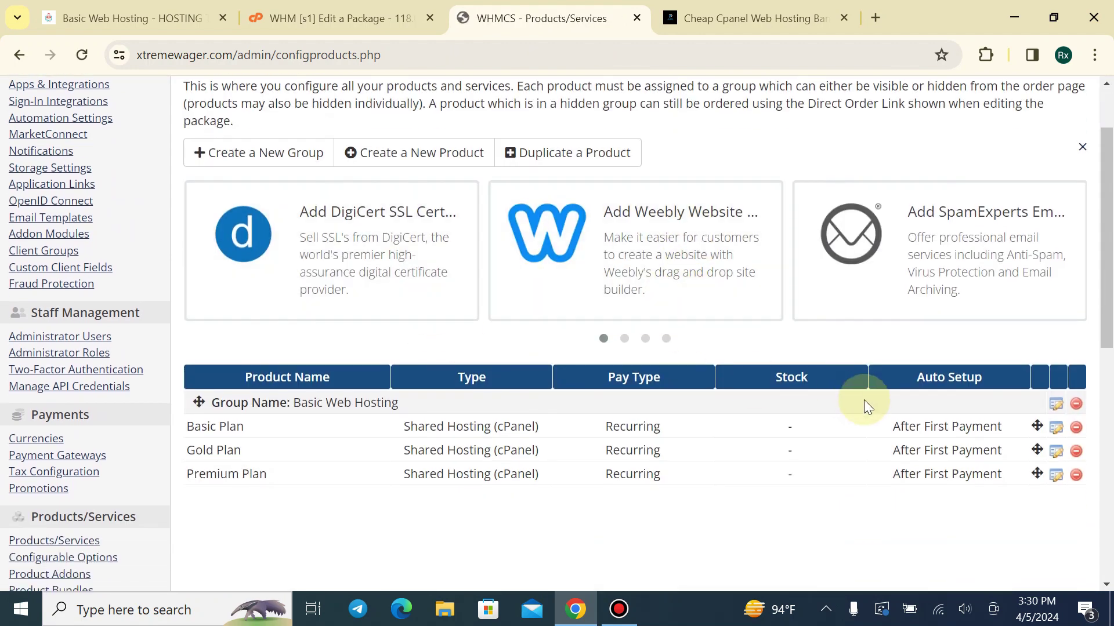
{"action": "left_click", "coordinate": [1056, 451]}
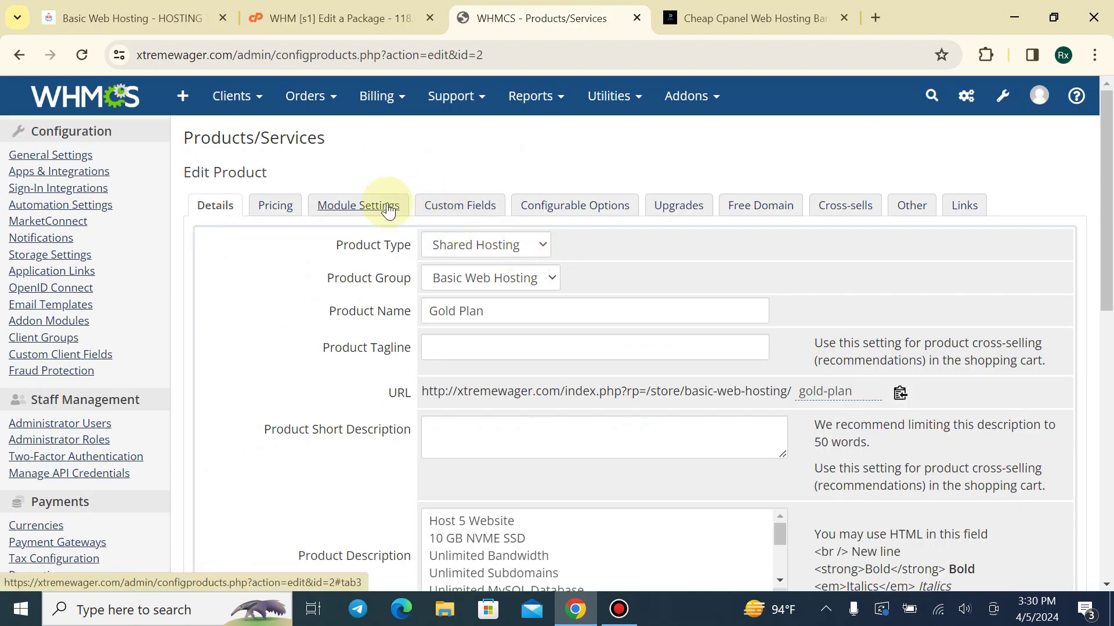
{"action": "left_click", "coordinate": [365, 206]}
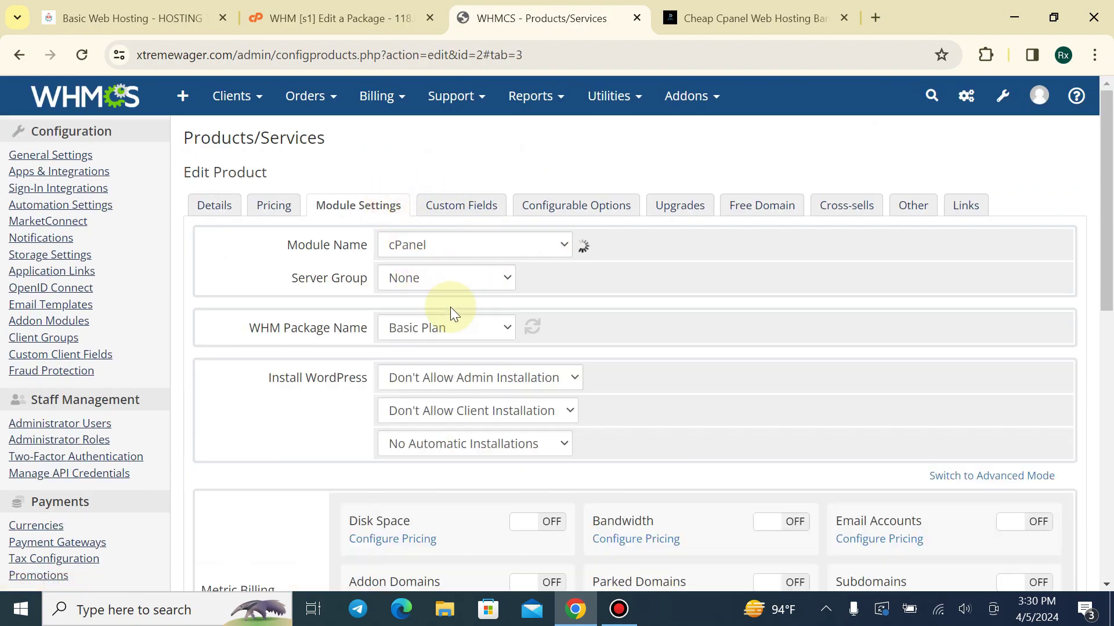
{"action": "left_click", "coordinate": [430, 332]}
{"action": "left_click", "coordinate": [449, 366]}
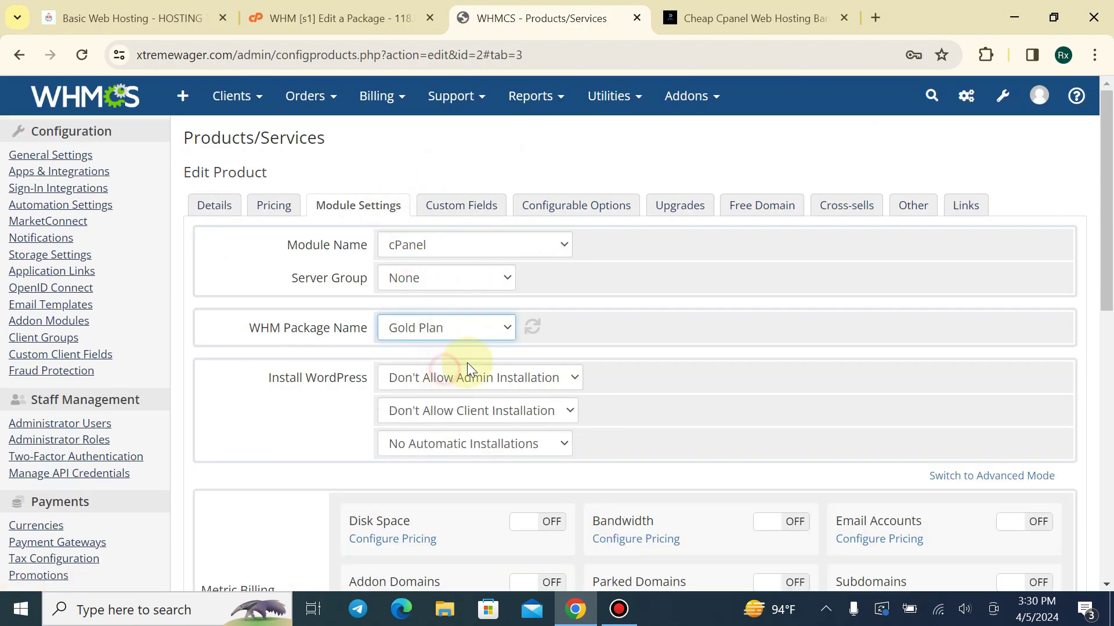
{"action": "scroll", "coordinate": [848, 294], "scroll_direction": "down", "scroll_amount": 9}
{"action": "left_click", "coordinate": [576, 324]}
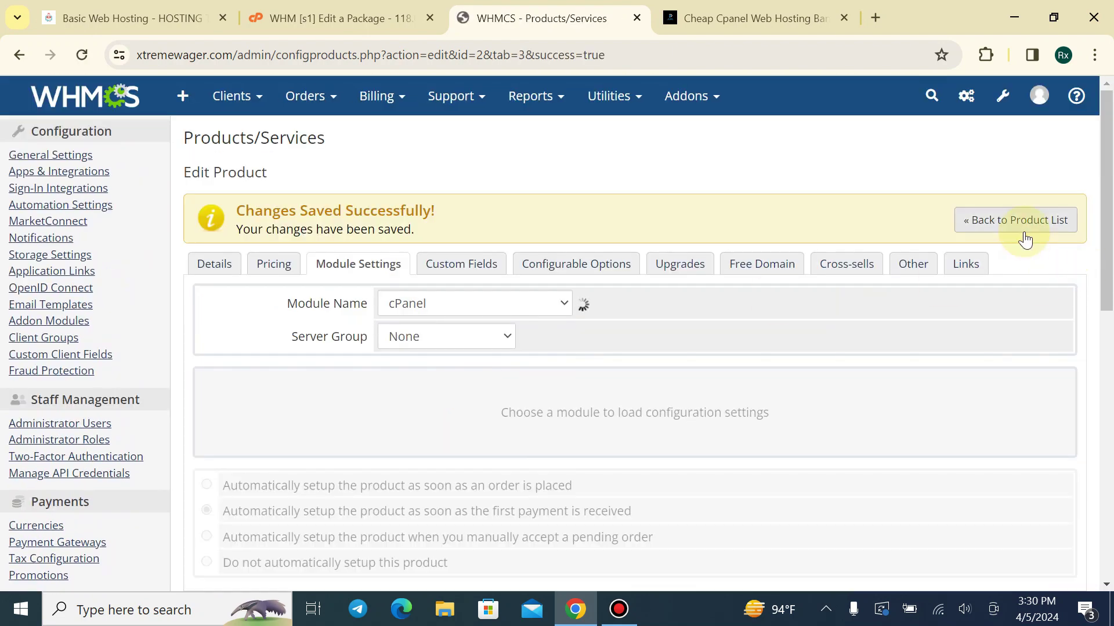
{"action": "left_click", "coordinate": [1024, 232]}
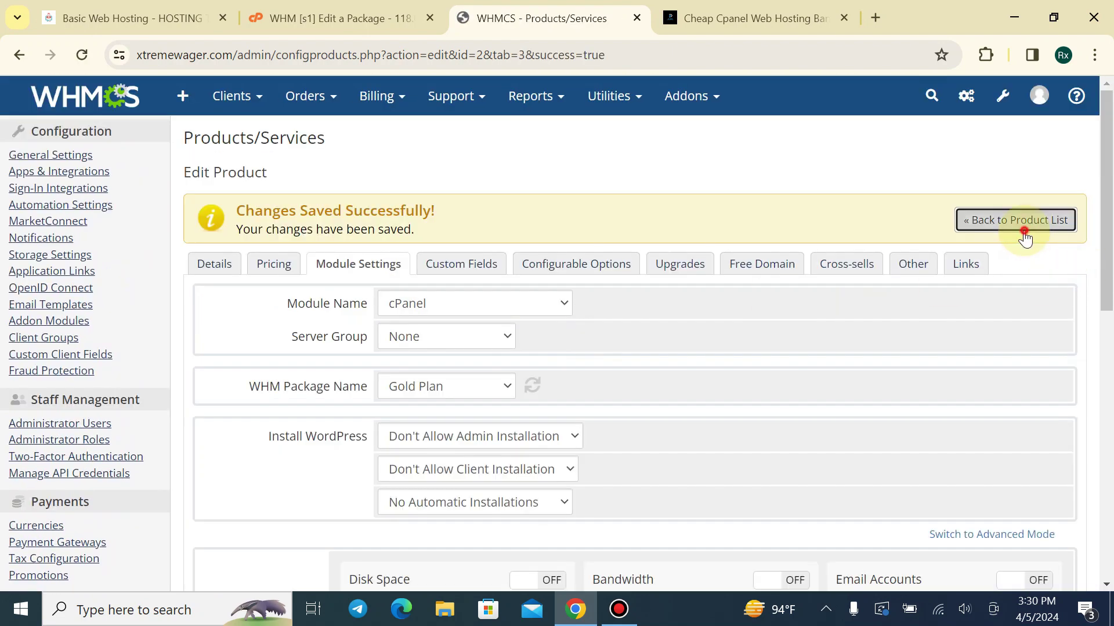
{"action": "left_click", "coordinate": [325, 18]}
Reload the store page and scroll through the Basic, Gold and Premium plans at ৳100, ৳150, ৳200
{"action": "left_click", "coordinate": [134, 18]}
{"action": "left_click", "coordinate": [82, 54]}
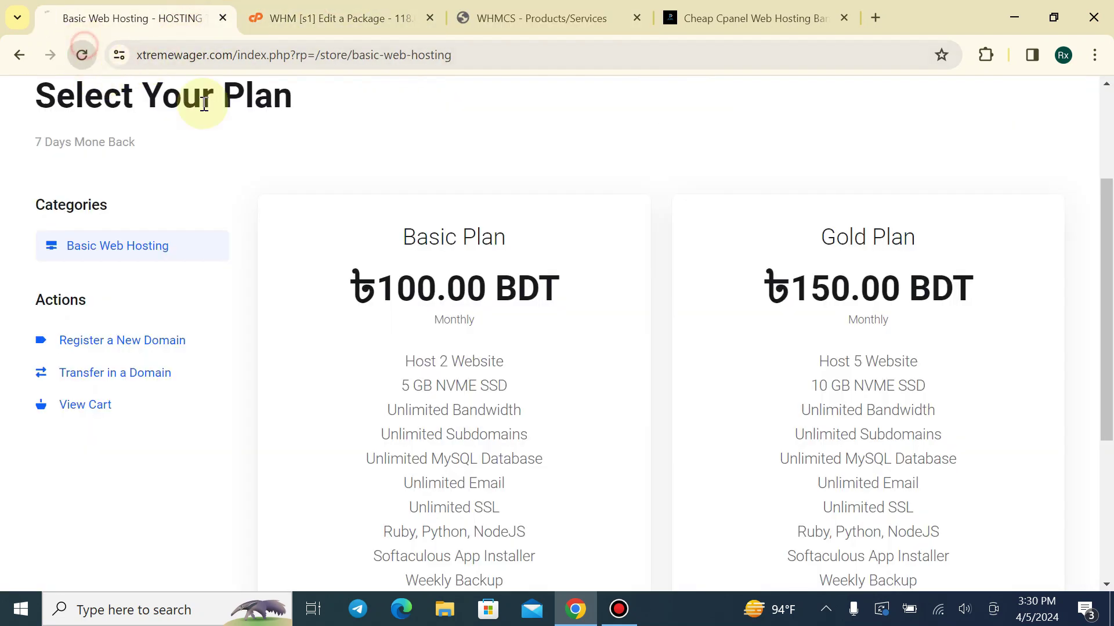
{"action": "scroll", "coordinate": [433, 216], "scroll_direction": "down", "scroll_amount": 4}
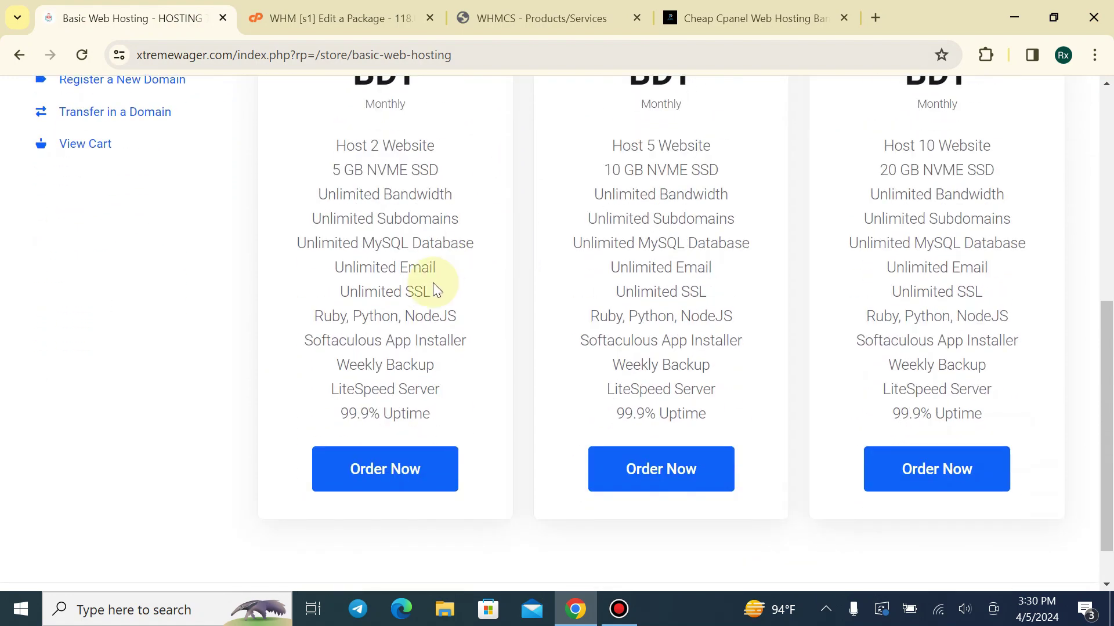
{"action": "scroll", "coordinate": [433, 283], "scroll_direction": "up", "scroll_amount": 1}
{"action": "scroll", "coordinate": [432, 232], "scroll_direction": "up", "scroll_amount": 1}
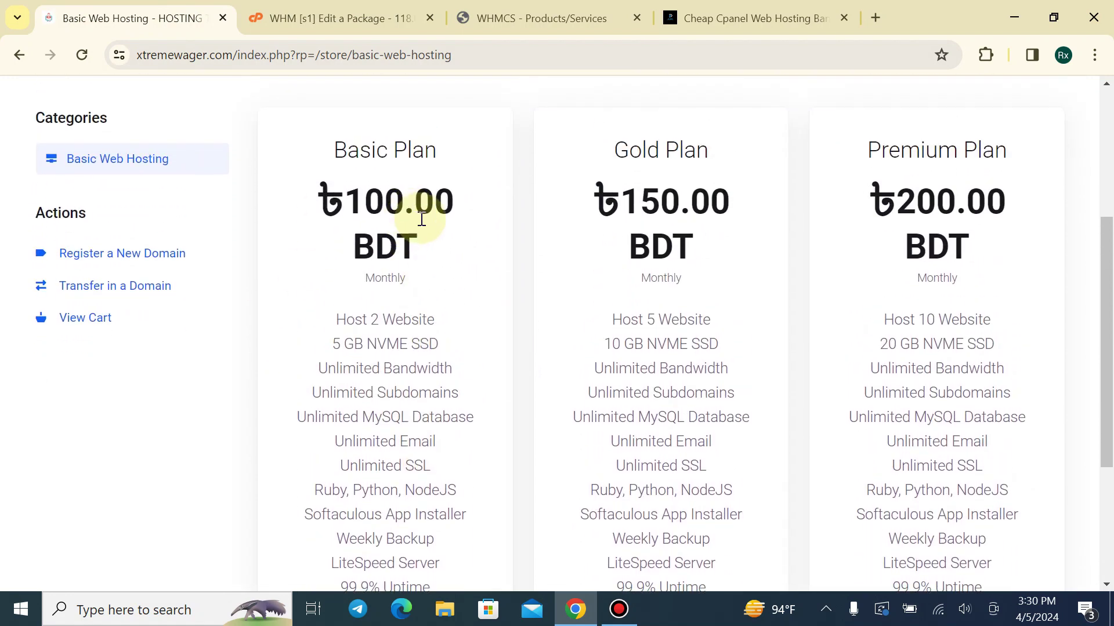
{"action": "scroll", "coordinate": [427, 197], "scroll_direction": "down", "scroll_amount": 3}
{"action": "scroll", "coordinate": [423, 193], "scroll_direction": "down", "scroll_amount": 1}
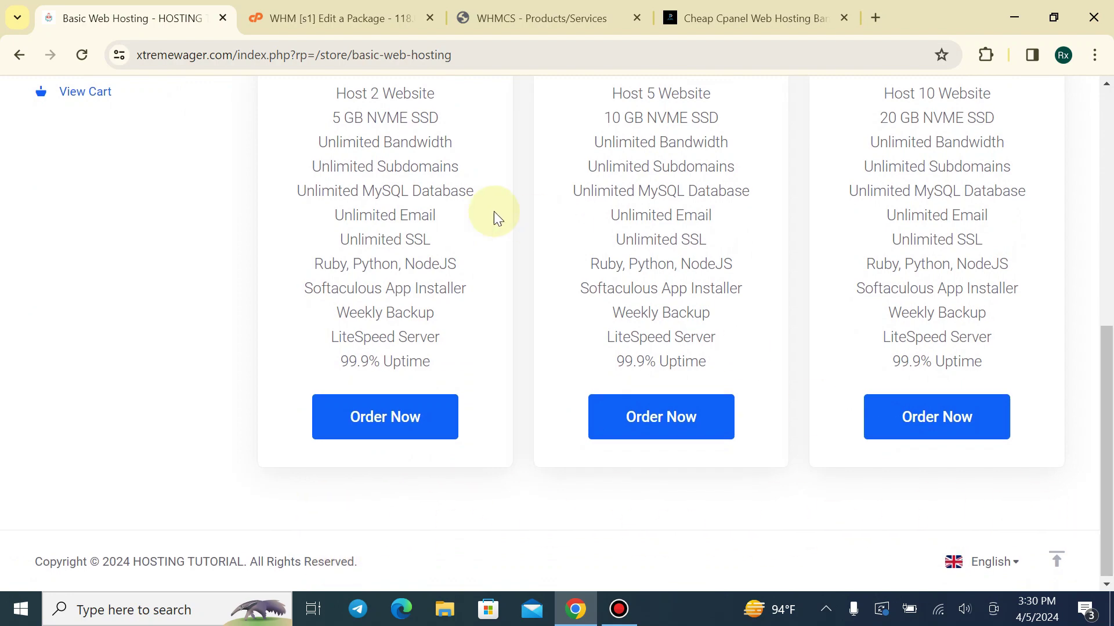
{"action": "scroll", "coordinate": [476, 206], "scroll_direction": "up", "scroll_amount": 3}
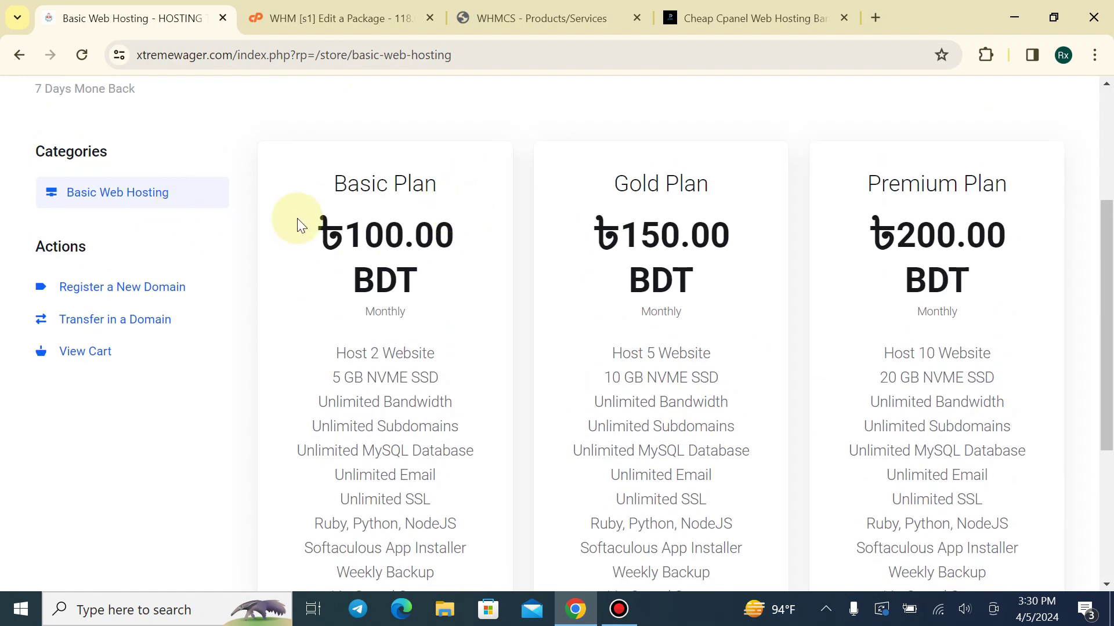
Highlight and inspect the Basic Plan details, then bring up the RX Host hosting page
{"action": "left_click_drag", "start_coordinate": [320, 186], "coordinate": [510, 180]}
{"action": "left_click", "coordinate": [408, 163]}
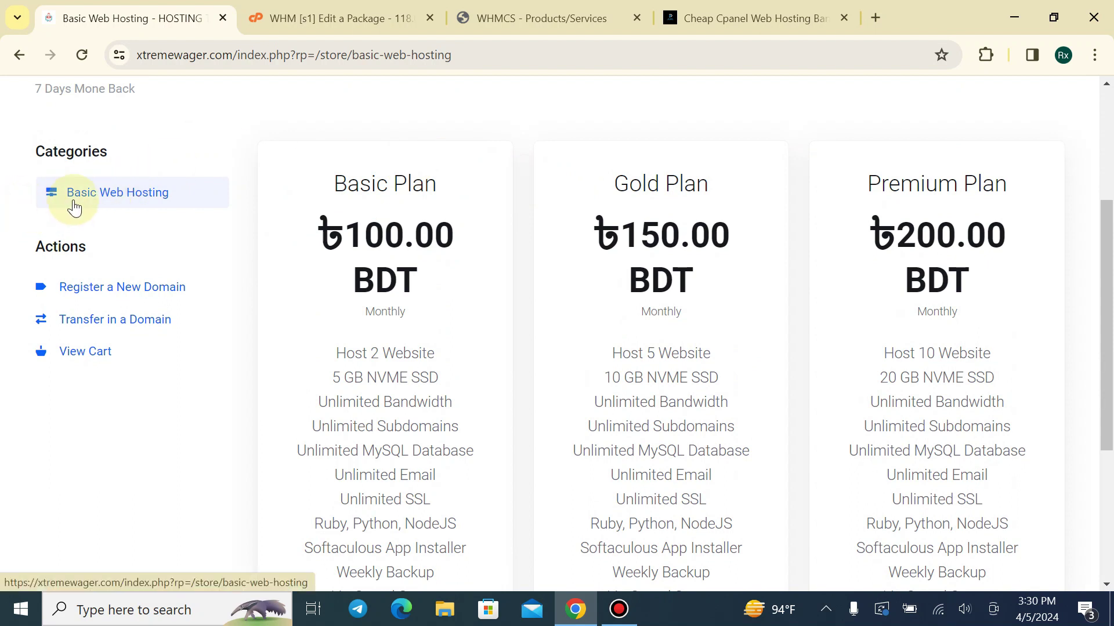
{"action": "left_click_drag", "start_coordinate": [27, 228], "coordinate": [101, 234]}
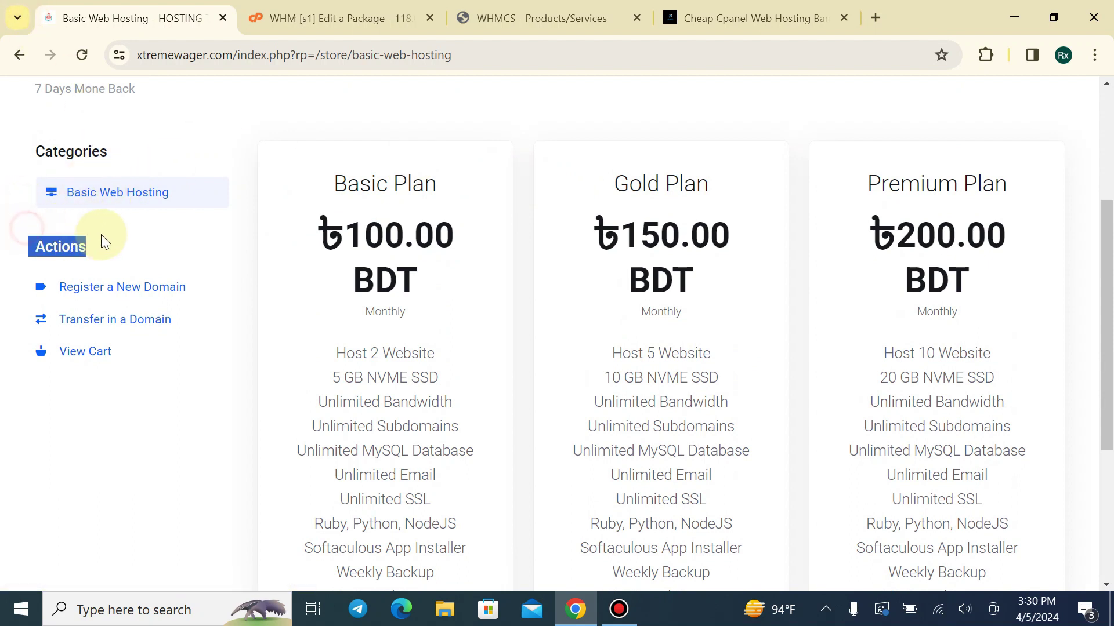
{"action": "left_click", "coordinate": [119, 235]}
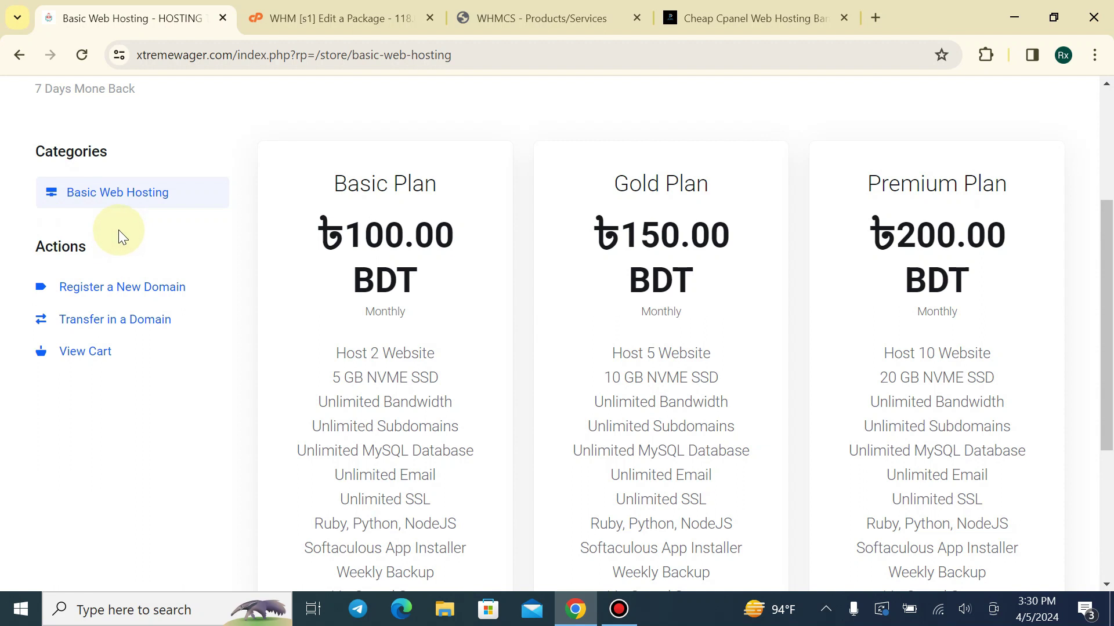
{"action": "left_click_drag", "start_coordinate": [33, 243], "coordinate": [181, 217]}
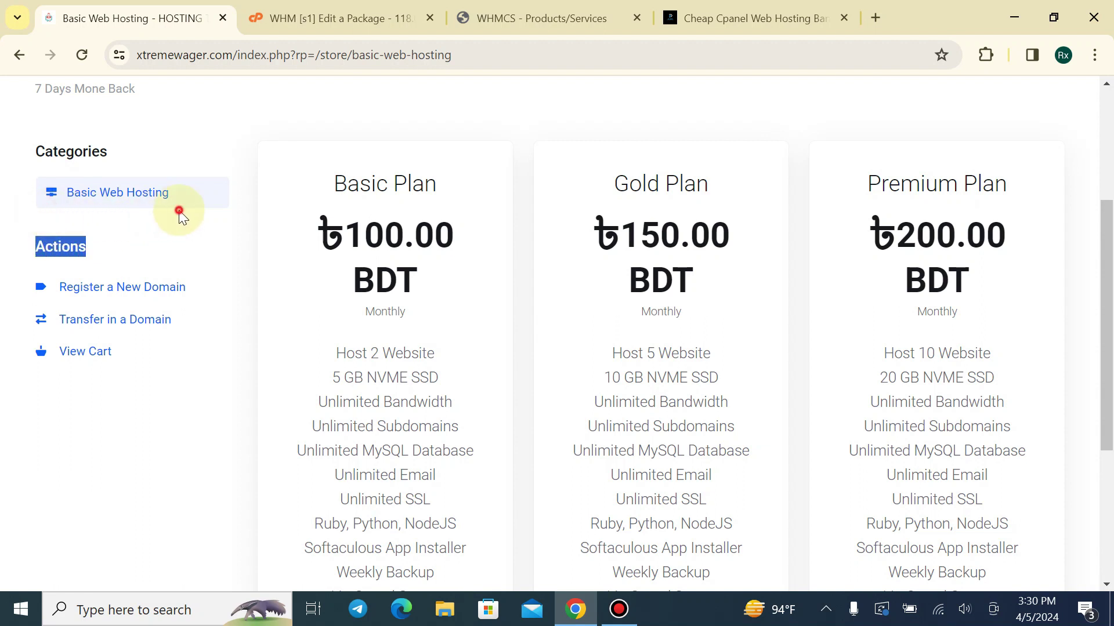
{"action": "left_click", "coordinate": [180, 213]}
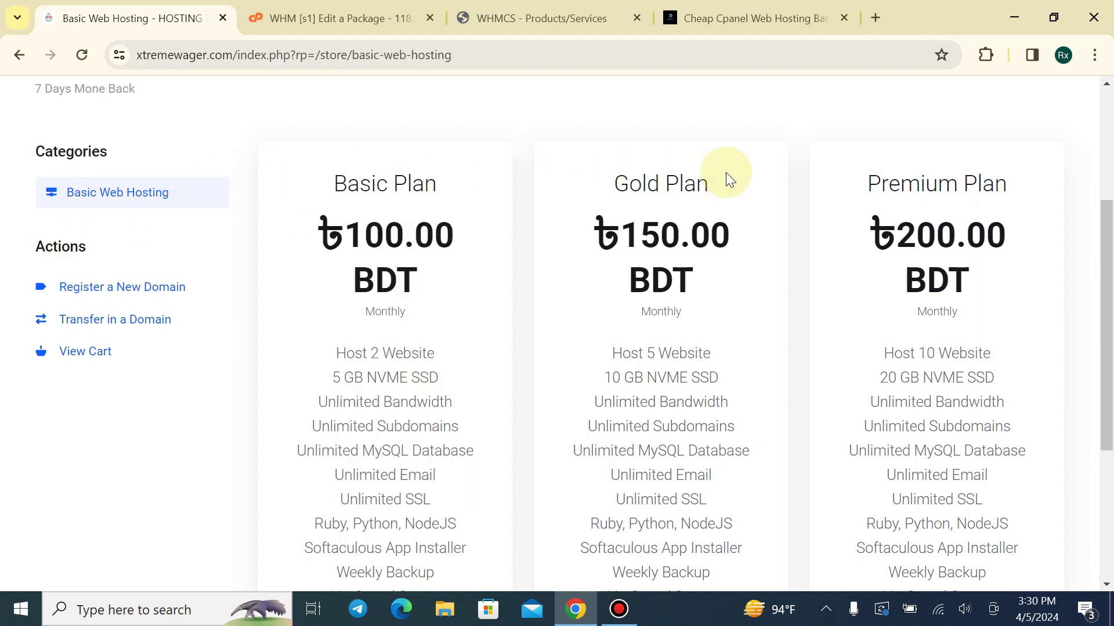
{"action": "left_click", "coordinate": [540, 17]}
{"action": "left_click", "coordinate": [676, 18]}
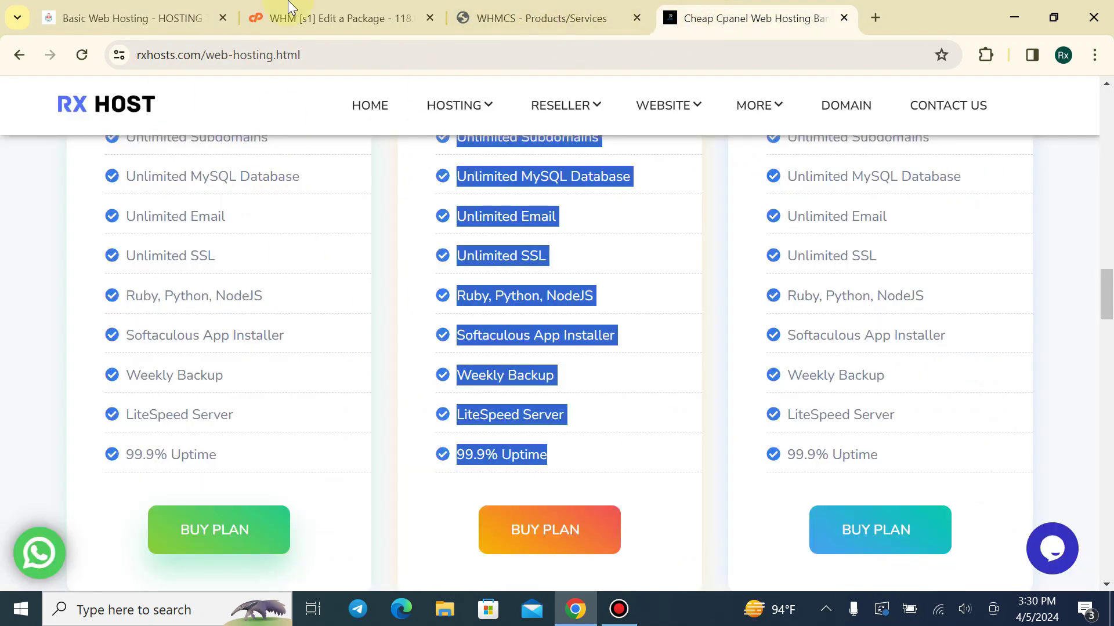
Glance over the WHM package editor, WHMCS product list and store plans before returning to RX Host
{"action": "left_click", "coordinate": [290, 18]}
{"action": "left_click", "coordinate": [541, 7]}
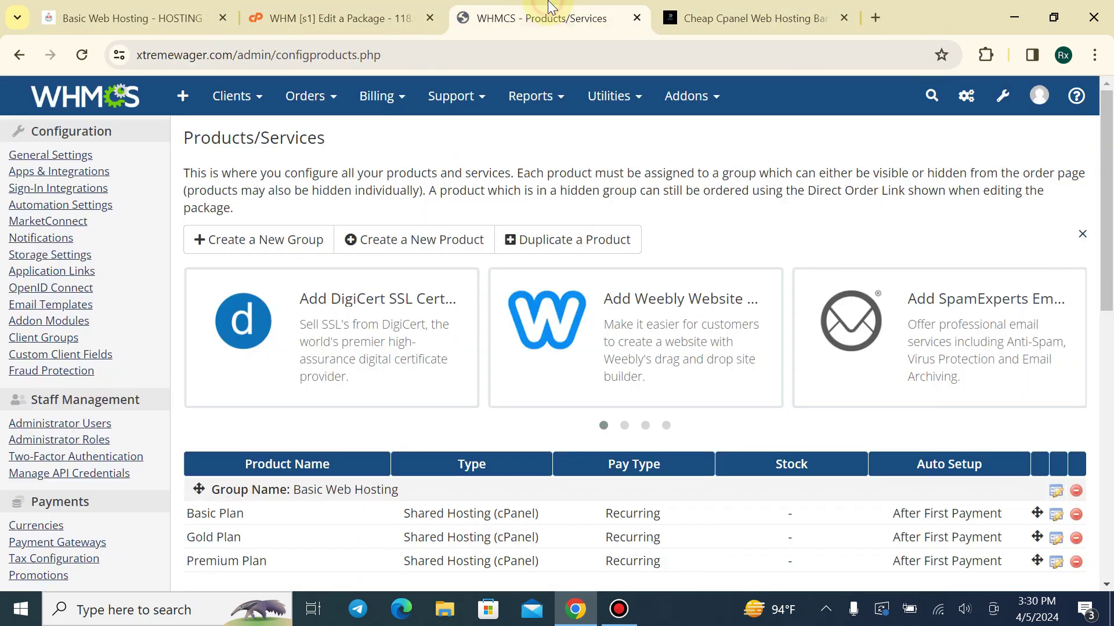
{"action": "scroll", "coordinate": [623, 298], "scroll_direction": "down", "scroll_amount": 3}
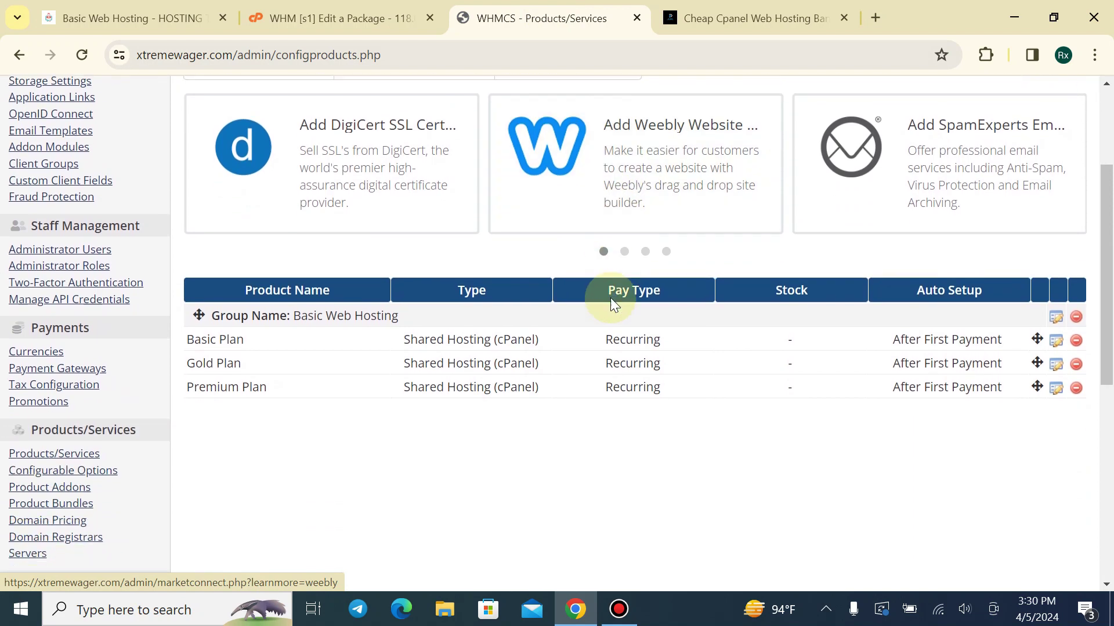
{"action": "left_click", "coordinate": [133, 17]}
{"action": "scroll", "coordinate": [371, 348], "scroll_direction": "down", "scroll_amount": 5}
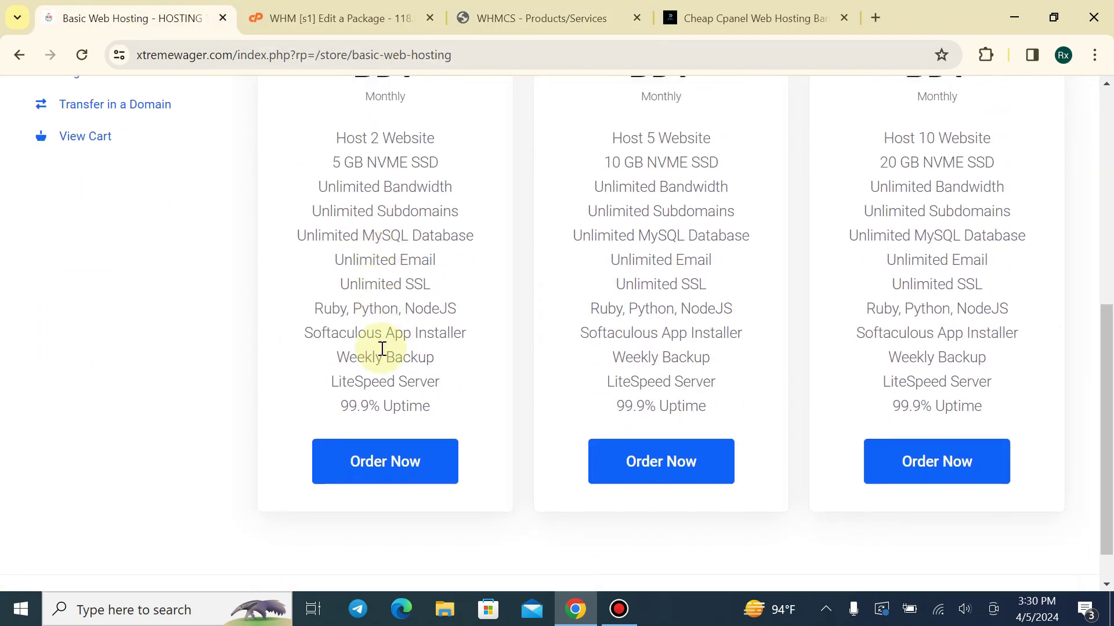
{"action": "scroll", "coordinate": [230, 233], "scroll_direction": "up", "scroll_amount": 2}
{"action": "scroll", "coordinate": [230, 233], "scroll_direction": "up", "scroll_amount": 2}
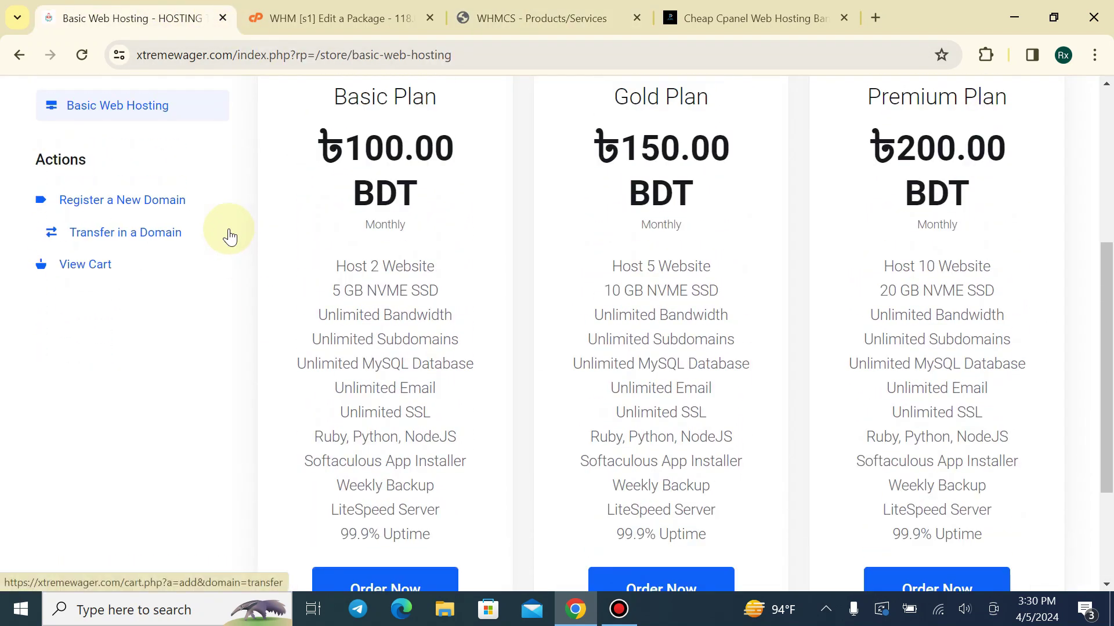
{"action": "left_click", "coordinate": [699, 13]}
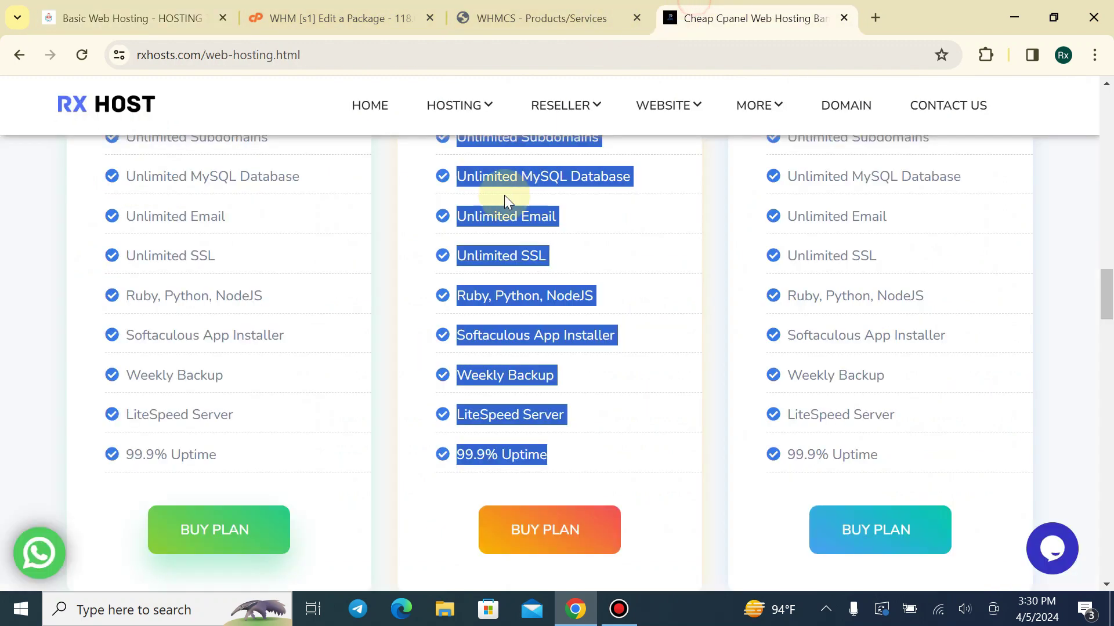
Go to clients.rxhosts.com via the 'Login - RX HOSTS' address suggestion from typing clie
{"action": "left_click", "coordinate": [307, 65]}
{"action": "type", "text": "clients."}
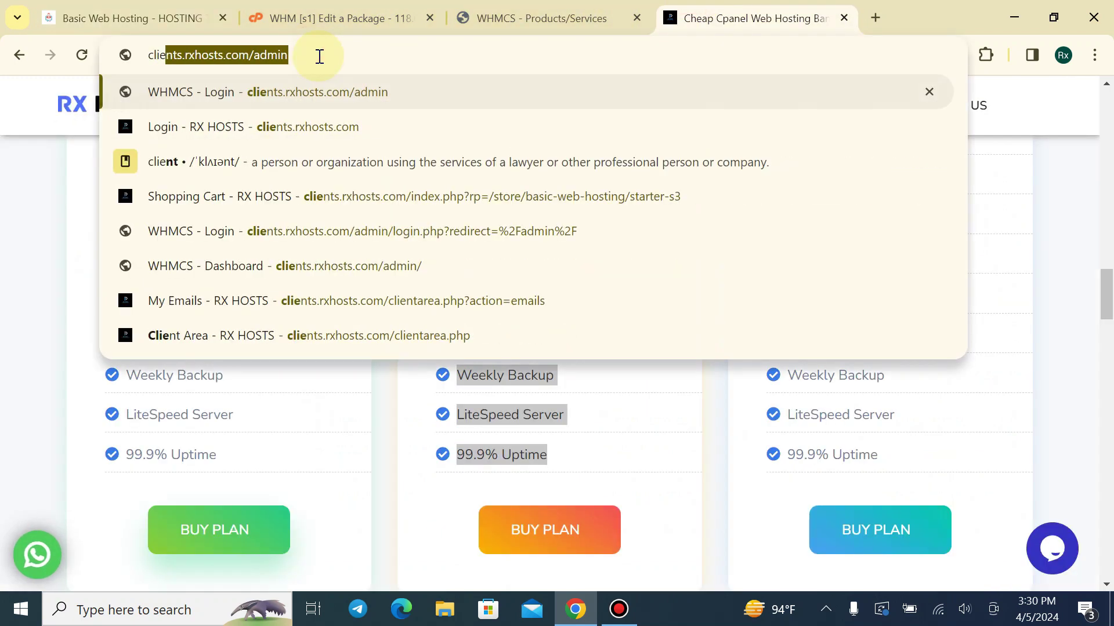
{"action": "left_click", "coordinate": [342, 127]}
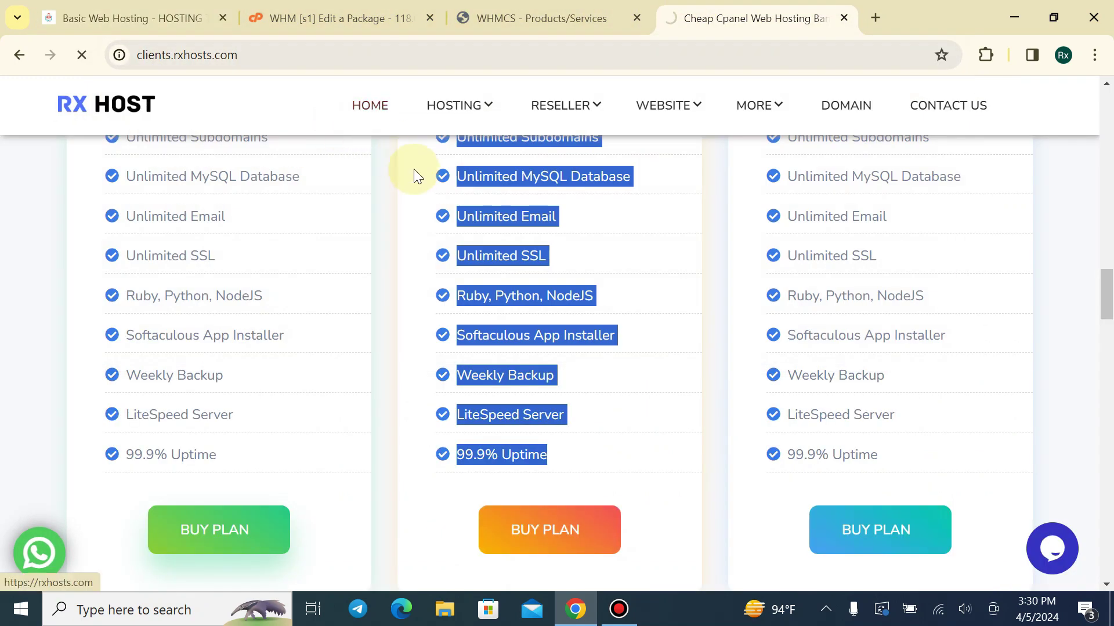
Open the rxstore.cyou STARTER S1 hosting service and scroll to its upgrade options
{"action": "scroll", "coordinate": [442, 269], "scroll_direction": "down", "scroll_amount": 3}
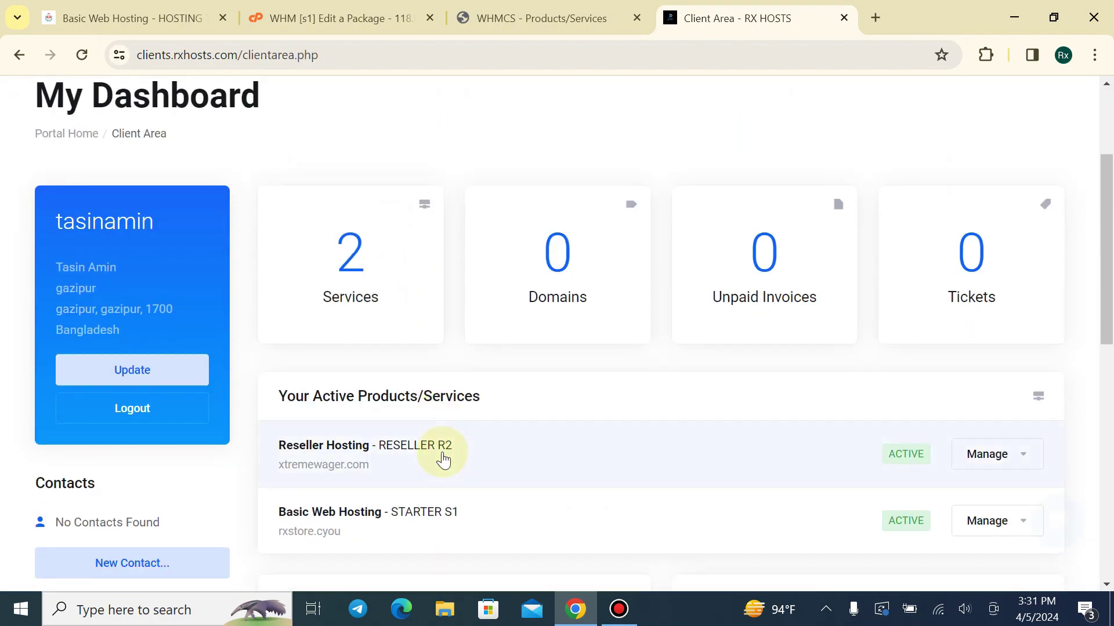
{"action": "left_click", "coordinate": [465, 506]}
{"action": "scroll", "coordinate": [243, 244], "scroll_direction": "down", "scroll_amount": 4}
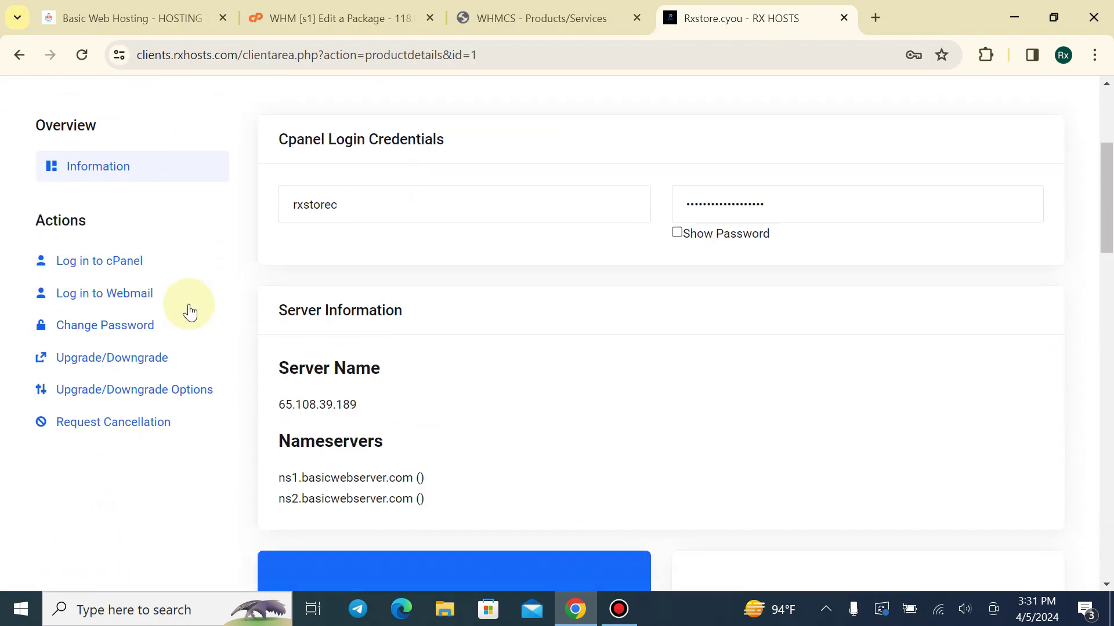
{"action": "scroll", "coordinate": [189, 312], "scroll_direction": "down", "scroll_amount": 2}
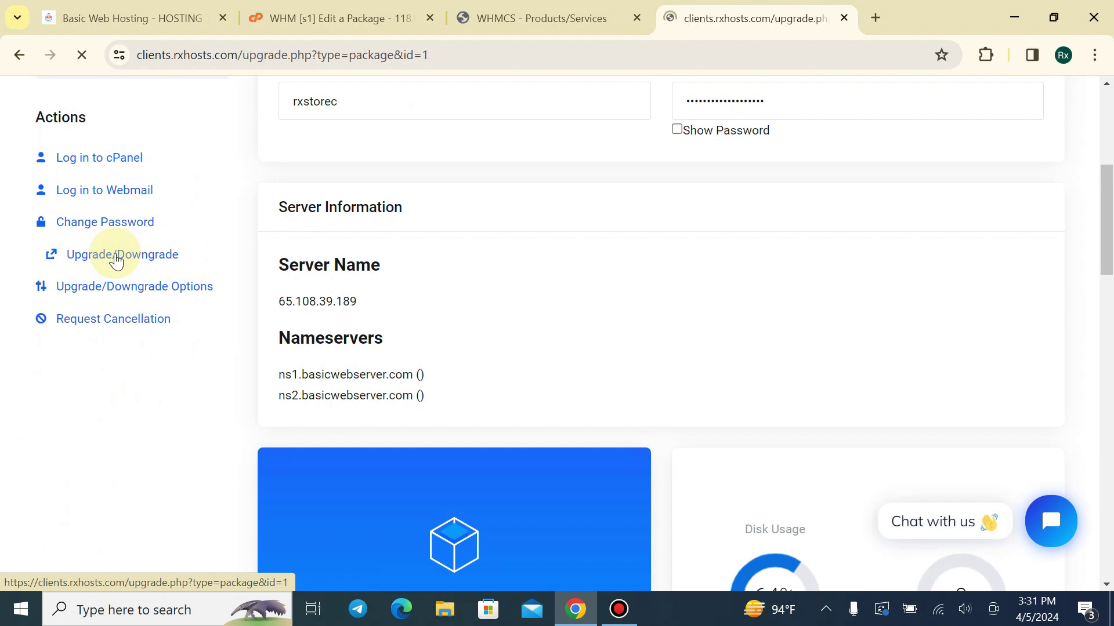
{"action": "scroll", "coordinate": [522, 319], "scroll_direction": "down", "scroll_amount": 4}
{"action": "scroll", "coordinate": [429, 290], "scroll_direction": "down", "scroll_amount": 3}
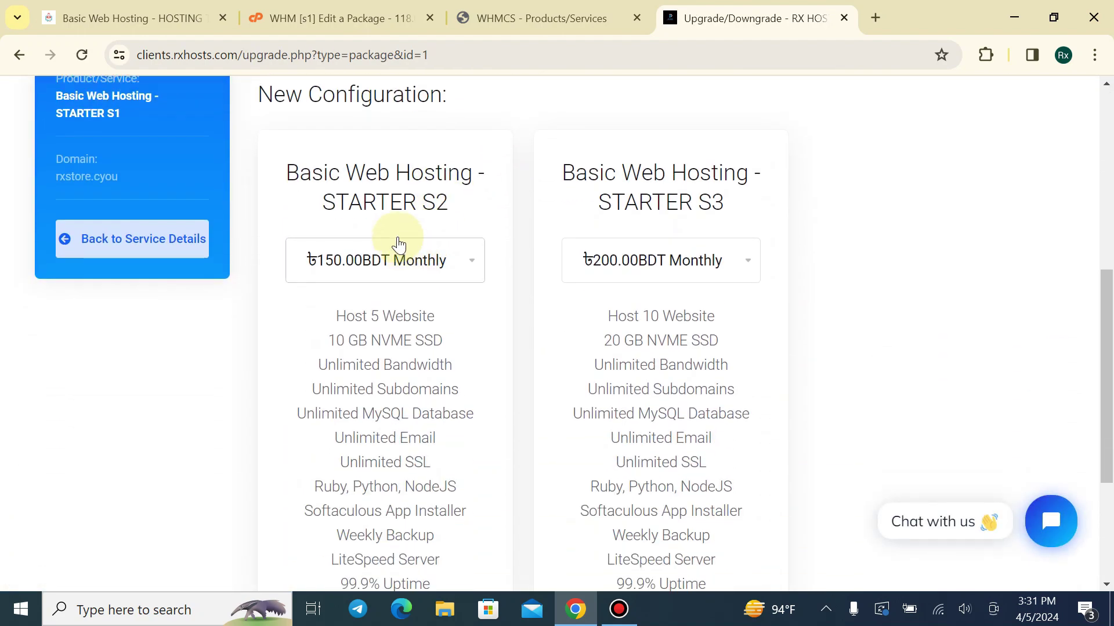
{"action": "scroll", "coordinate": [383, 232], "scroll_direction": "up", "scroll_amount": 2}
{"action": "scroll", "coordinate": [391, 136], "scroll_direction": "up", "scroll_amount": 3}
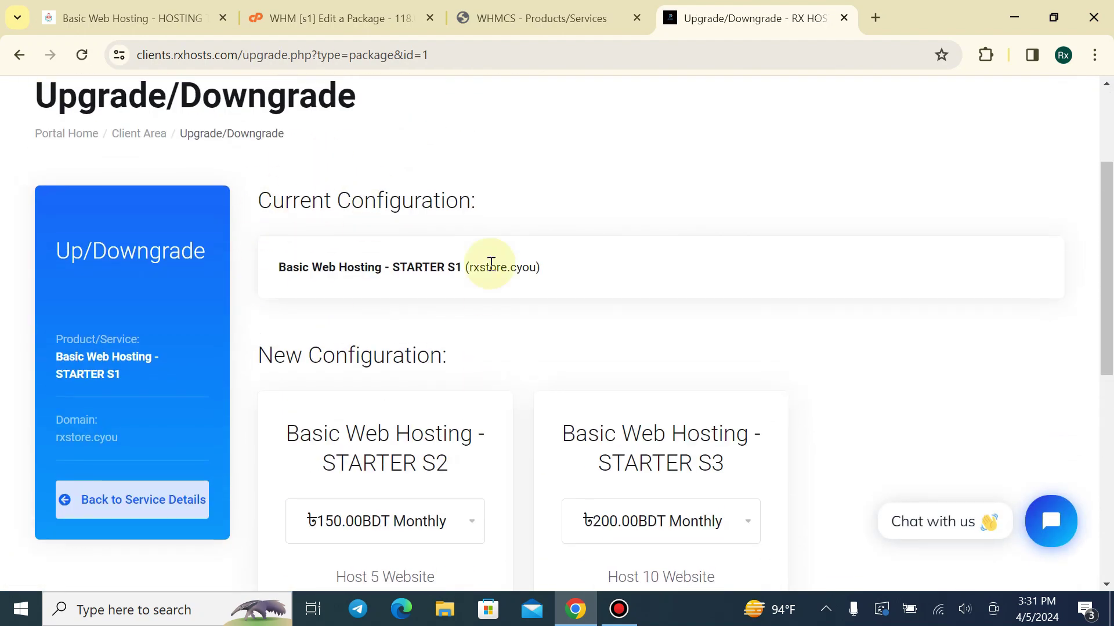
{"action": "scroll", "coordinate": [464, 256], "scroll_direction": "down", "scroll_amount": 3}
Review the STARTER S2 plan name and feature list, including 10 GB NVME SSD
{"action": "left_click_drag", "start_coordinate": [277, 260], "coordinate": [473, 255]}
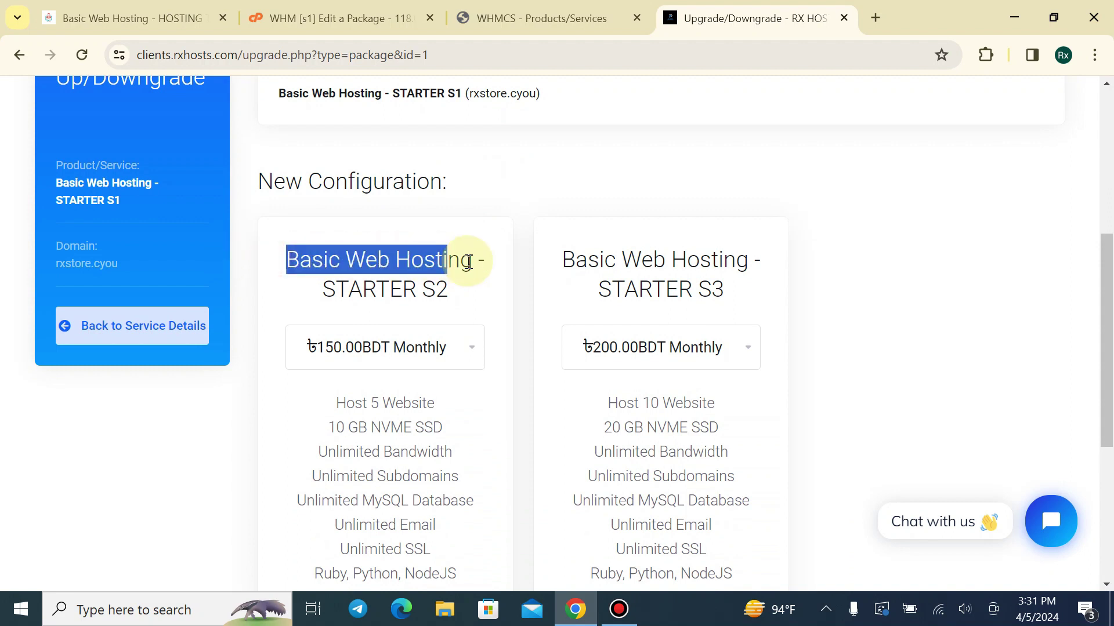
{"action": "left_click", "coordinate": [451, 299]}
{"action": "left_click", "coordinate": [323, 293]}
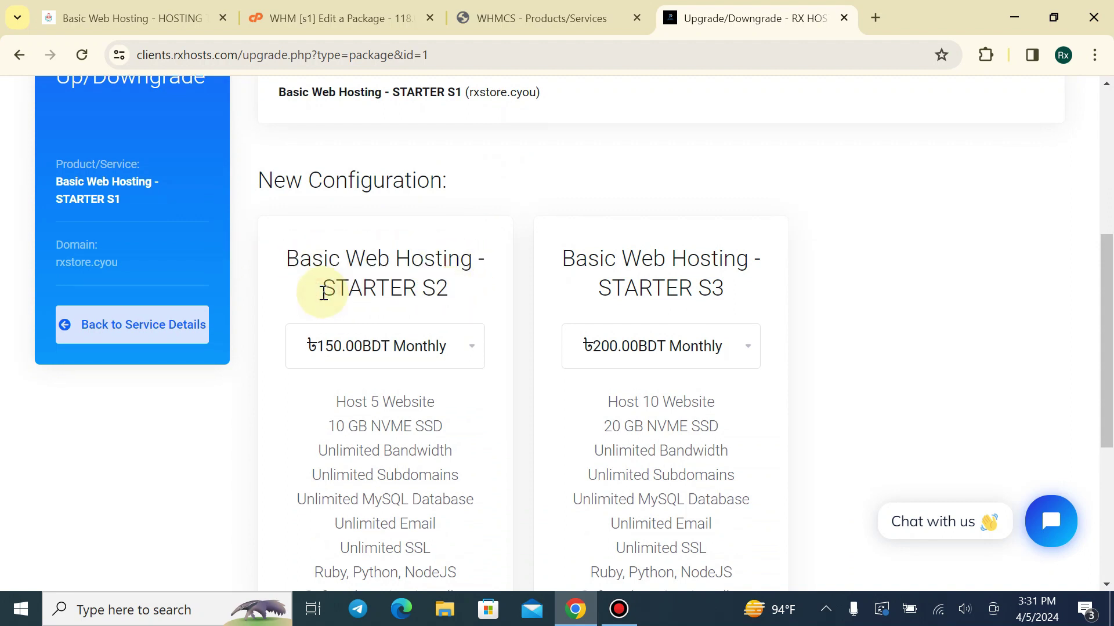
{"action": "scroll", "coordinate": [324, 295], "scroll_direction": "down", "scroll_amount": 3}
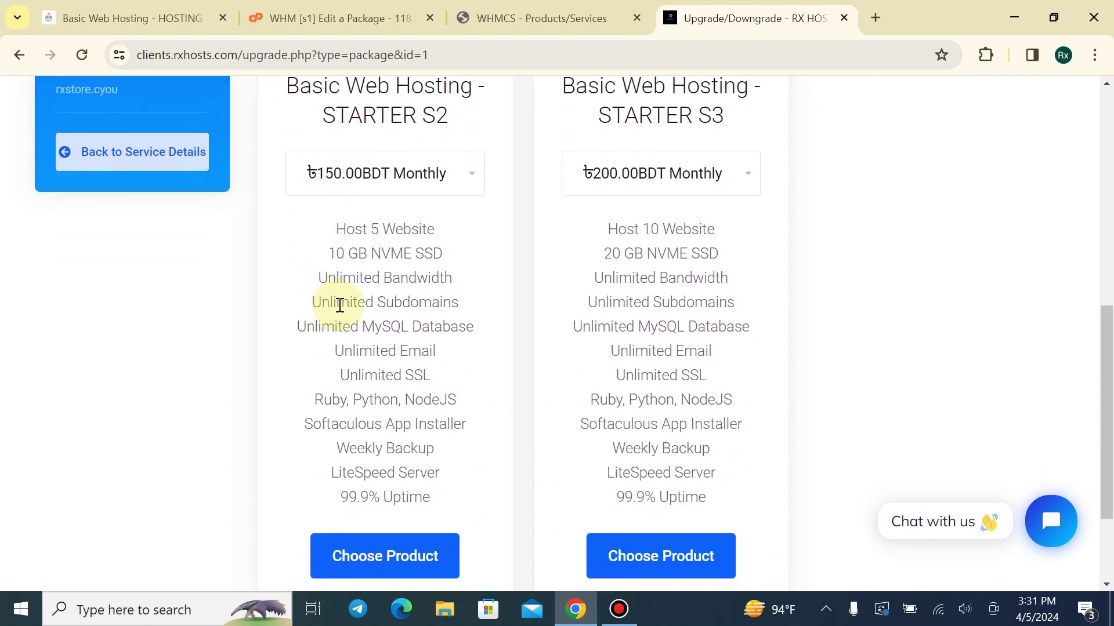
{"action": "scroll", "coordinate": [342, 305], "scroll_direction": "down", "scroll_amount": 1}
{"action": "scroll", "coordinate": [359, 267], "scroll_direction": "up", "scroll_amount": 1}
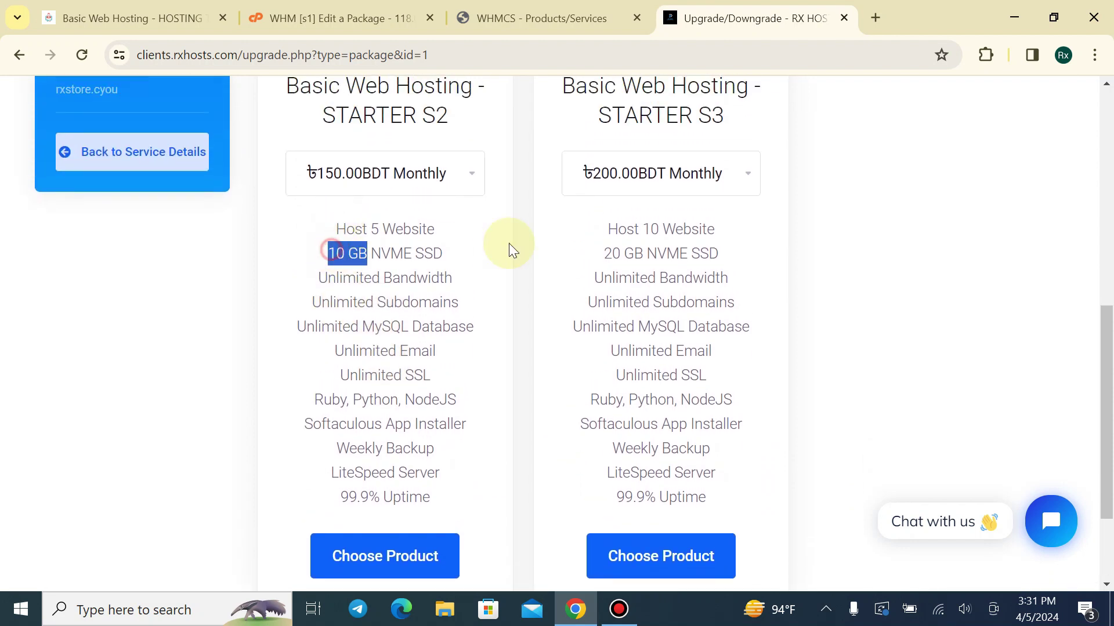
{"action": "left_click", "coordinate": [485, 246]}
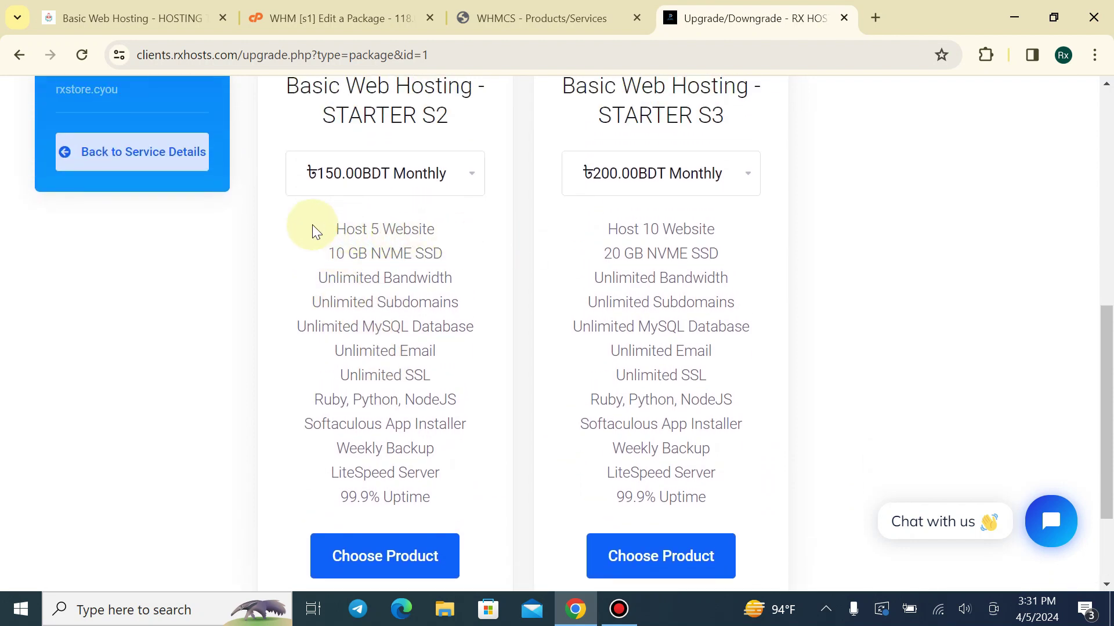
{"action": "left_click_drag", "start_coordinate": [330, 237], "coordinate": [442, 476]}
{"action": "left_click", "coordinate": [470, 18]}
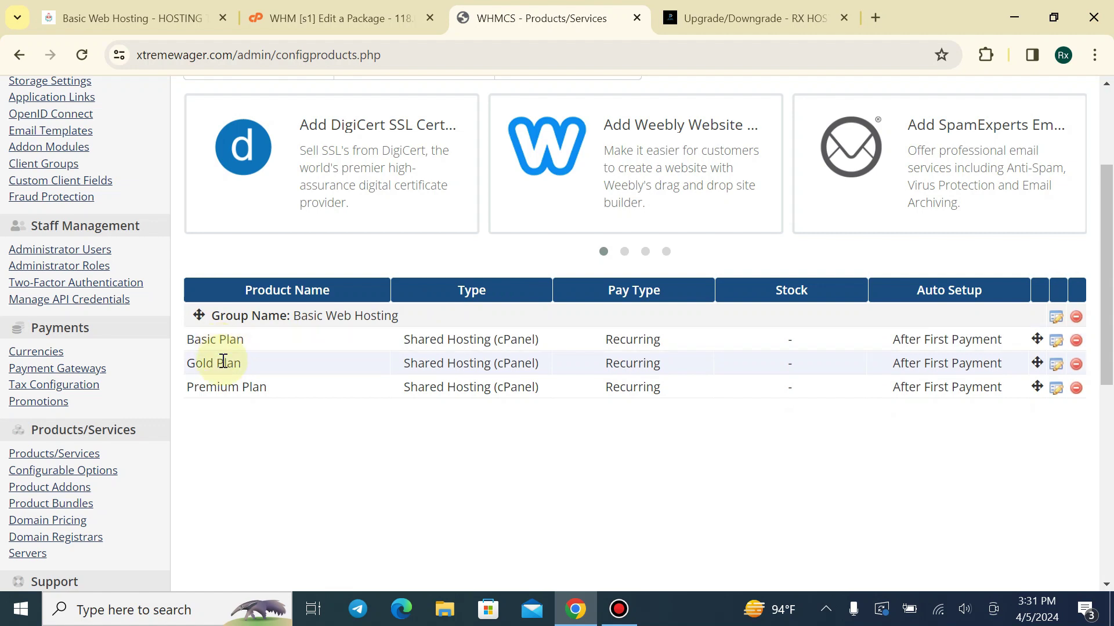
Let Basic Plan upgrade to Gold and Premium, including configurable options, and save
{"action": "left_click", "coordinate": [1055, 342]}
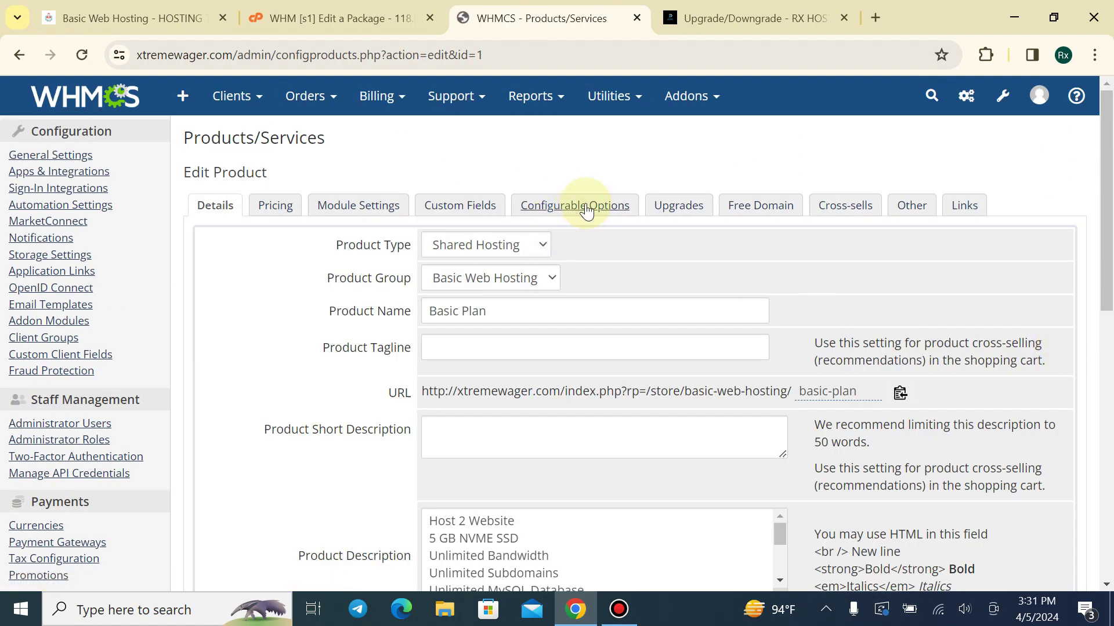
{"action": "left_click", "coordinate": [693, 207]}
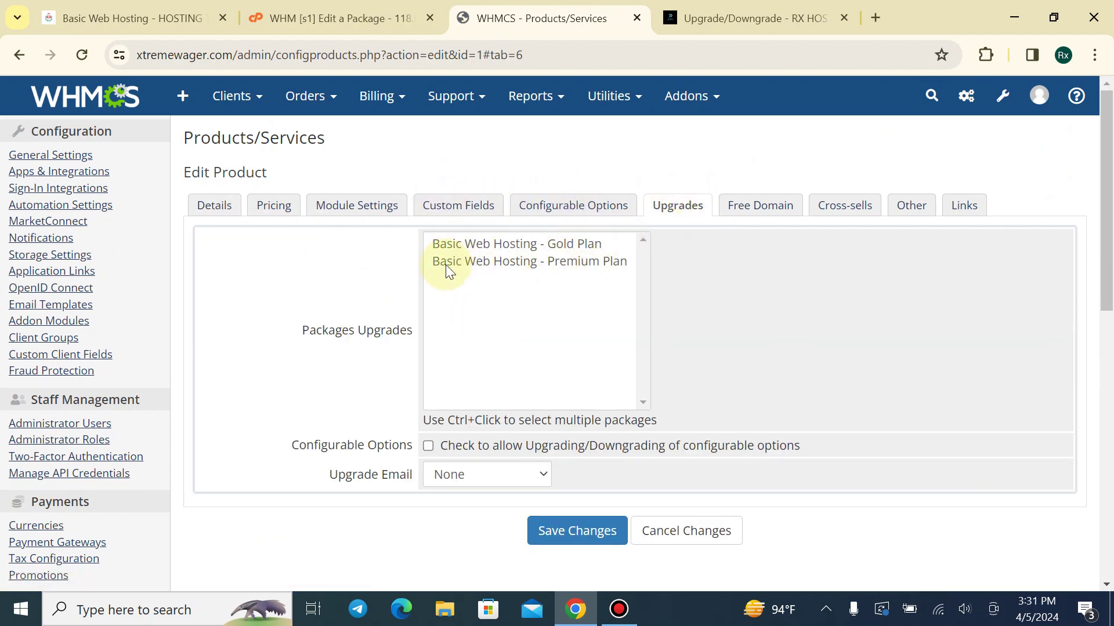
{"action": "left_click", "coordinate": [469, 245]}
{"action": "left_click", "coordinate": [484, 262], "text": "ctrl"}
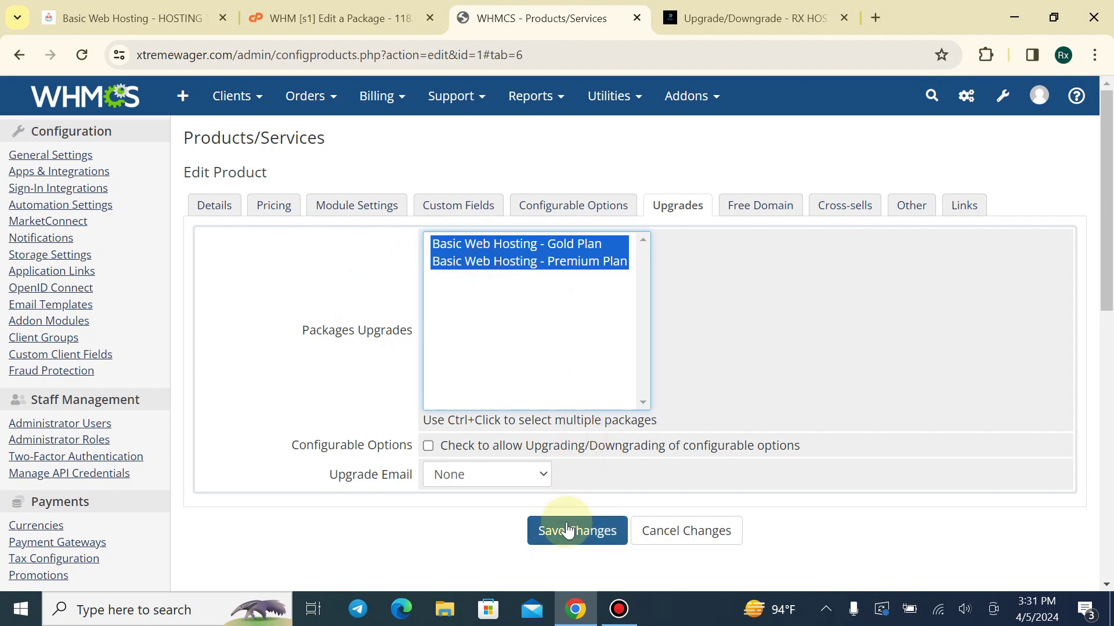
{"action": "left_click", "coordinate": [427, 447]}
{"action": "left_click", "coordinate": [574, 529]}
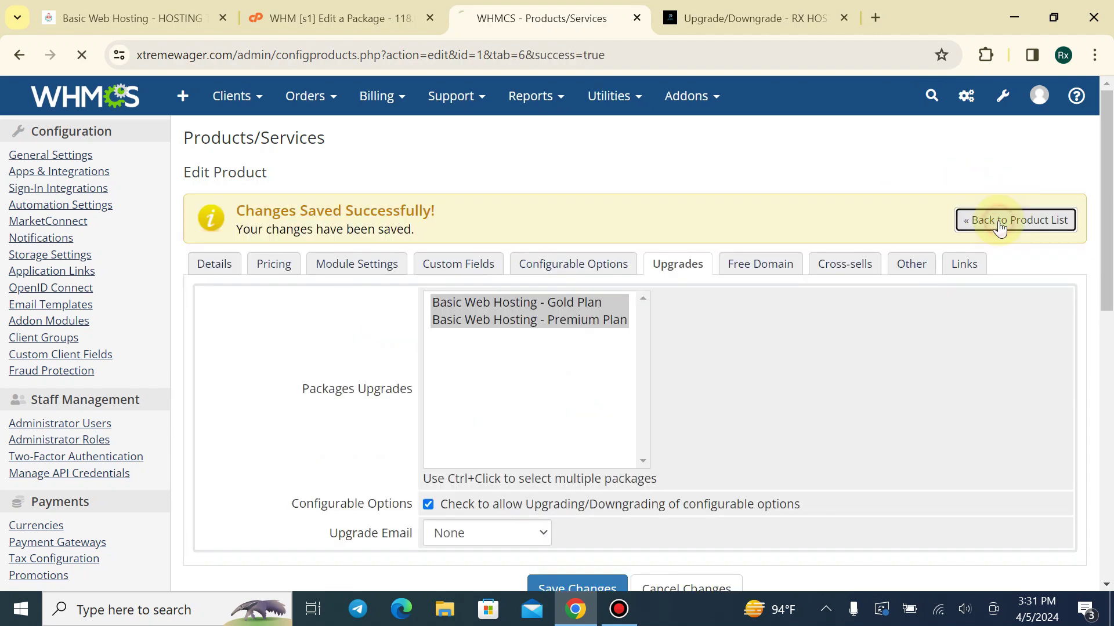
{"action": "left_click", "coordinate": [998, 223]}
Let Gold Plan upgrade to Premium and Basic with configurable option upgrades, and save
{"action": "scroll", "coordinate": [910, 390], "scroll_direction": "down", "scroll_amount": 5}
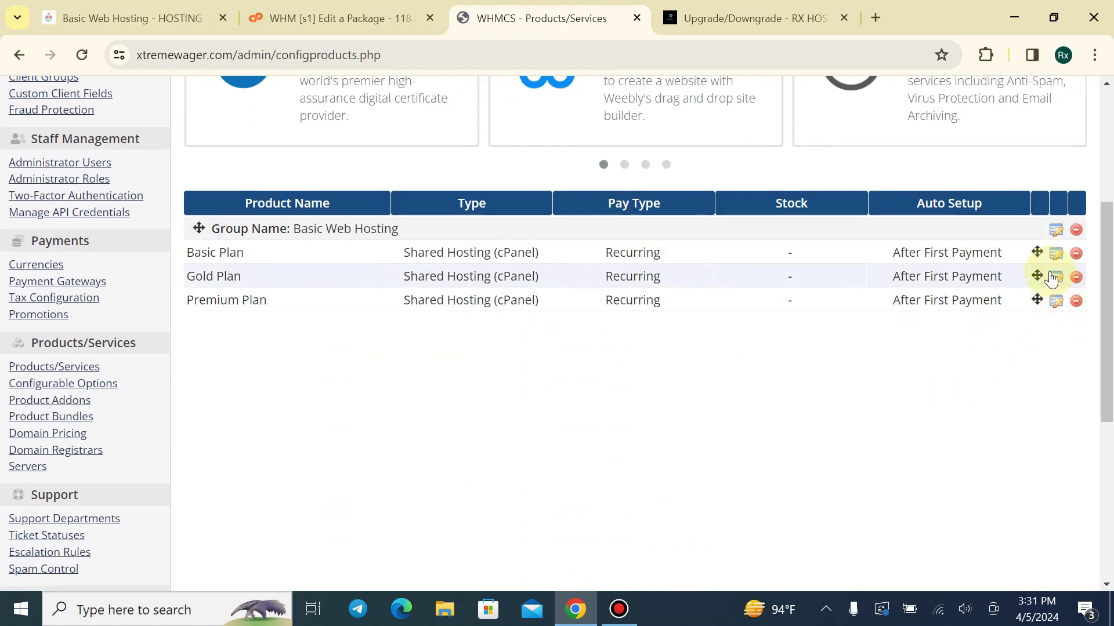
{"action": "left_click", "coordinate": [1055, 277]}
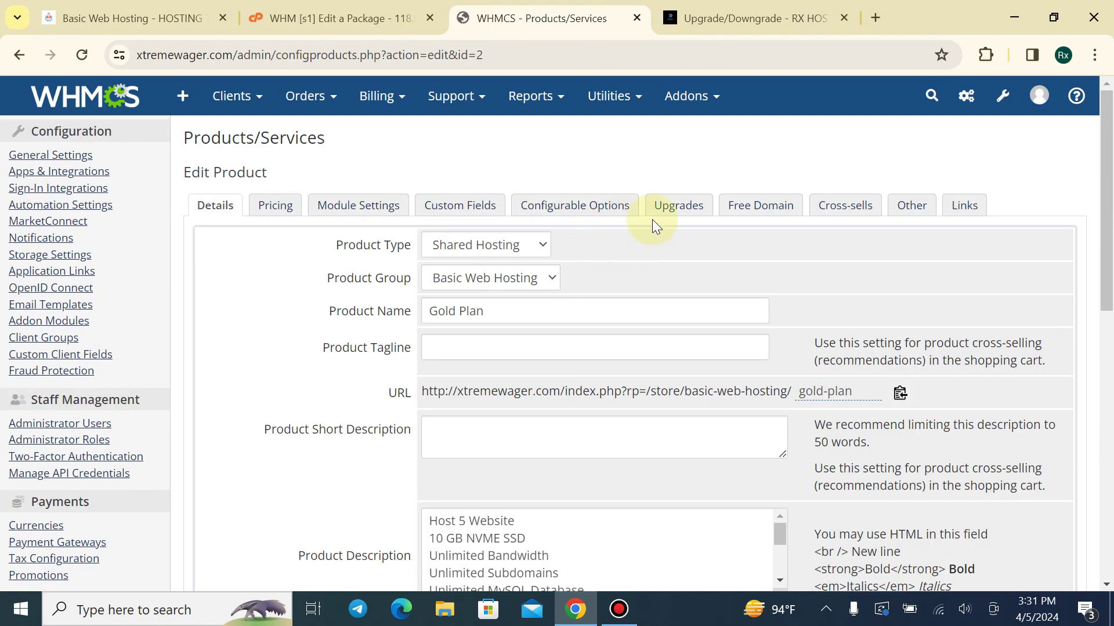
{"action": "left_click", "coordinate": [678, 207]}
{"action": "left_click", "coordinate": [551, 261]}
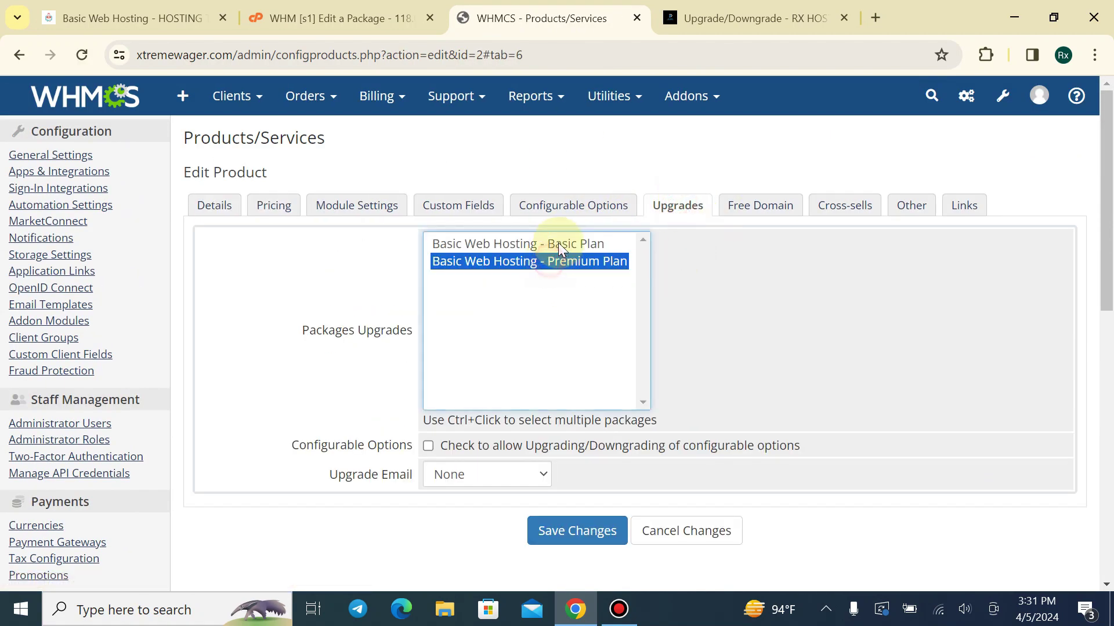
{"action": "left_click", "coordinate": [550, 244], "text": "ctrl"}
{"action": "left_click", "coordinate": [596, 531]}
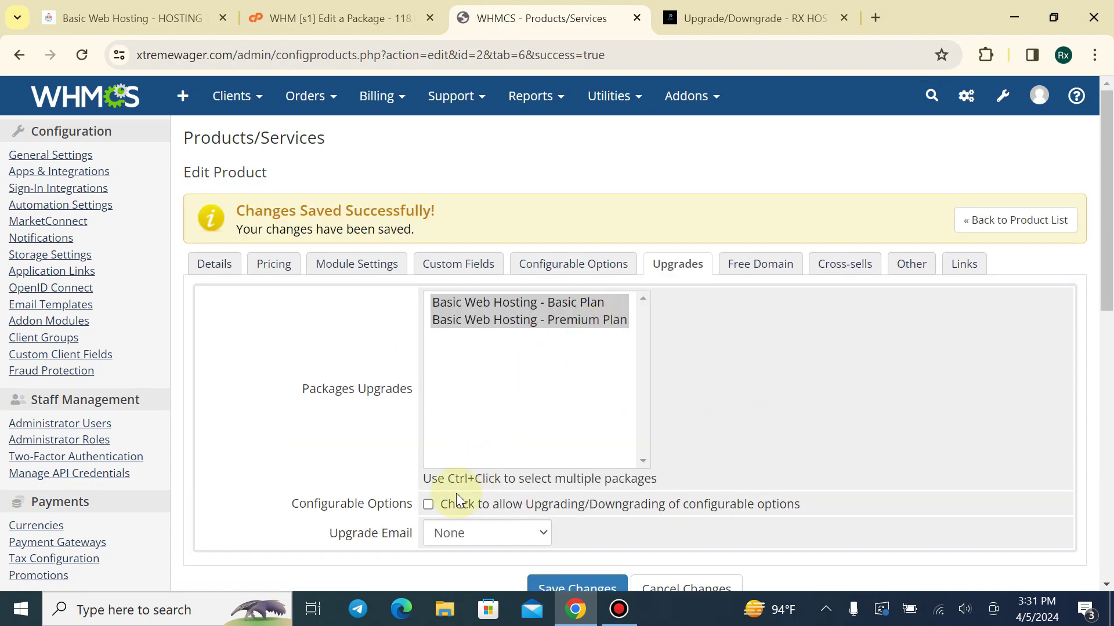
{"action": "scroll", "coordinate": [473, 514], "scroll_direction": "down", "scroll_amount": 3}
{"action": "left_click", "coordinate": [574, 416]}
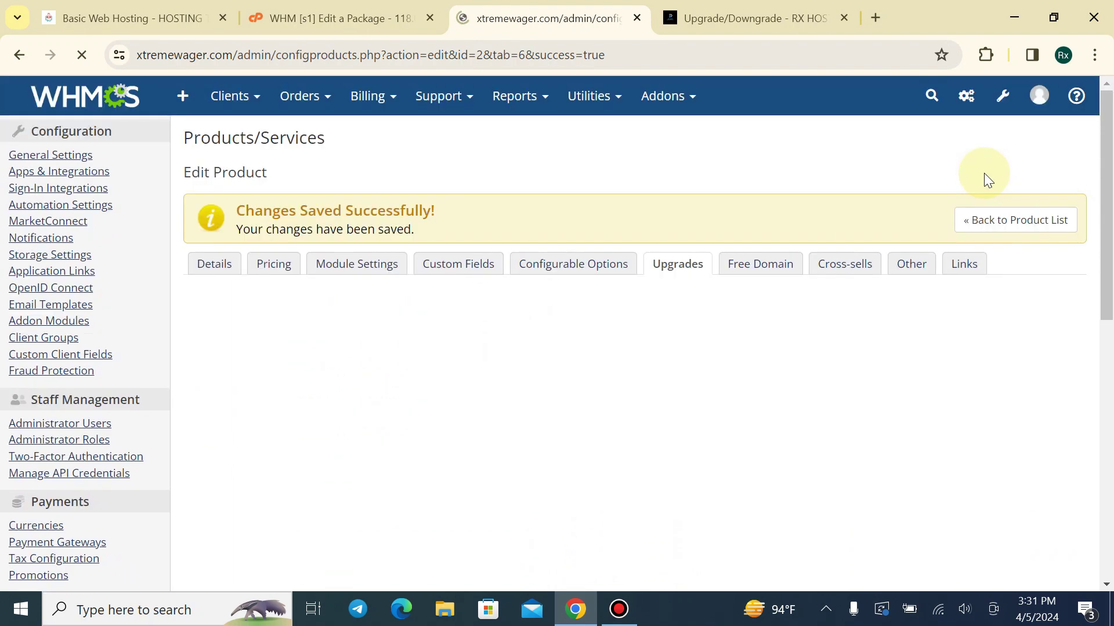
{"action": "left_click", "coordinate": [975, 218]}
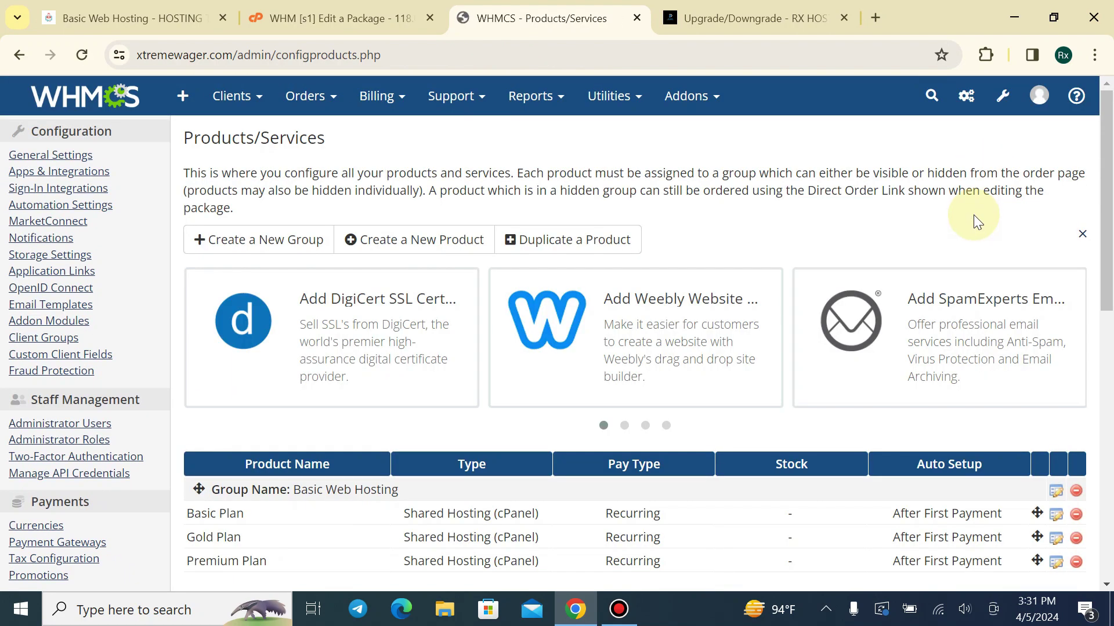
Let Premium Plan upgrade to Gold and Basic, save, and go back to RX Host's upgrade page
{"action": "scroll", "coordinate": [1038, 510], "scroll_direction": "down", "scroll_amount": 1}
{"action": "left_click", "coordinate": [1056, 475]}
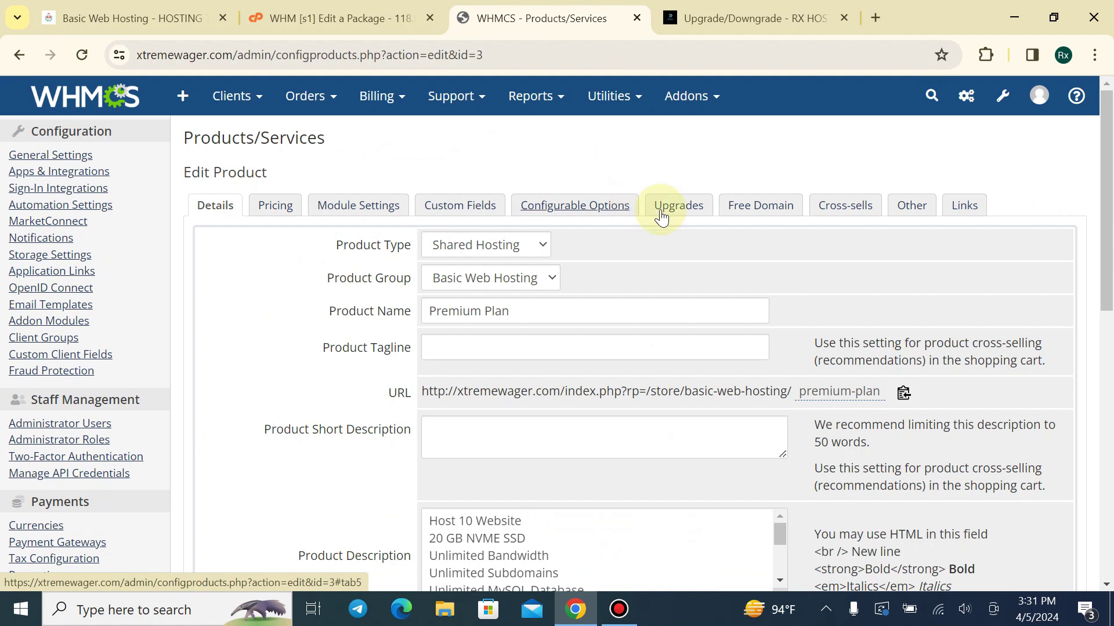
{"action": "left_click", "coordinate": [667, 207]}
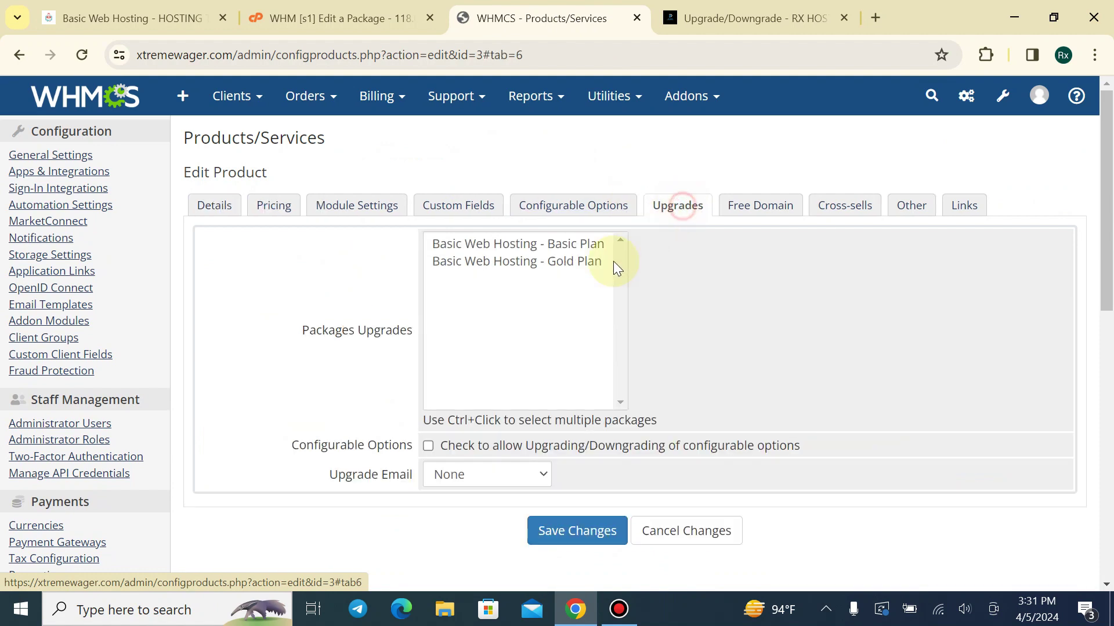
{"action": "left_click", "coordinate": [548, 266]}
{"action": "left_click", "coordinate": [548, 245], "text": "ctrl"}
{"action": "left_click", "coordinate": [571, 532]}
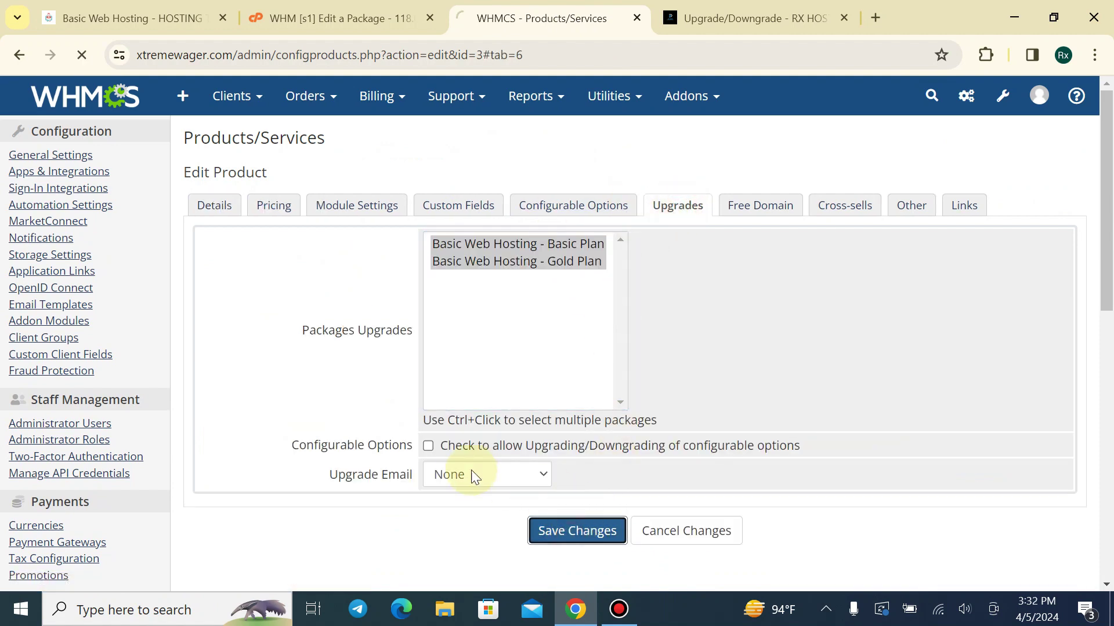
{"action": "scroll", "coordinate": [446, 435], "scroll_direction": "down", "scroll_amount": 1}
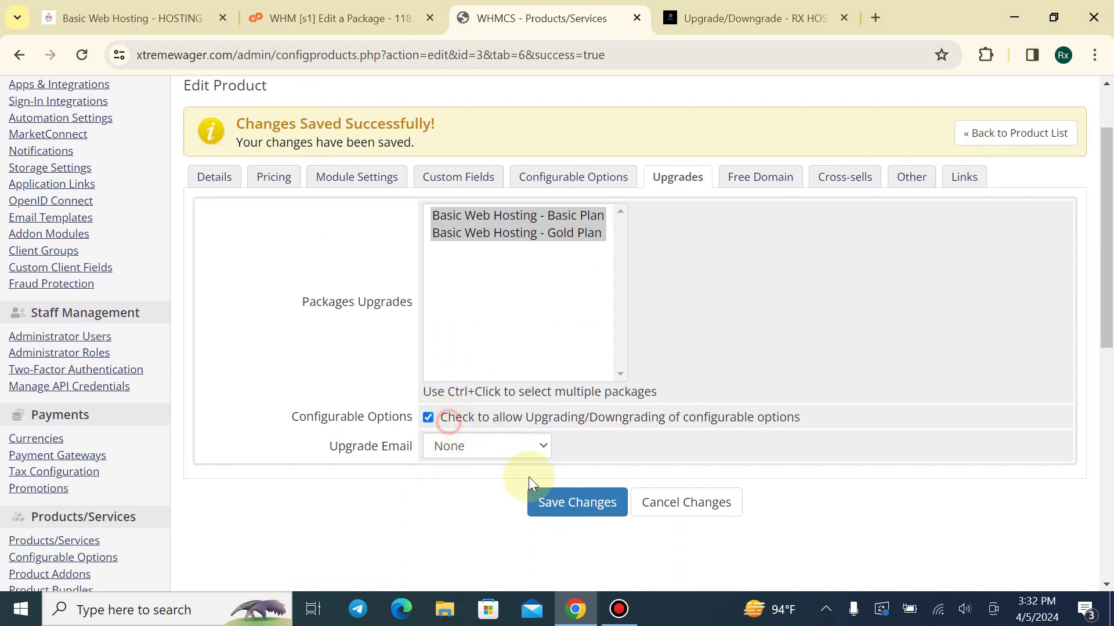
{"action": "scroll", "coordinate": [657, 423], "scroll_direction": "up", "scroll_amount": 1}
{"action": "left_click", "coordinate": [986, 219]}
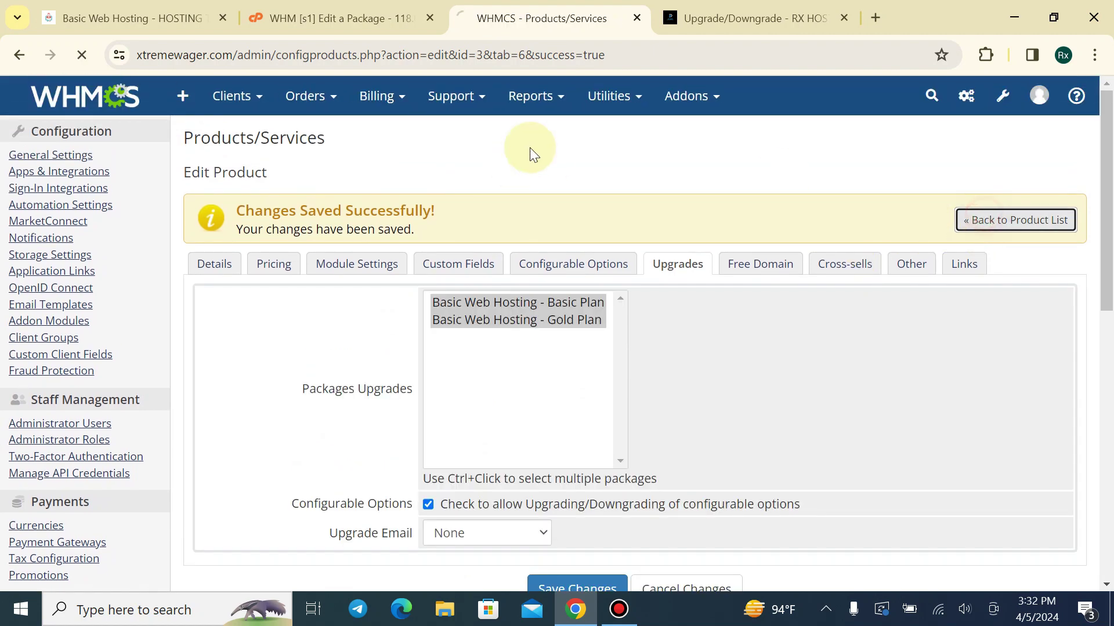
{"action": "left_click", "coordinate": [749, 18]}
{"action": "scroll", "coordinate": [350, 443], "scroll_direction": "down", "scroll_amount": 2}
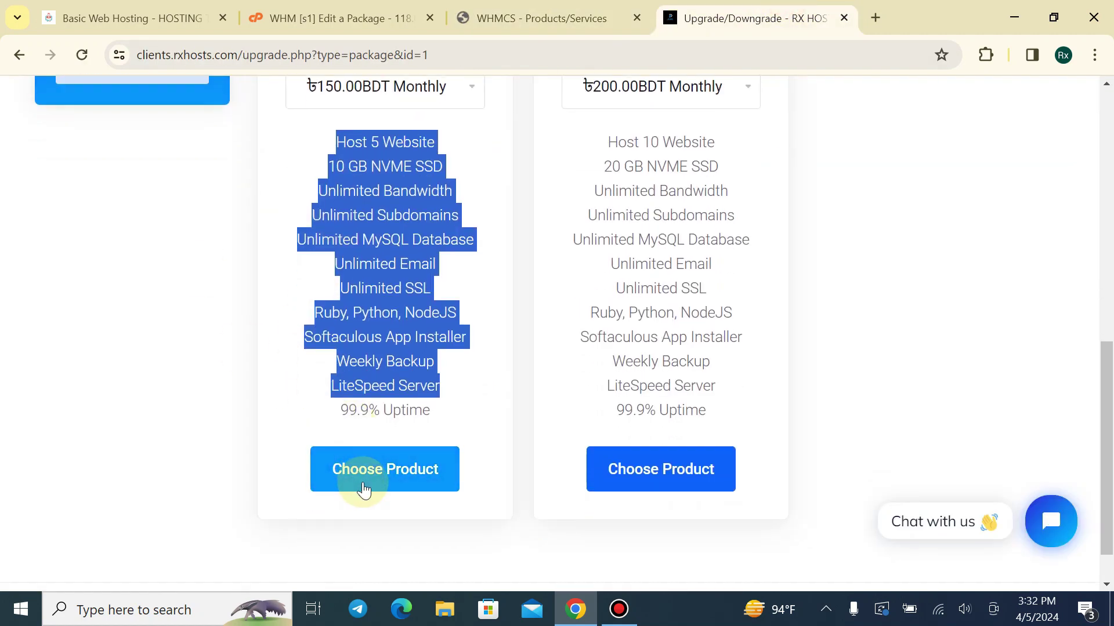
Review the ৳46.67BDT upgrade price and the total due today on the upgrade page
{"action": "scroll", "coordinate": [529, 363], "scroll_direction": "down", "scroll_amount": 4}
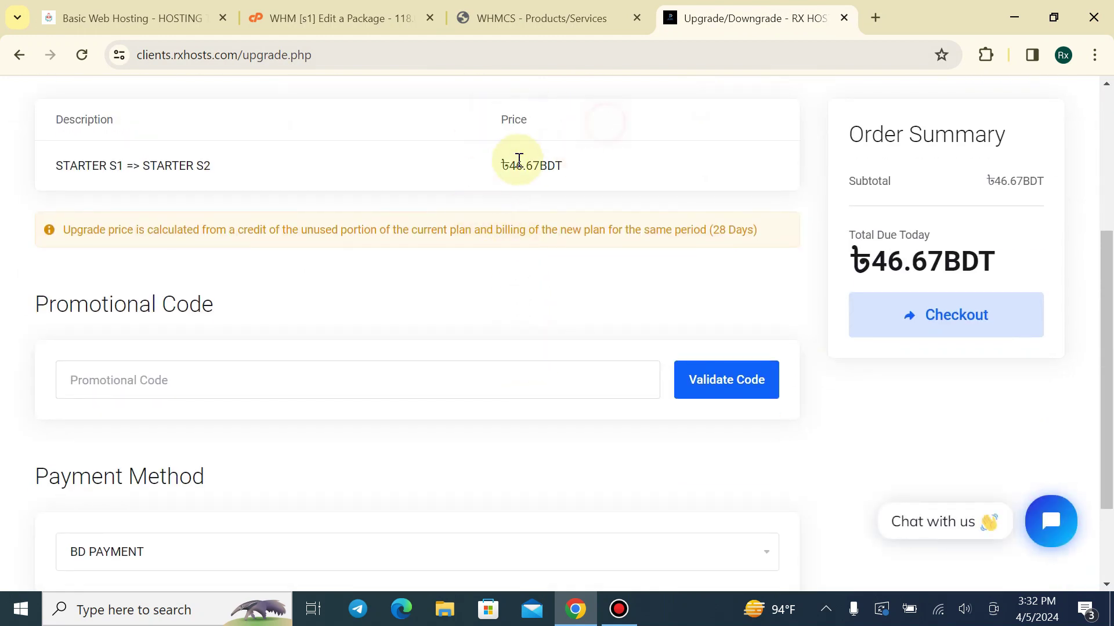
{"action": "left_click", "coordinate": [632, 166]}
{"action": "left_click_drag", "start_coordinate": [494, 169], "coordinate": [599, 179]}
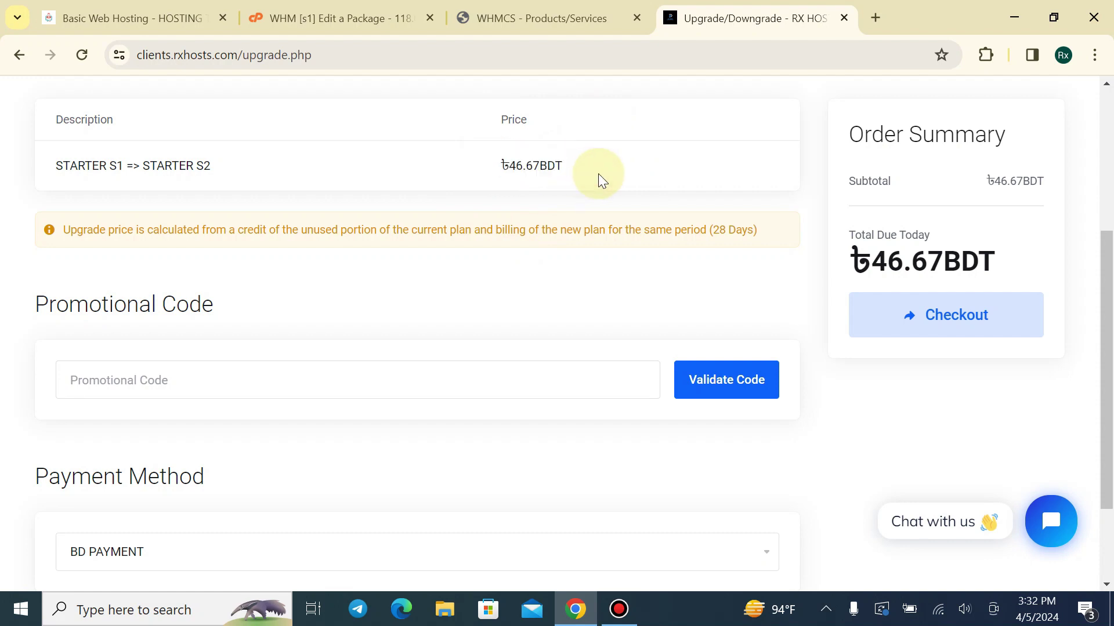
{"action": "left_click_drag", "start_coordinate": [839, 234], "coordinate": [961, 224]}
{"action": "left_click", "coordinate": [954, 223]}
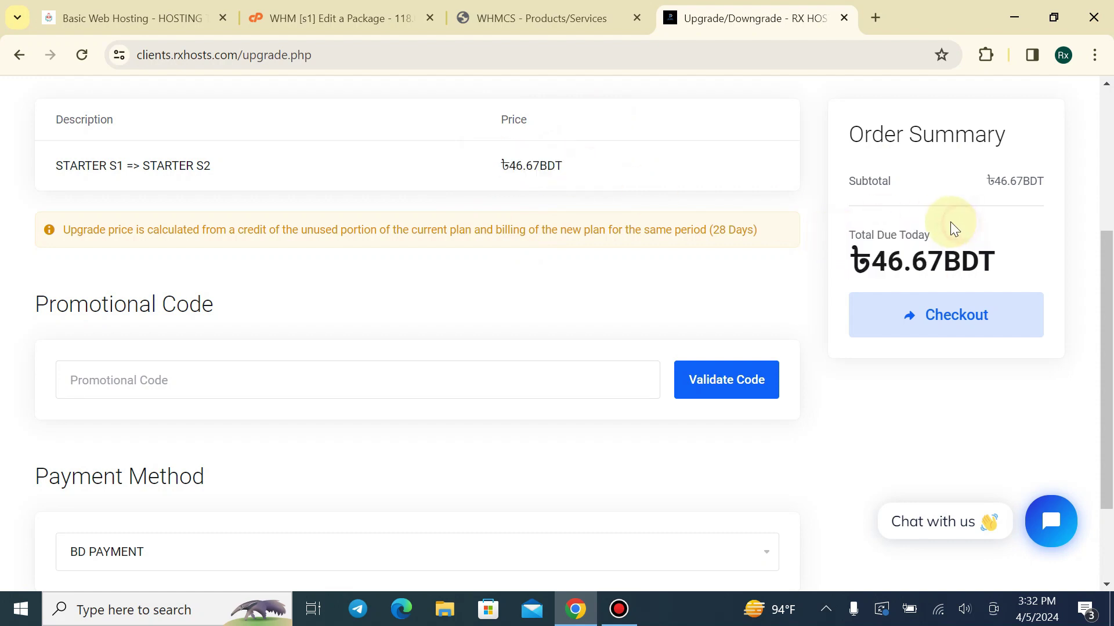
{"action": "scroll", "coordinate": [795, 264], "scroll_direction": "down", "scroll_amount": 1}
{"action": "scroll", "coordinate": [266, 348], "scroll_direction": "down", "scroll_amount": 2}
{"action": "scroll", "coordinate": [149, 296], "scroll_direction": "up", "scroll_amount": 6}
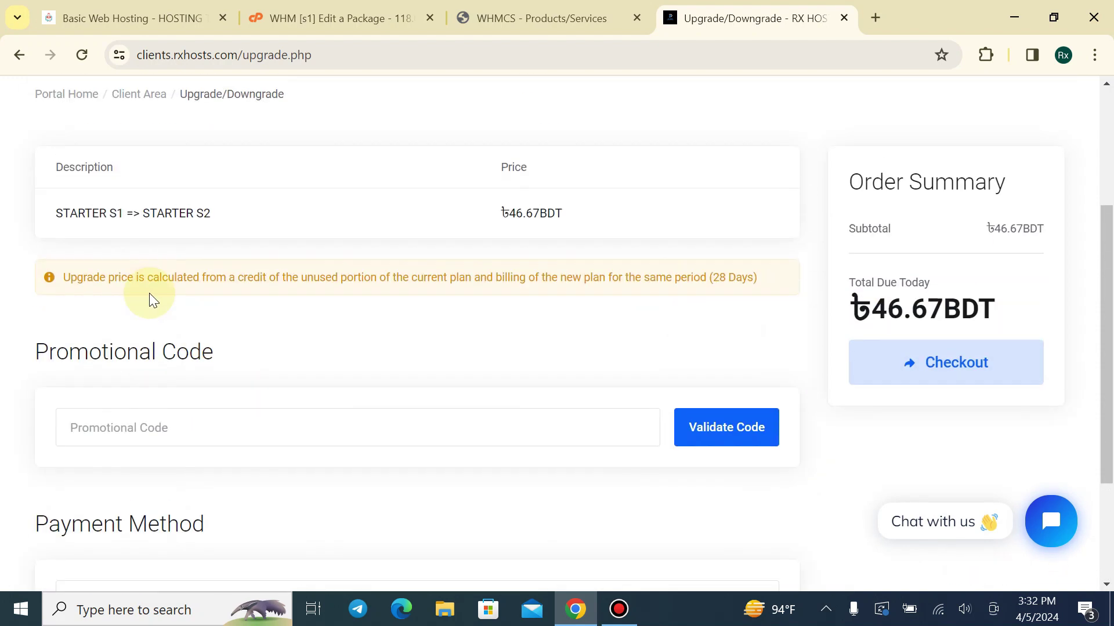
{"action": "scroll", "coordinate": [259, 283], "scroll_direction": "down", "scroll_amount": 2}
{"action": "scroll", "coordinate": [259, 283], "scroll_direction": "down", "scroll_amount": 4}
{"action": "scroll", "coordinate": [412, 258], "scroll_direction": "up", "scroll_amount": 2}
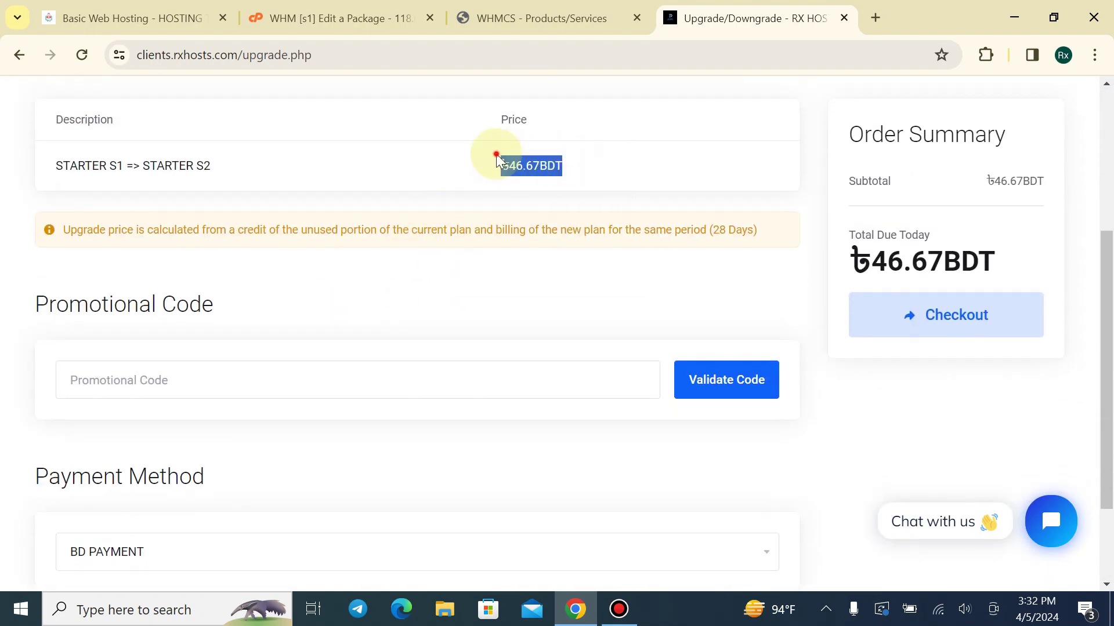
{"action": "left_click", "coordinate": [557, 170]}
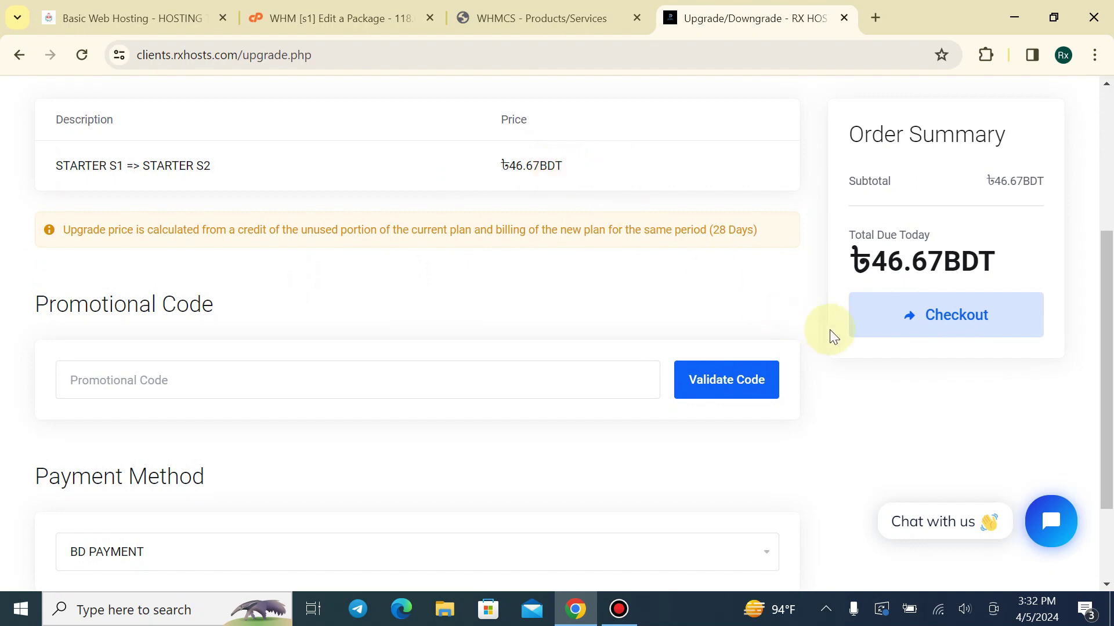
{"action": "scroll", "coordinate": [836, 313], "scroll_direction": "down", "scroll_amount": 2}
{"action": "scroll", "coordinate": [411, 288], "scroll_direction": "up", "scroll_amount": 7}
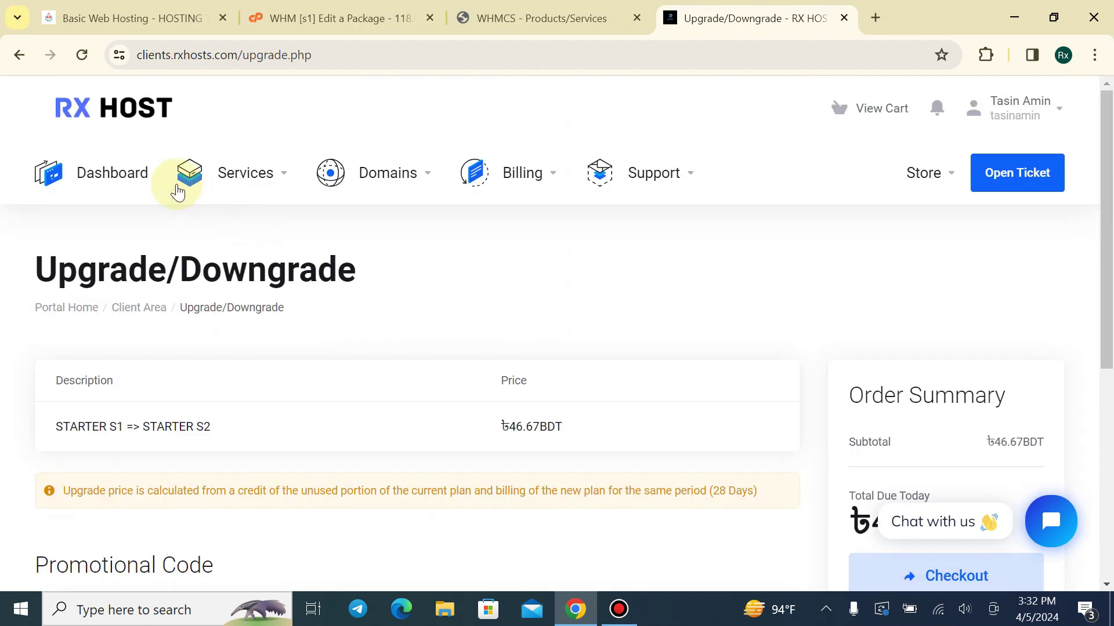
Check the WHMCS product list, then close the RX Host client area tab
{"action": "left_click", "coordinate": [566, 18]}
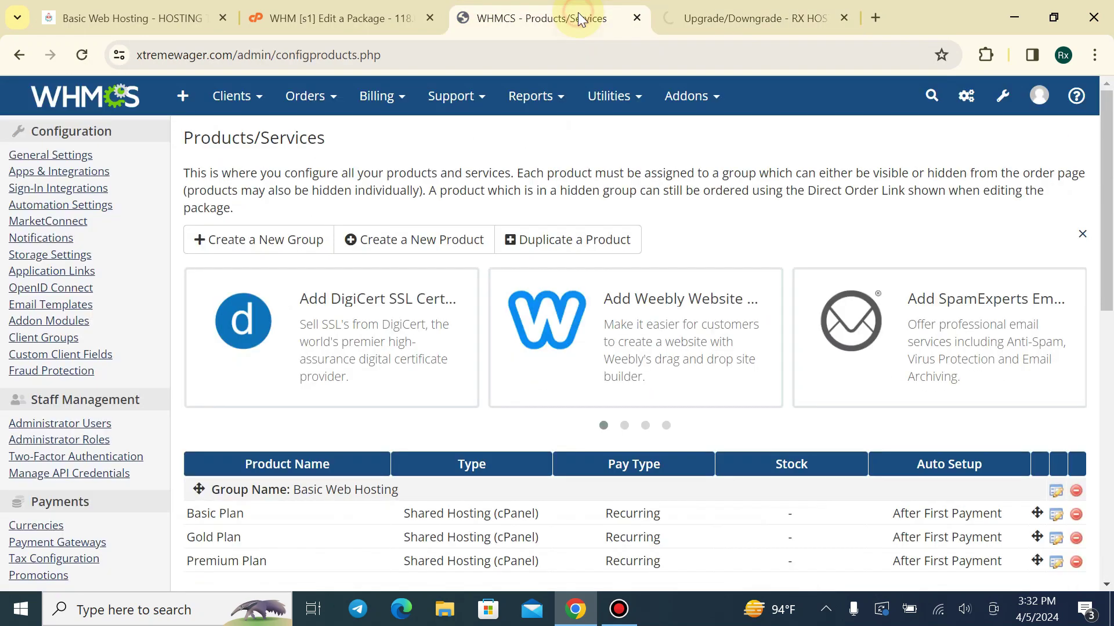
{"action": "scroll", "coordinate": [540, 377], "scroll_direction": "down", "scroll_amount": 5}
{"action": "scroll", "coordinate": [500, 363], "scroll_direction": "up", "scroll_amount": 3}
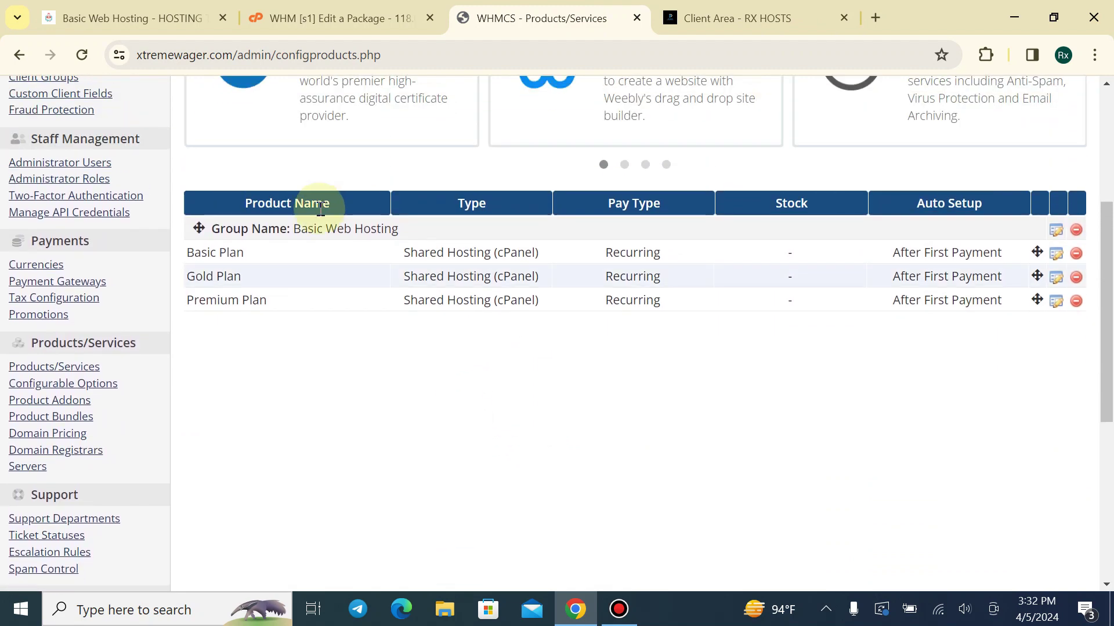
{"action": "left_click", "coordinate": [705, 13]}
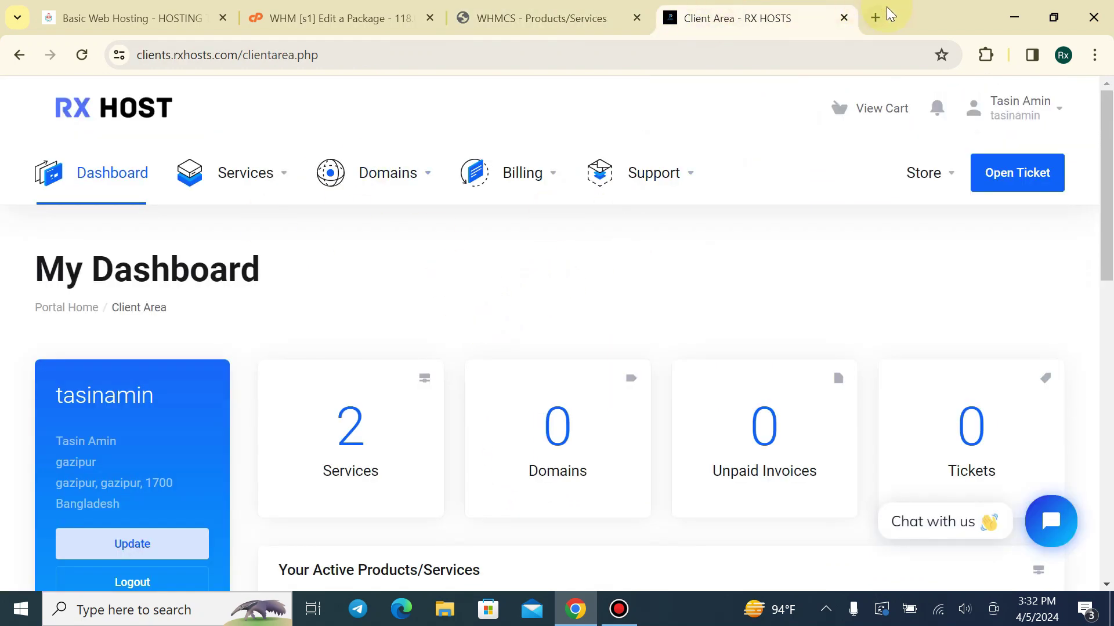
{"action": "left_click", "coordinate": [844, 18]}
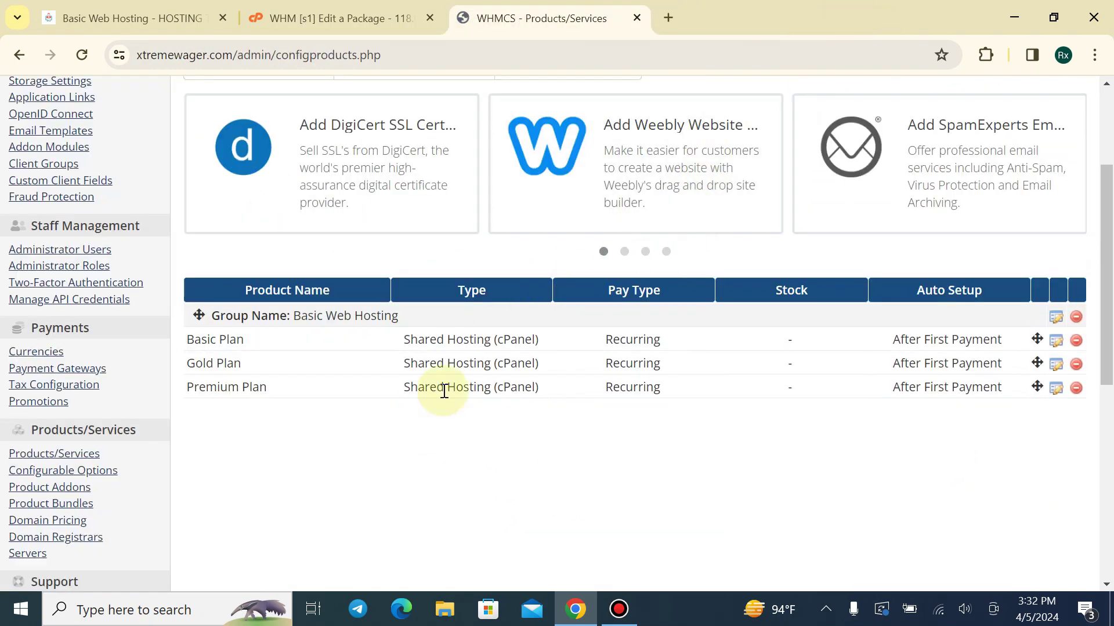
Start a new product group, typing 'P' in its name field, without saving
{"action": "scroll", "coordinate": [365, 295], "scroll_direction": "up", "scroll_amount": 3}
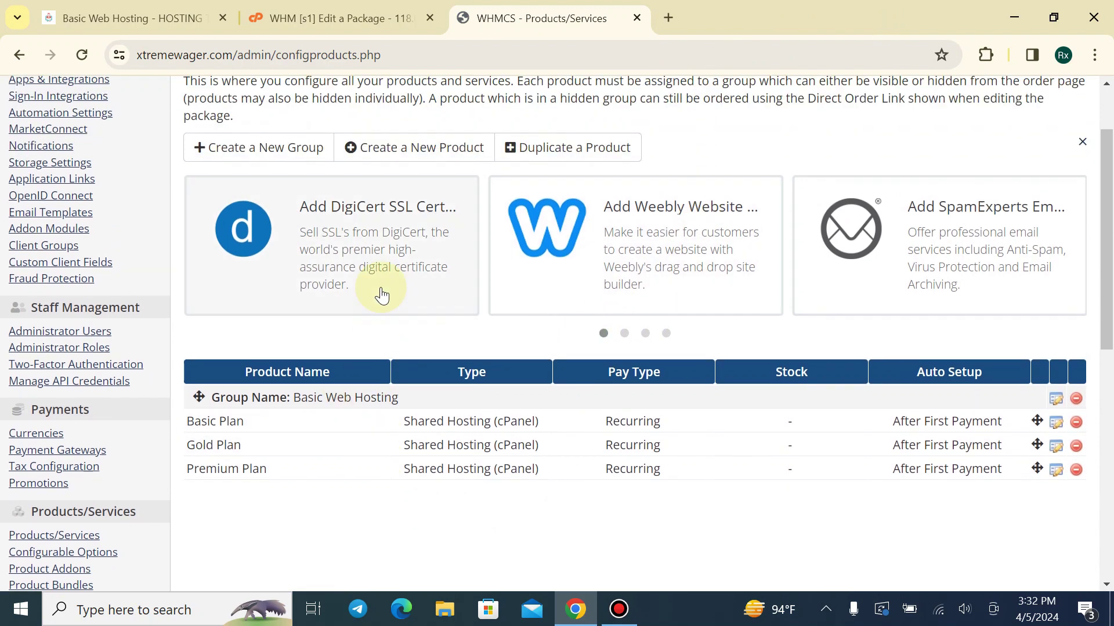
{"action": "left_click", "coordinate": [246, 241]}
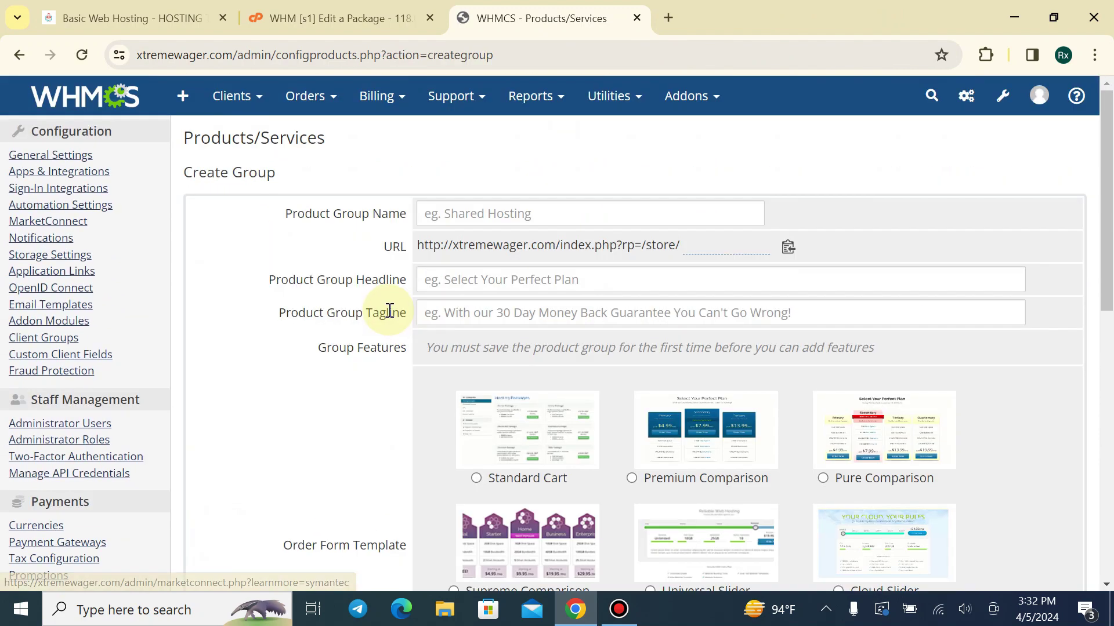
{"action": "left_click", "coordinate": [473, 217]}
{"action": "type", "text": "P"}
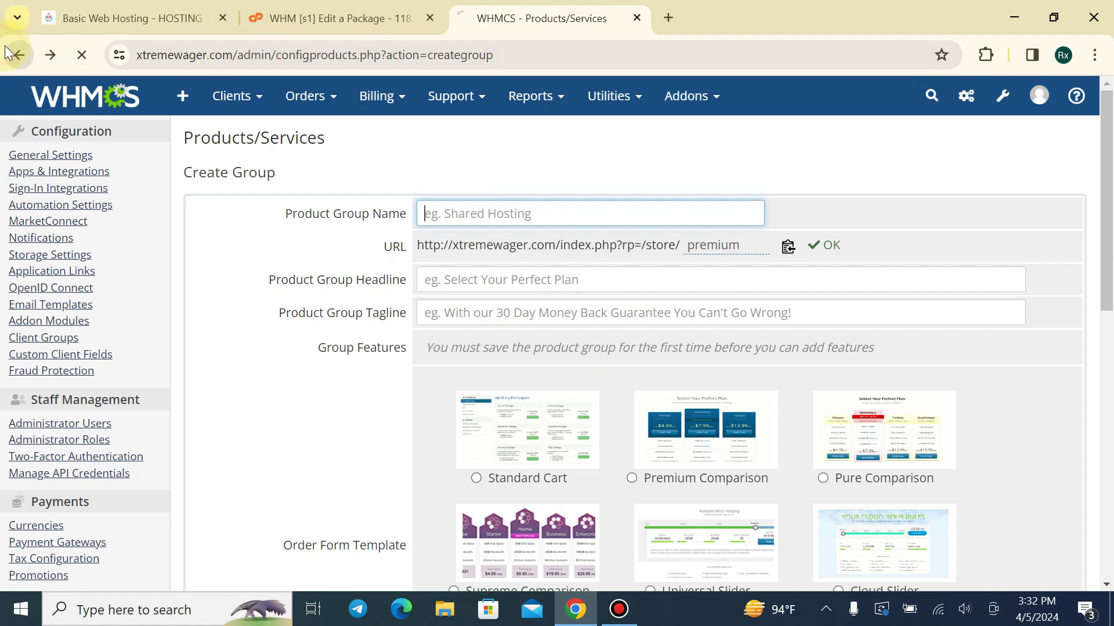
{"action": "scroll", "coordinate": [399, 382], "scroll_direction": "down", "scroll_amount": 4}
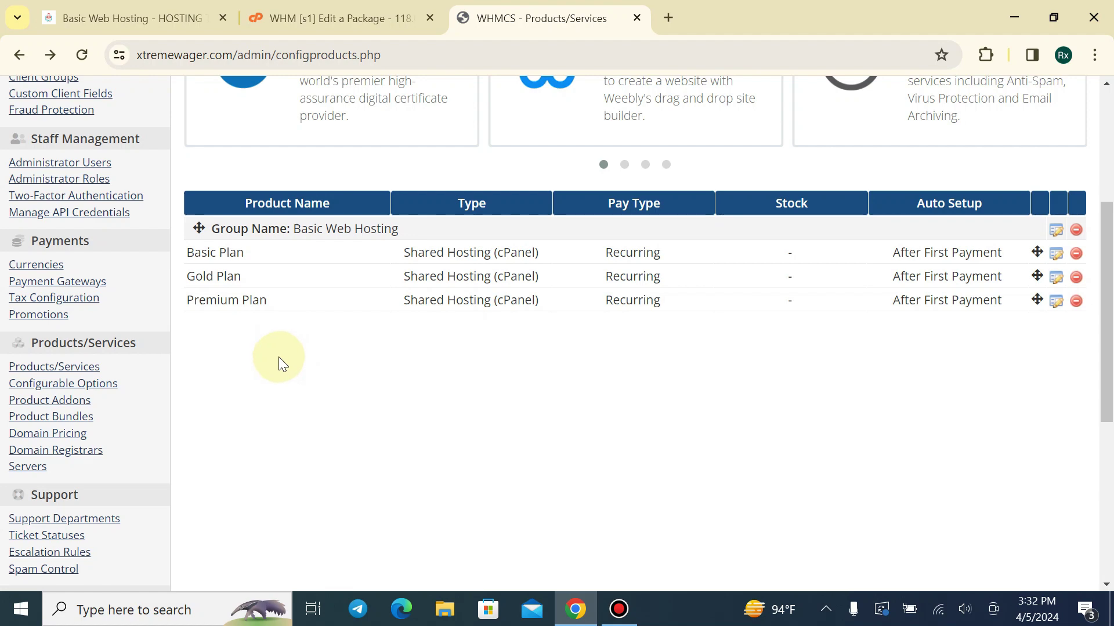
{"action": "scroll", "coordinate": [283, 353], "scroll_direction": "up", "scroll_amount": 5}
Order the Basic Plan from the Basic Web Hosting store page
{"action": "left_click", "coordinate": [341, 8]}
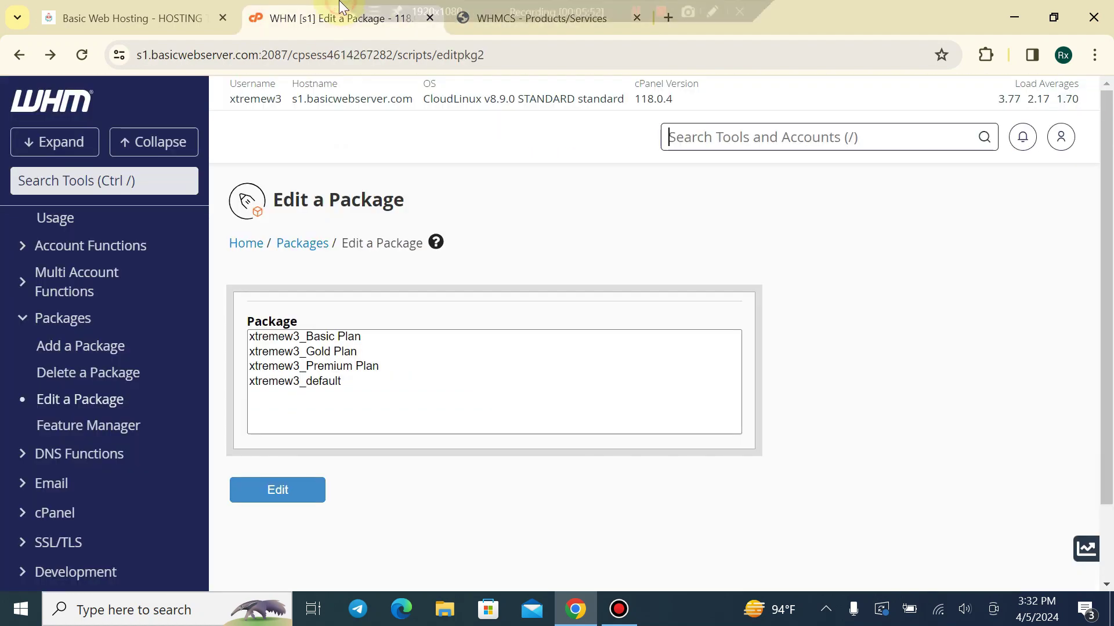
{"action": "left_click", "coordinate": [137, 16]}
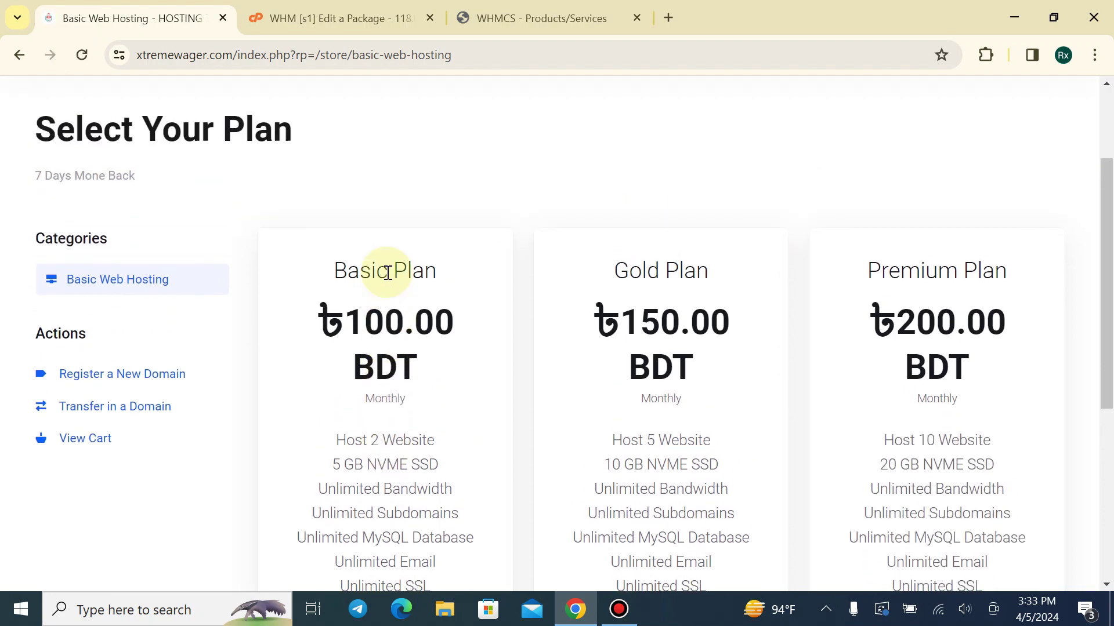
{"action": "scroll", "coordinate": [371, 284], "scroll_direction": "down", "scroll_amount": 6}
{"action": "scroll", "coordinate": [366, 309], "scroll_direction": "up", "scroll_amount": 3}
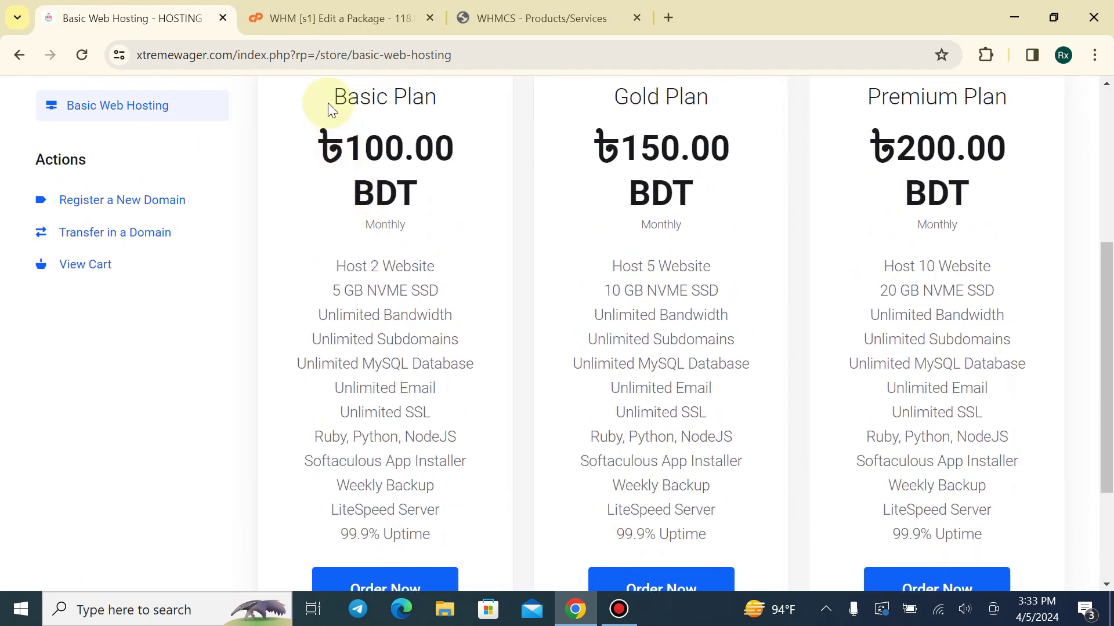
{"action": "left_click_drag", "start_coordinate": [328, 102], "coordinate": [439, 107]}
{"action": "left_click", "coordinate": [431, 429]}
{"action": "scroll", "coordinate": [431, 429], "scroll_direction": "down", "scroll_amount": 2}
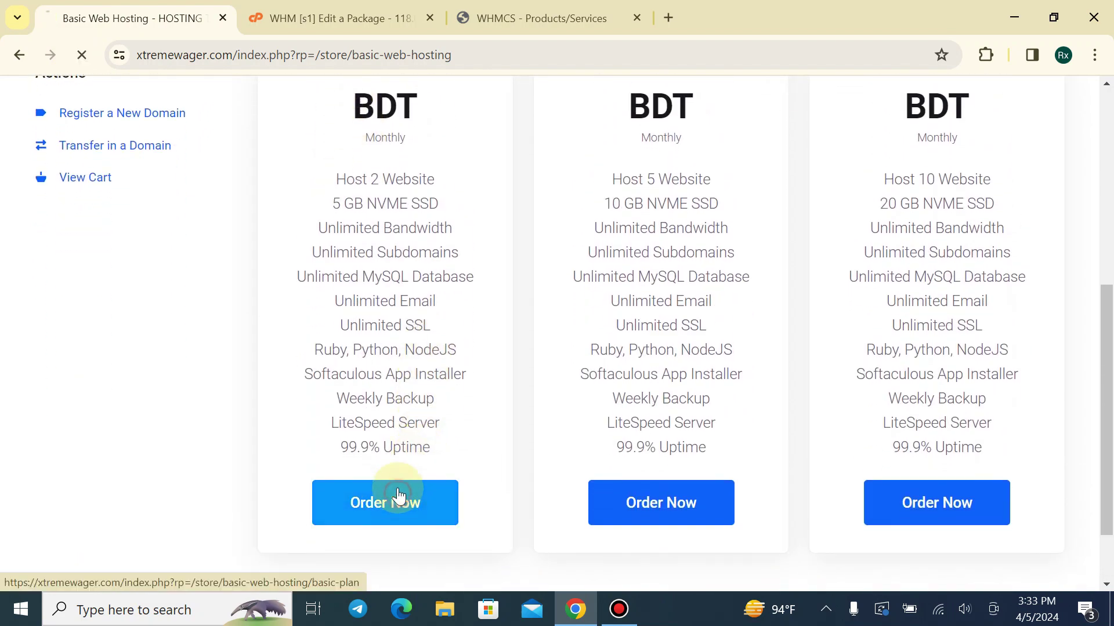
{"action": "left_click", "coordinate": [385, 497]}
Use the existing domain nnjsnjs.com for the Basic Plan order
{"action": "scroll", "coordinate": [347, 287], "scroll_direction": "down", "scroll_amount": 3}
{"action": "left_click", "coordinate": [256, 307]}
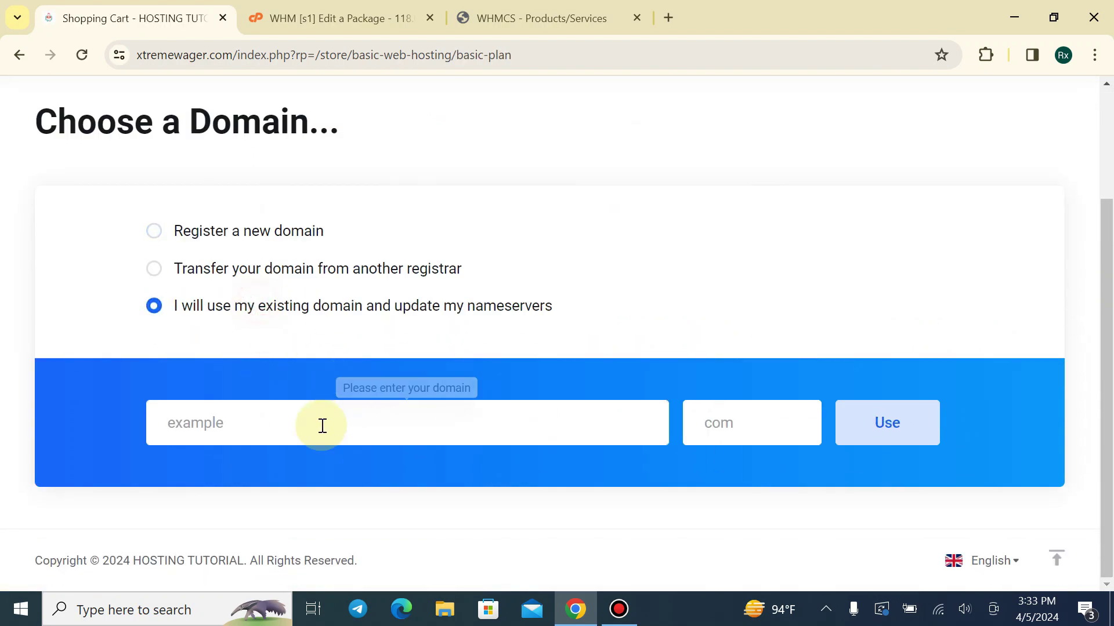
{"action": "left_click", "coordinate": [320, 425]}
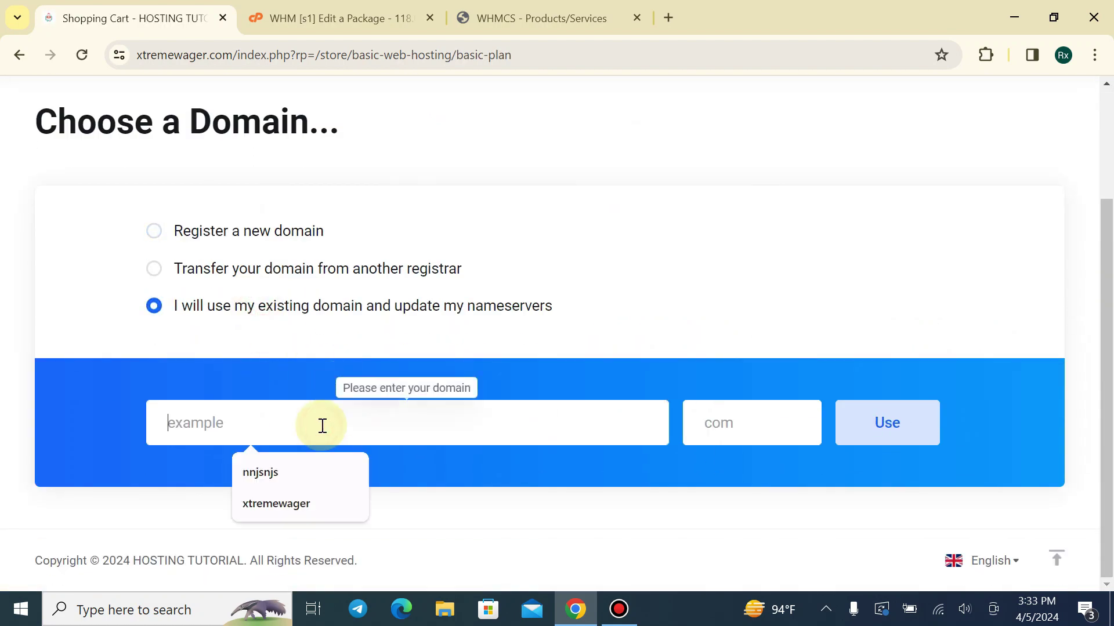
{"action": "left_click", "coordinate": [274, 471]}
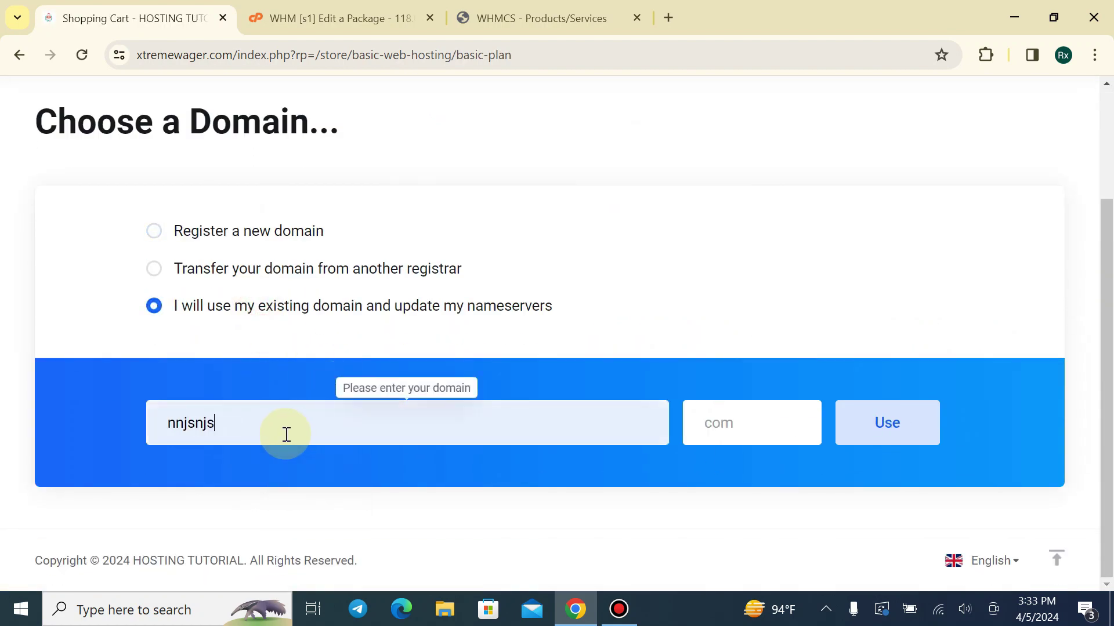
{"action": "left_click", "coordinate": [724, 430]}
{"action": "left_click", "coordinate": [758, 485]}
{"action": "left_click", "coordinate": [877, 432]}
{"action": "left_click", "coordinate": [722, 429]}
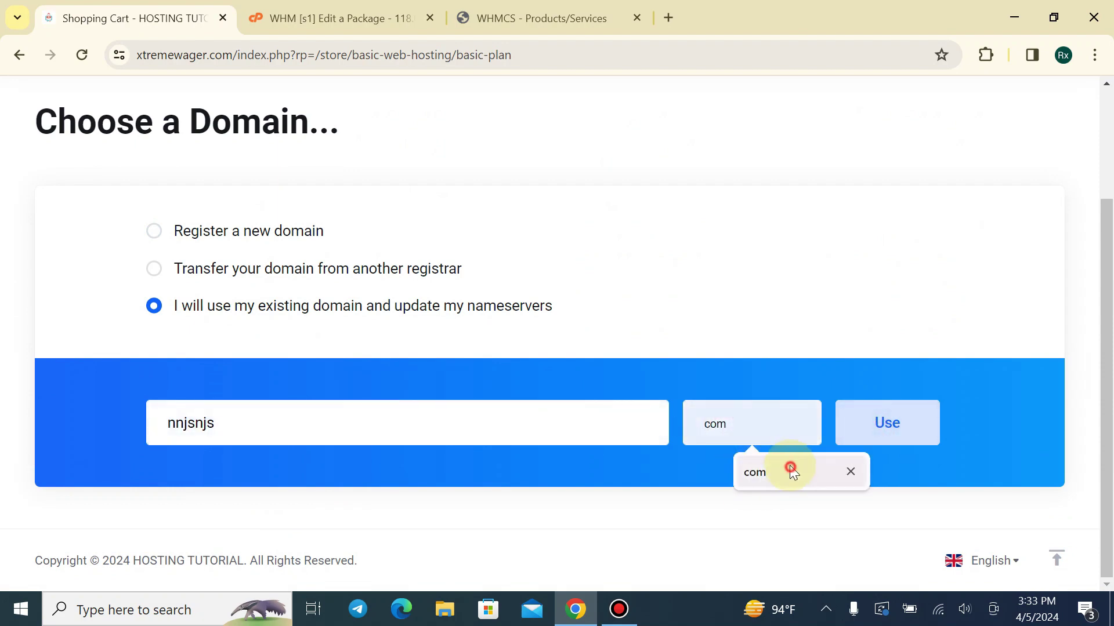
{"action": "left_click", "coordinate": [791, 465]}
{"action": "key", "text": "Return"}
Continue past product configuration and proceed to checkout with the ৳100.00 BDT monthly plan
{"action": "scroll", "coordinate": [400, 384], "scroll_direction": "down", "scroll_amount": 6}
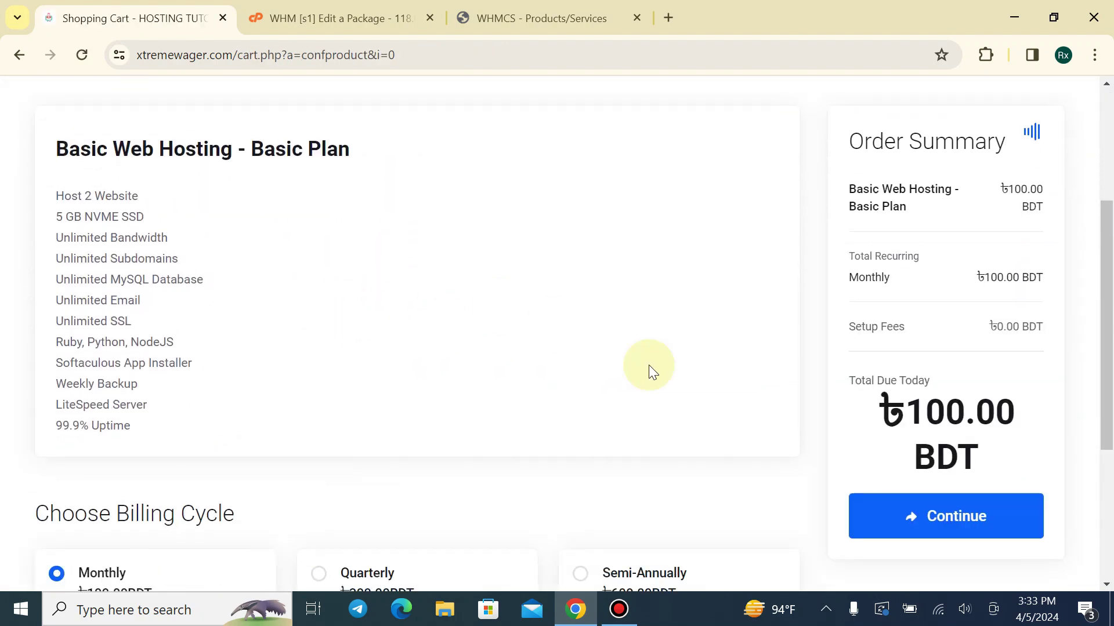
{"action": "left_click", "coordinate": [944, 509]}
{"action": "scroll", "coordinate": [331, 377], "scroll_direction": "down", "scroll_amount": 2}
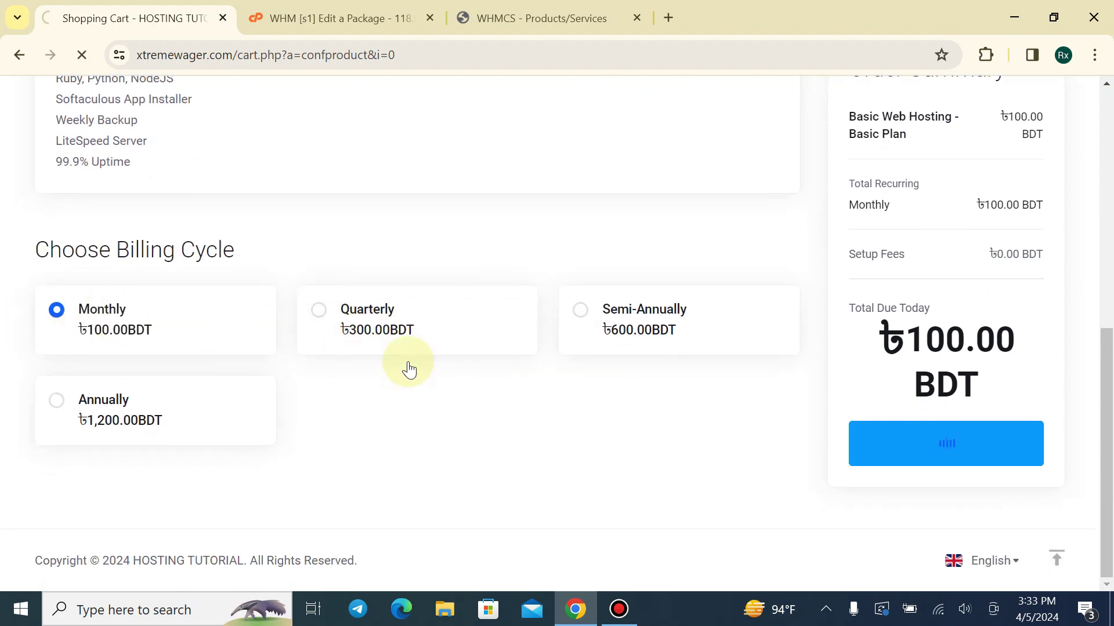
{"action": "scroll", "coordinate": [638, 371], "scroll_direction": "down", "scroll_amount": 3}
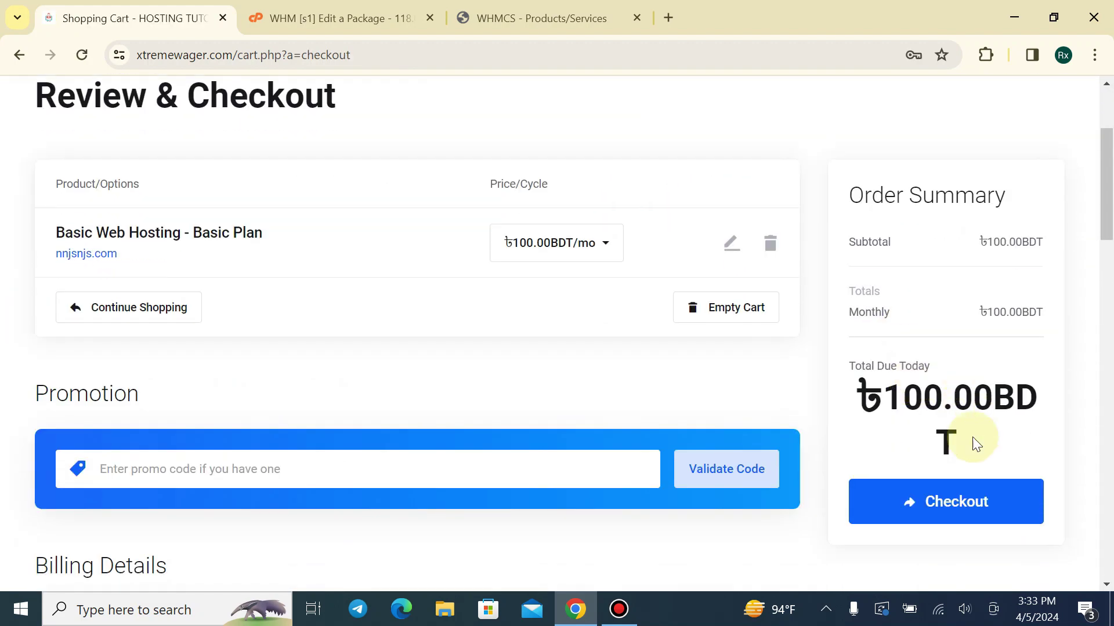
{"action": "left_click", "coordinate": [952, 504]}
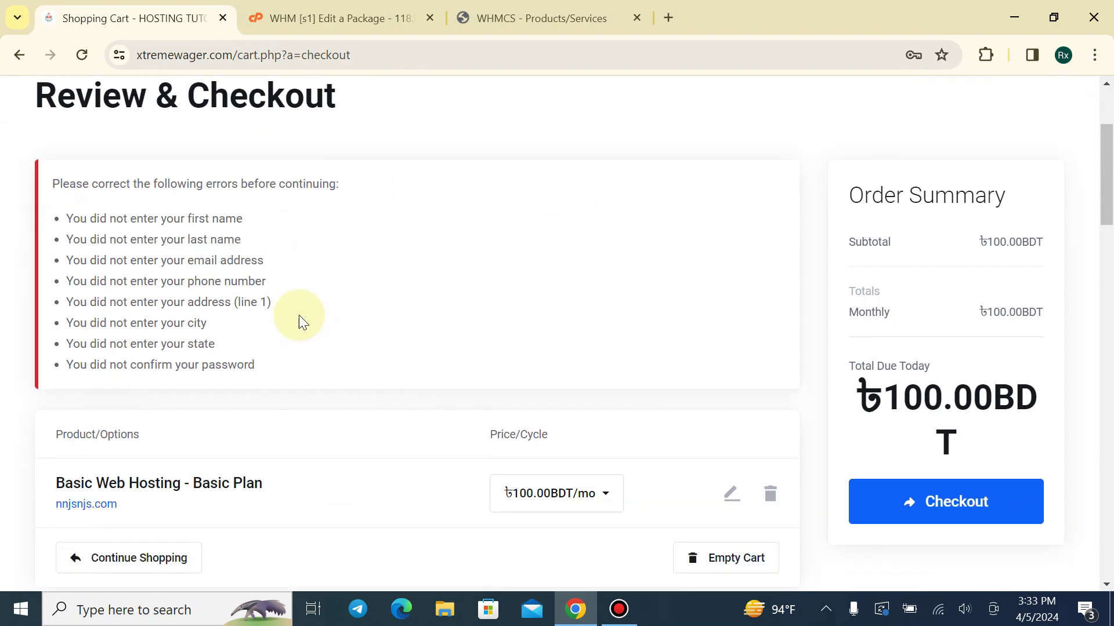
{"action": "scroll", "coordinate": [298, 315], "scroll_direction": "down", "scroll_amount": 10}
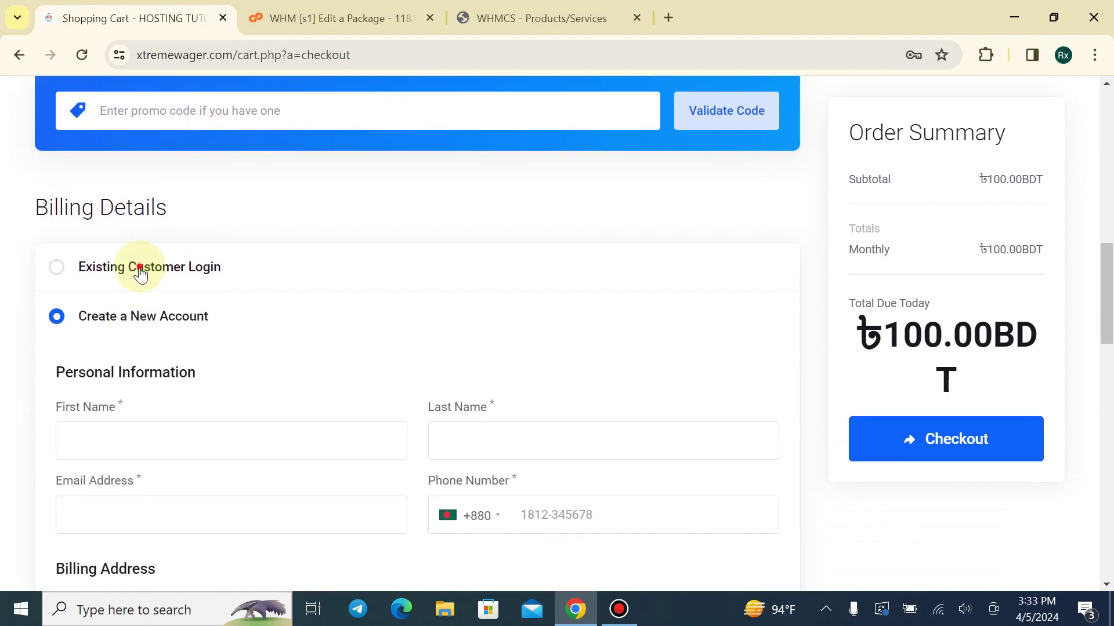
Log in as the existing customer with their saved e-mail and account password
{"action": "left_click", "coordinate": [140, 272]}
{"action": "left_click", "coordinate": [211, 368]}
{"action": "left_click", "coordinate": [220, 402]}
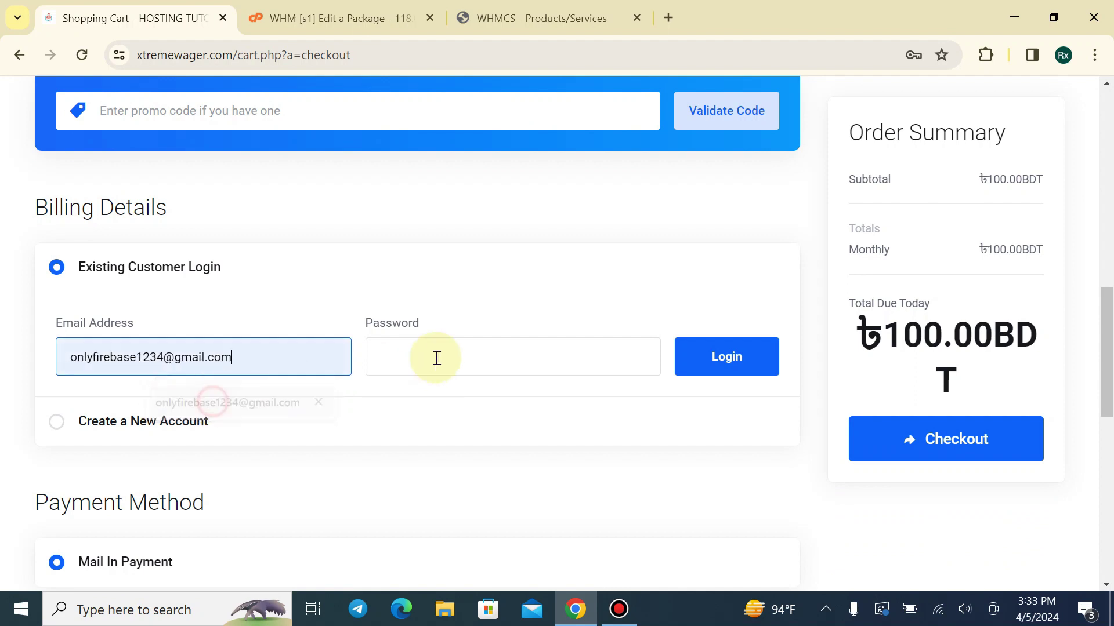
{"action": "left_click", "coordinate": [437, 358]}
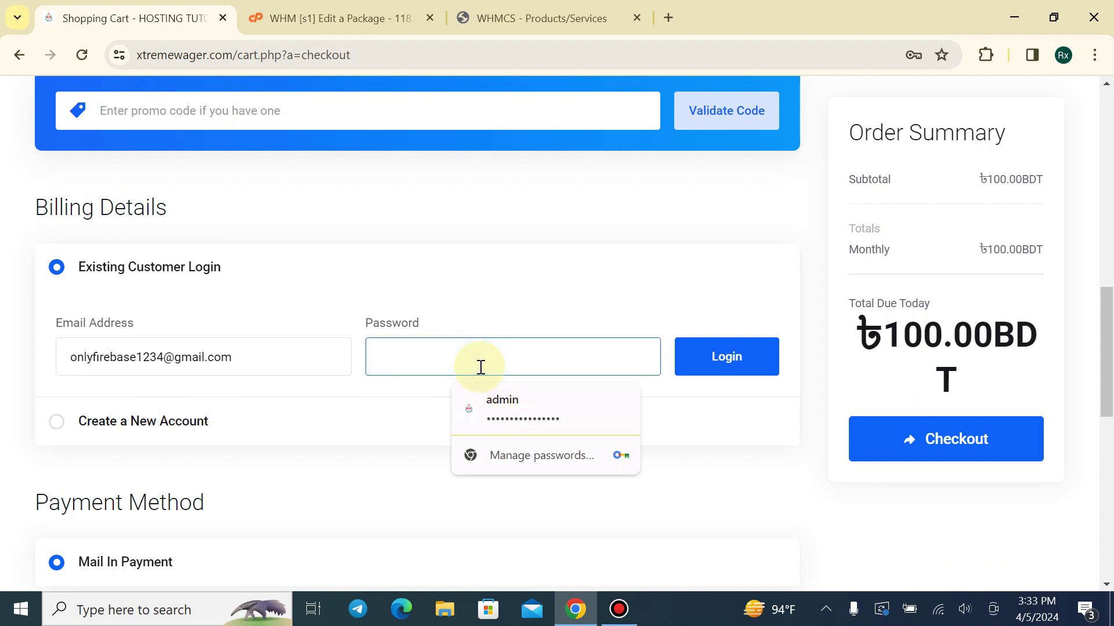
{"action": "type", "text": "••"}
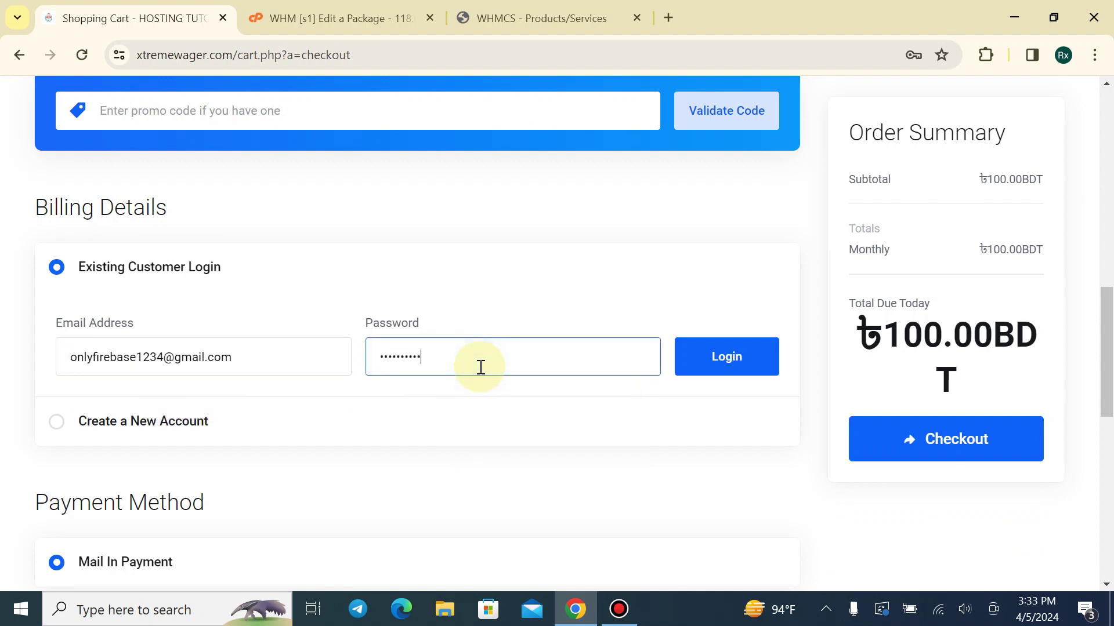
{"action": "type", "text": "•"}
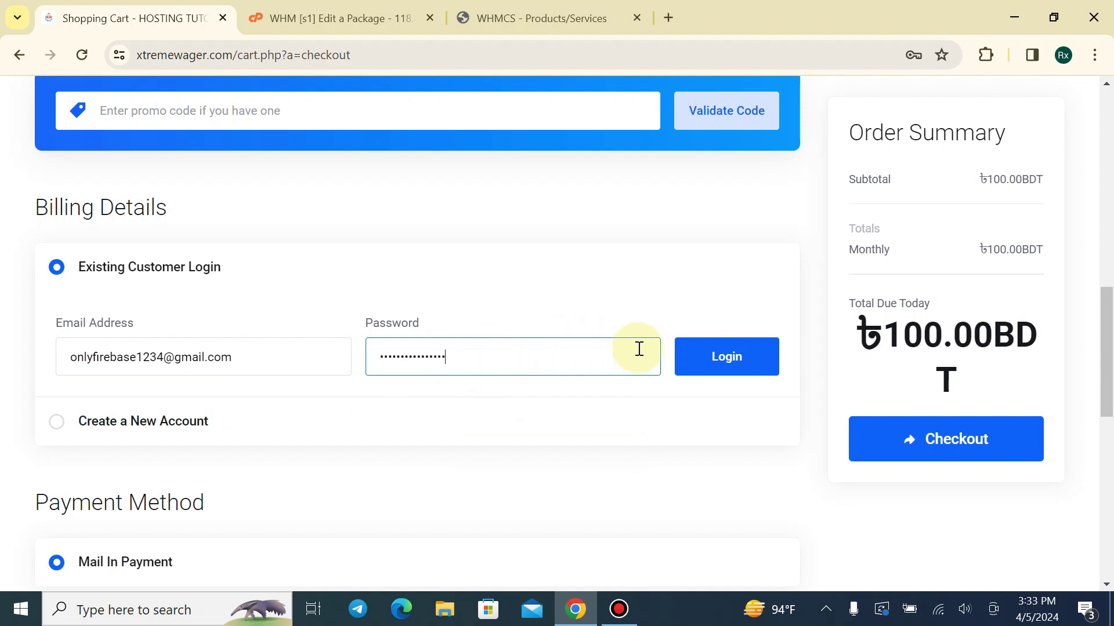
{"action": "left_click", "coordinate": [726, 356]}
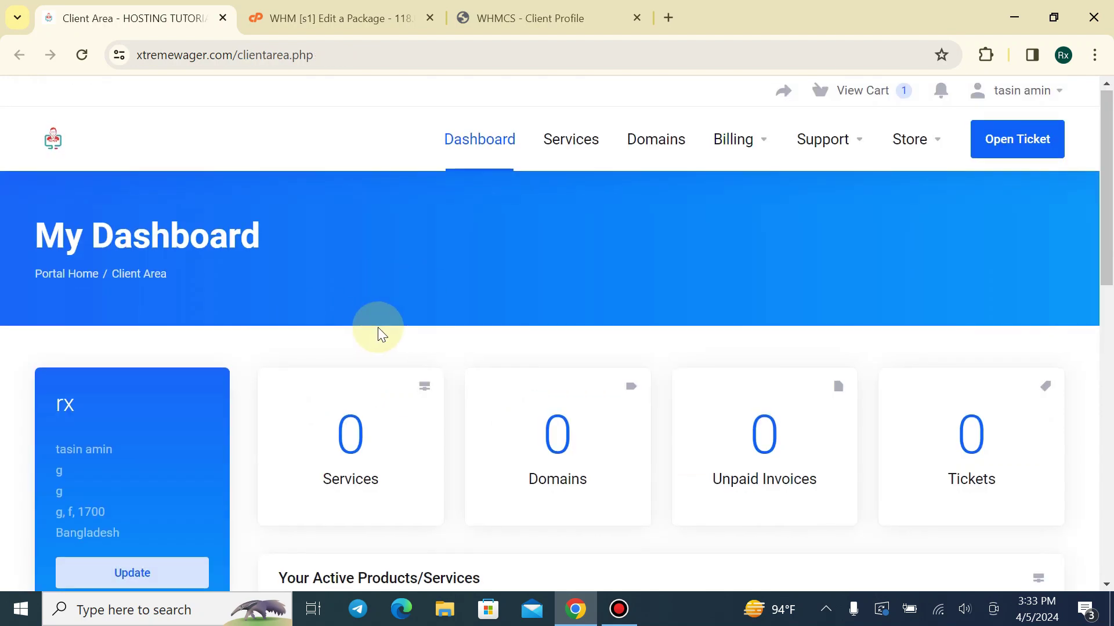
Confirm the customer's services list is empty, then return to the store to order new services
{"action": "scroll", "coordinate": [378, 327], "scroll_direction": "down", "scroll_amount": 2}
{"action": "scroll", "coordinate": [380, 325], "scroll_direction": "up", "scroll_amount": 2}
{"action": "left_click", "coordinate": [567, 141]}
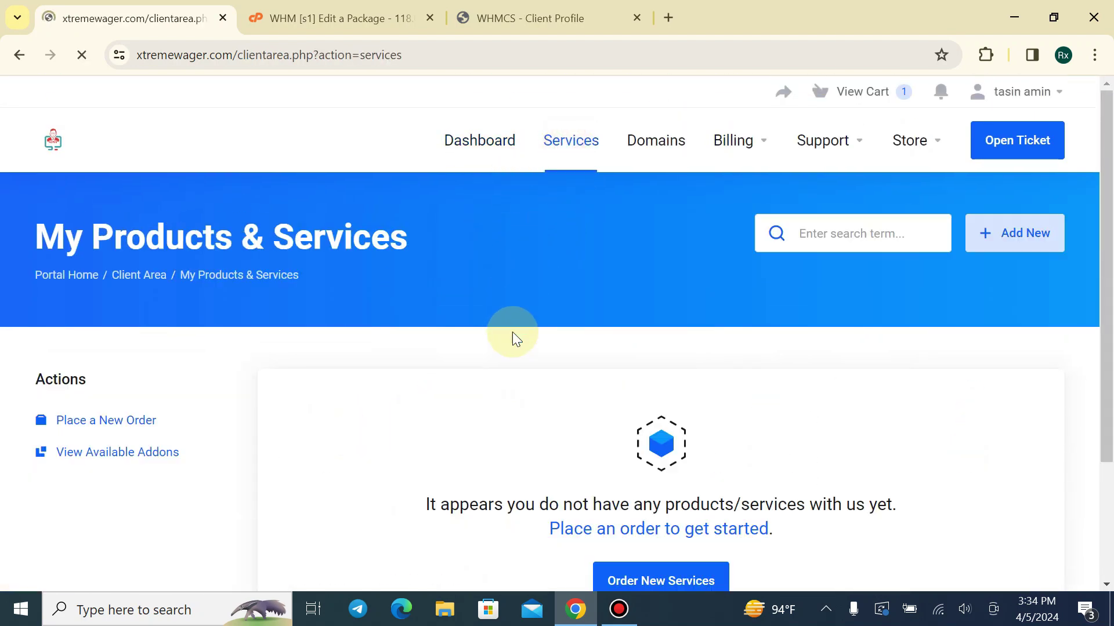
{"action": "scroll", "coordinate": [622, 588], "scroll_direction": "down", "scroll_amount": 3}
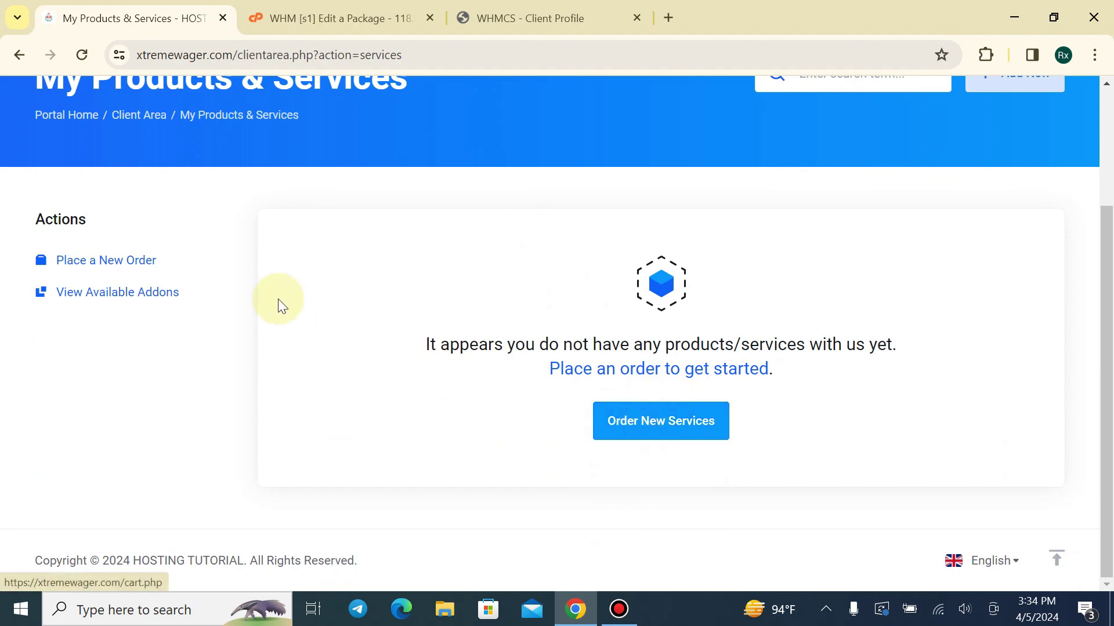
{"action": "left_click", "coordinate": [644, 432]}
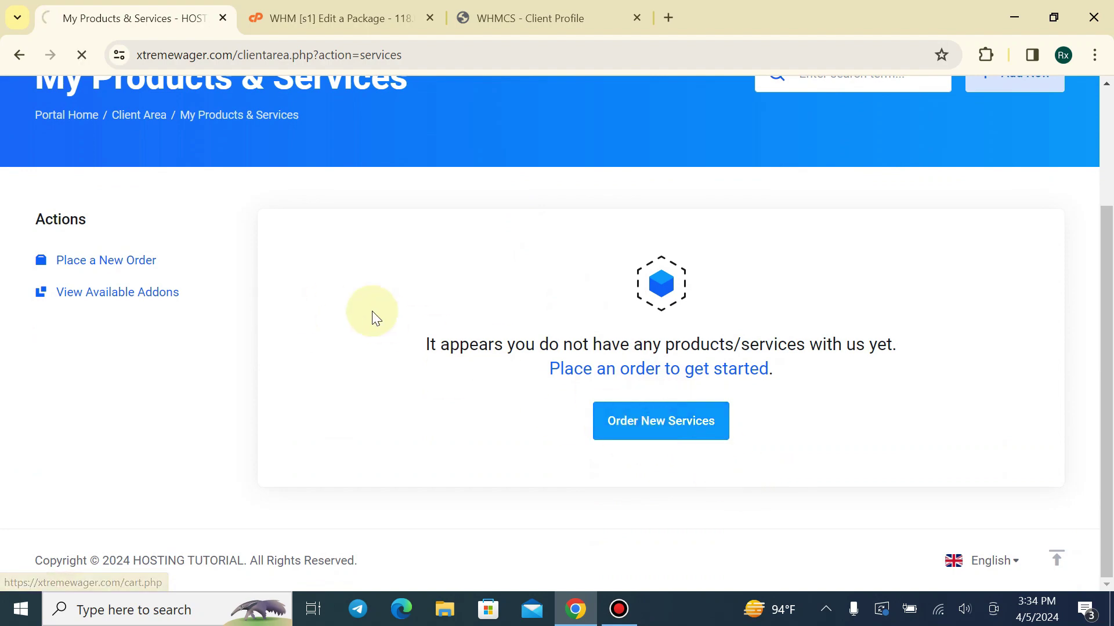
{"action": "scroll", "coordinate": [357, 299], "scroll_direction": "down", "scroll_amount": 8}
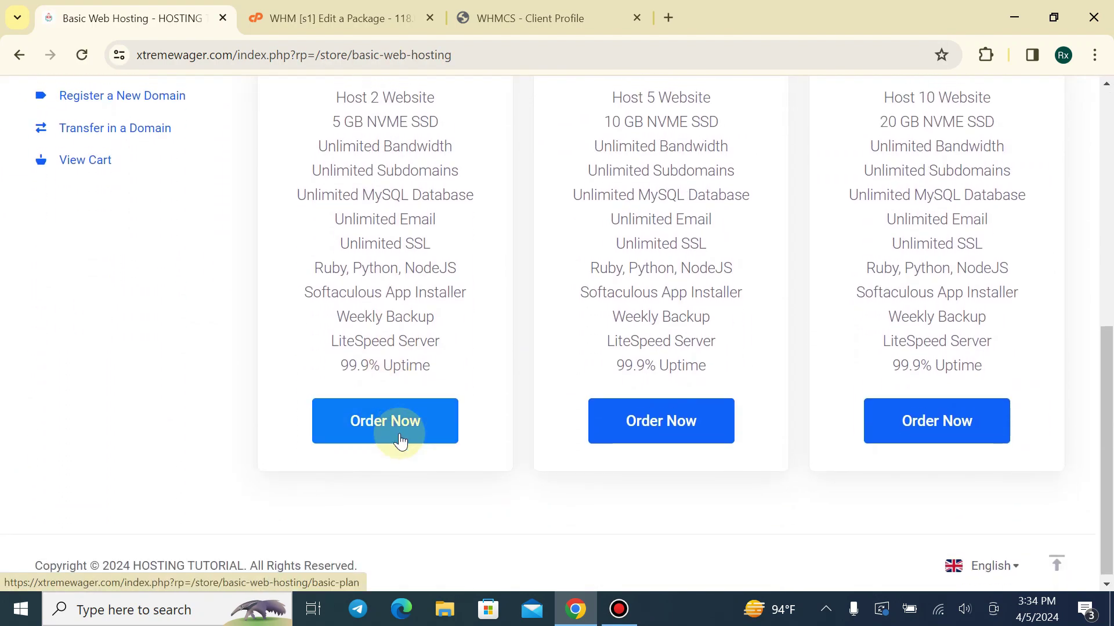
Order the Basic Plan using the existing domain nnjsnjs.com
{"action": "left_click", "coordinate": [401, 413]}
{"action": "scroll", "coordinate": [326, 323], "scroll_direction": "down", "scroll_amount": 2}
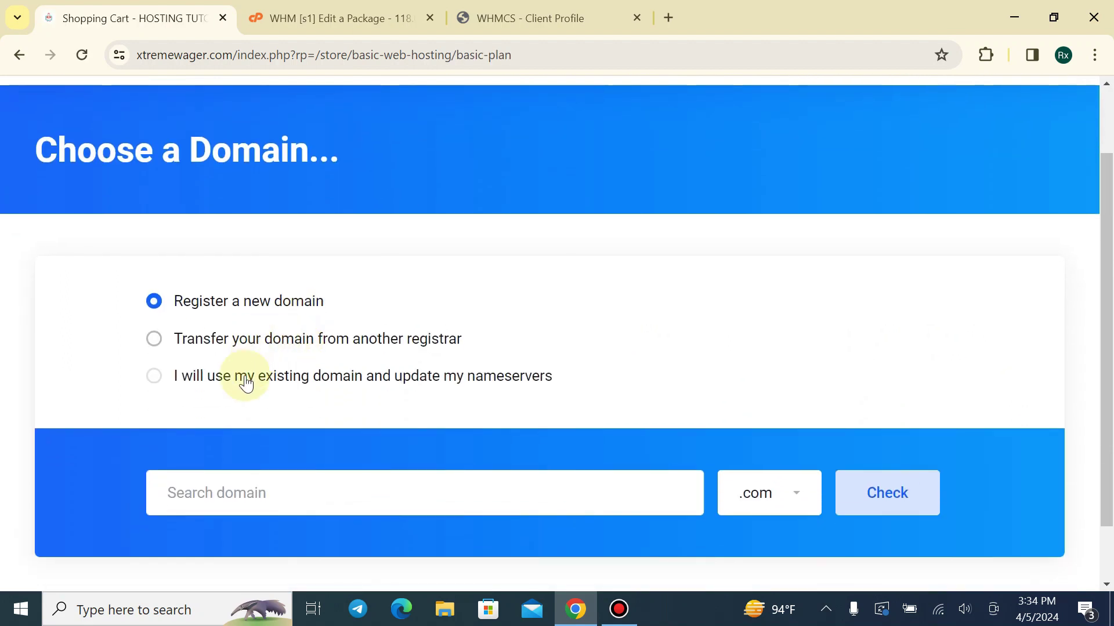
{"action": "left_click", "coordinate": [236, 374]}
{"action": "left_click", "coordinate": [281, 497]}
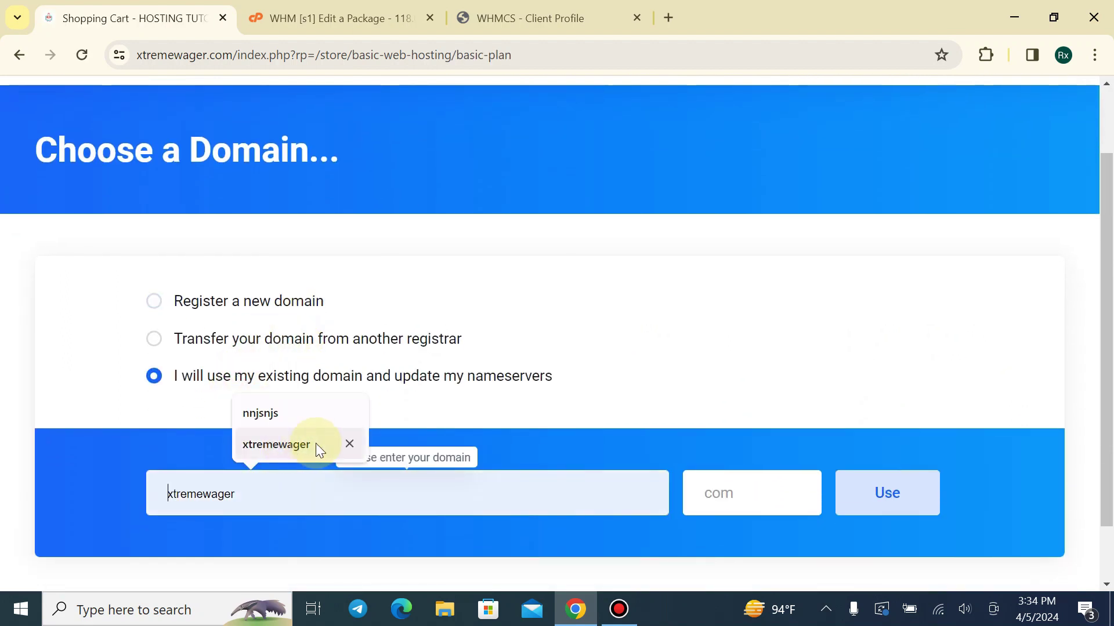
{"action": "left_click", "coordinate": [261, 413]}
{"action": "left_click", "coordinate": [703, 497]}
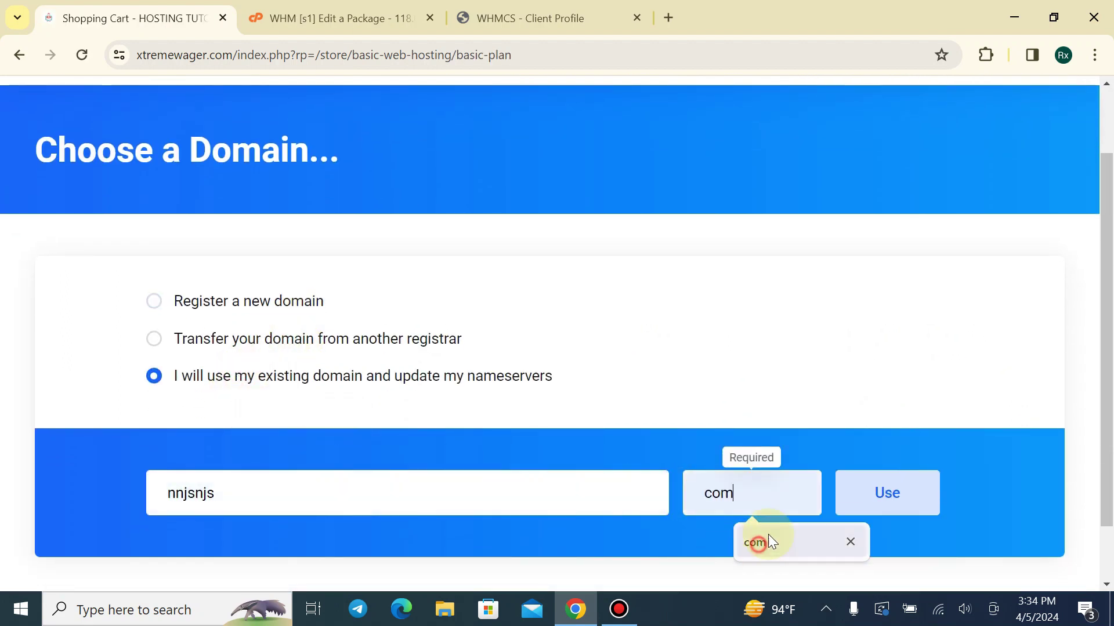
{"action": "left_click", "coordinate": [764, 539]}
{"action": "key", "text": "Return"}
{"action": "scroll", "coordinate": [476, 360], "scroll_direction": "down", "scroll_amount": 2}
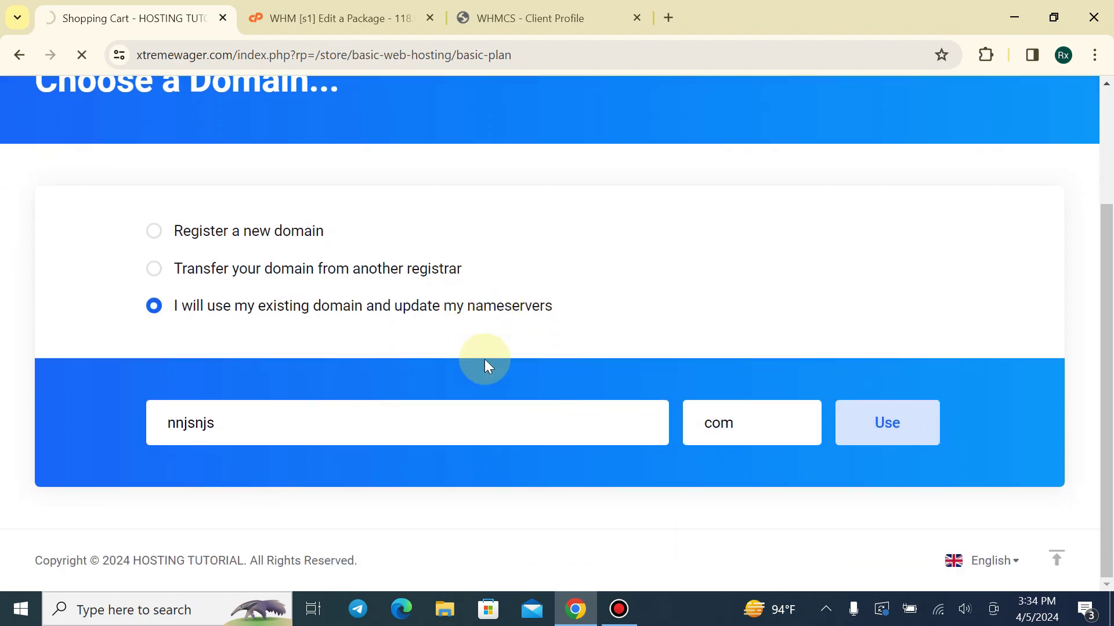
{"action": "left_click", "coordinate": [876, 436]}
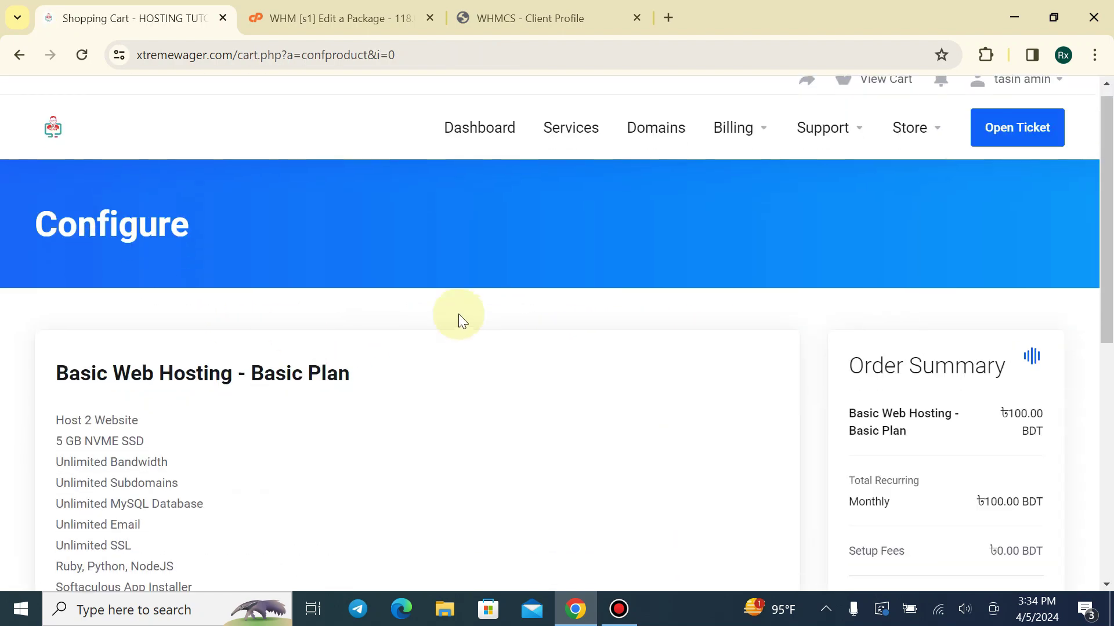
Continue past plan configuration and check out, producing unpaid Invoice #1 for ৳100.00 BDT
{"action": "scroll", "coordinate": [458, 315], "scroll_direction": "down", "scroll_amount": 8}
{"action": "left_click", "coordinate": [919, 441]}
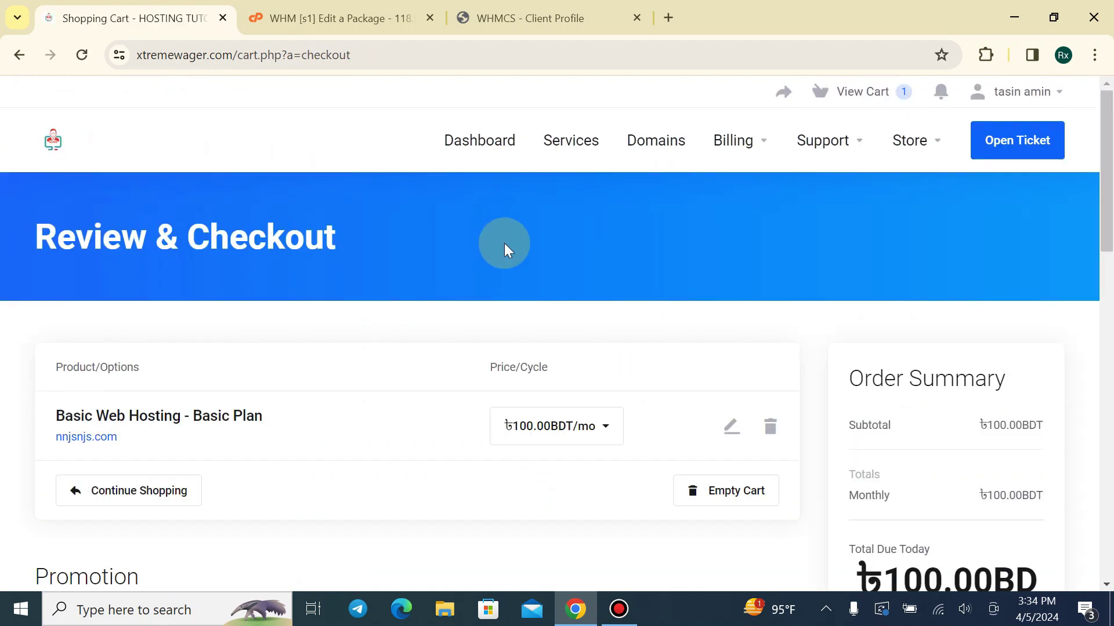
{"action": "scroll", "coordinate": [505, 247], "scroll_direction": "down", "scroll_amount": 6}
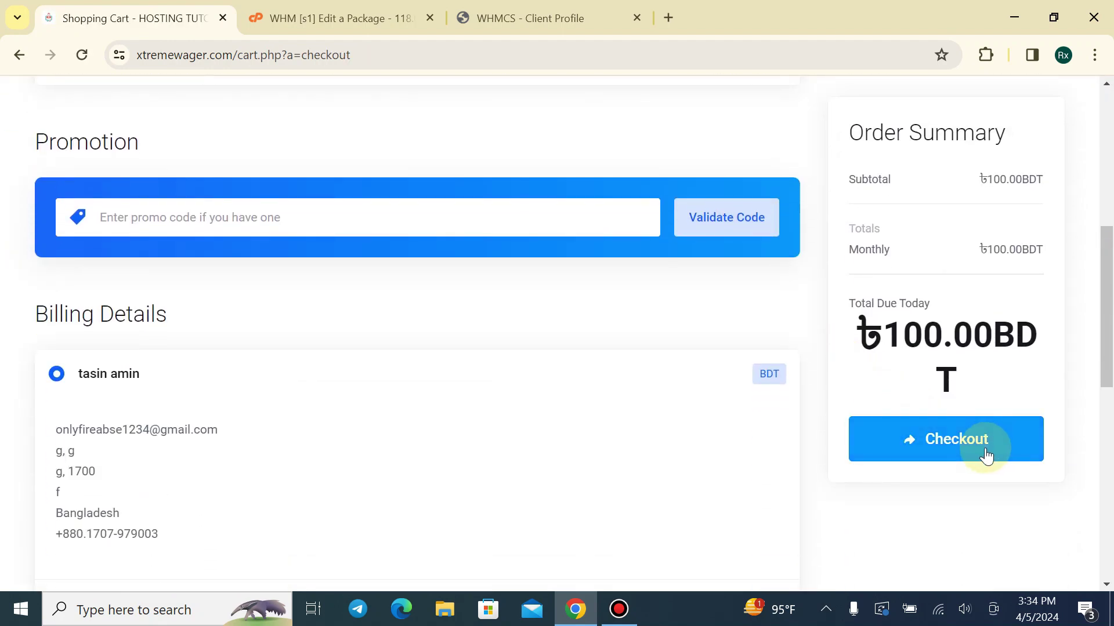
{"action": "left_click", "coordinate": [985, 455]}
{"action": "scroll", "coordinate": [413, 263], "scroll_direction": "up", "scroll_amount": 3}
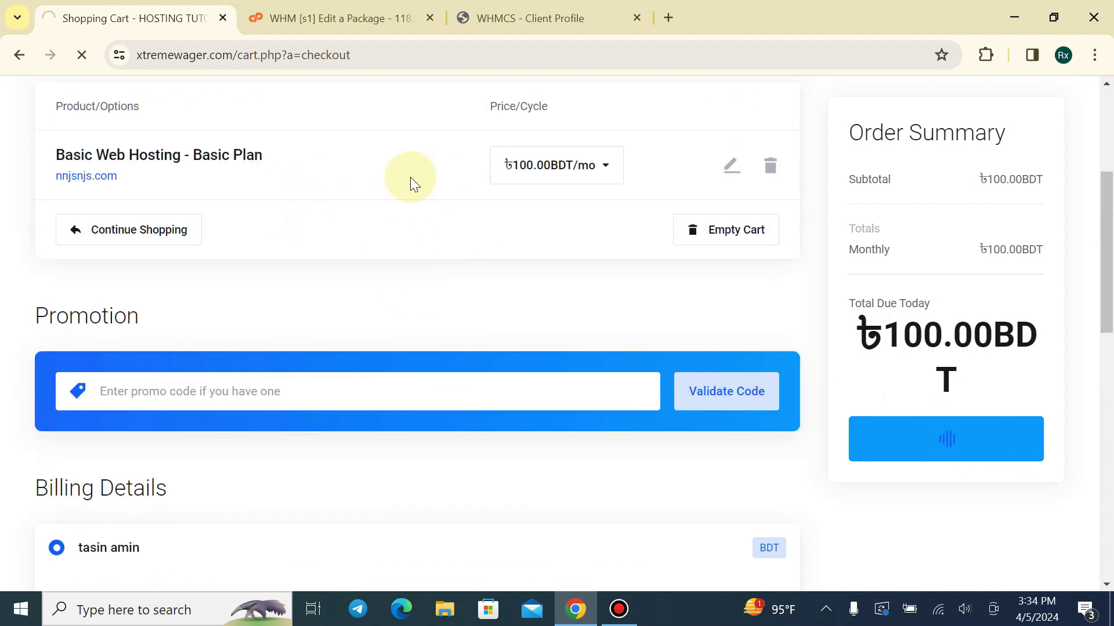
{"action": "scroll", "coordinate": [974, 325], "scroll_direction": "down", "scroll_amount": 4}
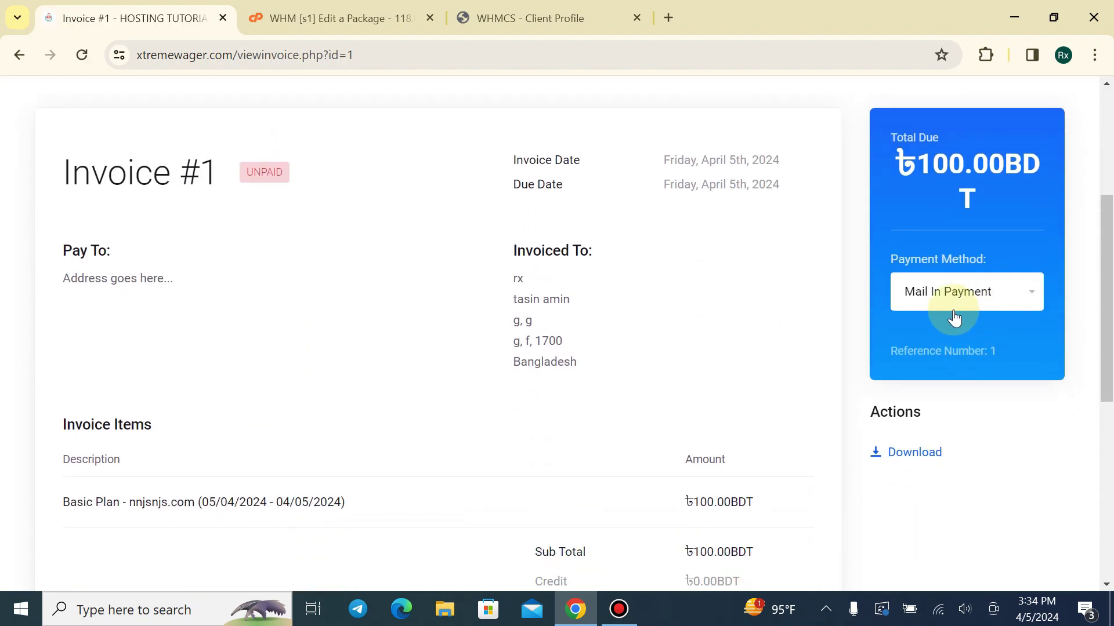
Keep Mail In Payment as the invoice's payment method
{"action": "left_click", "coordinate": [954, 299]}
{"action": "left_click", "coordinate": [954, 316]}
{"action": "left_click", "coordinate": [952, 307]}
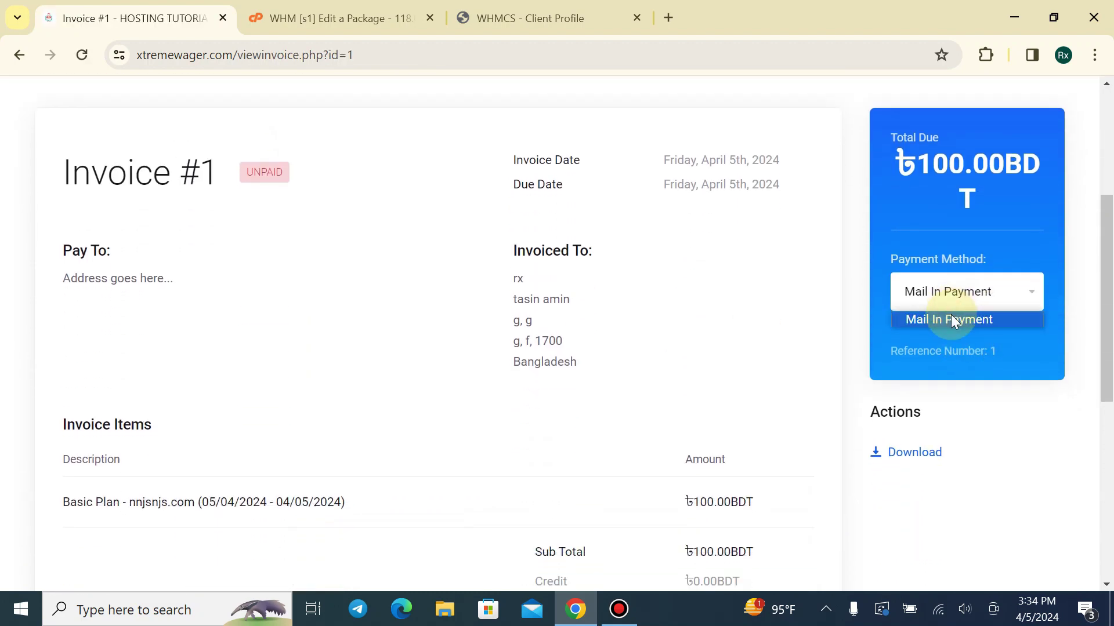
{"action": "left_click", "coordinate": [1039, 336]}
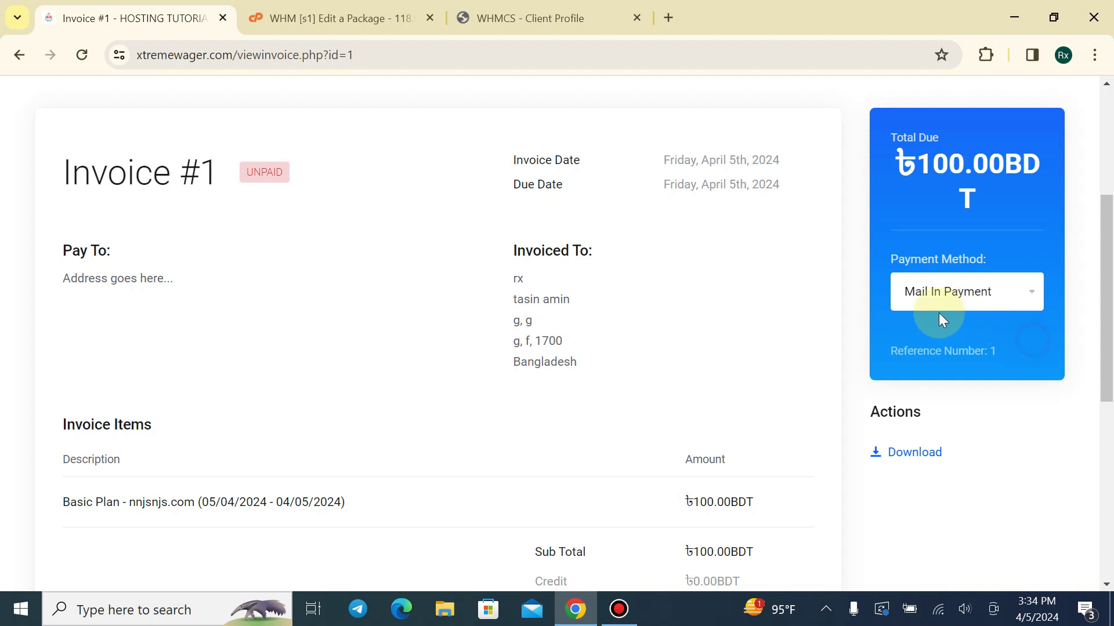
Check the invoice reference, then switch to client #1's admin profile summary
{"action": "left_click_drag", "start_coordinate": [883, 349], "coordinate": [1004, 363]}
{"action": "left_click", "coordinate": [1005, 364]}
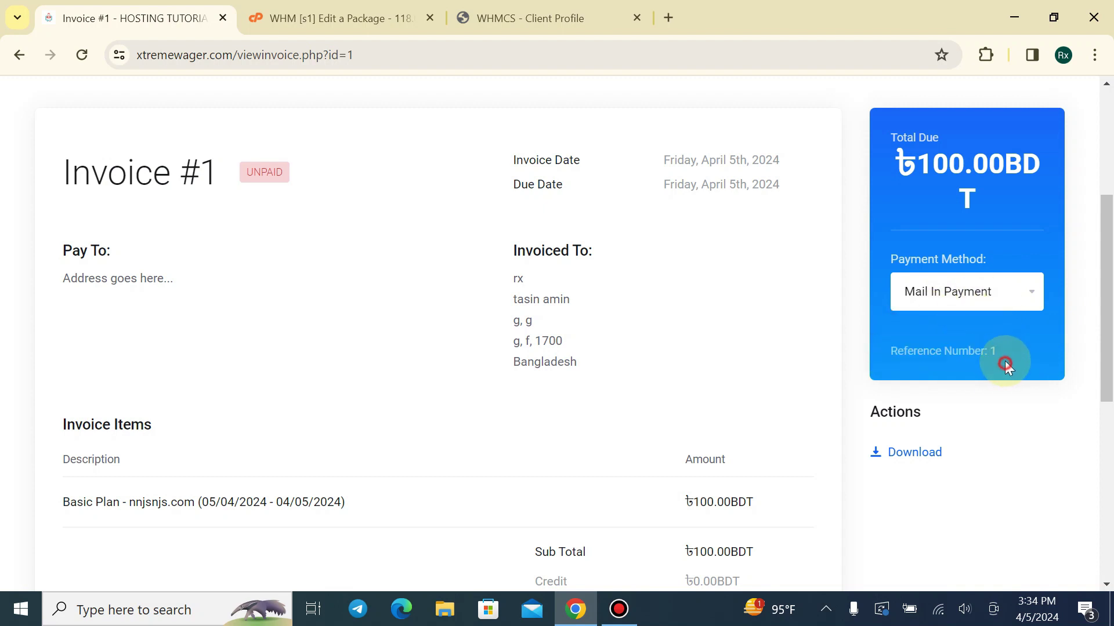
{"action": "scroll", "coordinate": [319, 151], "scroll_direction": "down", "scroll_amount": 2}
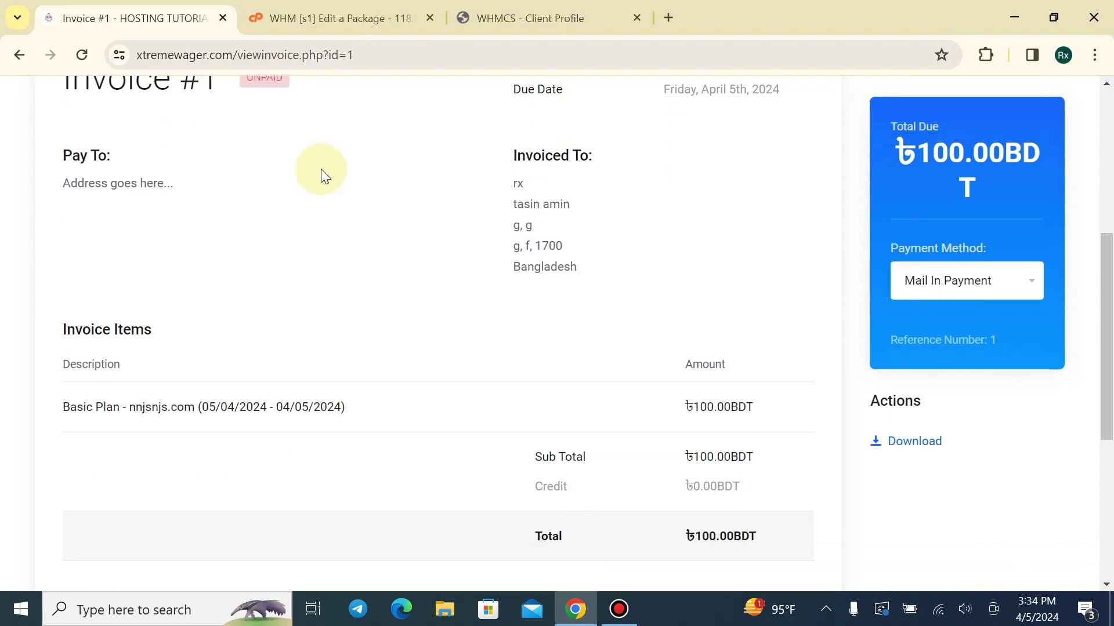
{"action": "left_click", "coordinate": [323, 15]}
{"action": "left_click", "coordinate": [468, 12]}
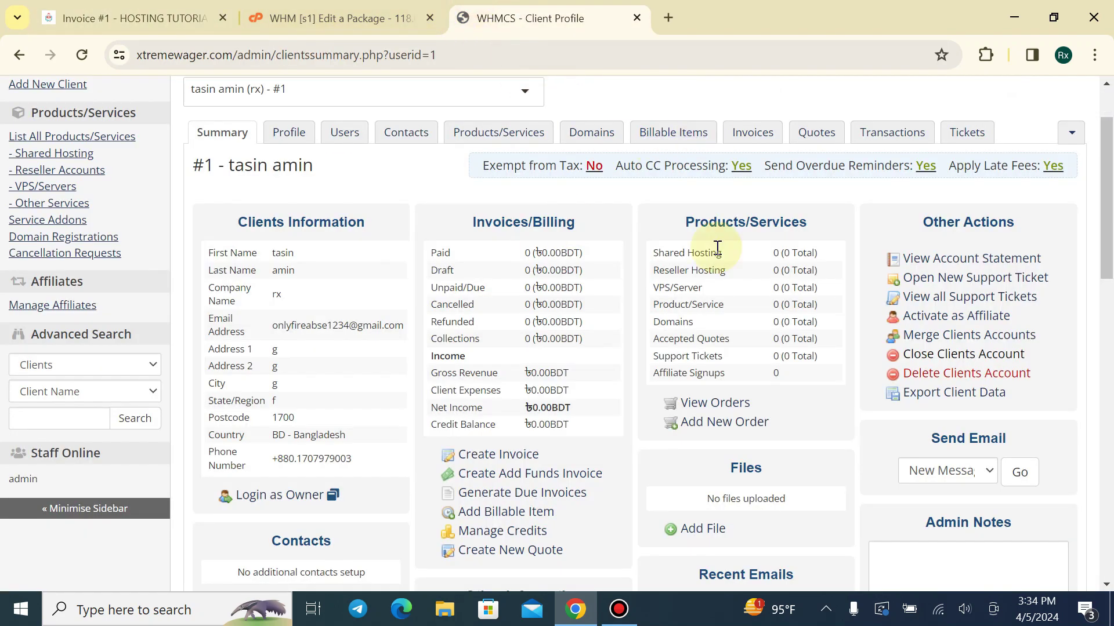
Find Payment Gateways by searching 'pay' in System Settings and expand Mail In Payment
{"action": "scroll", "coordinate": [1019, 139], "scroll_direction": "up", "scroll_amount": 2}
{"action": "left_click", "coordinate": [986, 102]}
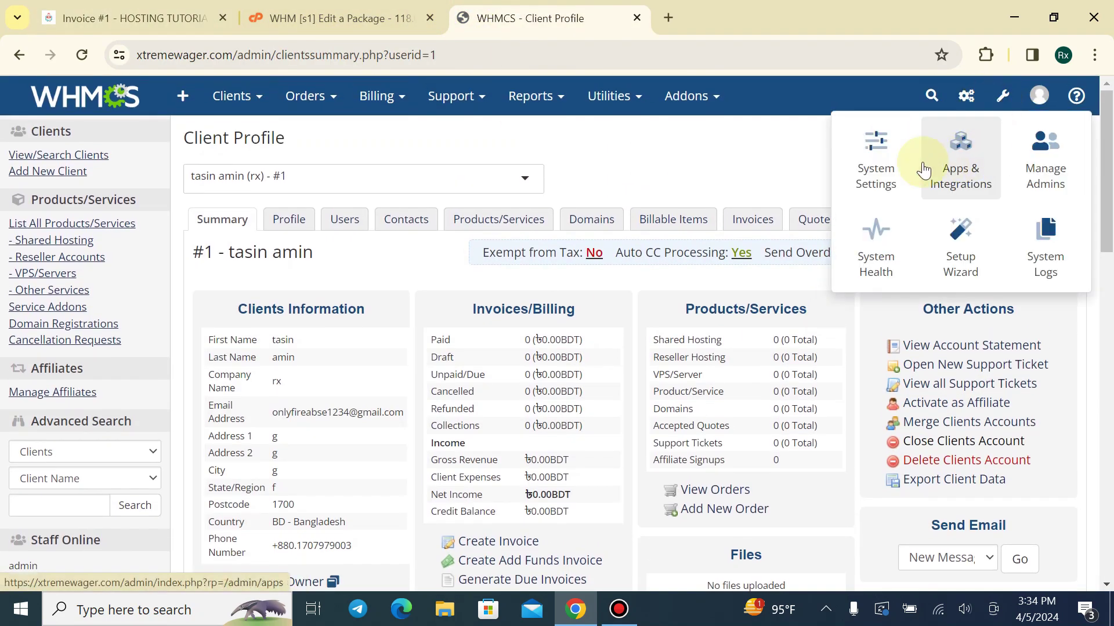
{"action": "left_click", "coordinate": [845, 200]}
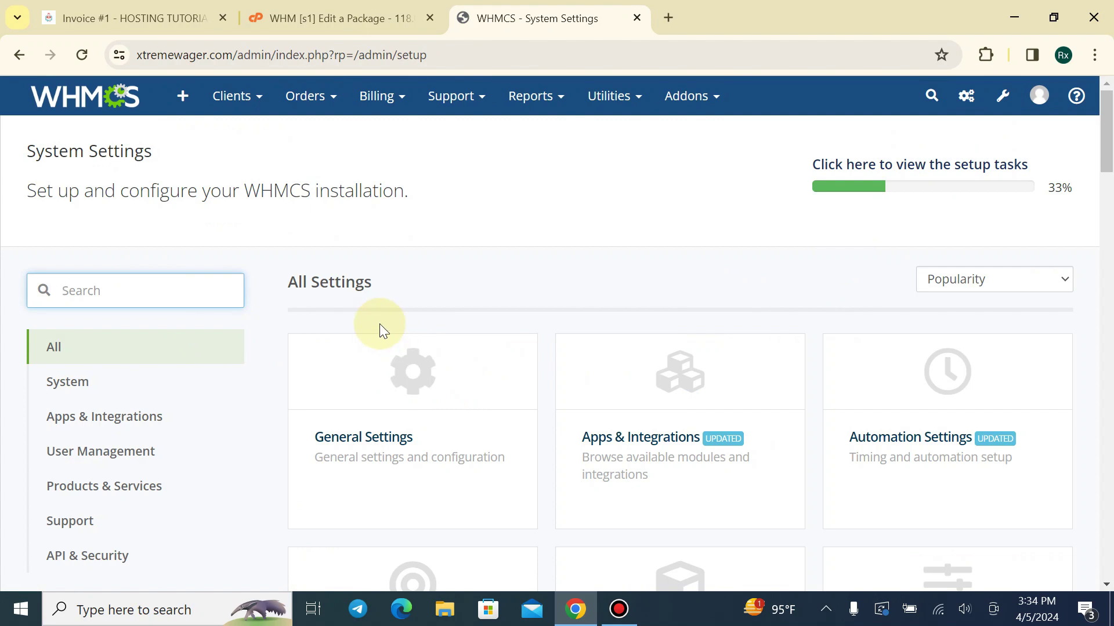
{"action": "type", "text": "pay"}
{"action": "left_click", "coordinate": [381, 355]}
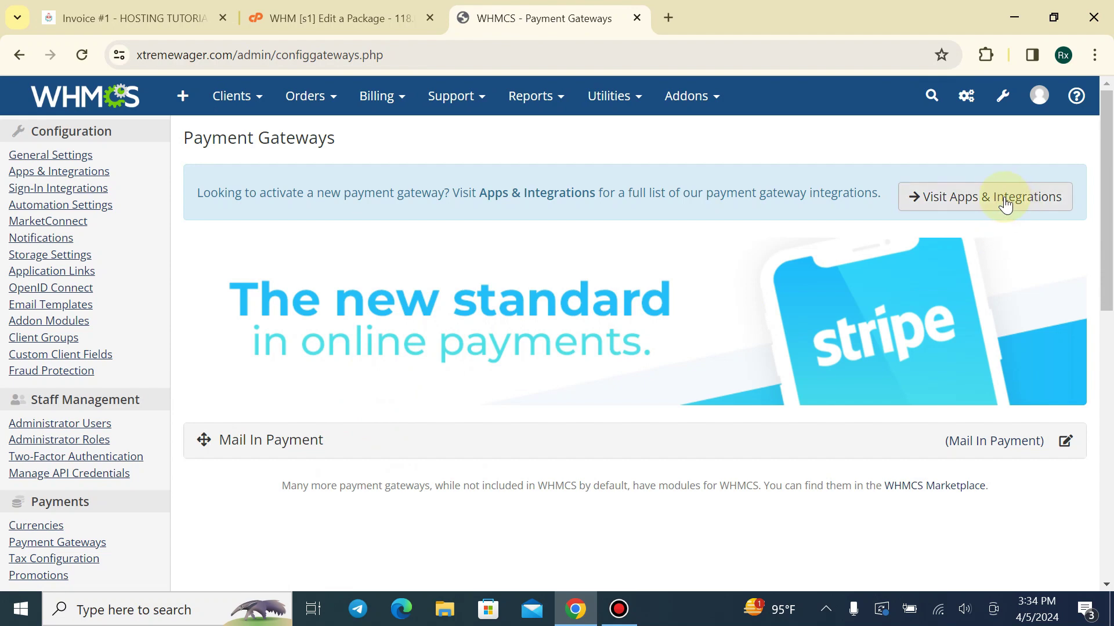
{"action": "scroll", "coordinate": [1024, 380], "scroll_direction": "down", "scroll_amount": 3}
{"action": "left_click", "coordinate": [1065, 268]}
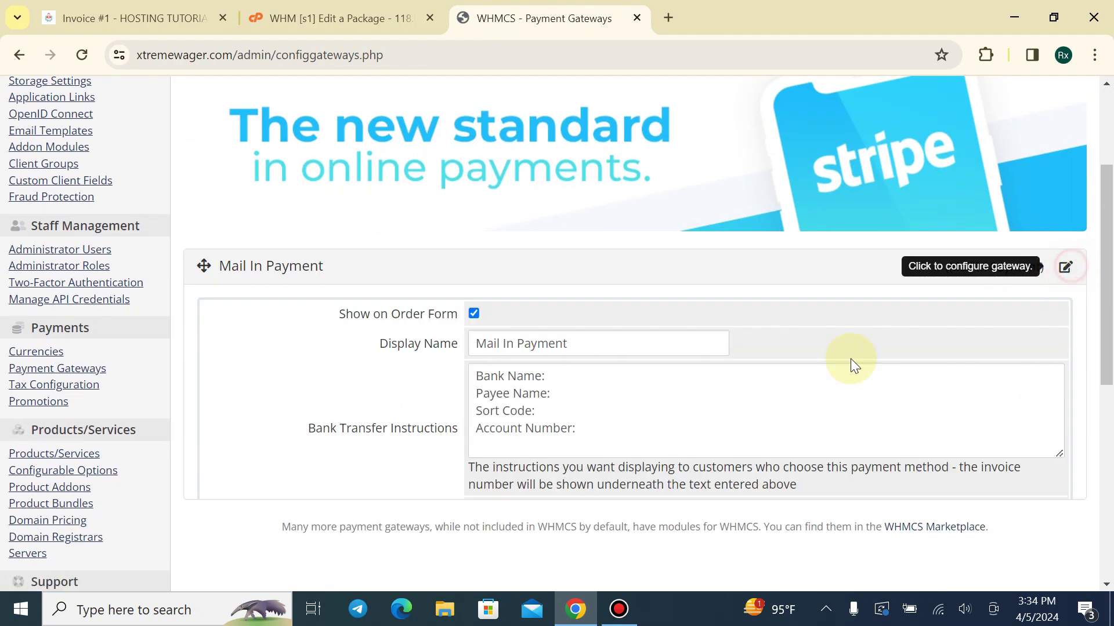
Rename it BD PAYMENT with BKASH- and NAGAD- instruction lines, save, and return to the invoice
{"action": "left_click_drag", "start_coordinate": [642, 345], "coordinate": [222, 398]}
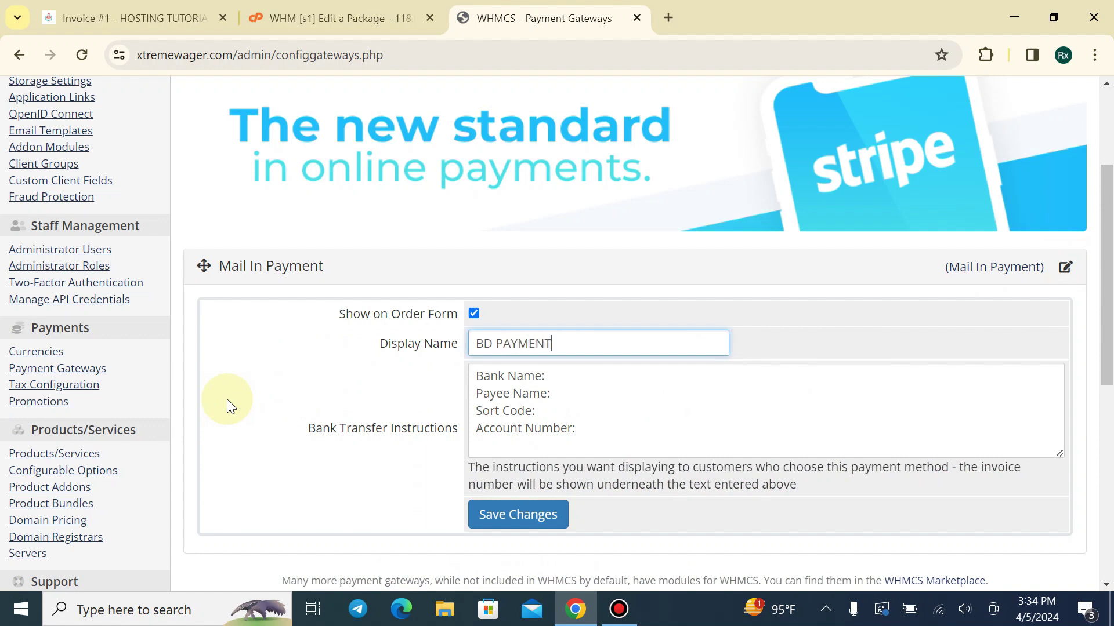
{"action": "left_click_drag", "start_coordinate": [573, 428], "coordinate": [447, 366]}
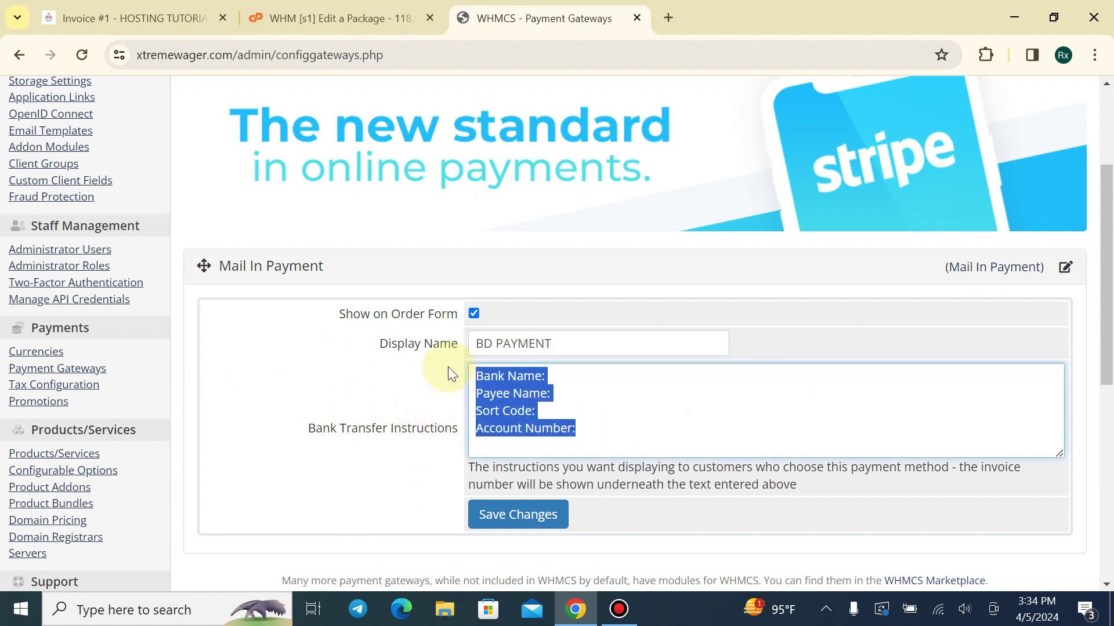
{"action": "type", "text": "BKASH-"}
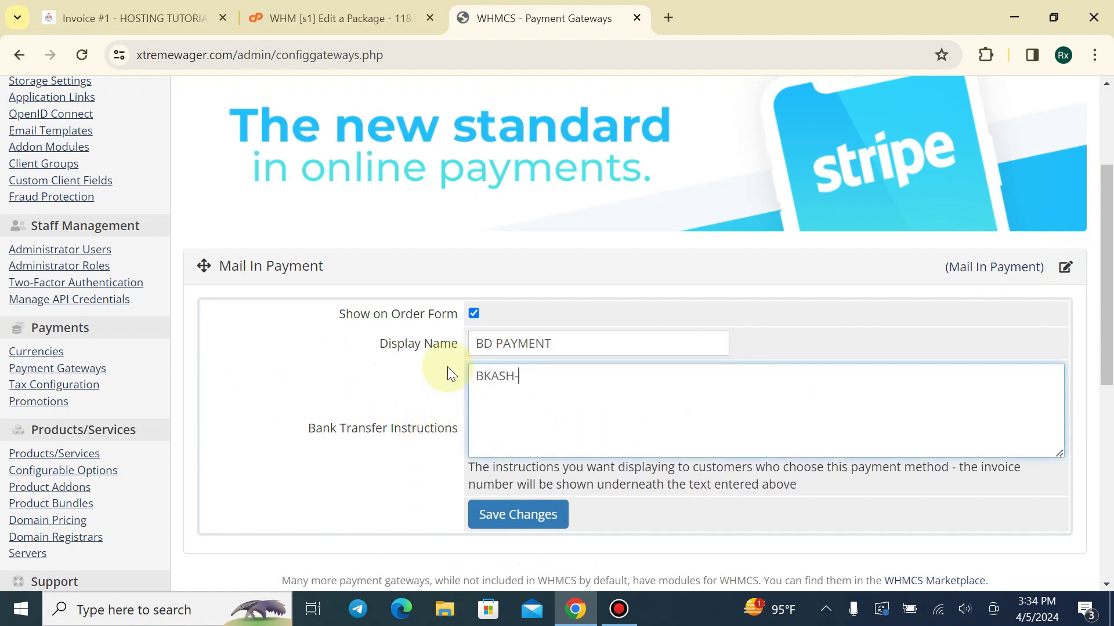
{"action": "key", "text": "Return"}
{"action": "type", "text": "NAGAD-"}
{"action": "left_click", "coordinate": [539, 377]}
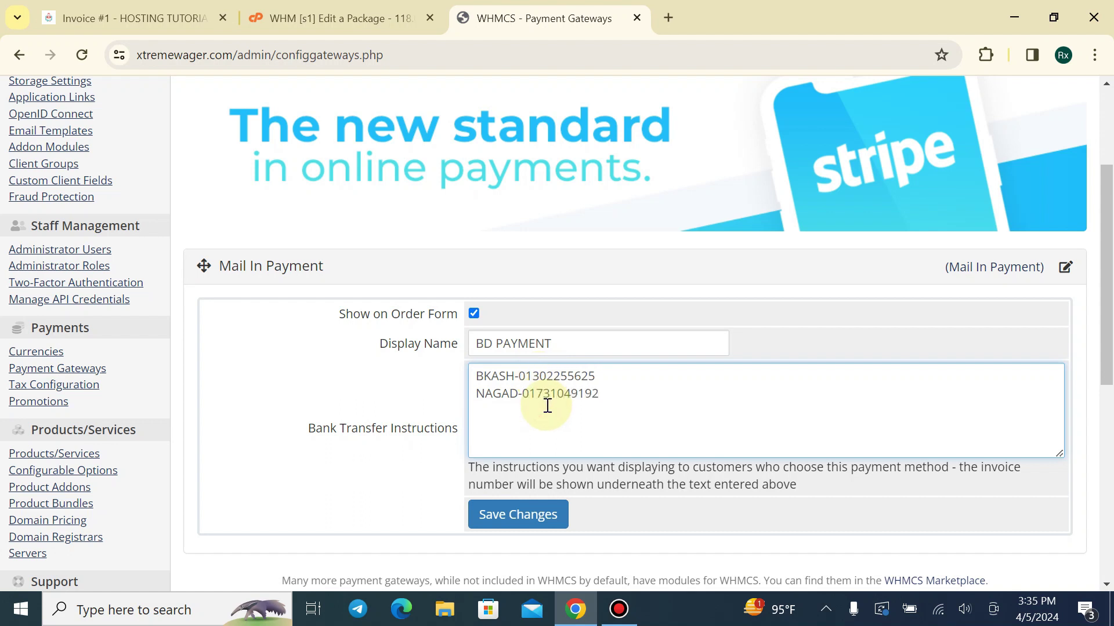
{"action": "left_click", "coordinate": [497, 515]}
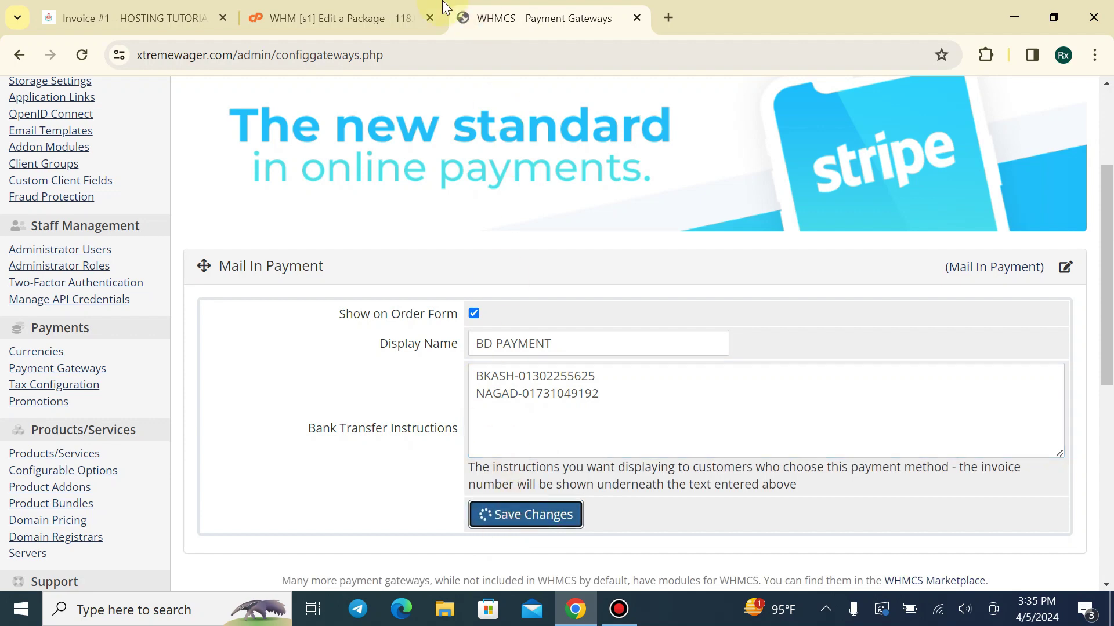
{"action": "left_click", "coordinate": [371, 16]}
{"action": "left_click", "coordinate": [137, 19]}
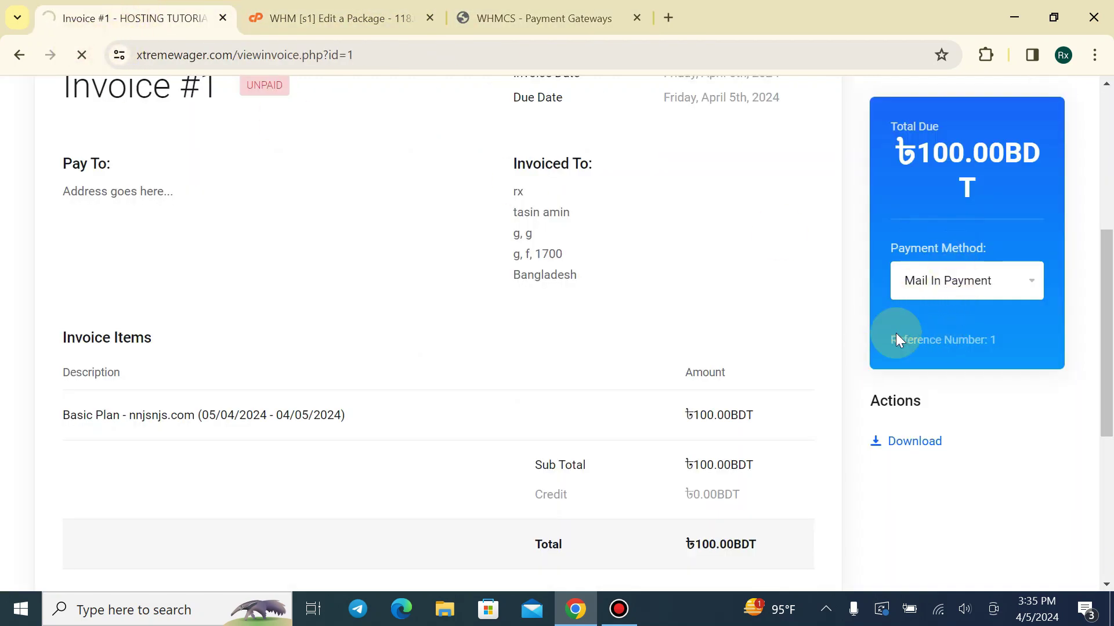
Select BD PAYMENT on Invoice #1 and check the bKash and Nagad details shown
{"action": "left_click", "coordinate": [909, 283]}
{"action": "left_click", "coordinate": [915, 288]}
{"action": "left_click", "coordinate": [915, 288]}
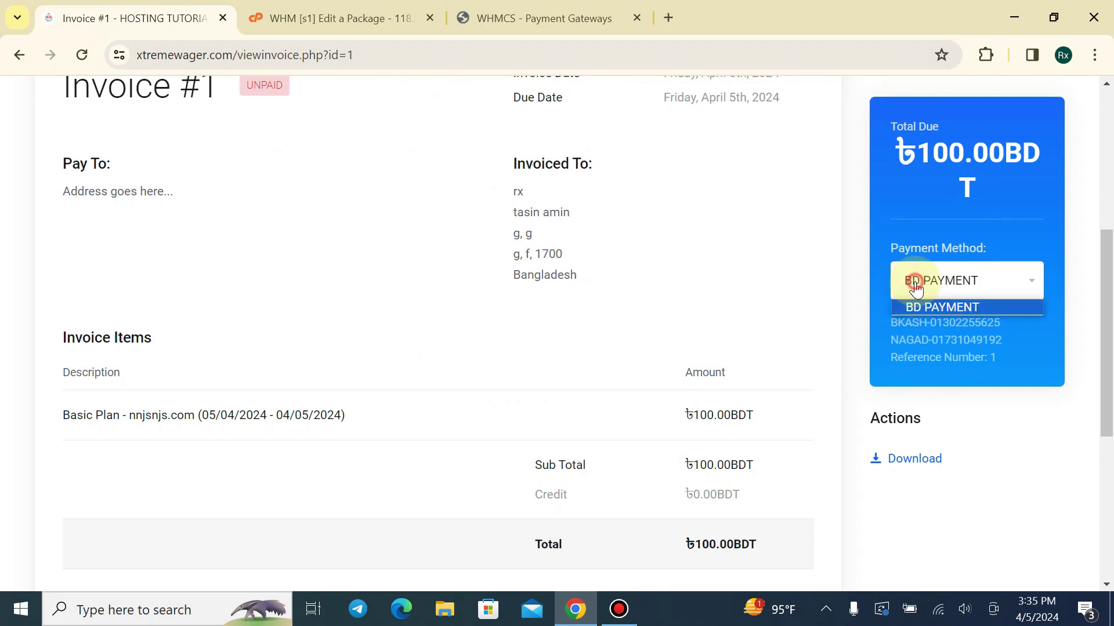
{"action": "left_click", "coordinate": [908, 309]}
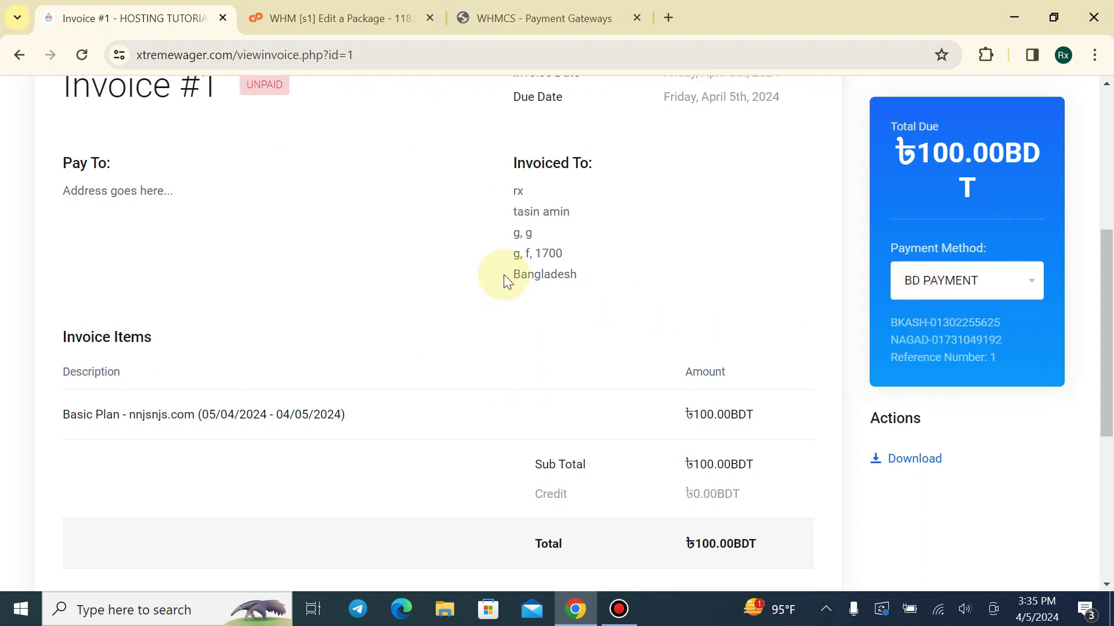
{"action": "scroll", "coordinate": [503, 273], "scroll_direction": "down", "scroll_amount": 3}
{"action": "scroll", "coordinate": [506, 304], "scroll_direction": "up", "scroll_amount": 7}
{"action": "scroll", "coordinate": [915, 419], "scroll_direction": "down", "scroll_amount": 3}
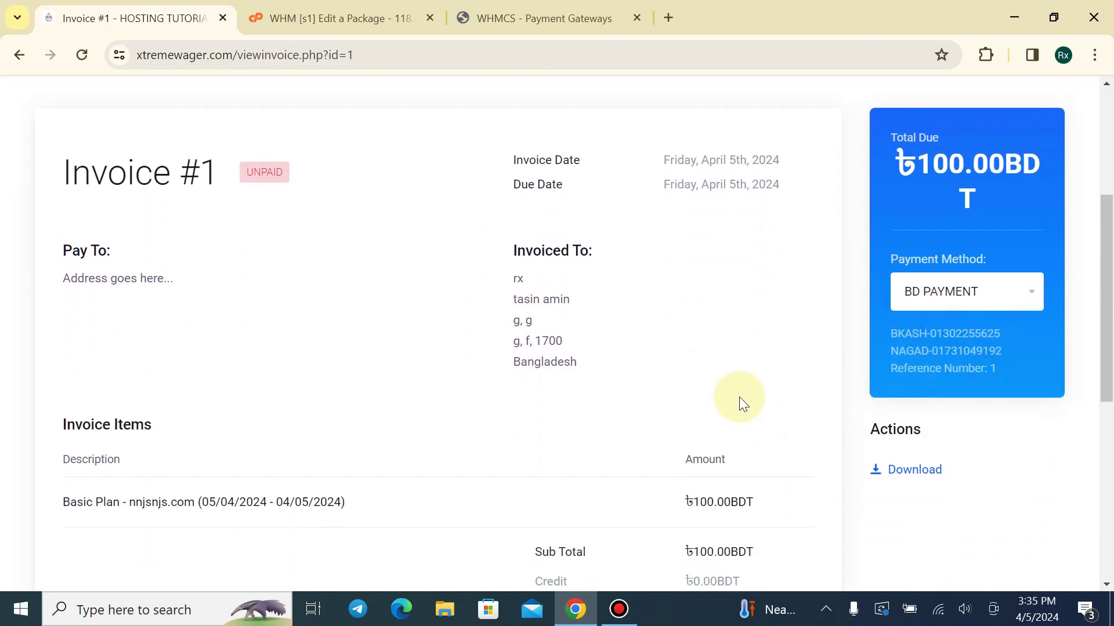
{"action": "scroll", "coordinate": [455, 348], "scroll_direction": "up", "scroll_amount": 3}
{"action": "scroll", "coordinate": [398, 340], "scroll_direction": "down", "scroll_amount": 5}
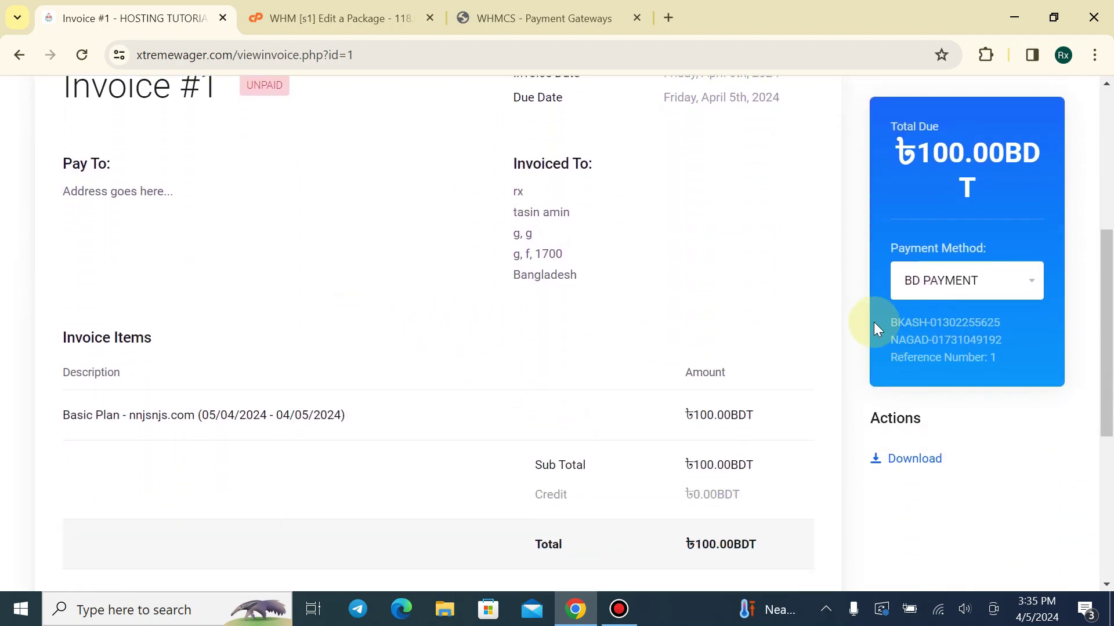
{"action": "left_click_drag", "start_coordinate": [874, 322], "coordinate": [1004, 356]}
{"action": "left_click", "coordinate": [1005, 357]}
{"action": "left_click", "coordinate": [1012, 355]}
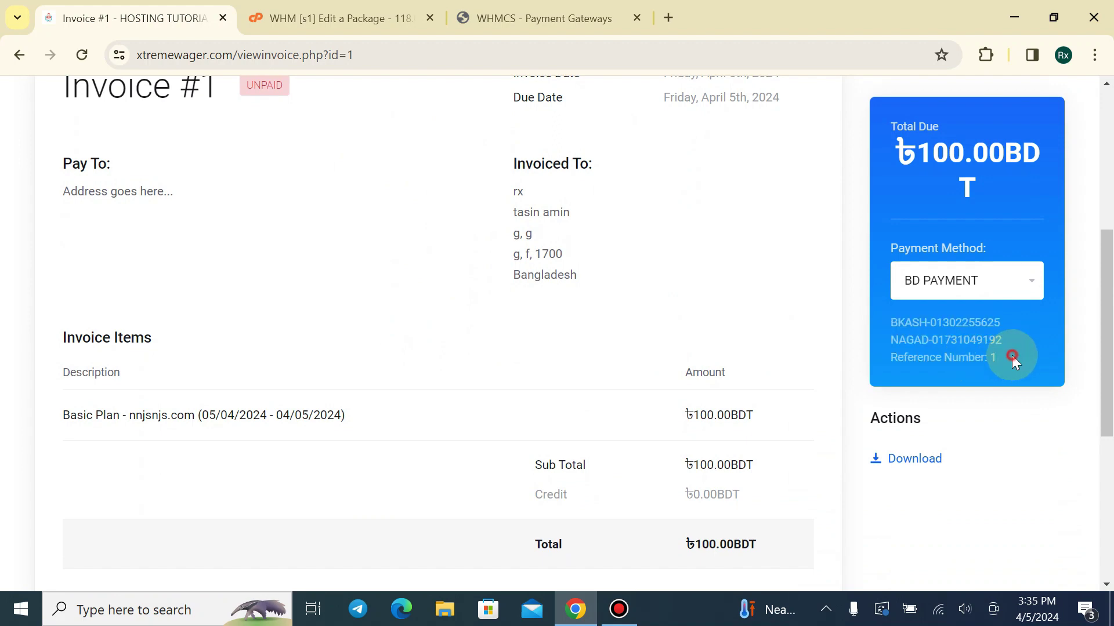
Return to the Payment Gateways admin page and go to the WHMCS dashboard
{"action": "left_click", "coordinate": [545, 18]}
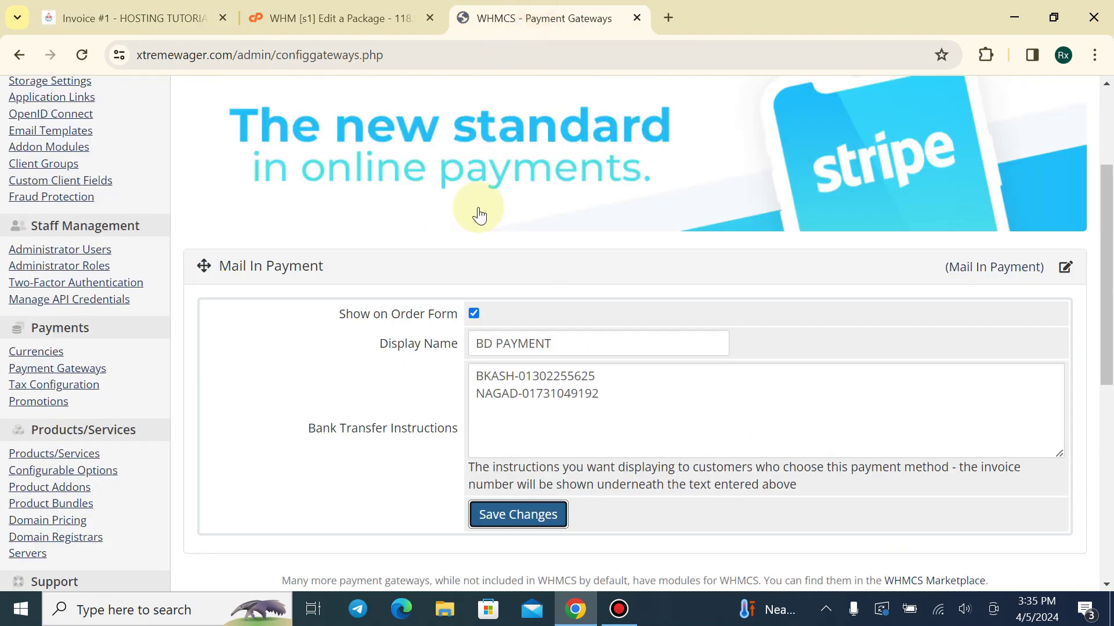
{"action": "scroll", "coordinate": [383, 221], "scroll_direction": "up", "scroll_amount": 4}
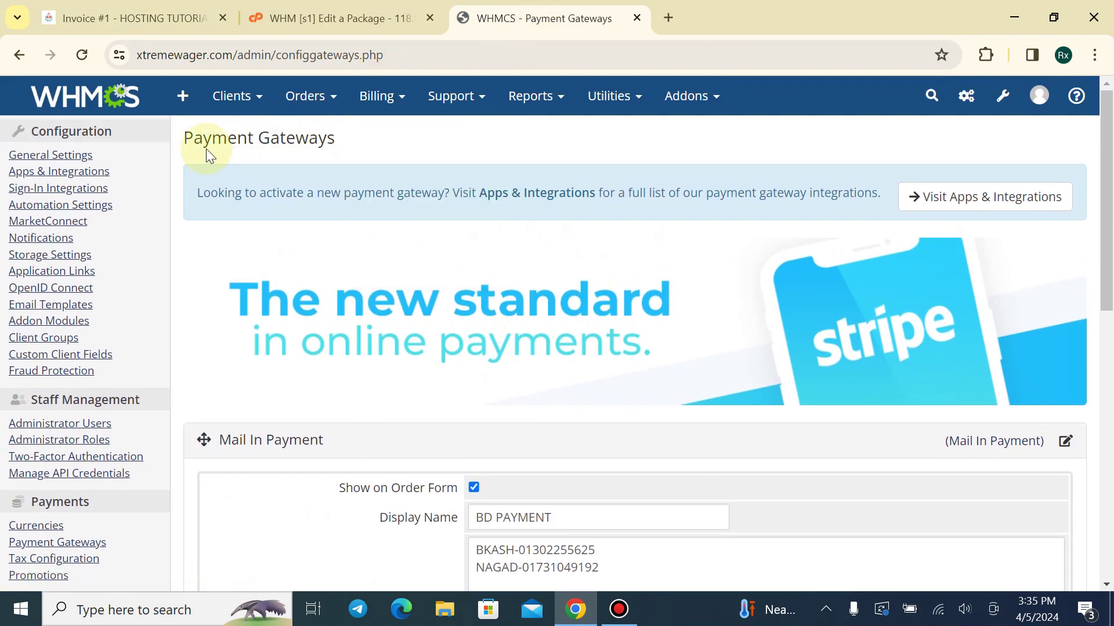
{"action": "left_click", "coordinate": [133, 18]}
{"action": "left_click", "coordinate": [546, 18]}
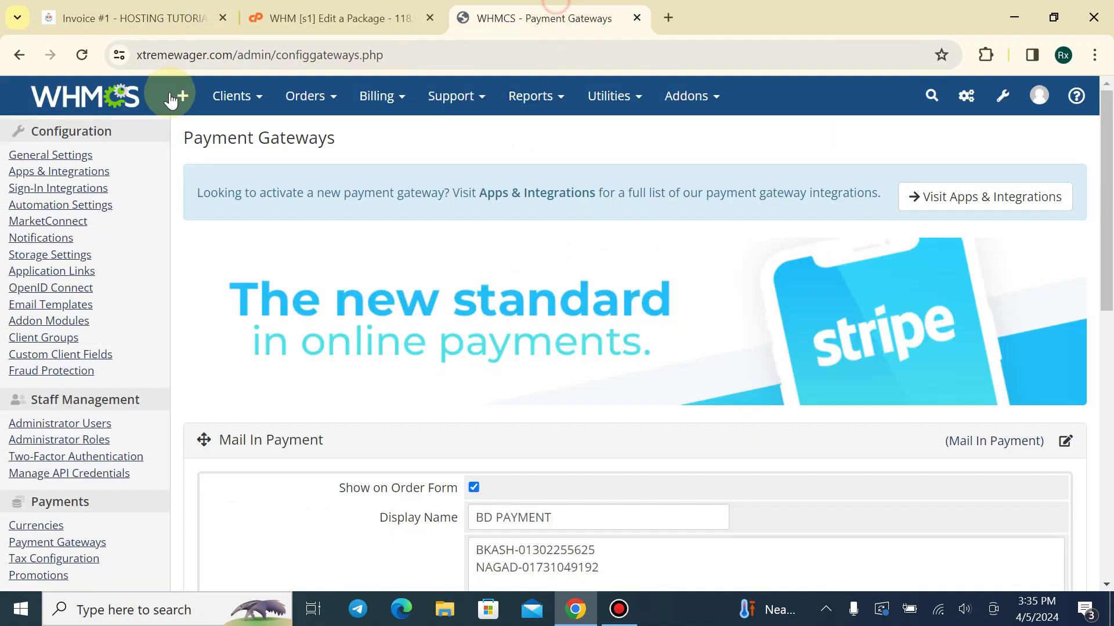
{"action": "left_click", "coordinate": [127, 94]}
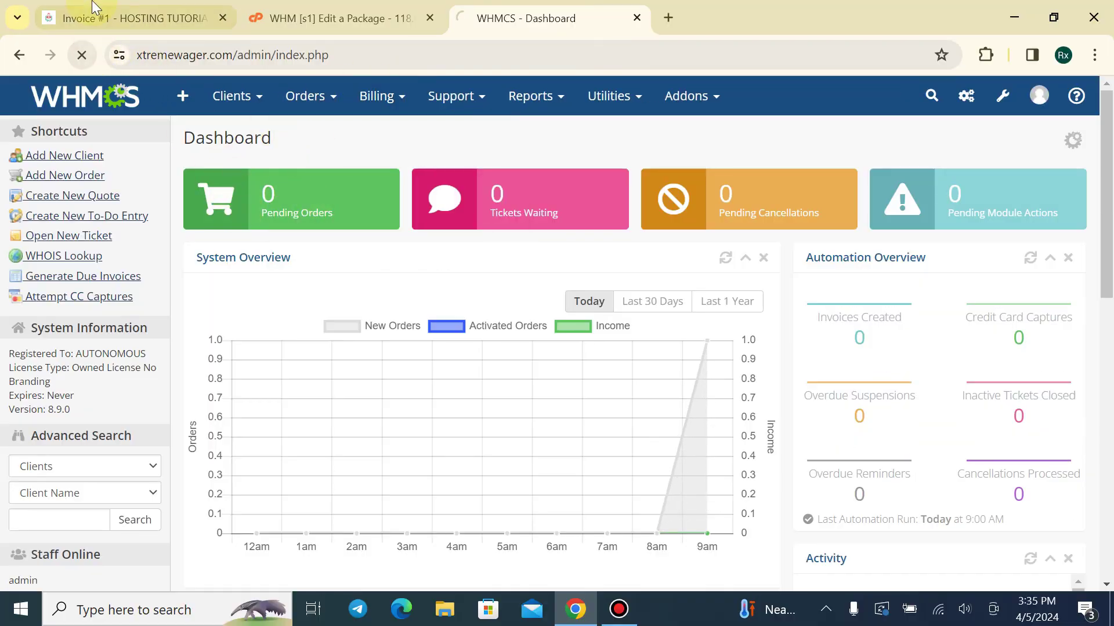
{"action": "left_click", "coordinate": [133, 18]}
{"action": "scroll", "coordinate": [495, 168], "scroll_direction": "down", "scroll_amount": 9}
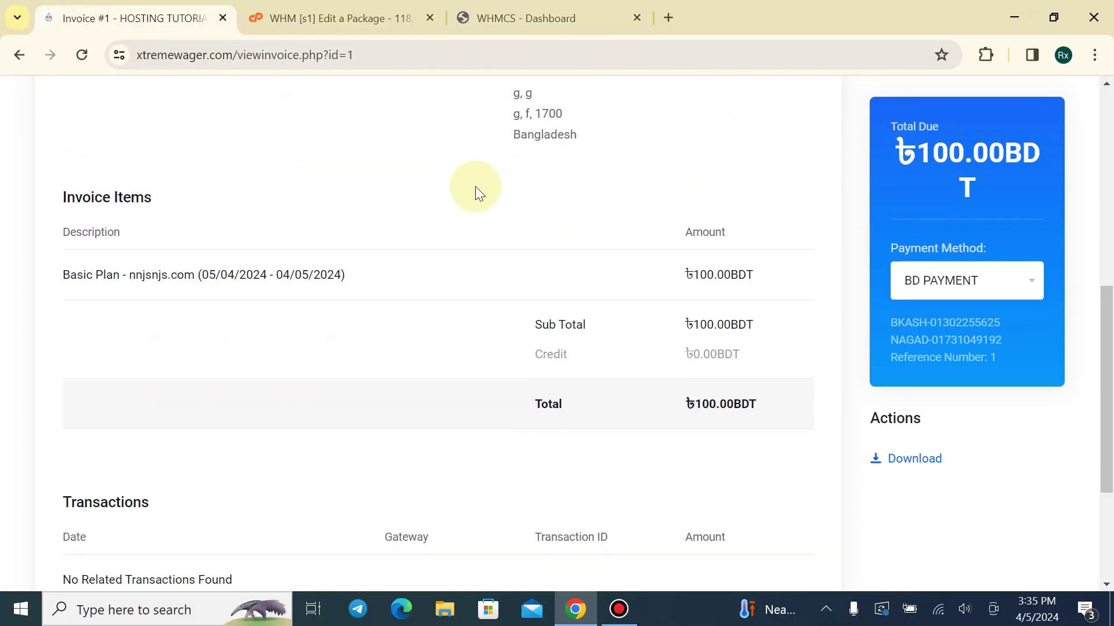
{"action": "left_click", "coordinate": [574, 14]}
{"action": "left_click", "coordinate": [353, 175]}
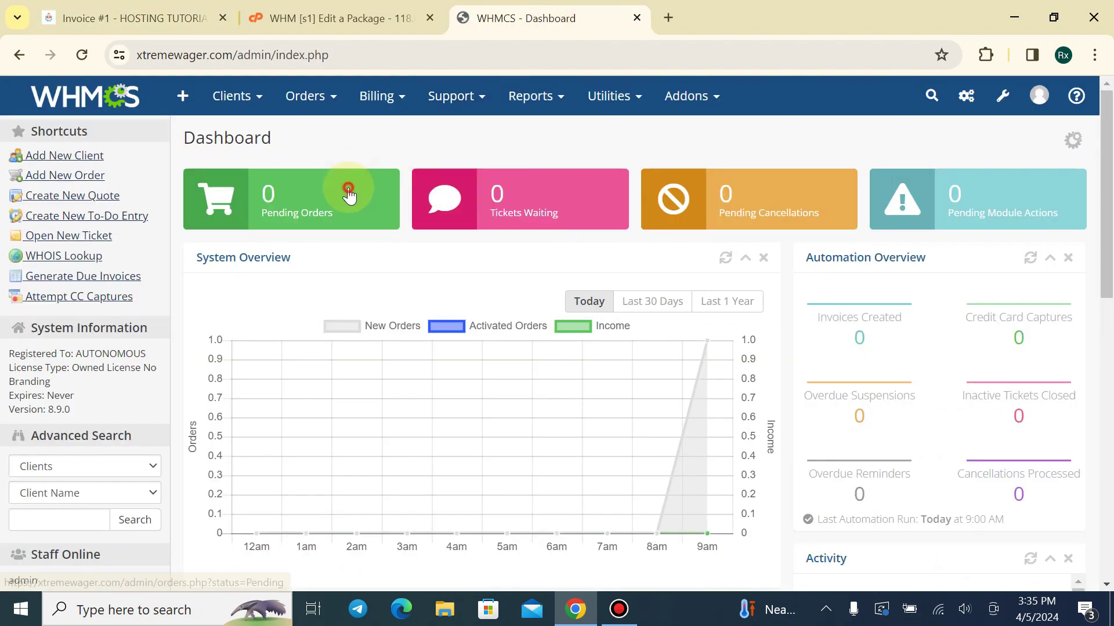
{"action": "scroll", "coordinate": [374, 356], "scroll_direction": "down", "scroll_amount": 2}
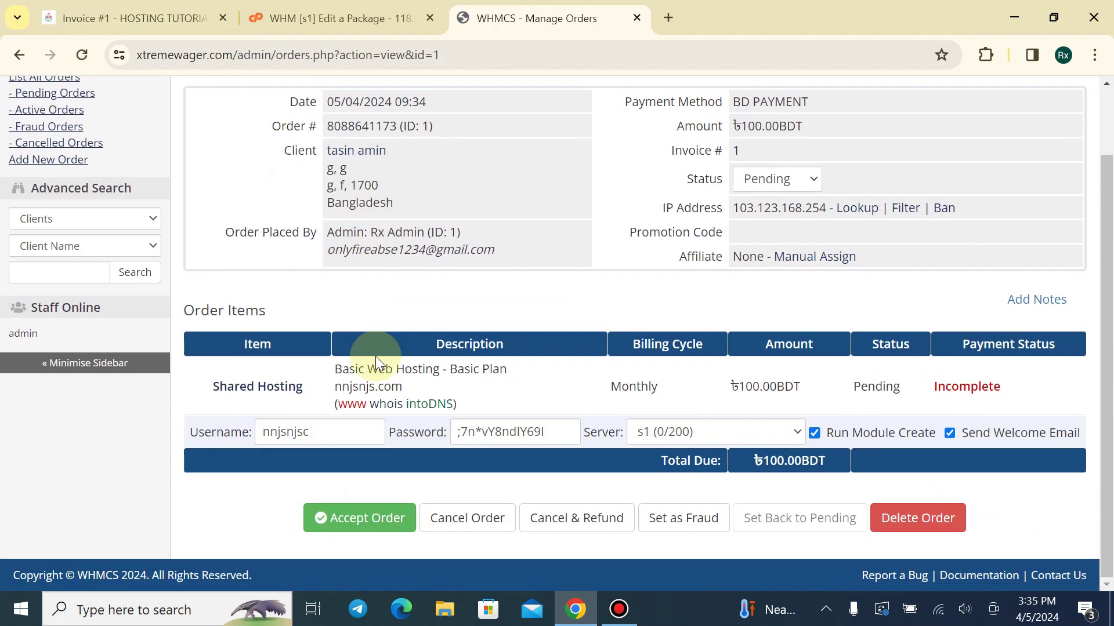
{"action": "scroll", "coordinate": [211, 236], "scroll_direction": "up", "scroll_amount": 2}
{"action": "left_click", "coordinate": [85, 95]}
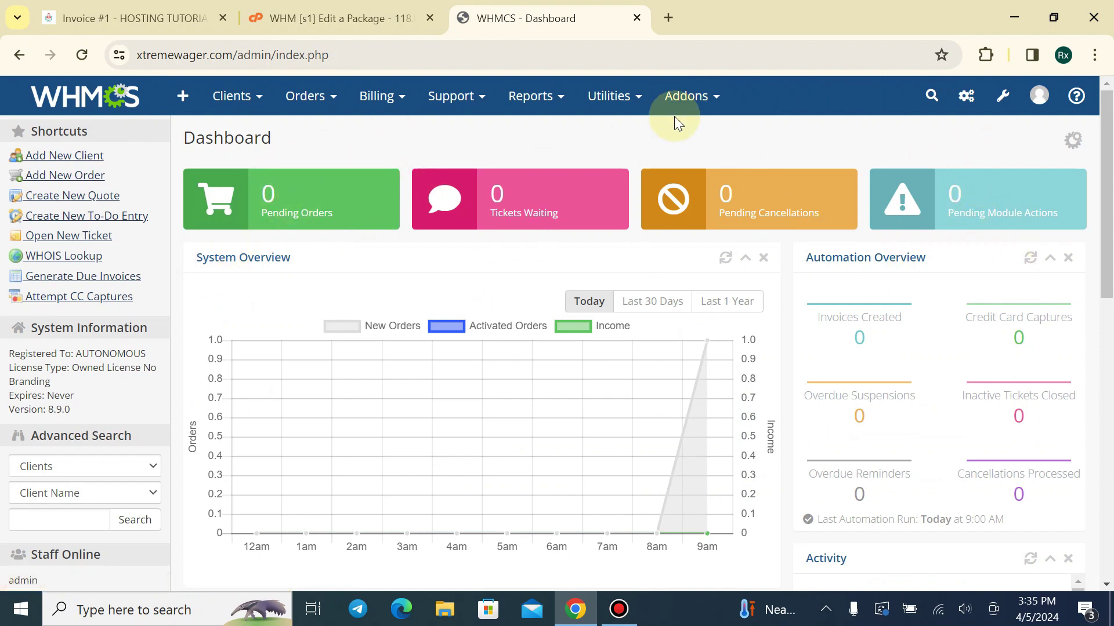
{"action": "mouse_move", "coordinate": [638, 95]}
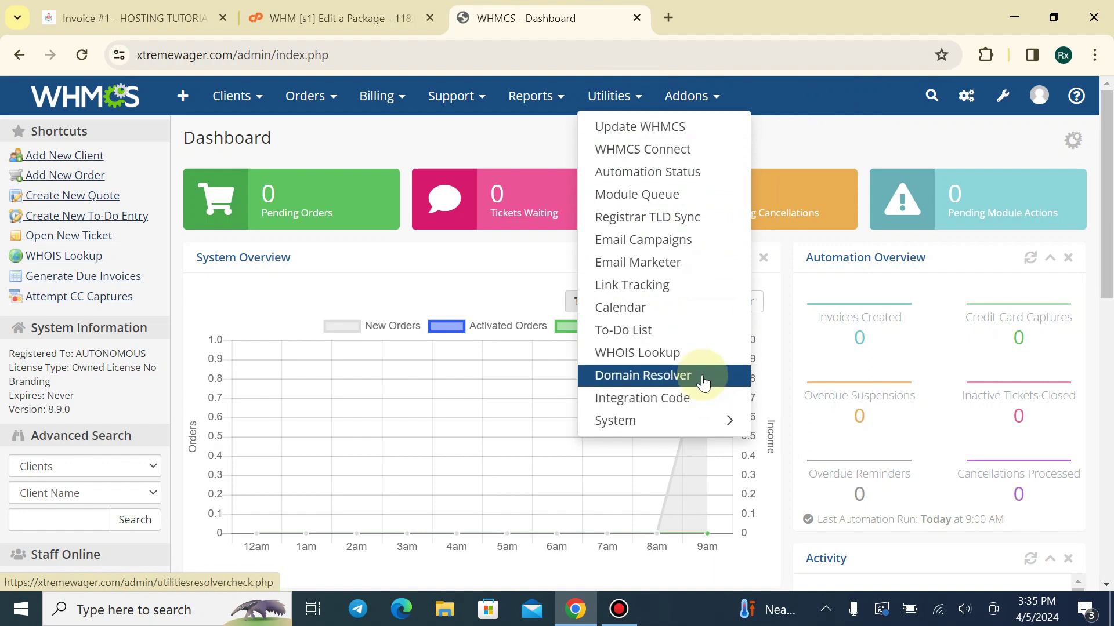
{"action": "left_click", "coordinate": [304, 219]}
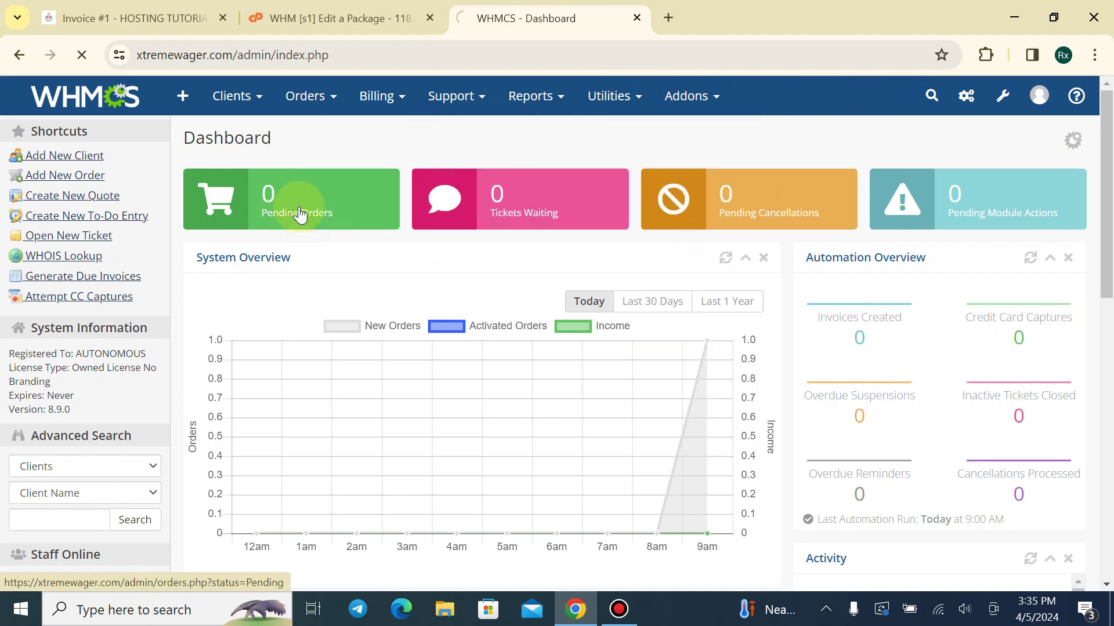
{"action": "scroll", "coordinate": [360, 248], "scroll_direction": "down", "scroll_amount": 2}
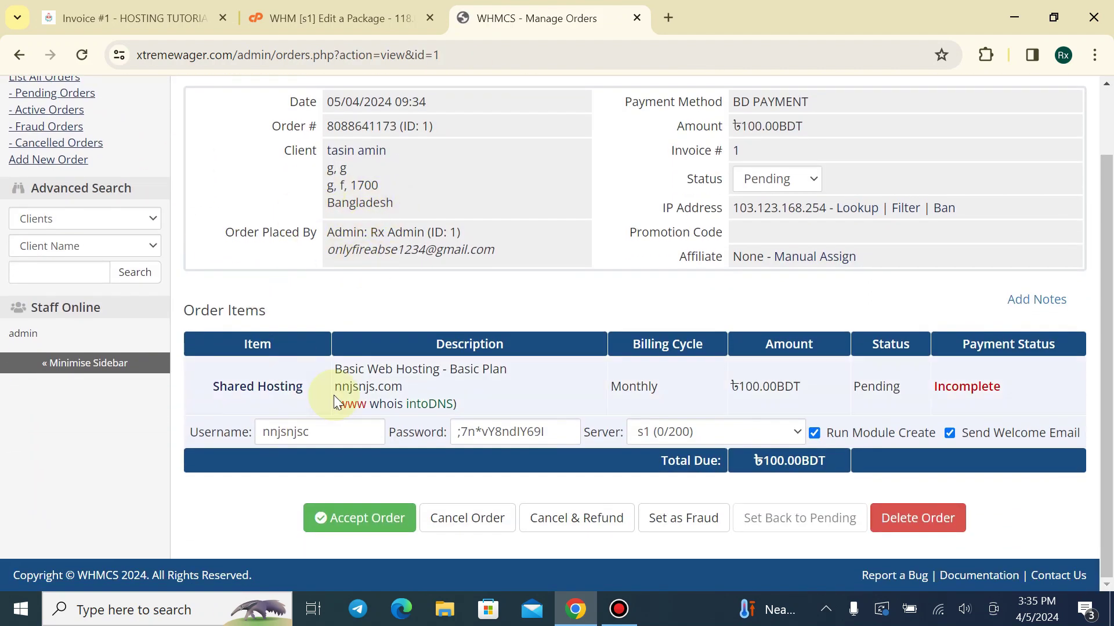
{"action": "scroll", "coordinate": [406, 247], "scroll_direction": "up", "scroll_amount": 2}
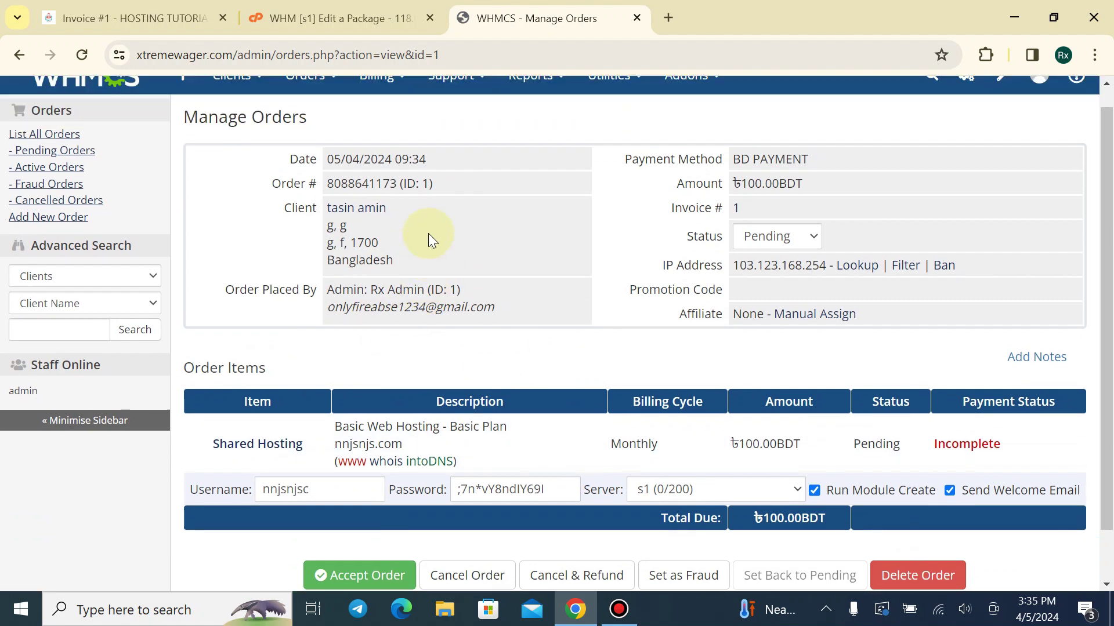
{"action": "mouse_move", "coordinate": [366, 98]}
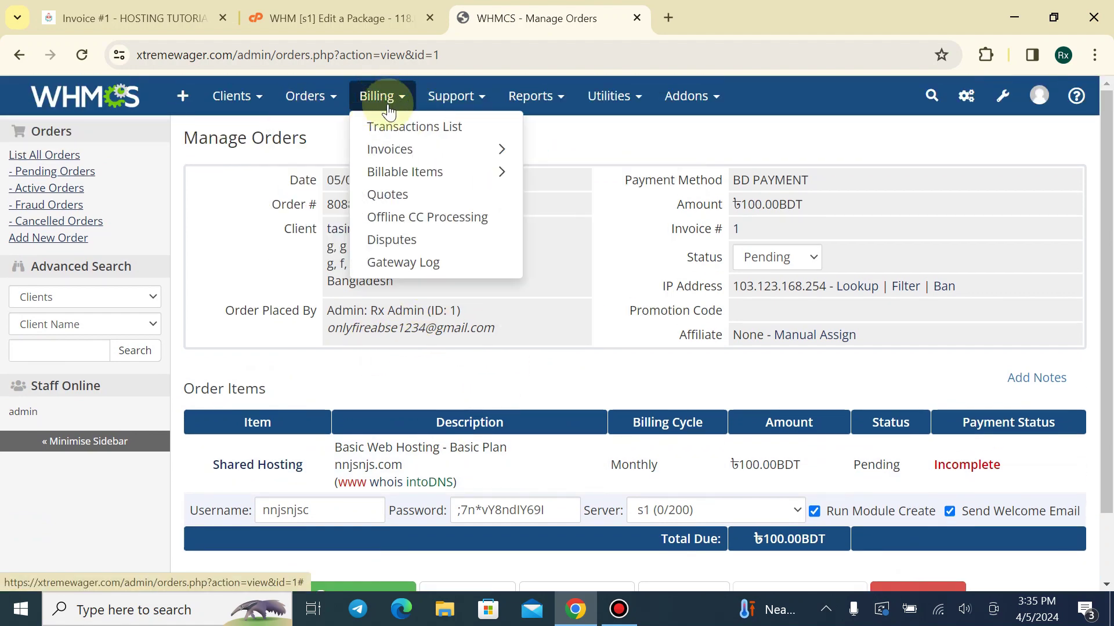
Open Billing > Invoices in a new tab and mark invoice 1 as paid
{"action": "right_click", "coordinate": [413, 151]}
{"action": "left_click", "coordinate": [443, 162]}
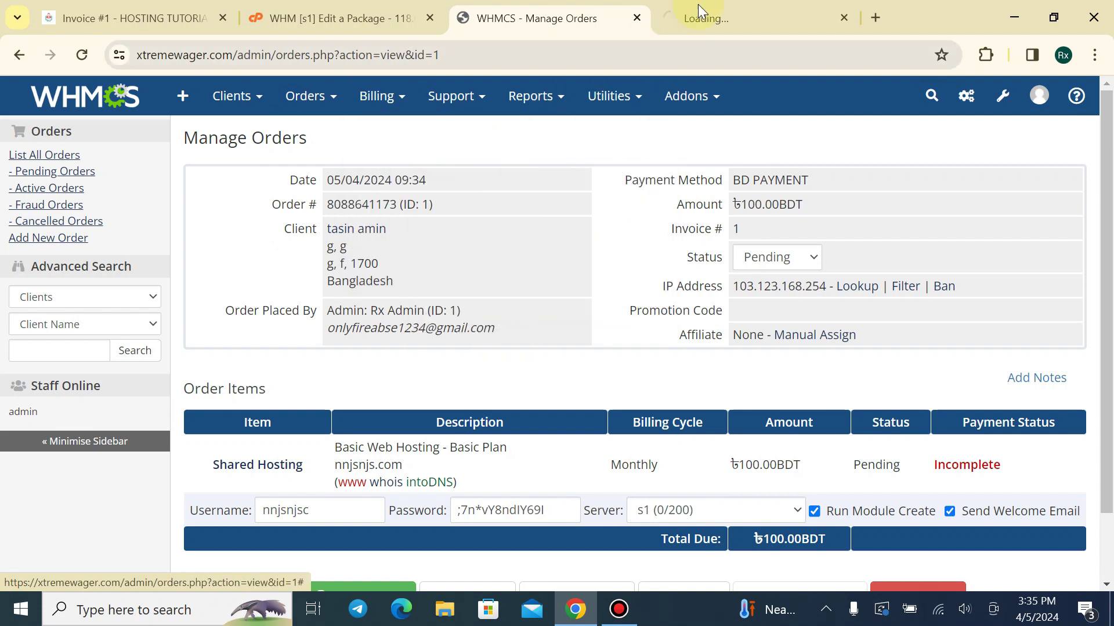
{"action": "left_click", "coordinate": [699, 15]}
{"action": "scroll", "coordinate": [348, 263], "scroll_direction": "down", "scroll_amount": 1}
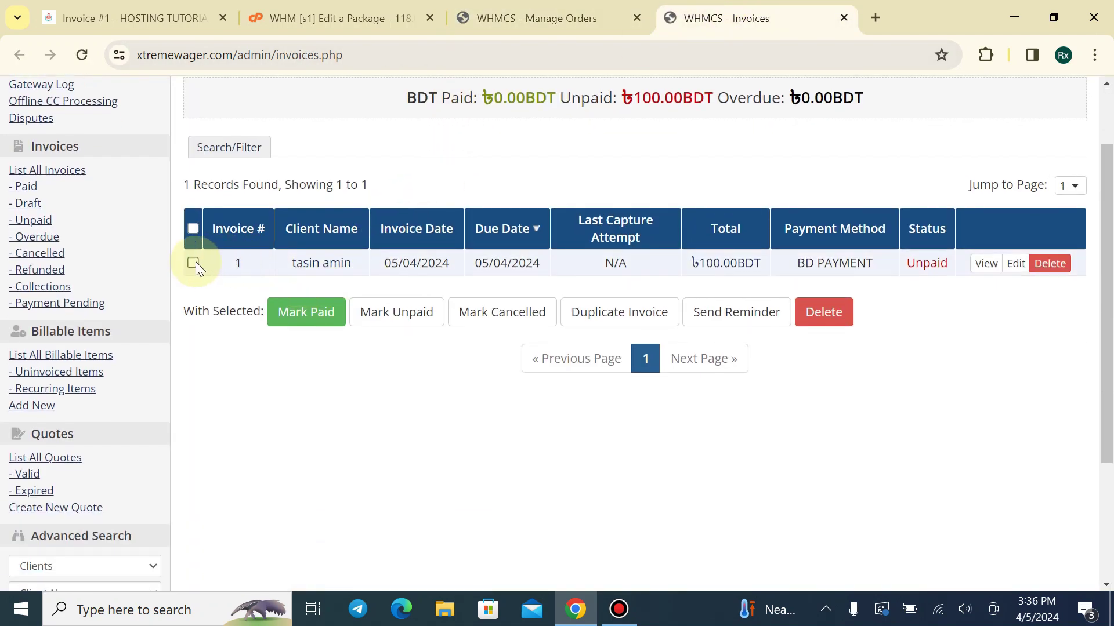
{"action": "left_click", "coordinate": [281, 313]}
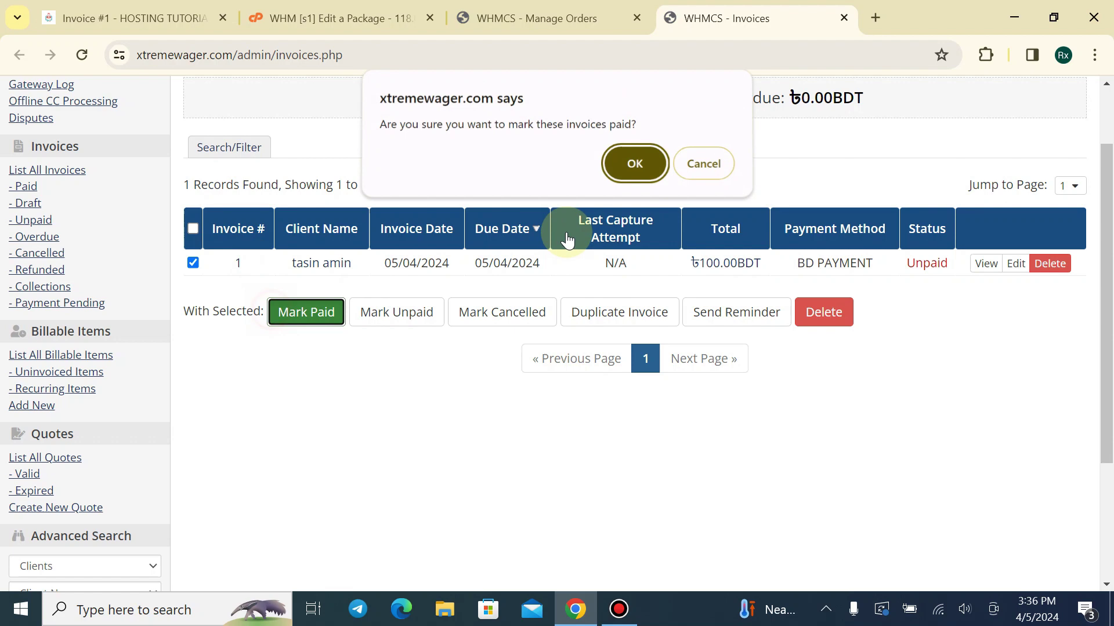
{"action": "left_click", "coordinate": [632, 168]}
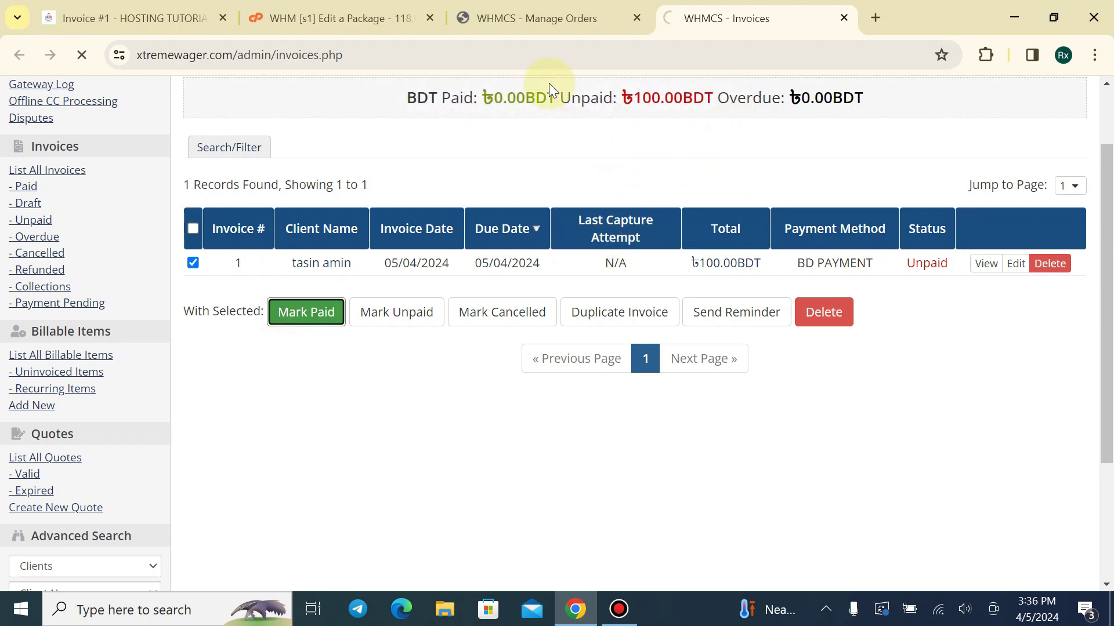
Back on the order, confirm payment Complete, close the Invoices tab, and open its Shared Hosting service
{"action": "left_click", "coordinate": [546, 18]}
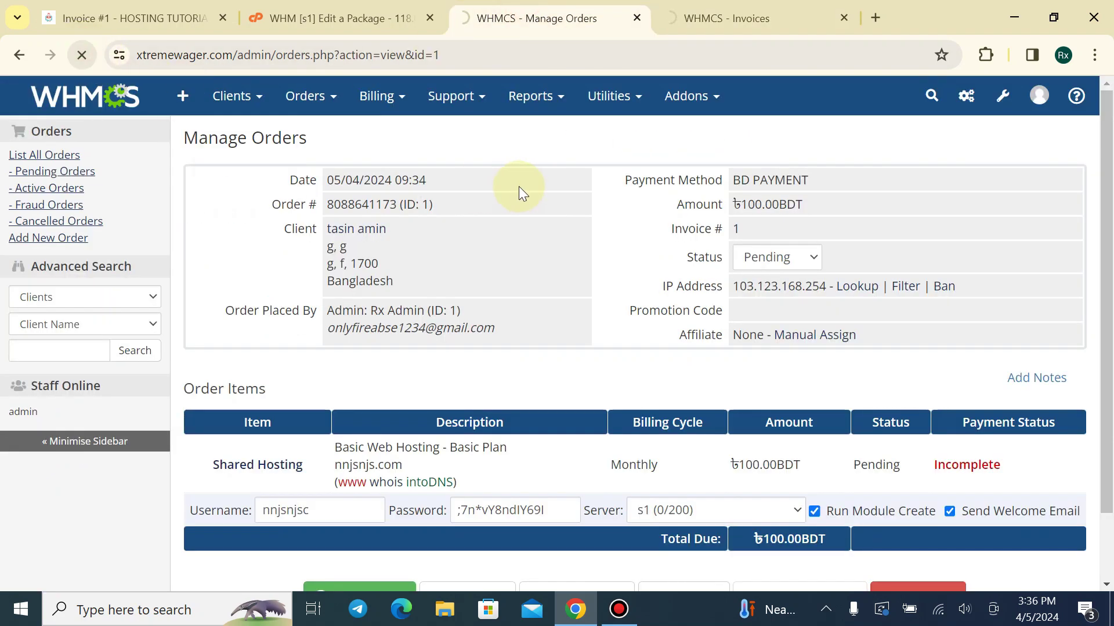
{"action": "scroll", "coordinate": [928, 373], "scroll_direction": "down", "scroll_amount": 2}
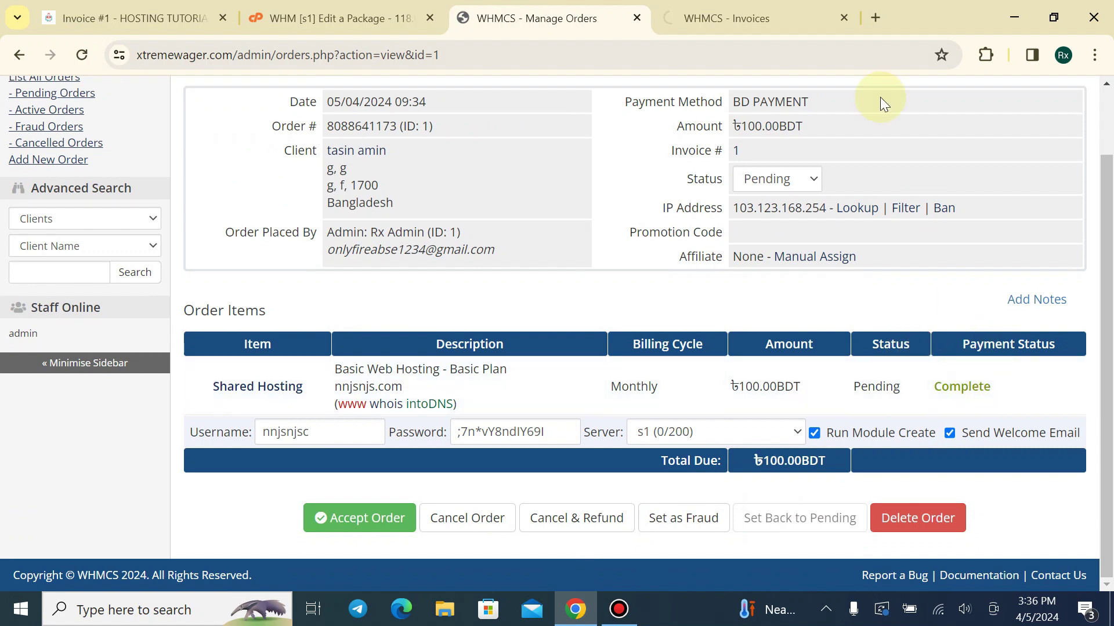
{"action": "left_click", "coordinate": [844, 18]}
{"action": "left_click", "coordinate": [259, 386]}
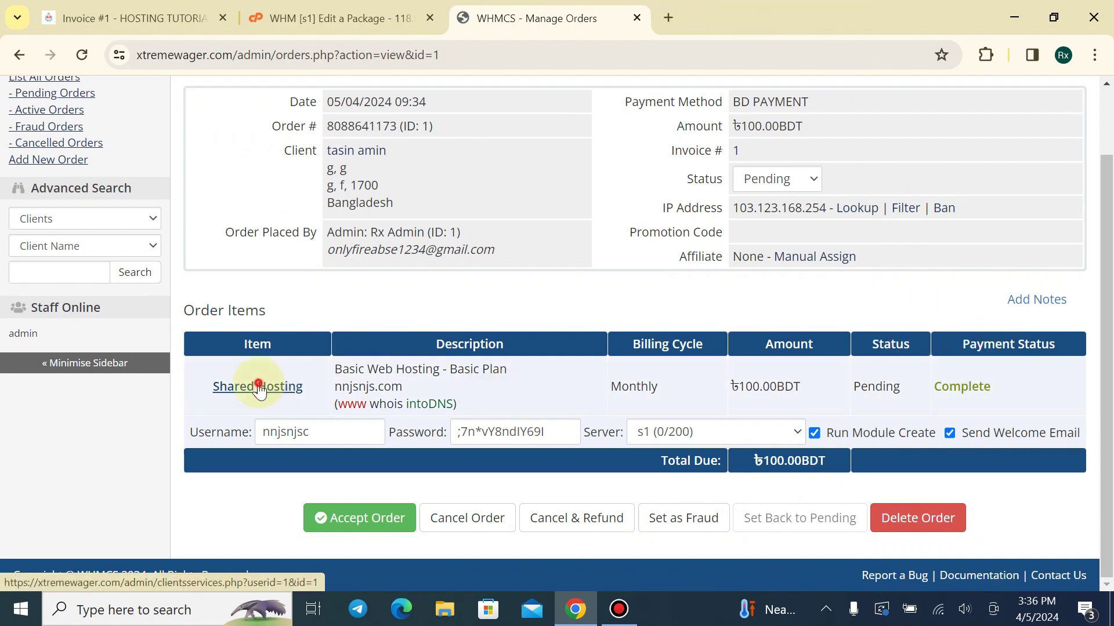
Run account creation for the Basic Plan service and check WHM's List Accounts
{"action": "scroll", "coordinate": [337, 325], "scroll_direction": "down", "scroll_amount": 5}
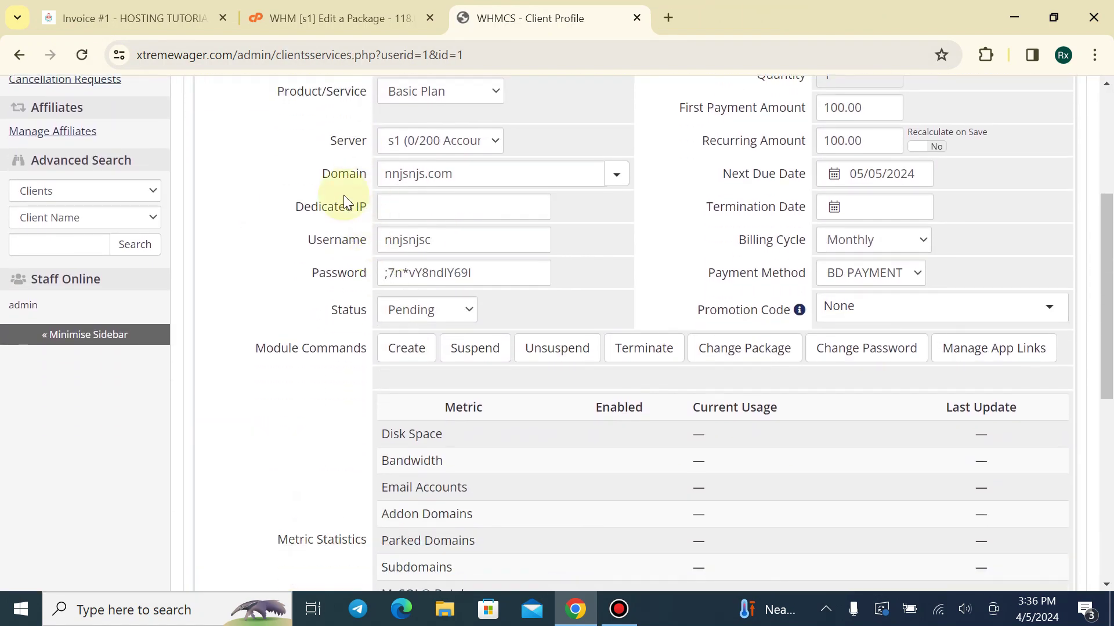
{"action": "scroll", "coordinate": [516, 252], "scroll_direction": "up", "scroll_amount": 5}
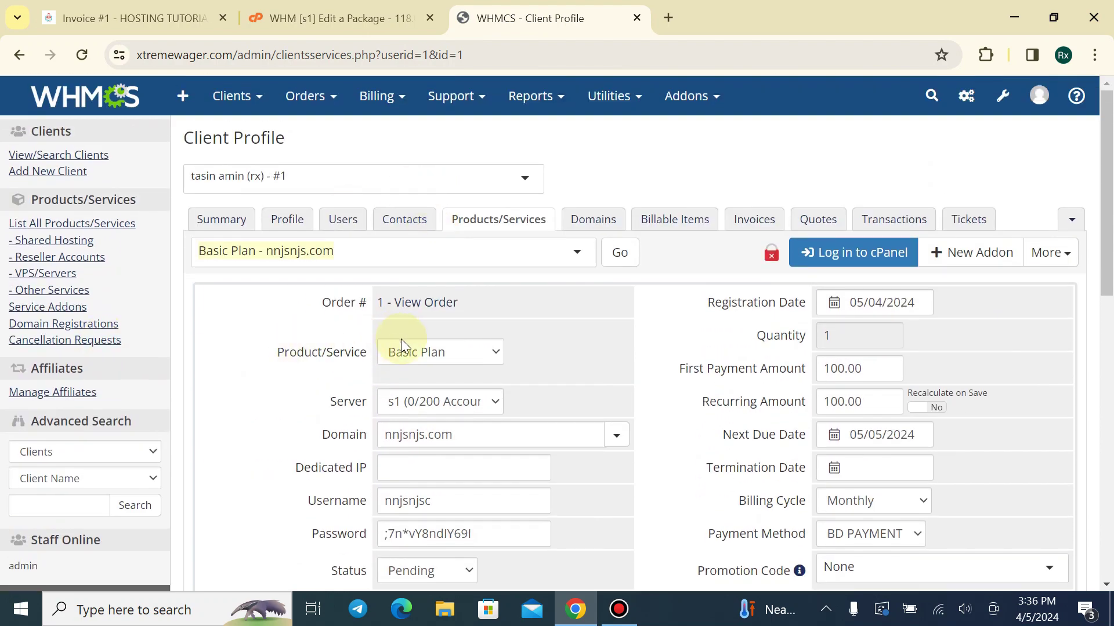
{"action": "scroll", "coordinate": [562, 373], "scroll_direction": "down", "scroll_amount": 5}
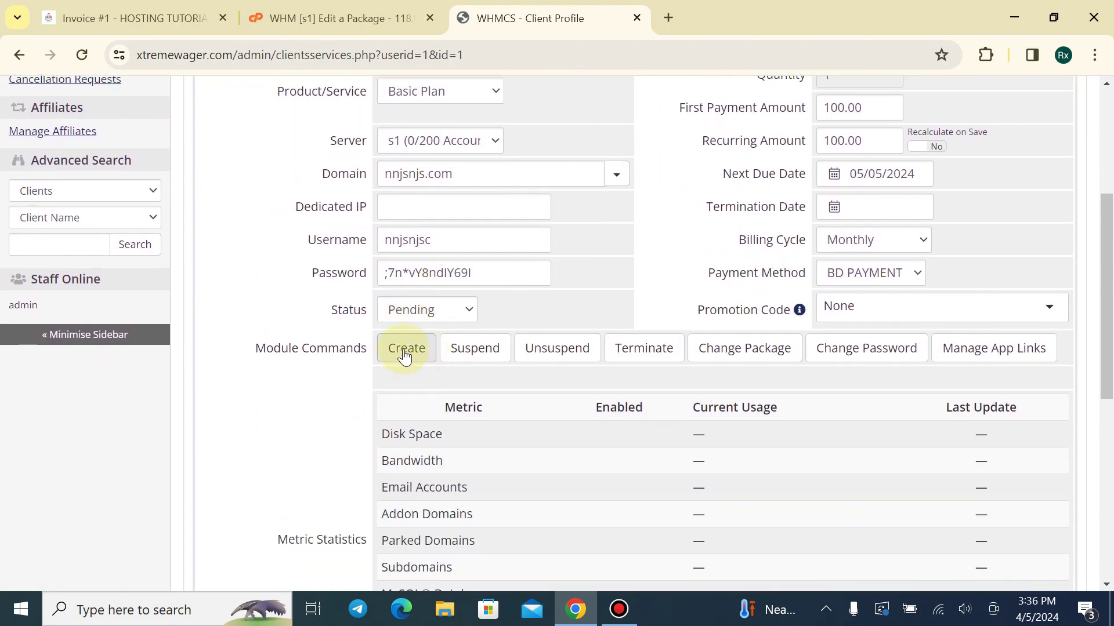
{"action": "left_click", "coordinate": [404, 351]}
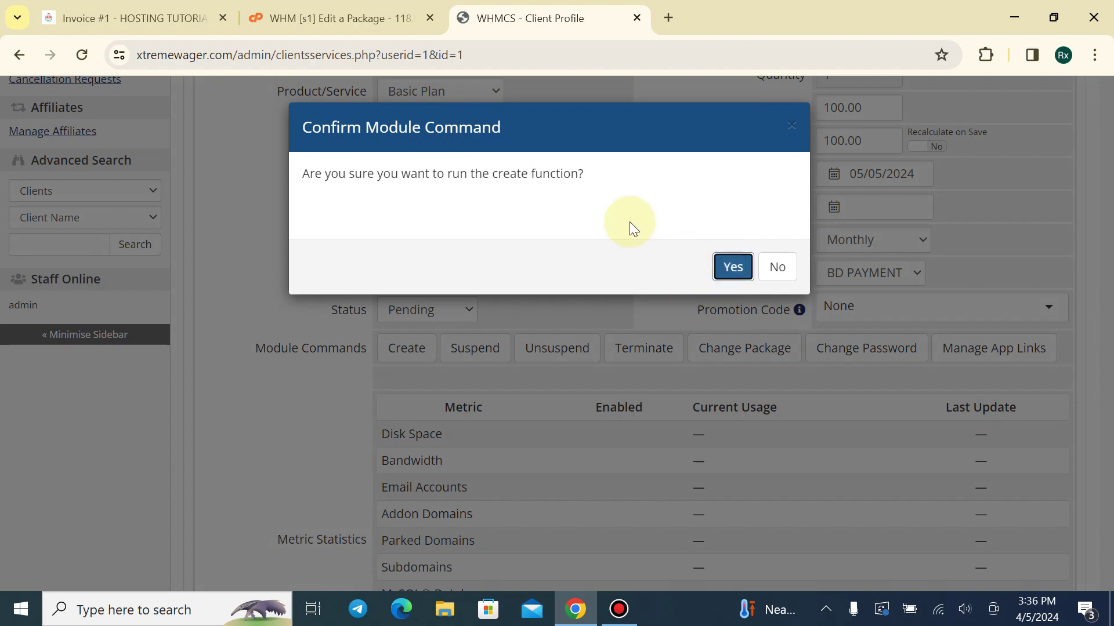
{"action": "left_click", "coordinate": [339, 18]}
{"action": "scroll", "coordinate": [134, 255], "scroll_direction": "up", "scroll_amount": 5}
{"action": "scroll", "coordinate": [107, 268], "scroll_direction": "up", "scroll_amount": 2}
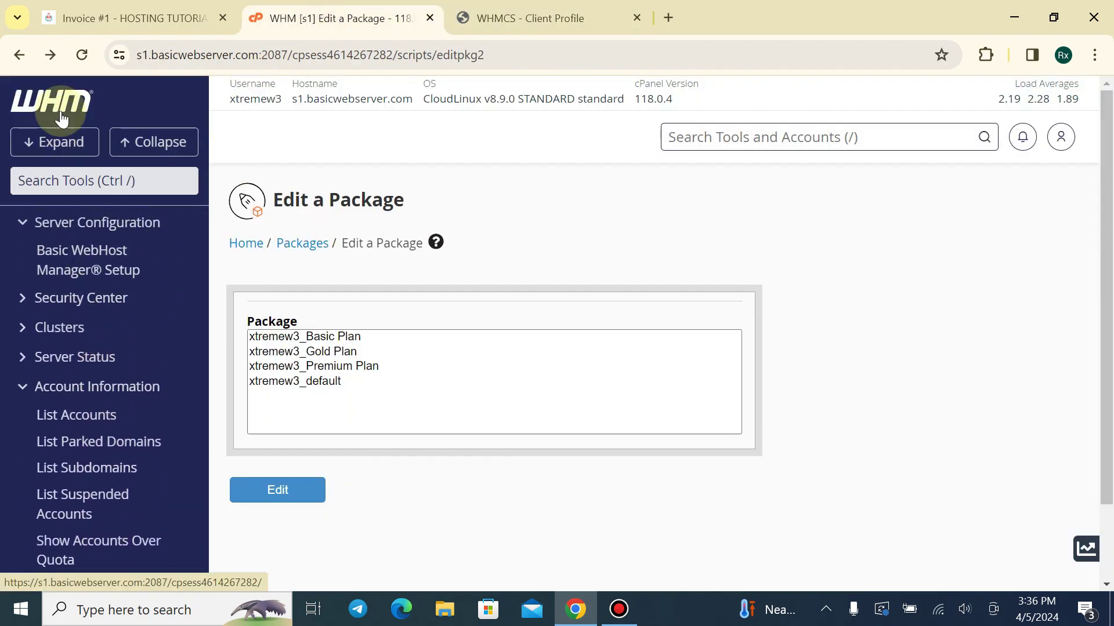
{"action": "left_click", "coordinate": [61, 107]}
{"action": "scroll", "coordinate": [374, 223], "scroll_direction": "down", "scroll_amount": 2}
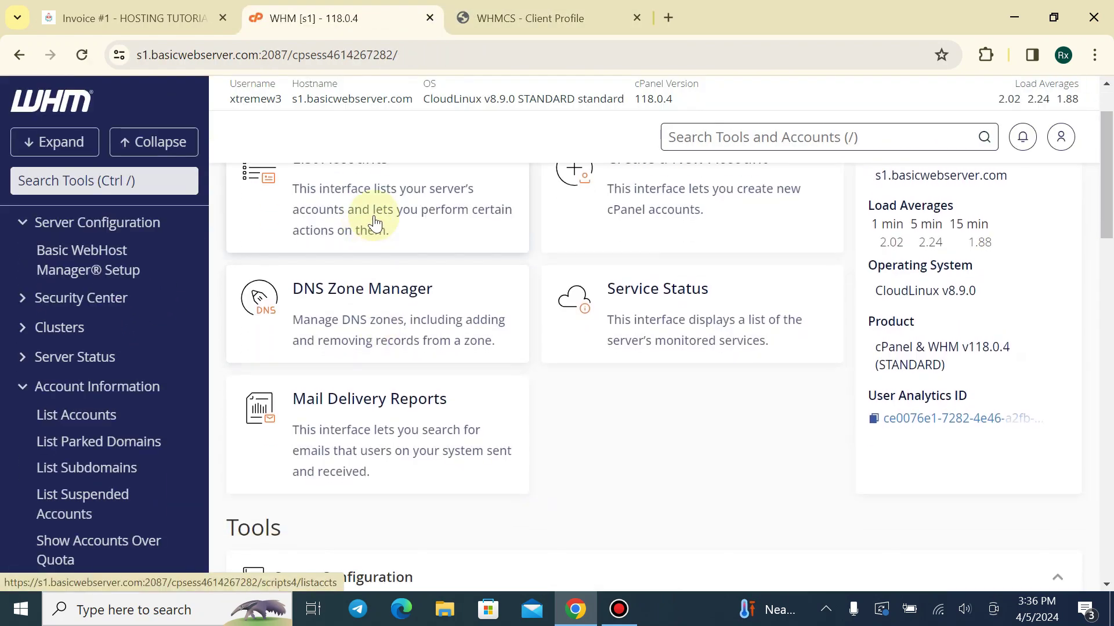
{"action": "left_click", "coordinate": [374, 223]}
{"action": "scroll", "coordinate": [506, 269], "scroll_direction": "down", "scroll_amount": 5}
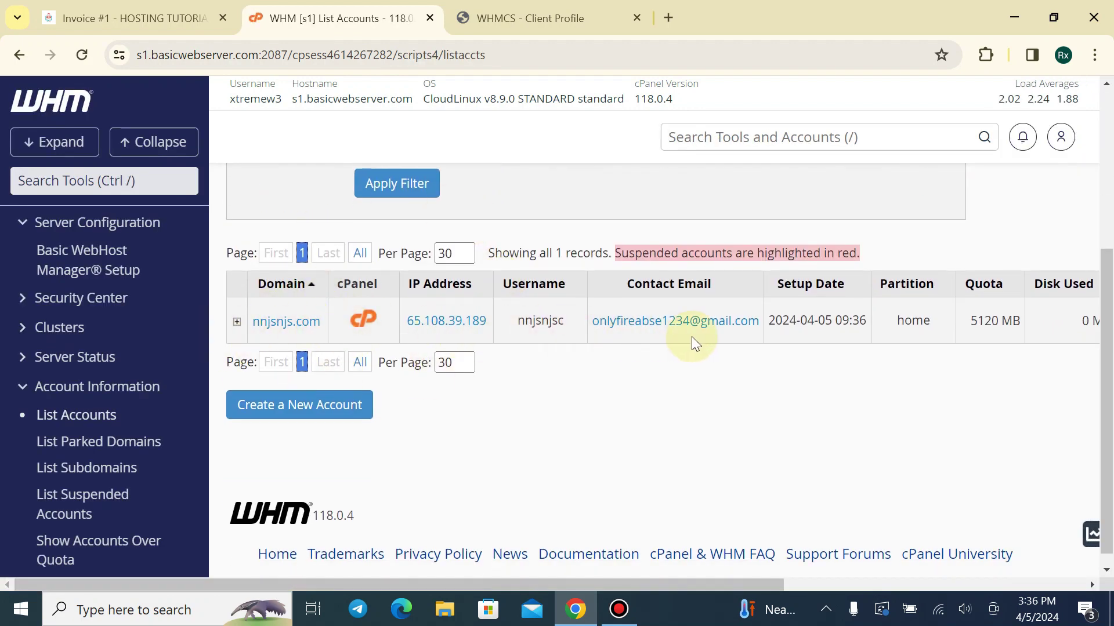
{"action": "left_click_drag", "start_coordinate": [638, 580], "coordinate": [606, 527]}
Rerun and confirm the create command for the service, then recheck the server's account list
{"action": "left_click", "coordinate": [497, 12]}
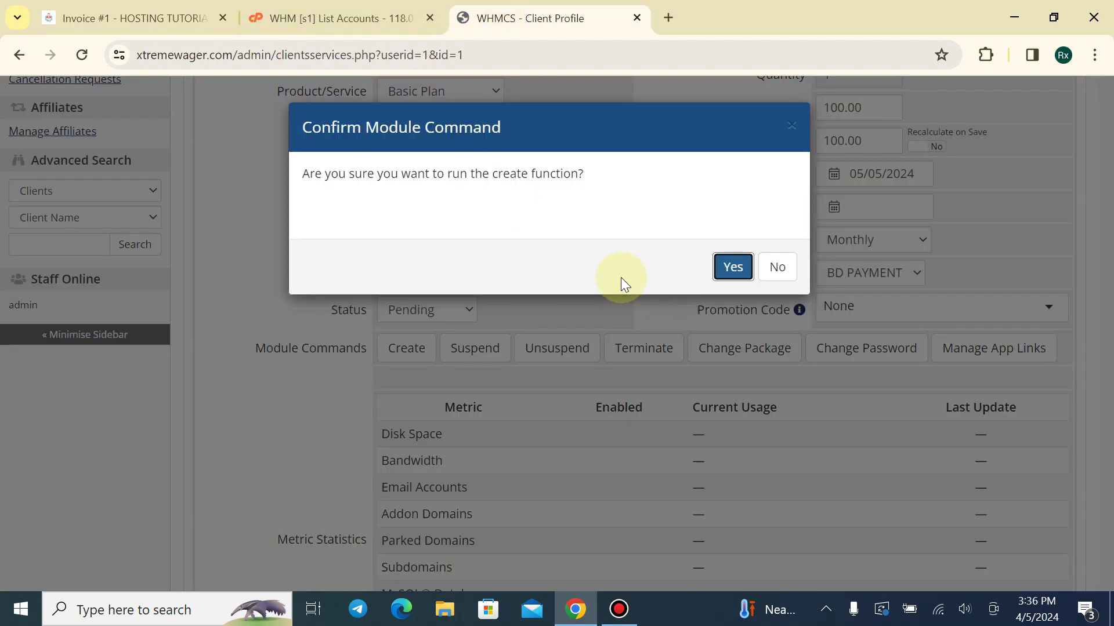
{"action": "left_click", "coordinate": [762, 271]}
{"action": "scroll", "coordinate": [610, 235], "scroll_direction": "up", "scroll_amount": 4}
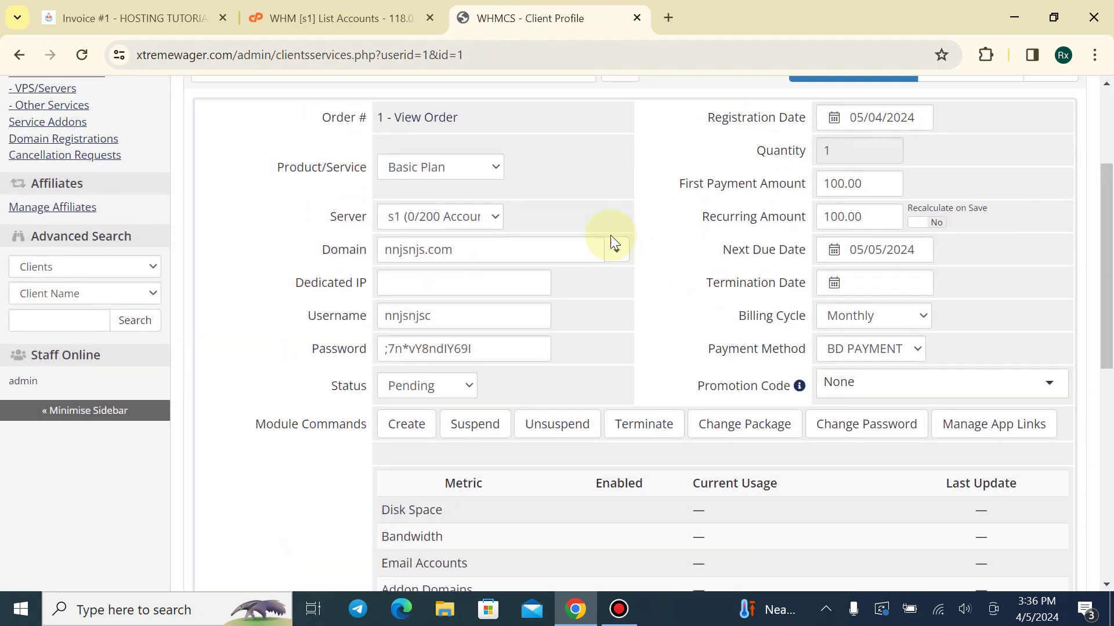
{"action": "scroll", "coordinate": [577, 405], "scroll_direction": "down", "scroll_amount": 5}
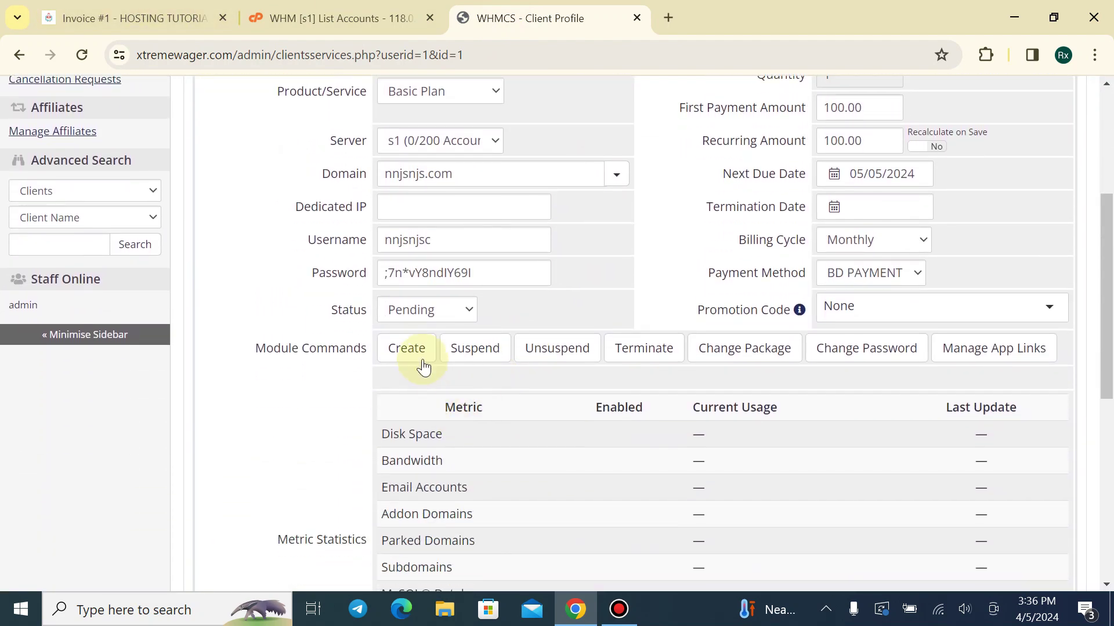
{"action": "left_click", "coordinate": [406, 348]}
{"action": "left_click", "coordinate": [731, 266]}
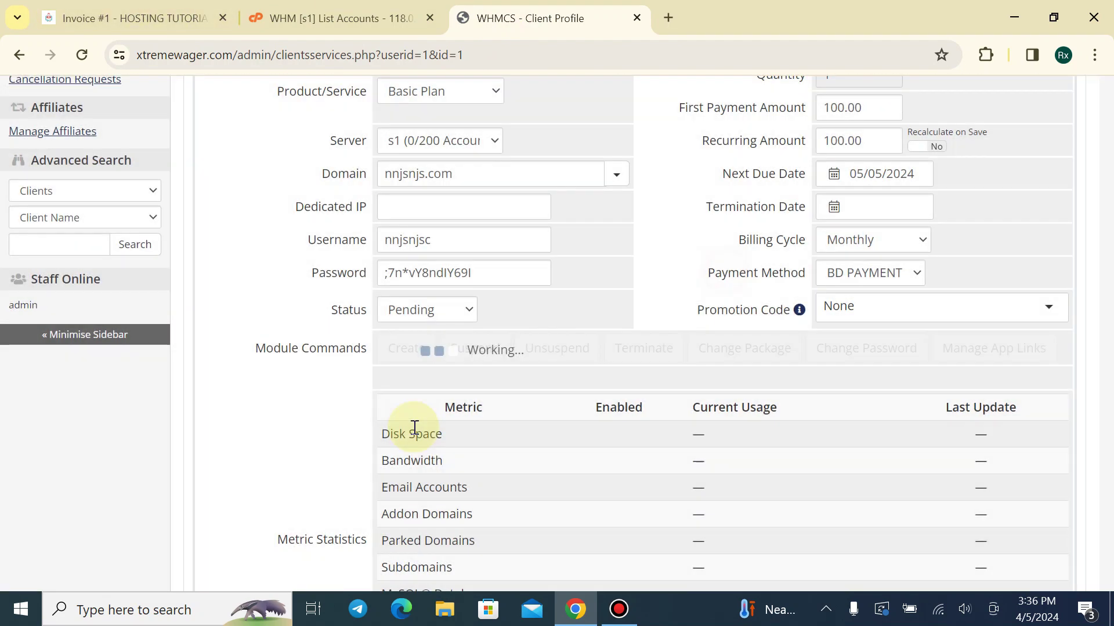
{"action": "scroll", "coordinate": [286, 224], "scroll_direction": "up", "scroll_amount": 3}
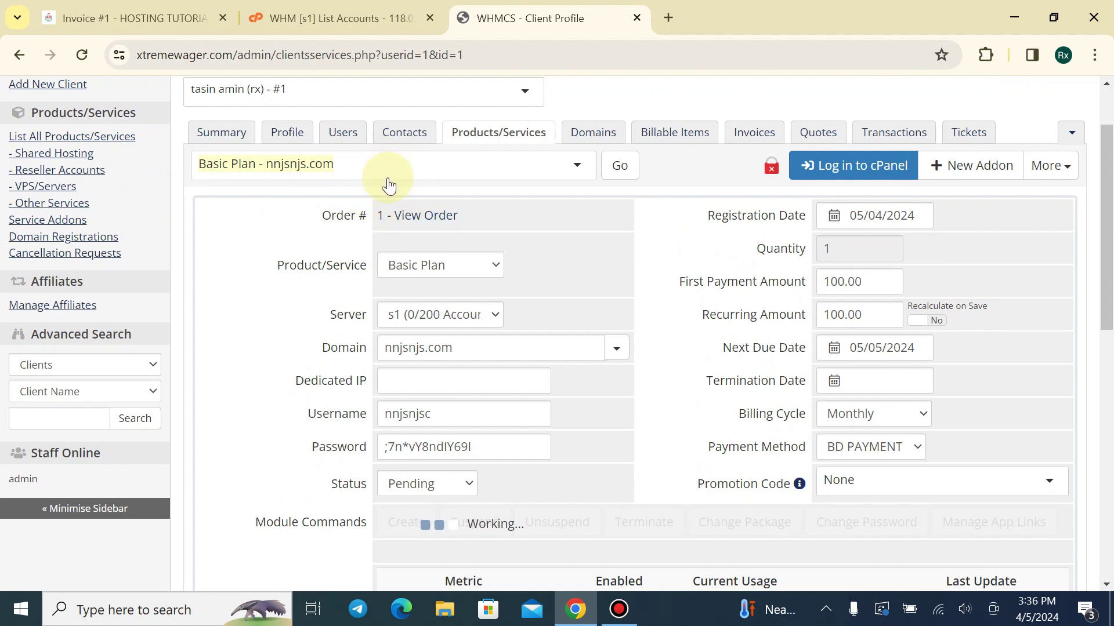
{"action": "left_click", "coordinate": [345, 23]}
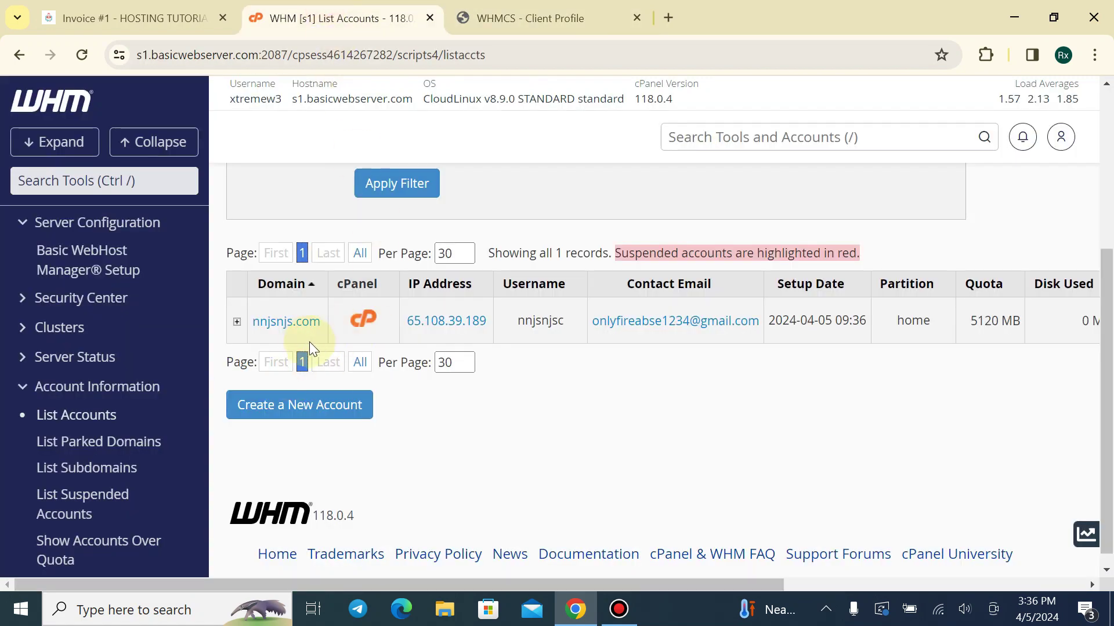
Save the hosting service changes, accept the pending order, and view nnjsnjs.com in WHM
{"action": "left_click", "coordinate": [522, 18]}
{"action": "scroll", "coordinate": [430, 249], "scroll_direction": "up", "scroll_amount": 2}
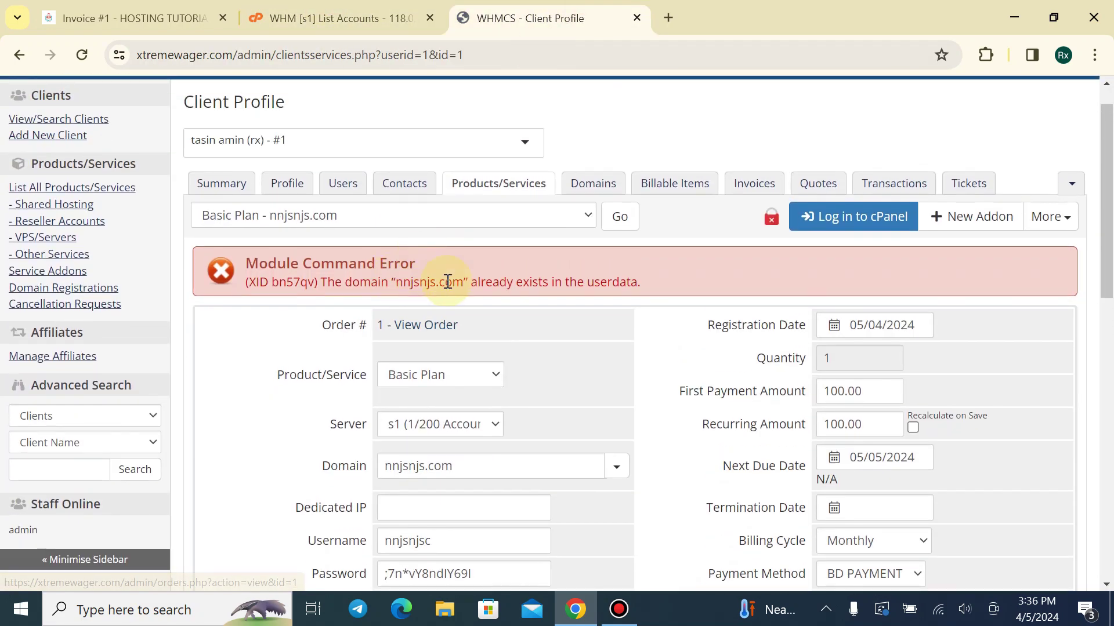
{"action": "scroll", "coordinate": [448, 281], "scroll_direction": "down", "scroll_amount": 5}
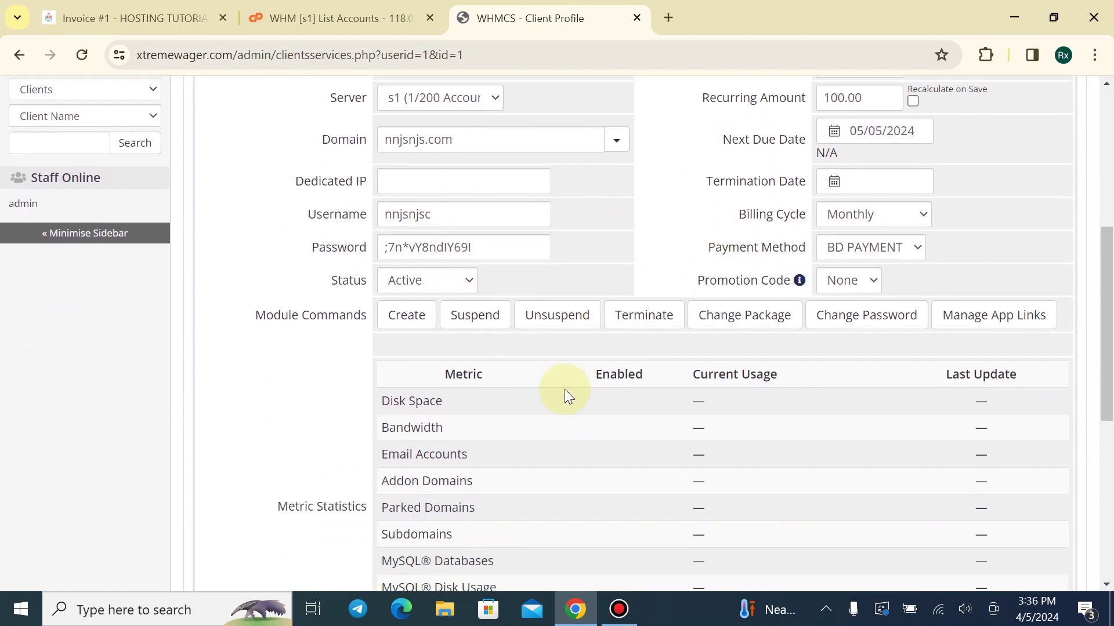
{"action": "scroll", "coordinate": [565, 395], "scroll_direction": "down", "scroll_amount": 7}
{"action": "left_click", "coordinate": [602, 512]}
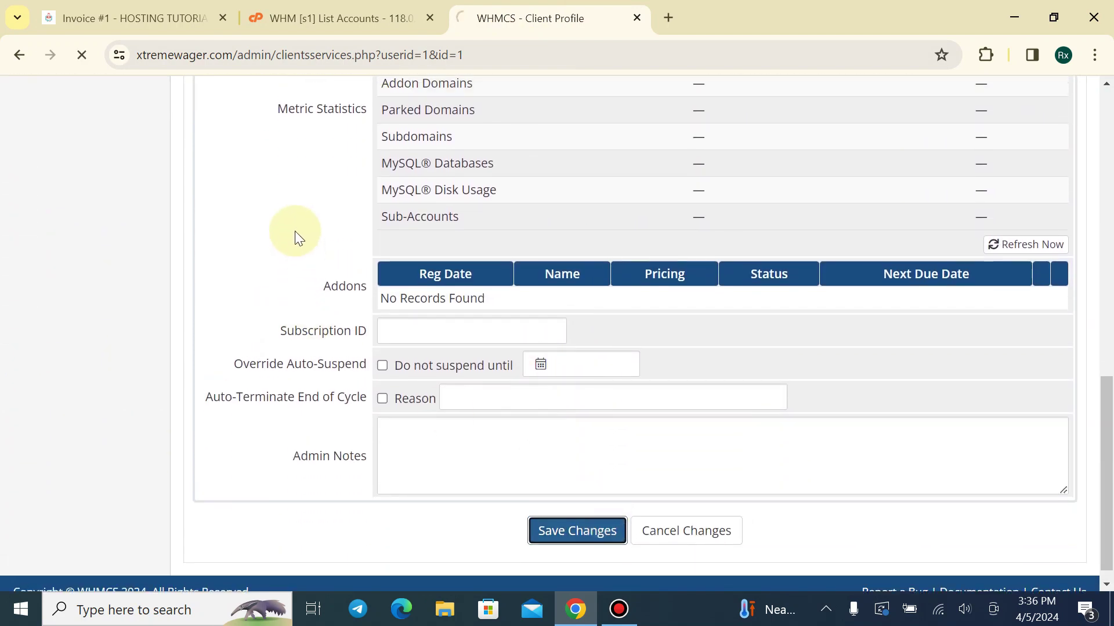
{"action": "scroll", "coordinate": [293, 235], "scroll_direction": "up", "scroll_amount": 4}
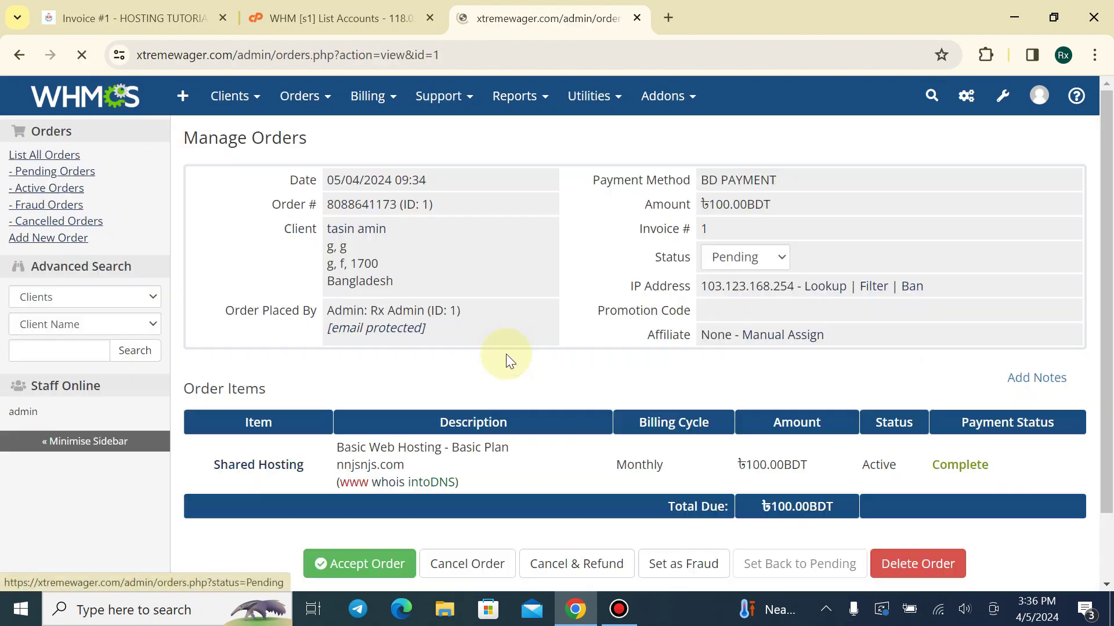
{"action": "scroll", "coordinate": [505, 354], "scroll_direction": "down", "scroll_amount": 2}
{"action": "left_click", "coordinate": [369, 485]}
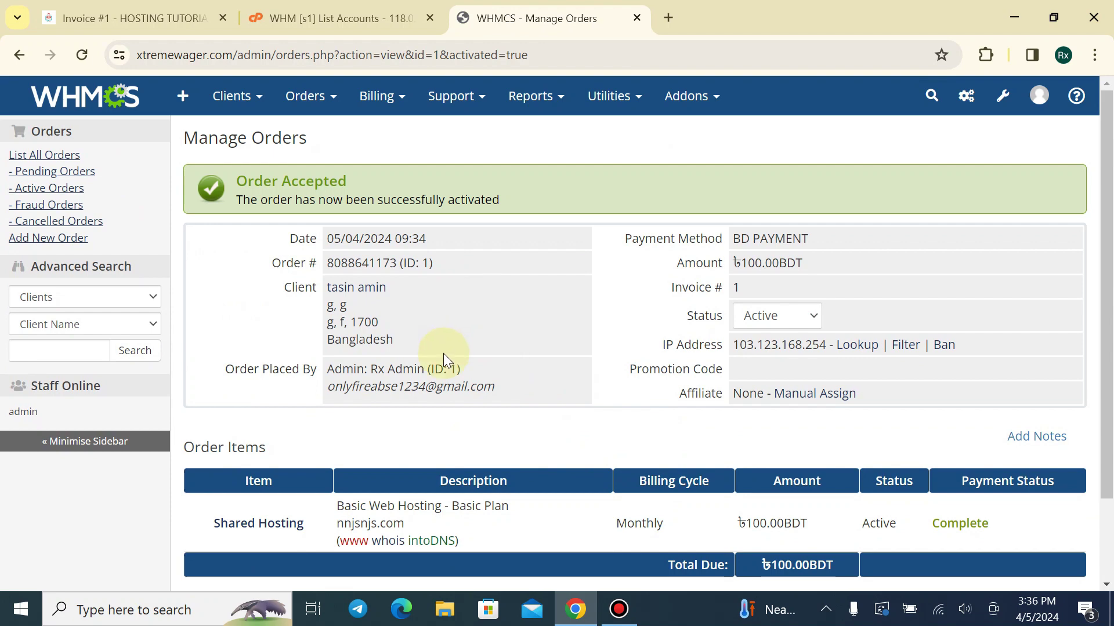
{"action": "left_click", "coordinate": [307, 16]}
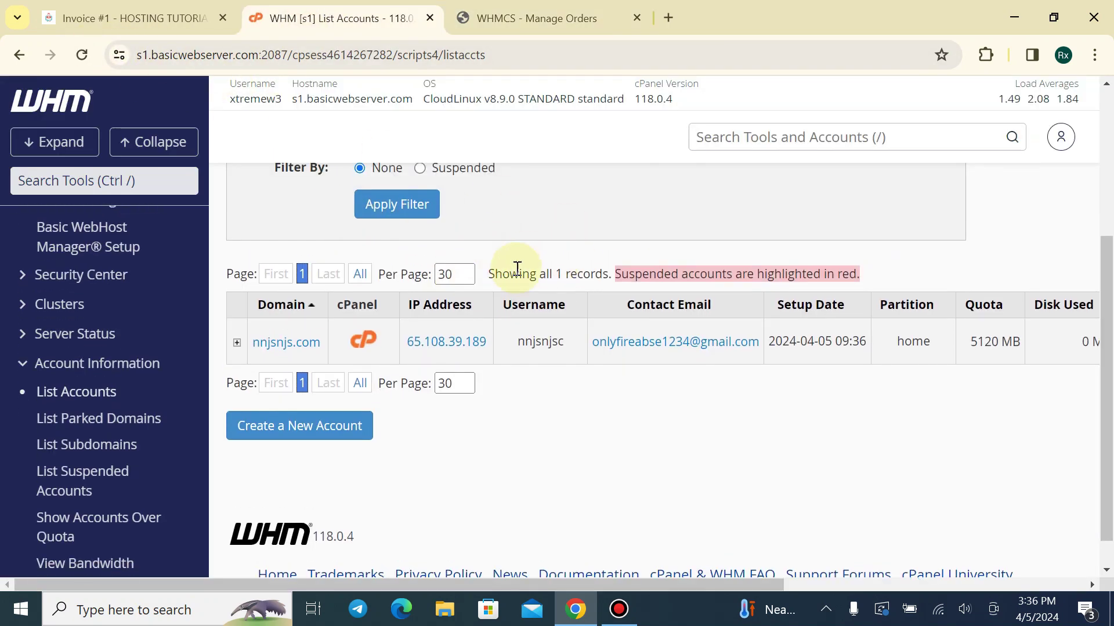
Continue from the order confirmation to the client area's Services list
{"action": "left_click", "coordinate": [151, 19]}
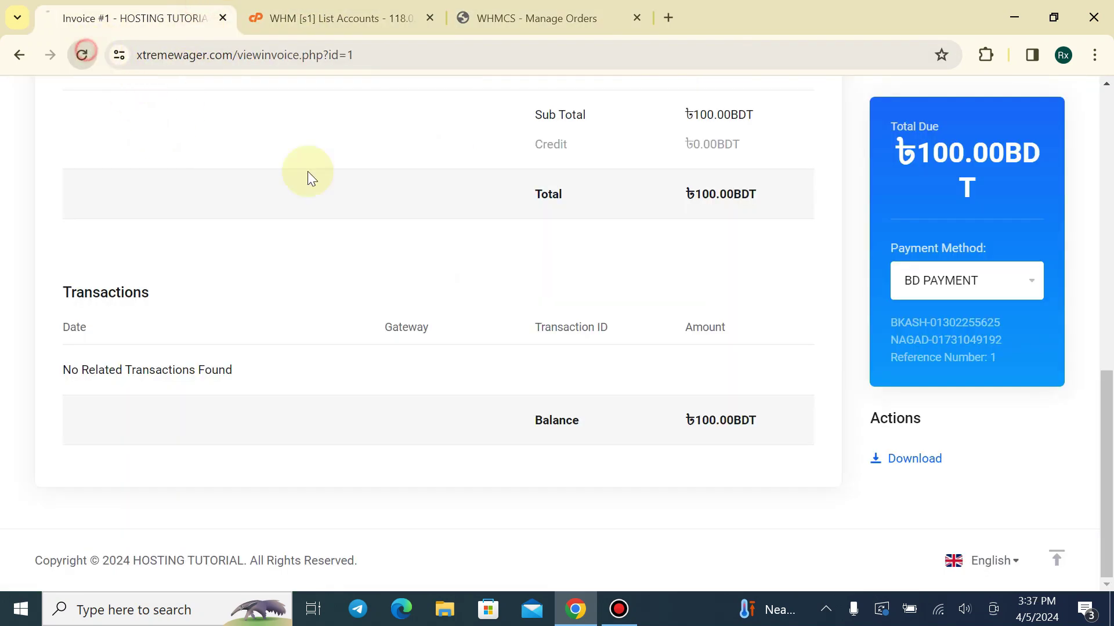
{"action": "scroll", "coordinate": [519, 428], "scroll_direction": "down", "scroll_amount": 3}
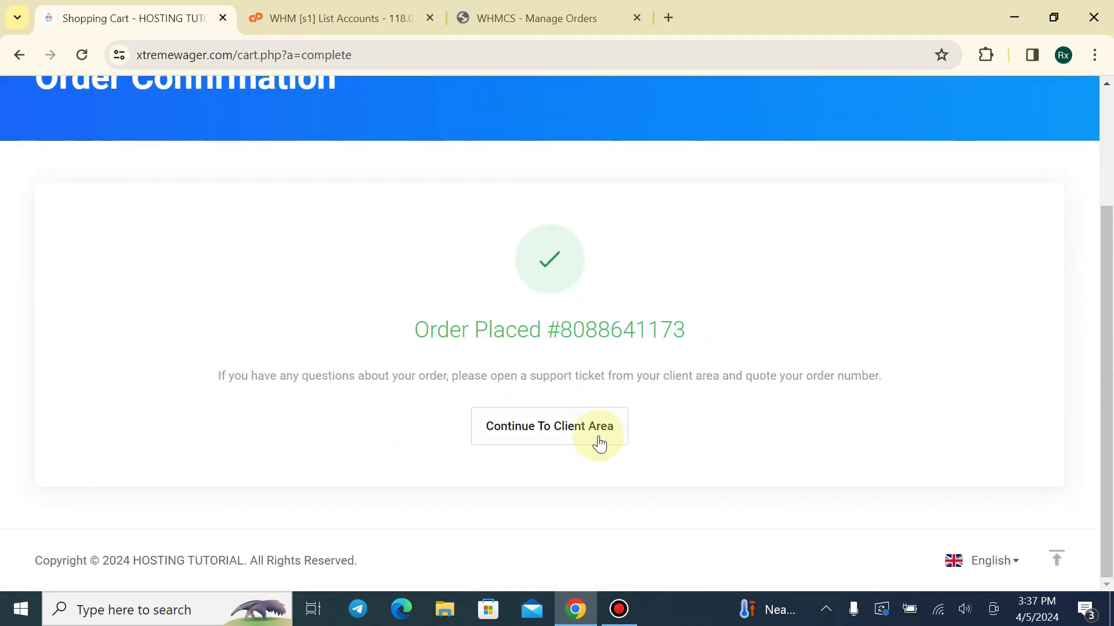
{"action": "left_click", "coordinate": [570, 420]}
{"action": "scroll", "coordinate": [405, 281], "scroll_direction": "down", "scroll_amount": 5}
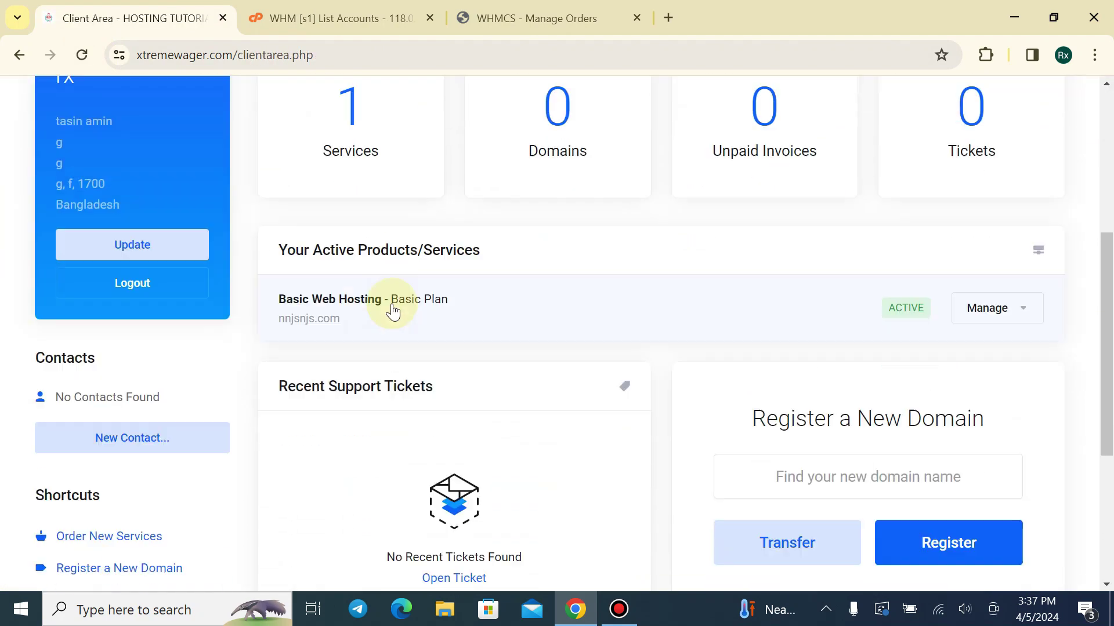
{"action": "left_click", "coordinate": [345, 83]}
Open the Basic Web Hosting - Basic Plan product for nnjsnjs.com and log in to cPanel
{"action": "scroll", "coordinate": [416, 302], "scroll_direction": "down", "scroll_amount": 1}
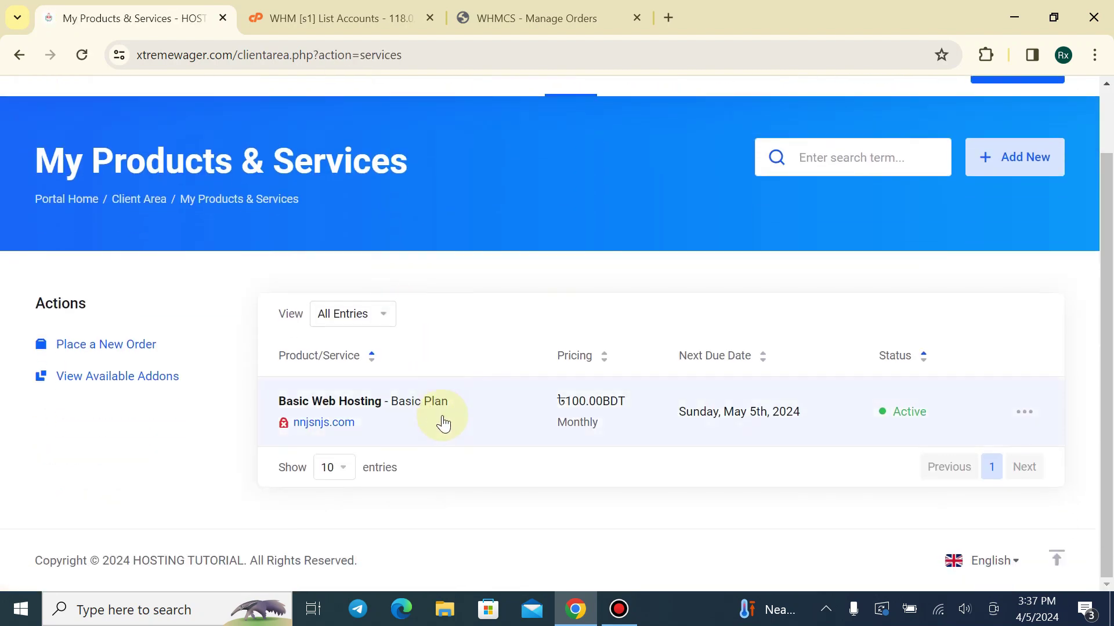
{"action": "scroll", "coordinate": [427, 266], "scroll_direction": "down", "scroll_amount": 2}
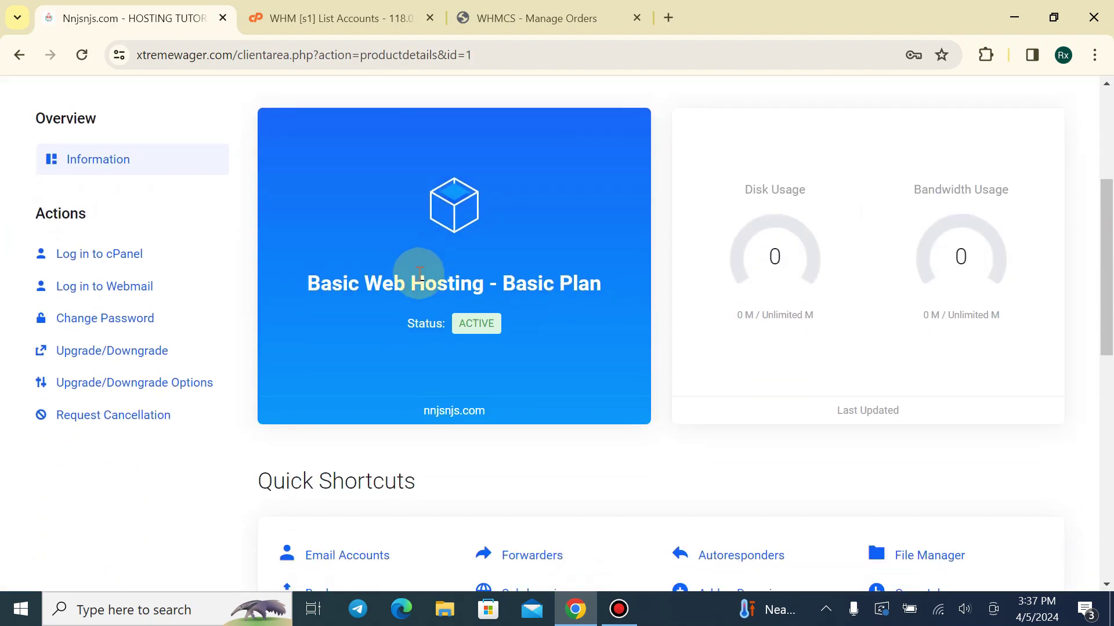
{"action": "left_click_drag", "start_coordinate": [305, 294], "coordinate": [615, 290]}
{"action": "left_click", "coordinate": [534, 280]}
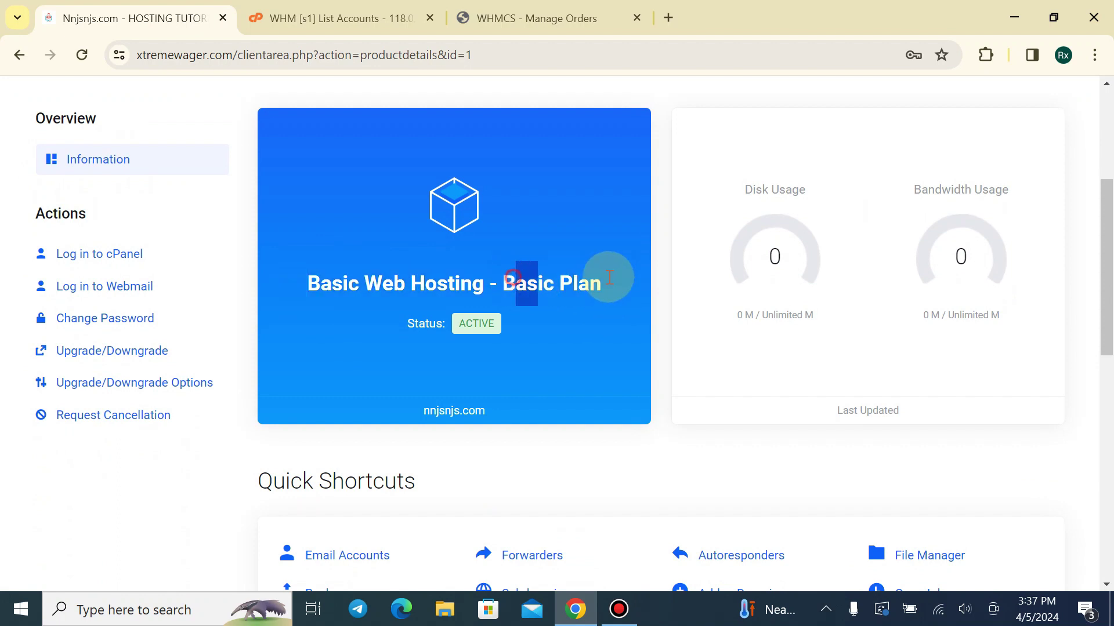
{"action": "left_click_drag", "start_coordinate": [293, 277], "coordinate": [605, 285]}
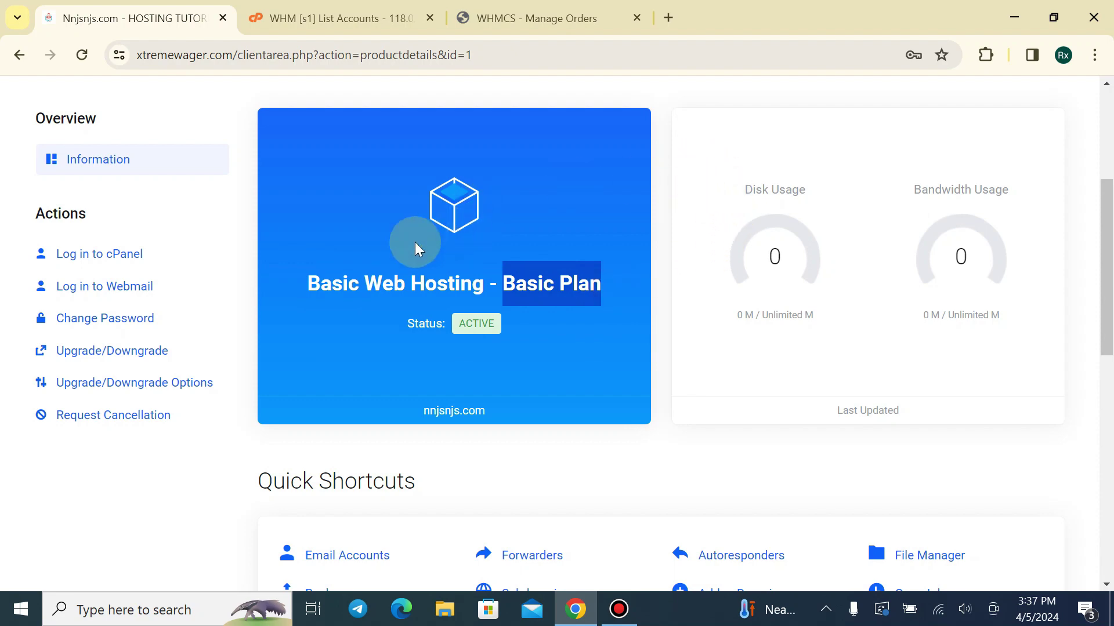
{"action": "scroll", "coordinate": [284, 290], "scroll_direction": "down", "scroll_amount": 2}
{"action": "scroll", "coordinate": [170, 249], "scroll_direction": "up", "scroll_amount": 3}
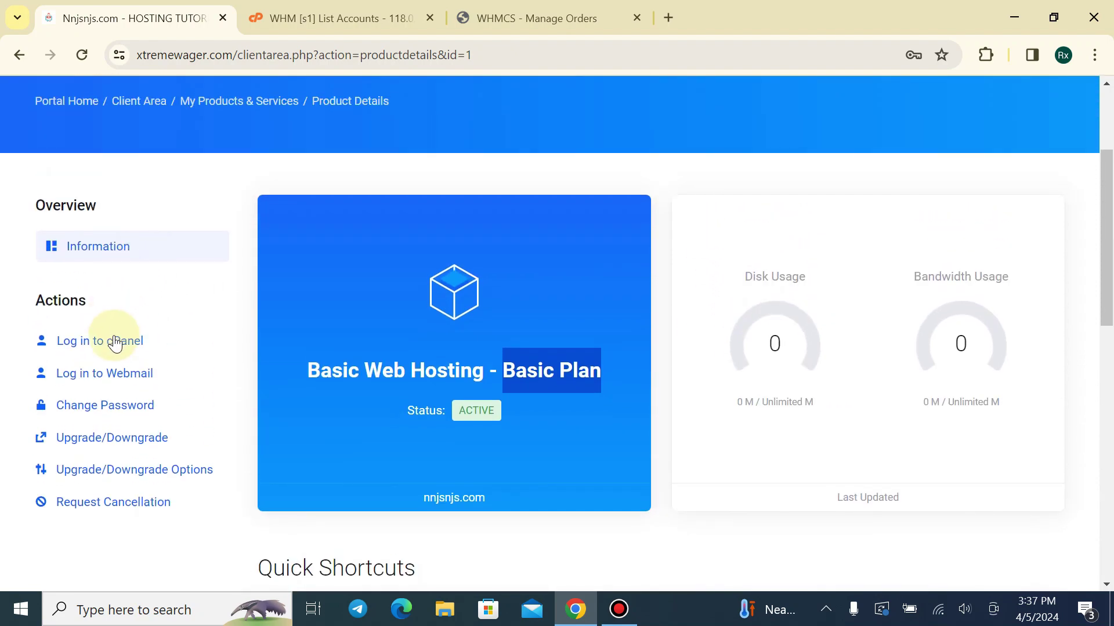
{"action": "left_click", "coordinate": [116, 342]}
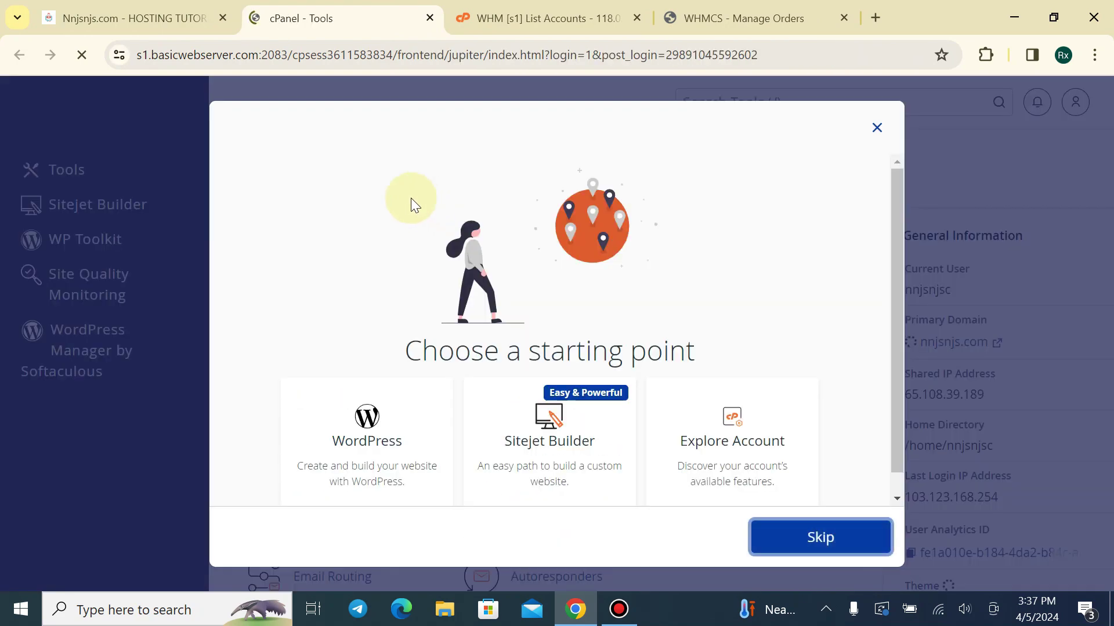
Close cPanel's starting-point and analytics pop-ups, review disk and bandwidth usage, then return to Product Details
{"action": "left_click", "coordinate": [876, 128]}
{"action": "left_click", "coordinate": [1088, 347]}
{"action": "scroll", "coordinate": [1004, 238], "scroll_direction": "down", "scroll_amount": 6}
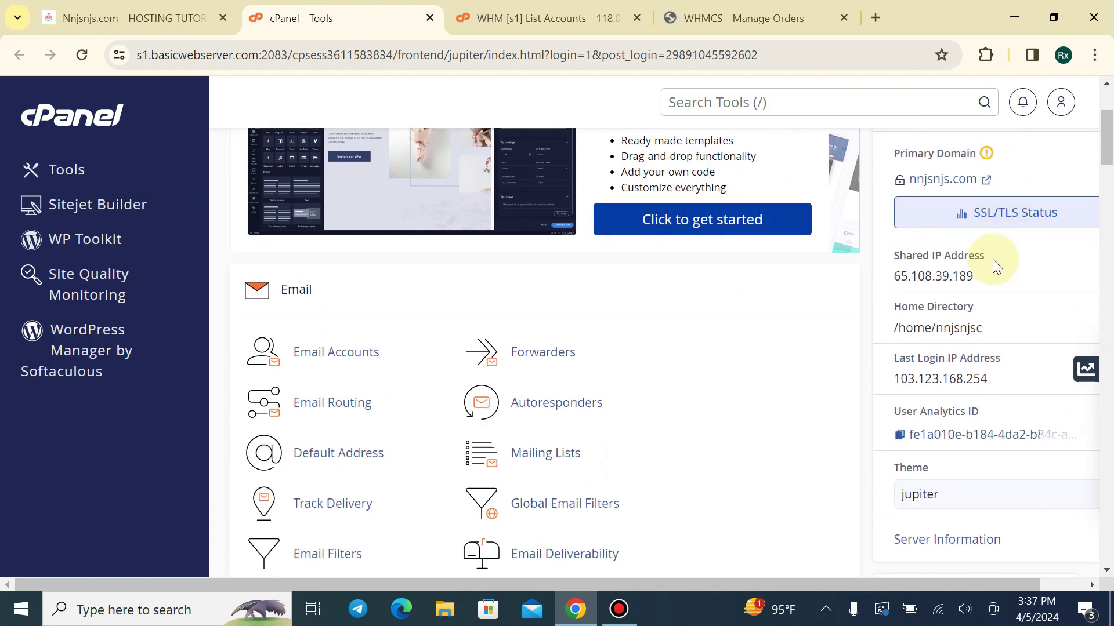
{"action": "scroll", "coordinate": [965, 293], "scroll_direction": "down", "scroll_amount": 2}
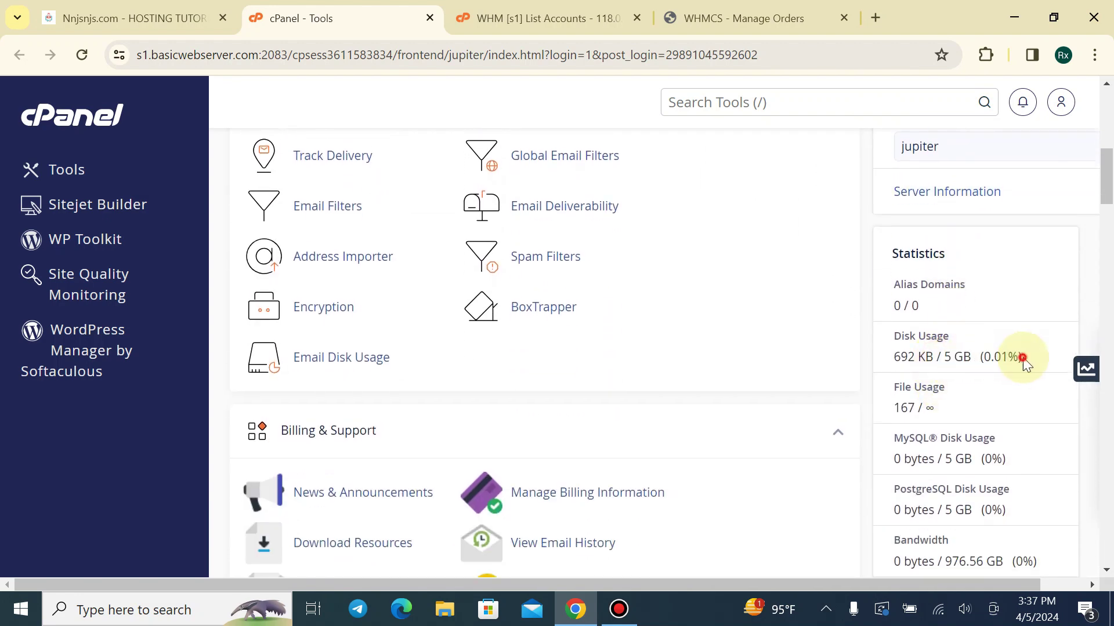
{"action": "left_click_drag", "start_coordinate": [896, 356], "coordinate": [987, 355]}
{"action": "left_click", "coordinate": [1003, 371]}
{"action": "scroll", "coordinate": [986, 365], "scroll_direction": "down", "scroll_amount": 3}
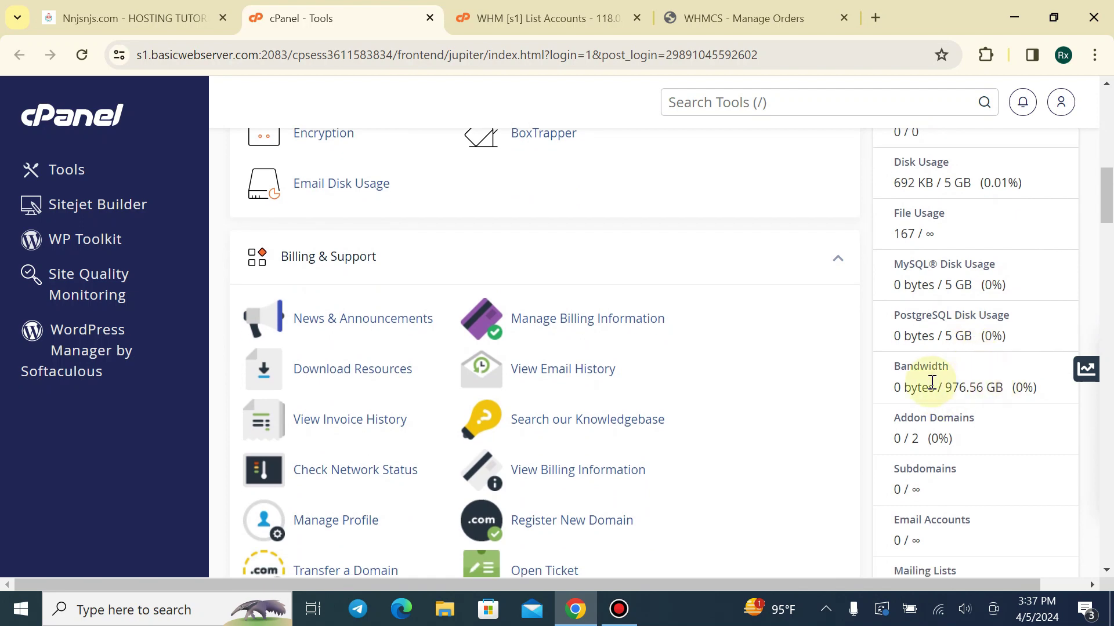
{"action": "left_click", "coordinate": [1011, 372]}
{"action": "scroll", "coordinate": [1009, 360], "scroll_direction": "down", "scroll_amount": 9}
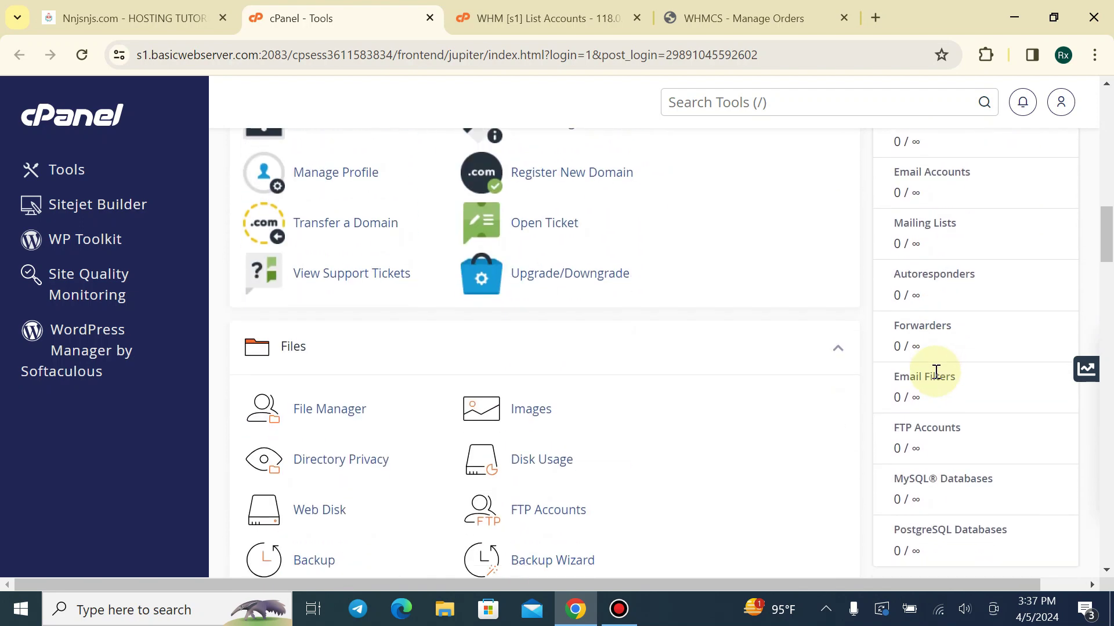
{"action": "left_click_drag", "start_coordinate": [1106, 255], "coordinate": [1075, 108]}
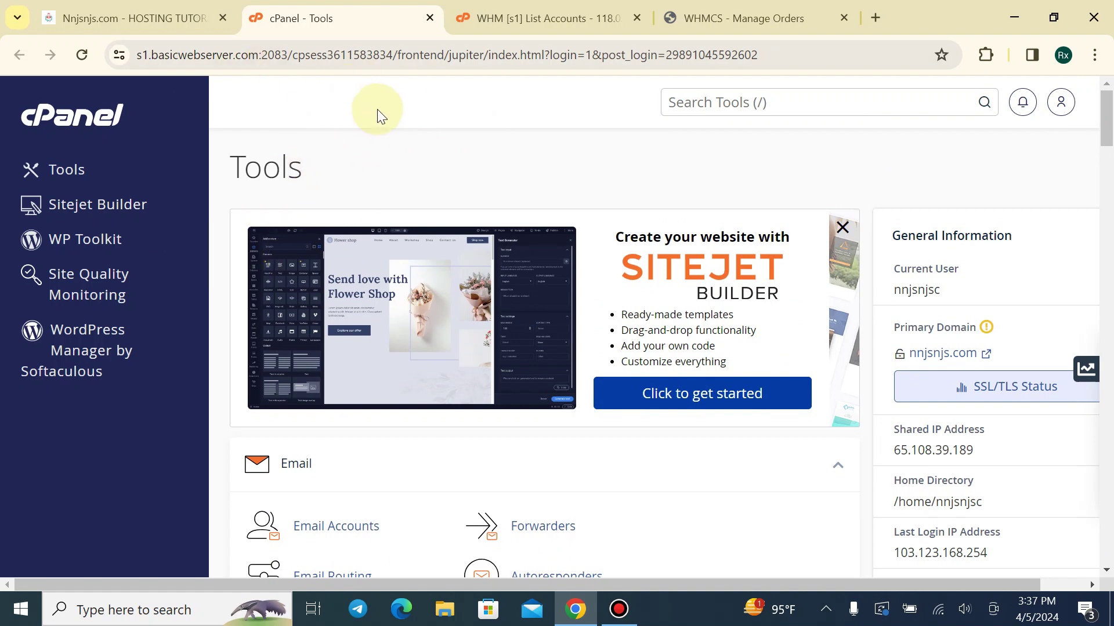
{"action": "key", "text": "ctrl+shift+Tab"}
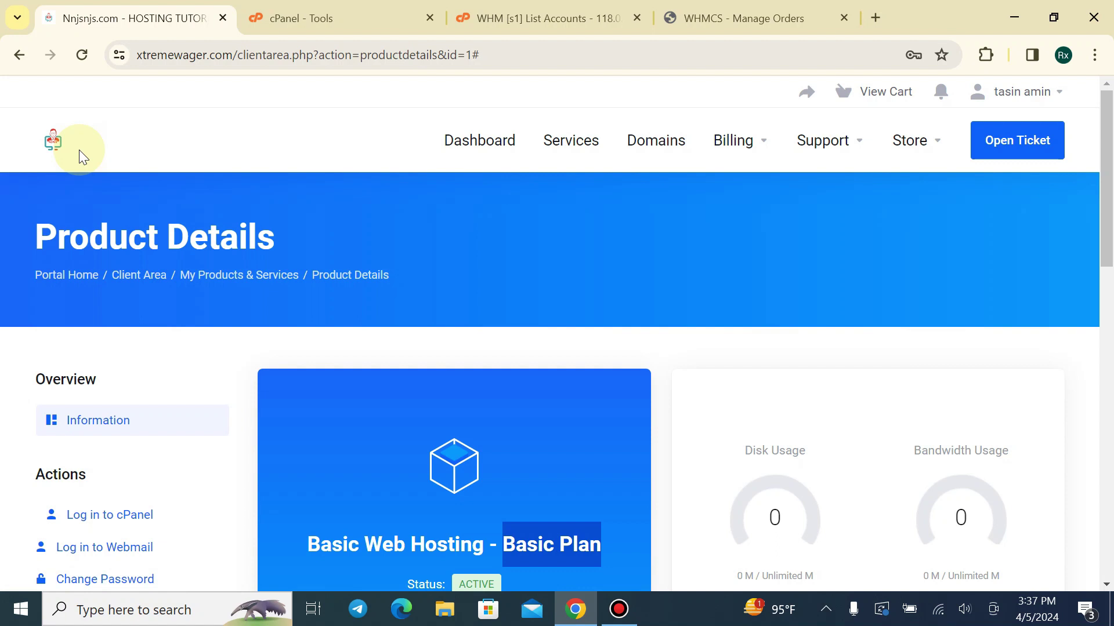
In the client area, open Services > Basic Web Hosting to confirm it shows Active
{"action": "left_click", "coordinate": [70, 142]}
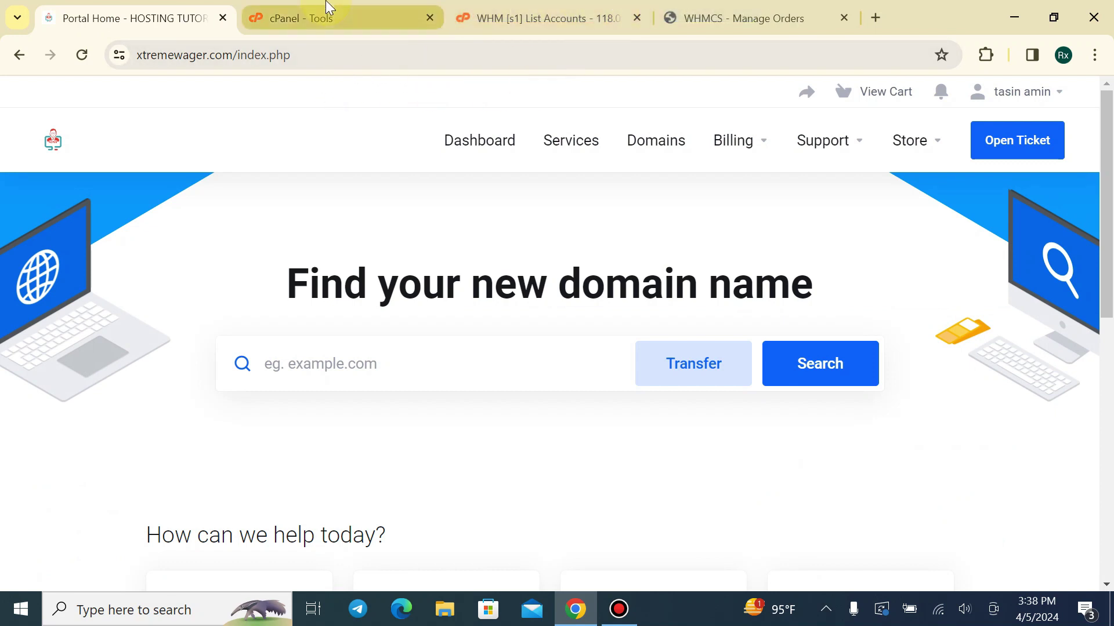
{"action": "left_click", "coordinate": [508, 144]}
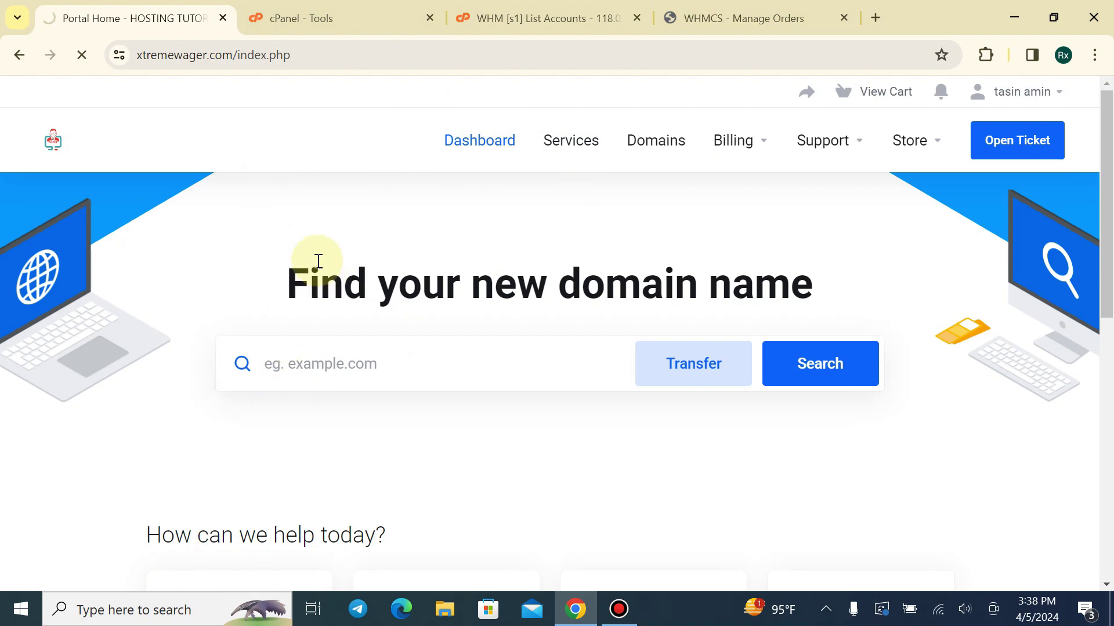
{"action": "left_click", "coordinate": [748, 18]}
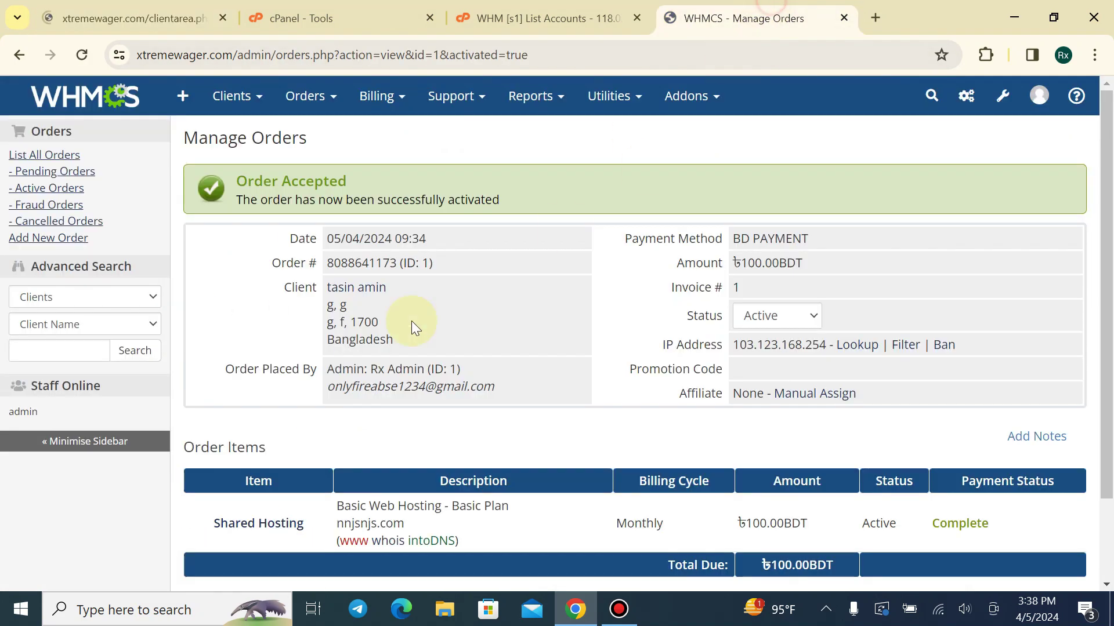
{"action": "left_click", "coordinate": [142, 104]}
{"action": "left_click", "coordinate": [116, 18]}
{"action": "scroll", "coordinate": [367, 402], "scroll_direction": "down", "scroll_amount": 3}
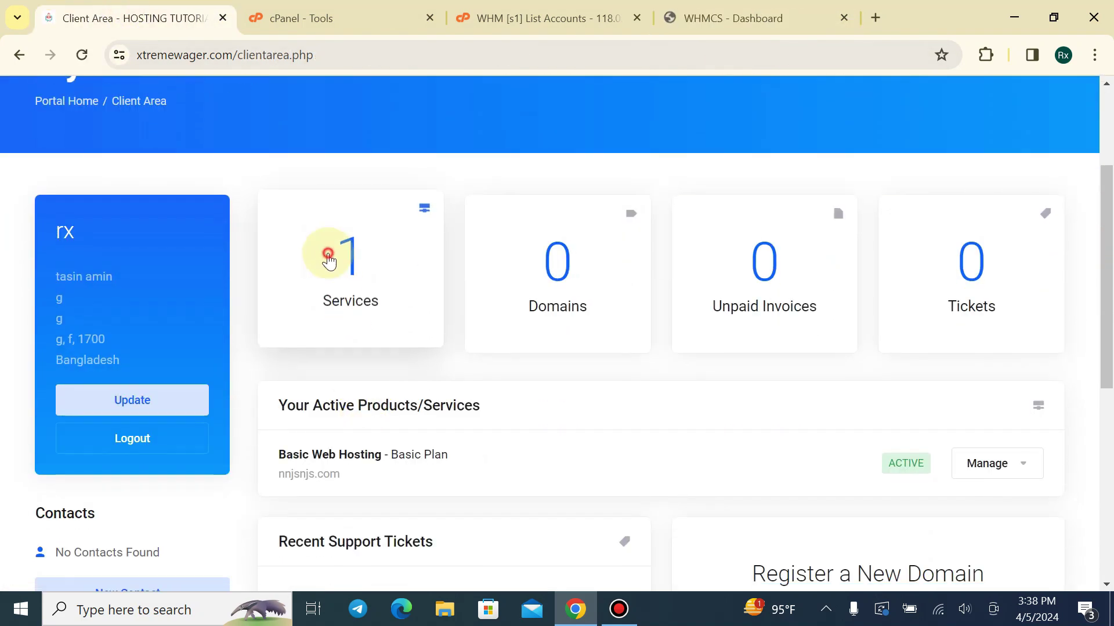
{"action": "left_click", "coordinate": [322, 252]}
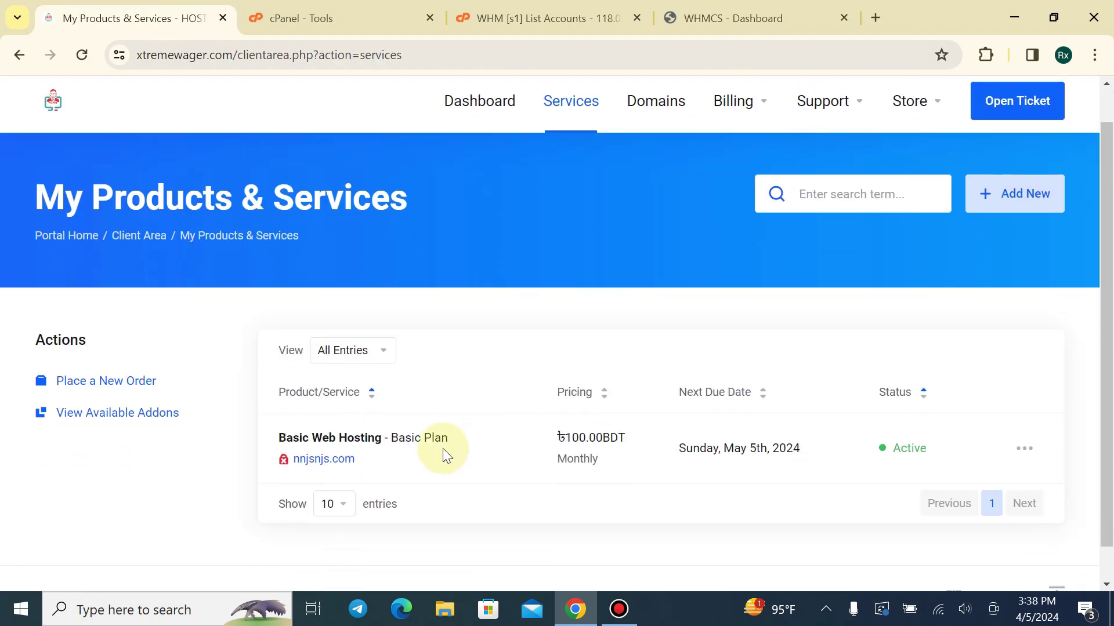
{"action": "scroll", "coordinate": [444, 454], "scroll_direction": "down", "scroll_amount": 1}
{"action": "left_click", "coordinate": [424, 428]}
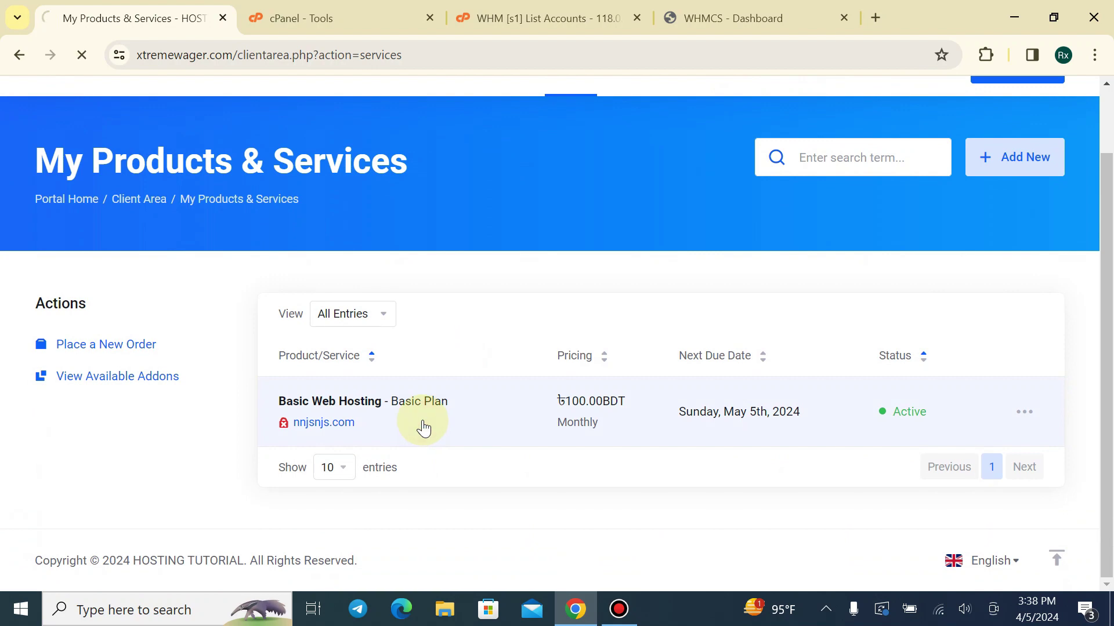
{"action": "scroll", "coordinate": [473, 268], "scroll_direction": "down", "scroll_amount": 5}
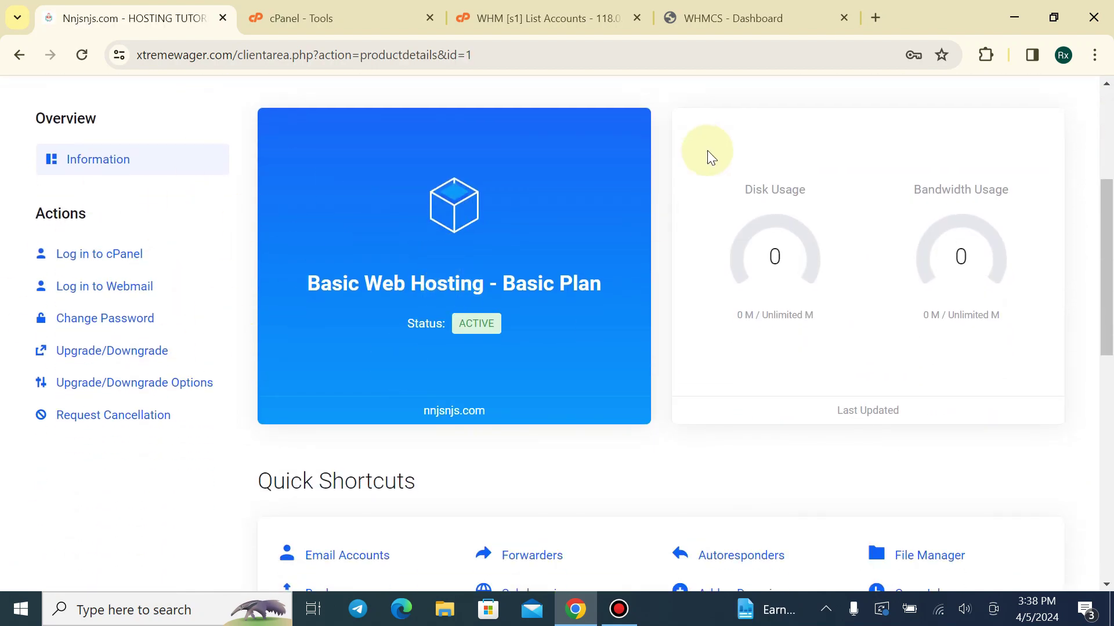
Open the admin Dashboard's Pending Orders card to confirm no orders remain pending
{"action": "left_click", "coordinate": [720, 13]}
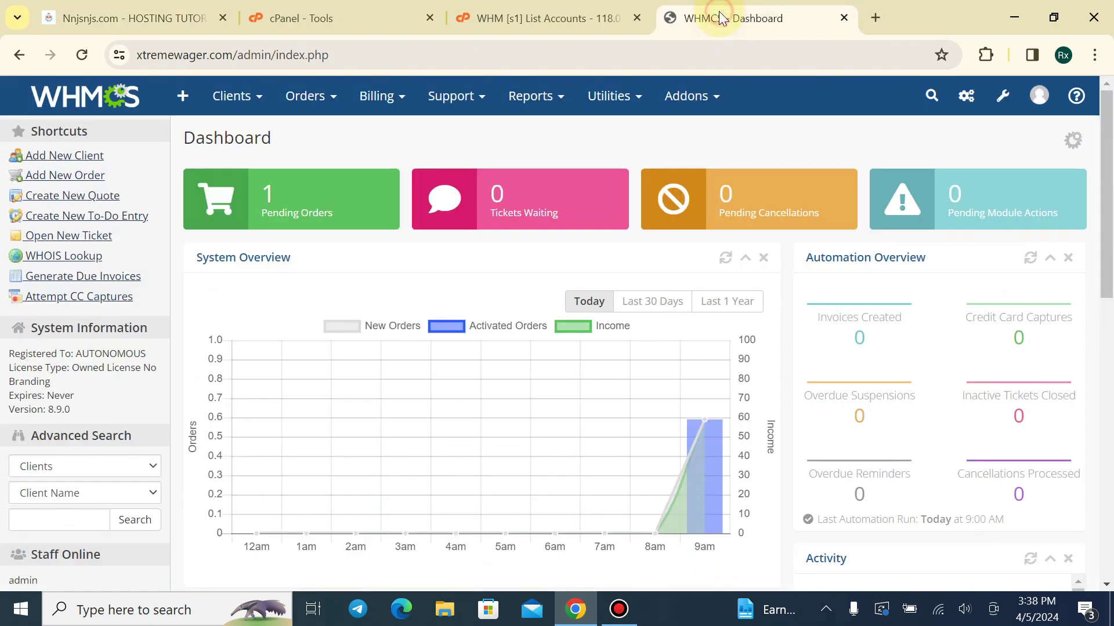
{"action": "mouse_move", "coordinate": [245, 99]}
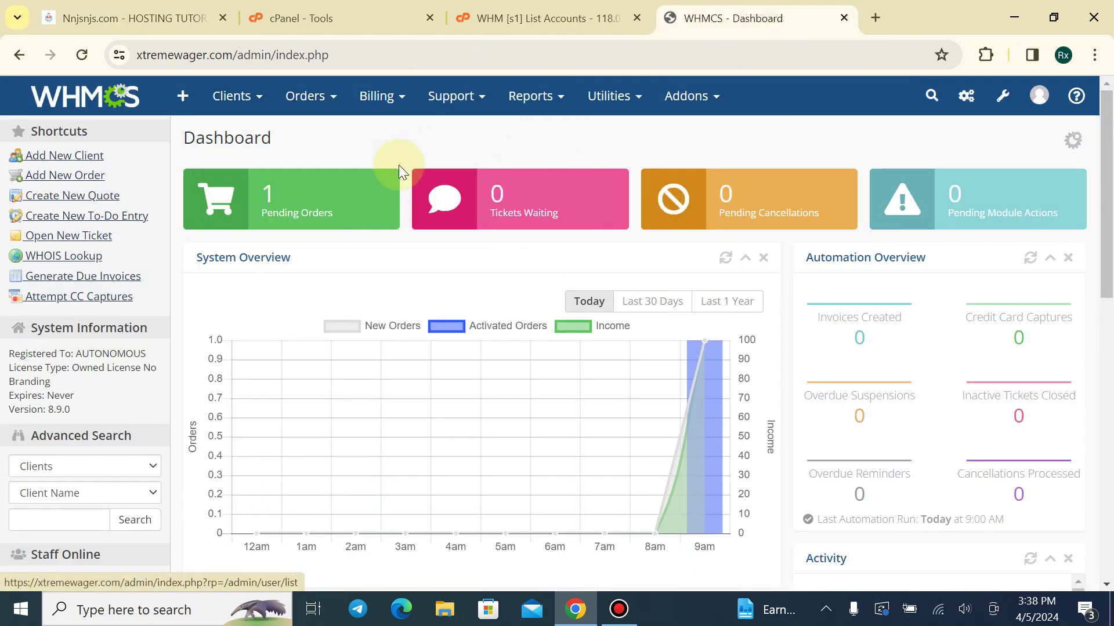
{"action": "left_click", "coordinate": [312, 179]}
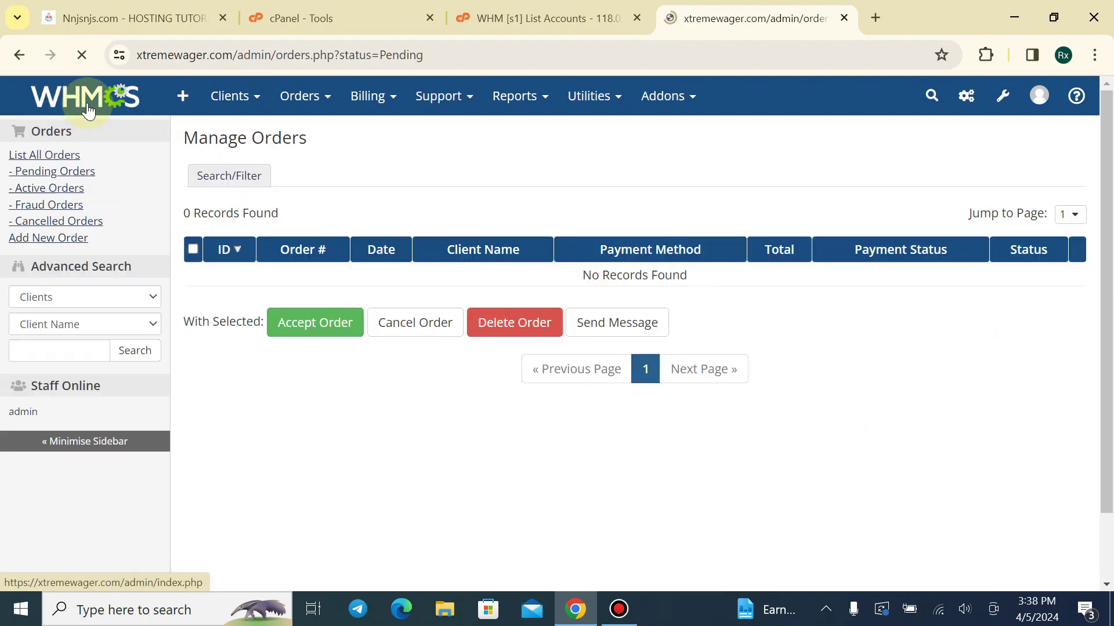
{"action": "mouse_move", "coordinate": [210, 102]}
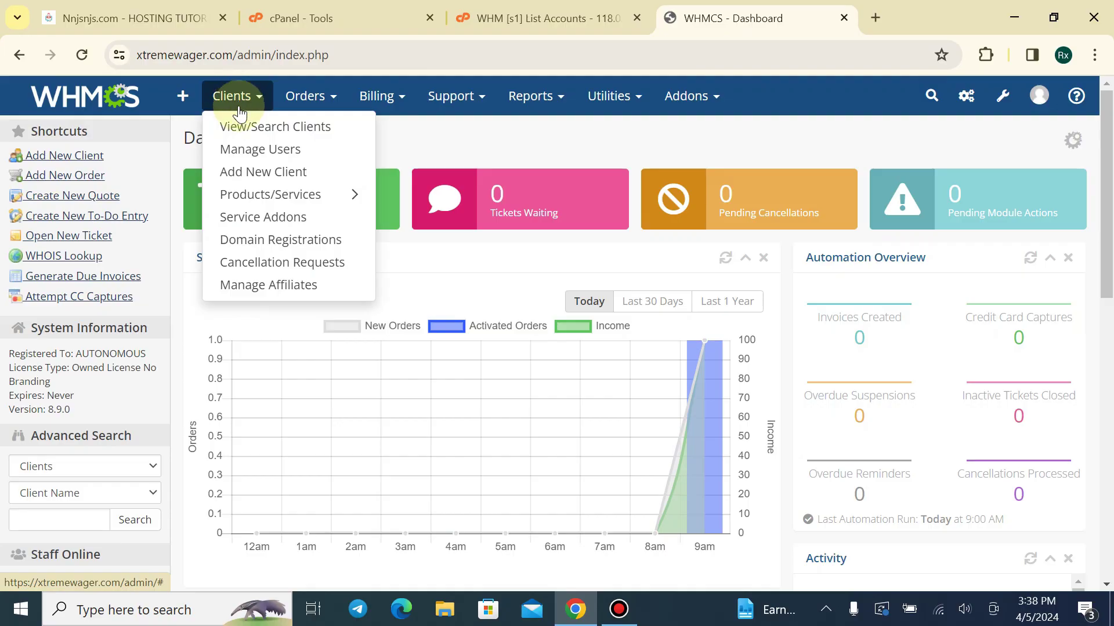
List all Shared Hosting services, expand the nnjsnjs.com row and open its Basic Plan service
{"action": "mouse_move", "coordinate": [251, 209]}
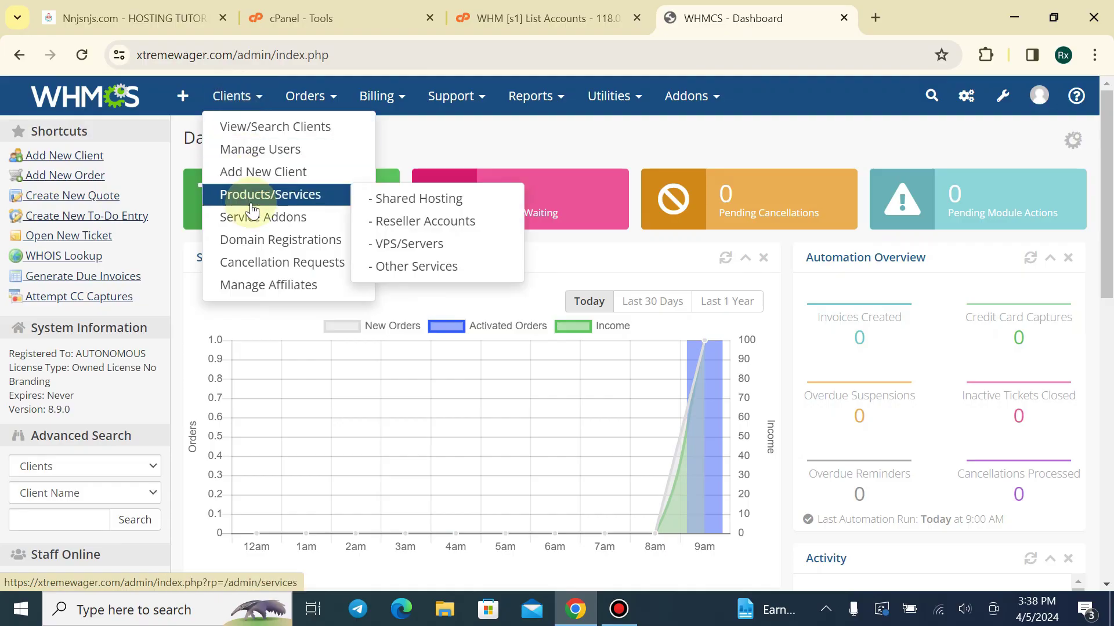
{"action": "left_click", "coordinate": [385, 198]}
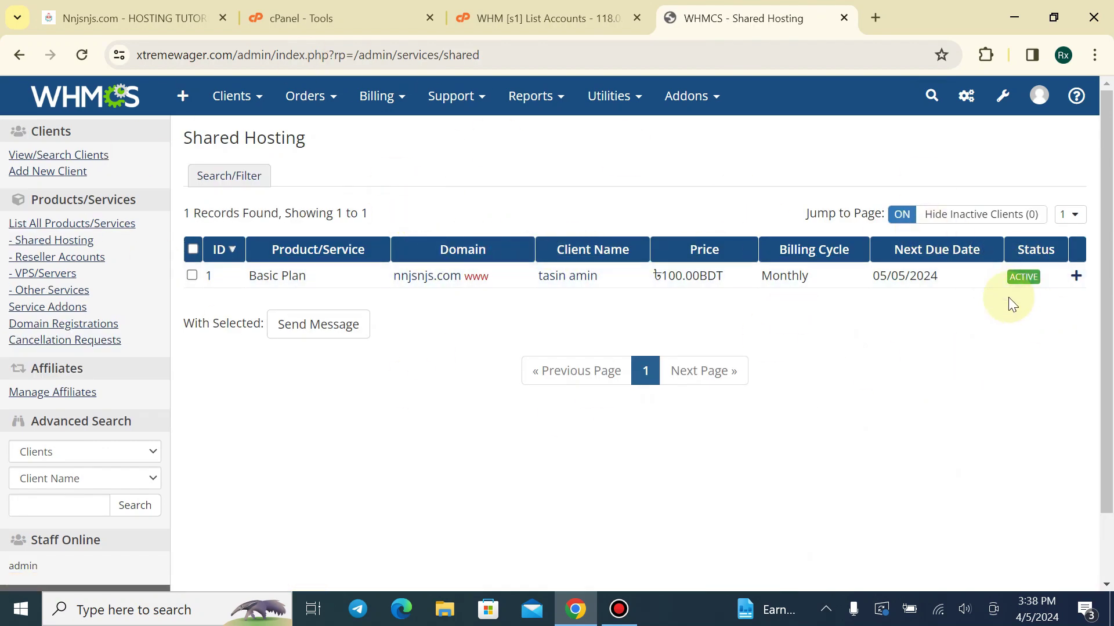
{"action": "left_click", "coordinate": [1076, 276]}
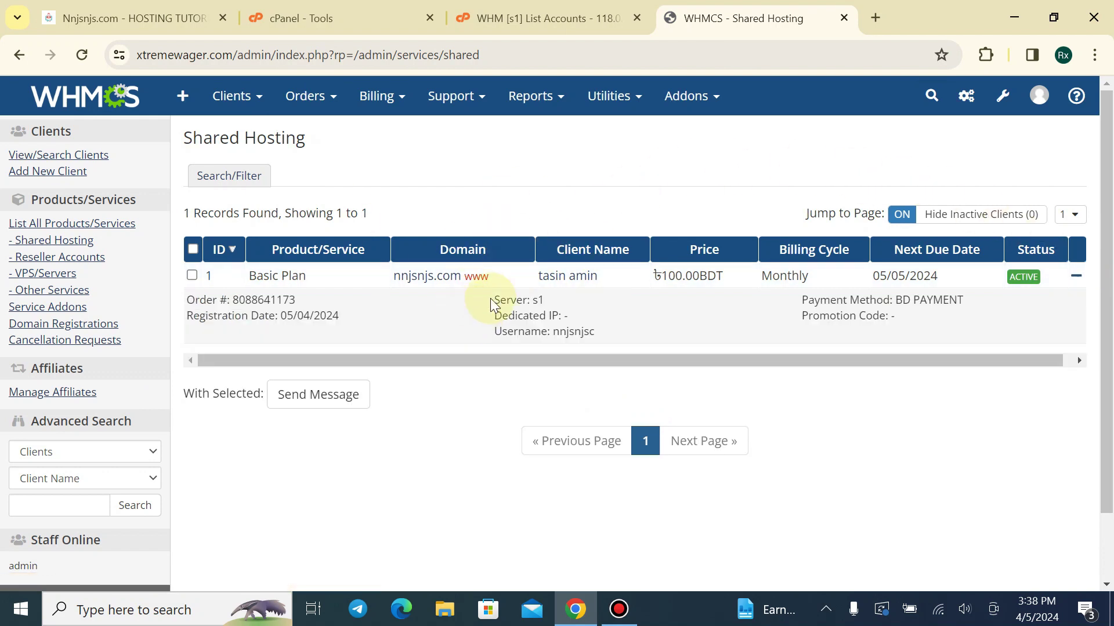
{"action": "left_click_drag", "start_coordinate": [419, 355], "coordinate": [361, 350]}
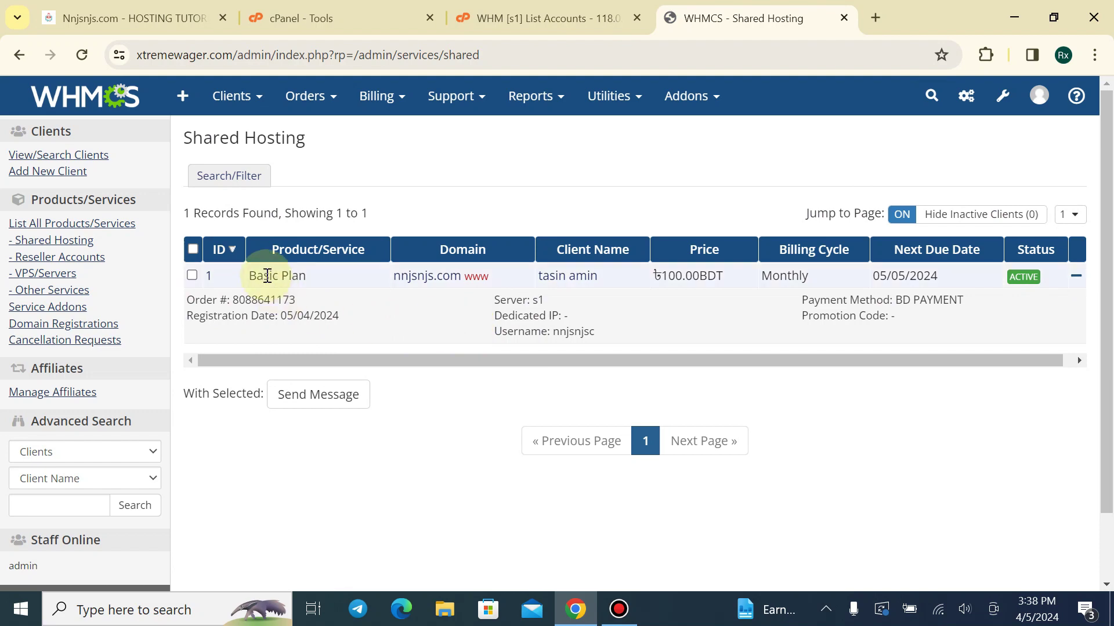
{"action": "left_click", "coordinate": [218, 277]}
{"action": "scroll", "coordinate": [361, 250], "scroll_direction": "down", "scroll_amount": 7}
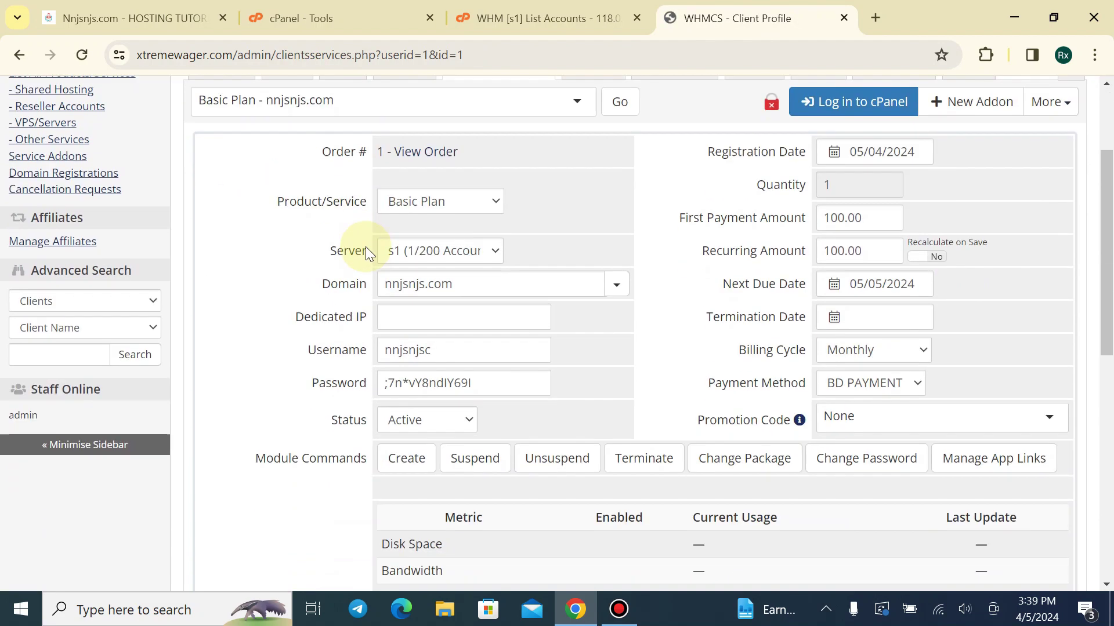
{"action": "scroll", "coordinate": [366, 246], "scroll_direction": "up", "scroll_amount": 7}
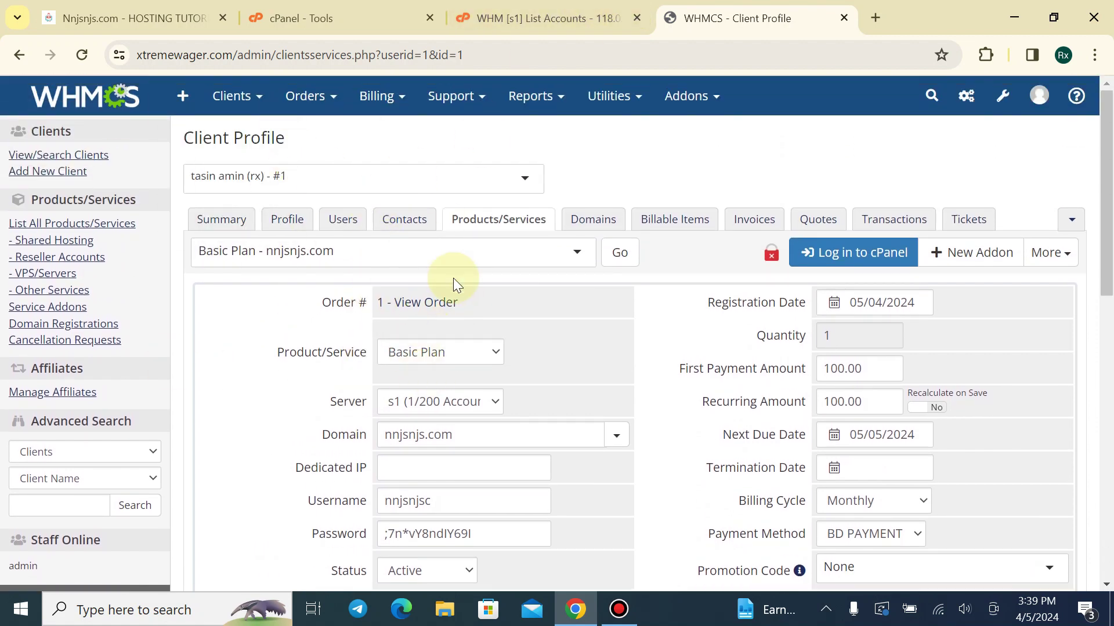
{"action": "scroll", "coordinate": [450, 255], "scroll_direction": "down", "scroll_amount": 3}
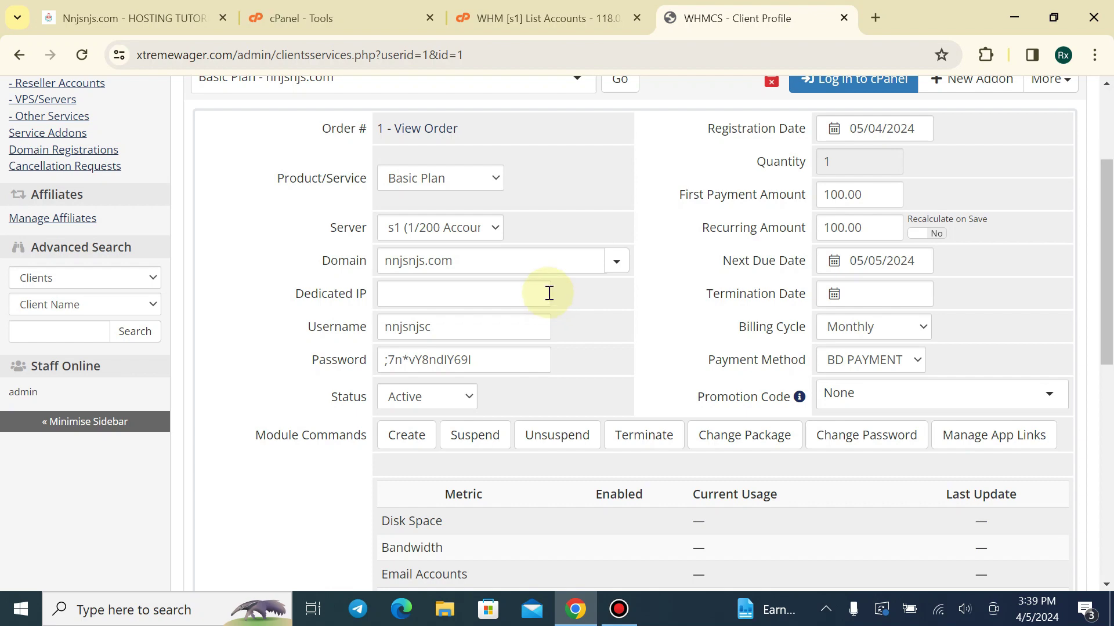
Glance at WHM's List Accounts, then return to the WHMCS service page
{"action": "left_click", "coordinate": [531, 12]}
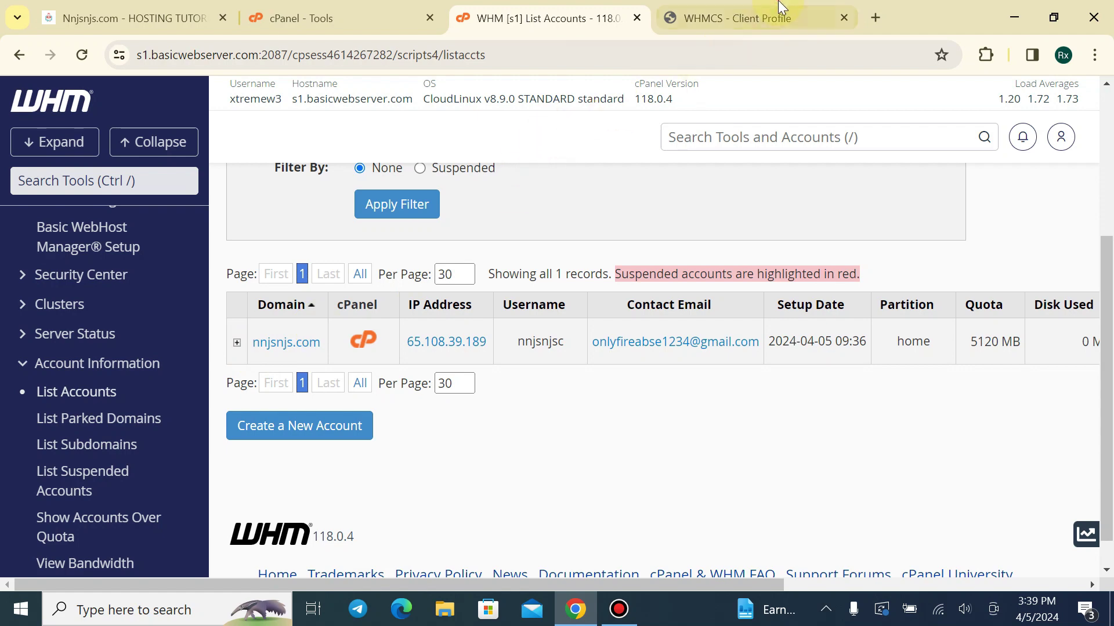
{"action": "left_click", "coordinate": [725, 17]}
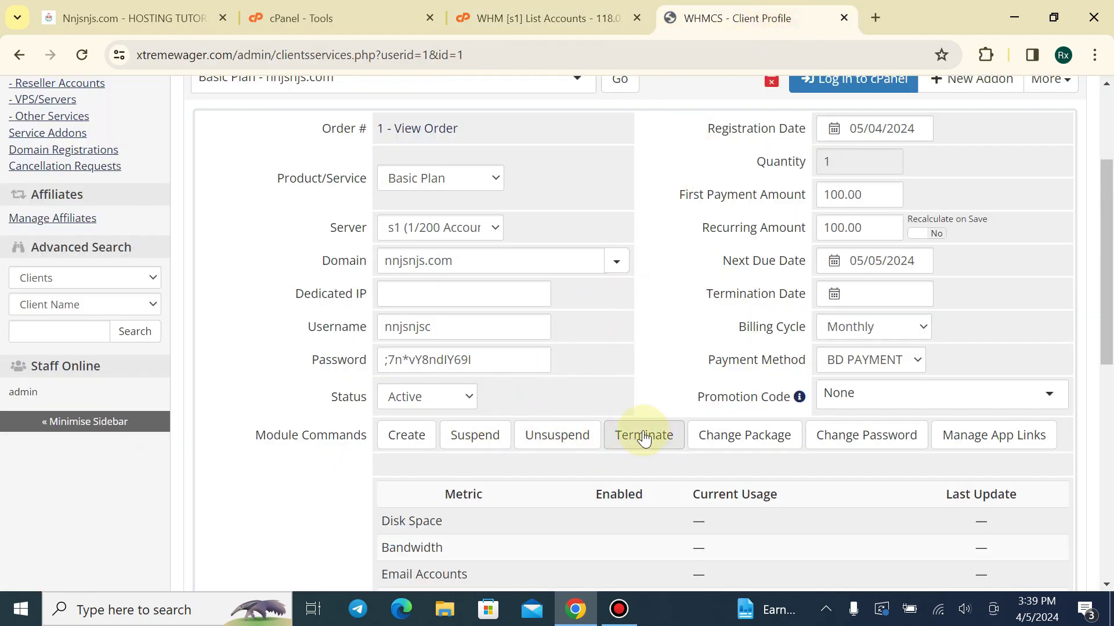
{"action": "scroll", "coordinate": [644, 439], "scroll_direction": "up", "scroll_amount": 3}
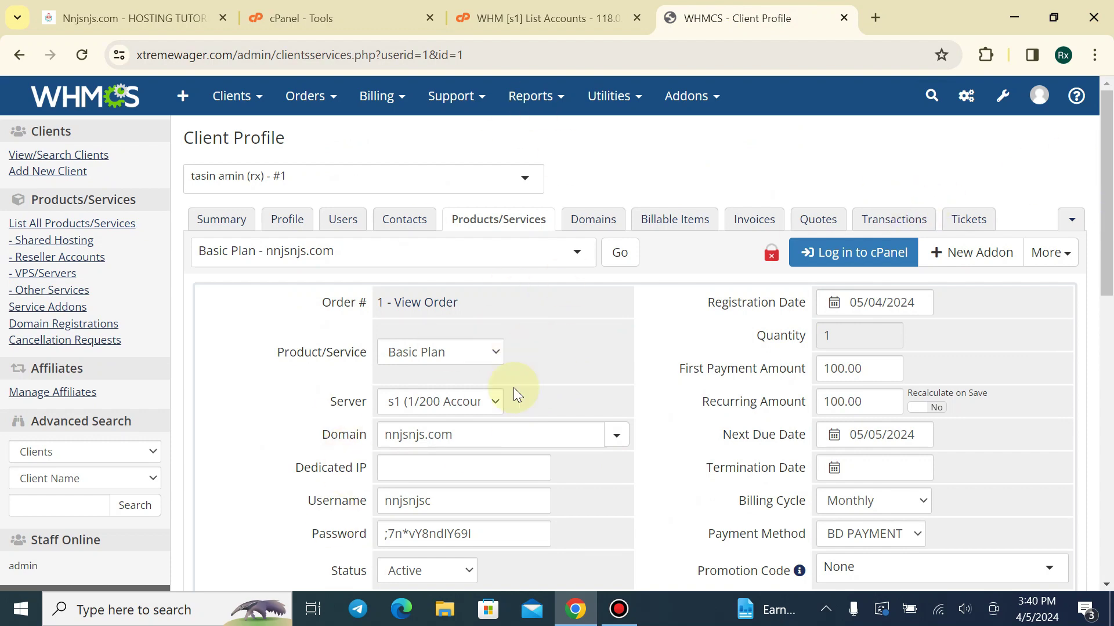
Suspend the Basic Plan service with reason 'not paid' and Send Suspension Email ticked
{"action": "scroll", "coordinate": [513, 388], "scroll_direction": "down", "scroll_amount": 5}
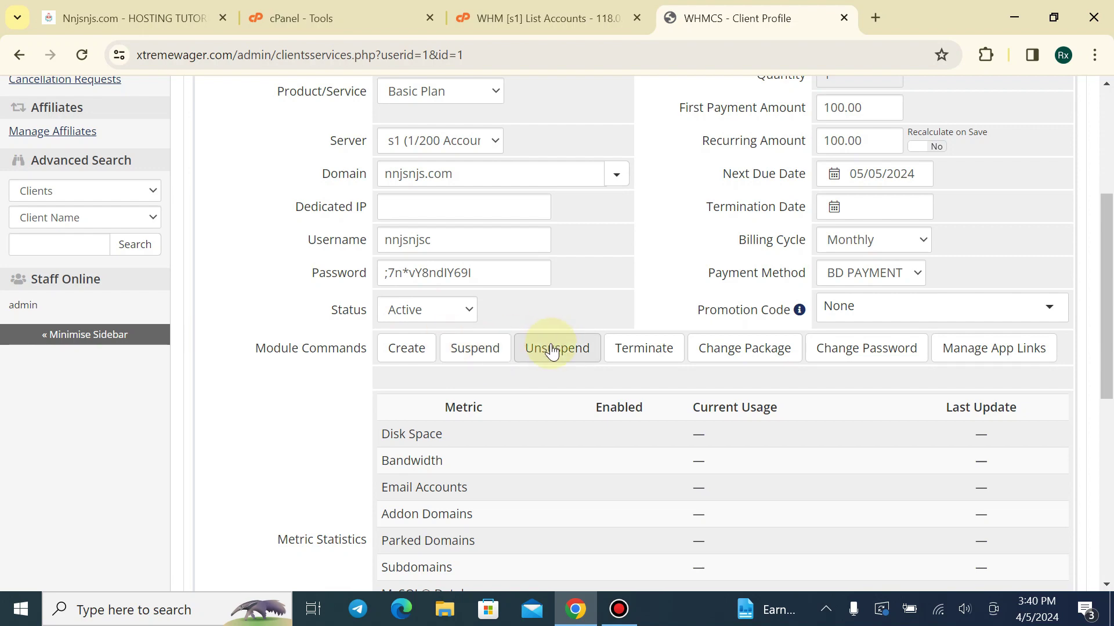
{"action": "left_click", "coordinate": [475, 351]}
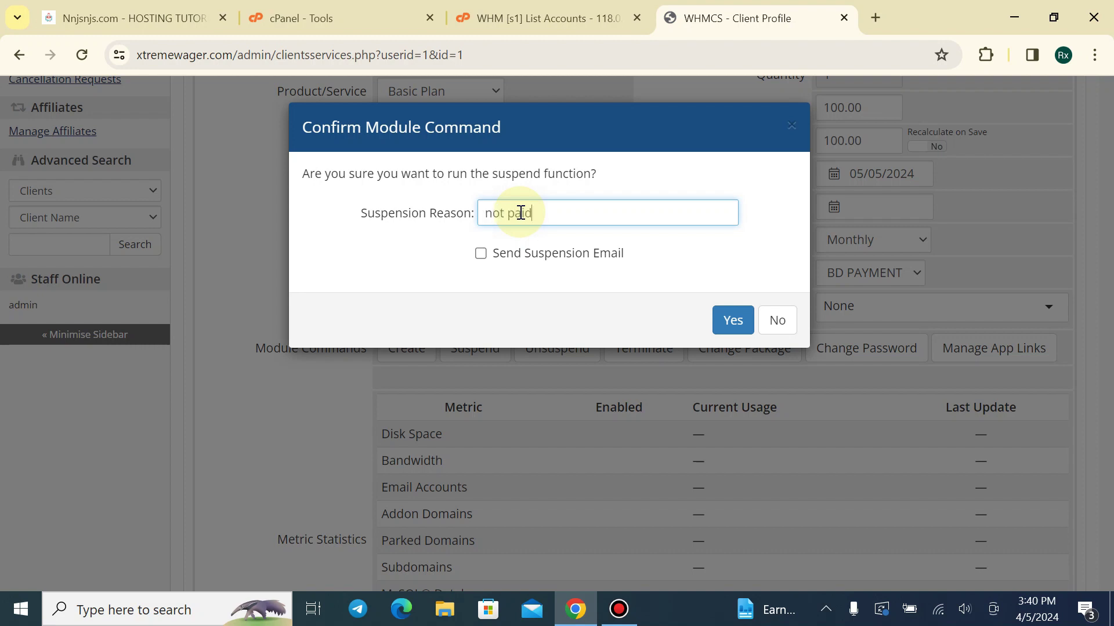
{"action": "type", "text": "not paid"}
{"action": "left_click", "coordinate": [480, 253]}
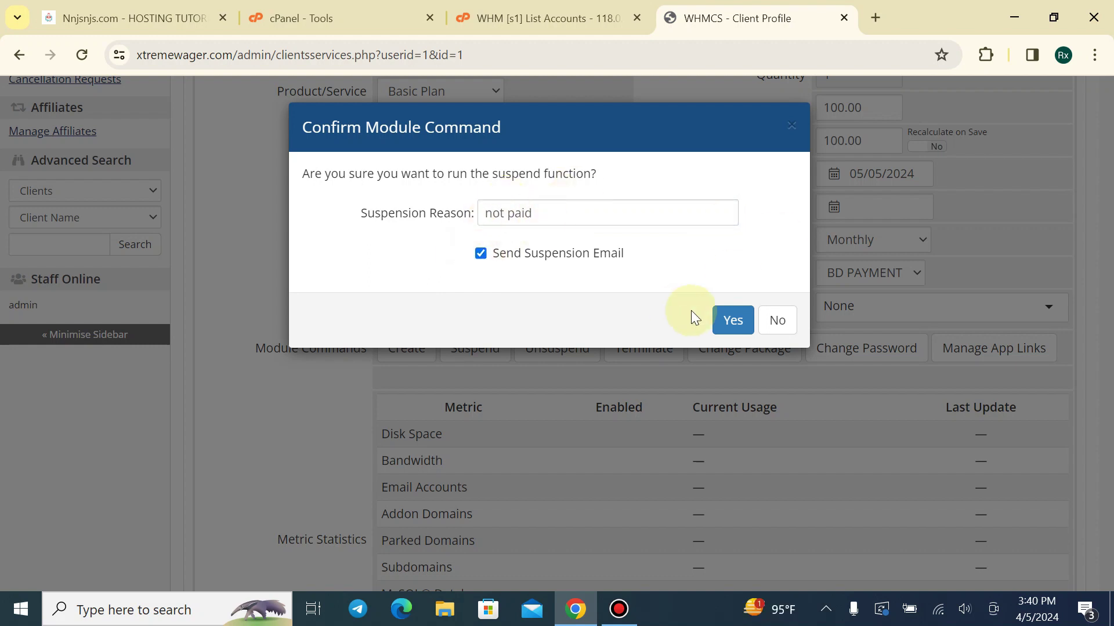
{"action": "left_click", "coordinate": [729, 319]}
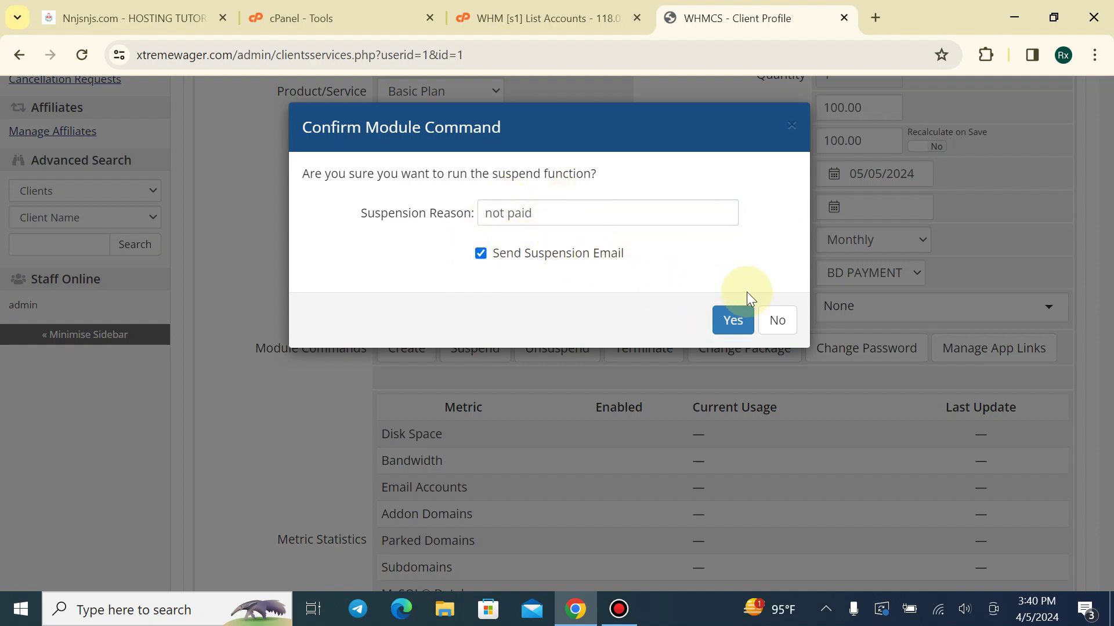
{"action": "left_click", "coordinate": [730, 319]}
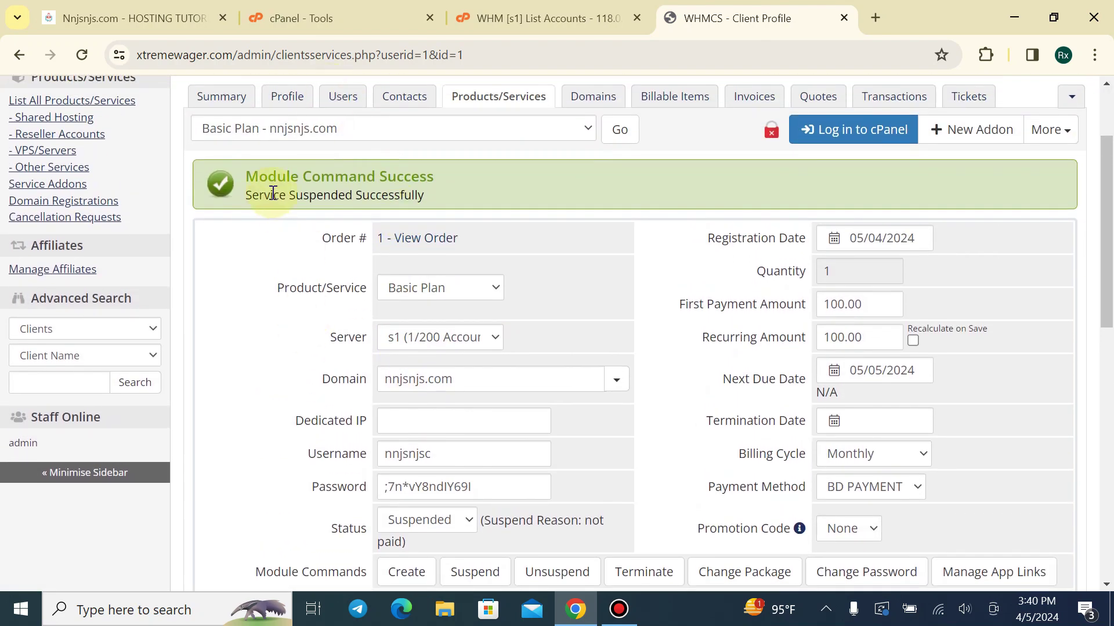
{"action": "left_click", "coordinate": [296, 18]}
Reload cPanel and reopen it from WHM List Accounts, confirming both logins fail with a security token error
{"action": "left_click", "coordinate": [87, 55]}
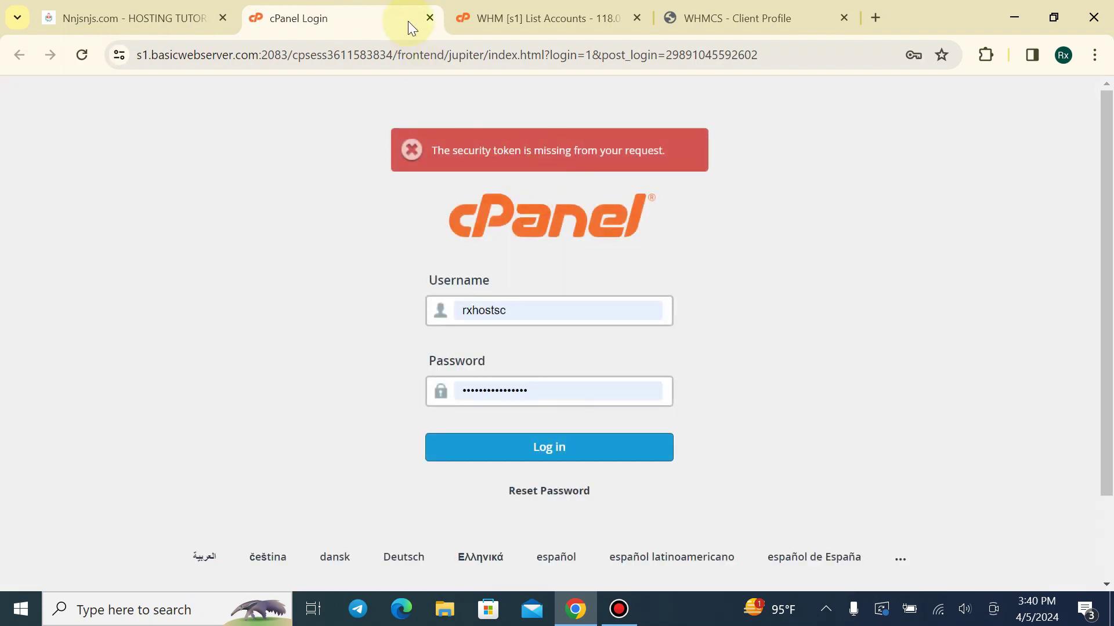
{"action": "left_click", "coordinate": [430, 18]}
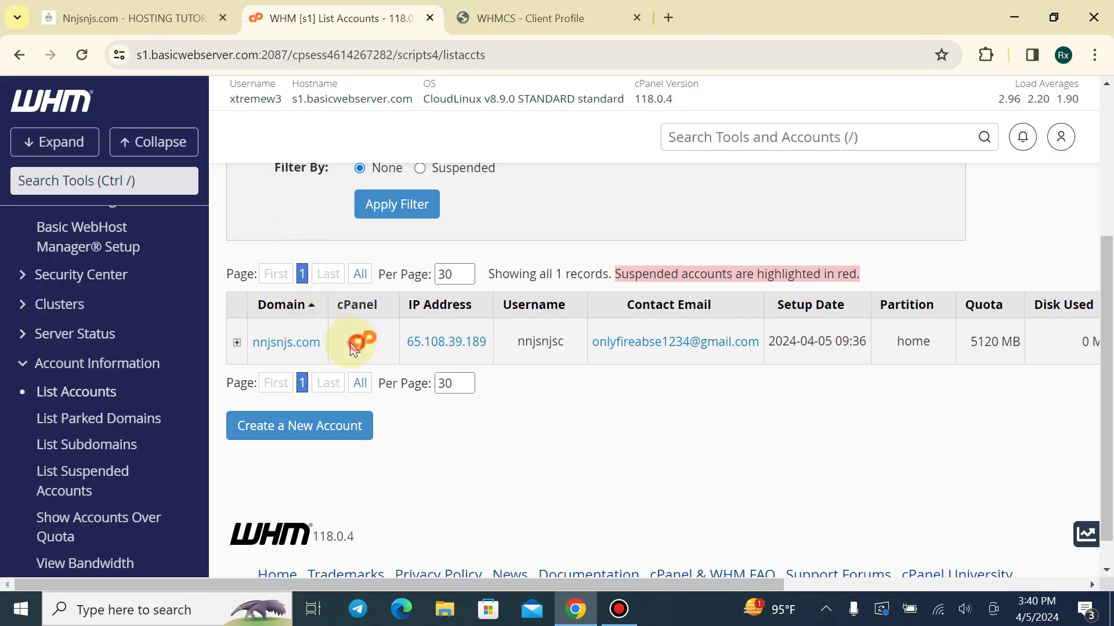
{"action": "left_click", "coordinate": [361, 339]}
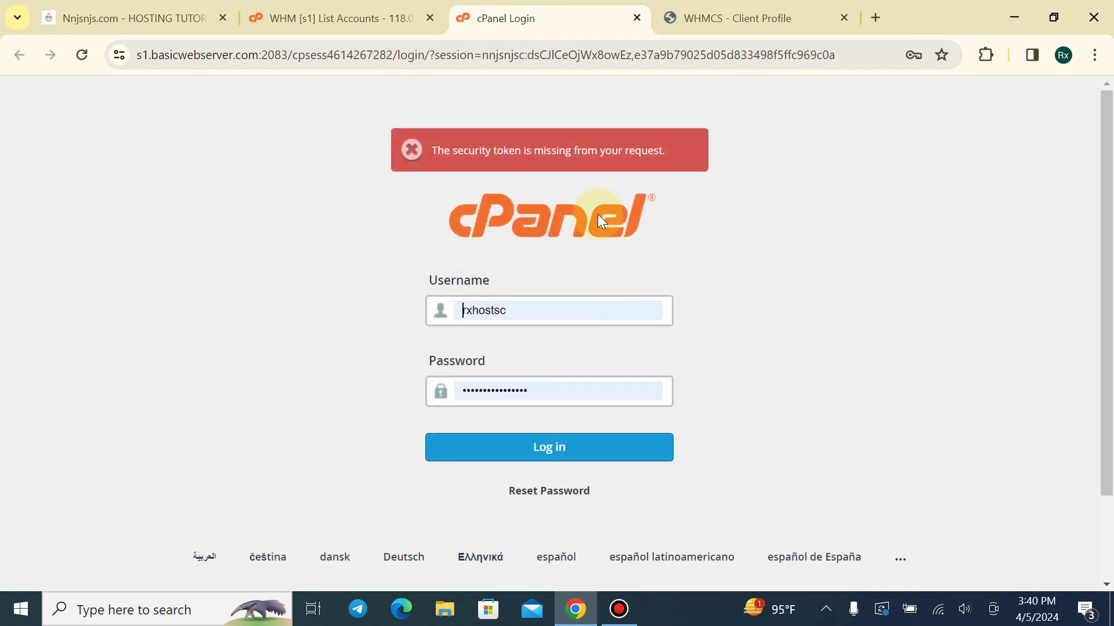
{"action": "left_click_drag", "start_coordinate": [451, 149], "coordinate": [664, 145]}
{"action": "left_click", "coordinate": [664, 146]}
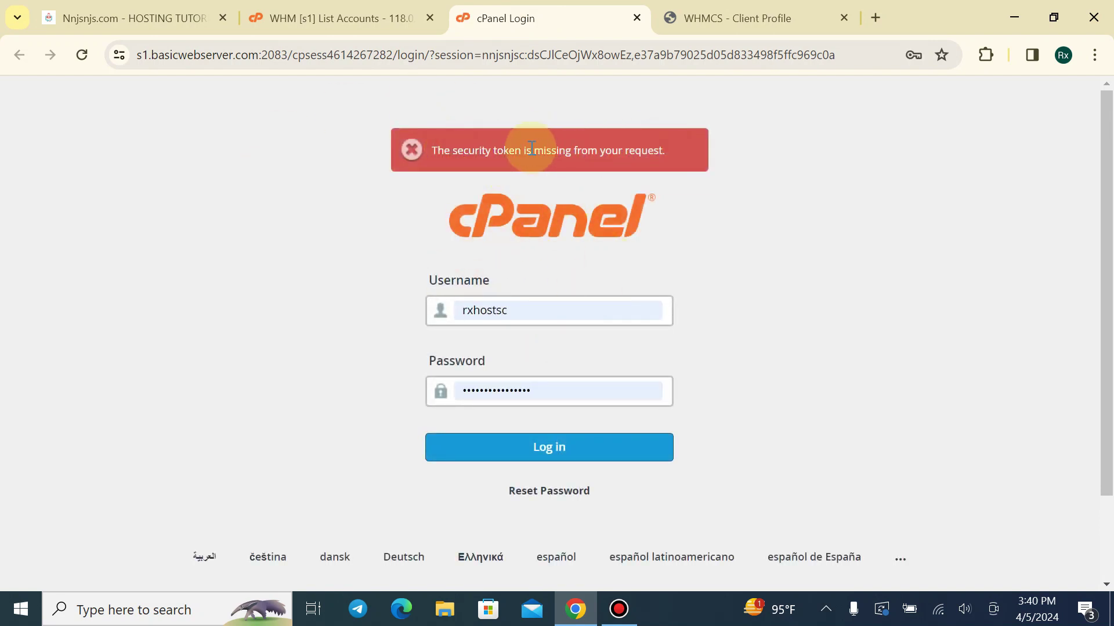
{"action": "left_click_drag", "start_coordinate": [531, 148], "coordinate": [703, 154]}
{"action": "left_click", "coordinate": [704, 154]}
{"action": "left_click", "coordinate": [637, 18]}
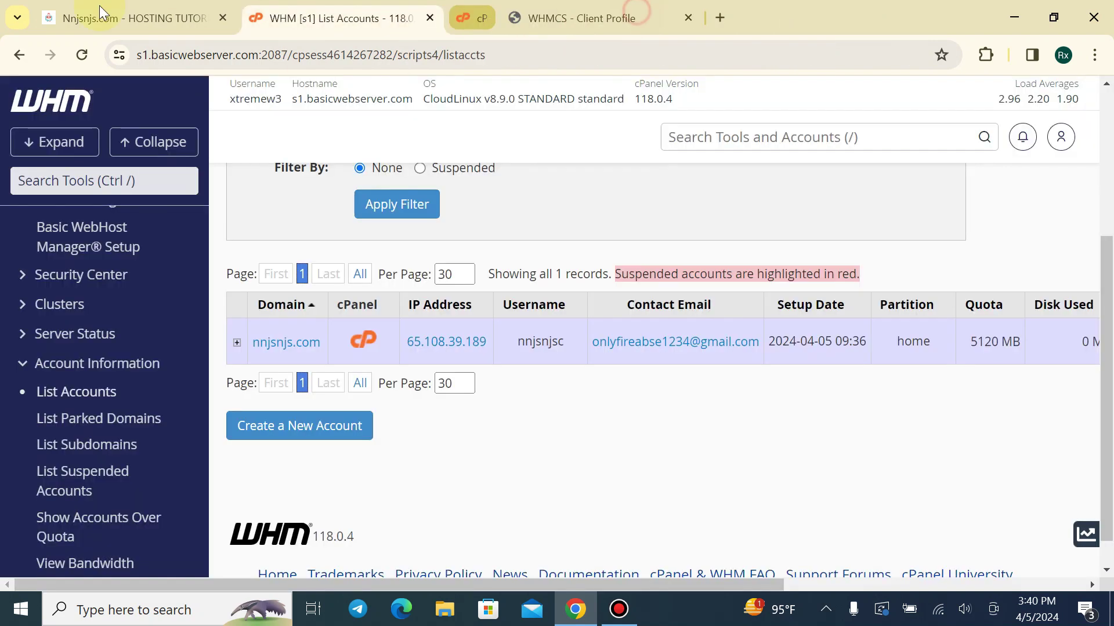
Try Log in to cPanel from the client area, confirming it reports Action Failed
{"action": "left_click", "coordinate": [100, 13]}
{"action": "left_click", "coordinate": [73, 249]}
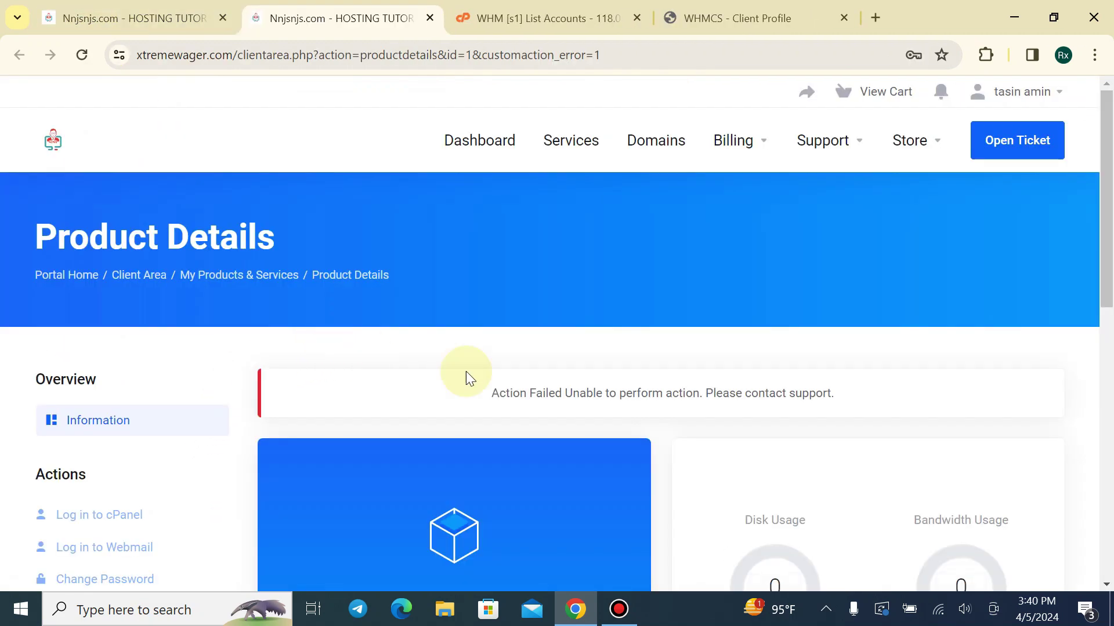
{"action": "left_click_drag", "start_coordinate": [453, 376], "coordinate": [861, 377]}
{"action": "left_click", "coordinate": [860, 377]}
{"action": "left_click", "coordinate": [735, 7]}
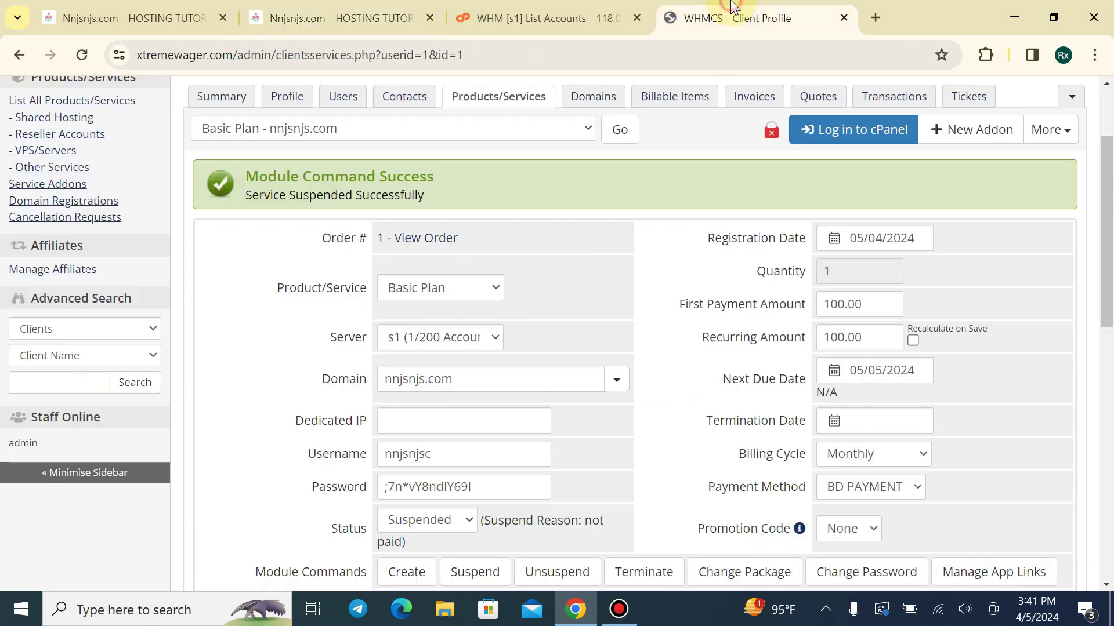
Unsuspend the nnjsnjs.com service from Module Commands and confirm Yes
{"action": "scroll", "coordinate": [646, 193], "scroll_direction": "down", "scroll_amount": 5}
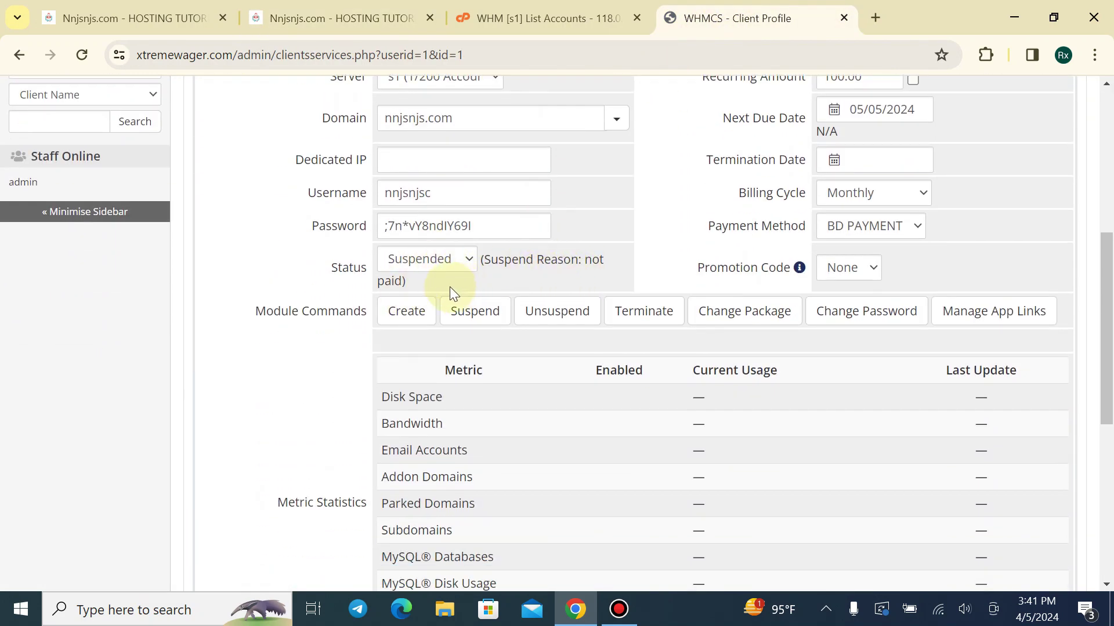
{"action": "left_click", "coordinate": [554, 311]}
{"action": "left_click", "coordinate": [731, 273]}
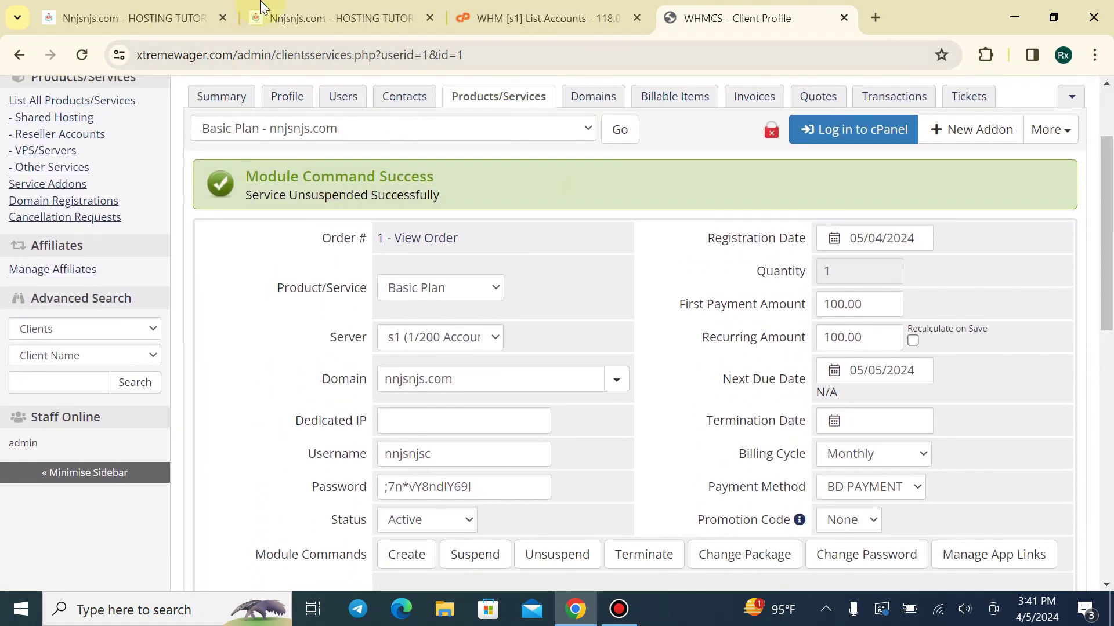
Reload the client-area Product Details to confirm the service is Active again
{"action": "left_click", "coordinate": [258, 17]}
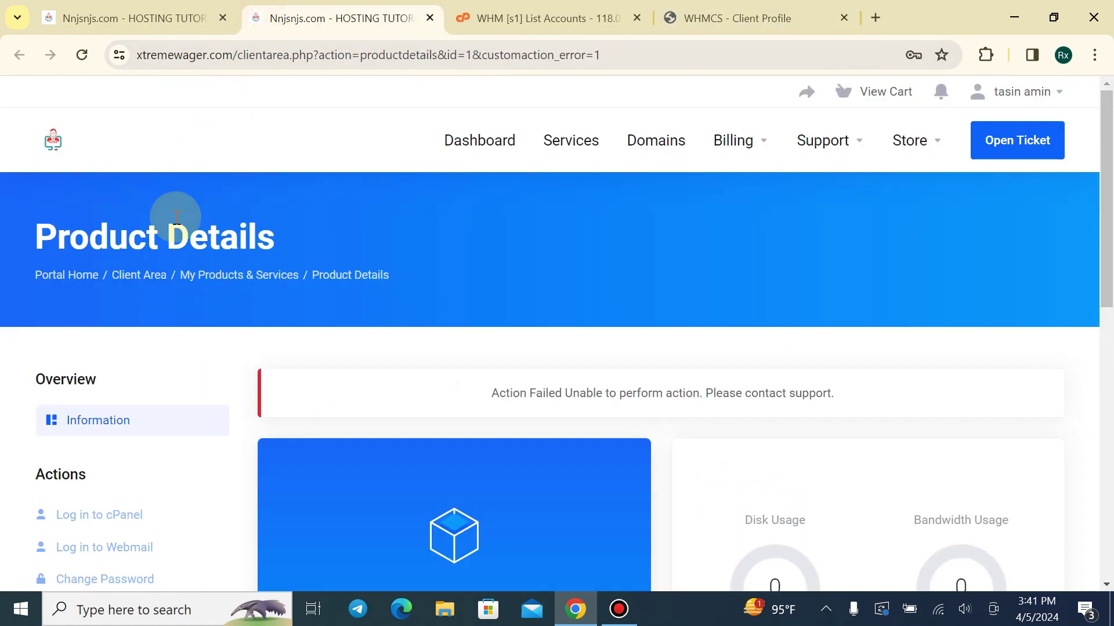
{"action": "left_click", "coordinate": [82, 55]}
{"action": "scroll", "coordinate": [411, 181], "scroll_direction": "down", "scroll_amount": 1}
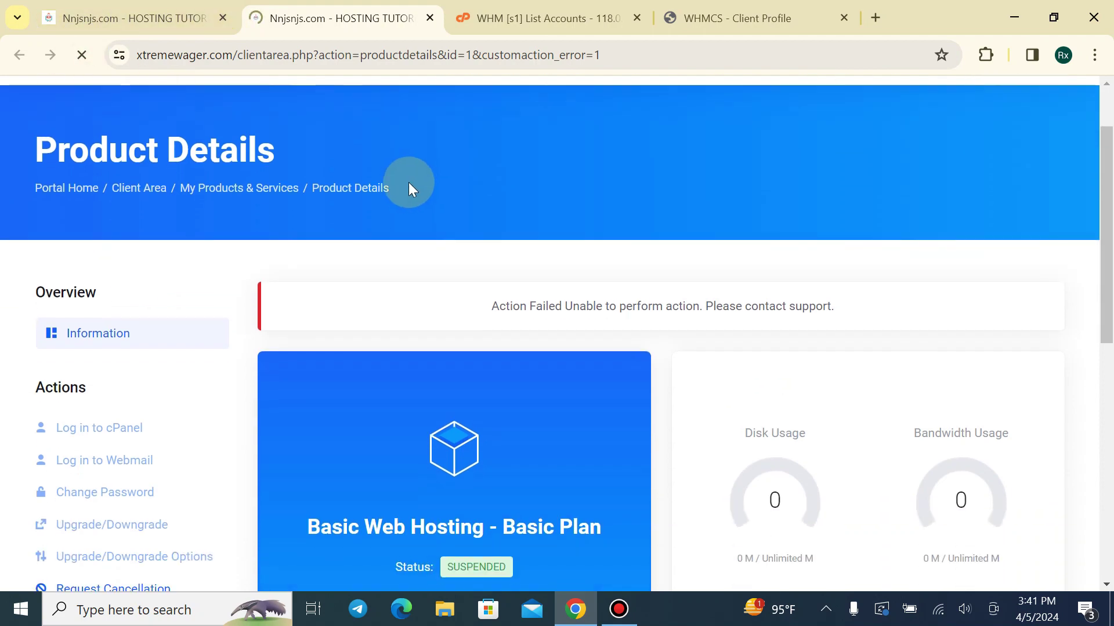
{"action": "scroll", "coordinate": [207, 288], "scroll_direction": "down", "scroll_amount": 3}
Log in to cPanel from the client area, confirm the Tools page opens, and refresh WHM's account list
{"action": "left_click", "coordinate": [141, 249]}
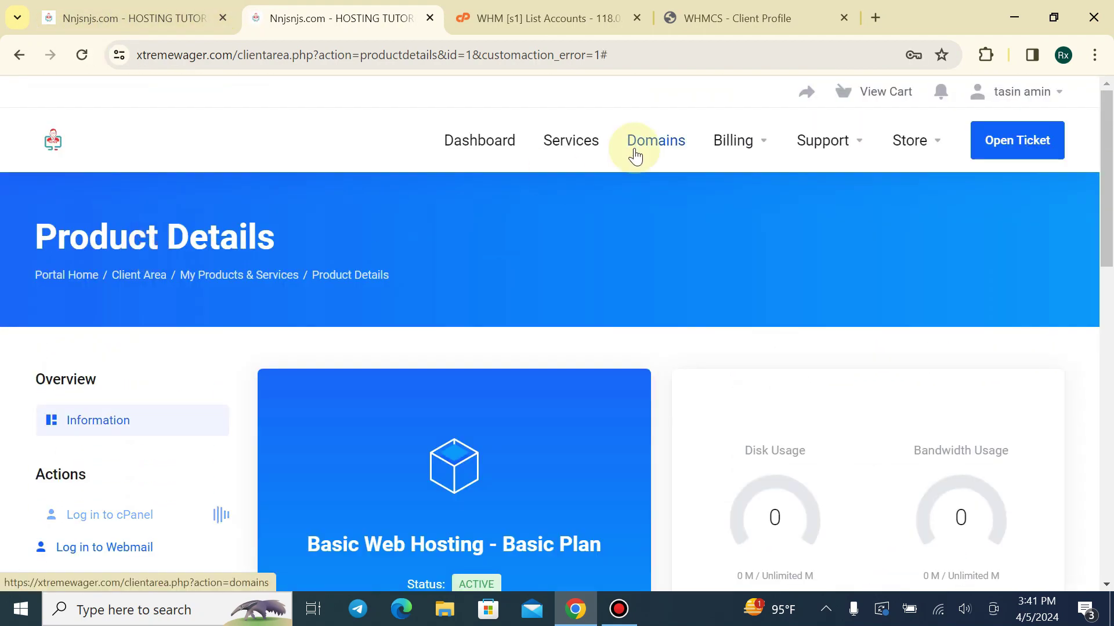
{"action": "left_click", "coordinate": [666, 18]}
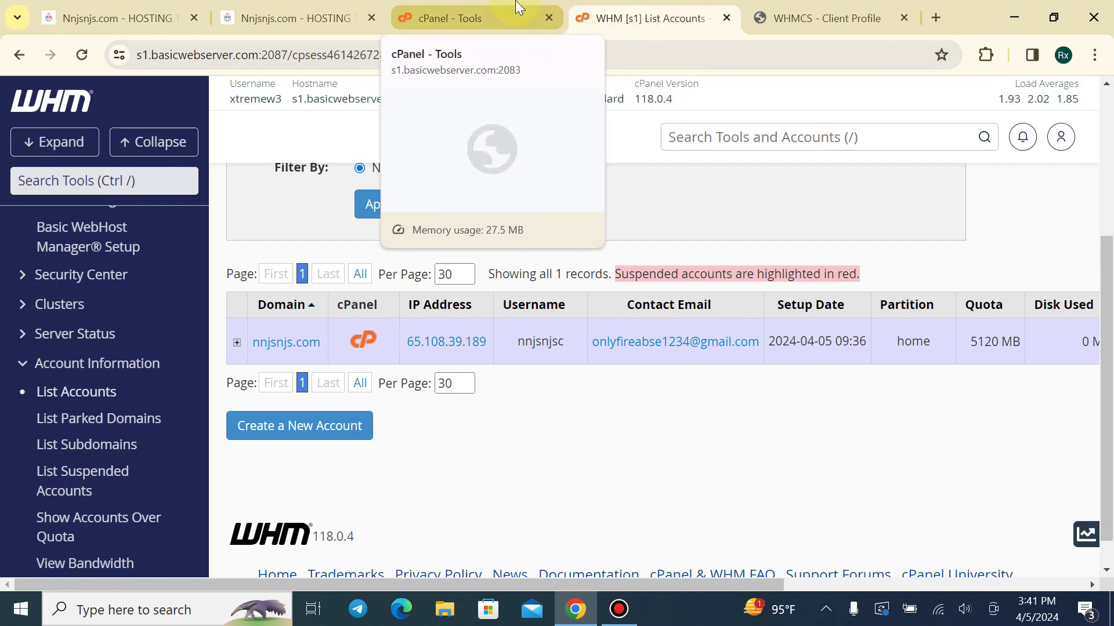
{"action": "left_click", "coordinate": [80, 54]}
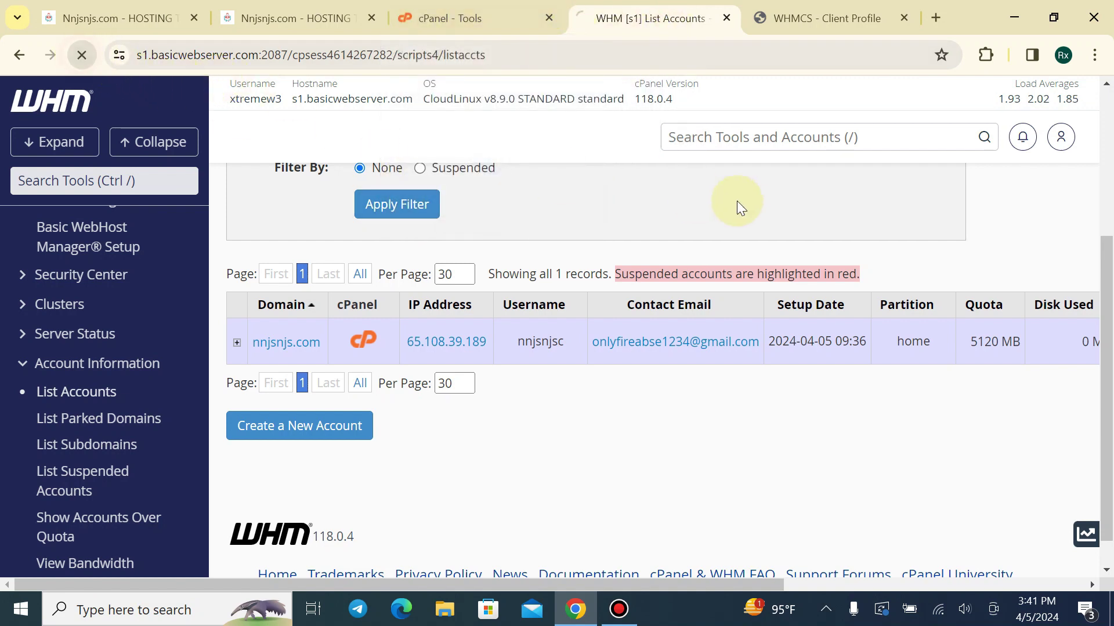
{"action": "left_click", "coordinate": [457, 13]}
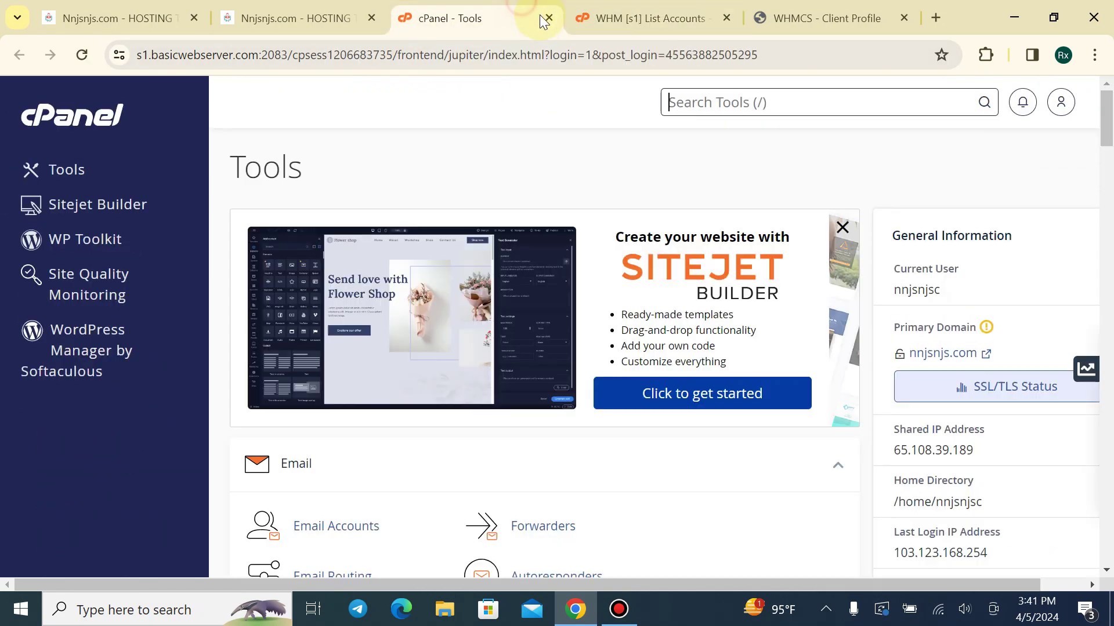
{"action": "left_click", "coordinate": [549, 19]}
{"action": "left_click", "coordinate": [282, 6]}
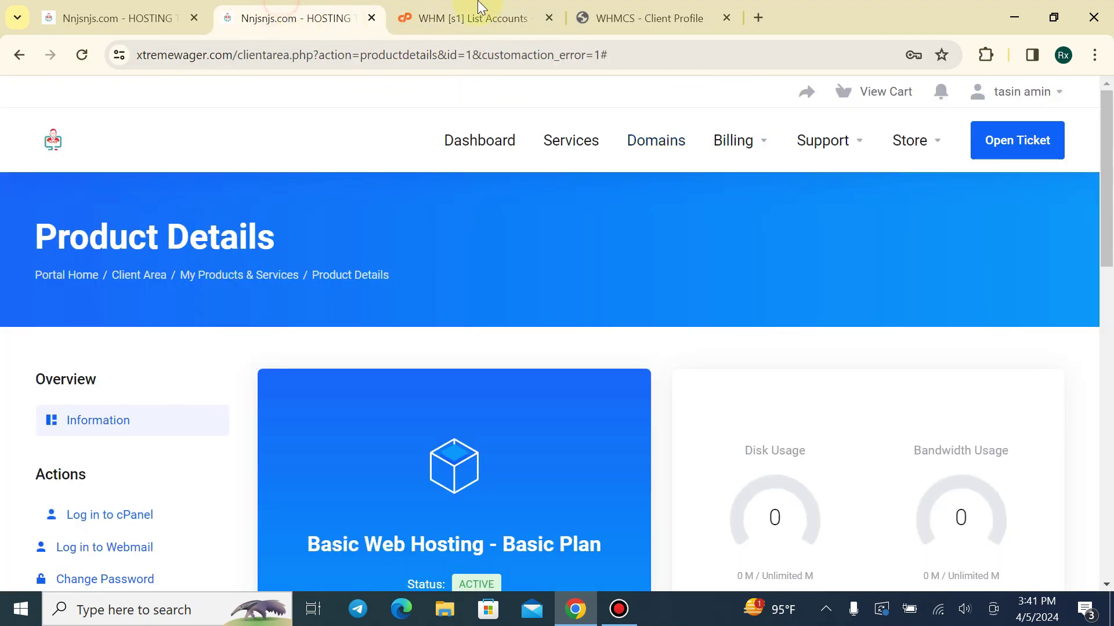
{"action": "left_click", "coordinate": [586, 14]}
{"action": "scroll", "coordinate": [557, 290], "scroll_direction": "down", "scroll_amount": 5}
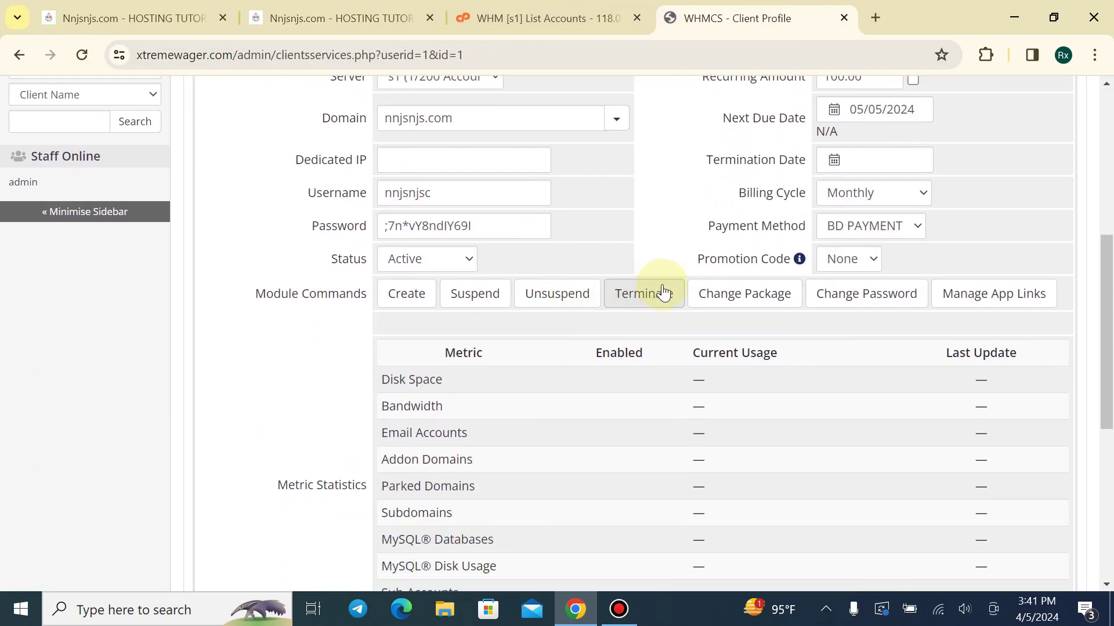
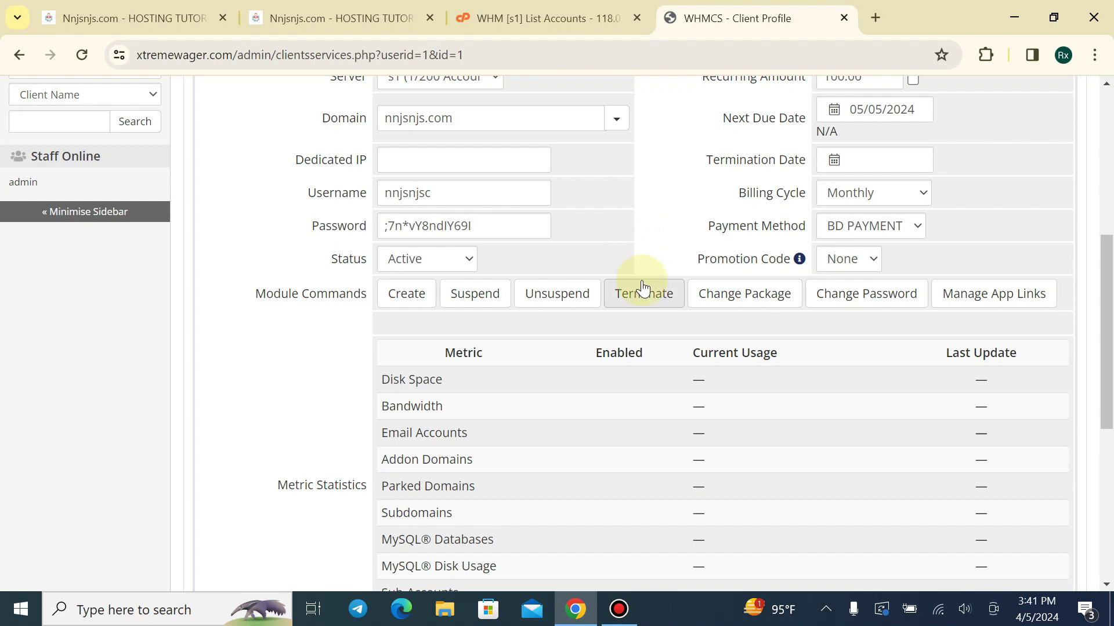
Compare the WHM account list with the nnjsnjs.com service page in WHMCS
{"action": "left_click_drag", "start_coordinate": [684, 258], "coordinate": [792, 259]}
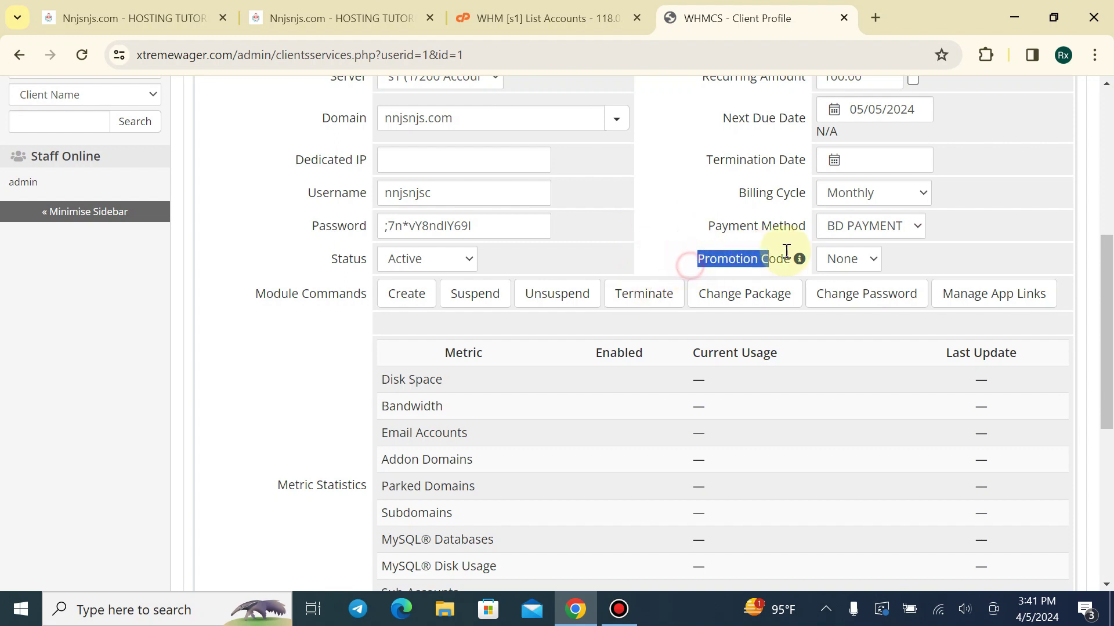
{"action": "left_click", "coordinate": [727, 189]}
{"action": "left_click", "coordinate": [560, 15]}
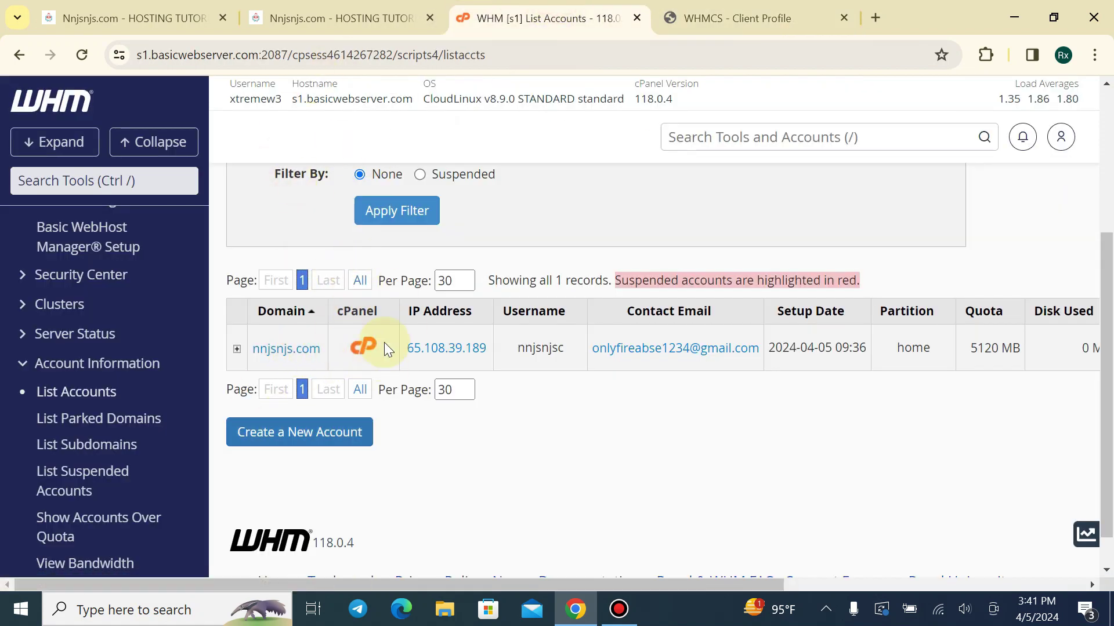
{"action": "scroll", "coordinate": [384, 342], "scroll_direction": "up", "scroll_amount": 3}
{"action": "scroll", "coordinate": [356, 323], "scroll_direction": "down", "scroll_amount": 1}
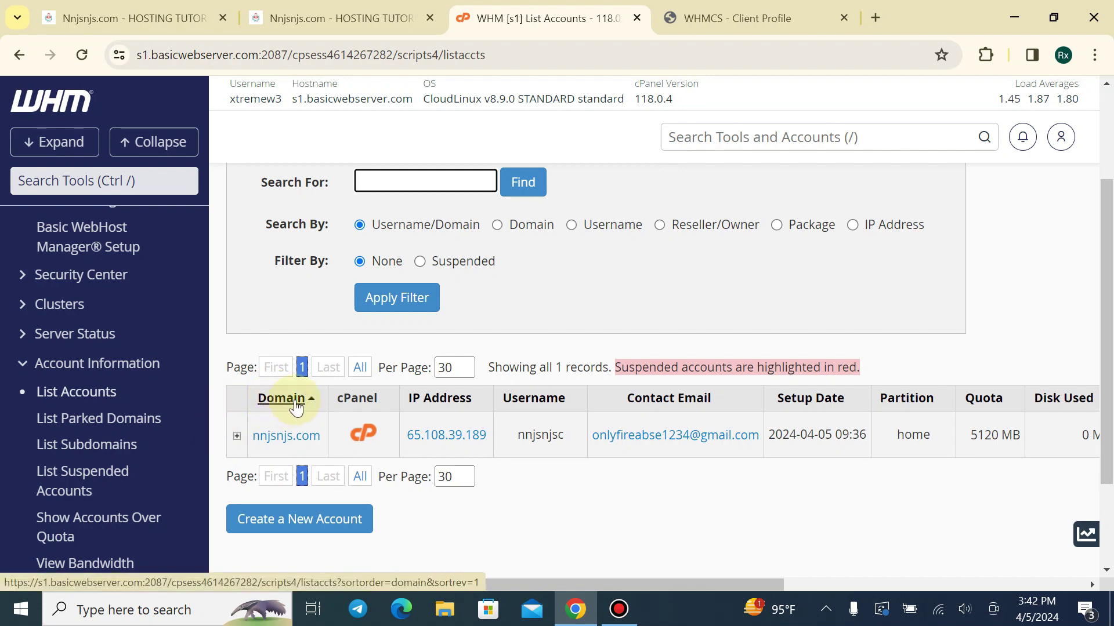
{"action": "left_click", "coordinate": [710, 12]}
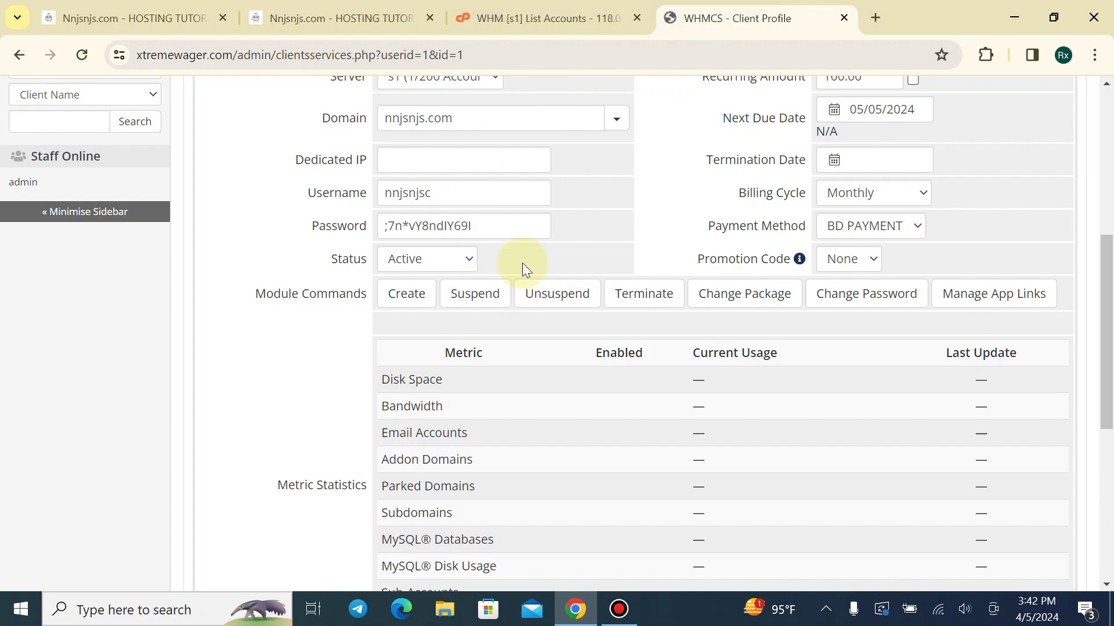
{"action": "left_click", "coordinate": [572, 12]}
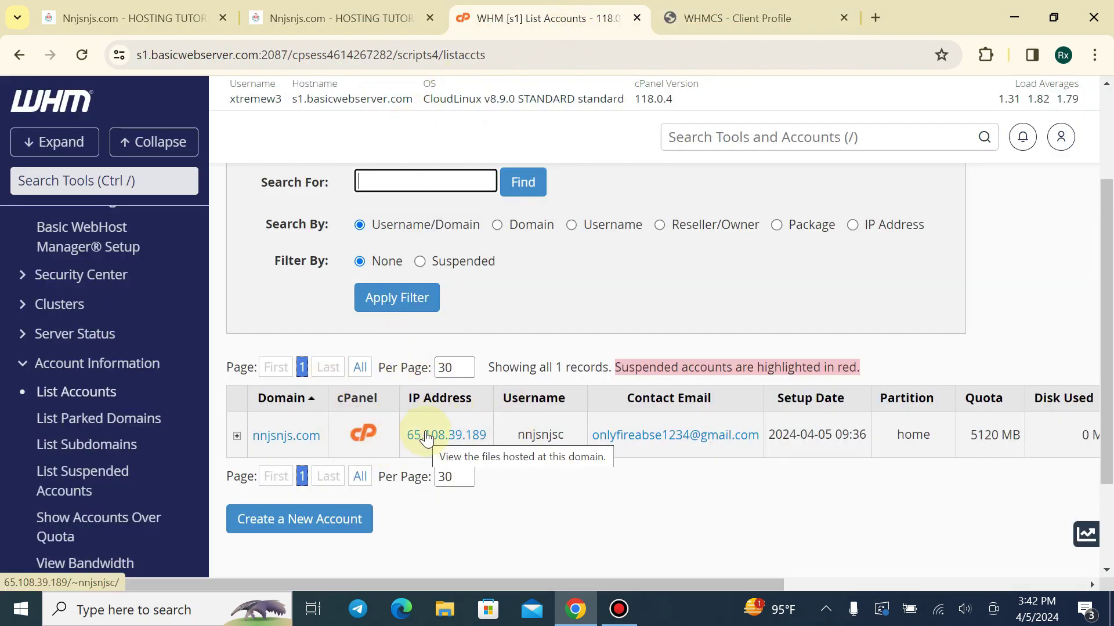
{"action": "left_click", "coordinate": [705, 15]}
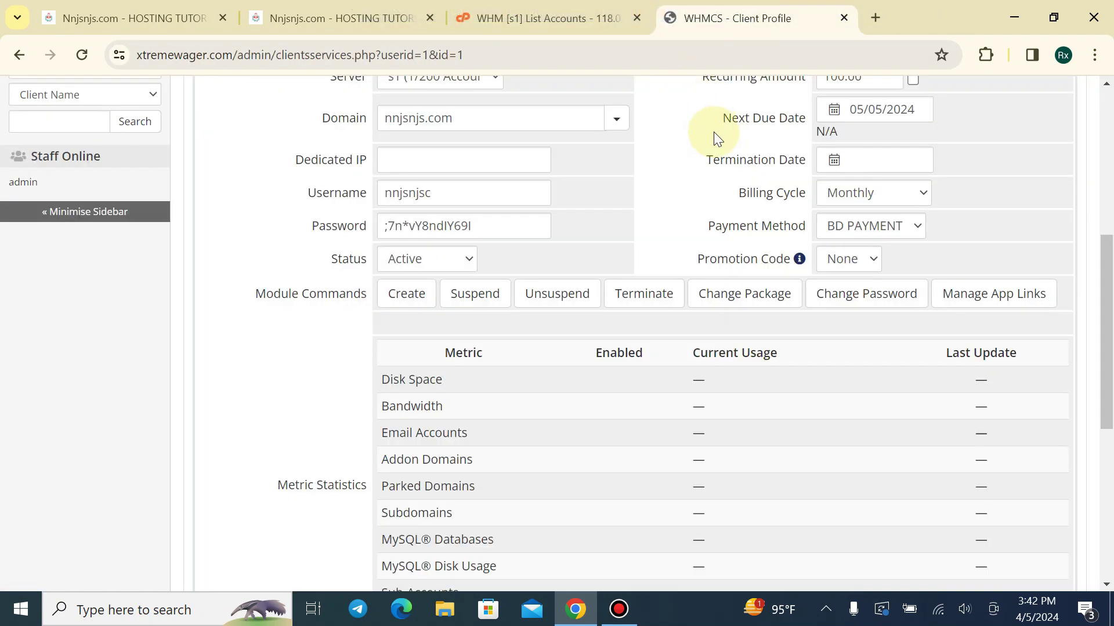
Cancel the Change Package command, then run Change Password to push the stored password to the server
{"action": "left_click", "coordinate": [720, 295]}
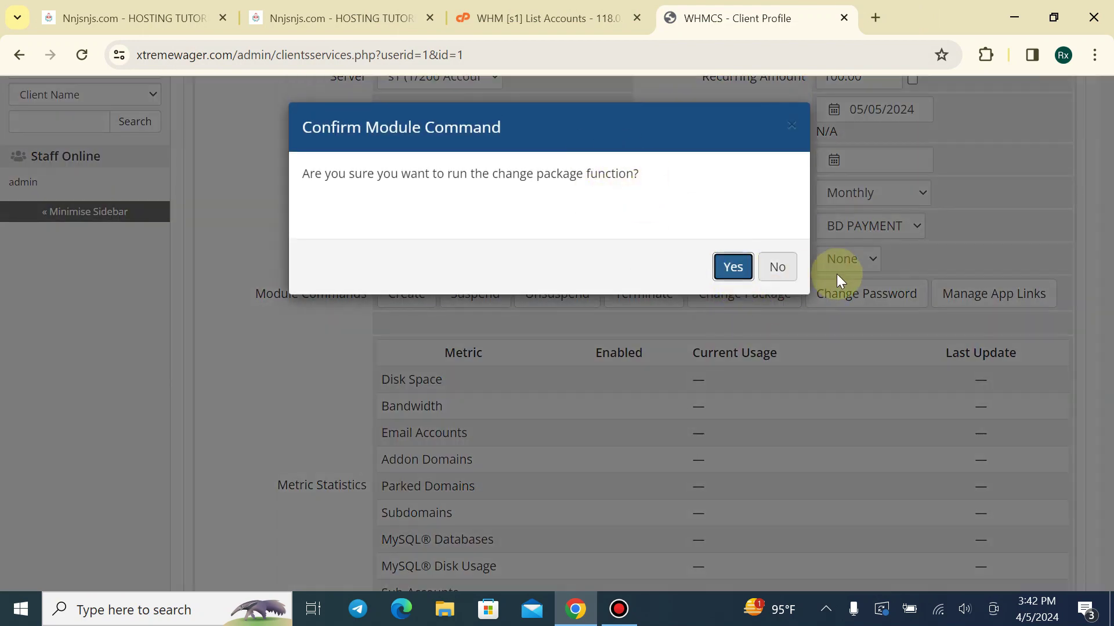
{"action": "left_click", "coordinate": [766, 272]}
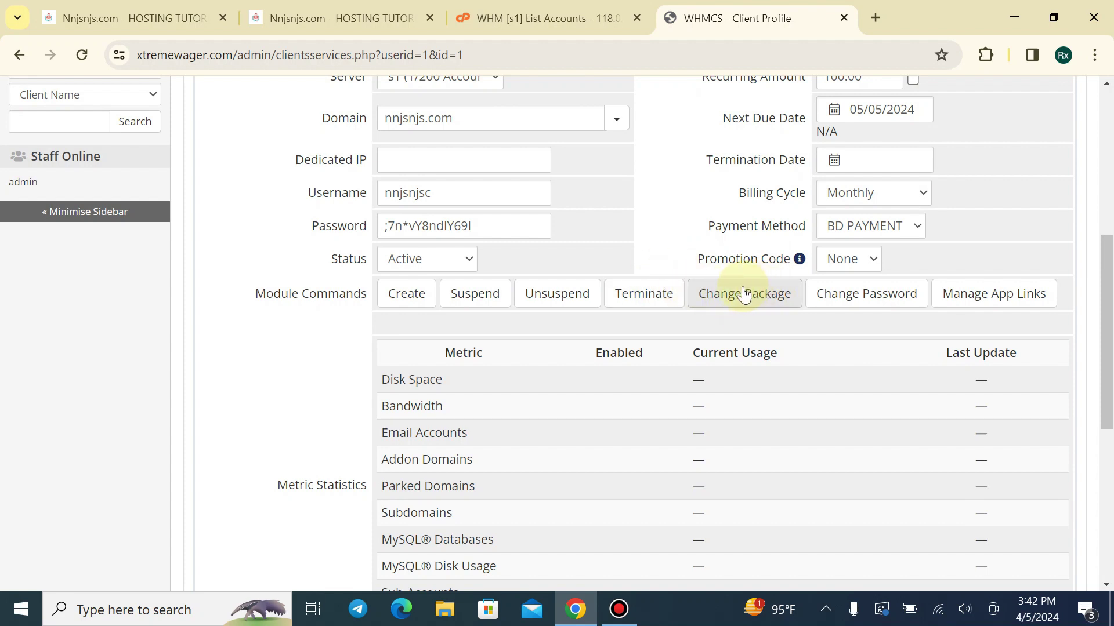
{"action": "left_click", "coordinate": [846, 304]}
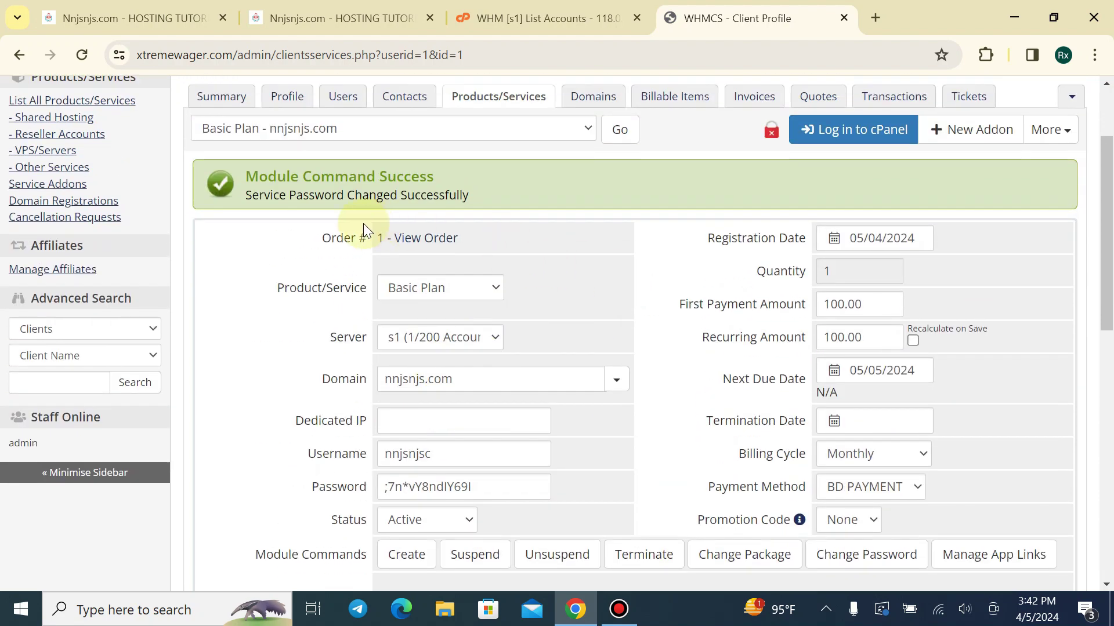
Retry the cPanel login from client-area Product Details, close the loading tab, and return to WHMCS
{"action": "left_click_drag", "start_coordinate": [280, 194], "coordinate": [419, 203]}
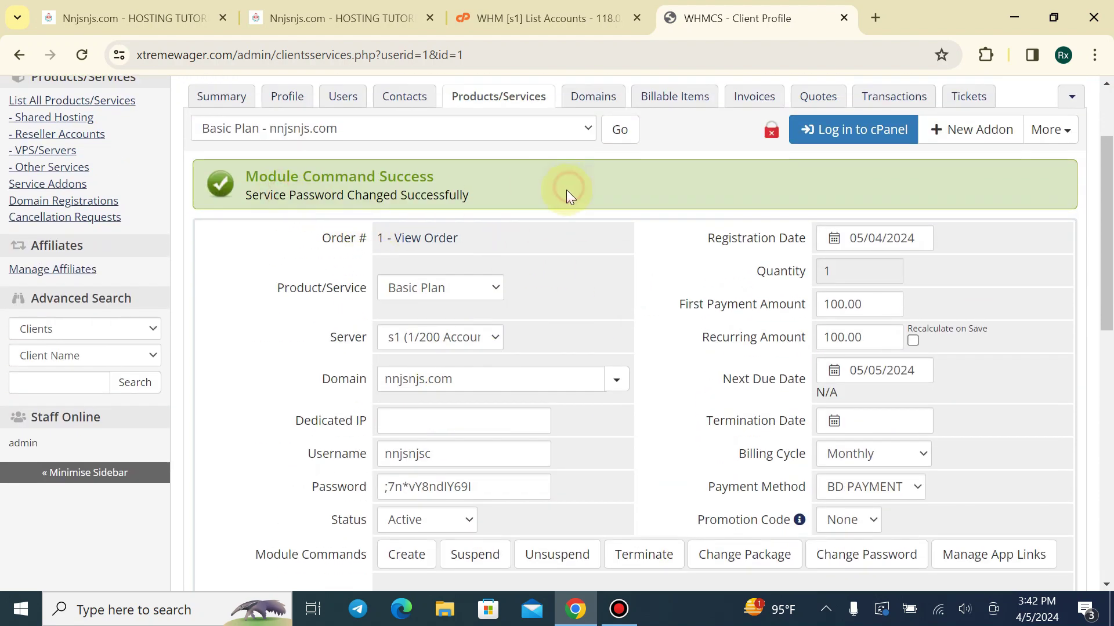
{"action": "left_click", "coordinate": [539, 18]}
{"action": "left_click", "coordinate": [342, 18]}
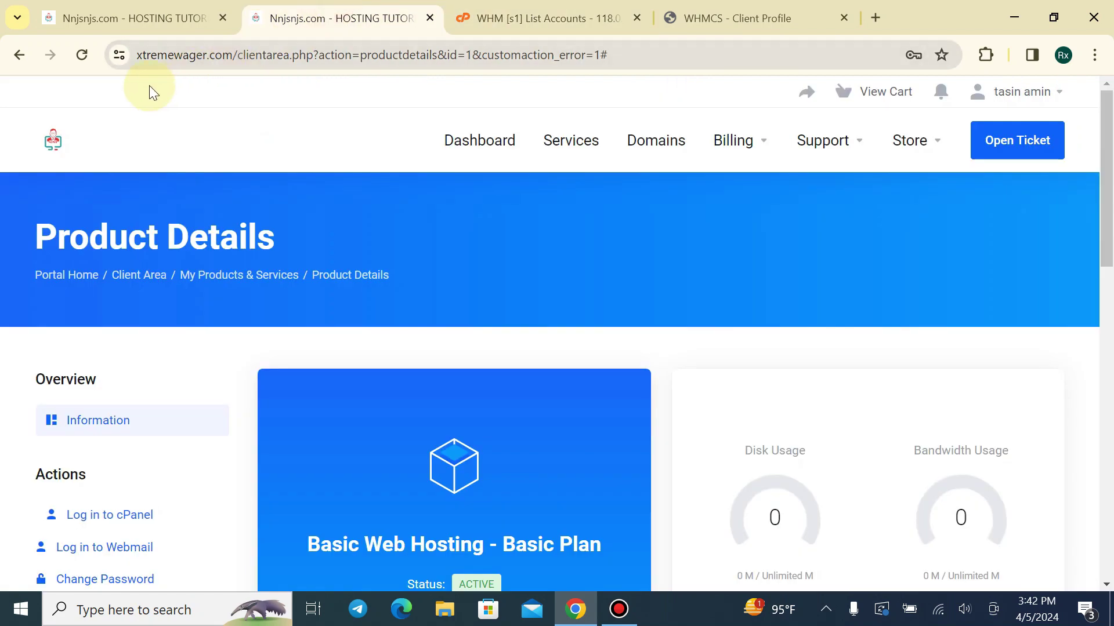
{"action": "scroll", "coordinate": [454, 347], "scroll_direction": "down", "scroll_amount": 5}
{"action": "scroll", "coordinate": [250, 324], "scroll_direction": "up", "scroll_amount": 3}
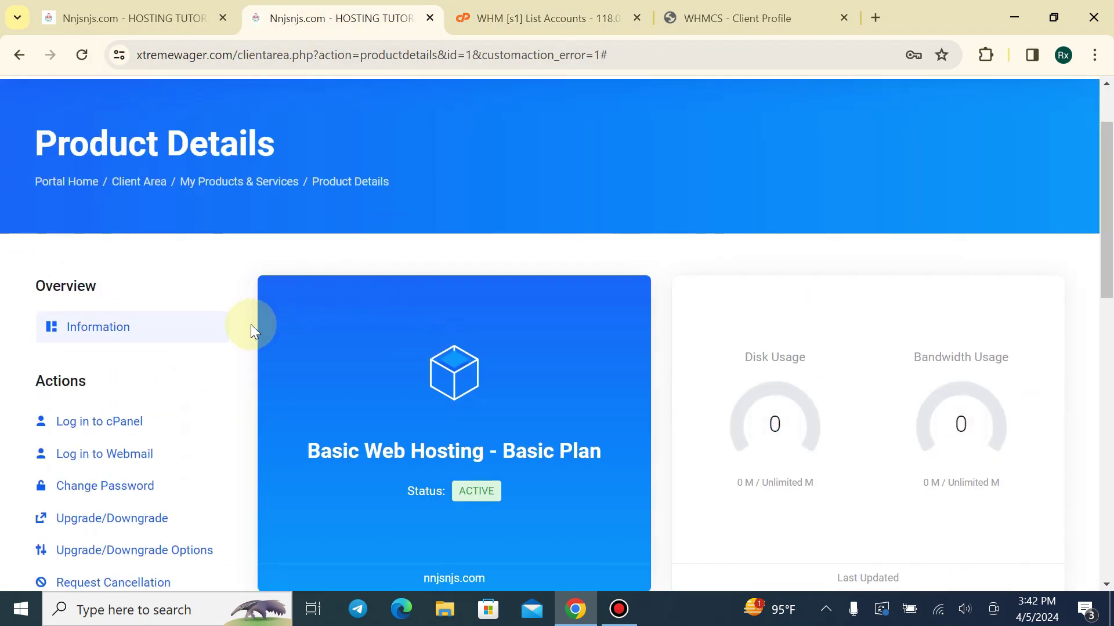
{"action": "scroll", "coordinate": [122, 362], "scroll_direction": "down", "scroll_amount": 2}
{"action": "left_click", "coordinate": [122, 342]}
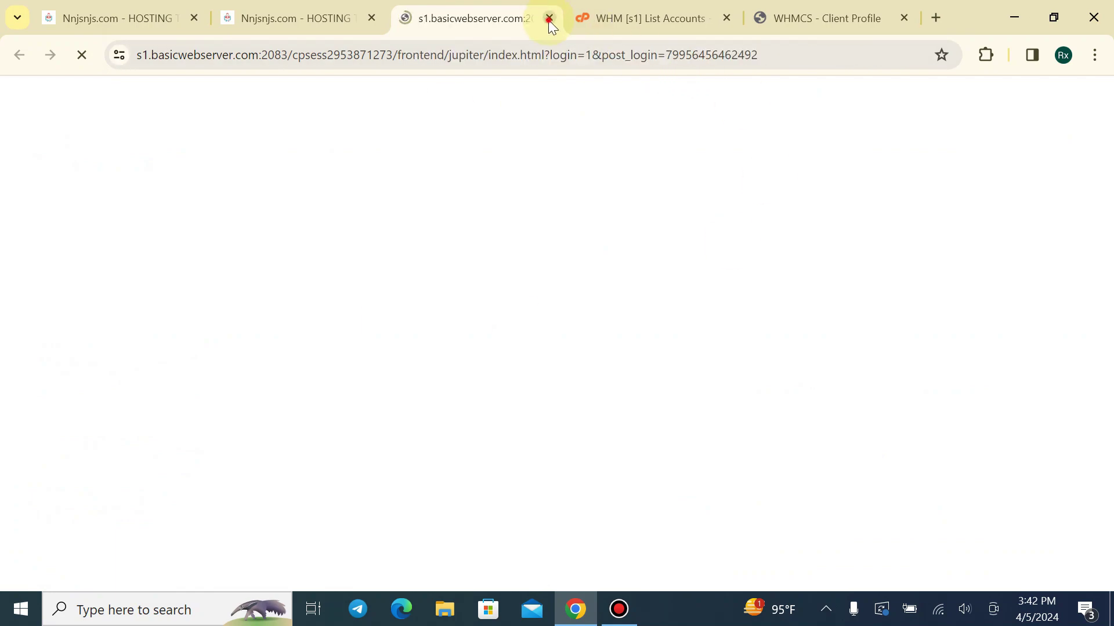
{"action": "left_click", "coordinate": [549, 17]}
{"action": "left_click", "coordinate": [644, 18]}
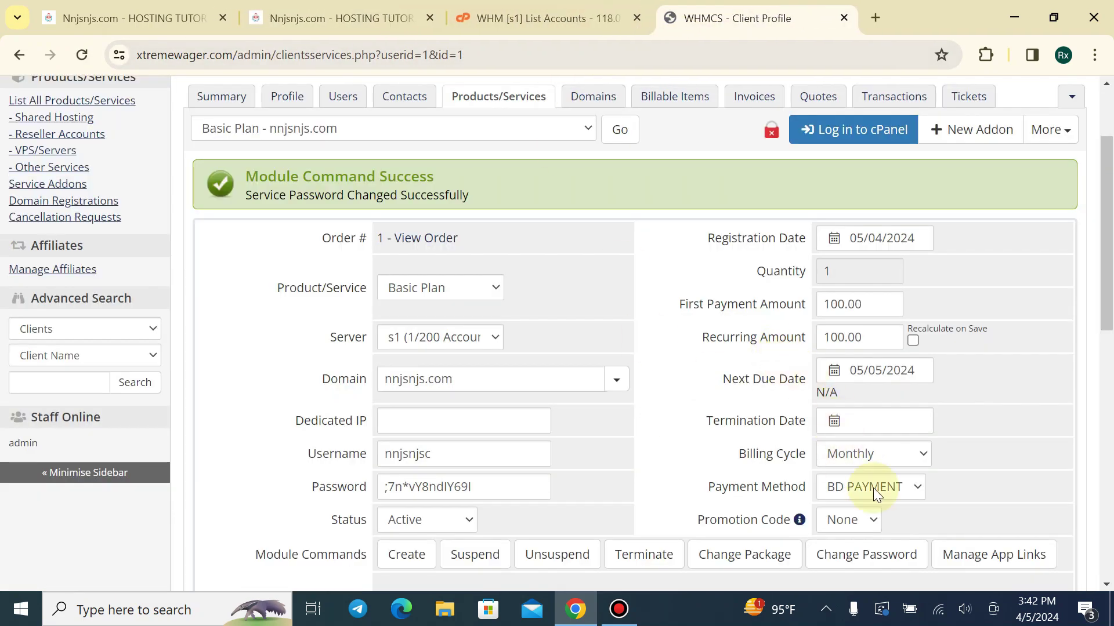
Review the stored service password and rerun the Change Password module command
{"action": "scroll", "coordinate": [885, 498], "scroll_direction": "down", "scroll_amount": 1}
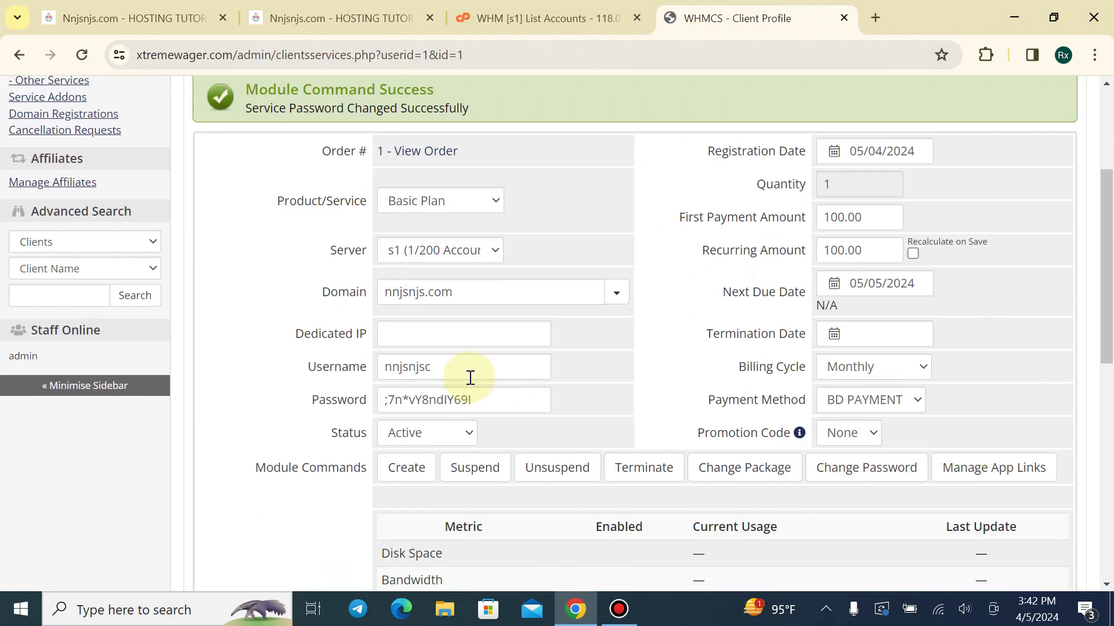
{"action": "left_click_drag", "start_coordinate": [492, 390], "coordinate": [426, 401]}
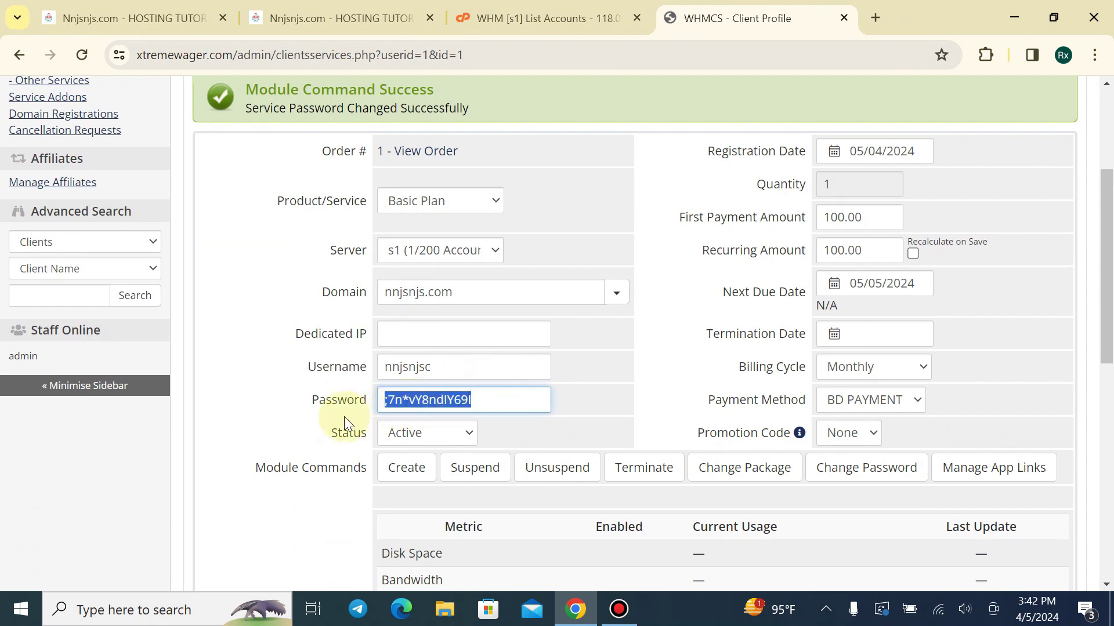
{"action": "left_click", "coordinate": [298, 413]}
{"action": "scroll", "coordinate": [714, 458], "scroll_direction": "down", "scroll_amount": 3}
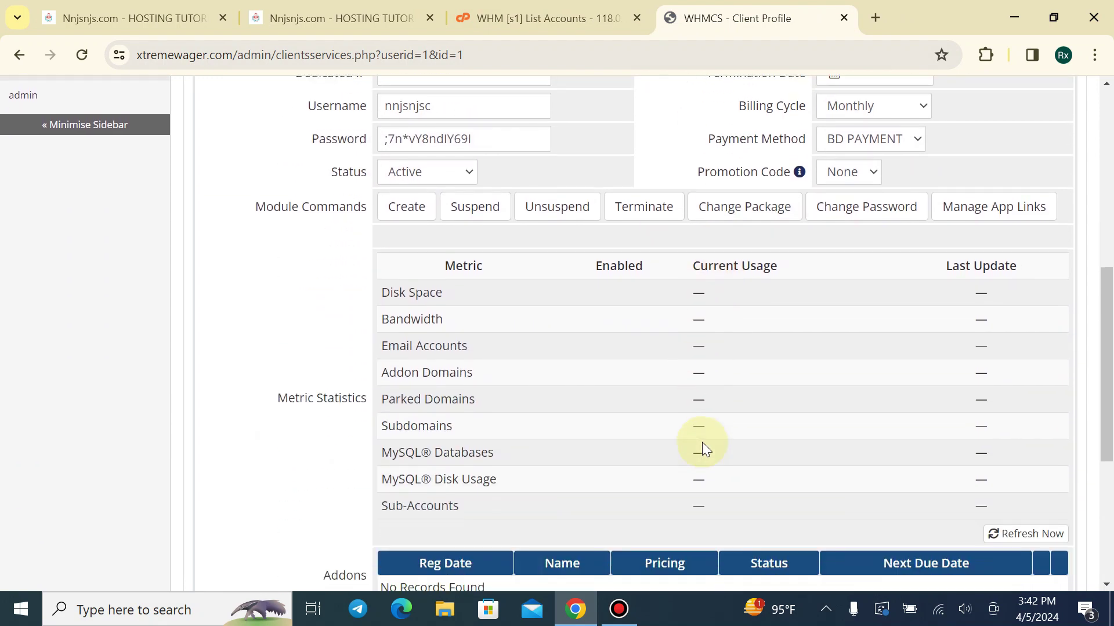
{"action": "scroll", "coordinate": [702, 442], "scroll_direction": "down", "scroll_amount": 4}
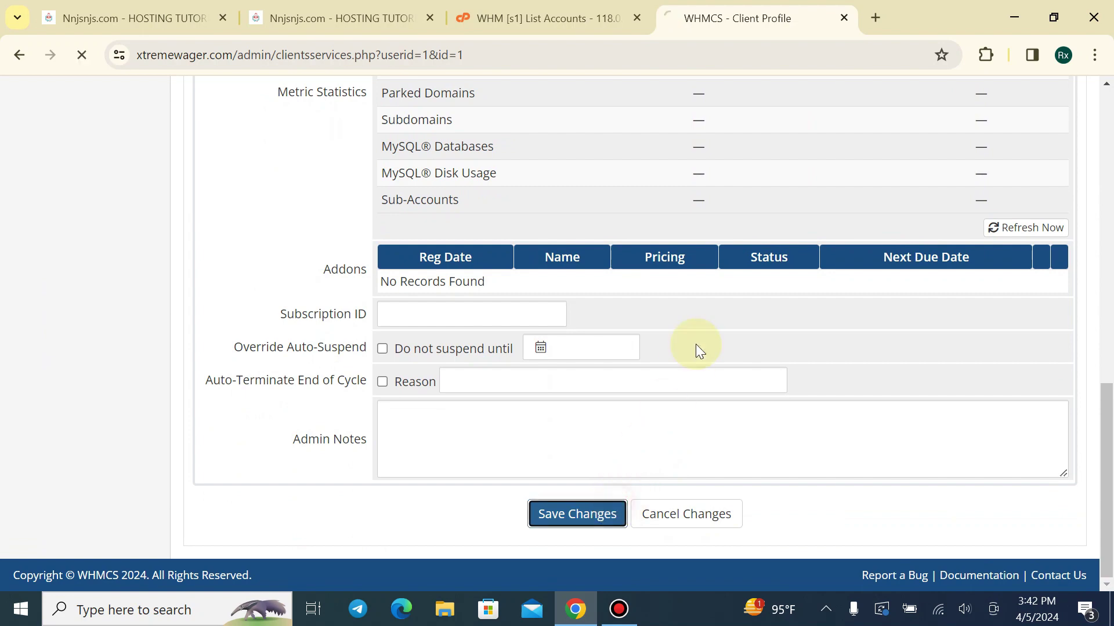
{"action": "scroll", "coordinate": [713, 336], "scroll_direction": "up", "scroll_amount": 4}
{"action": "scroll", "coordinate": [447, 385], "scroll_direction": "down", "scroll_amount": 4}
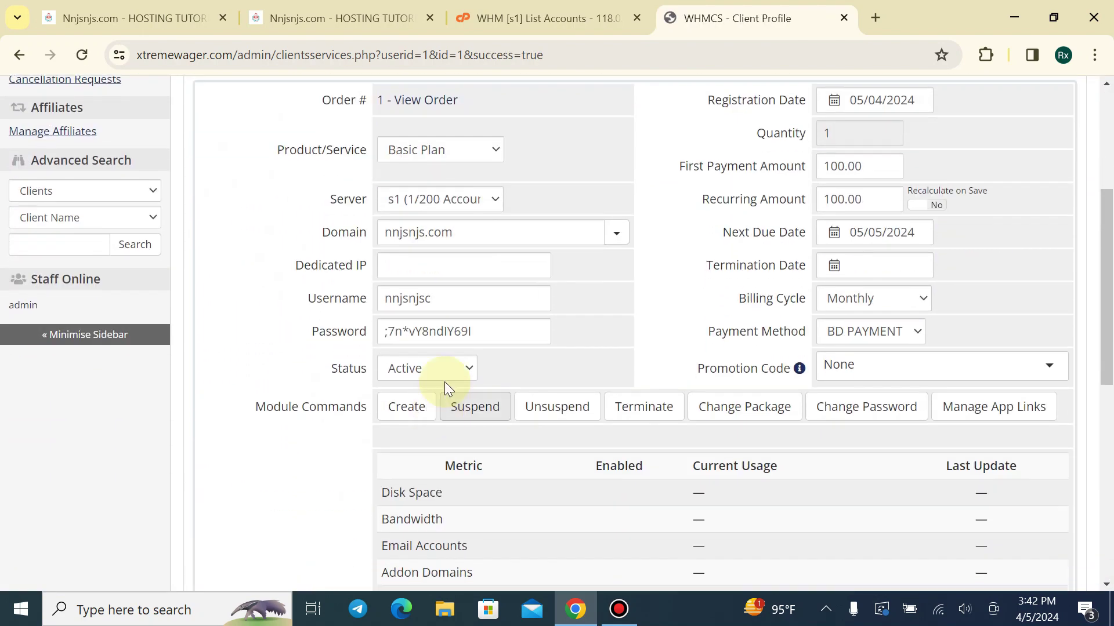
{"action": "left_click", "coordinate": [905, 406]}
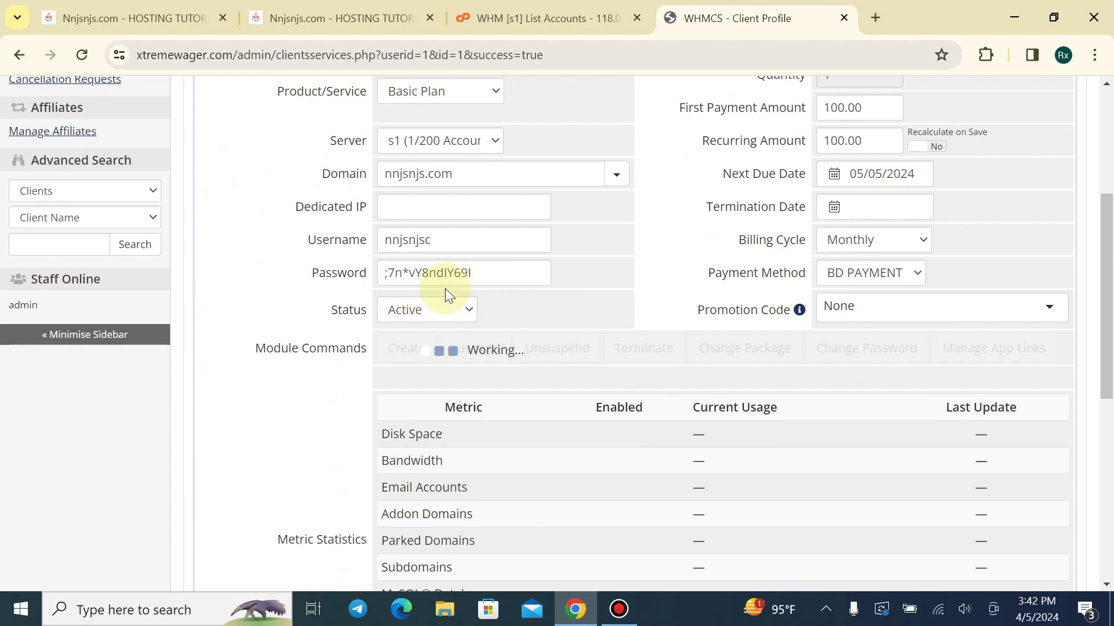
Select the stored service password and save the service's changes
{"action": "scroll", "coordinate": [428, 406], "scroll_direction": "down", "scroll_amount": 3}
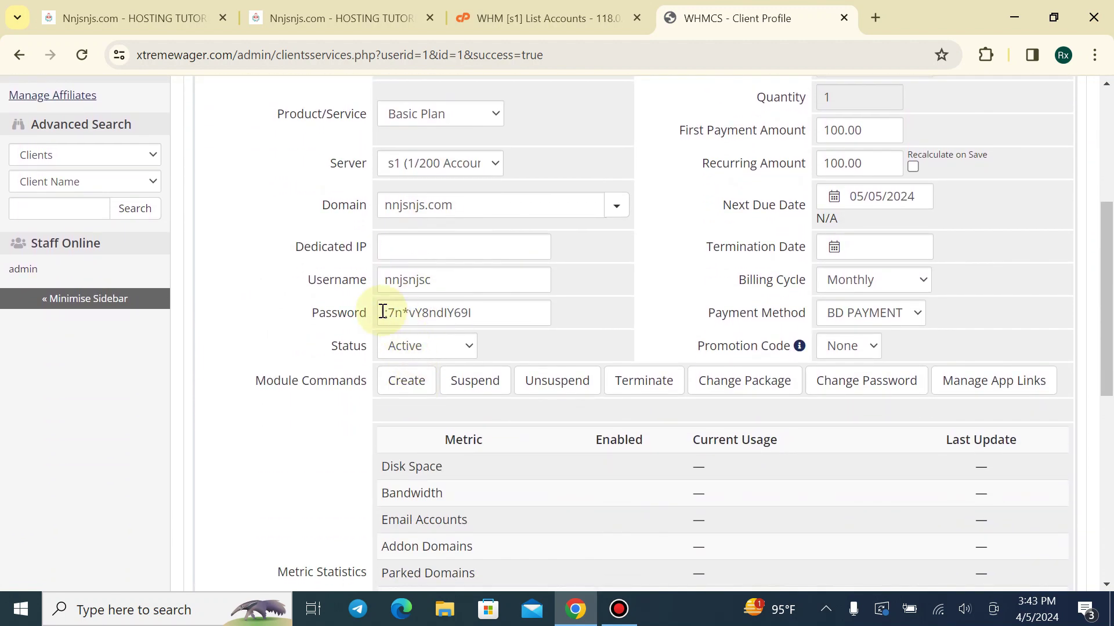
{"action": "left_click_drag", "start_coordinate": [383, 312], "coordinate": [531, 316]}
{"action": "left_click", "coordinate": [626, 313]}
{"action": "scroll", "coordinate": [455, 388], "scroll_direction": "down", "scroll_amount": 2}
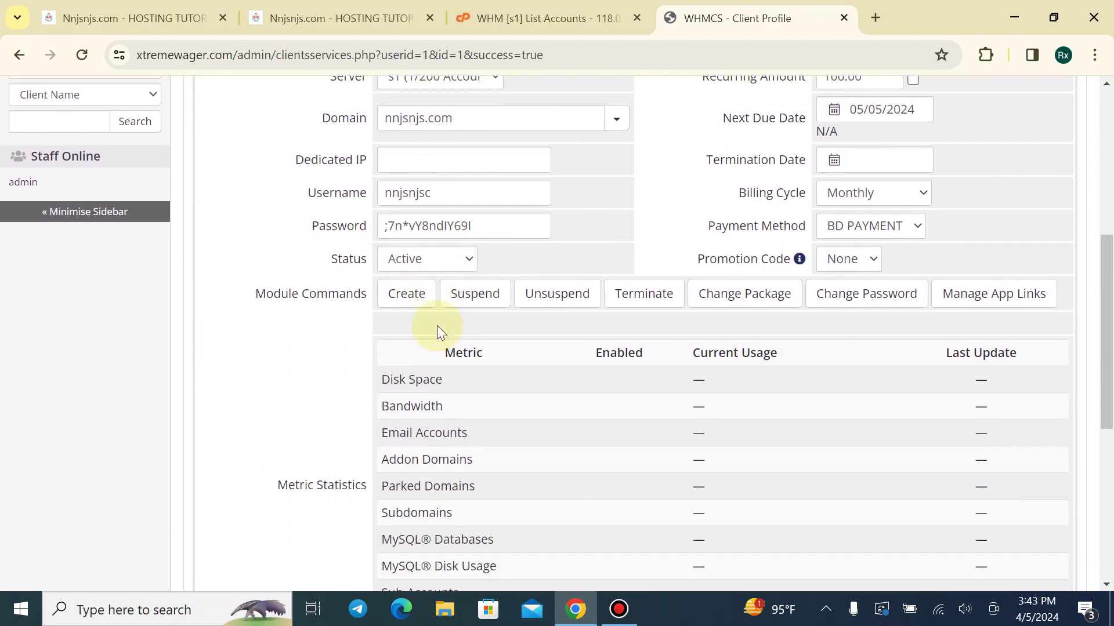
{"action": "left_click_drag", "start_coordinate": [500, 227], "coordinate": [253, 256]}
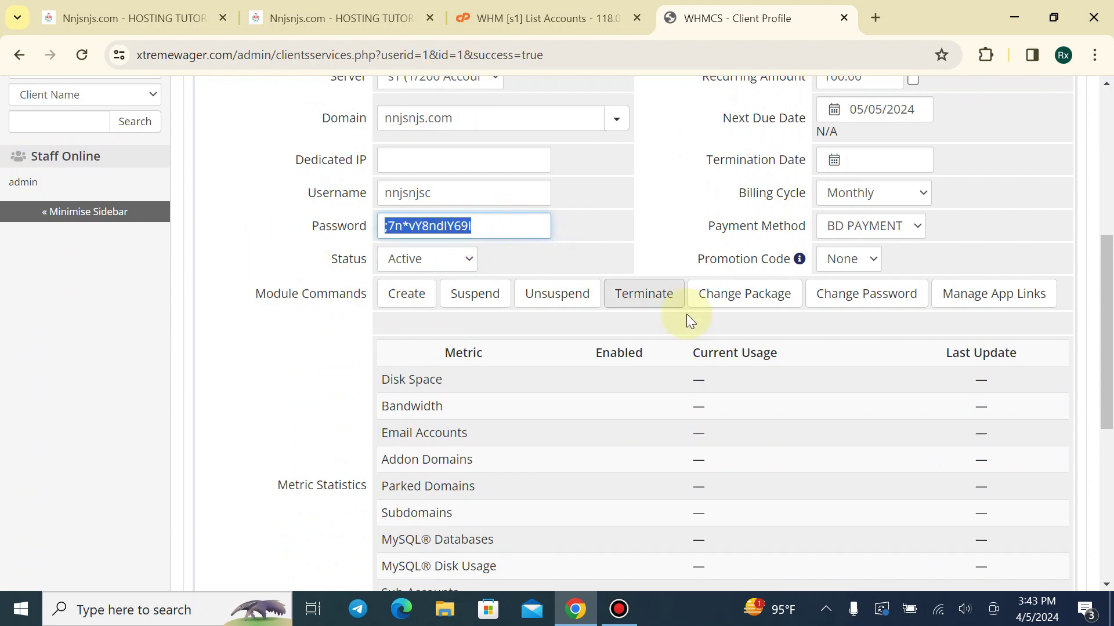
{"action": "scroll", "coordinate": [692, 384], "scroll_direction": "down", "scroll_amount": 10}
{"action": "left_click", "coordinate": [539, 515]}
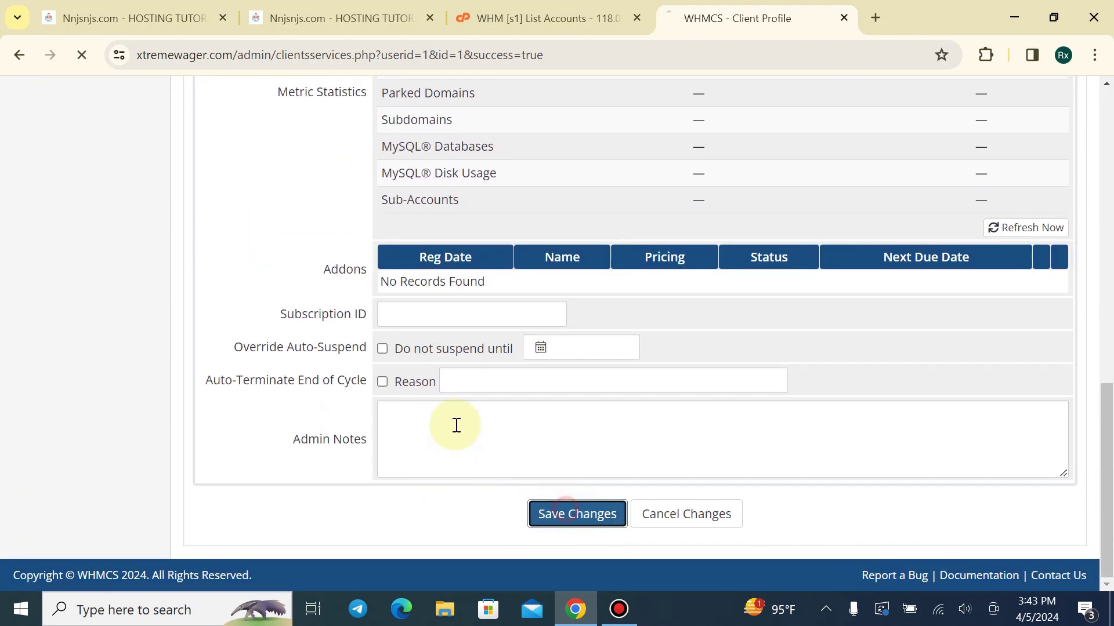
{"action": "scroll", "coordinate": [374, 350], "scroll_direction": "up", "scroll_amount": 5}
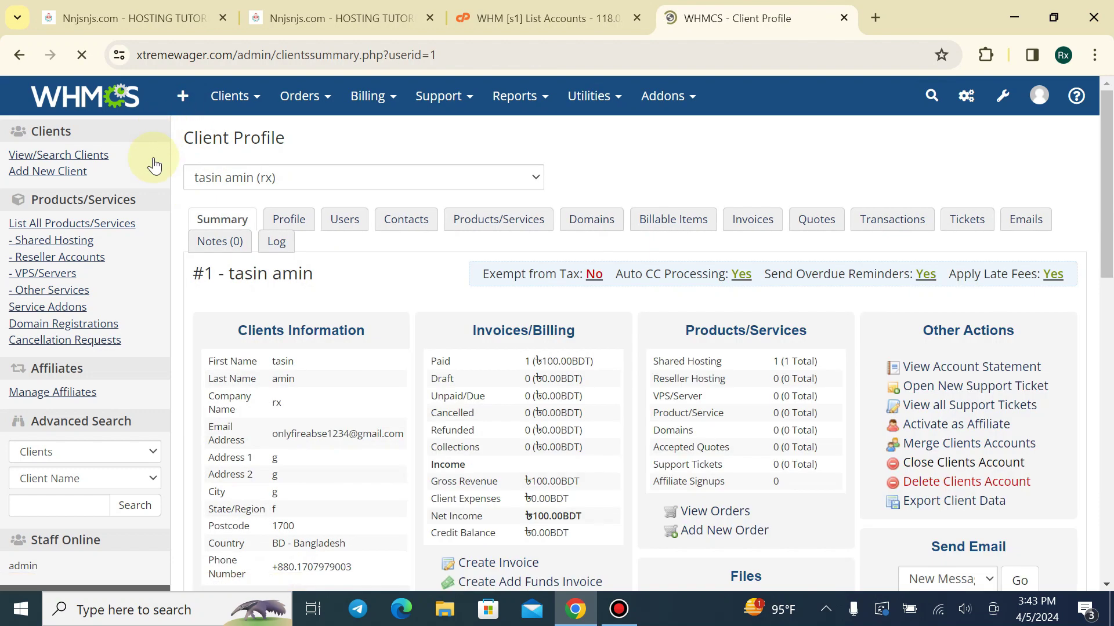
Browse from the client-area product page to the portal home and dashboard, then close it
{"action": "scroll", "coordinate": [281, 236], "scroll_direction": "down", "scroll_amount": 3}
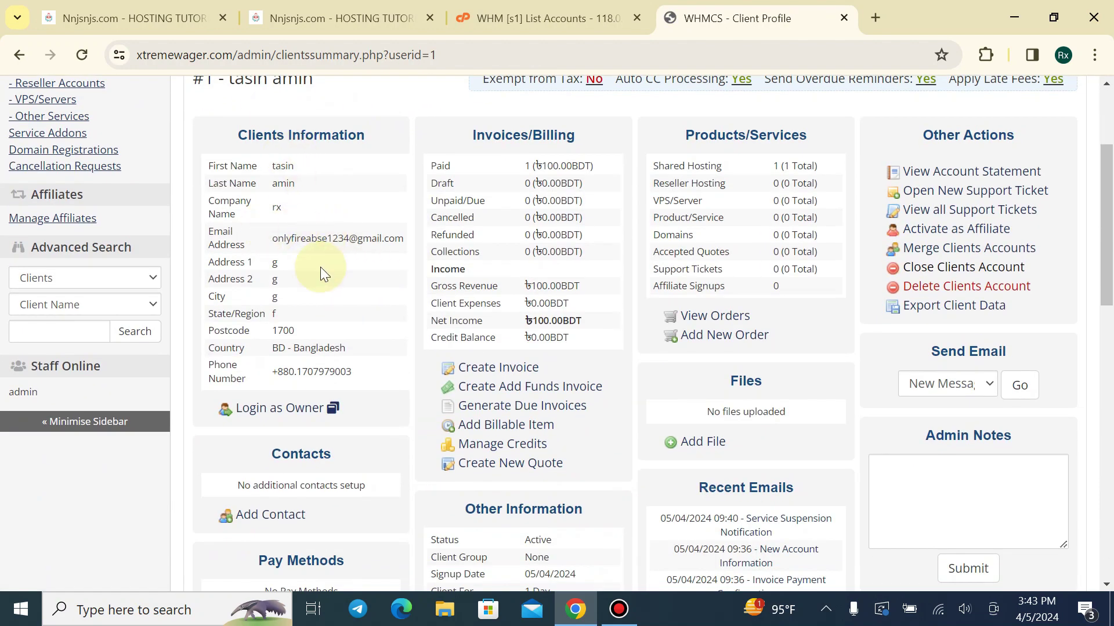
{"action": "scroll", "coordinate": [320, 267], "scroll_direction": "up", "scroll_amount": 3}
{"action": "scroll", "coordinate": [395, 336], "scroll_direction": "down", "scroll_amount": 3}
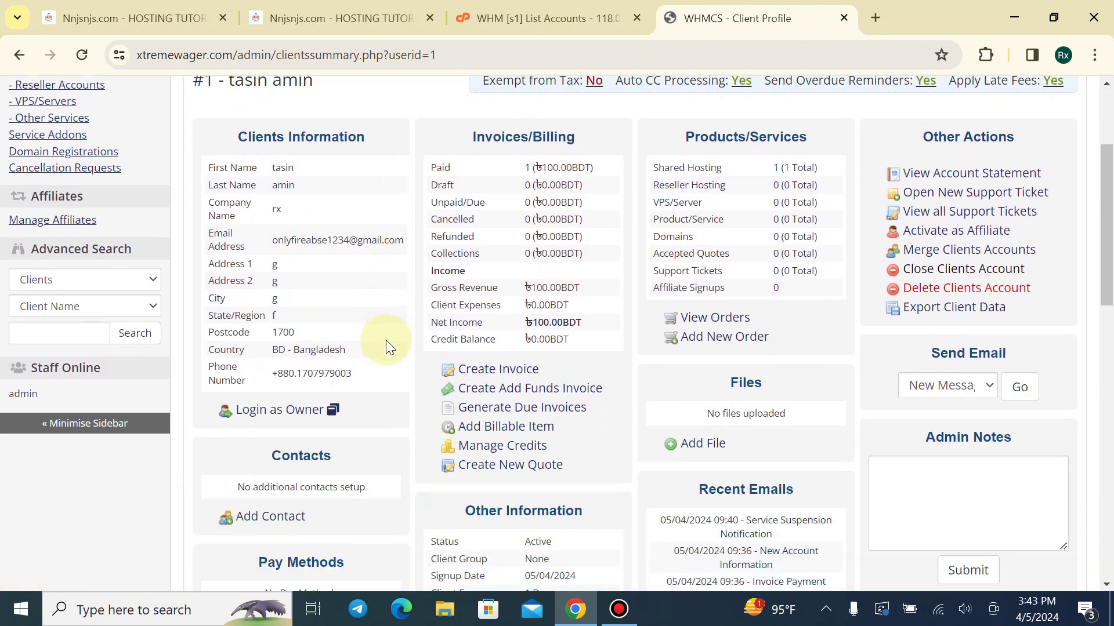
{"action": "left_click", "coordinate": [152, 21]}
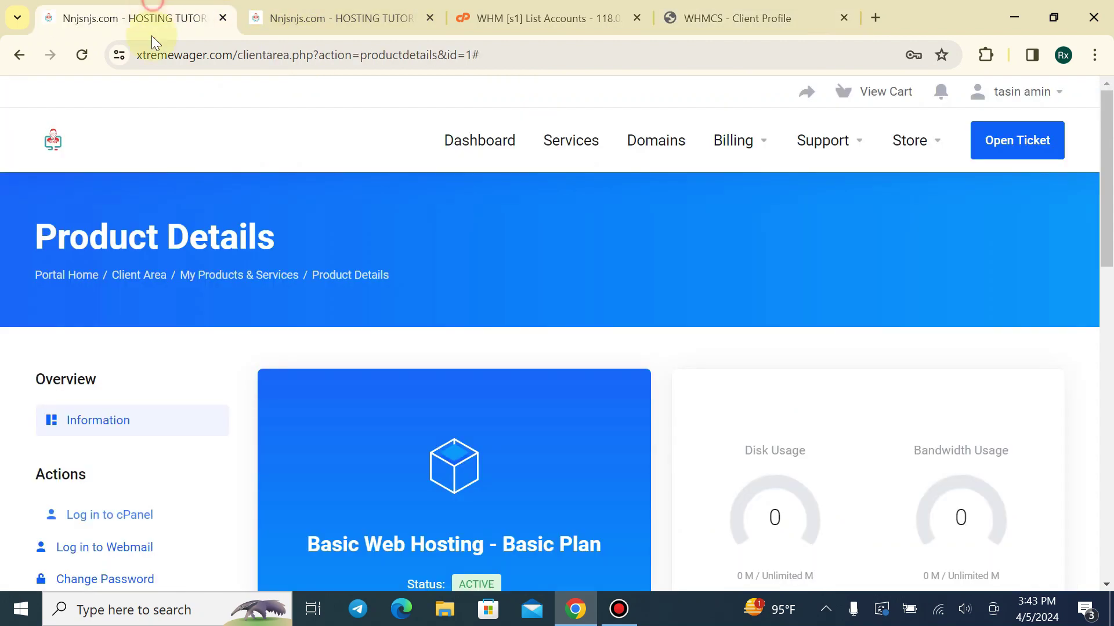
{"action": "left_click", "coordinate": [65, 146]}
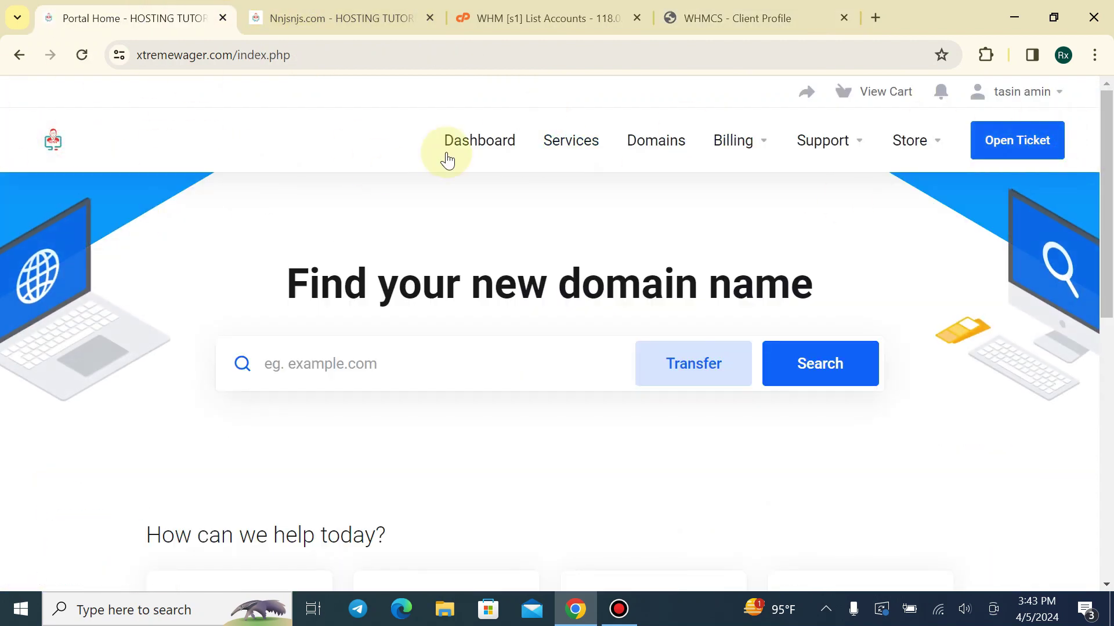
{"action": "left_click", "coordinate": [471, 152]}
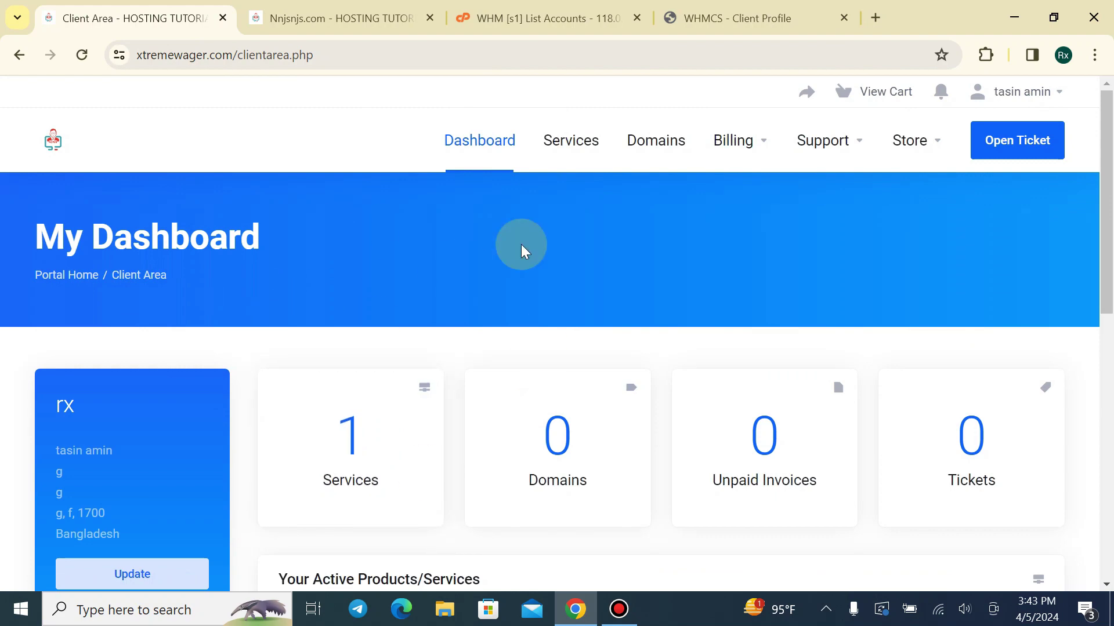
{"action": "left_click", "coordinate": [222, 18]}
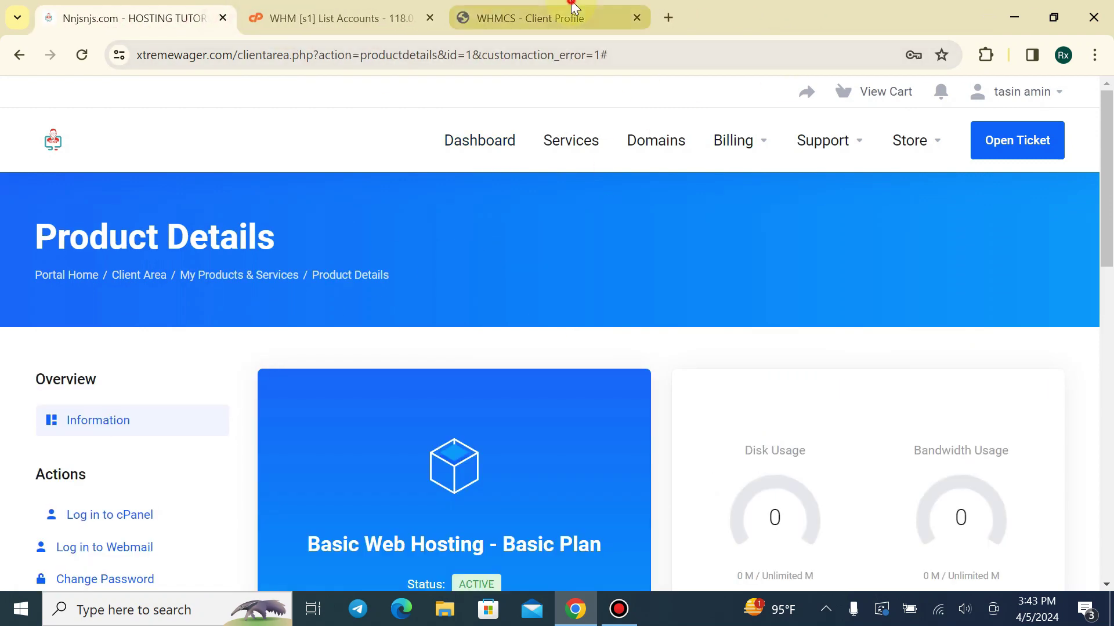
Use Login as Owner on the client profile and bring the client-area tab forward
{"action": "left_click", "coordinate": [572, 12]}
{"action": "left_click", "coordinate": [332, 409]}
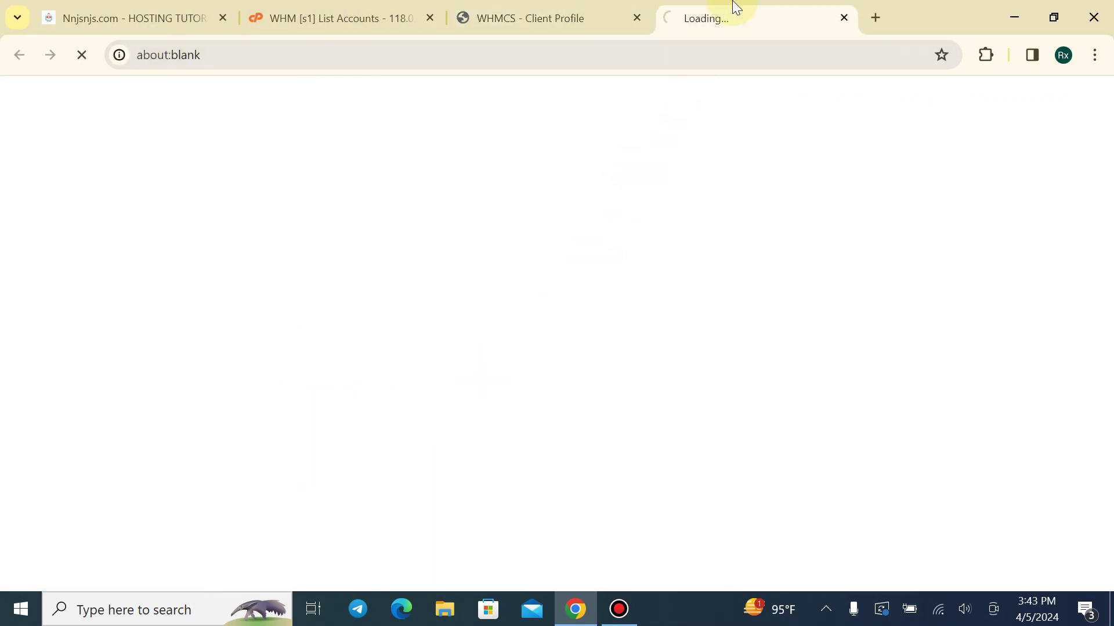
{"action": "left_click_drag", "start_coordinate": [735, 7], "coordinate": [116, 14]}
{"action": "scroll", "coordinate": [286, 377], "scroll_direction": "down", "scroll_amount": 5}
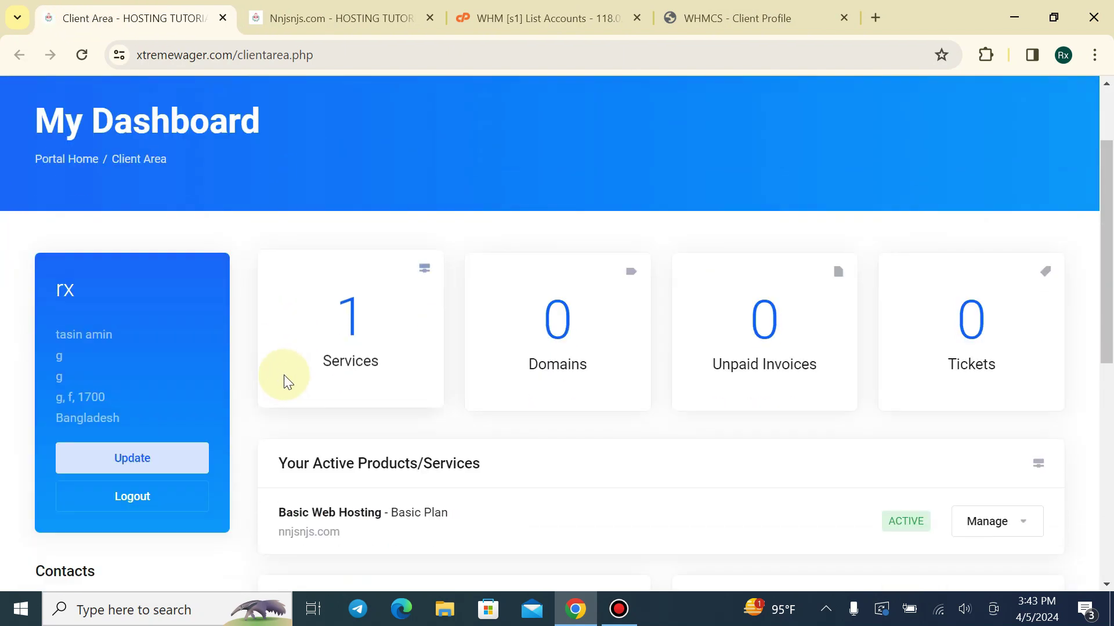
Close the Nnjsnjs.com product details tab and return to the admin Dashboard
{"action": "left_click", "coordinate": [331, 10]}
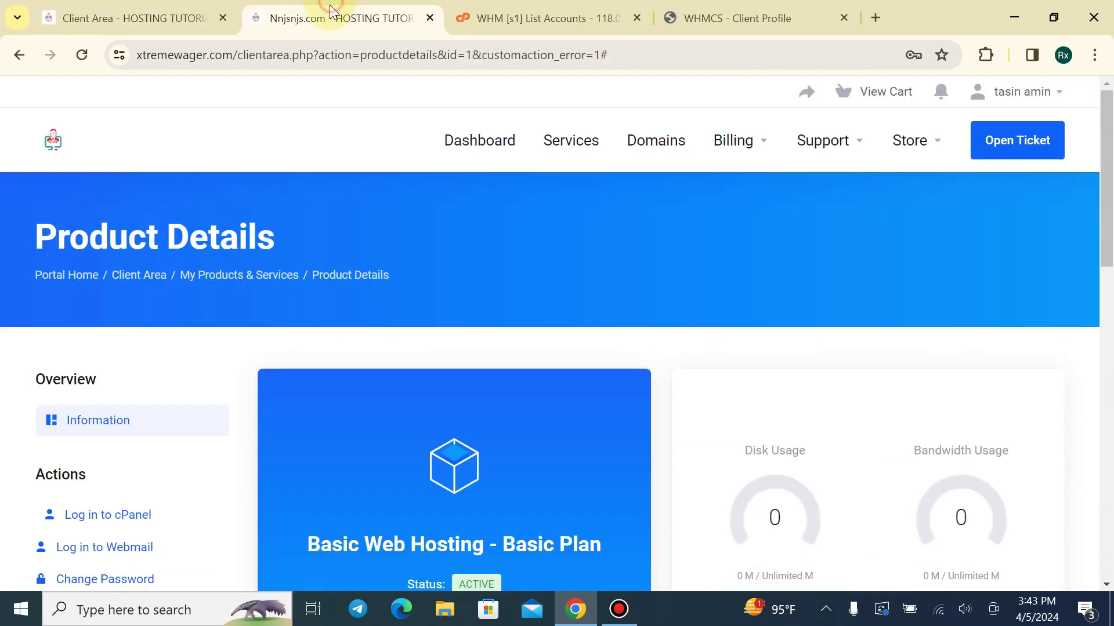
{"action": "left_click", "coordinate": [429, 18]}
{"action": "left_click", "coordinate": [502, 7]}
{"action": "scroll", "coordinate": [656, 375], "scroll_direction": "down", "scroll_amount": 2}
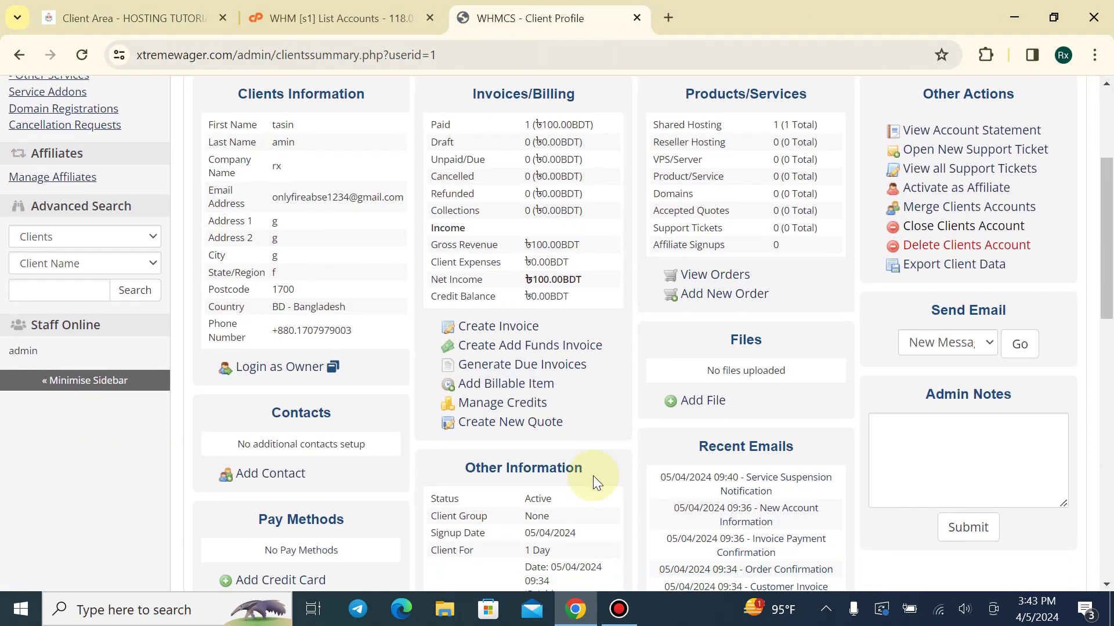
{"action": "scroll", "coordinate": [478, 423], "scroll_direction": "up", "scroll_amount": 5}
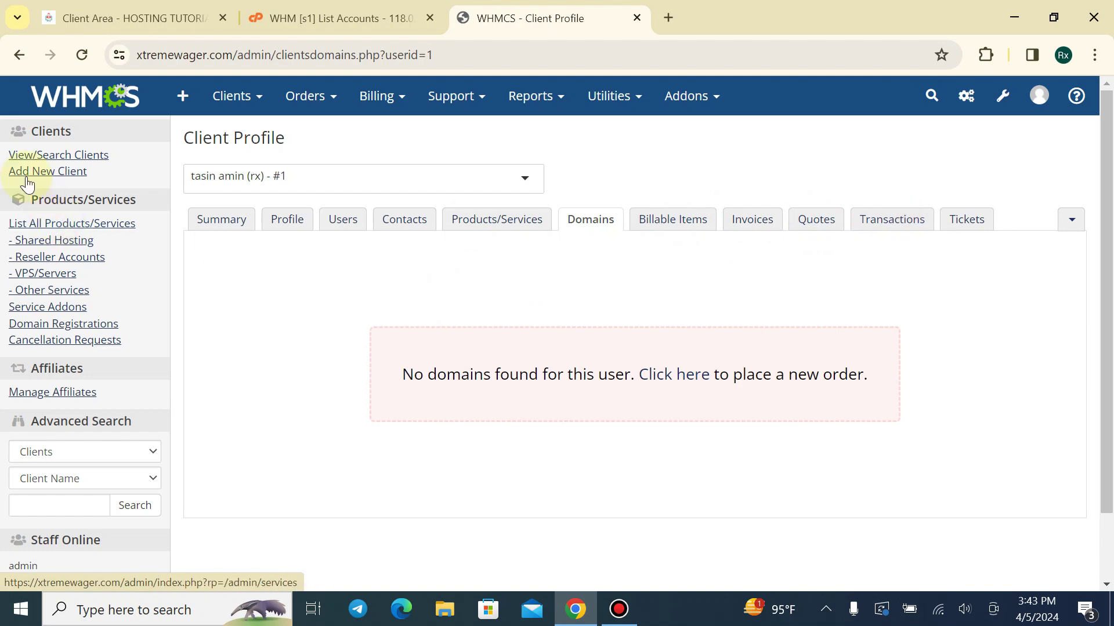
{"action": "left_click", "coordinate": [64, 104]}
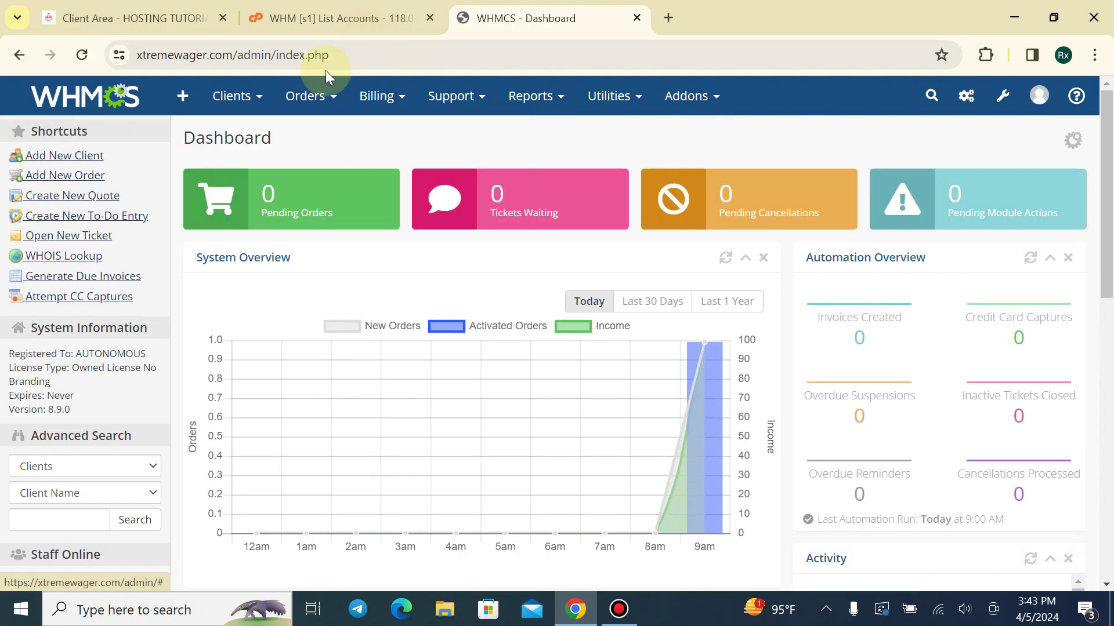
Open Email History from the client account dropdown in the client area
{"action": "left_click", "coordinate": [342, 18]}
{"action": "scroll", "coordinate": [263, 162], "scroll_direction": "up", "scroll_amount": 3}
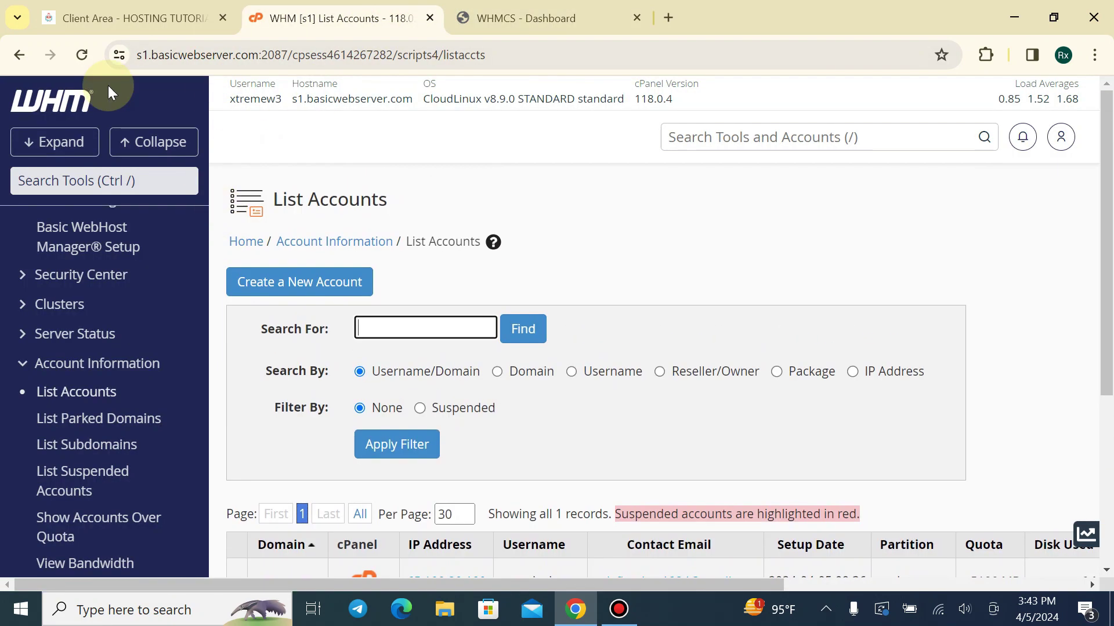
{"action": "left_click", "coordinate": [116, 18]}
{"action": "scroll", "coordinate": [928, 191], "scroll_direction": "up", "scroll_amount": 3}
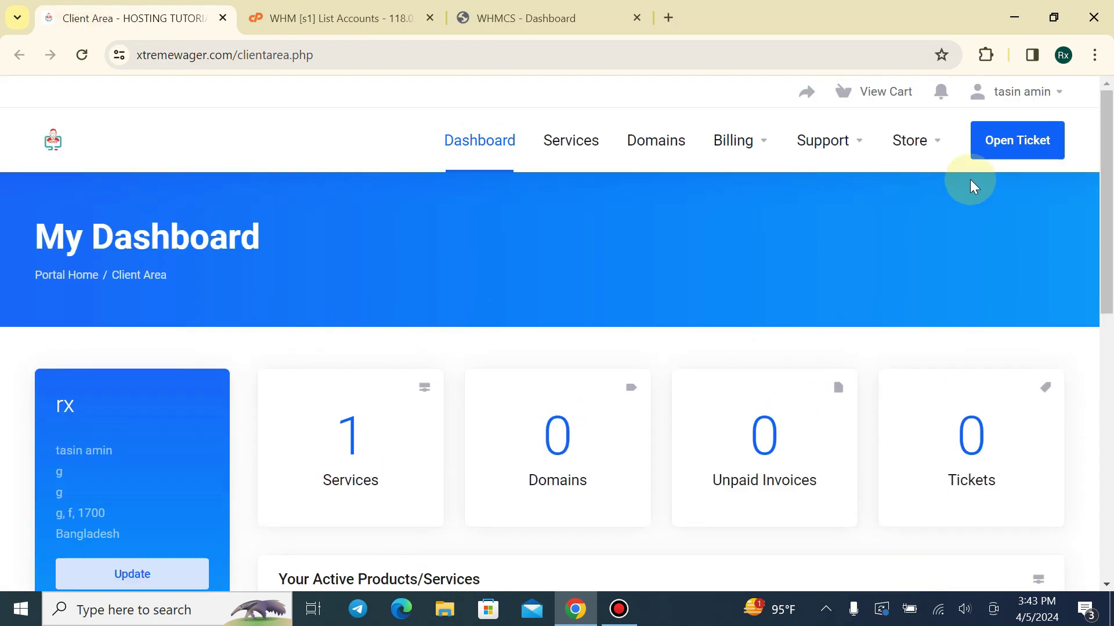
{"action": "left_click", "coordinate": [1038, 92]}
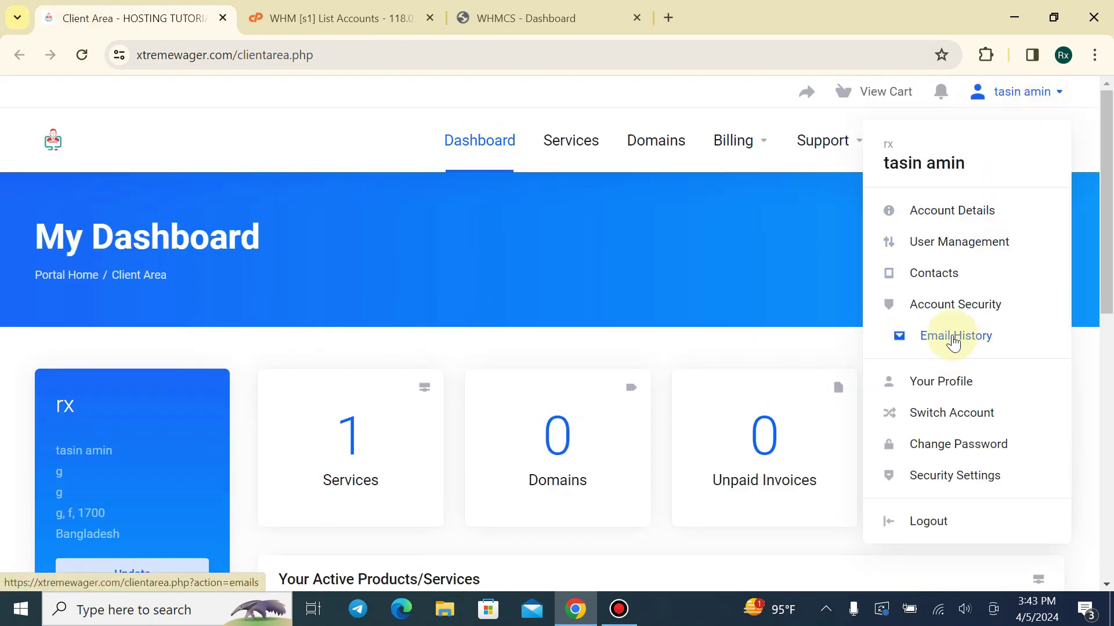
{"action": "left_click", "coordinate": [955, 340]}
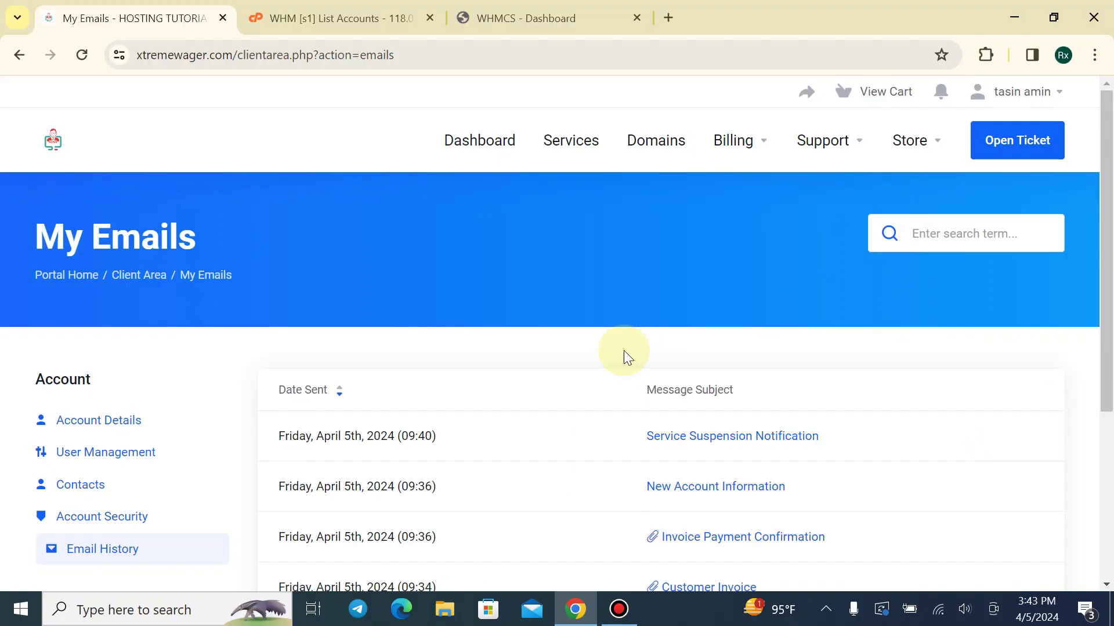
Read the mail server details in the New Account Information email, then close it
{"action": "scroll", "coordinate": [624, 350], "scroll_direction": "down", "scroll_amount": 2}
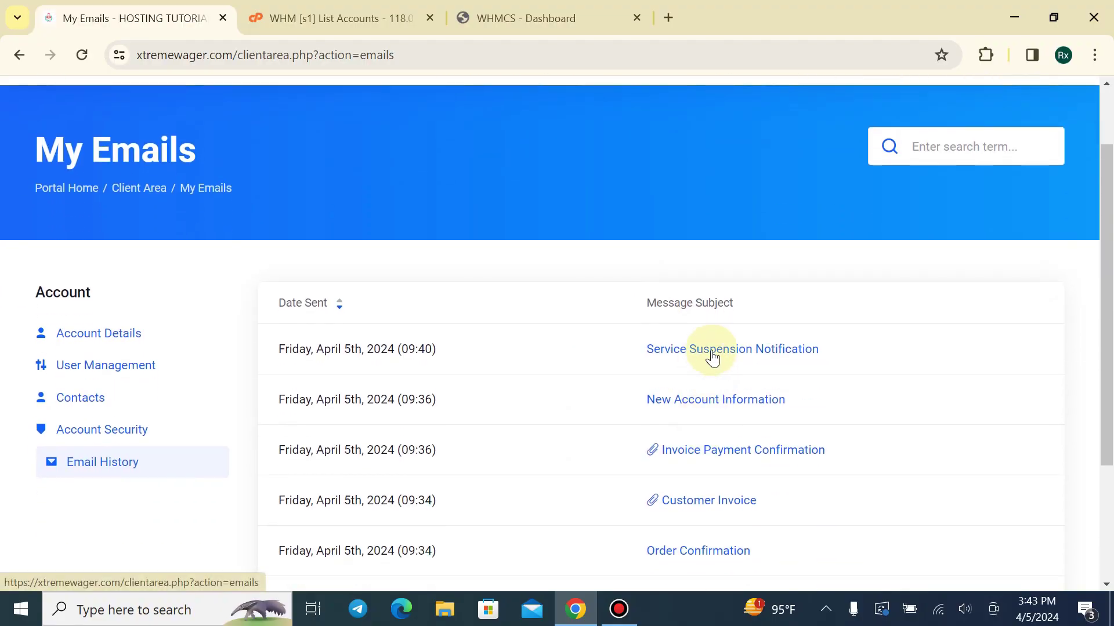
{"action": "scroll", "coordinate": [721, 460], "scroll_direction": "down", "scroll_amount": 3}
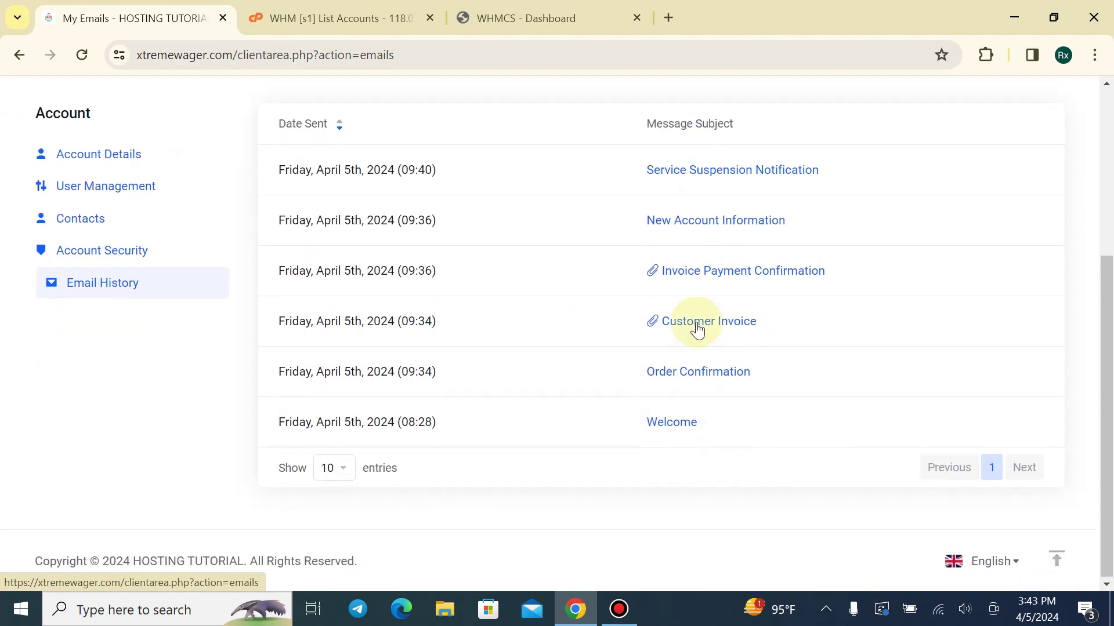
{"action": "scroll", "coordinate": [696, 323], "scroll_direction": "up", "scroll_amount": 3}
{"action": "left_click", "coordinate": [721, 397]}
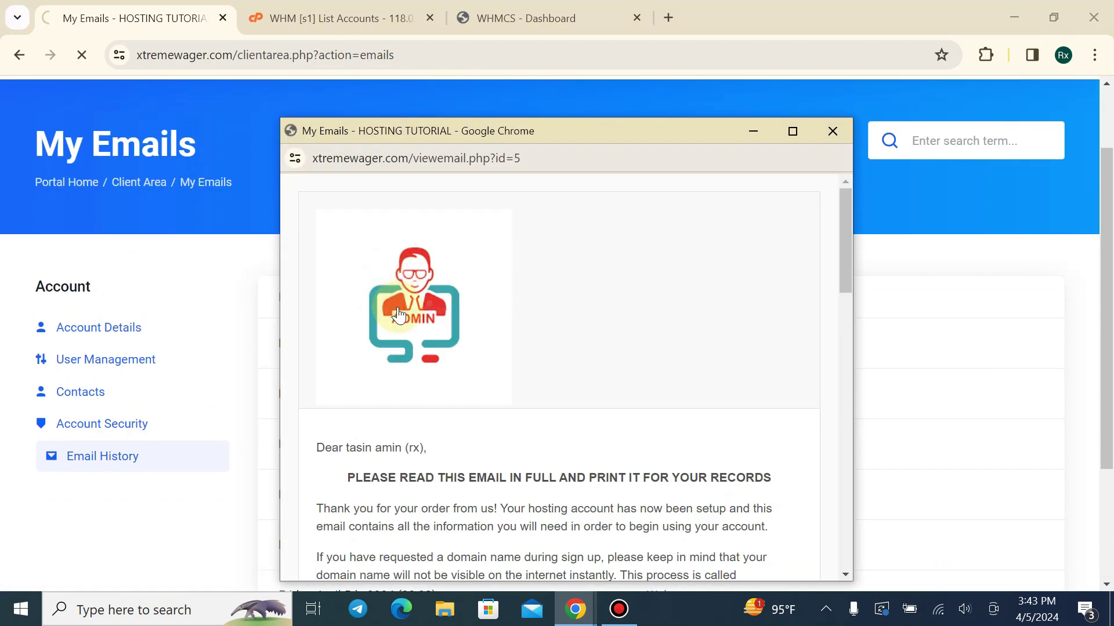
{"action": "scroll", "coordinate": [528, 384], "scroll_direction": "down", "scroll_amount": 5}
{"action": "scroll", "coordinate": [531, 366], "scroll_direction": "down", "scroll_amount": 10}
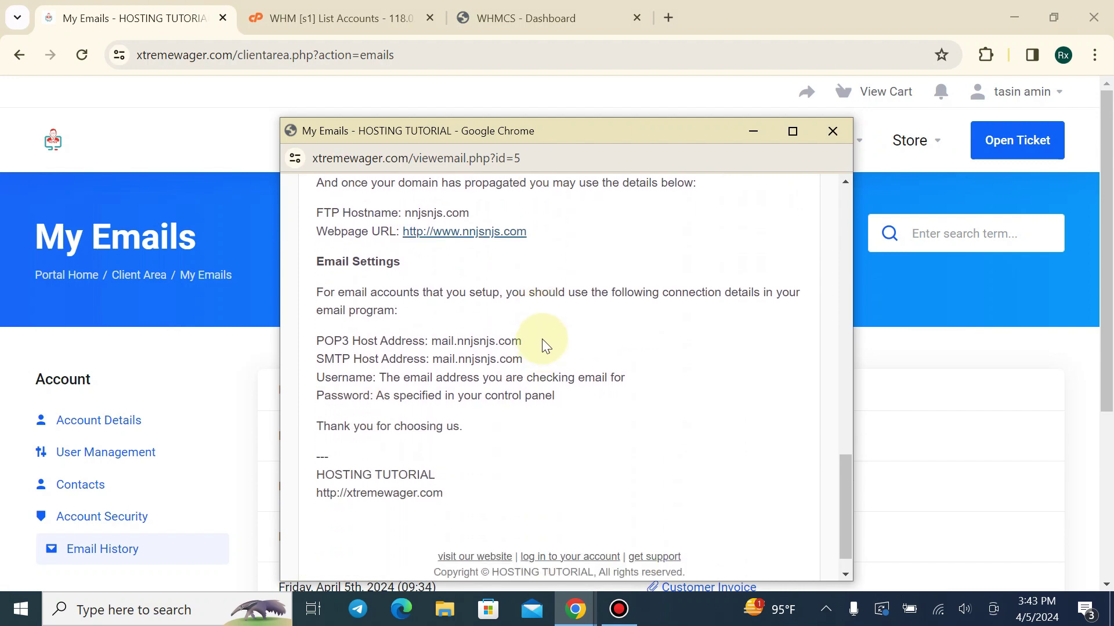
{"action": "scroll", "coordinate": [542, 348], "scroll_direction": "down", "scroll_amount": 2}
{"action": "left_click", "coordinate": [833, 131]}
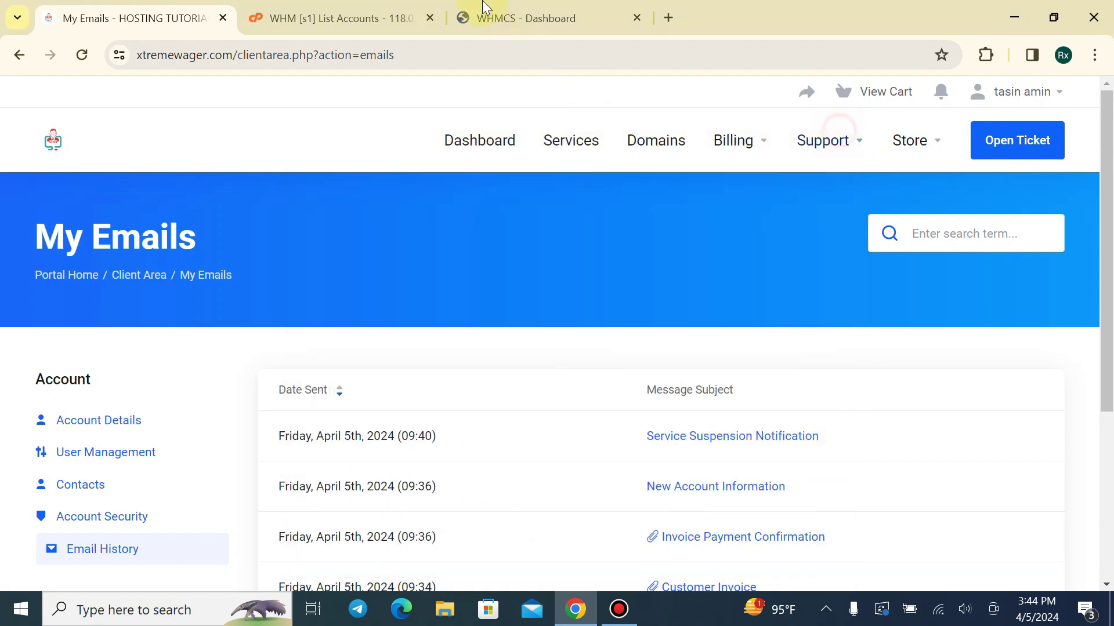
{"action": "left_click", "coordinate": [511, 18]}
Open System Settings > General Settings and check the sender Email Address field
{"action": "mouse_move", "coordinate": [966, 96]}
{"action": "left_click", "coordinate": [882, 145]}
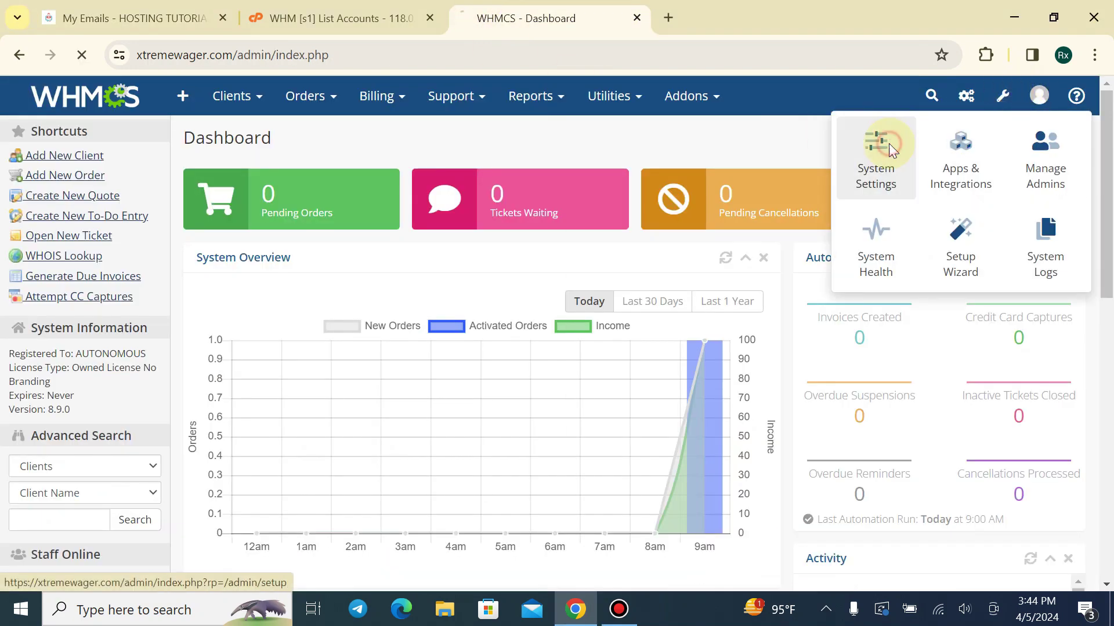
{"action": "left_click", "coordinate": [449, 323]}
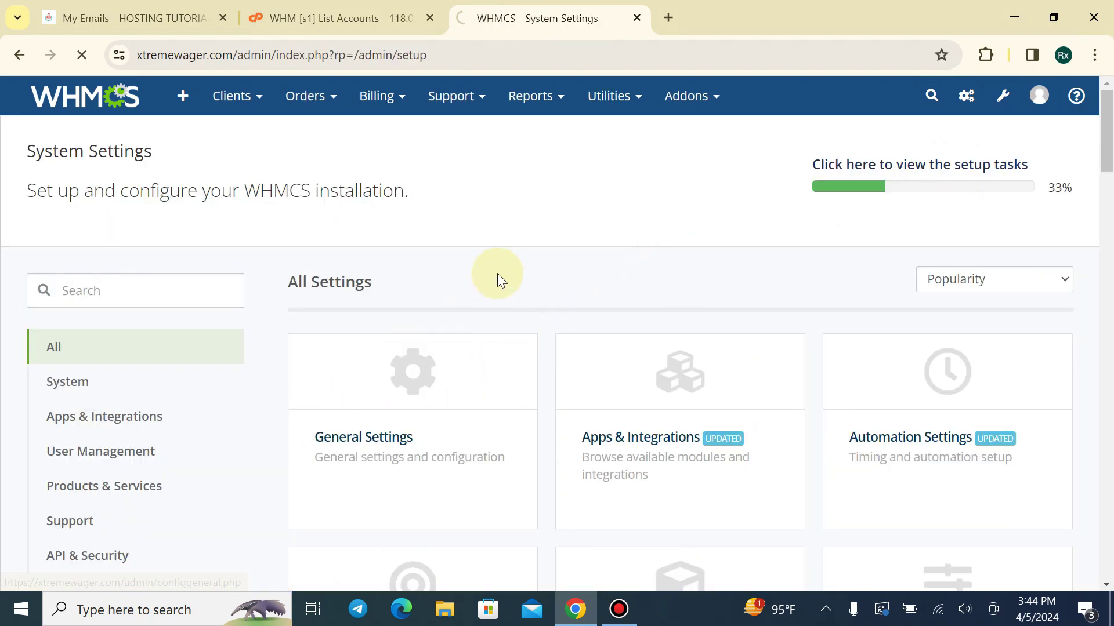
{"action": "scroll", "coordinate": [498, 273], "scroll_direction": "down", "scroll_amount": 2}
{"action": "left_click_drag", "start_coordinate": [433, 177], "coordinate": [641, 178]}
{"action": "left_click", "coordinate": [641, 178]}
{"action": "scroll", "coordinate": [355, 229], "scroll_direction": "up", "scroll_amount": 1}
{"action": "scroll", "coordinate": [351, 223], "scroll_direction": "up", "scroll_amount": 2}
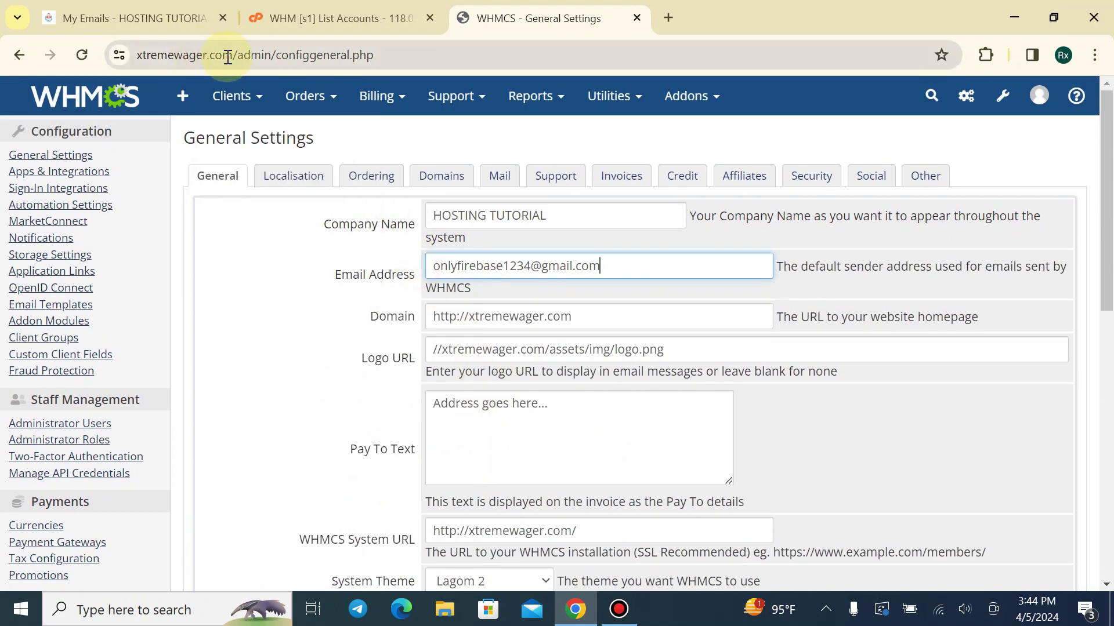
Draft a support@ address with the site's domain in a new tab, then leave a blank tab open
{"action": "left_click_drag", "start_coordinate": [230, 57], "coordinate": [126, 55]}
{"action": "left_click", "coordinate": [167, 48]}
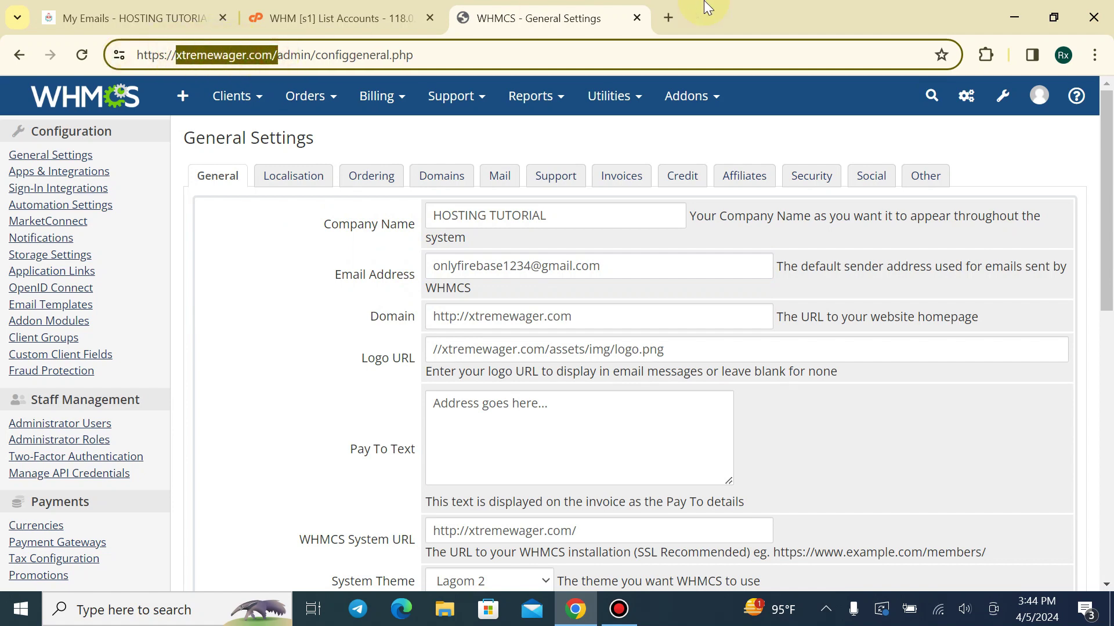
{"action": "left_click", "coordinate": [676, 13]}
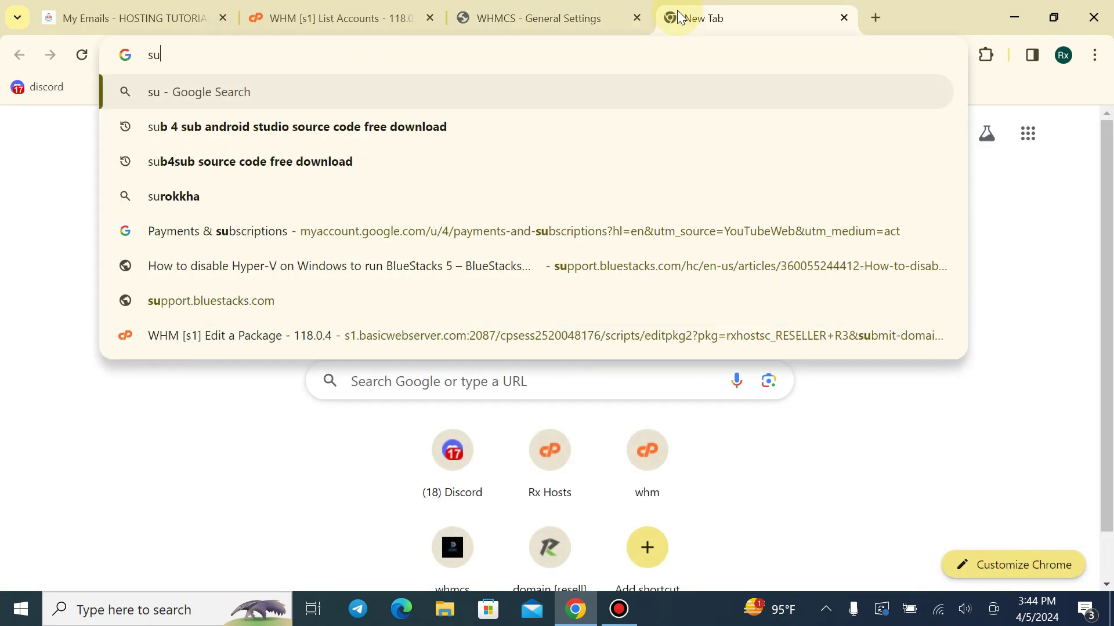
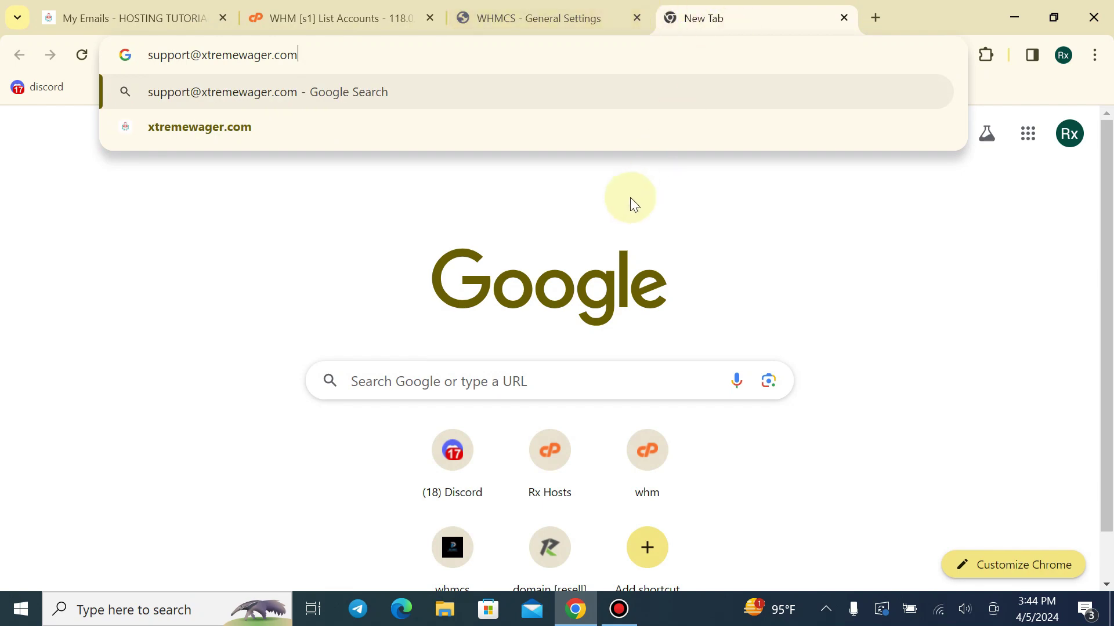
{"action": "left_click", "coordinate": [844, 18]}
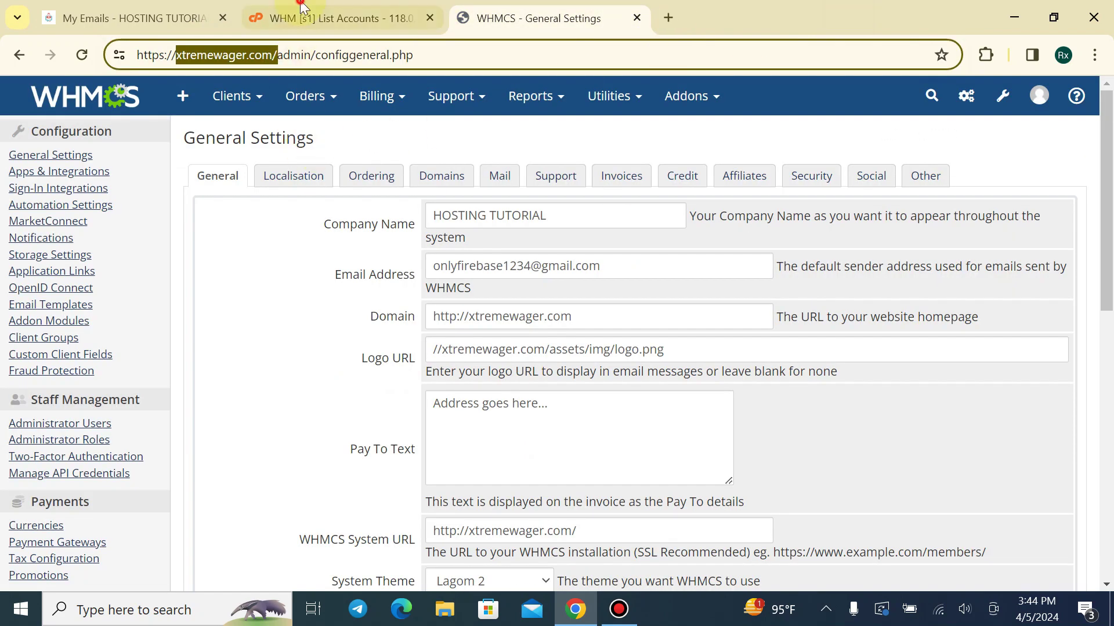
{"action": "left_click", "coordinate": [304, 10]}
{"action": "left_click", "coordinate": [668, 18]}
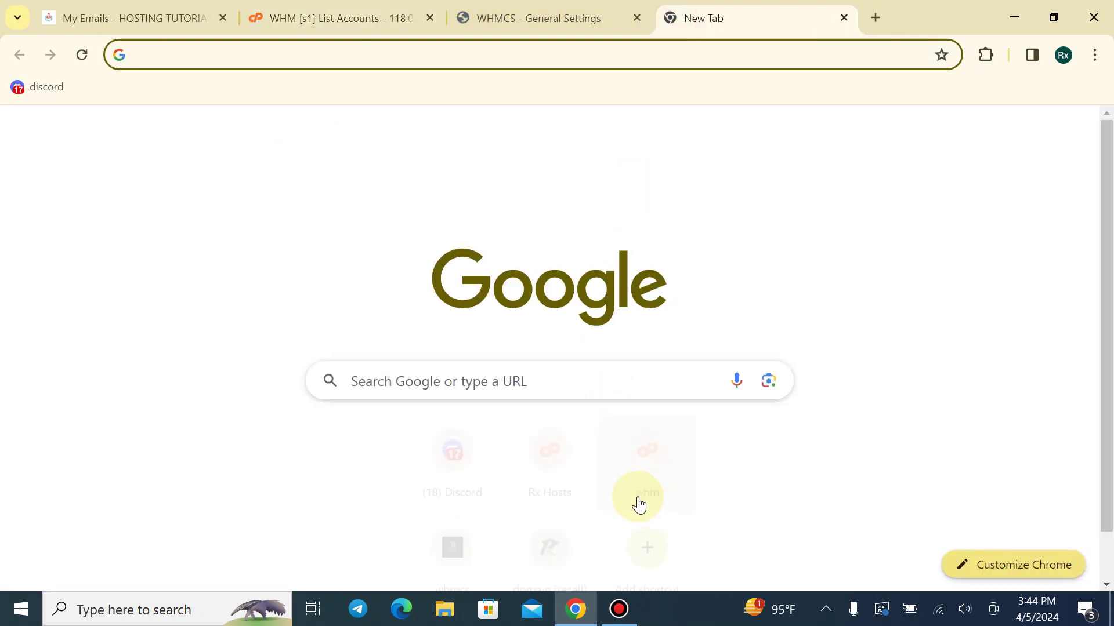
{"action": "left_click", "coordinate": [128, 18]}
Load the RX HOSTS client area from the address bar and start the xtremewager.com cPanel login
{"action": "left_click", "coordinate": [74, 132]}
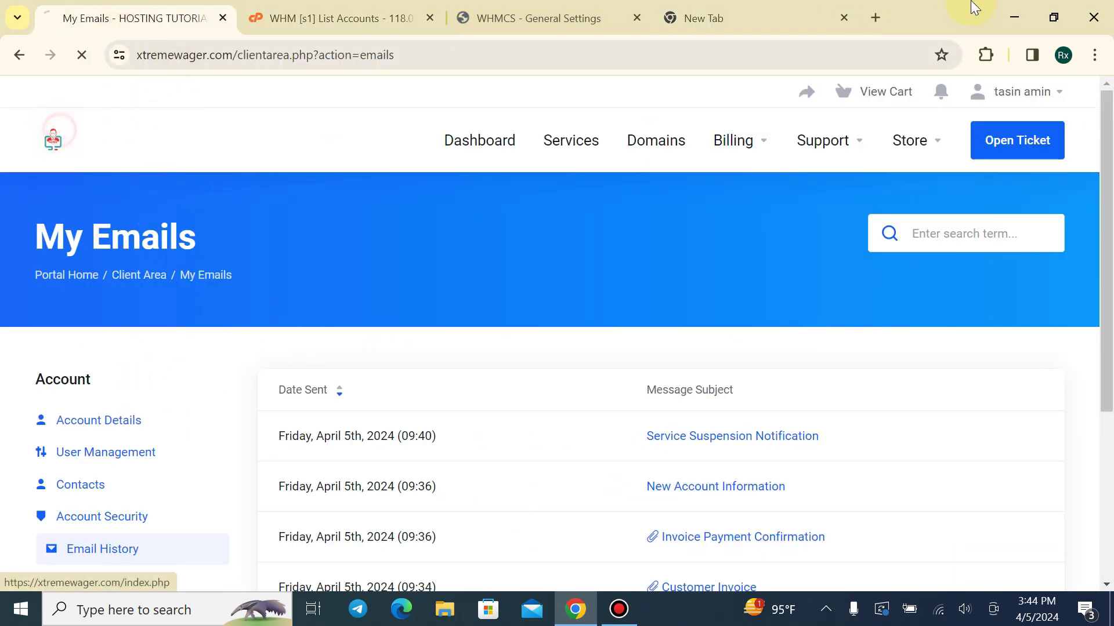
{"action": "left_click", "coordinate": [844, 18]}
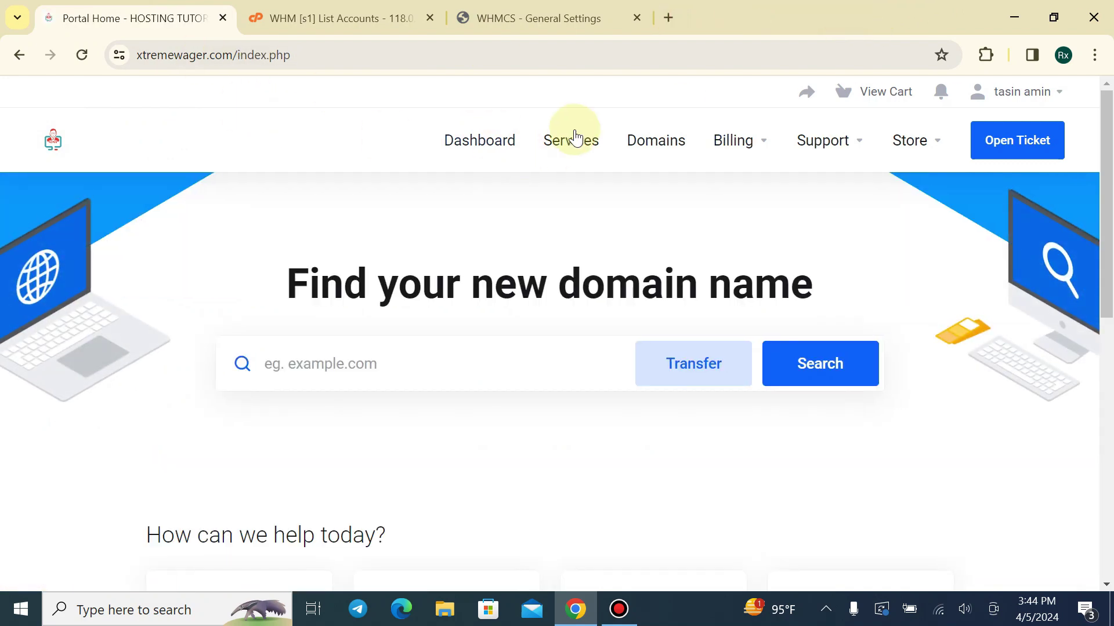
{"action": "left_click", "coordinate": [212, 61]}
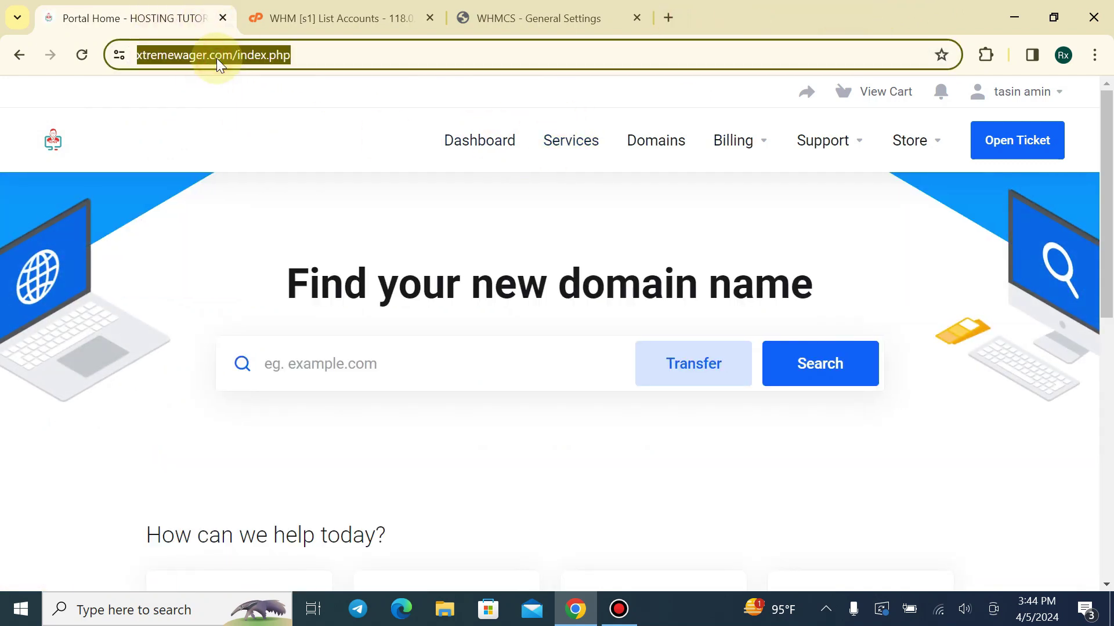
{"action": "type", "text": "clients.rxhosts.com/admin"}
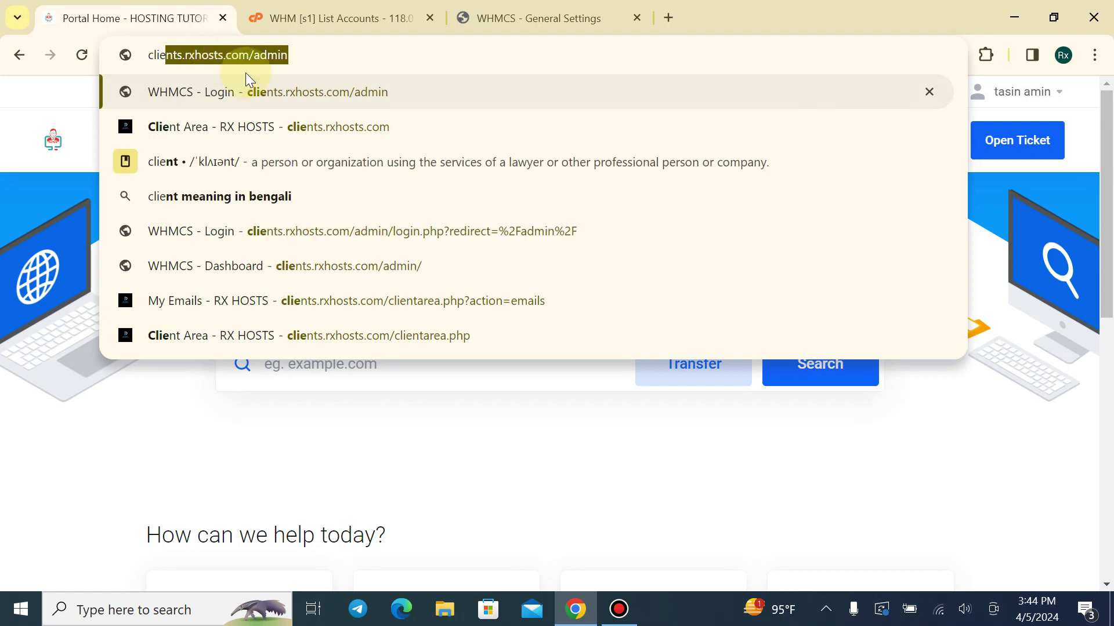
{"action": "left_click", "coordinate": [271, 128]}
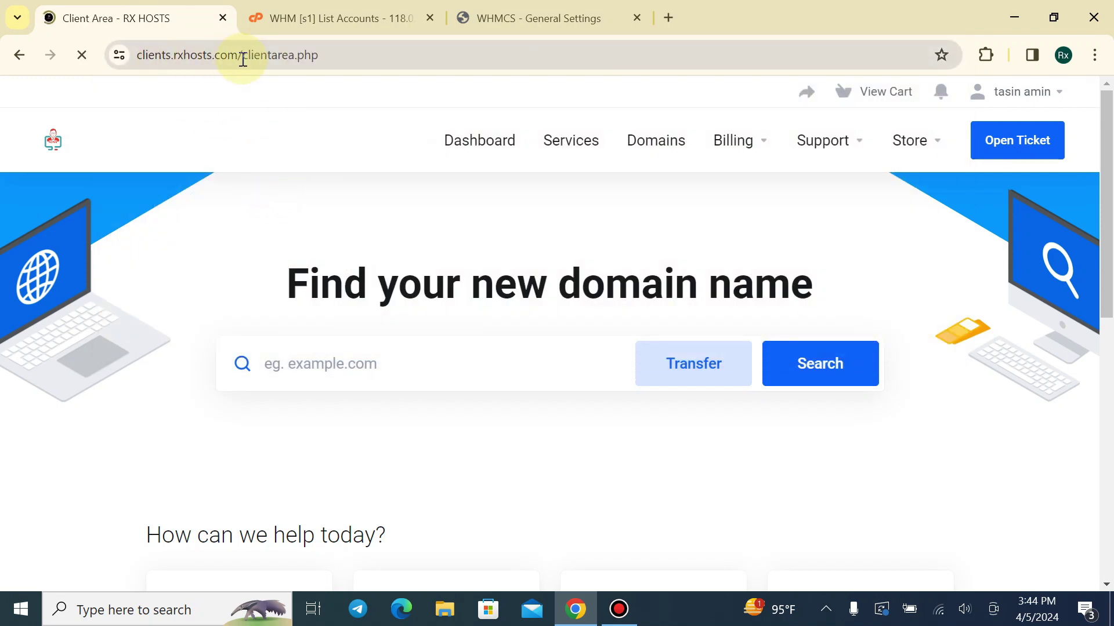
{"action": "scroll", "coordinate": [301, 383], "scroll_direction": "down", "scroll_amount": 3}
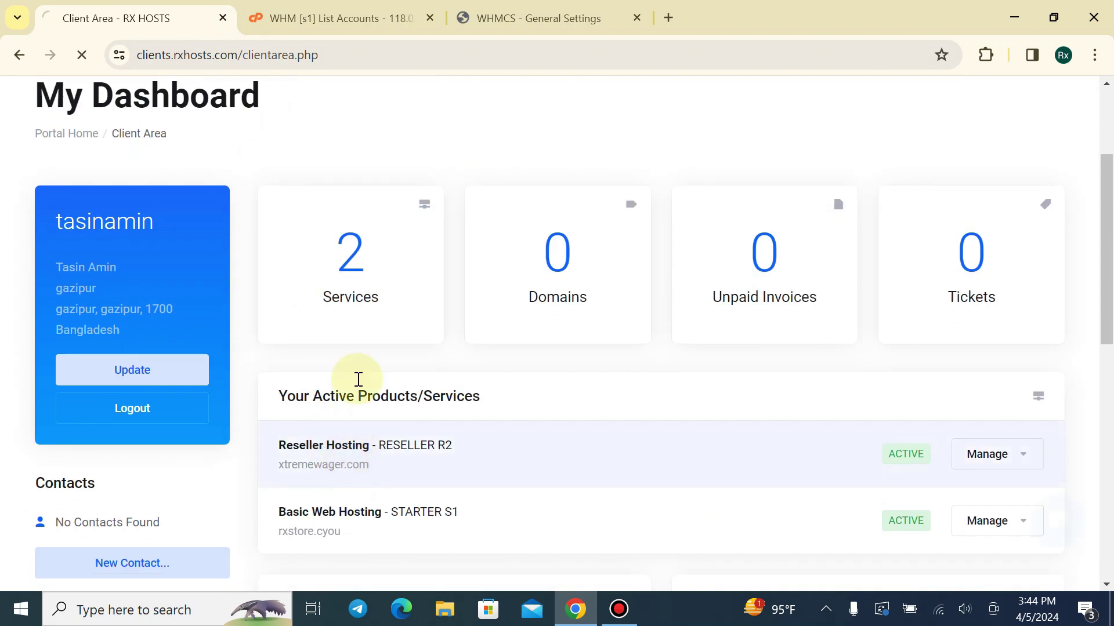
{"action": "scroll", "coordinate": [197, 356], "scroll_direction": "down", "scroll_amount": 1}
{"action": "left_click", "coordinate": [84, 453]}
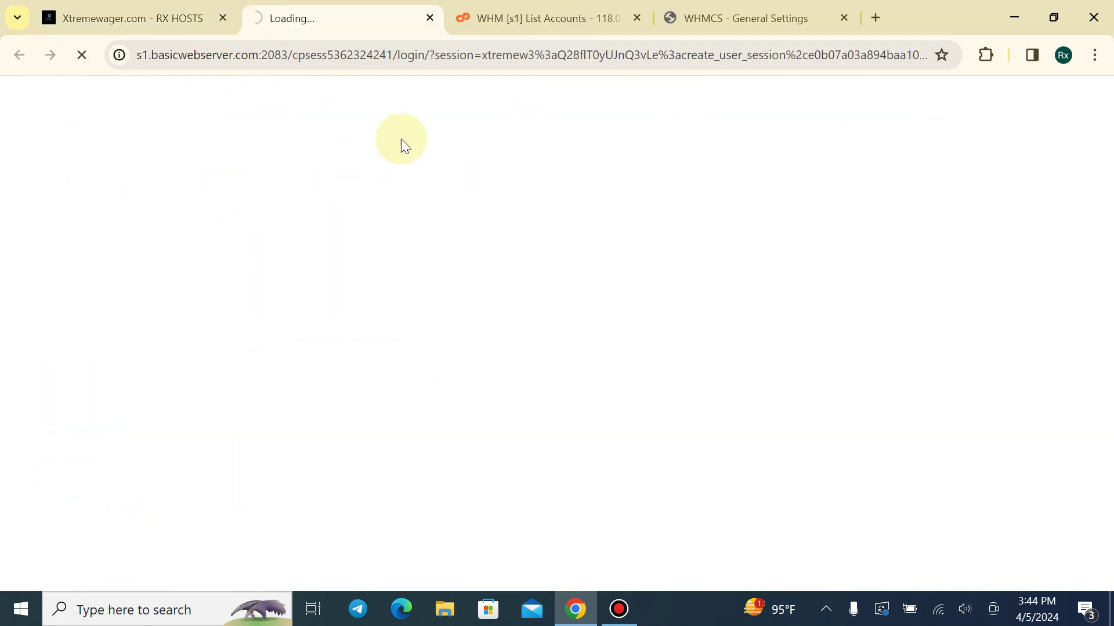
Open Email Accounts in cPanel and start creating a new support mailbox
{"action": "scroll", "coordinate": [1104, 132], "scroll_direction": "down", "scroll_amount": 6}
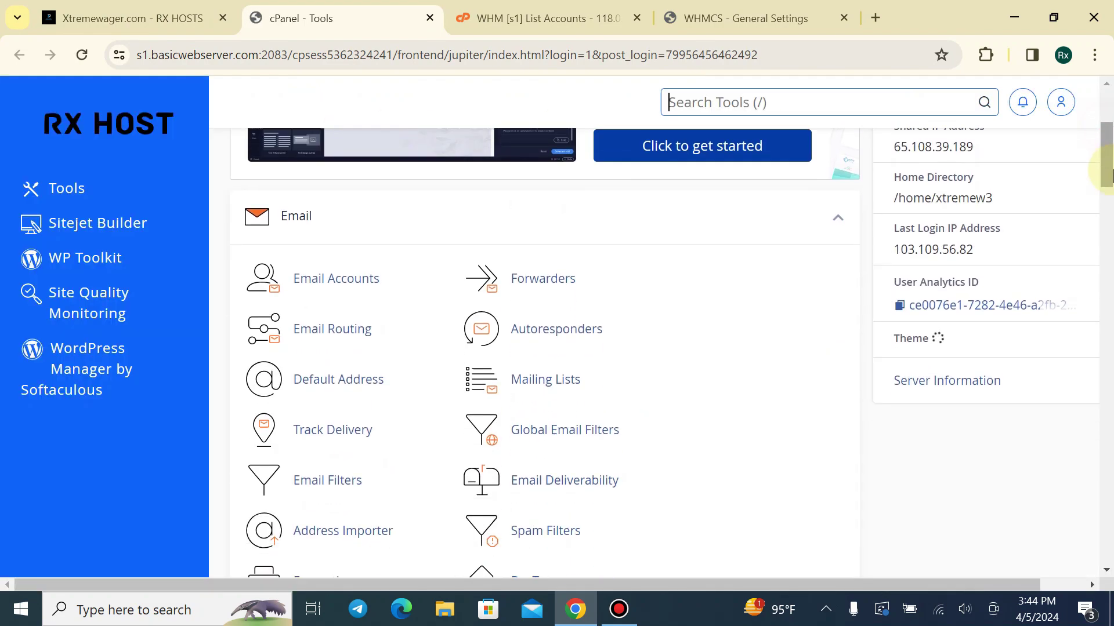
{"action": "left_click", "coordinate": [343, 194]}
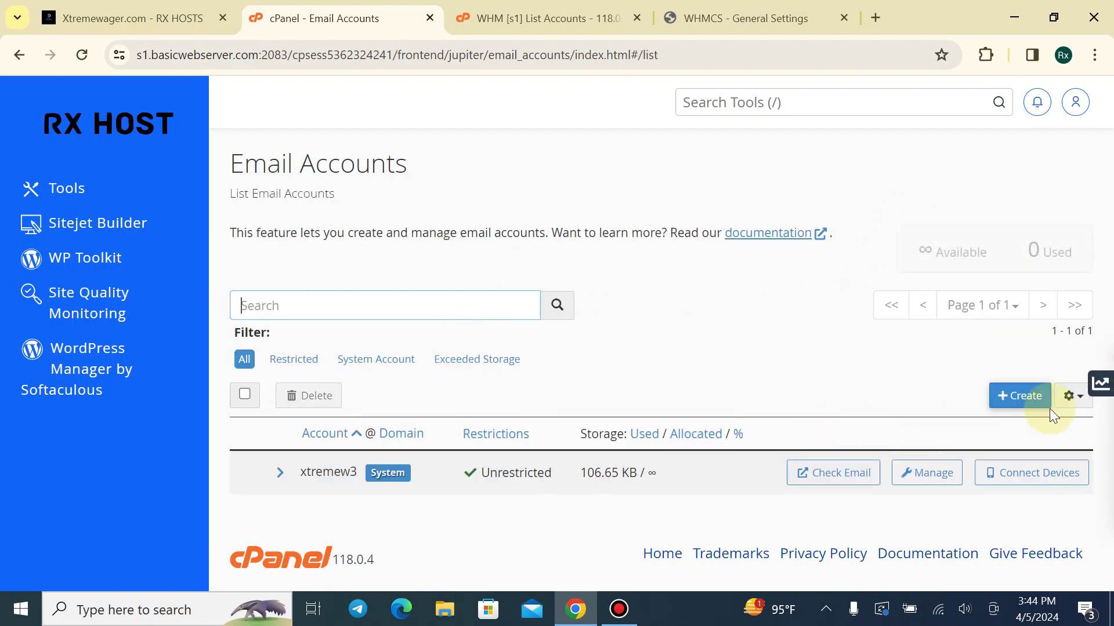
{"action": "left_click", "coordinate": [1019, 395]}
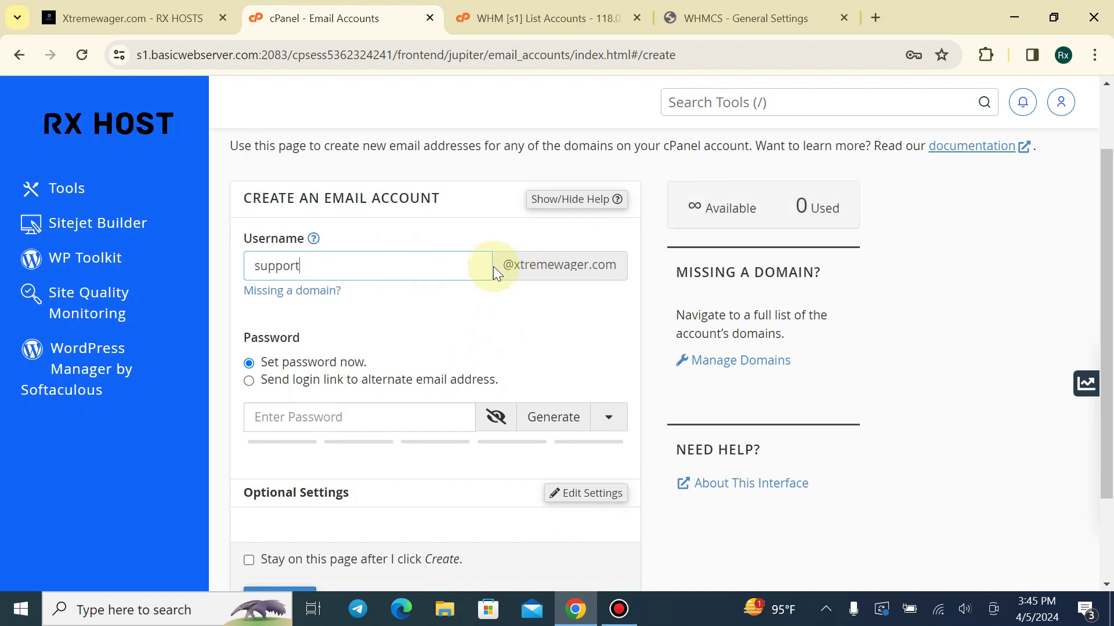
{"action": "left_click_drag", "start_coordinate": [496, 273], "coordinate": [609, 268]}
{"action": "left_click", "coordinate": [336, 336]}
{"action": "scroll", "coordinate": [336, 325], "scroll_direction": "down", "scroll_amount": 2}
Set a strong password for the support mailbox and create the account
{"action": "left_click", "coordinate": [334, 302]}
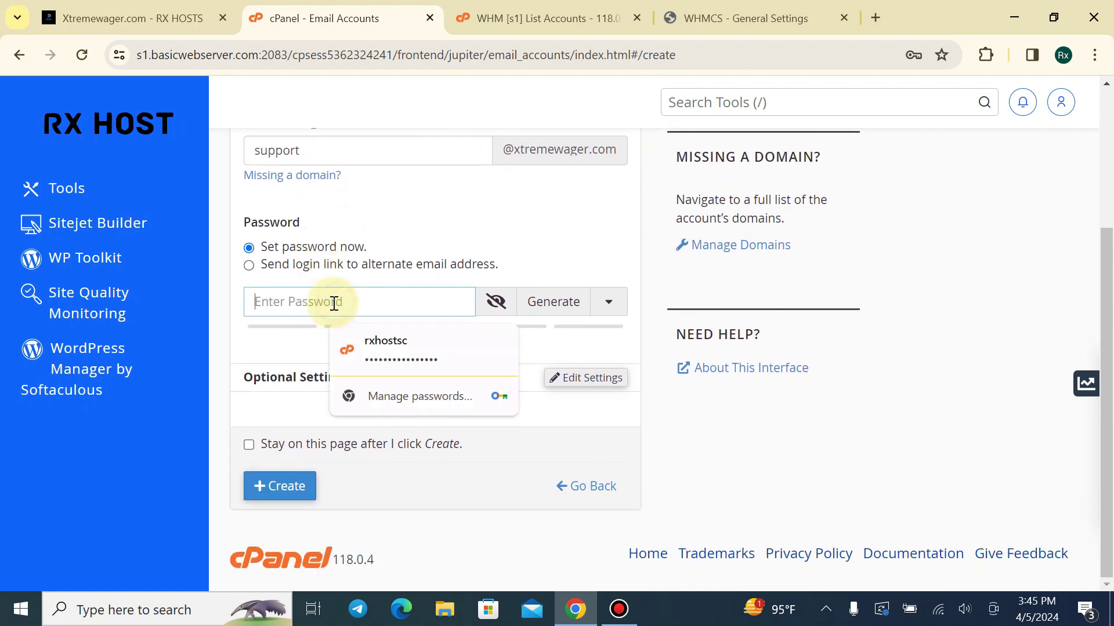
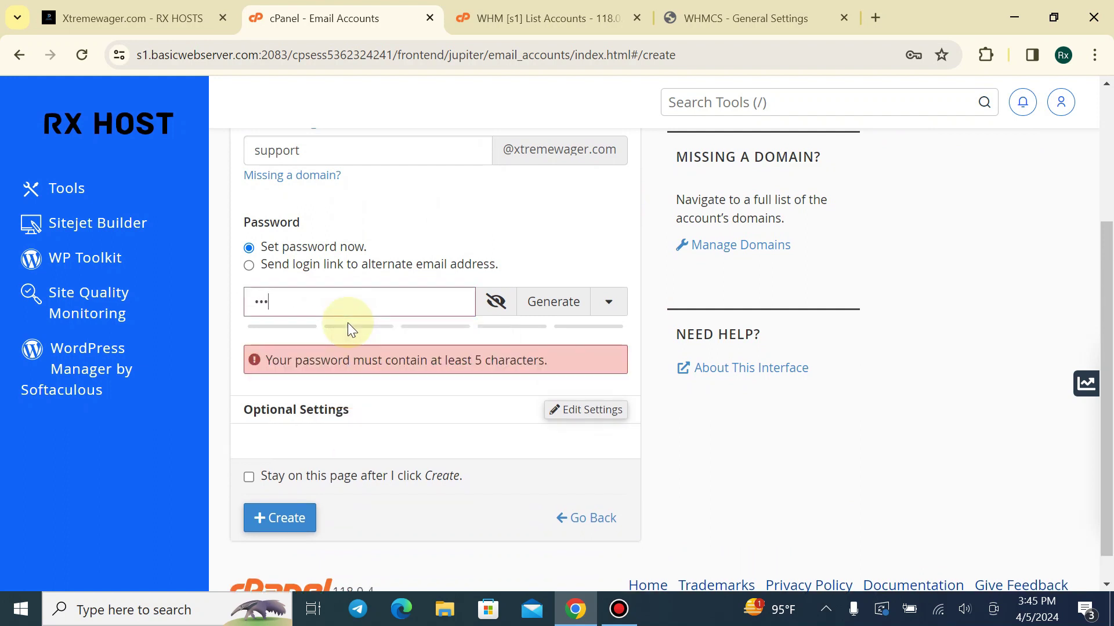
{"action": "key", "text": "ctrl+a"}
{"action": "key", "text": "BackSpace"}
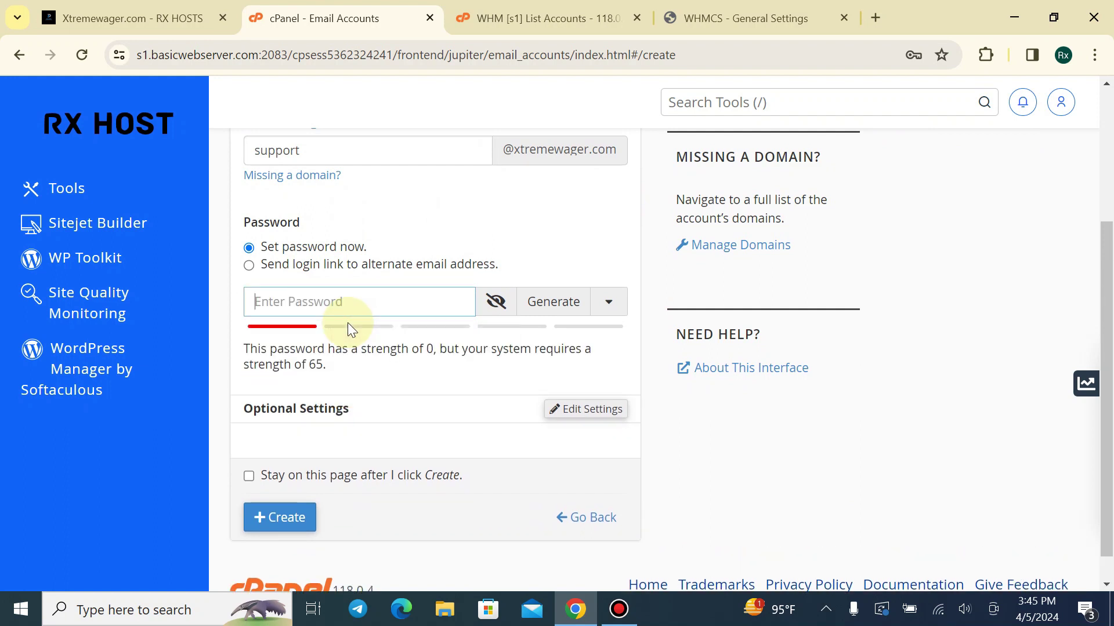
{"action": "left_click", "coordinate": [497, 301]}
{"action": "triple_click", "coordinate": [403, 300]}
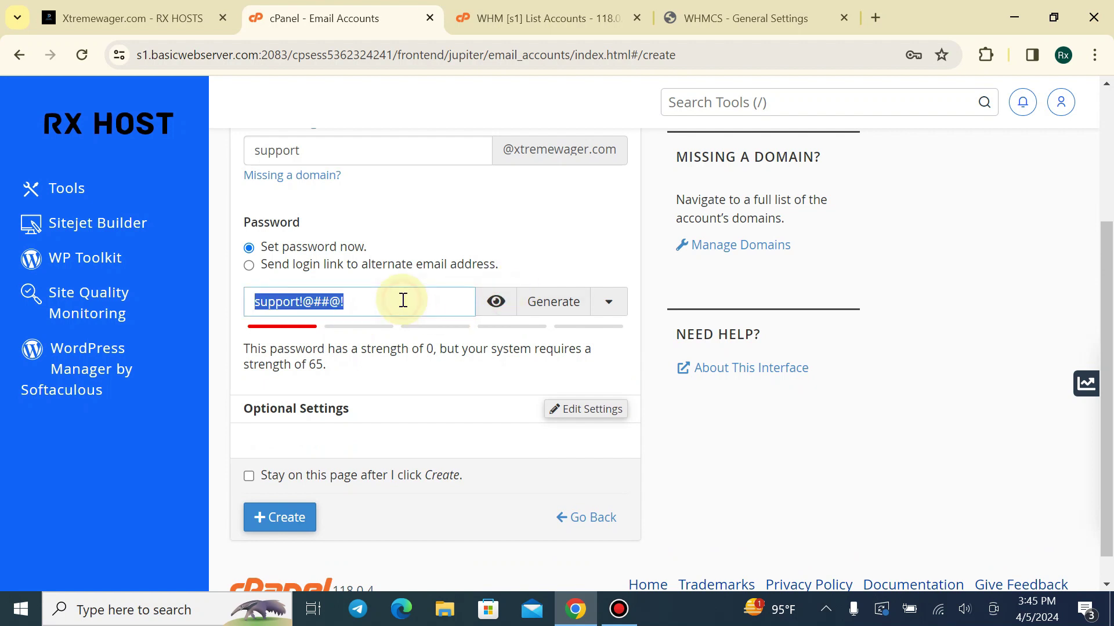
{"action": "scroll", "coordinate": [371, 372], "scroll_direction": "down", "scroll_amount": 1}
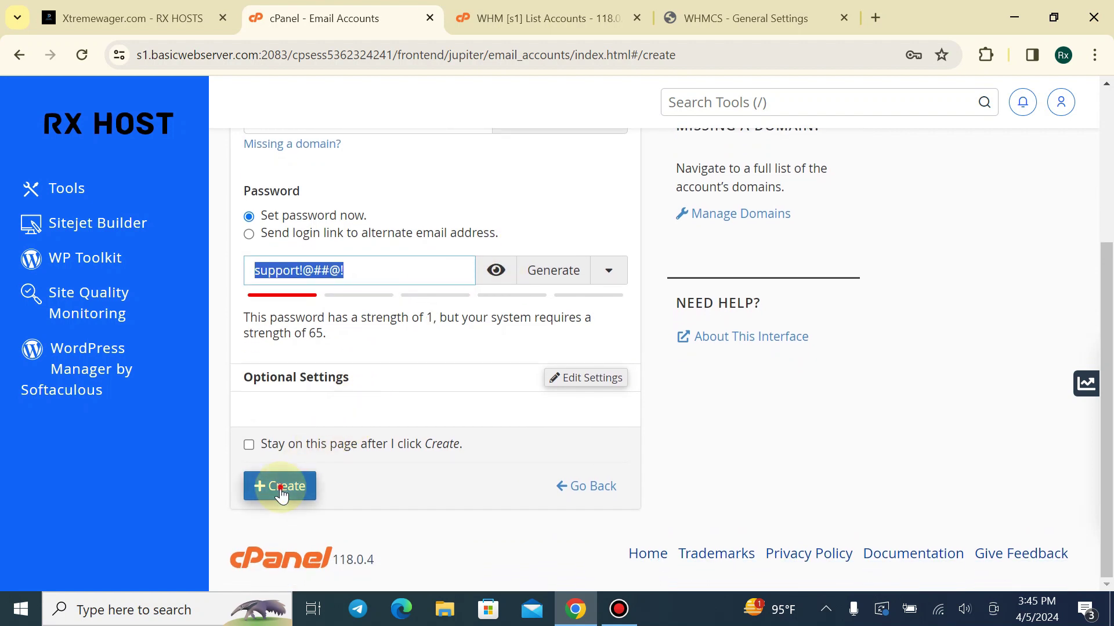
{"action": "left_click", "coordinate": [281, 495]}
{"action": "scroll", "coordinate": [395, 322], "scroll_direction": "up", "scroll_amount": 1}
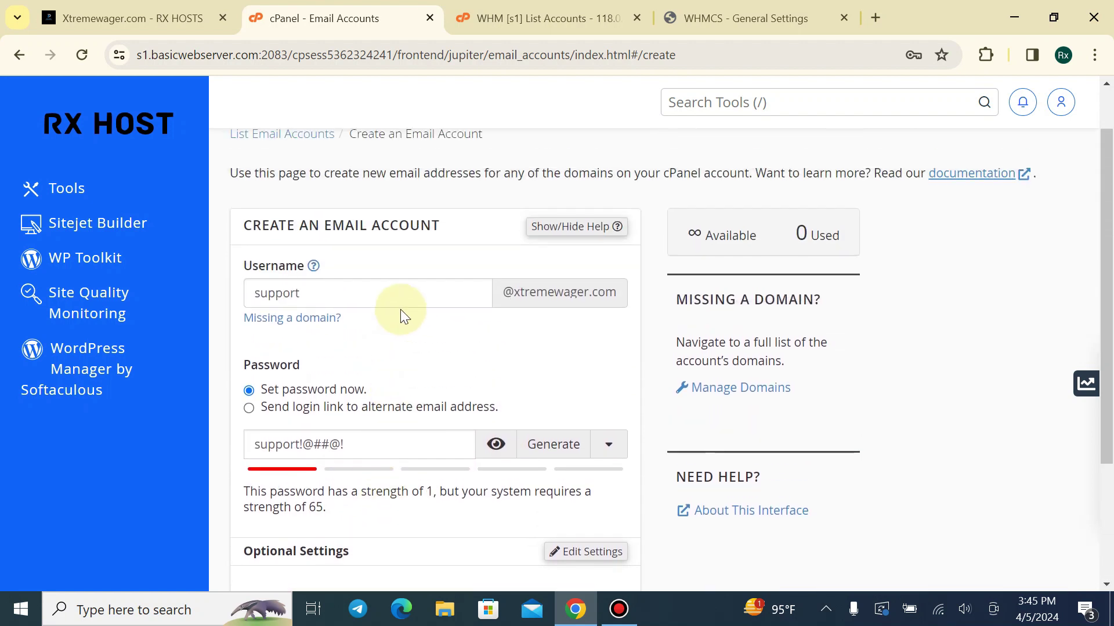
{"action": "scroll", "coordinate": [406, 290], "scroll_direction": "down", "scroll_amount": 2}
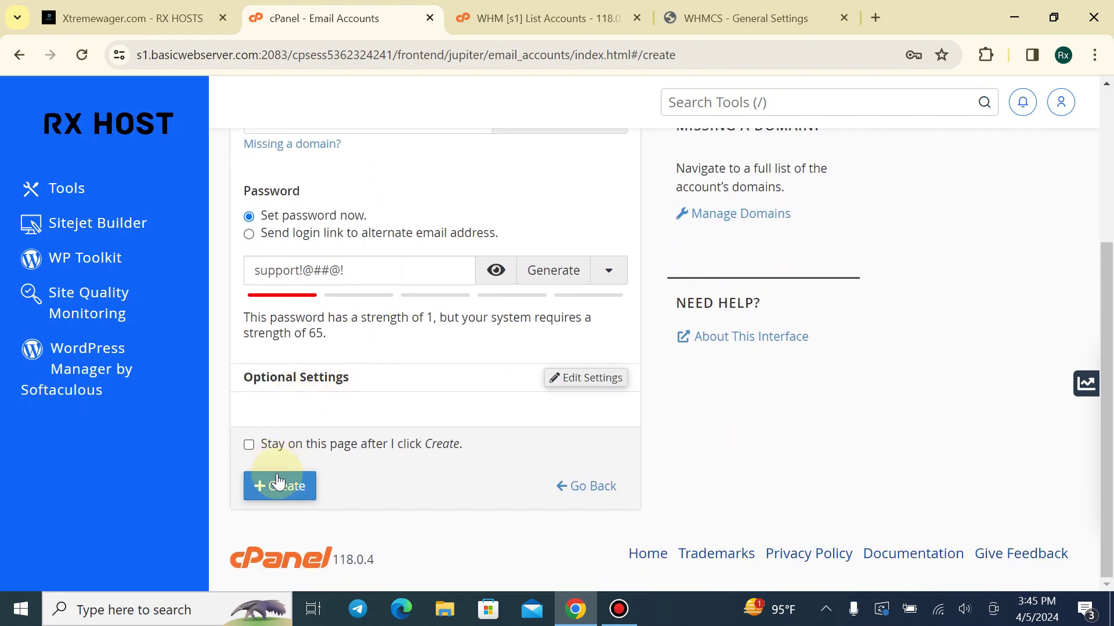
{"action": "scroll", "coordinate": [342, 365], "scroll_direction": "up", "scroll_amount": 2}
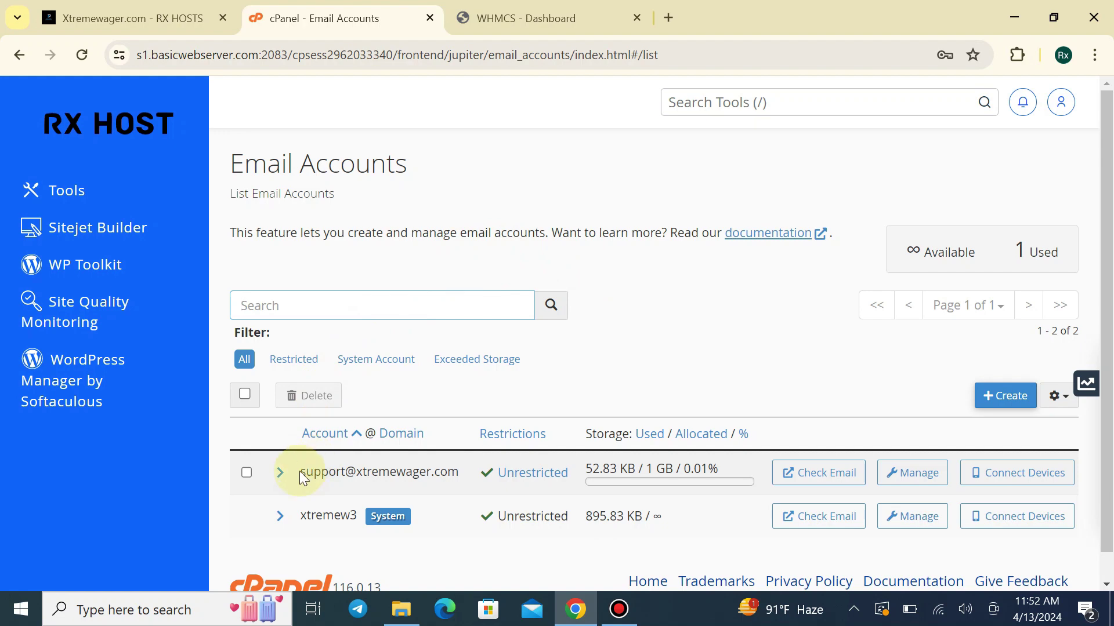
{"action": "left_click_drag", "start_coordinate": [299, 471], "coordinate": [456, 469]}
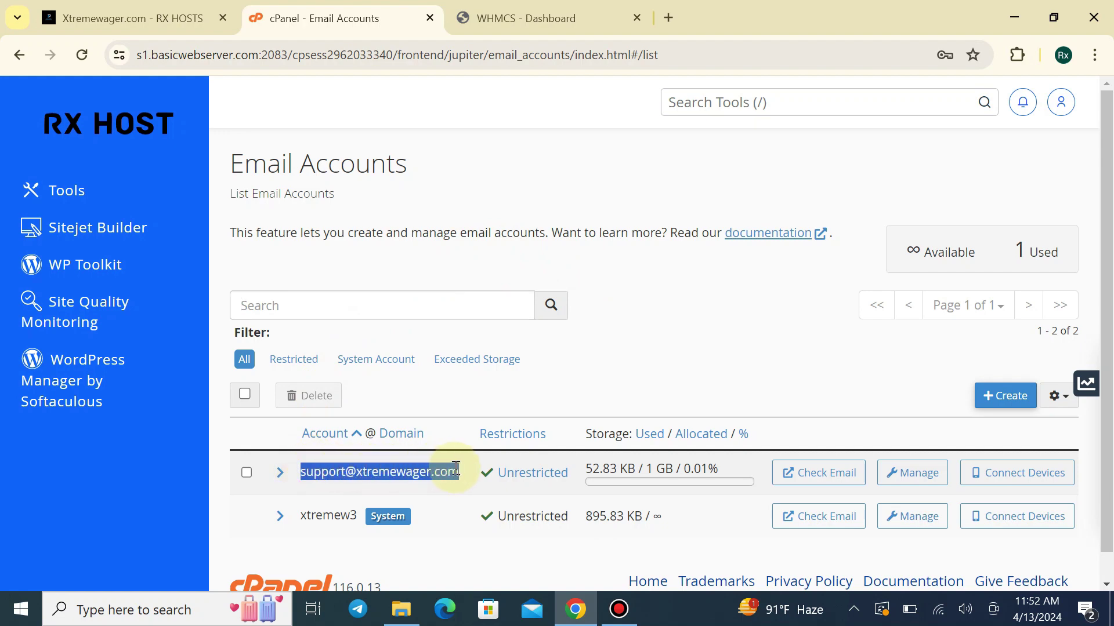
{"action": "right_click", "coordinate": [450, 470]}
{"action": "left_click", "coordinate": [515, 206]}
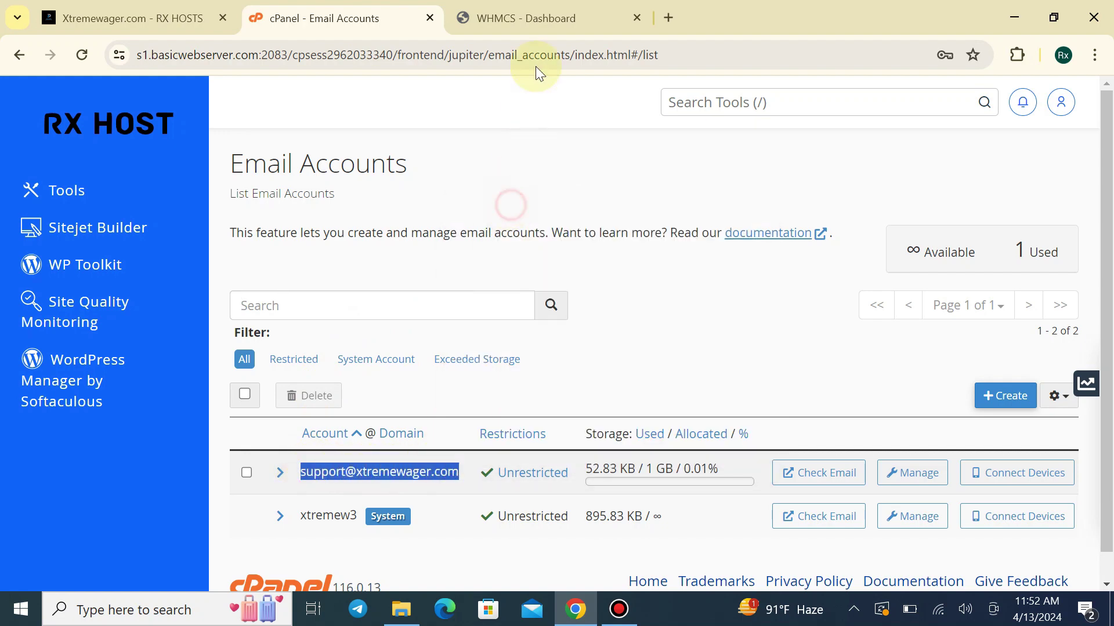
{"action": "left_click", "coordinate": [540, 22]}
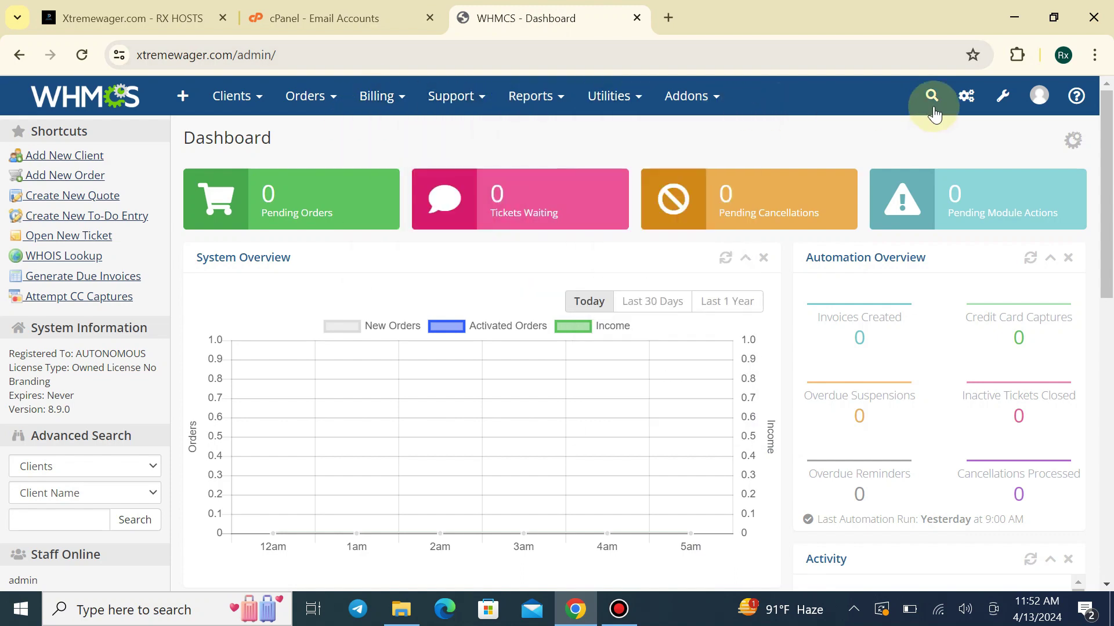
Open WHMCS General Settings, confirming with the saved admin password
{"action": "mouse_move", "coordinate": [996, 109]}
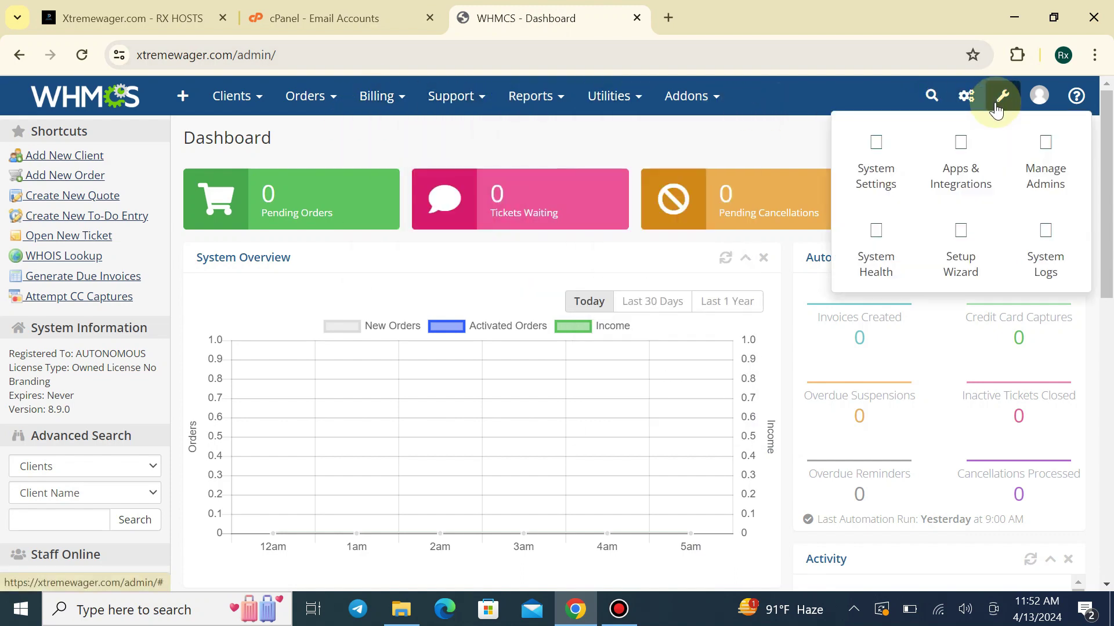
{"action": "left_click", "coordinate": [873, 173]}
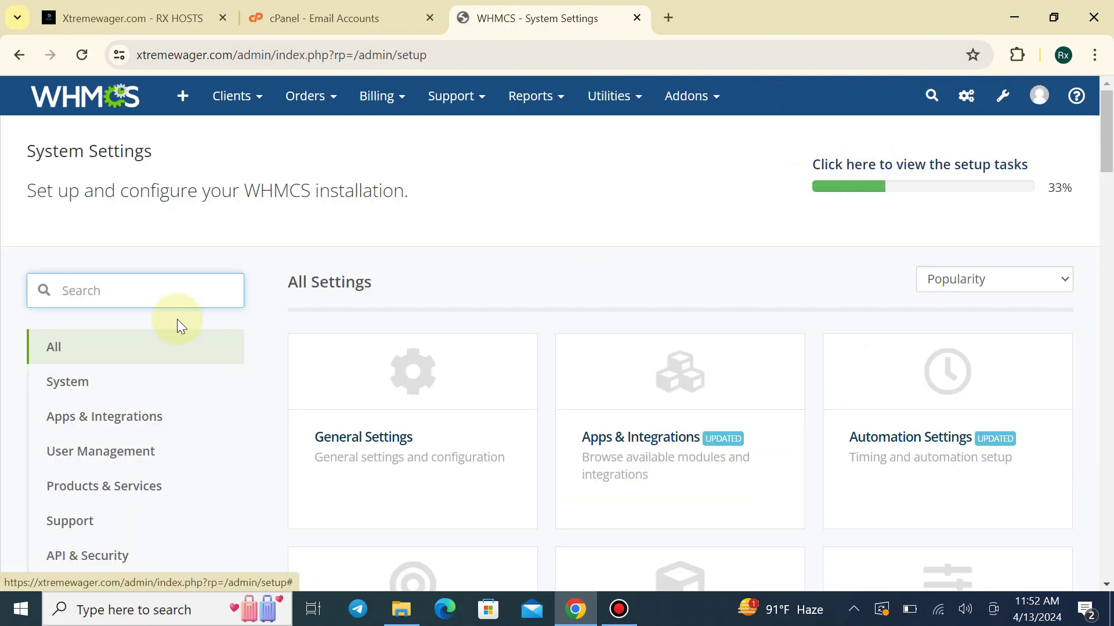
{"action": "left_click", "coordinate": [421, 367]}
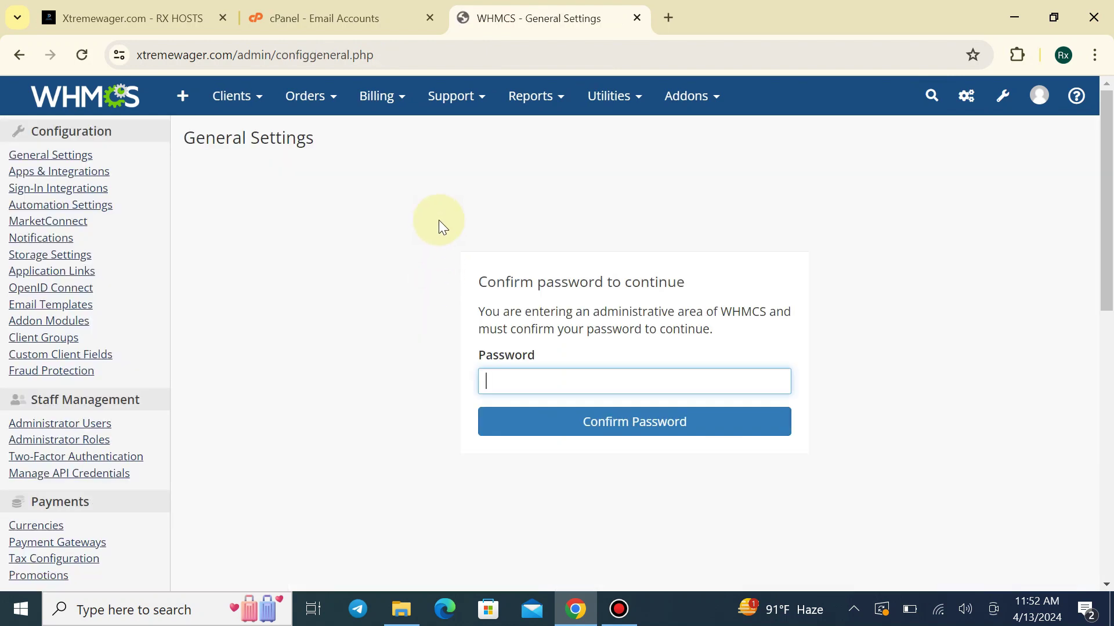
{"action": "left_click", "coordinate": [509, 384]}
{"action": "left_click", "coordinate": [594, 416]}
{"action": "left_click", "coordinate": [592, 413]}
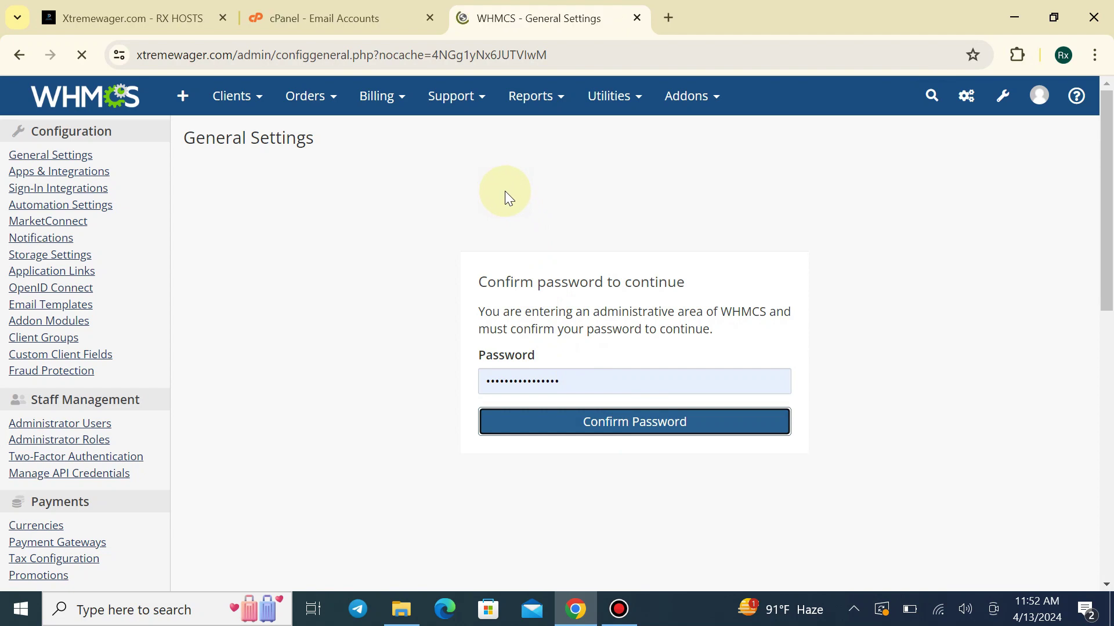
Choose SMTP as the mail provider in the Mail settings
{"action": "left_click", "coordinate": [500, 174]}
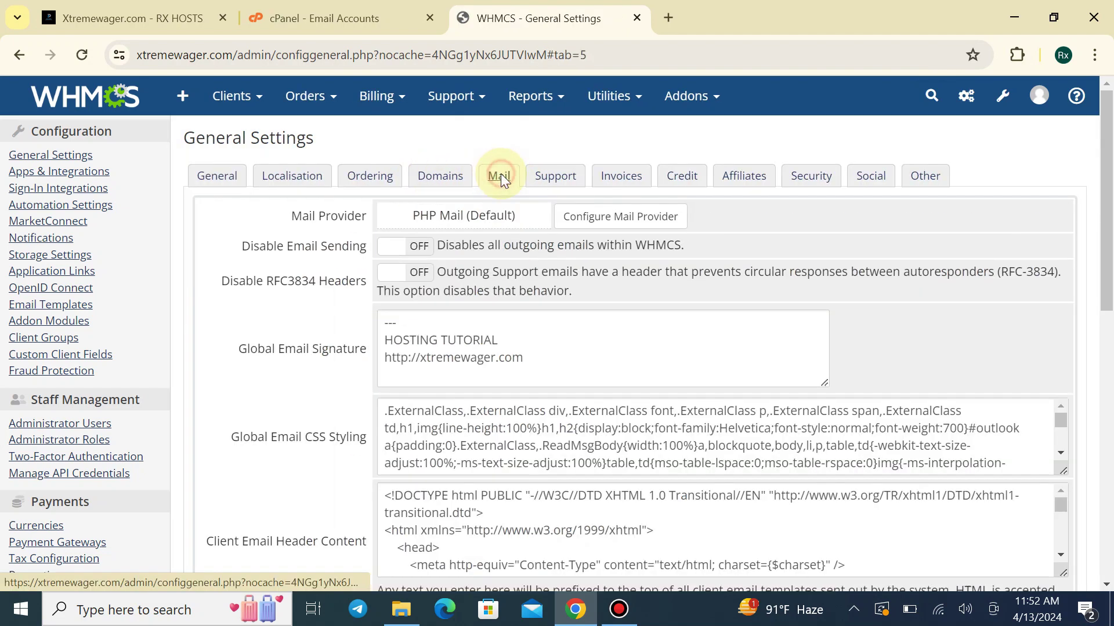
{"action": "left_click", "coordinate": [585, 216]}
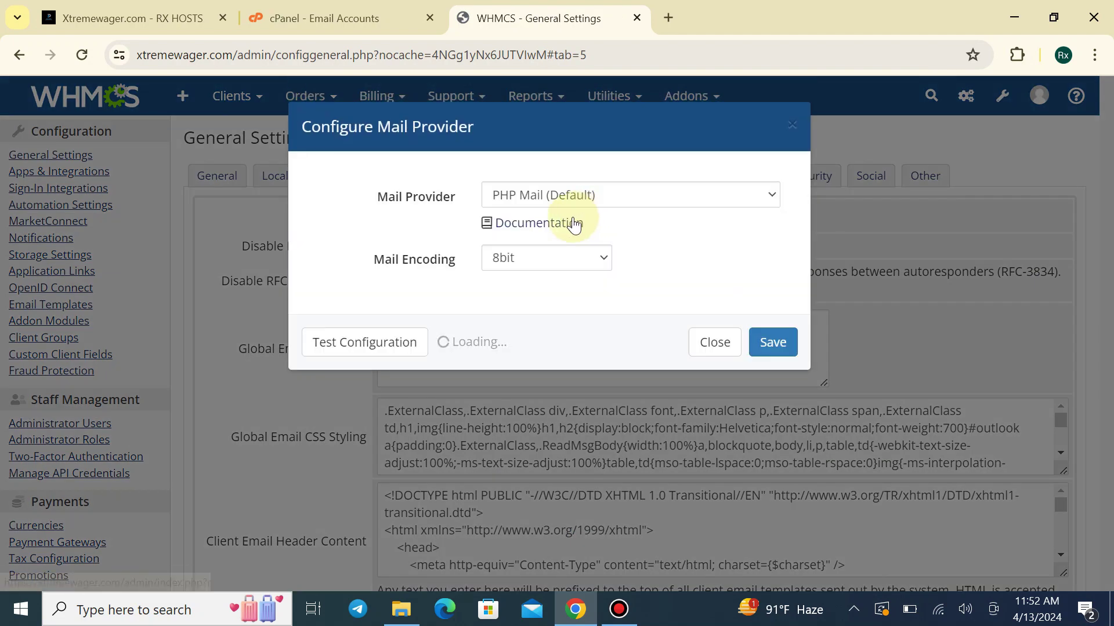
{"action": "left_click", "coordinate": [535, 207]}
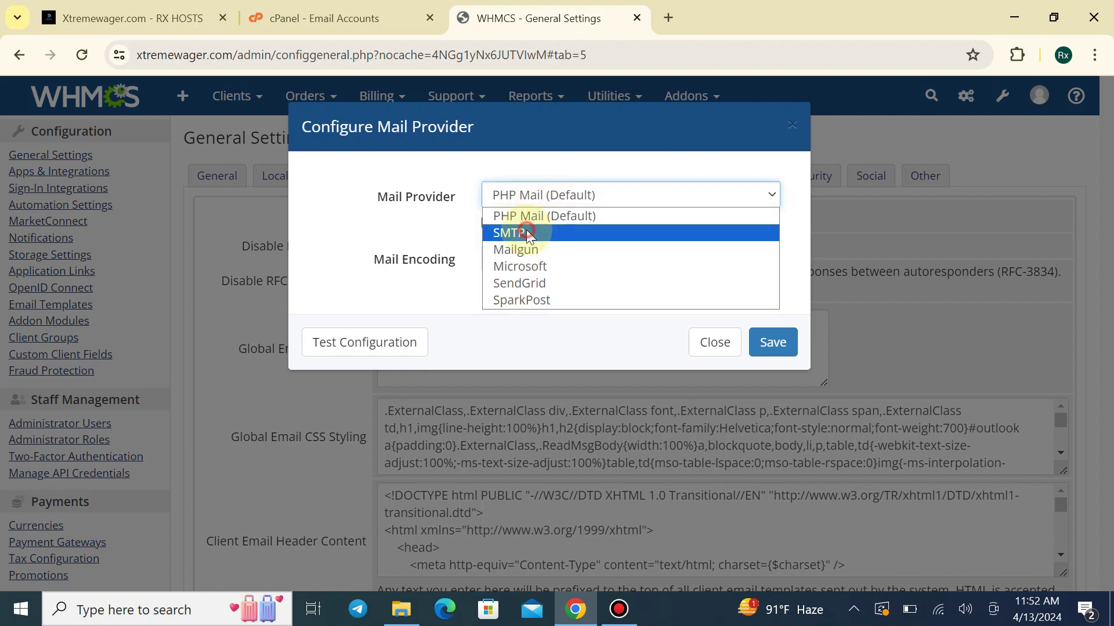
{"action": "left_click", "coordinate": [528, 230]}
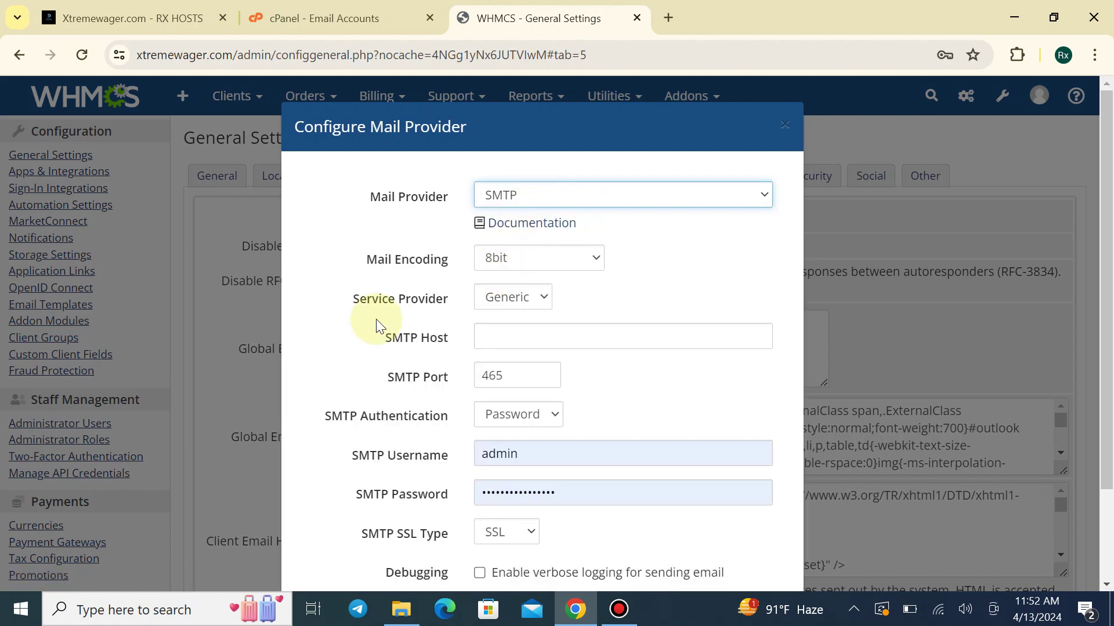
{"action": "scroll", "coordinate": [523, 515], "scroll_direction": "down", "scroll_amount": 2}
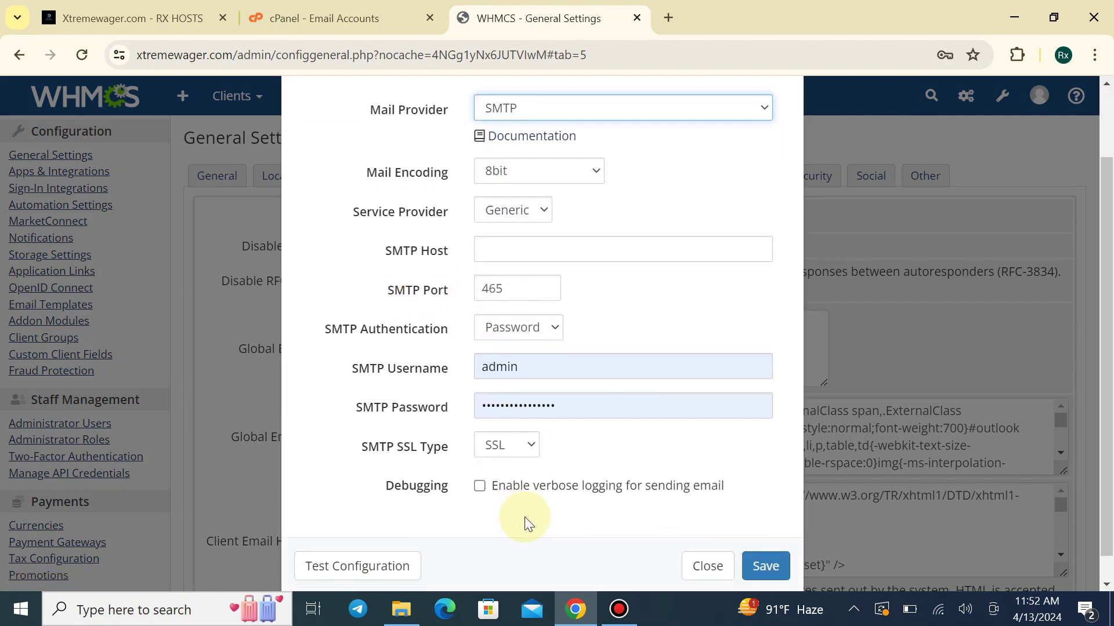
{"action": "scroll", "coordinate": [500, 299], "scroll_direction": "up", "scroll_amount": 2}
Copy the outgoing server host xtremewager.com from cPanel's mail client settings for the support mailbox
{"action": "left_click", "coordinate": [319, 18]}
{"action": "left_click", "coordinate": [1025, 476]}
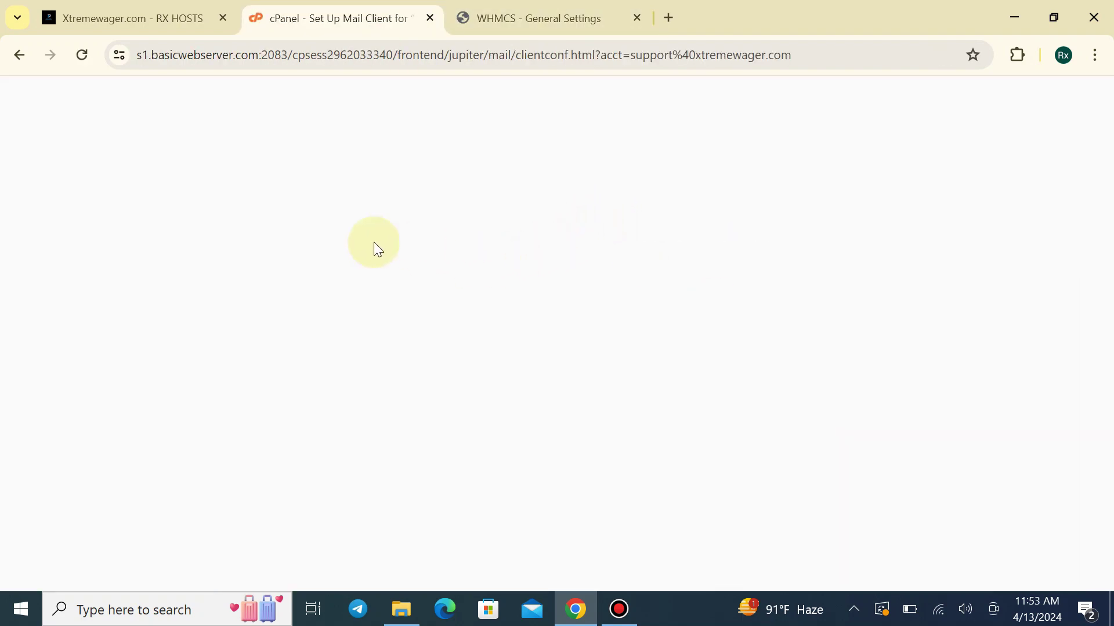
{"action": "scroll", "coordinate": [310, 307], "scroll_direction": "down", "scroll_amount": 5}
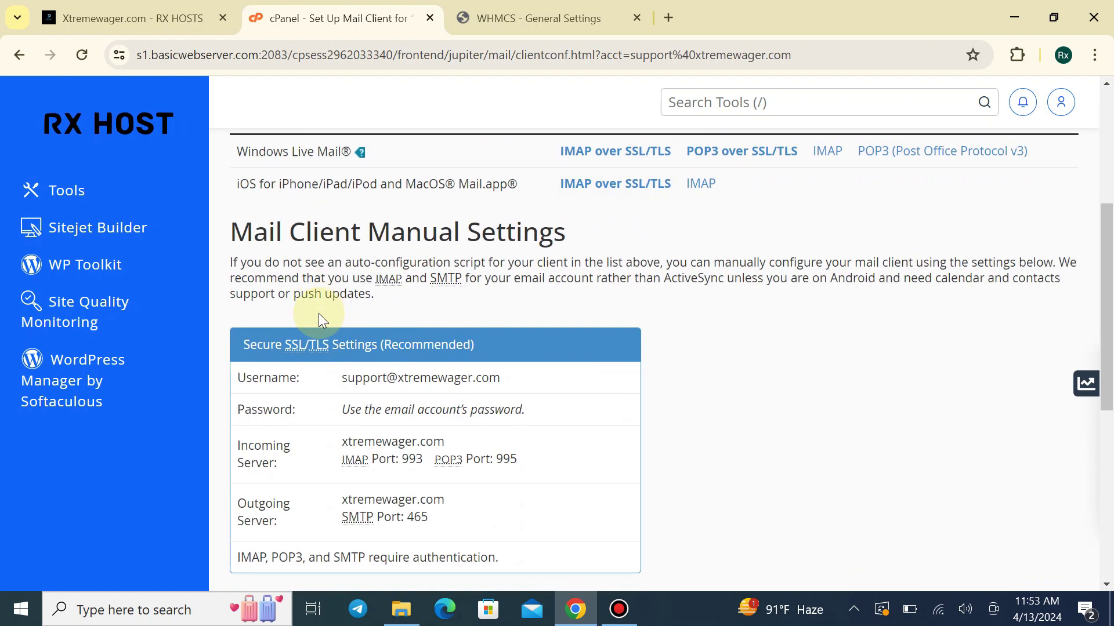
{"action": "scroll", "coordinate": [319, 313], "scroll_direction": "down", "scroll_amount": 3}
{"action": "left_click_drag", "start_coordinate": [335, 287], "coordinate": [451, 291]}
{"action": "left_click", "coordinate": [364, 285]}
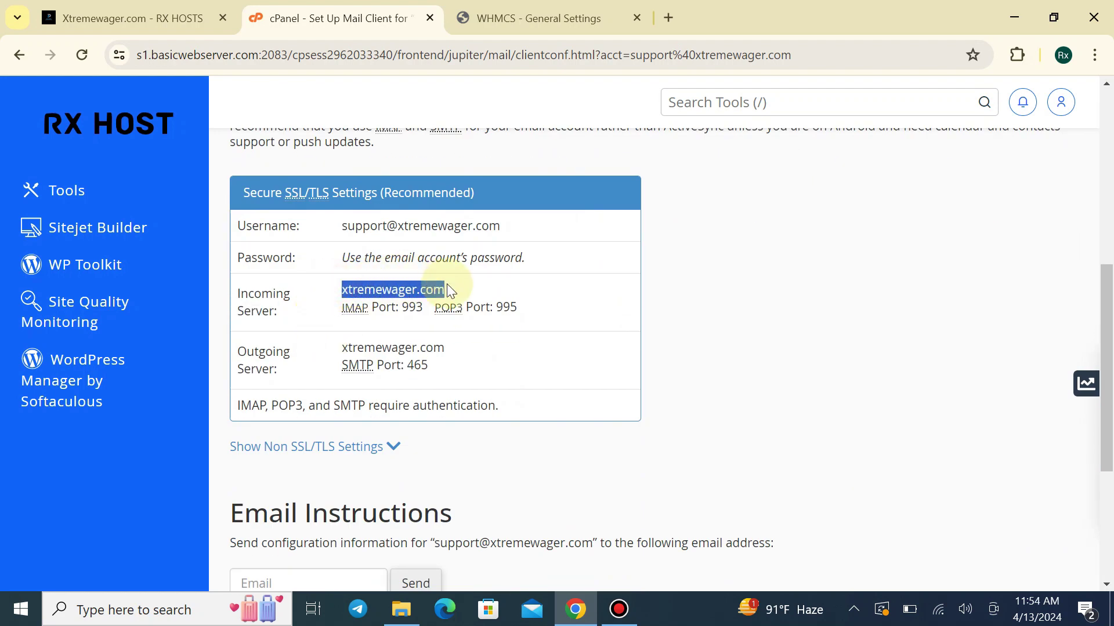
{"action": "left_click", "coordinate": [344, 351]}
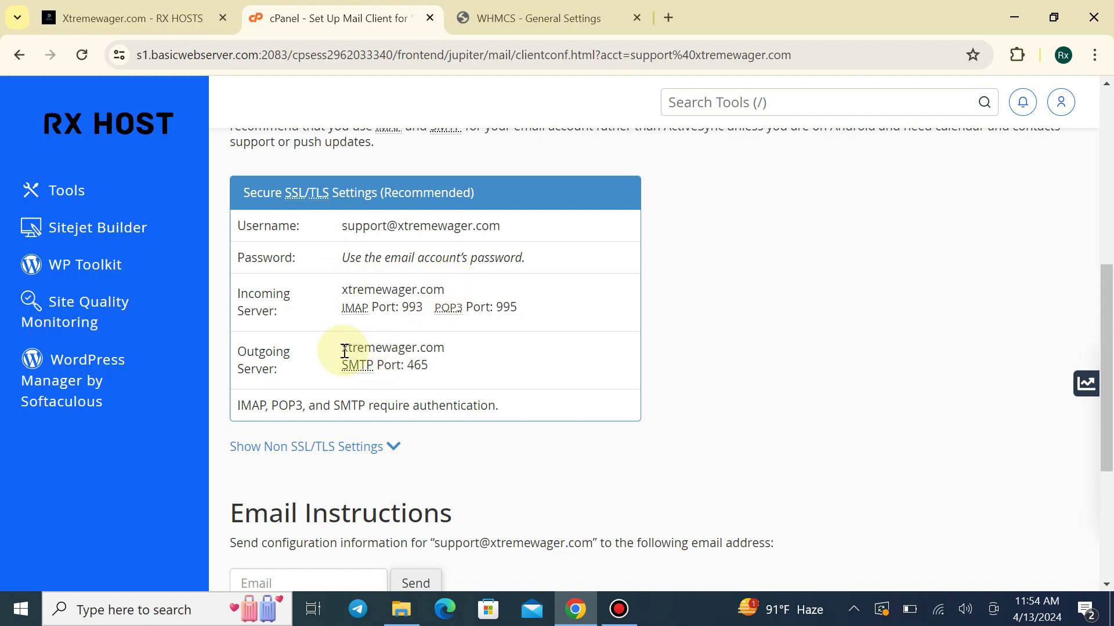
{"action": "left_click_drag", "start_coordinate": [344, 348], "coordinate": [444, 348]}
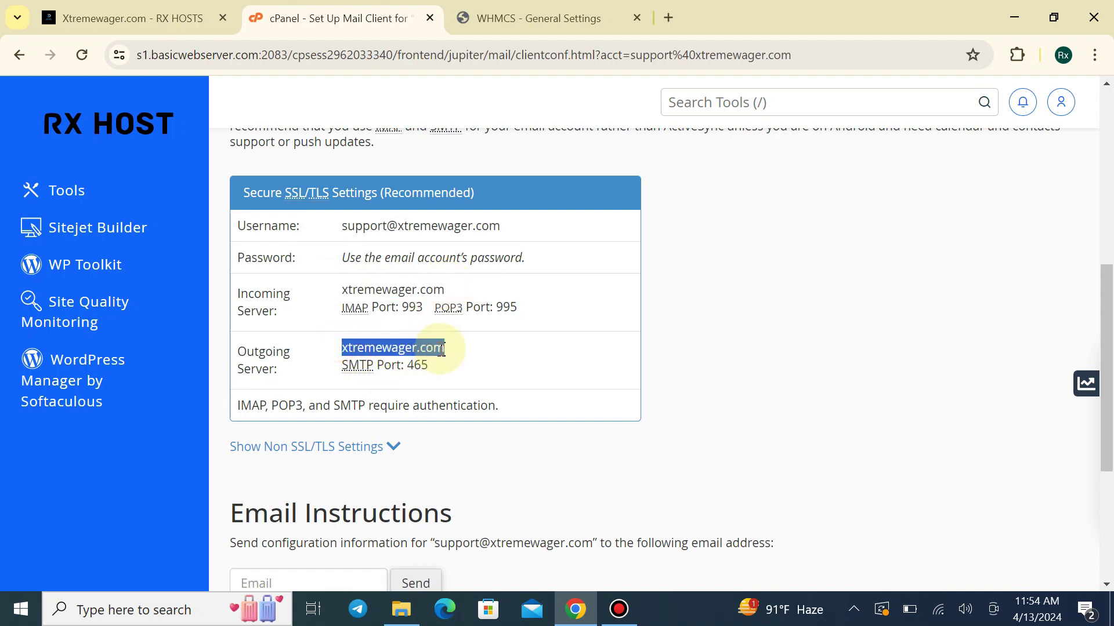
Fill in SMTP Host and paste the support mailbox address as the SMTP Username
{"action": "left_click", "coordinate": [530, 18]}
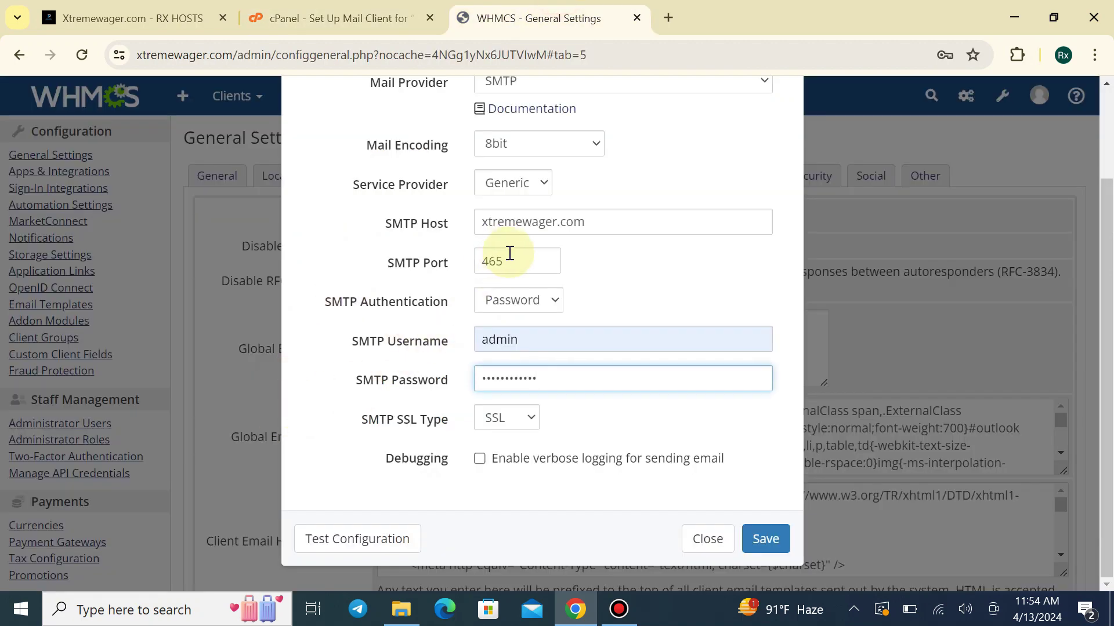
{"action": "triple_click", "coordinate": [543, 226]}
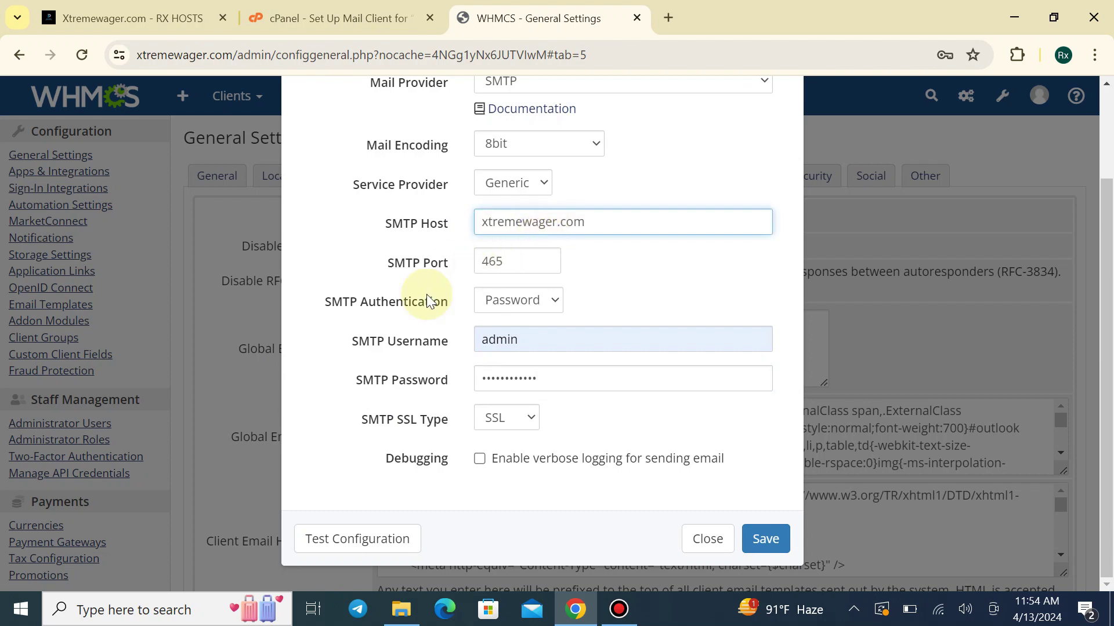
{"action": "double_click", "coordinate": [527, 346]}
{"action": "key", "text": "ctrl+shift+Tab"}
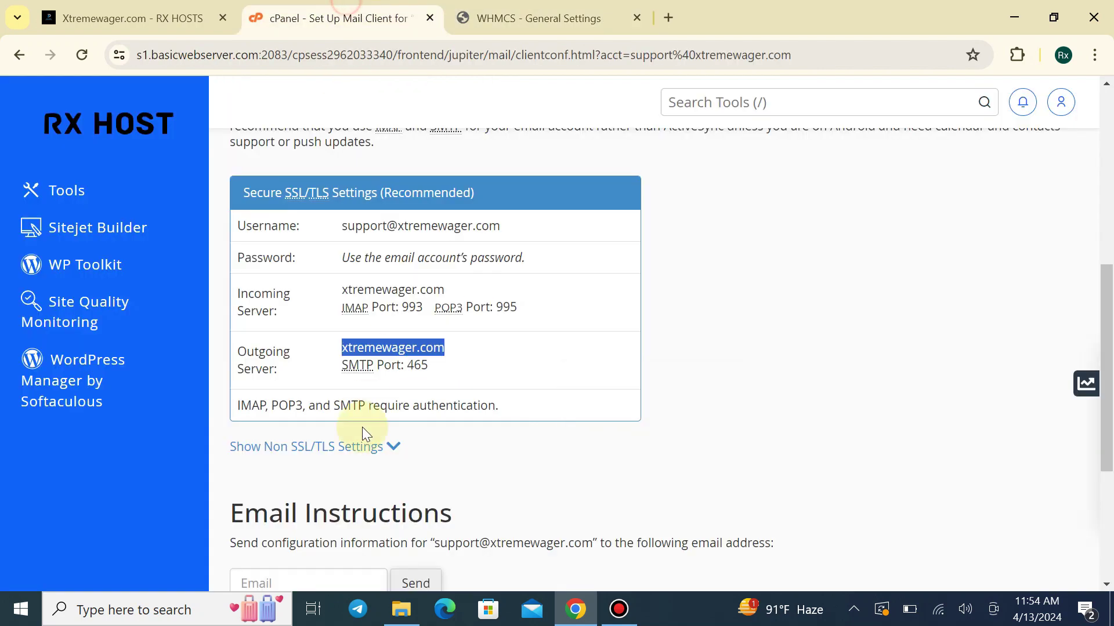
{"action": "left_click_drag", "start_coordinate": [342, 225], "coordinate": [530, 230]}
{"action": "left_click", "coordinate": [518, 18]}
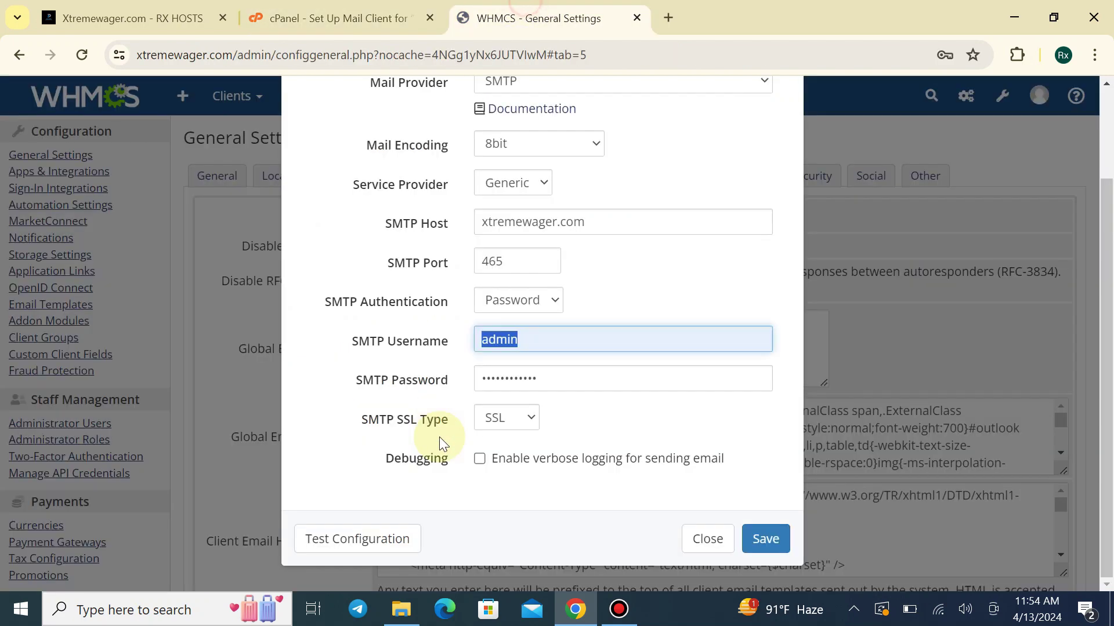
{"action": "left_click", "coordinate": [575, 378]}
{"action": "left_click", "coordinate": [563, 342]}
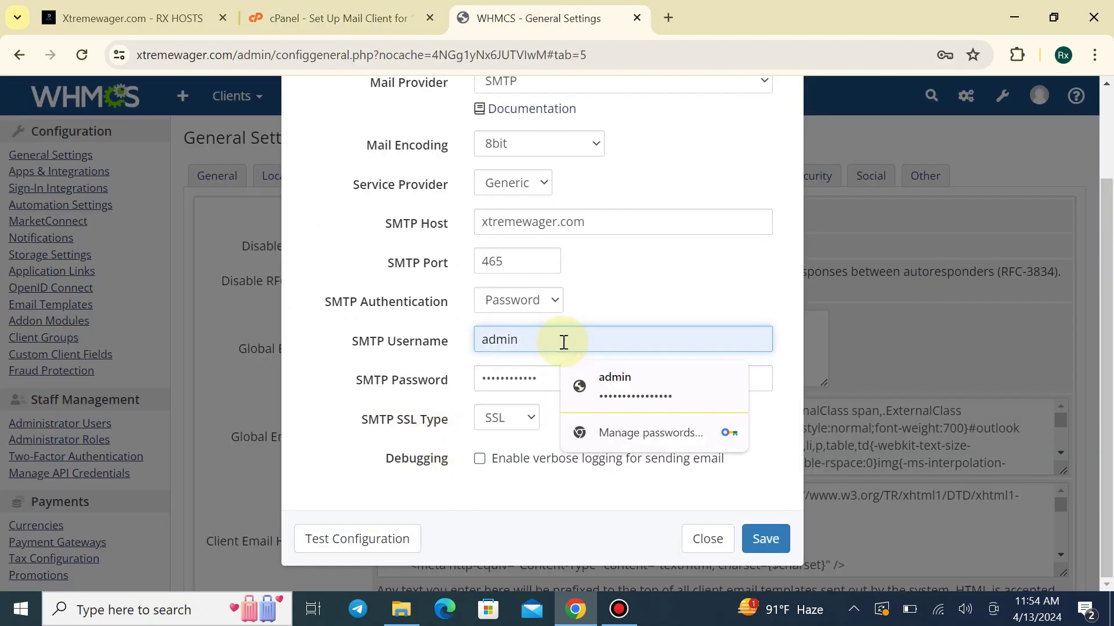
{"action": "key", "text": "ctrl+v"}
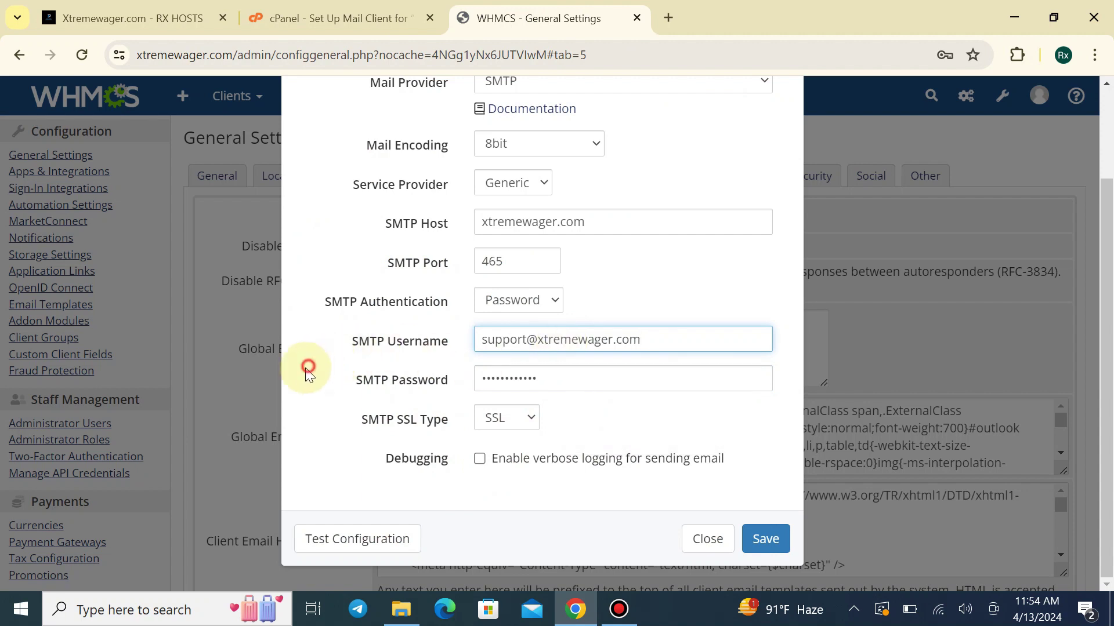
Enable verbose logging, confirm the SMTP configuration test succeeds, and save the mail provider settings
{"action": "left_click", "coordinate": [308, 372]}
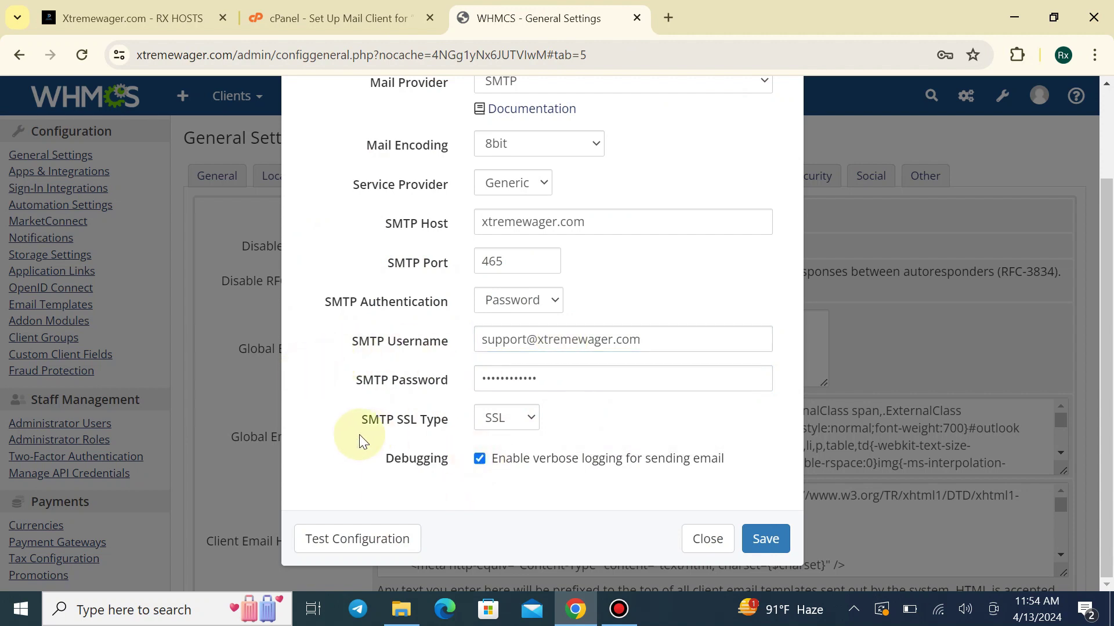
{"action": "scroll", "coordinate": [423, 316], "scroll_direction": "up", "scroll_amount": 2}
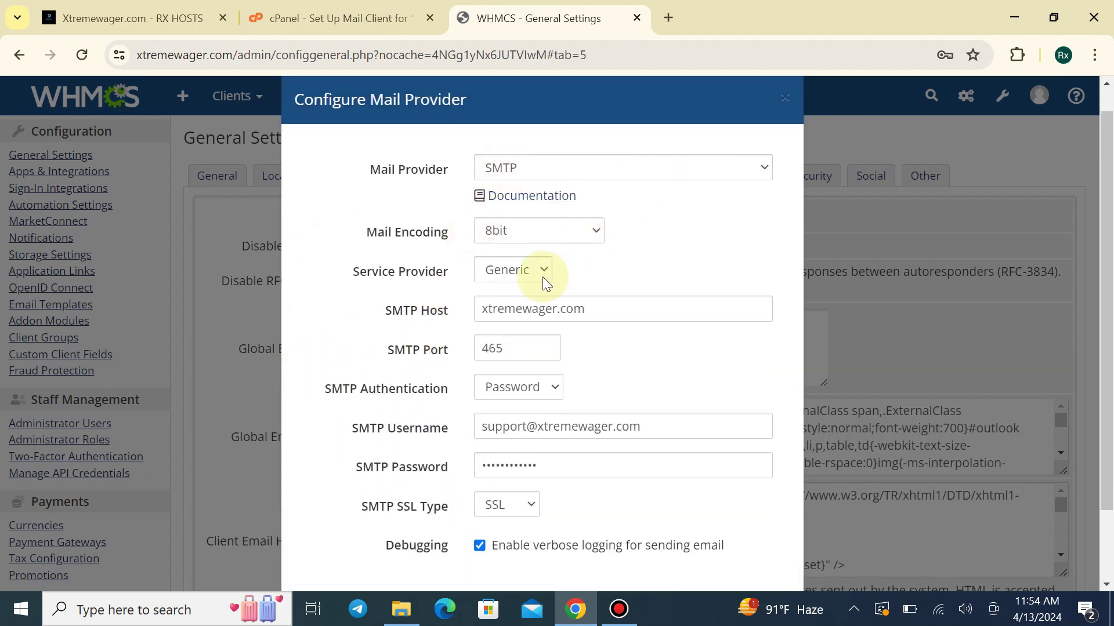
{"action": "scroll", "coordinate": [597, 428], "scroll_direction": "down", "scroll_amount": 2}
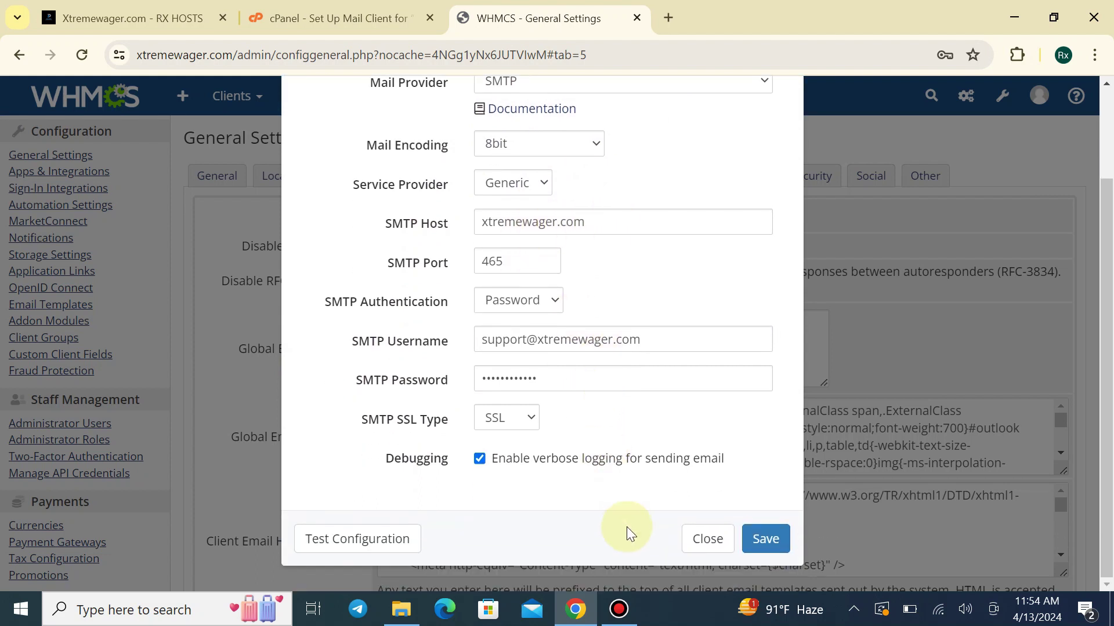
{"action": "left_click", "coordinate": [395, 538]}
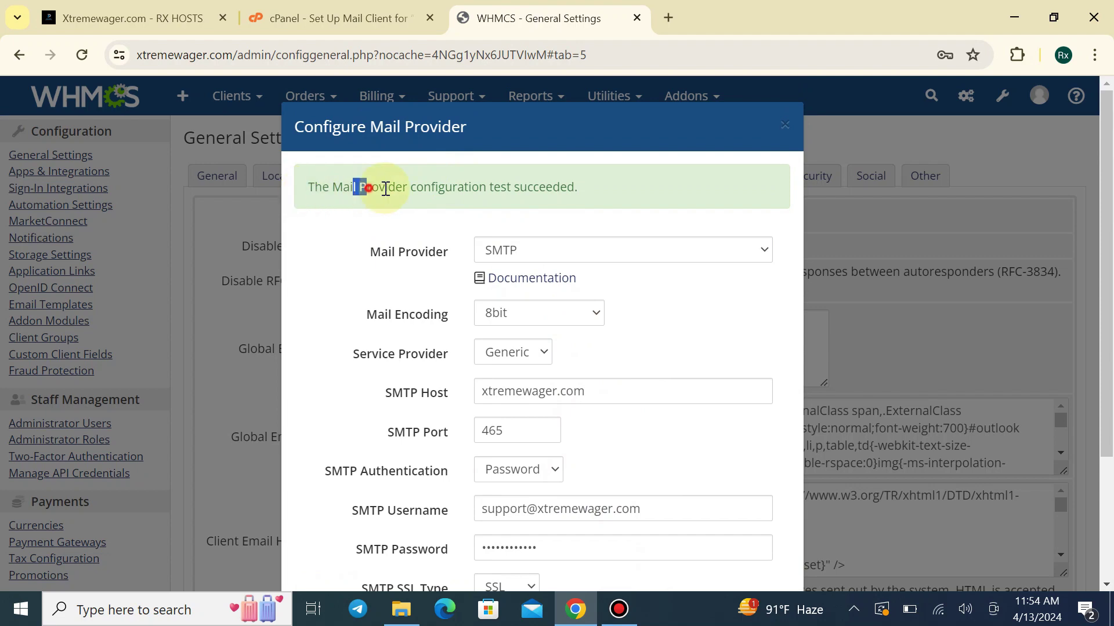
{"action": "left_click_drag", "start_coordinate": [385, 189], "coordinate": [642, 197]}
{"action": "left_click", "coordinate": [642, 197]}
{"action": "scroll", "coordinate": [687, 401], "scroll_direction": "down", "scroll_amount": 3}
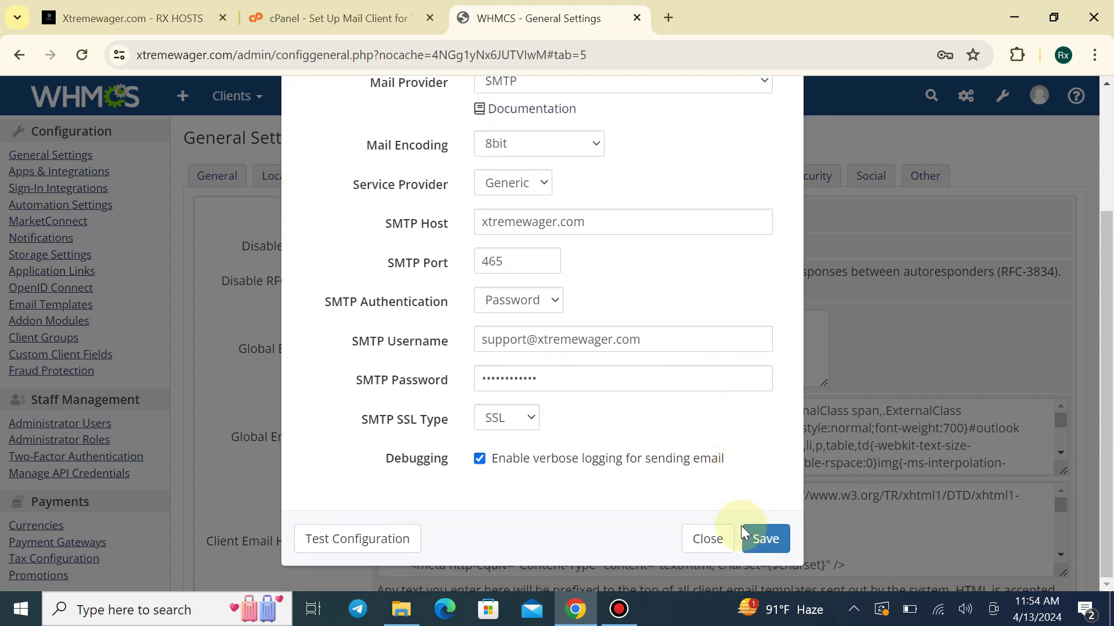
{"action": "left_click", "coordinate": [754, 536]}
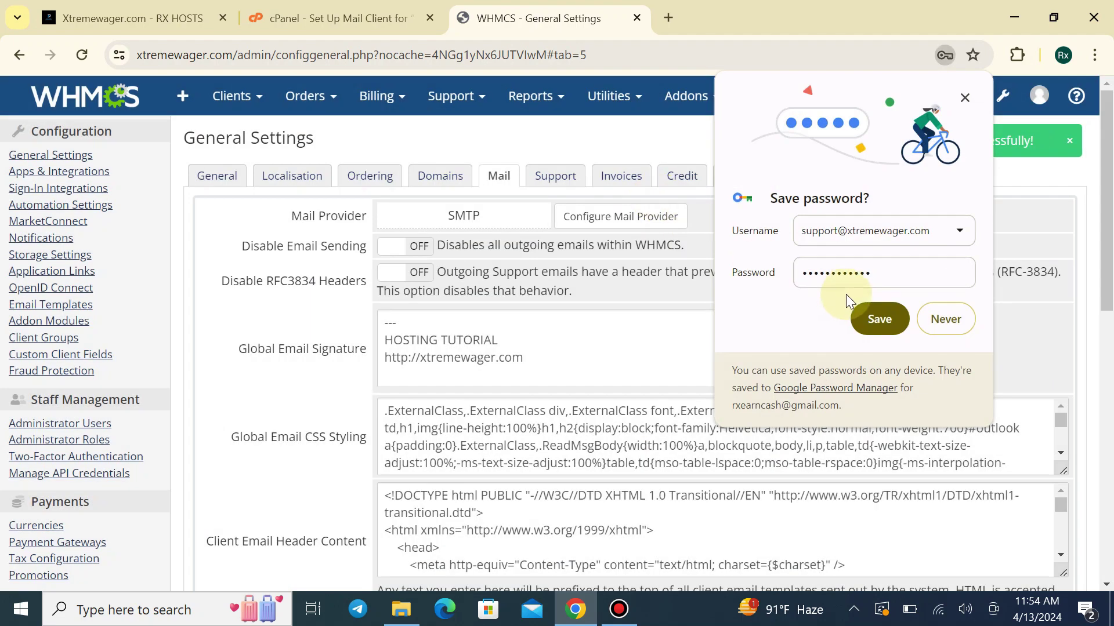
Decline Chrome's password prompt and select the current default sender address on the General tab
{"action": "left_click", "coordinate": [952, 317]}
{"action": "scroll", "coordinate": [507, 376], "scroll_direction": "down", "scroll_amount": 1}
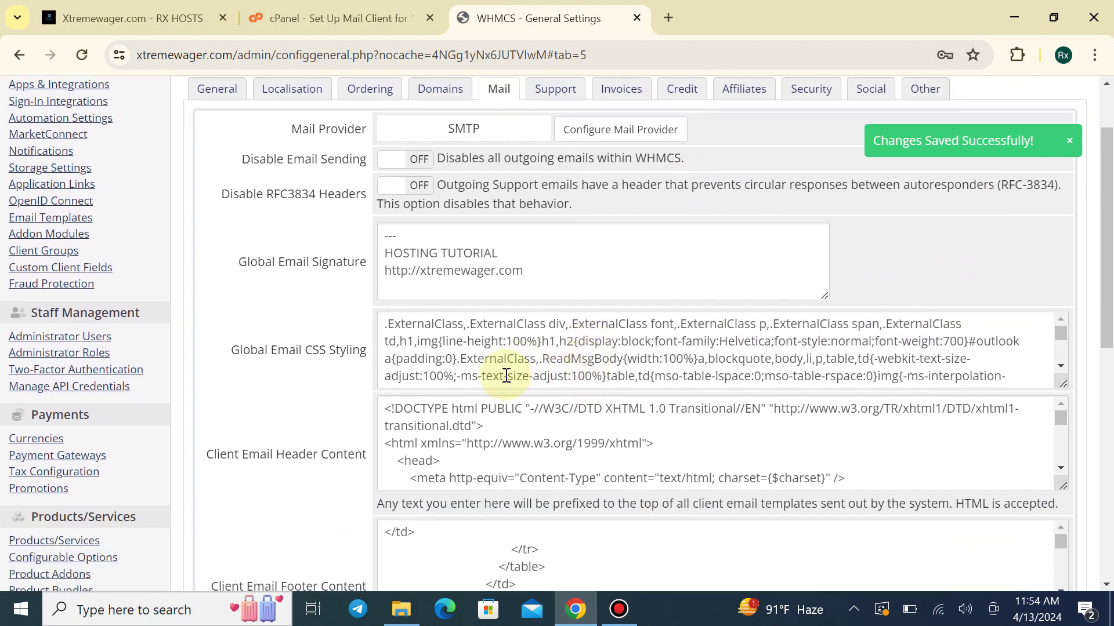
{"action": "scroll", "coordinate": [464, 389], "scroll_direction": "down", "scroll_amount": 1}
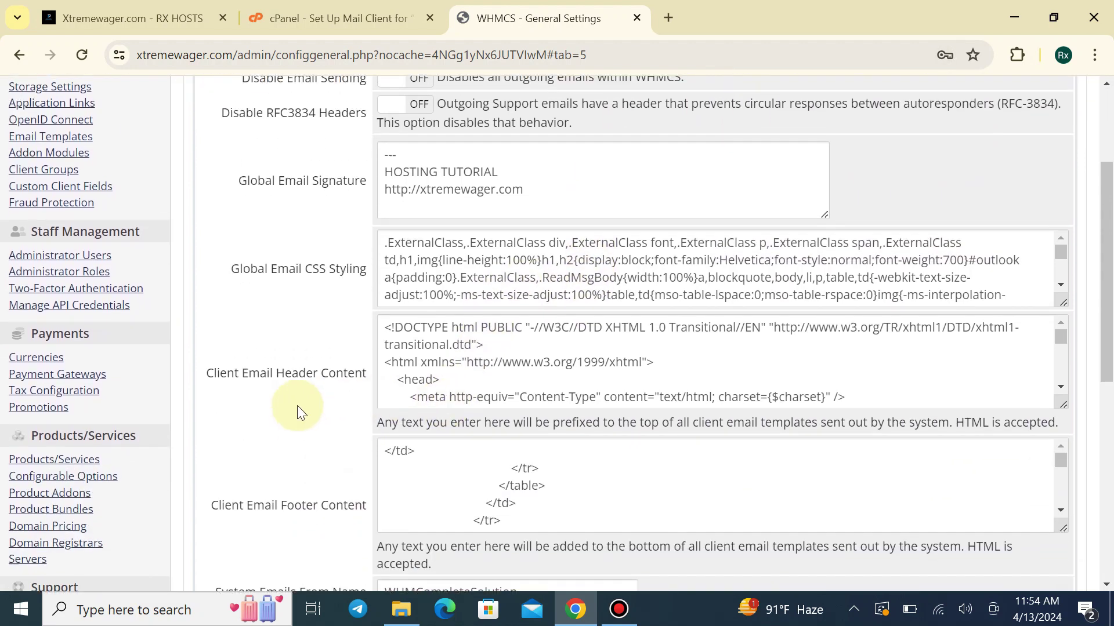
{"action": "scroll", "coordinate": [268, 181], "scroll_direction": "up", "scroll_amount": 2}
{"action": "left_click", "coordinate": [234, 181]}
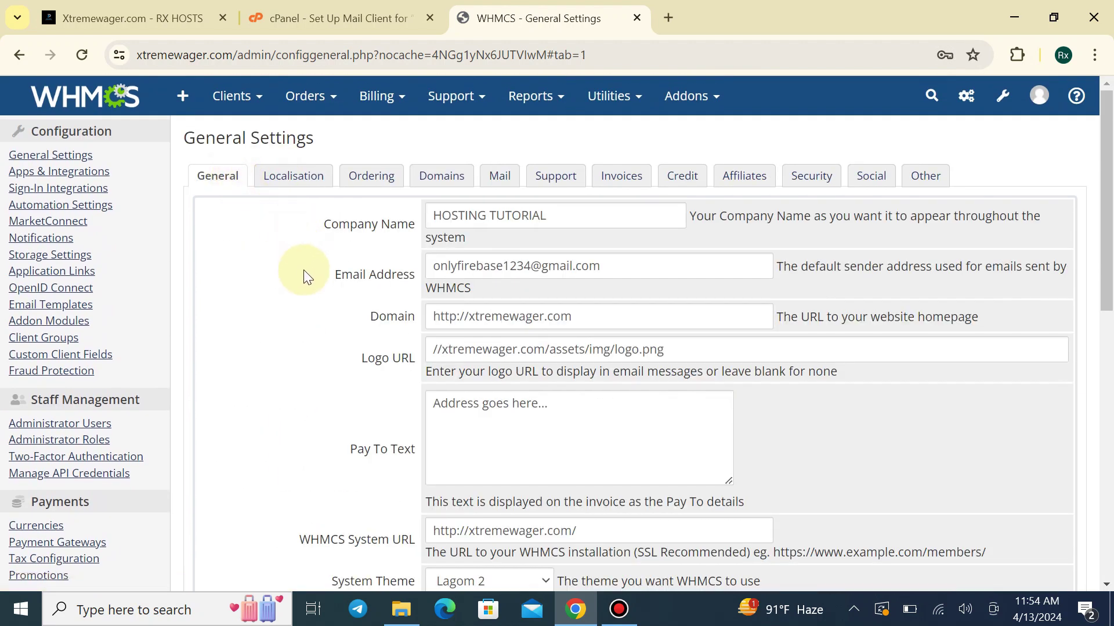
{"action": "scroll", "coordinate": [304, 271], "scroll_direction": "down", "scroll_amount": 1}
{"action": "left_click_drag", "start_coordinate": [427, 177], "coordinate": [615, 184]}
{"action": "left_click", "coordinate": [287, 261]}
Replace the sender Email Address with the support mailbox username copied from cPanel, and save
{"action": "left_click", "coordinate": [348, 16]}
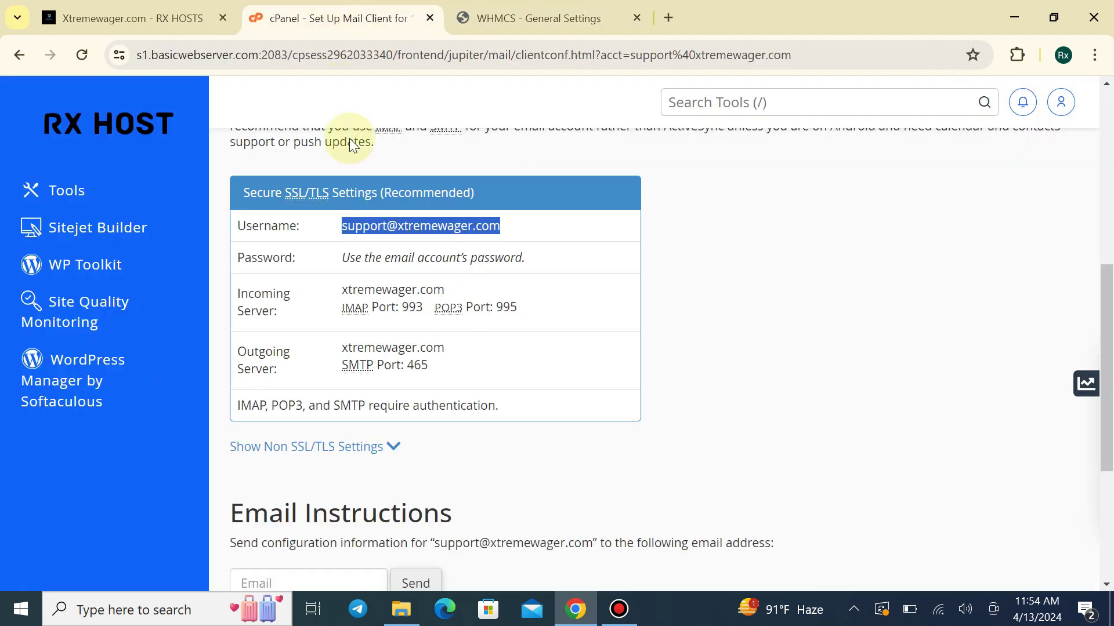
{"action": "right_click", "coordinate": [424, 228]}
{"action": "left_click", "coordinate": [459, 243]}
{"action": "left_click", "coordinate": [539, 17]}
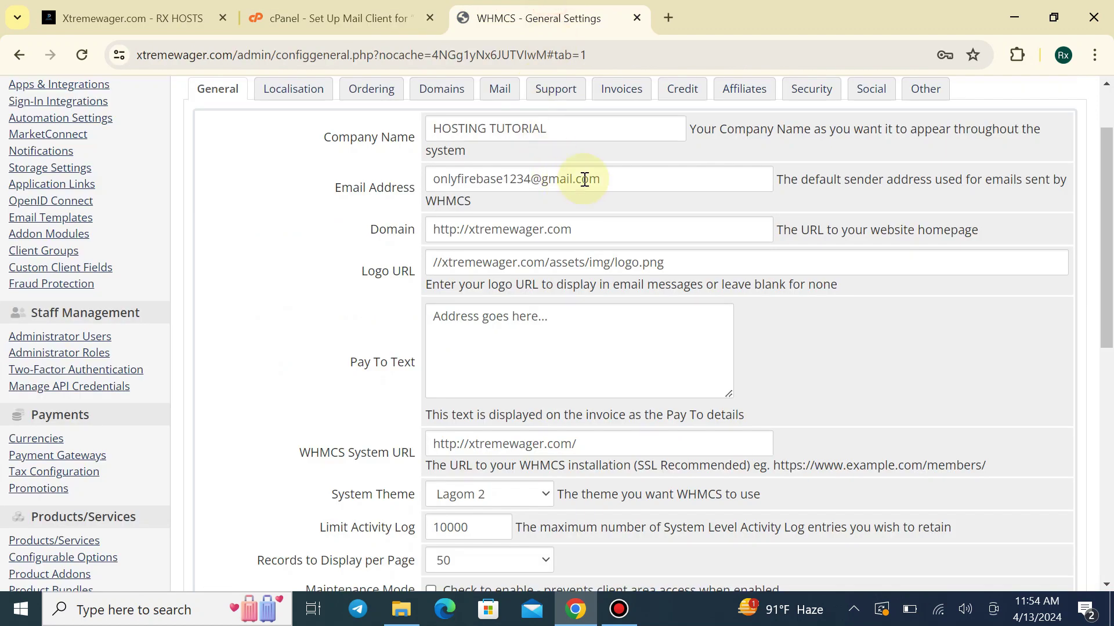
{"action": "left_click_drag", "start_coordinate": [627, 178], "coordinate": [348, 186]}
{"action": "key", "text": "ctrl+v"}
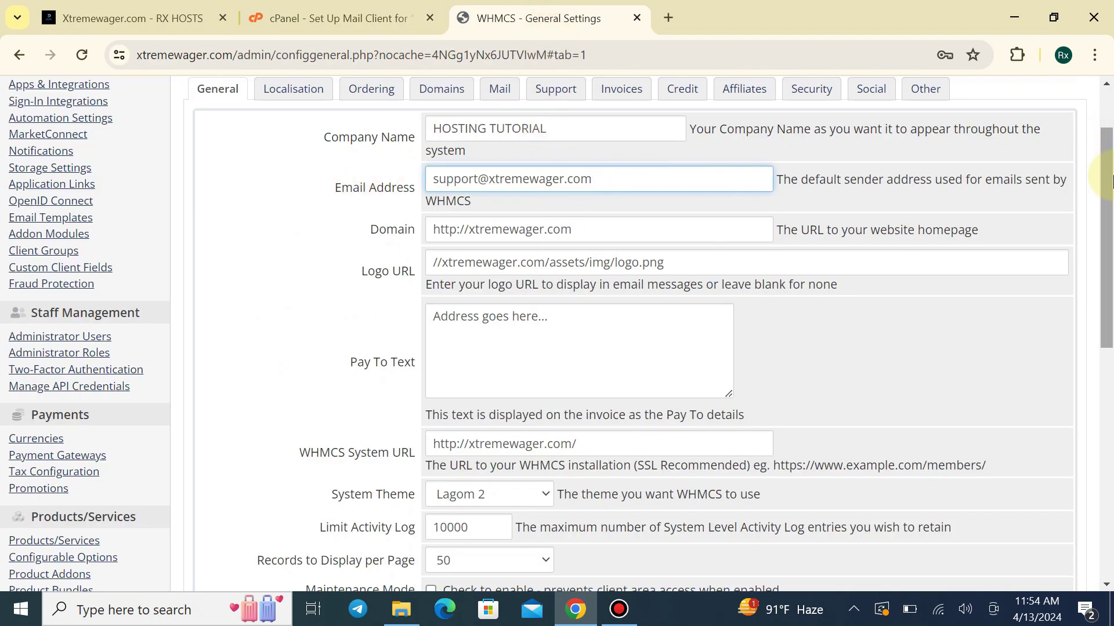
{"action": "left_click_drag", "start_coordinate": [1107, 232], "coordinate": [1107, 486]}
{"action": "left_click", "coordinate": [567, 265]}
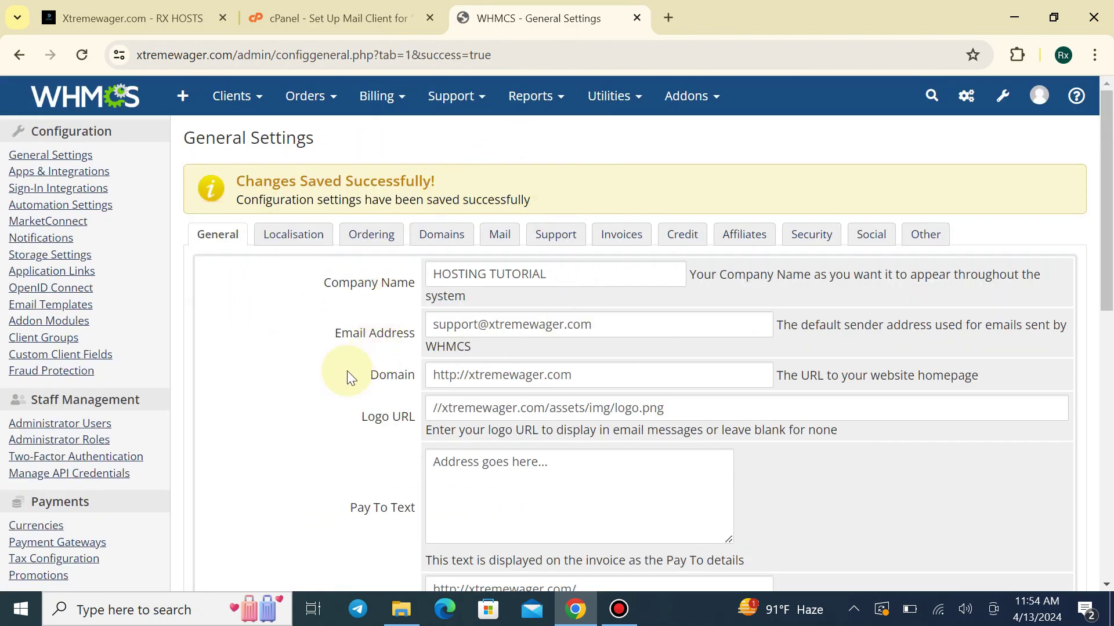
{"action": "scroll", "coordinate": [308, 420], "scroll_direction": "down", "scroll_amount": 1}
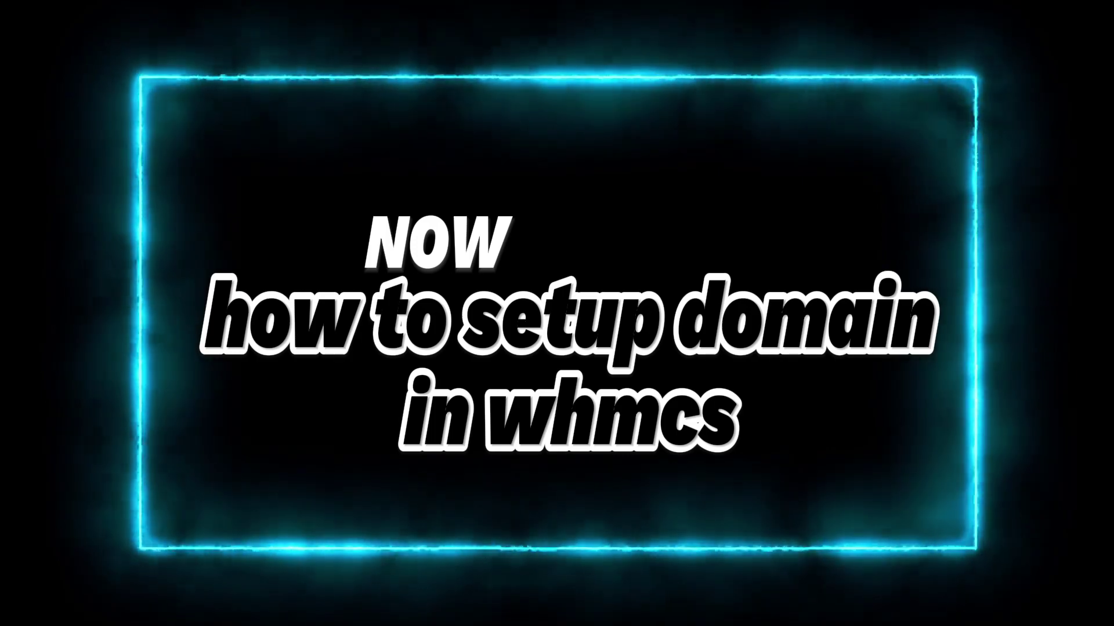
Check rxstore.xyz availability on the client portal, then return to the RX HOSTS Product Details tab
{"action": "left_click", "coordinate": [392, 395]}
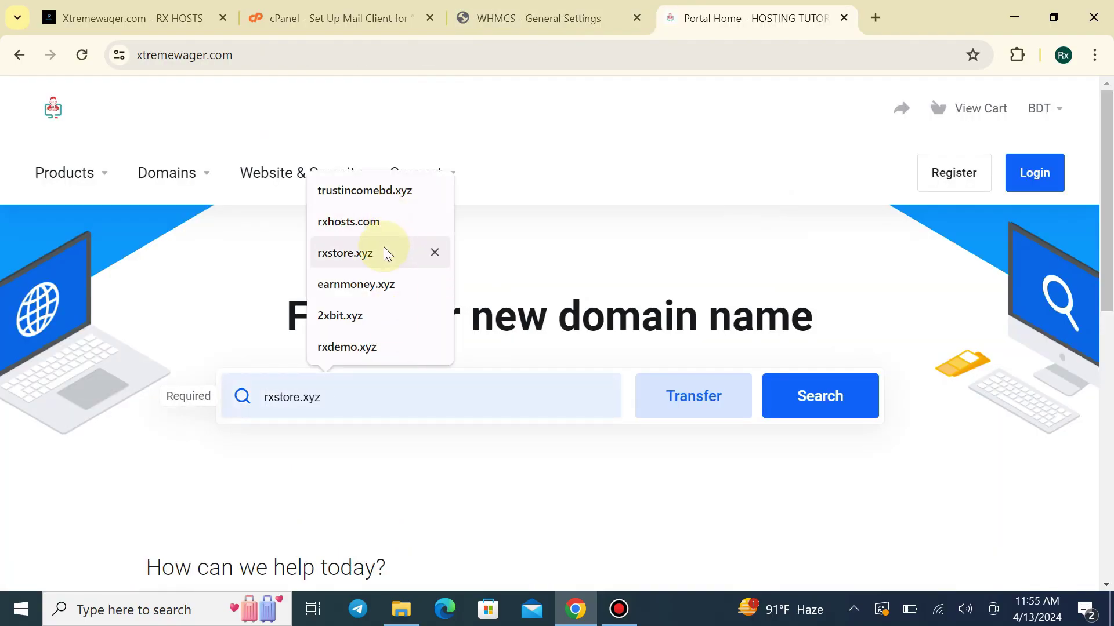
{"action": "left_click", "coordinate": [380, 253]}
{"action": "left_click", "coordinate": [806, 382]}
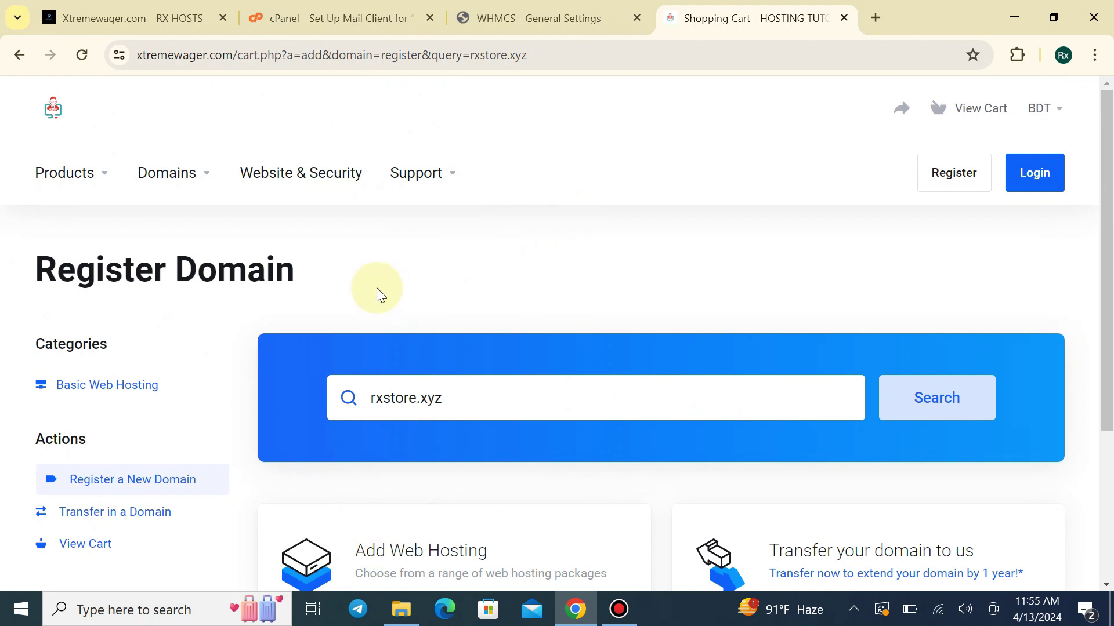
{"action": "left_click", "coordinate": [88, 123]}
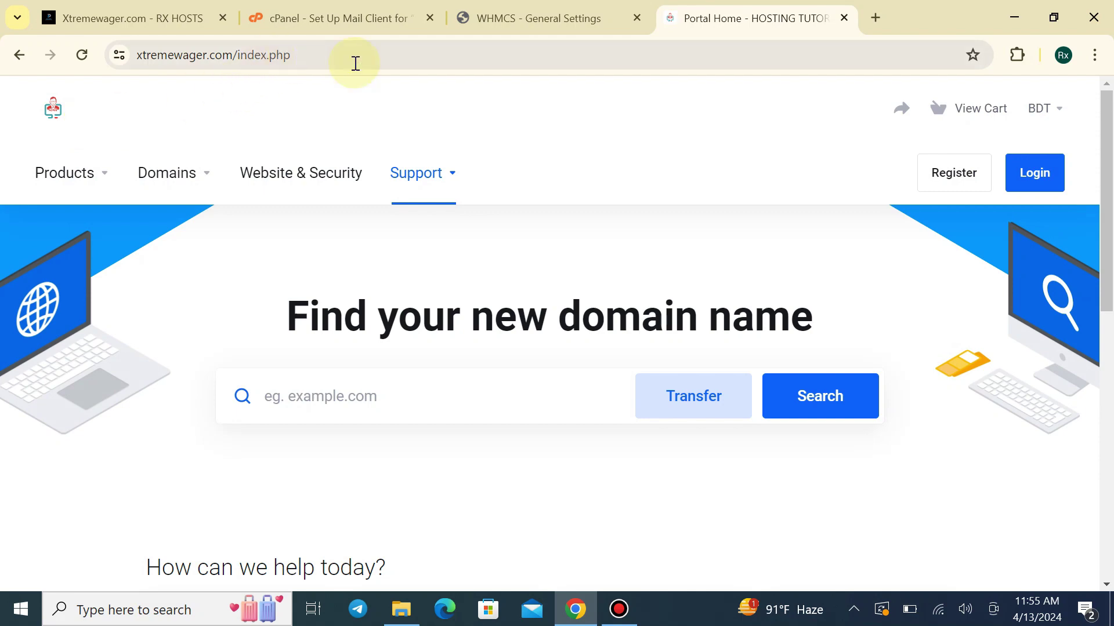
{"action": "left_click", "coordinate": [186, 9]}
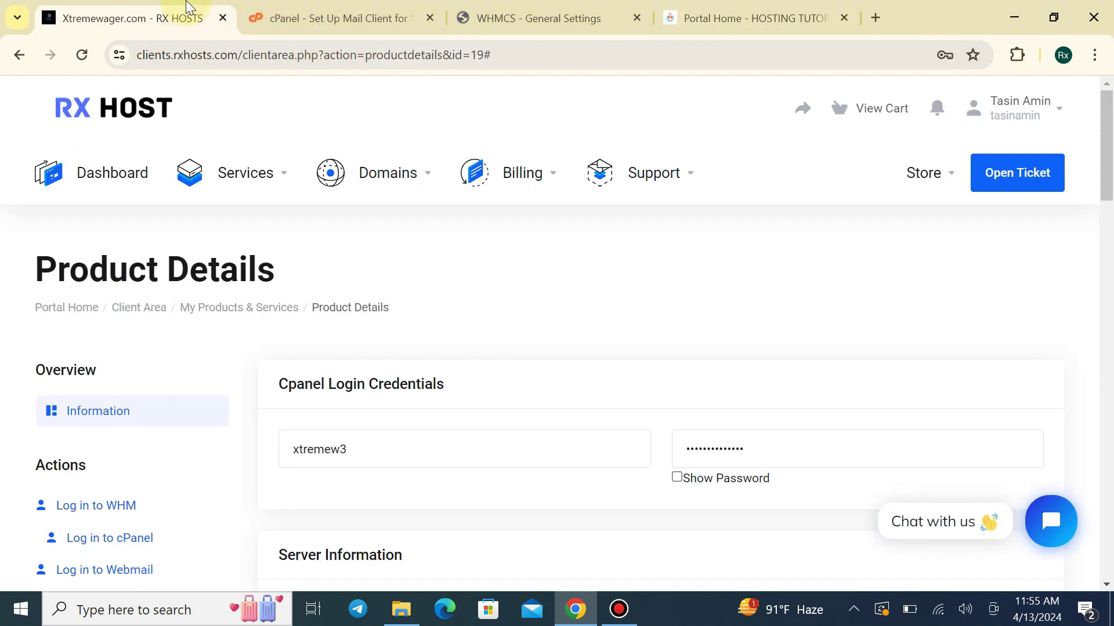
Open Domain Registrars in WHMCS System Settings by searching 'doma'
{"action": "left_click", "coordinate": [498, 9]}
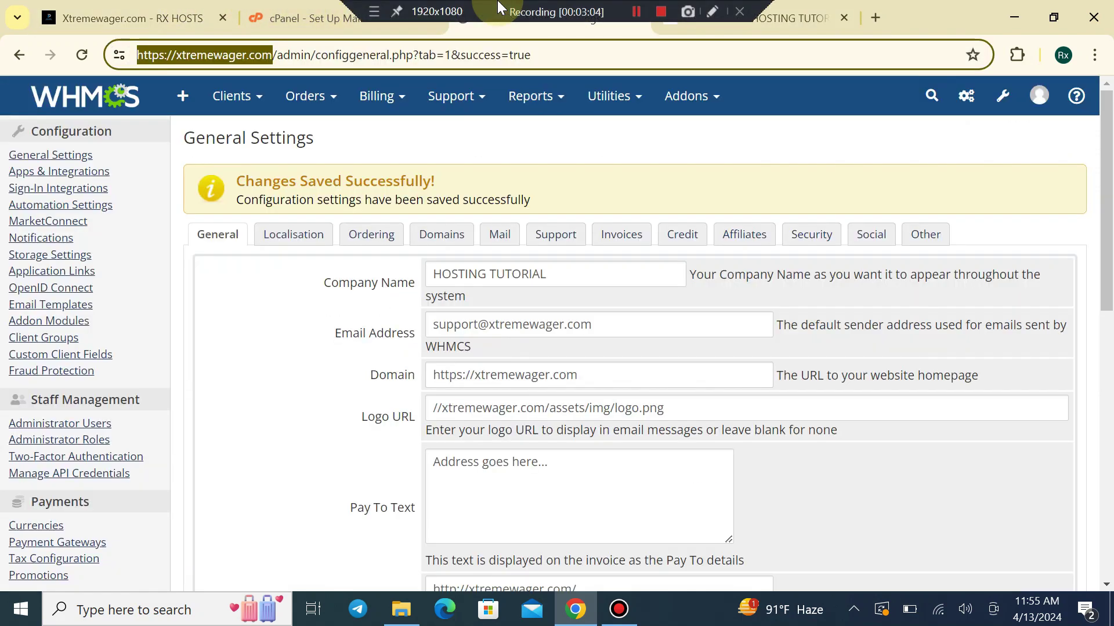
{"action": "left_click", "coordinate": [1002, 96]}
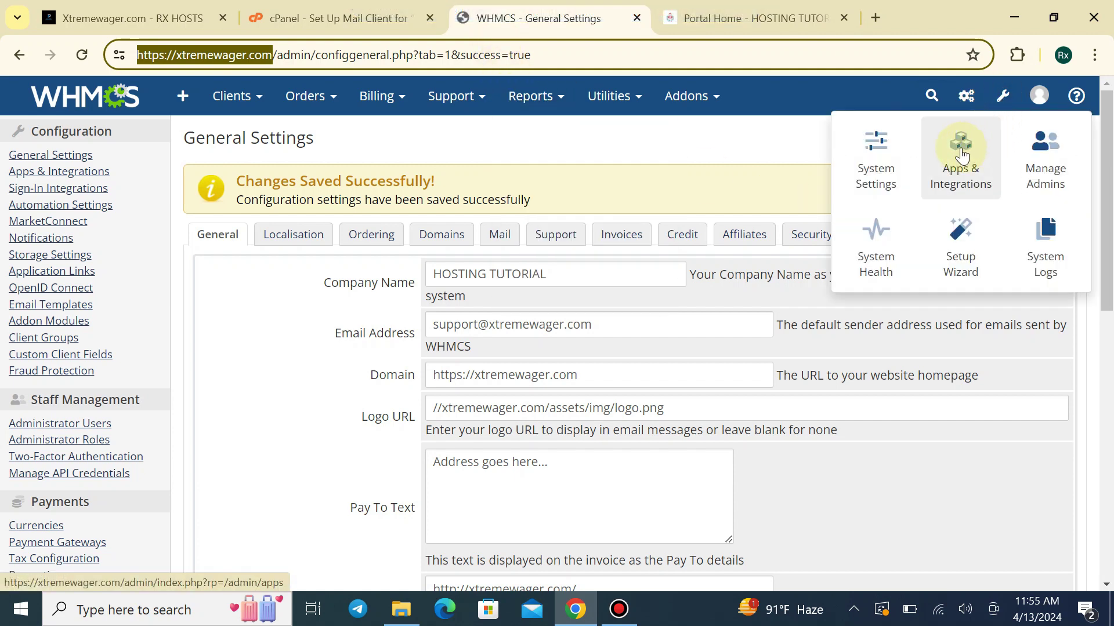
{"action": "left_click", "coordinate": [872, 155]}
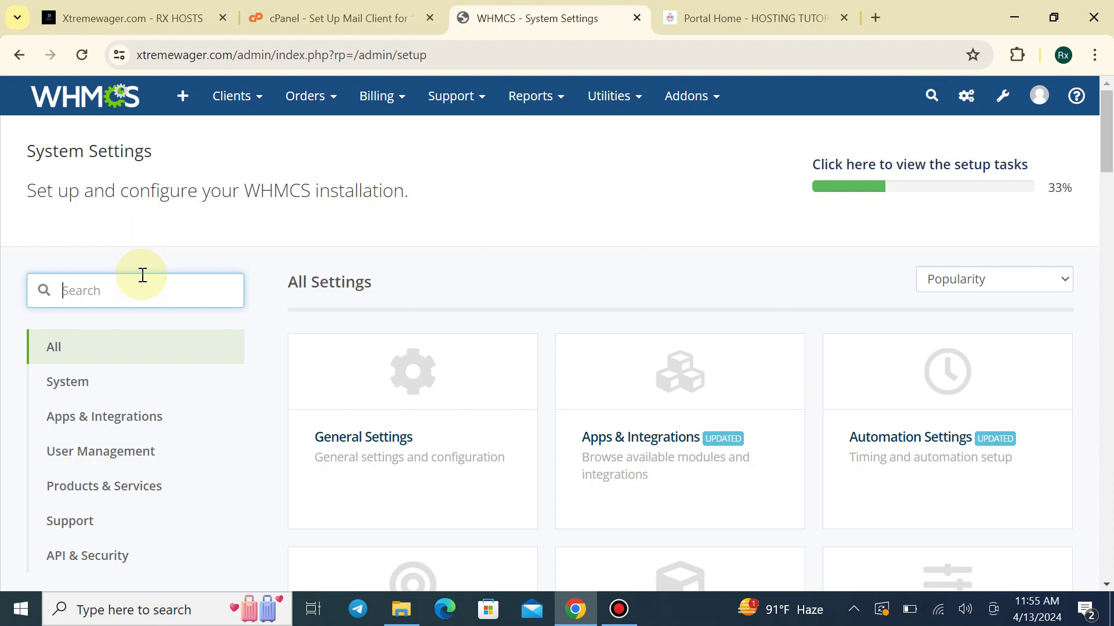
{"action": "type", "text": "doma"}
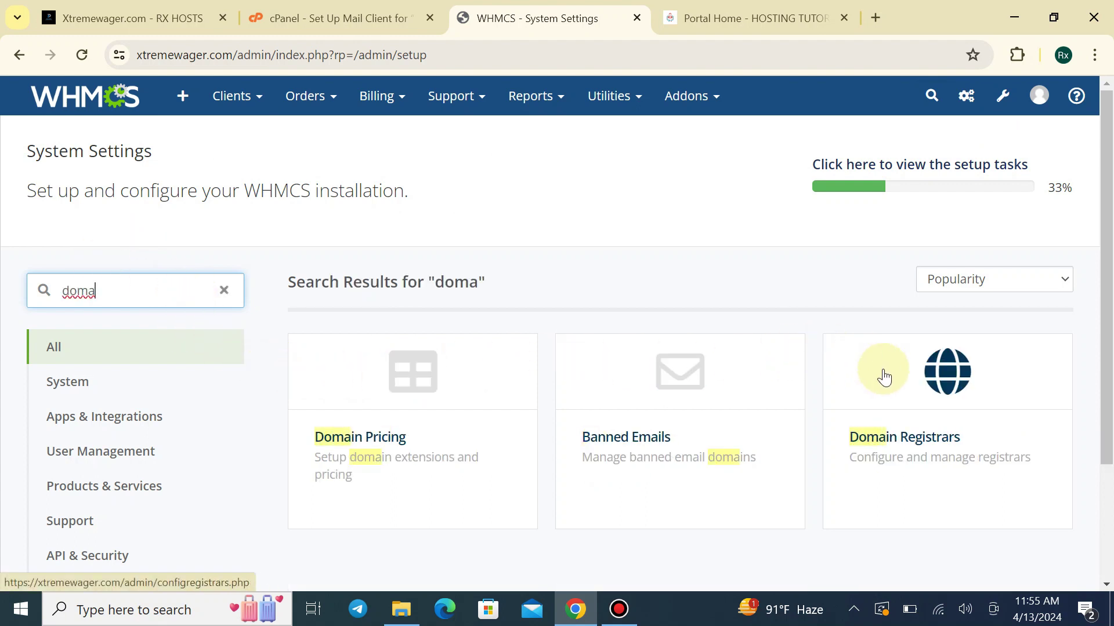
{"action": "left_click", "coordinate": [940, 385]}
Browse the registrar module list, highlighting ResellerCamp, then open a new browser tab
{"action": "scroll", "coordinate": [300, 401], "scroll_direction": "down", "scroll_amount": 6}
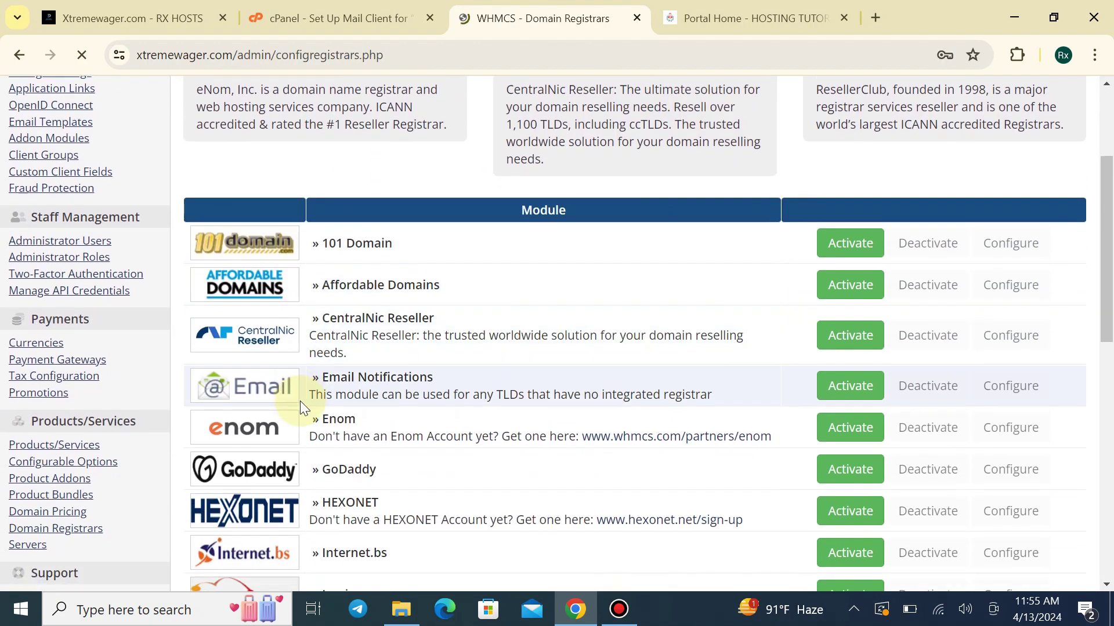
{"action": "scroll", "coordinate": [274, 272], "scroll_direction": "down", "scroll_amount": 3}
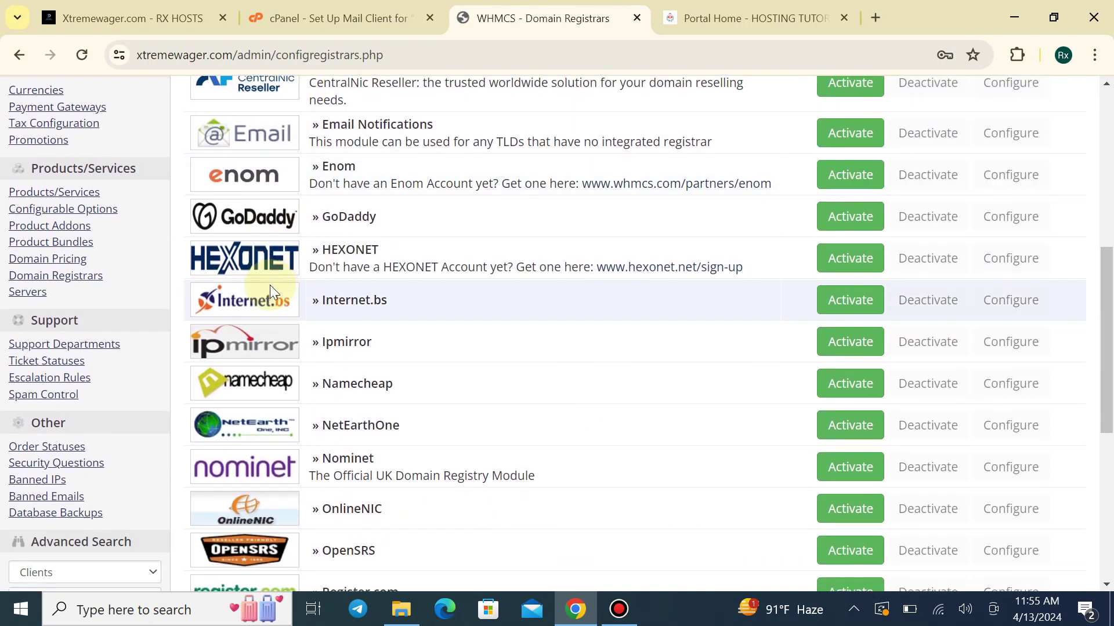
{"action": "scroll", "coordinate": [273, 276], "scroll_direction": "up", "scroll_amount": 1}
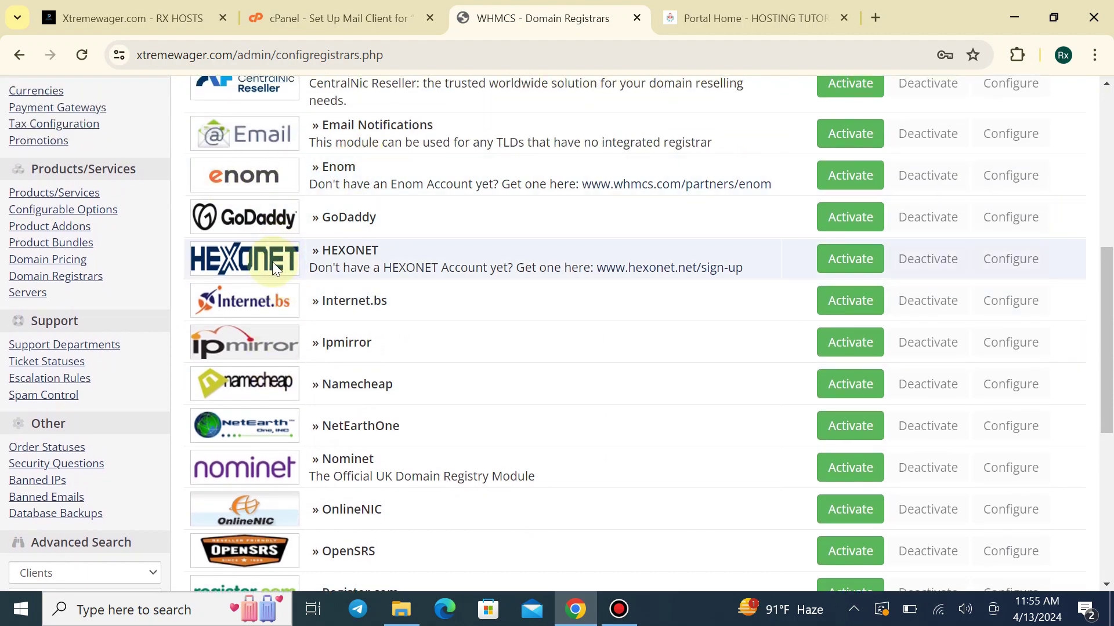
{"action": "scroll", "coordinate": [283, 366], "scroll_direction": "down", "scroll_amount": 1}
{"action": "scroll", "coordinate": [283, 360], "scroll_direction": "down", "scroll_amount": 4}
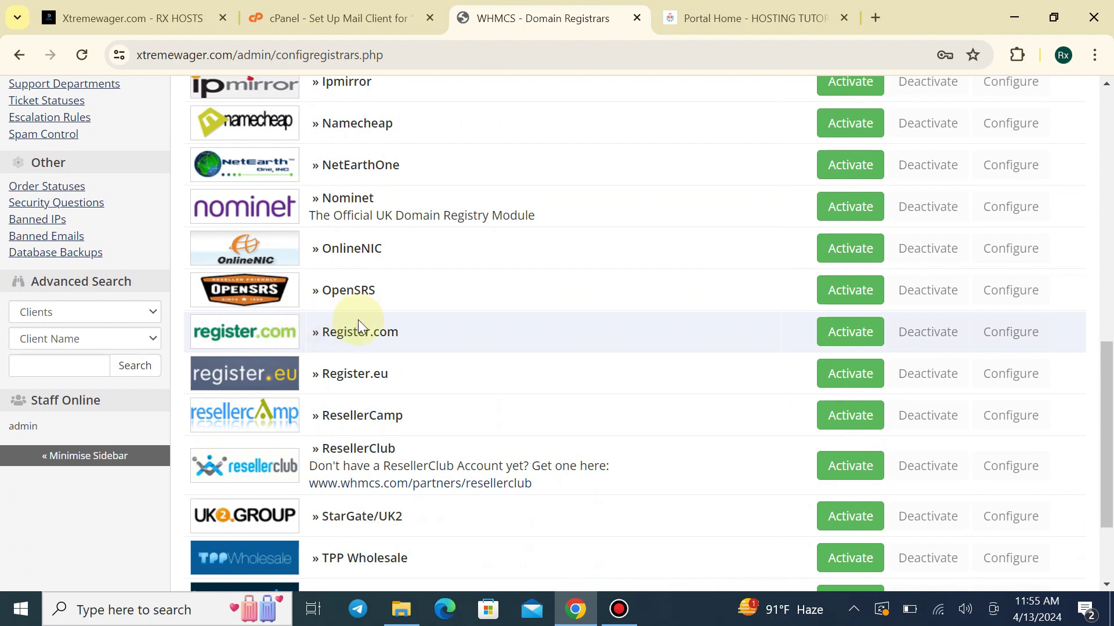
{"action": "scroll", "coordinate": [358, 326], "scroll_direction": "down", "scroll_amount": 2}
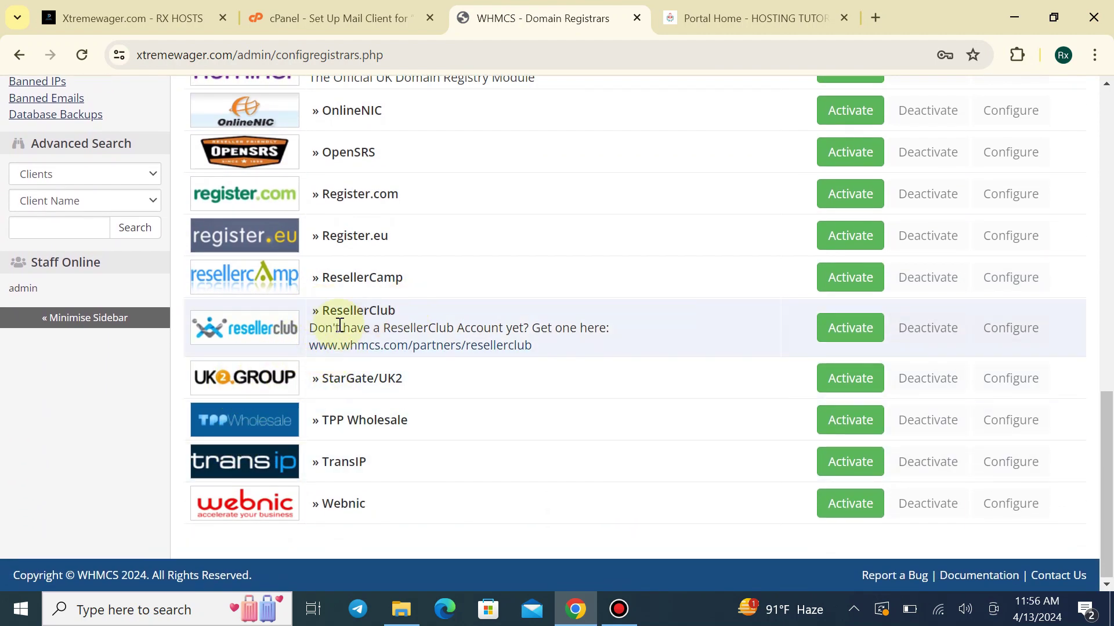
{"action": "scroll", "coordinate": [320, 313], "scroll_direction": "up", "scroll_amount": 4}
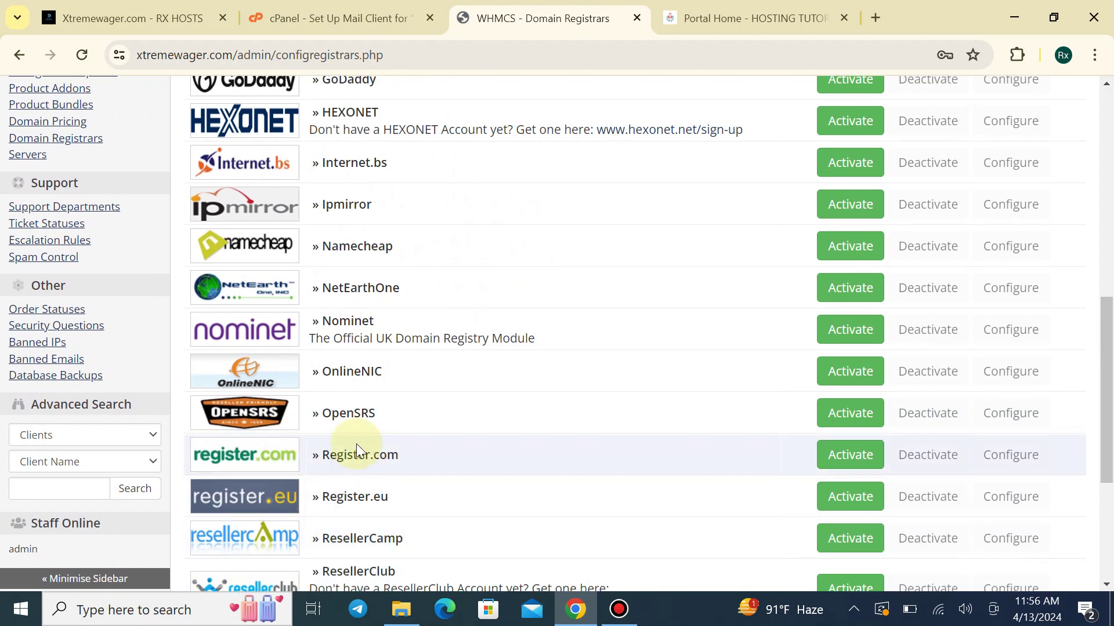
{"action": "scroll", "coordinate": [360, 447], "scroll_direction": "down", "scroll_amount": 1}
{"action": "scroll", "coordinate": [331, 418], "scroll_direction": "down", "scroll_amount": 1}
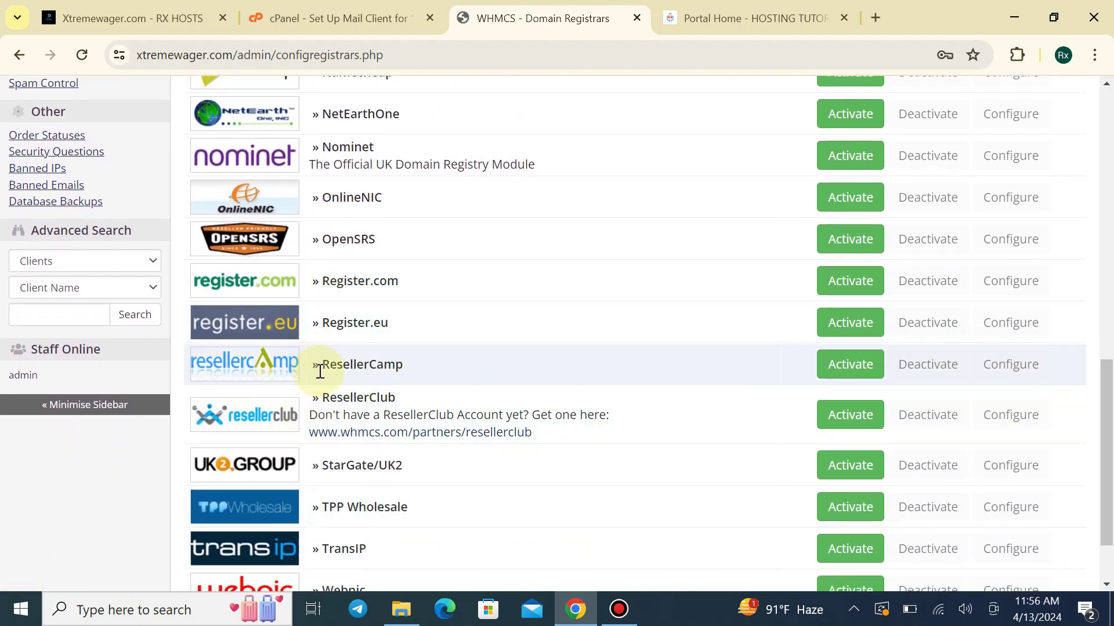
{"action": "left_click_drag", "start_coordinate": [324, 369], "coordinate": [455, 384]}
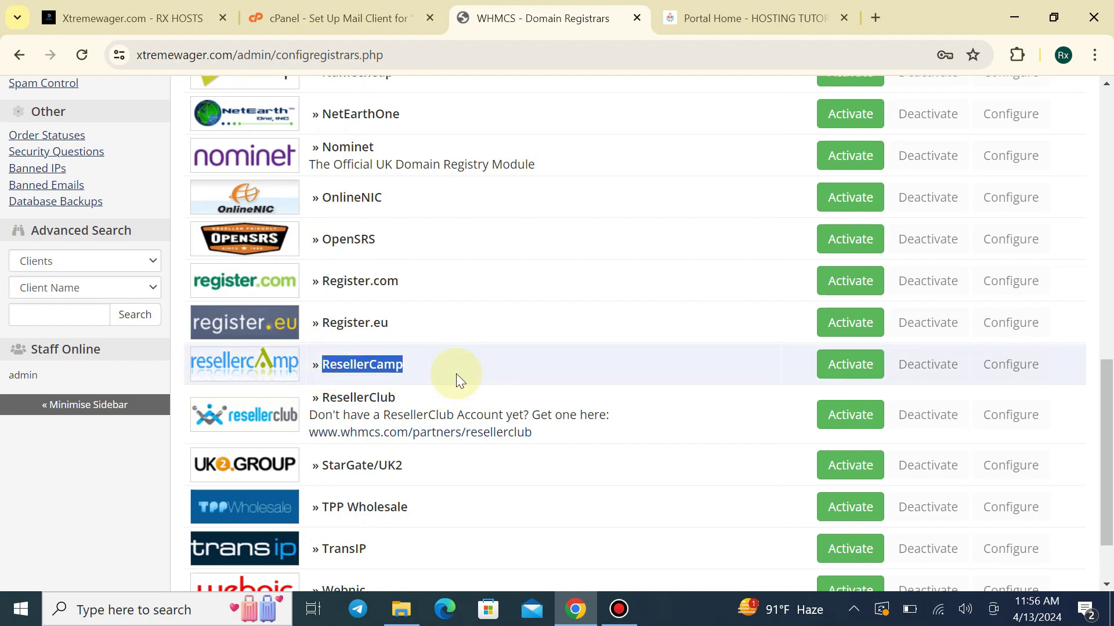
{"action": "left_click", "coordinate": [456, 374]}
{"action": "scroll", "coordinate": [398, 385], "scroll_direction": "up", "scroll_amount": 1}
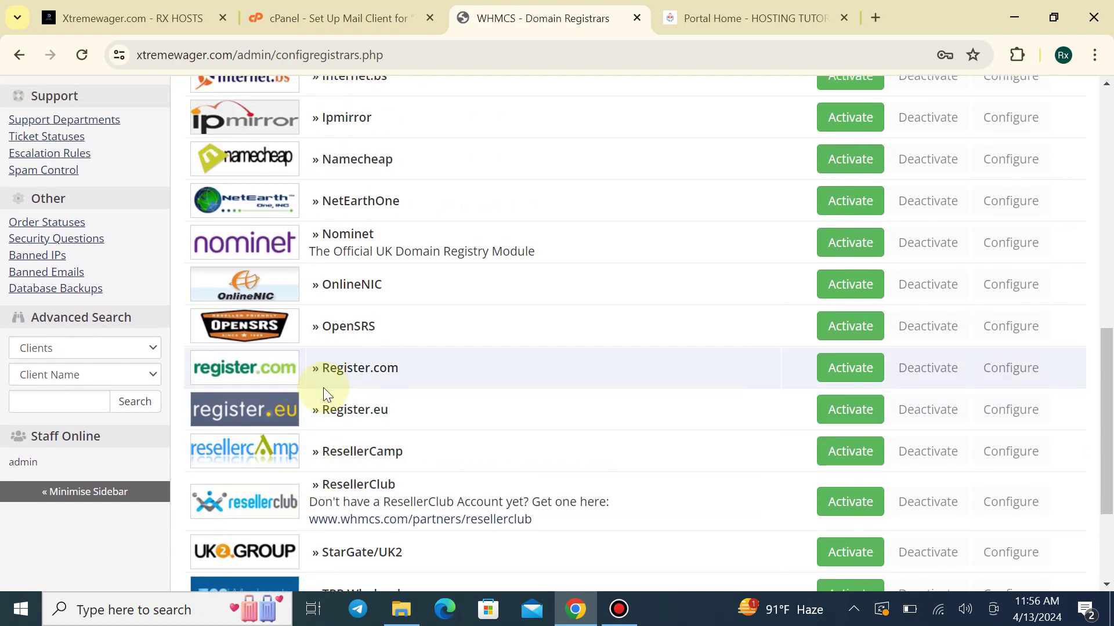
{"action": "scroll", "coordinate": [301, 389], "scroll_direction": "up", "scroll_amount": 3}
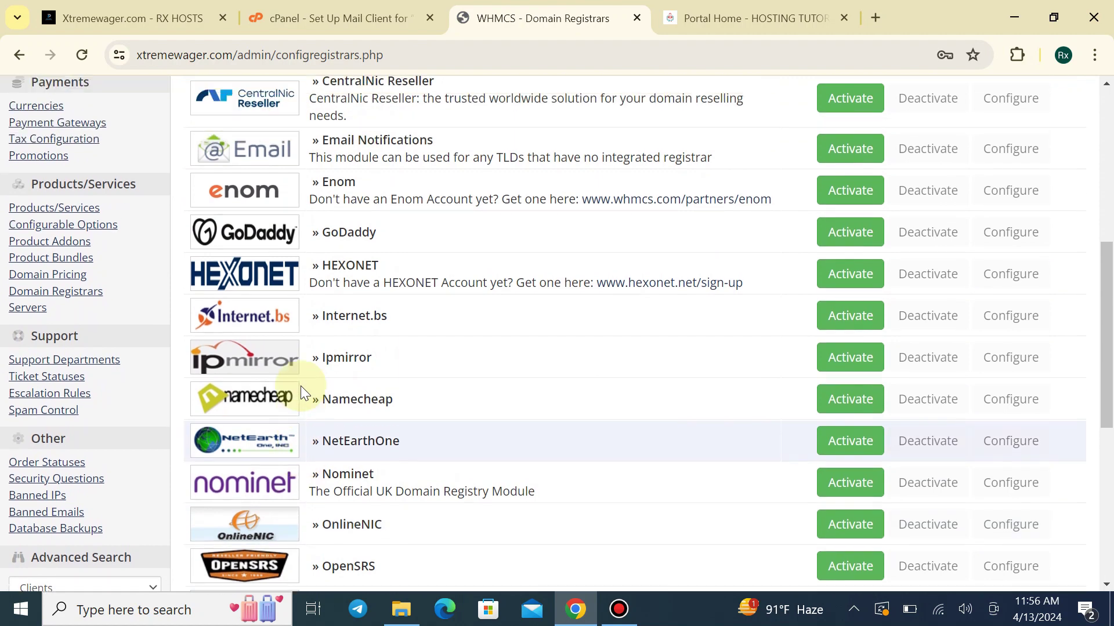
{"action": "scroll", "coordinate": [300, 385], "scroll_direction": "up", "scroll_amount": 4}
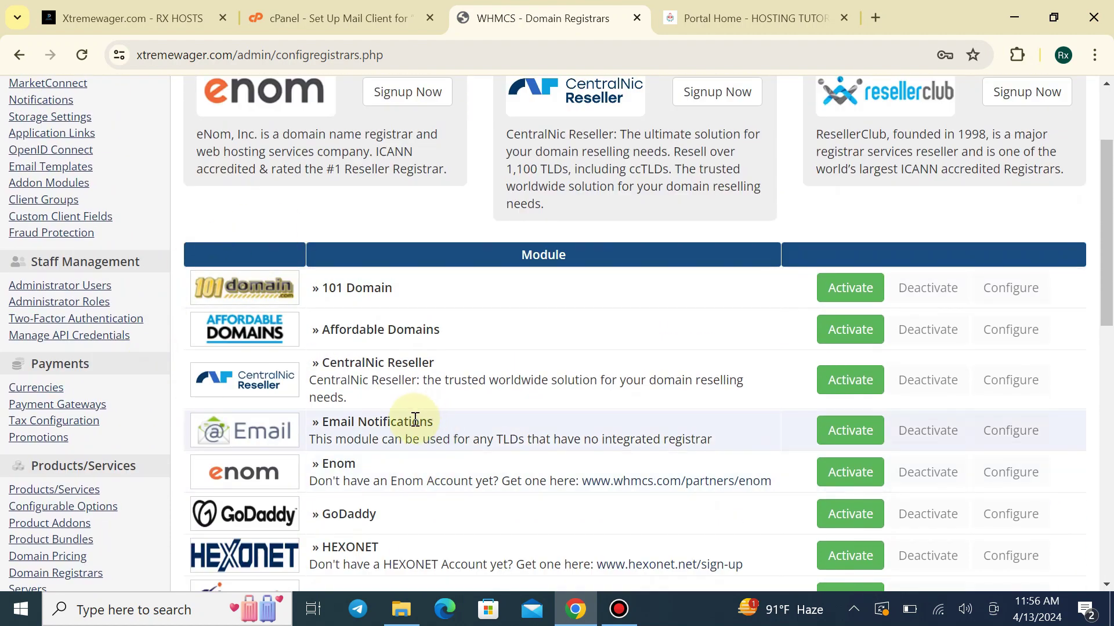
{"action": "scroll", "coordinate": [414, 420], "scroll_direction": "down", "scroll_amount": 1}
{"action": "scroll", "coordinate": [410, 421], "scroll_direction": "down", "scroll_amount": 3}
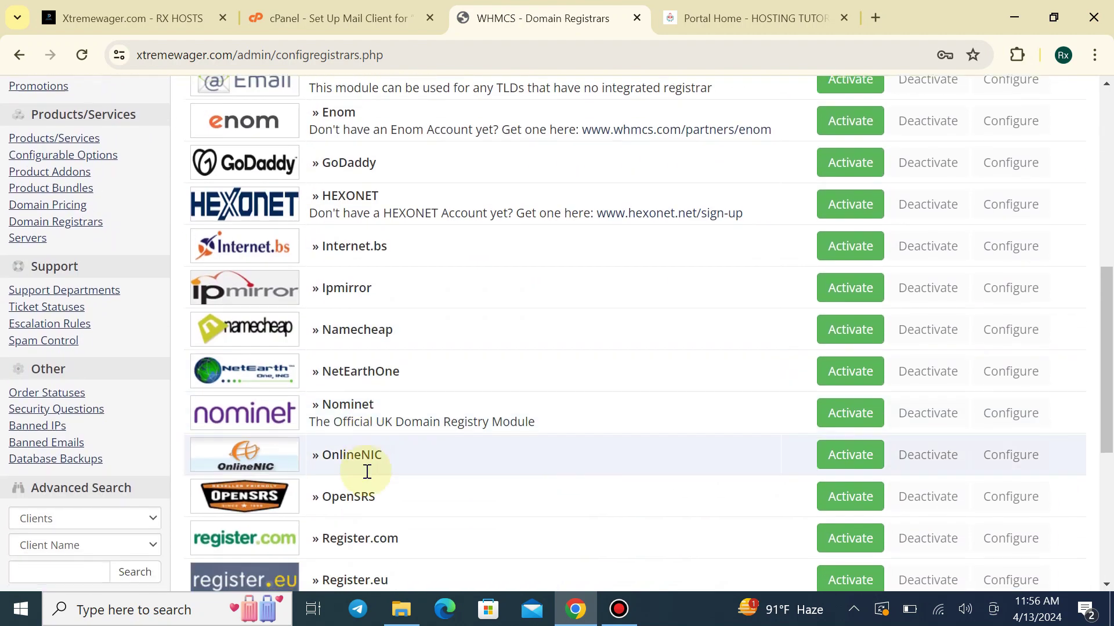
{"action": "scroll", "coordinate": [367, 471], "scroll_direction": "down", "scroll_amount": 5}
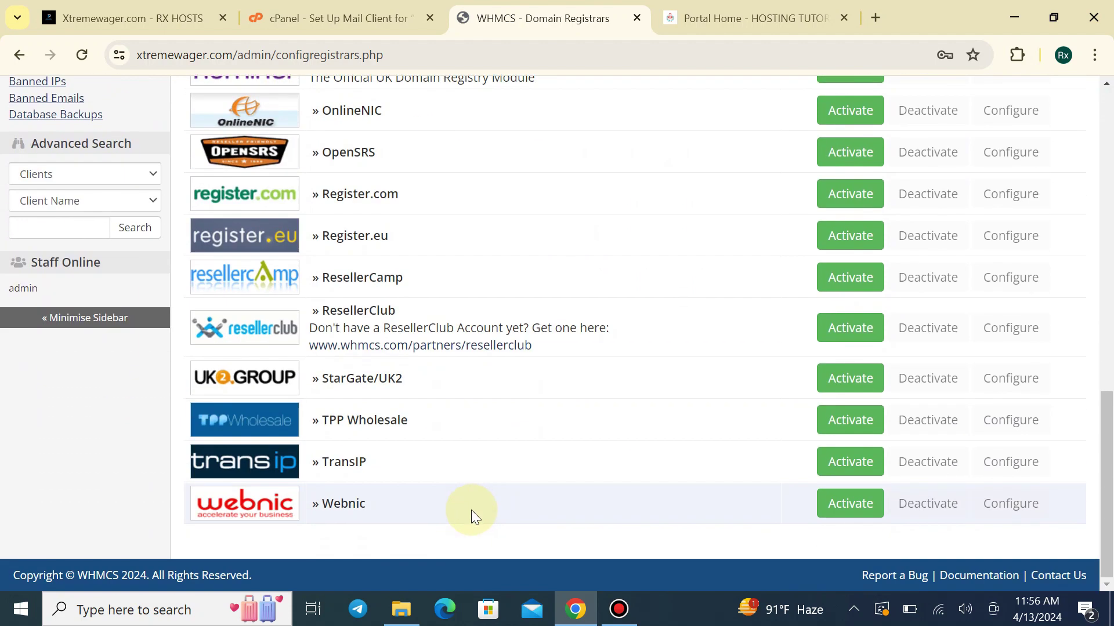
{"action": "scroll", "coordinate": [466, 510], "scroll_direction": "up", "scroll_amount": 6}
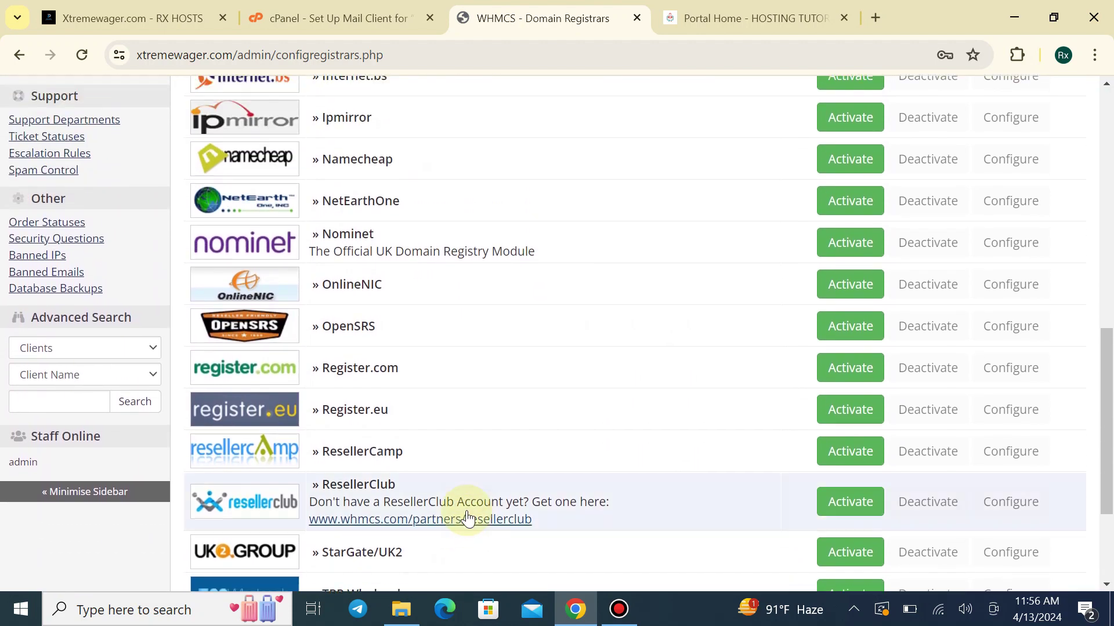
{"action": "scroll", "coordinate": [468, 516], "scroll_direction": "up", "scroll_amount": 5}
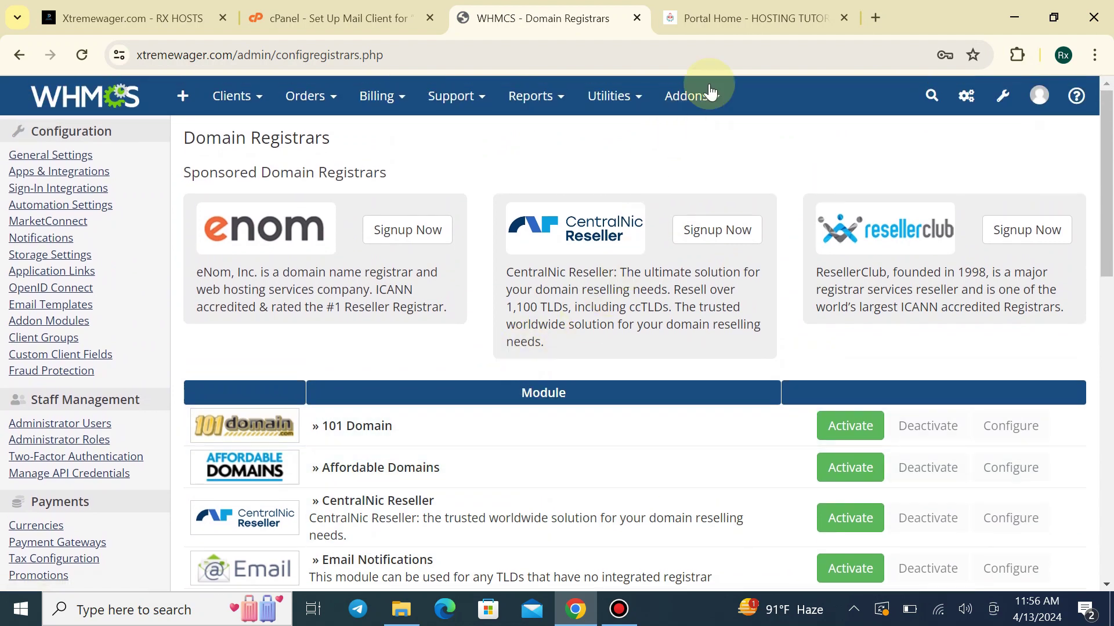
{"action": "left_click", "coordinate": [874, 18]}
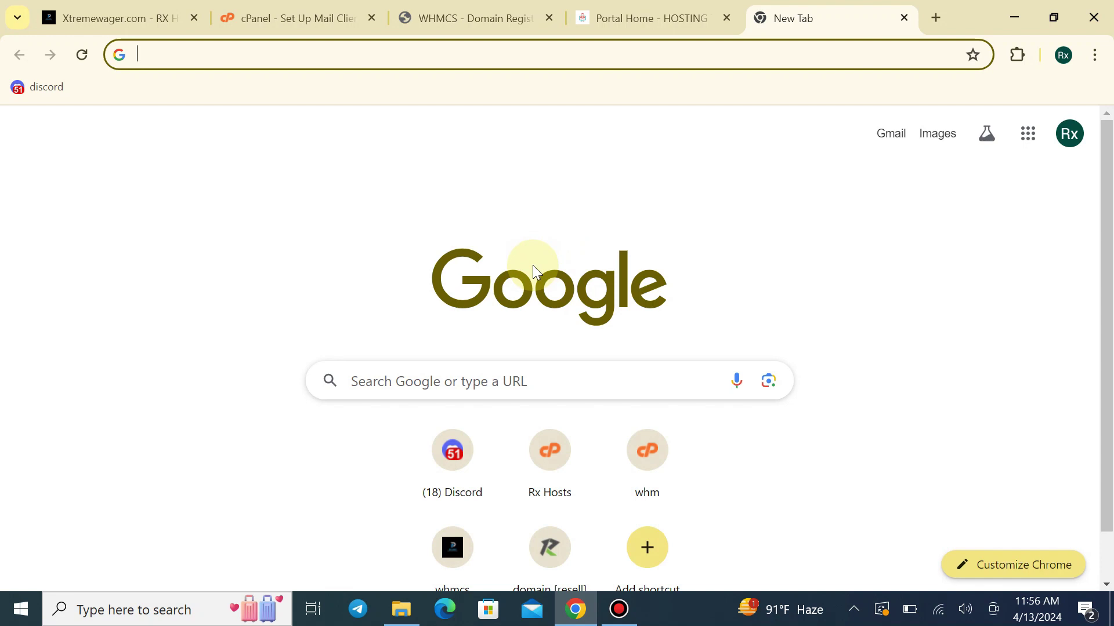
Load the piprahost.com home page from the address bar
{"action": "type", "text": "piprahost.com/admin"}
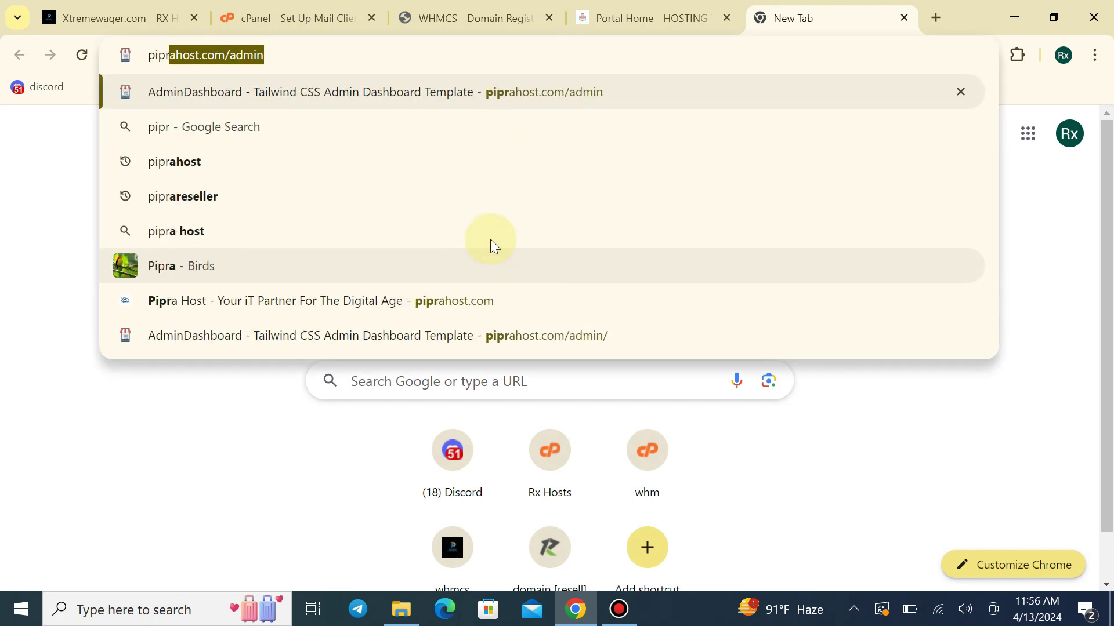
{"action": "left_click", "coordinate": [236, 54]}
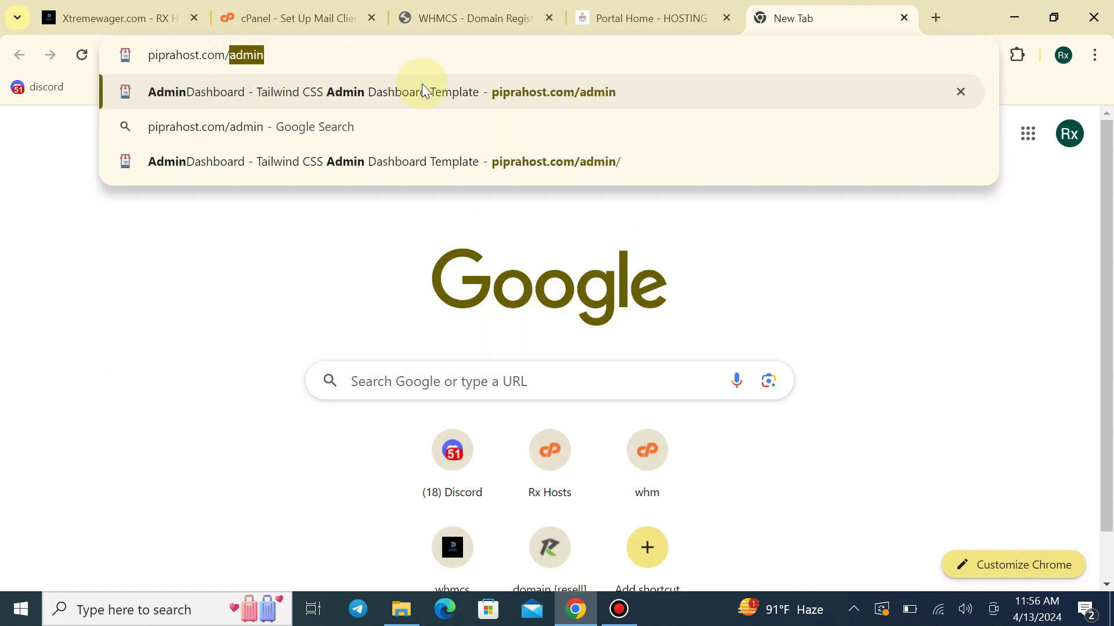
{"action": "key", "text": "BackSpace"}
{"action": "key", "text": "Return"}
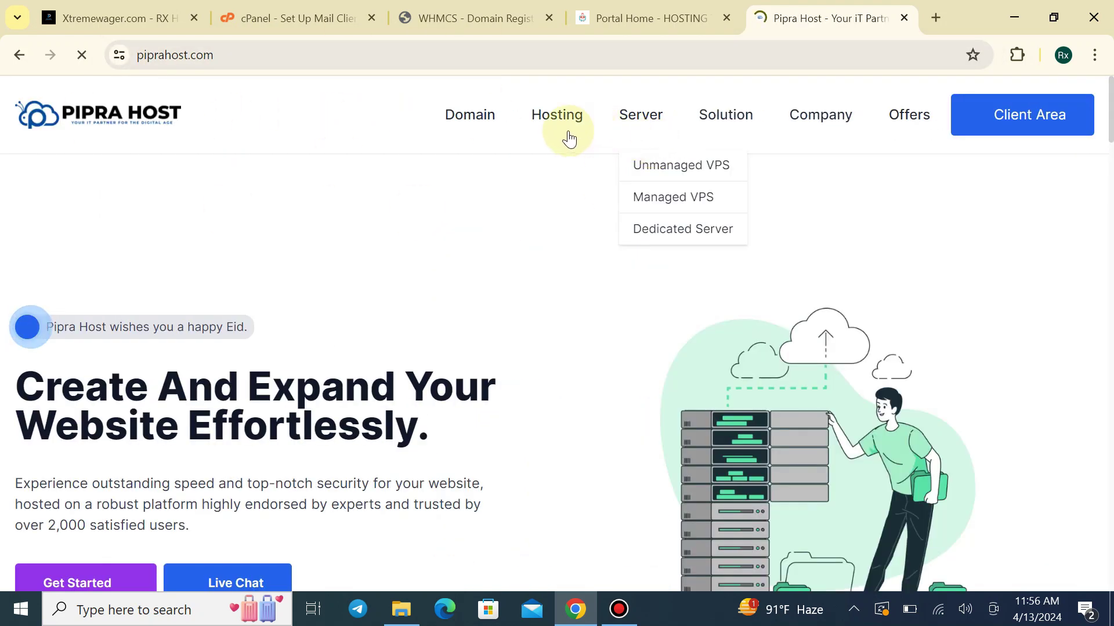
Go to Pipra Host's Domain Reseller site and open the ResellFlare client login
{"action": "mouse_move", "coordinate": [461, 129]}
{"action": "left_click", "coordinate": [480, 234]}
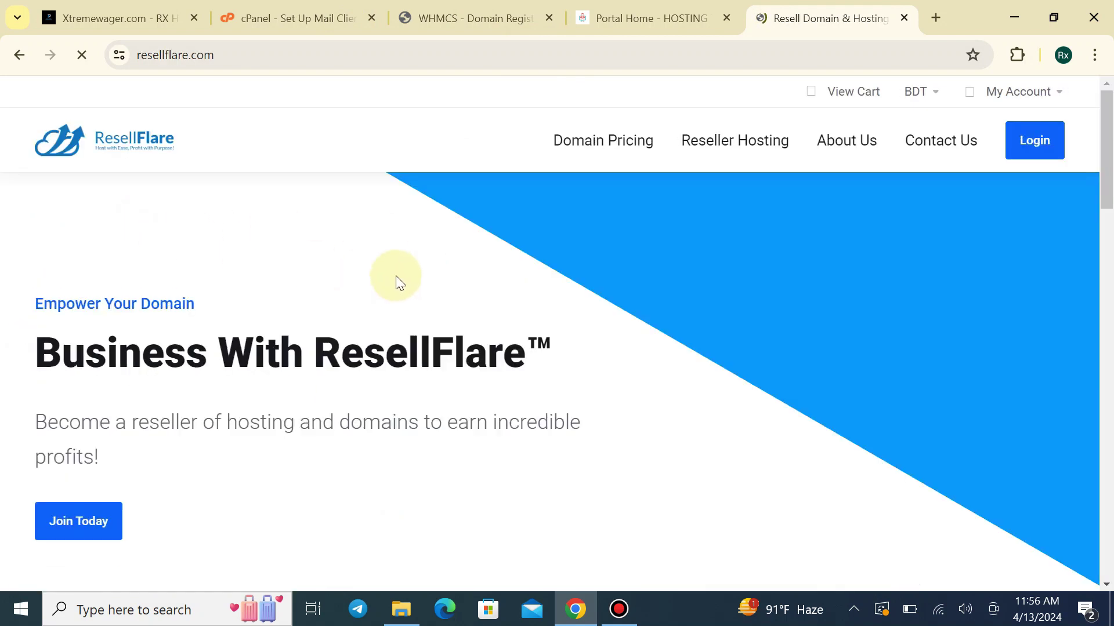
{"action": "scroll", "coordinate": [455, 308], "scroll_direction": "down", "scroll_amount": 2}
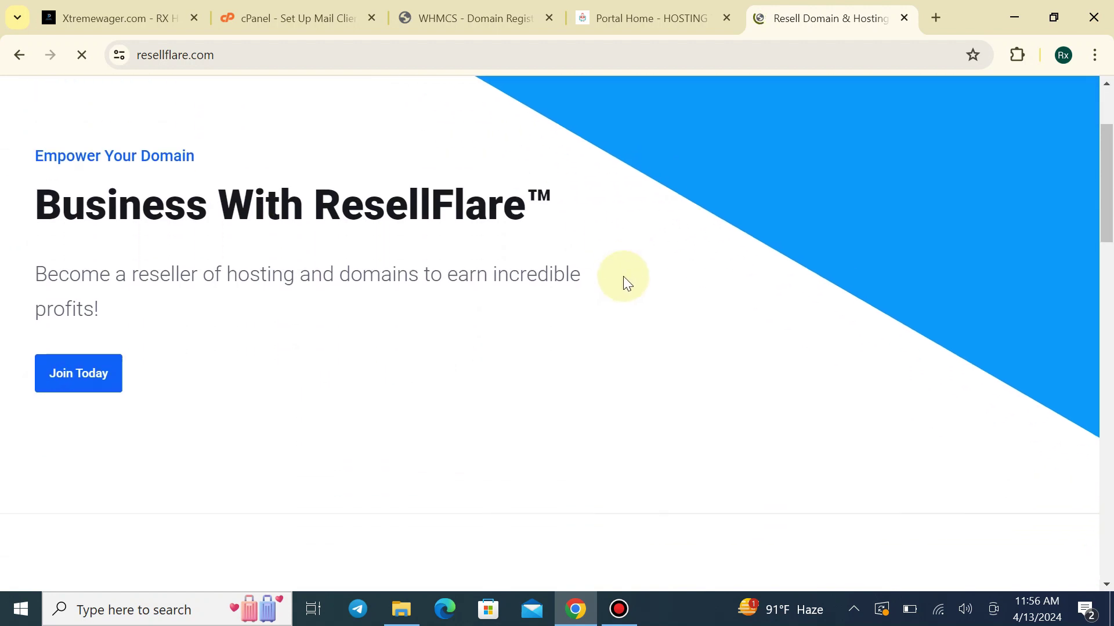
{"action": "scroll", "coordinate": [623, 276], "scroll_direction": "up", "scroll_amount": 2}
{"action": "left_click", "coordinate": [1046, 146]}
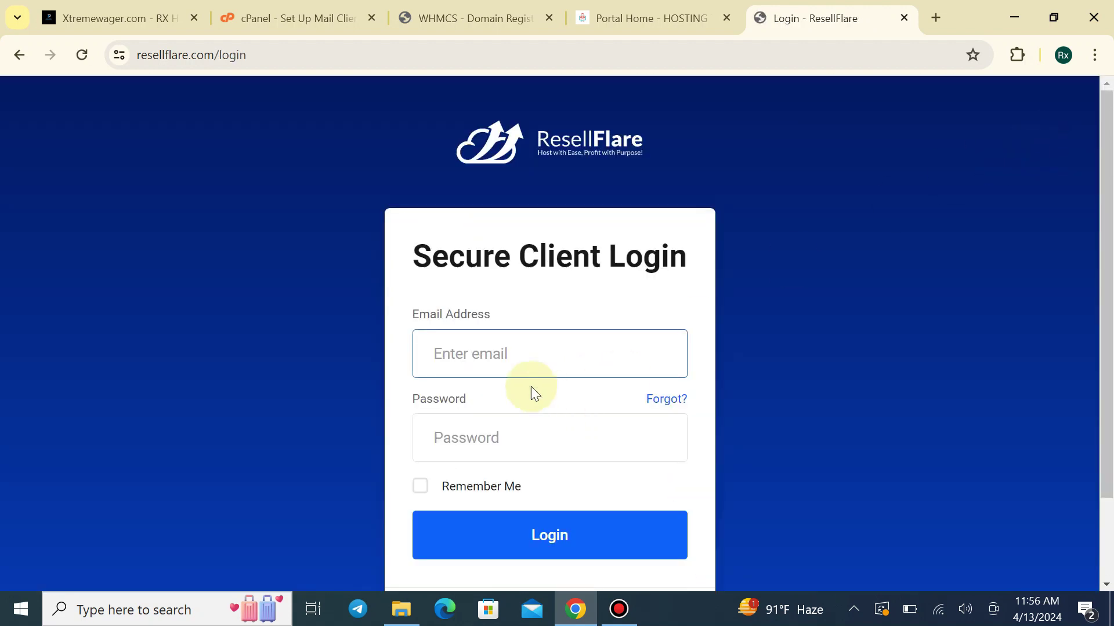
Sign in to ResellFlare with the saved e-mail and password, dismissing Chrome's password warning
{"action": "left_click", "coordinate": [560, 407]}
{"action": "left_click", "coordinate": [510, 427]}
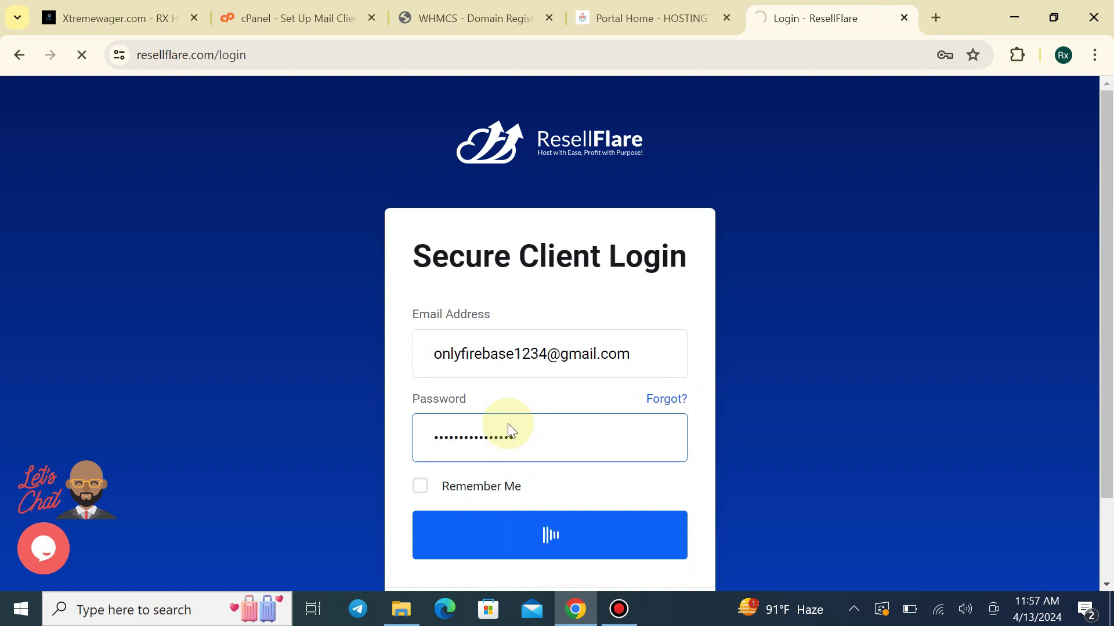
{"action": "scroll", "coordinate": [491, 399], "scroll_direction": "down", "scroll_amount": 2}
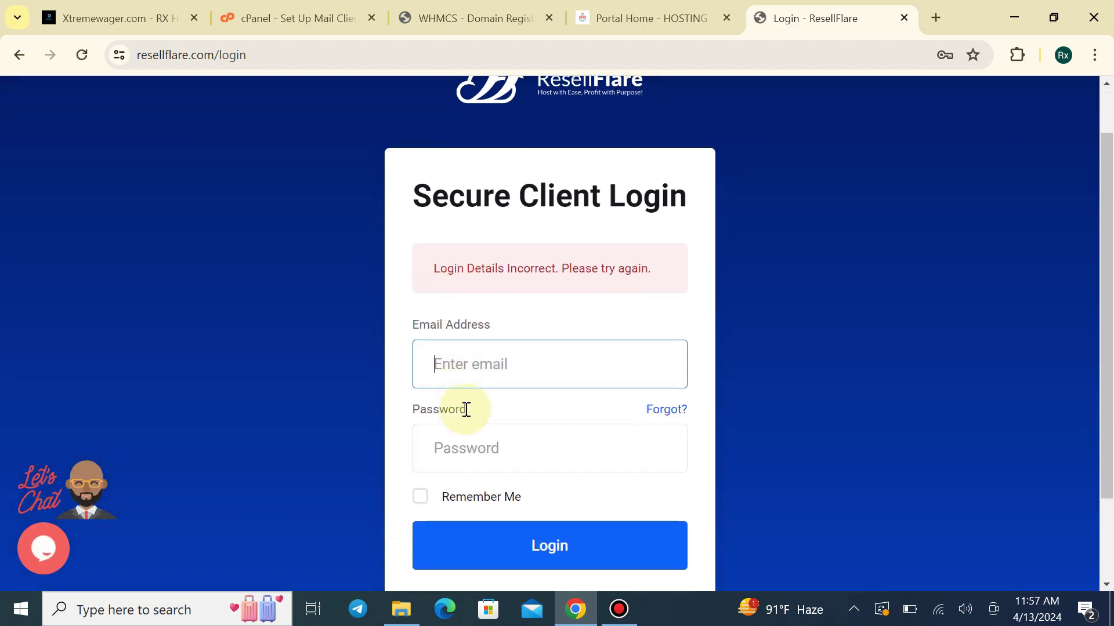
{"action": "left_click", "coordinate": [331, 222]}
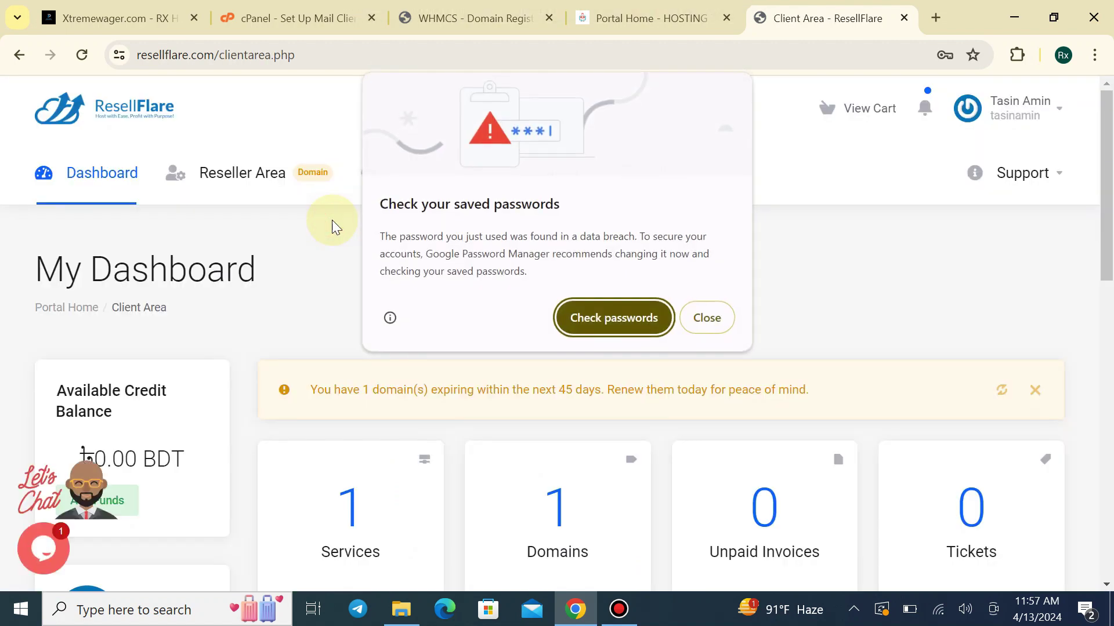
{"action": "left_click", "coordinate": [693, 330]}
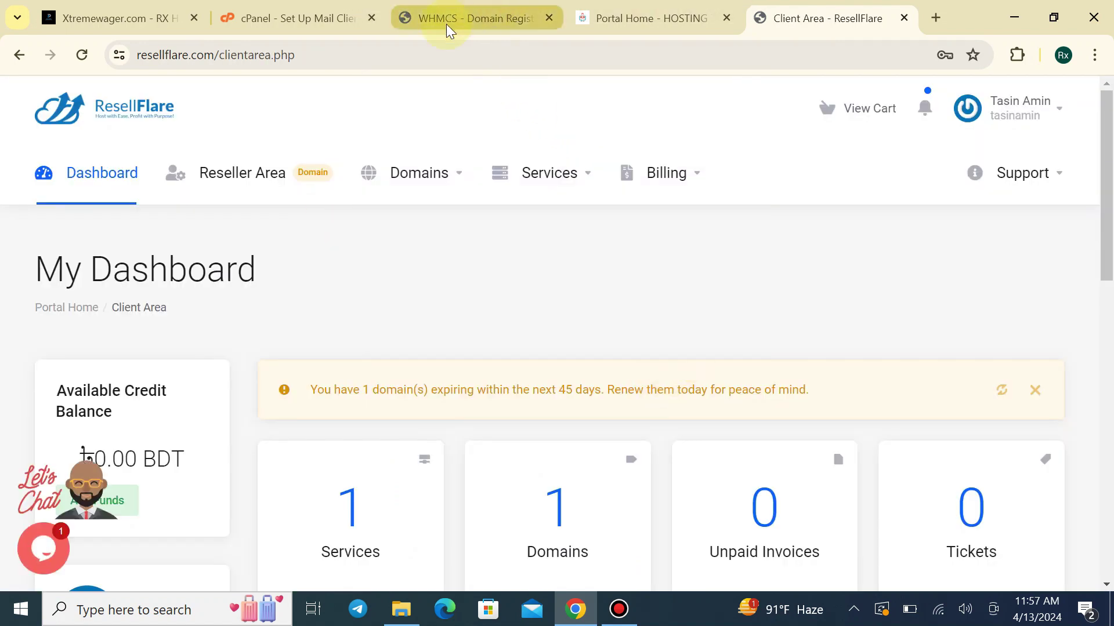
View My Domains, showing xtremewager.com Active among three expired domains
{"action": "scroll", "coordinate": [754, 276], "scroll_direction": "down", "scroll_amount": 4}
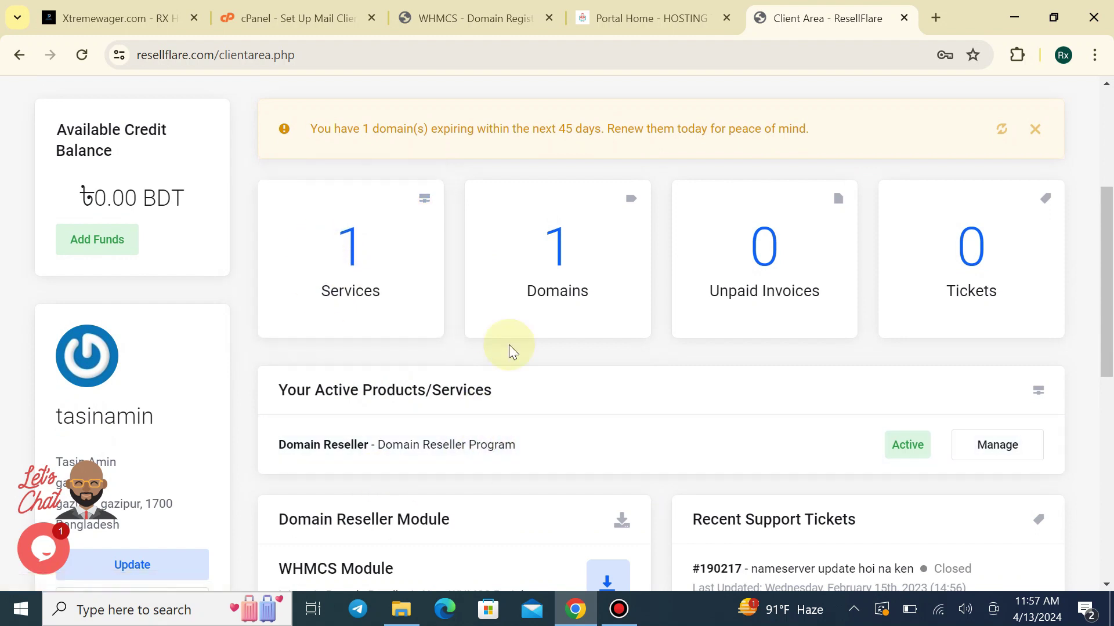
{"action": "left_click", "coordinate": [568, 233]}
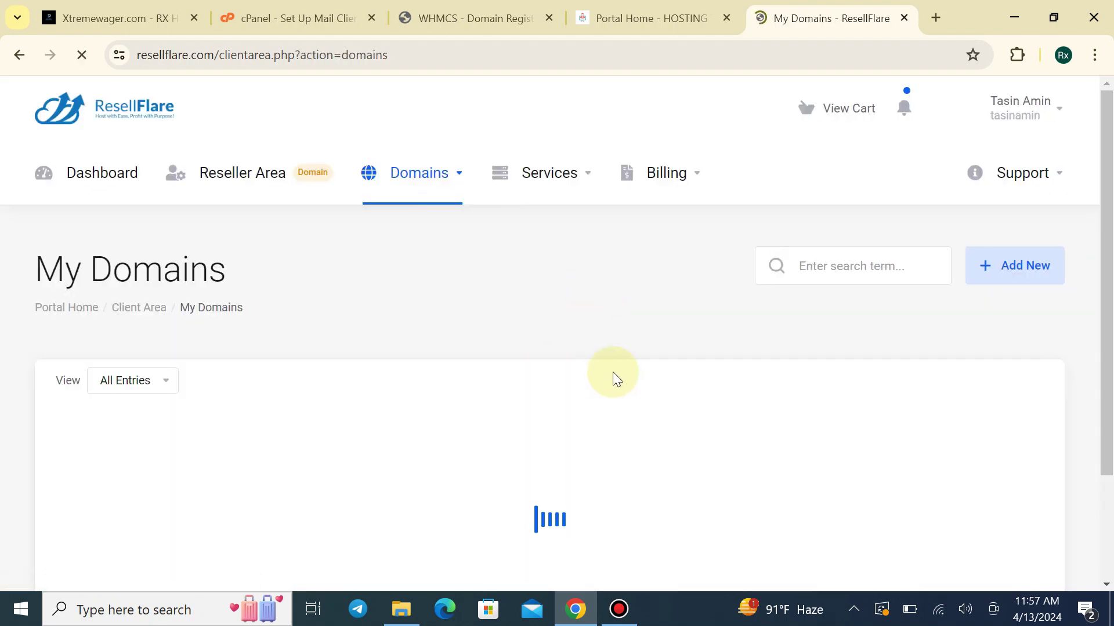
{"action": "scroll", "coordinate": [480, 464], "scroll_direction": "down", "scroll_amount": 2}
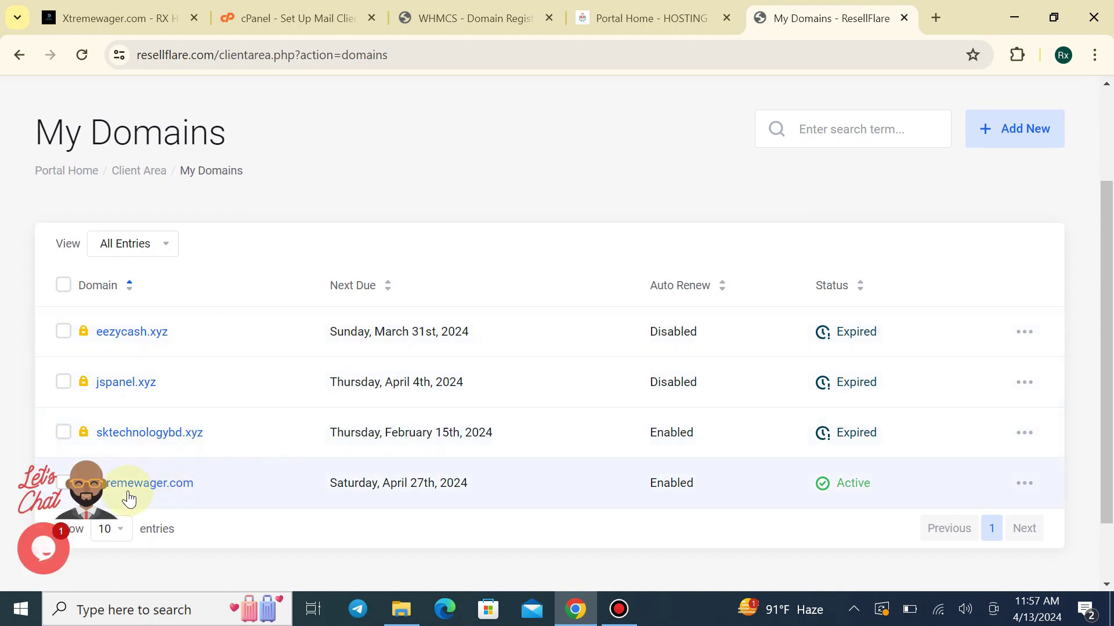
{"action": "scroll", "coordinate": [269, 460], "scroll_direction": "down", "scroll_amount": 2}
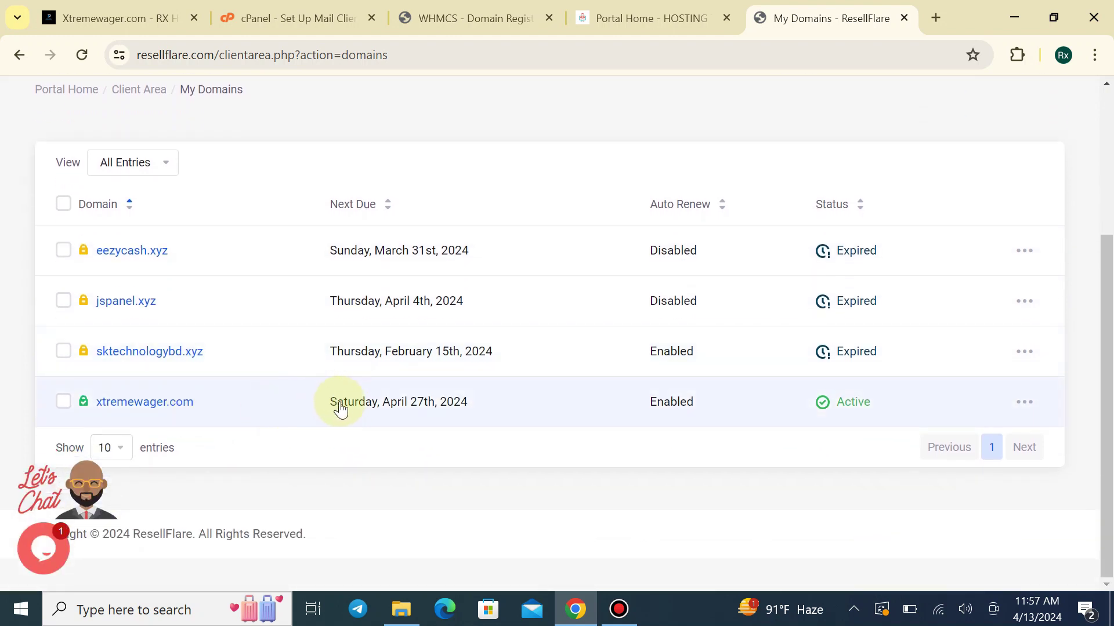
{"action": "scroll", "coordinate": [215, 287], "scroll_direction": "up", "scroll_amount": 3}
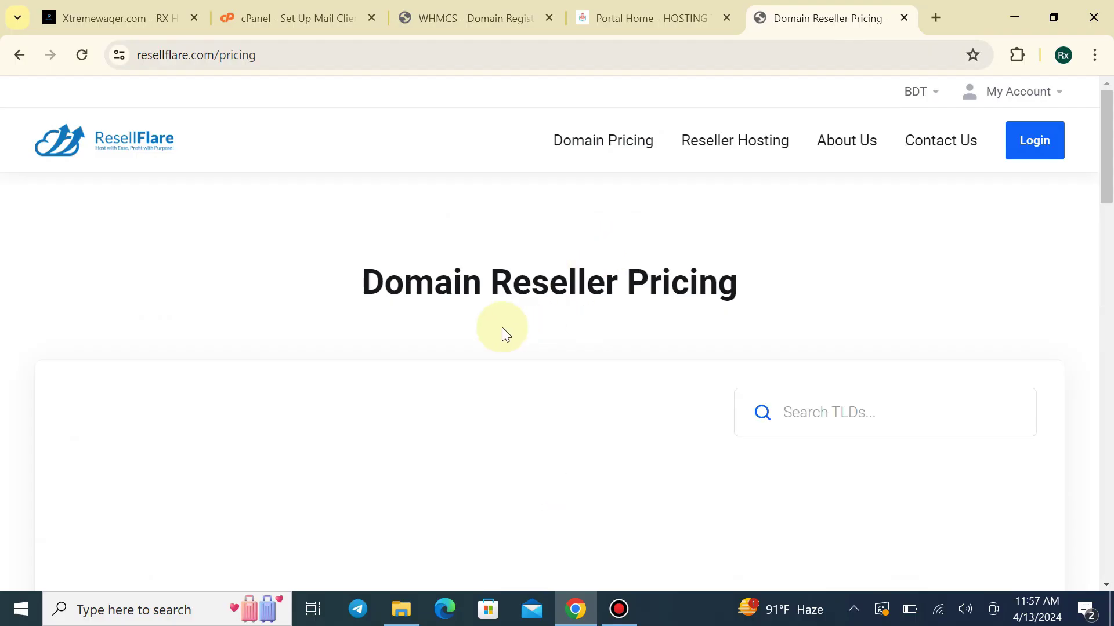
Scroll the reseller TLD pricing table, noting the .com register price
{"action": "scroll", "coordinate": [500, 331], "scroll_direction": "down", "scroll_amount": 3}
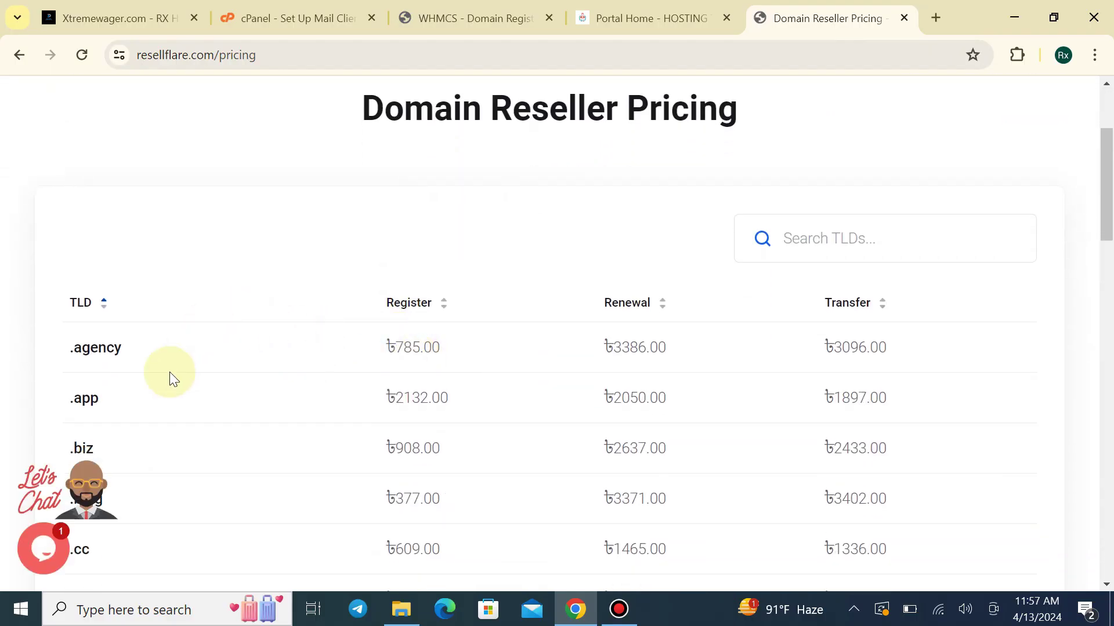
{"action": "scroll", "coordinate": [456, 188], "scroll_direction": "down", "scroll_amount": 3}
{"action": "scroll", "coordinate": [189, 336], "scroll_direction": "down", "scroll_amount": 3}
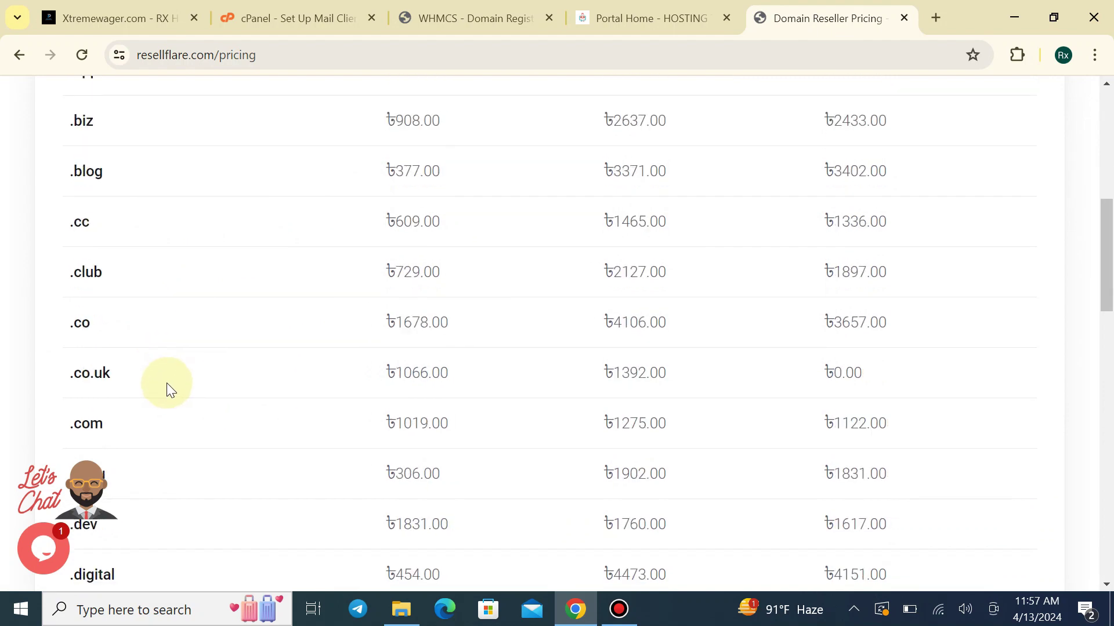
{"action": "left_click_drag", "start_coordinate": [391, 409], "coordinate": [497, 400]}
{"action": "left_click", "coordinate": [500, 402]}
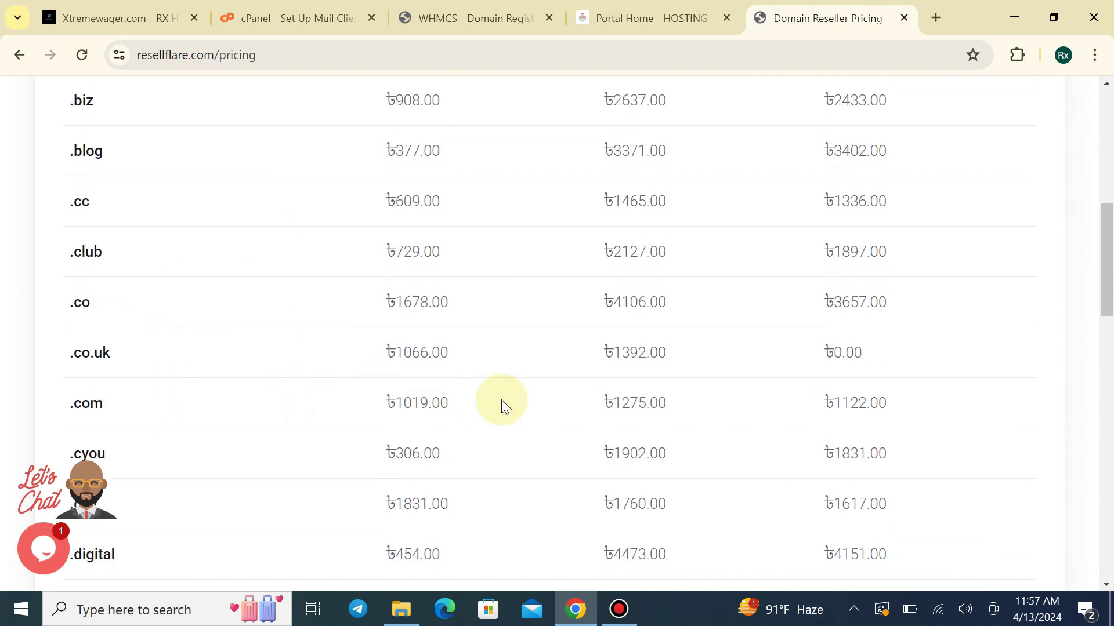
{"action": "scroll", "coordinate": [288, 311], "scroll_direction": "down", "scroll_amount": 3}
{"action": "scroll", "coordinate": [339, 417], "scroll_direction": "down", "scroll_amount": 15}
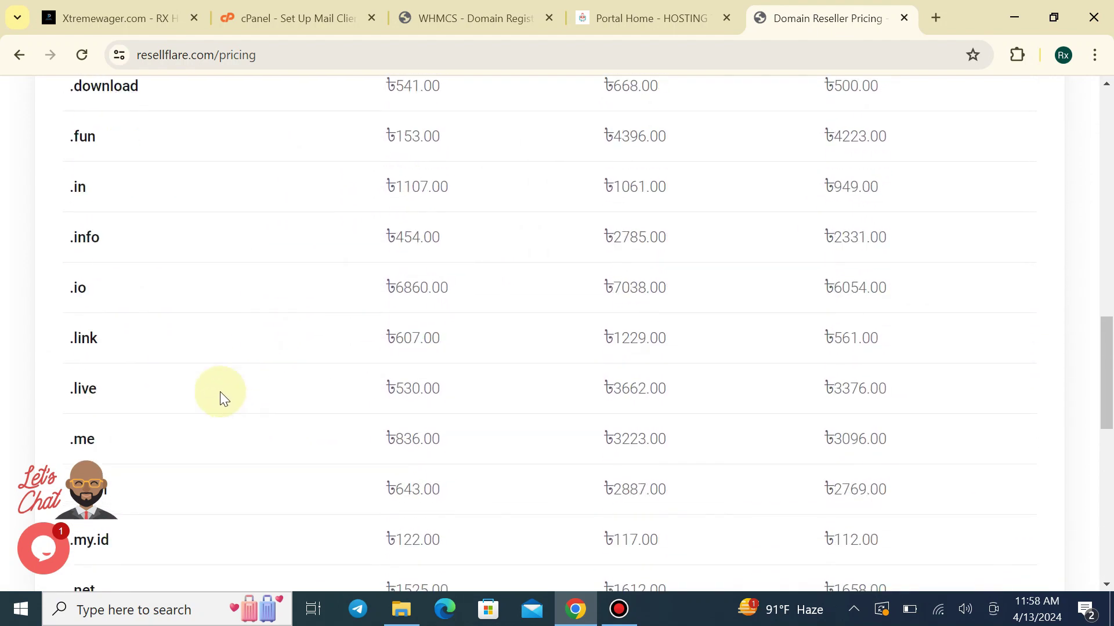
Show the second price page and note .xyz registration at ৳152.00
{"action": "left_click", "coordinate": [974, 393]}
{"action": "scroll", "coordinate": [336, 307], "scroll_direction": "up", "scroll_amount": 8}
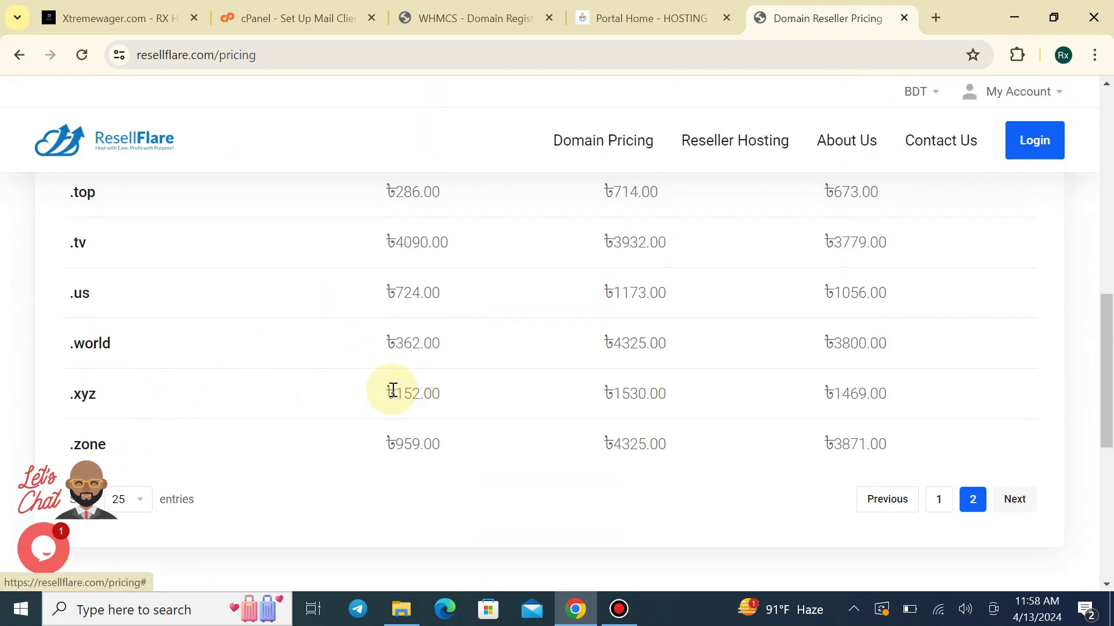
{"action": "left_click_drag", "start_coordinate": [385, 394], "coordinate": [429, 387]}
{"action": "left_click", "coordinate": [437, 391]}
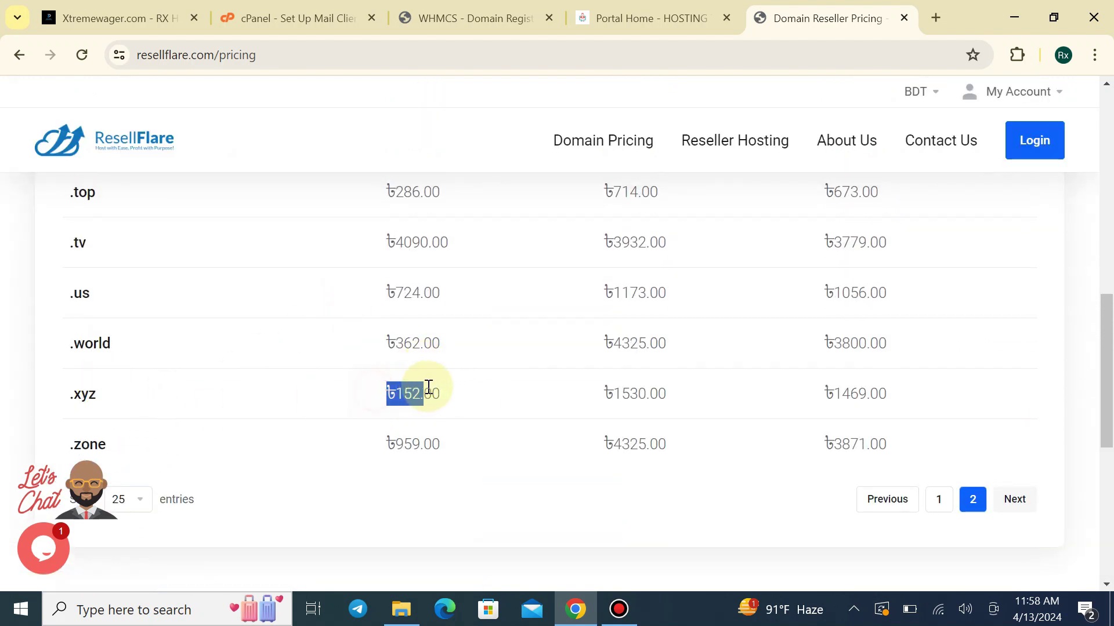
{"action": "left_click", "coordinate": [448, 402]}
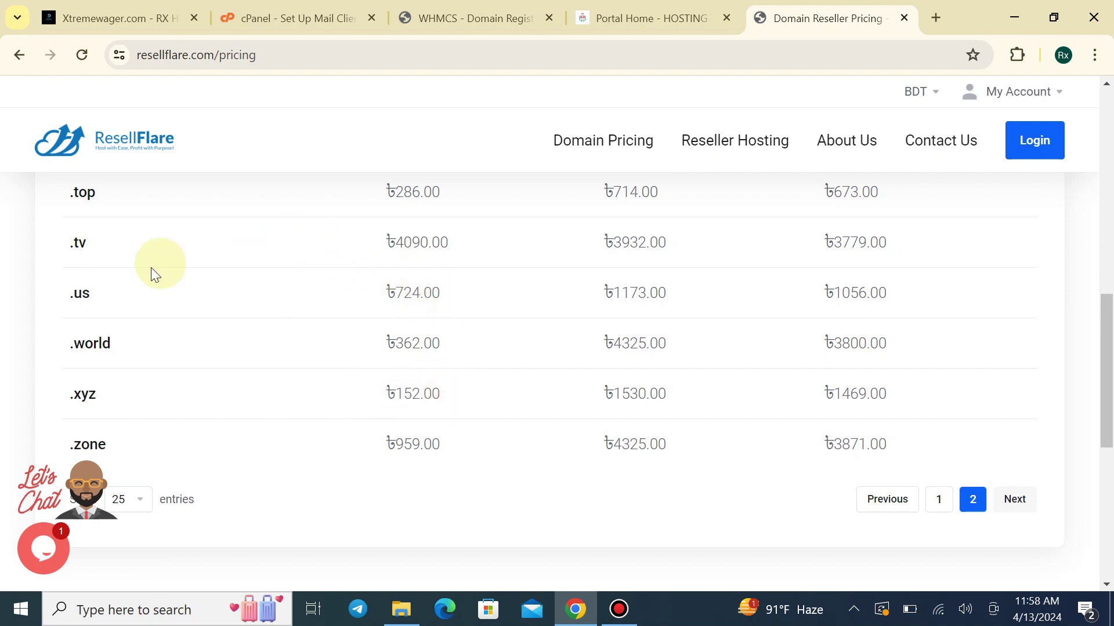
{"action": "left_click", "coordinate": [477, 409]}
Return to the logged-in client area and its Domains Reseller Area
{"action": "scroll", "coordinate": [440, 415], "scroll_direction": "up", "scroll_amount": 10}
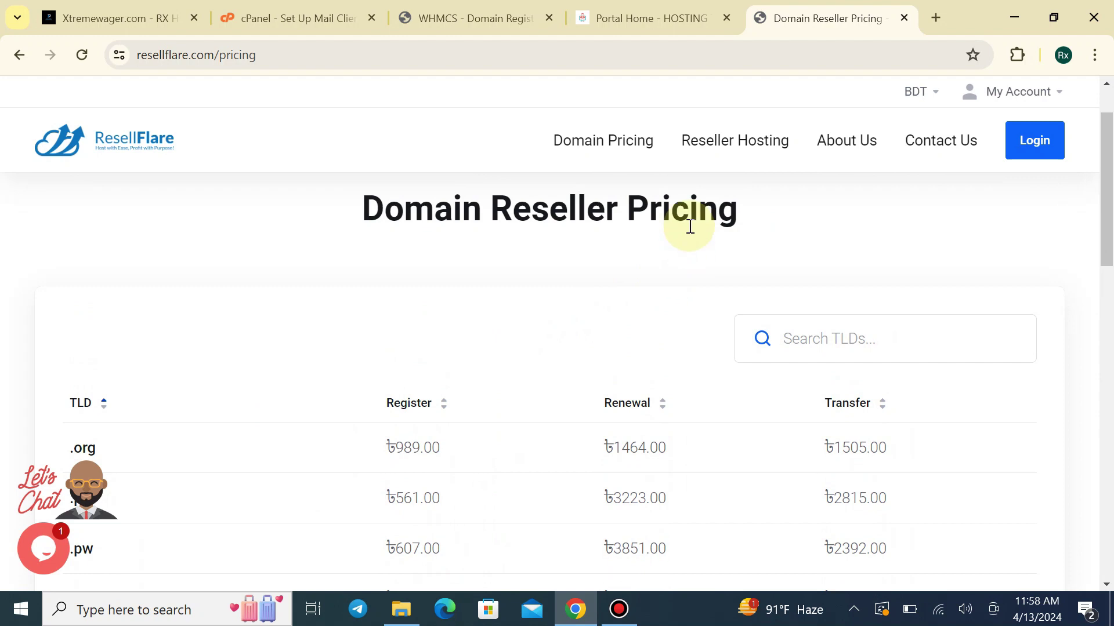
{"action": "left_click", "coordinate": [1022, 146]}
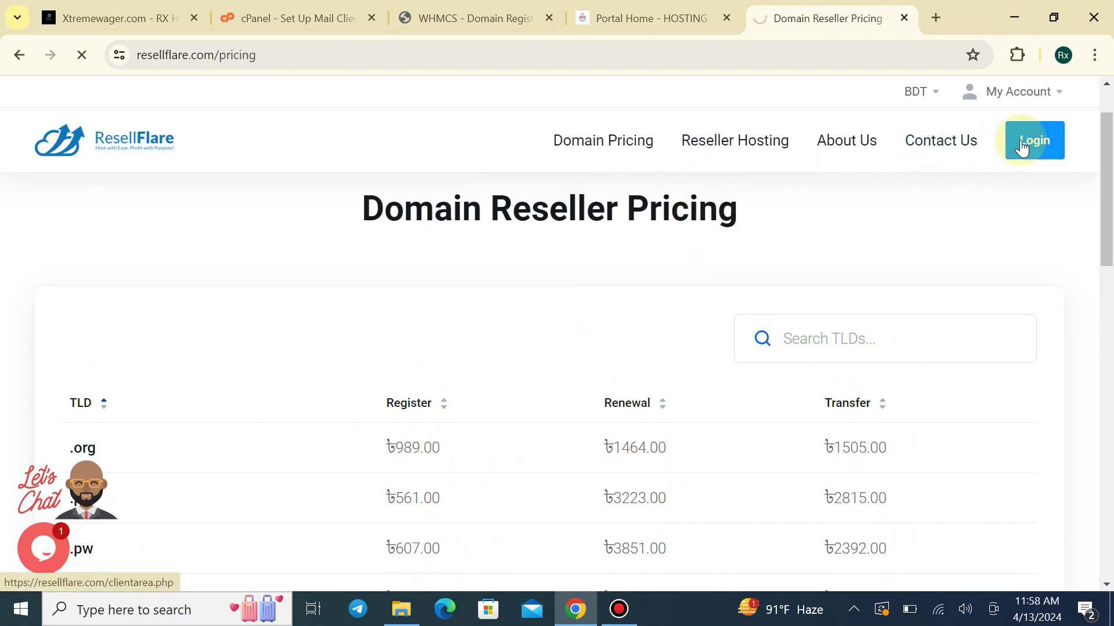
{"action": "left_click", "coordinate": [215, 177]}
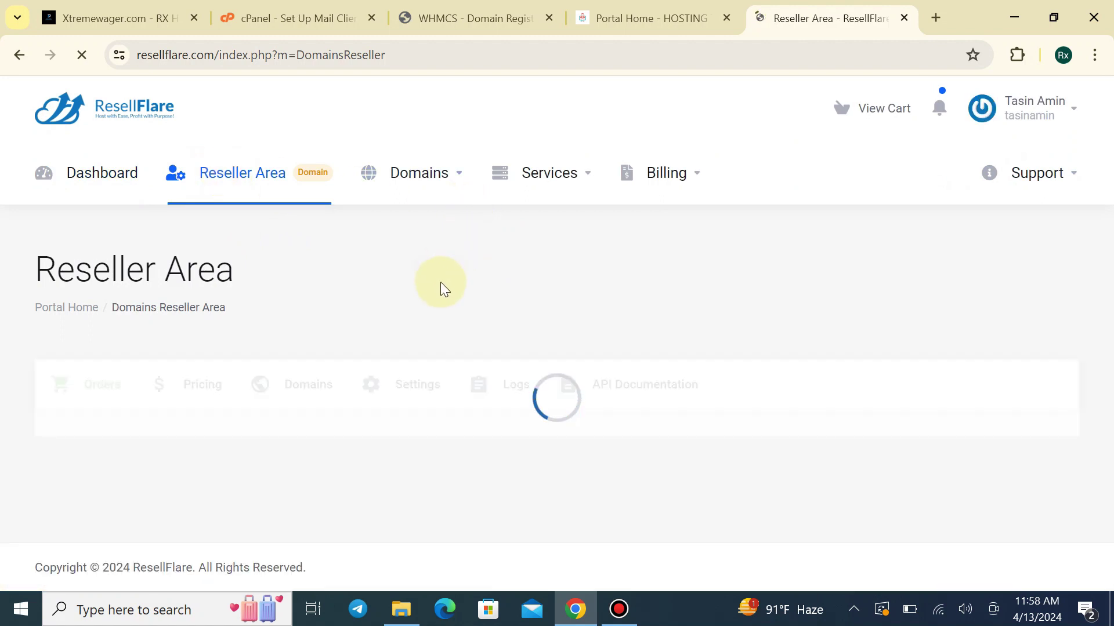
Open the reseller account Settings page
{"action": "scroll", "coordinate": [441, 283], "scroll_direction": "down", "scroll_amount": 1}
{"action": "scroll", "coordinate": [348, 354], "scroll_direction": "down", "scroll_amount": 1}
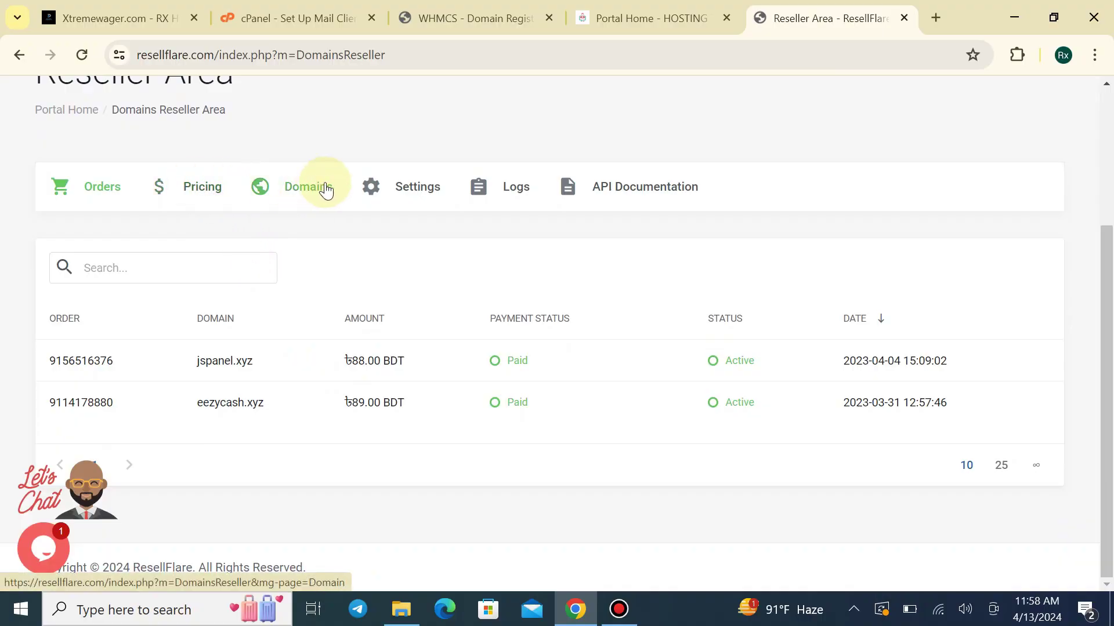
{"action": "left_click", "coordinate": [403, 190]}
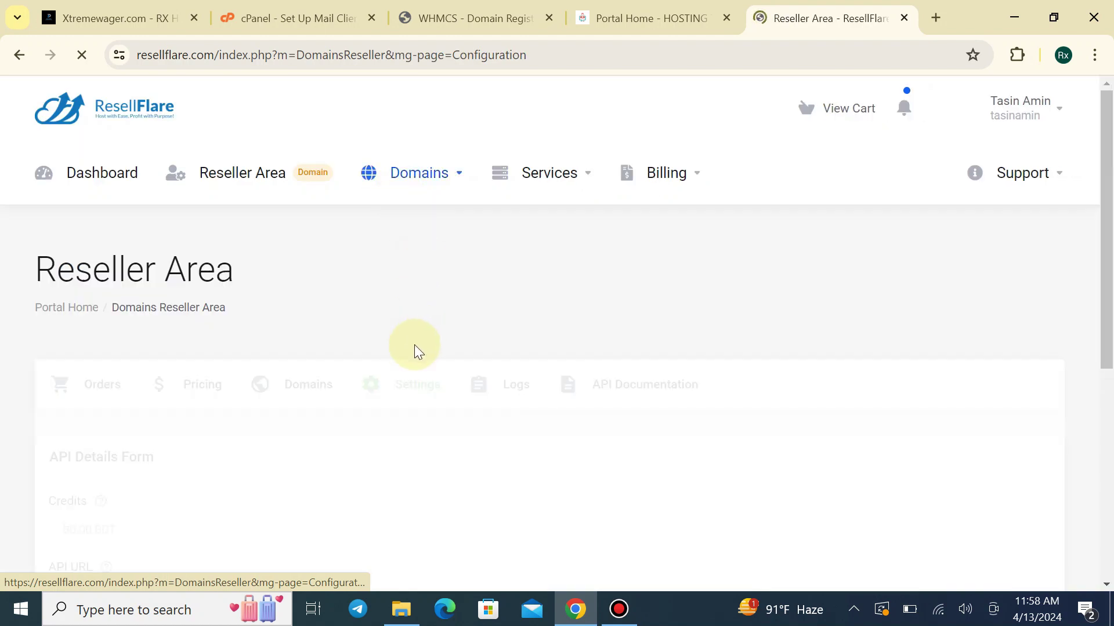
Download ResellFlare.zip (22.9 KB) from Integrations, then return to the cPanel tab
{"action": "scroll", "coordinate": [414, 344], "scroll_direction": "down", "scroll_amount": 6}
{"action": "scroll", "coordinate": [385, 349], "scroll_direction": "down", "scroll_amount": 6}
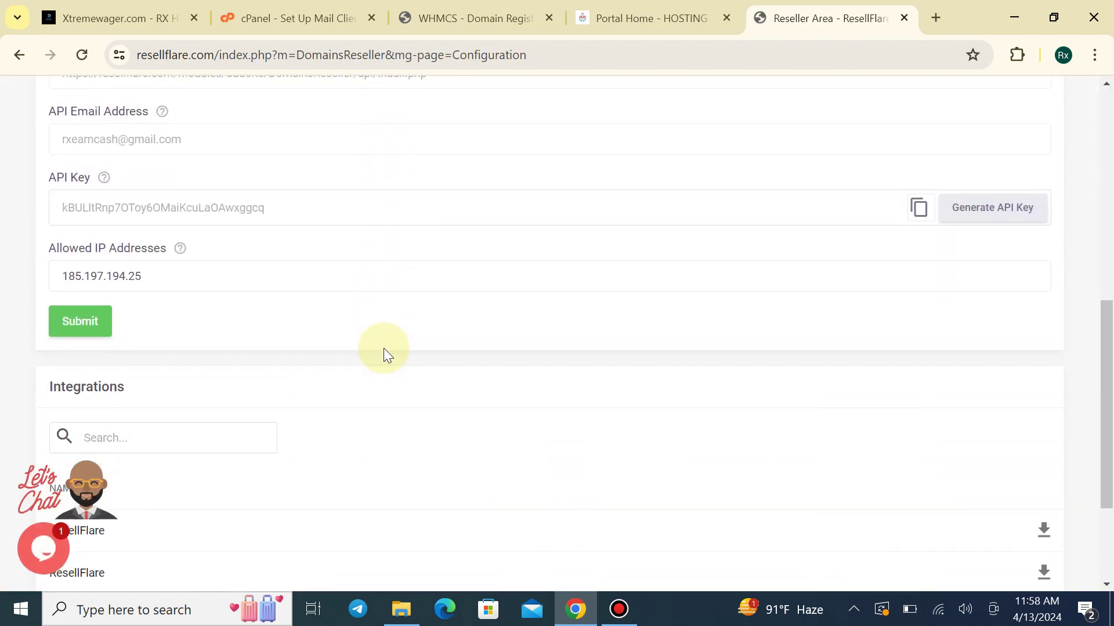
{"action": "left_click_drag", "start_coordinate": [50, 358], "coordinate": [112, 358]}
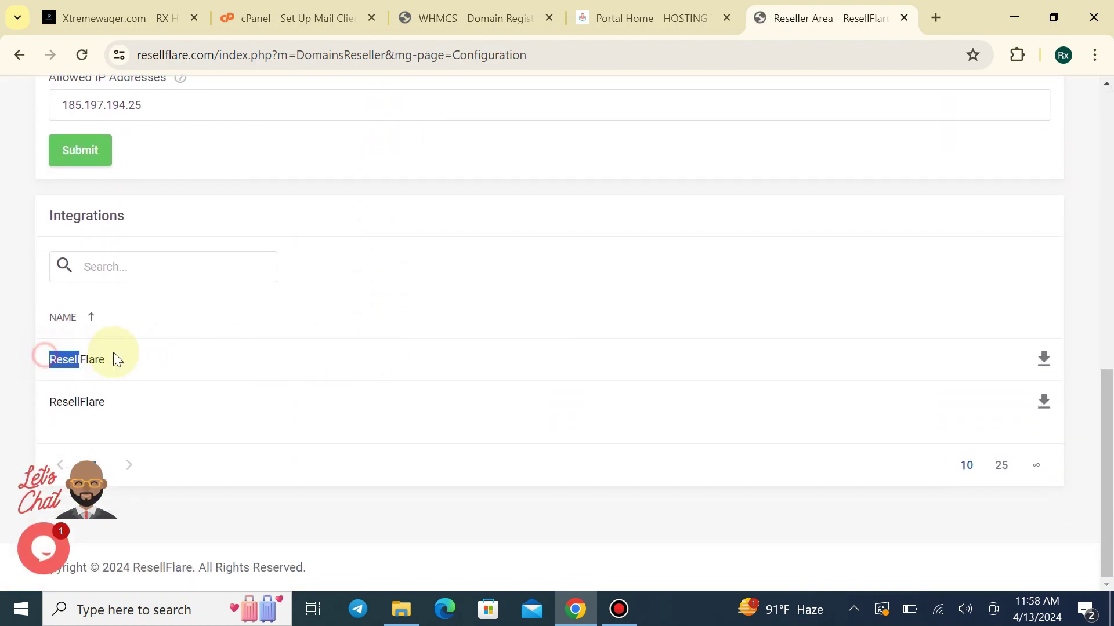
{"action": "left_click", "coordinate": [137, 355]}
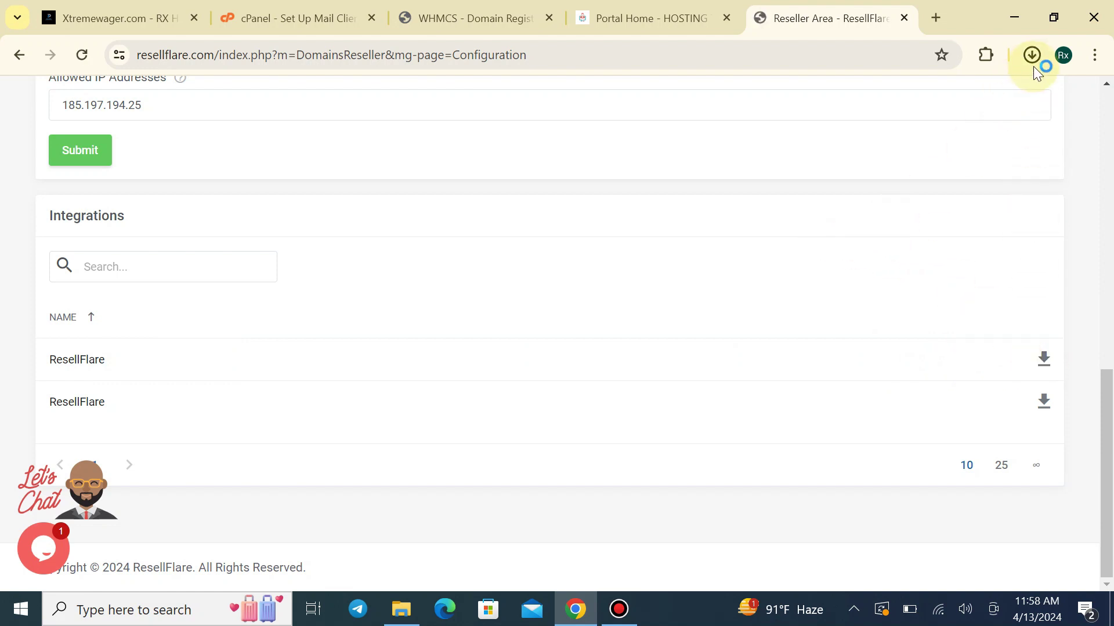
{"action": "left_click", "coordinate": [1033, 65]}
{"action": "left_click", "coordinate": [523, 169]}
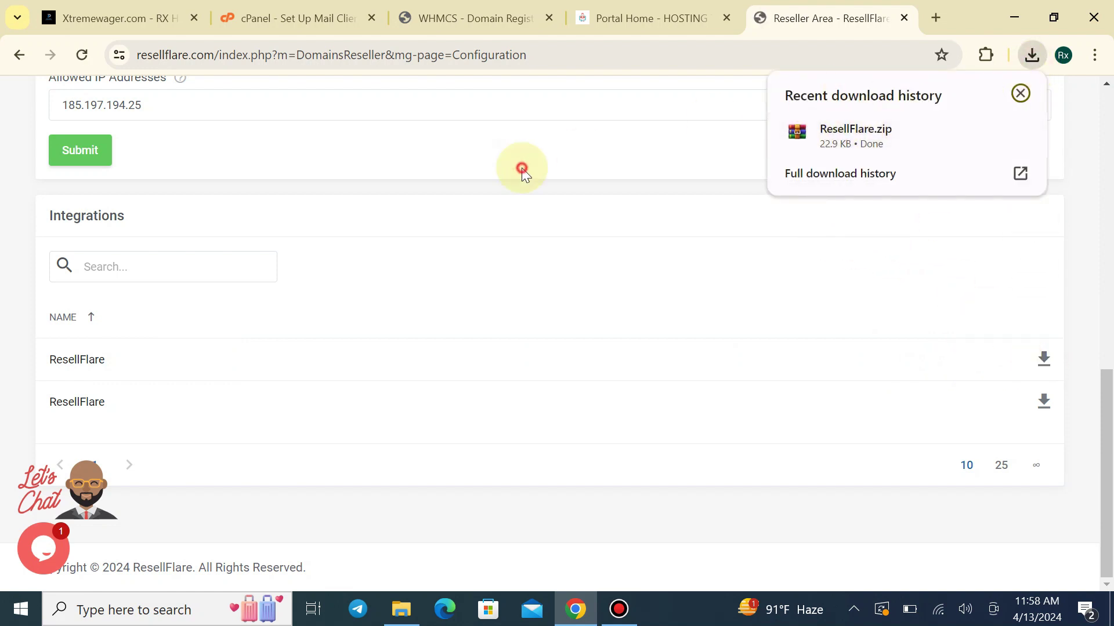
{"action": "left_click", "coordinate": [342, 18]}
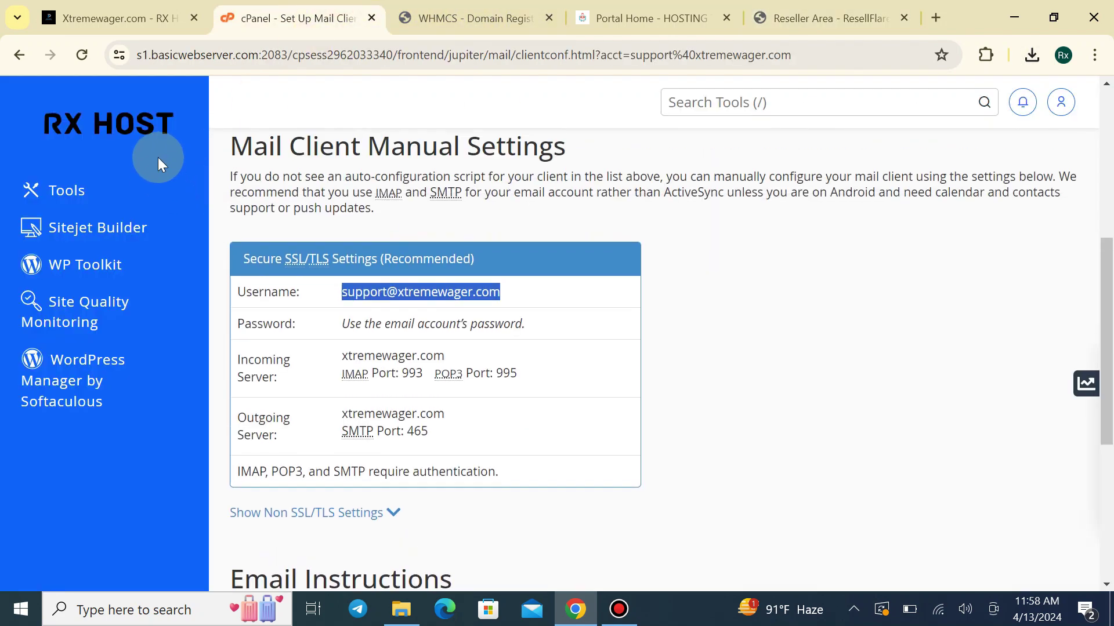
Open cPanel File Manager and browse to public_html/modules/registrars
{"action": "scroll", "coordinate": [154, 145], "scroll_direction": "up", "scroll_amount": 2}
{"action": "left_click", "coordinate": [148, 133]}
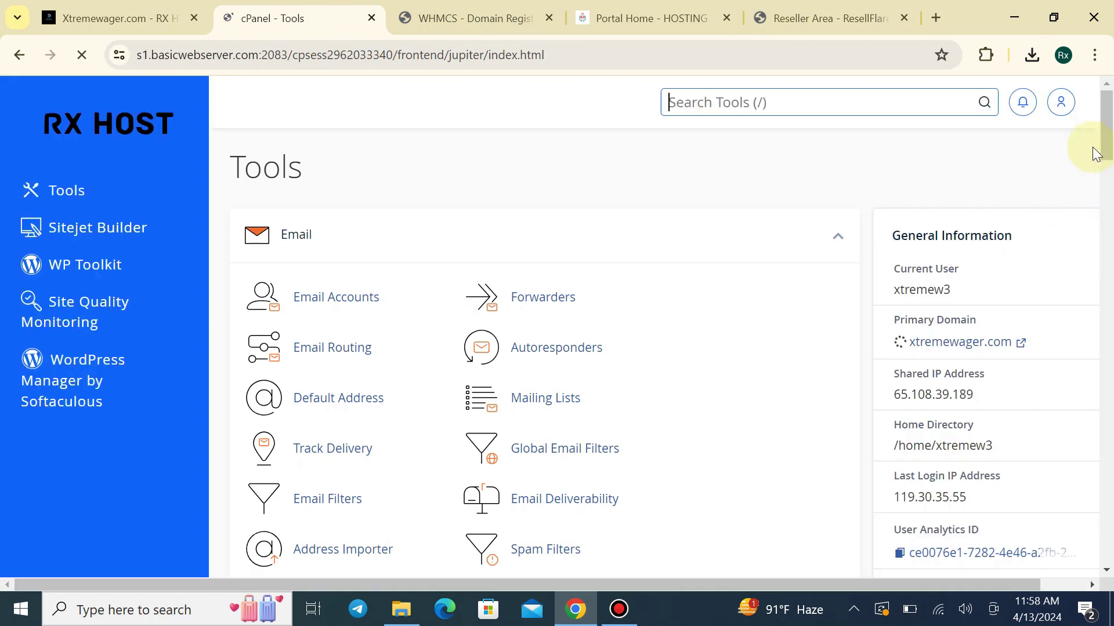
{"action": "left_click_drag", "start_coordinate": [1110, 113], "coordinate": [1105, 194]}
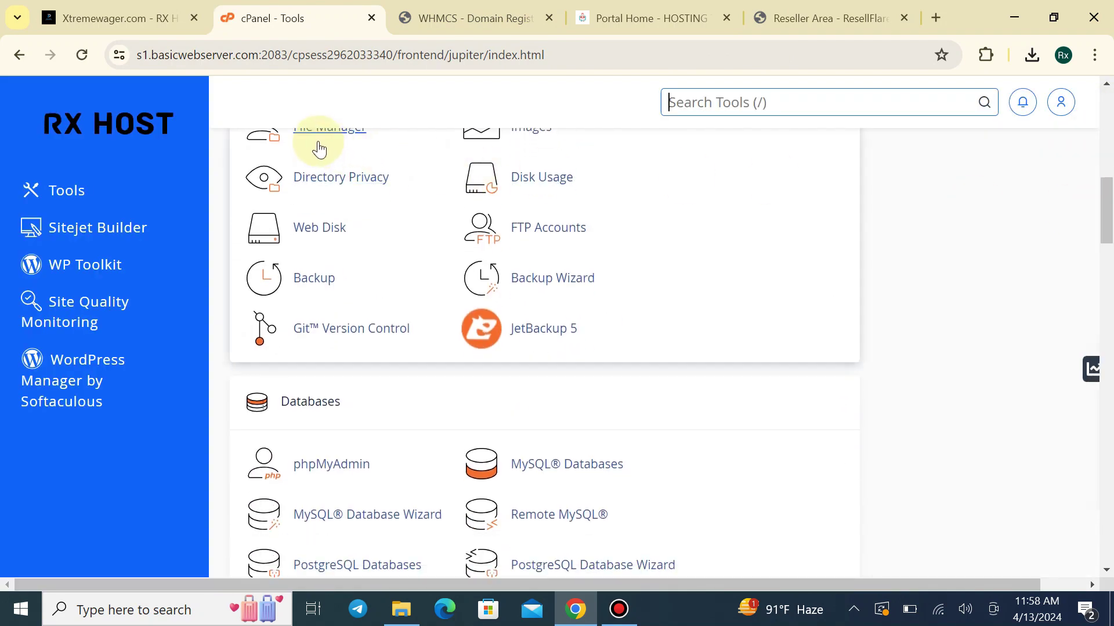
{"action": "scroll", "coordinate": [314, 156], "scroll_direction": "up", "scroll_amount": 1}
{"action": "left_click", "coordinate": [309, 214]}
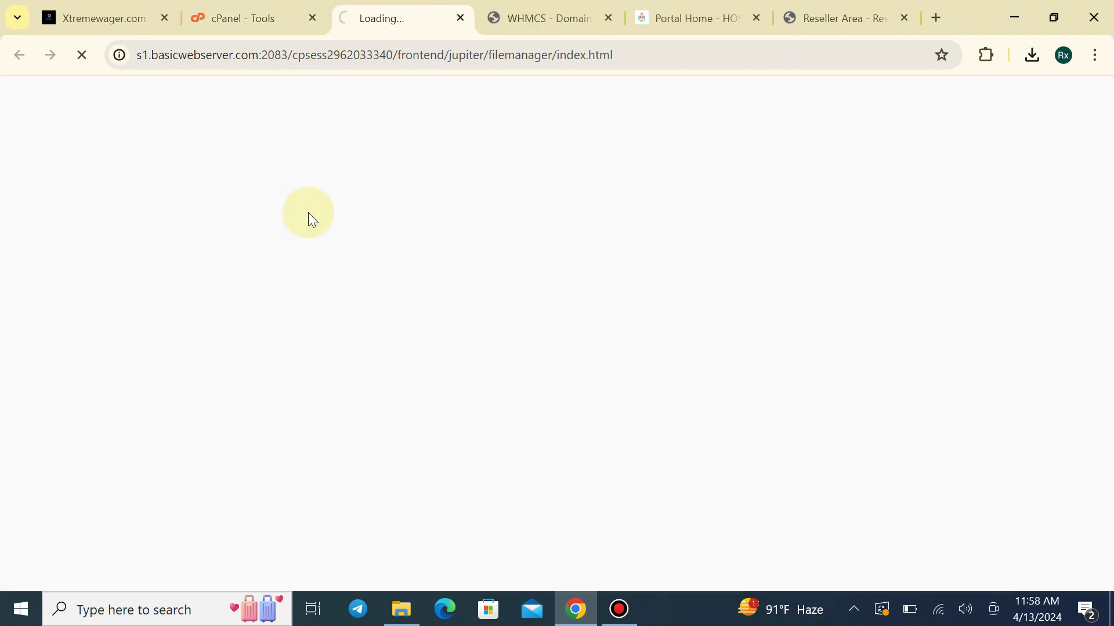
{"action": "scroll", "coordinate": [120, 470], "scroll_direction": "down", "scroll_amount": 2}
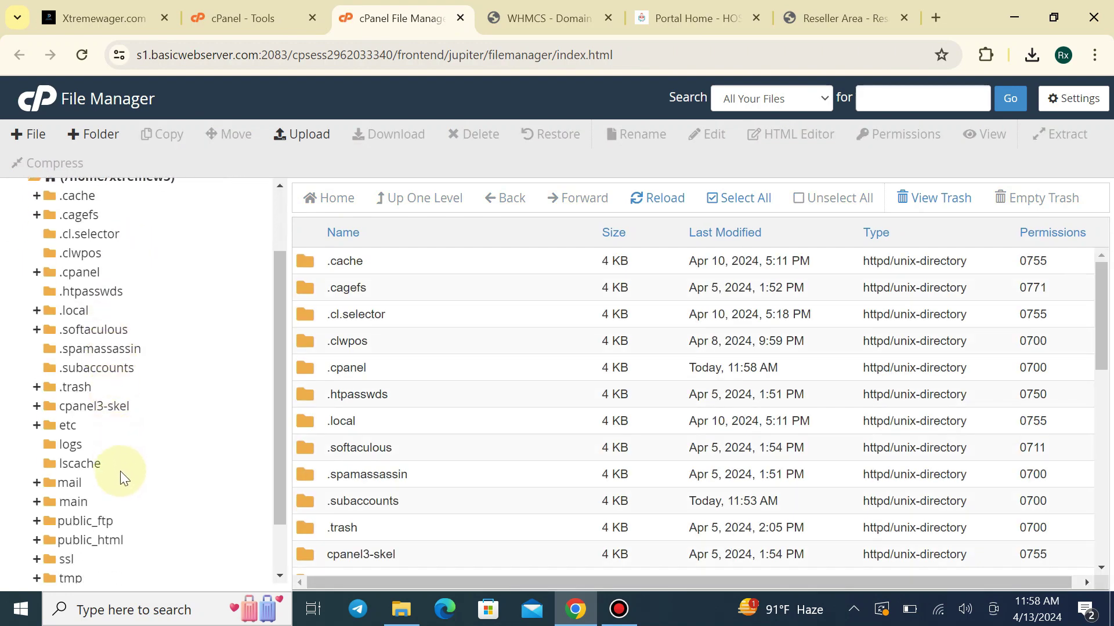
{"action": "scroll", "coordinate": [101, 543], "scroll_direction": "down", "scroll_amount": 2}
{"action": "left_click", "coordinate": [69, 476]}
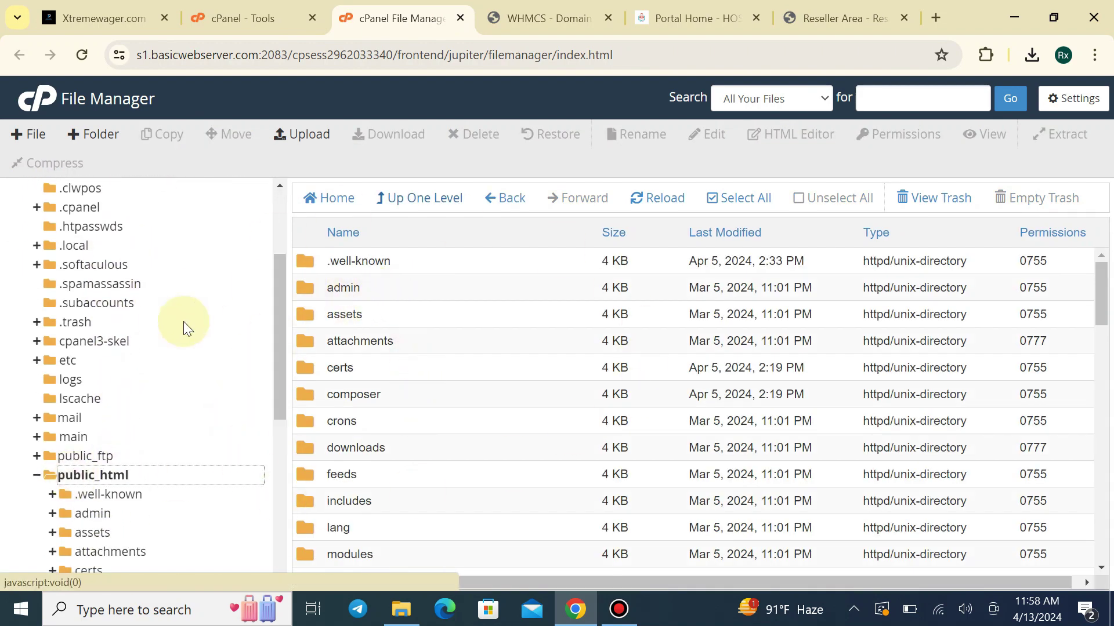
{"action": "scroll", "coordinate": [444, 411], "scroll_direction": "down", "scroll_amount": 3}
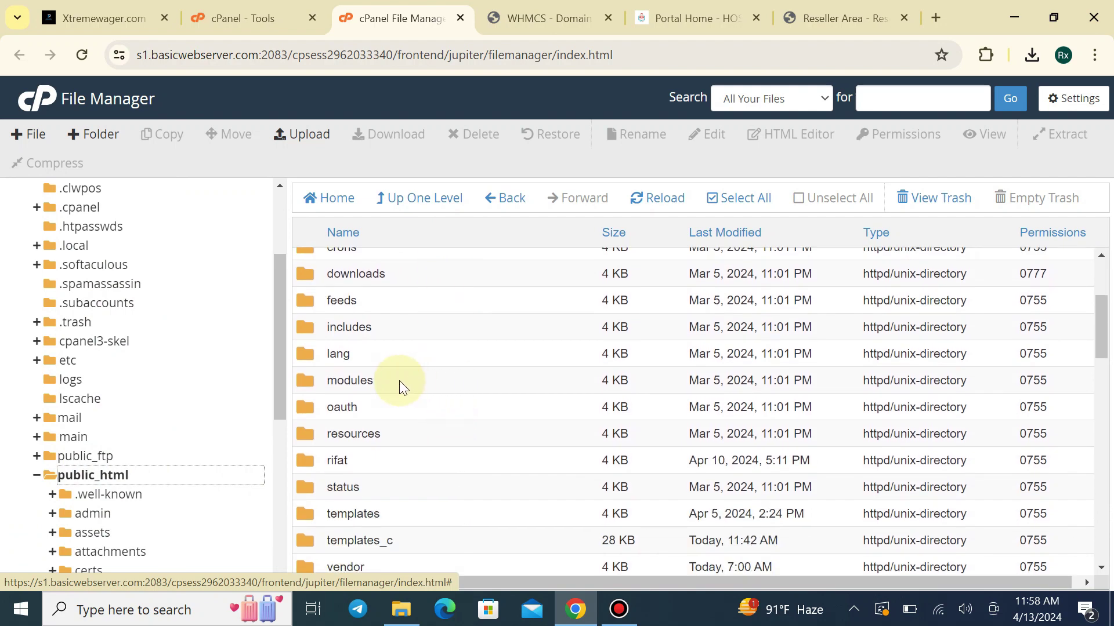
{"action": "double_click", "coordinate": [400, 380]}
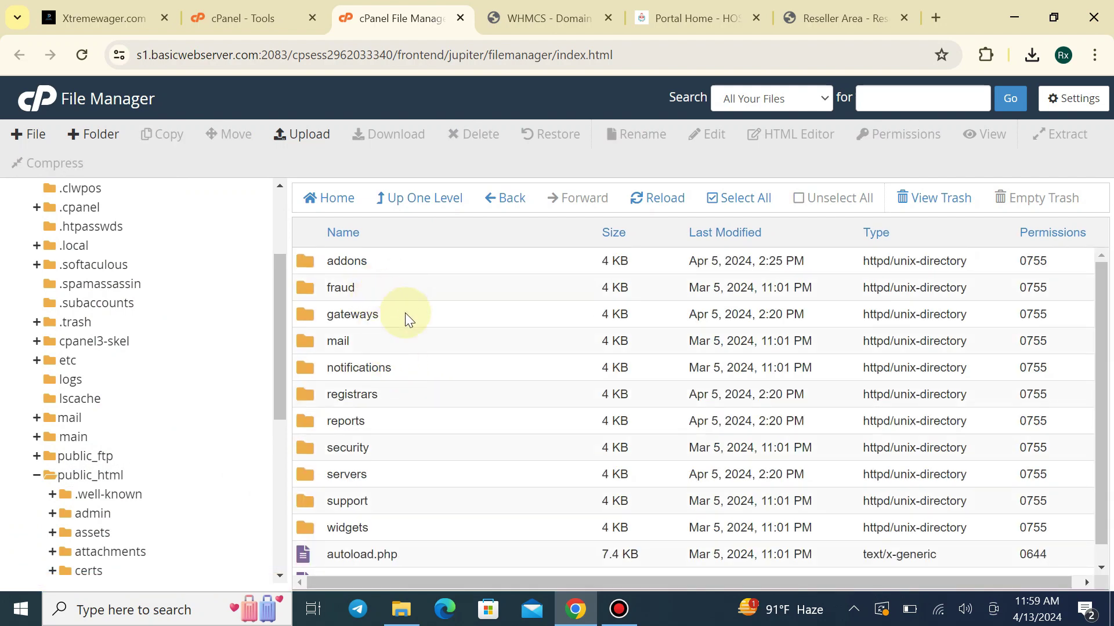
{"action": "double_click", "coordinate": [352, 400]}
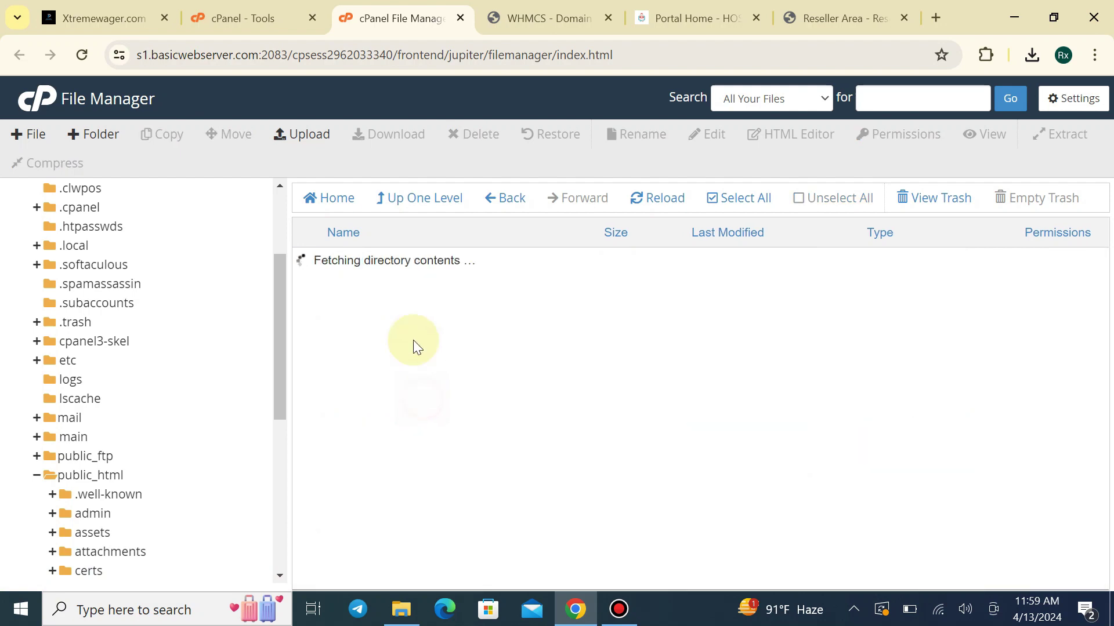
Upload ResellFlare.zip from recent downloads into the registrars folder and select it in the listing
{"action": "left_click", "coordinate": [318, 147]}
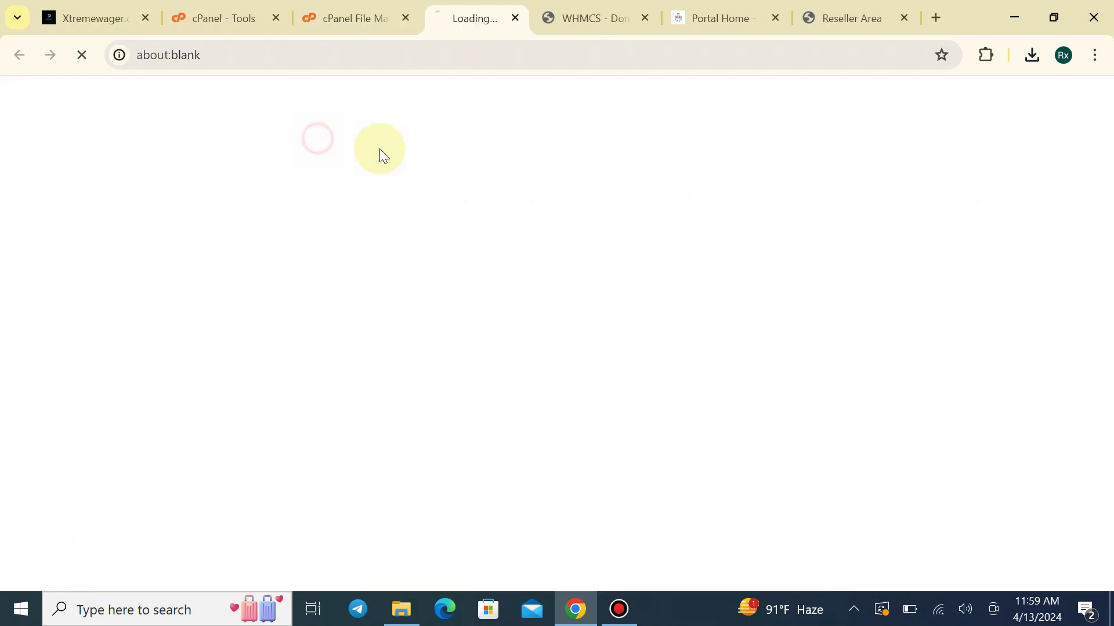
{"action": "left_click", "coordinate": [1031, 56]}
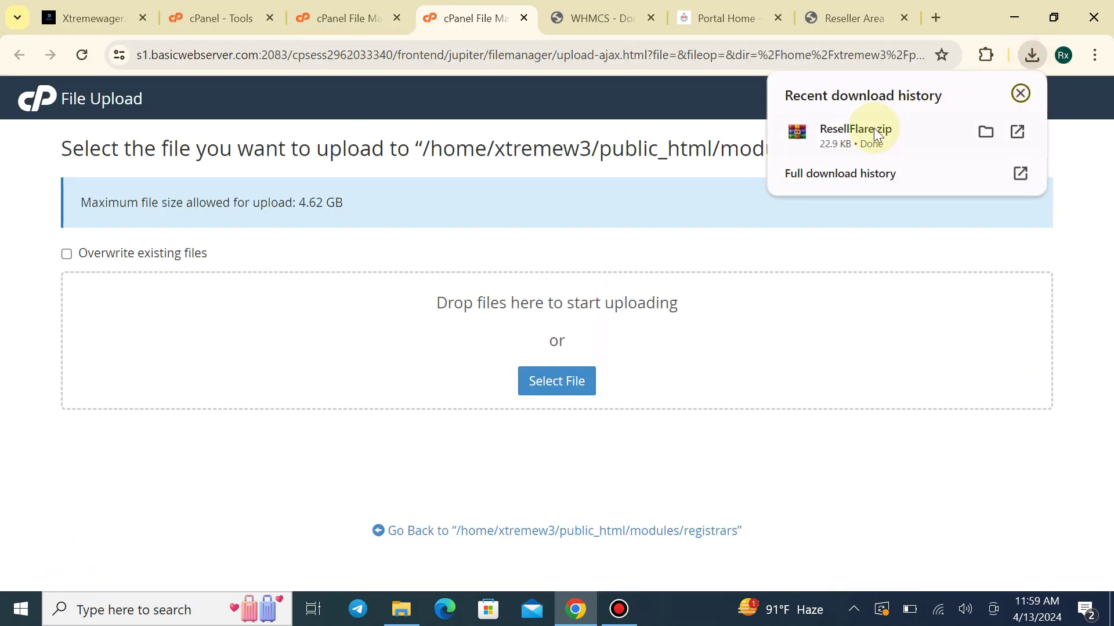
{"action": "left_click_drag", "start_coordinate": [870, 130], "coordinate": [351, 339]}
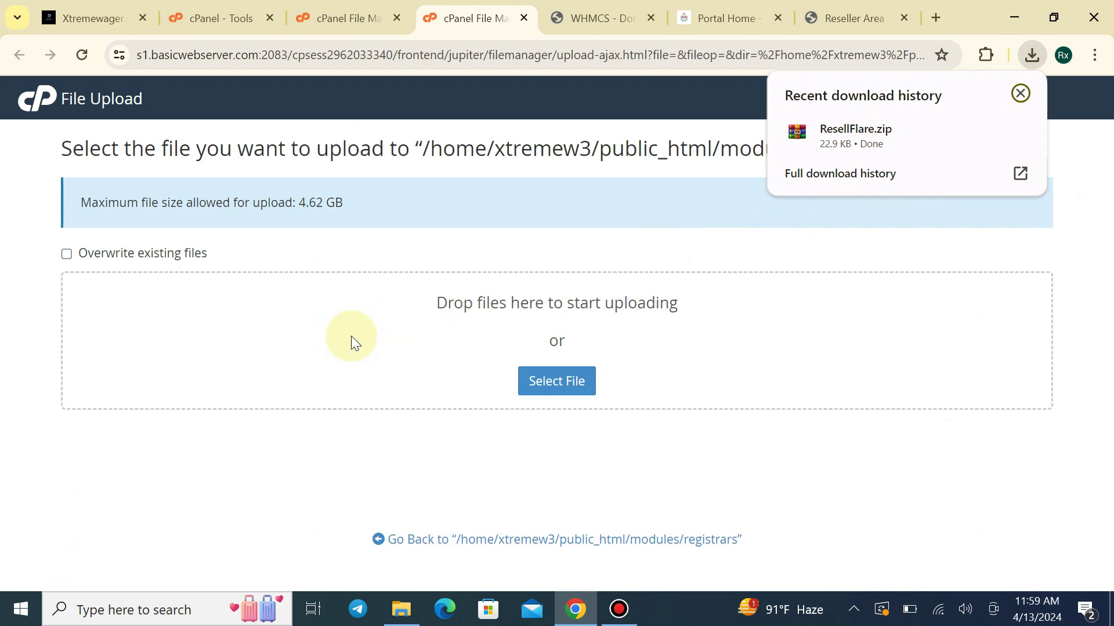
{"action": "left_click", "coordinate": [482, 538]}
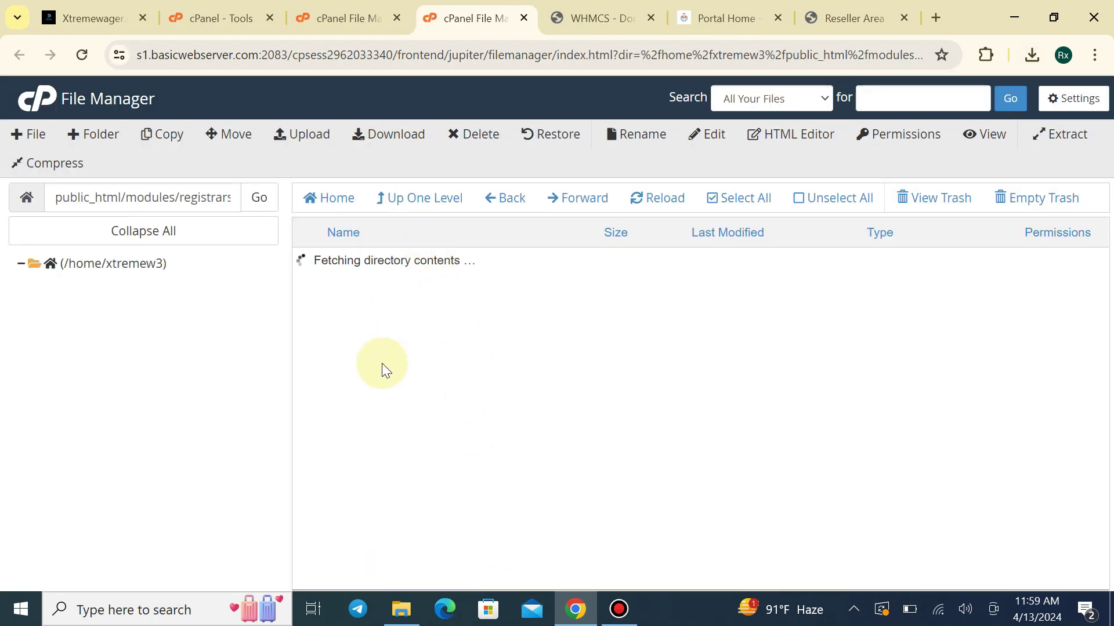
{"action": "scroll", "coordinate": [395, 492], "scroll_direction": "down", "scroll_amount": 5}
{"action": "left_click", "coordinate": [426, 564]}
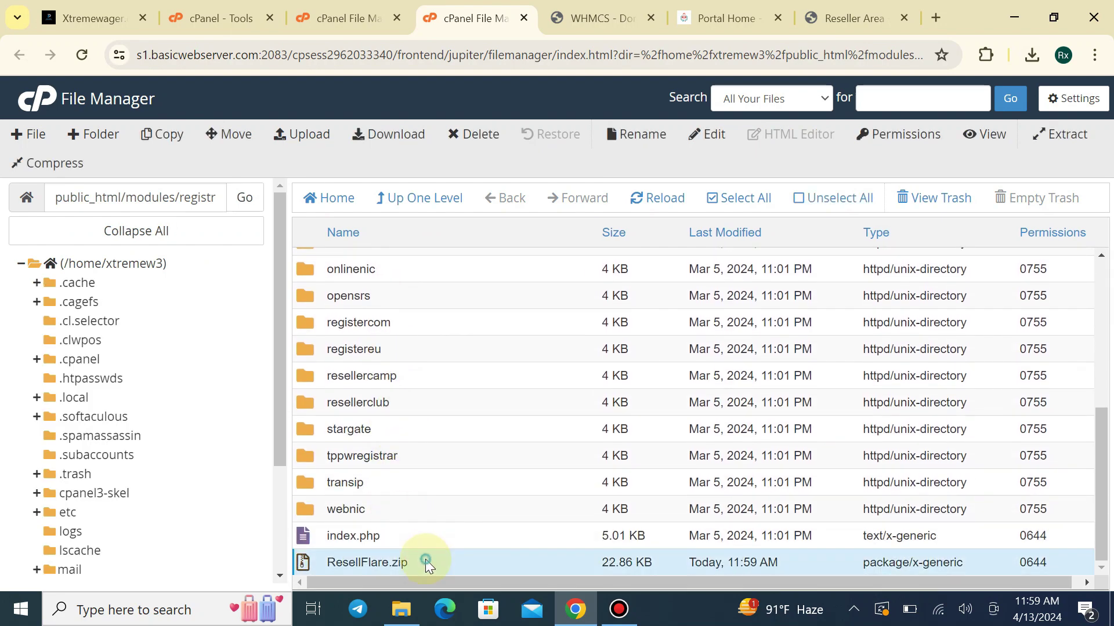
Extract ResellFlare.zip into the registrars folder and refresh the listing
{"action": "right_click", "coordinate": [426, 564]}
{"action": "left_click", "coordinate": [485, 530]}
{"action": "left_click", "coordinate": [685, 423]}
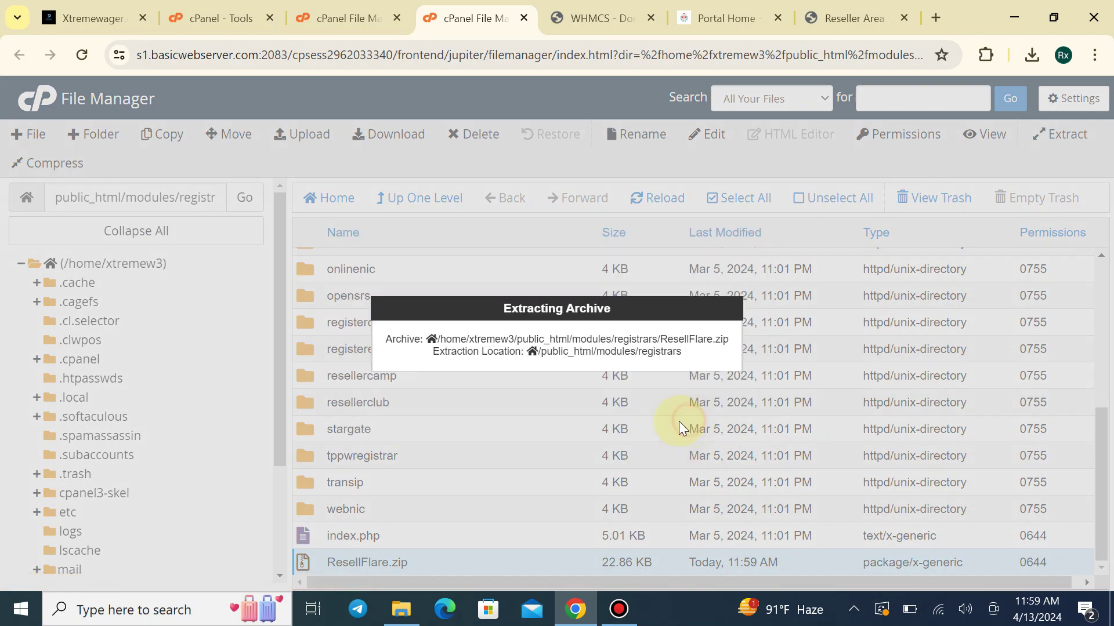
{"action": "left_click", "coordinate": [837, 511]}
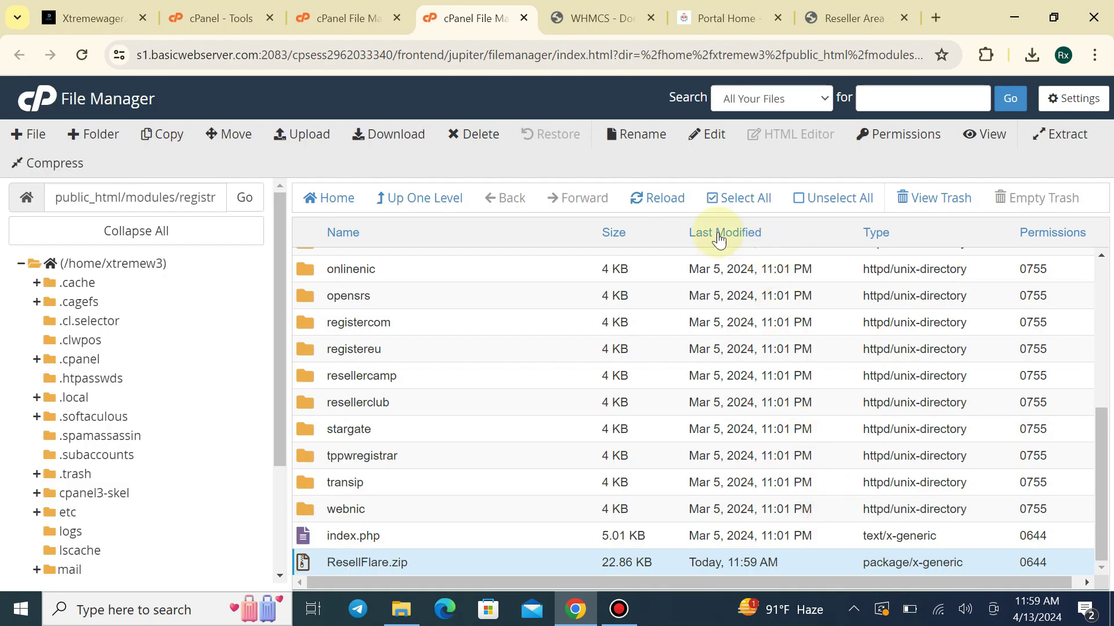
{"action": "left_click", "coordinate": [659, 198]}
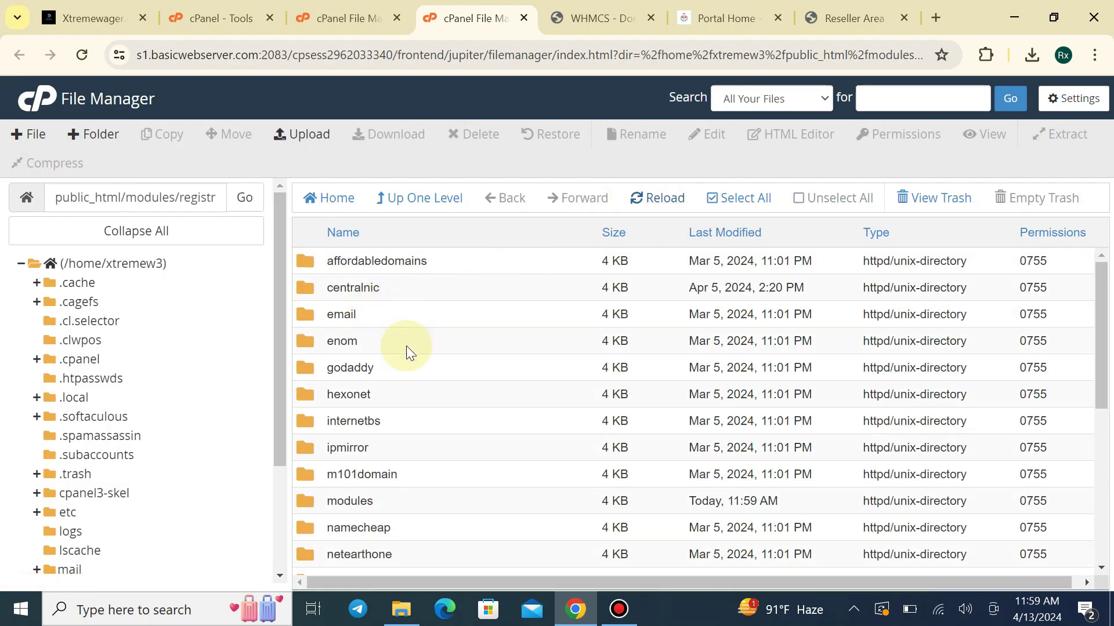
{"action": "scroll", "coordinate": [400, 360], "scroll_direction": "down", "scroll_amount": 3}
{"action": "scroll", "coordinate": [377, 447], "scroll_direction": "down", "scroll_amount": 2}
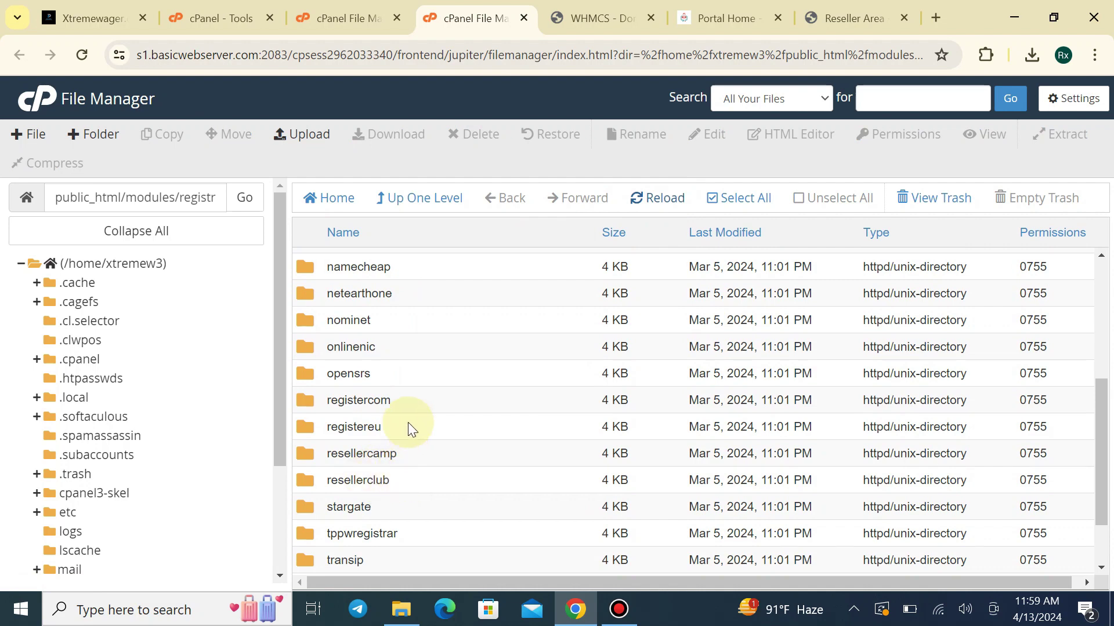
{"action": "scroll", "coordinate": [413, 411], "scroll_direction": "down", "scroll_amount": 2}
{"action": "scroll", "coordinate": [412, 409], "scroll_direction": "up", "scroll_amount": 2}
{"action": "scroll", "coordinate": [412, 410], "scroll_direction": "down", "scroll_amount": 2}
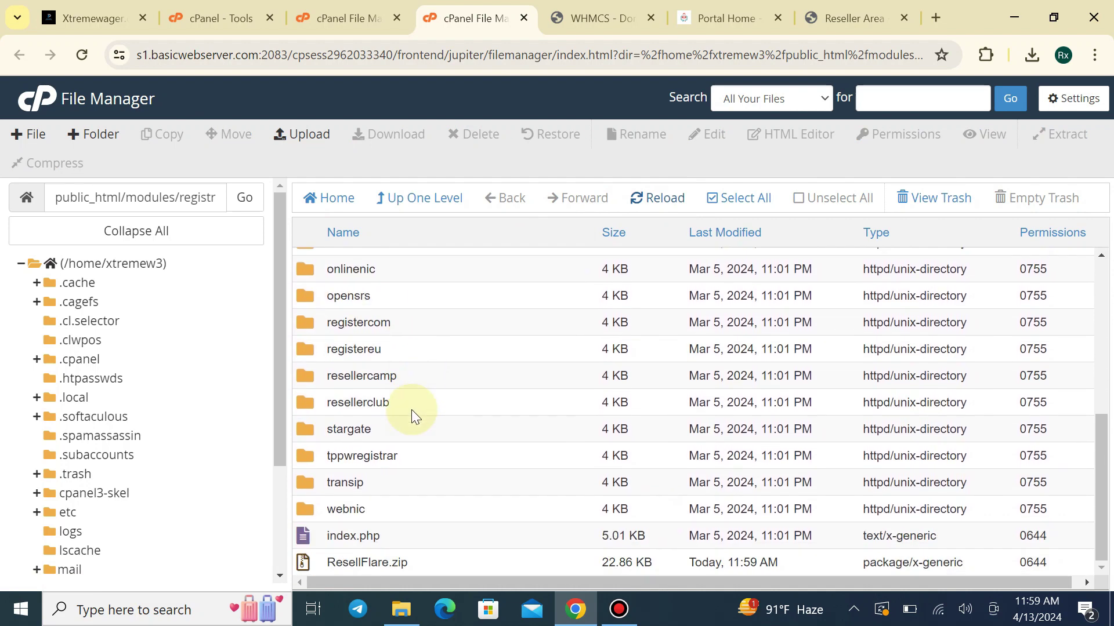
{"action": "scroll", "coordinate": [411, 412], "scroll_direction": "up", "scroll_amount": 2}
{"action": "scroll", "coordinate": [411, 412], "scroll_direction": "up", "scroll_amount": 4}
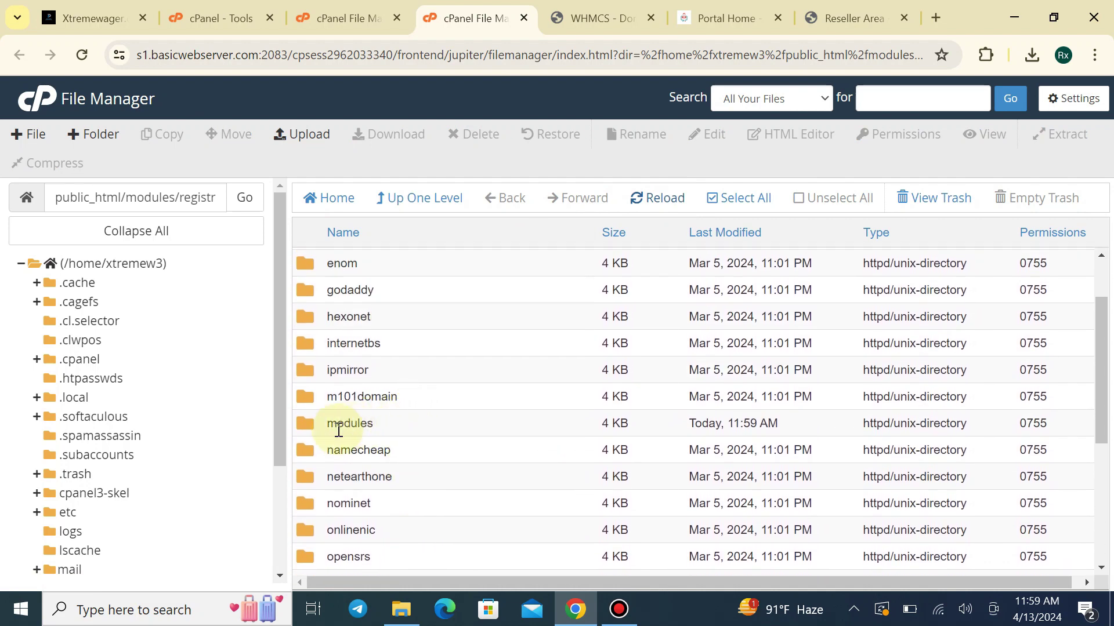
Move the extracted ResellFlare folder from the nested modules/registrars into public_html/modules/registrars
{"action": "left_click", "coordinate": [374, 434]}
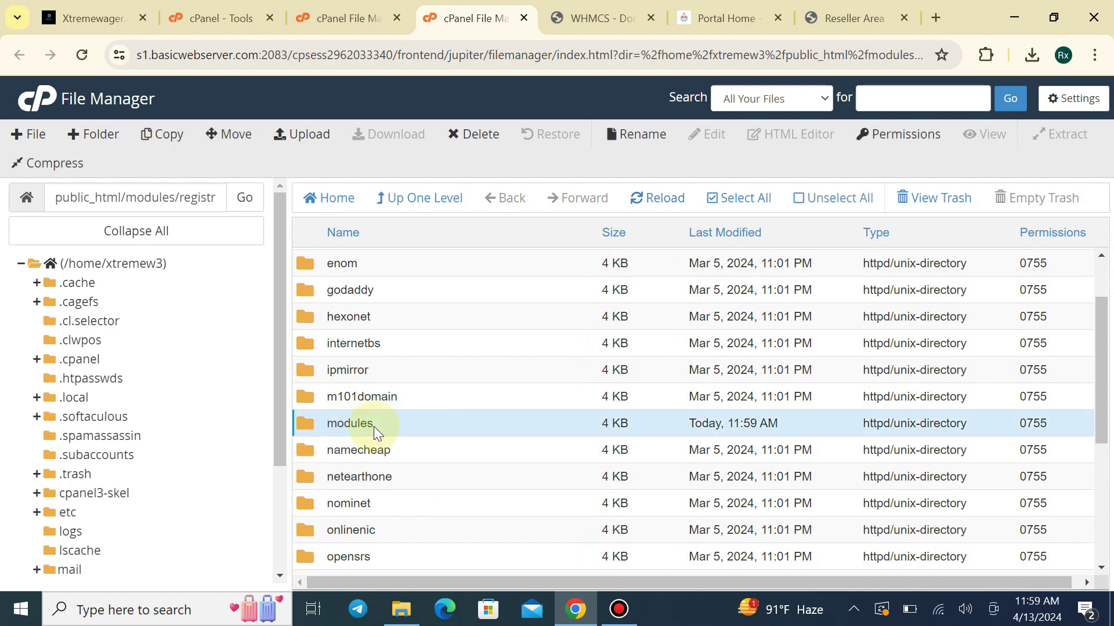
{"action": "double_click", "coordinate": [383, 424]}
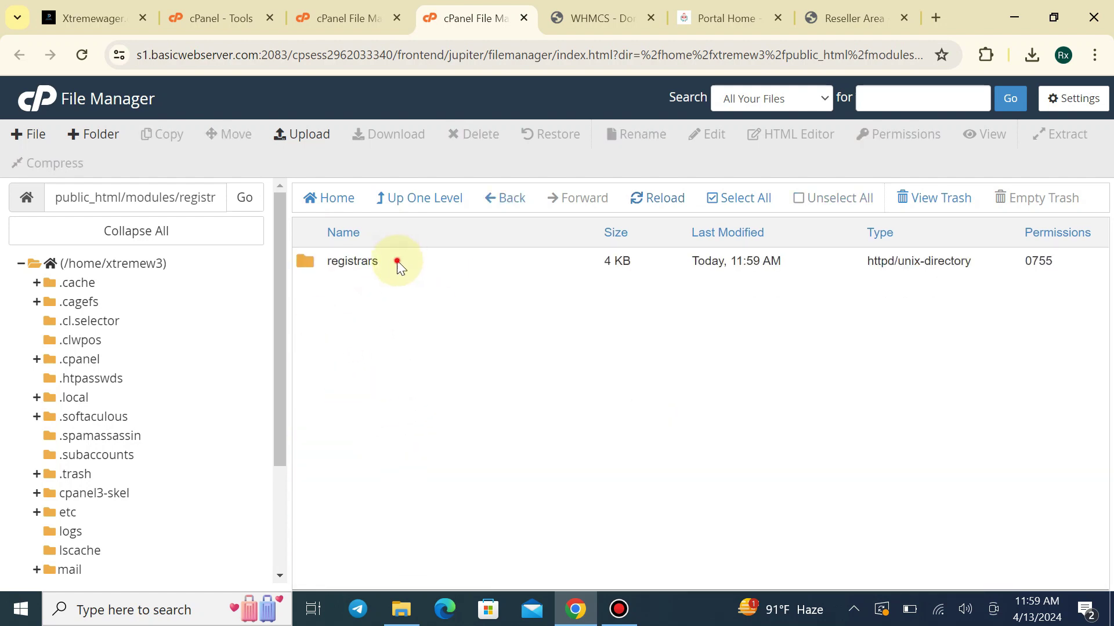
{"action": "double_click", "coordinate": [398, 264]}
{"action": "left_click", "coordinate": [396, 264]}
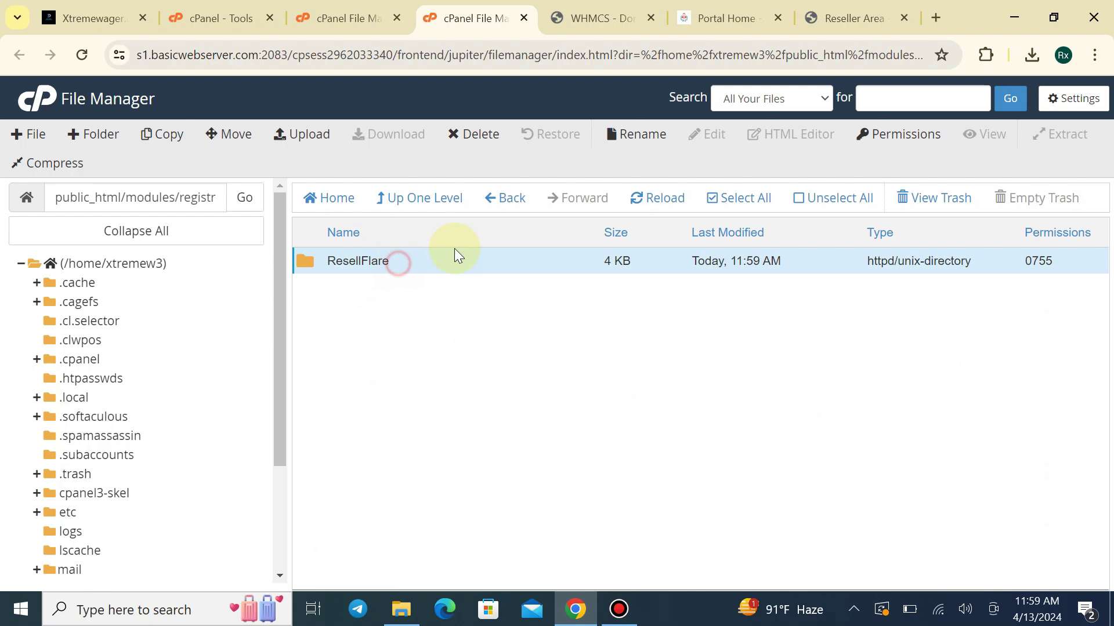
{"action": "right_click", "coordinate": [534, 256]}
{"action": "left_click", "coordinate": [562, 269]}
{"action": "left_click_drag", "start_coordinate": [697, 355], "coordinate": [630, 356]}
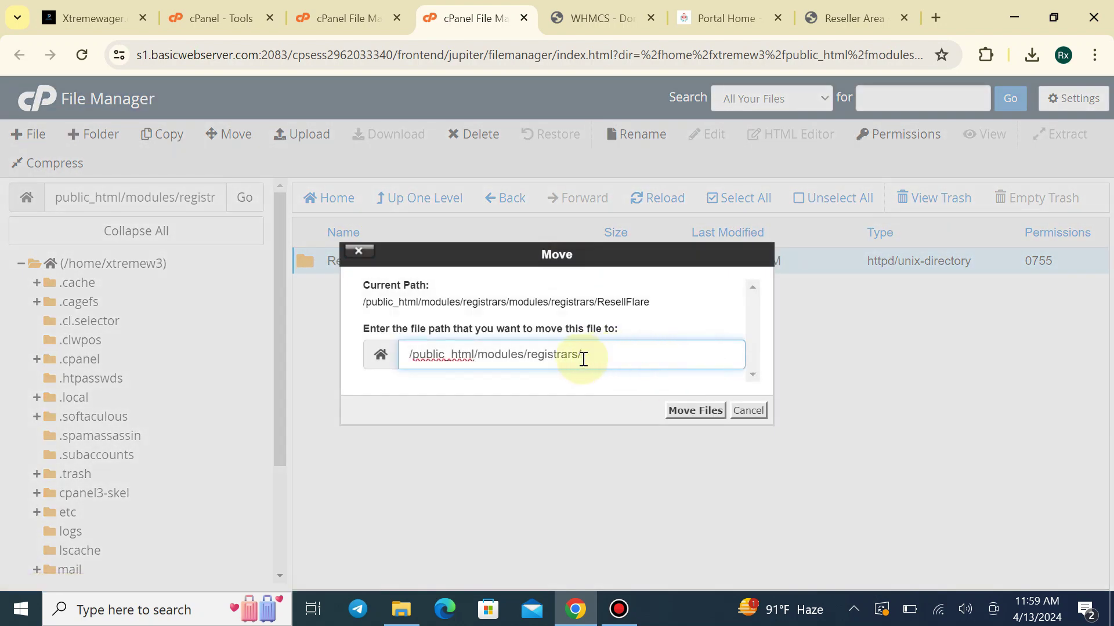
{"action": "key", "text": "Return"}
Delete the stray modules folder from the registrars folder
{"action": "left_click", "coordinate": [413, 198]}
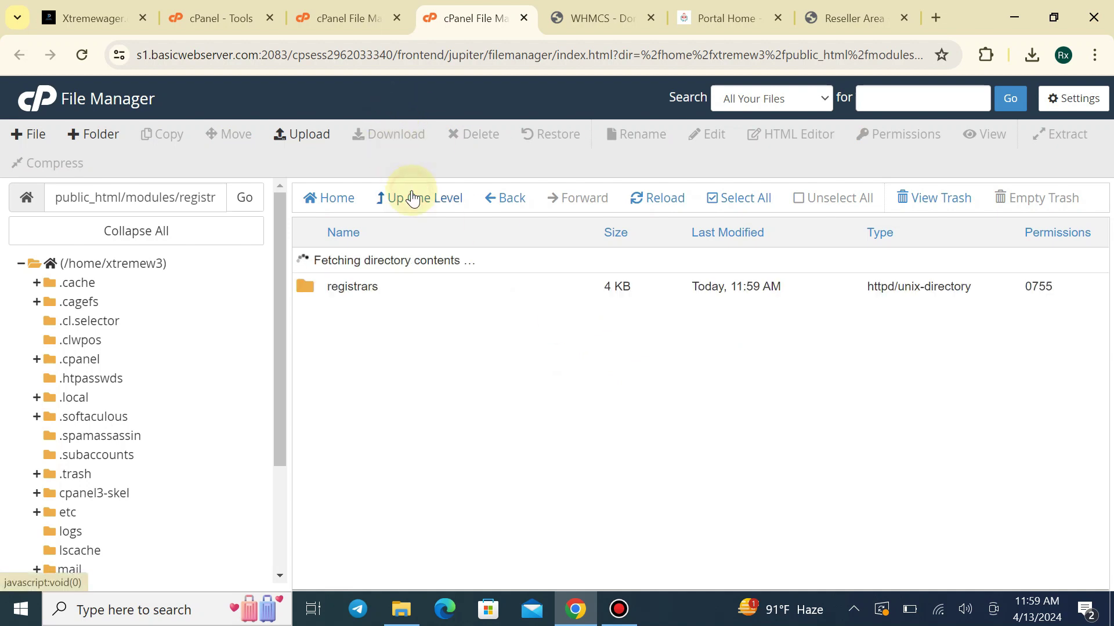
{"action": "left_click", "coordinate": [397, 194]}
{"action": "scroll", "coordinate": [384, 385], "scroll_direction": "down", "scroll_amount": 1}
{"action": "scroll", "coordinate": [384, 384], "scroll_direction": "down", "scroll_amount": 4}
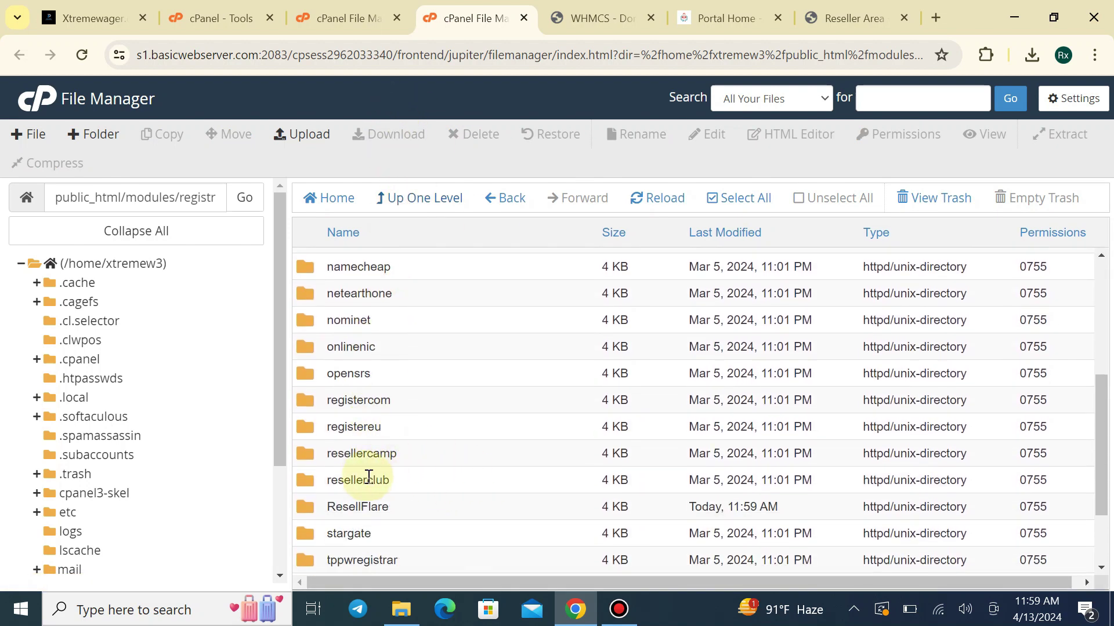
{"action": "scroll", "coordinate": [417, 506], "scroll_direction": "down", "scroll_amount": 2}
{"action": "scroll", "coordinate": [419, 480], "scroll_direction": "up", "scroll_amount": 3}
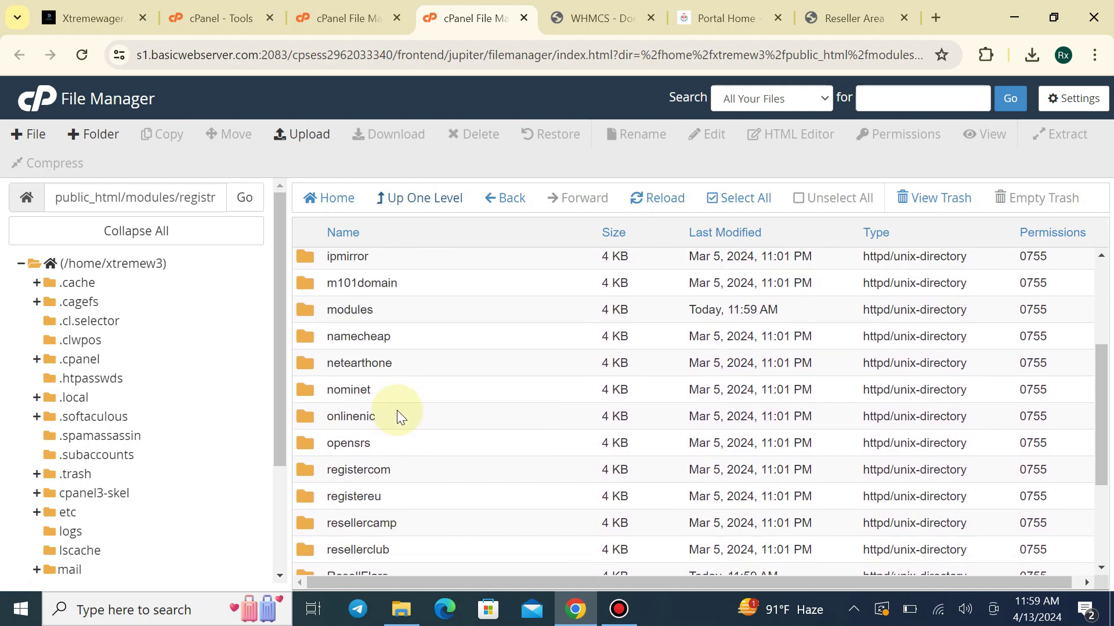
{"action": "right_click", "coordinate": [388, 317]}
{"action": "left_click", "coordinate": [430, 430]}
{"action": "left_click", "coordinate": [711, 392]}
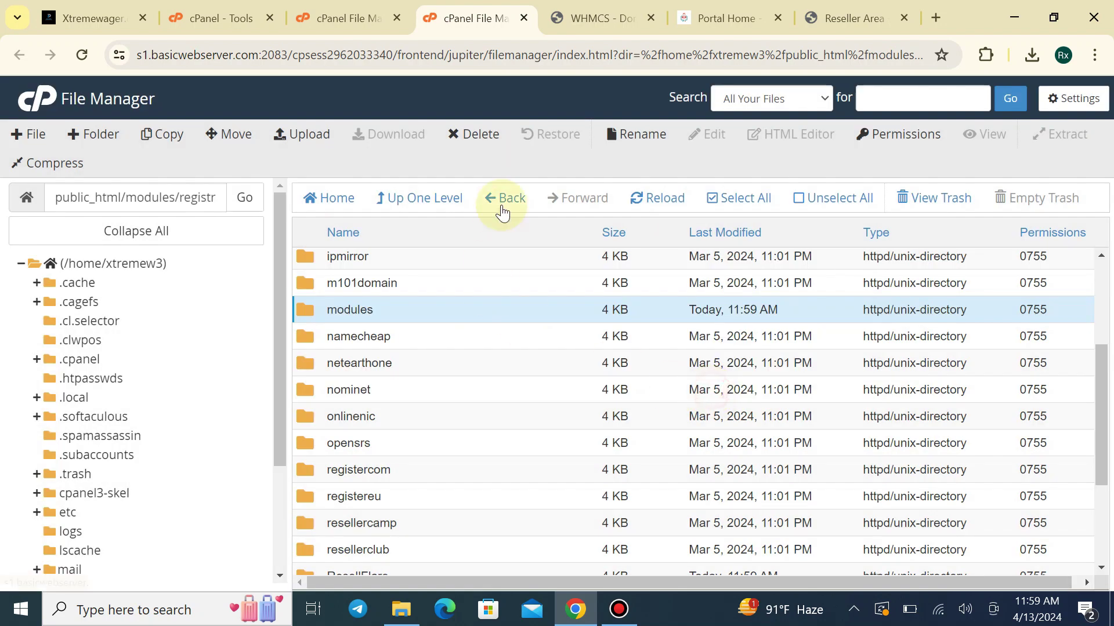
Delete the ResellFlare.zip archive from the registrars folder
{"action": "left_click", "coordinate": [594, 18]}
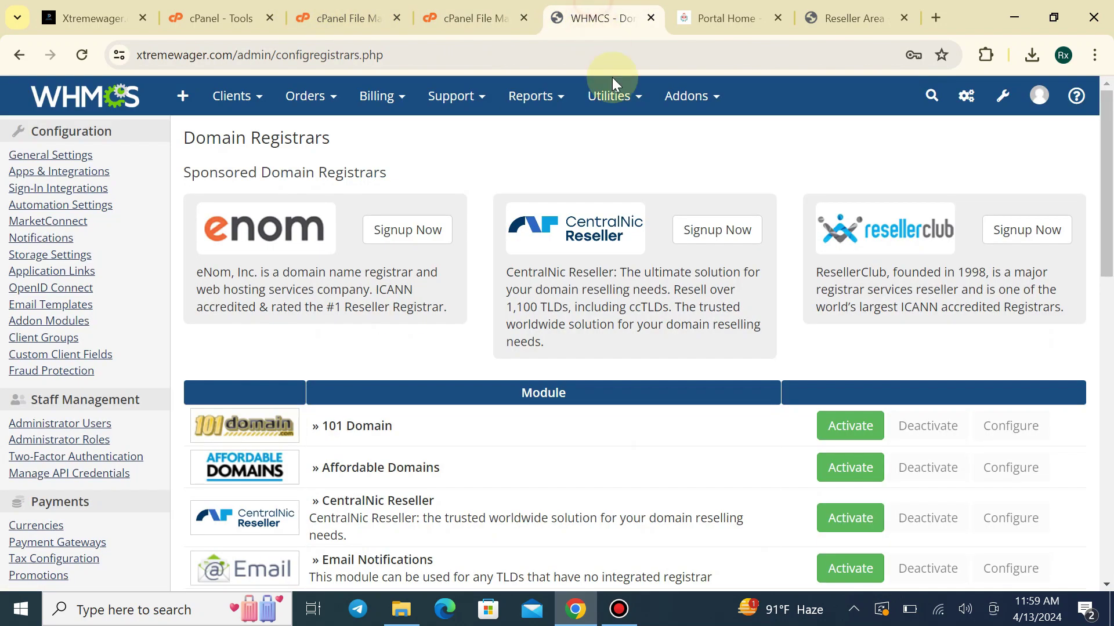
{"action": "left_click", "coordinate": [473, 18]}
{"action": "scroll", "coordinate": [391, 423], "scroll_direction": "down", "scroll_amount": 3}
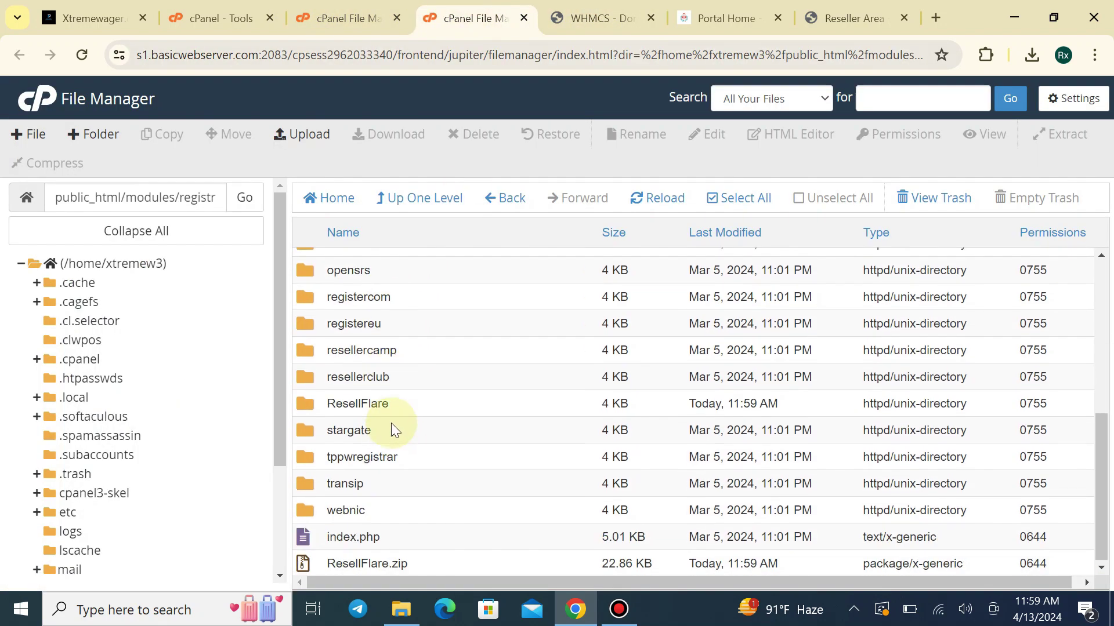
{"action": "right_click", "coordinate": [435, 560]}
{"action": "left_click", "coordinate": [481, 505]}
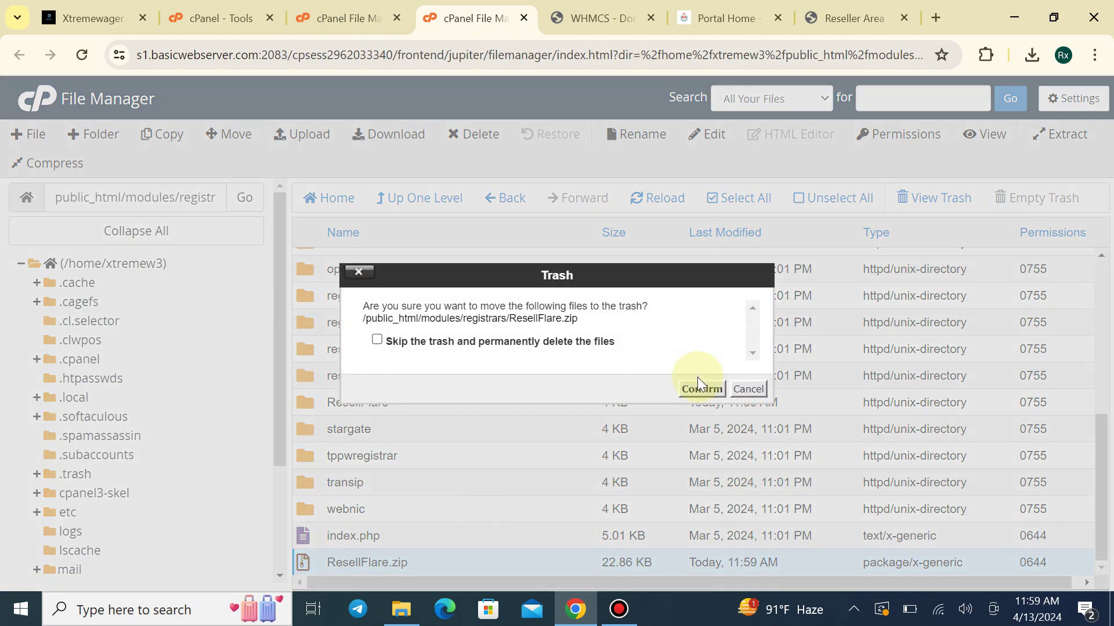
{"action": "left_click", "coordinate": [701, 388]}
{"action": "left_click", "coordinate": [345, 18]}
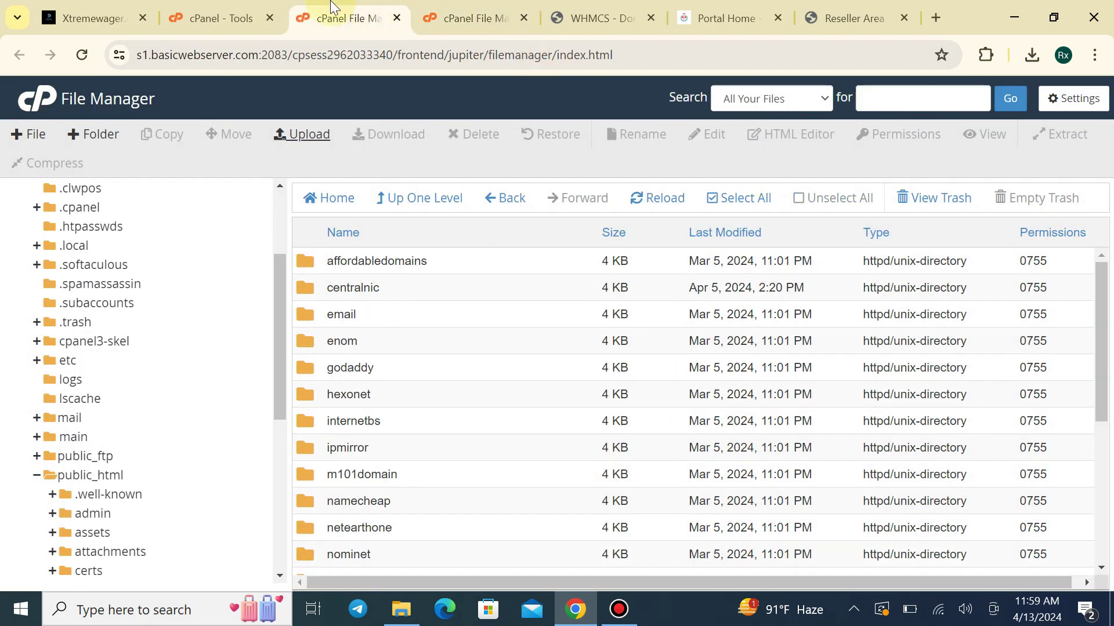
Close the duplicate File Manager tab and reload WHMCS Domain Registrars to list ResellFlare
{"action": "left_click", "coordinate": [397, 18]}
{"action": "left_click", "coordinate": [473, 18]}
{"action": "mouse_move", "coordinate": [531, 96]}
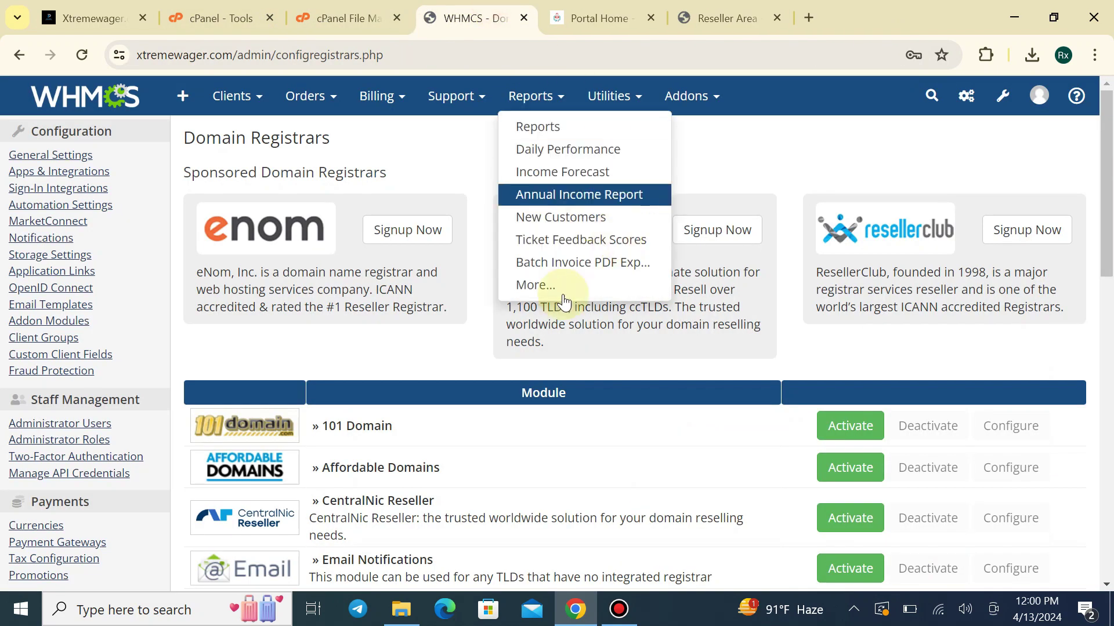
{"action": "left_click", "coordinate": [82, 54]}
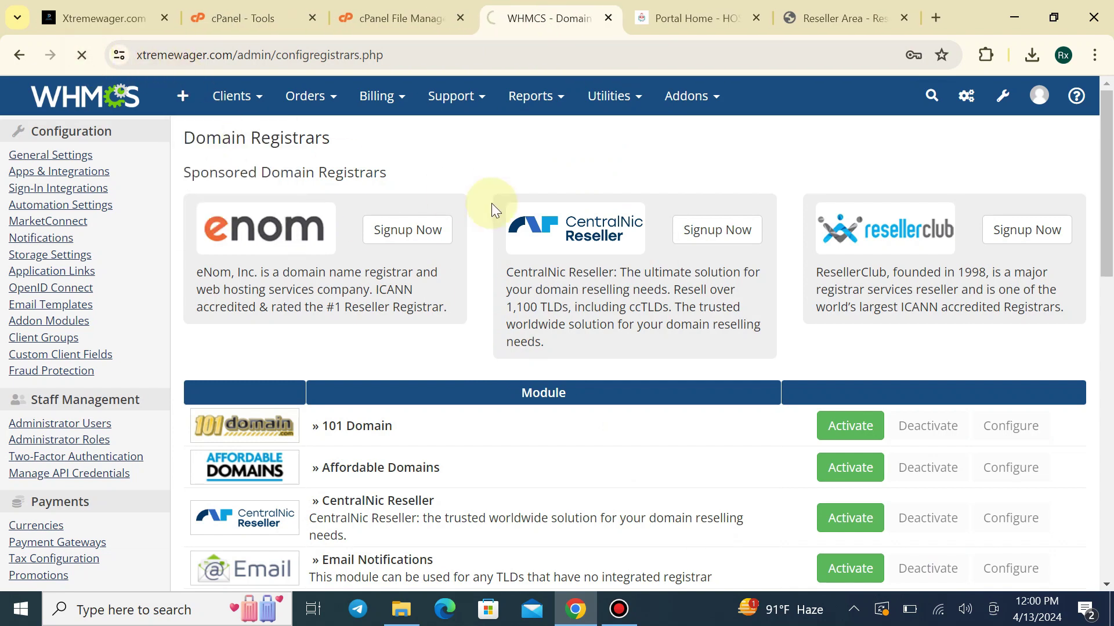
{"action": "scroll", "coordinate": [441, 232], "scroll_direction": "down", "scroll_amount": 2}
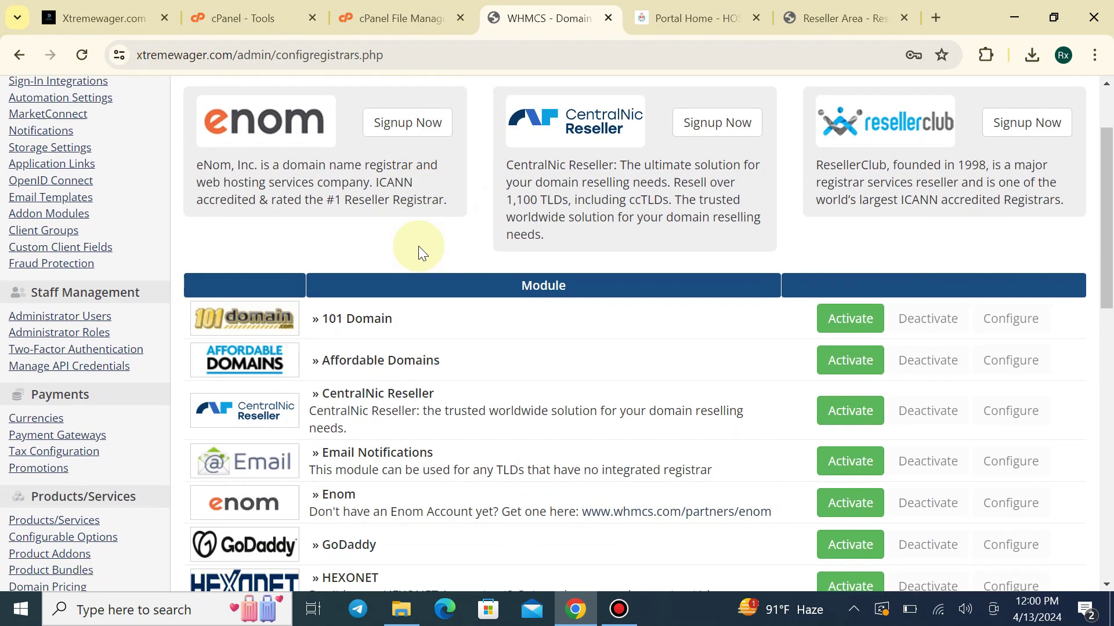
{"action": "scroll", "coordinate": [419, 246], "scroll_direction": "down", "scroll_amount": 10}
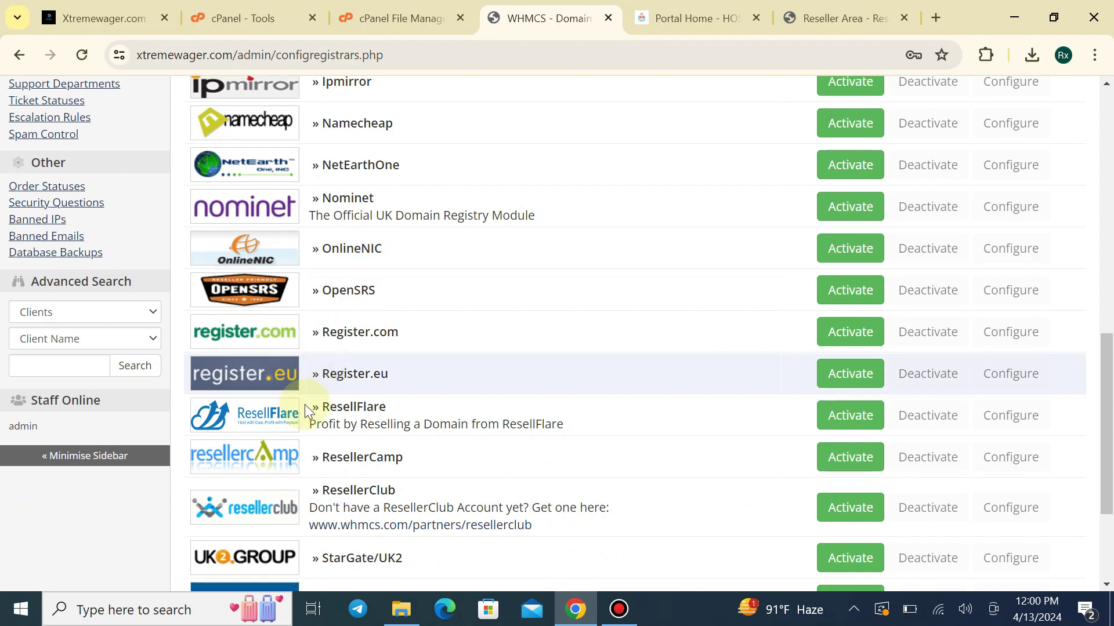
{"action": "scroll", "coordinate": [296, 429], "scroll_direction": "down", "scroll_amount": 2}
{"action": "scroll", "coordinate": [288, 451], "scroll_direction": "down", "scroll_amount": 2}
{"action": "scroll", "coordinate": [290, 406], "scroll_direction": "up", "scroll_amount": 2}
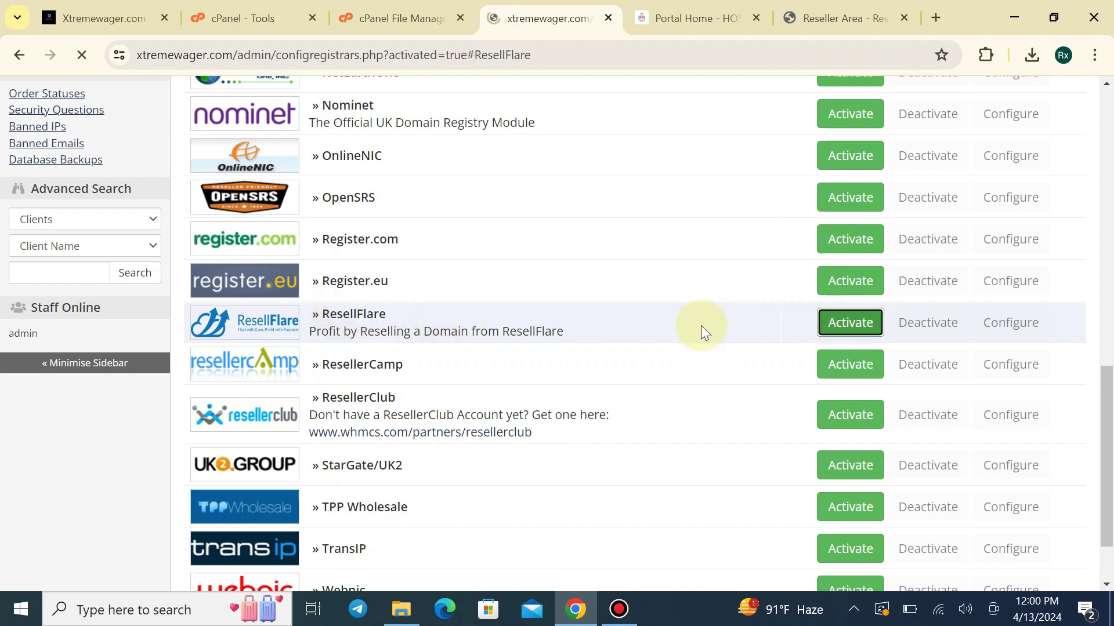
{"action": "scroll", "coordinate": [685, 323], "scroll_direction": "down", "scroll_amount": 1}
{"action": "scroll", "coordinate": [344, 352], "scroll_direction": "up", "scroll_amount": 3}
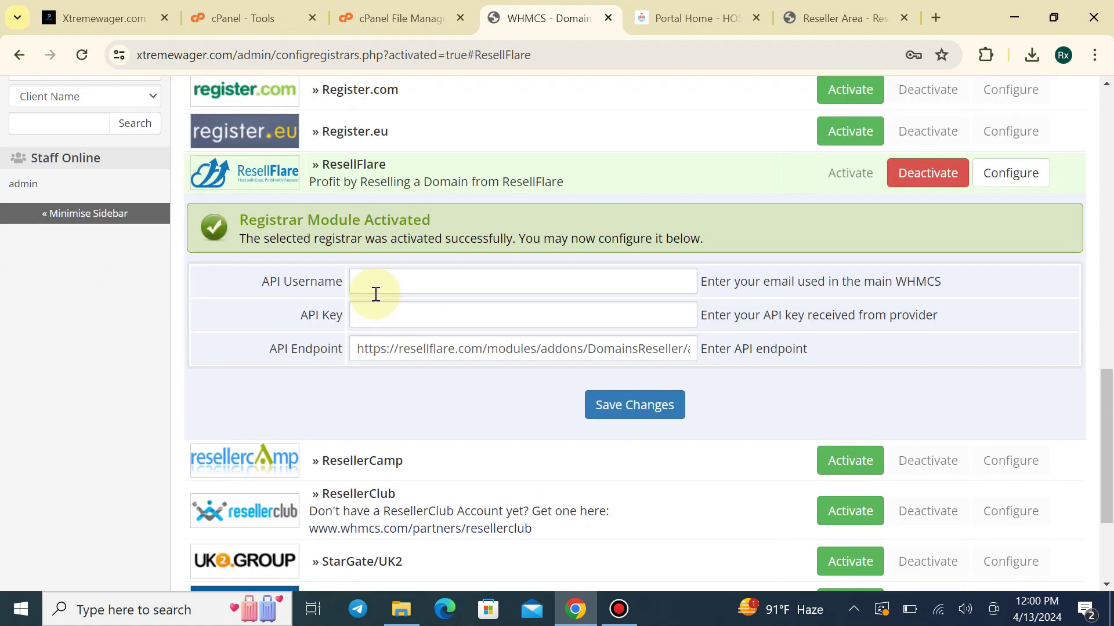
Review ResellFlare's API Key and API Endpoint fields and bring up the reseller Configuration page
{"action": "left_click", "coordinate": [374, 320]}
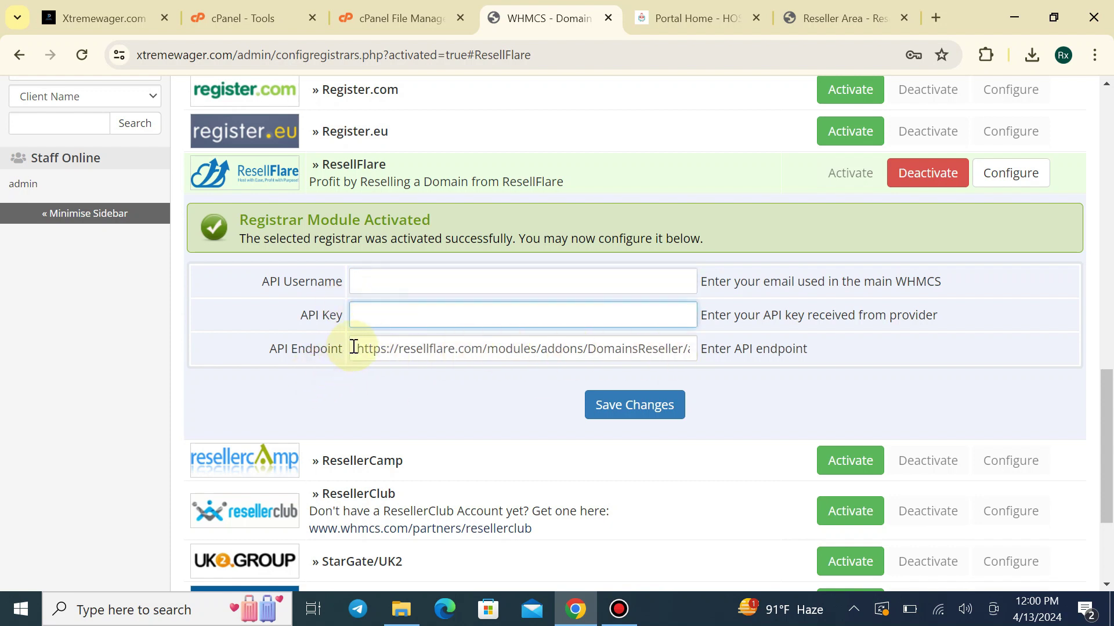
{"action": "left_click_drag", "start_coordinate": [357, 348], "coordinate": [632, 353]}
{"action": "left_click_drag", "start_coordinate": [709, 355], "coordinate": [259, 334]}
{"action": "left_click", "coordinate": [244, 361]}
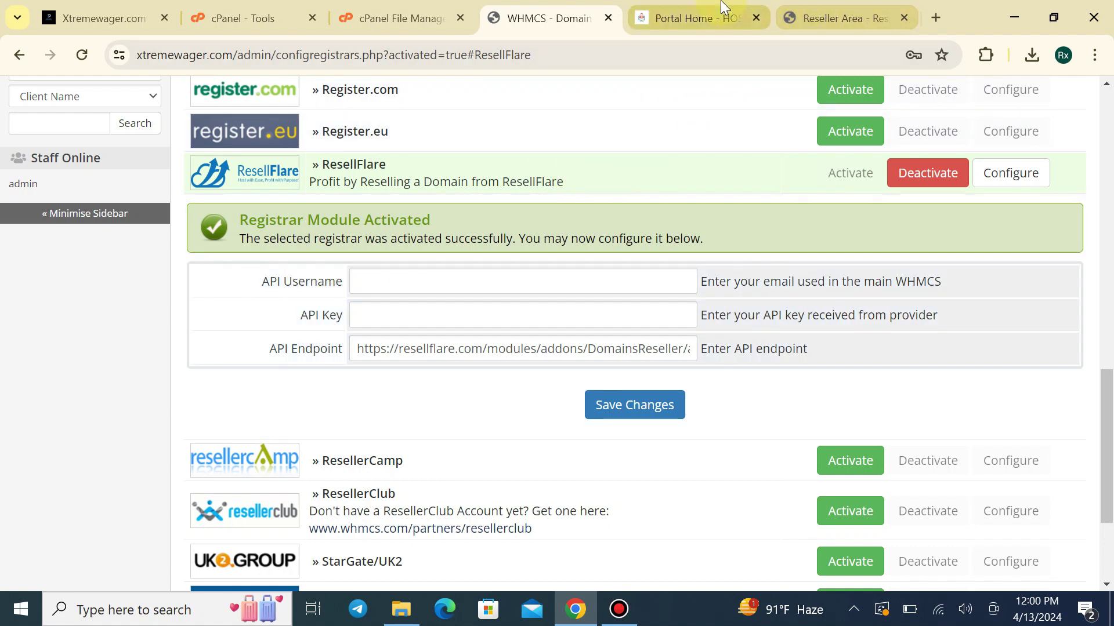
{"action": "left_click", "coordinate": [836, 17]}
{"action": "left_click_drag", "start_coordinate": [836, 17], "coordinate": [754, 17]}
{"action": "scroll", "coordinate": [194, 291], "scroll_direction": "up", "scroll_amount": 10}
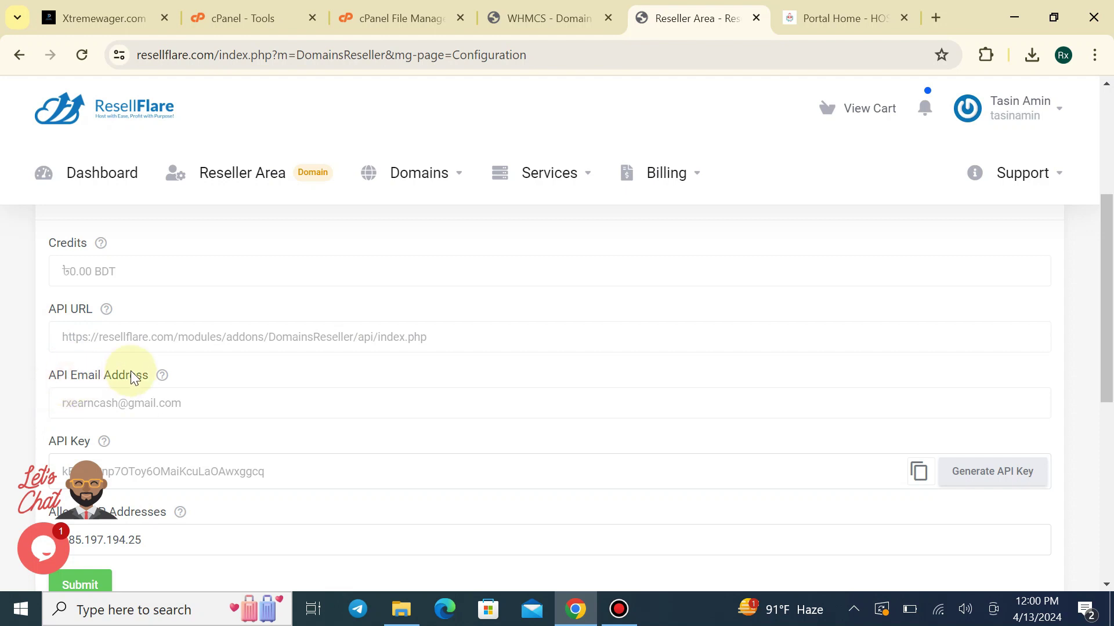
Copy the ResellFlare API email address into WHMCS's API Username field
{"action": "left_click", "coordinate": [186, 403]}
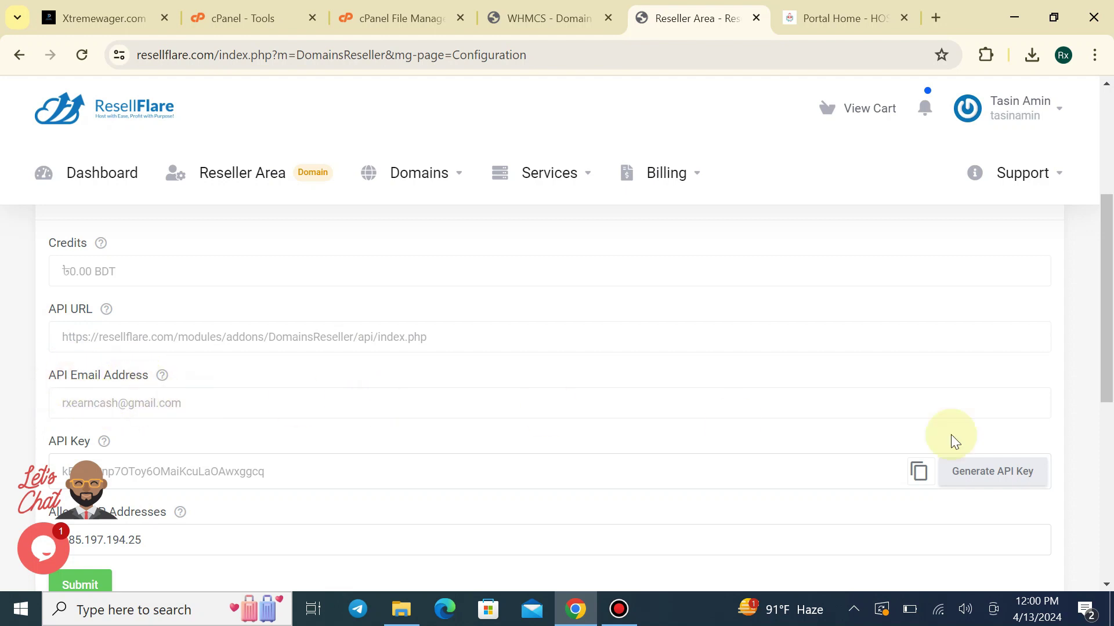
{"action": "left_click", "coordinate": [74, 405]}
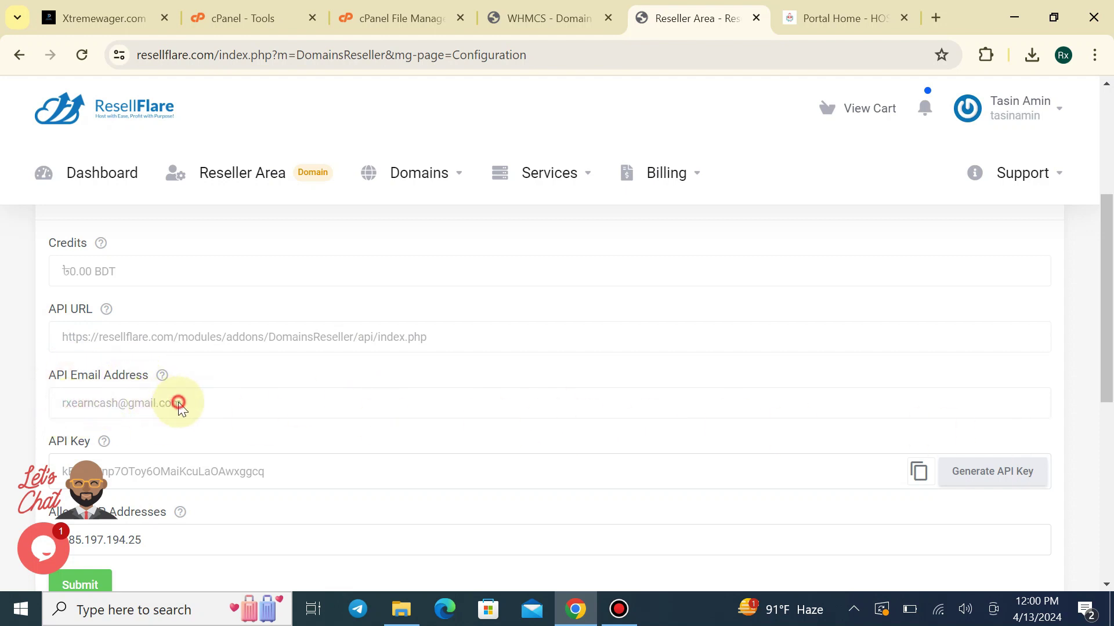
{"action": "key", "text": "ctrl+a"}
{"action": "key", "text": "ctrl+c"}
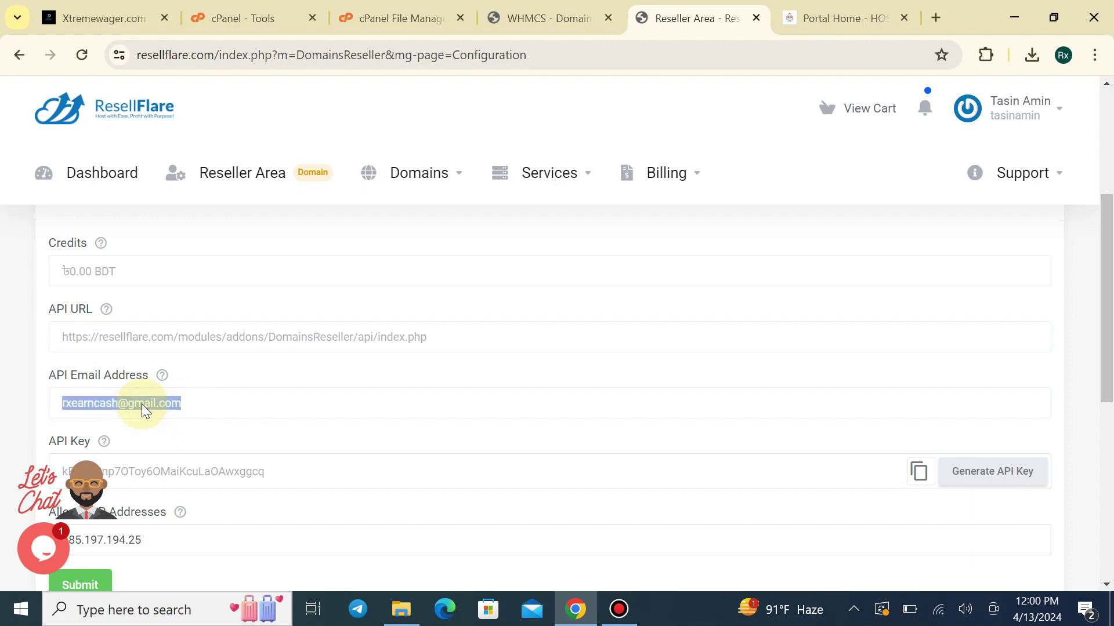
{"action": "left_click", "coordinate": [574, 15]}
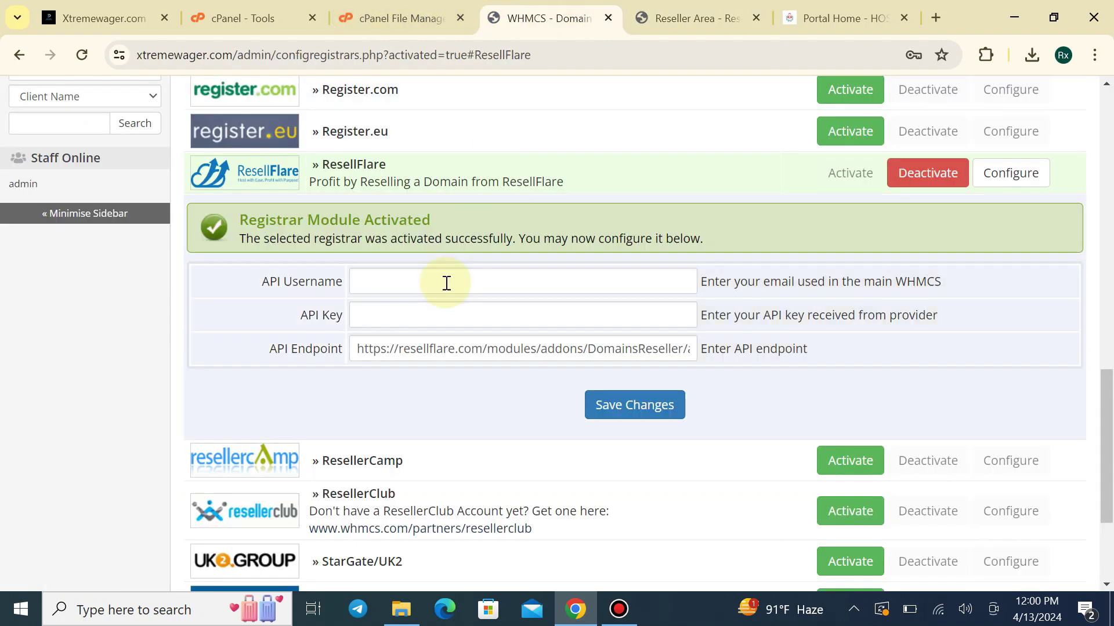
{"action": "left_click", "coordinate": [433, 290]}
{"action": "key", "text": "ctrl+v"}
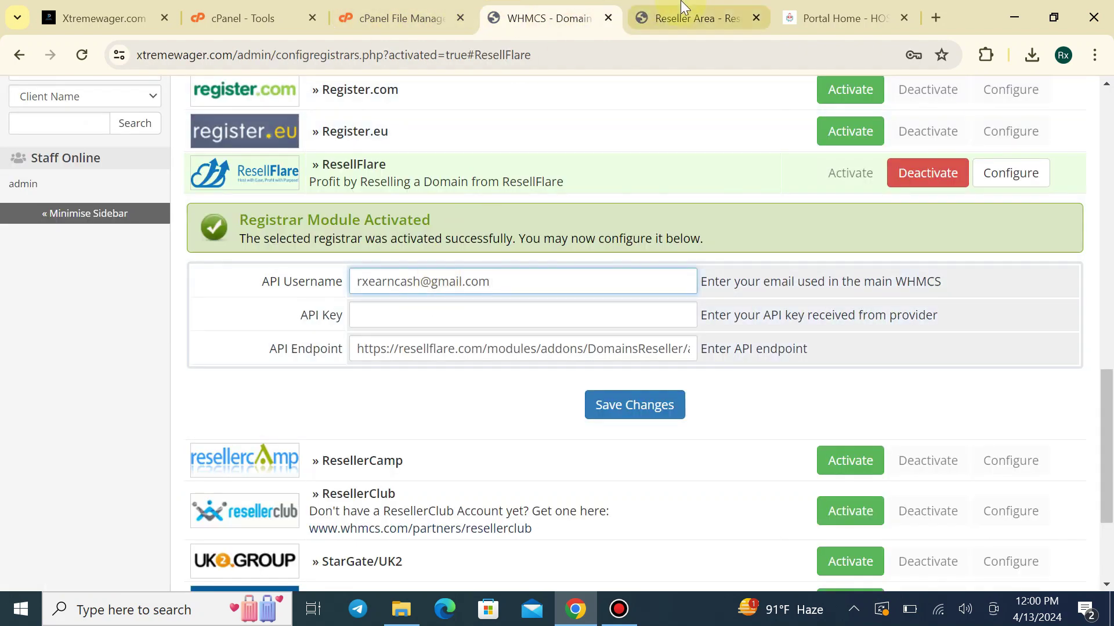
Copy the ResellFlare API key into WHMCS's API Key field and save the credentials
{"action": "left_click", "coordinate": [690, 18]}
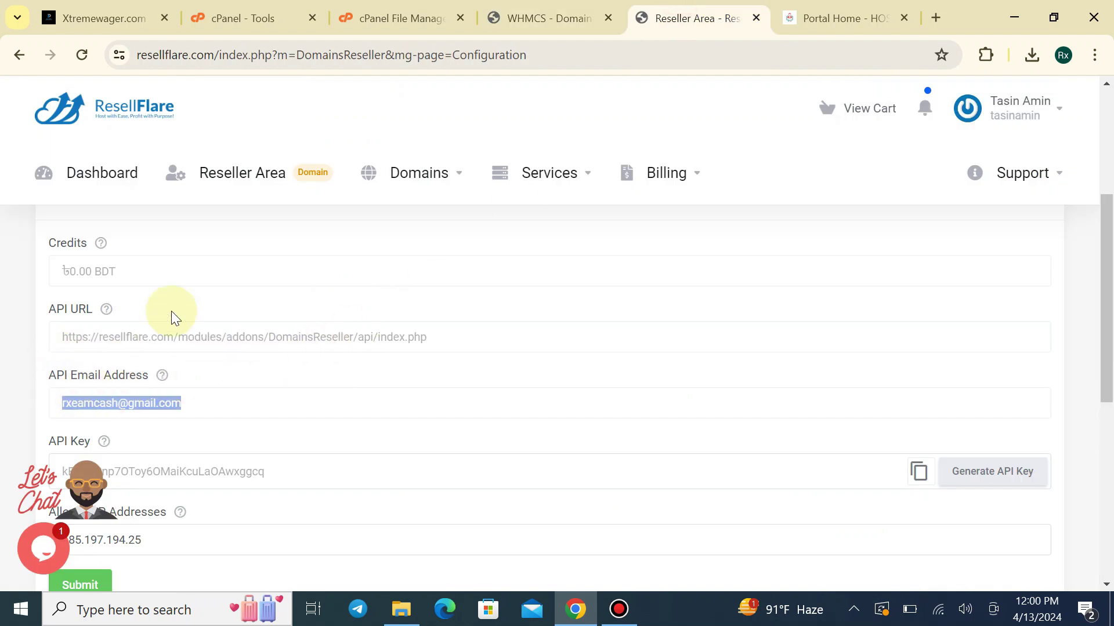
{"action": "left_click", "coordinate": [525, 16]}
{"action": "key", "text": "ctrl+Tab"}
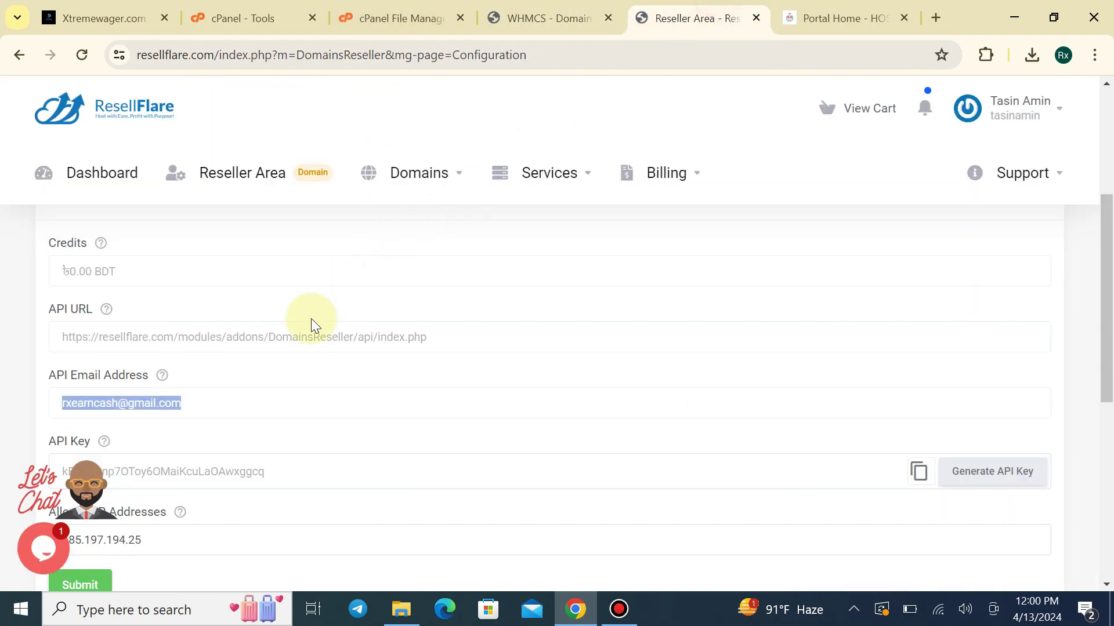
{"action": "scroll", "coordinate": [348, 337], "scroll_direction": "down", "scroll_amount": 1}
{"action": "left_click", "coordinate": [918, 385]}
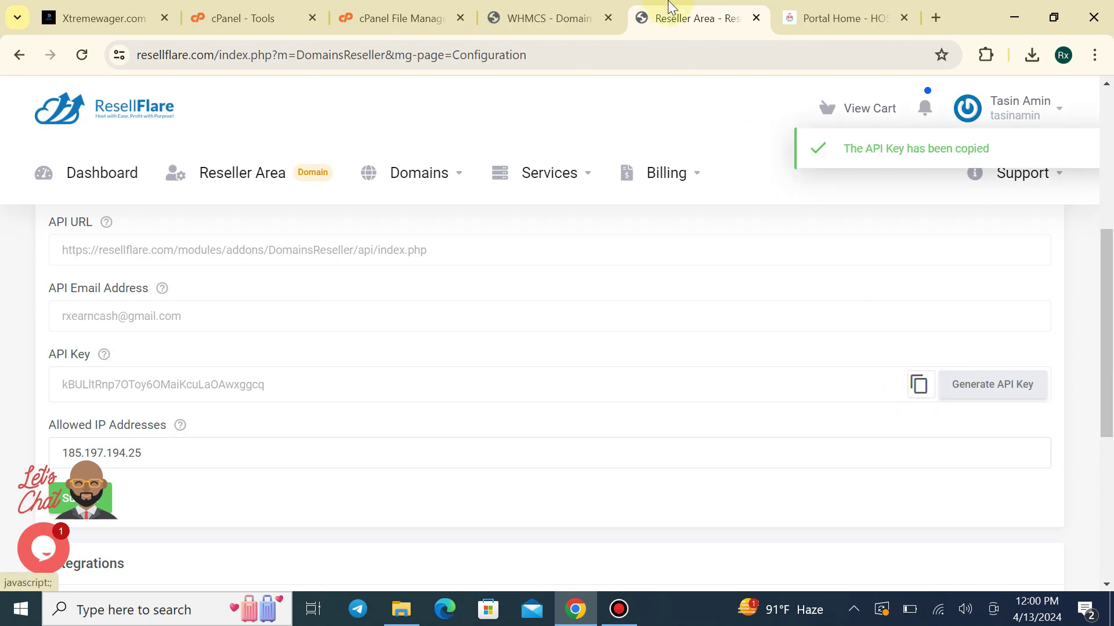
{"action": "key", "text": "ctrl+shift+Tab"}
{"action": "left_click", "coordinate": [412, 315]}
{"action": "key", "text": "ctrl+v"}
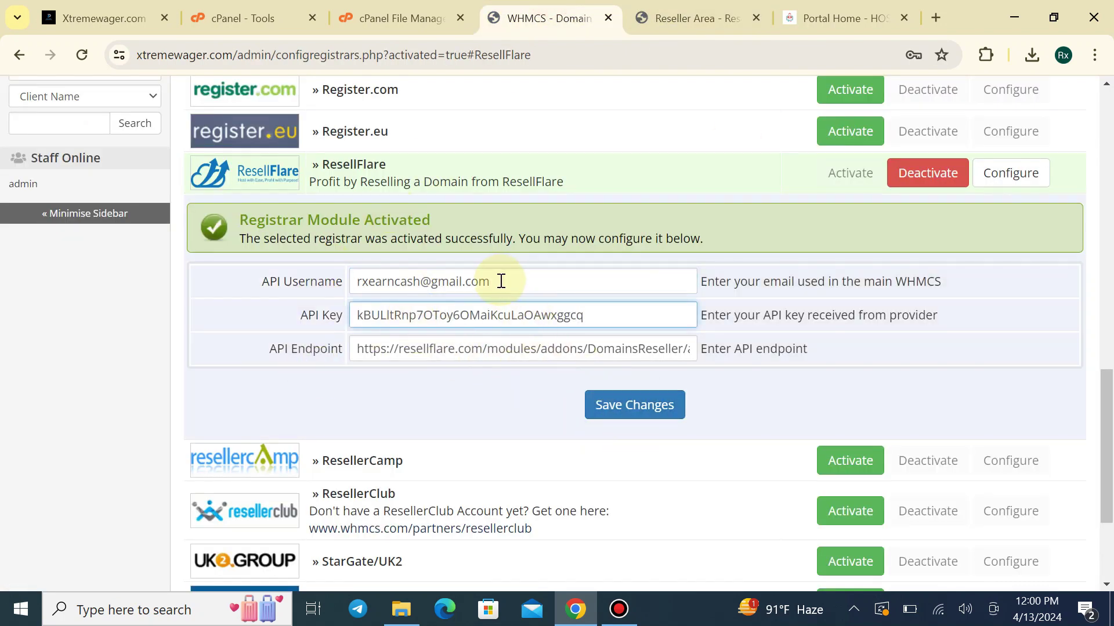
{"action": "left_click", "coordinate": [606, 400]}
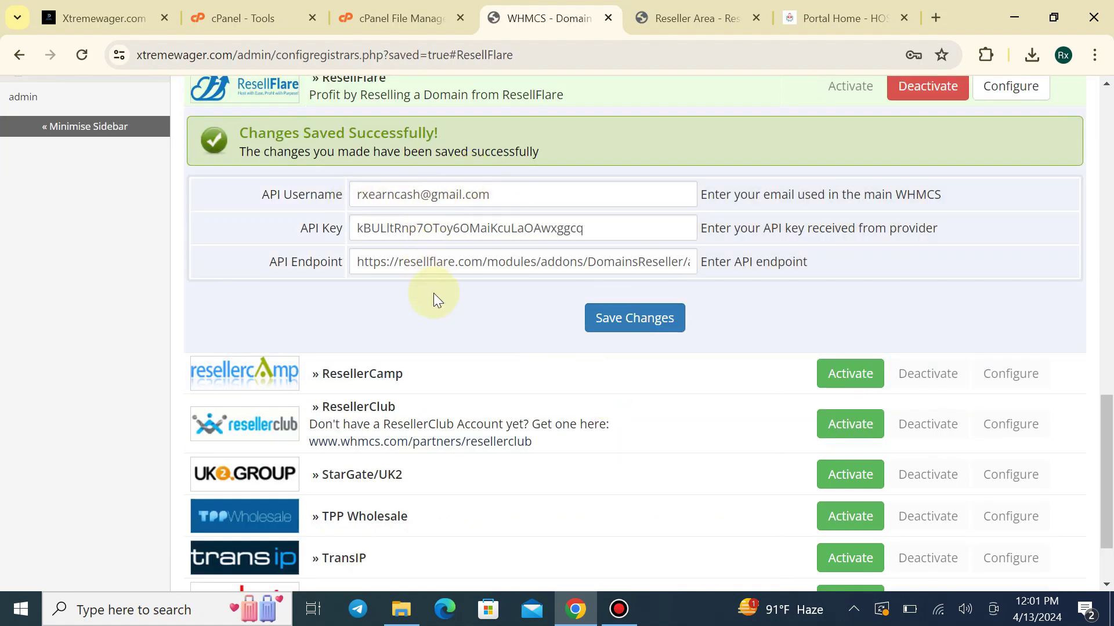
Reopen the ResellFlare registrar settings panel and save it again
{"action": "scroll", "coordinate": [439, 290], "scroll_direction": "up", "scroll_amount": 6}
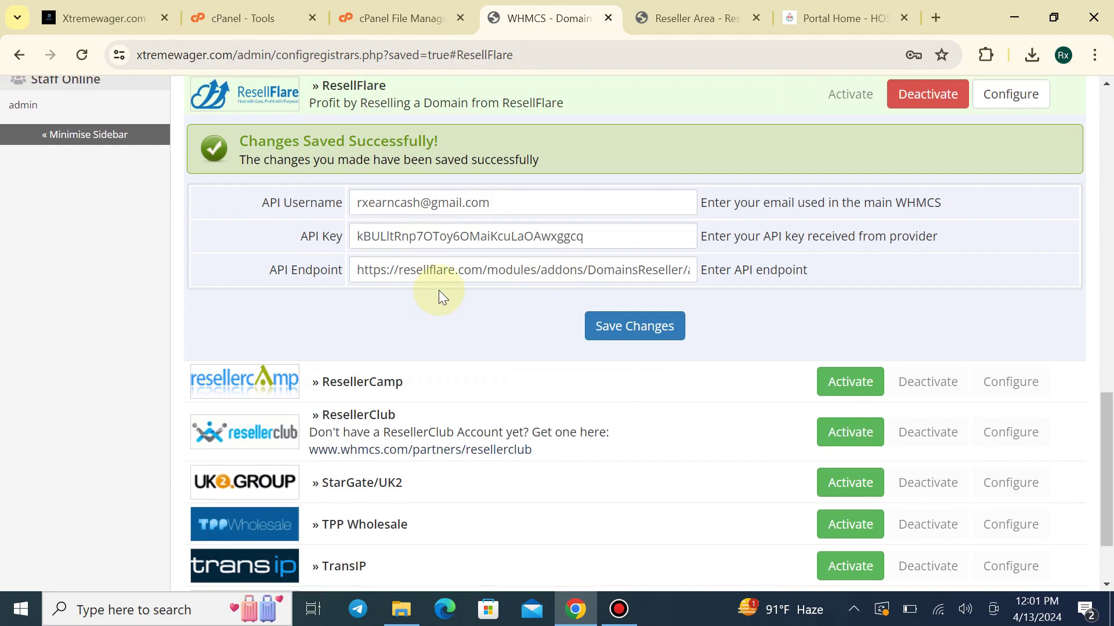
{"action": "scroll", "coordinate": [534, 411], "scroll_direction": "up", "scroll_amount": 6}
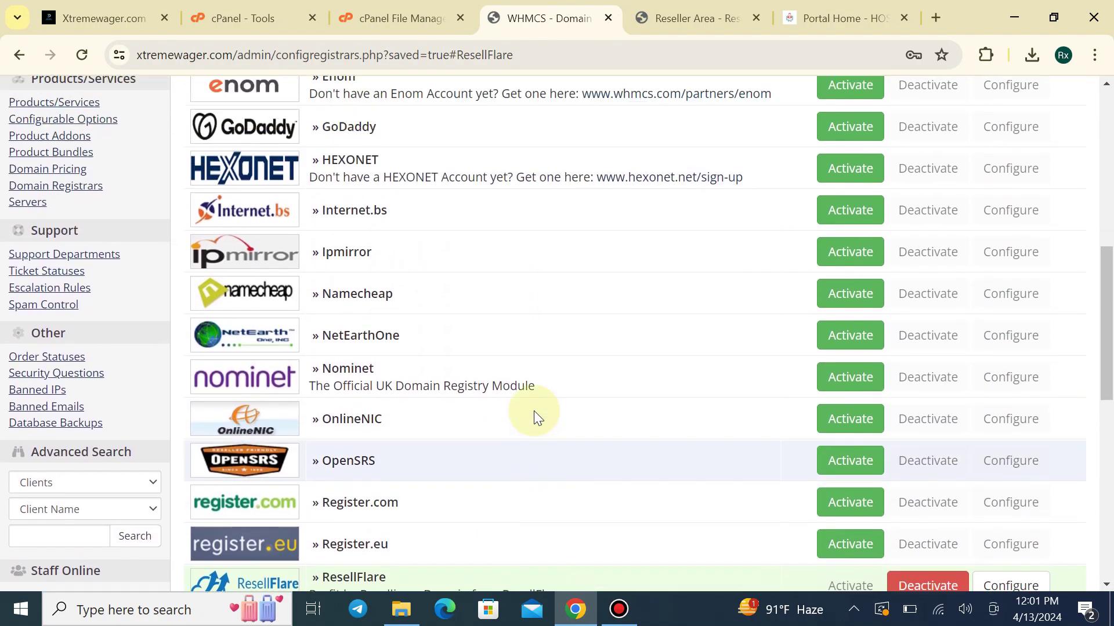
{"action": "scroll", "coordinate": [544, 409], "scroll_direction": "down", "scroll_amount": 6}
{"action": "left_click", "coordinate": [1010, 435]}
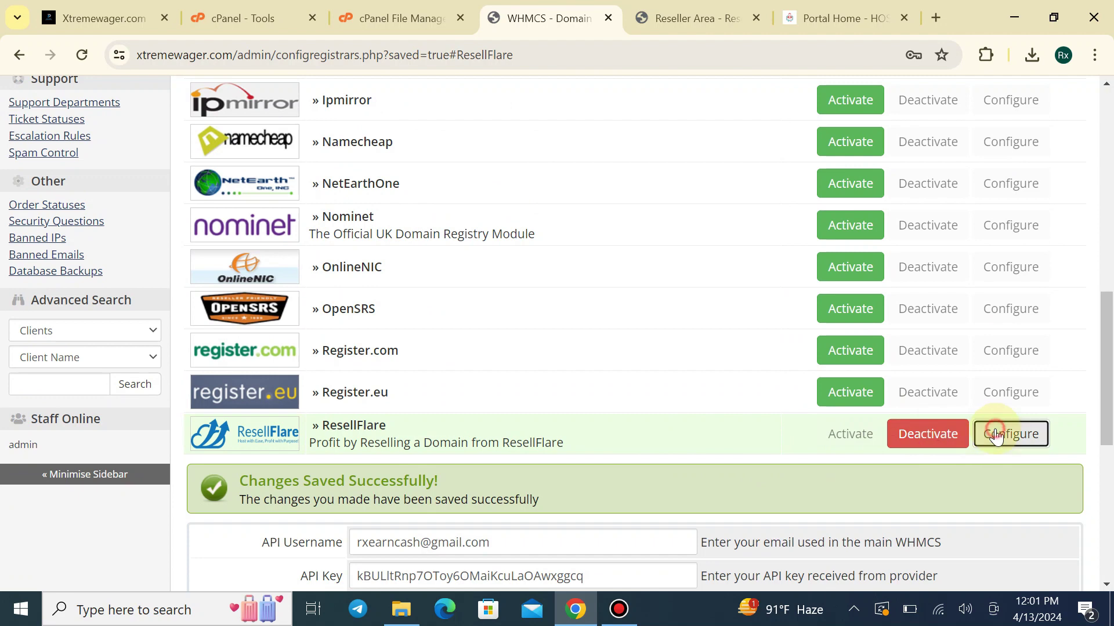
{"action": "scroll", "coordinate": [696, 406], "scroll_direction": "down", "scroll_amount": 3}
{"action": "left_click", "coordinate": [1032, 266]}
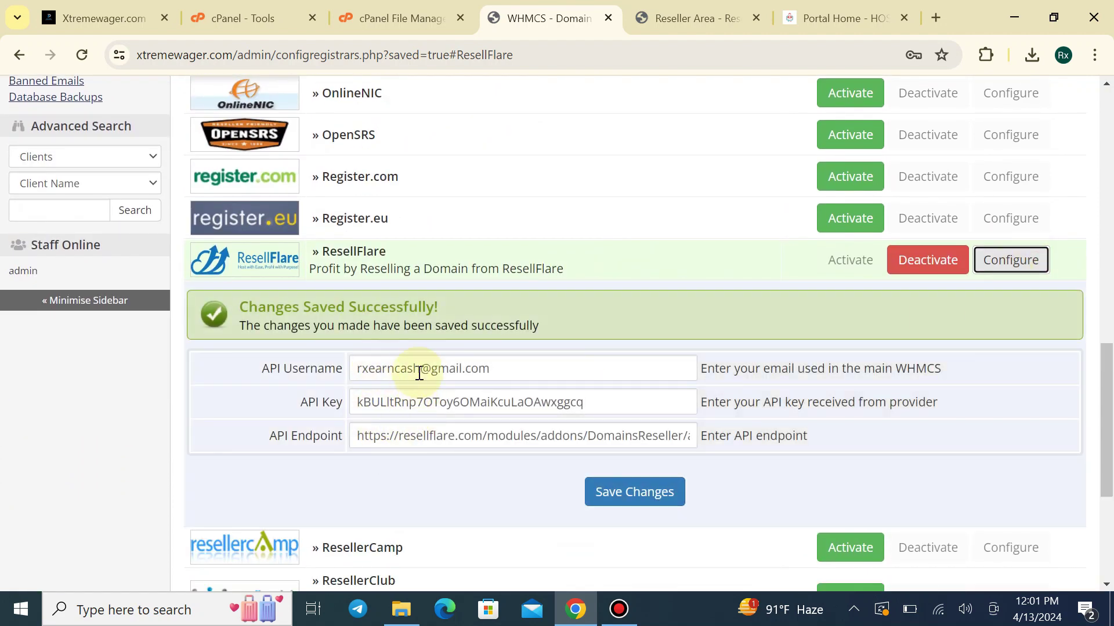
{"action": "left_click", "coordinate": [644, 494]}
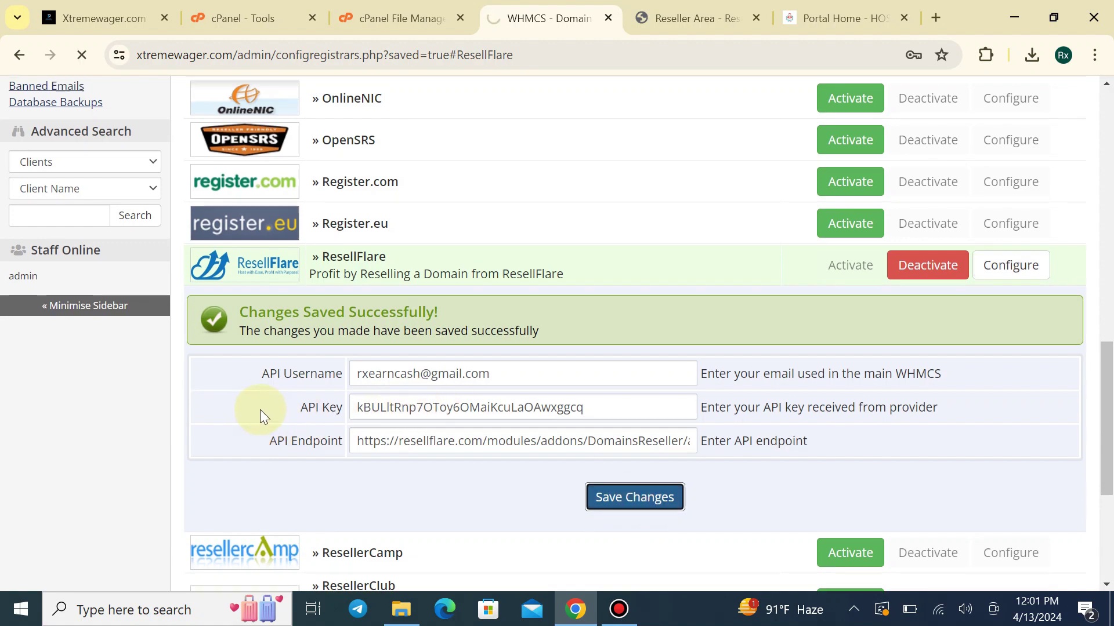
{"action": "scroll", "coordinate": [406, 243], "scroll_direction": "up", "scroll_amount": 5}
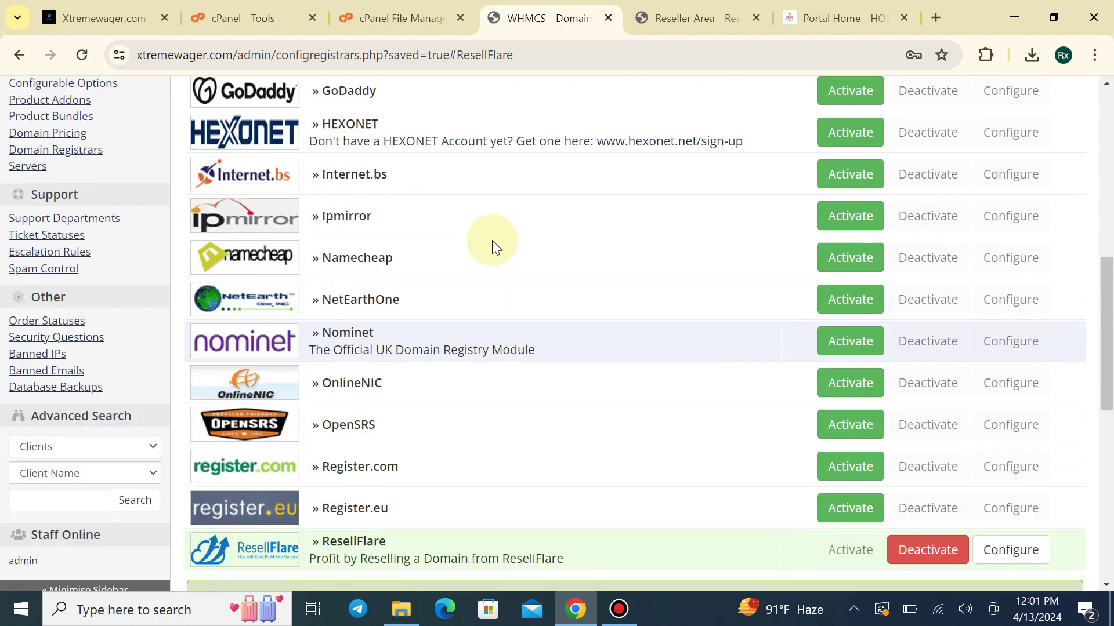
{"action": "scroll", "coordinate": [491, 240], "scroll_direction": "up", "scroll_amount": 2}
{"action": "left_click_drag", "start_coordinate": [1104, 230], "coordinate": [1105, 81]}
Search System Settings for 'doma' and open the Domain Pricing page
{"action": "mouse_move", "coordinate": [1002, 98]}
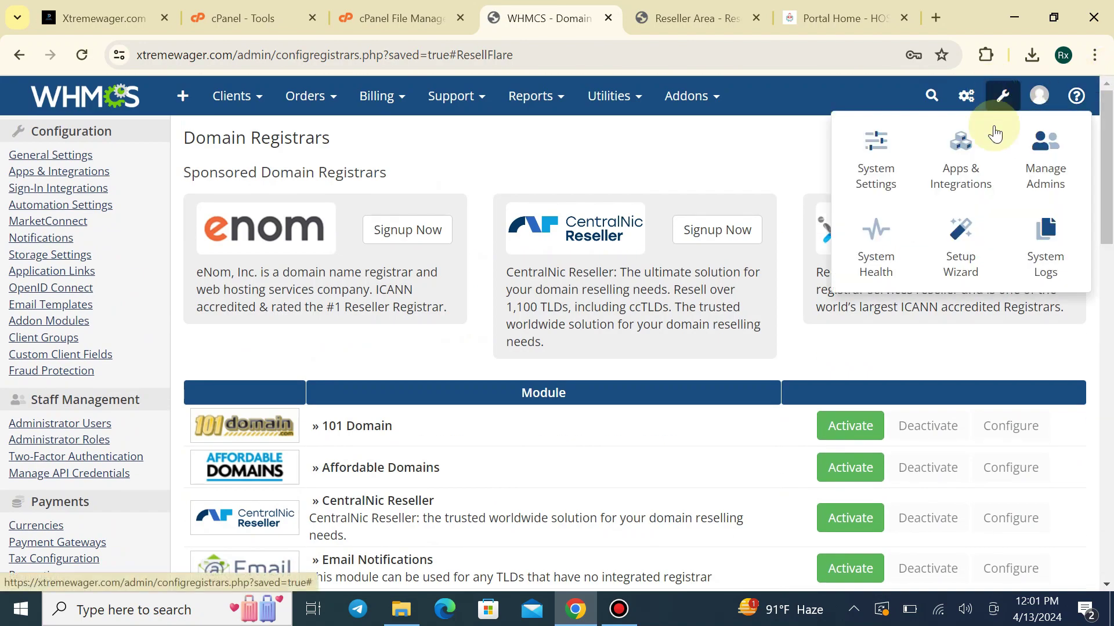
{"action": "left_click", "coordinate": [870, 164]}
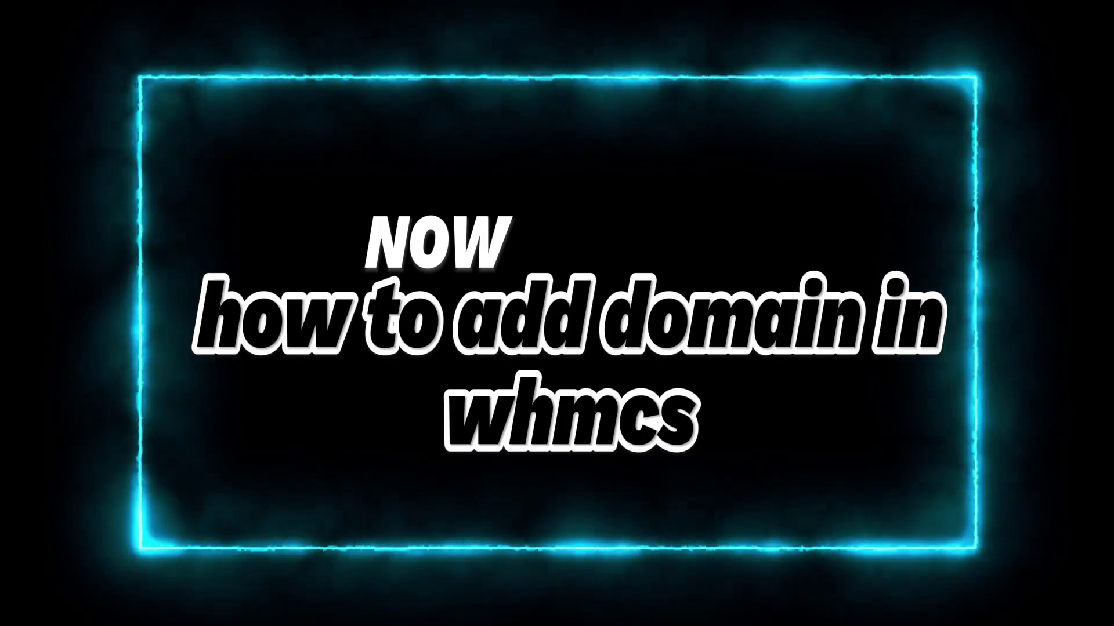
{"action": "left_click", "coordinate": [124, 300]}
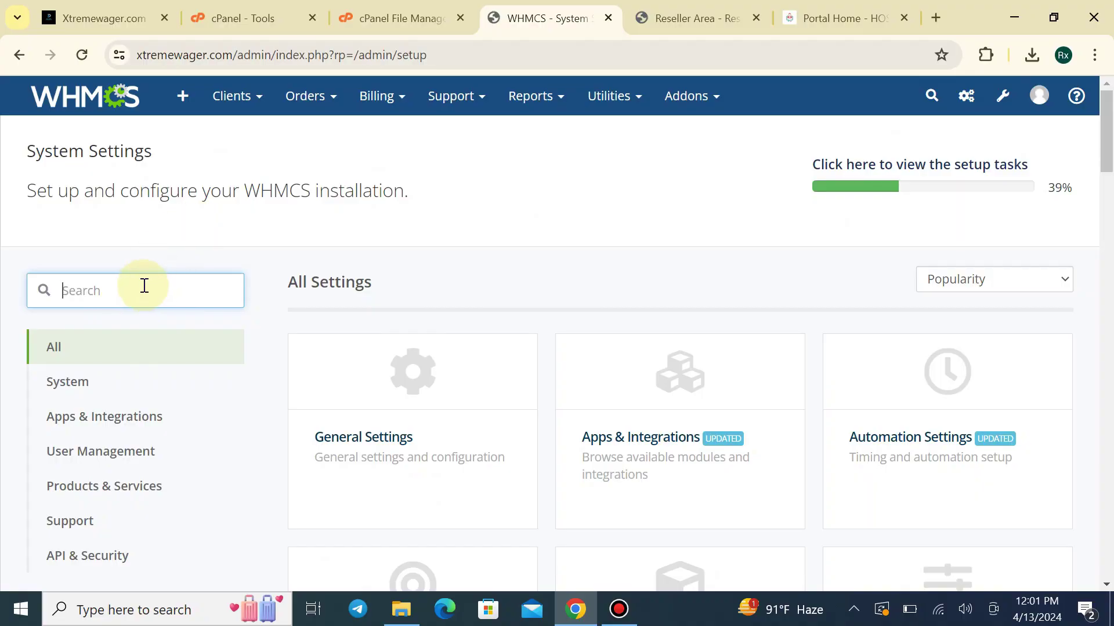
{"action": "type", "text": "doma"}
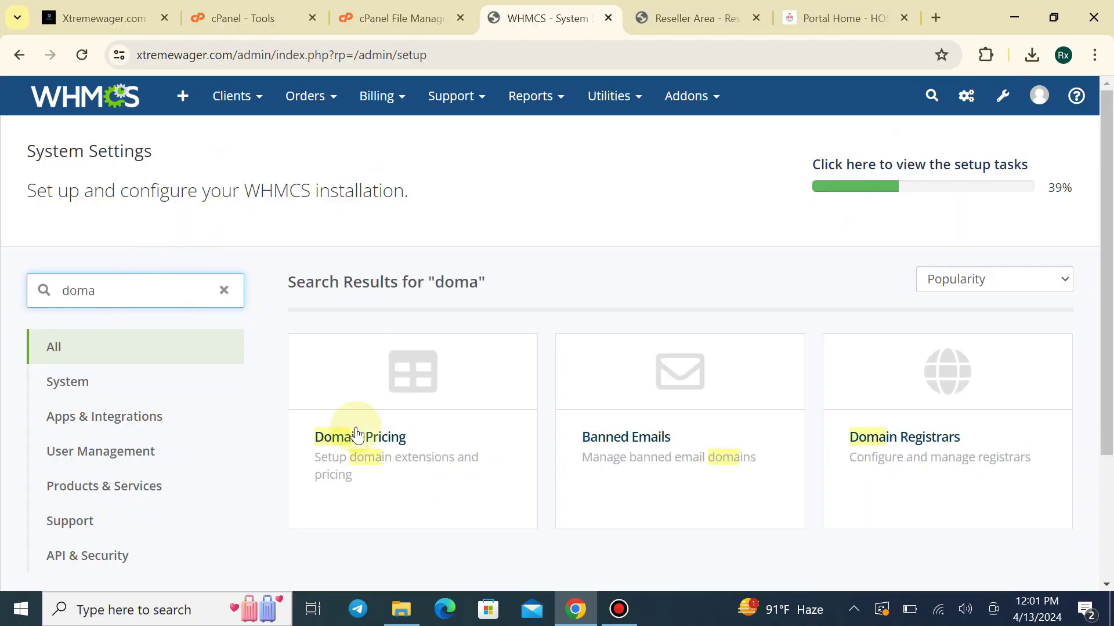
{"action": "left_click", "coordinate": [403, 367]}
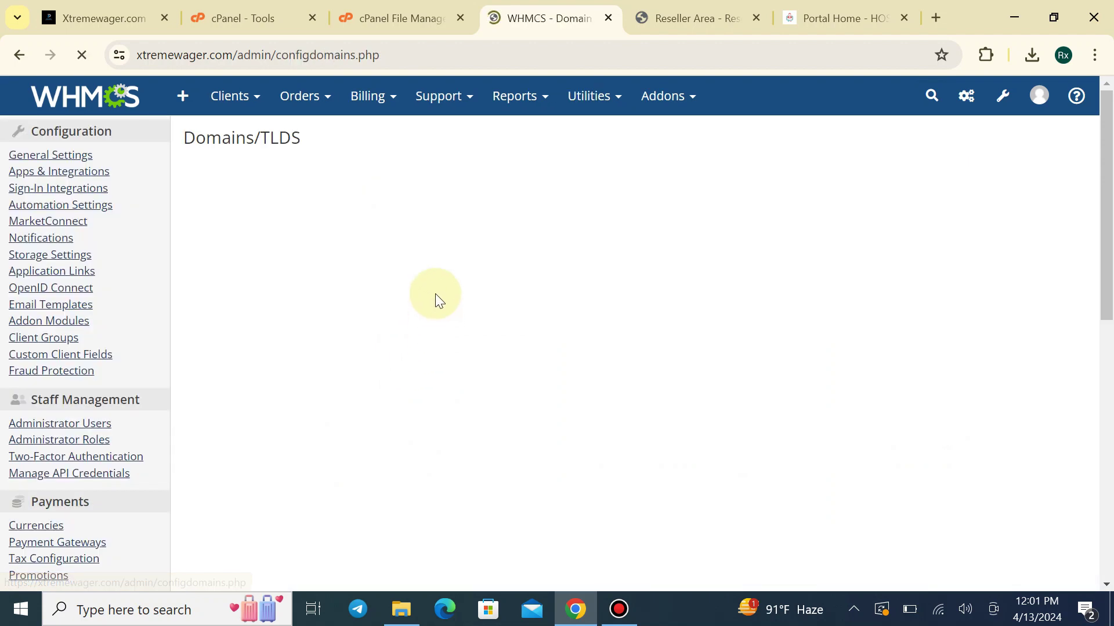
{"action": "scroll", "coordinate": [412, 316], "scroll_direction": "down", "scroll_amount": 2}
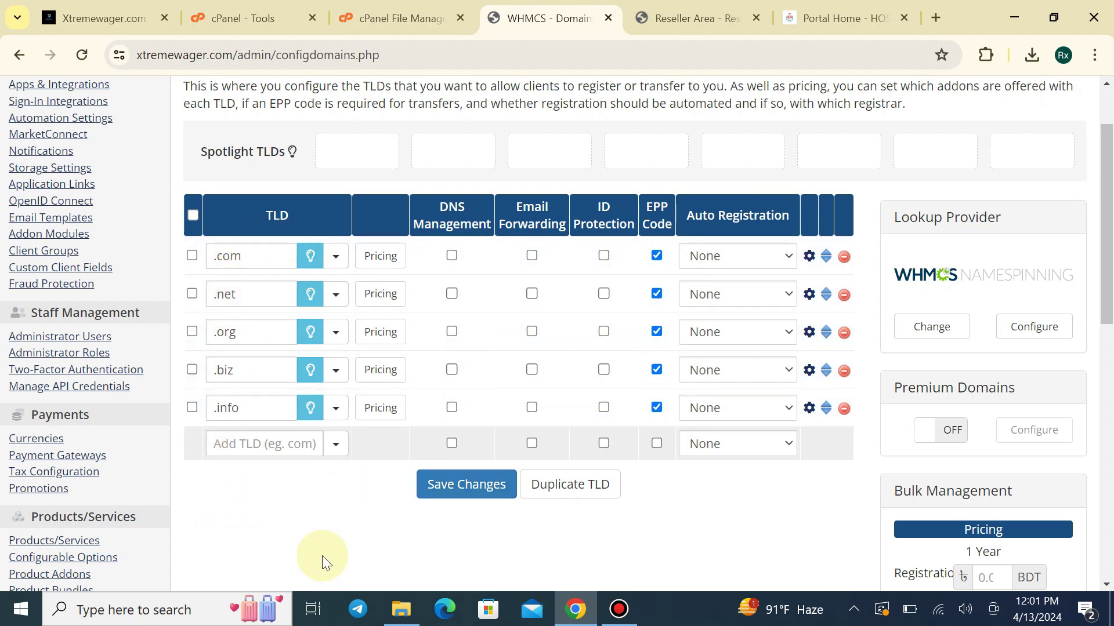
{"action": "scroll", "coordinate": [394, 400], "scroll_direction": "down", "scroll_amount": 3}
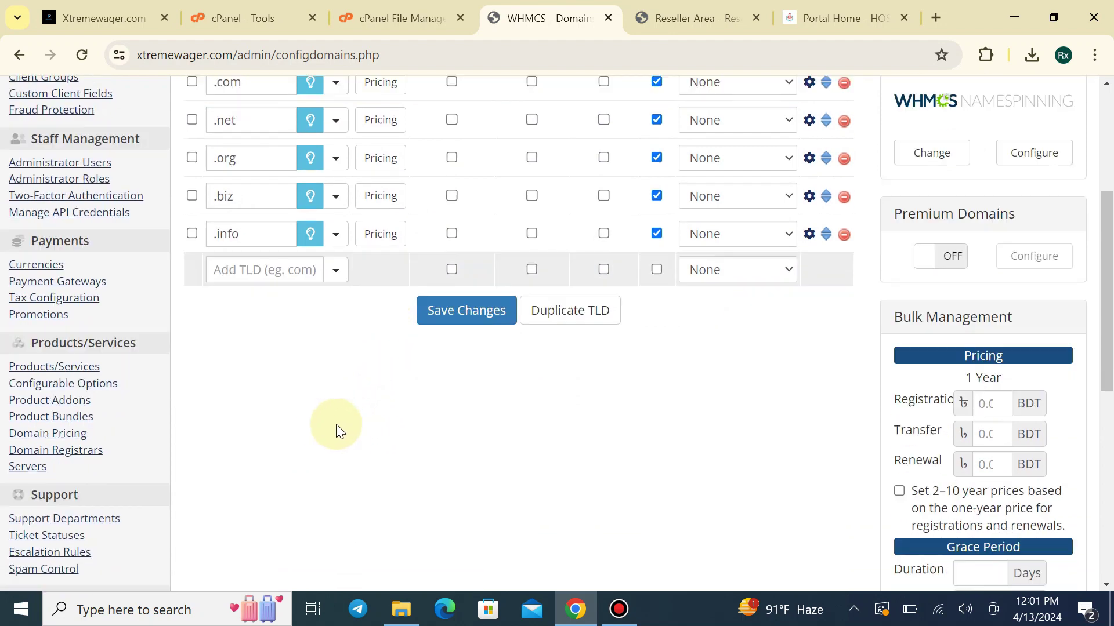
{"action": "scroll", "coordinate": [341, 432], "scroll_direction": "up", "scroll_amount": 2}
Switch .com auto-registration to ResellFlare, then revert it to None
{"action": "left_click", "coordinate": [273, 357]}
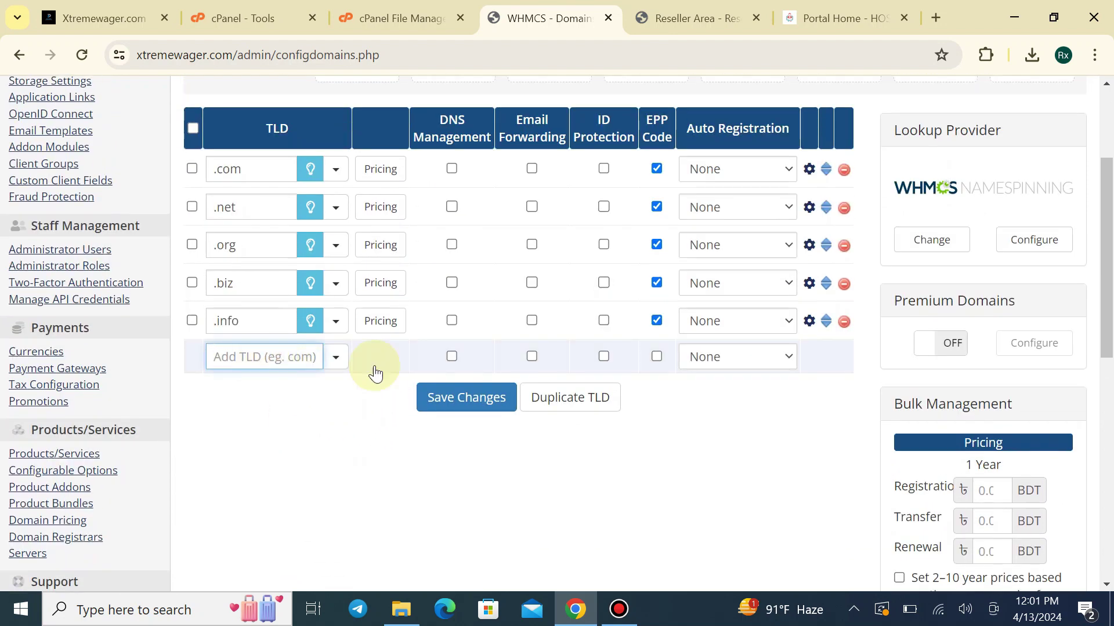
{"action": "left_click", "coordinate": [727, 174]}
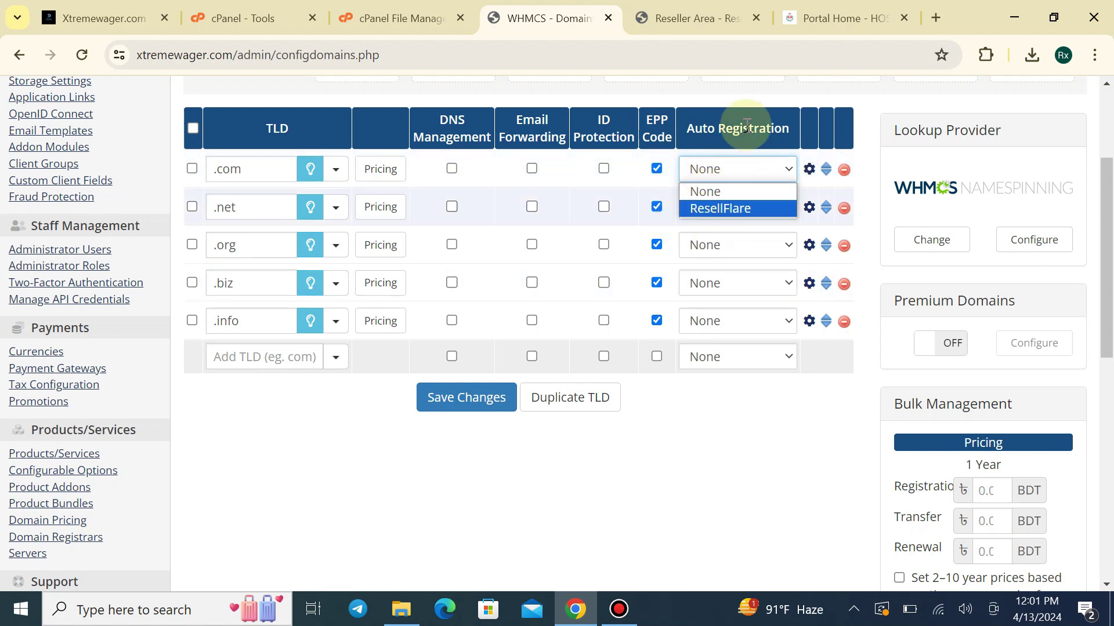
{"action": "left_click", "coordinate": [719, 210]}
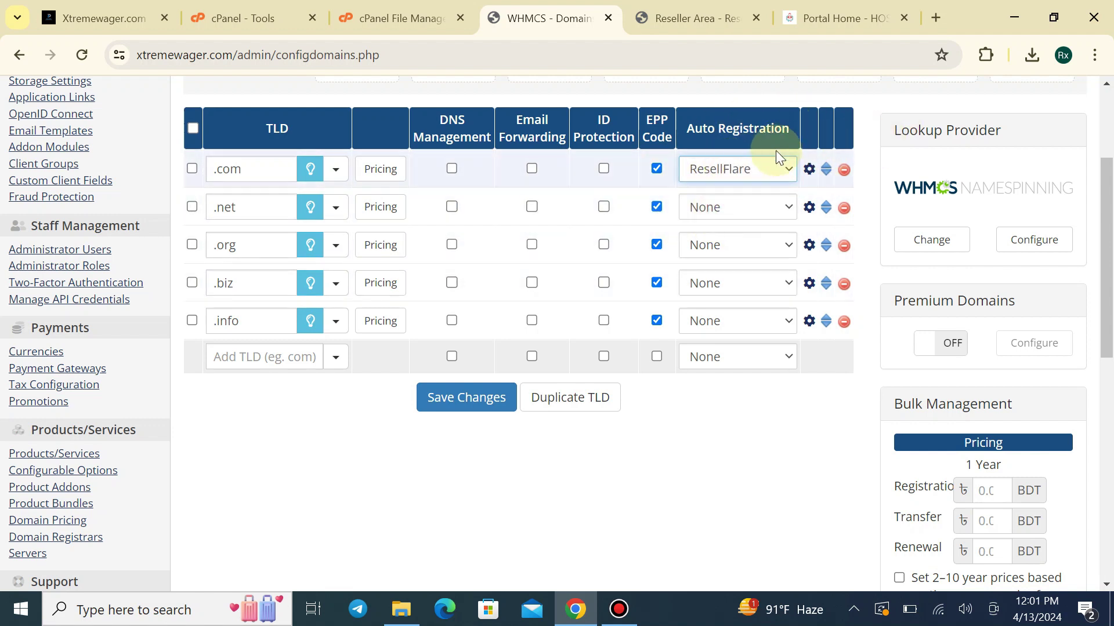
{"action": "left_click", "coordinate": [718, 169]}
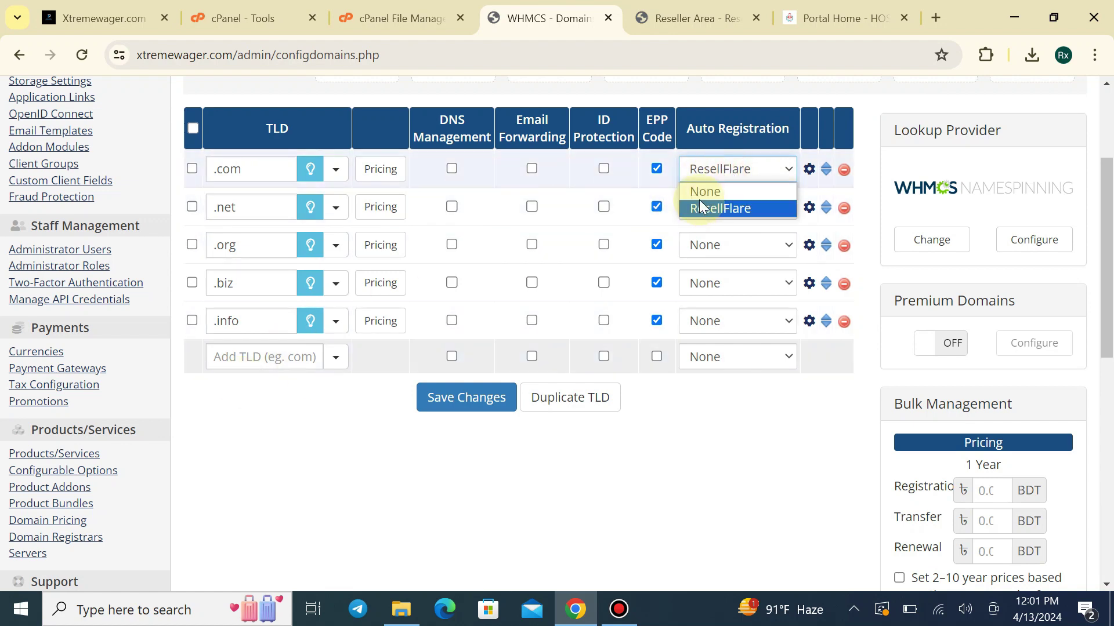
{"action": "left_click", "coordinate": [704, 192]}
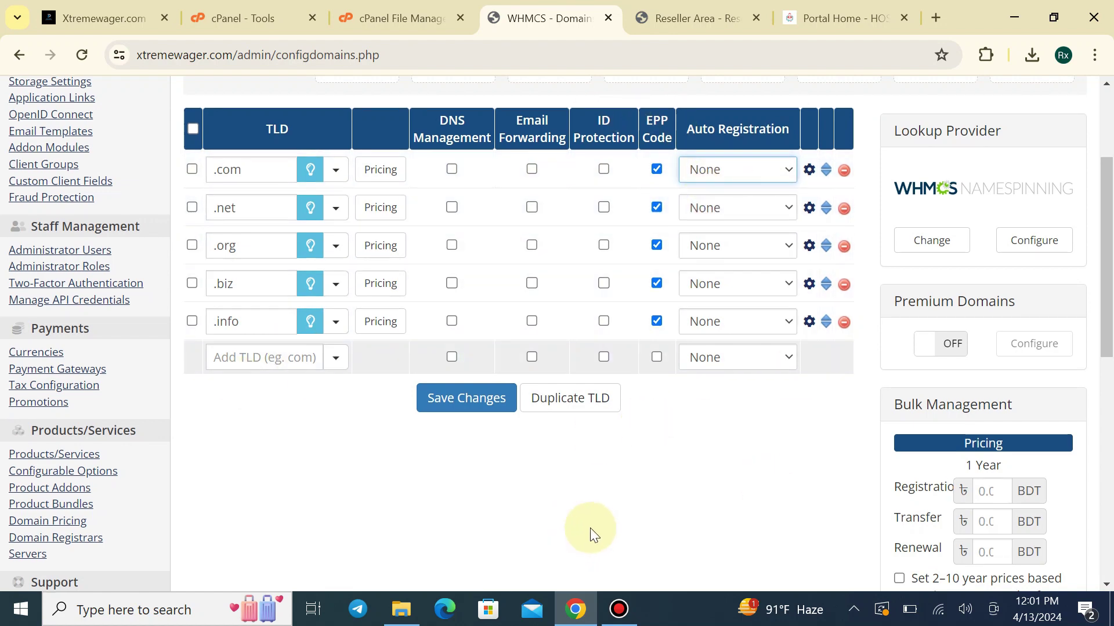
{"action": "scroll", "coordinate": [590, 528], "scroll_direction": "up", "scroll_amount": 1}
Look up ResellFlare's .com prices: ৳1,019 register, ৳1,122 transfer, ৳1,275 renew
{"action": "left_click", "coordinate": [691, 18]}
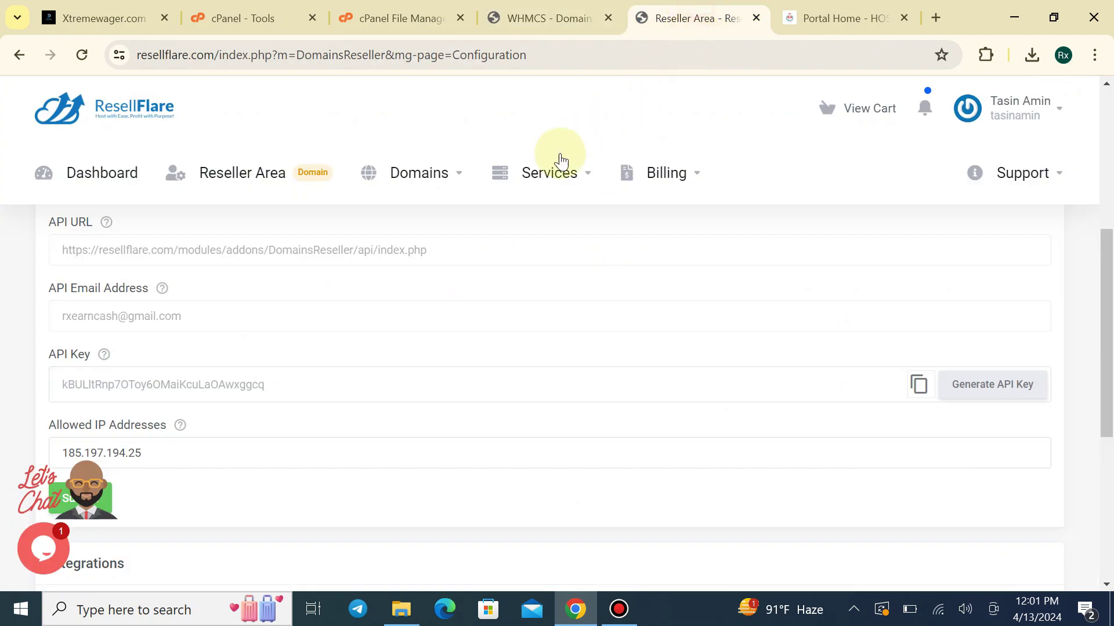
{"action": "scroll", "coordinate": [267, 278], "scroll_direction": "up", "scroll_amount": 3}
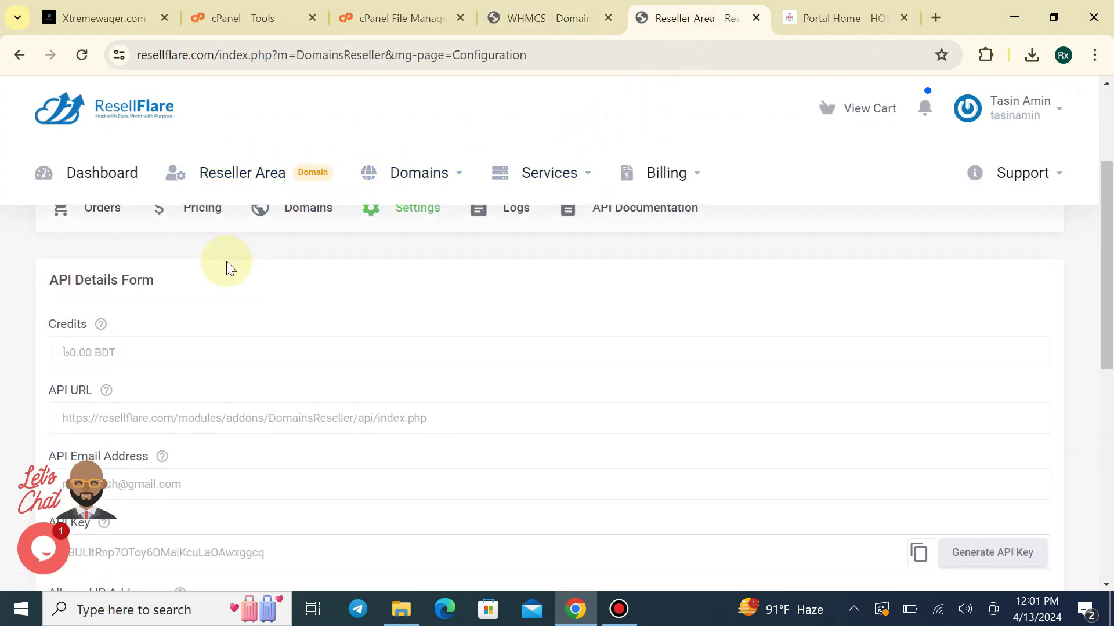
{"action": "scroll", "coordinate": [226, 261], "scroll_direction": "up", "scroll_amount": 3}
{"action": "left_click", "coordinate": [199, 381]}
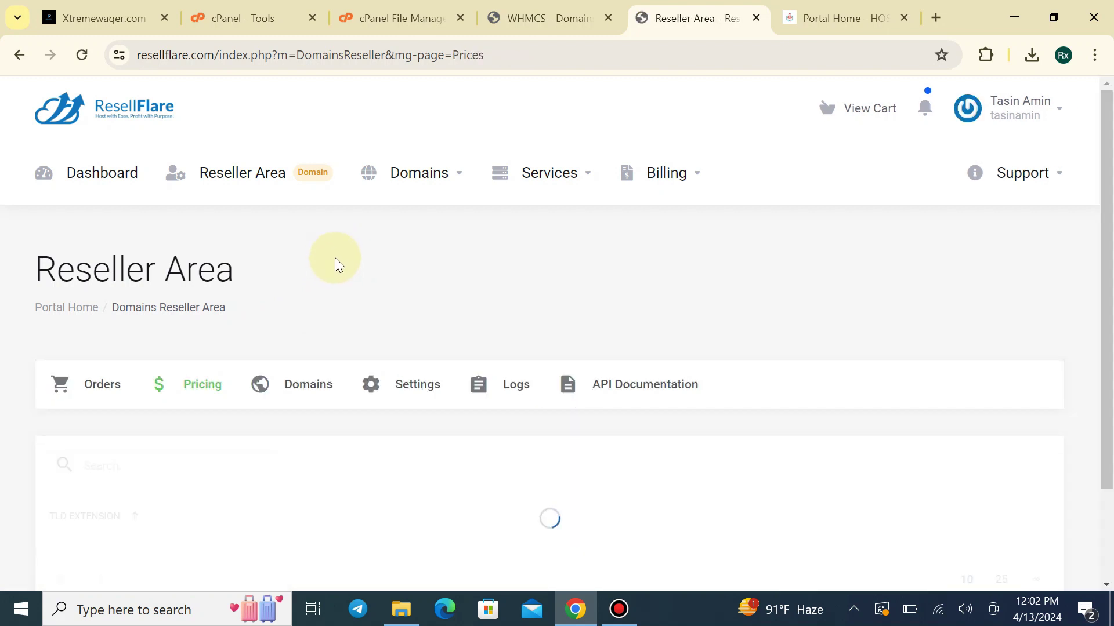
{"action": "scroll", "coordinate": [335, 258], "scroll_direction": "down", "scroll_amount": 5}
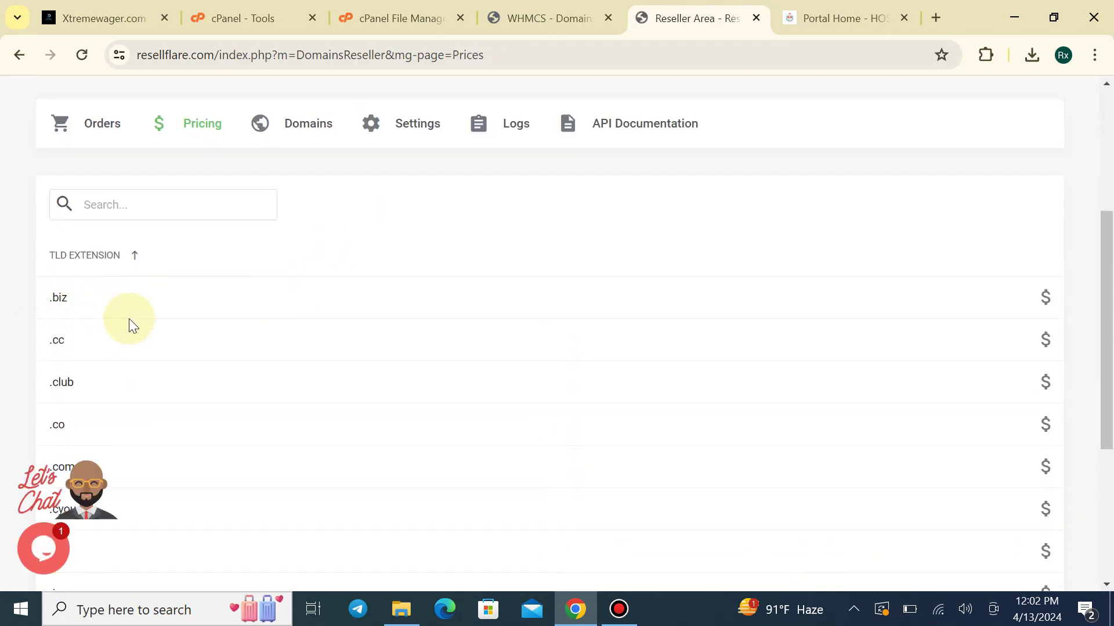
{"action": "scroll", "coordinate": [129, 319], "scroll_direction": "down", "scroll_amount": 3}
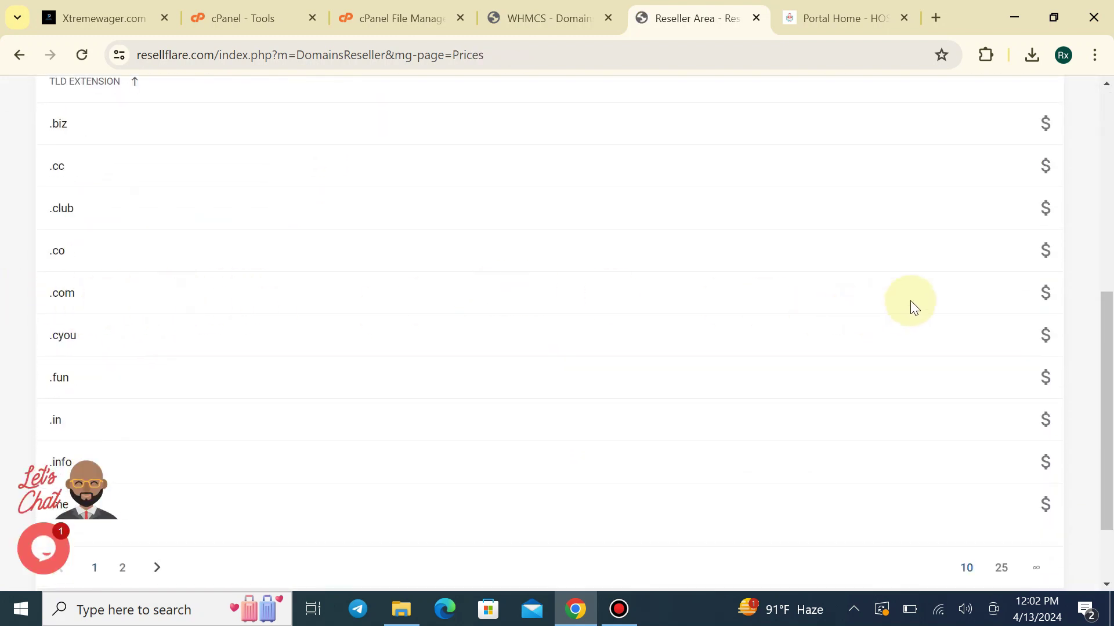
{"action": "left_click", "coordinate": [1047, 297]}
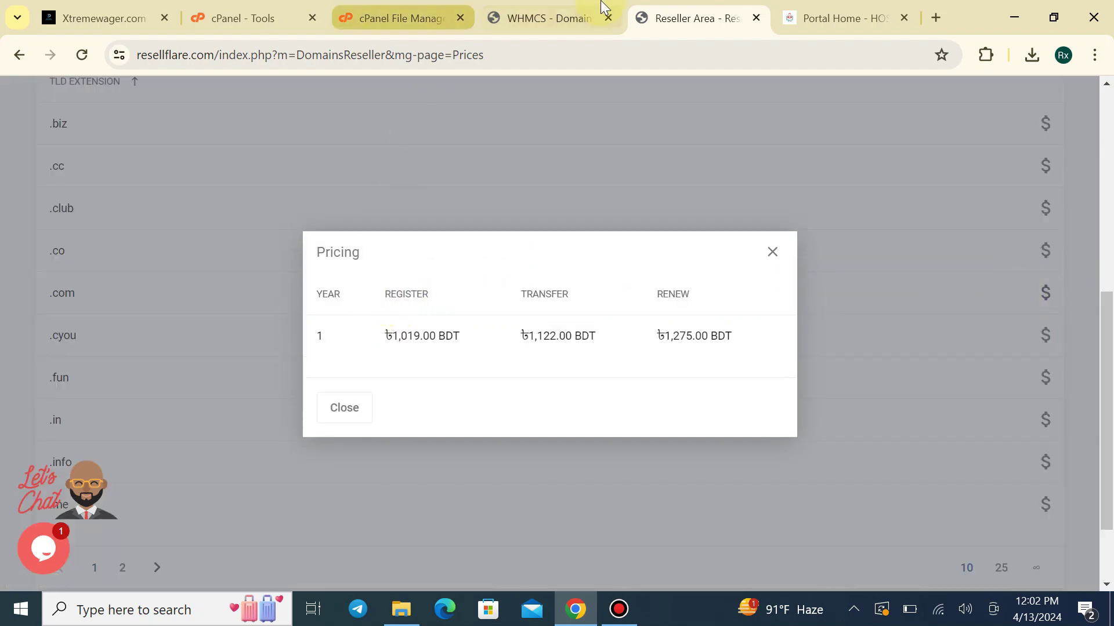
{"action": "left_click", "coordinate": [539, 19]}
{"action": "left_click", "coordinate": [462, 18]}
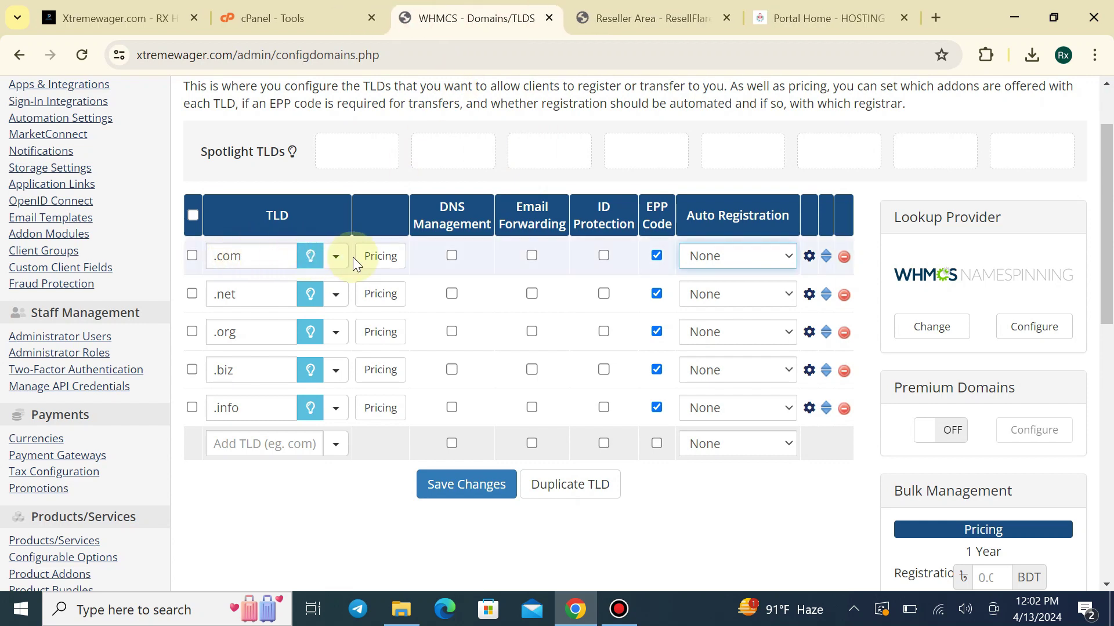
Label .net and .com as HOT, save the TLDs, and bring up .com pricing
{"action": "left_click", "coordinate": [651, 12]}
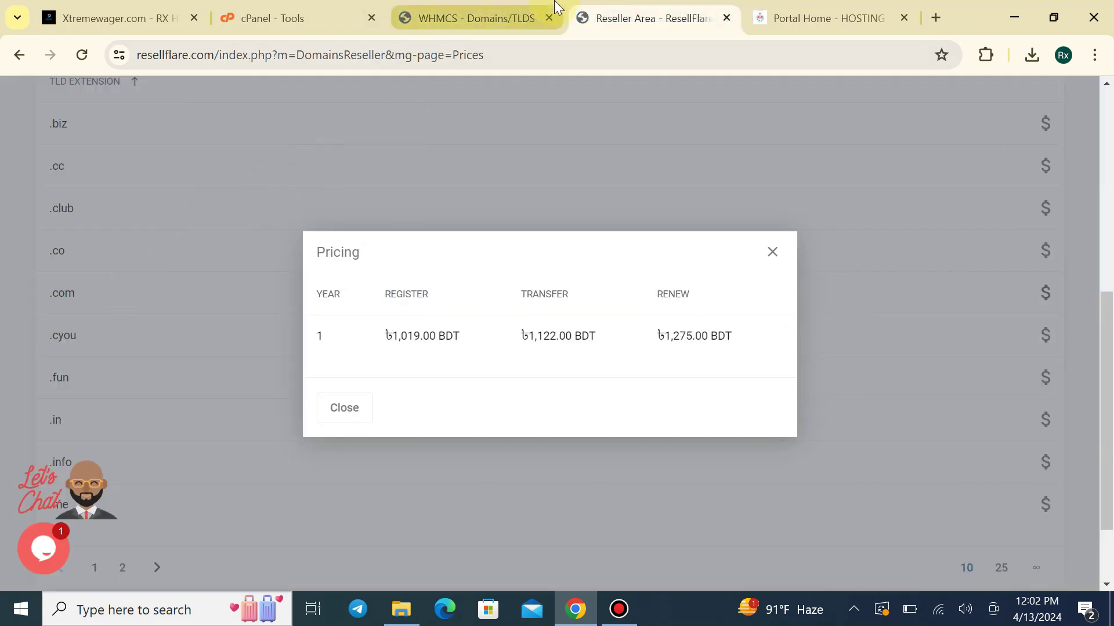
{"action": "left_click", "coordinate": [481, 18]}
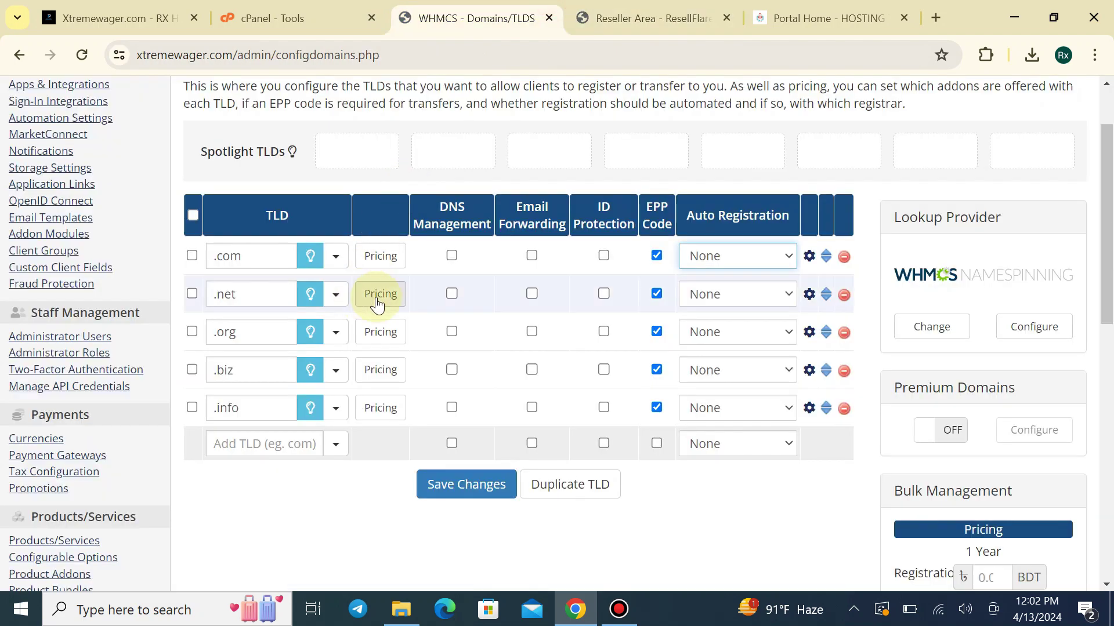
{"action": "left_click", "coordinate": [336, 294]}
{"action": "left_click", "coordinate": [234, 326]}
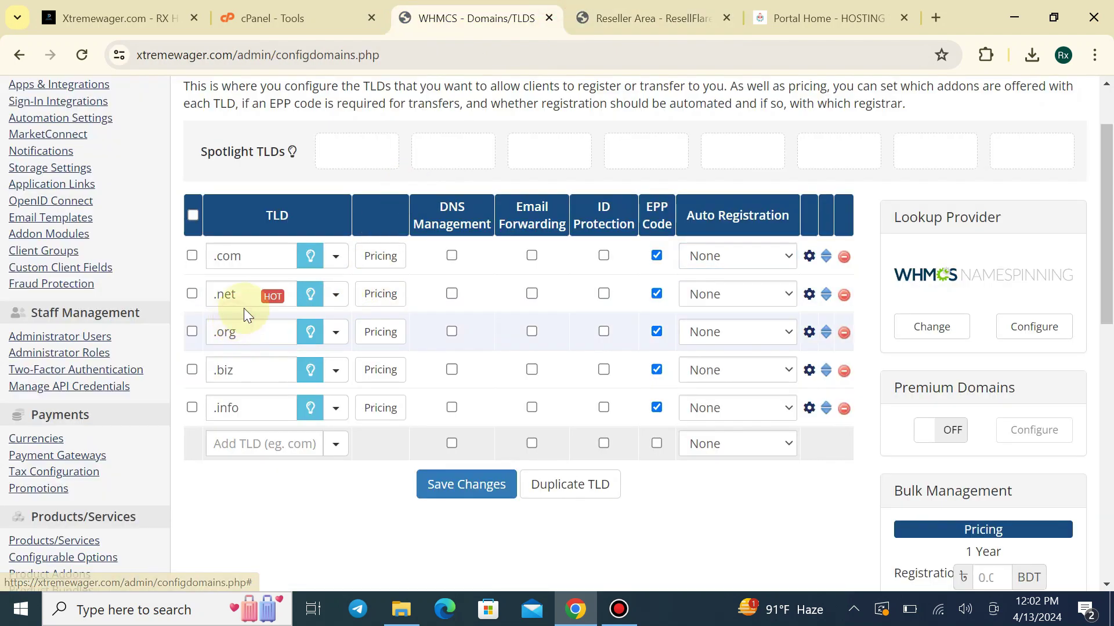
{"action": "left_click", "coordinate": [337, 257]}
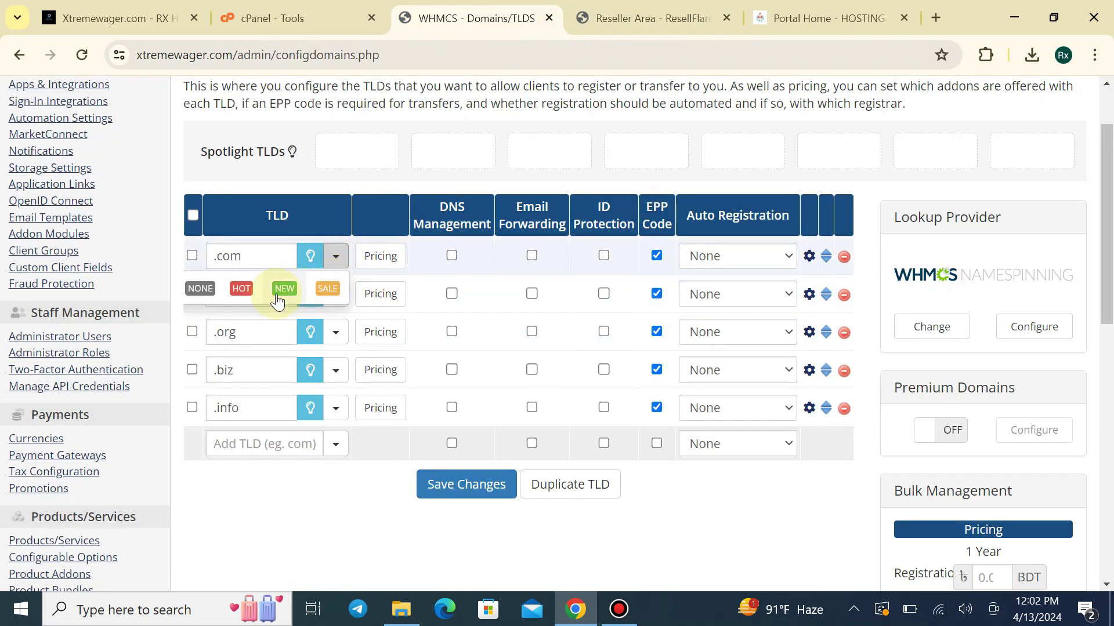
{"action": "left_click", "coordinate": [241, 289]}
{"action": "left_click", "coordinate": [462, 486]}
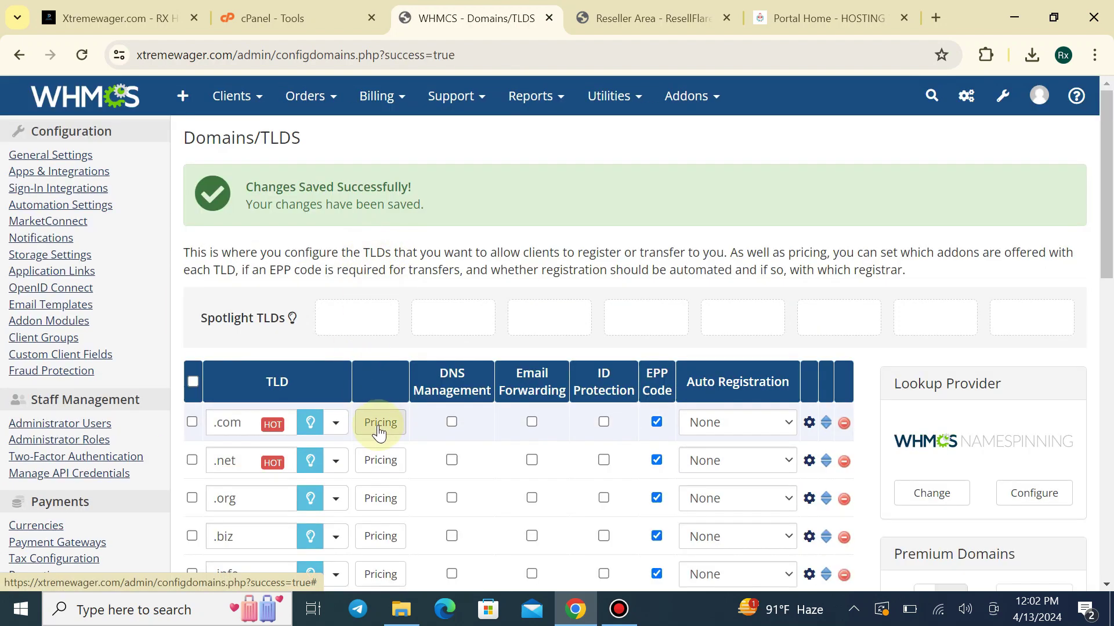
{"action": "scroll", "coordinate": [522, 328], "scroll_direction": "down", "scroll_amount": 1}
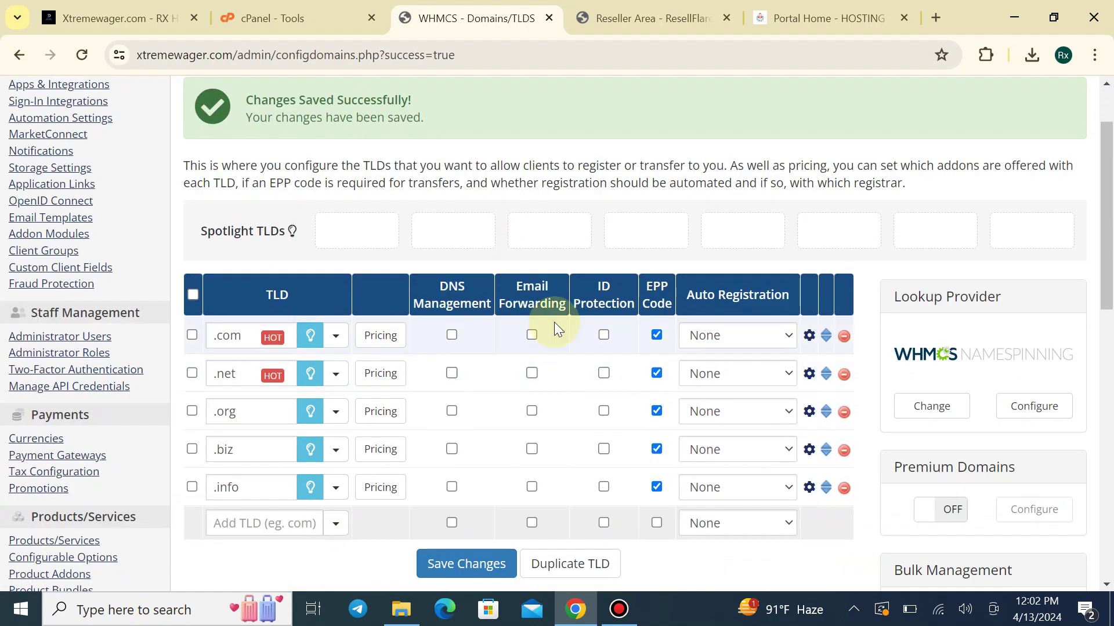
{"action": "left_click", "coordinate": [388, 334]}
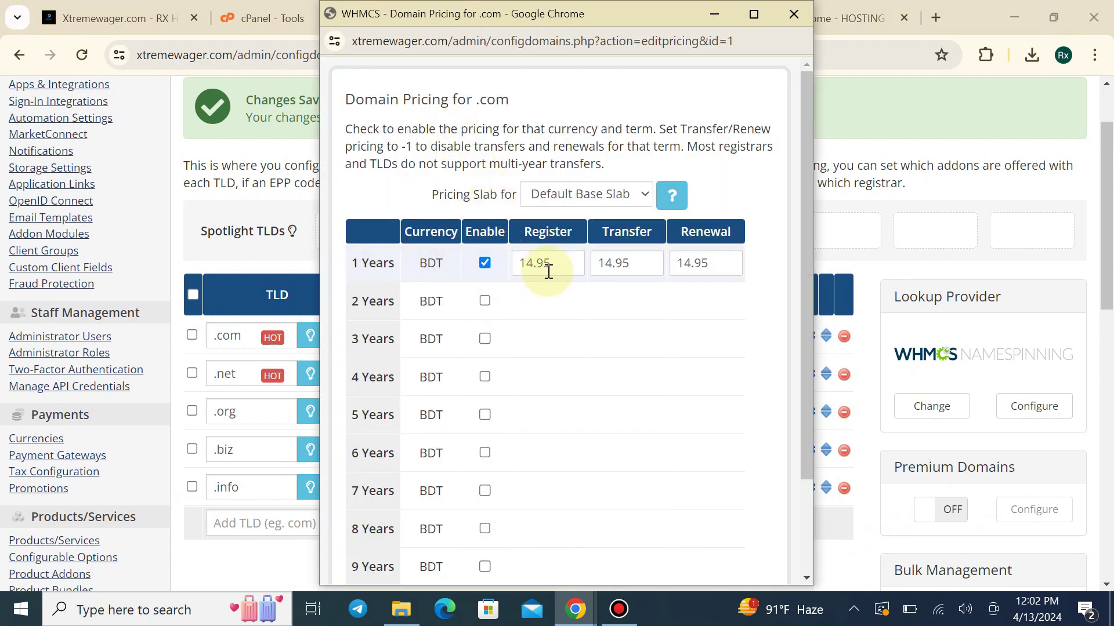
Place the .com pricing window beside ResellFlare's prices and select the 14.95 one-year register value
{"action": "left_click_drag", "start_coordinate": [571, 12], "coordinate": [493, 45]}
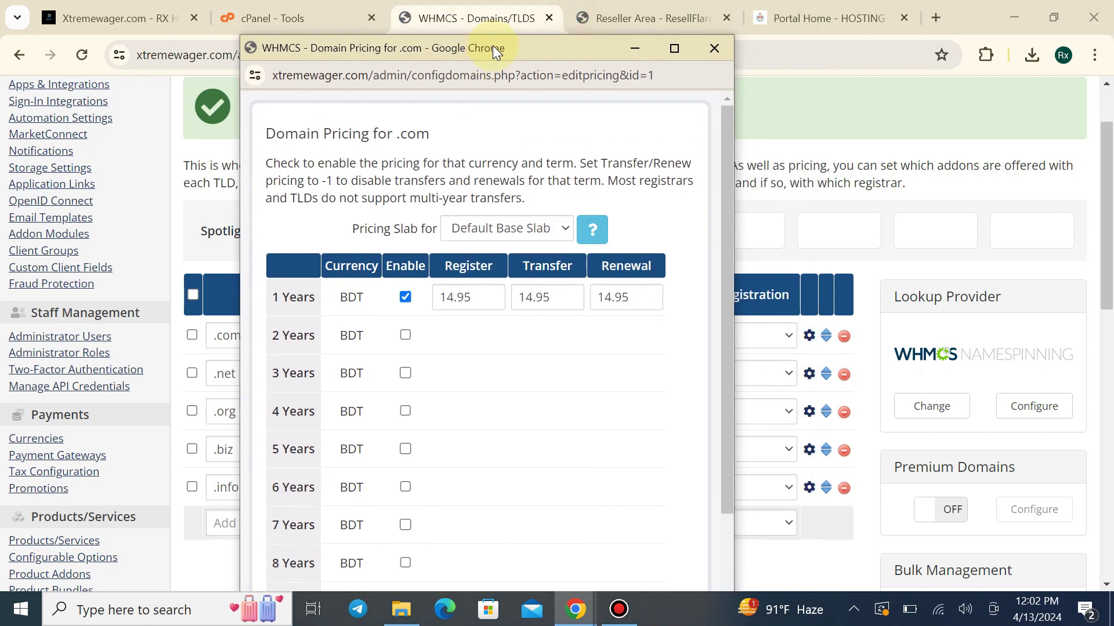
{"action": "left_click", "coordinate": [661, 18]}
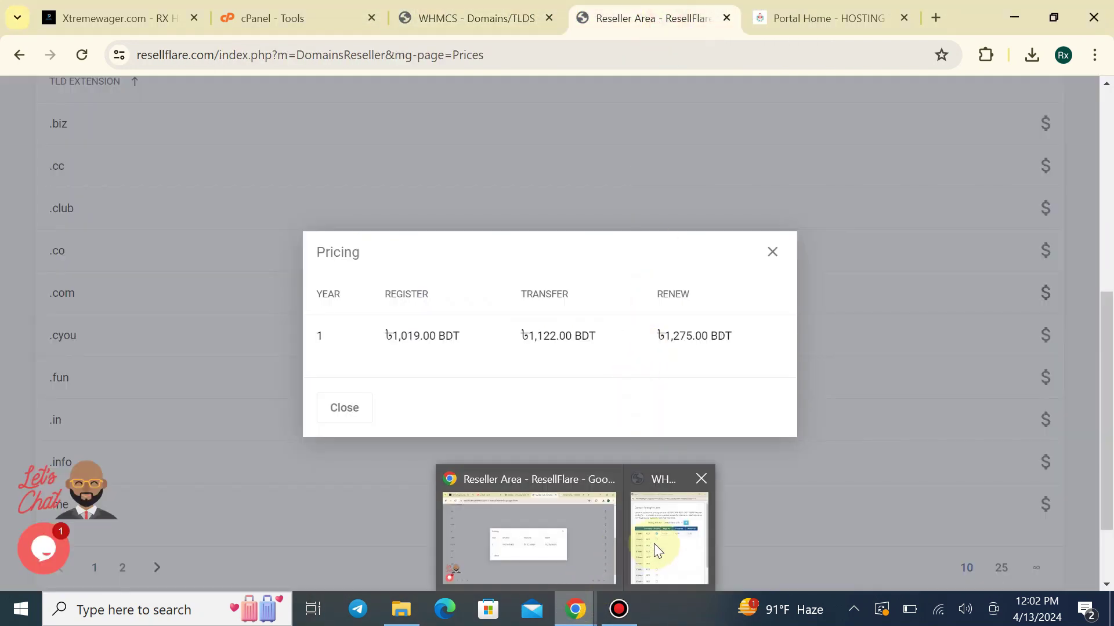
{"action": "left_click", "coordinate": [653, 544]}
{"action": "left_click_drag", "start_coordinate": [520, 48], "coordinate": [895, 44]}
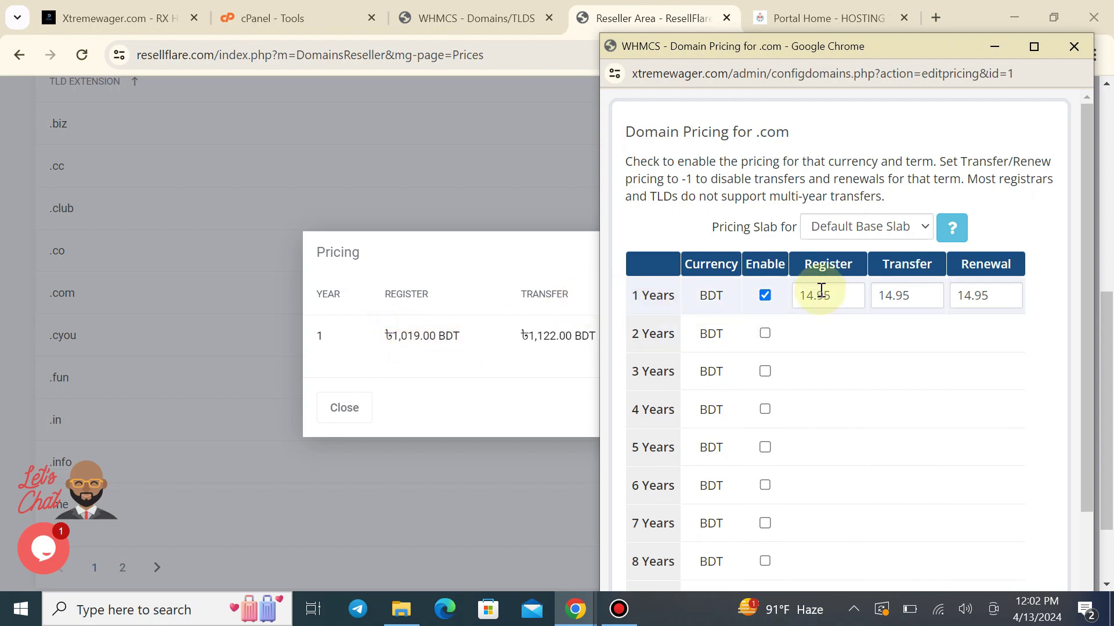
{"action": "left_click_drag", "start_coordinate": [814, 295], "coordinate": [803, 293]}
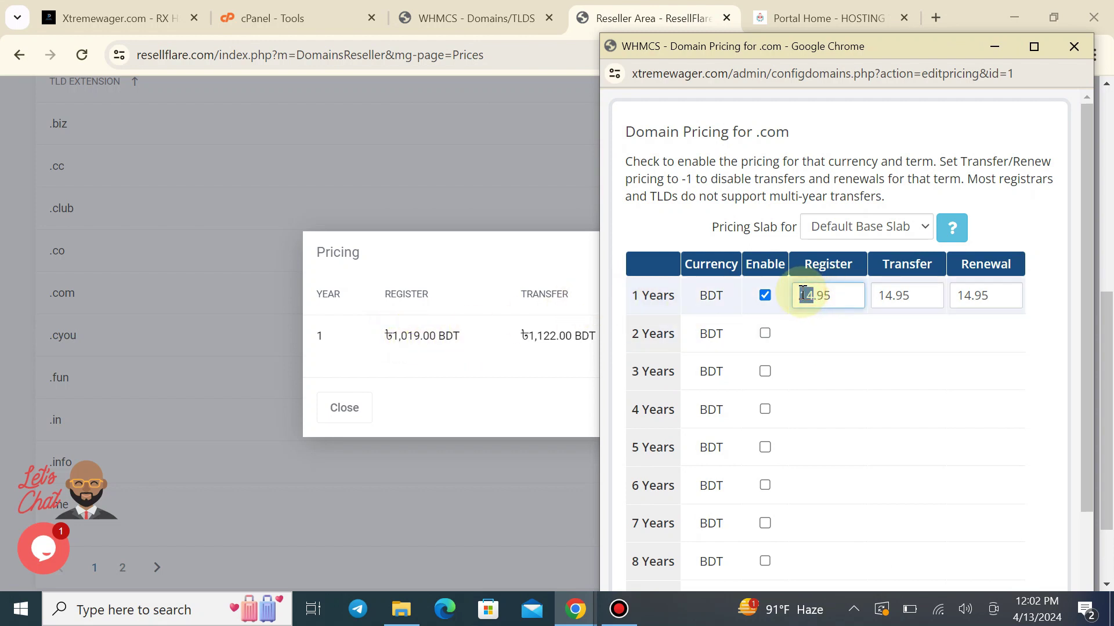
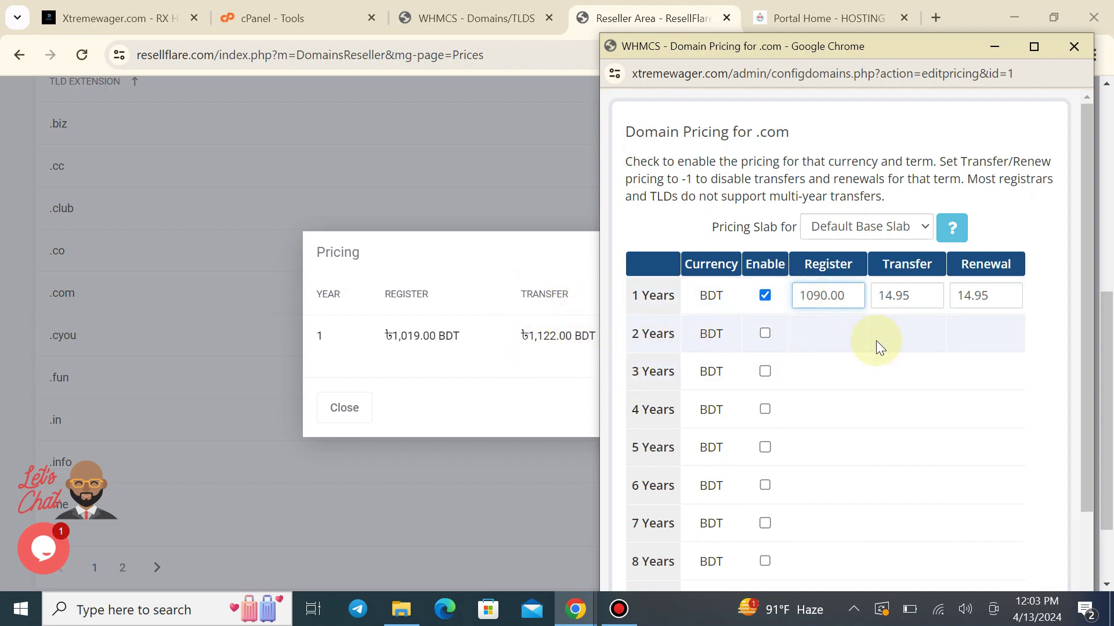
Enter the .com one-year transfer price 1122.00 and renewal price 1290.00
{"action": "left_click_drag", "start_coordinate": [883, 297], "coordinate": [925, 294]}
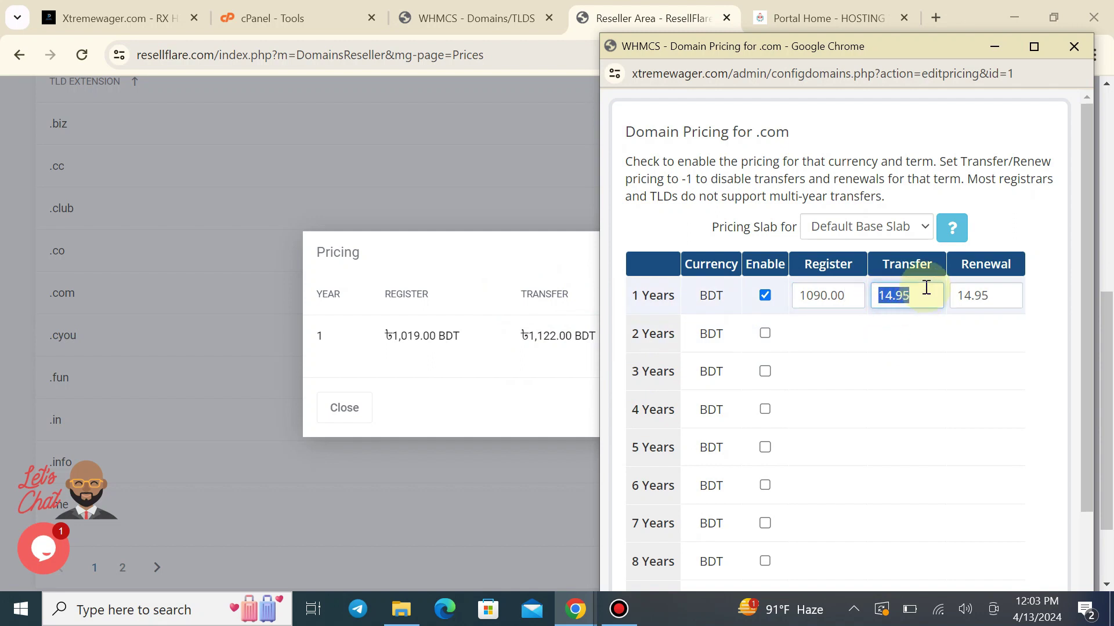
{"action": "type", "text": "1122.00"}
{"action": "left_click_drag", "start_coordinate": [873, 47], "coordinate": [836, 58]}
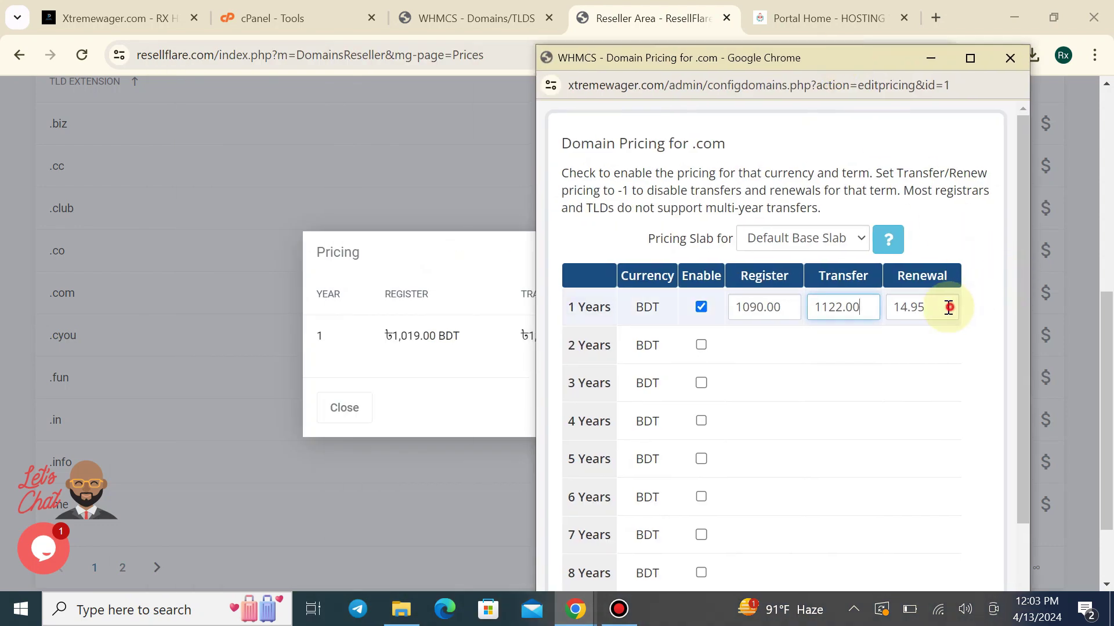
{"action": "left_click_drag", "start_coordinate": [948, 308], "coordinate": [882, 319]}
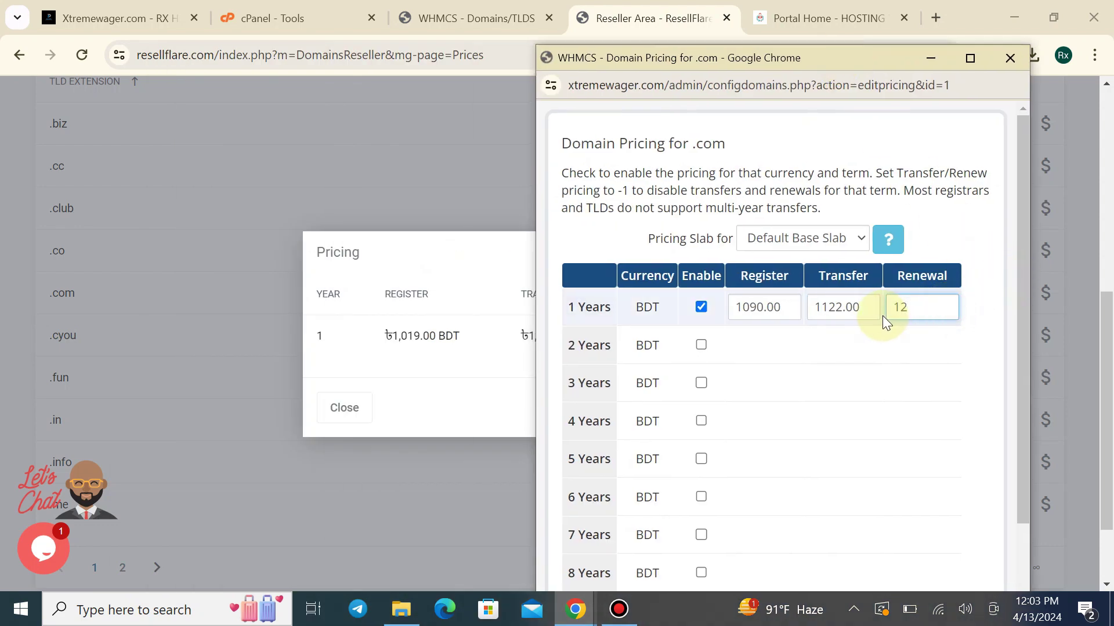
{"action": "type", "text": "1290.00"}
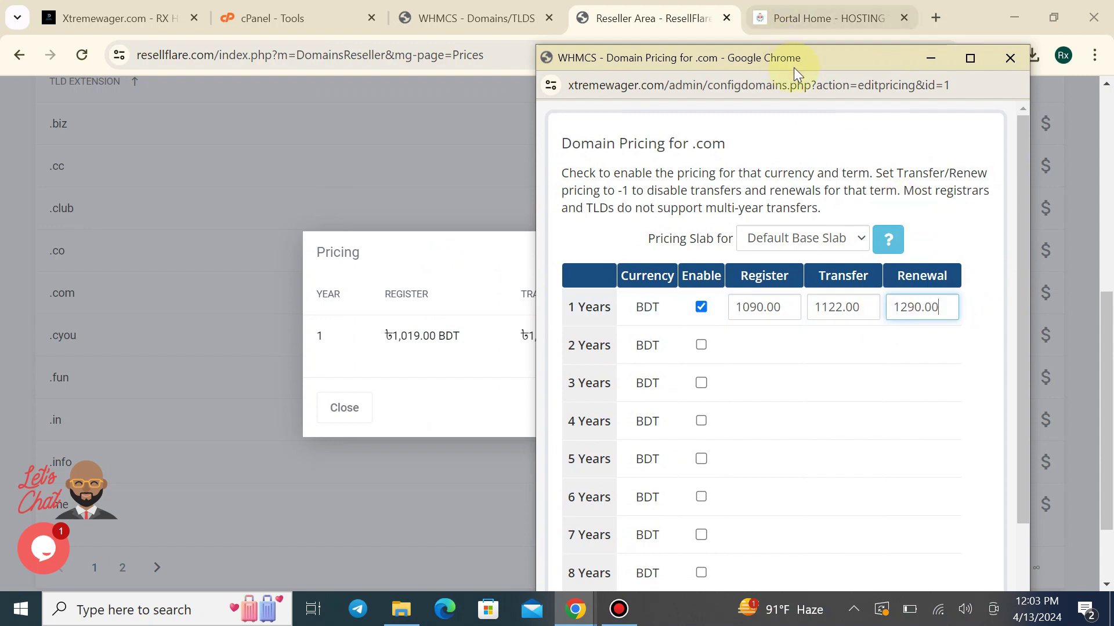
{"action": "left_click_drag", "start_coordinate": [838, 58], "coordinate": [533, 17]}
Save the new .com prices and close the pricing window
{"action": "scroll", "coordinate": [573, 184], "scroll_direction": "down", "scroll_amount": 1}
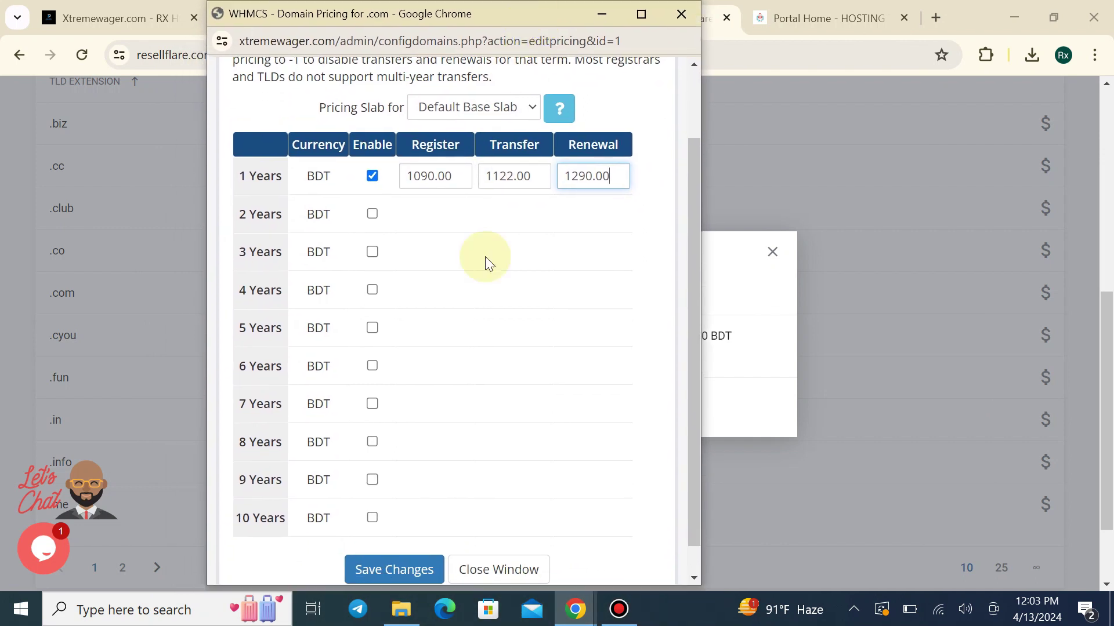
{"action": "left_click", "coordinate": [419, 554]}
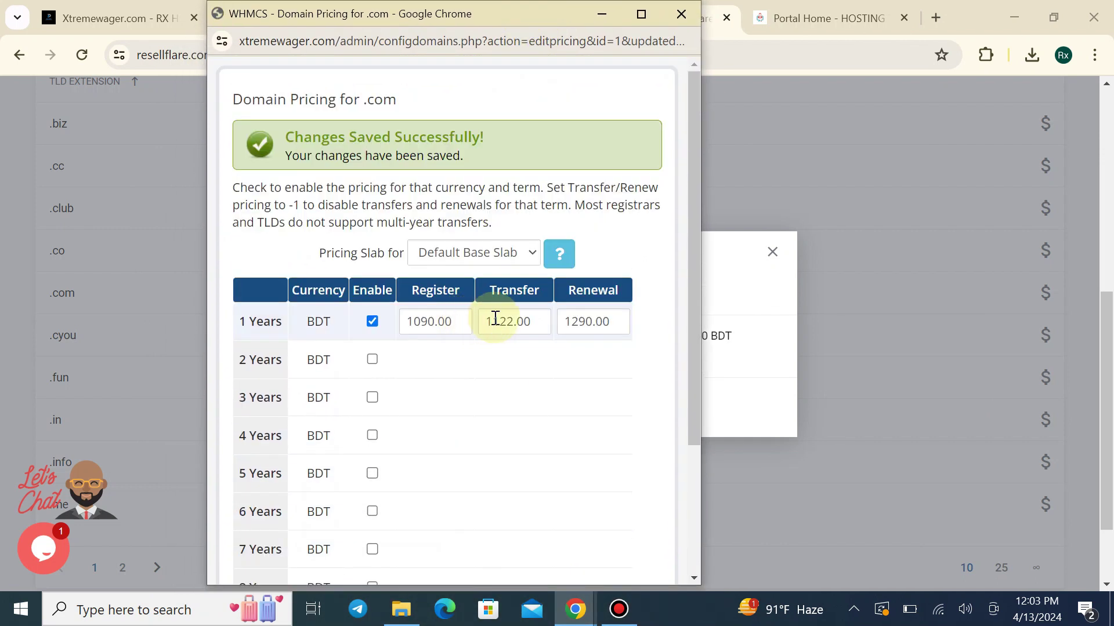
{"action": "left_click", "coordinate": [681, 17]}
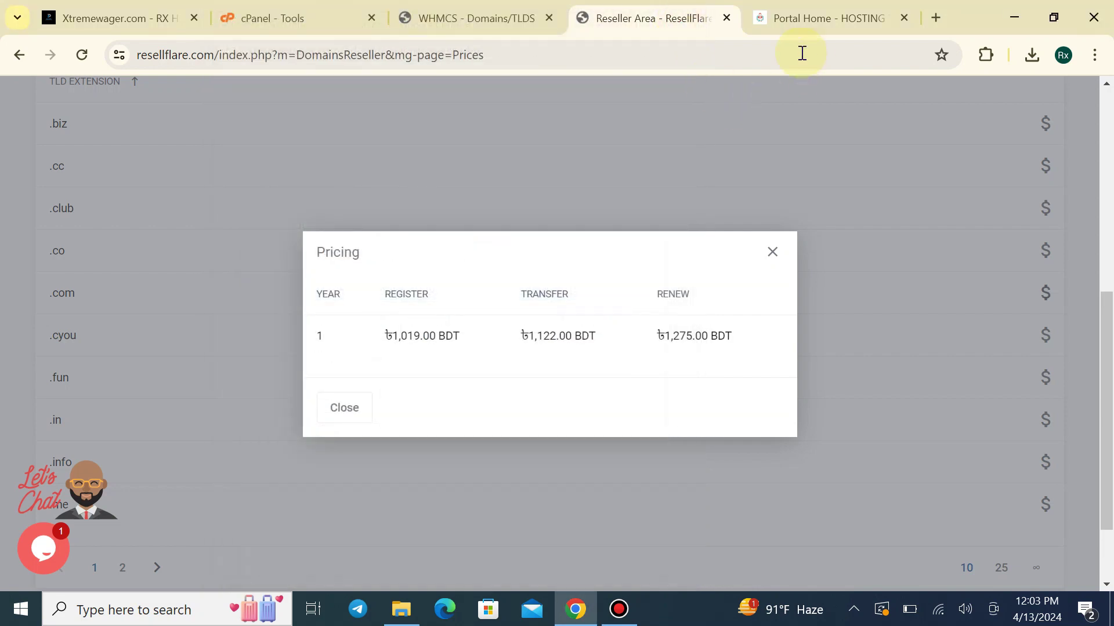
{"action": "left_click", "coordinate": [470, 18]}
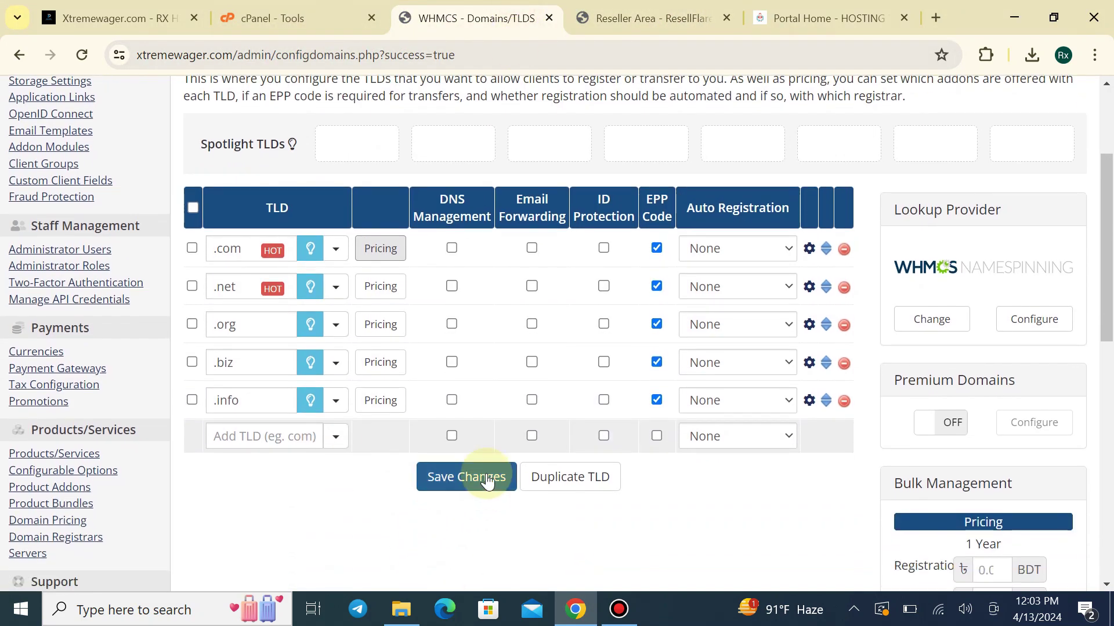
Save the TLD configuration and view .com prices on the client-area Domain Pricing page
{"action": "left_click", "coordinate": [486, 478]}
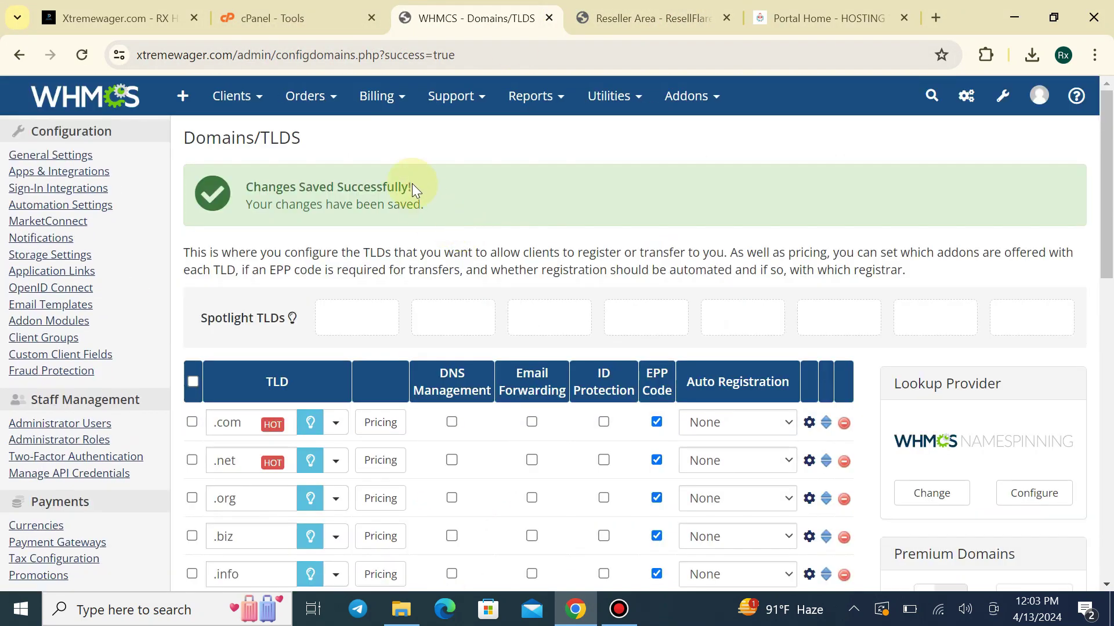
{"action": "left_click", "coordinate": [835, 17]}
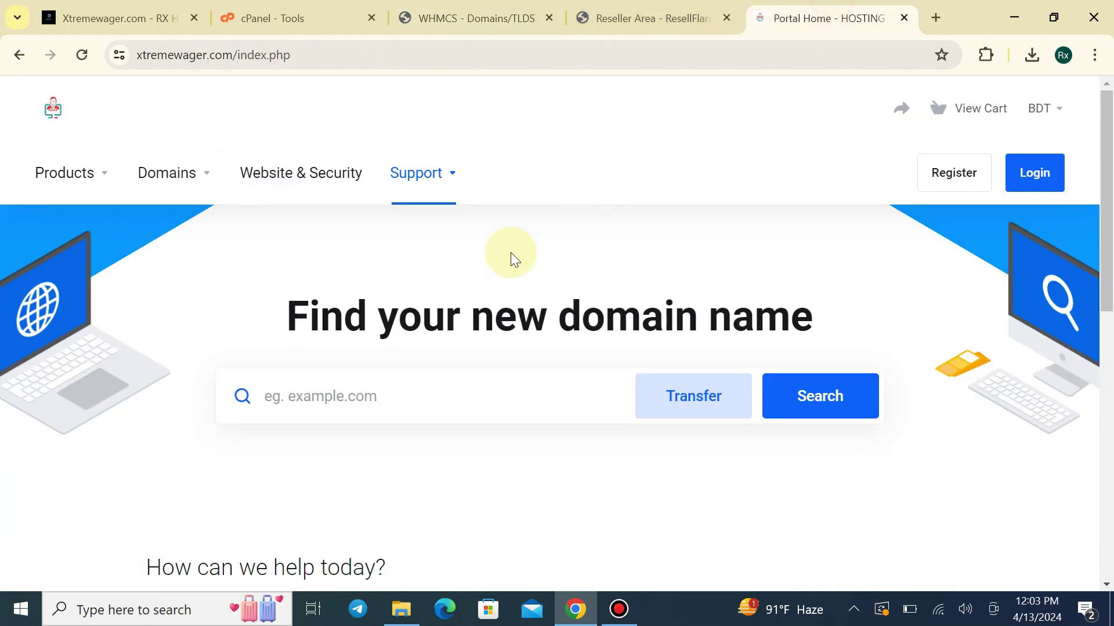
{"action": "left_click", "coordinate": [199, 184]}
{"action": "left_click", "coordinate": [214, 301]}
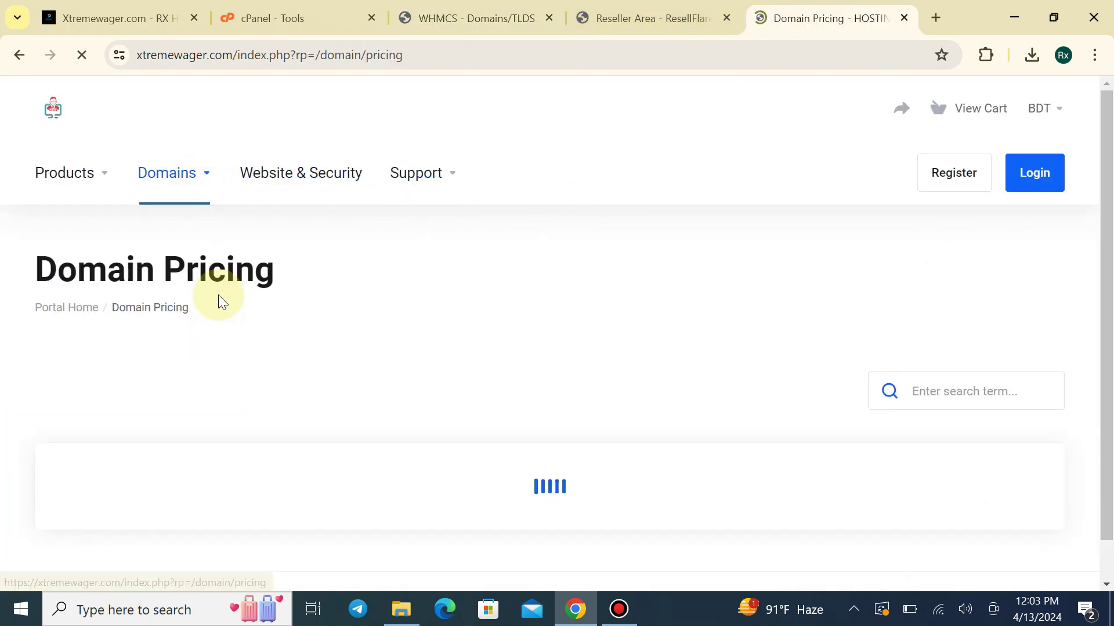
{"action": "scroll", "coordinate": [360, 311], "scroll_direction": "down", "scroll_amount": 5}
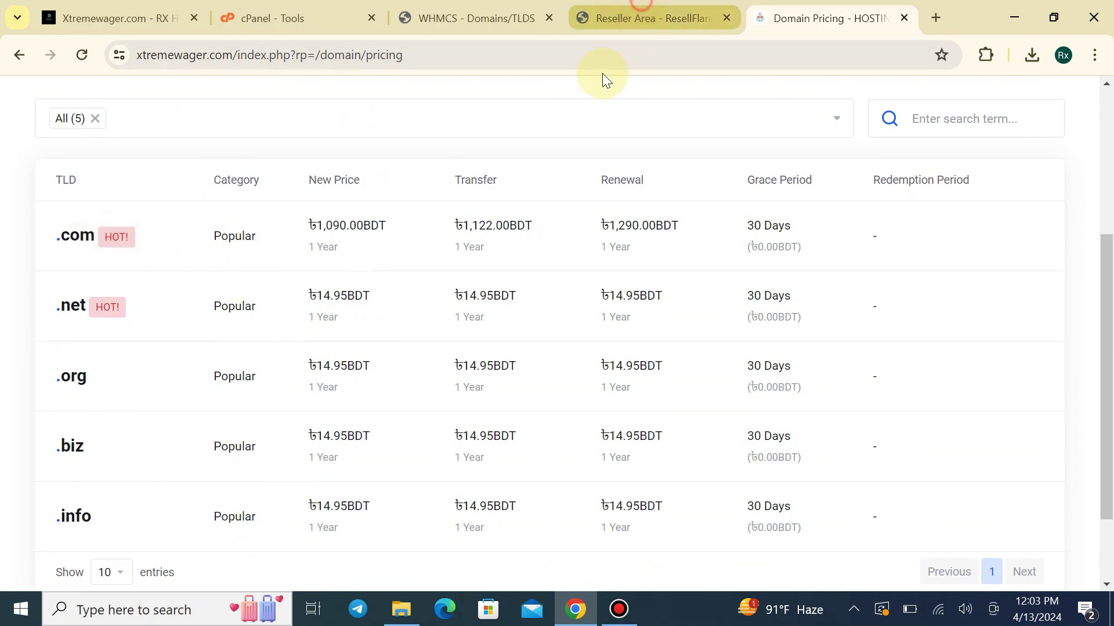
Compare against ResellFlare's reseller prices and go back to the WHMCS TLD admin page
{"action": "left_click", "coordinate": [591, 5]}
{"action": "left_click", "coordinate": [514, 5]}
{"action": "left_click", "coordinate": [599, 5]}
{"action": "left_click", "coordinate": [533, 3]}
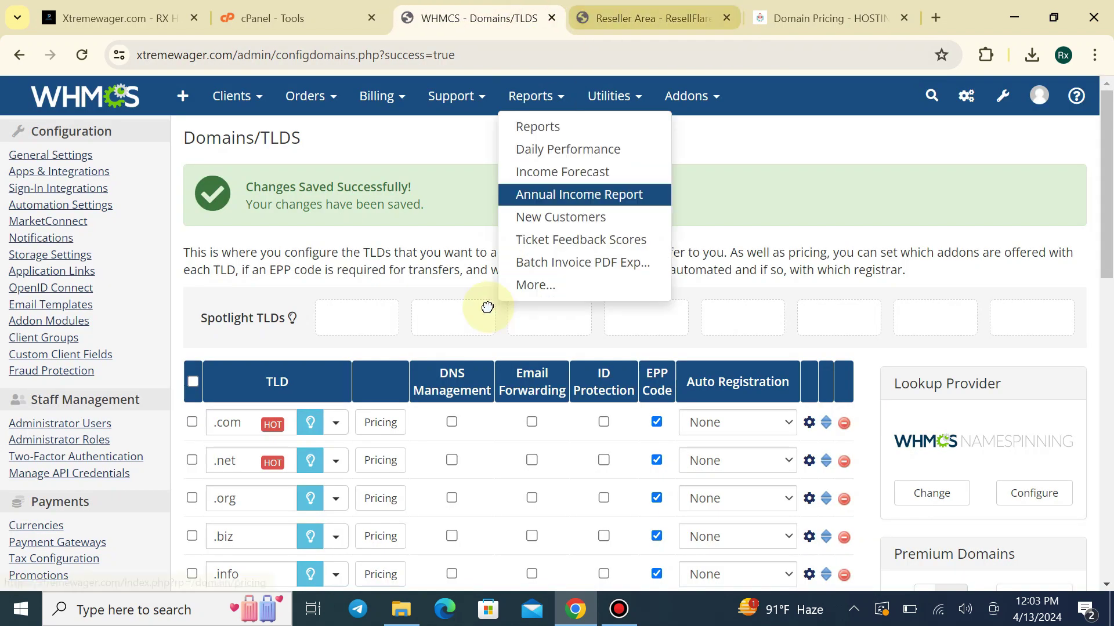
Label .com as SALE and save the change
{"action": "left_click_drag", "start_coordinate": [510, 11], "coordinate": [609, 9]}
{"action": "scroll", "coordinate": [368, 349], "scroll_direction": "down", "scroll_amount": 2}
{"action": "scroll", "coordinate": [367, 354], "scroll_direction": "down", "scroll_amount": 1}
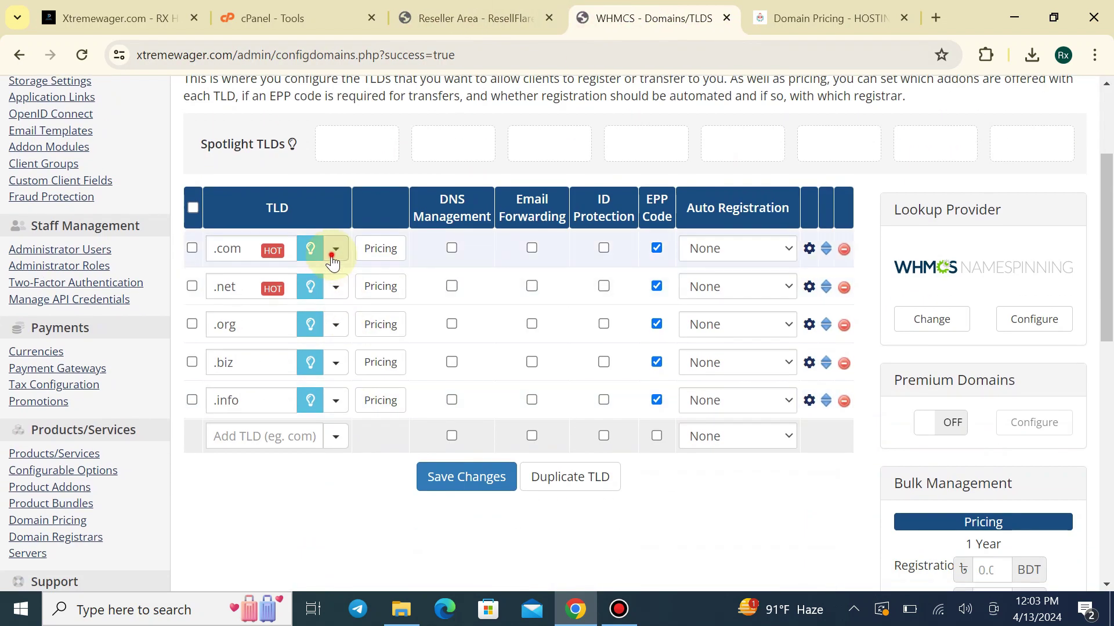
{"action": "left_click", "coordinate": [335, 250]}
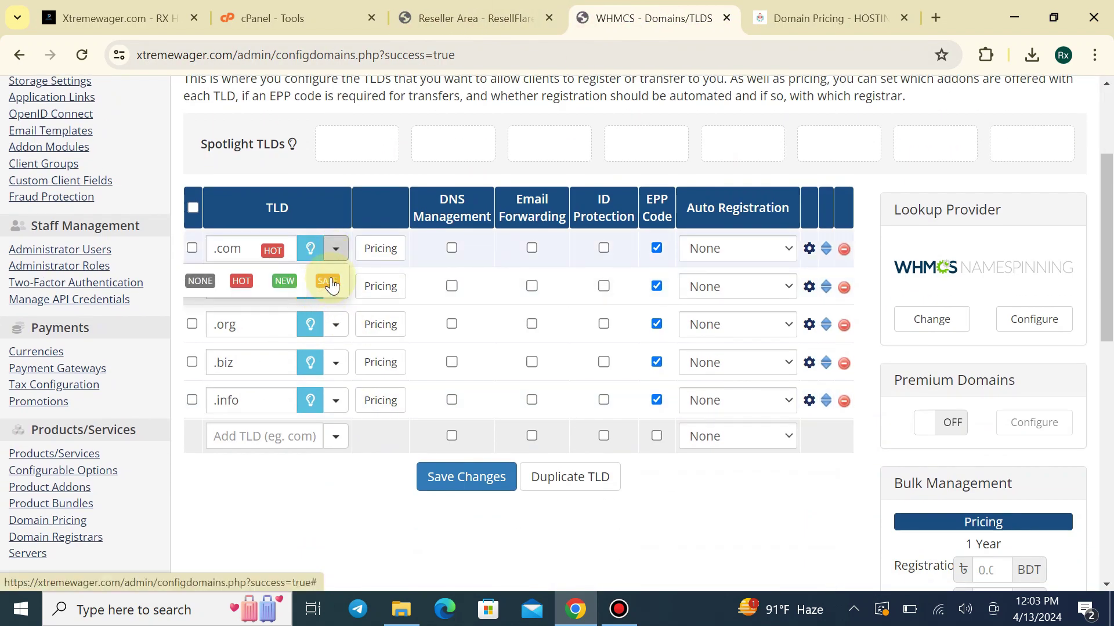
{"action": "left_click", "coordinate": [328, 282]}
{"action": "left_click", "coordinate": [466, 477]}
Check the SALE label on the client-area pricing page, then return to the TLD admin page
{"action": "left_click", "coordinate": [830, 18]}
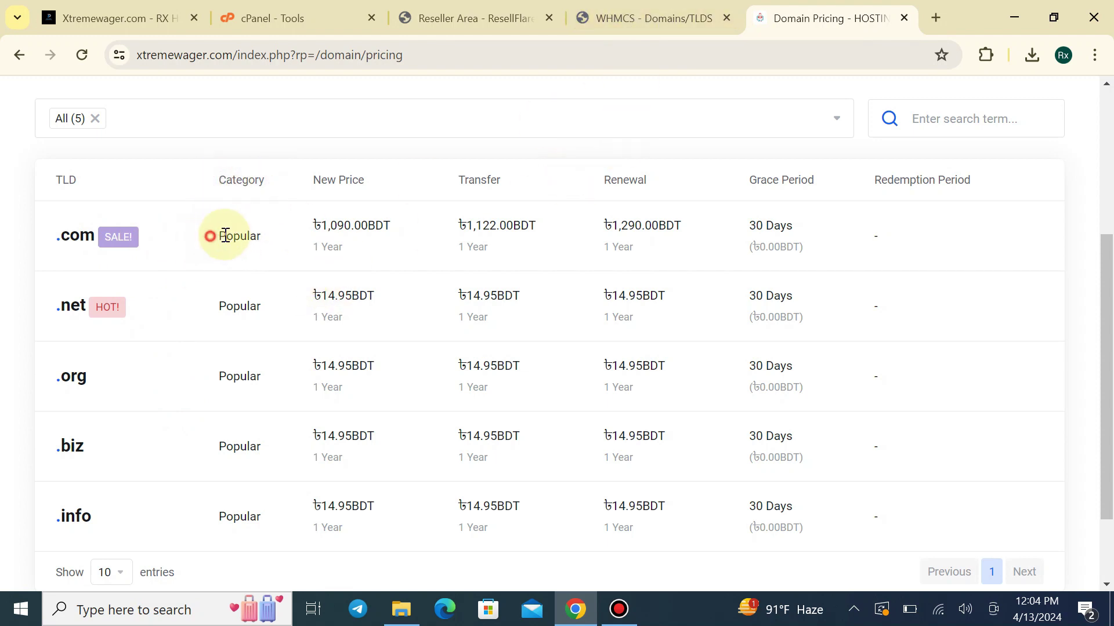
{"action": "left_click_drag", "start_coordinate": [225, 235], "coordinate": [261, 239]}
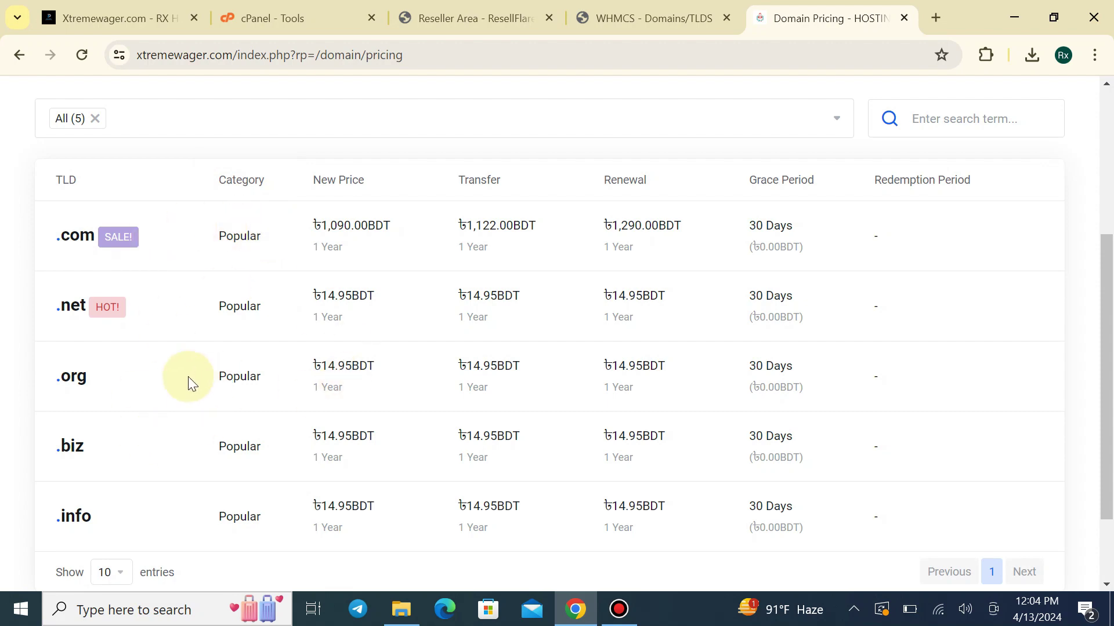
{"action": "scroll", "coordinate": [186, 390], "scroll_direction": "down", "scroll_amount": 2}
{"action": "scroll", "coordinate": [204, 398], "scroll_direction": "up", "scroll_amount": 5}
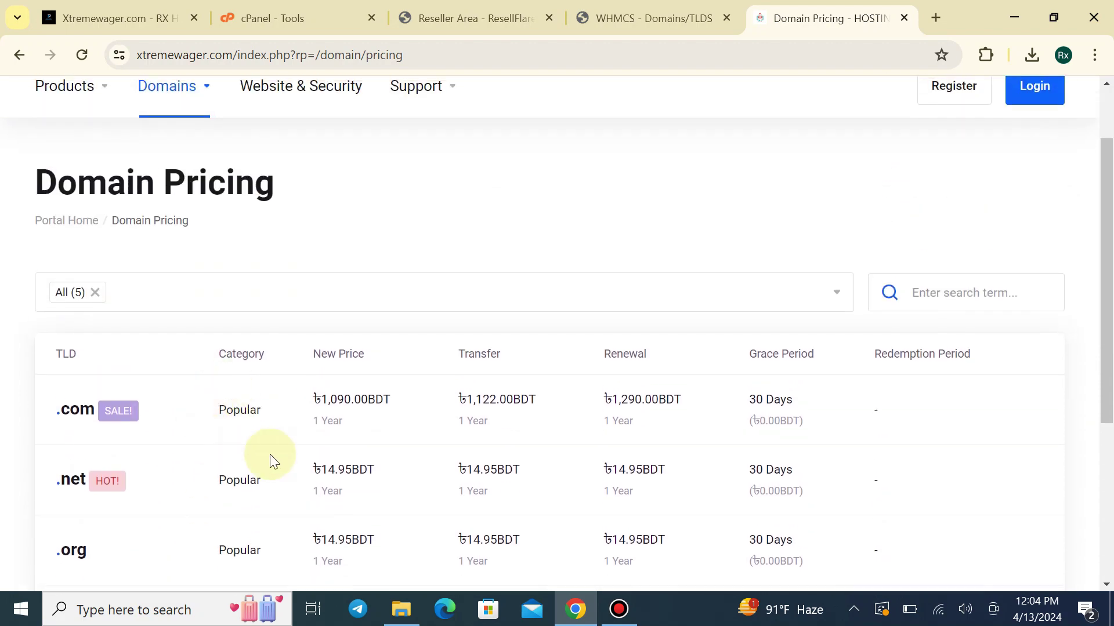
{"action": "left_click", "coordinate": [691, 17]}
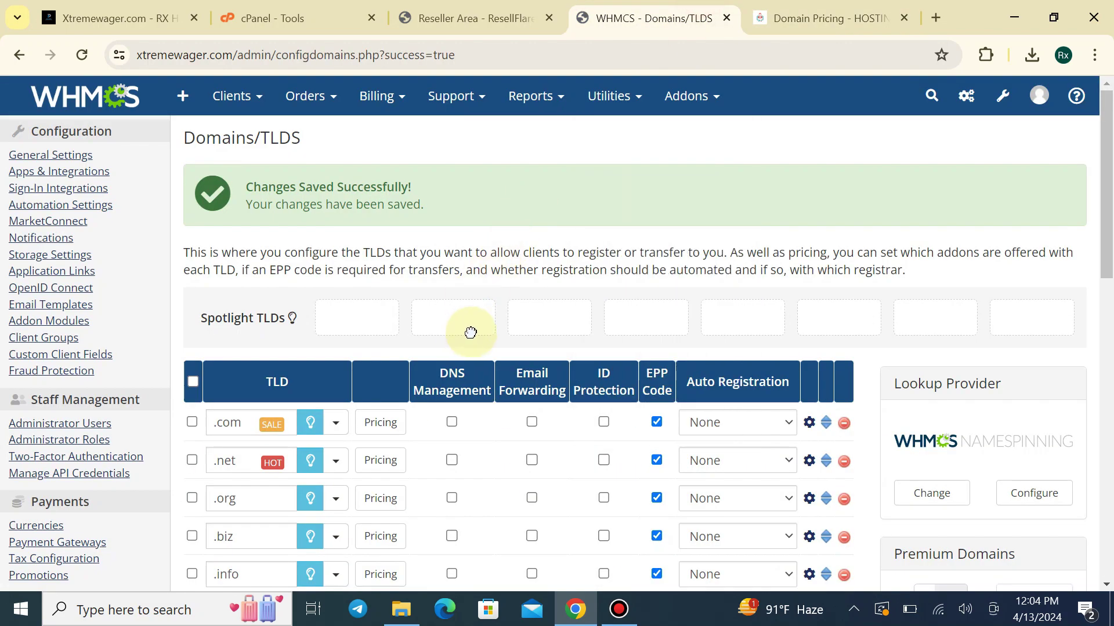
Set .com auto-registration to ResellFlare, save, and return to the storefront Domain Pricing page
{"action": "scroll", "coordinate": [452, 331], "scroll_direction": "down", "scroll_amount": 1}
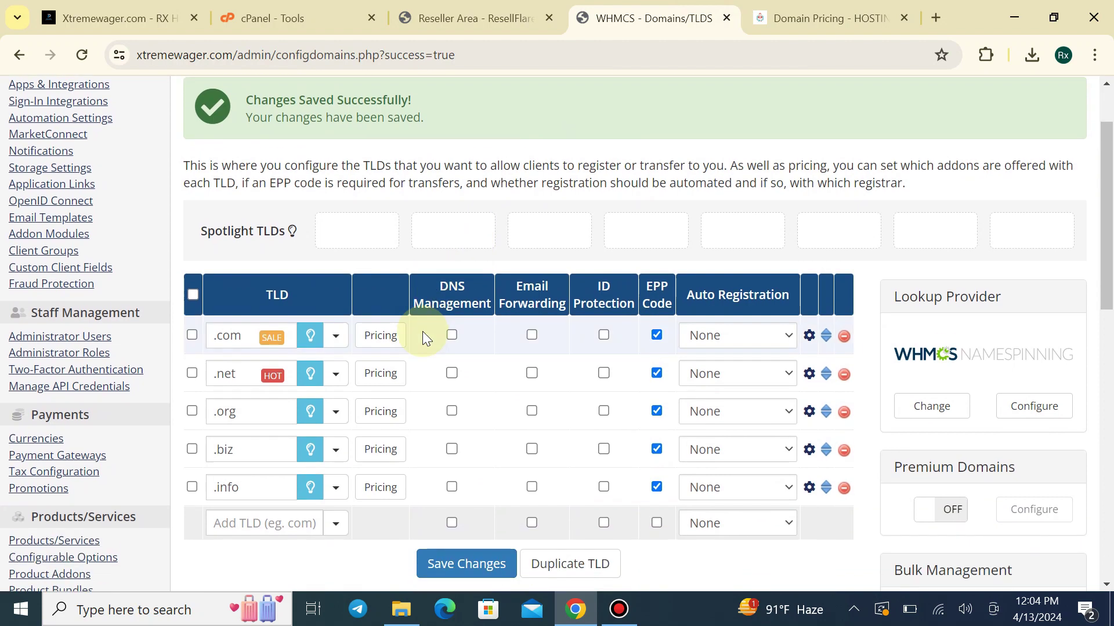
{"action": "left_click", "coordinate": [699, 340]}
{"action": "left_click", "coordinate": [729, 374]}
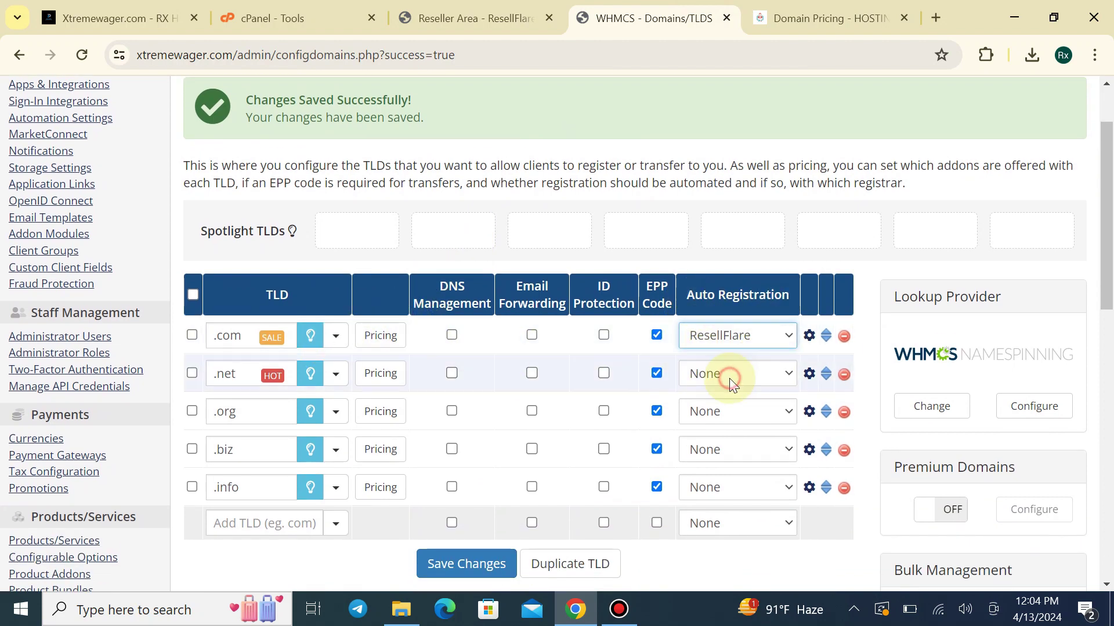
{"action": "left_click", "coordinate": [503, 563]}
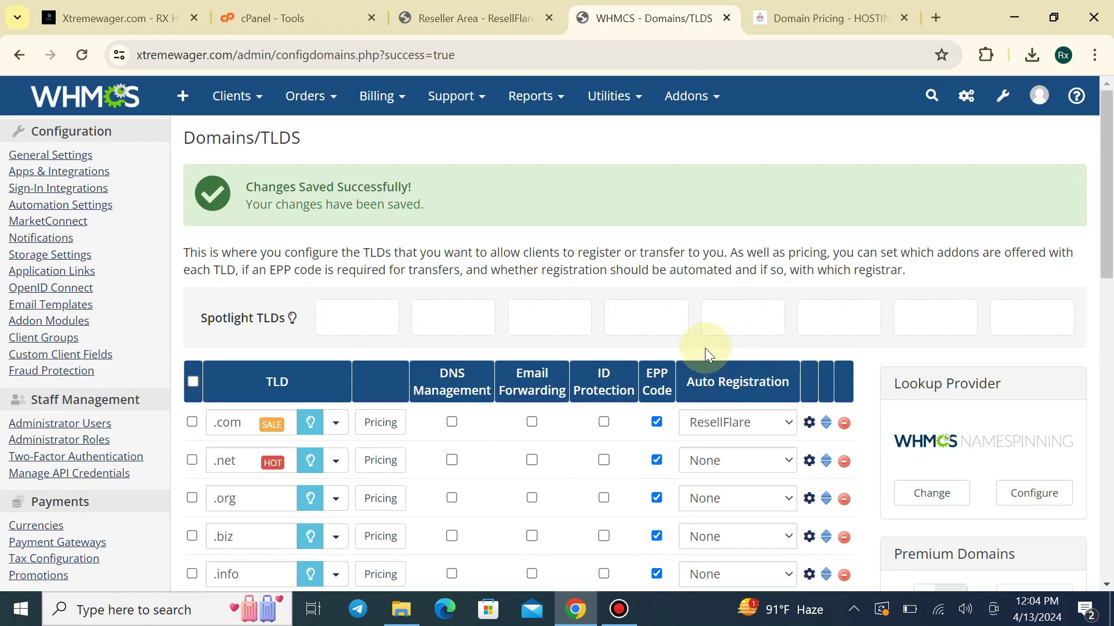
{"action": "scroll", "coordinate": [569, 389], "scroll_direction": "down", "scroll_amount": 3}
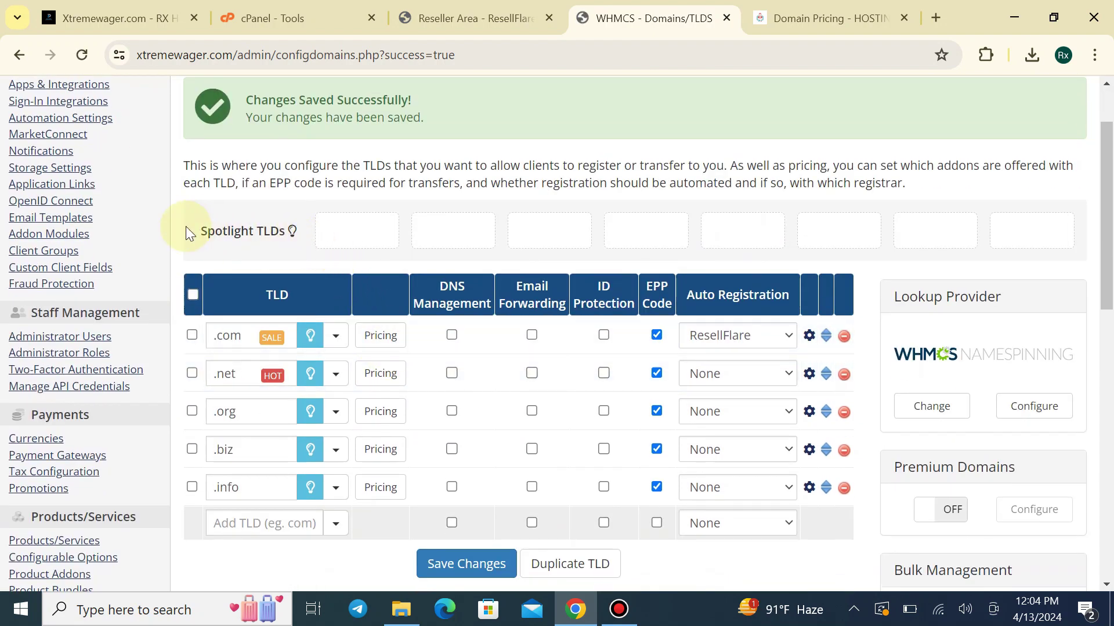
{"action": "left_click_drag", "start_coordinate": [185, 229], "coordinate": [280, 225]}
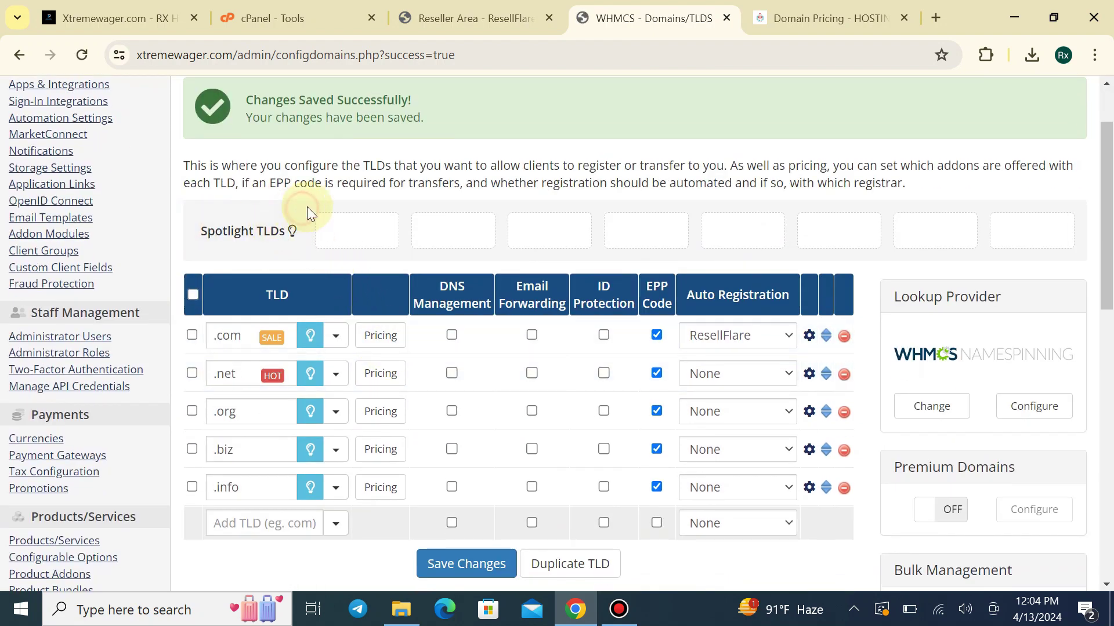
{"action": "left_click", "coordinate": [908, 7]}
{"action": "scroll", "coordinate": [472, 250], "scroll_direction": "up", "scroll_amount": 2}
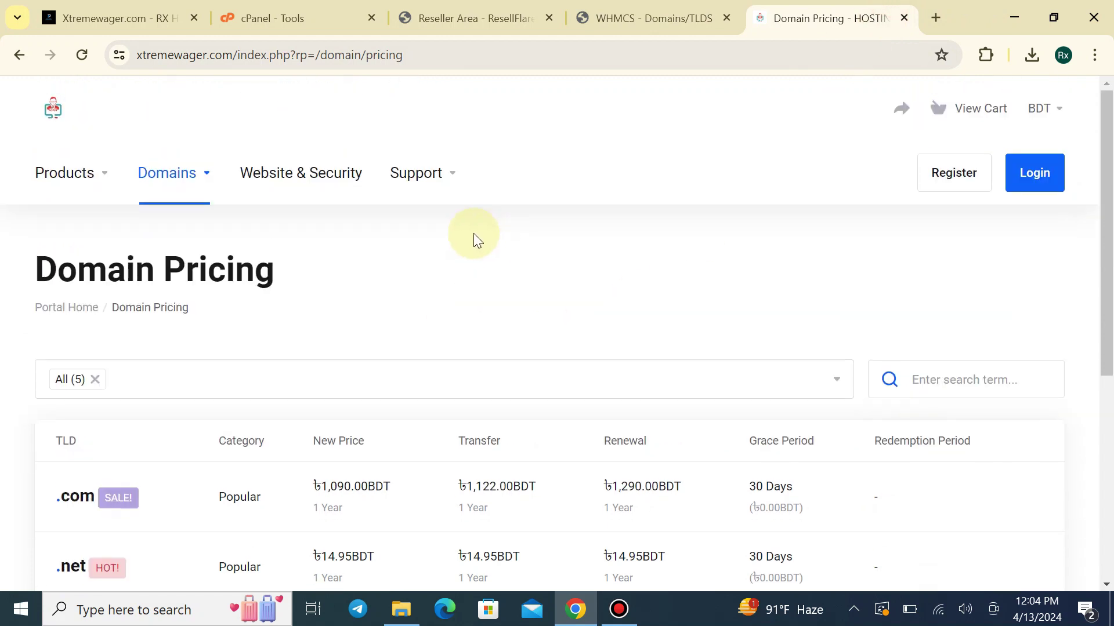
Compare the Register Domain pages of the client portal and another hosting provider's client area
{"action": "left_click", "coordinate": [189, 182]}
{"action": "left_click", "coordinate": [212, 223]}
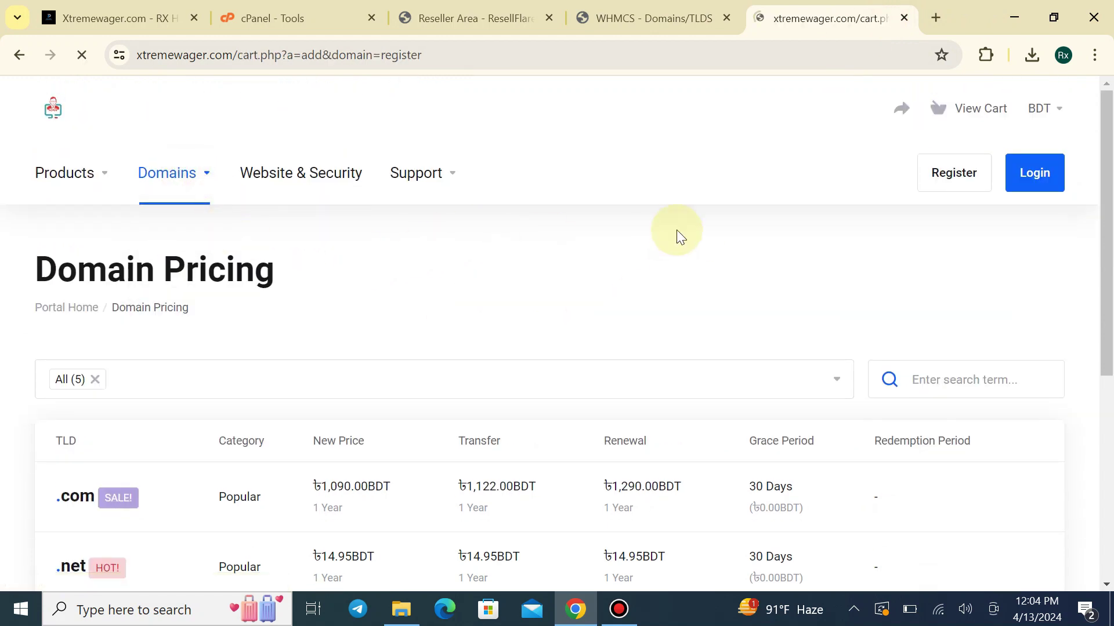
{"action": "scroll", "coordinate": [666, 245], "scroll_direction": "down", "scroll_amount": 4}
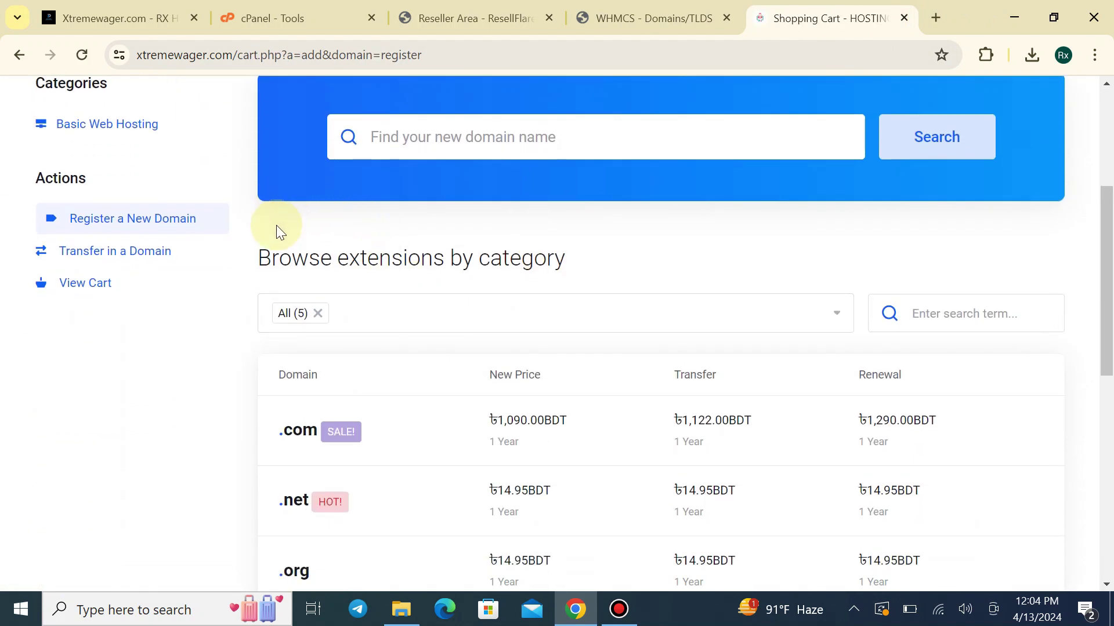
{"action": "left_click", "coordinate": [149, 7]}
{"action": "left_click", "coordinate": [409, 177]}
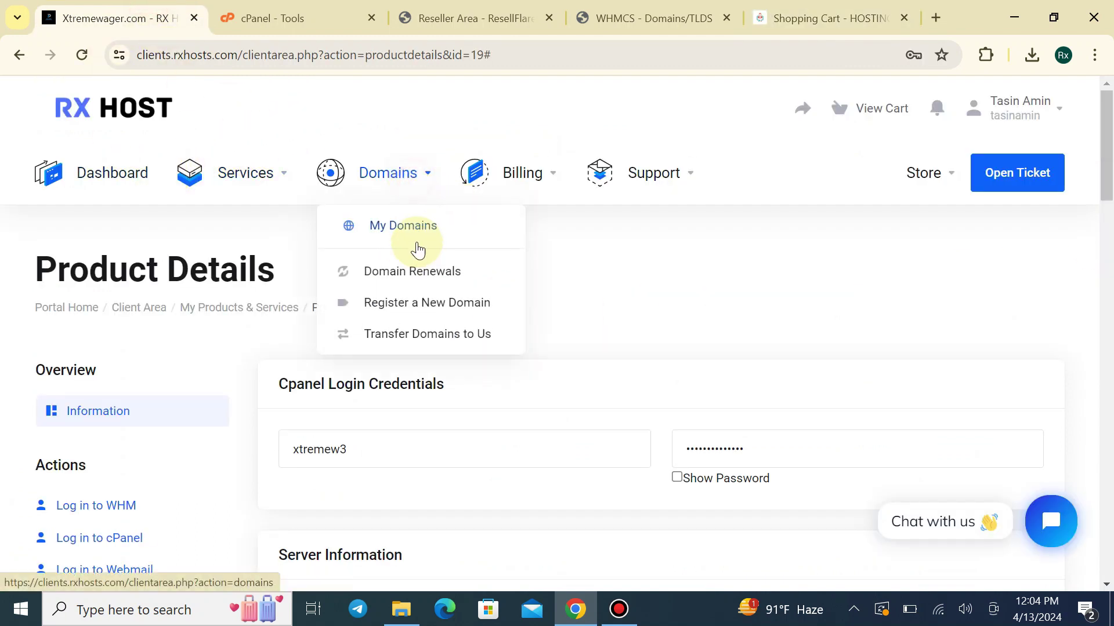
{"action": "left_click", "coordinate": [413, 299]}
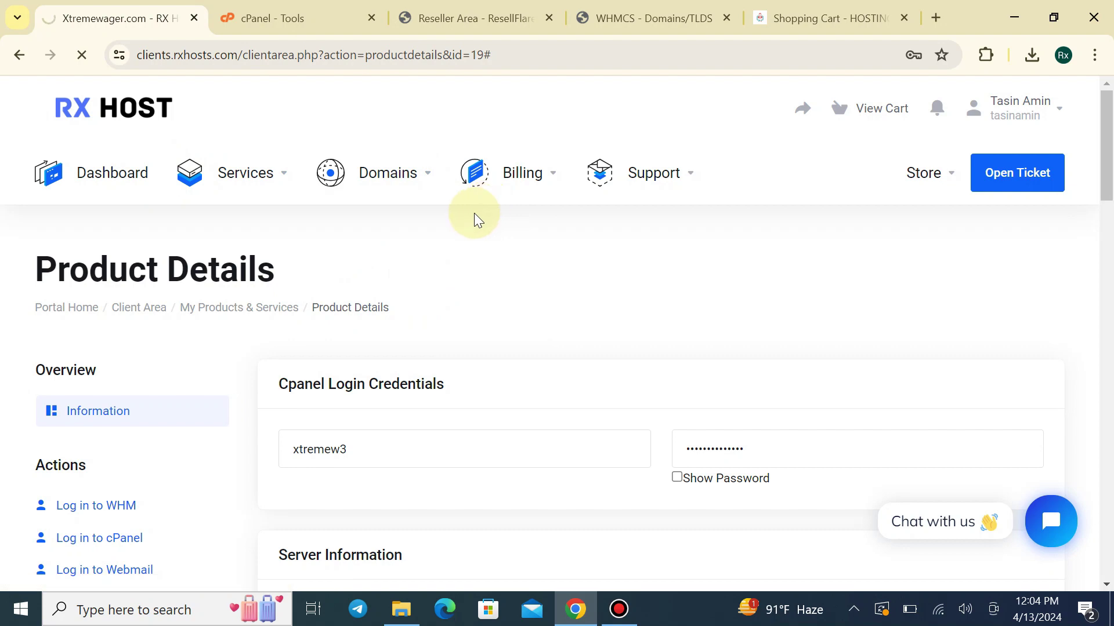
{"action": "scroll", "coordinate": [475, 214], "scroll_direction": "down", "scroll_amount": 5}
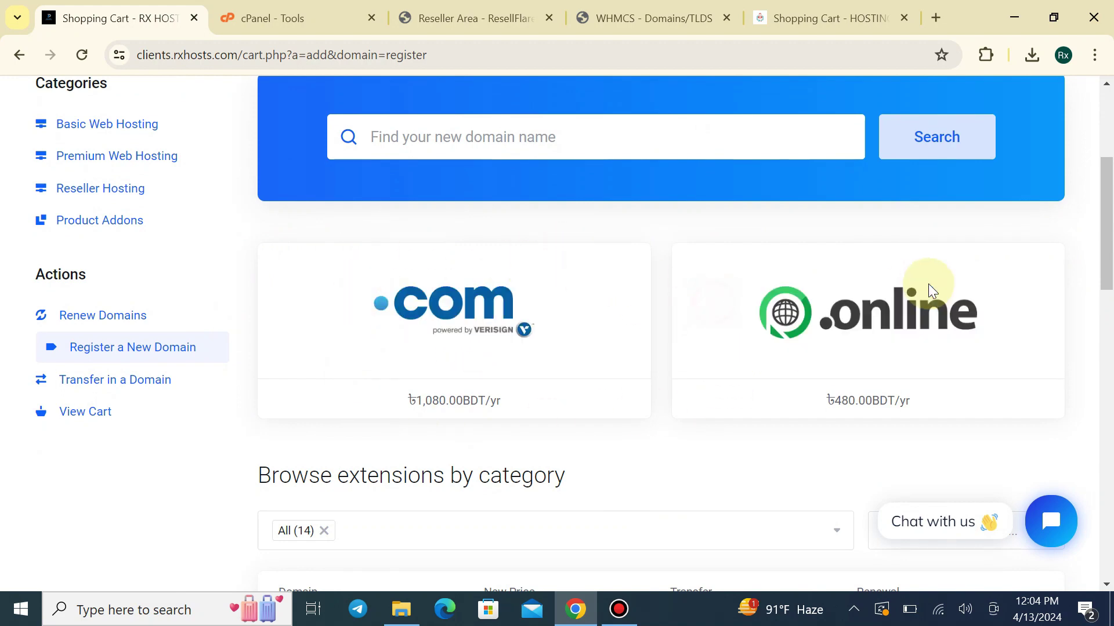
{"action": "left_click", "coordinate": [866, 22]}
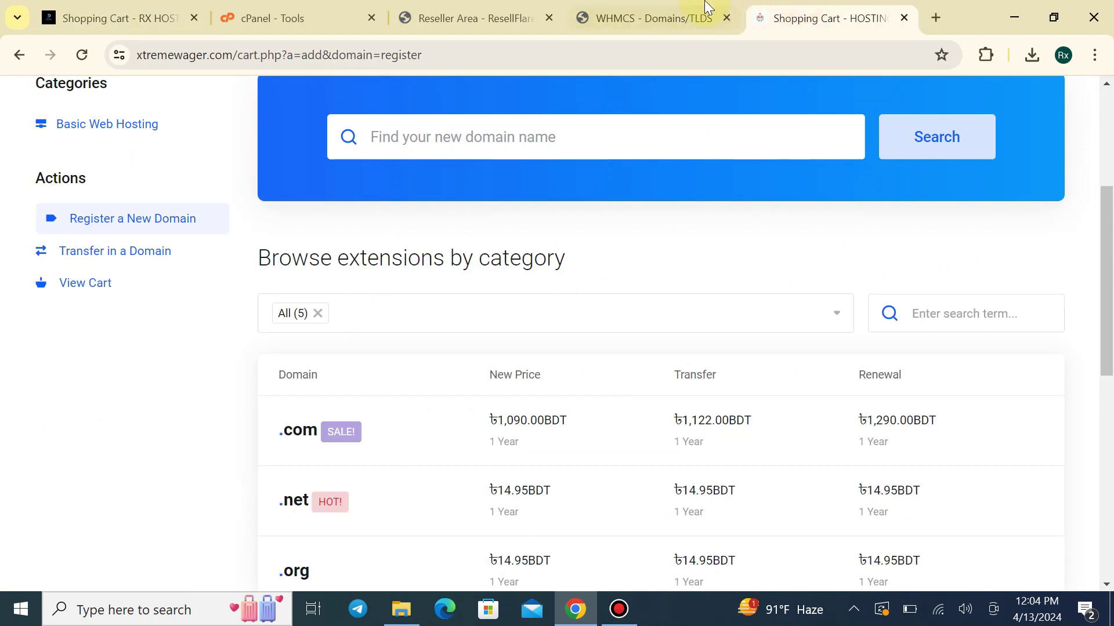
{"action": "left_click", "coordinate": [696, 18]}
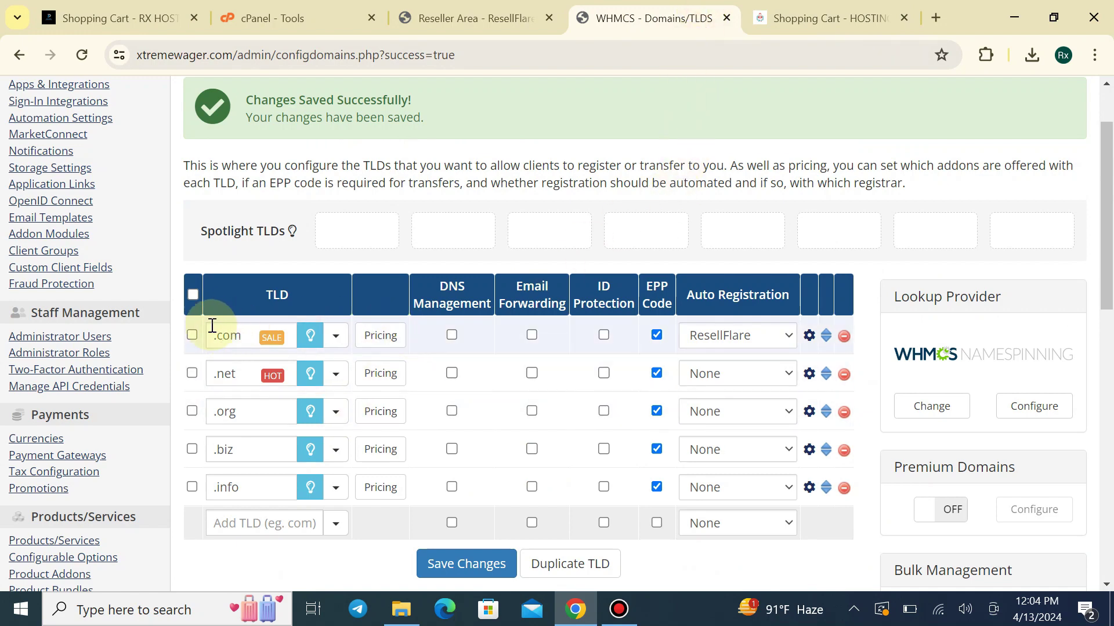
Save .com as a spotlight TLD and reload the cart to see its 1,090.00BDT/yr card
{"action": "left_click", "coordinate": [485, 564]}
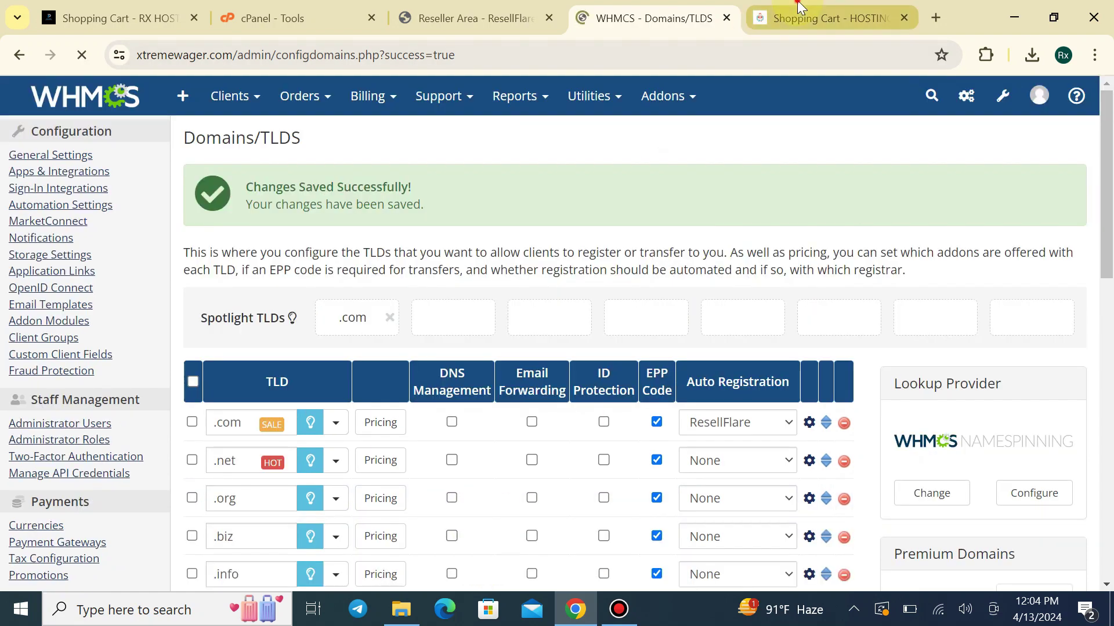
{"action": "left_click", "coordinate": [829, 18]}
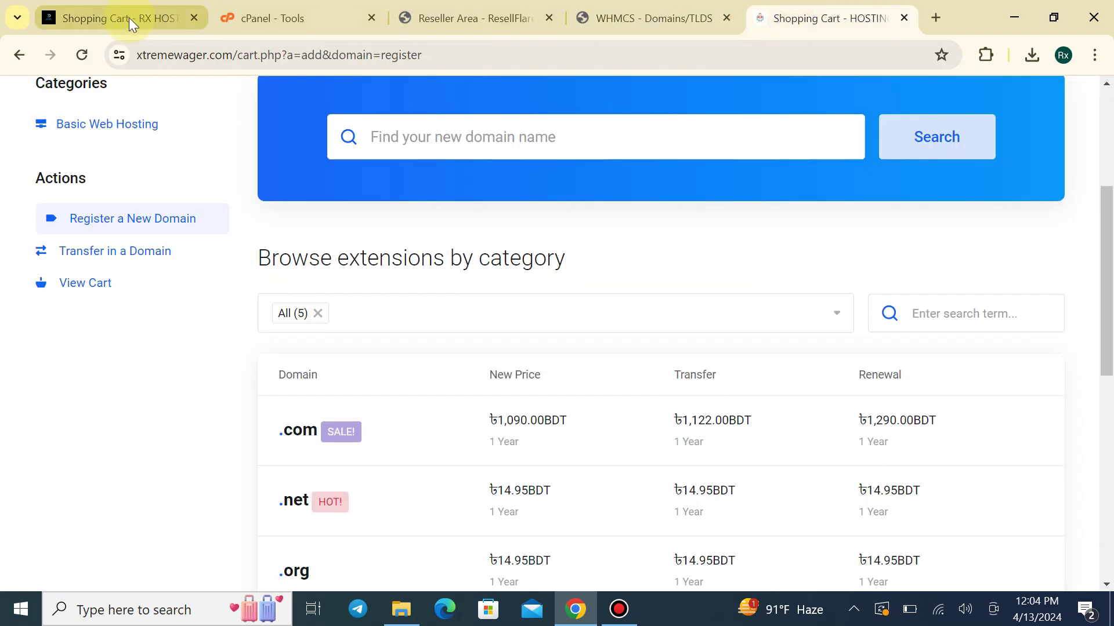
{"action": "left_click", "coordinate": [81, 54]}
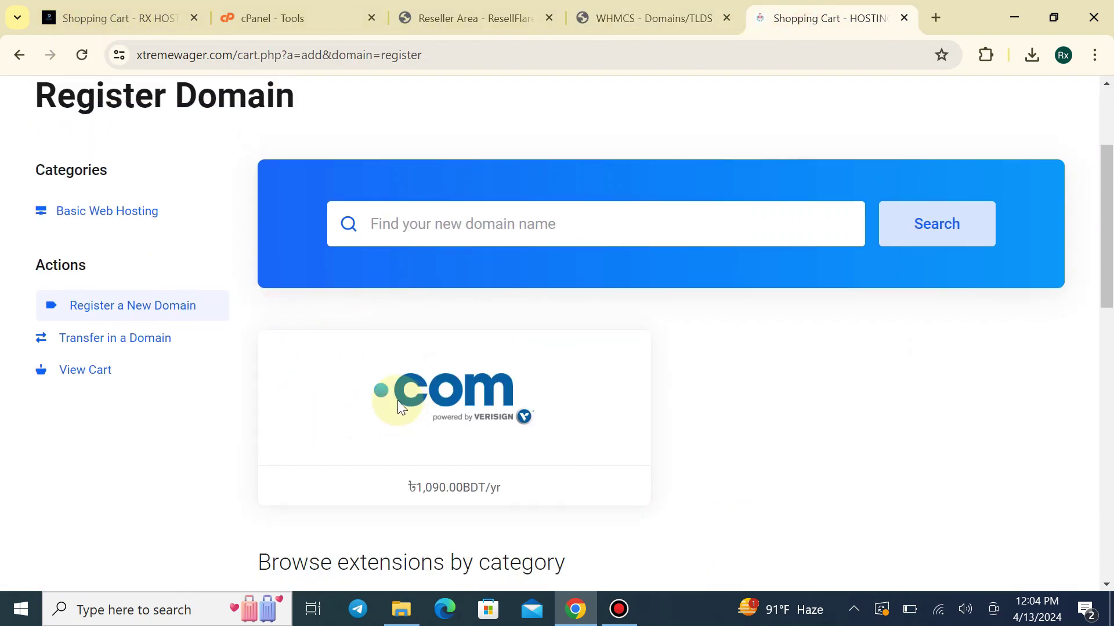
{"action": "scroll", "coordinate": [573, 273], "scroll_direction": "up", "scroll_amount": 3}
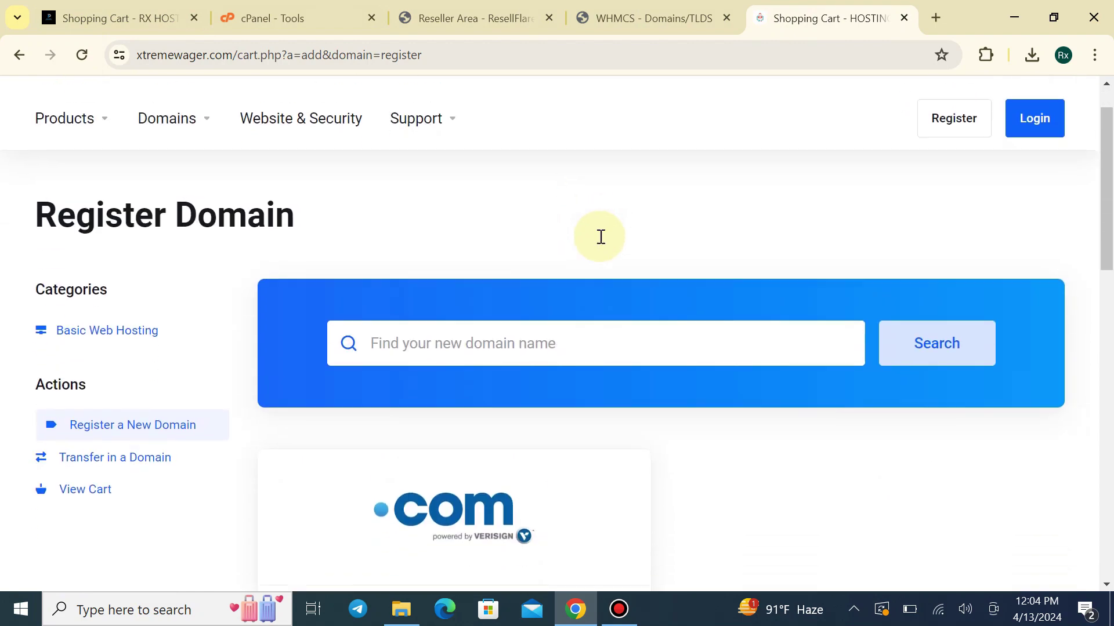
{"action": "scroll", "coordinate": [599, 235], "scroll_direction": "down", "scroll_amount": 4}
{"action": "left_click", "coordinate": [646, 18]}
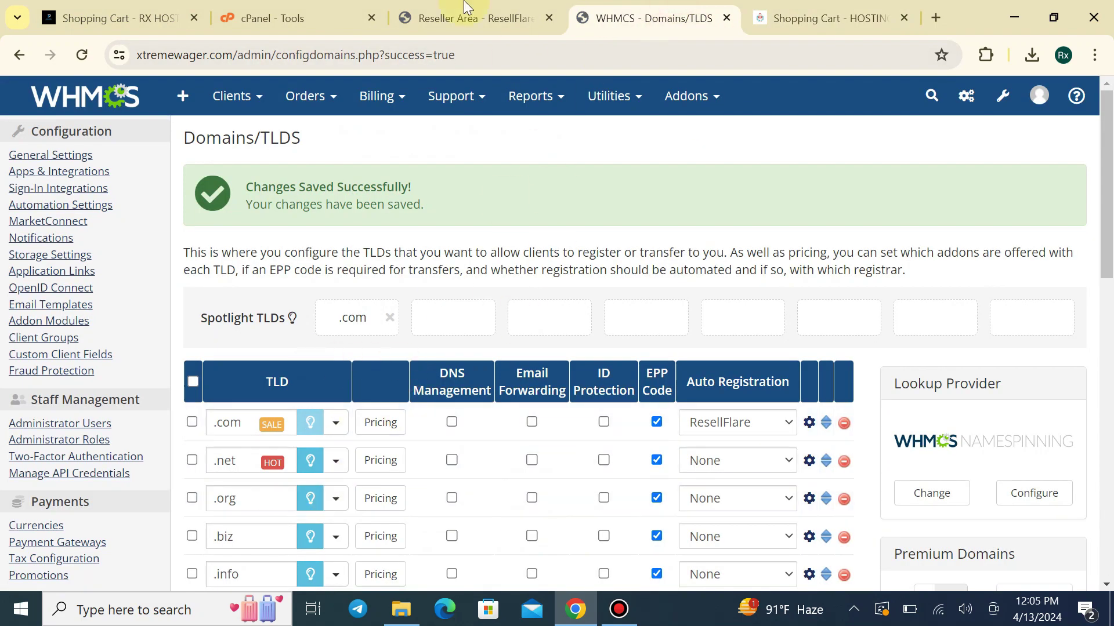
Look up ResellFlare's .cyou reseller price of 306.00 BDT register
{"action": "left_click", "coordinate": [454, 18]}
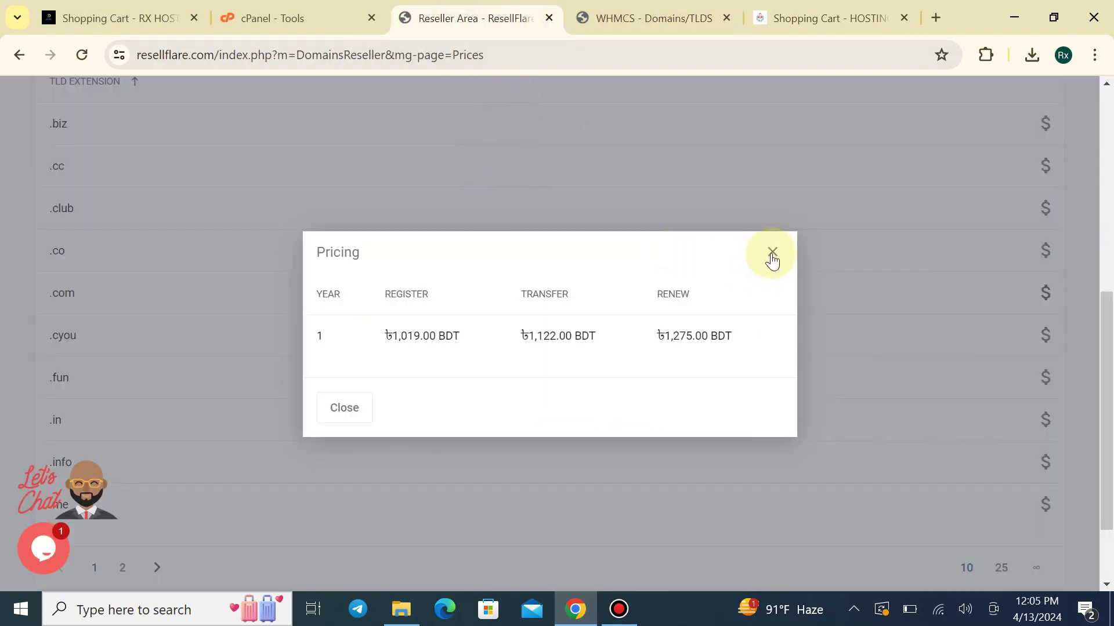
{"action": "left_click", "coordinate": [772, 255]}
{"action": "scroll", "coordinate": [87, 305], "scroll_direction": "down", "scroll_amount": 2}
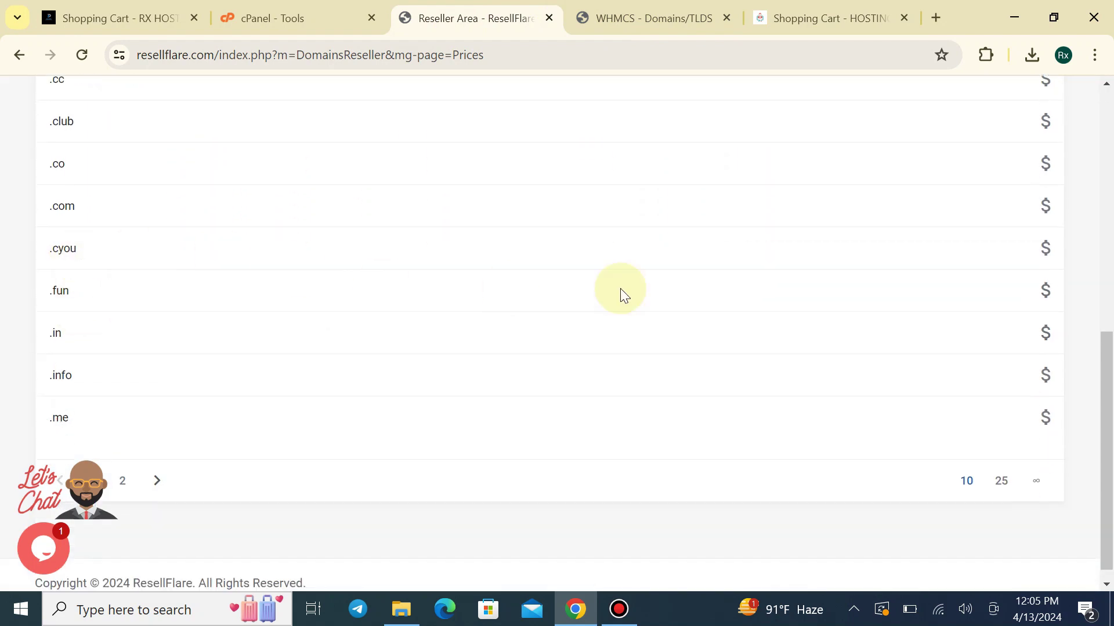
{"action": "left_click", "coordinate": [1044, 248]}
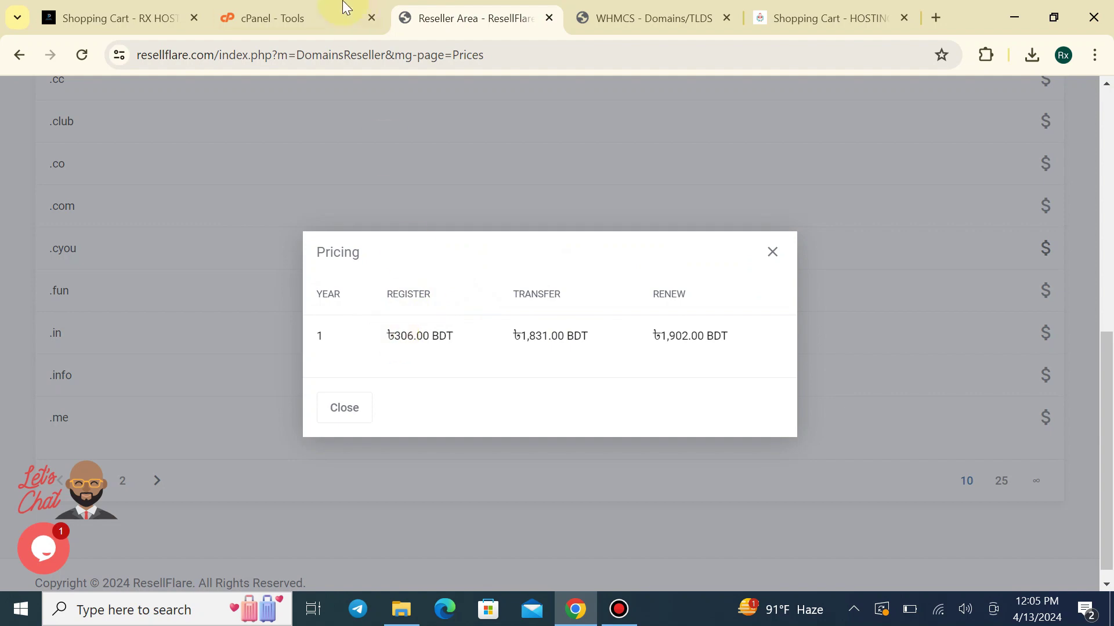
Go back to the WHMCS TLD list and start adding a new TLD
{"action": "left_click", "coordinate": [301, 18]}
{"action": "left_click", "coordinate": [687, 25]}
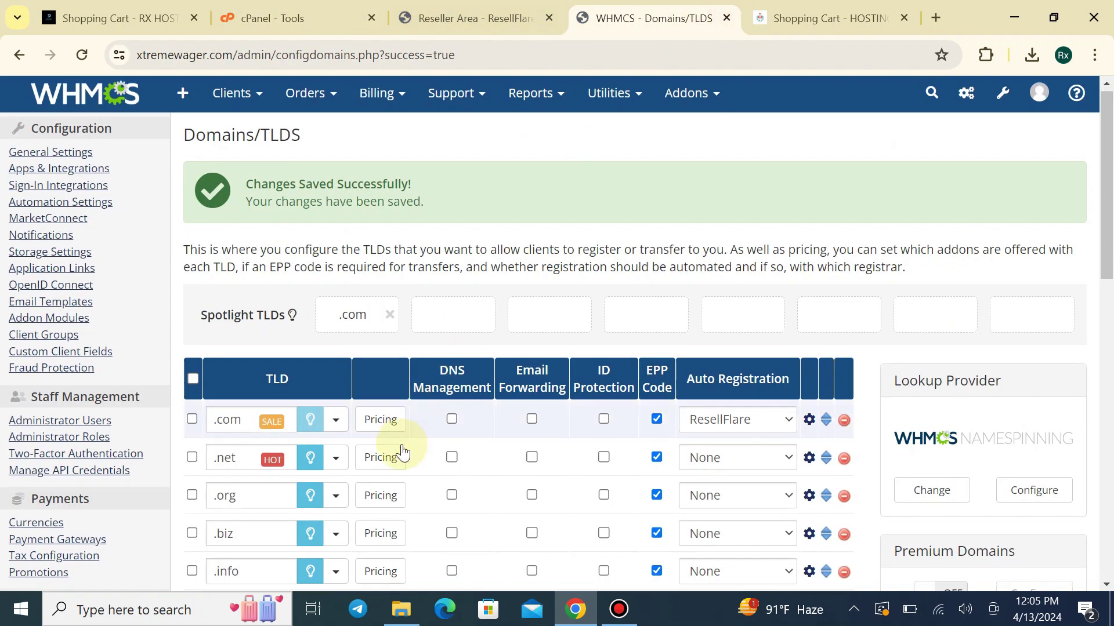
{"action": "scroll", "coordinate": [325, 348], "scroll_direction": "down", "scroll_amount": 3}
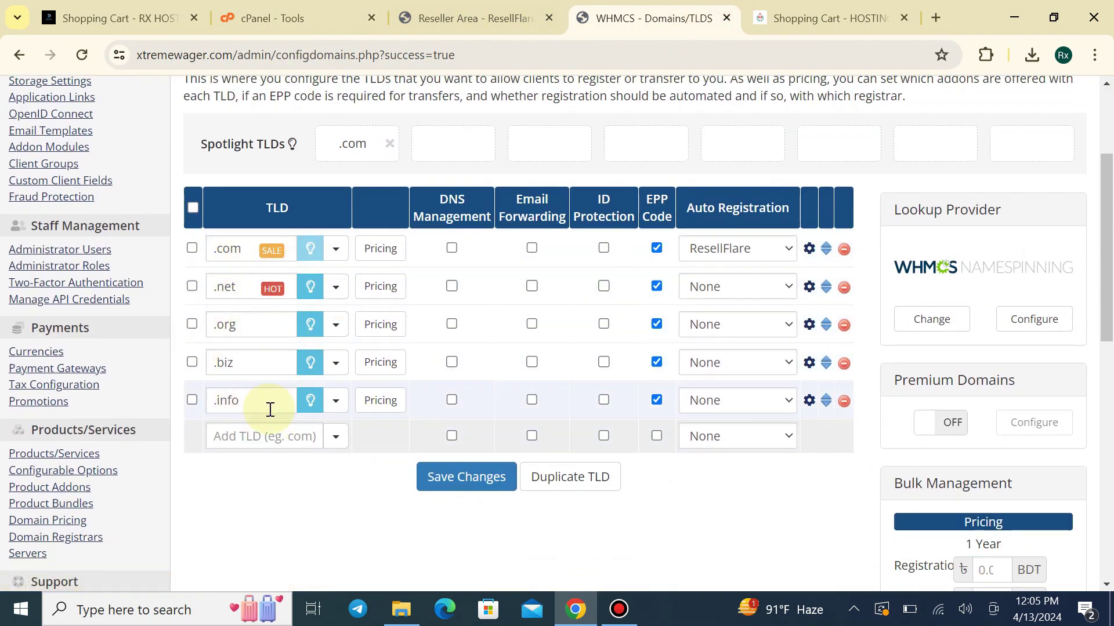
{"action": "left_click", "coordinate": [273, 442]}
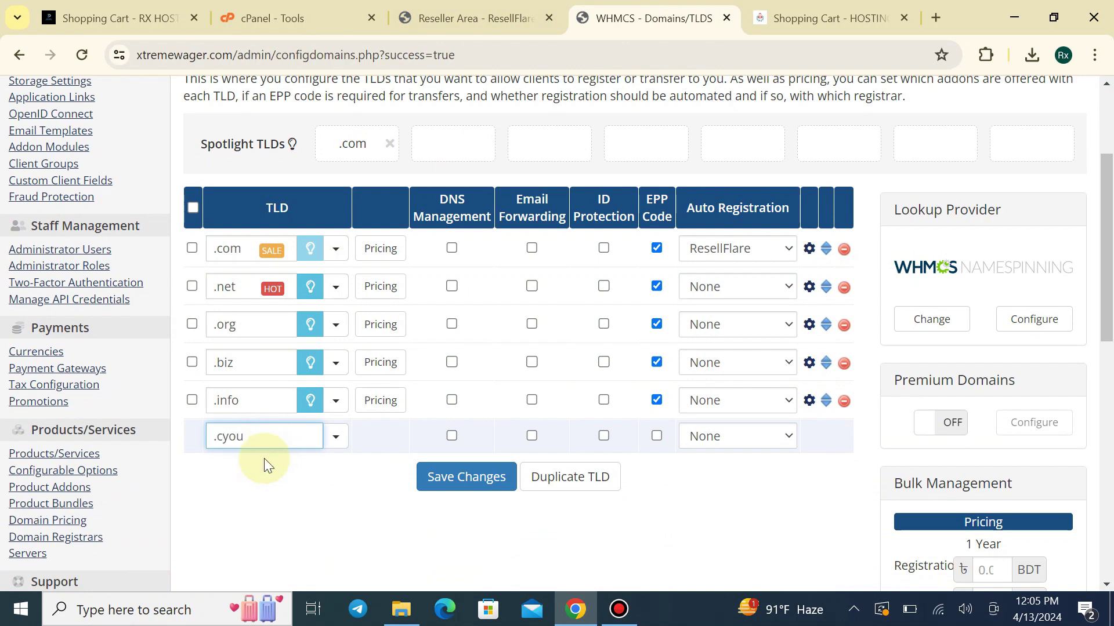
Give .cyou the SALE label, ResellFlare auto-registration and a required EPP code, then save
{"action": "left_click", "coordinate": [335, 437]}
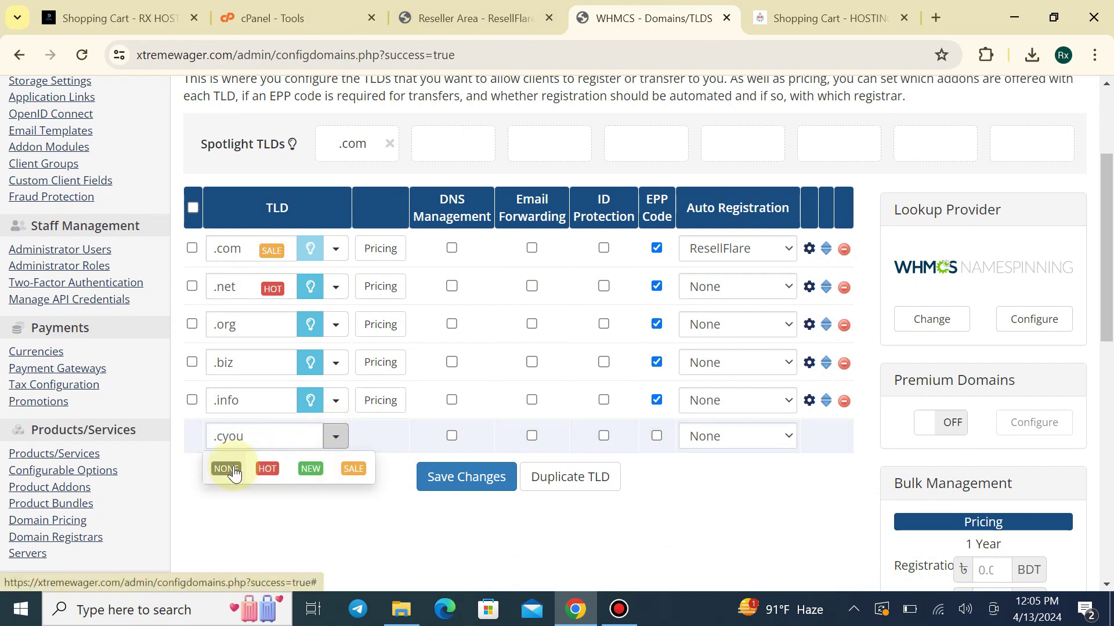
{"action": "left_click", "coordinate": [226, 471]}
{"action": "left_click", "coordinate": [336, 444]}
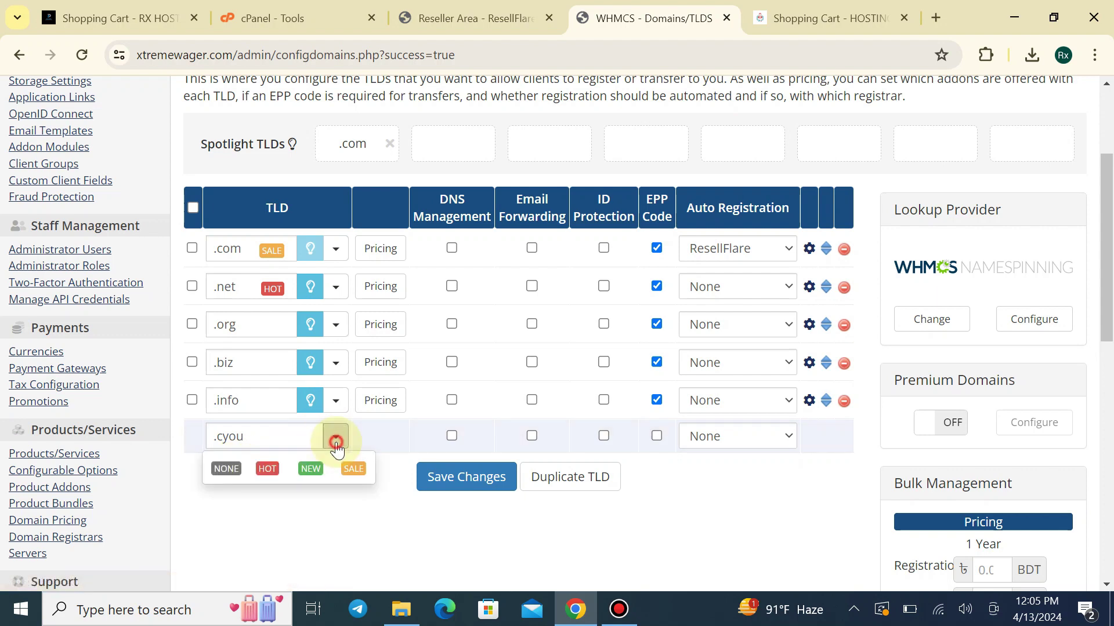
{"action": "left_click", "coordinate": [353, 469]}
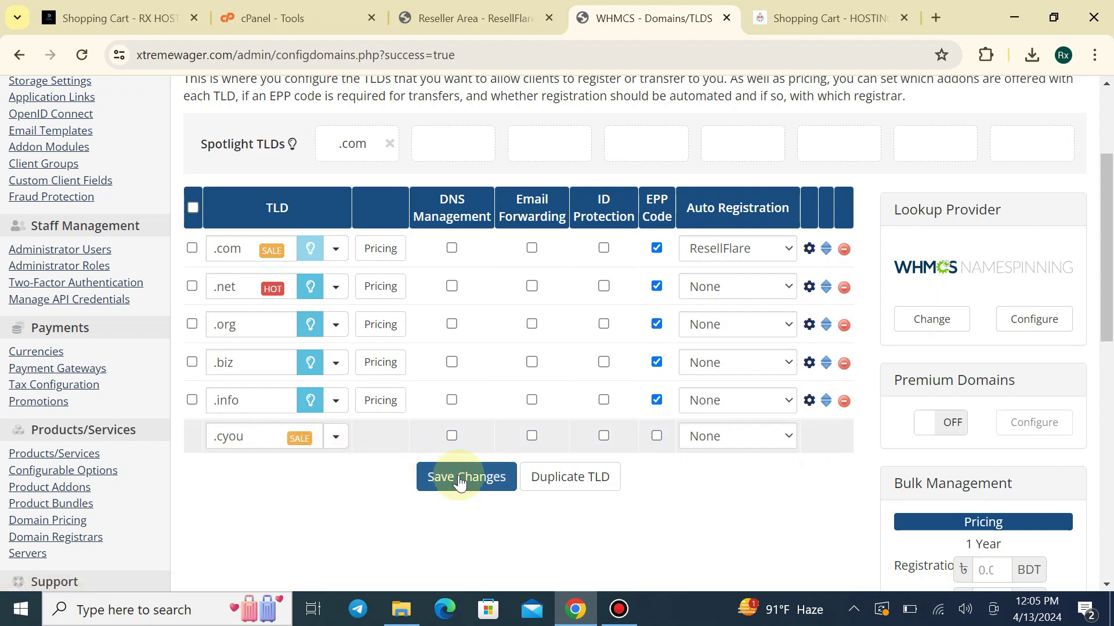
{"action": "left_click", "coordinate": [720, 444]}
{"action": "left_click", "coordinate": [722, 475]}
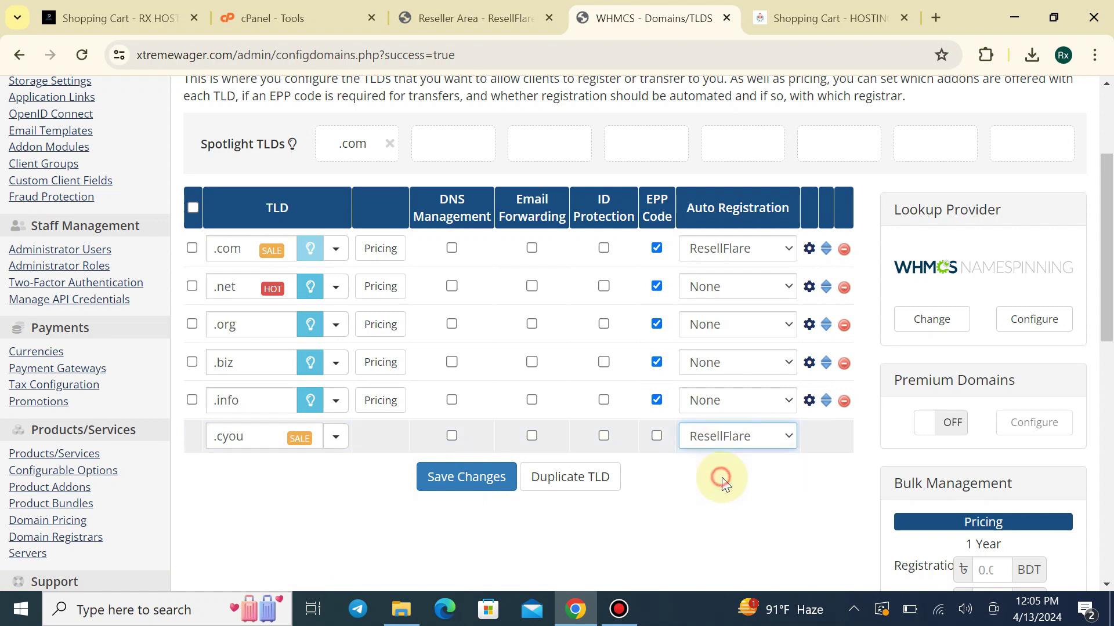
{"action": "left_click", "coordinate": [656, 436]}
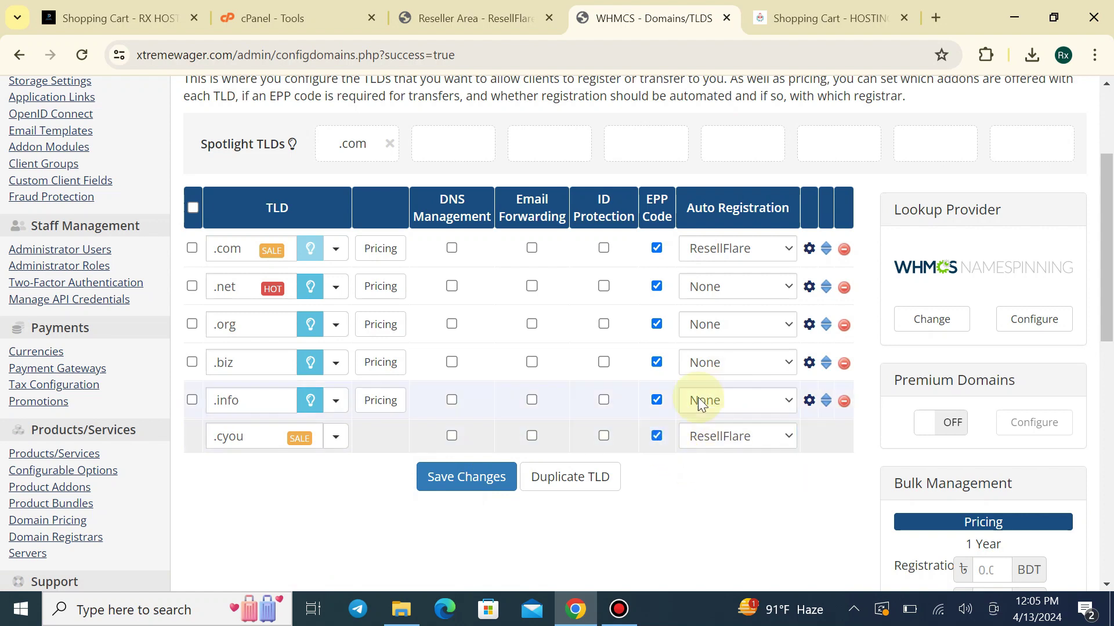
{"action": "left_click", "coordinate": [480, 476]}
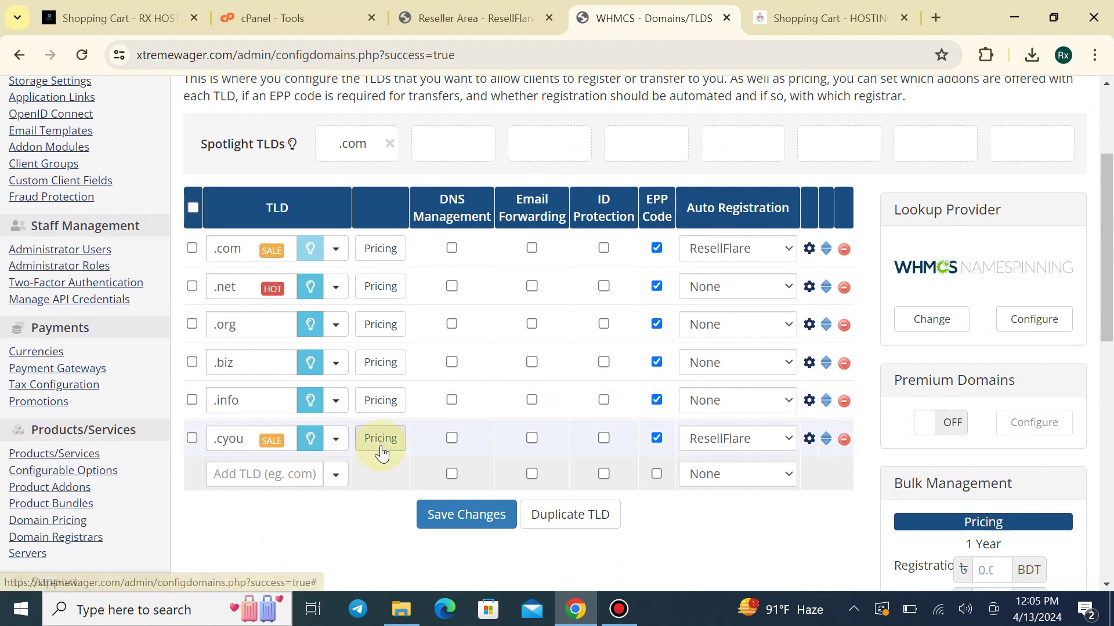
Enable 1-year .cyou pricing with register 380.00 and transfer 1831.00
{"action": "left_click", "coordinate": [380, 447]}
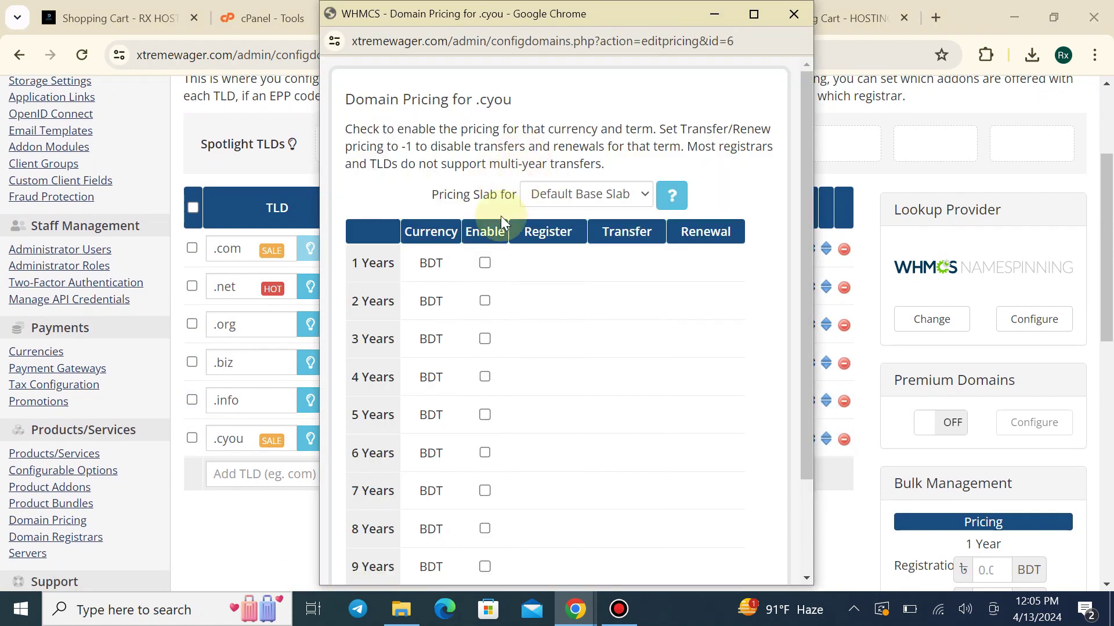
{"action": "left_click", "coordinate": [484, 264]}
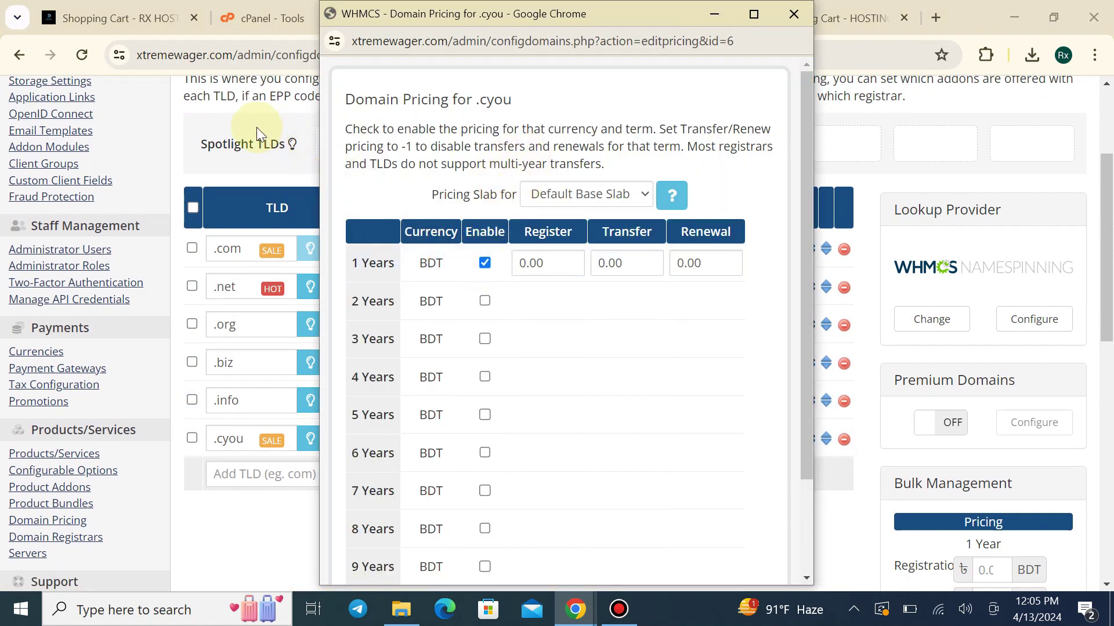
{"action": "left_click", "coordinate": [708, 18]}
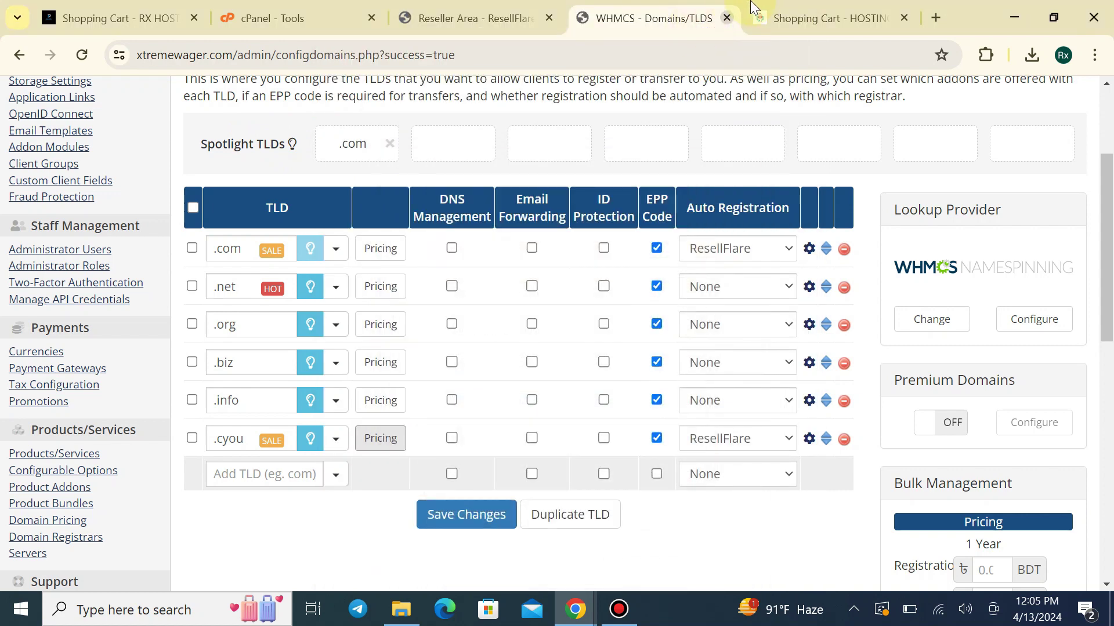
{"action": "left_click", "coordinate": [534, 7]}
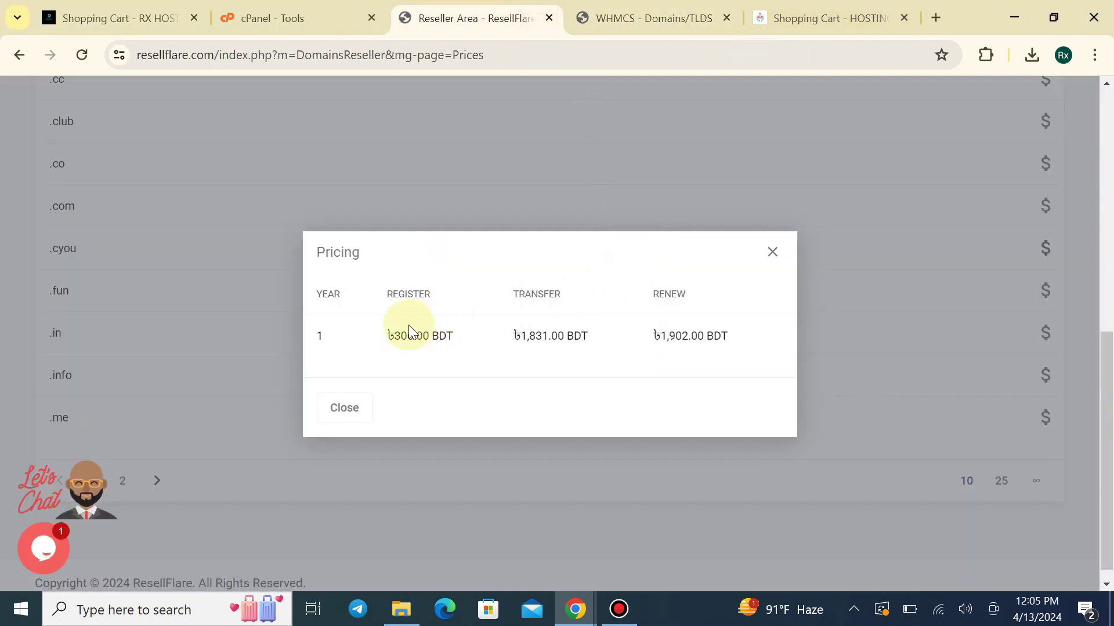
{"action": "mouse_move", "coordinate": [584, 613]}
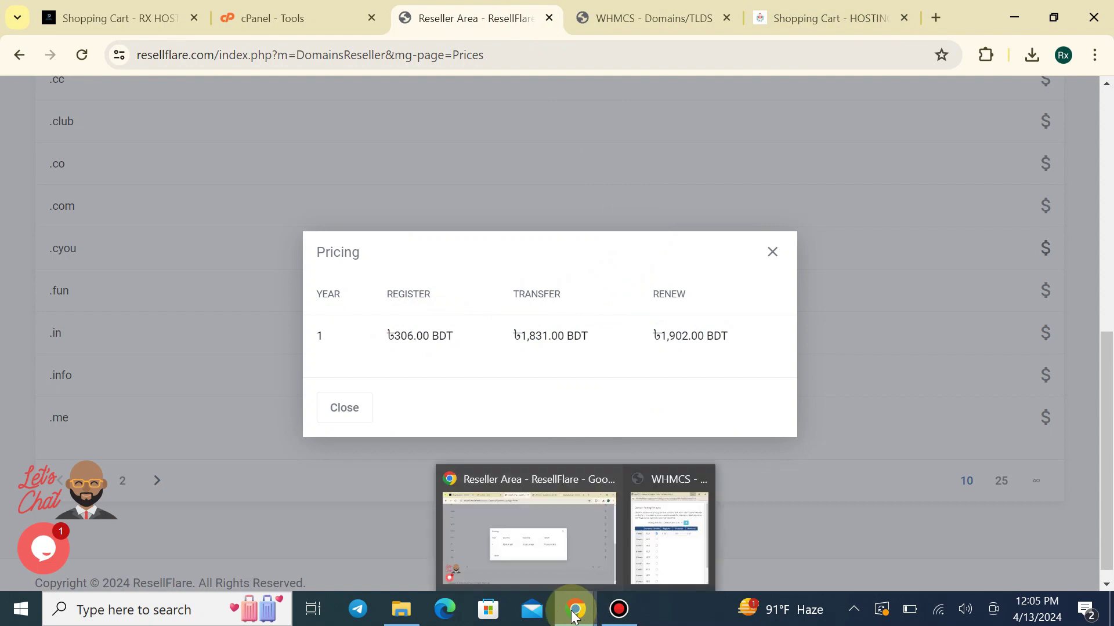
{"action": "left_click", "coordinate": [652, 544]}
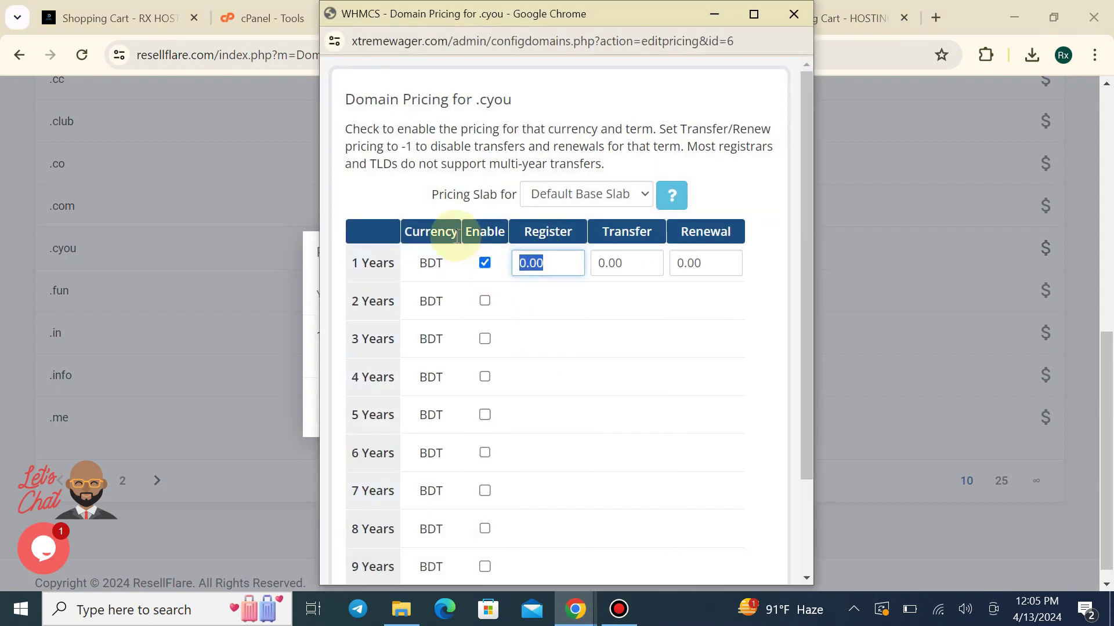
{"action": "type", "text": "38"}
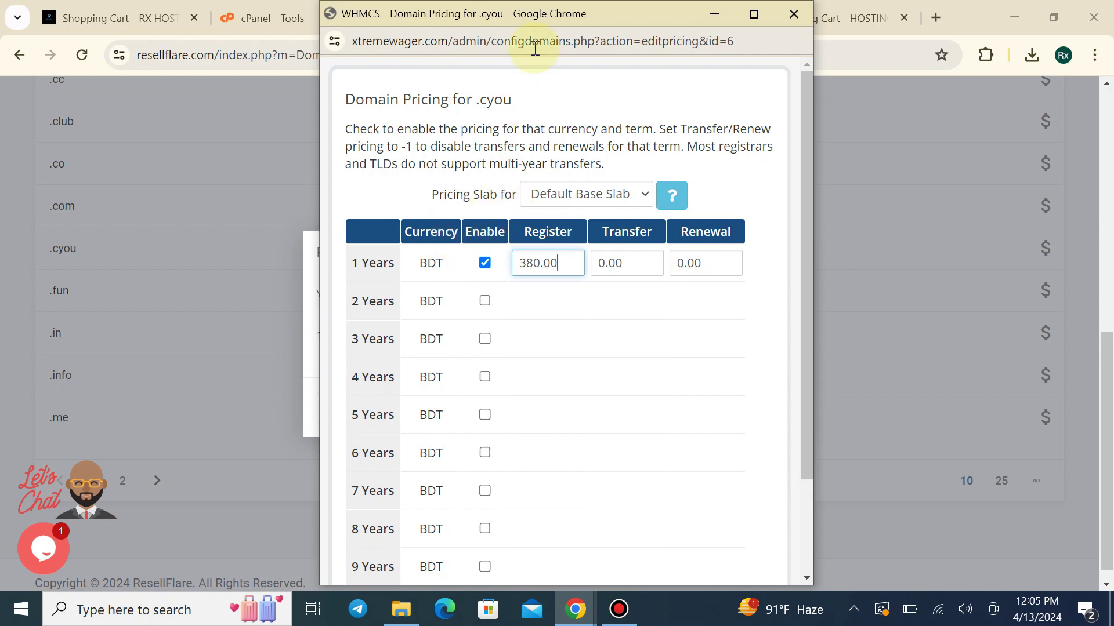
{"action": "left_click_drag", "start_coordinate": [583, 16], "coordinate": [846, 26]}
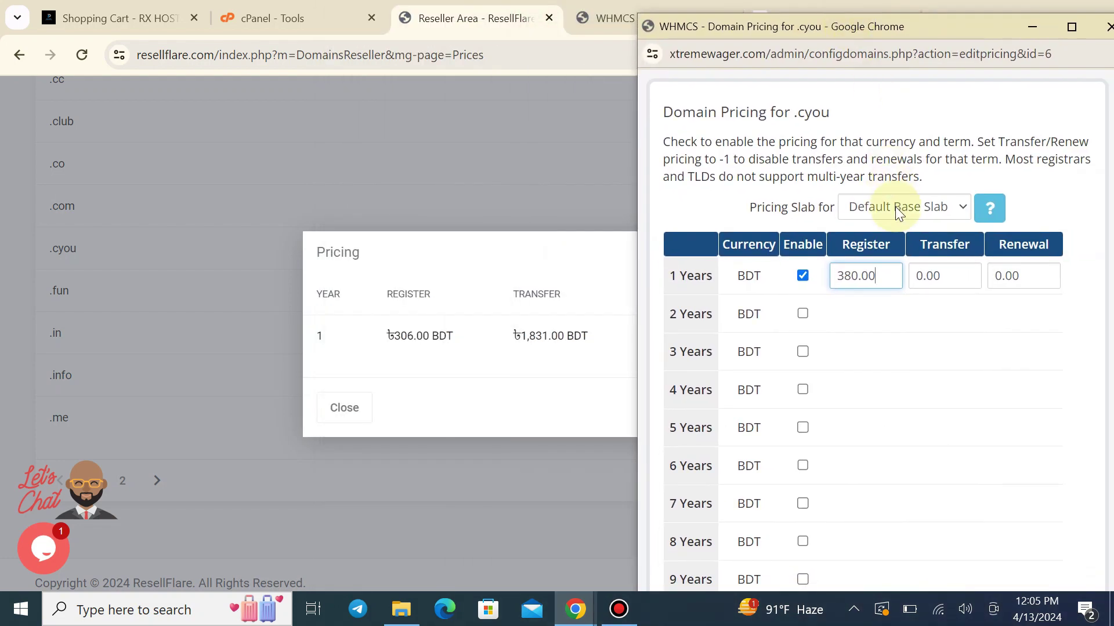
{"action": "left_click_drag", "start_coordinate": [947, 276], "coordinate": [900, 290]}
{"action": "type", "text": "1831"}
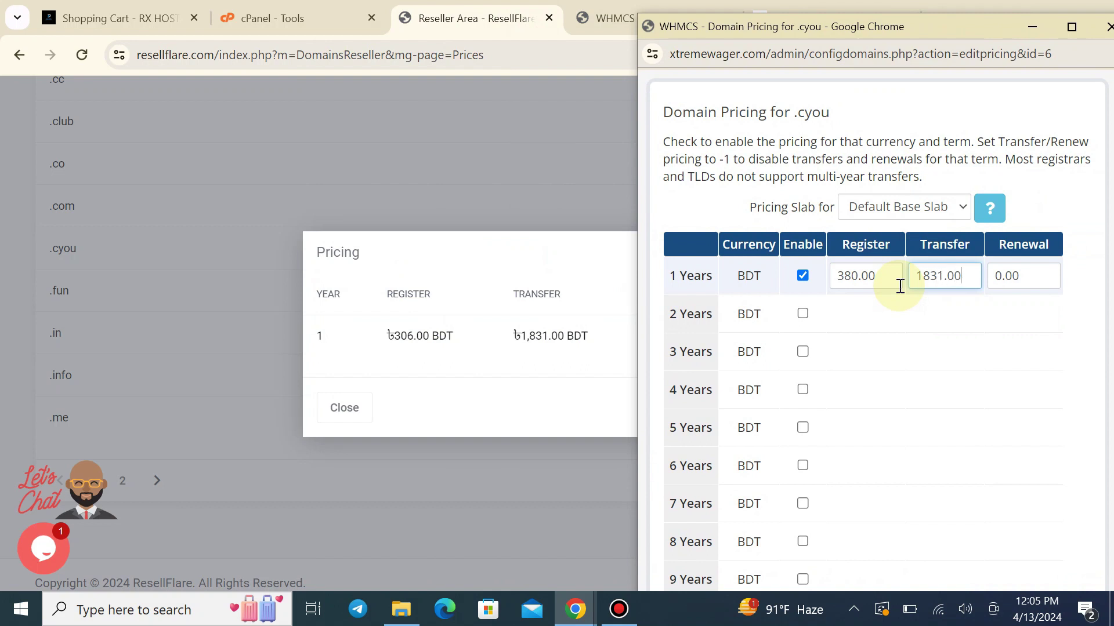
{"action": "type", "text": ".00"}
Correct the 1-year renewal price to 1980.00, save, and close the pricing window
{"action": "left_click_drag", "start_coordinate": [919, 26], "coordinate": [339, 50]}
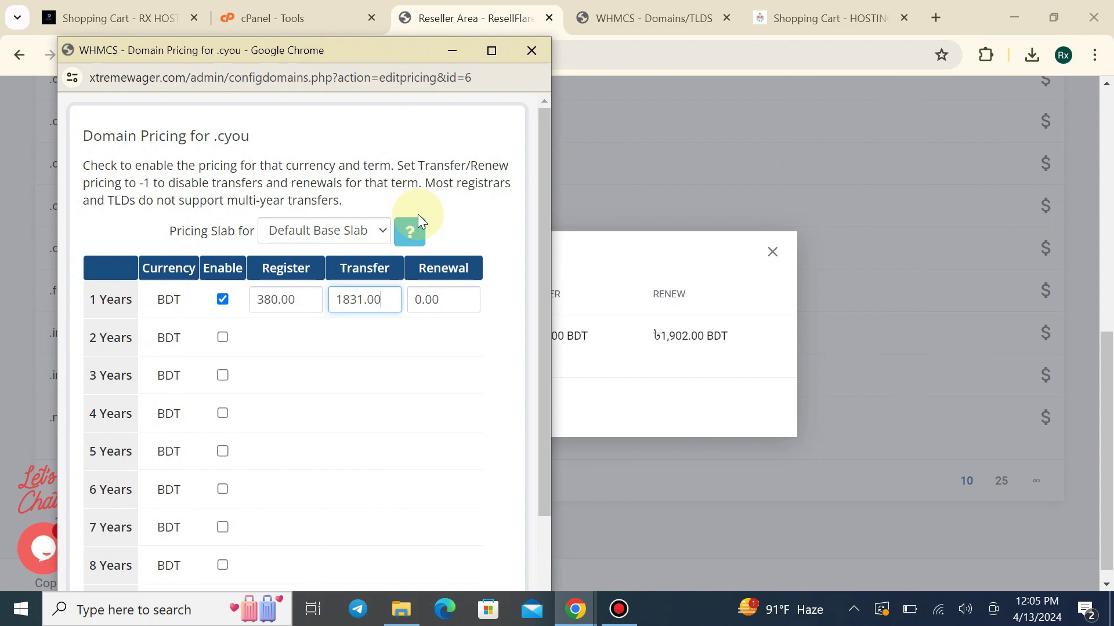
{"action": "left_click", "coordinate": [452, 306]}
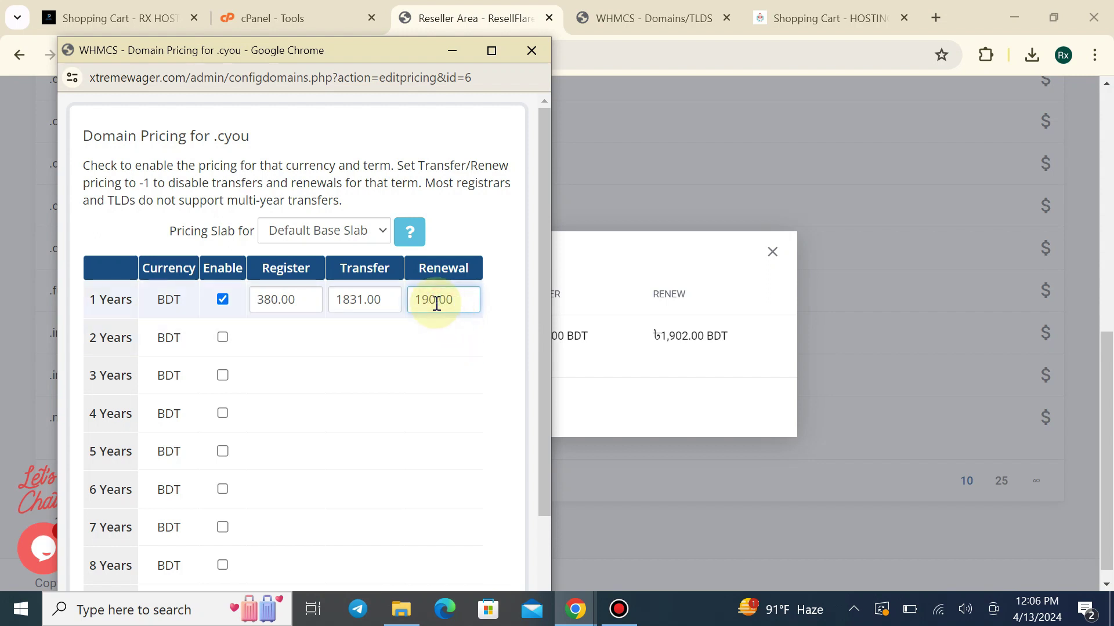
{"action": "key", "text": "BackSpace"}
{"action": "key", "text": "BackSpace"}
{"action": "key", "text": "BackSpace"}
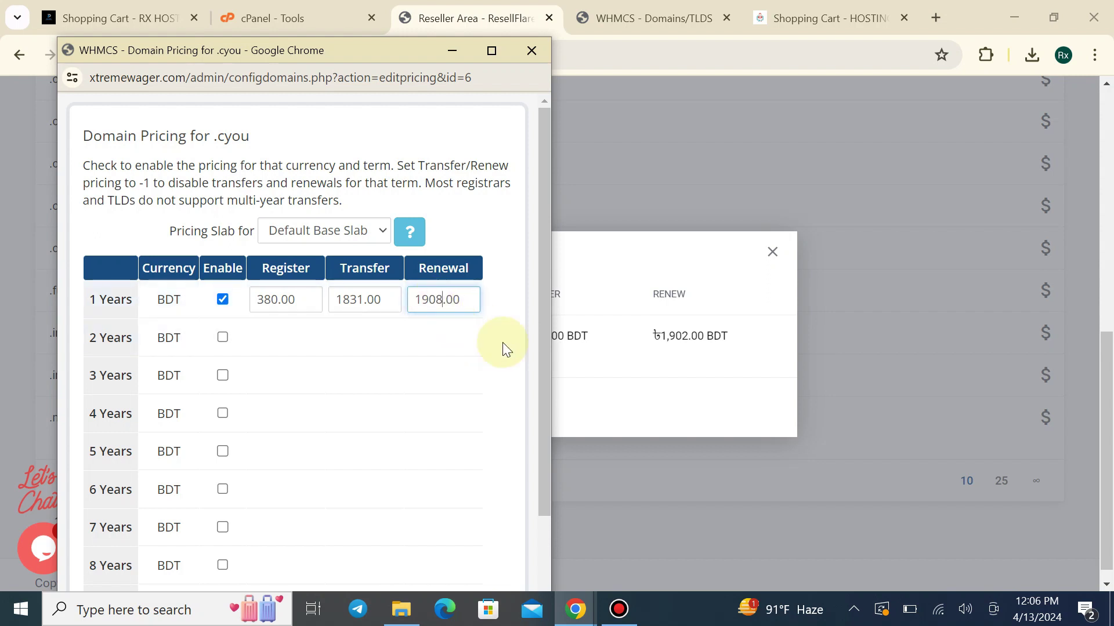
{"action": "type", "text": "80"}
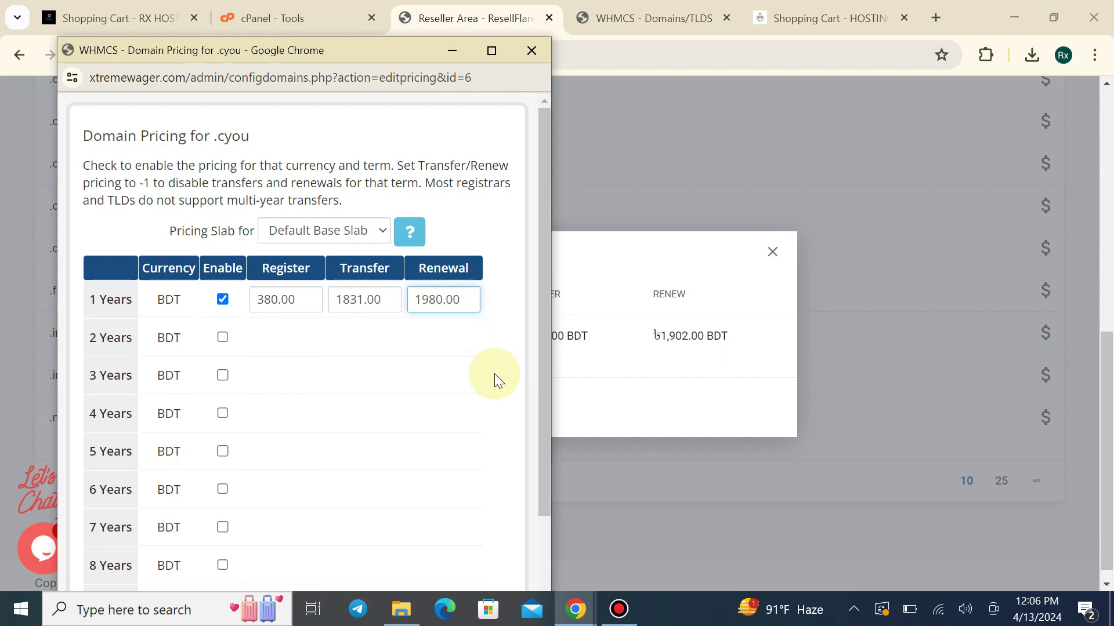
{"action": "scroll", "coordinate": [494, 373], "scroll_direction": "down", "scroll_amount": 2}
{"action": "left_click", "coordinate": [290, 575]}
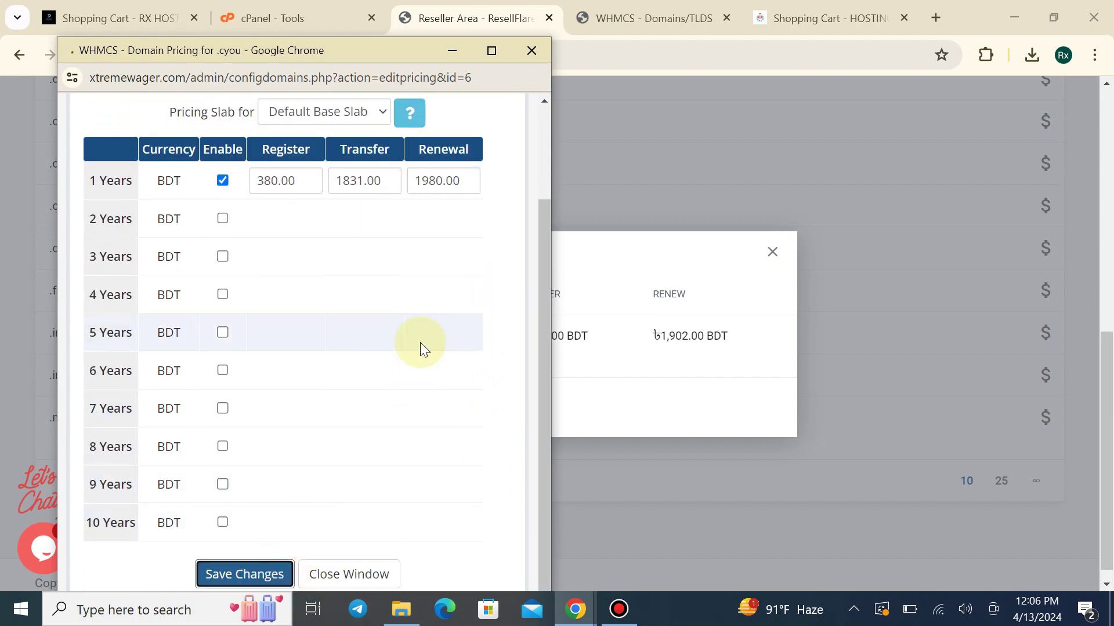
{"action": "left_click", "coordinate": [531, 51]}
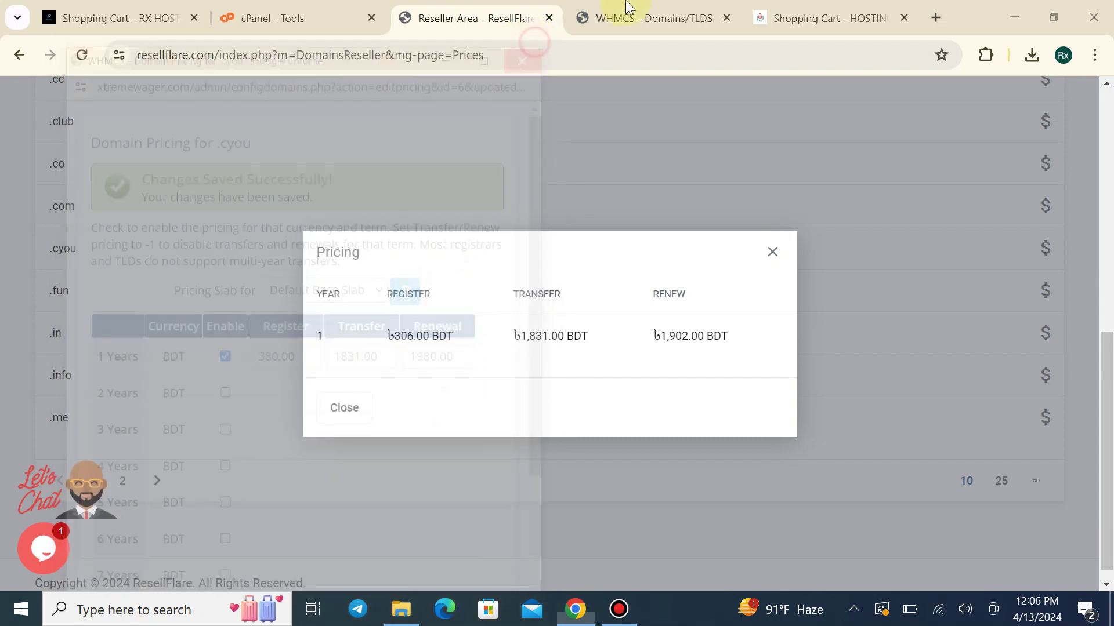
Reload the storefront cart to see .cyou at 380.00/1,831.00/1,980.00 BDT, then return to Domains/TLDs
{"action": "left_click", "coordinate": [823, 18]}
{"action": "scroll", "coordinate": [324, 377], "scroll_direction": "down", "scroll_amount": 6}
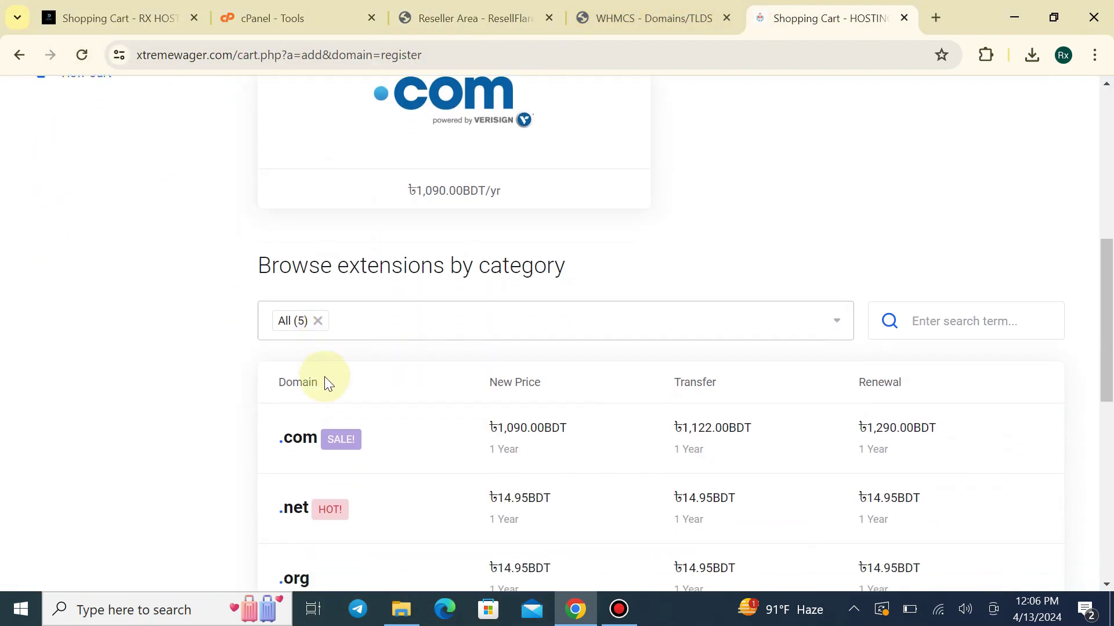
{"action": "scroll", "coordinate": [416, 496], "scroll_direction": "down", "scroll_amount": 2}
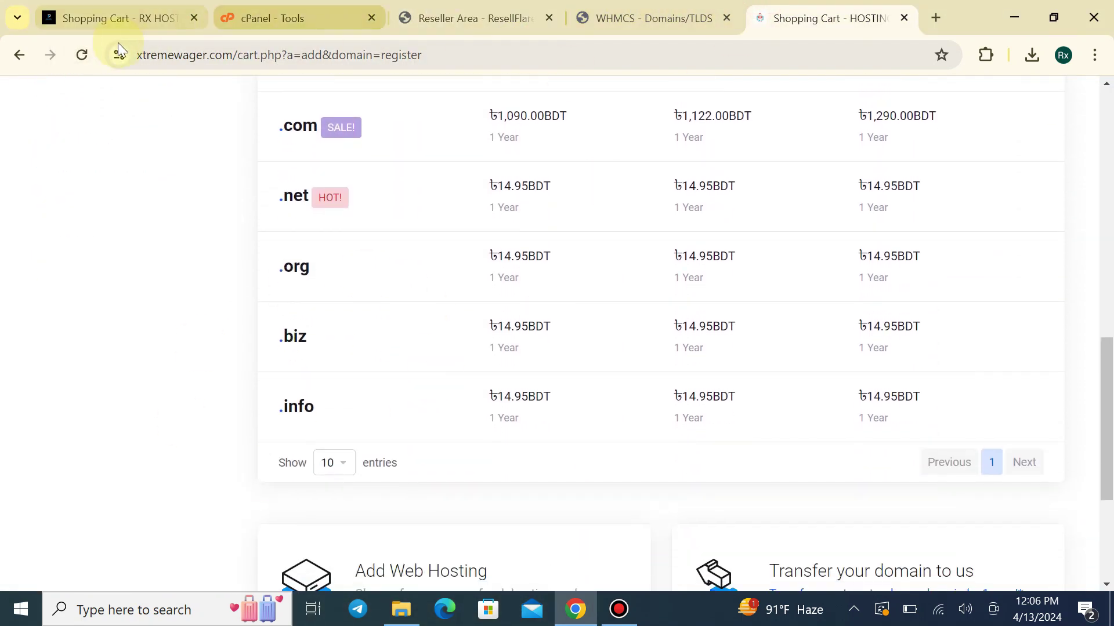
{"action": "left_click", "coordinate": [84, 55]}
{"action": "scroll", "coordinate": [459, 479], "scroll_direction": "down", "scroll_amount": 12}
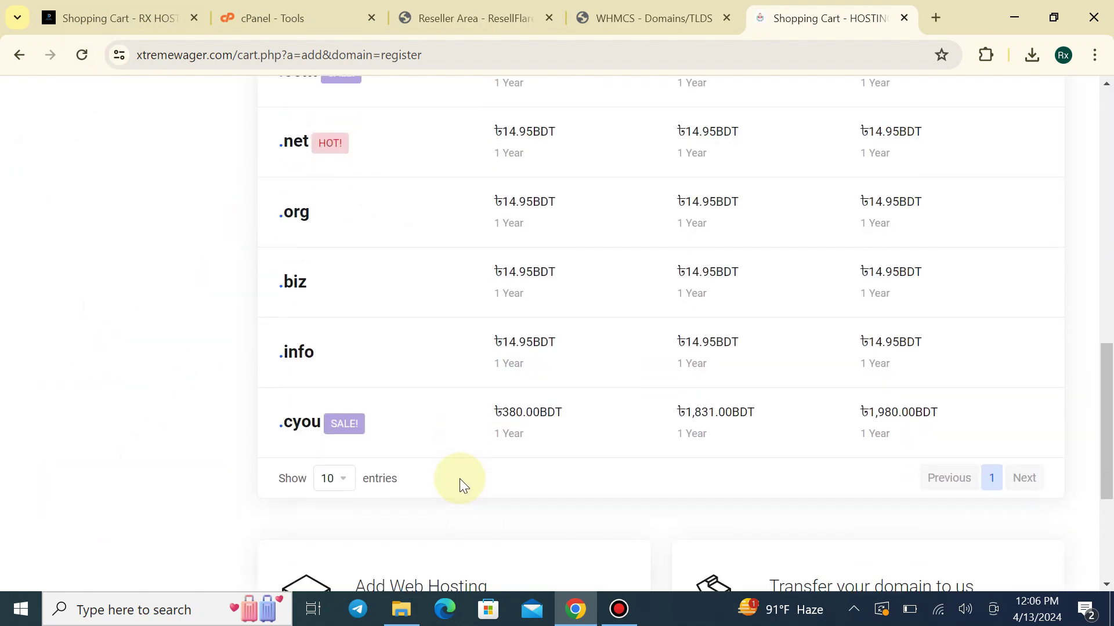
{"action": "scroll", "coordinate": [297, 396], "scroll_direction": "up", "scroll_amount": 3}
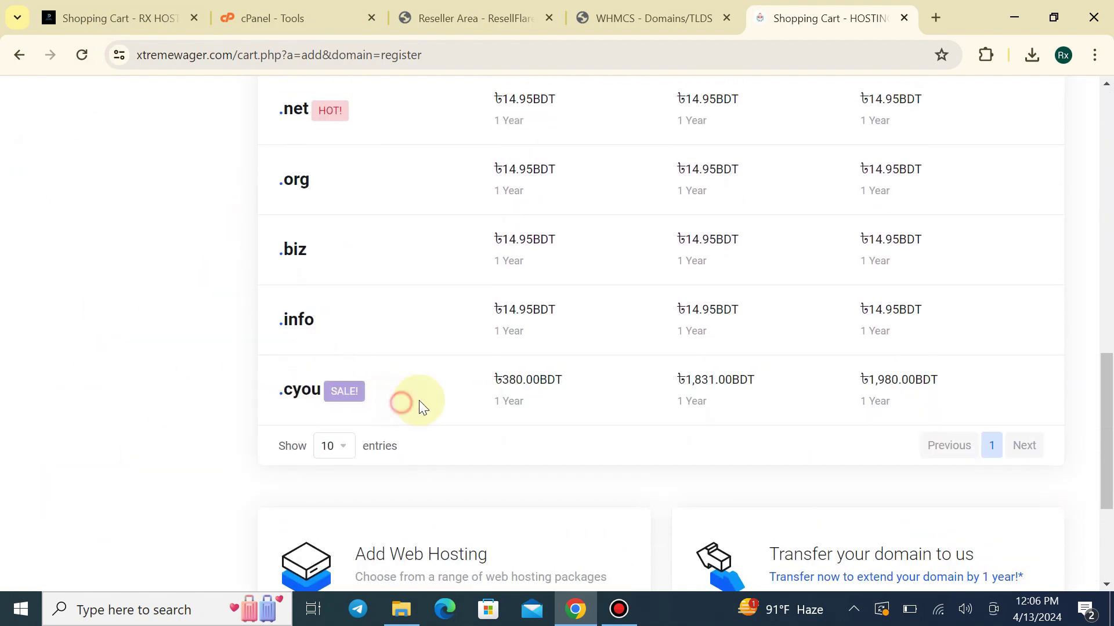
{"action": "scroll", "coordinate": [616, 156], "scroll_direction": "up", "scroll_amount": 1}
{"action": "left_click", "coordinate": [644, 18]}
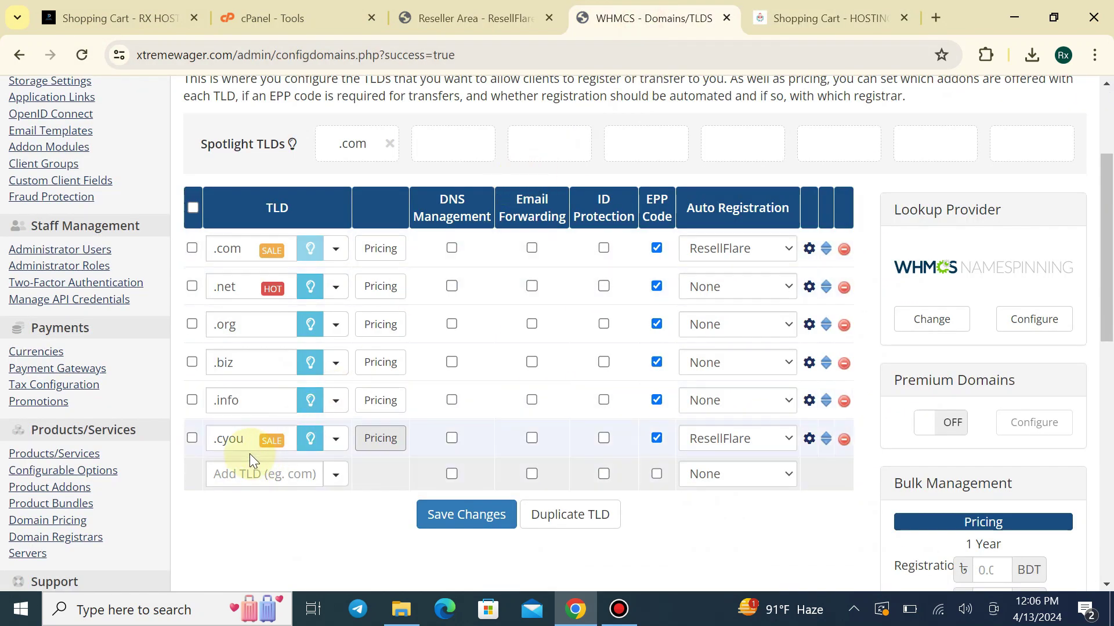
Add .cyou to the Spotlight TLDs and look over the storefront domain cart
{"action": "left_click", "coordinate": [311, 438]}
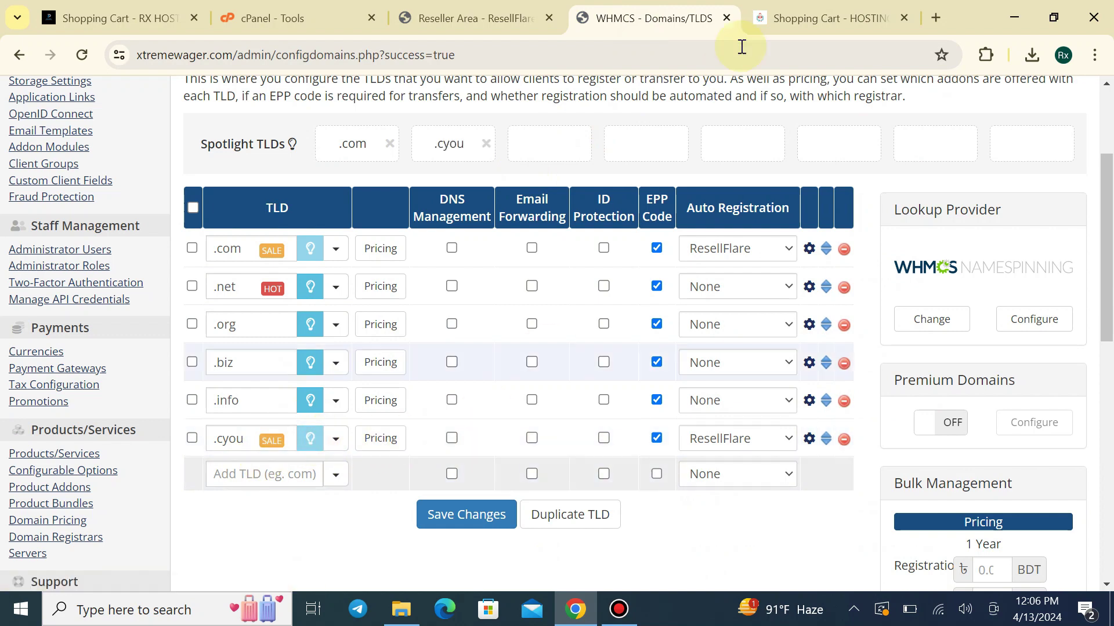
{"action": "key", "text": "ctrl+Tab"}
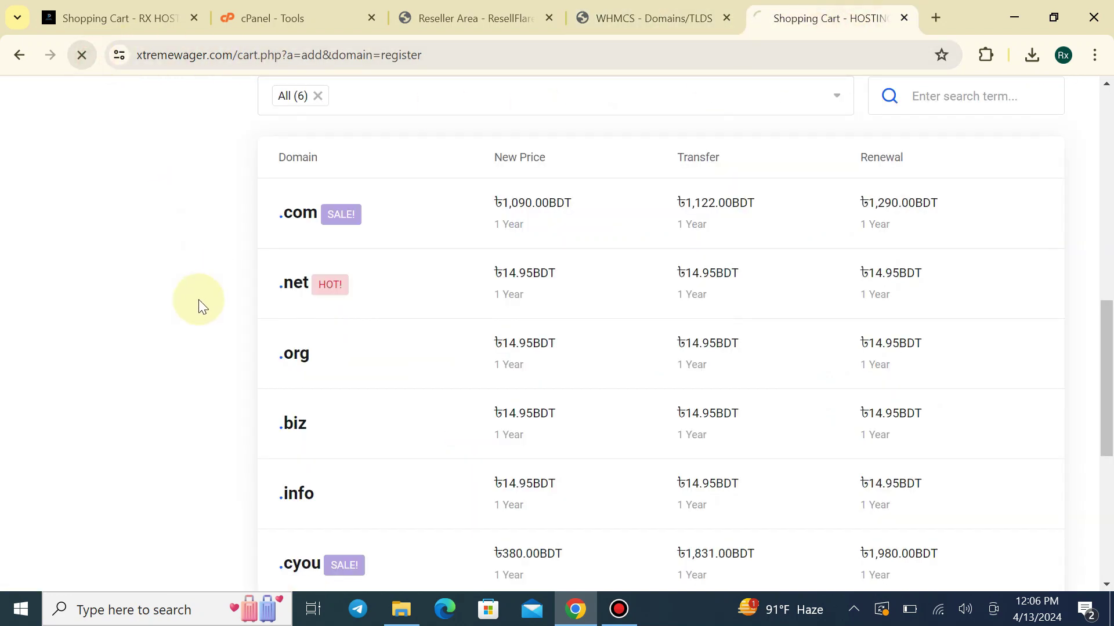
{"action": "scroll", "coordinate": [194, 348], "scroll_direction": "up", "scroll_amount": 3}
{"action": "scroll", "coordinate": [216, 358], "scroll_direction": "up", "scroll_amount": 3}
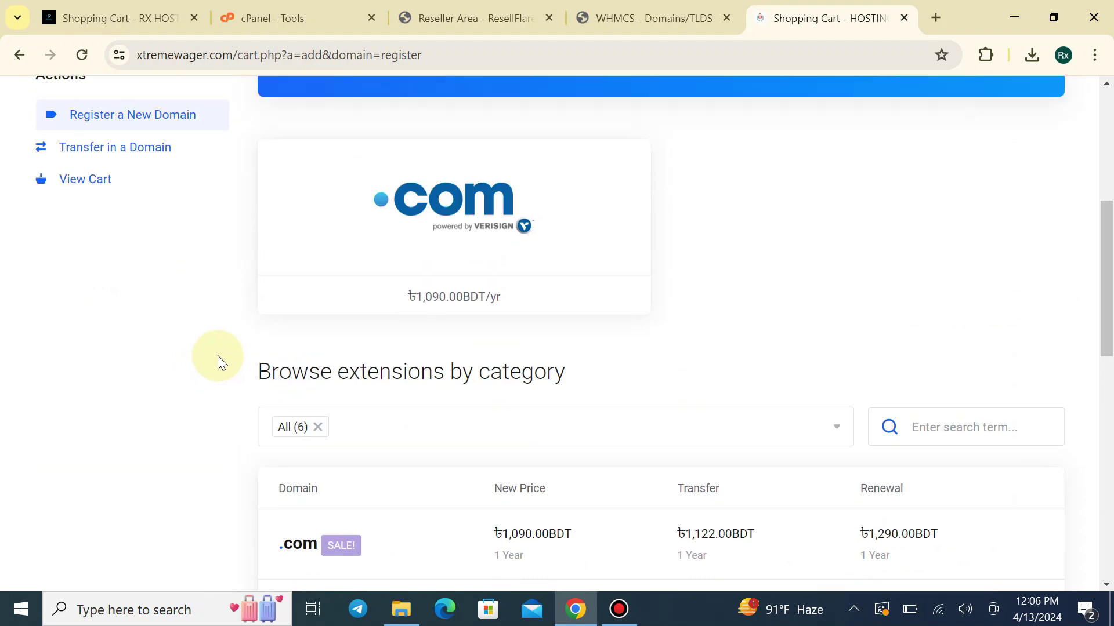
{"action": "scroll", "coordinate": [217, 356], "scroll_direction": "up", "scroll_amount": 2}
{"action": "left_click_drag", "start_coordinate": [706, 367], "coordinate": [944, 405]}
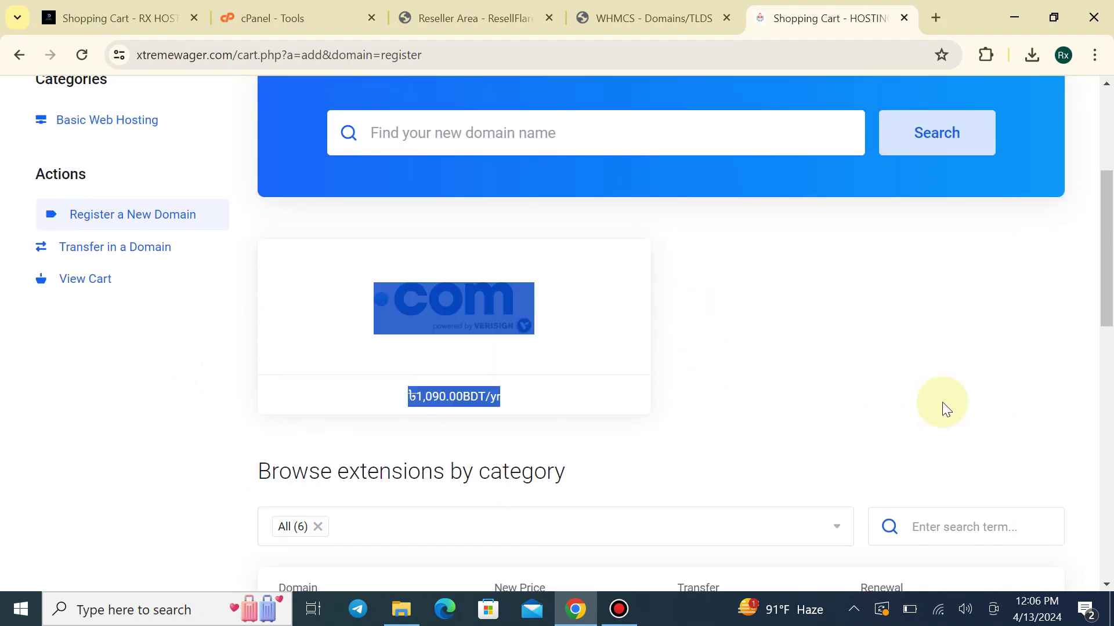
{"action": "left_click", "coordinate": [1104, 368]}
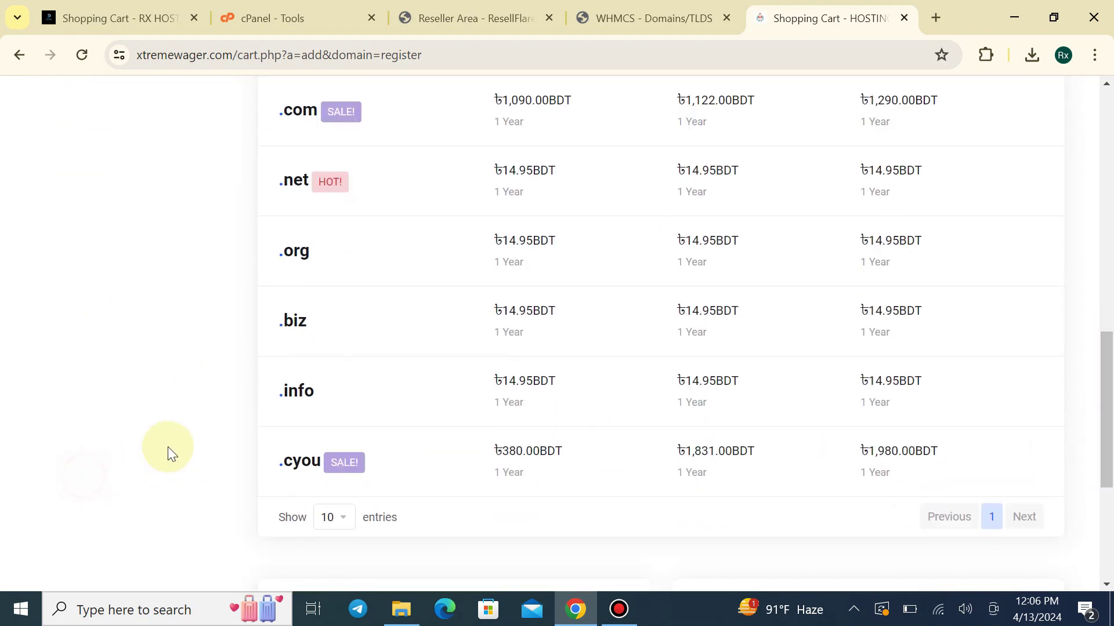
{"action": "scroll", "coordinate": [165, 455], "scroll_direction": "down", "scroll_amount": 5}
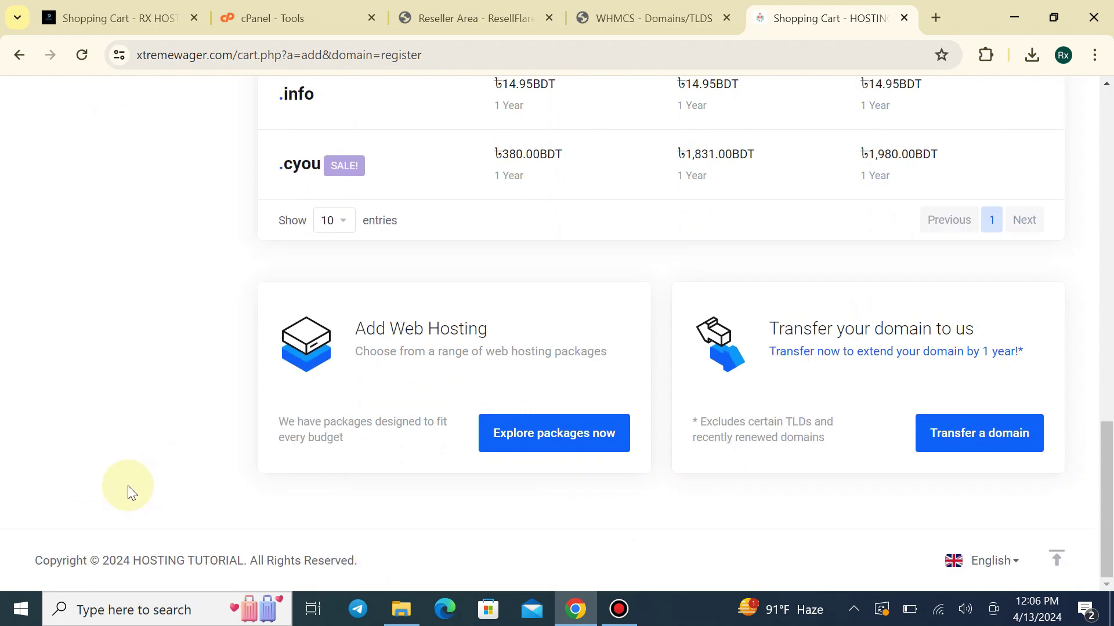
{"action": "scroll", "coordinate": [124, 488], "scroll_direction": "up", "scroll_amount": 6}
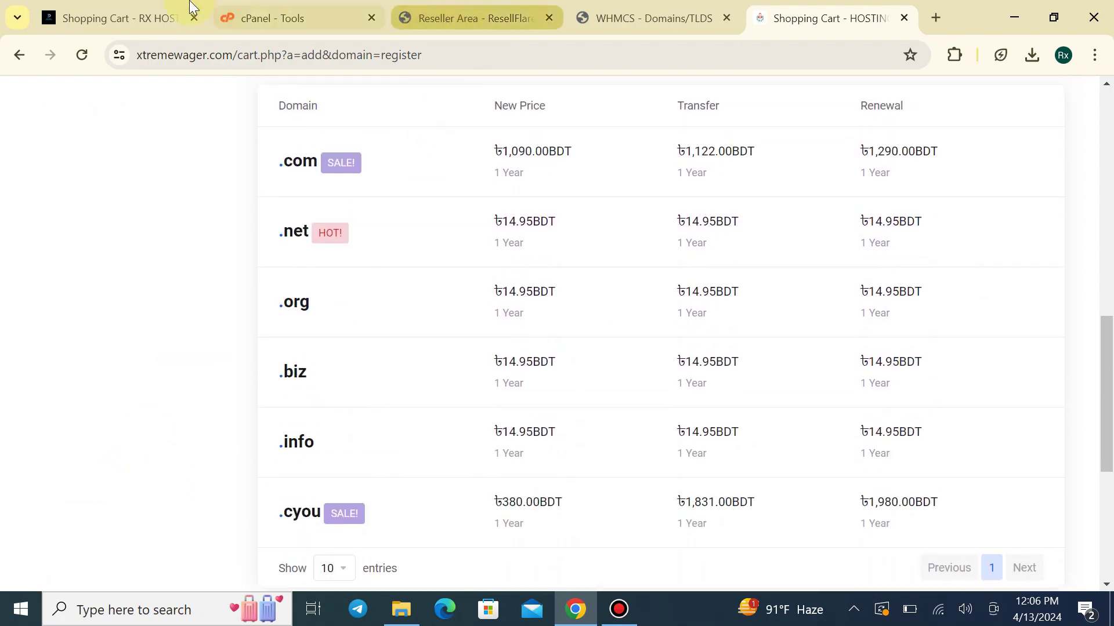
Compare with the other hosting shop's cart, then go back to the HOSTING cart
{"action": "left_click", "coordinate": [190, 8]}
{"action": "left_click_drag", "start_coordinate": [804, 316], "coordinate": [701, 12]}
{"action": "left_click", "coordinate": [777, 14]}
{"action": "scroll", "coordinate": [508, 264], "scroll_direction": "up", "scroll_amount": 1}
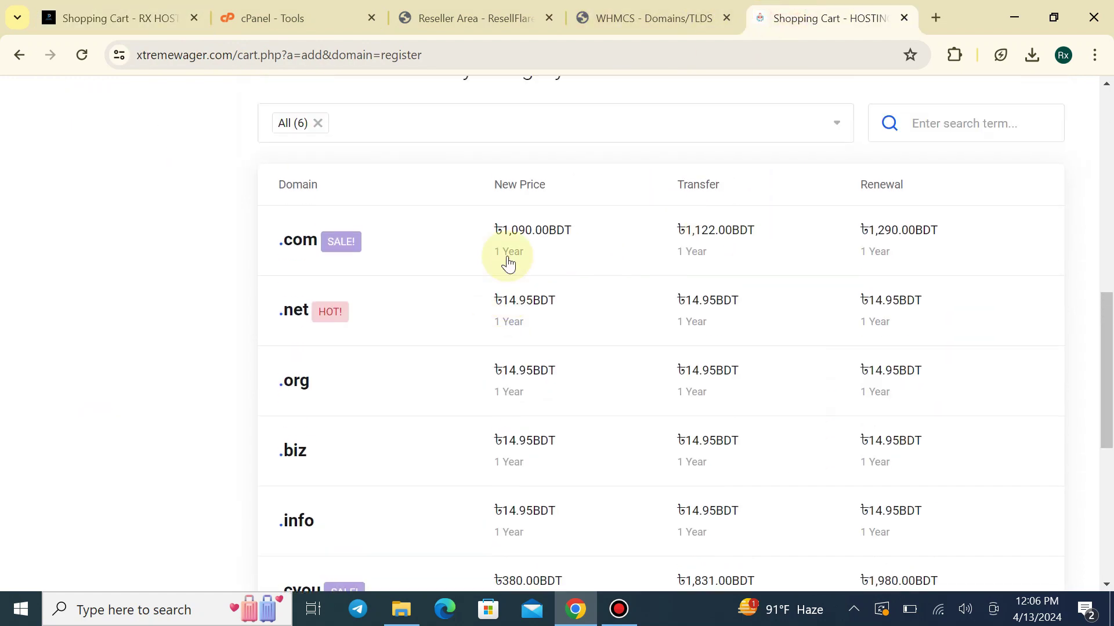
{"action": "scroll", "coordinate": [509, 264], "scroll_direction": "up", "scroll_amount": 3}
{"action": "scroll", "coordinate": [577, 251], "scroll_direction": "up", "scroll_amount": 2}
{"action": "left_click", "coordinate": [698, 113]}
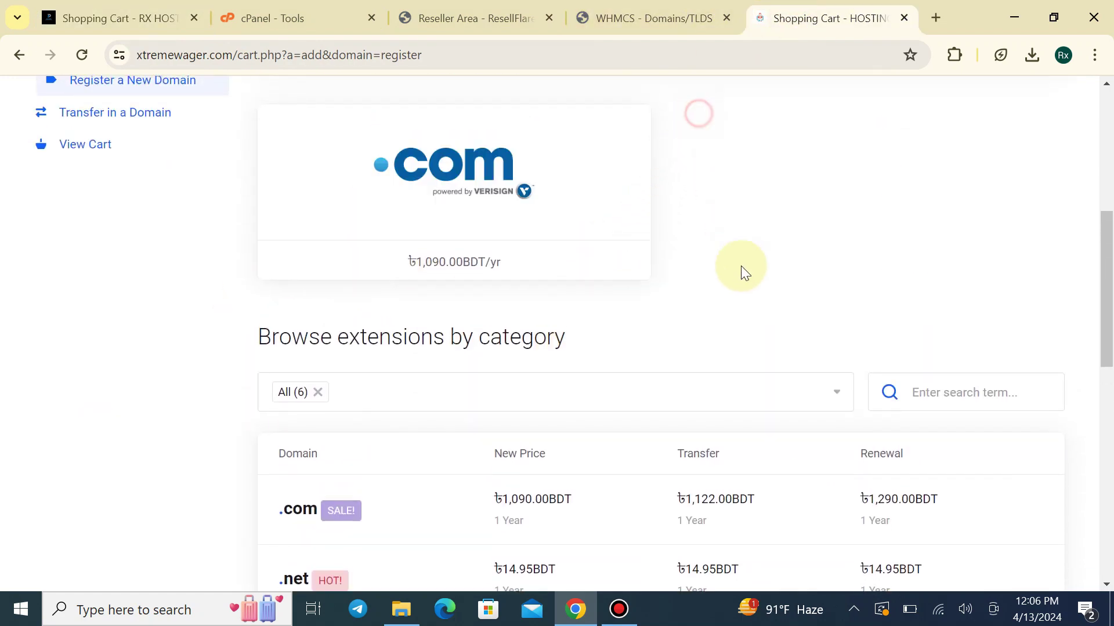
Save the TLD configuration and reload the cart to reflect the changes
{"action": "left_click", "coordinate": [649, 18]}
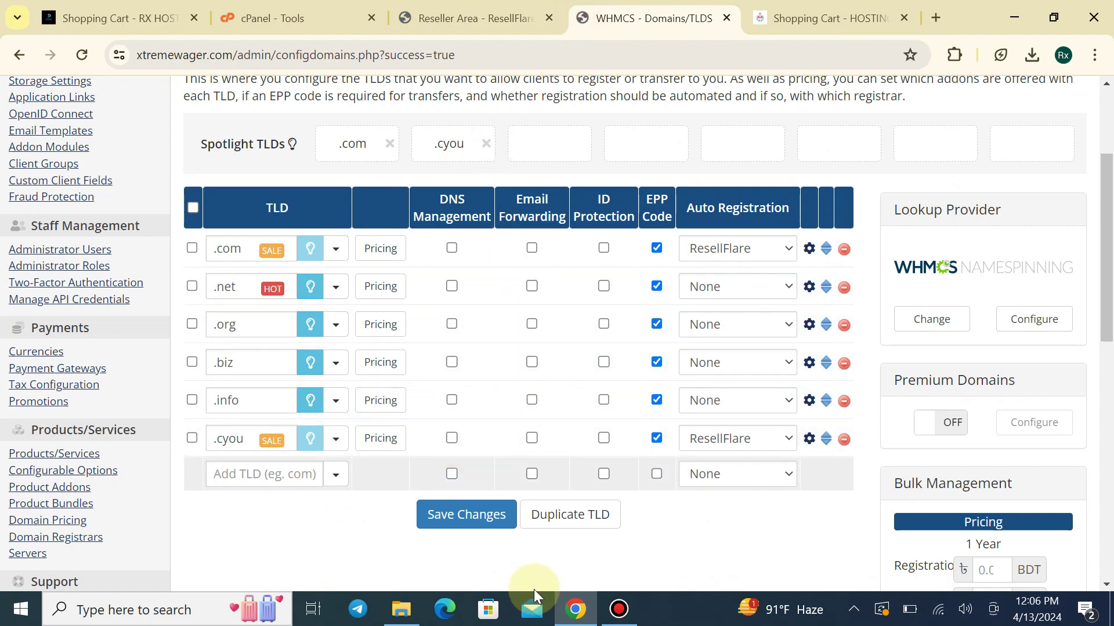
{"action": "left_click", "coordinate": [480, 515]}
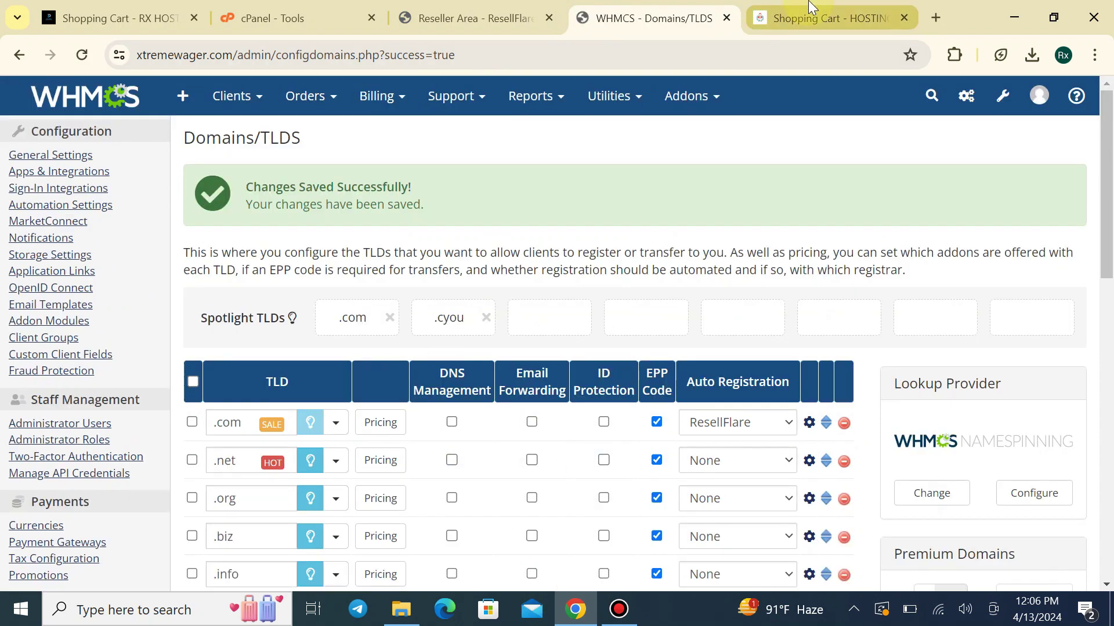
{"action": "left_click", "coordinate": [811, 8]}
{"action": "left_click", "coordinate": [75, 53]}
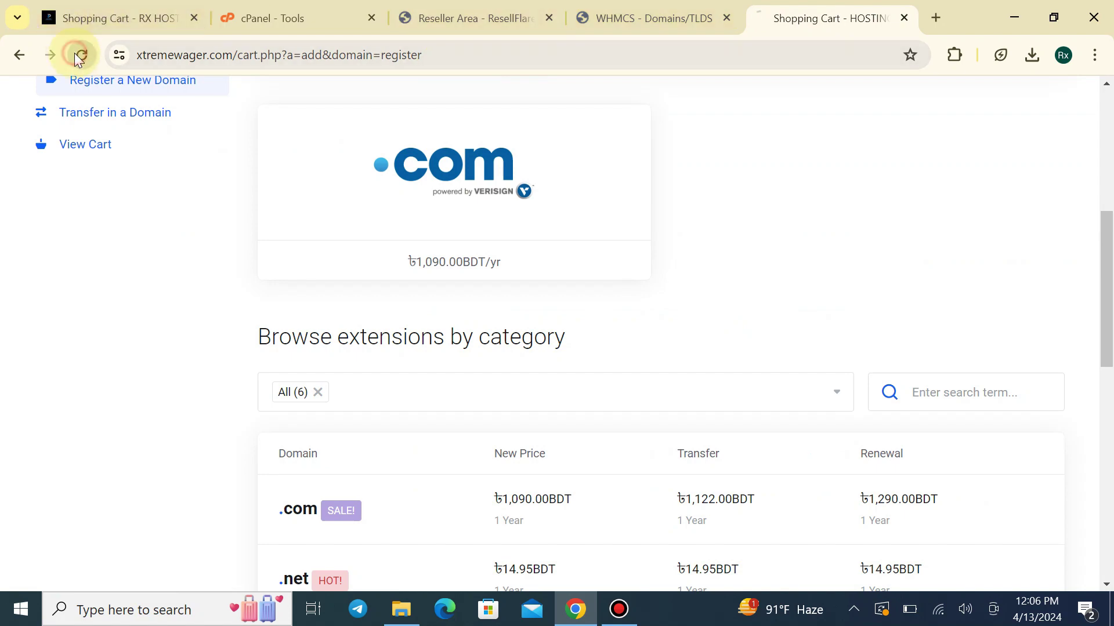
{"action": "left_click", "coordinate": [685, 11]}
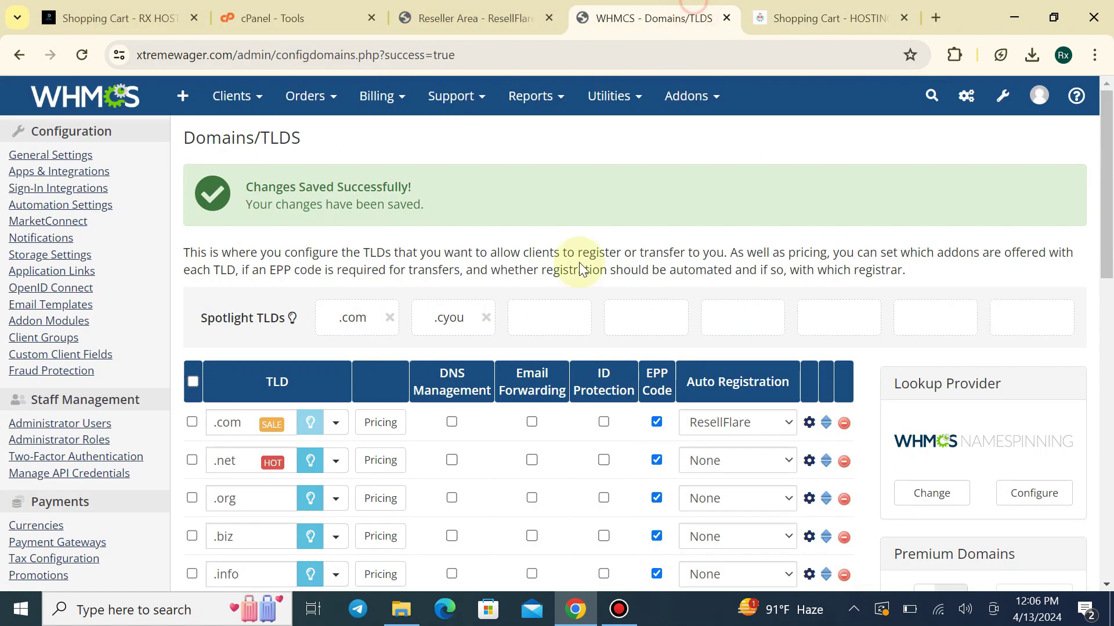
Save the TLD list with .cyou unspotlighted, keeping ResellFlare as its registrar
{"action": "scroll", "coordinate": [472, 329], "scroll_direction": "down", "scroll_amount": 5}
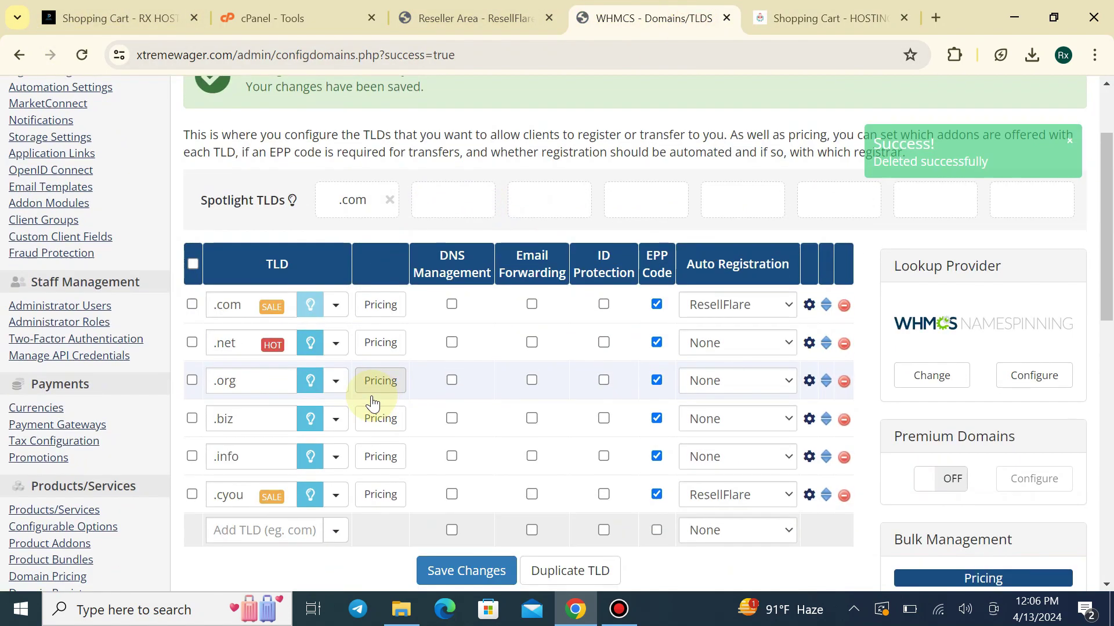
{"action": "left_click", "coordinate": [466, 428]}
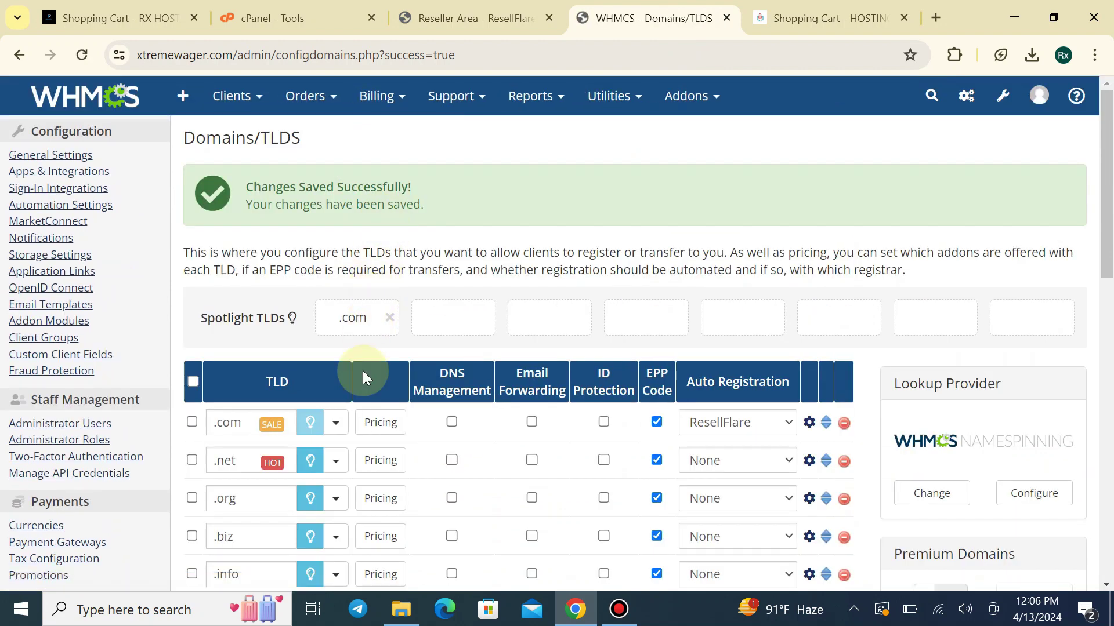
{"action": "scroll", "coordinate": [371, 453], "scroll_direction": "down", "scroll_amount": 2}
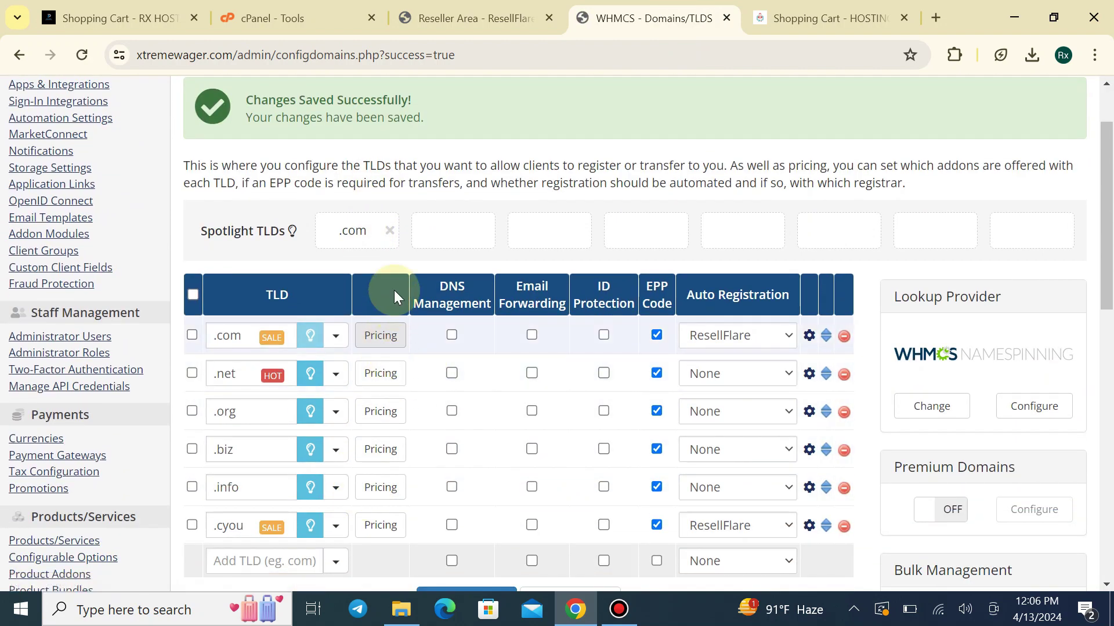
{"action": "scroll", "coordinate": [391, 283], "scroll_direction": "down", "scroll_amount": 2}
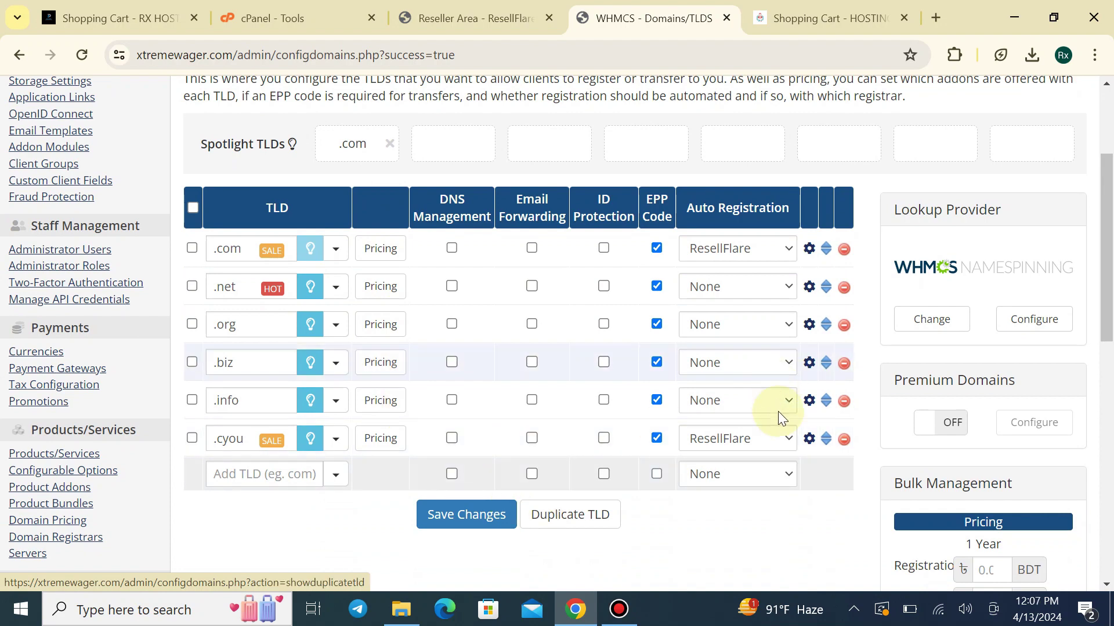
{"action": "left_click", "coordinate": [736, 439]}
{"action": "left_click", "coordinate": [707, 474]}
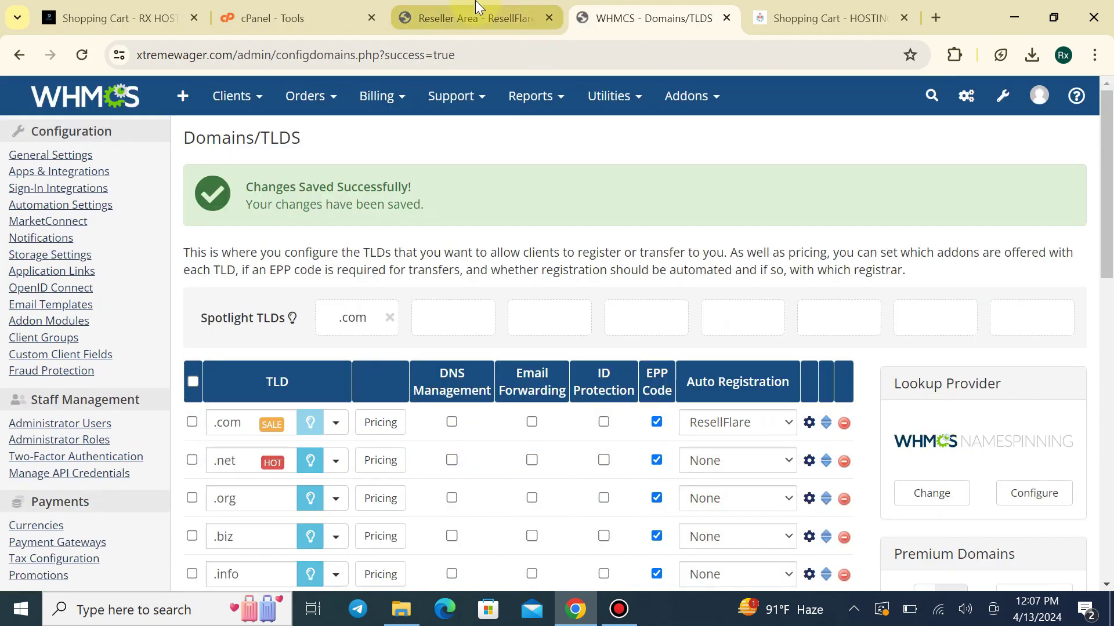
{"action": "left_click", "coordinate": [792, 15]}
Search the storefront cart for rxstore.xyz, then scroll to the admin TLD table
{"action": "scroll", "coordinate": [566, 218], "scroll_direction": "up", "scroll_amount": 5}
{"action": "left_click", "coordinate": [552, 255]}
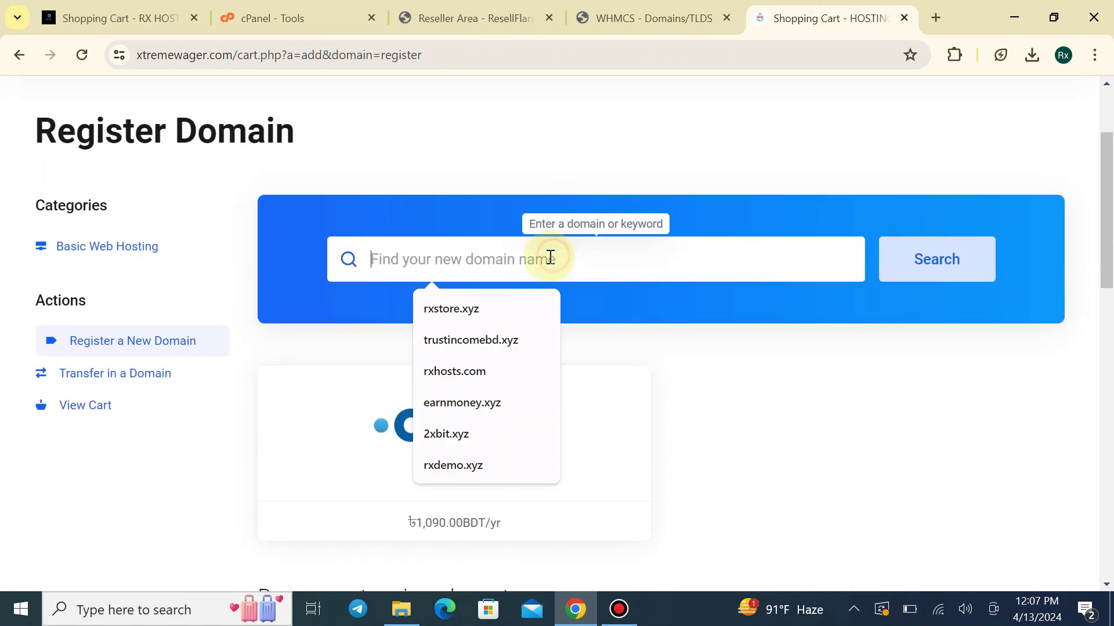
{"action": "left_click", "coordinate": [484, 310]}
{"action": "left_click", "coordinate": [977, 244]}
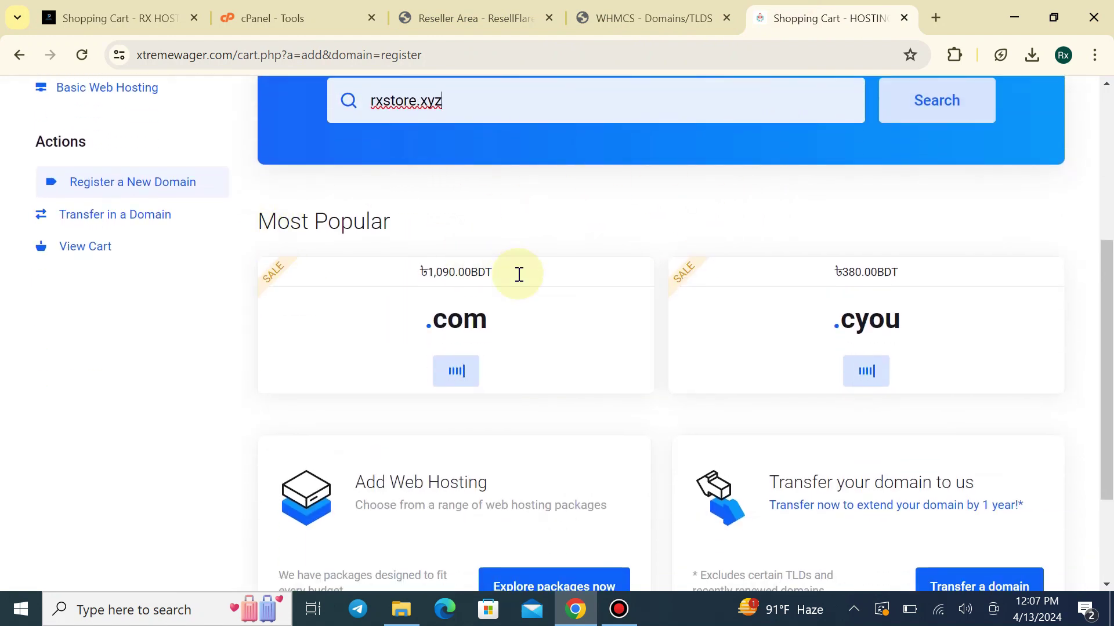
{"action": "left_click", "coordinate": [649, 18]}
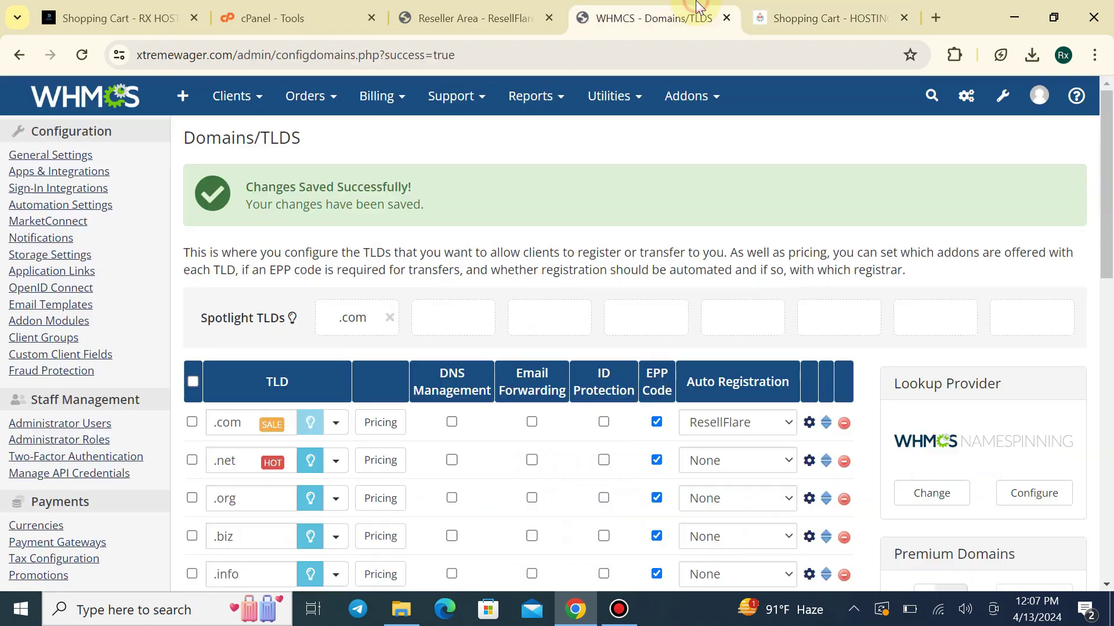
{"action": "scroll", "coordinate": [942, 371], "scroll_direction": "down", "scroll_amount": 2}
{"action": "scroll", "coordinate": [942, 371], "scroll_direction": "down", "scroll_amount": 1}
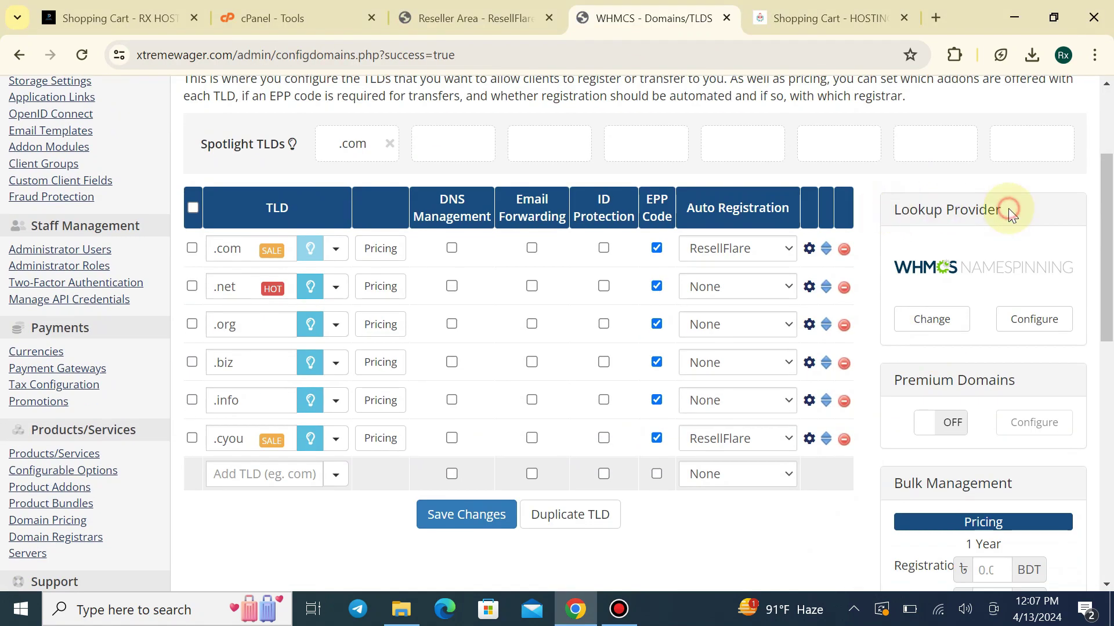
Set the domain lookup provider to the ResellFlare registrar and save the TLD settings
{"action": "left_click", "coordinate": [1028, 320]}
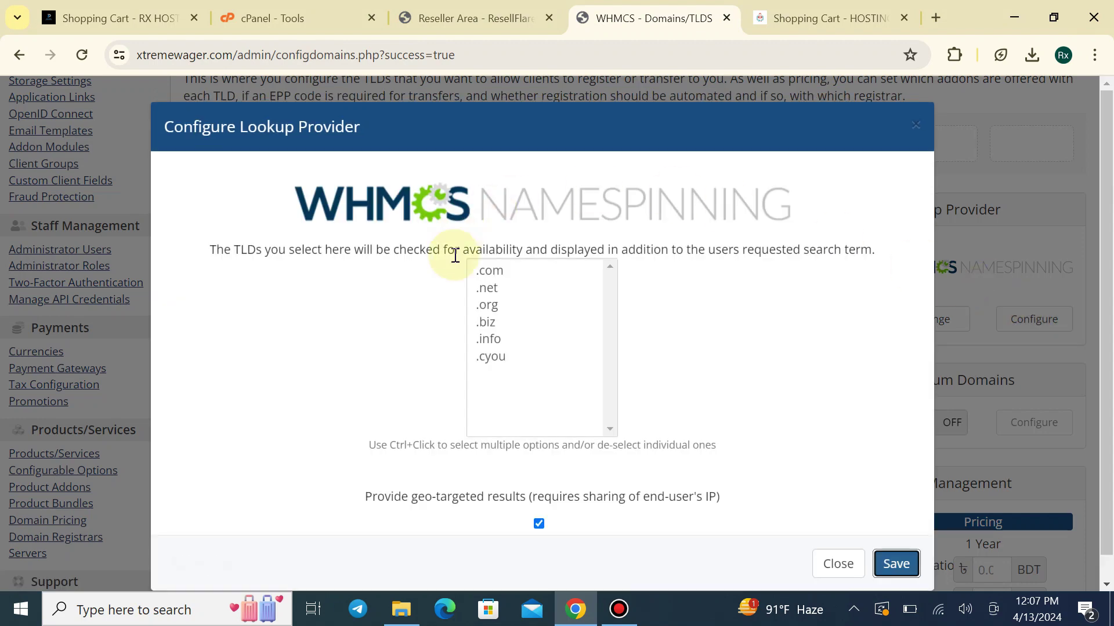
{"action": "left_click", "coordinate": [830, 538]}
{"action": "left_click", "coordinate": [938, 319]}
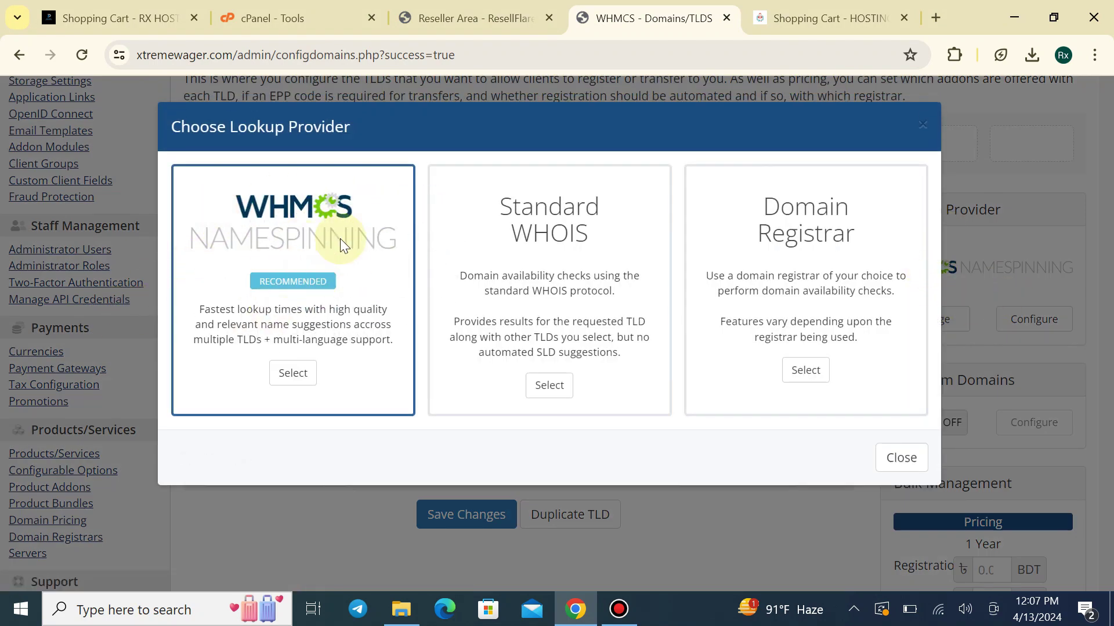
{"action": "left_click_drag", "start_coordinate": [744, 205], "coordinate": [857, 237]}
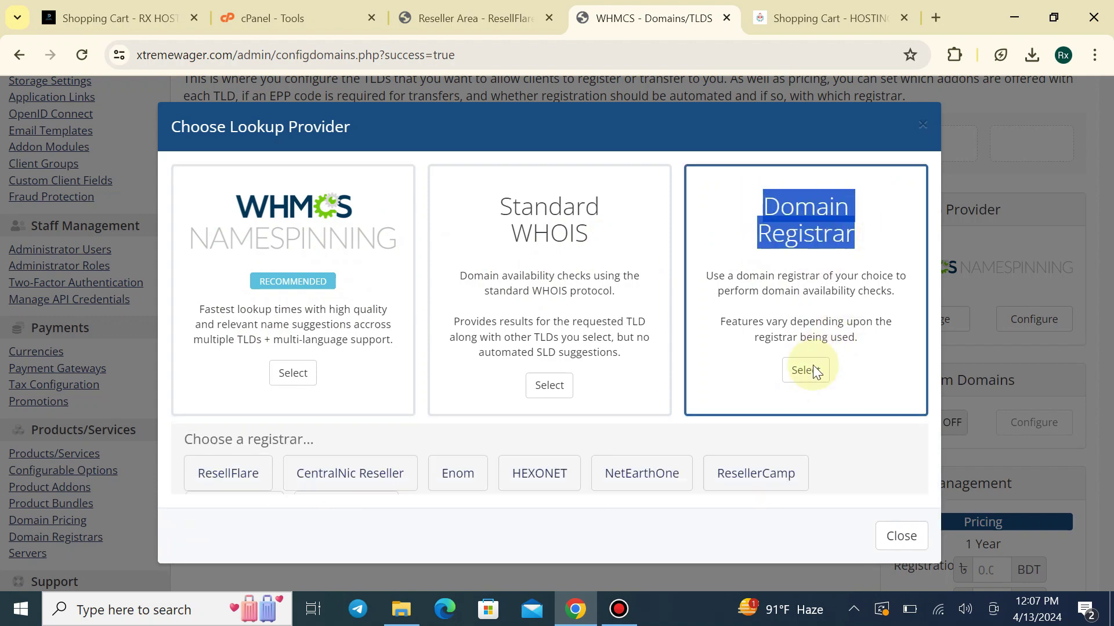
{"action": "left_click", "coordinate": [807, 375]}
{"action": "scroll", "coordinate": [286, 415], "scroll_direction": "down", "scroll_amount": 1}
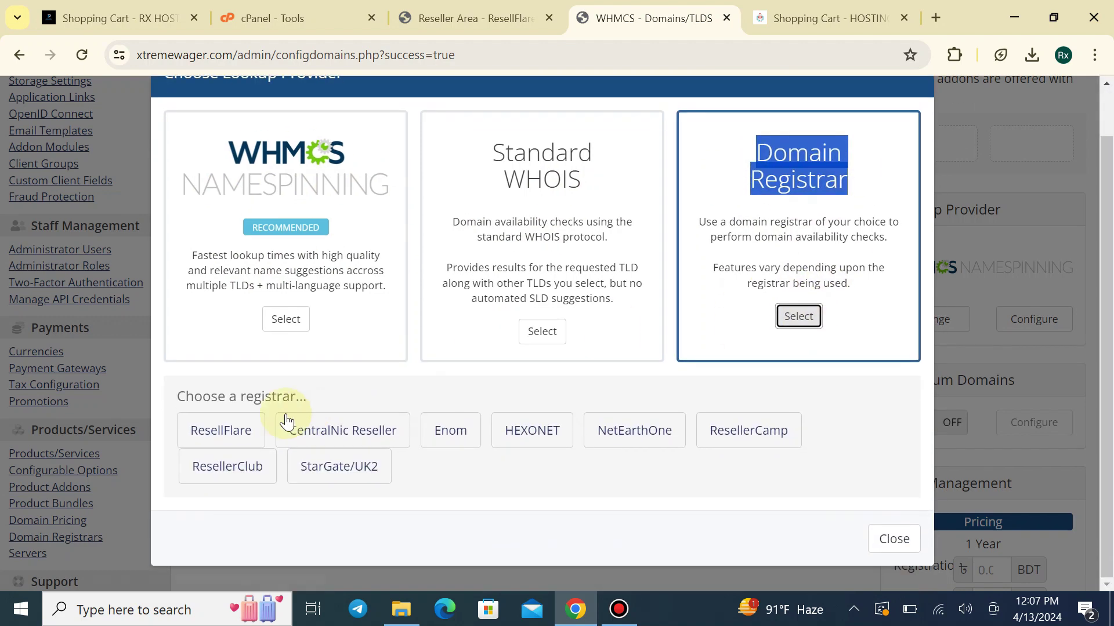
{"action": "left_click", "coordinate": [248, 445]}
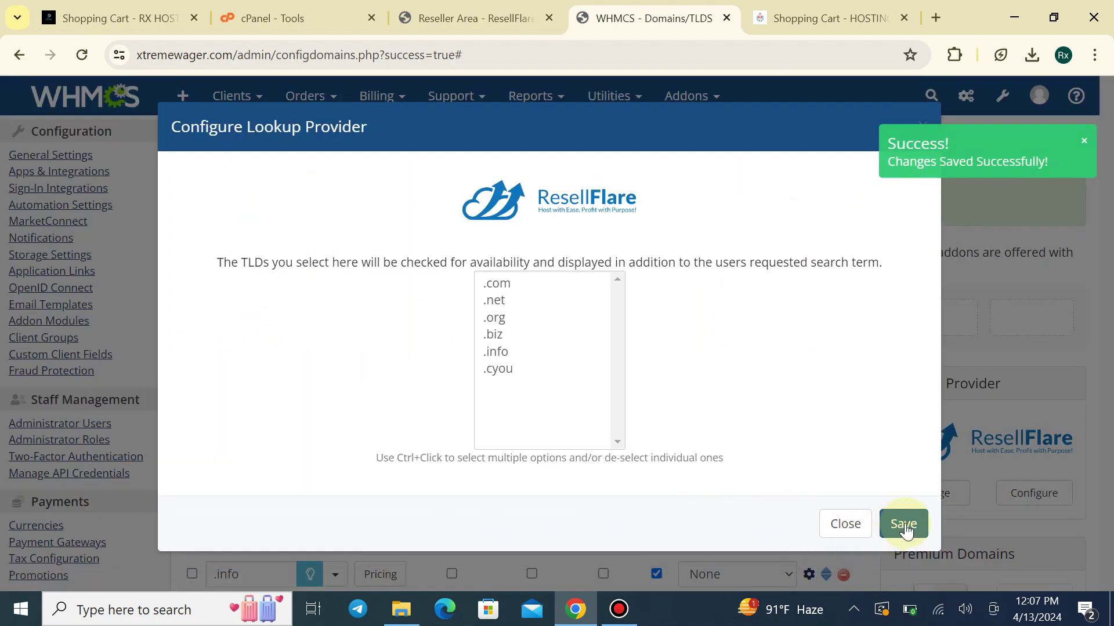
{"action": "left_click", "coordinate": [904, 525]}
Retest the cart's domain search with rxstore.xyz and 2xbit.xyz
{"action": "left_click", "coordinate": [829, 18]}
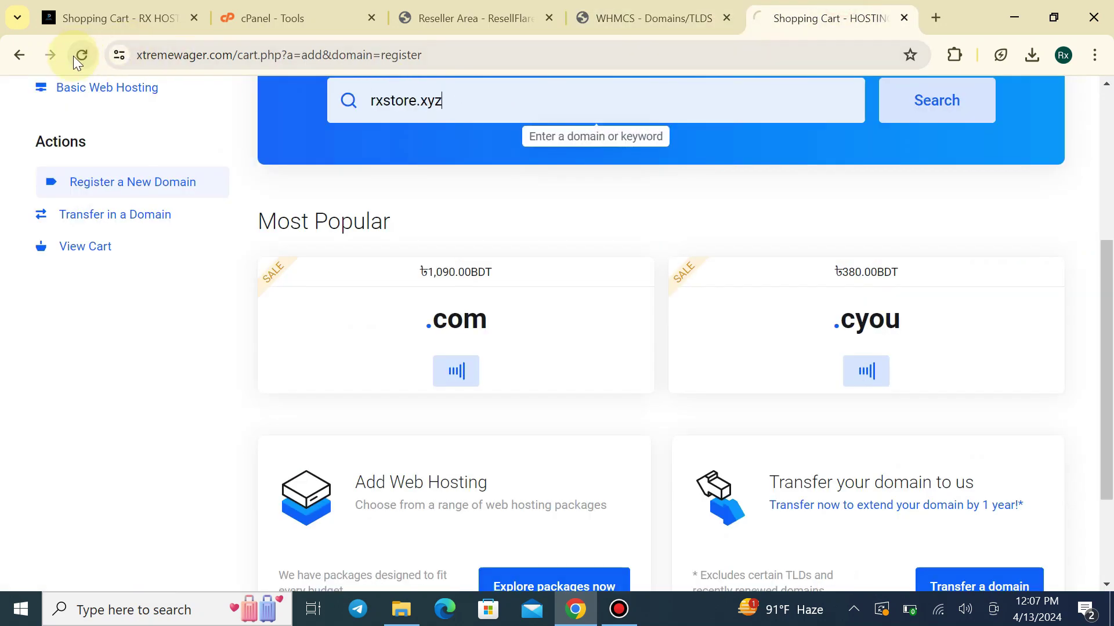
{"action": "left_click", "coordinate": [636, 99]}
{"action": "left_click", "coordinate": [489, 151]}
{"action": "left_click", "coordinate": [887, 111]}
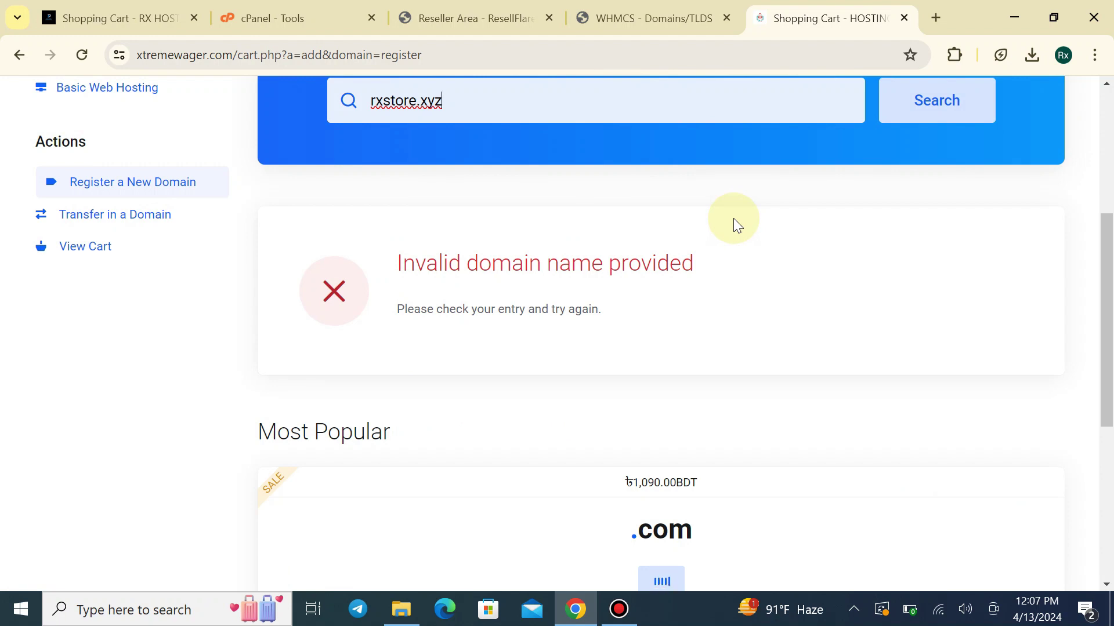
{"action": "scroll", "coordinate": [766, 212], "scroll_direction": "up", "scroll_amount": 5}
{"action": "left_click_drag", "start_coordinate": [495, 405], "coordinate": [373, 416]}
{"action": "mouse_move", "coordinate": [169, 173]}
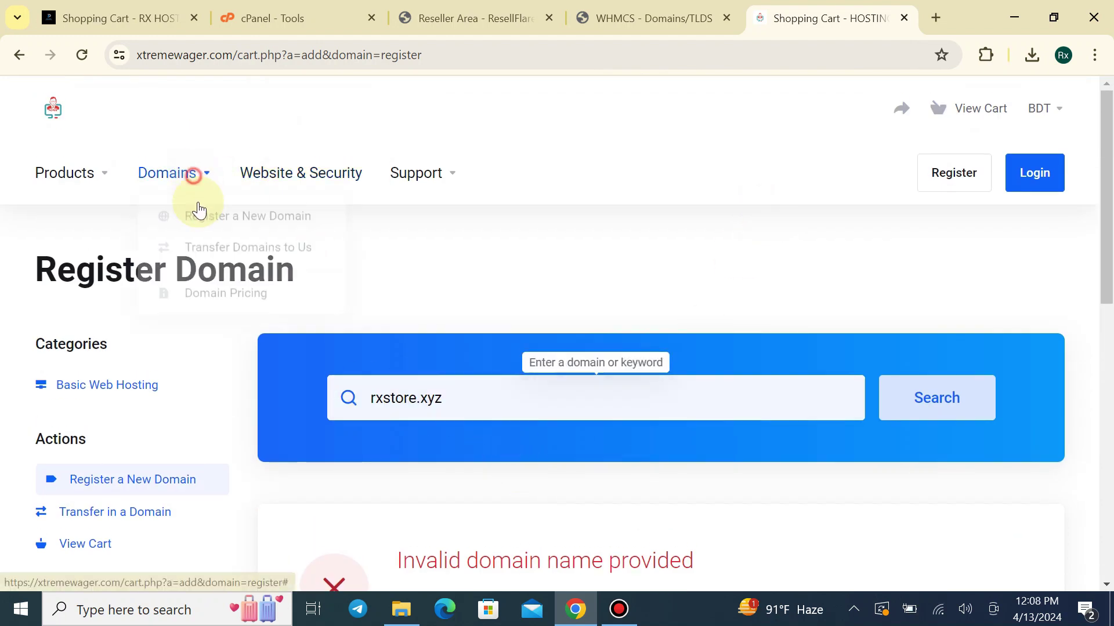
{"action": "left_click", "coordinate": [197, 212]}
{"action": "left_click", "coordinate": [527, 391]}
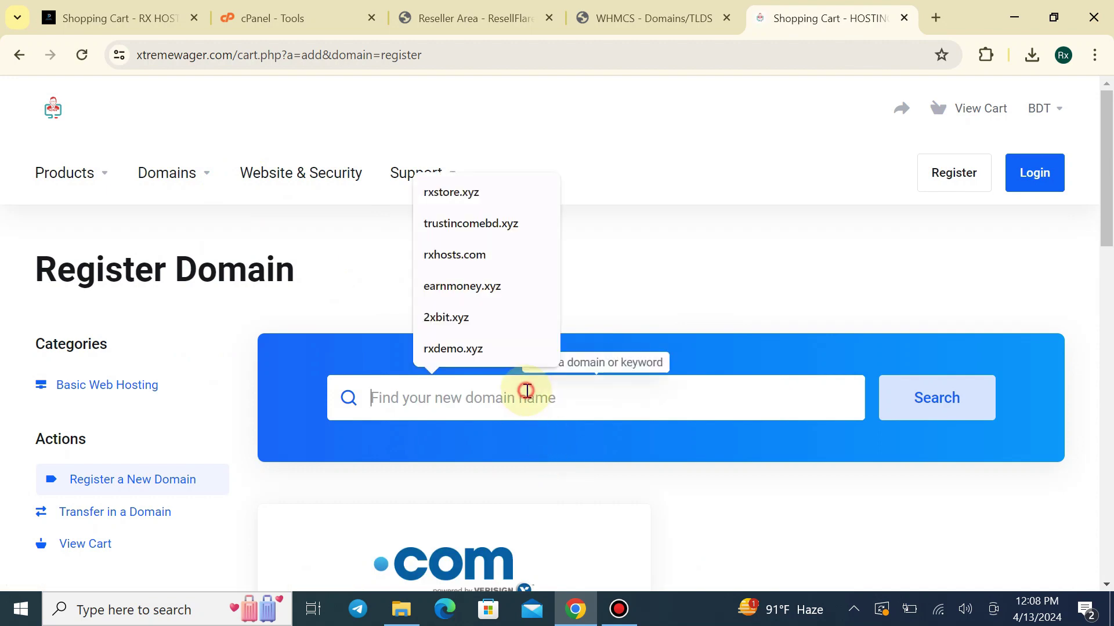
{"action": "left_click", "coordinate": [444, 317]}
{"action": "key", "text": "Return"}
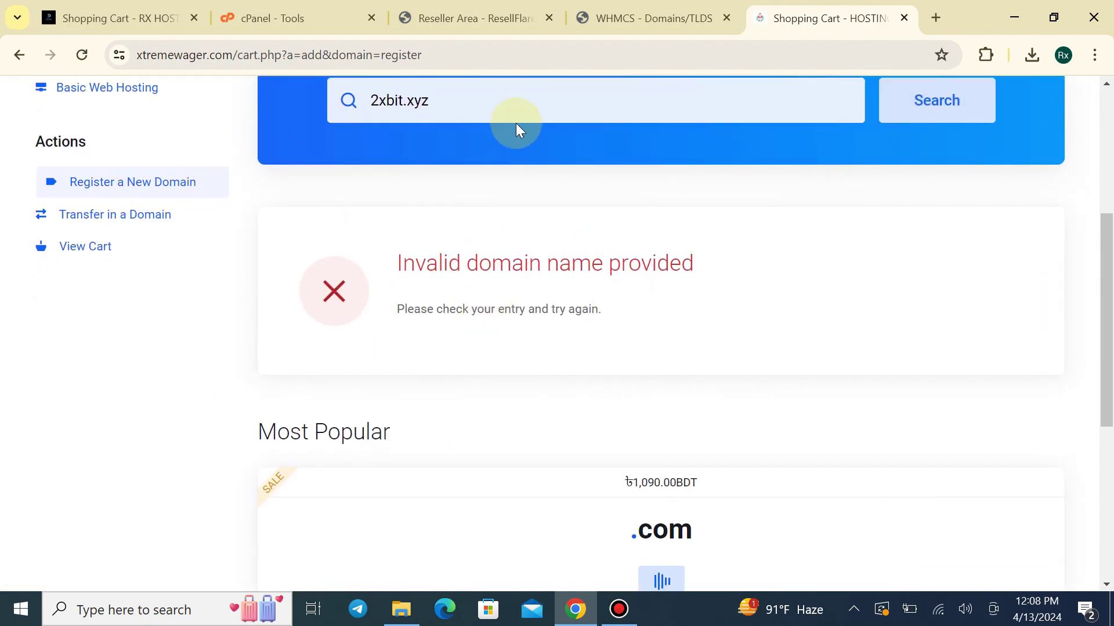
Switch the lookup provider to Standard WHOIS and save the TLD settings
{"action": "left_click", "coordinate": [651, 17]}
{"action": "scroll", "coordinate": [1002, 394], "scroll_direction": "down", "scroll_amount": 3}
{"action": "left_click", "coordinate": [929, 316]}
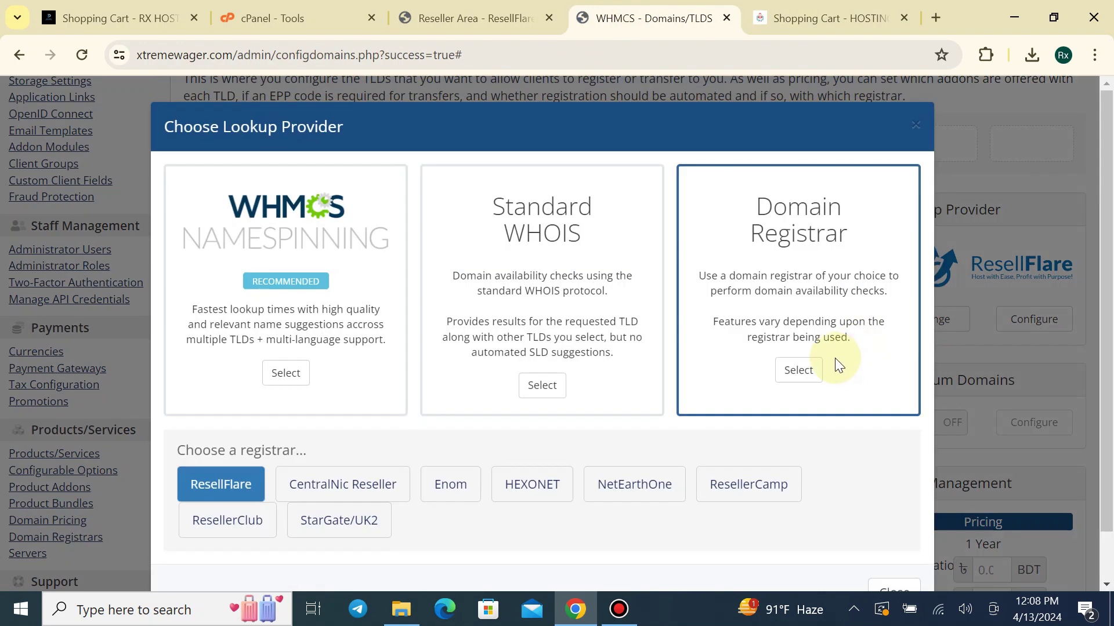
{"action": "scroll", "coordinate": [591, 489], "scroll_direction": "down", "scroll_amount": 1}
{"action": "left_click", "coordinate": [541, 330]}
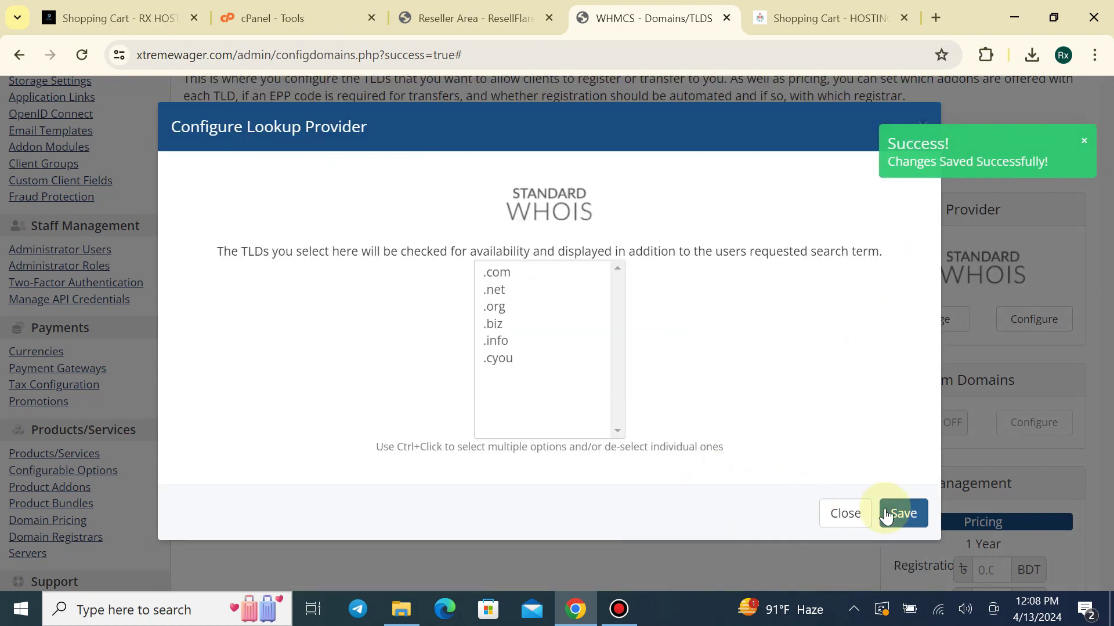
{"action": "left_click", "coordinate": [886, 515]}
{"action": "key", "text": "ctrl+Tab"}
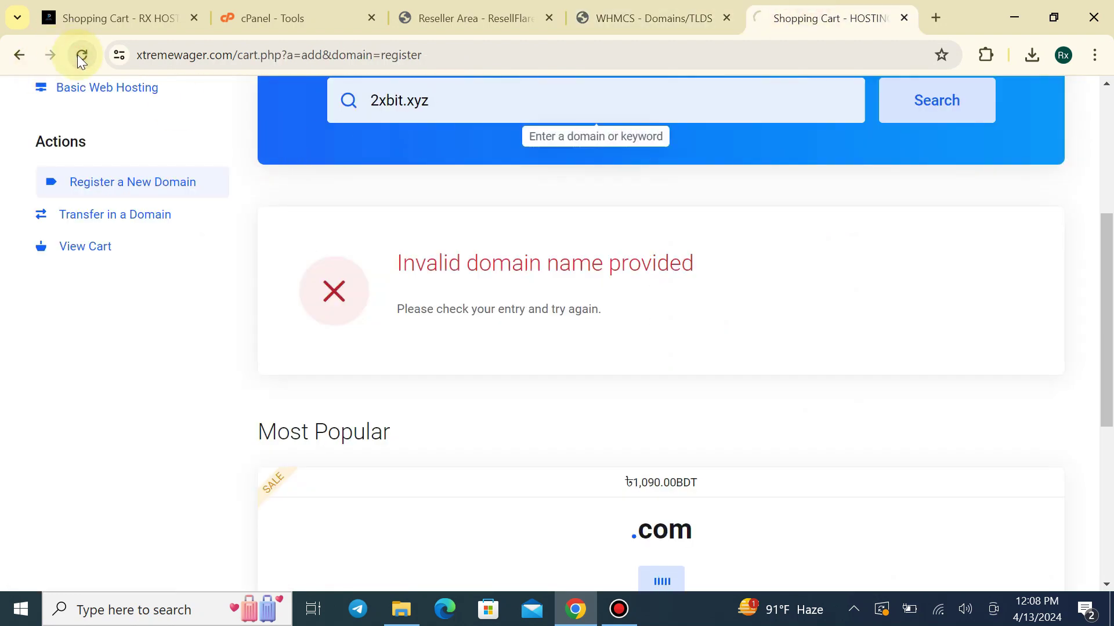
Search rxstore.xyz again from the Register a New Domain page
{"action": "left_click", "coordinate": [470, 101]}
{"action": "left_click", "coordinate": [492, 151]}
{"action": "left_click", "coordinate": [902, 109]}
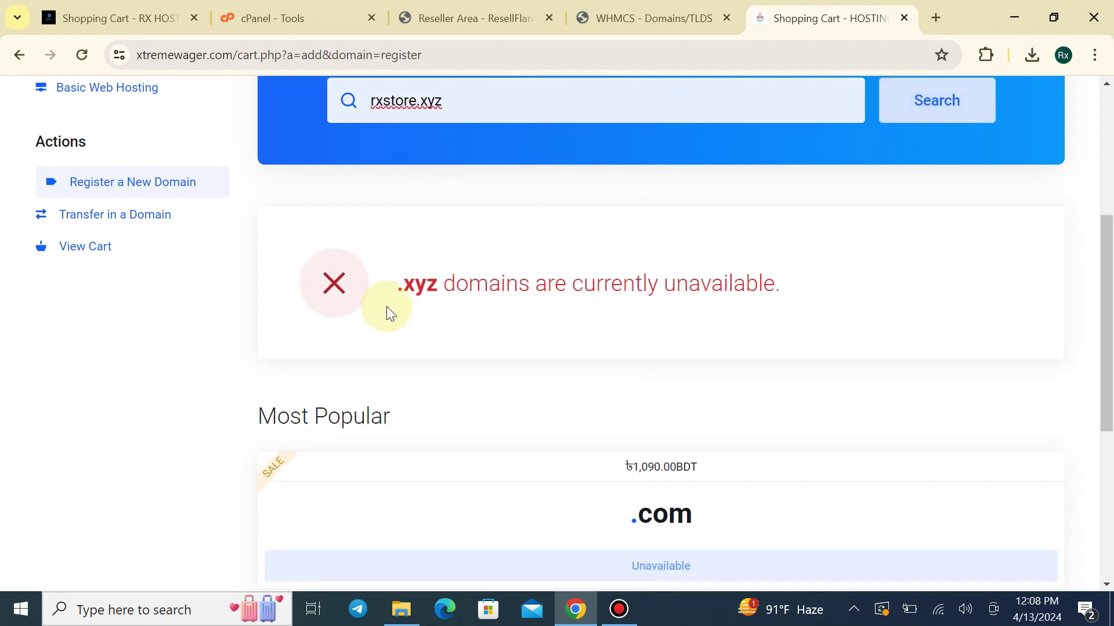
{"action": "left_click_drag", "start_coordinate": [390, 290], "coordinate": [799, 302]}
{"action": "left_click_drag", "start_coordinate": [543, 286], "coordinate": [435, 273]}
{"action": "scroll", "coordinate": [543, 285], "scroll_direction": "up", "scroll_amount": 1}
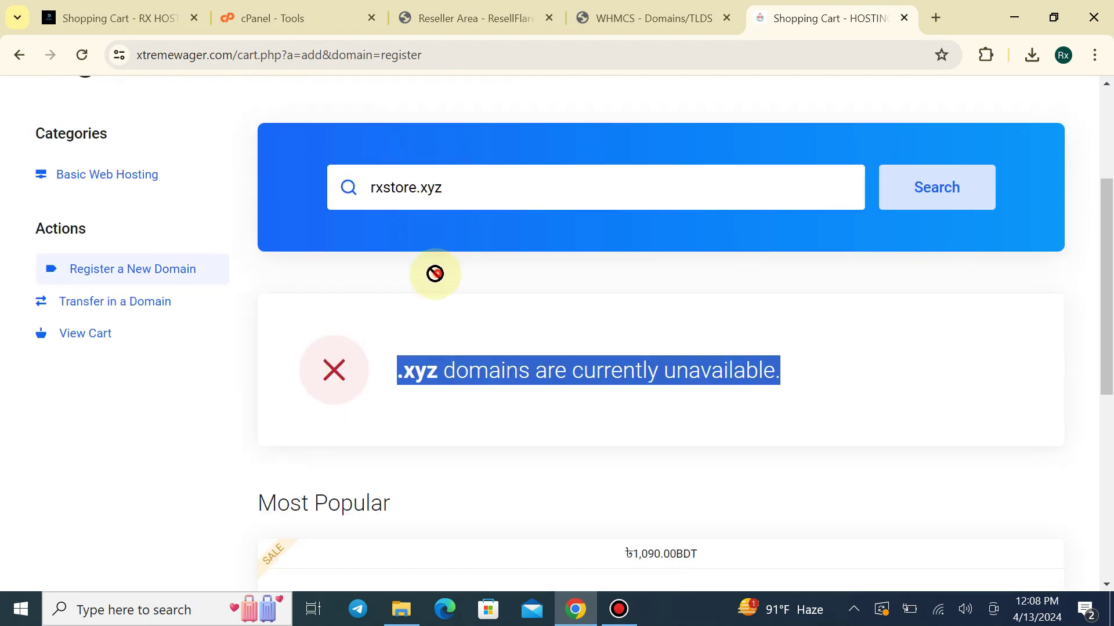
{"action": "left_click_drag", "start_coordinate": [510, 192], "coordinate": [71, 134]}
{"action": "scroll", "coordinate": [172, 166], "scroll_direction": "up", "scroll_amount": 3}
{"action": "left_click", "coordinate": [206, 175]}
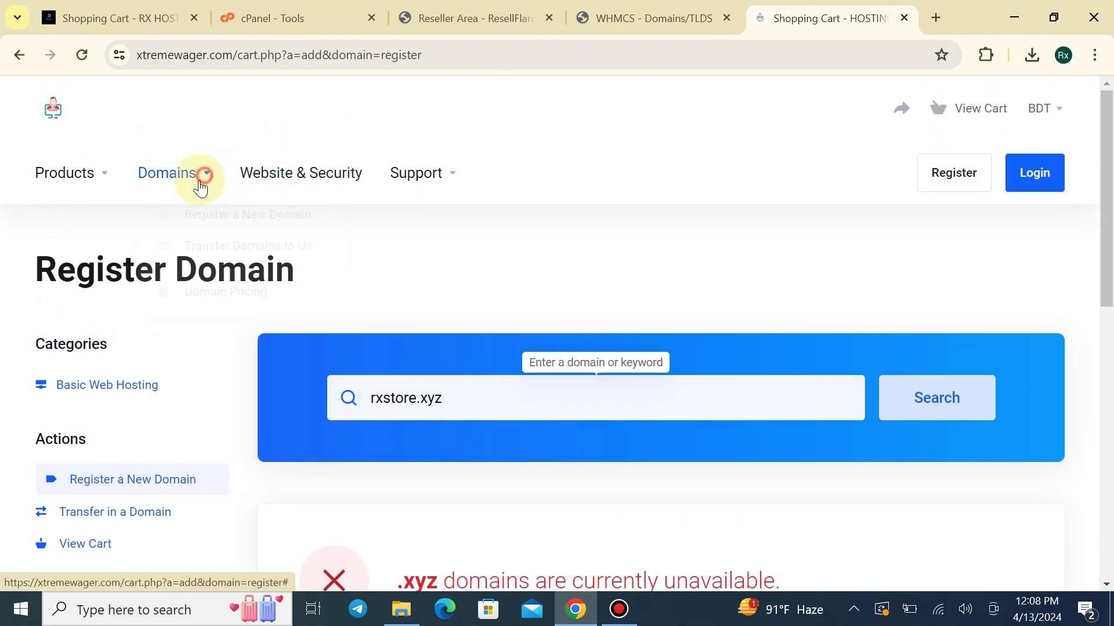
{"action": "left_click", "coordinate": [211, 230]}
{"action": "scroll", "coordinate": [459, 250], "scroll_direction": "down", "scroll_amount": 1}
{"action": "left_click", "coordinate": [427, 315]}
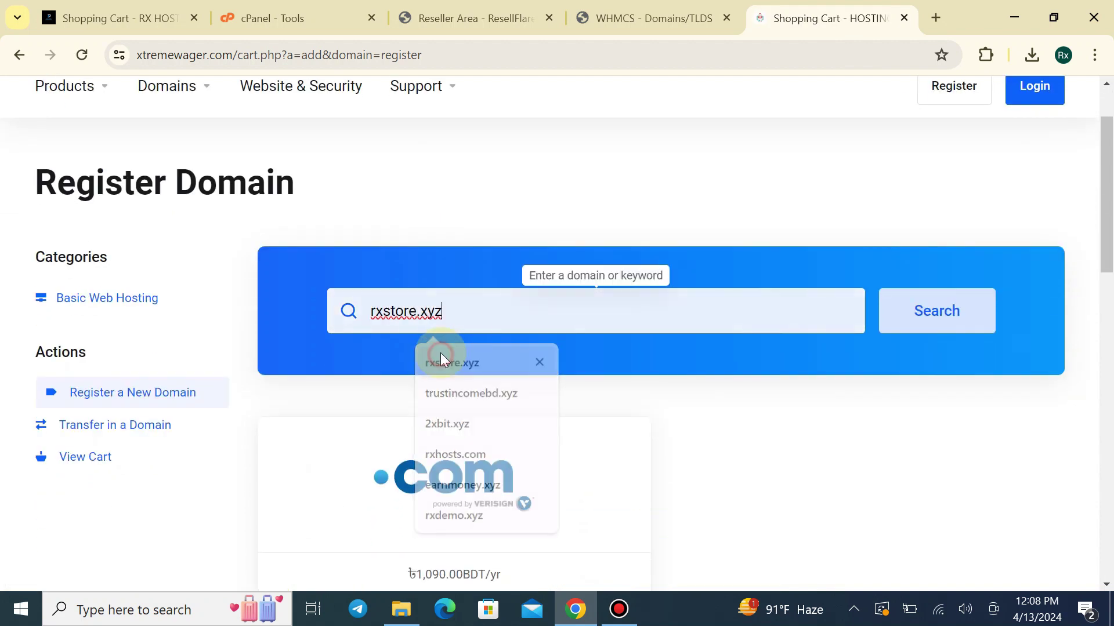
{"action": "left_click", "coordinate": [441, 353]}
{"action": "left_click", "coordinate": [938, 313]}
Search rxhostsbd.xyz, then rxstore.xyz again, and confirm the .xyz results are unavailable
{"action": "scroll", "coordinate": [842, 313], "scroll_direction": "down", "scroll_amount": 3}
{"action": "left_click_drag", "start_coordinate": [449, 106], "coordinate": [373, 112]}
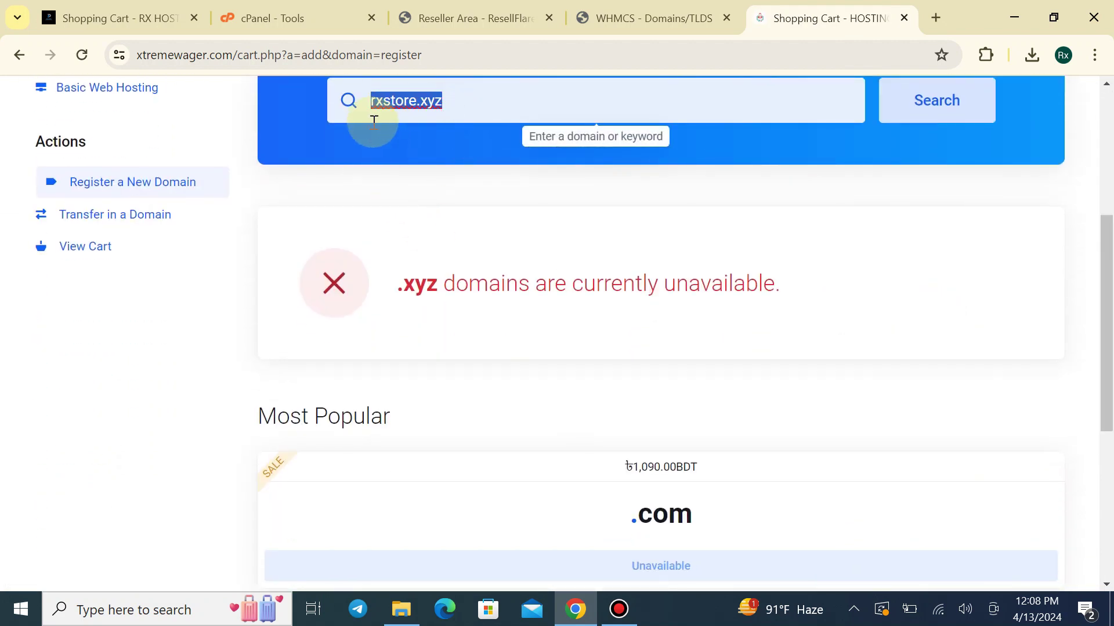
{"action": "type", "text": "rxhostsbd.xyz"}
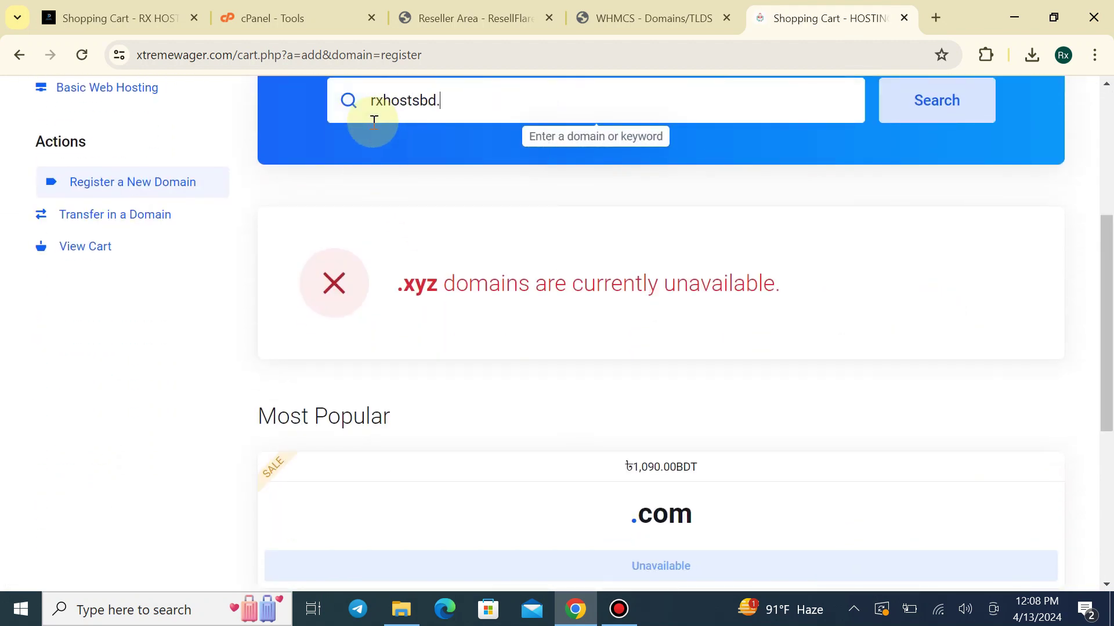
{"action": "key", "text": "Return"}
{"action": "left_click_drag", "start_coordinate": [397, 267], "coordinate": [696, 276]}
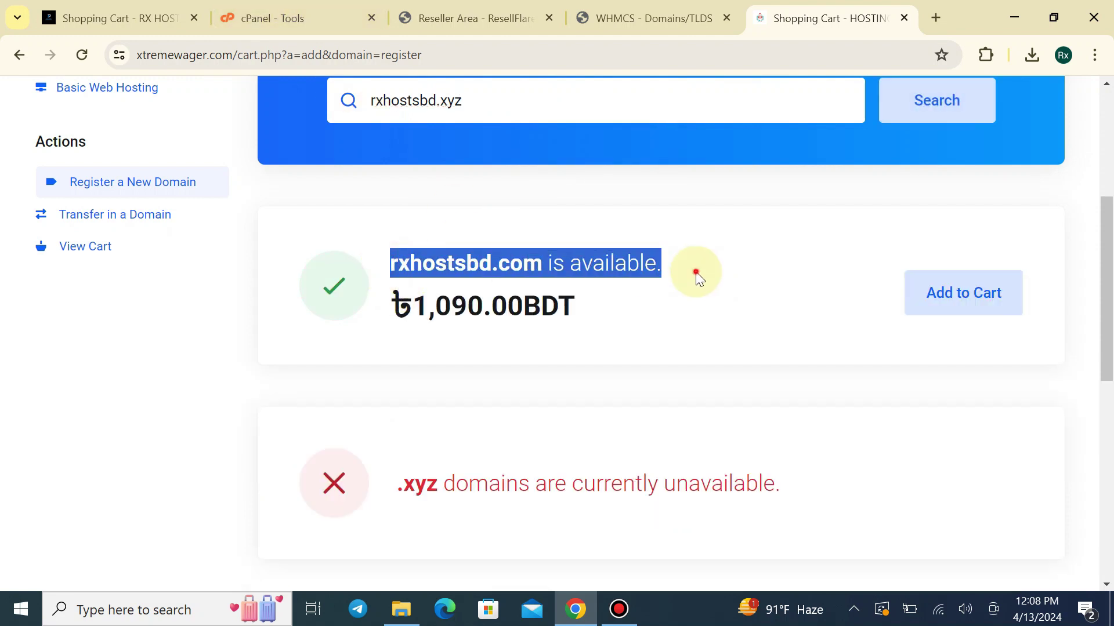
{"action": "left_click", "coordinate": [659, 311]}
{"action": "scroll", "coordinate": [659, 311], "scroll_direction": "down", "scroll_amount": 3}
{"action": "scroll", "coordinate": [472, 236], "scroll_direction": "up", "scroll_amount": 3}
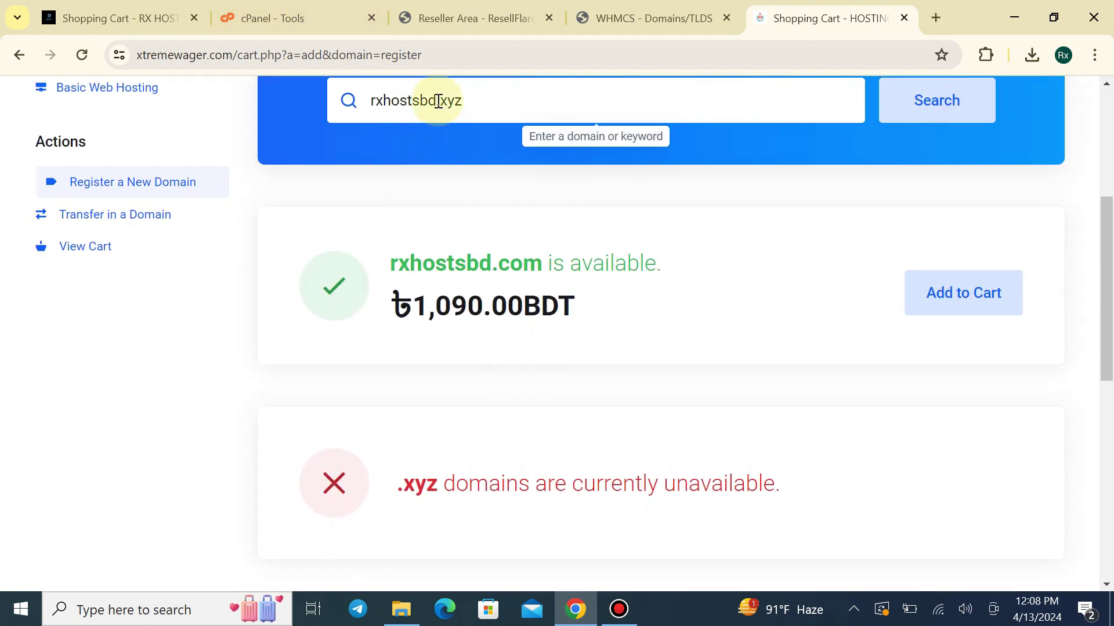
{"action": "left_click_drag", "start_coordinate": [438, 101], "coordinate": [371, 109]}
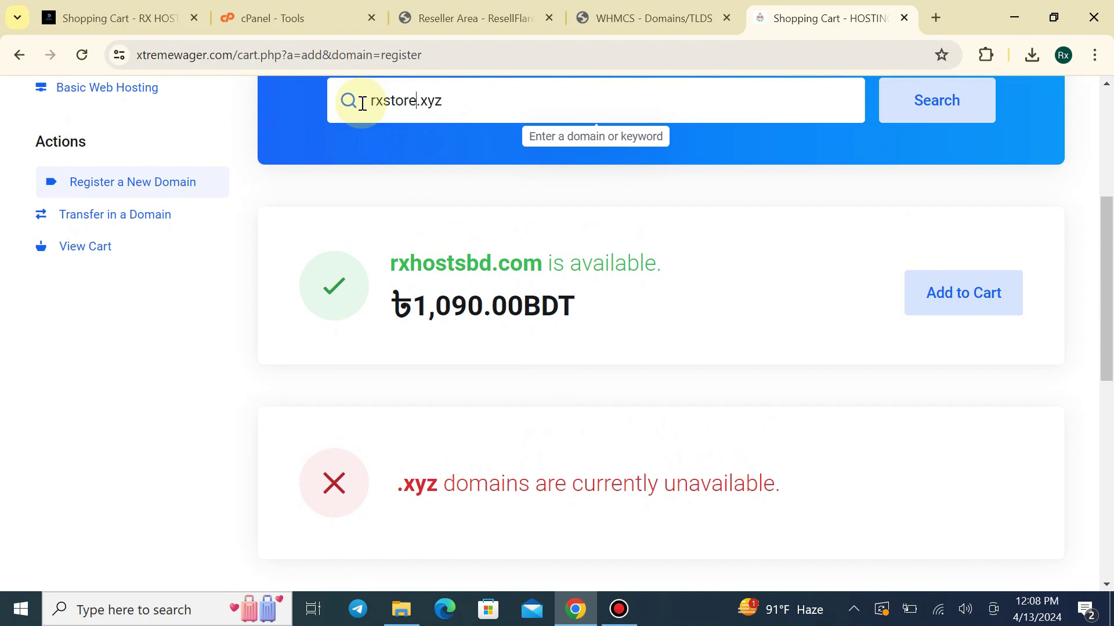
{"action": "key", "text": "Return"}
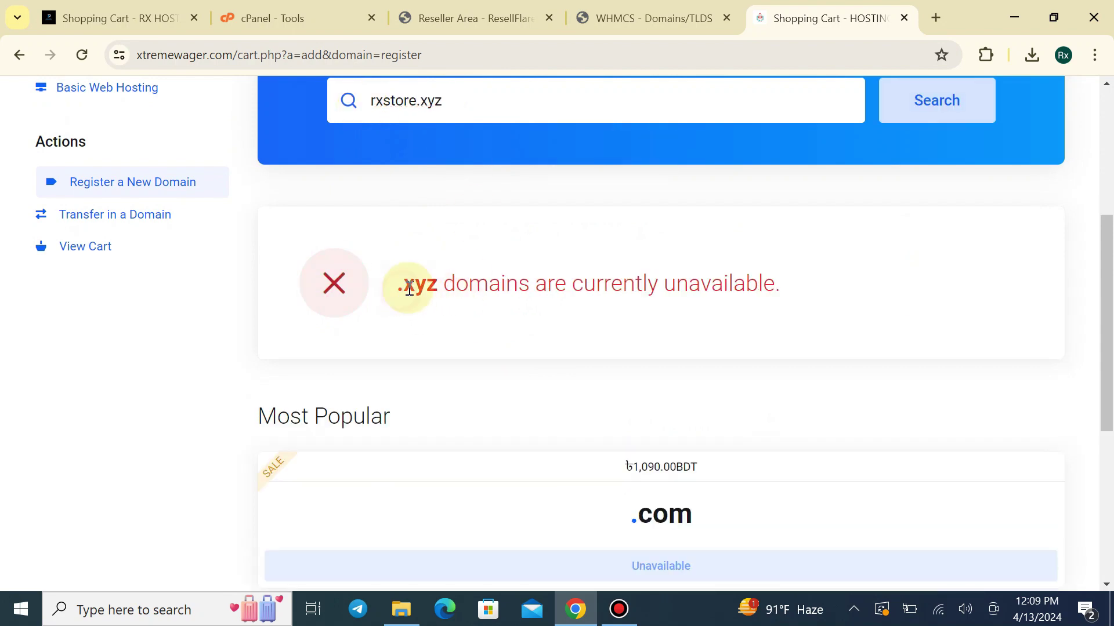
{"action": "left_click_drag", "start_coordinate": [409, 288], "coordinate": [821, 298]}
{"action": "left_click", "coordinate": [356, 255]}
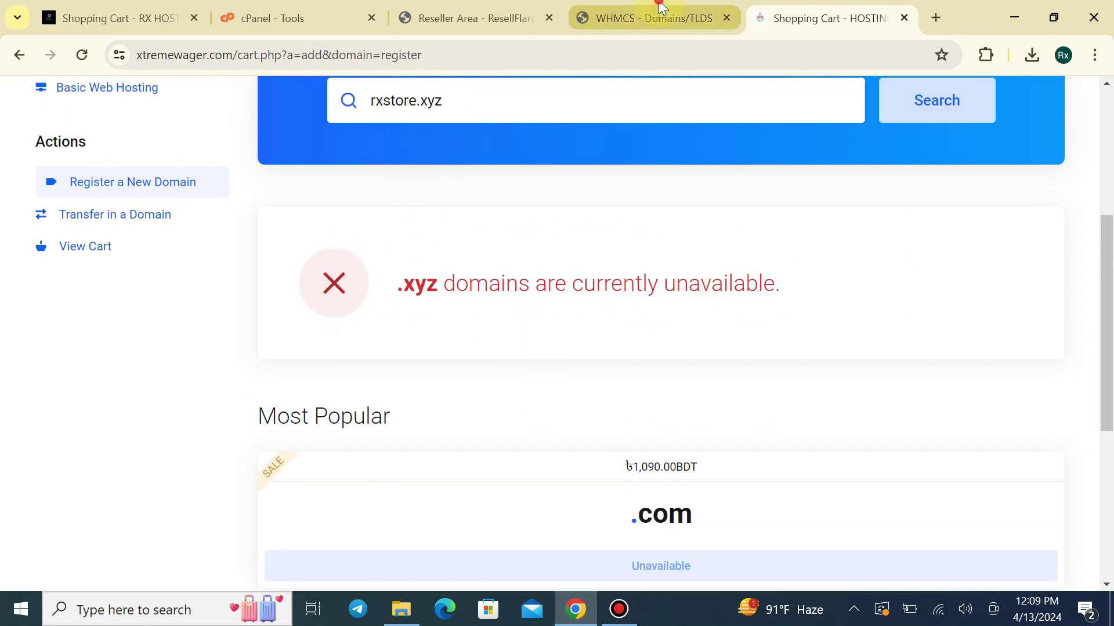
Review the admin Domains/TLDs settings and close the duplicate admin domains page
{"action": "left_click", "coordinate": [653, 18]}
{"action": "scroll", "coordinate": [908, 399], "scroll_direction": "down", "scroll_amount": 8}
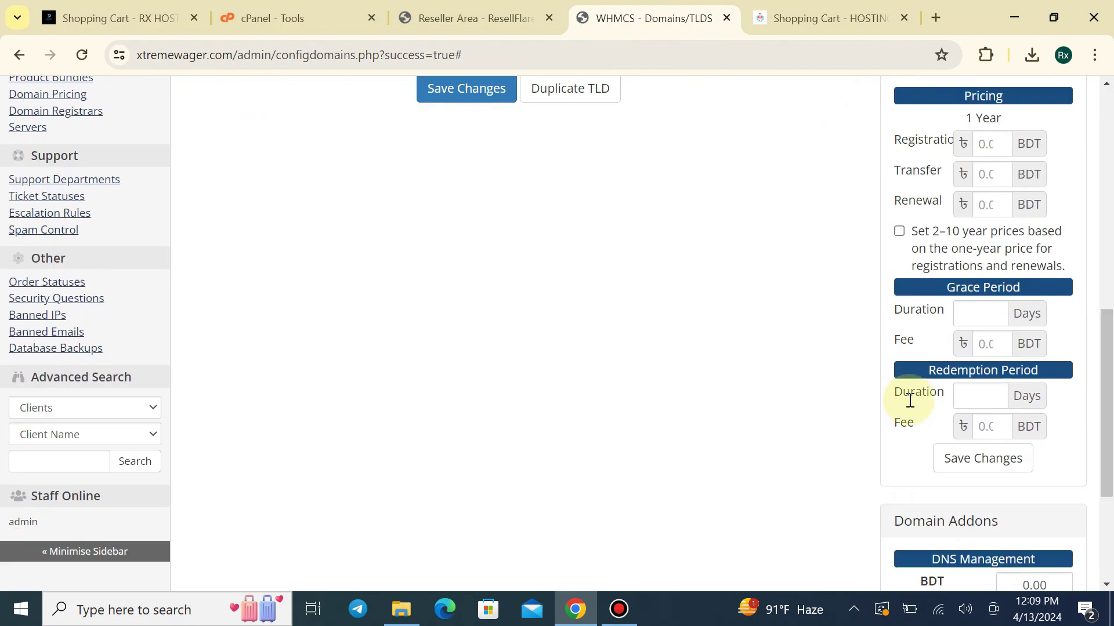
{"action": "scroll", "coordinate": [908, 399], "scroll_direction": "up", "scroll_amount": 6}
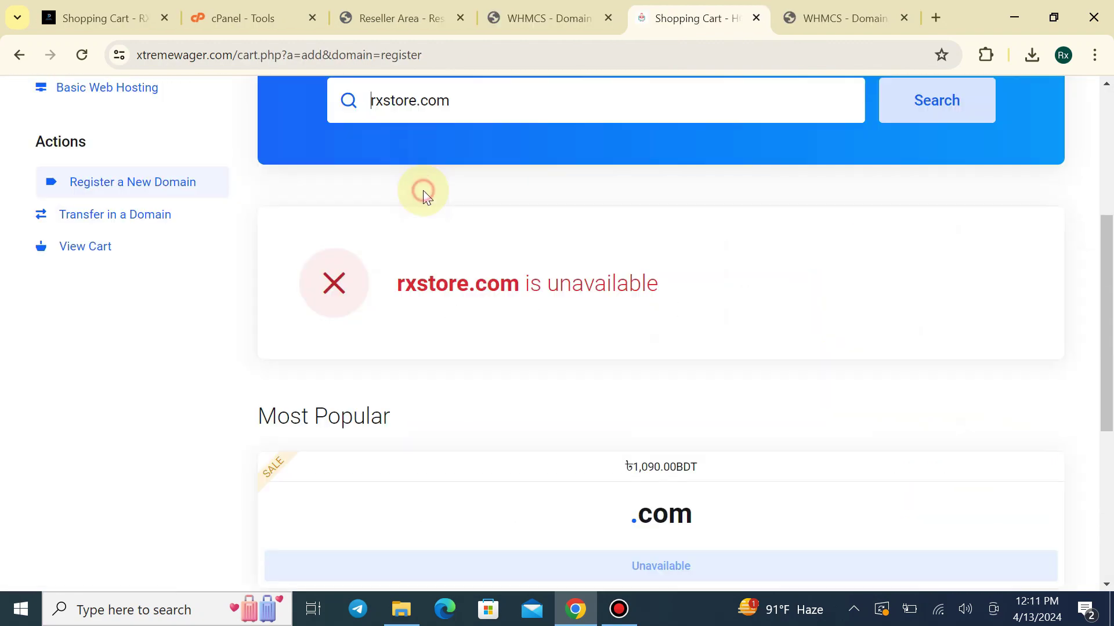
{"action": "scroll", "coordinate": [452, 268], "scroll_direction": "up", "scroll_amount": 3}
{"action": "left_click", "coordinate": [368, 287]}
{"action": "left_click_drag", "start_coordinate": [368, 287], "coordinate": [610, 294]}
{"action": "left_click", "coordinate": [597, 355]}
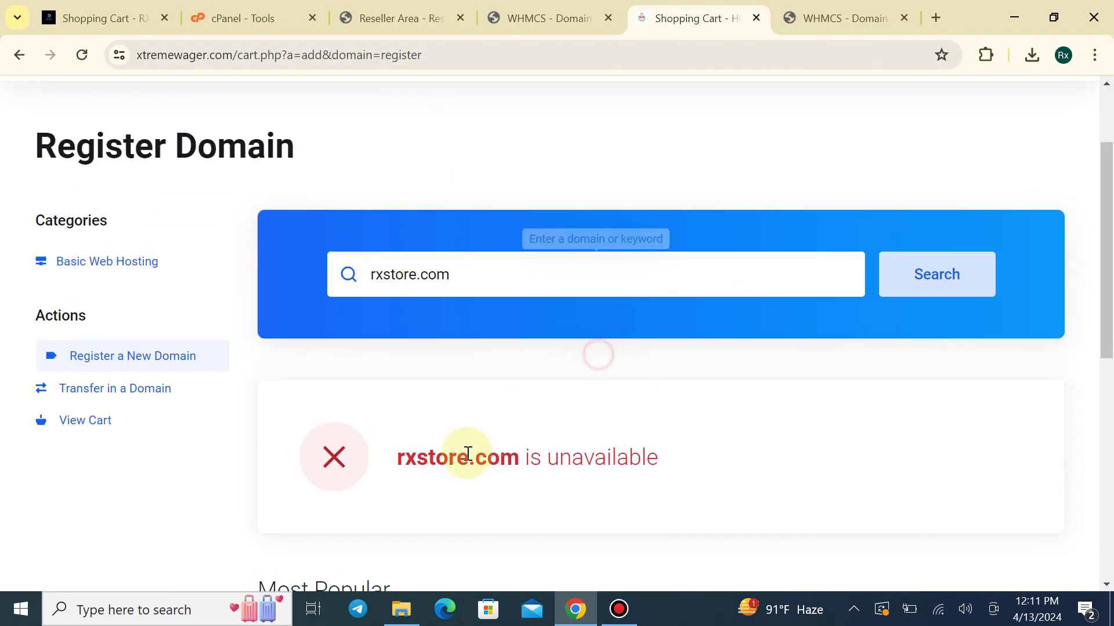
{"action": "left_click", "coordinate": [572, 9]}
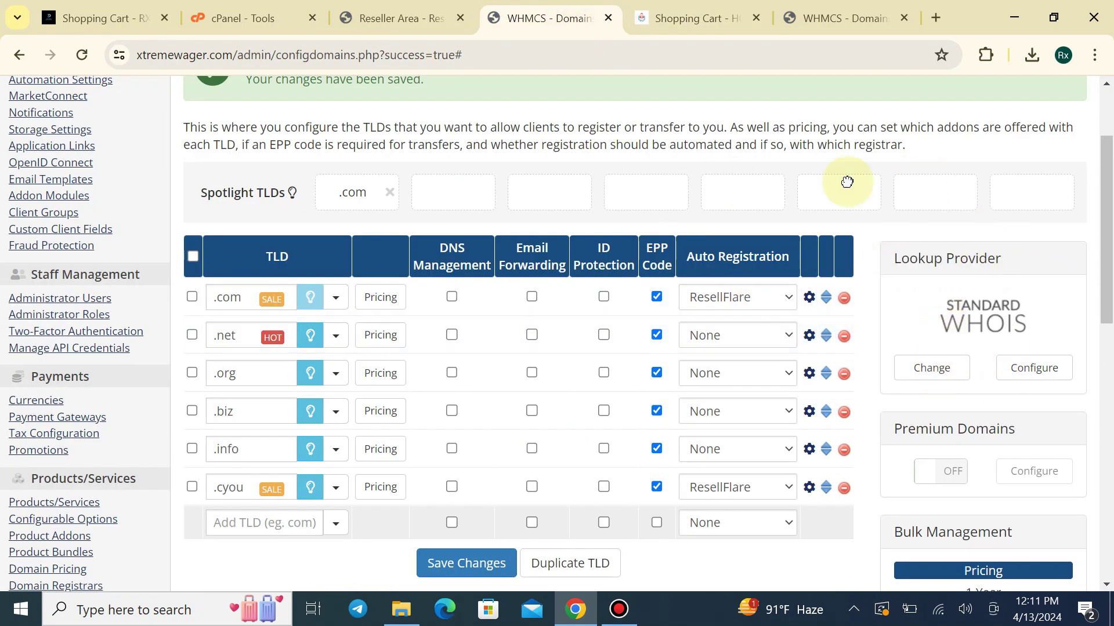
{"action": "left_click", "coordinate": [904, 18]}
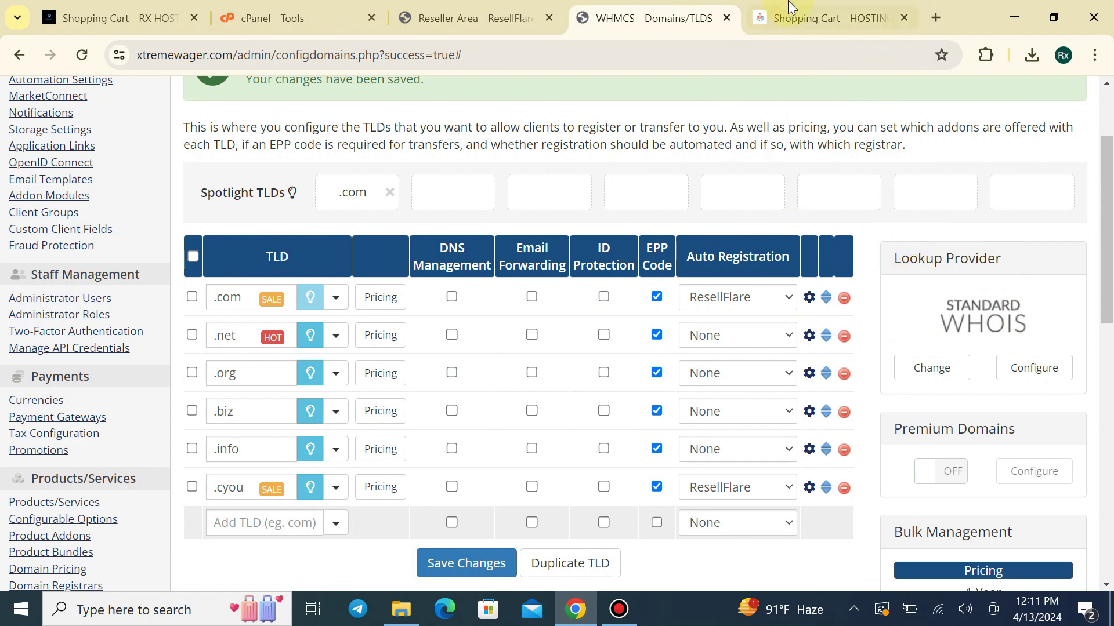
{"action": "left_click", "coordinate": [801, 17]}
Search rxstore.xyz once more and check the reseller's domain registration prices
{"action": "left_click_drag", "start_coordinate": [530, 281], "coordinate": [351, 293]}
{"action": "type", "text": "rxs"}
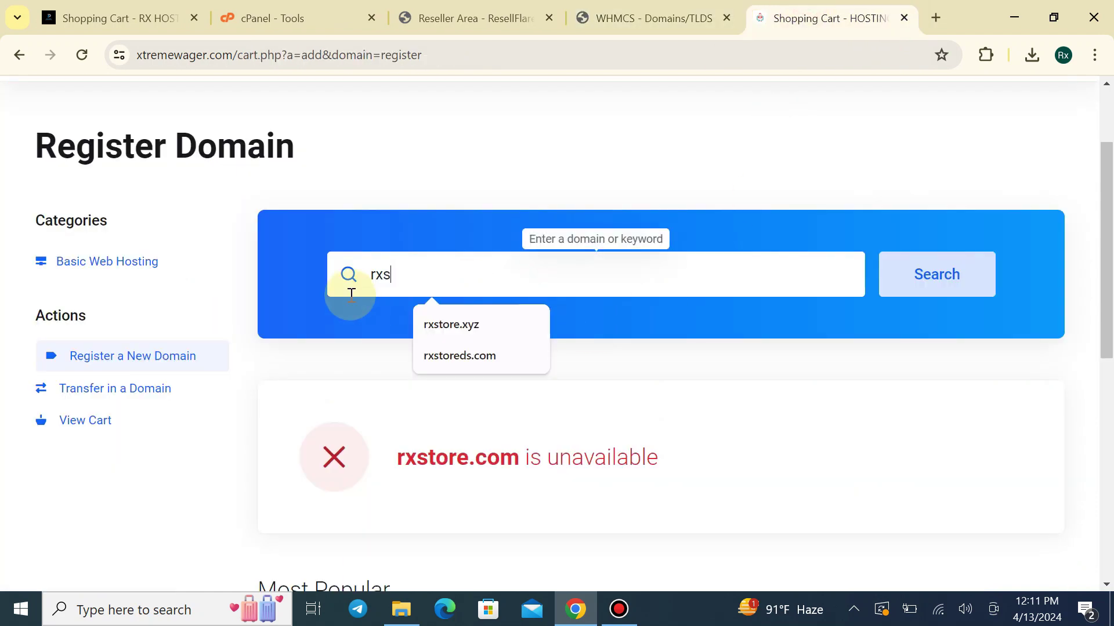
{"action": "type", "text": "tore.xyz"}
{"action": "key", "text": "Return"}
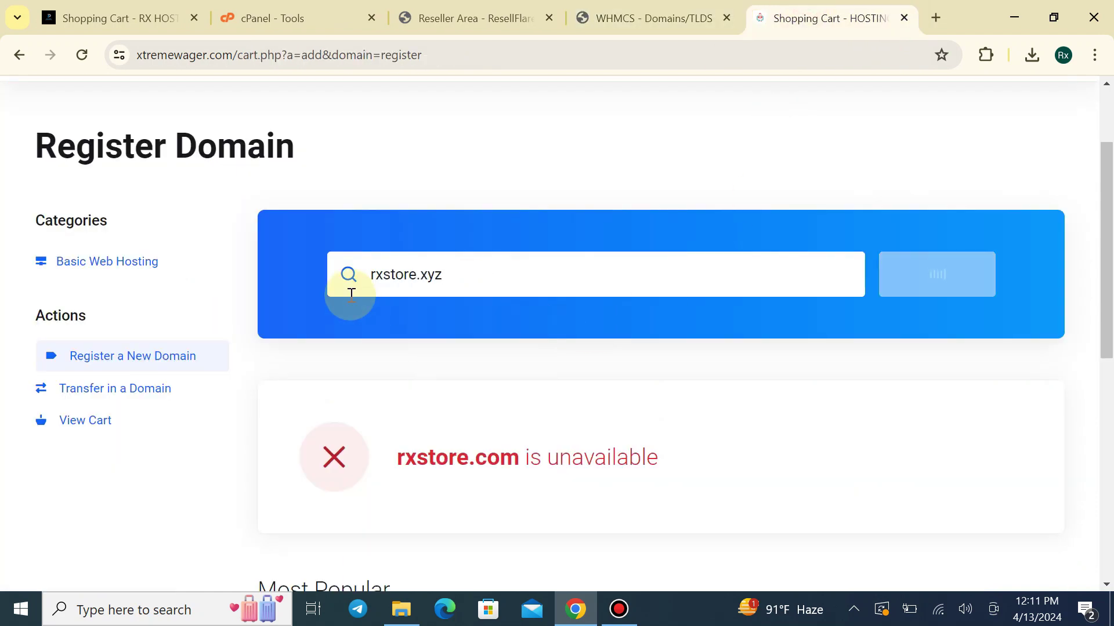
{"action": "scroll", "coordinate": [416, 306], "scroll_direction": "down", "scroll_amount": 3}
{"action": "left_click", "coordinate": [778, 295]}
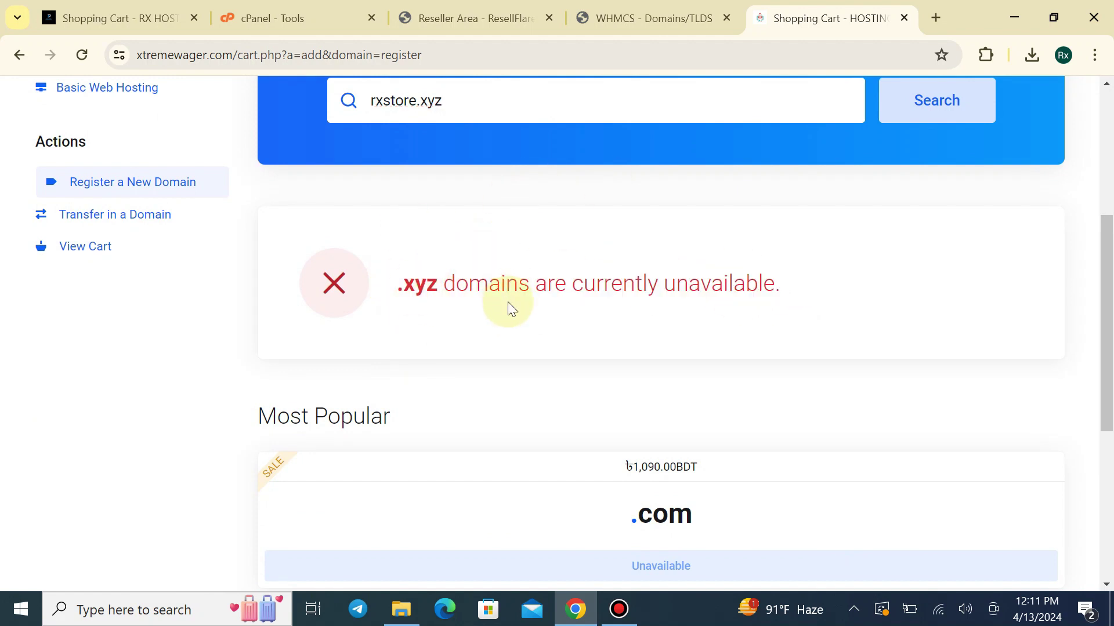
{"action": "scroll", "coordinate": [509, 306], "scroll_direction": "up", "scroll_amount": 1}
{"action": "left_click", "coordinate": [458, 26]}
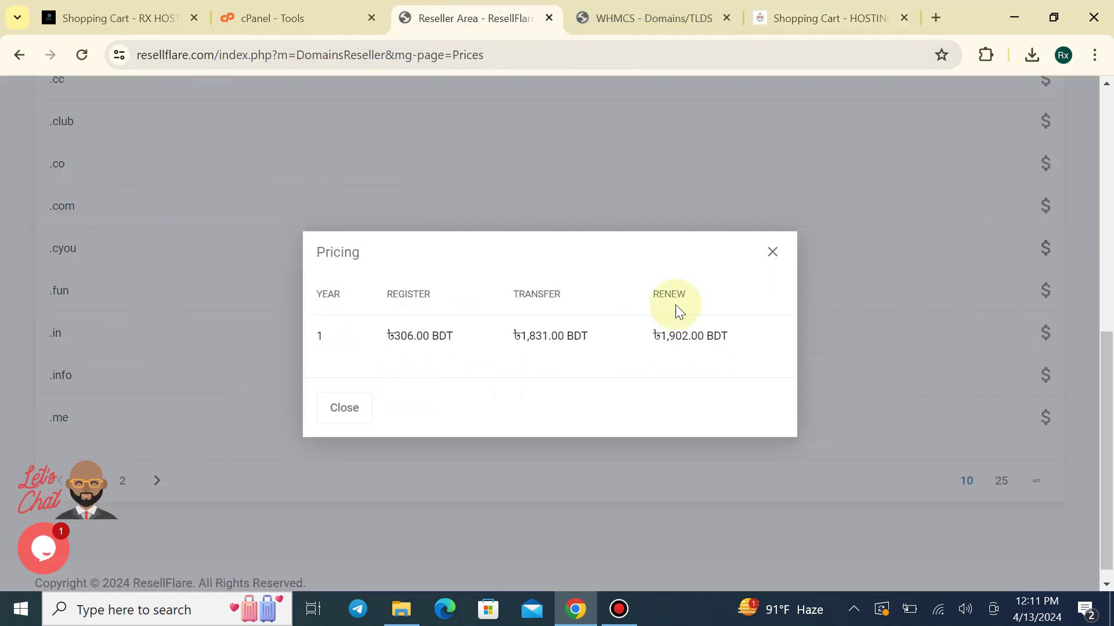
{"action": "left_click", "coordinate": [830, 18]}
Check availability of rxhosts.com, then rxhostsbd.com
{"action": "scroll", "coordinate": [450, 348], "scroll_direction": "up", "scroll_amount": 1}
{"action": "left_click_drag", "start_coordinate": [509, 266], "coordinate": [287, 322]}
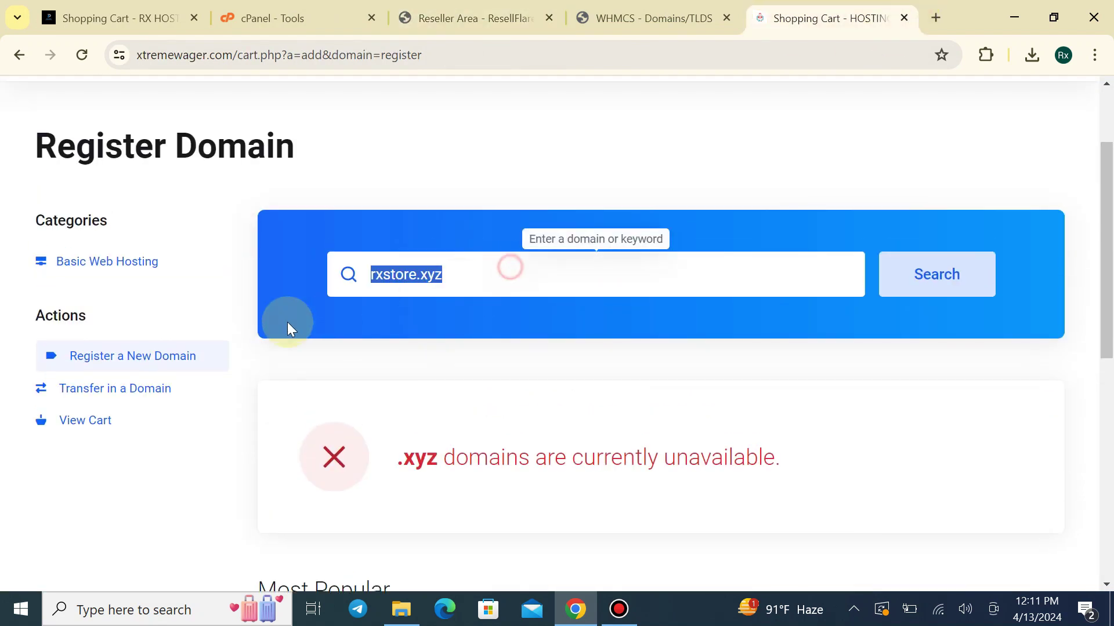
{"action": "type", "text": "r"}
{"action": "left_click", "coordinate": [440, 355]}
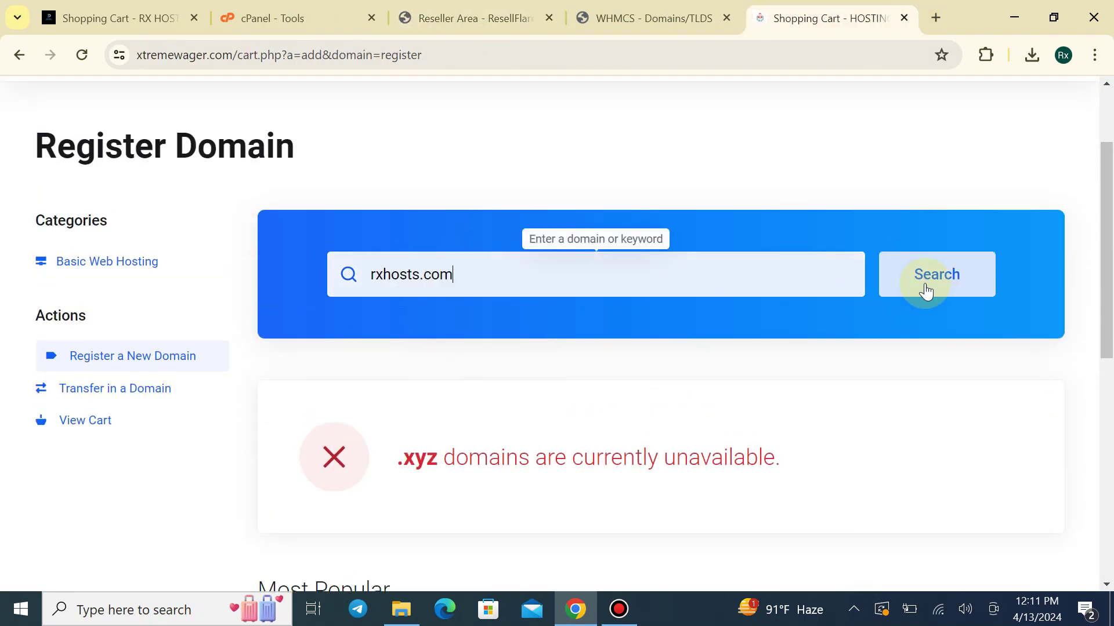
{"action": "left_click", "coordinate": [924, 290]}
{"action": "scroll", "coordinate": [616, 428], "scroll_direction": "down", "scroll_amount": 3}
{"action": "left_click_drag", "start_coordinate": [397, 283], "coordinate": [785, 288]}
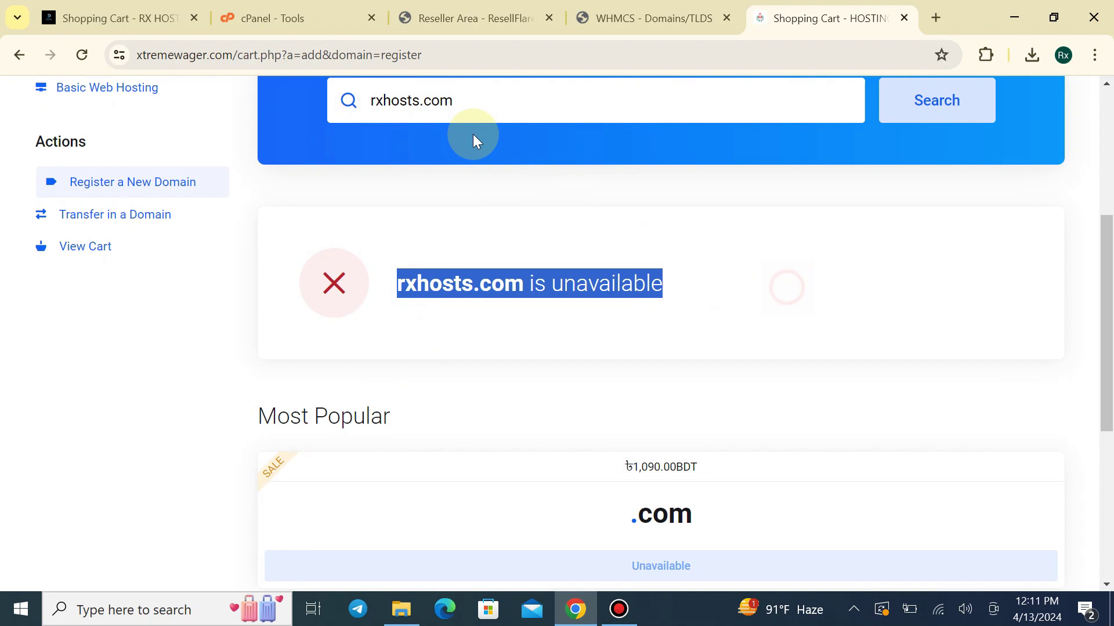
{"action": "left_click", "coordinate": [417, 99]}
{"action": "type", "text": "bd"}
{"action": "key", "text": "Return"}
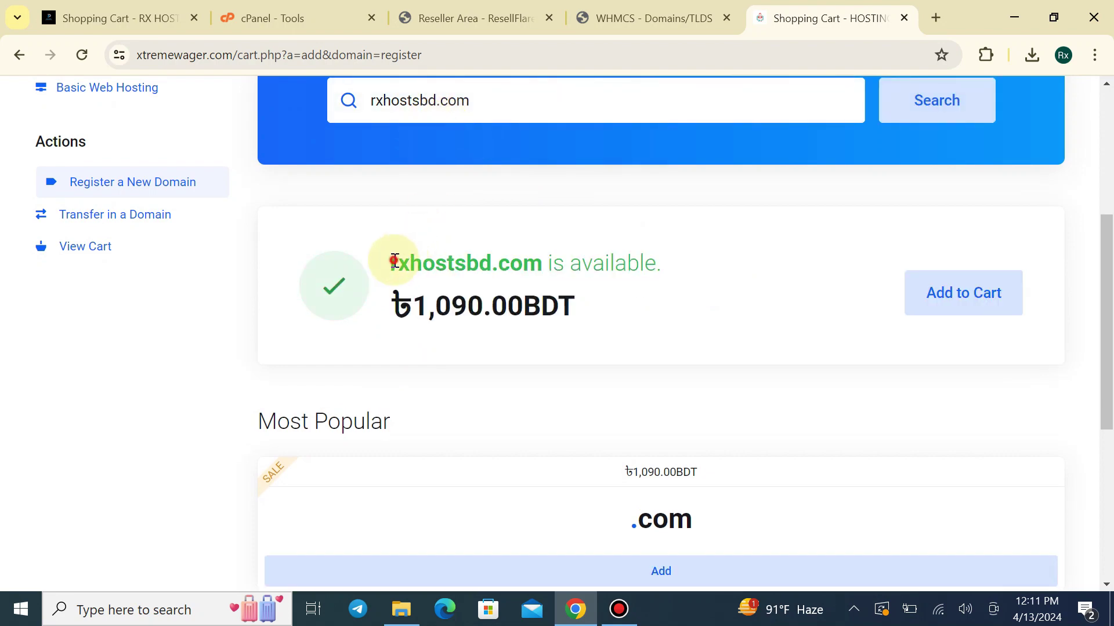
Add the available rxhostsbd.com (1,090.00BDT) to the cart
{"action": "left_click_drag", "start_coordinate": [394, 260], "coordinate": [1019, 318]}
{"action": "scroll", "coordinate": [647, 319], "scroll_direction": "down", "scroll_amount": 3}
{"action": "scroll", "coordinate": [328, 301], "scroll_direction": "up", "scroll_amount": 5}
{"action": "left_click", "coordinate": [328, 301]}
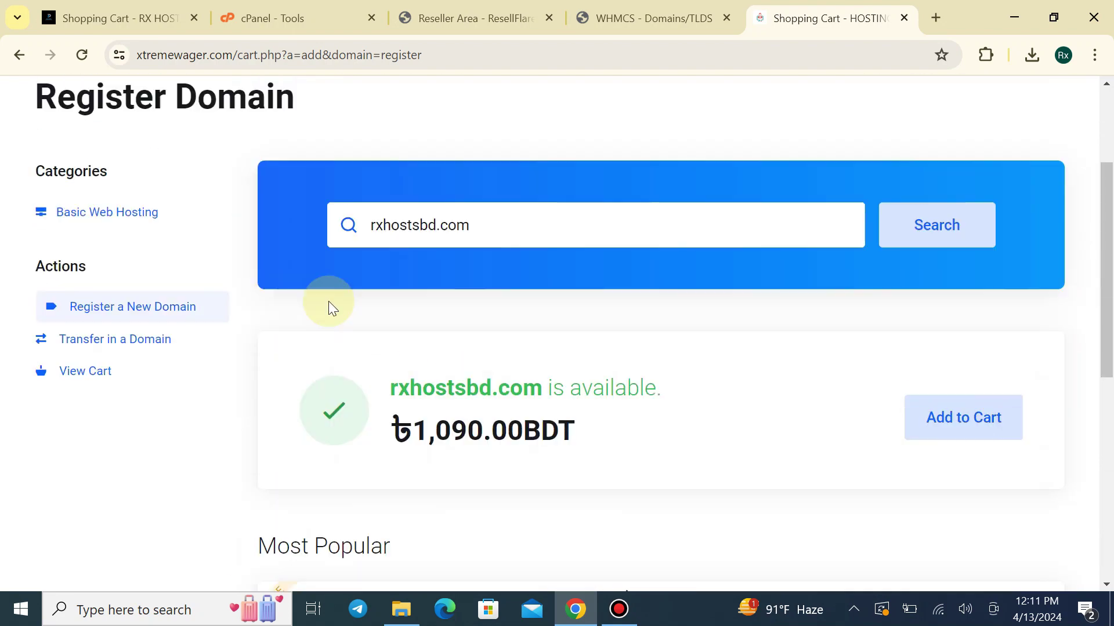
{"action": "scroll", "coordinate": [375, 220], "scroll_direction": "up", "scroll_amount": 3}
{"action": "left_click", "coordinate": [181, 185]}
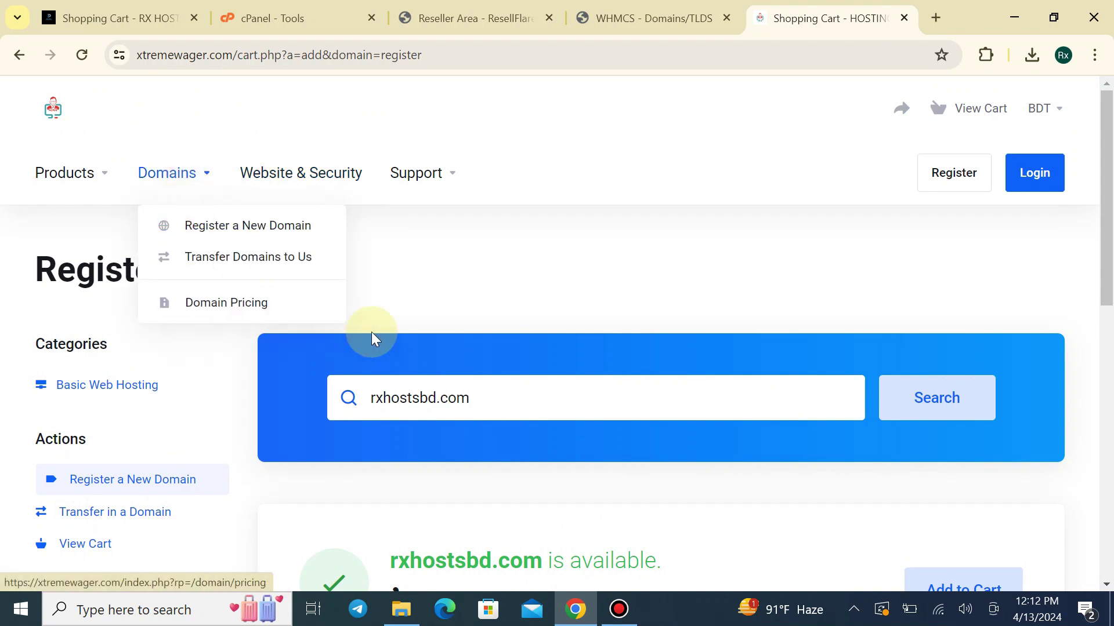
{"action": "scroll", "coordinate": [497, 392], "scroll_direction": "down", "scroll_amount": 3}
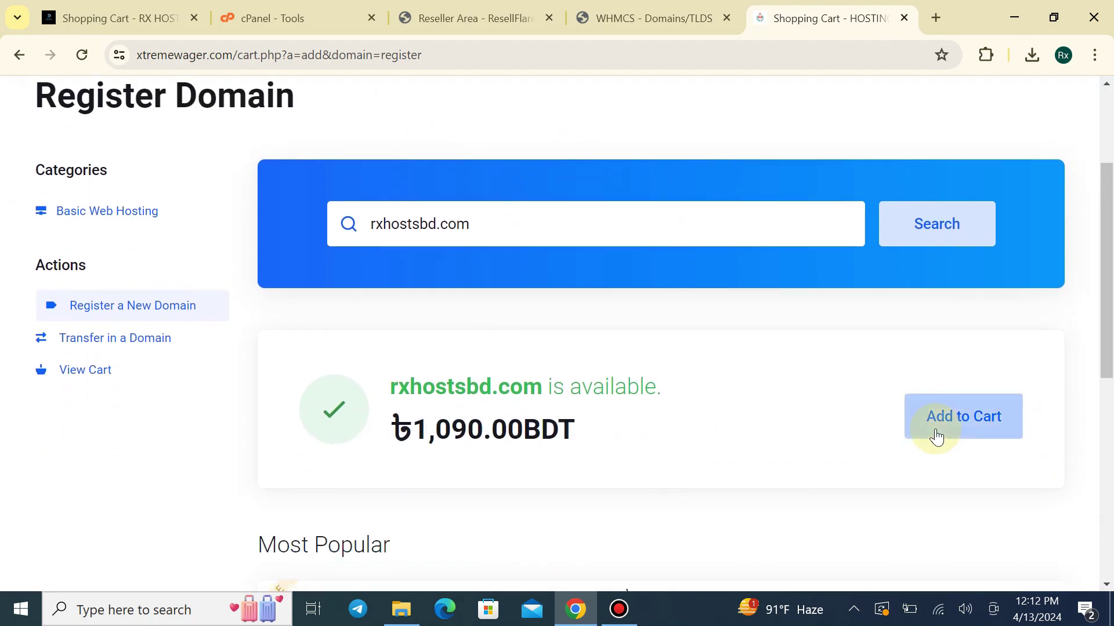
{"action": "left_click", "coordinate": [927, 428]}
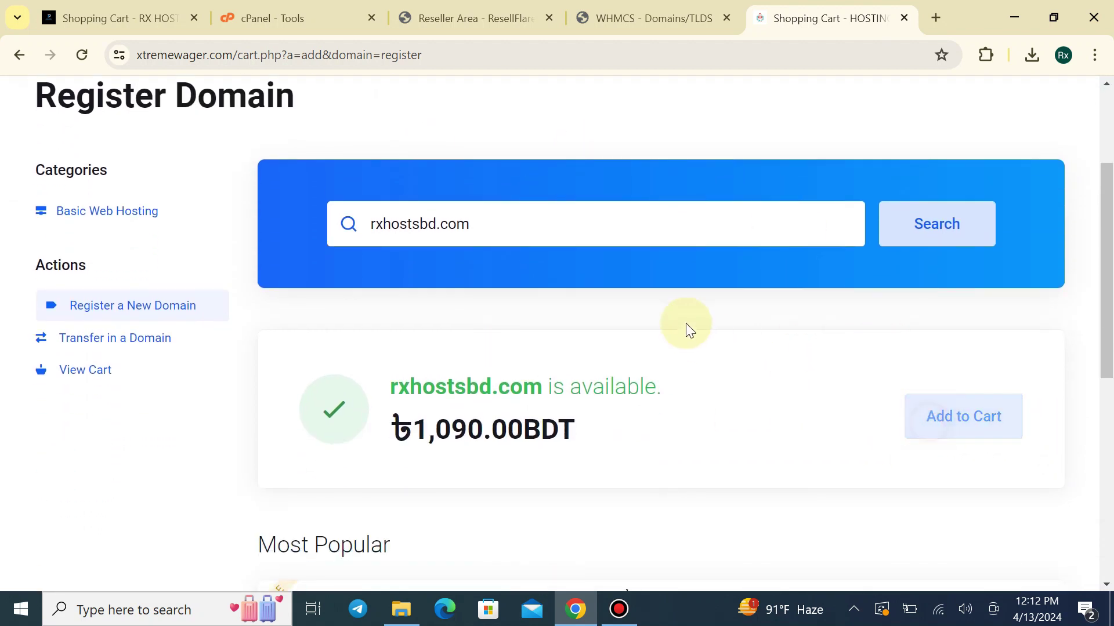
Continue to Domains Configuration and review the 1-year registration with ns1/ns2.xtremewager.com nameservers
{"action": "left_click", "coordinate": [957, 552]}
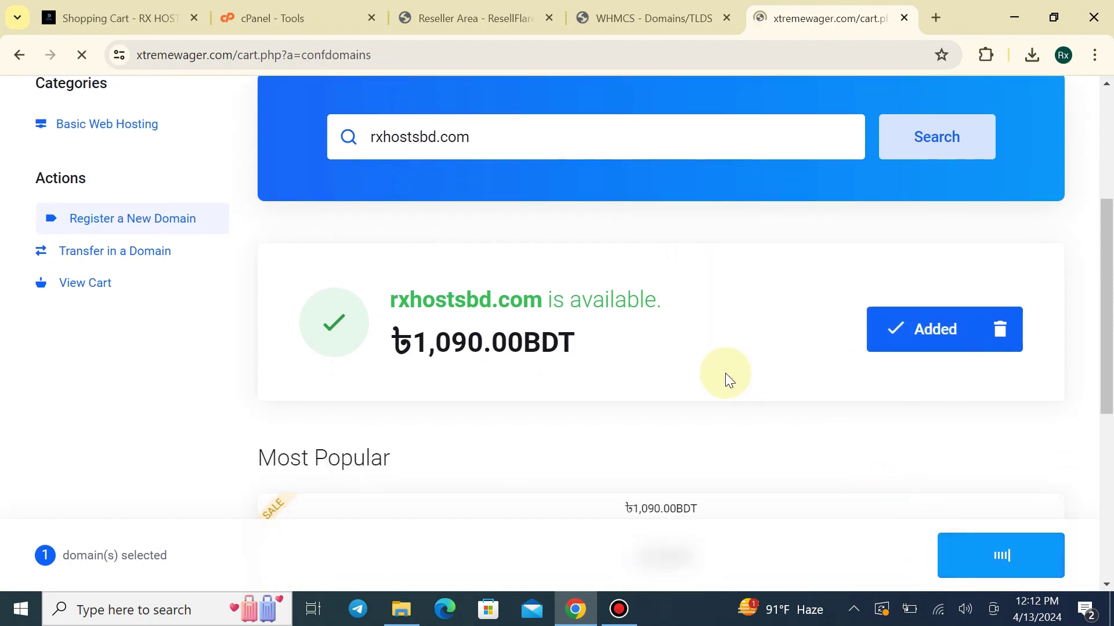
{"action": "scroll", "coordinate": [674, 404], "scroll_direction": "down", "scroll_amount": 5}
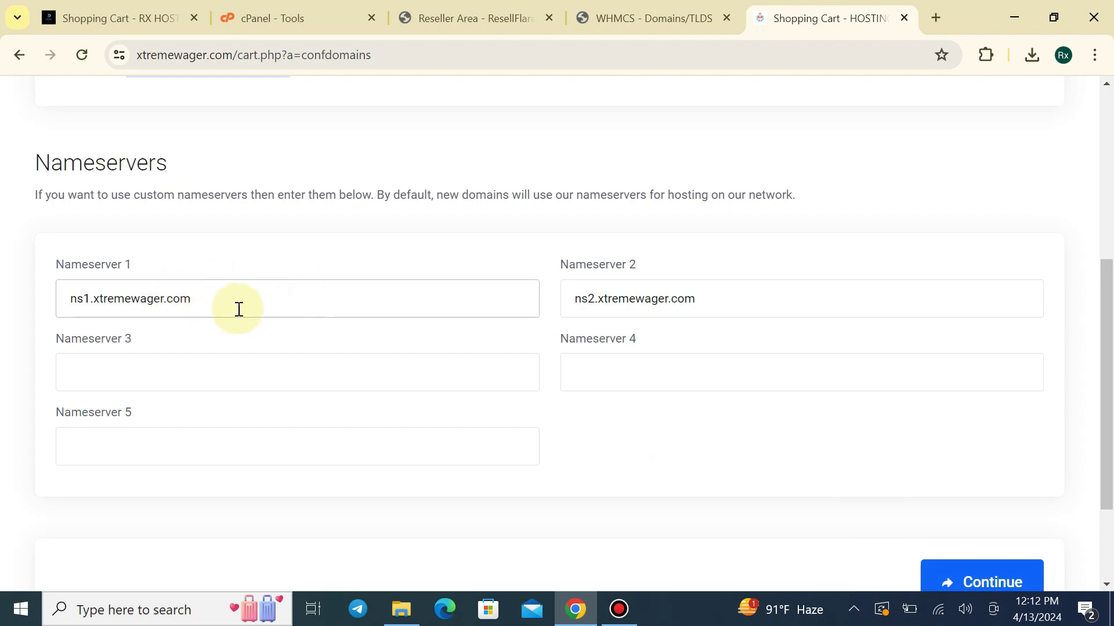
{"action": "left_click_drag", "start_coordinate": [236, 308], "coordinate": [22, 315]}
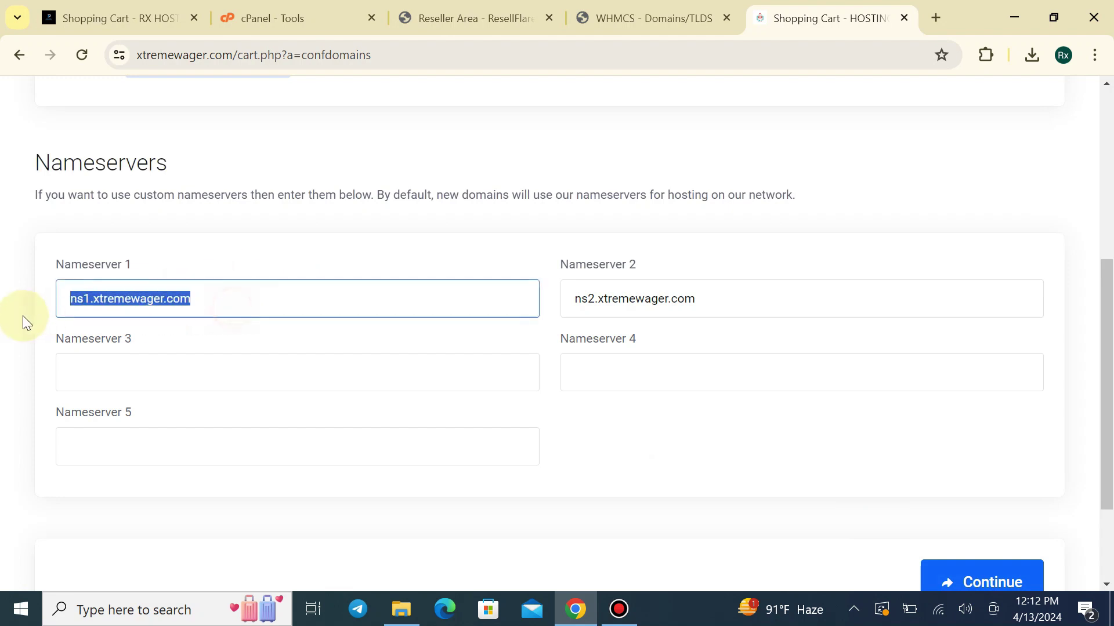
{"action": "left_click", "coordinate": [39, 268]}
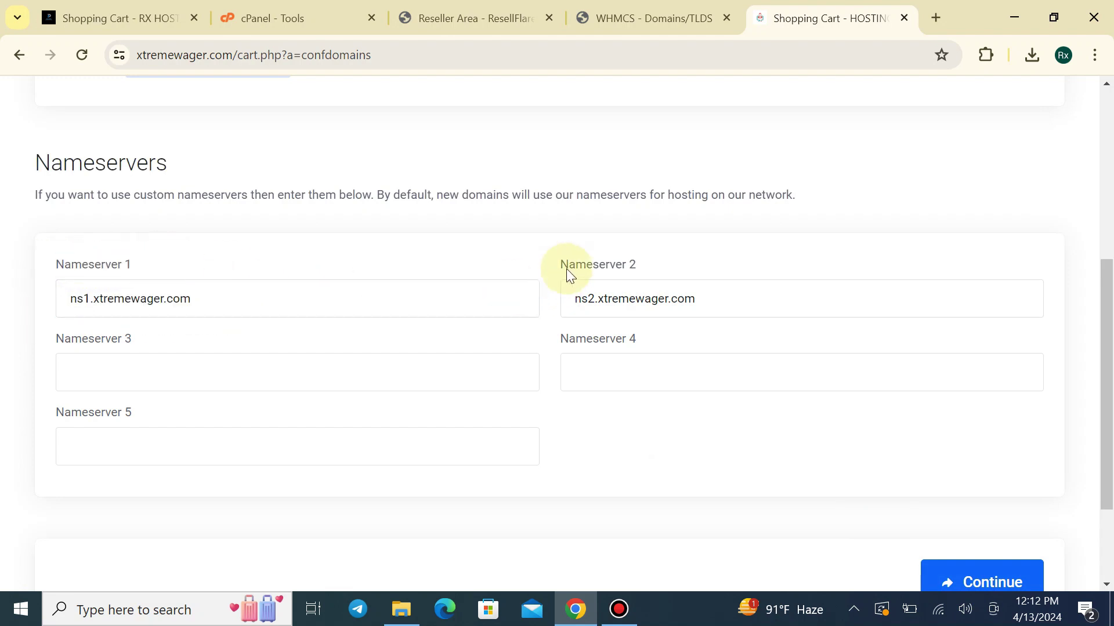
{"action": "scroll", "coordinate": [385, 406], "scroll_direction": "down", "scroll_amount": 3}
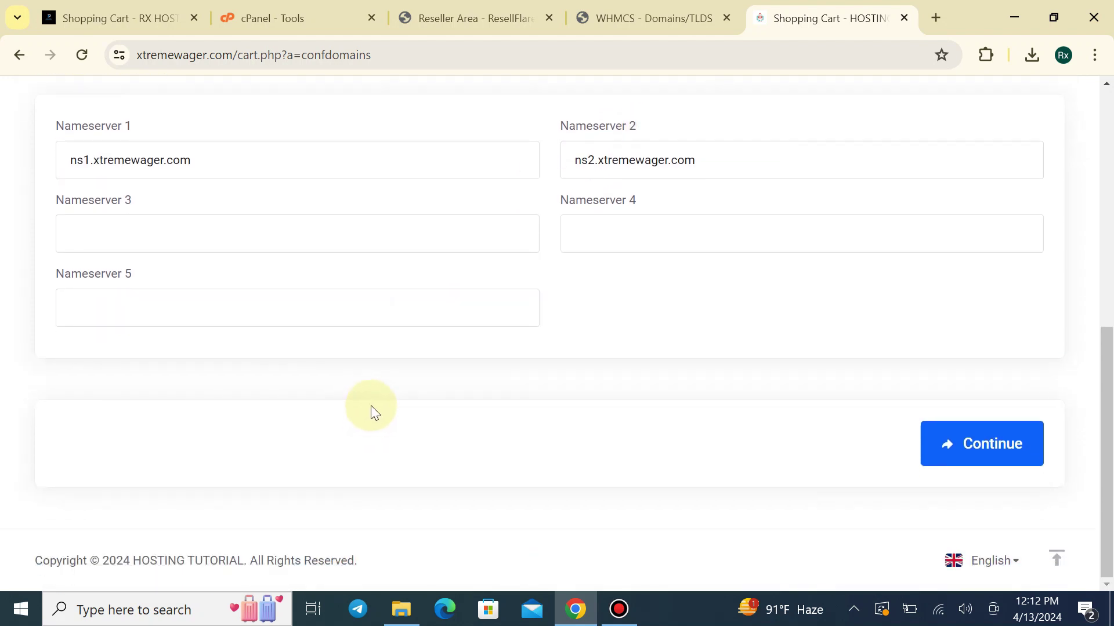
{"action": "scroll", "coordinate": [371, 410], "scroll_direction": "up", "scroll_amount": 2}
{"action": "scroll", "coordinate": [32, 175], "scroll_direction": "up", "scroll_amount": 2}
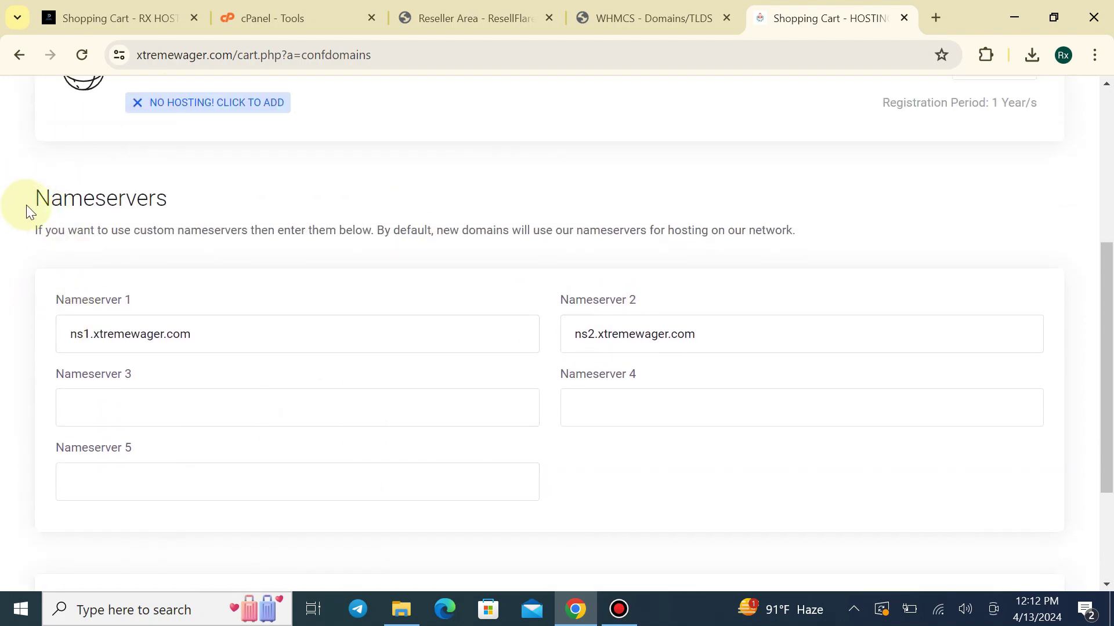
{"action": "left_click_drag", "start_coordinate": [26, 204], "coordinate": [115, 199]}
{"action": "left_click", "coordinate": [223, 215]}
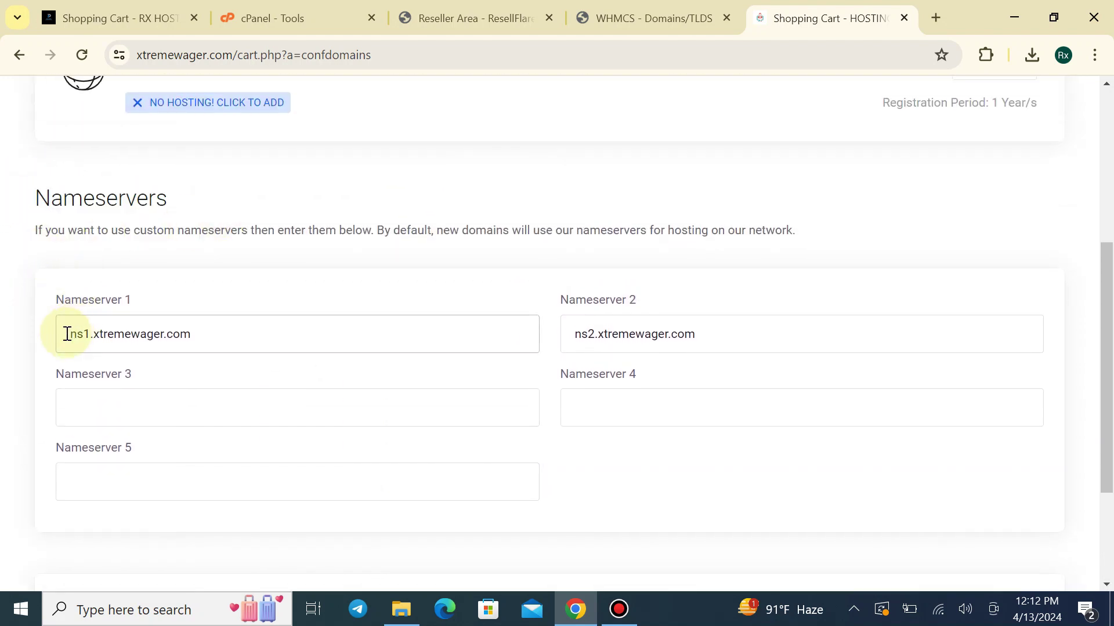
{"action": "left_click_drag", "start_coordinate": [67, 334], "coordinate": [164, 353]}
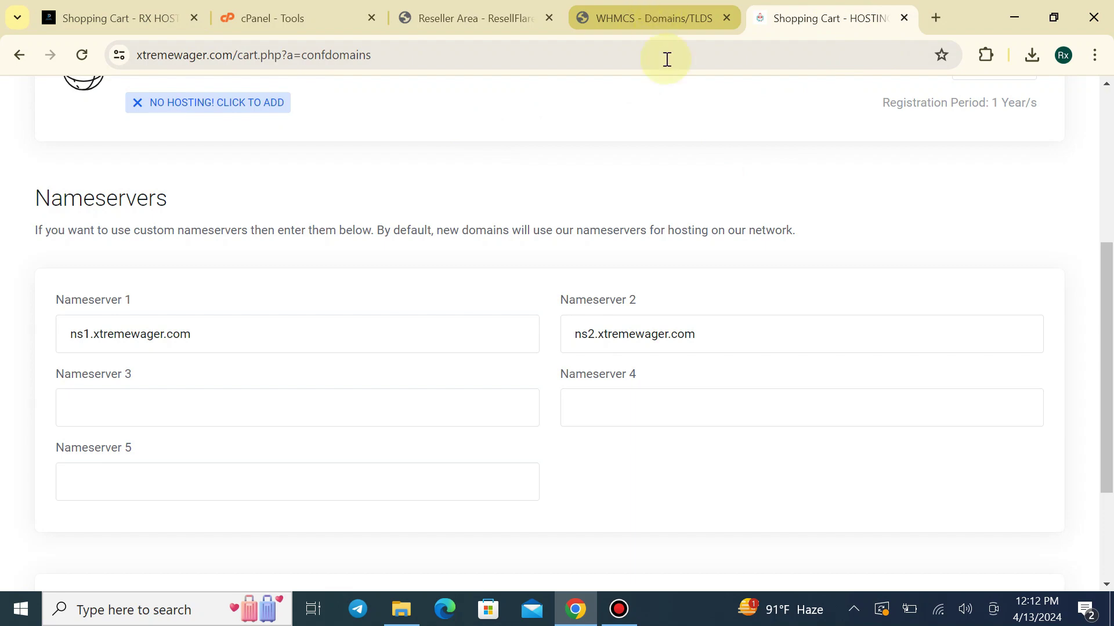
{"action": "left_click", "coordinate": [648, 7]}
View the xtremewager.com reseller hosting details from the client area home
{"action": "left_click", "coordinate": [110, 18]}
{"action": "scroll", "coordinate": [873, 102], "scroll_direction": "up", "scroll_amount": 2}
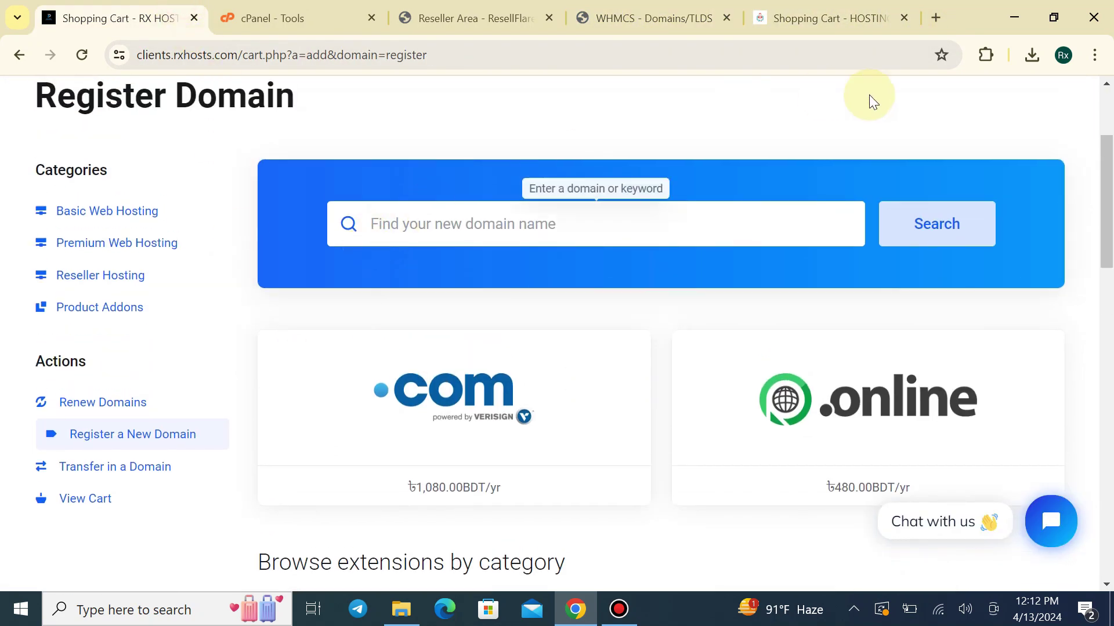
{"action": "scroll", "coordinate": [704, 244], "scroll_direction": "up", "scroll_amount": 3}
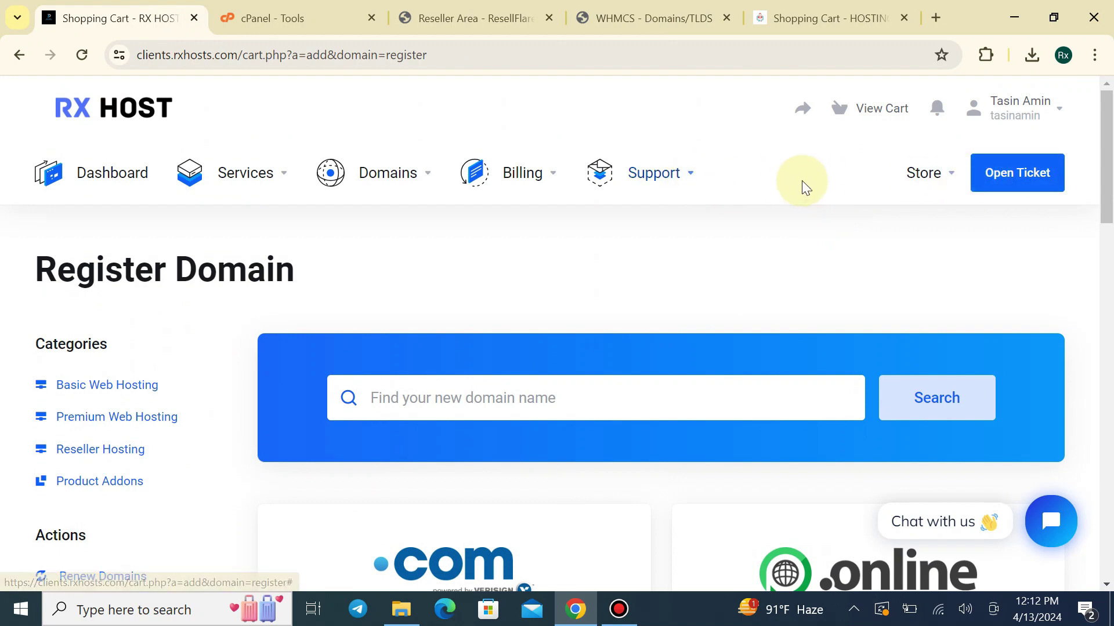
{"action": "left_click", "coordinate": [161, 113]}
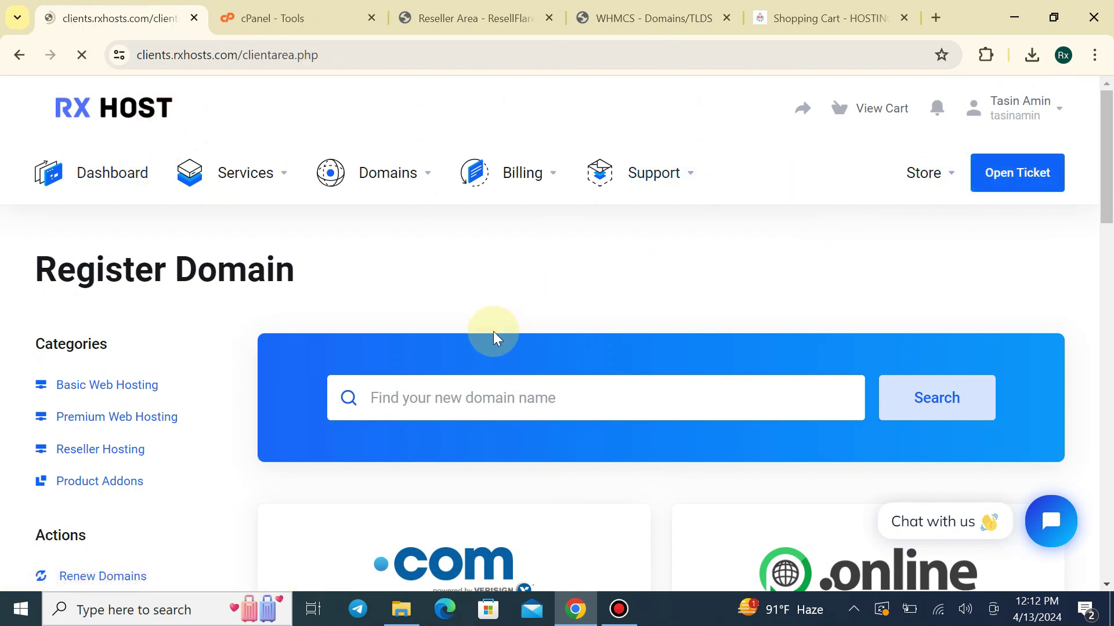
{"action": "scroll", "coordinate": [411, 348], "scroll_direction": "down", "scroll_amount": 3}
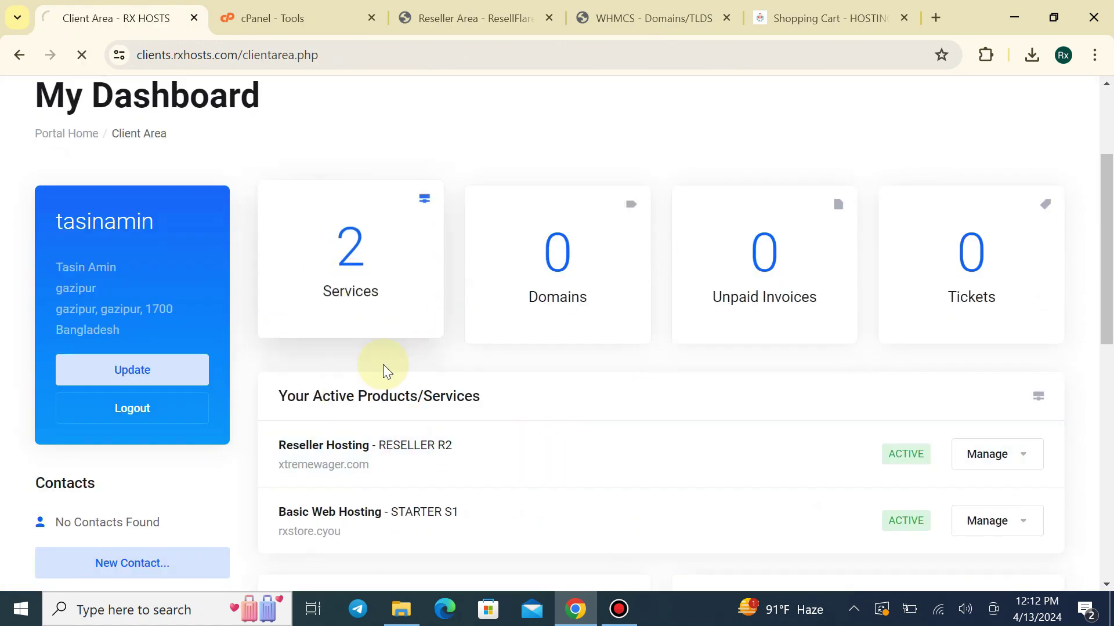
{"action": "left_click", "coordinate": [359, 458]}
{"action": "scroll", "coordinate": [329, 398], "scroll_direction": "down", "scroll_amount": 5}
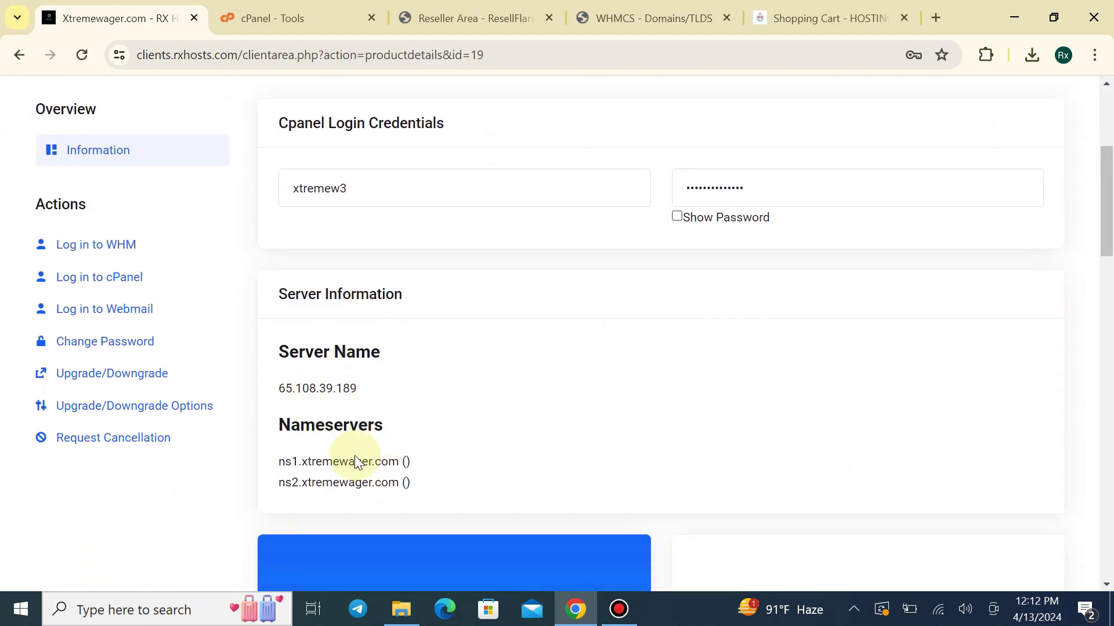
{"action": "scroll", "coordinate": [355, 456], "scroll_direction": "up", "scroll_amount": 5}
Copy nameserver ns1.basicwebserver.com from the Reseller Account Information email in Email History
{"action": "left_click", "coordinate": [1040, 102]}
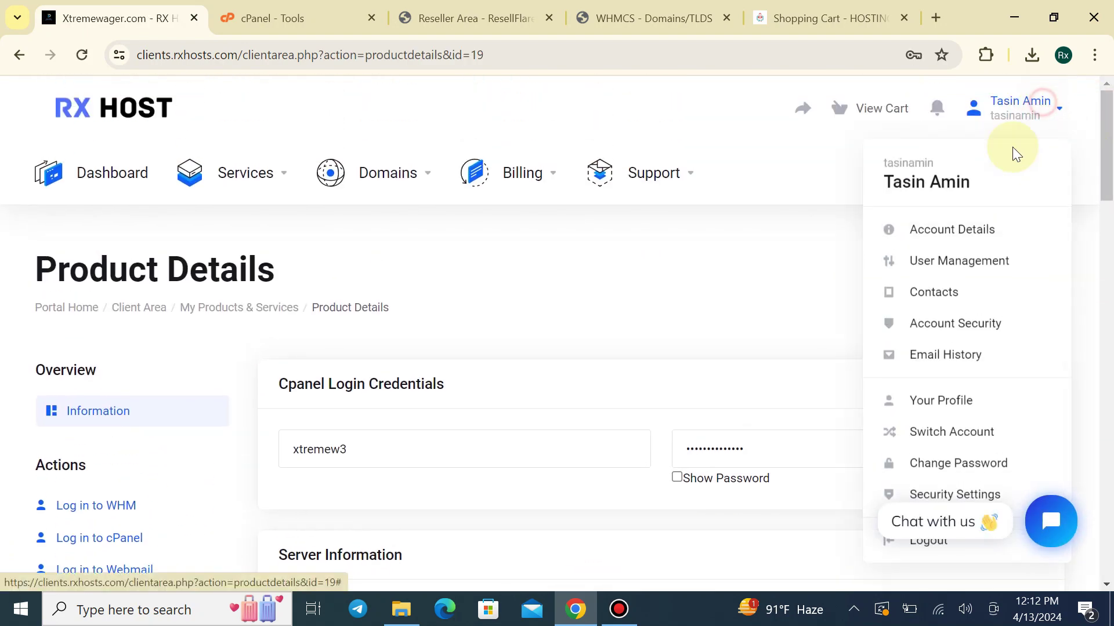
{"action": "left_click", "coordinate": [939, 355]}
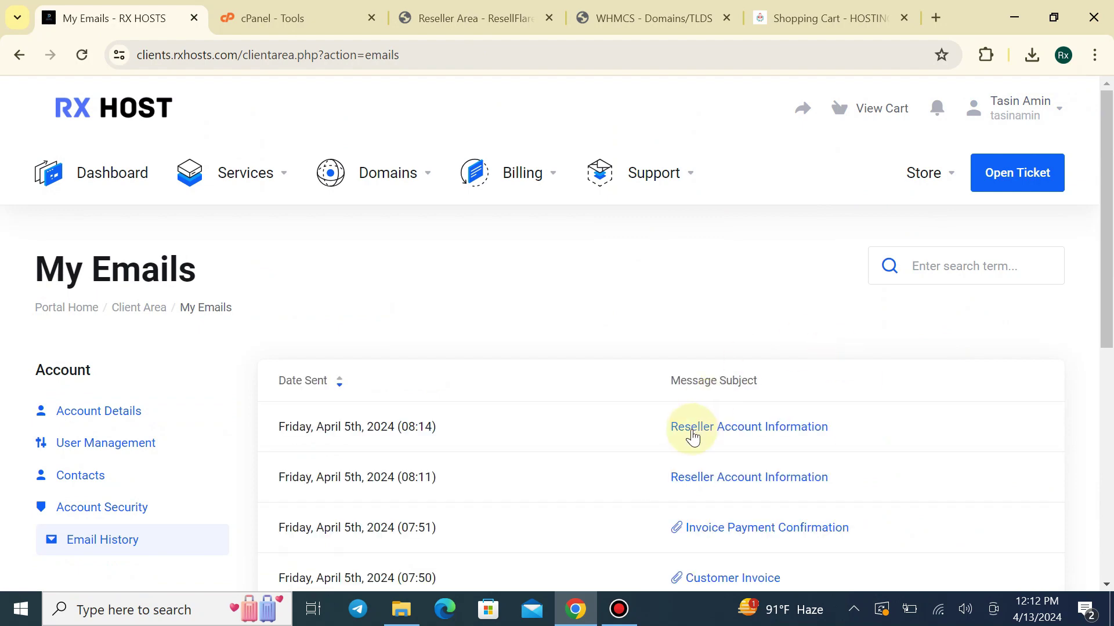
{"action": "scroll", "coordinate": [692, 436], "scroll_direction": "down", "scroll_amount": 1}
{"action": "left_click", "coordinate": [696, 336]}
{"action": "scroll", "coordinate": [464, 377], "scroll_direction": "down", "scroll_amount": 2}
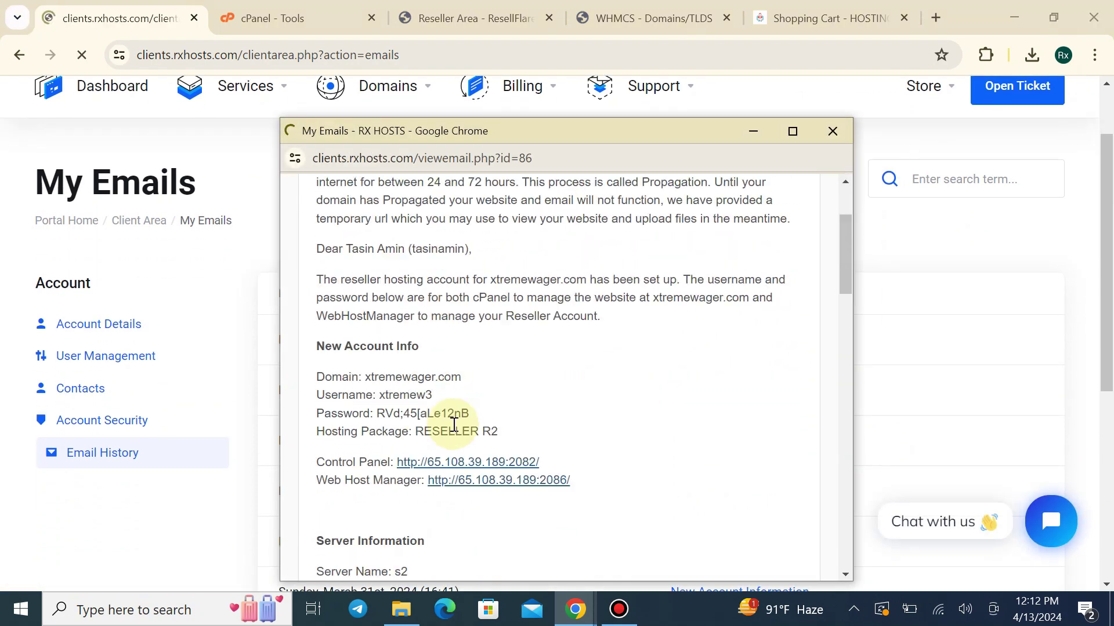
{"action": "scroll", "coordinate": [454, 425], "scroll_direction": "down", "scroll_amount": 3}
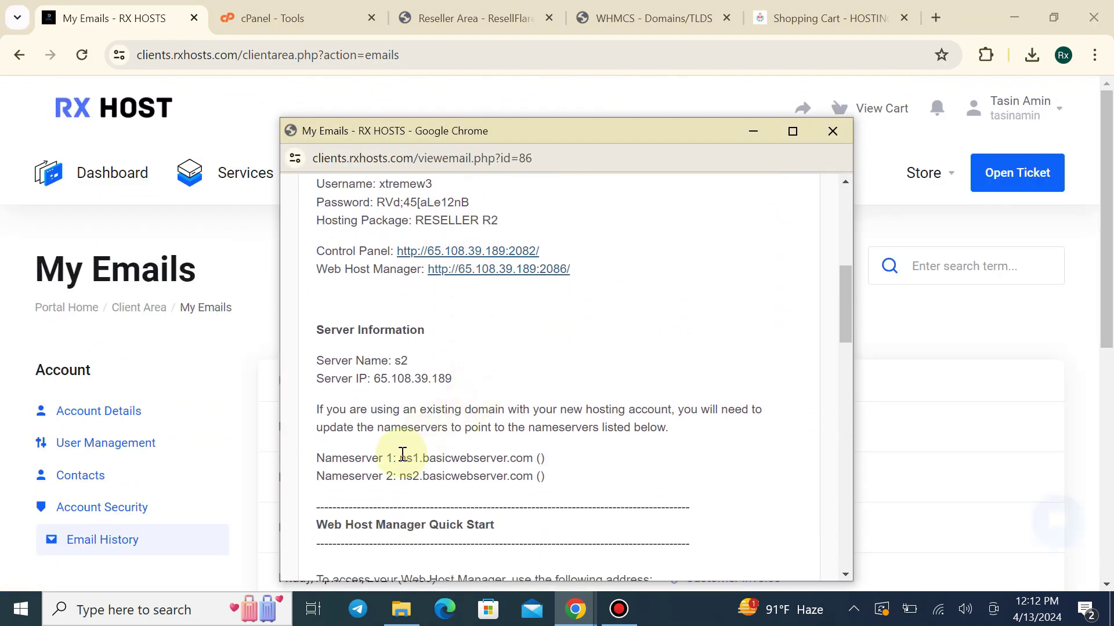
{"action": "left_click_drag", "start_coordinate": [403, 458], "coordinate": [523, 458]}
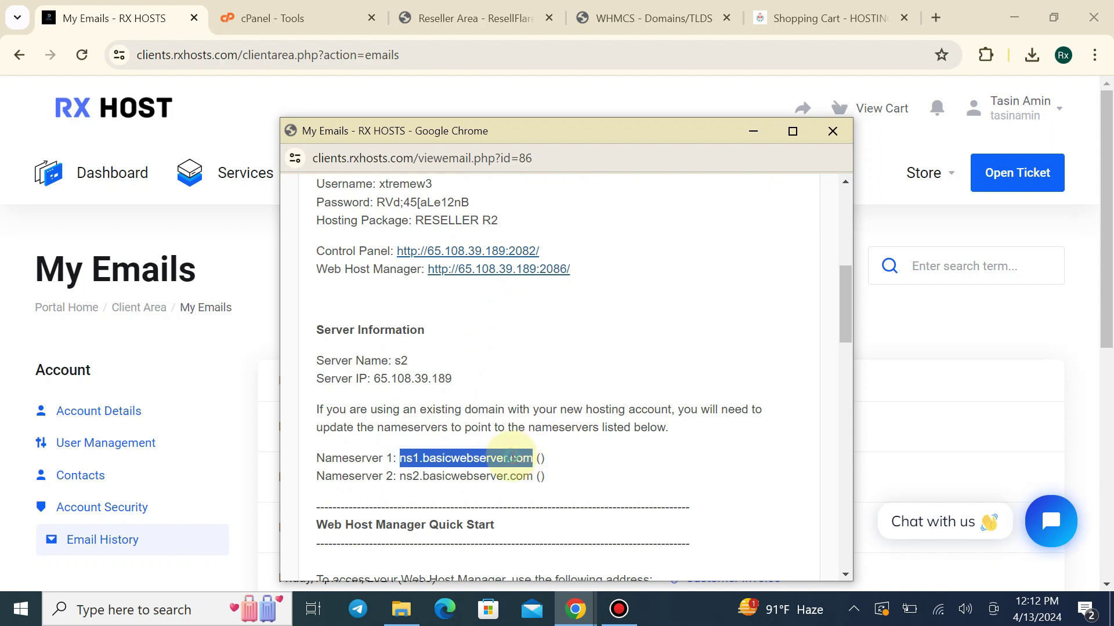
{"action": "right_click", "coordinate": [537, 453]}
{"action": "left_click", "coordinate": [563, 218]}
Paste the nameserver into the cart's Nameserver 1 field, then clear it again
{"action": "left_click", "coordinate": [760, 18]}
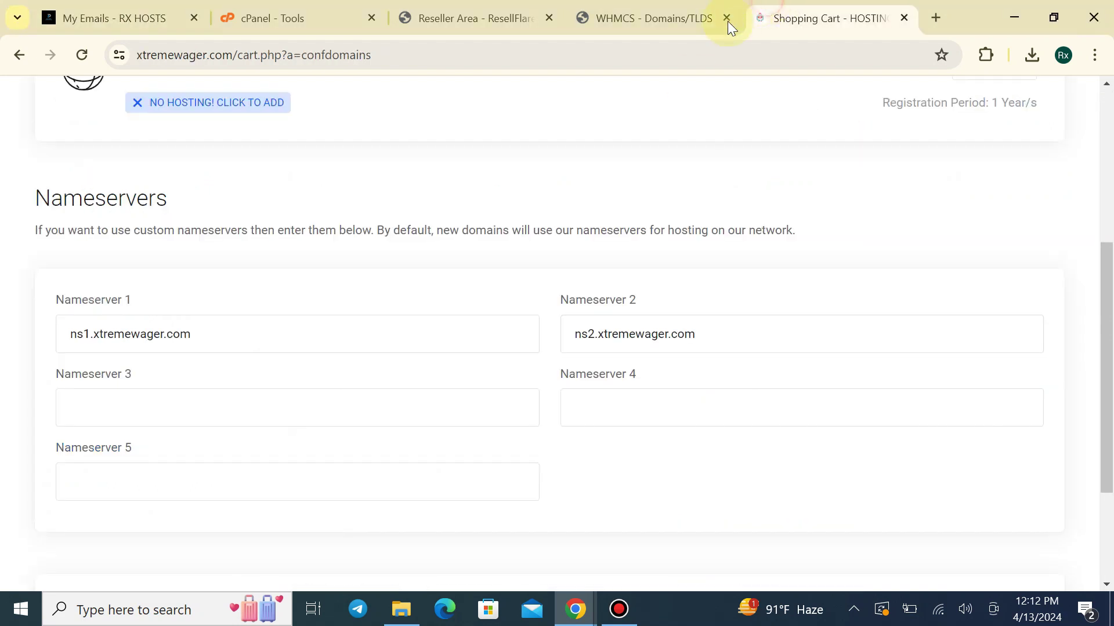
{"action": "left_click", "coordinate": [299, 332]}
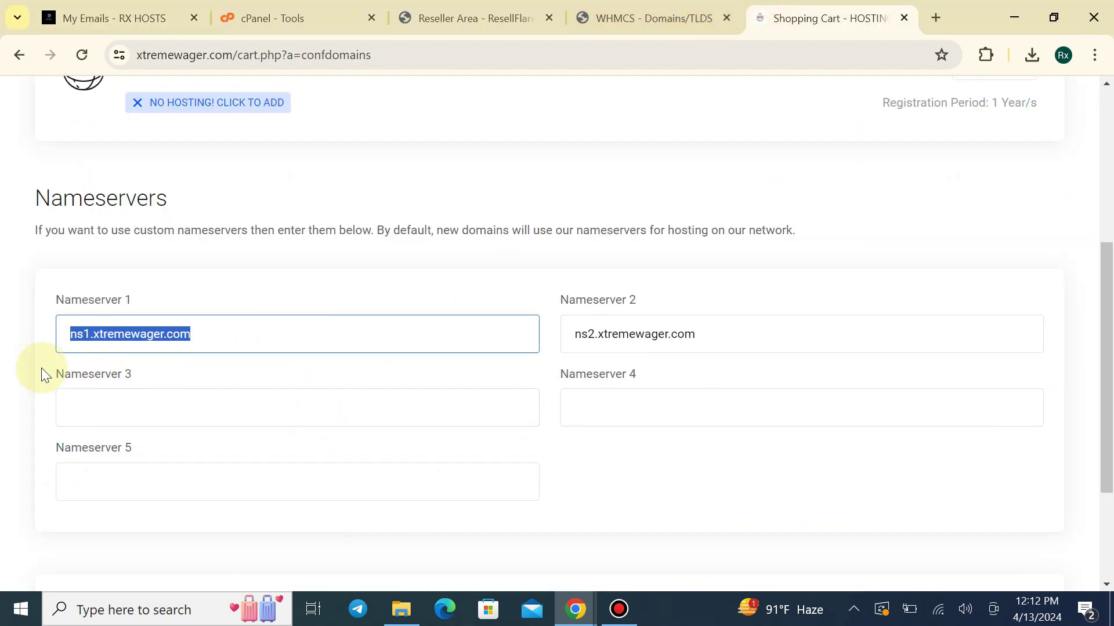
{"action": "key", "text": "ctrl+v"}
{"action": "key", "text": "ctrl+a"}
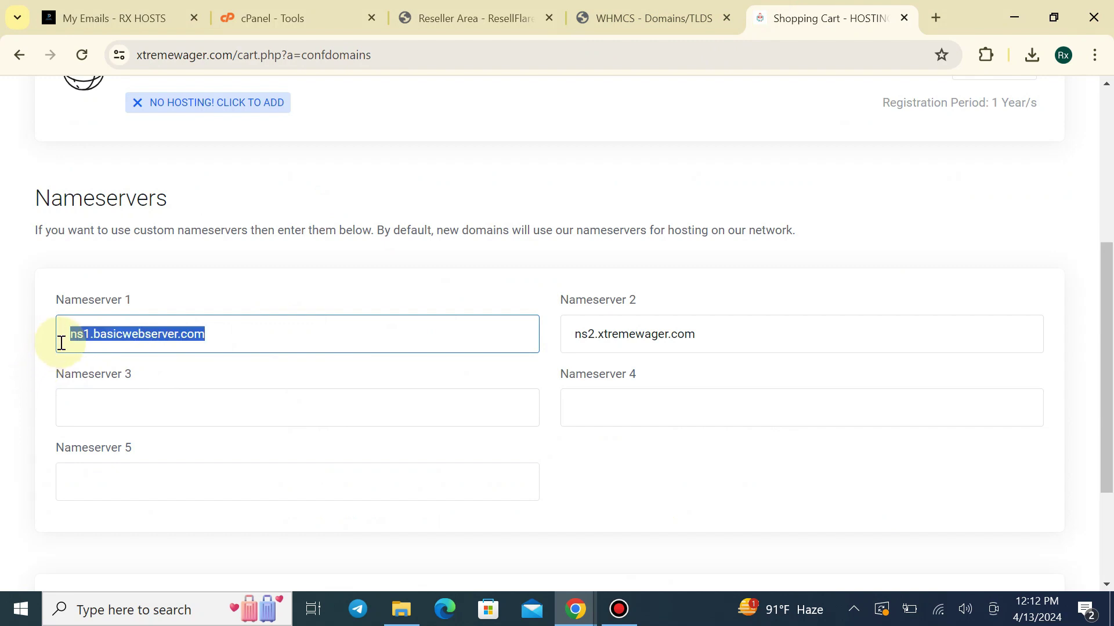
{"action": "key", "text": "BackSpace"}
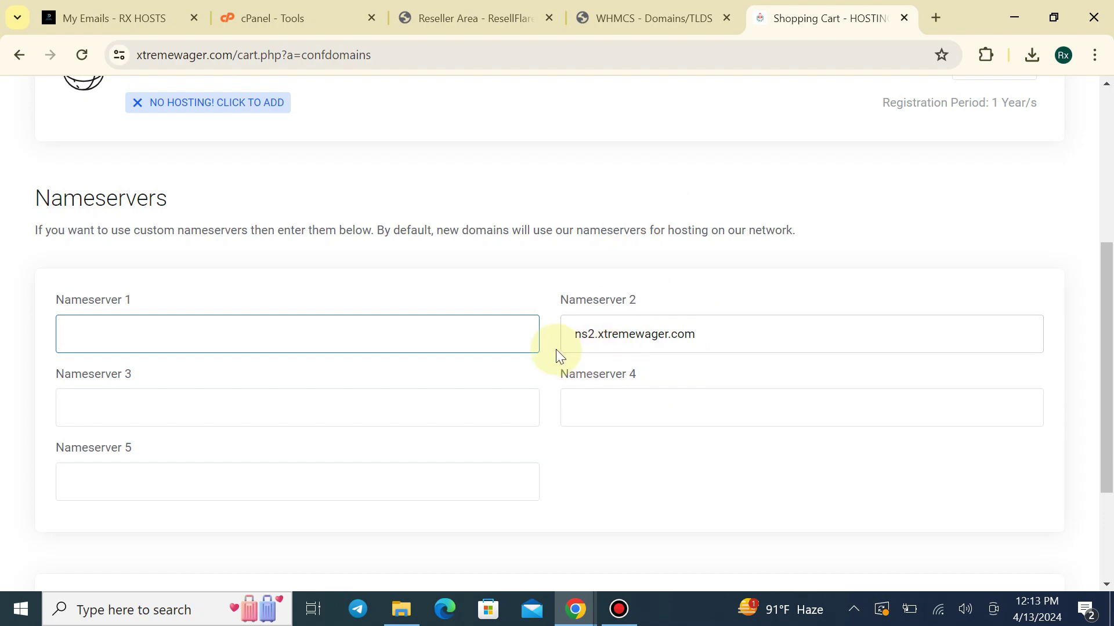
{"action": "left_click", "coordinate": [627, 15]}
{"action": "scroll", "coordinate": [812, 168], "scroll_direction": "up", "scroll_amount": 3}
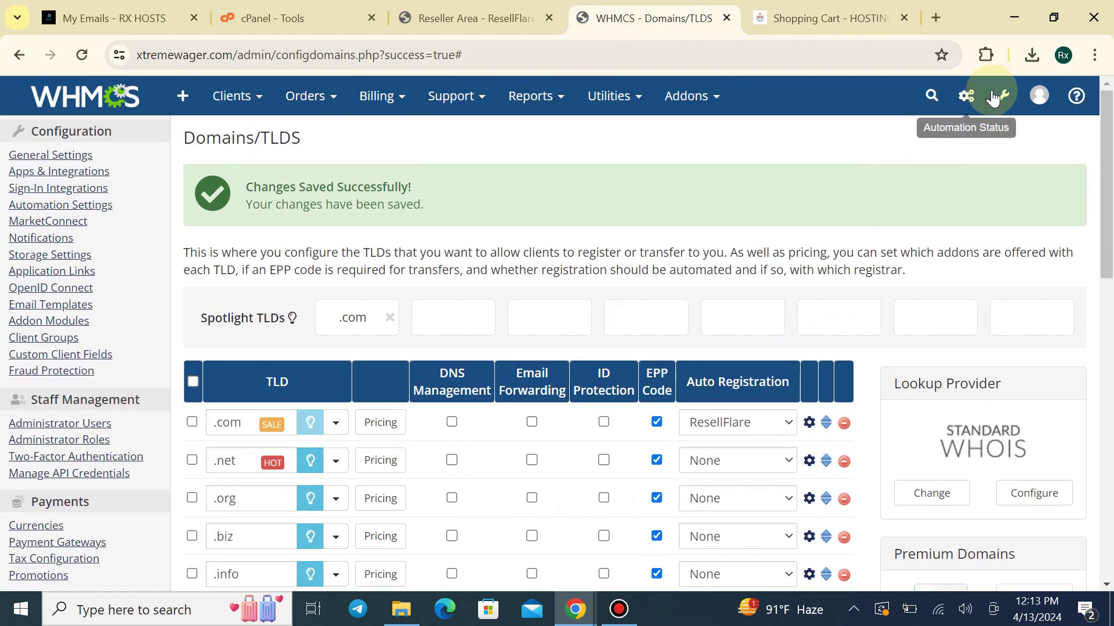
Enter ns1.basicwebserver.com and ns2.basicwebserver.com as the default nameservers in the Domains general settings
{"action": "left_click", "coordinate": [993, 97]}
{"action": "left_click", "coordinate": [910, 165]}
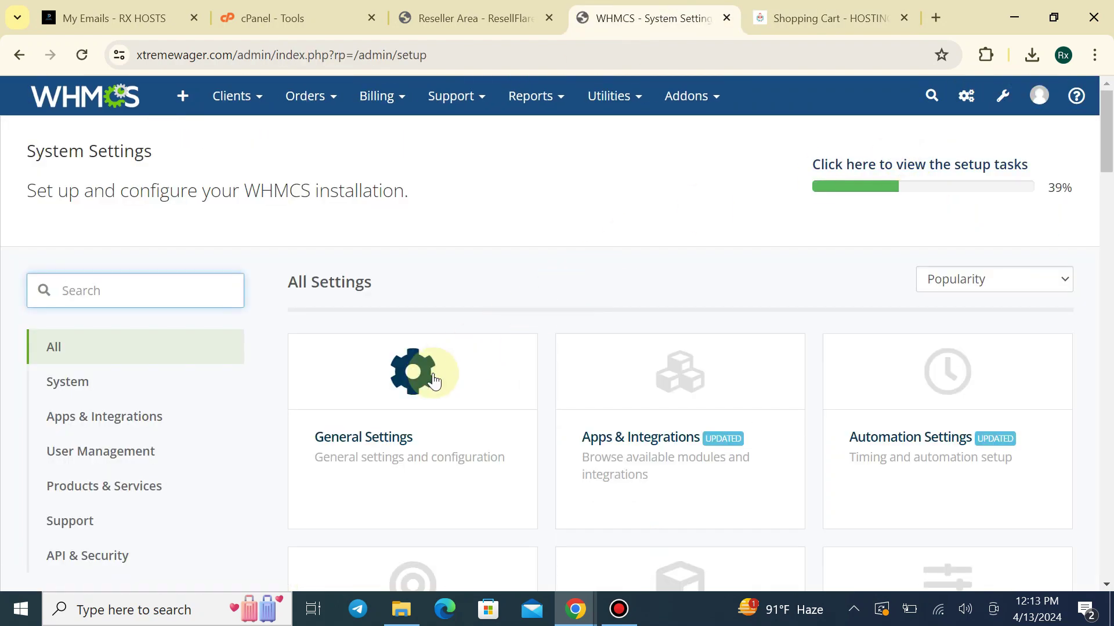
{"action": "left_click", "coordinate": [459, 361]}
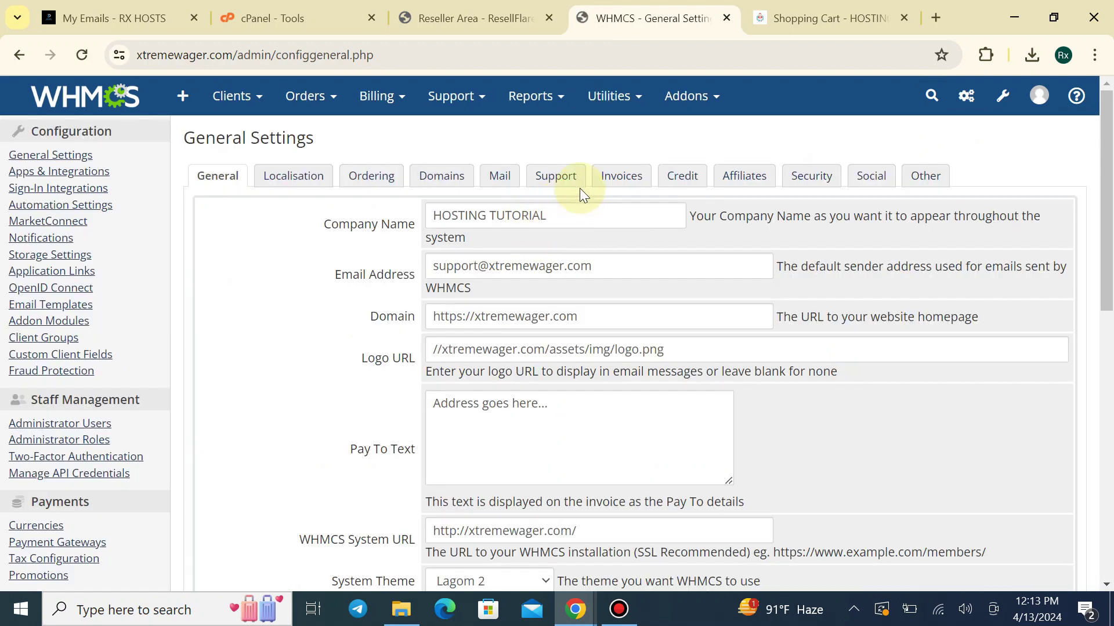
{"action": "left_click", "coordinate": [444, 176]}
{"action": "scroll", "coordinate": [589, 406], "scroll_direction": "down", "scroll_amount": 1}
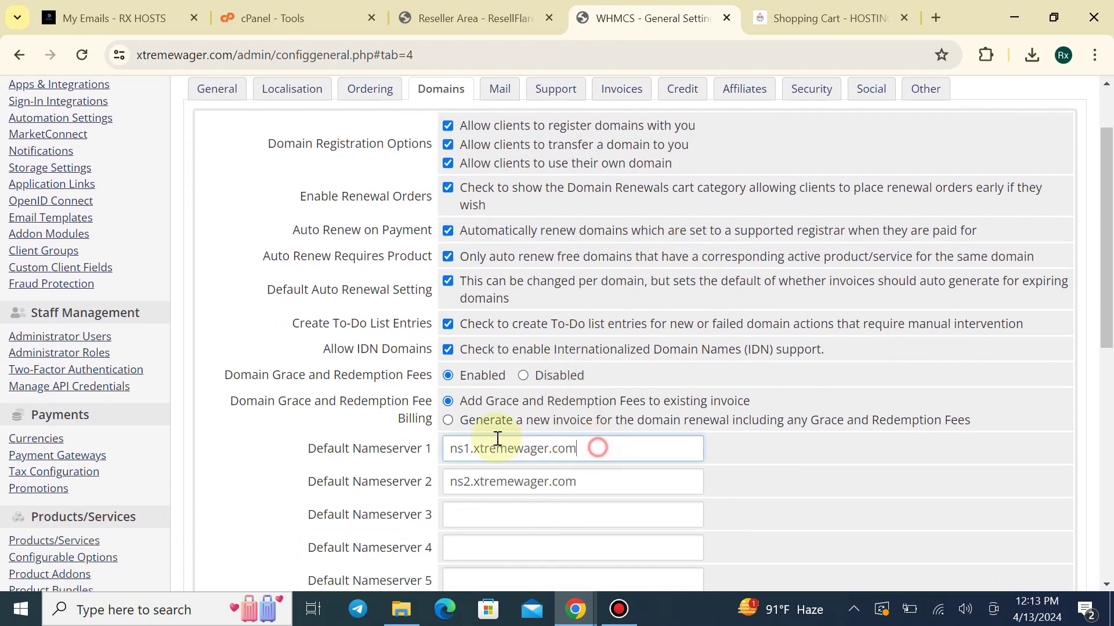
{"action": "left_click_drag", "start_coordinate": [497, 439], "coordinate": [394, 440]}
{"action": "triple_click", "coordinate": [566, 486]}
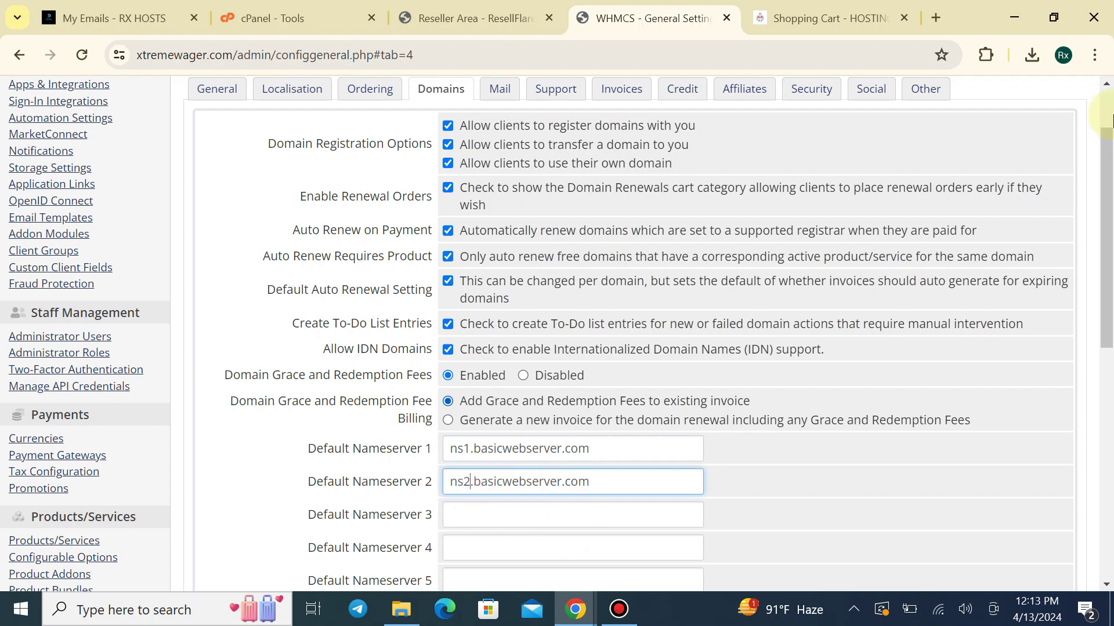
{"action": "left_click_drag", "start_coordinate": [1108, 142], "coordinate": [1108, 559]}
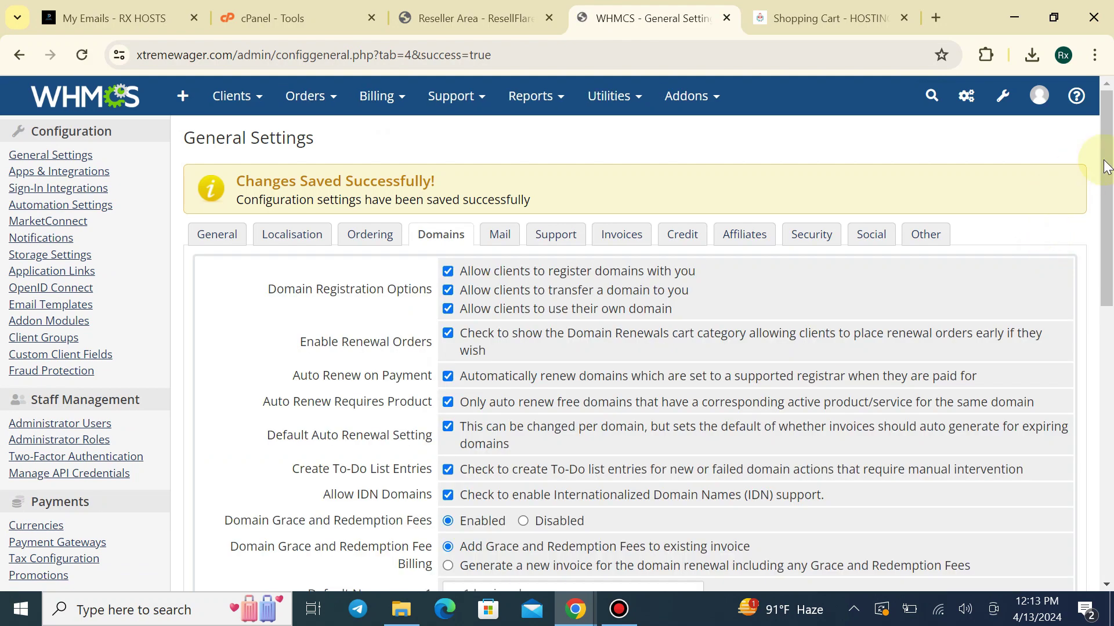
{"action": "left_click_drag", "start_coordinate": [1106, 99], "coordinate": [1105, 509]}
Set the default contact country to Bangladesh, save the settings, and return to the cart
{"action": "left_click", "coordinate": [506, 438]}
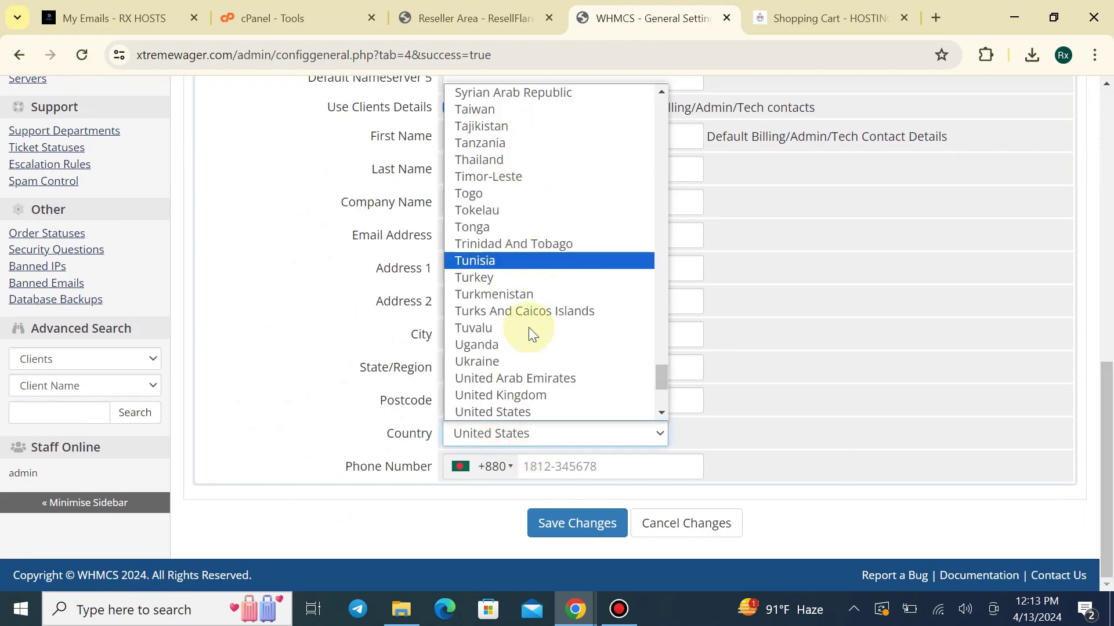
{"action": "scroll", "coordinate": [517, 361], "scroll_direction": "down", "scroll_amount": 4}
{"action": "scroll", "coordinate": [544, 296], "scroll_direction": "up", "scroll_amount": 12}
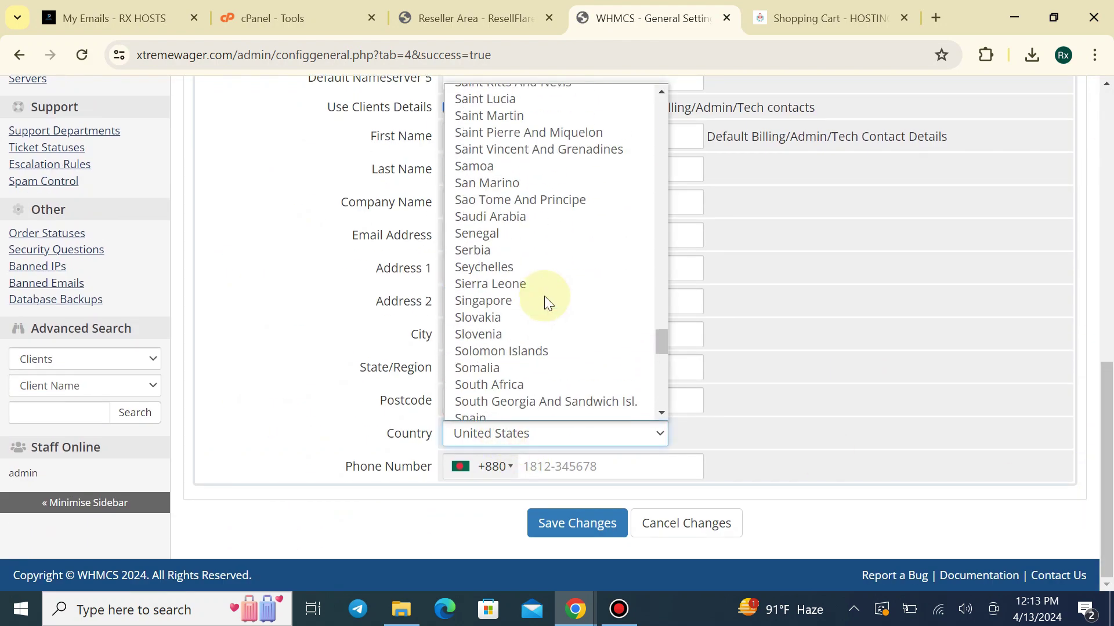
{"action": "scroll", "coordinate": [663, 356], "scroll_direction": "down", "scroll_amount": 1}
{"action": "scroll", "coordinate": [654, 346], "scroll_direction": "up", "scroll_amount": 1}
{"action": "left_click_drag", "start_coordinate": [656, 350], "coordinate": [681, 134]}
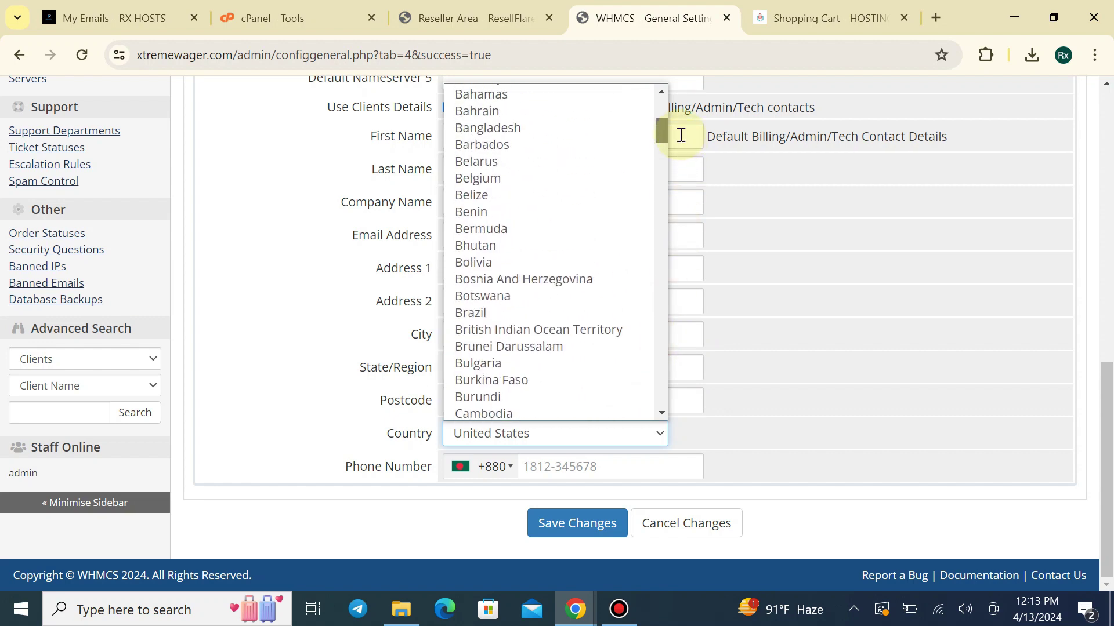
{"action": "left_click", "coordinate": [551, 129]}
{"action": "left_click", "coordinate": [571, 531]}
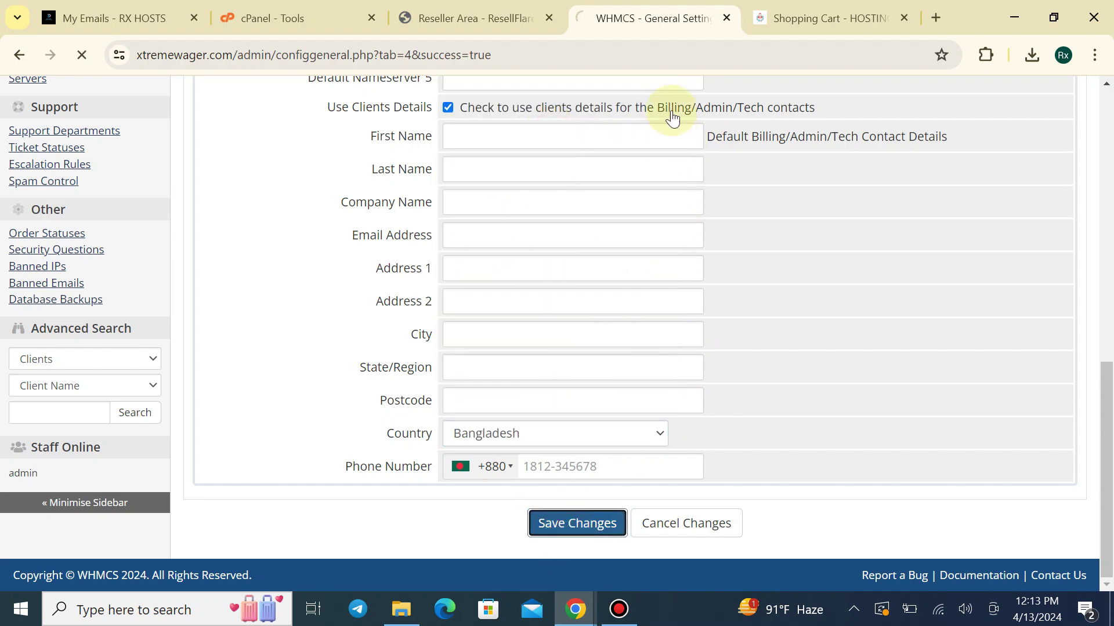
{"action": "left_click", "coordinate": [825, 7]}
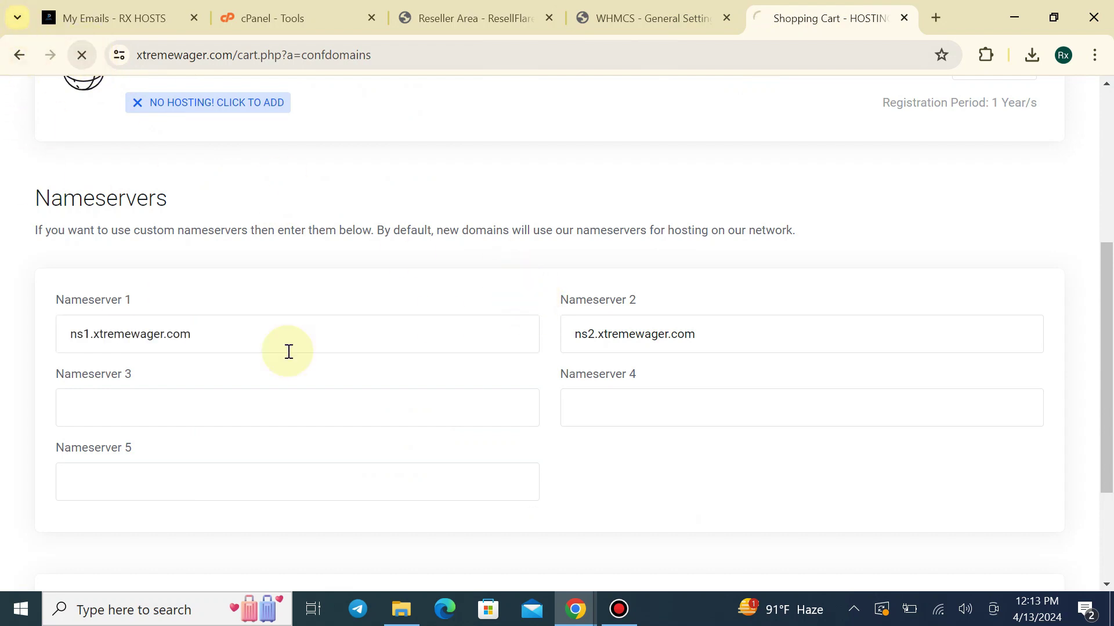
Search for rxhostsbd.com, add it to the cart, and continue to its domain configuration
{"action": "left_click", "coordinate": [24, 68]}
{"action": "scroll", "coordinate": [473, 271], "scroll_direction": "up", "scroll_amount": 3}
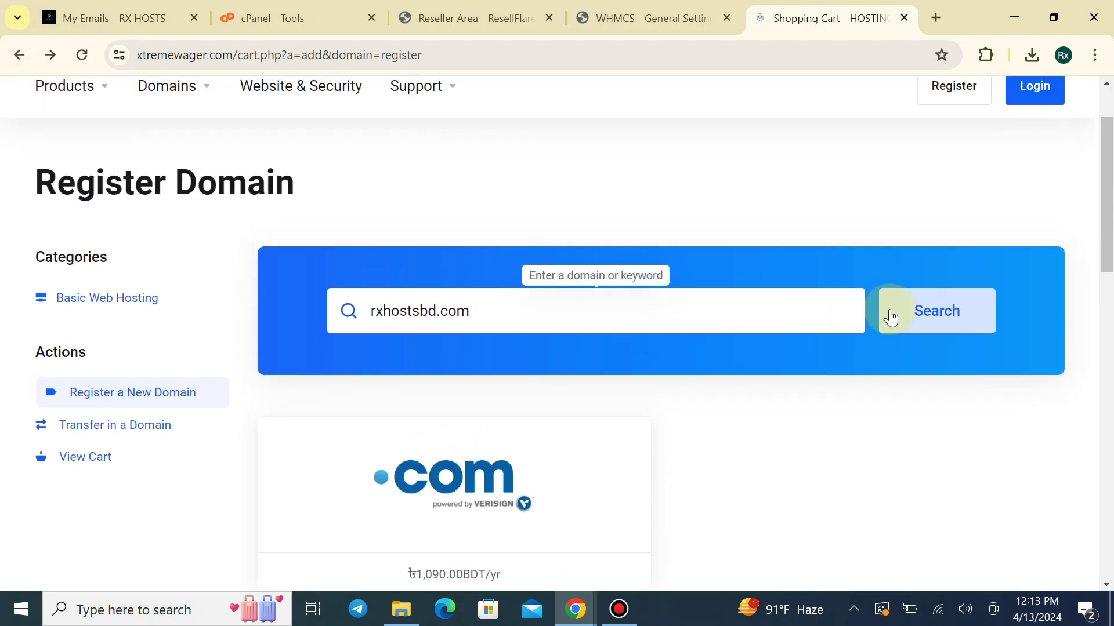
{"action": "left_click", "coordinate": [890, 317]}
{"action": "scroll", "coordinate": [556, 416], "scroll_direction": "down", "scroll_amount": 3}
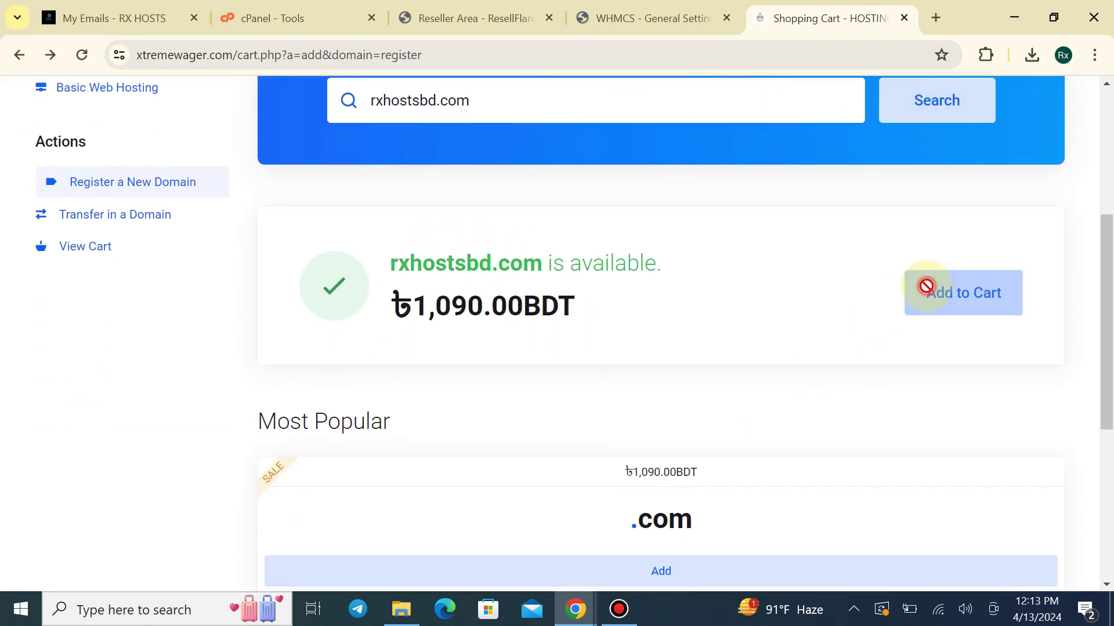
{"action": "left_click", "coordinate": [926, 286]}
{"action": "left_click", "coordinate": [982, 547]}
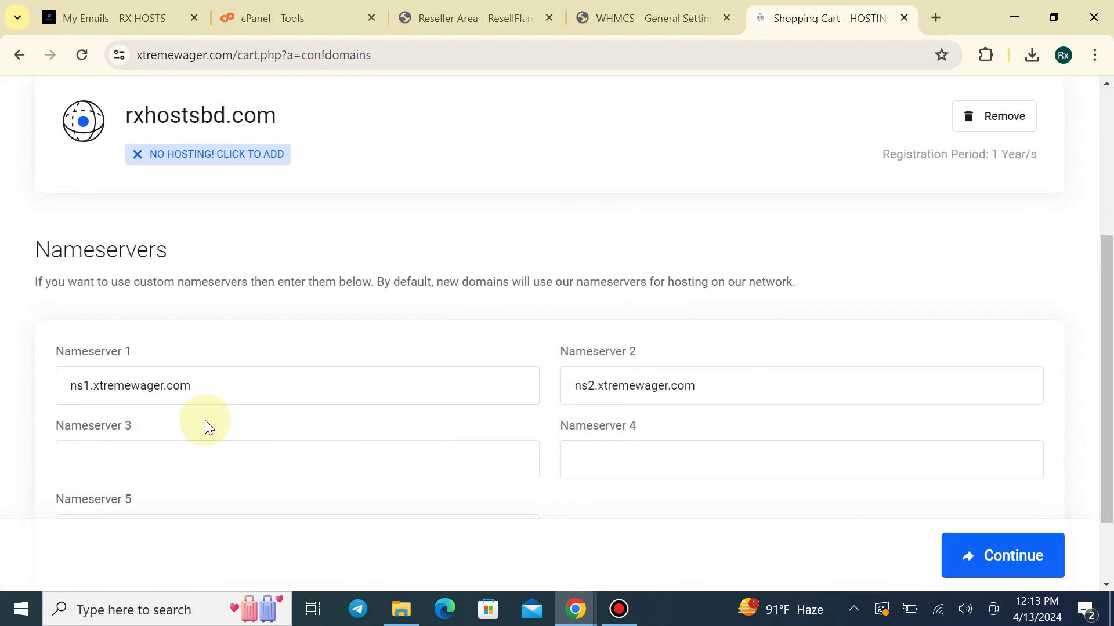
Find the s1 server in the Servers list, via the 'serv' search, and open it for editing
{"action": "left_click", "coordinate": [675, 5]}
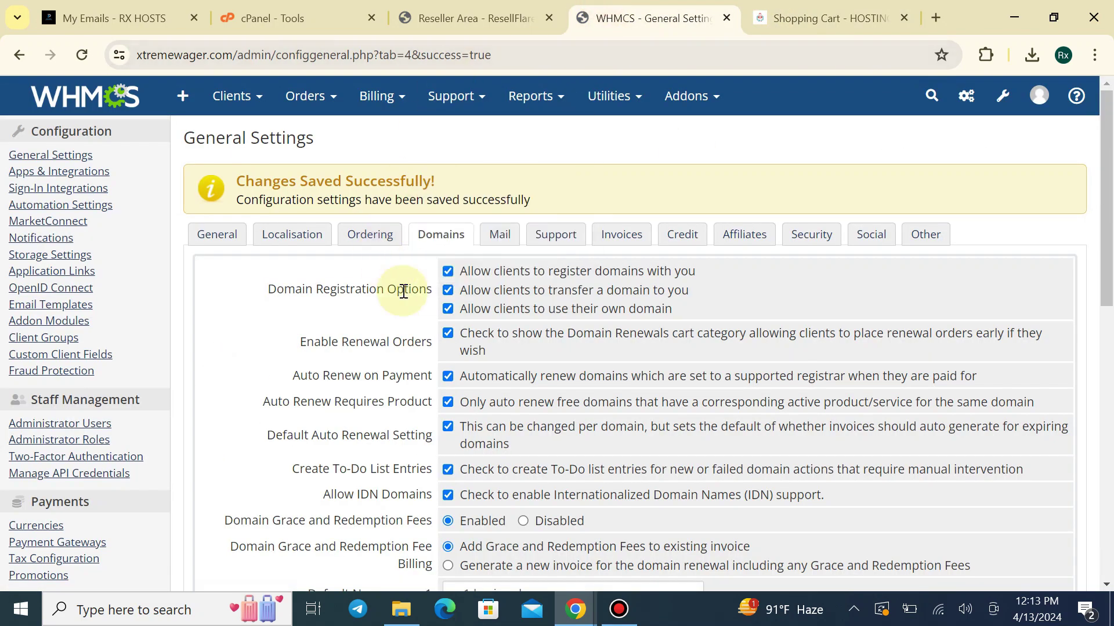
{"action": "scroll", "coordinate": [398, 324], "scroll_direction": "down", "scroll_amount": 4}
{"action": "scroll", "coordinate": [458, 409], "scroll_direction": "down", "scroll_amount": 4}
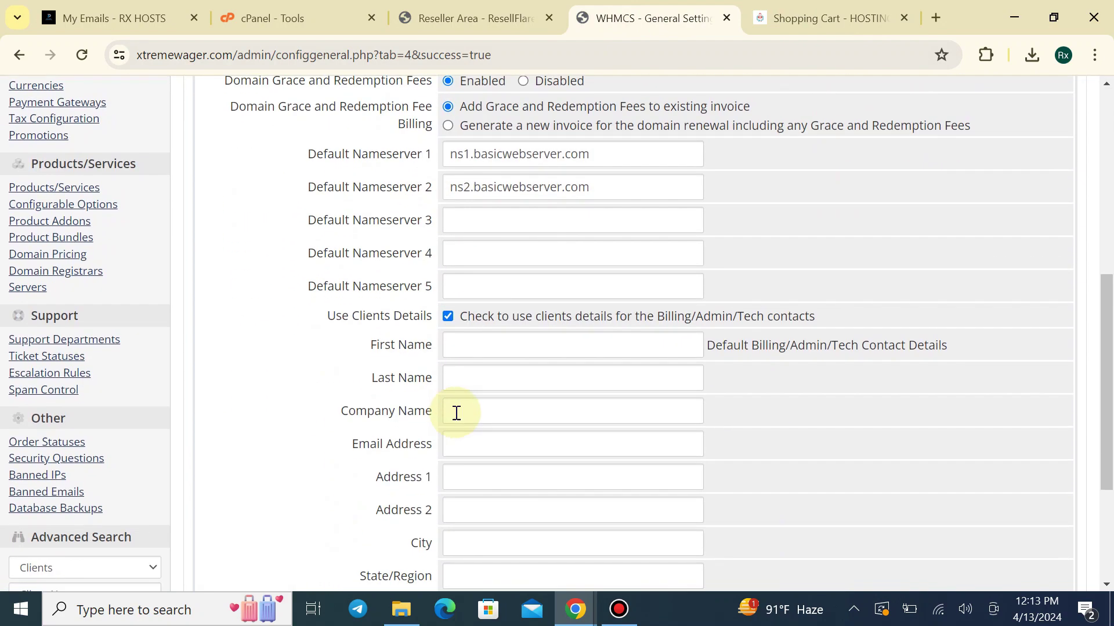
{"action": "scroll", "coordinate": [867, 254], "scroll_direction": "up", "scroll_amount": 8}
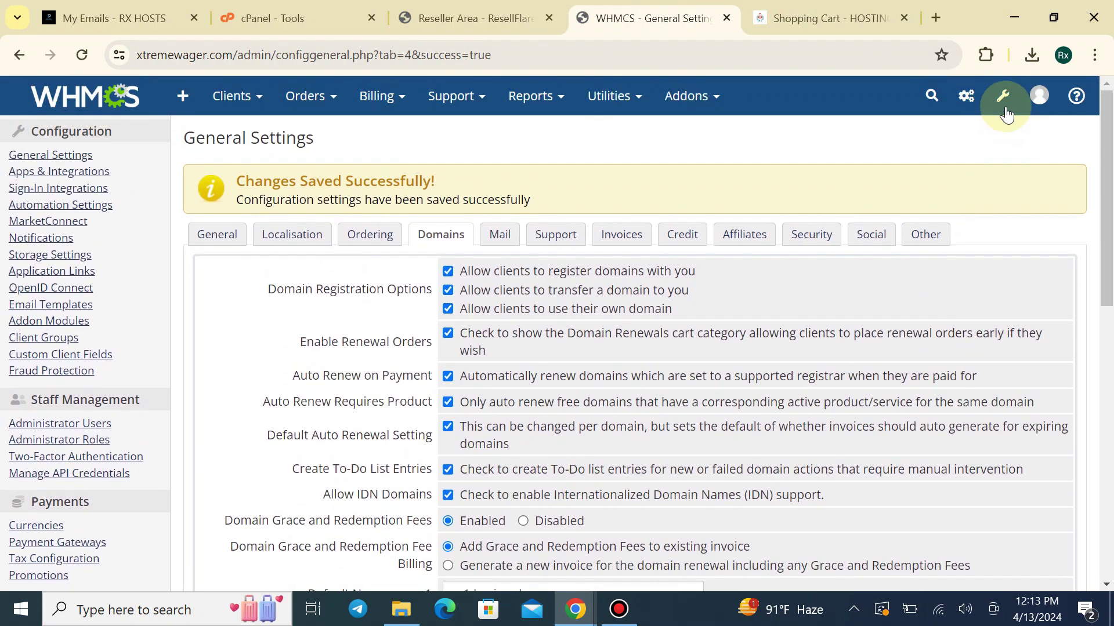
{"action": "left_click", "coordinate": [1002, 99]}
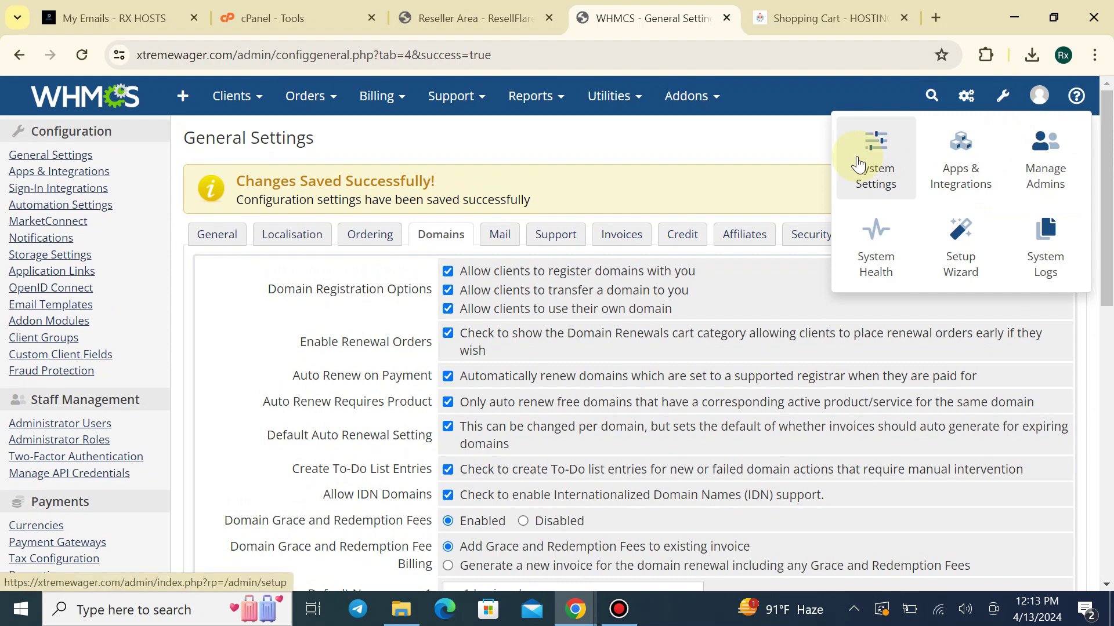
{"action": "type", "text": "ser"}
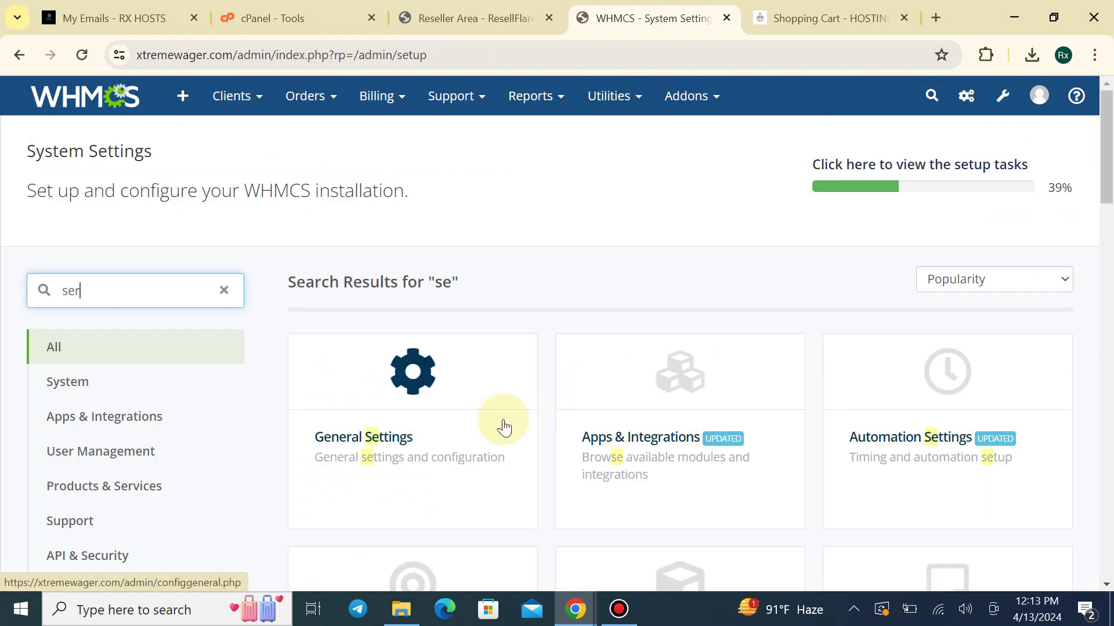
{"action": "type", "text": "v"}
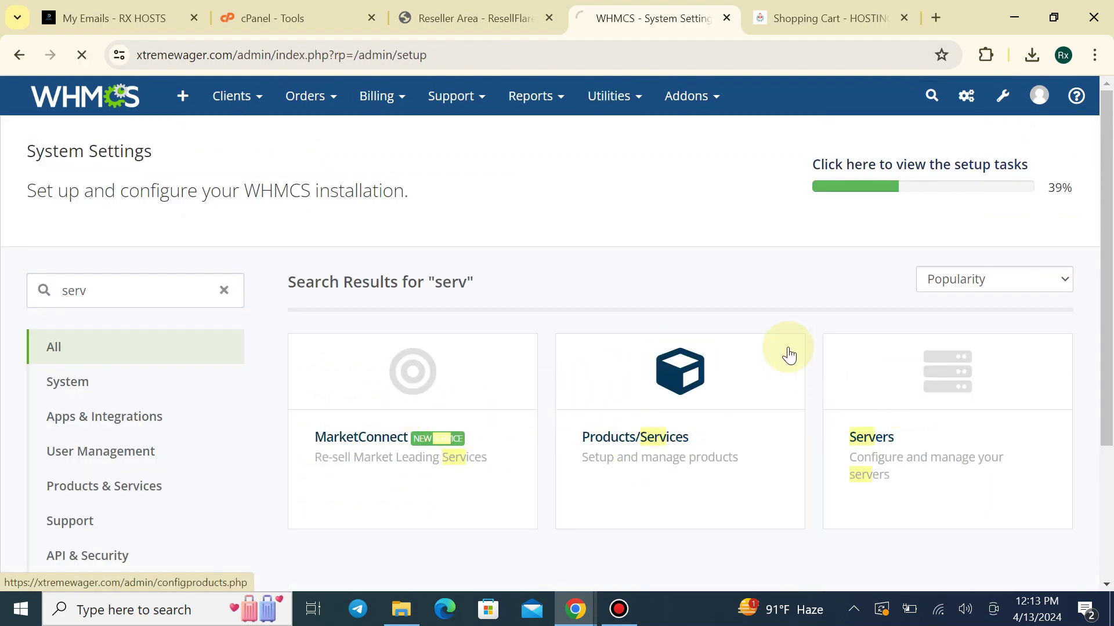
{"action": "scroll", "coordinate": [747, 364], "scroll_direction": "down", "scroll_amount": 1}
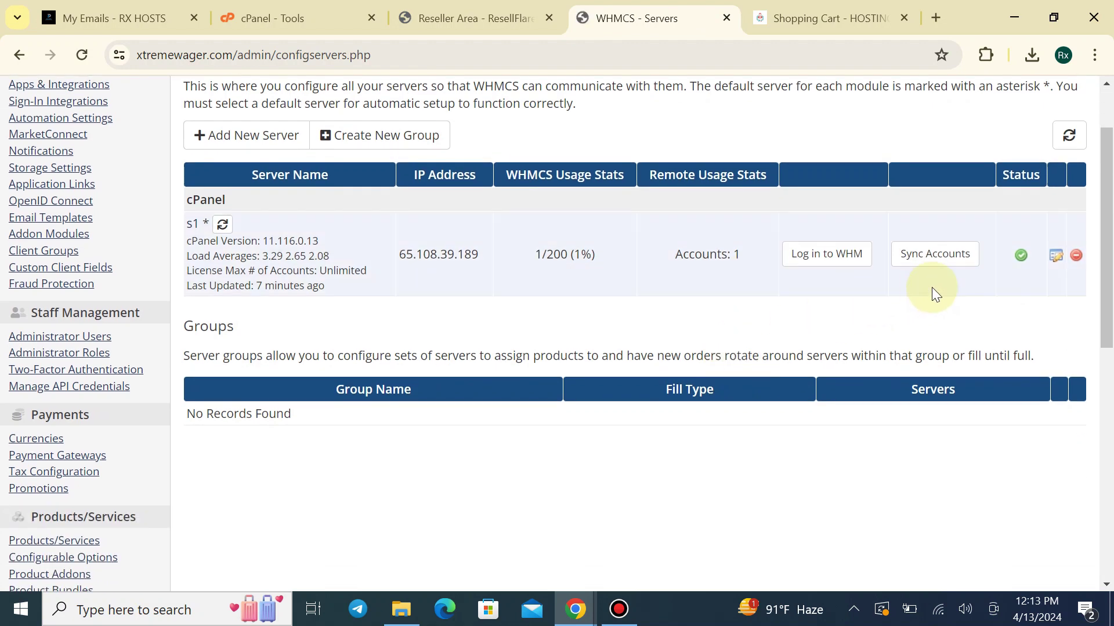
{"action": "left_click", "coordinate": [1056, 254]}
Fill in 65.108.39.189 as the primary nameserver IP, checking the server IP in cPanel
{"action": "scroll", "coordinate": [511, 402], "scroll_direction": "down", "scroll_amount": 3}
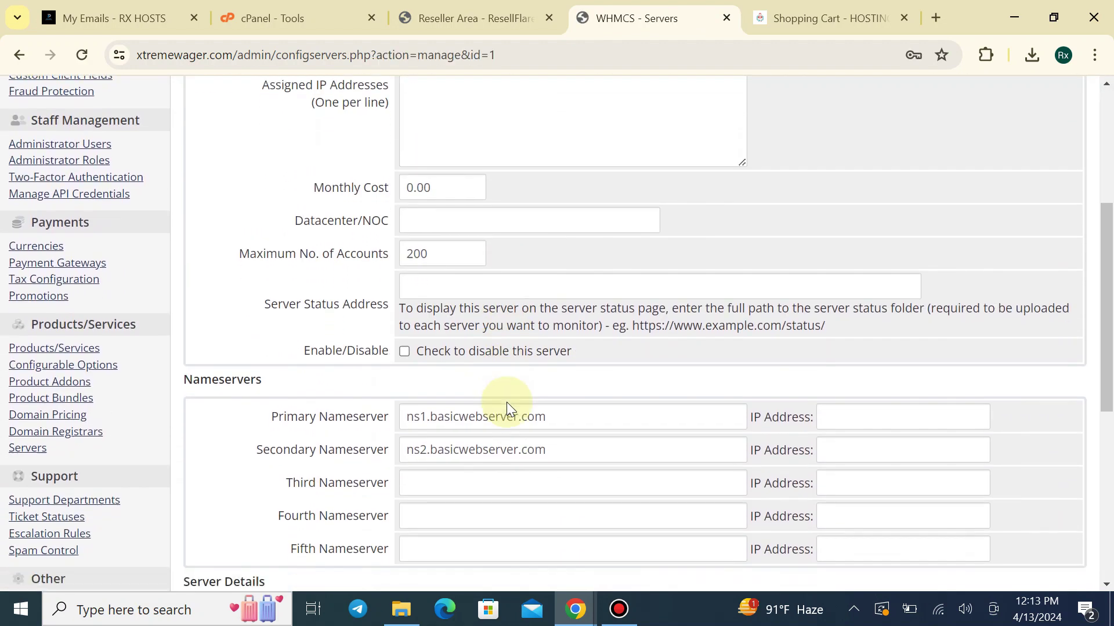
{"action": "scroll", "coordinate": [506, 402], "scroll_direction": "down", "scroll_amount": 3}
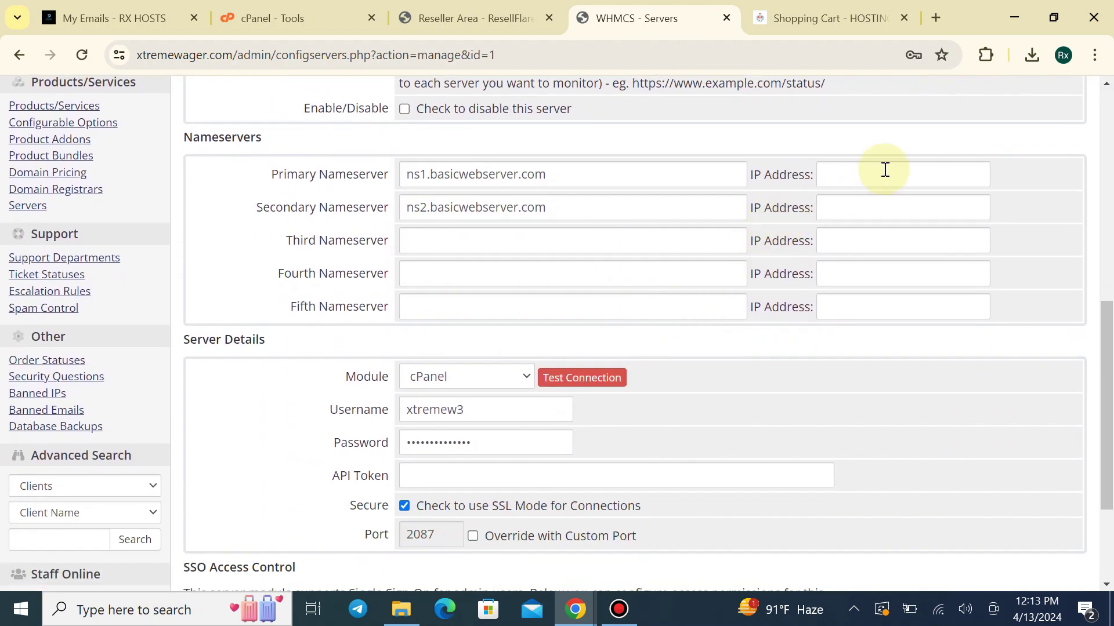
{"action": "left_click", "coordinate": [880, 174]}
{"action": "left_click", "coordinate": [863, 201]}
{"action": "left_click", "coordinate": [861, 177]}
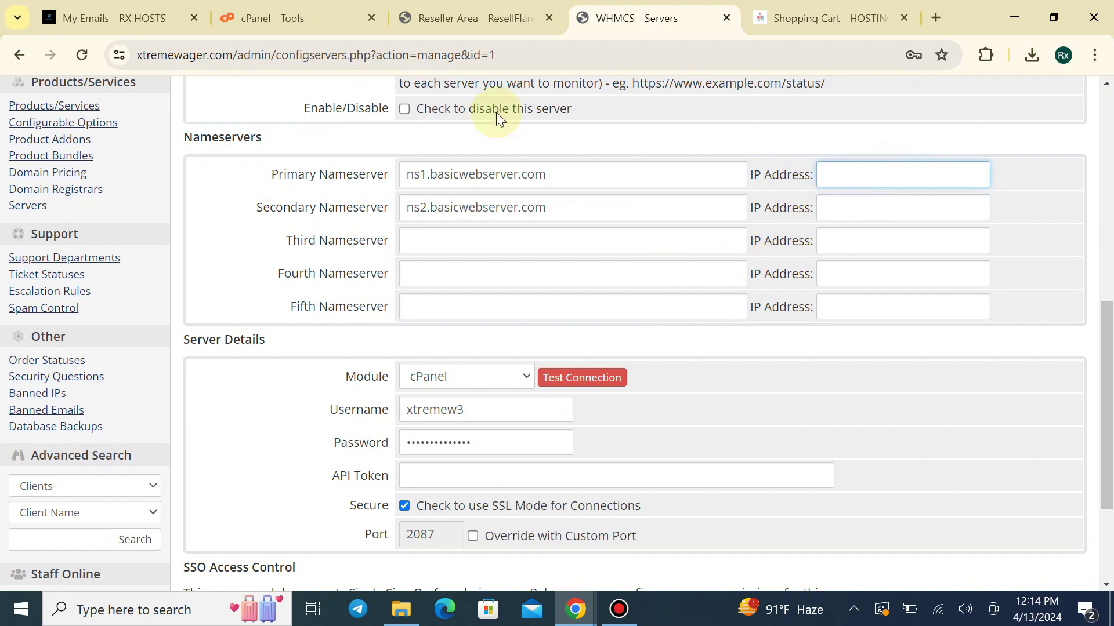
{"action": "left_click", "coordinate": [482, 16]}
{"action": "scroll", "coordinate": [392, 360], "scroll_direction": "up", "scroll_amount": 5}
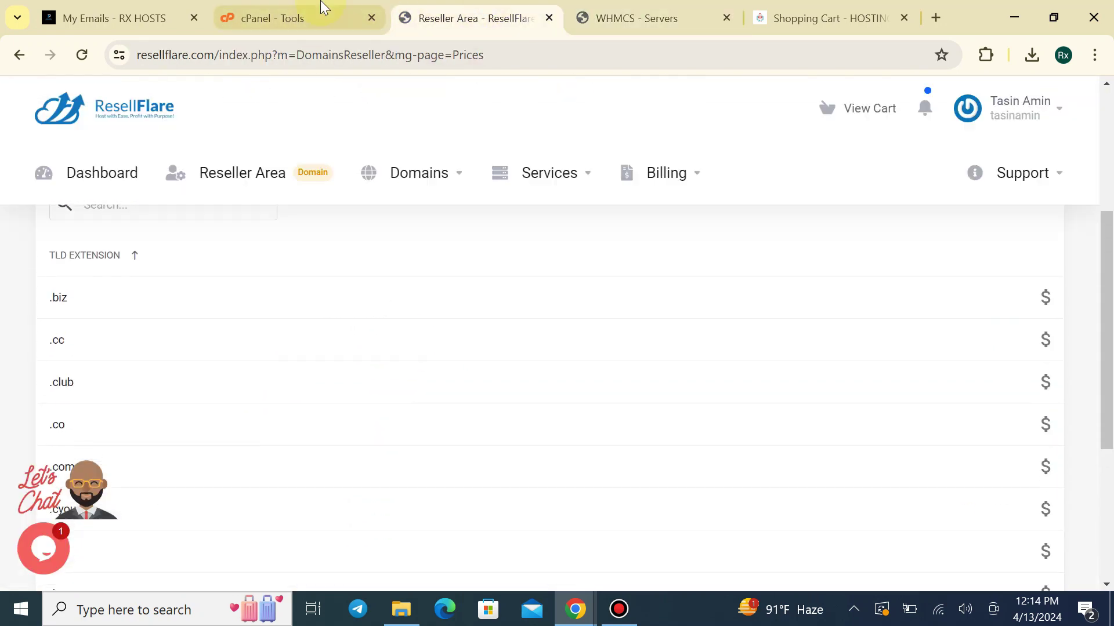
{"action": "left_click", "coordinate": [323, 8]}
{"action": "scroll", "coordinate": [975, 319], "scroll_direction": "up", "scroll_amount": 5}
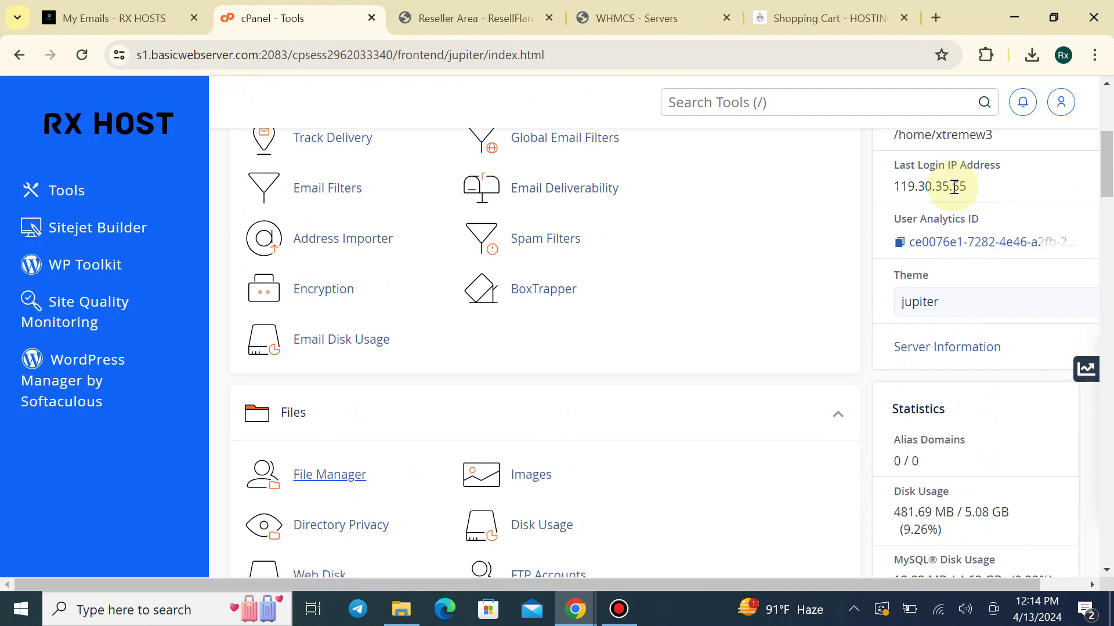
{"action": "scroll", "coordinate": [954, 188], "scroll_direction": "up", "scroll_amount": 3}
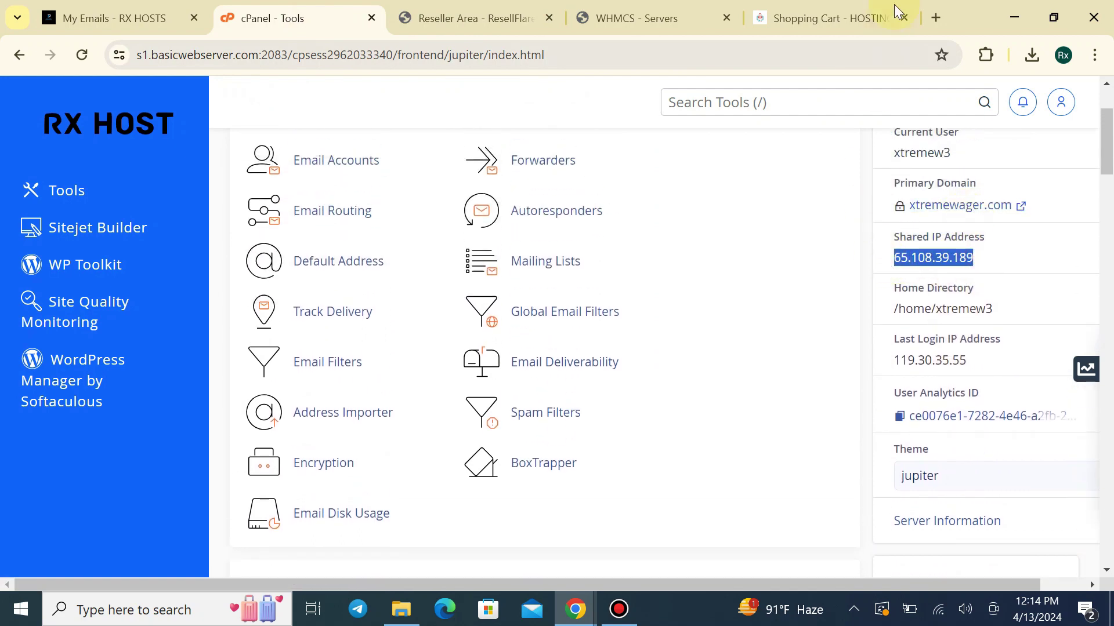
{"action": "left_click", "coordinate": [829, 18]}
{"action": "left_click", "coordinate": [637, 18]}
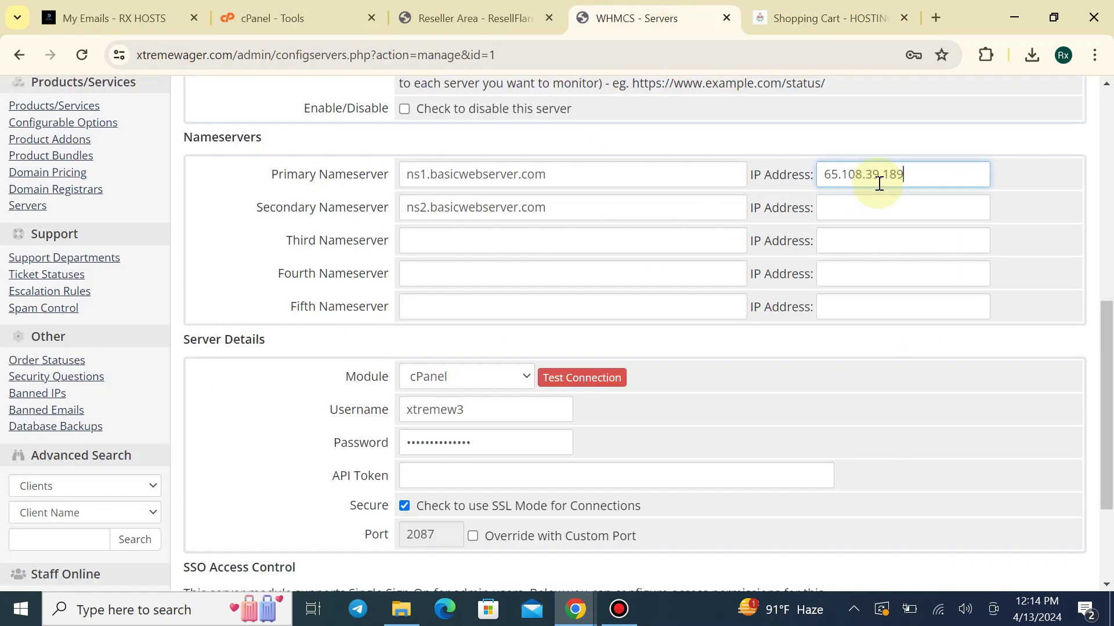
Save the s1 server settings and refresh all remote server data
{"action": "left_click", "coordinate": [880, 204]}
{"action": "left_click_drag", "start_coordinate": [1106, 376], "coordinate": [1105, 455]}
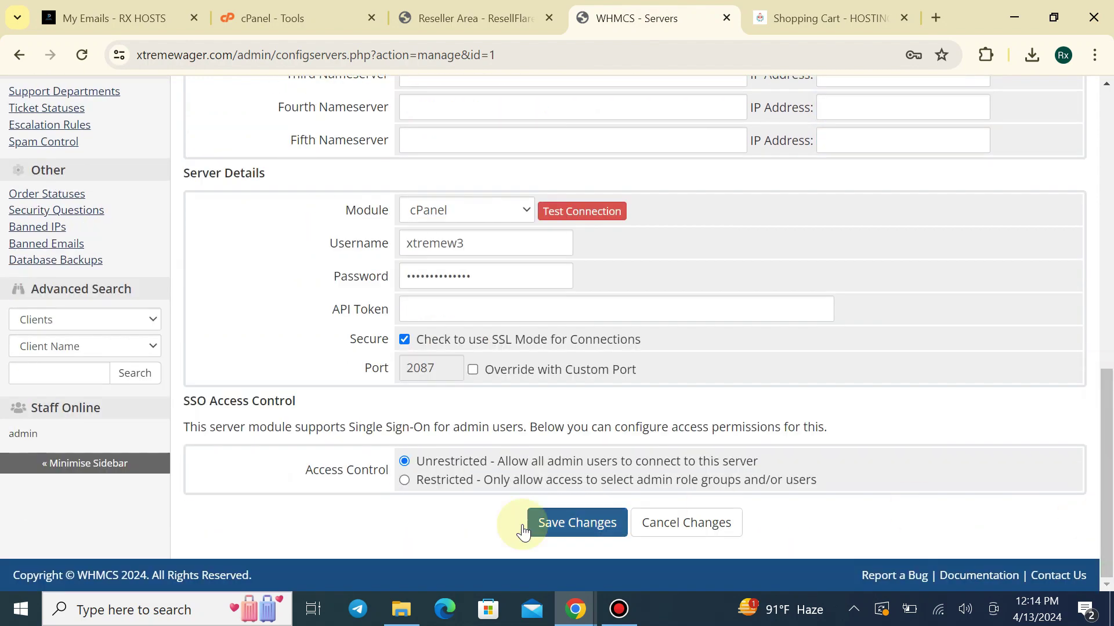
{"action": "left_click", "coordinate": [544, 522]}
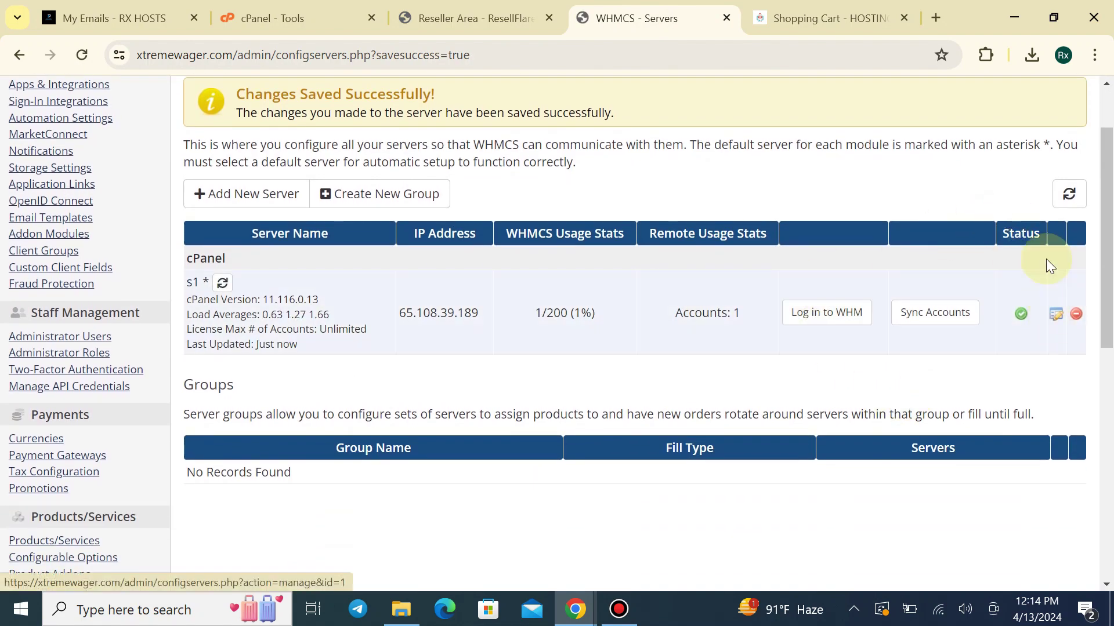
{"action": "left_click", "coordinate": [1072, 197]}
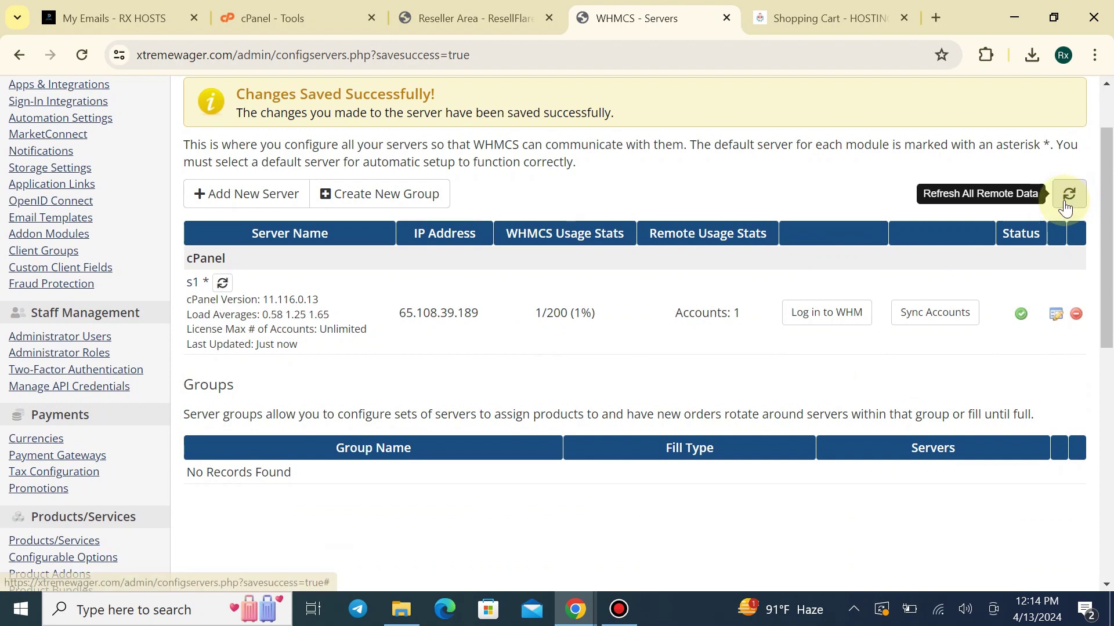
Remove rxhostsbd.com from the client shopping cart
{"action": "left_click", "coordinate": [487, 13]}
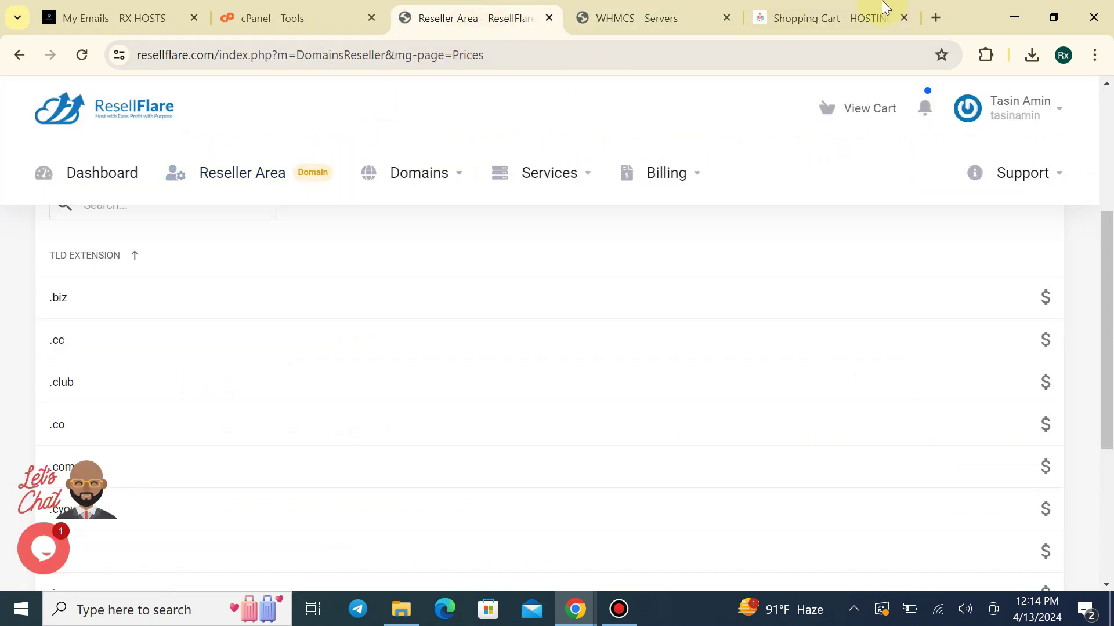
{"action": "left_click", "coordinate": [884, 12]}
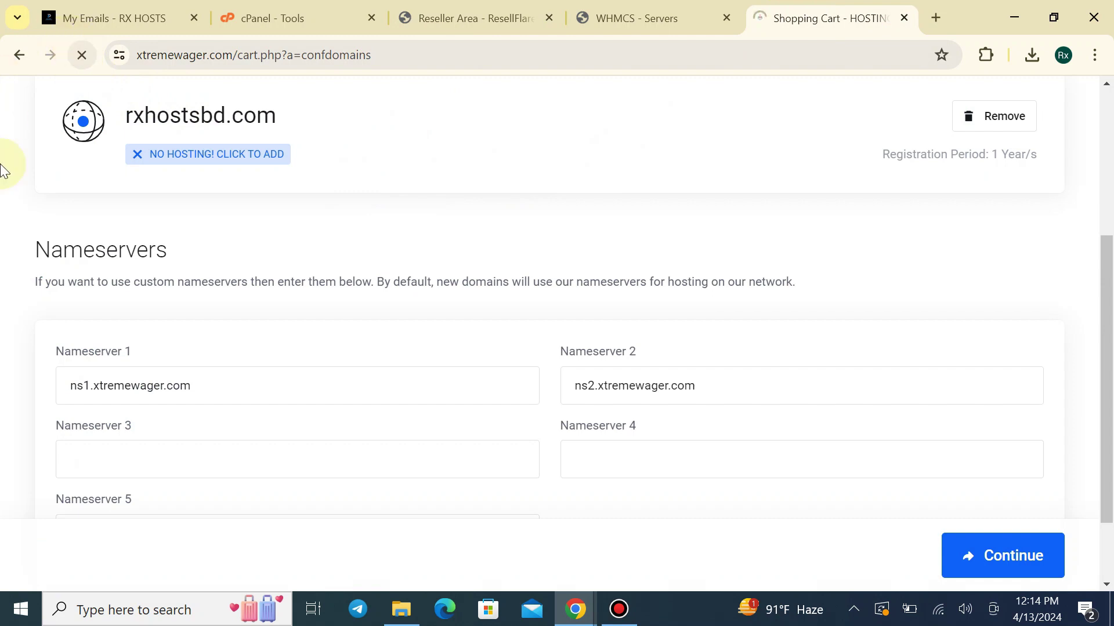
{"action": "scroll", "coordinate": [841, 255], "scroll_direction": "up", "scroll_amount": 5}
{"action": "left_click", "coordinate": [989, 377]}
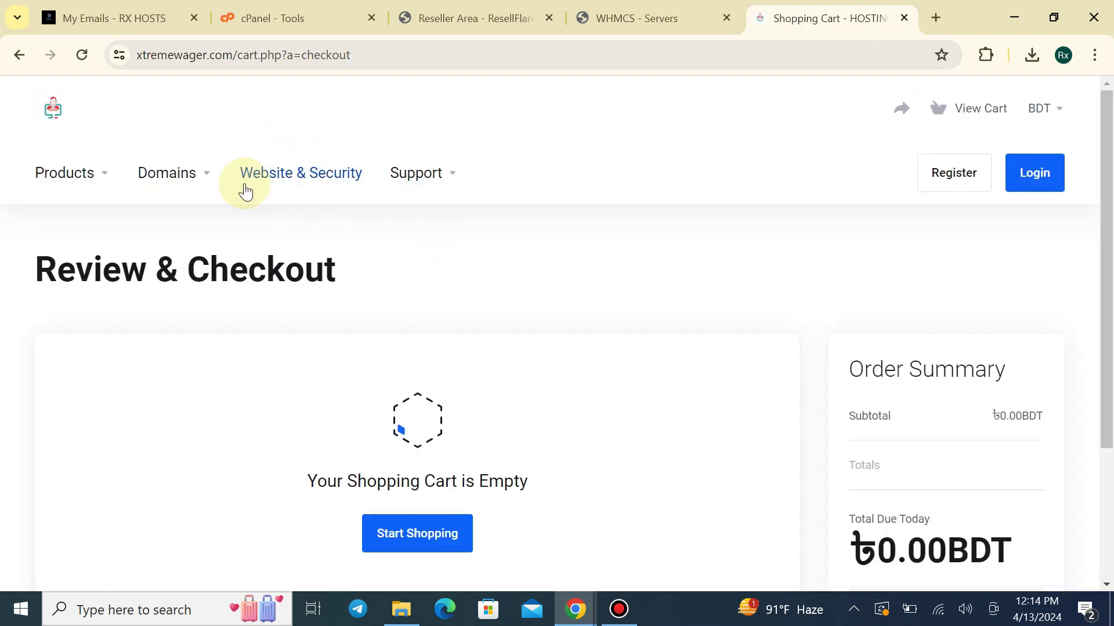
Open Register a New Domain and search for rxstoreds.xyz
{"action": "mouse_move", "coordinate": [186, 191]}
{"action": "left_click", "coordinate": [214, 226]}
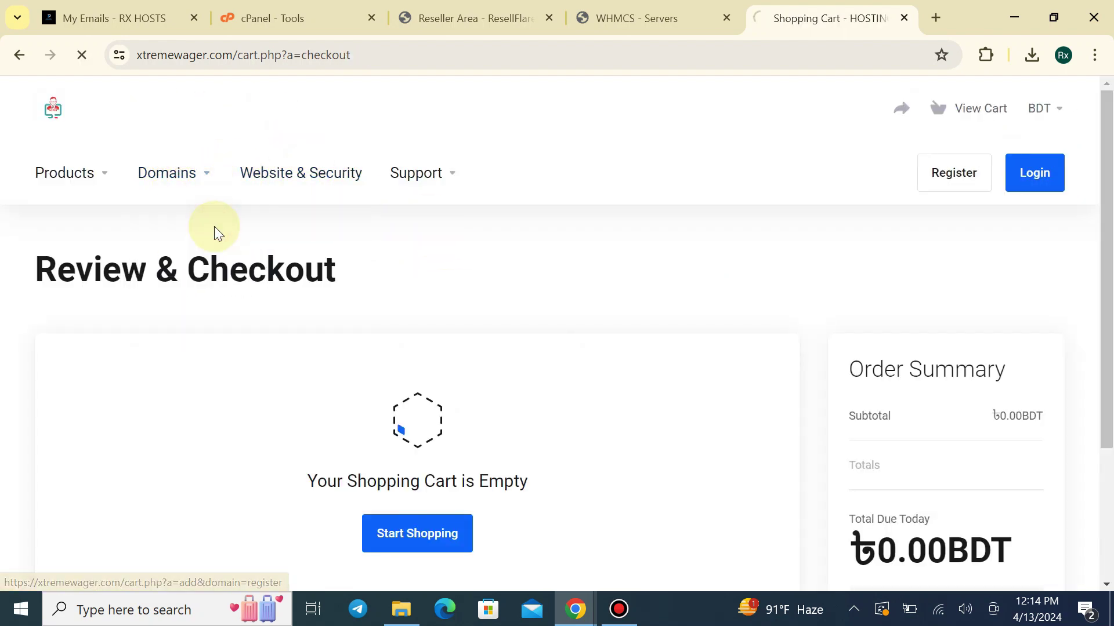
{"action": "scroll", "coordinate": [445, 386], "scroll_direction": "down", "scroll_amount": 1}
{"action": "left_click", "coordinate": [455, 314]}
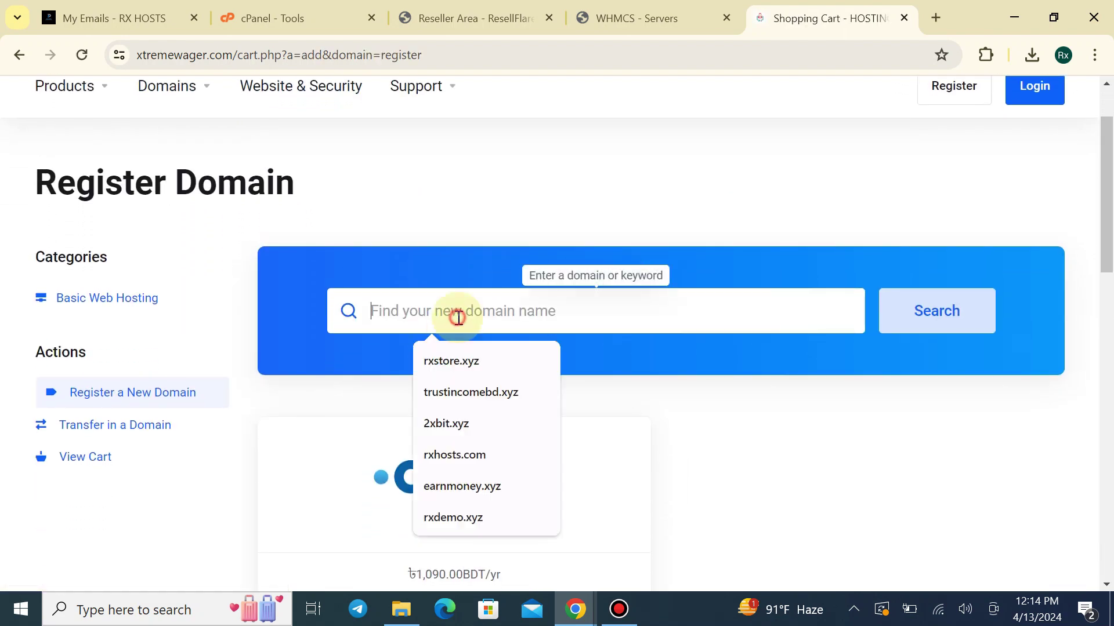
{"action": "left_click", "coordinate": [463, 363]}
{"action": "type", "text": "d"}
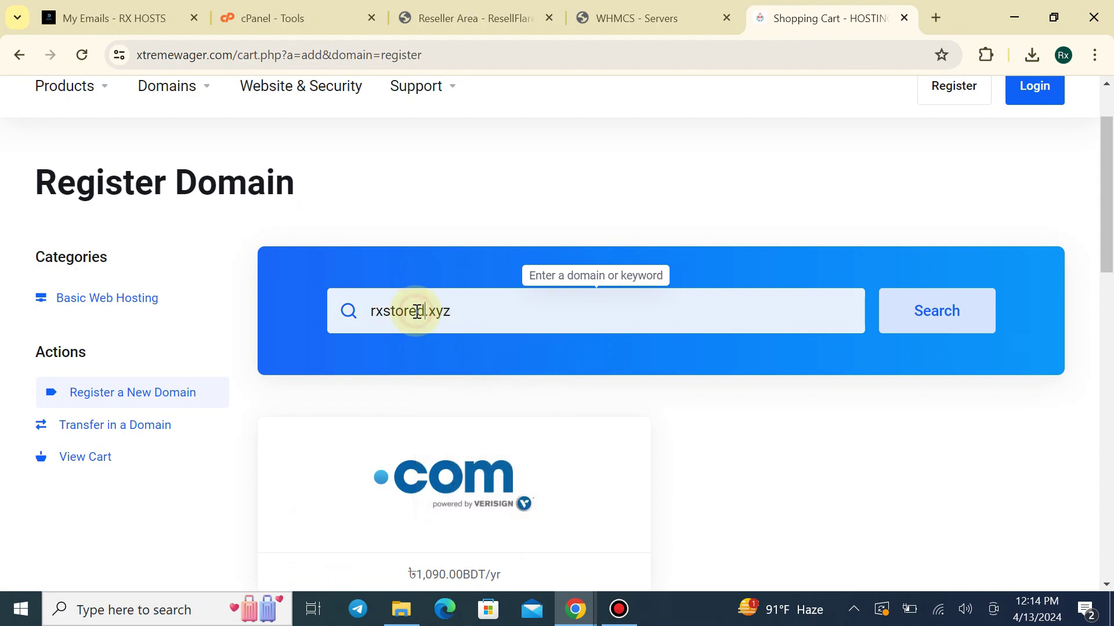
{"action": "type", "text": "s"}
{"action": "left_click", "coordinate": [916, 302]}
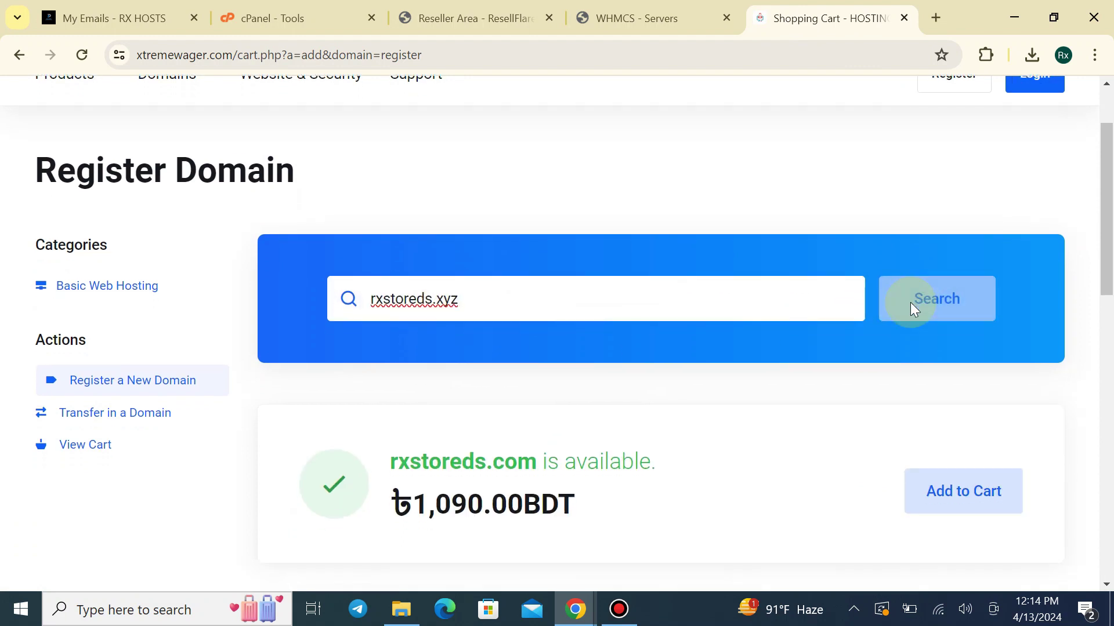
Search rxstoreds.com instead, add it to the cart, and continue
{"action": "scroll", "coordinate": [916, 295], "scroll_direction": "down", "scroll_amount": 3}
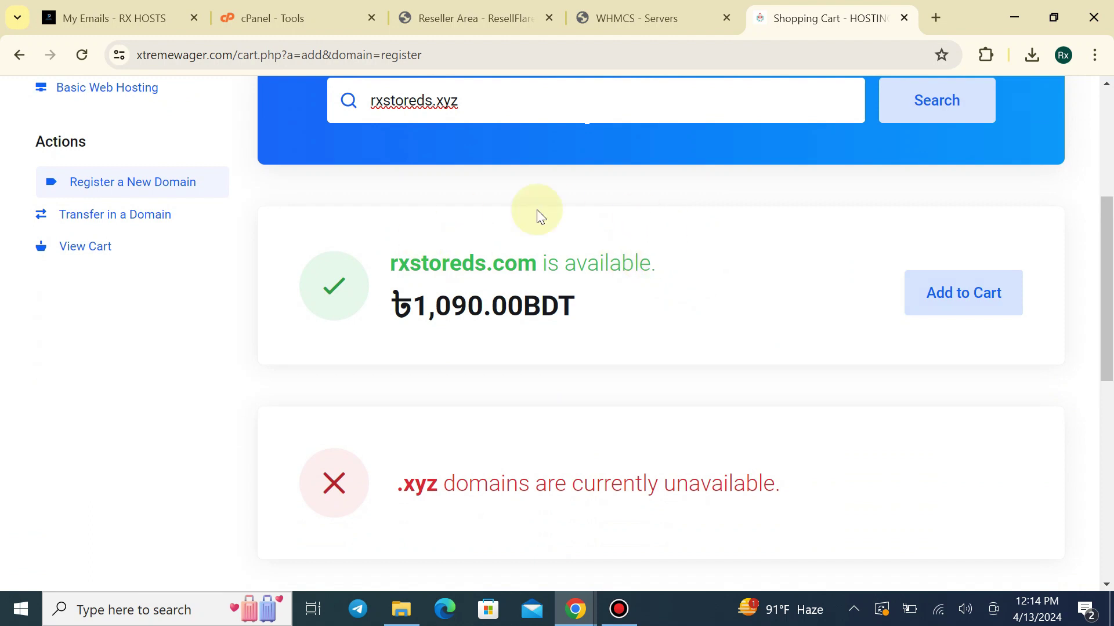
{"action": "left_click", "coordinate": [556, 111]}
{"action": "key", "text": "BackSpace"}
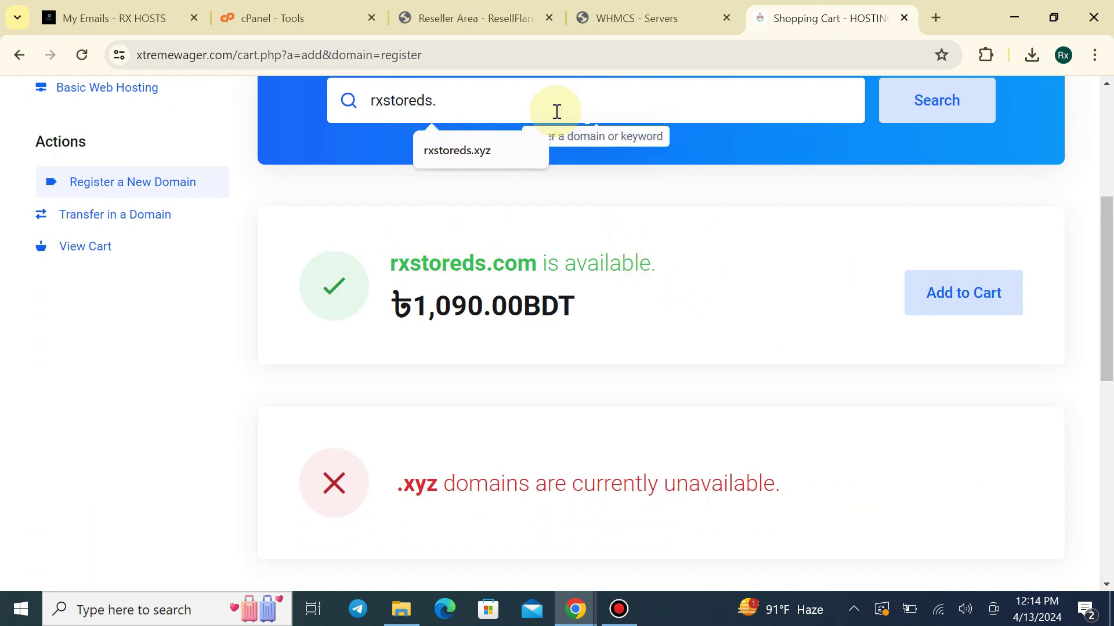
{"action": "type", "text": "com"}
{"action": "key", "text": "Return"}
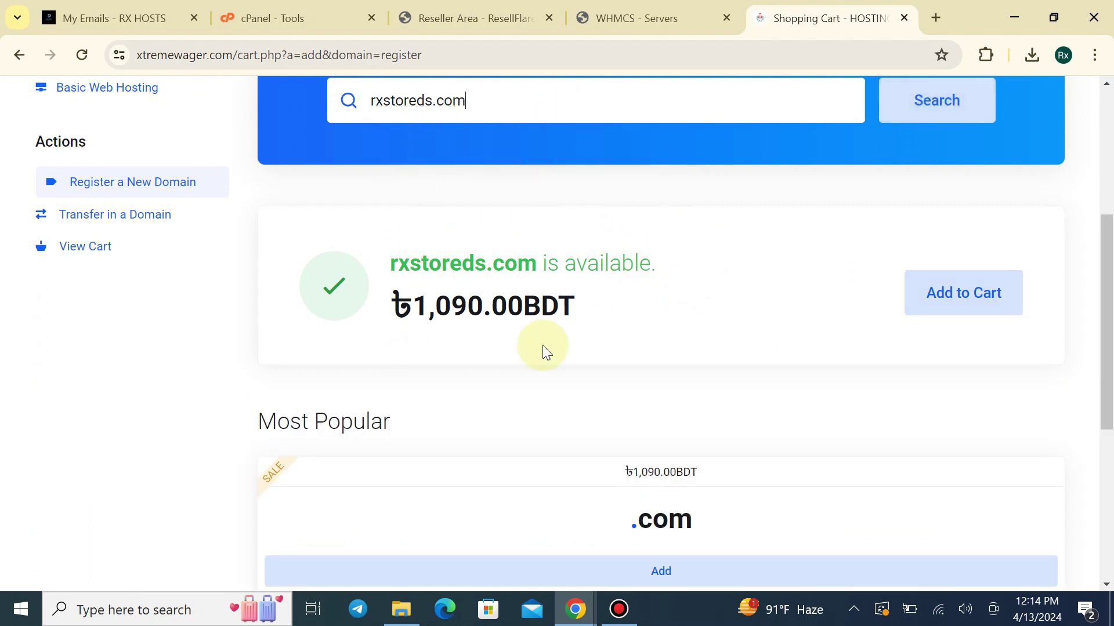
{"action": "left_click", "coordinate": [965, 288]}
{"action": "scroll", "coordinate": [994, 492], "scroll_direction": "down", "scroll_amount": 2}
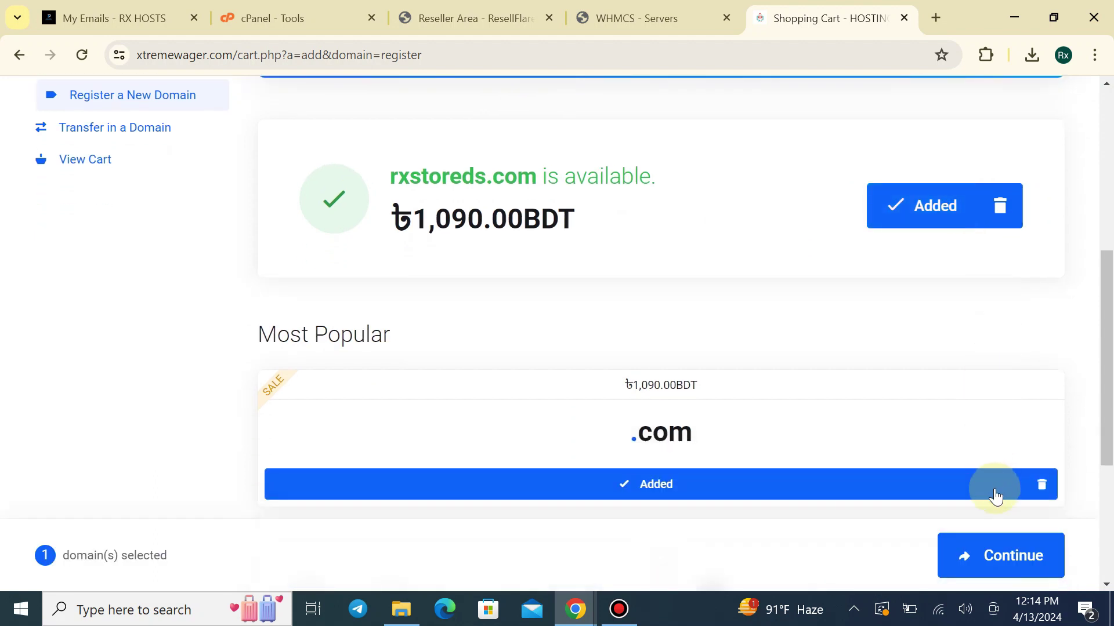
{"action": "left_click", "coordinate": [994, 550]}
Set Nameserver 1 to ns1.basicwebserver.com and Nameserver 2 to ns2.basicwebserver.com, then continue
{"action": "scroll", "coordinate": [711, 296], "scroll_direction": "down", "scroll_amount": 5}
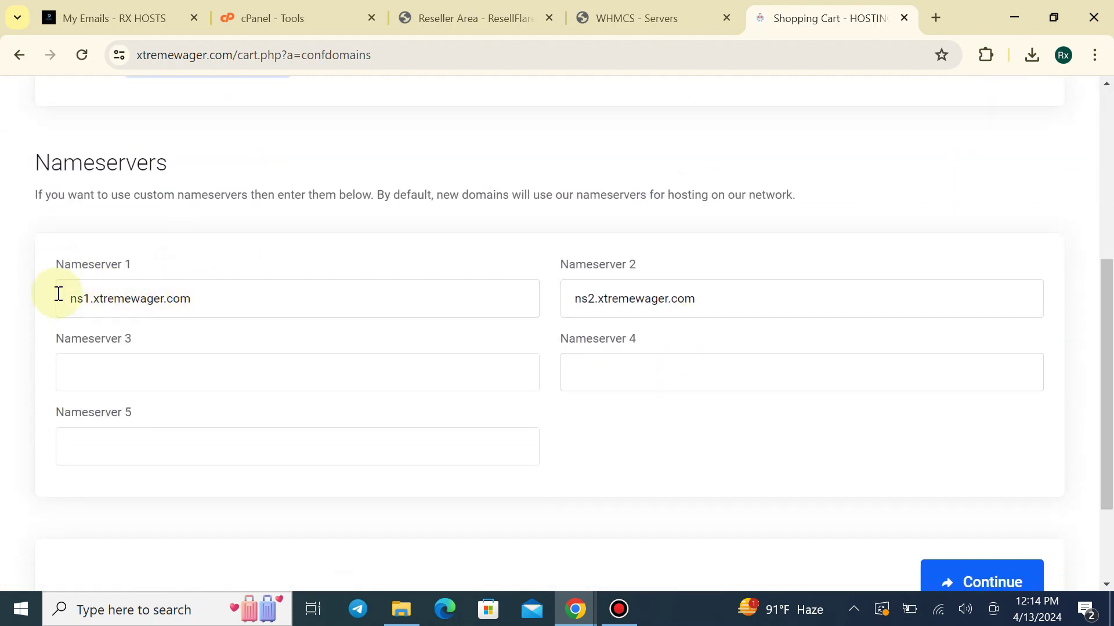
{"action": "left_click_drag", "start_coordinate": [59, 294], "coordinate": [301, 309]}
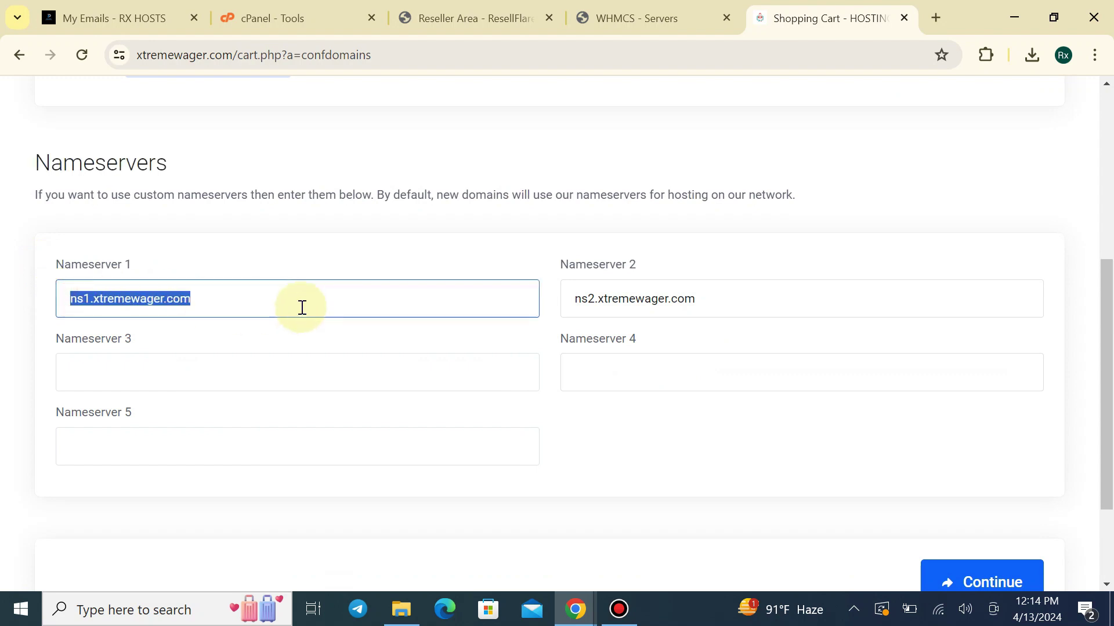
{"action": "left_click", "coordinate": [220, 237]}
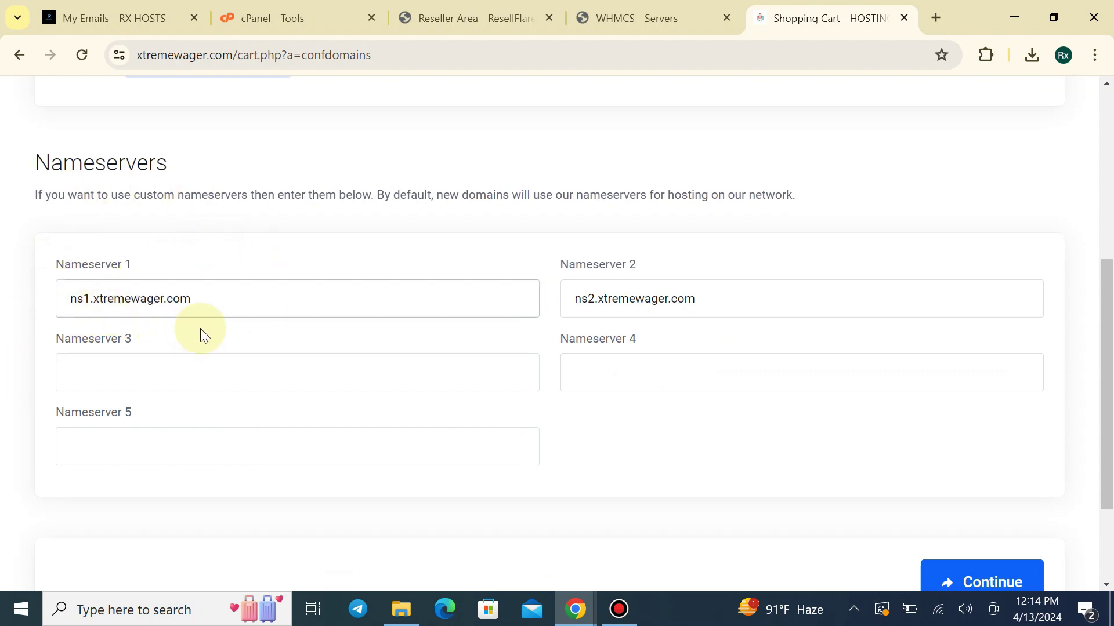
{"action": "left_click_drag", "start_coordinate": [212, 312], "coordinate": [77, 299]}
{"action": "key", "text": "super+v"}
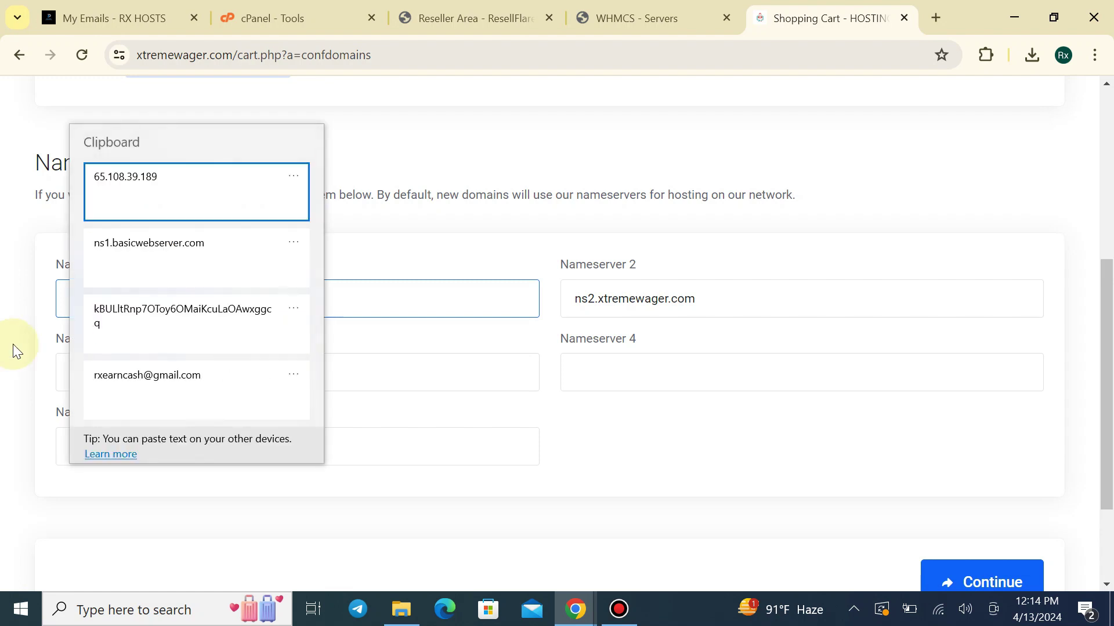
{"action": "left_click", "coordinate": [161, 250]}
{"action": "left_click_drag", "start_coordinate": [708, 301], "coordinate": [521, 313]}
{"action": "type", "text": "ns1.basicwebserver.com"}
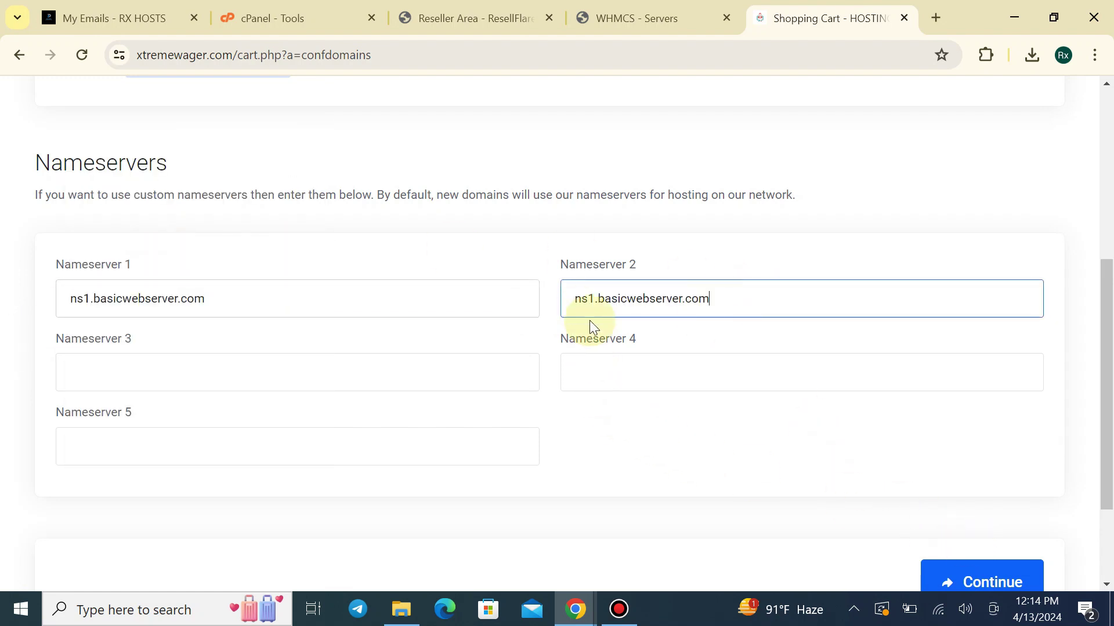
{"action": "key", "text": "BackSpace"}
{"action": "type", "text": "2"}
{"action": "scroll", "coordinate": [1071, 364], "scroll_direction": "down", "scroll_amount": 3}
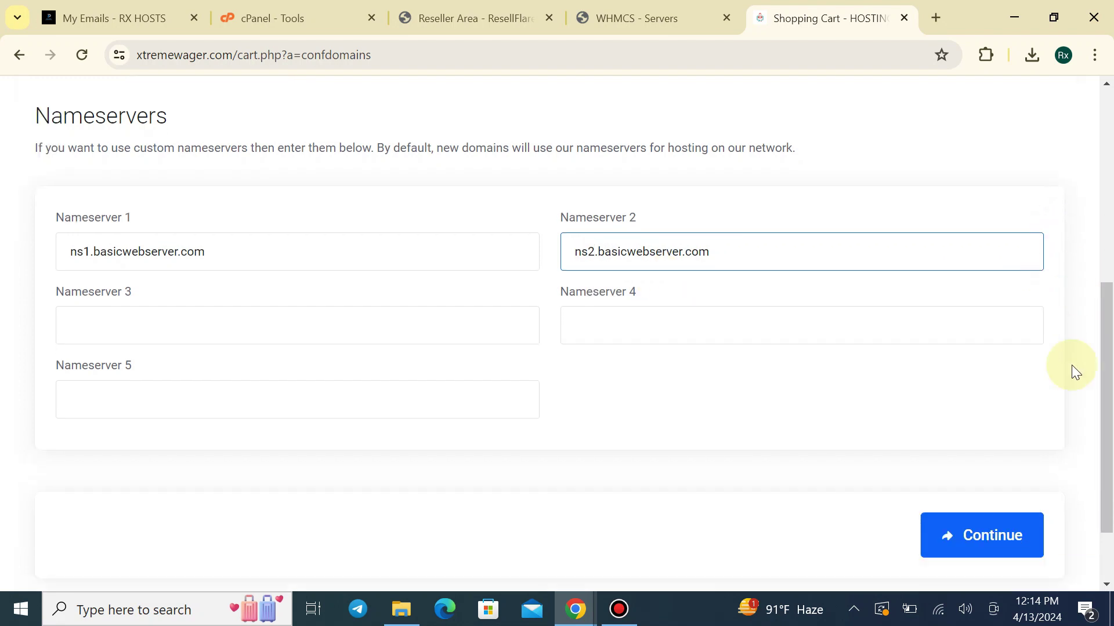
{"action": "left_click", "coordinate": [1017, 450]}
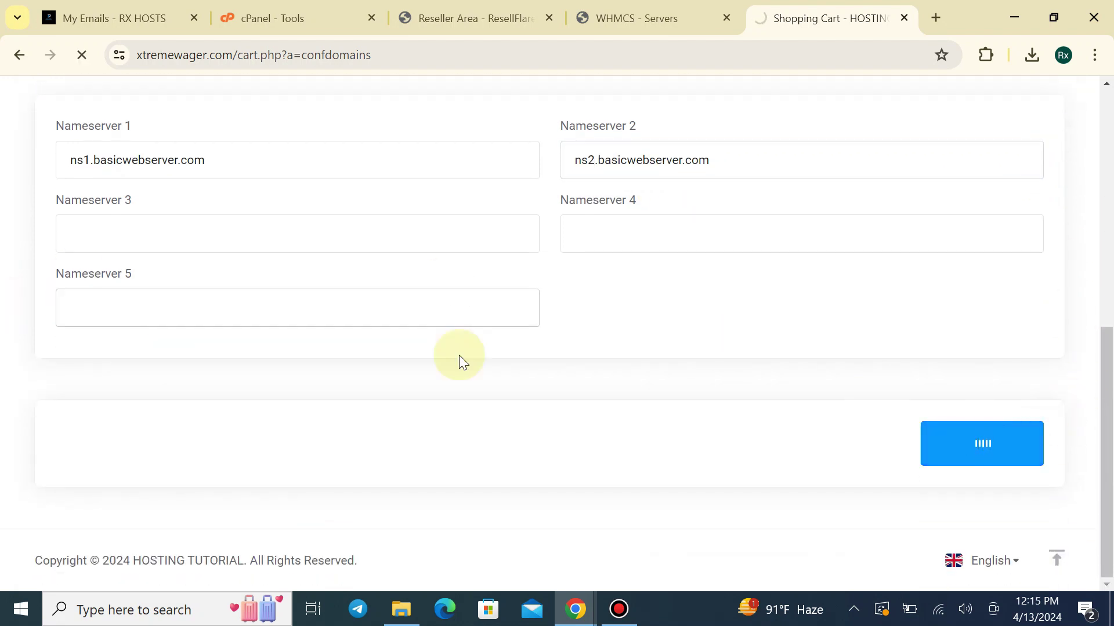
Submit the rxstoreds.com order at checkout and review the reported errors
{"action": "scroll", "coordinate": [542, 352], "scroll_direction": "up", "scroll_amount": 3}
{"action": "scroll", "coordinate": [358, 338], "scroll_direction": "down", "scroll_amount": 1}
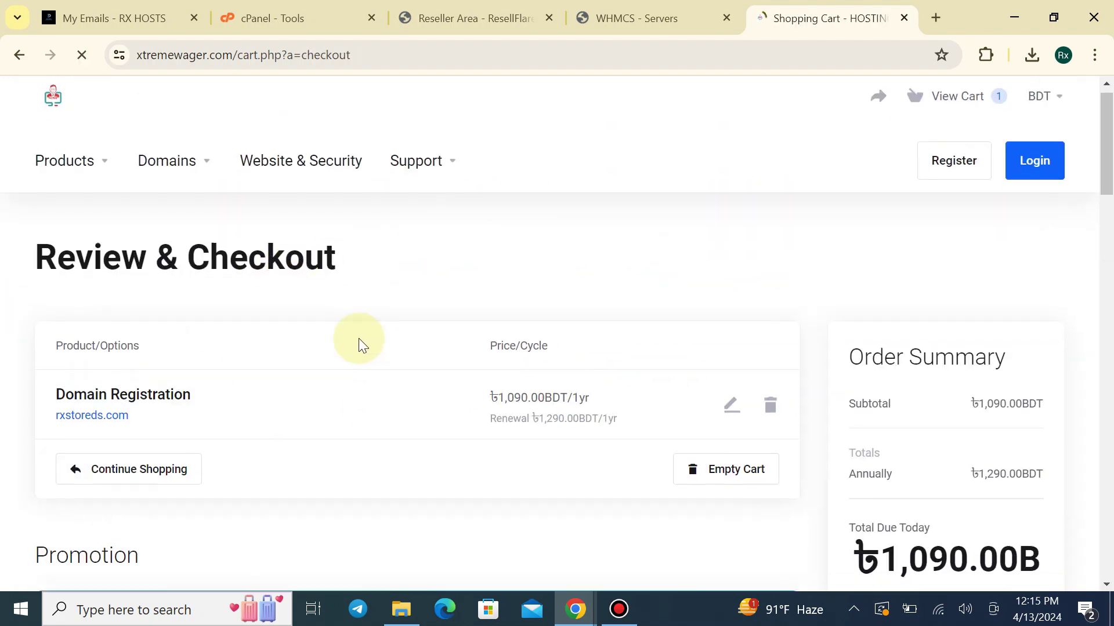
{"action": "scroll", "coordinate": [429, 383], "scroll_direction": "down", "scroll_amount": 3}
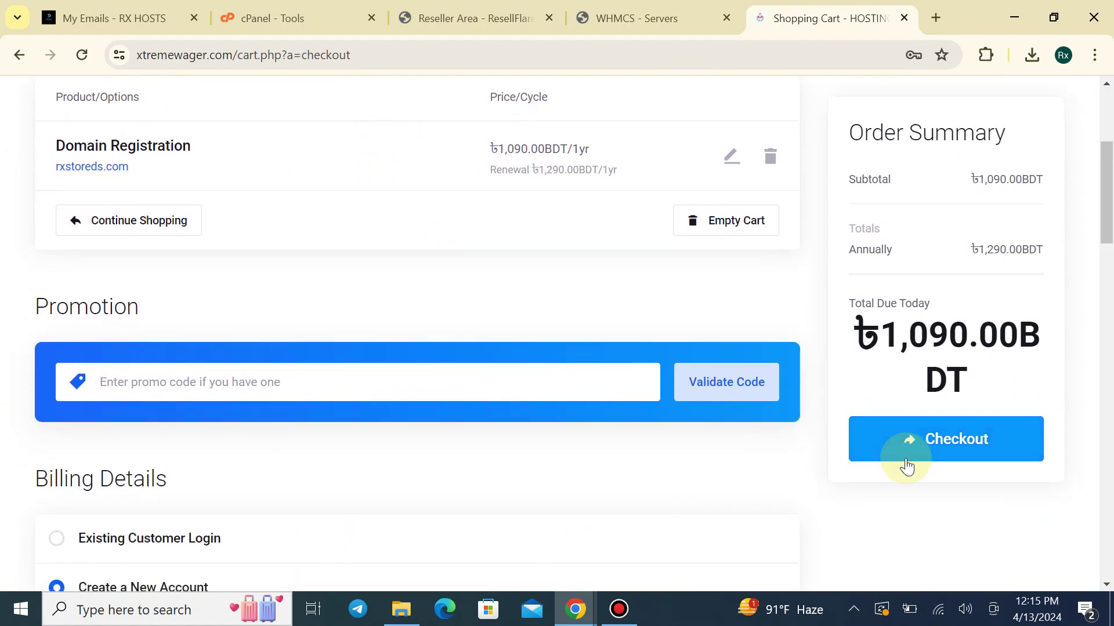
{"action": "left_click", "coordinate": [906, 455]}
{"action": "scroll", "coordinate": [463, 443], "scroll_direction": "down", "scroll_amount": 1}
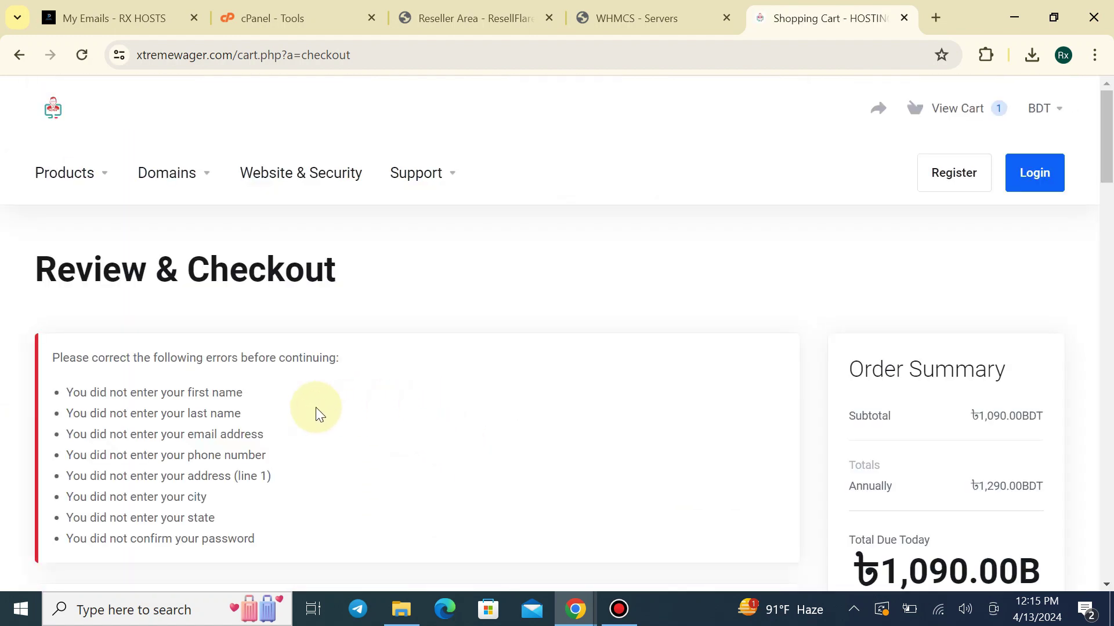
{"action": "scroll", "coordinate": [42, 290], "scroll_direction": "down", "scroll_amount": 2}
{"action": "left_click_drag", "start_coordinate": [69, 271], "coordinate": [299, 271]}
{"action": "left_click_drag", "start_coordinate": [388, 270], "coordinate": [389, 442]}
{"action": "left_click", "coordinate": [207, 437]}
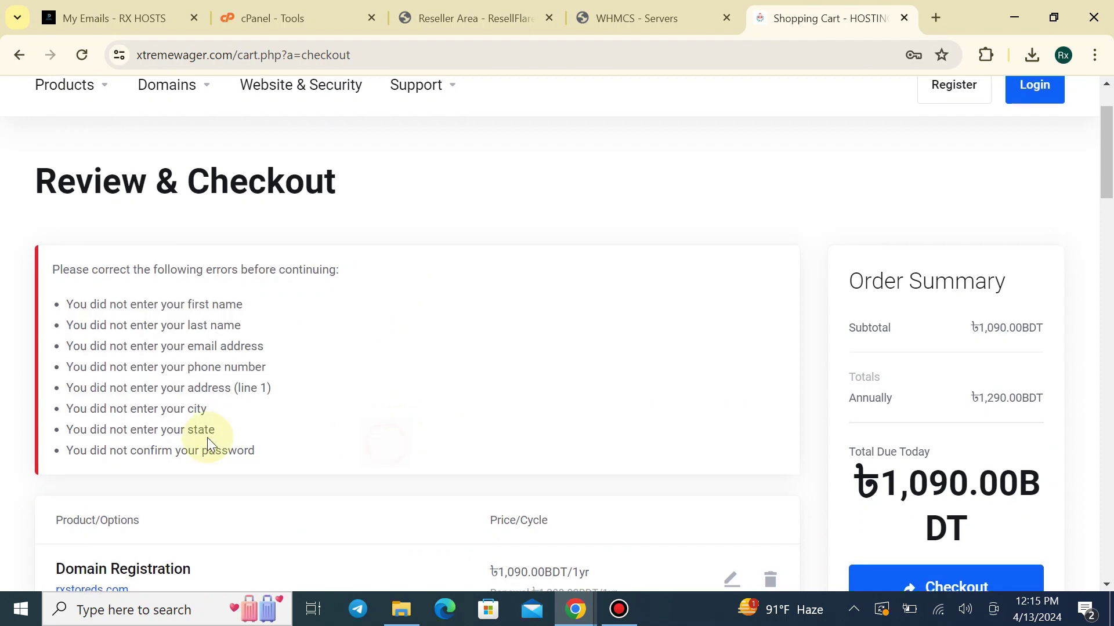
Log in as the client and place the domain order, creating unpaid Invoice #2
{"action": "scroll", "coordinate": [207, 437], "scroll_direction": "down", "scroll_amount": 5}
{"action": "scroll", "coordinate": [161, 415], "scroll_direction": "down", "scroll_amount": 6}
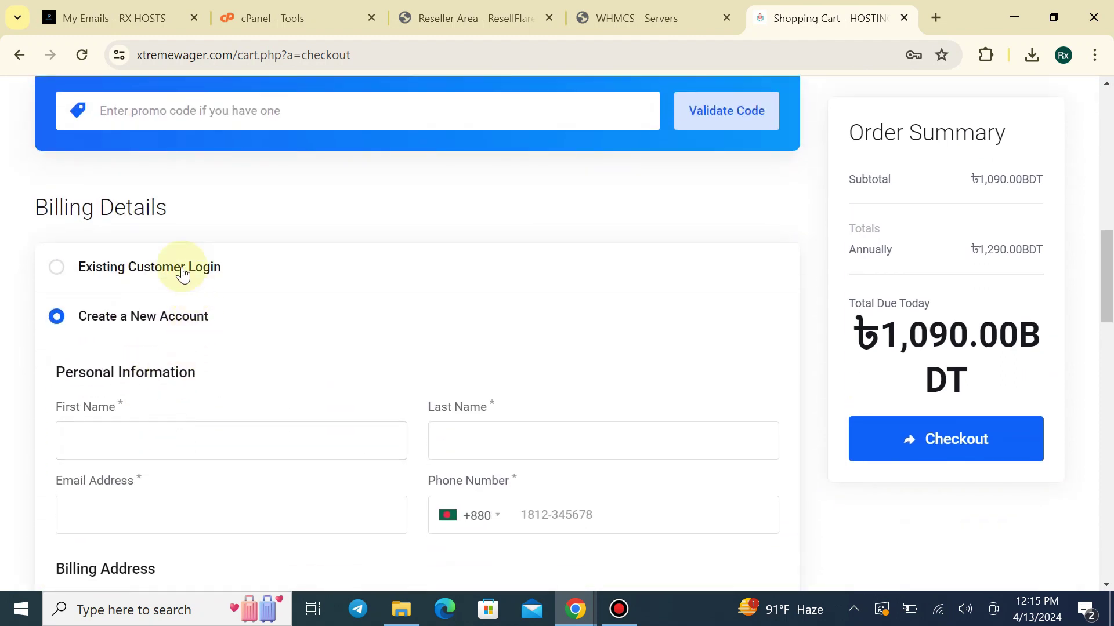
{"action": "scroll", "coordinate": [193, 408], "scroll_direction": "down", "scroll_amount": 1}
{"action": "left_click", "coordinate": [174, 365]}
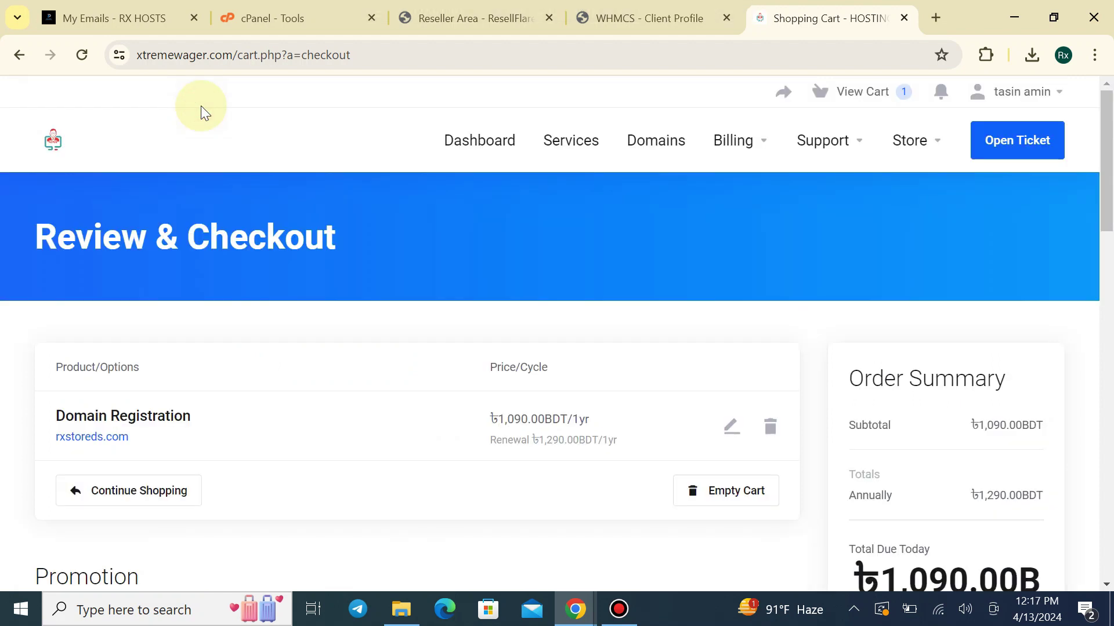
{"action": "scroll", "coordinate": [232, 376], "scroll_direction": "down", "scroll_amount": 1}
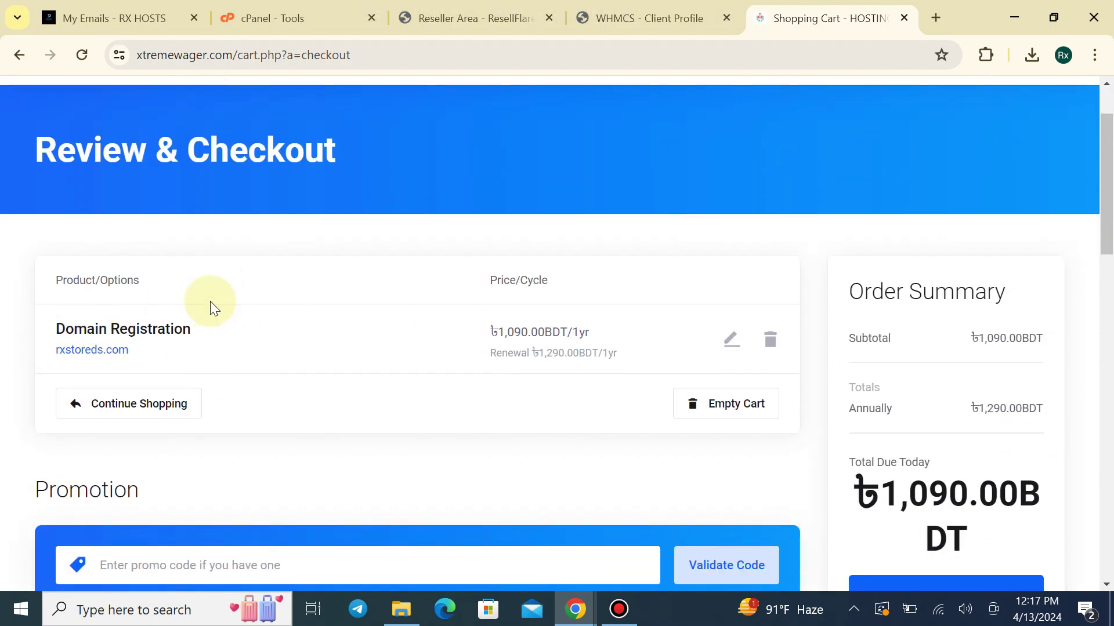
{"action": "scroll", "coordinate": [850, 480], "scroll_direction": "down", "scroll_amount": 1}
{"action": "left_click", "coordinate": [908, 515]}
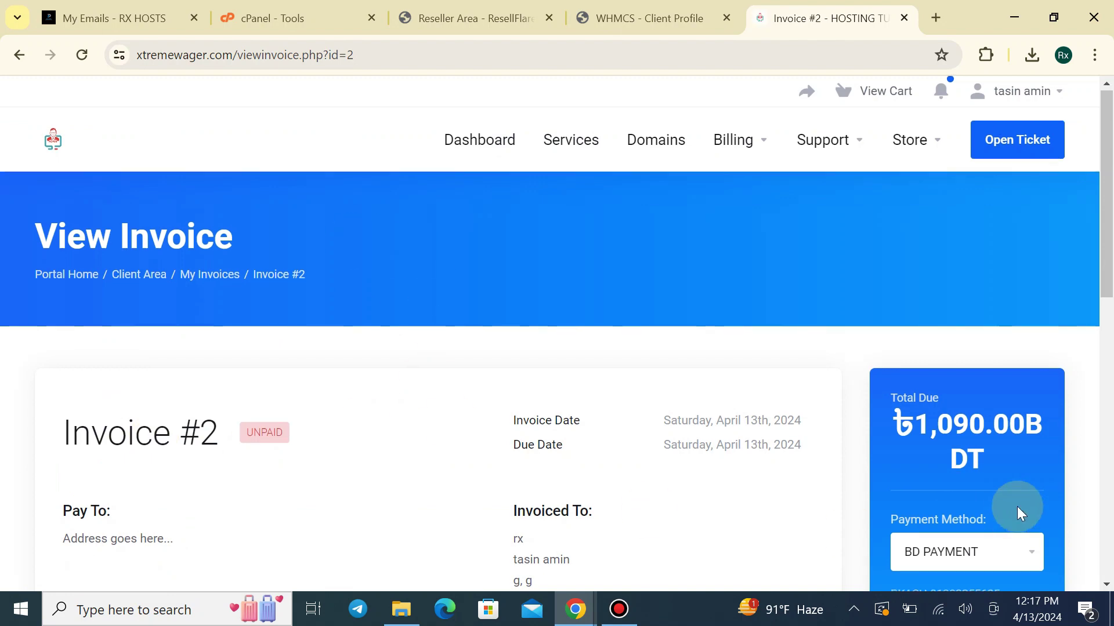
Review the 1,090.00 BDT invoice and return to the WHMCS admin dashboard
{"action": "scroll", "coordinate": [505, 435], "scroll_direction": "down", "scroll_amount": 4}
{"action": "scroll", "coordinate": [465, 444], "scroll_direction": "down", "scroll_amount": 2}
{"action": "scroll", "coordinate": [647, 325], "scroll_direction": "up", "scroll_amount": 3}
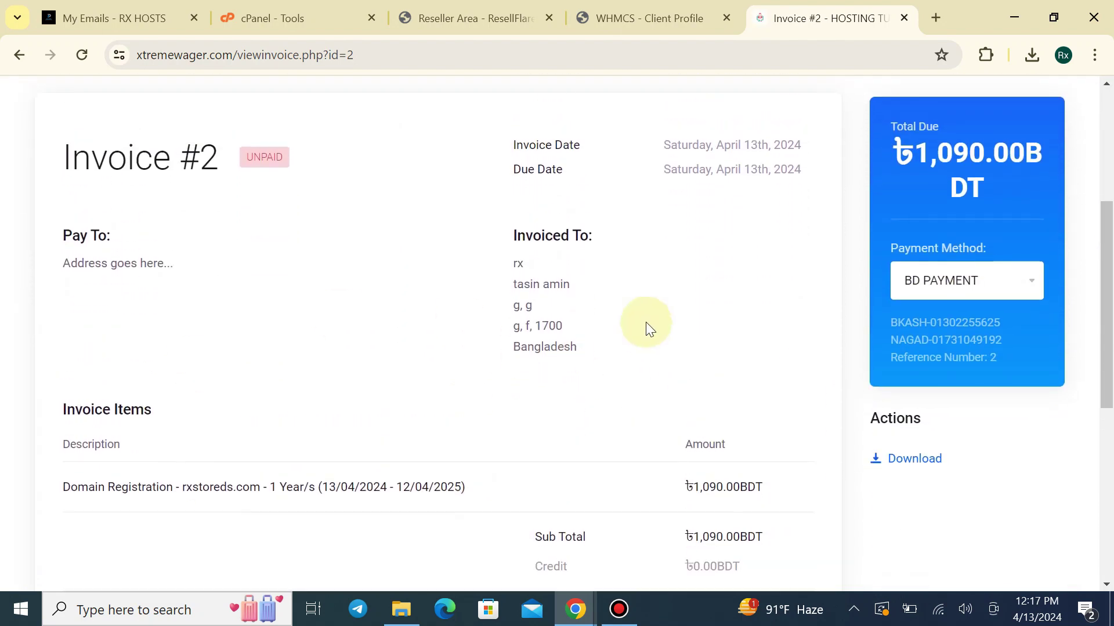
{"action": "left_click", "coordinate": [534, 7]}
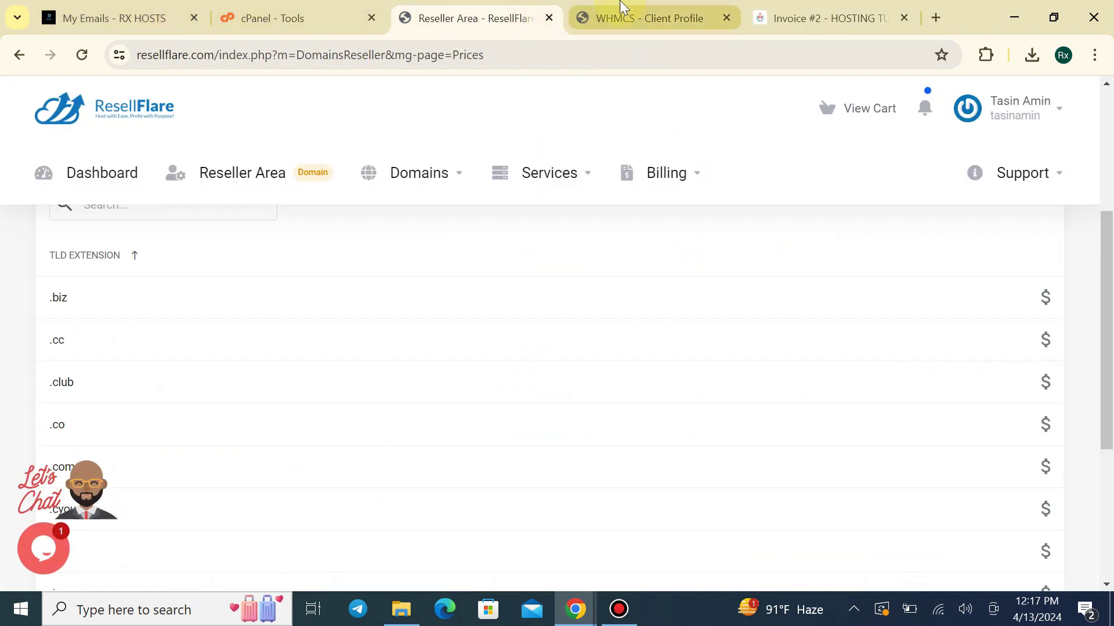
{"action": "left_click", "coordinate": [584, 16]}
{"action": "left_click", "coordinate": [86, 97]}
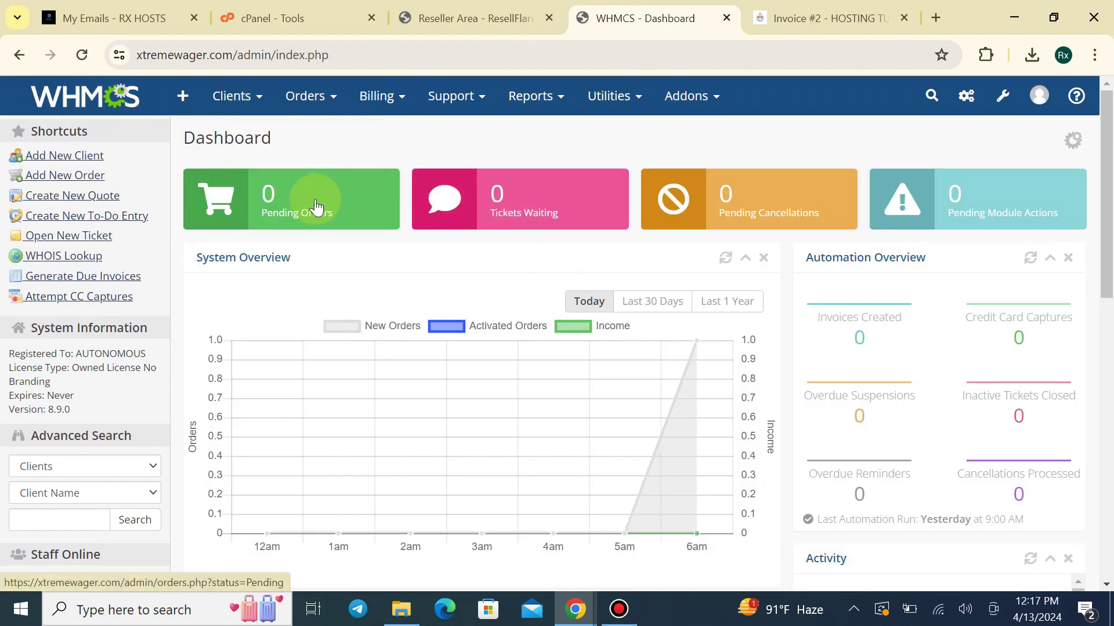
Open pending order #2, set its registrar to ResellFlare, and accept the order
{"action": "left_click", "coordinate": [316, 207]}
{"action": "scroll", "coordinate": [406, 394], "scroll_direction": "down", "scroll_amount": 3}
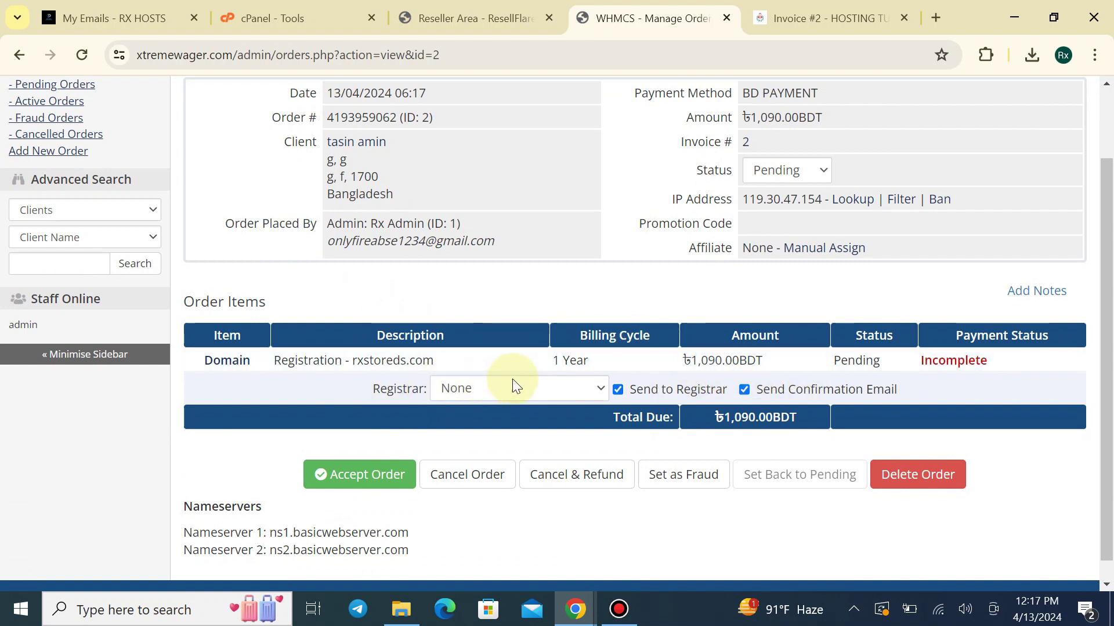
{"action": "left_click", "coordinate": [563, 394]}
{"action": "left_click", "coordinate": [544, 432]}
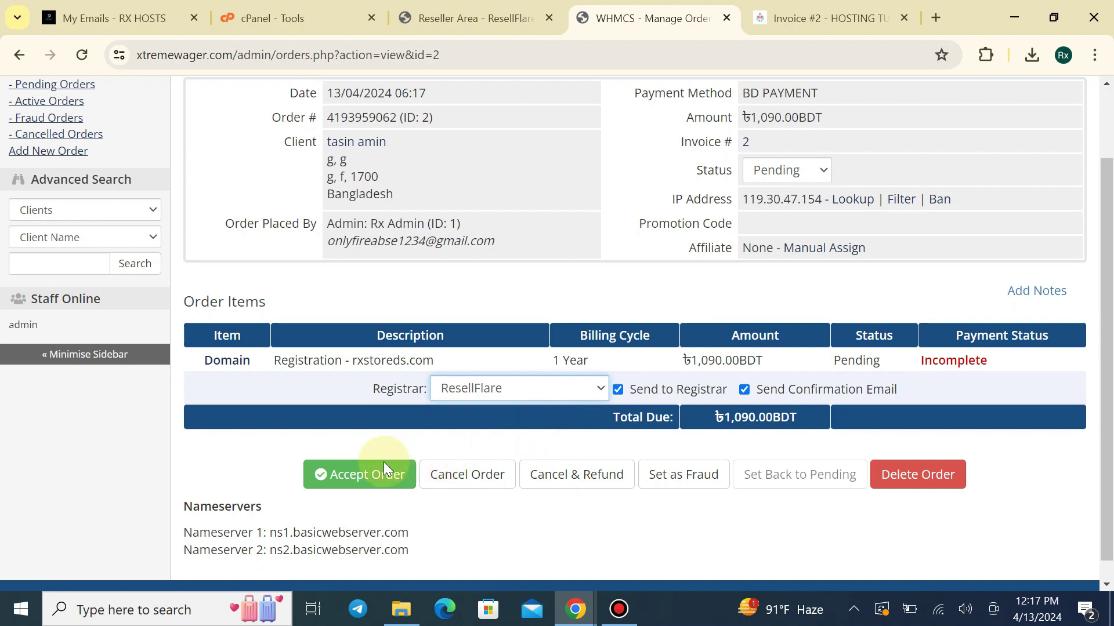
{"action": "left_click", "coordinate": [383, 467]}
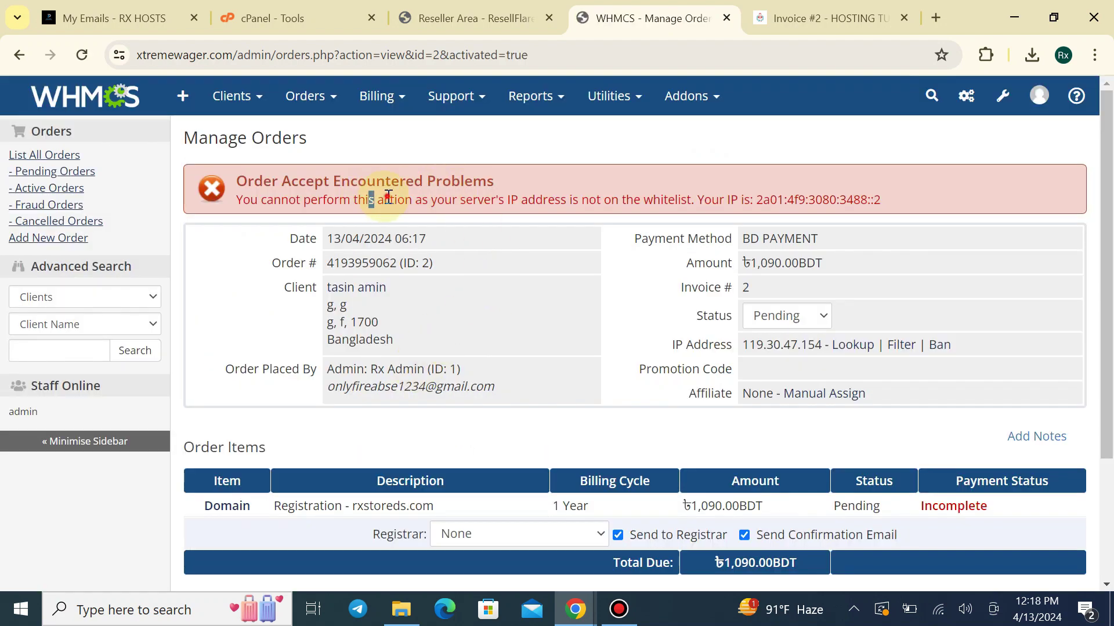
Copy the non-whitelisted server IP from the error message and go to the ResellFlare Reseller Area
{"action": "left_click_drag", "start_coordinate": [388, 195], "coordinate": [691, 207]}
{"action": "left_click", "coordinate": [784, 220]}
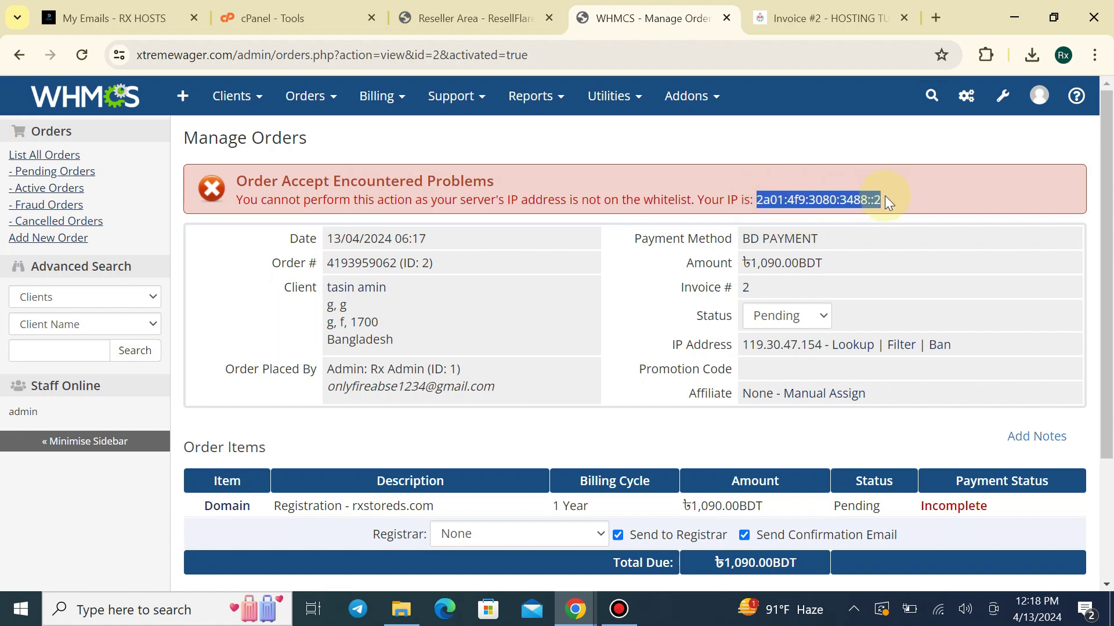
{"action": "right_click", "coordinate": [852, 199]}
{"action": "left_click", "coordinate": [752, 220]}
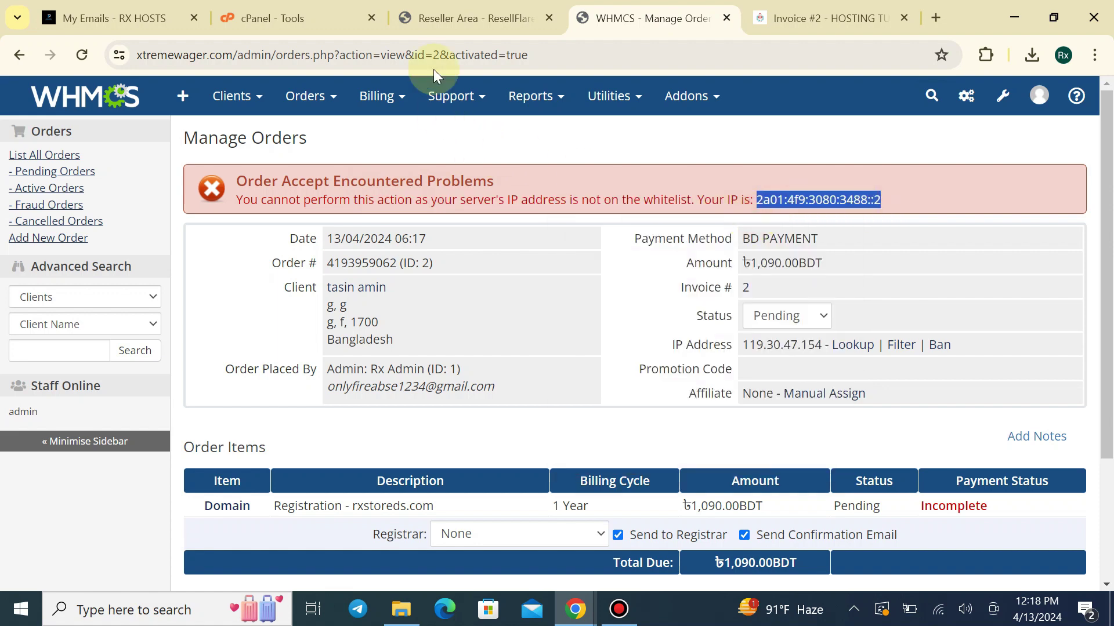
{"action": "left_click", "coordinate": [458, 16]}
{"action": "scroll", "coordinate": [303, 294], "scroll_direction": "up", "scroll_amount": 3}
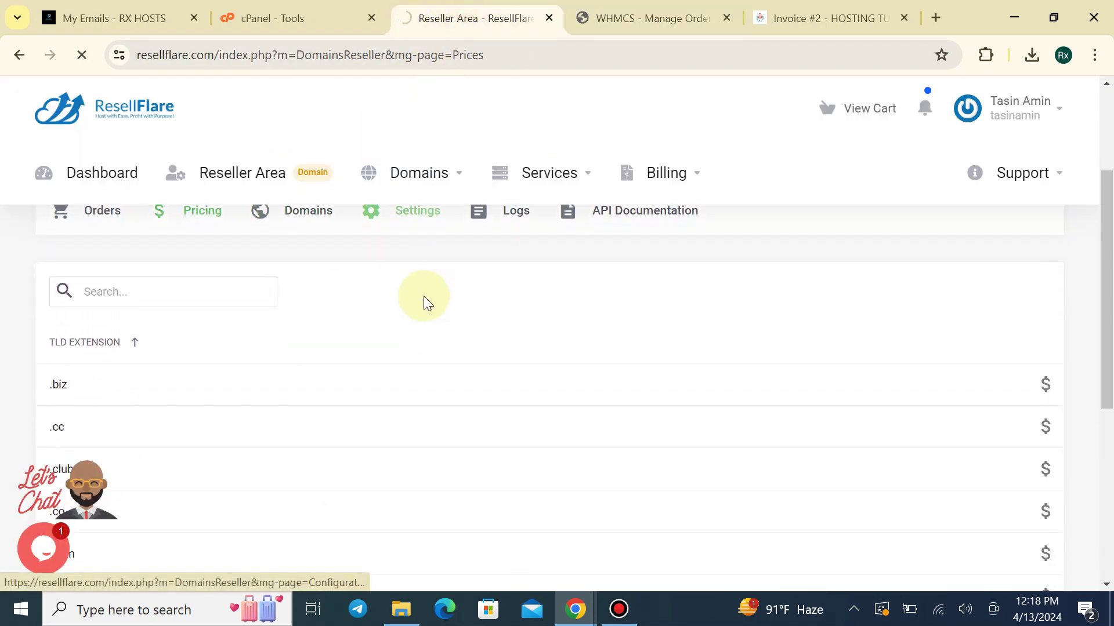
Paste 2a01:4f9:3080:3488::2 into Allowed IP Addresses, submit it, and return to WHMCS order #2
{"action": "scroll", "coordinate": [225, 402], "scroll_direction": "down", "scroll_amount": 4}
{"action": "scroll", "coordinate": [197, 412], "scroll_direction": "down", "scroll_amount": 3}
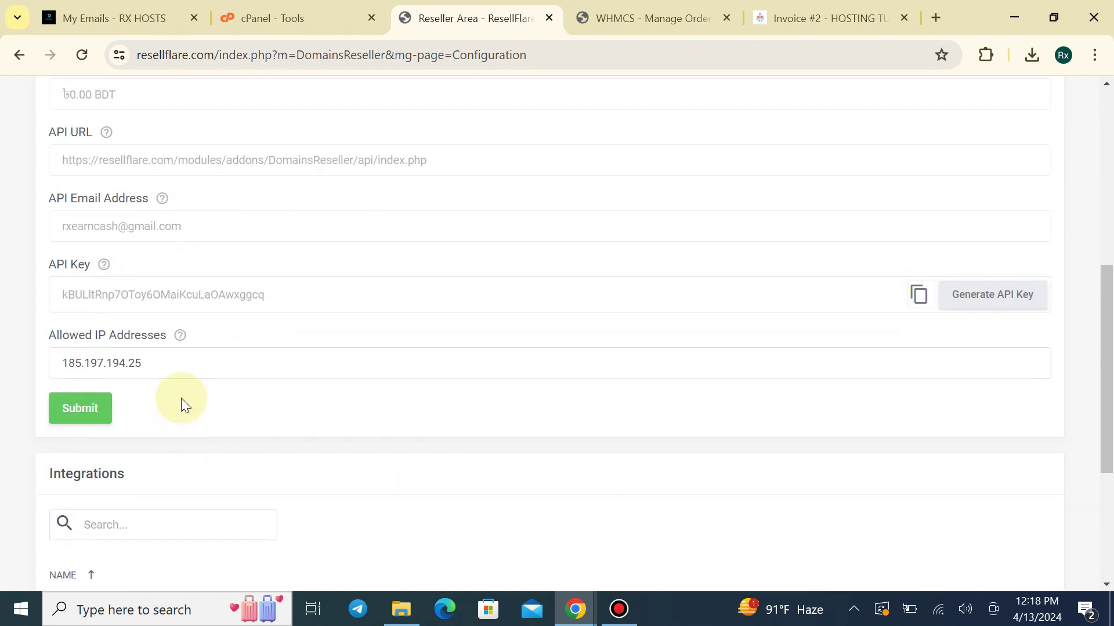
{"action": "left_click", "coordinate": [181, 361]}
{"action": "type", "text": "2a01:4f9:3080:3488::2"}
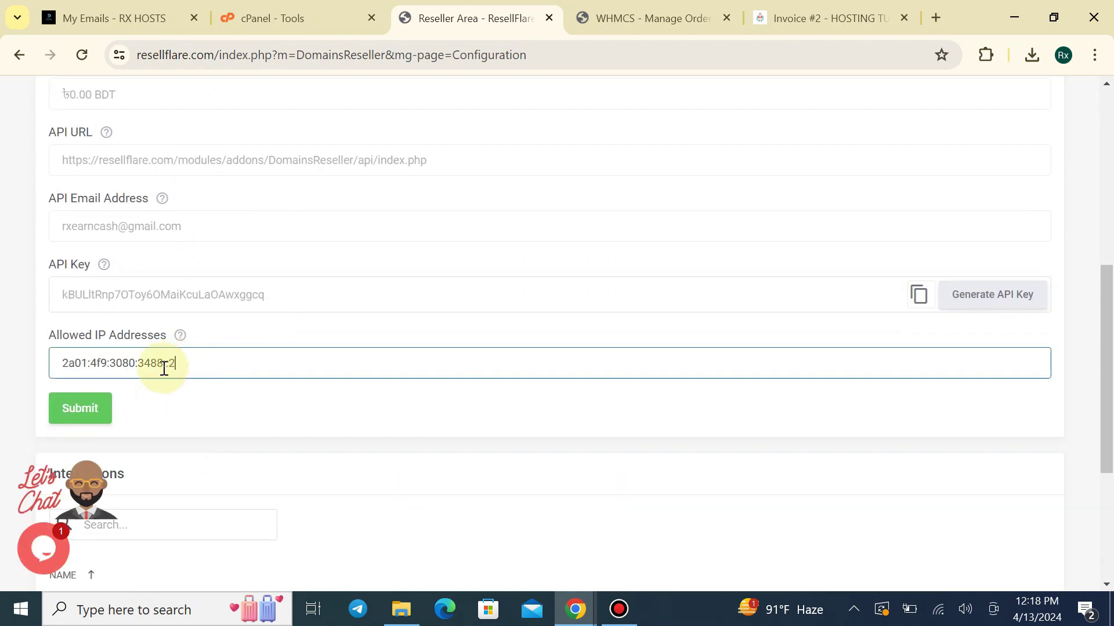
{"action": "left_click", "coordinate": [104, 406]}
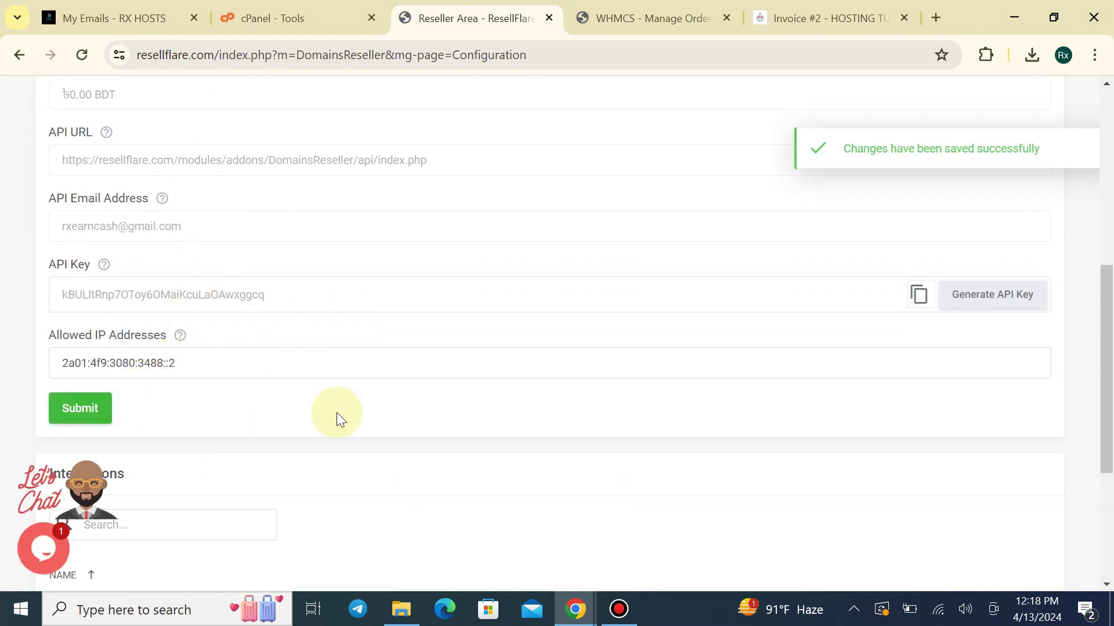
{"action": "left_click", "coordinate": [638, 18]}
{"action": "scroll", "coordinate": [348, 464], "scroll_direction": "down", "scroll_amount": 3}
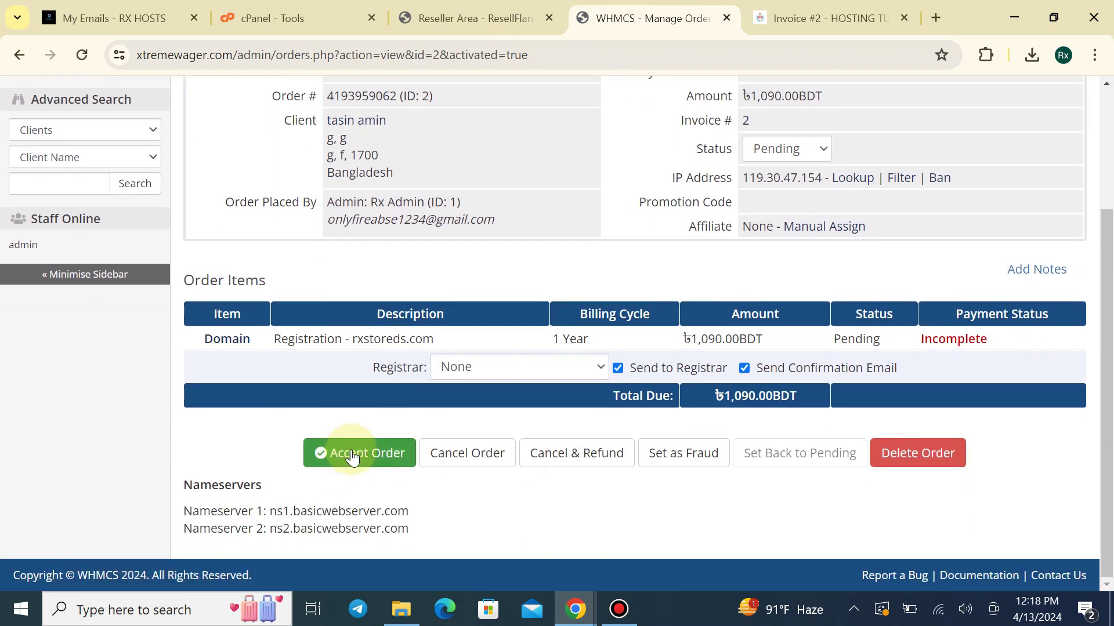
Accept order #2 again with ResellFlare as registrar and read the resulting register error
{"action": "left_click", "coordinate": [477, 371]}
{"action": "left_click", "coordinate": [462, 403]}
{"action": "left_click", "coordinate": [401, 451]}
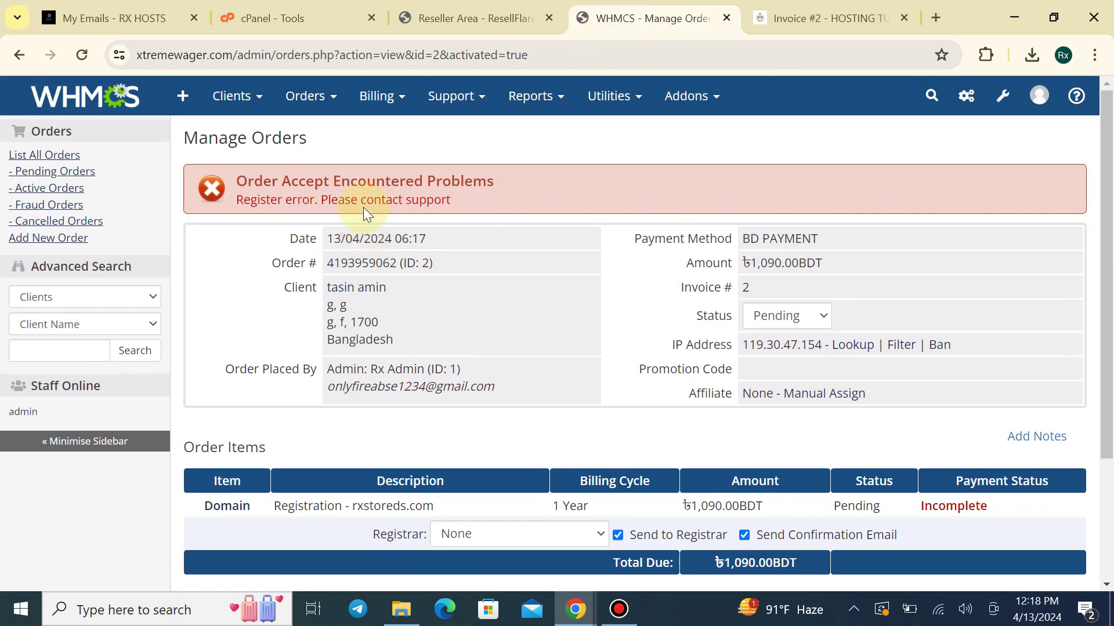
{"action": "left_click_drag", "start_coordinate": [269, 201], "coordinate": [418, 219]}
{"action": "left_click", "coordinate": [490, 195]}
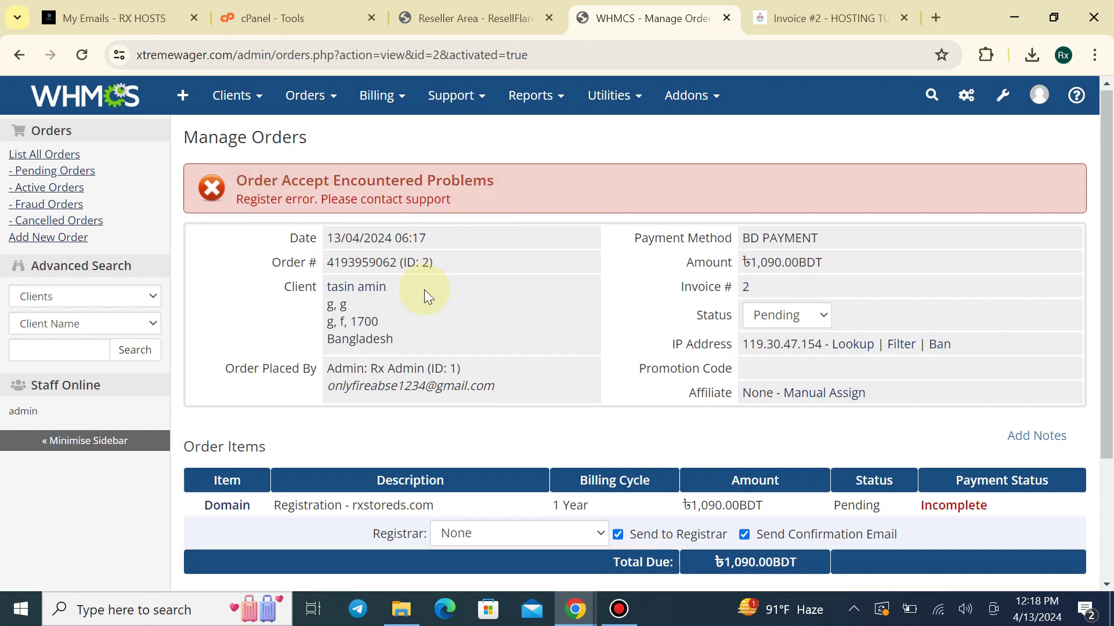
{"action": "scroll", "coordinate": [424, 290], "scroll_direction": "down", "scroll_amount": 3}
Retry registering rxstoreds.com from its domain details page, then compare with the ResellFlare settings
{"action": "left_click", "coordinate": [242, 341]}
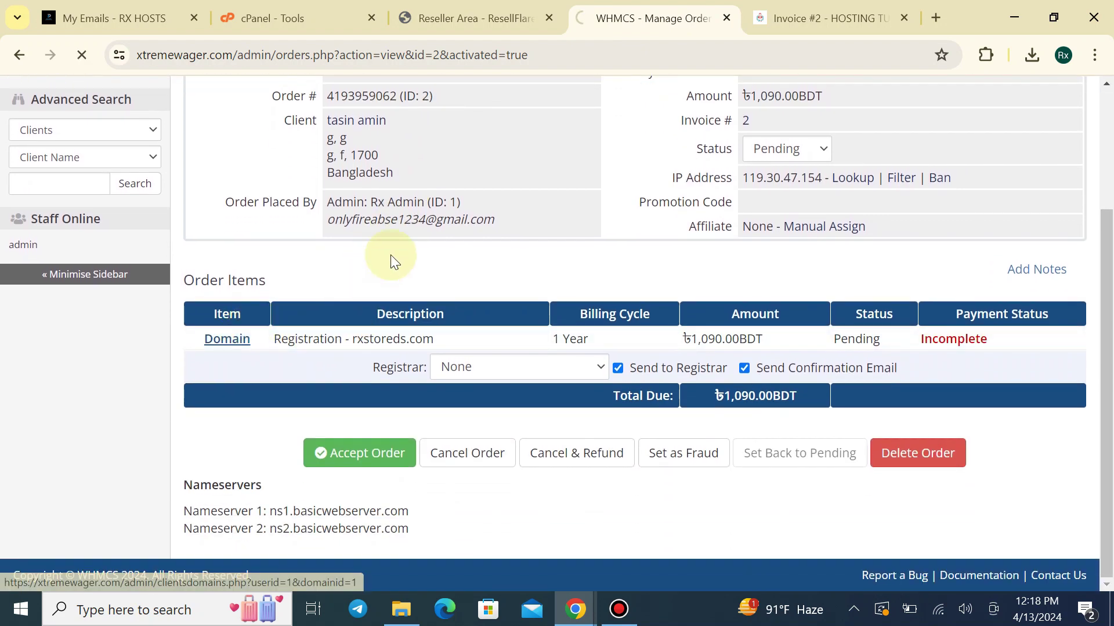
{"action": "scroll", "coordinate": [371, 280], "scroll_direction": "down", "scroll_amount": 8}
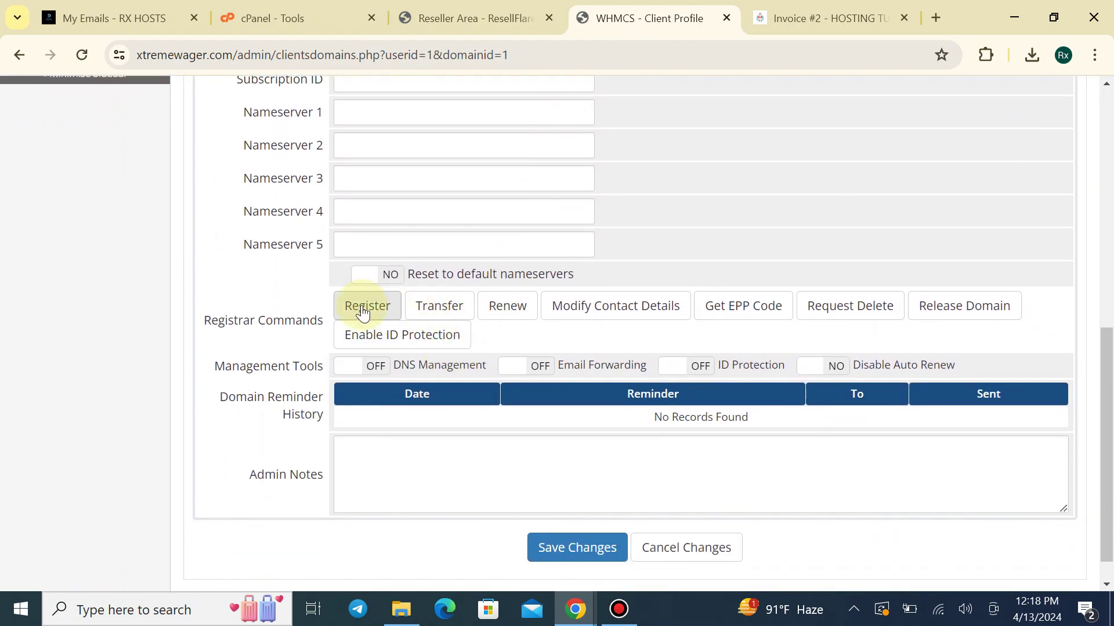
{"action": "left_click", "coordinate": [355, 313]}
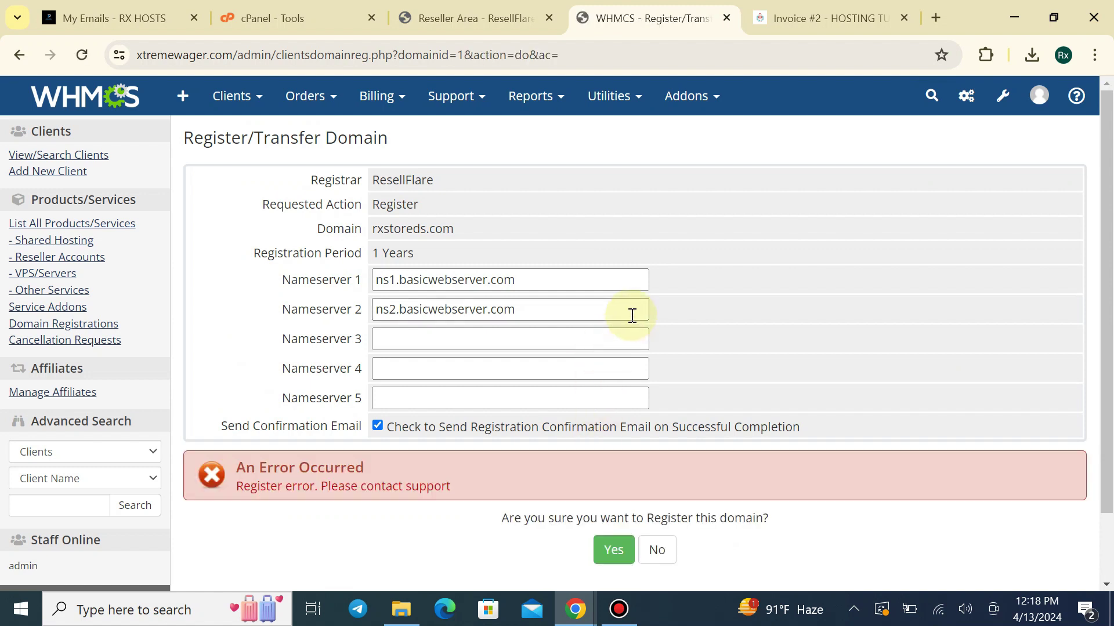
{"action": "scroll", "coordinate": [389, 447], "scroll_direction": "down", "scroll_amount": 2}
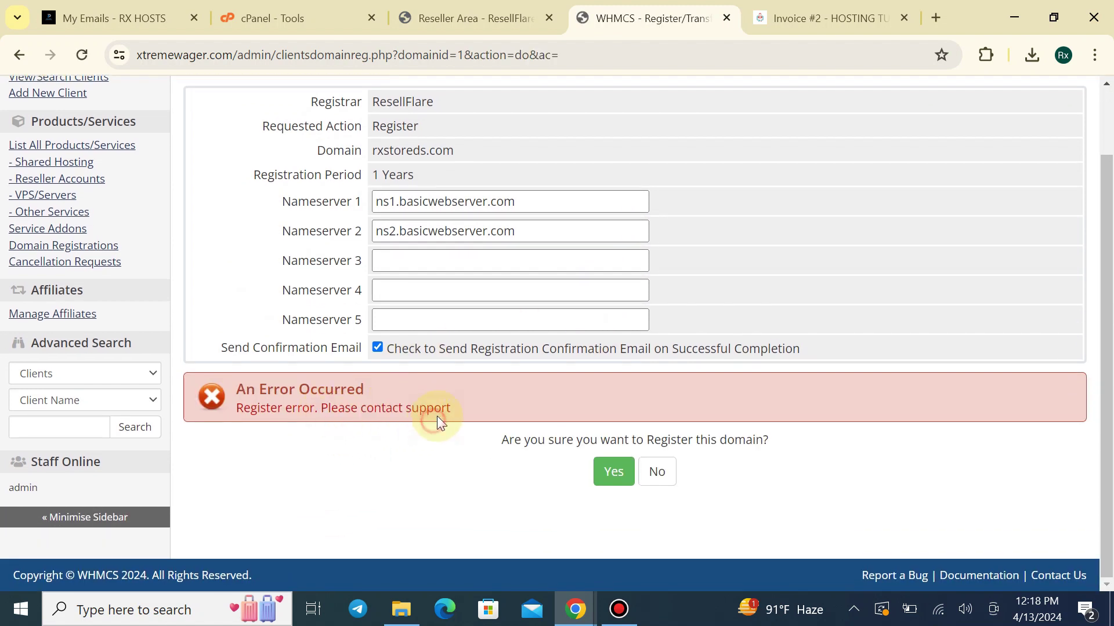
{"action": "scroll", "coordinate": [482, 331], "scroll_direction": "up", "scroll_amount": 2}
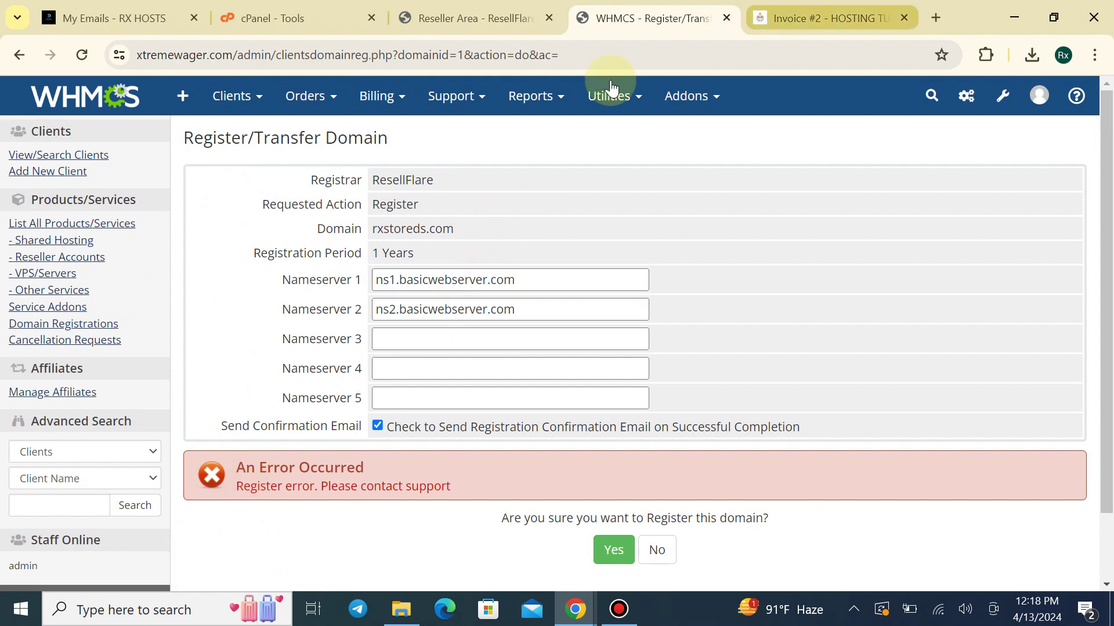
{"action": "left_click", "coordinate": [472, 8]}
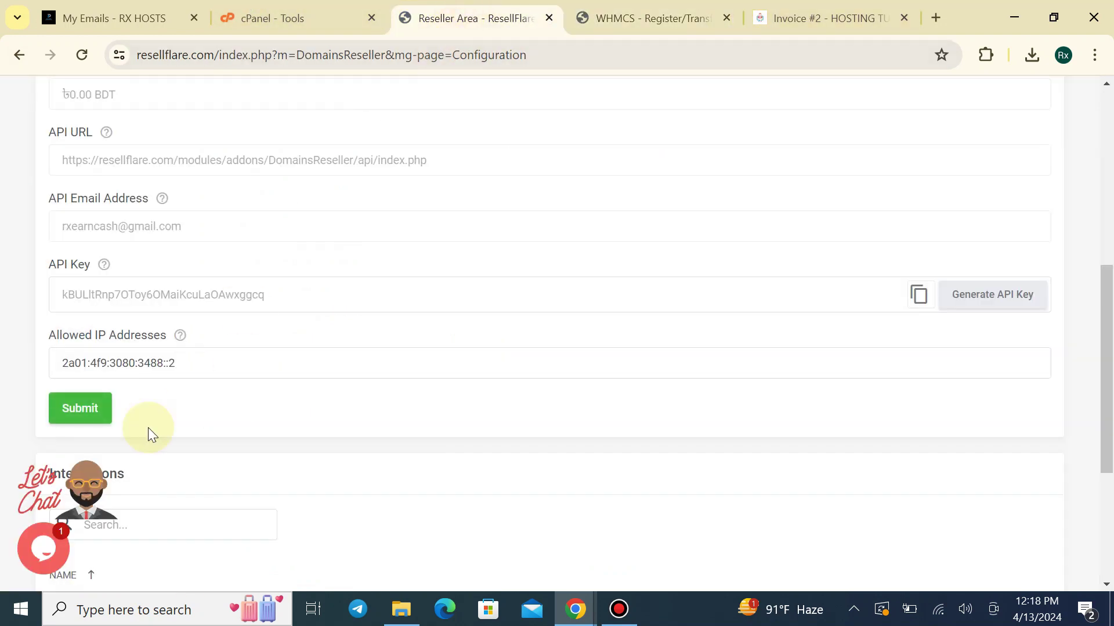
{"action": "scroll", "coordinate": [148, 427], "scroll_direction": "up", "scroll_amount": 8}
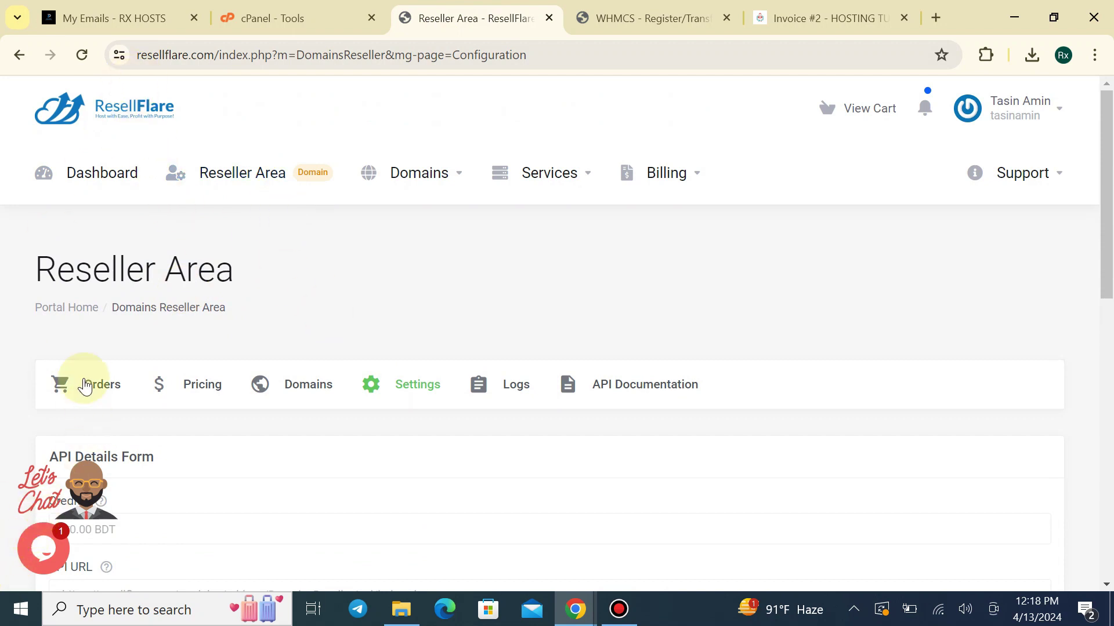
{"action": "left_click", "coordinate": [644, 18]}
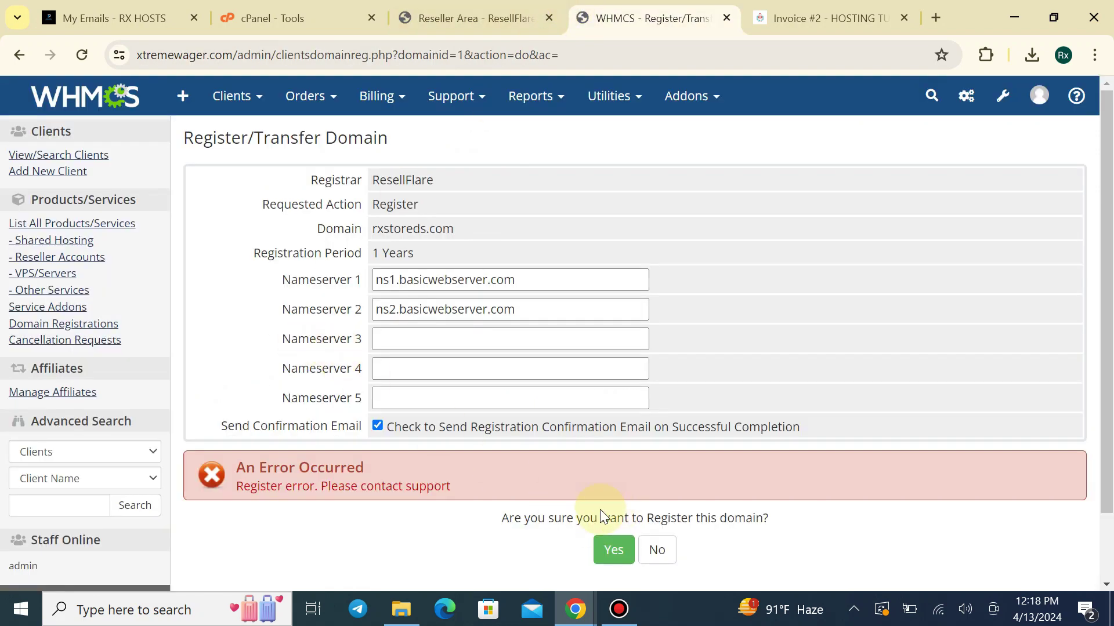
{"action": "left_click", "coordinate": [558, 8]}
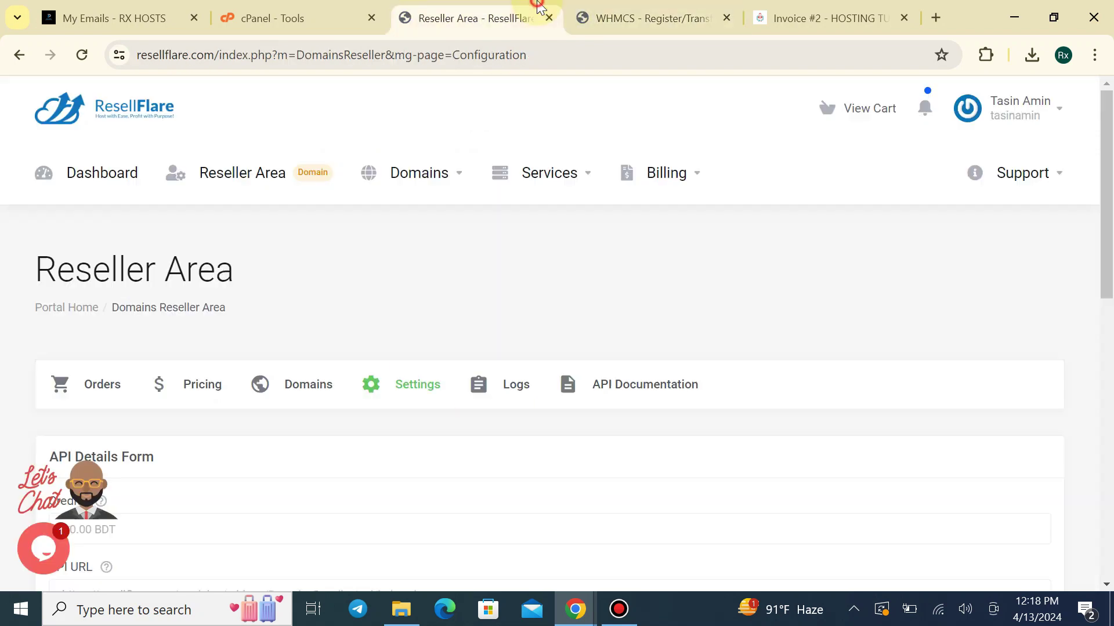
Go from the ResellFlare home page to Billing's Add Funds page
{"action": "left_click", "coordinate": [49, 111]}
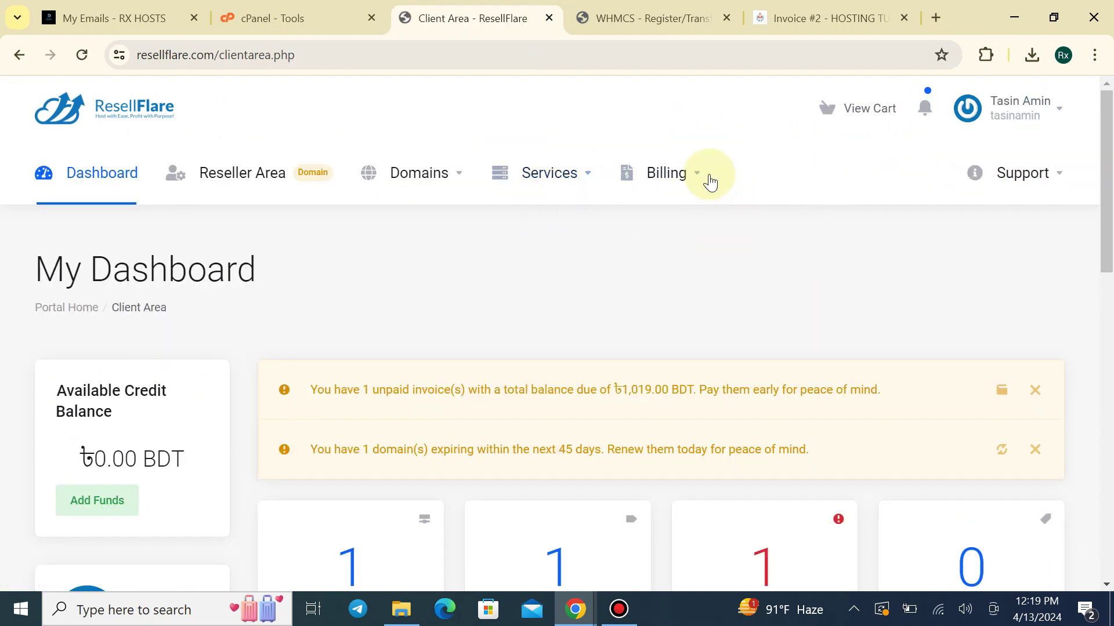
{"action": "left_click", "coordinate": [691, 172]}
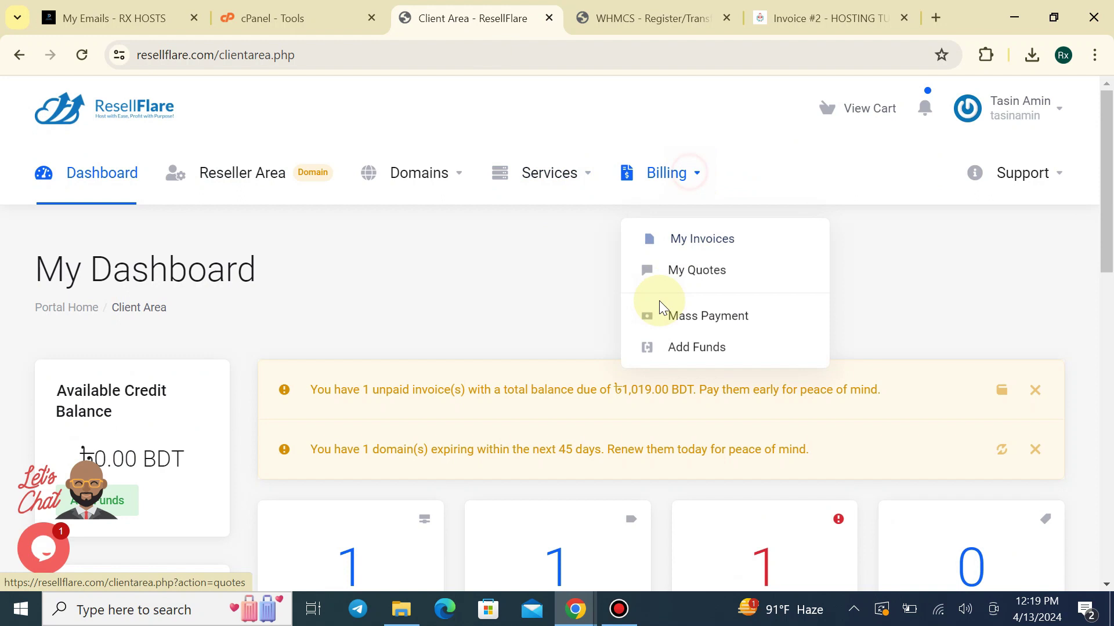
{"action": "left_click", "coordinate": [672, 347]}
{"action": "scroll", "coordinate": [572, 268], "scroll_direction": "down", "scroll_amount": 3}
{"action": "scroll", "coordinate": [571, 367], "scroll_direction": "down", "scroll_amount": 1}
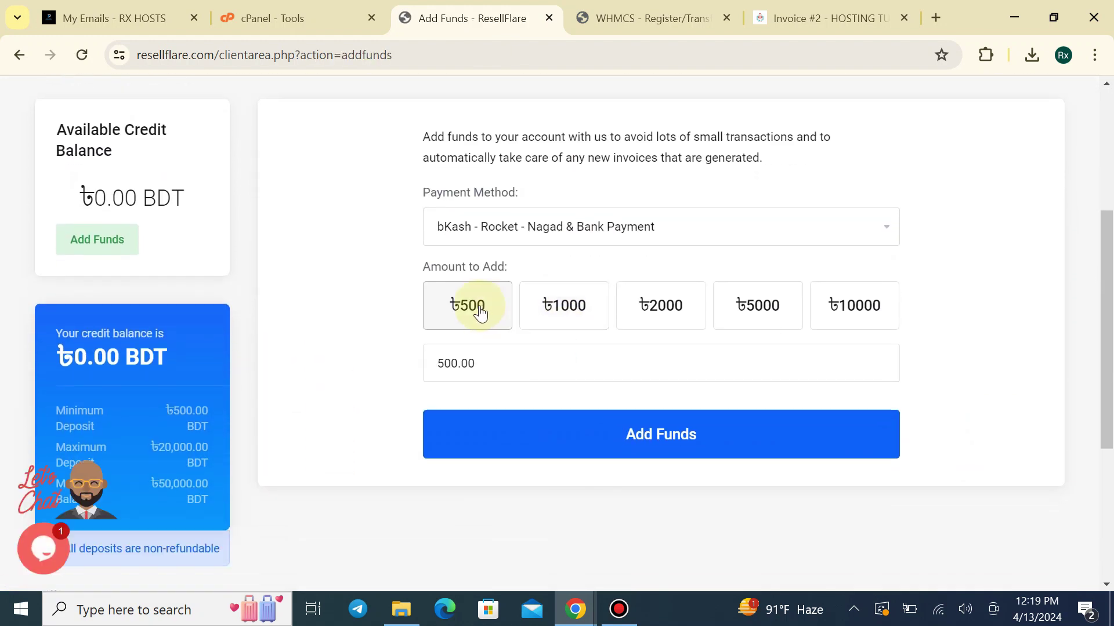
Submit a ৳500 top-up via bKash - Rocket - Nagad & Bank Payment, then return to WHMCS
{"action": "left_click", "coordinate": [514, 219]}
{"action": "left_click", "coordinate": [515, 251]}
{"action": "left_click", "coordinate": [477, 300]}
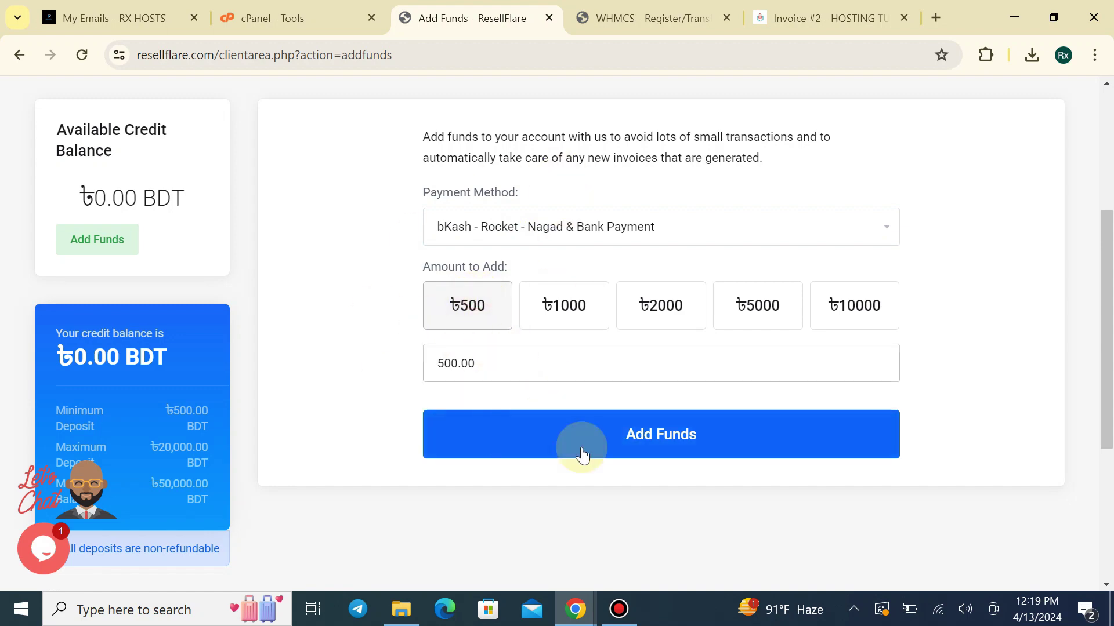
{"action": "scroll", "coordinate": [540, 358], "scroll_direction": "down", "scroll_amount": 2}
{"action": "left_click", "coordinate": [540, 358]}
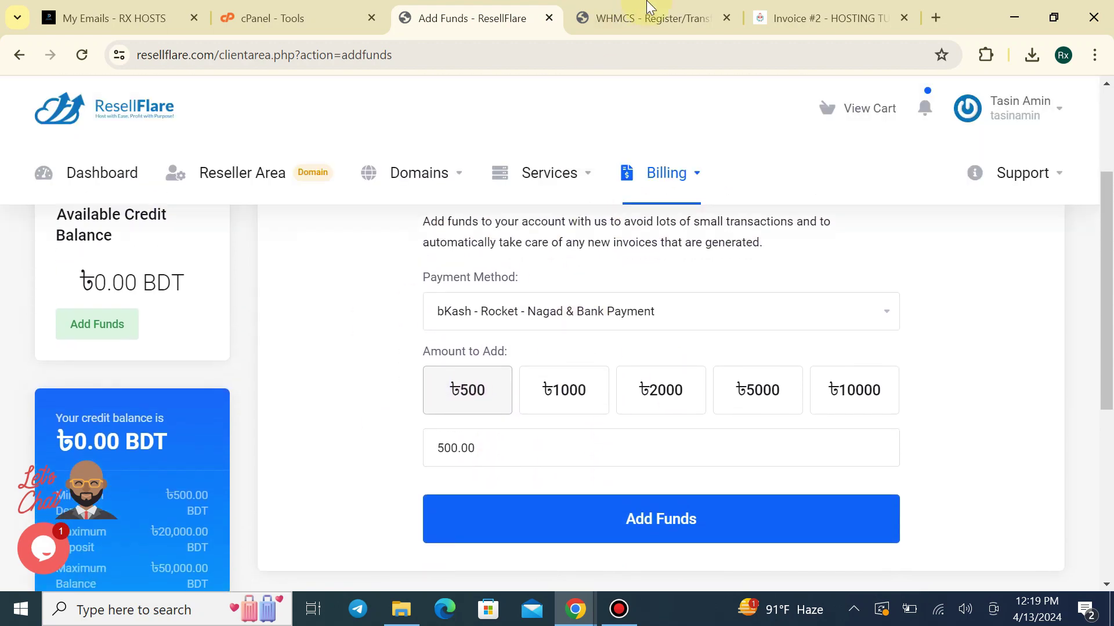
{"action": "left_click", "coordinate": [650, 18]}
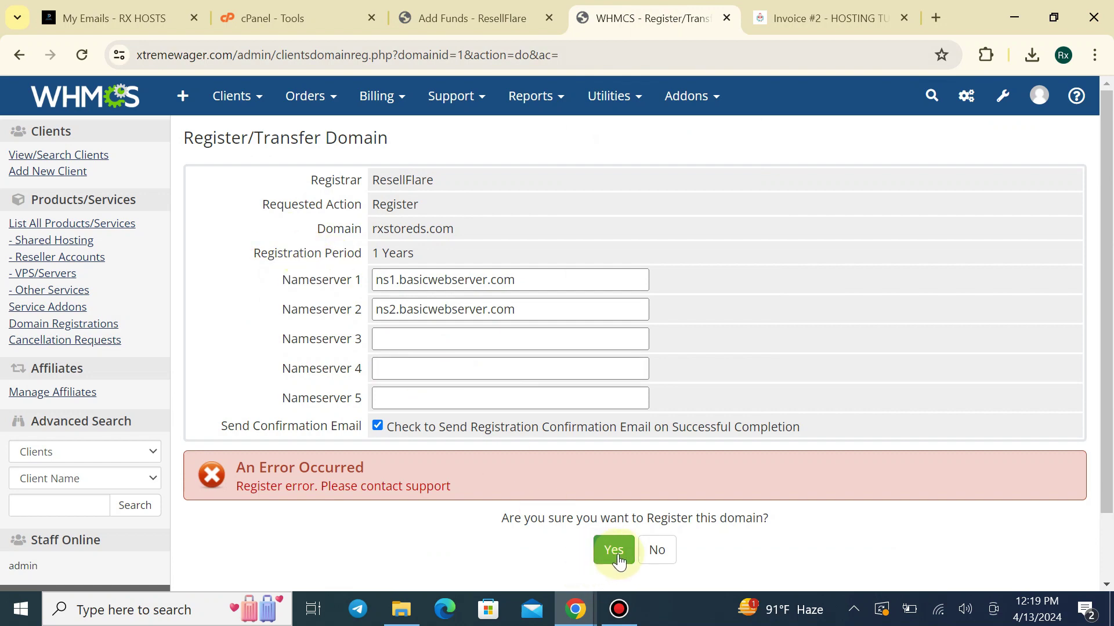
Look over unpaid Invoice #2 and the client portal's Store and Support menus
{"action": "left_click", "coordinate": [505, 16]}
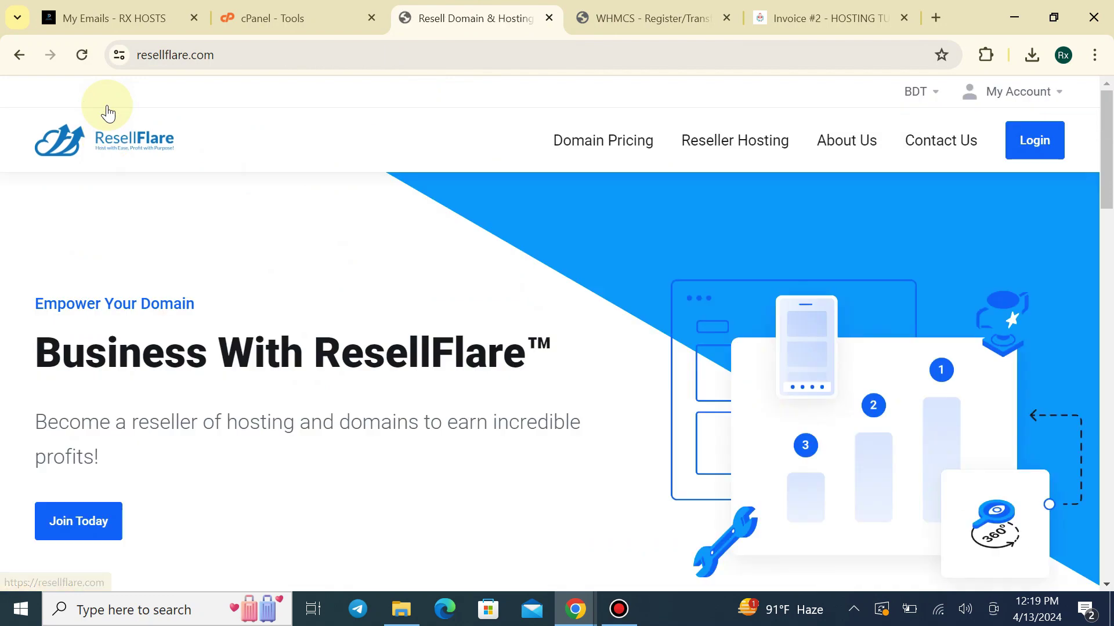
{"action": "left_click", "coordinate": [650, 18]}
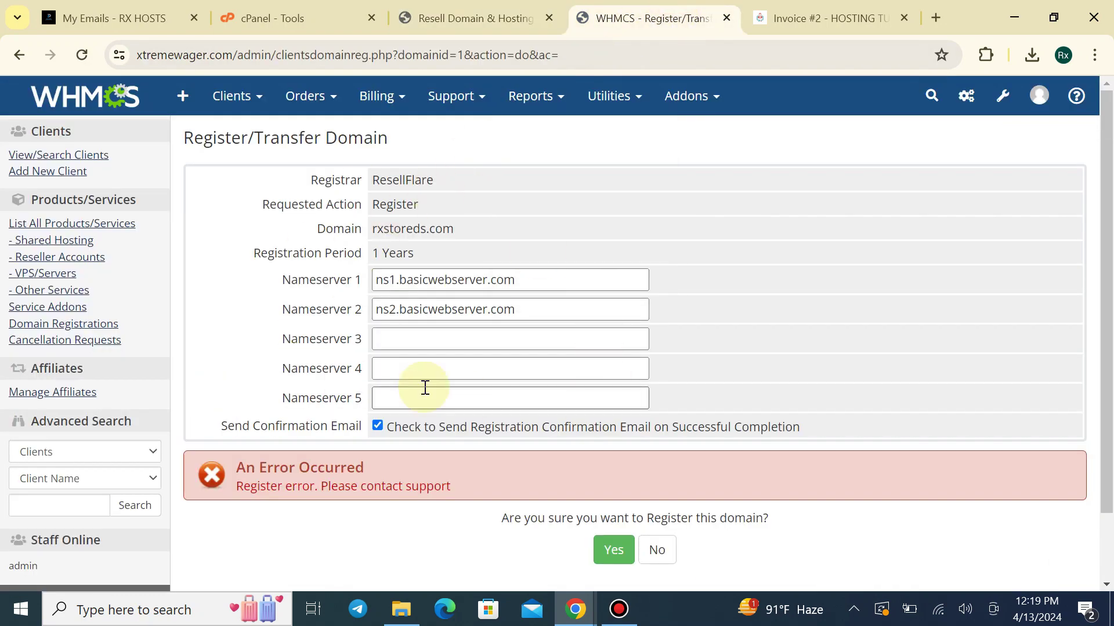
{"action": "left_click", "coordinate": [793, 23]}
{"action": "scroll", "coordinate": [416, 308], "scroll_direction": "up", "scroll_amount": 3}
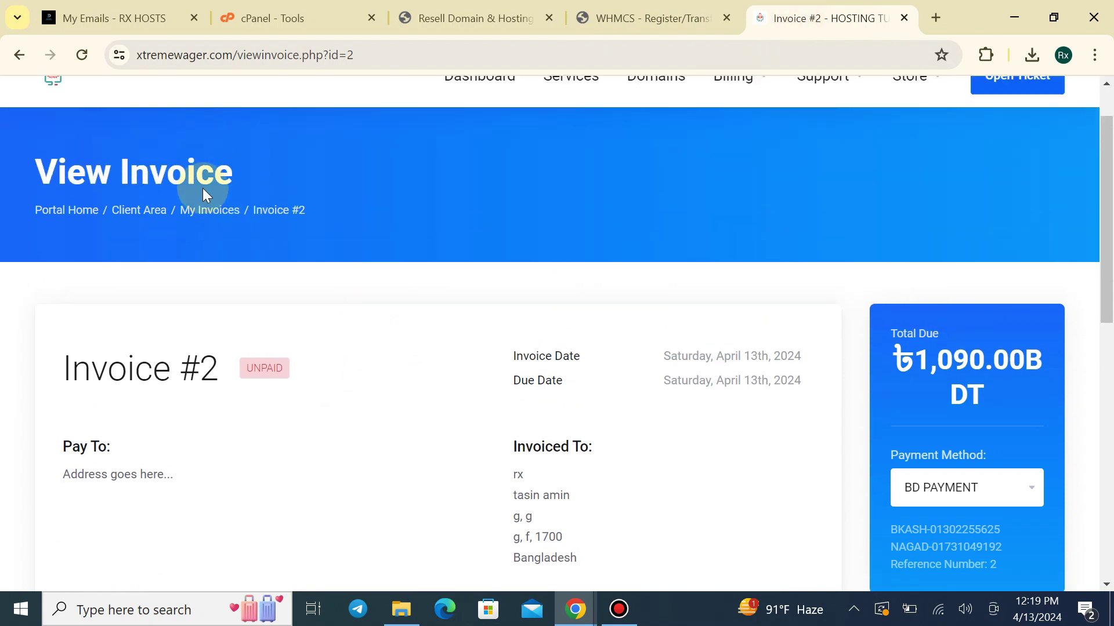
{"action": "left_click", "coordinate": [52, 140]}
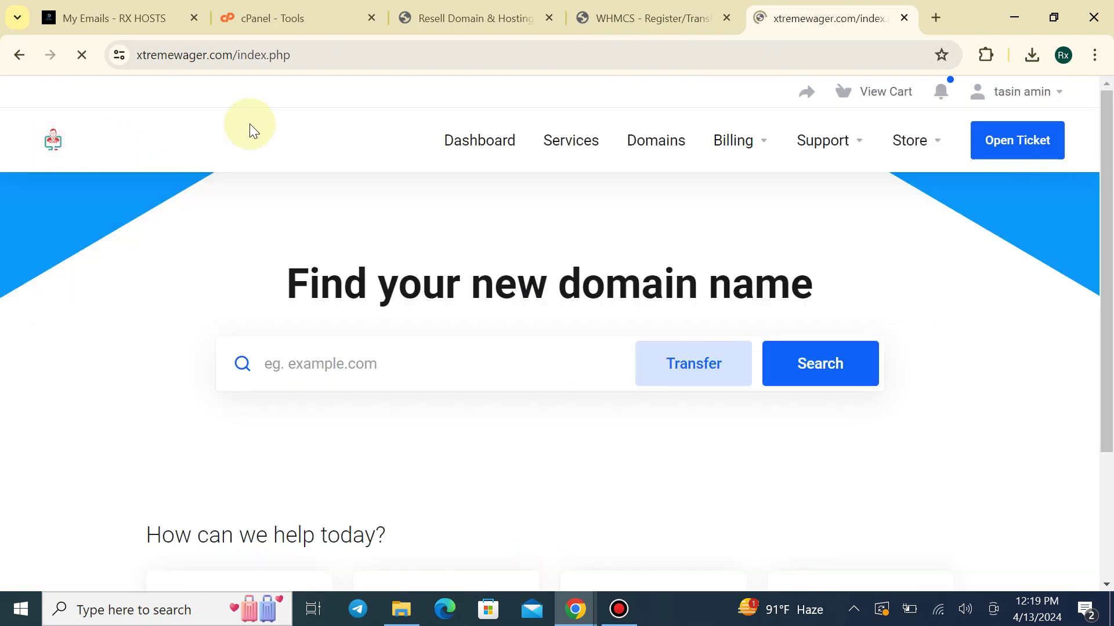
{"action": "left_click", "coordinate": [939, 142]}
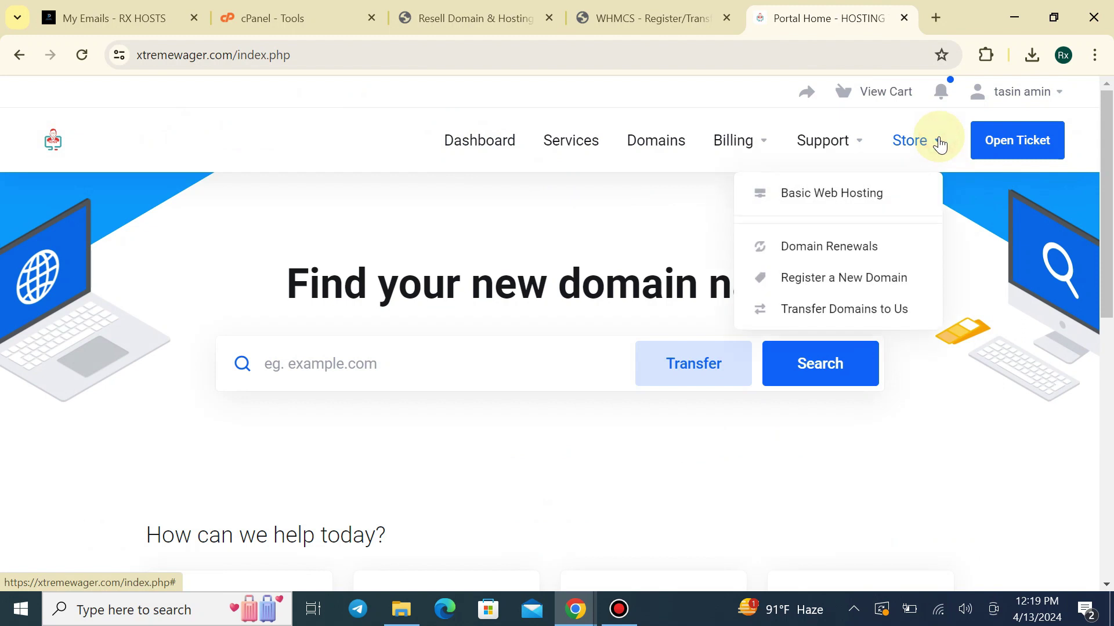
{"action": "left_click", "coordinate": [829, 139]}
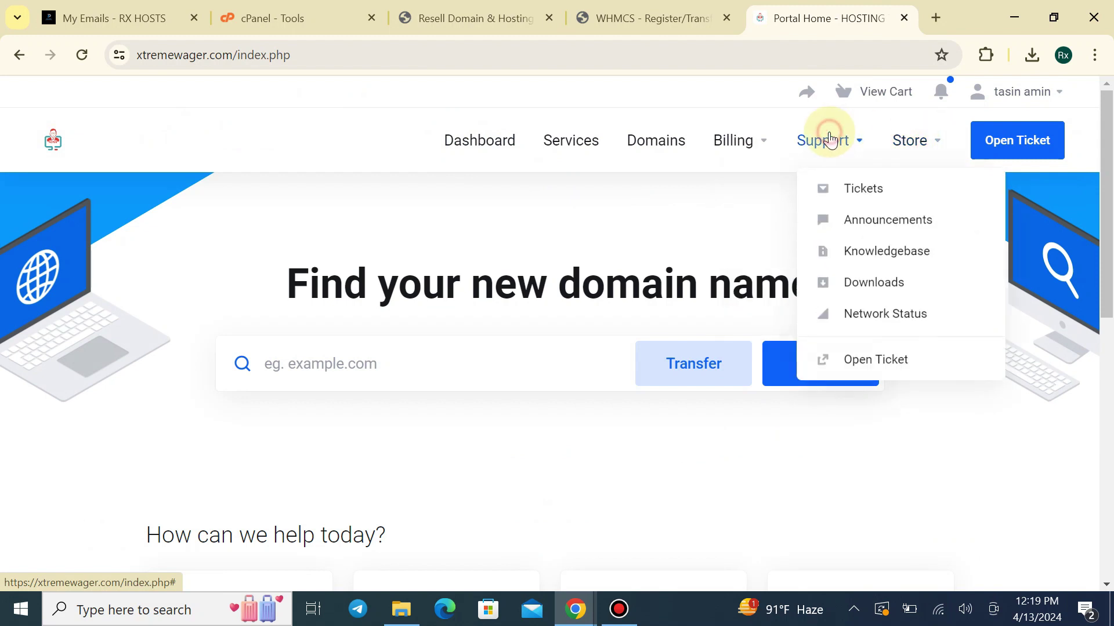
{"action": "left_click", "coordinate": [702, 220]}
{"action": "left_click_drag", "start_coordinate": [1106, 186], "coordinate": [1080, 152]}
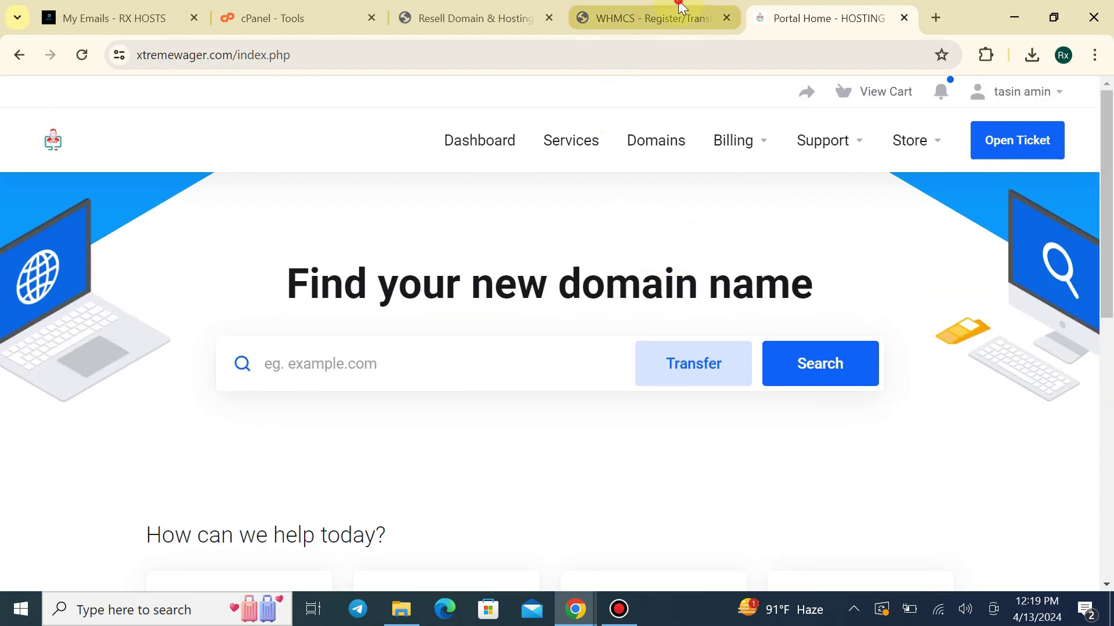
Close the WHMCS admin and ResellFlare tabs, keeping the client portal
{"action": "left_click", "coordinate": [679, 16]}
{"action": "left_click", "coordinate": [726, 18]}
{"action": "left_click", "coordinate": [499, 18]}
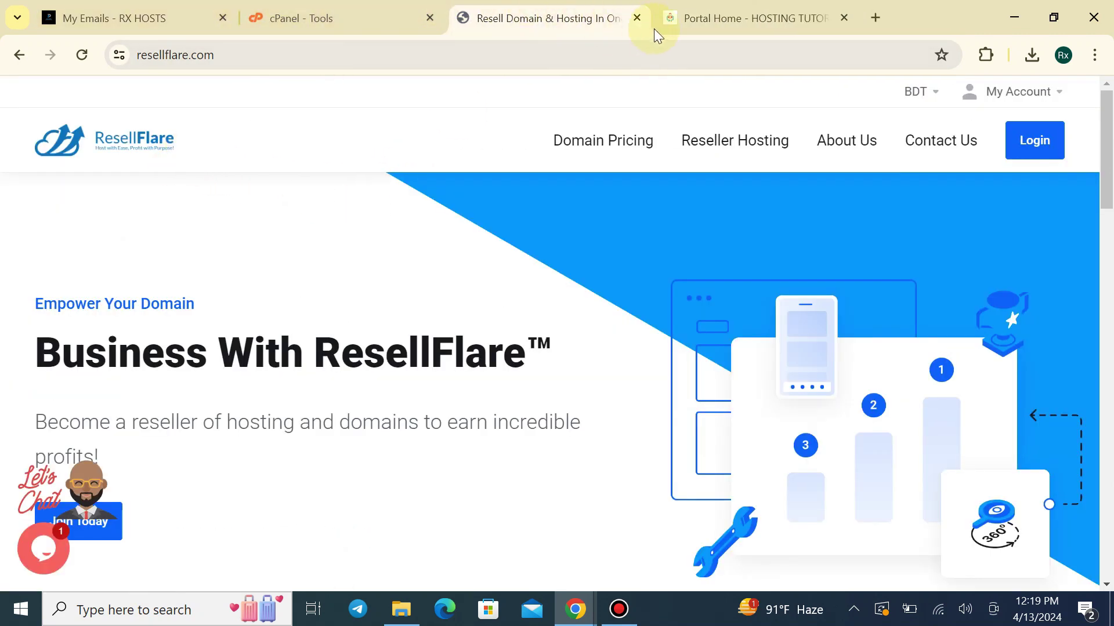
{"action": "left_click", "coordinate": [636, 19]}
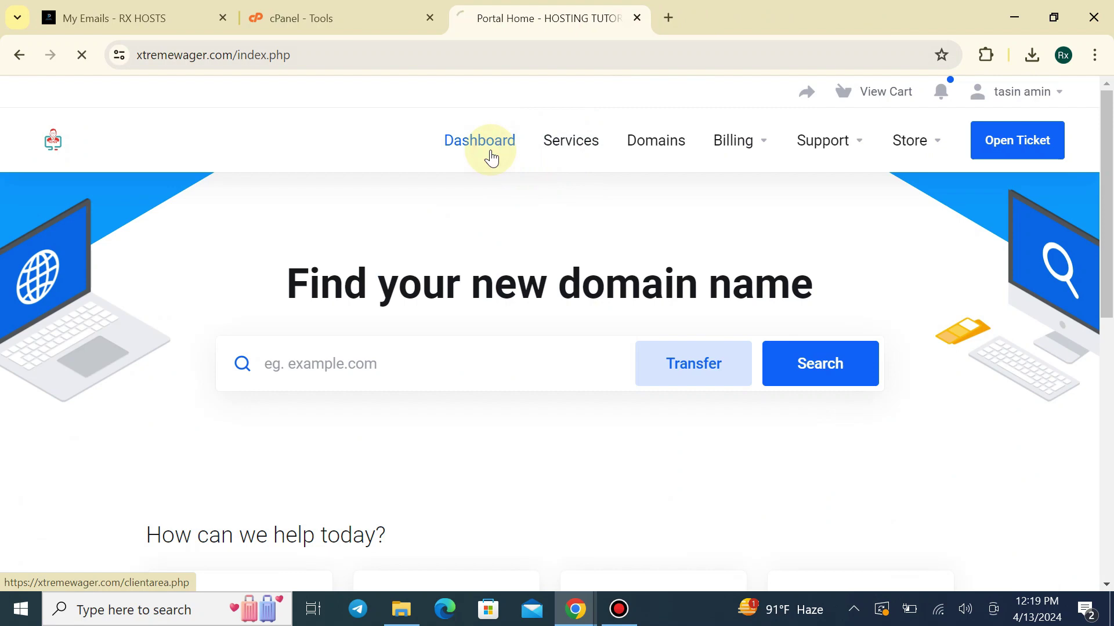
{"action": "scroll", "coordinate": [384, 288], "scroll_direction": "down", "scroll_amount": 5}
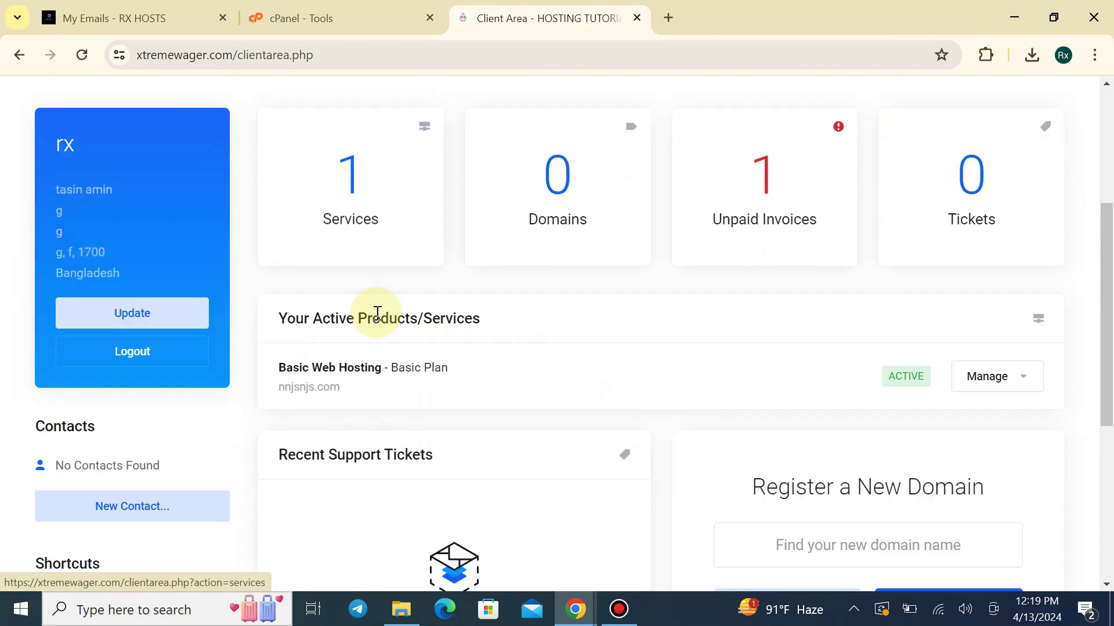
{"action": "scroll", "coordinate": [380, 308], "scroll_direction": "up", "scroll_amount": 5}
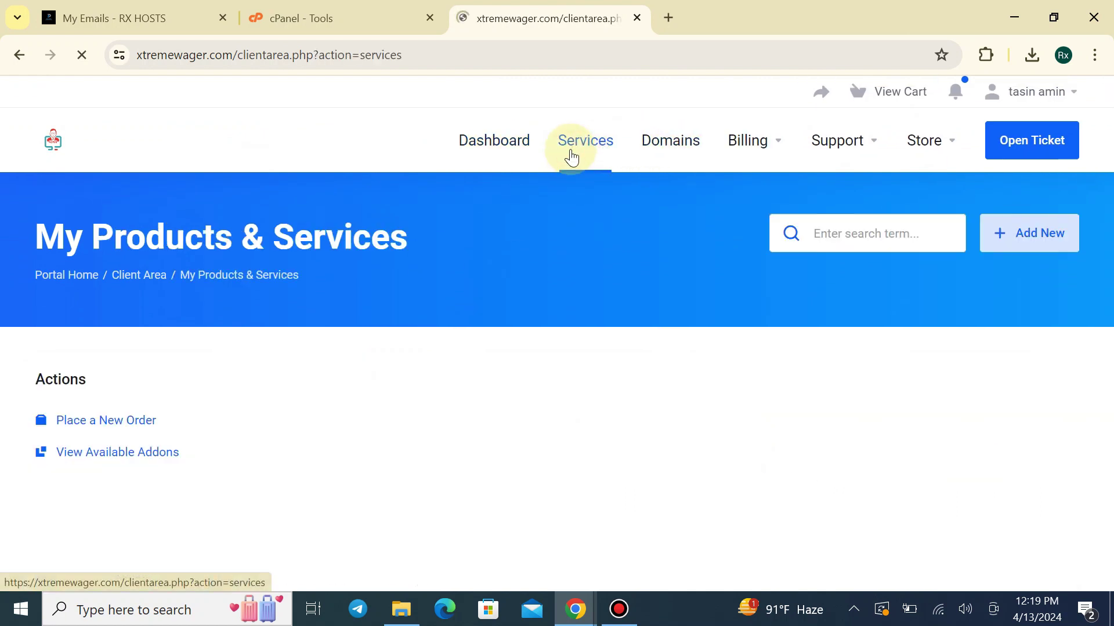
{"action": "scroll", "coordinate": [522, 245], "scroll_direction": "down", "scroll_amount": 2}
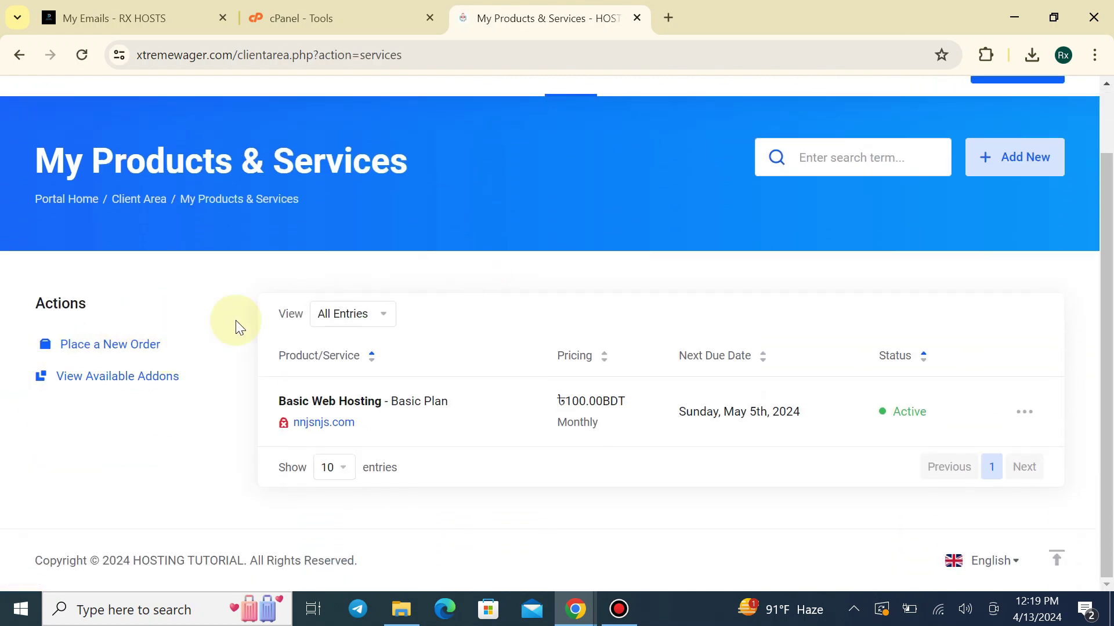
{"action": "scroll", "coordinate": [235, 320], "scroll_direction": "up", "scroll_amount": 2}
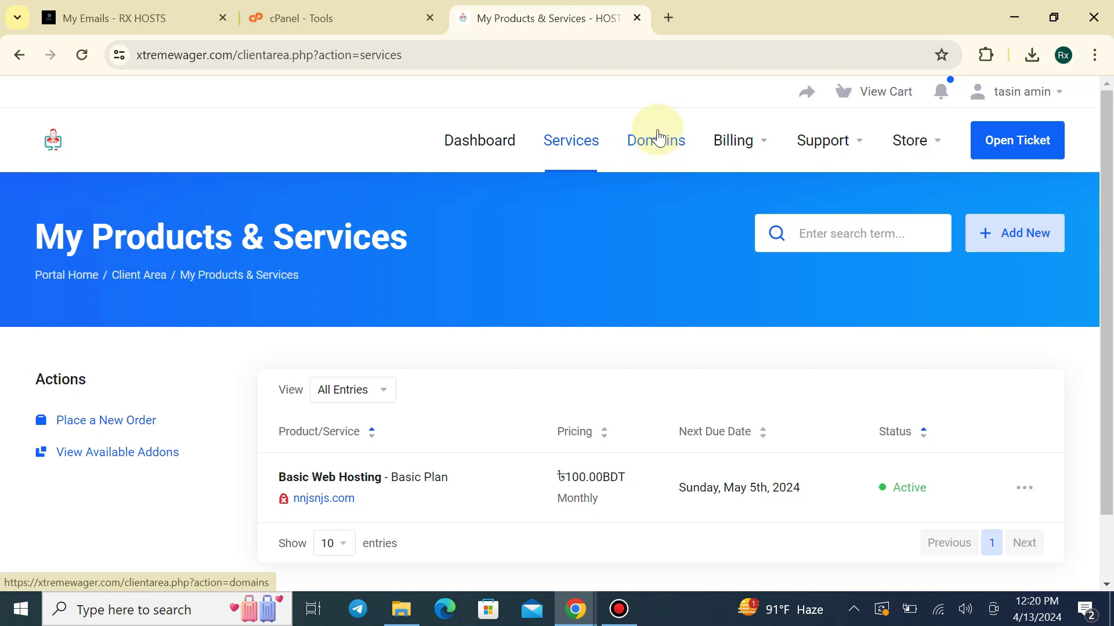
Check My Domains lists rxstoreds.com as Pending, then select the portal's base address
{"action": "left_click", "coordinate": [664, 138]}
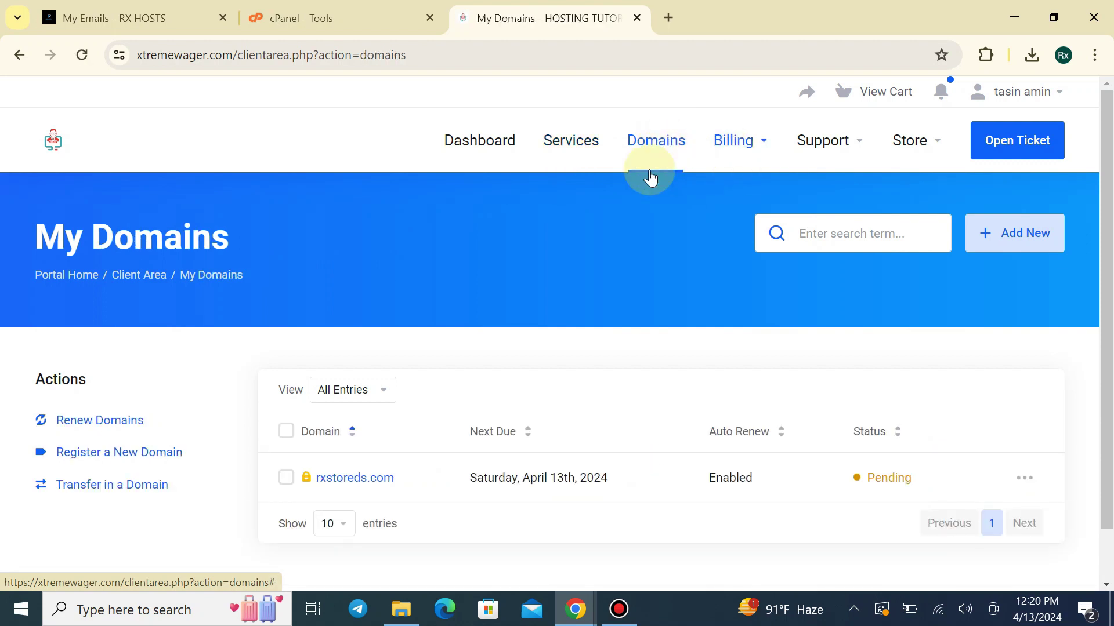
{"action": "scroll", "coordinate": [603, 325], "scroll_direction": "down", "scroll_amount": 1}
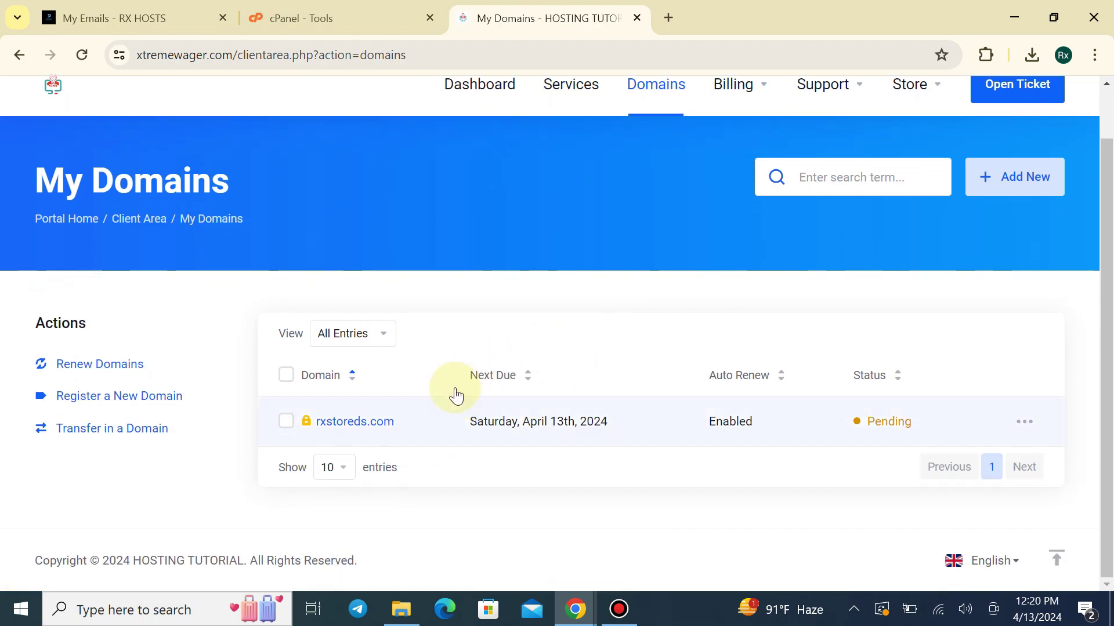
{"action": "scroll", "coordinate": [339, 402], "scroll_direction": "up", "scroll_amount": 1}
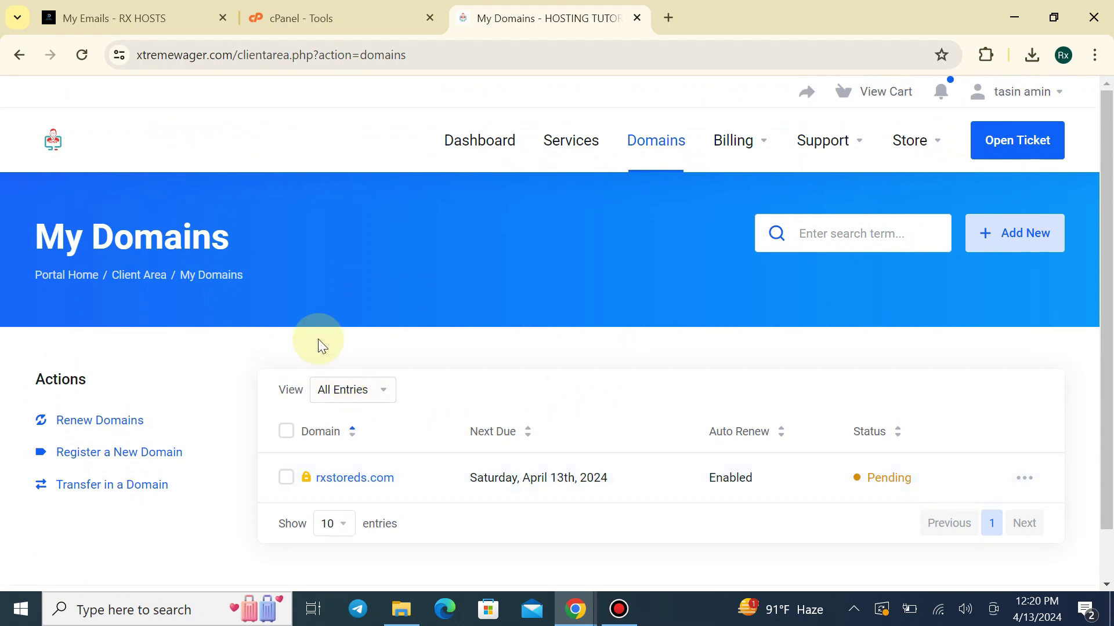
{"action": "left_click_drag", "start_coordinate": [232, 54], "coordinate": [109, 99]}
{"action": "key", "text": "ctrl+c"}
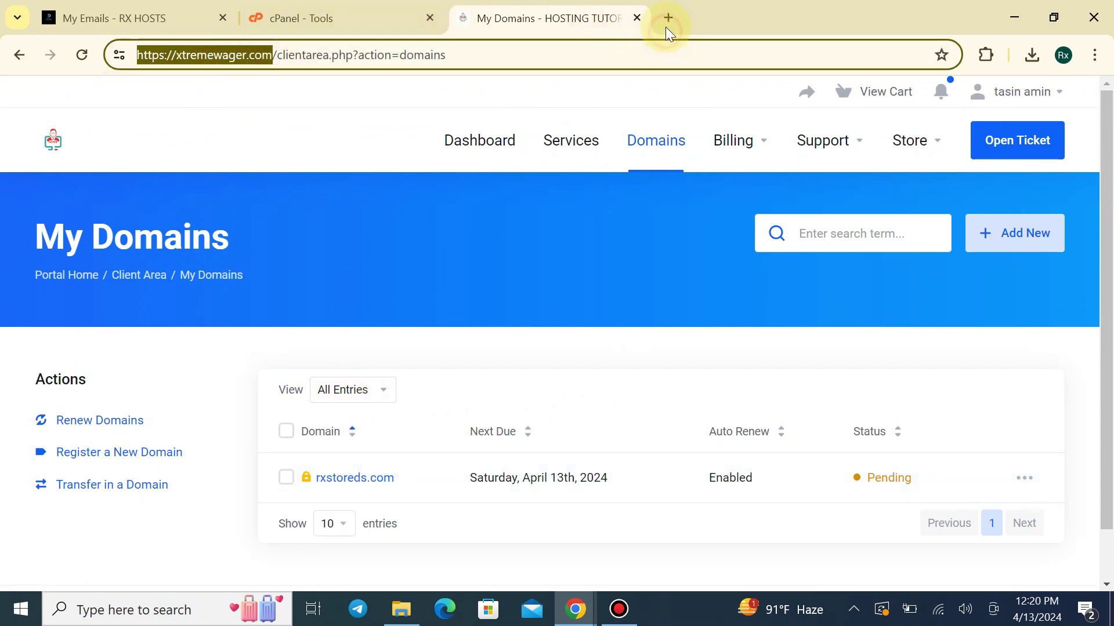
Load the WHMCS admin dashboard in a new tab using the portal address plus 'admin'
{"action": "left_click", "coordinate": [666, 26]}
{"action": "key", "text": "ctrl+v"}
{"action": "type", "text": "adm"}
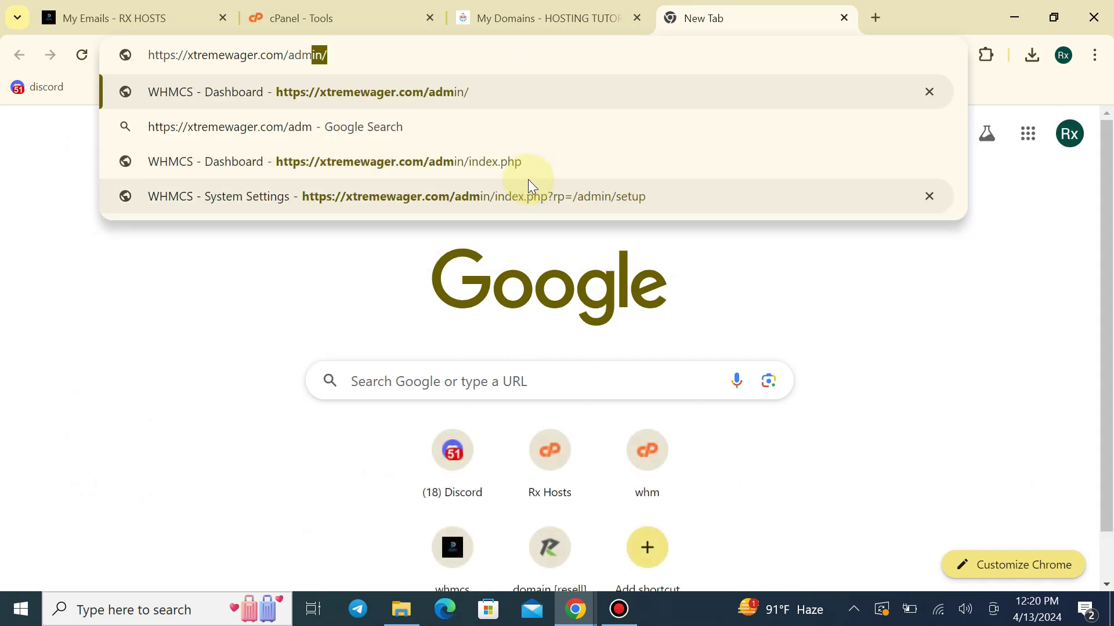
{"action": "type", "text": "in"}
{"action": "key", "text": "Return"}
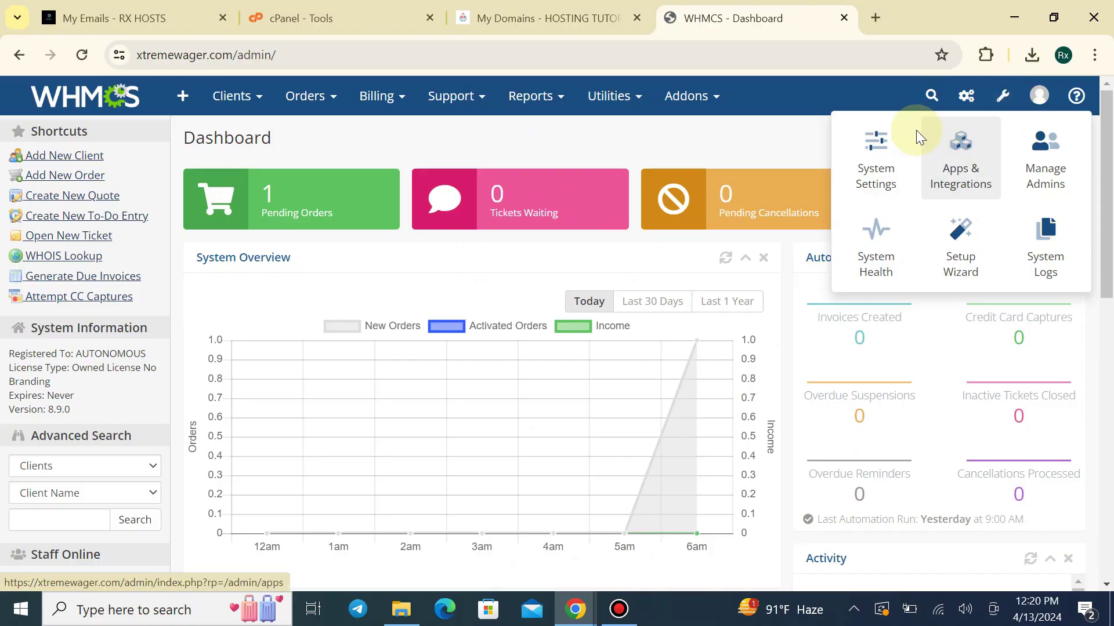
Open System Settings and scroll its All Settings list down to Promotions and Coupons
{"action": "left_click", "coordinate": [880, 144]}
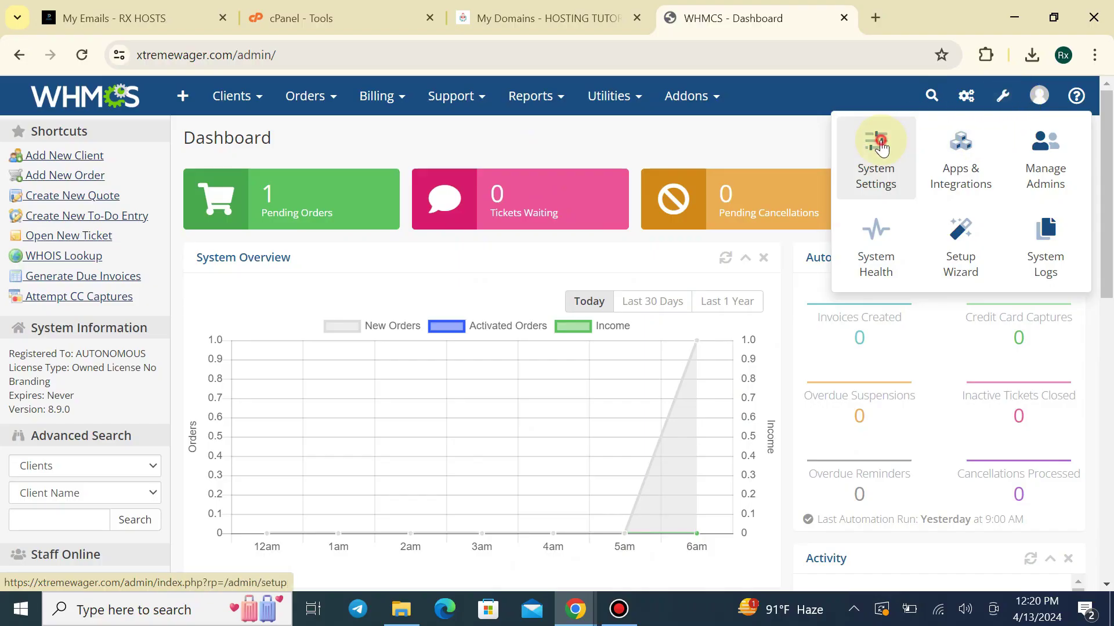
{"action": "scroll", "coordinate": [328, 412], "scroll_direction": "down", "scroll_amount": 2}
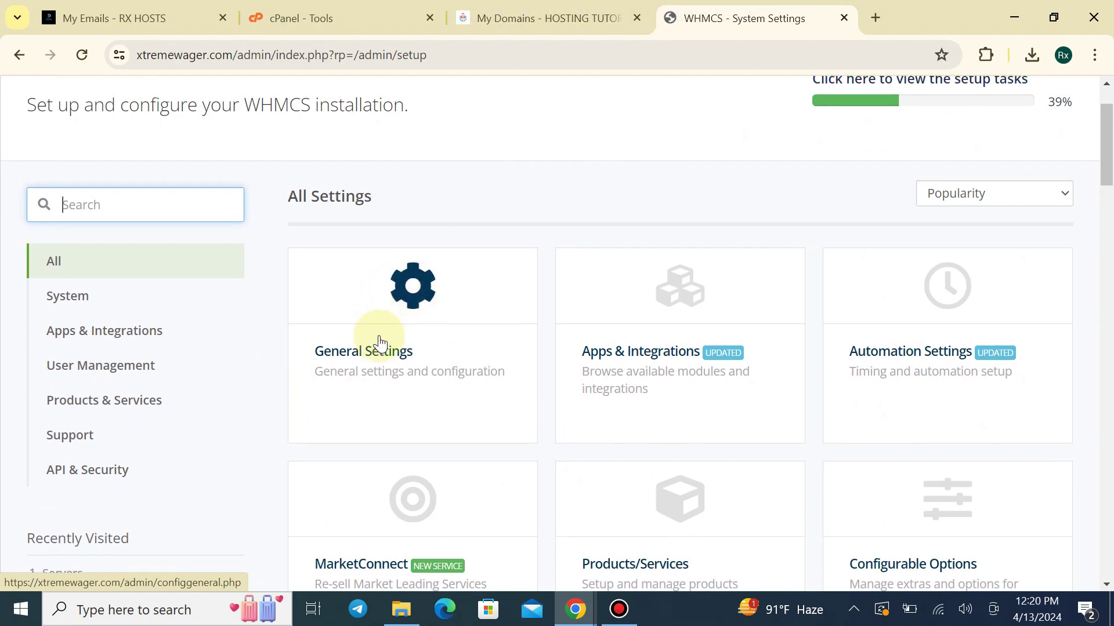
{"action": "scroll", "coordinate": [383, 325], "scroll_direction": "up", "scroll_amount": 2}
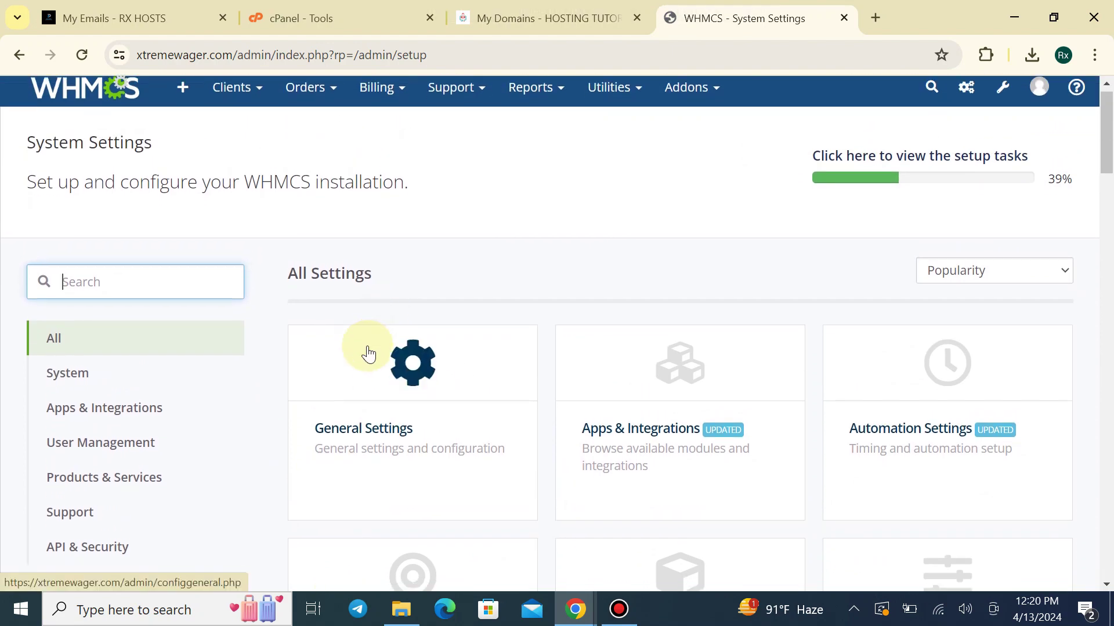
{"action": "scroll", "coordinate": [365, 350], "scroll_direction": "down", "scroll_amount": 8}
{"action": "scroll", "coordinate": [34, 406], "scroll_direction": "up", "scroll_amount": 4}
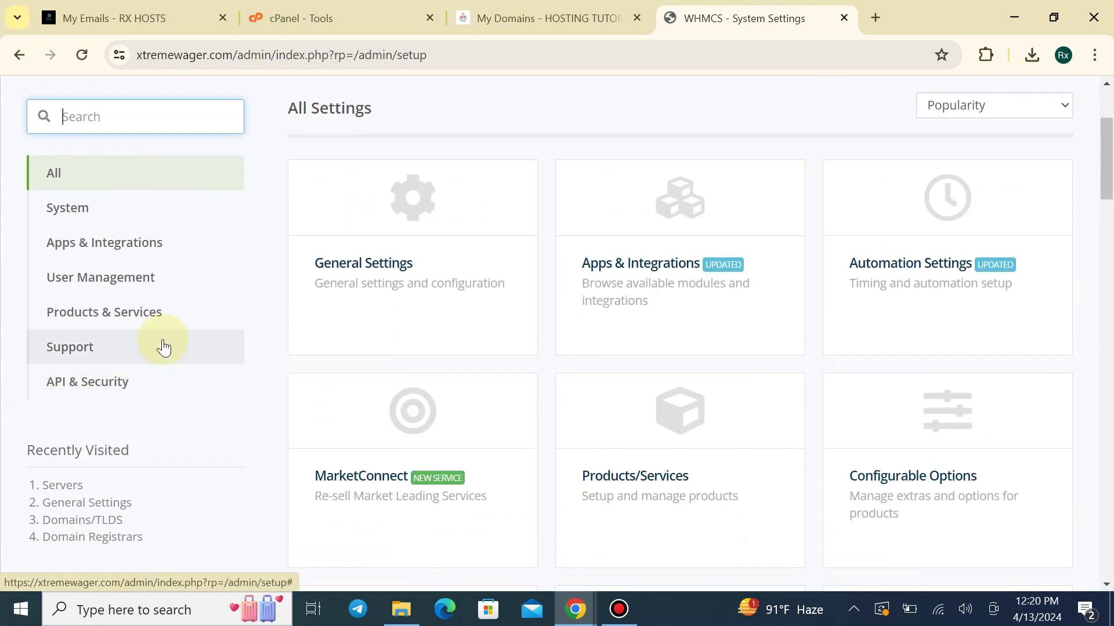
{"action": "scroll", "coordinate": [359, 305], "scroll_direction": "up", "scroll_amount": 3}
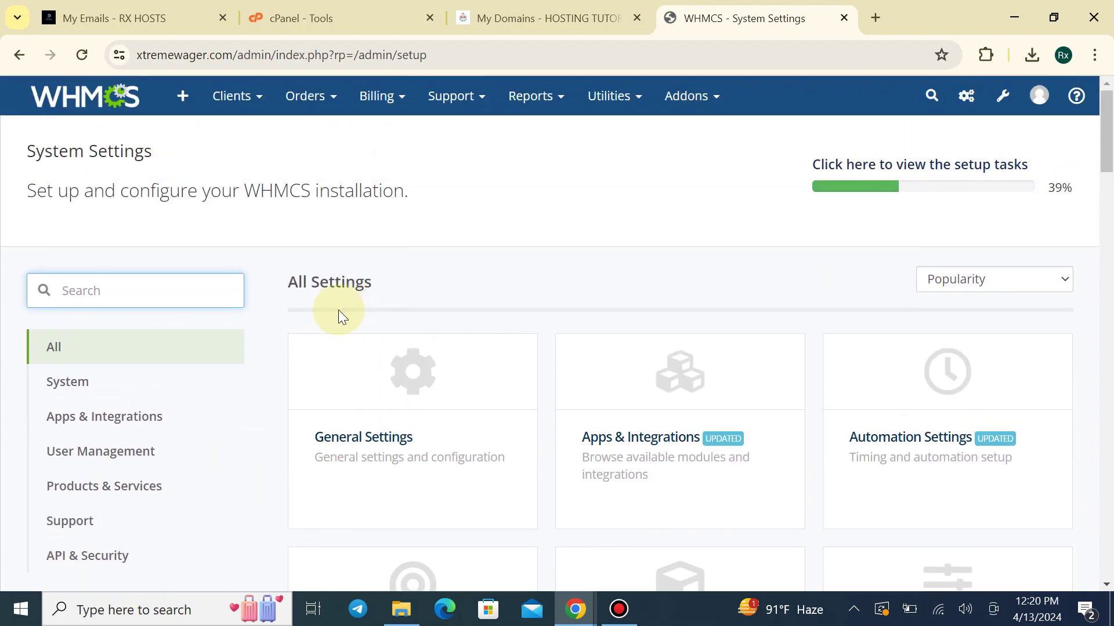
{"action": "left_click_drag", "start_coordinate": [282, 287], "coordinate": [378, 290]}
{"action": "left_click", "coordinate": [378, 290]}
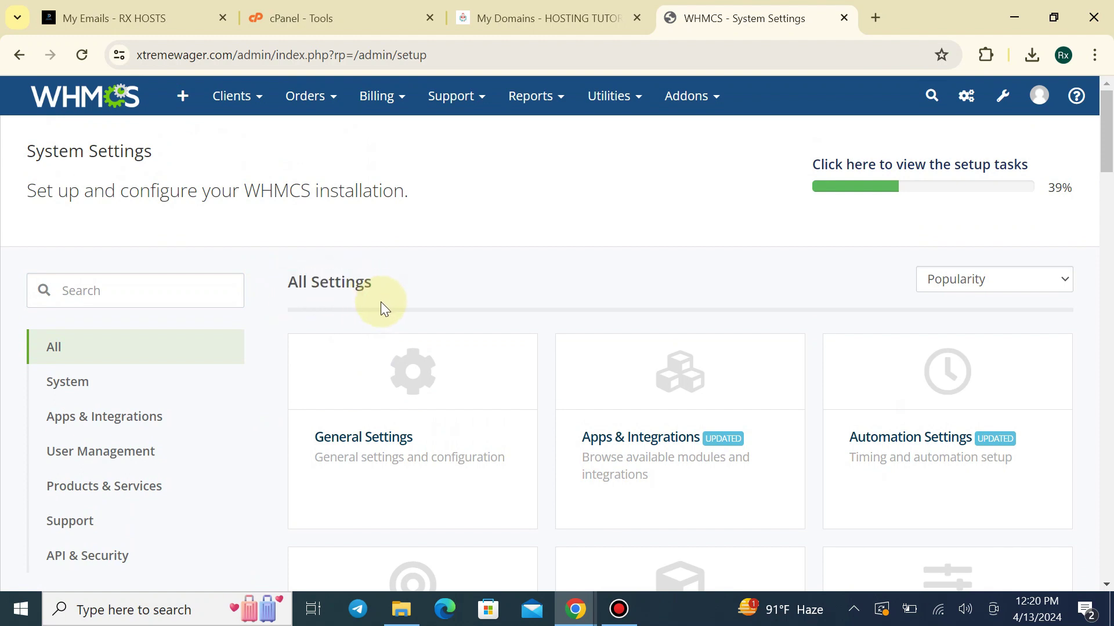
{"action": "left_click_drag", "start_coordinate": [273, 289], "coordinate": [418, 273]}
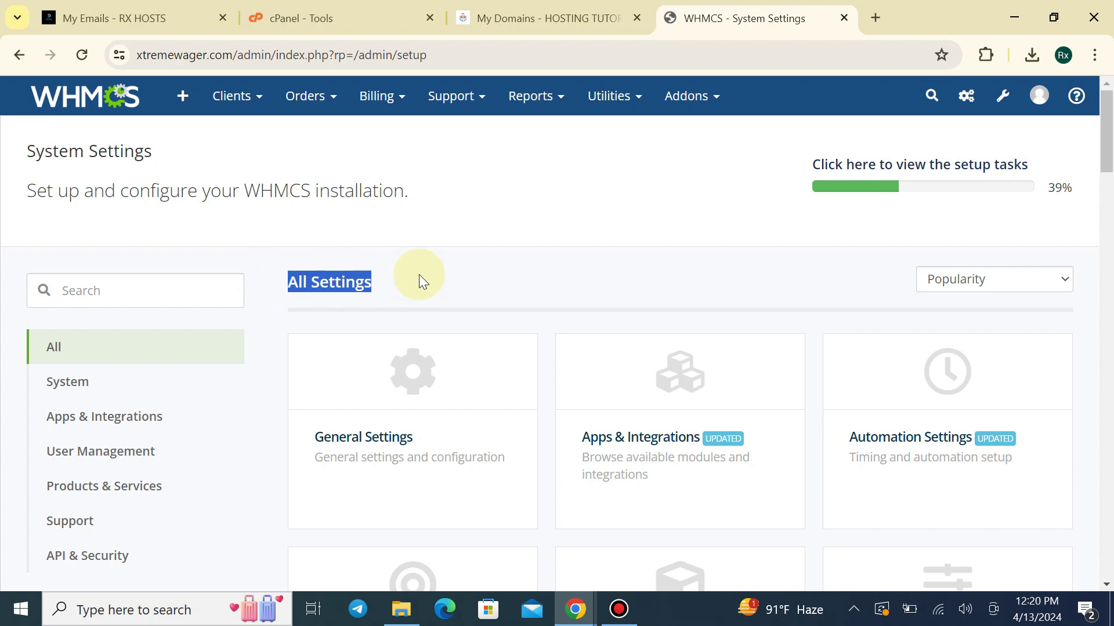
{"action": "left_click", "coordinate": [419, 274]}
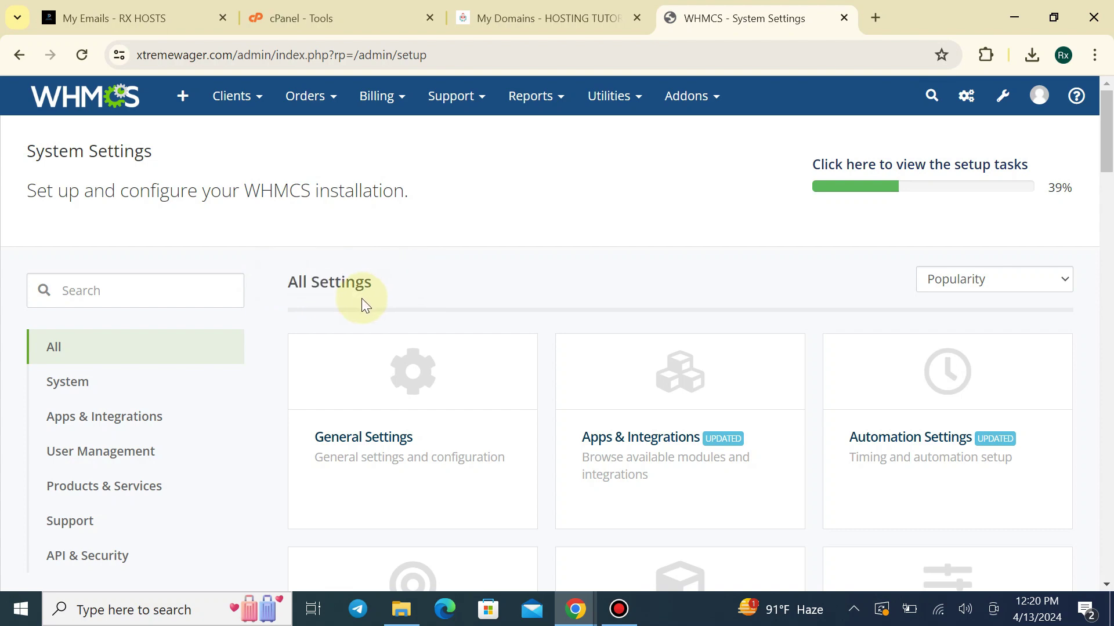
{"action": "scroll", "coordinate": [641, 279], "scroll_direction": "down", "scroll_amount": 6}
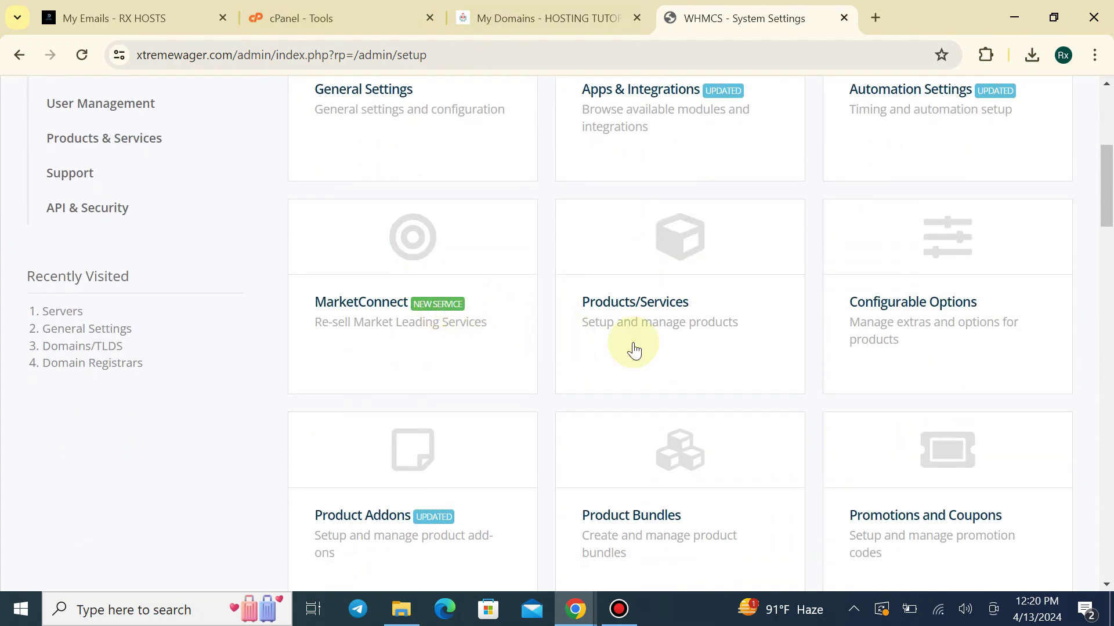
{"action": "scroll", "coordinate": [634, 350], "scroll_direction": "down", "scroll_amount": 2}
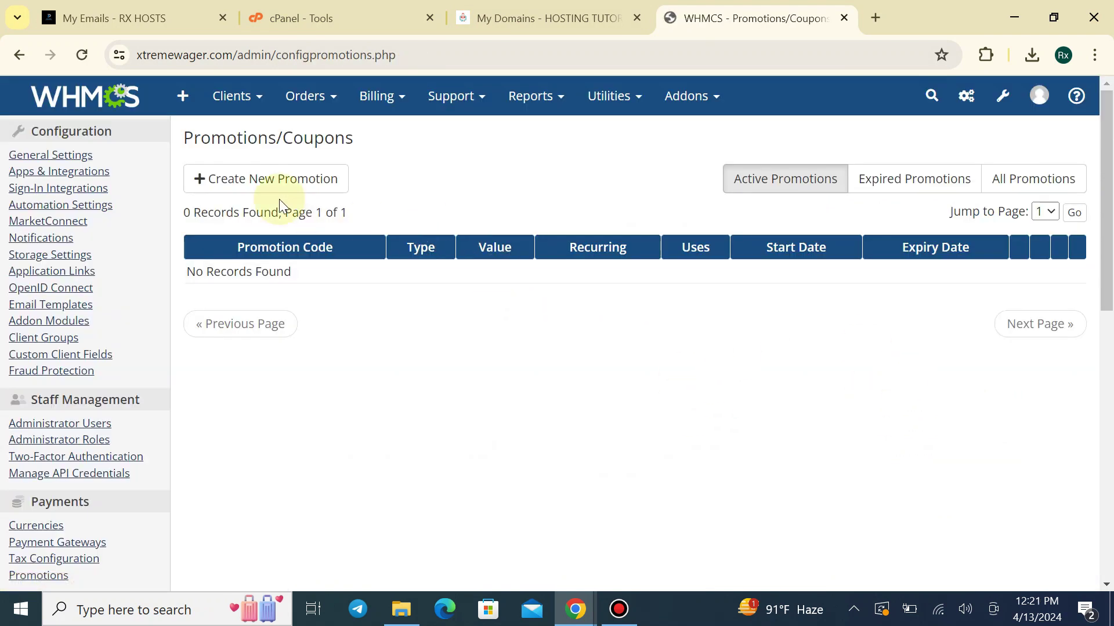
Start a new promotion, then load rxhosts.com in the RX HOST tab
{"action": "left_click", "coordinate": [262, 182]}
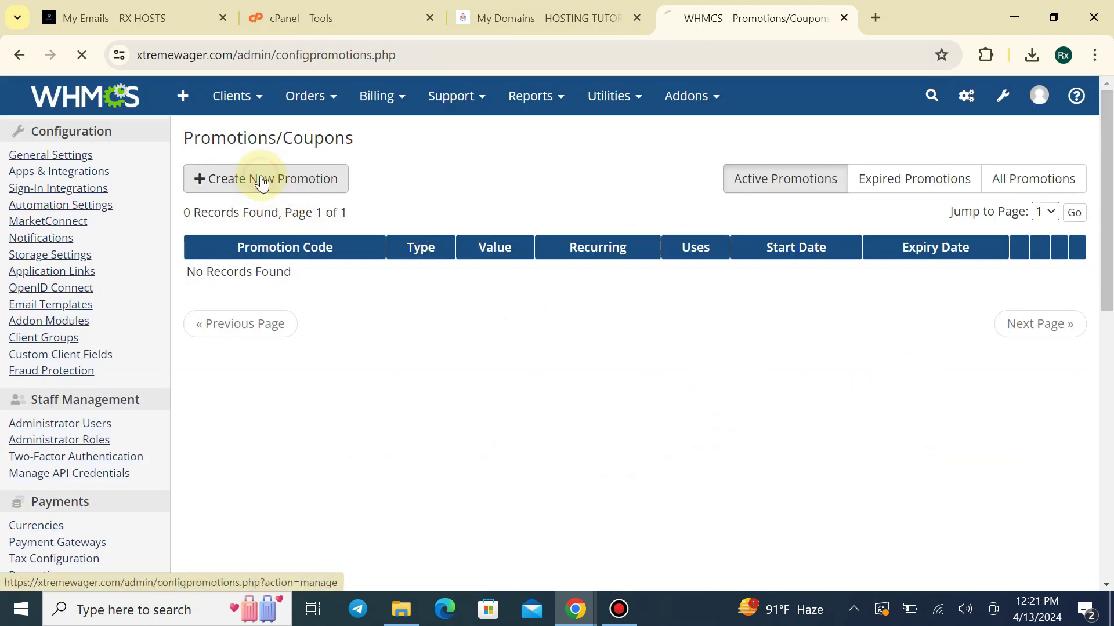
{"action": "left_click", "coordinate": [177, 26]}
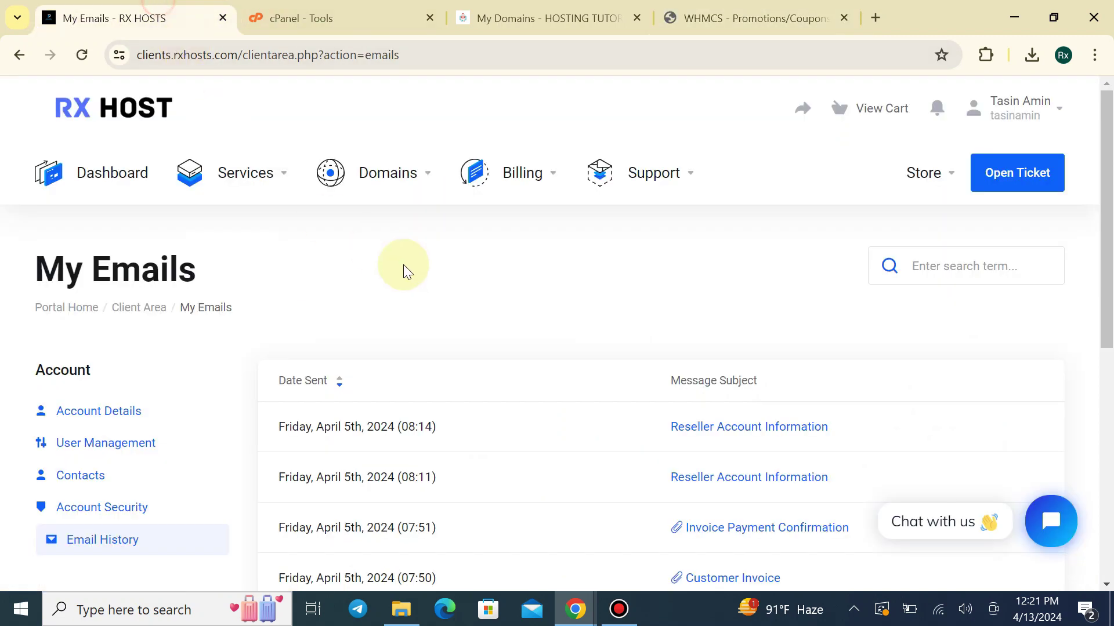
{"action": "left_click_drag", "start_coordinate": [525, 56], "coordinate": [99, 75]}
{"action": "type", "text": "rxho"}
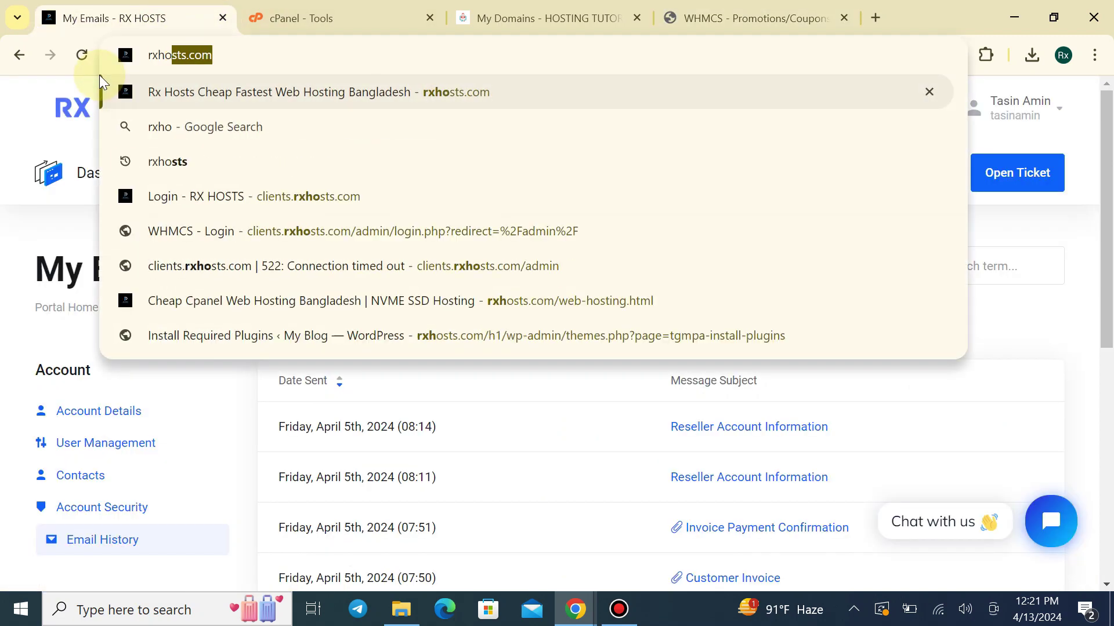
{"action": "key", "text": "Return"}
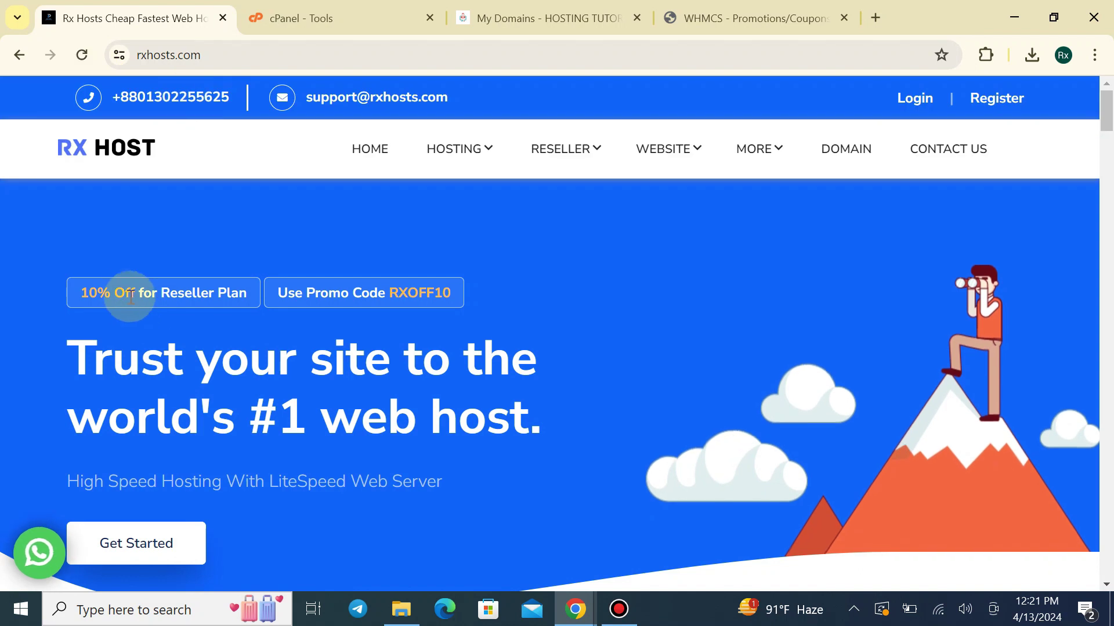
Copy the RXOFF10 promo code from the site's badge and return to the promotion form
{"action": "left_click_drag", "start_coordinate": [79, 291], "coordinate": [236, 283]}
{"action": "left_click", "coordinate": [236, 283]}
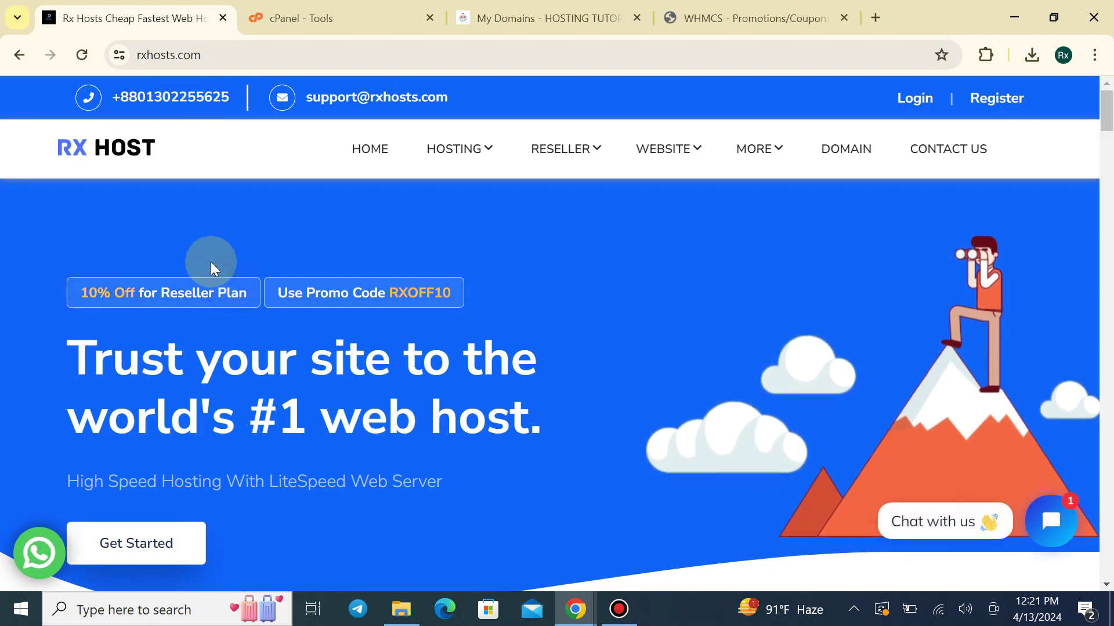
{"action": "left_click_drag", "start_coordinate": [68, 290], "coordinate": [215, 311]}
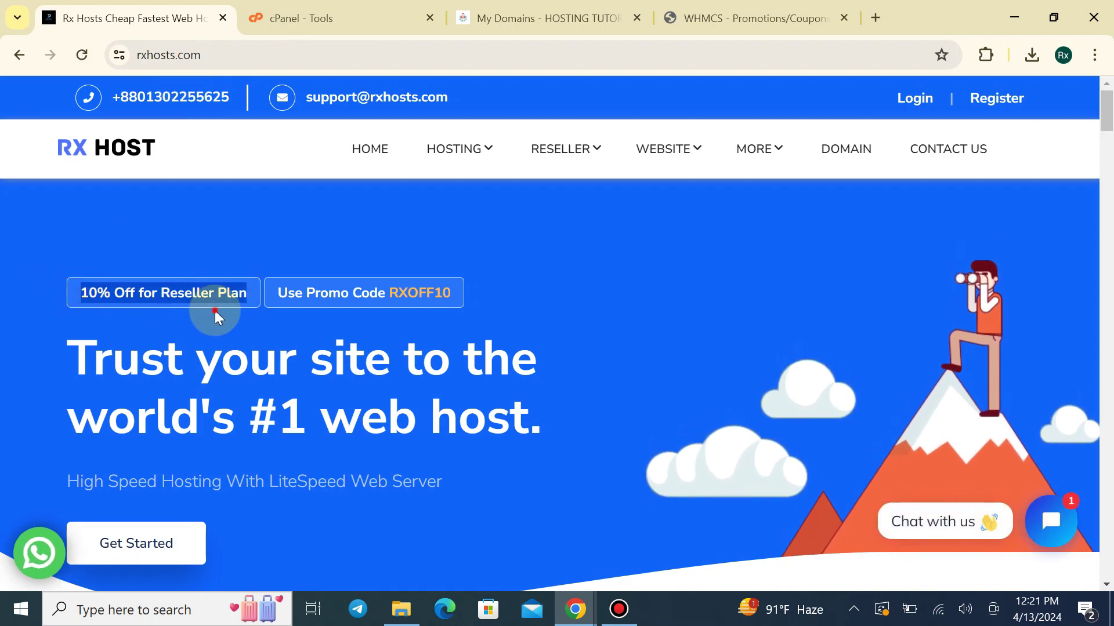
{"action": "left_click", "coordinate": [215, 311]}
{"action": "left_click_drag", "start_coordinate": [278, 293], "coordinate": [485, 292]}
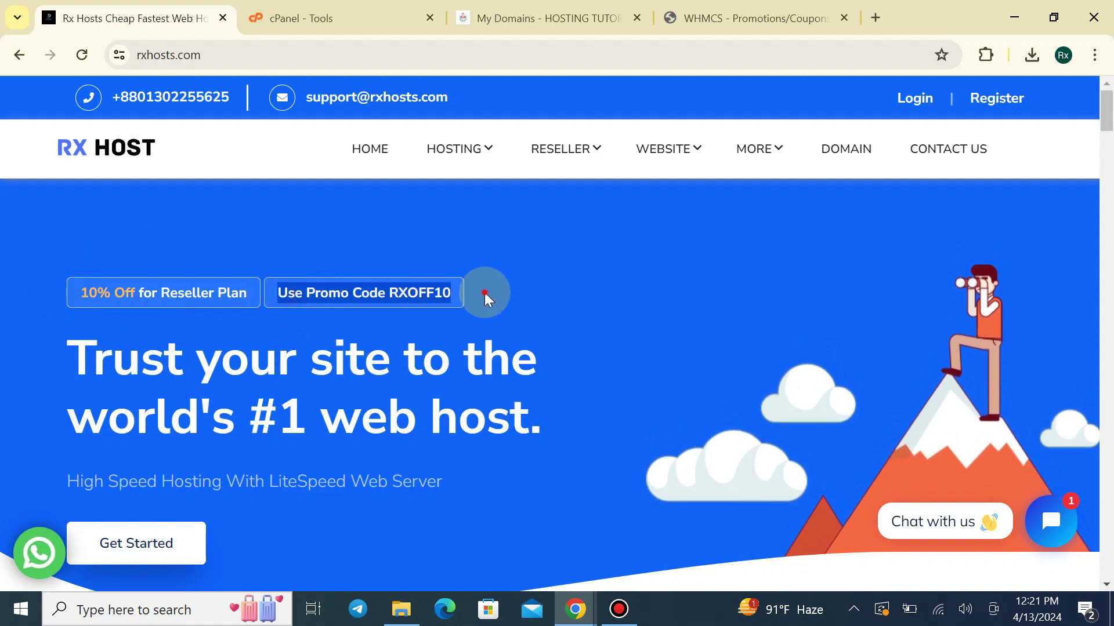
{"action": "left_click", "coordinate": [485, 293]}
{"action": "left_click_drag", "start_coordinate": [390, 291], "coordinate": [451, 296]}
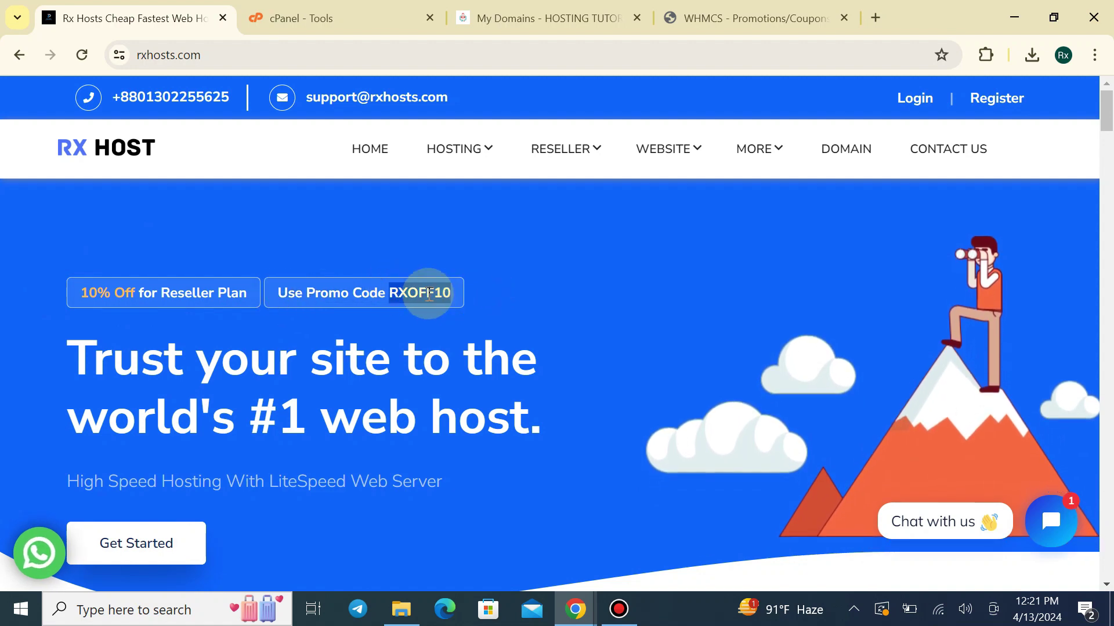
{"action": "right_click", "coordinate": [462, 309]}
{"action": "left_click", "coordinate": [468, 316]}
{"action": "left_click", "coordinate": [812, 11]}
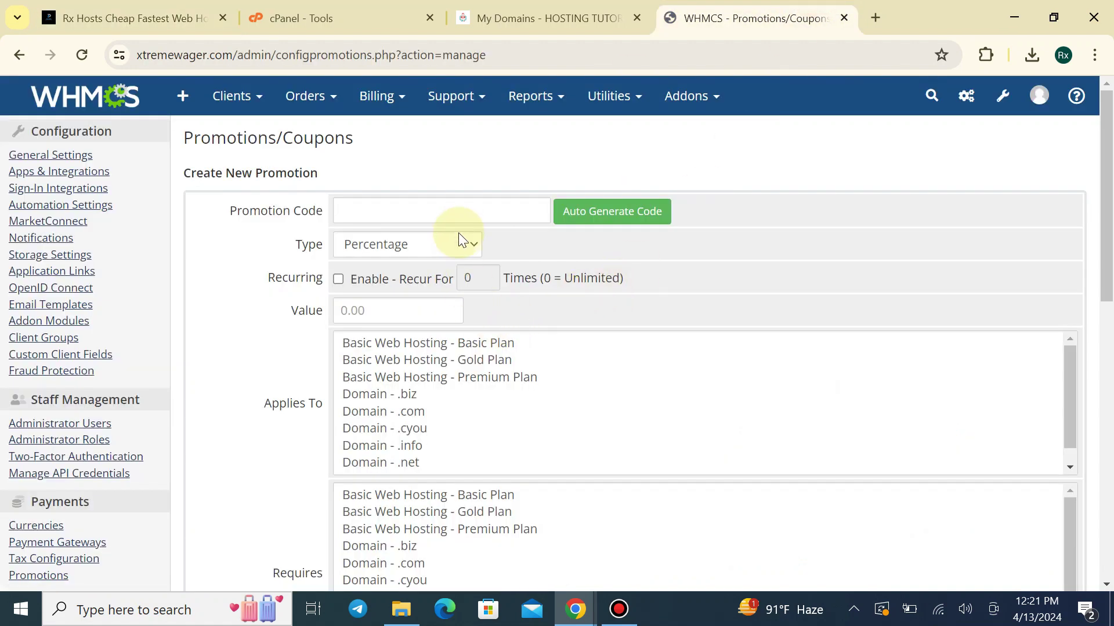
Enter RXOFF10 as the promotion code, replacing a briefly generated random code
{"action": "left_click", "coordinate": [459, 210]}
{"action": "key", "text": "ctrl+v"}
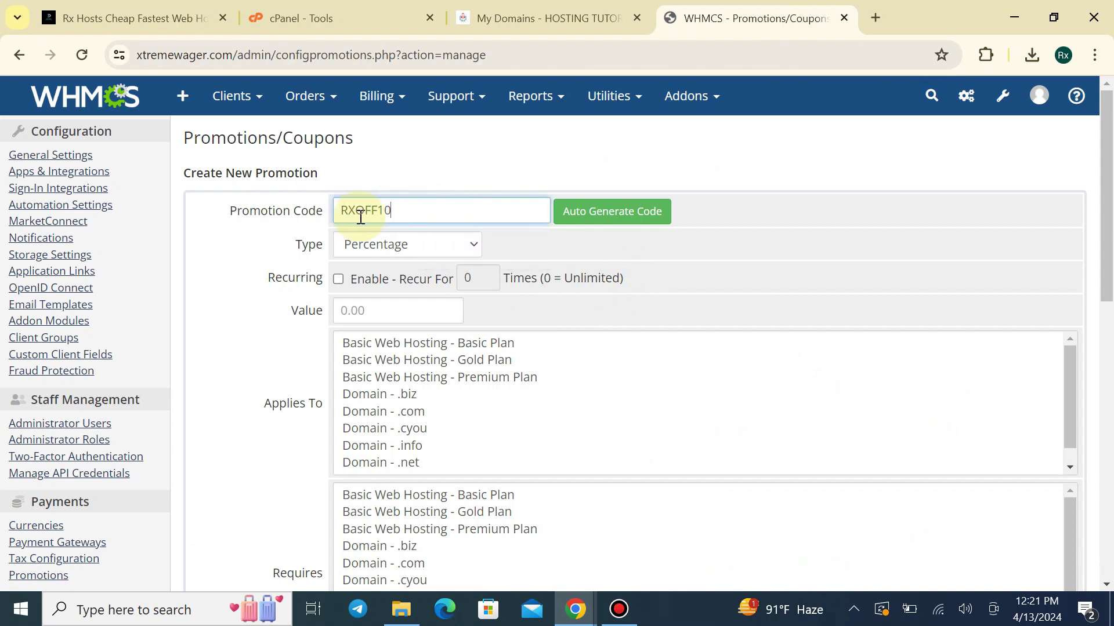
{"action": "left_click_drag", "start_coordinate": [334, 209], "coordinate": [427, 202]}
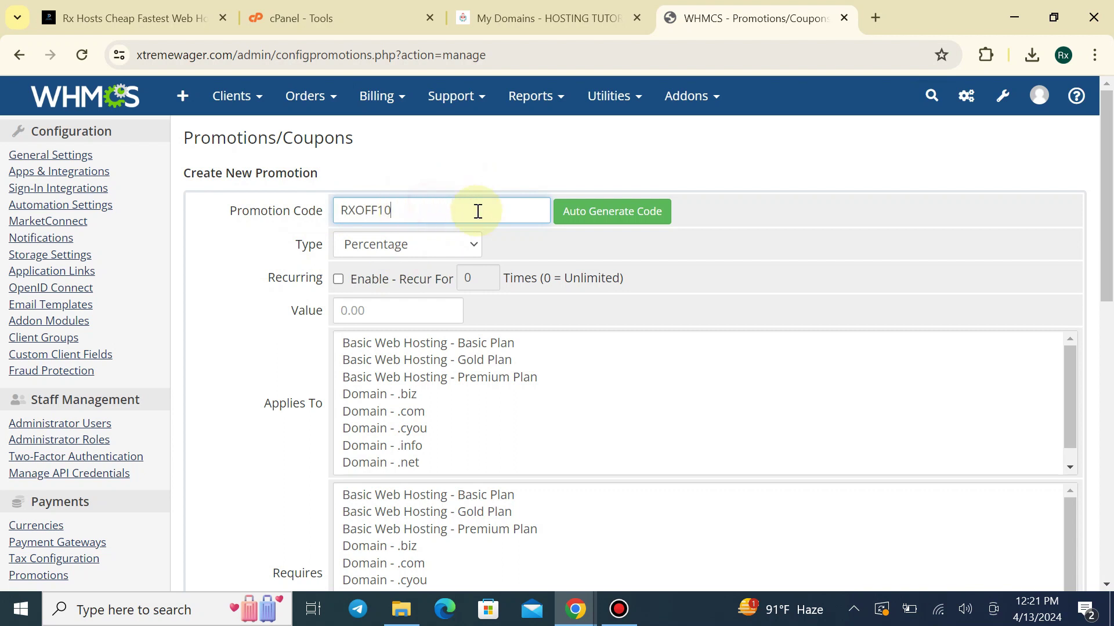
{"action": "left_click", "coordinate": [577, 213]}
{"action": "left_click_drag", "start_coordinate": [450, 216], "coordinate": [335, 221]}
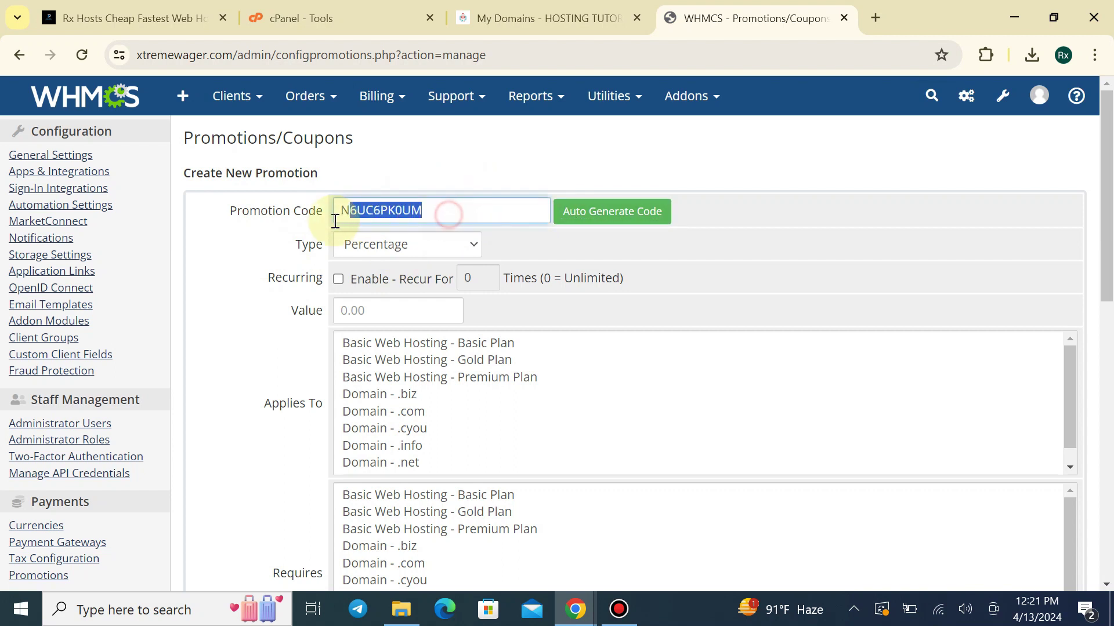
{"action": "key", "text": "ctrl+v"}
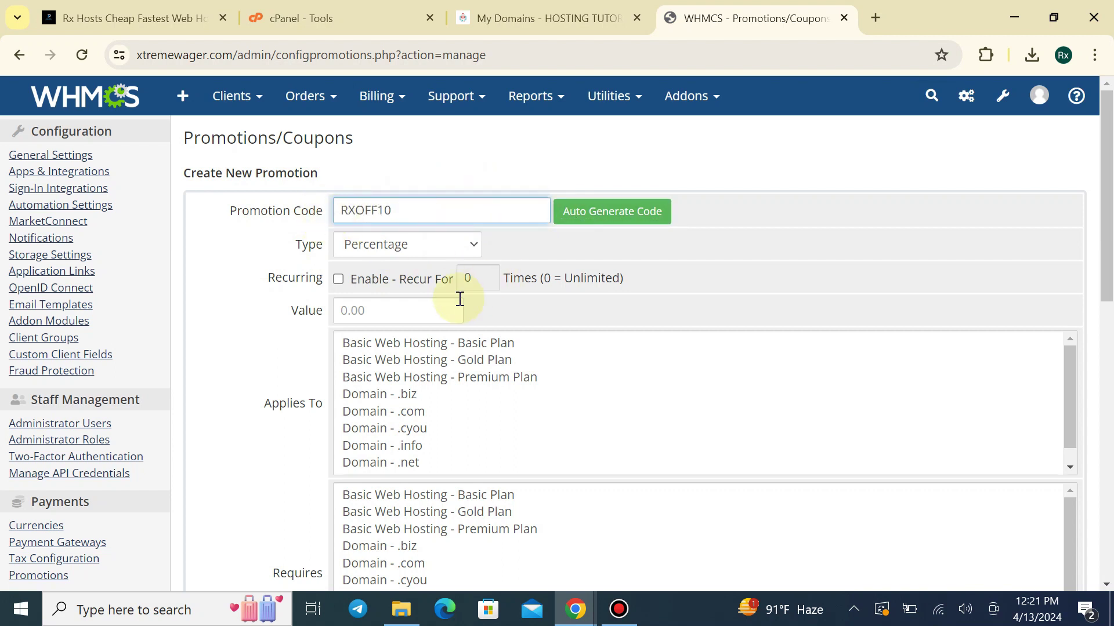
{"action": "left_click_drag", "start_coordinate": [341, 206], "coordinate": [410, 212]}
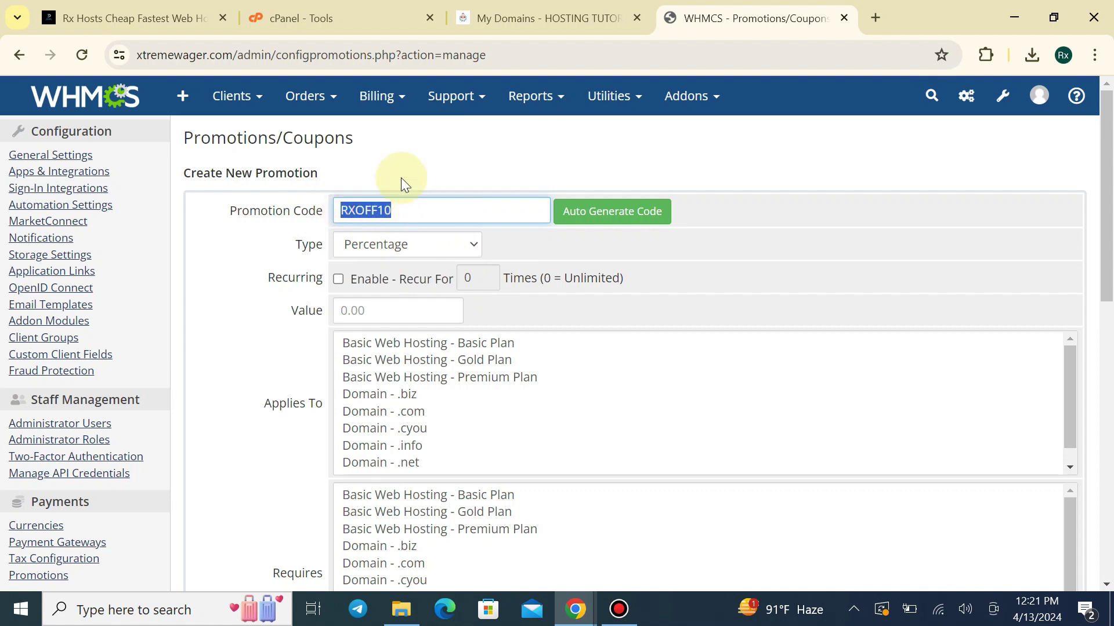
{"action": "left_click", "coordinate": [400, 210]}
Set the promotion type to Fixed Amount
{"action": "scroll", "coordinate": [345, 159], "scroll_direction": "down", "scroll_amount": 1}
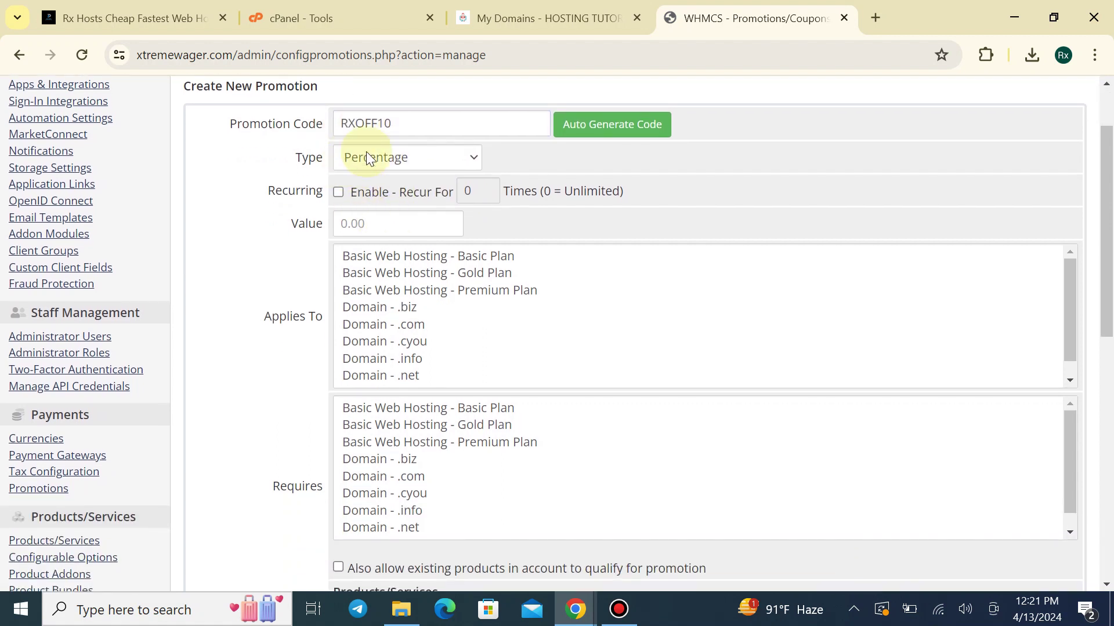
{"action": "left_click", "coordinate": [394, 166]}
{"action": "left_click", "coordinate": [392, 190]}
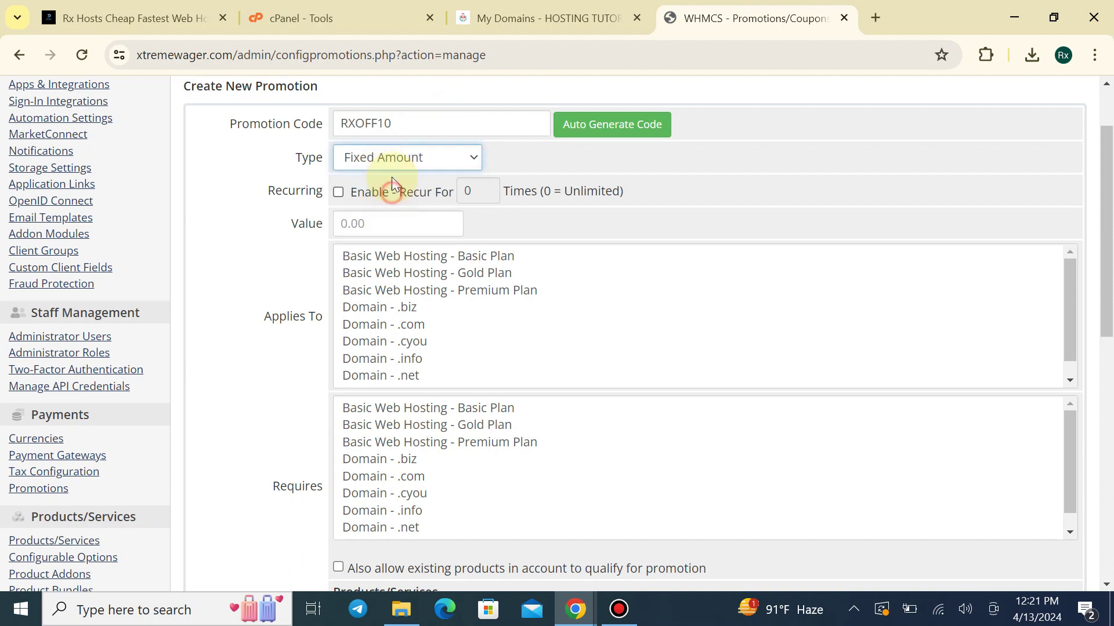
{"action": "left_click", "coordinate": [390, 168]}
{"action": "left_click", "coordinate": [385, 180]}
{"action": "left_click", "coordinate": [416, 168]}
{"action": "left_click", "coordinate": [388, 191]}
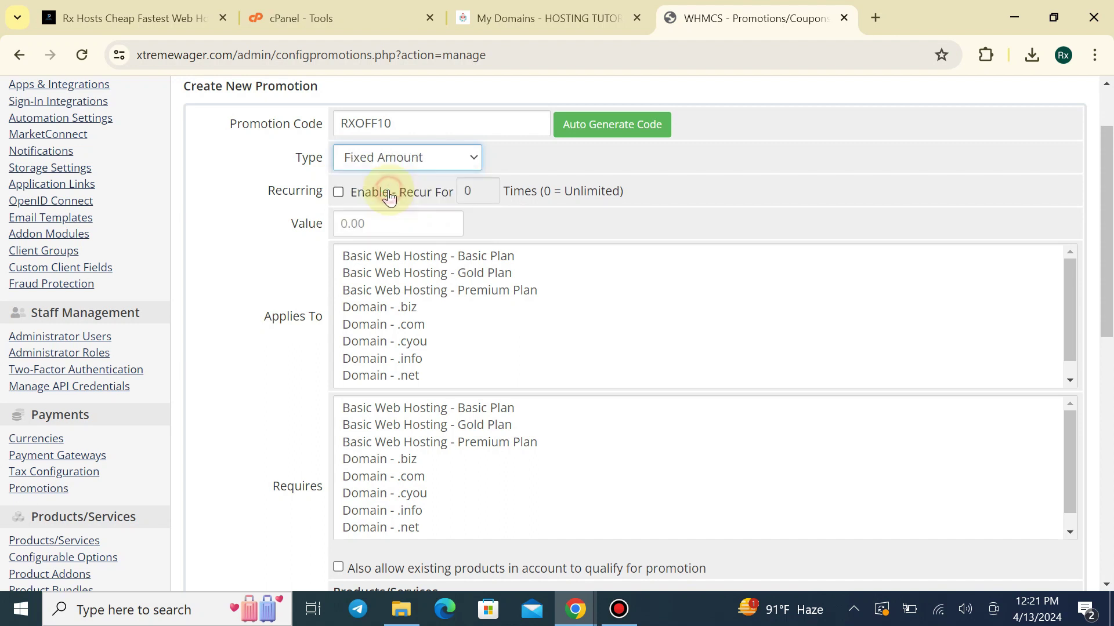
Enter a discount value of 20 and require the Gold Plan instead of Basic Plan
{"action": "scroll", "coordinate": [453, 348], "scroll_direction": "down", "scroll_amount": 1}
{"action": "scroll", "coordinate": [412, 428], "scroll_direction": "down", "scroll_amount": 1}
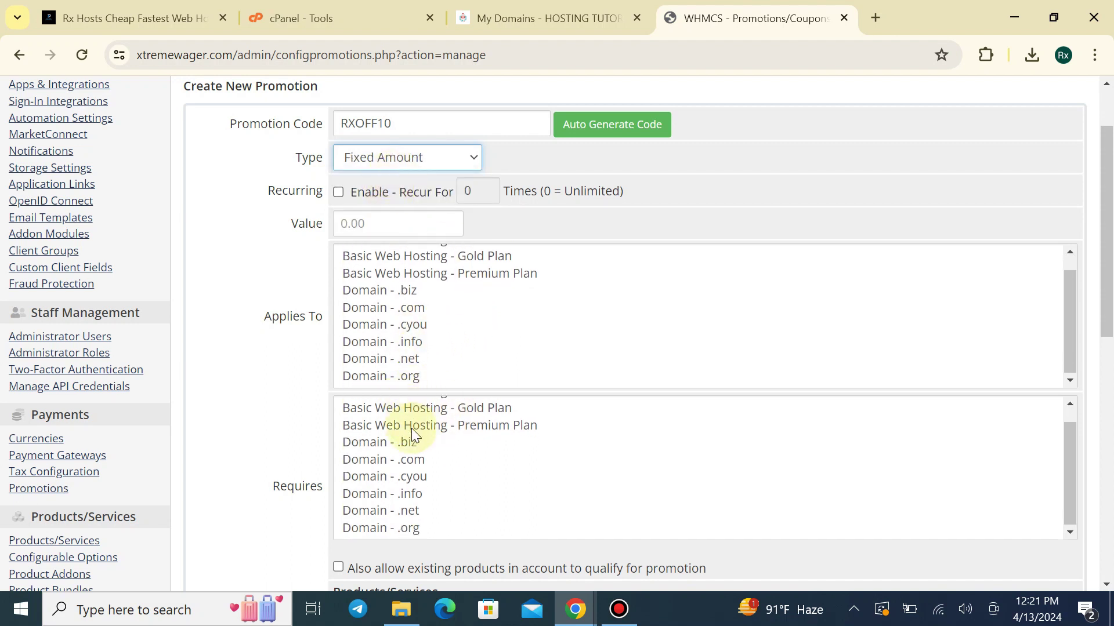
{"action": "scroll", "coordinate": [423, 450], "scroll_direction": "up", "scroll_amount": 1}
{"action": "left_click", "coordinate": [444, 409]}
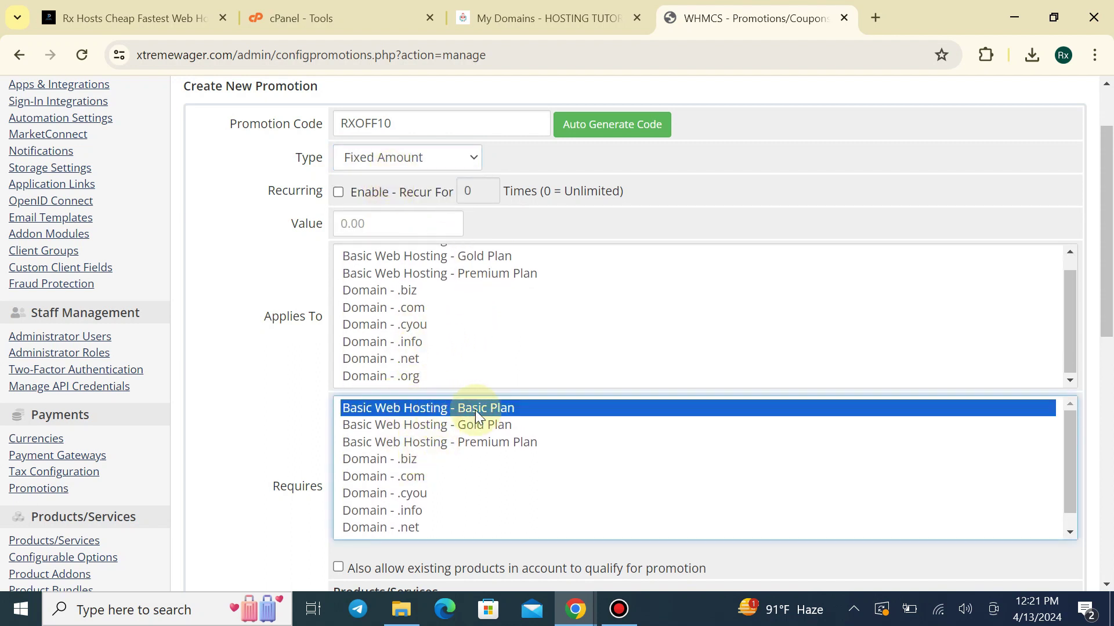
{"action": "left_click", "coordinate": [401, 218]}
{"action": "type", "text": "20"}
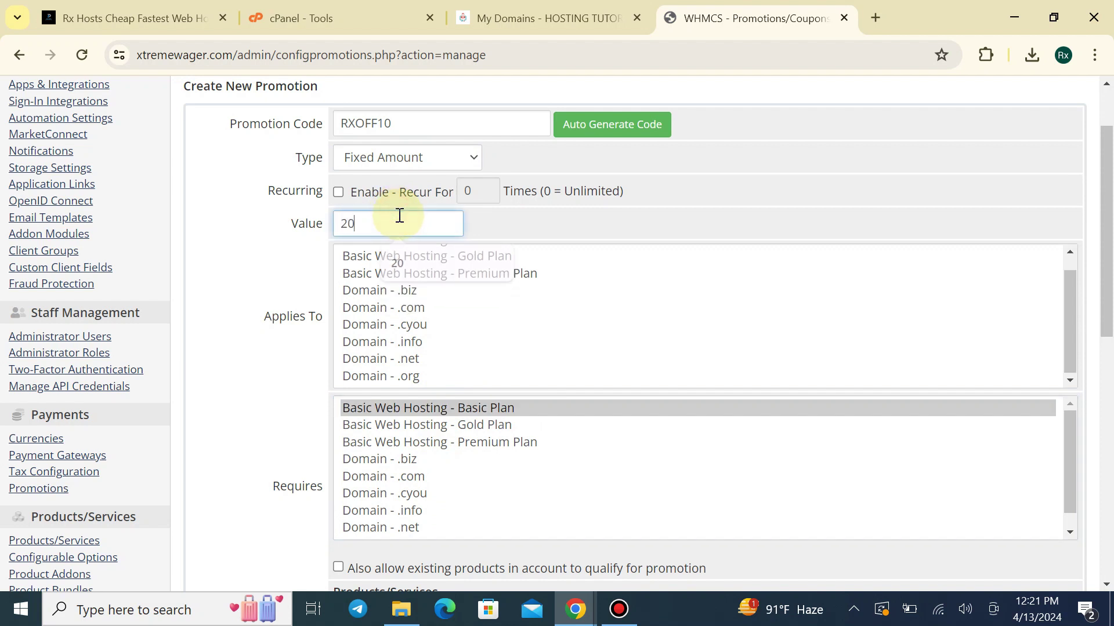
{"action": "left_click", "coordinate": [518, 436]}
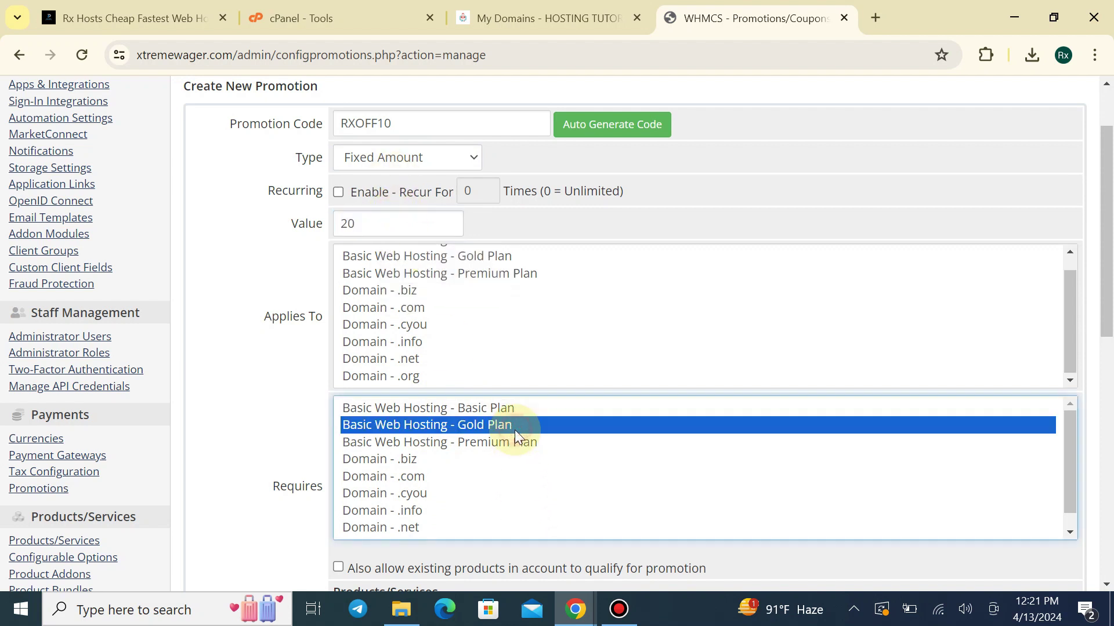
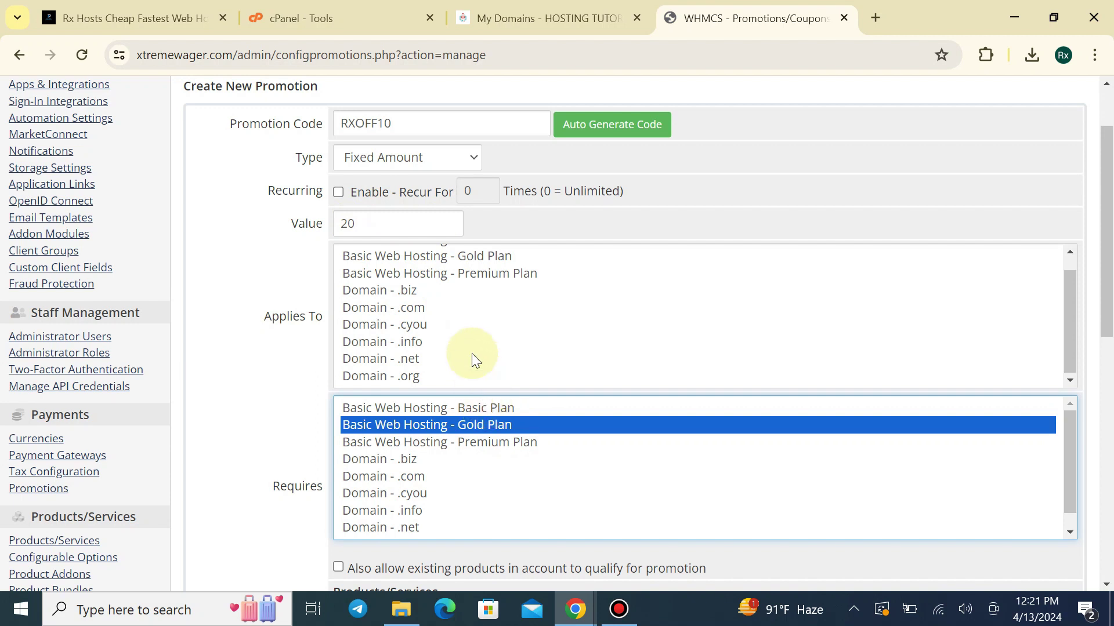
Change the promotion to a Percentage discount of 10, then bring up Windows search
{"action": "left_click", "coordinate": [429, 157]}
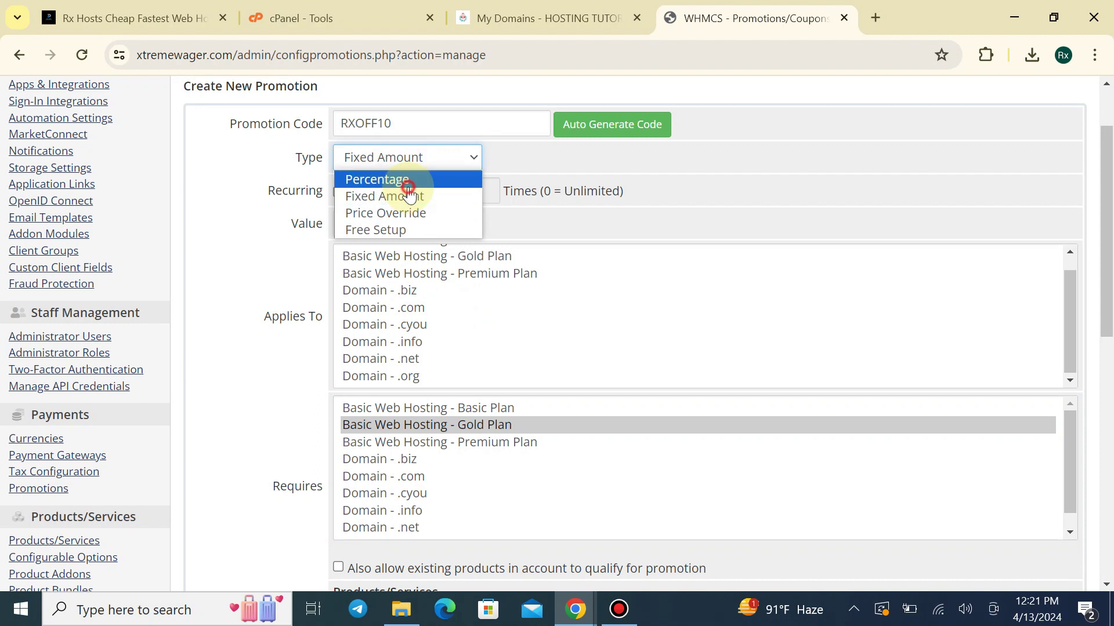
{"action": "left_click", "coordinate": [406, 177]}
{"action": "left_click", "coordinate": [388, 222]}
{"action": "double_click", "coordinate": [388, 222]}
{"action": "key", "text": "BackSpace"}
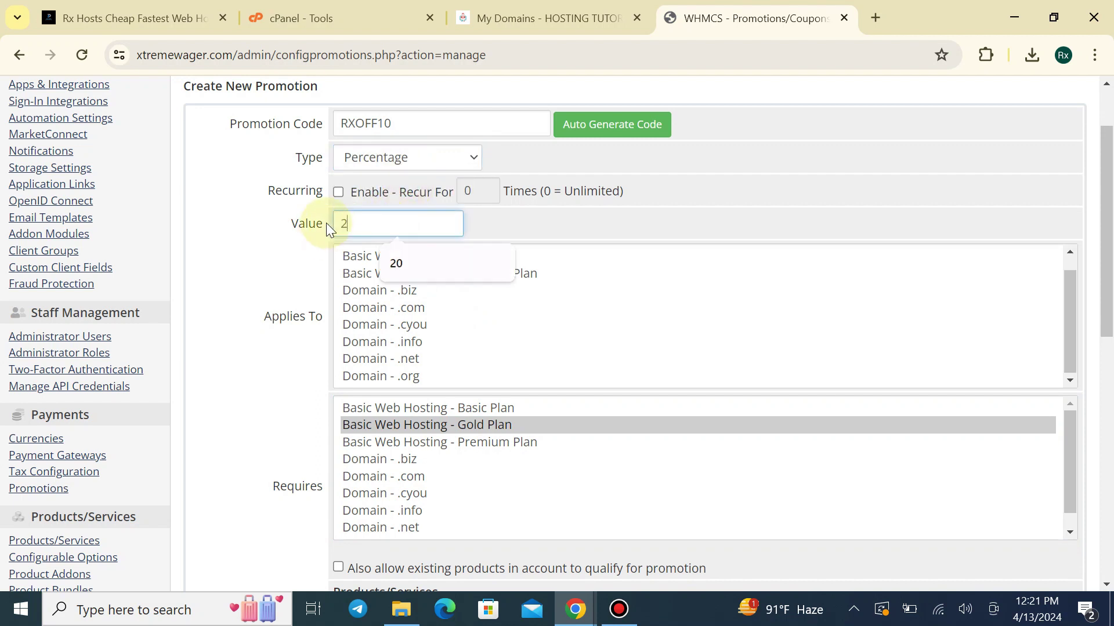
{"action": "type", "text": "10"}
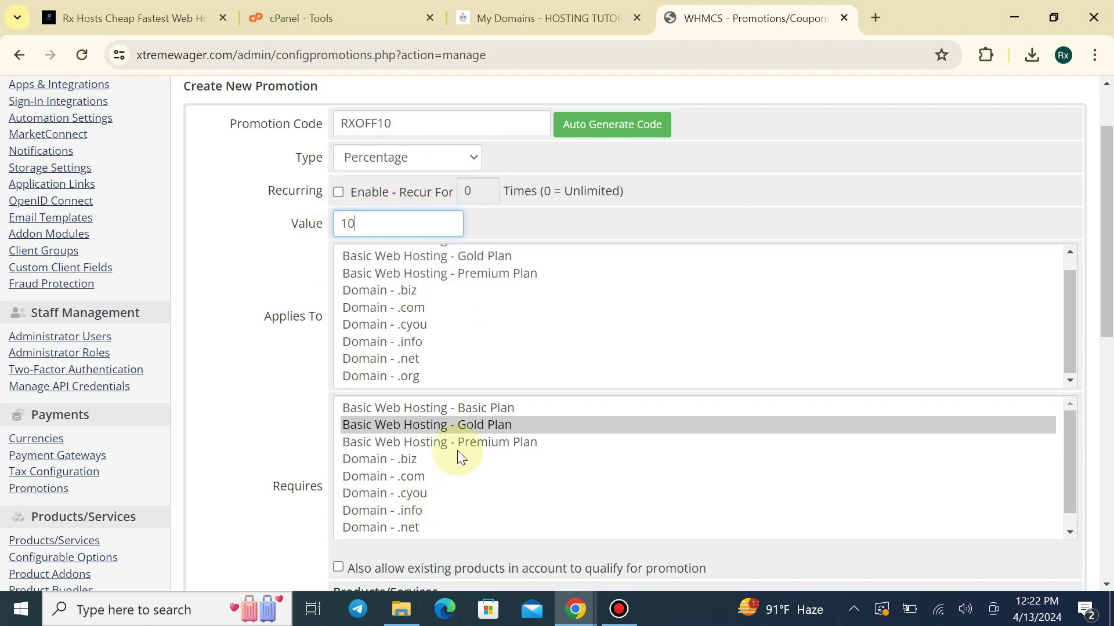
{"action": "left_click", "coordinate": [453, 426]}
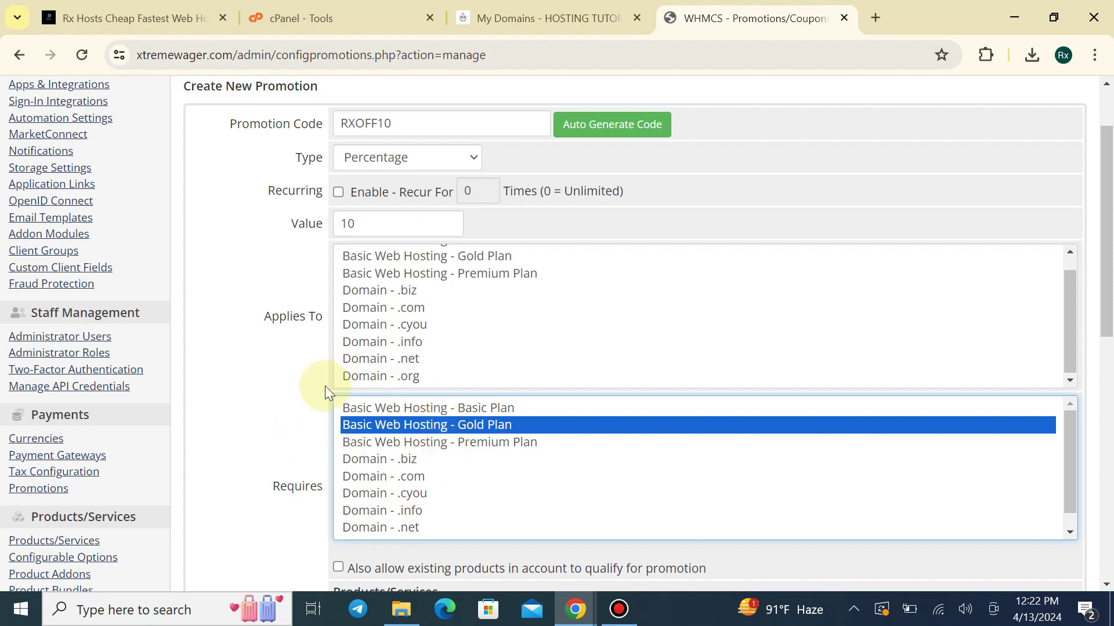
{"action": "left_click", "coordinate": [169, 610]}
Search 'cal' to launch Calculator, work out 200 minus 10% to get 180, and close it
{"action": "type", "text": "cal"}
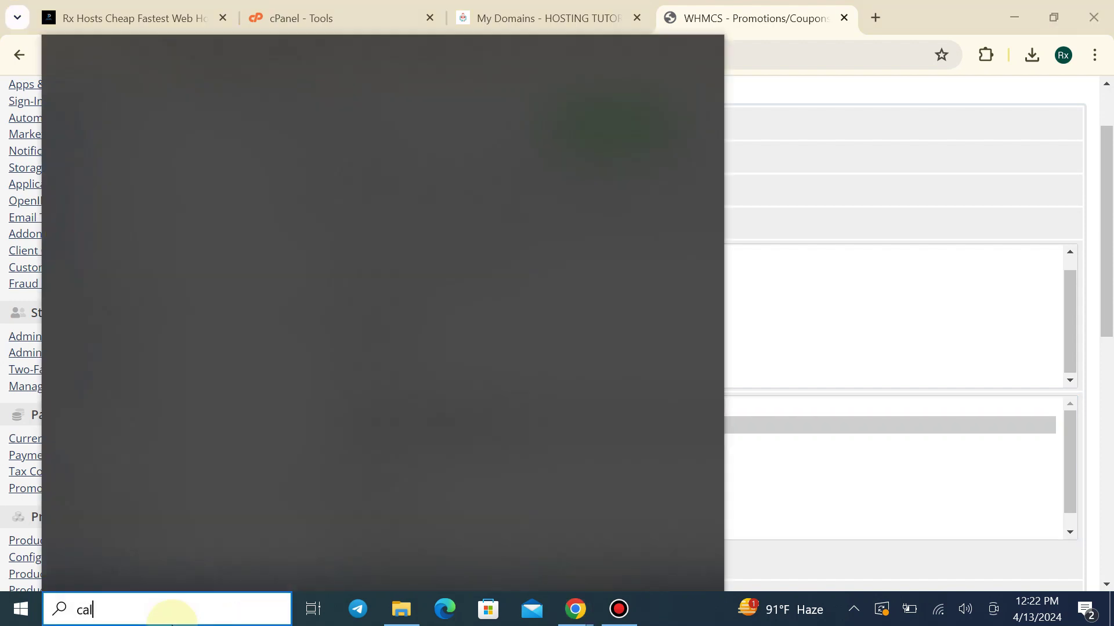
{"action": "left_click", "coordinate": [221, 142]}
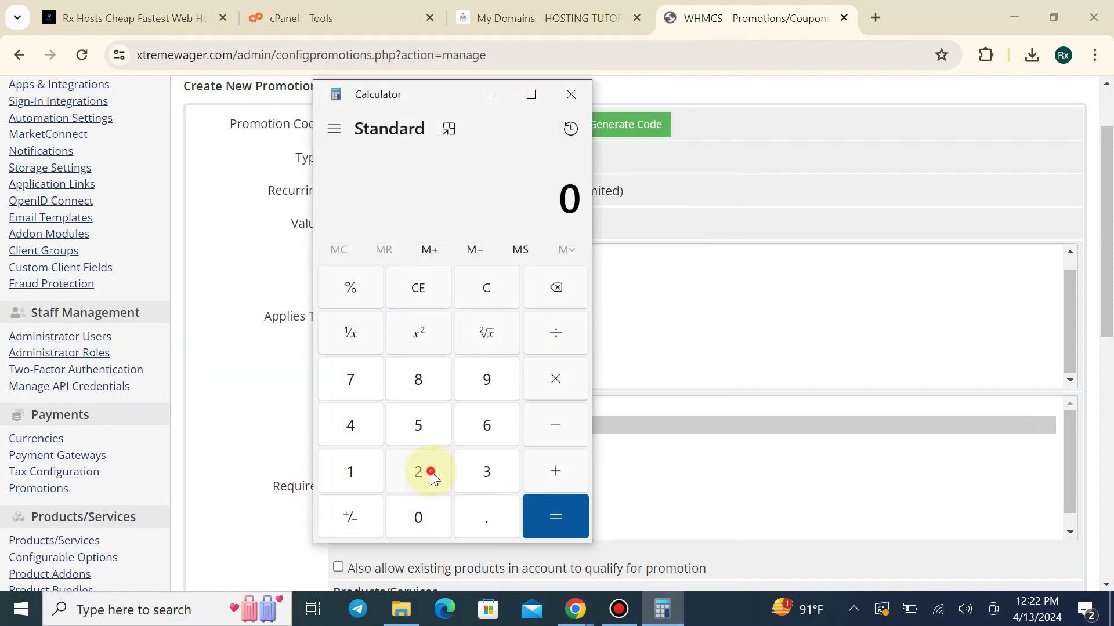
{"action": "left_click", "coordinate": [431, 477]}
{"action": "double_click", "coordinate": [424, 510]}
{"action": "left_click", "coordinate": [360, 483]}
{"action": "left_click", "coordinate": [398, 510]}
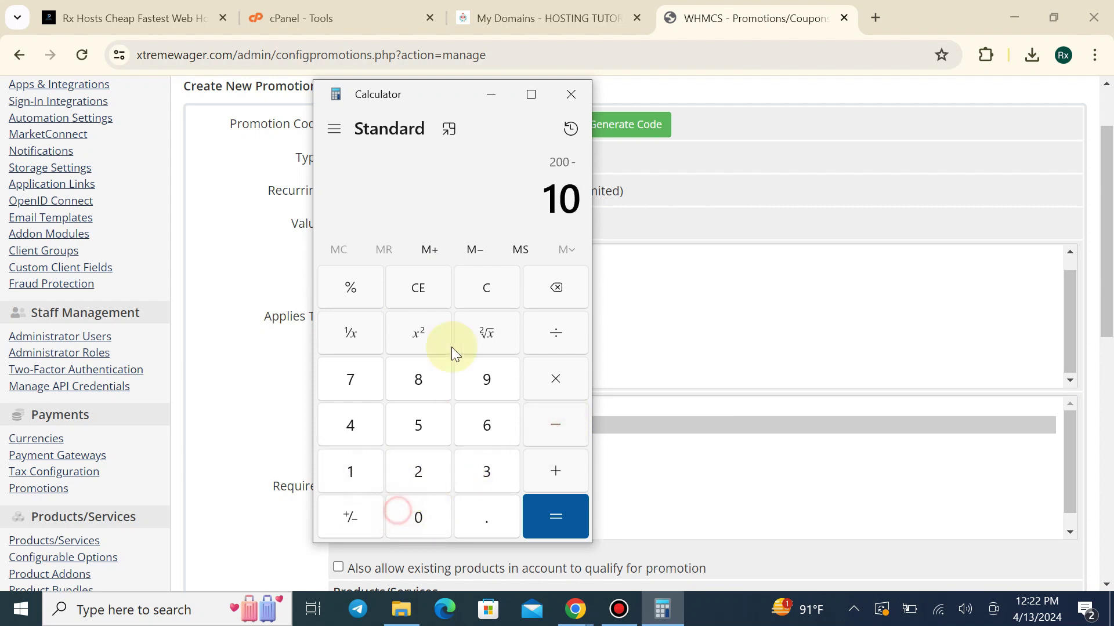
{"action": "left_click", "coordinate": [378, 293]}
{"action": "left_click", "coordinate": [549, 514]}
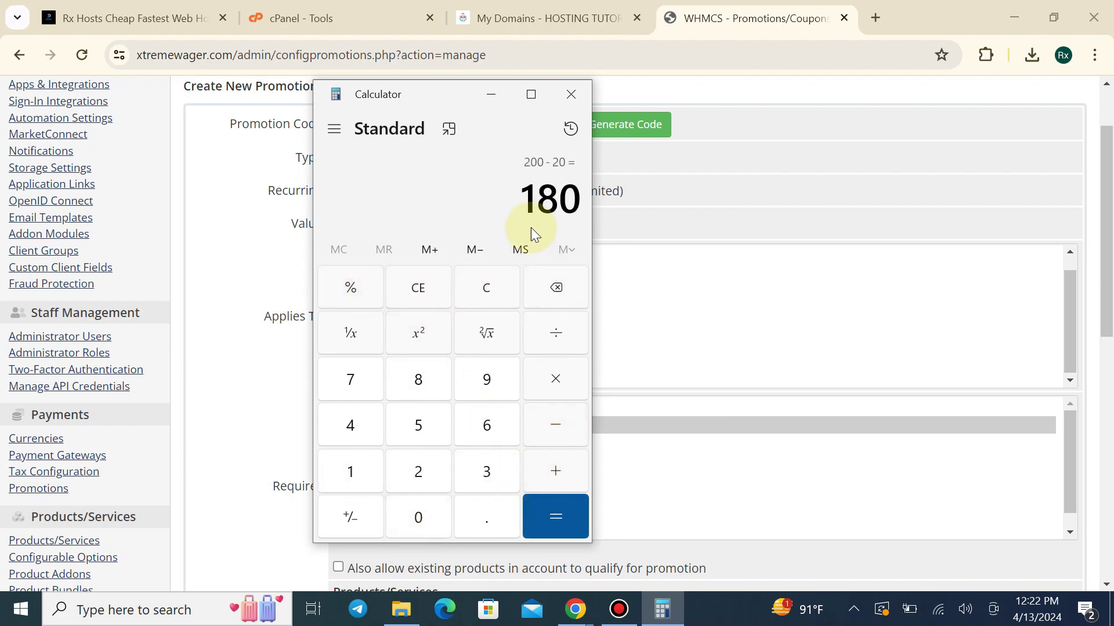
{"action": "left_click", "coordinate": [571, 94]}
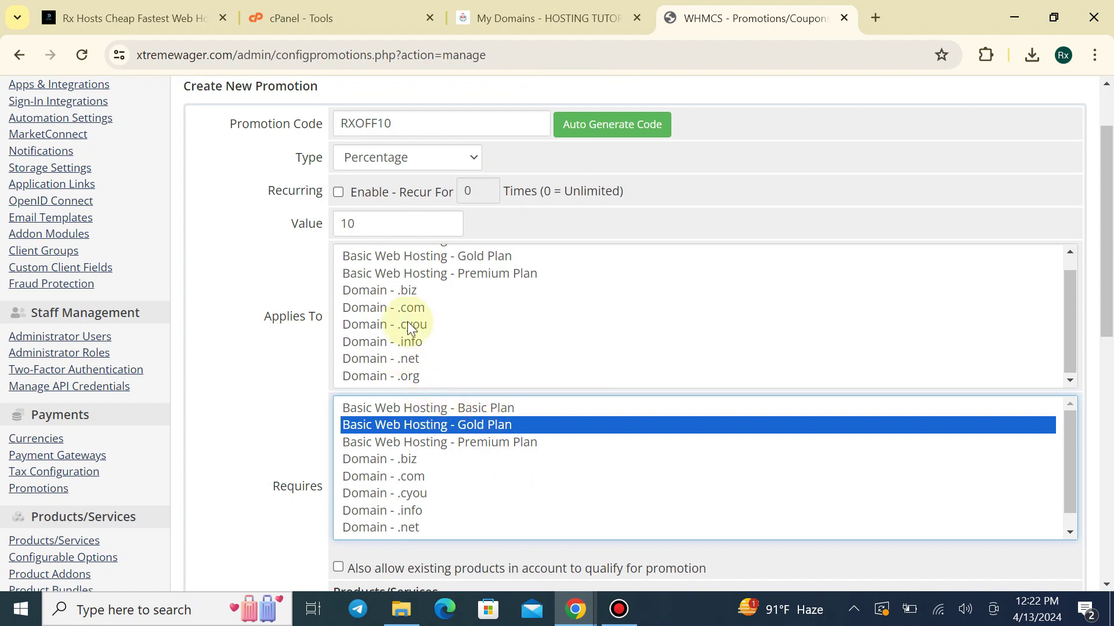
Select the Basic, Gold and Premium Basic Web Hosting plans in Applies To
{"action": "scroll", "coordinate": [791, 179], "scroll_direction": "up", "scroll_amount": 2}
{"action": "left_click_drag", "start_coordinate": [1106, 169], "coordinate": [1111, 263]}
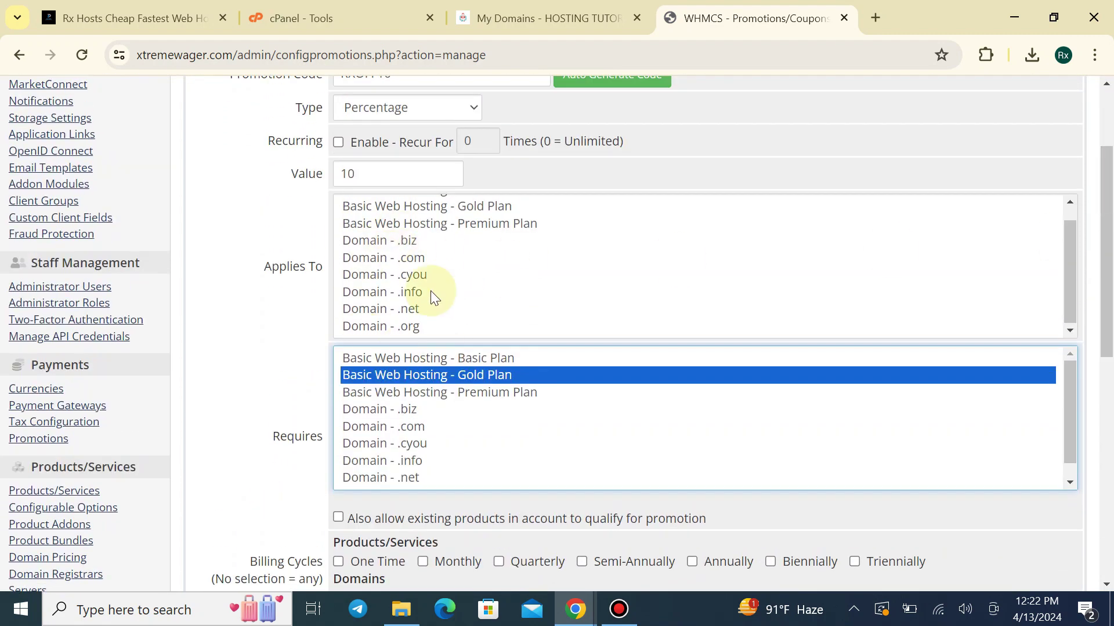
{"action": "left_click", "coordinate": [445, 259]}
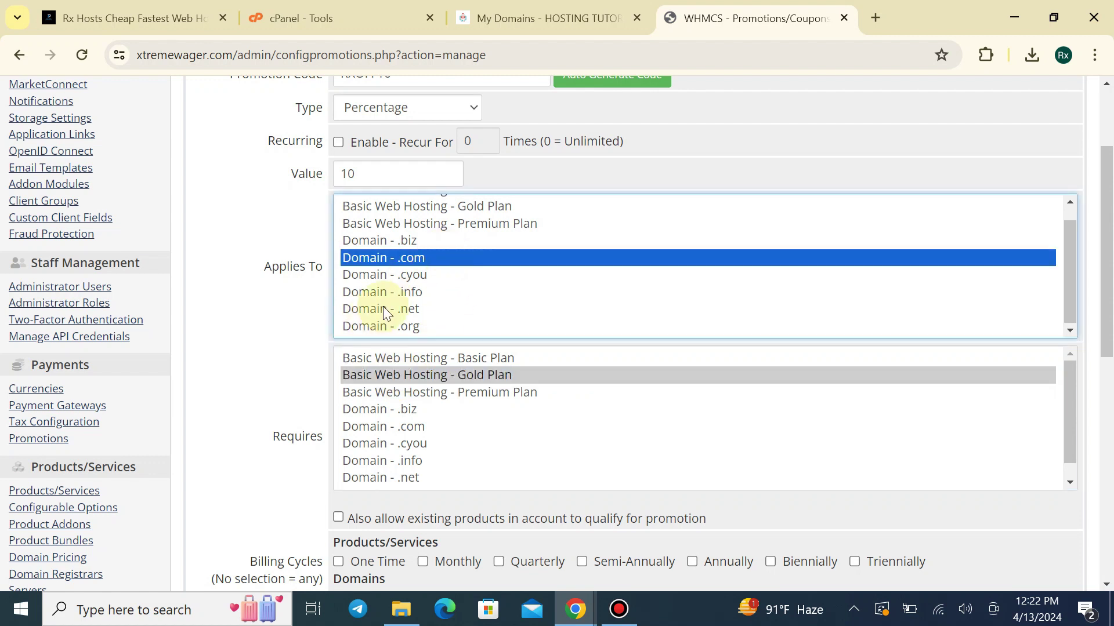
{"action": "scroll", "coordinate": [395, 311], "scroll_direction": "up", "scroll_amount": 3}
{"action": "left_click", "coordinate": [412, 293], "text": "ctrl"}
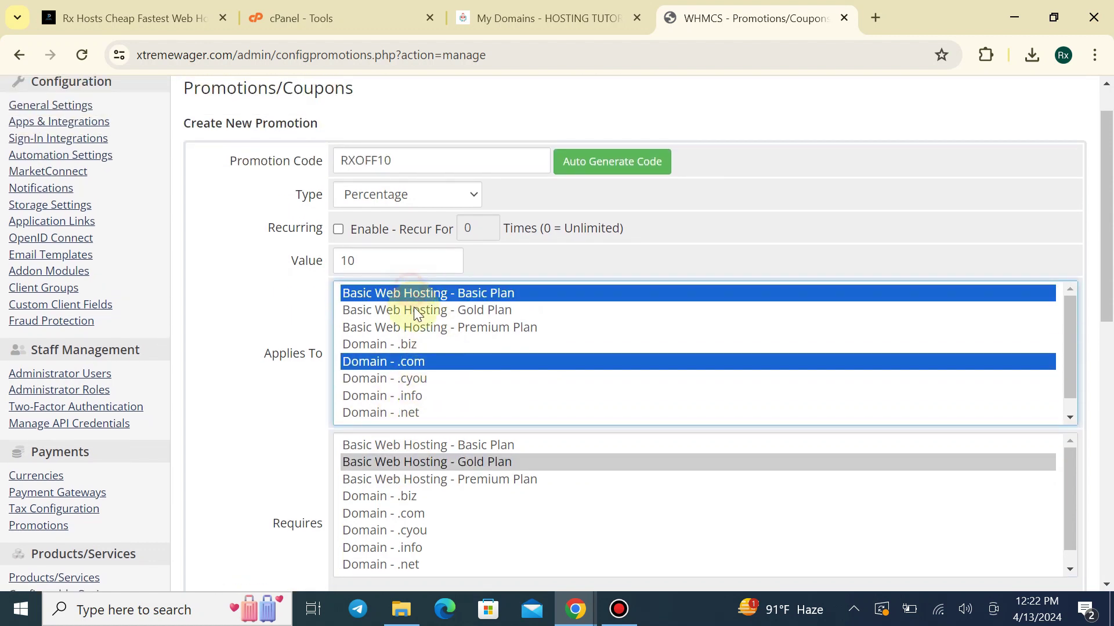
{"action": "left_click", "coordinate": [414, 311], "text": "ctrl"}
{"action": "left_click", "coordinate": [425, 327], "text": "ctrl"}
{"action": "left_click", "coordinate": [418, 360]}
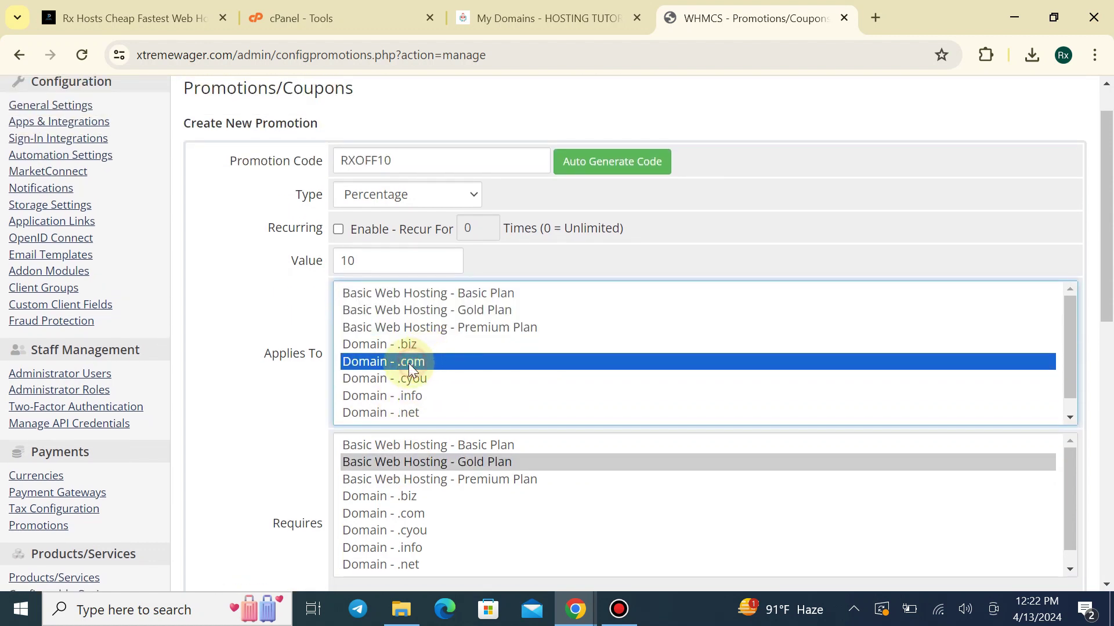
{"action": "left_click", "coordinate": [413, 295]}
{"action": "left_click", "coordinate": [417, 309], "text": "ctrl"}
{"action": "left_click", "coordinate": [422, 326], "text": "ctrl"}
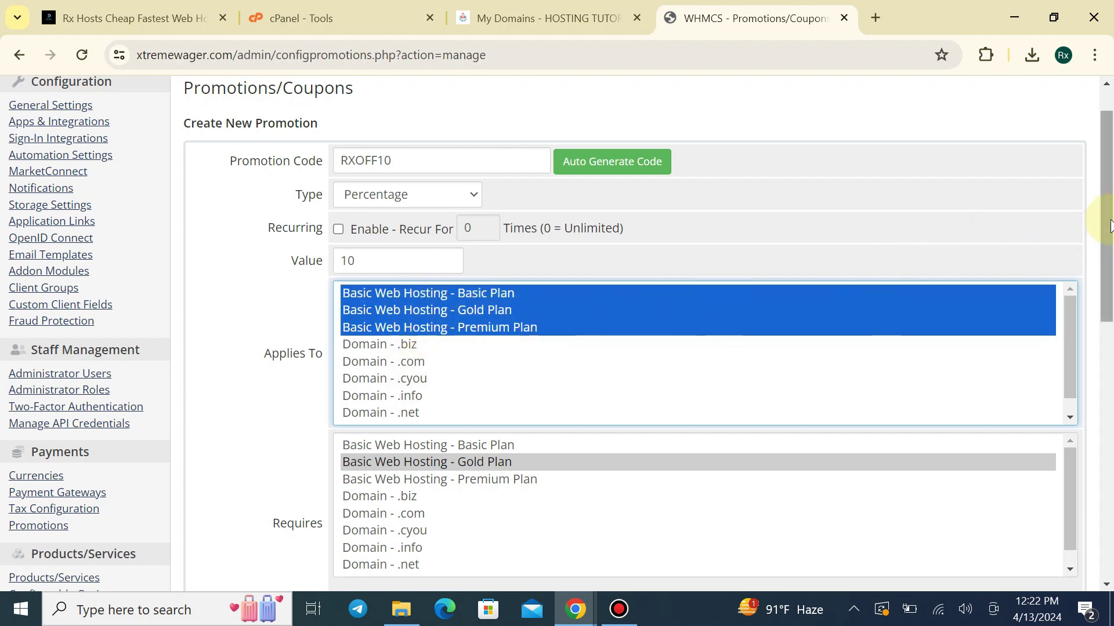
Review the promotion form, then switch to the Rx Hosts storefront
{"action": "left_click_drag", "start_coordinate": [1108, 216], "coordinate": [1108, 316]}
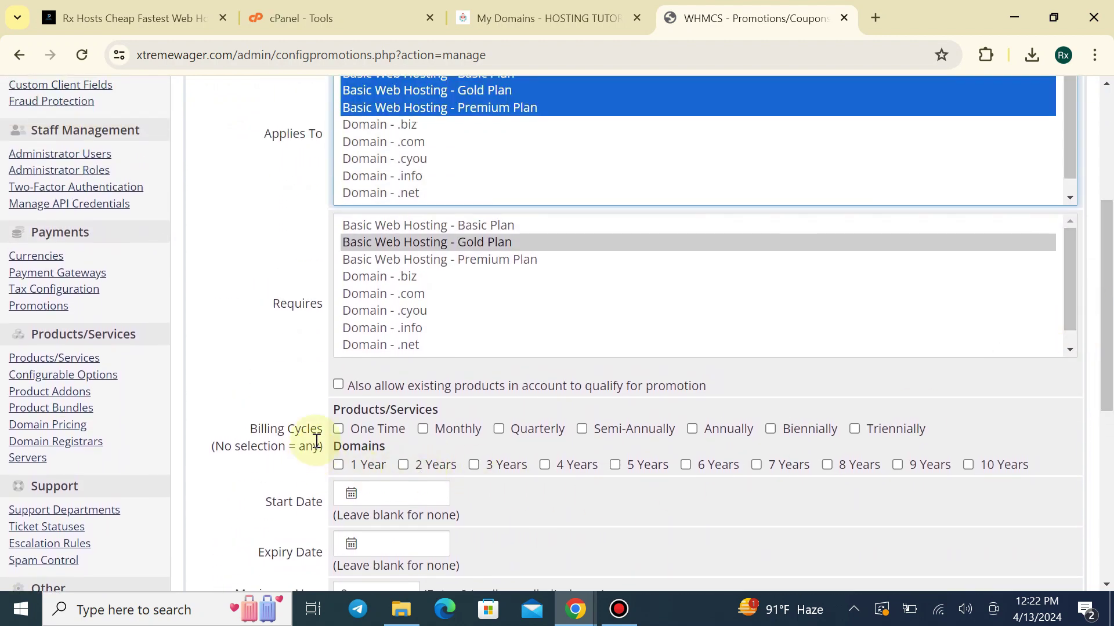
{"action": "scroll", "coordinate": [245, 397], "scroll_direction": "down", "scroll_amount": 2}
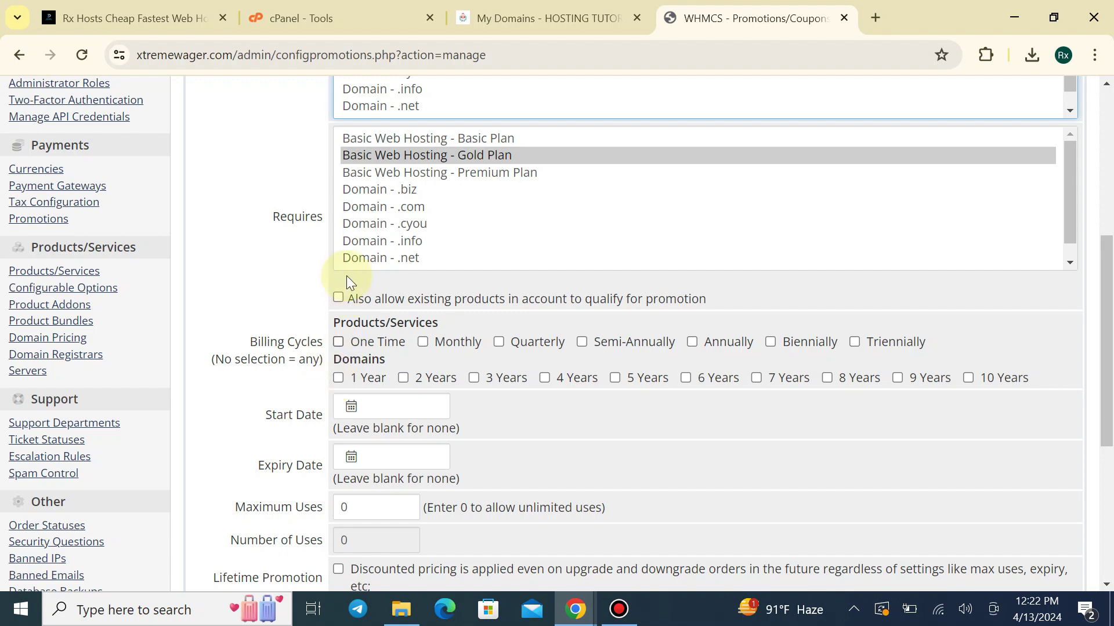
{"action": "scroll", "coordinate": [437, 284], "scroll_direction": "up", "scroll_amount": 3}
{"action": "left_click_drag", "start_coordinate": [406, 160], "coordinate": [412, 203]}
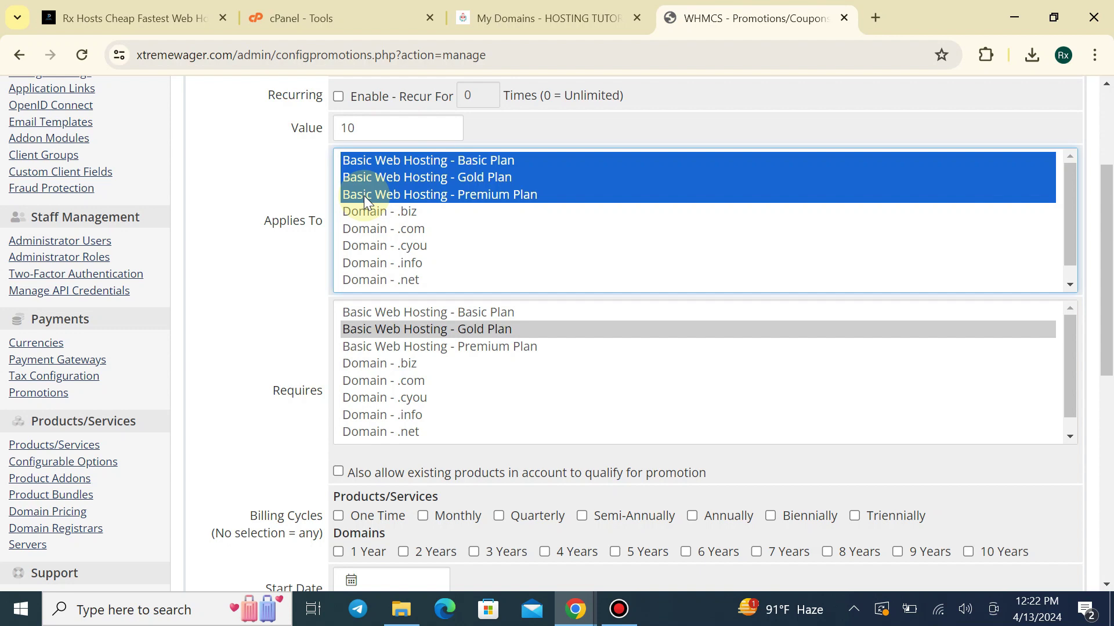
{"action": "left_click", "coordinate": [133, 18]}
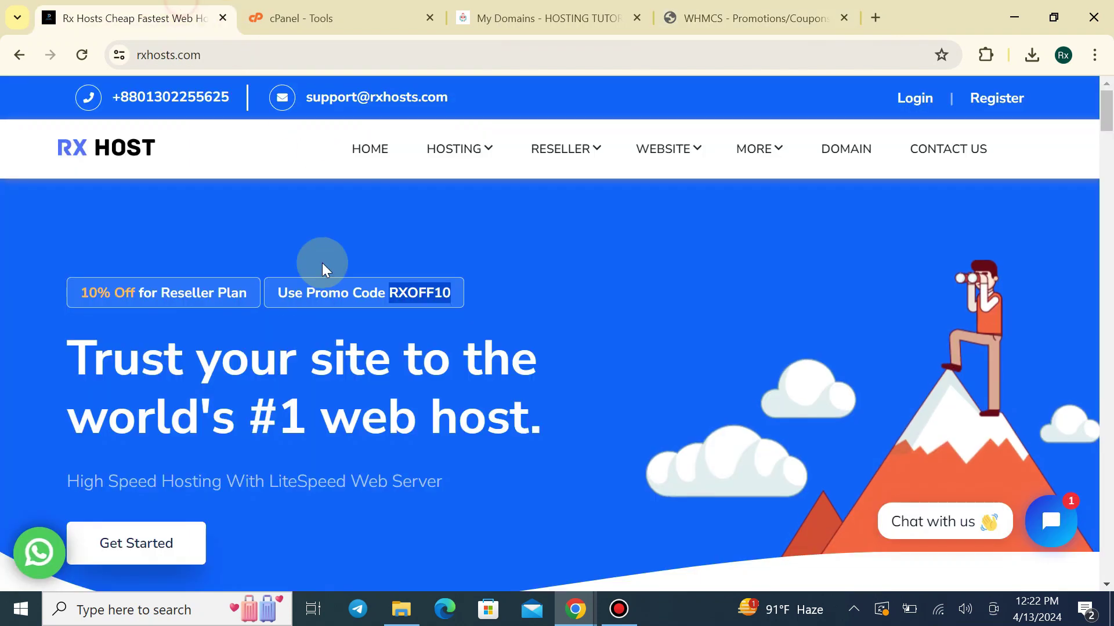
Highlight the discount text and promo code in the homepage banner
{"action": "left_click_drag", "start_coordinate": [97, 292], "coordinate": [225, 293]}
{"action": "left_click", "coordinate": [315, 295]}
{"action": "left_click", "coordinate": [475, 286]}
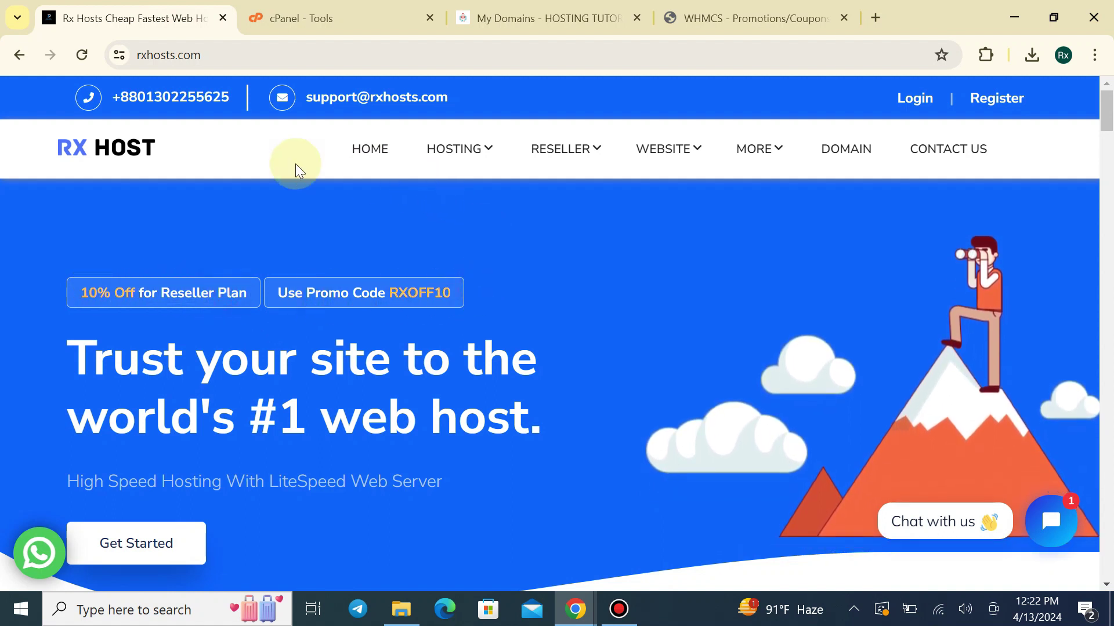
Check the 20% Off badge on the Web Hosting page, then return to the WHMCS promotion form
{"action": "mouse_move", "coordinate": [478, 168]}
{"action": "left_click", "coordinate": [477, 202]}
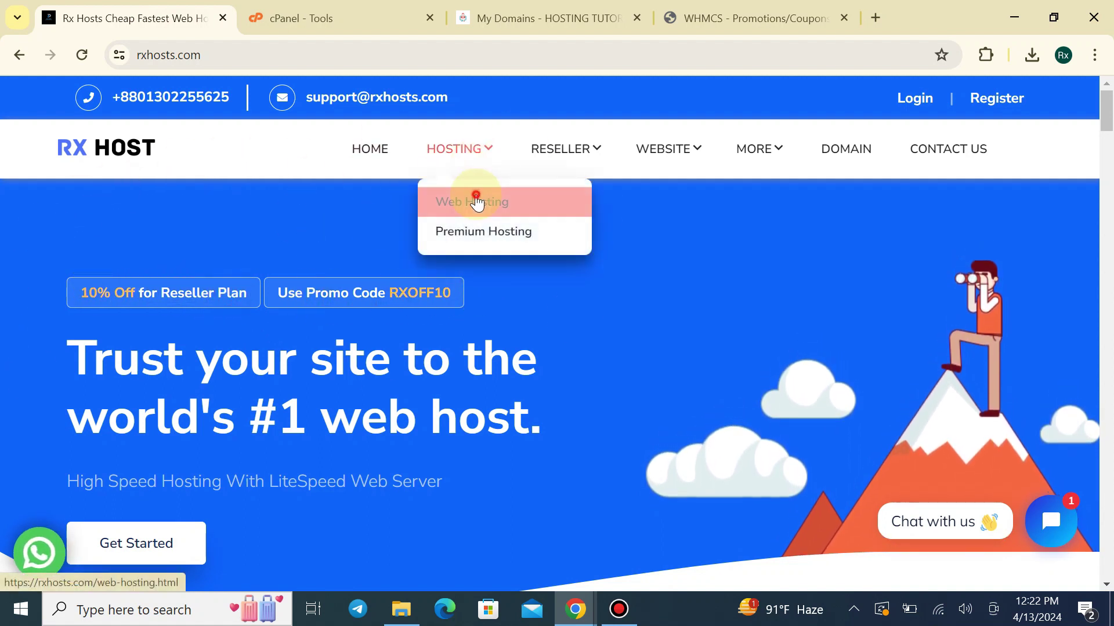
{"action": "scroll", "coordinate": [294, 352], "scroll_direction": "down", "scroll_amount": 1}
{"action": "scroll", "coordinate": [294, 352], "scroll_direction": "down", "scroll_amount": 3}
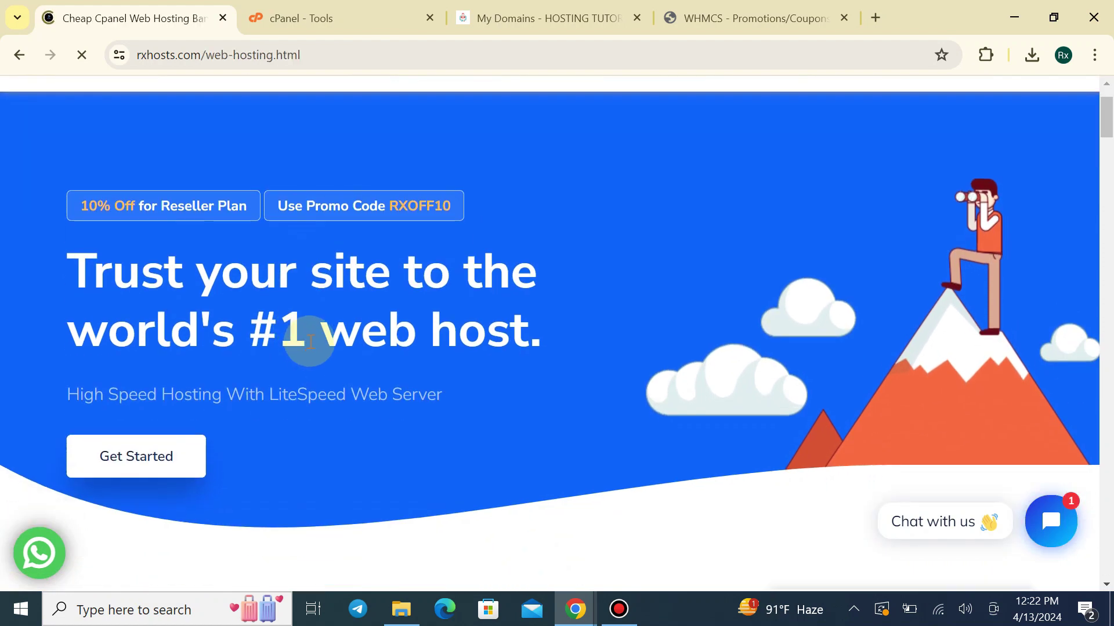
{"action": "scroll", "coordinate": [328, 337], "scroll_direction": "up", "scroll_amount": 4}
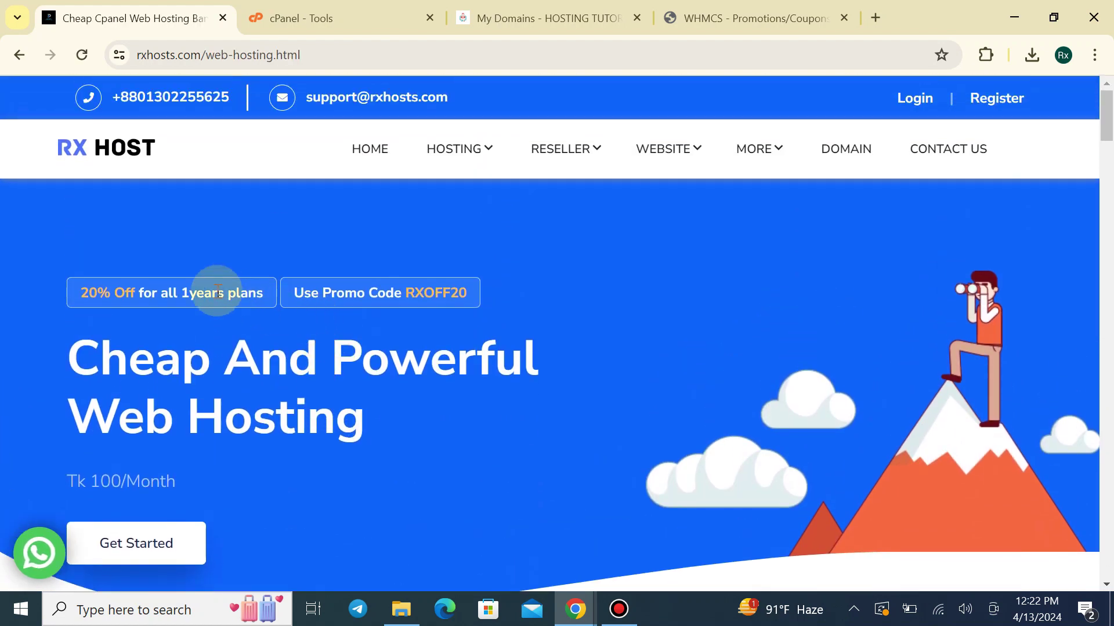
{"action": "left_click_drag", "start_coordinate": [78, 292], "coordinate": [159, 288]}
{"action": "left_click", "coordinate": [174, 293]}
{"action": "mouse_move", "coordinate": [455, 152]}
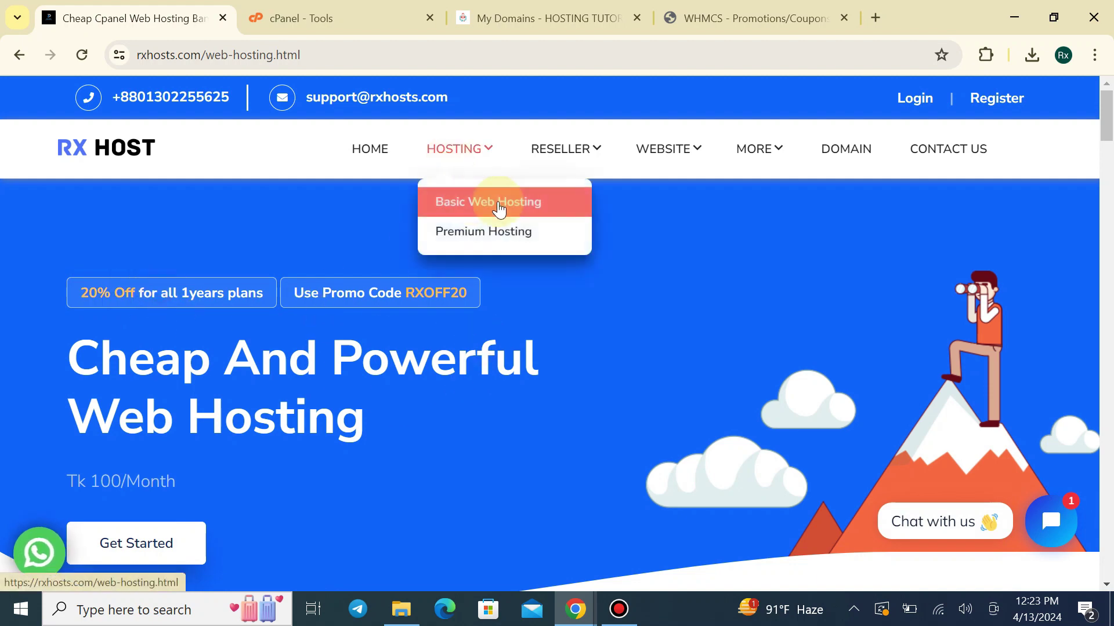
{"action": "left_click", "coordinate": [778, 7]}
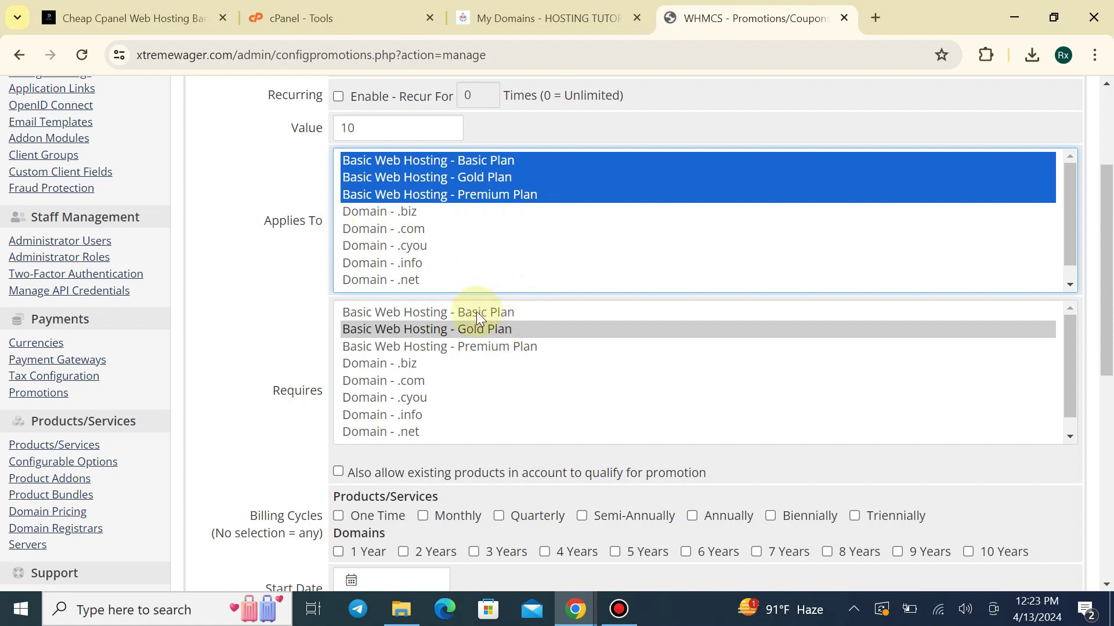
Limit the promotion to the Annually billing cycle and change its value to 20
{"action": "scroll", "coordinate": [476, 312], "scroll_direction": "down", "scroll_amount": 3}
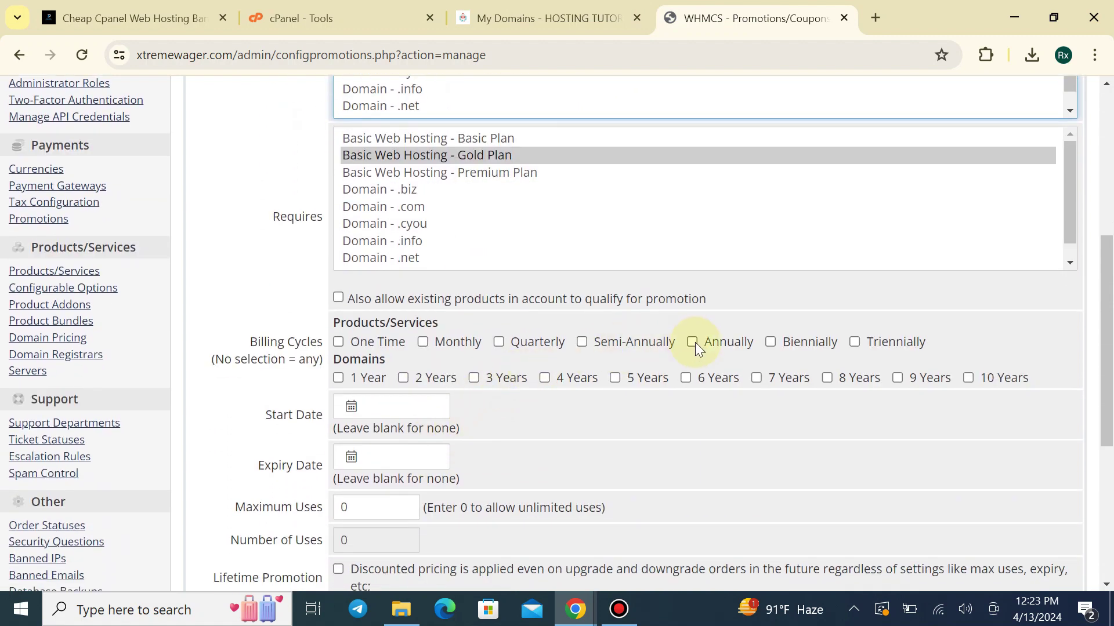
{"action": "left_click", "coordinate": [692, 342]}
{"action": "scroll", "coordinate": [464, 325], "scroll_direction": "up", "scroll_amount": 6}
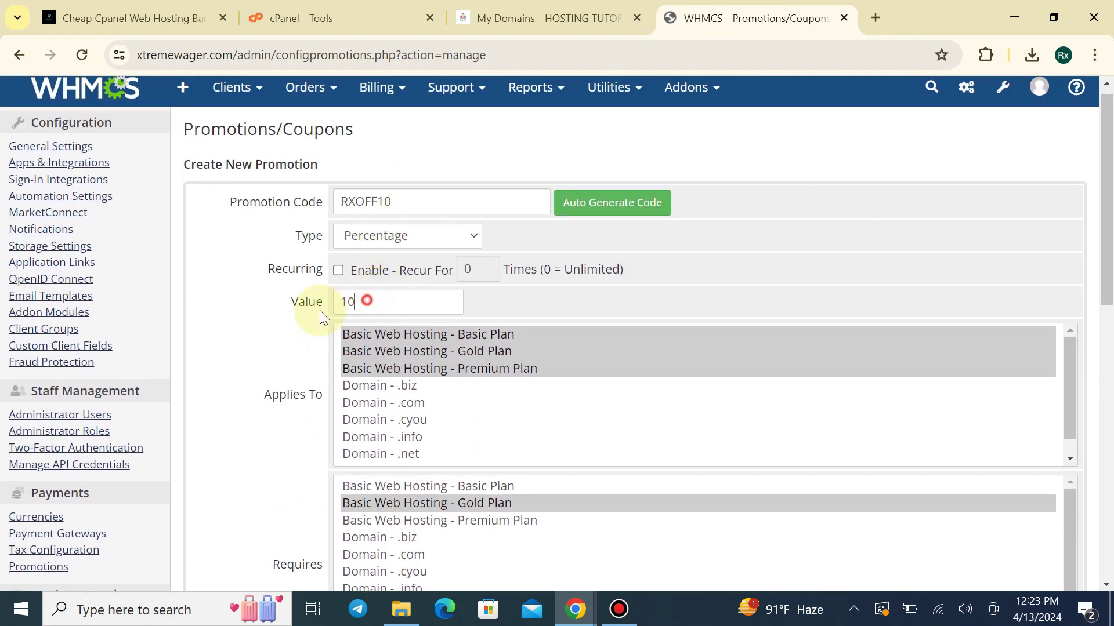
{"action": "left_click", "coordinate": [294, 311]}
{"action": "type", "text": "20"}
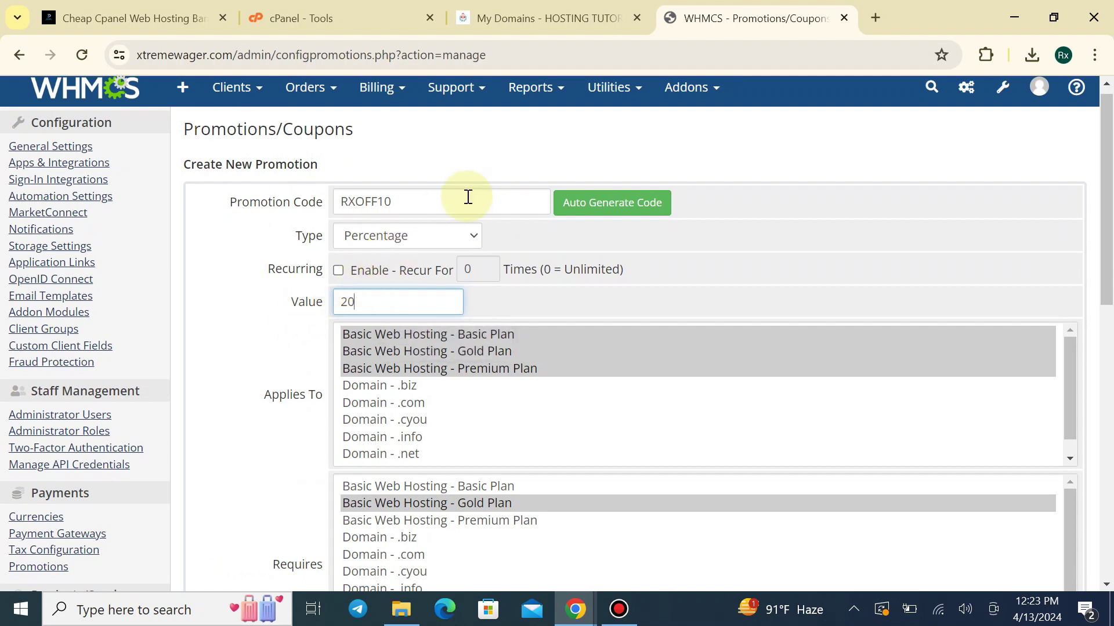
Change the promotion code from RXOFF10 to RXOFF20
{"action": "left_click", "coordinate": [467, 198]}
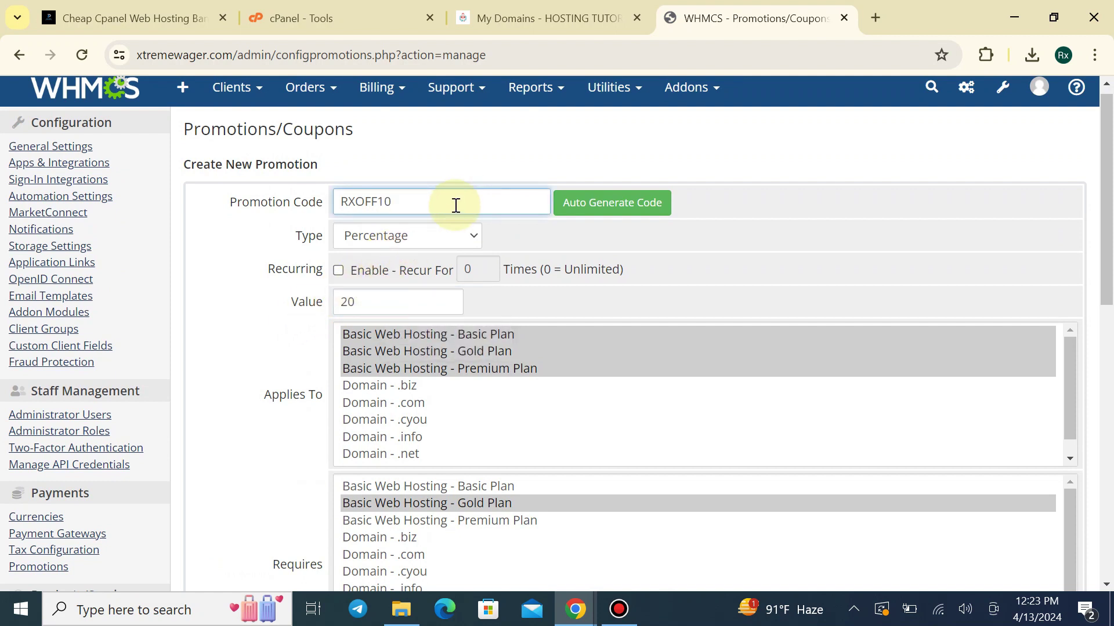
{"action": "key", "text": "BackSpace"}
{"action": "type", "text": "20"}
{"action": "scroll", "coordinate": [514, 386], "scroll_direction": "down", "scroll_amount": 5}
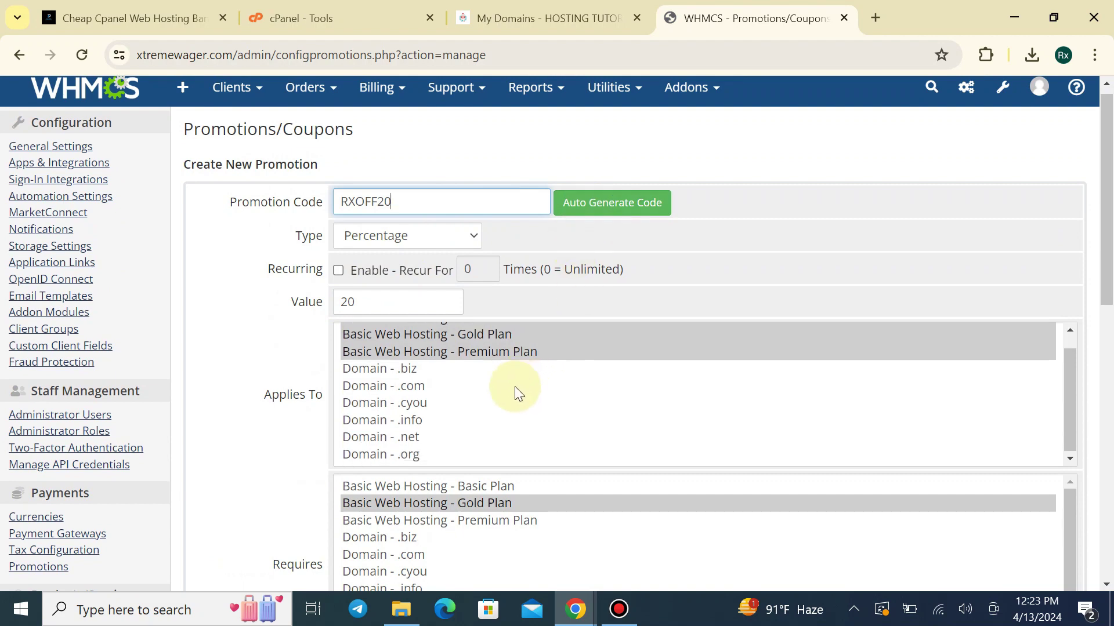
{"action": "scroll", "coordinate": [551, 511], "scroll_direction": "down", "scroll_amount": 3}
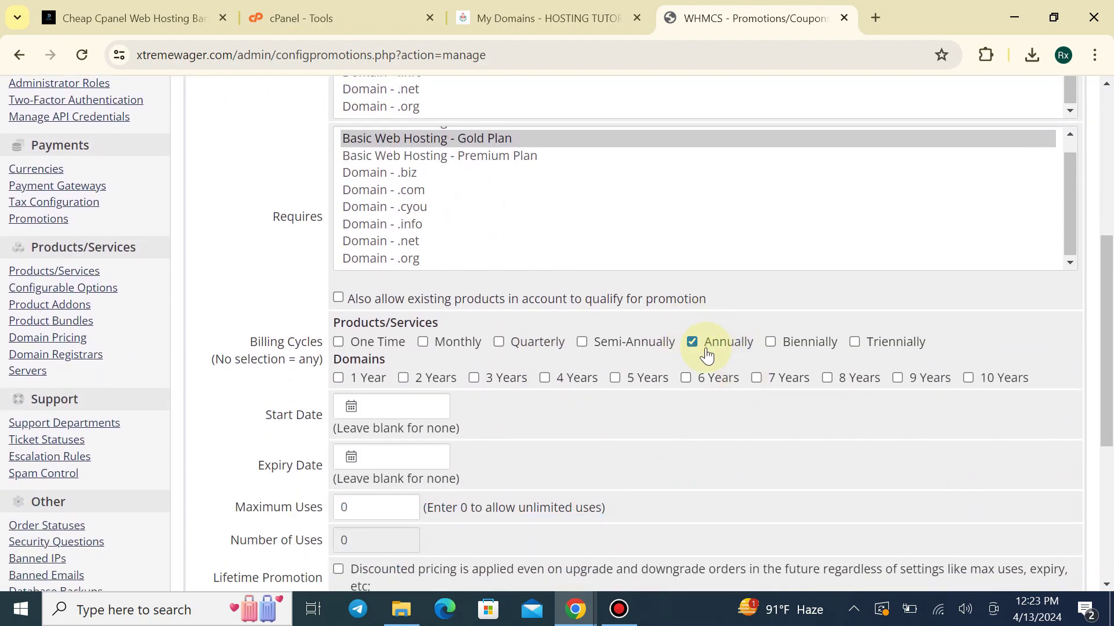
{"action": "scroll", "coordinate": [679, 424], "scroll_direction": "down", "scroll_amount": 2}
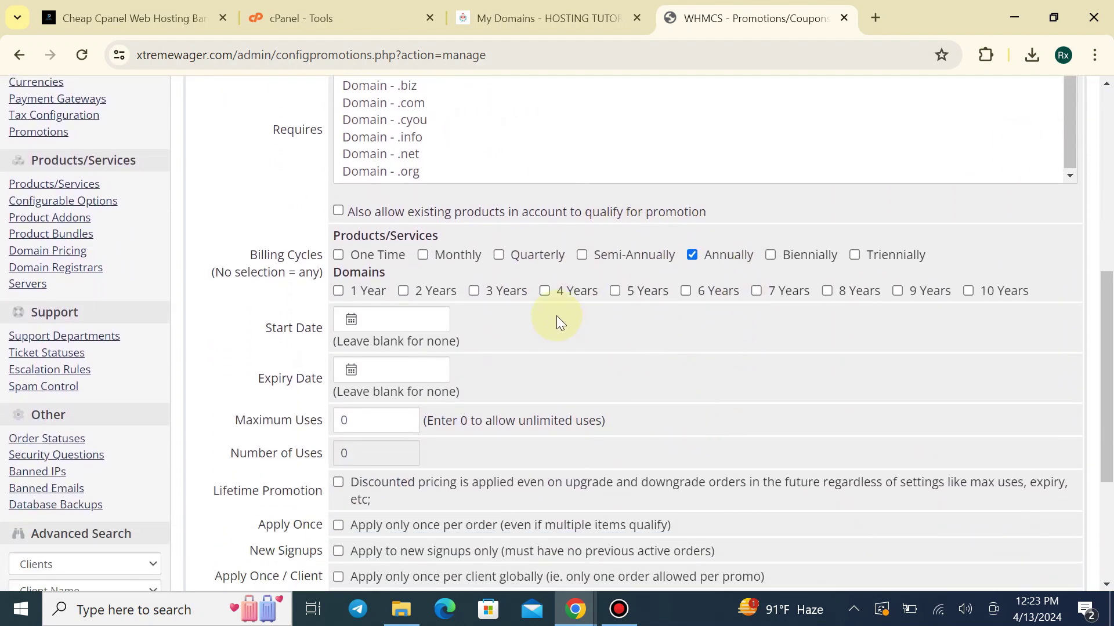
{"action": "scroll", "coordinate": [493, 336], "scroll_direction": "down", "scroll_amount": 3}
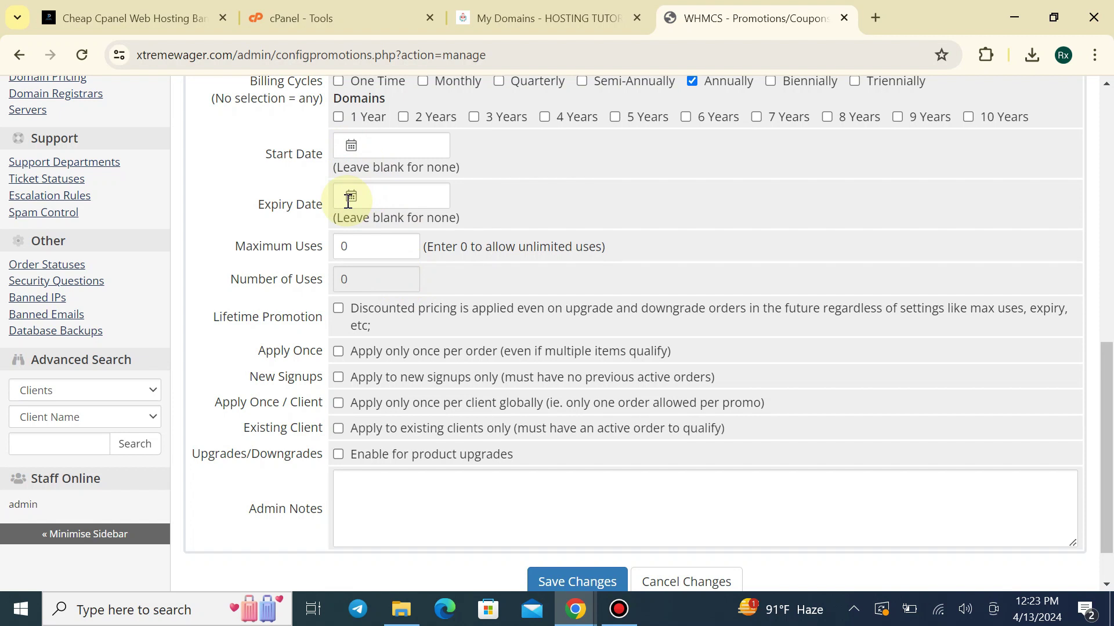
Set the start date to today, 13/04/2024, after briefly picking 15 April
{"action": "left_click", "coordinate": [353, 146]}
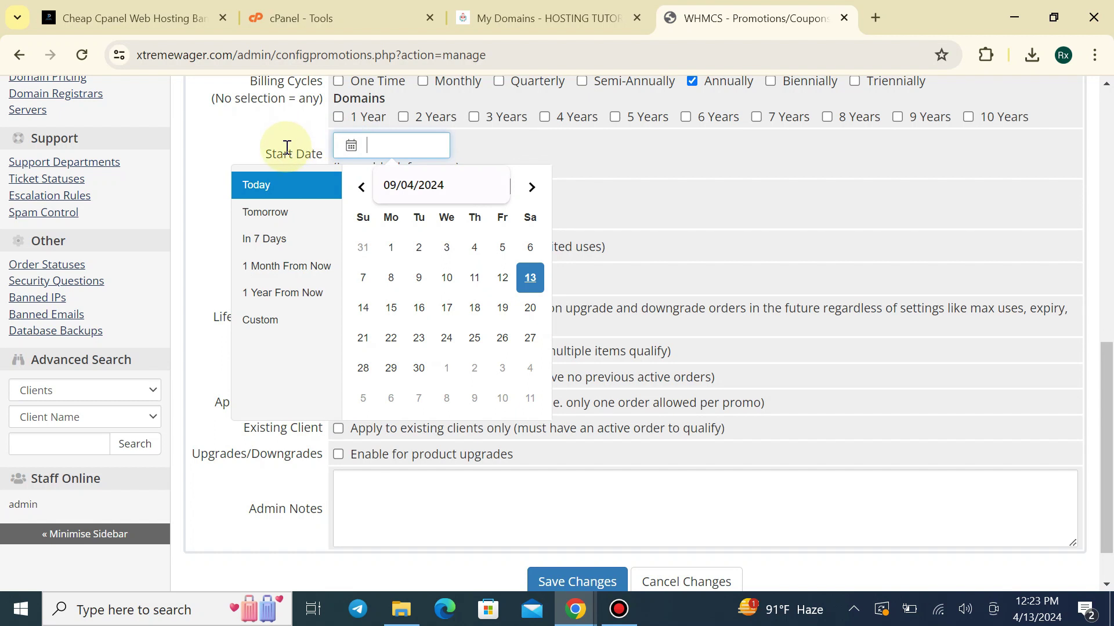
{"action": "left_click", "coordinate": [275, 148]}
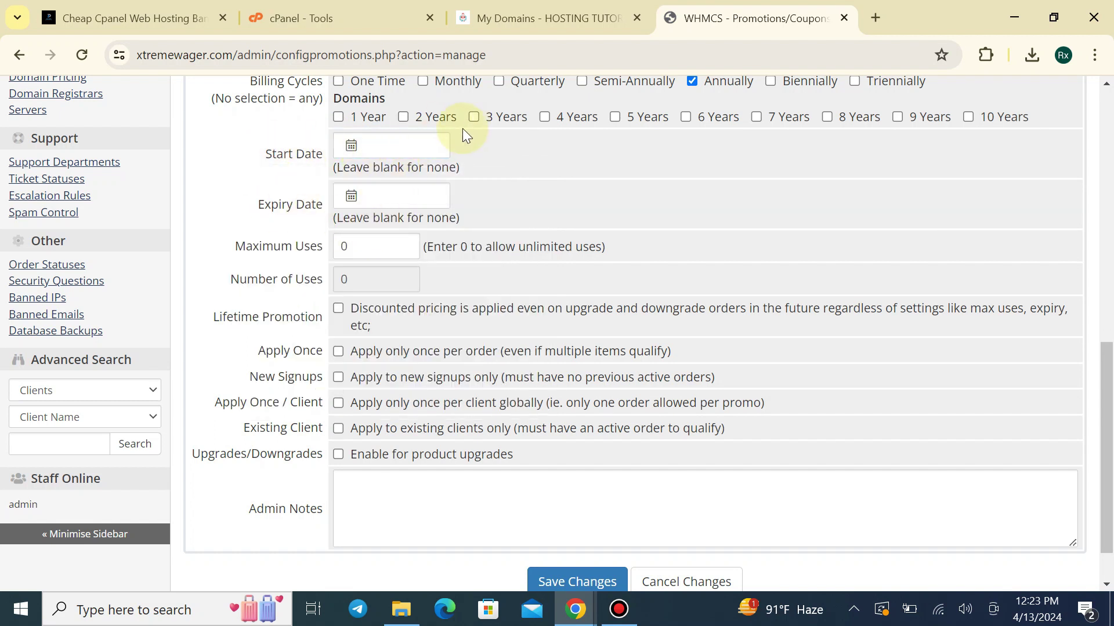
{"action": "left_click", "coordinate": [350, 146]}
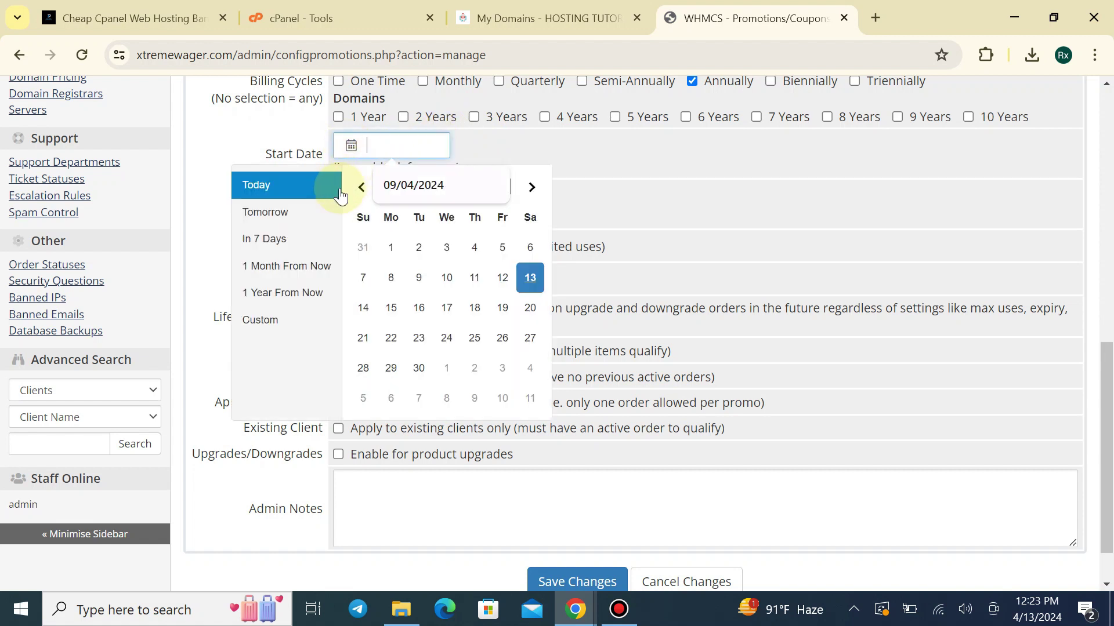
{"action": "left_click", "coordinate": [391, 307]}
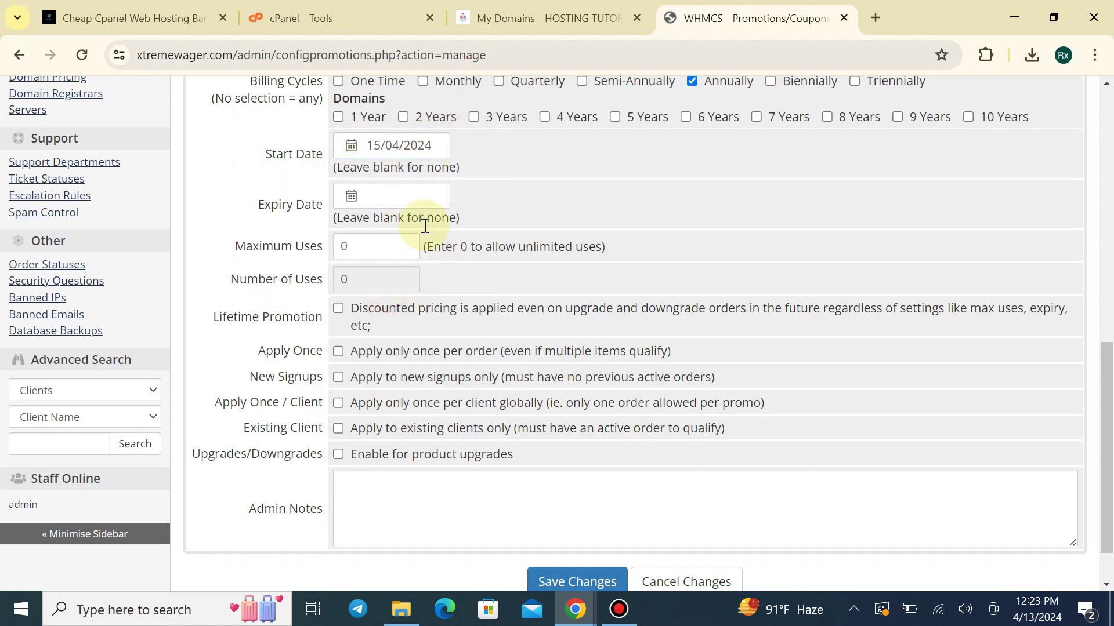
{"action": "left_click", "coordinate": [367, 146]}
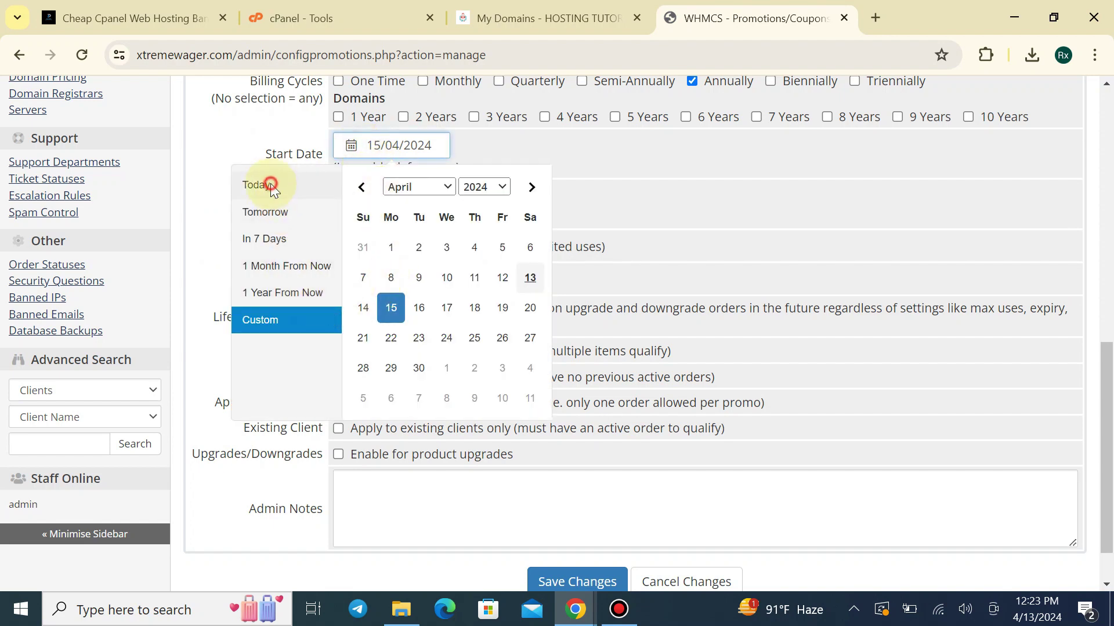
{"action": "left_click", "coordinate": [262, 185]}
Leave the expiry date blank, closing its picker without choosing a date
{"action": "left_click", "coordinate": [356, 194]}
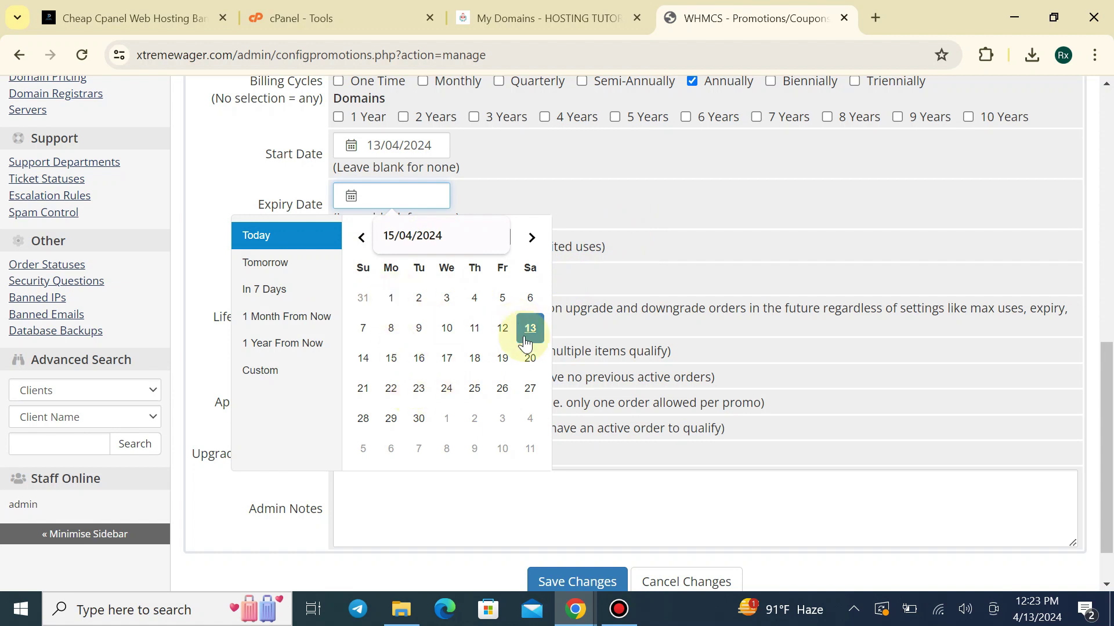
{"action": "left_click", "coordinate": [682, 197]}
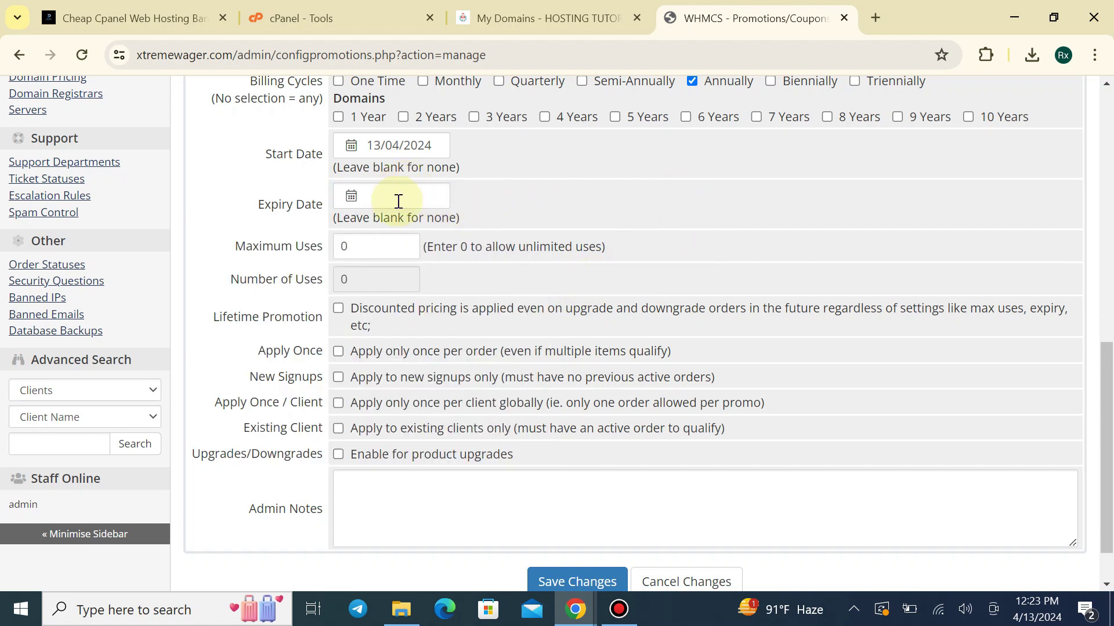
{"action": "scroll", "coordinate": [560, 215], "scroll_direction": "down", "scroll_amount": 1}
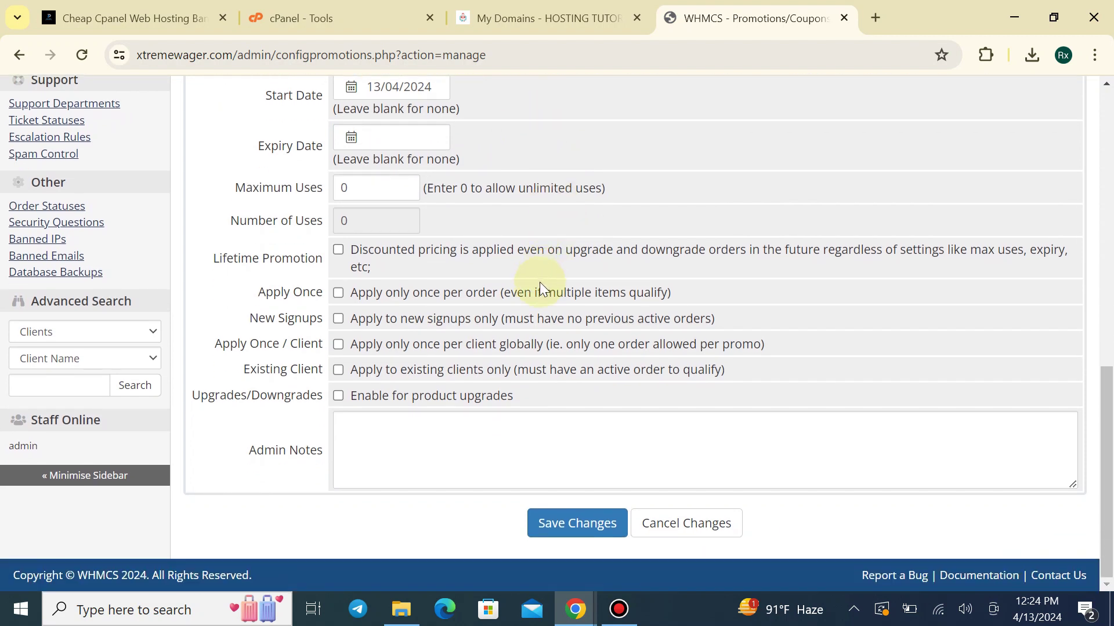
Keep Maximum Uses at 0 and New Signups unticked, then save the RXOFF20 promotion
{"action": "left_click", "coordinate": [351, 192]}
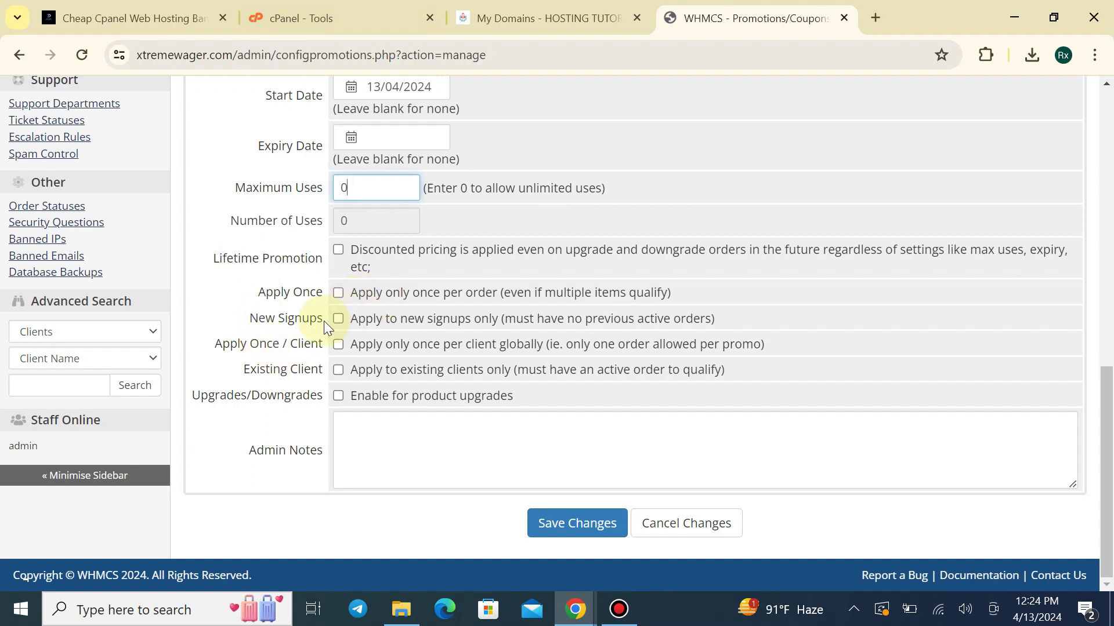
{"action": "left_click", "coordinate": [339, 319]}
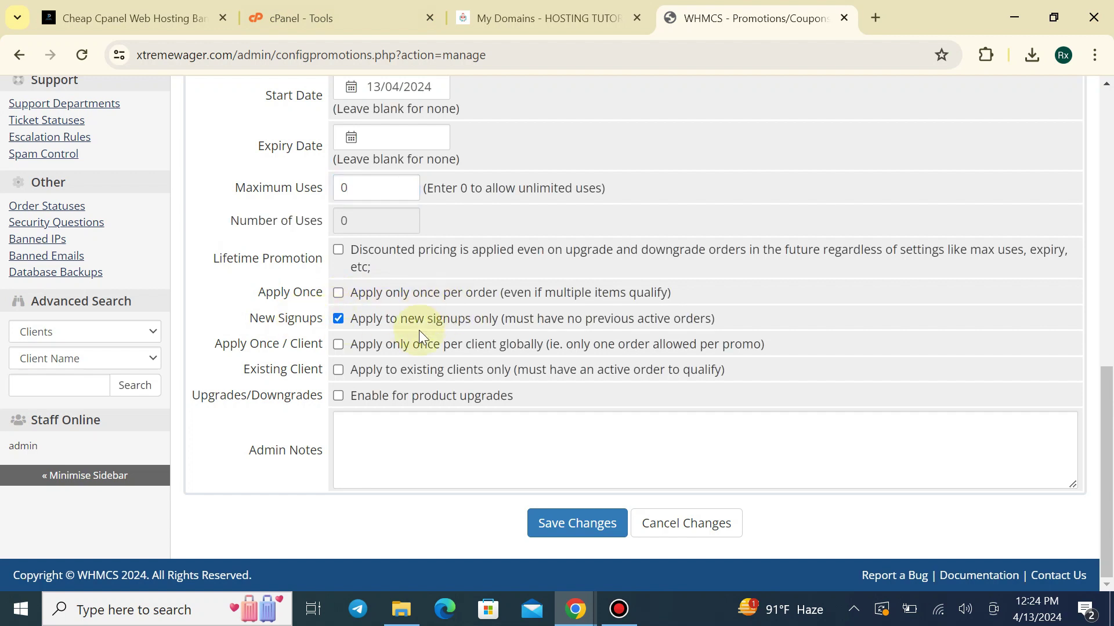
{"action": "left_click", "coordinate": [338, 318]}
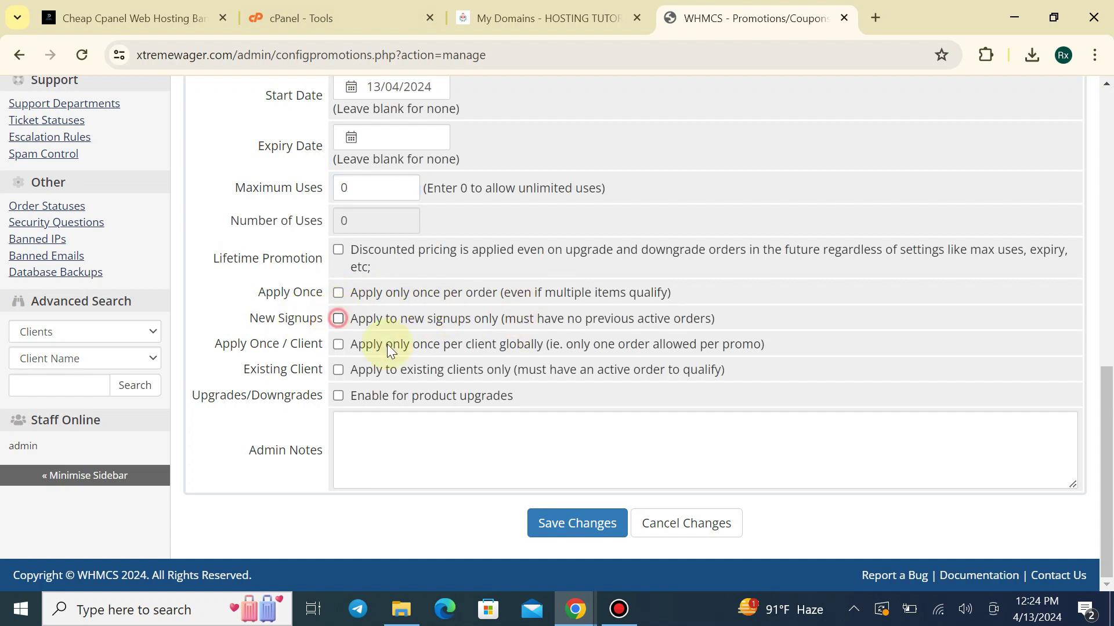
{"action": "left_click", "coordinate": [591, 525]}
{"action": "scroll", "coordinate": [455, 348], "scroll_direction": "up", "scroll_amount": 3}
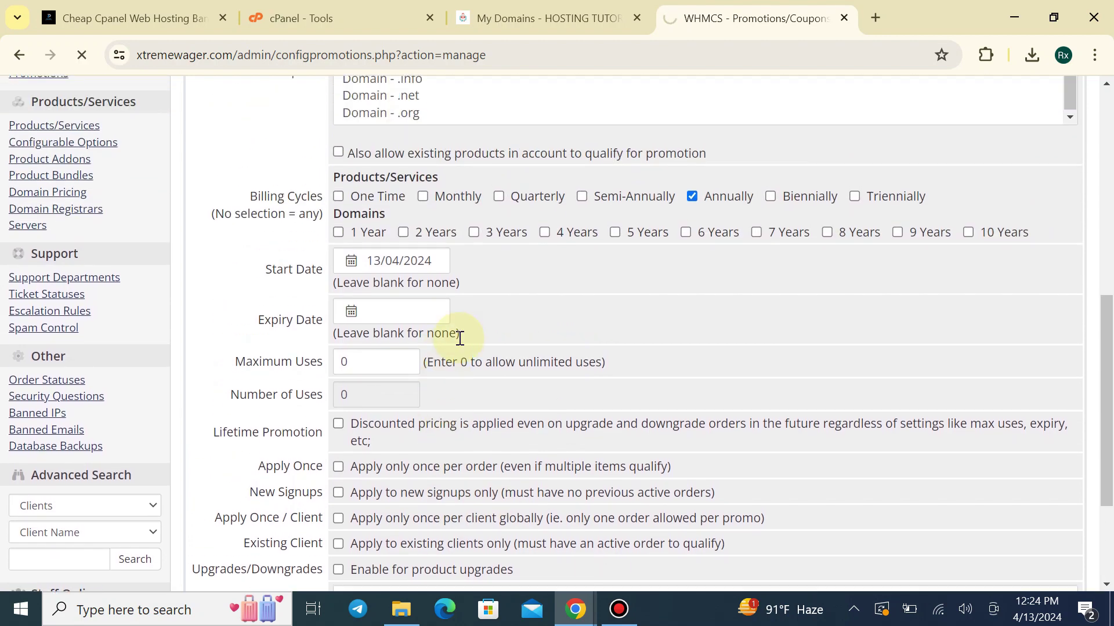